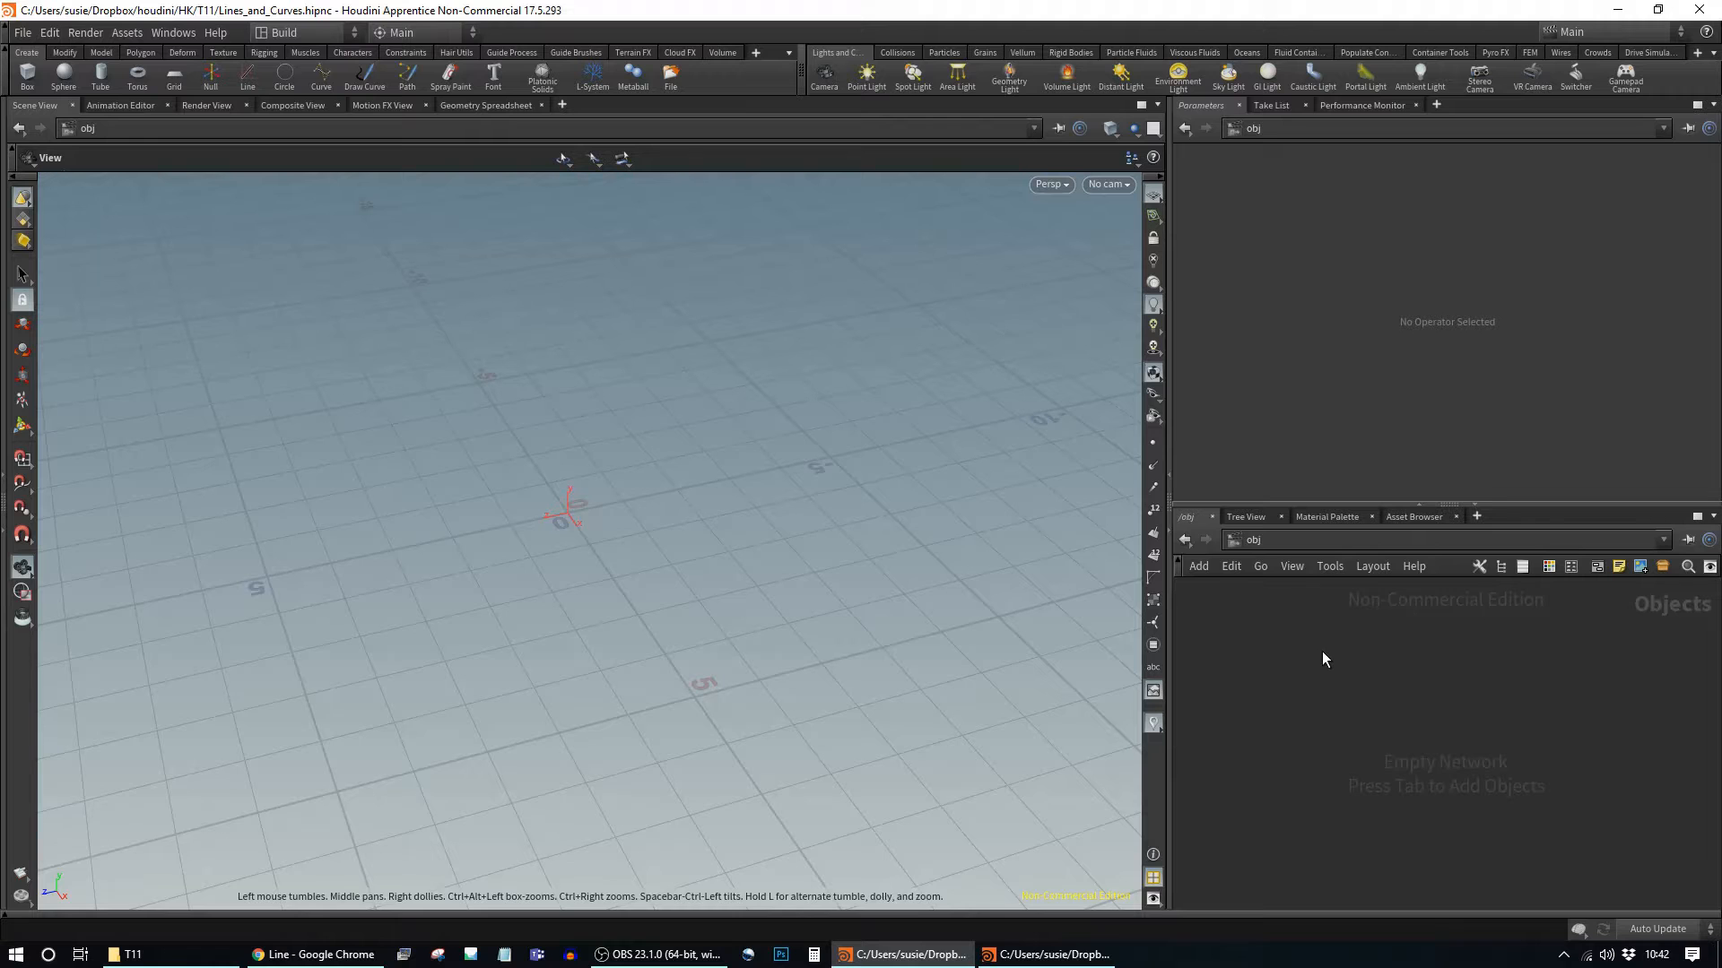
Step: Add a Grid node (grid1) from the Tab menu via 'gri' and dive inside it
{"action": "key", "text": "Tab"}
{"action": "type", "text": "gri"}
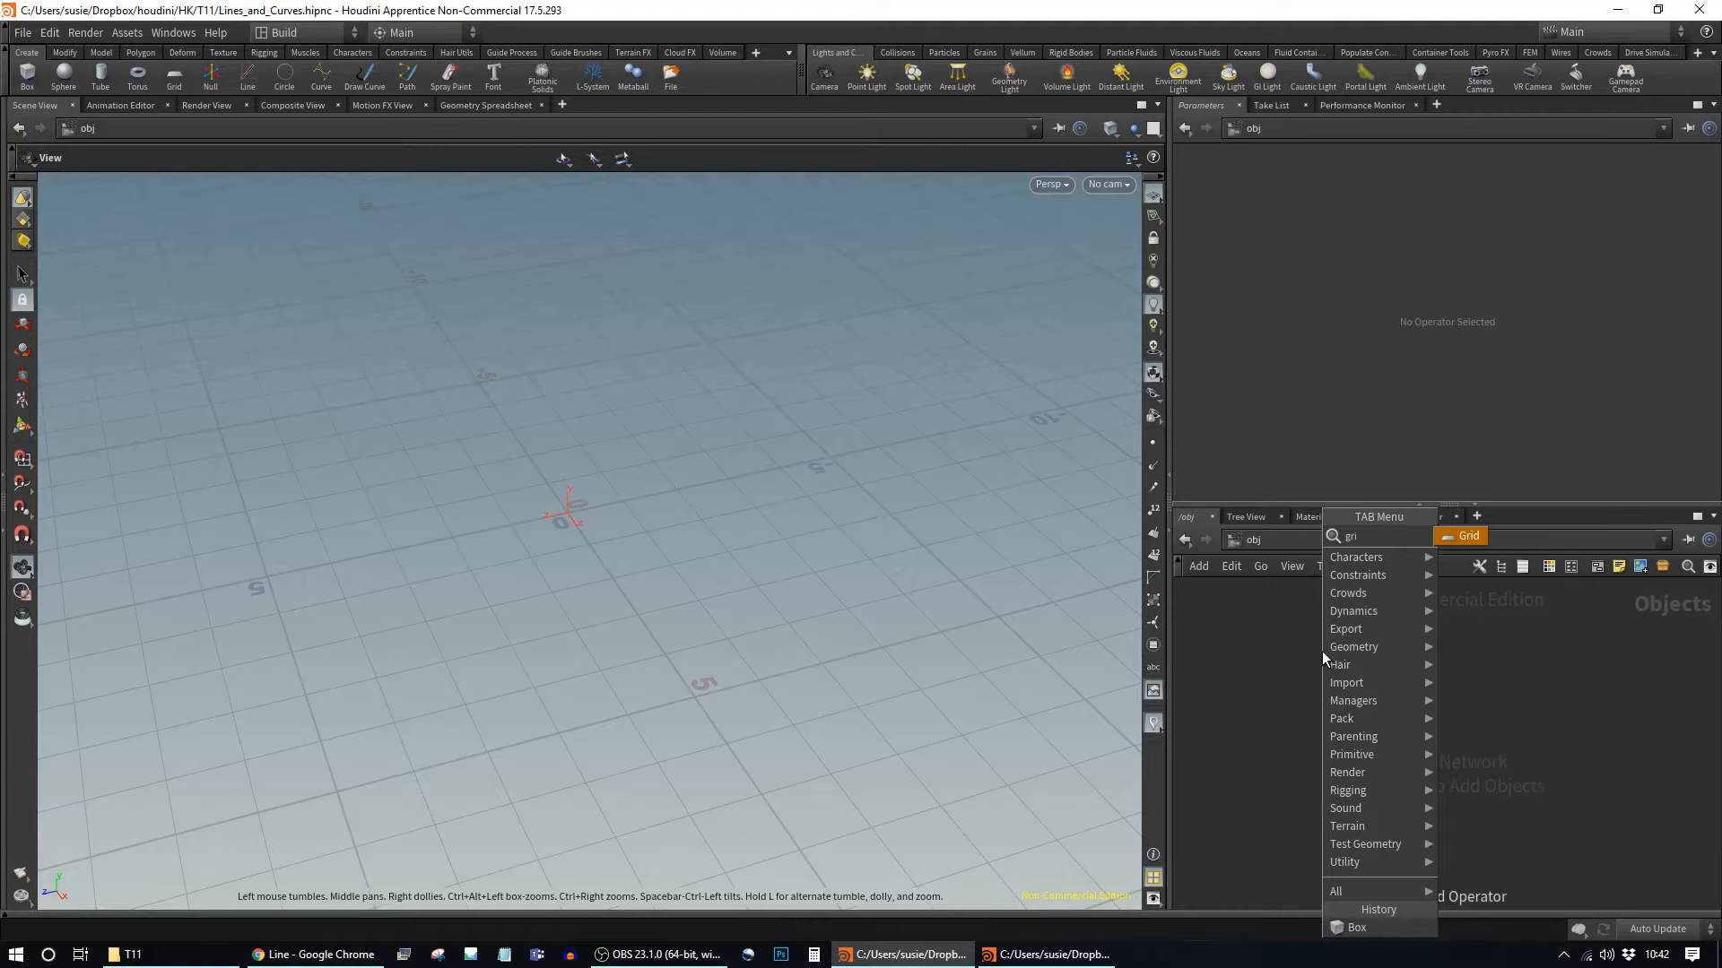
{"action": "key", "text": "Return"}
{"action": "left_click", "coordinate": [1327, 653]}
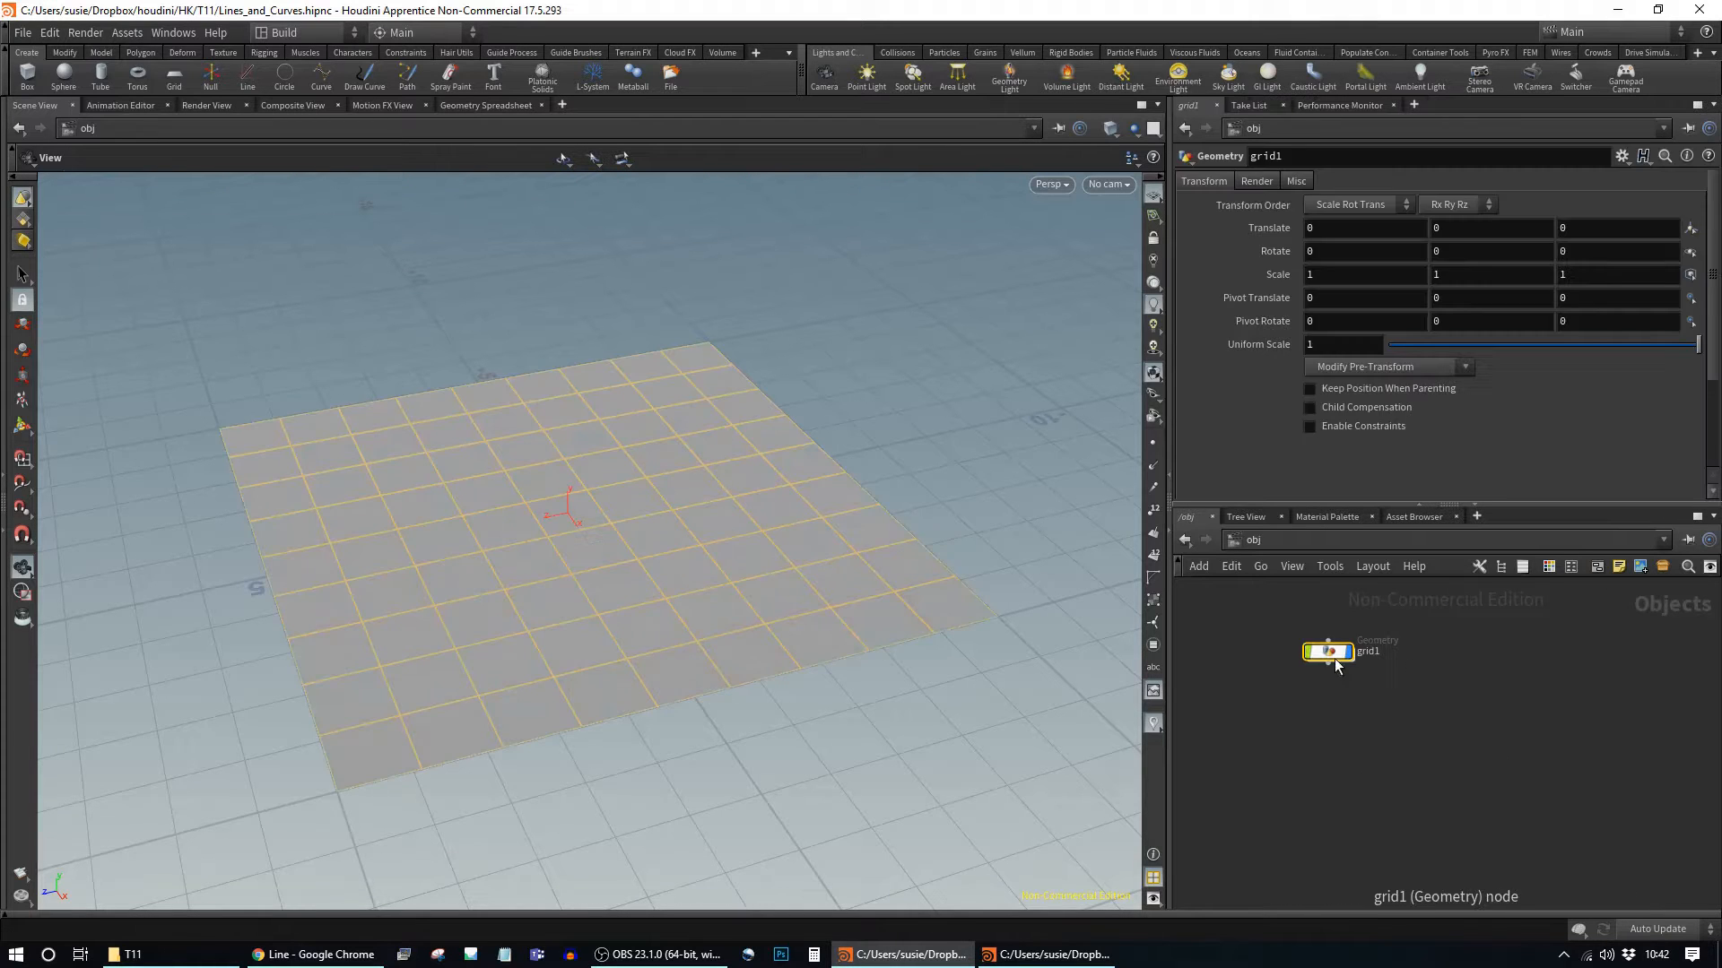
{"action": "double_click", "coordinate": [1327, 653]}
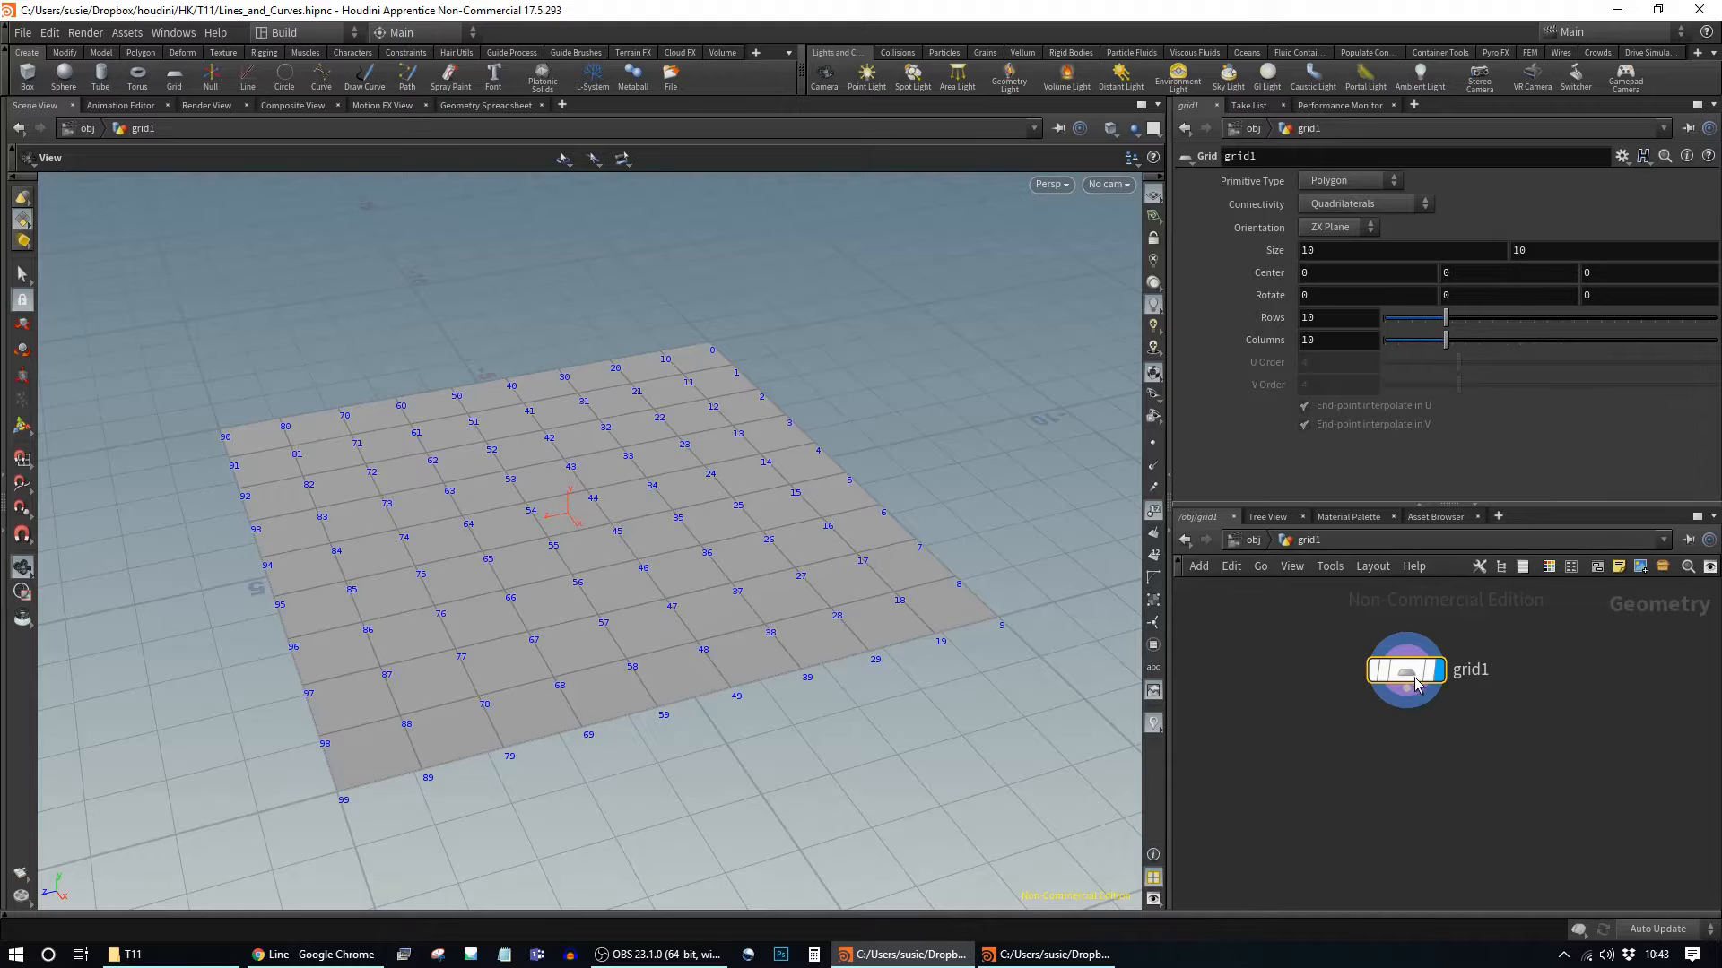
Step: Reduce grid1's columns from 10 to 2
{"action": "left_click_drag", "start_coordinate": [1409, 676], "coordinate": [1337, 662]}
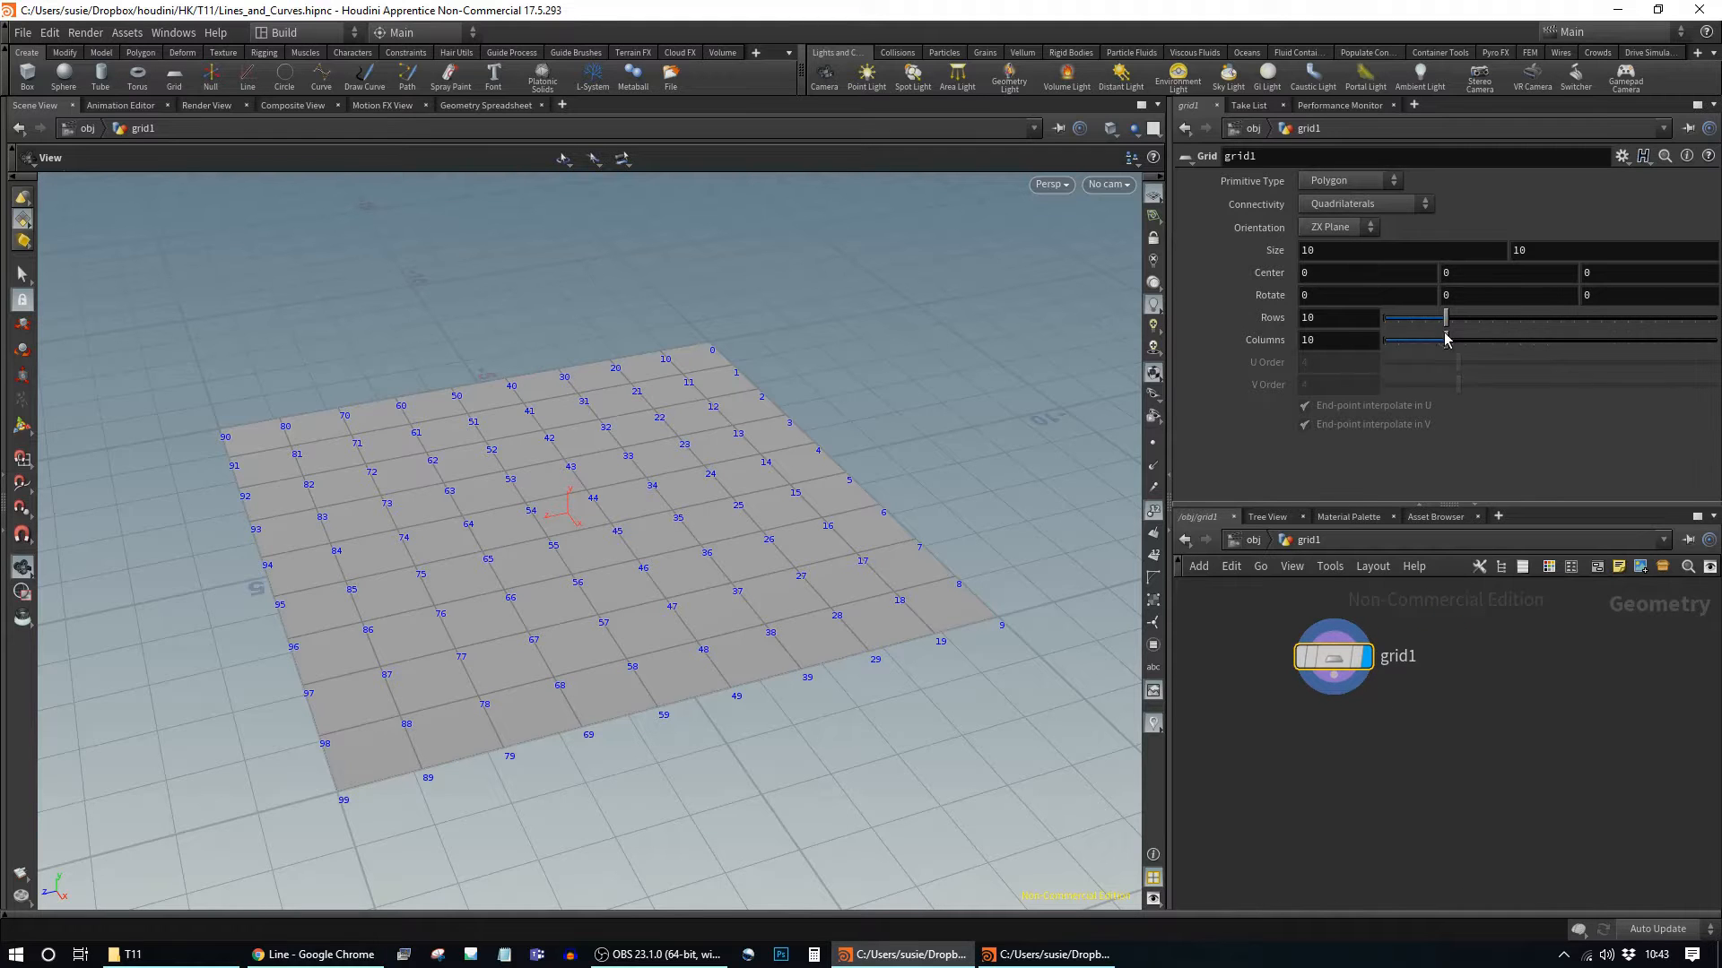
{"action": "left_click_drag", "start_coordinate": [1446, 339], "coordinate": [1399, 323]}
{"action": "left_click_drag", "start_coordinate": [782, 611], "coordinate": [803, 646]}
Step: Inspect the grid's points, vertices and primitives in the Geometry Spreadsheet, then return to obj and Scene View
{"action": "left_click", "coordinate": [484, 106]}
{"action": "left_click", "coordinate": [219, 156]}
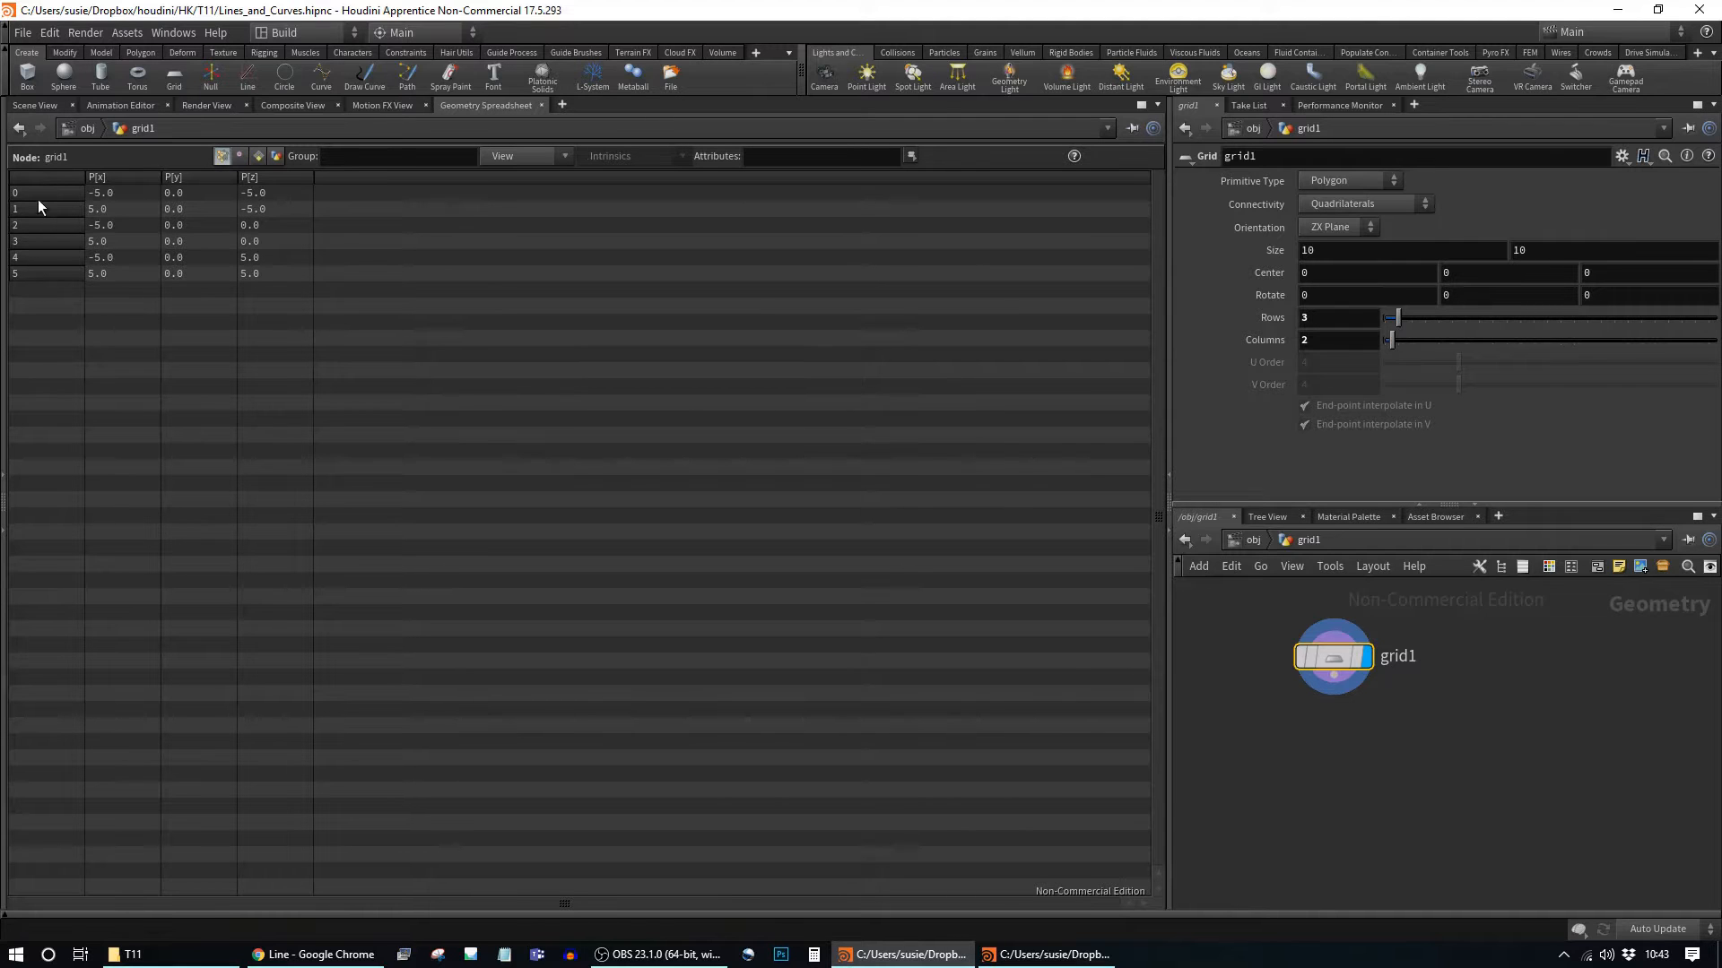
{"action": "left_click", "coordinate": [239, 156]}
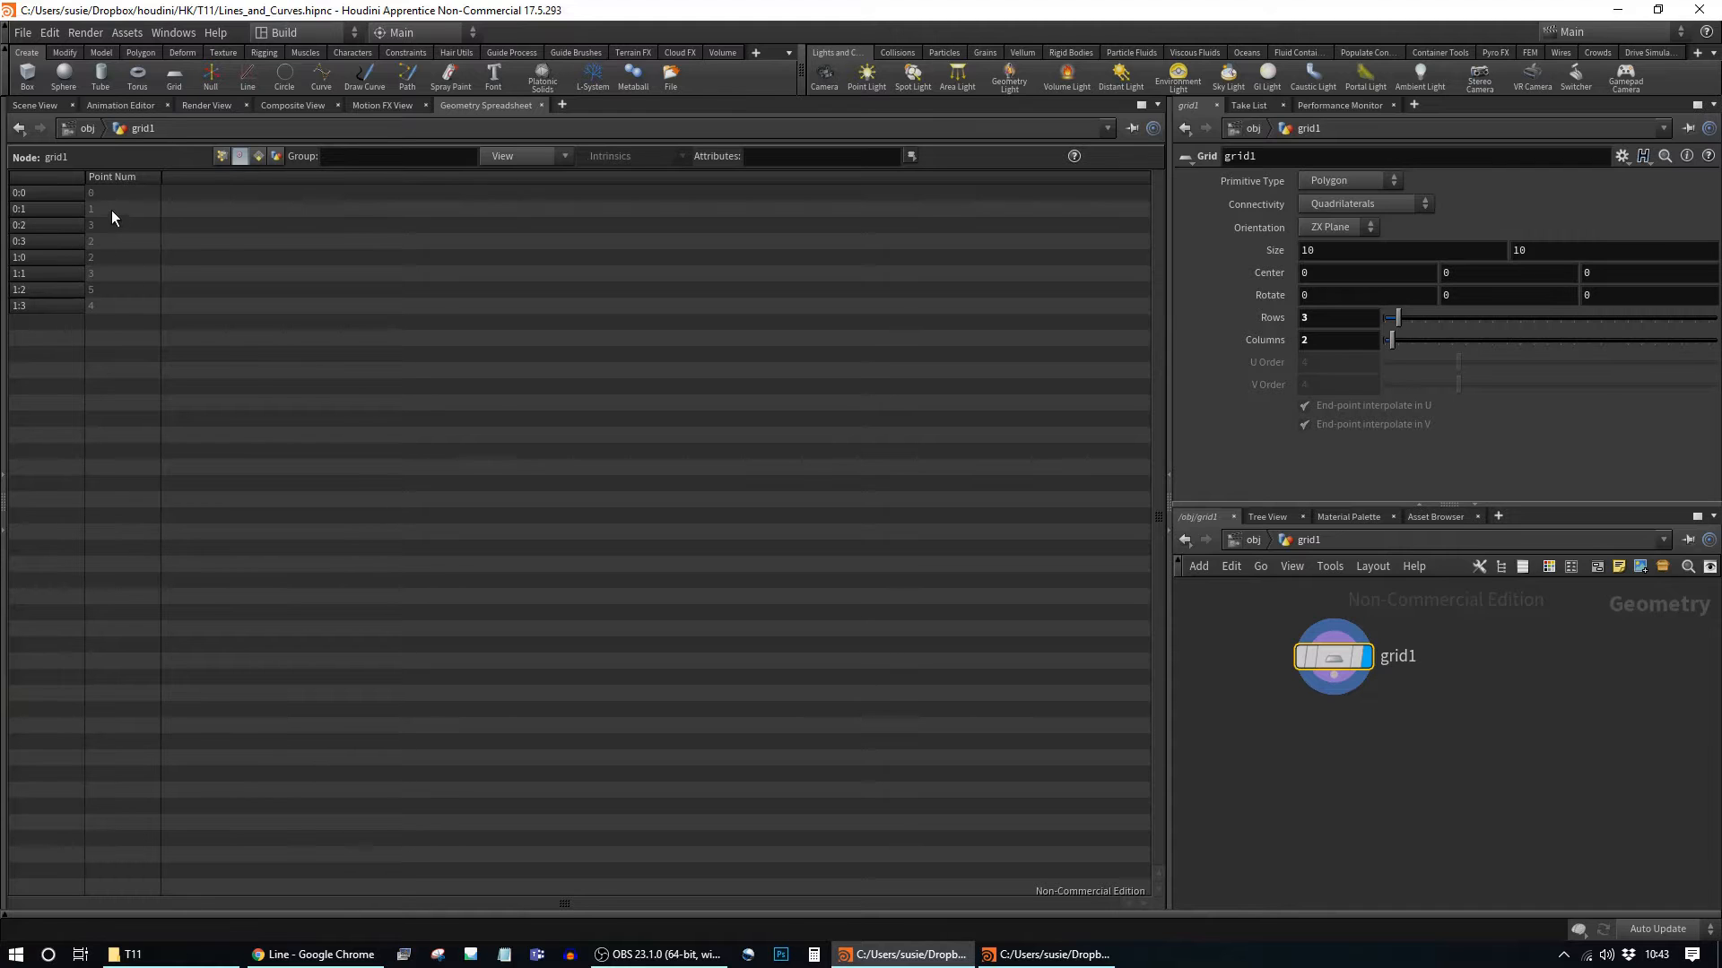
{"action": "left_click", "coordinate": [258, 156]}
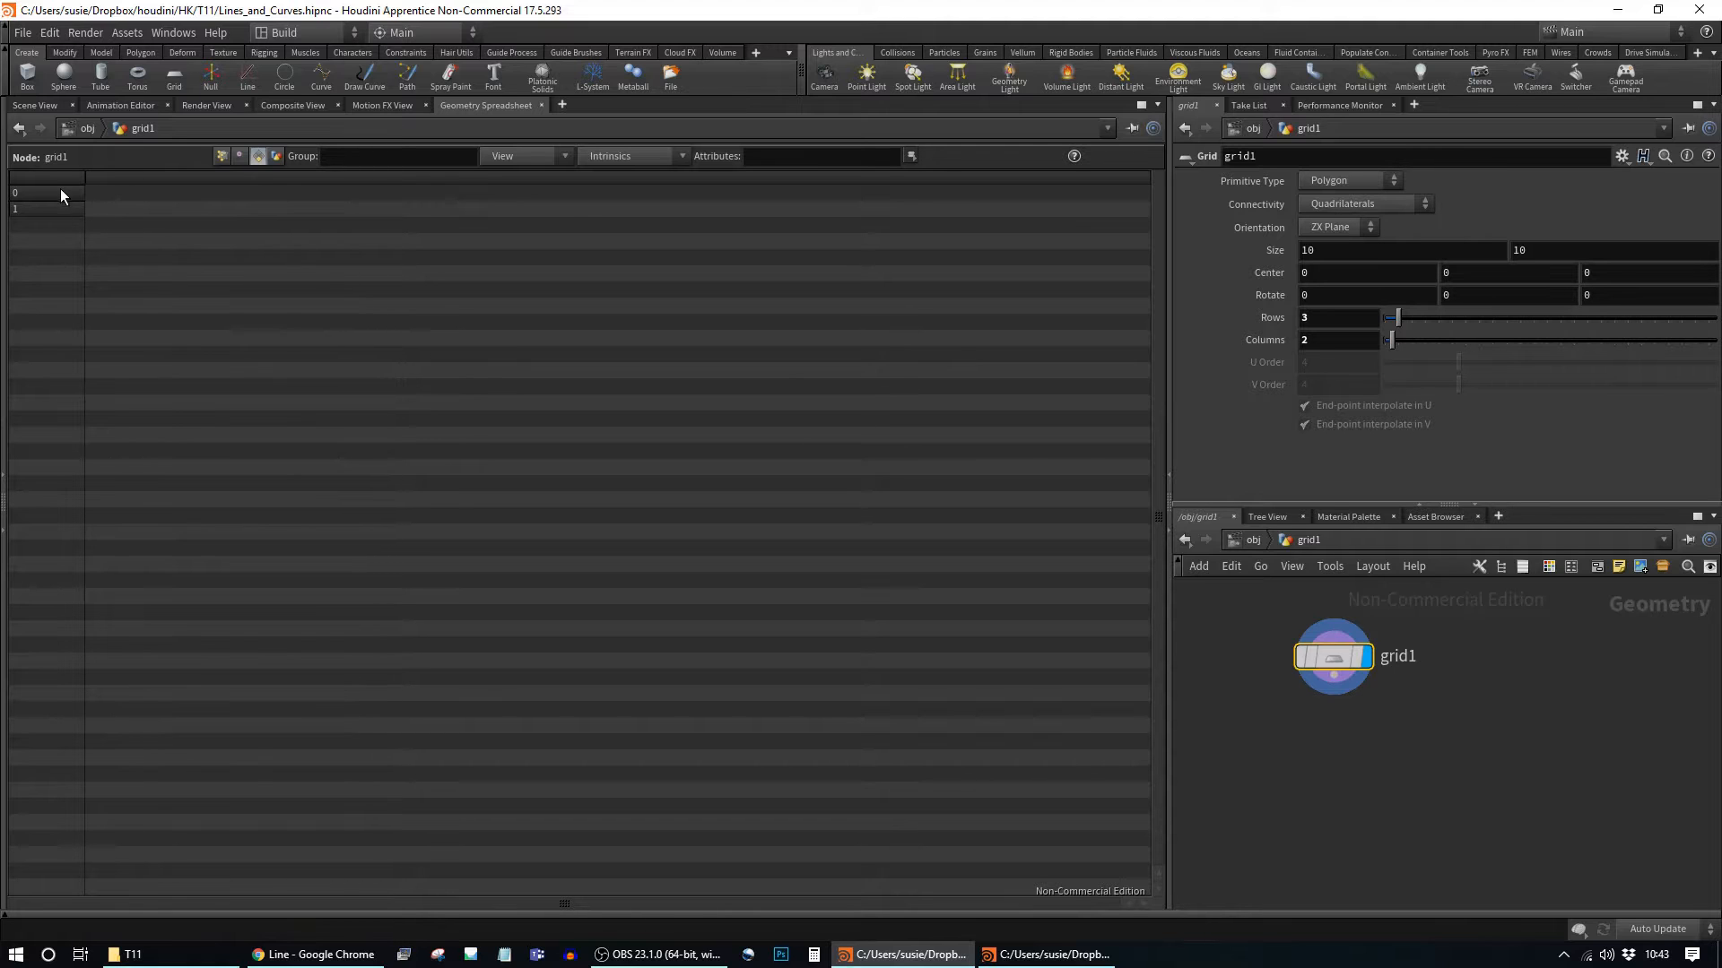
{"action": "left_click", "coordinate": [87, 131]}
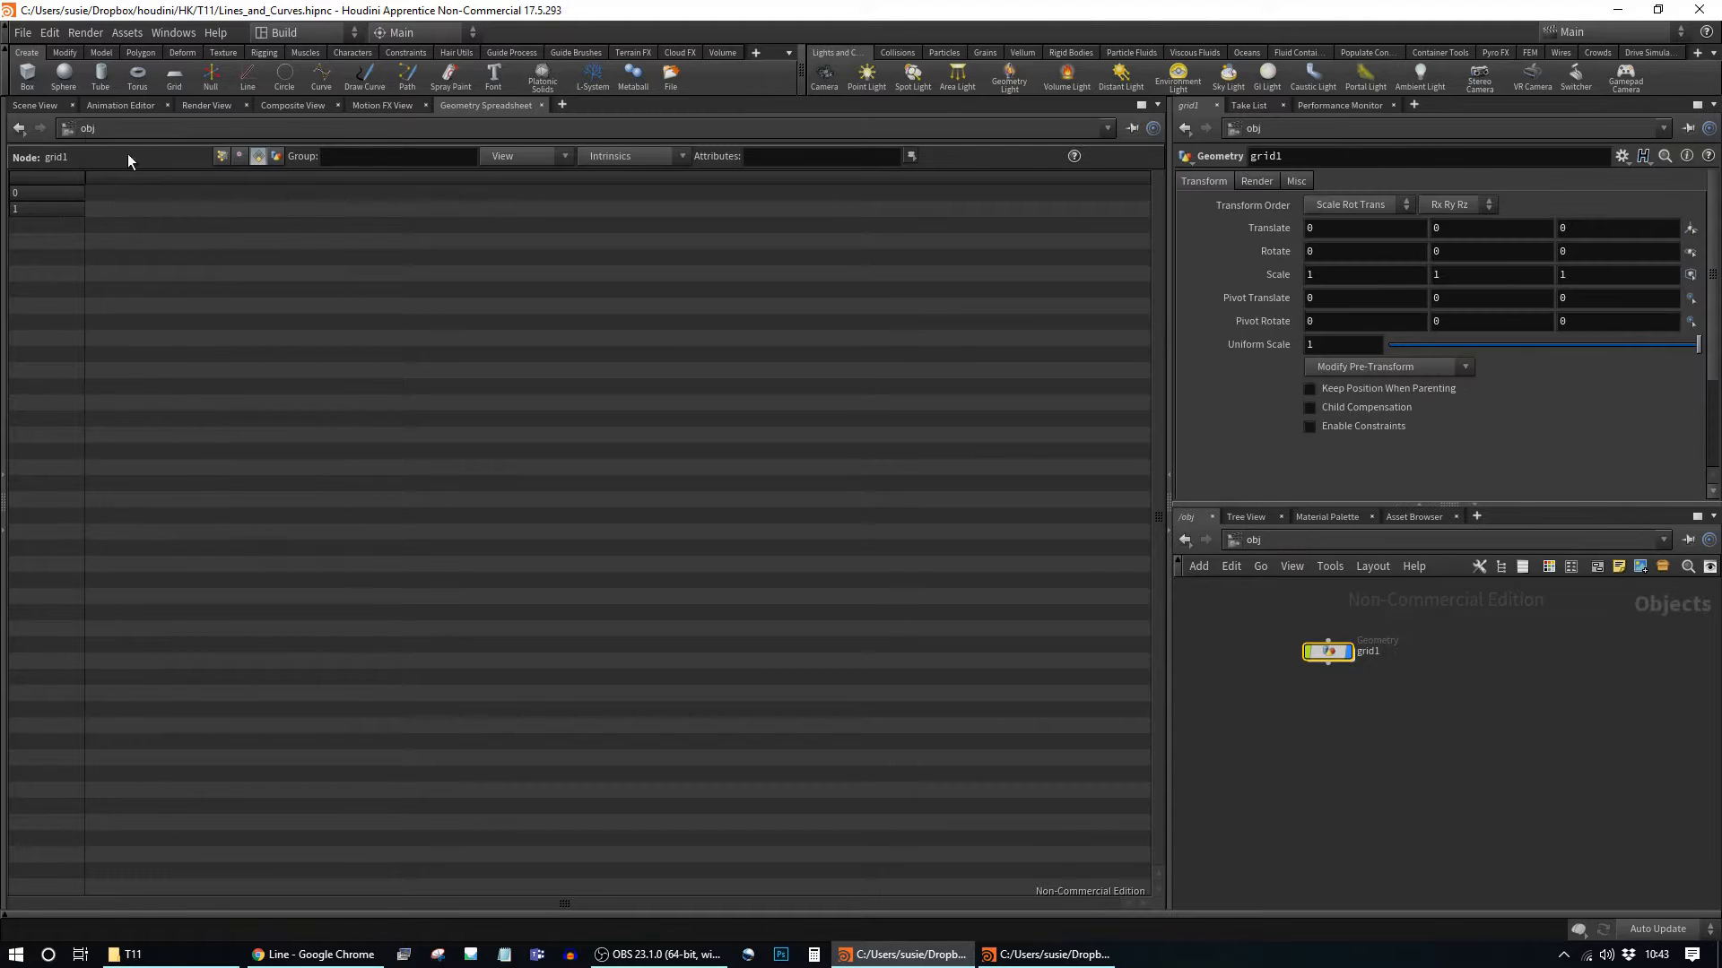
{"action": "left_click", "coordinate": [48, 106]}
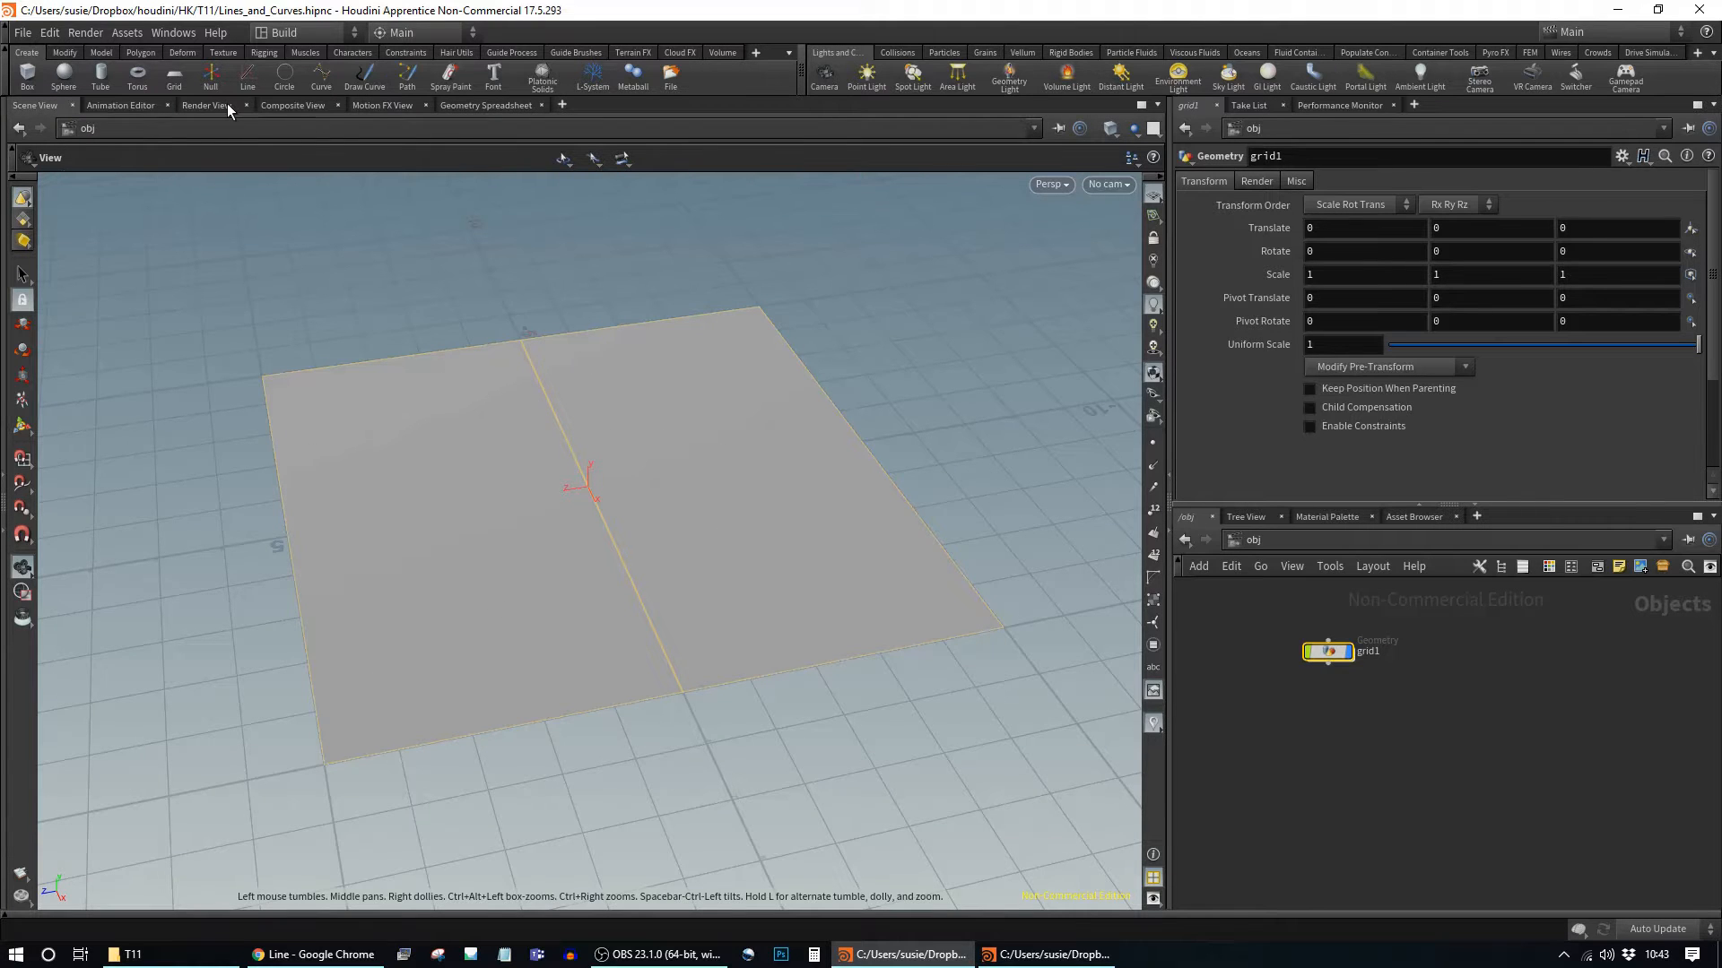
Step: Review grid1's detail, primitive, point and vertex data in the Geometry Spreadsheet
{"action": "left_click", "coordinate": [485, 104]}
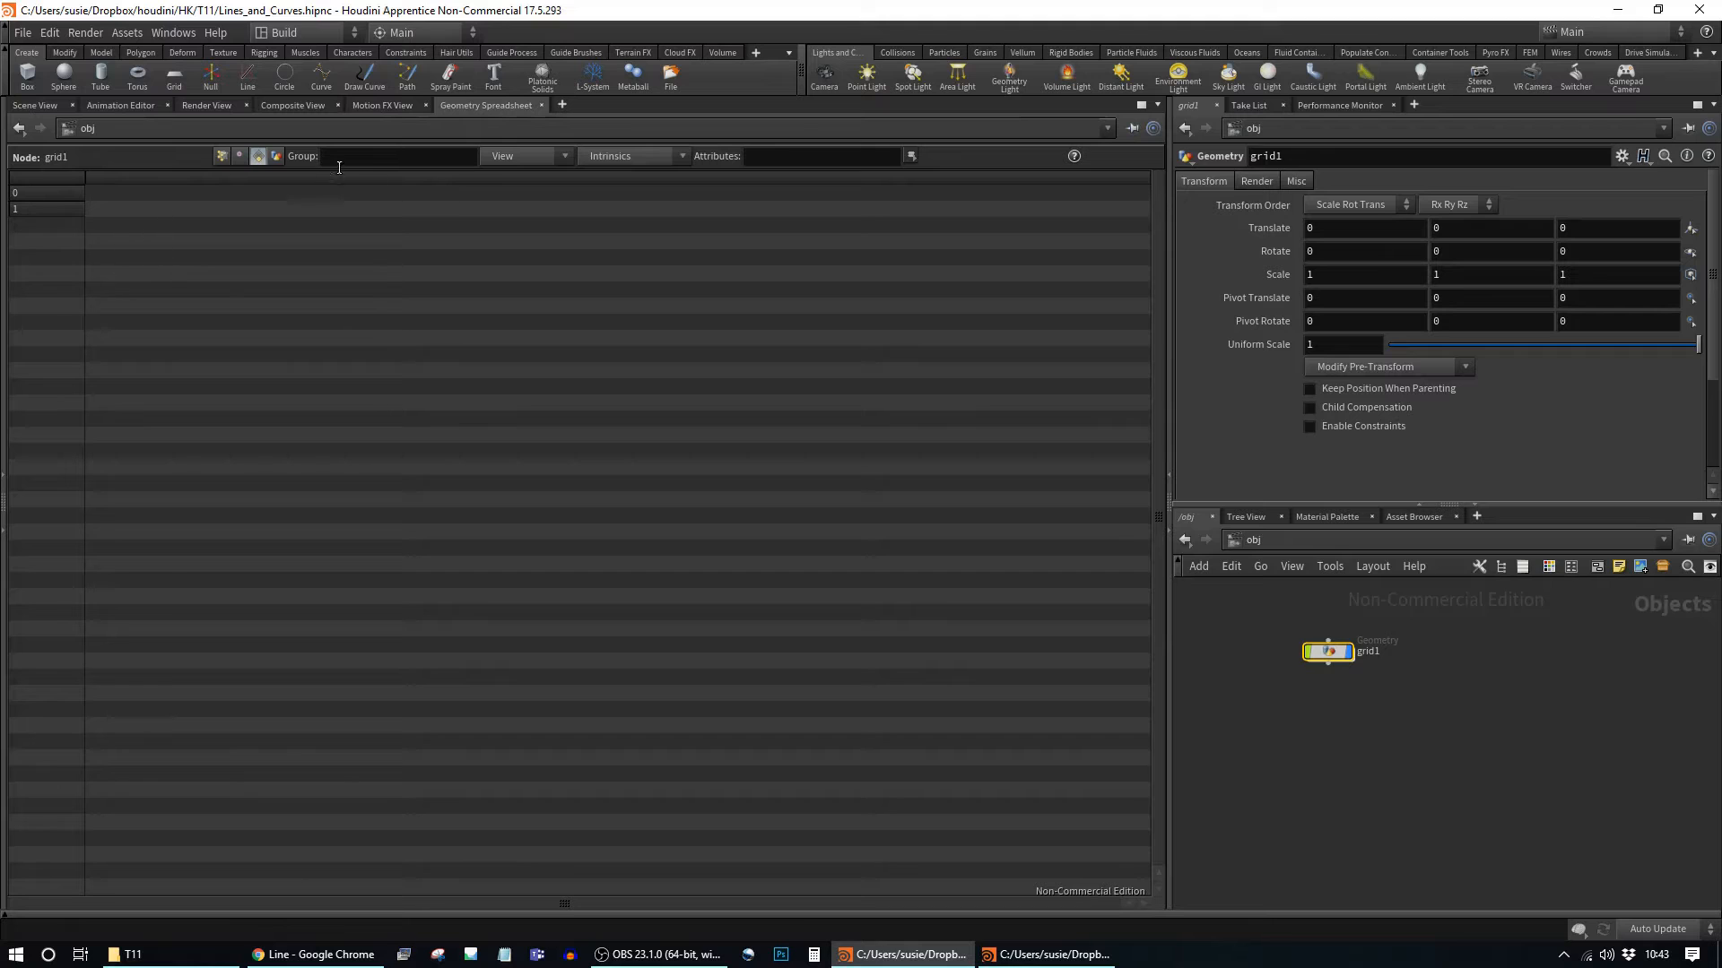
{"action": "left_click", "coordinate": [276, 156]}
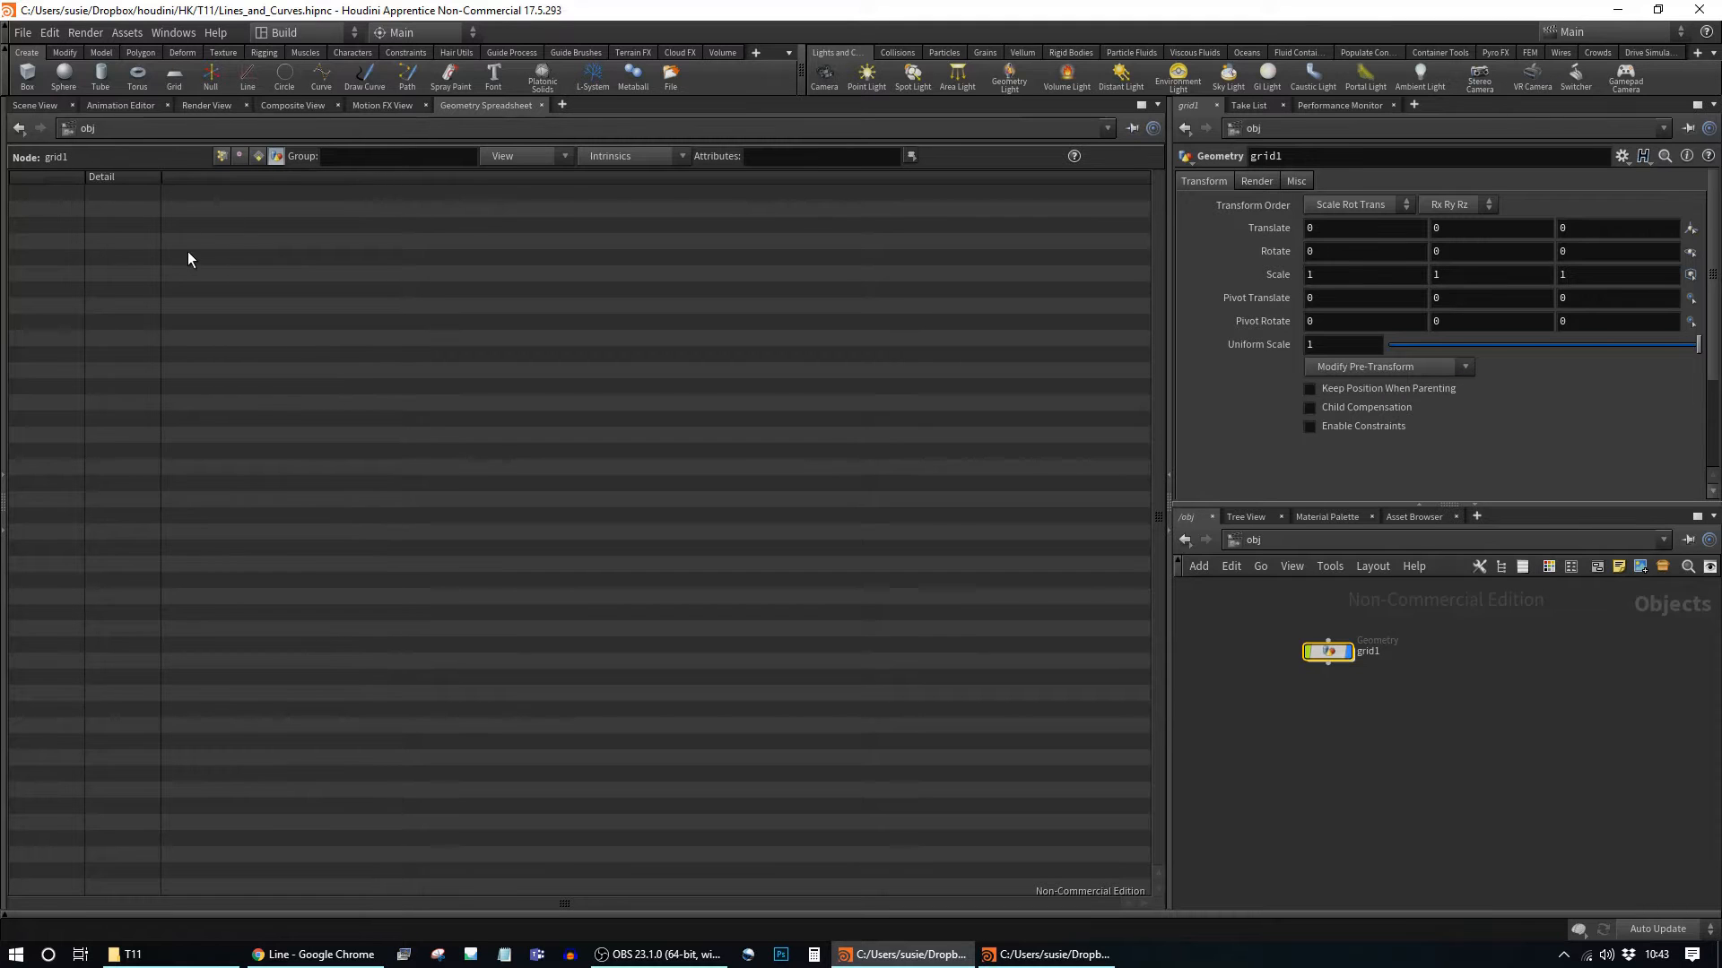
{"action": "left_click", "coordinate": [259, 157]}
{"action": "left_click", "coordinate": [240, 158]}
{"action": "left_click", "coordinate": [221, 157]}
{"action": "left_click", "coordinate": [240, 157]}
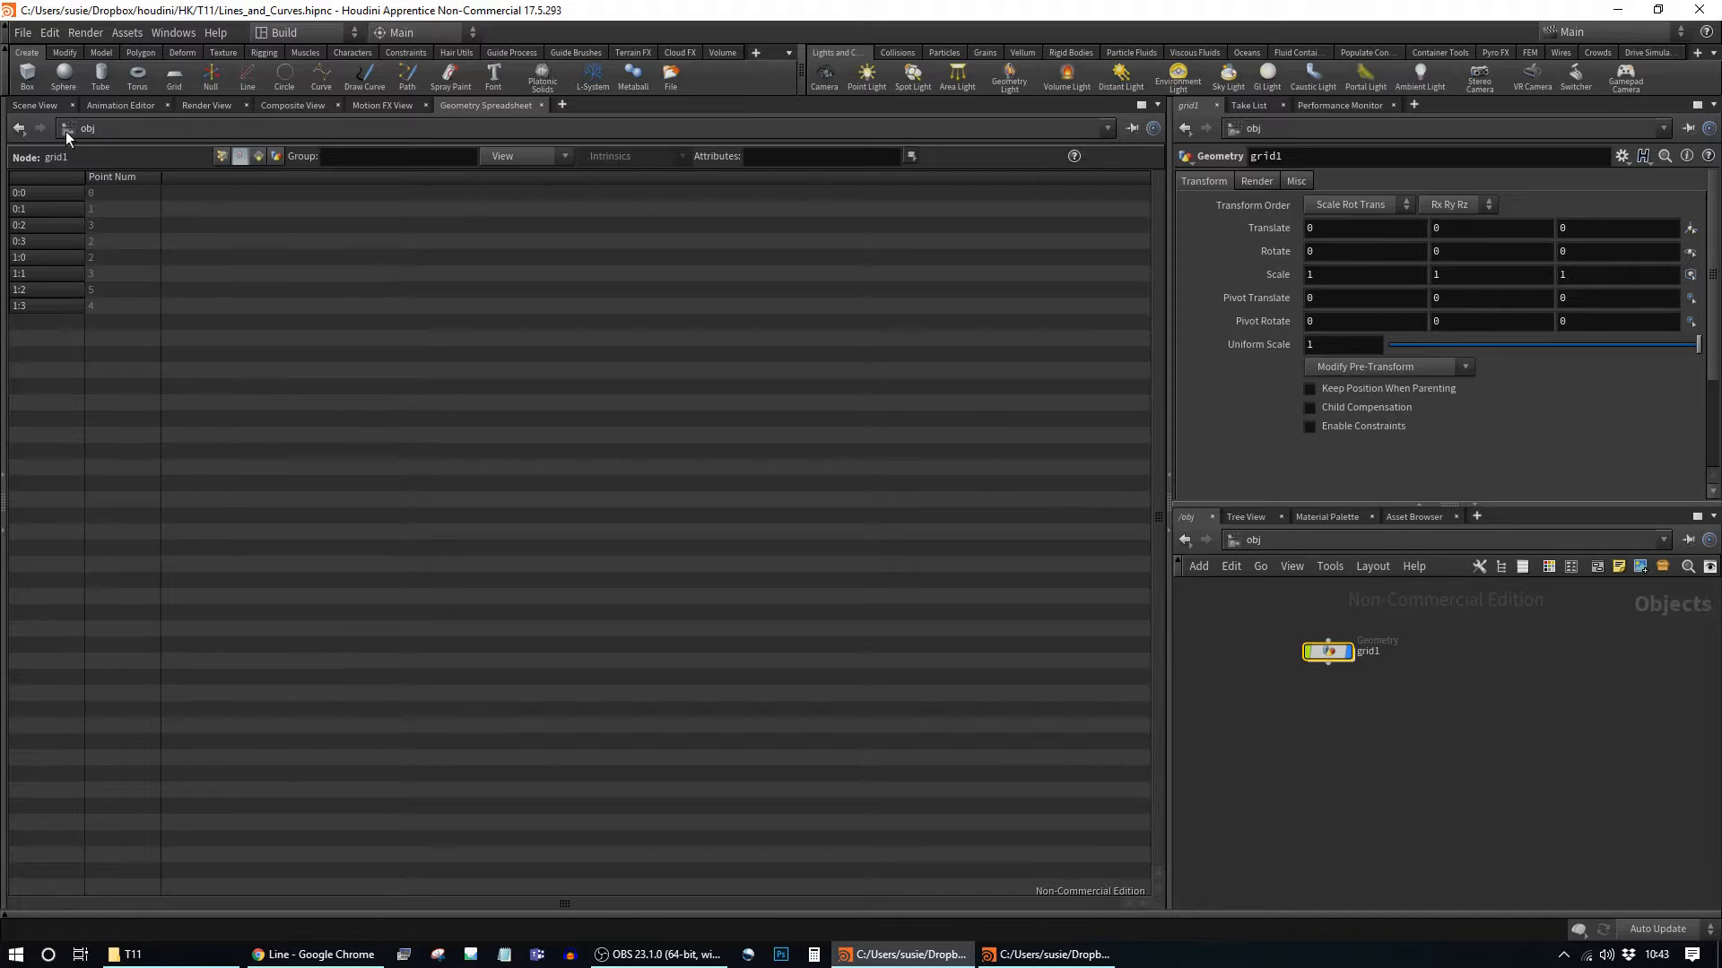
Step: Display point numbers 0–5 on the grid corners and compare them with the spreadsheet
{"action": "left_click", "coordinate": [34, 105]}
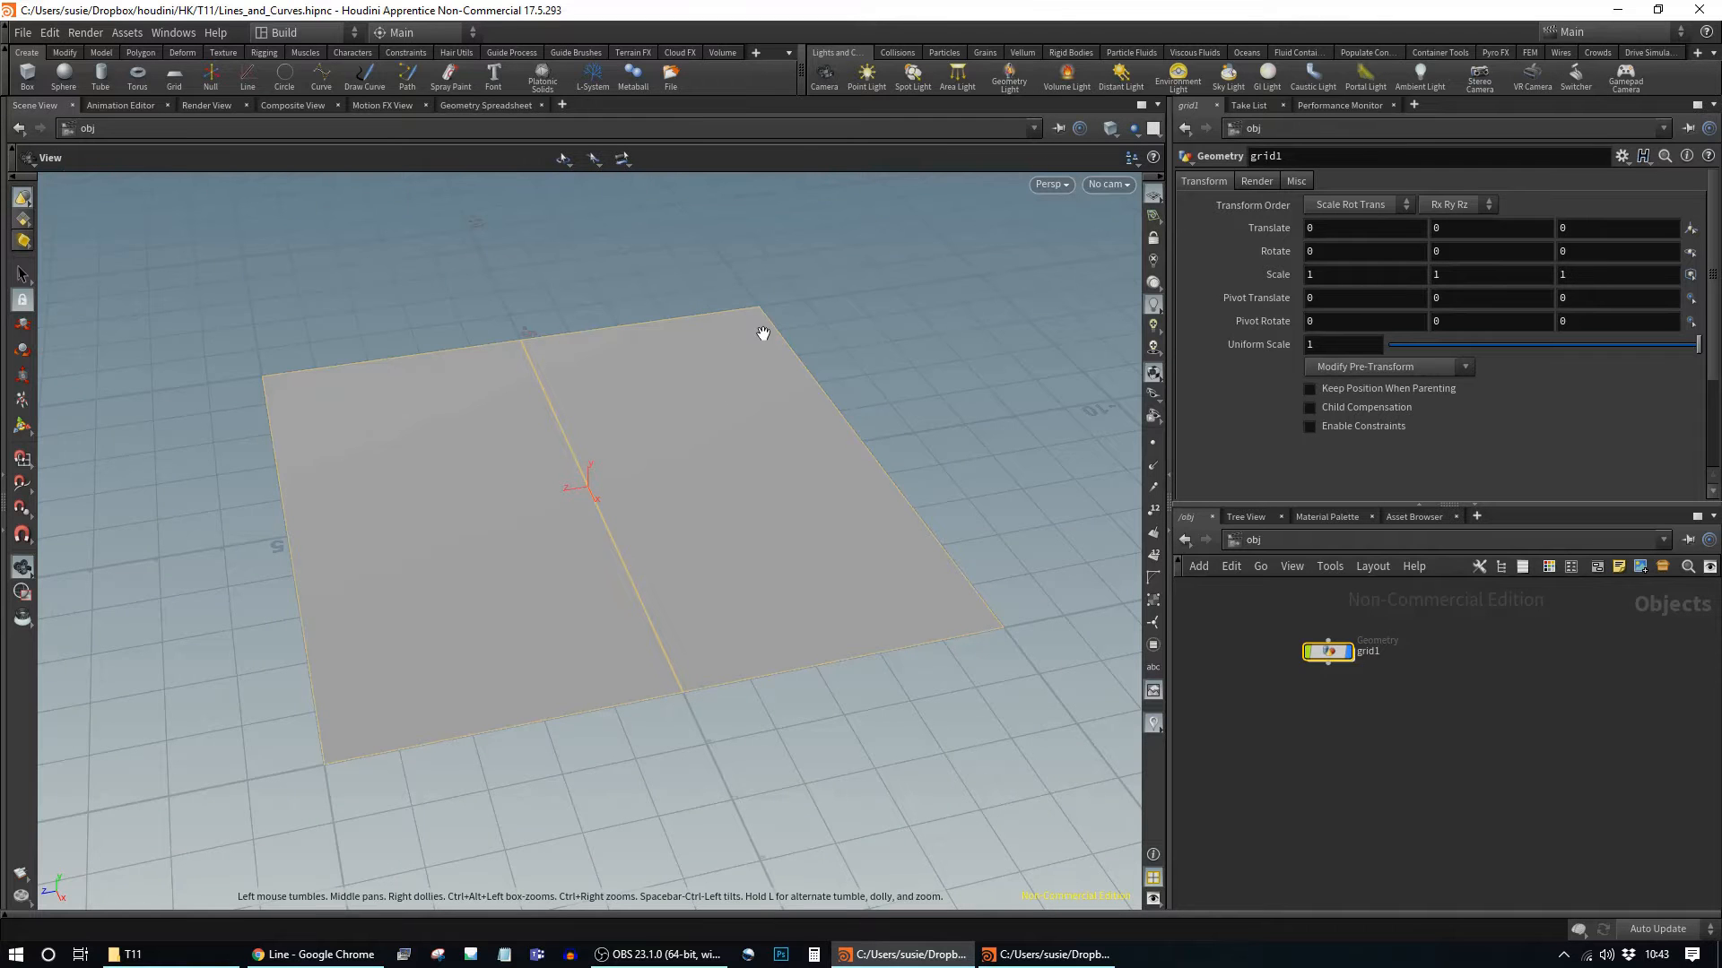
{"action": "left_click", "coordinate": [1153, 510]}
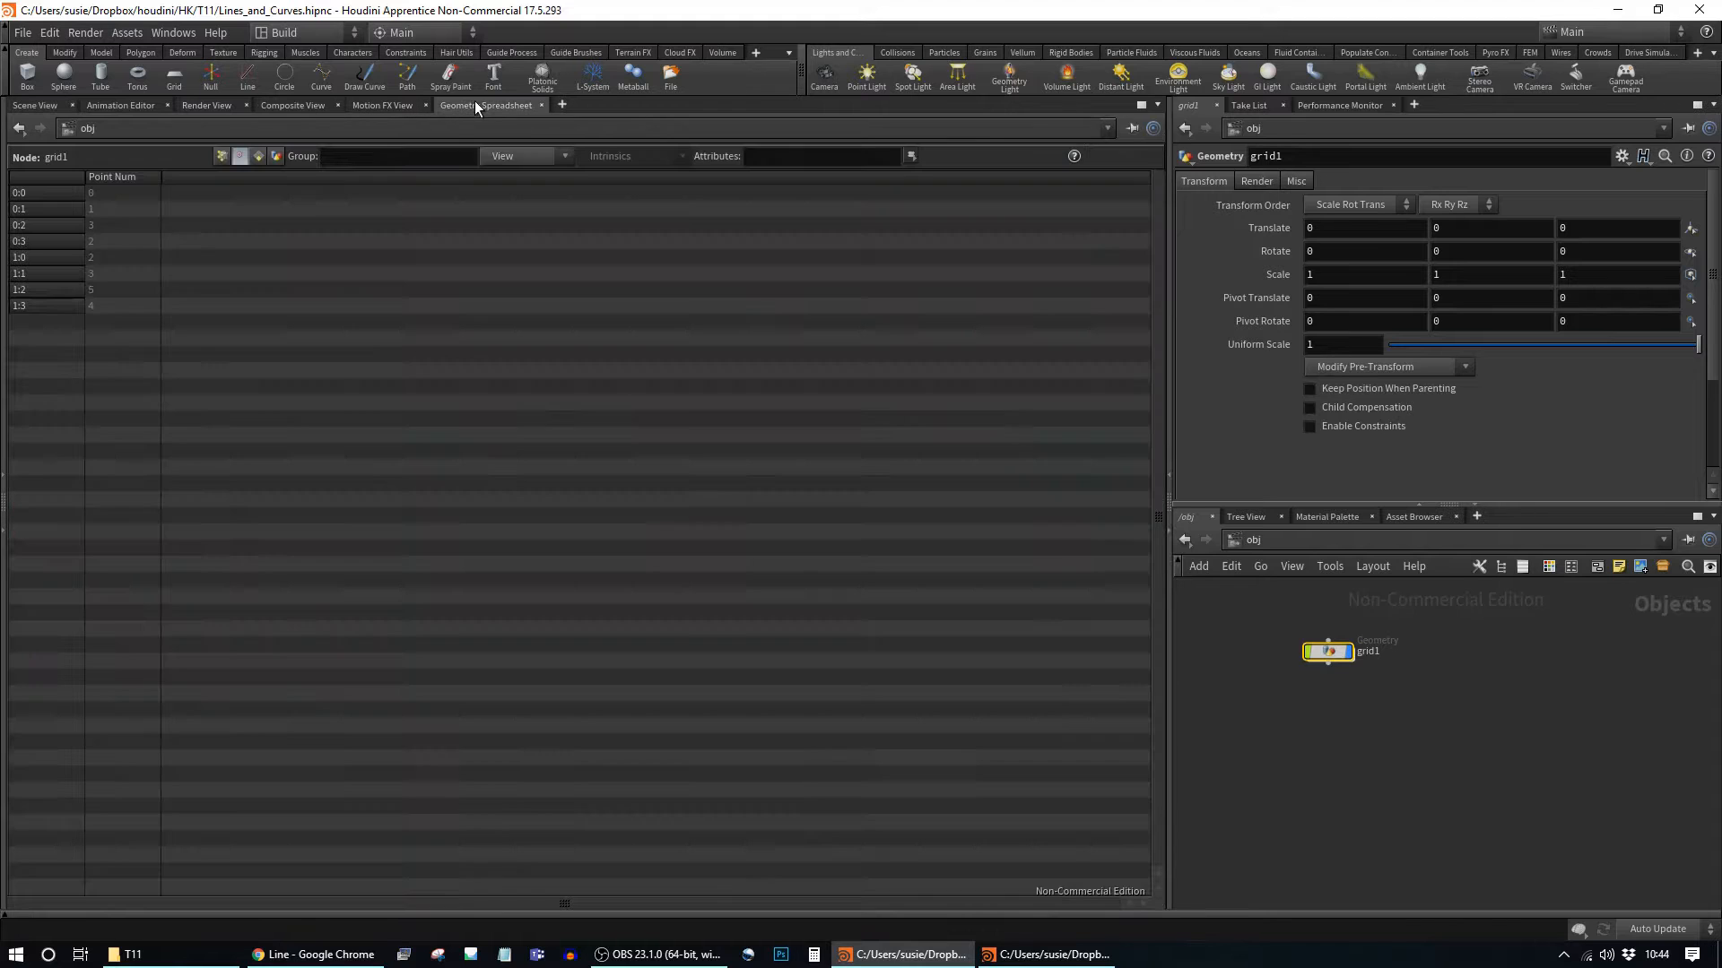
{"action": "left_click", "coordinate": [480, 106]}
{"action": "left_click", "coordinate": [33, 106]}
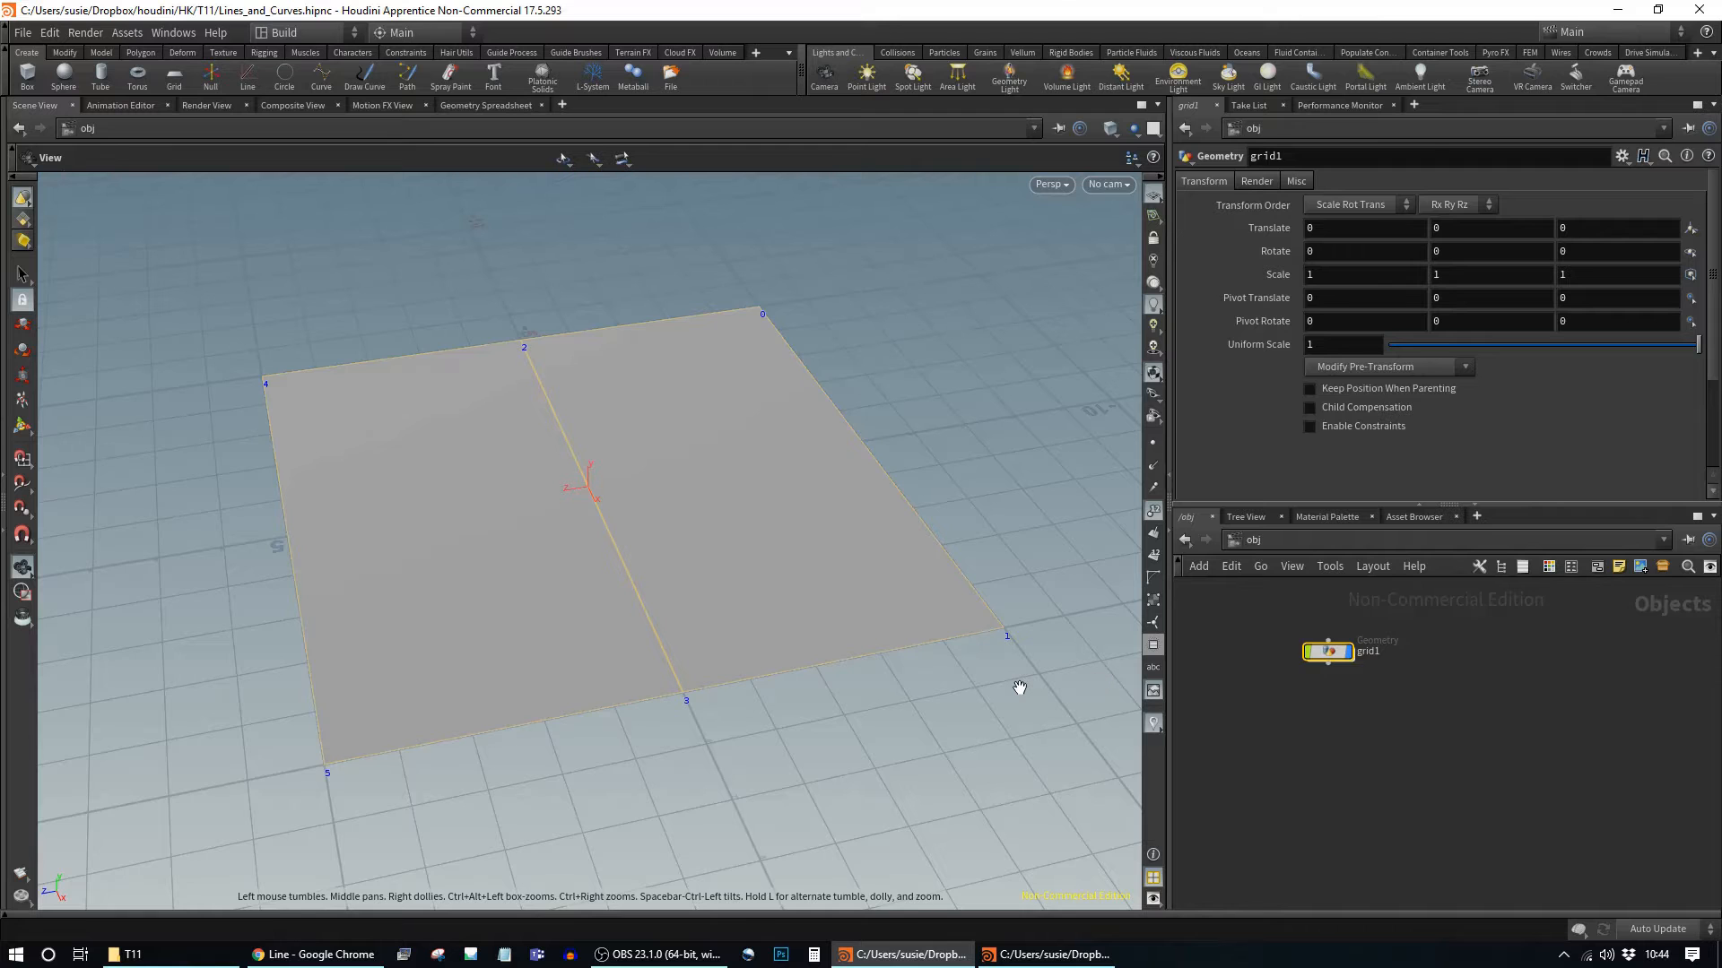
{"action": "left_click_drag", "start_coordinate": [1019, 688], "coordinate": [959, 681]}
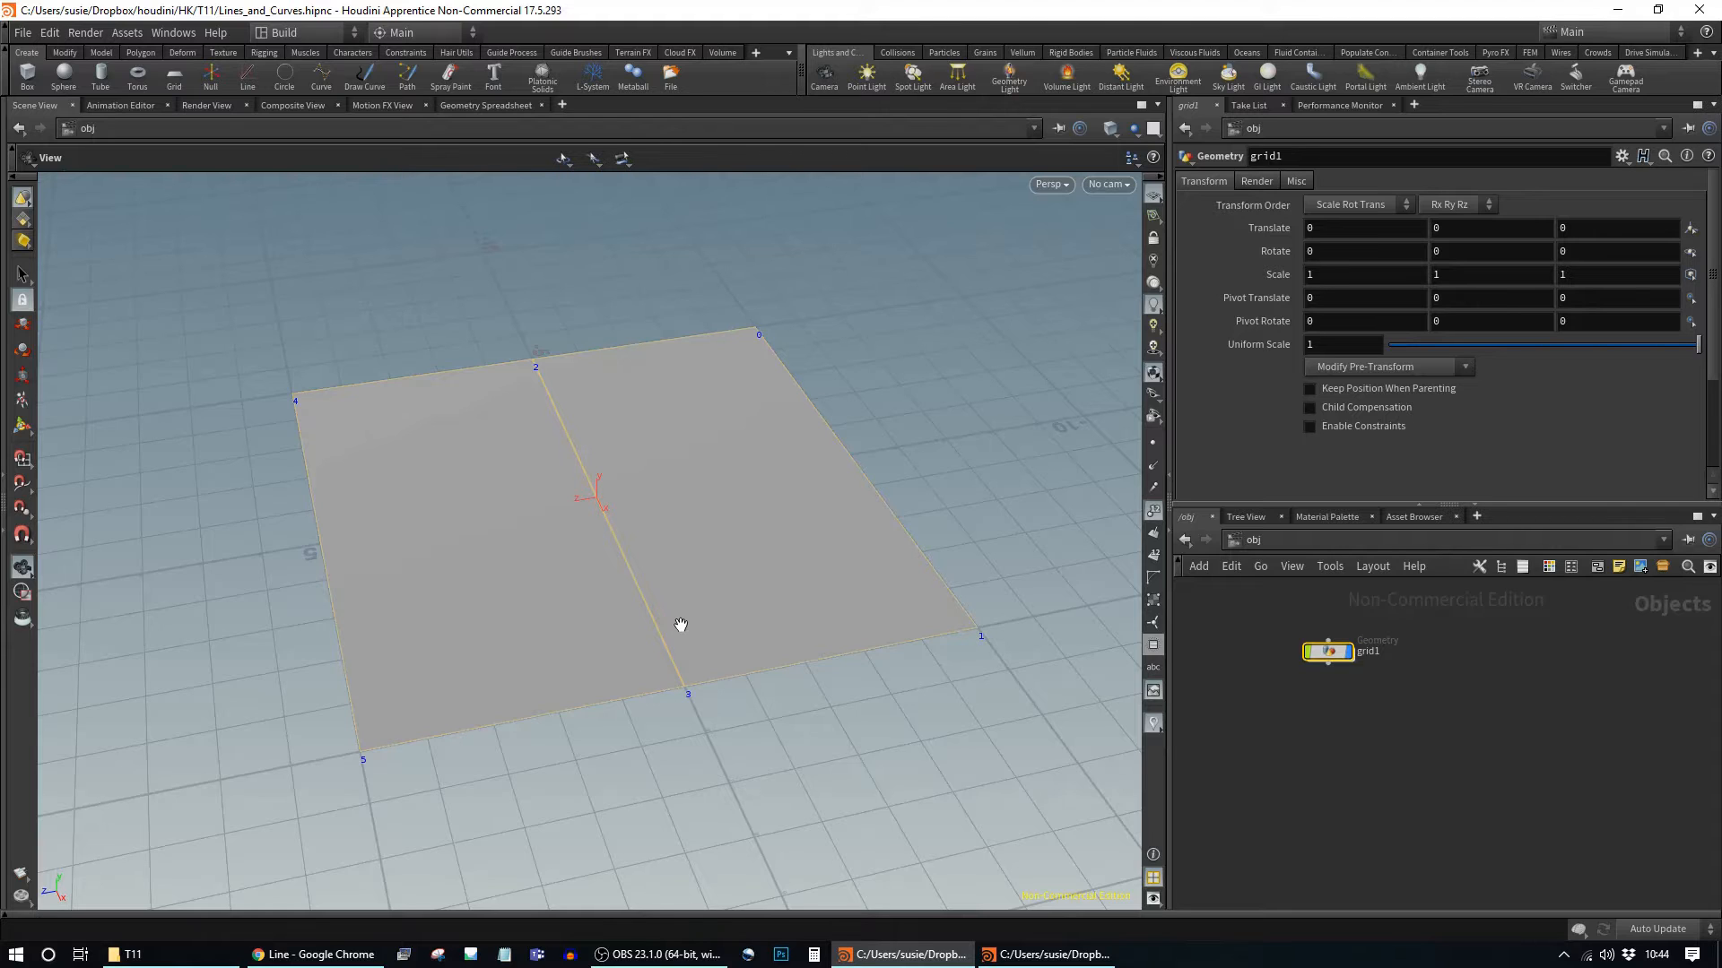
{"action": "left_click_drag", "start_coordinate": [796, 727], "coordinate": [783, 760]}
{"action": "middle_click_drag", "start_coordinate": [783, 759], "coordinate": [770, 777]}
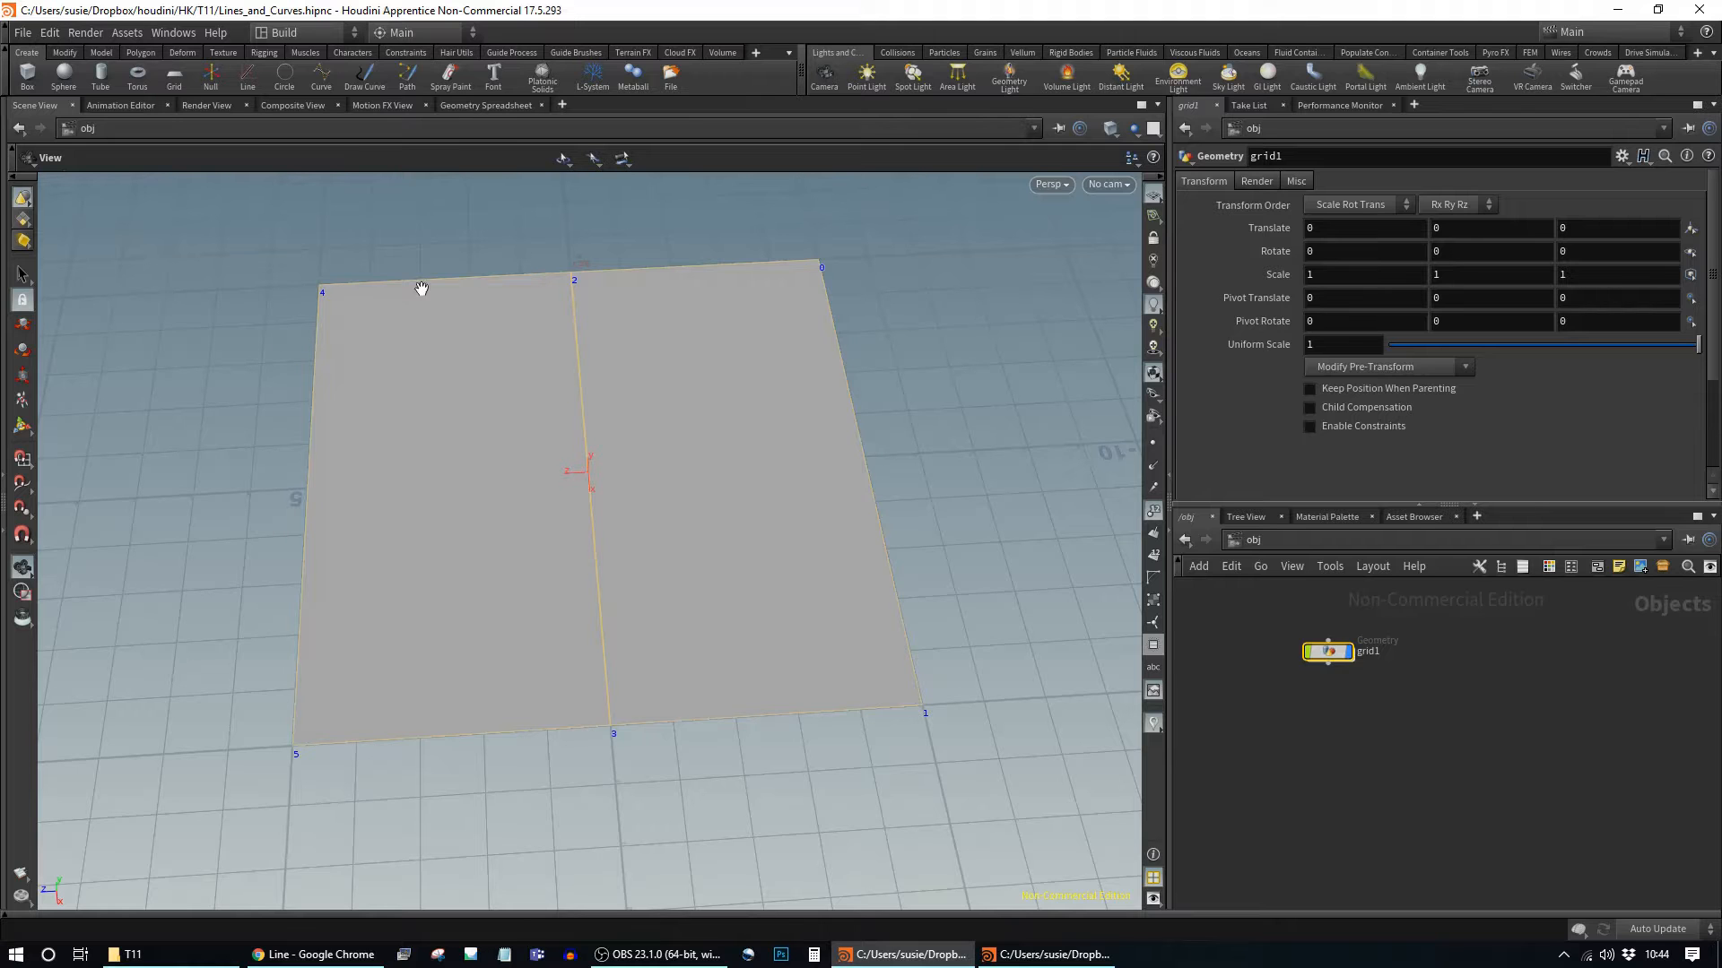
{"action": "left_click_drag", "start_coordinate": [583, 810], "coordinate": [791, 653]}
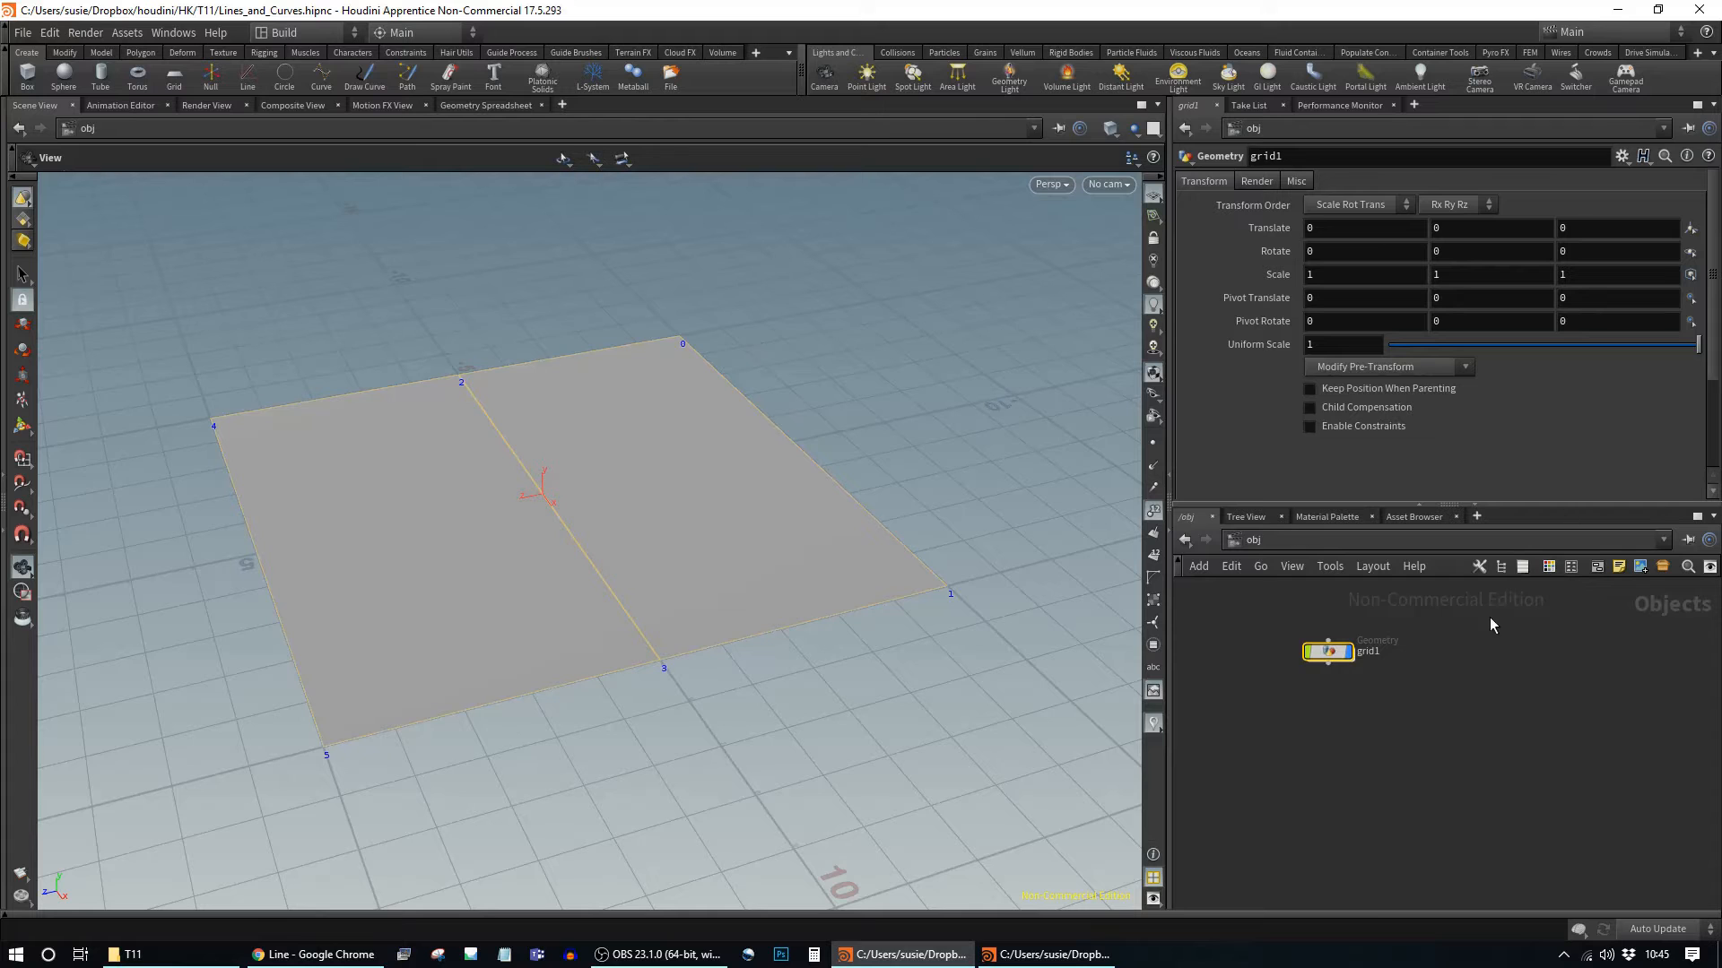
Step: Dive into grid1 and cut its rows from 3 to 2, leaving one four-point face
{"action": "left_click_drag", "start_coordinate": [1331, 657], "coordinate": [1310, 651]}
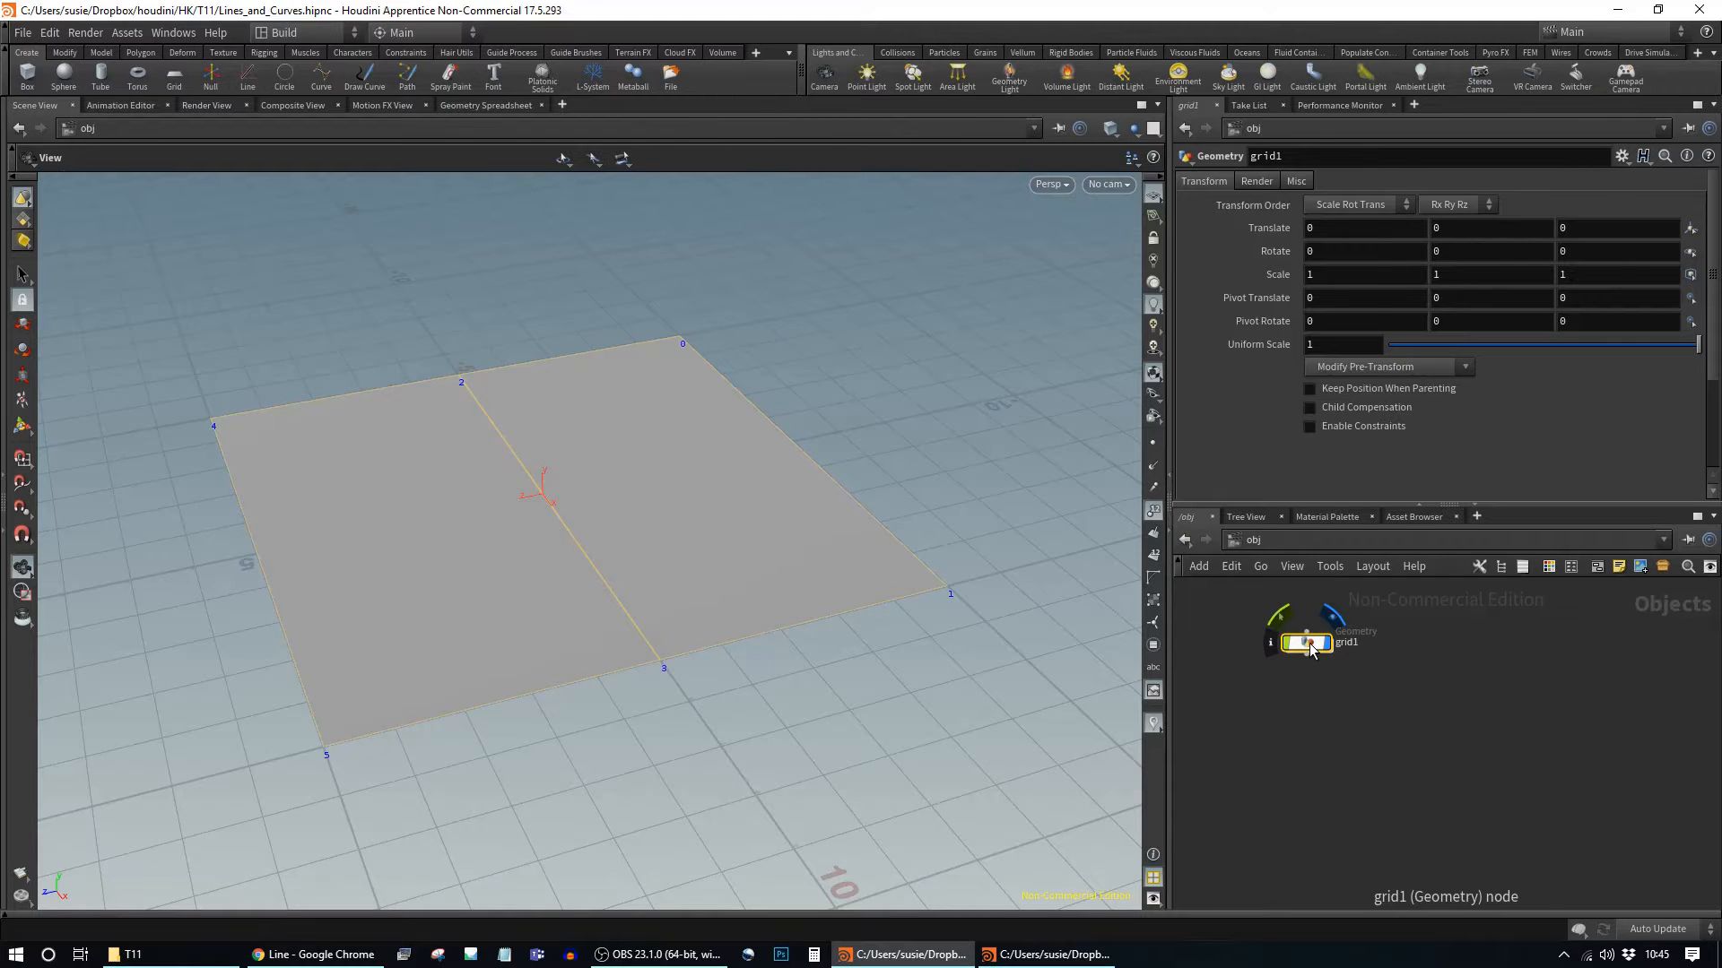
{"action": "double_click", "coordinate": [1308, 645]}
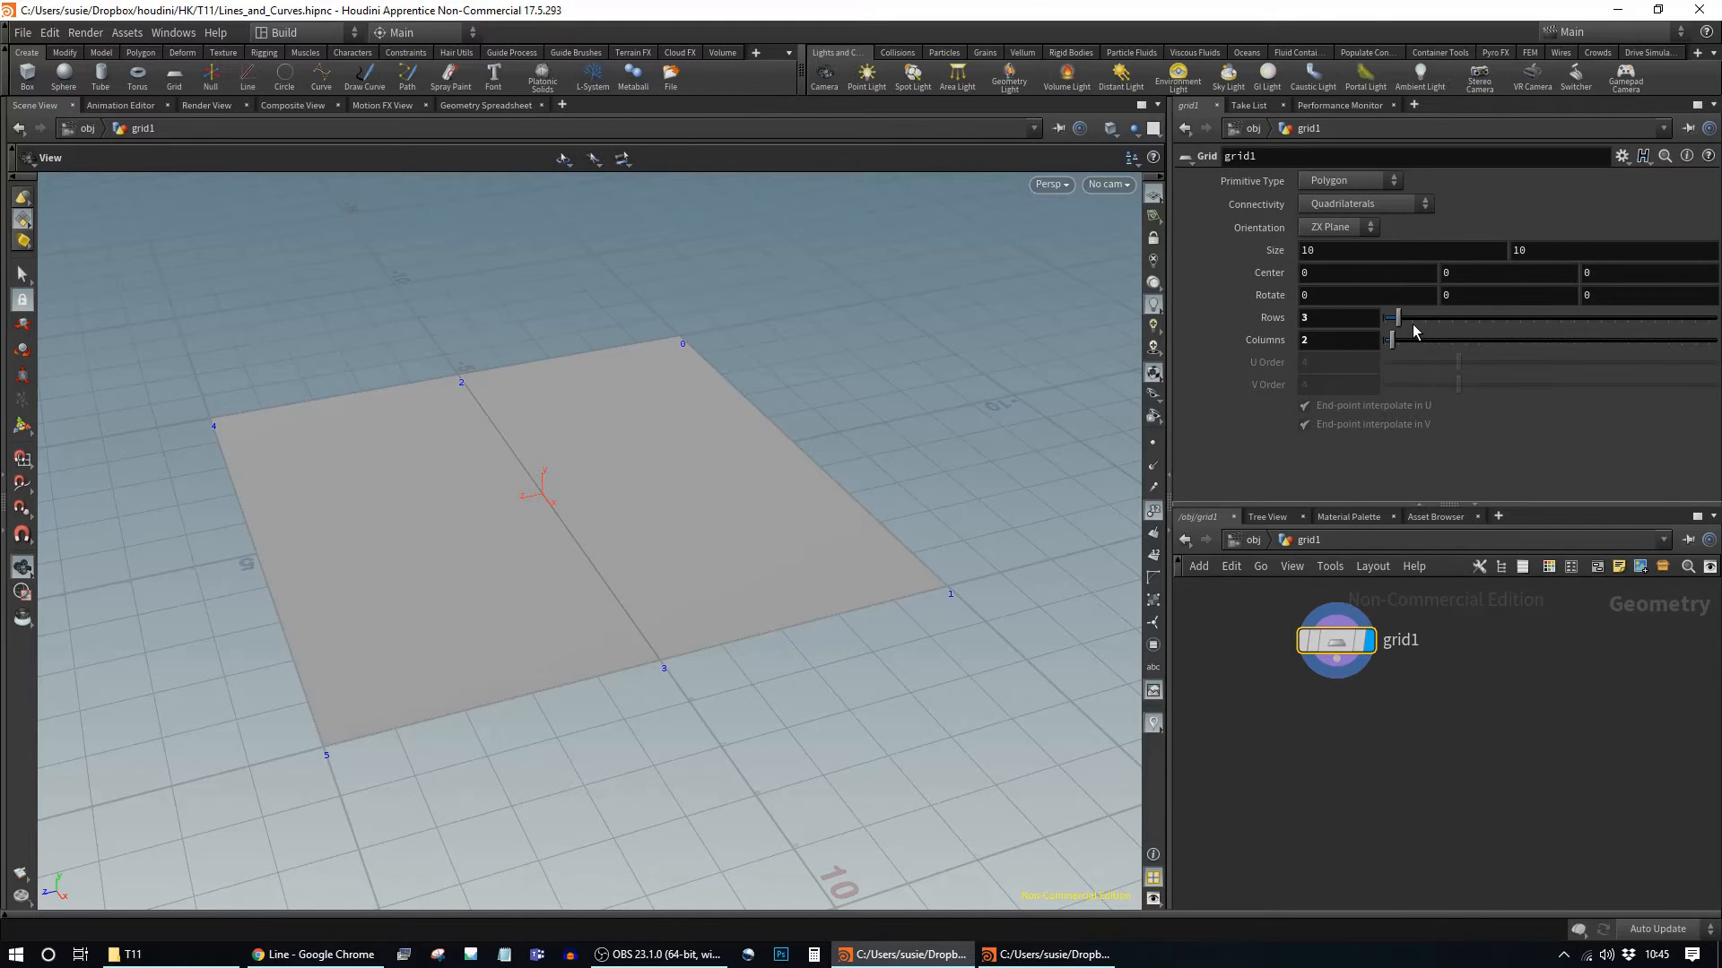
{"action": "left_click_drag", "start_coordinate": [1397, 318], "coordinate": [1391, 319]}
{"action": "left_click_drag", "start_coordinate": [1337, 645], "coordinate": [1355, 647]}
{"action": "mouse_move", "coordinate": [1357, 651]}
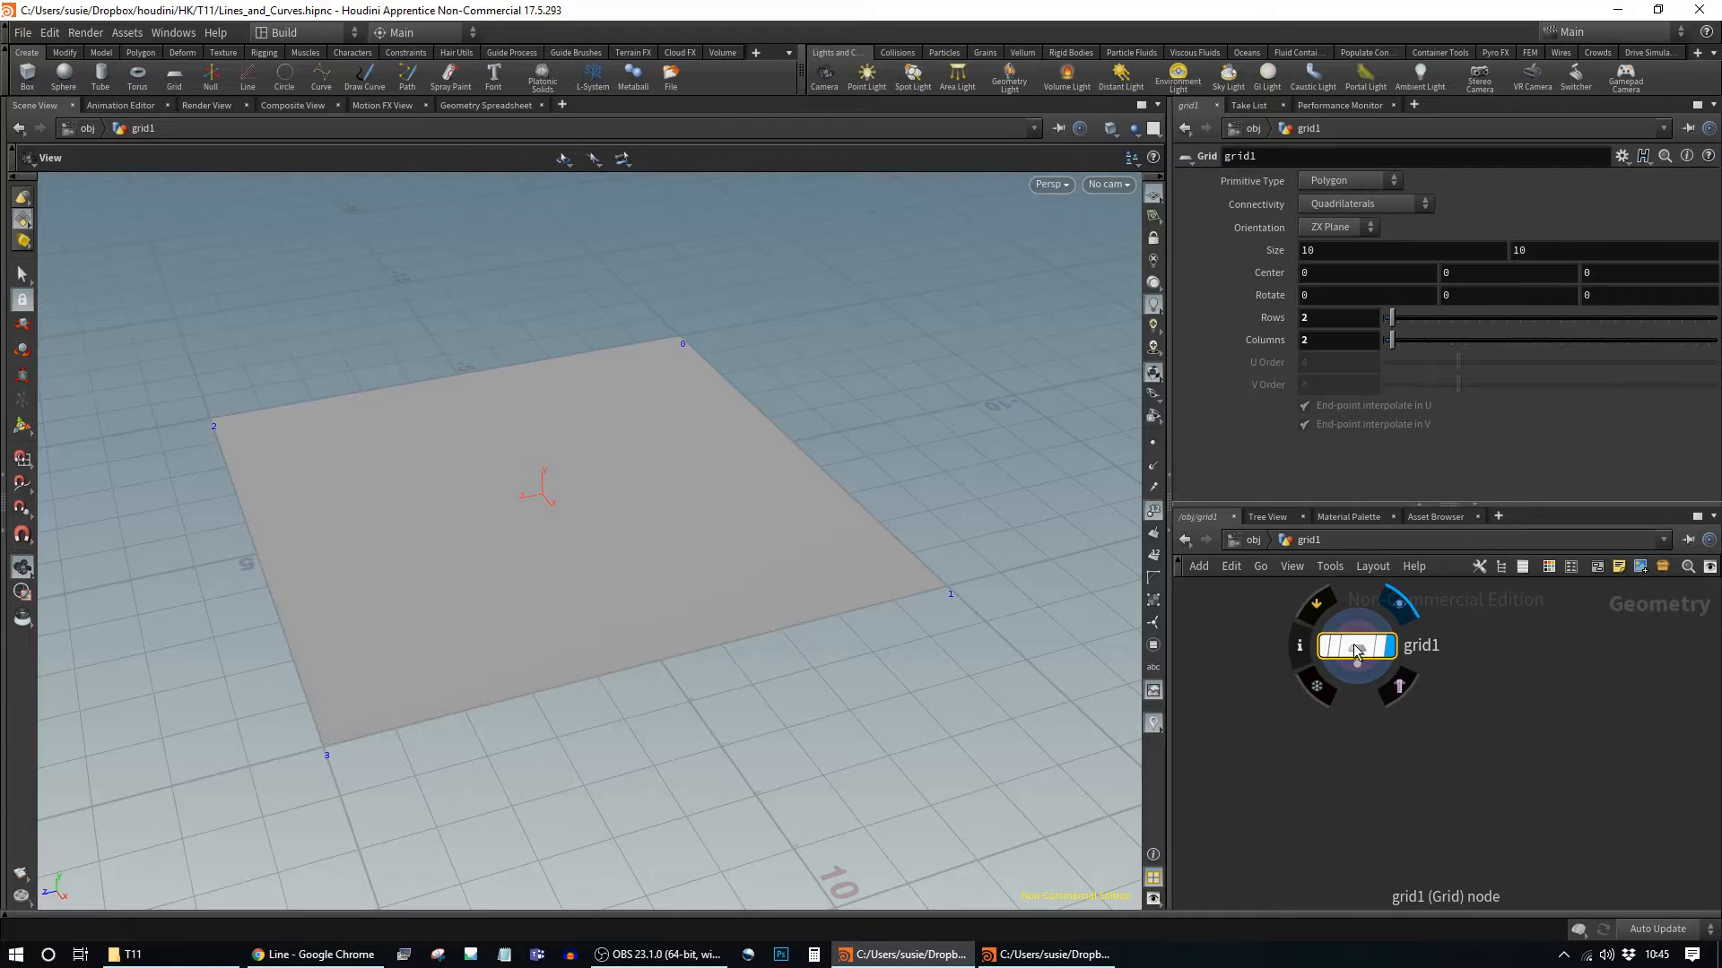
{"action": "key", "text": "Tab"}
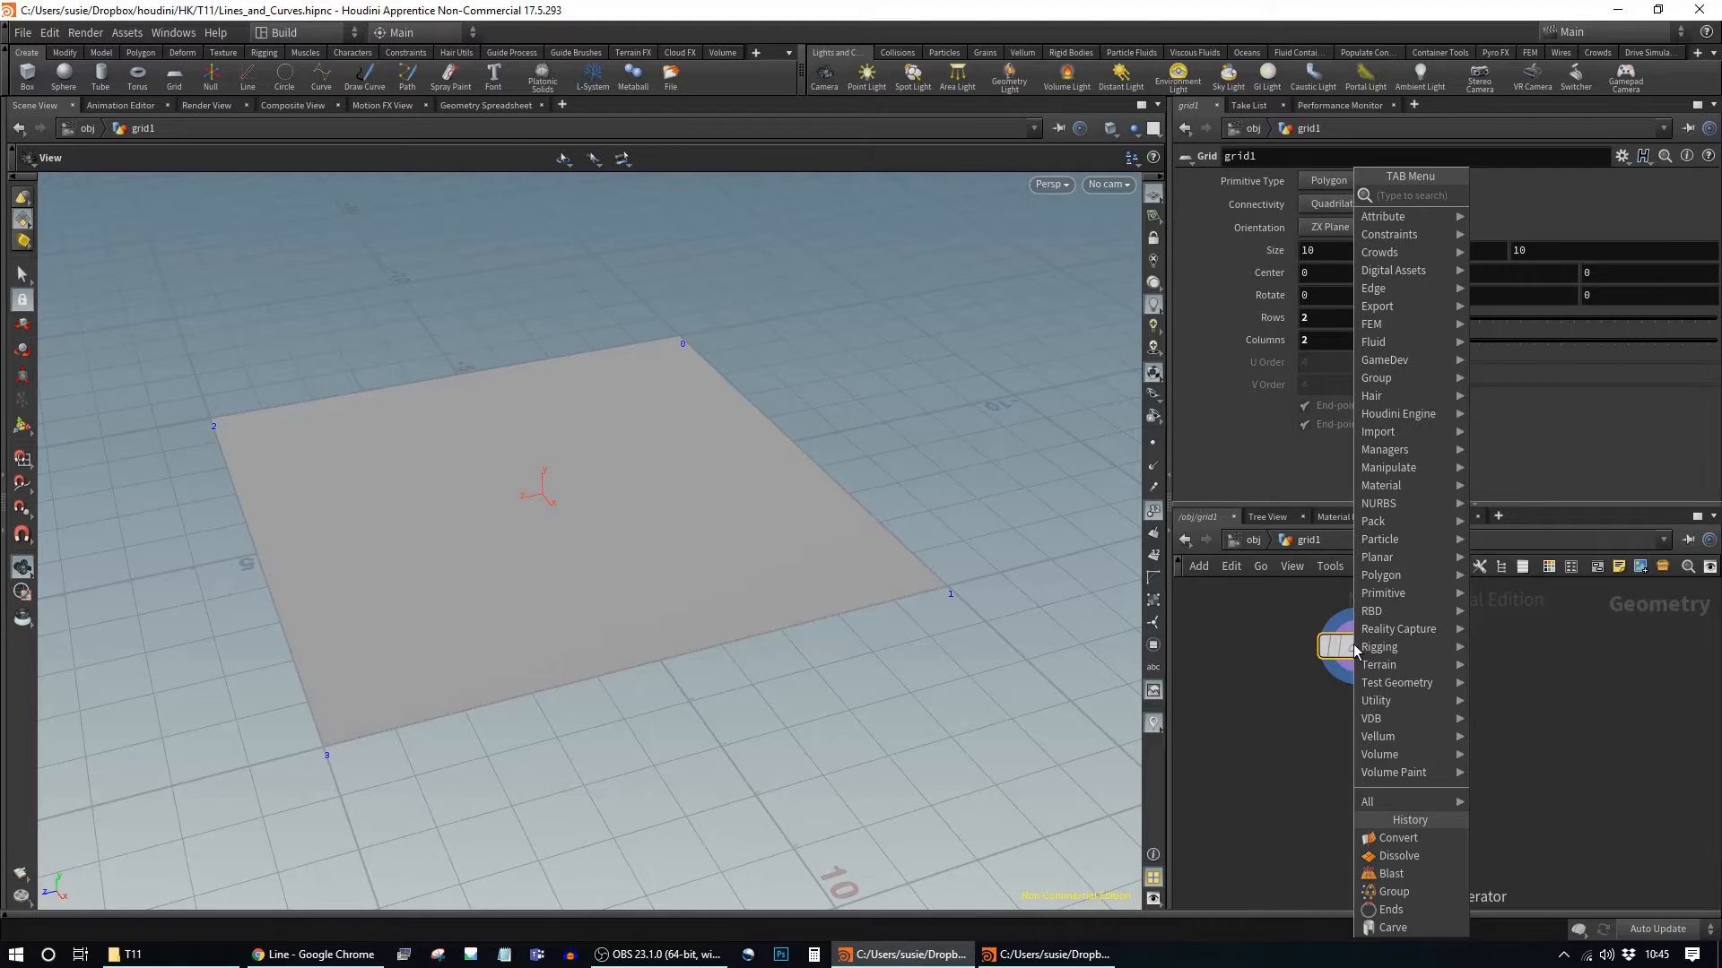
Step: Add an Ends node (ends1) wired below grid1 and set its display flag
{"action": "type", "text": "end"}
{"action": "key", "text": "Return"}
{"action": "left_click", "coordinate": [1356, 743]}
{"action": "left_click_drag", "start_coordinate": [1354, 668], "coordinate": [1357, 722]}
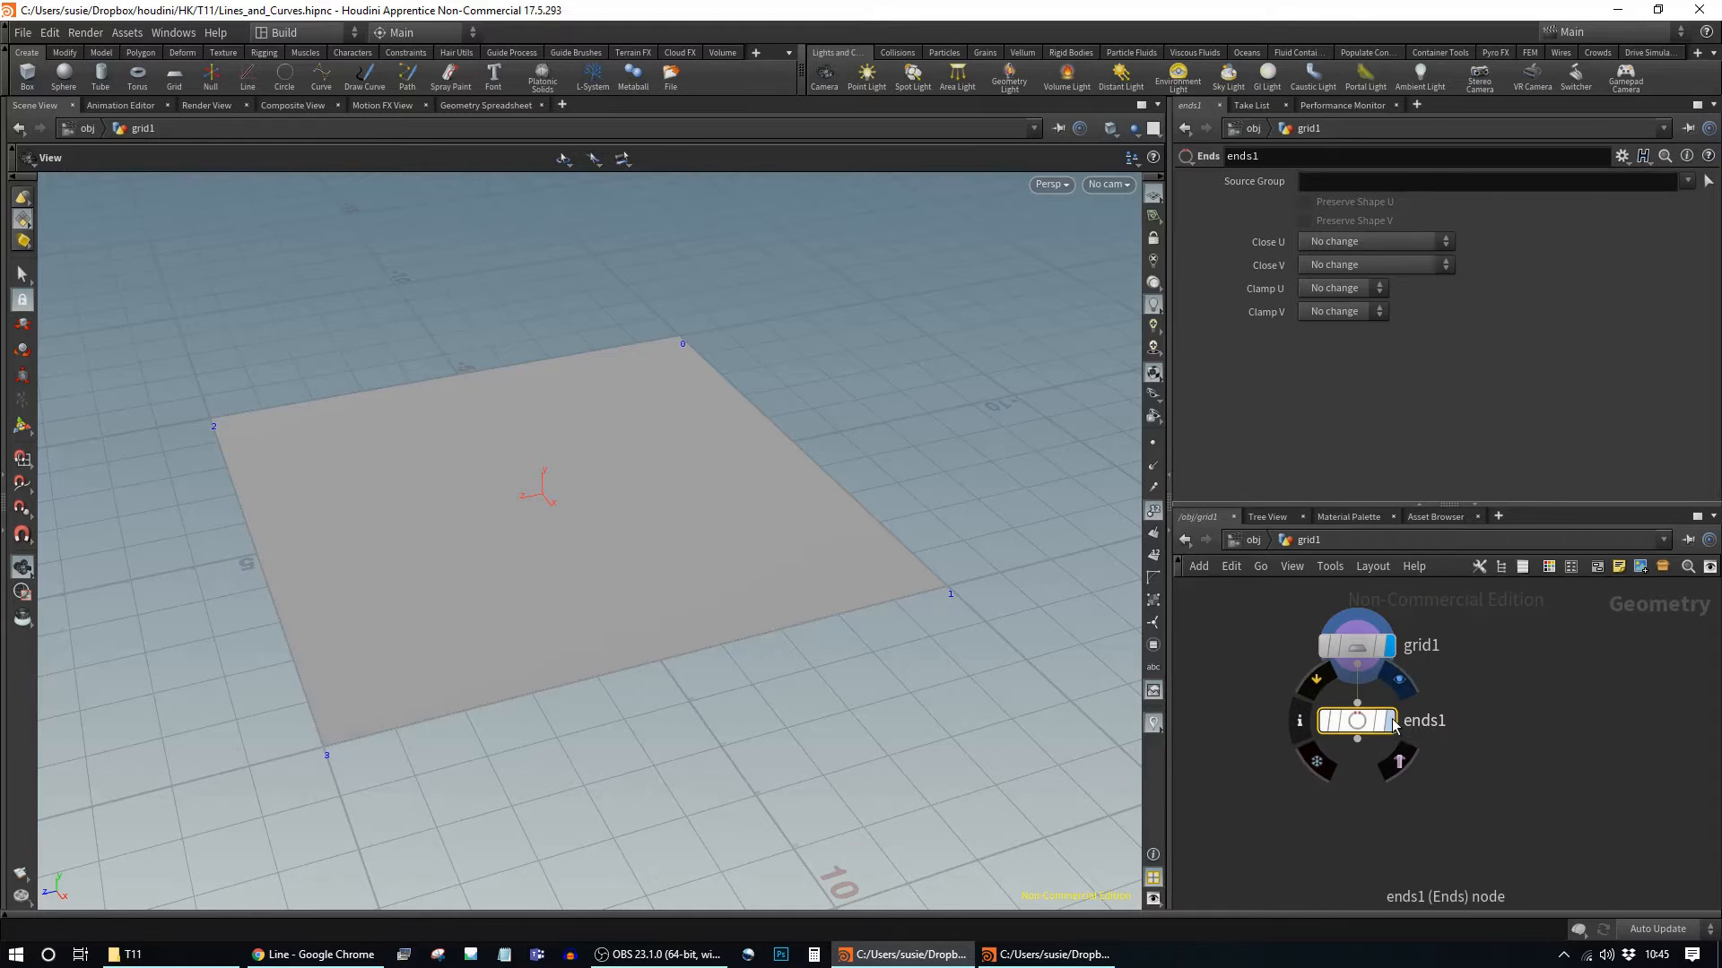
{"action": "left_click", "coordinate": [1392, 722]}
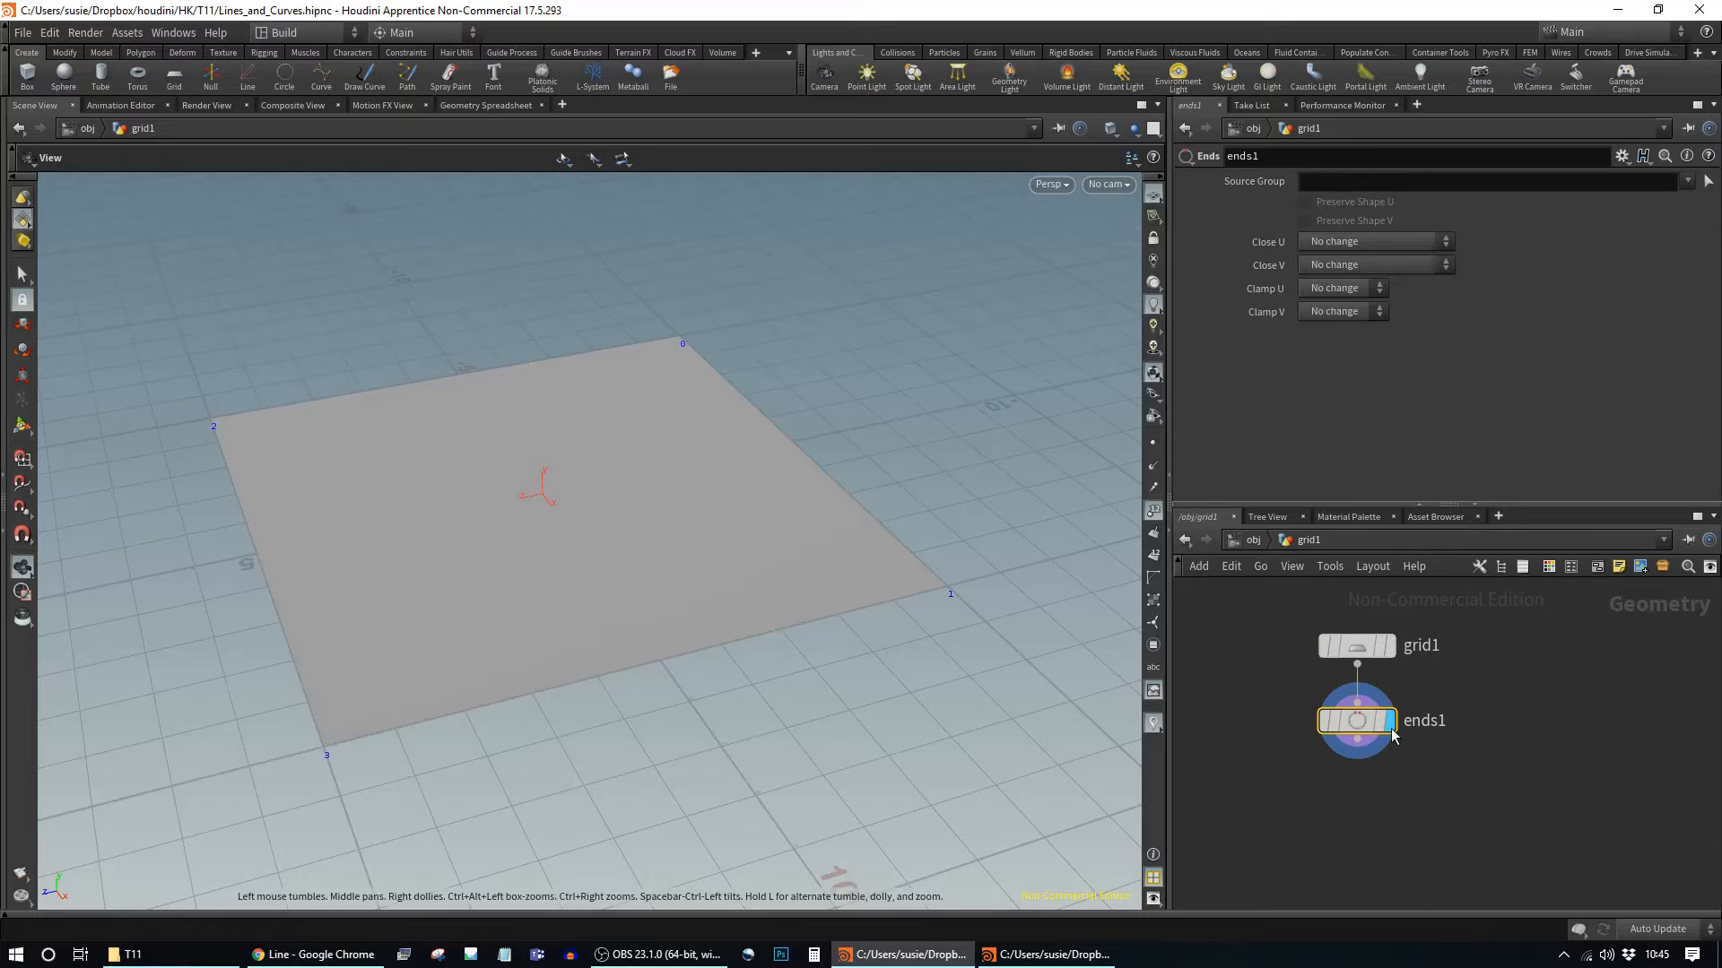
{"action": "left_click_drag", "start_coordinate": [1357, 729], "coordinate": [1358, 720]}
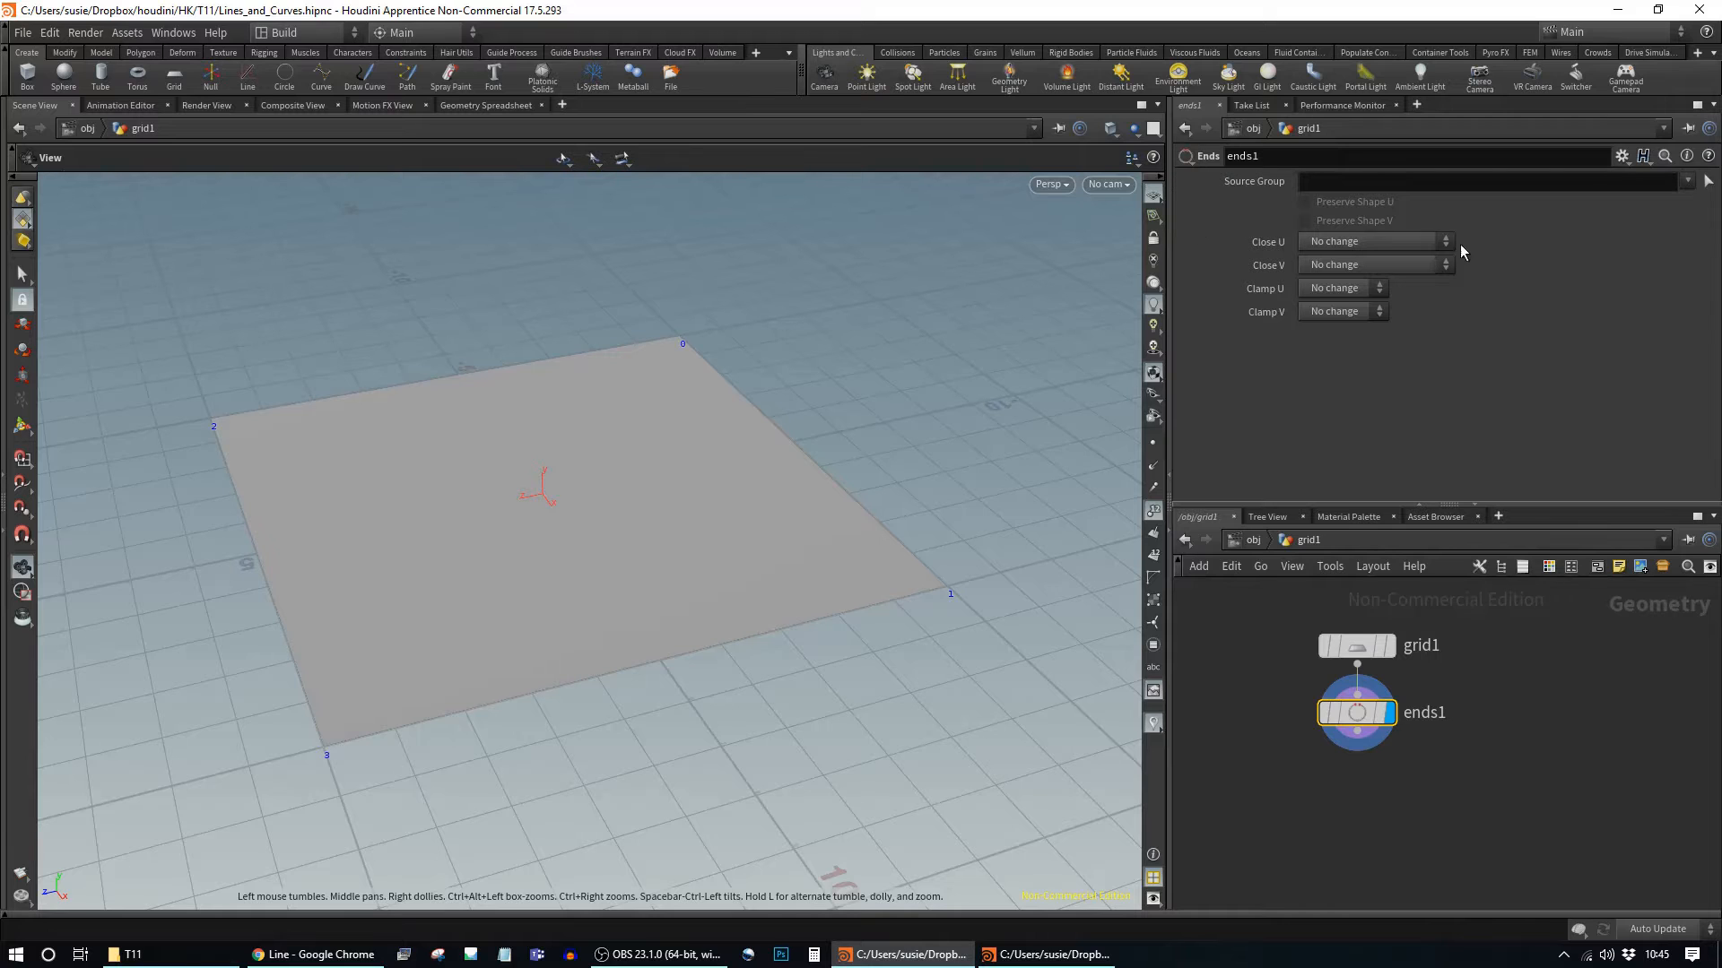
{"action": "left_click", "coordinate": [1393, 240]}
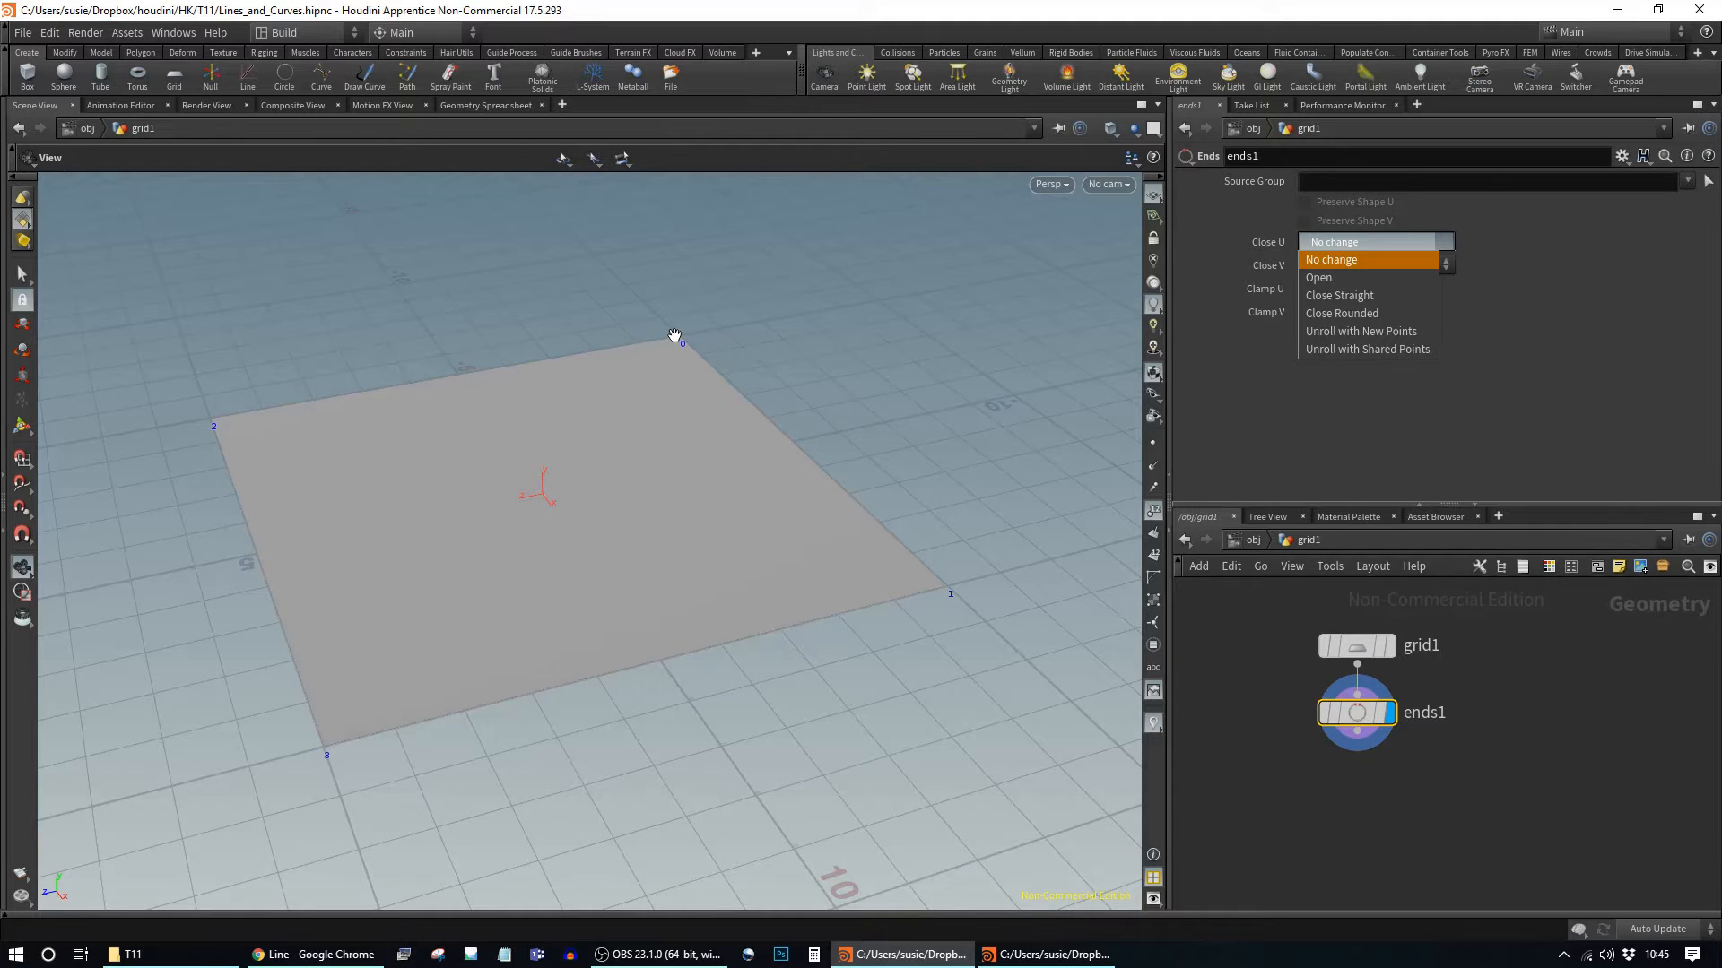
Step: Set ends1's Close U to Open and tumble the view to inspect the open curve
{"action": "left_click", "coordinate": [1377, 277]}
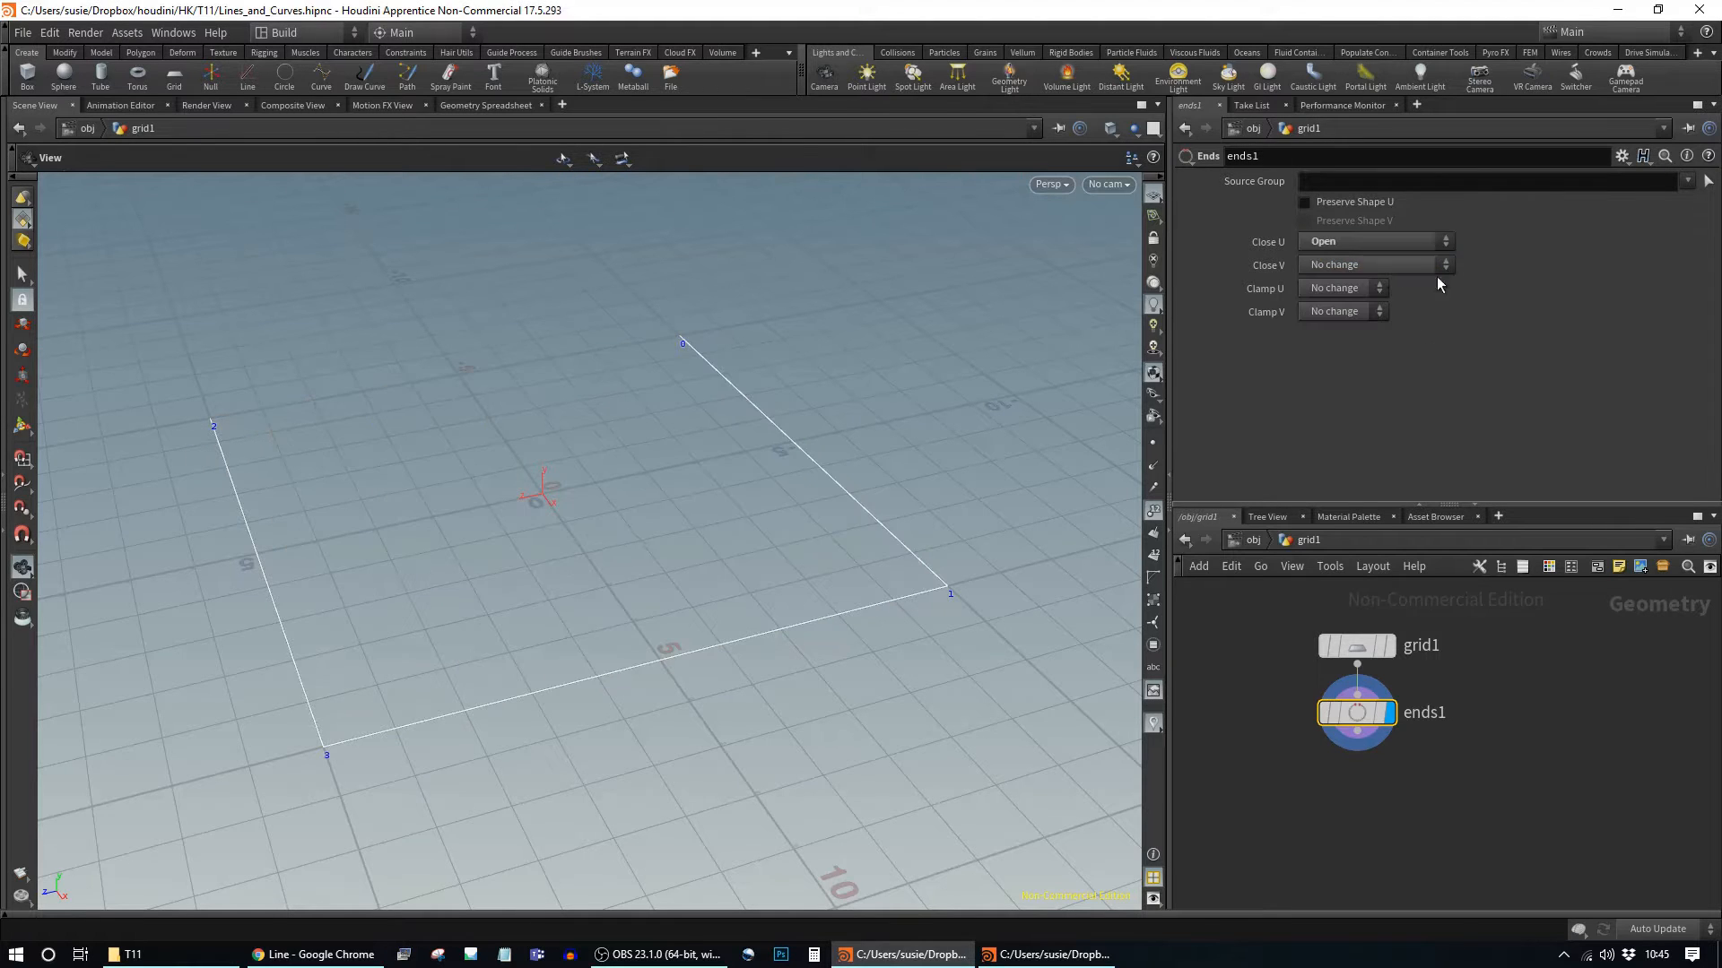
{"action": "mouse_move", "coordinate": [665, 415]}
{"action": "left_mouse_down"}
{"action": "mouse_move", "coordinate": [623, 454]}
{"action": "mouse_move", "coordinate": [694, 404]}
{"action": "left_mouse_up"}
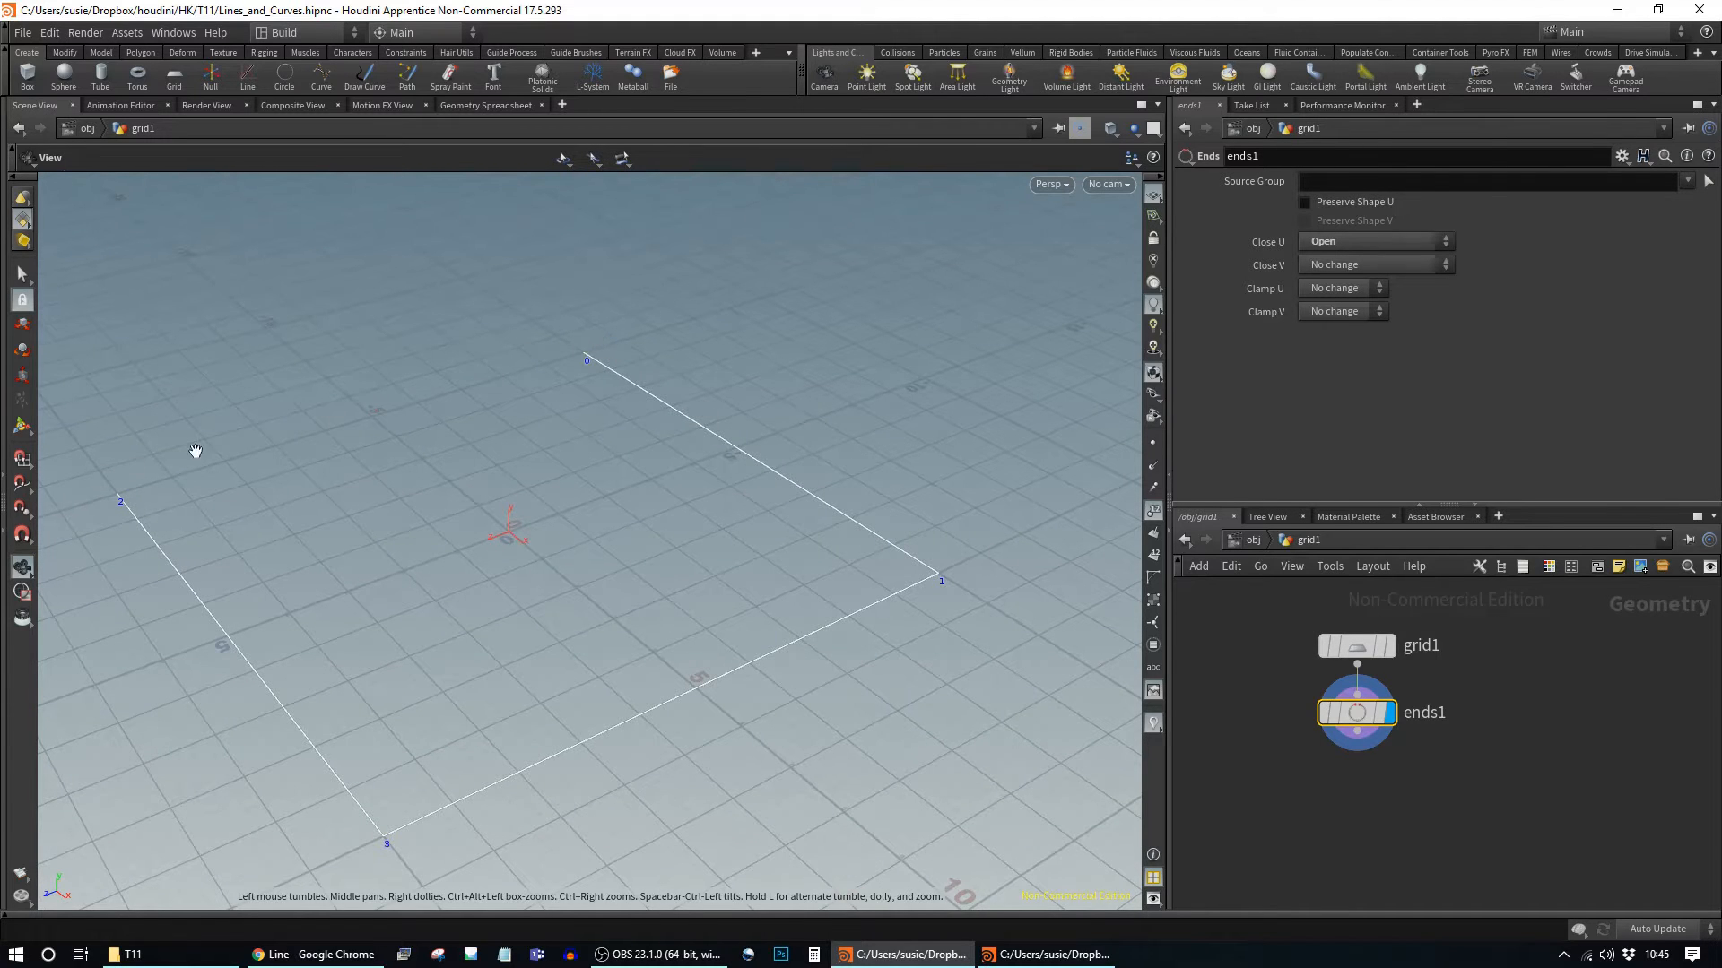
{"action": "left_click_drag", "start_coordinate": [627, 565], "coordinate": [810, 544]}
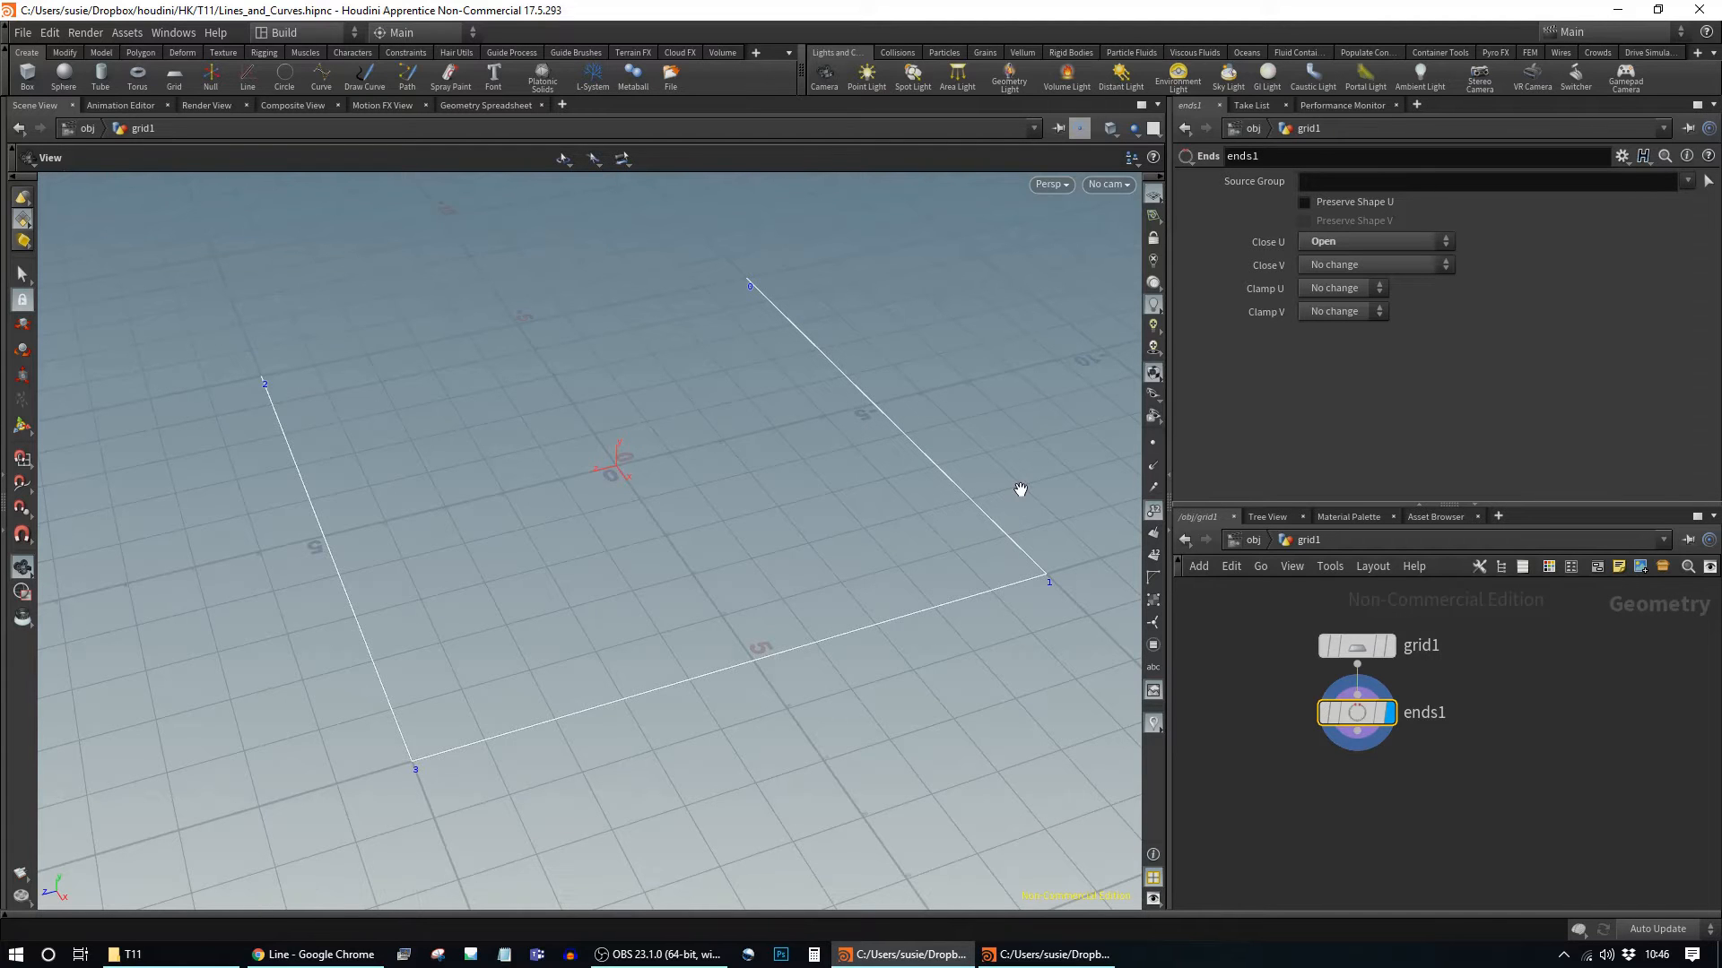
Step: Change Close U to Unroll with New Points and zoom toward the new point 4
{"action": "left_click", "coordinate": [1421, 239]}
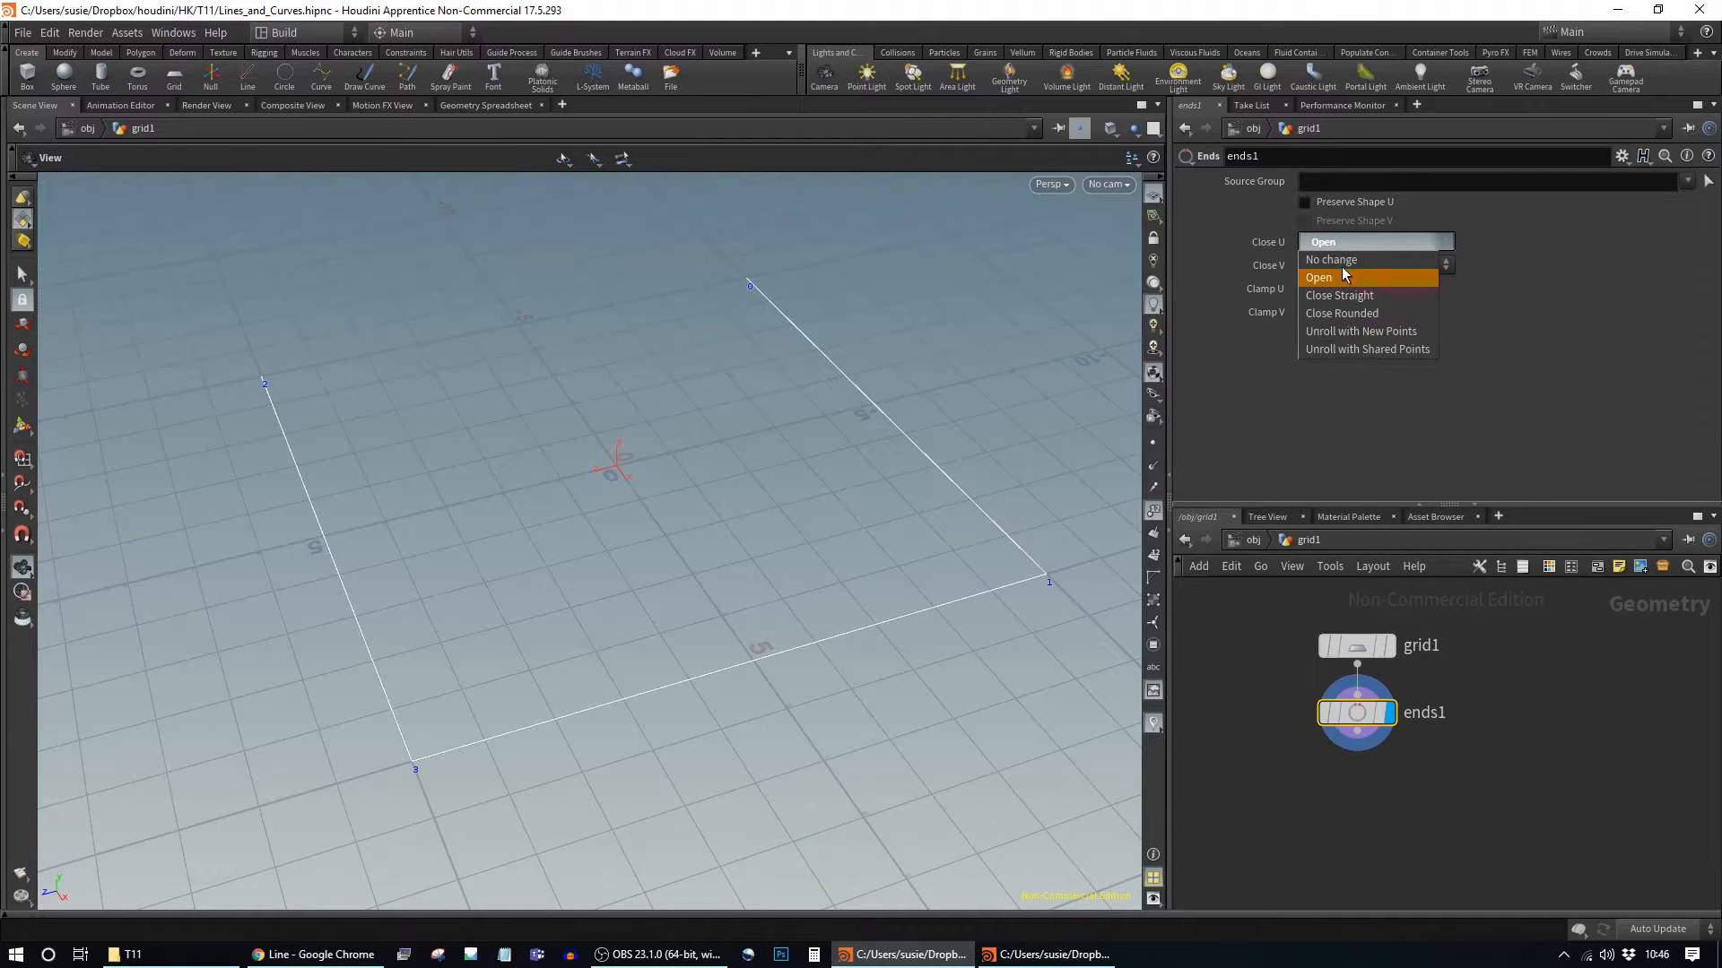
{"action": "left_click", "coordinate": [1331, 332]}
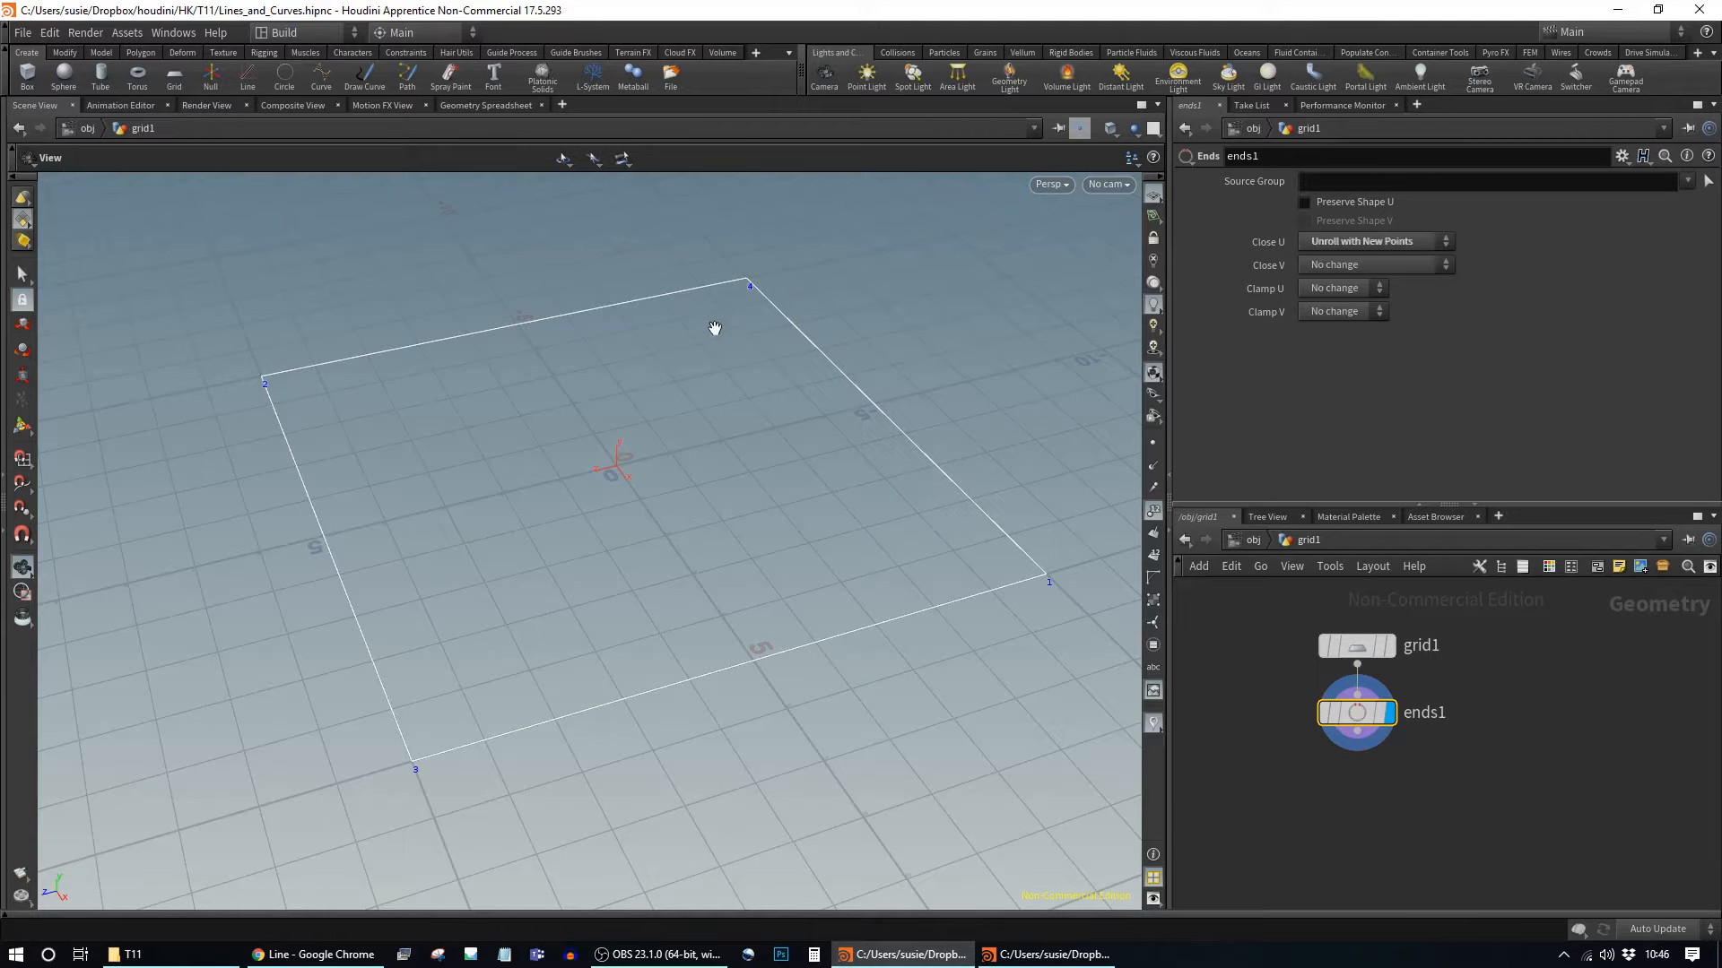
{"action": "middle_click_drag", "start_coordinate": [742, 284], "coordinate": [661, 550]}
{"action": "scroll", "coordinate": [666, 547], "scroll_direction": "up", "scroll_amount": 5}
{"action": "scroll", "coordinate": [664, 547], "scroll_direction": "up", "scroll_amount": 5}
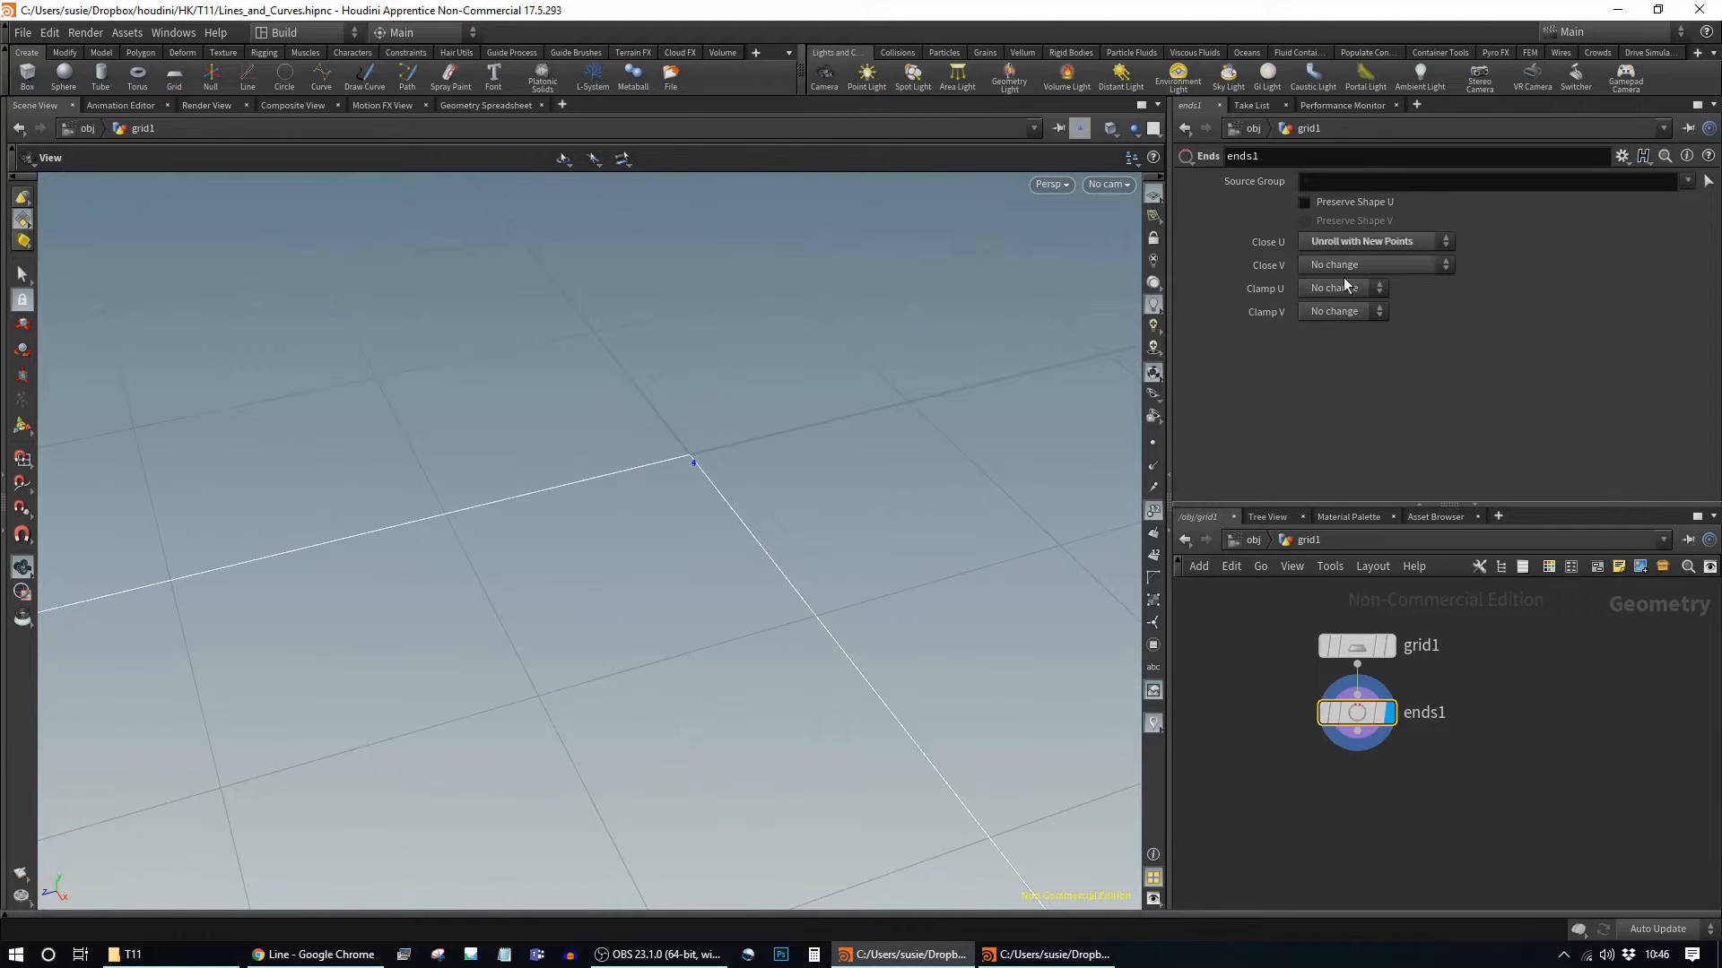
Step: Switch Close U to Unroll with Shared Points and reframe the whole grid outline
{"action": "left_click", "coordinate": [1363, 243]}
{"action": "left_click", "coordinate": [1346, 351]}
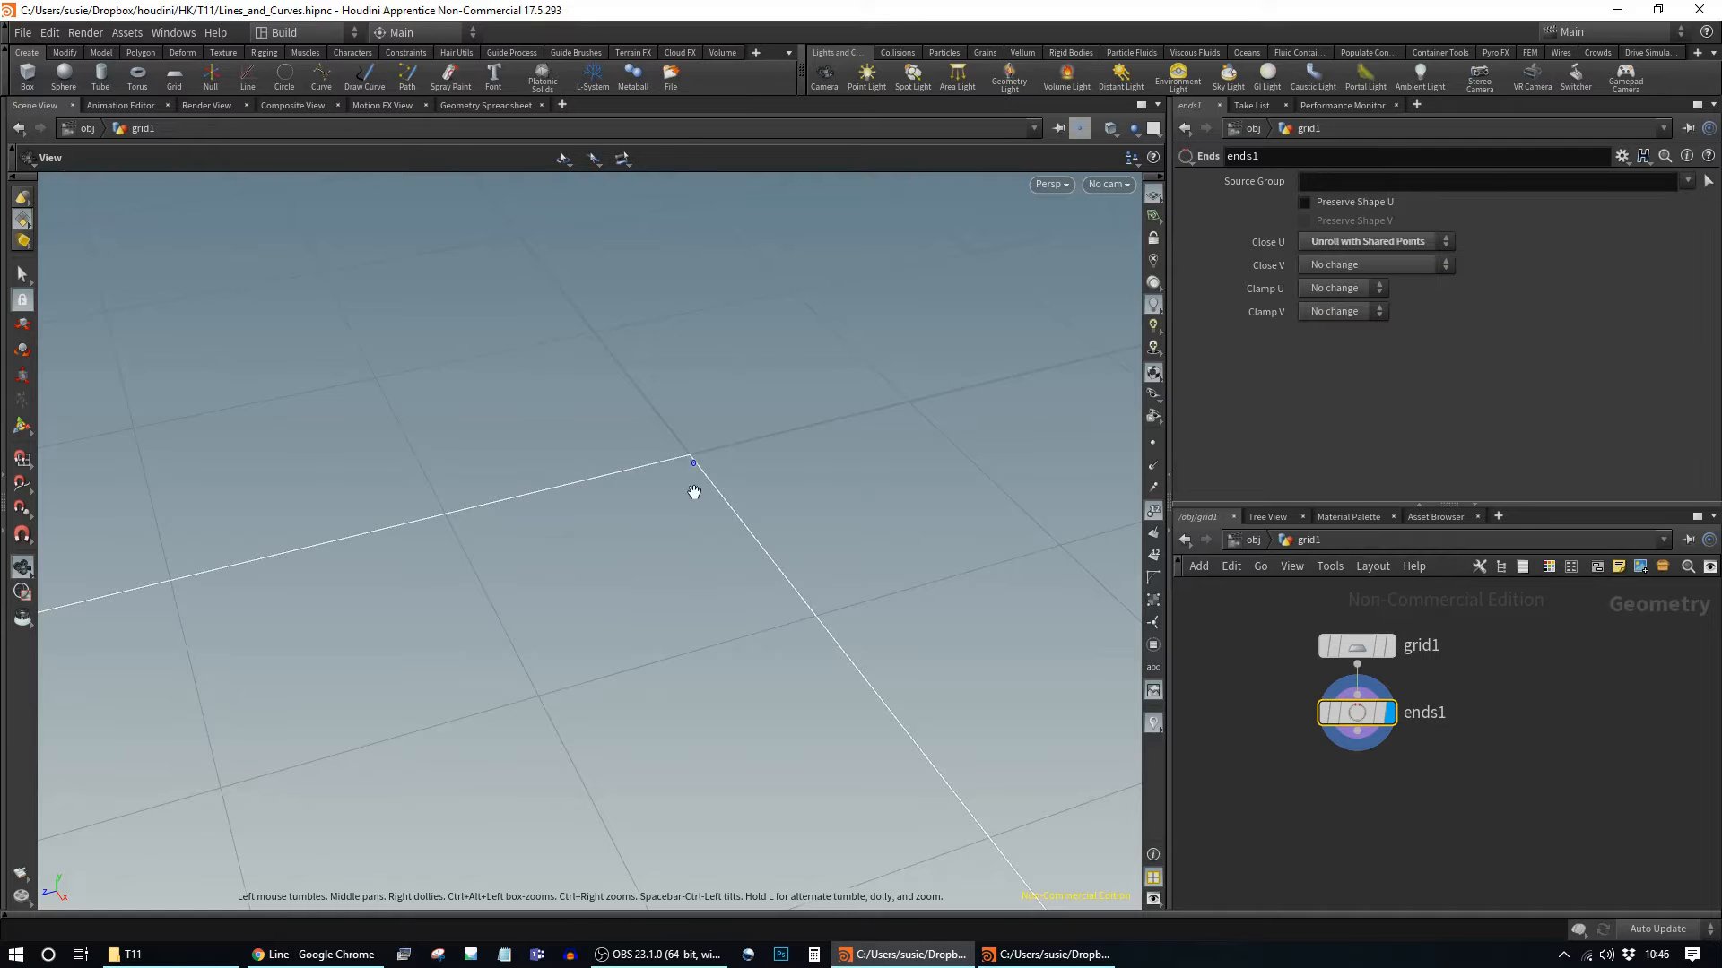
{"action": "scroll", "coordinate": [676, 583], "scroll_direction": "down", "scroll_amount": 8}
{"action": "middle_click_drag", "start_coordinate": [633, 600], "coordinate": [658, 457]}
{"action": "scroll", "coordinate": [647, 538], "scroll_direction": "down", "scroll_amount": 5}
{"action": "middle_click_drag", "start_coordinate": [569, 730], "coordinate": [658, 454]}
{"action": "scroll", "coordinate": [671, 412], "scroll_direction": "down", "scroll_amount": 6}
{"action": "middle_click_drag", "start_coordinate": [554, 654], "coordinate": [614, 465]}
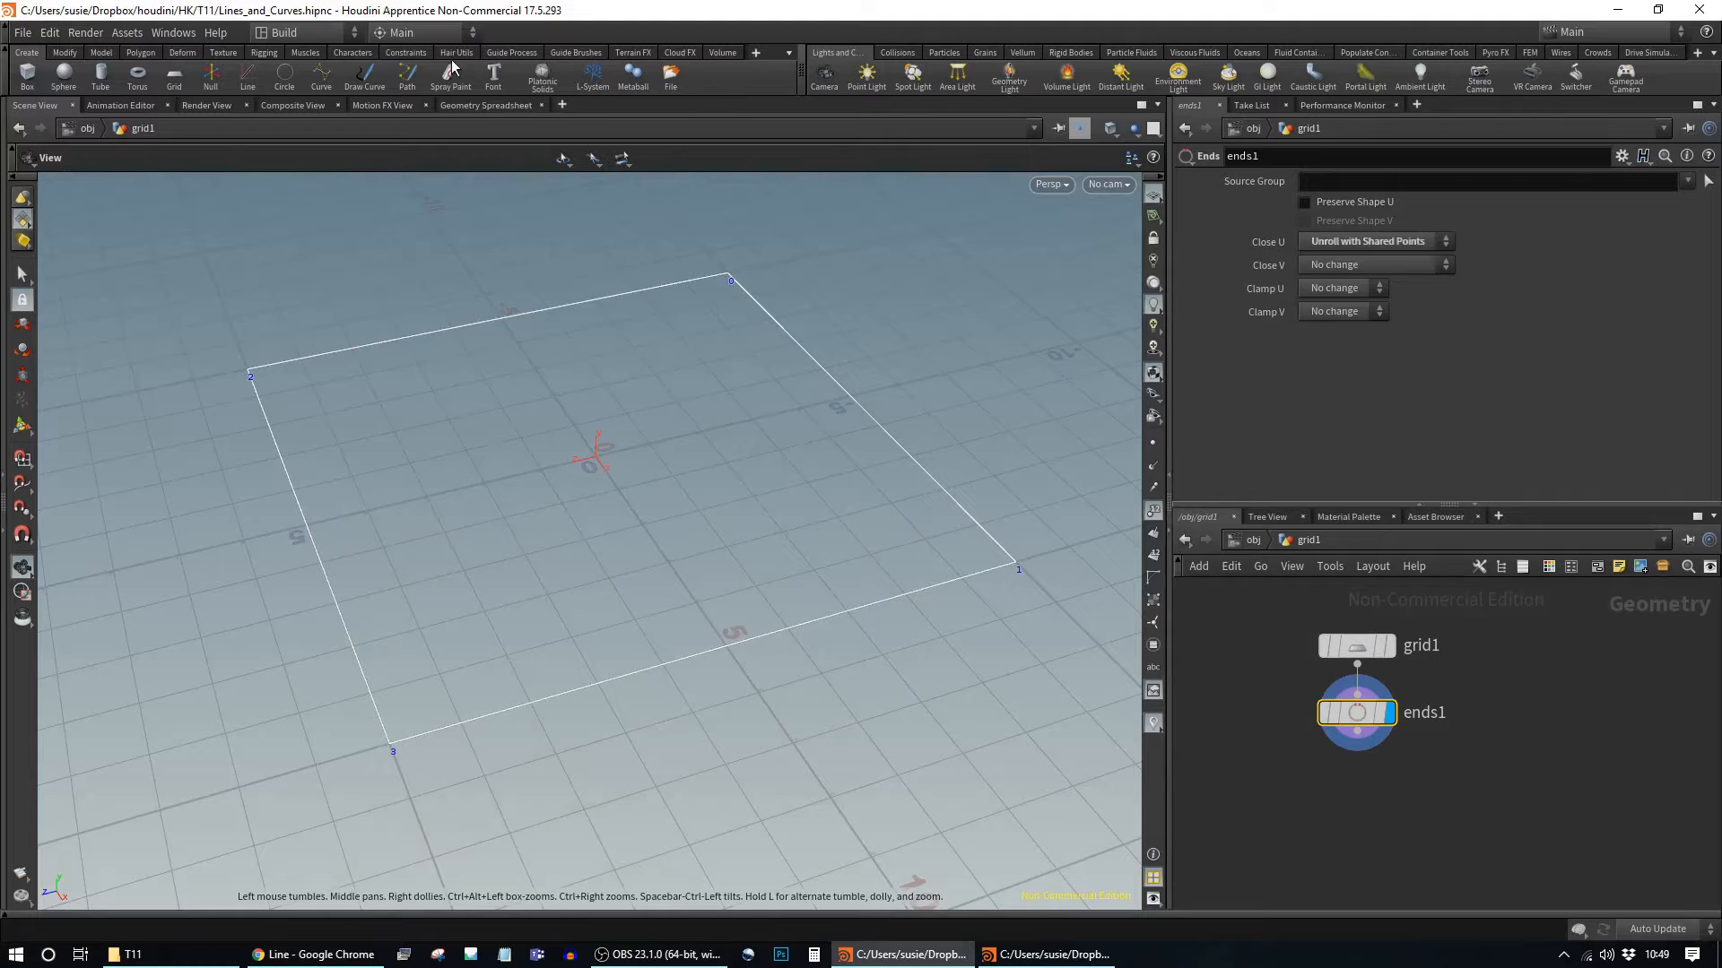
{"action": "left_click", "coordinate": [487, 106]}
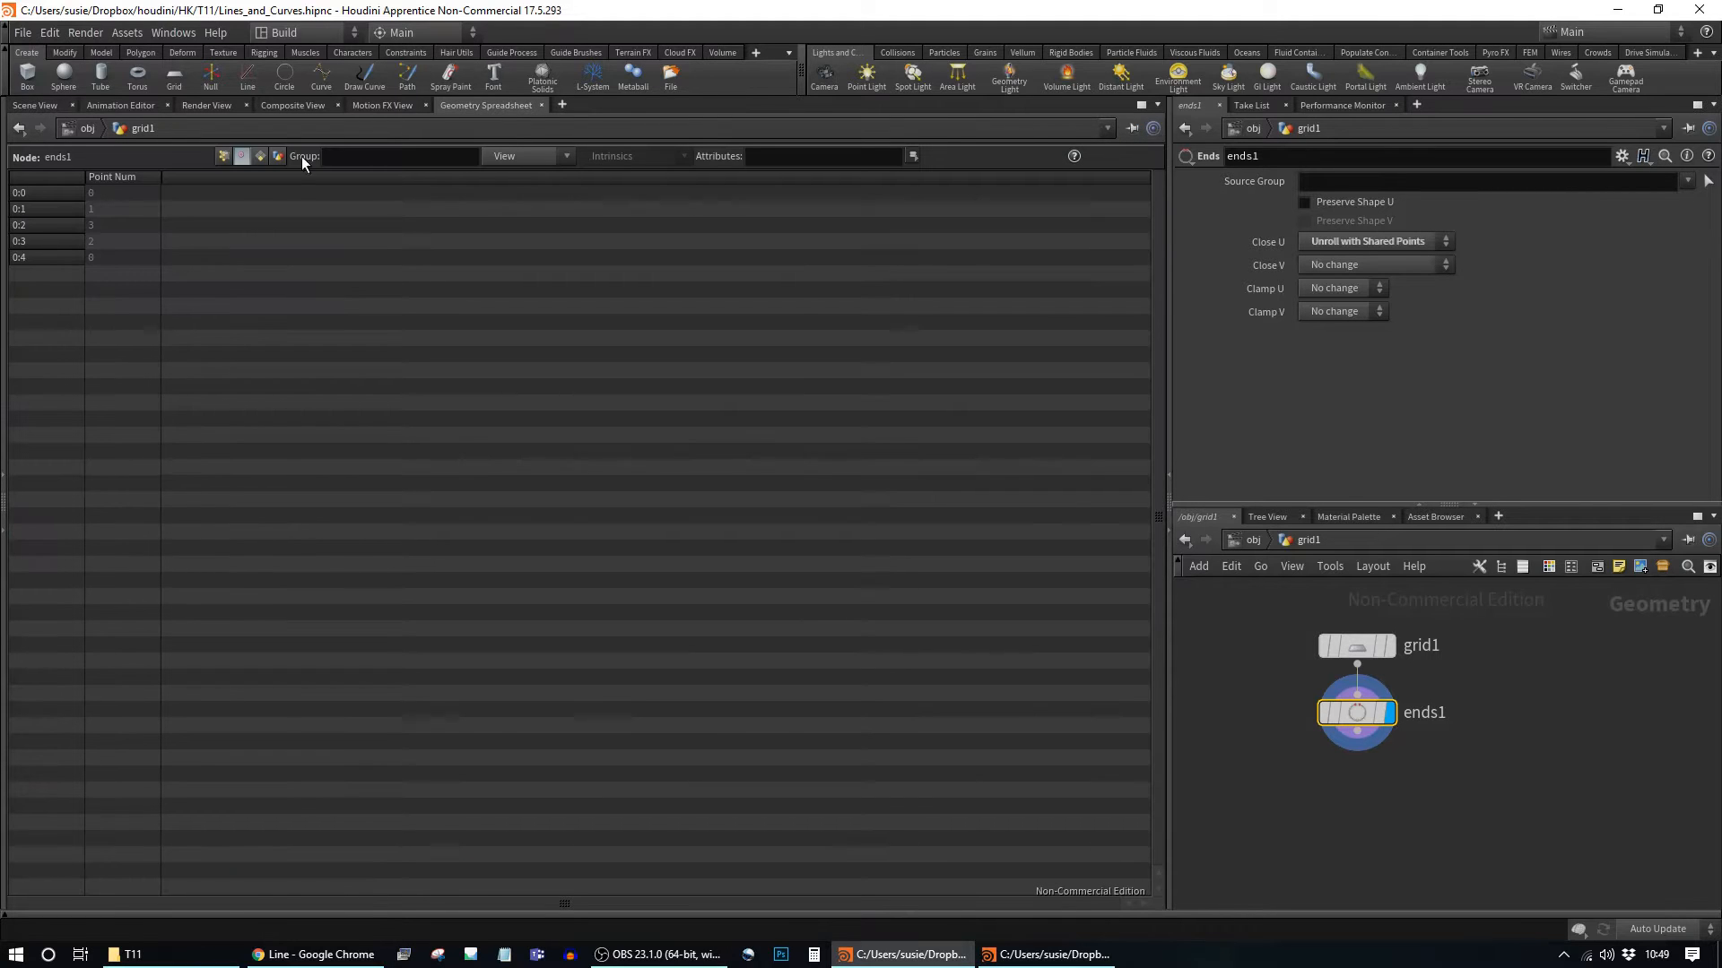
{"action": "left_click", "coordinate": [260, 156]}
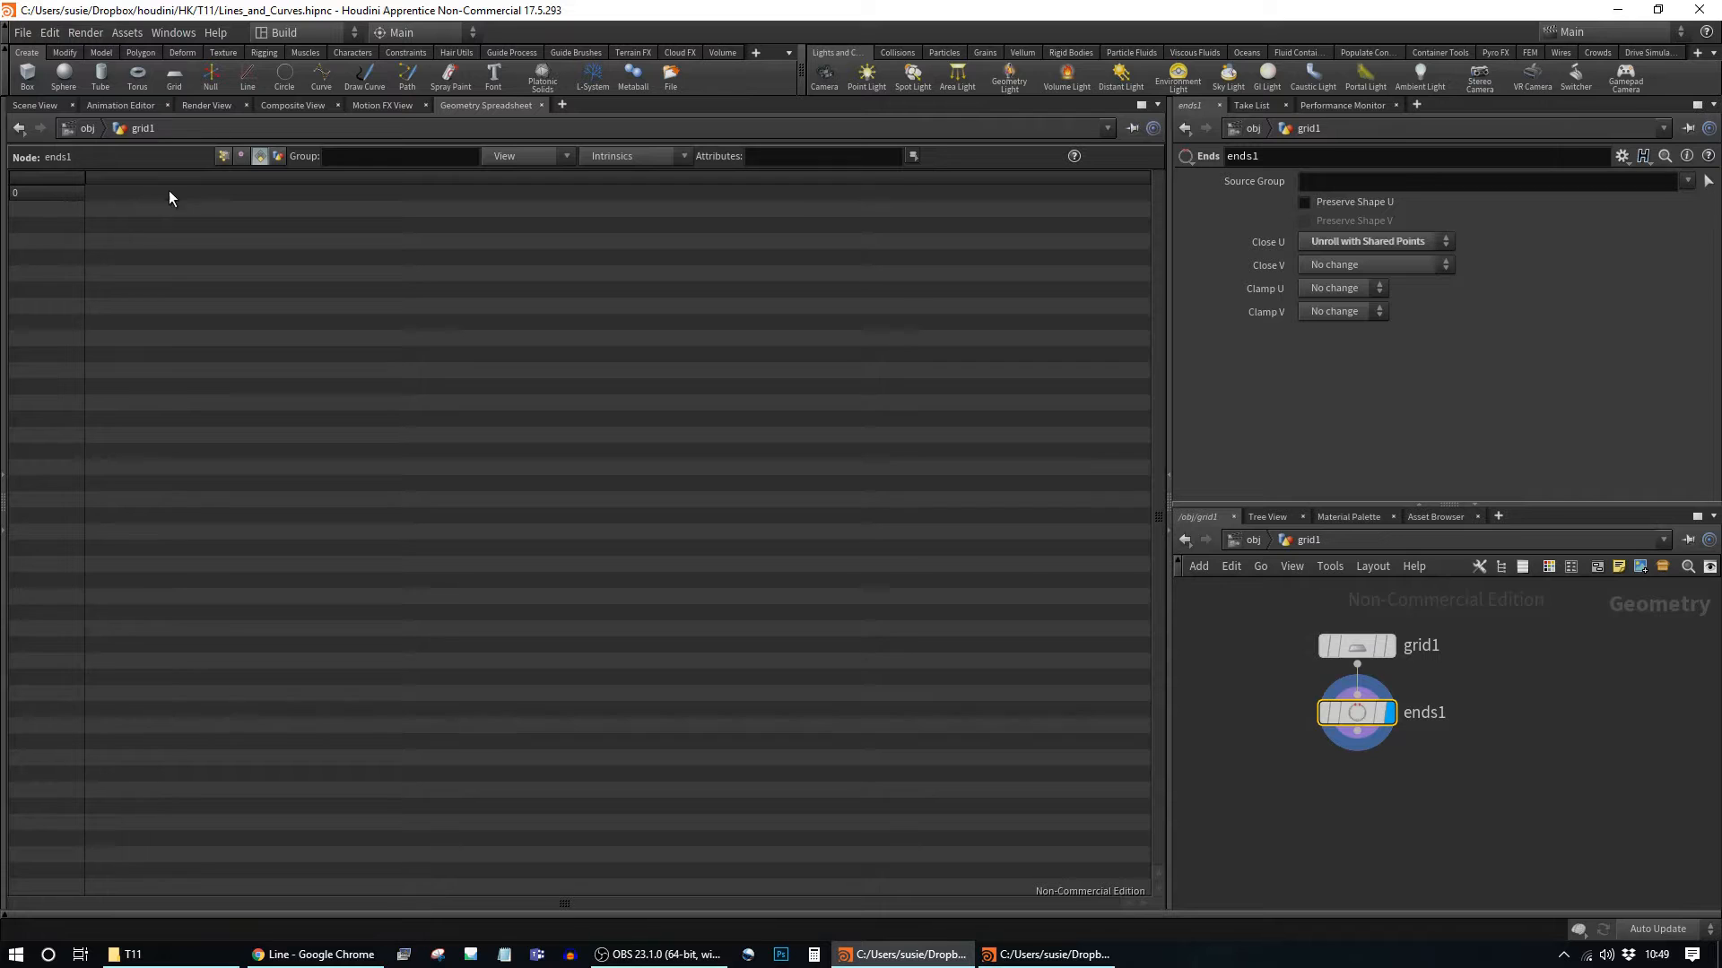
{"action": "middle_click", "coordinate": [1357, 722]}
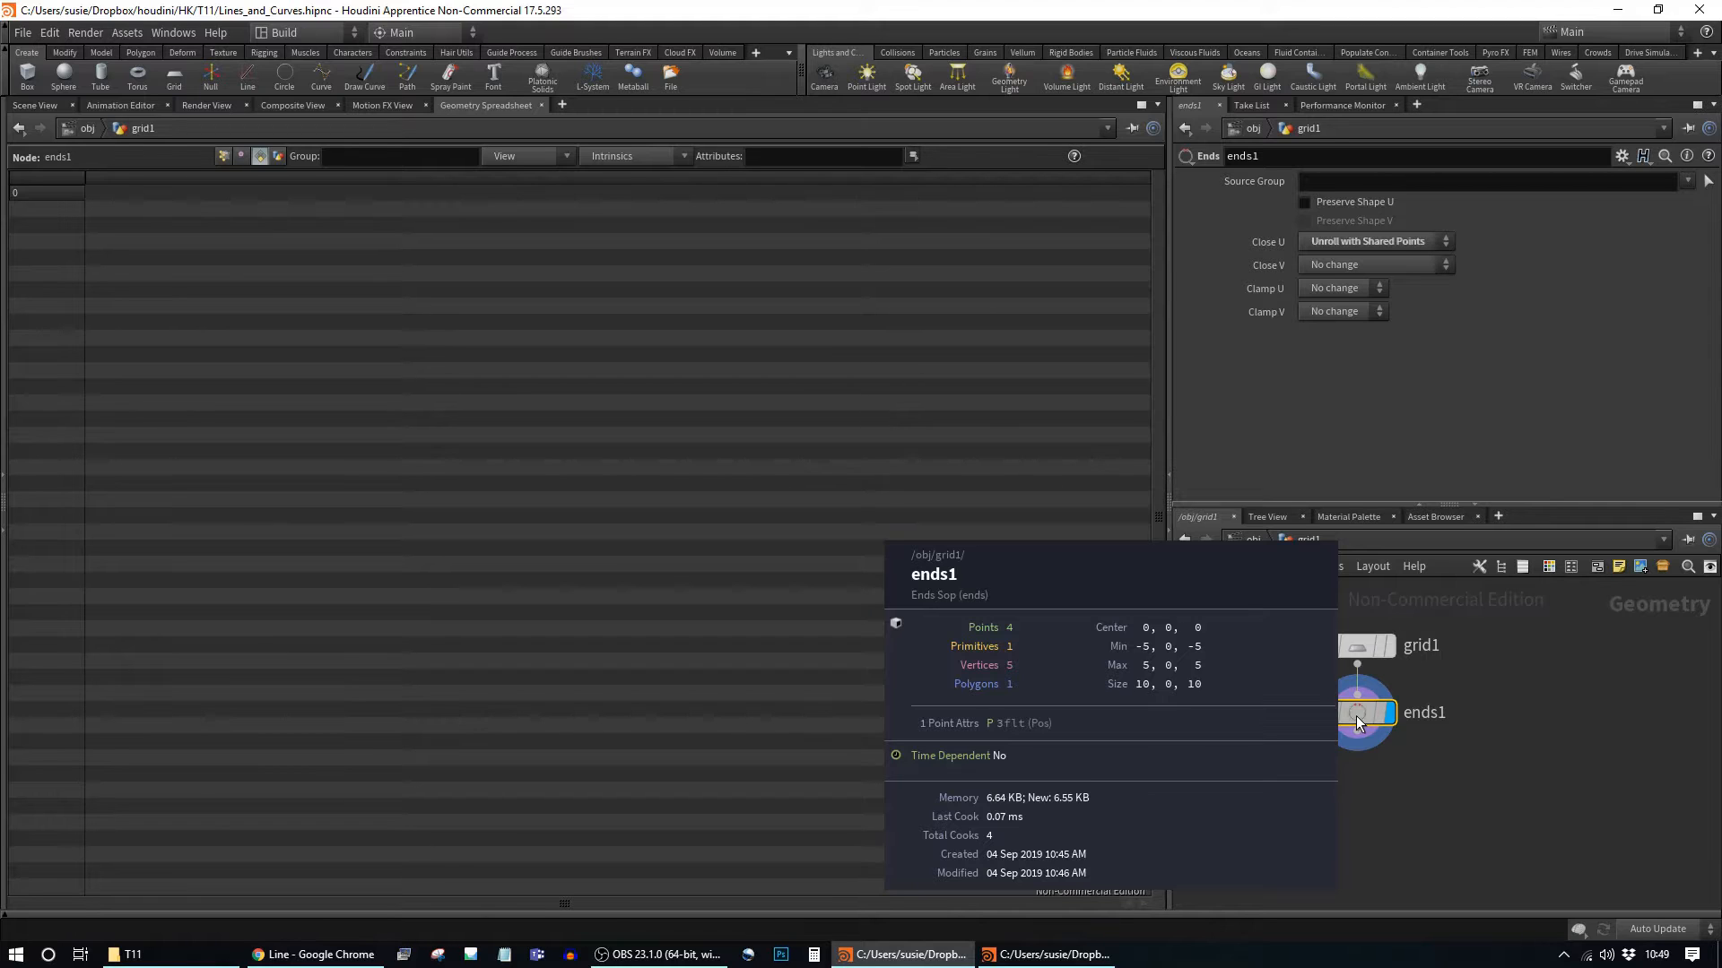
{"action": "left_click", "coordinate": [33, 105]}
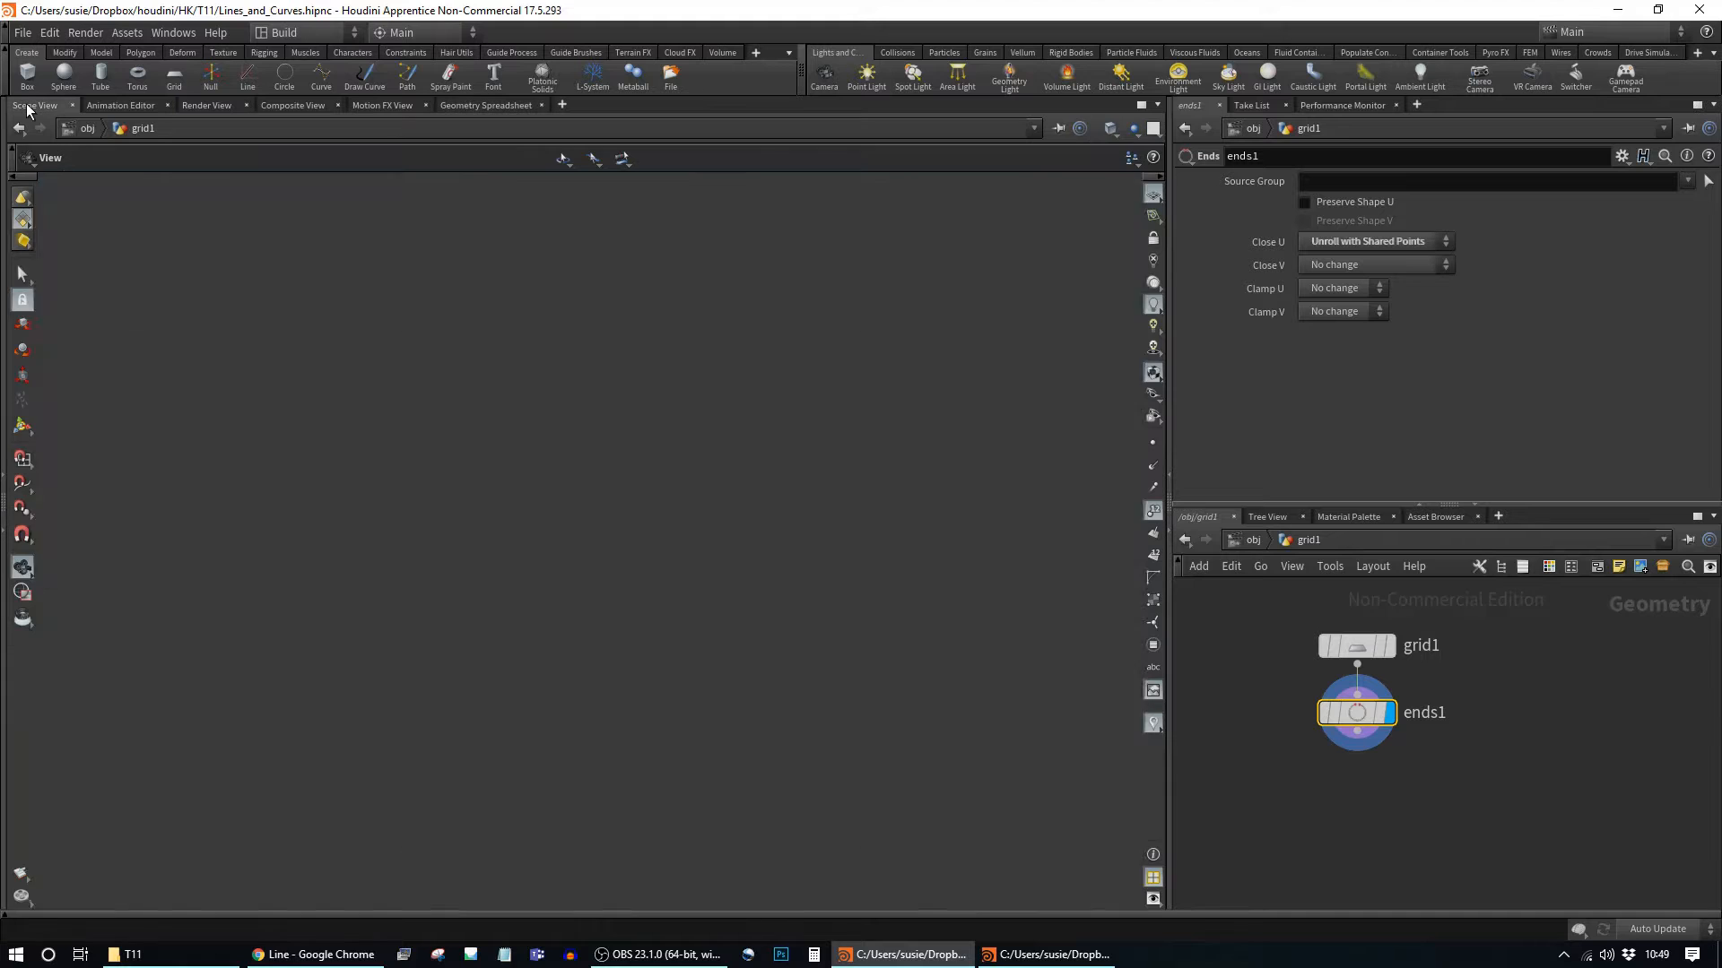
Step: Delete ends1 and select grid1 to show its parameters
{"action": "mouse_move", "coordinate": [1364, 723]}
{"action": "key", "text": "Delete"}
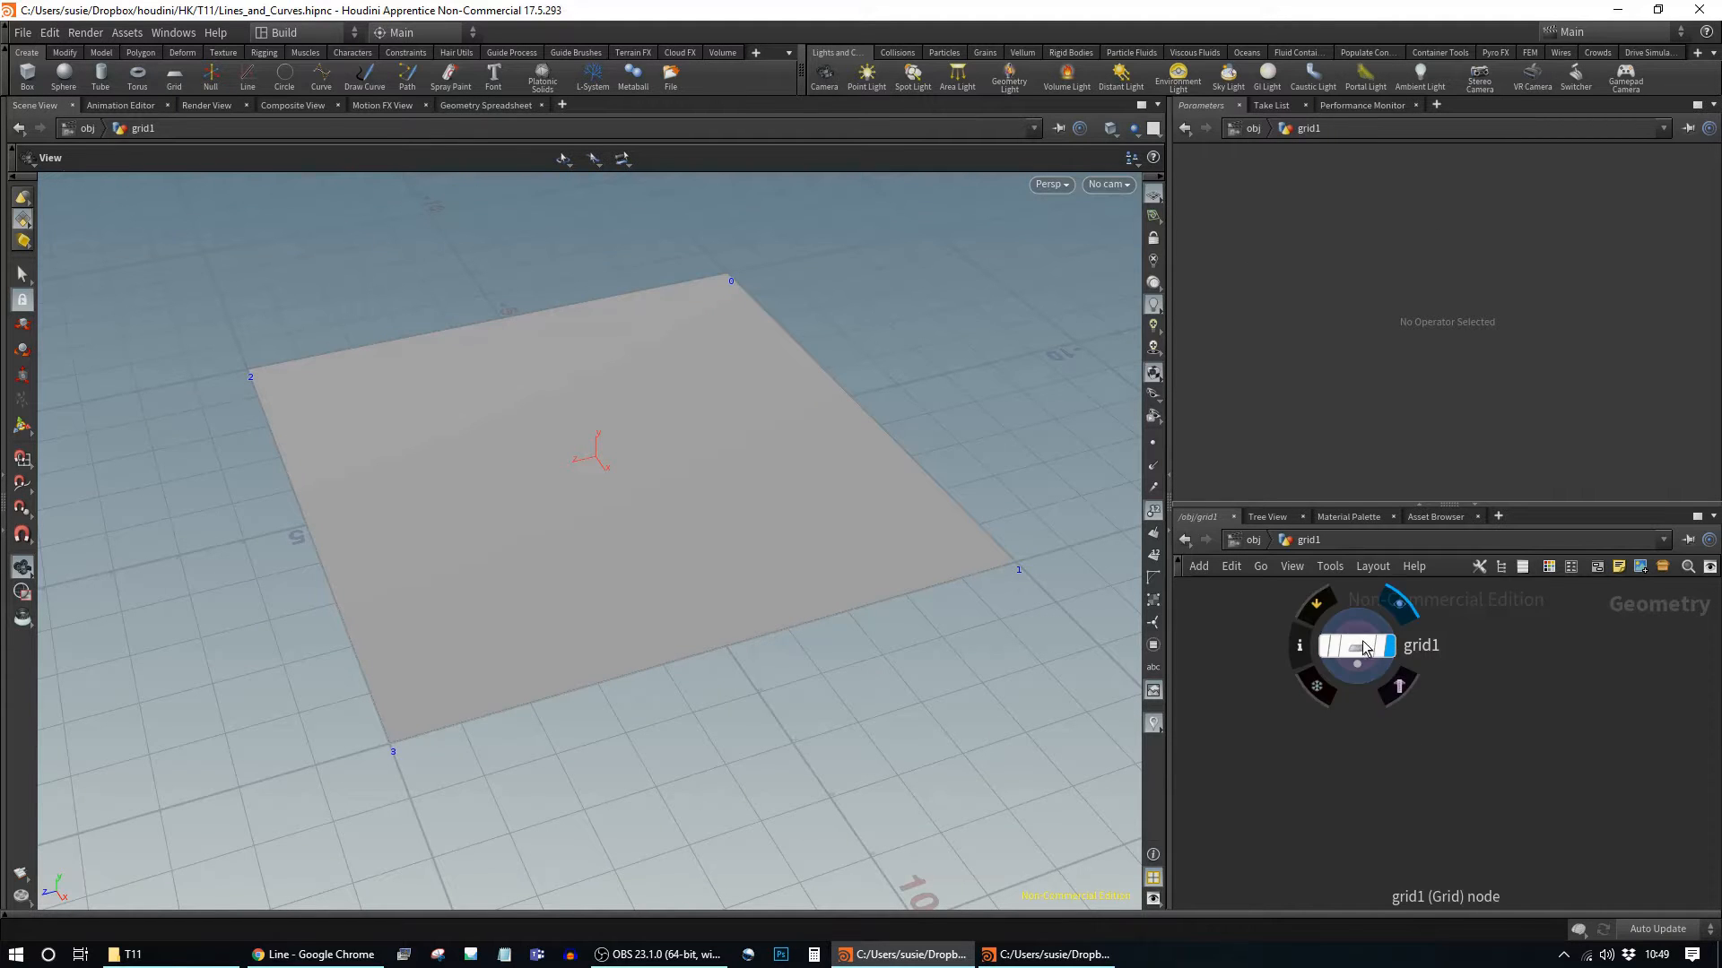
{"action": "left_click", "coordinate": [1328, 631]}
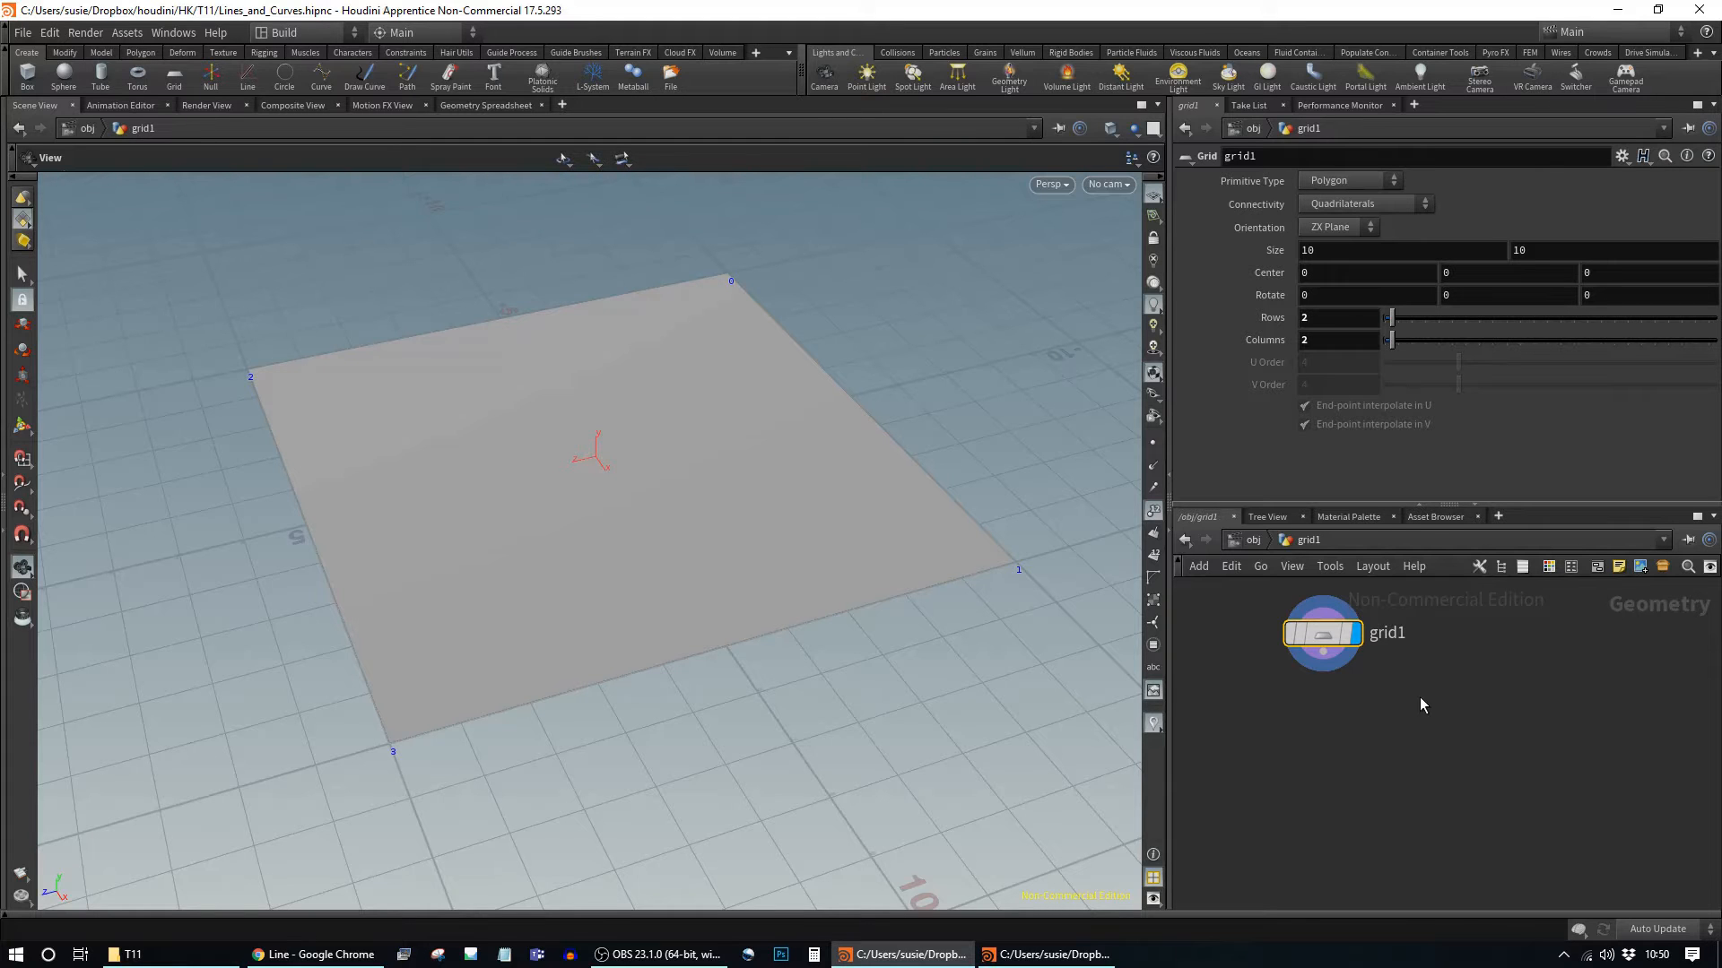
{"action": "left_click_drag", "start_coordinate": [1326, 636], "coordinate": [1352, 637]}
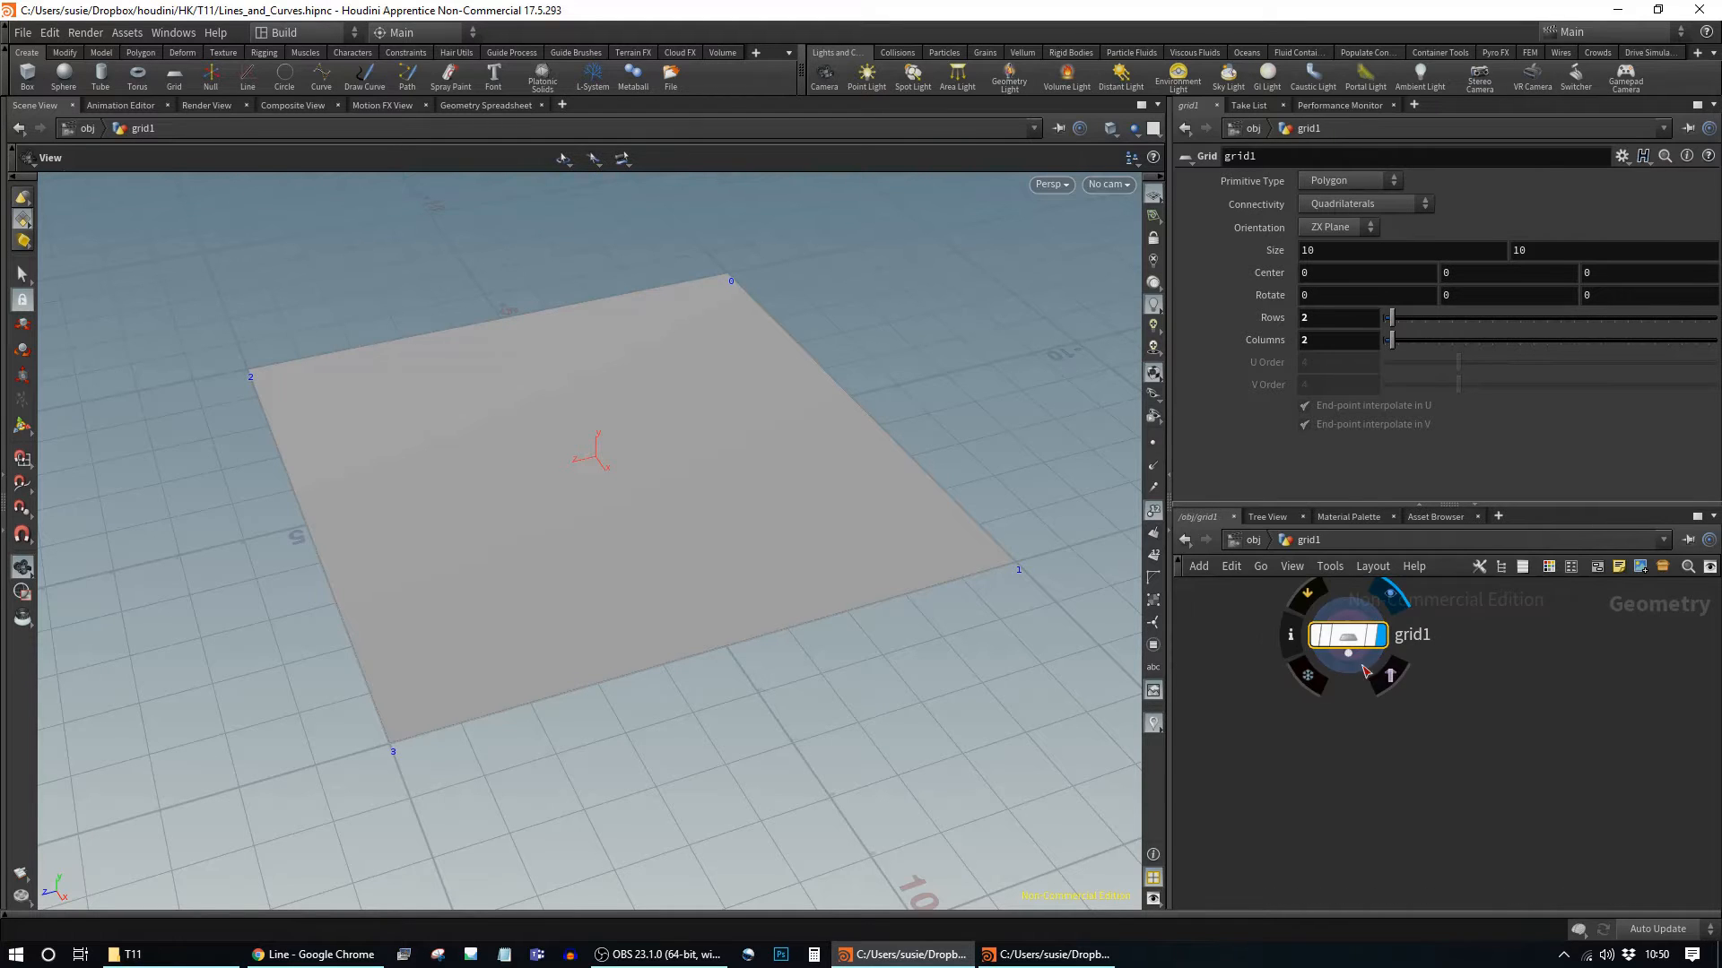
Step: Add a Group Create node (group1) below grid1 with Group Type set to Edges
{"action": "key", "text": "Tab"}
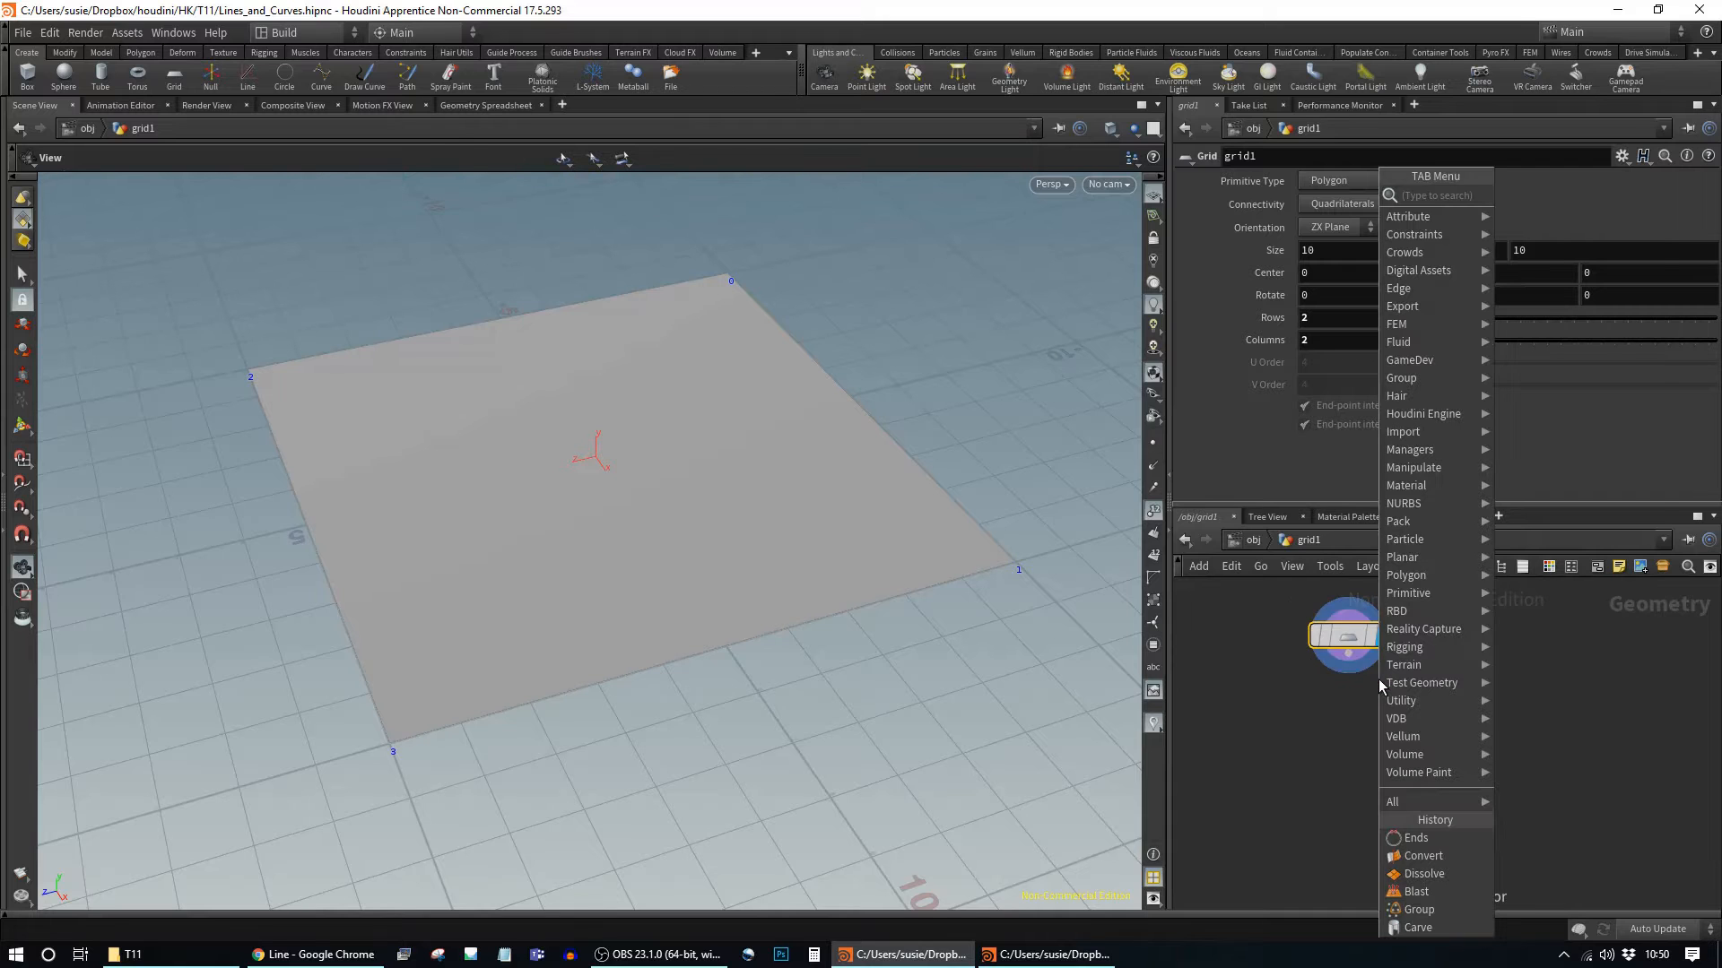
{"action": "type", "text": "group"}
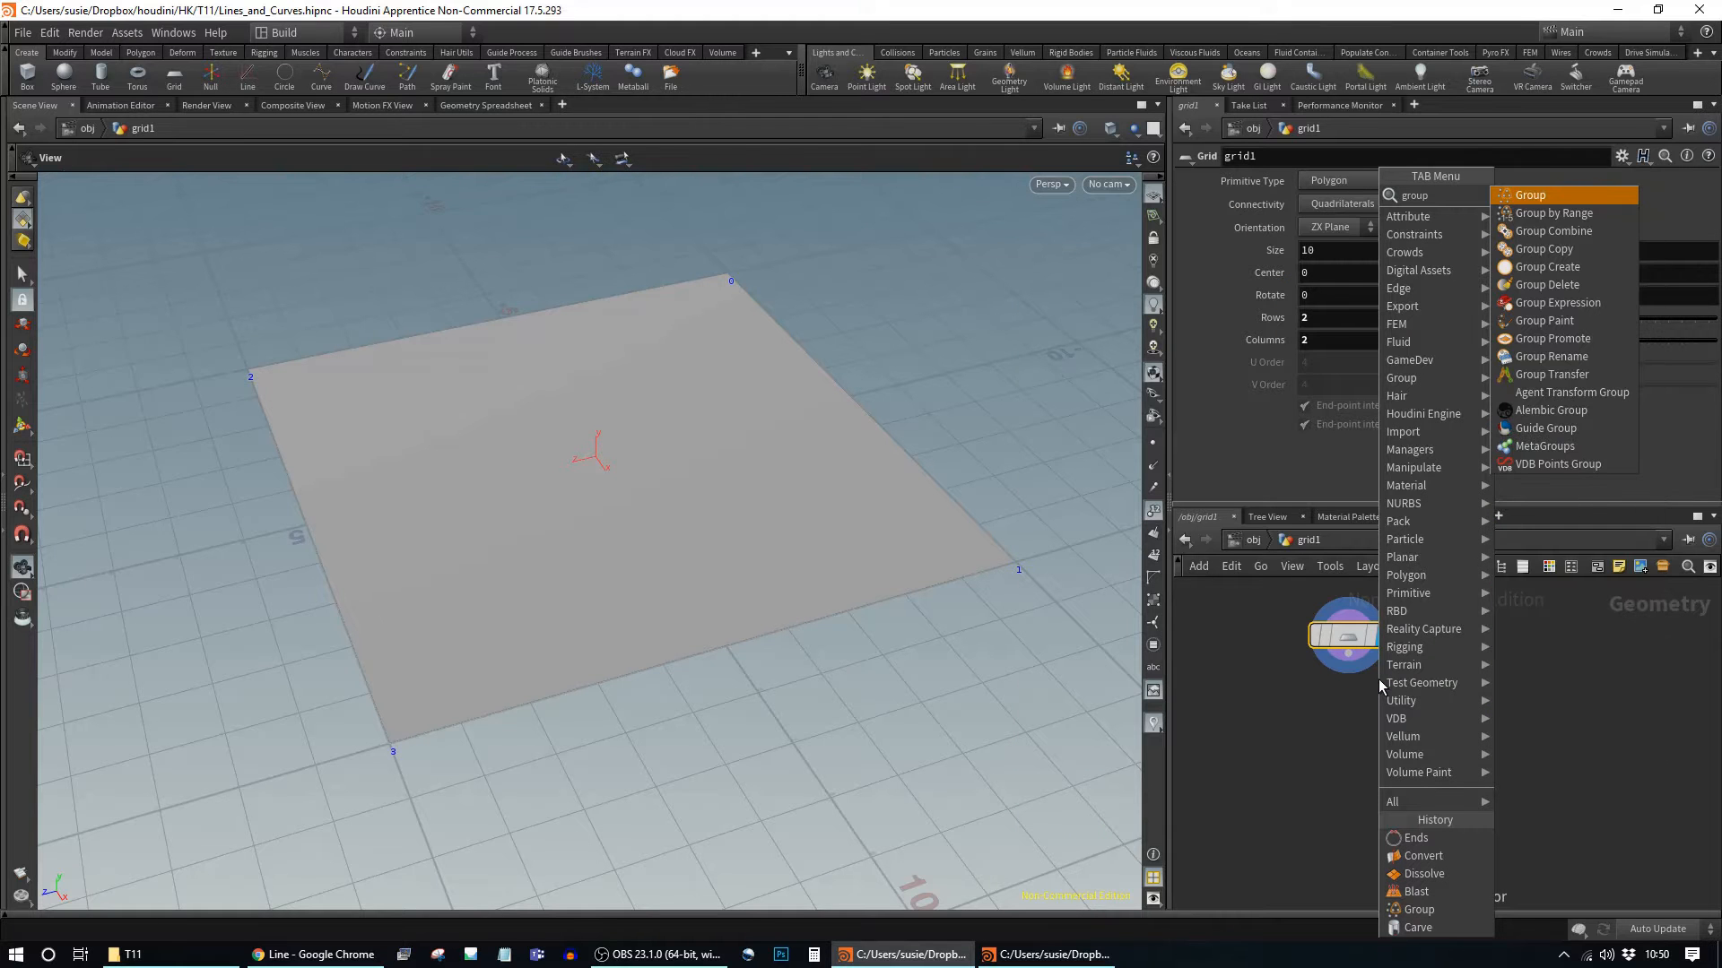
{"action": "key", "text": "Return"}
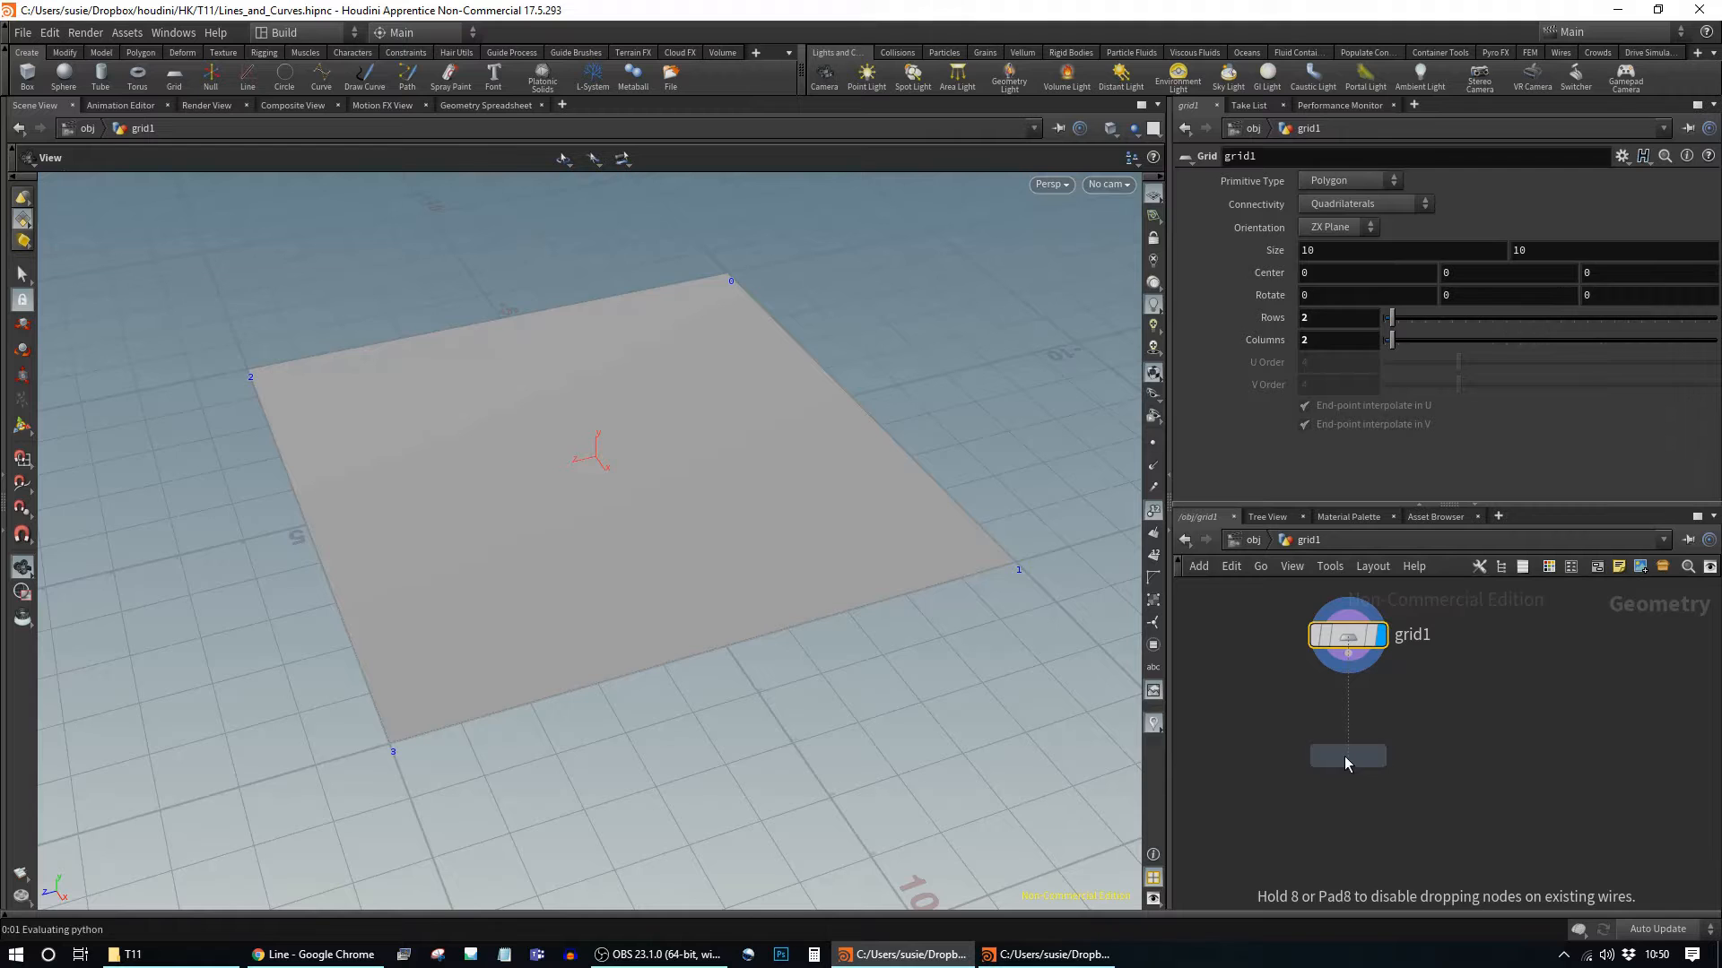
{"action": "left_click", "coordinate": [1344, 756]}
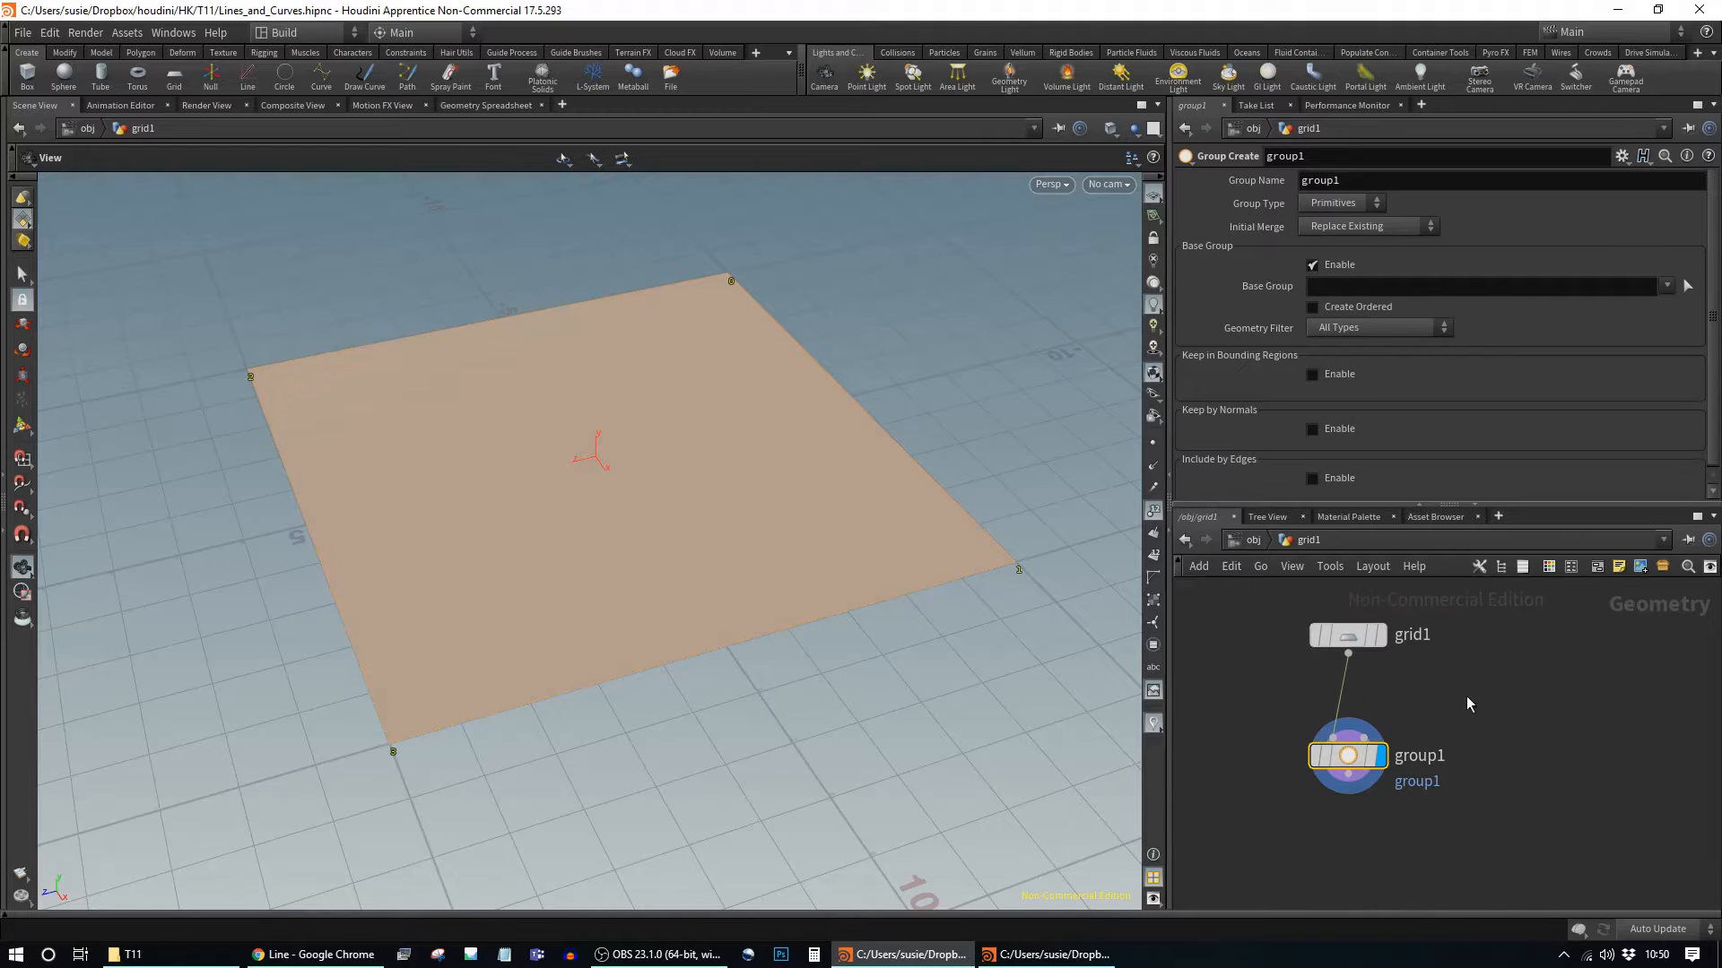
{"action": "left_click", "coordinate": [1354, 204]}
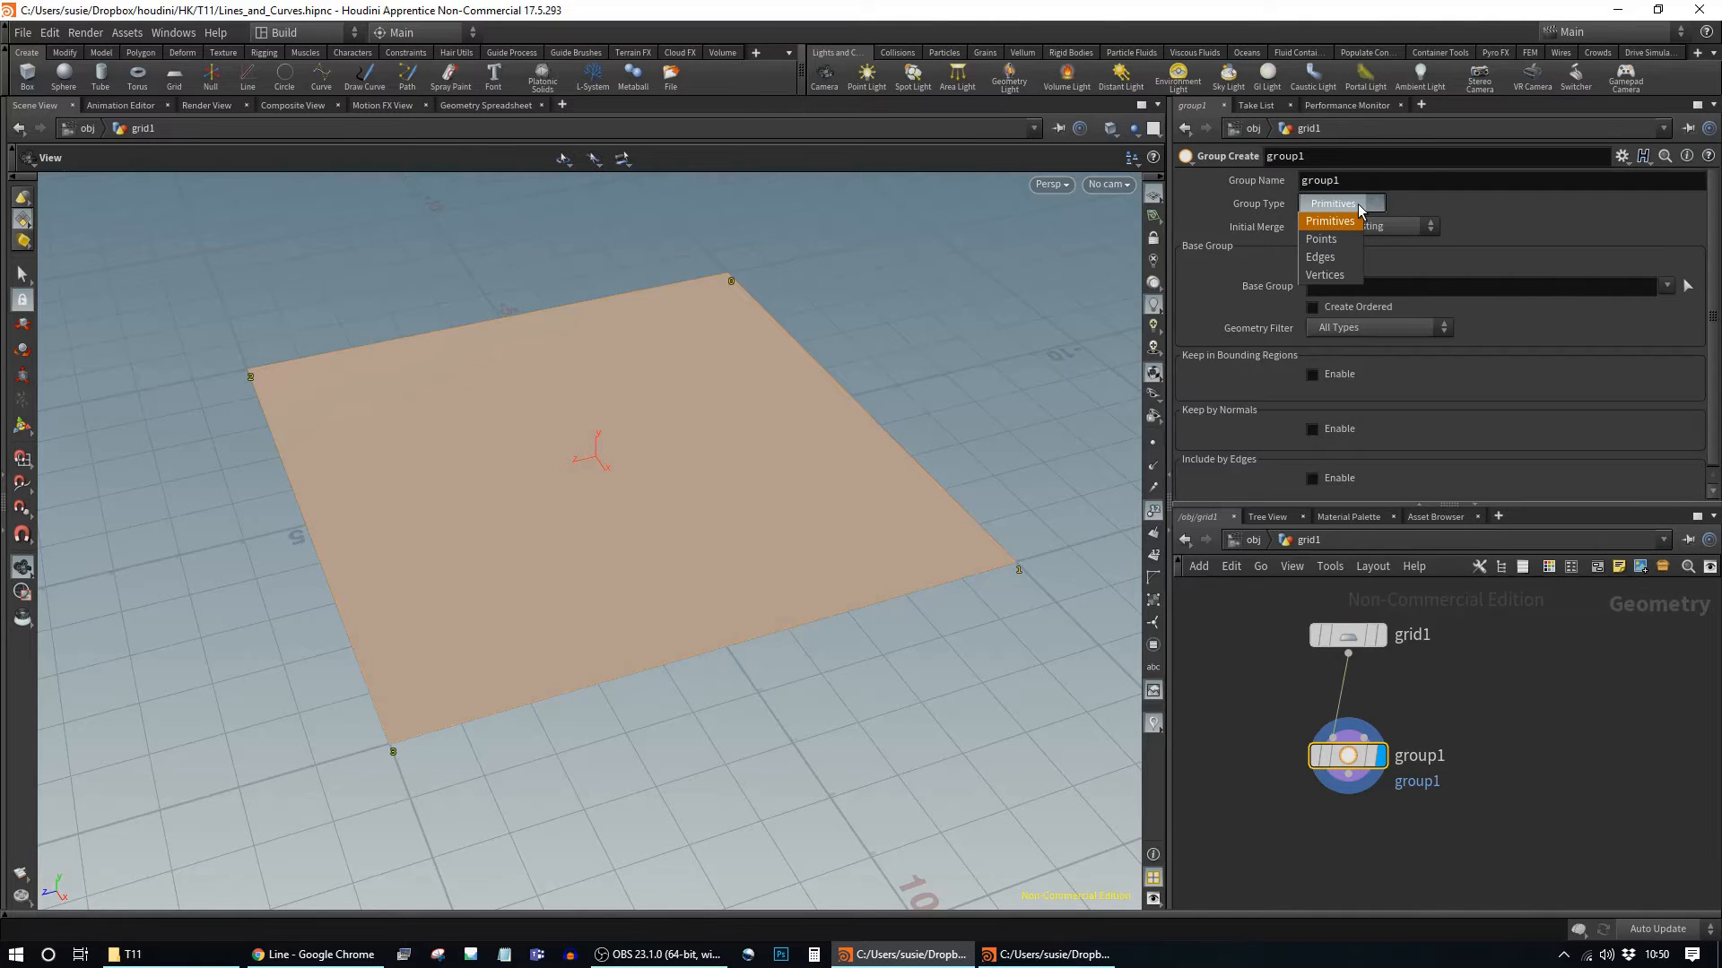
{"action": "left_click", "coordinate": [1336, 259]}
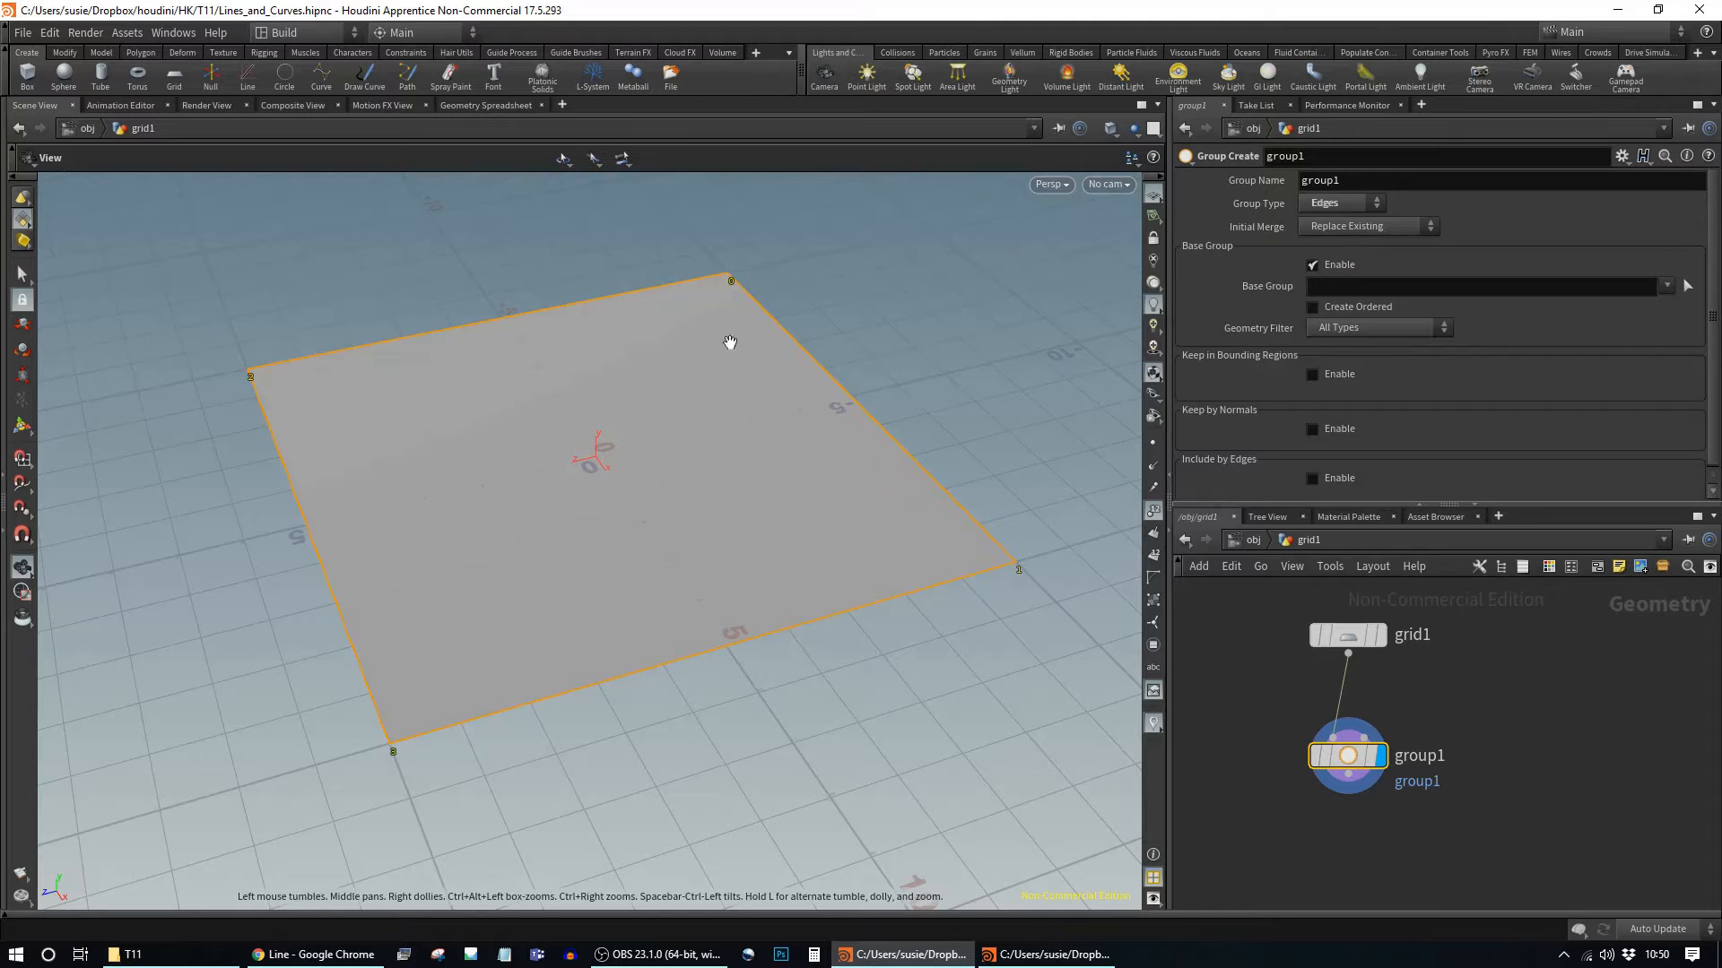
{"action": "scroll", "coordinate": [955, 476], "scroll_direction": "down", "scroll_amount": 2}
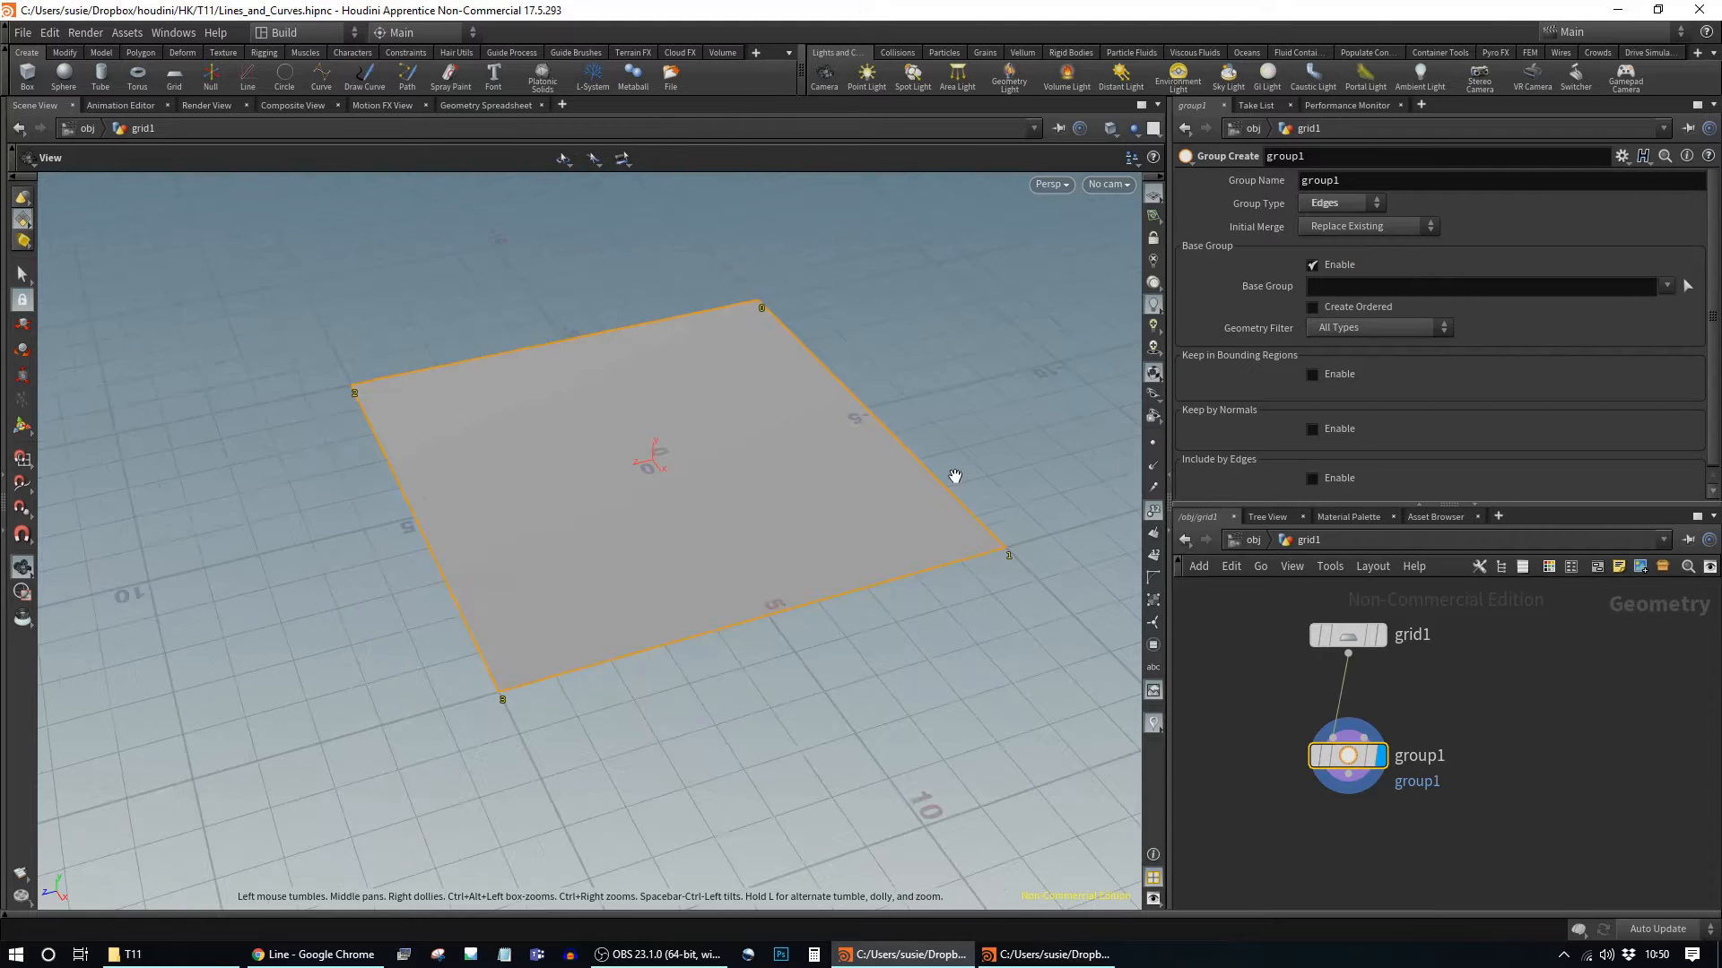
{"action": "scroll", "coordinate": [957, 431], "scroll_direction": "down", "scroll_amount": 2}
{"action": "middle_click_drag", "start_coordinate": [957, 404], "coordinate": [915, 469]}
{"action": "left_click_drag", "start_coordinate": [914, 469], "coordinate": [847, 462]}
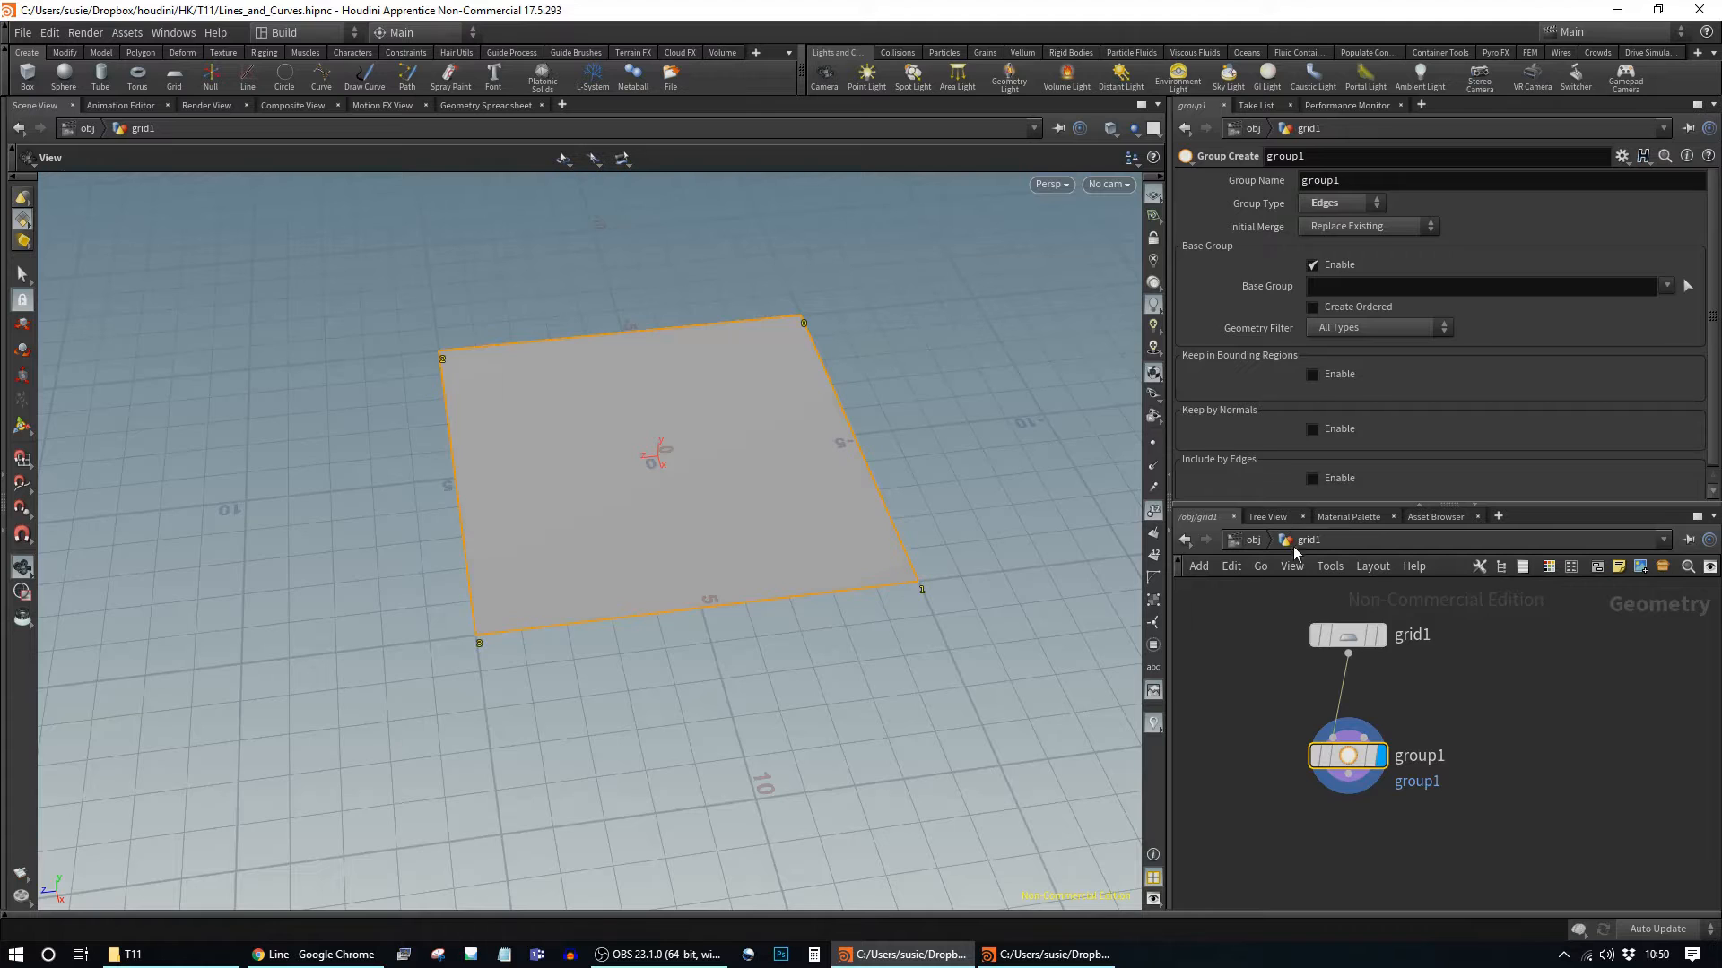
Step: Raise grid1's rows to 3 so it splits into two faces, then reselect group1
{"action": "left_click", "coordinate": [1346, 634]}
{"action": "left_click_drag", "start_coordinate": [1395, 325], "coordinate": [1401, 321]}
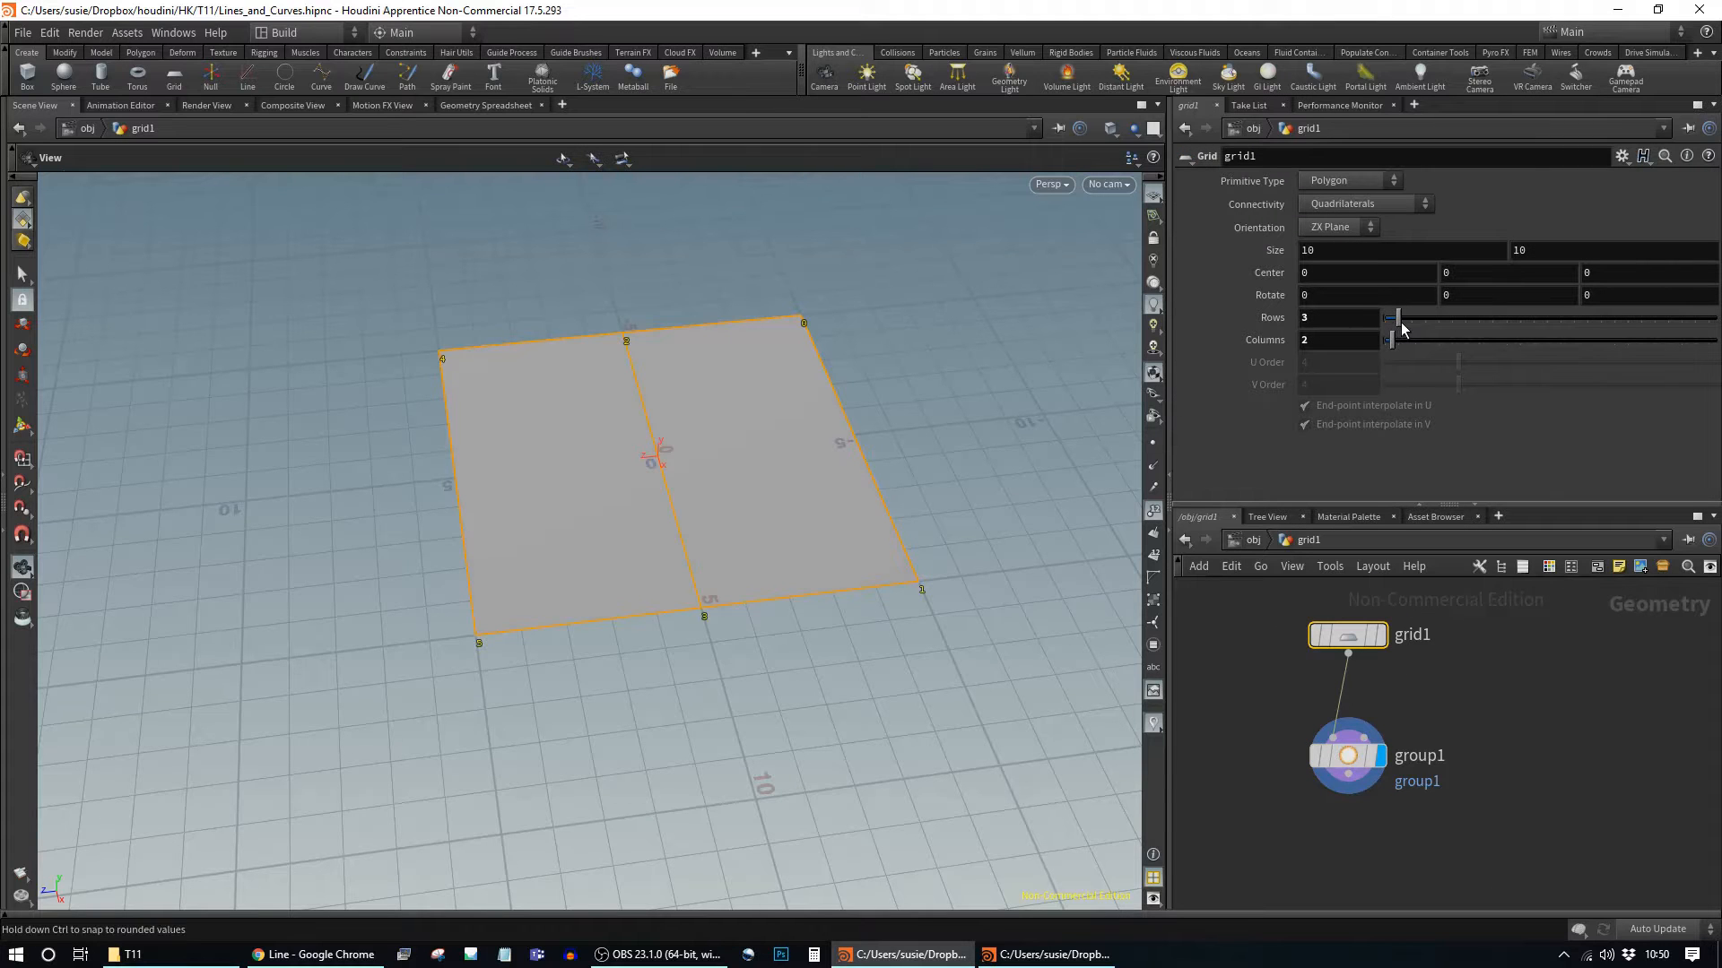
{"action": "left_click", "coordinate": [1347, 755]}
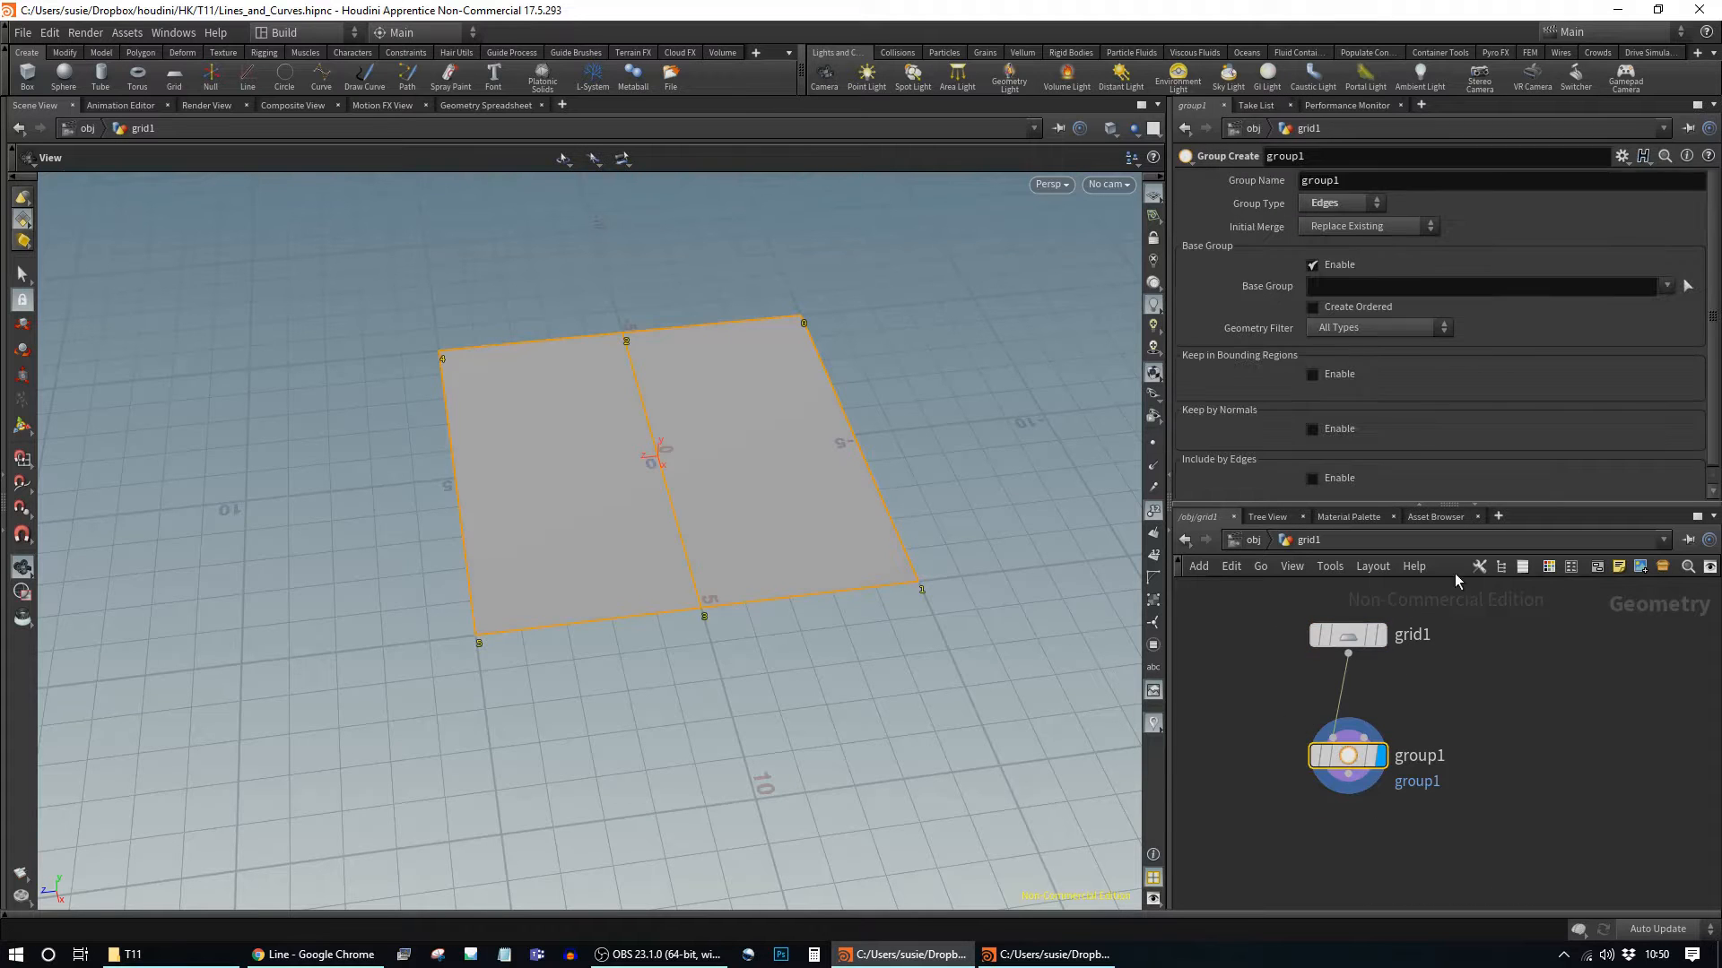
Step: Drop group1's base group and keep edges in a 10.6 × 1 × 5.5 box centred at Z 2.6
{"action": "left_click", "coordinate": [1322, 375]}
{"action": "left_click", "coordinate": [1312, 265]}
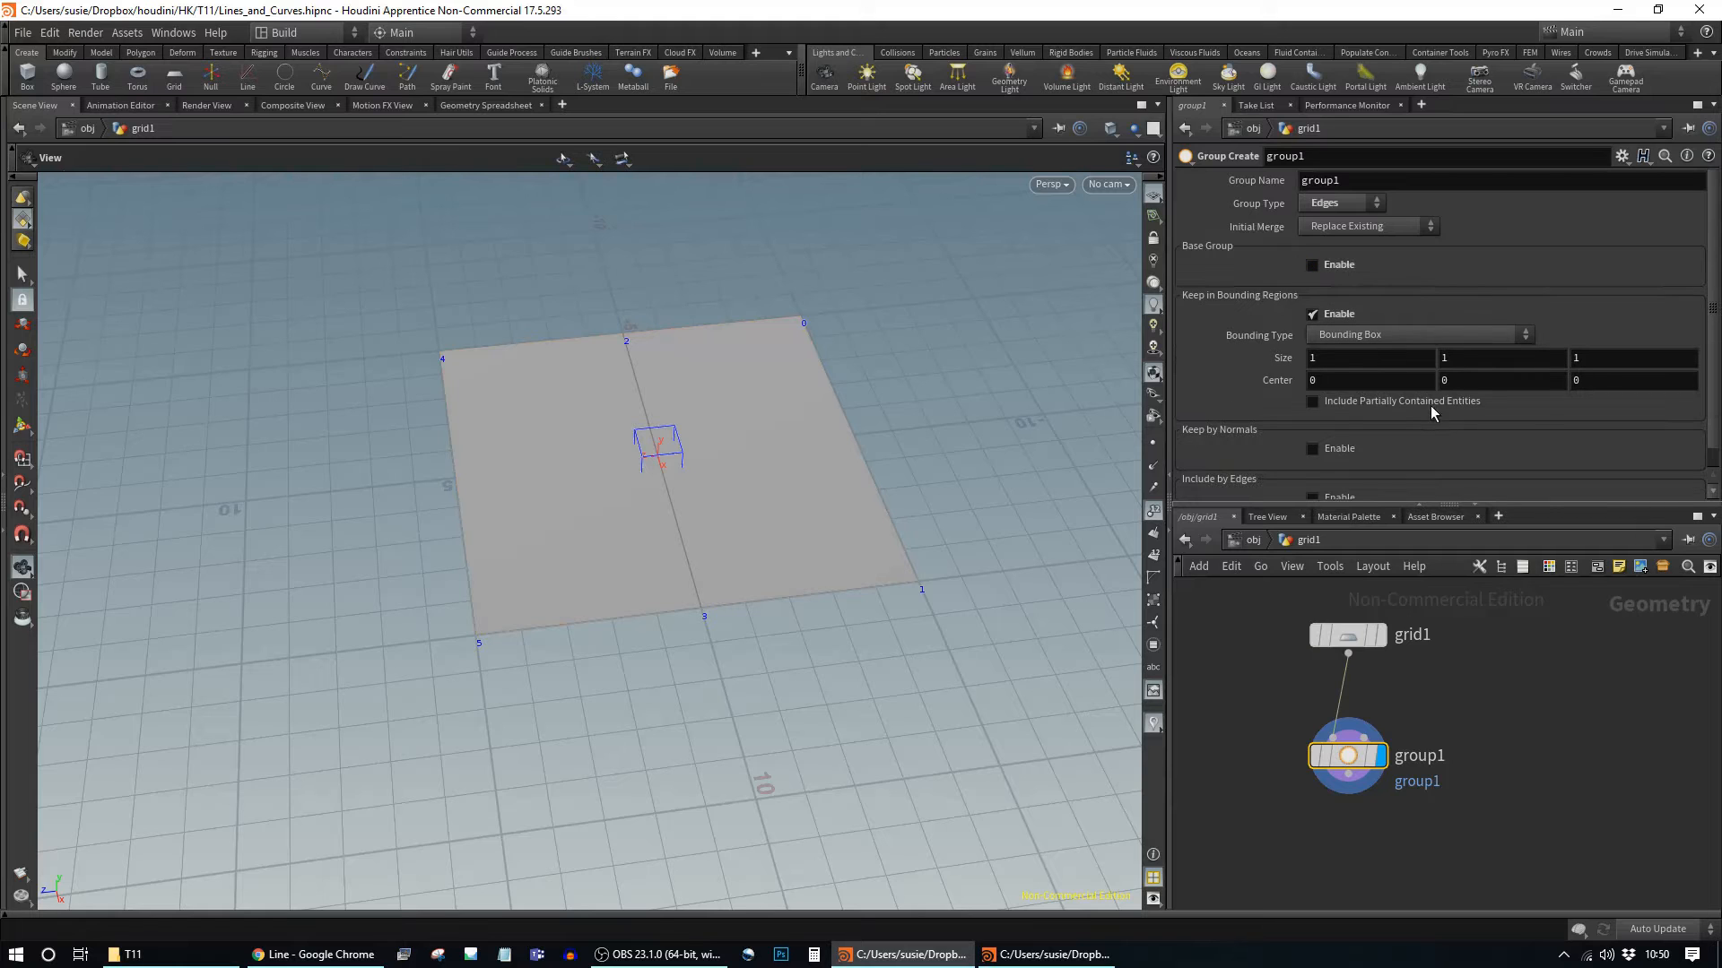
{"action": "middle_click_drag", "start_coordinate": [1348, 358], "coordinate": [373, 358]}
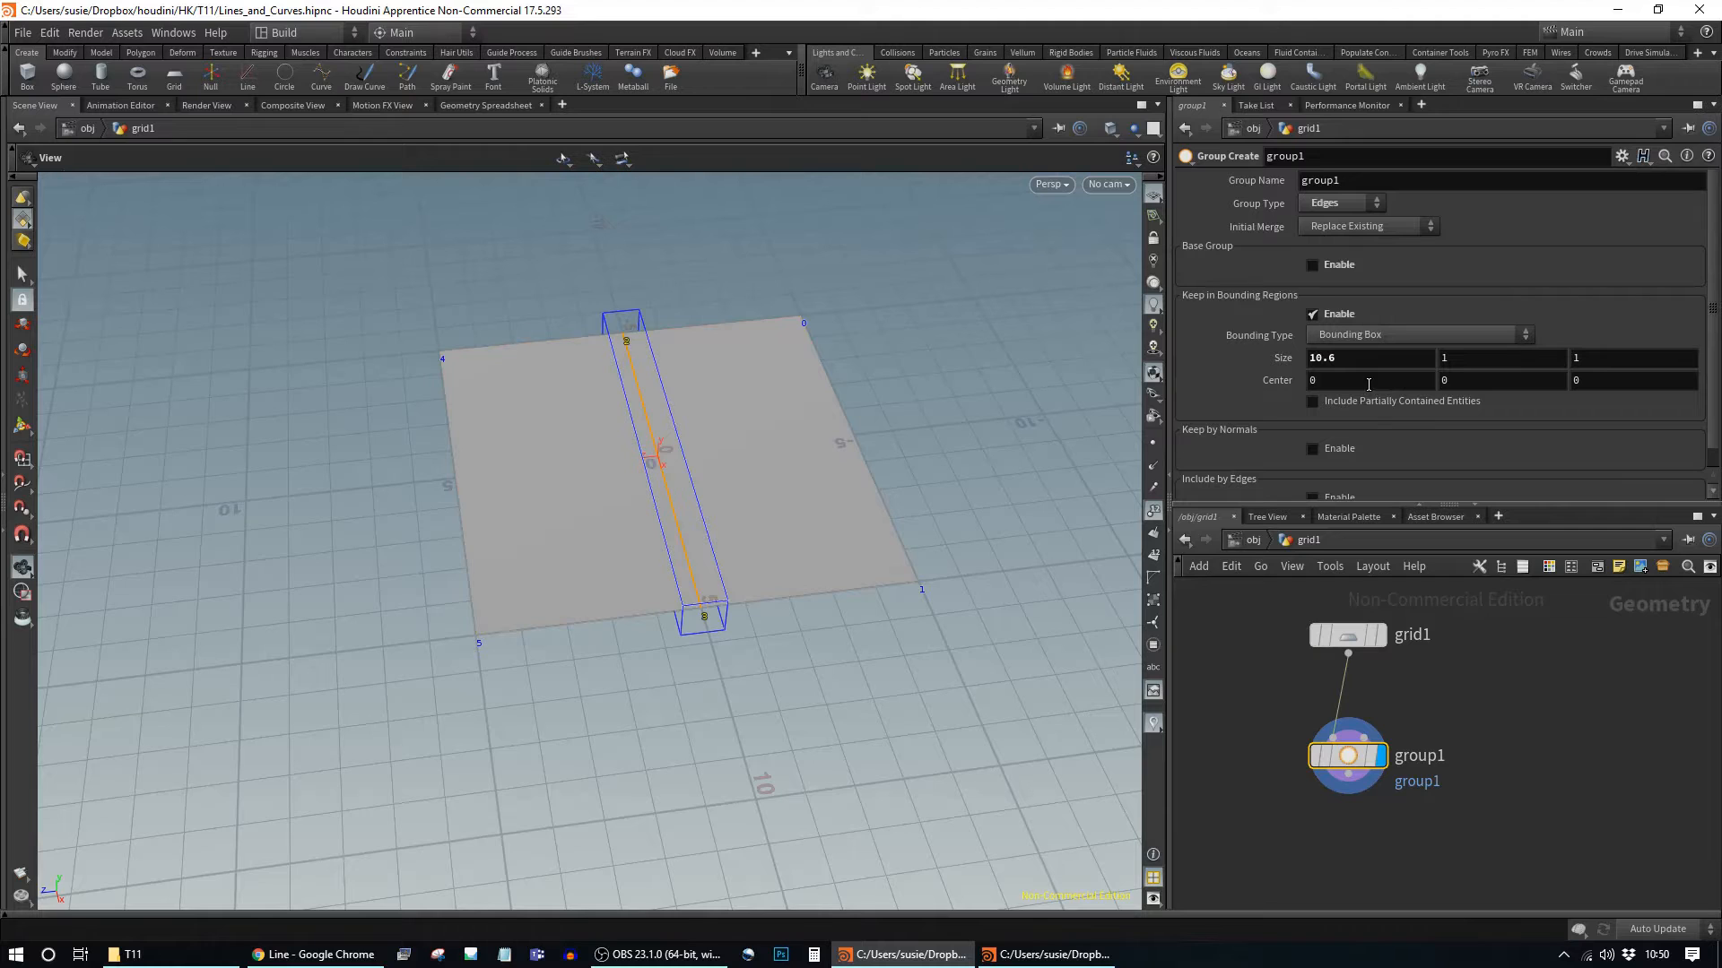
{"action": "middle_click_drag", "start_coordinate": [1601, 360], "coordinate": [239, 360]}
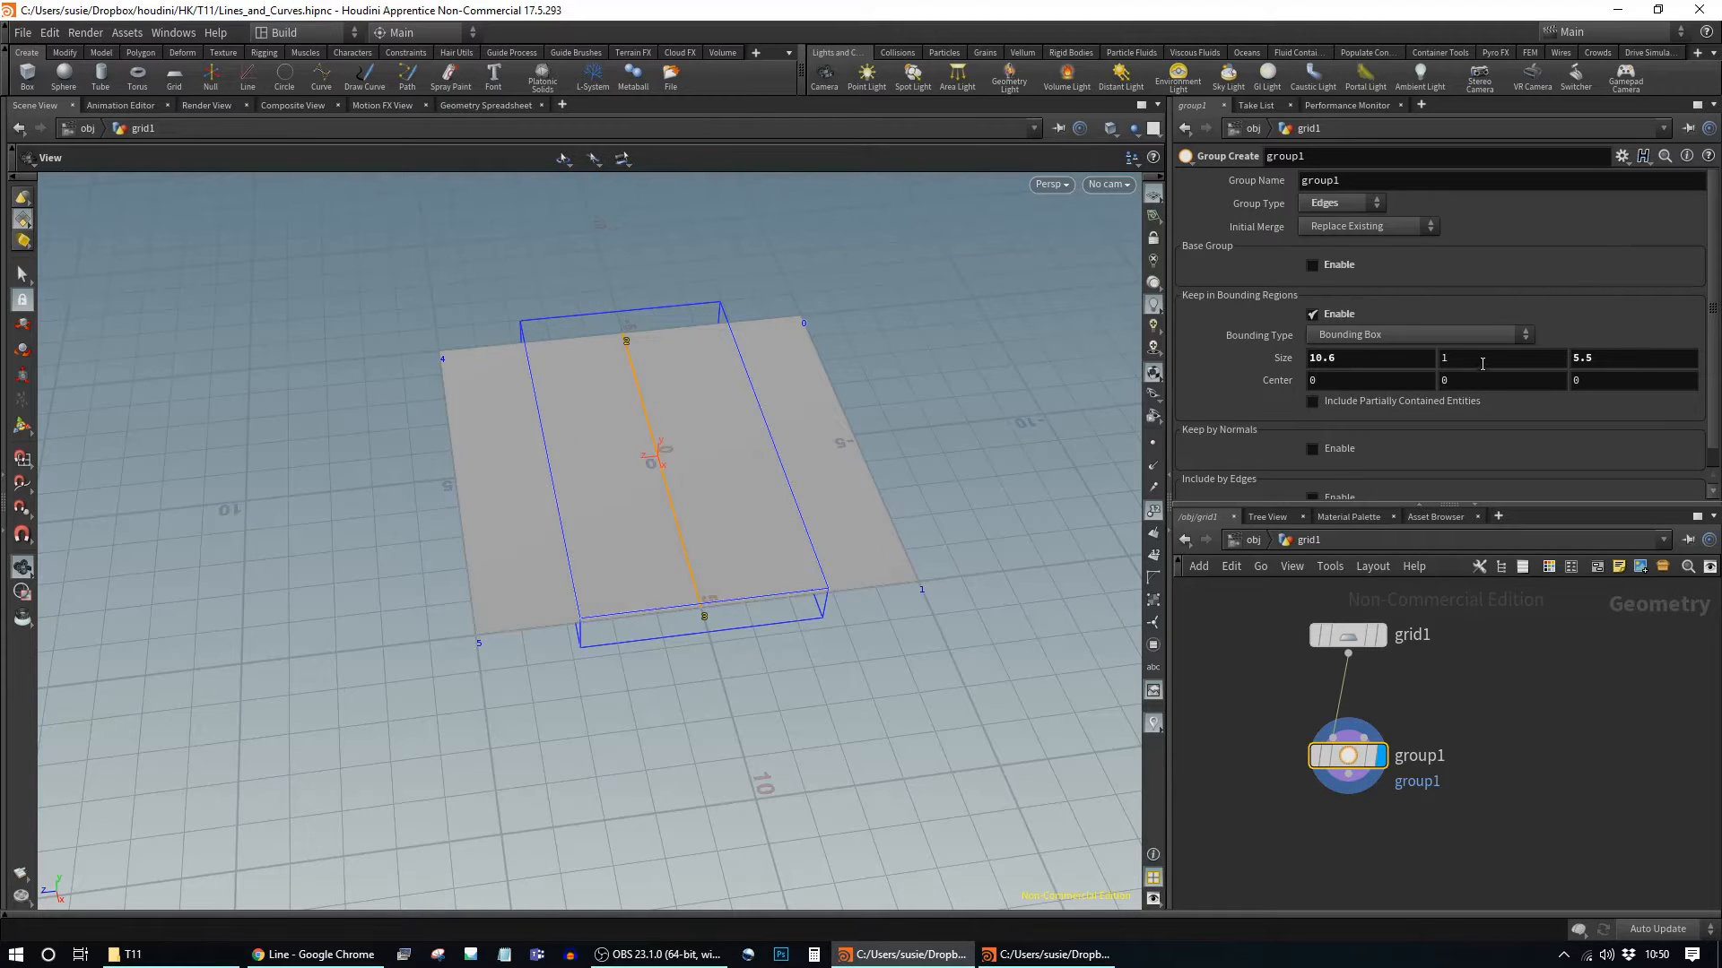
{"action": "middle_click_drag", "start_coordinate": [1602, 378], "coordinate": [88, 380]}
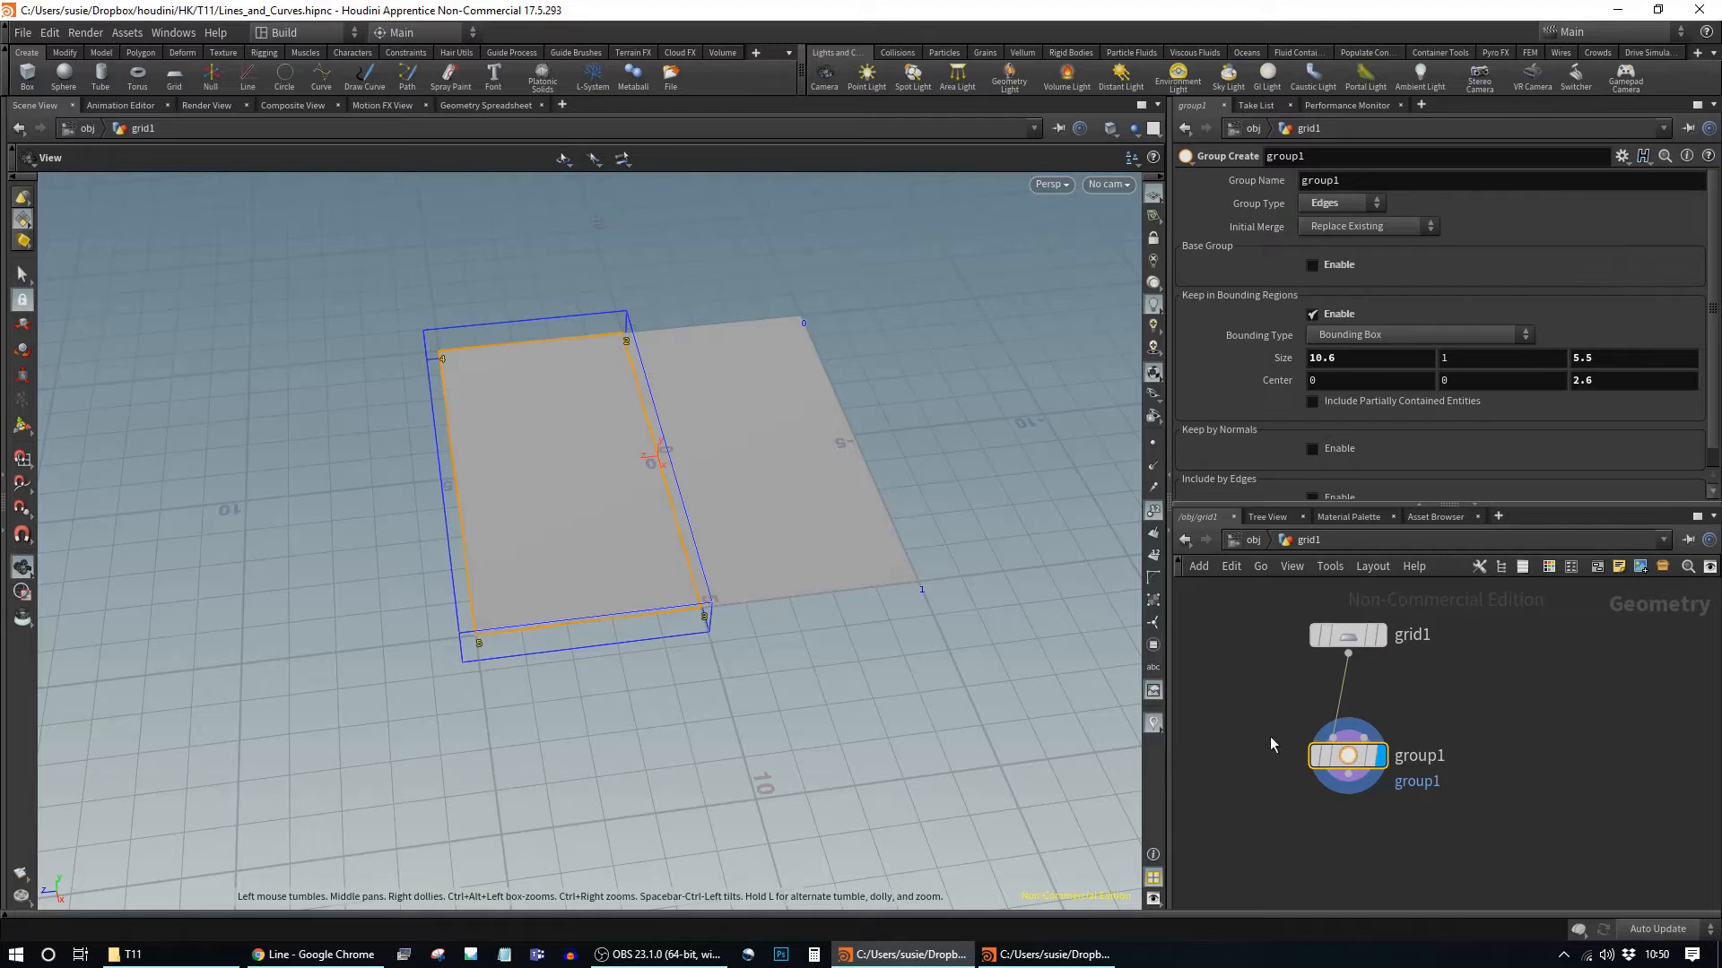
{"action": "left_click_drag", "start_coordinate": [1350, 764], "coordinate": [1354, 708]}
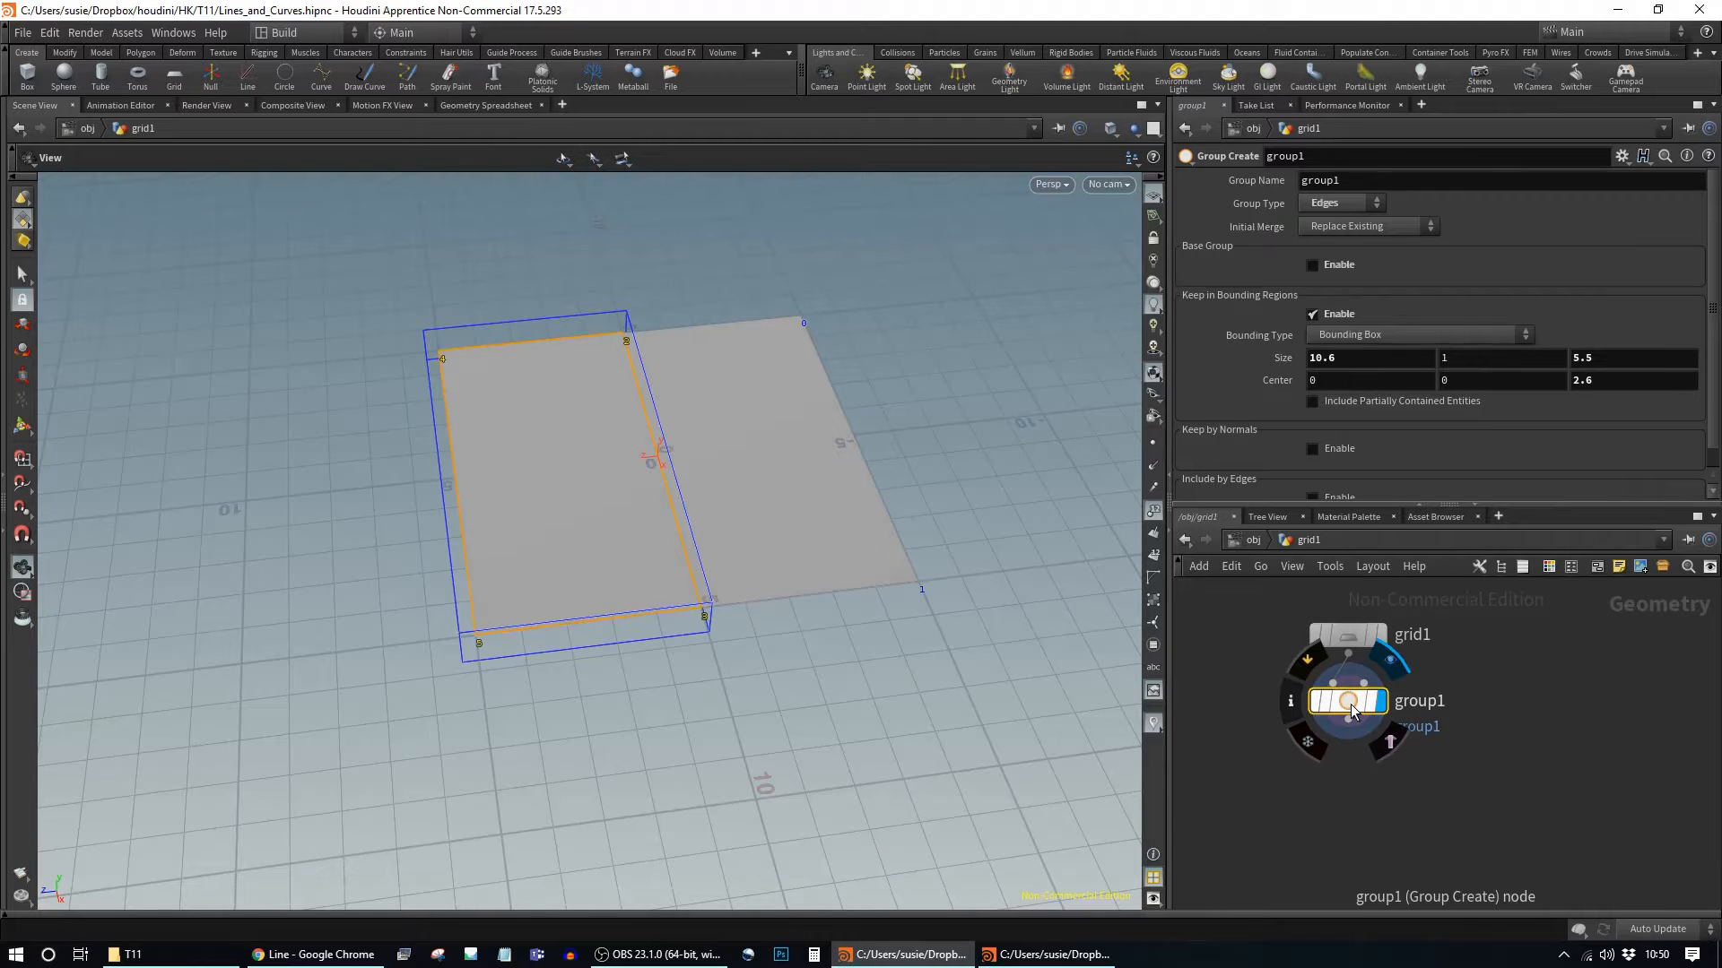
{"action": "key", "text": "Tab"}
Step: Add a Blast node after group1, set to edges, keeping only the grouped edges
{"action": "type", "text": "blas"}
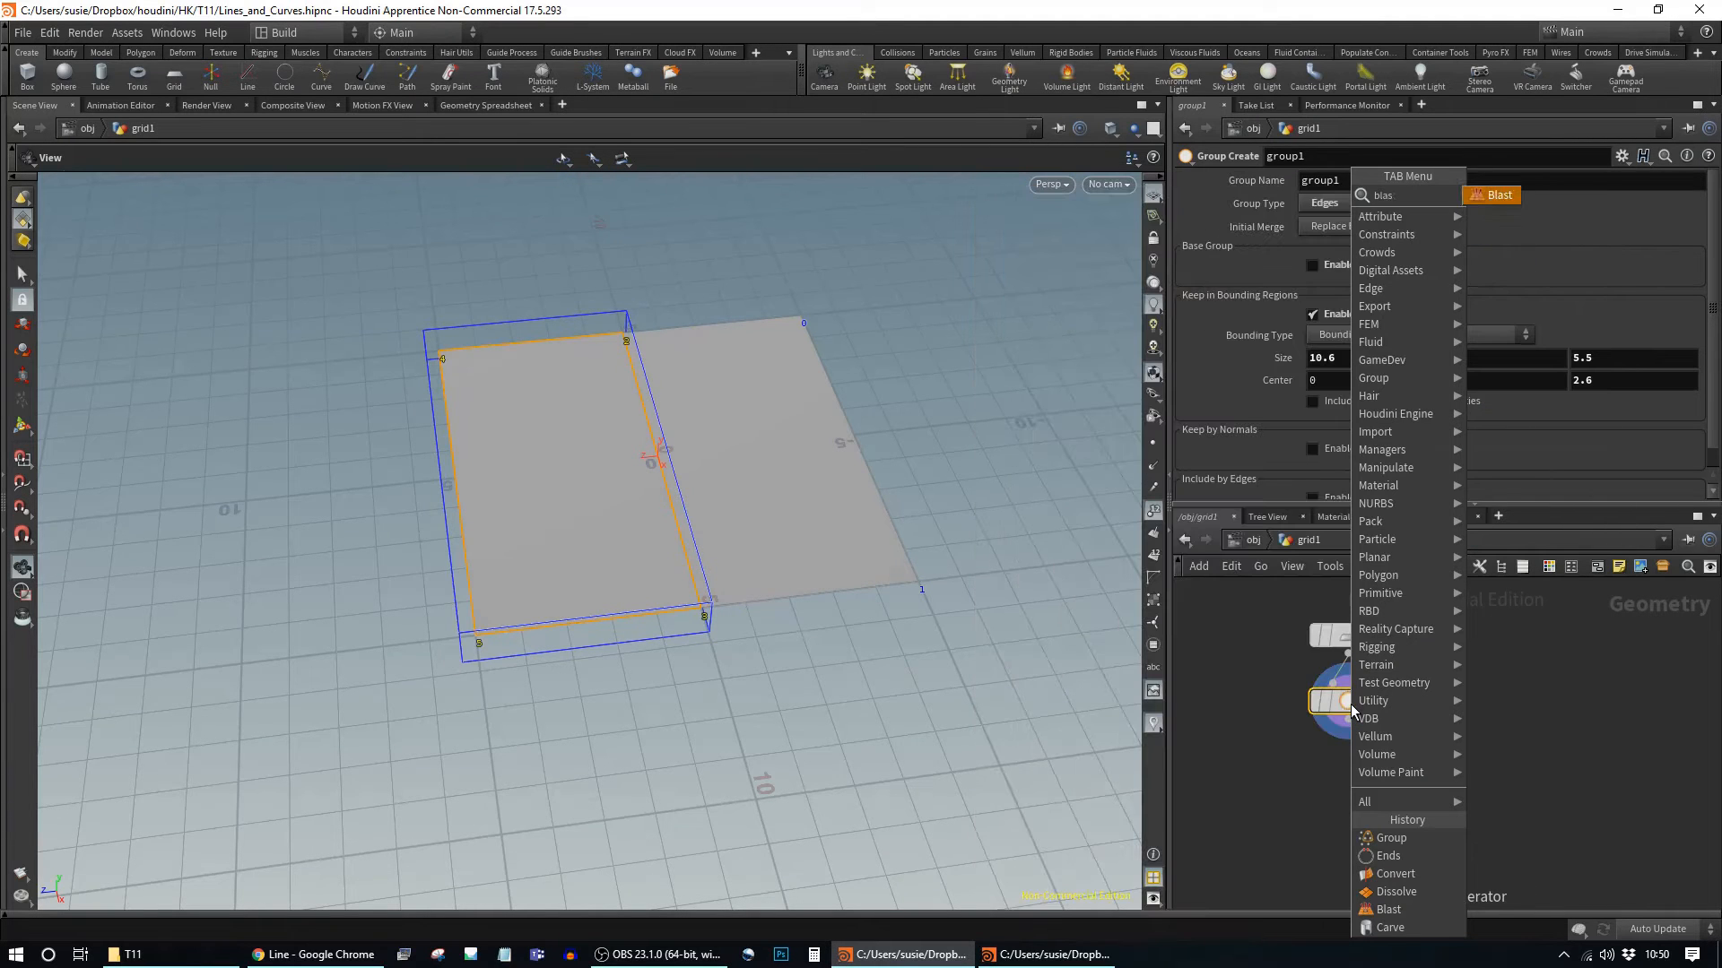
{"action": "key", "text": "Return"}
{"action": "left_click", "coordinate": [1347, 812]}
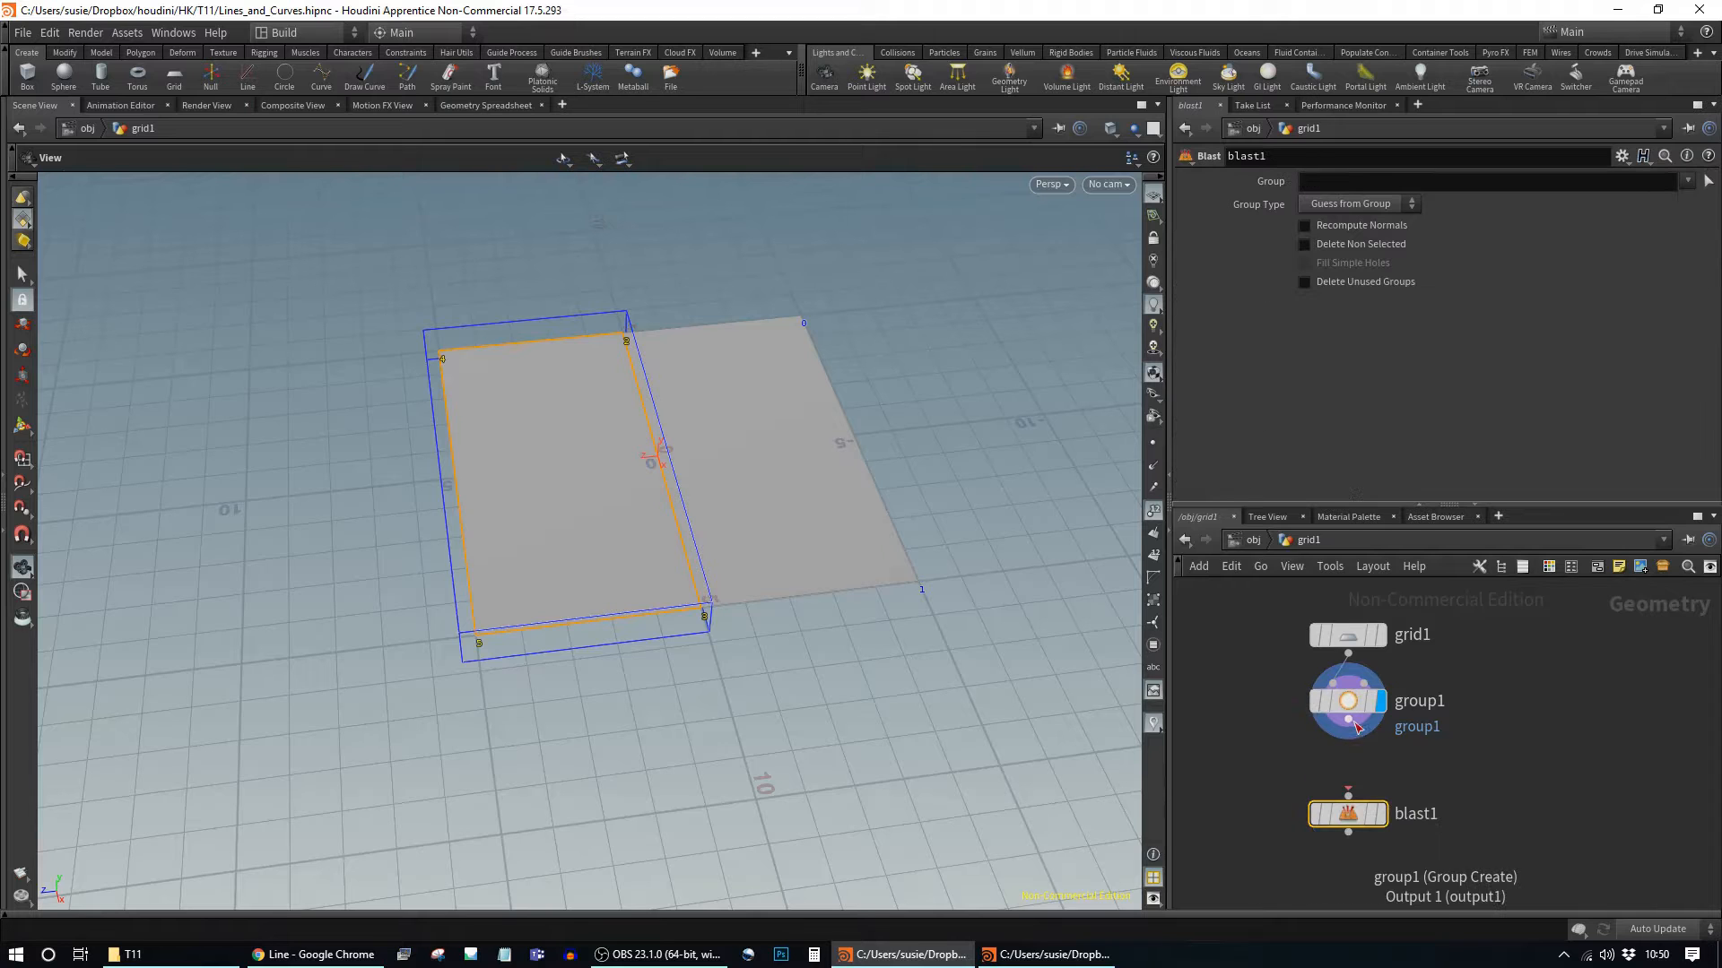
{"action": "left_click_drag", "start_coordinate": [1350, 809], "coordinate": [1354, 784]}
{"action": "left_click", "coordinate": [1381, 813]}
{"action": "left_click", "coordinate": [1400, 200]}
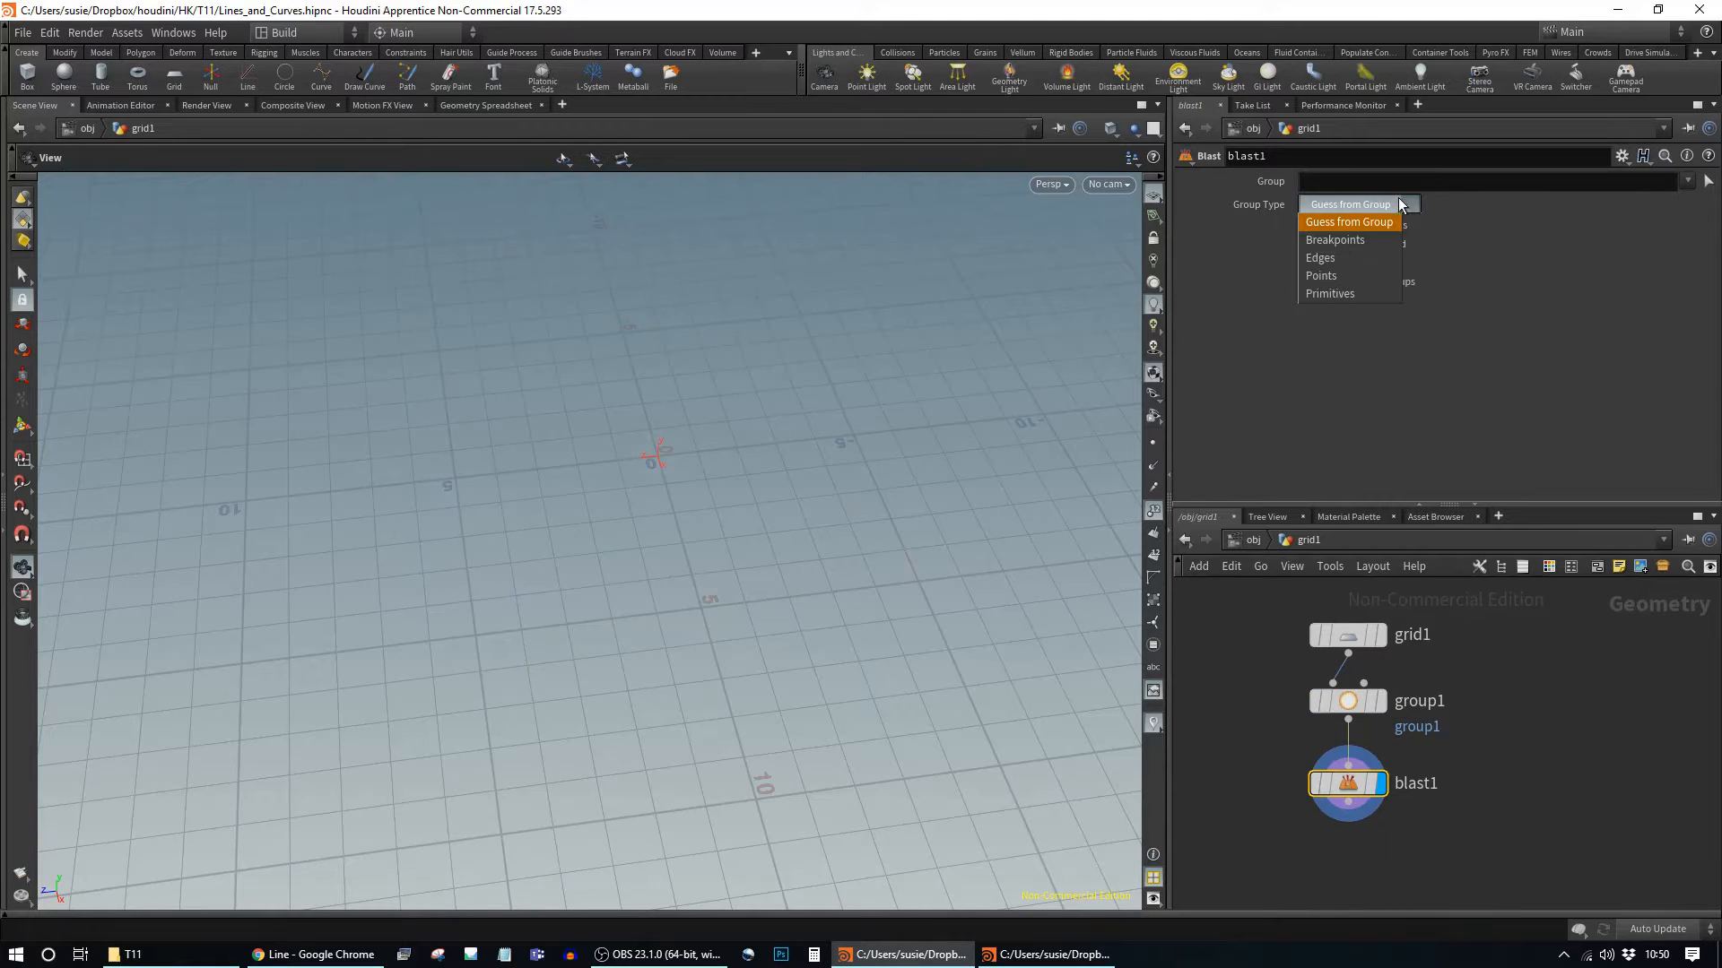
{"action": "left_click", "coordinate": [1336, 256]}
{"action": "left_click", "coordinate": [1374, 246]}
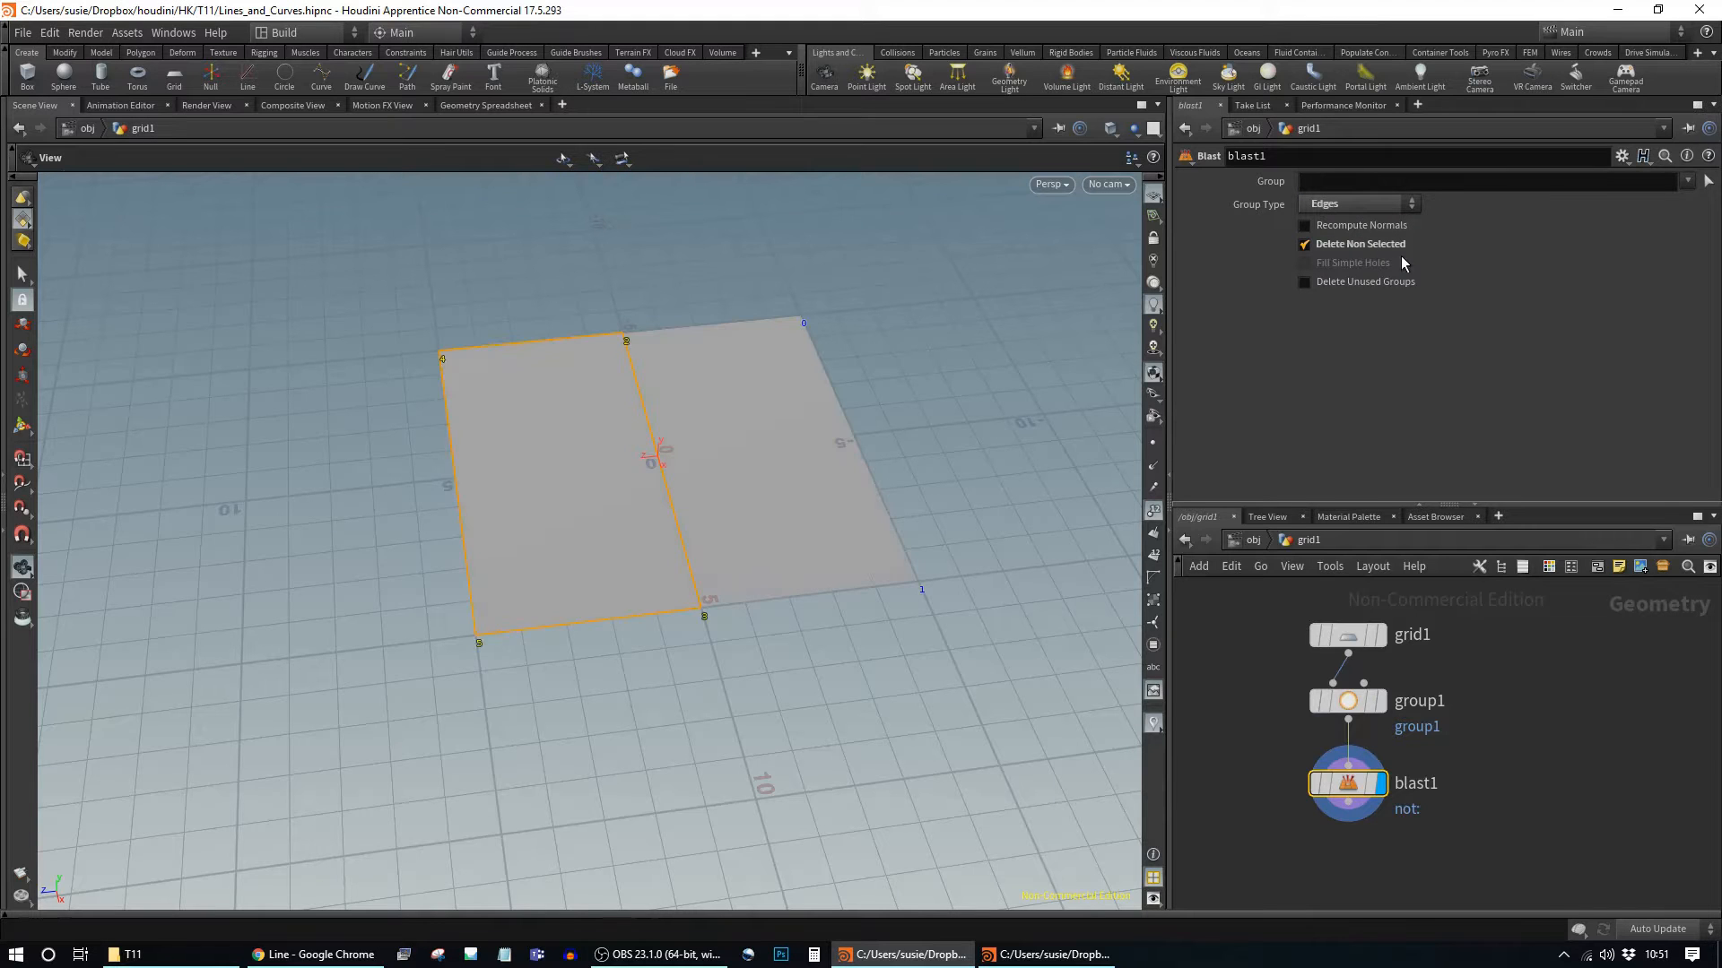
Step: Reposition blast1 down and to the left in the network
{"action": "mouse_move", "coordinate": [1339, 791]}
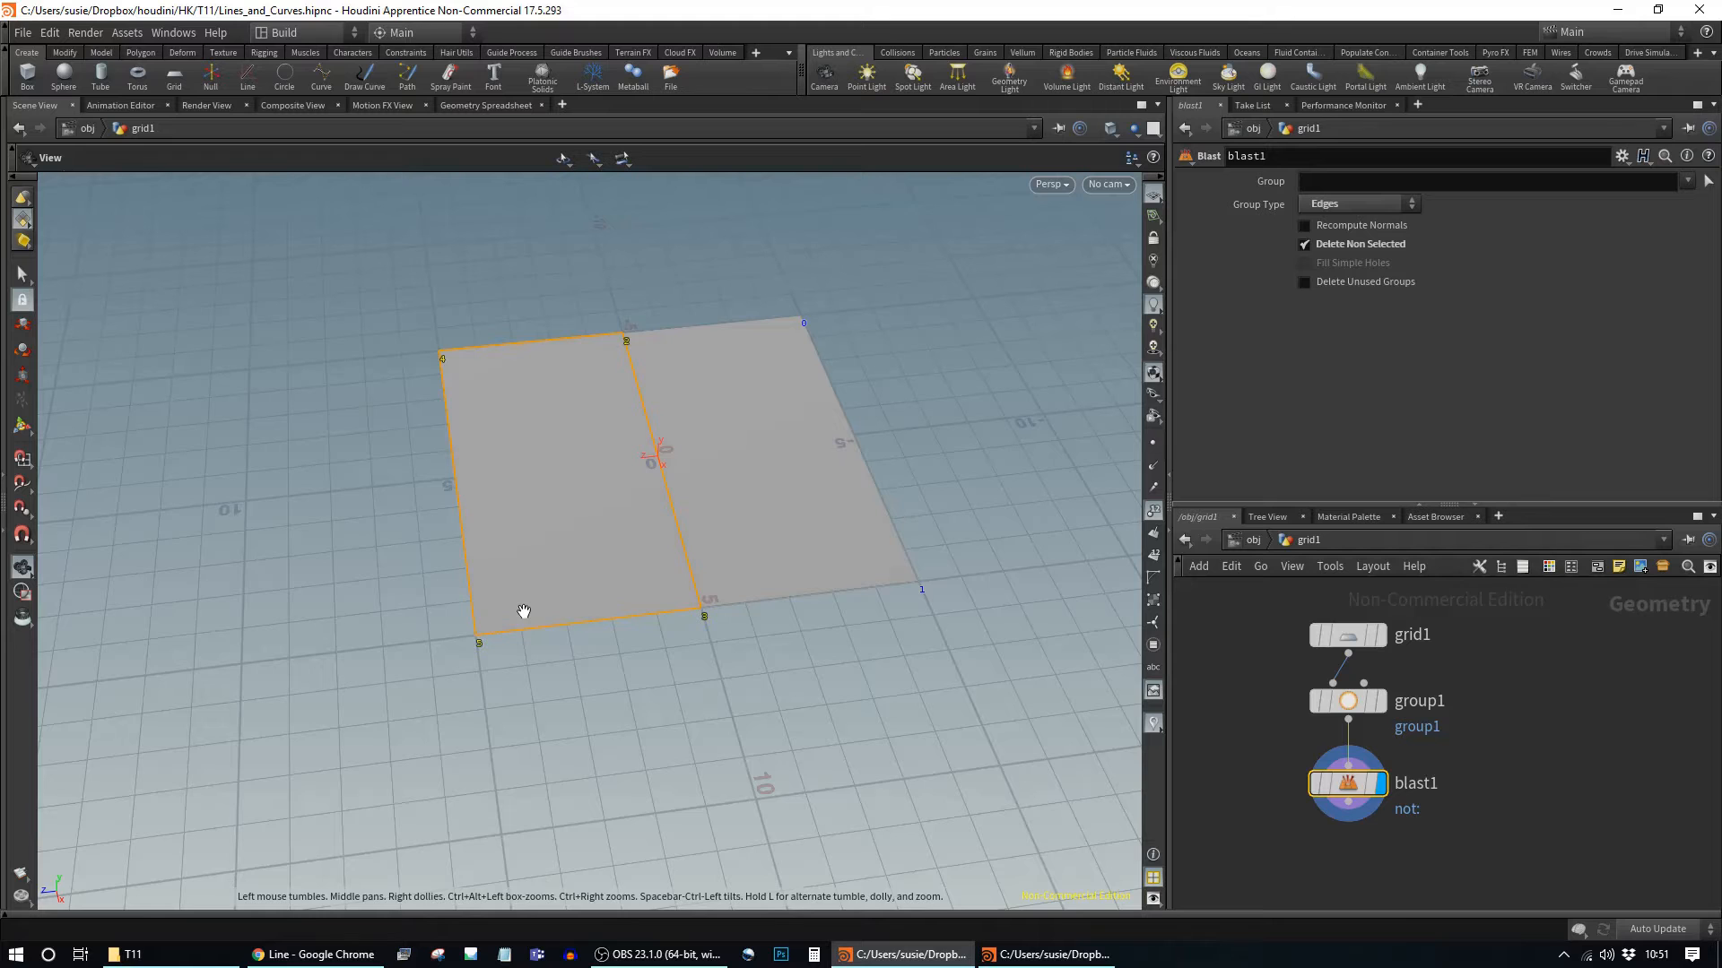
{"action": "left_click_drag", "start_coordinate": [1342, 790], "coordinate": [1300, 816]}
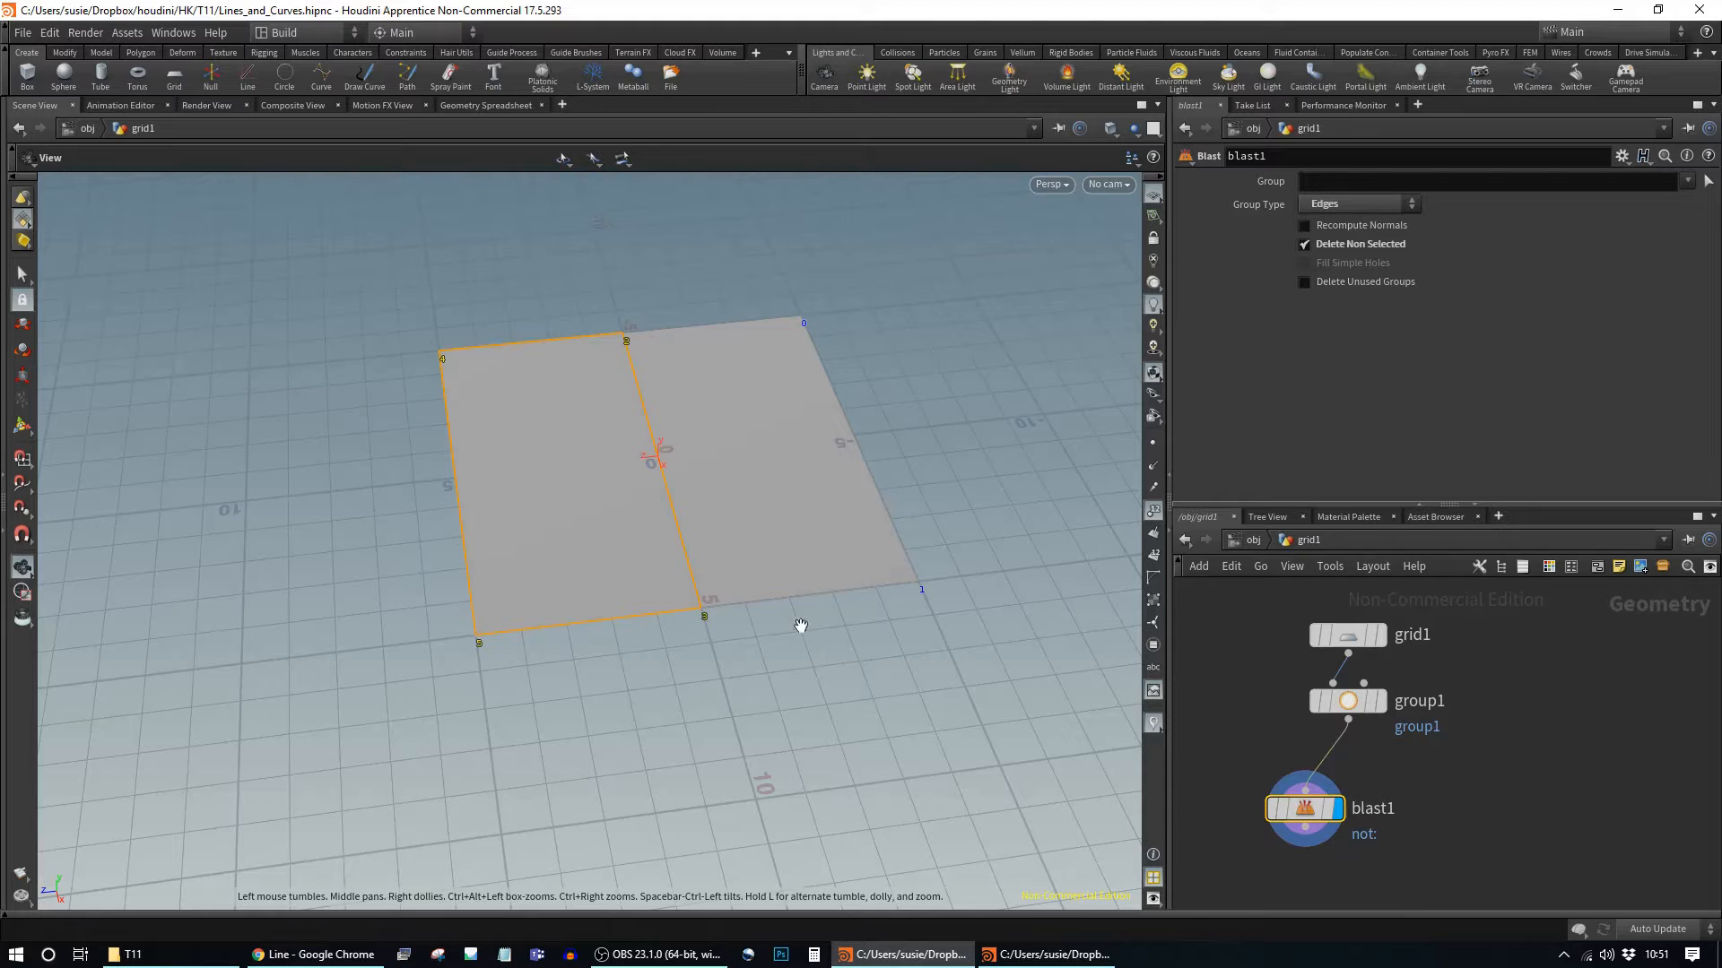
{"action": "left_click", "coordinate": [1488, 808]}
{"action": "left_click_drag", "start_coordinate": [1299, 816], "coordinate": [1279, 813]}
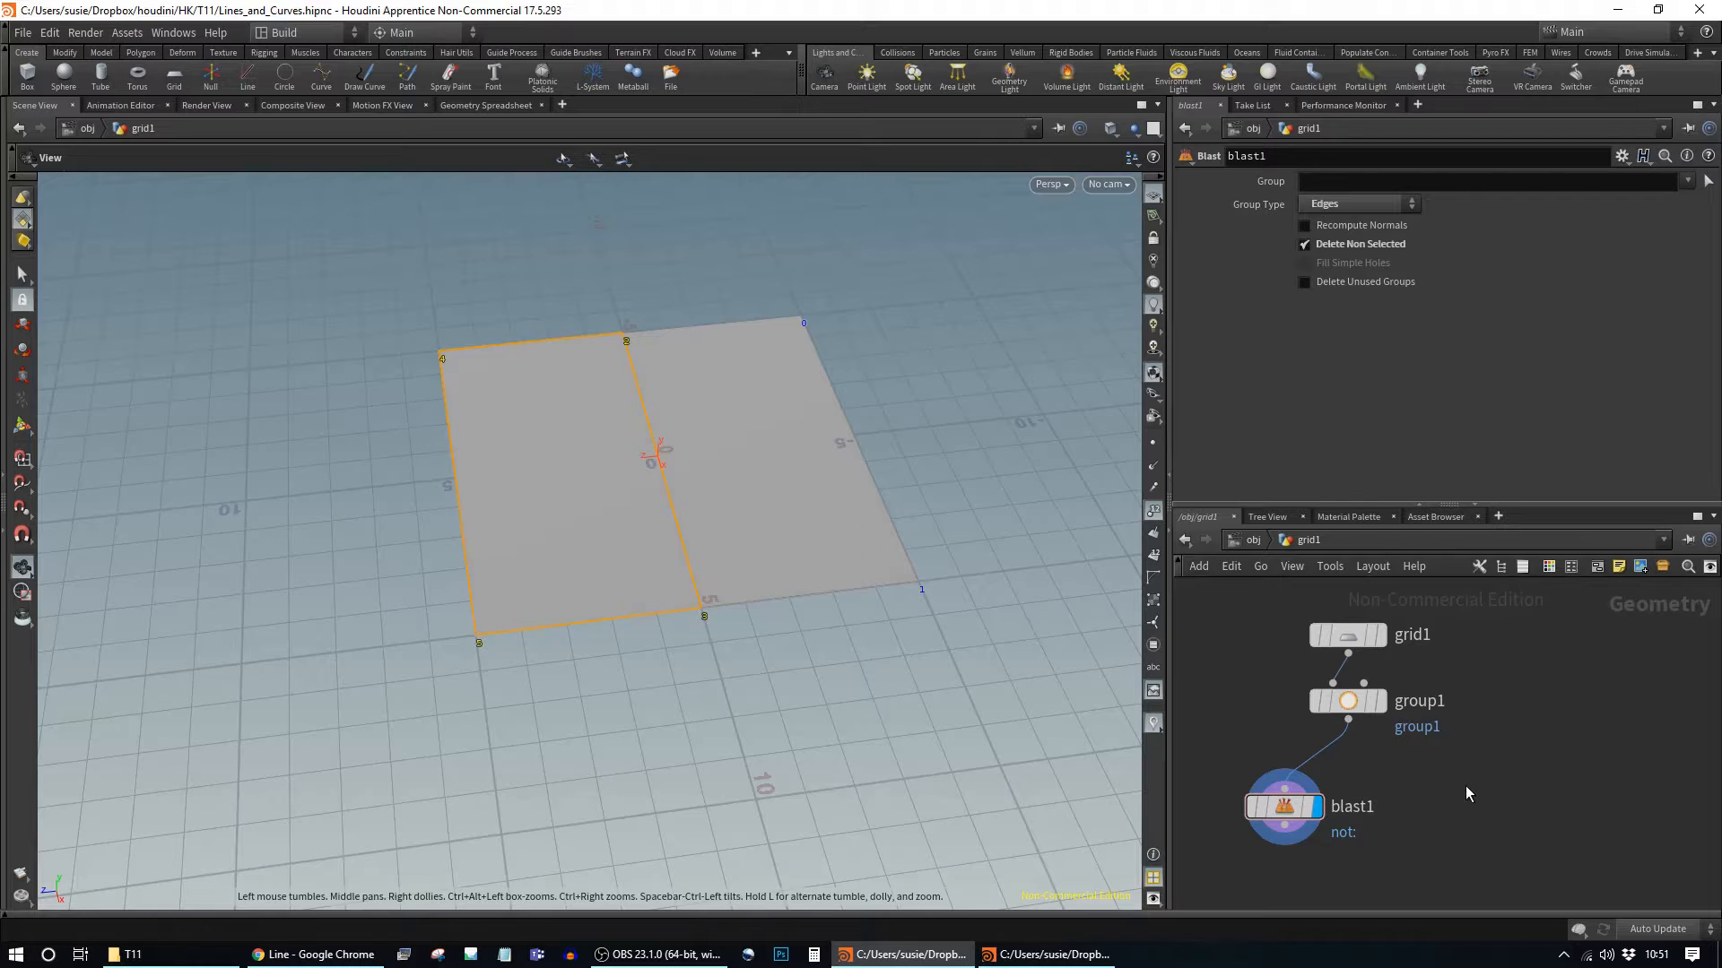
Step: Move group1's box to Z 3 and include partially contained edges, then select blast1
{"action": "left_click", "coordinate": [1324, 693]}
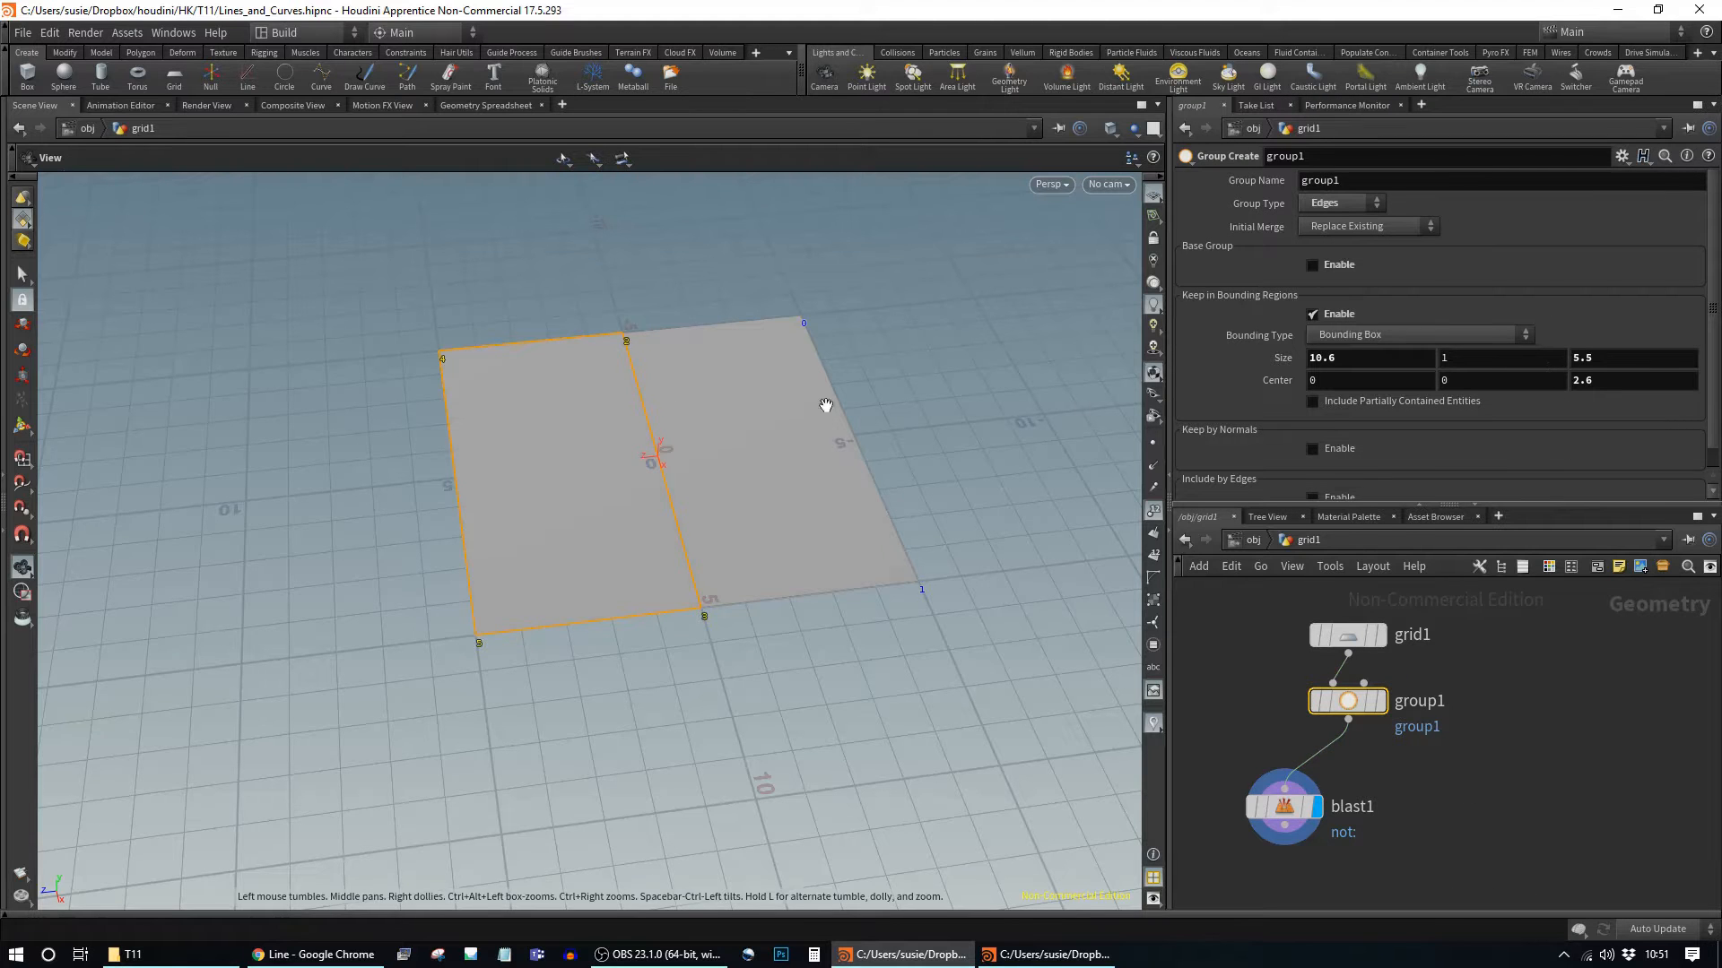
{"action": "middle_click_drag", "start_coordinate": [1610, 384], "coordinate": [1588, 354]}
{"action": "left_click", "coordinate": [1399, 401]}
{"action": "left_click", "coordinate": [1284, 809]}
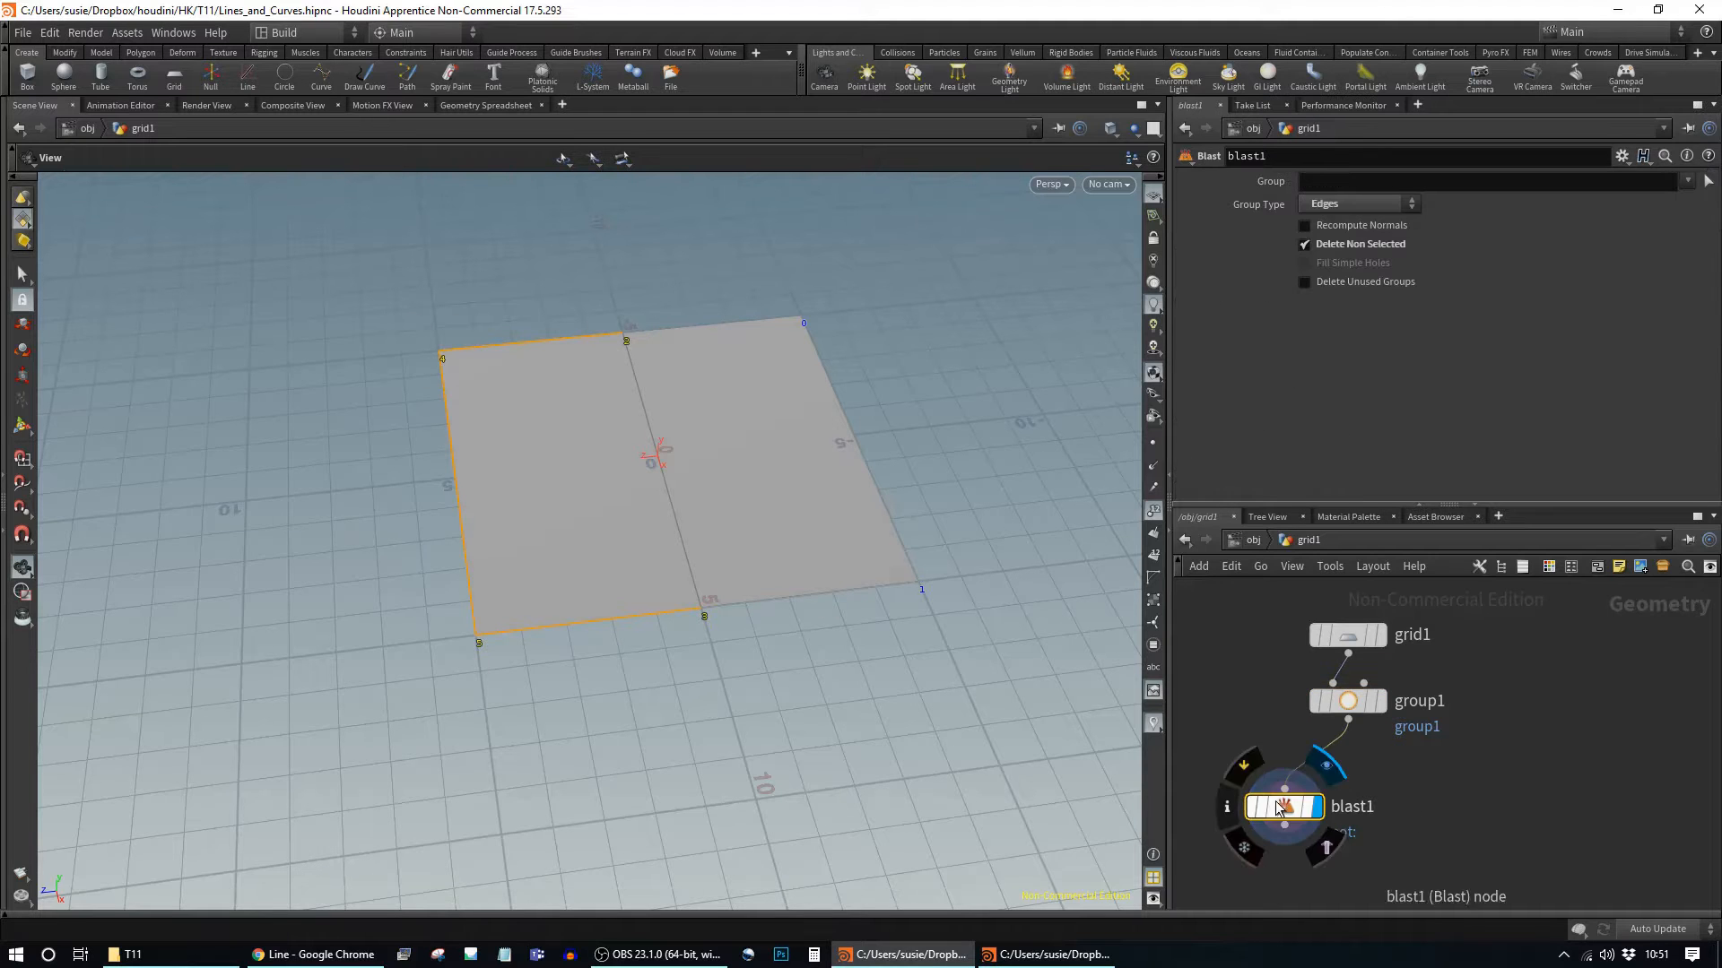
Step: Add a Dissolve node wired from group1, display it, and arrange it beside blast1
{"action": "key", "text": "Tab"}
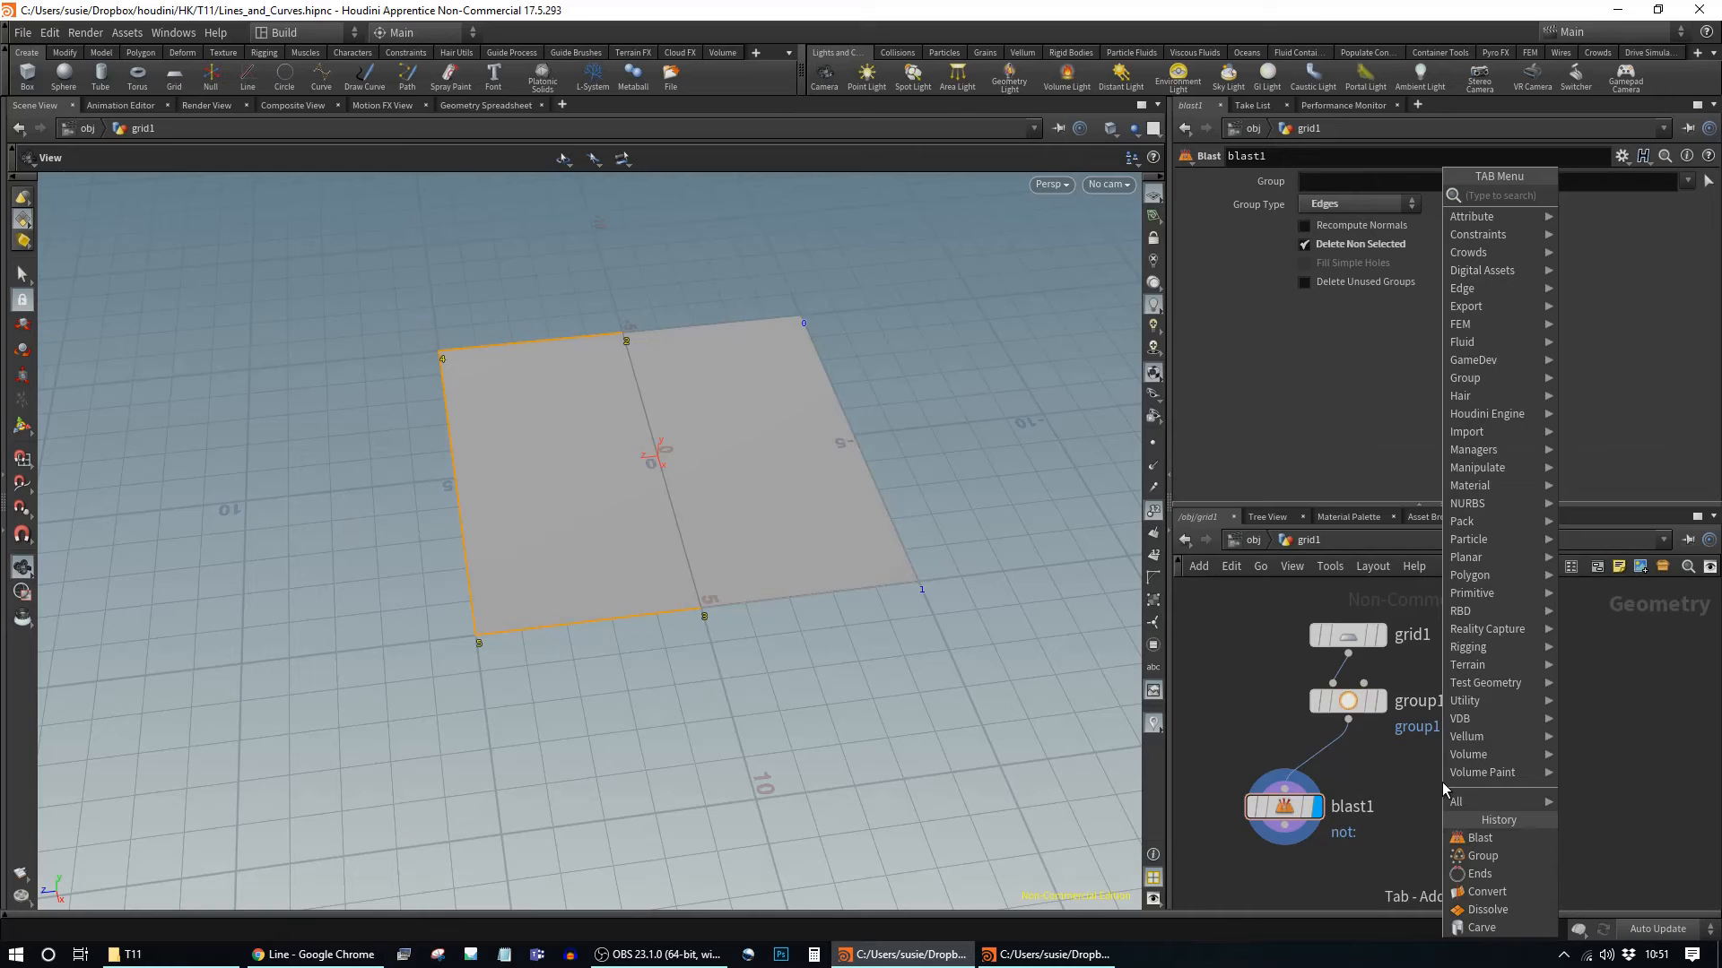
{"action": "type", "text": "dissolve"}
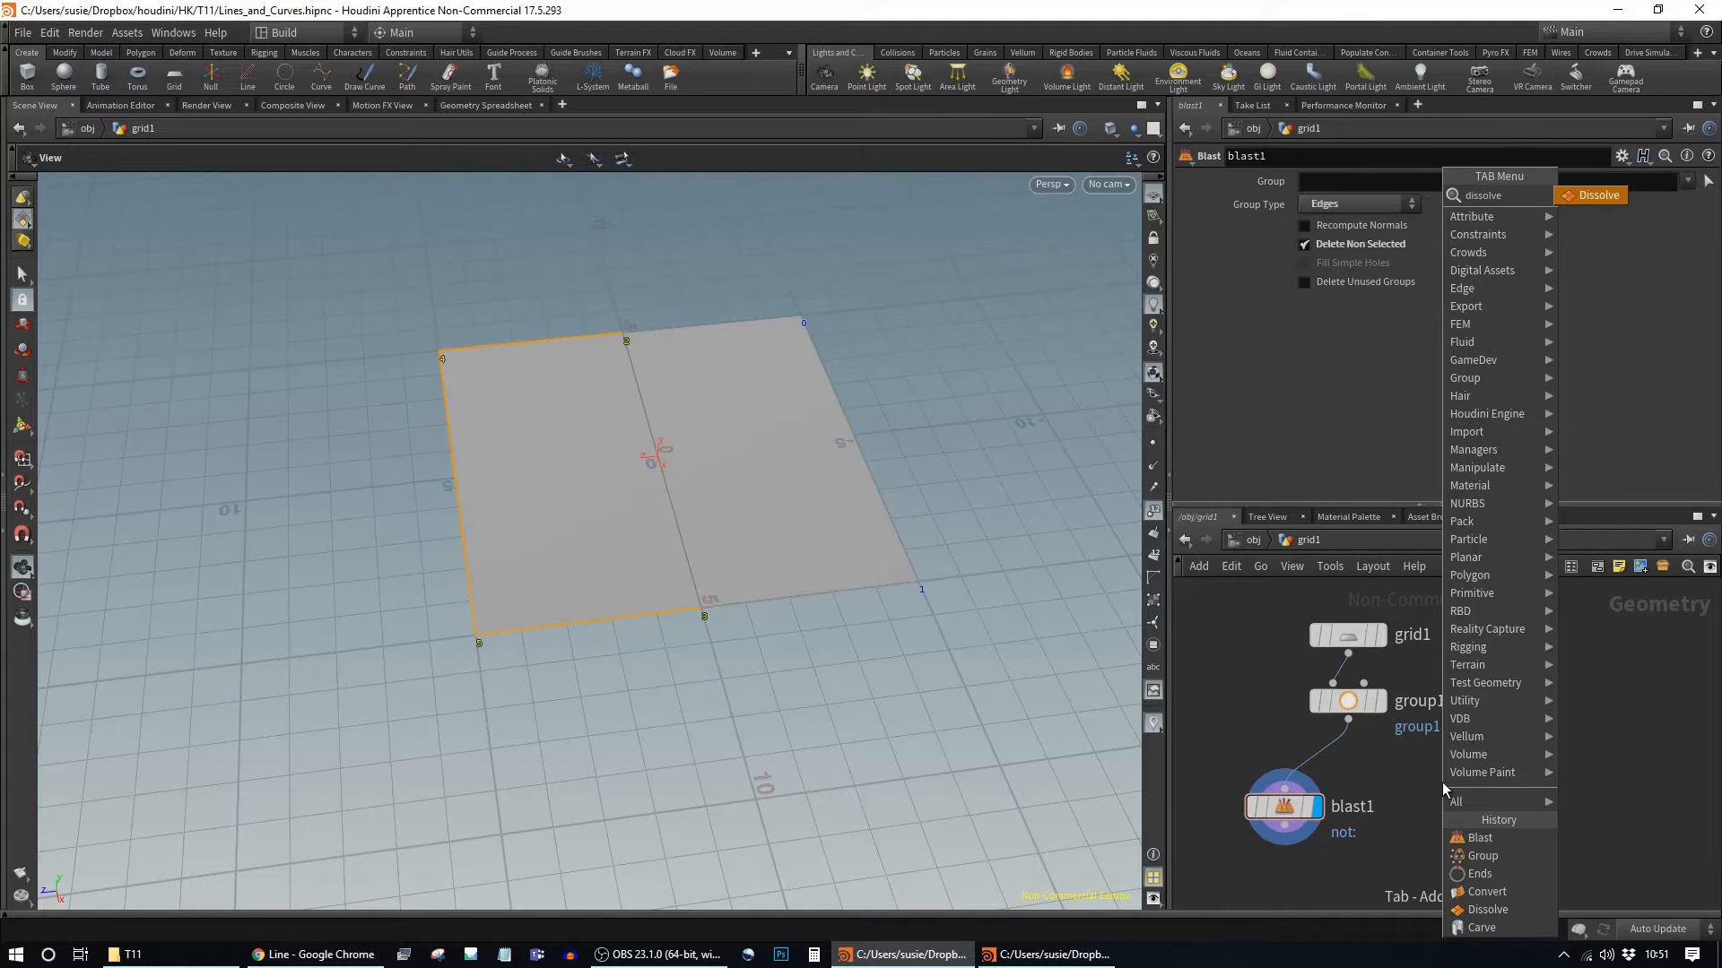
{"action": "key", "text": "Return"}
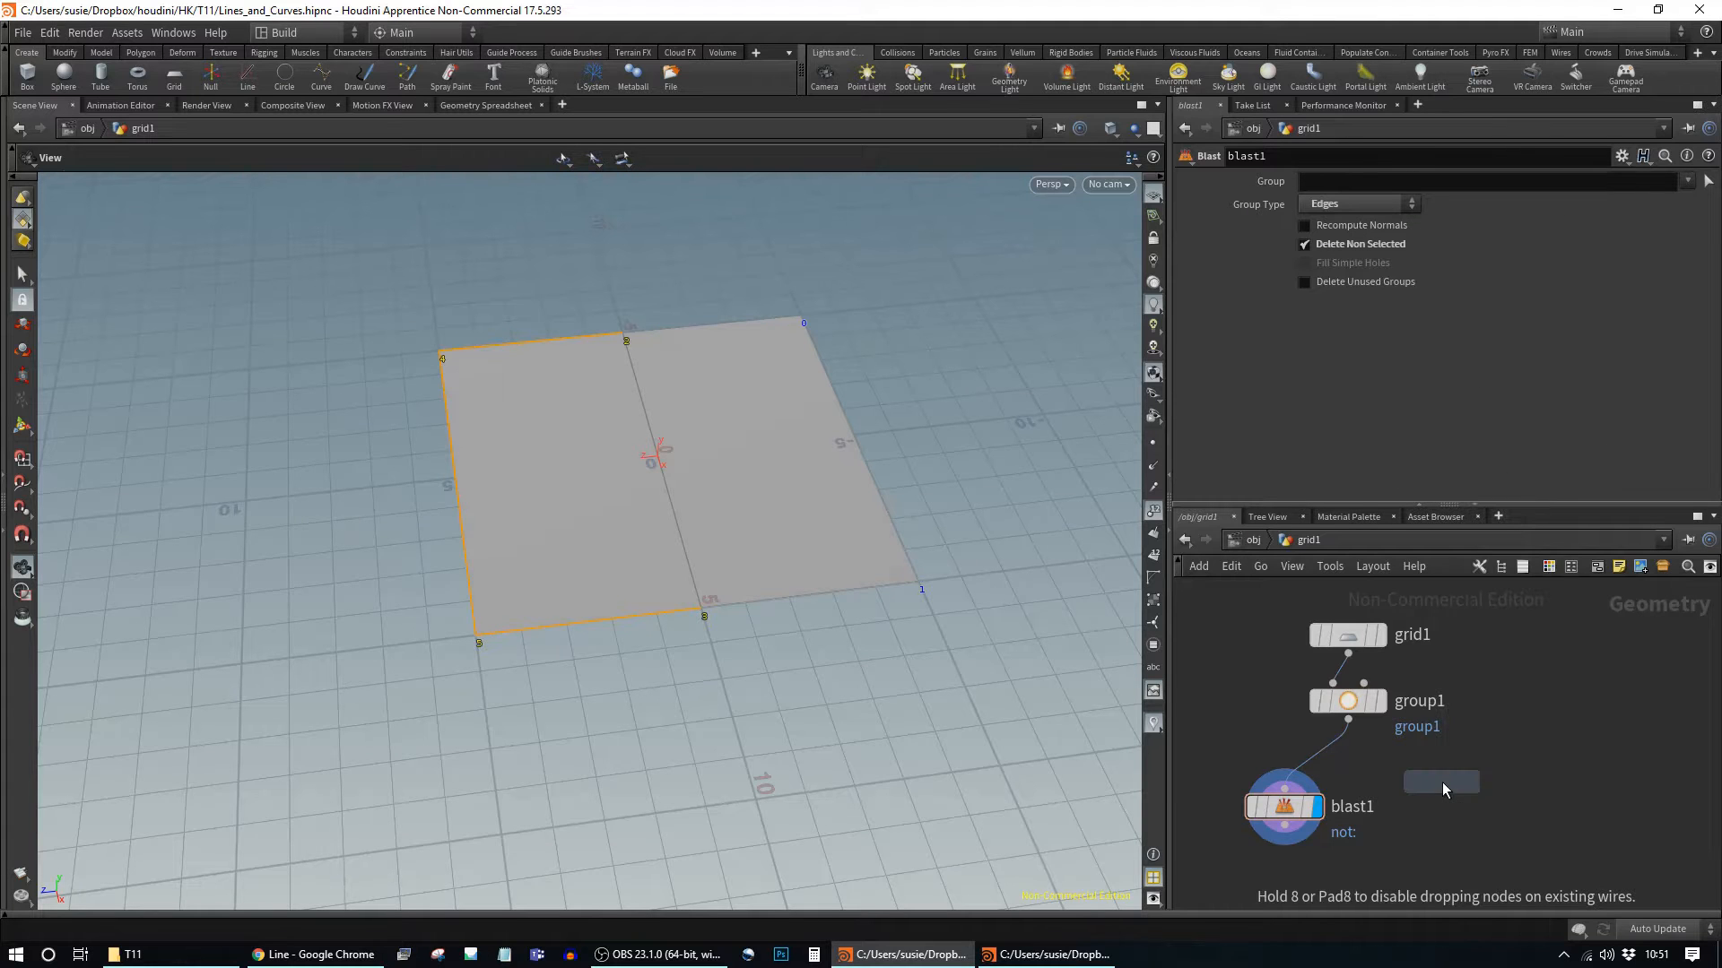
{"action": "left_click", "coordinate": [1442, 782]}
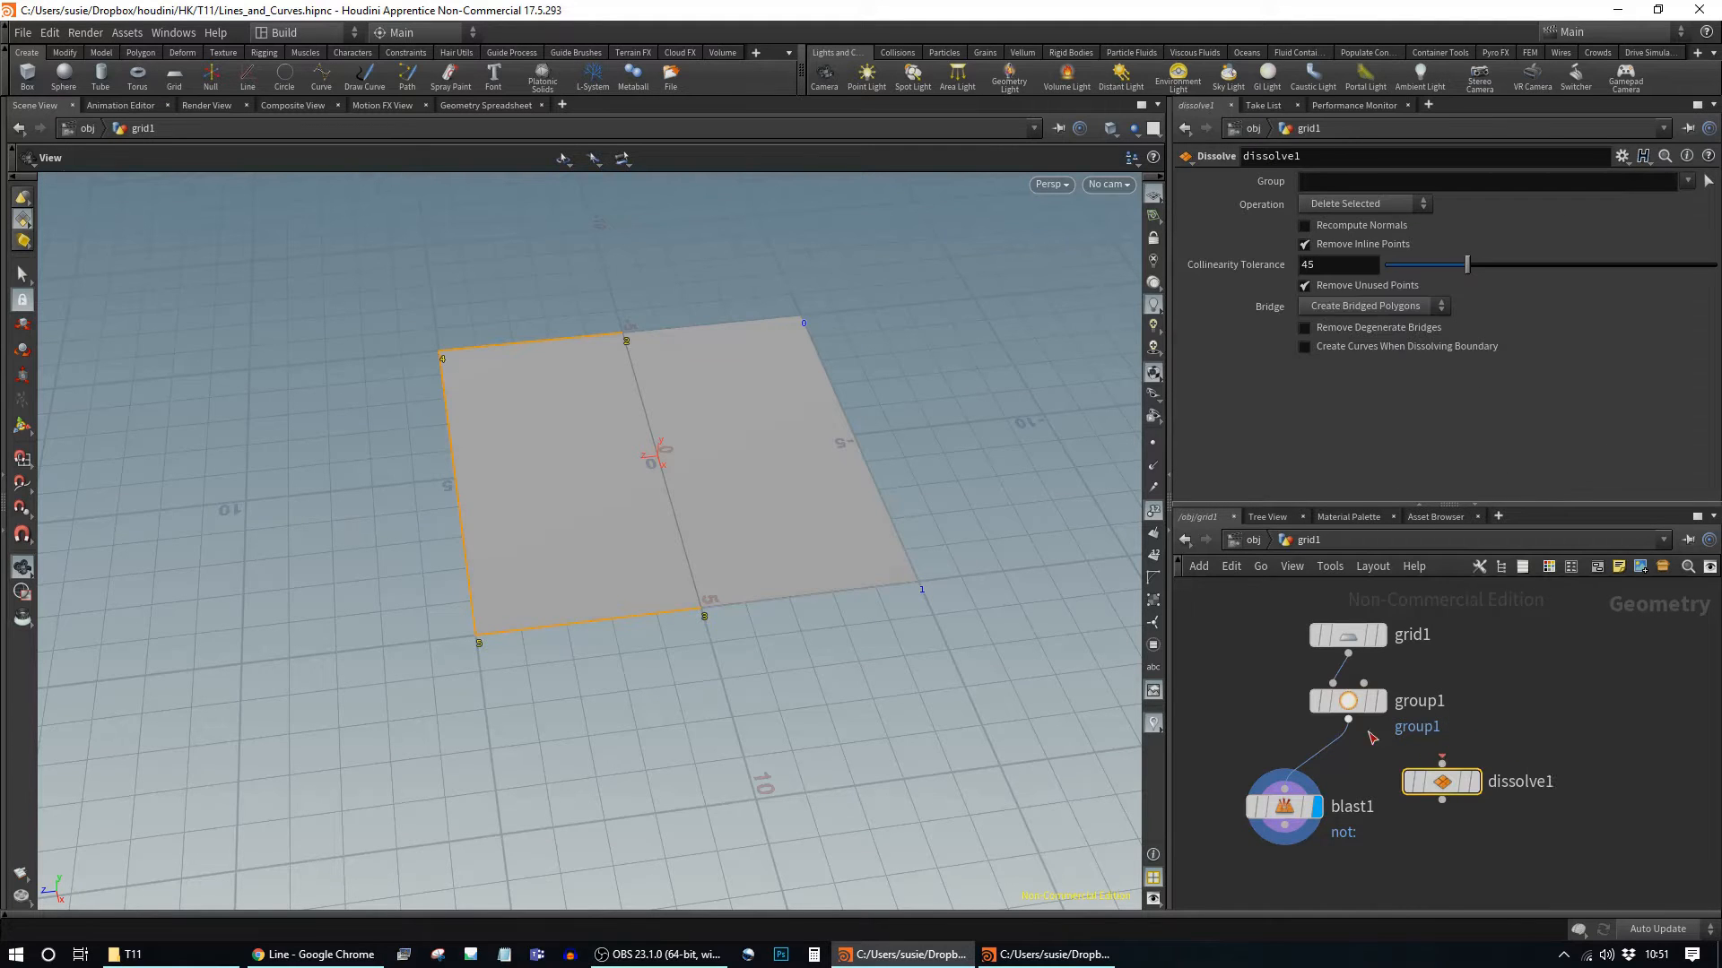
{"action": "left_click", "coordinate": [1475, 783]}
{"action": "left_click_drag", "start_coordinate": [1429, 783], "coordinate": [1489, 808]}
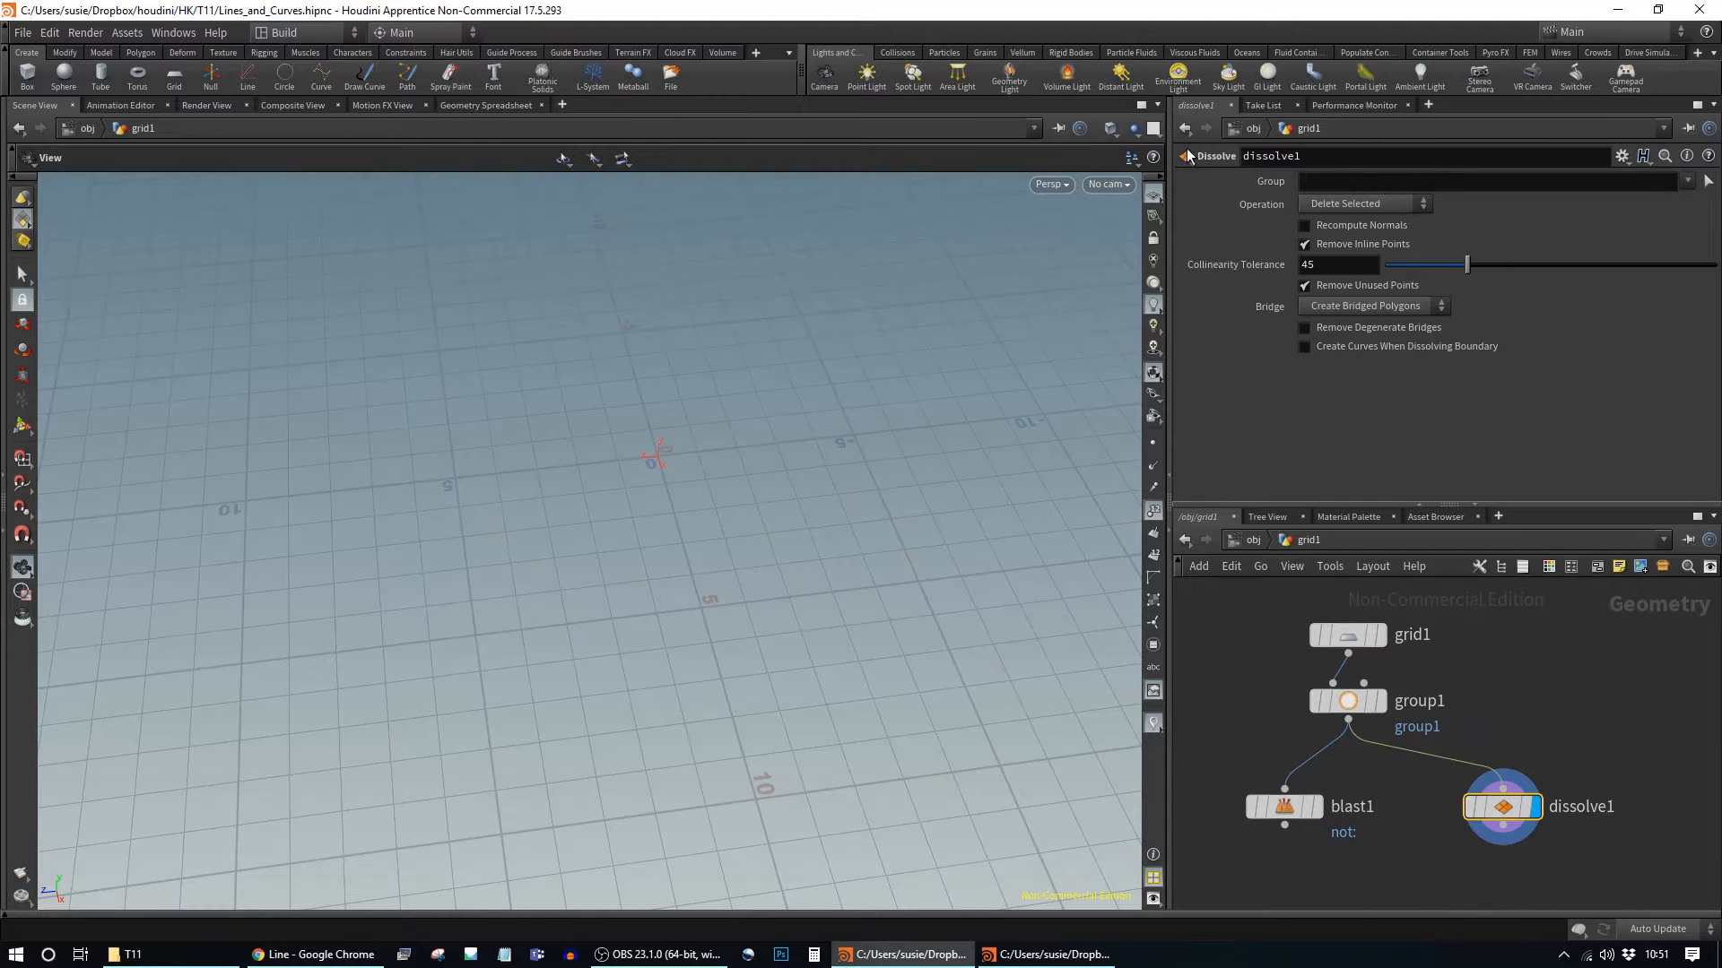
{"action": "left_click_drag", "start_coordinate": [1277, 815], "coordinate": [1236, 813]}
{"action": "left_click_drag", "start_coordinate": [1504, 823], "coordinate": [1458, 830]}
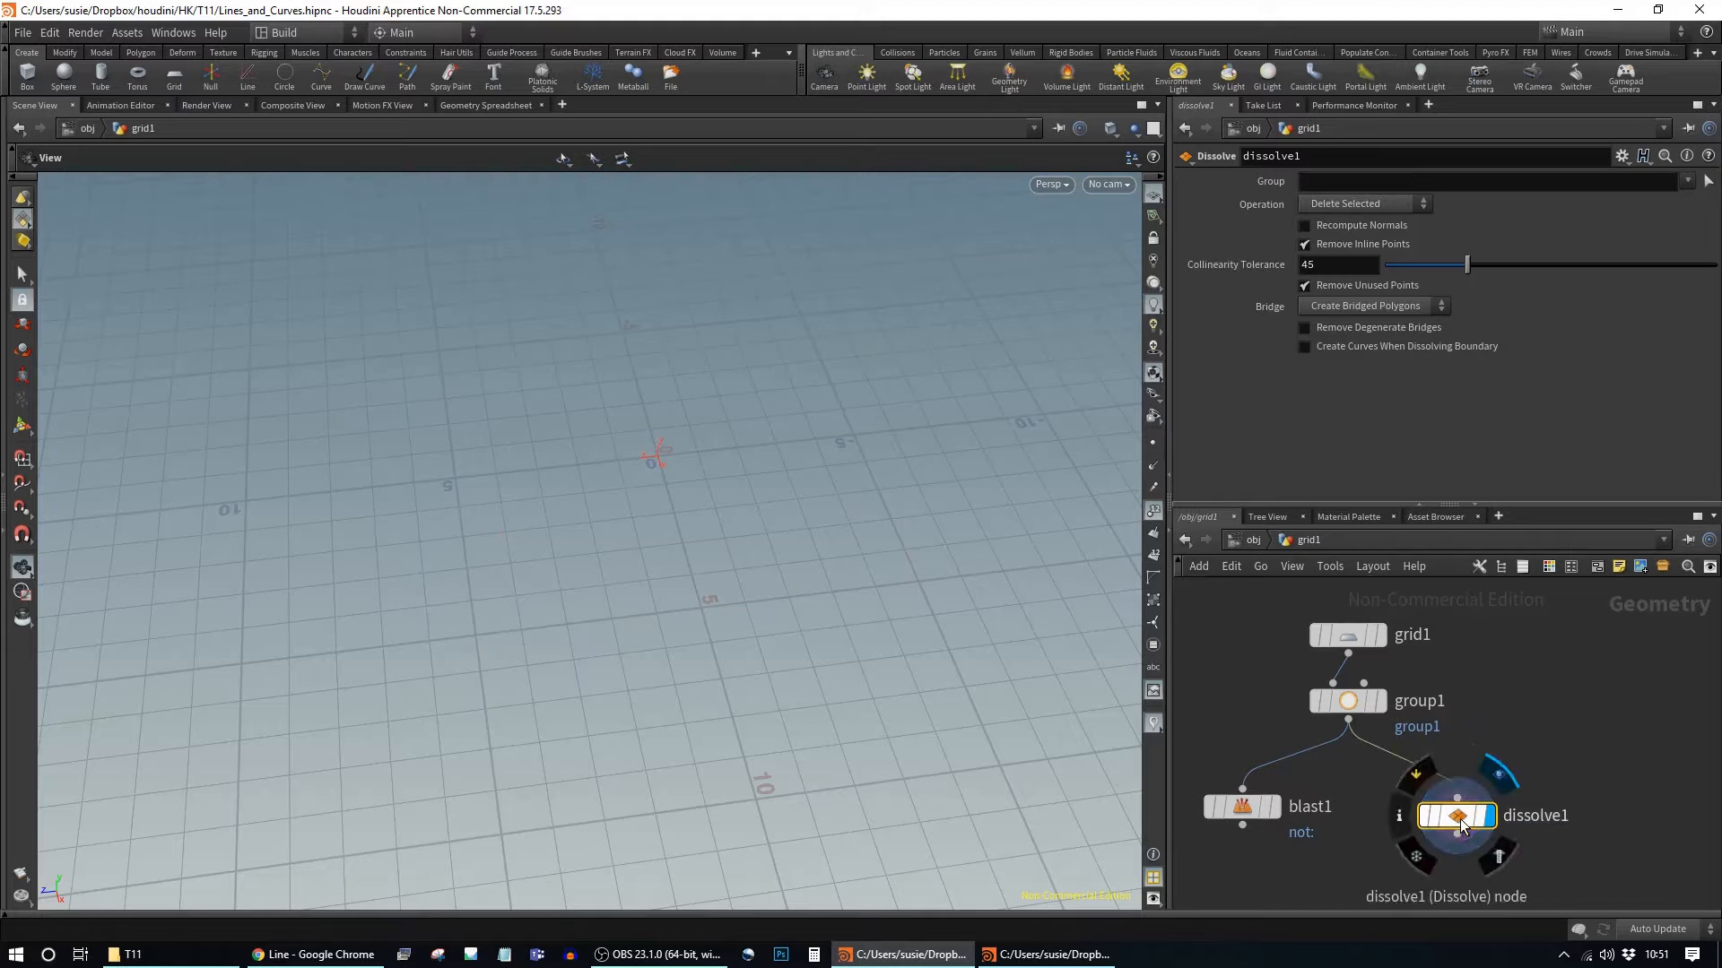
Step: Set dissolve1's Operation to Delete Non-Selected and its Group to group1
{"action": "left_click", "coordinate": [1407, 202]}
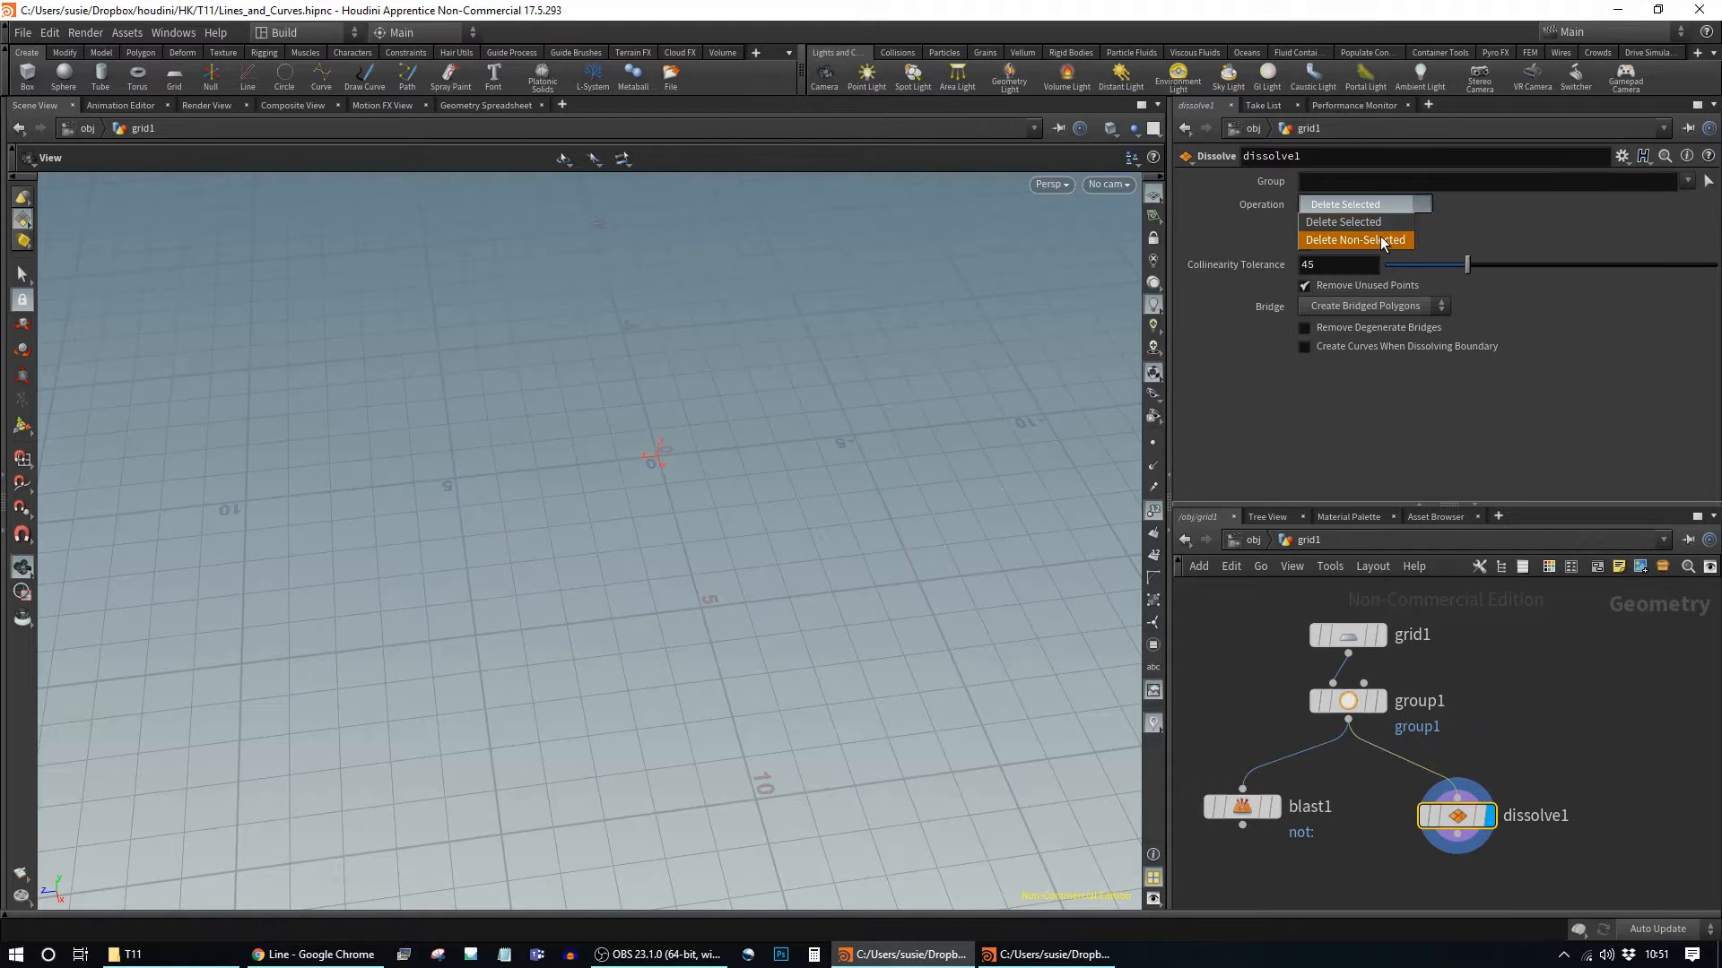
{"action": "left_click", "coordinate": [1382, 240]}
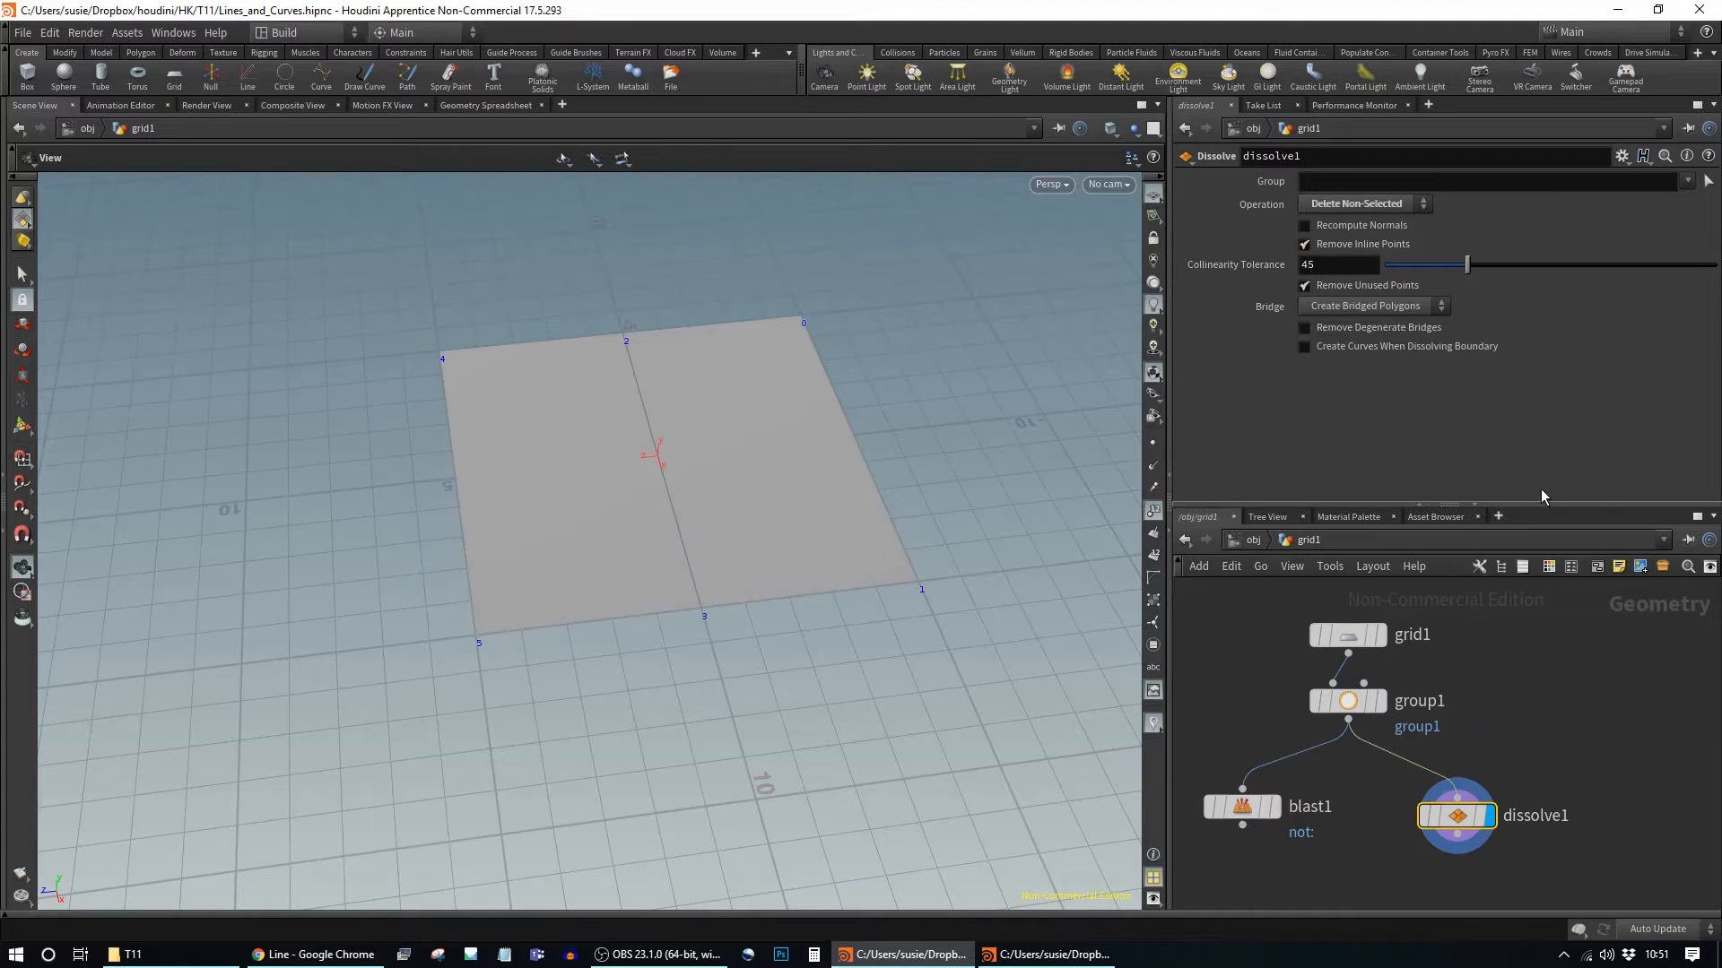
{"action": "left_click", "coordinate": [1688, 180]}
{"action": "left_click", "coordinate": [1685, 204]}
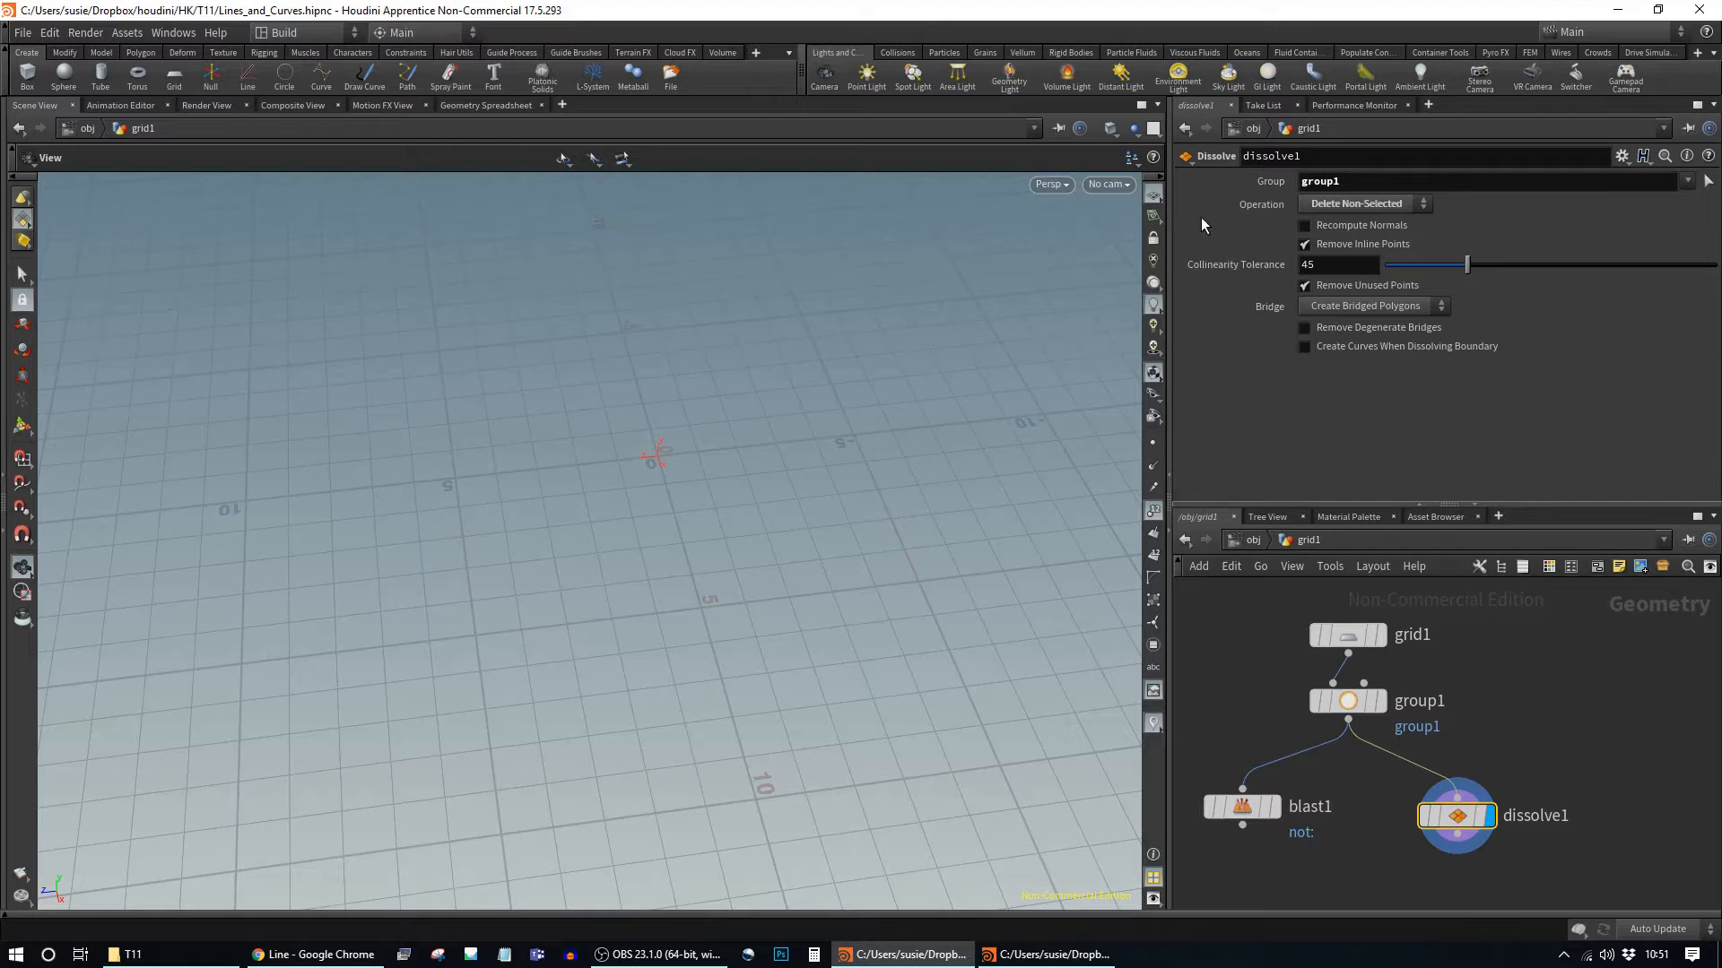
Step: Set blast1's Group to group1
{"action": "left_click", "coordinate": [1242, 806]}
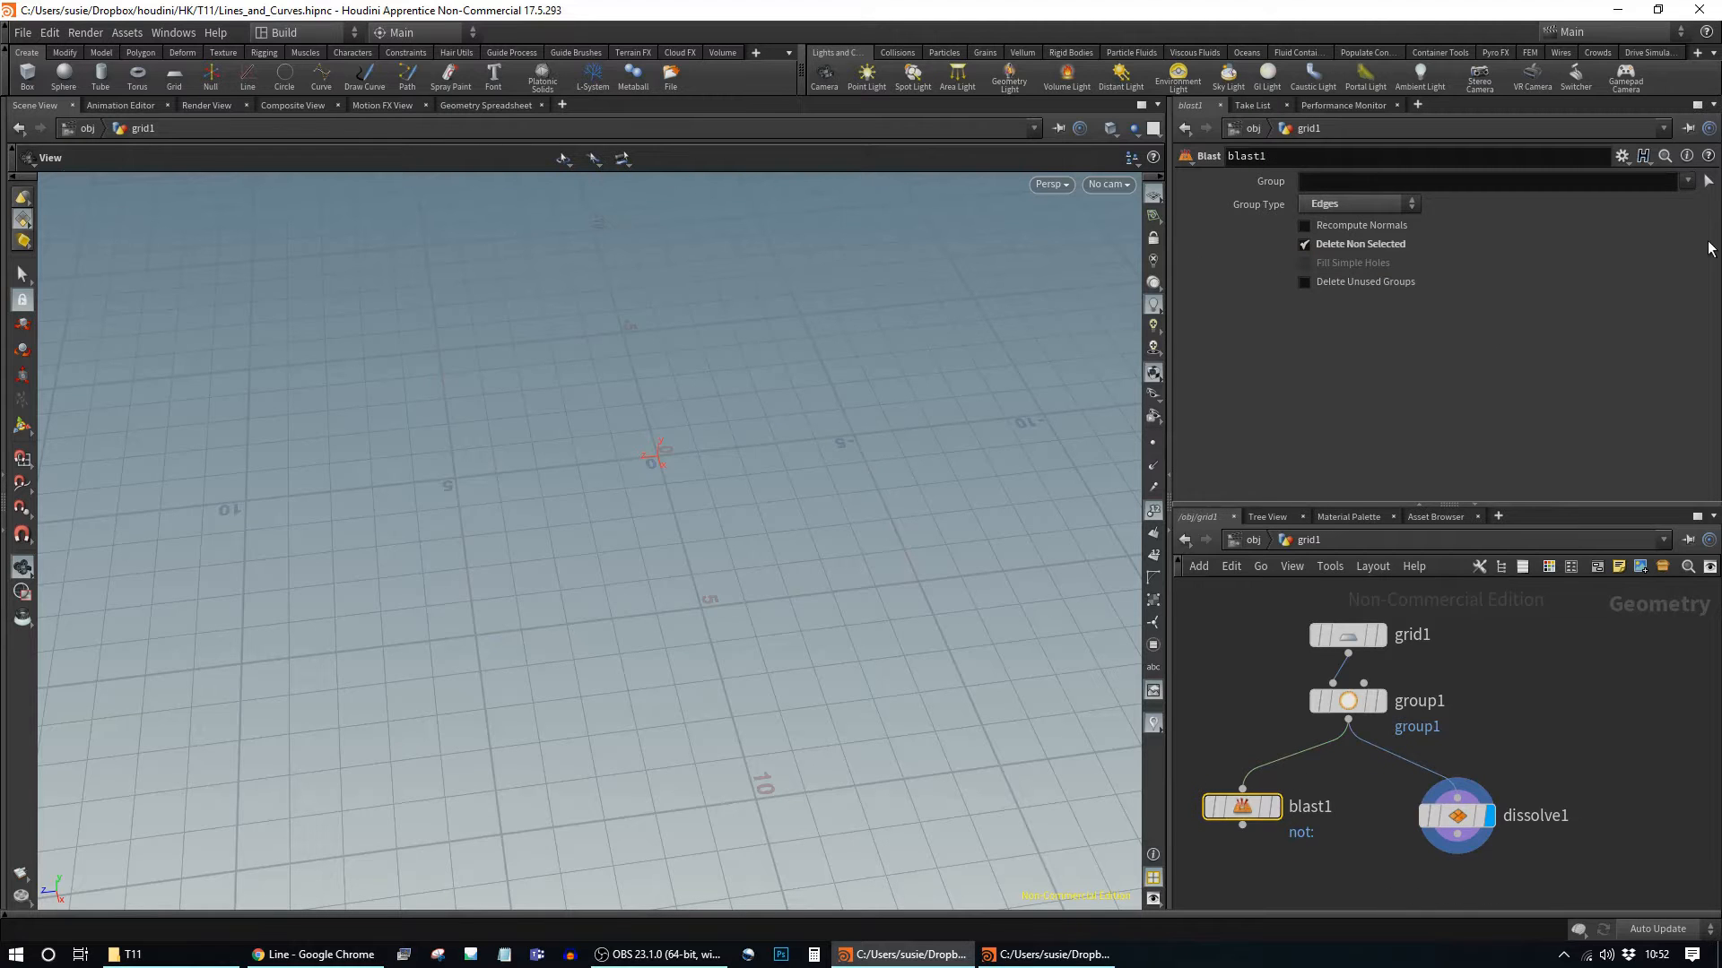
{"action": "left_click", "coordinate": [1687, 180]}
{"action": "left_click", "coordinate": [1685, 204]}
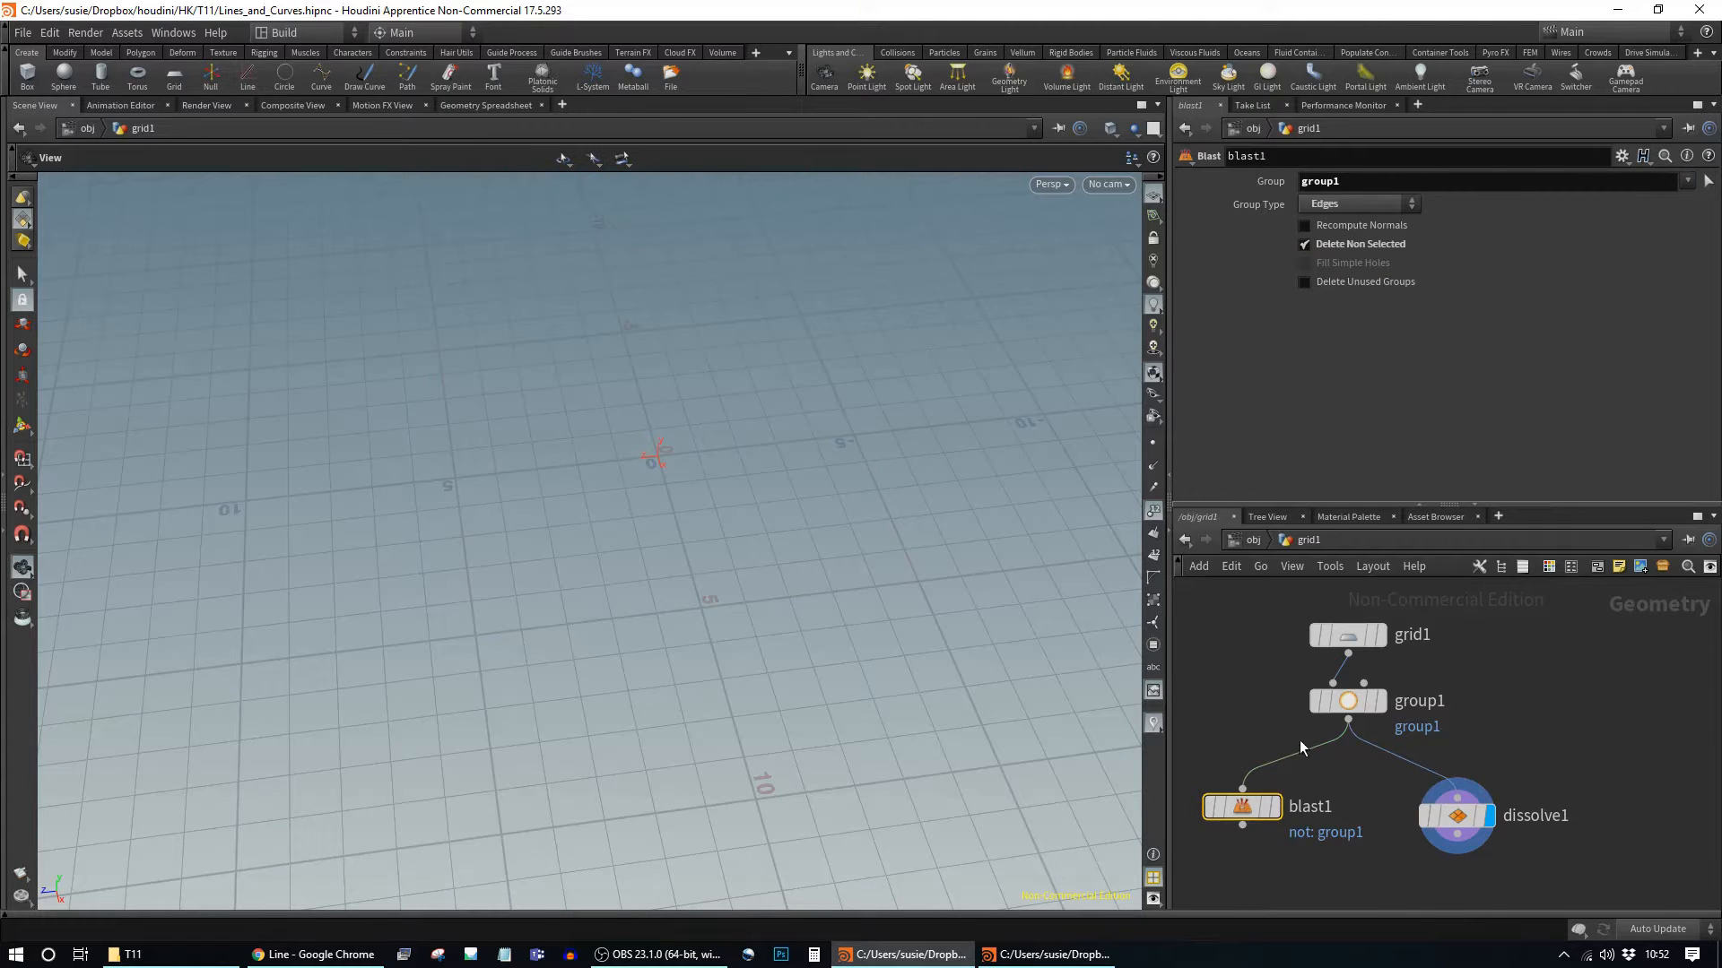
Step: Compare outputs by displaying blast1, group1, blast1 again, then finally dissolve1
{"action": "left_click", "coordinate": [1277, 810]}
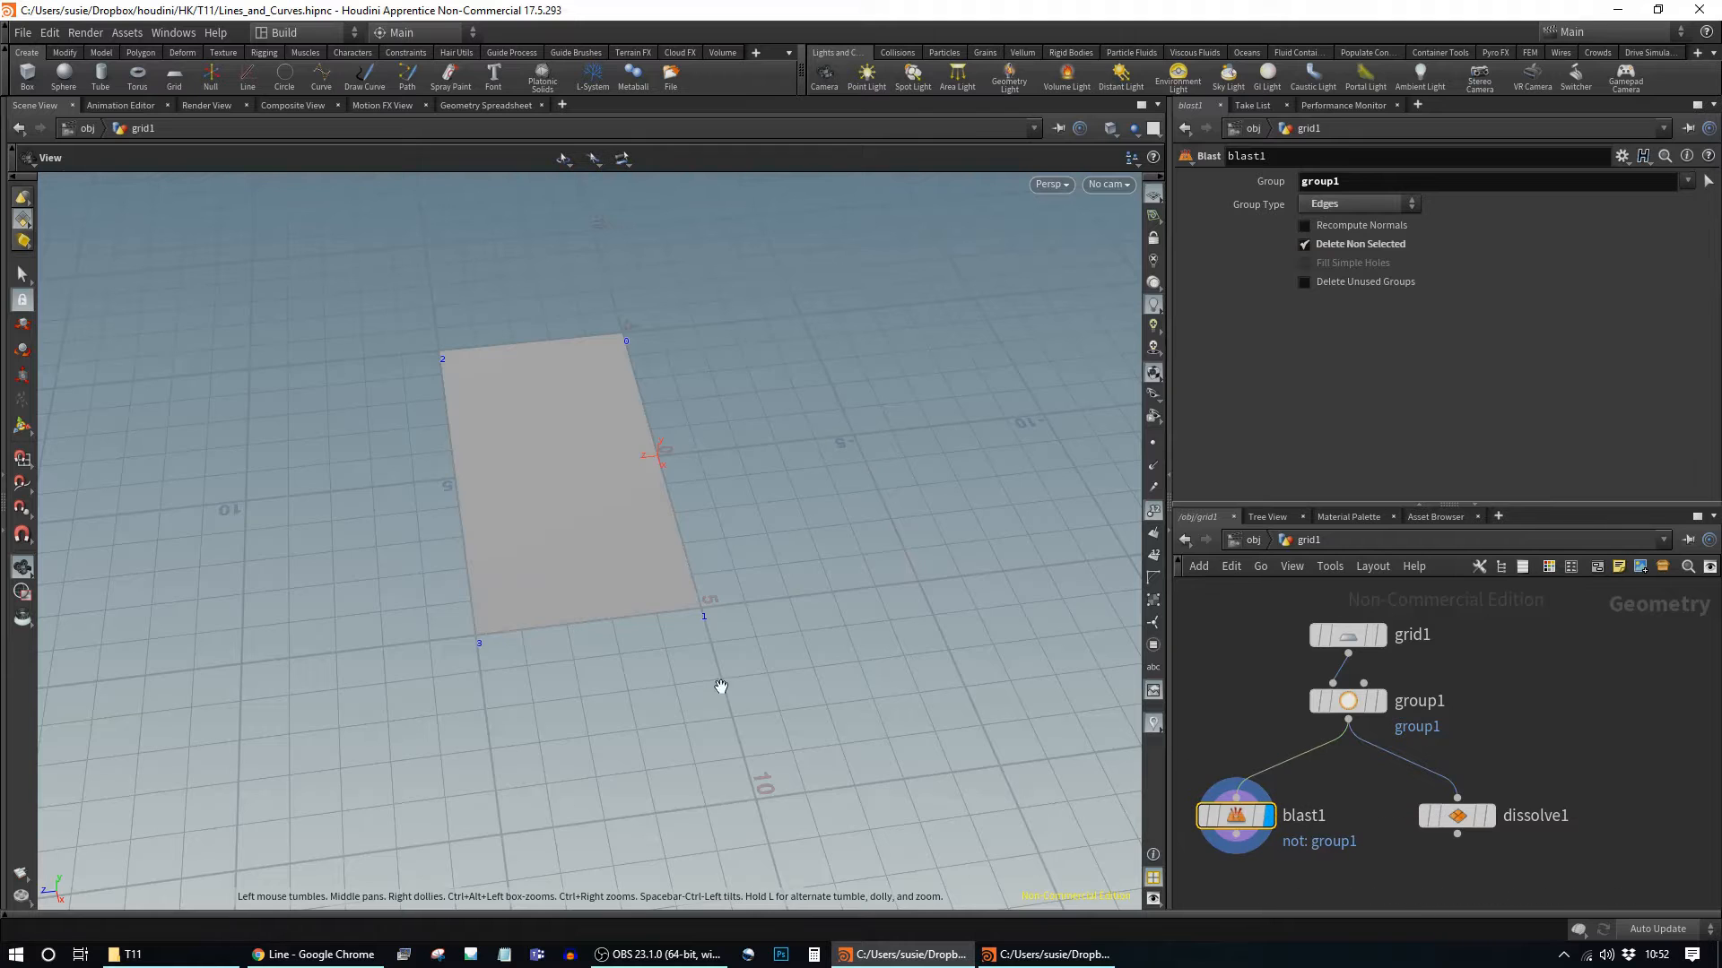
{"action": "left_click", "coordinate": [1382, 700]}
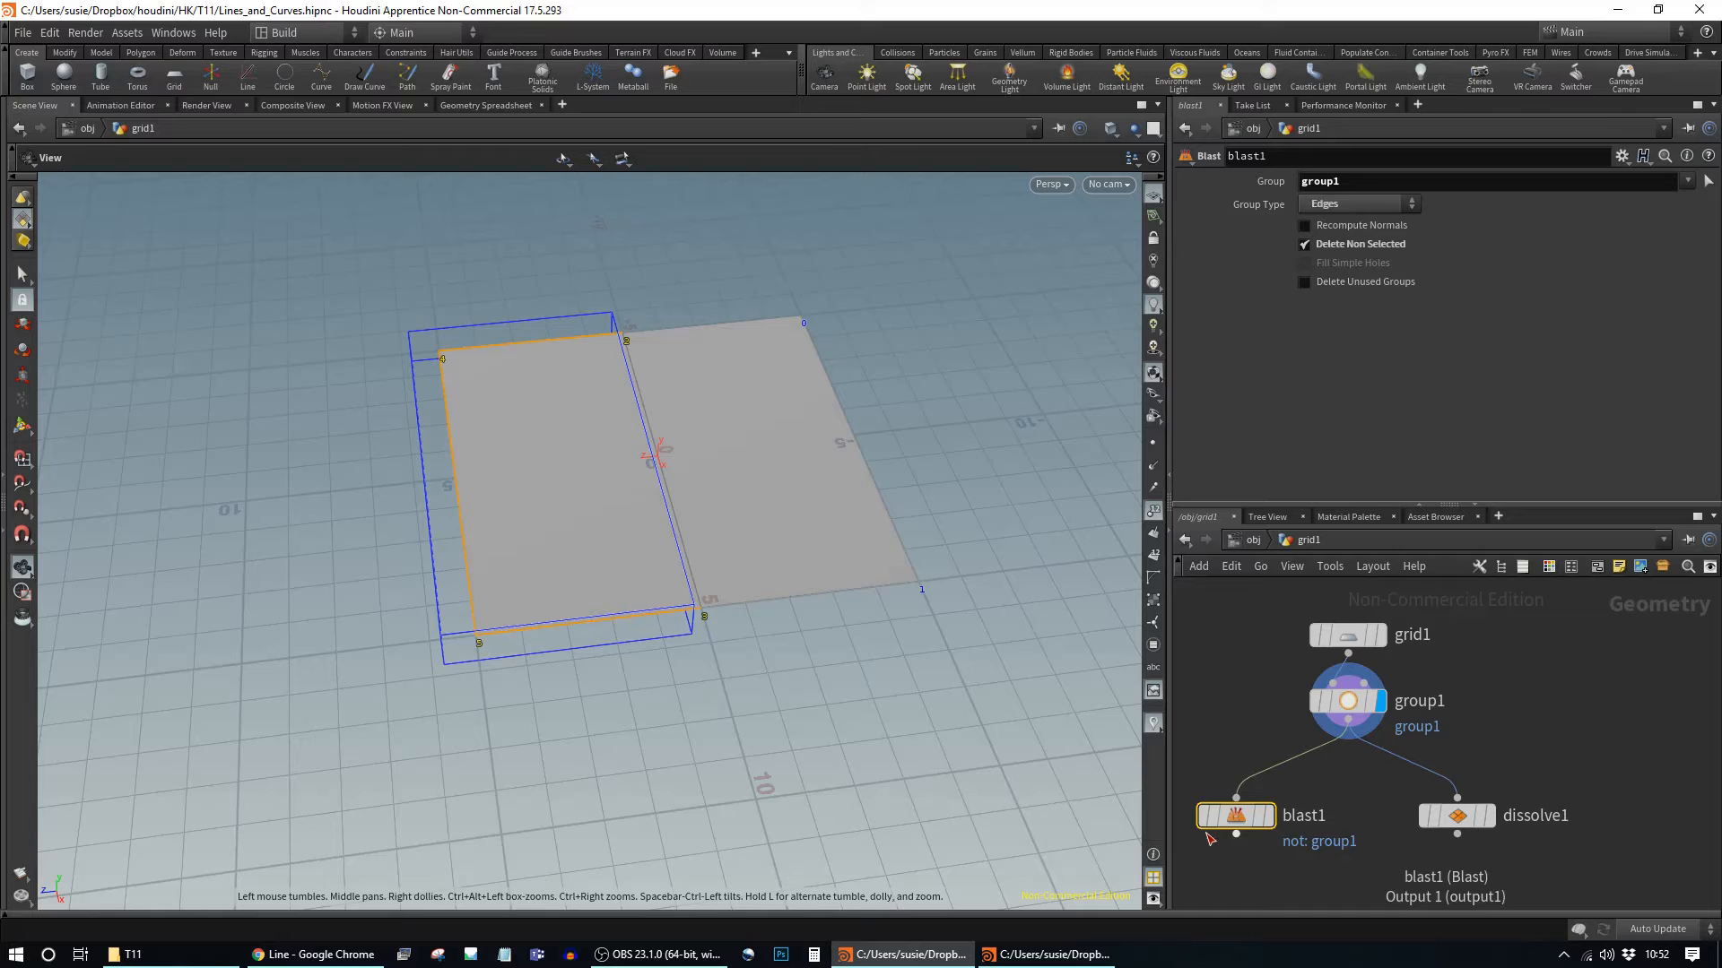
{"action": "left_click", "coordinate": [1267, 815]}
{"action": "left_click", "coordinate": [1457, 815]}
{"action": "left_click", "coordinate": [1488, 816]}
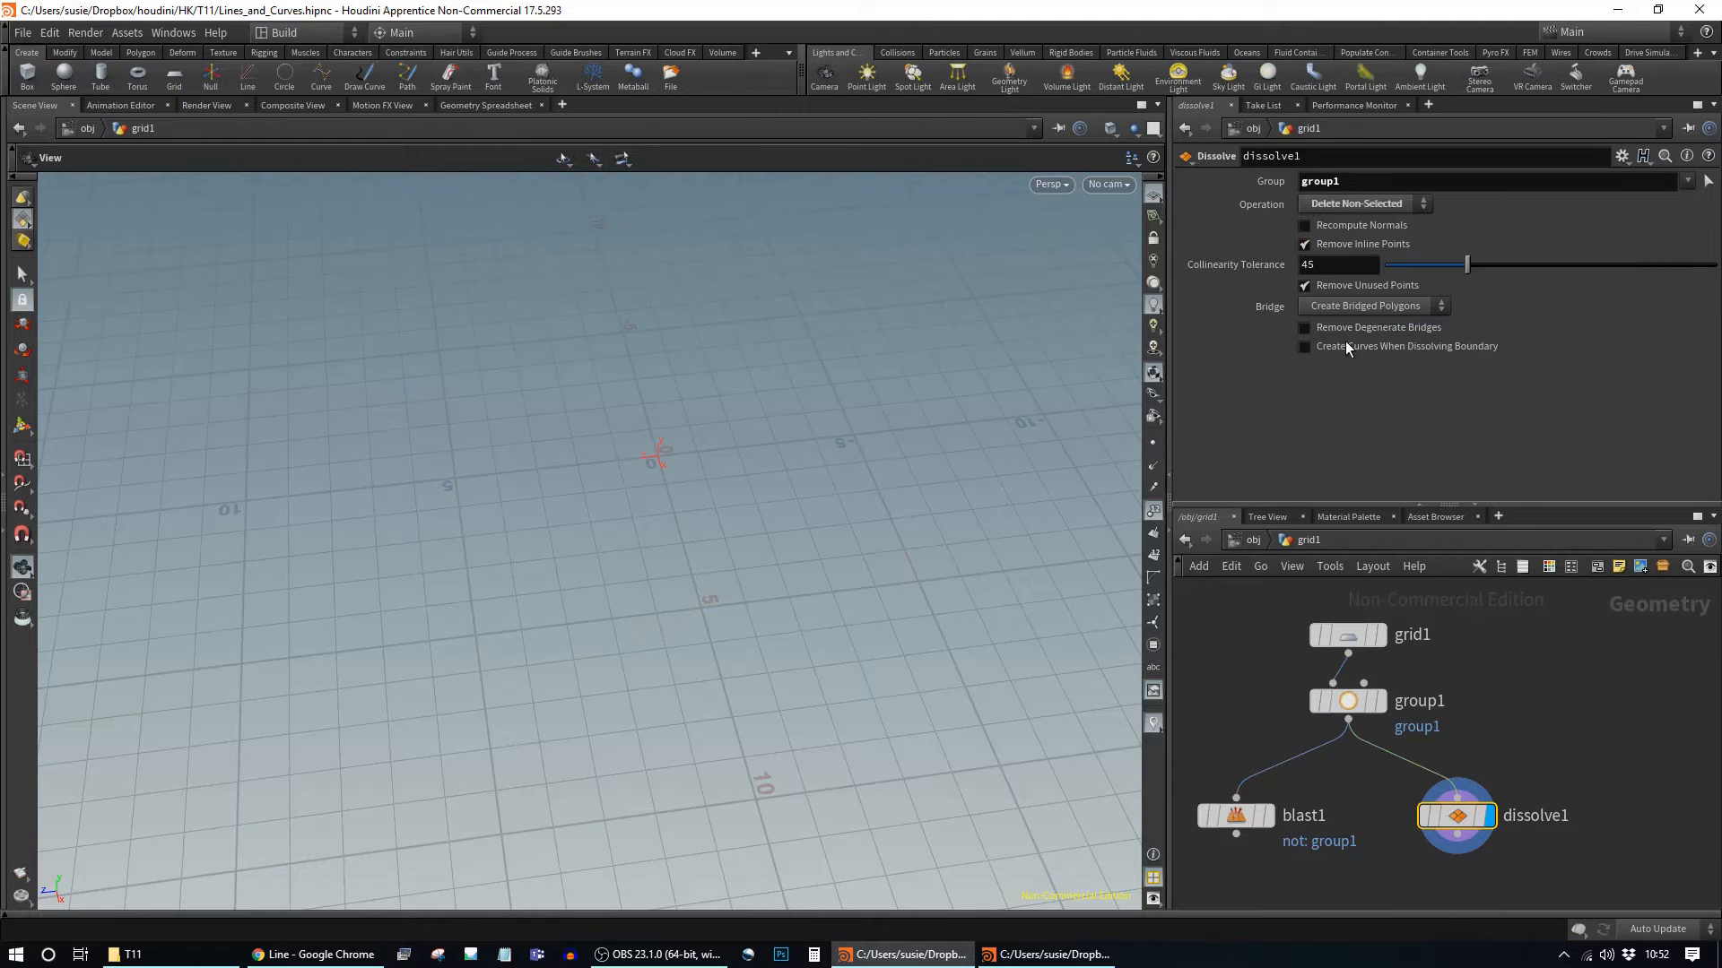
Step: Enable Create Curves When Dissolving Boundary and inspect the resulting boundary curve and geometry info
{"action": "left_click", "coordinate": [1319, 349]}
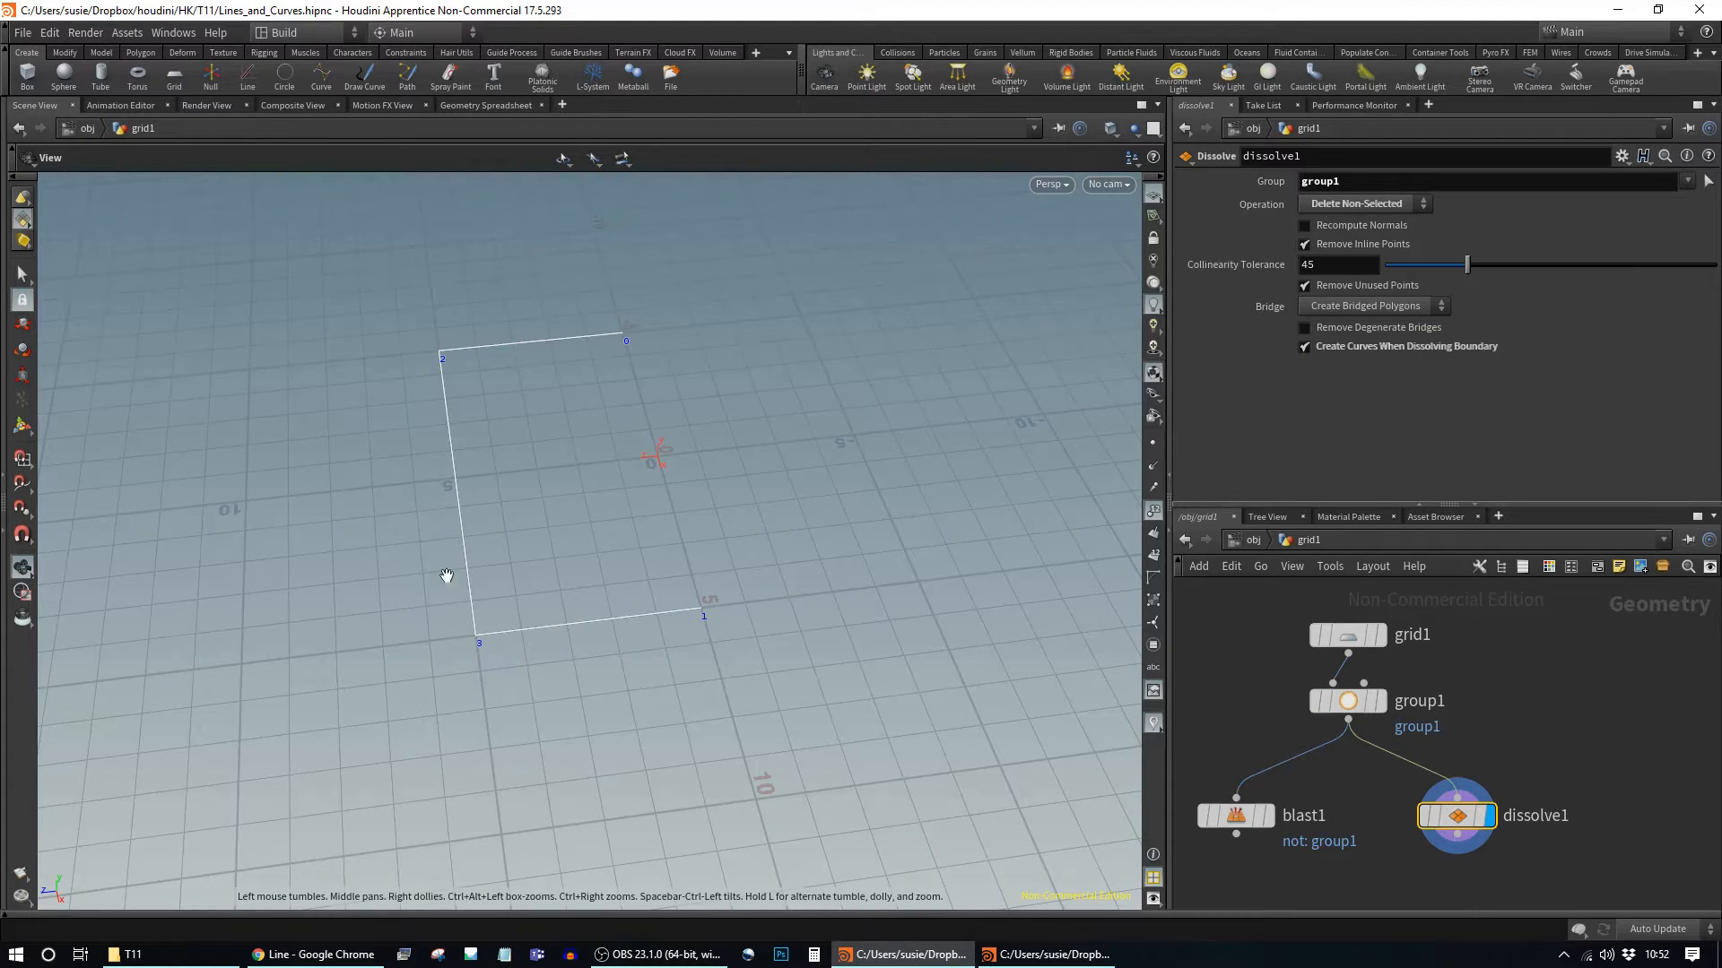
{"action": "left_click_drag", "start_coordinate": [823, 669], "coordinate": [767, 508]}
{"action": "left_click_drag", "start_coordinate": [713, 415], "coordinate": [930, 507]}
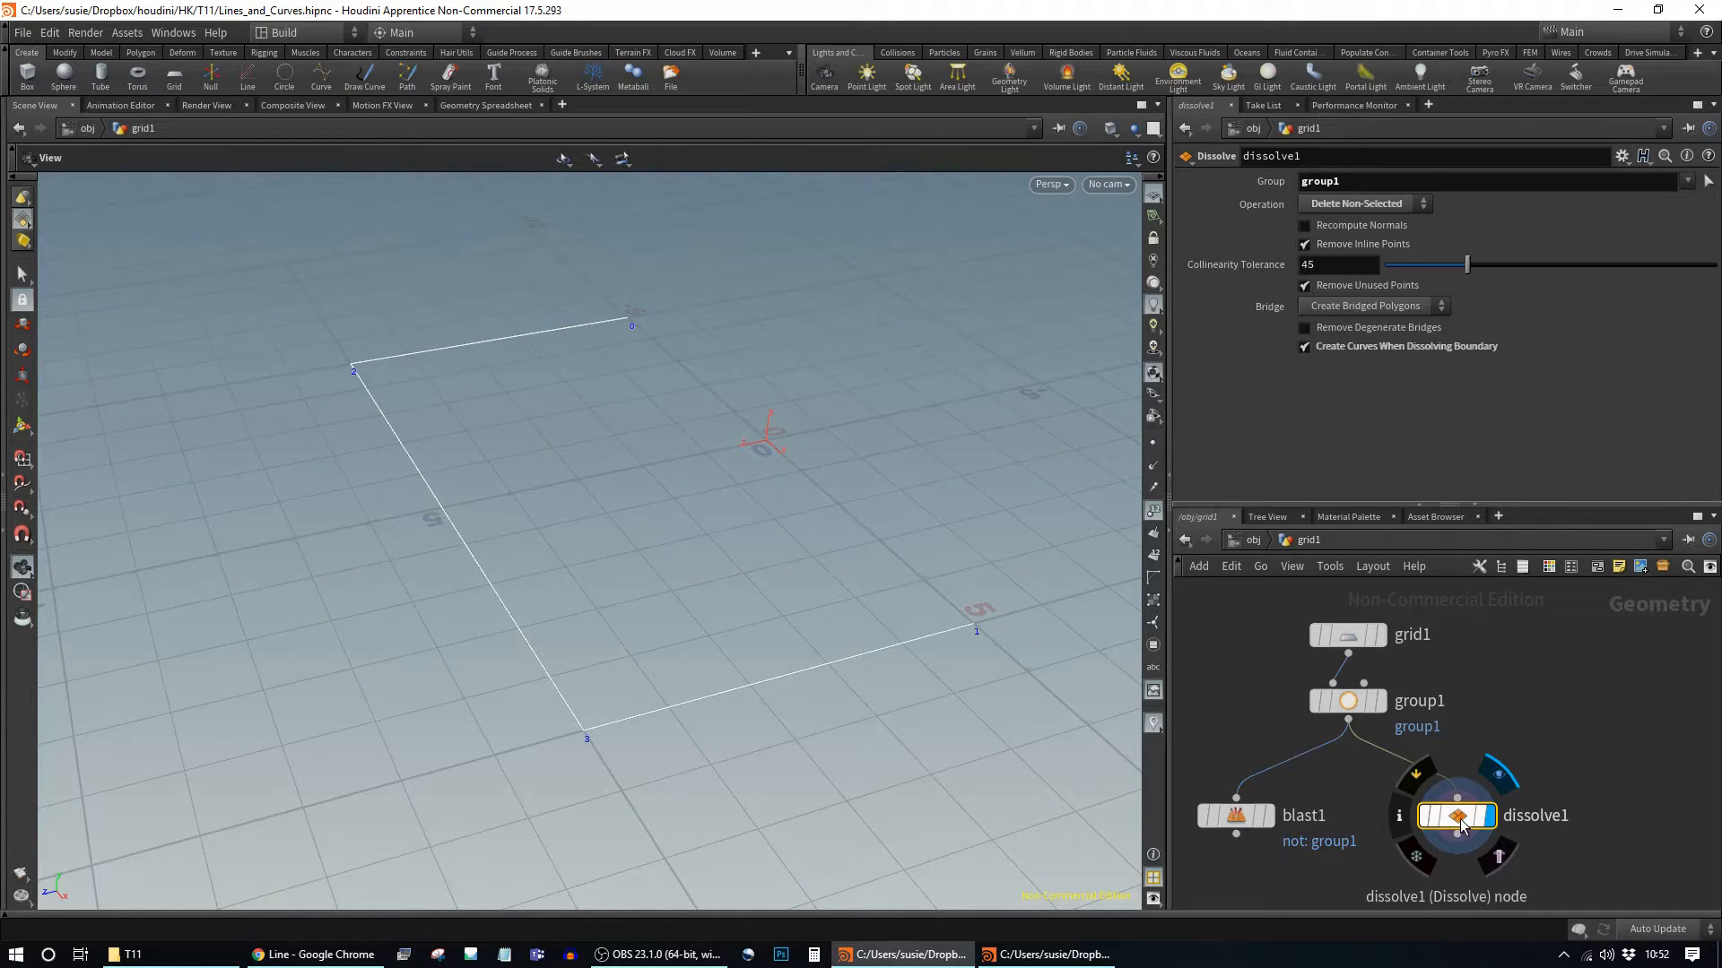
{"action": "middle_click", "coordinate": [1461, 825]}
Step: Delete grid1, group1, blast1 and dissolve1, leaving the network empty
{"action": "mouse_move", "coordinate": [1341, 711]}
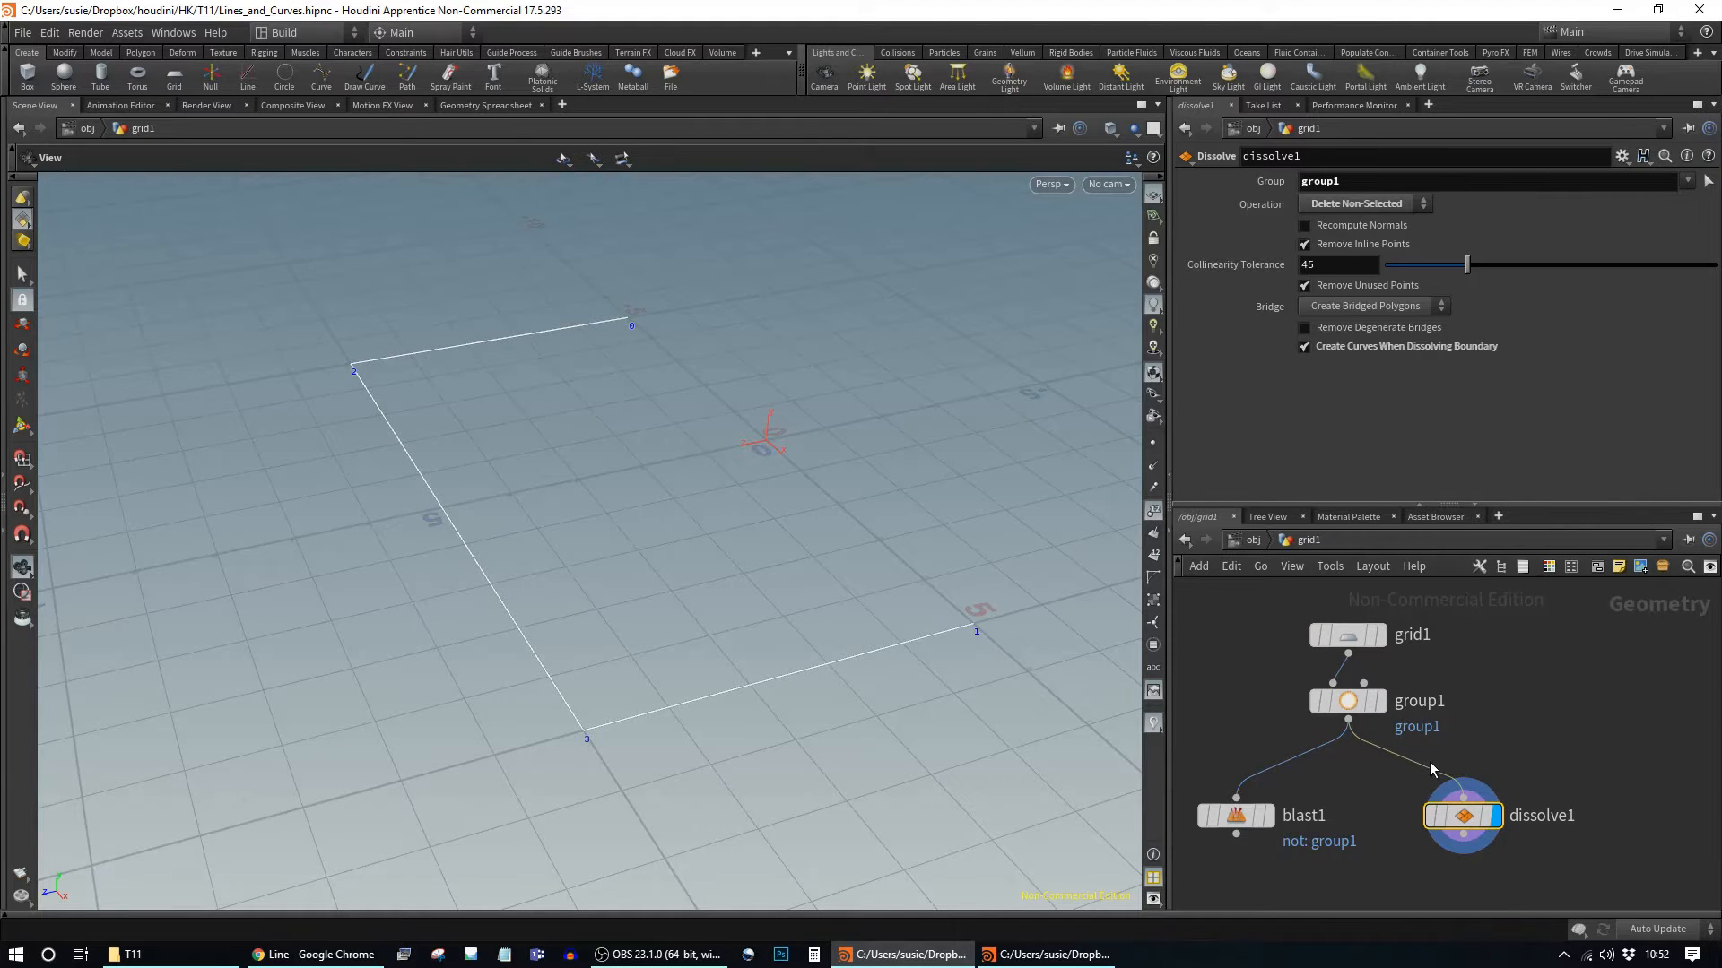
{"action": "left_click_drag", "start_coordinate": [1462, 818], "coordinate": [1495, 818]}
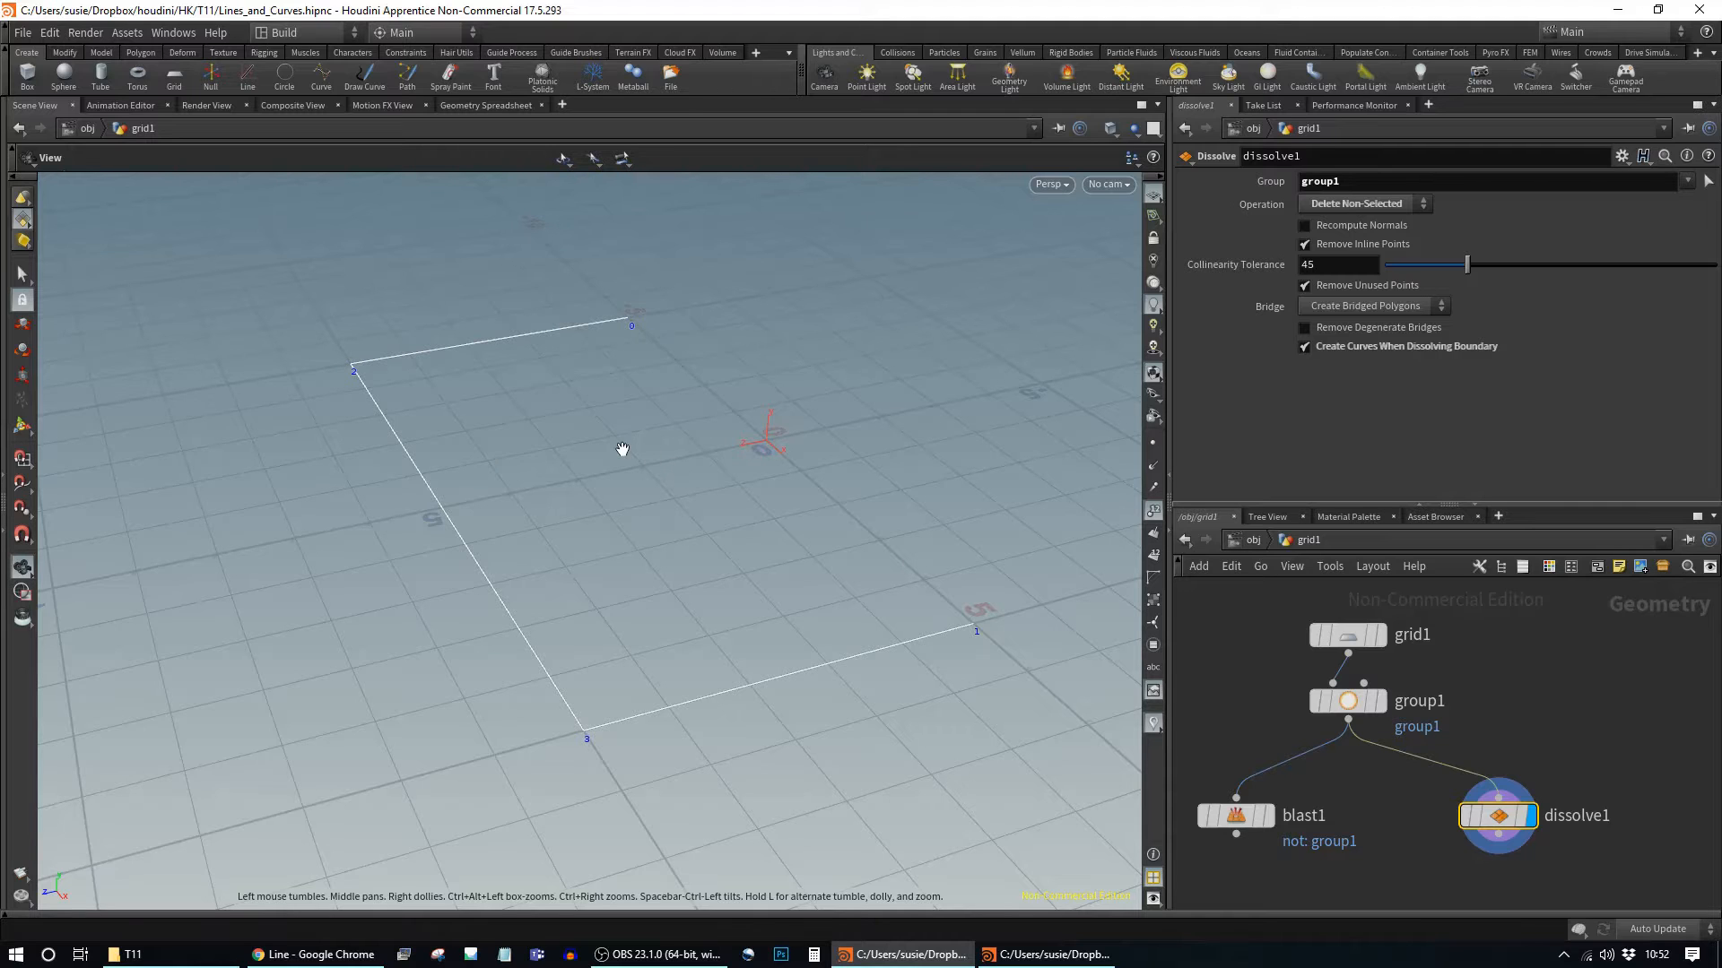
{"action": "scroll", "coordinate": [1525, 708], "scroll_direction": "down", "scroll_amount": 4}
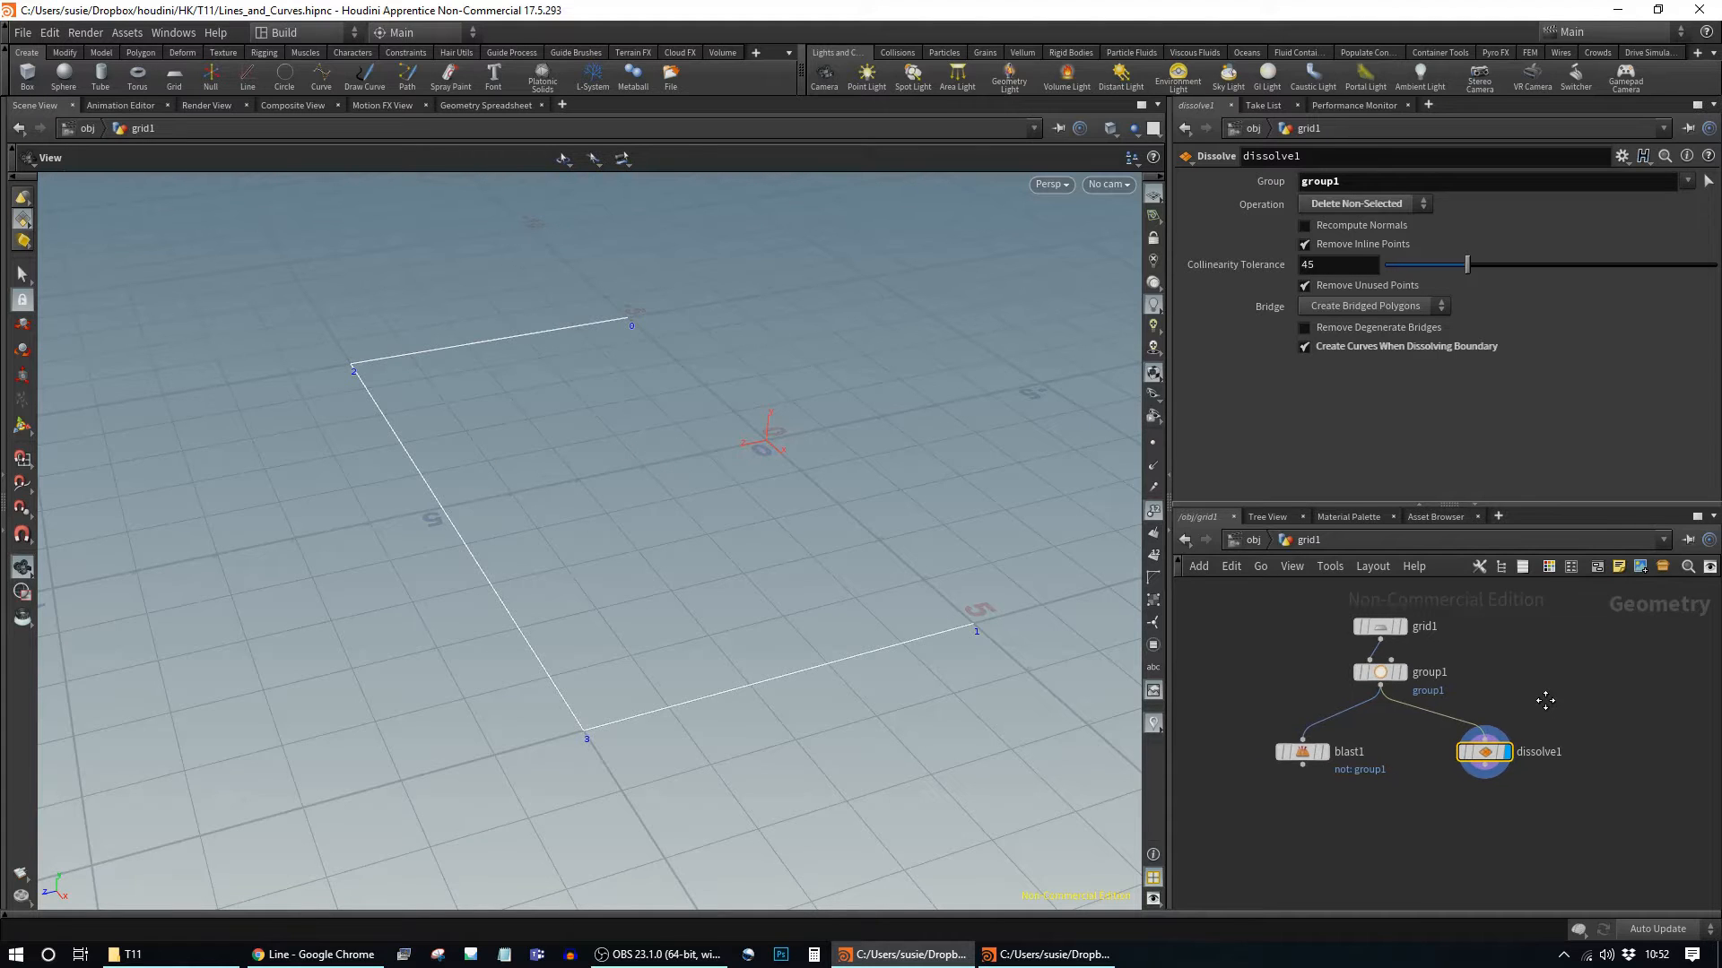
{"action": "left_click_drag", "start_coordinate": [1668, 830], "coordinate": [1249, 637]}
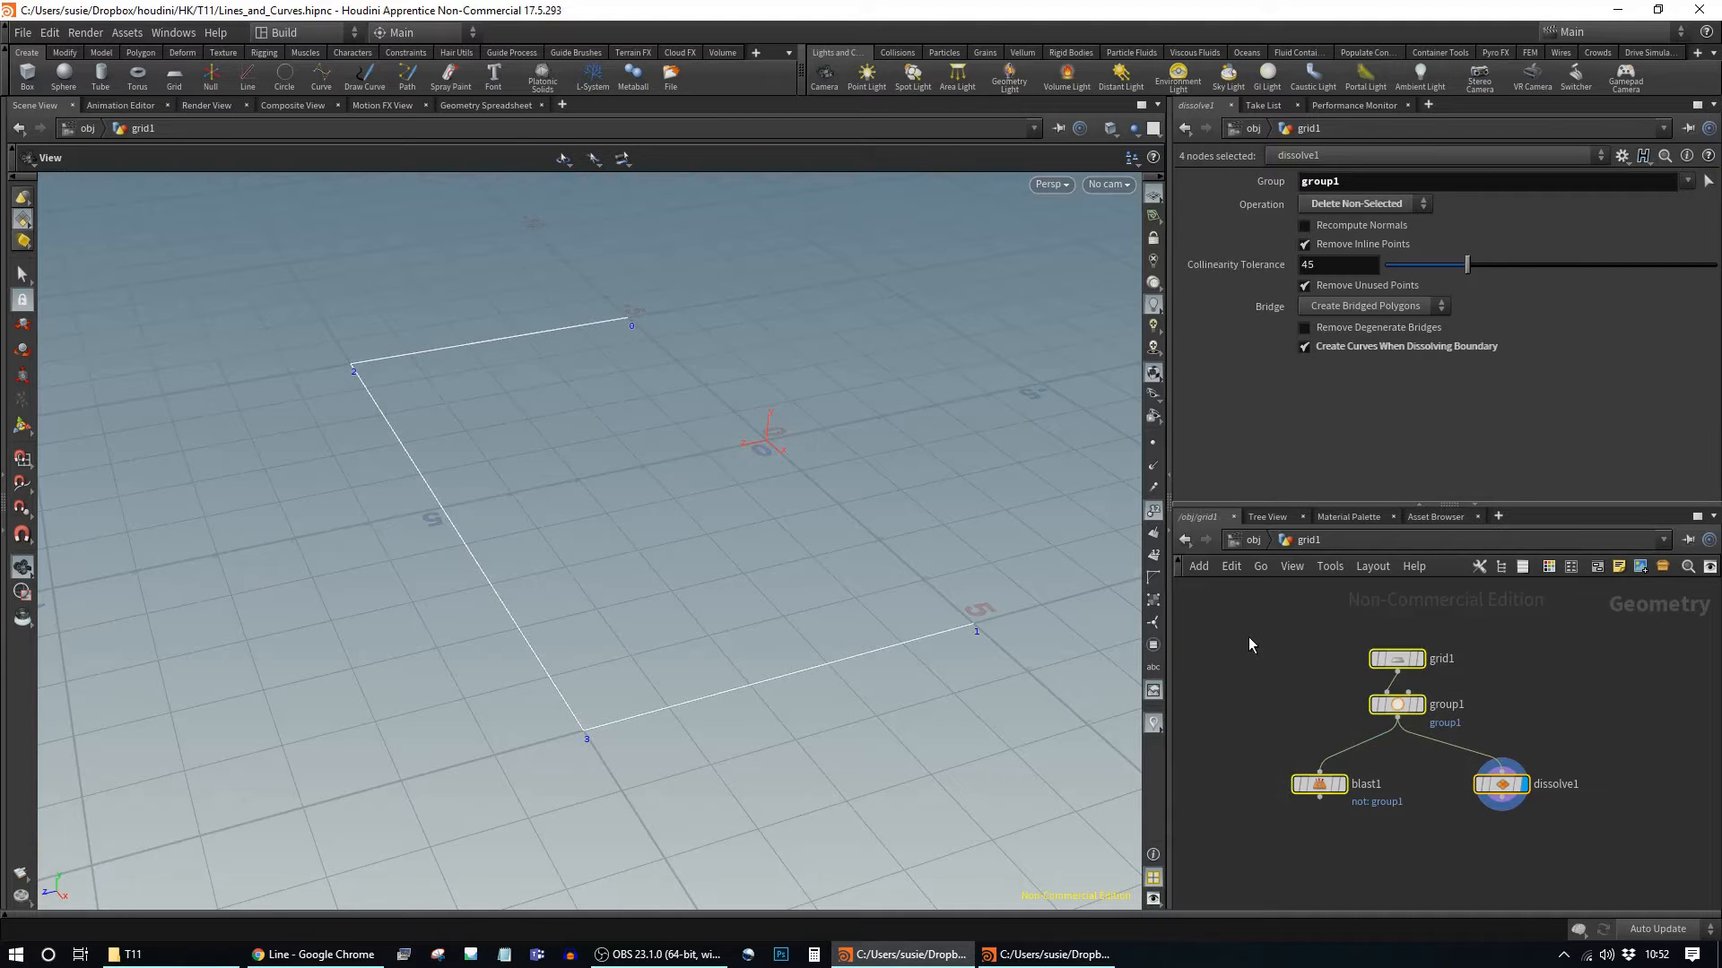
{"action": "key", "text": "Delete"}
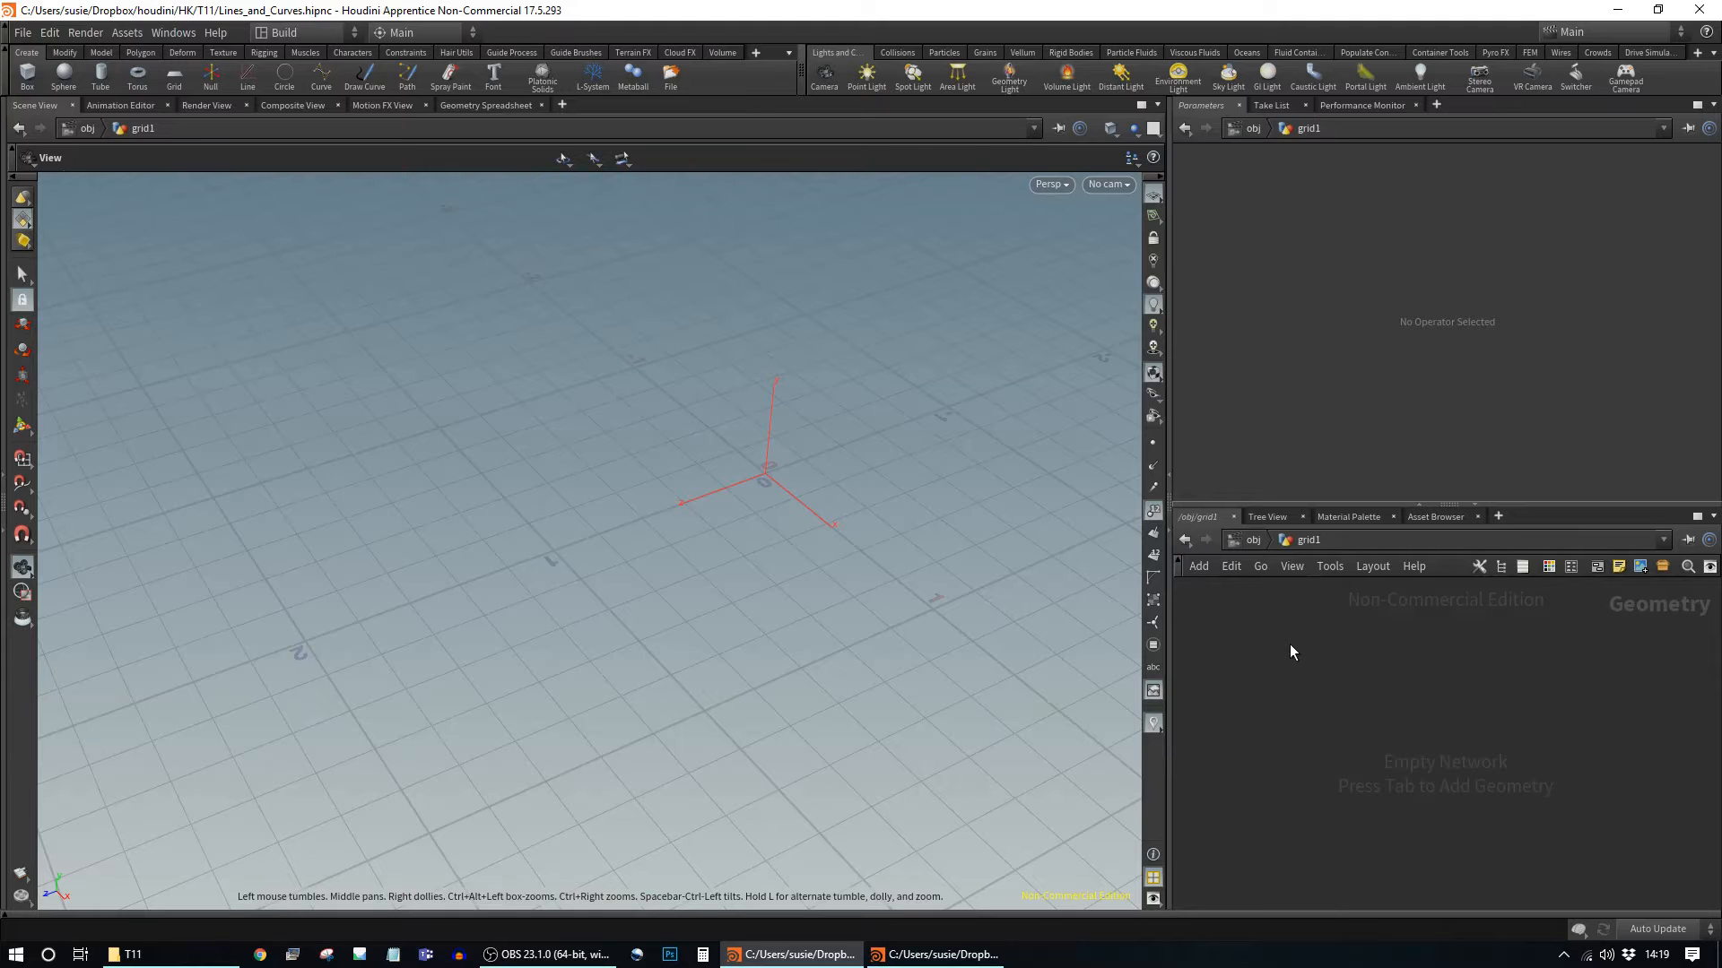
Step: Add a Line node to the network
{"action": "key", "text": "Tab"}
{"action": "type", "text": "line"}
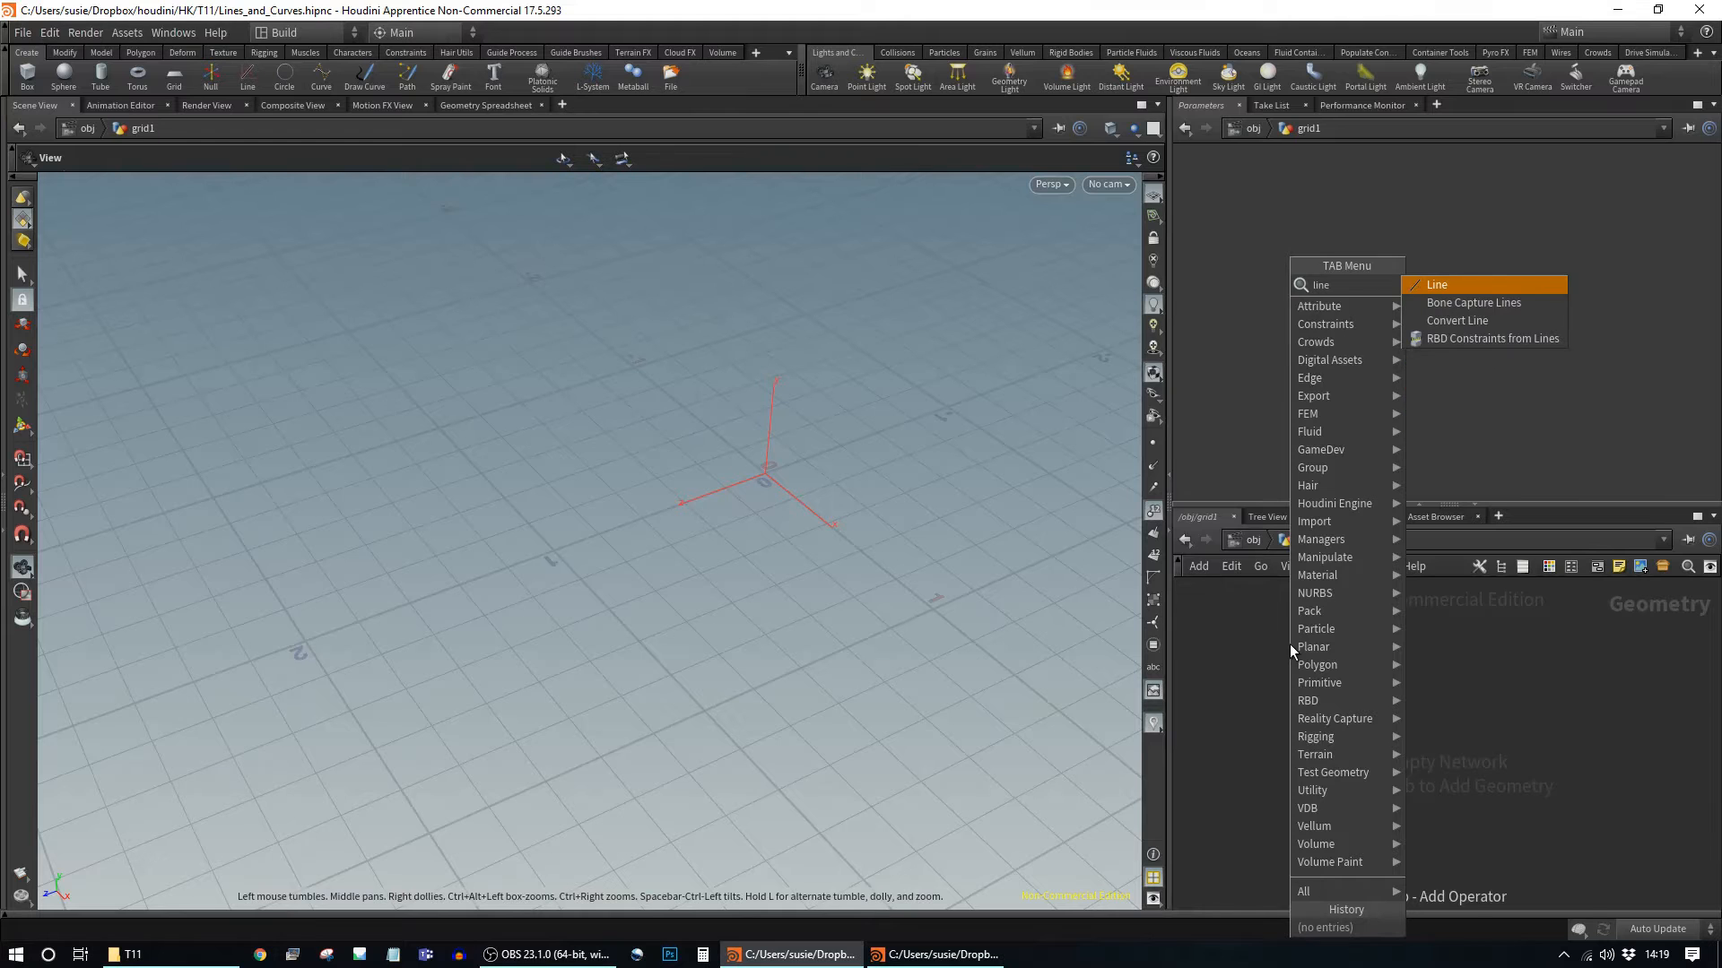
{"action": "key", "text": "Return"}
{"action": "left_click", "coordinate": [1290, 644]}
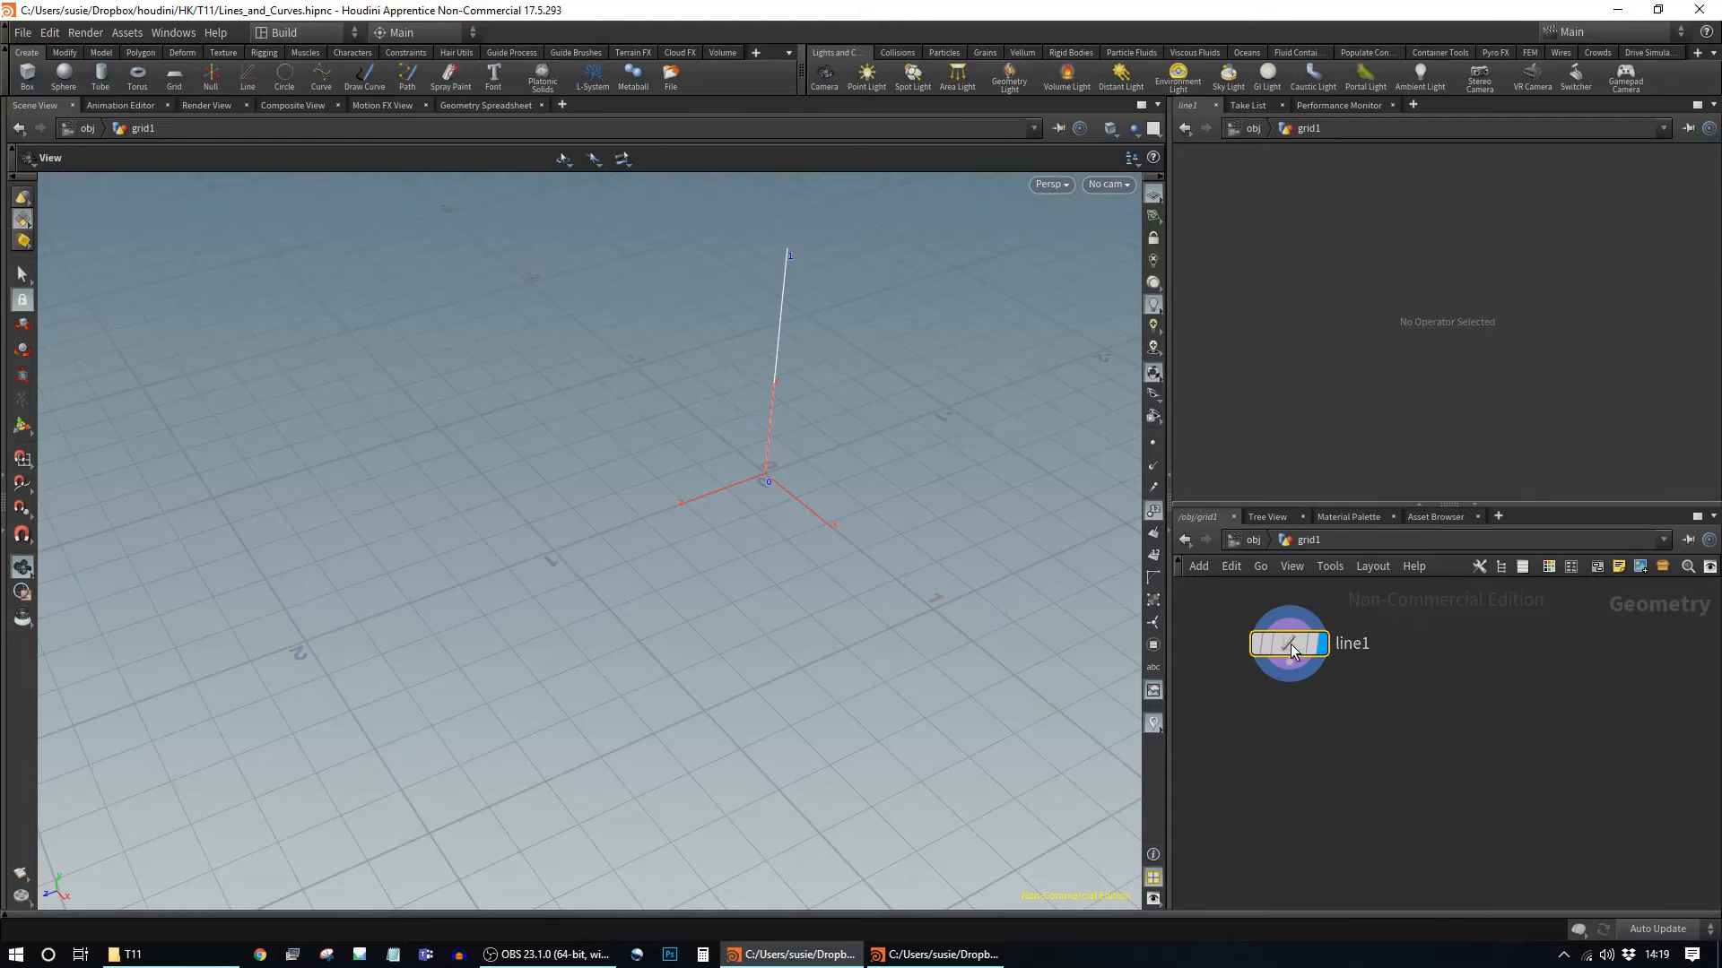
{"action": "left_click_drag", "start_coordinate": [765, 538], "coordinate": [903, 500]}
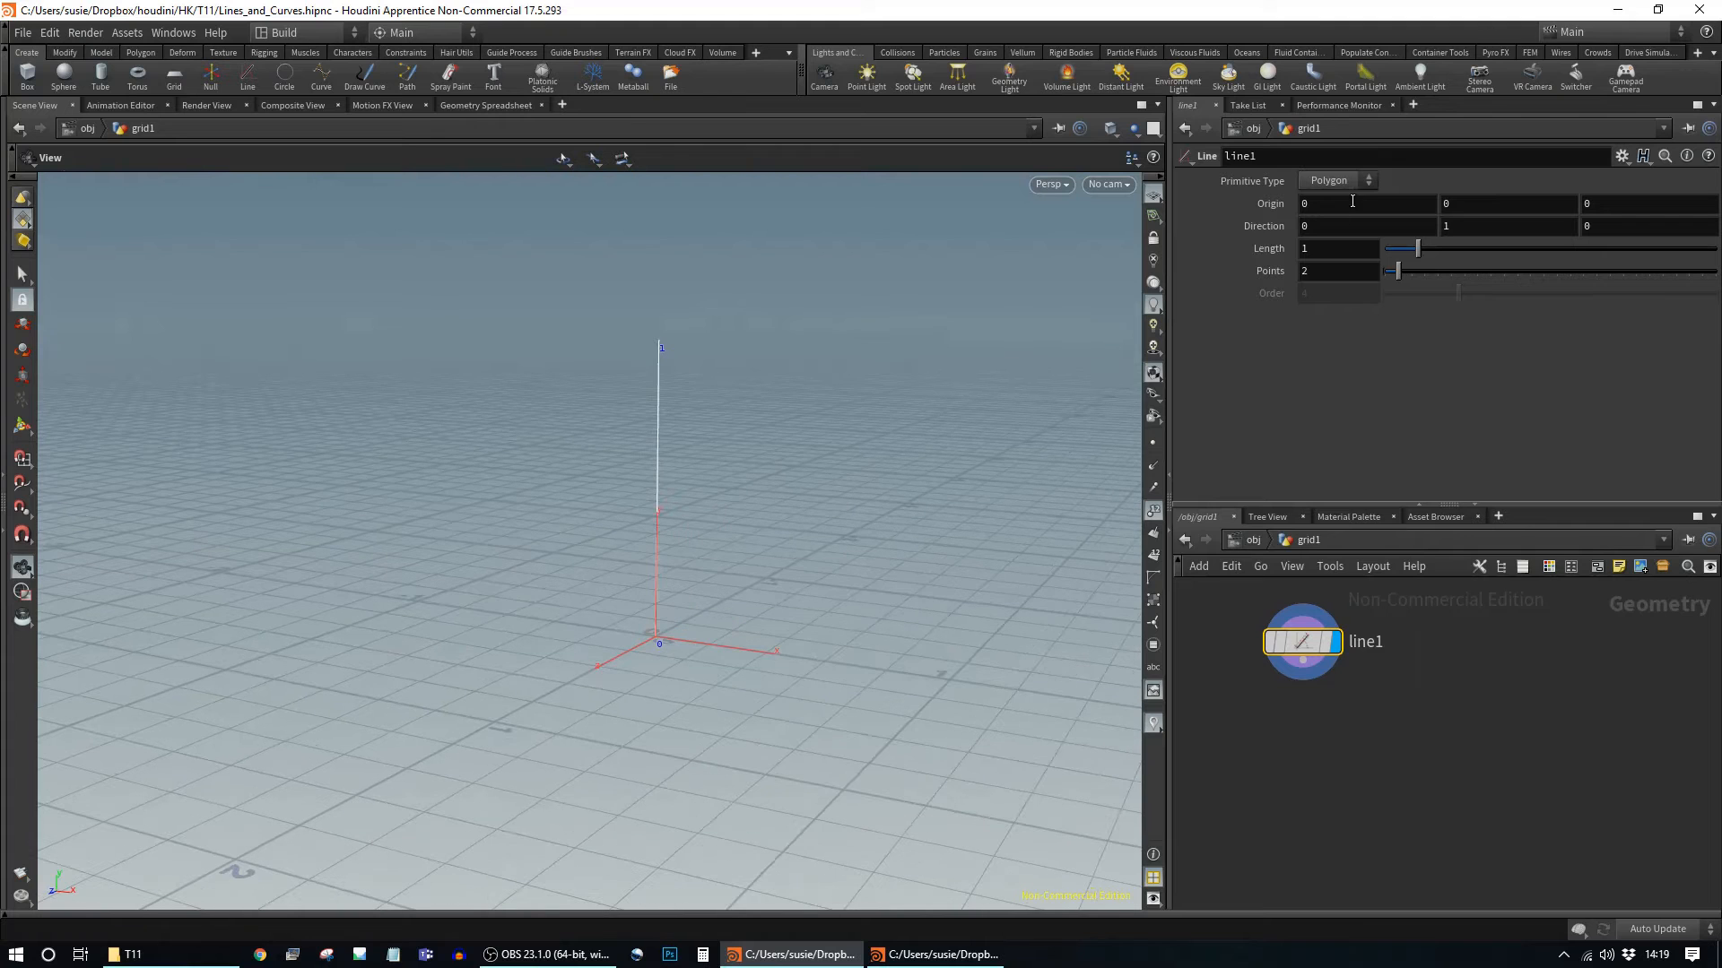
Step: Set the line's Direction to 1 0 0 so it runs along X
{"action": "mouse_move", "coordinate": [1353, 202]}
{"action": "middle_mouse_down"}
{"action": "mouse_move", "coordinate": [1403, 213]}
{"action": "mouse_move", "coordinate": [1365, 213]}
{"action": "middle_mouse_up"}
{"action": "left_click", "coordinate": [1402, 223]}
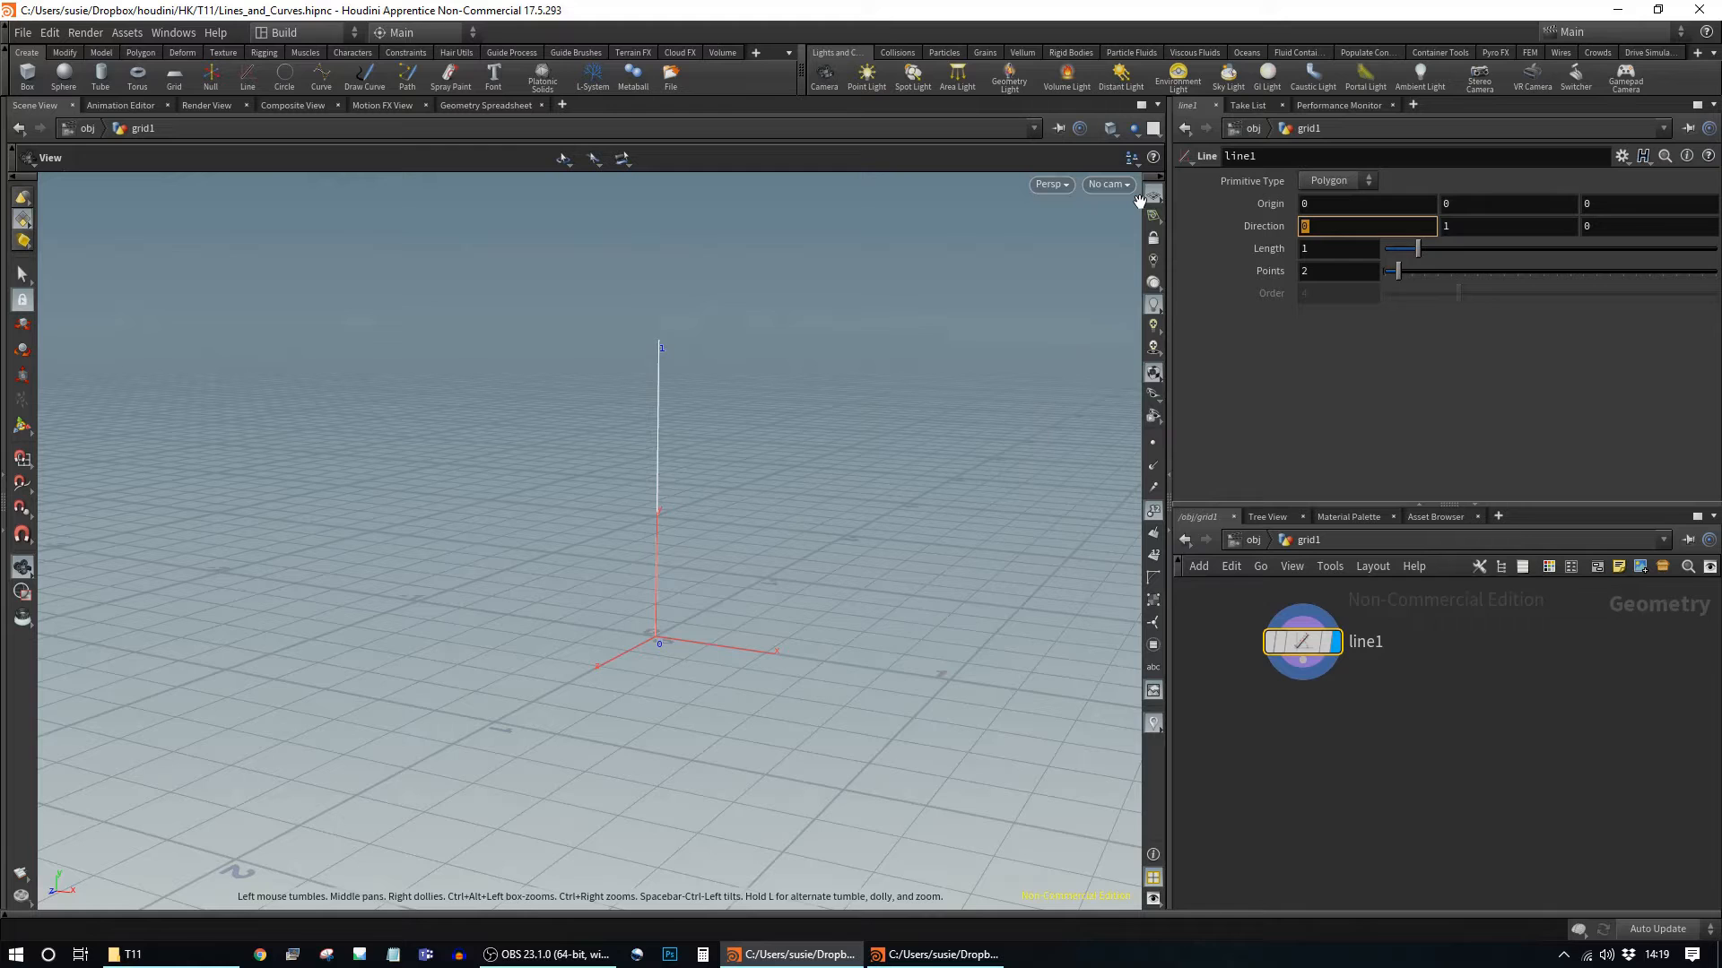
{"action": "key", "text": "Return"}
{"action": "key", "text": "Tab"}
{"action": "key", "text": "Escape"}
{"action": "left_click_drag", "start_coordinate": [1487, 226], "coordinate": [868, 104]}
{"action": "type", "text": "0"}
{"action": "key", "text": "Return"}
{"action": "left_click_drag", "start_coordinate": [813, 576], "coordinate": [1000, 549]}
{"action": "middle_click_drag", "start_coordinate": [1000, 549], "coordinate": [751, 486]}
Step: Set the line's Length to 2.01 and Points to 10
{"action": "mouse_move", "coordinate": [1442, 258]}
{"action": "left_mouse_down"}
{"action": "mouse_move", "coordinate": [1475, 273]}
{"action": "mouse_move", "coordinate": [1450, 275]}
{"action": "left_mouse_up"}
{"action": "right_click_drag", "start_coordinate": [823, 538], "coordinate": [576, 530]}
{"action": "left_click_drag", "start_coordinate": [576, 530], "coordinate": [856, 489]}
{"action": "right_click_drag", "start_coordinate": [856, 489], "coordinate": [943, 503]}
{"action": "middle_click_drag", "start_coordinate": [934, 523], "coordinate": [847, 410]}
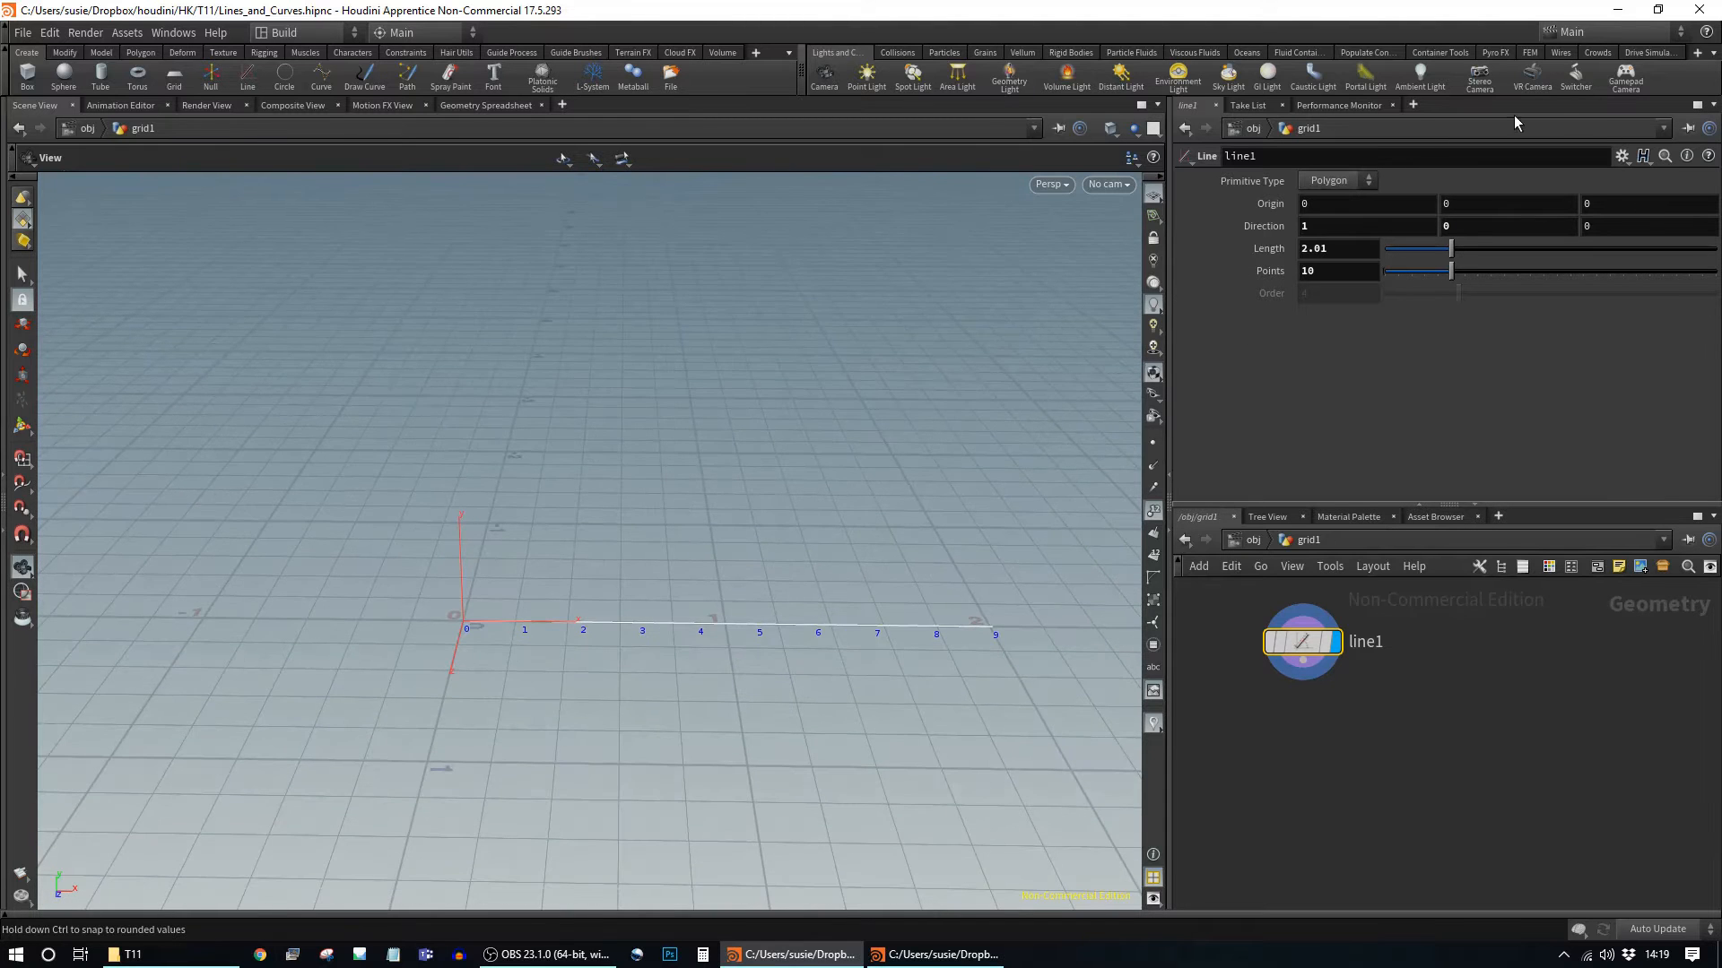
Step: Check line1's geometry info, then switch its Primitive Type to NURBS and then Bezier
{"action": "left_click", "coordinate": [1331, 184]}
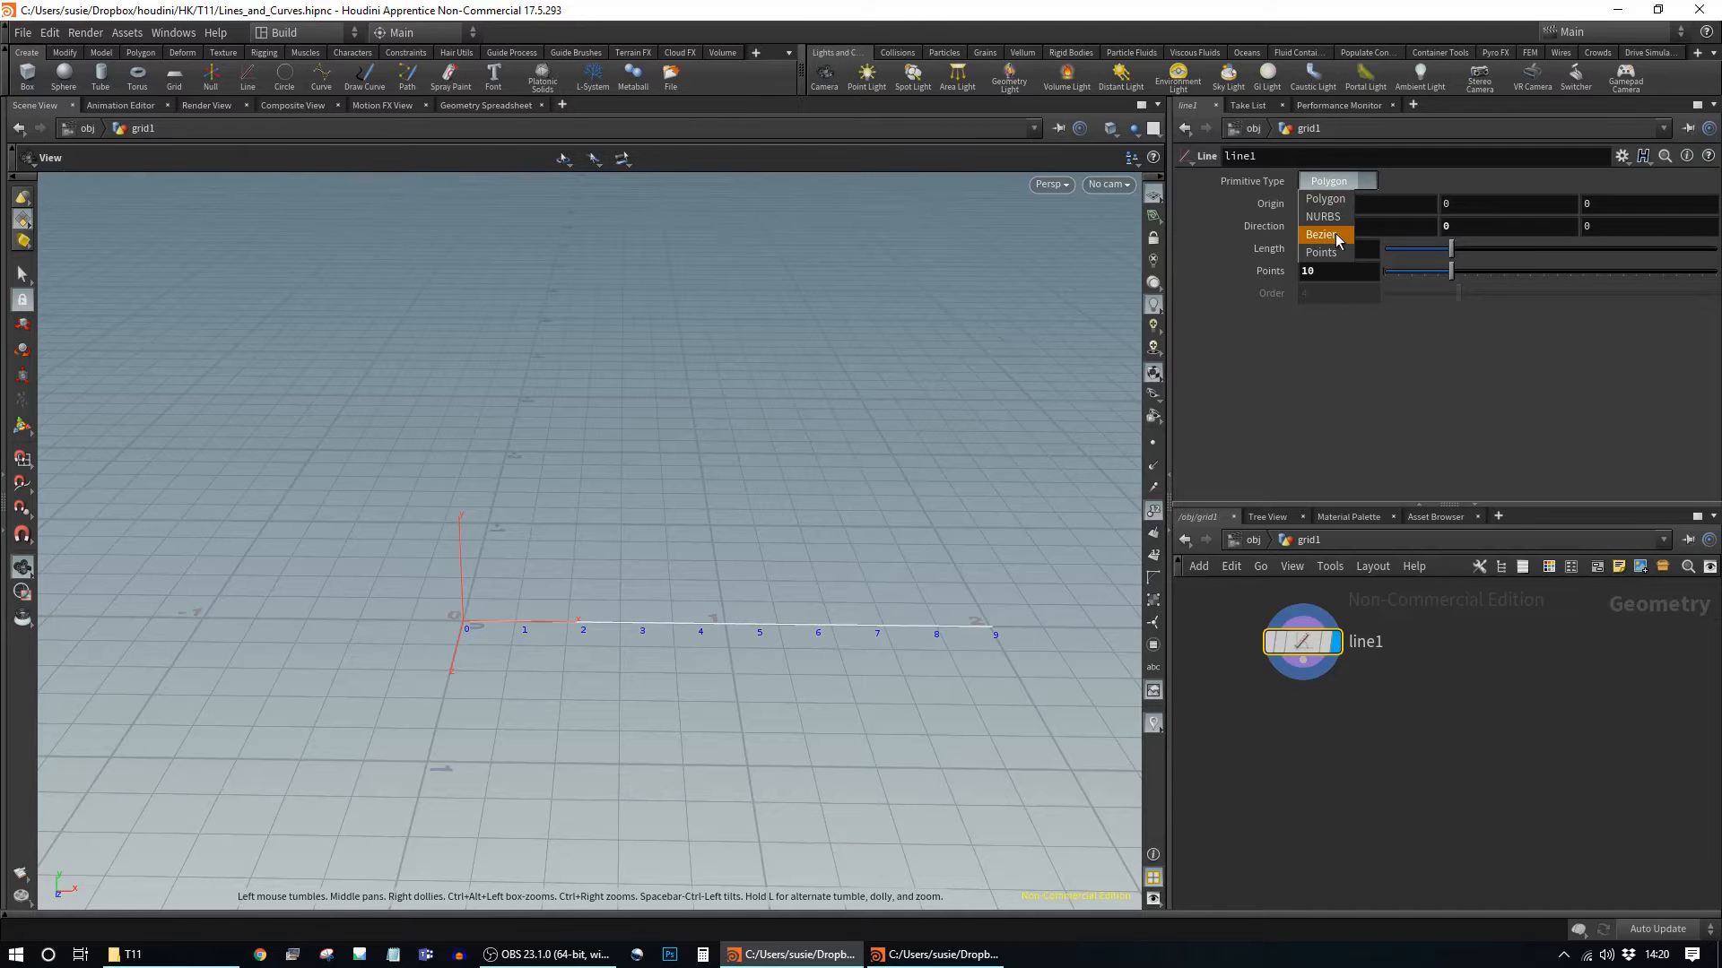
{"action": "left_click", "coordinate": [1413, 667]}
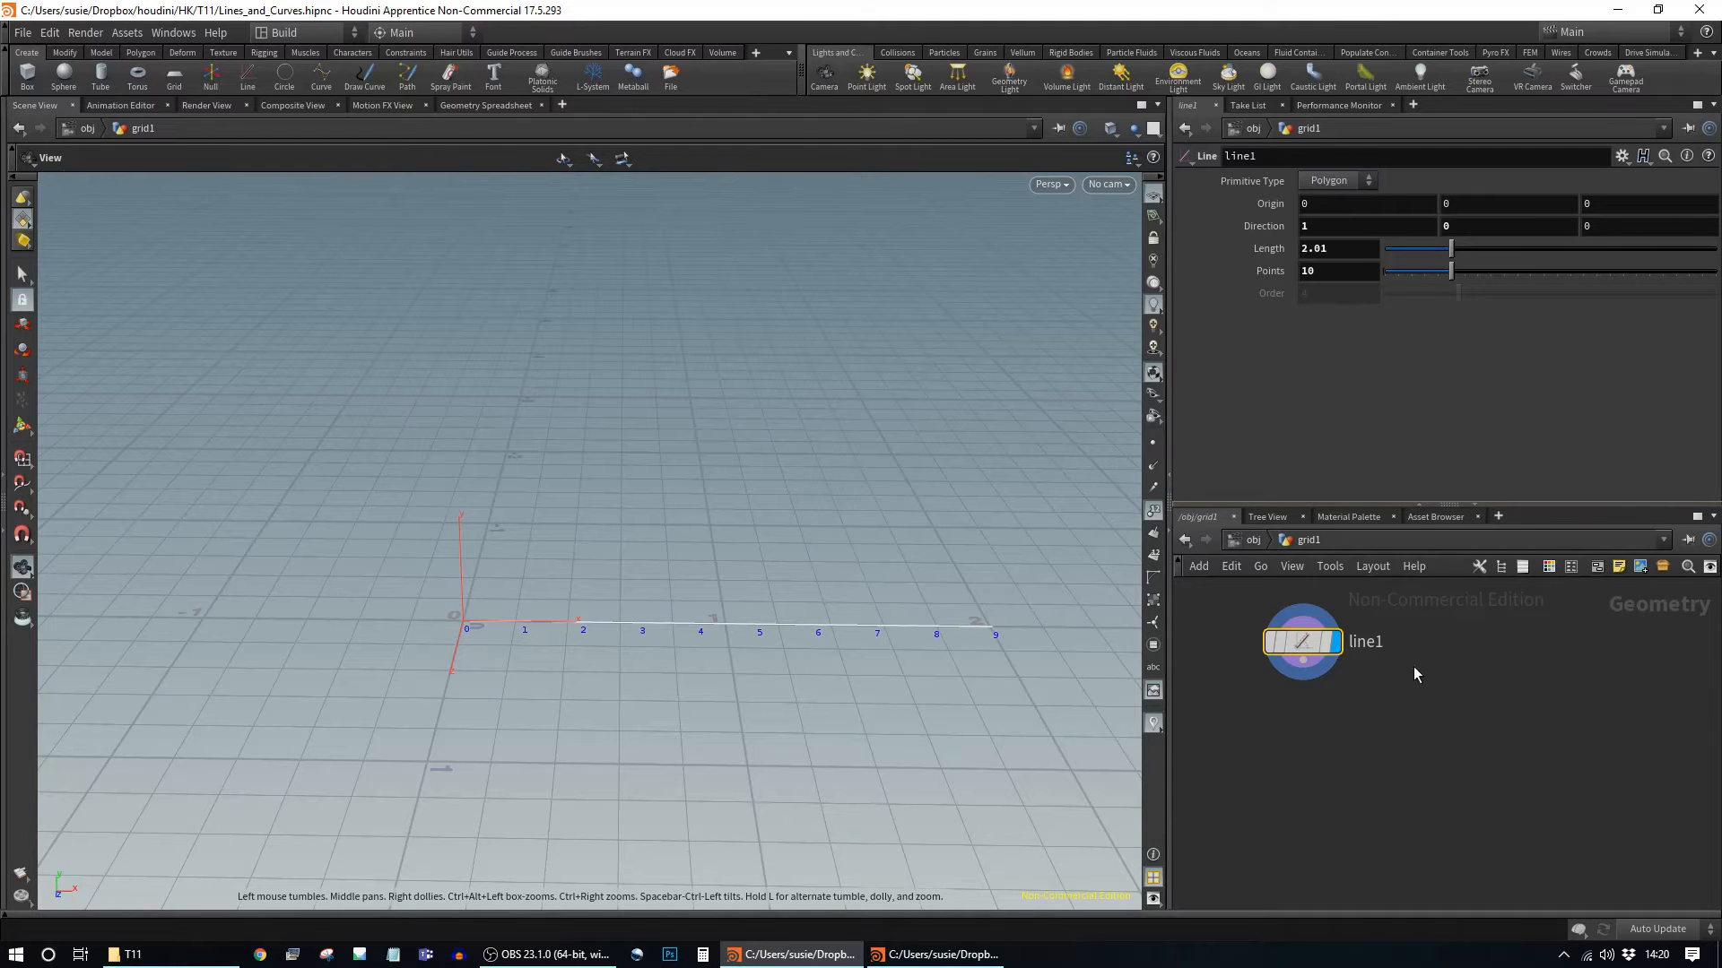
{"action": "middle_click", "coordinate": [1293, 642]}
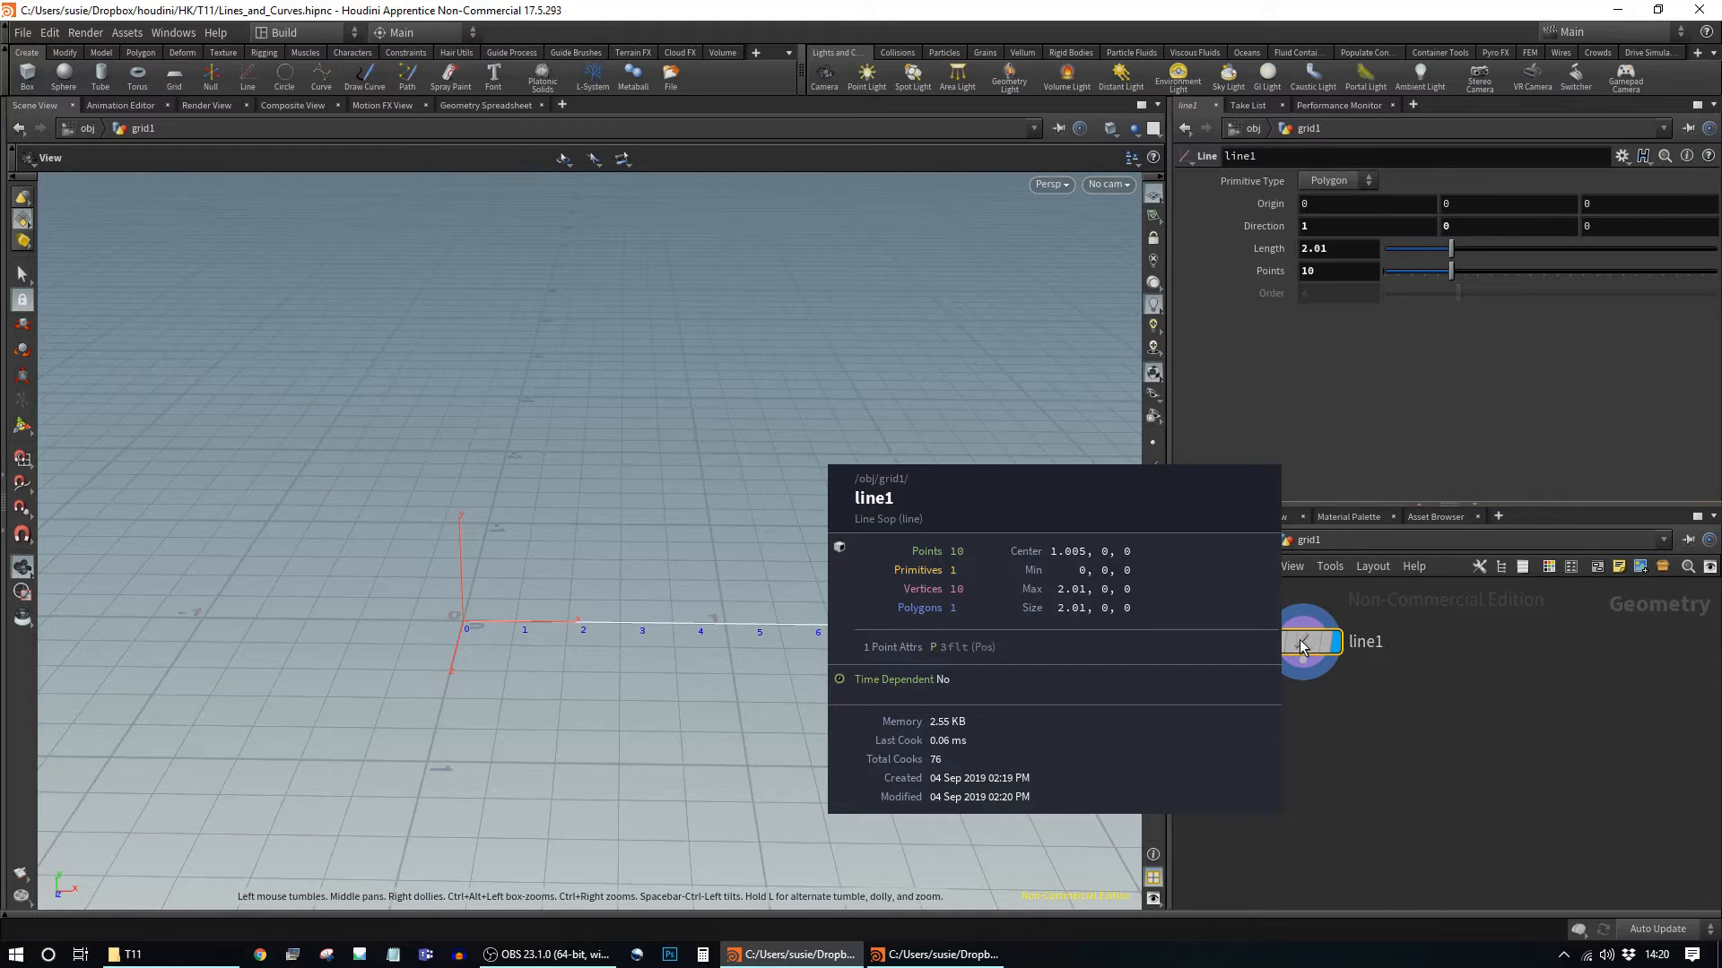
{"action": "left_click", "coordinate": [1349, 190]}
{"action": "left_click", "coordinate": [1333, 213]}
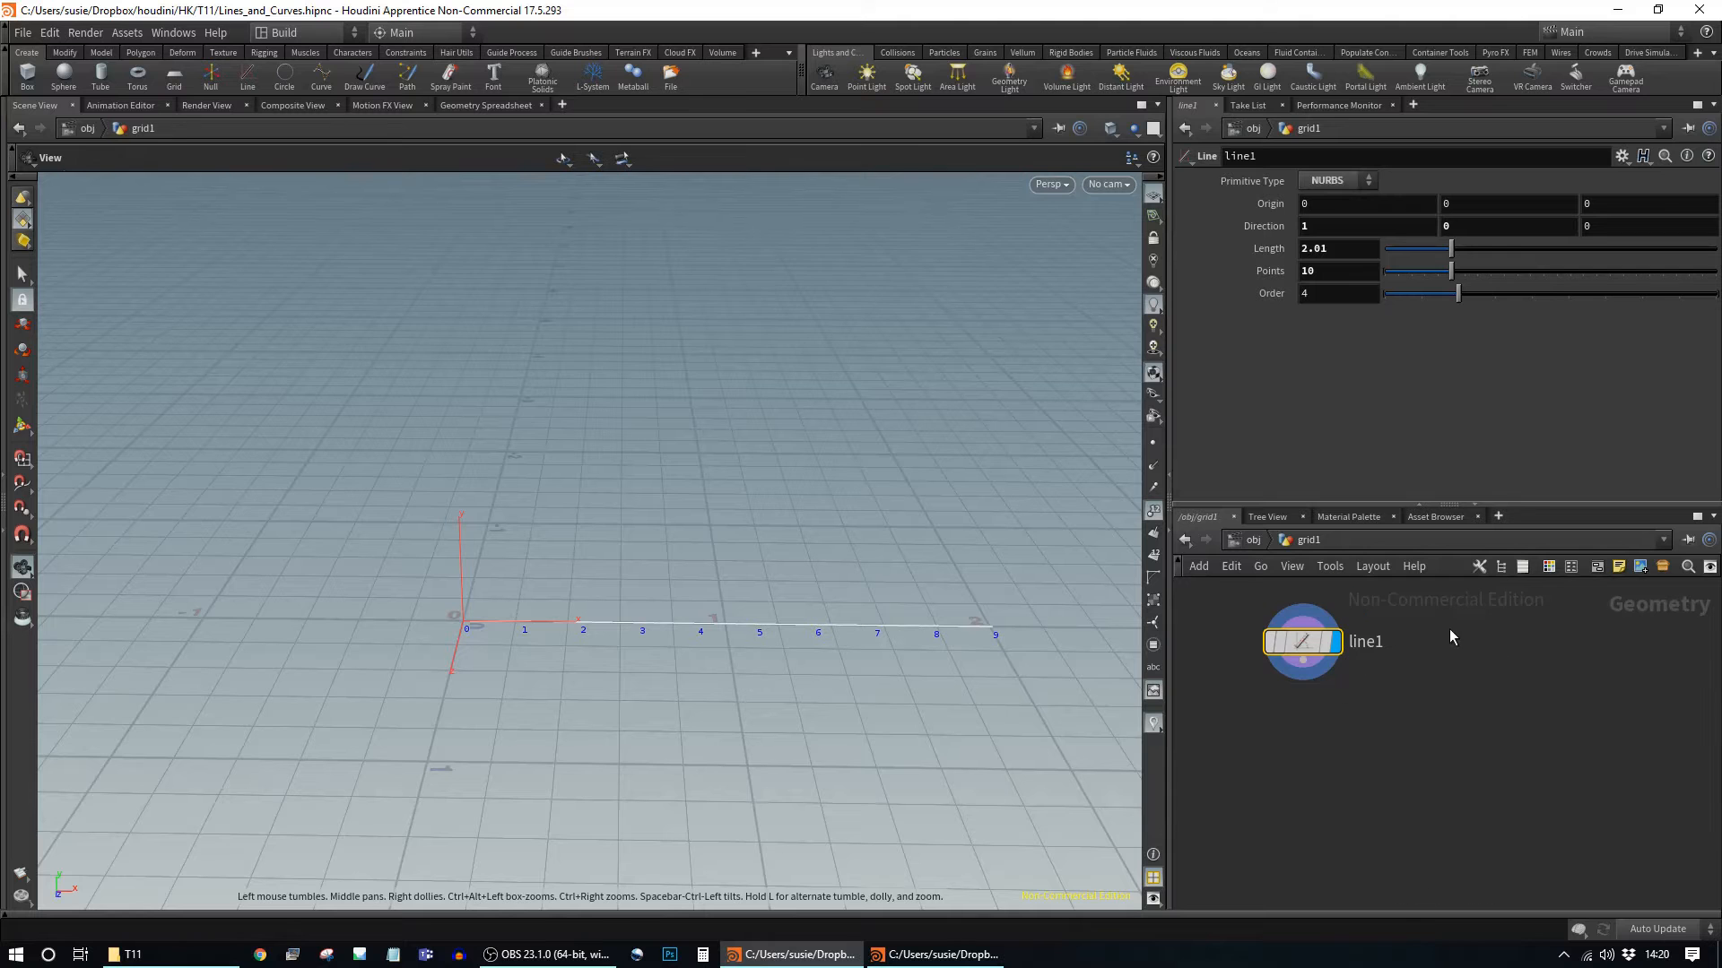
{"action": "left_click_drag", "start_coordinate": [884, 692], "coordinate": [823, 696]}
{"action": "left_click", "coordinate": [1350, 180]}
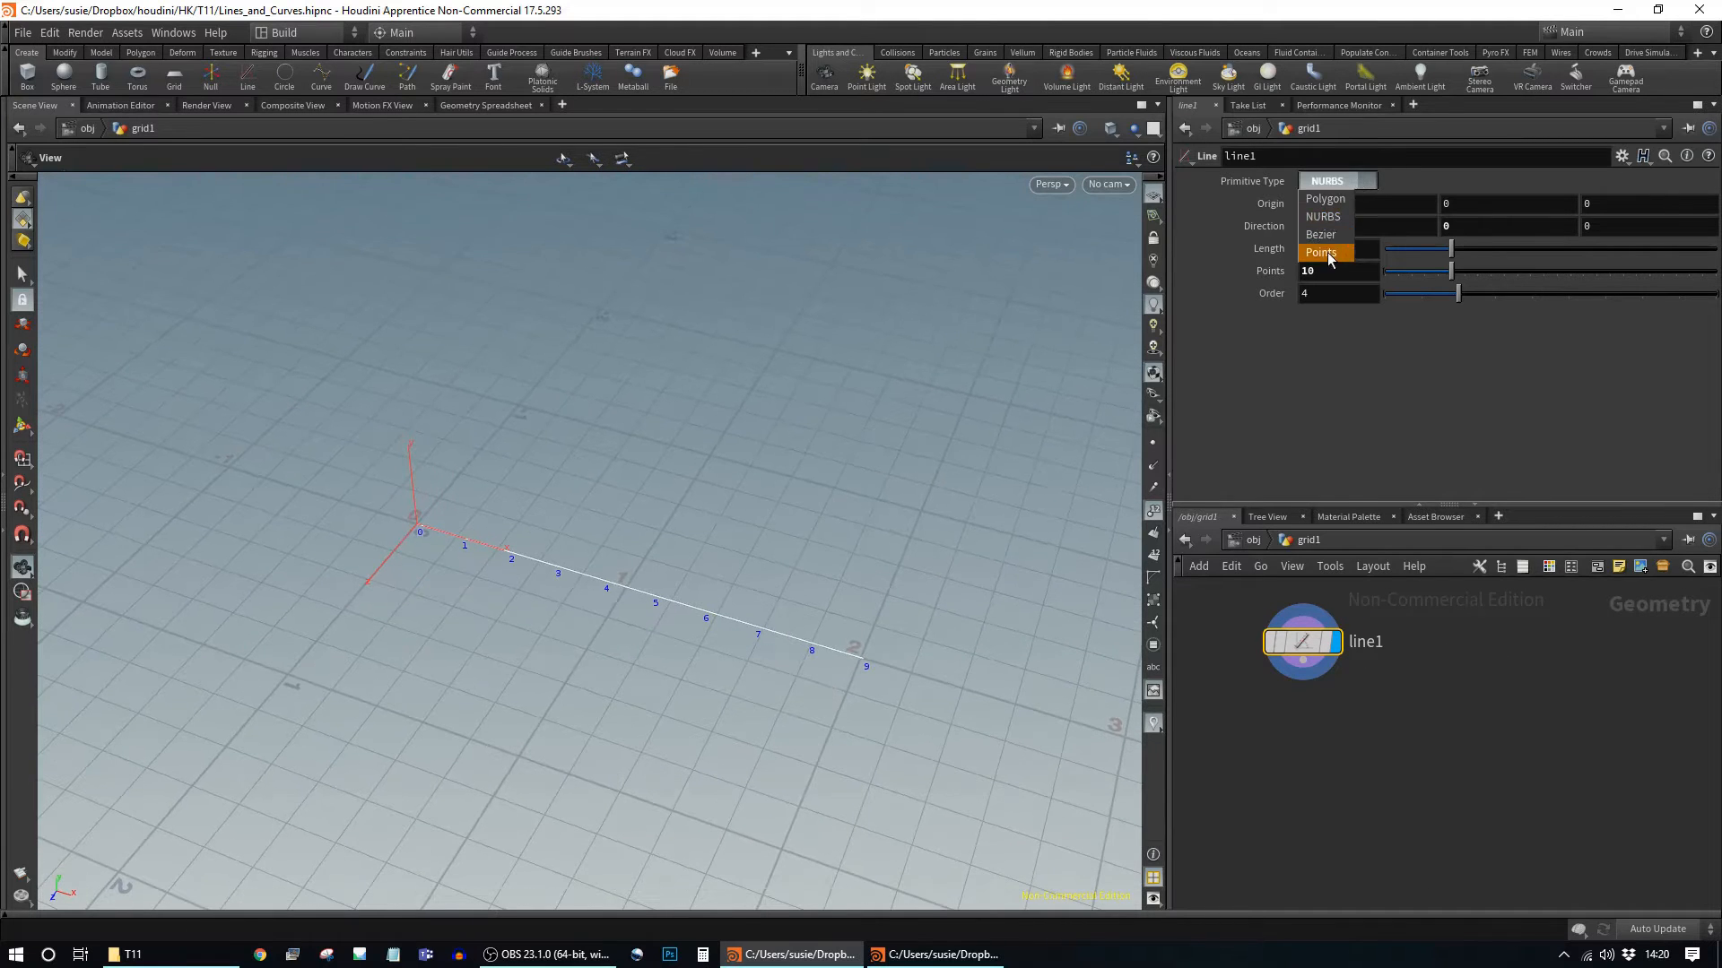
{"action": "left_click", "coordinate": [1326, 235]}
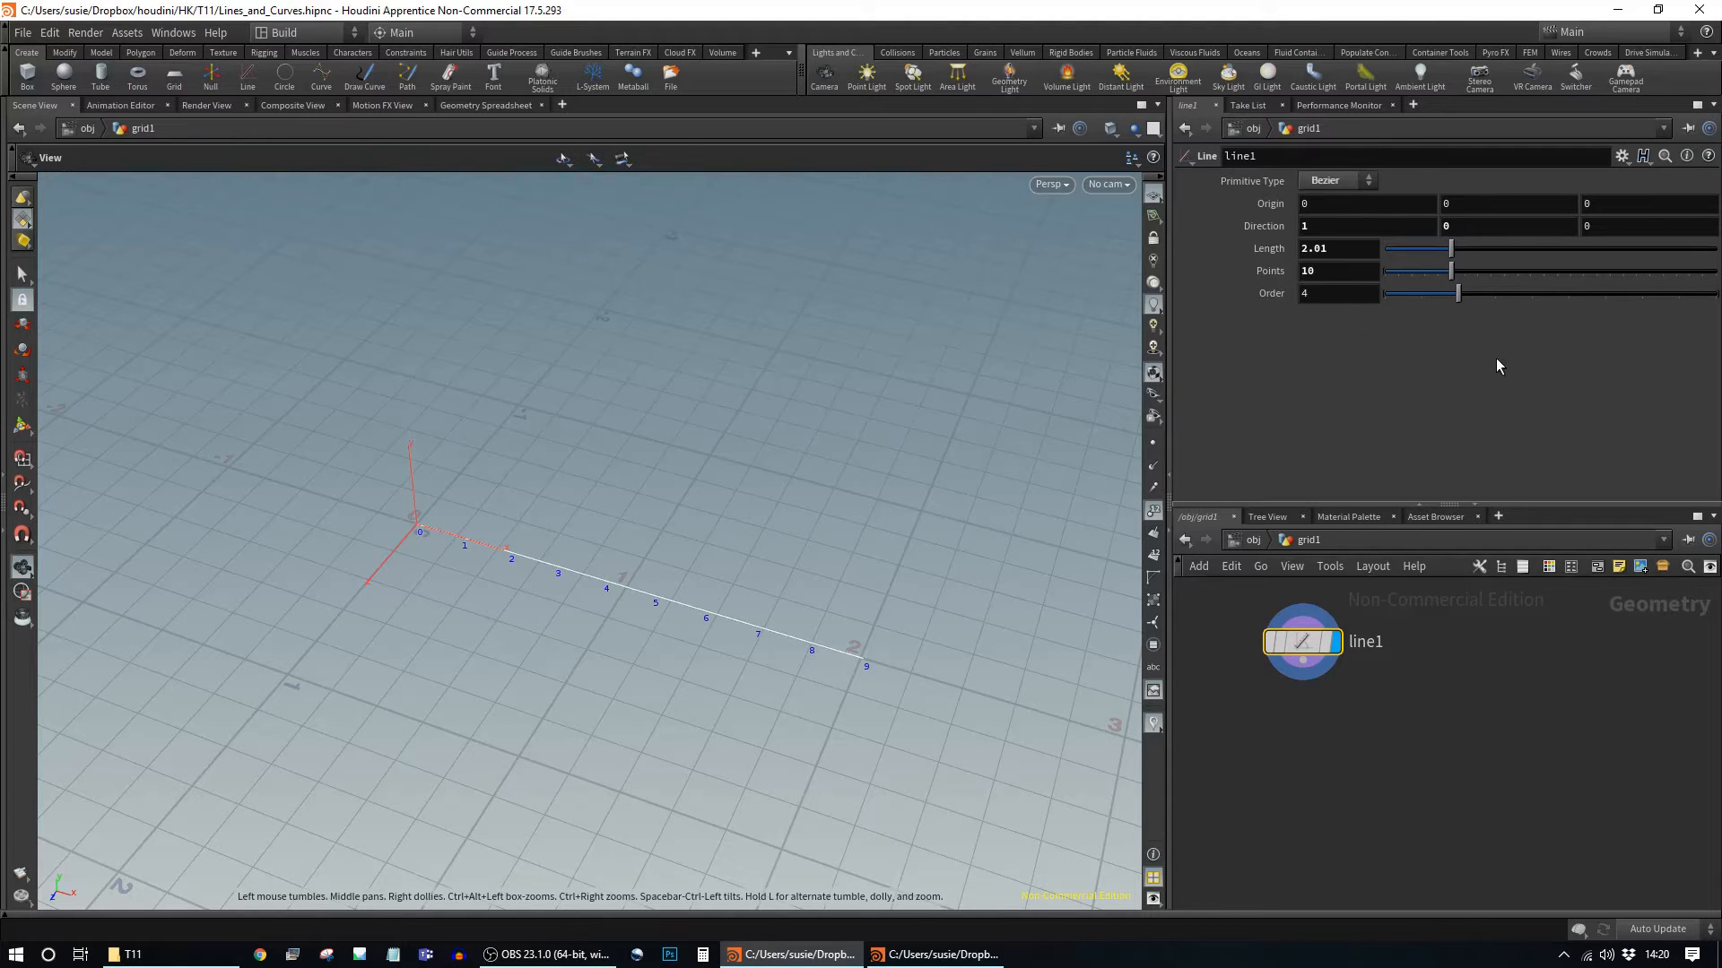
Step: Try Points as the Primitive Type, then set line1 back to Polygon
{"action": "left_click", "coordinate": [1336, 180]}
{"action": "left_click", "coordinate": [1328, 255]}
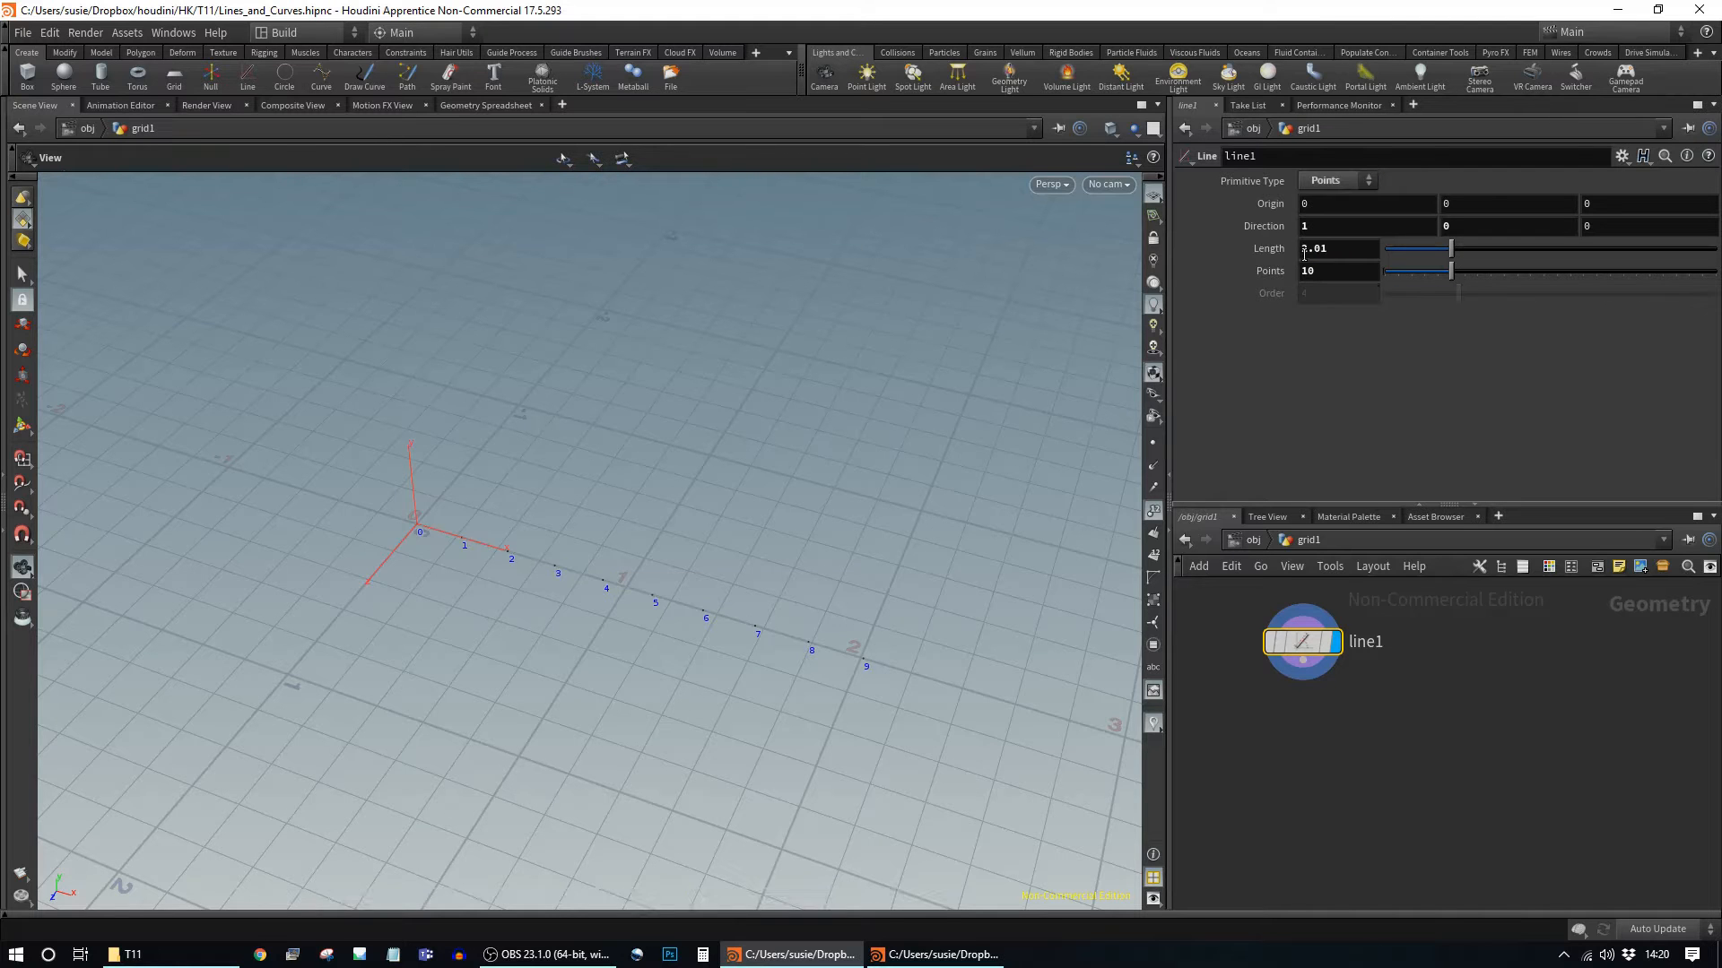
{"action": "left_click_drag", "start_coordinate": [838, 572], "coordinate": [891, 515]}
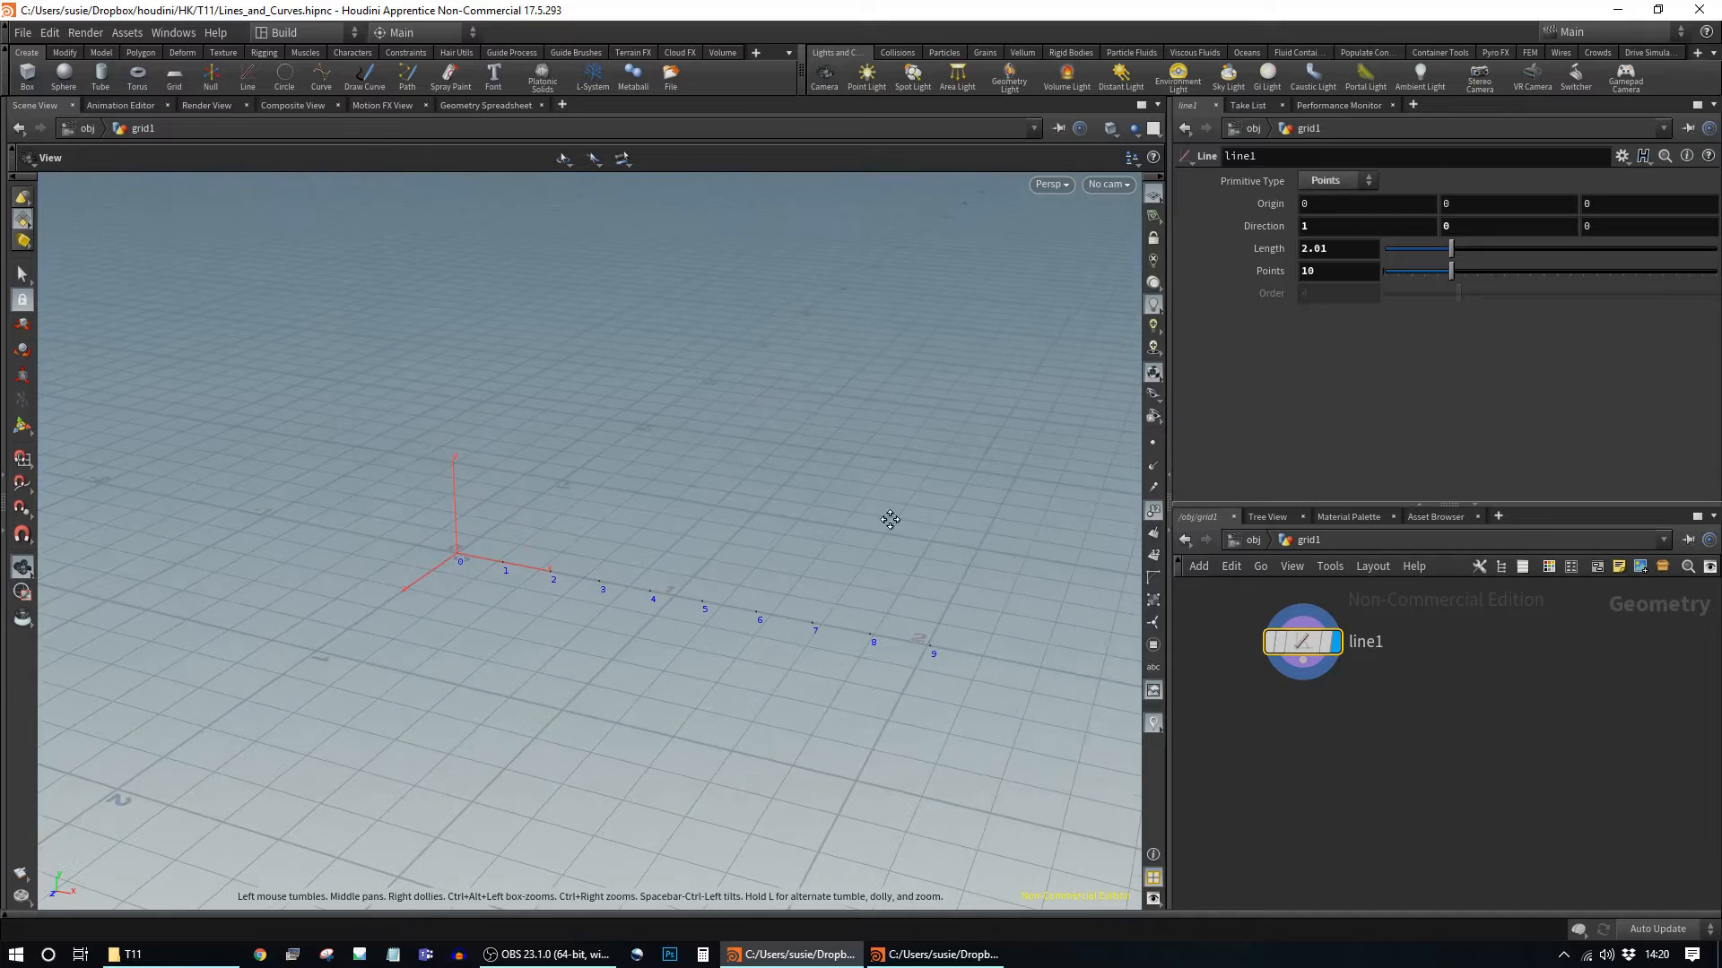
{"action": "left_click", "coordinate": [1342, 182]}
{"action": "left_click", "coordinate": [1340, 199]}
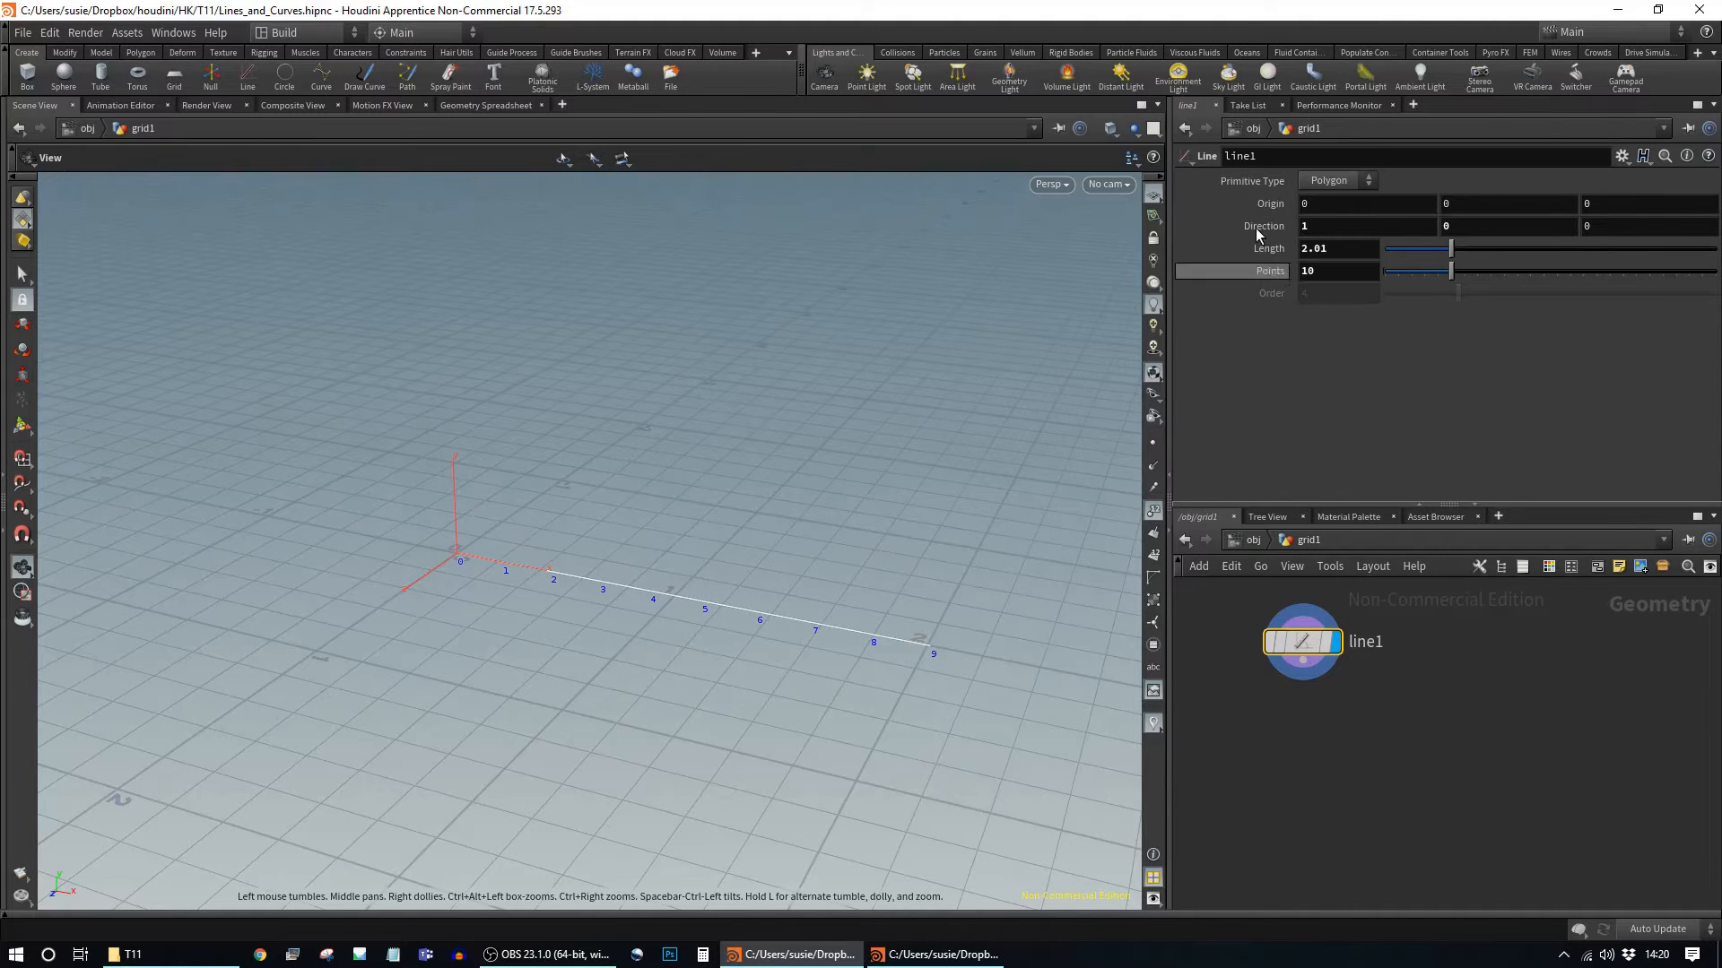
Step: Reframe the viewport on the line and shift the line1 node left
{"action": "middle_click_drag", "start_coordinate": [892, 723], "coordinate": [836, 670]}
{"action": "right_click_drag", "start_coordinate": [836, 670], "coordinate": [929, 649]}
{"action": "mouse_move", "coordinate": [929, 649]}
{"action": "middle_mouse_down"}
{"action": "mouse_move", "coordinate": [876, 623]}
{"action": "mouse_move", "coordinate": [931, 671]}
{"action": "middle_mouse_up"}
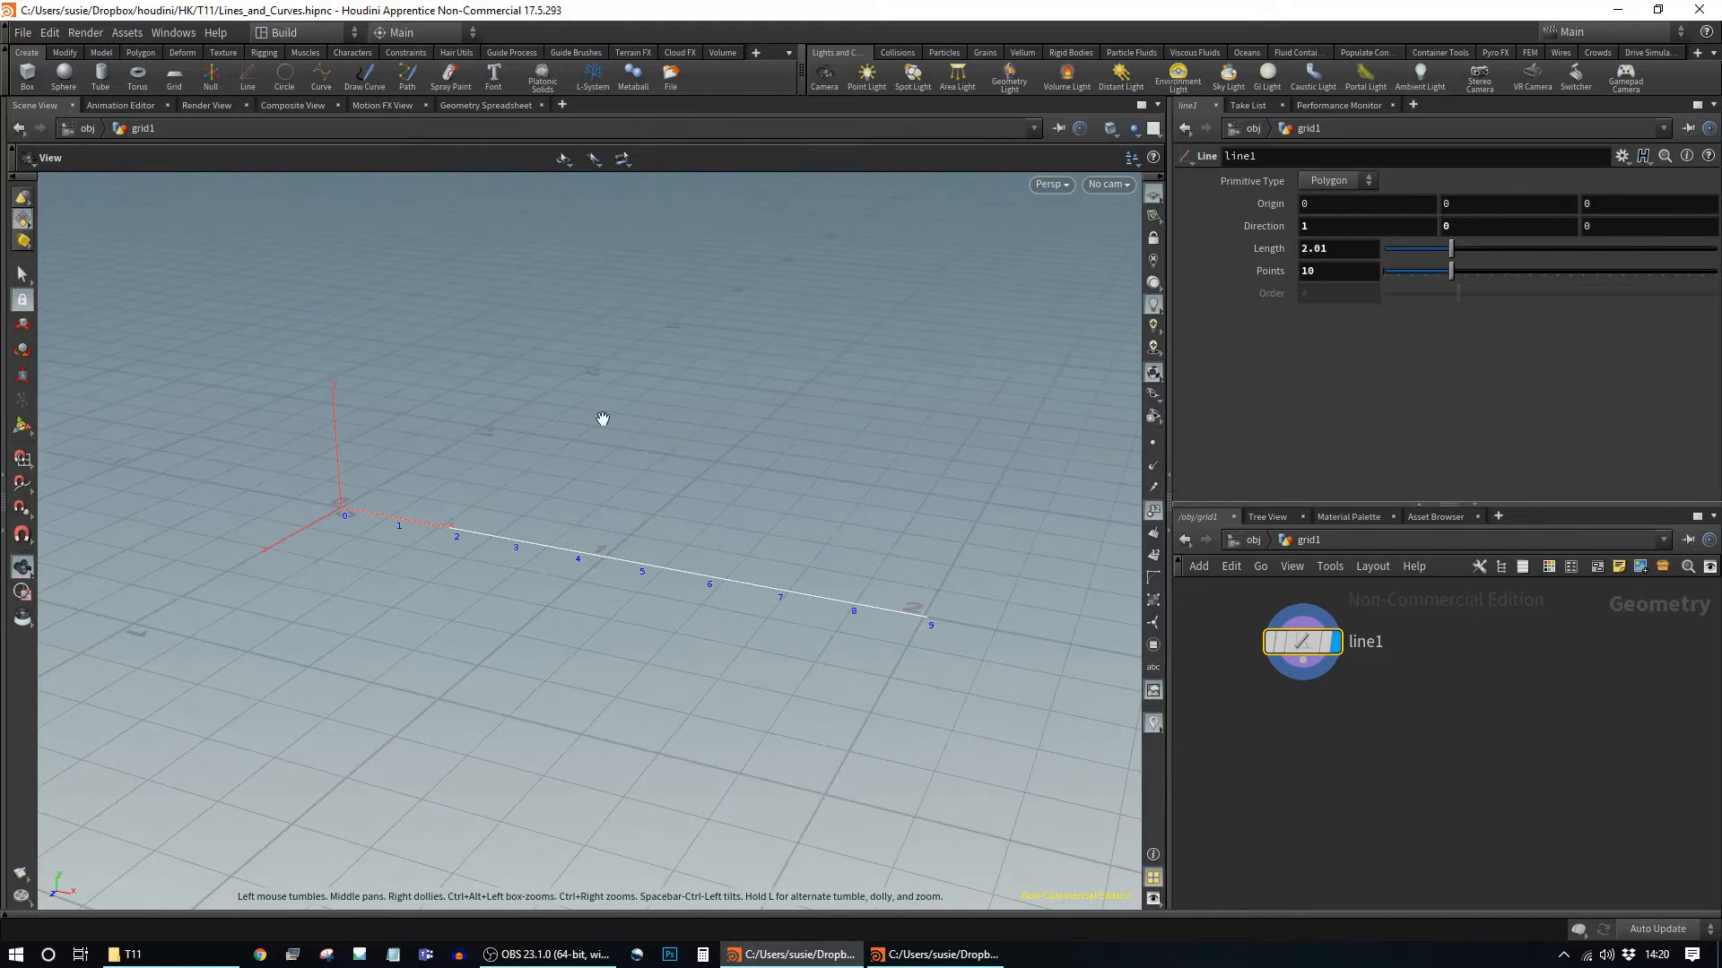
{"action": "left_click_drag", "start_coordinate": [861, 498], "coordinate": [859, 522]}
{"action": "middle_click_drag", "start_coordinate": [885, 583], "coordinate": [907, 563]}
{"action": "left_click", "coordinate": [1446, 666]}
{"action": "left_click_drag", "start_coordinate": [1301, 644], "coordinate": [1249, 643]}
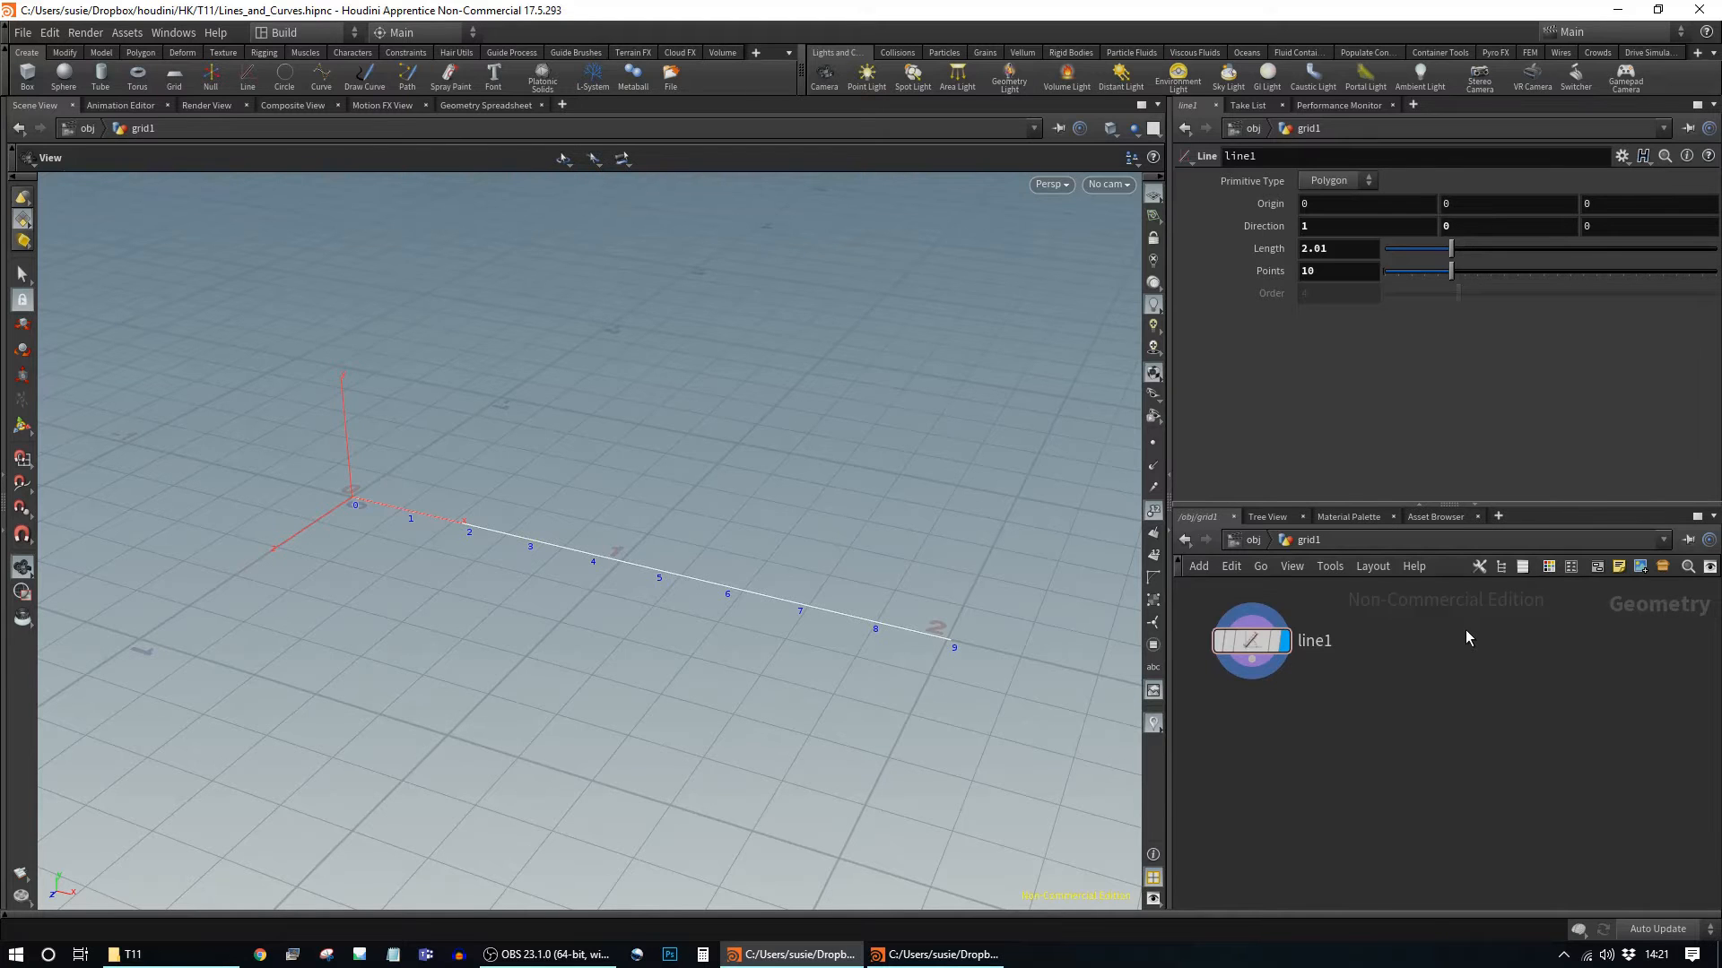
Step: Go up to object level, return inside grid1, and bring up the node-adding menu
{"action": "key", "text": "c"}
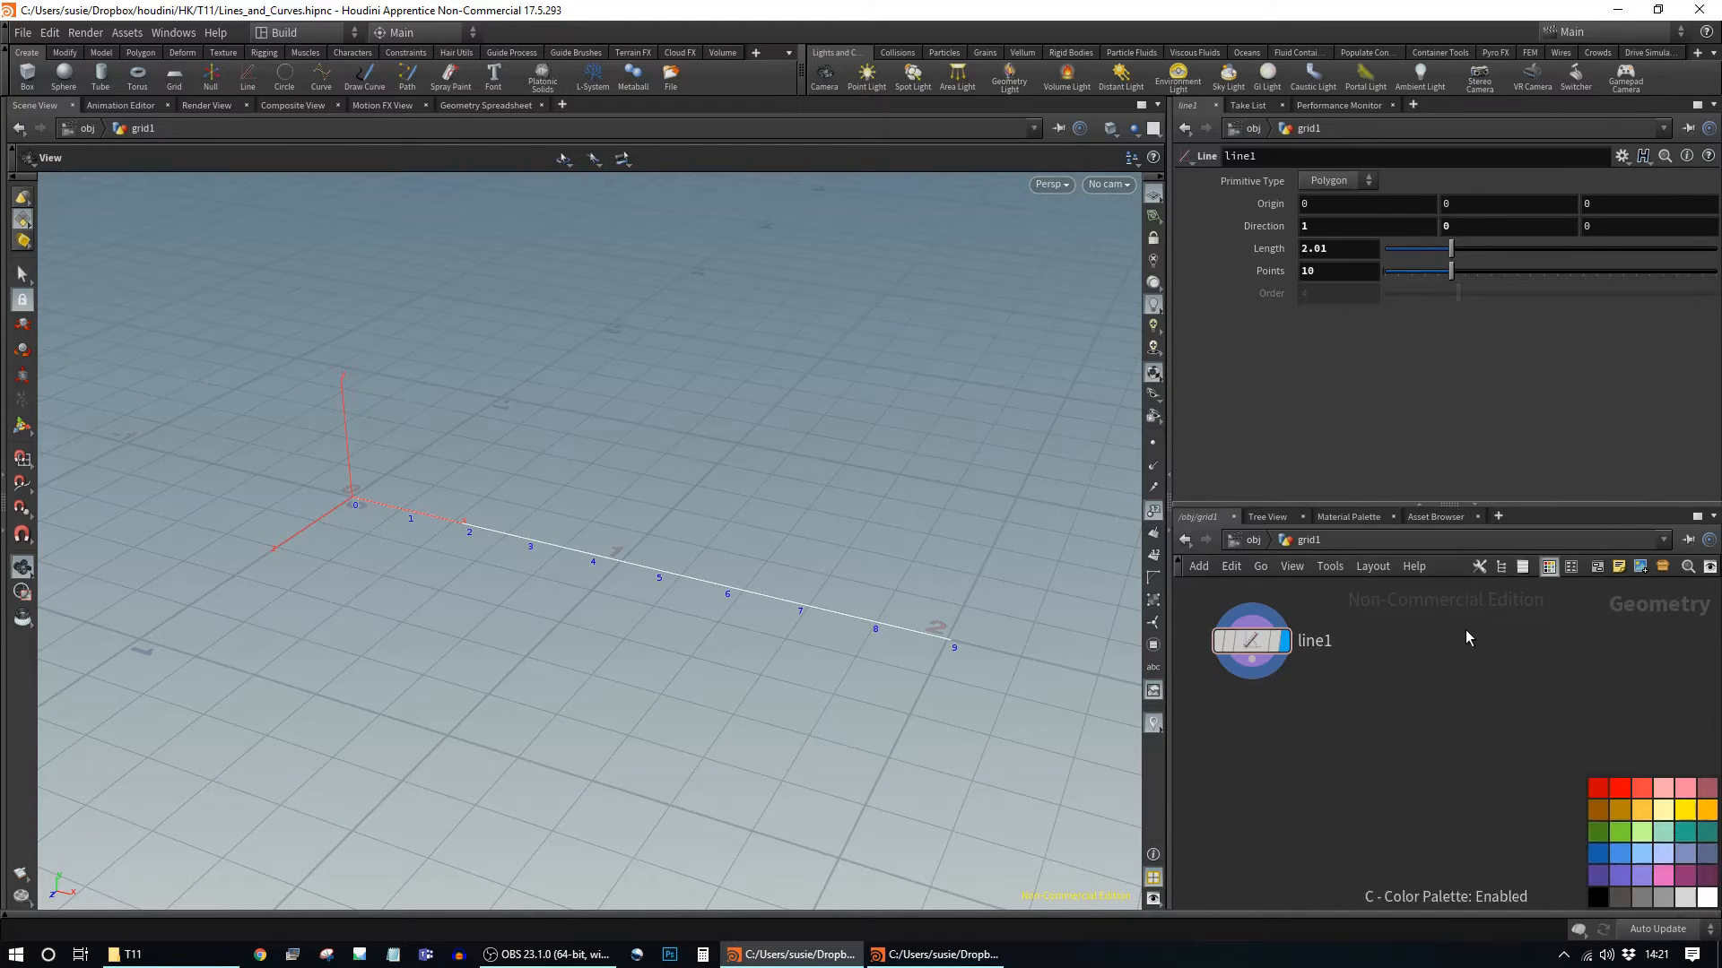
{"action": "key", "text": "u"}
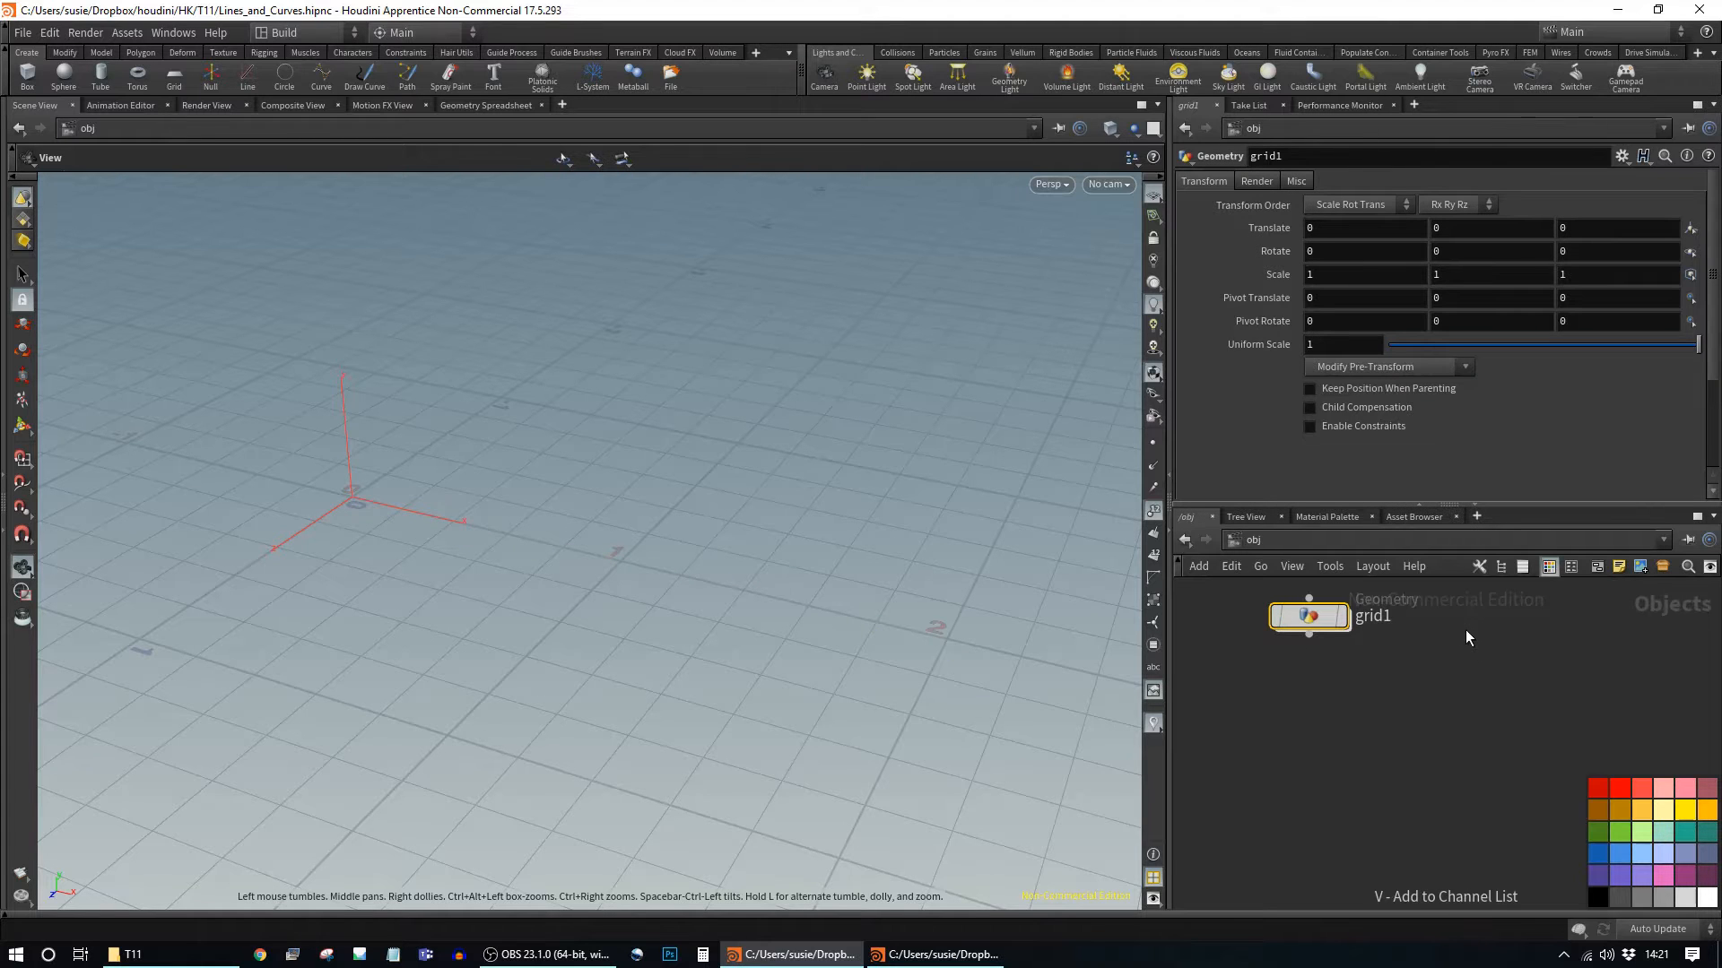
{"action": "double_click", "coordinate": [1301, 619]}
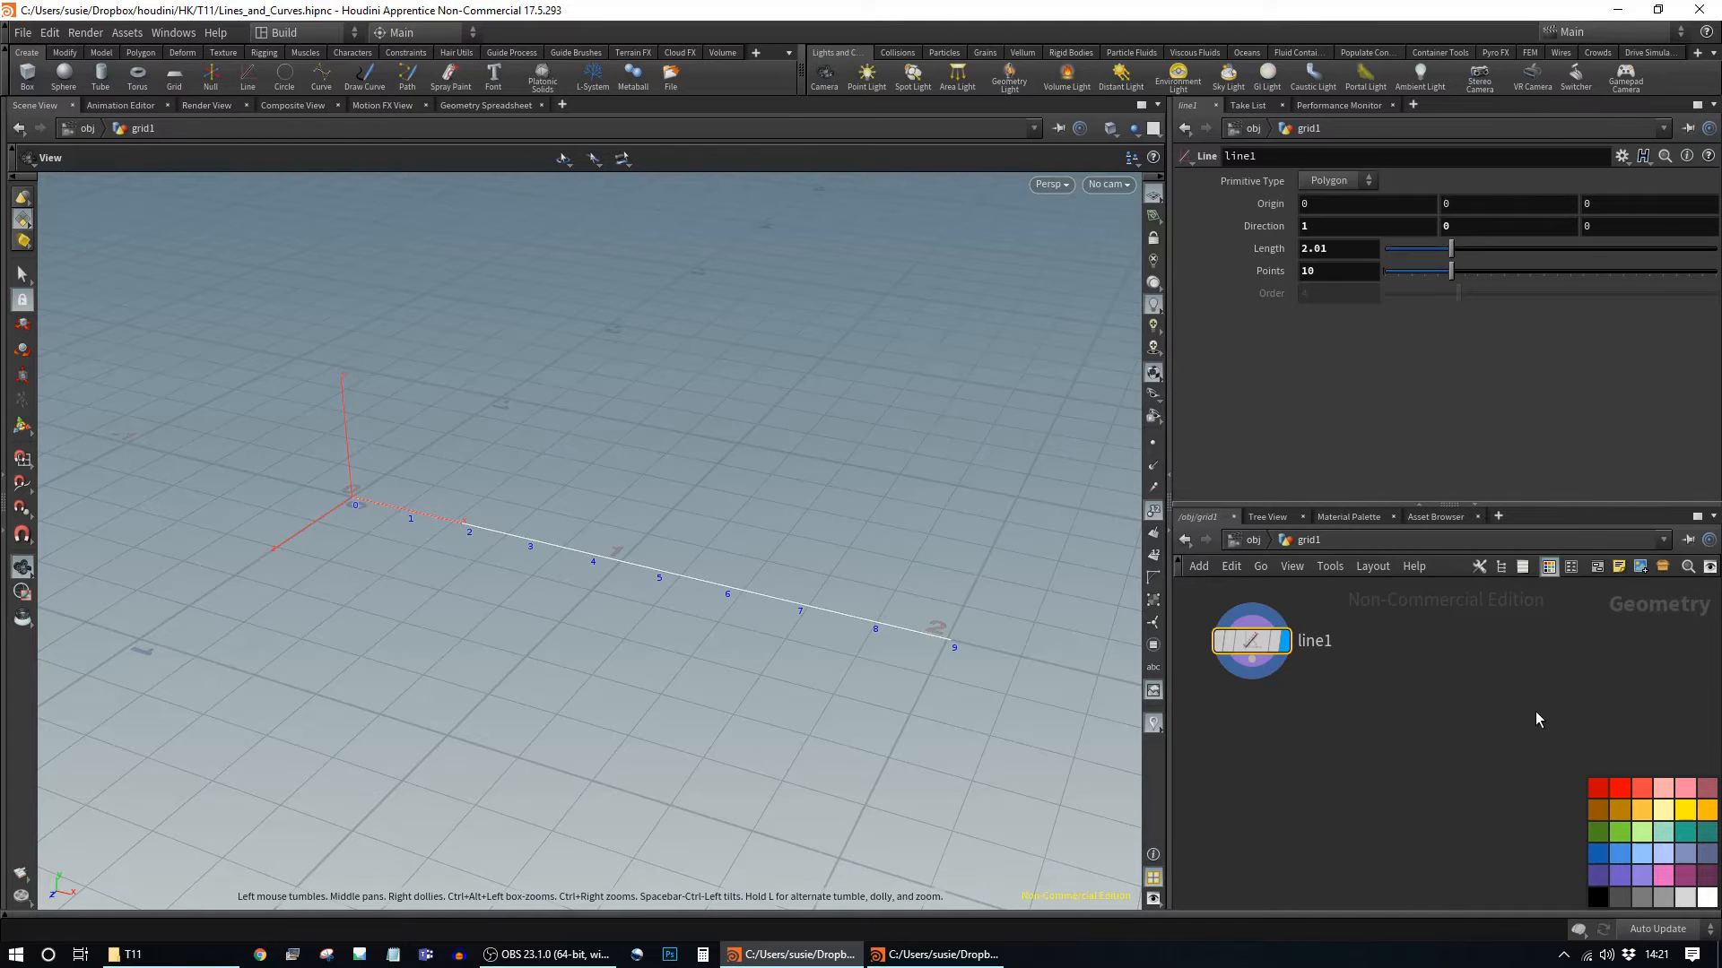
{"action": "key", "text": "c"}
{"action": "key", "text": "Tab"}
Step: Add a Curve node beside line1 and make curve1 the displayed node
{"action": "type", "text": "cur"}
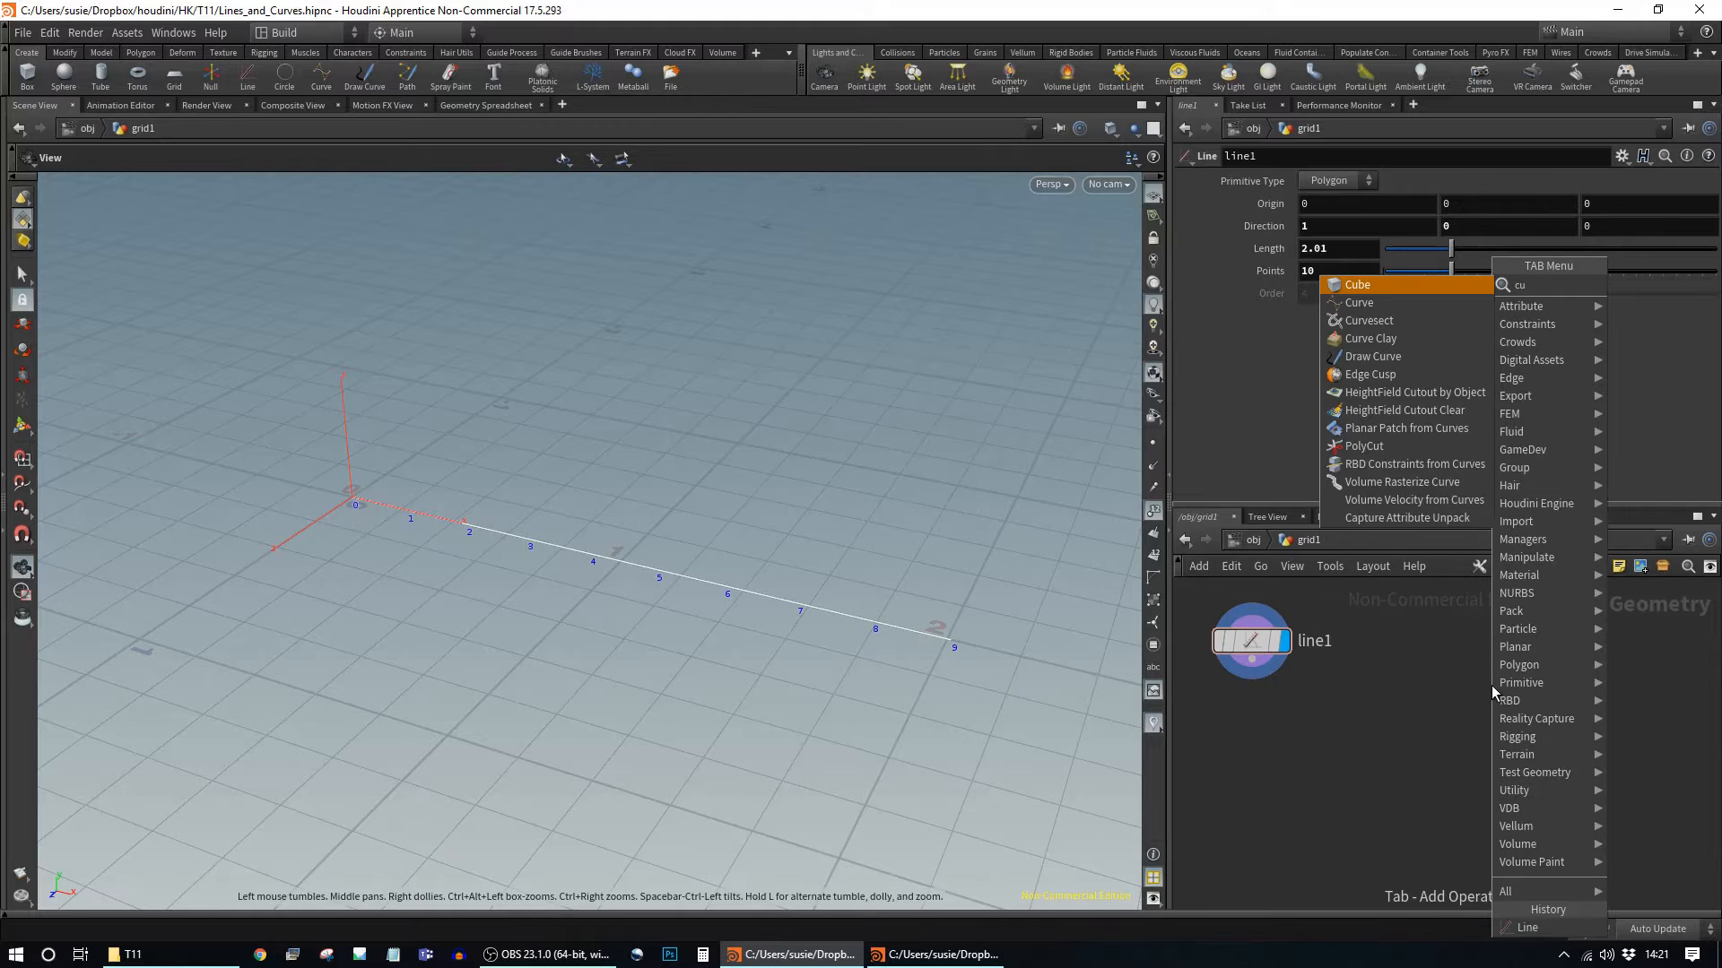
{"action": "key", "text": "Return"}
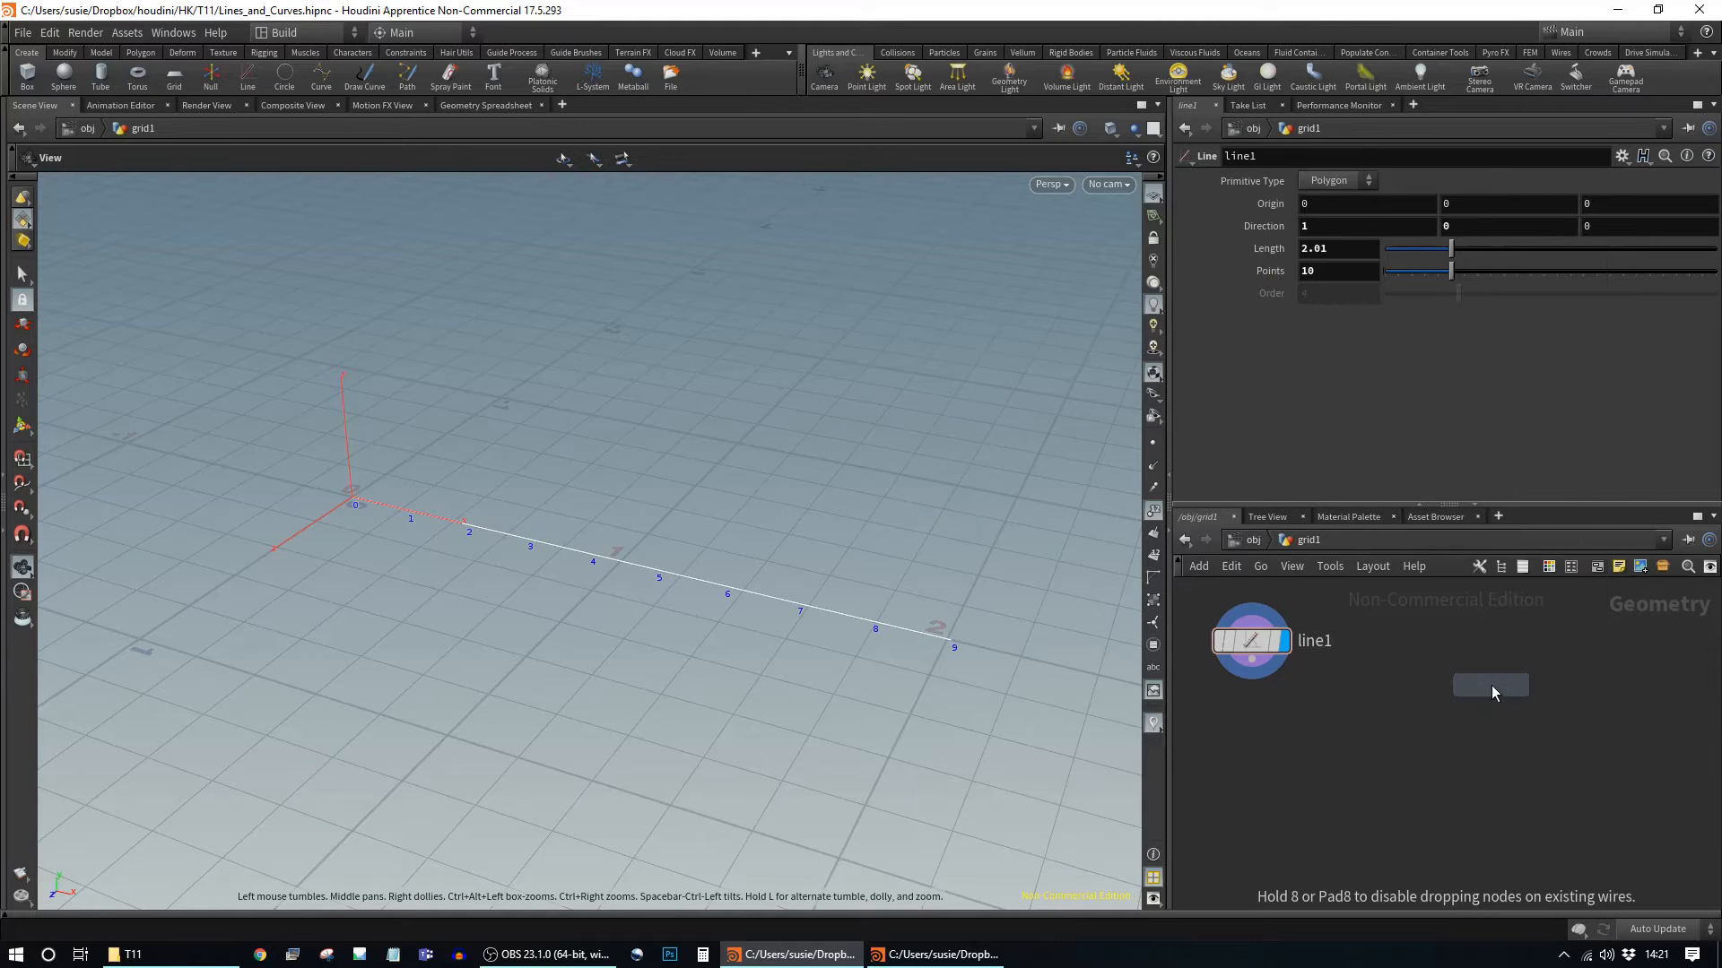
{"action": "left_click", "coordinate": [1454, 643]}
{"action": "left_click", "coordinate": [1486, 642]}
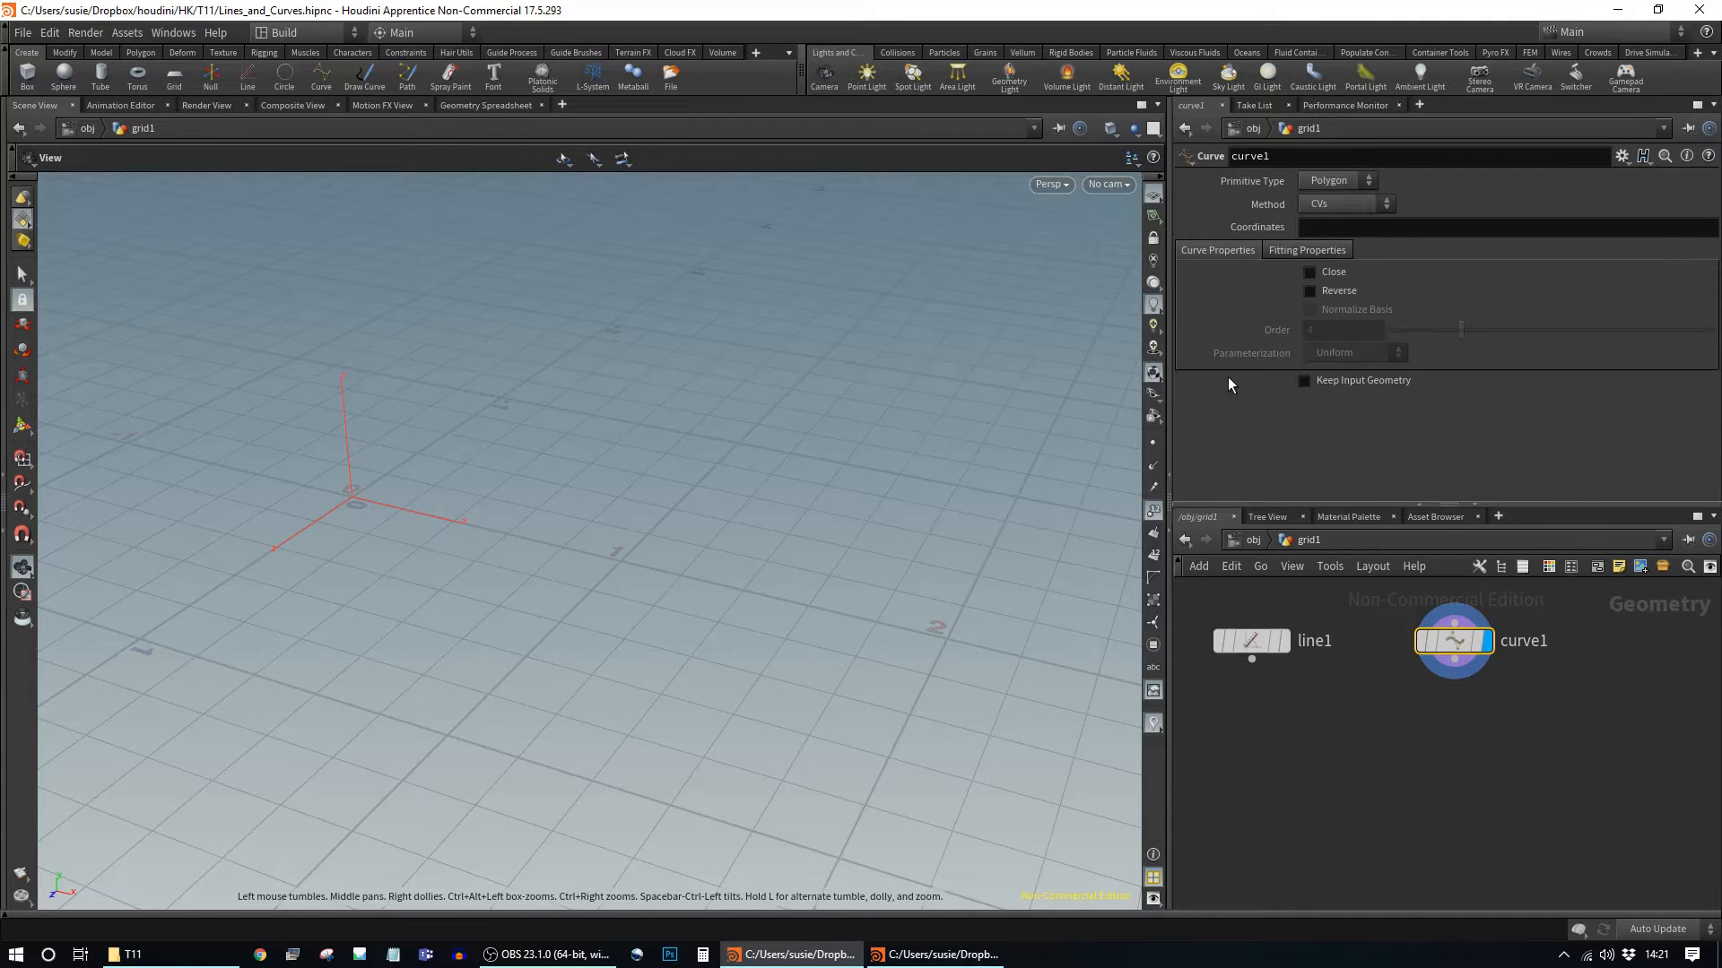
Step: Frame the grid around the origin and glance at the curve's fitting properties
{"action": "middle_click_drag", "start_coordinate": [696, 430], "coordinate": [836, 524]}
{"action": "right_click_drag", "start_coordinate": [836, 524], "coordinate": [684, 560]}
{"action": "middle_click_drag", "start_coordinate": [762, 619], "coordinate": [707, 480]}
{"action": "left_click_drag", "start_coordinate": [708, 481], "coordinate": [676, 562]}
{"action": "middle_click_drag", "start_coordinate": [708, 565], "coordinate": [700, 602]}
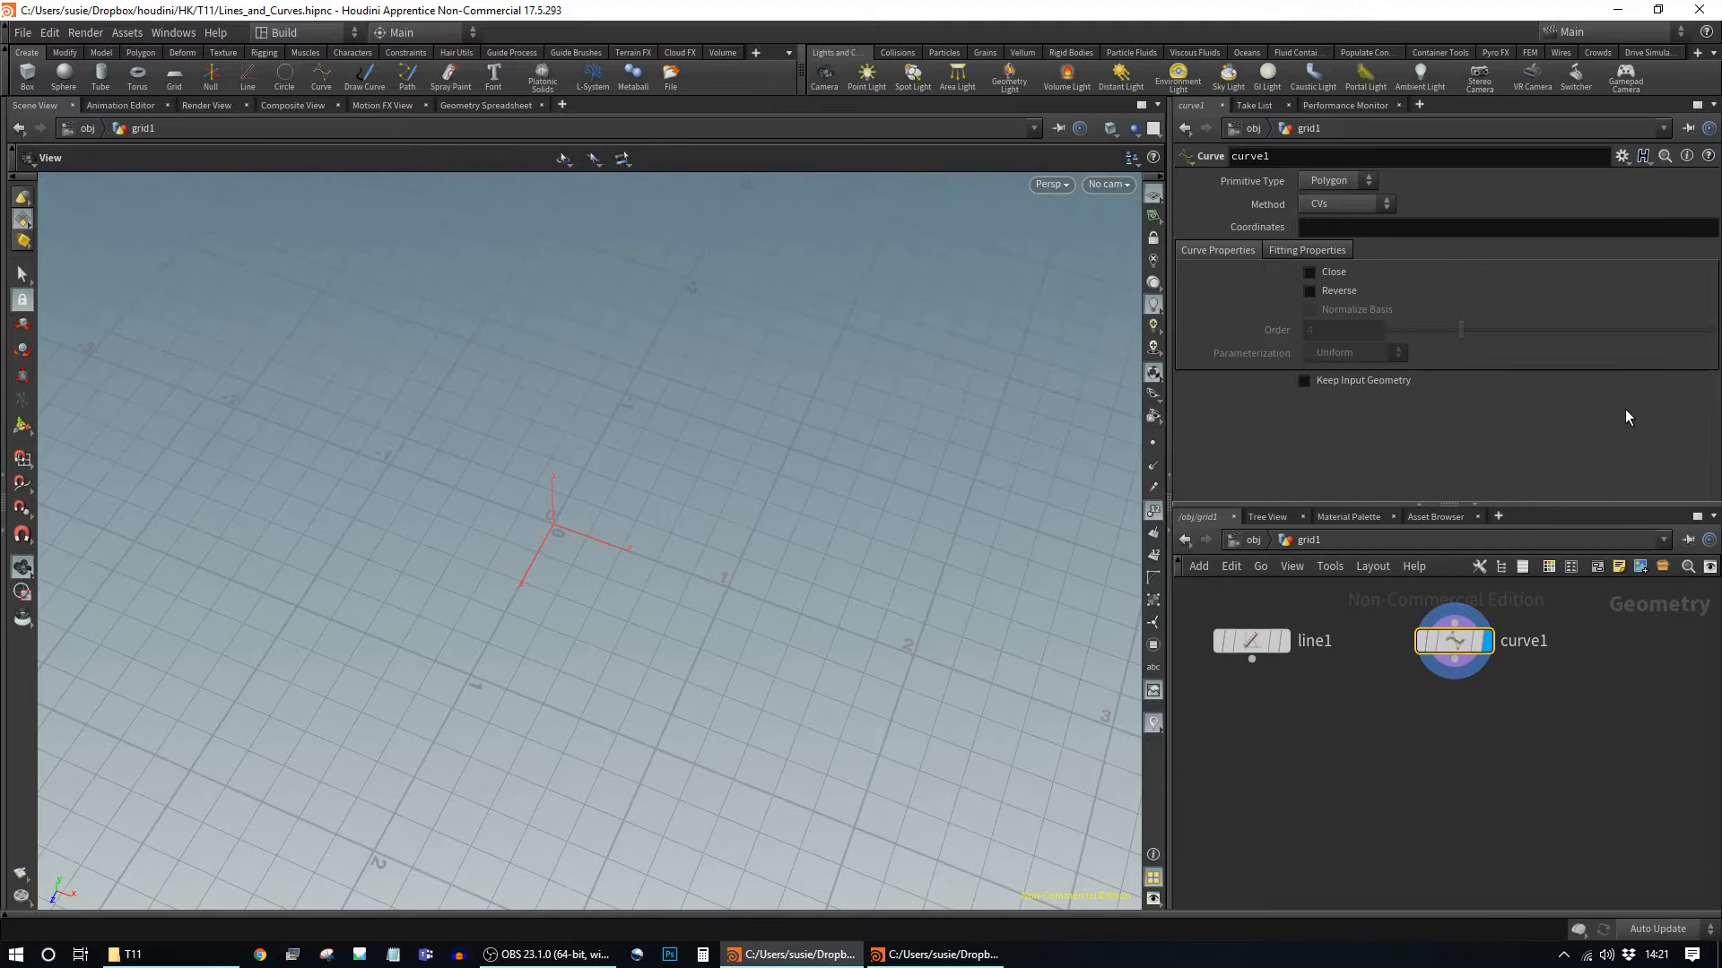
{"action": "left_click", "coordinate": [1293, 255]}
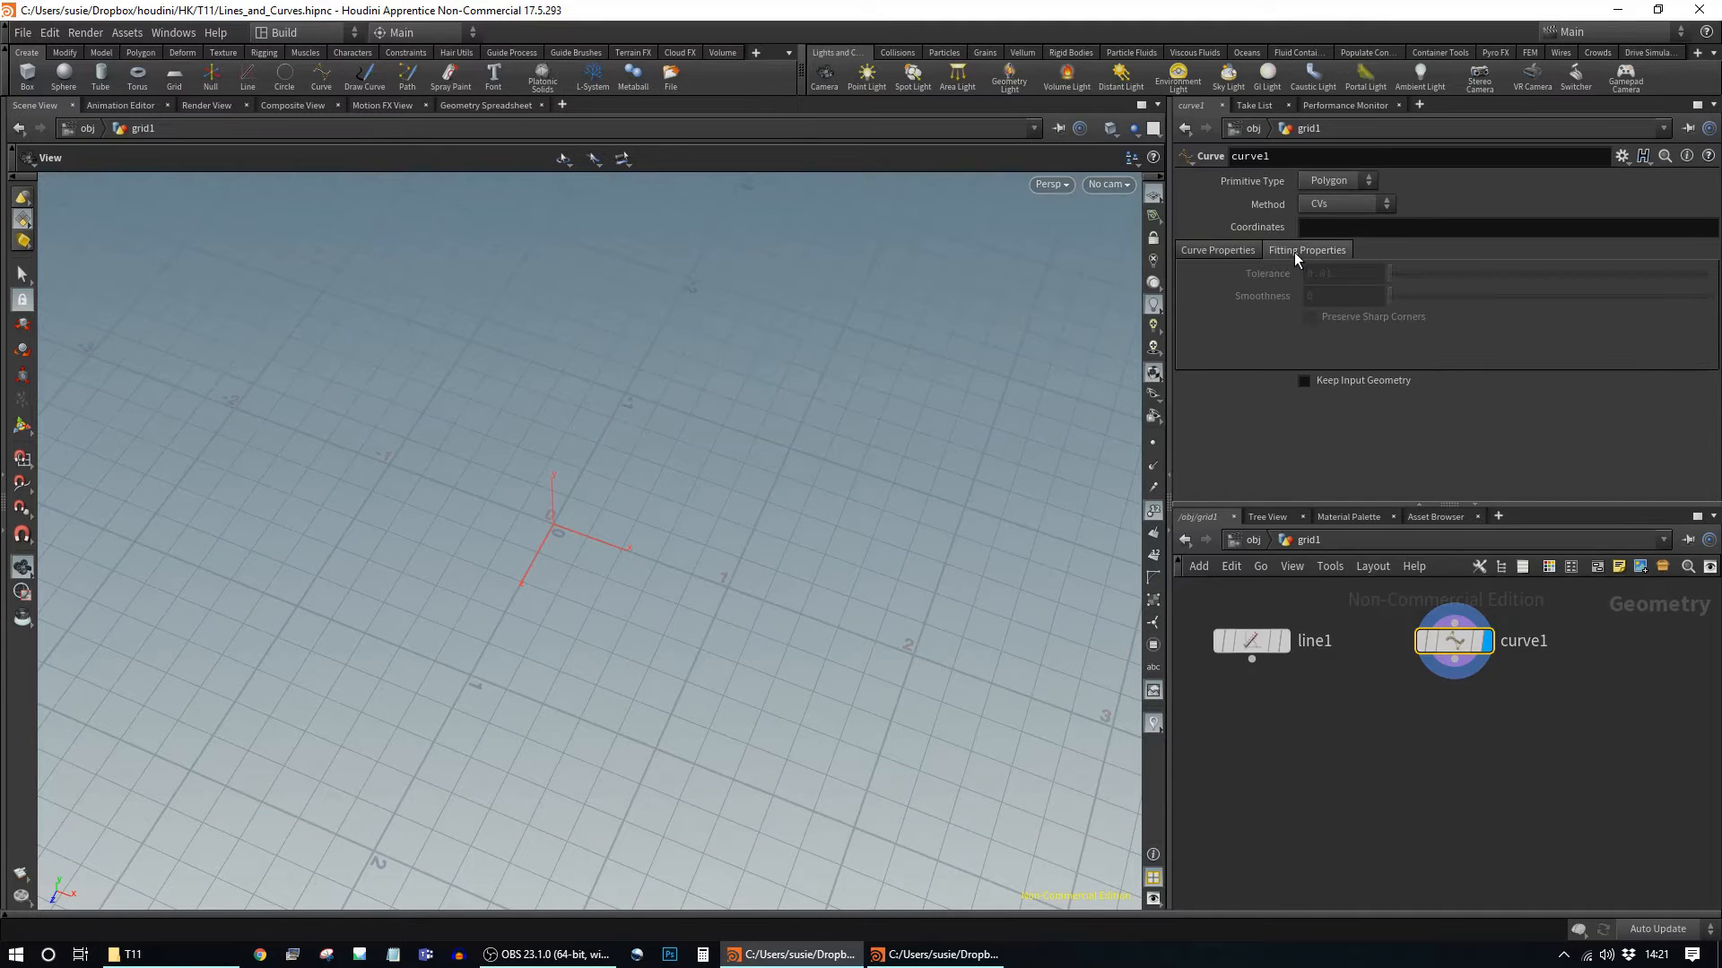
{"action": "left_click", "coordinate": [1228, 251]}
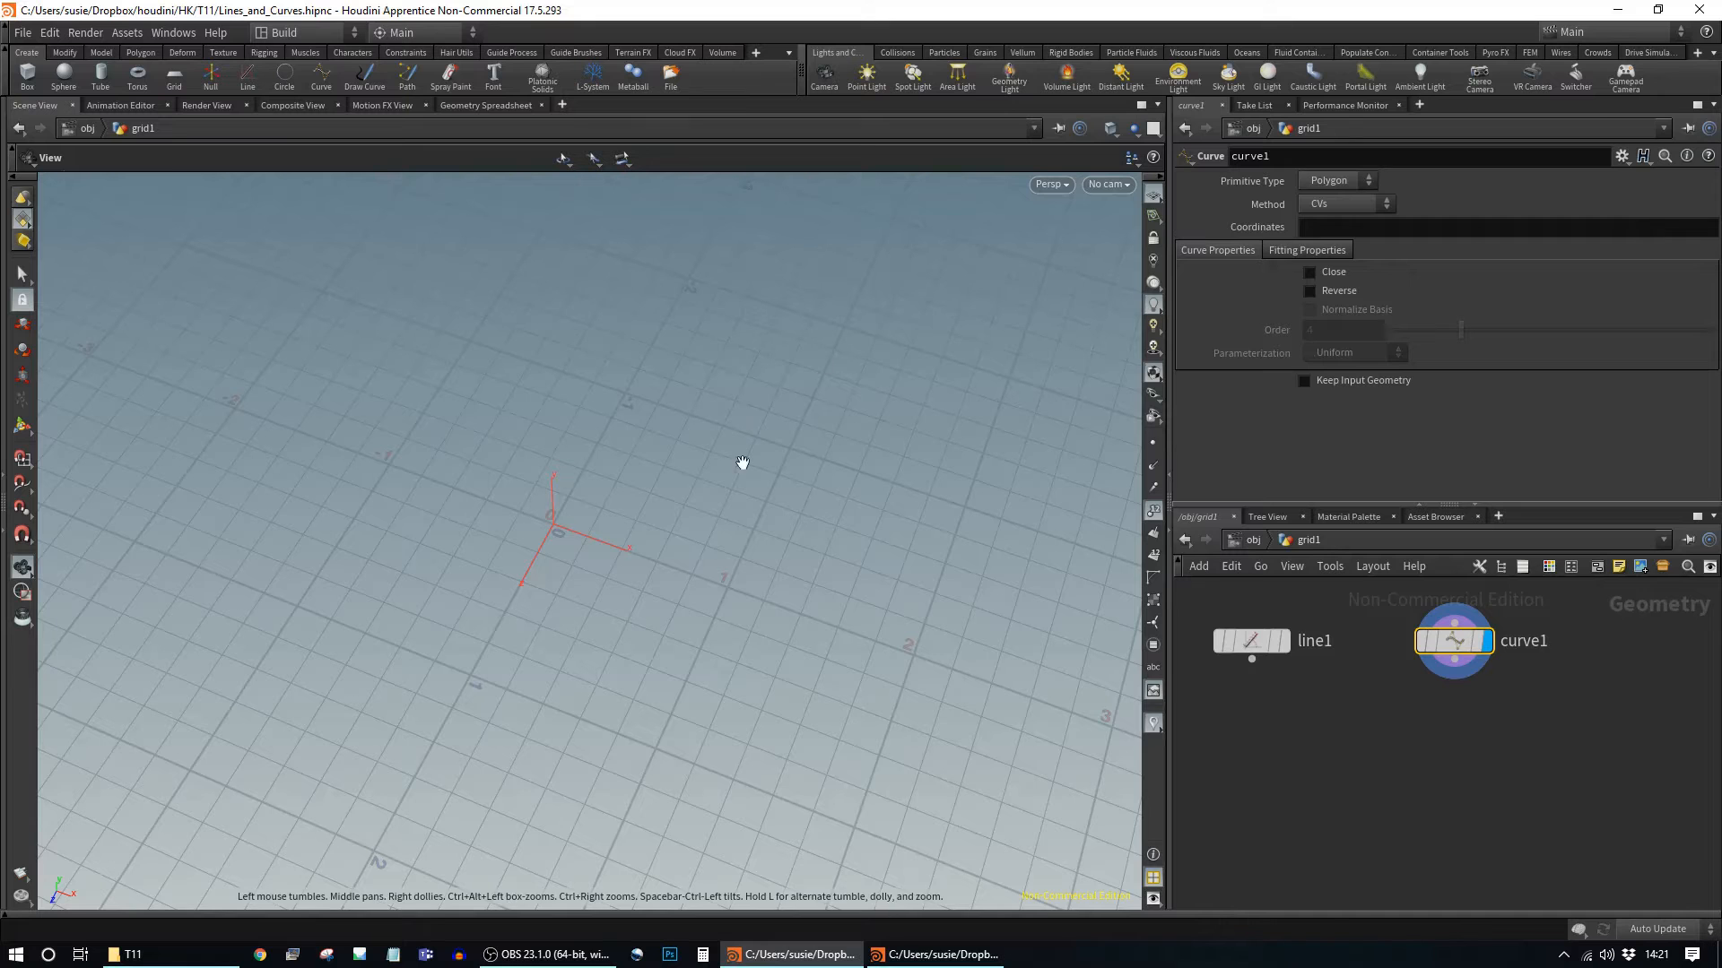
{"action": "middle_click_drag", "start_coordinate": [718, 557], "coordinate": [901, 543]}
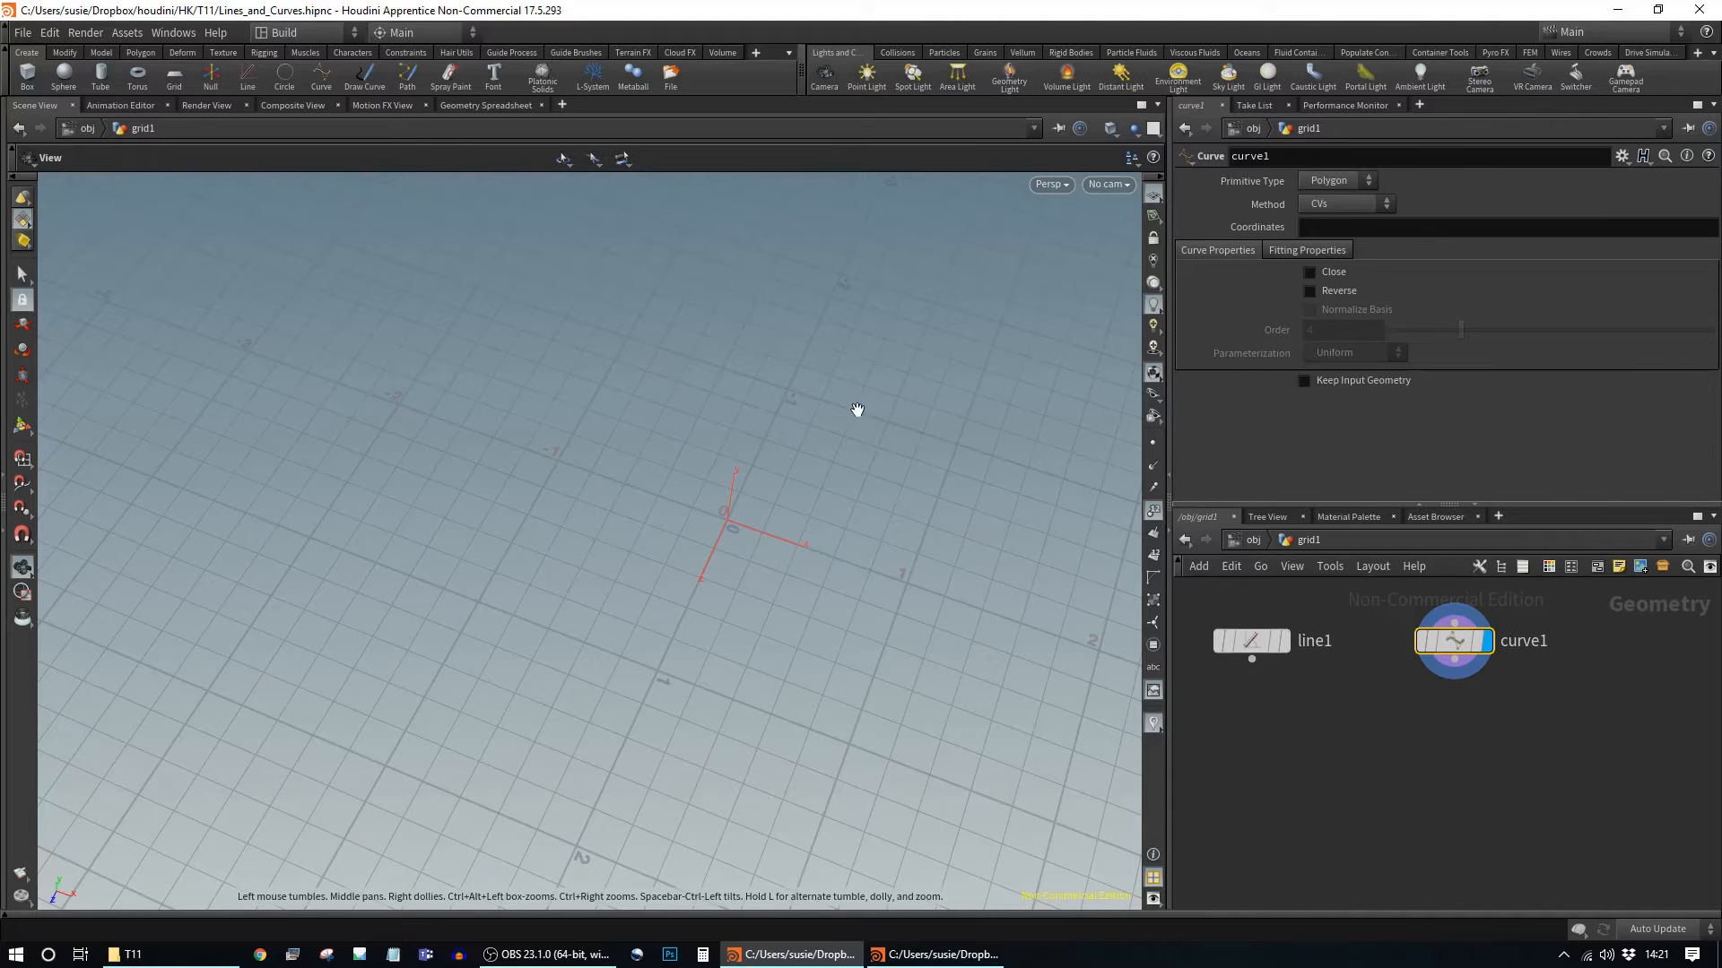
Step: Place nine points in a loop around the origin and finish the open curve
{"action": "key", "text": "Return"}
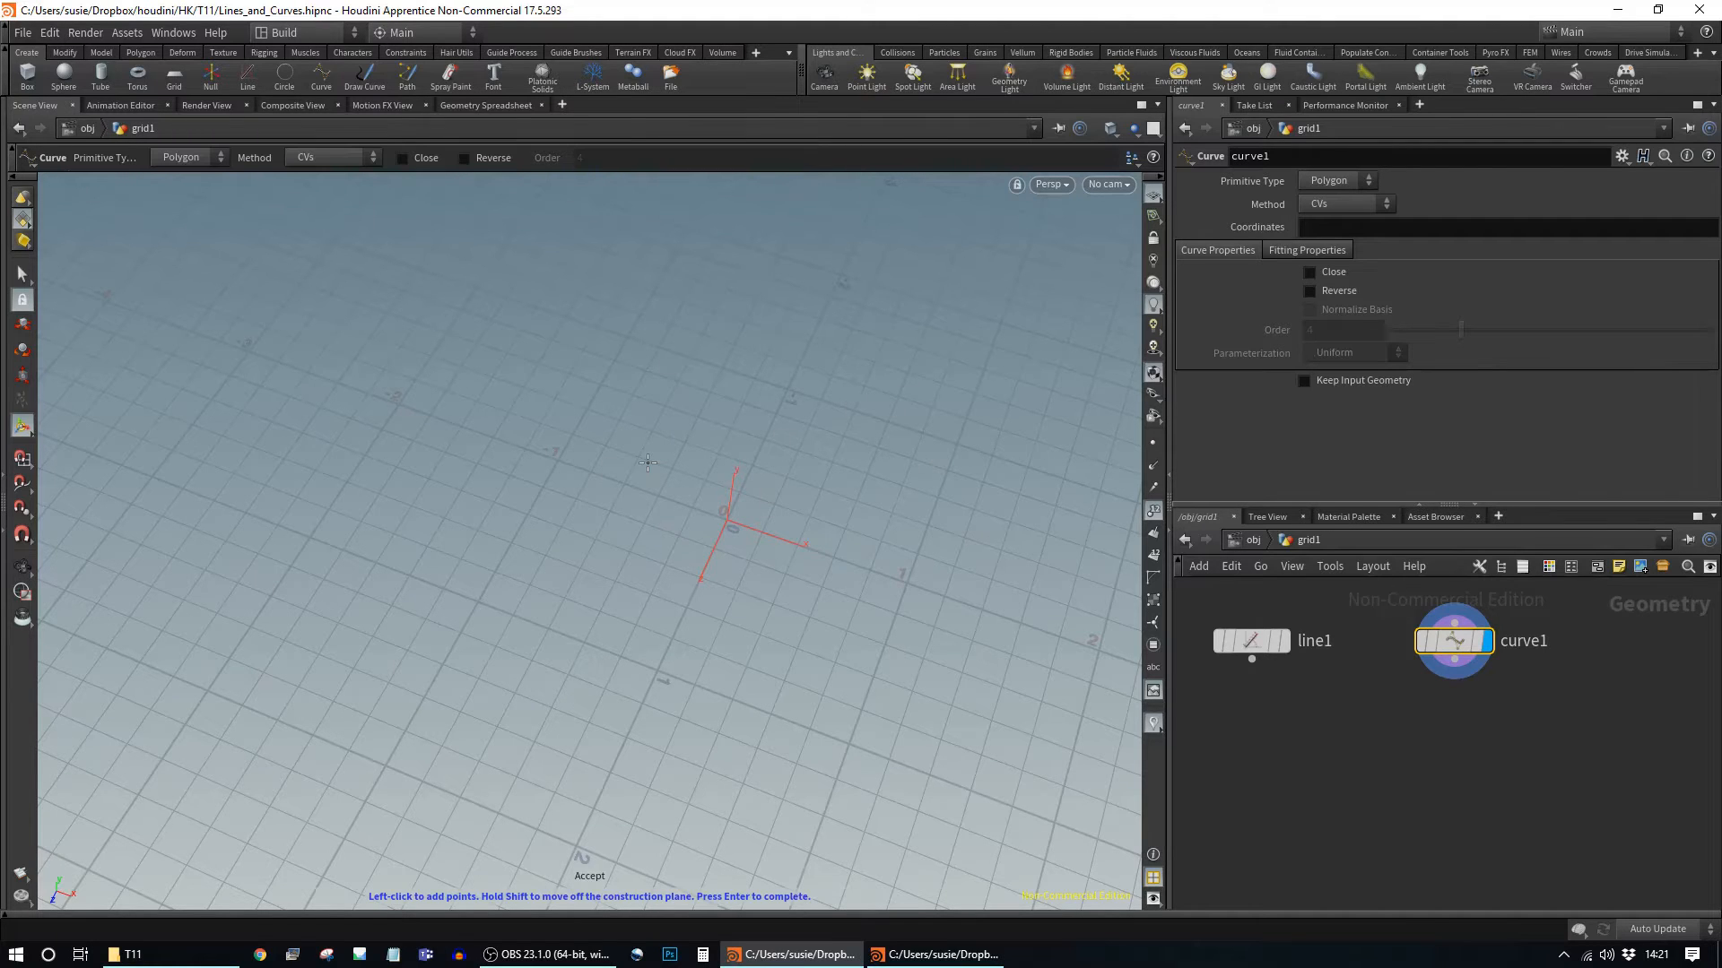
{"action": "left_click", "coordinate": [605, 317]}
{"action": "left_click", "coordinate": [435, 374]}
{"action": "left_click", "coordinate": [332, 498]}
{"action": "left_click", "coordinate": [353, 642]}
{"action": "left_click", "coordinate": [485, 668]}
{"action": "left_click", "coordinate": [759, 631]}
{"action": "left_click", "coordinate": [1043, 438]}
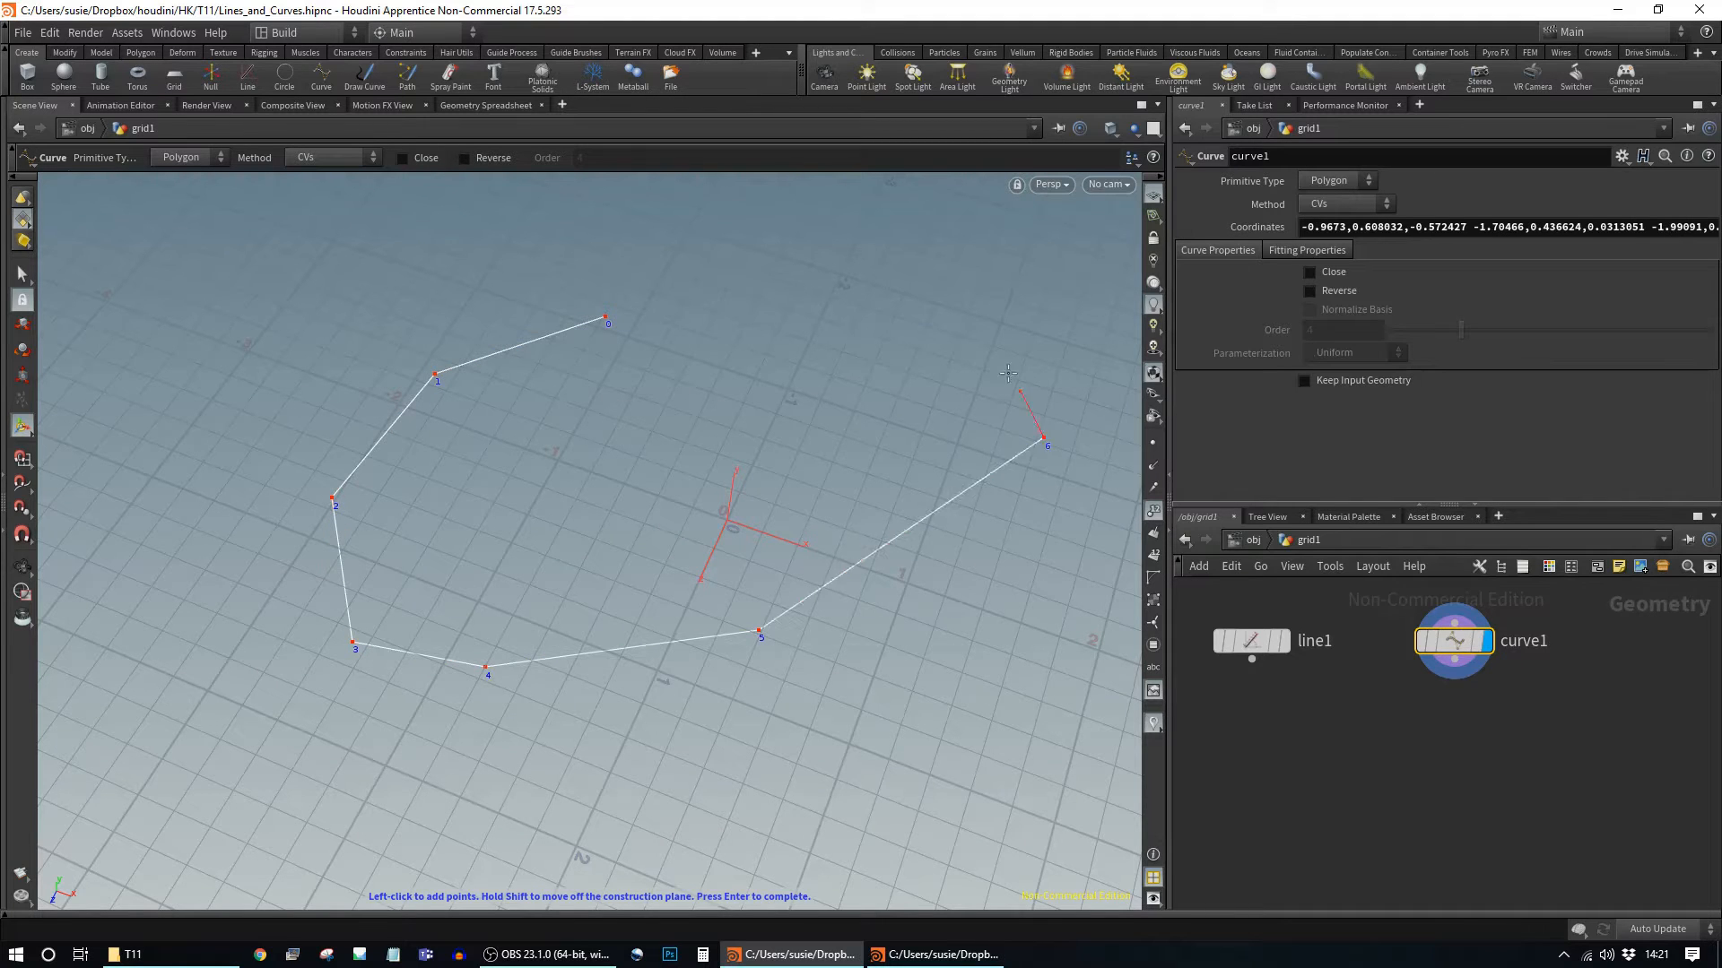
{"action": "left_click", "coordinate": [917, 291]}
{"action": "left_click", "coordinate": [760, 289]}
{"action": "key", "text": "Return"}
{"action": "key", "text": "Escape"}
Step: Inspect the curve from Top, Front and Perspective views, then restore its editing handles
{"action": "left_click_drag", "start_coordinate": [826, 415], "coordinate": [810, 493]}
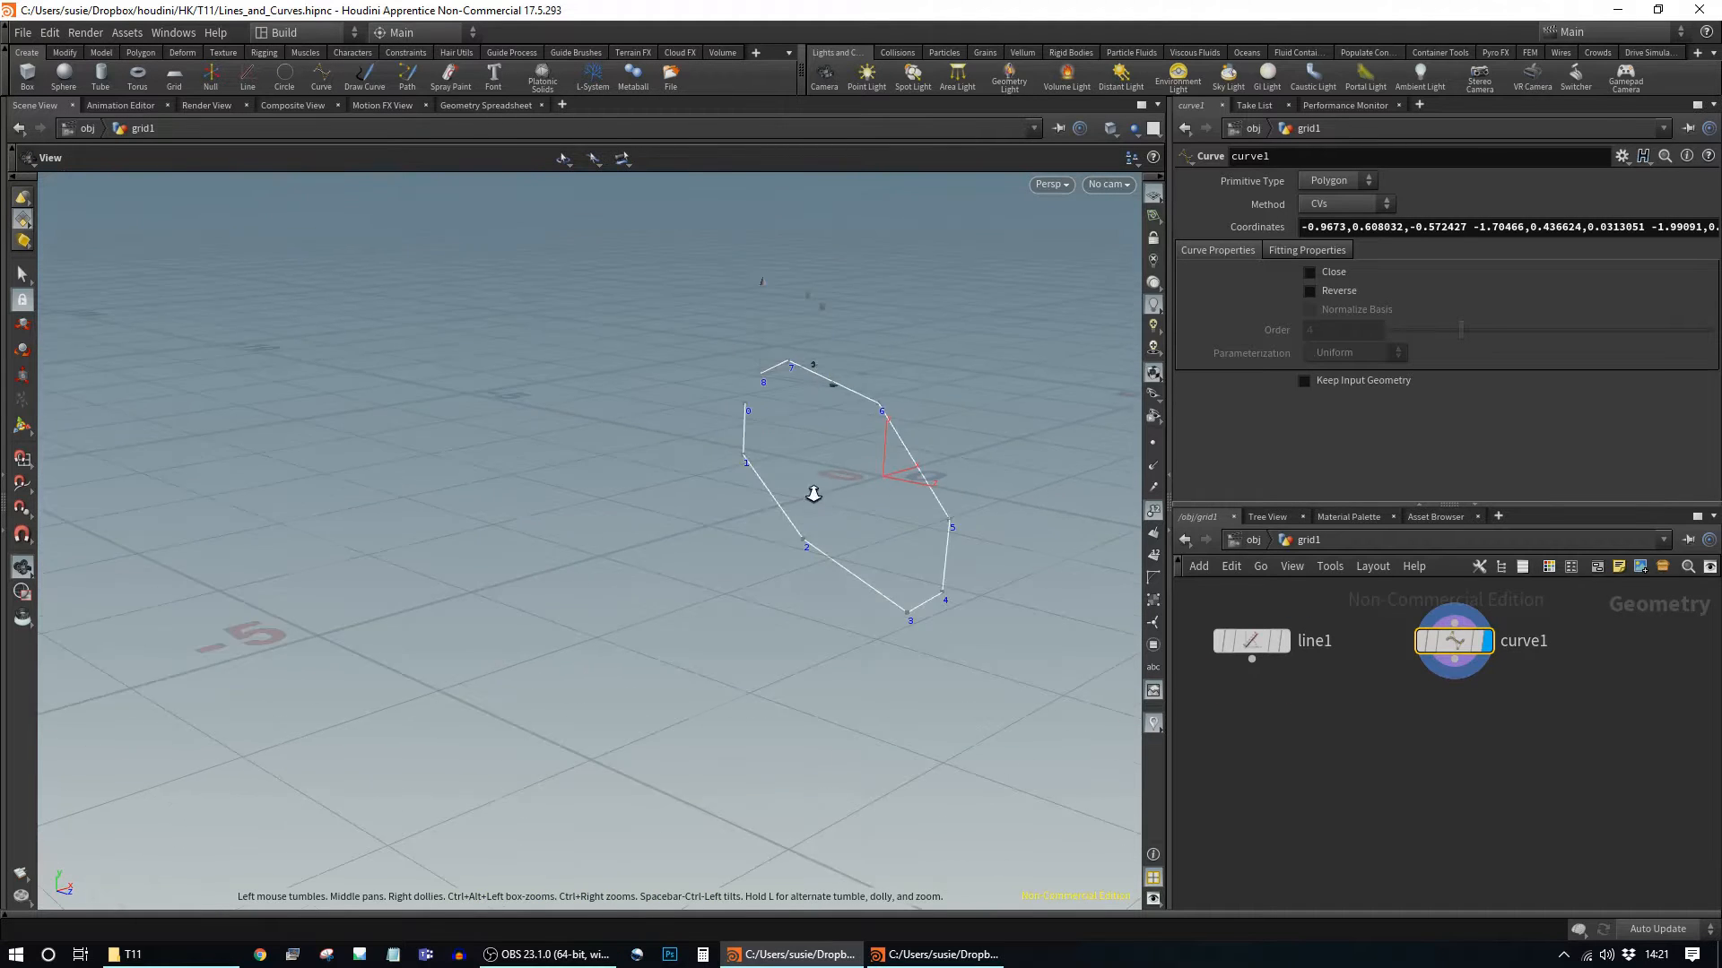
{"action": "key", "text": "Return"}
{"action": "left_click_drag", "start_coordinate": [965, 542], "coordinate": [730, 589]}
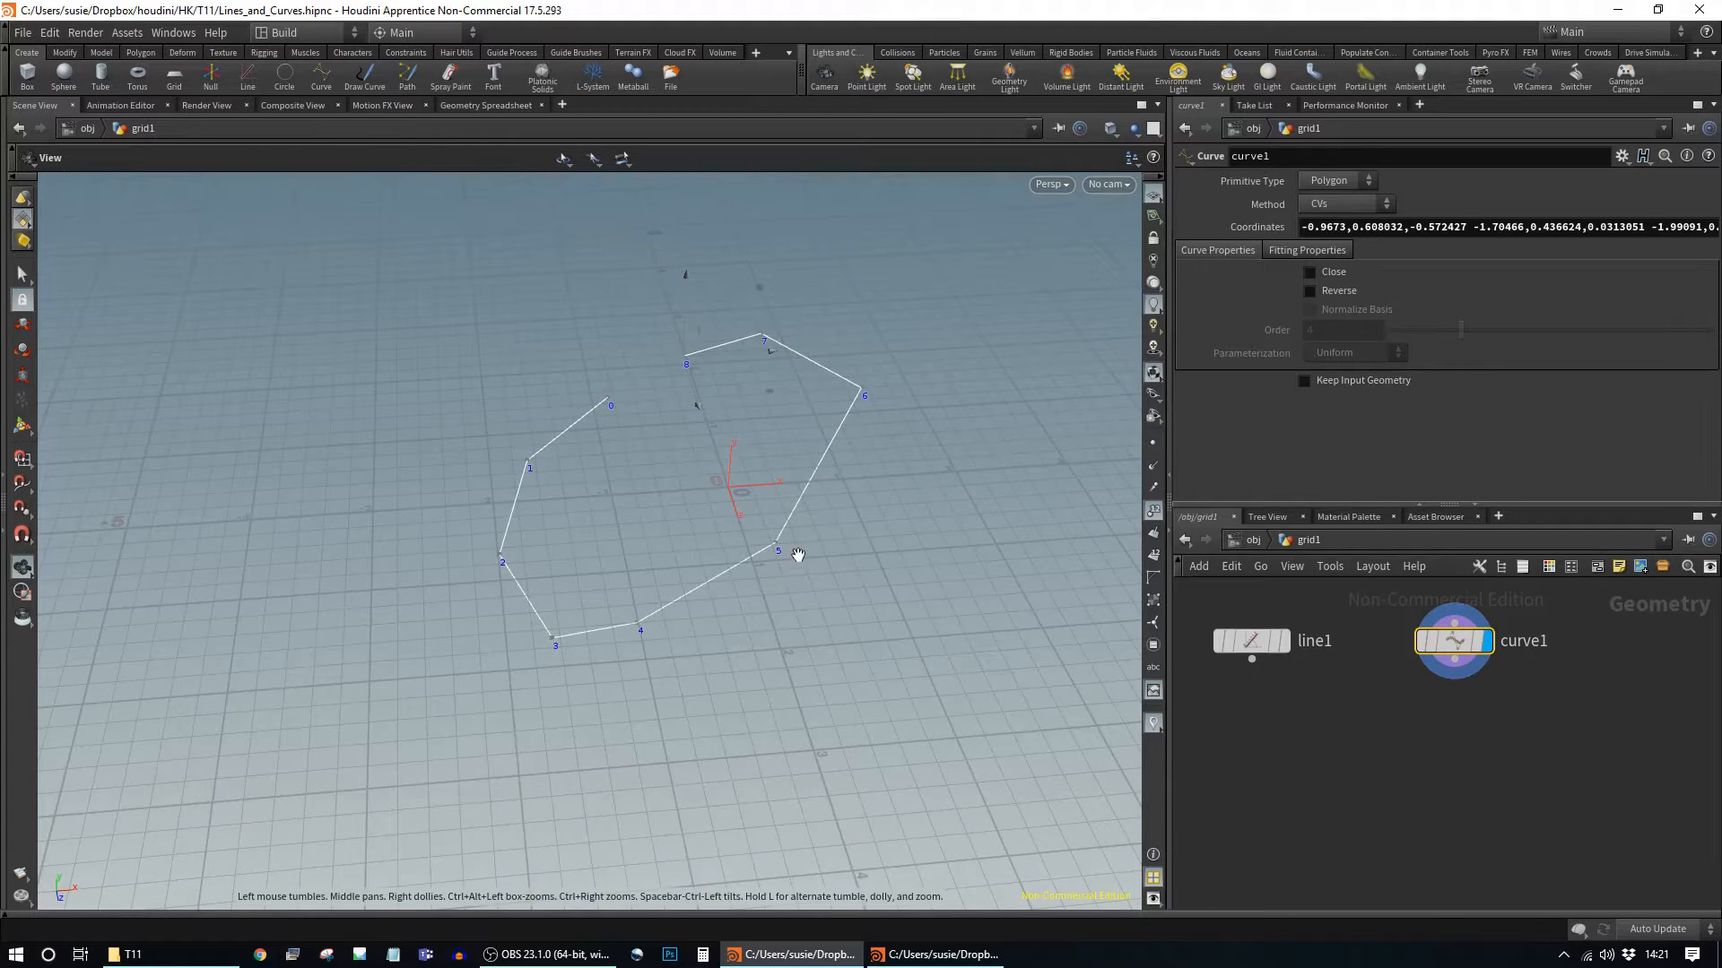
{"action": "middle_click_drag", "start_coordinate": [797, 555], "coordinate": [817, 564]}
{"action": "key", "text": "space+2"}
{"action": "key", "text": "space"}
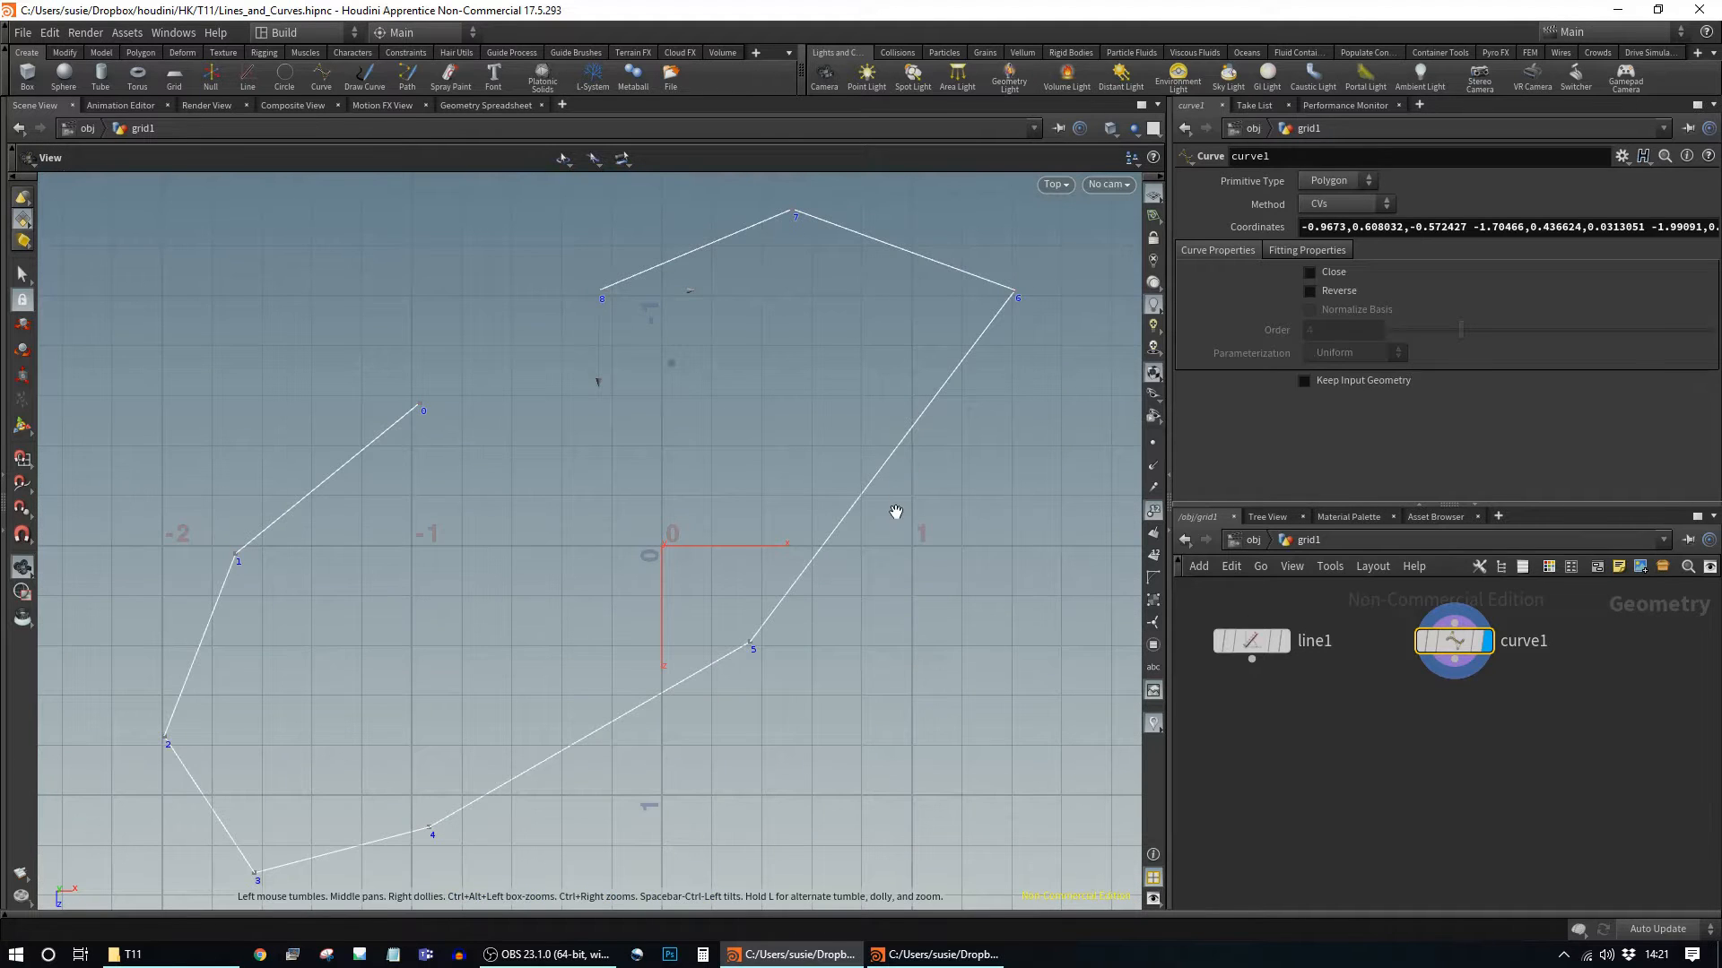
{"action": "key", "text": "space"}
{"action": "key", "text": "space+3"}
{"action": "key", "text": "space+1"}
{"action": "left_click_drag", "start_coordinate": [880, 638], "coordinate": [943, 510]}
{"action": "right_click_drag", "start_coordinate": [942, 510], "coordinate": [1003, 548]}
{"action": "middle_click_drag", "start_coordinate": [888, 482], "coordinate": [930, 550]}
{"action": "left_click_drag", "start_coordinate": [930, 550], "coordinate": [895, 565]}
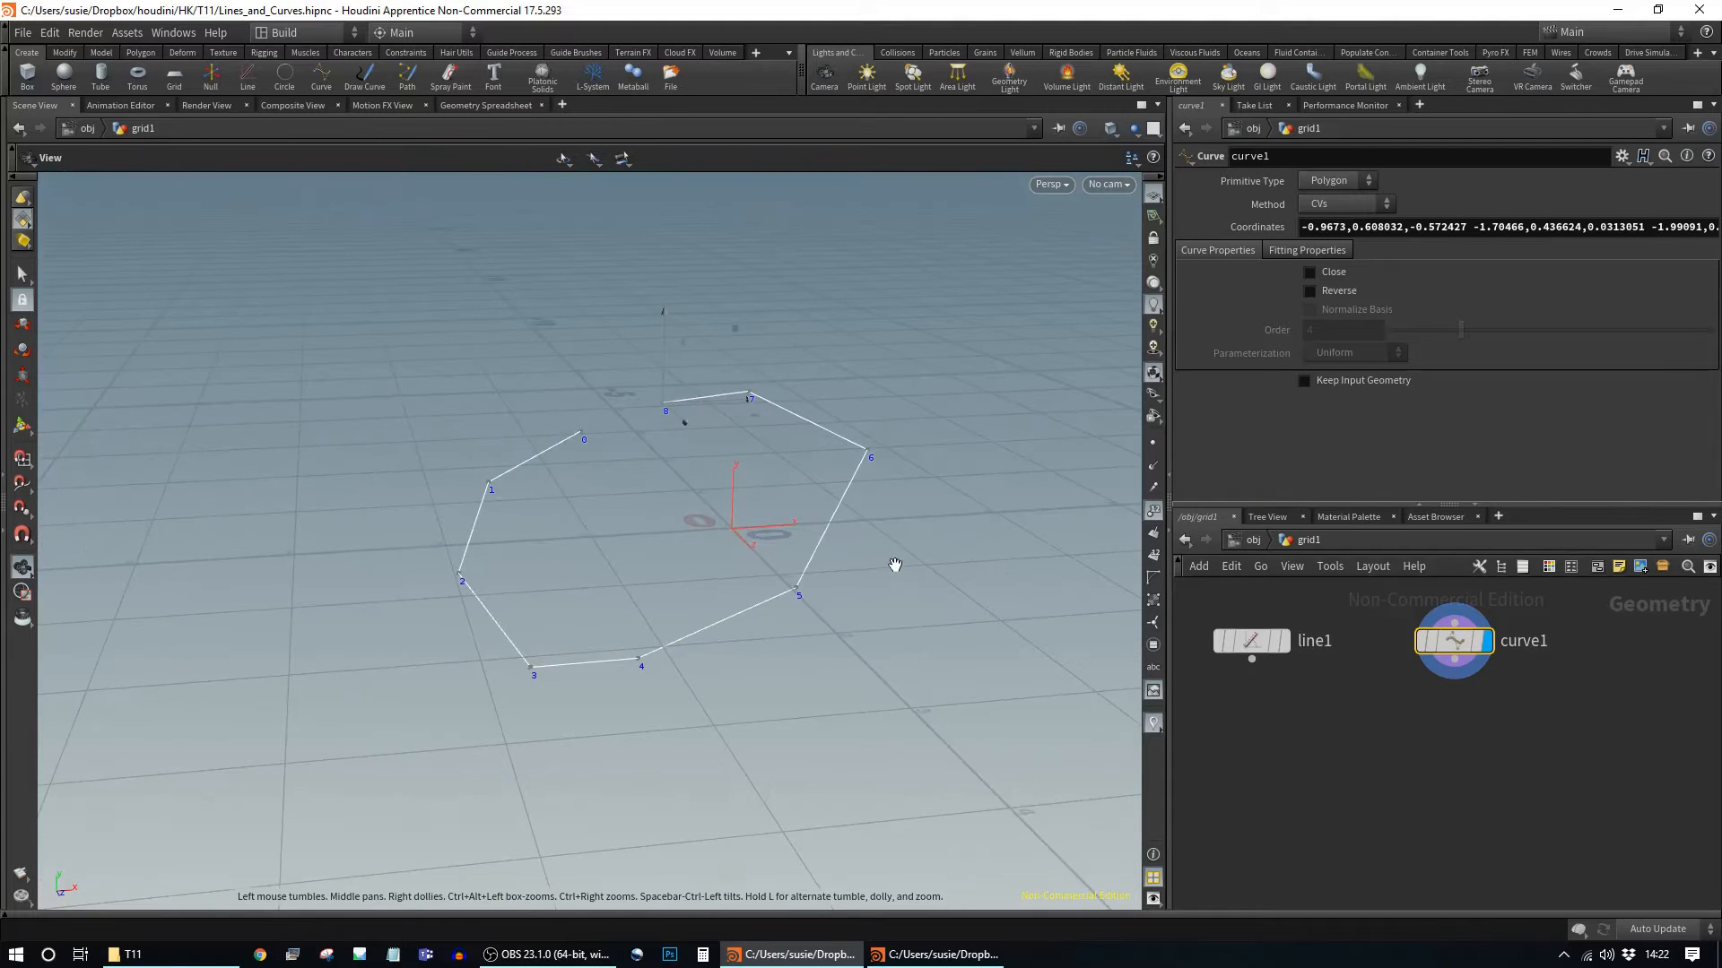
{"action": "key", "text": "Return"}
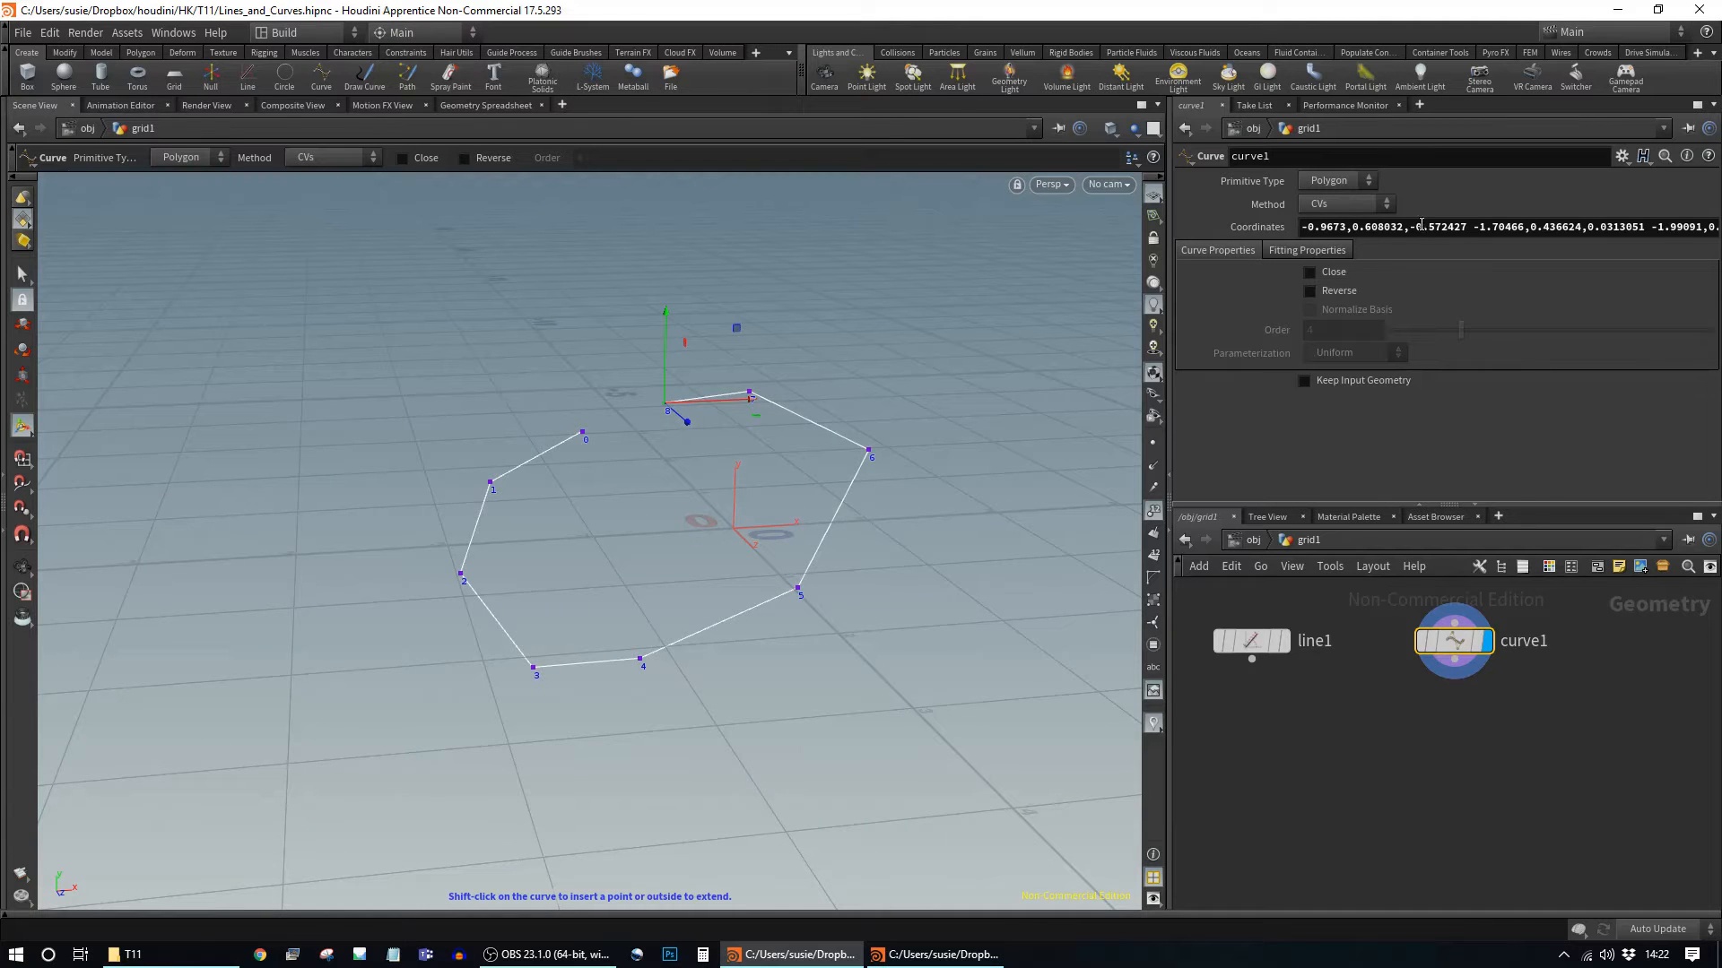
Step: Select the curve's listed point coordinates in the Coordinates field
{"action": "left_click", "coordinate": [1470, 227]}
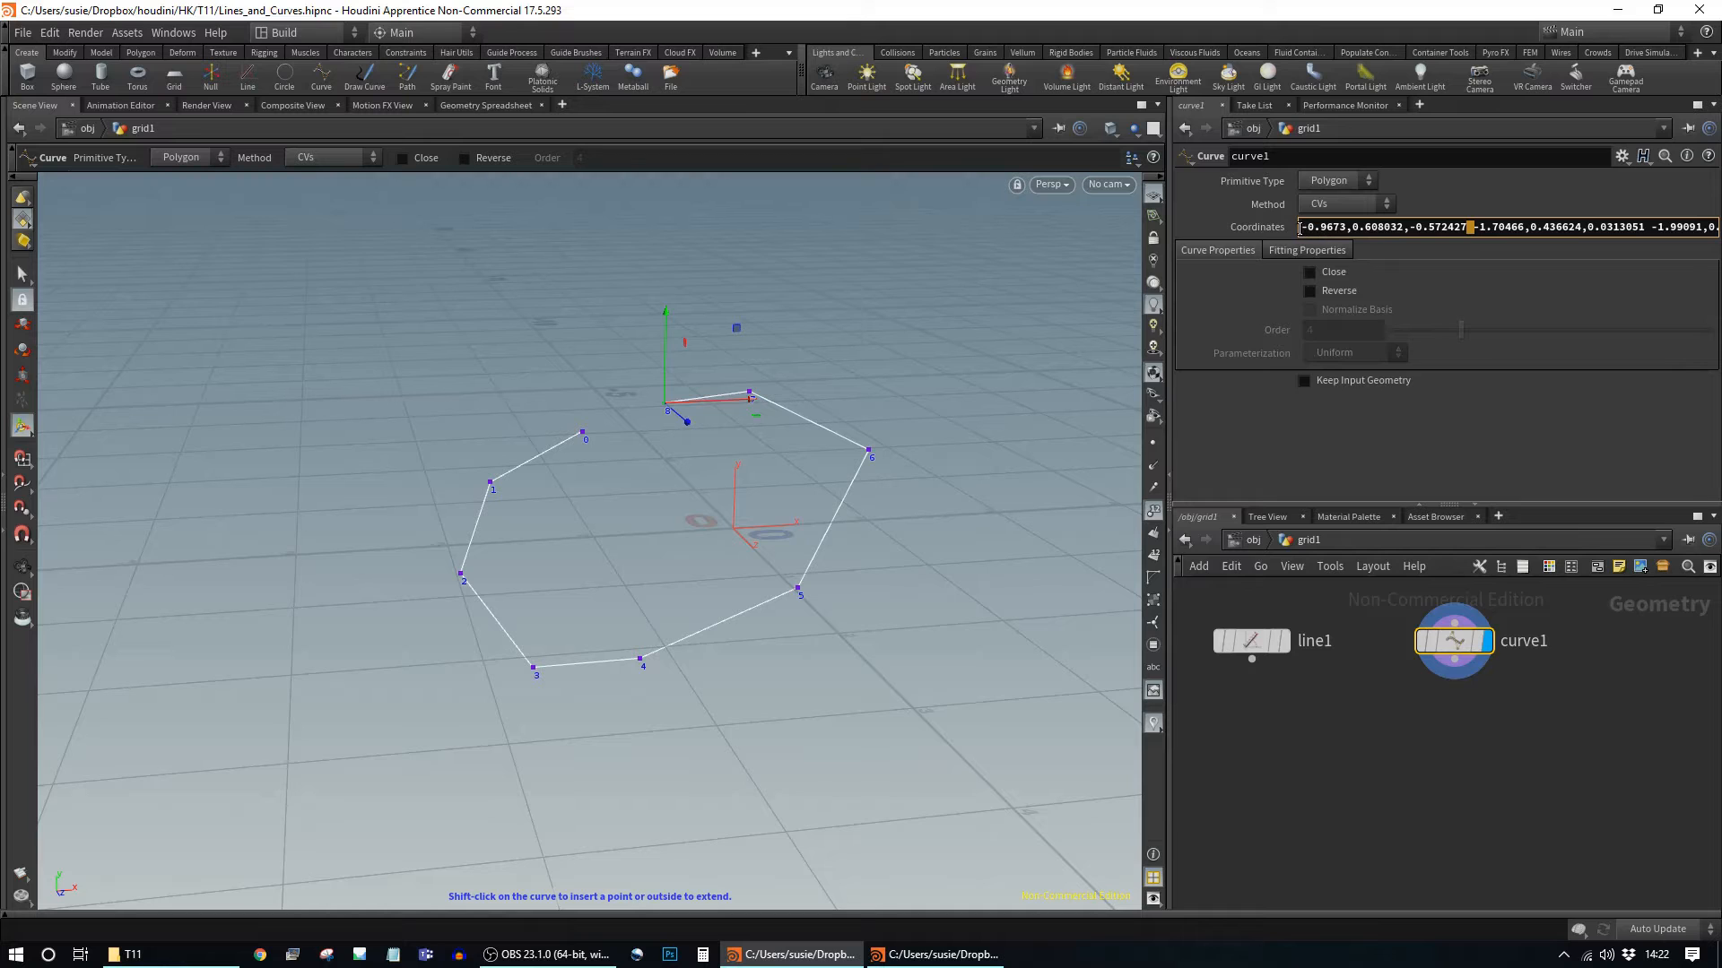
{"action": "left_click_drag", "start_coordinate": [1300, 229], "coordinate": [1640, 227]}
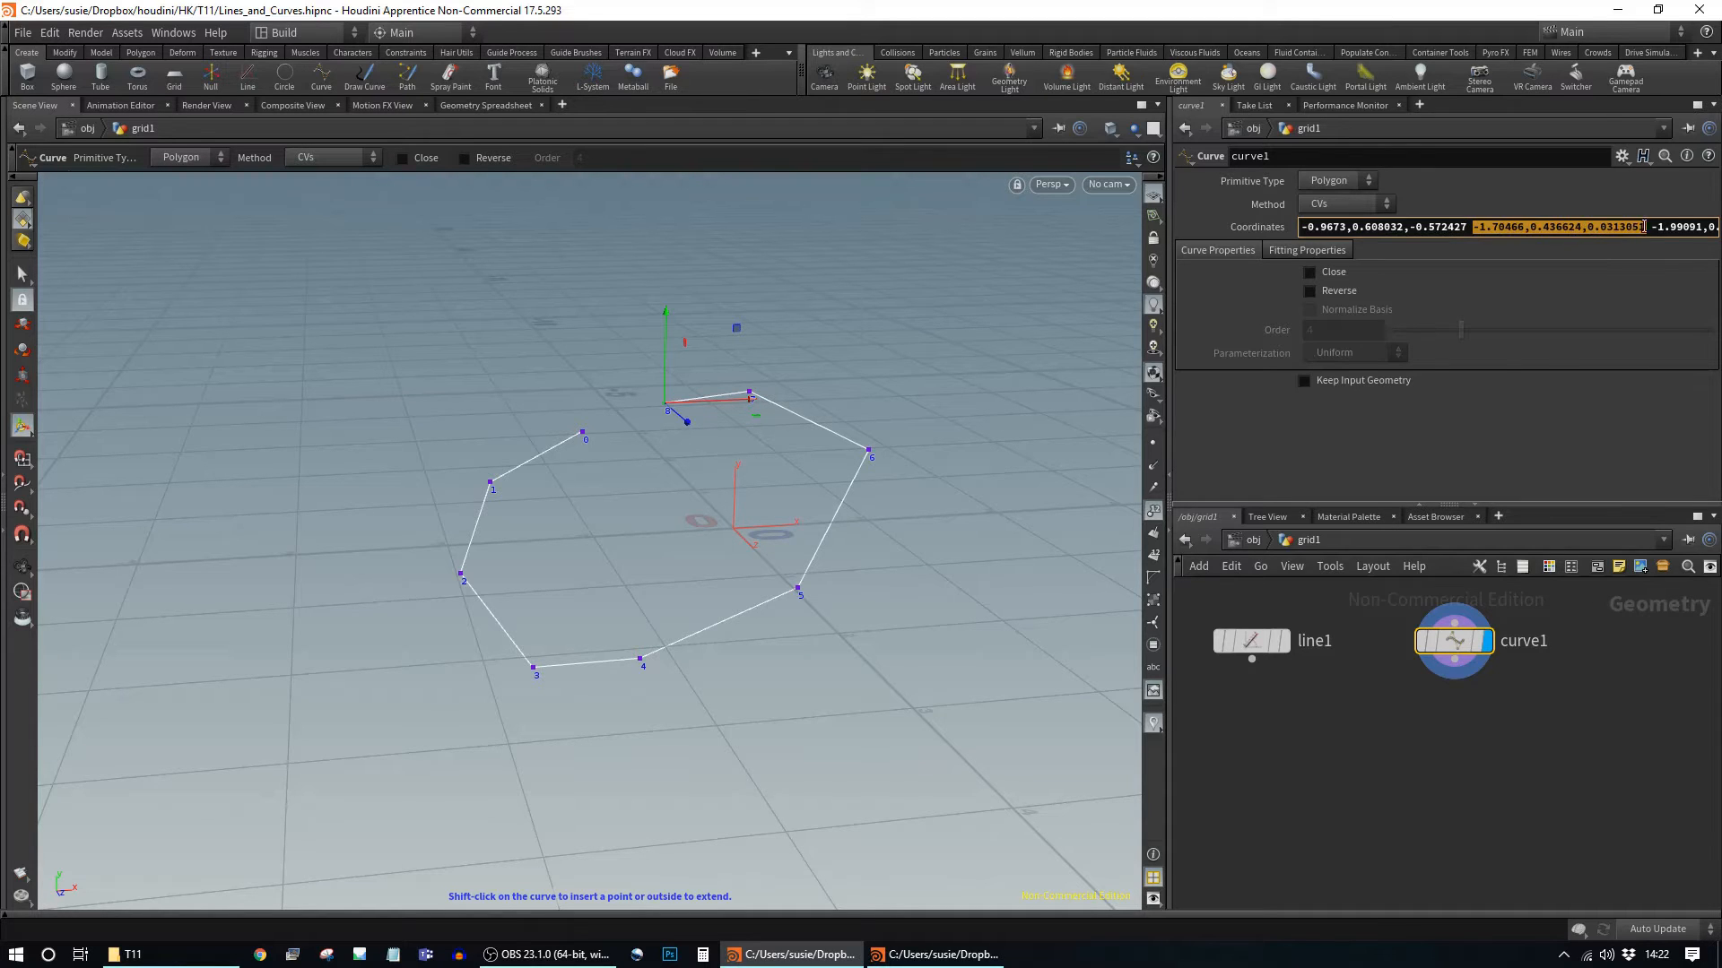
{"action": "key", "text": "ctrl+a"}
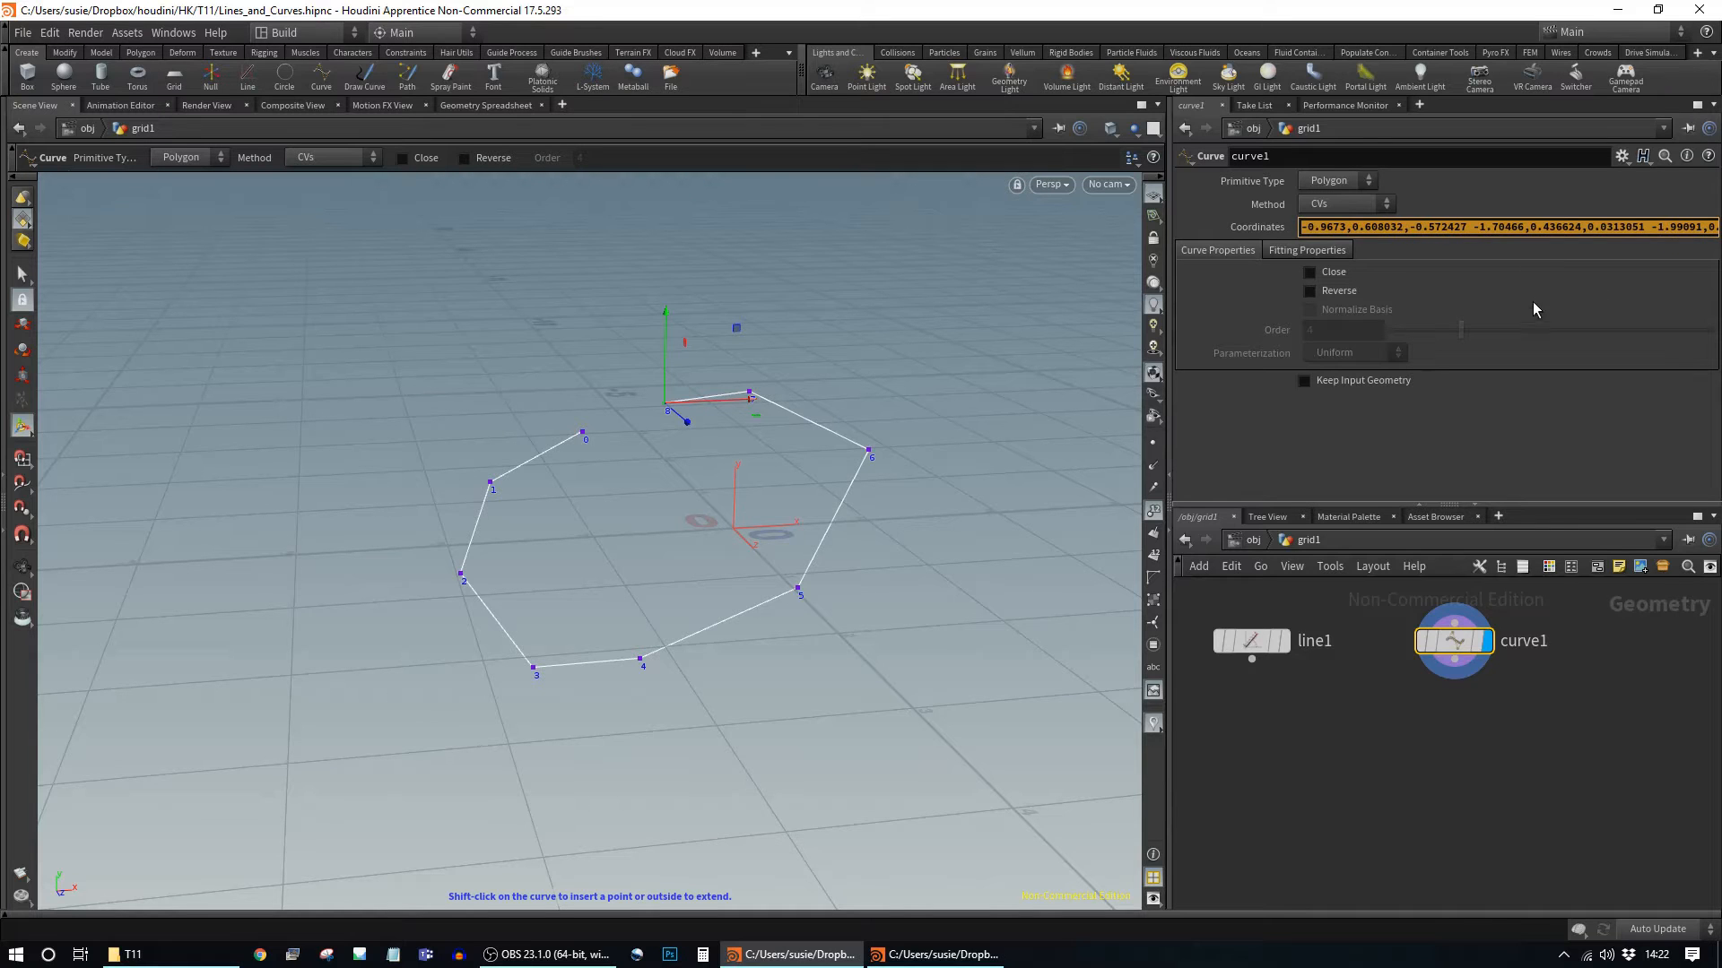
{"action": "left_click", "coordinate": [1550, 246]}
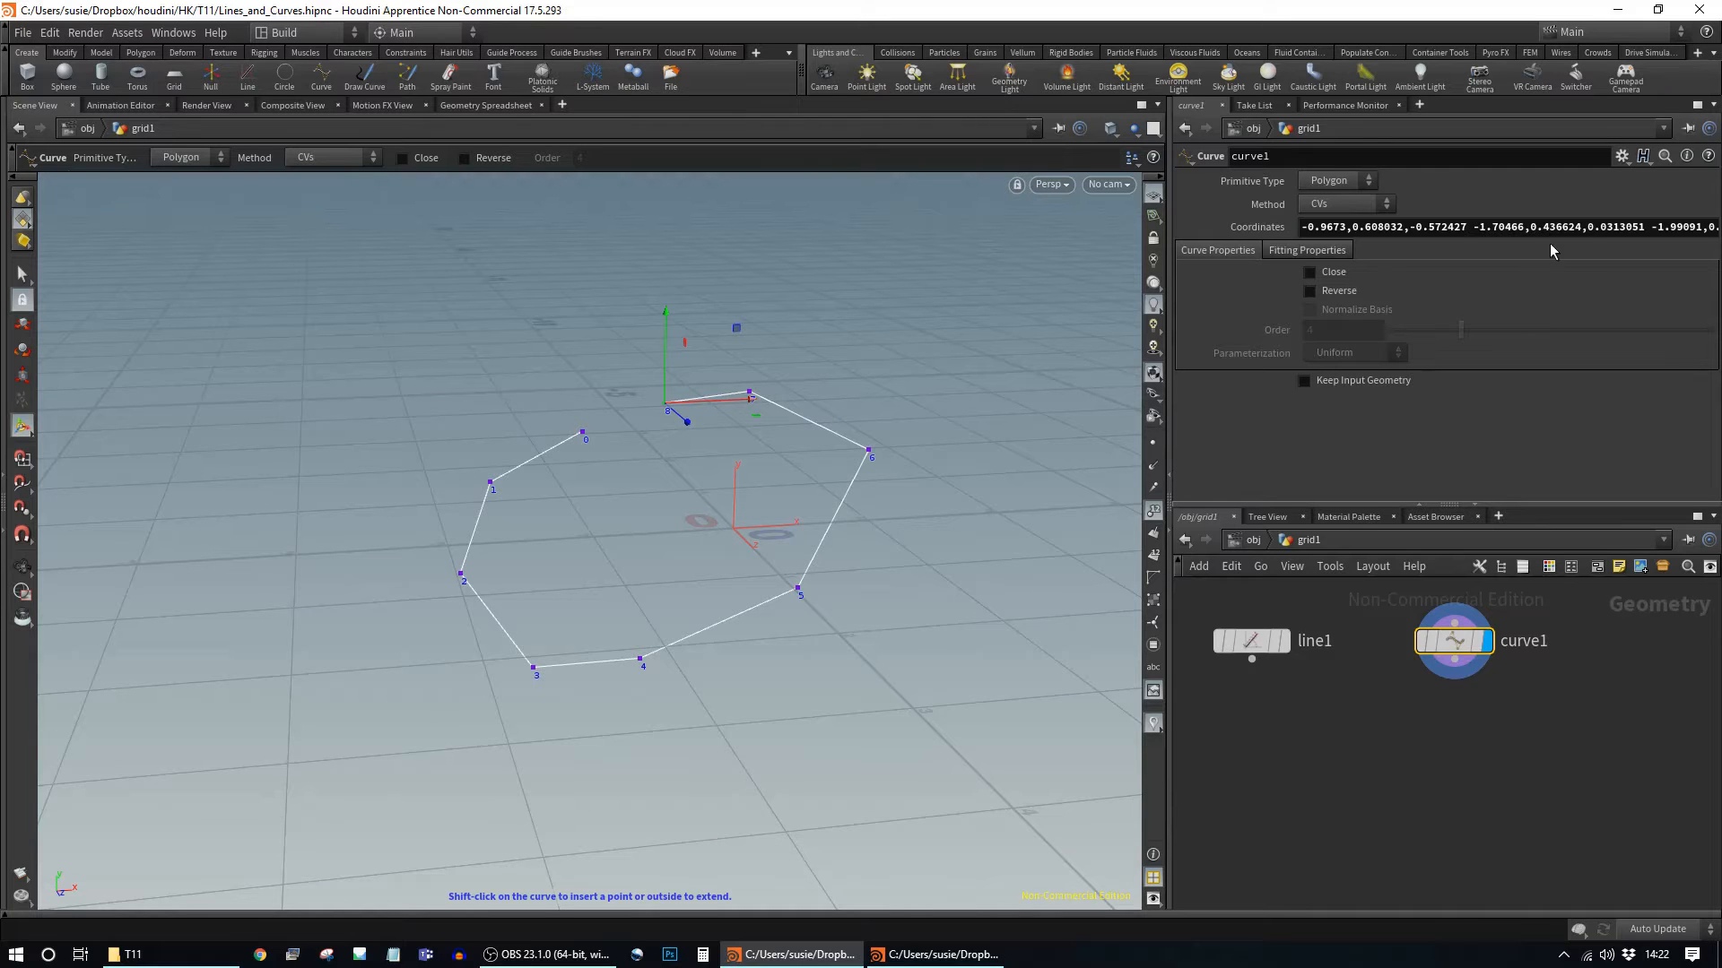
Step: Cycle the curve Method through Breakpoints and Freehand, leaving it on CVs
{"action": "left_click", "coordinate": [1336, 205]}
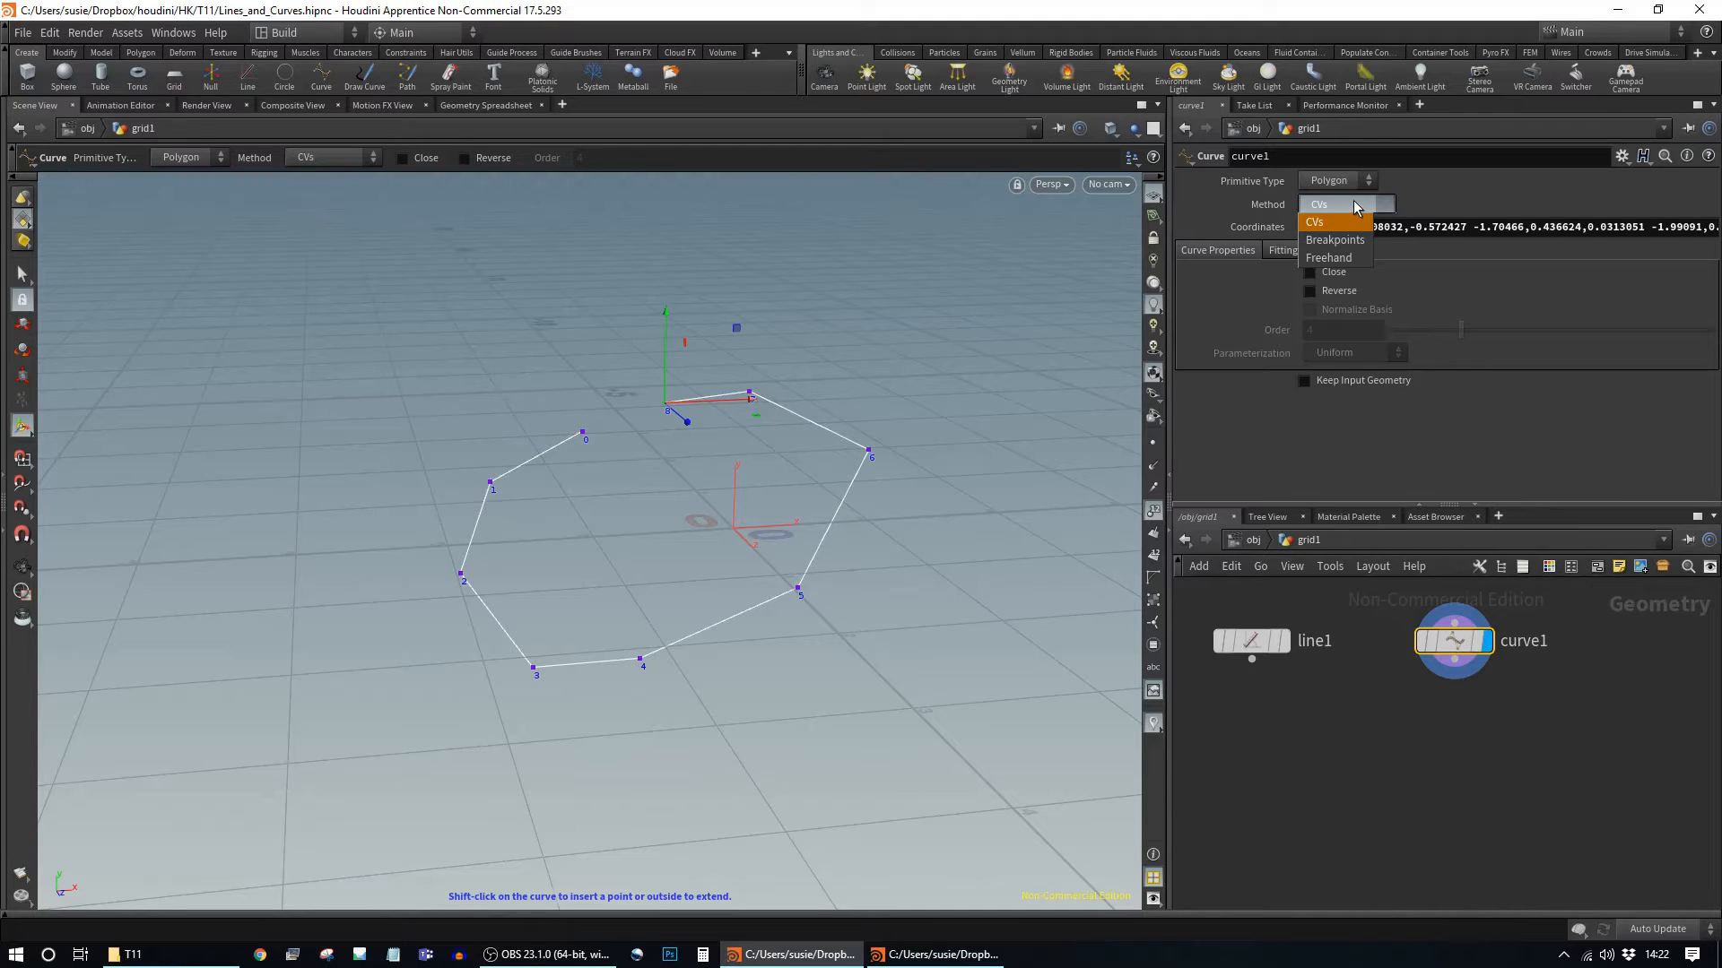
{"action": "left_click", "coordinate": [1355, 206]}
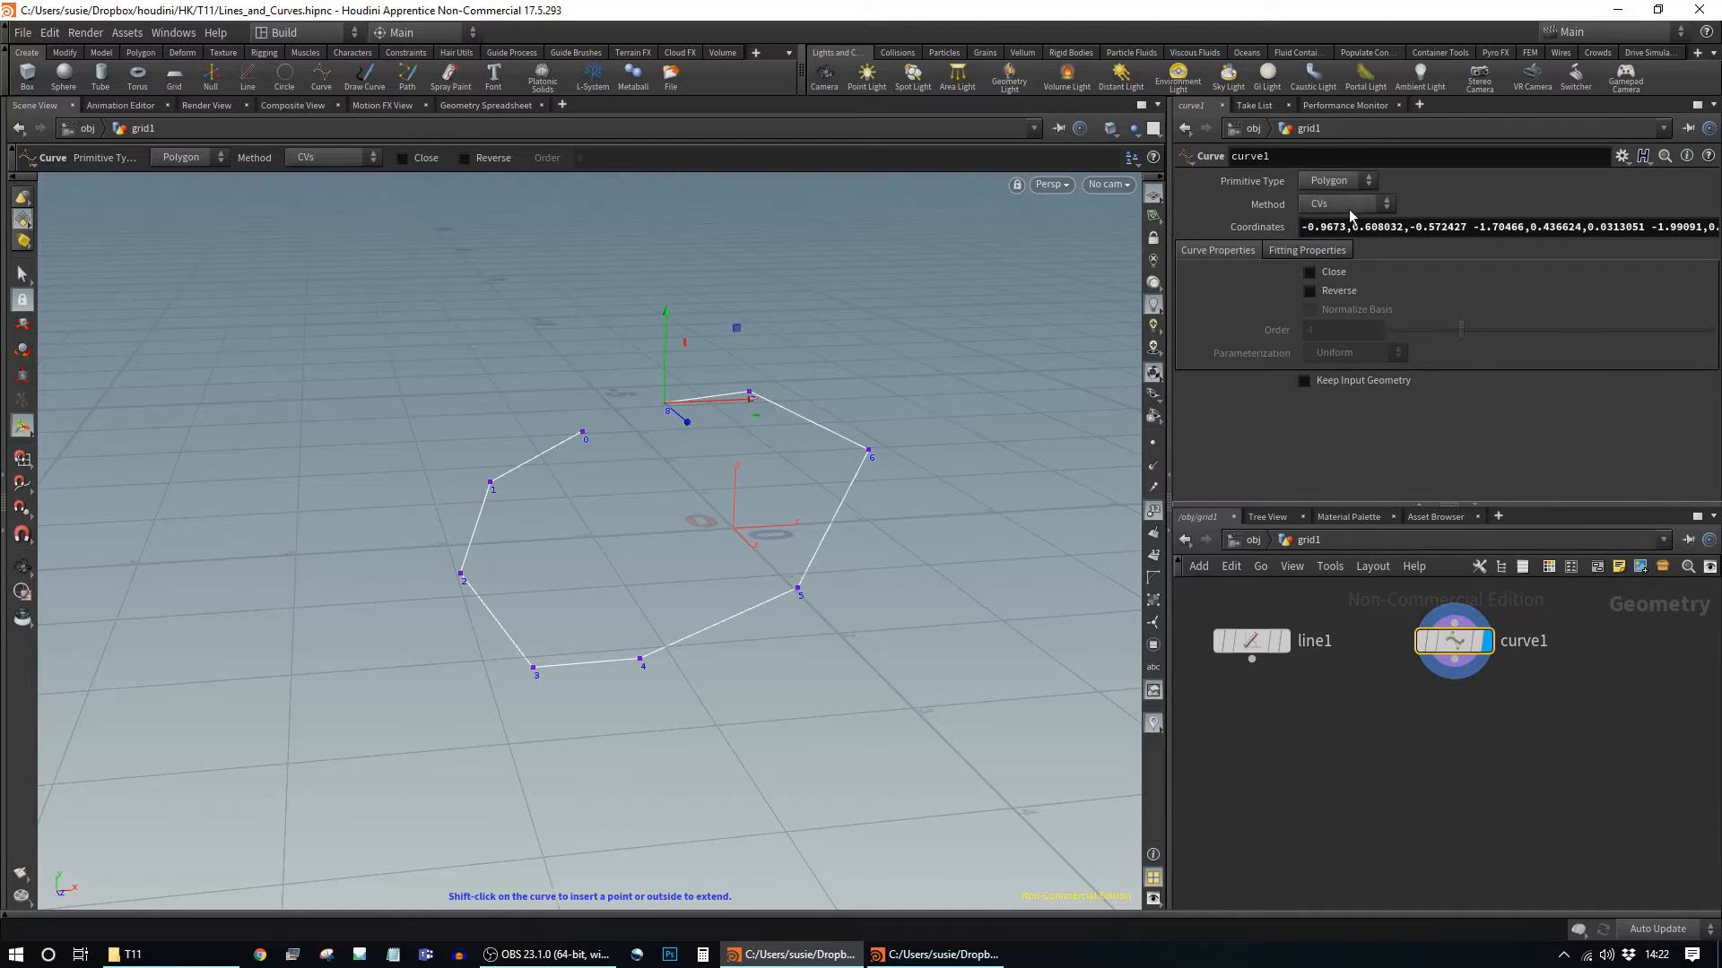
{"action": "left_click", "coordinate": [1349, 210]}
{"action": "left_click", "coordinate": [1336, 240]}
{"action": "left_click", "coordinate": [1349, 207]}
{"action": "left_click", "coordinate": [1338, 255]}
{"action": "left_click", "coordinate": [1339, 207]}
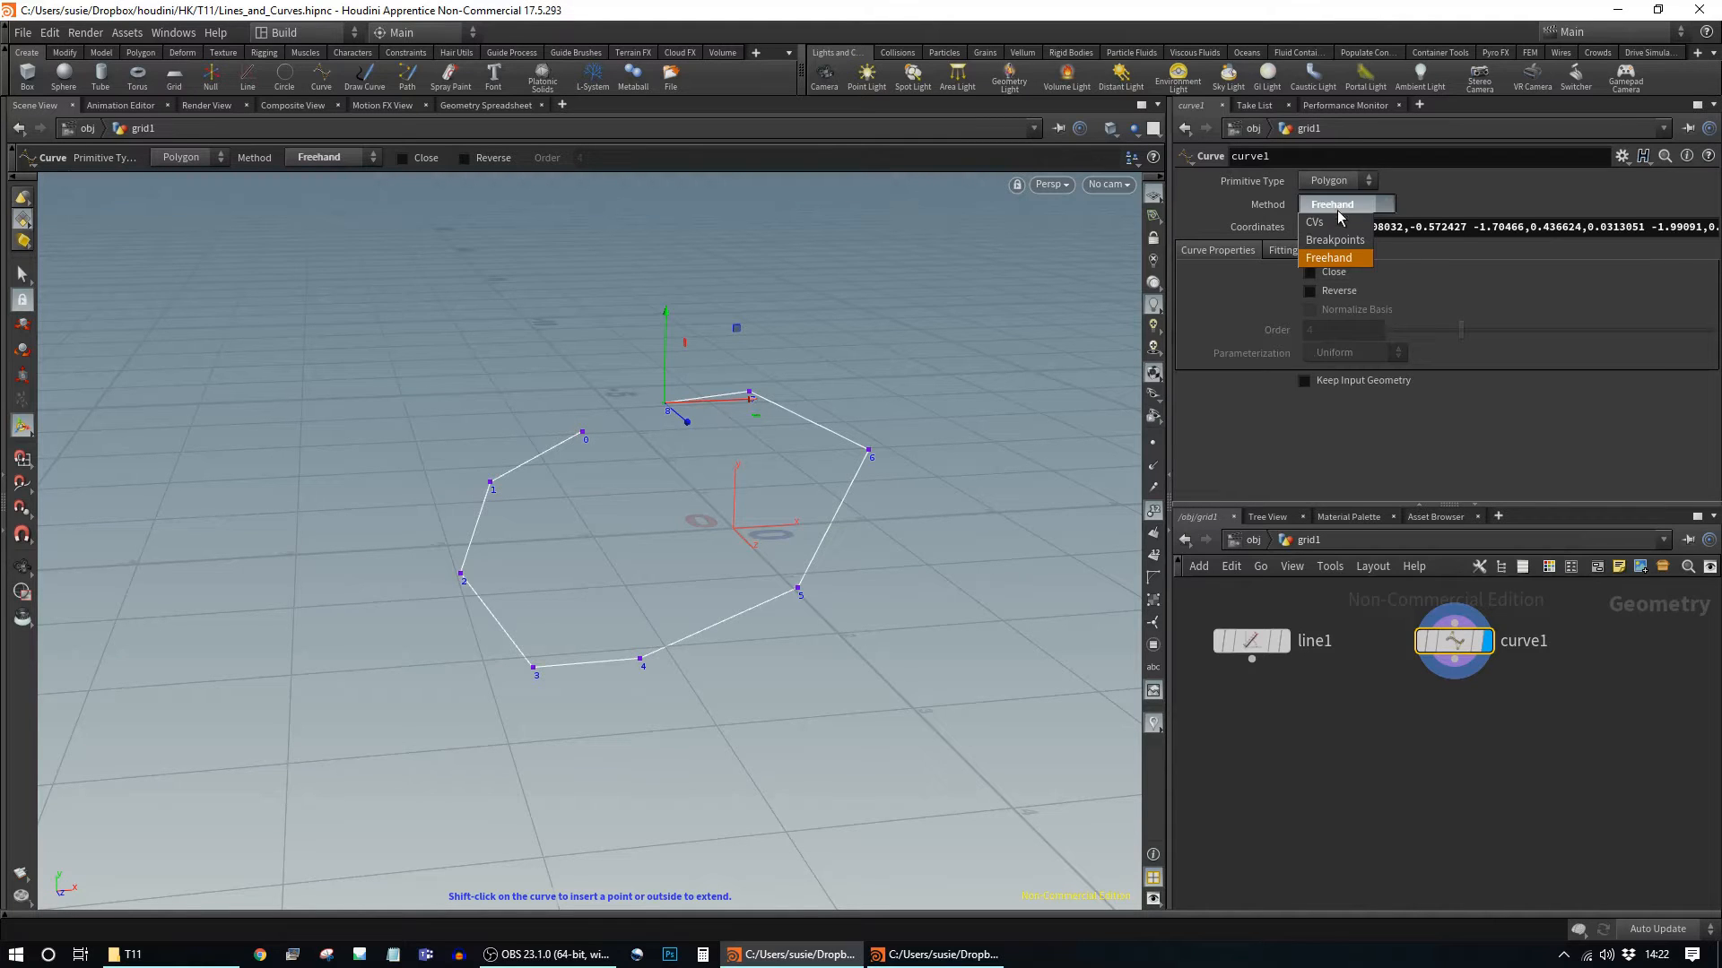
{"action": "left_click", "coordinate": [1338, 224]}
{"action": "left_click", "coordinate": [1340, 202]}
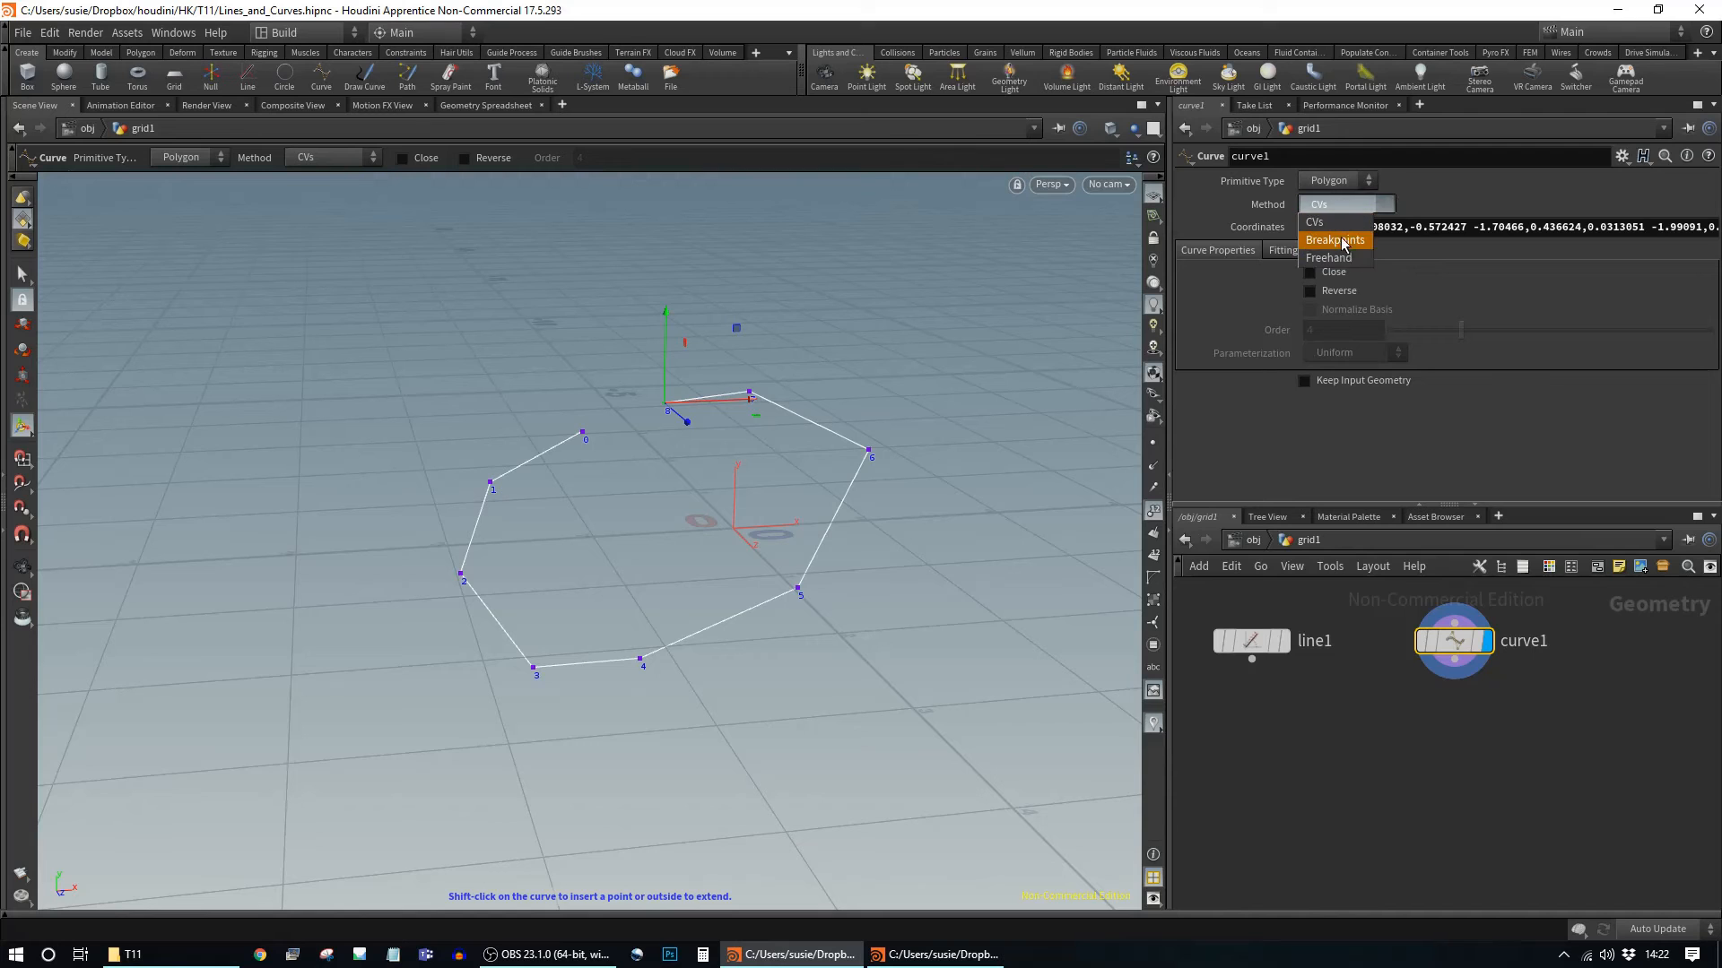
{"action": "left_click", "coordinate": [1338, 222]}
Step: Set curve1's Primitive Type to NURBS and orbit to inspect the curve
{"action": "left_click", "coordinate": [1334, 180]}
{"action": "left_click", "coordinate": [1336, 219]}
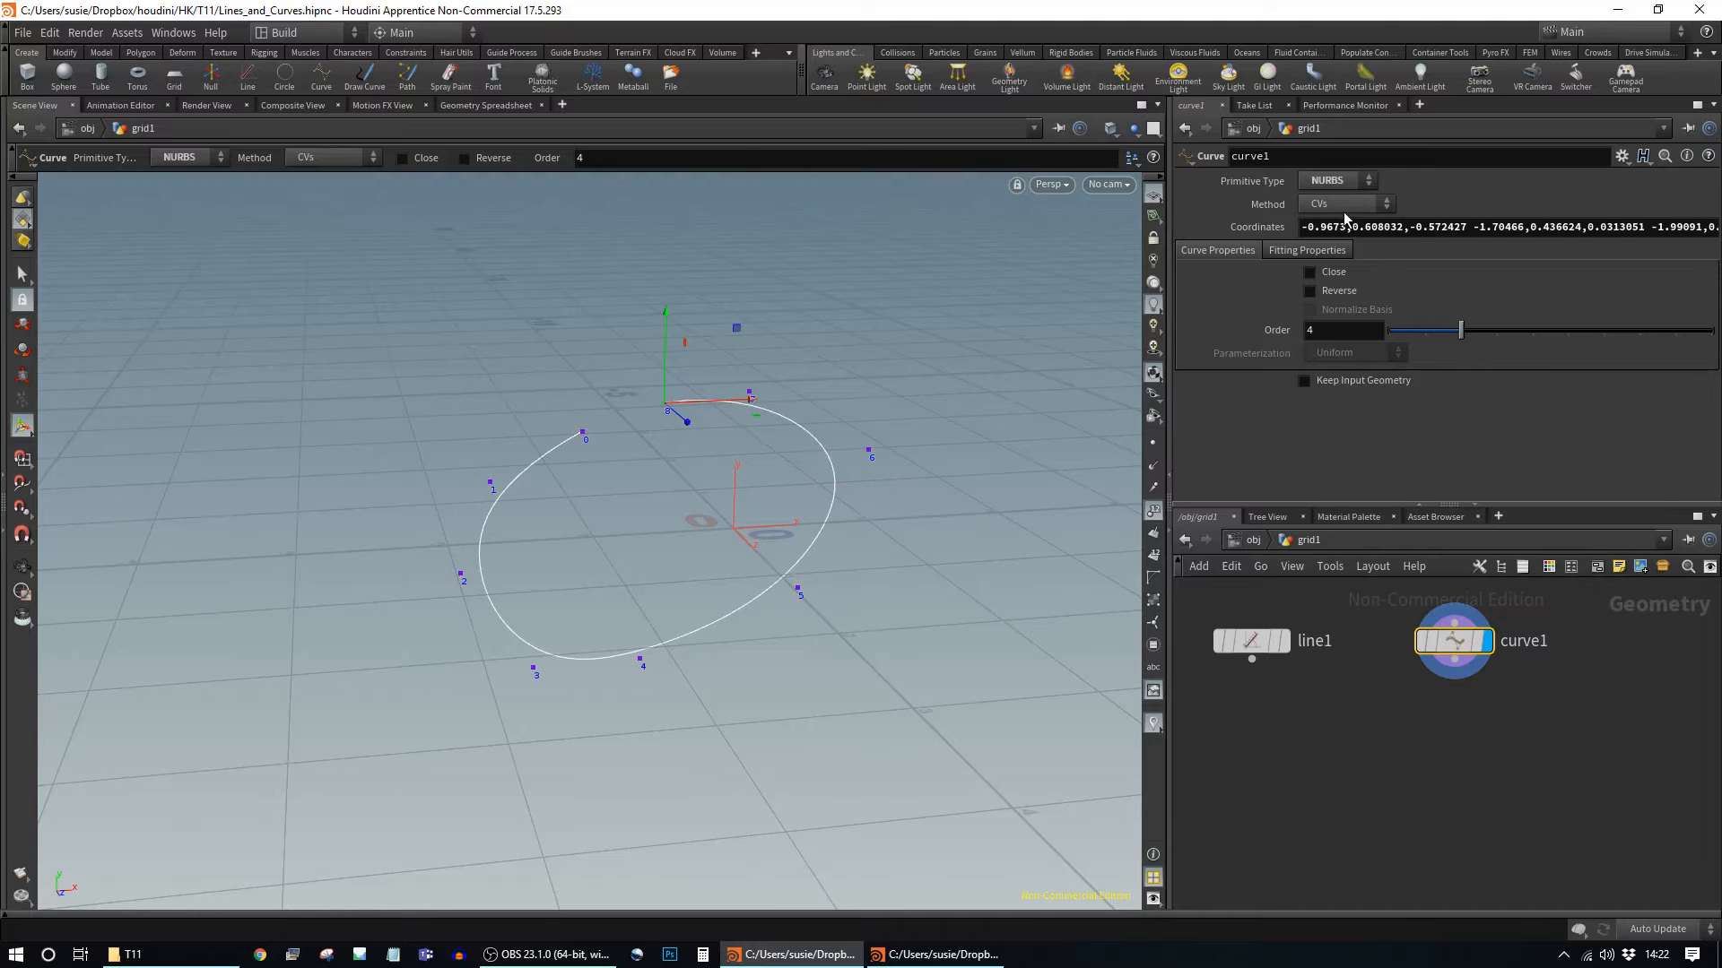
{"action": "key", "text": "Escape"}
{"action": "left_click_drag", "start_coordinate": [926, 449], "coordinate": [834, 514]}
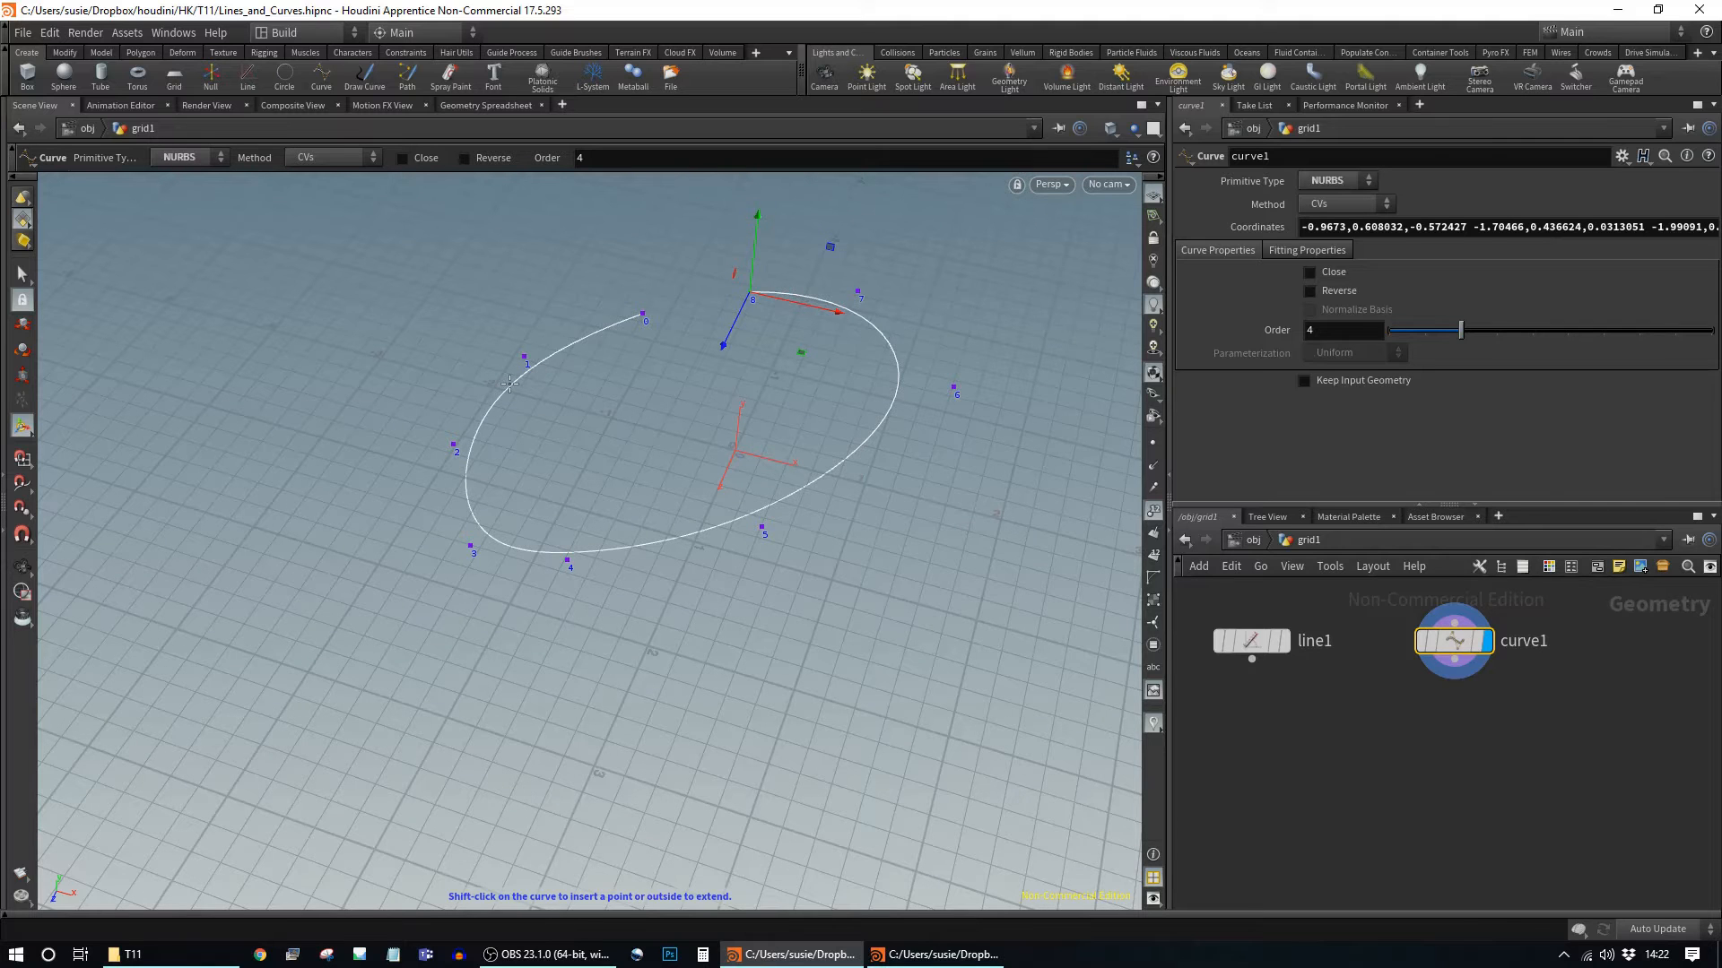
{"action": "left_click_drag", "start_coordinate": [657, 456], "coordinate": [745, 439], "text": "alt"}
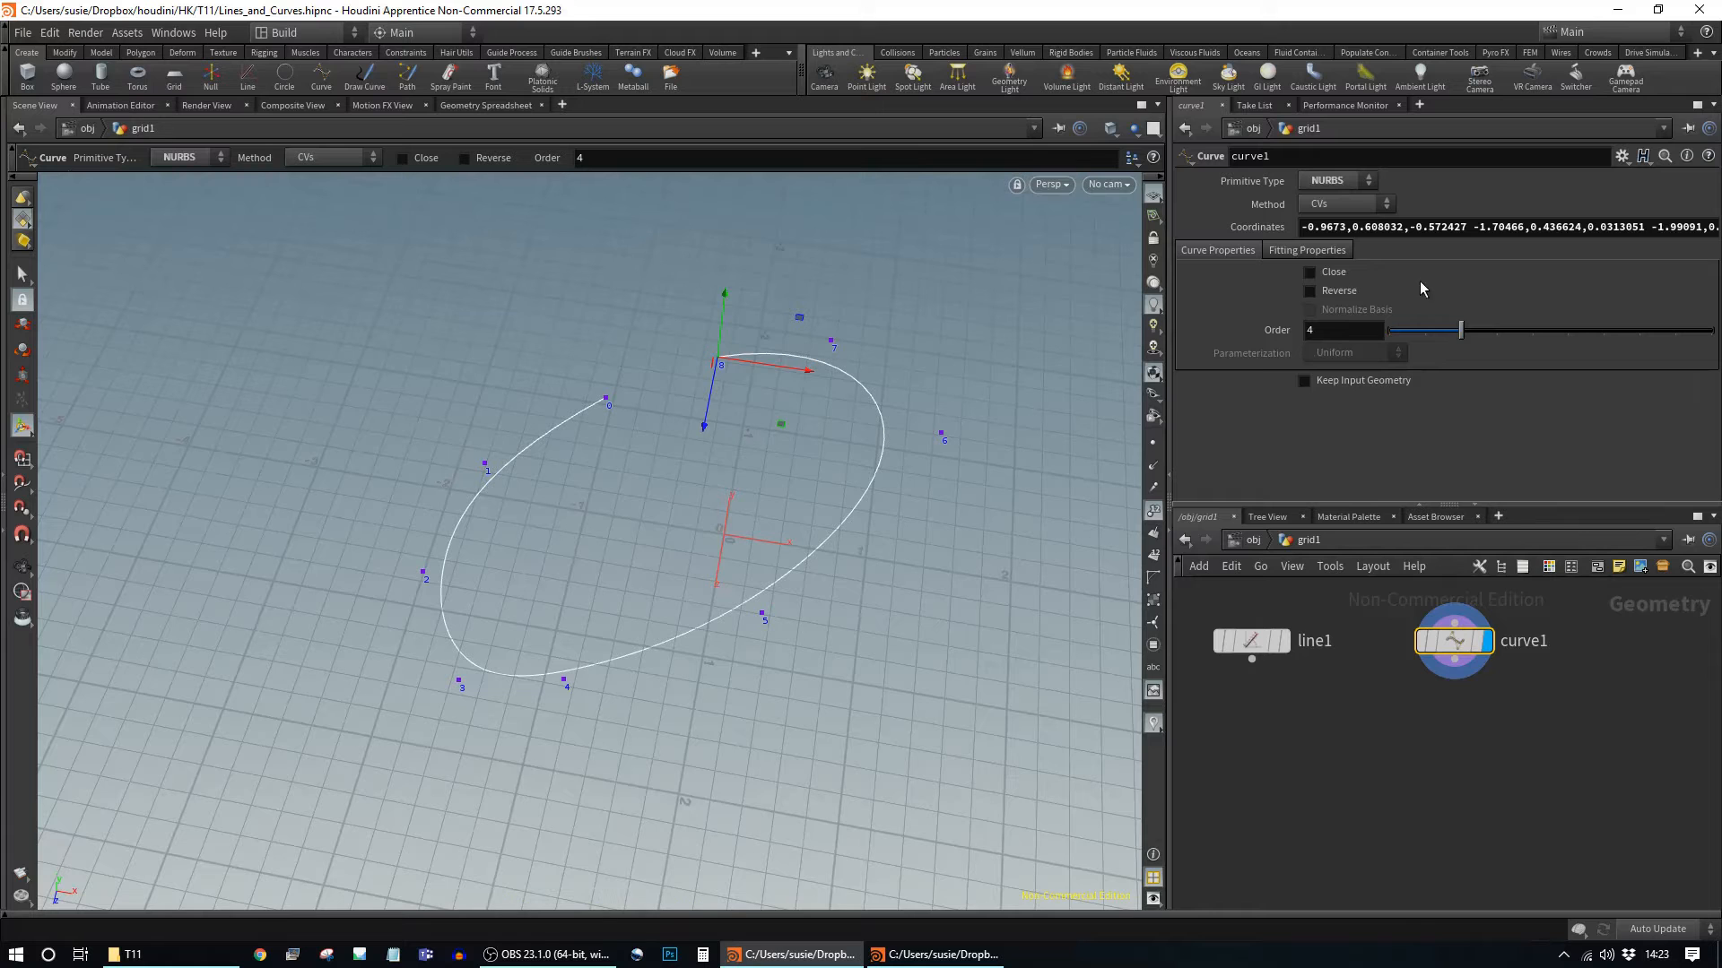
Step: Erase all values from curve1's Coordinates field
{"action": "left_click", "coordinate": [1420, 226]}
{"action": "key", "text": "ctrl+a"}
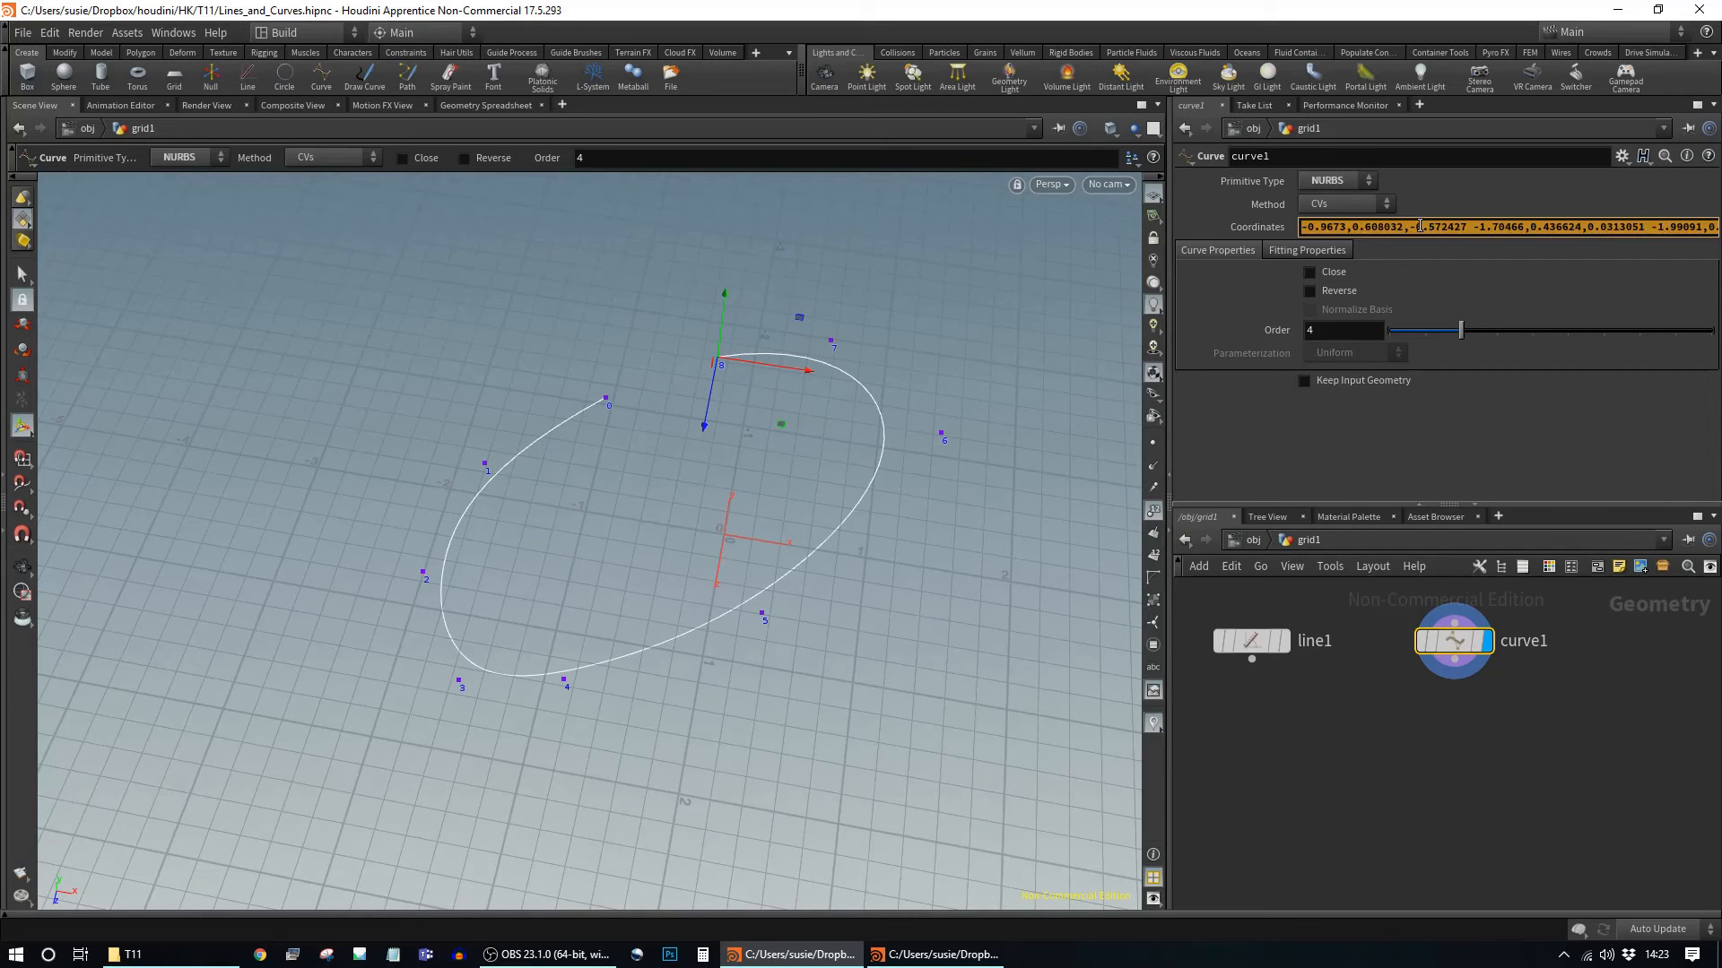
{"action": "key", "text": "BackSpace"}
Step: Clear the old curve's coordinates and place thirteen new points (0–12) looping around the origin
{"action": "key", "text": "Return"}
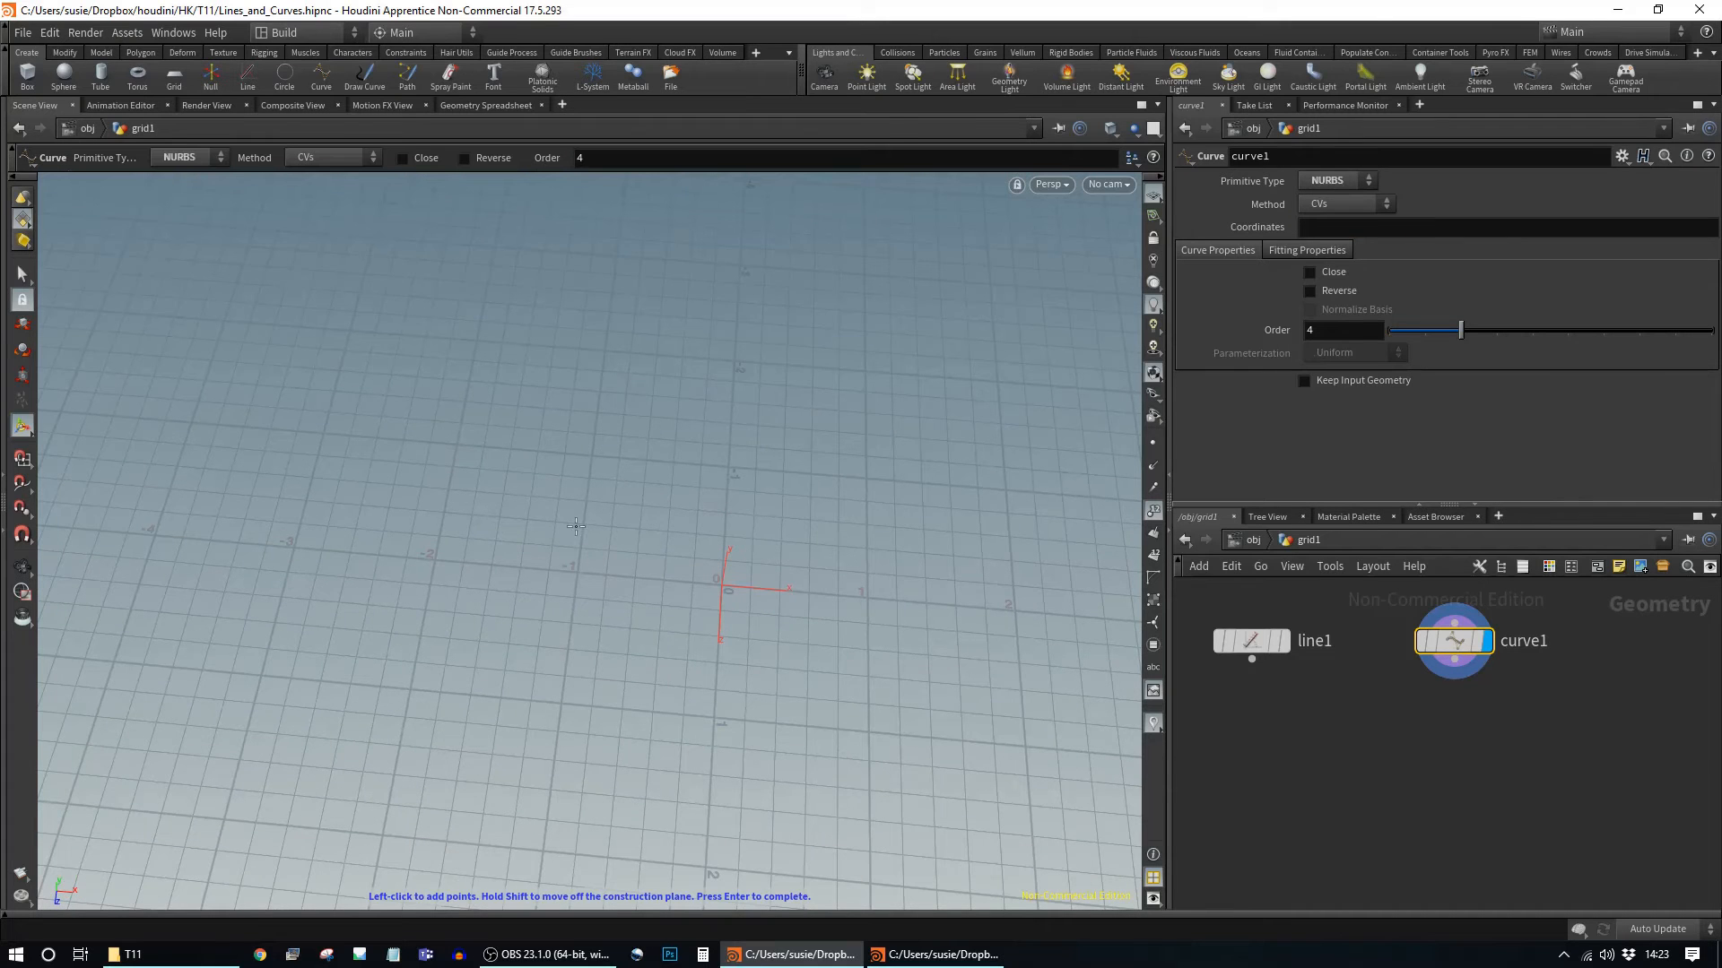
{"action": "left_click", "coordinate": [470, 429]}
{"action": "left_click", "coordinate": [265, 524]}
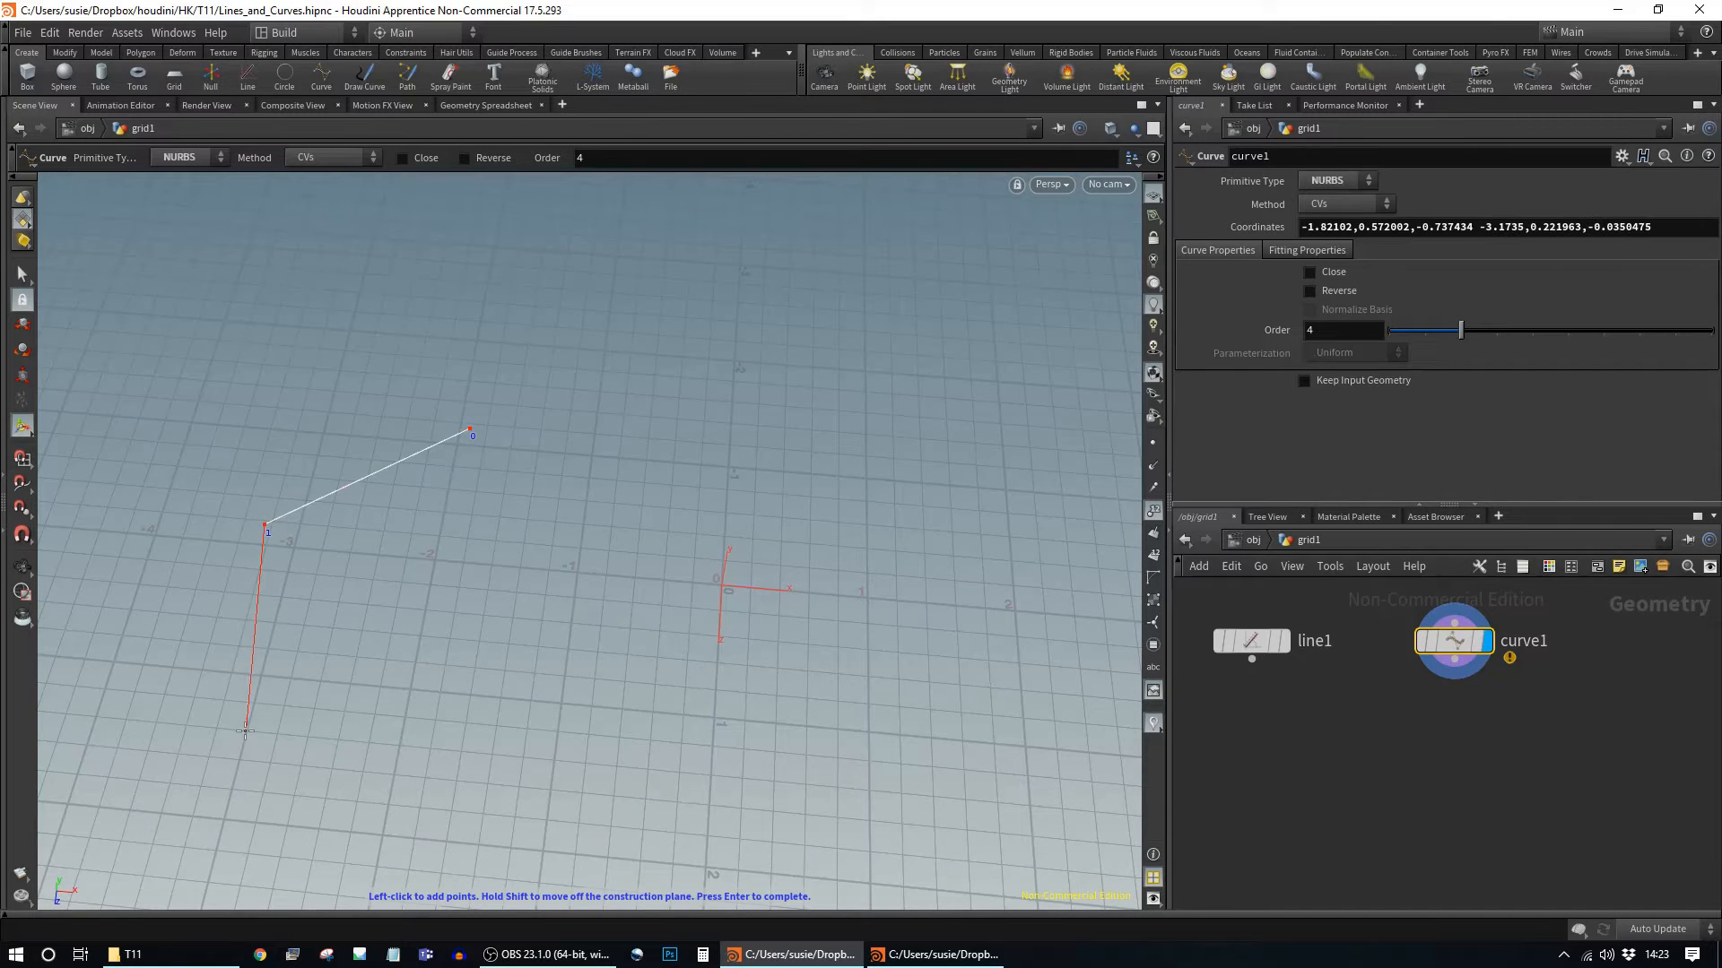
{"action": "left_click", "coordinate": [226, 640]}
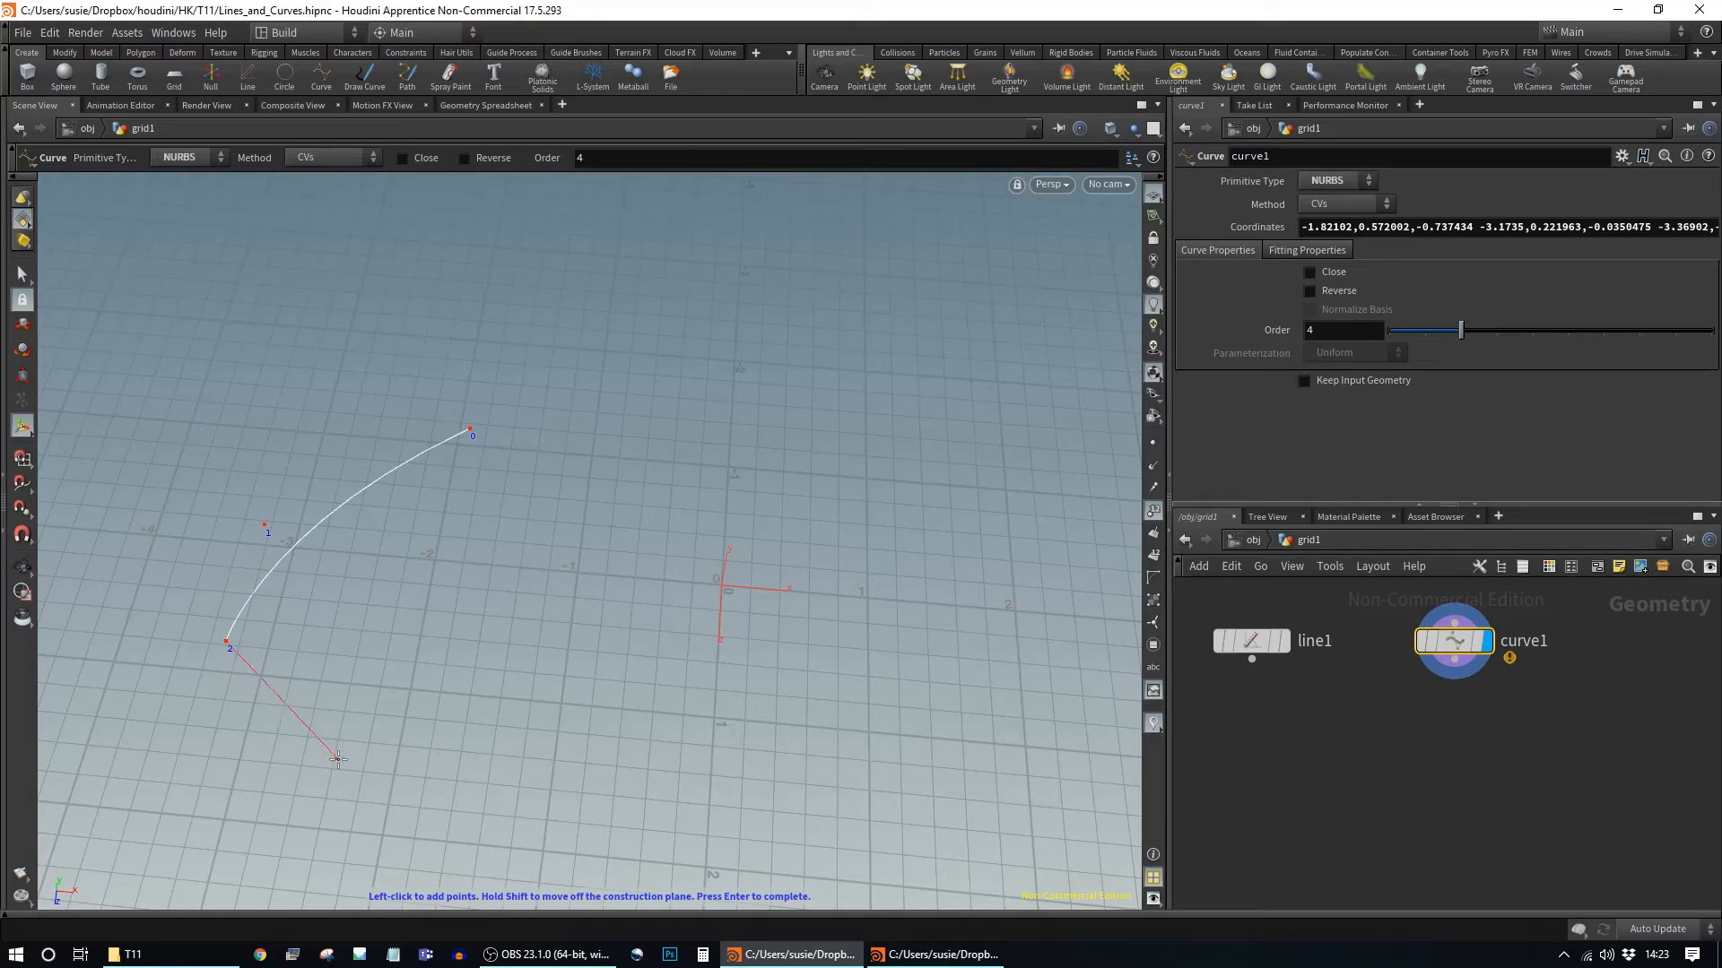
{"action": "left_click", "coordinate": [247, 750]}
{"action": "left_click", "coordinate": [385, 837]}
{"action": "left_click", "coordinate": [621, 864]}
{"action": "left_click", "coordinate": [936, 823]}
{"action": "left_click", "coordinate": [1028, 679]}
{"action": "left_click", "coordinate": [1027, 485]}
{"action": "left_click", "coordinate": [907, 388]}
{"action": "left_click", "coordinate": [735, 447]}
{"action": "left_click", "coordinate": [651, 335]}
{"action": "left_click", "coordinate": [503, 362]}
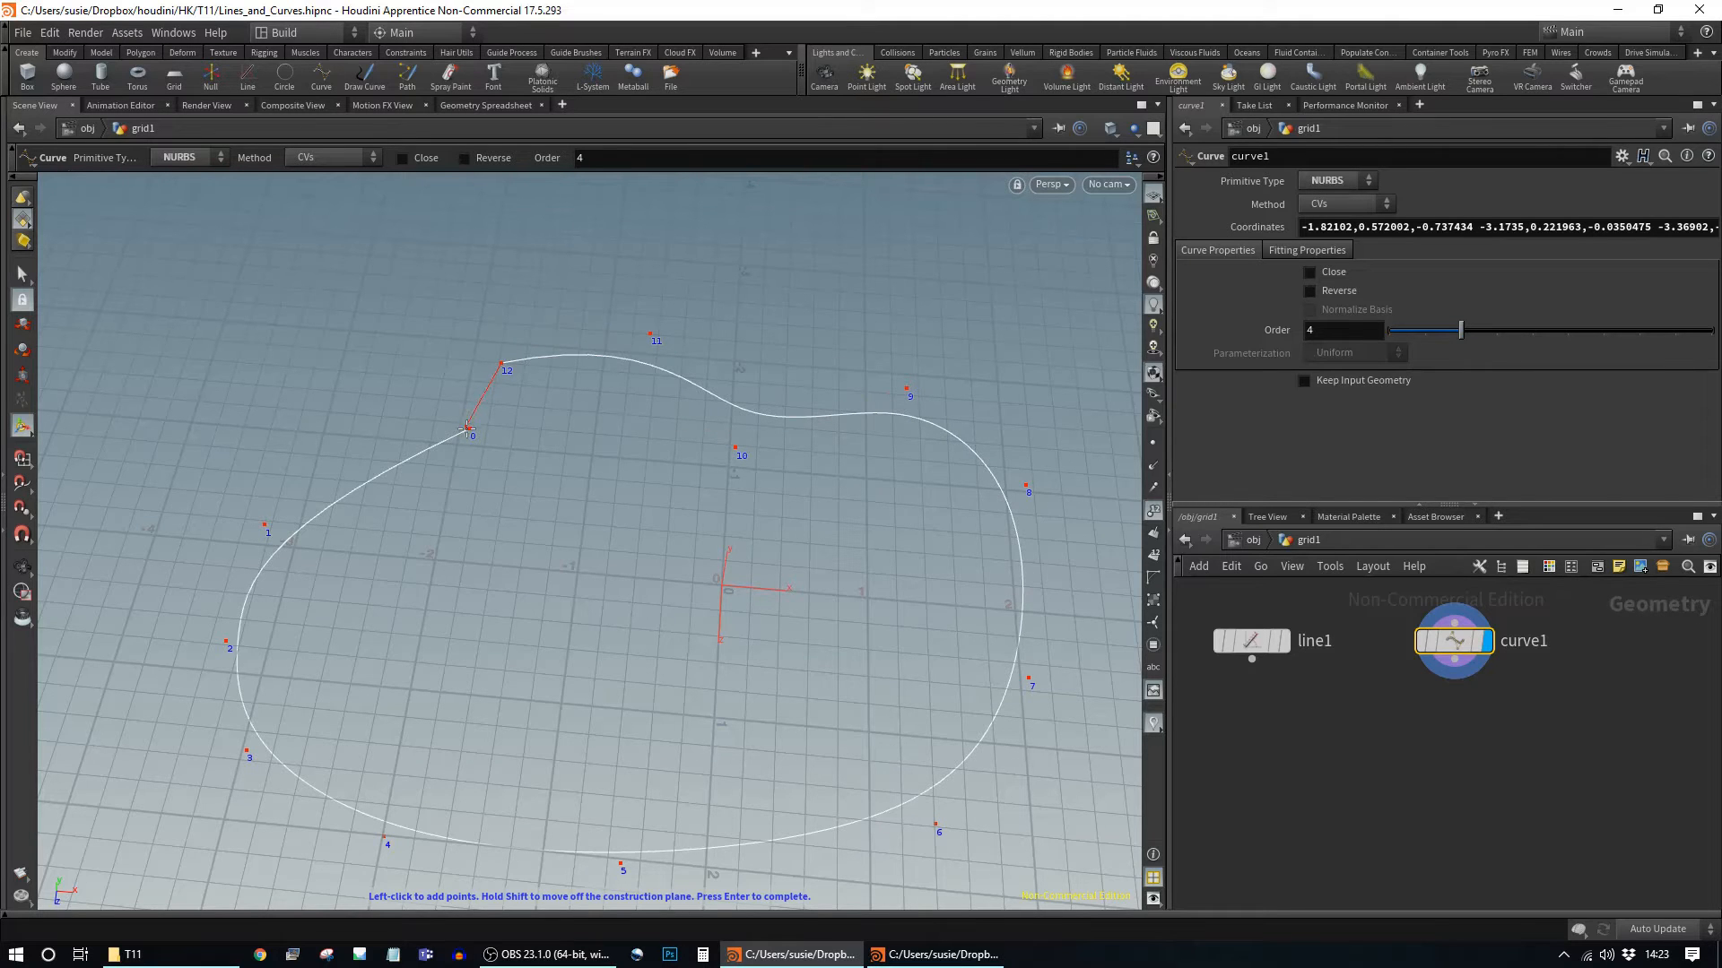
Step: Close the curve onto its first point, finish drawing, and orbit to a new angle
{"action": "left_click", "coordinate": [469, 427]}
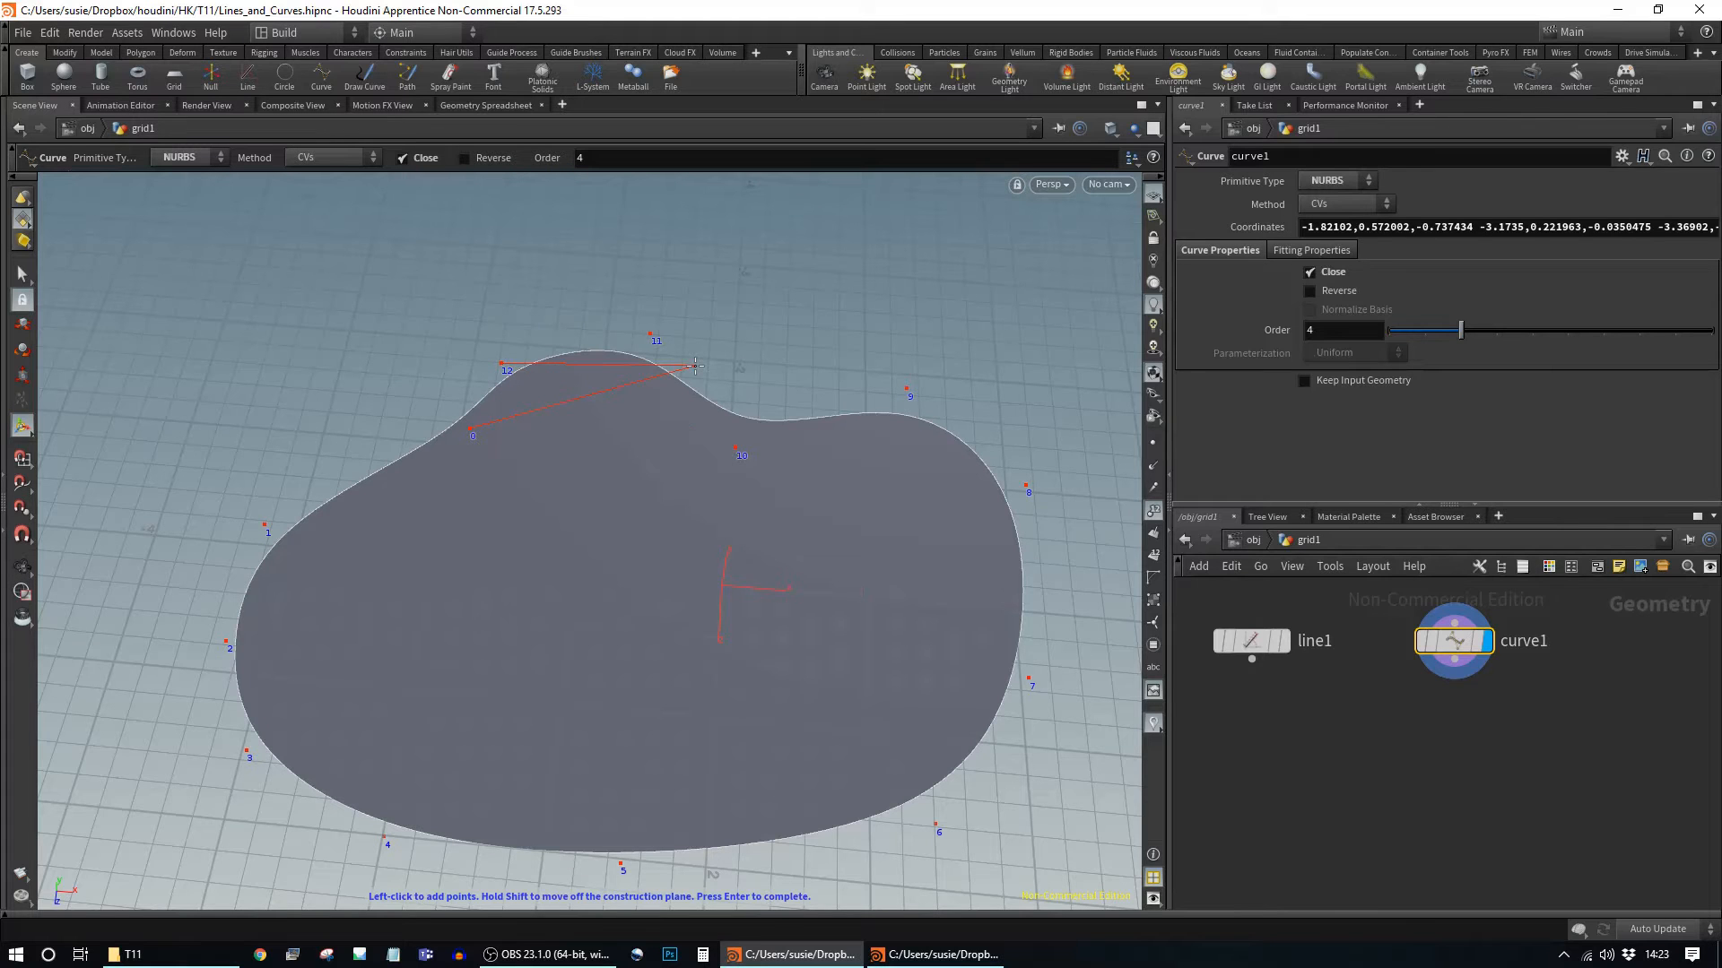
{"action": "key", "text": "Return"}
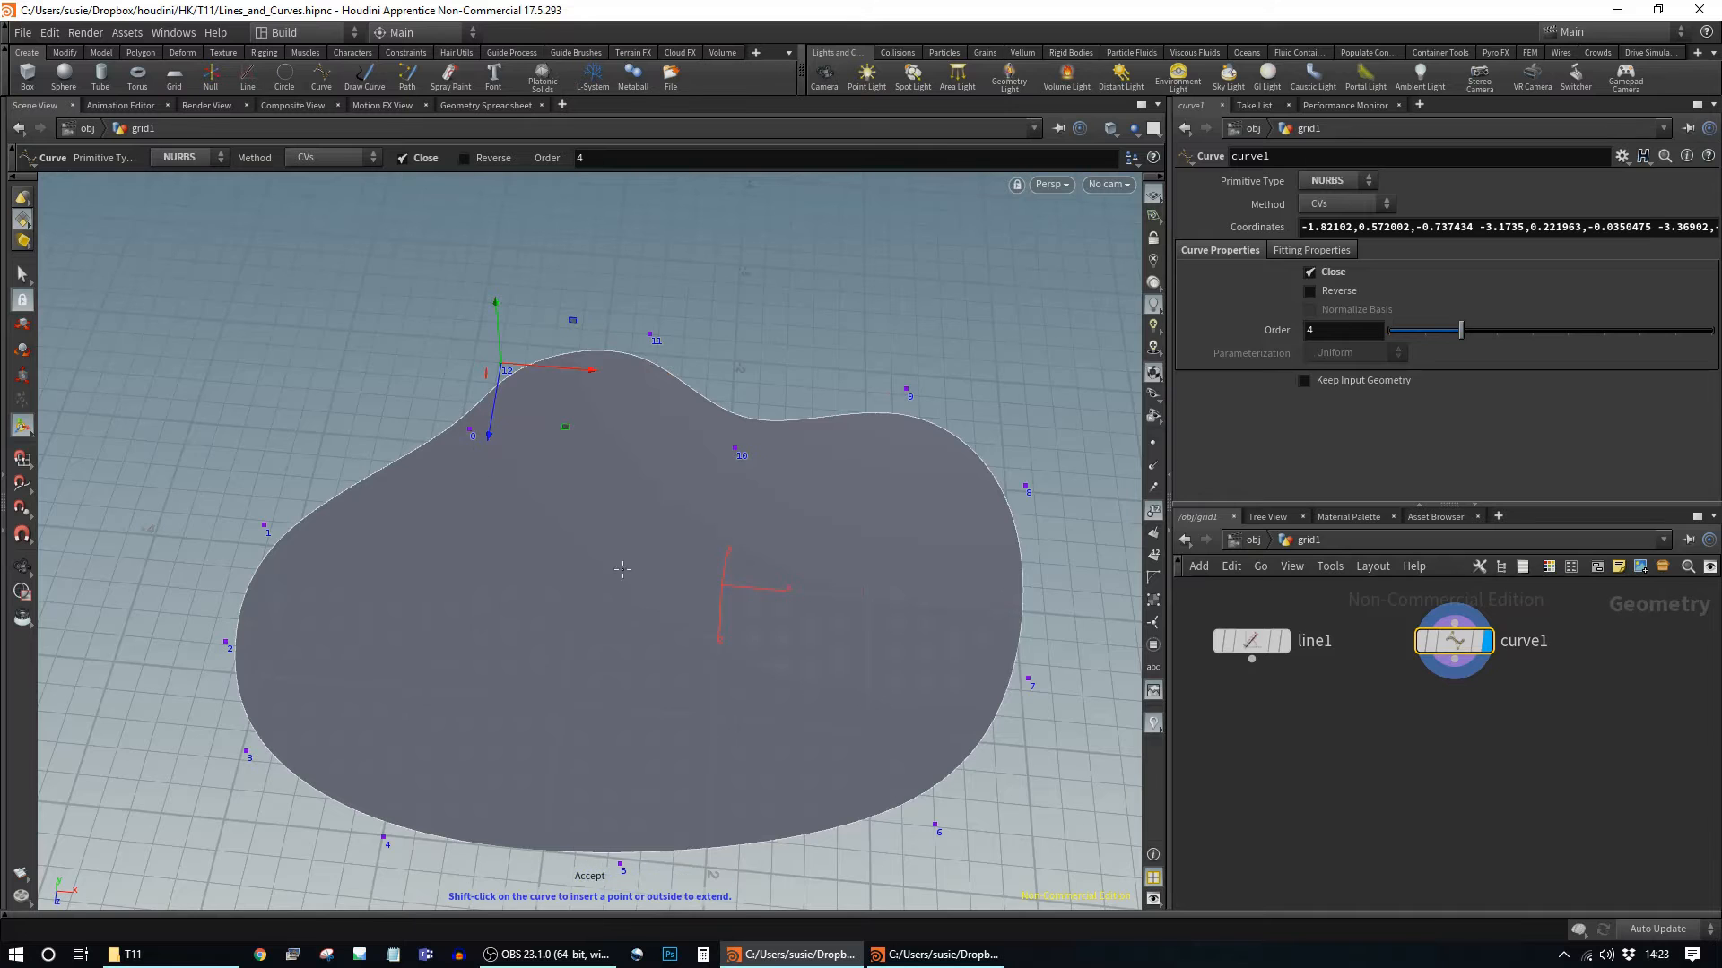
{"action": "key", "text": "Escape"}
{"action": "left_click_drag", "start_coordinate": [607, 569], "coordinate": [573, 469]}
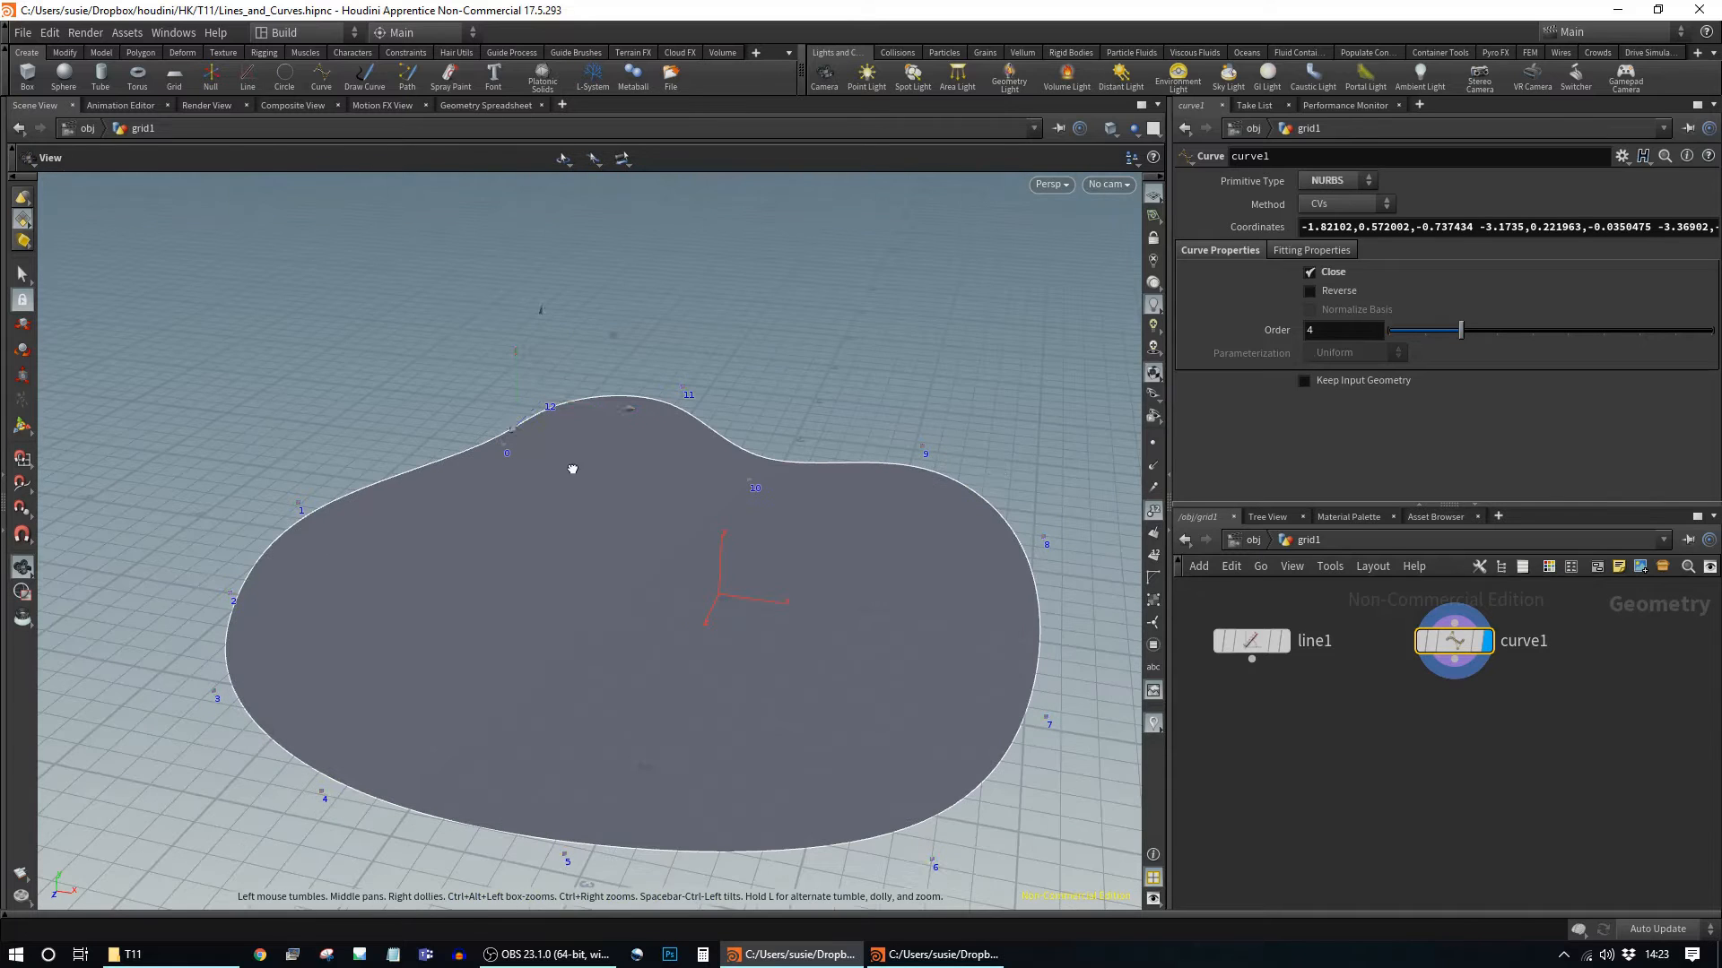
{"action": "key", "text": "Return"}
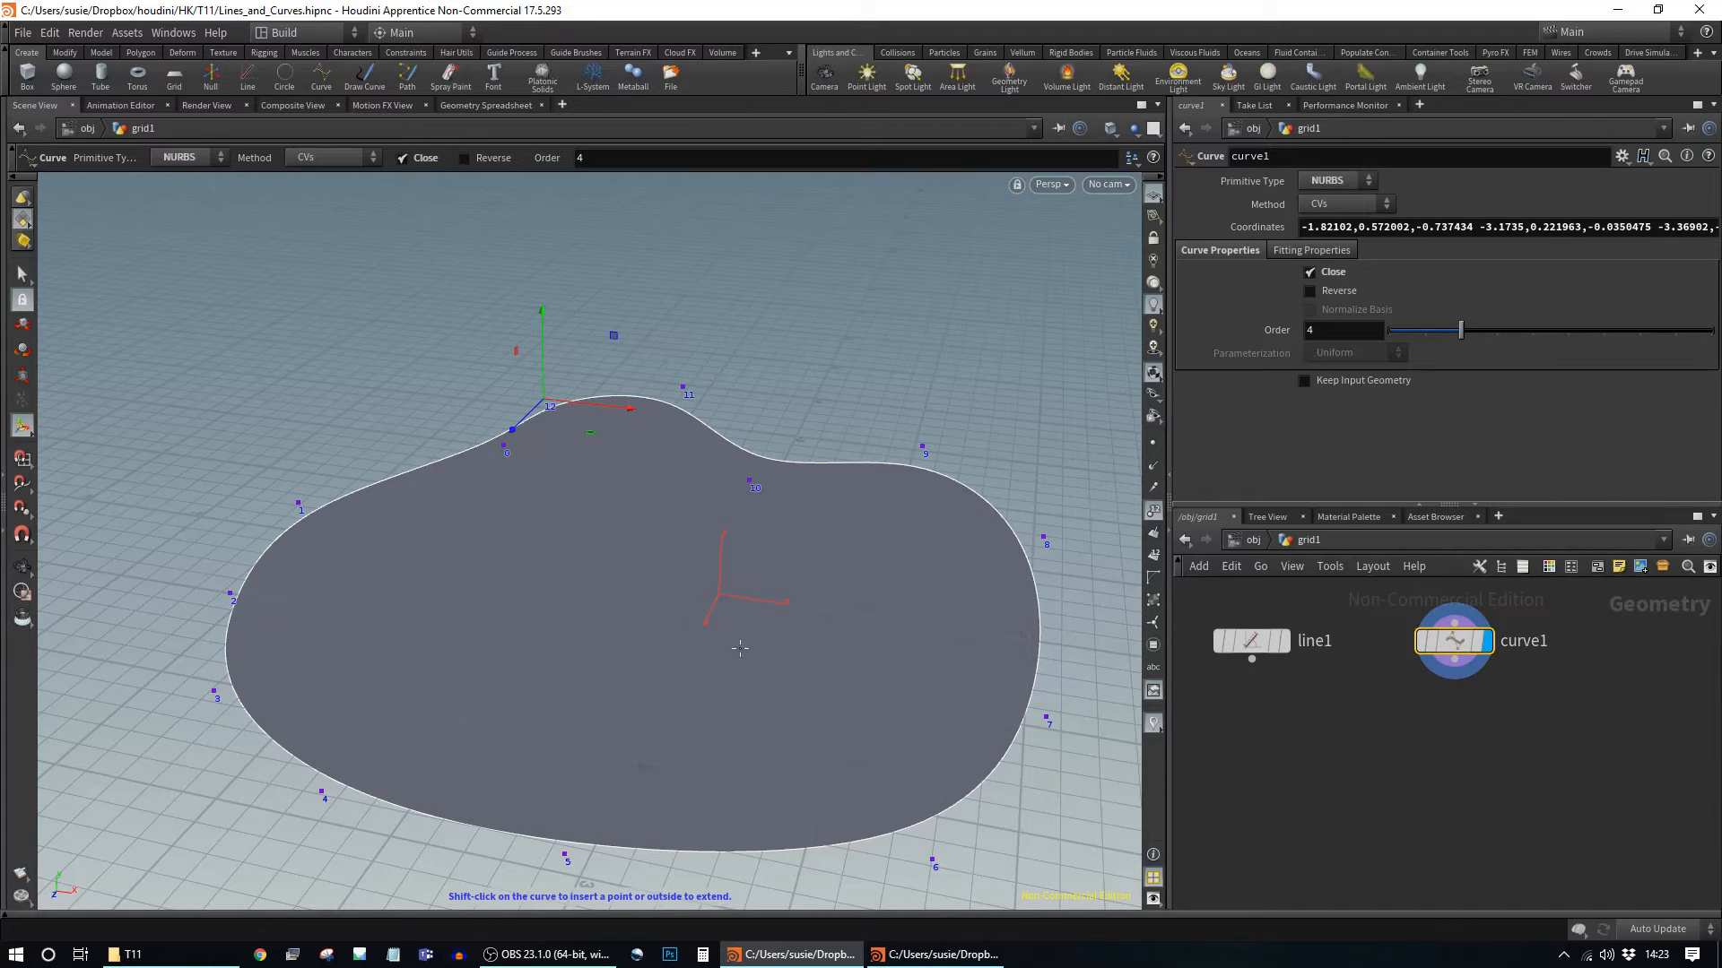
{"action": "left_click_drag", "start_coordinate": [740, 647], "coordinate": [918, 460]}
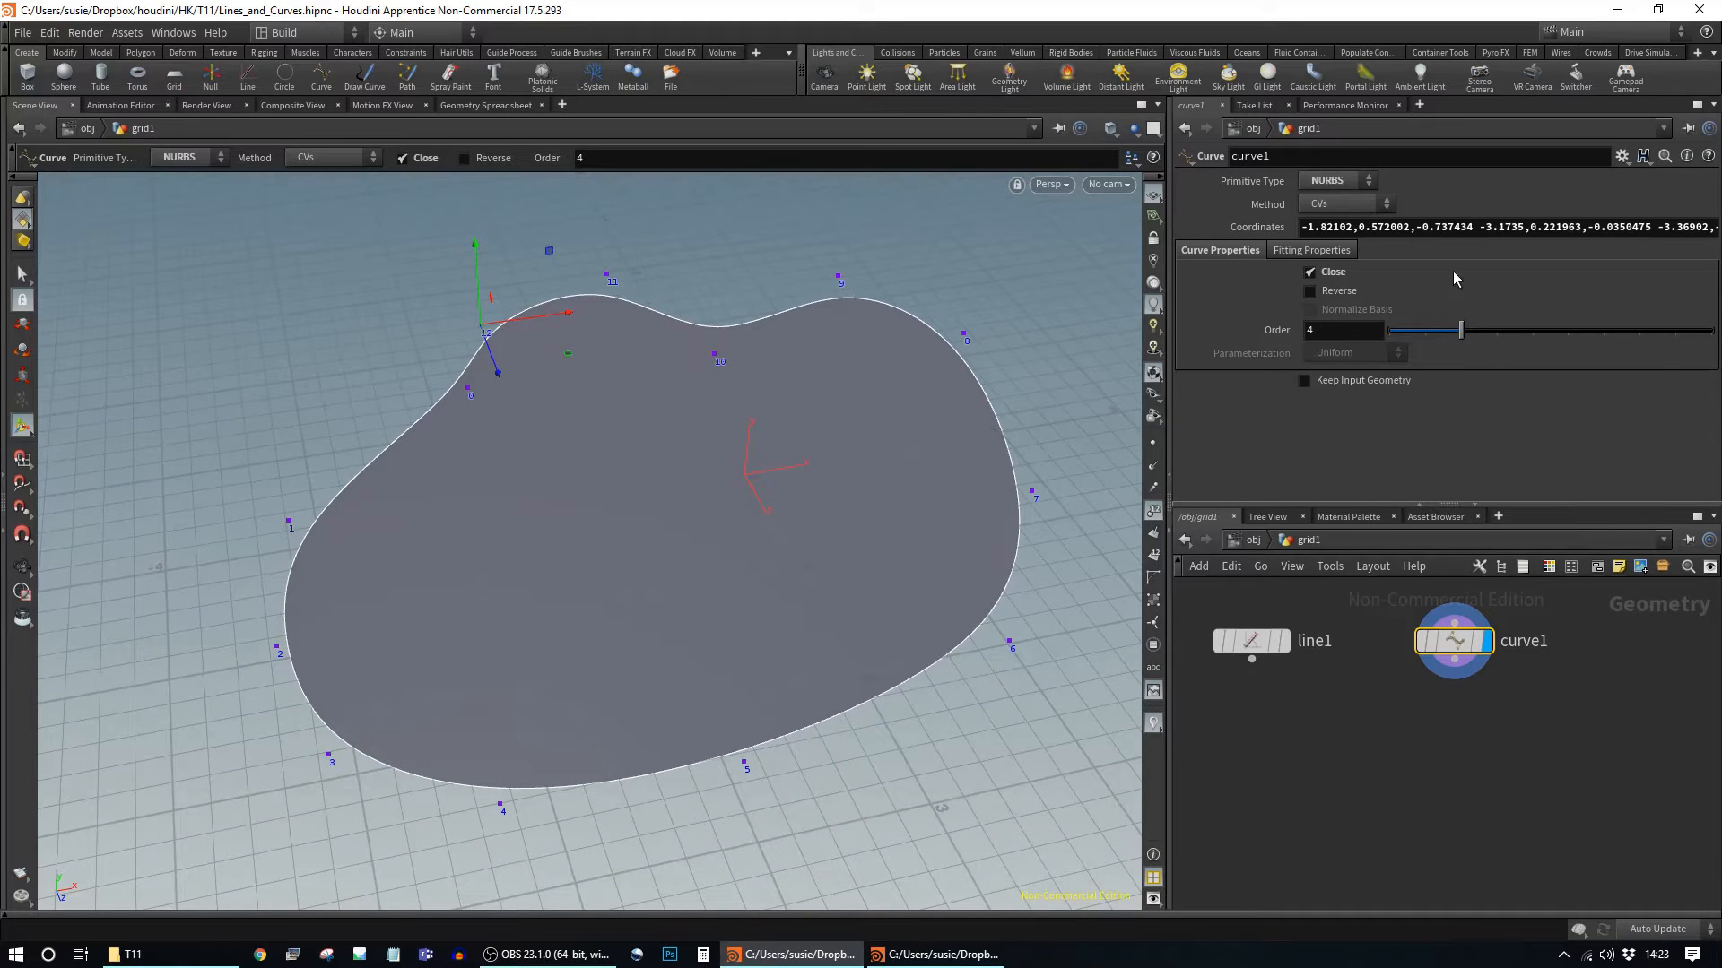
Step: Drag point 9 to reshape the curve's top bump
{"action": "left_click", "coordinate": [838, 278]}
{"action": "left_click_drag", "start_coordinate": [875, 328], "coordinate": [836, 279]}
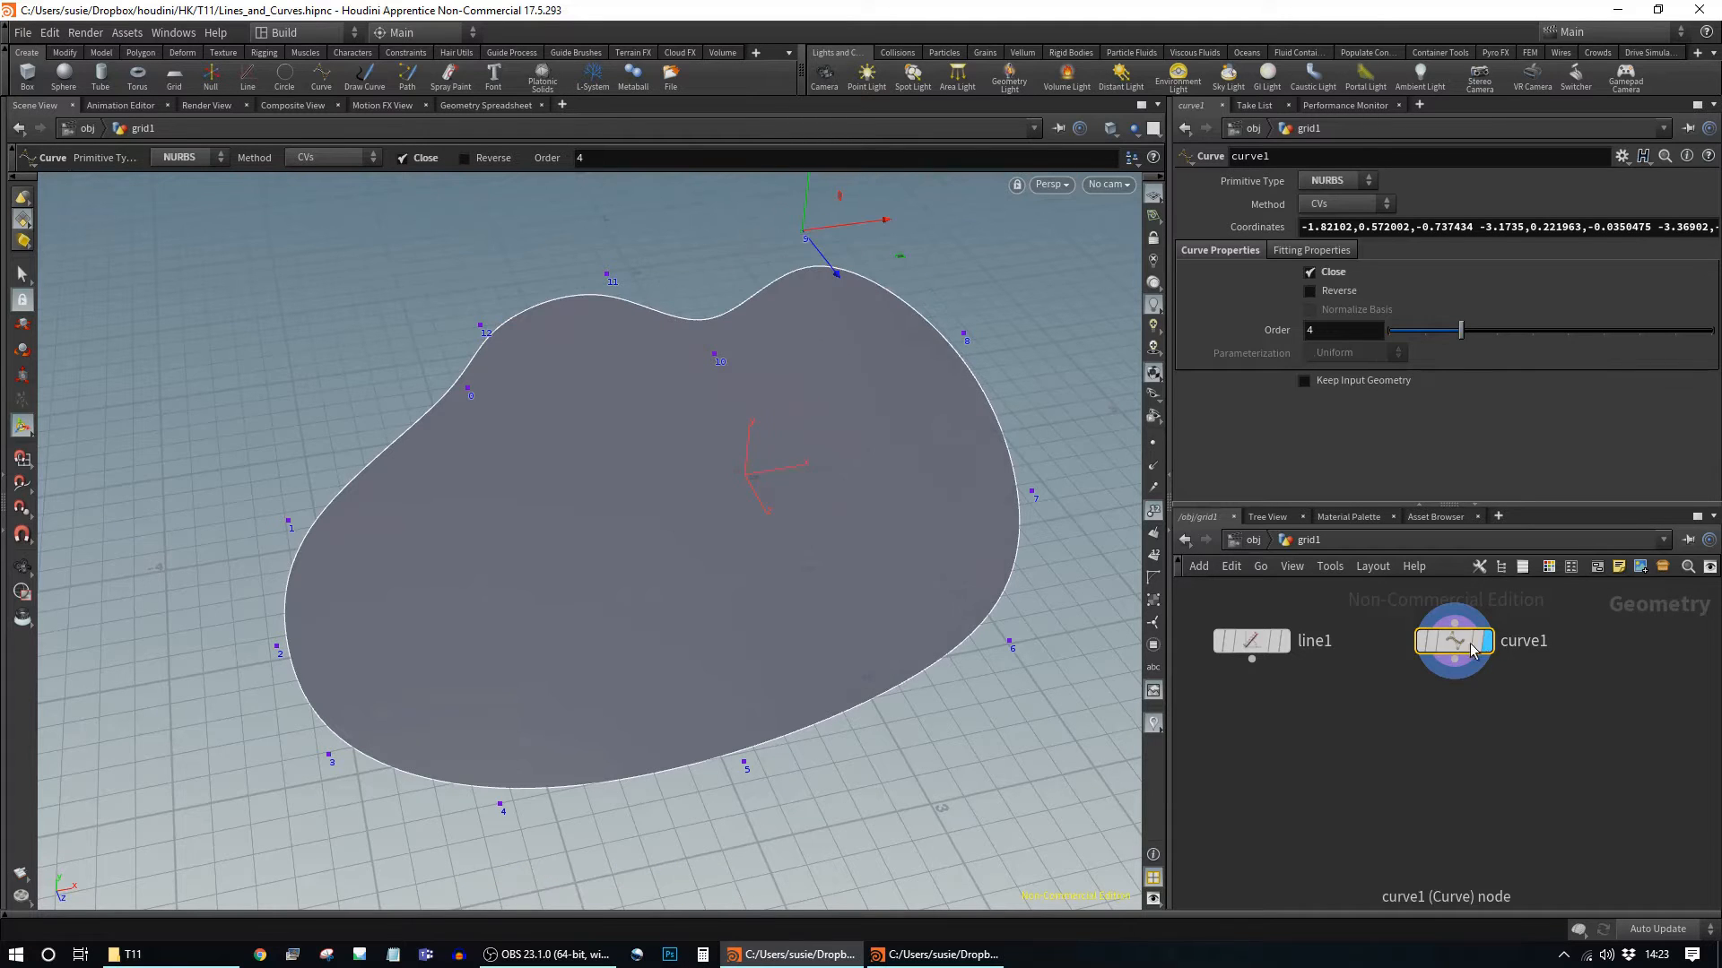
{"action": "mouse_move", "coordinate": [1430, 645]}
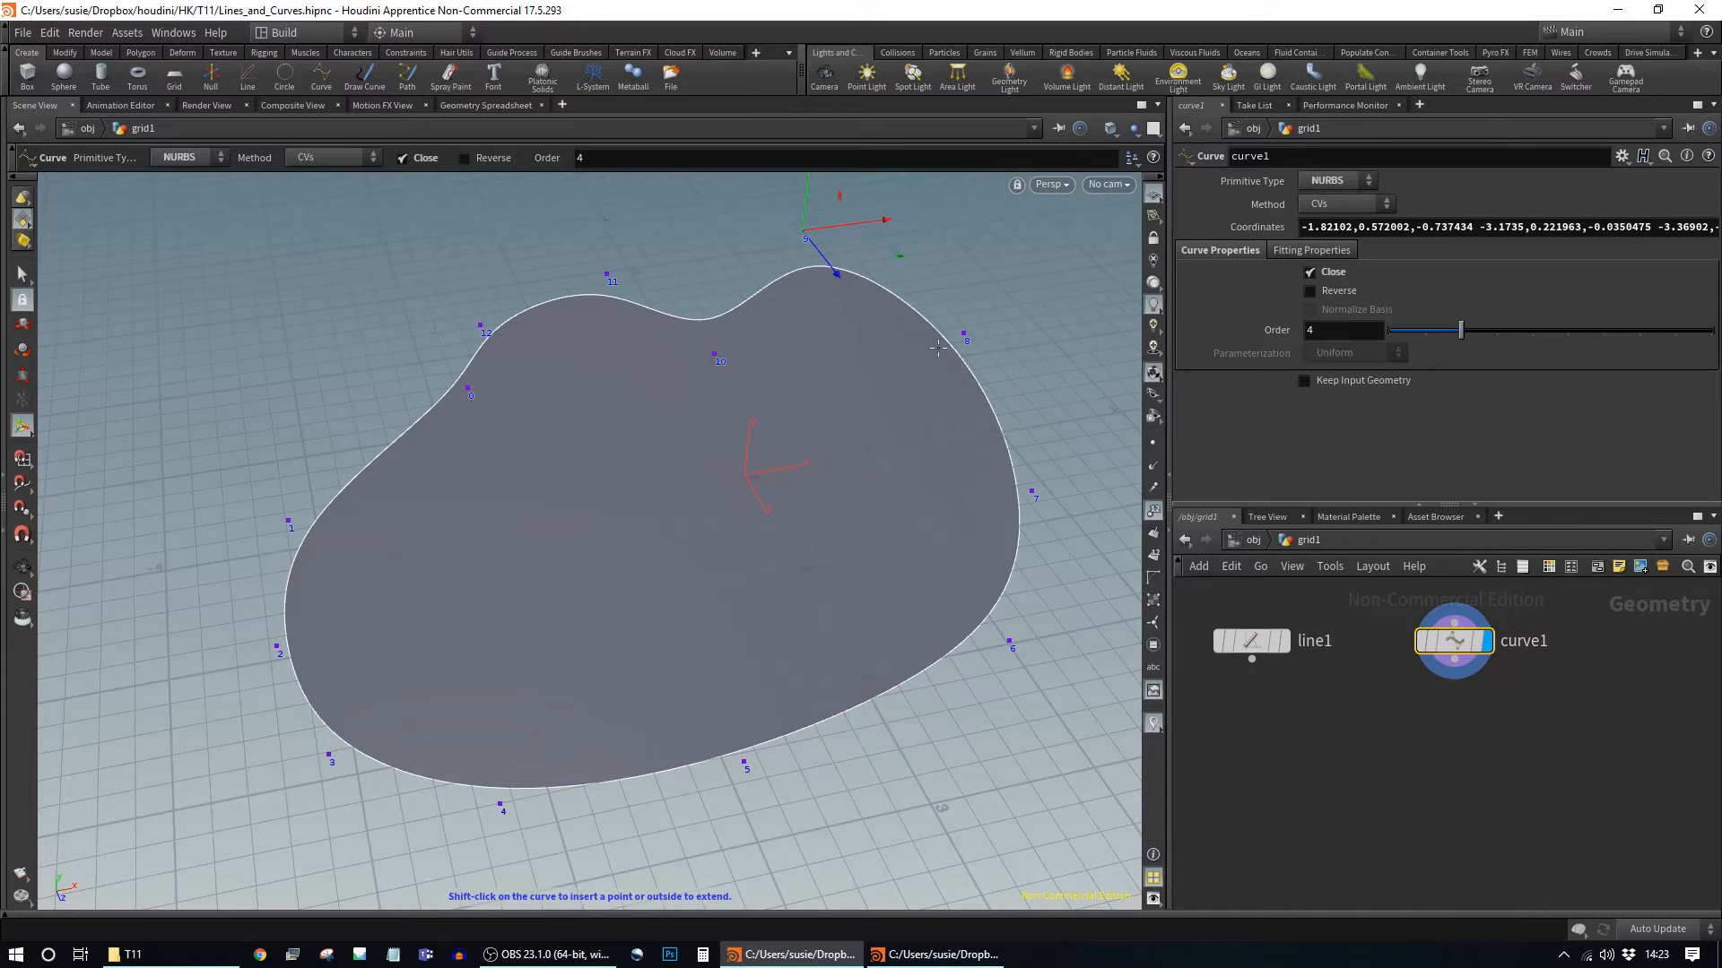
{"action": "left_click_drag", "start_coordinate": [838, 276], "coordinate": [869, 321]}
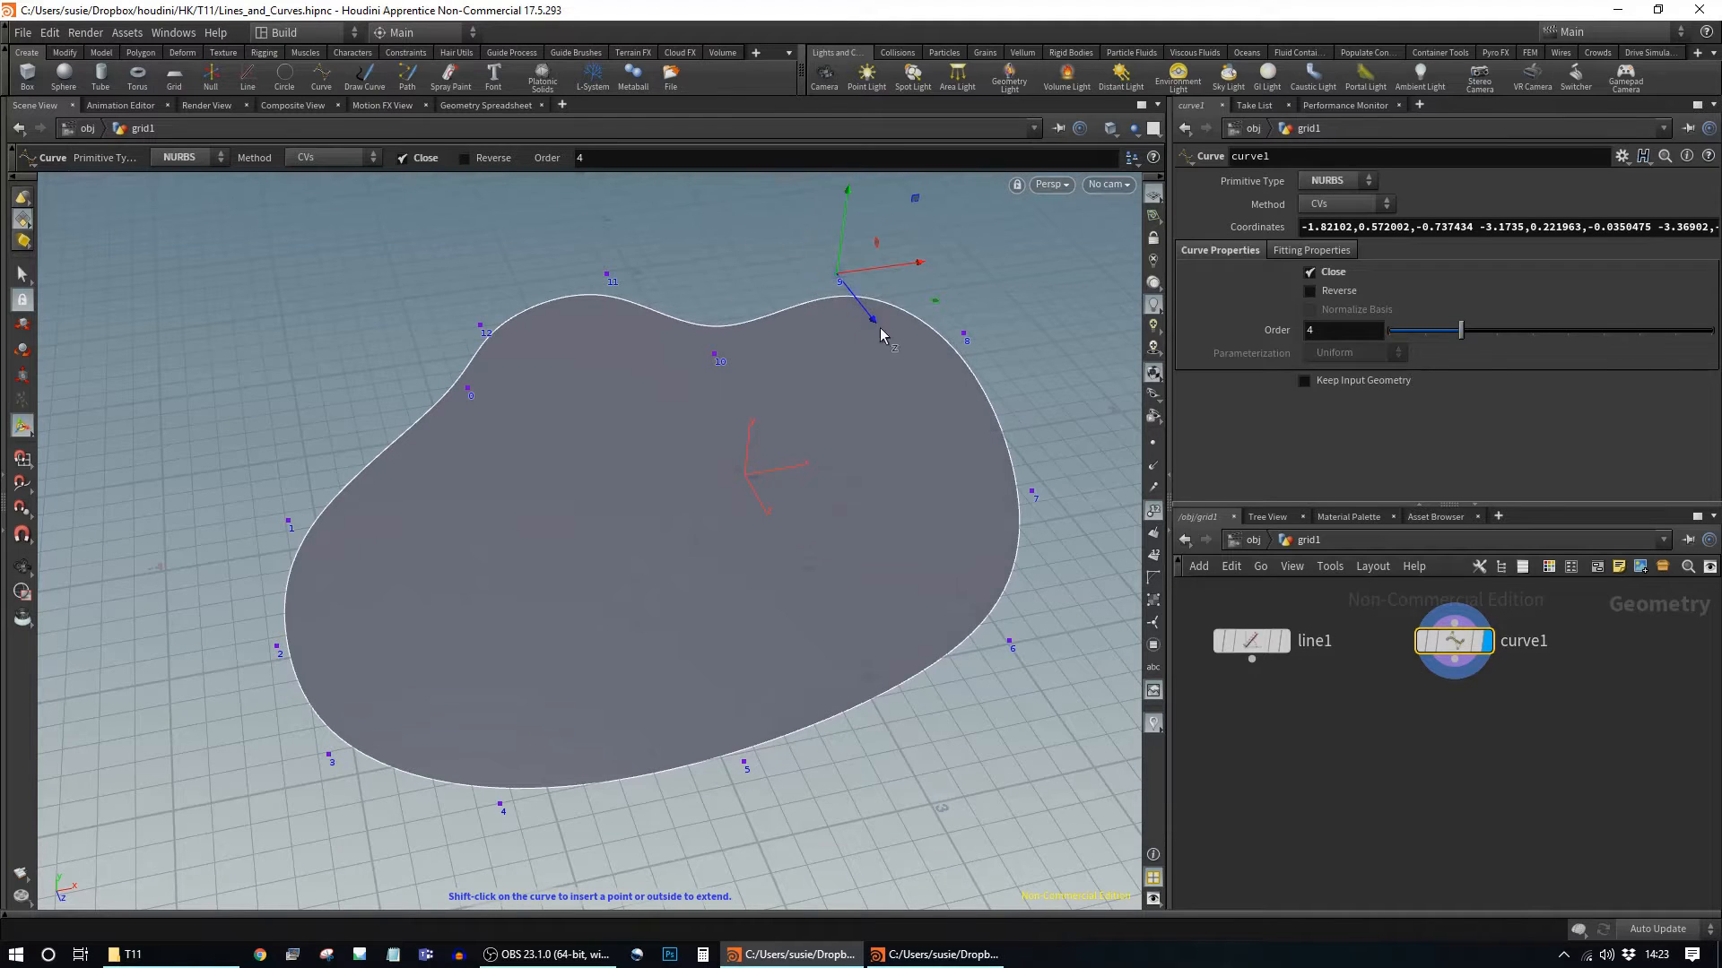
Step: Push points 8, 7 and 6 outward so the right side bulges
{"action": "left_click", "coordinate": [969, 336]}
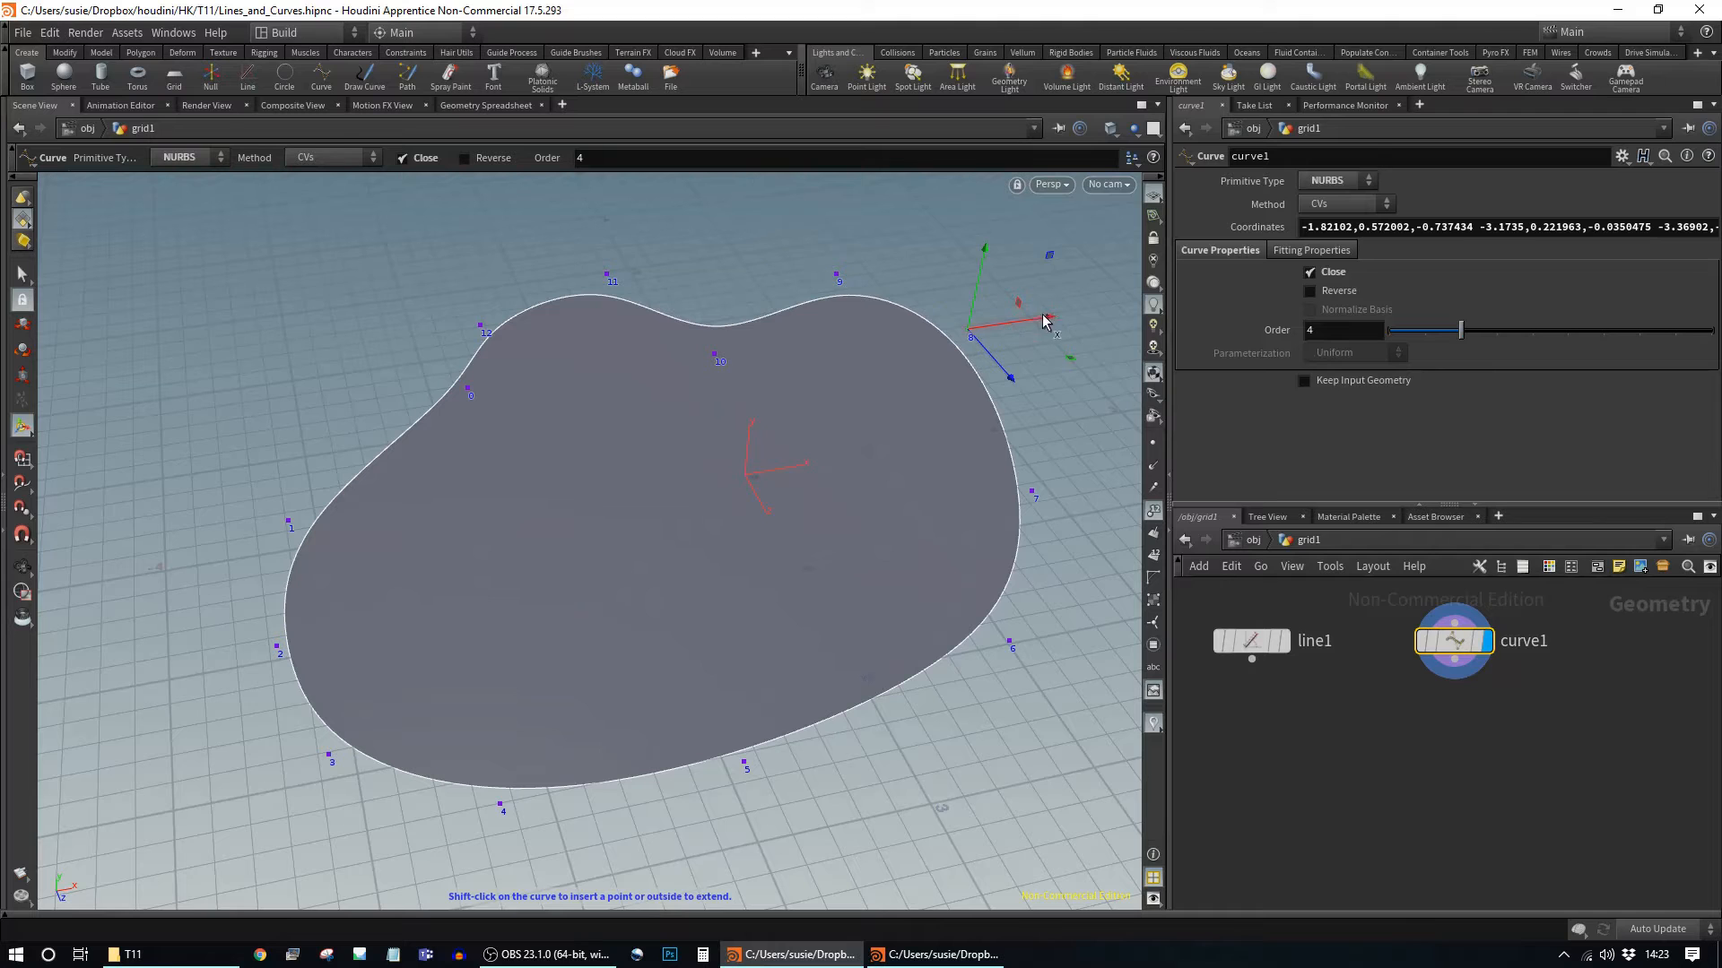
{"action": "left_click_drag", "start_coordinate": [1053, 319], "coordinate": [1110, 312]}
{"action": "left_click", "coordinate": [1033, 492]}
{"action": "left_click_drag", "start_coordinate": [1080, 561], "coordinate": [1025, 640]}
{"action": "left_click", "coordinate": [1009, 642]}
{"action": "left_click_drag", "start_coordinate": [982, 723], "coordinate": [1021, 766]}
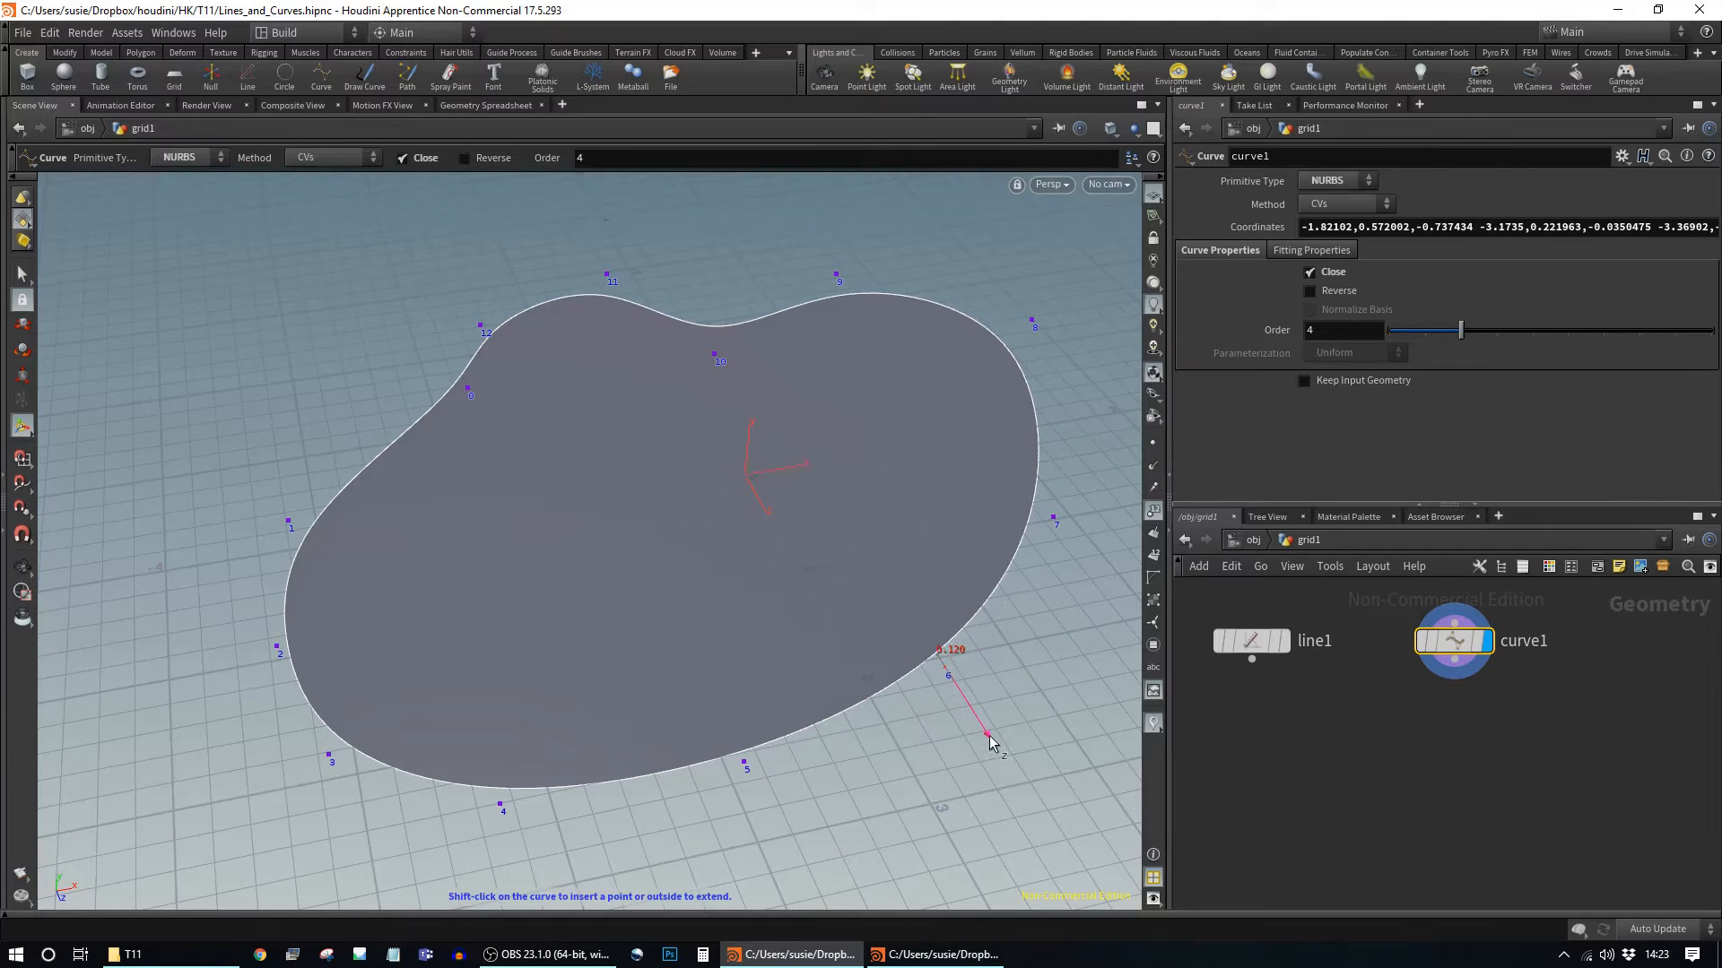
{"action": "left_click", "coordinate": [1363, 206]}
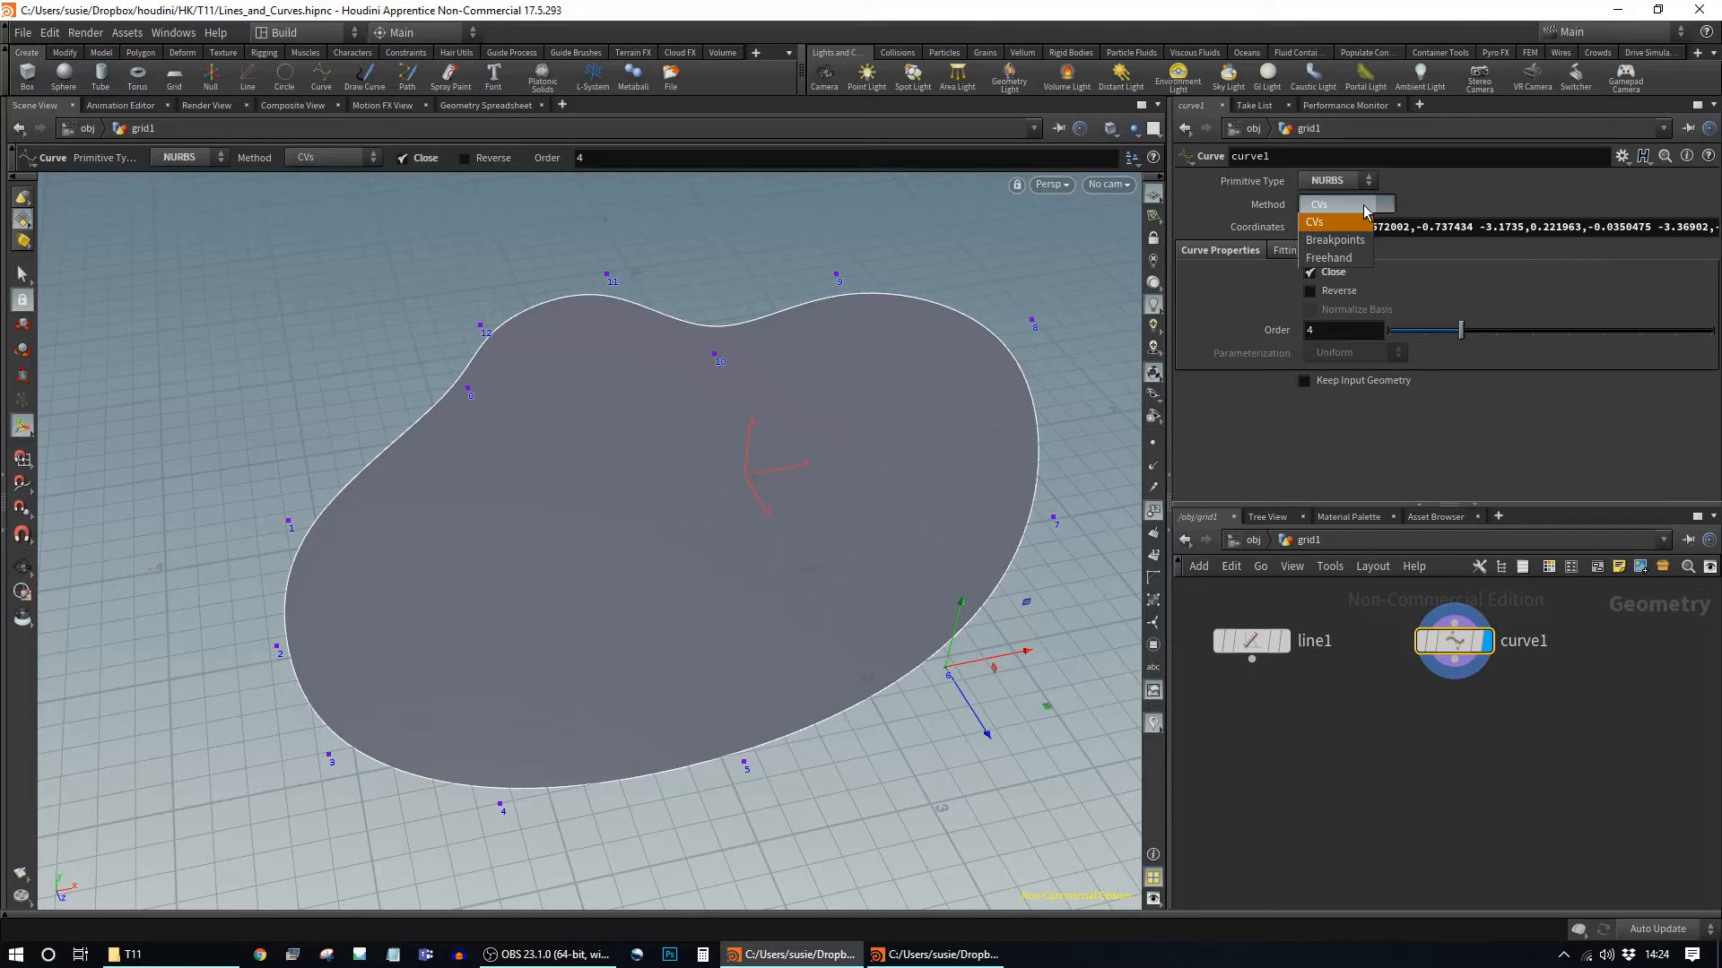
Step: Try the Breakpoints and CVs methods, then a Polygon primitive with Breakpoints
{"action": "left_click", "coordinate": [1357, 239]}
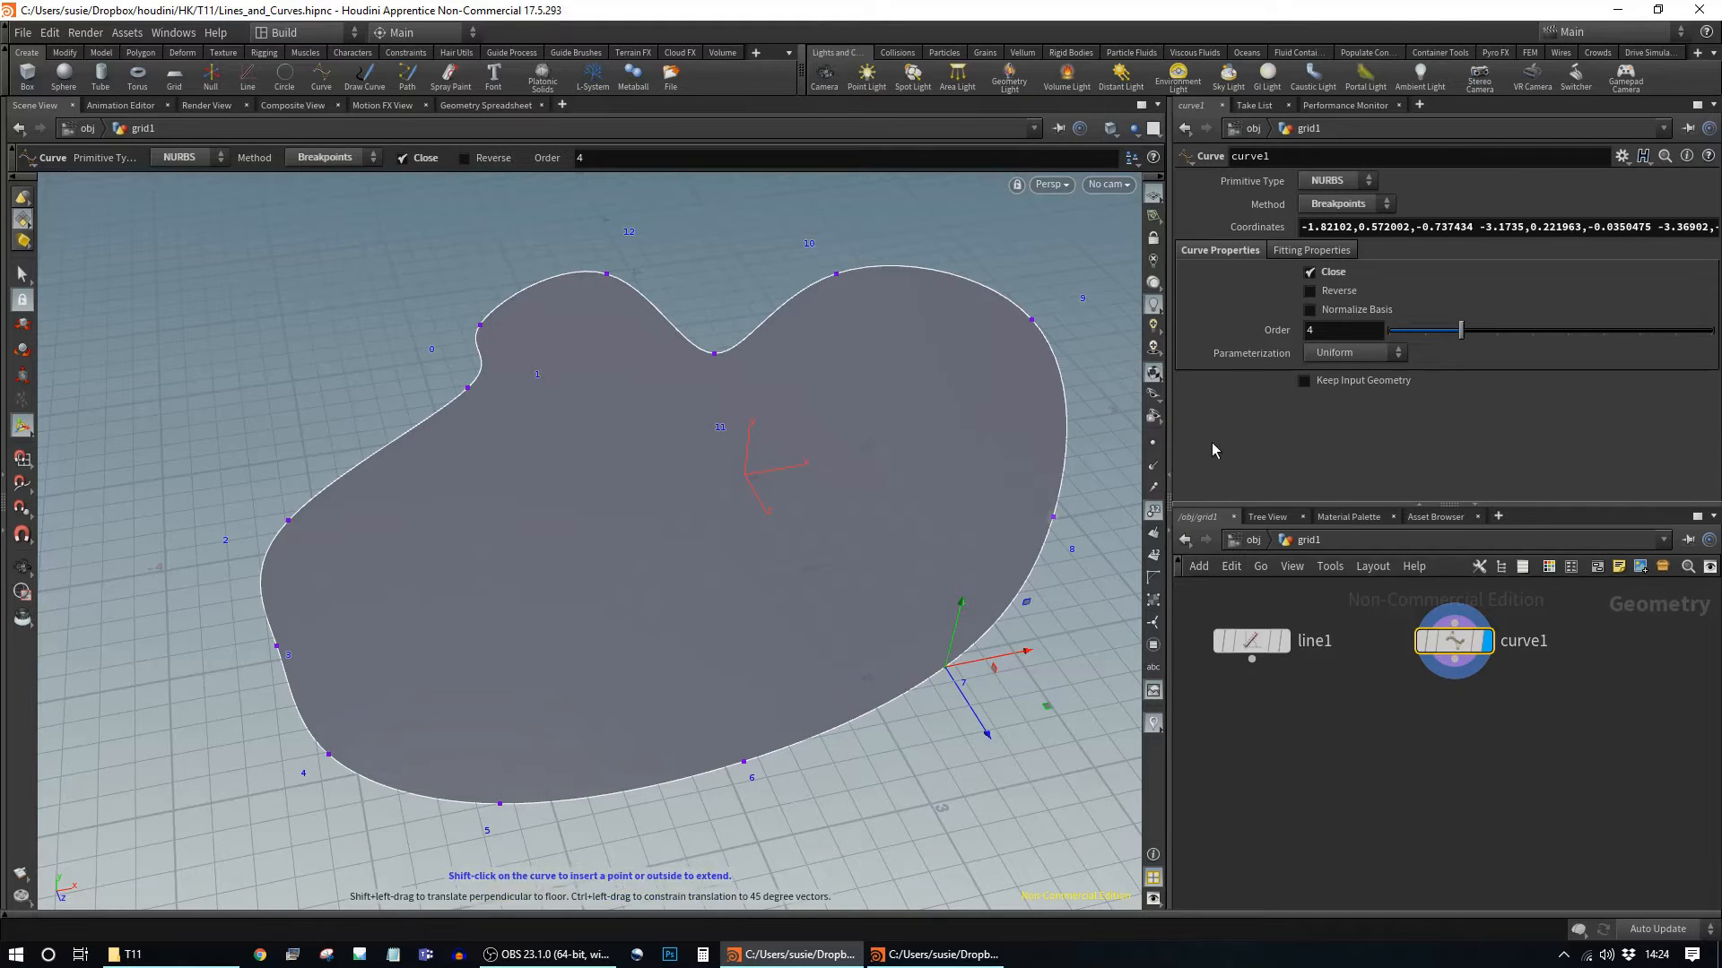
{"action": "left_click", "coordinate": [1347, 205]}
{"action": "left_click", "coordinate": [1342, 222]}
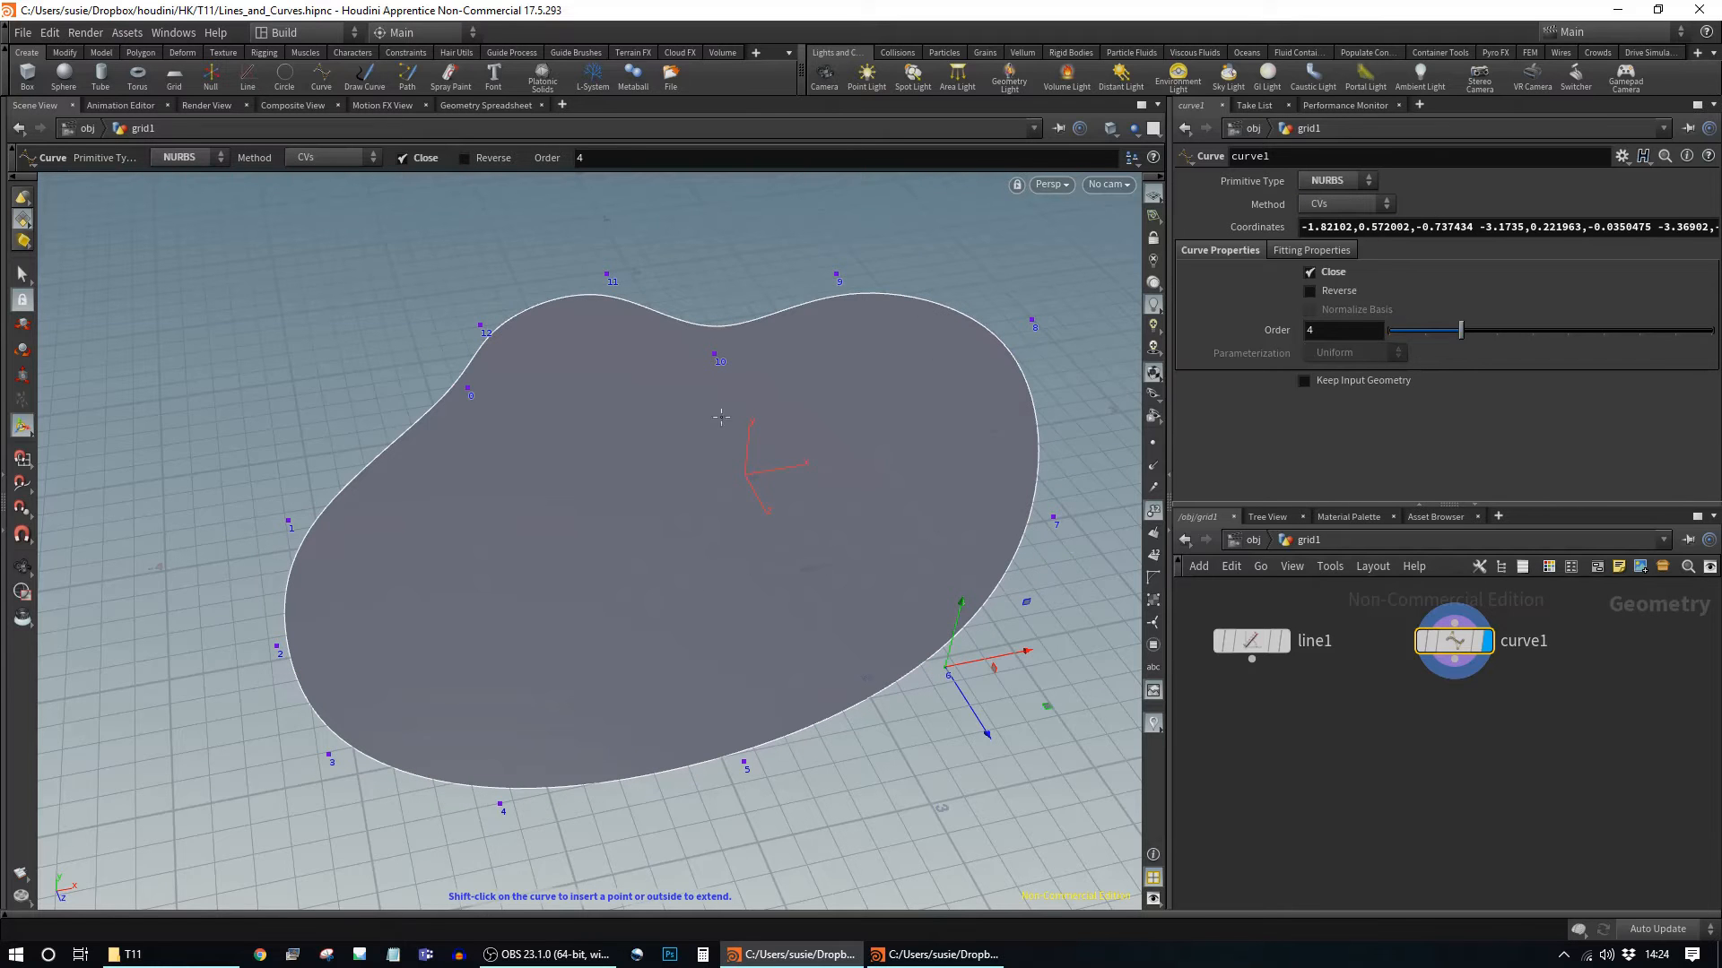
{"action": "left_click", "coordinate": [1348, 182]}
{"action": "left_click", "coordinate": [1326, 200]}
{"action": "left_click", "coordinate": [1350, 204]}
{"action": "left_click", "coordinate": [1345, 240]}
Step: Toggle the primitive type between NURBS and Polygon, finally settling on Bezier
{"action": "left_click", "coordinate": [1359, 182]}
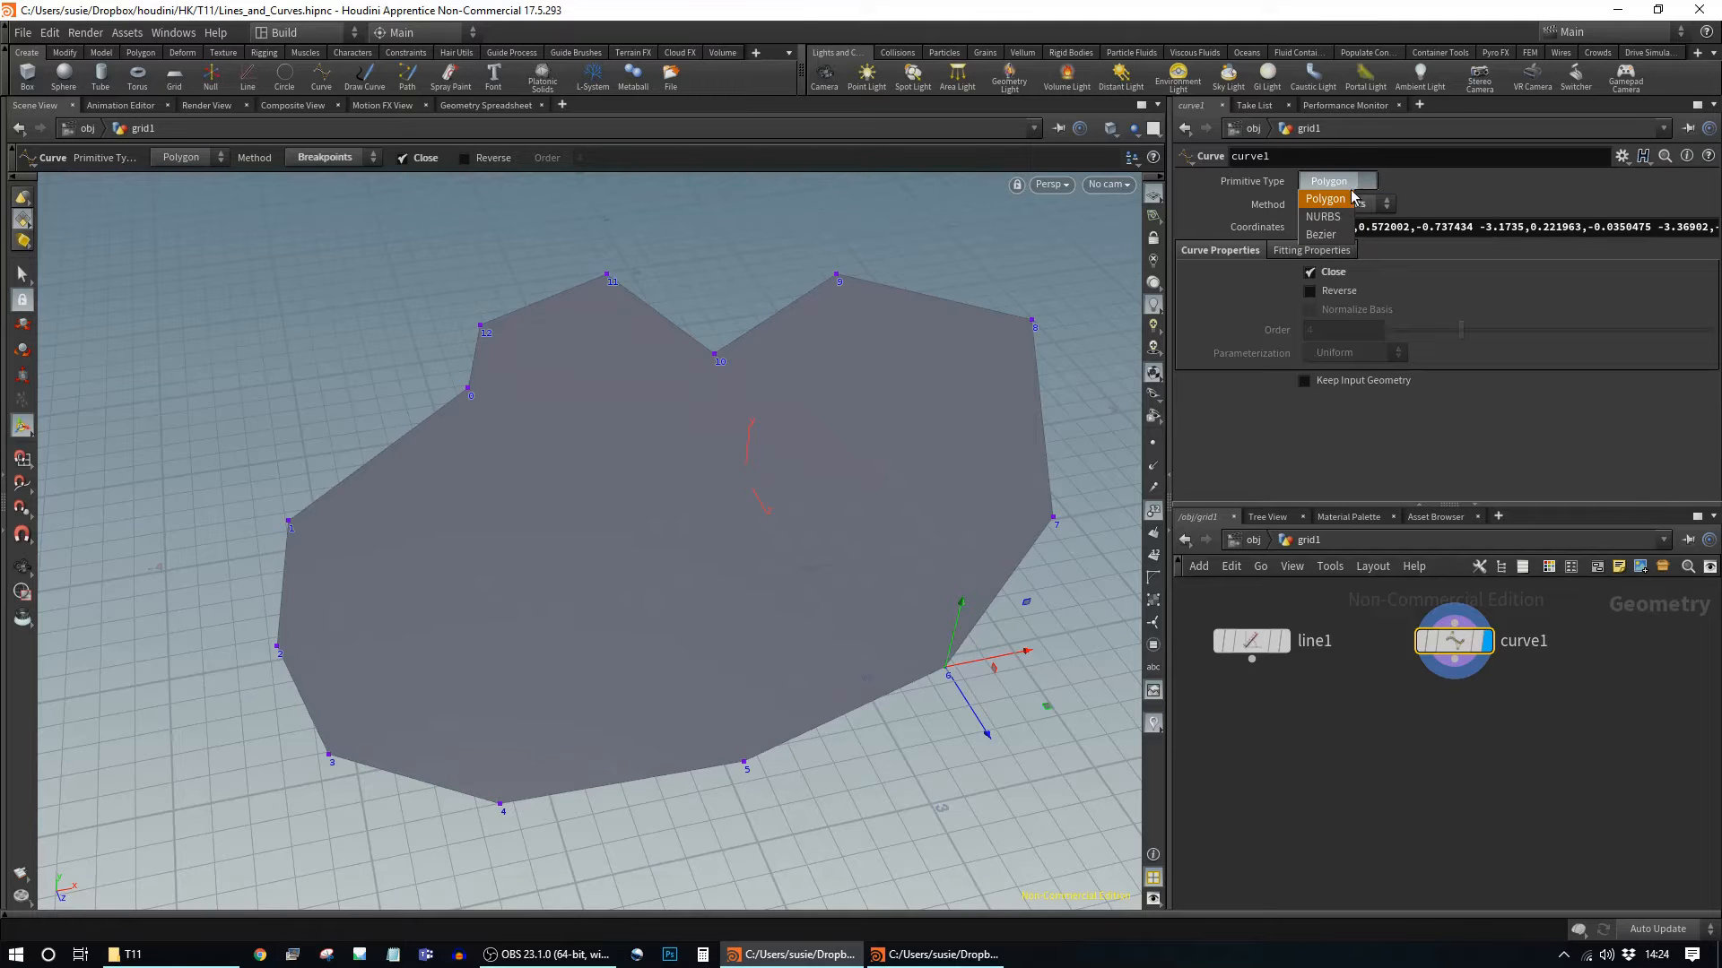
{"action": "left_click", "coordinate": [1323, 217]}
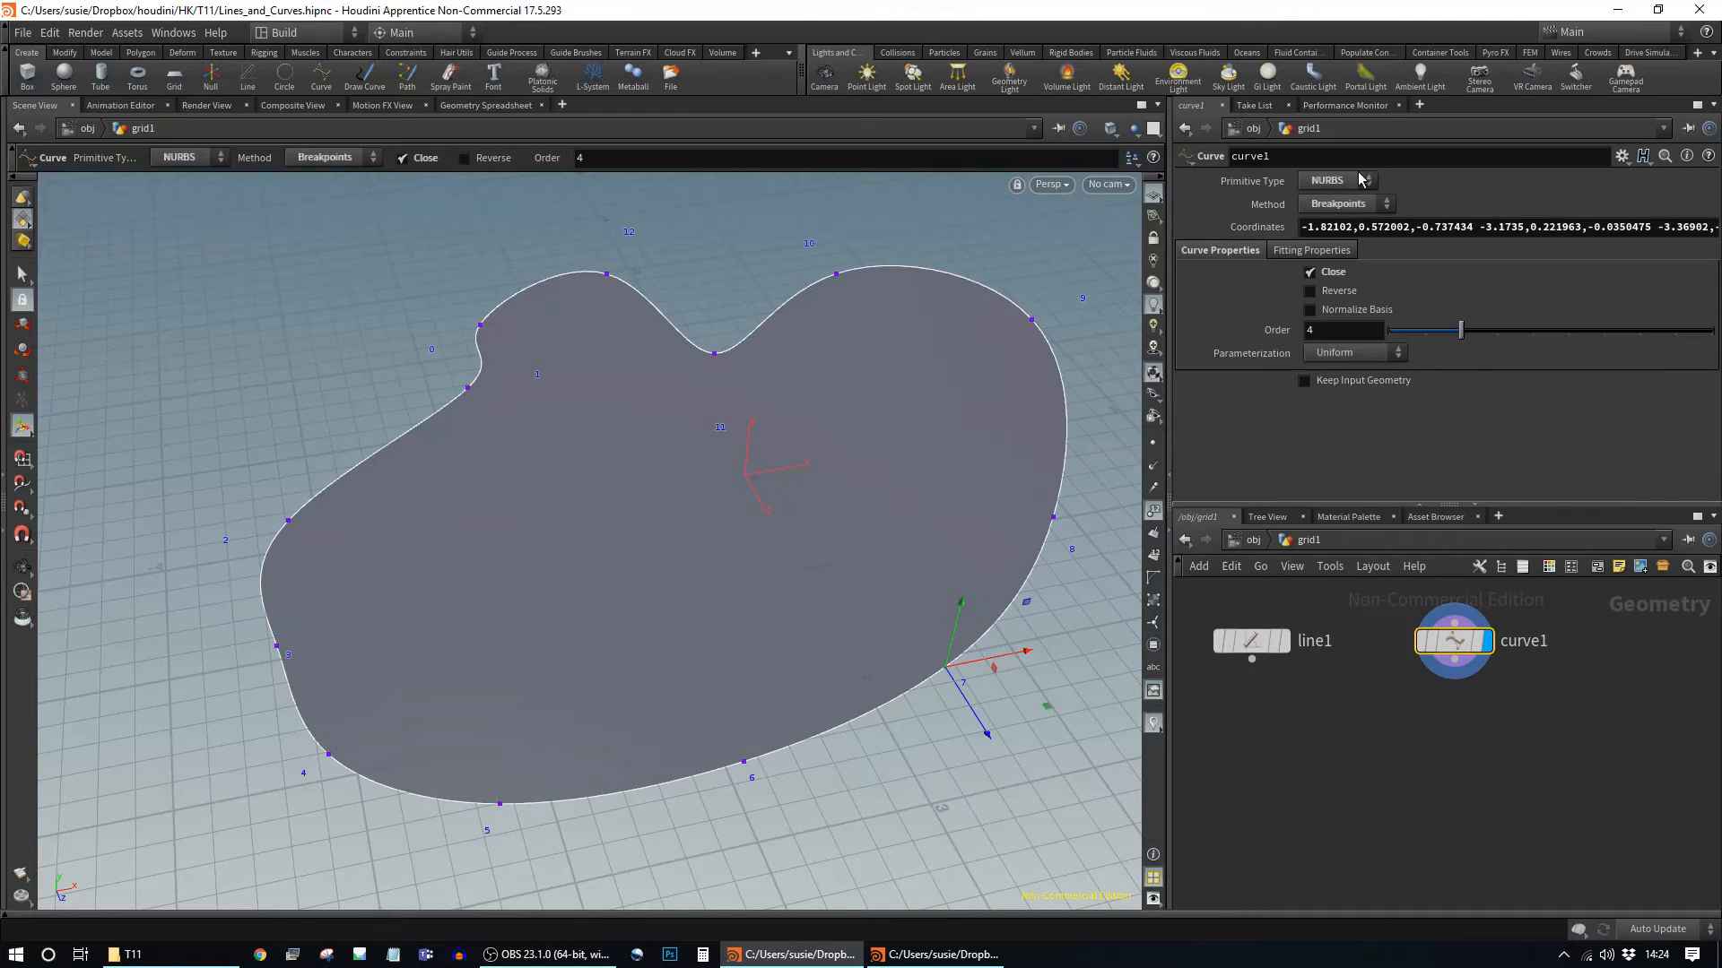
{"action": "left_click", "coordinate": [1361, 178]}
{"action": "left_click", "coordinate": [1337, 190]}
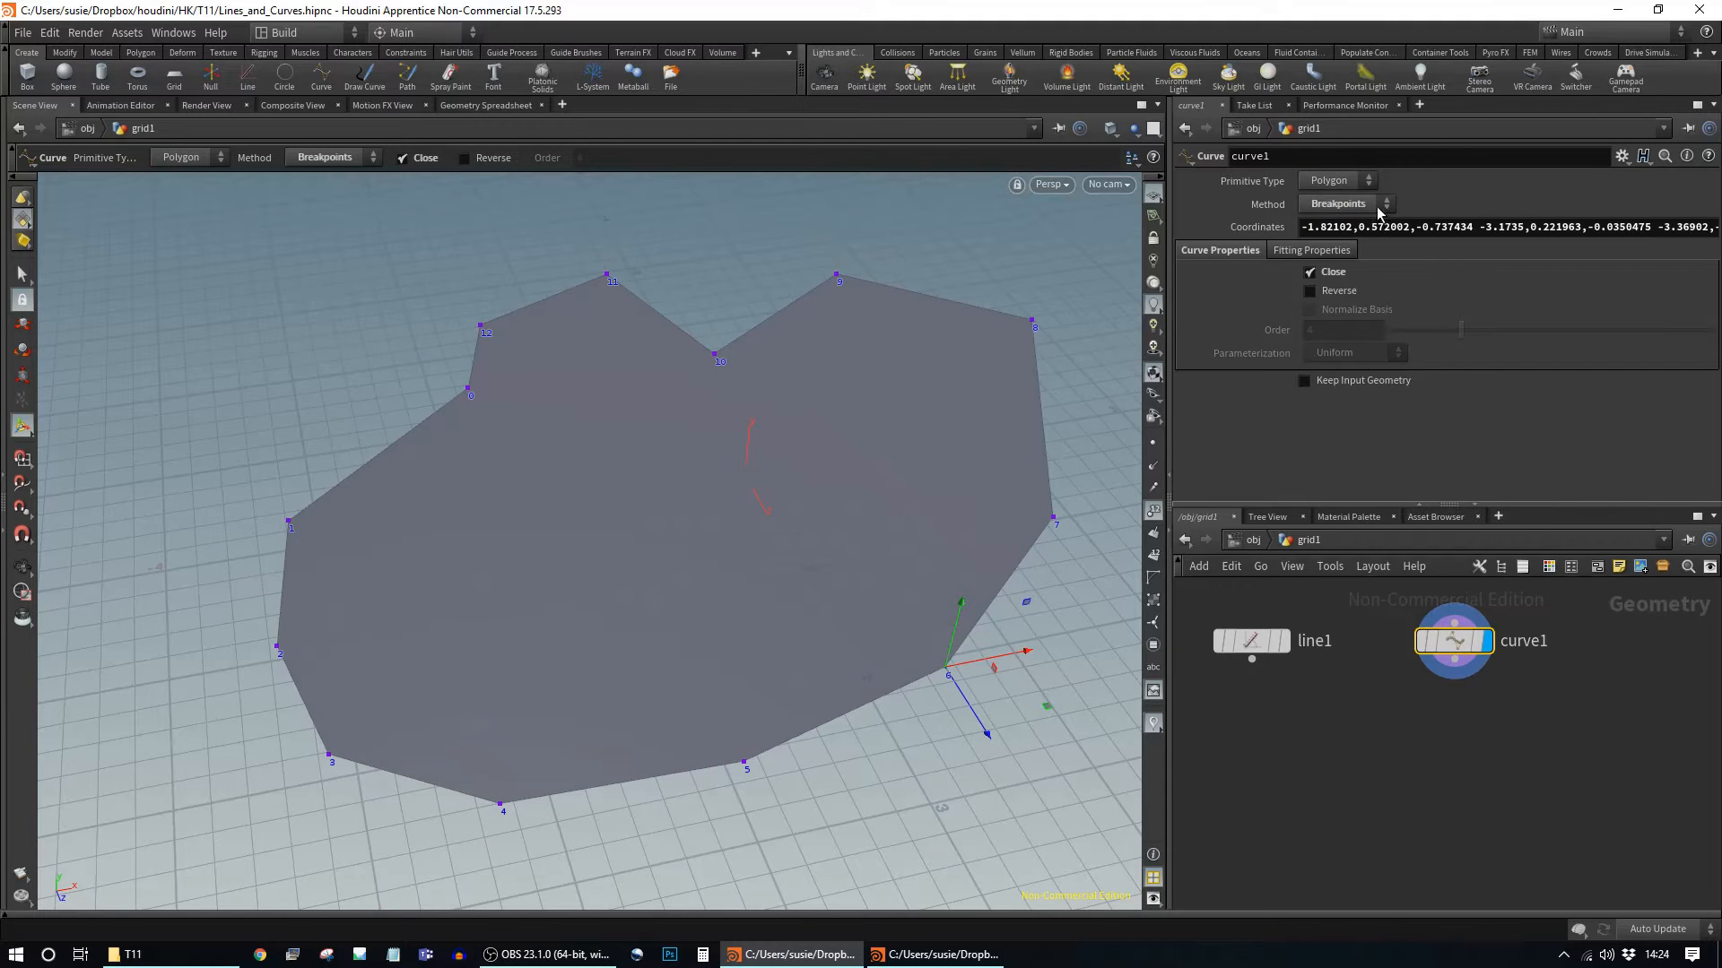
{"action": "left_click", "coordinate": [1362, 180]}
{"action": "left_click", "coordinate": [1357, 192]}
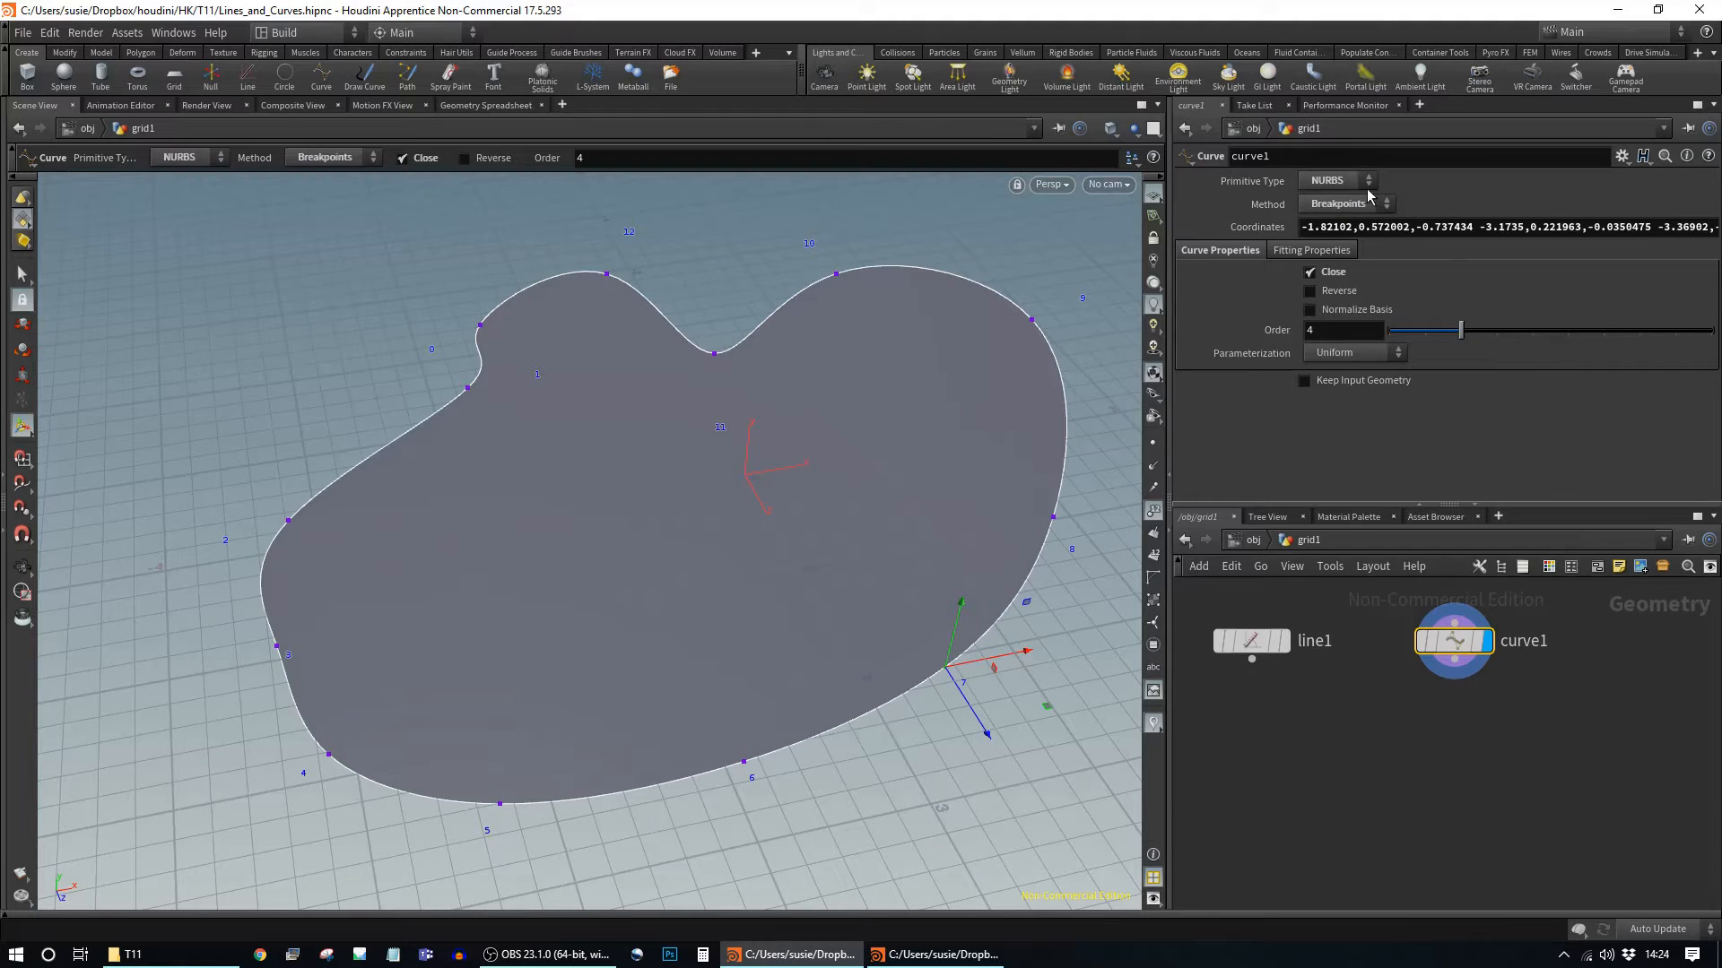
{"action": "left_click", "coordinate": [1359, 182]}
{"action": "left_click", "coordinate": [1345, 215]}
{"action": "key", "text": "Delete"}
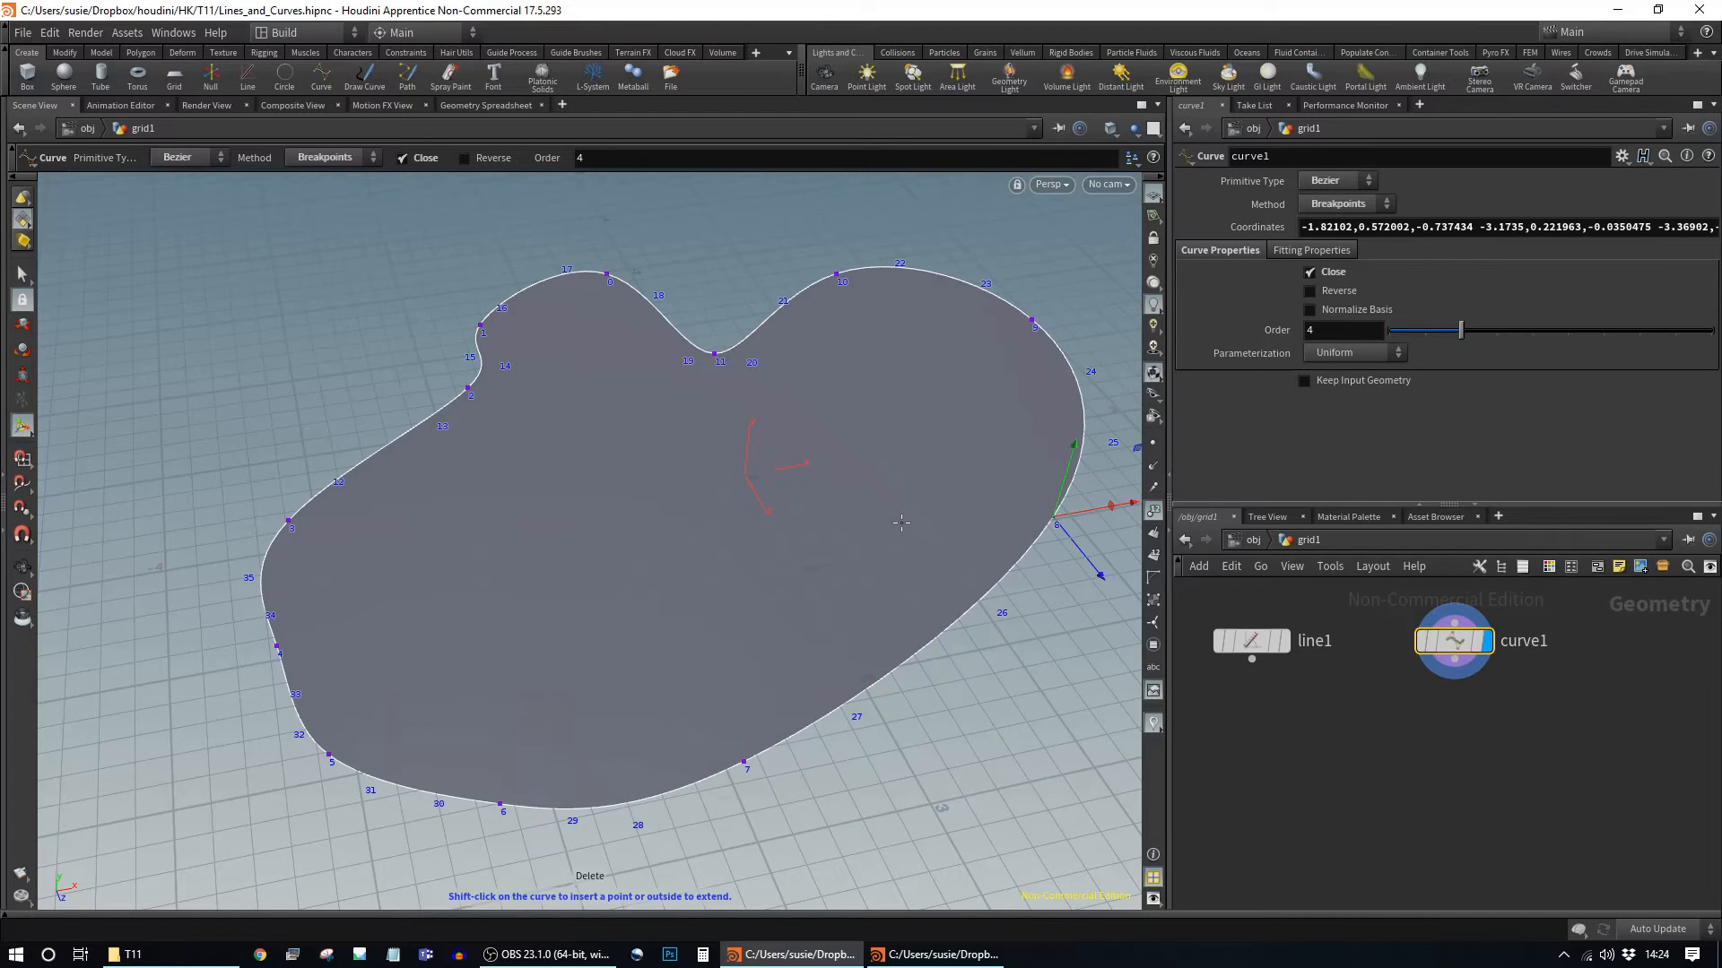
{"action": "left_click", "coordinate": [1483, 224]}
{"action": "key", "text": "BackSpace"}
{"action": "key", "text": "Return"}
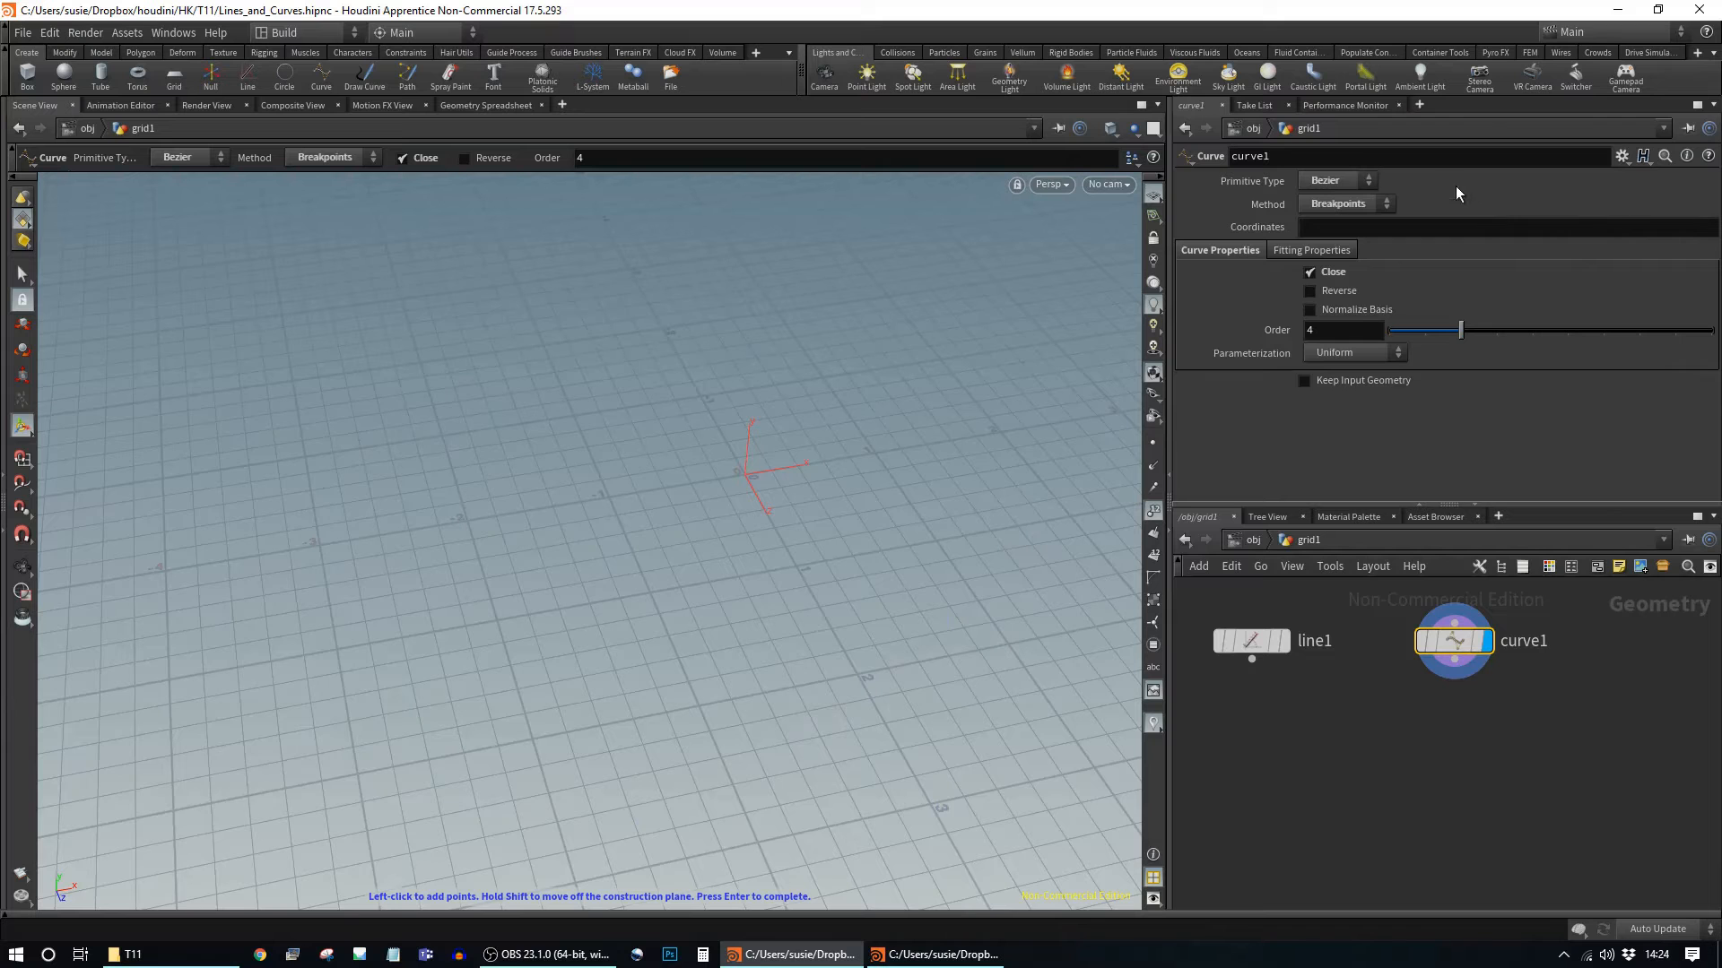
{"action": "left_click", "coordinate": [1345, 204]}
{"action": "key", "text": "Escape"}
{"action": "left_click_drag", "start_coordinate": [750, 549], "coordinate": [714, 634]}
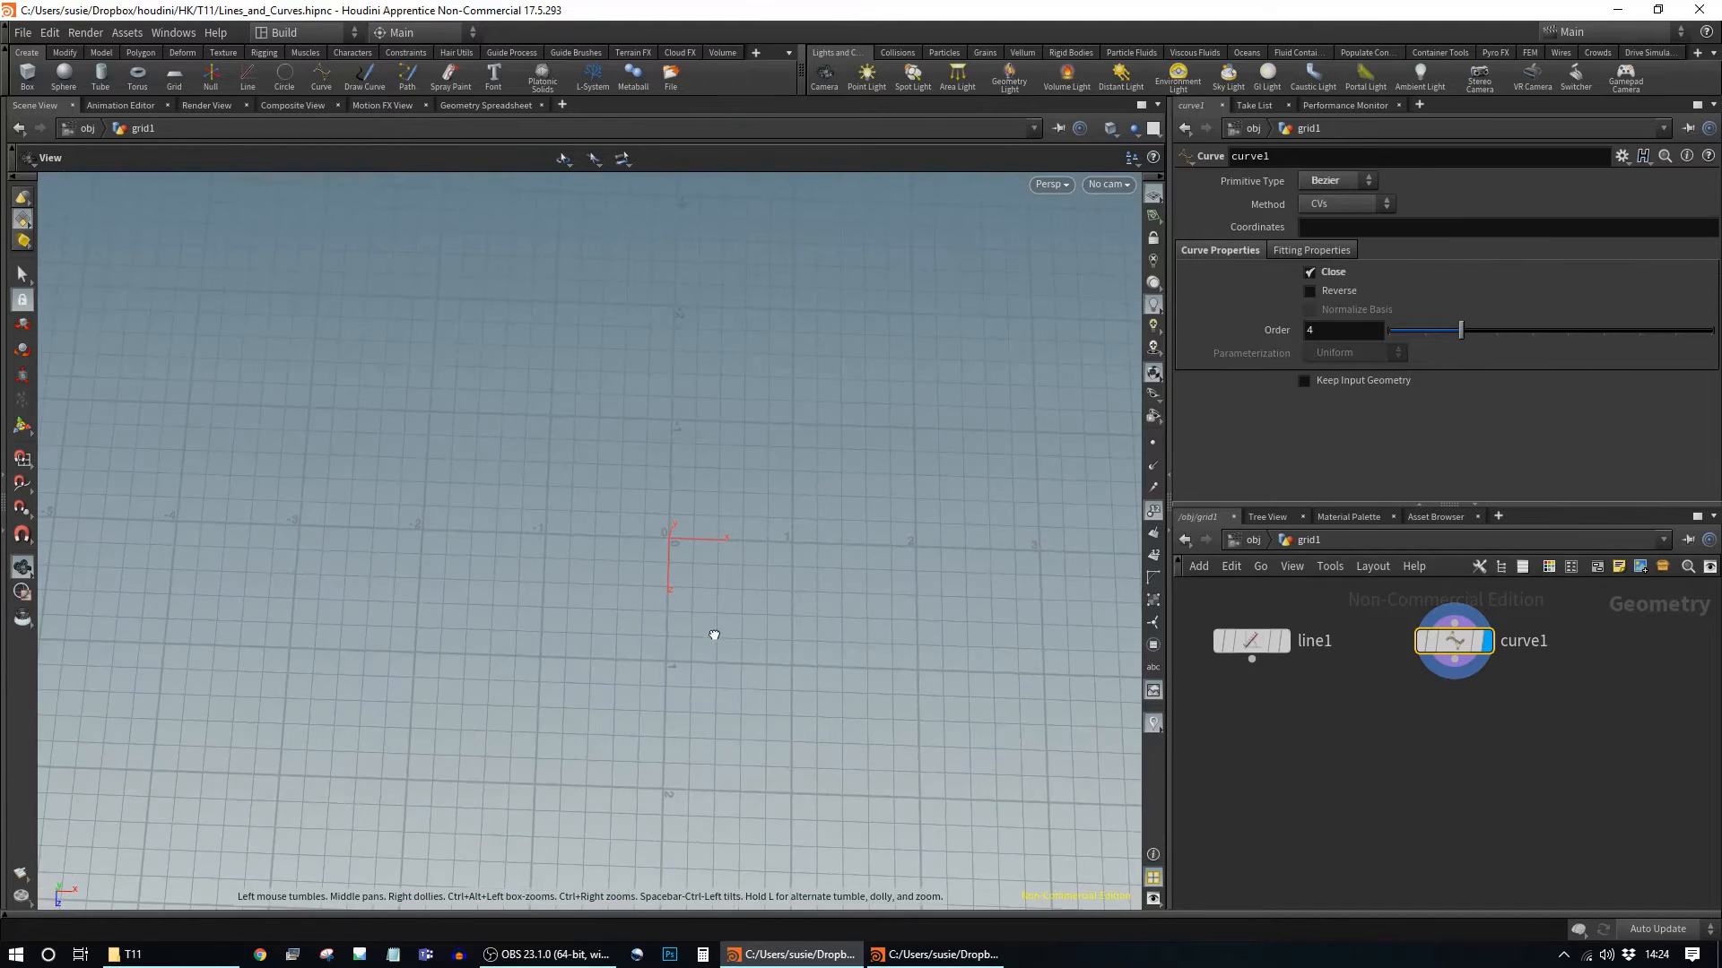
{"action": "key", "text": "space+2"}
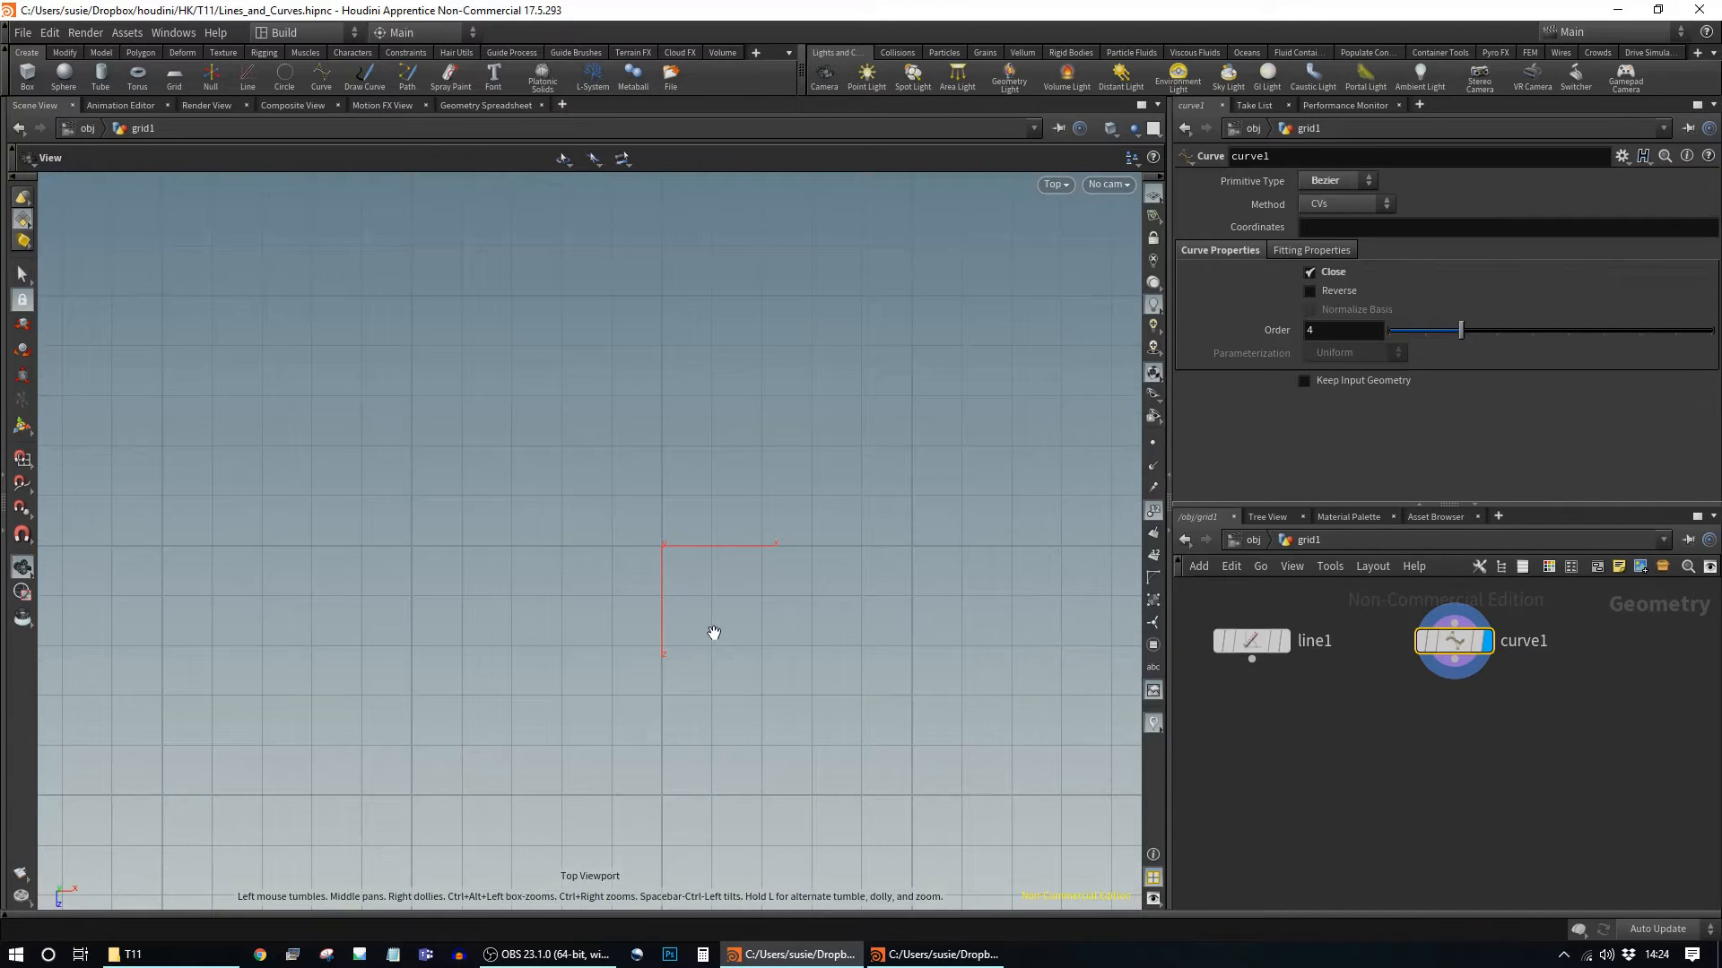
{"action": "key", "text": "space"}
{"action": "middle_click_drag", "start_coordinate": [830, 630], "coordinate": [713, 624]}
{"action": "key", "text": "Return"}
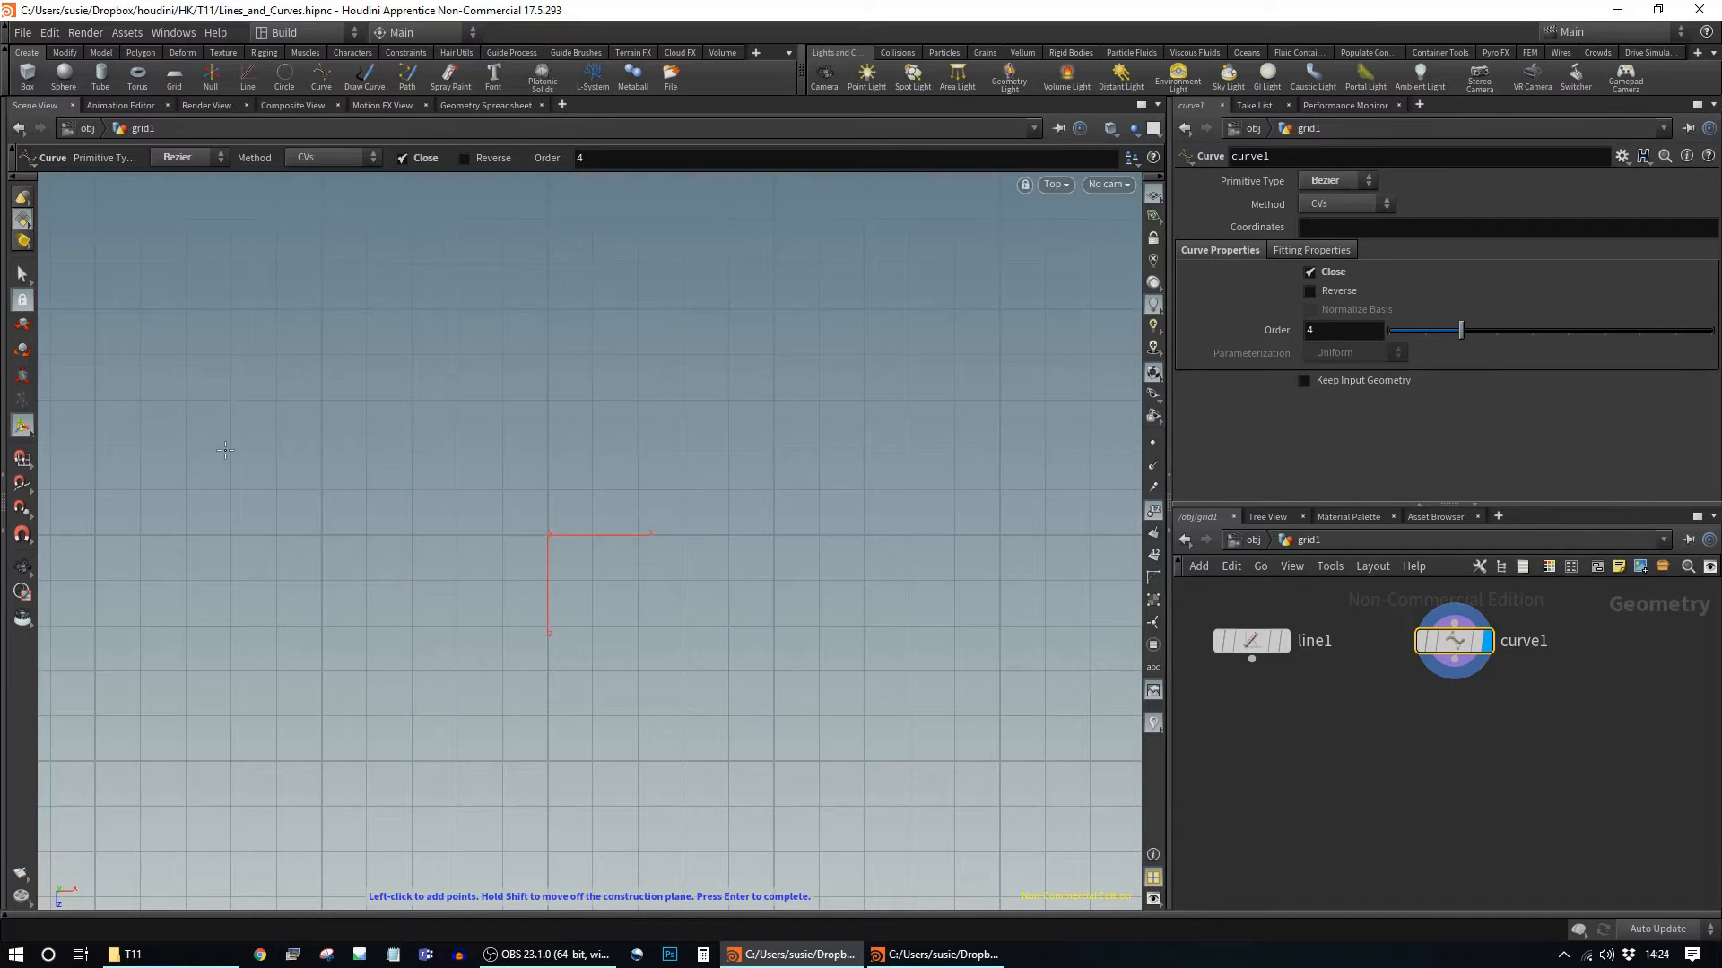
{"action": "left_click", "coordinate": [223, 441]}
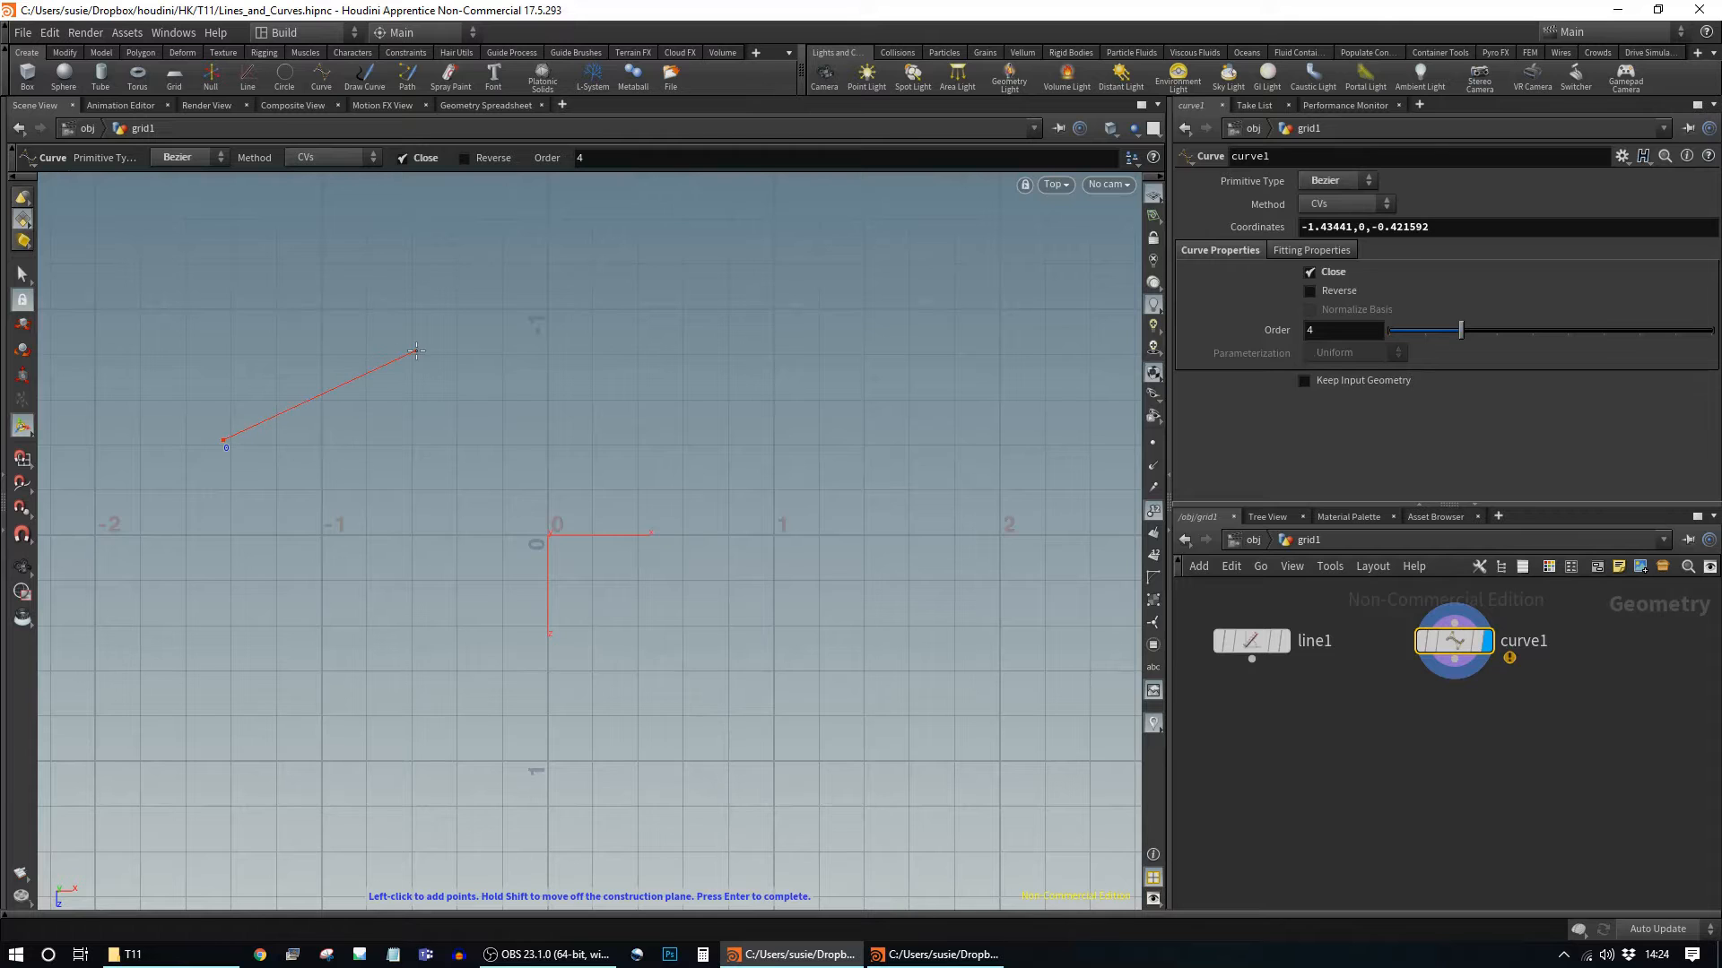
{"action": "left_click", "coordinate": [342, 353]}
{"action": "left_click", "coordinate": [540, 342]}
{"action": "left_click", "coordinate": [664, 419]}
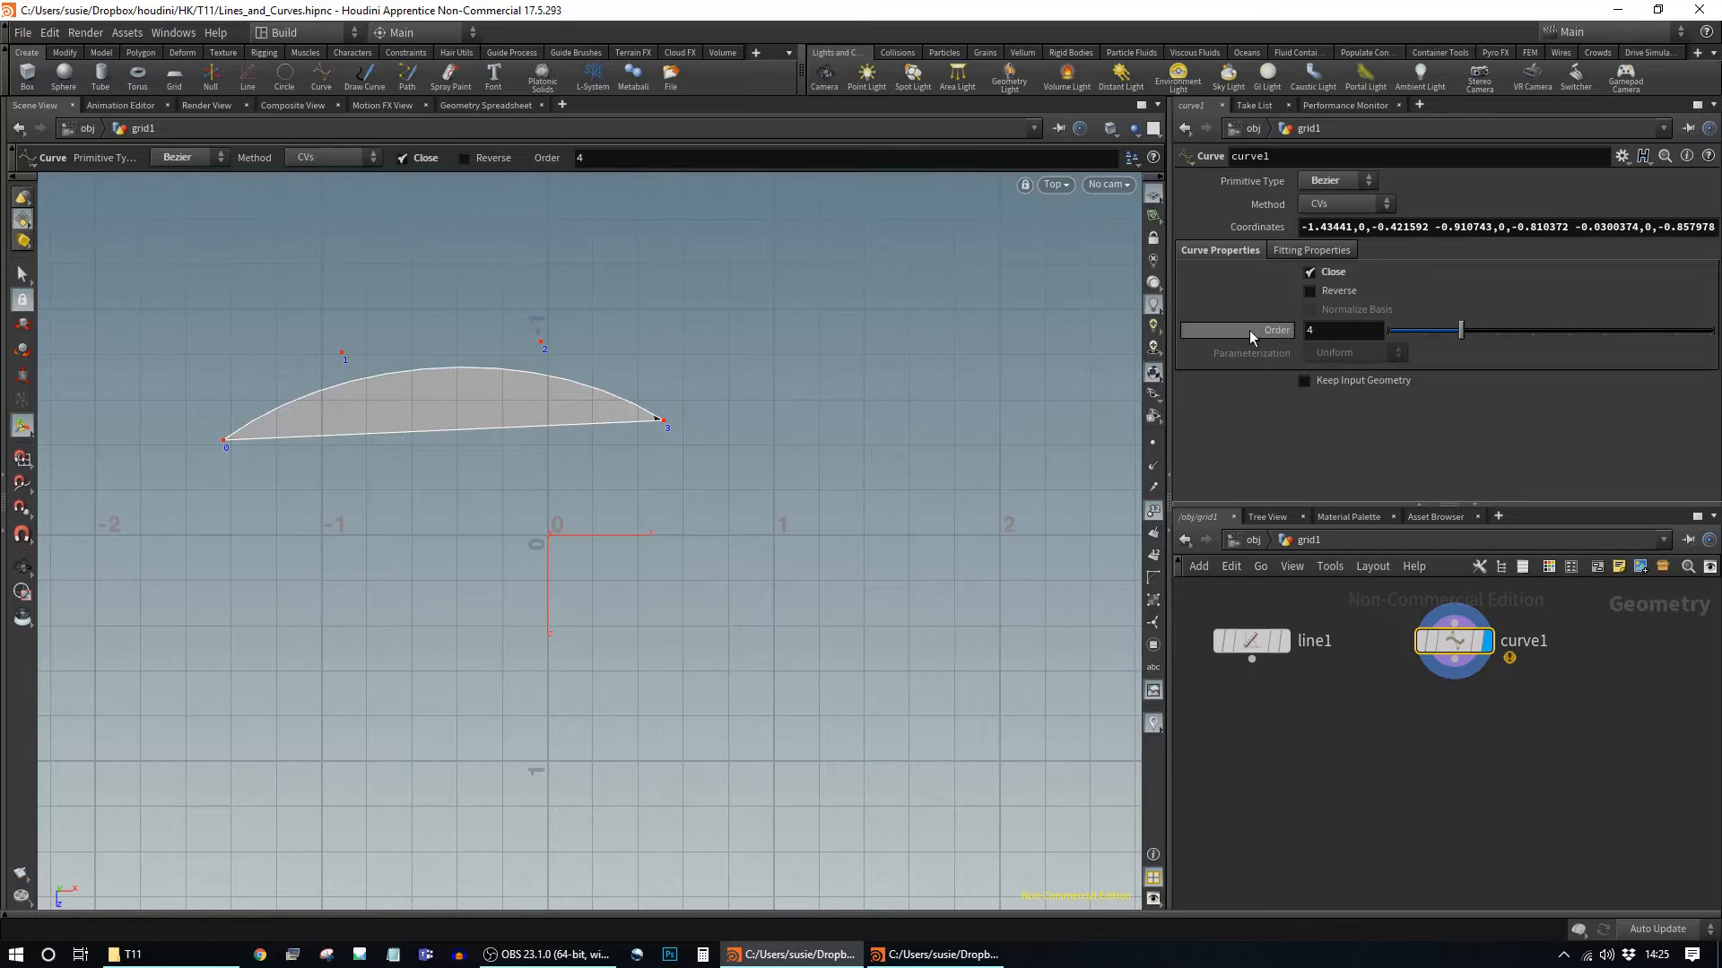
{"action": "mouse_move", "coordinate": [1461, 346]}
{"action": "left_mouse_down"}
{"action": "mouse_move", "coordinate": [1395, 340]}
{"action": "mouse_move", "coordinate": [1462, 341]}
{"action": "left_mouse_up"}
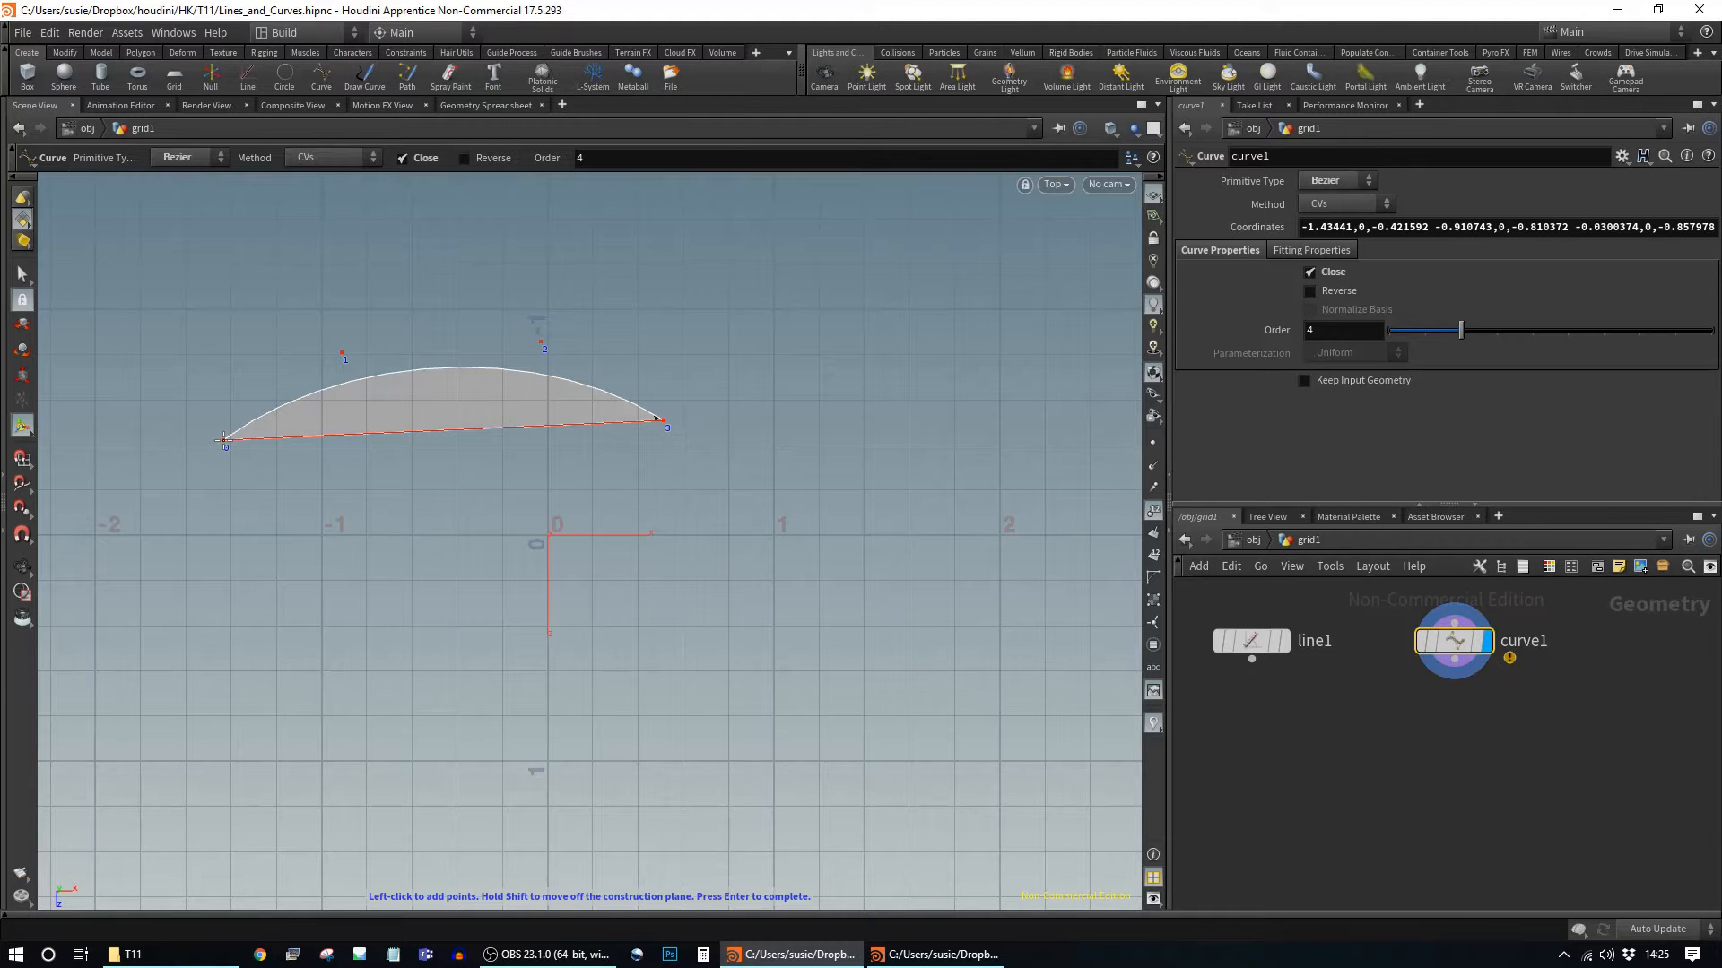
Step: Finish the curve and drag point 1's height up, then settle it slightly lower
{"action": "key", "text": "Return"}
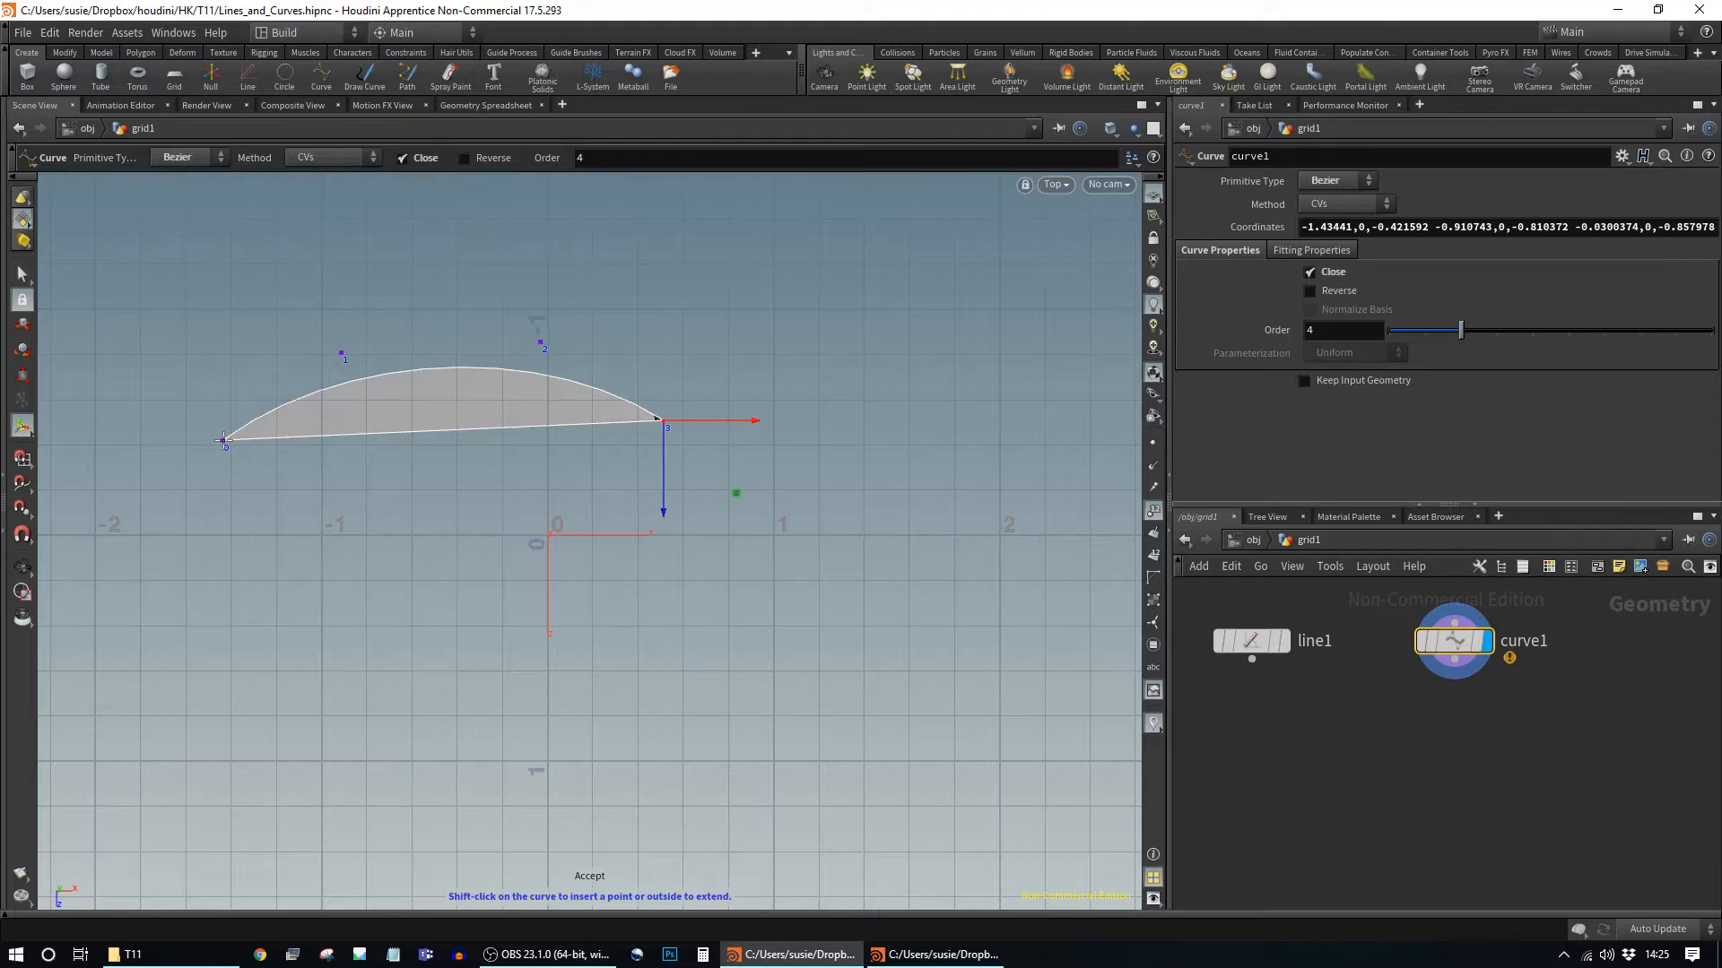
{"action": "left_click", "coordinate": [341, 355]}
{"action": "left_click_drag", "start_coordinate": [342, 392], "coordinate": [343, 292]}
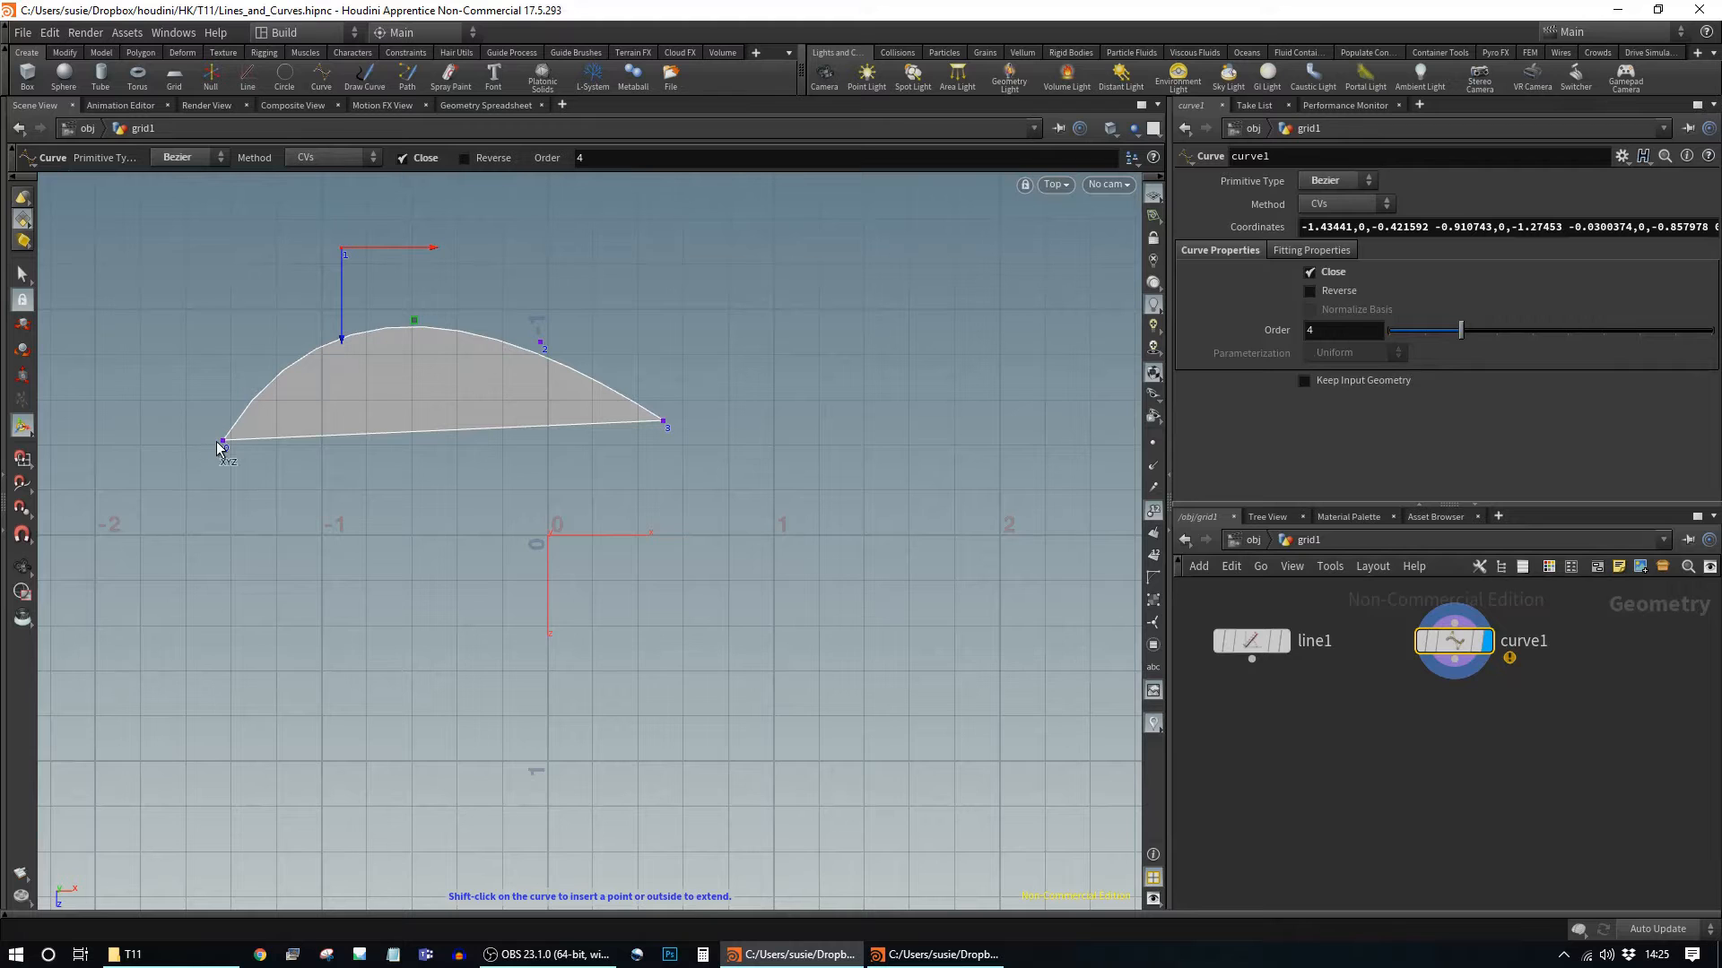
{"action": "left_click_drag", "start_coordinate": [341, 273], "coordinate": [358, 318]}
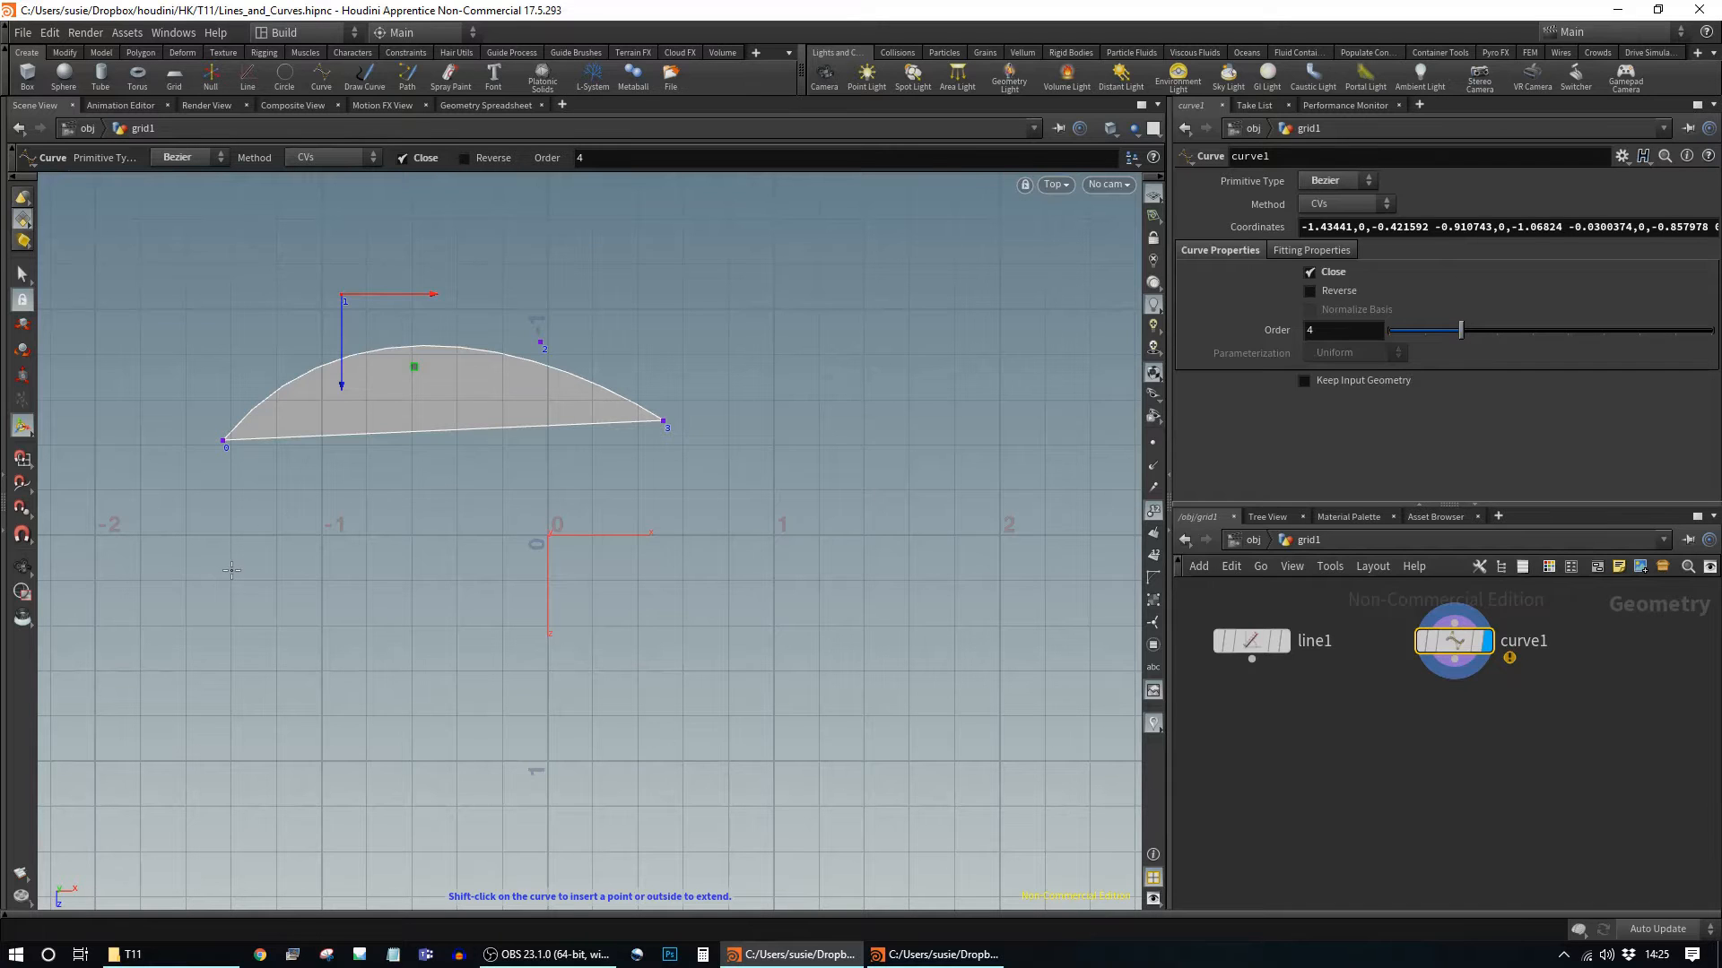
{"action": "left_click", "coordinate": [1504, 226]}
Step: Delete the old coordinates and place points 0–7 along the upper-left and top outline
{"action": "key", "text": "BackSpace"}
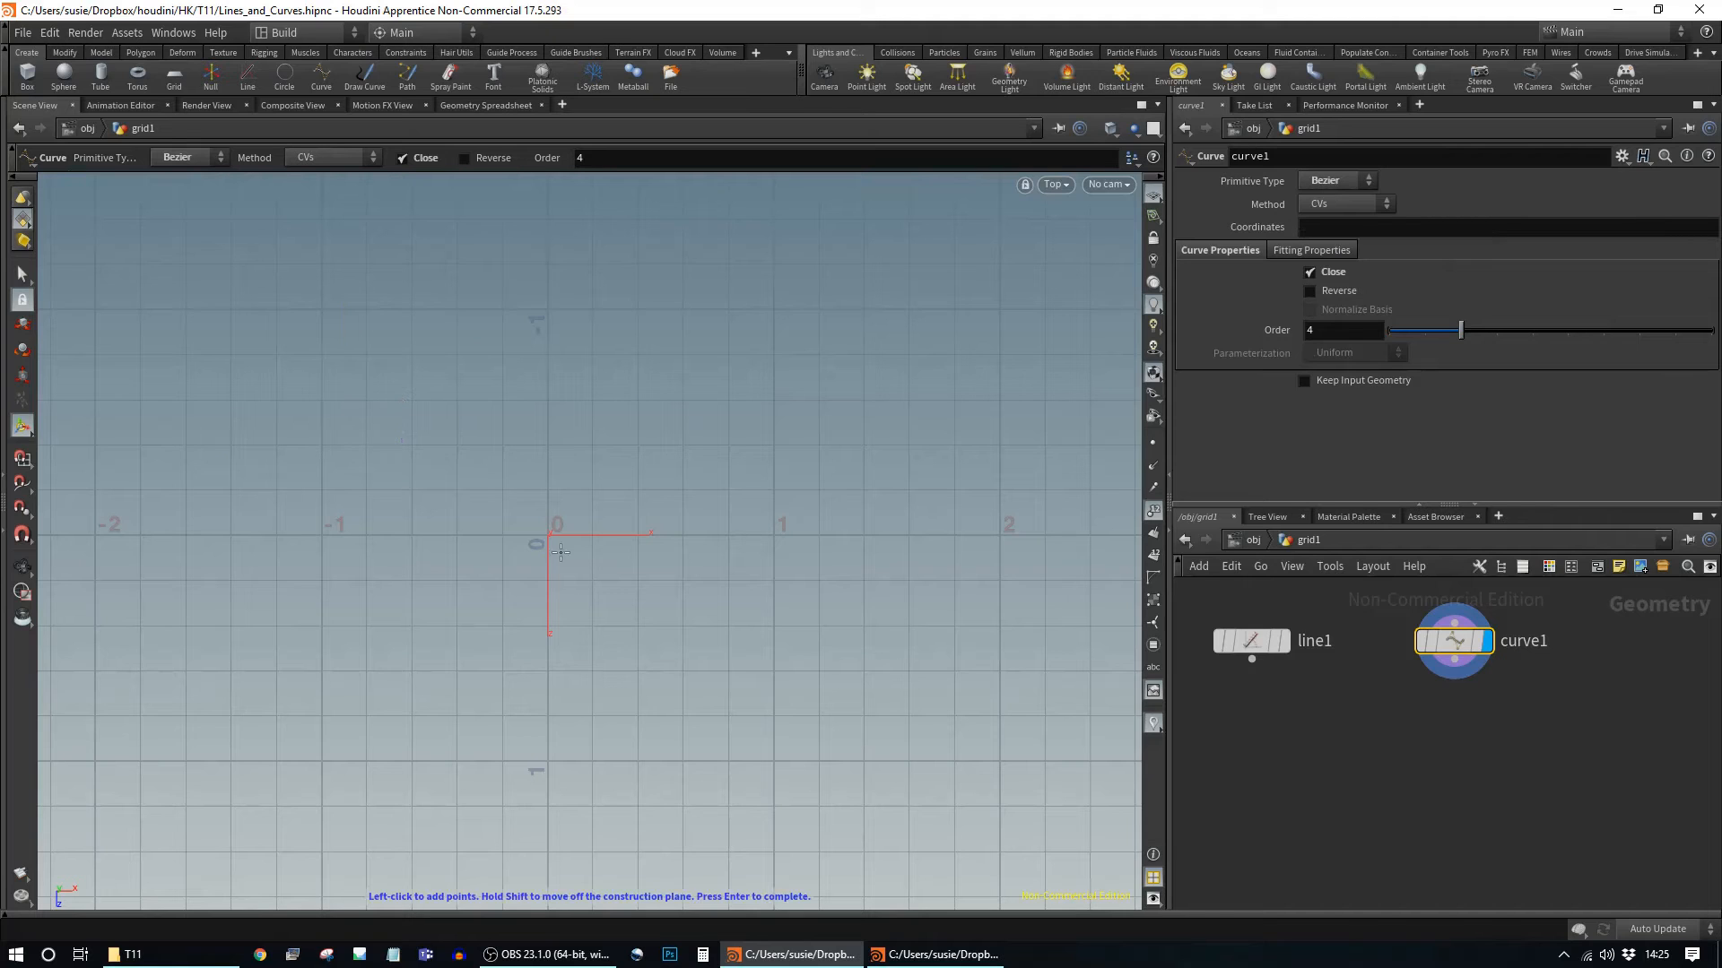
{"action": "left_click", "coordinate": [117, 544]}
{"action": "left_click", "coordinate": [187, 442]}
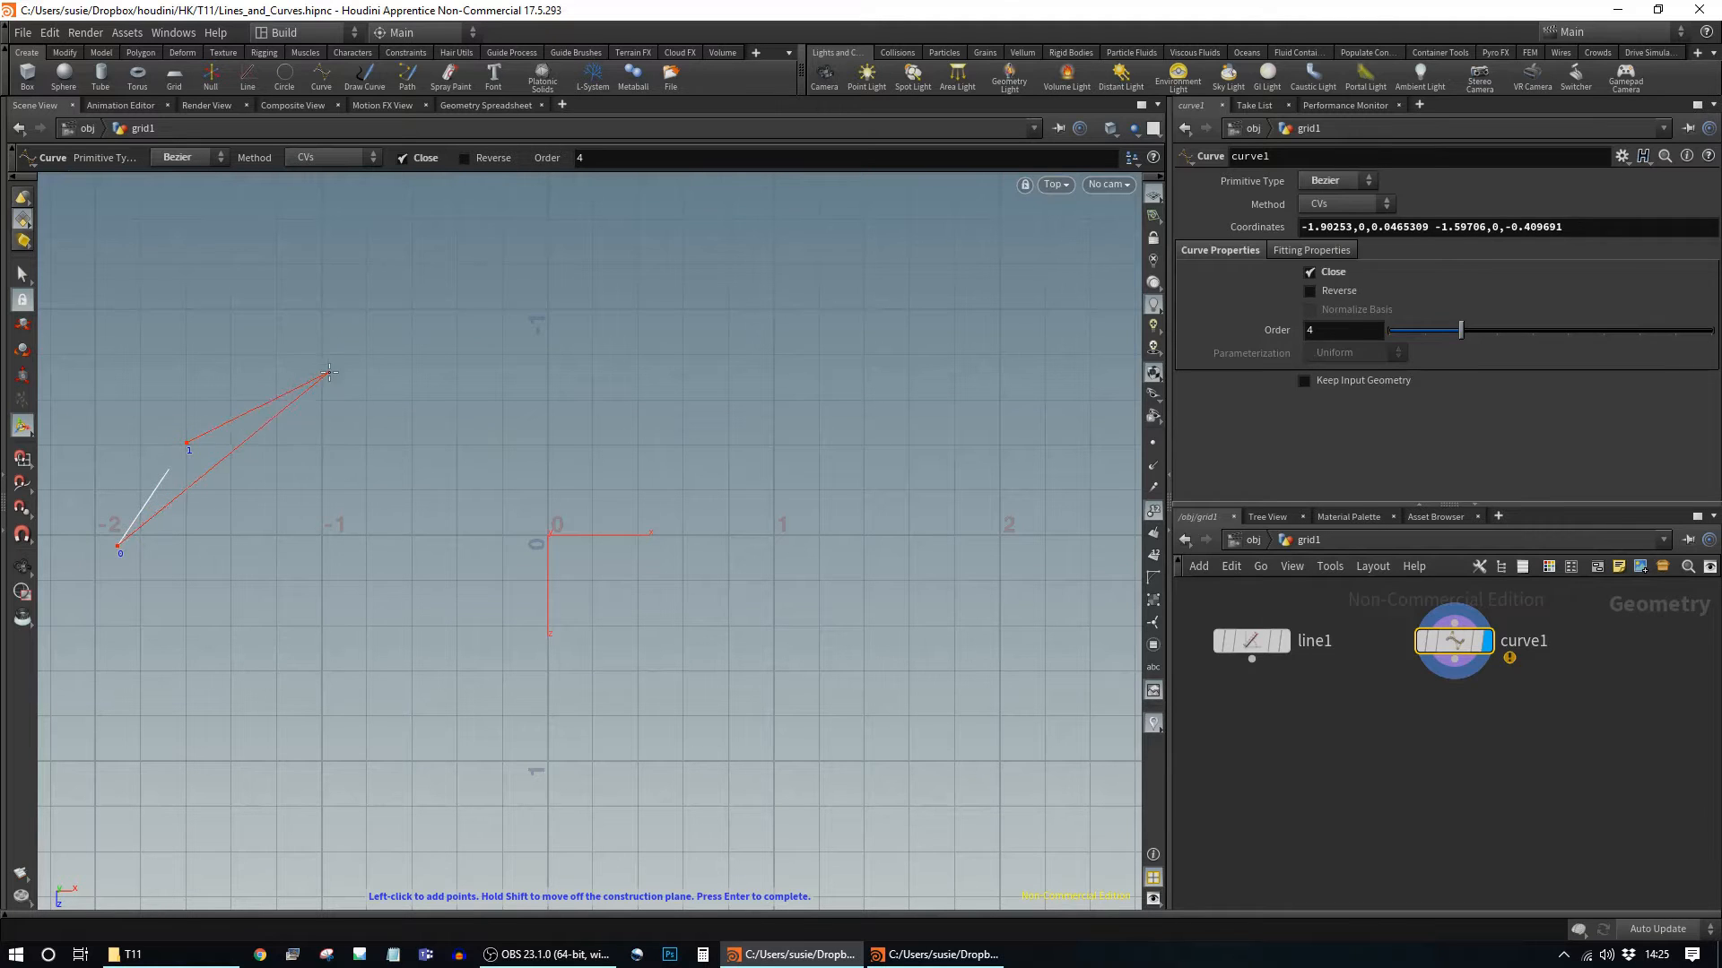
{"action": "left_click", "coordinate": [329, 371]}
{"action": "left_click", "coordinate": [494, 437]}
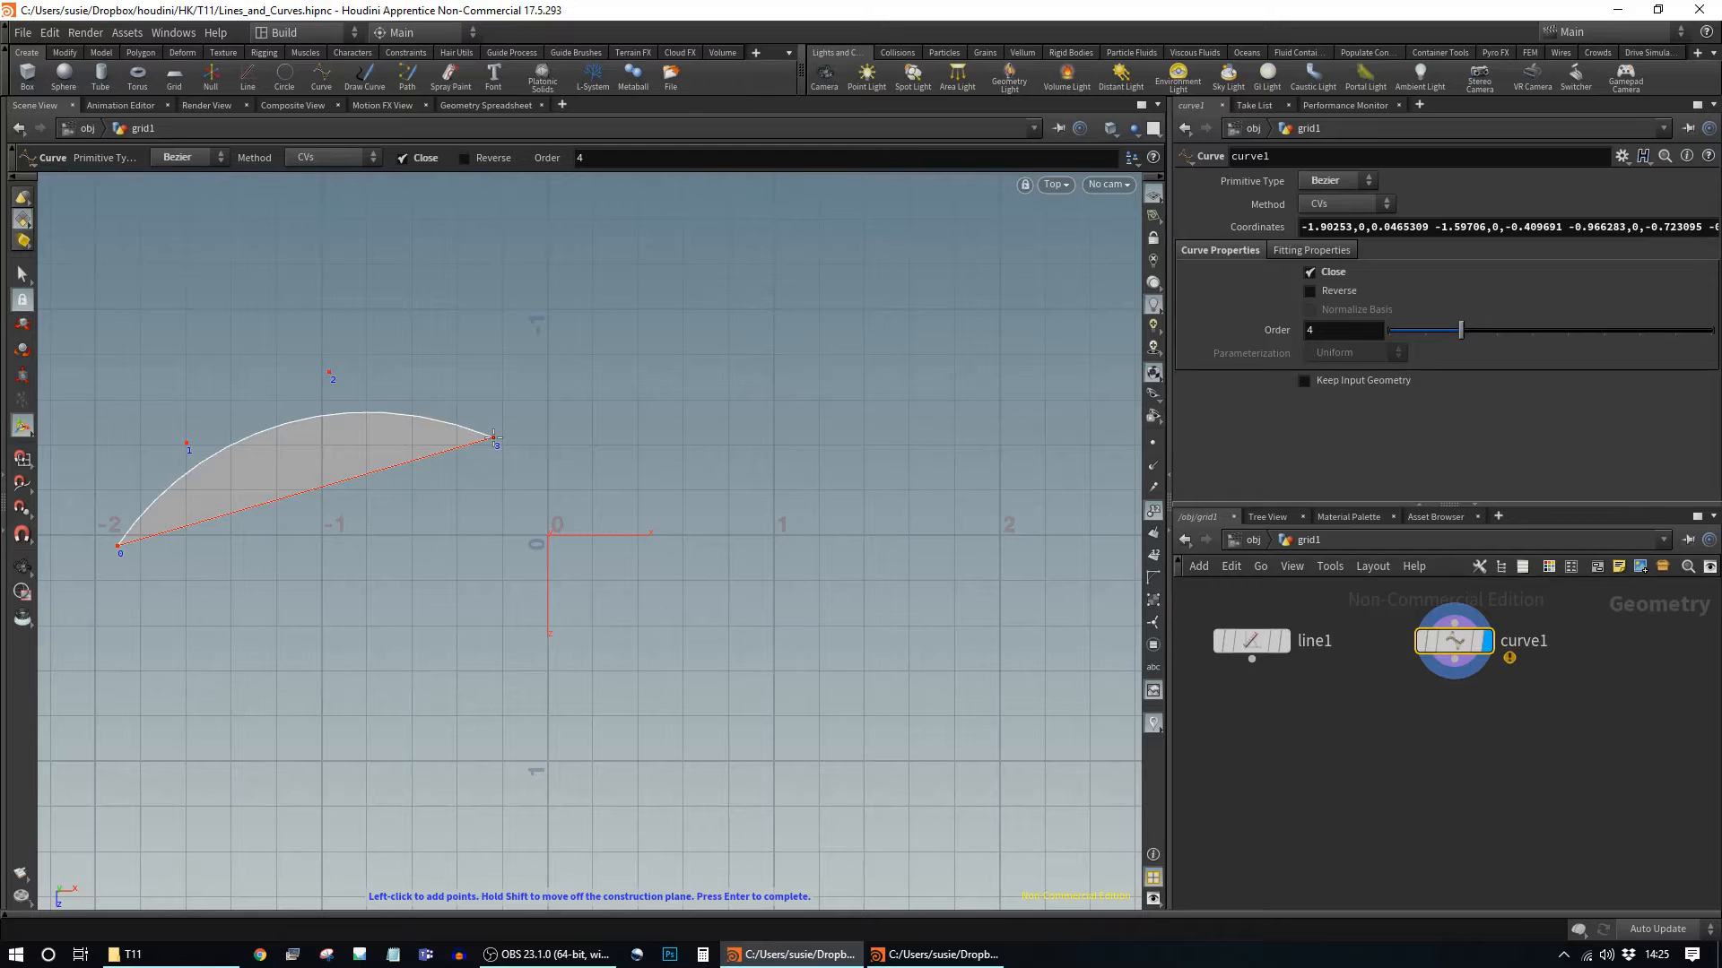
{"action": "left_click", "coordinate": [505, 392]}
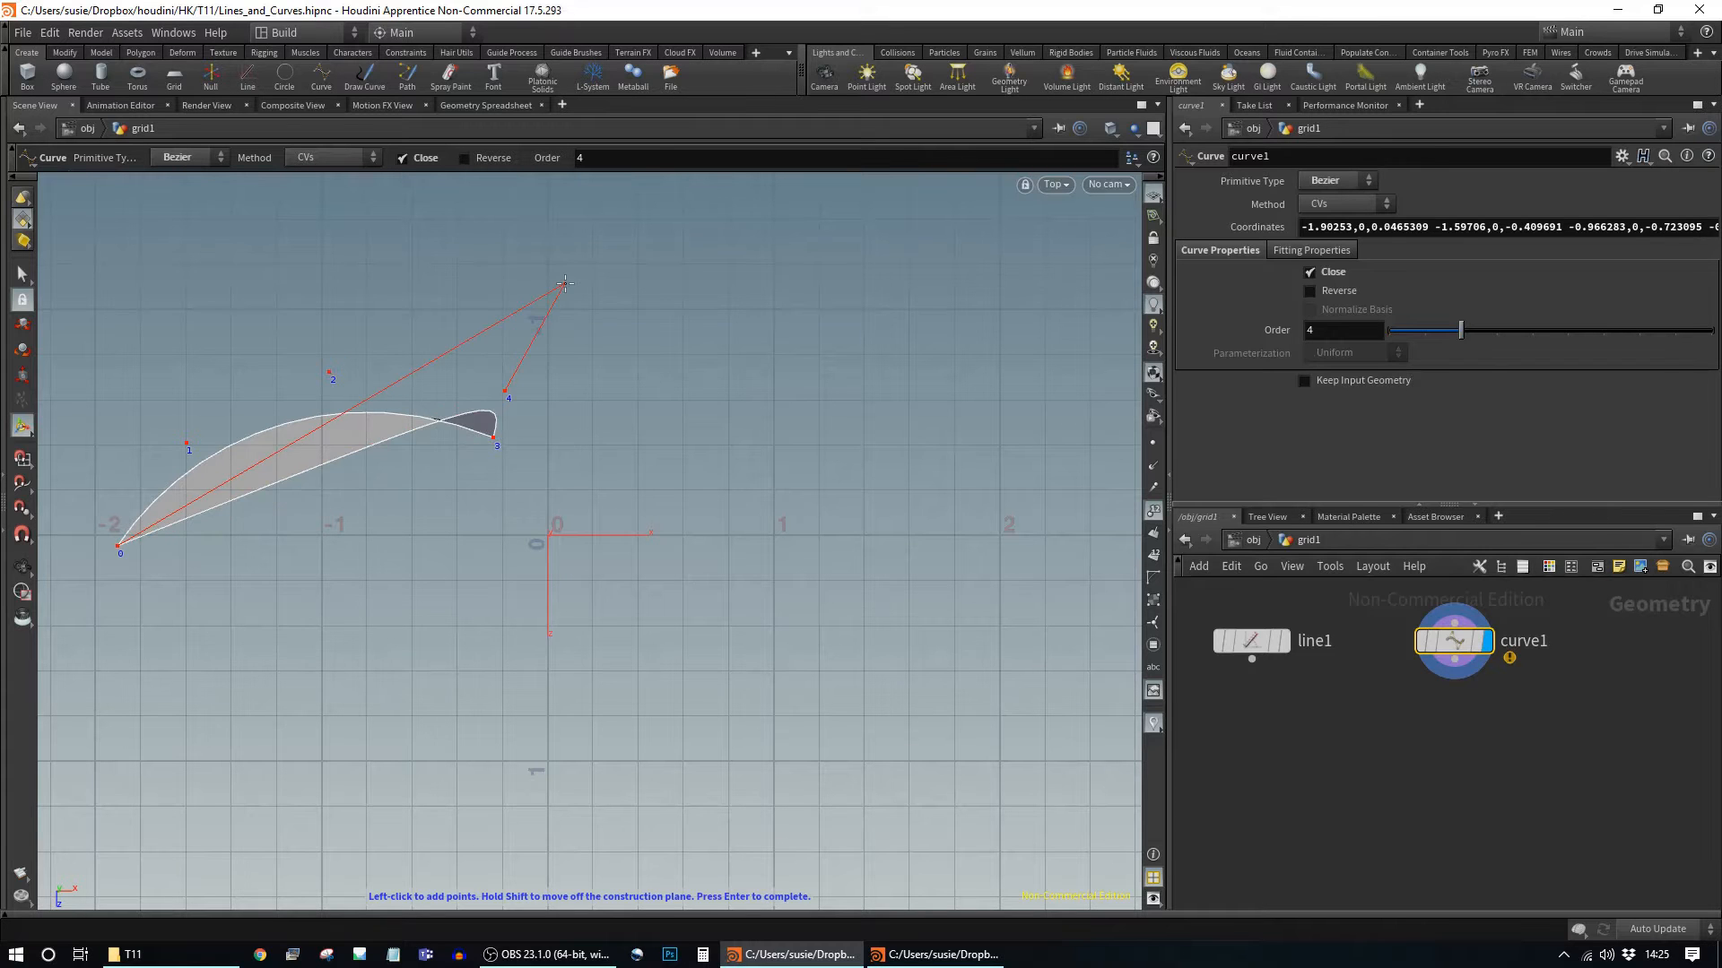
{"action": "left_click", "coordinate": [565, 283]}
{"action": "left_click", "coordinate": [739, 271]}
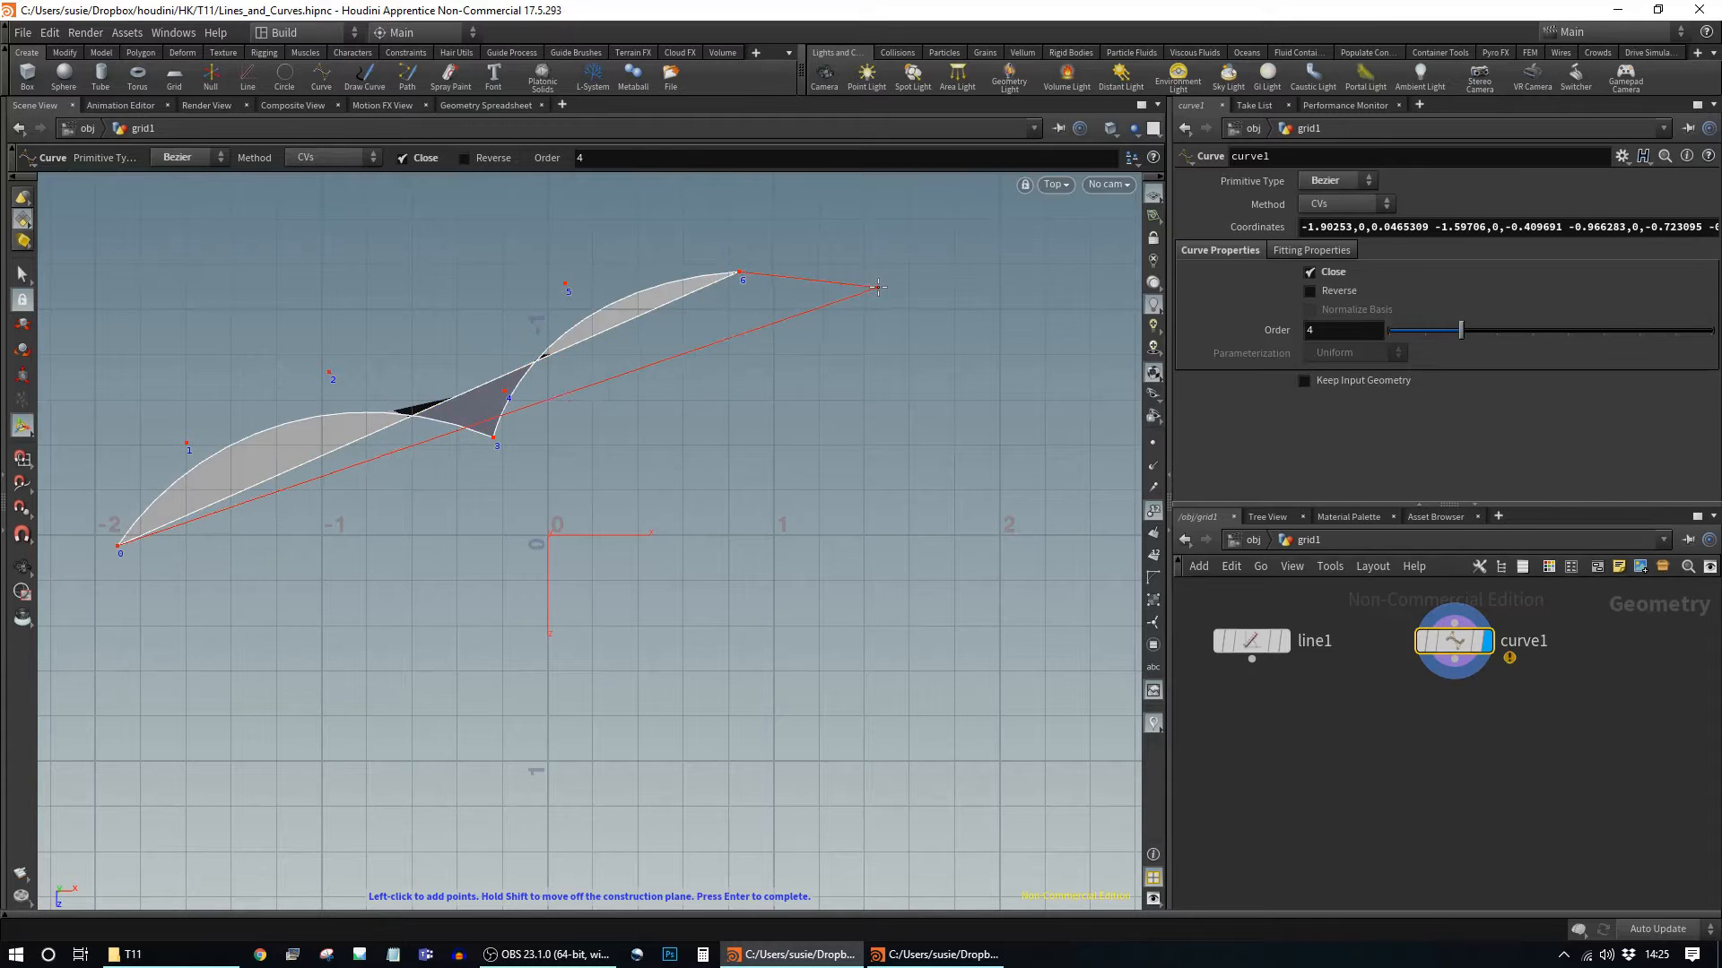
{"action": "left_click", "coordinate": [877, 287]}
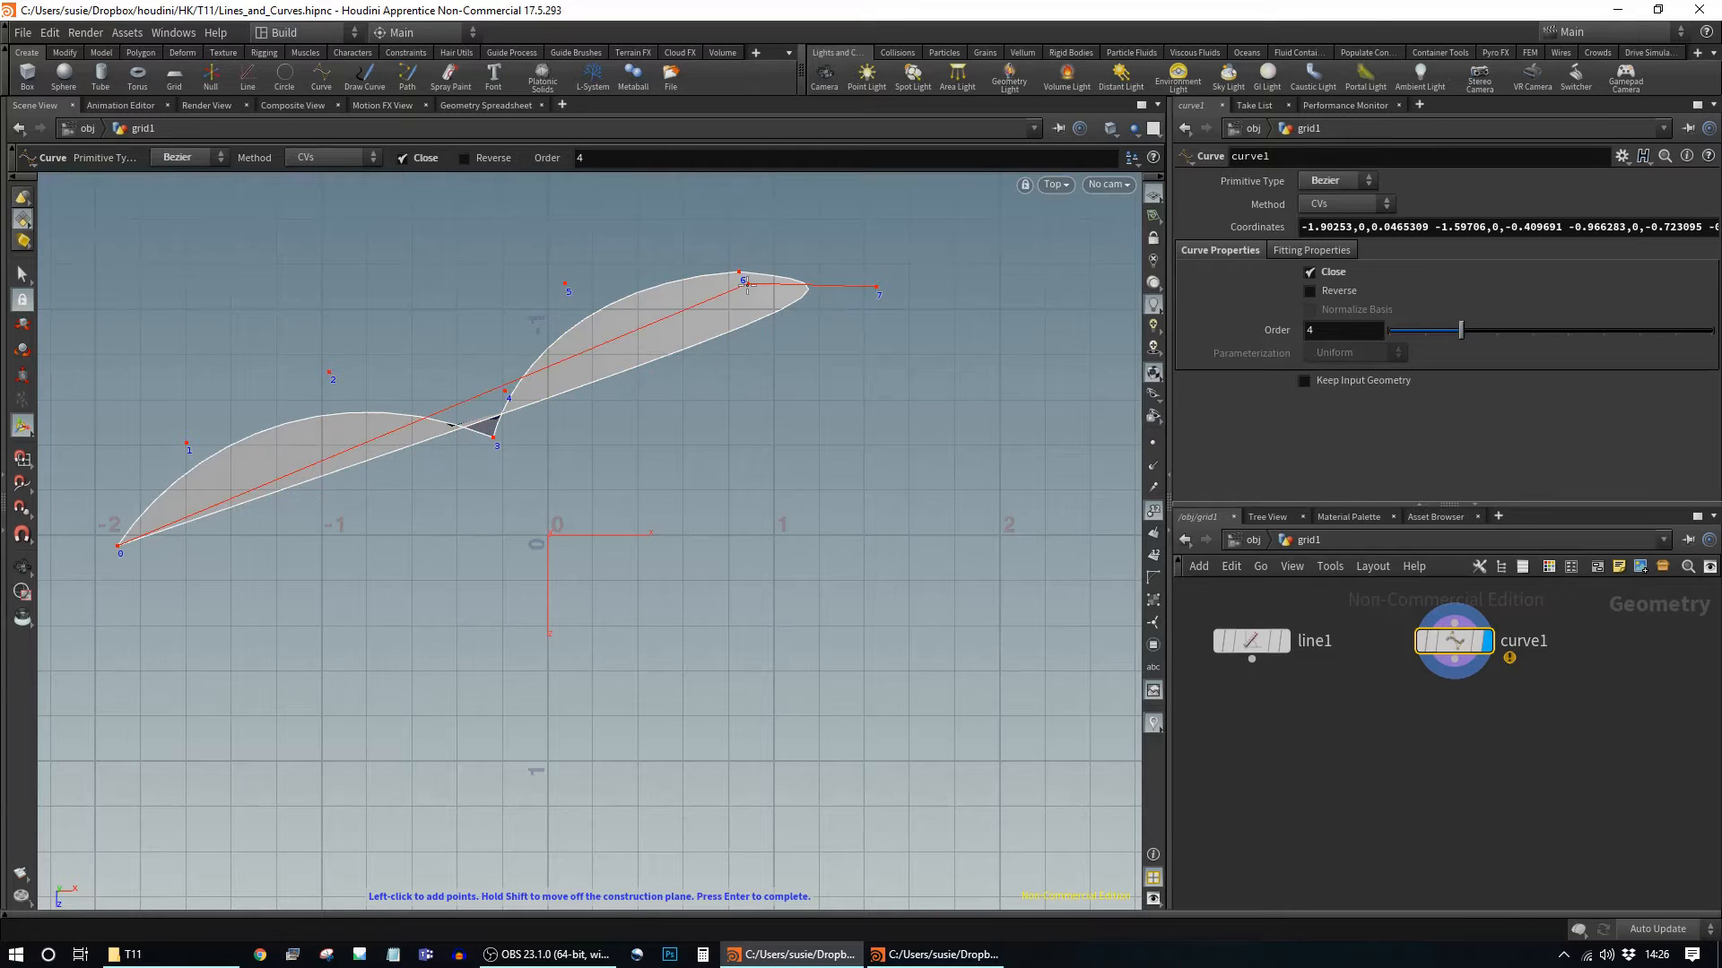
Step: Add points 8–18 down the right side, across the bottom and up the lower left
{"action": "left_click", "coordinate": [885, 203]}
{"action": "left_click", "coordinate": [1020, 234]}
{"action": "left_click", "coordinate": [1021, 471]}
{"action": "left_click", "coordinate": [882, 567]}
{"action": "left_click", "coordinate": [753, 592]}
{"action": "left_click", "coordinate": [726, 746]}
{"action": "left_click", "coordinate": [639, 802]}
{"action": "left_click", "coordinate": [423, 824]}
{"action": "left_click", "coordinate": [238, 801]}
{"action": "left_click", "coordinate": [132, 722]}
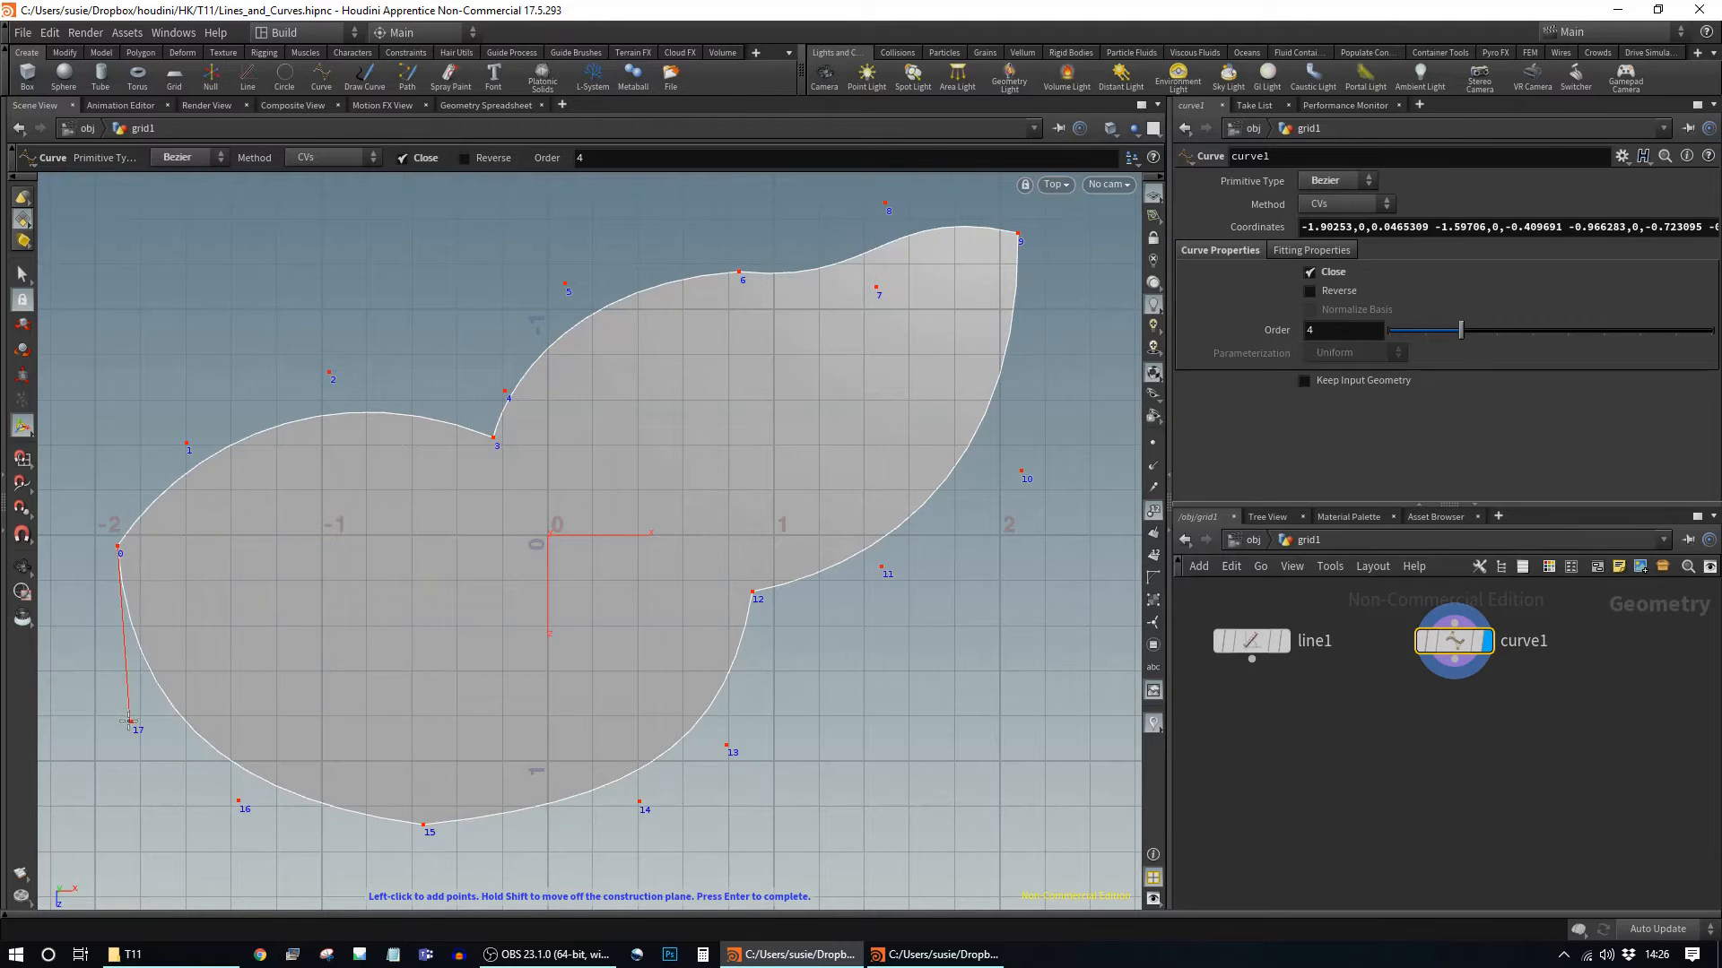
{"action": "left_click", "coordinate": [72, 698]}
Step: Finish the leaf curve and reposition points 6, 7 and 8
{"action": "key", "text": "Return"}
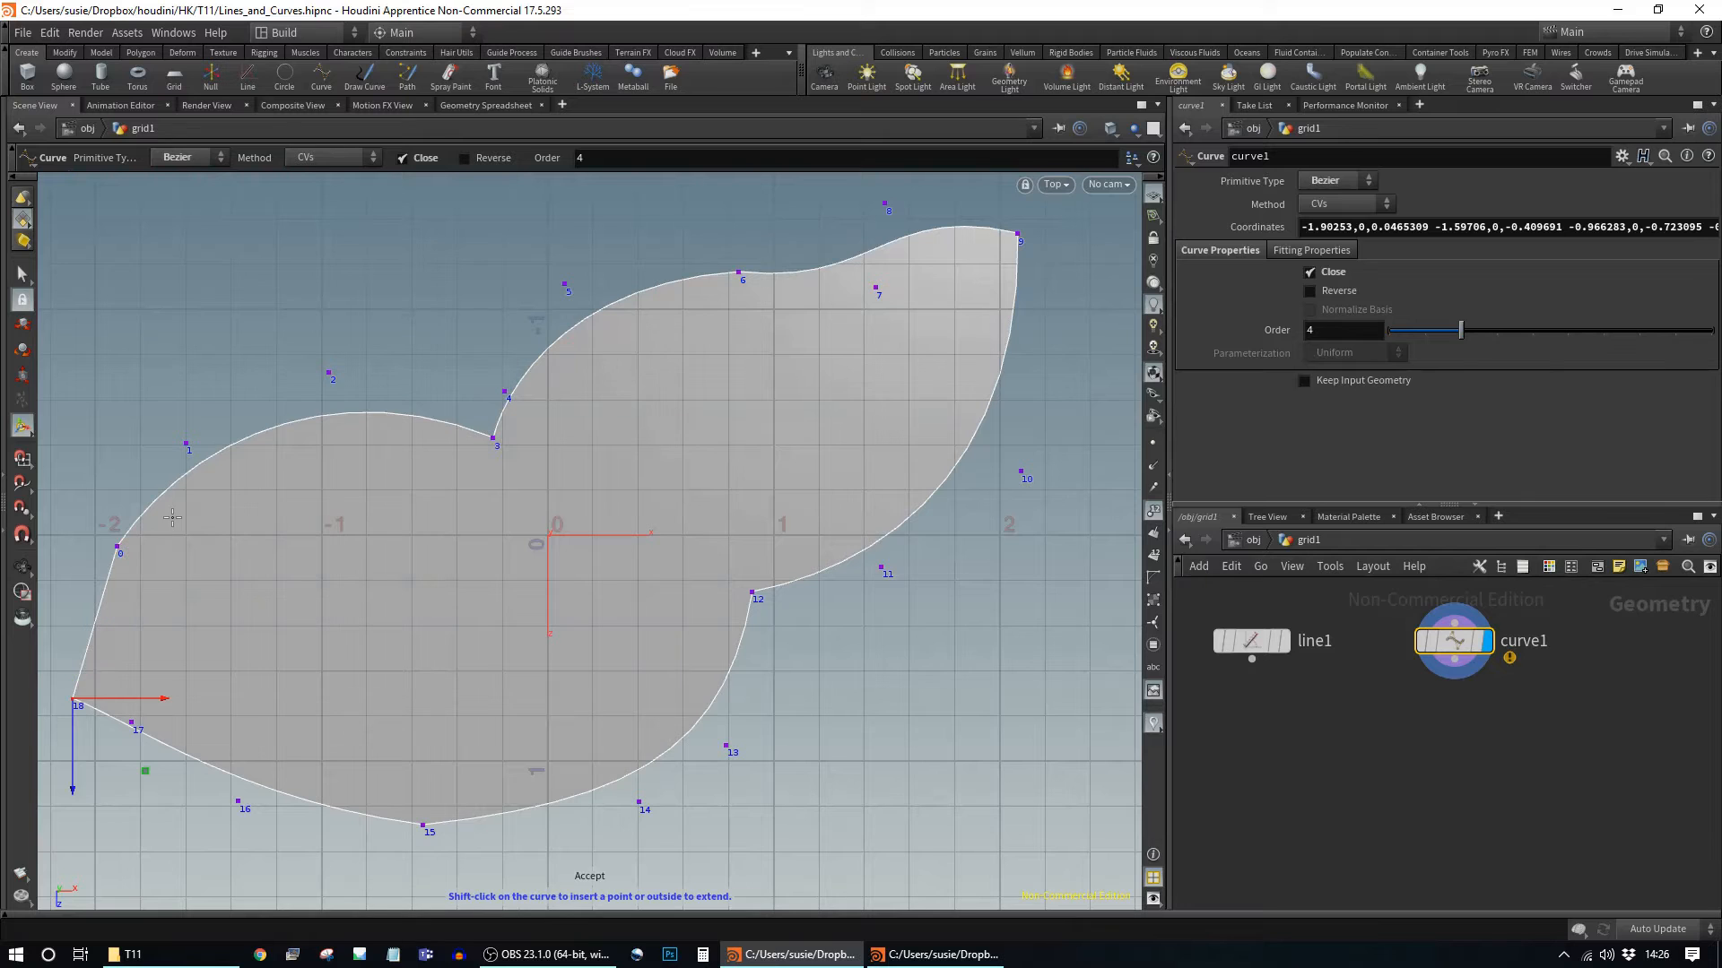
{"action": "left_click", "coordinate": [741, 274]}
{"action": "left_click_drag", "start_coordinate": [742, 278], "coordinate": [747, 335]}
{"action": "left_click", "coordinate": [876, 291]}
{"action": "left_click_drag", "start_coordinate": [884, 289], "coordinate": [792, 289]}
{"action": "left_click", "coordinate": [886, 208]}
{"action": "left_click_drag", "start_coordinate": [980, 204], "coordinate": [1026, 235]}
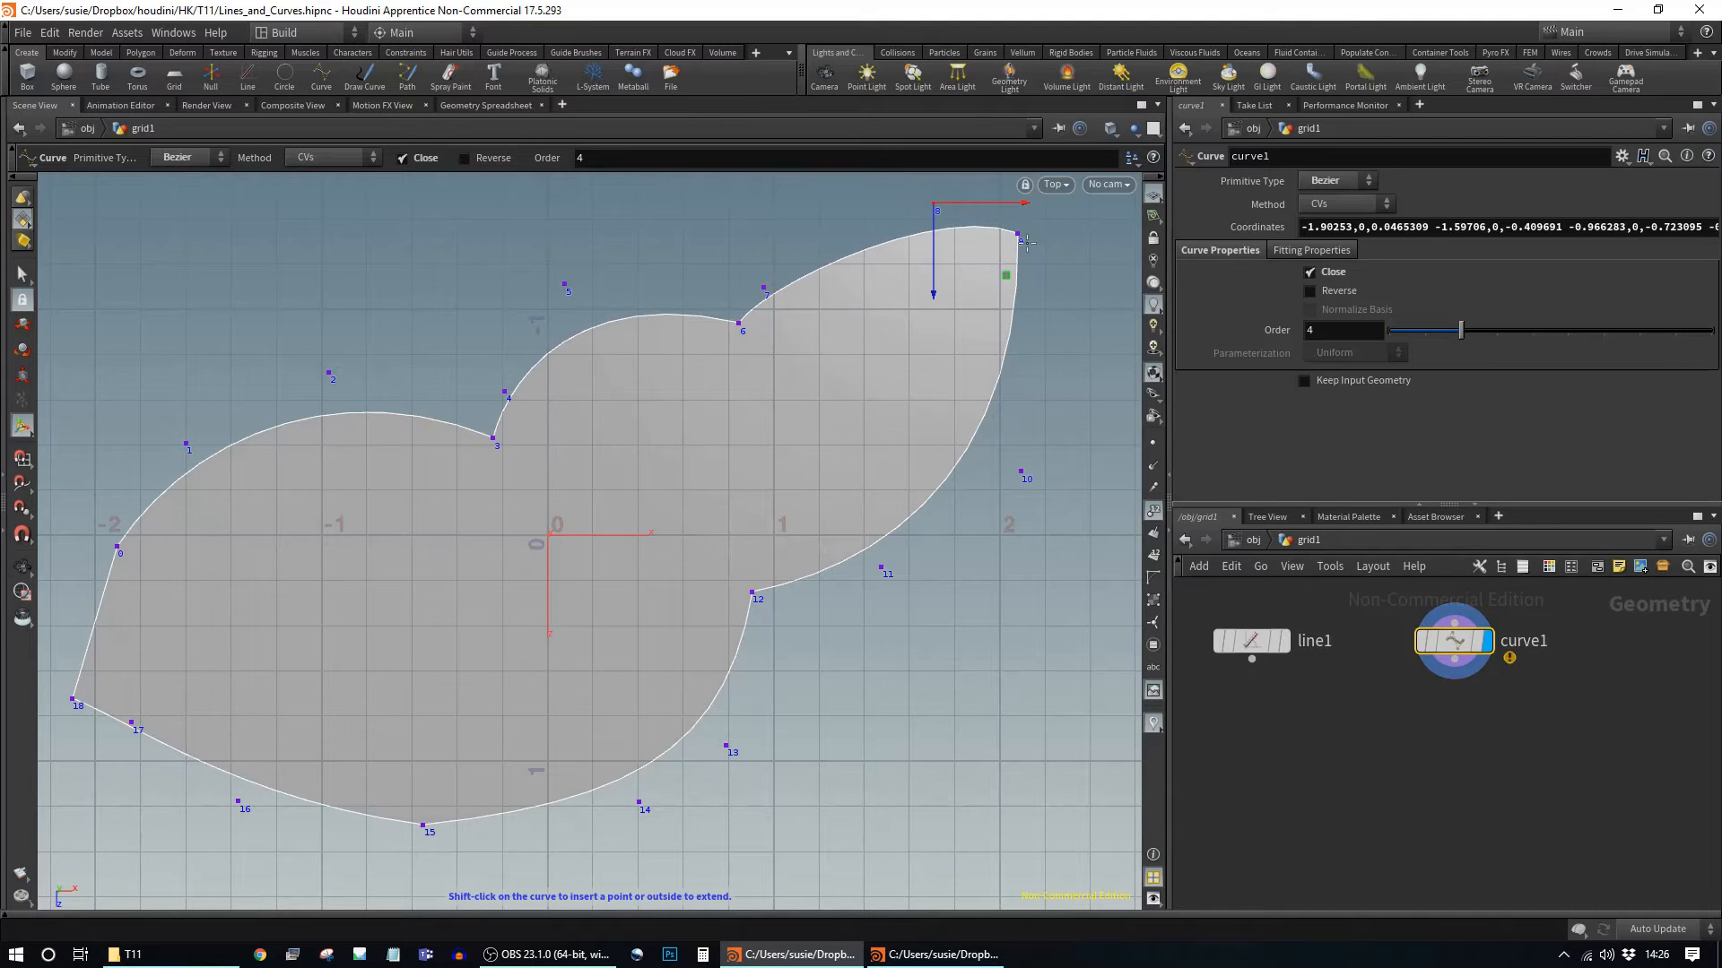
Step: Raise point 10, lower the curve order from 4 to 3, and move point 7 up again
{"action": "left_click", "coordinate": [1020, 471]}
{"action": "left_click_drag", "start_coordinate": [1038, 527], "coordinate": [1127, 360]}
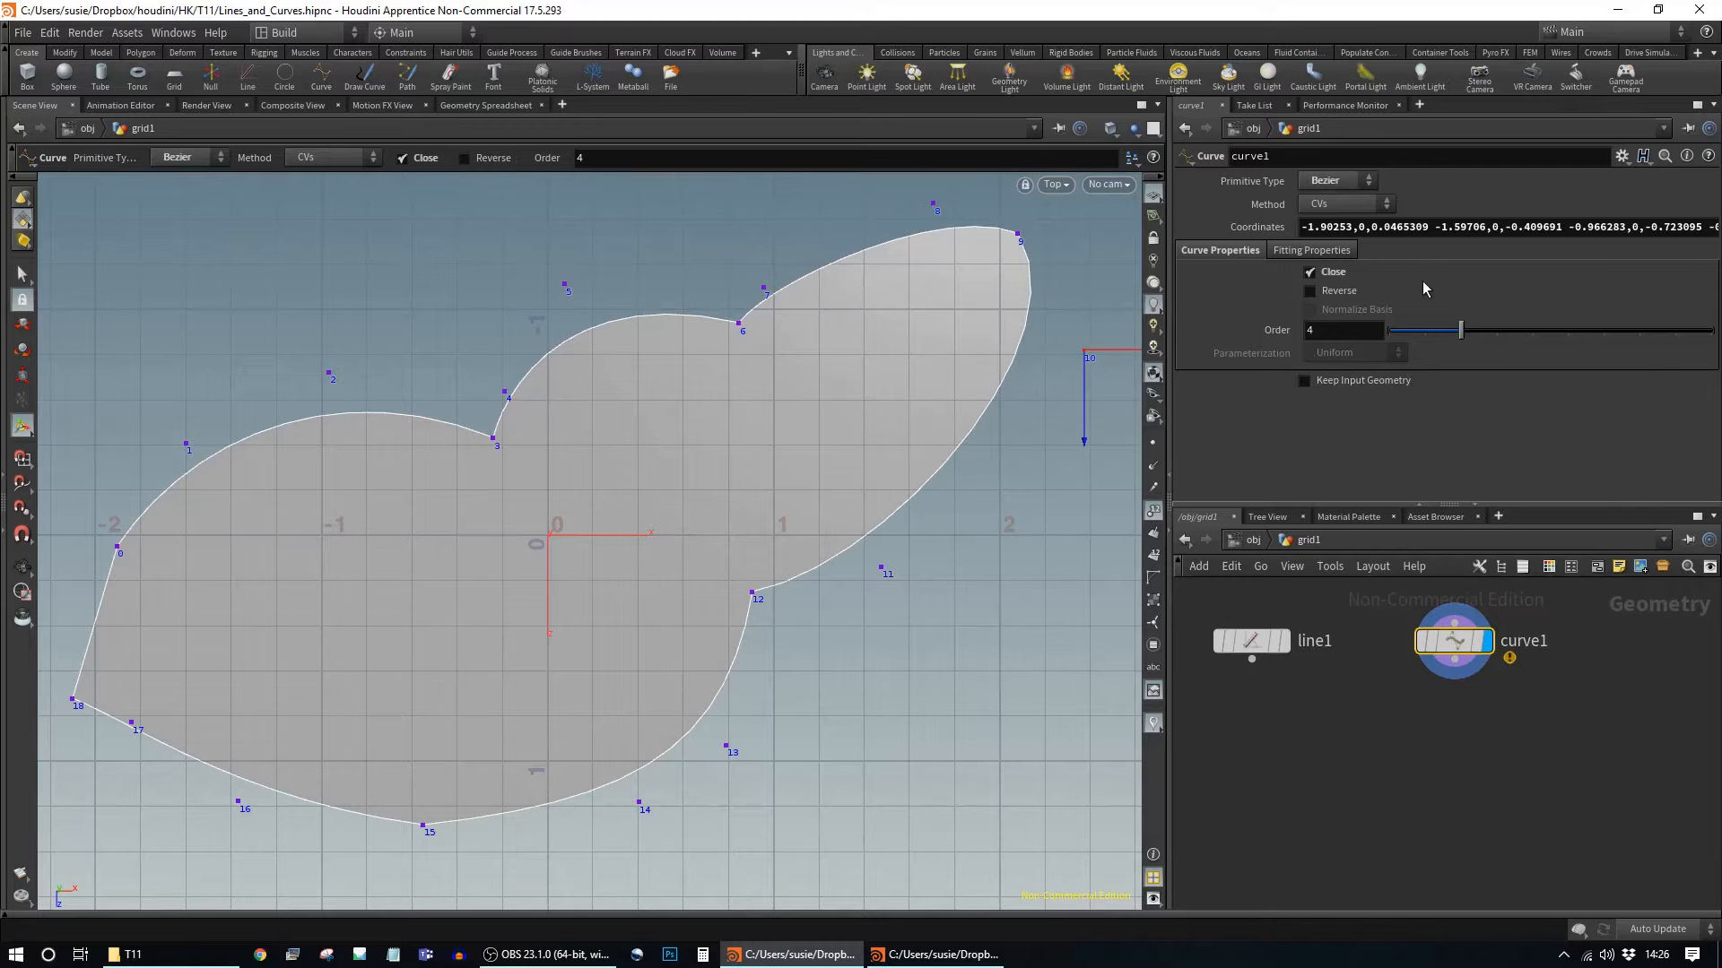
{"action": "left_click_drag", "start_coordinate": [1460, 330], "coordinate": [1427, 332]}
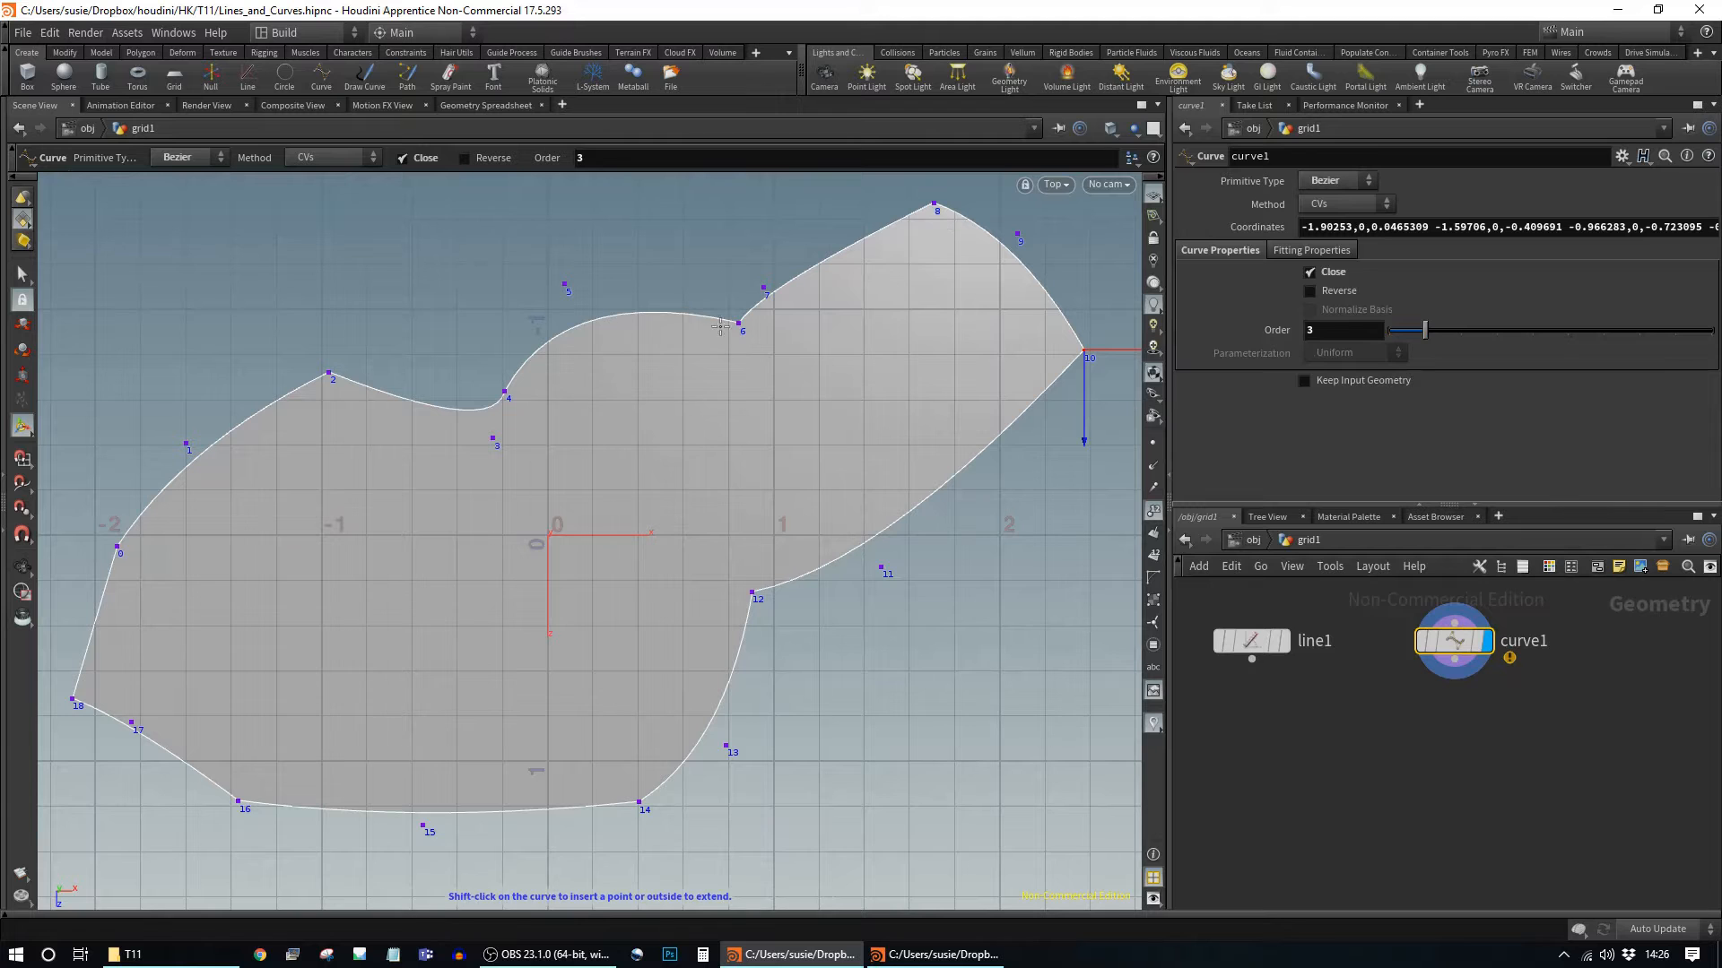
{"action": "left_click", "coordinate": [764, 288]}
{"action": "left_click_drag", "start_coordinate": [764, 287], "coordinate": [753, 227]}
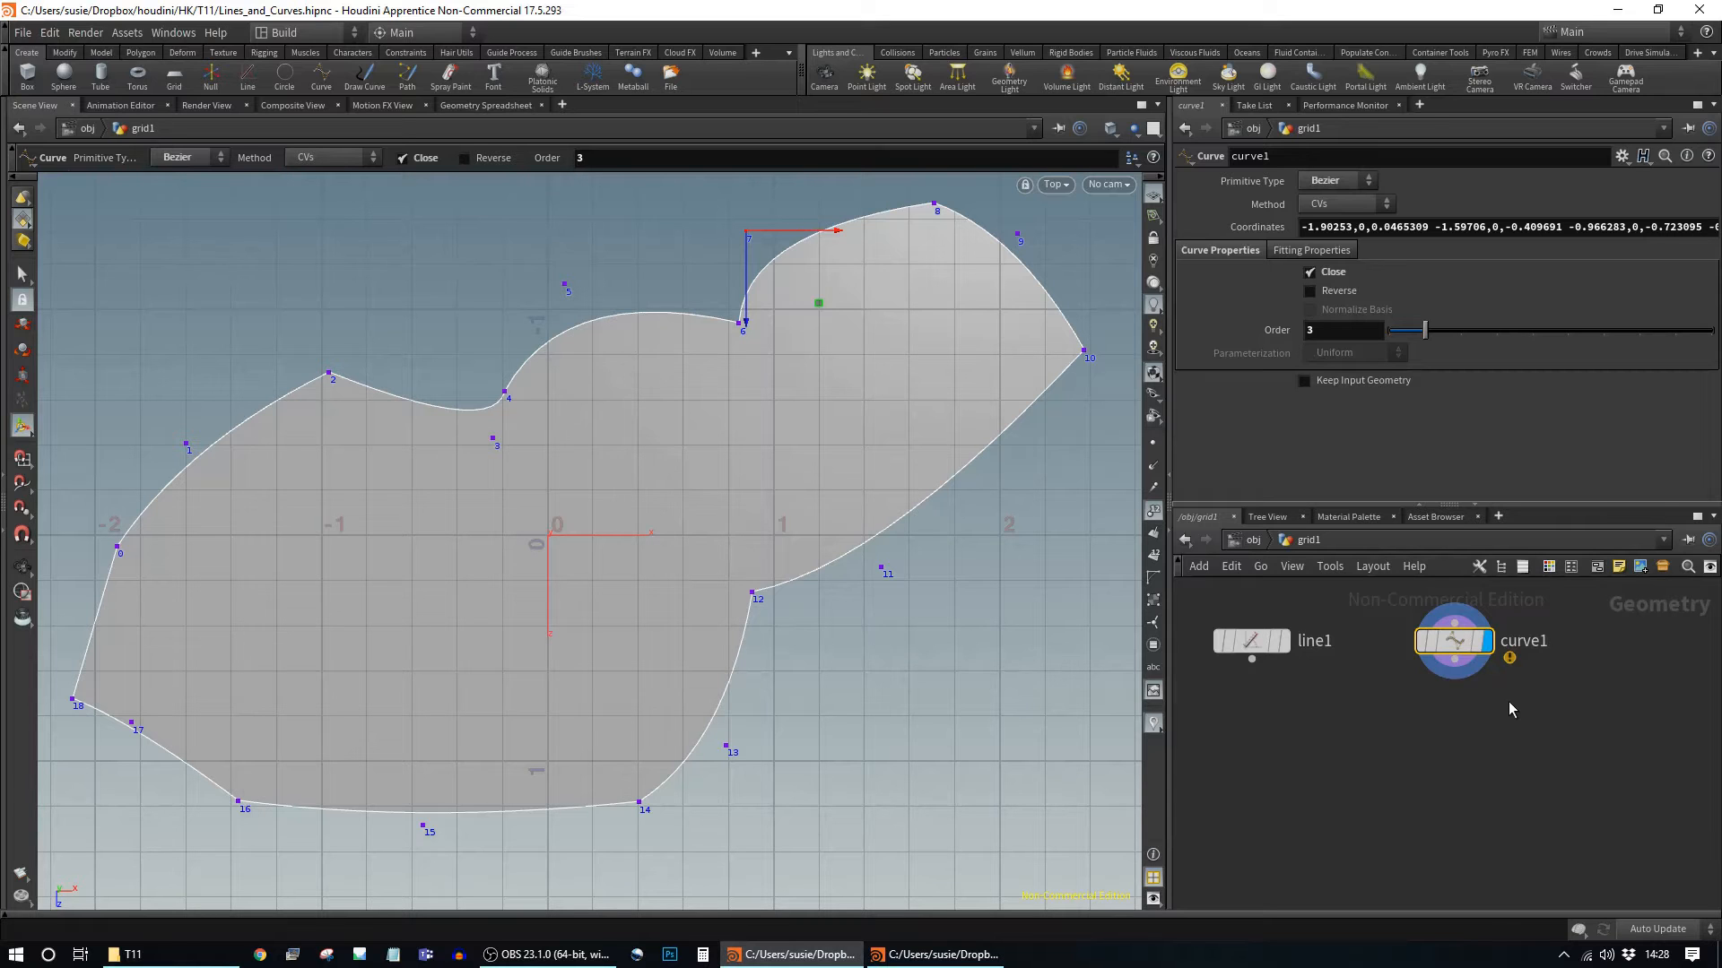
Step: Set Breakpoints, Order 4 and NURBS primitive type, then switch the method back to CVs
{"action": "left_click", "coordinate": [1345, 203]}
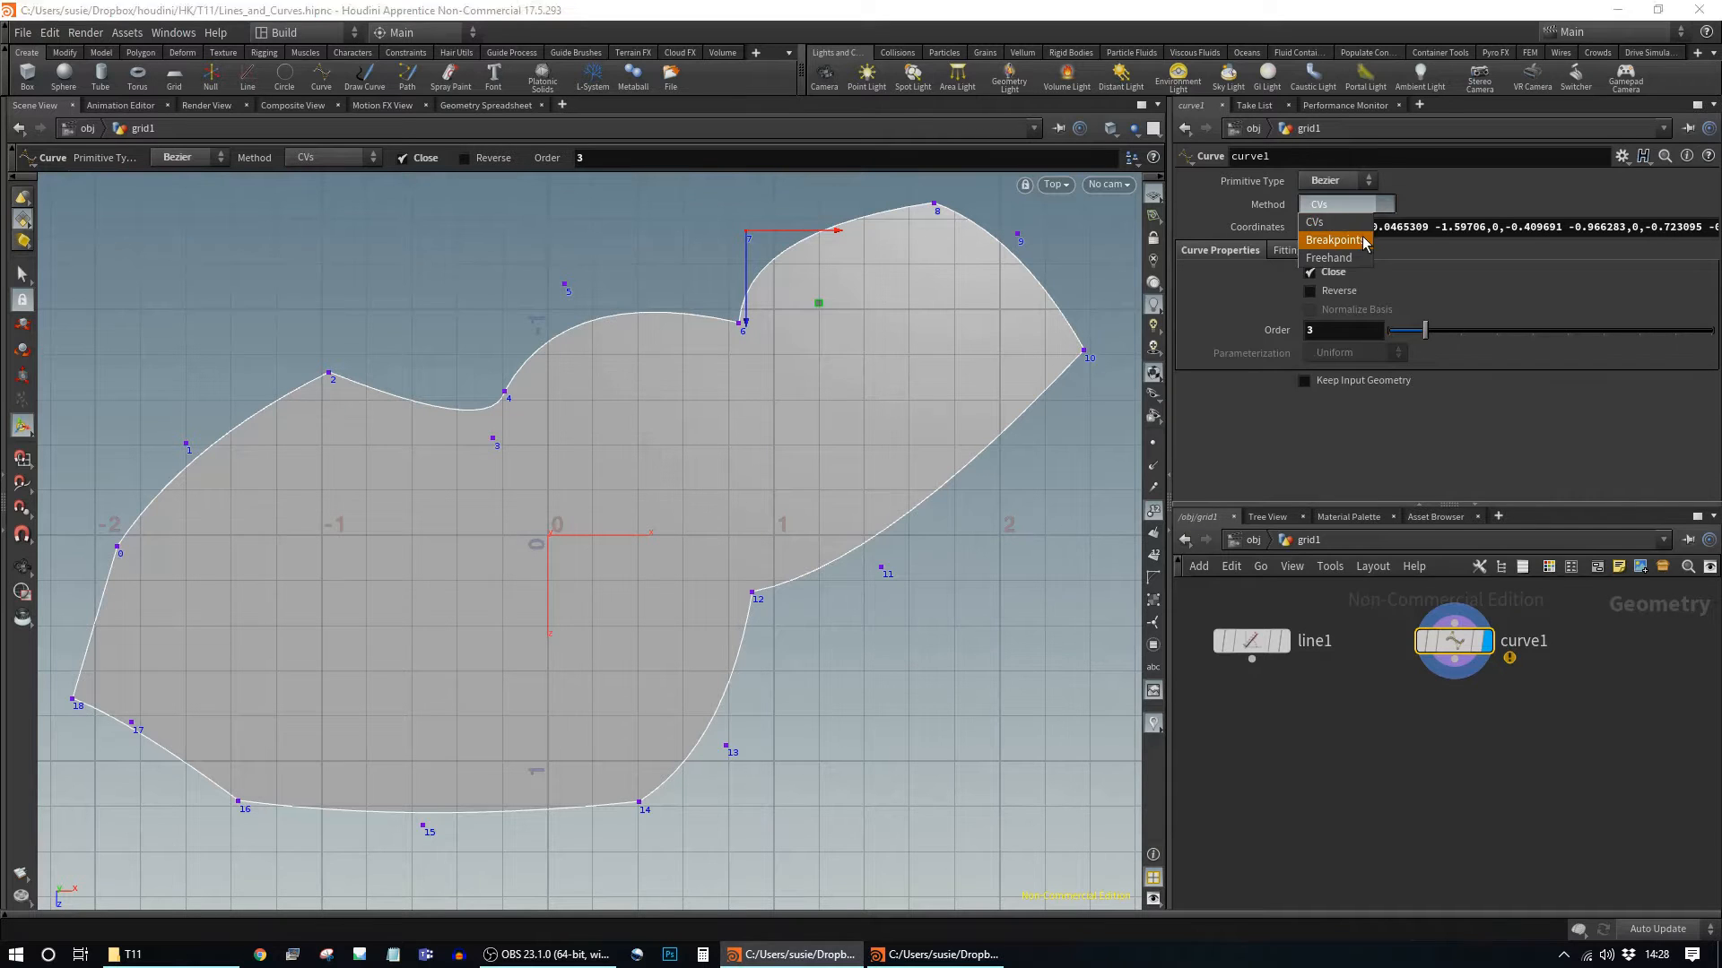
{"action": "left_click", "coordinate": [1338, 224]}
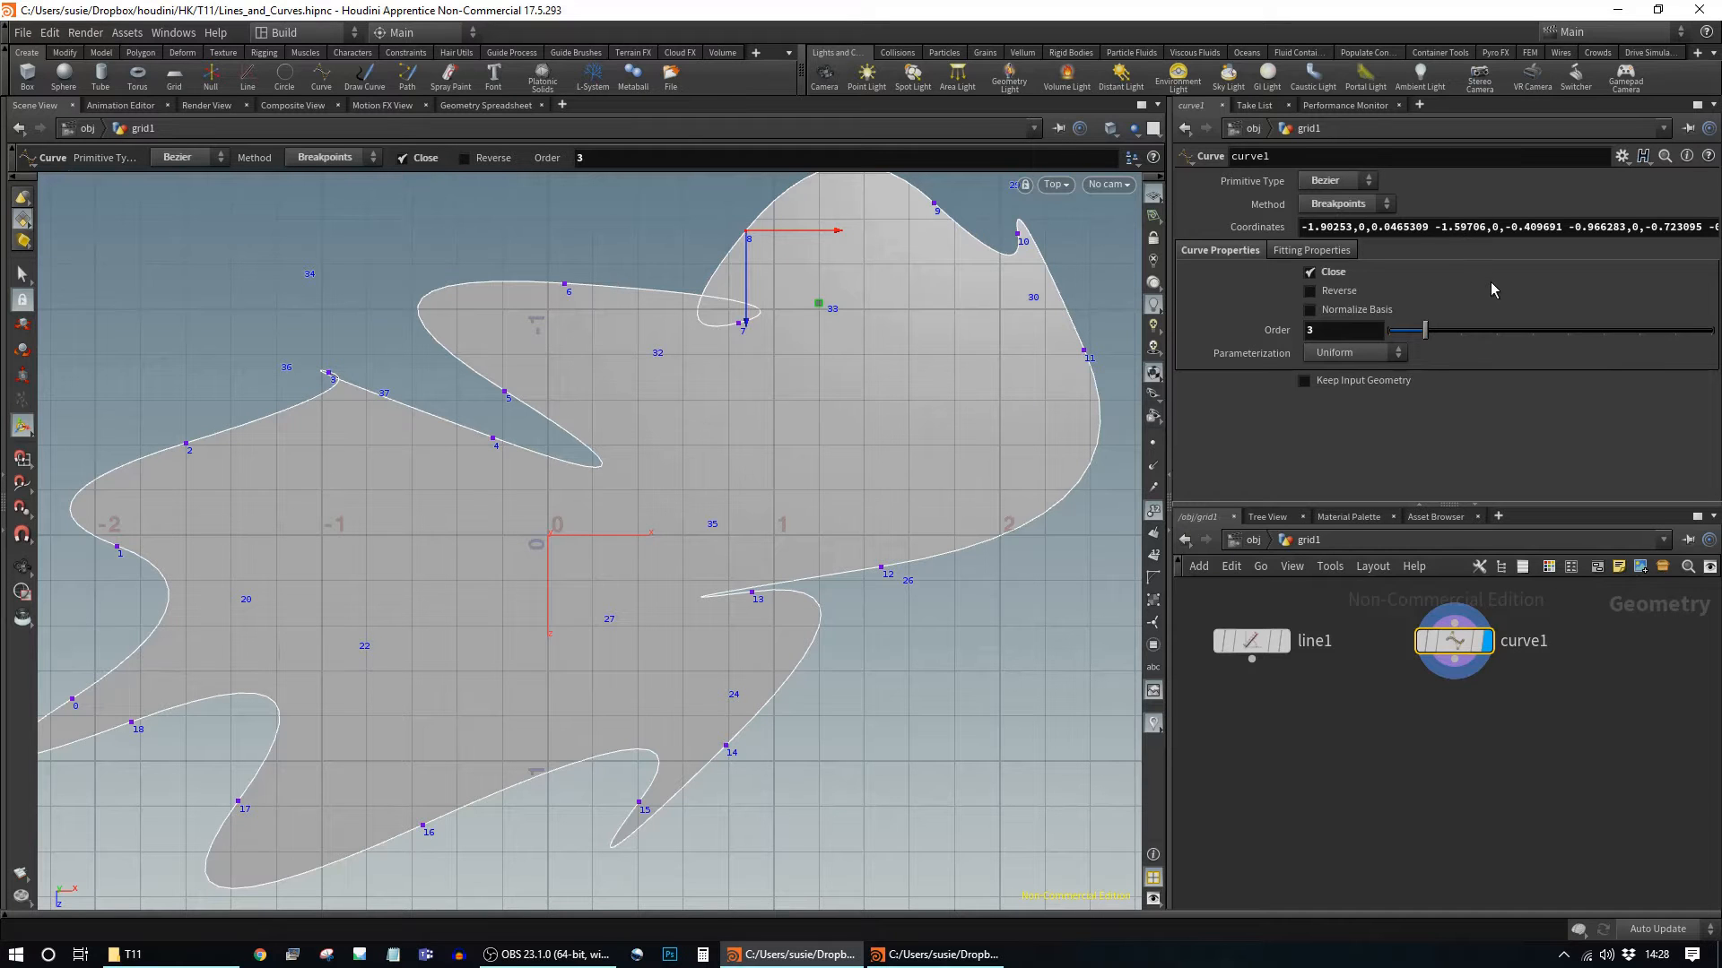
{"action": "left_click_drag", "start_coordinate": [1424, 338], "coordinate": [1462, 332]}
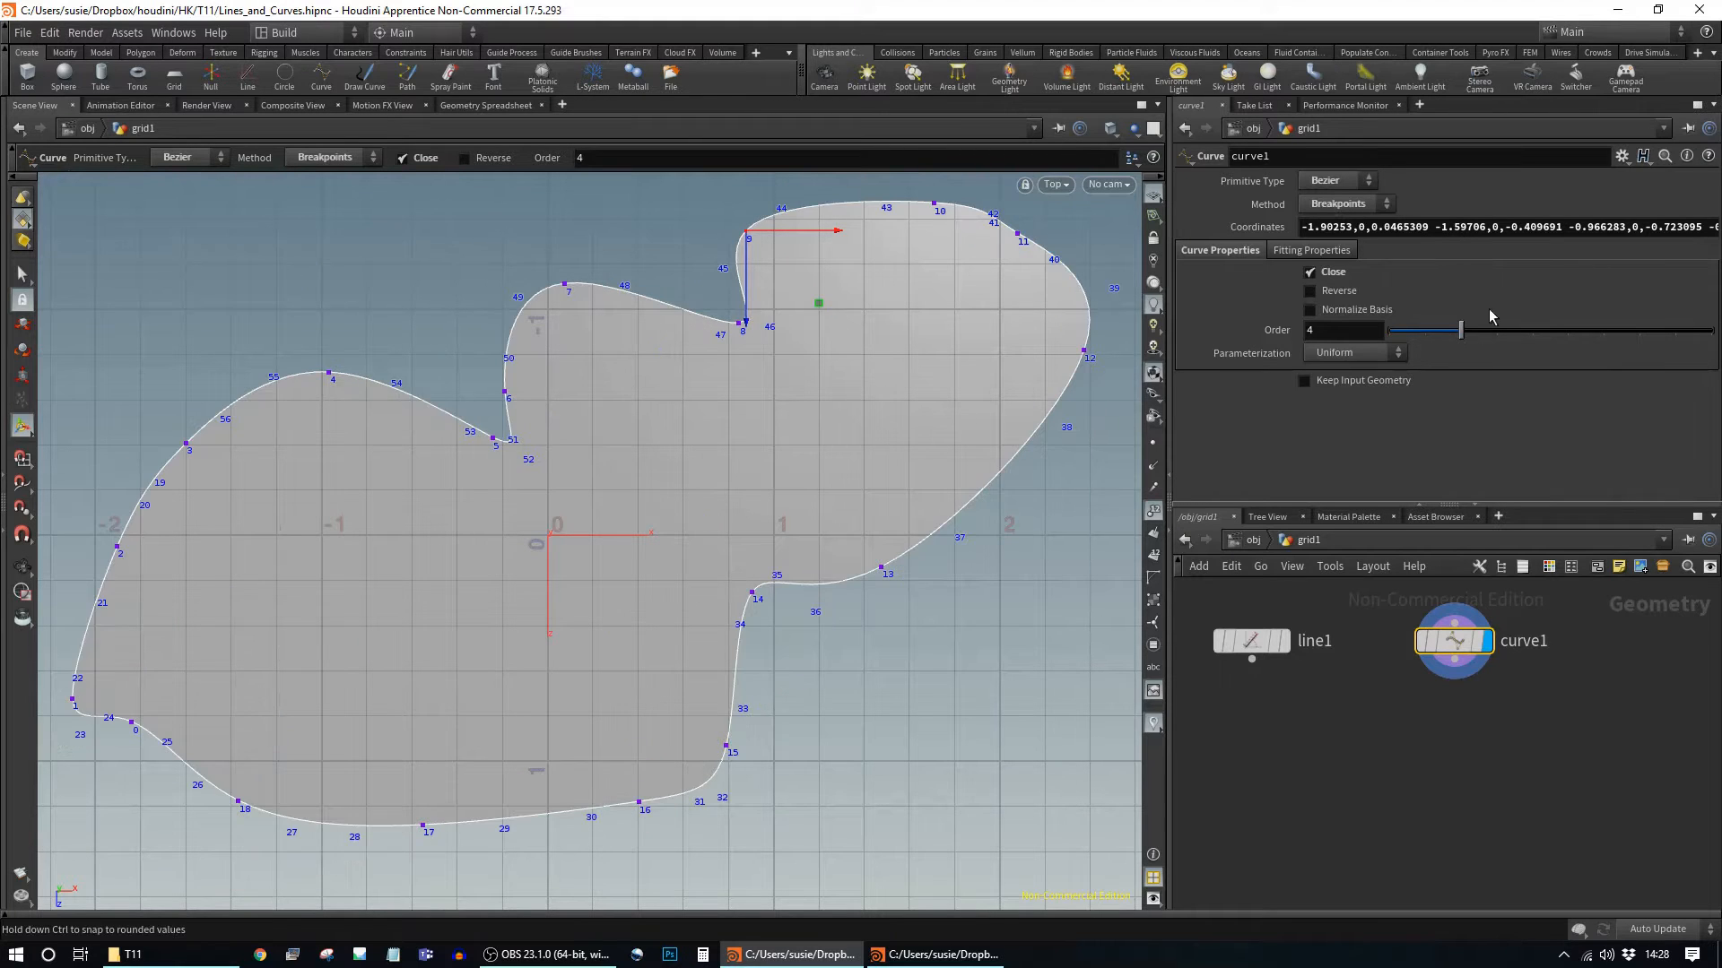
{"action": "left_click", "coordinate": [1361, 186]}
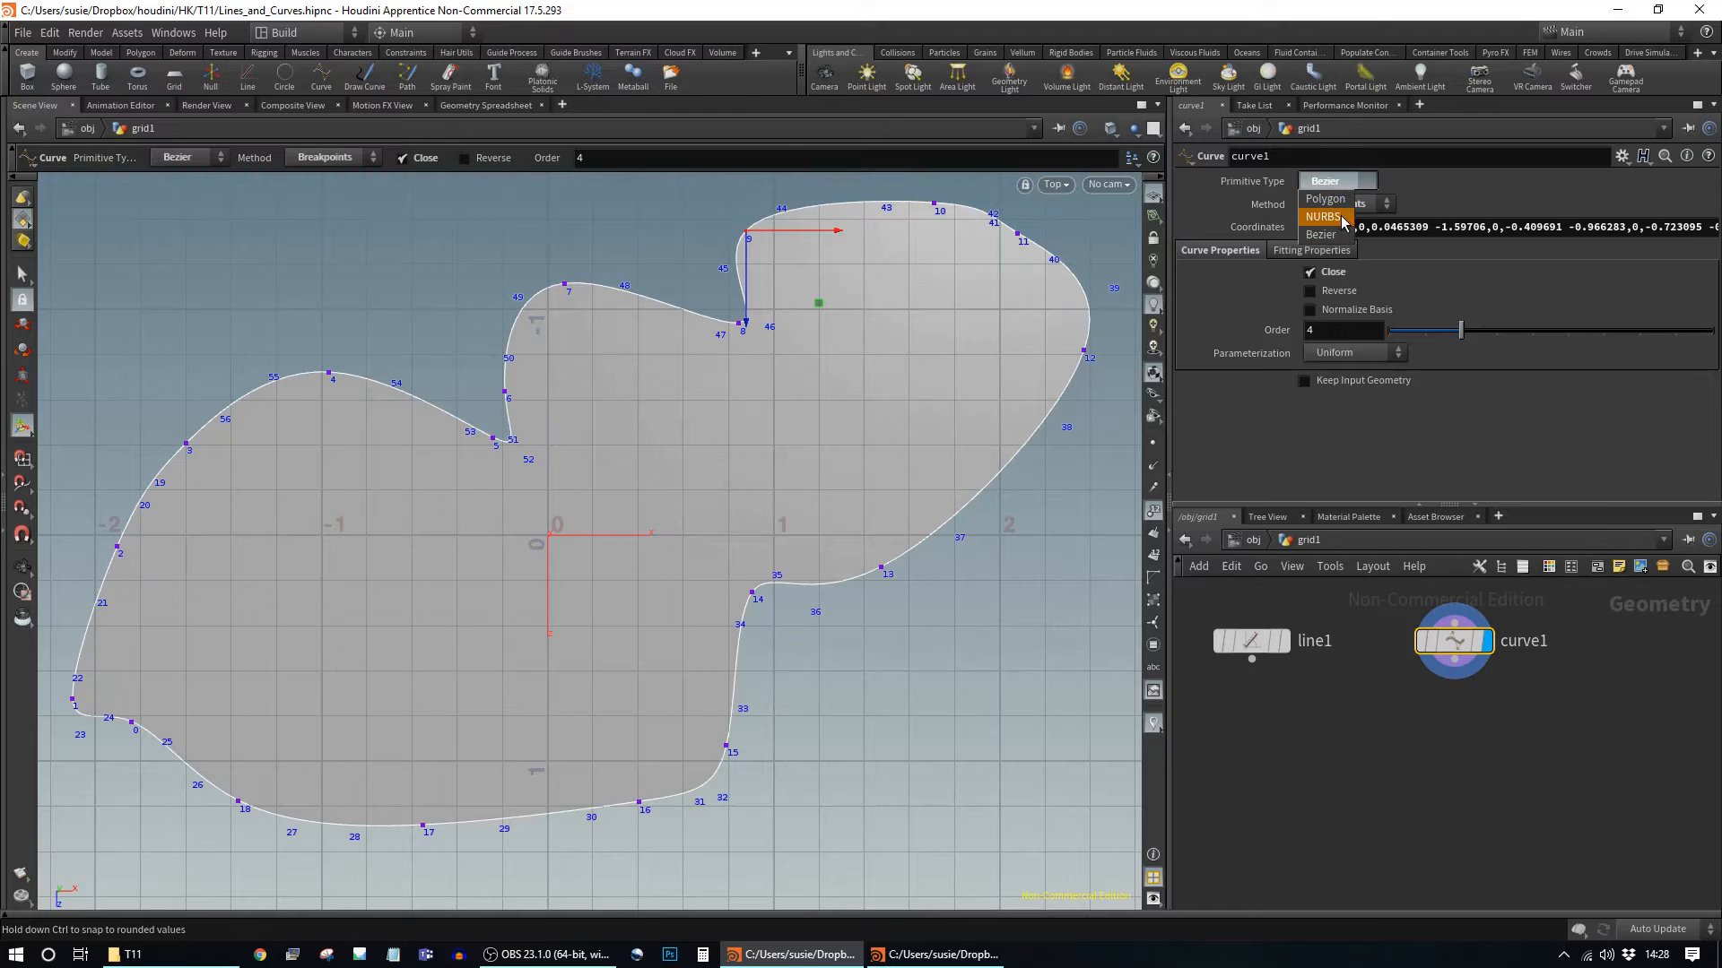
{"action": "left_click", "coordinate": [1343, 217]}
{"action": "left_click", "coordinate": [1350, 204]}
{"action": "left_click", "coordinate": [1356, 224]}
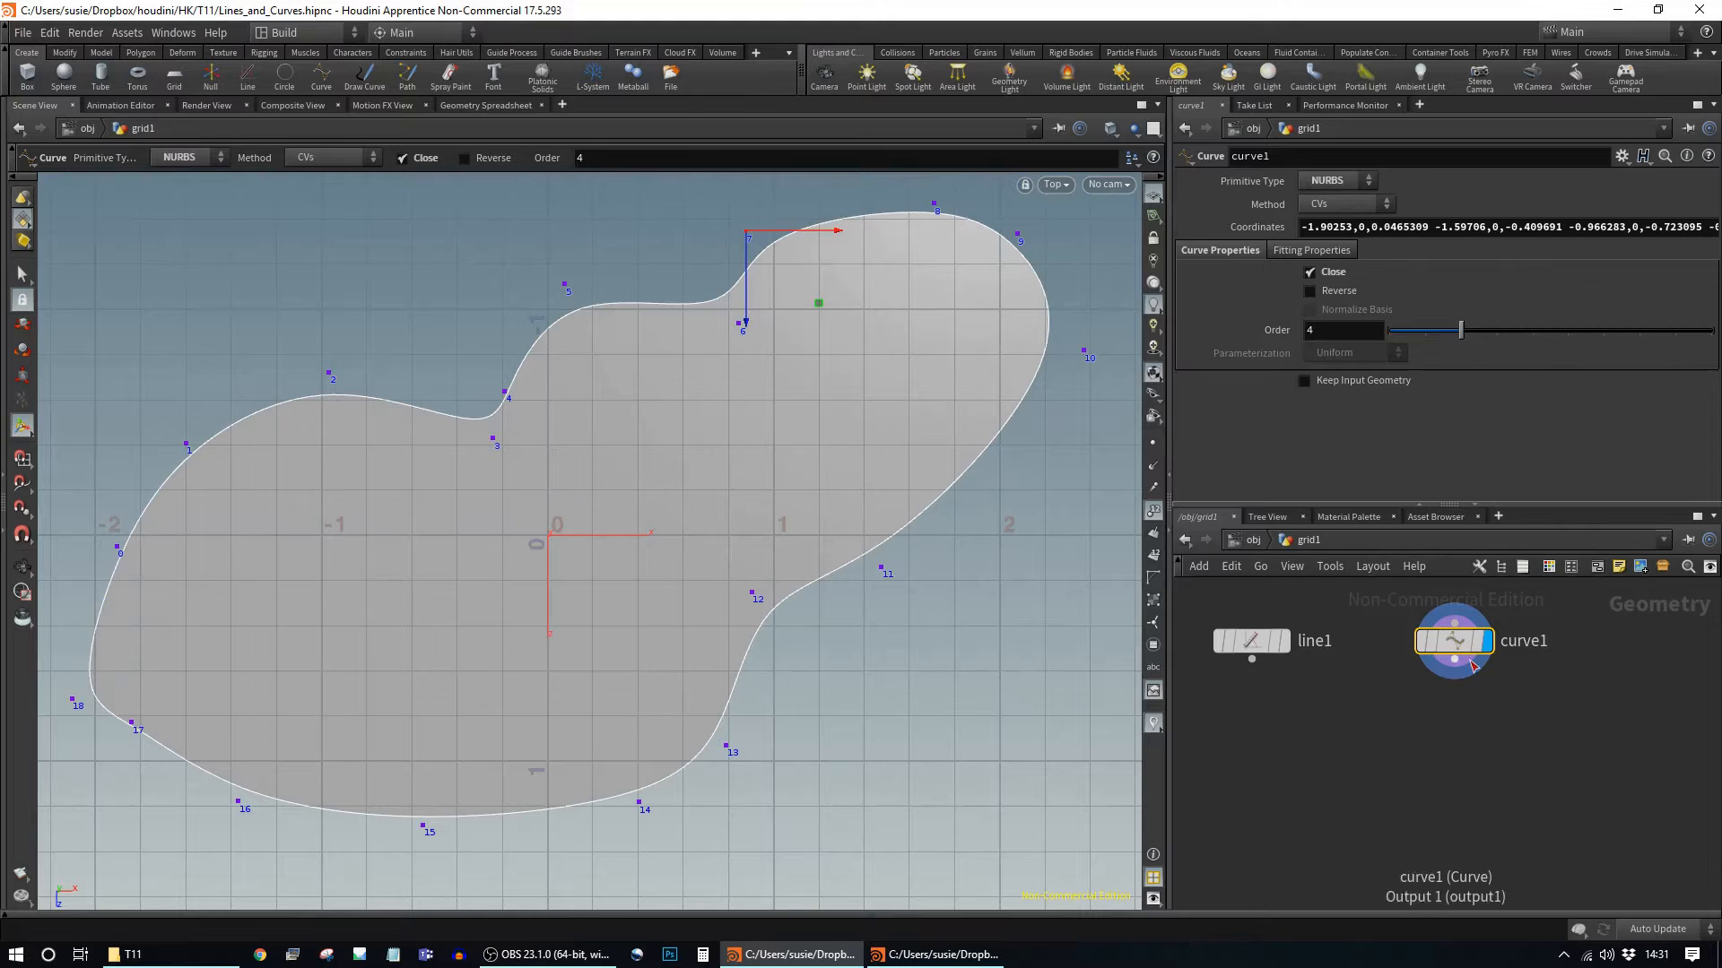
Step: Move curve1 lower and add a displayed Sphere node via the Tab search 'sphe'
{"action": "mouse_move", "coordinate": [1465, 652]}
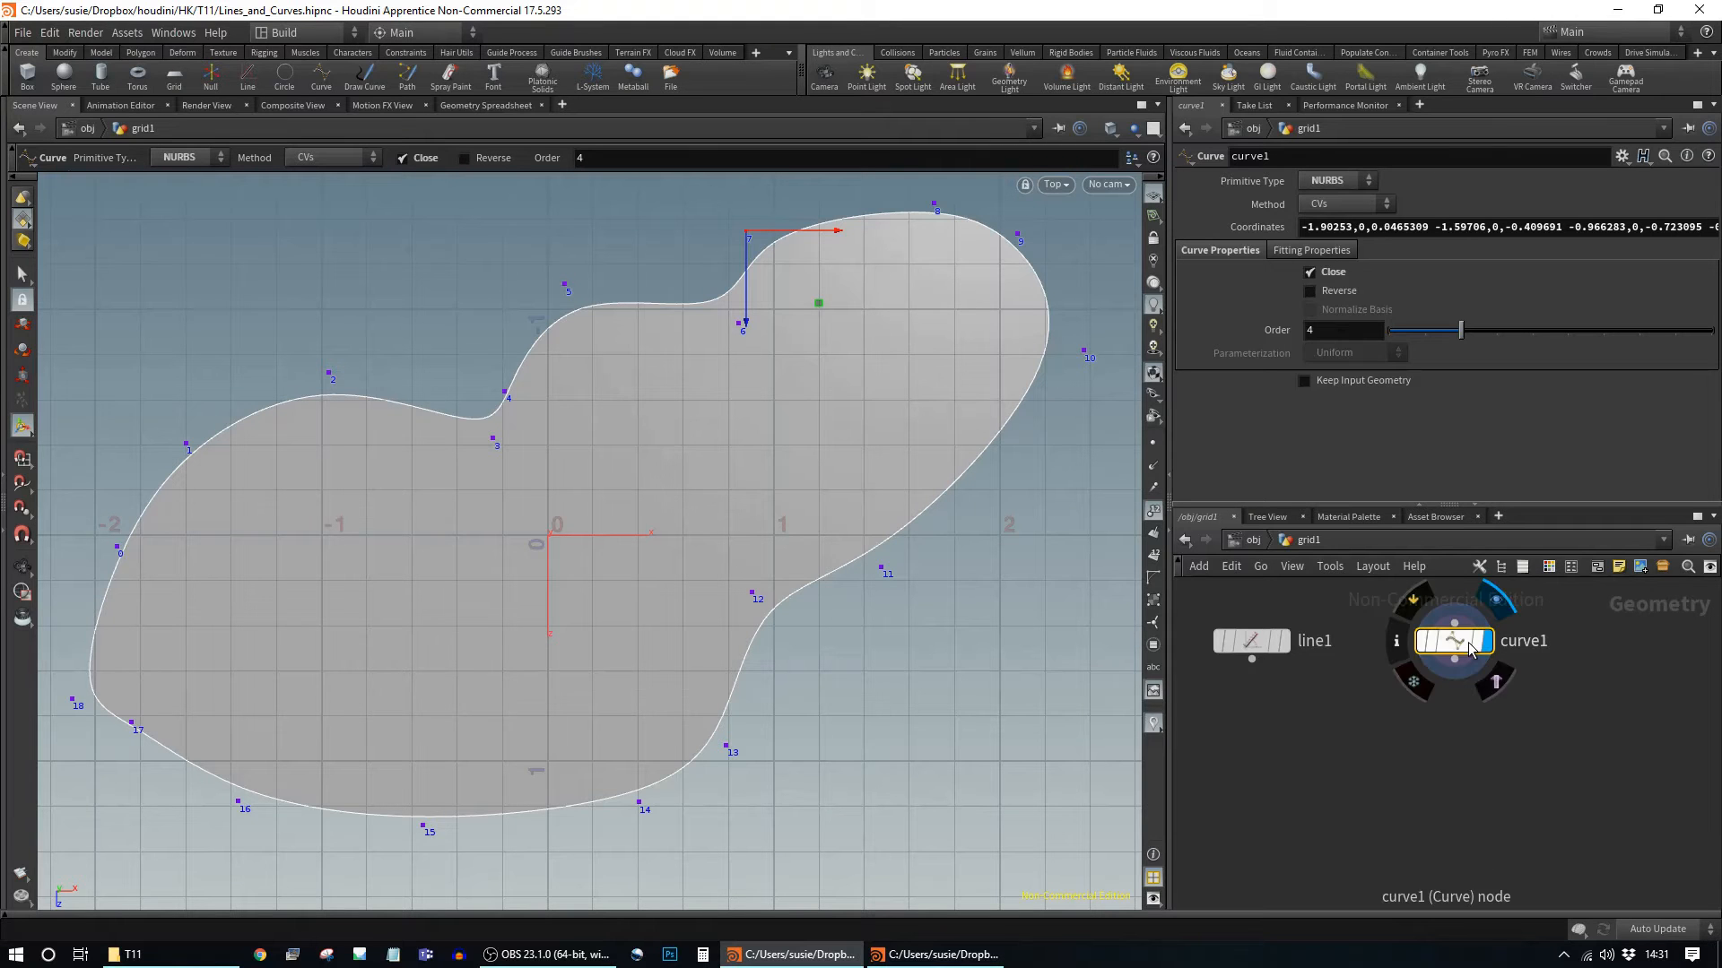
{"action": "left_click_drag", "start_coordinate": [1458, 644], "coordinate": [1466, 756]}
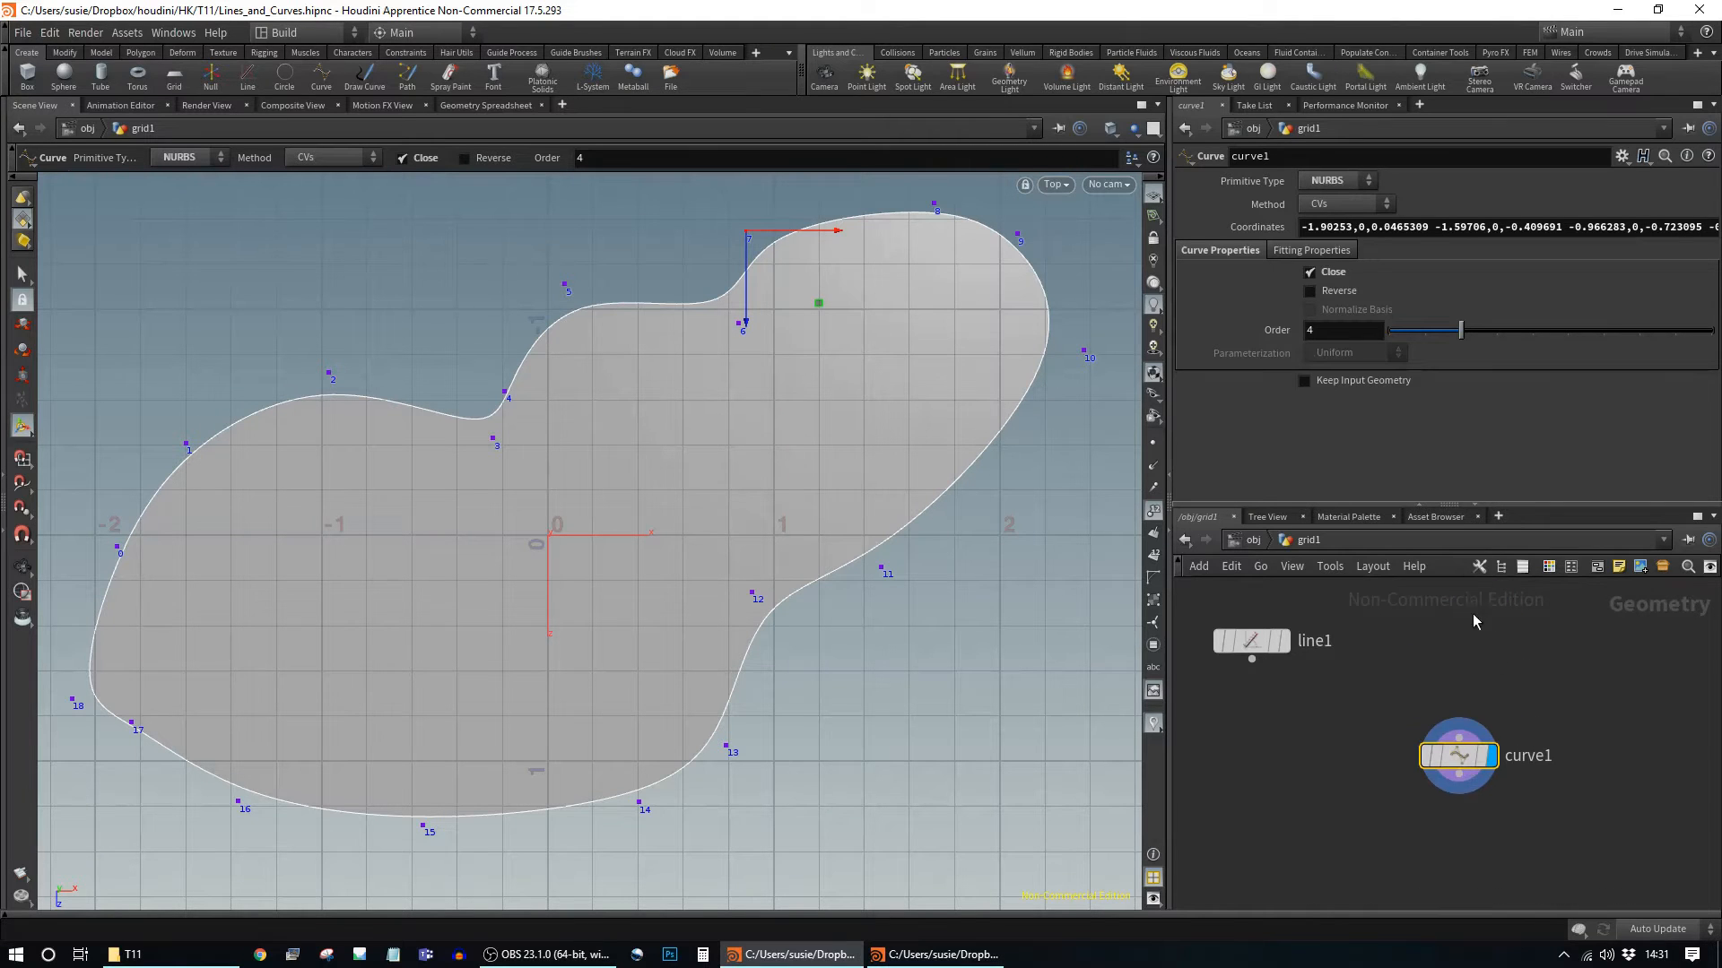
{"action": "key", "text": "Tab"}
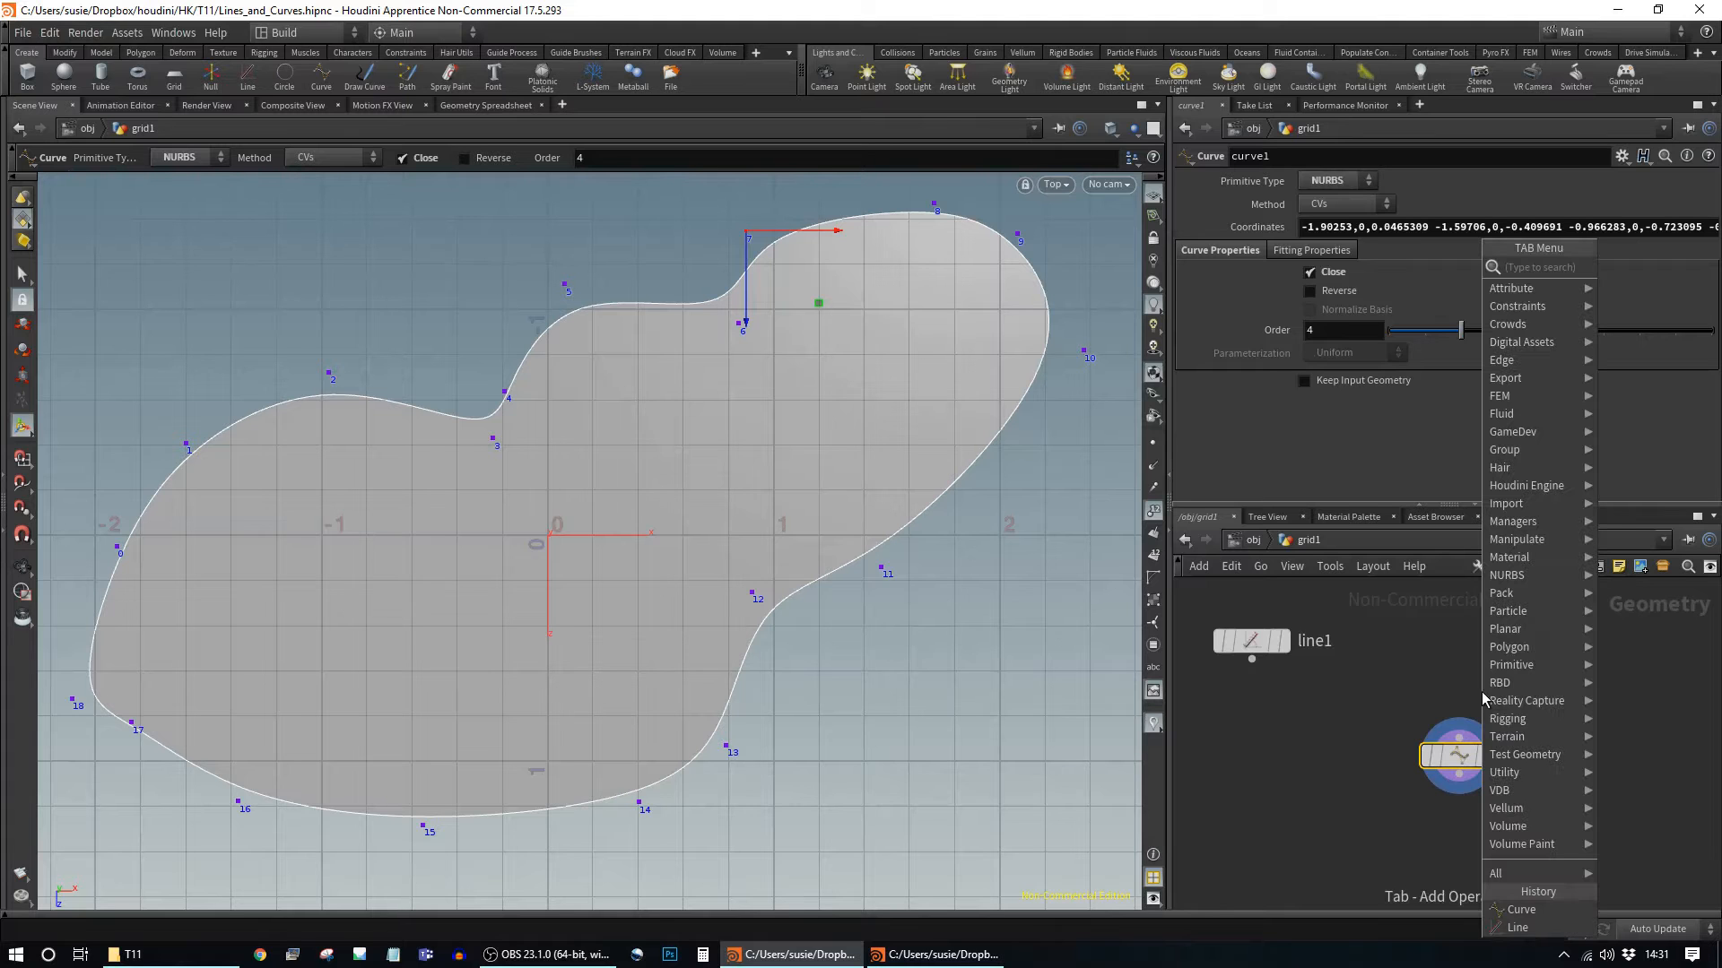
{"action": "type", "text": "sphe"}
{"action": "key", "text": "Return"}
{"action": "left_click", "coordinate": [1550, 662]}
{"action": "left_click", "coordinate": [1535, 654]}
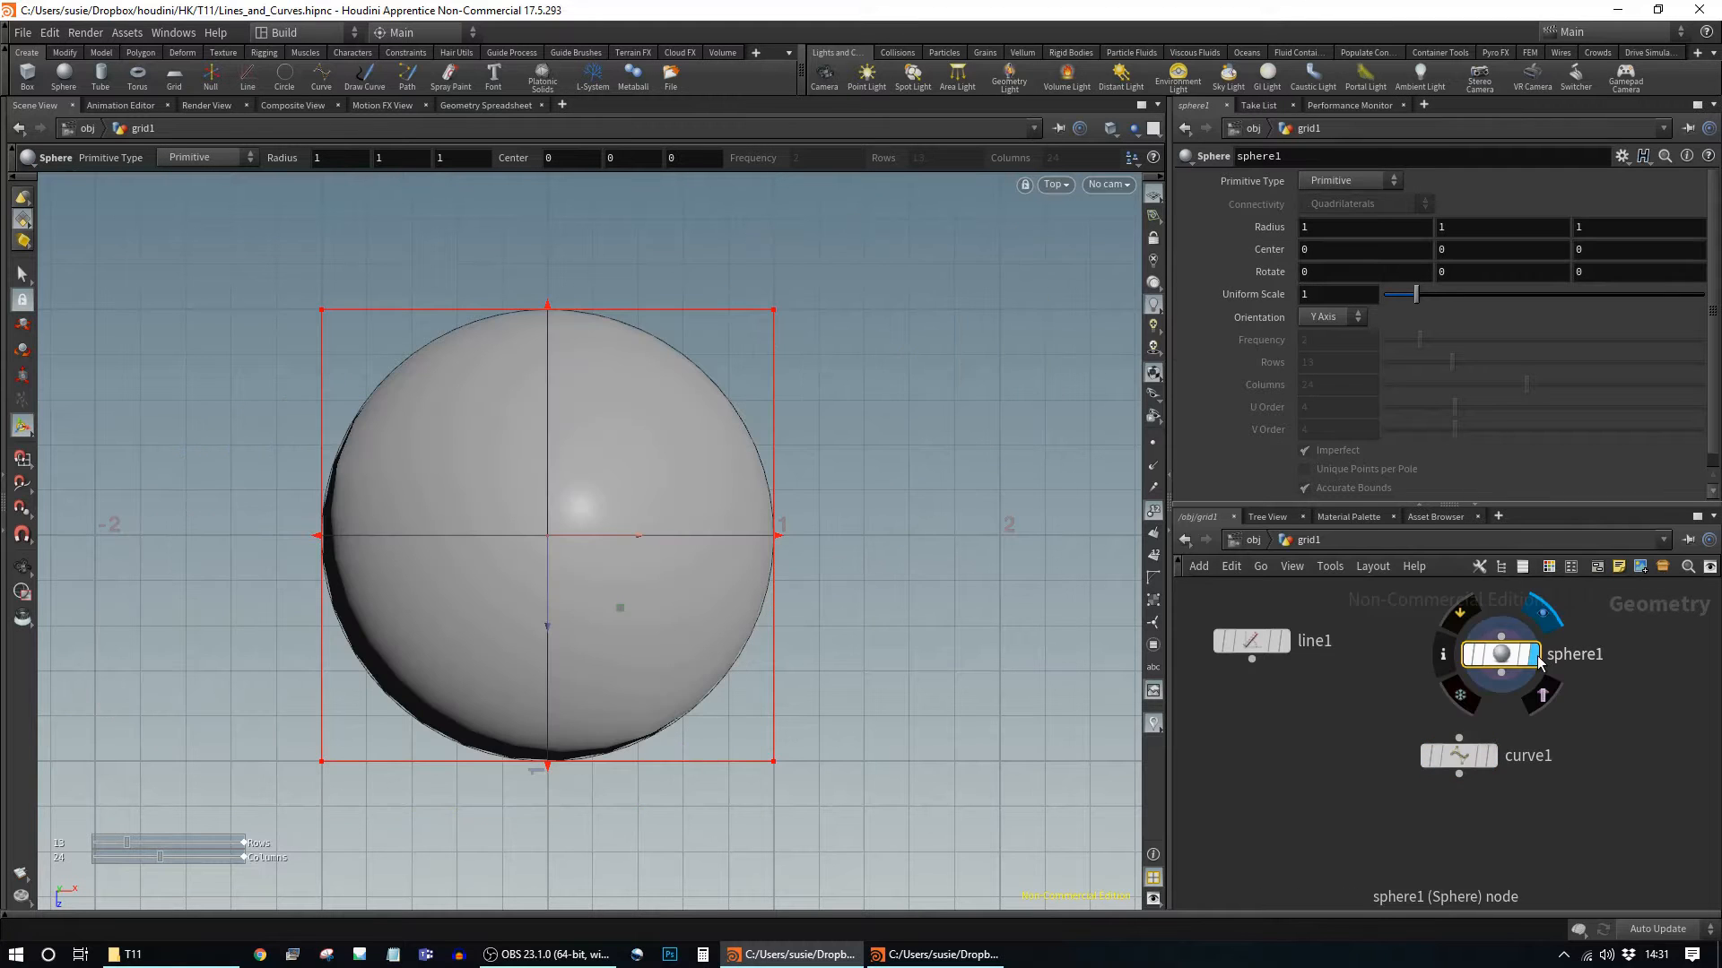
Step: Set the sphere's Primitive Type to Polygon and orbit into a perspective view
{"action": "left_click", "coordinate": [1349, 182]}
{"action": "left_click", "coordinate": [1357, 218]}
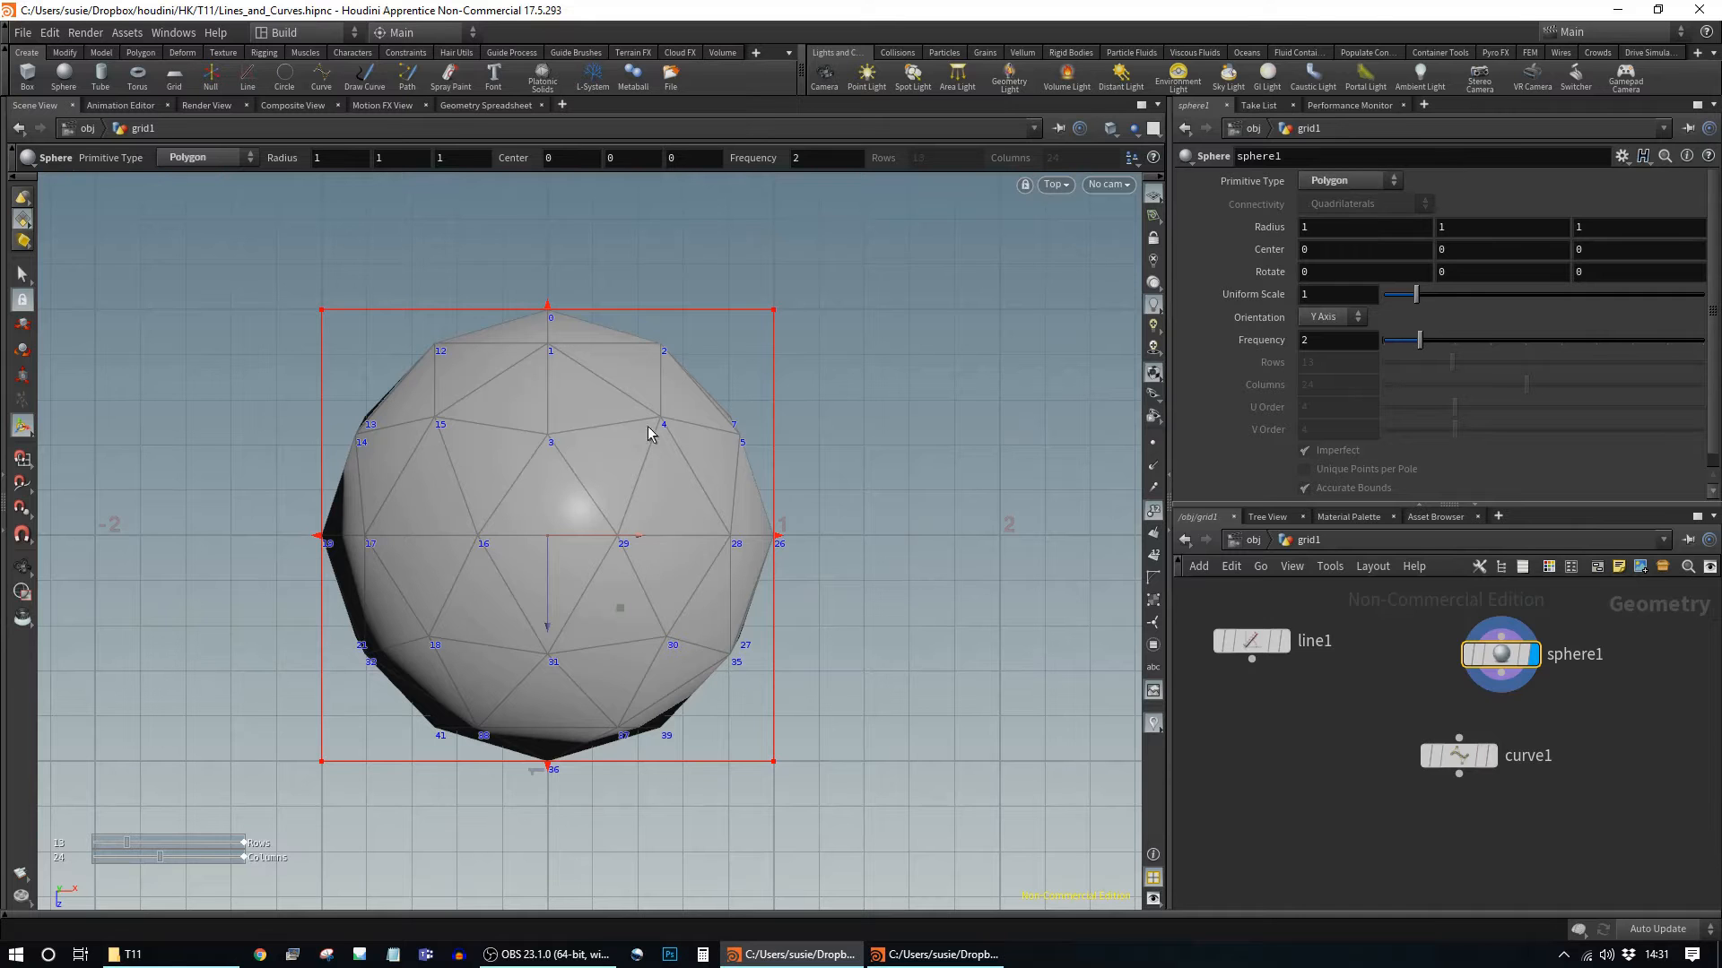
{"action": "key", "text": "Escape"}
{"action": "left_click_drag", "start_coordinate": [884, 661], "coordinate": [1031, 646]}
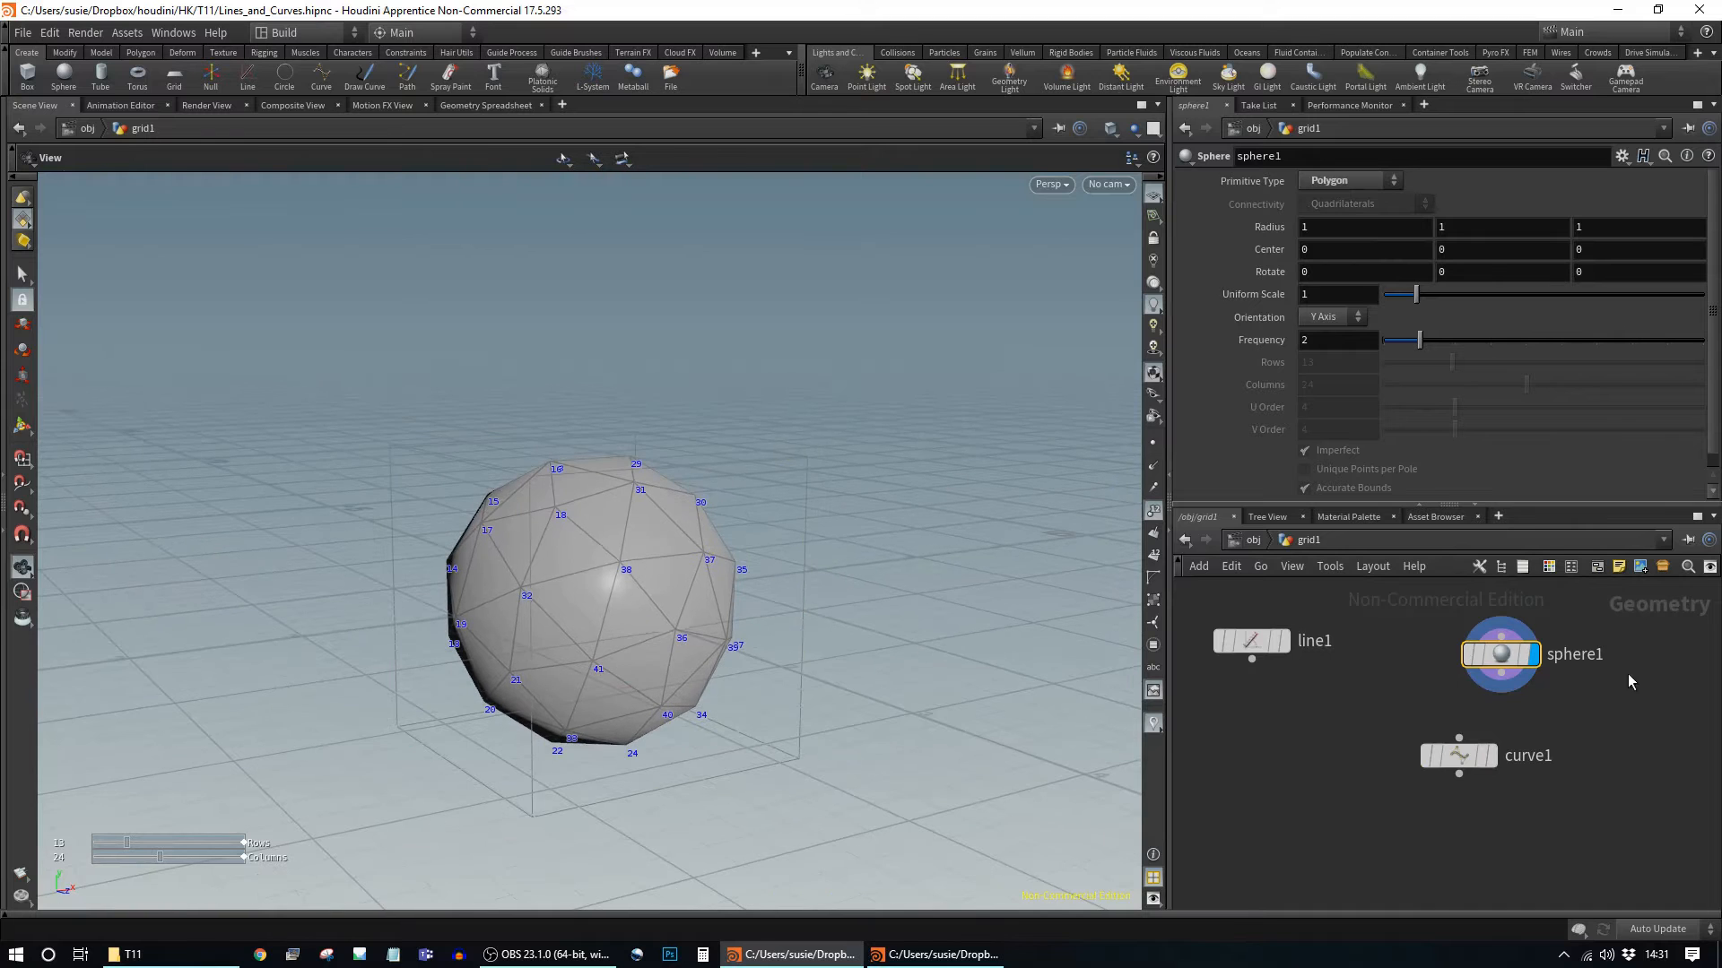
Step: Wire sphere1 into curve1 with Keep Input Geometry on, viewing sphere and curve together
{"action": "left_click_drag", "start_coordinate": [1500, 692], "coordinate": [1459, 738]}
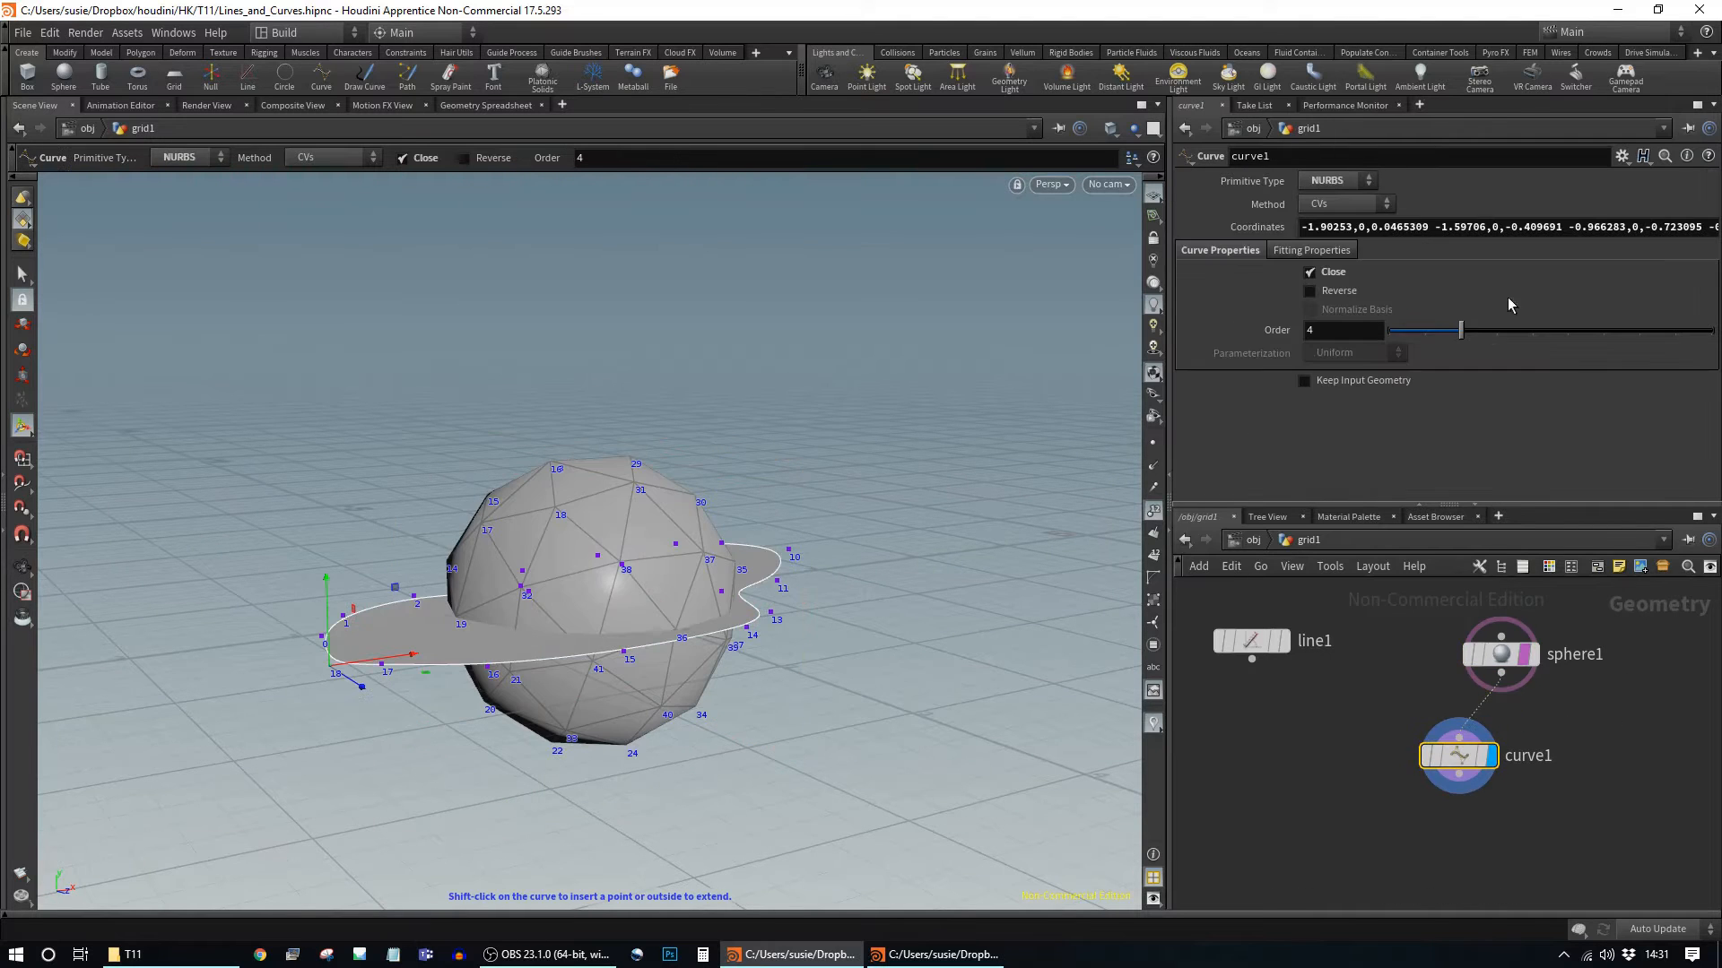
{"action": "left_click", "coordinate": [1356, 384]}
{"action": "left_click", "coordinate": [1526, 659]}
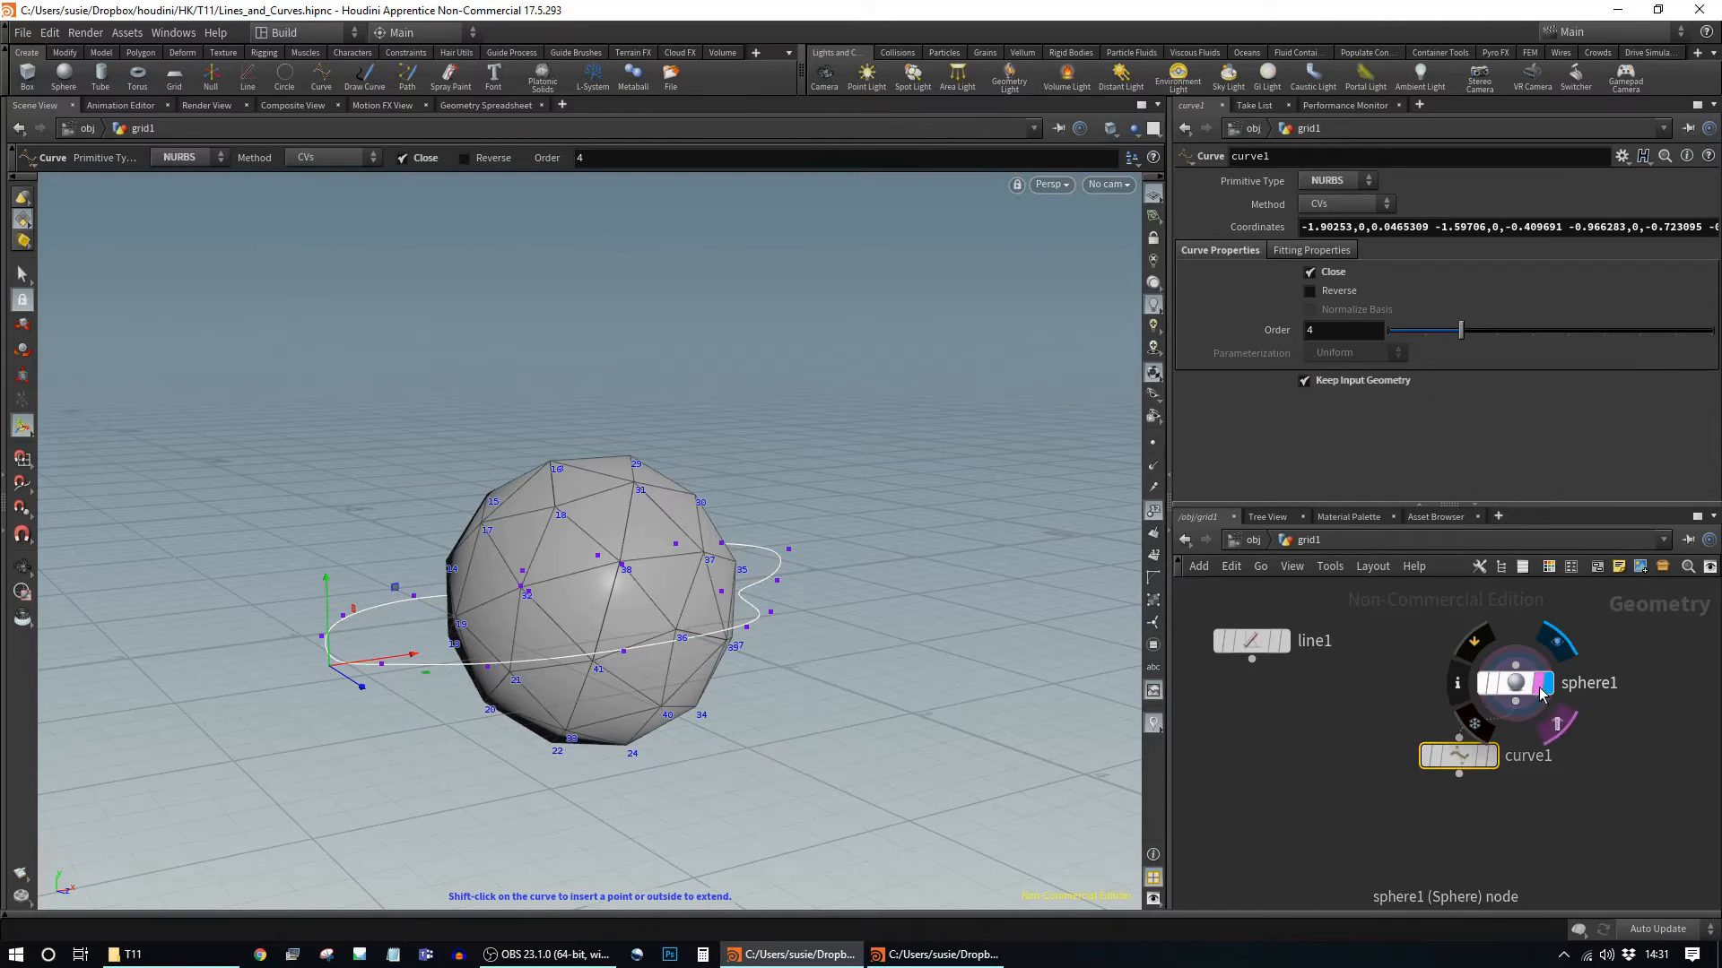
{"action": "left_click", "coordinate": [1490, 756]}
{"action": "left_click_drag", "start_coordinate": [718, 502], "coordinate": [707, 615], "text": "alt"}
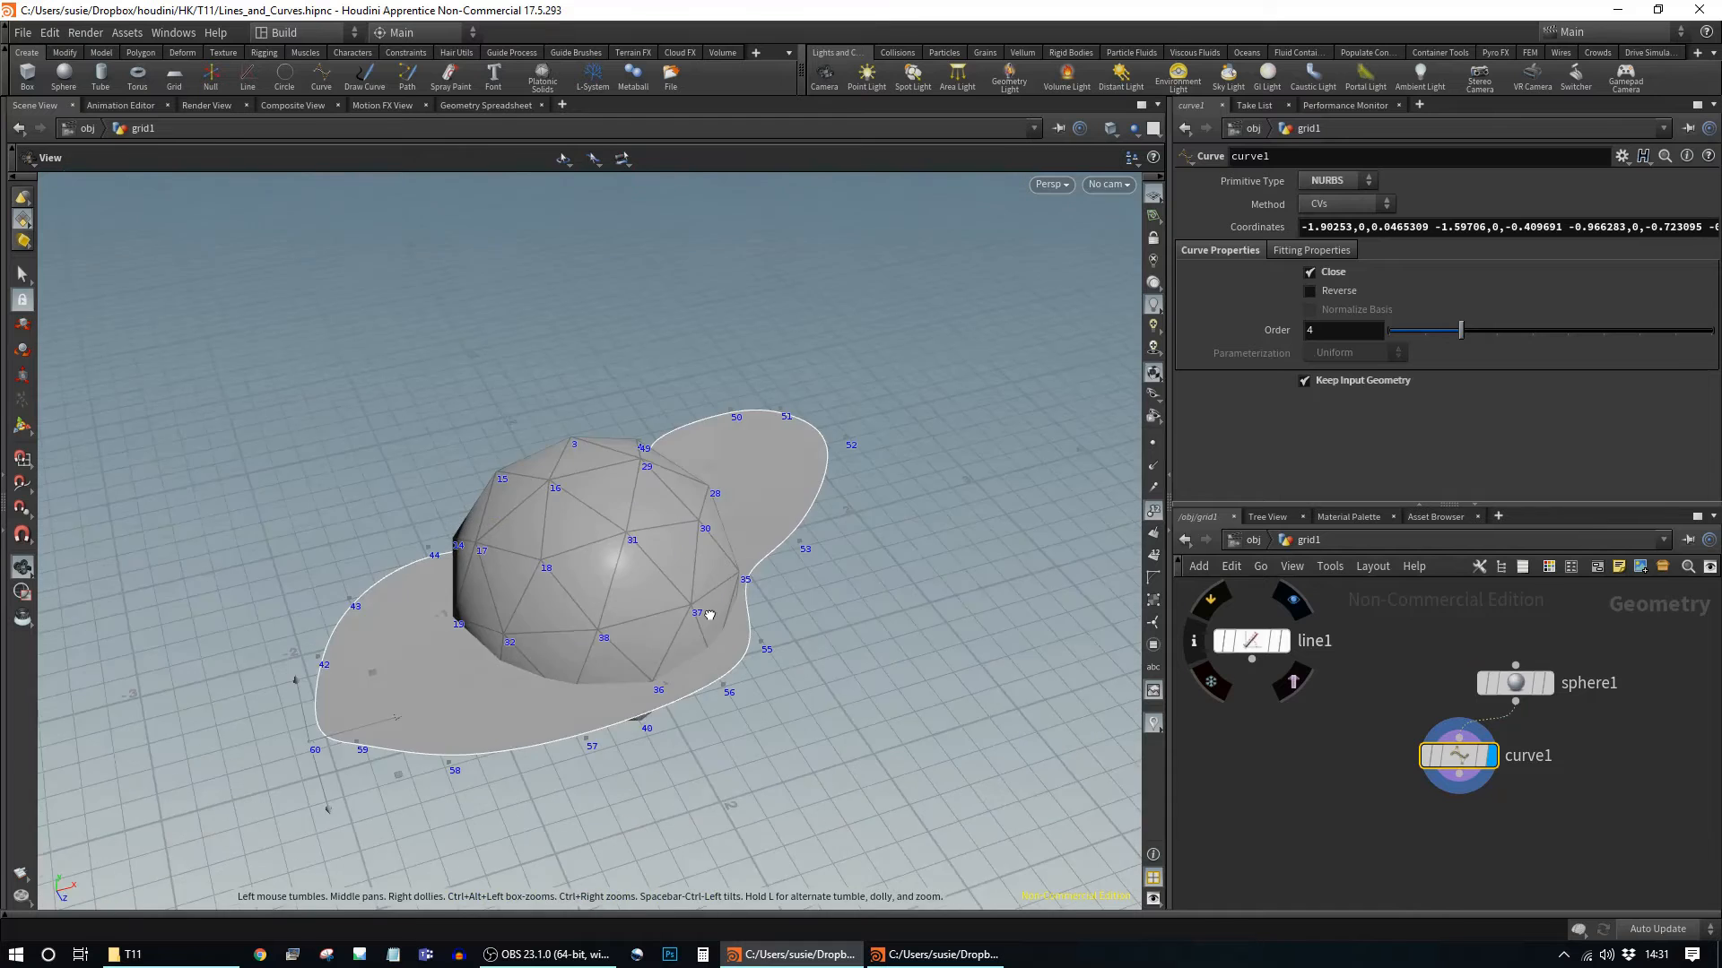
{"action": "right_click_drag", "start_coordinate": [707, 615], "coordinate": [987, 642], "text": "alt"}
{"action": "left_click_drag", "start_coordinate": [717, 619], "coordinate": [654, 488], "text": "alt"}
{"action": "middle_click_drag", "start_coordinate": [601, 462], "coordinate": [751, 420], "text": "alt"}
{"action": "left_click_drag", "start_coordinate": [751, 420], "coordinate": [853, 492]}
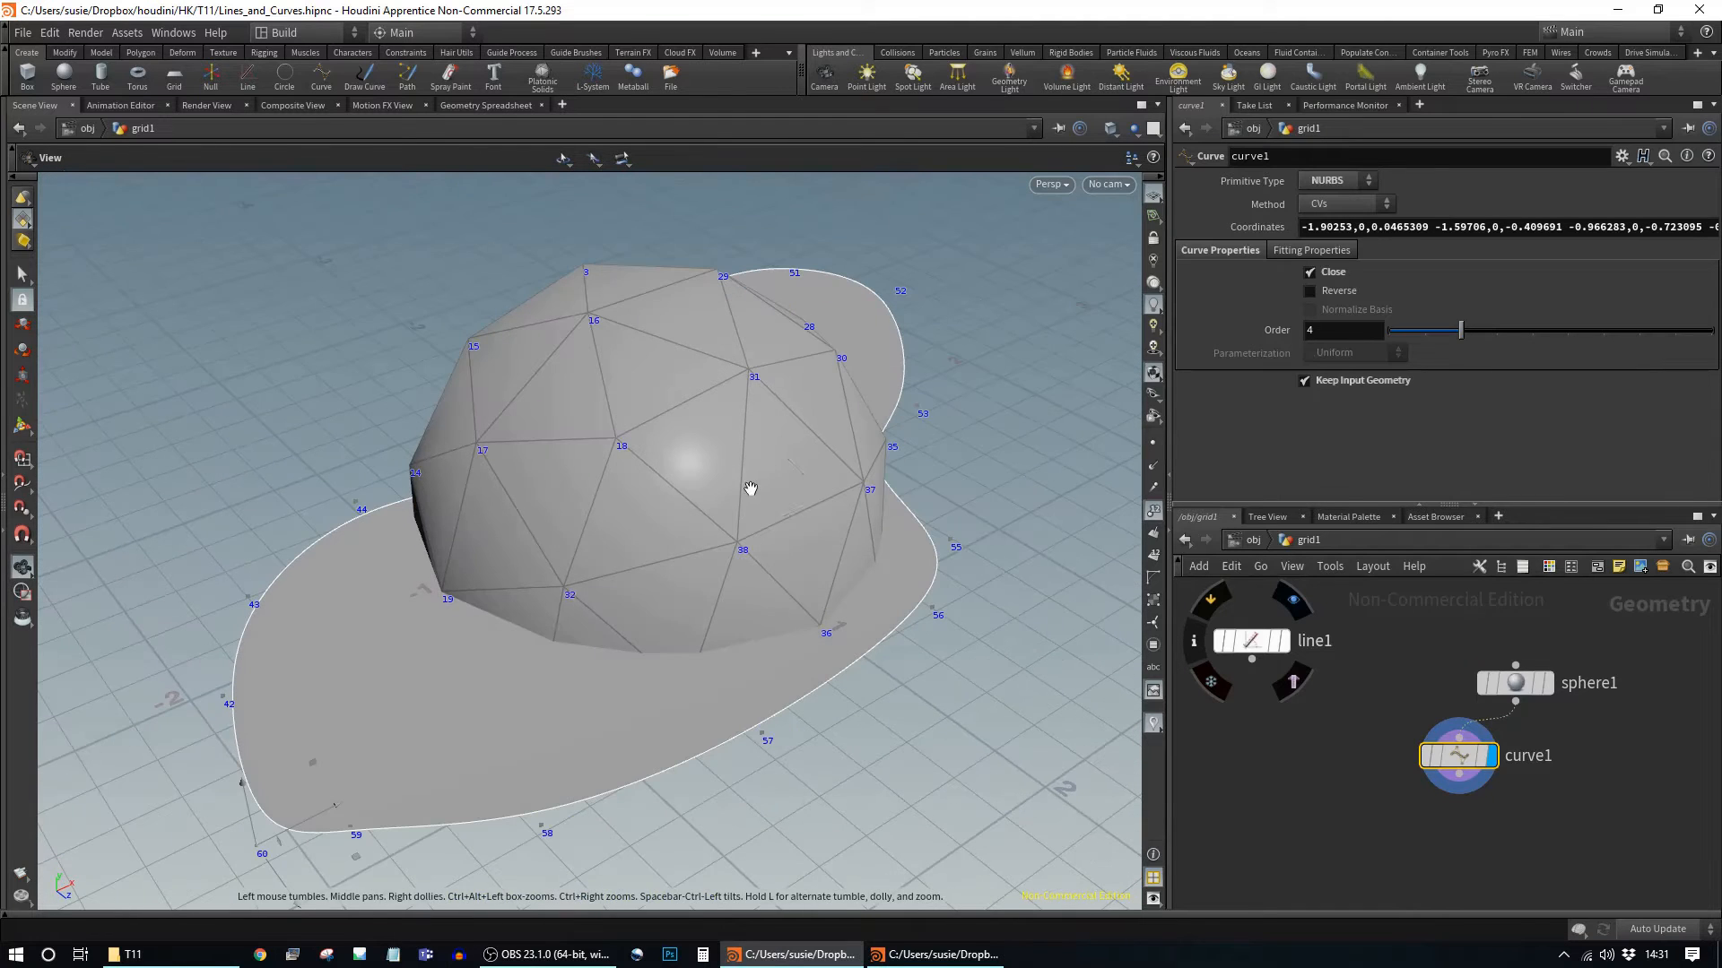
{"action": "key", "text": "Return"}
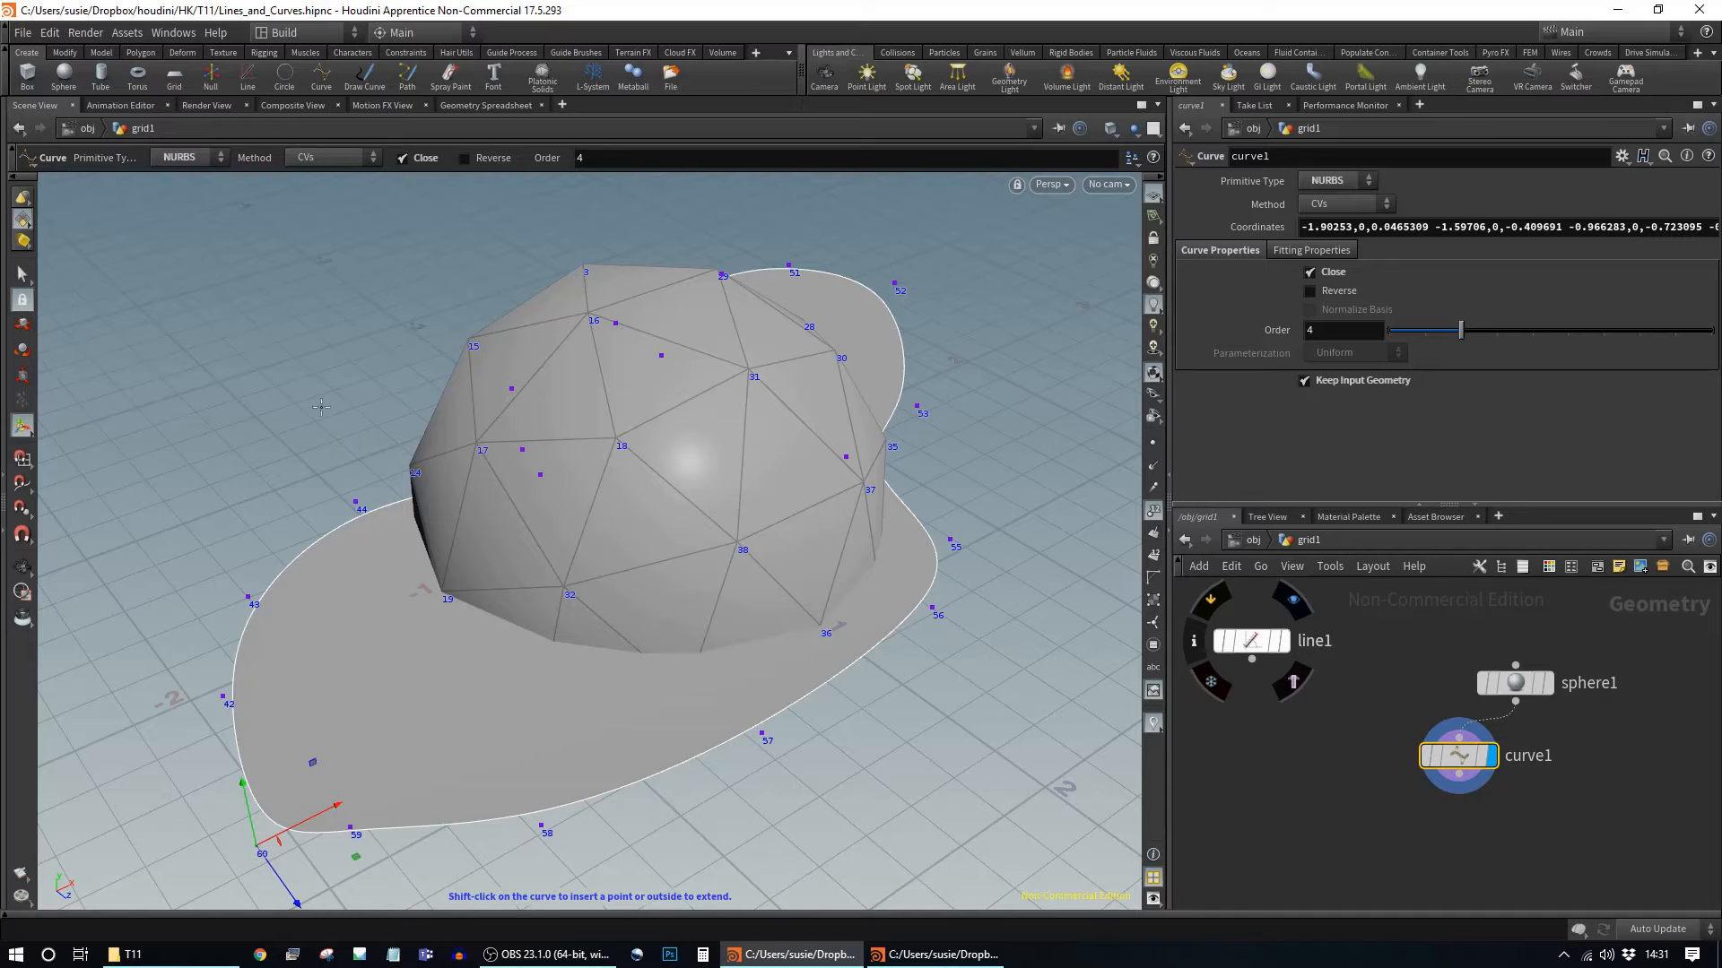
Step: Turn off Keep Input Geometry and inspect the closed curve alone from several angles
{"action": "key", "text": "Escape"}
{"action": "left_click_drag", "start_coordinate": [778, 507], "coordinate": [630, 449]}
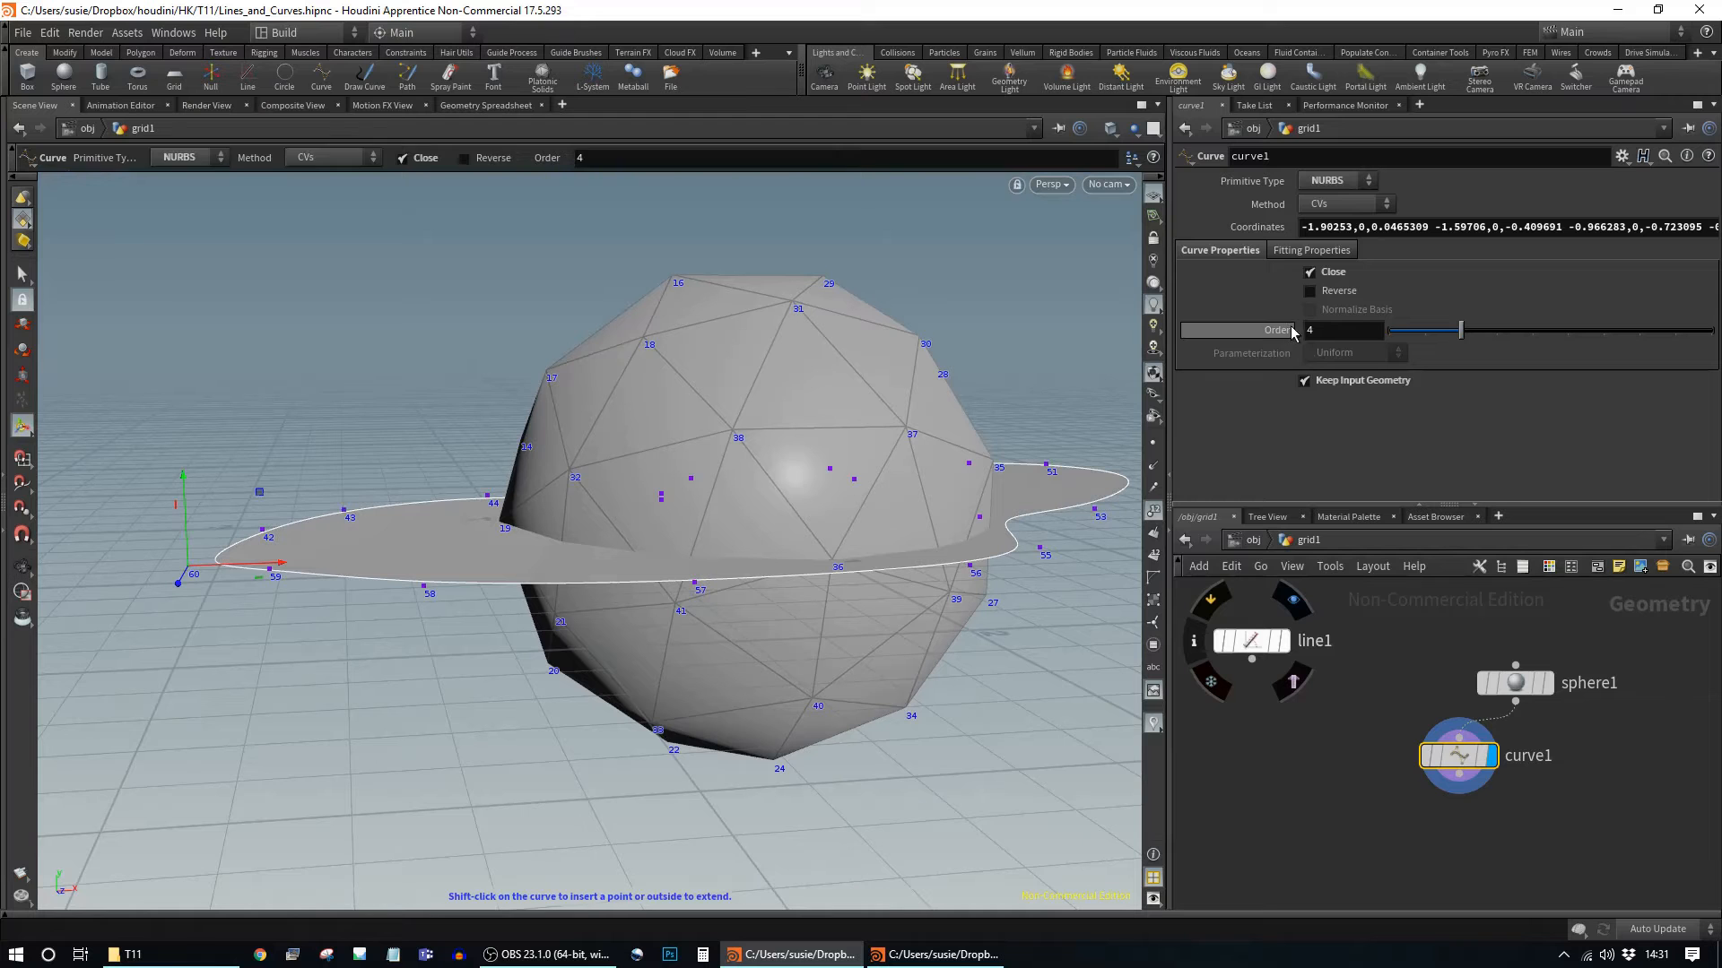
{"action": "left_click_drag", "start_coordinate": [815, 435], "coordinate": [1095, 561]}
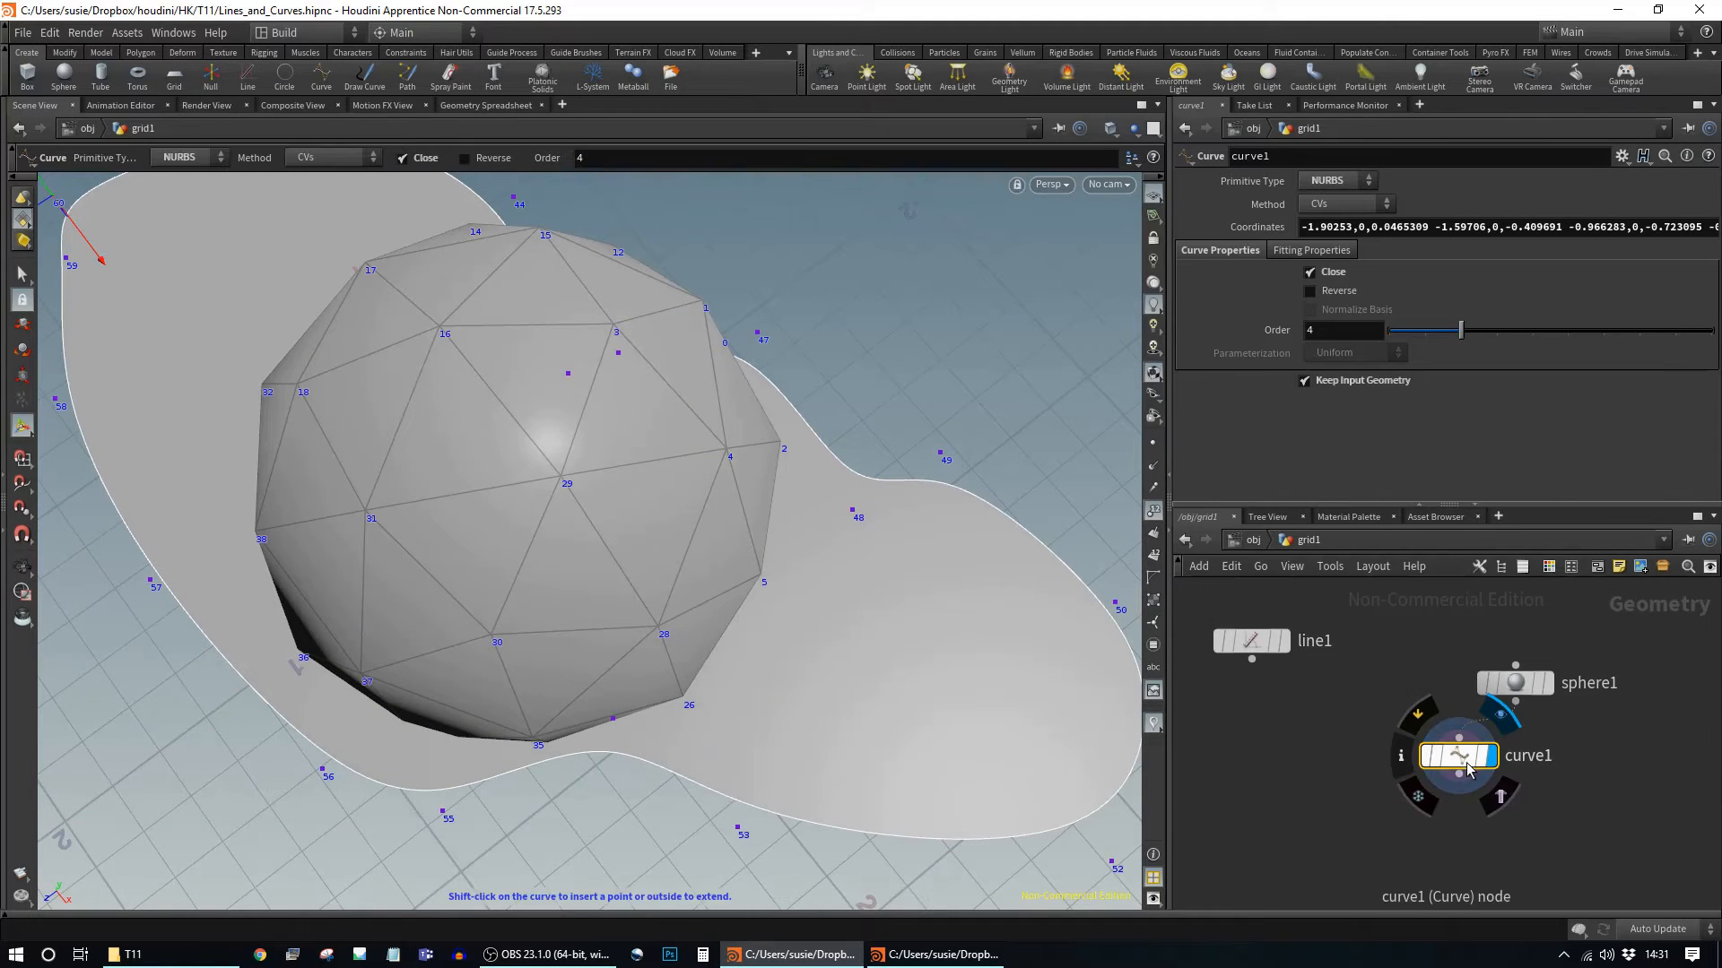
{"action": "left_click", "coordinate": [1359, 386]}
{"action": "left_click_drag", "start_coordinate": [602, 500], "coordinate": [756, 495], "text": "alt"}
{"action": "middle_click_drag", "start_coordinate": [638, 557], "coordinate": [951, 414], "text": "alt"}
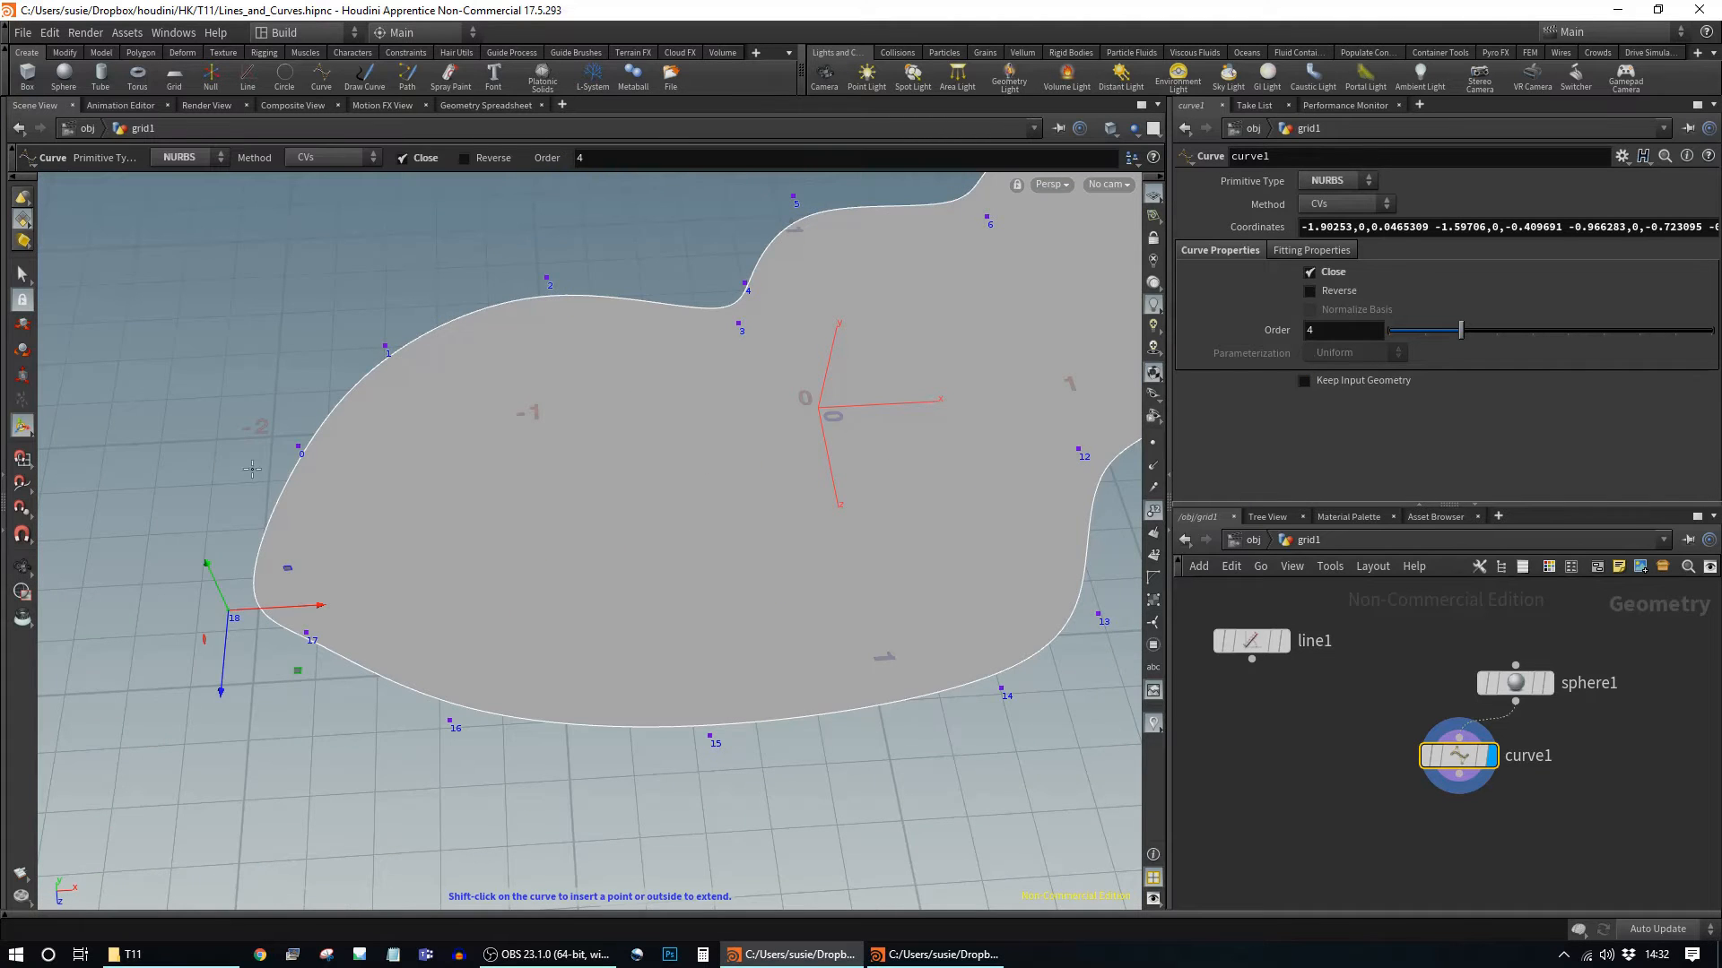
{"action": "left_click_drag", "start_coordinate": [446, 499], "coordinate": [669, 434], "text": "alt"}
Step: Turn Keep Input Geometry back on and redisplay curve1 alongside the sphere
{"action": "mouse_move", "coordinate": [1536, 687]}
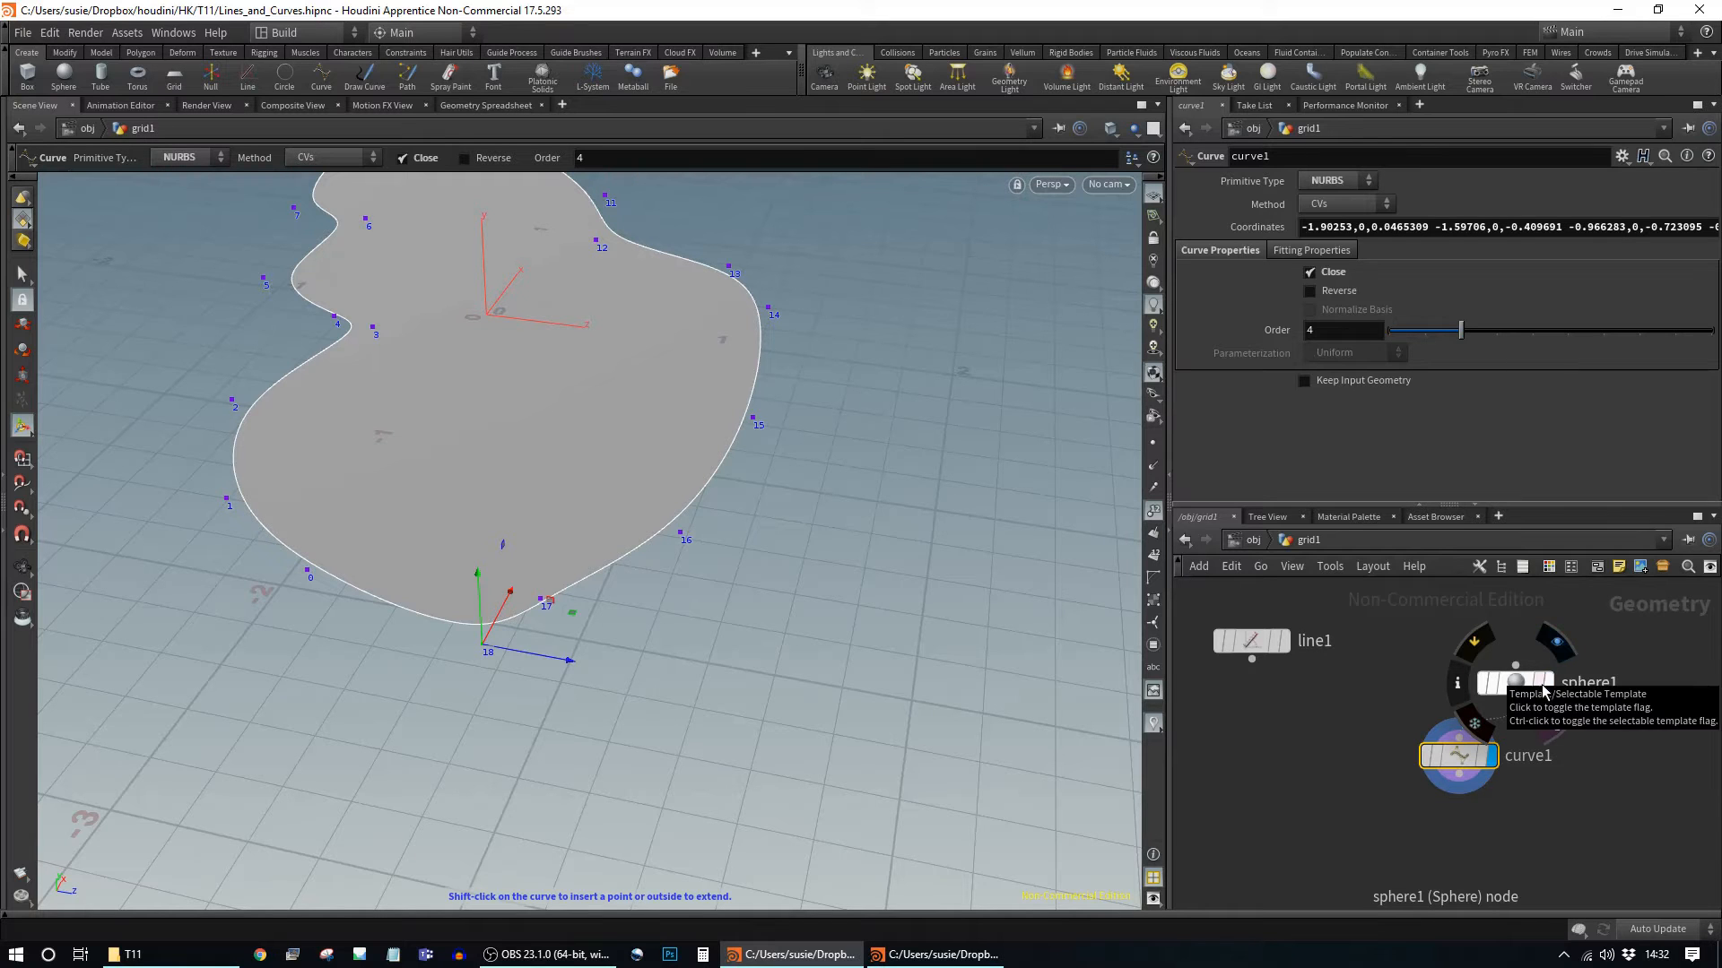
{"action": "left_click", "coordinate": [1338, 384]}
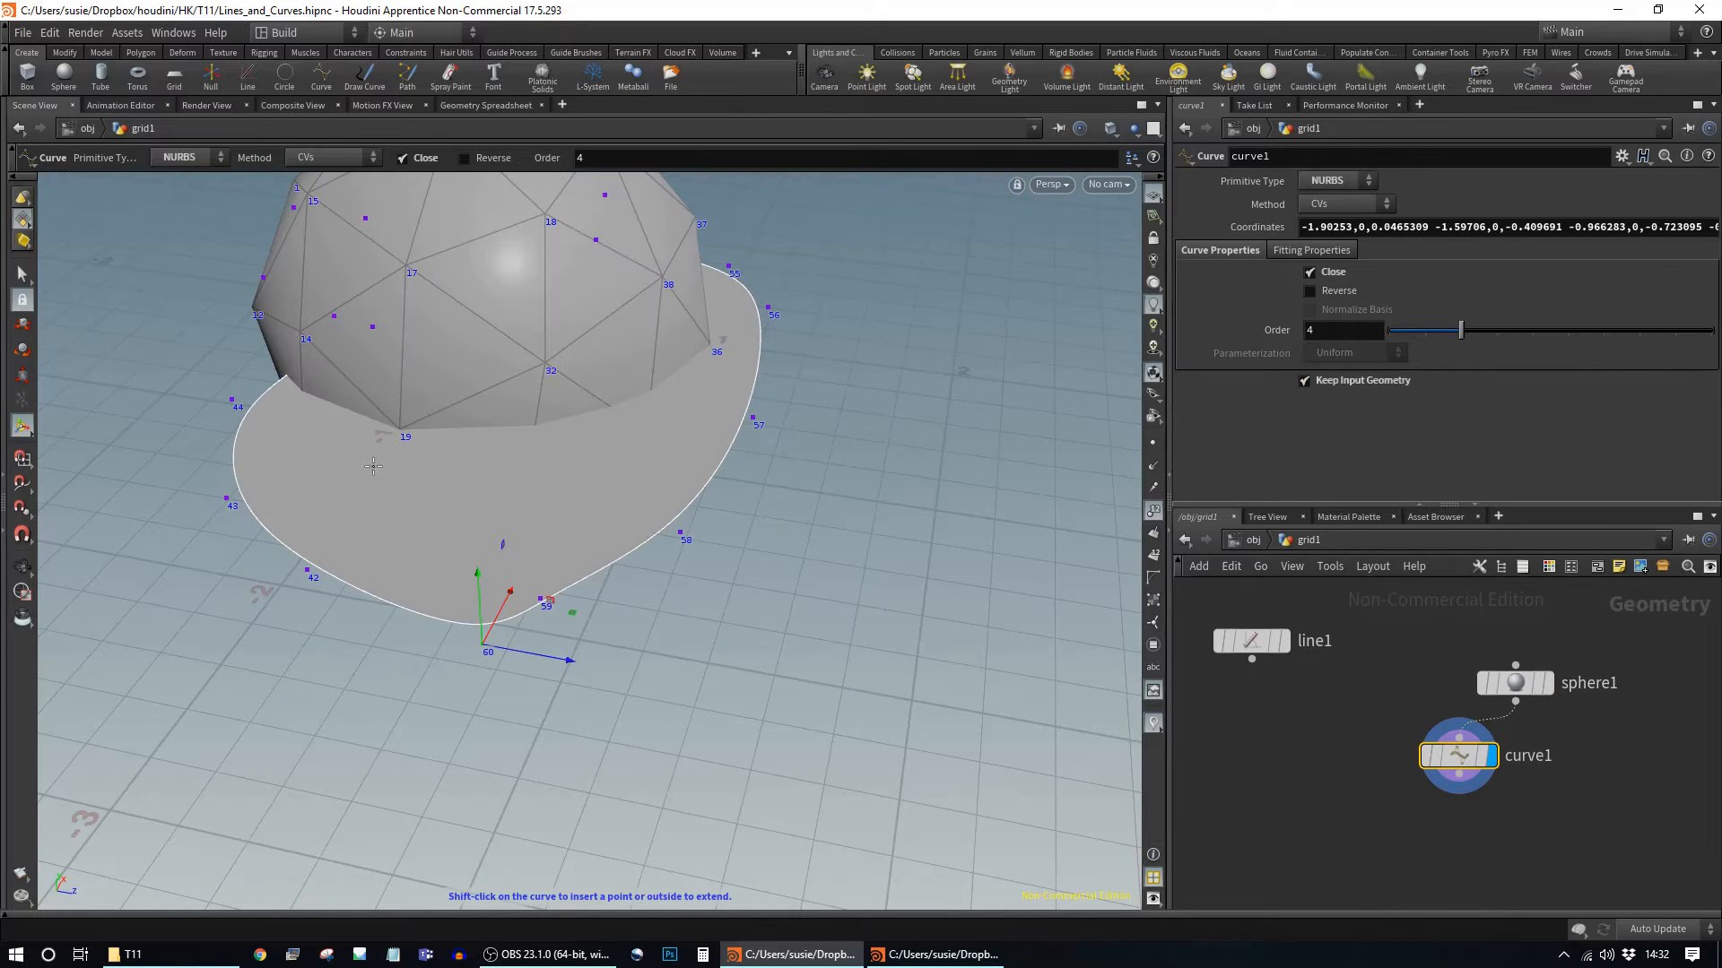
{"action": "left_click", "coordinate": [1548, 687]}
{"action": "left_click", "coordinate": [1515, 684]}
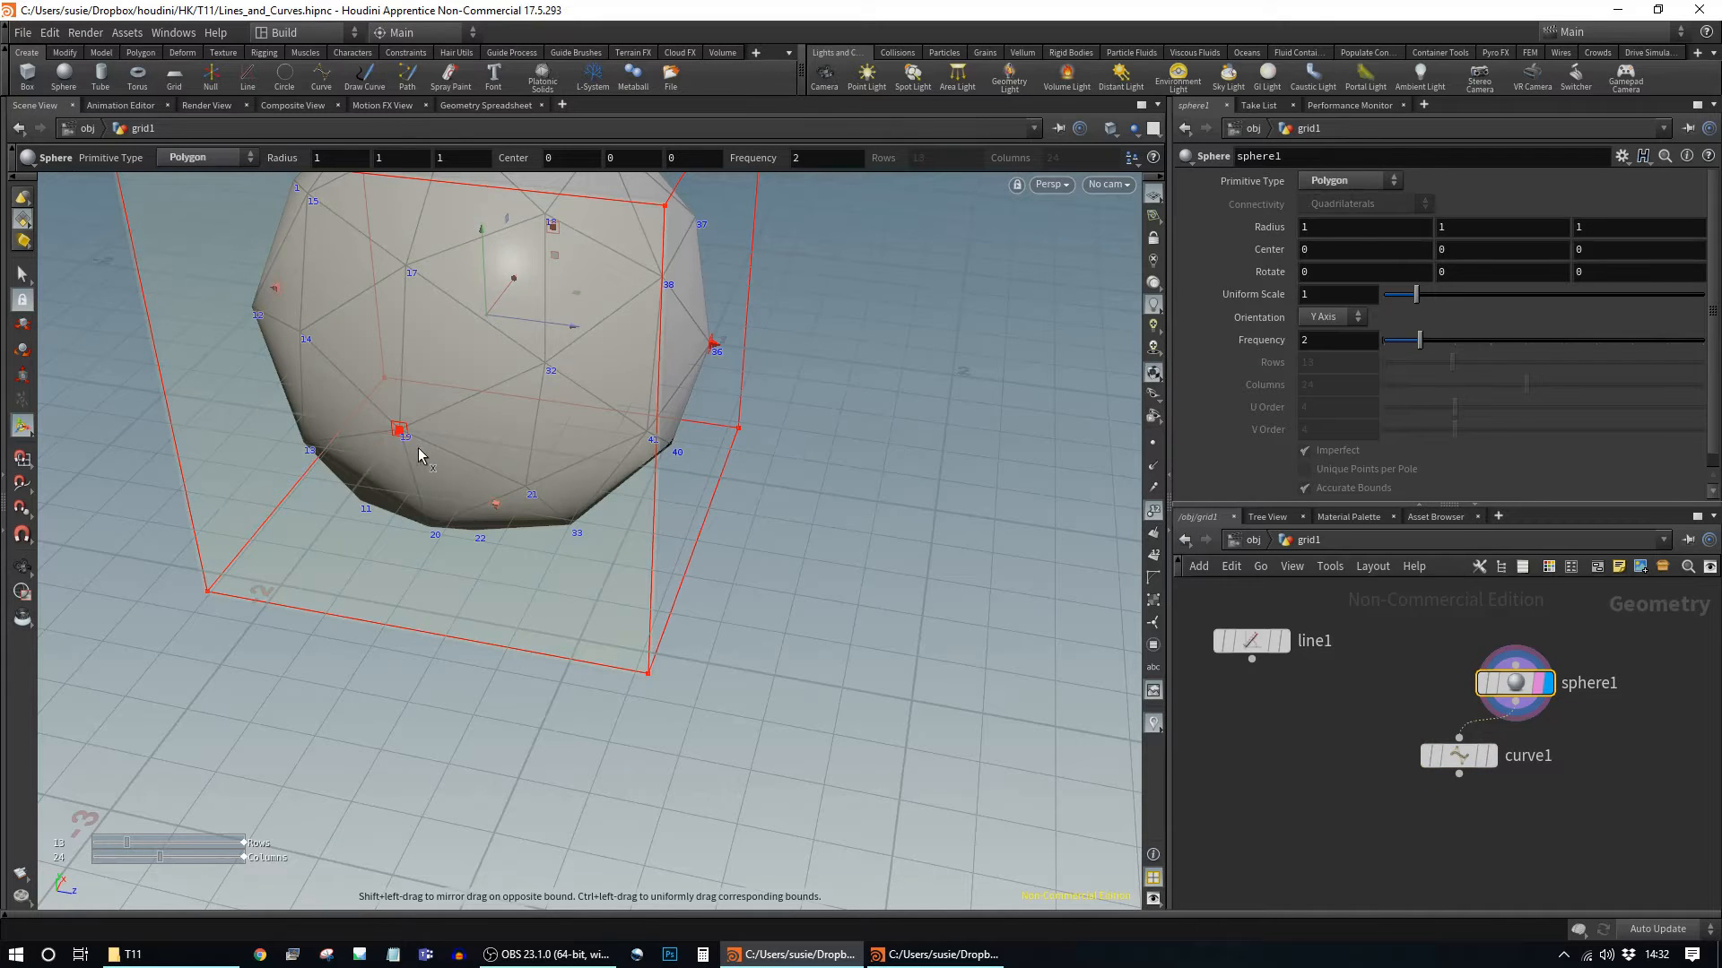
{"action": "left_click", "coordinate": [1490, 765]}
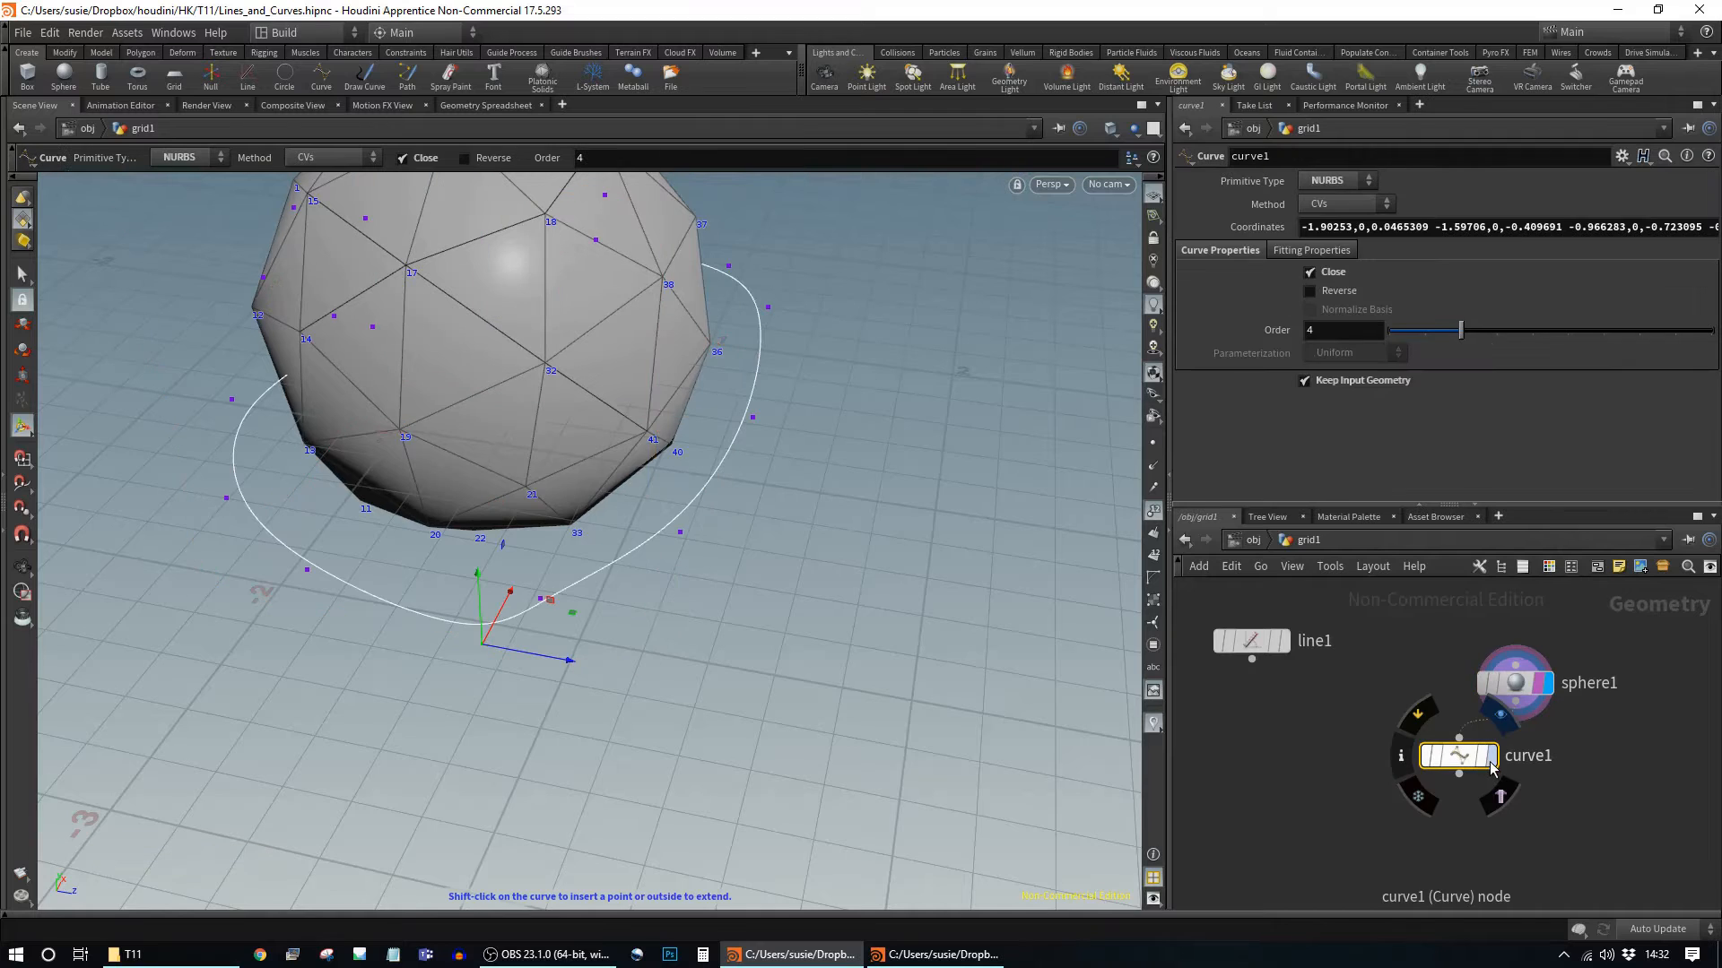
{"action": "left_click", "coordinate": [1493, 764]}
Step: Edit the Coordinates field so the curve starts at p19
{"action": "double_click", "coordinate": [1426, 227]}
{"action": "type", "text": "p1"}
{"action": "type", "text": "96,0,-0.4334"}
{"action": "key", "text": "Return"}
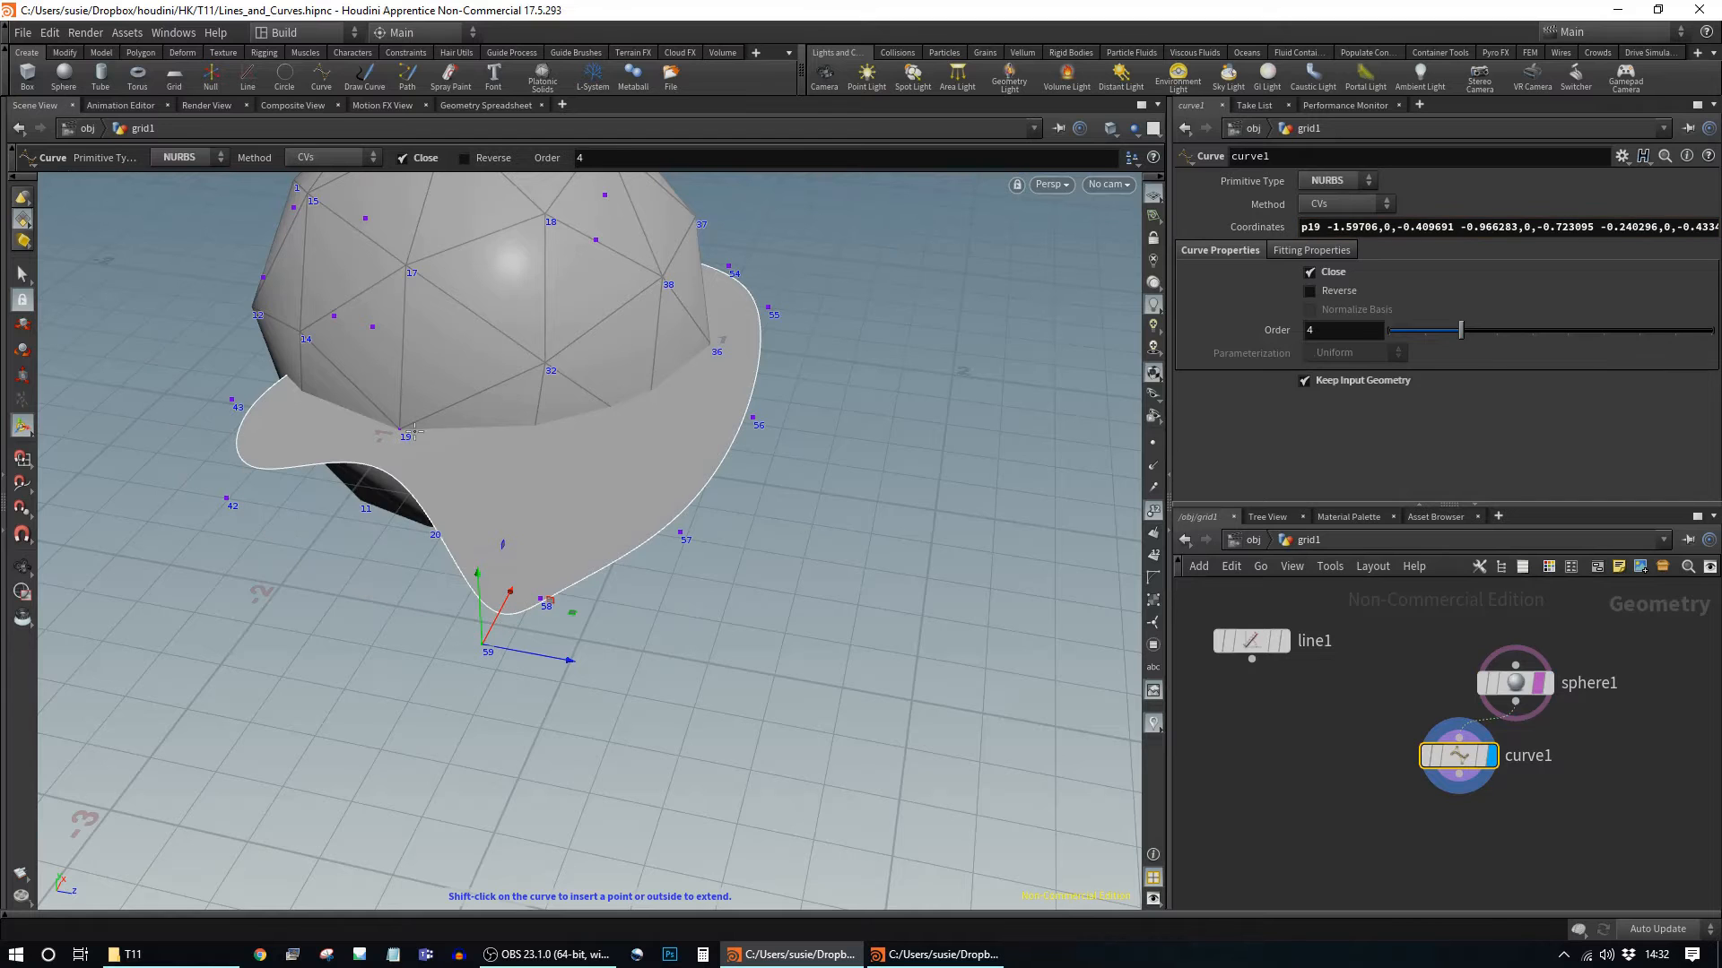
{"action": "key", "text": "Escape"}
{"action": "left_click_drag", "start_coordinate": [571, 538], "coordinate": [699, 628]}
{"action": "key", "text": "Return"}
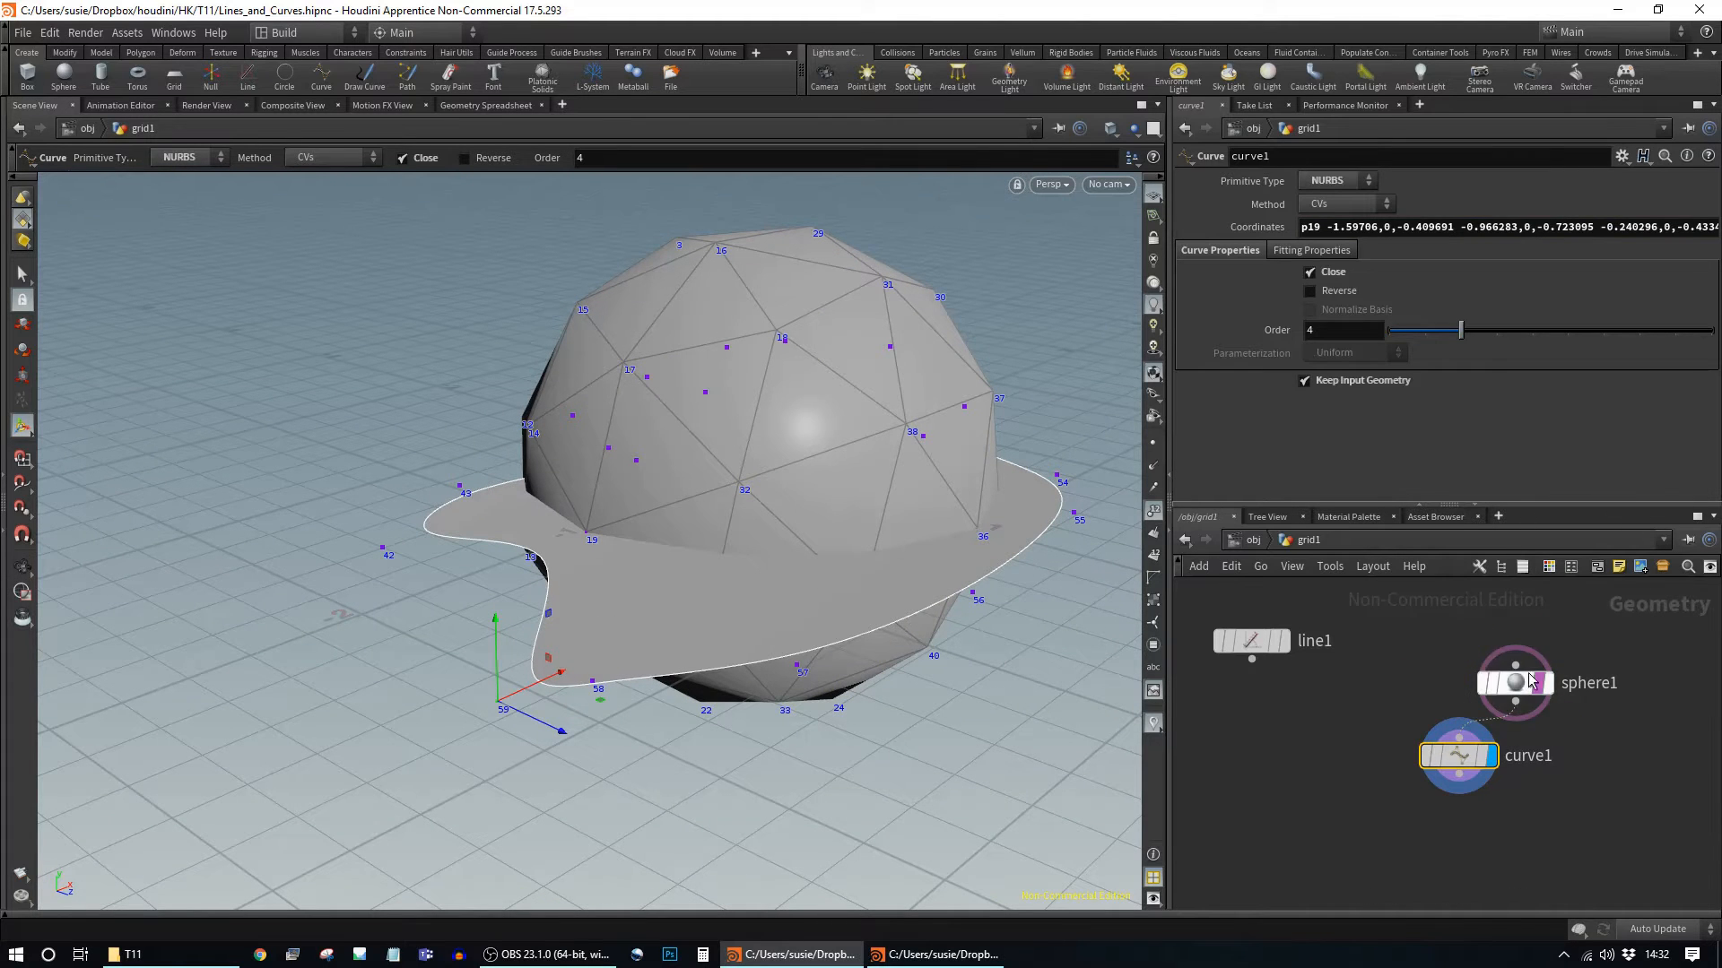
Step: Delete the sphere1 node and move curve1 up in the network
{"action": "left_click_drag", "start_coordinate": [1530, 682], "coordinate": [1486, 653]}
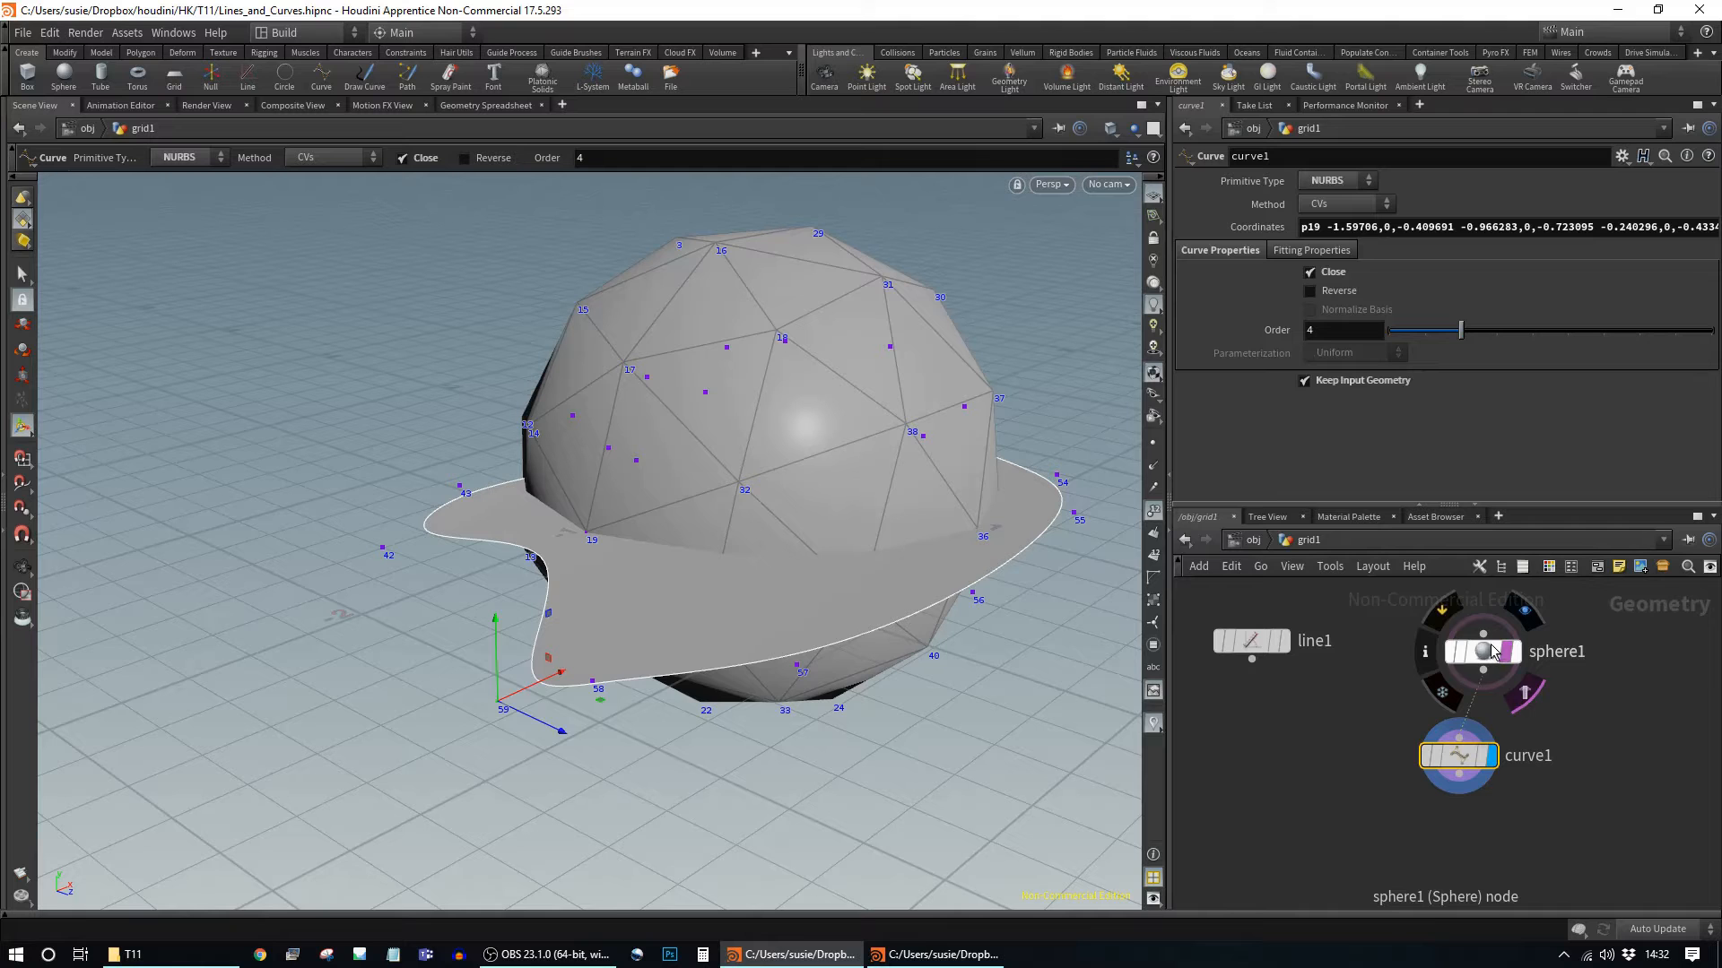
{"action": "left_click_drag", "start_coordinate": [1493, 652], "coordinate": [1463, 658]}
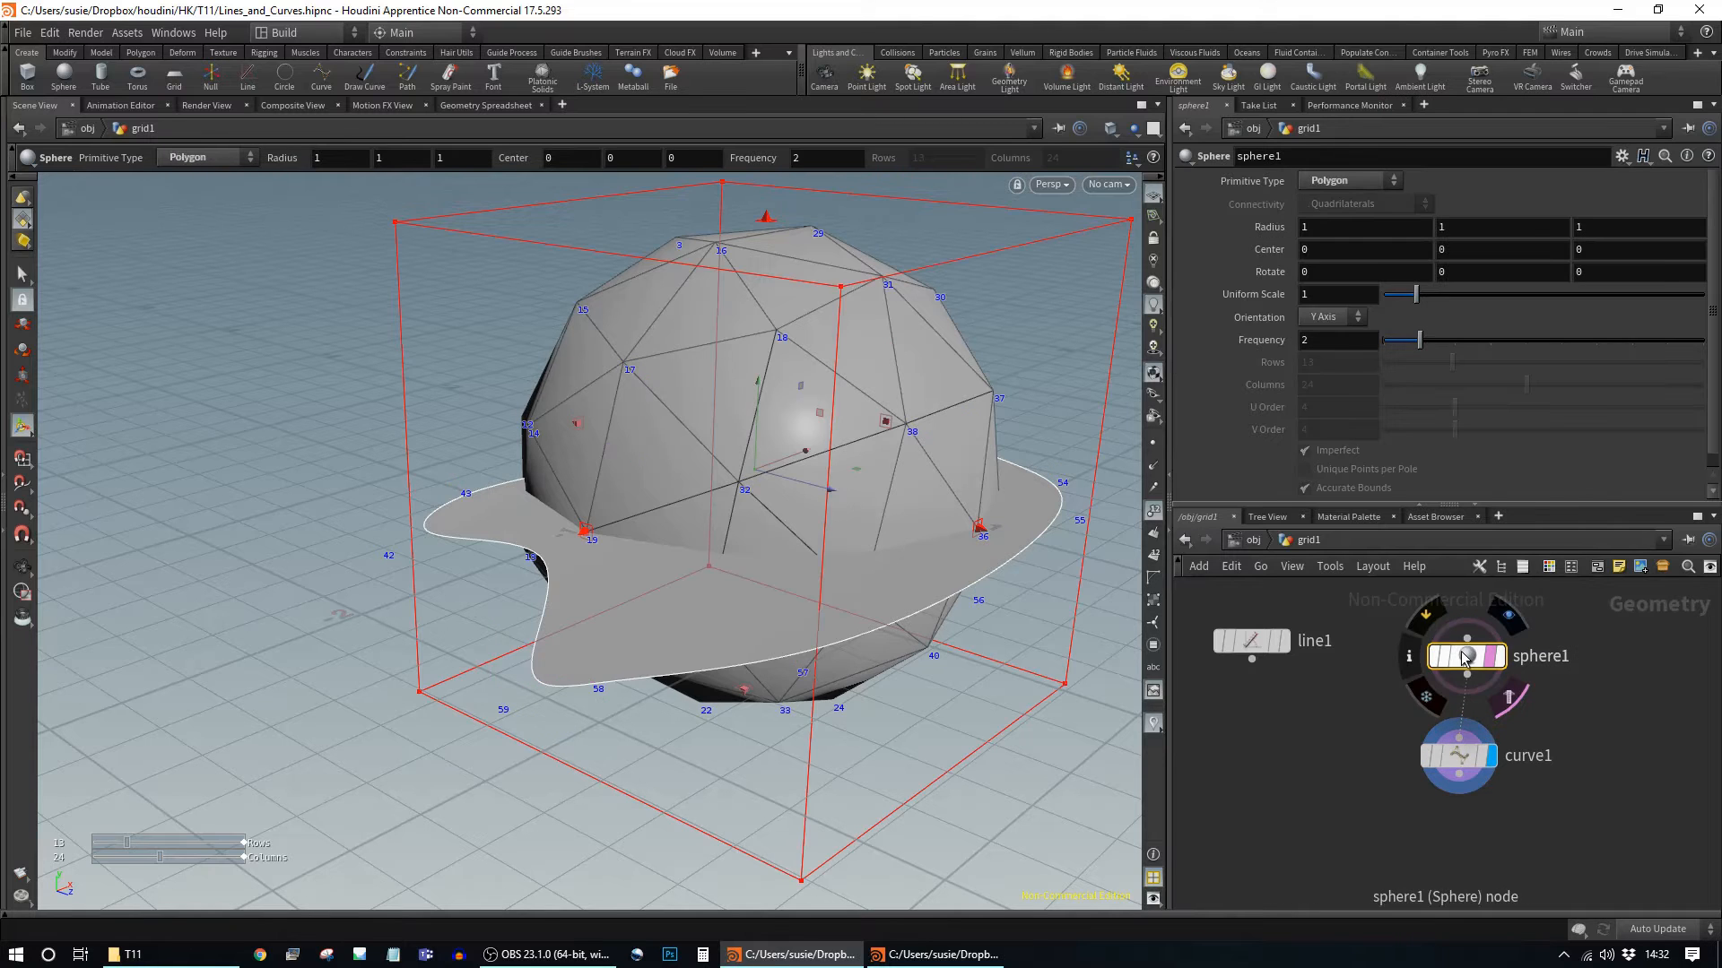
{"action": "key", "text": "Delete"}
{"action": "left_click_drag", "start_coordinate": [1458, 762], "coordinate": [1439, 715]}
Step: Turn off Keep Input Geometry and set curve1's Method to Freehand, keeping the NURBS primitive type
{"action": "left_click", "coordinate": [1375, 381]}
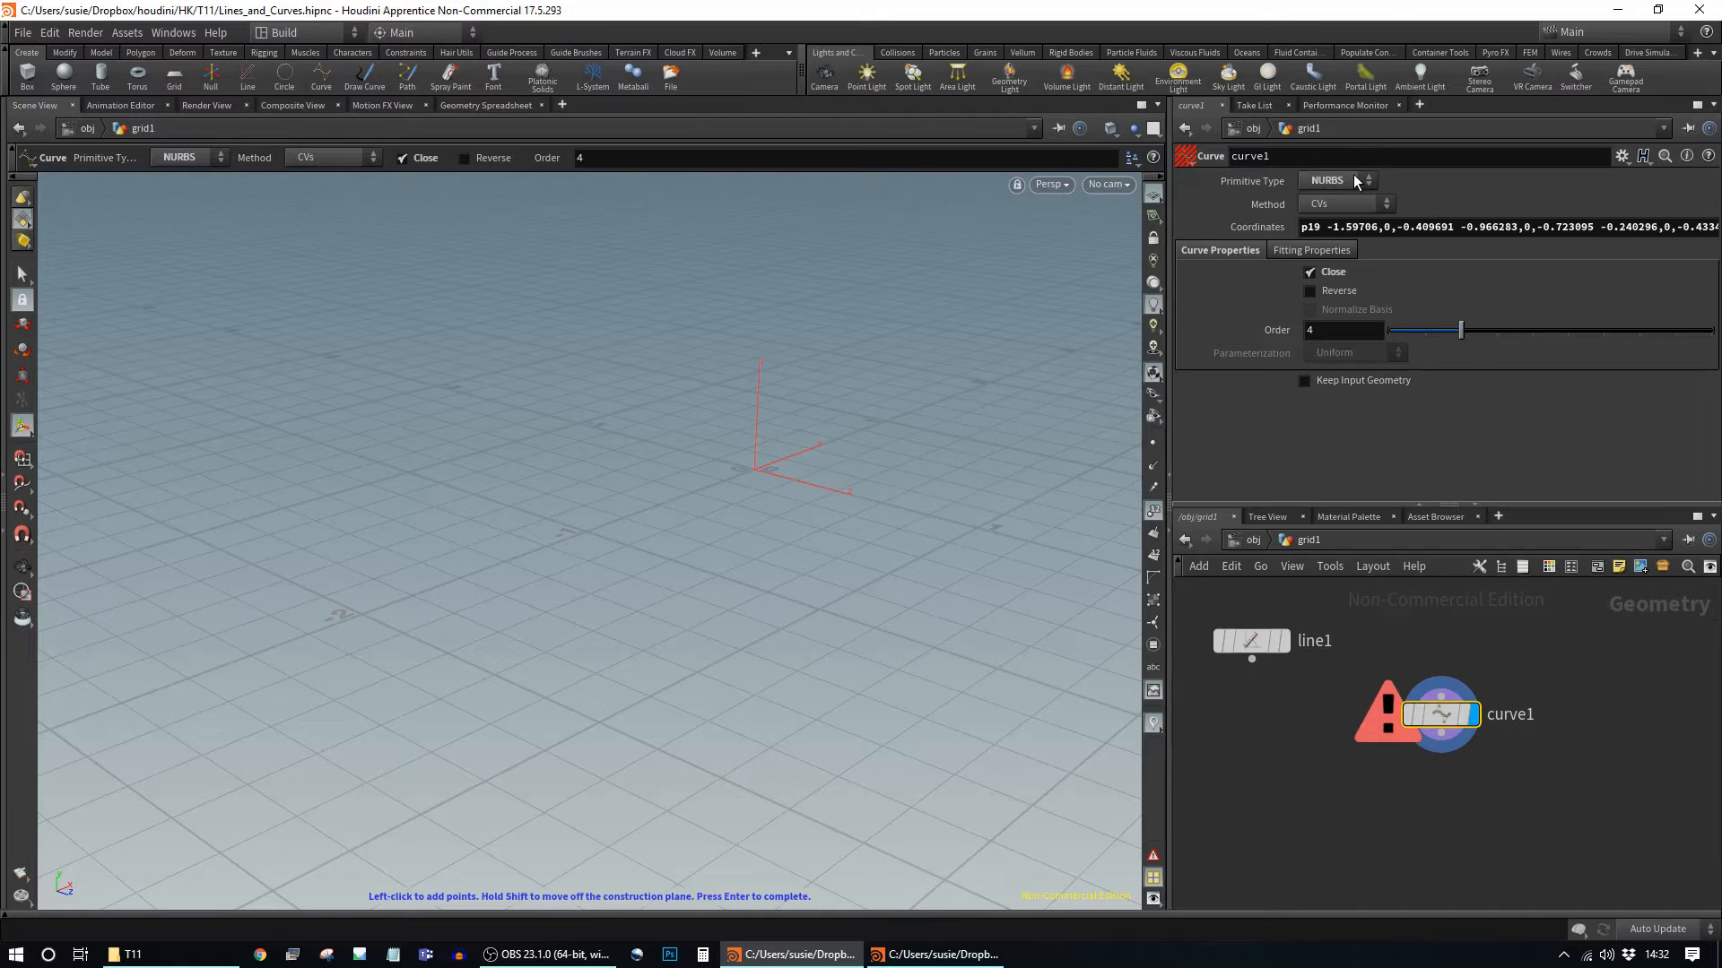
{"action": "left_click", "coordinate": [1355, 182]}
{"action": "left_click", "coordinate": [1355, 182]}
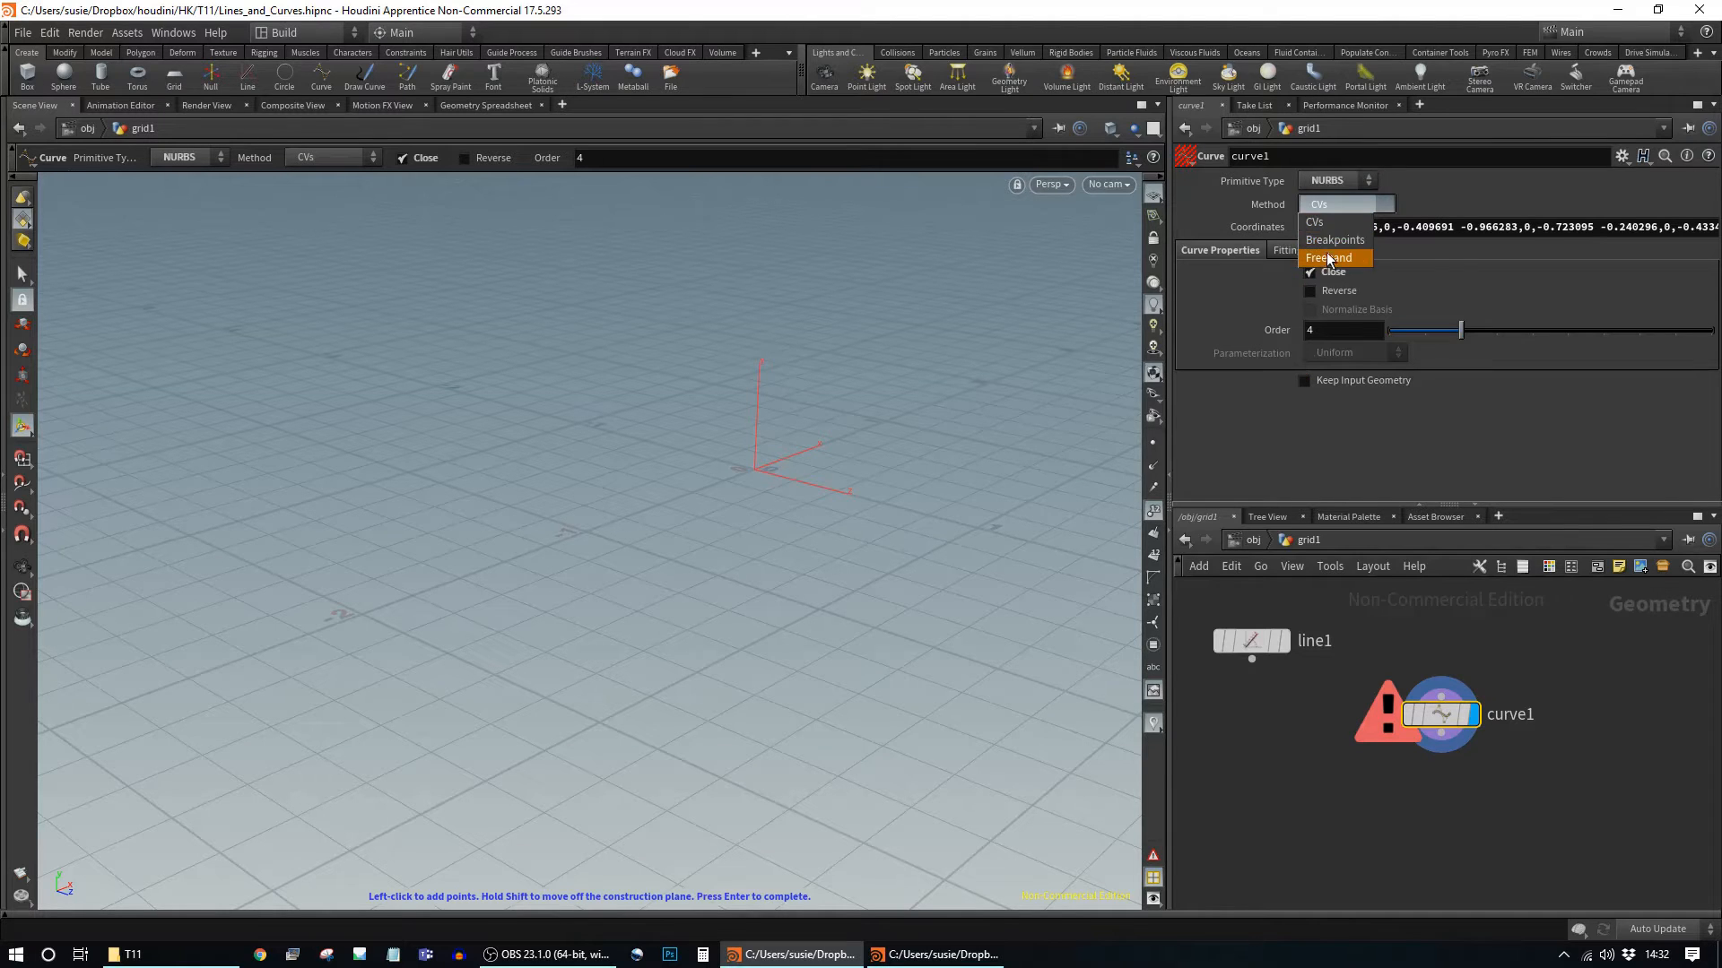
{"action": "left_click", "coordinate": [1328, 259]}
Step: Sketch a looping, closed freehand NURBS shape across the origin and check it from several angles
{"action": "key", "text": "Escape"}
{"action": "left_click_drag", "start_coordinate": [783, 435], "coordinate": [587, 492]}
{"action": "key", "text": "Return"}
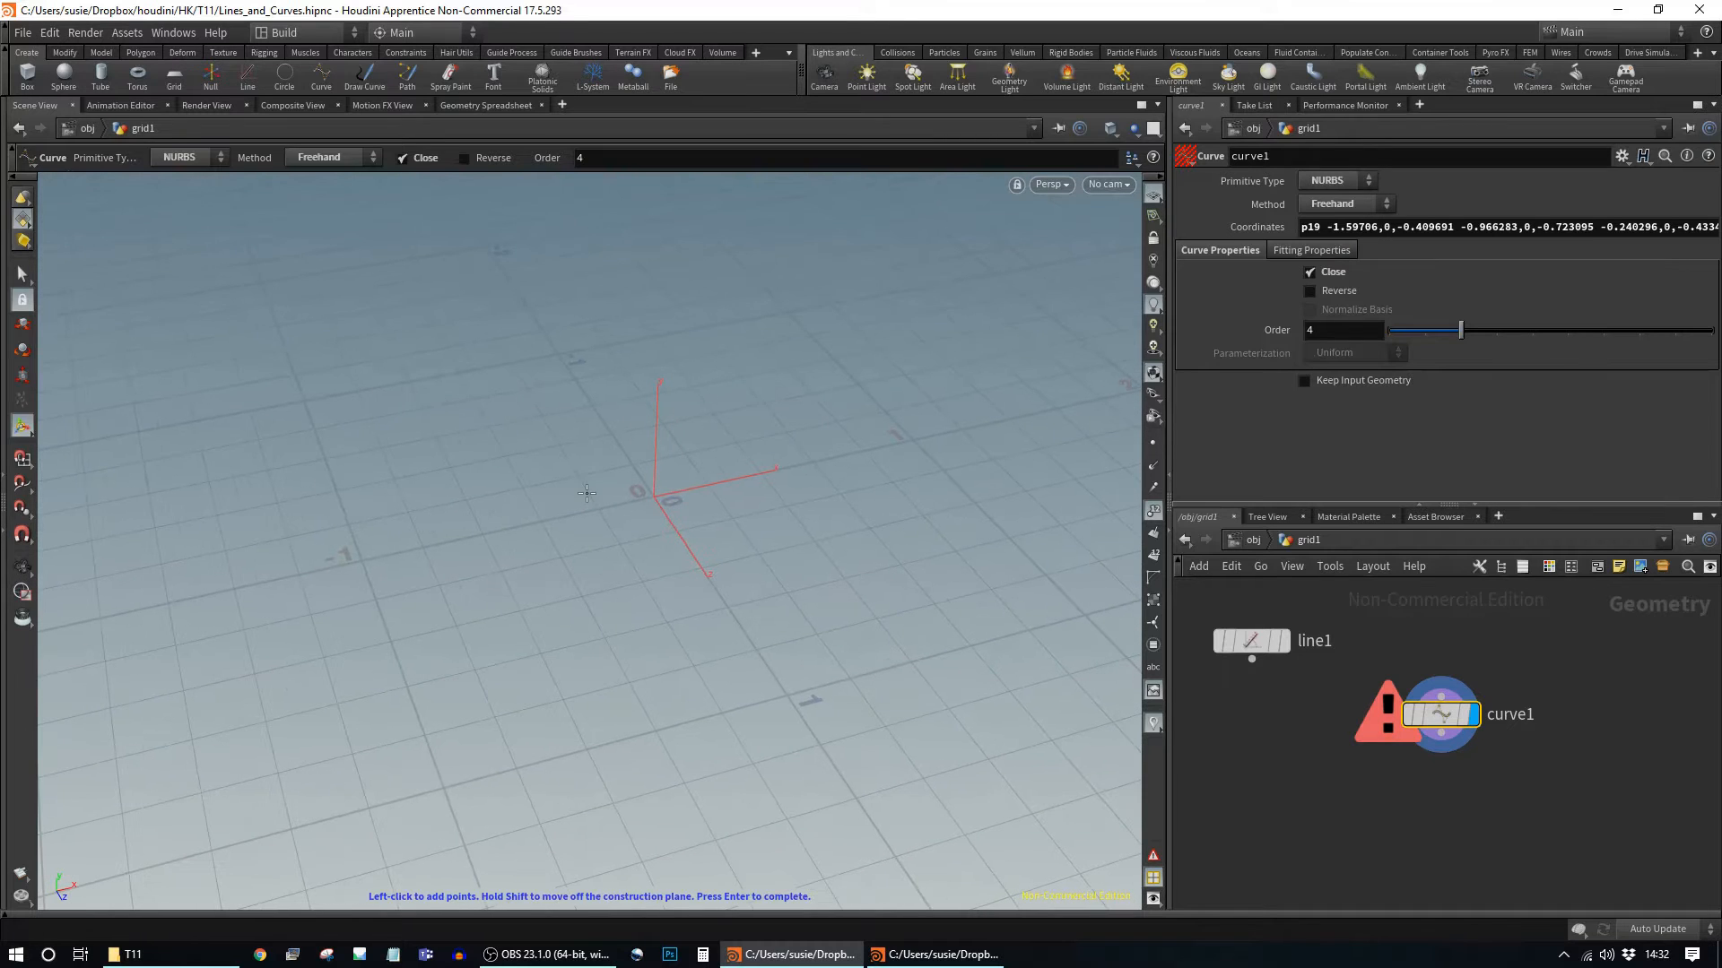
{"action": "mouse_move", "coordinate": [212, 369]}
{"action": "left_mouse_down"}
{"action": "mouse_move", "coordinate": [180, 508]}
{"action": "mouse_move", "coordinate": [776, 422]}
{"action": "mouse_move", "coordinate": [567, 596]}
{"action": "mouse_move", "coordinate": [515, 811]}
{"action": "mouse_move", "coordinate": [991, 641]}
{"action": "mouse_move", "coordinate": [999, 283]}
{"action": "left_mouse_up"}
{"action": "left_click_drag", "start_coordinate": [892, 538], "coordinate": [627, 552], "text": "alt"}
{"action": "left_click_drag", "start_coordinate": [780, 572], "coordinate": [1125, 511], "text": "alt"}
{"action": "left_click_drag", "start_coordinate": [722, 623], "coordinate": [816, 584], "text": "alt"}
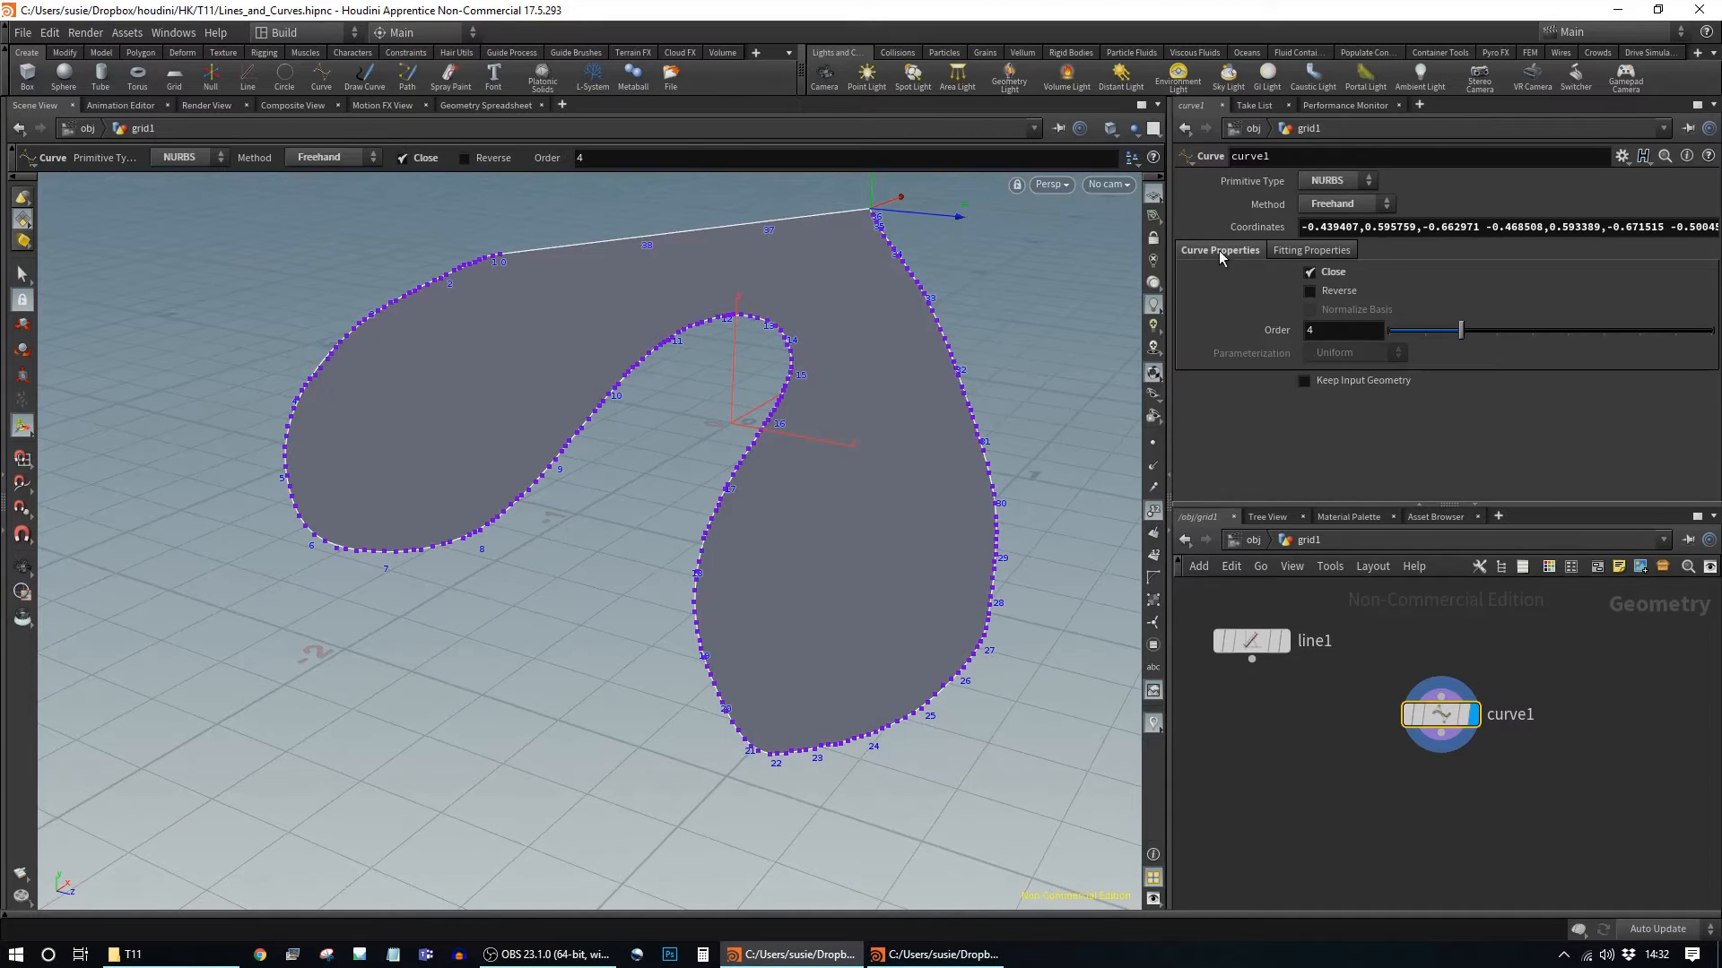
Step: Set curve1's fitting Tolerance to 0.11 in Fitting Properties, leaving smoothness at 0
{"action": "left_click", "coordinate": [1321, 251]}
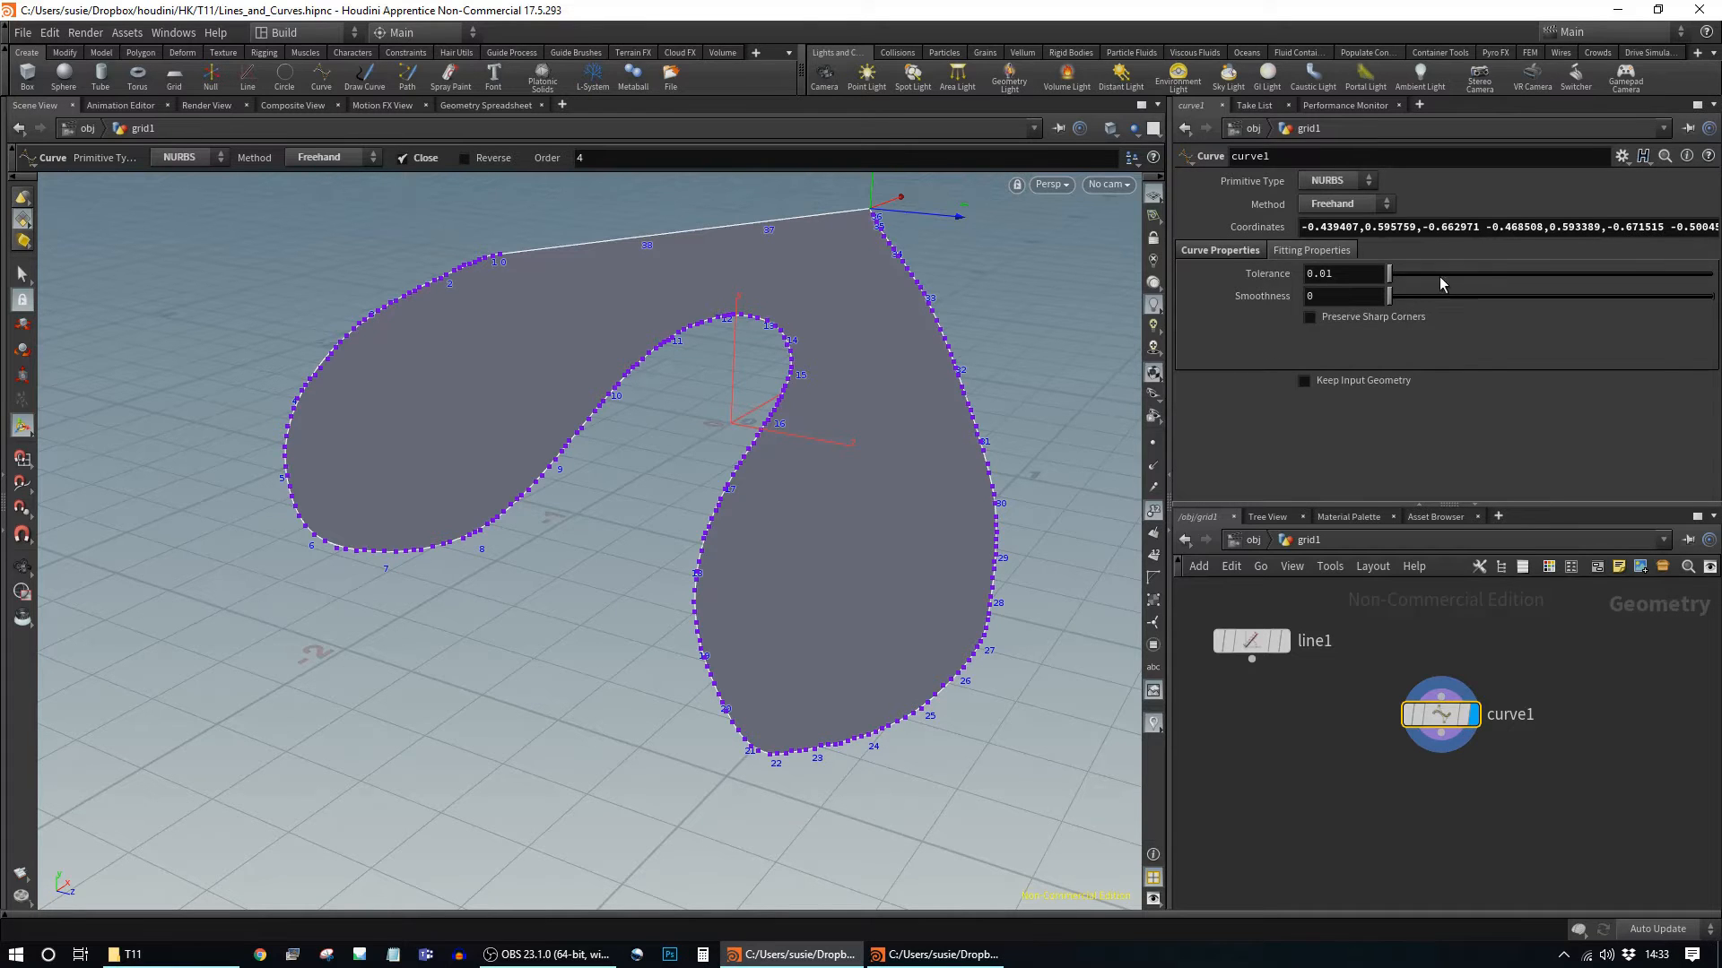
{"action": "left_click_drag", "start_coordinate": [1392, 282], "coordinate": [1395, 281]}
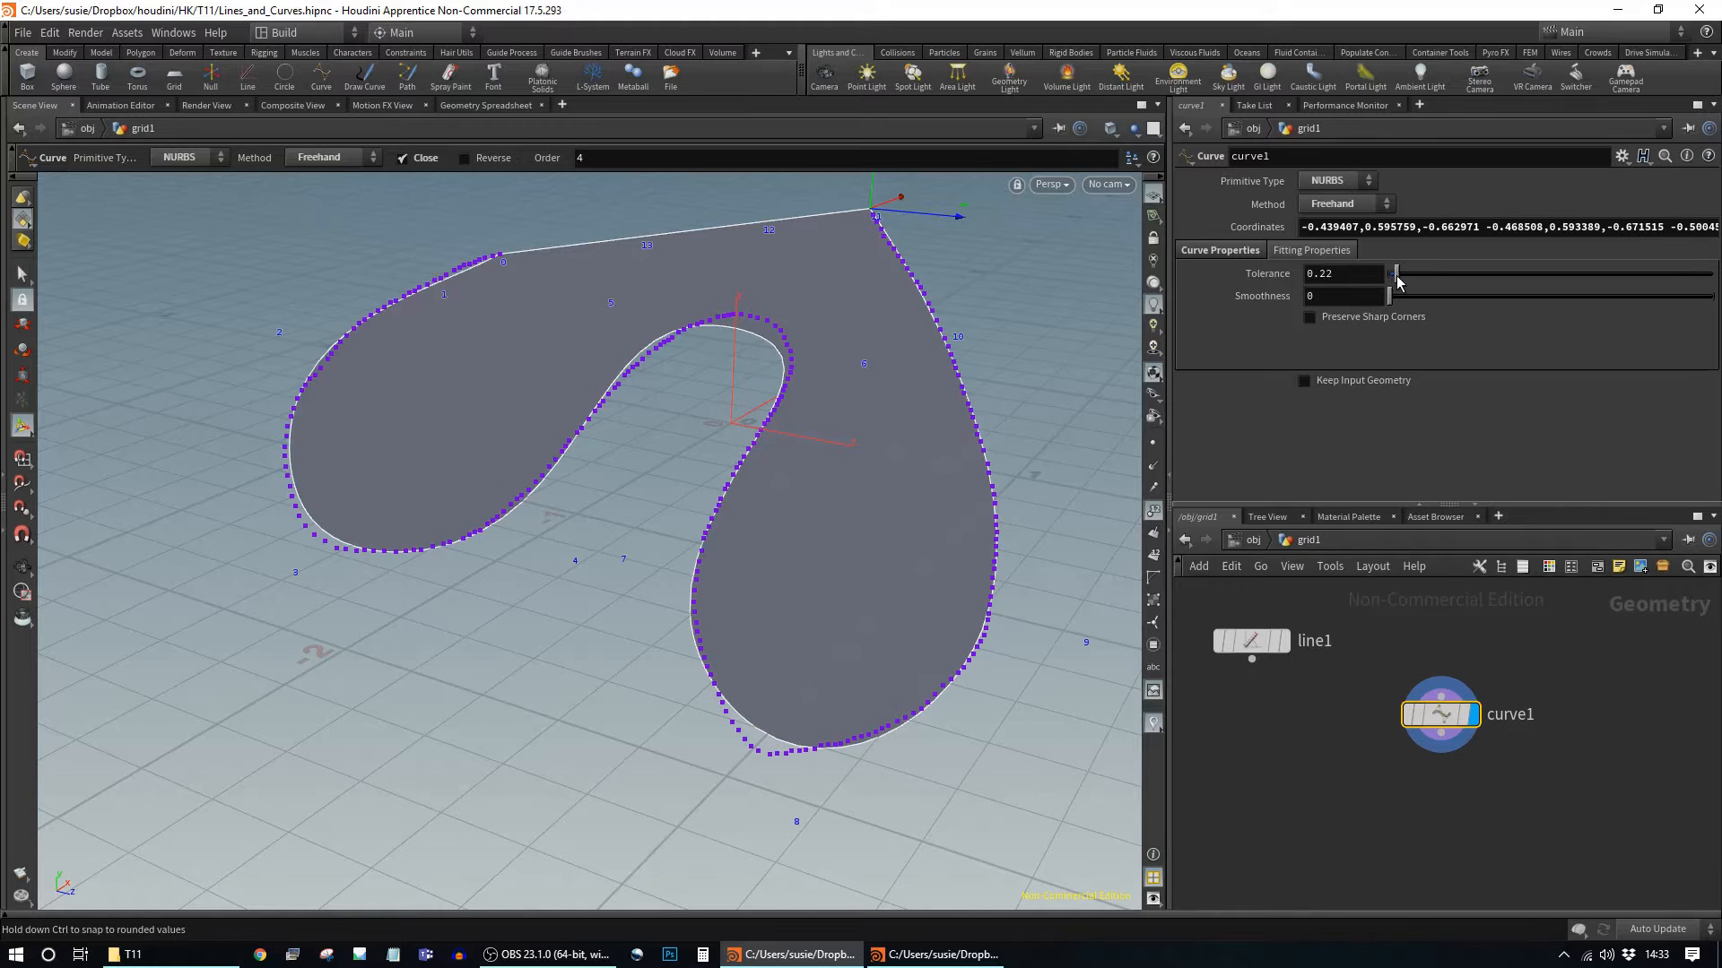
{"action": "mouse_move", "coordinate": [1397, 280]}
{"action": "left_mouse_down"}
{"action": "mouse_move", "coordinate": [1401, 298]}
{"action": "mouse_move", "coordinate": [1619, 310]}
{"action": "mouse_move", "coordinate": [1383, 297]}
{"action": "left_mouse_up"}
{"action": "left_click_drag", "start_coordinate": [1438, 717], "coordinate": [1433, 644]}
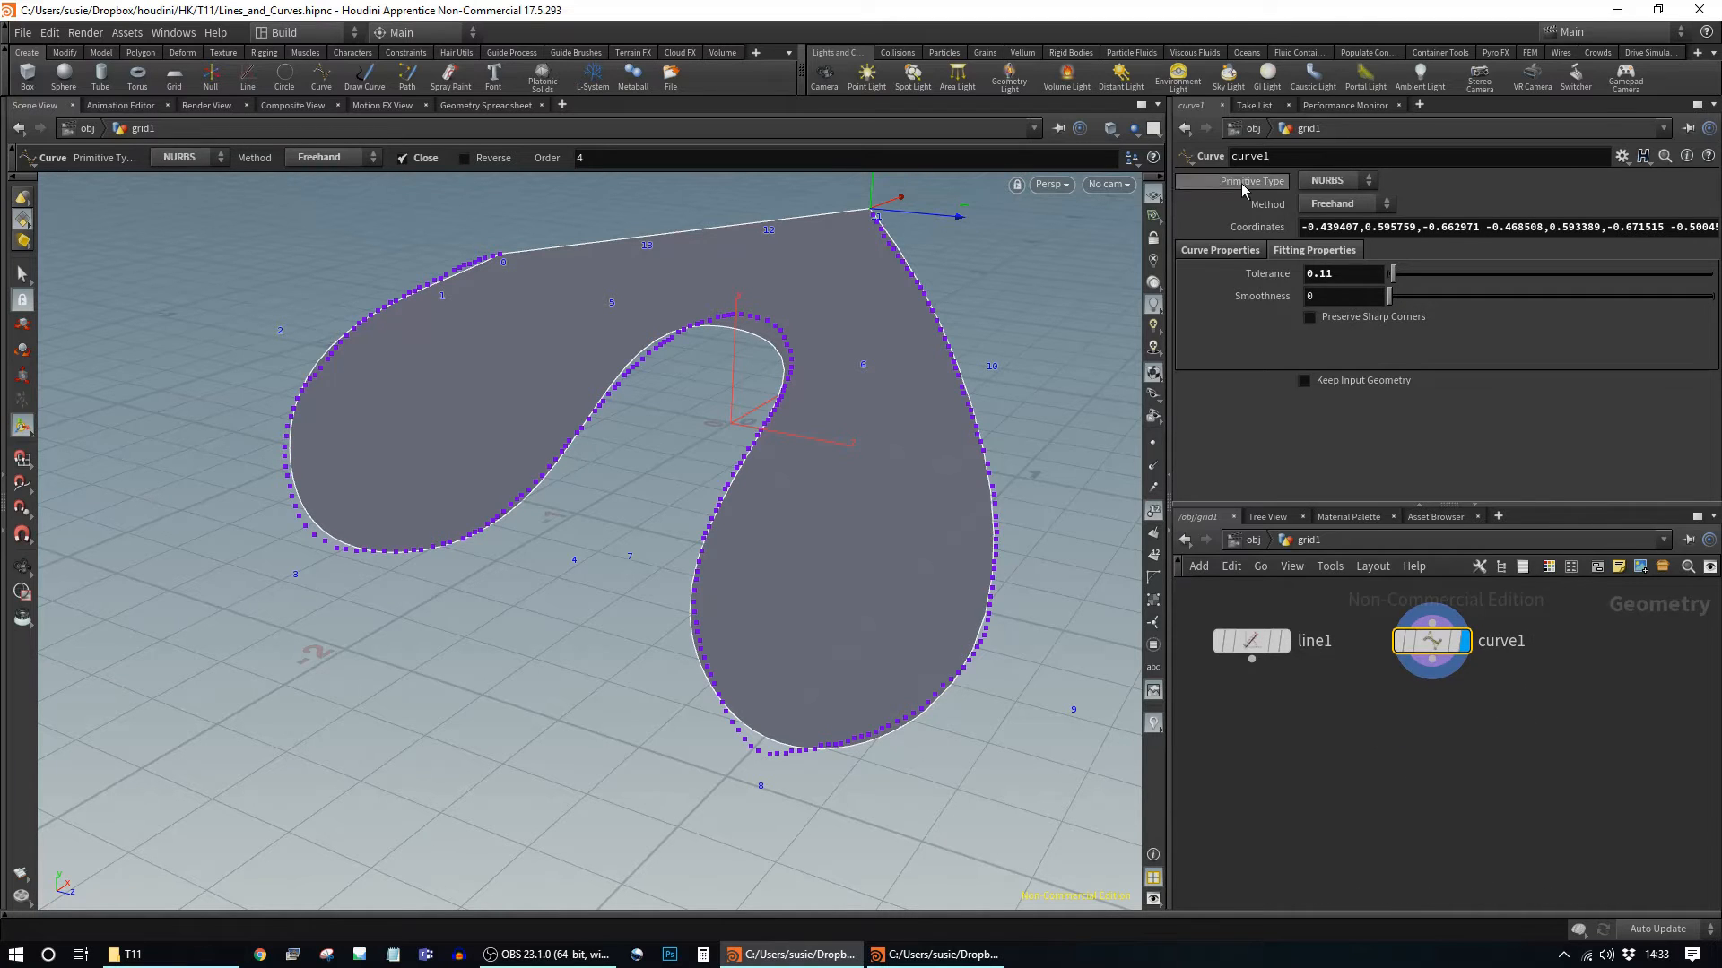
{"action": "left_click", "coordinate": [1218, 252]}
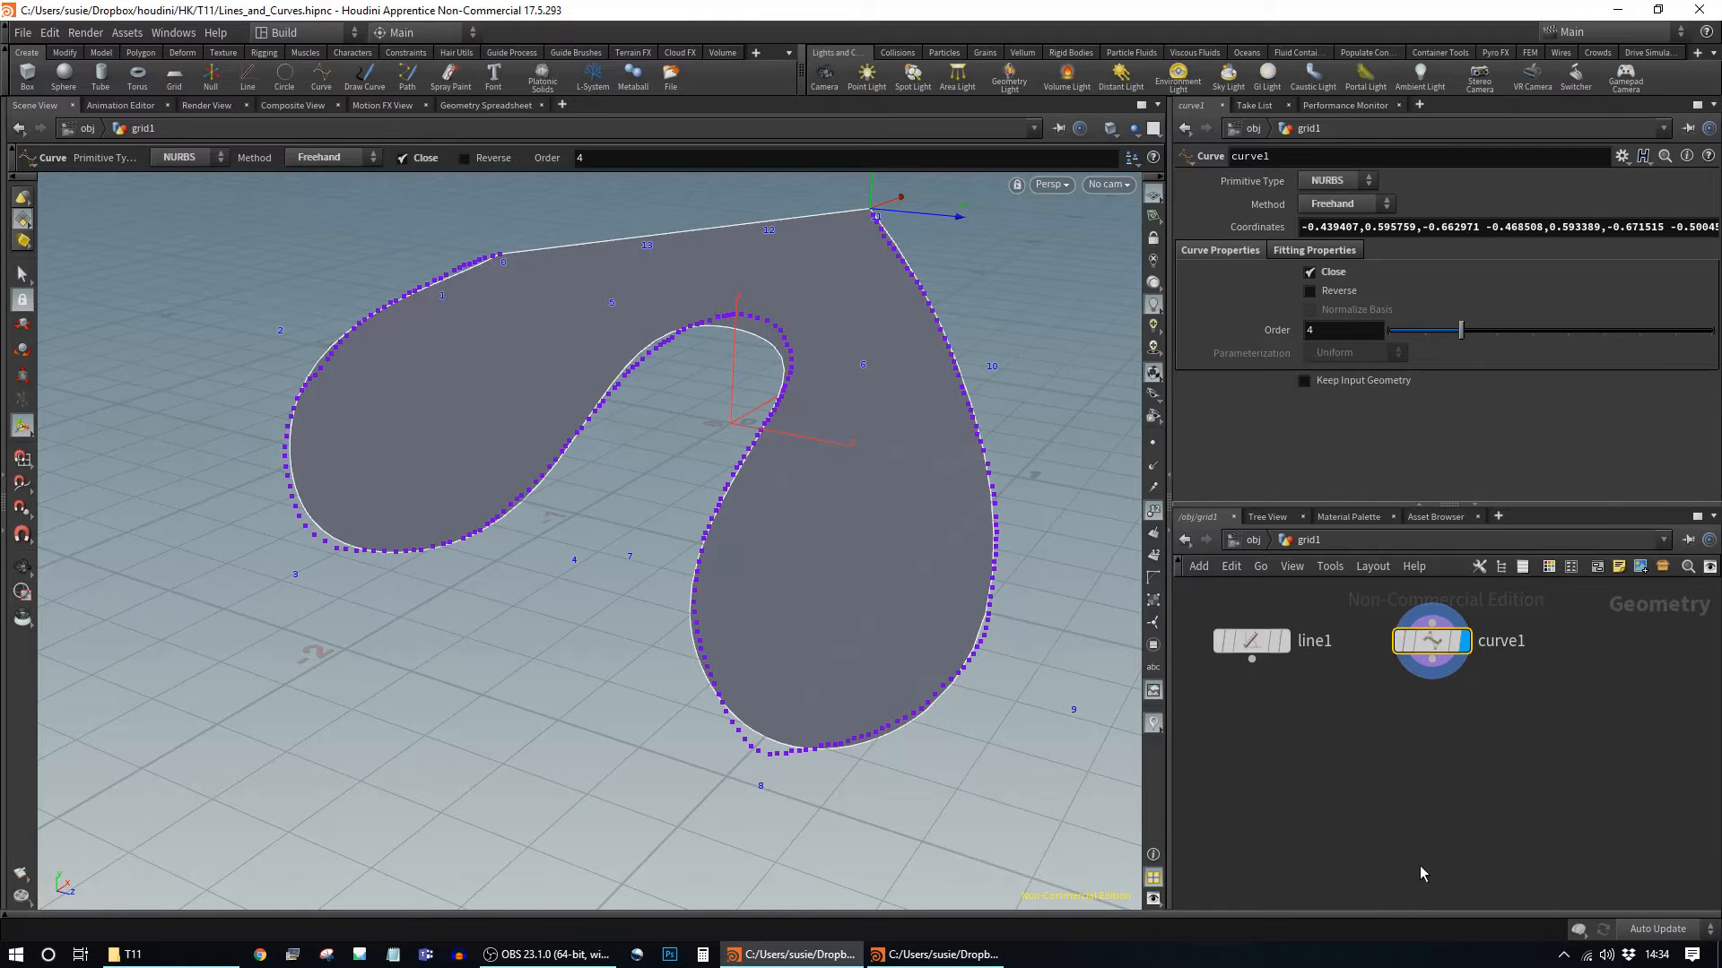
Step: Nudge the curve1 node right and back left in the network
{"action": "mouse_move", "coordinate": [1432, 644]}
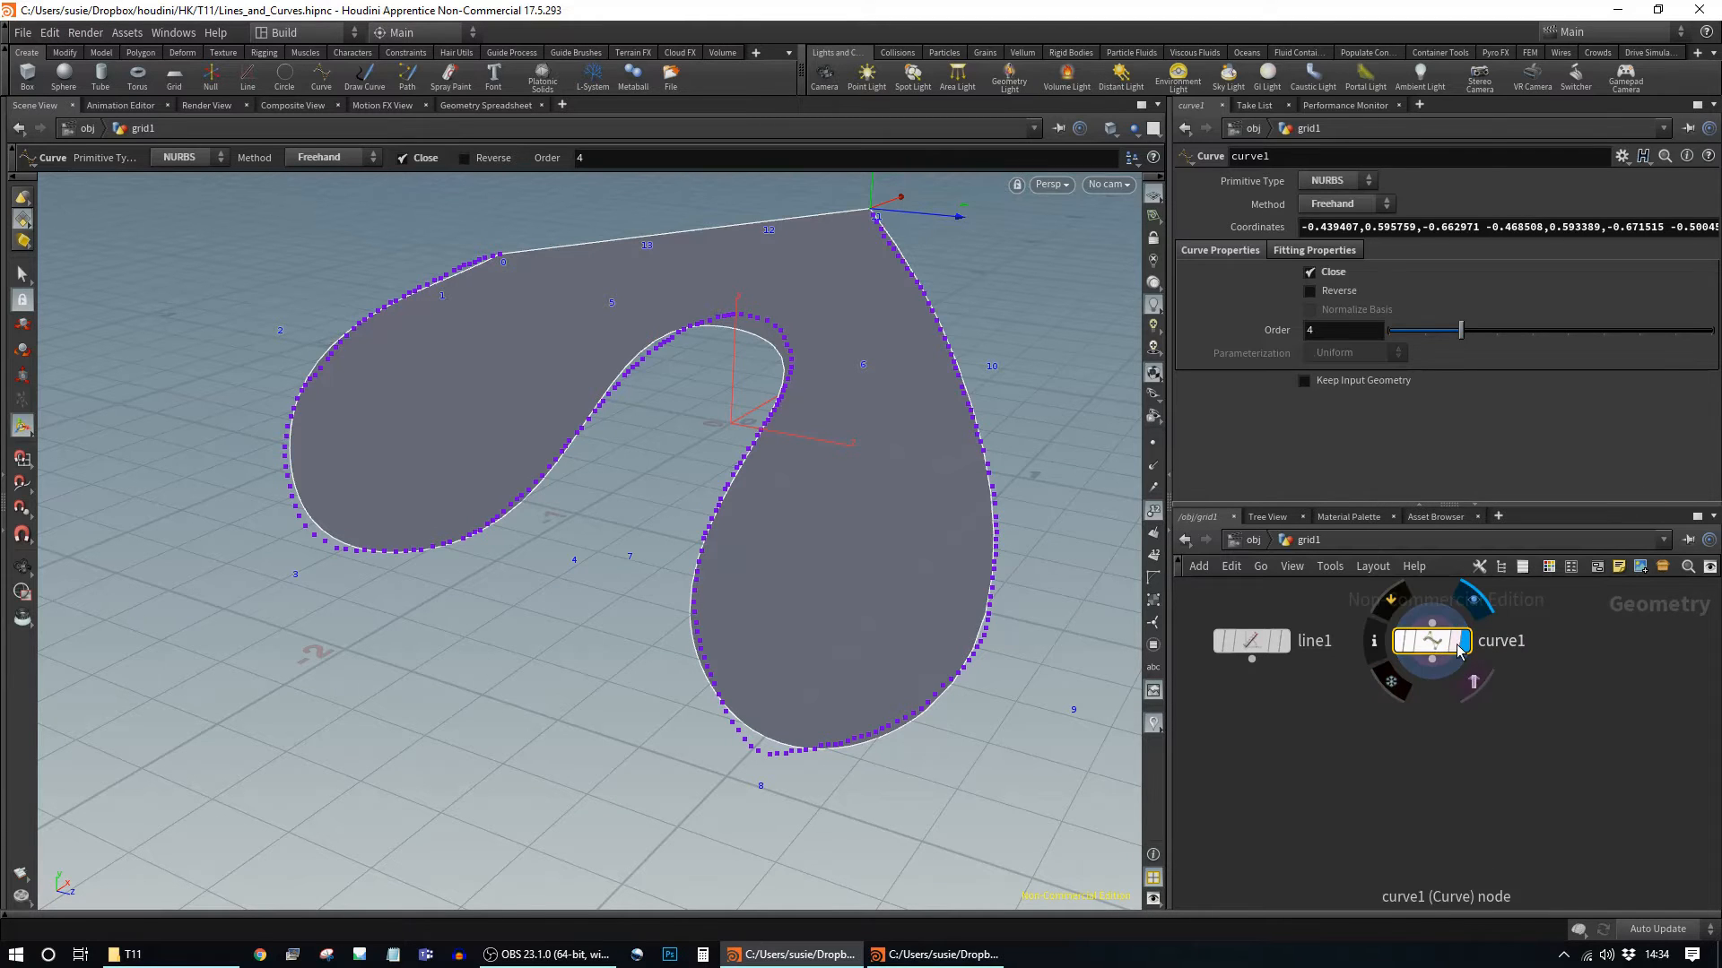
{"action": "left_click_drag", "start_coordinate": [1432, 644], "coordinate": [1467, 644]}
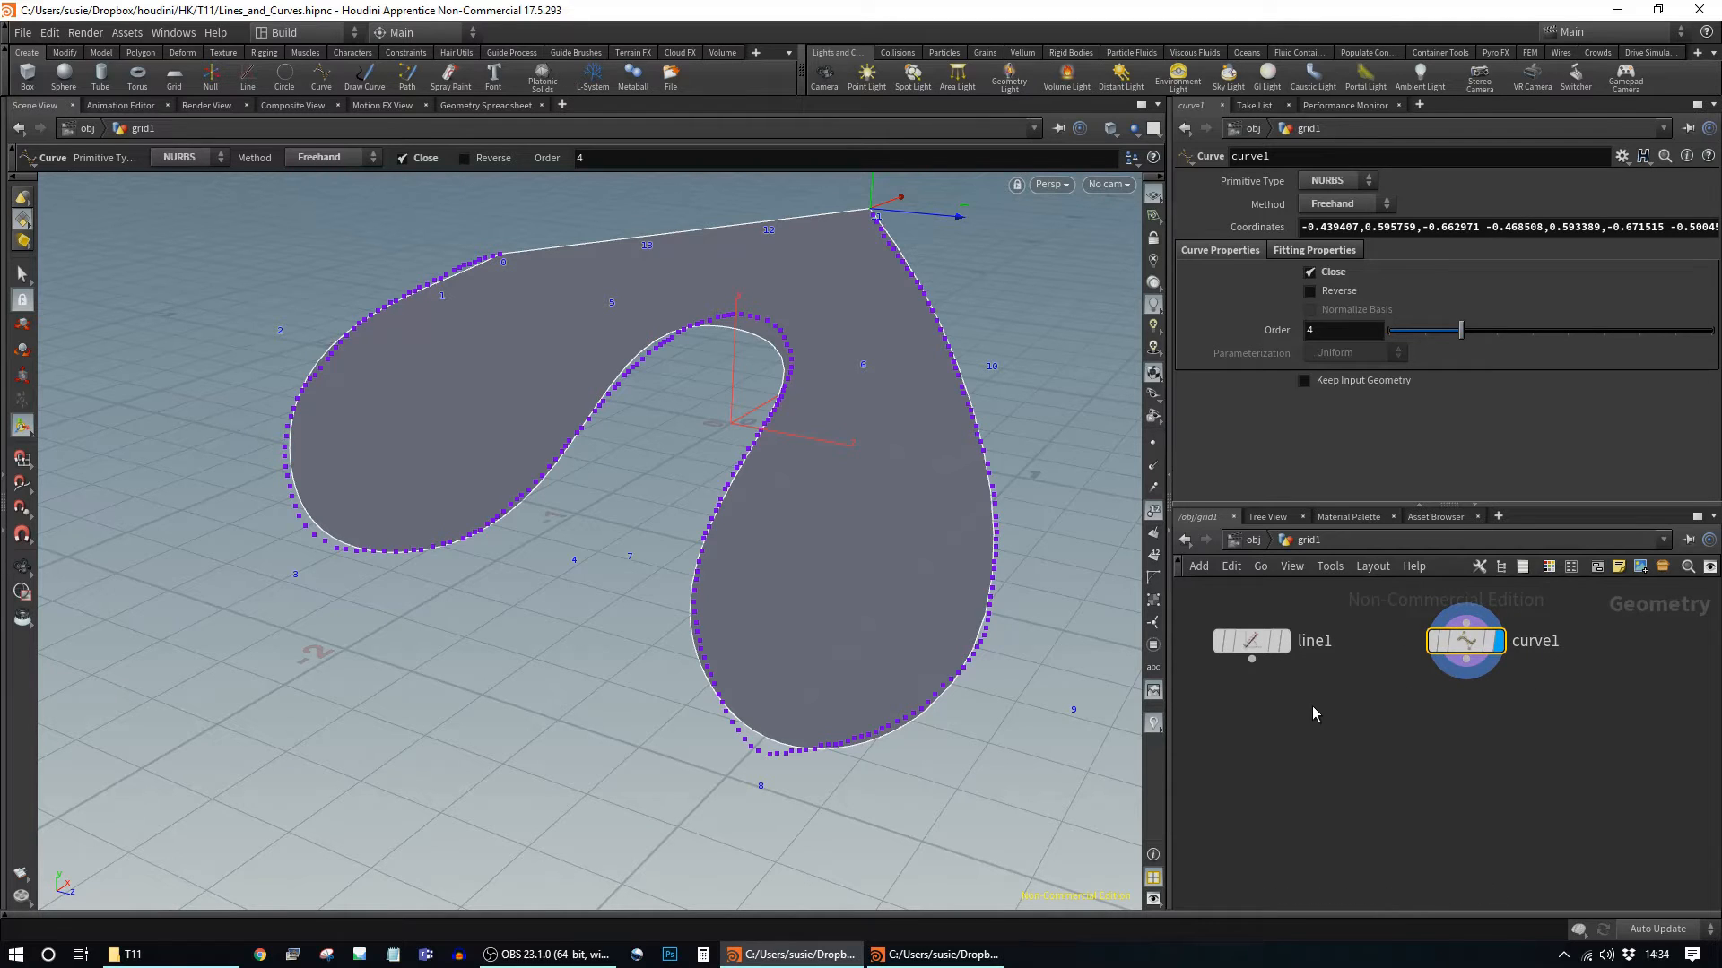
{"action": "mouse_move", "coordinate": [1443, 647]}
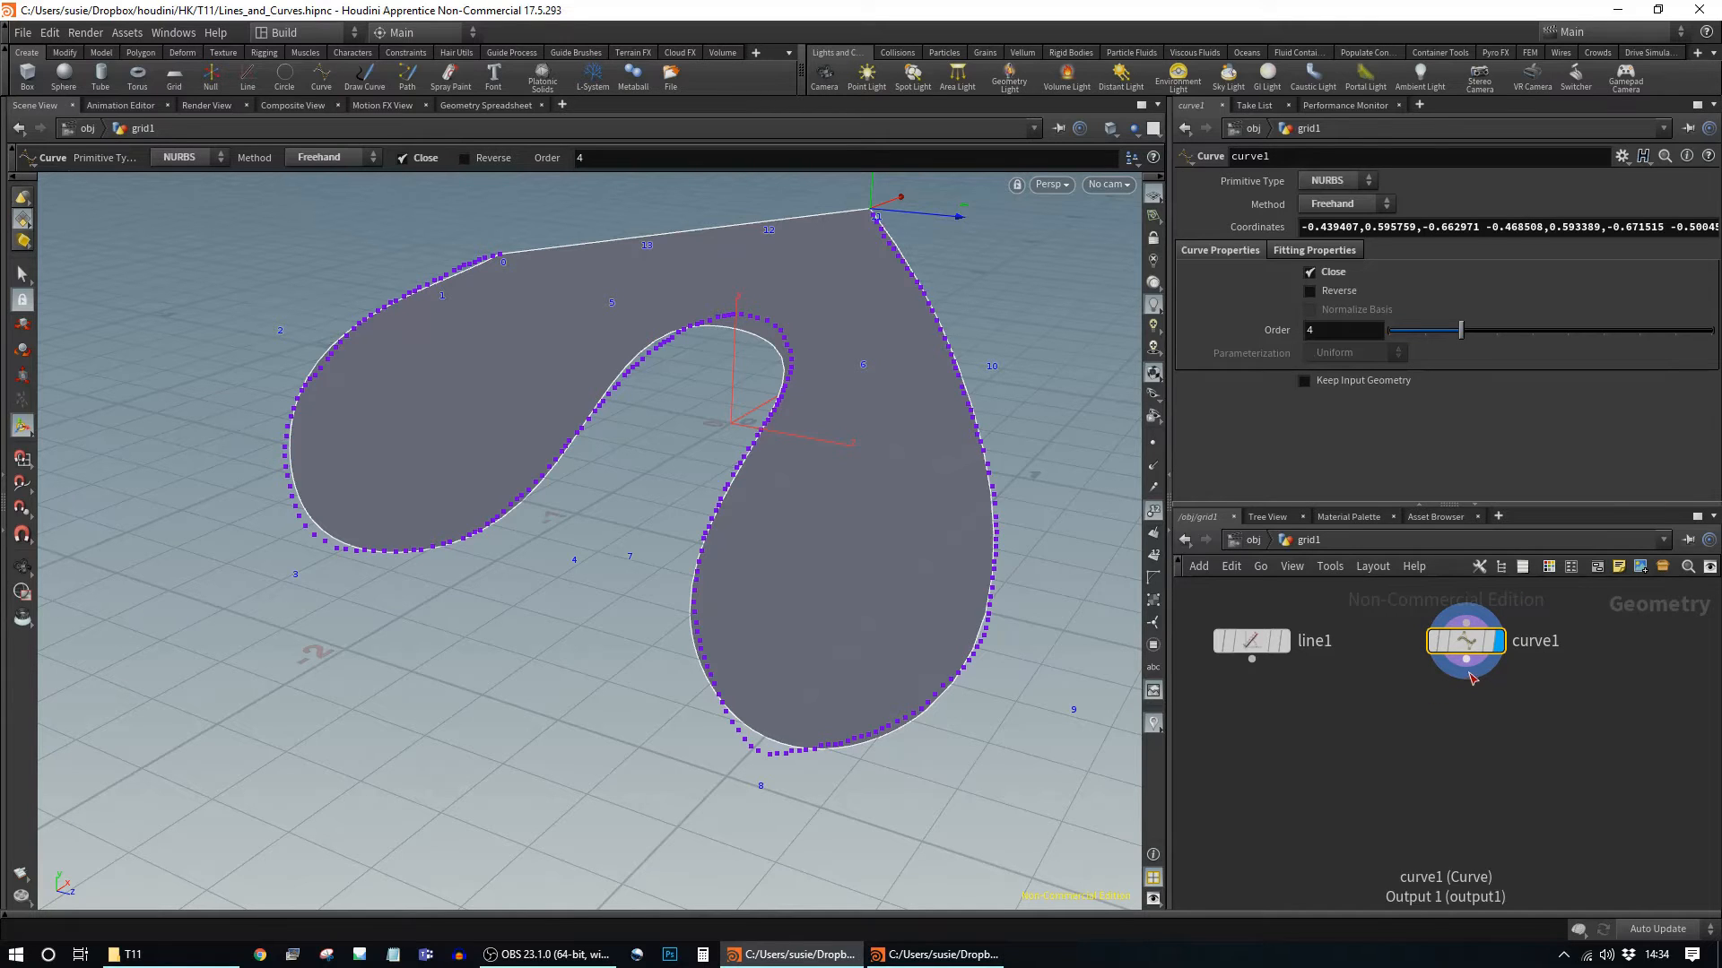
{"action": "left_click_drag", "start_coordinate": [1458, 644], "coordinate": [1437, 655]}
Step: Try Polygon as curve1's Primitive Type, then switch it back to NURBS
{"action": "left_click", "coordinate": [1368, 180]}
{"action": "left_click", "coordinate": [1334, 182]}
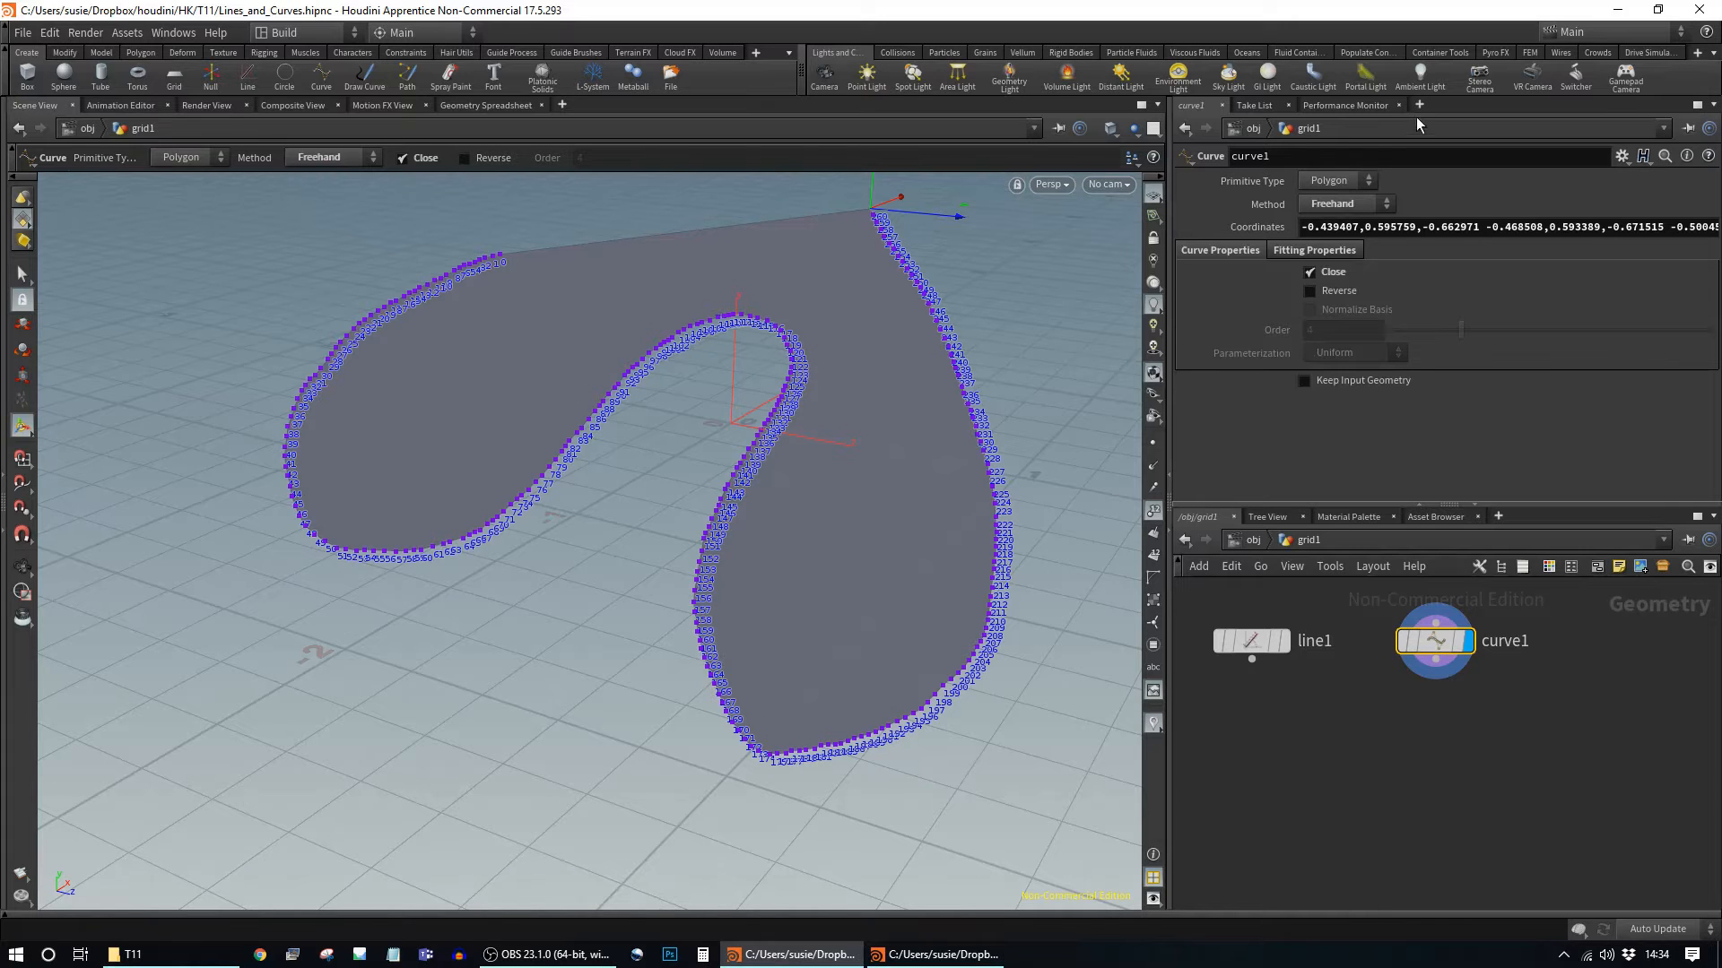
{"action": "left_click", "coordinate": [1336, 183]}
{"action": "left_click", "coordinate": [1327, 215]}
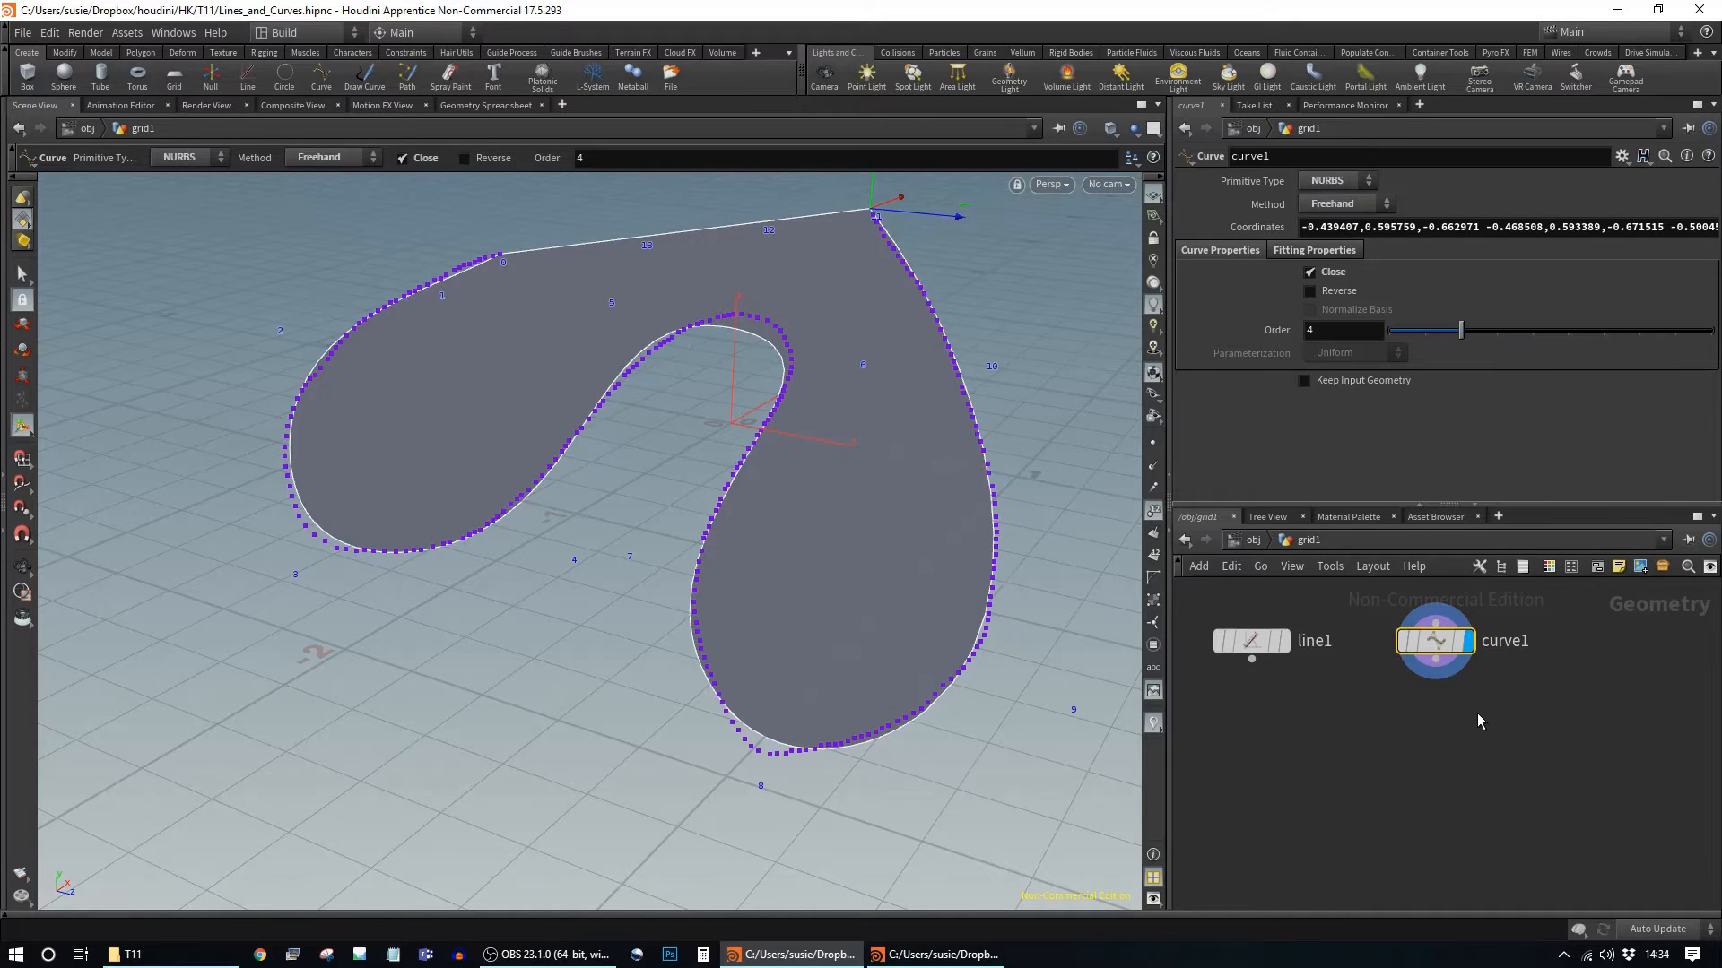
{"action": "key", "text": "Tab"}
{"action": "type", "text": "convert"}
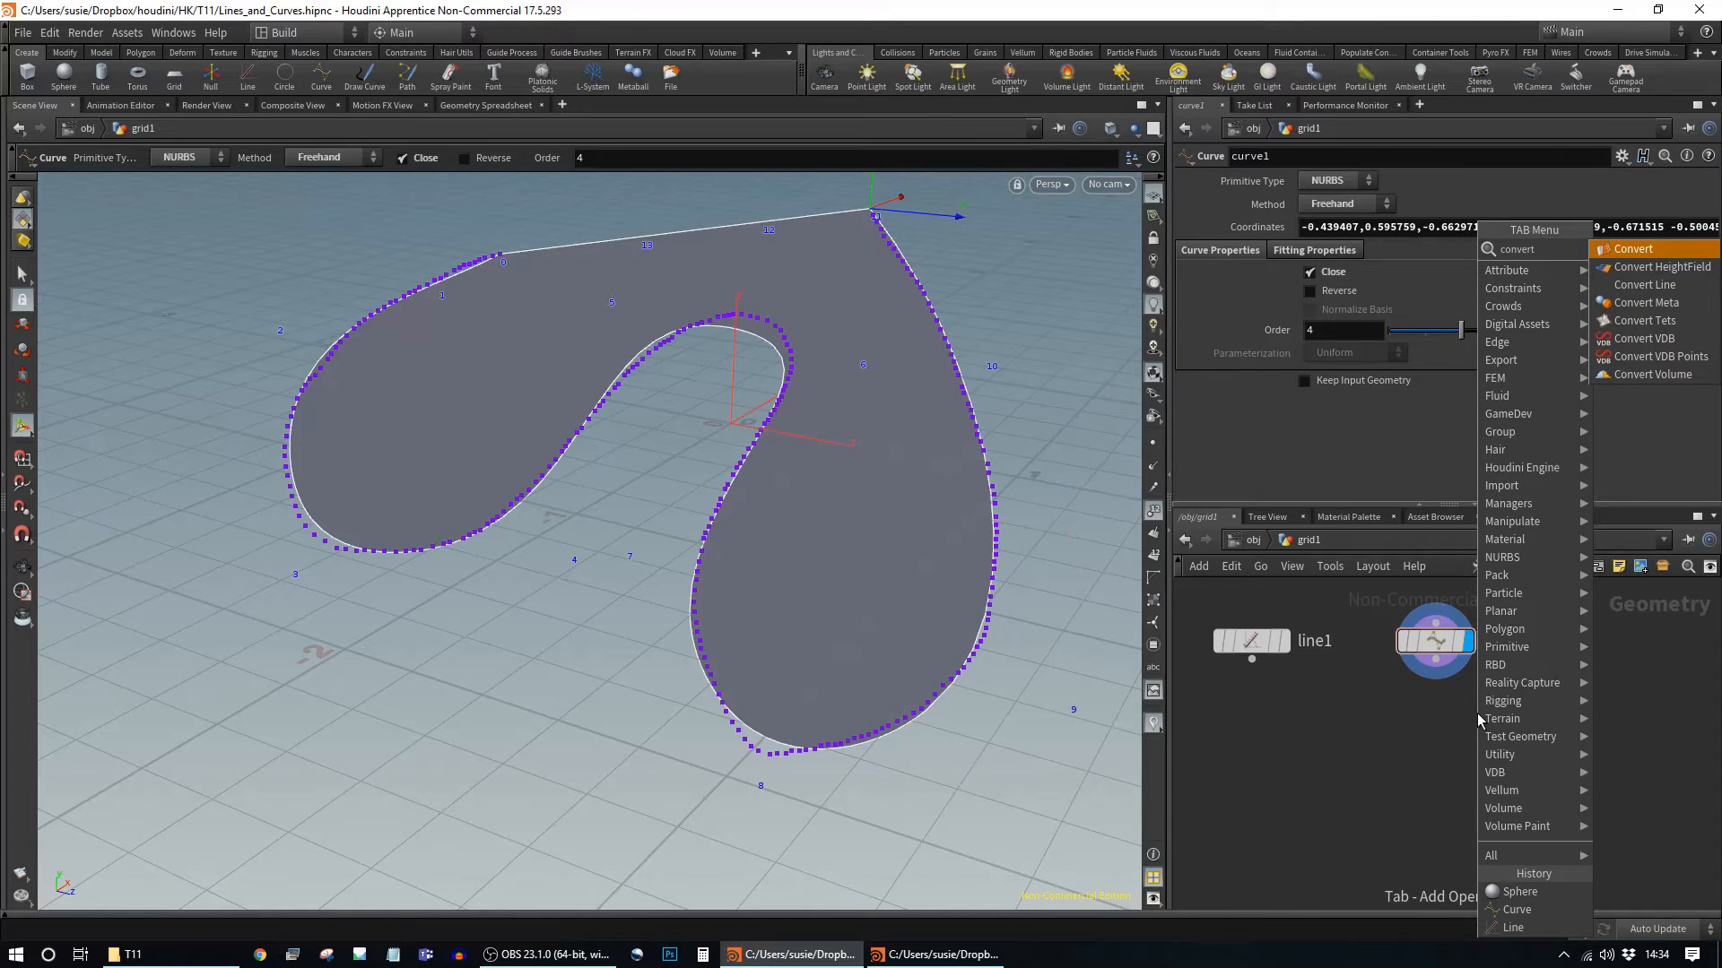
{"action": "key", "text": "Return"}
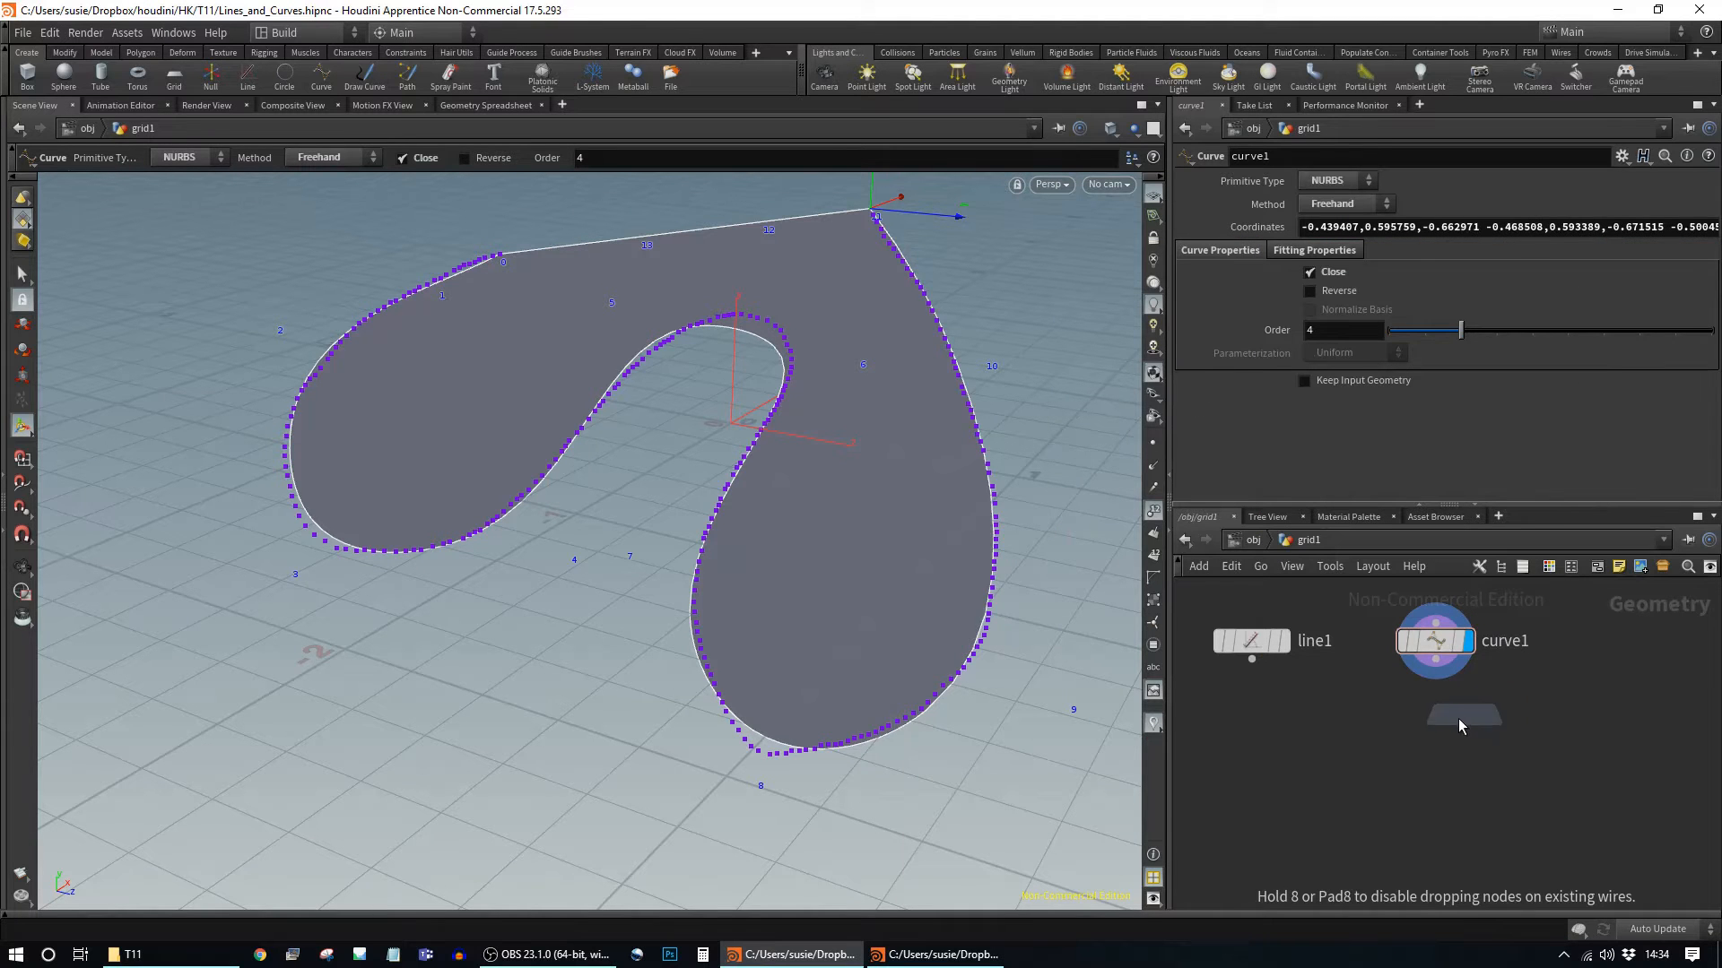
{"action": "left_click", "coordinate": [1437, 724]}
{"action": "left_click_drag", "start_coordinate": [1435, 715], "coordinate": [1436, 661]}
{"action": "left_click", "coordinate": [1469, 731]}
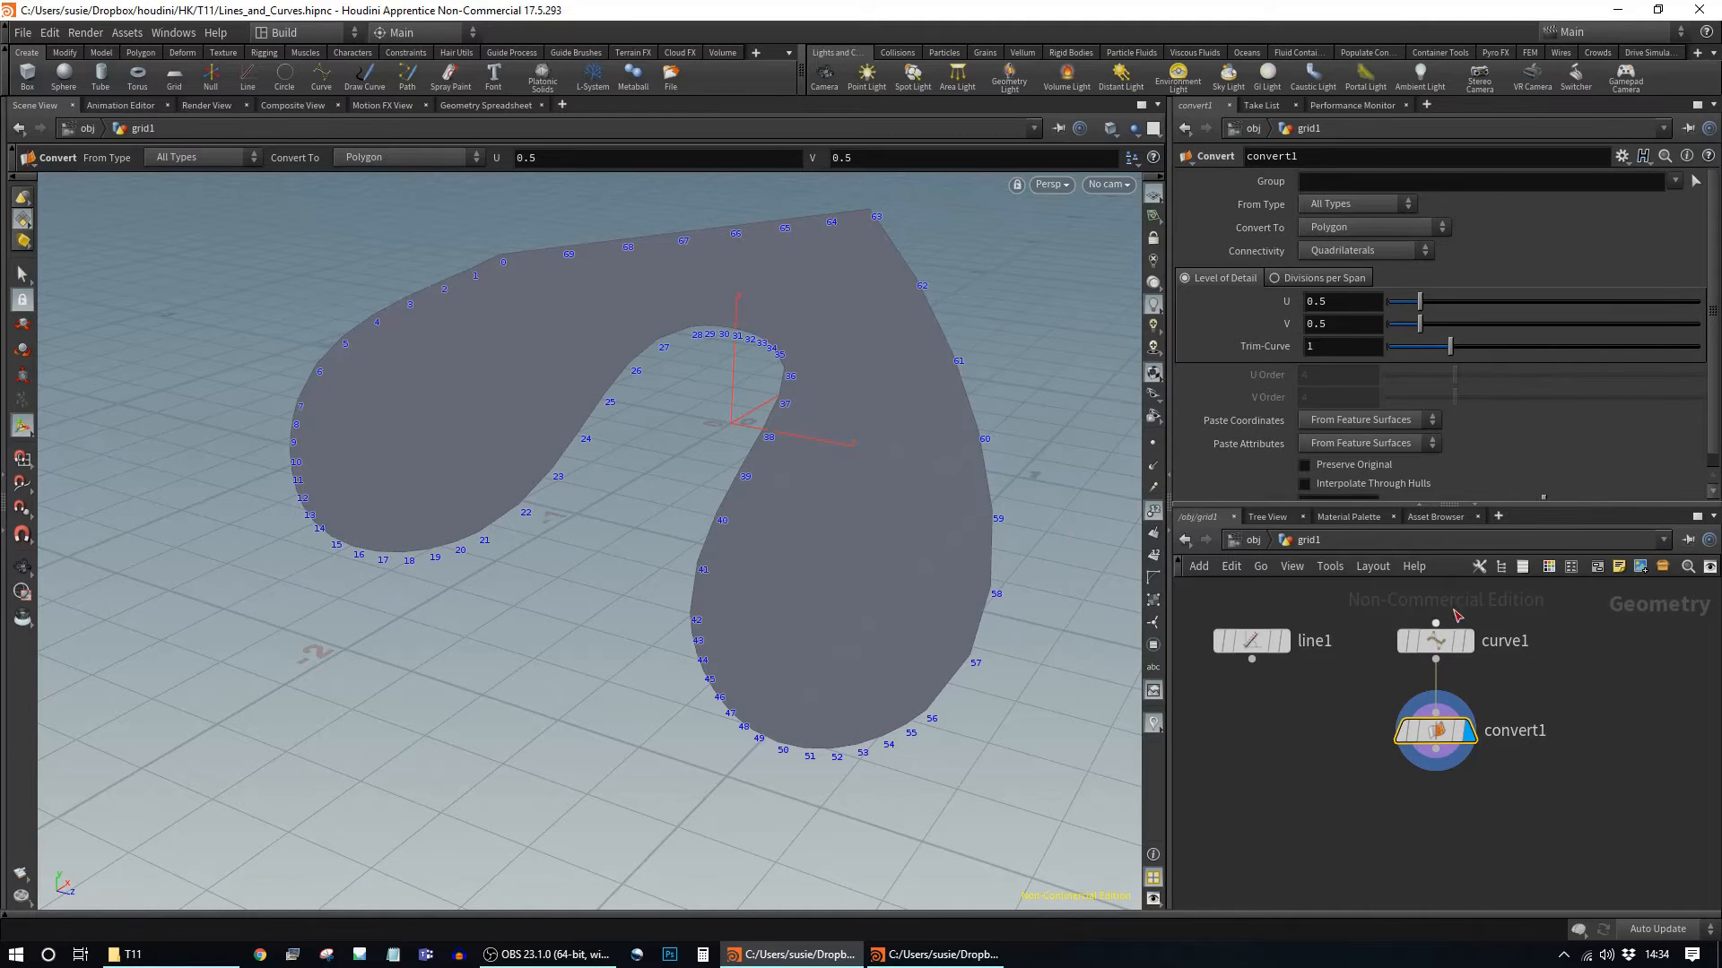
{"action": "left_click", "coordinate": [1470, 648]}
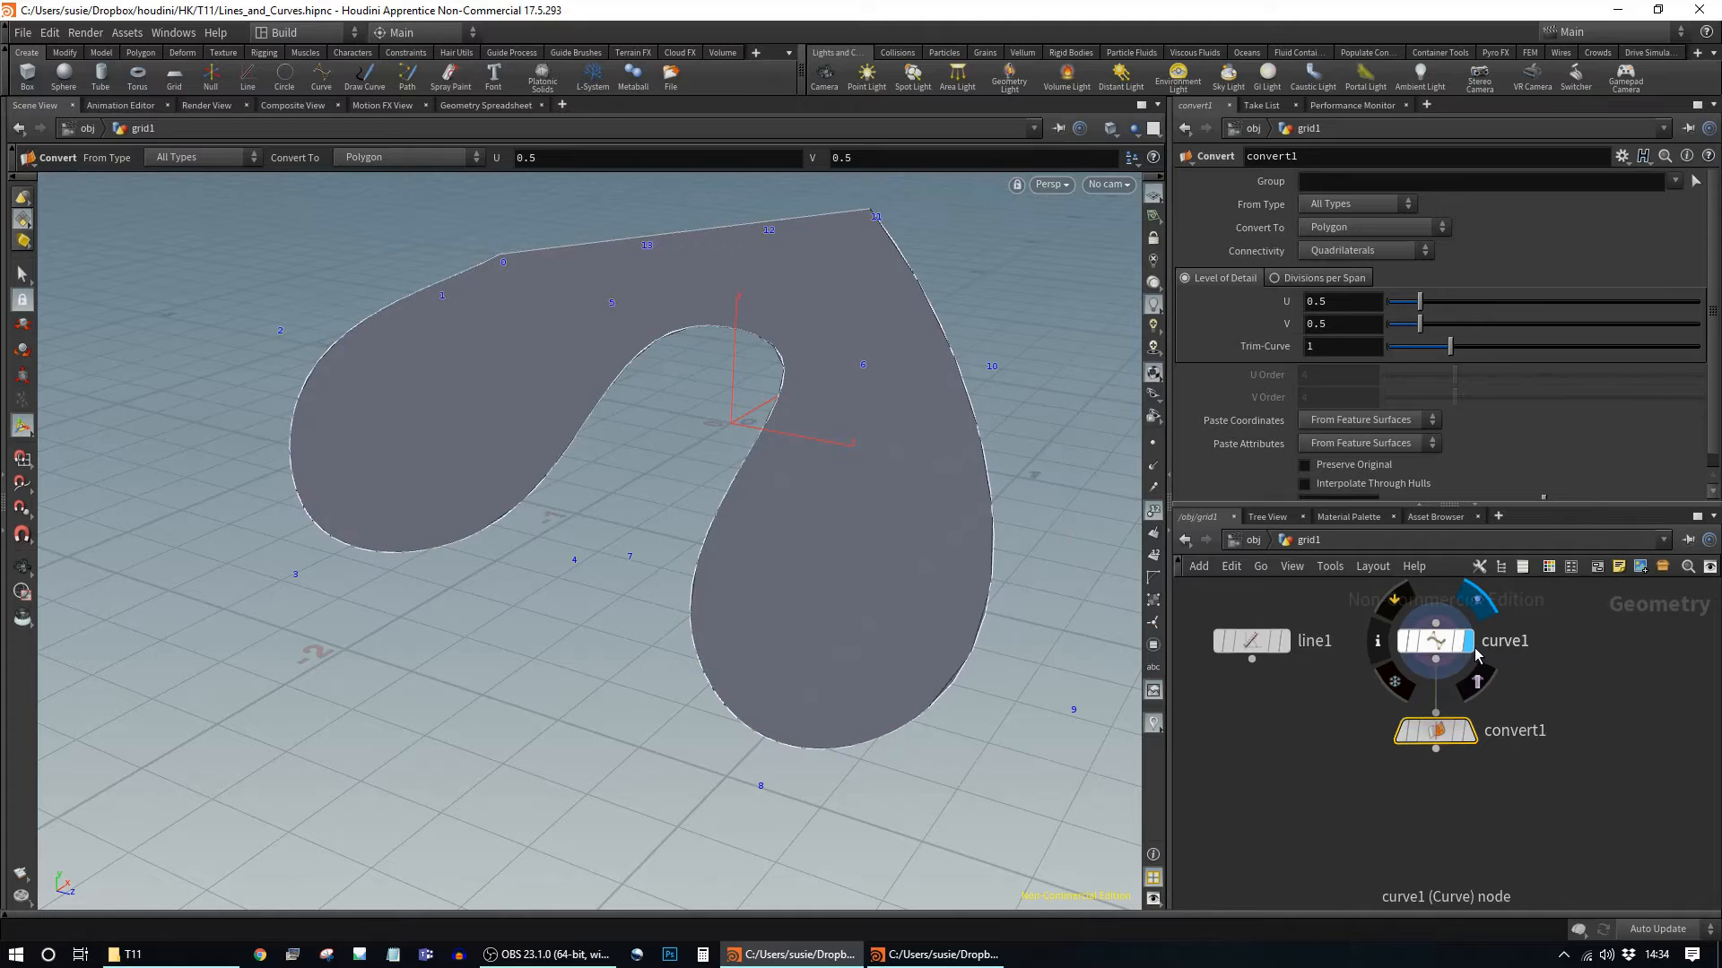
{"action": "left_click", "coordinate": [1469, 730]}
{"action": "mouse_move", "coordinate": [1424, 311]}
{"action": "left_mouse_down"}
{"action": "mouse_move", "coordinate": [1398, 307]}
{"action": "mouse_move", "coordinate": [1426, 309]}
{"action": "left_mouse_up"}
{"action": "left_click_drag", "start_coordinate": [1440, 737], "coordinate": [1439, 715]}
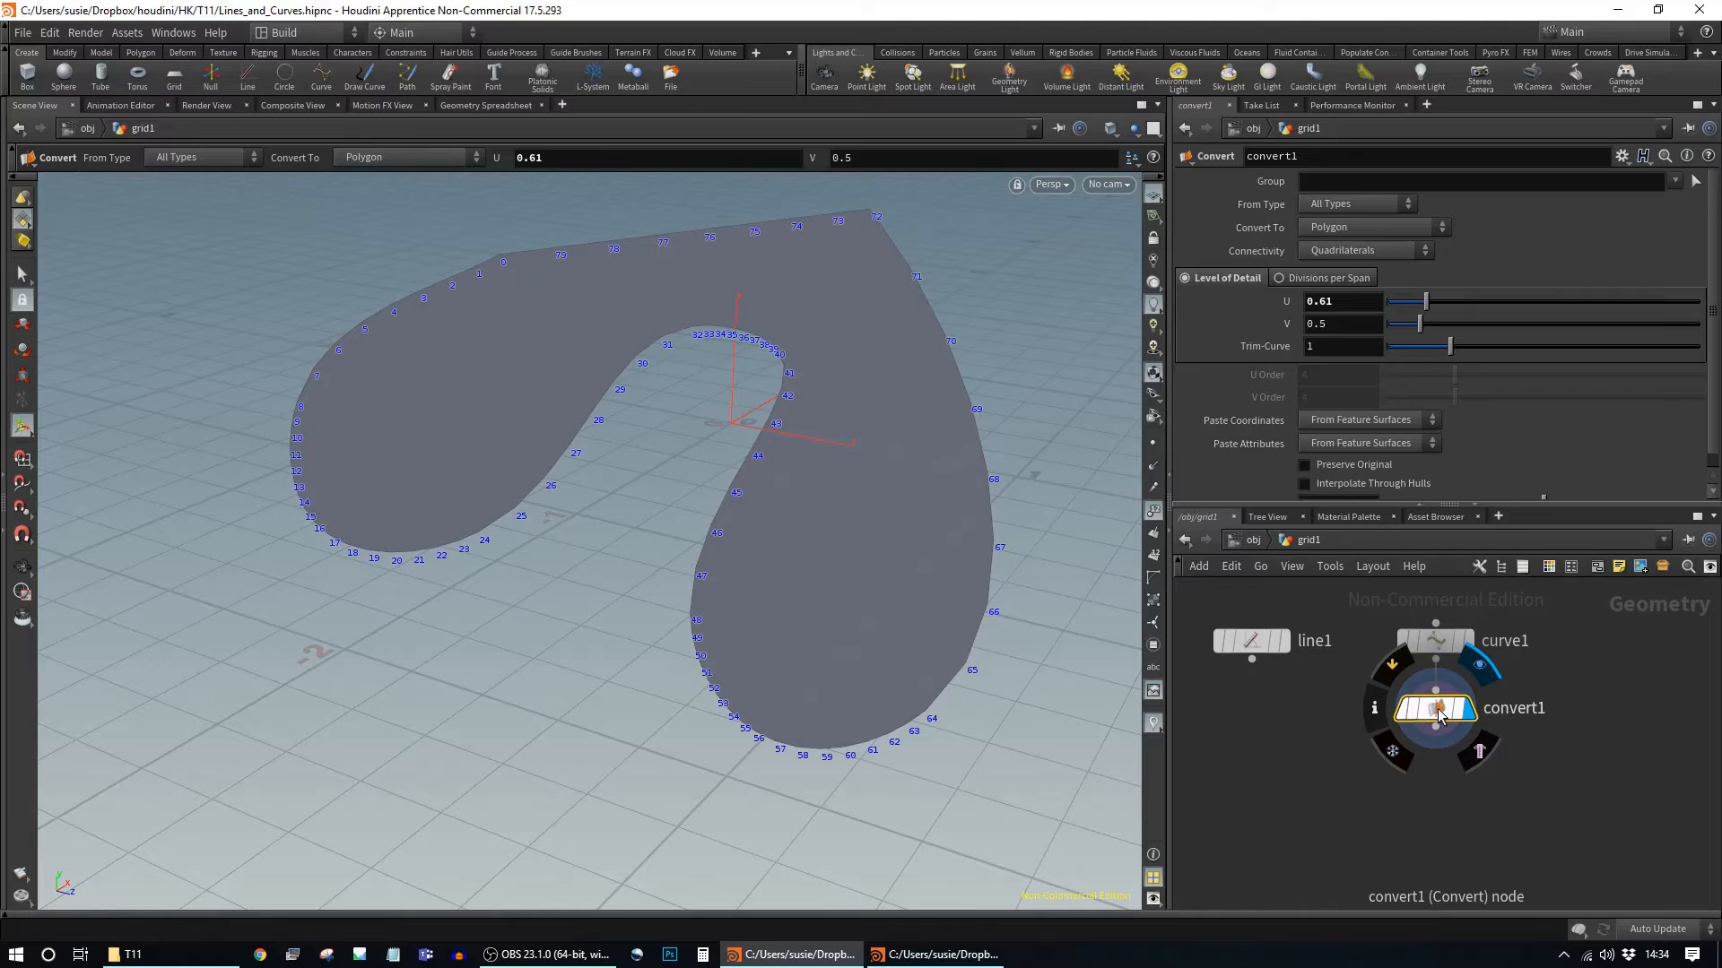
{"action": "key", "text": "Delete"}
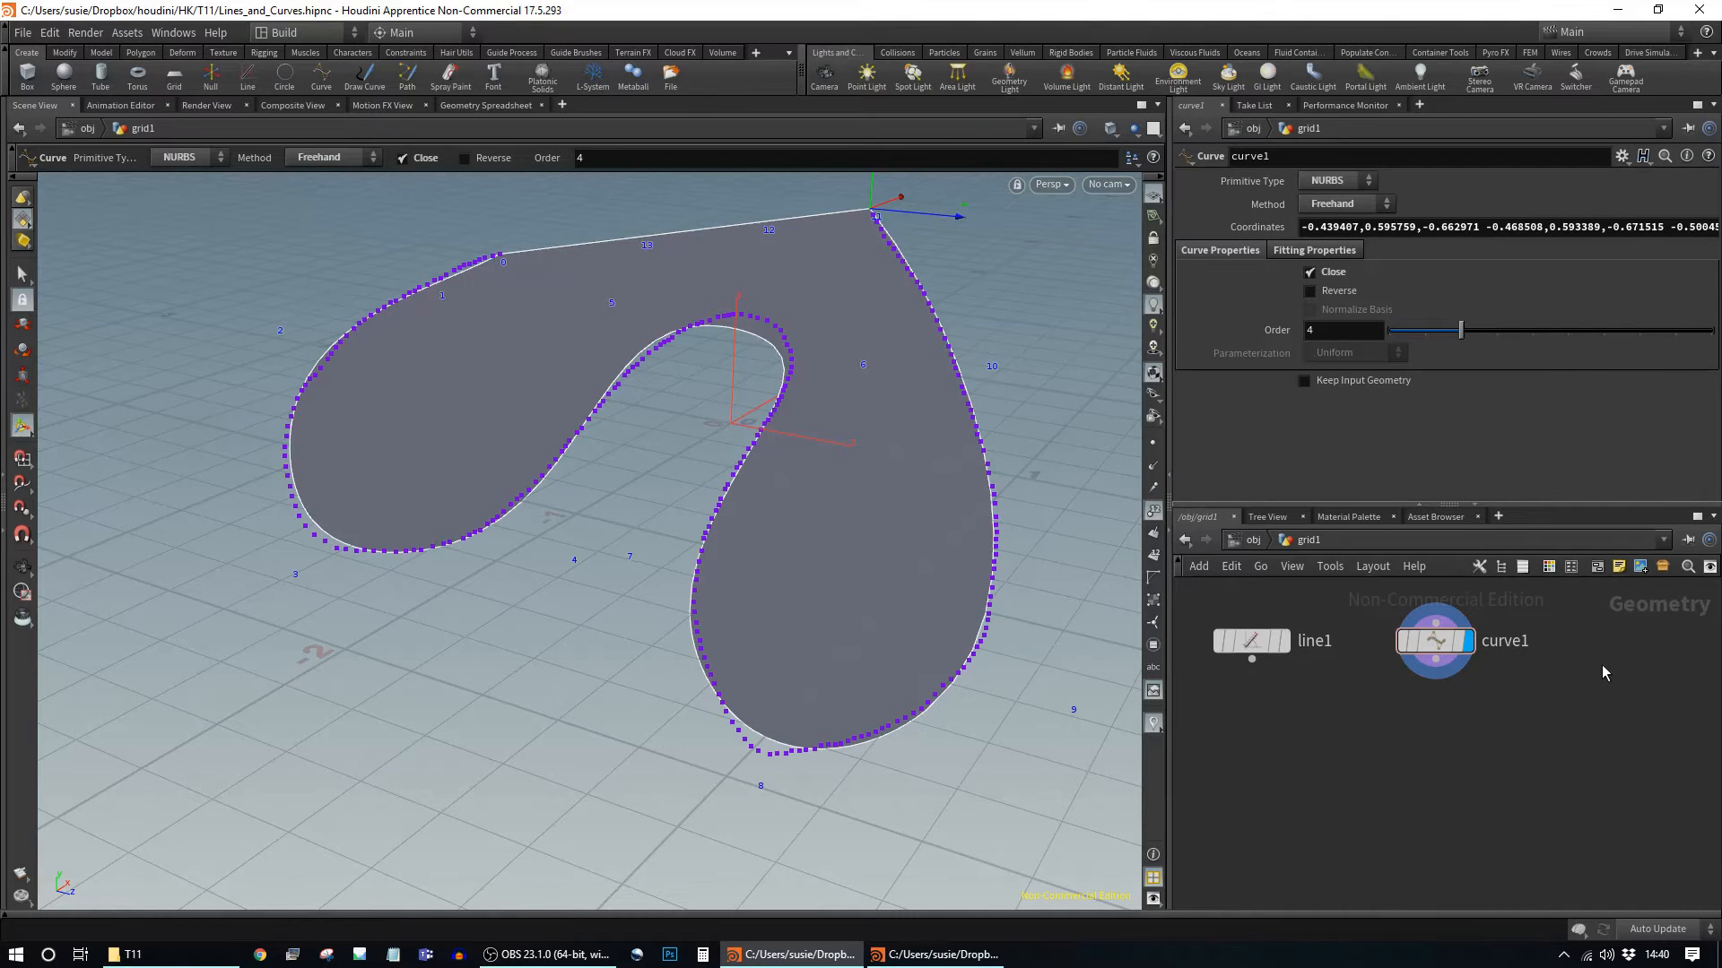
Step: Create a Draw Curve node, drawcurve1, and place it to the right of curve1
{"action": "middle_click_drag", "start_coordinate": [1586, 669], "coordinate": [1520, 691]}
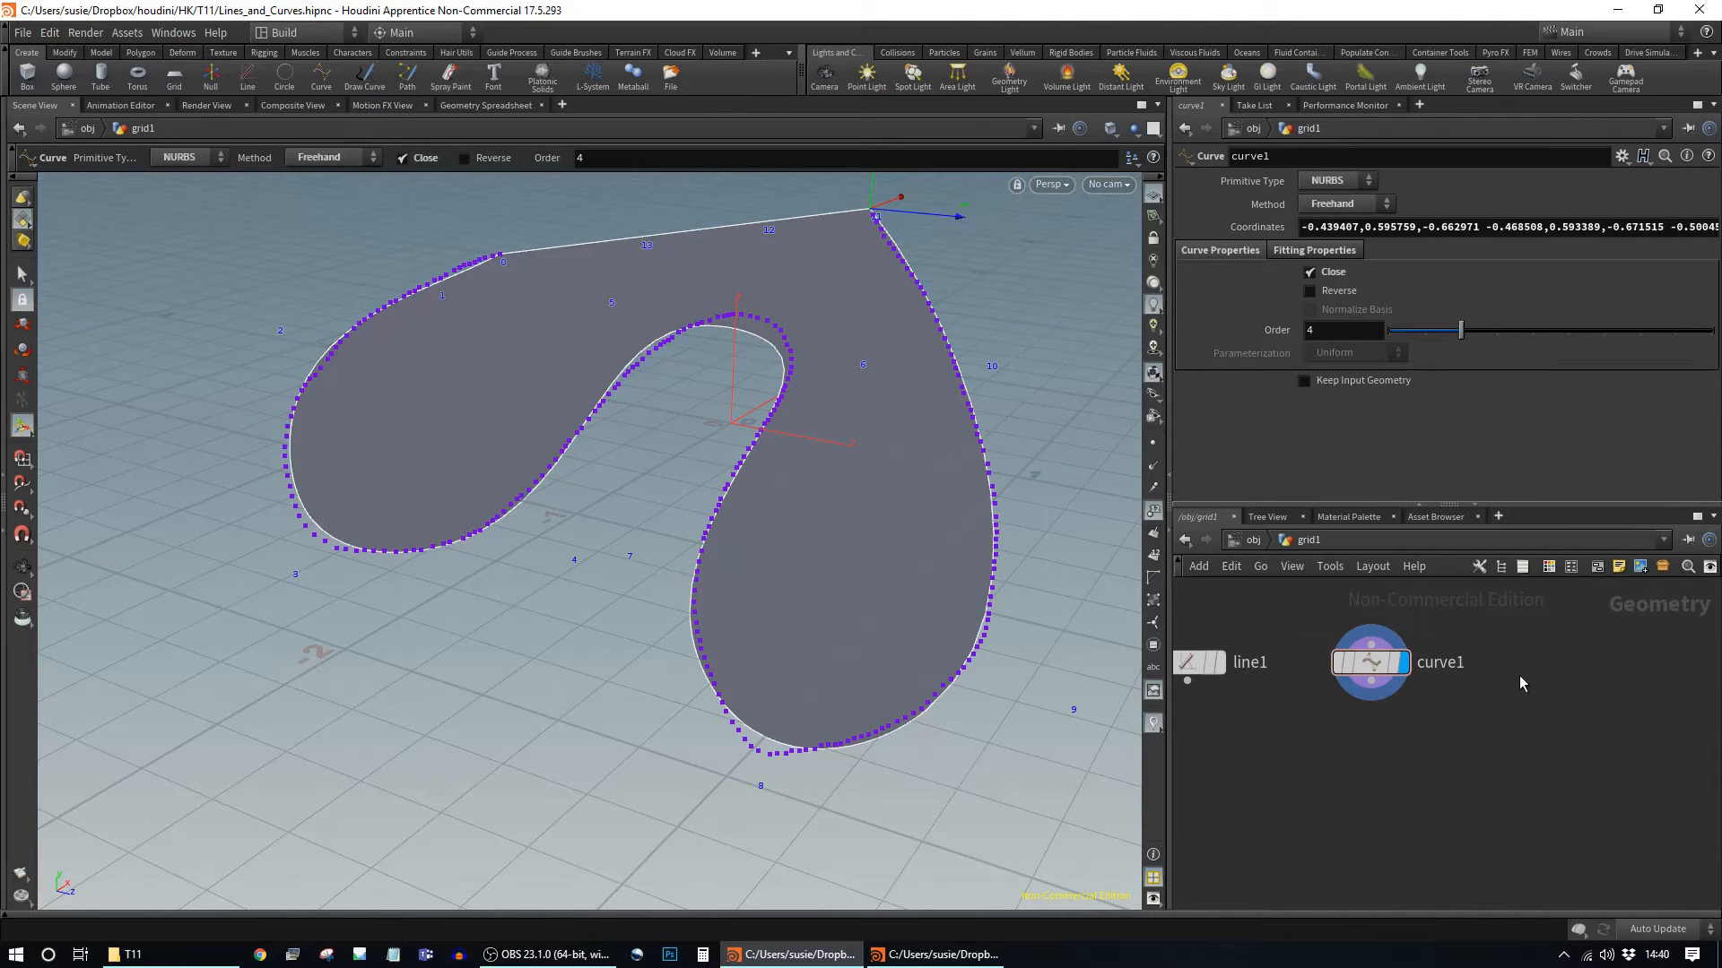
{"action": "key", "text": "Tab"}
{"action": "type", "text": "dr"}
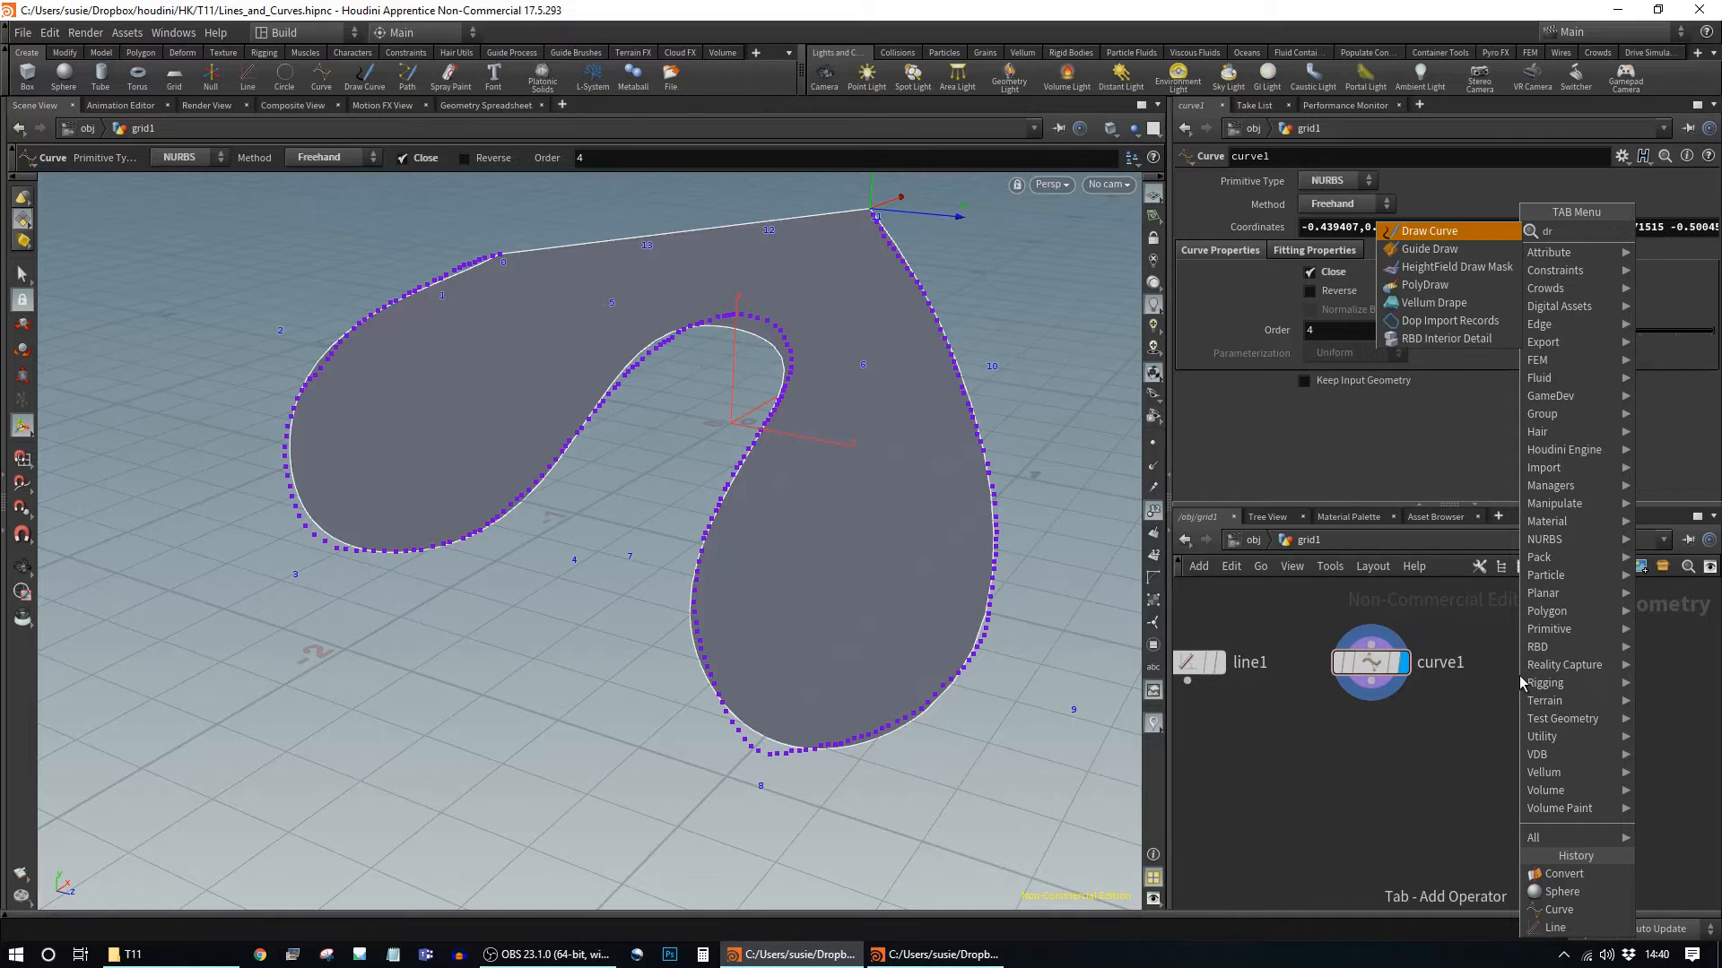
{"action": "type", "text": "aw"}
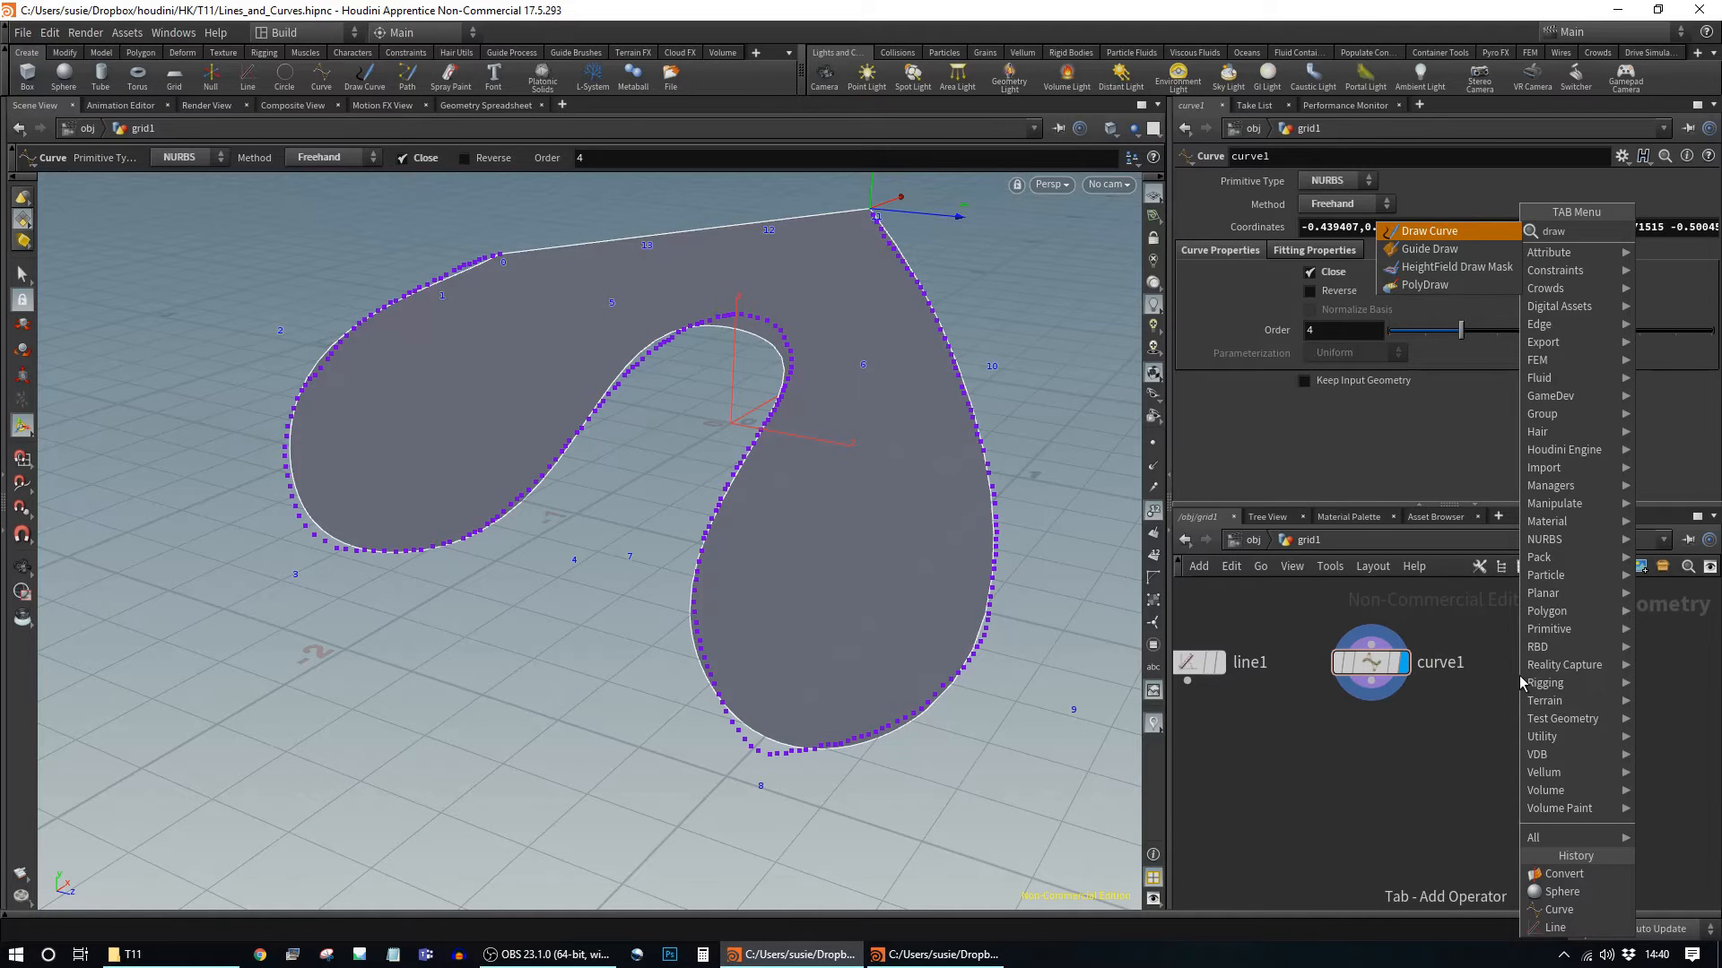
{"action": "key", "text": "Return"}
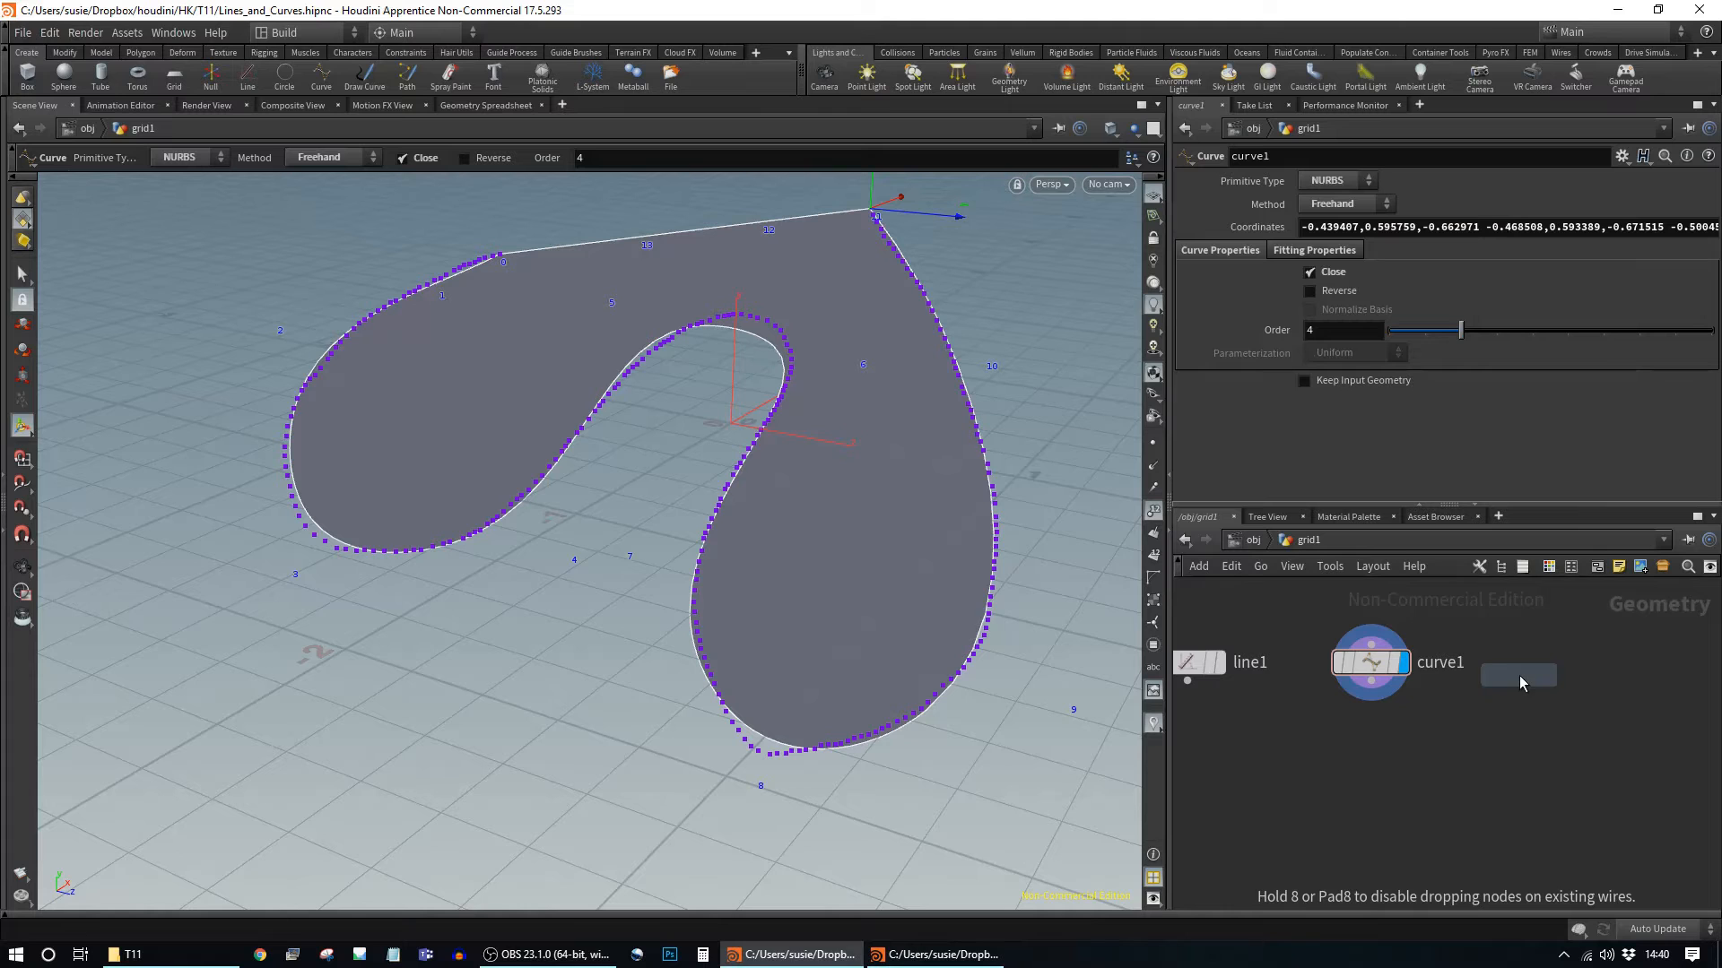
{"action": "left_click", "coordinate": [1560, 683]}
{"action": "middle_click_drag", "start_coordinate": [1563, 706], "coordinate": [1600, 775]}
{"action": "scroll", "coordinate": [1601, 776], "scroll_direction": "down", "scroll_amount": 3}
{"action": "left_click_drag", "start_coordinate": [1525, 749], "coordinate": [1573, 750]}
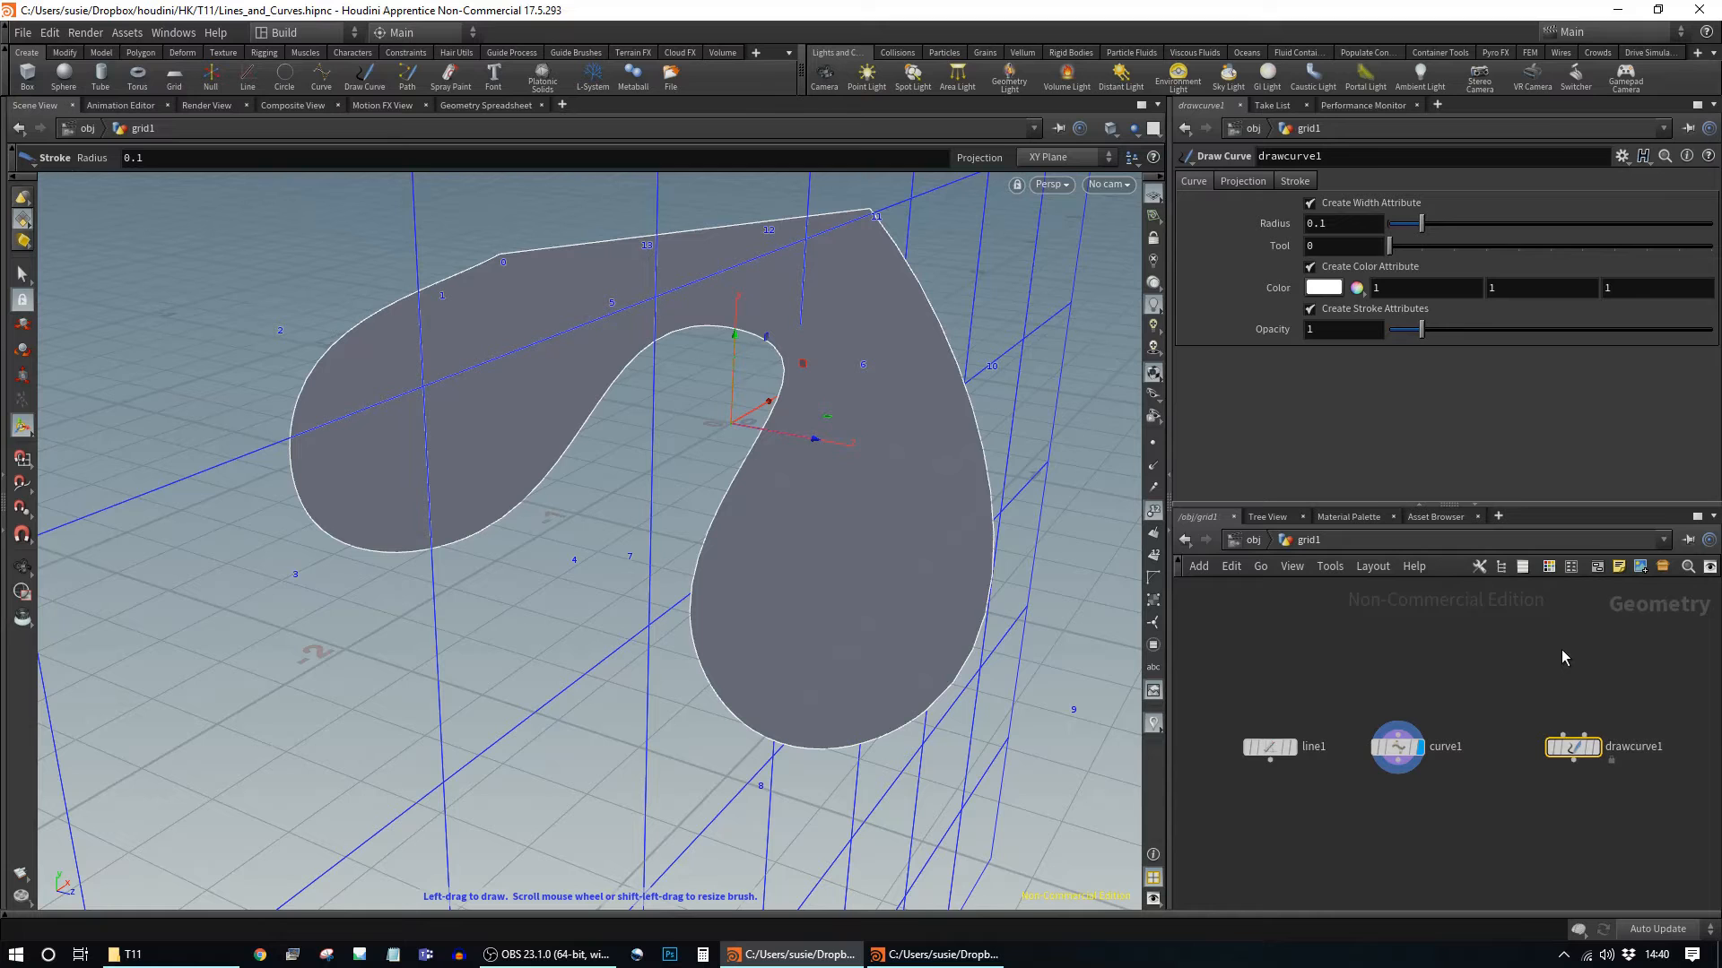
Step: Toggle drawcurve1's in-network parameter dialog on and off with P
{"action": "key", "text": "p"}
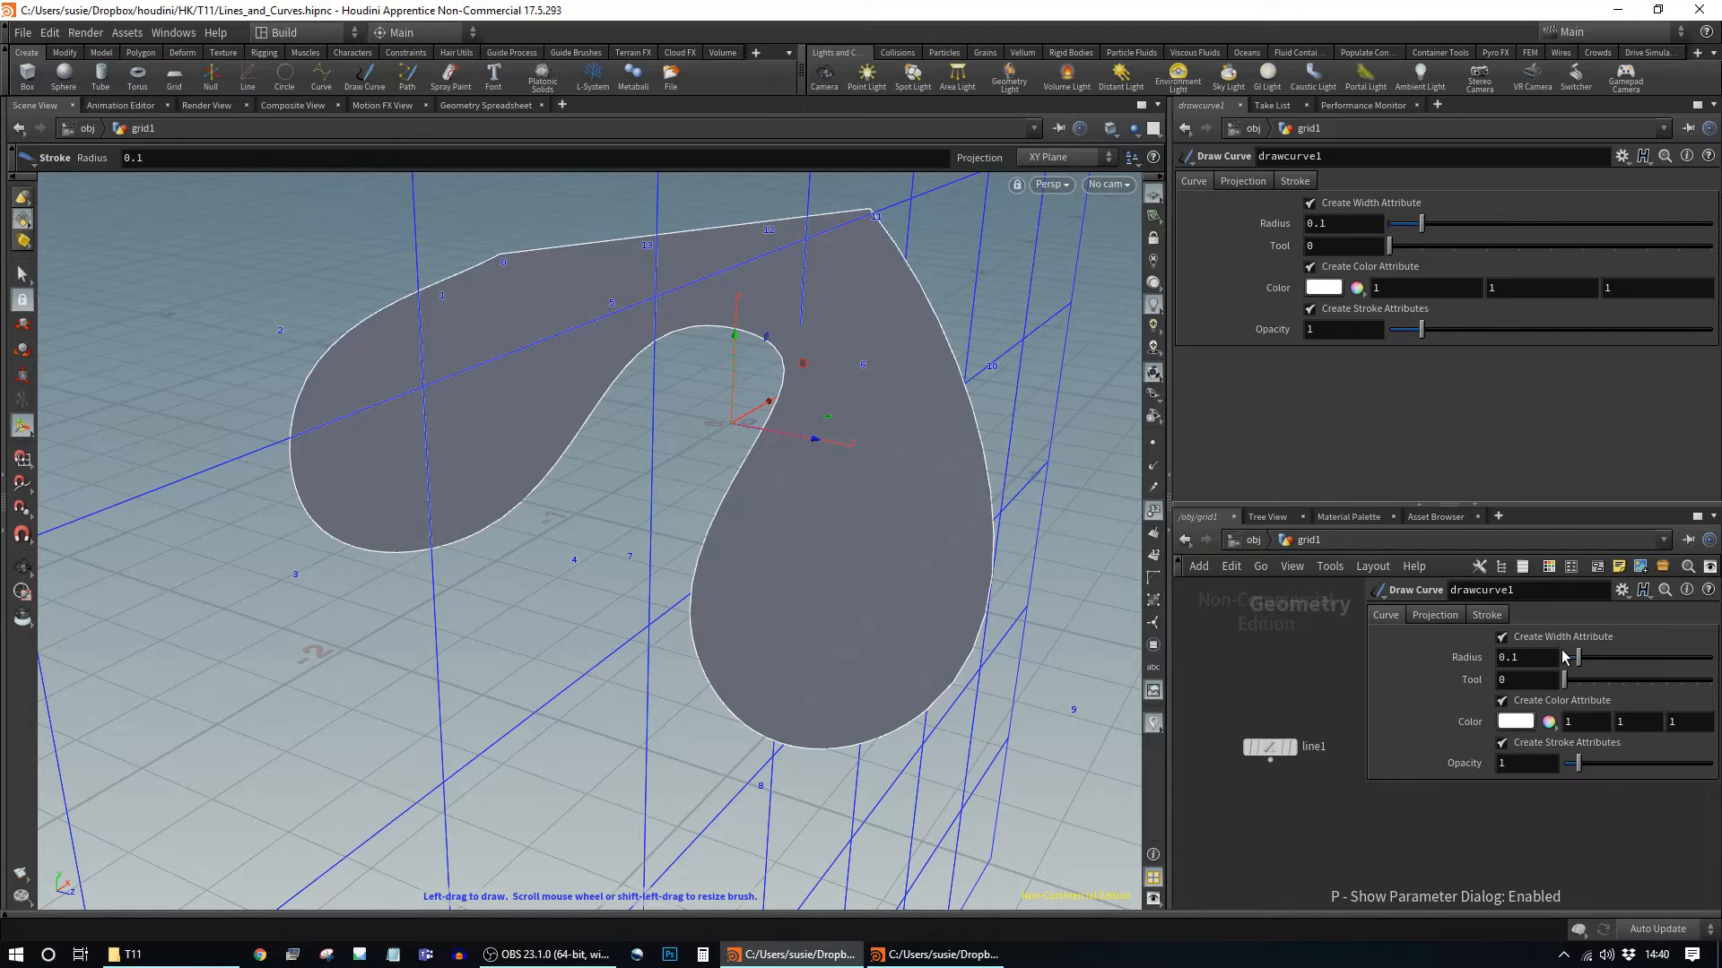
{"action": "key", "text": "p"}
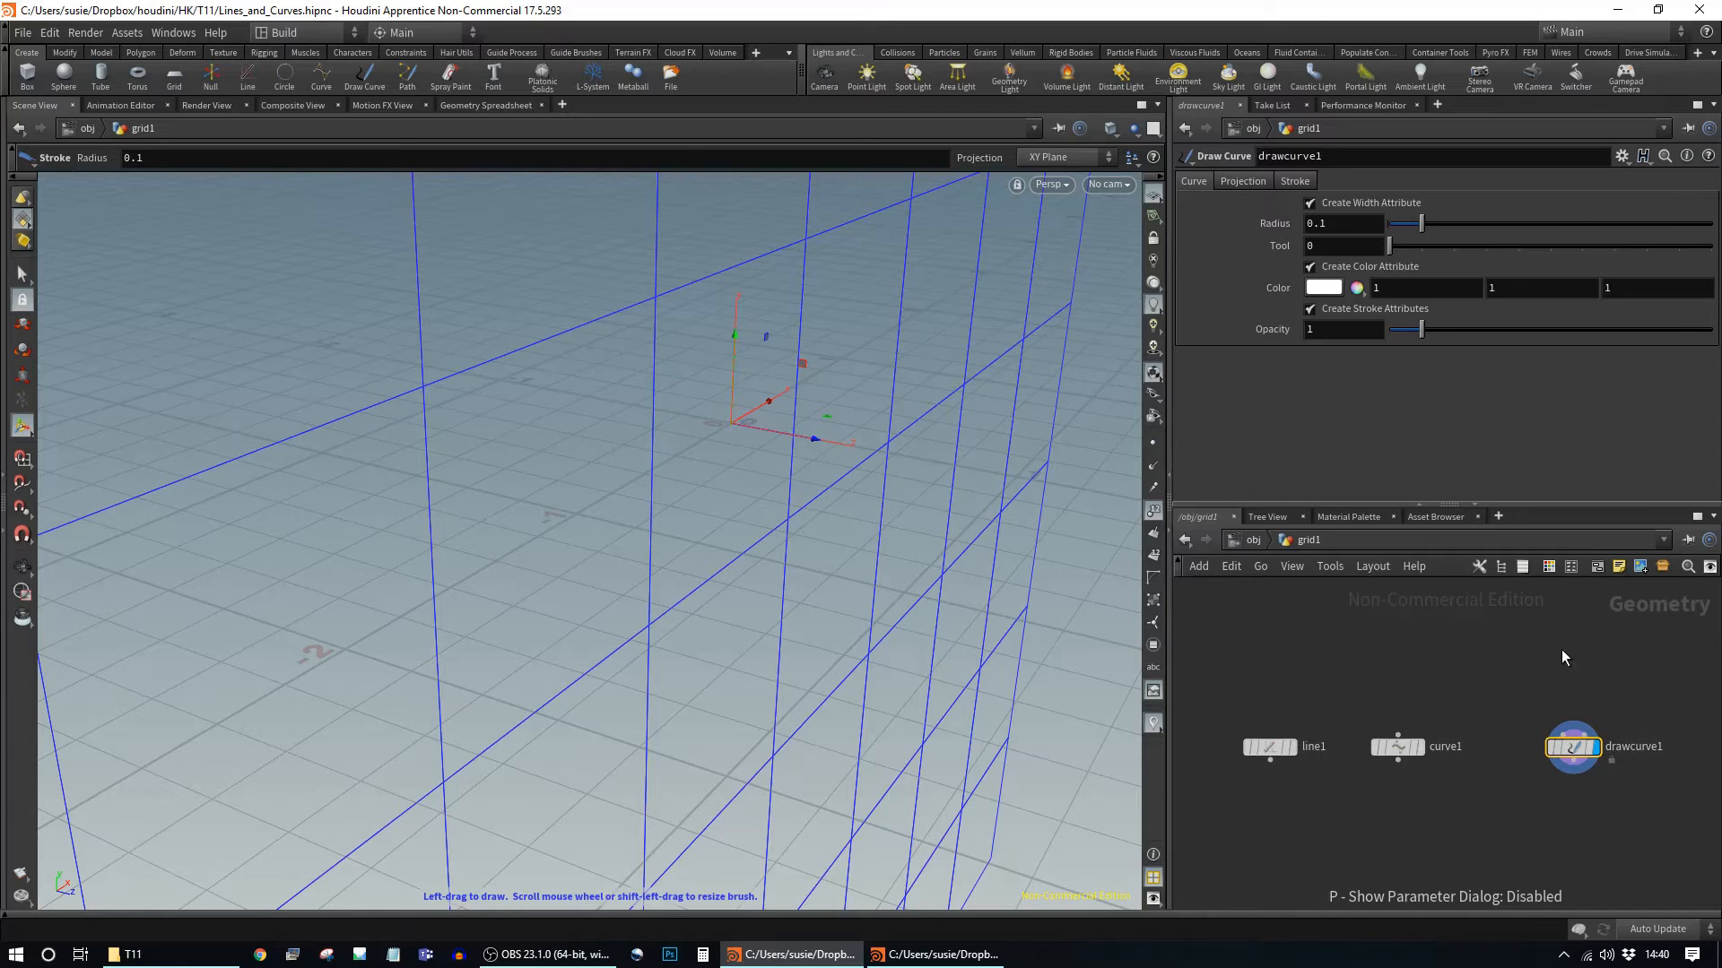
{"action": "key", "text": "Tab"}
Step: Add sphere1 as a Polygon sphere with Uniform Scale 1.74 and Frequency 8
{"action": "type", "text": "spher"}
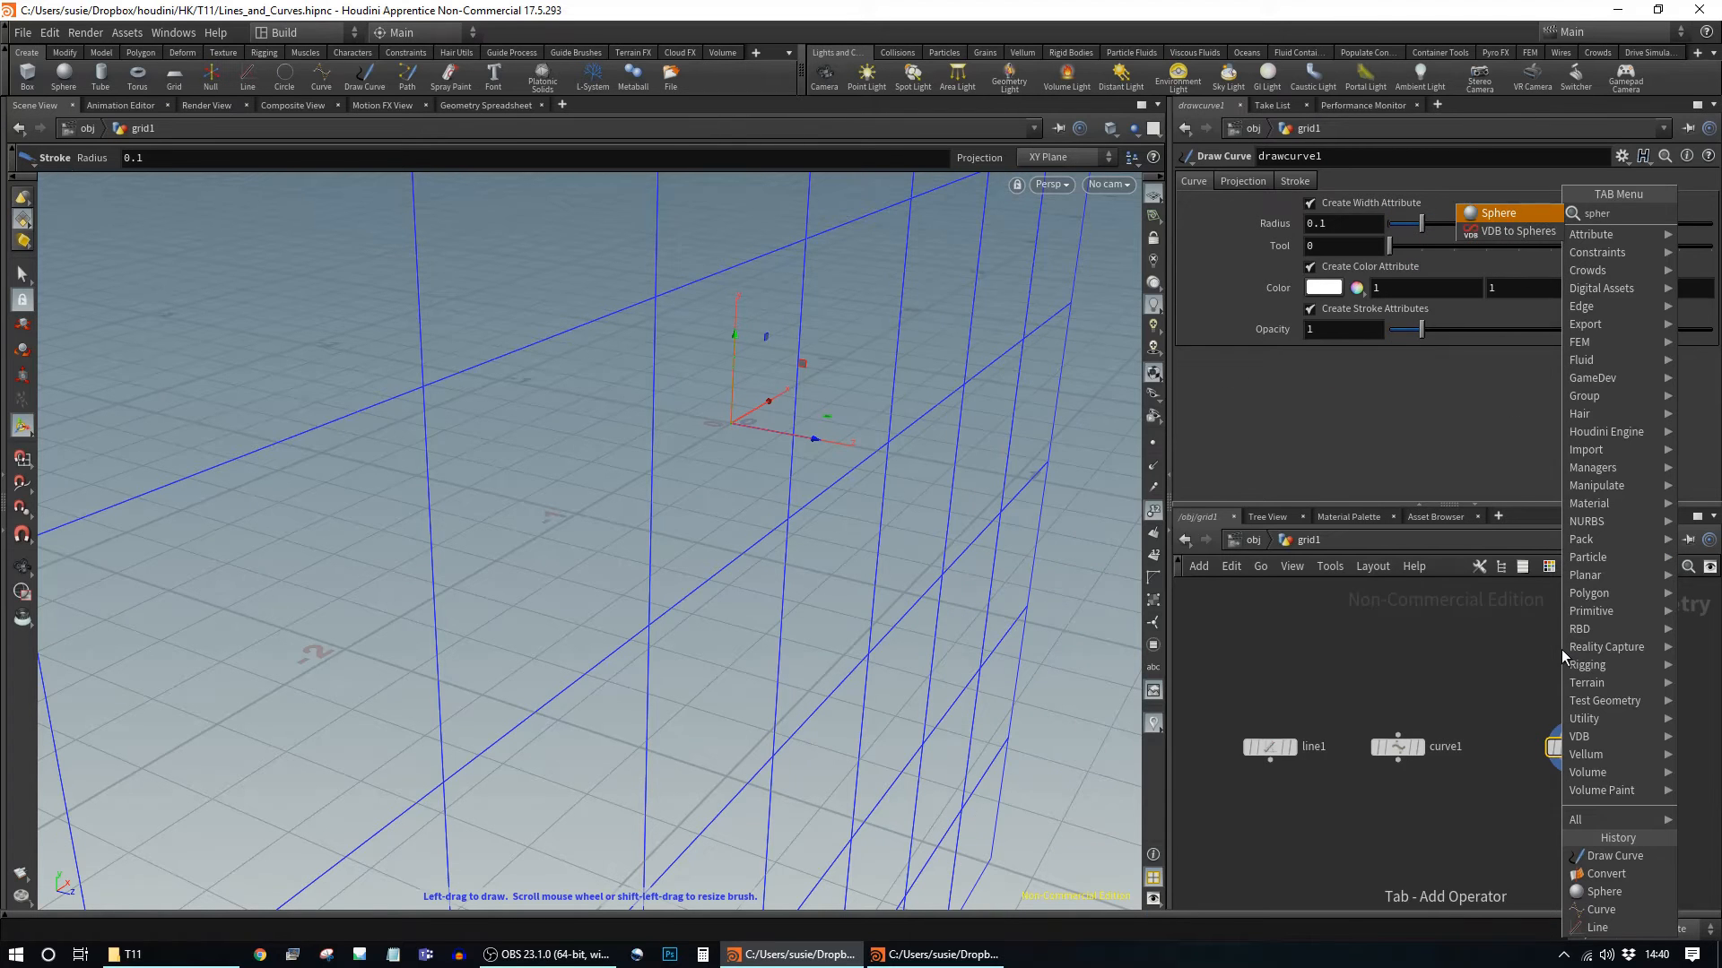
{"action": "key", "text": "Return"}
{"action": "left_click", "coordinate": [1562, 649]}
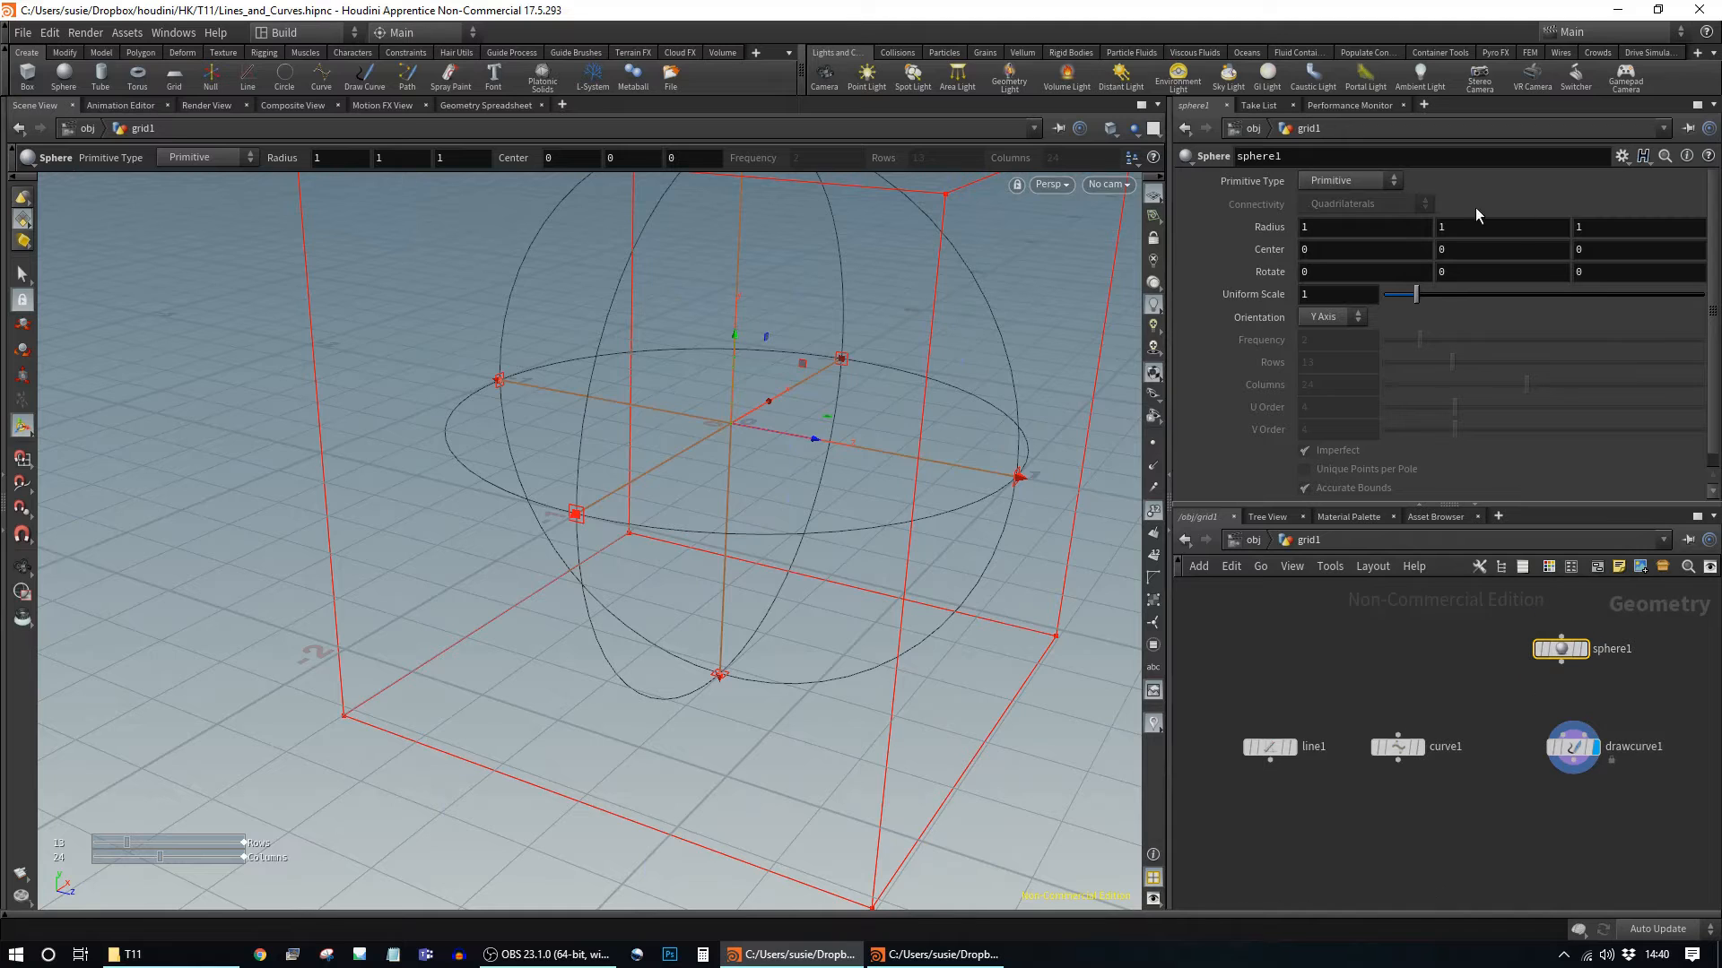
{"action": "left_click", "coordinate": [1388, 182]}
{"action": "left_click", "coordinate": [1361, 212]}
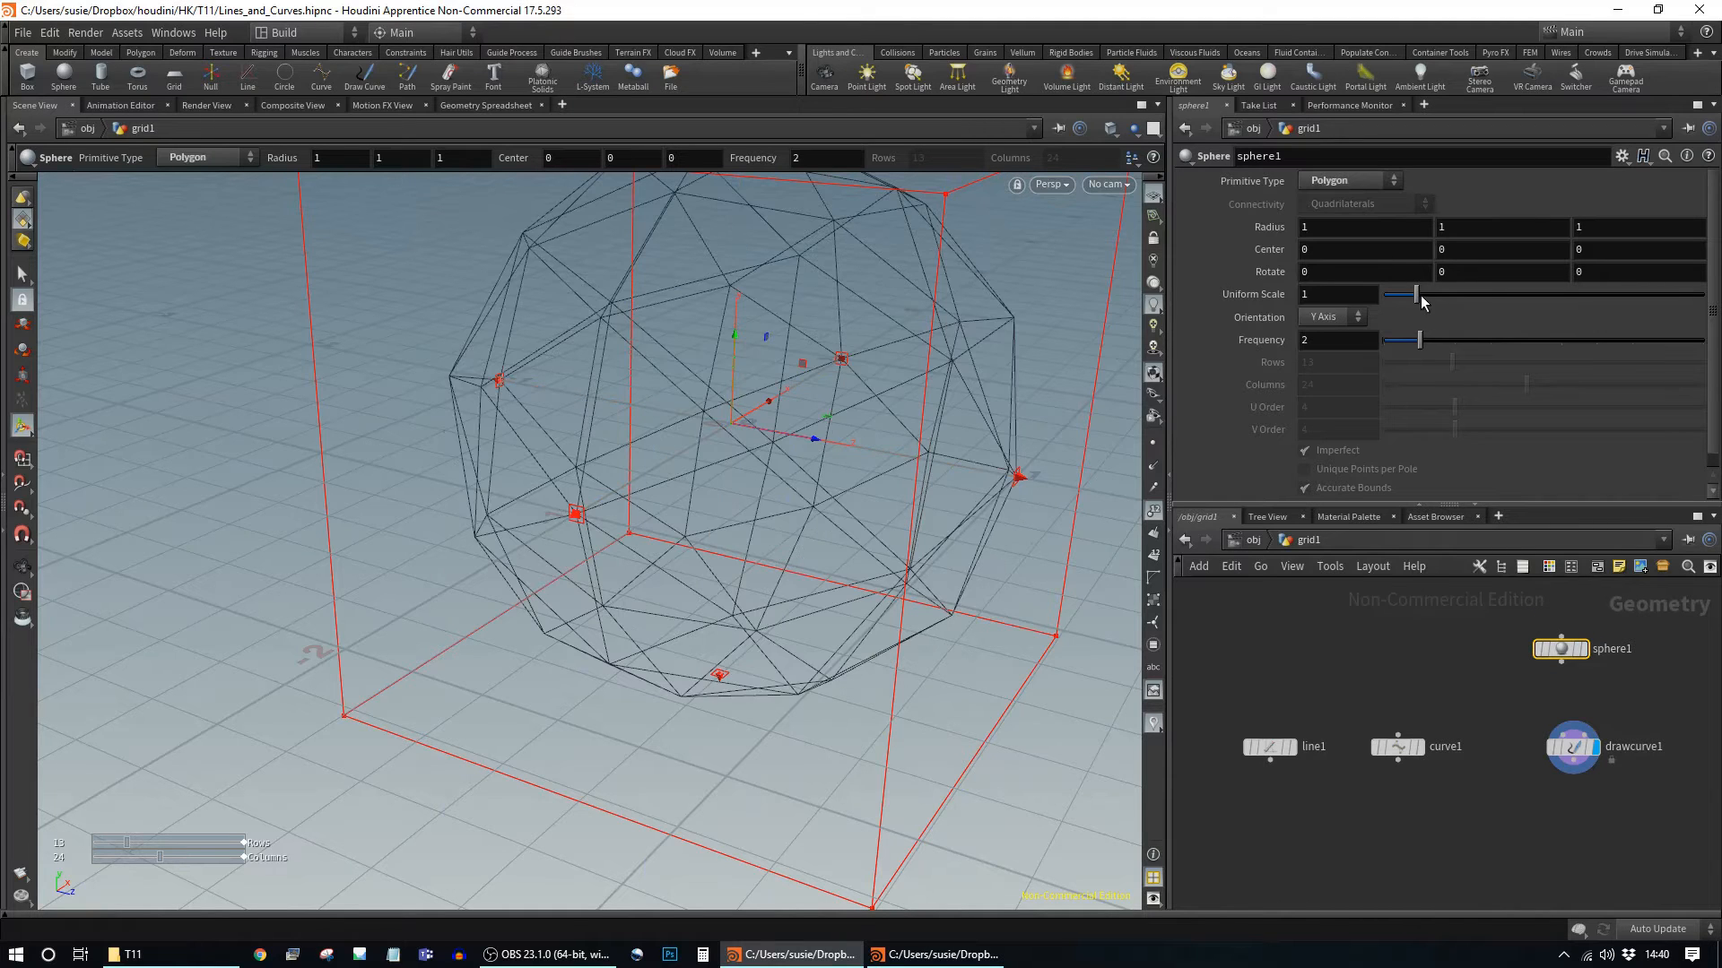
{"action": "left_click_drag", "start_coordinate": [1417, 299], "coordinate": [1623, 353]}
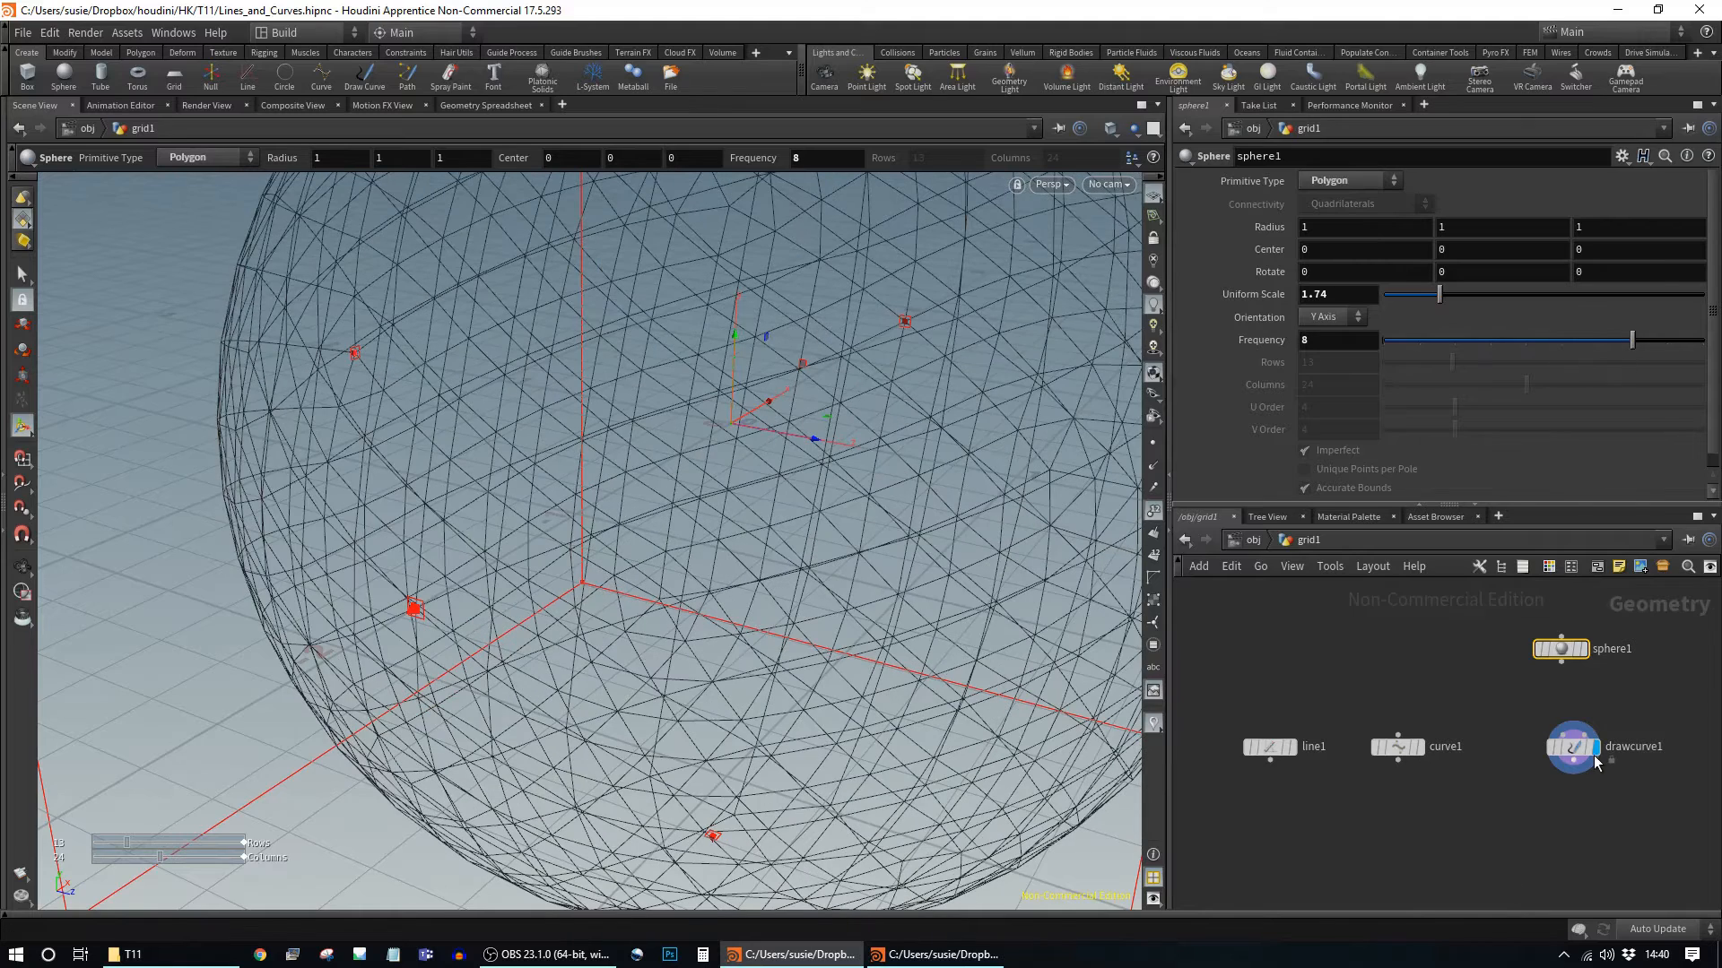
Step: Wire sphere1 into drawcurve1's projection input and select drawcurve1
{"action": "mouse_move", "coordinate": [1571, 737]}
{"action": "left_click_drag", "start_coordinate": [1561, 667], "coordinate": [1564, 737]}
{"action": "left_click", "coordinate": [1574, 752]}
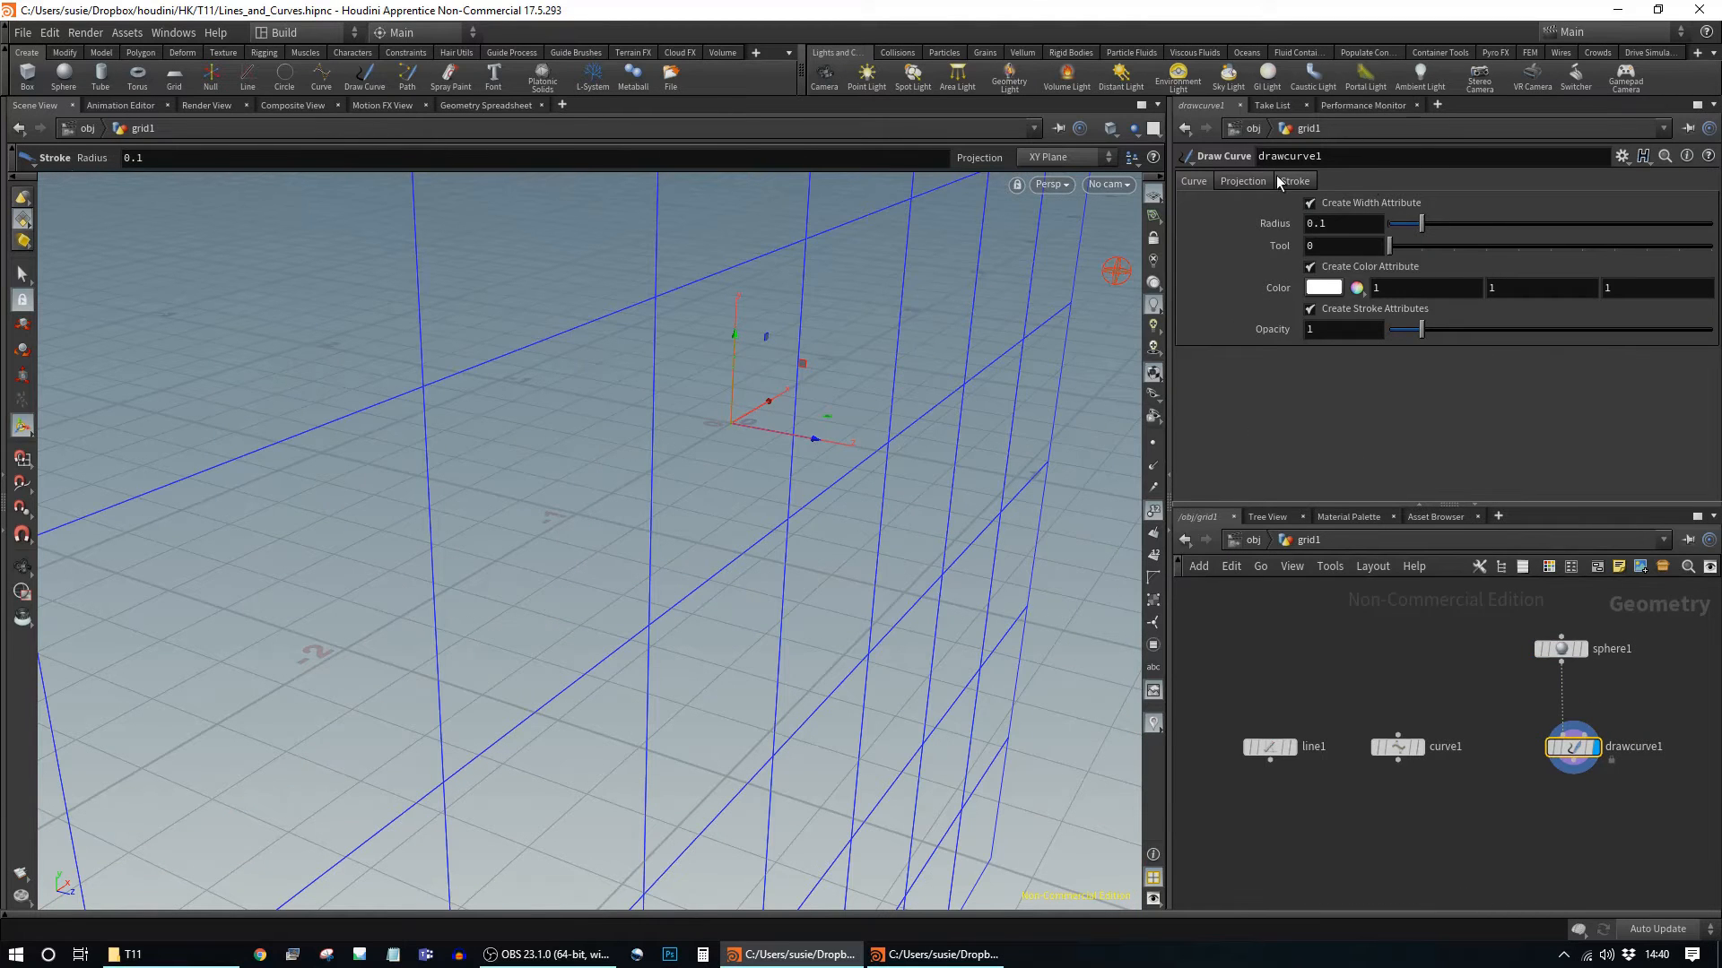
Step: Display sphere1 in the viewport and frame the whole sphere
{"action": "left_click", "coordinate": [1245, 181]}
{"action": "left_click_drag", "start_coordinate": [917, 493], "coordinate": [1208, 657], "text": "alt"}
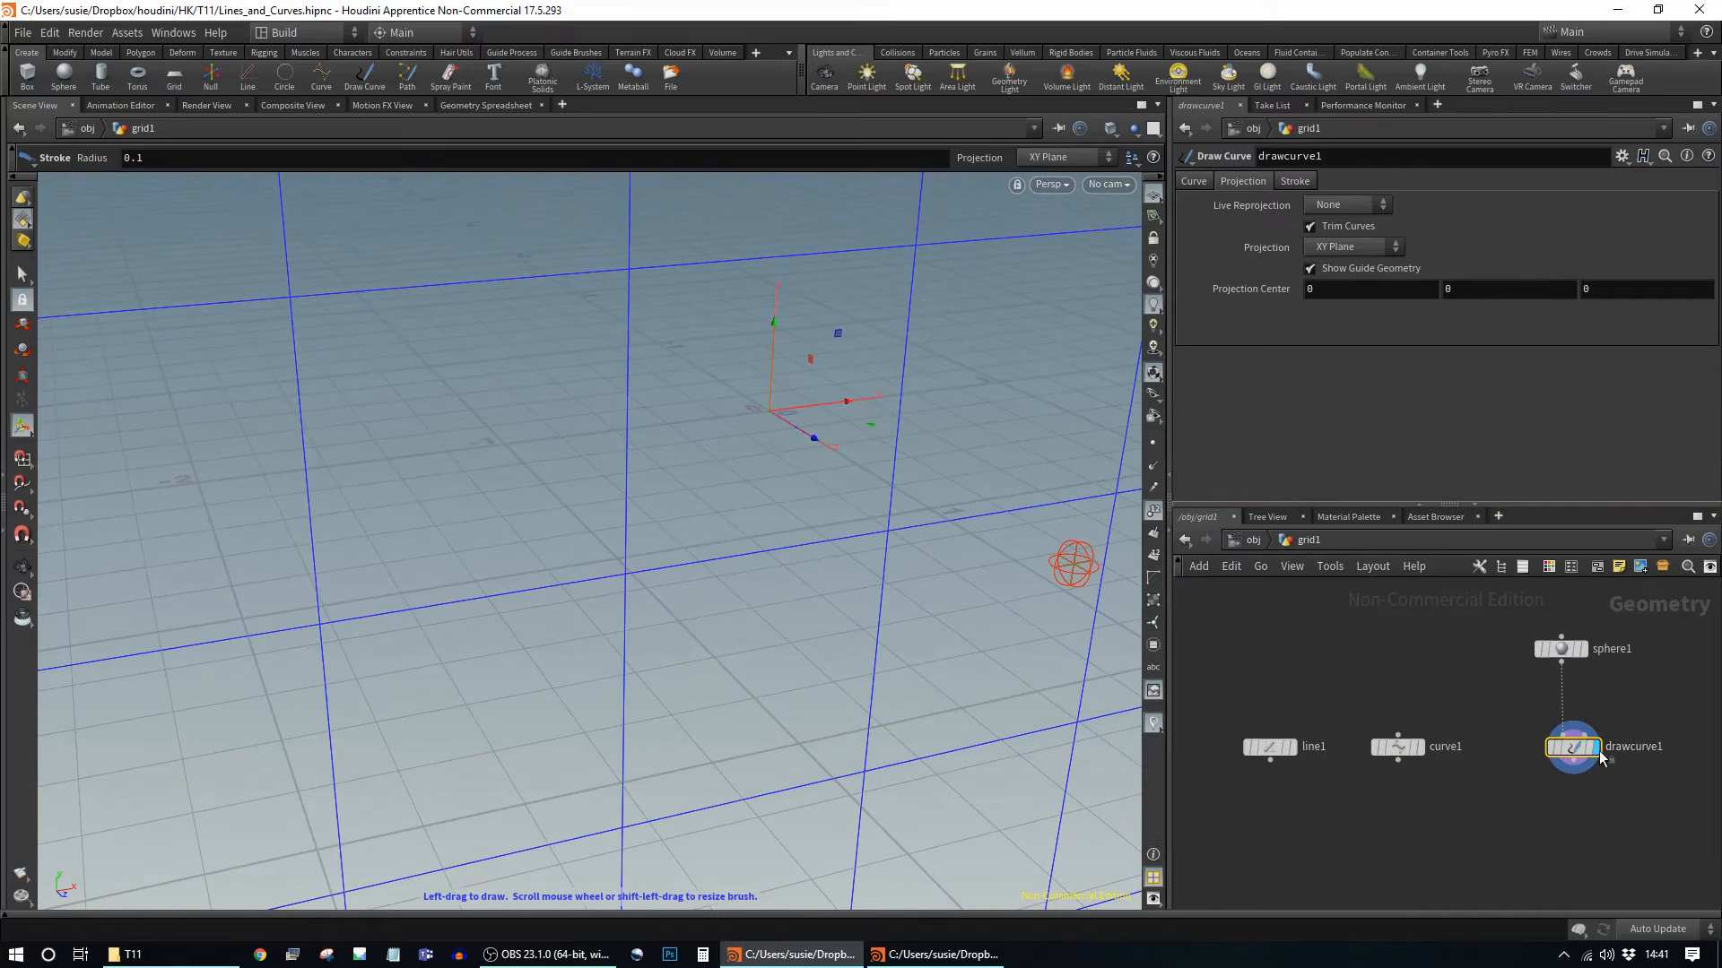
{"action": "left_click", "coordinate": [1584, 650]}
{"action": "left_click", "coordinate": [1586, 653]}
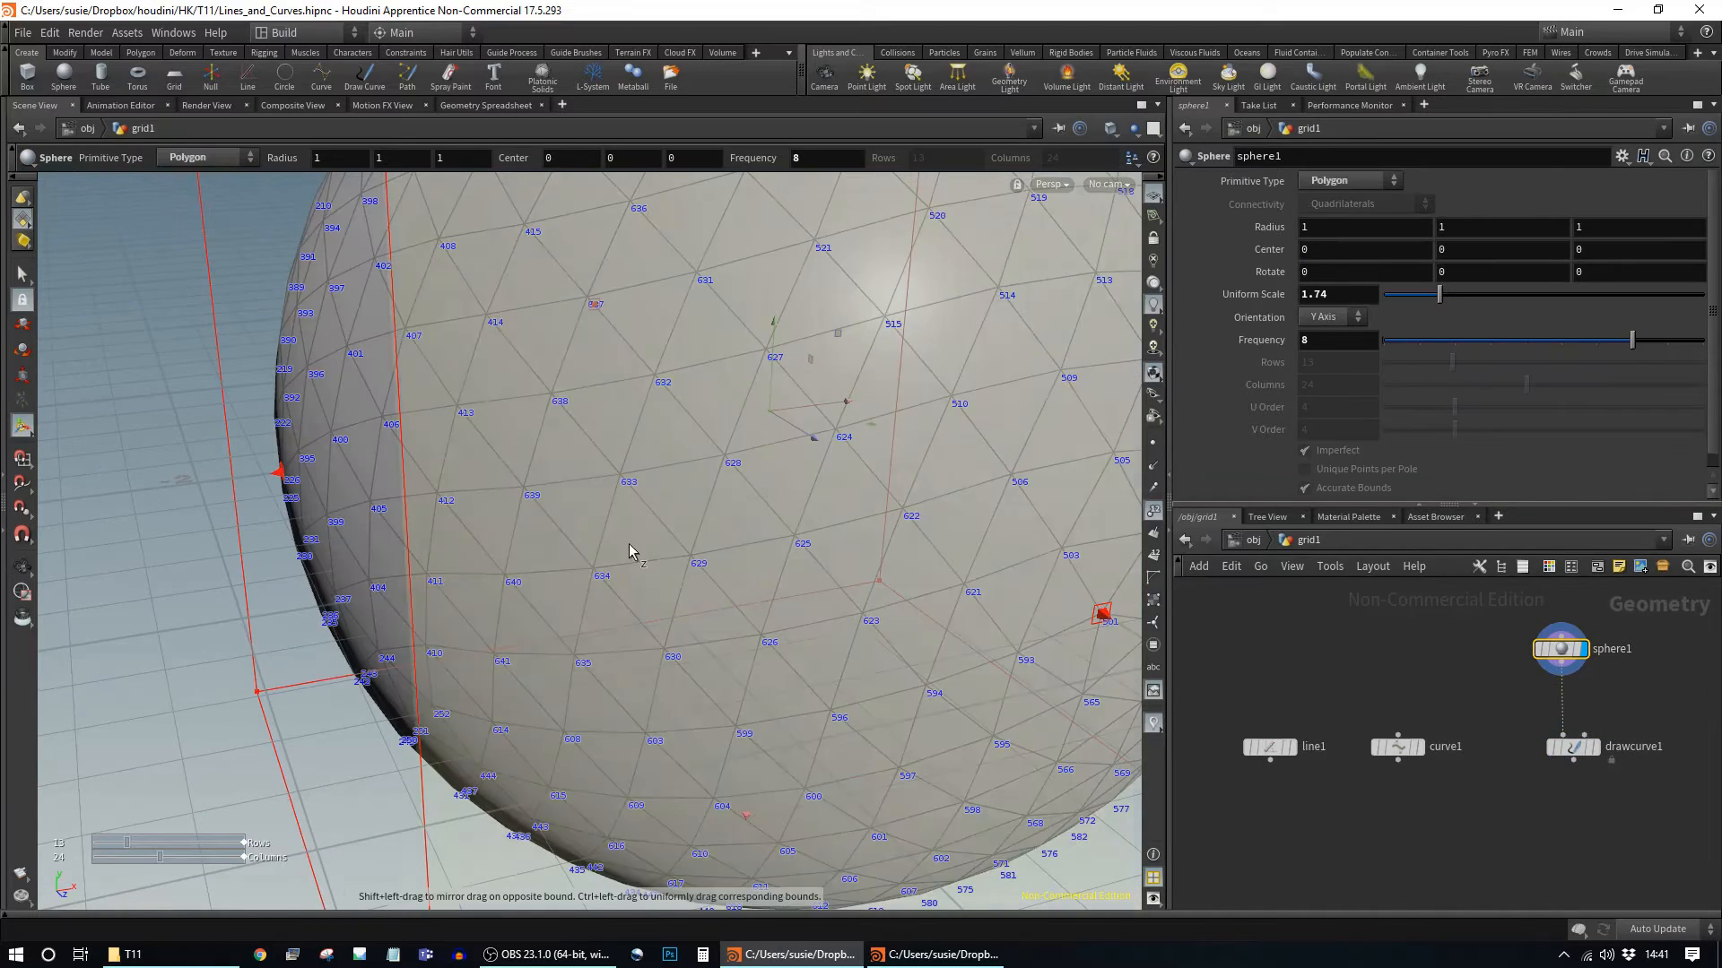
{"action": "right_click_drag", "start_coordinate": [856, 524], "coordinate": [346, 484], "text": "alt"}
{"action": "left_click_drag", "start_coordinate": [346, 484], "coordinate": [664, 488], "text": "alt"}
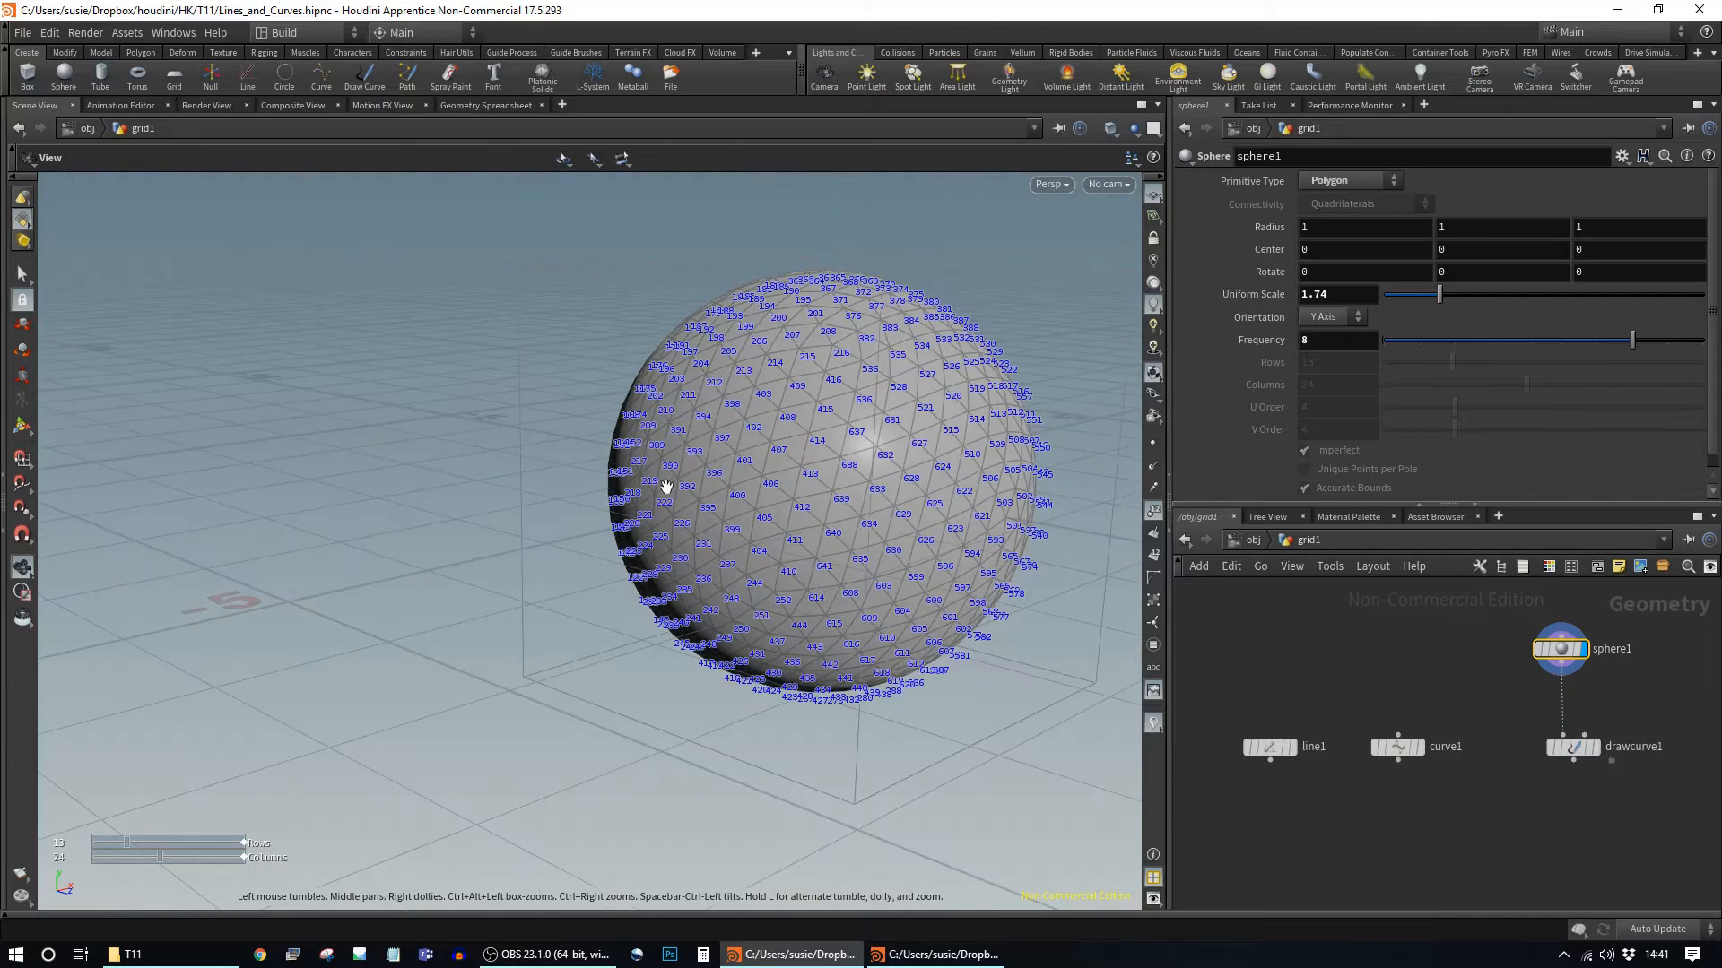
{"action": "middle_click_drag", "start_coordinate": [923, 542], "coordinate": [750, 604], "text": "alt"}
Step: Set drawcurve1's Projection to Geometry
{"action": "left_click", "coordinate": [1576, 746]}
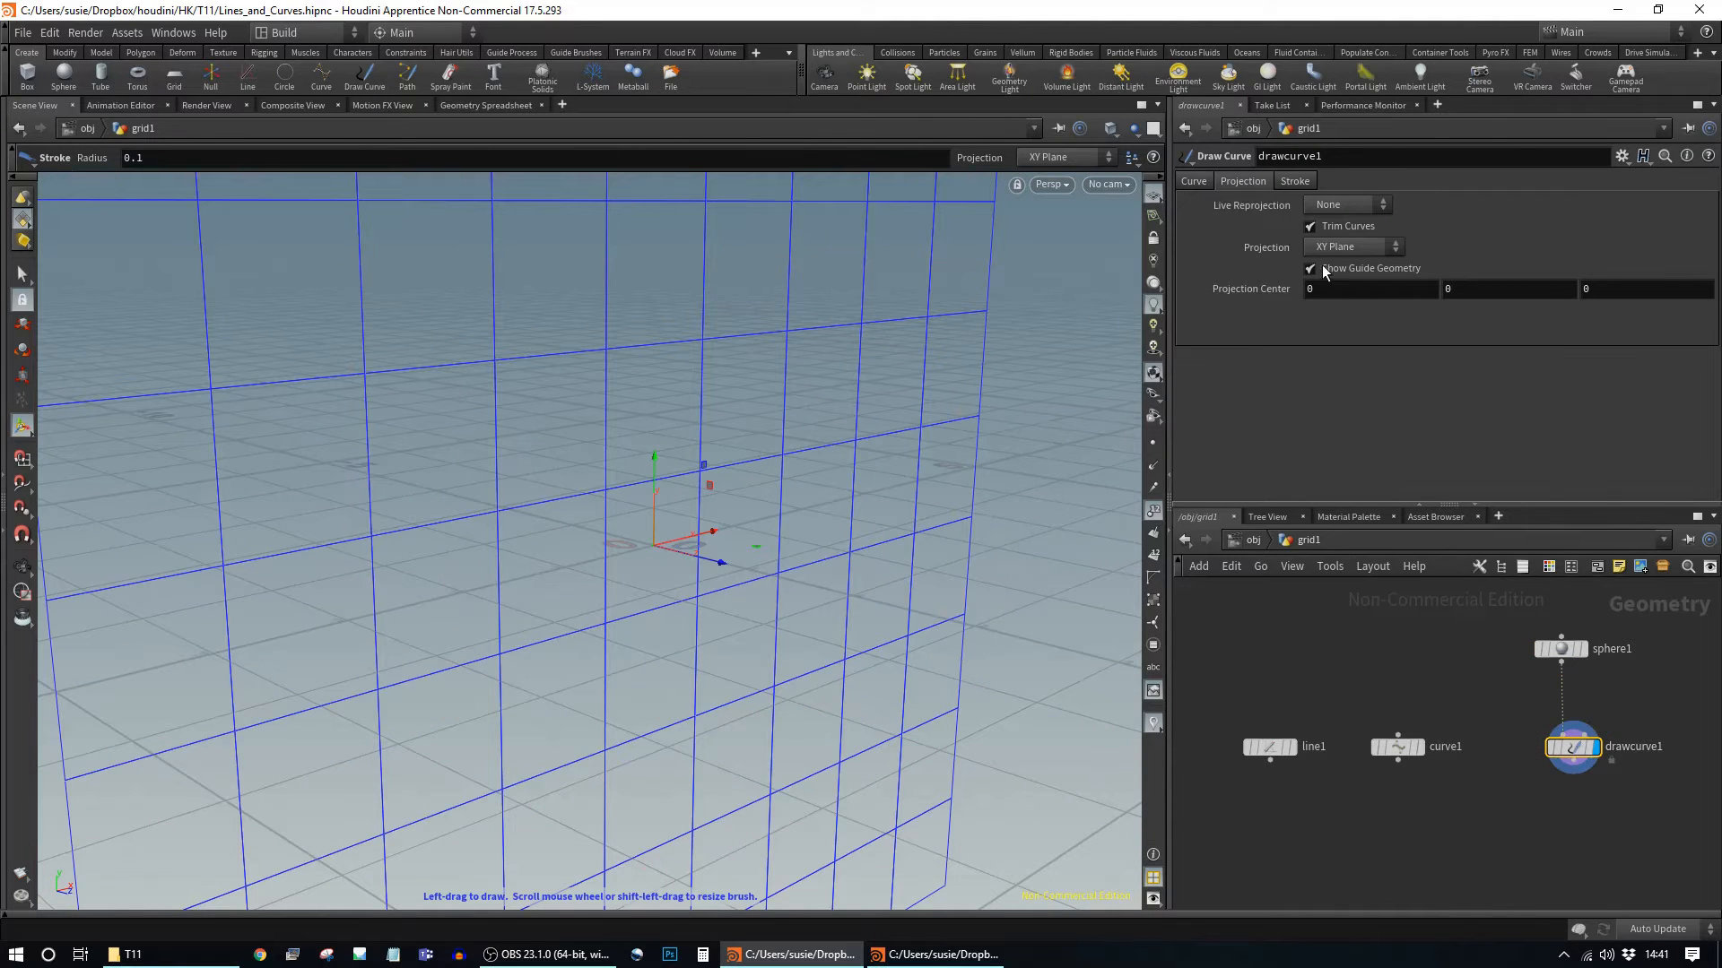
{"action": "left_click", "coordinate": [1345, 248]}
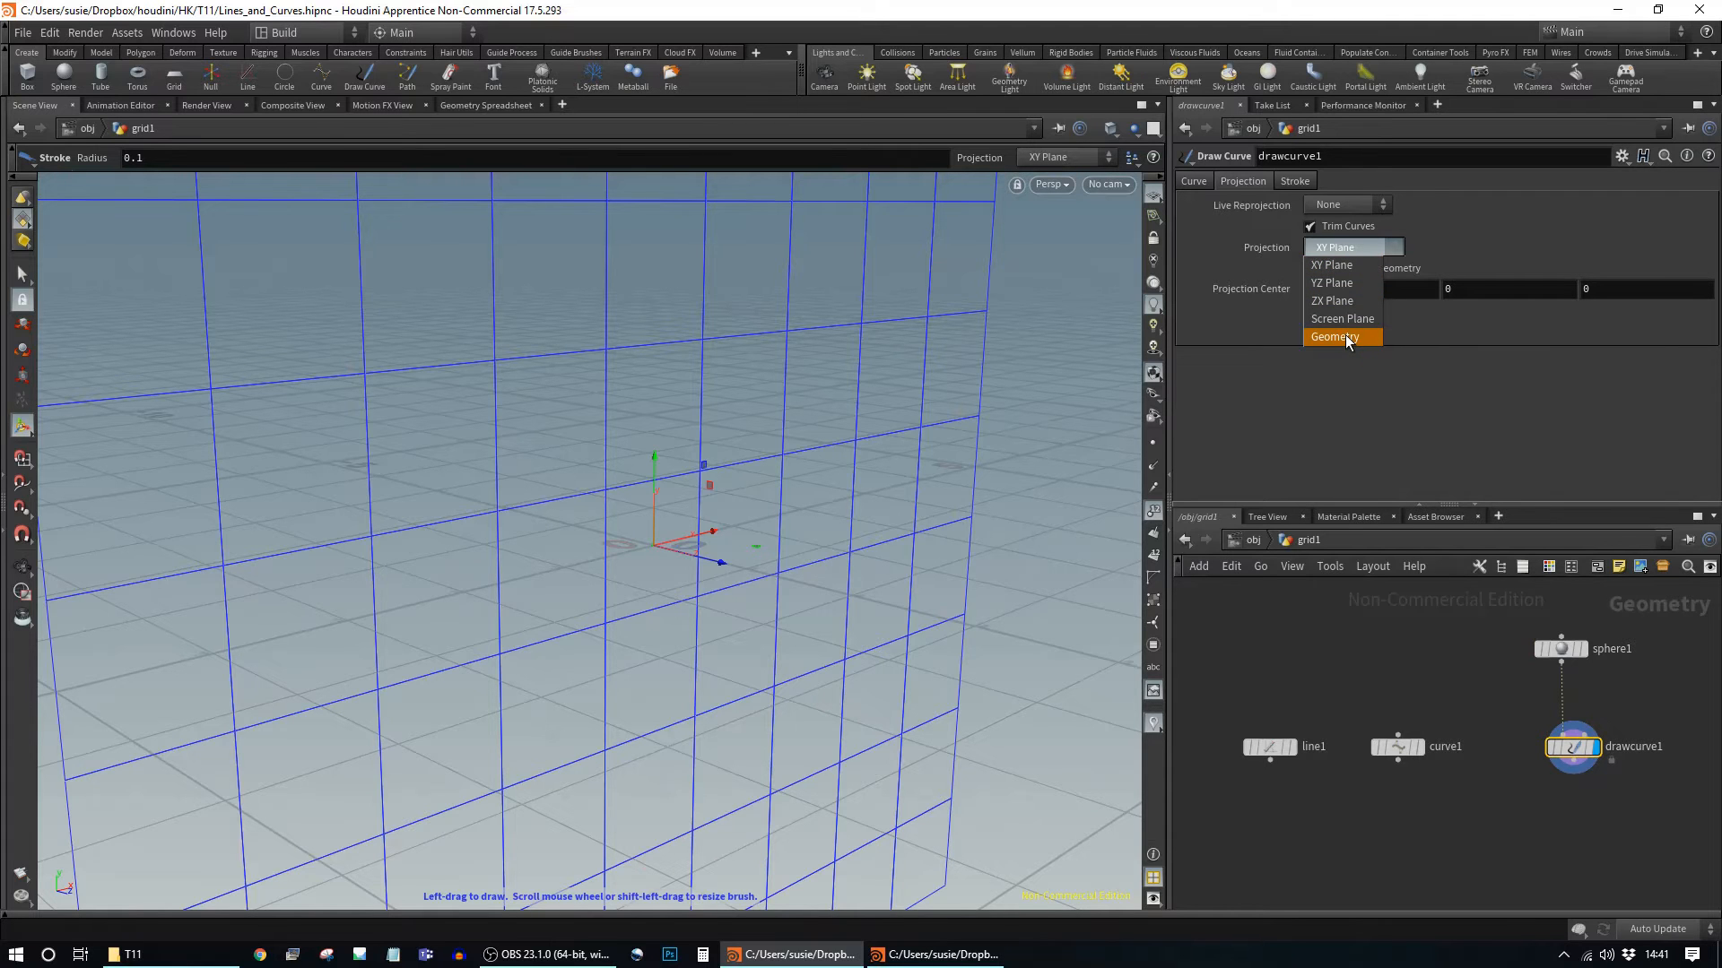
{"action": "left_click", "coordinate": [1345, 337]}
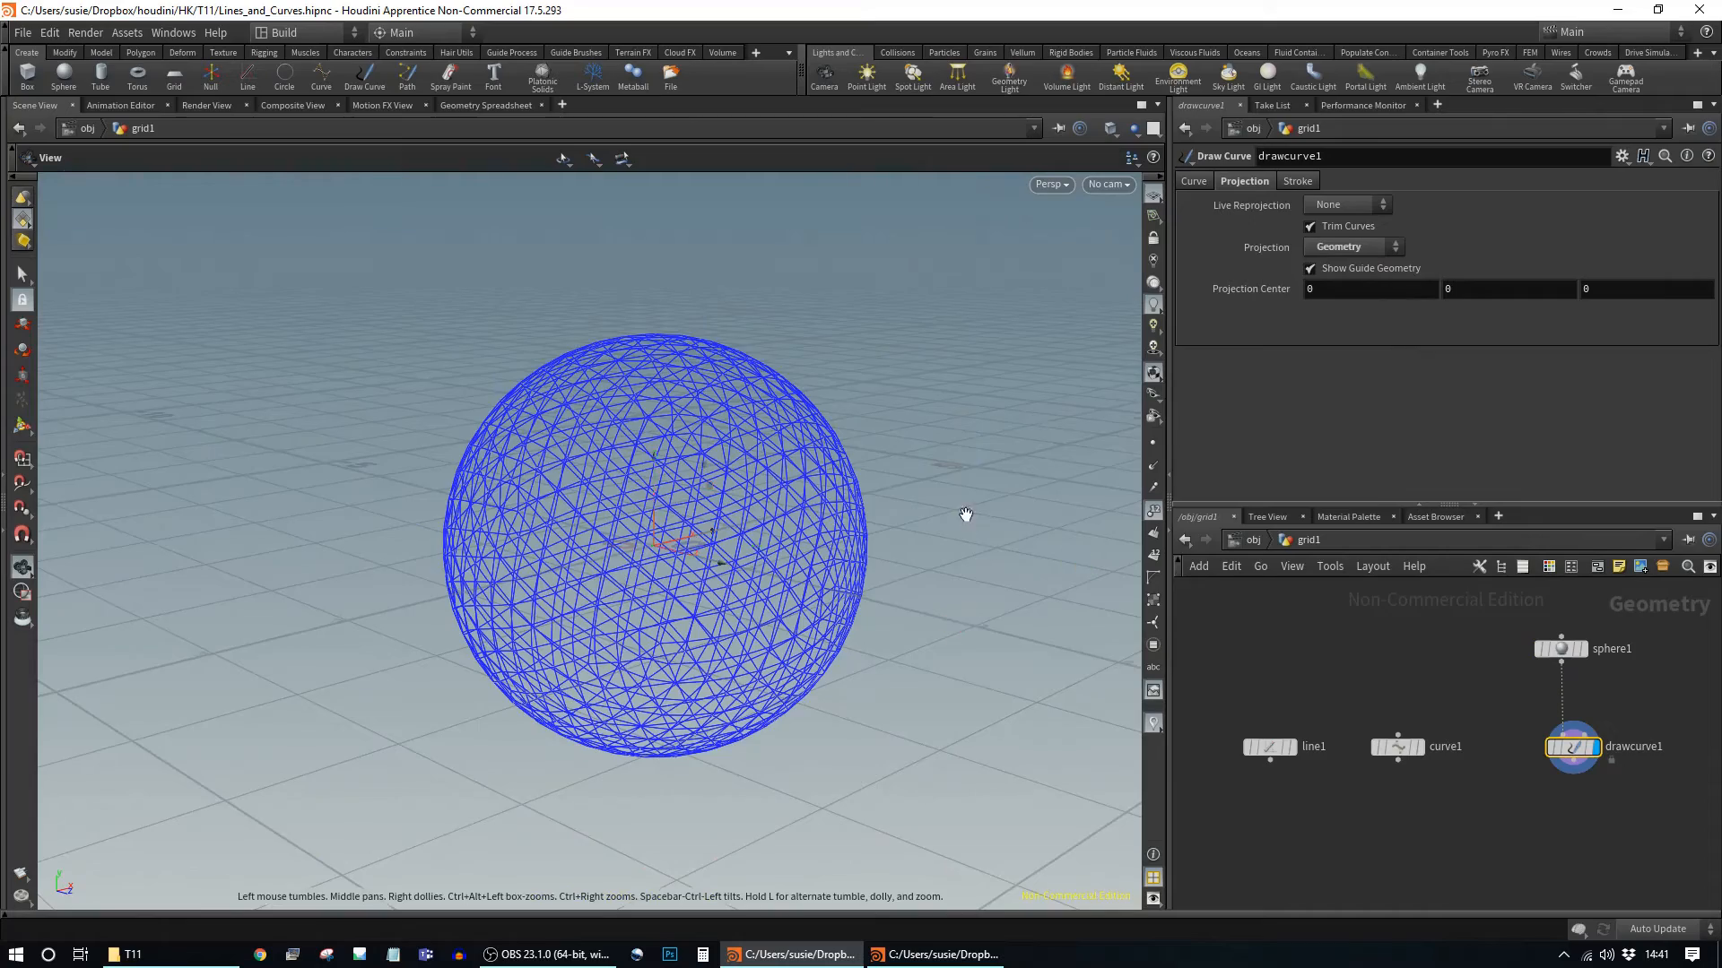
Step: Draw a looping freehand stroke across the sphere's surface
{"action": "left_click_drag", "start_coordinate": [968, 526], "coordinate": [884, 592], "text": "alt"}
{"action": "right_click_drag", "start_coordinate": [884, 592], "coordinate": [945, 646], "text": "alt"}
{"action": "left_click_drag", "start_coordinate": [945, 646], "coordinate": [912, 585], "text": "alt"}
{"action": "middle_click_drag", "start_coordinate": [912, 586], "coordinate": [1030, 634], "text": "alt"}
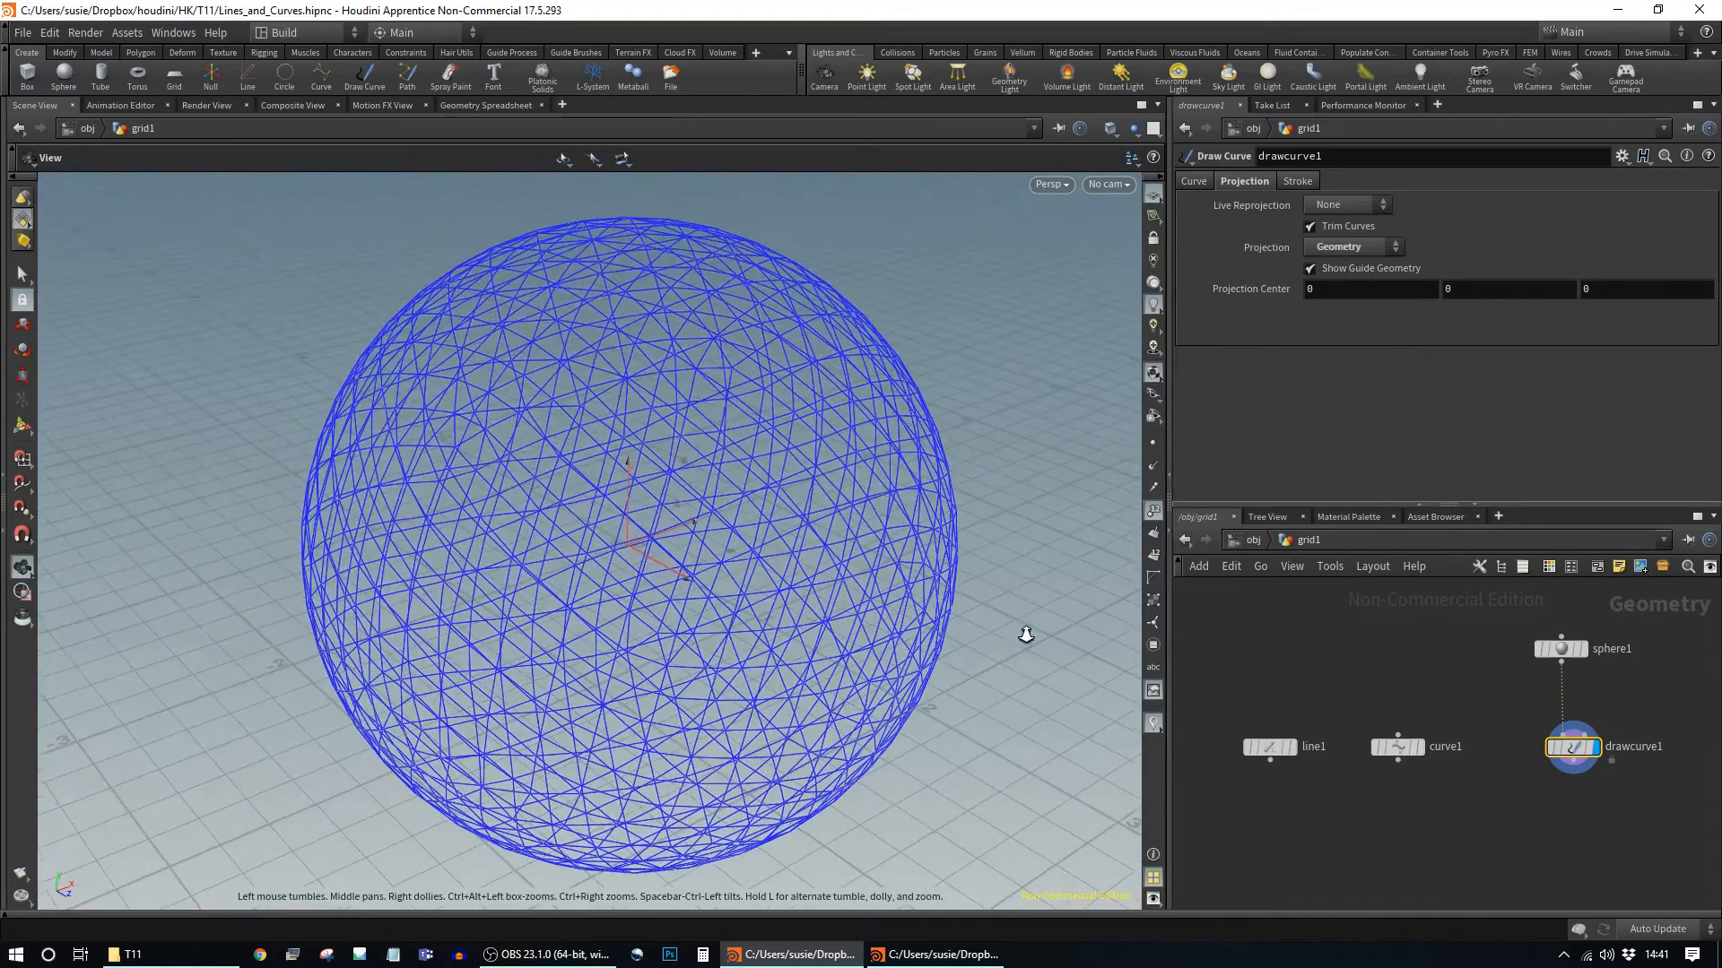
{"action": "right_click_drag", "start_coordinate": [1031, 634], "coordinate": [961, 626], "text": "alt"}
{"action": "mouse_move", "coordinate": [621, 335]}
{"action": "left_mouse_down"}
{"action": "mouse_move", "coordinate": [503, 422]}
{"action": "mouse_move", "coordinate": [567, 523]}
{"action": "mouse_move", "coordinate": [656, 401]}
{"action": "mouse_move", "coordinate": [699, 450]}
{"action": "mouse_move", "coordinate": [599, 587]}
{"action": "mouse_move", "coordinate": [801, 439]}
{"action": "left_mouse_up"}
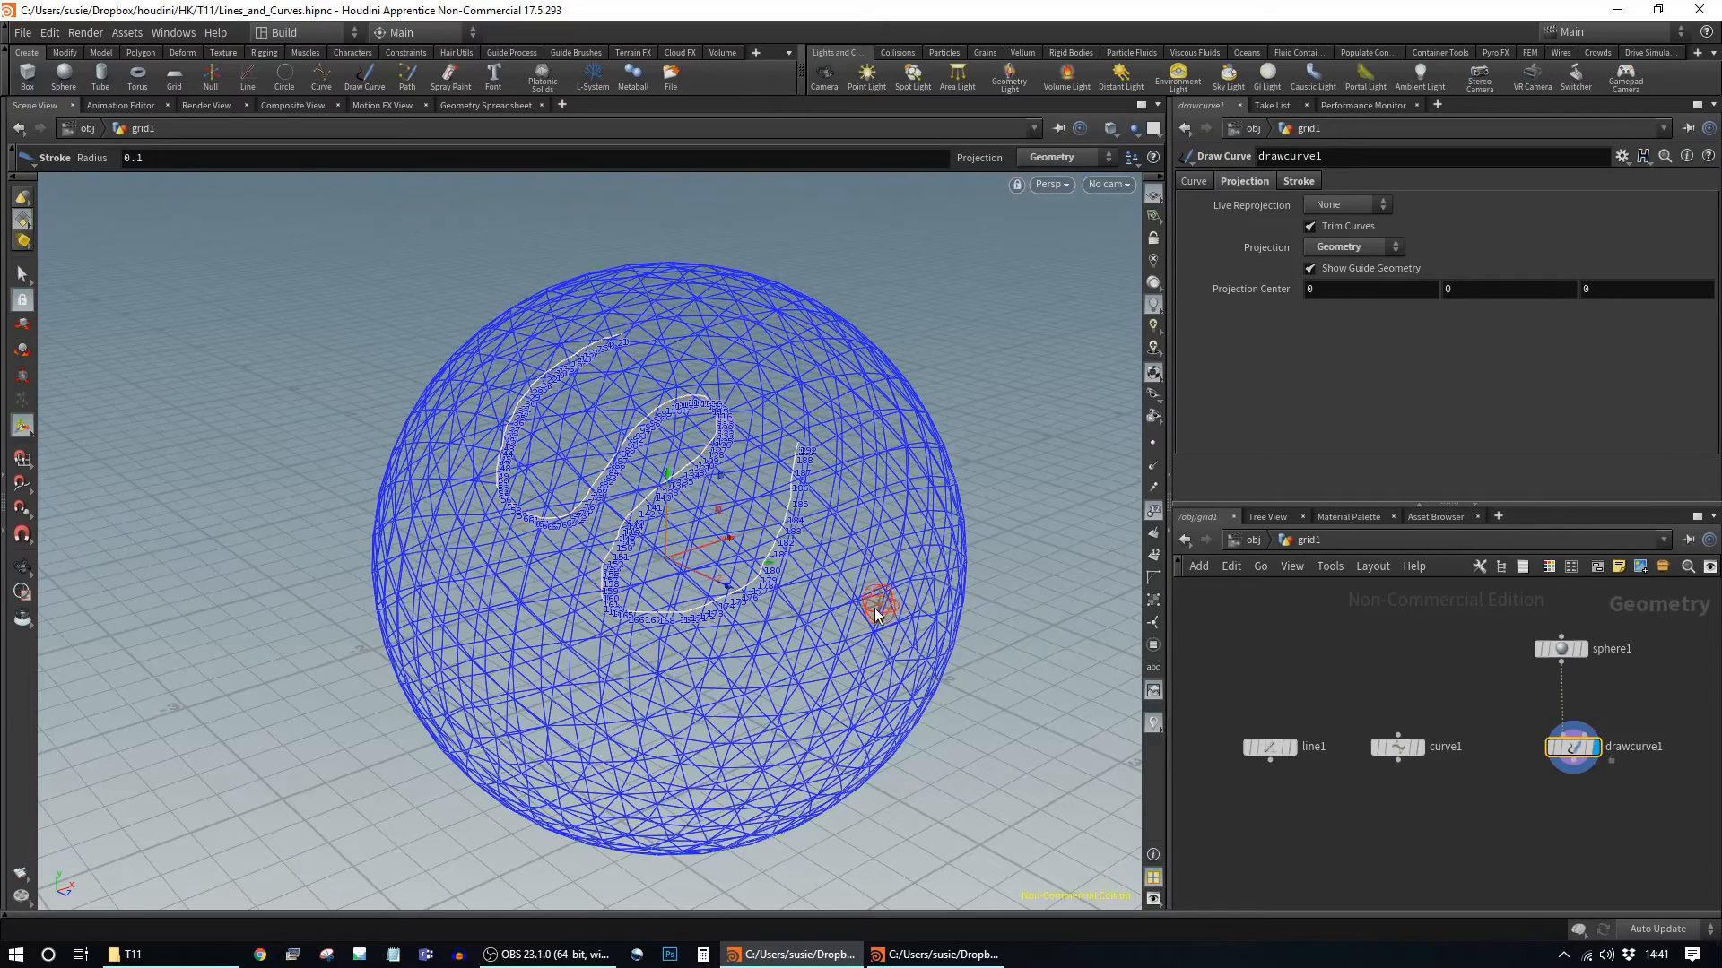
{"action": "mouse_move", "coordinate": [768, 620]}
{"action": "left_mouse_down", "text": "alt"}
{"action": "mouse_move", "coordinate": [985, 519]}
{"action": "mouse_move", "coordinate": [845, 550]}
{"action": "mouse_move", "coordinate": [780, 615]}
{"action": "left_mouse_up", "text": "alt"}
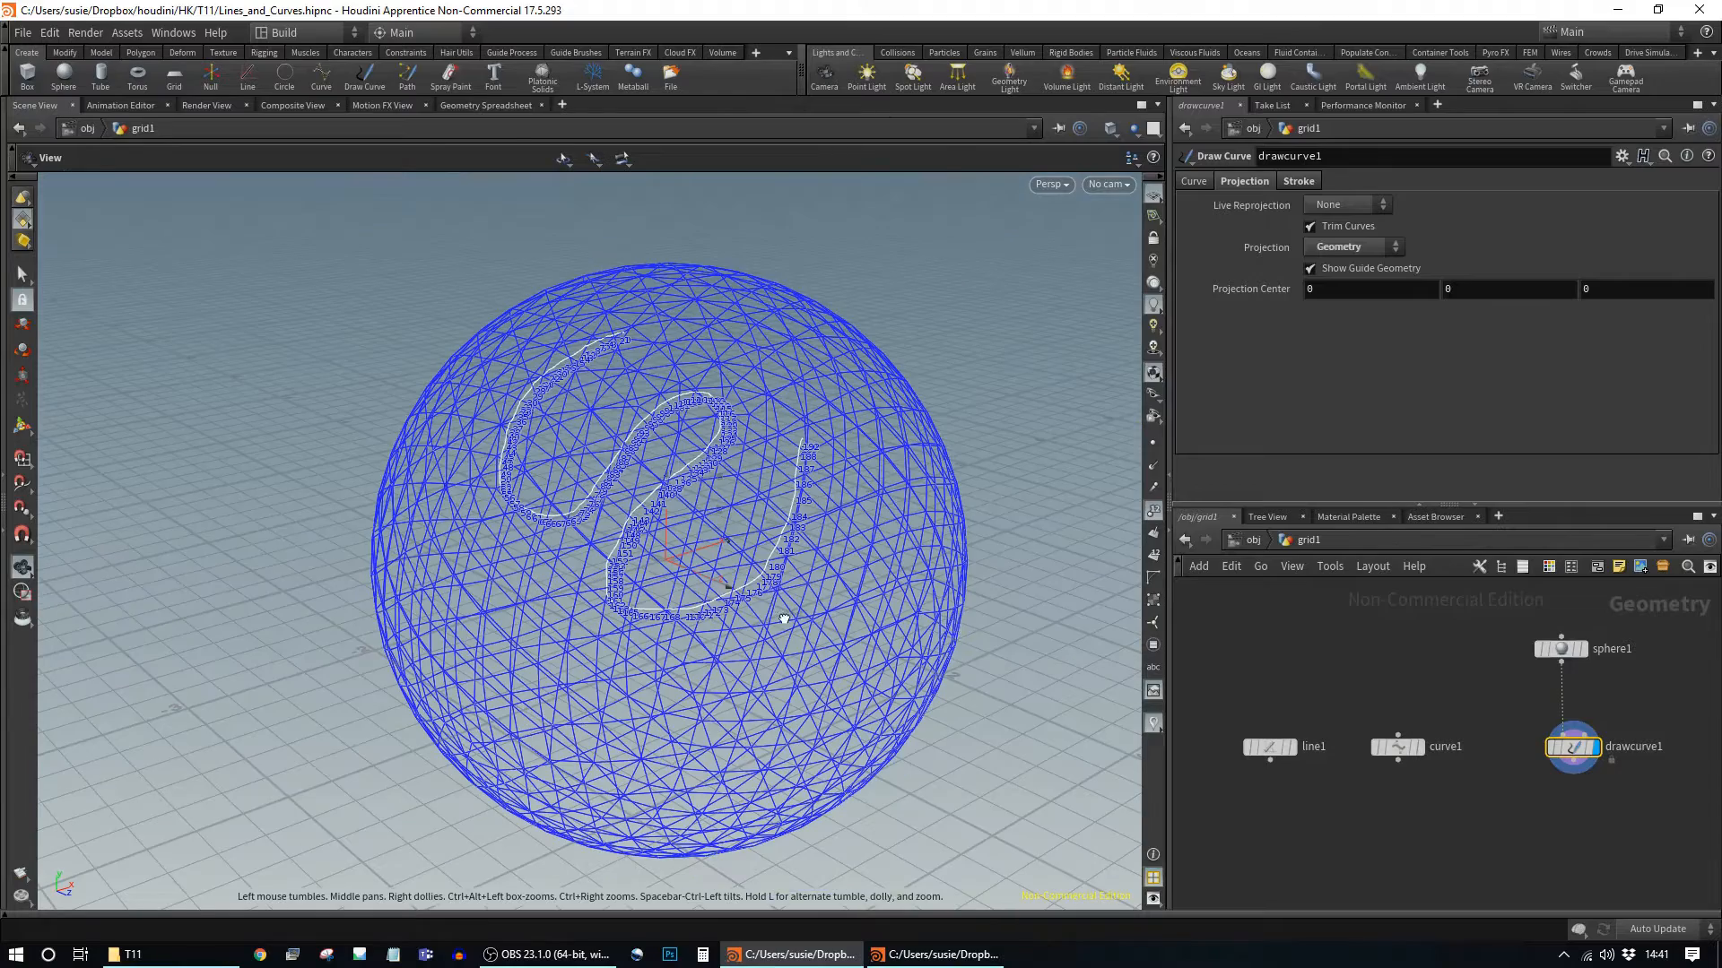
Step: Set drawcurve1's Live Reprojection to Send Rays after briefly trying the UV option
{"action": "left_click", "coordinate": [1345, 205]}
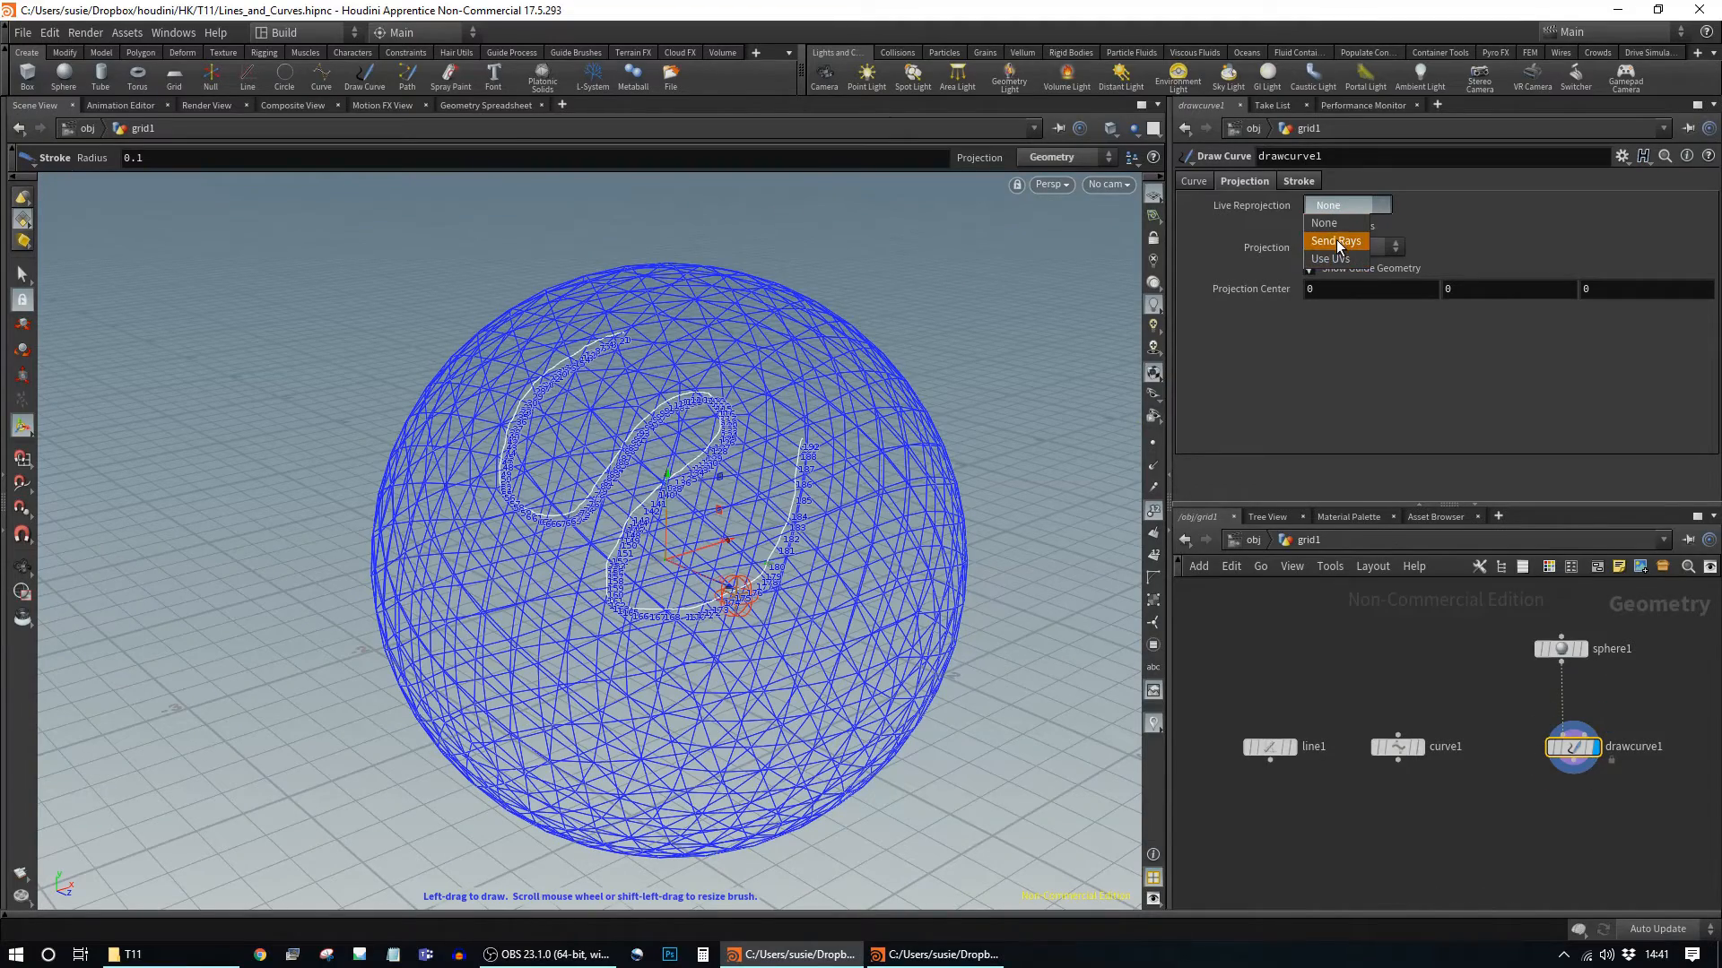
{"action": "left_click", "coordinate": [1338, 242]}
{"action": "left_click", "coordinate": [1346, 205]}
{"action": "left_click", "coordinate": [1330, 258]}
{"action": "left_click", "coordinate": [1348, 207]}
{"action": "left_click", "coordinate": [1342, 241]}
{"action": "left_click_drag", "start_coordinate": [953, 434], "coordinate": [987, 395], "text": "alt"}
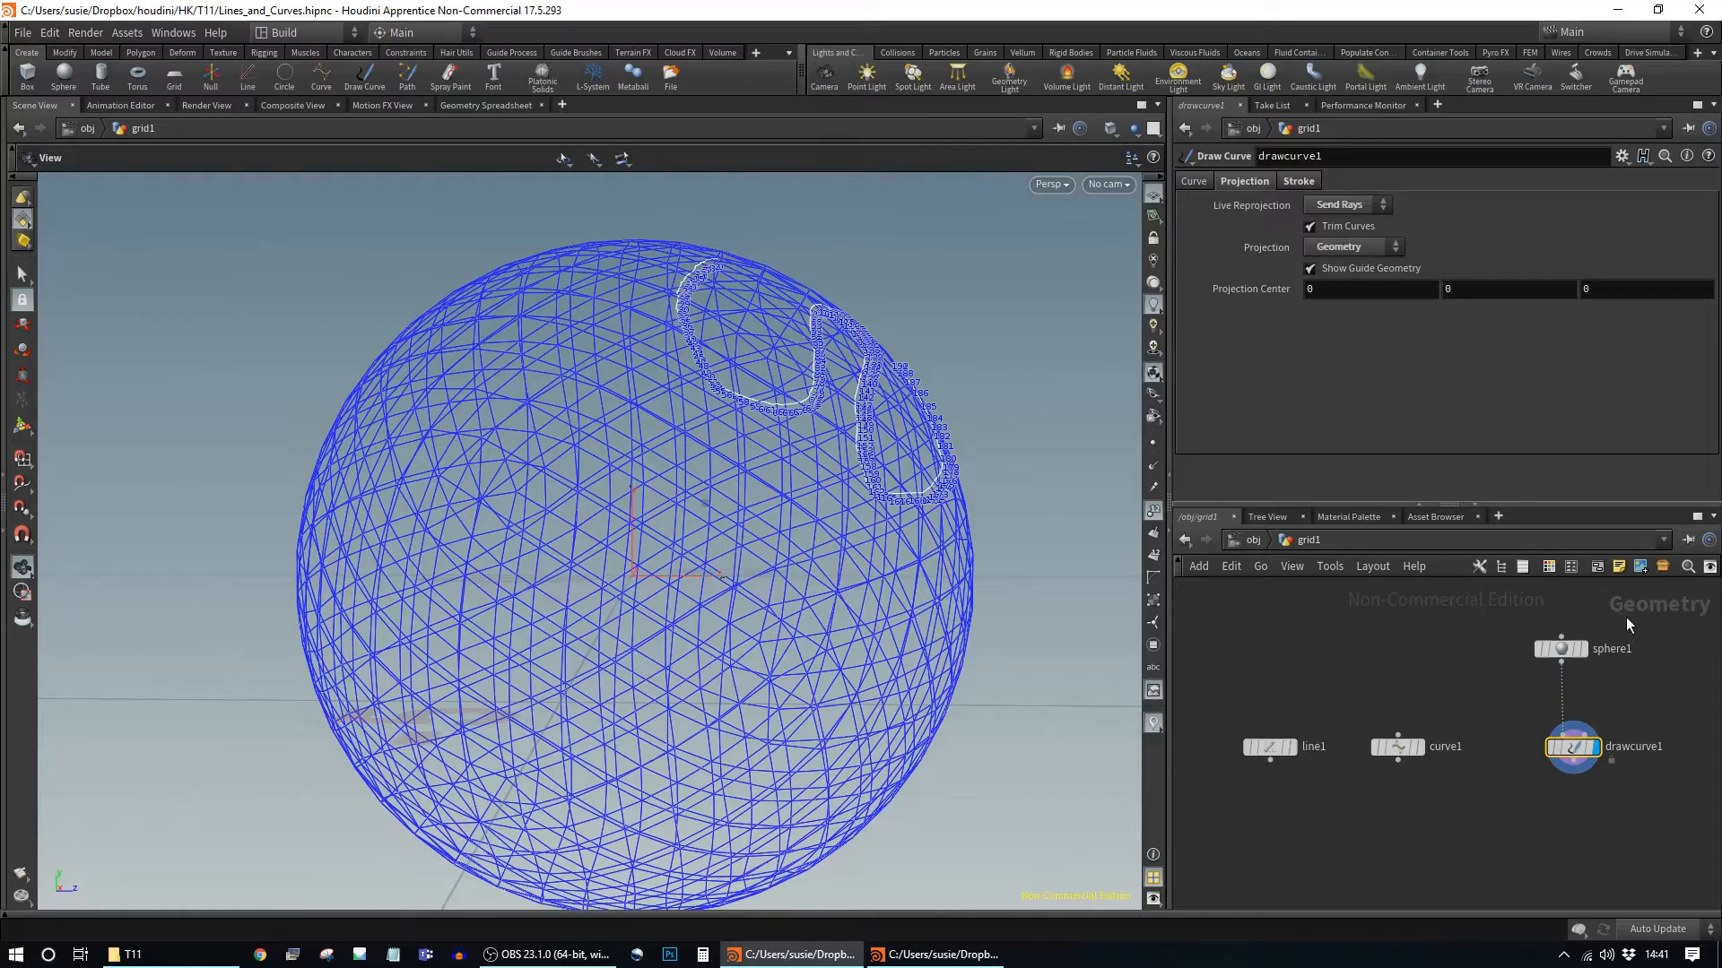
Step: Test reprojection by squashing sphere1's Radius Y, then restore it to 1
{"action": "left_click", "coordinate": [1561, 648]}
{"action": "mouse_move", "coordinate": [1460, 229]}
{"action": "middle_mouse_down"}
{"action": "mouse_move", "coordinate": [1408, 230]}
{"action": "mouse_move", "coordinate": [1484, 229]}
{"action": "mouse_move", "coordinate": [1378, 249]}
{"action": "mouse_move", "coordinate": [1445, 239]}
{"action": "middle_mouse_up"}
{"action": "mouse_move", "coordinate": [1021, 410]}
{"action": "left_mouse_down", "text": "alt"}
{"action": "mouse_move", "coordinate": [940, 451]}
{"action": "mouse_move", "coordinate": [827, 396]}
{"action": "left_mouse_up", "text": "alt"}
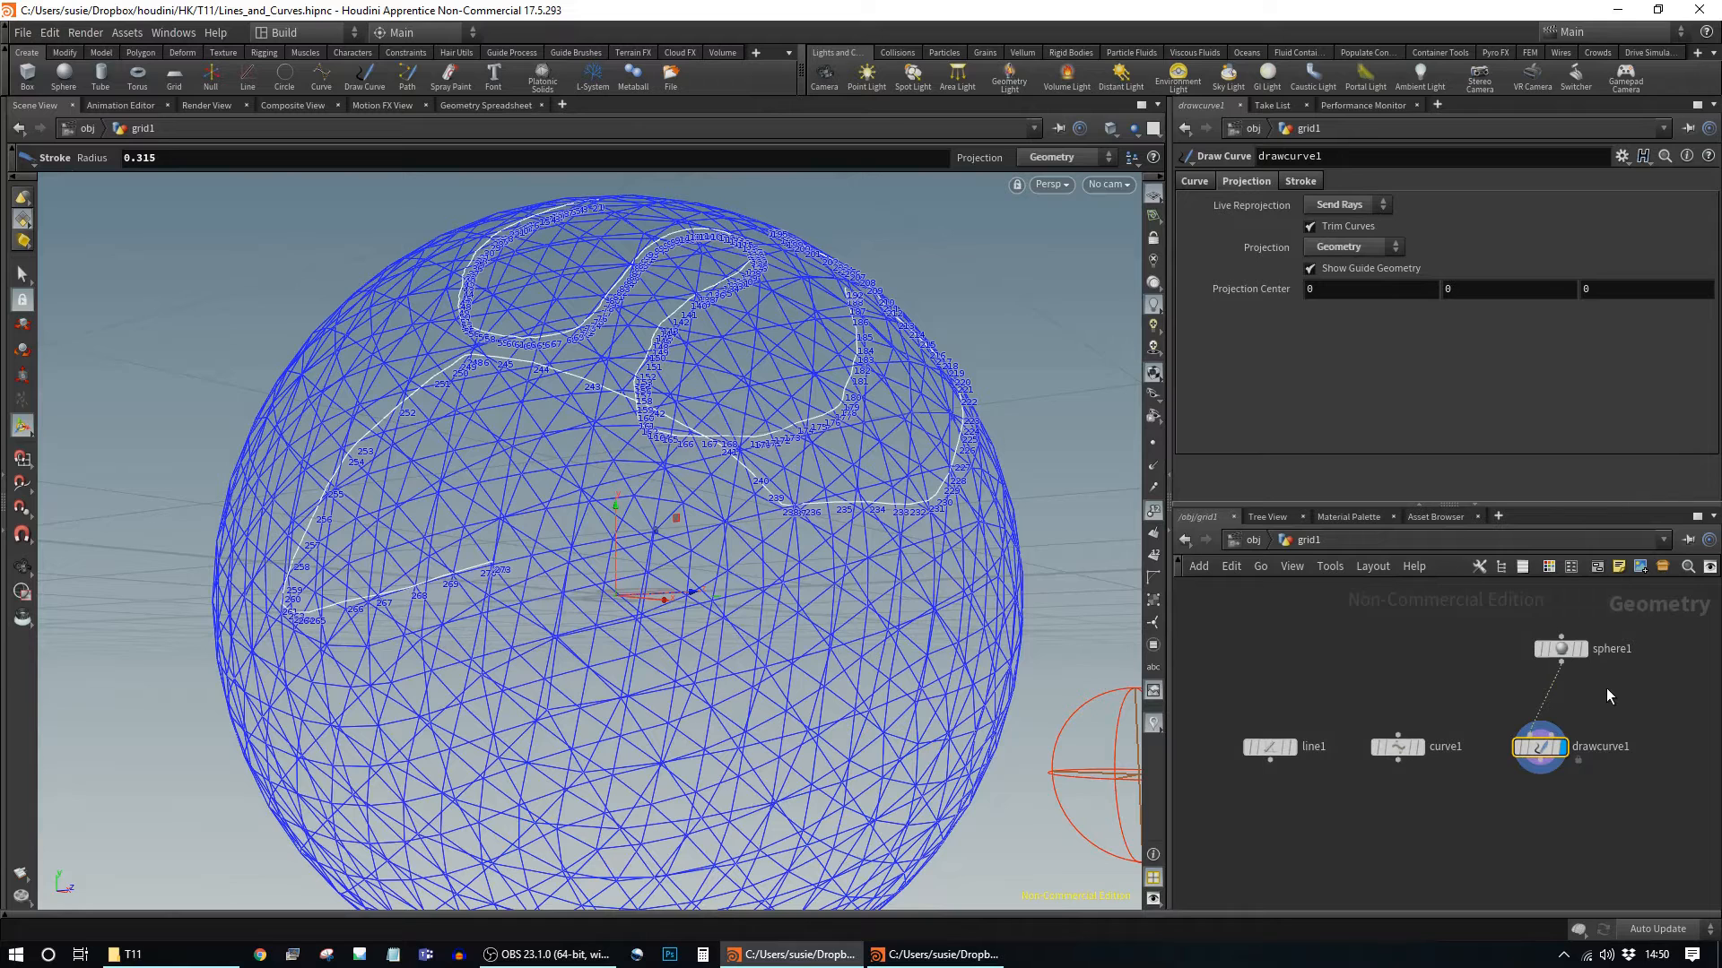
{"action": "middle_click_drag", "start_coordinate": [1620, 713], "coordinate": [1357, 709]}
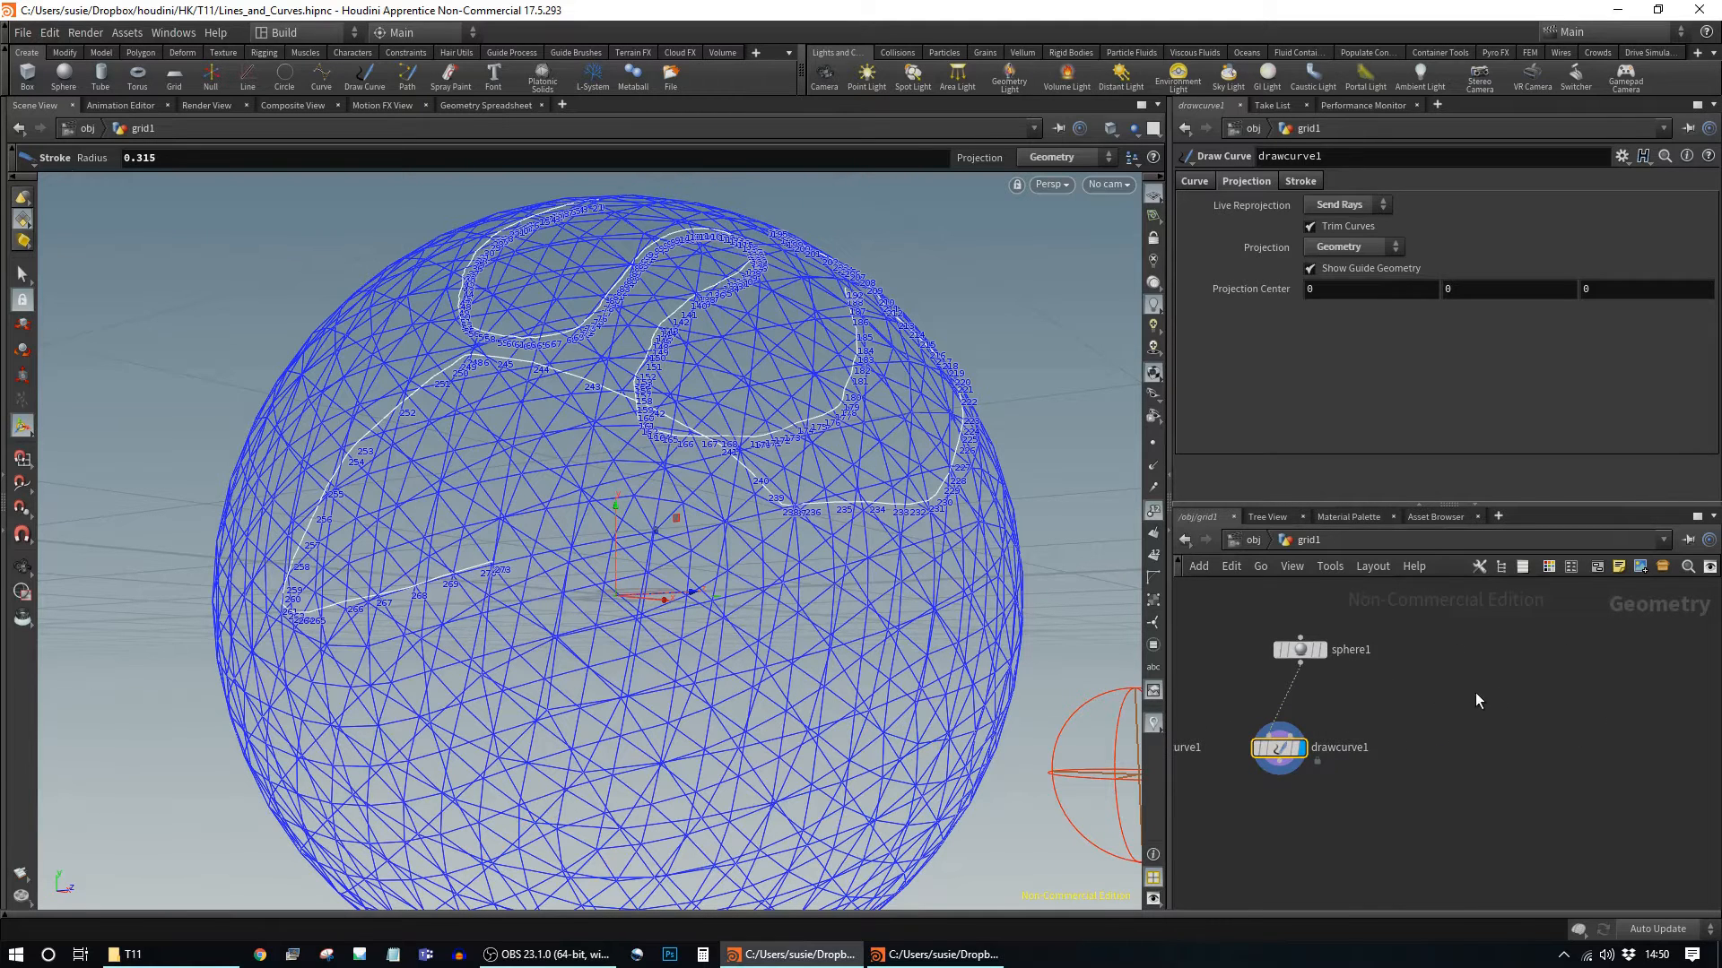
Step: Create an Add node, add1, right of drawcurve1 and set its display flag
{"action": "key", "text": "Tab"}
{"action": "type", "text": "add"}
{"action": "key", "text": "Return"}
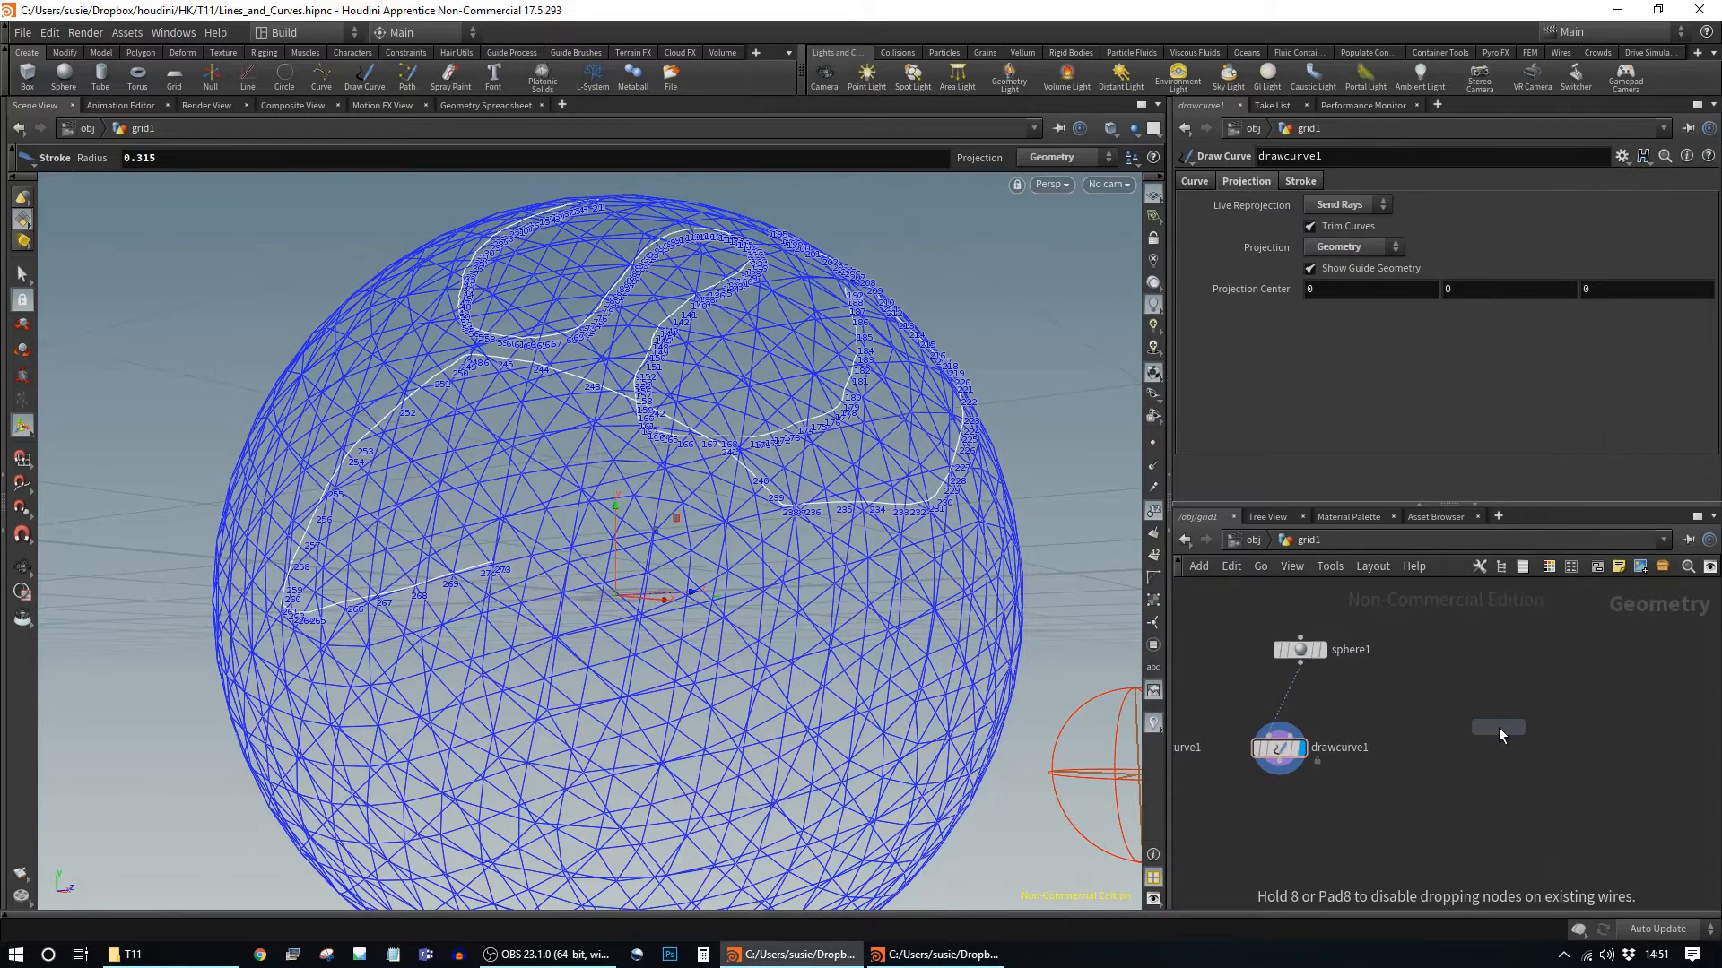
{"action": "left_click", "coordinate": [1500, 728]}
{"action": "mouse_move", "coordinate": [1515, 731]}
{"action": "left_mouse_down"}
{"action": "mouse_move", "coordinate": [1547, 772]}
{"action": "mouse_move", "coordinate": [1525, 753]}
{"action": "left_mouse_up"}
{"action": "left_click", "coordinate": [1566, 771]}
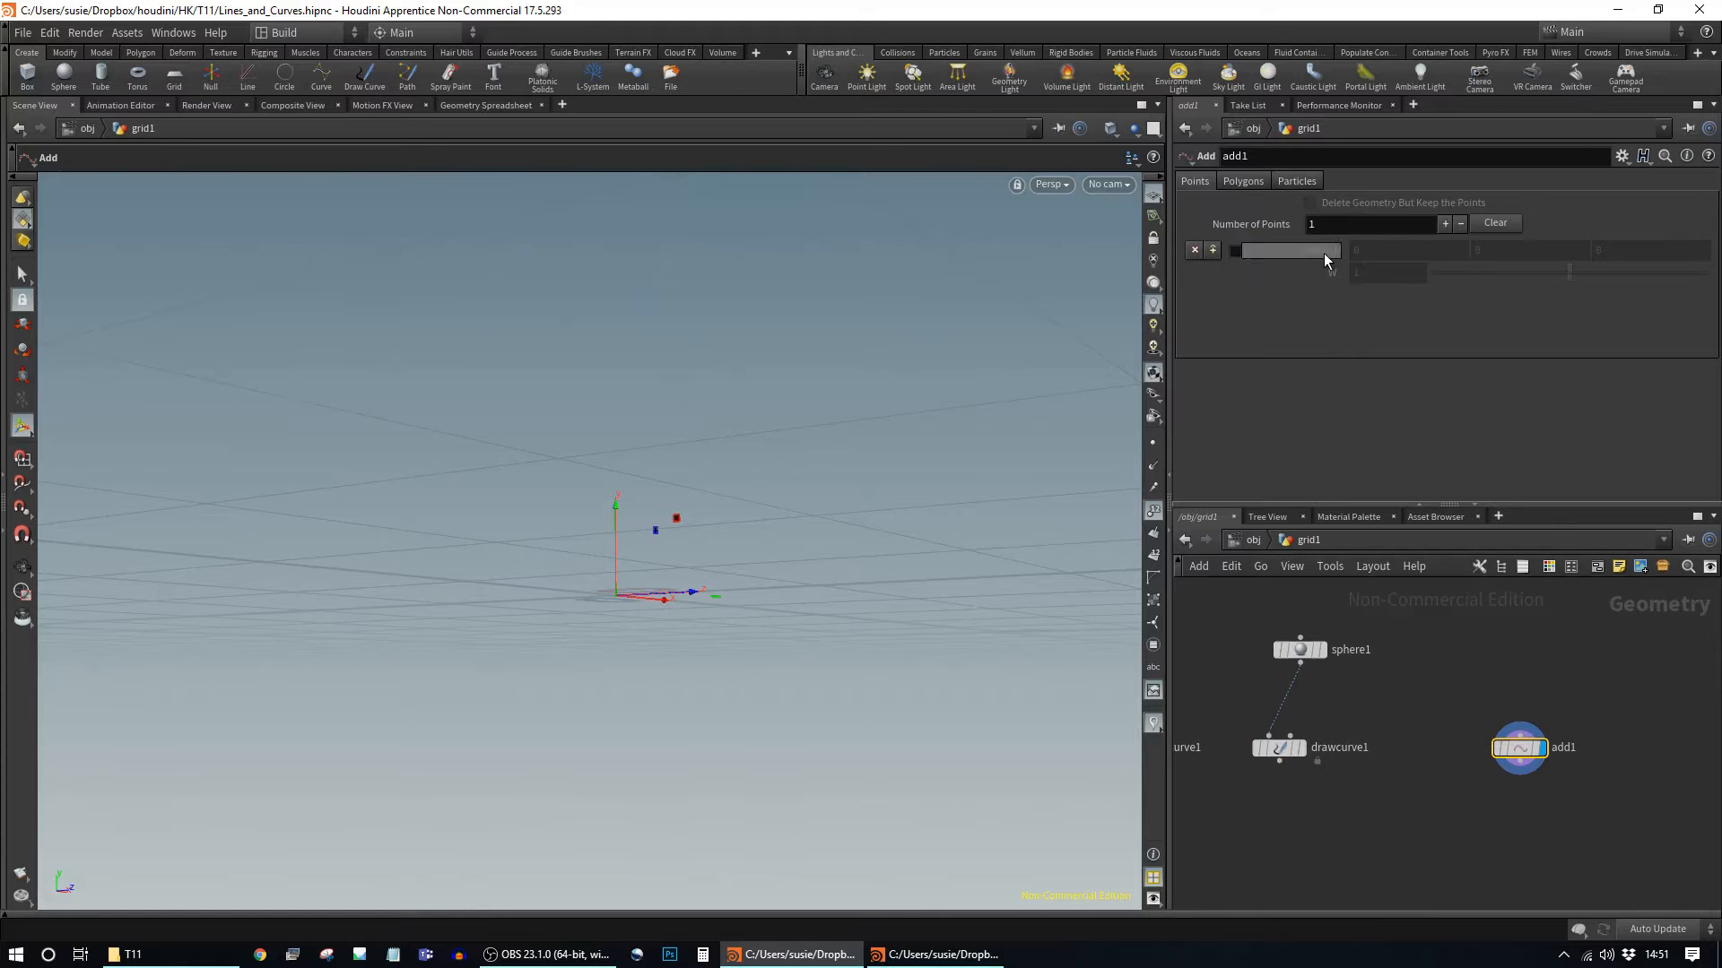
Step: Enable Point 0 at the origin, increase to 2 points, and set Point 1's X to 0.9
{"action": "left_click", "coordinate": [1235, 251]}
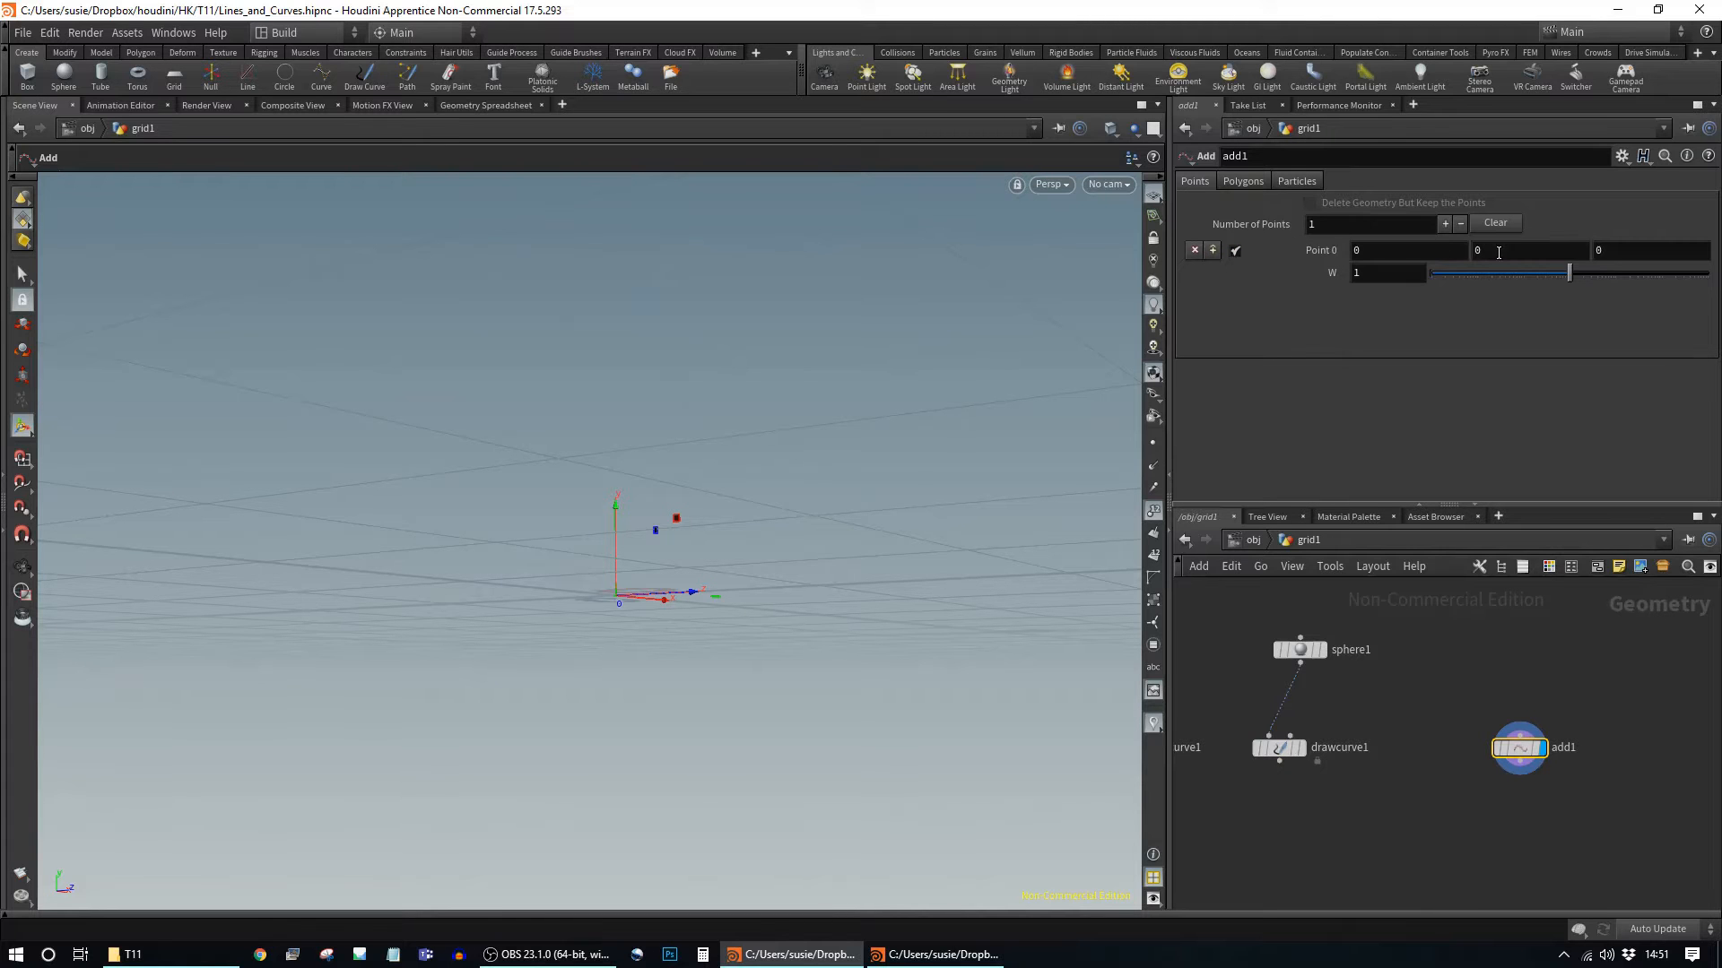
{"action": "left_click_drag", "start_coordinate": [825, 574], "coordinate": [911, 607]}
{"action": "middle_click_drag", "start_coordinate": [911, 607], "coordinate": [869, 613]}
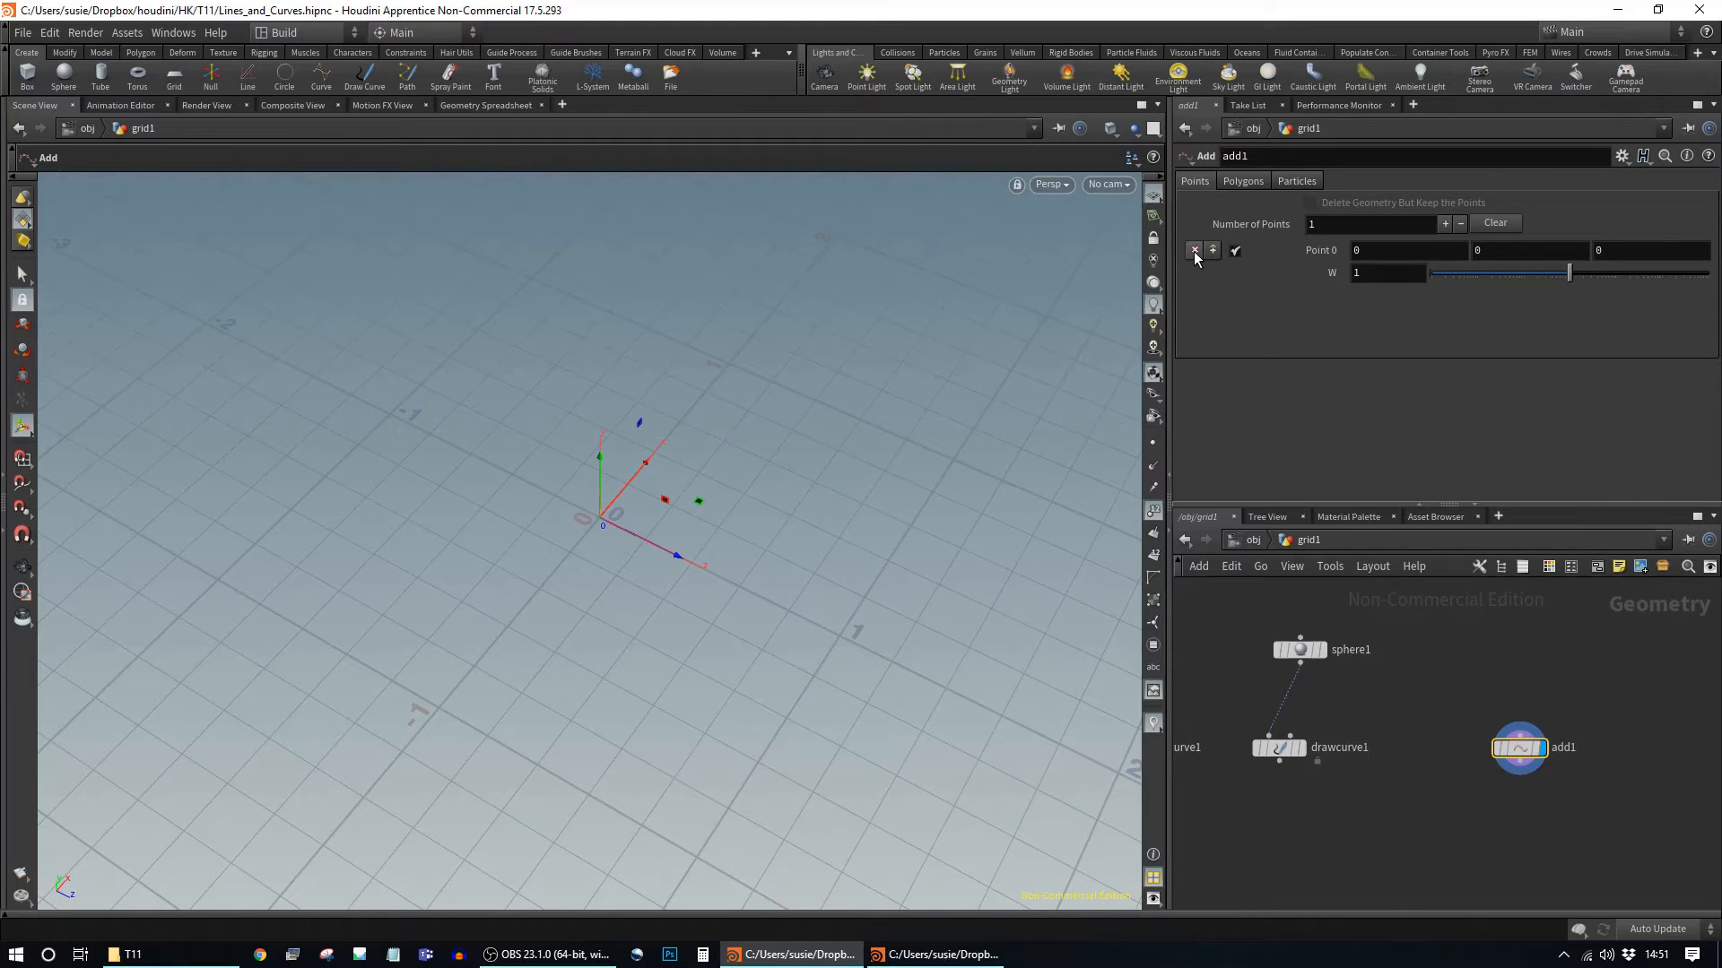
{"action": "left_click", "coordinate": [1445, 225]}
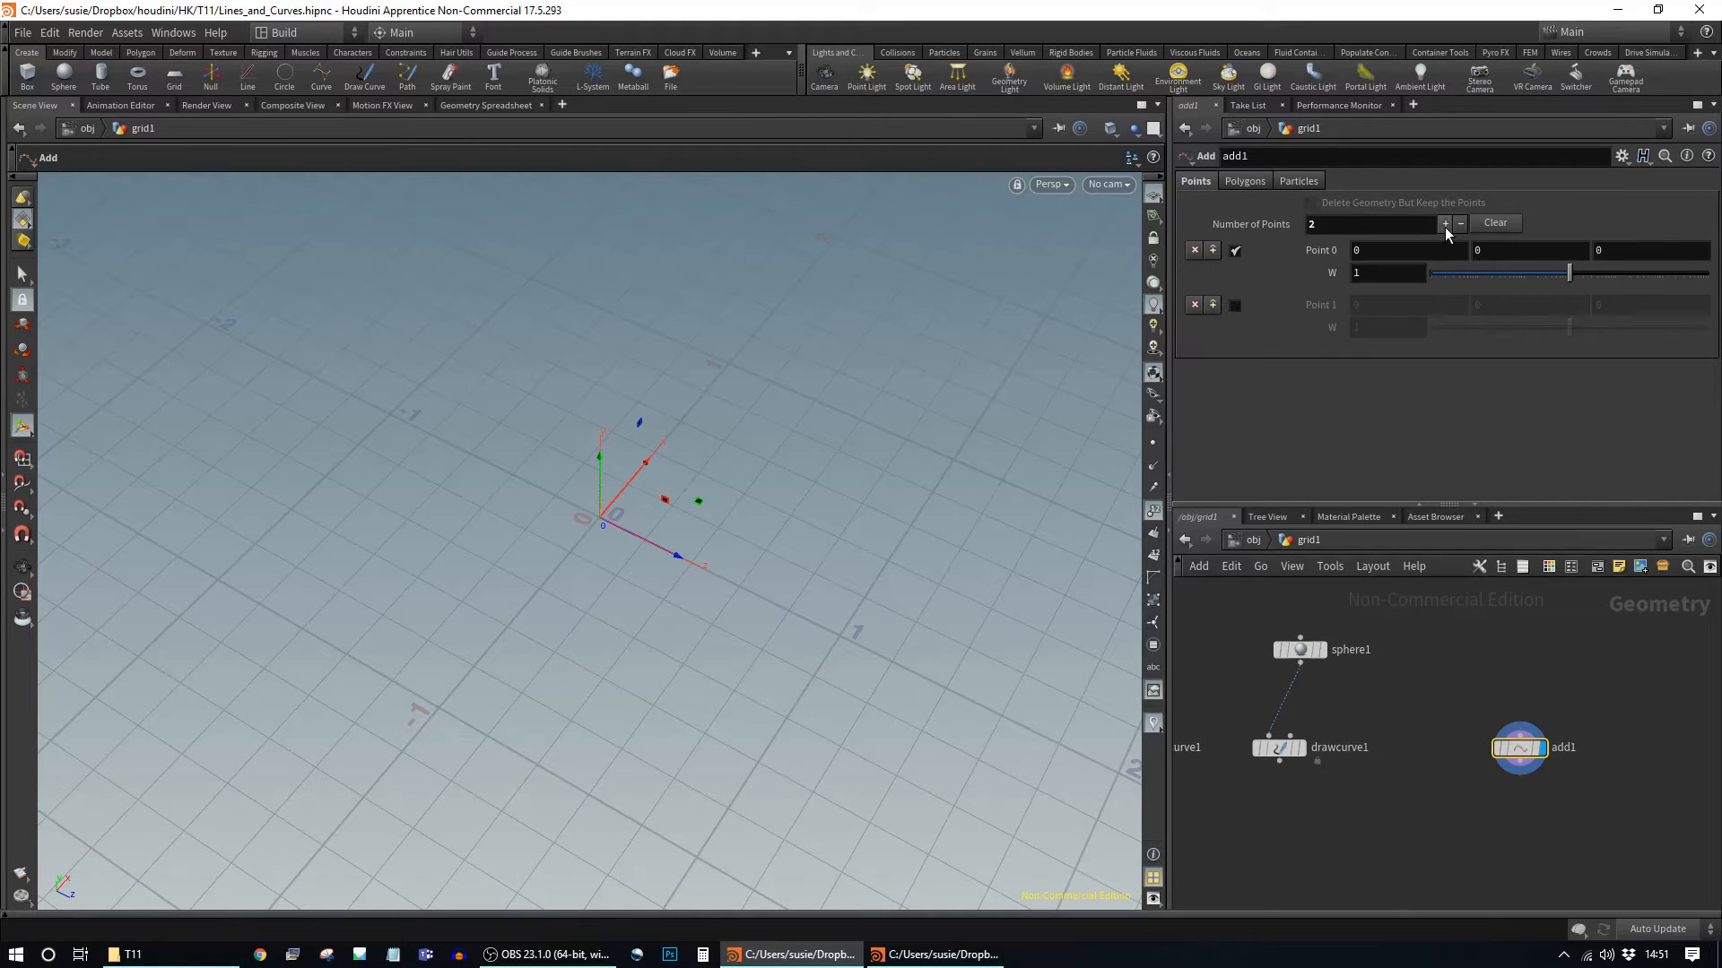
{"action": "left_click", "coordinate": [1236, 305]}
{"action": "middle_click_drag", "start_coordinate": [1374, 305], "coordinate": [1462, 306]}
{"action": "mouse_move", "coordinate": [761, 444]}
{"action": "left_mouse_down", "text": "alt"}
{"action": "mouse_move", "coordinate": [884, 403]}
{"action": "mouse_move", "coordinate": [924, 504]}
{"action": "mouse_move", "coordinate": [949, 466]}
{"action": "mouse_move", "coordinate": [914, 588]}
{"action": "mouse_move", "coordinate": [750, 470]}
{"action": "left_mouse_up", "text": "alt"}
{"action": "key", "text": "Return"}
Step: Orbit the view and bring up add1's Polygons options
{"action": "key", "text": "Escape"}
{"action": "left_click_drag", "start_coordinate": [876, 546], "coordinate": [805, 576]}
{"action": "key", "text": "Return"}
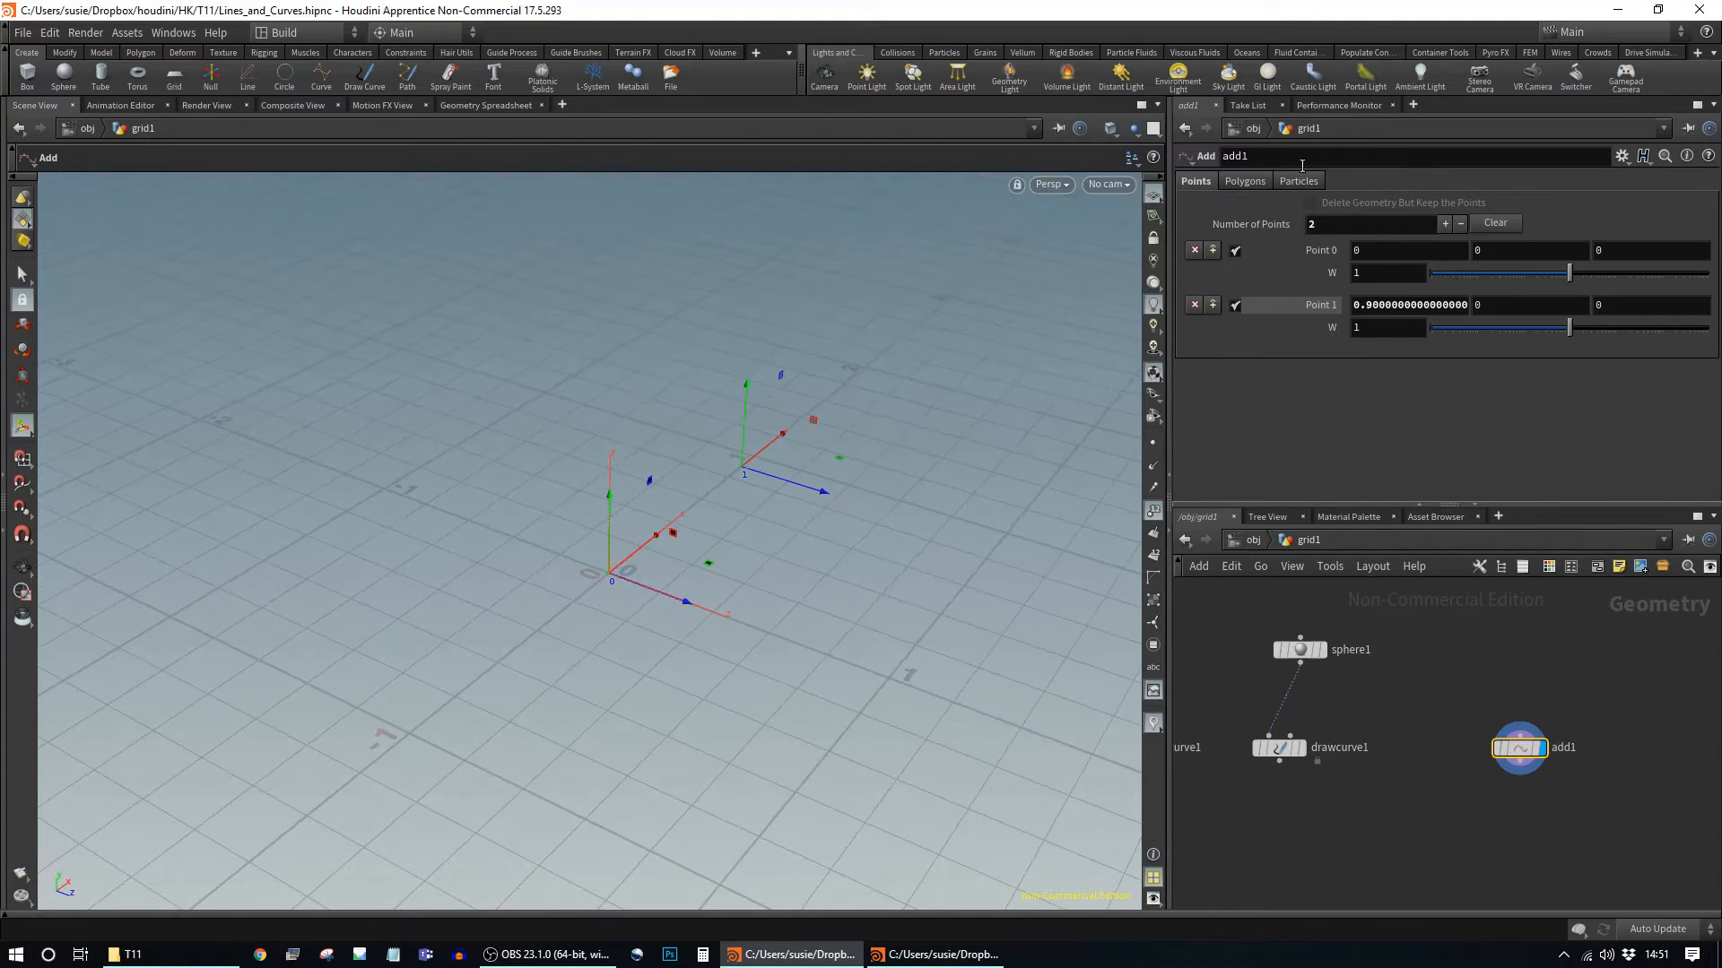
{"action": "left_click", "coordinate": [1247, 182]}
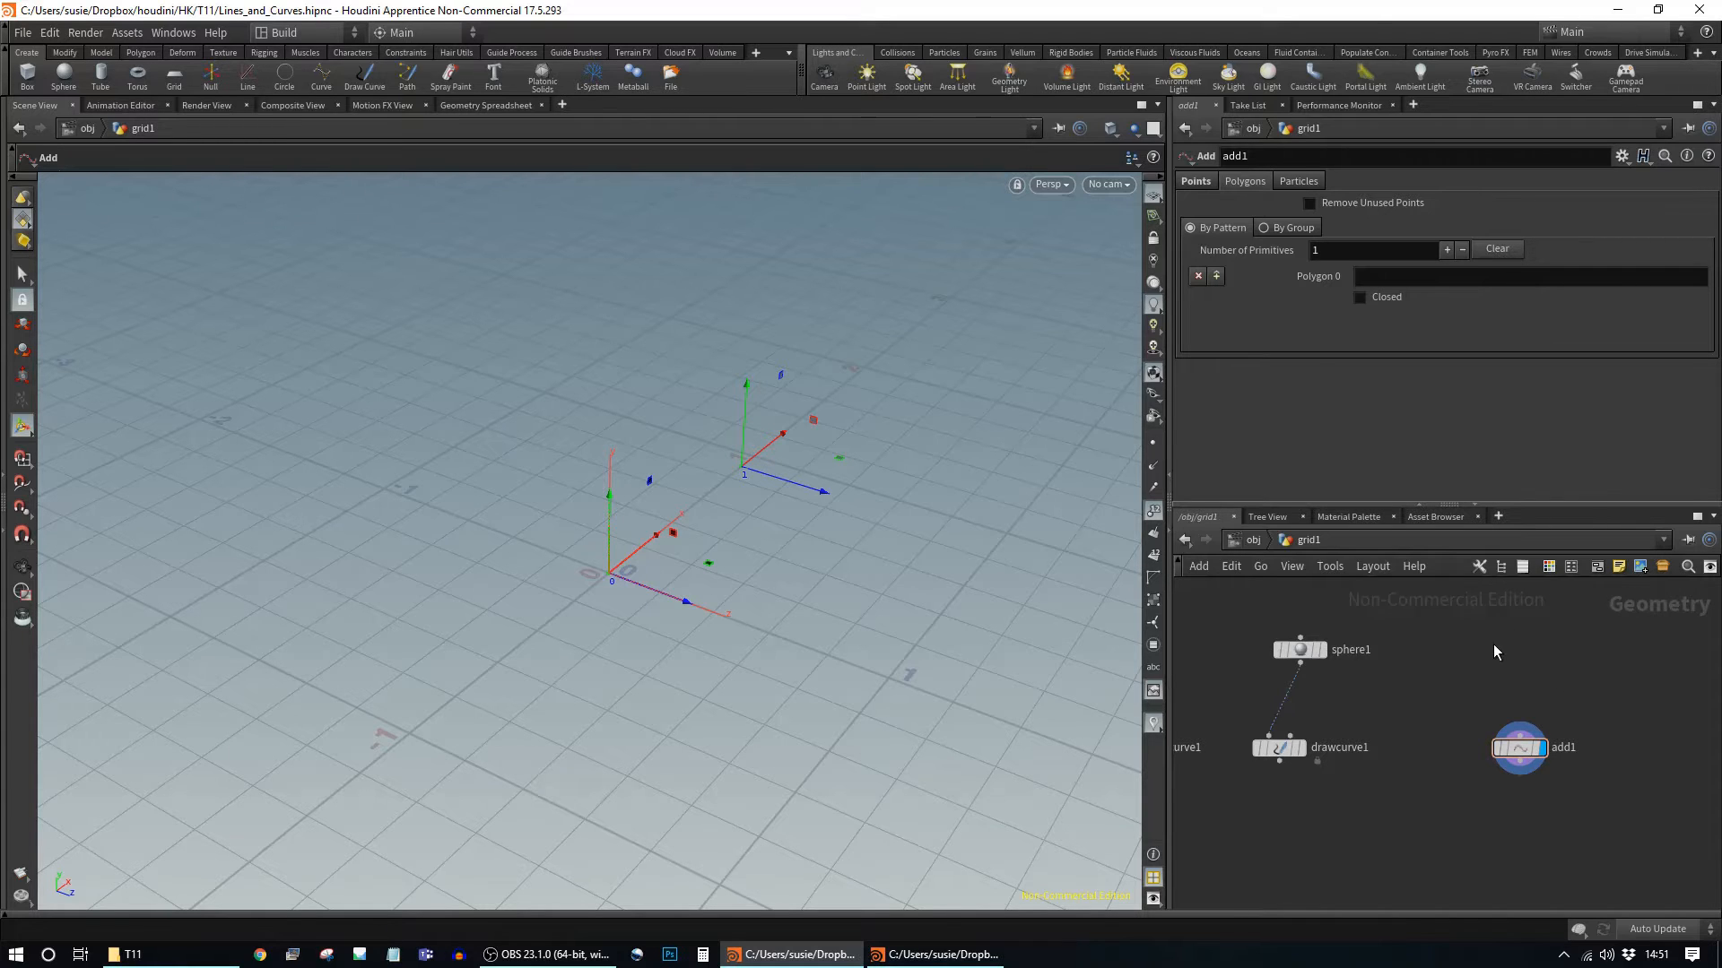
Step: Create a grid1 node and wire its output into add1's input
{"action": "key", "text": "Tab"}
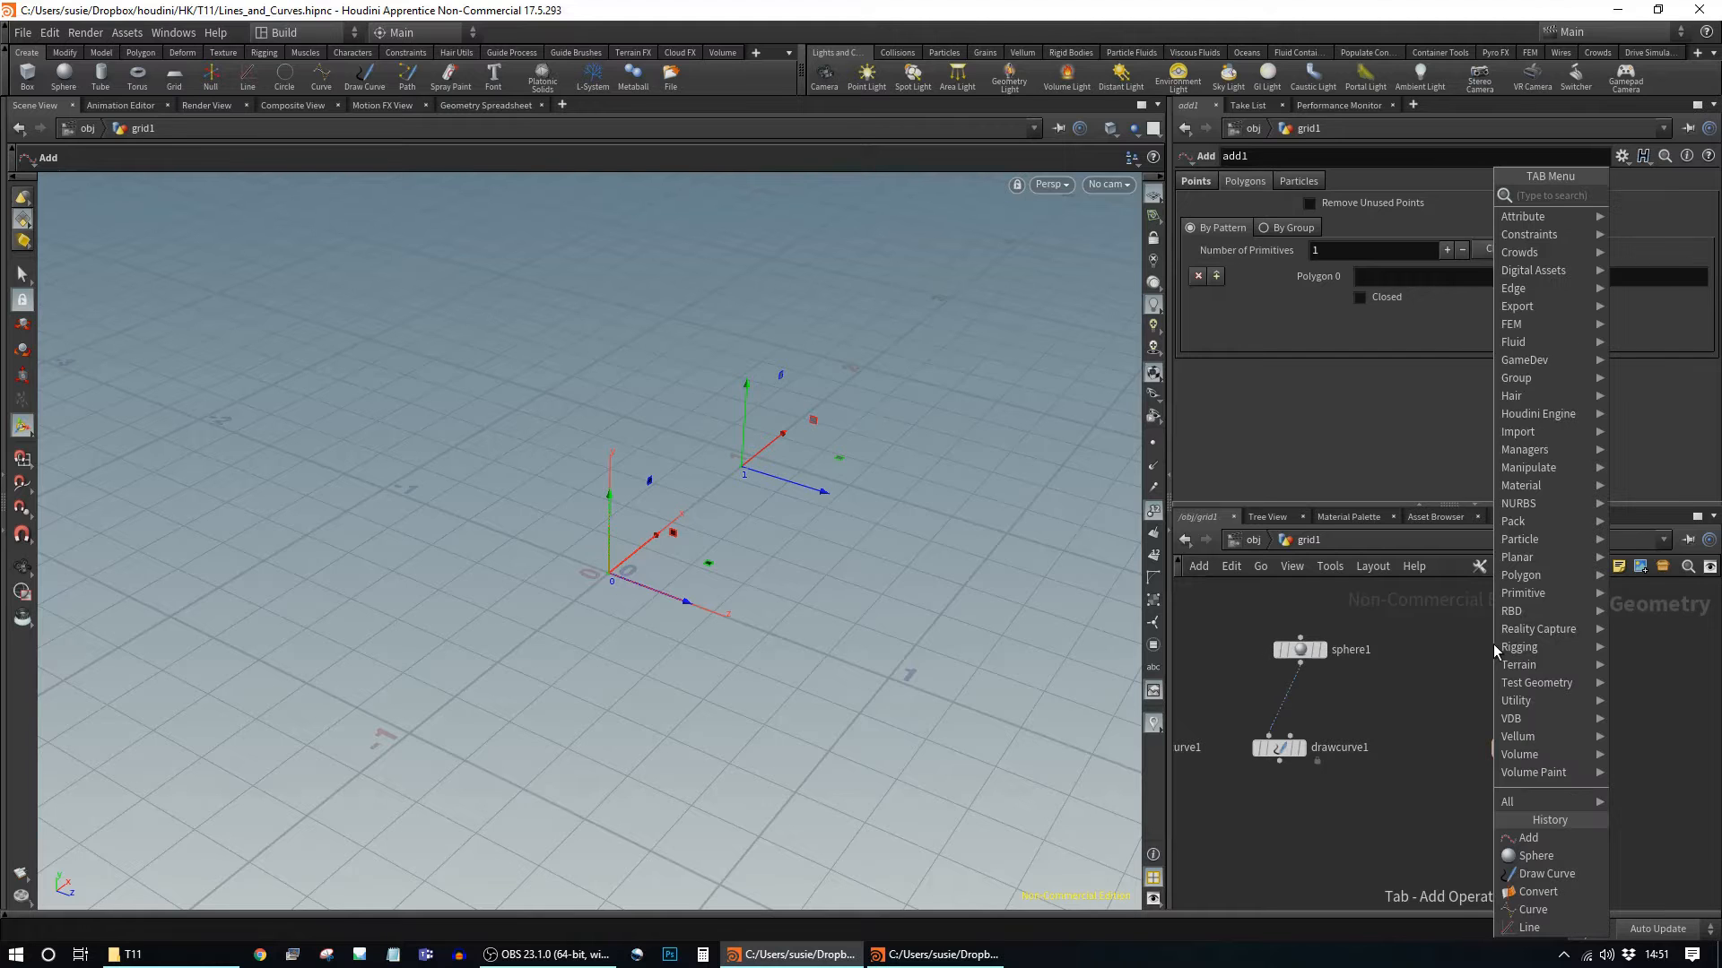
{"action": "type", "text": "grid"}
{"action": "key", "text": "Return"}
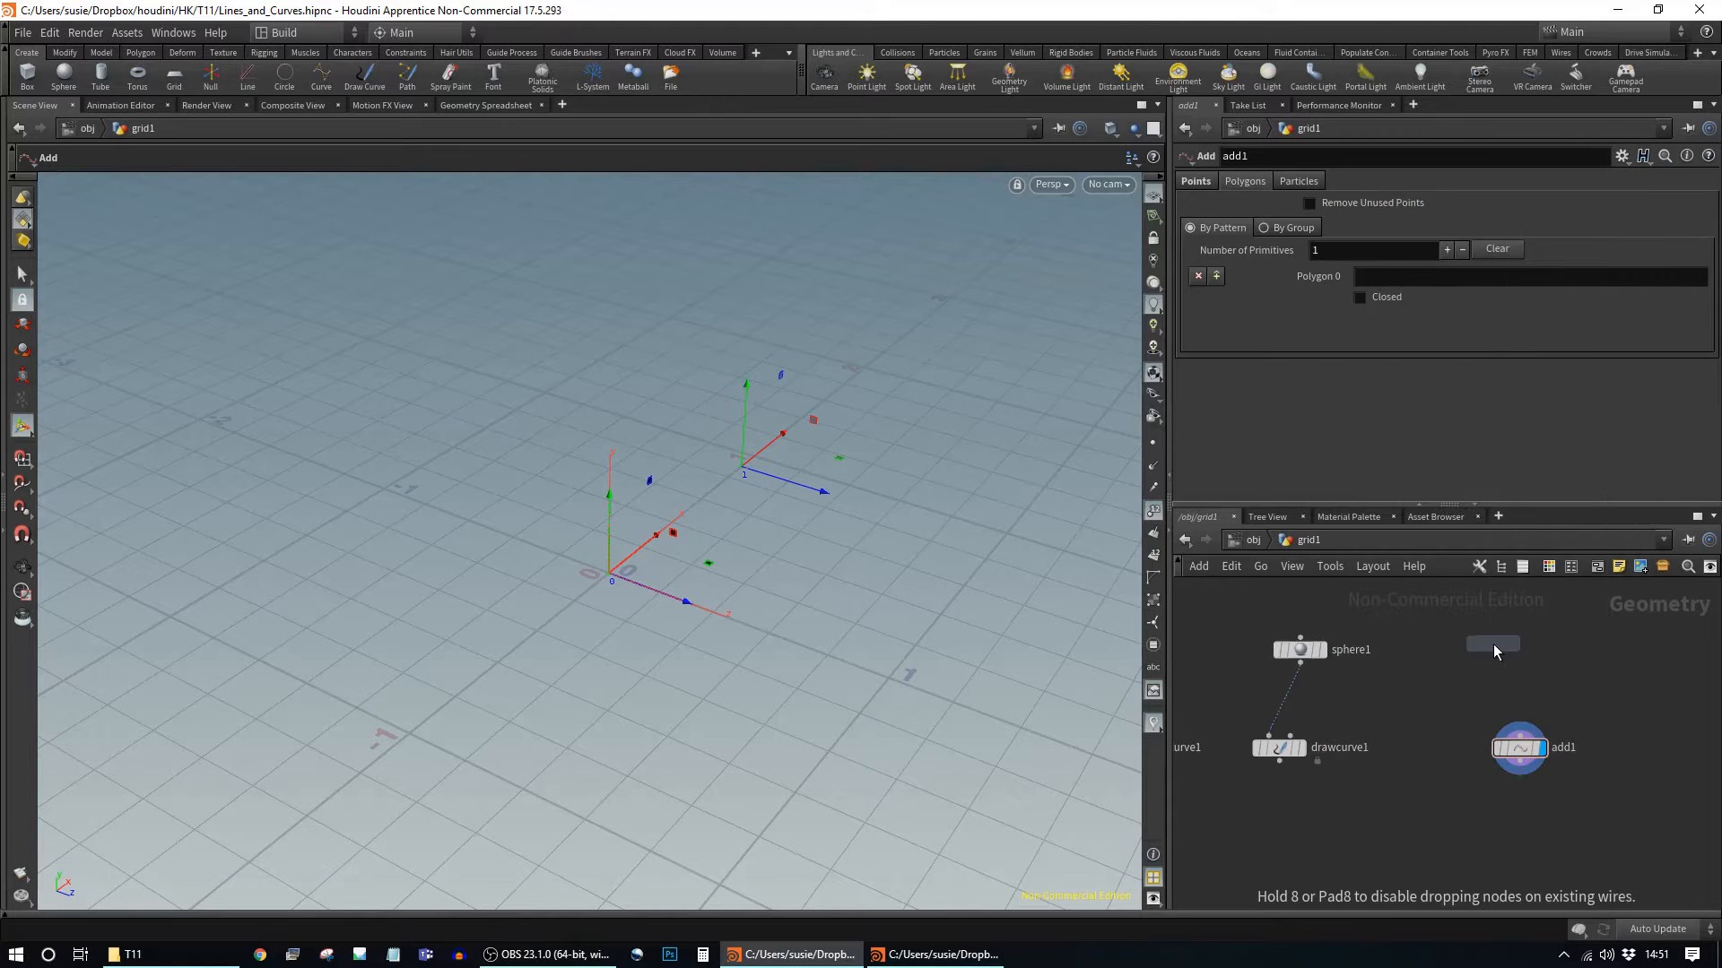
{"action": "left_click", "coordinate": [1493, 645]}
{"action": "left_click_drag", "start_coordinate": [1506, 671], "coordinate": [1499, 757]}
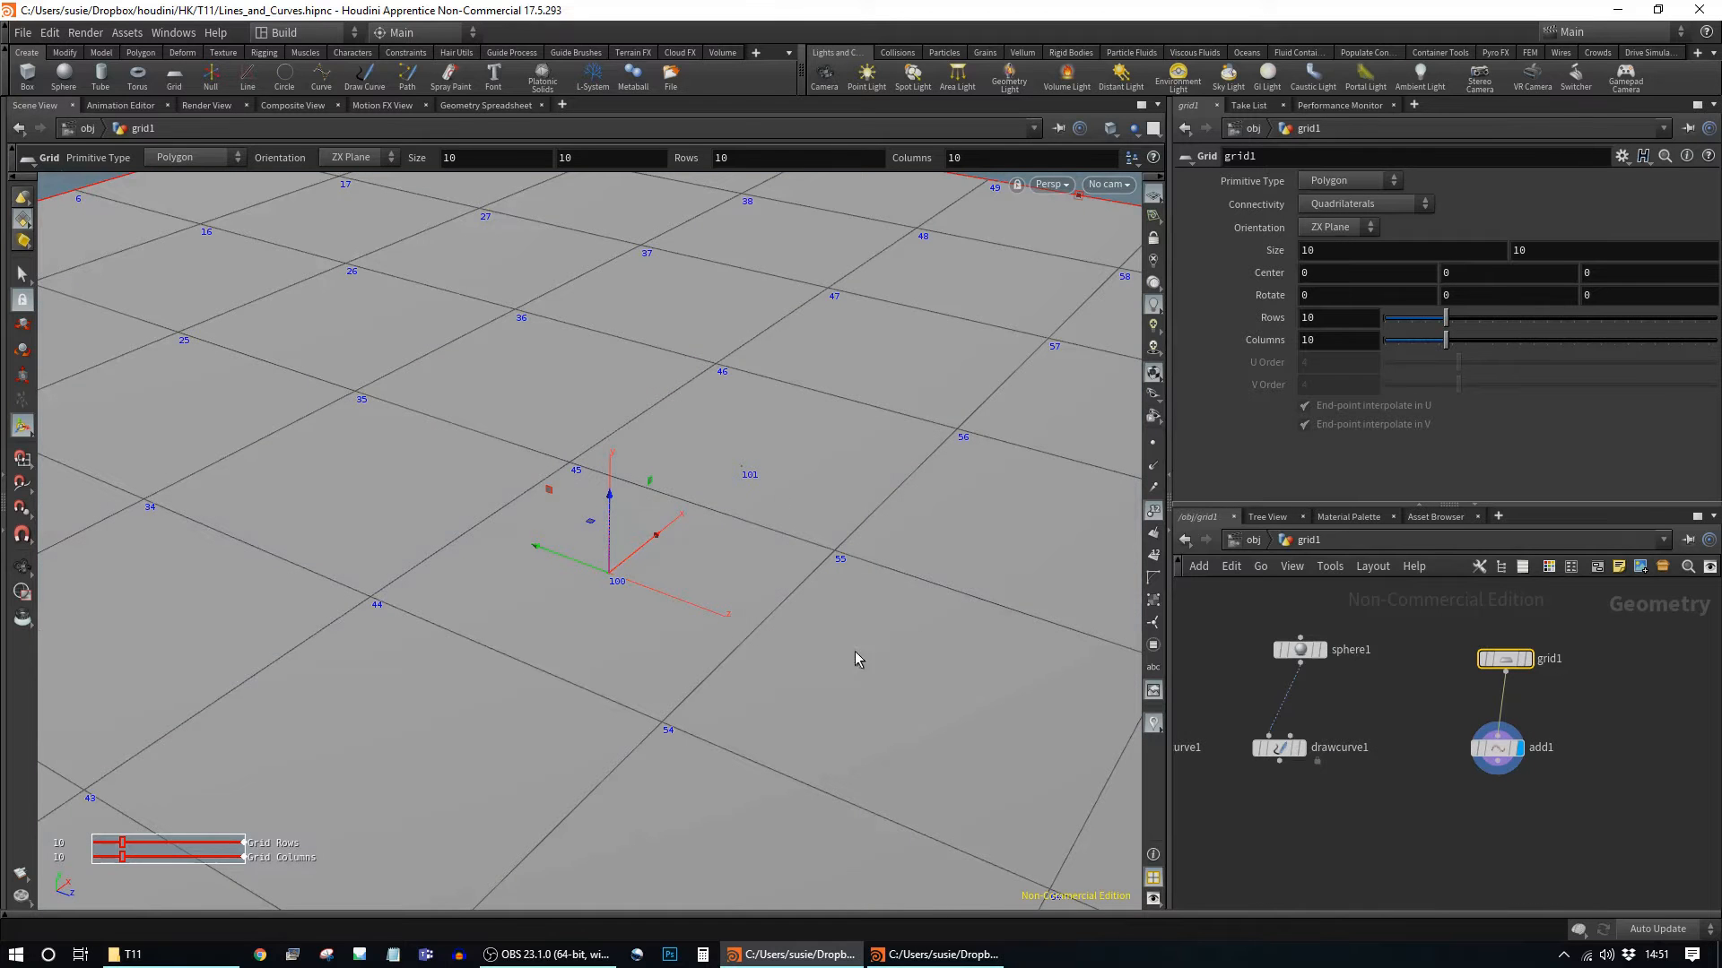
Step: Select add1 and tilt the viewport down onto the numbered grid points
{"action": "right_click_drag", "start_coordinate": [935, 640], "coordinate": [660, 635], "text": "alt"}
{"action": "left_click_drag", "start_coordinate": [660, 635], "coordinate": [870, 662], "text": "alt"}
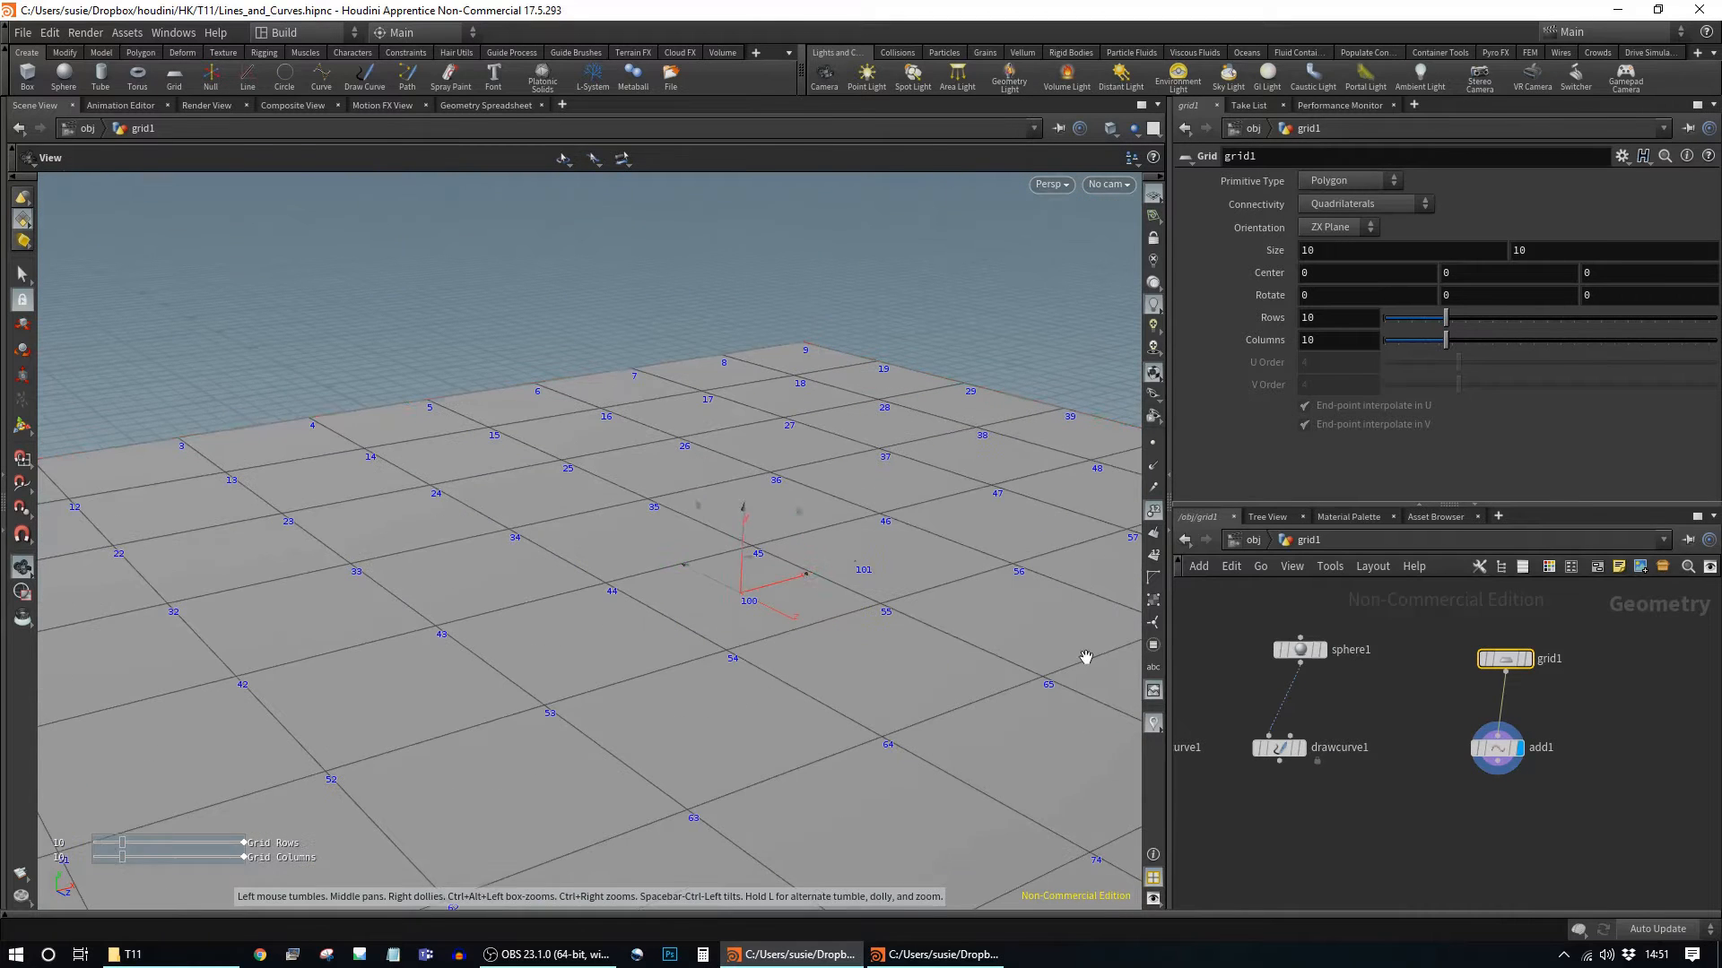
{"action": "left_click", "coordinate": [1514, 751]}
{"action": "left_click_drag", "start_coordinate": [1516, 756], "coordinate": [1532, 743]}
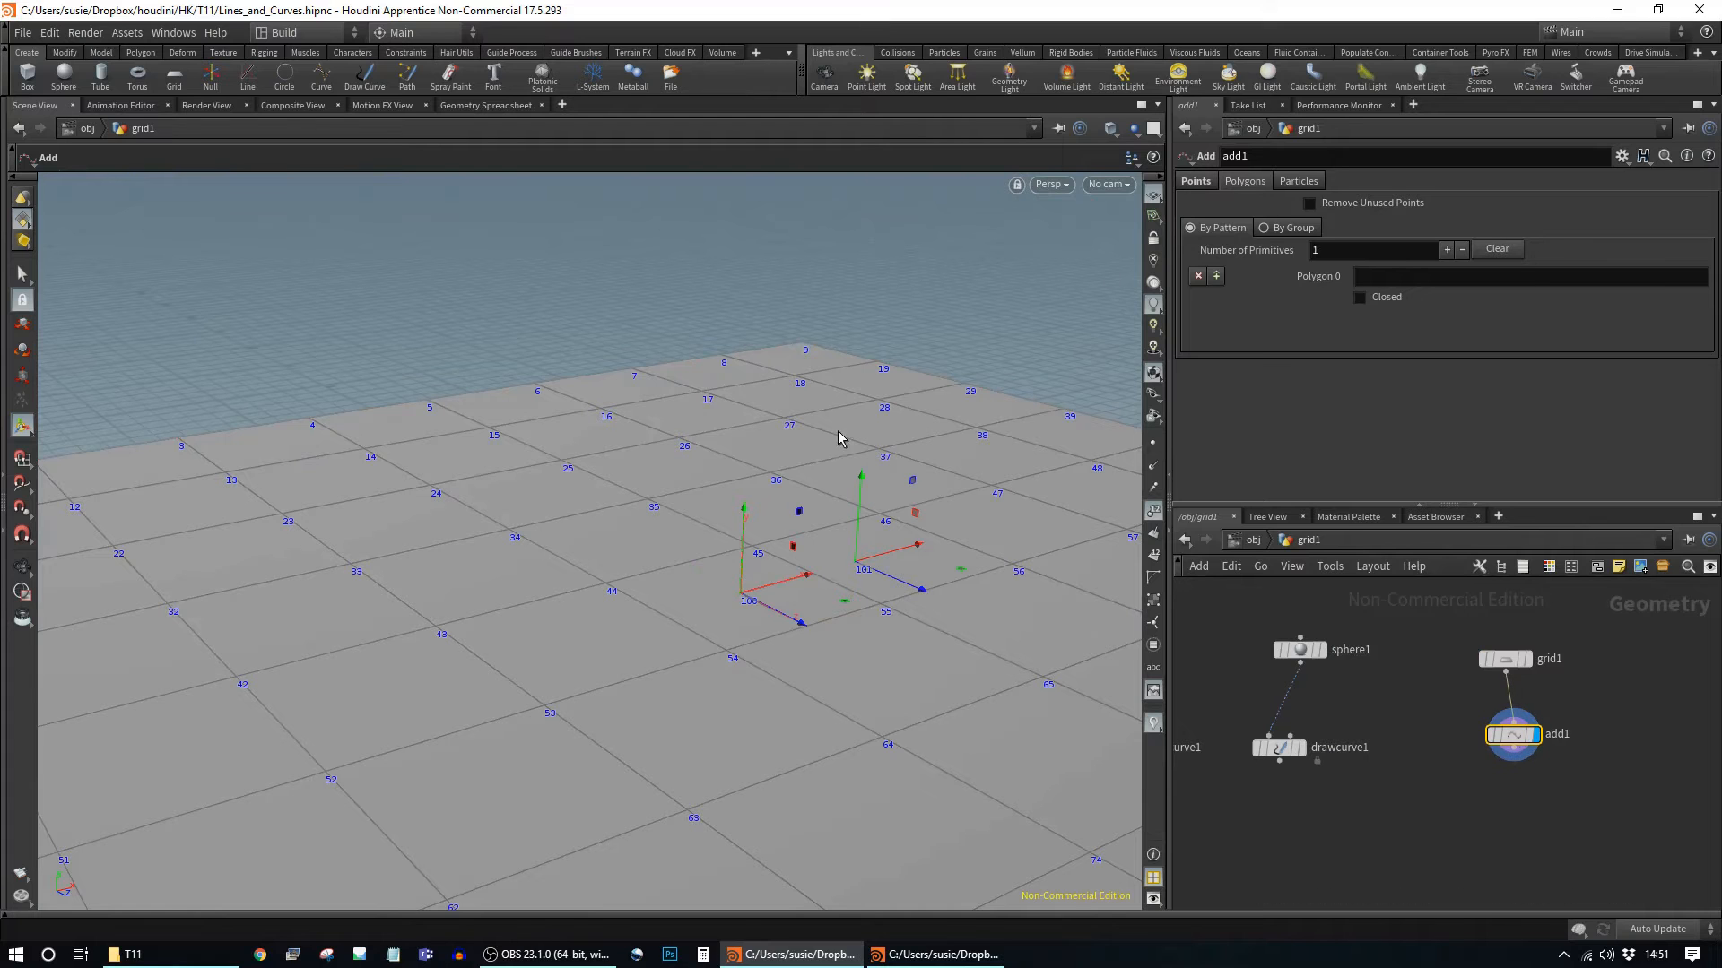
{"action": "left_click_drag", "start_coordinate": [832, 542], "coordinate": [911, 530], "text": "alt"}
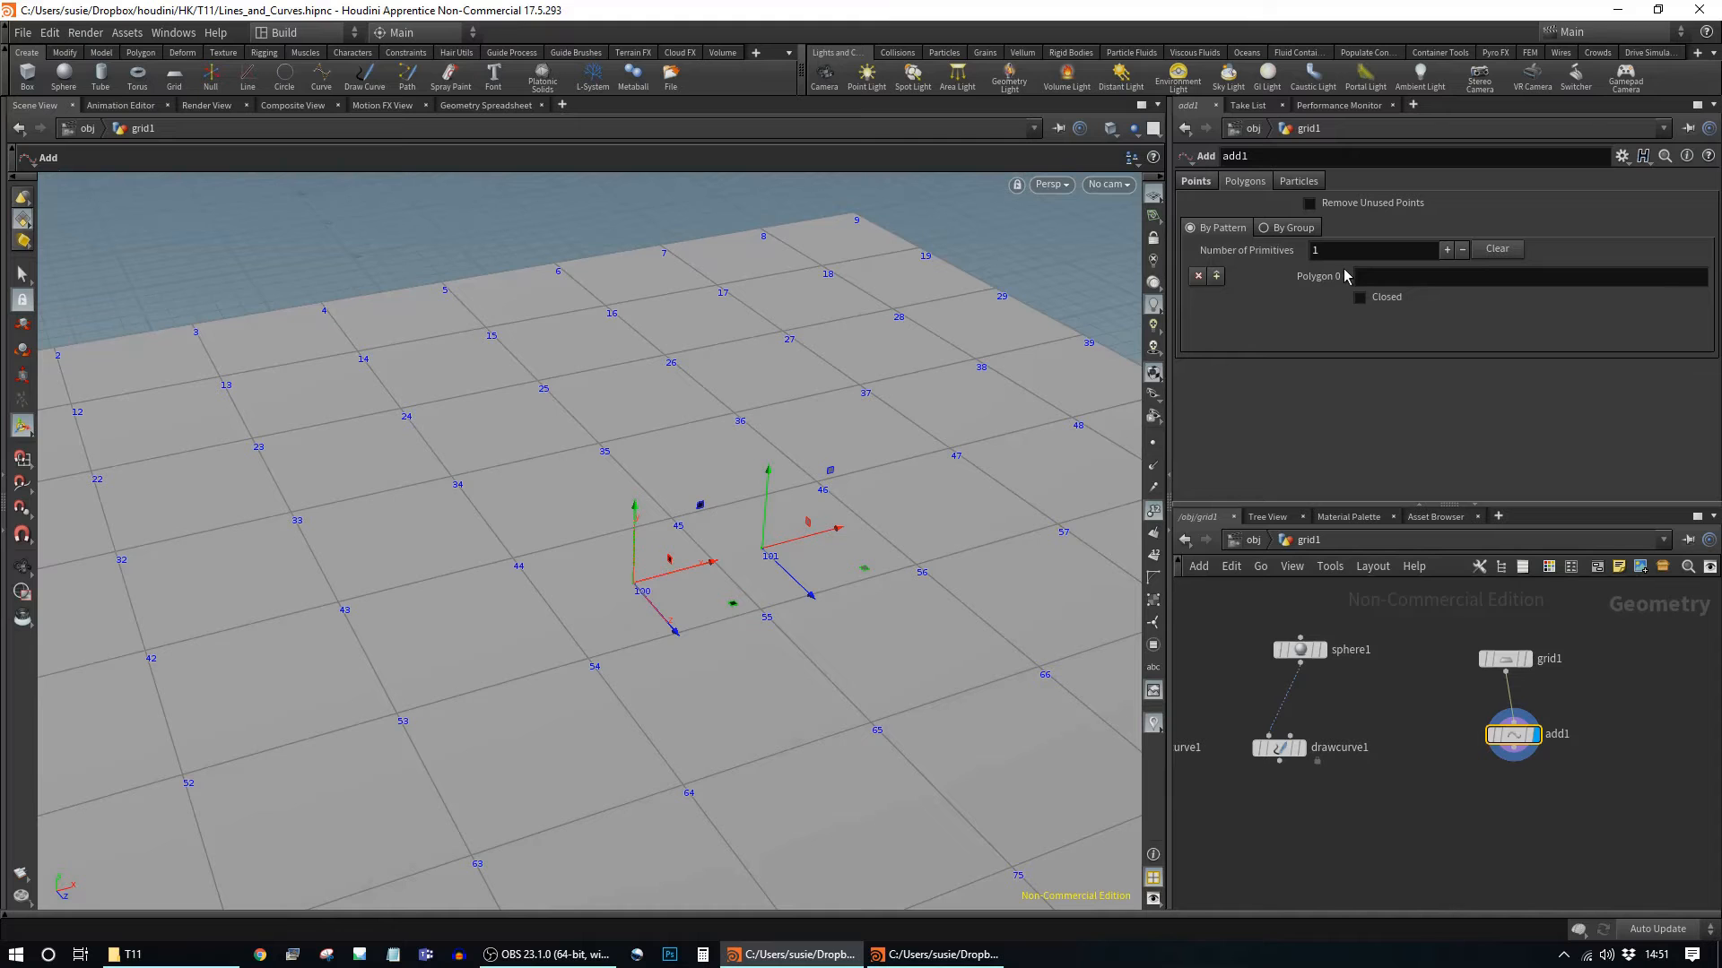
Step: Delete add1's Point 0 and Point 1, then go back to the Polygons settings
{"action": "left_click", "coordinate": [1196, 182]}
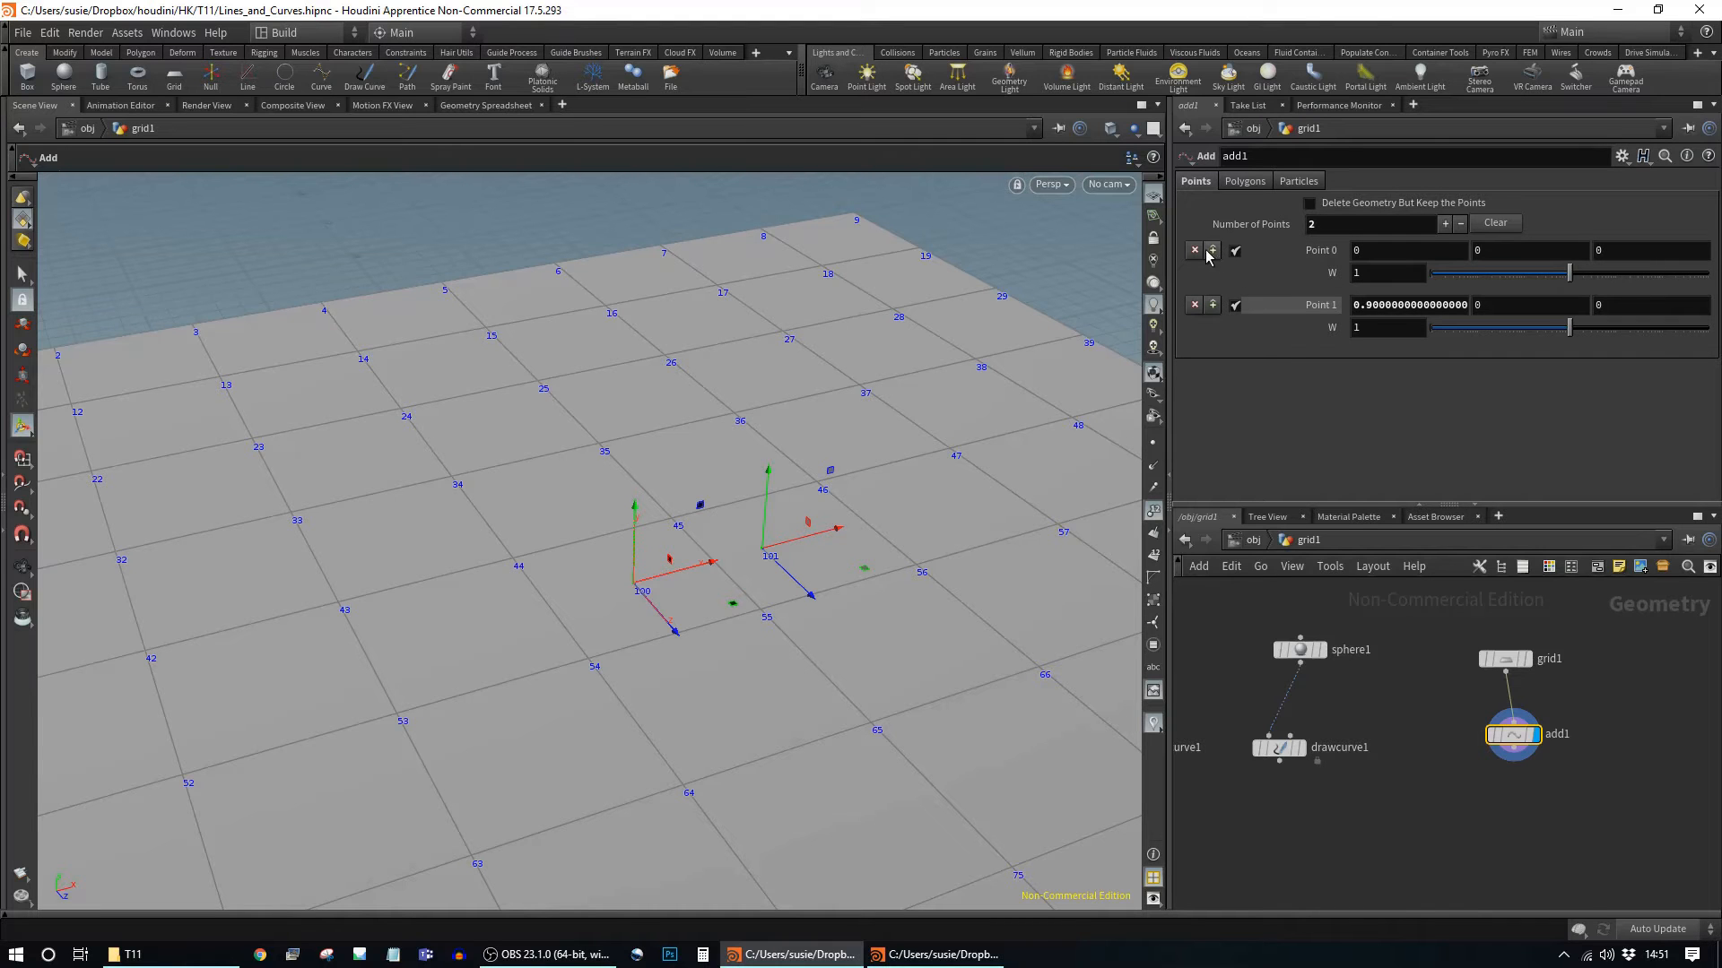
{"action": "left_click", "coordinate": [1197, 252]}
{"action": "left_click", "coordinate": [1194, 252]}
{"action": "left_click", "coordinate": [1246, 182]}
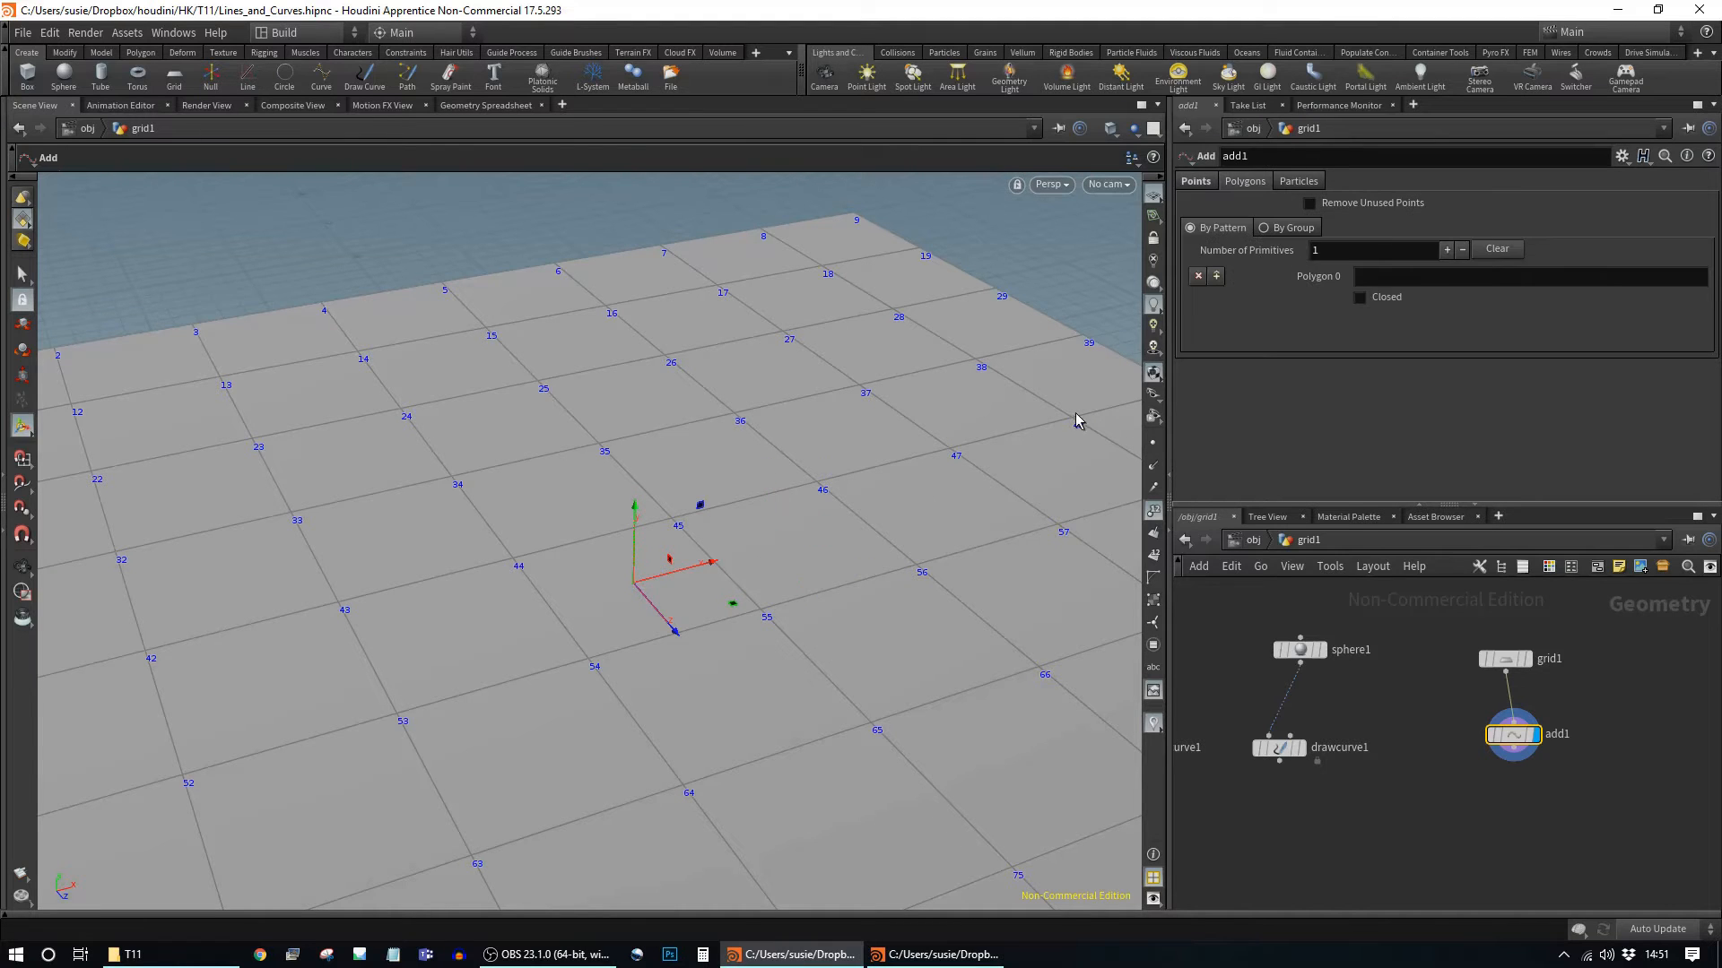
Step: Orbit and zoom the viewport to frame the whole numbered grid
{"action": "left_click_drag", "start_coordinate": [907, 370], "coordinate": [933, 440], "text": "alt"}
{"action": "right_click_drag", "start_coordinate": [932, 441], "coordinate": [756, 454], "text": "alt"}
{"action": "left_click_drag", "start_coordinate": [757, 454], "coordinate": [847, 509], "text": "alt"}
{"action": "middle_click_drag", "start_coordinate": [848, 509], "coordinate": [735, 401], "text": "alt"}
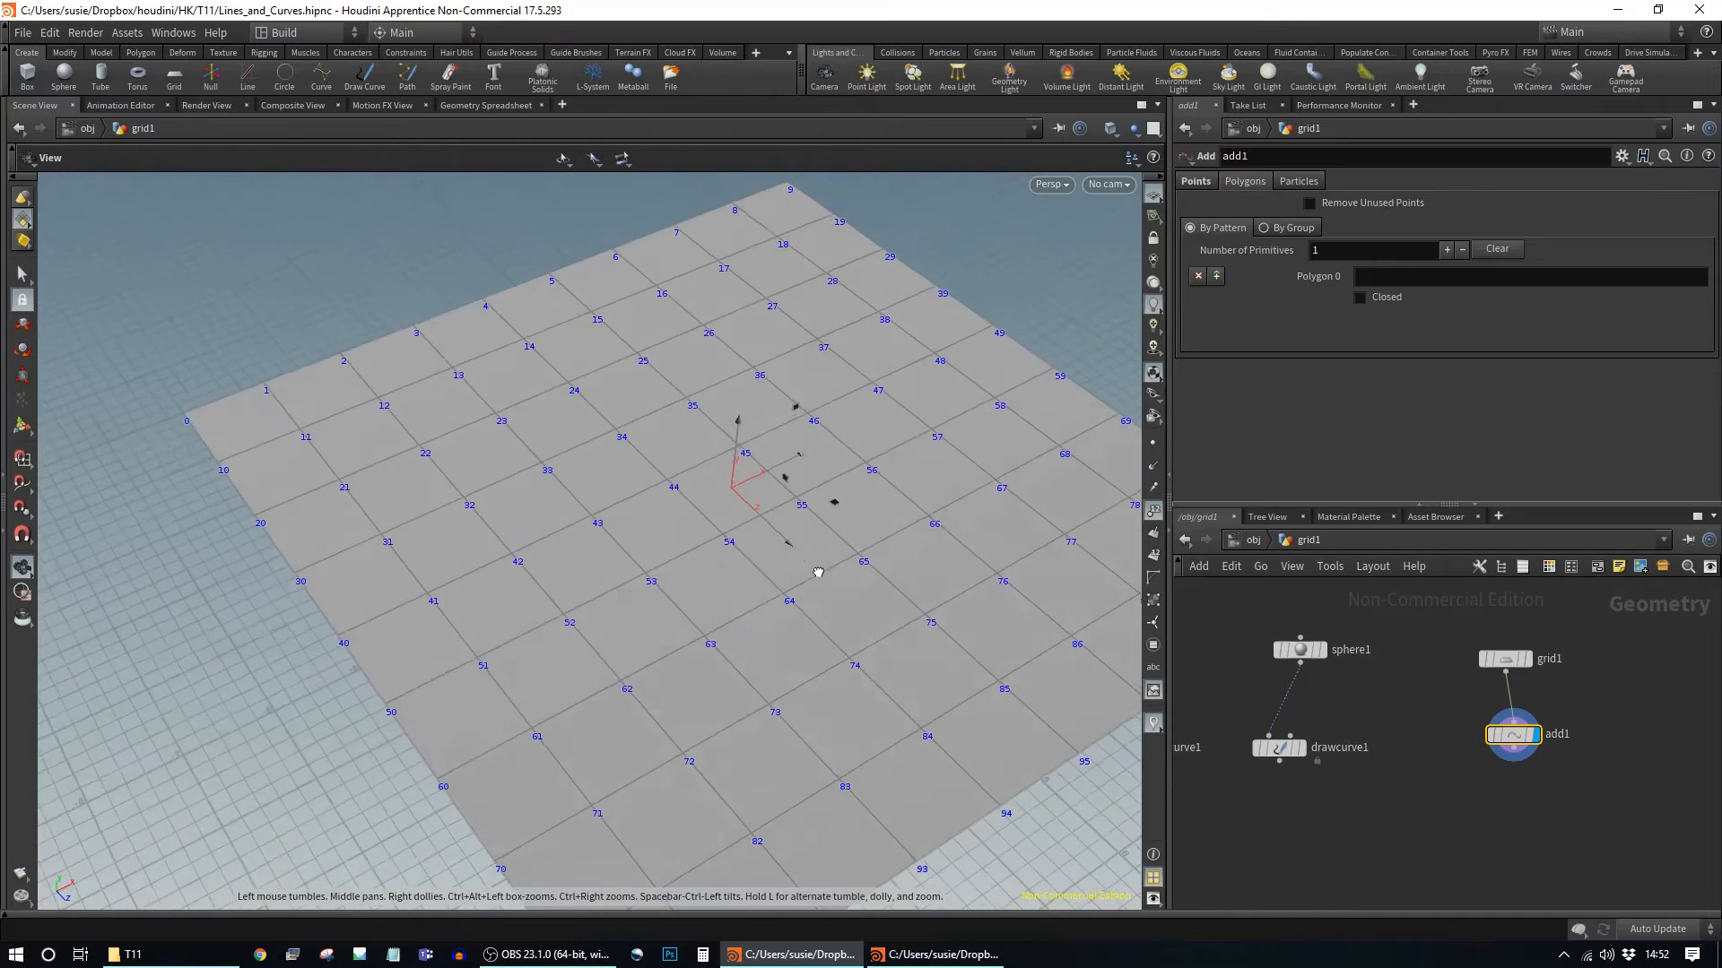
{"action": "left_click_drag", "start_coordinate": [822, 576], "coordinate": [921, 510], "text": "alt"}
{"action": "middle_click_drag", "start_coordinate": [922, 511], "coordinate": [794, 510], "text": "alt"}
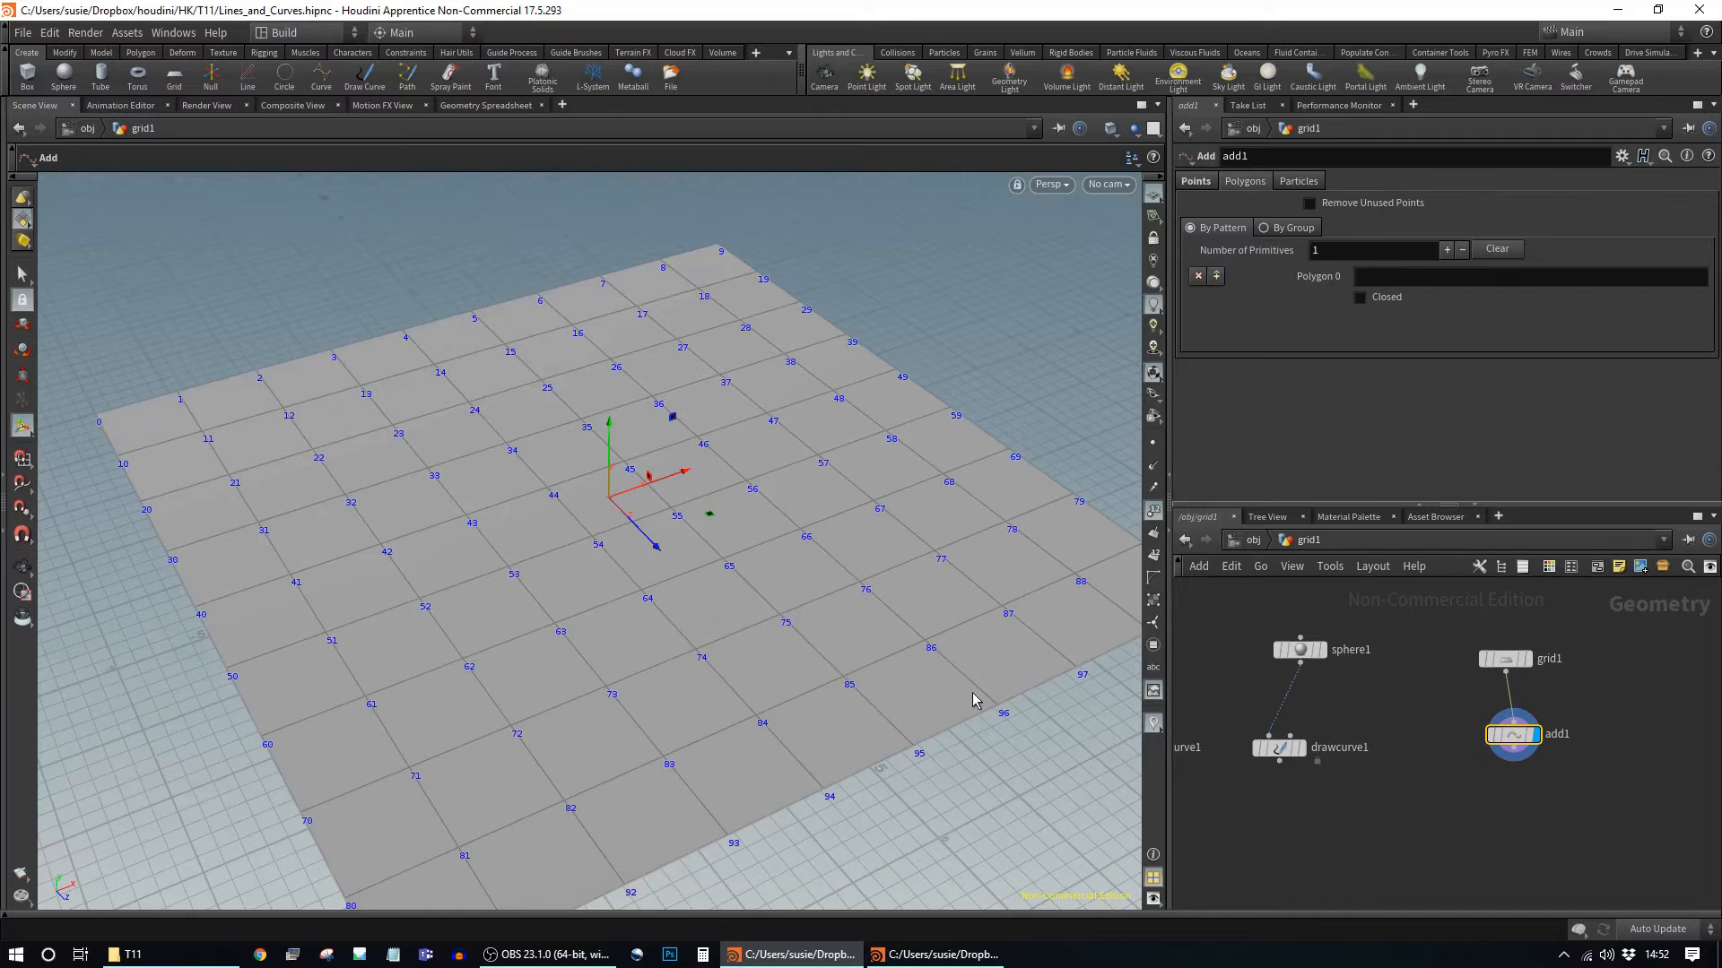
{"action": "left_click_drag", "start_coordinate": [922, 665], "coordinate": [761, 569], "text": "alt"}
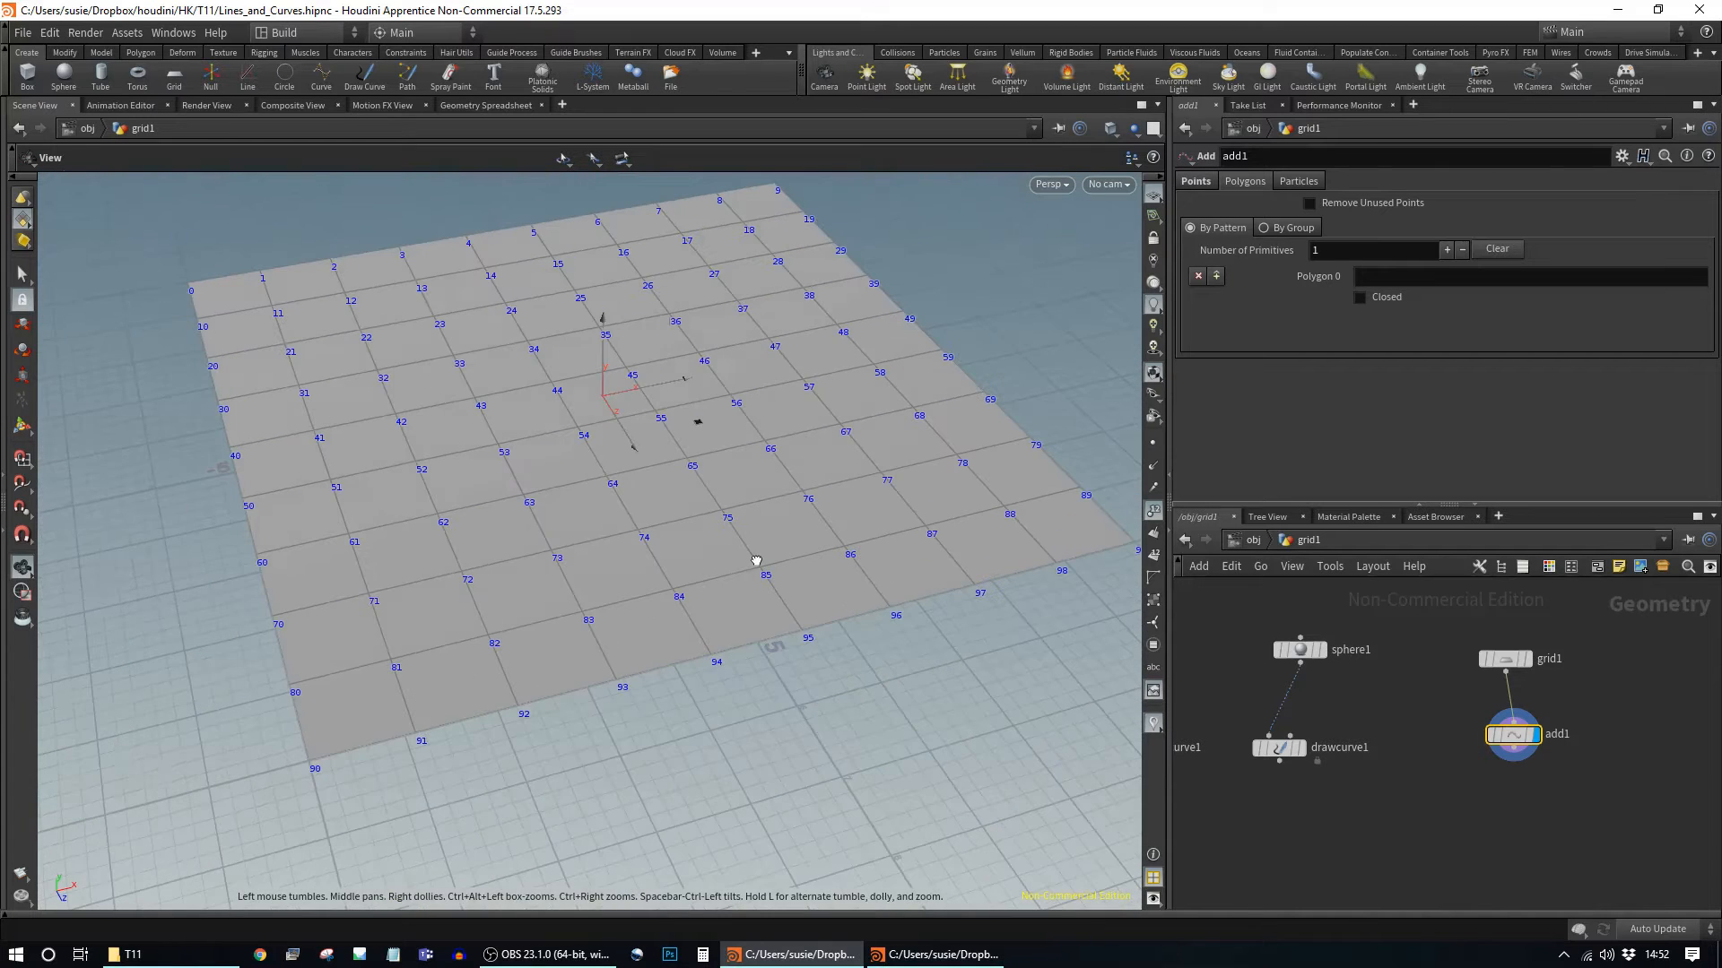
Step: Inspect curve1's drawn curve, then reselect add1 in the network
{"action": "middle_click_drag", "start_coordinate": [1295, 824], "coordinate": [1598, 815]}
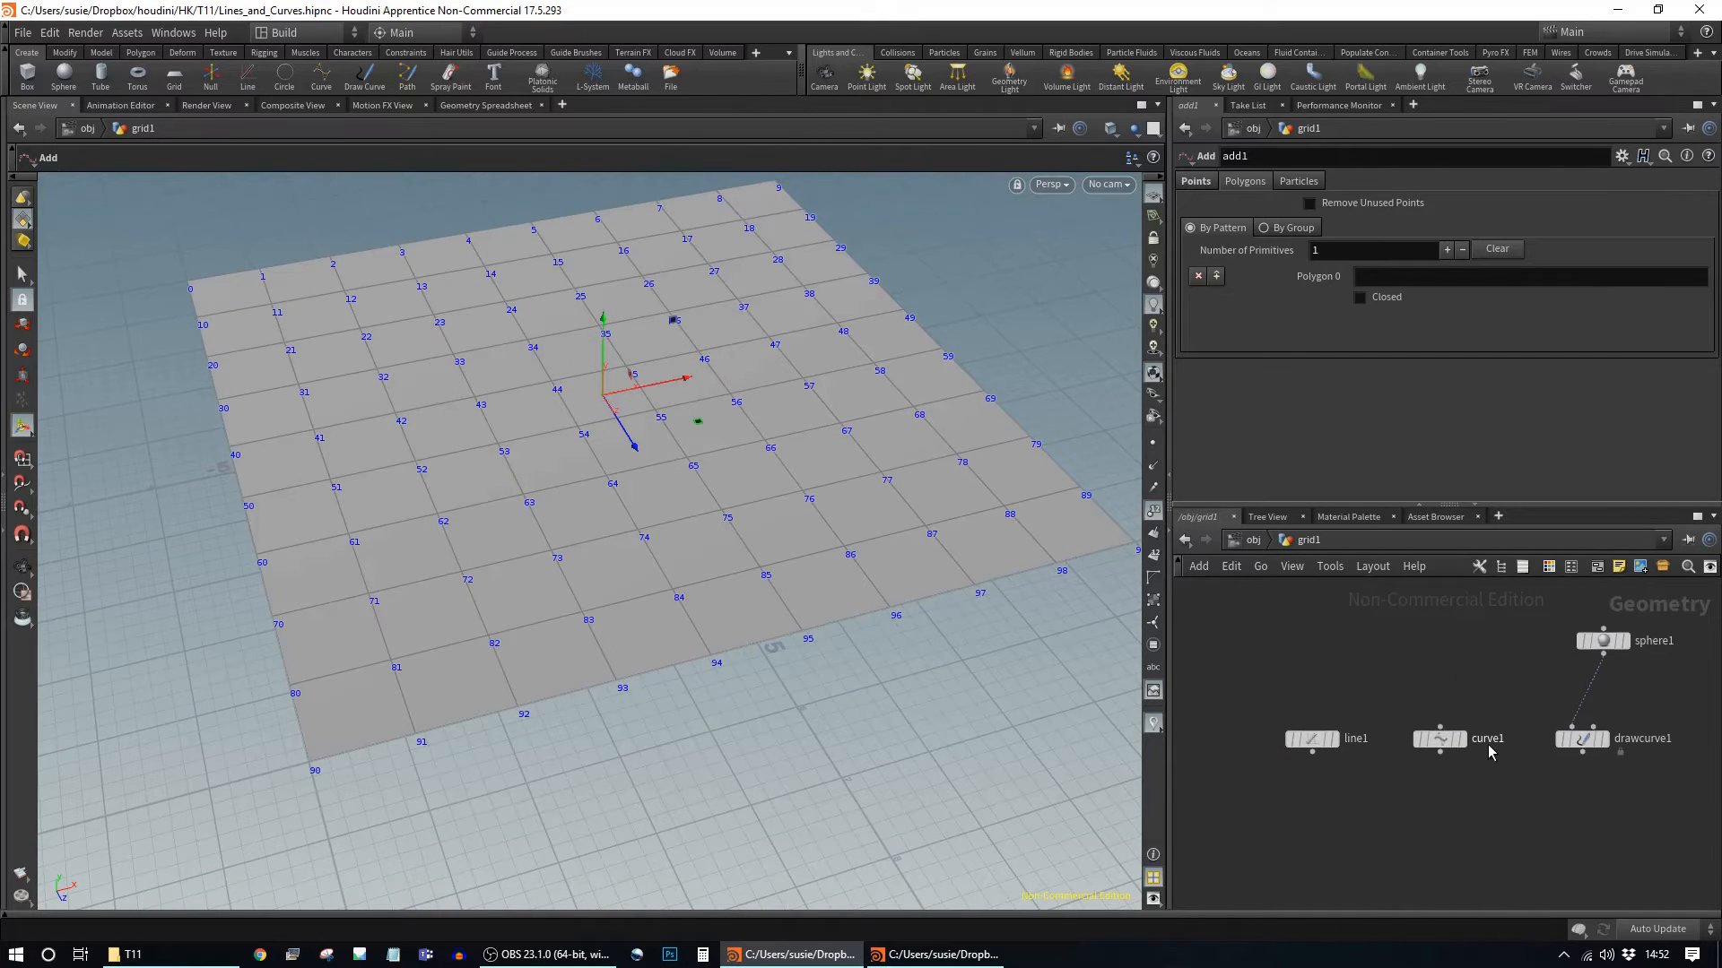
{"action": "left_click", "coordinate": [1438, 738]}
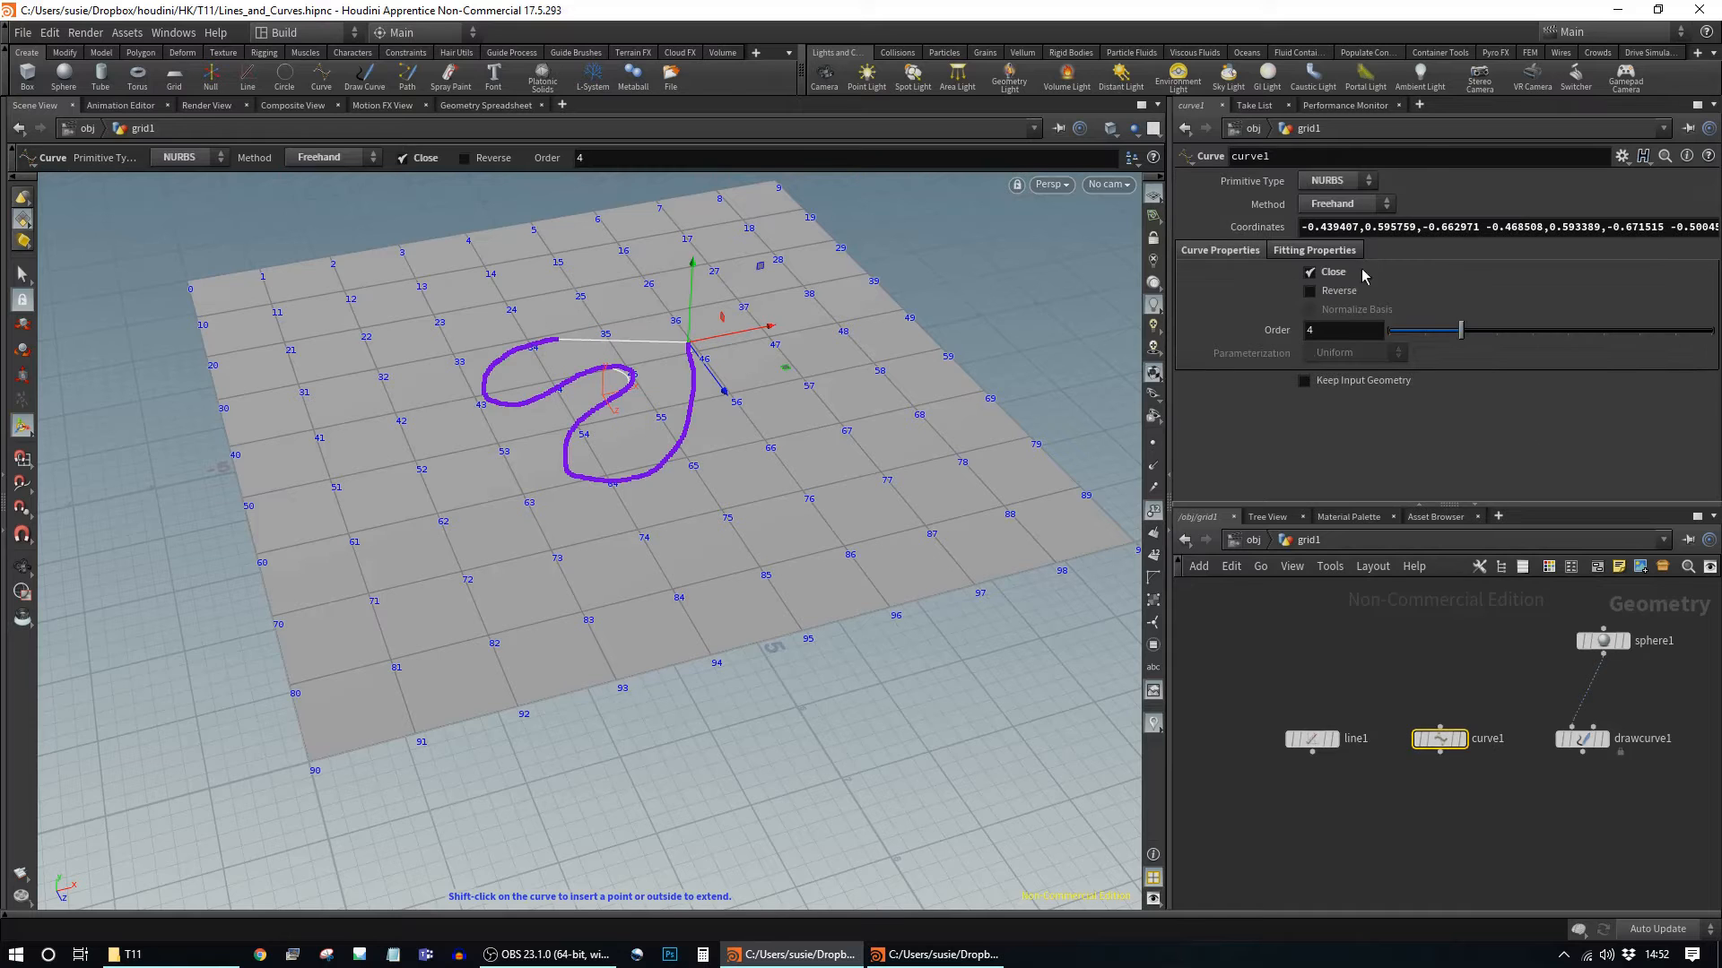
{"action": "middle_click_drag", "start_coordinate": [1563, 661], "coordinate": [1481, 687]}
{"action": "left_click", "coordinate": [1369, 730]}
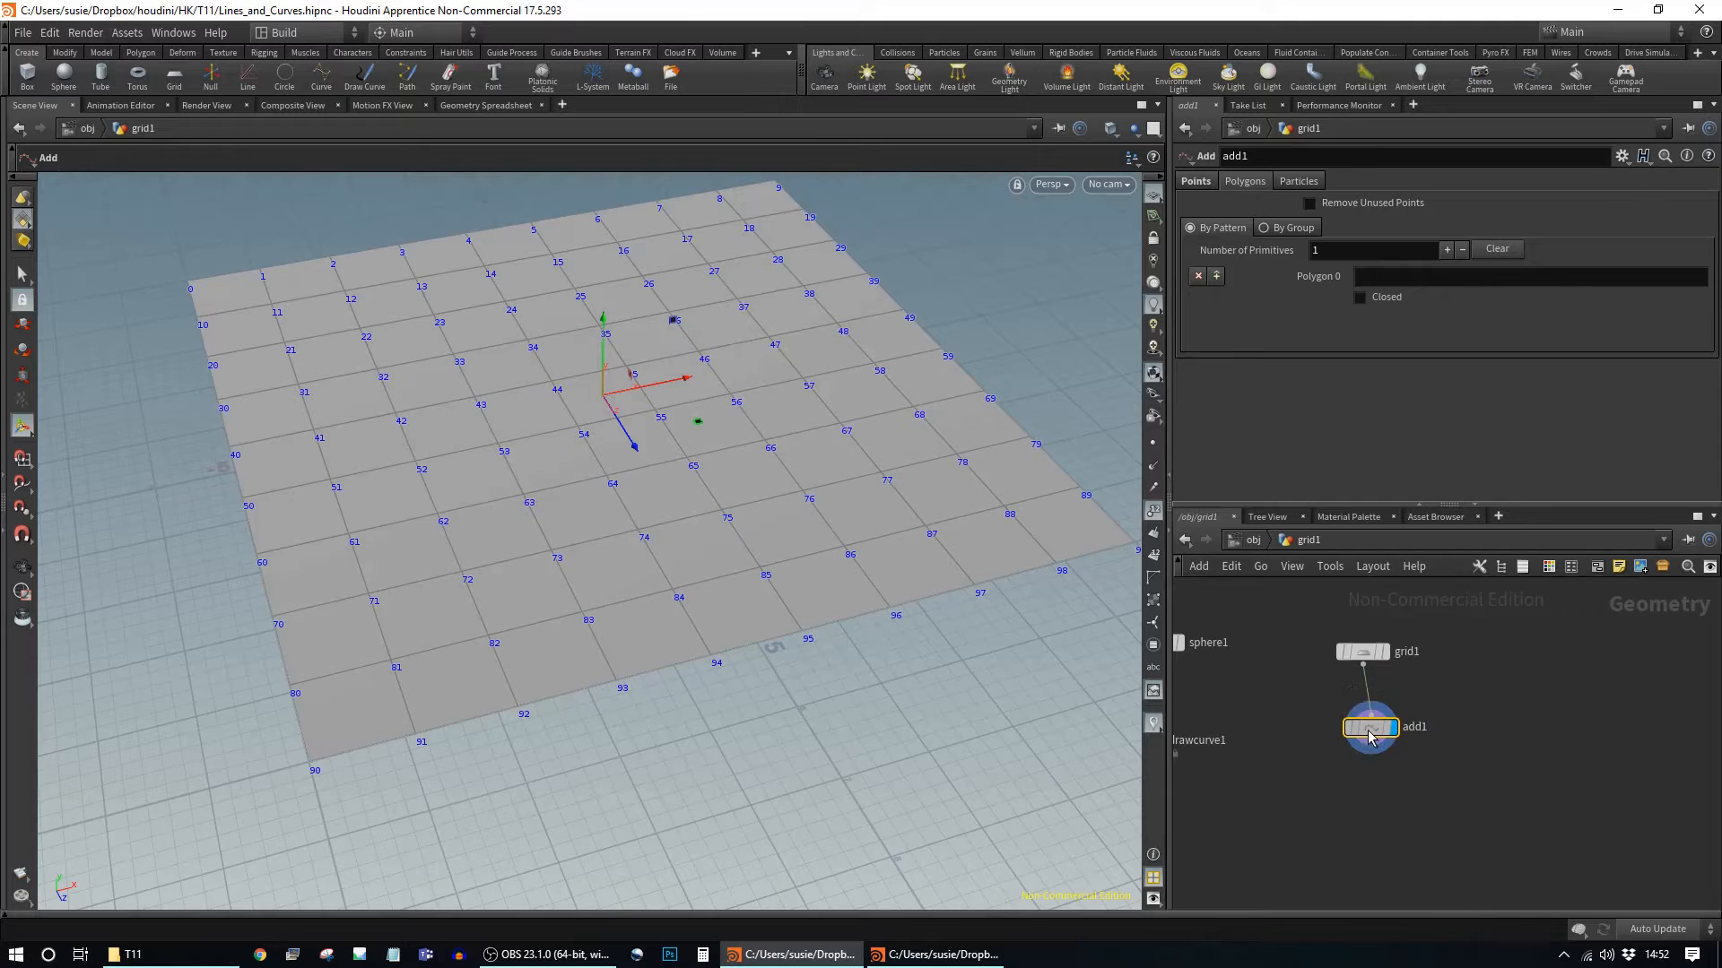
{"action": "middle_click_drag", "start_coordinate": [1336, 798], "coordinate": [1420, 800]}
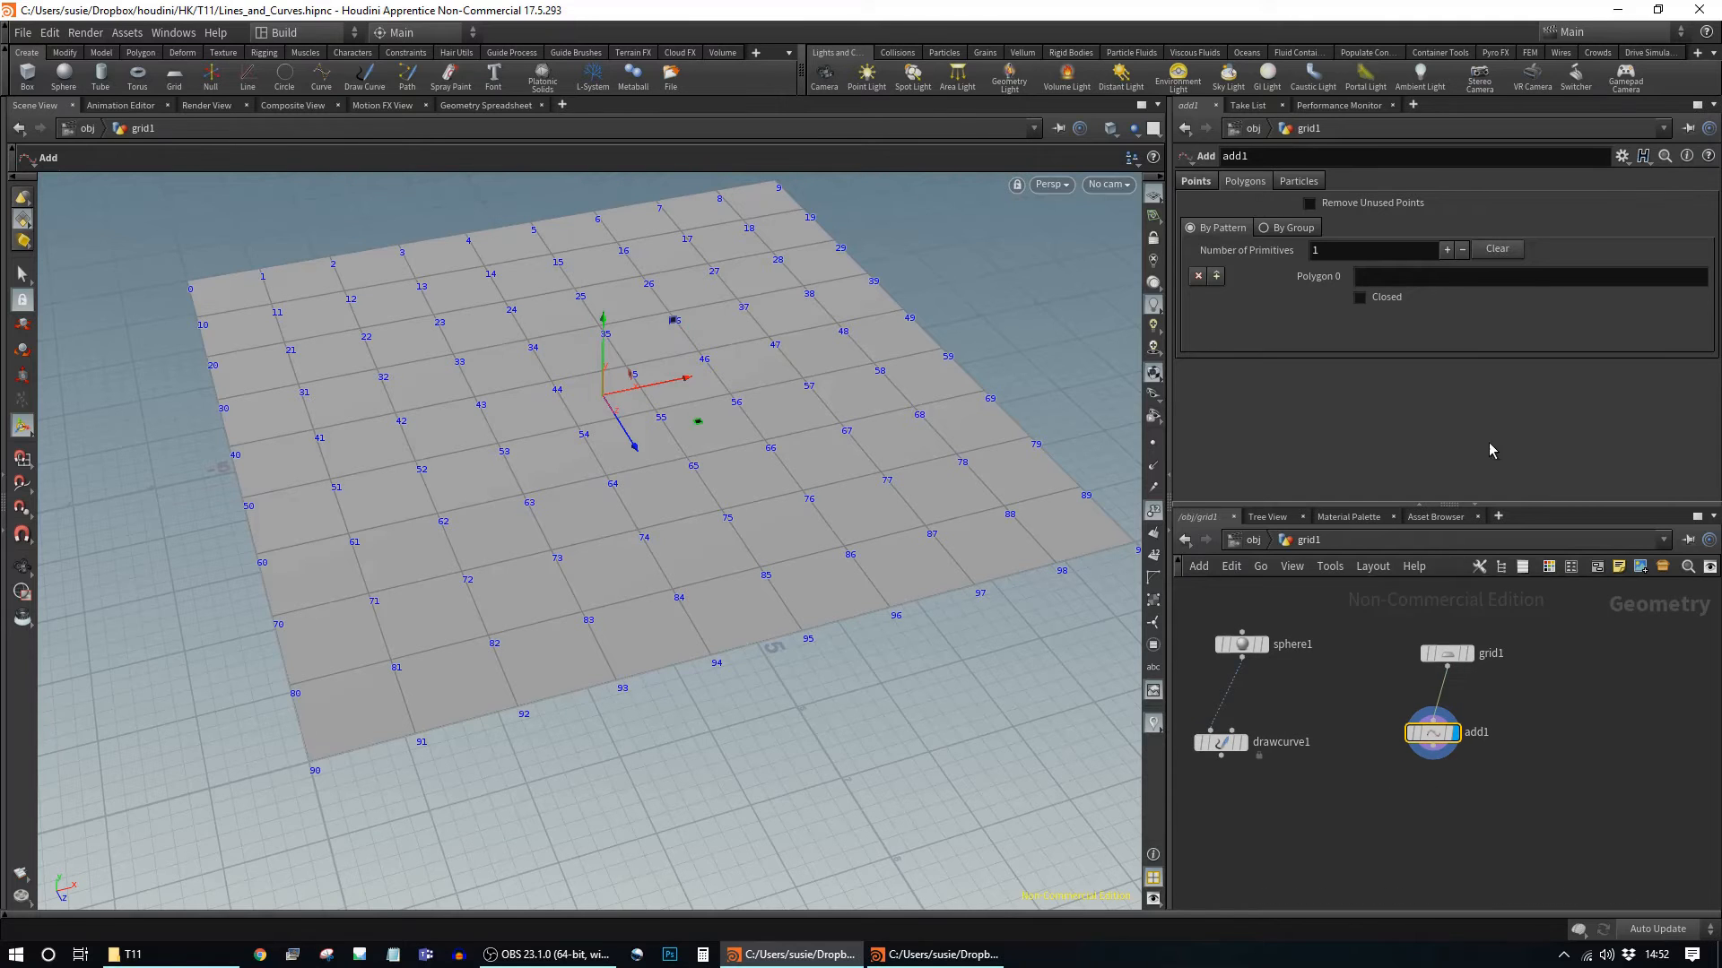
Step: Enter 64 65 66 as add1's Polygon 0 list, tracing a line across the grid
{"action": "left_click", "coordinate": [1374, 279]}
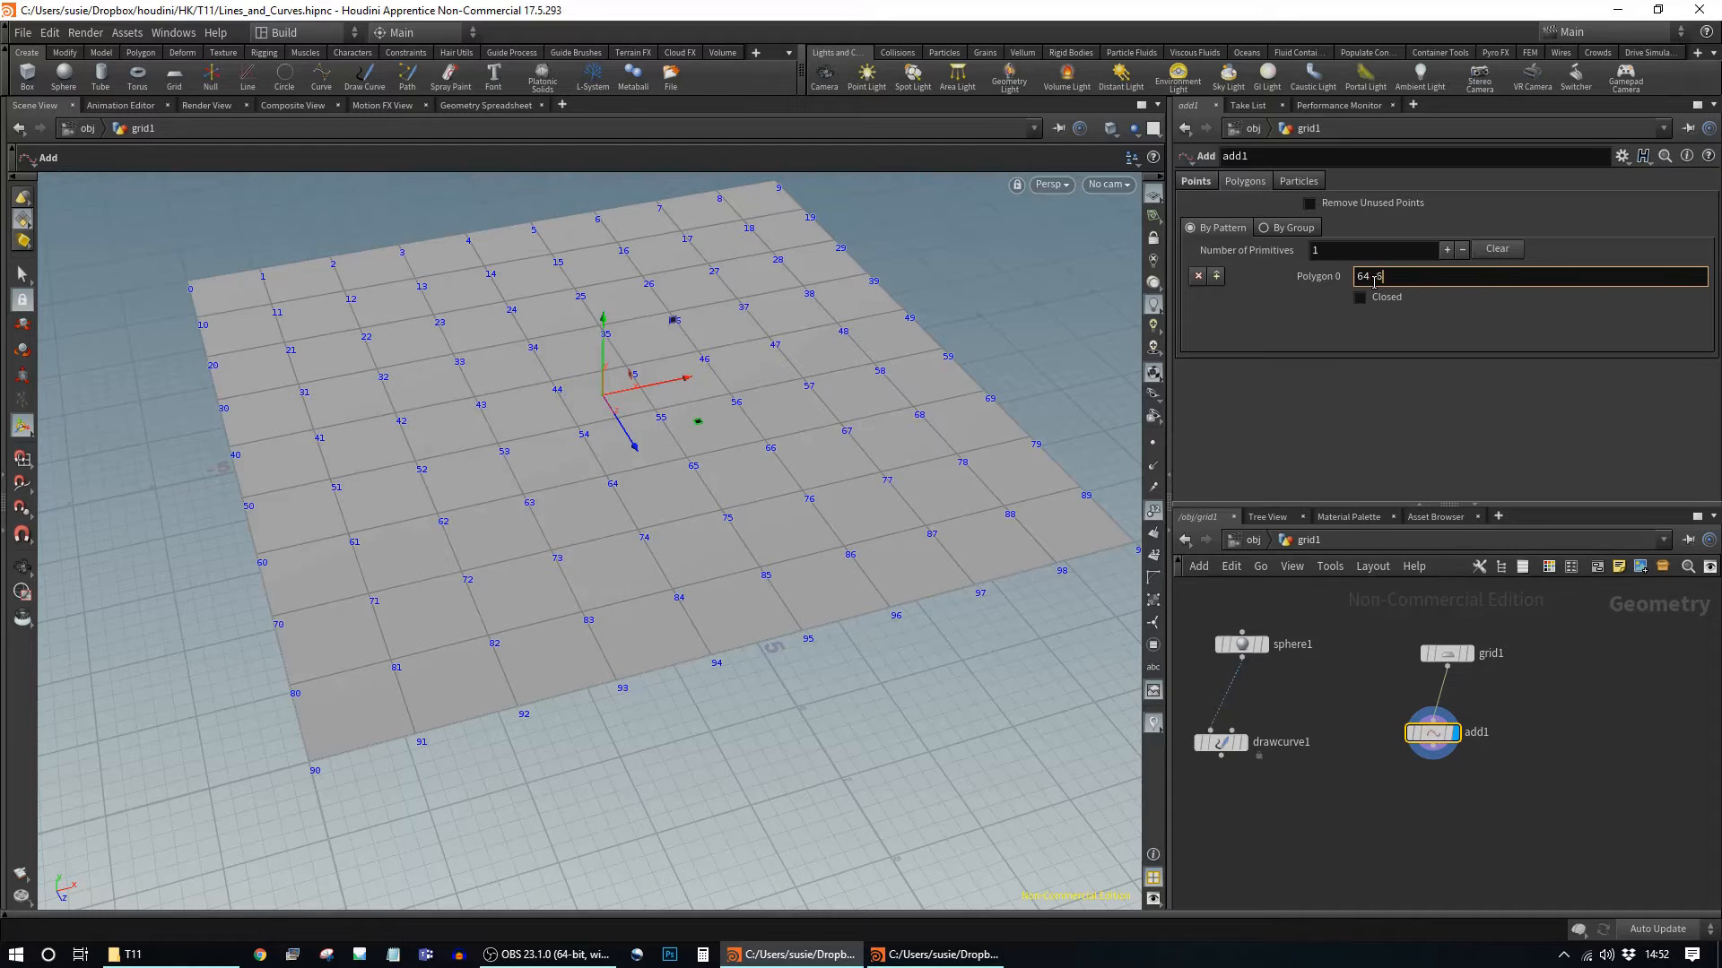
{"action": "key", "text": "Return"}
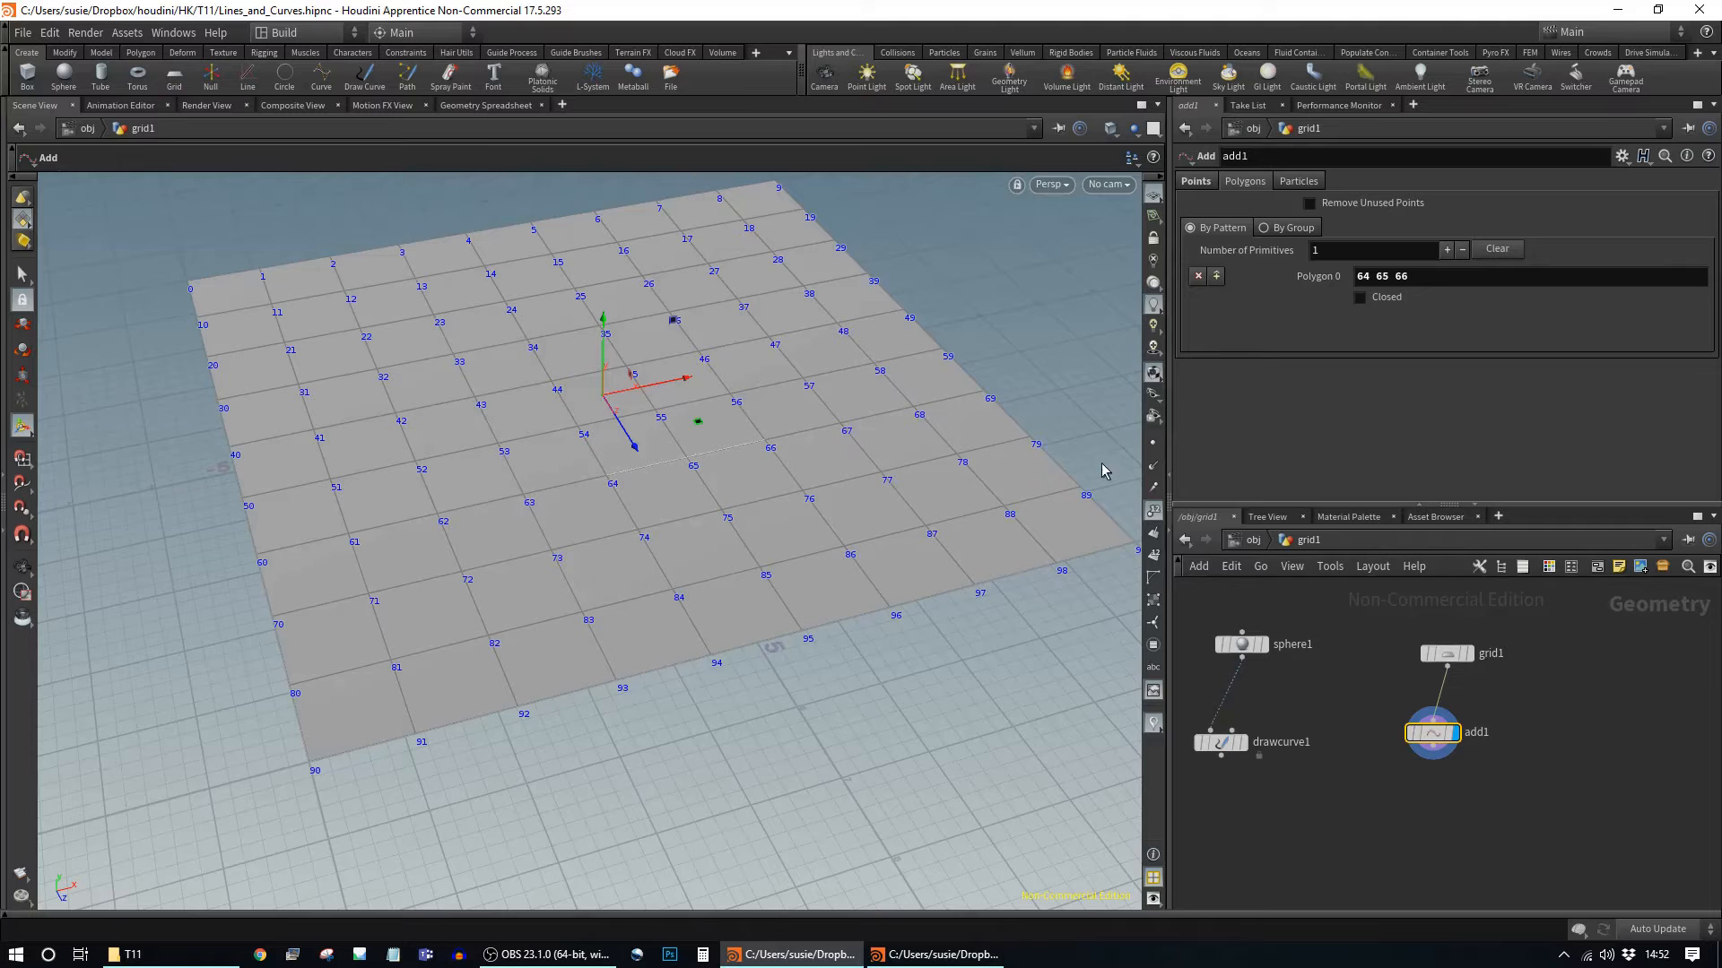
{"action": "left_click_drag", "start_coordinate": [804, 454], "coordinate": [772, 412], "text": "alt"}
{"action": "right_click_drag", "start_coordinate": [772, 411], "coordinate": [899, 492], "text": "alt"}
{"action": "left_click_drag", "start_coordinate": [810, 489], "coordinate": [923, 529], "text": "alt"}
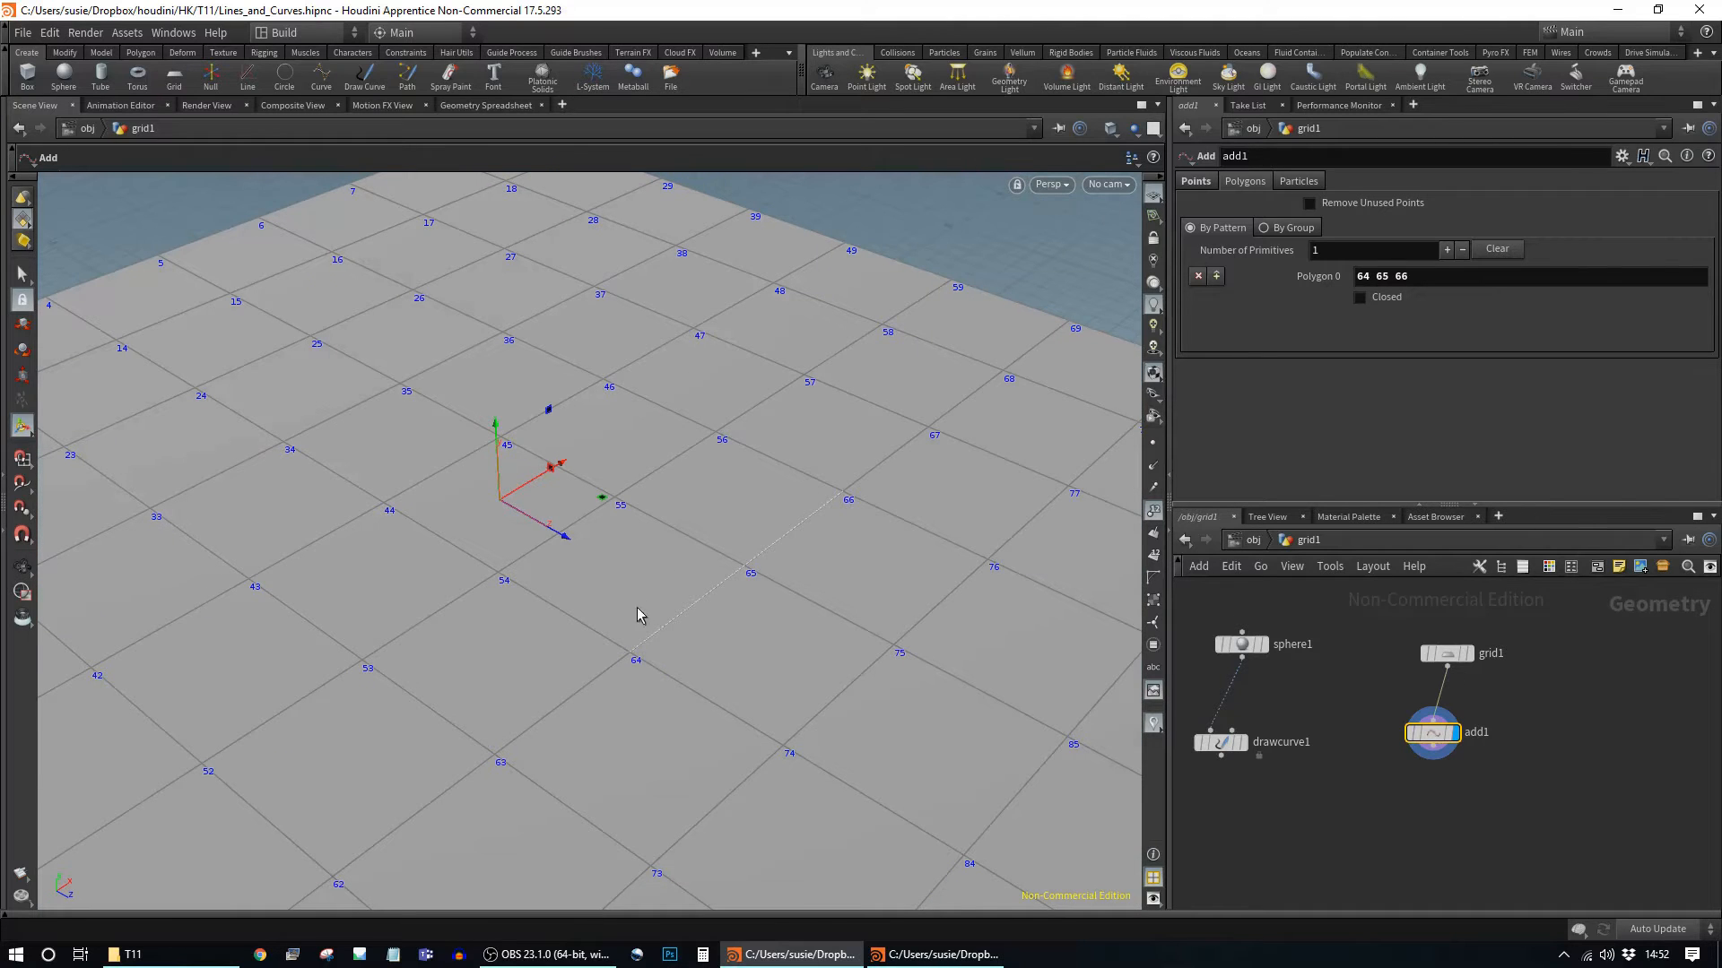
{"action": "left_click_drag", "start_coordinate": [795, 619], "coordinate": [807, 574], "text": "alt"}
Step: Extend the Polygon 0 list to point 56 so it reads 64 65 66 56
{"action": "left_click", "coordinate": [1476, 282]}
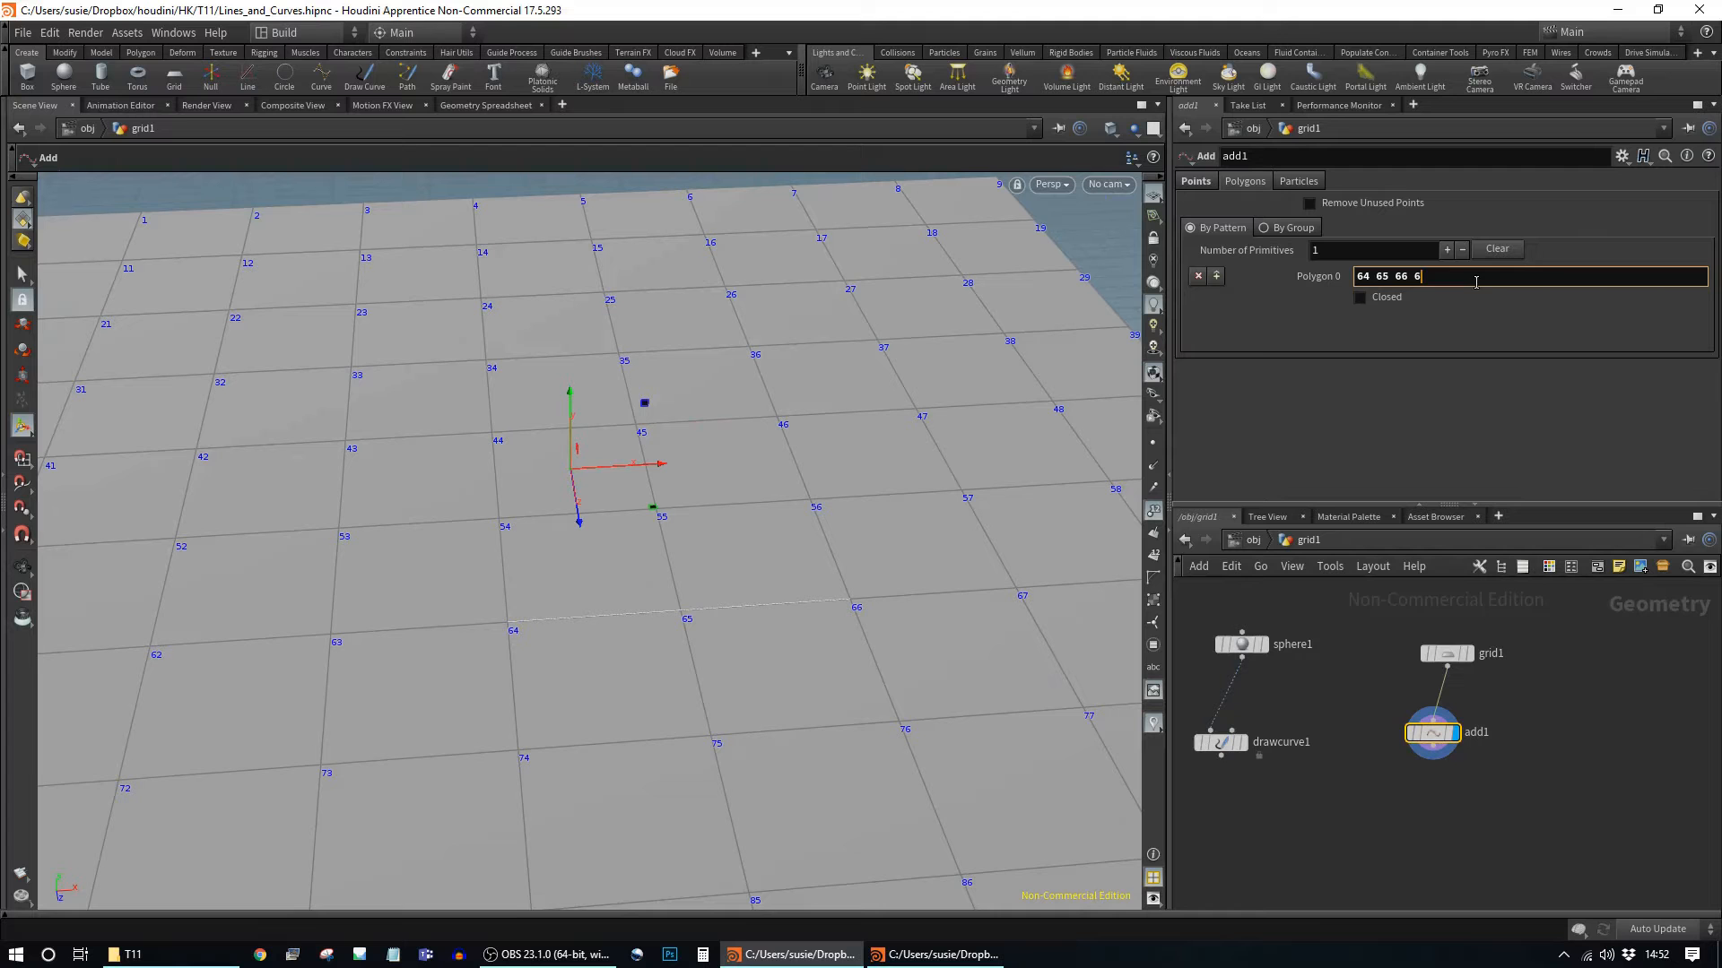
{"action": "type", "text": "56"}
{"action": "key", "text": "Return"}
{"action": "left_click_drag", "start_coordinate": [884, 538], "coordinate": [794, 614], "text": "alt"}
{"action": "left_click_drag", "start_coordinate": [1464, 664], "coordinate": [1404, 631]}
Step: Insert a Group node, group1, between grid1 and add1
{"action": "key", "text": "Tab"}
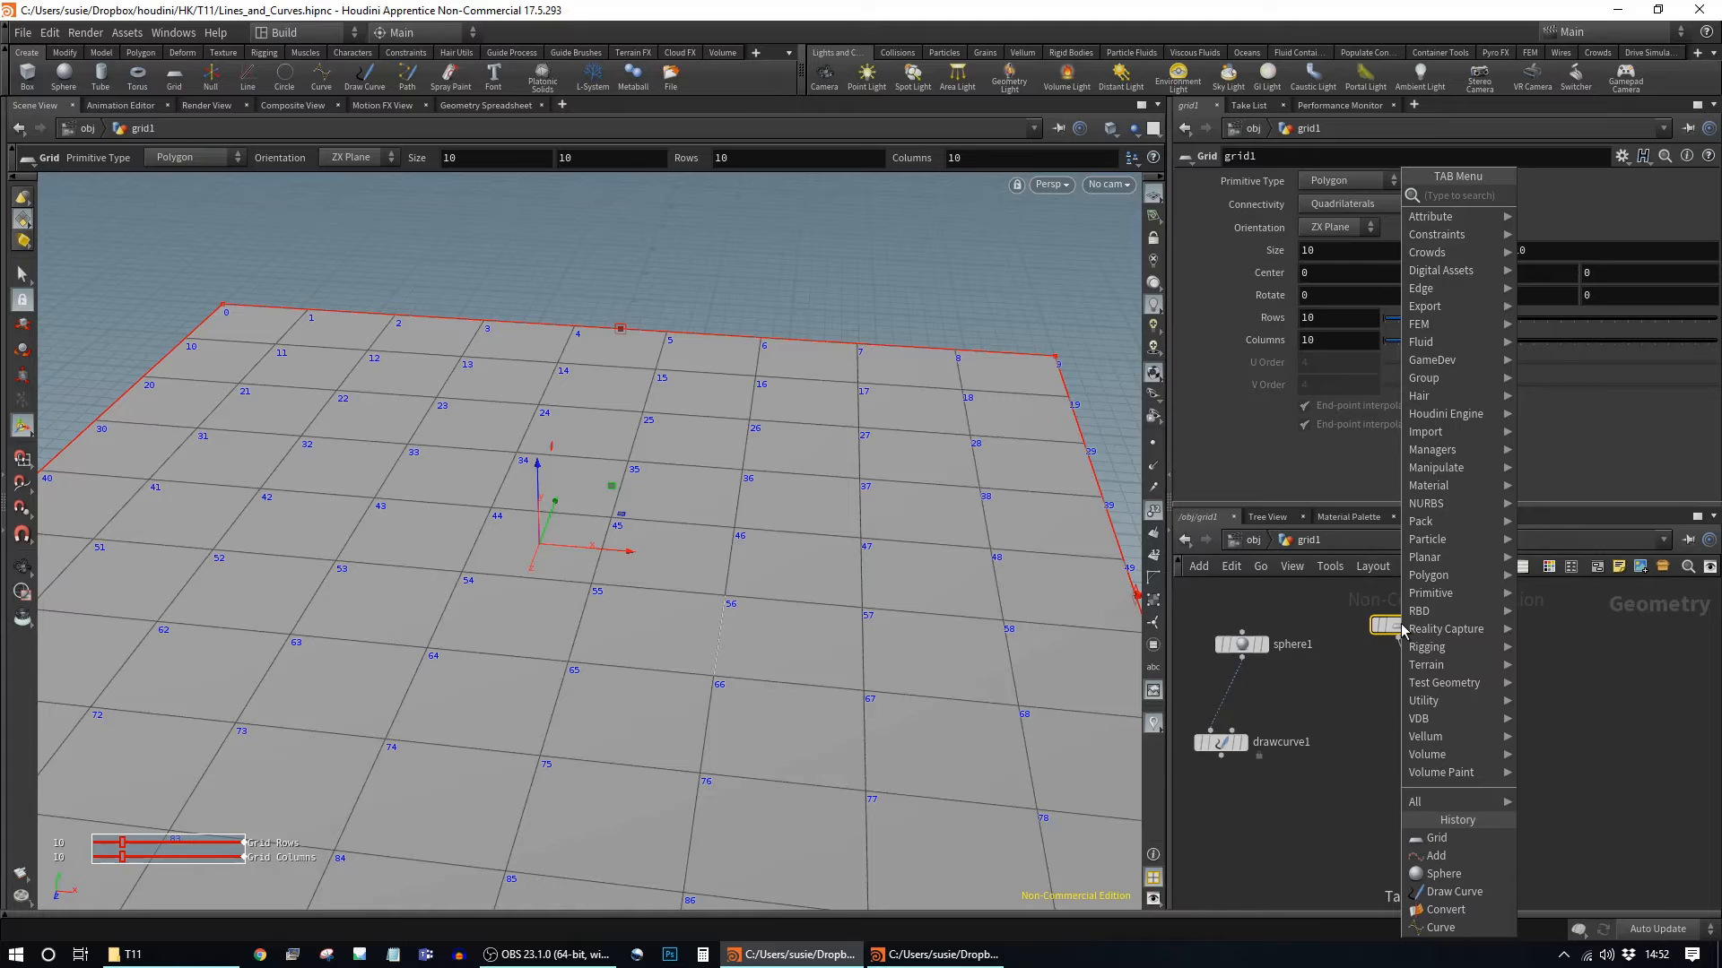
{"action": "type", "text": "group"}
{"action": "key", "text": "Return"}
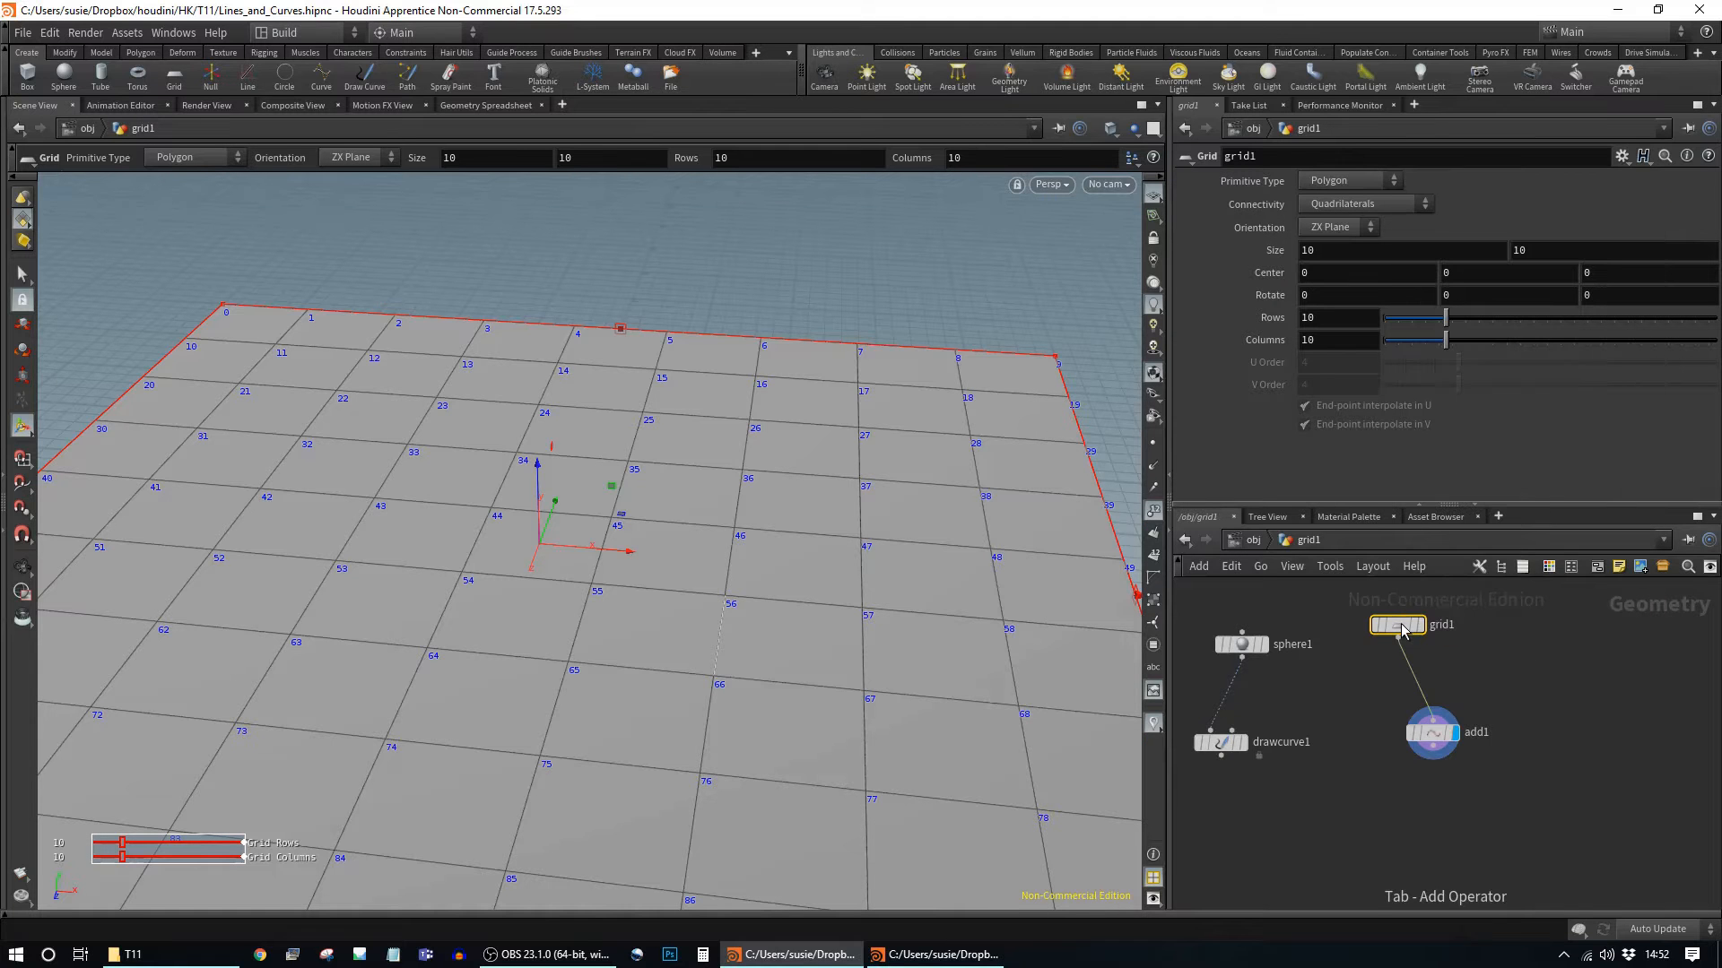
{"action": "left_click", "coordinate": [1417, 675]}
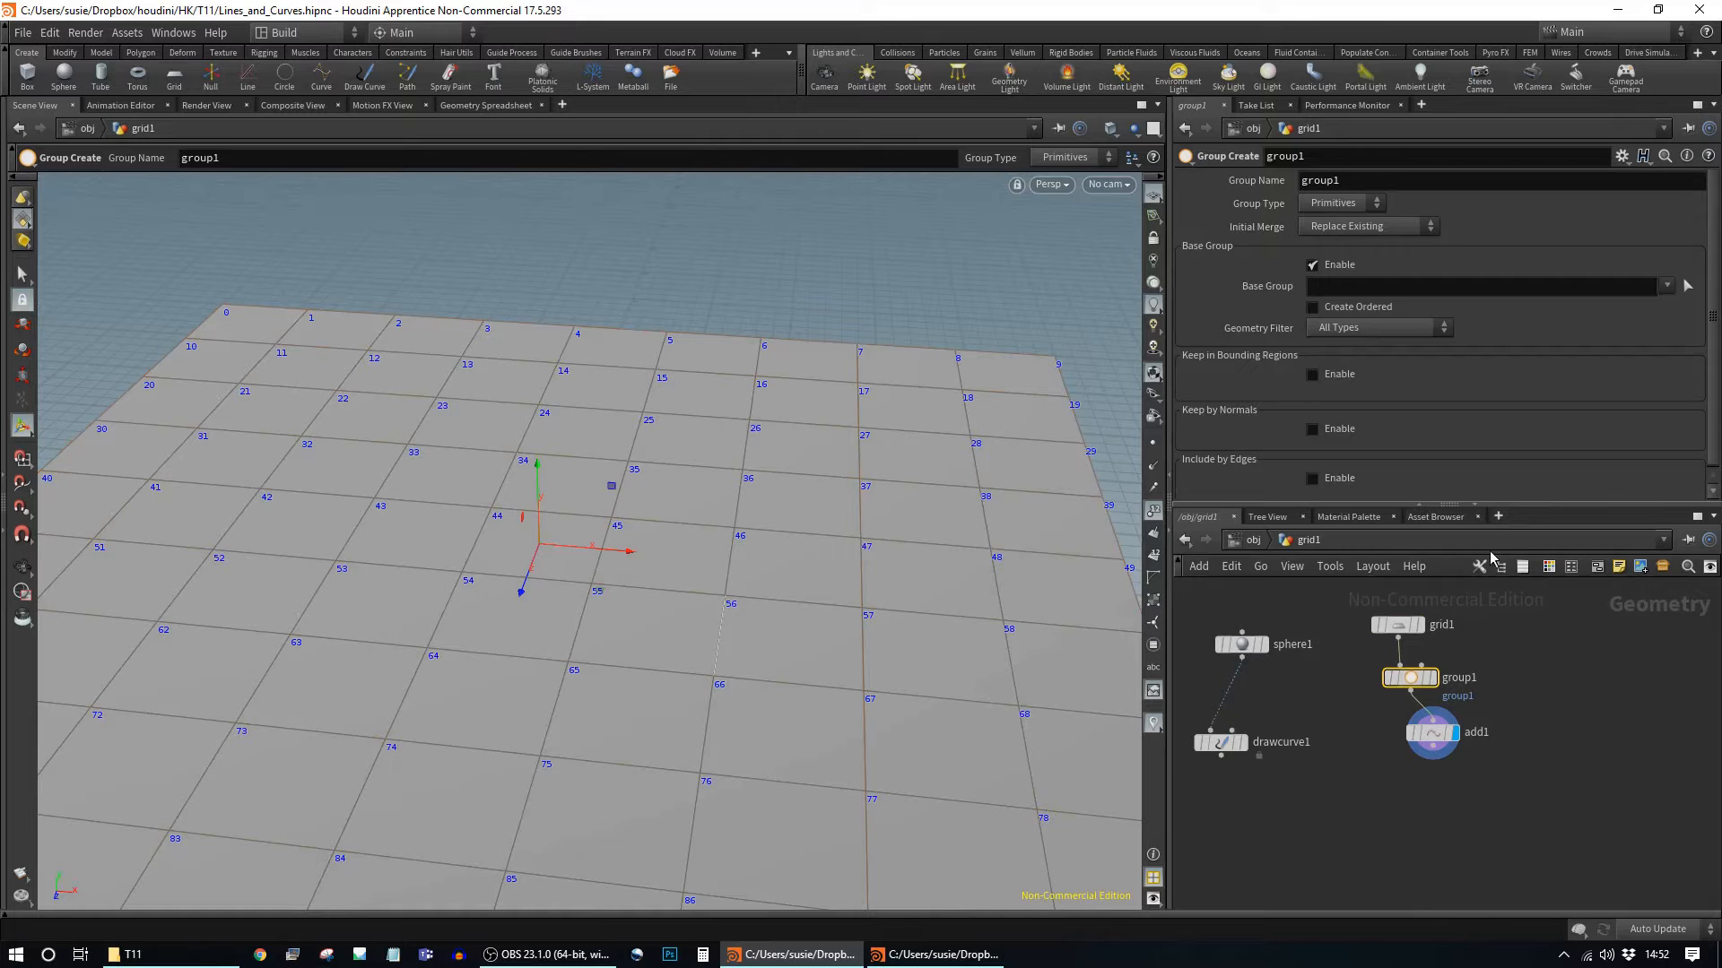
Step: Change group1's Group Type from primitives to Points
{"action": "left_click", "coordinate": [1688, 286]}
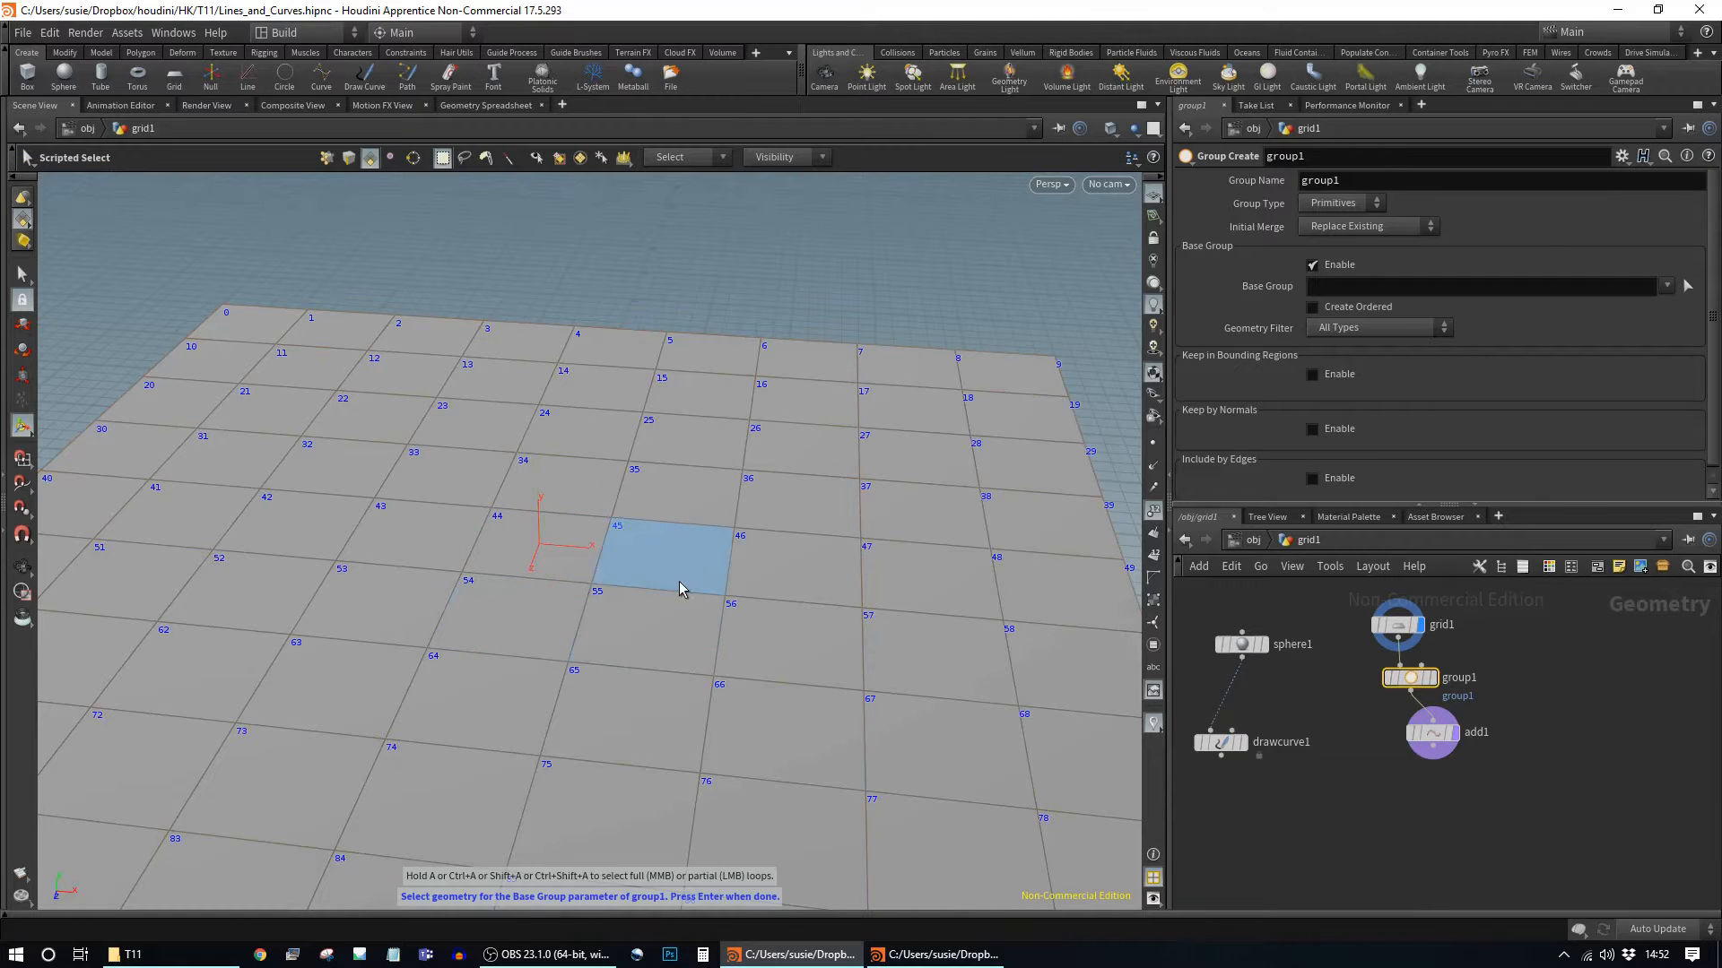
{"action": "key", "text": "Return"}
{"action": "left_click", "coordinate": [1336, 203]}
{"action": "left_click", "coordinate": [1340, 222]}
{"action": "left_click", "coordinate": [1686, 286]}
{"action": "key", "text": "Return"}
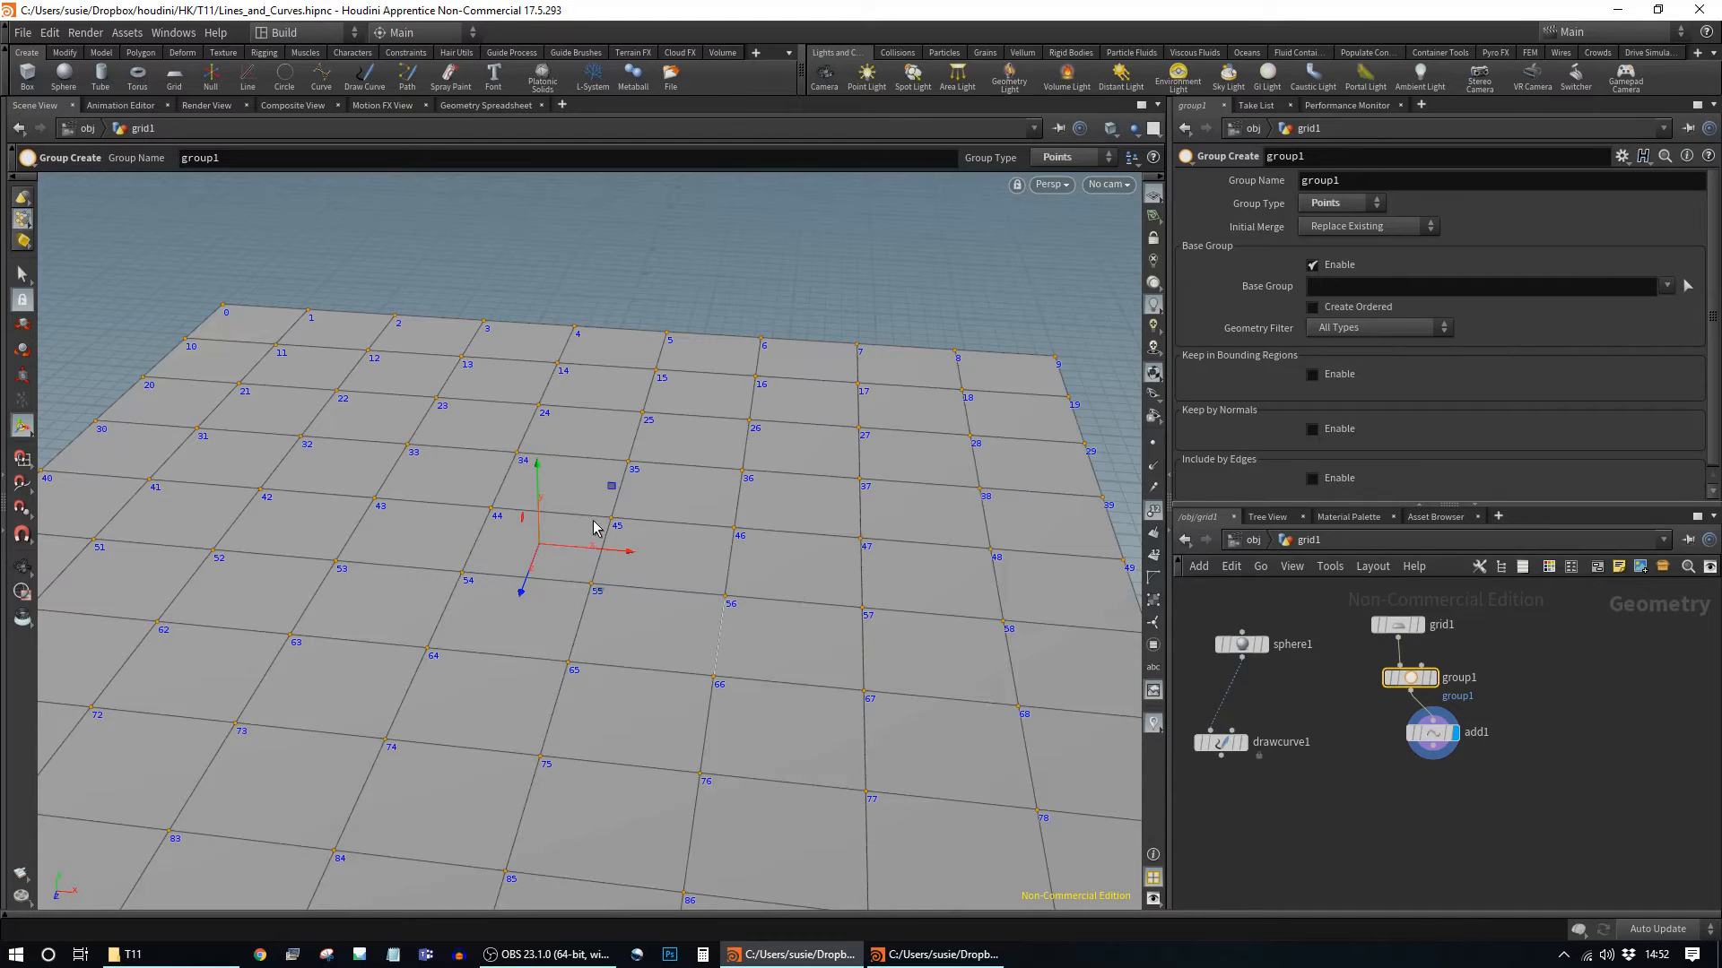
Step: Box-select the middle-row points 44-46 and 50-53 as group1's base group
{"action": "right_click_drag", "start_coordinate": [923, 630], "coordinate": [791, 599], "text": "alt"}
{"action": "left_click", "coordinate": [1686, 287]}
{"action": "left_click_drag", "start_coordinate": [852, 517], "coordinate": [124, 577]}
{"action": "key", "text": "Return"}
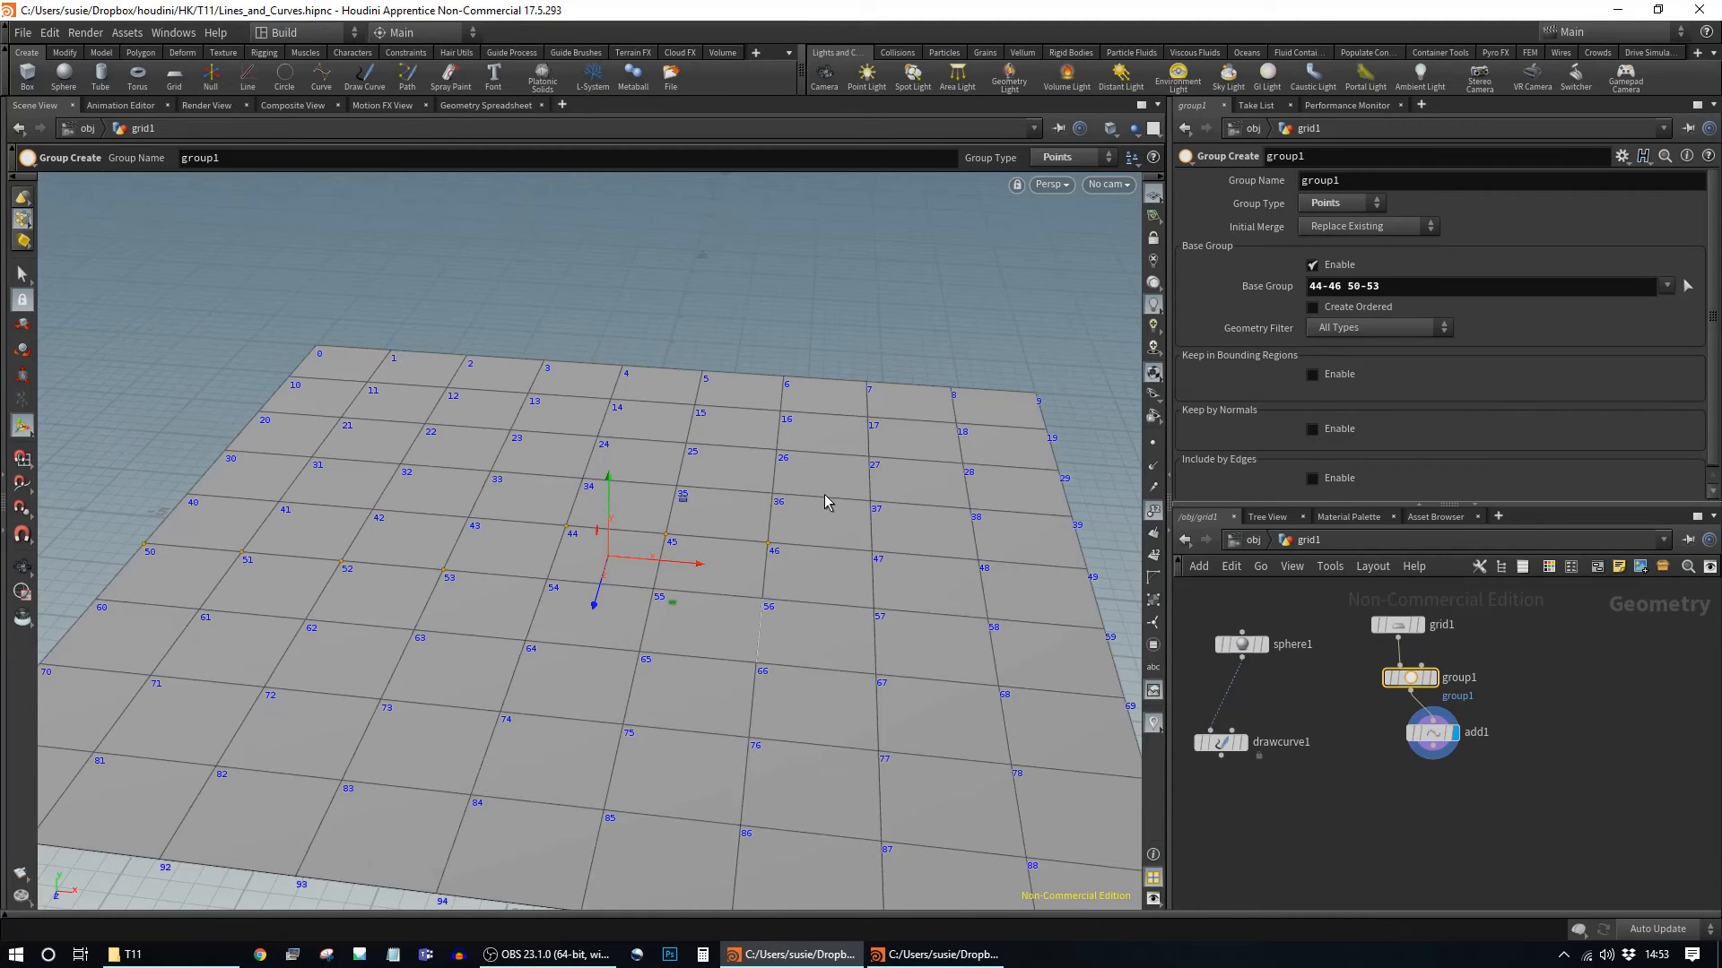
{"action": "left_click", "coordinate": [1425, 676]}
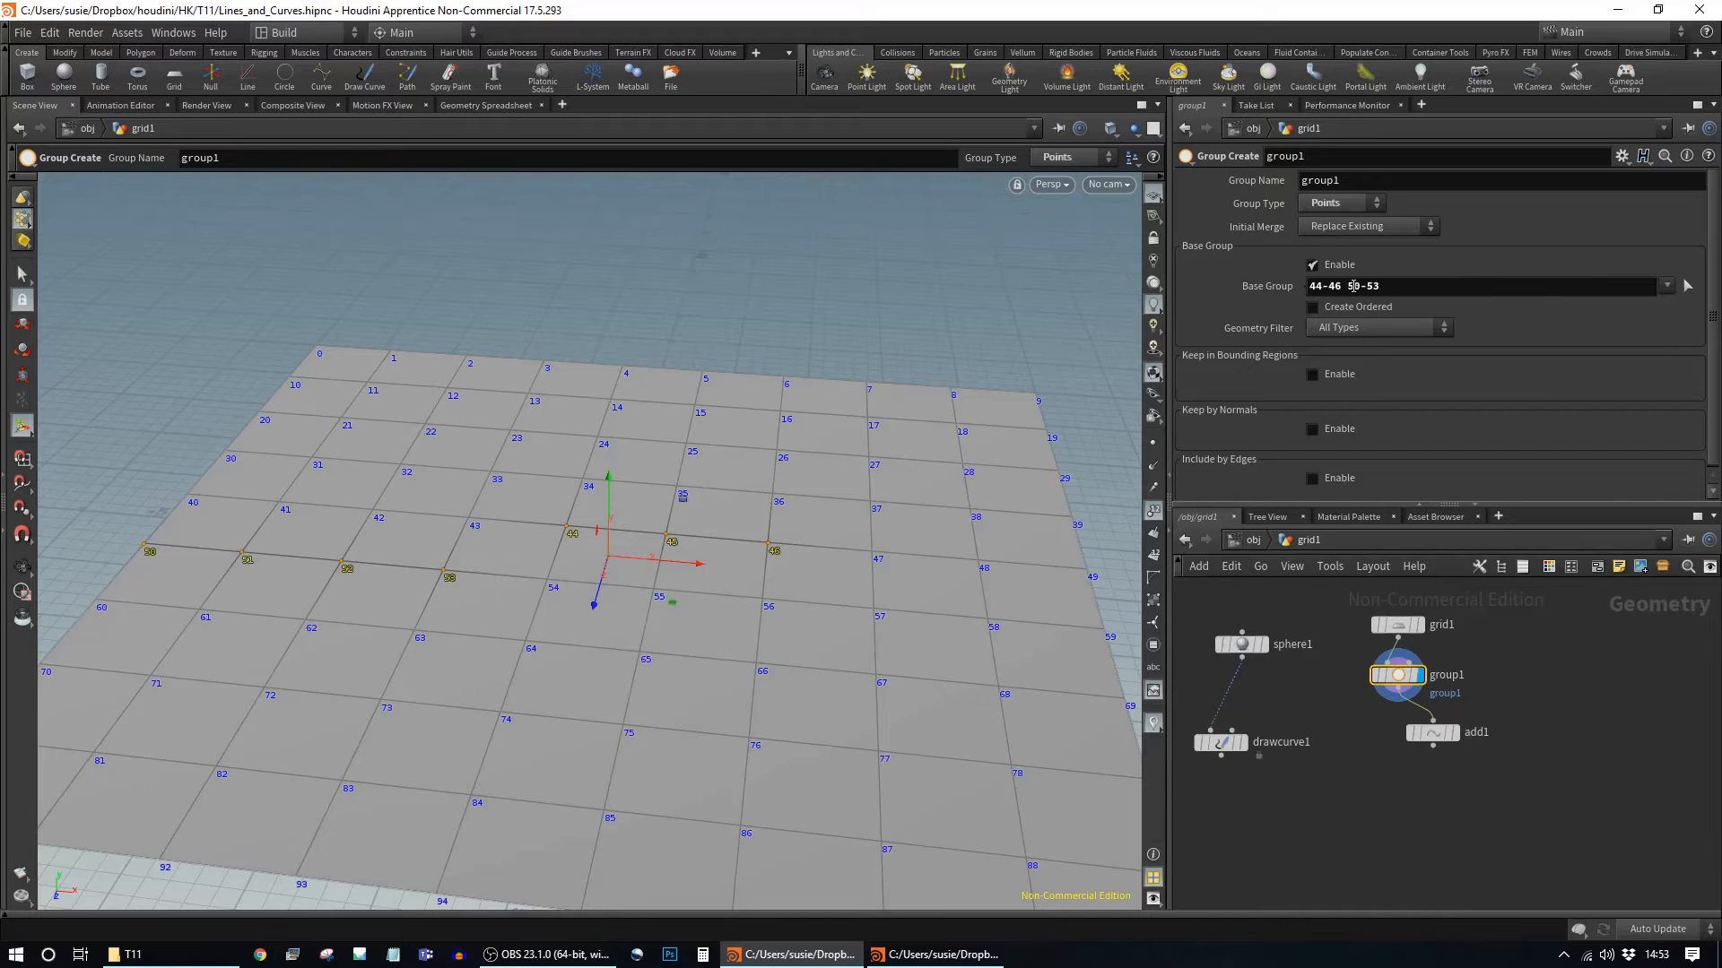
{"action": "left_click_drag", "start_coordinate": [1432, 733], "coordinate": [1372, 749]}
Step: Display add1 and set it to build its polygon by group, using group1
{"action": "left_click", "coordinate": [1372, 749]}
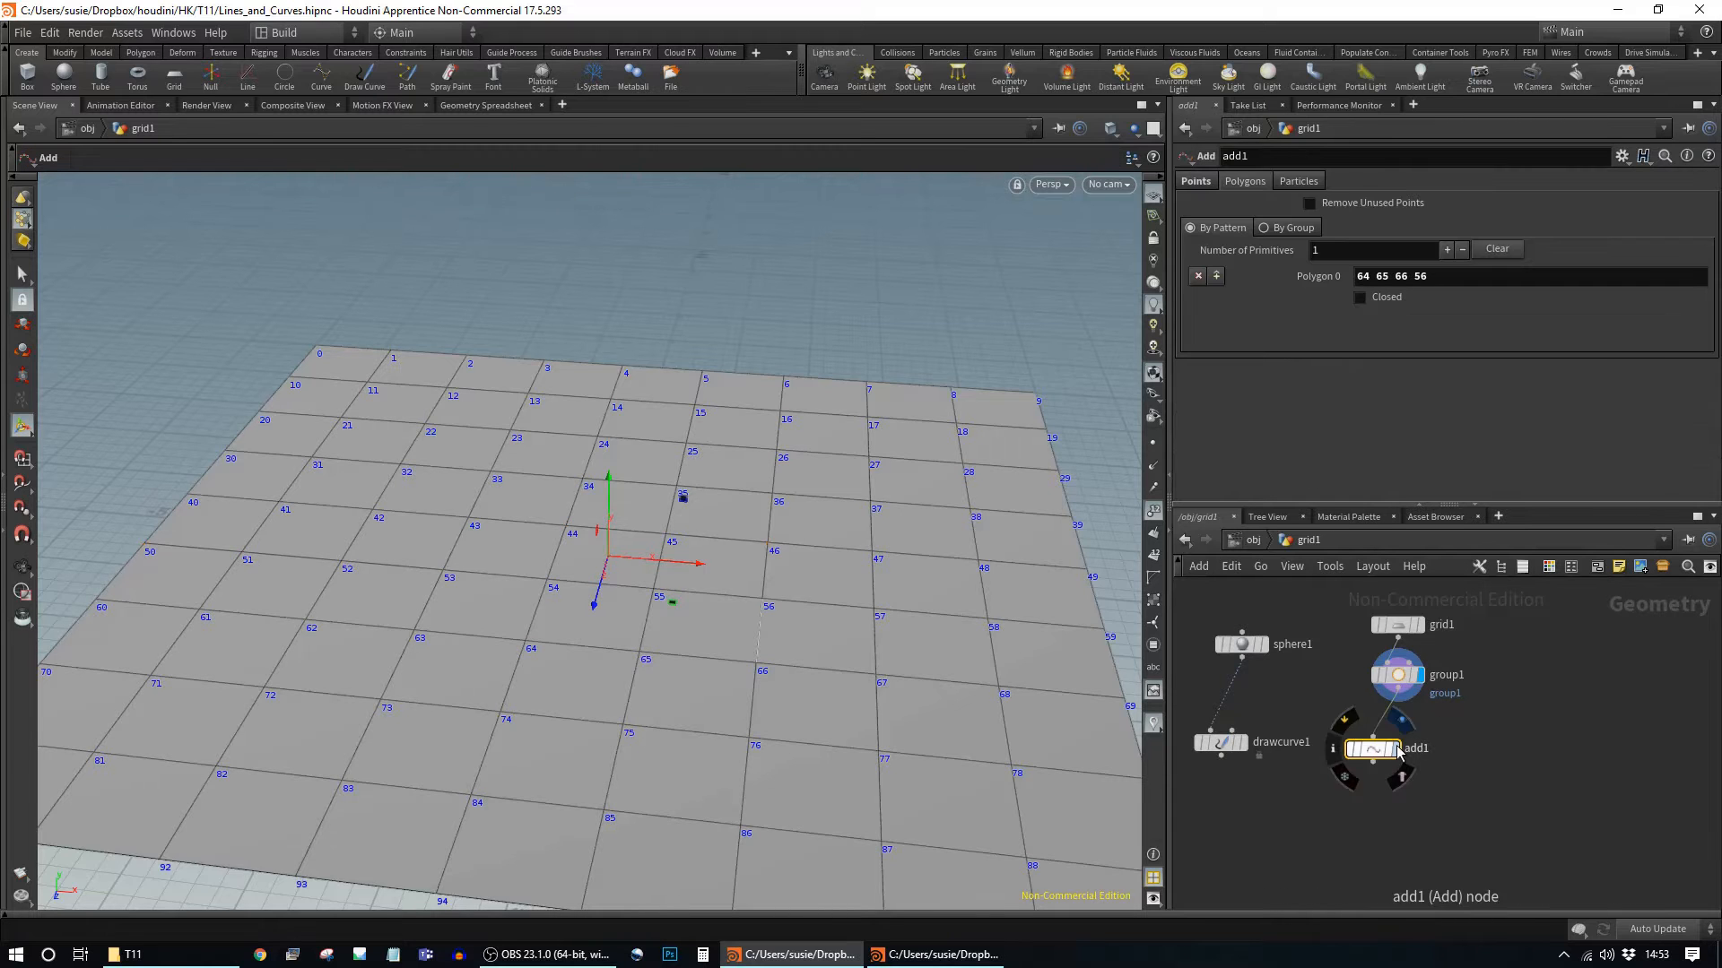
{"action": "left_click", "coordinate": [1395, 749]}
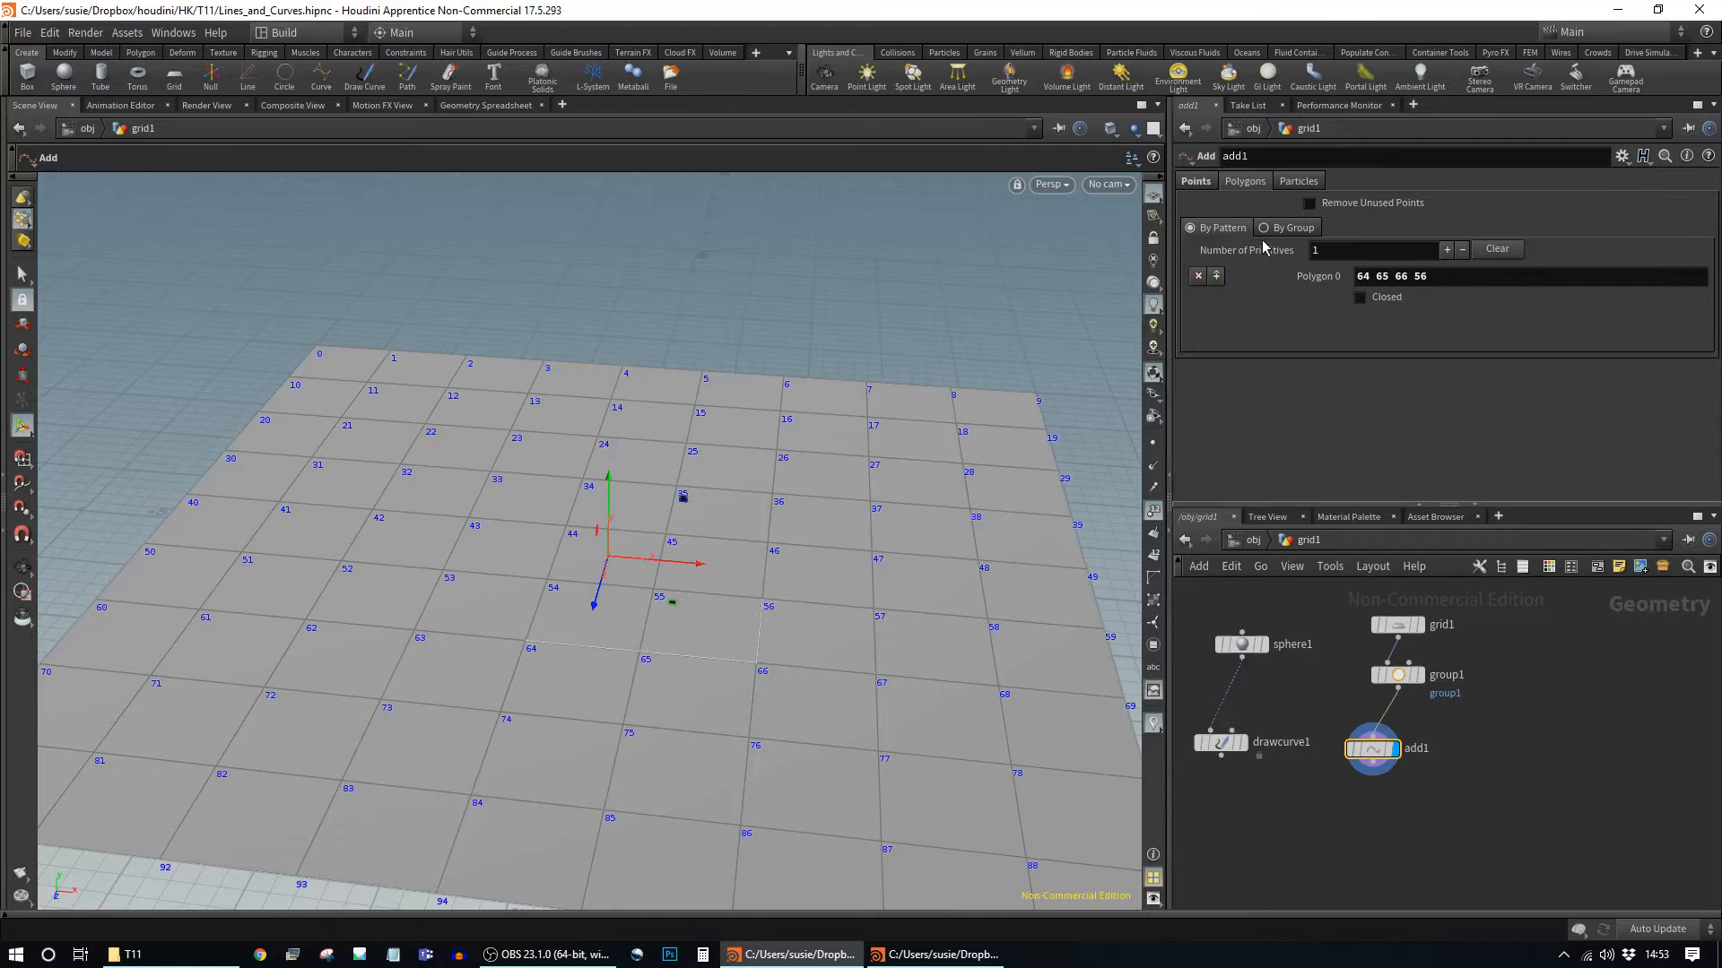
{"action": "left_click", "coordinate": [1302, 231]}
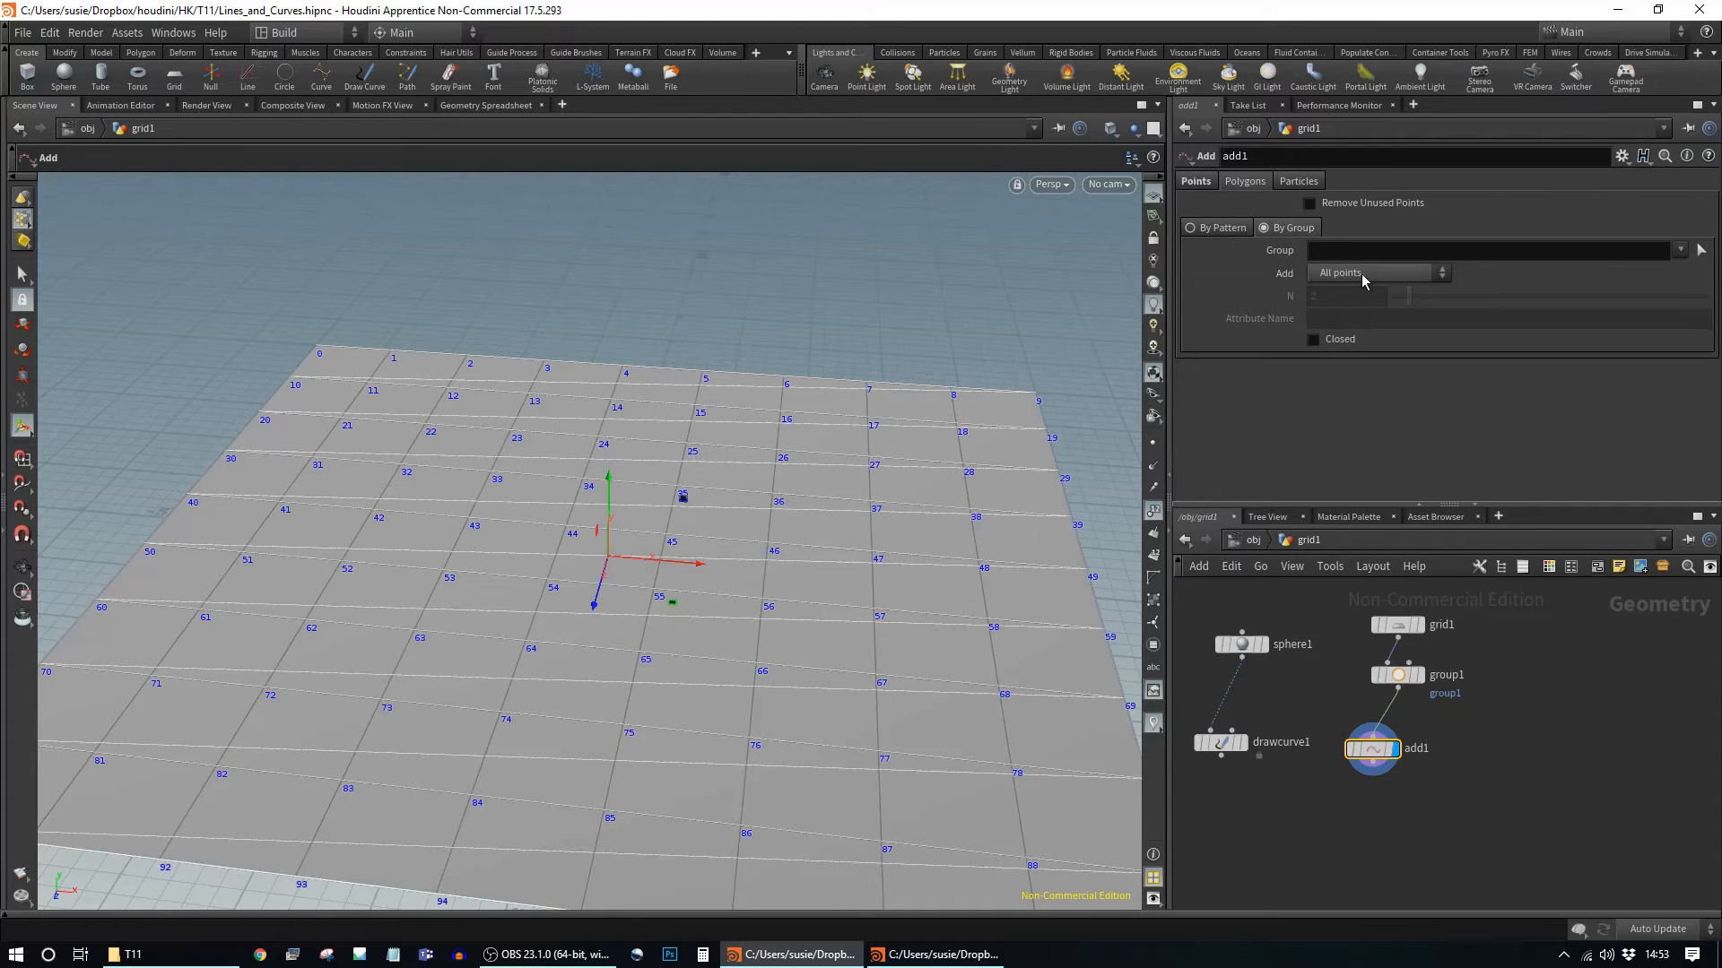
{"action": "left_click", "coordinate": [1680, 251]}
{"action": "left_click", "coordinate": [1668, 269]}
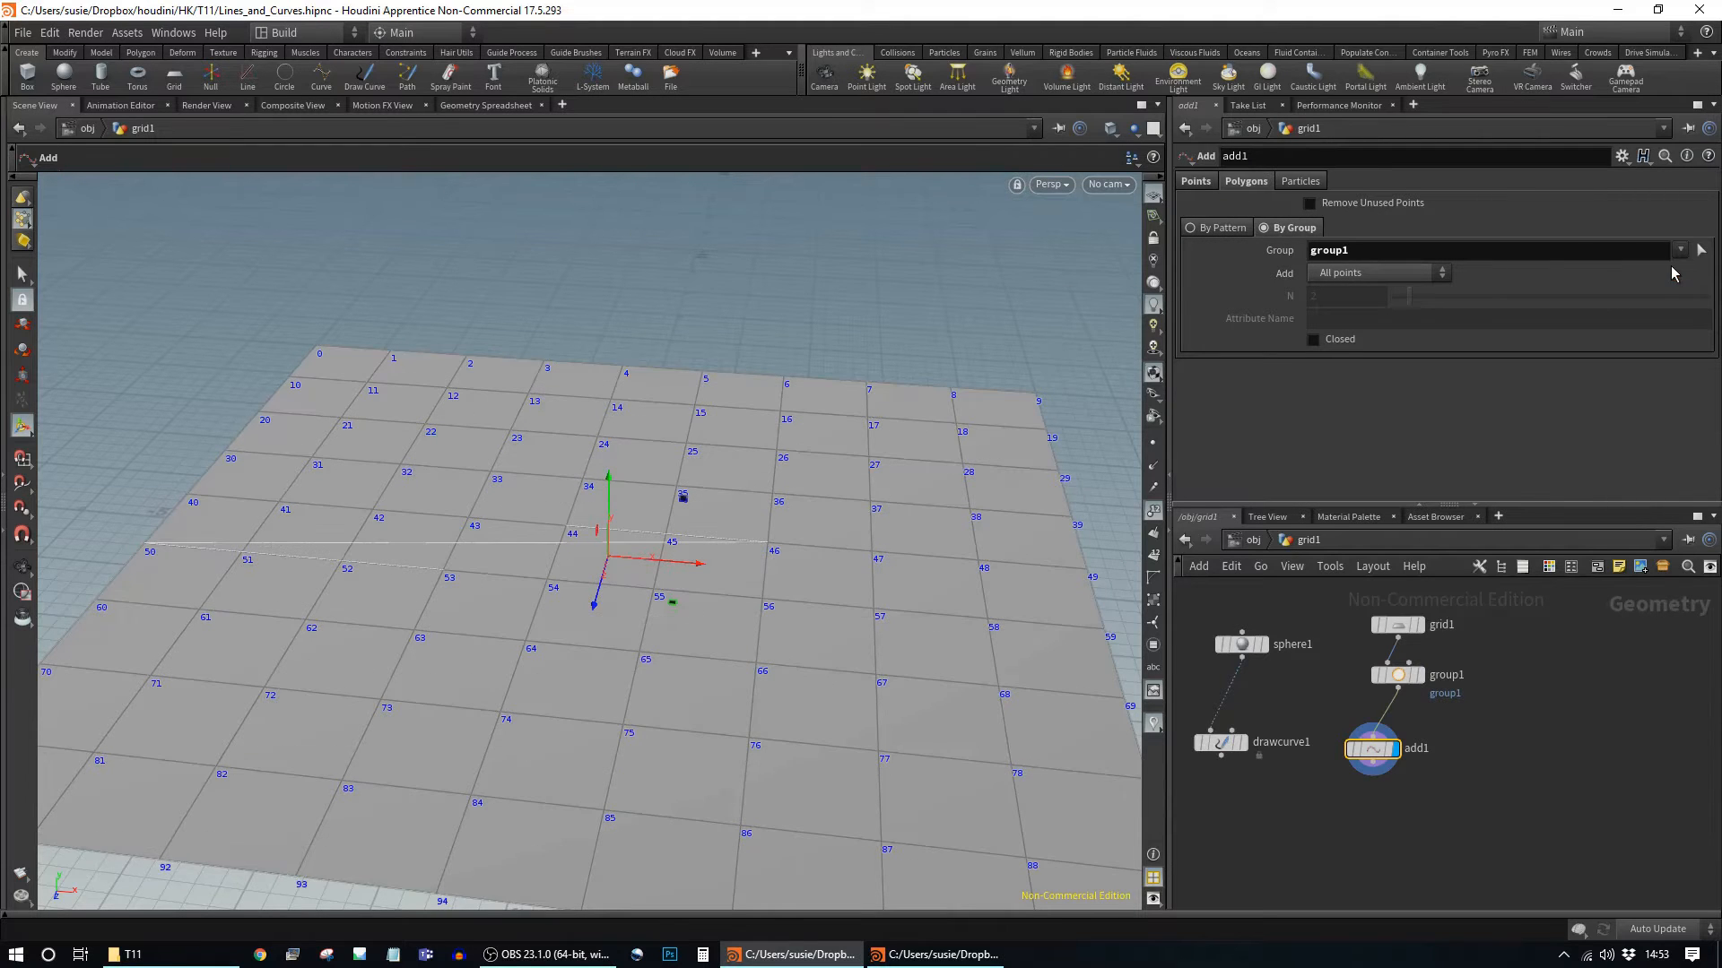
{"action": "key", "text": "Escape"}
Step: Orbit around the new grouped line and tuck add1 under group1
{"action": "left_click_drag", "start_coordinate": [693, 489], "coordinate": [826, 384]}
{"action": "key", "text": "Return"}
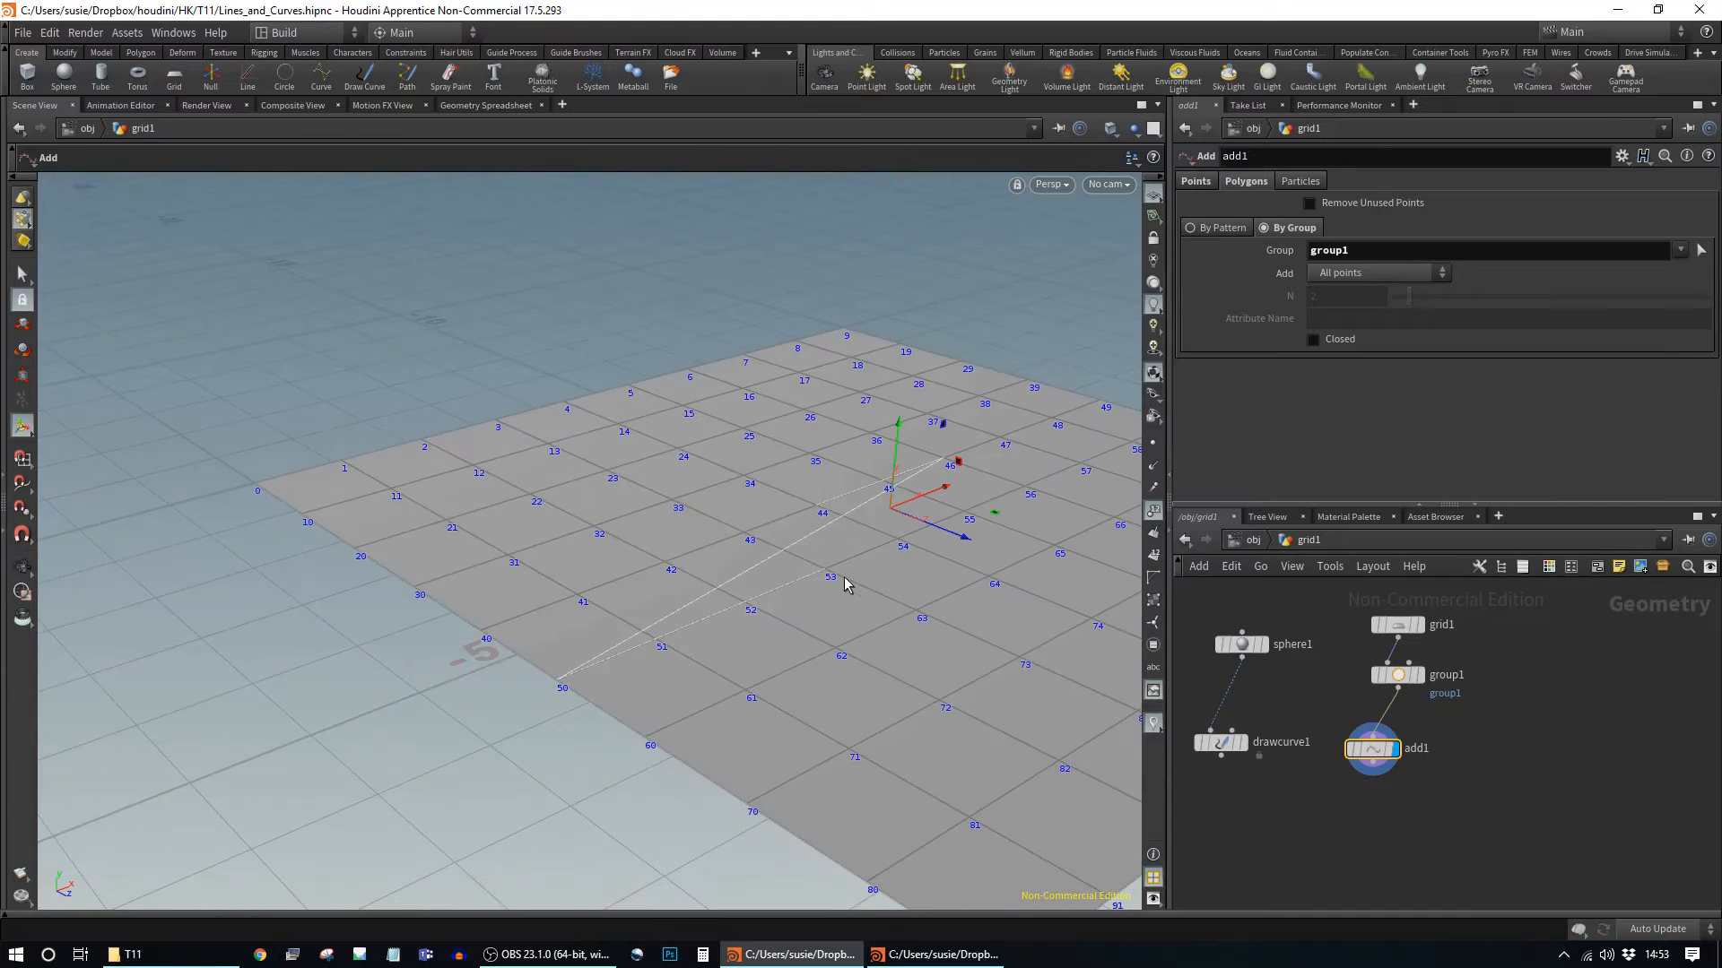
{"action": "left_click_drag", "start_coordinate": [852, 596], "coordinate": [979, 617], "text": "alt"}
{"action": "middle_click_drag", "start_coordinate": [979, 617], "coordinate": [709, 607], "text": "alt"}
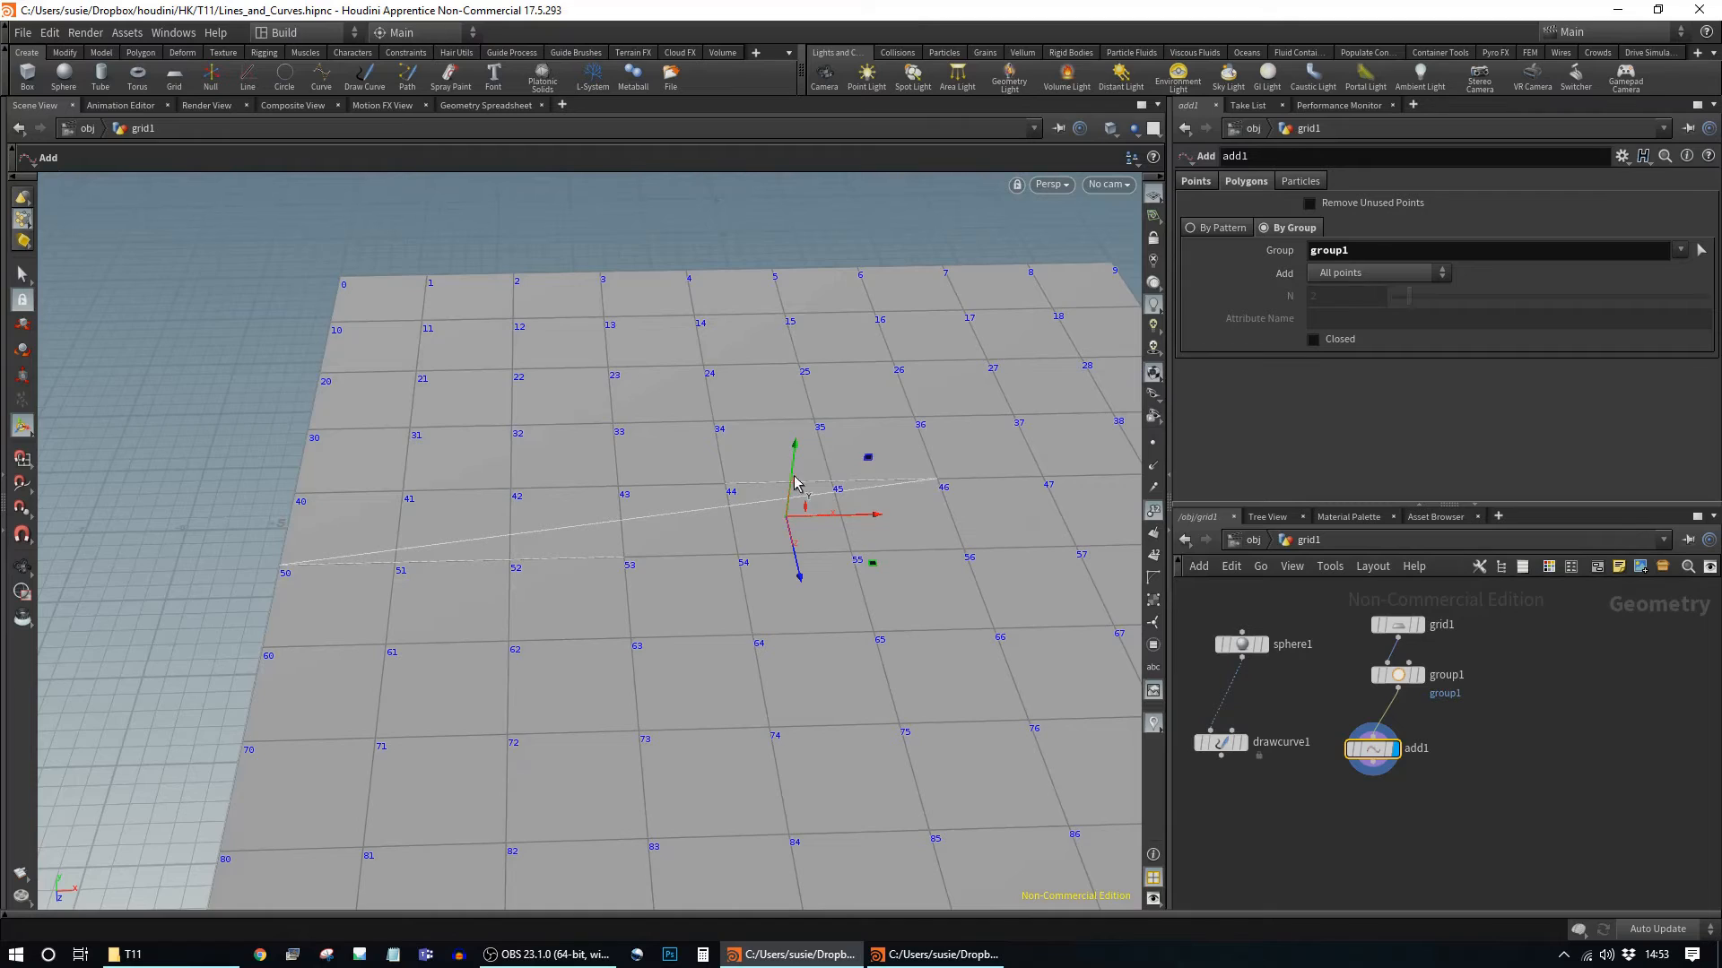
{"action": "left_click_drag", "start_coordinate": [932, 608], "coordinate": [704, 590], "text": "alt"}
{"action": "middle_click_drag", "start_coordinate": [704, 590], "coordinate": [789, 503]}
{"action": "left_click_drag", "start_coordinate": [792, 524], "coordinate": [826, 530]}
{"action": "key", "text": "Return"}
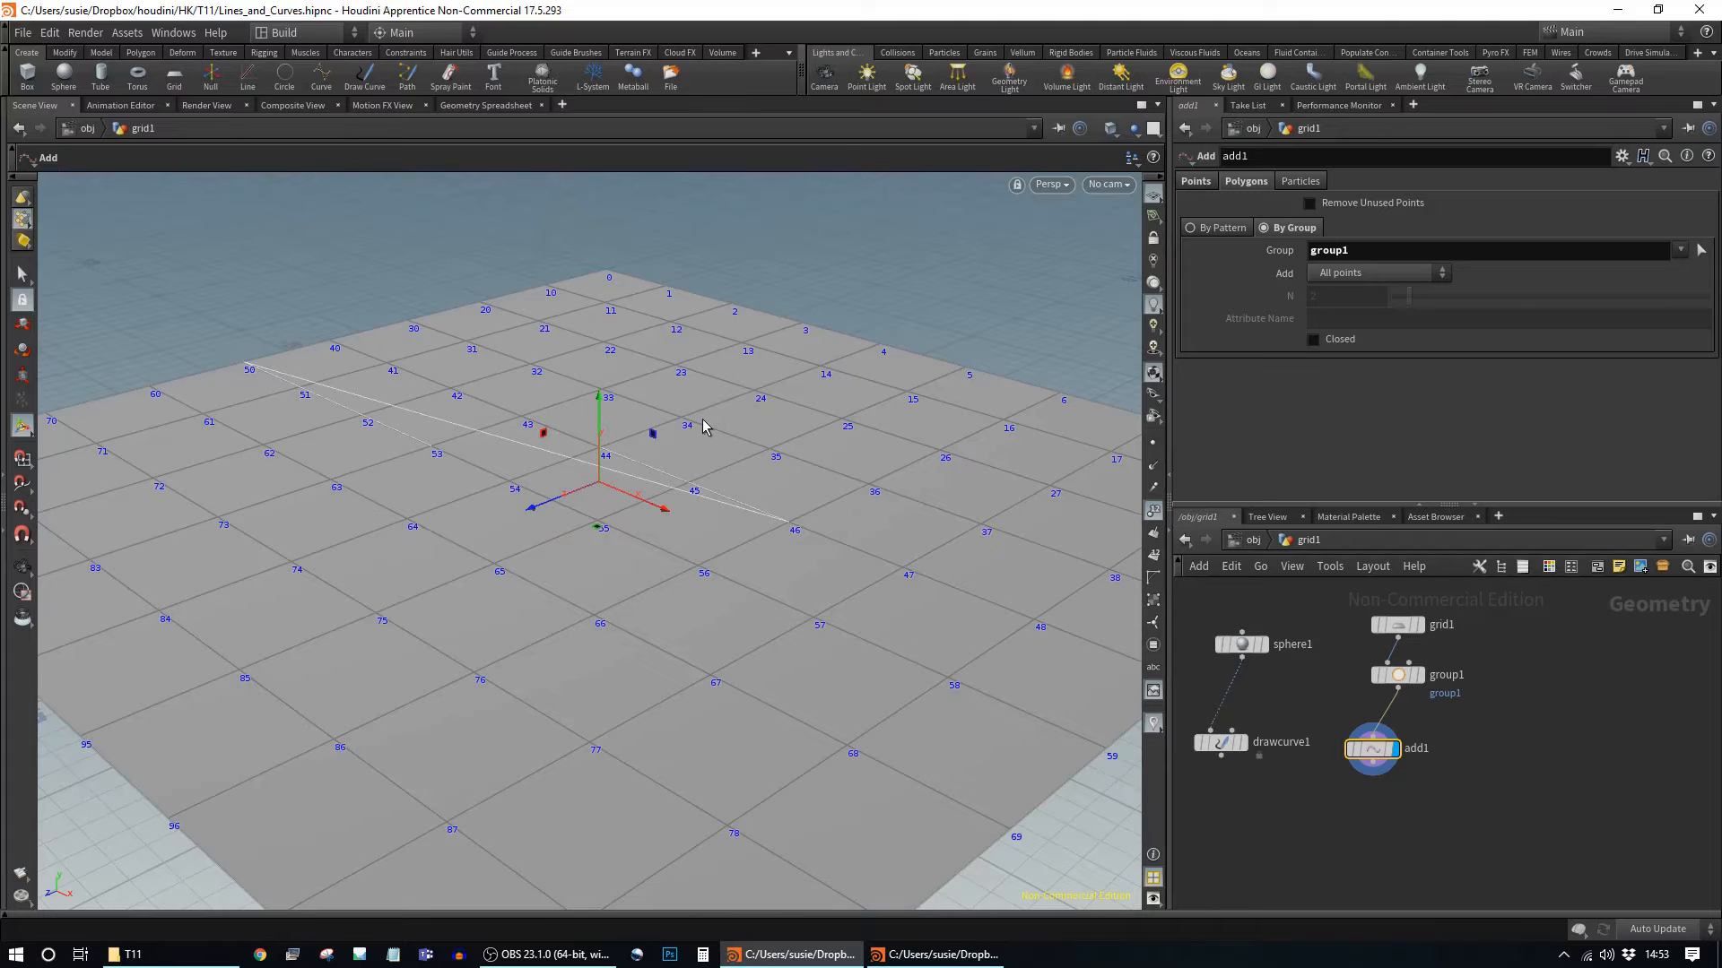
{"action": "mouse_move", "coordinate": [1394, 751]}
{"action": "left_mouse_down"}
{"action": "mouse_move", "coordinate": [1475, 745]}
{"action": "mouse_move", "coordinate": [1404, 744]}
{"action": "left_mouse_up"}
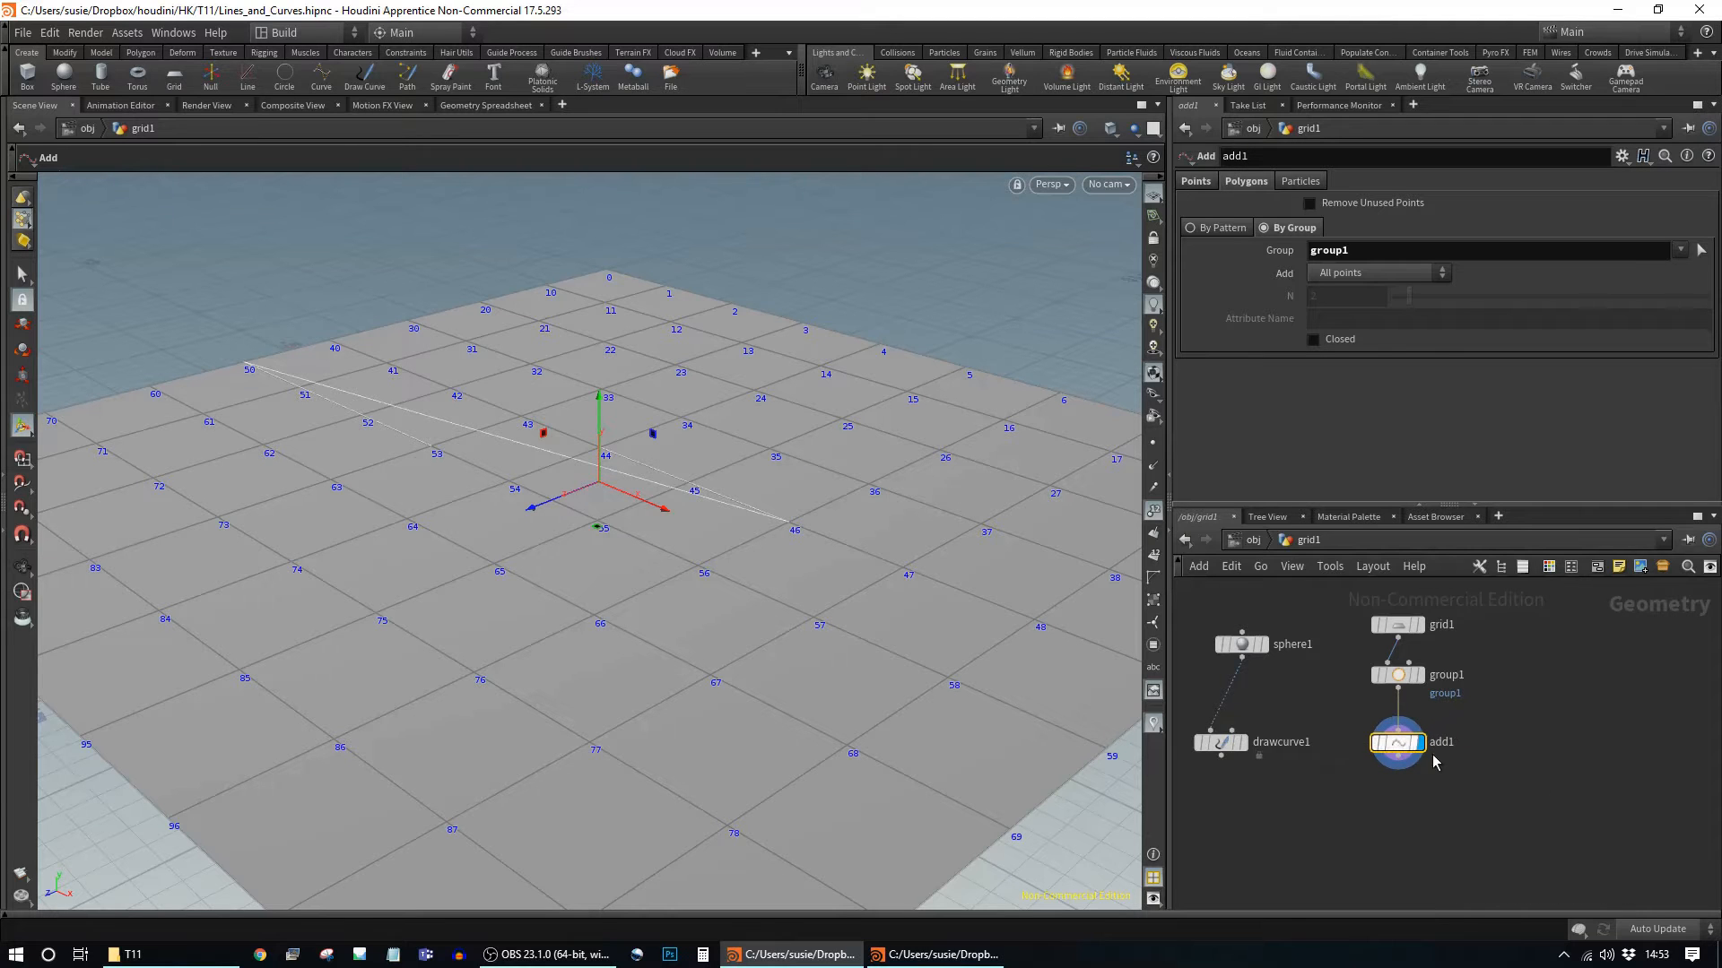
Step: Pan and zoom around grid1's network, then go up to the obj level
{"action": "scroll", "coordinate": [1361, 818], "scroll_direction": "down", "scroll_amount": 3}
{"action": "middle_click_drag", "start_coordinate": [1273, 840], "coordinate": [1468, 790]}
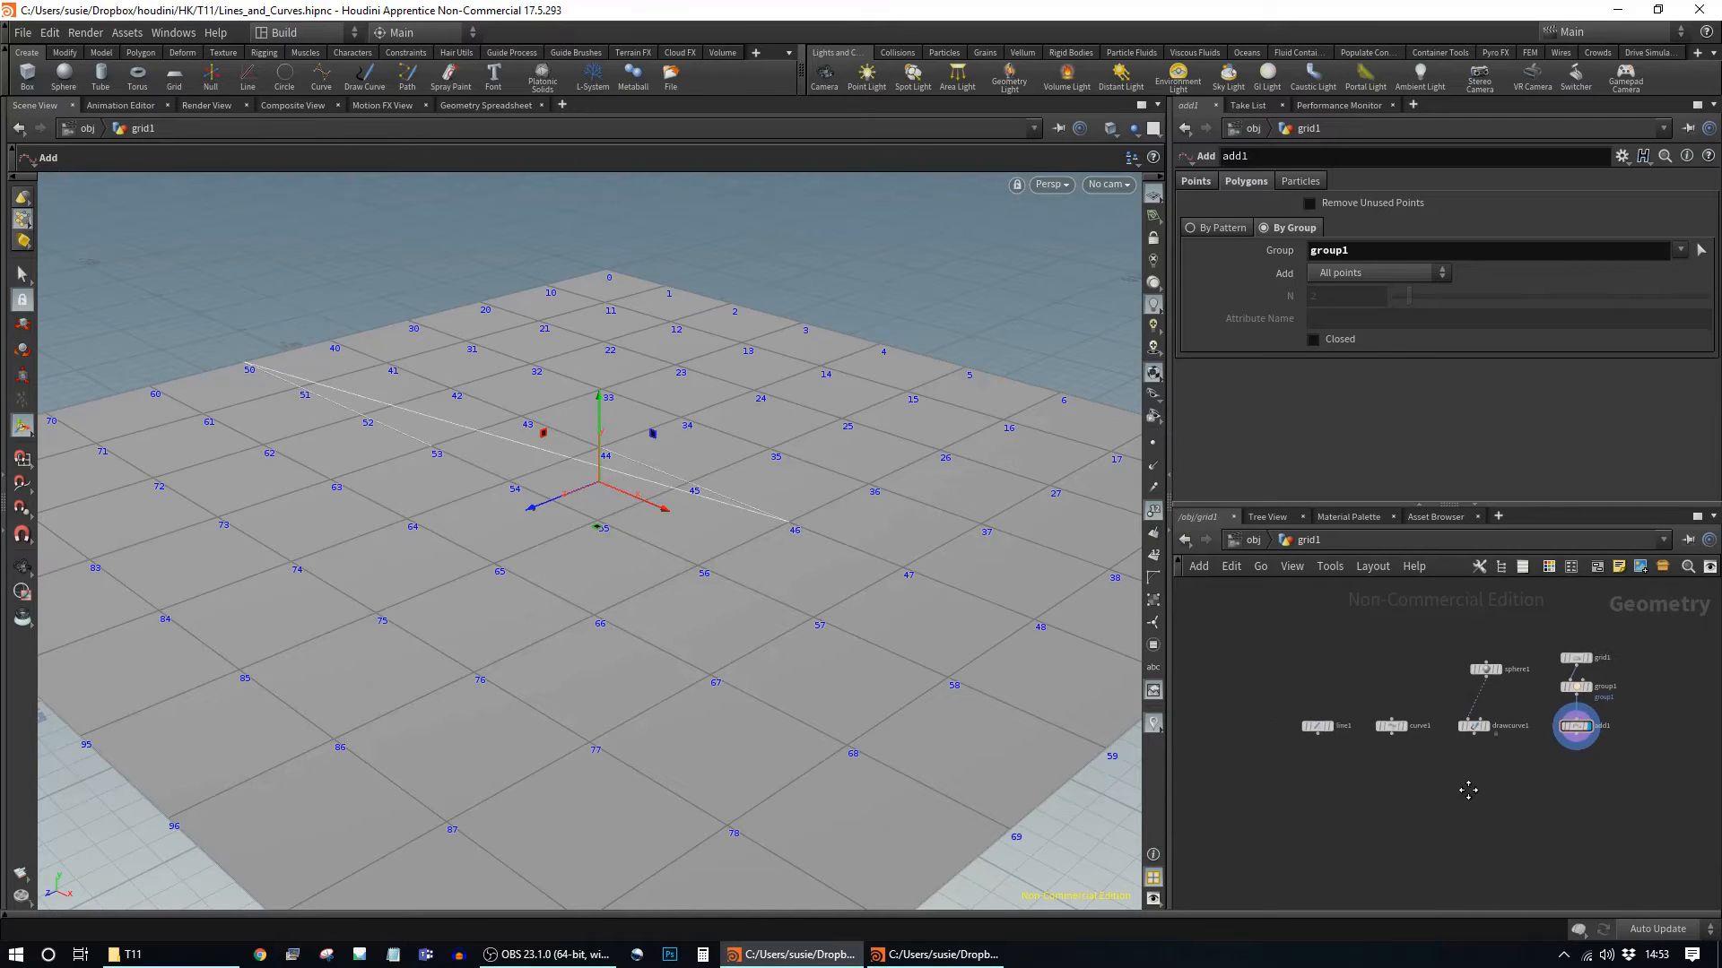
{"action": "scroll", "coordinate": [1498, 742], "scroll_direction": "up", "scroll_amount": 2}
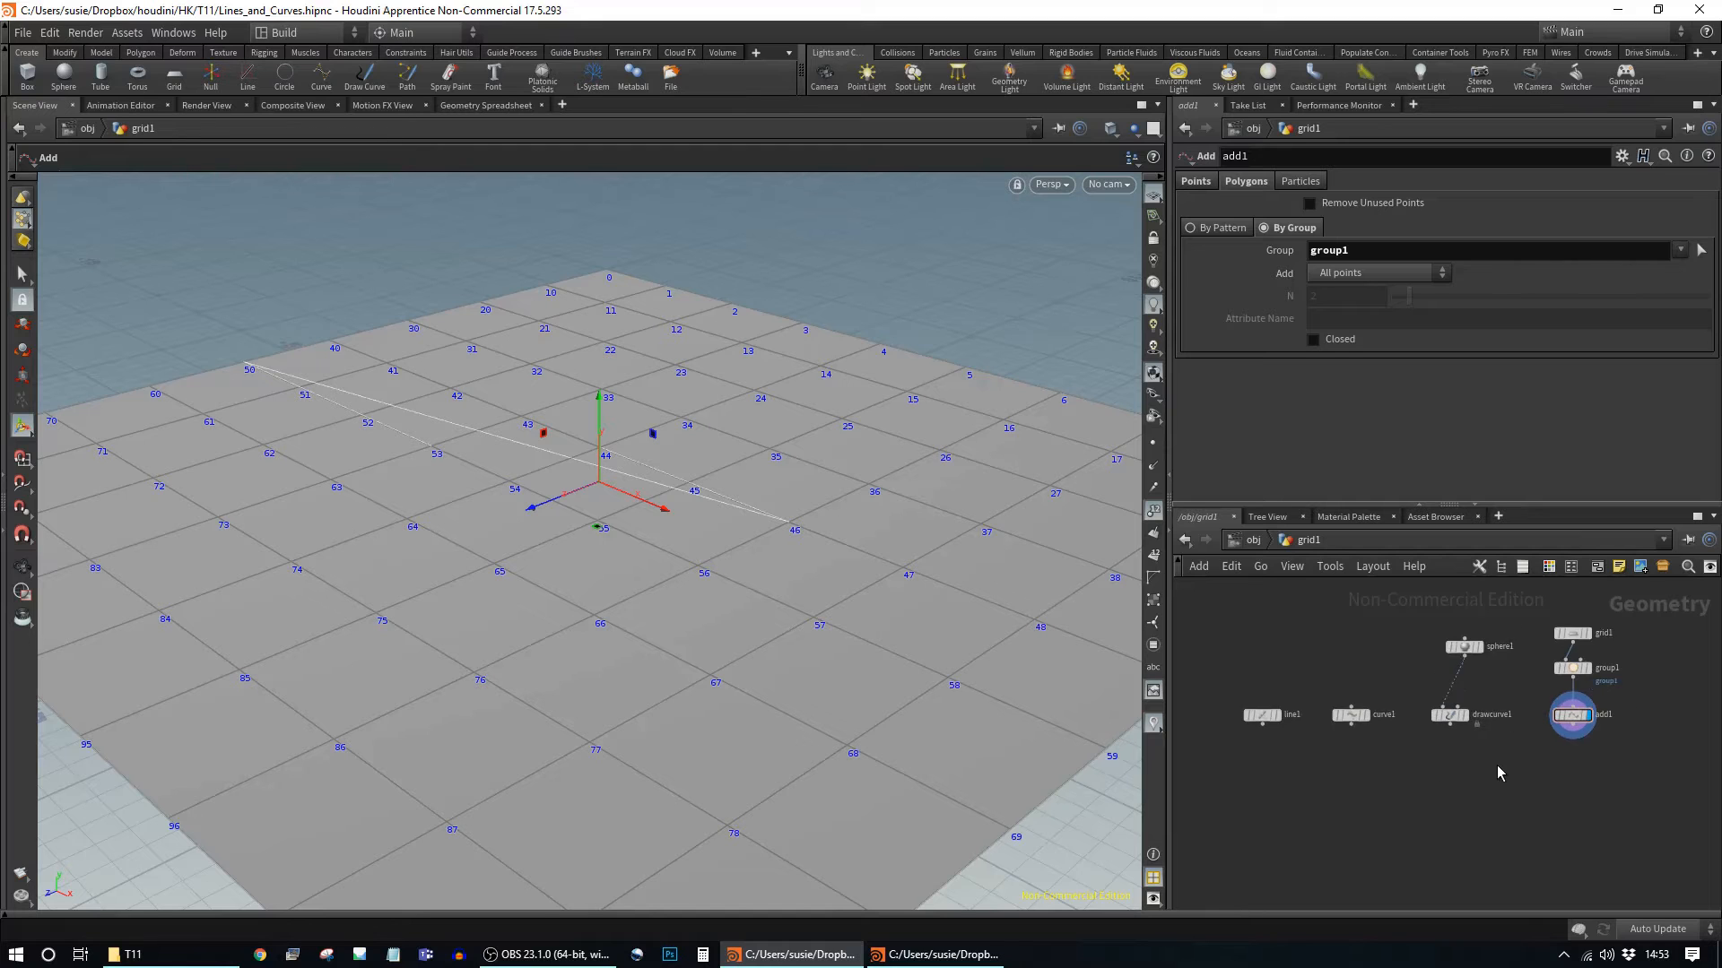
{"action": "middle_click_drag", "start_coordinate": [1518, 738], "coordinate": [1531, 776]}
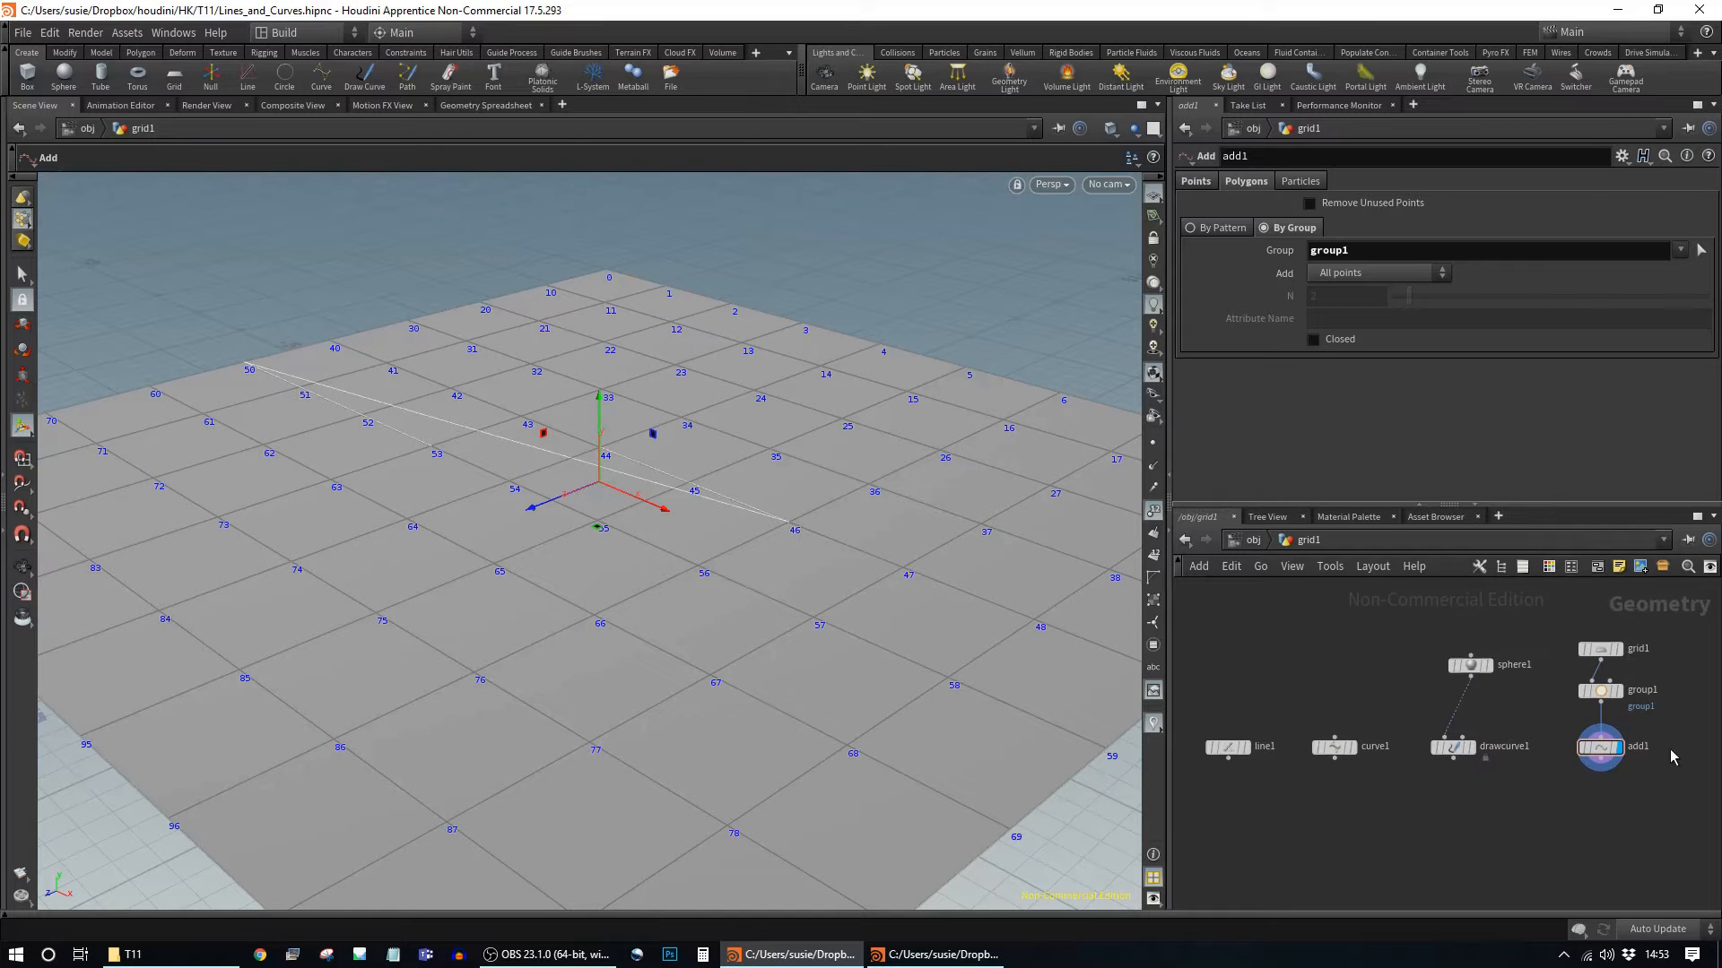
{"action": "scroll", "coordinate": [1503, 810], "scroll_direction": "down", "scroll_amount": 1}
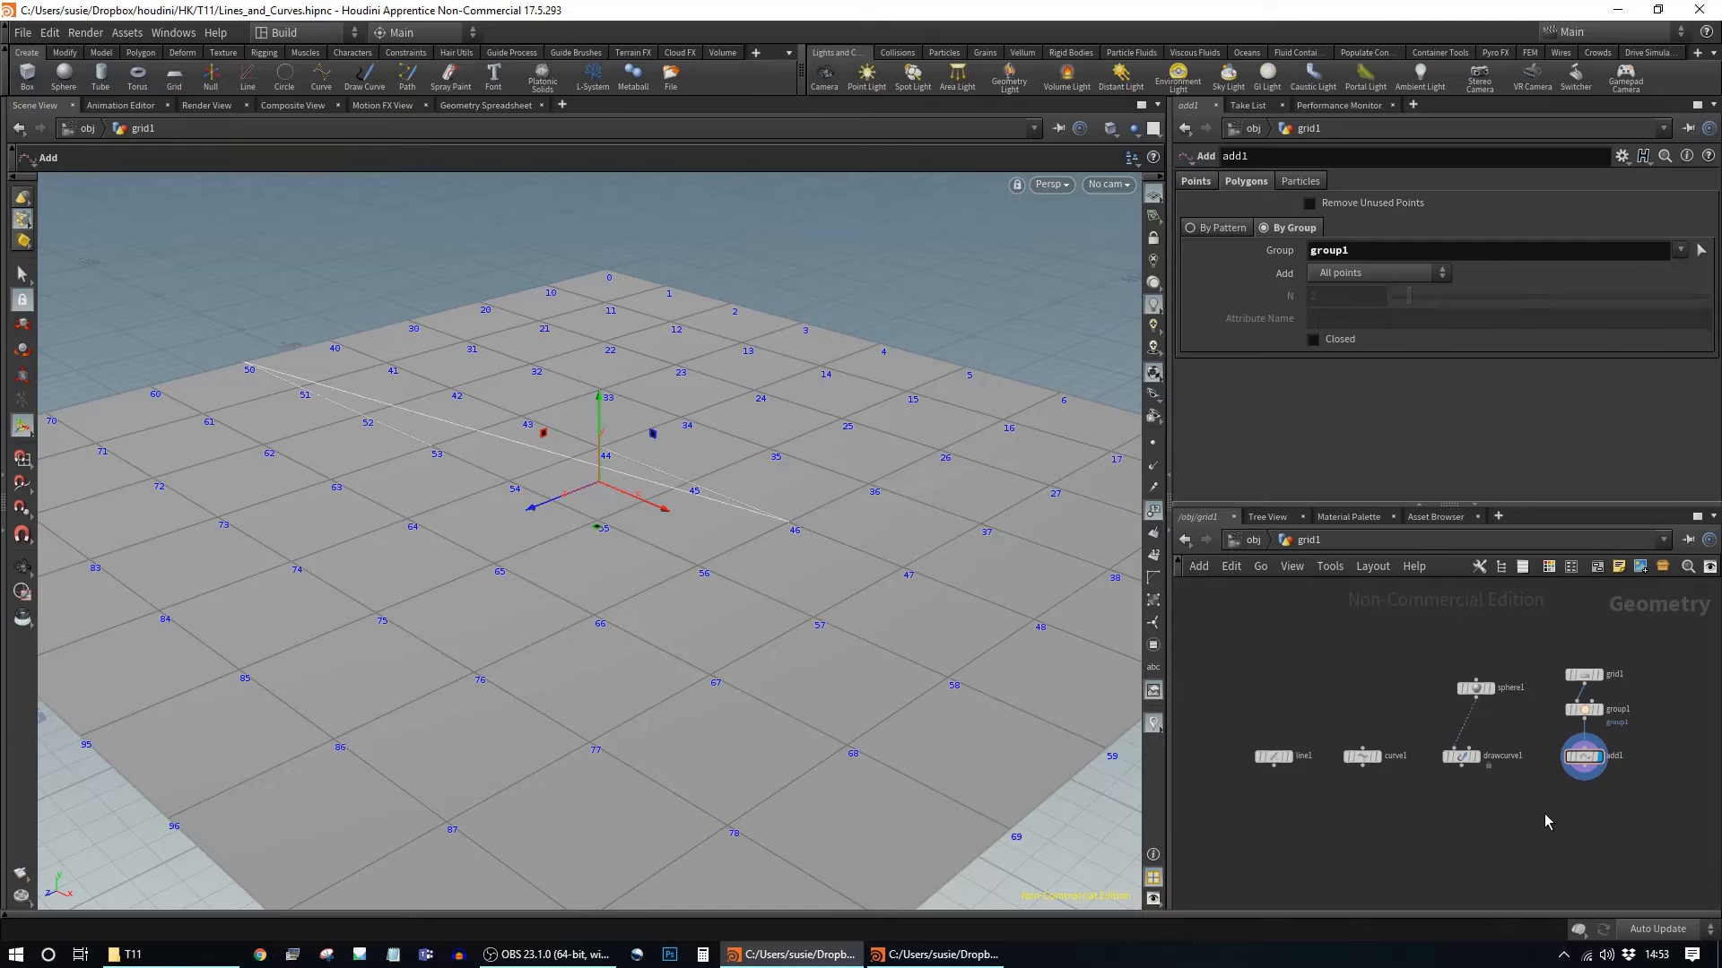
{"action": "middle_click_drag", "start_coordinate": [1523, 816], "coordinate": [1530, 793]}
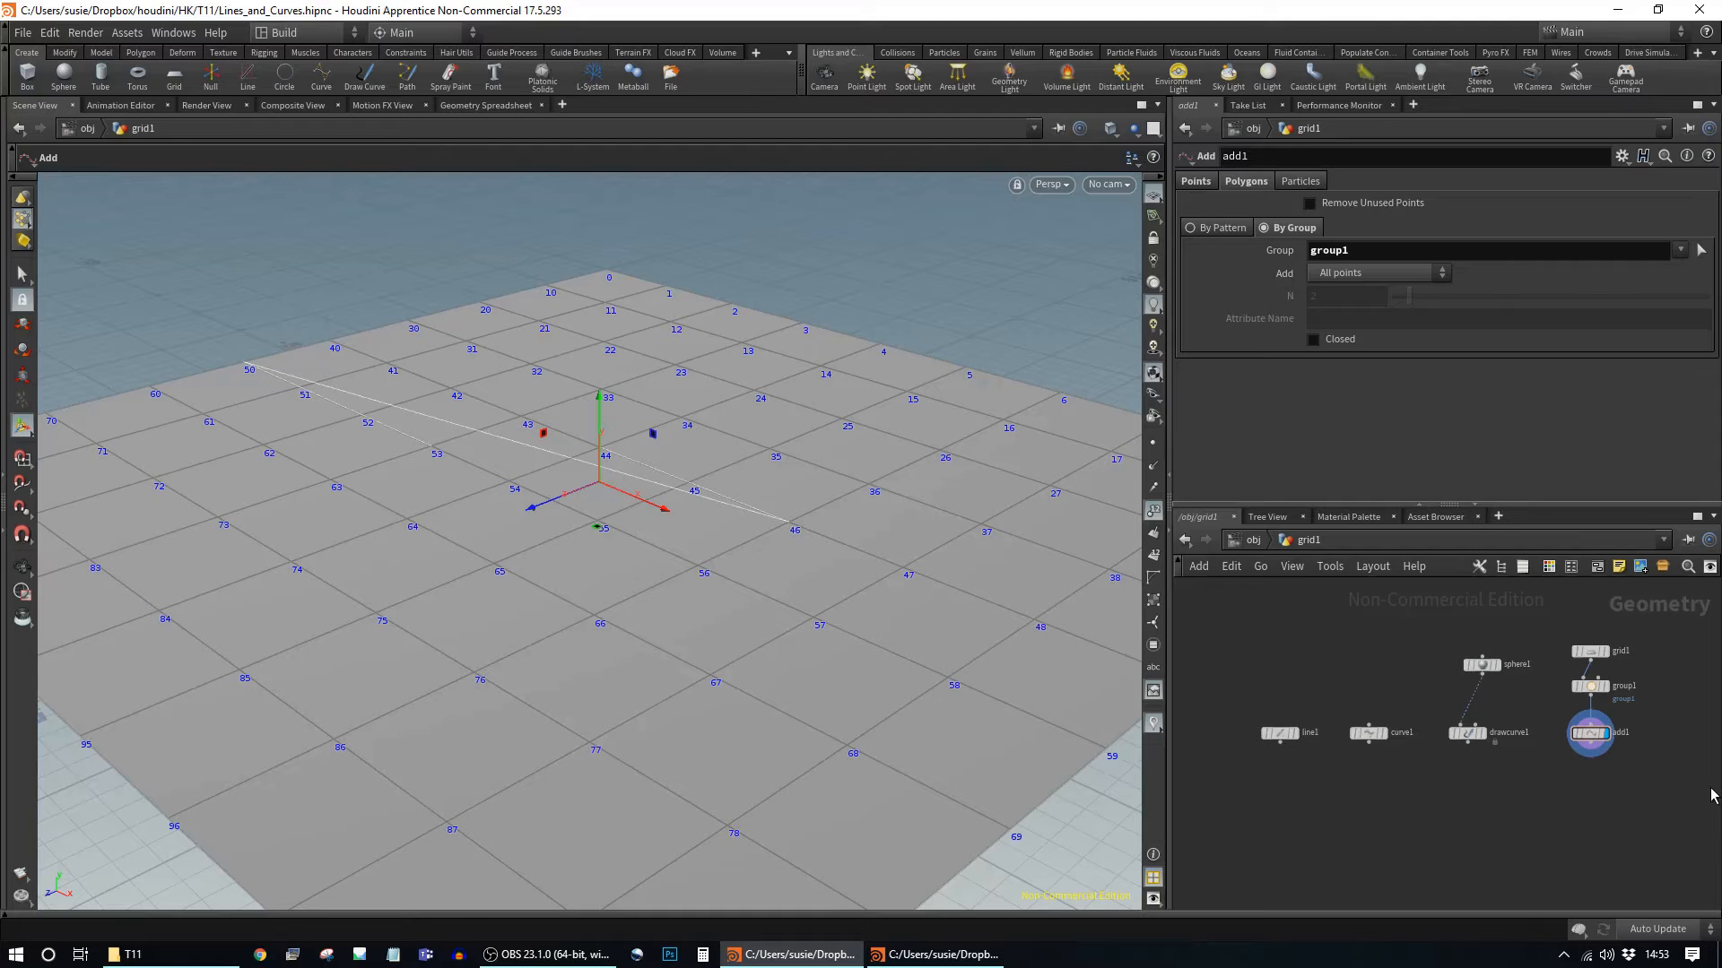
{"action": "middle_click_drag", "start_coordinate": [1623, 783], "coordinate": [1616, 790]}
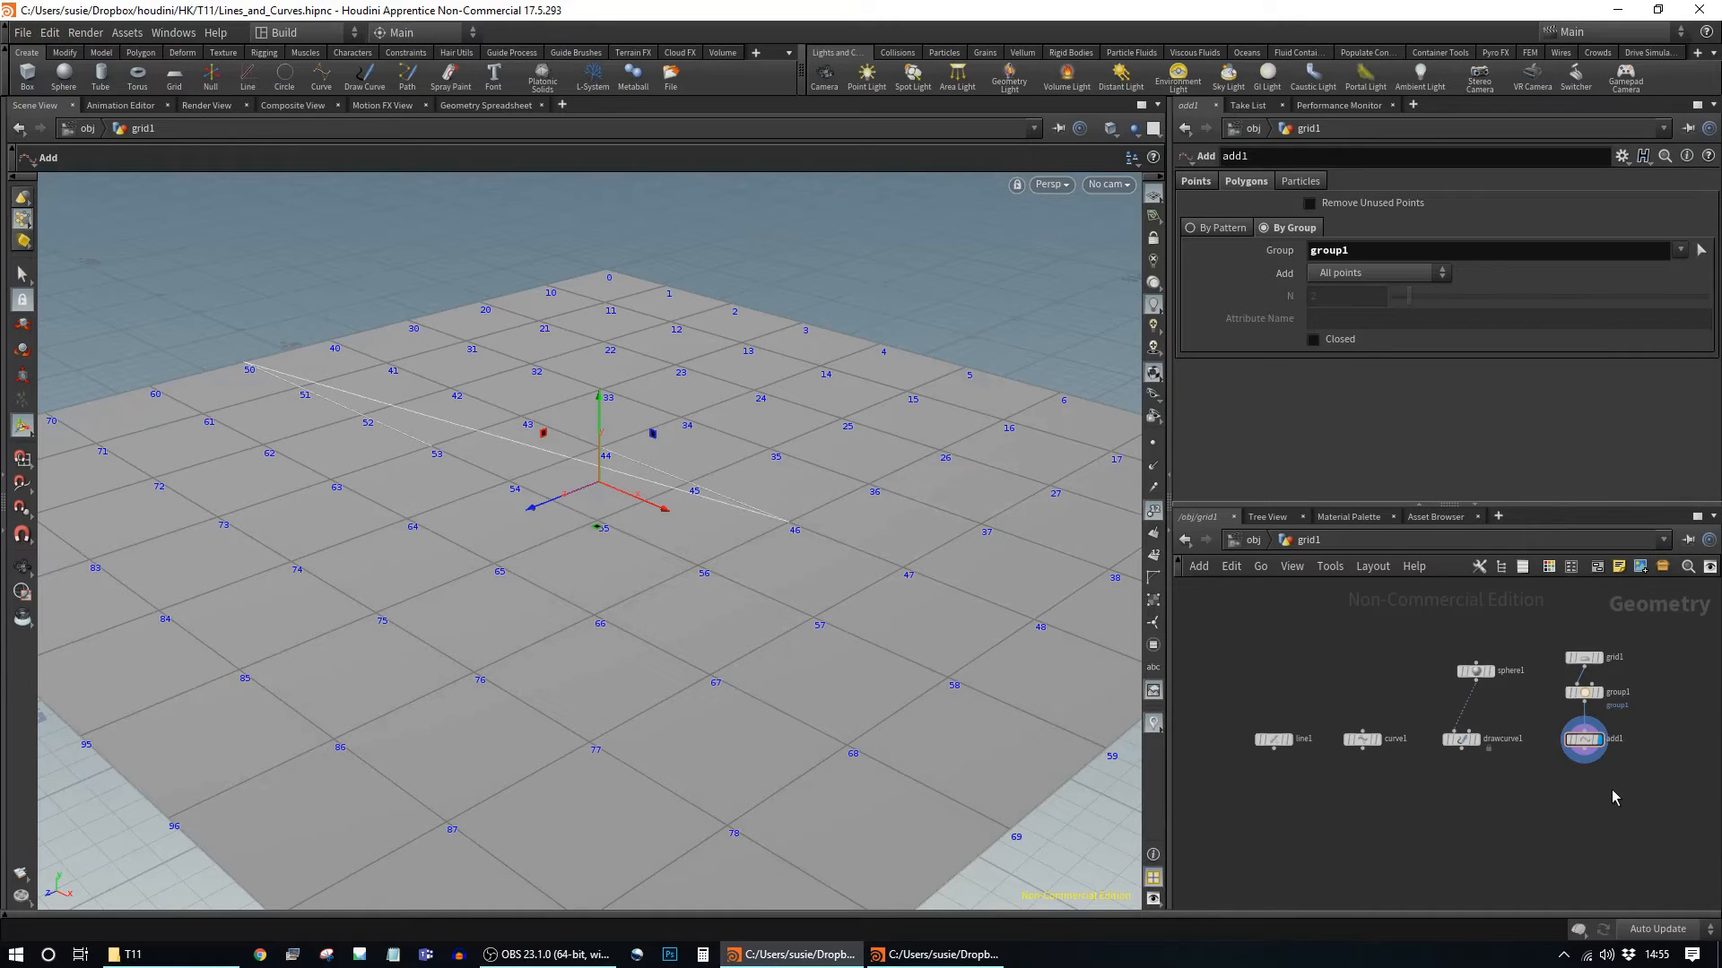
{"action": "middle_click_drag", "start_coordinate": [1599, 772], "coordinate": [1634, 741]}
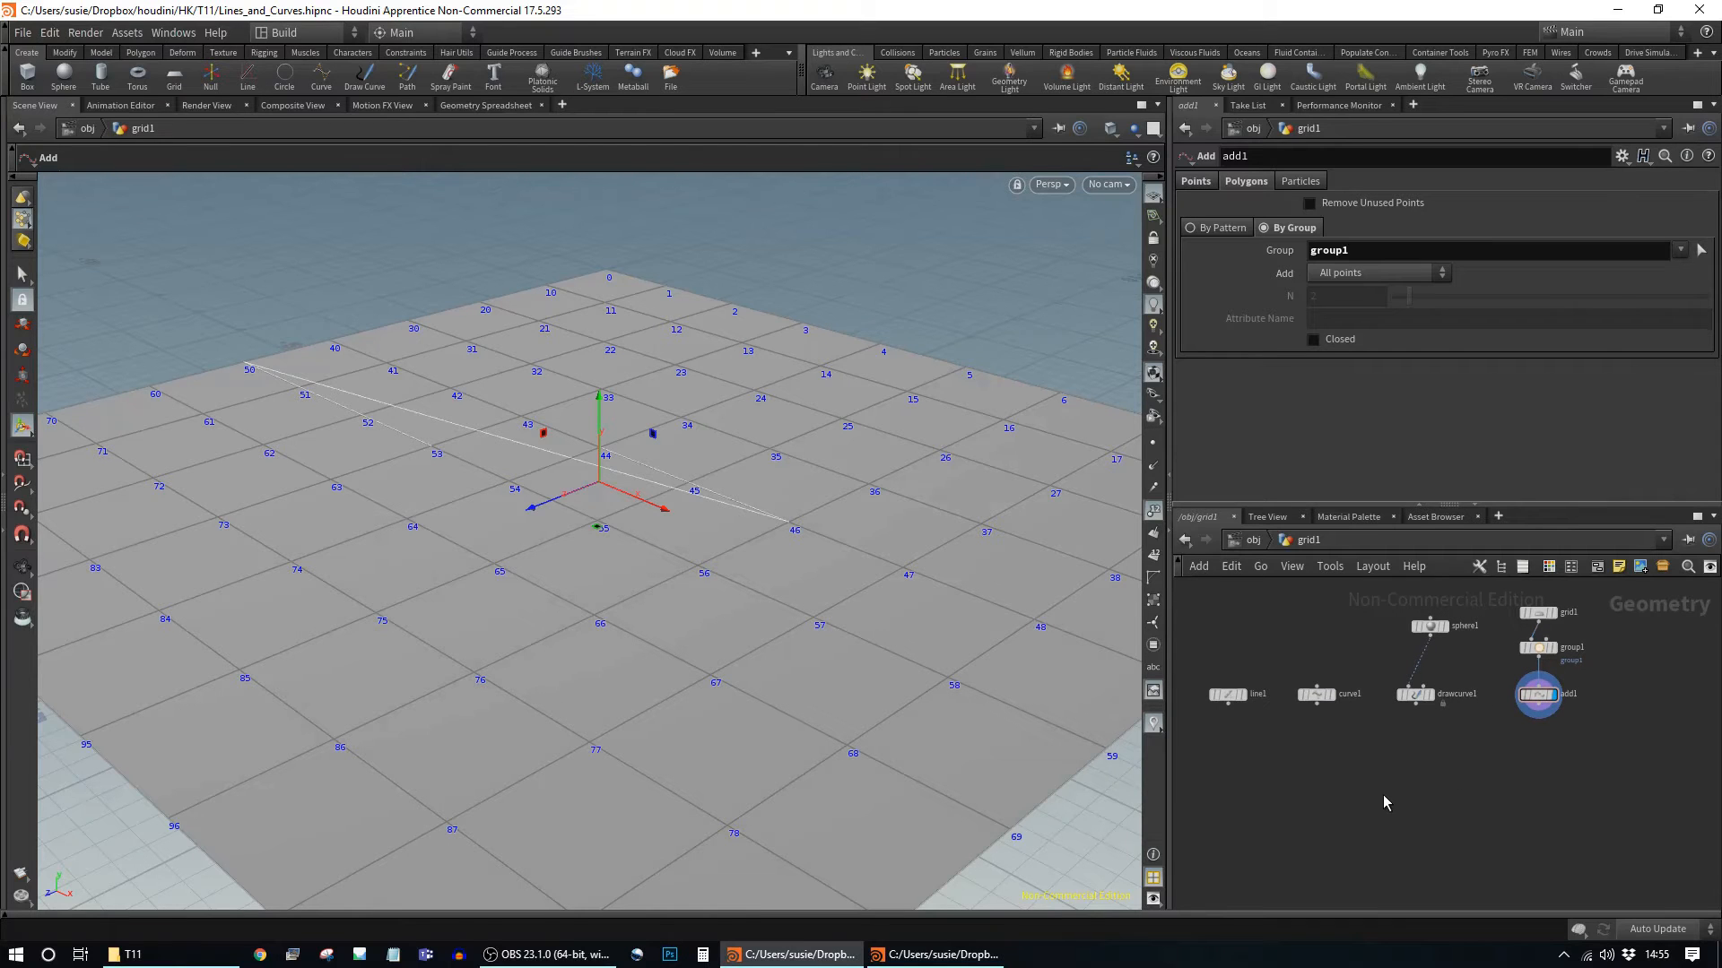
{"action": "middle_click_drag", "start_coordinate": [1295, 776], "coordinate": [1350, 788]}
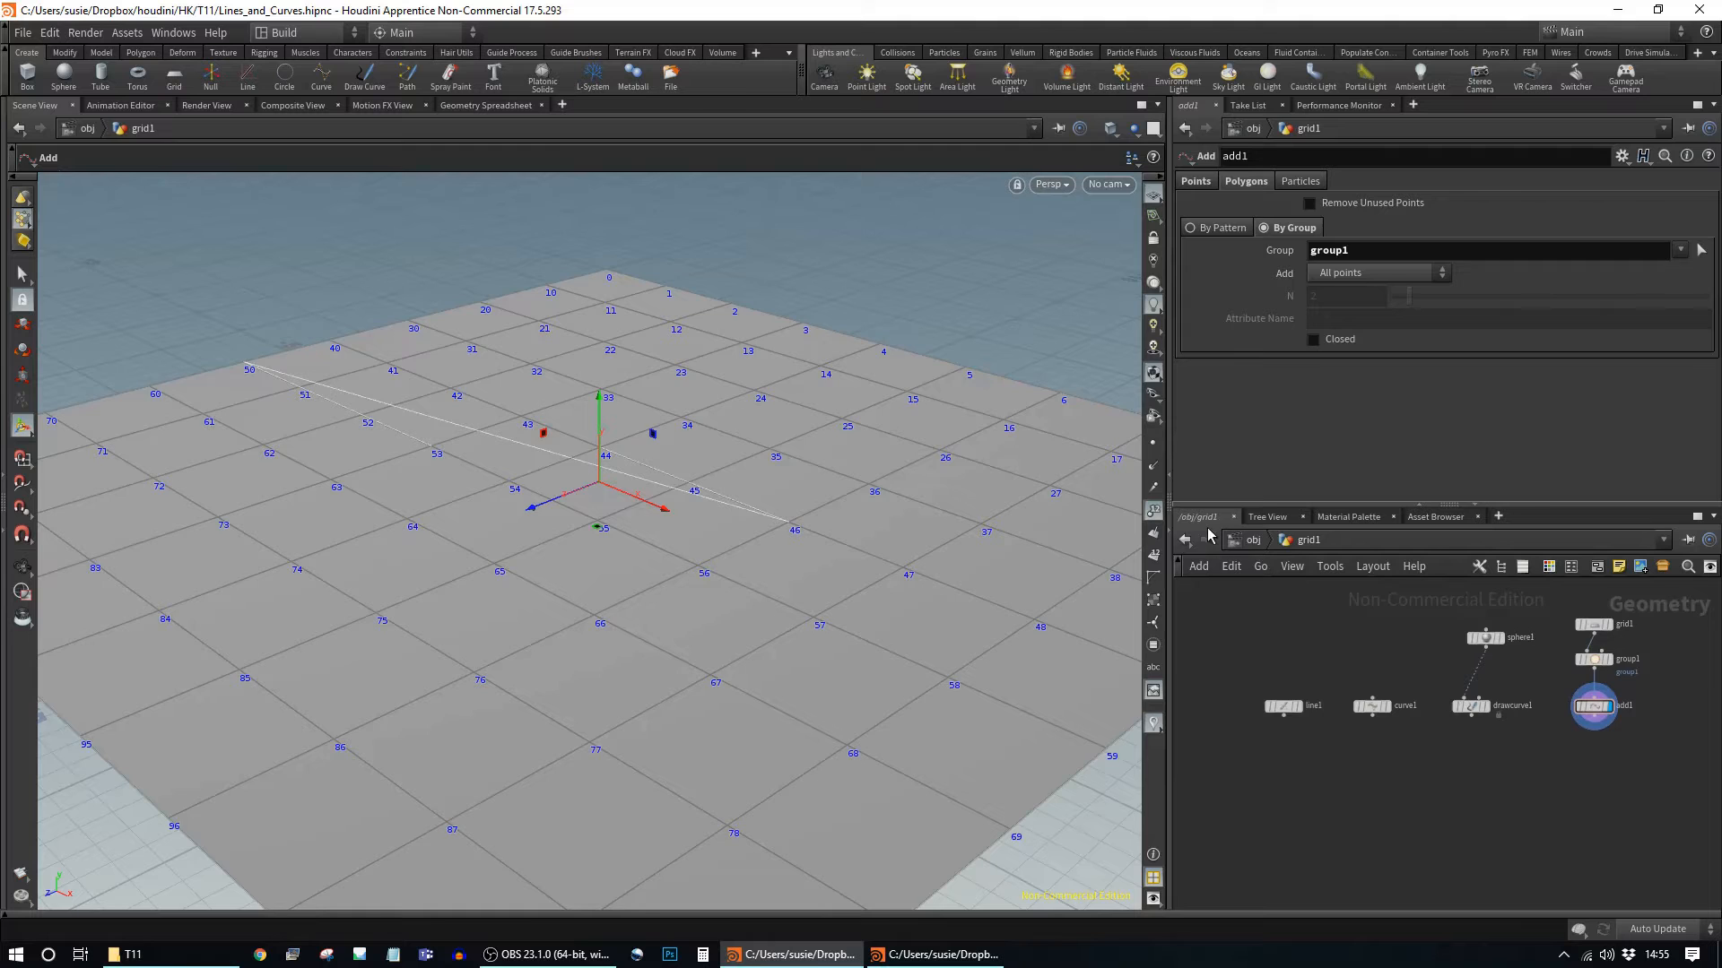
{"action": "left_click", "coordinate": [1252, 540]}
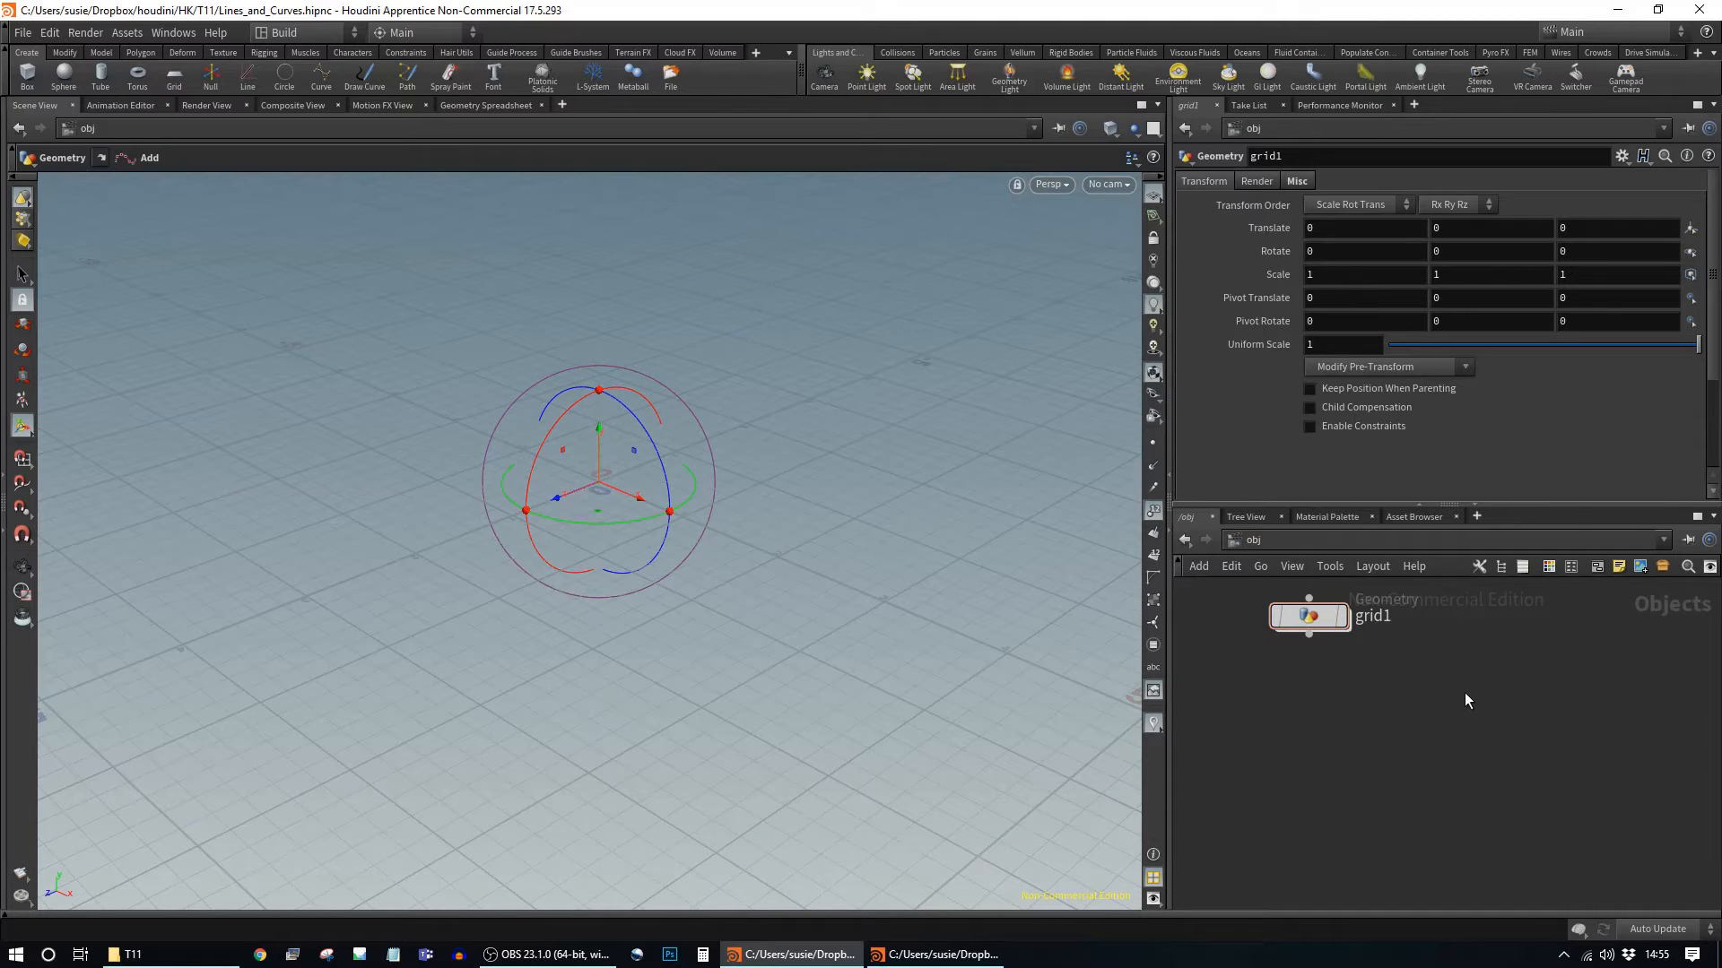
{"action": "key", "text": "Tab"}
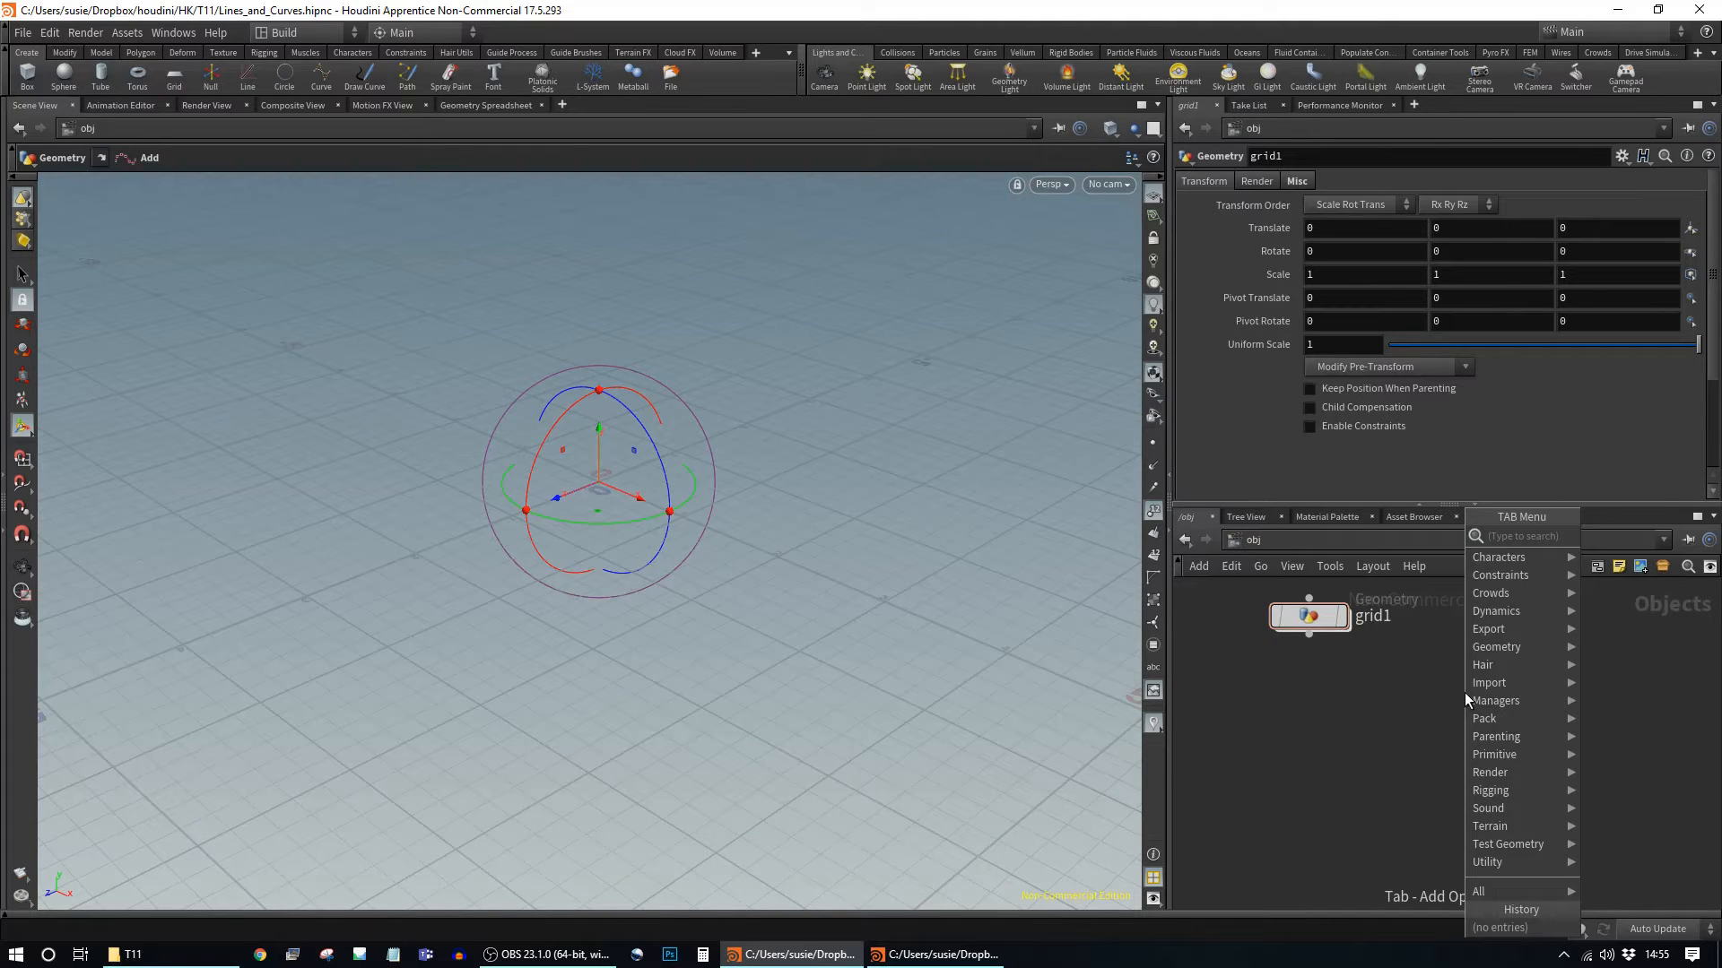
Step: Create a new Geometry object, geo1, and dive inside it
{"action": "type", "text": "geo"}
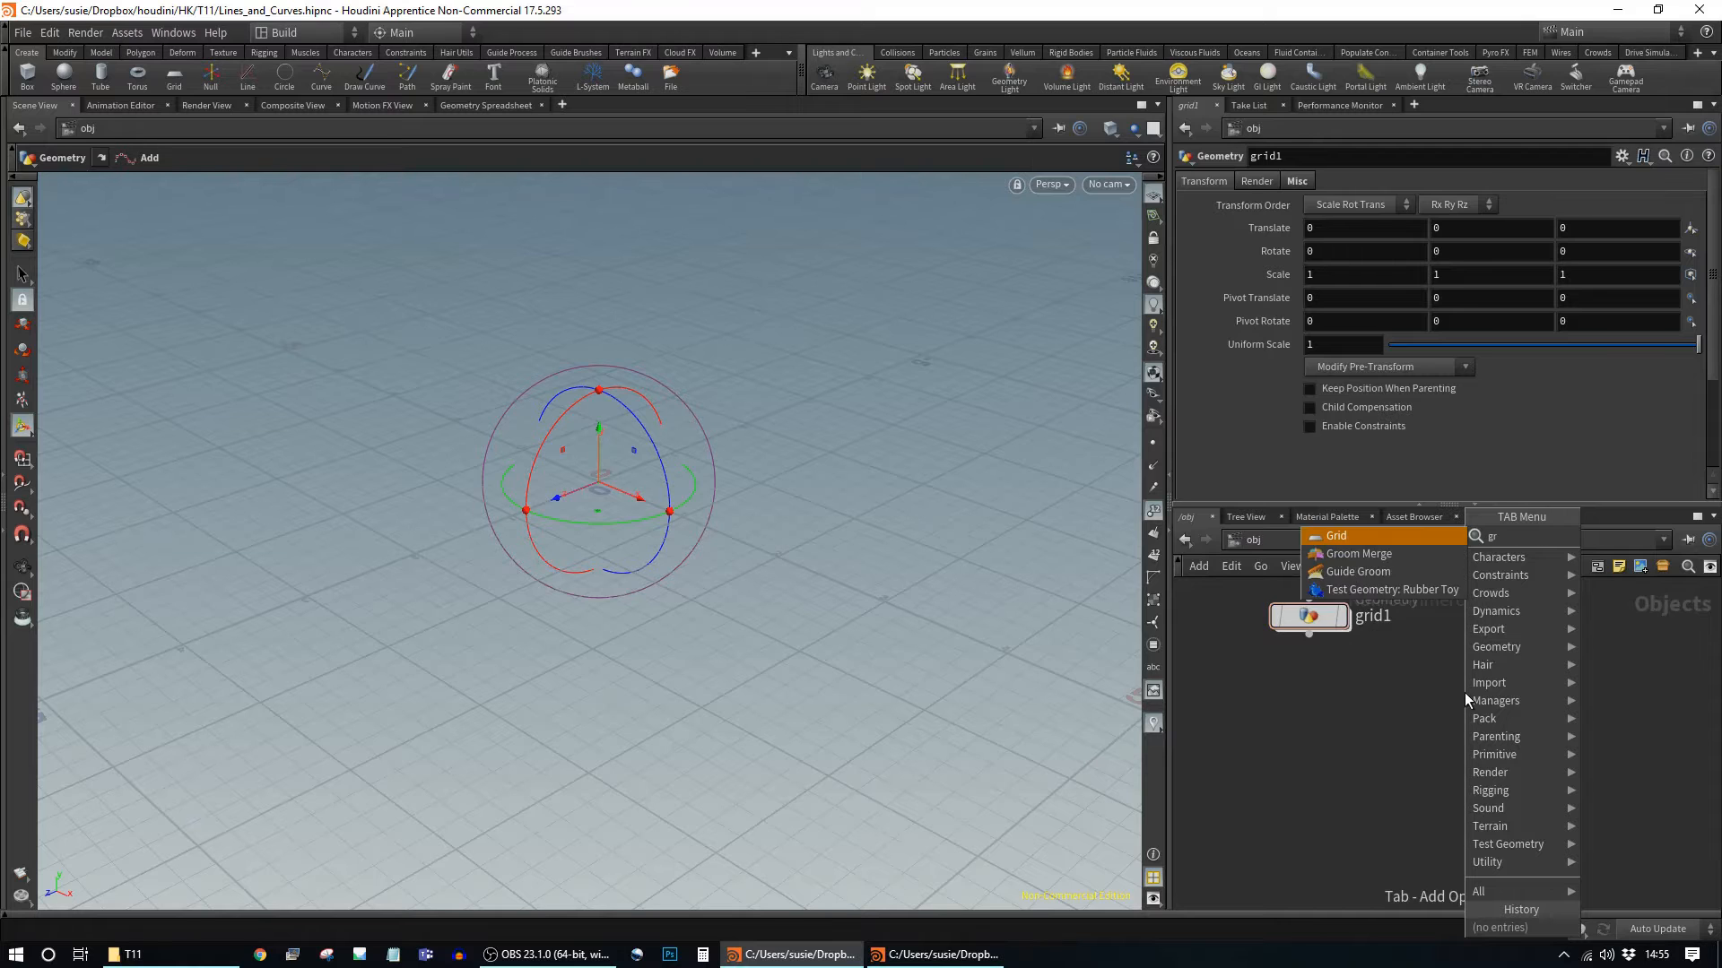
{"action": "key", "text": "Return"}
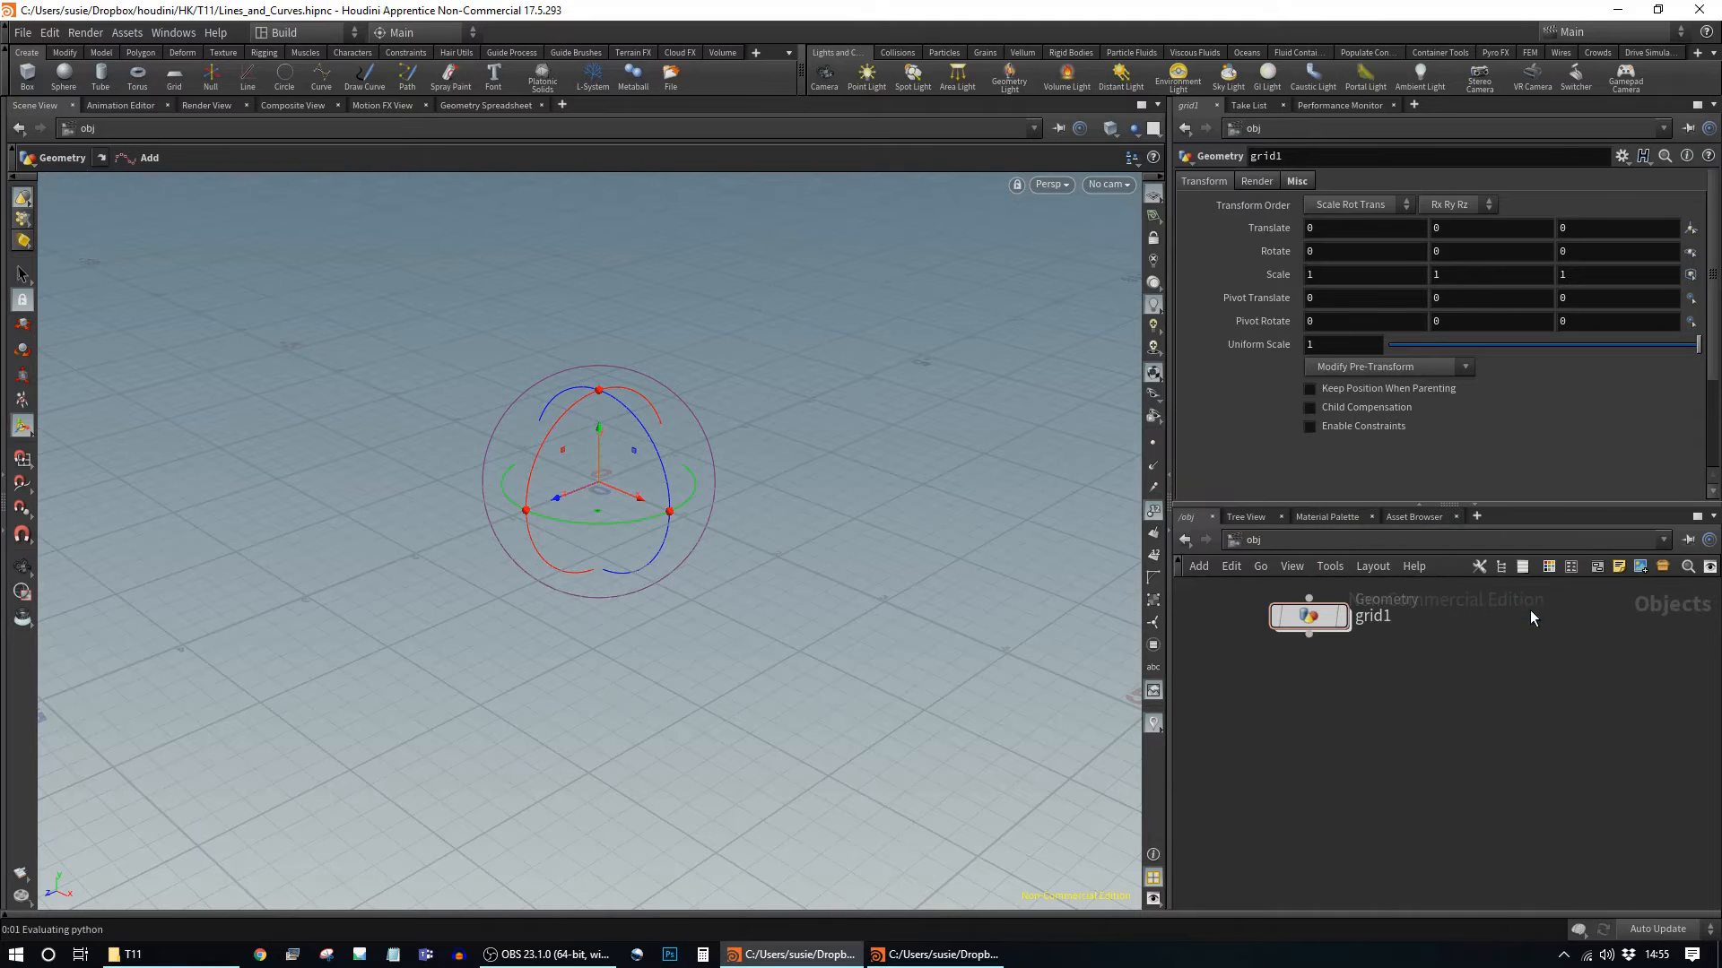
{"action": "left_click", "coordinate": [1504, 631]}
{"action": "double_click", "coordinate": [1503, 631]}
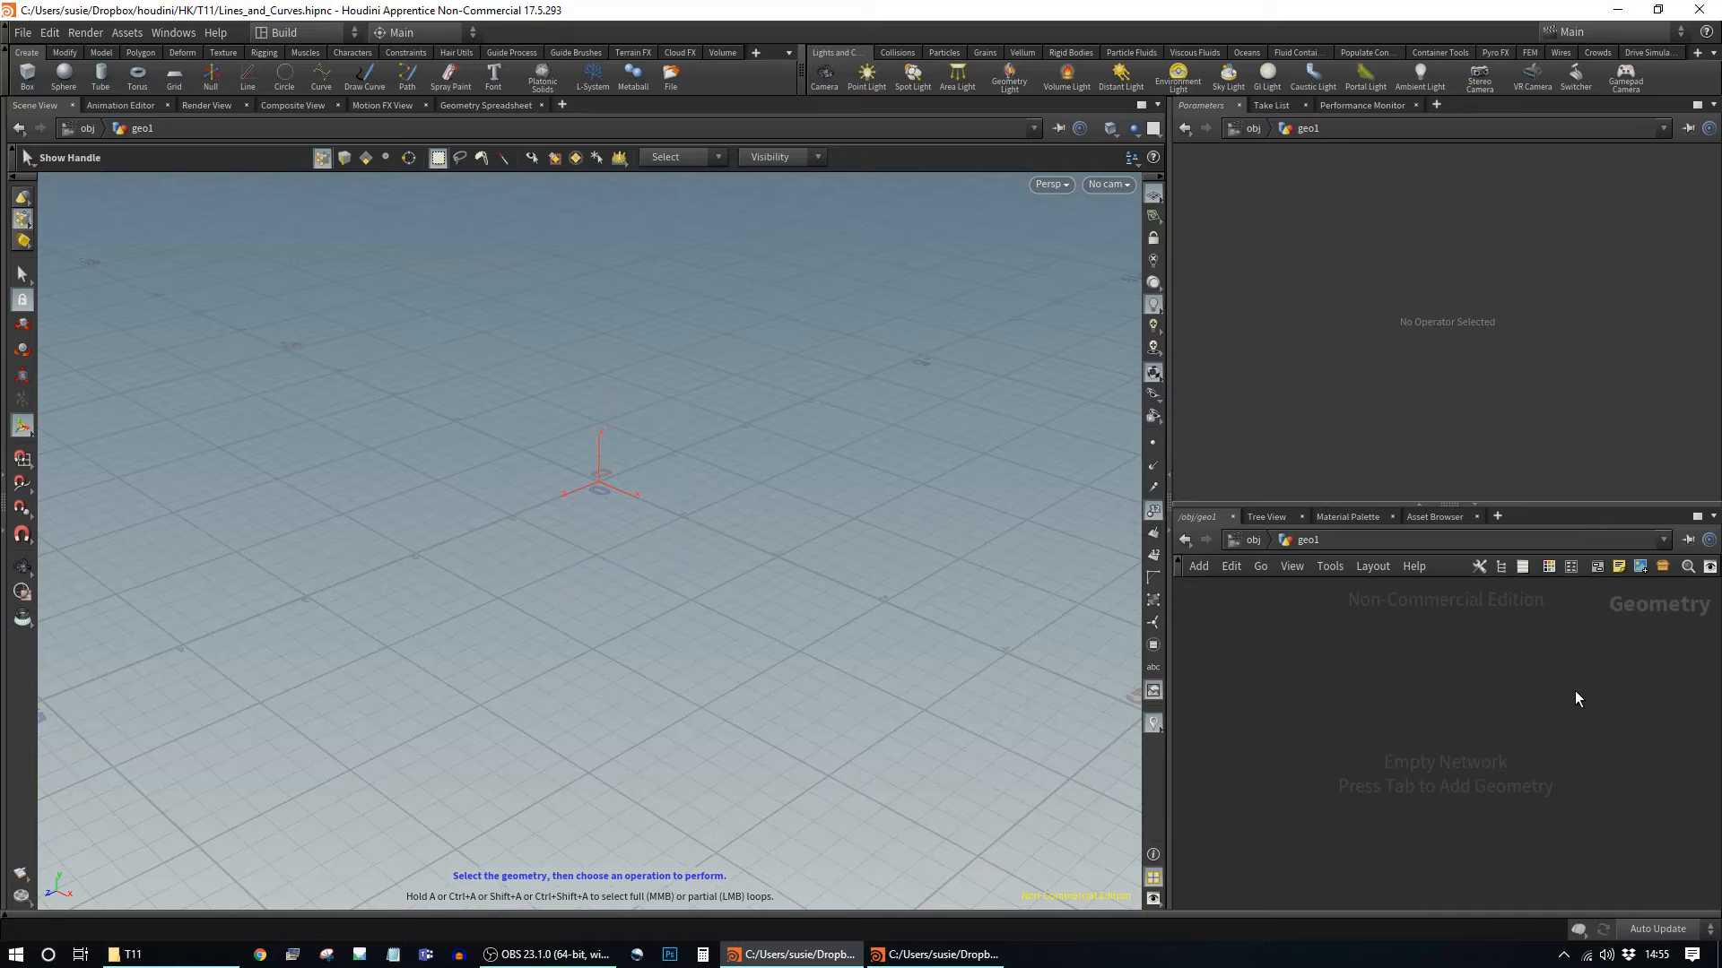
Step: Add a grid1 node with 50 rows and 50 columns and hide its point numbers
{"action": "key", "text": "Tab"}
{"action": "type", "text": "grid"}
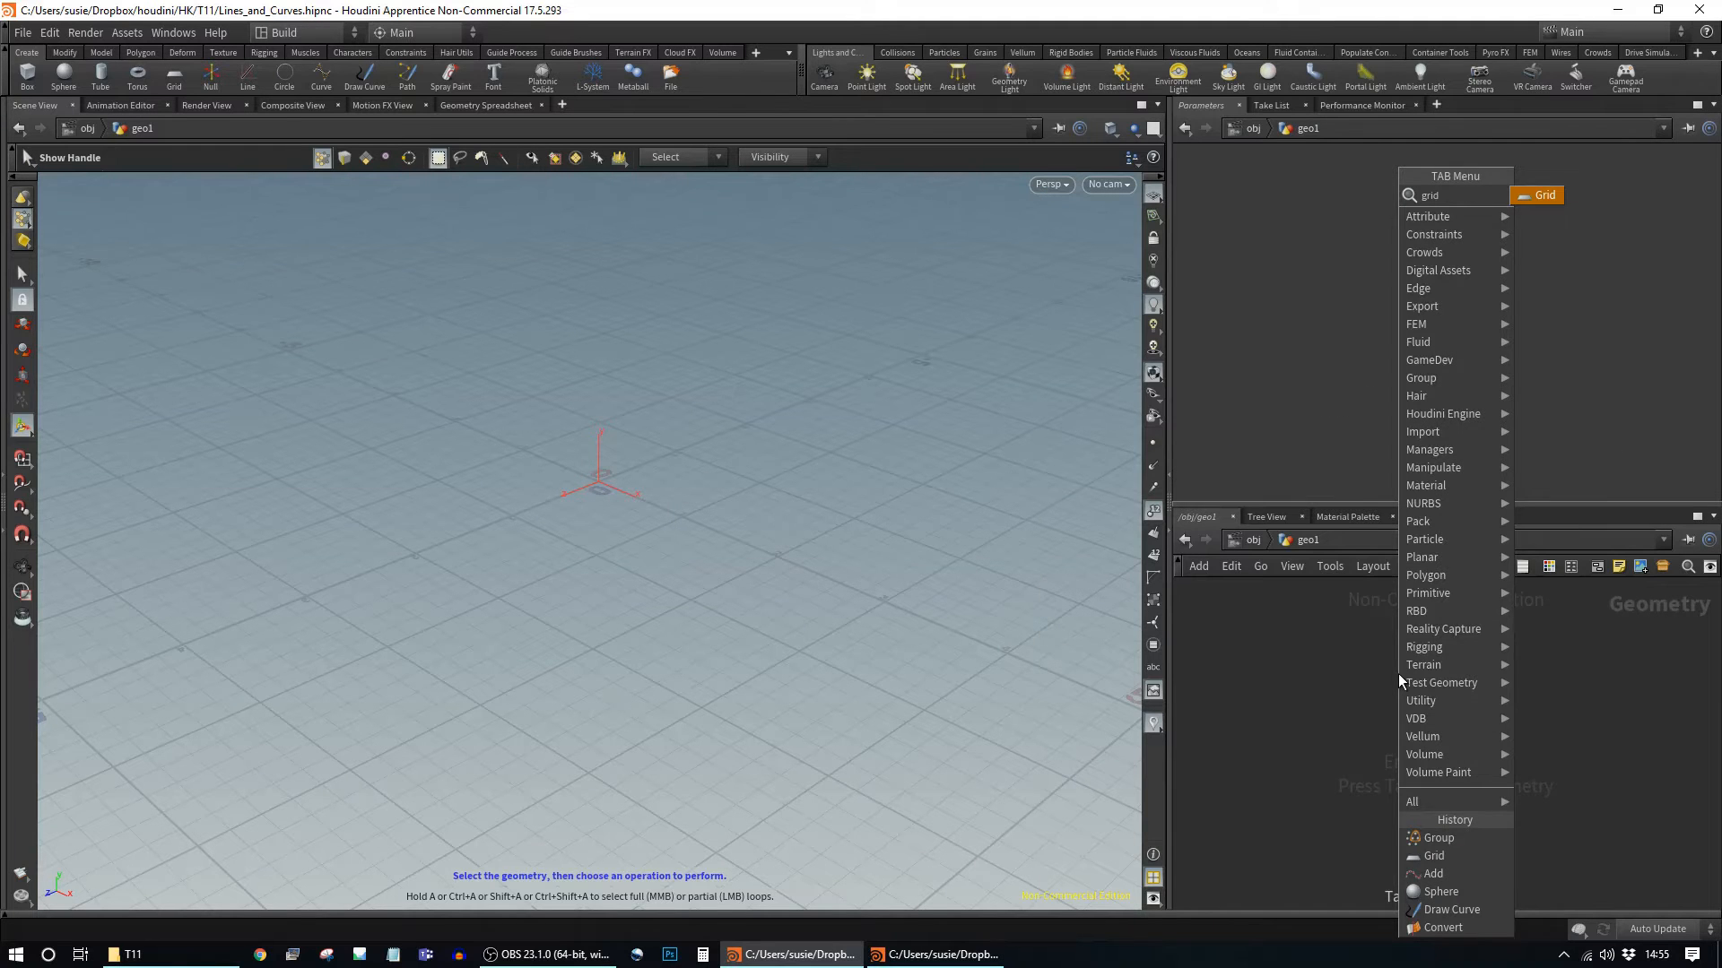
{"action": "key", "text": "Return"}
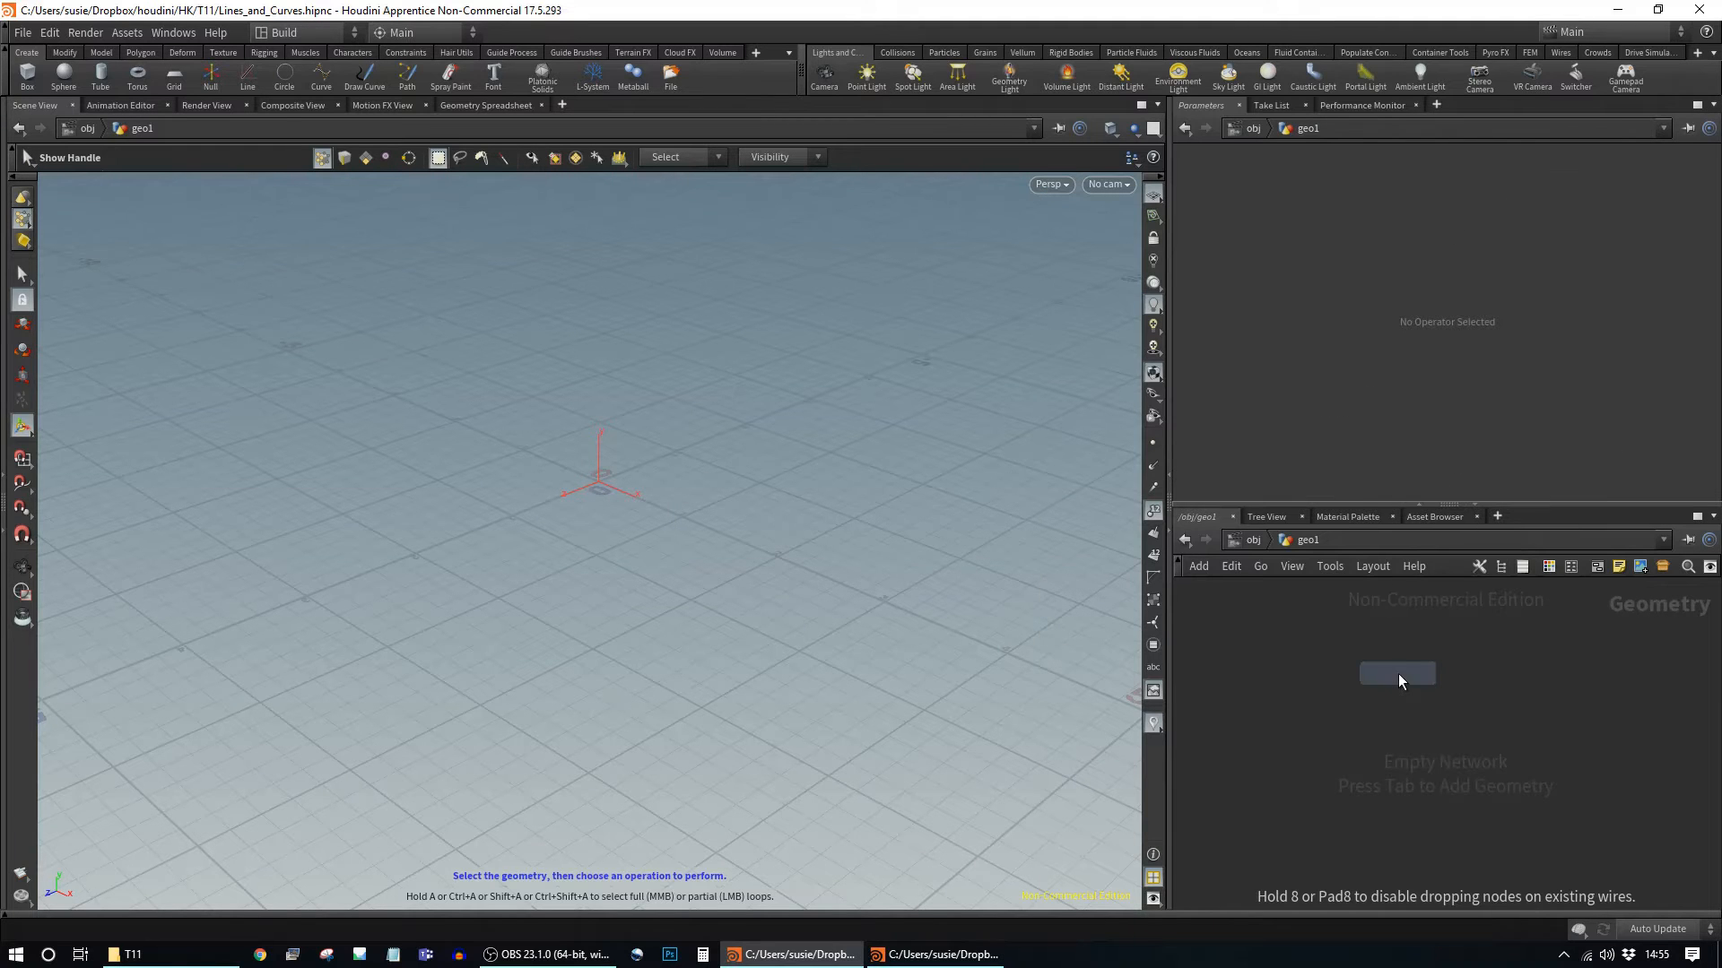
{"action": "left_click", "coordinate": [1461, 644]}
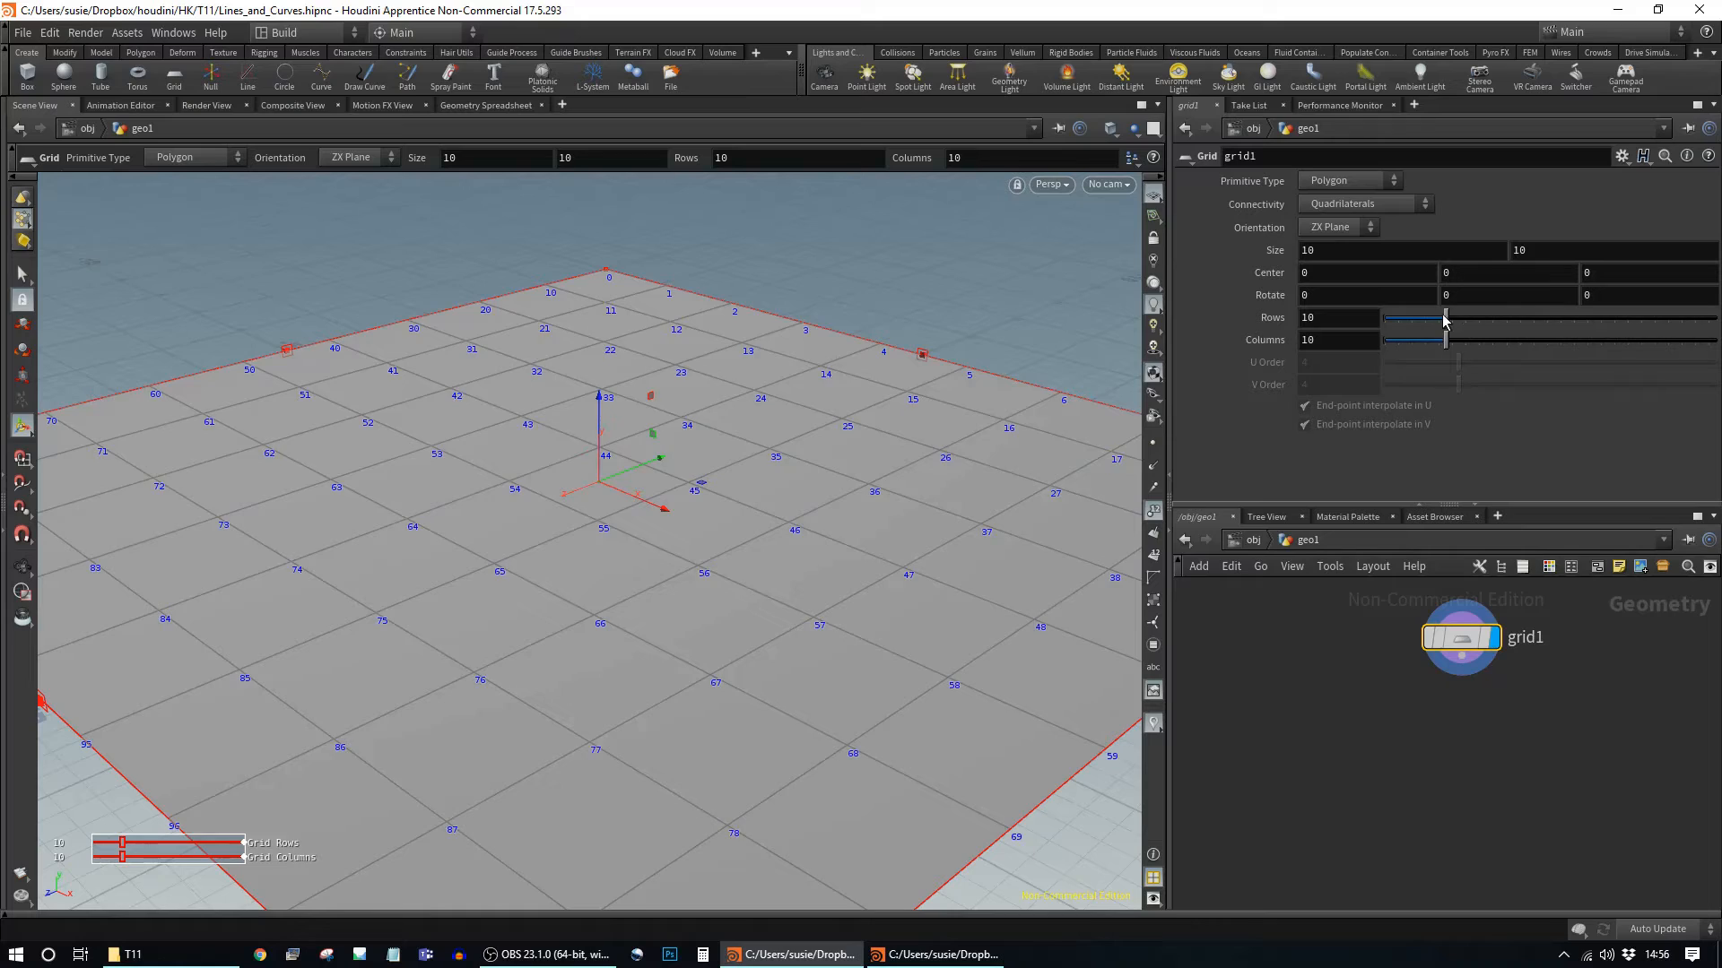
{"action": "left_click_drag", "start_coordinate": [1445, 319], "coordinate": [1712, 320]}
{"action": "left_click_drag", "start_coordinate": [1444, 339], "coordinate": [1713, 340]}
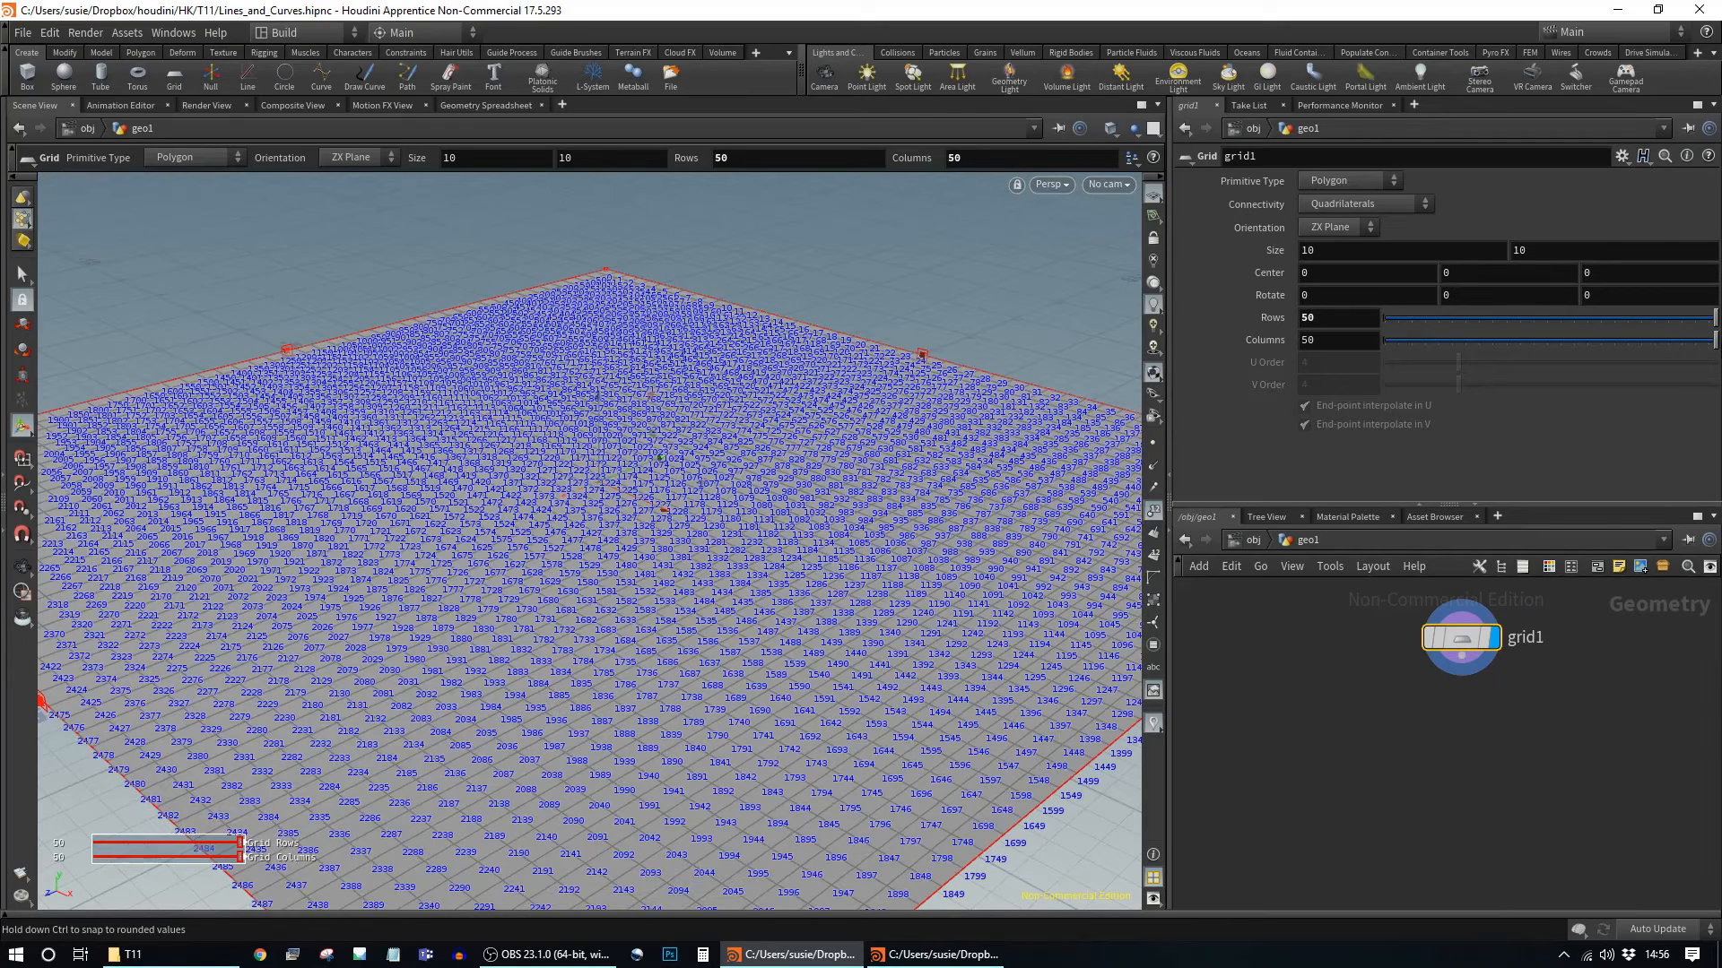
{"action": "left_click", "coordinate": [1154, 510]}
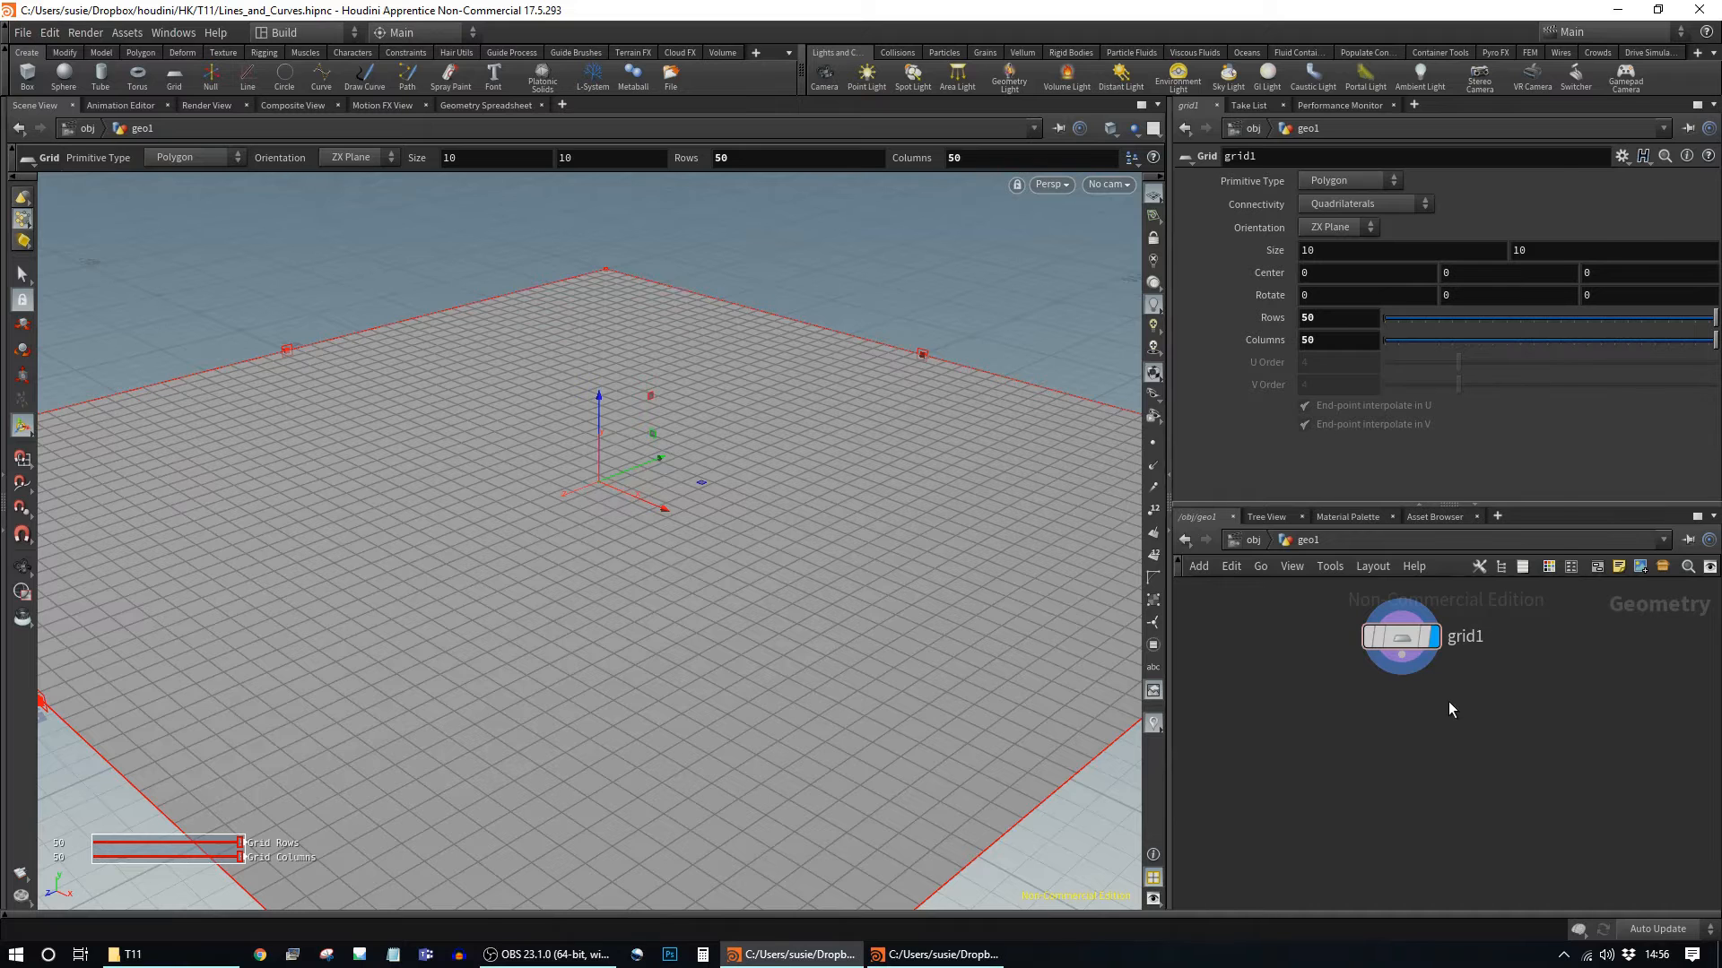
Step: Create a Mountain node using the mou search
{"action": "key", "text": "Tab"}
{"action": "type", "text": "mou"}
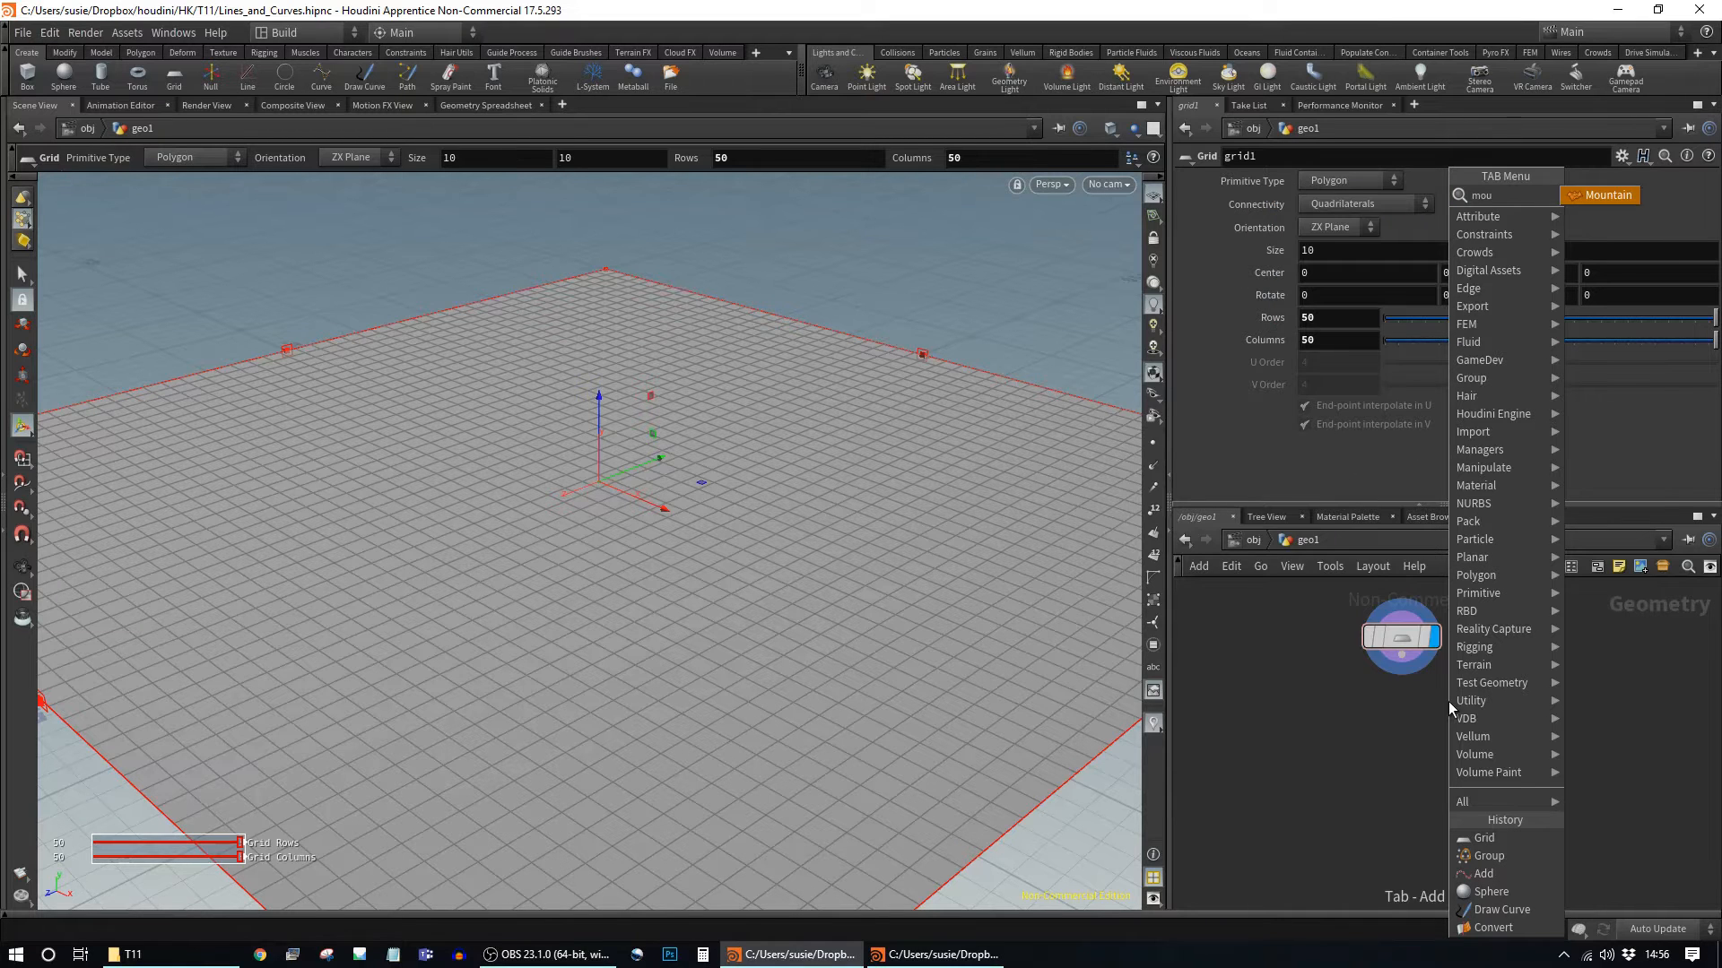
{"action": "key", "text": "Return"}
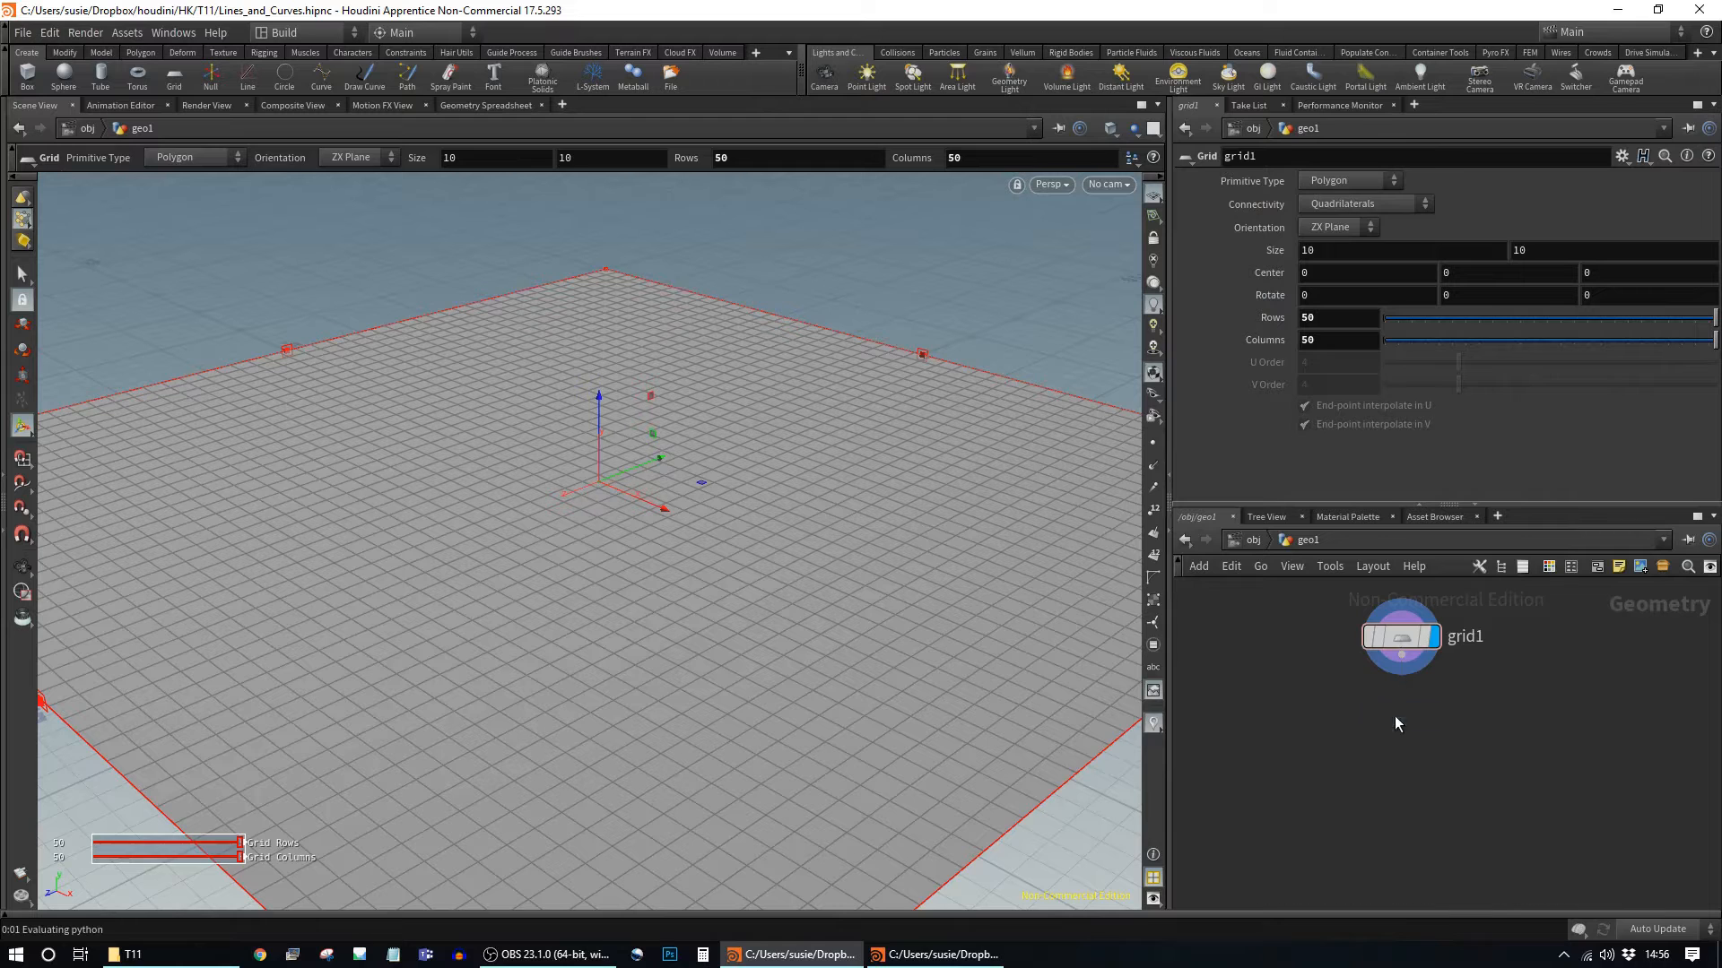
Step: Place mountain1 below grid1, wire grid1 into it and display it
{"action": "left_click", "coordinate": [1395, 716]}
{"action": "left_click", "coordinate": [1401, 693]}
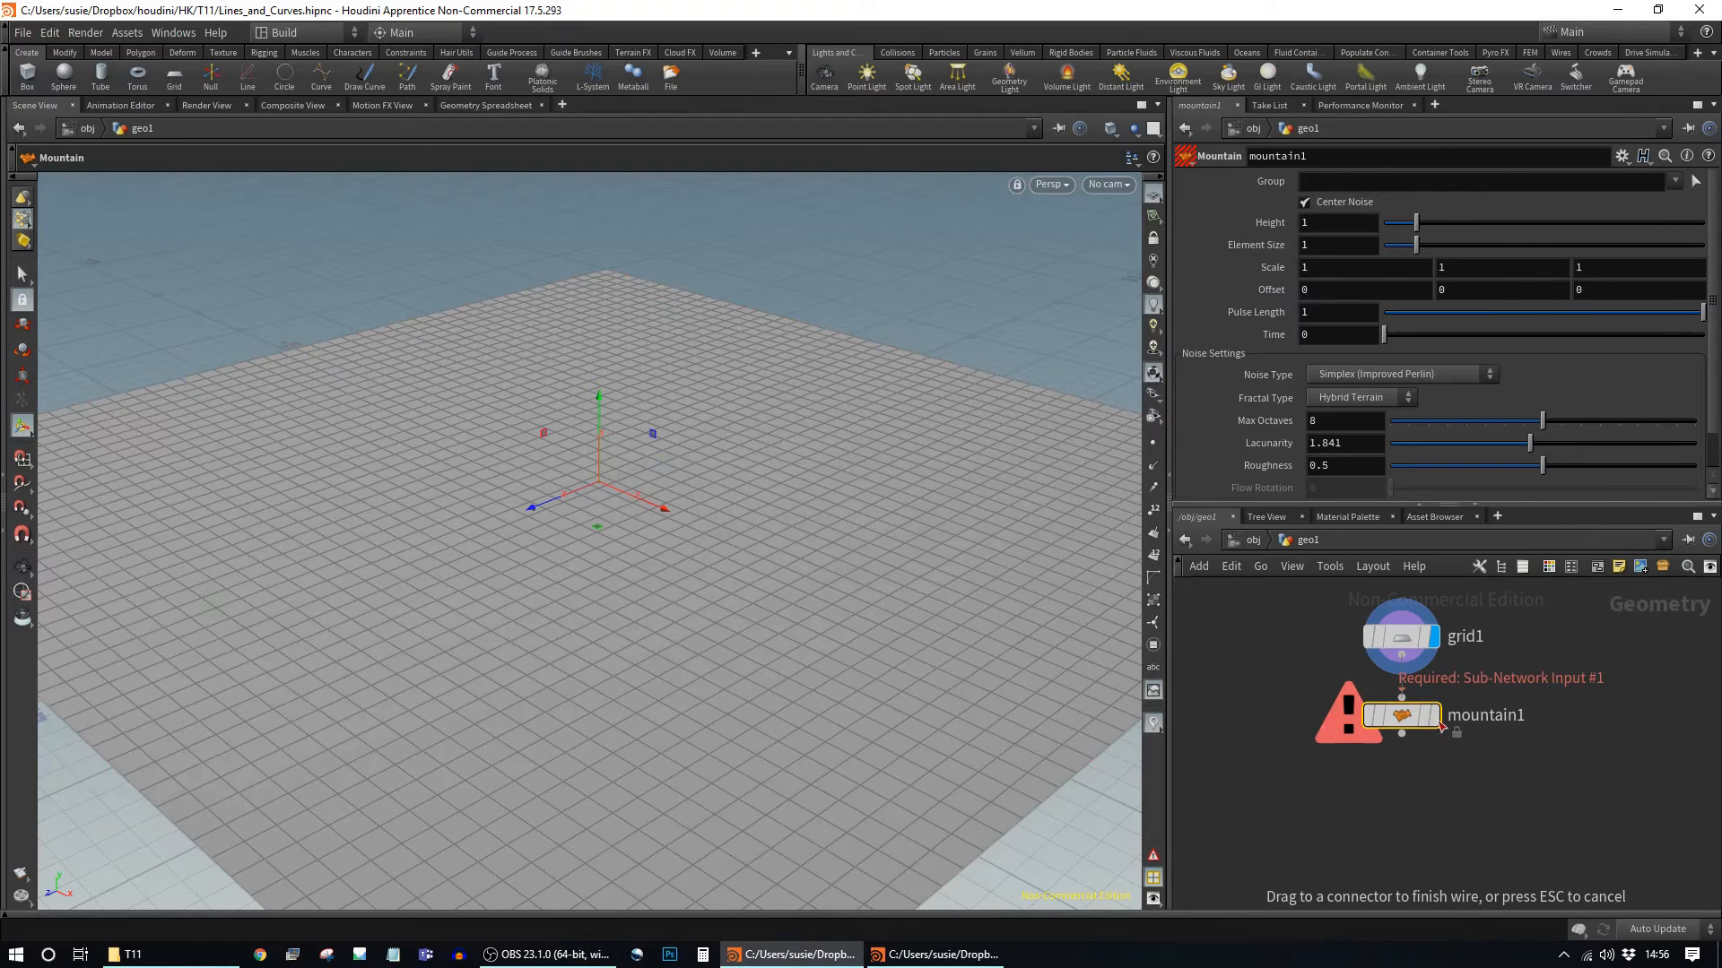
{"action": "left_click", "coordinate": [1436, 717]}
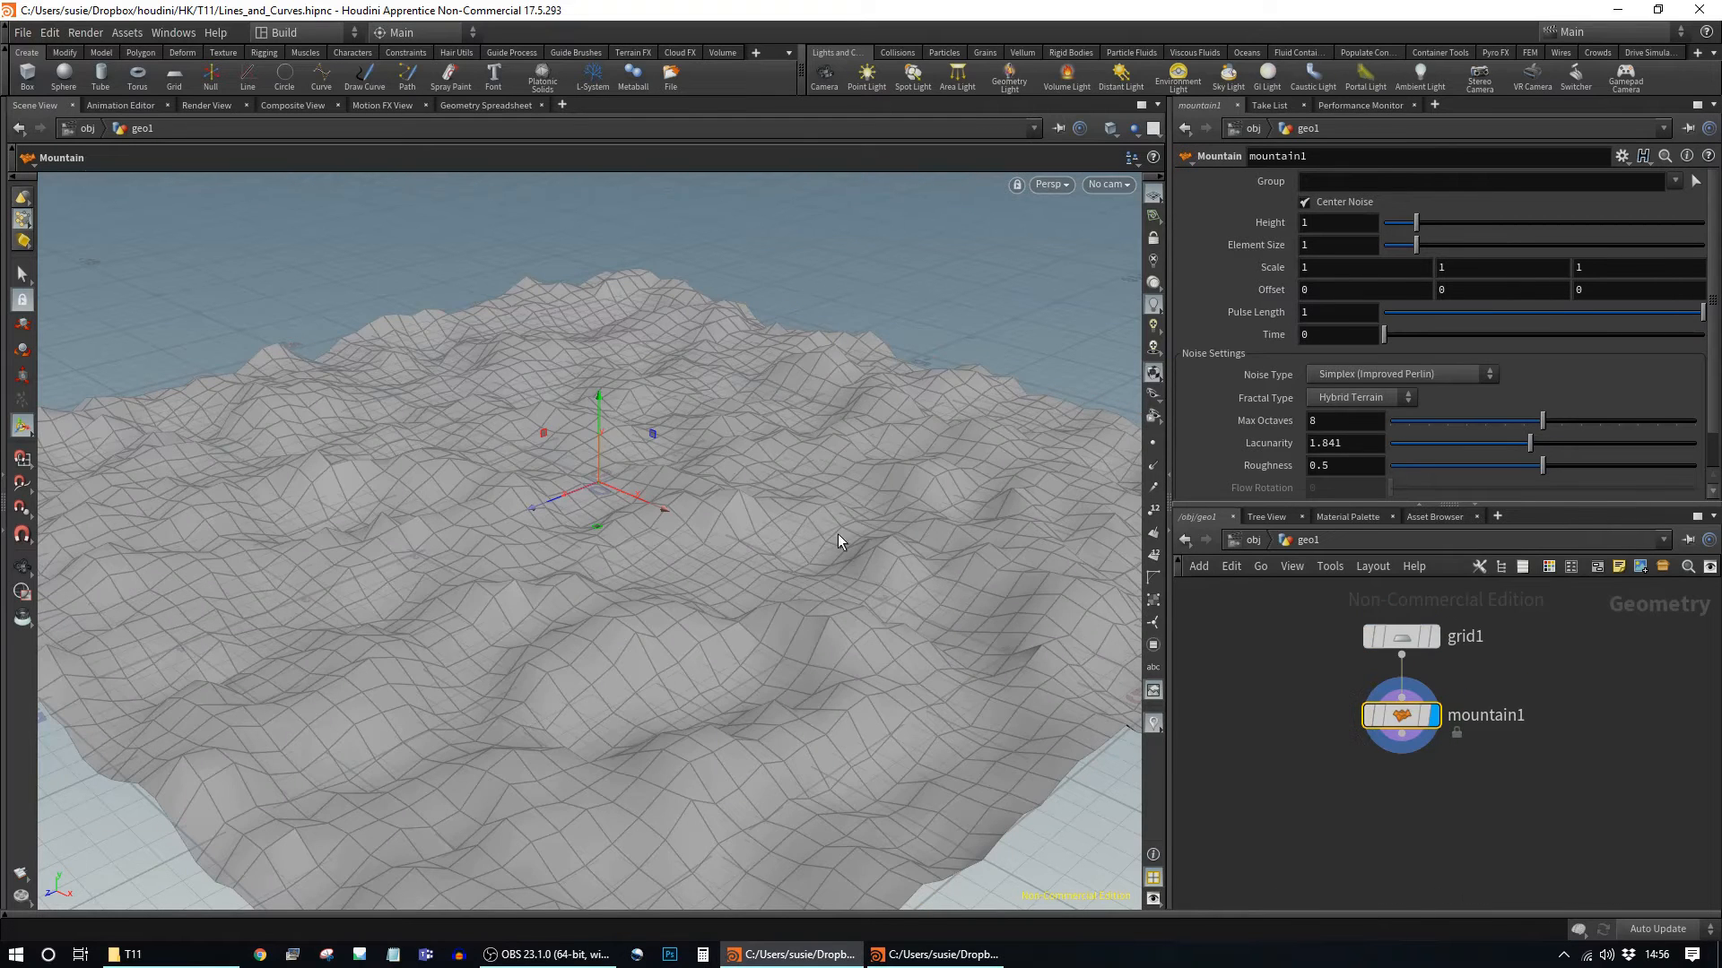
{"action": "key", "text": "Escape"}
{"action": "left_click_drag", "start_coordinate": [750, 604], "coordinate": [826, 511]}
{"action": "key", "text": "Return"}
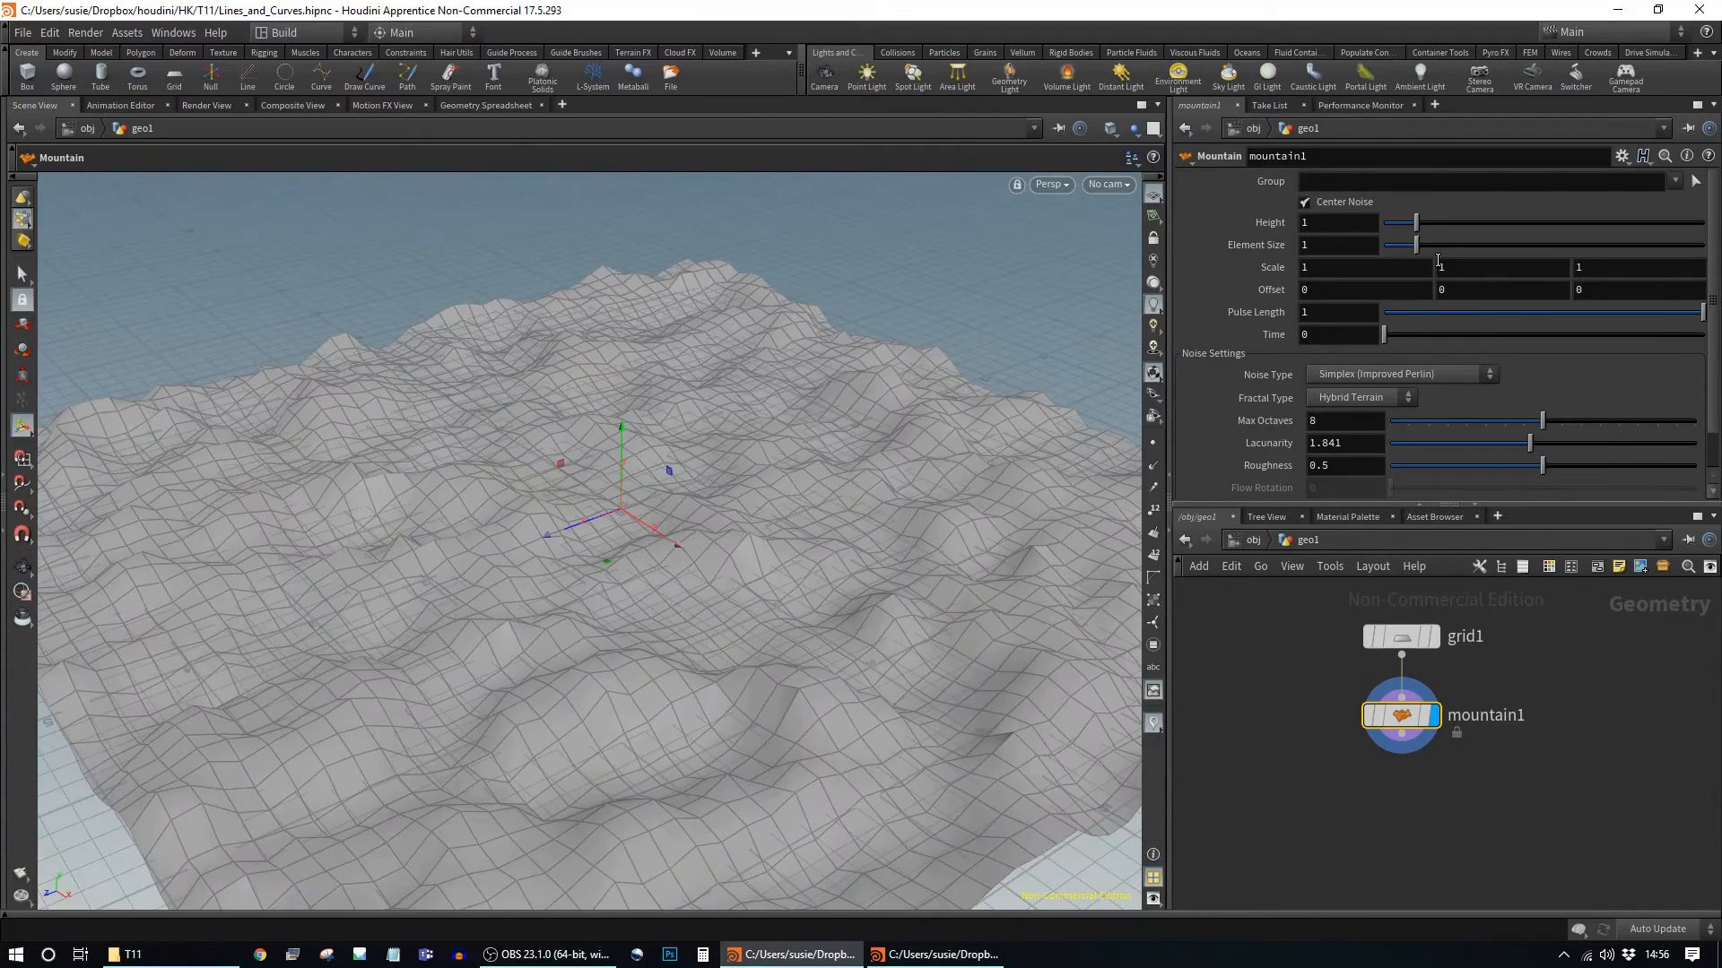
Step: Raise mountain1's terrain height to 3.15
{"action": "left_click_drag", "start_coordinate": [1416, 231], "coordinate": [1412, 231]}
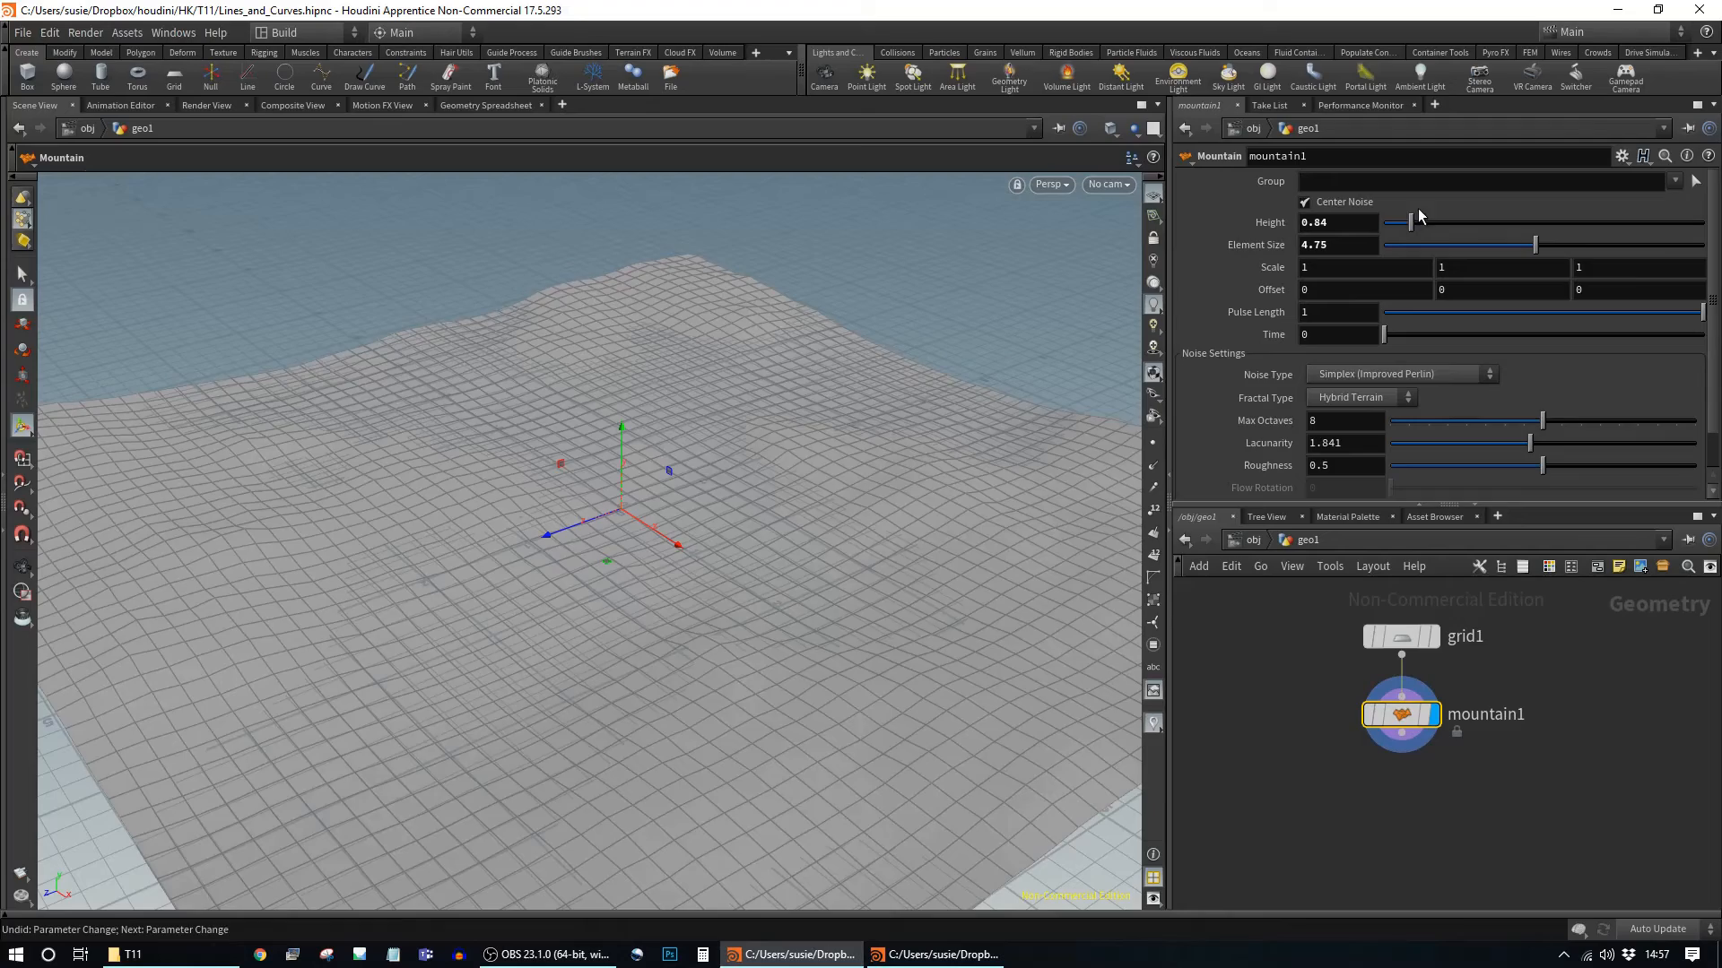
{"action": "left_click_drag", "start_coordinate": [1417, 222], "coordinate": [1485, 231]}
{"action": "key", "text": "Escape"}
{"action": "left_click_drag", "start_coordinate": [906, 610], "coordinate": [1005, 573]}
{"action": "key", "text": "Return"}
Step: Enlarge the noise element size to 10 and adjust the noise to reshape the terrain
{"action": "left_click_drag", "start_coordinate": [1536, 245], "coordinate": [1708, 258]}
{"action": "middle_click_drag", "start_coordinate": [1343, 262], "coordinate": [1395, 289]}
{"action": "key", "text": "Escape"}
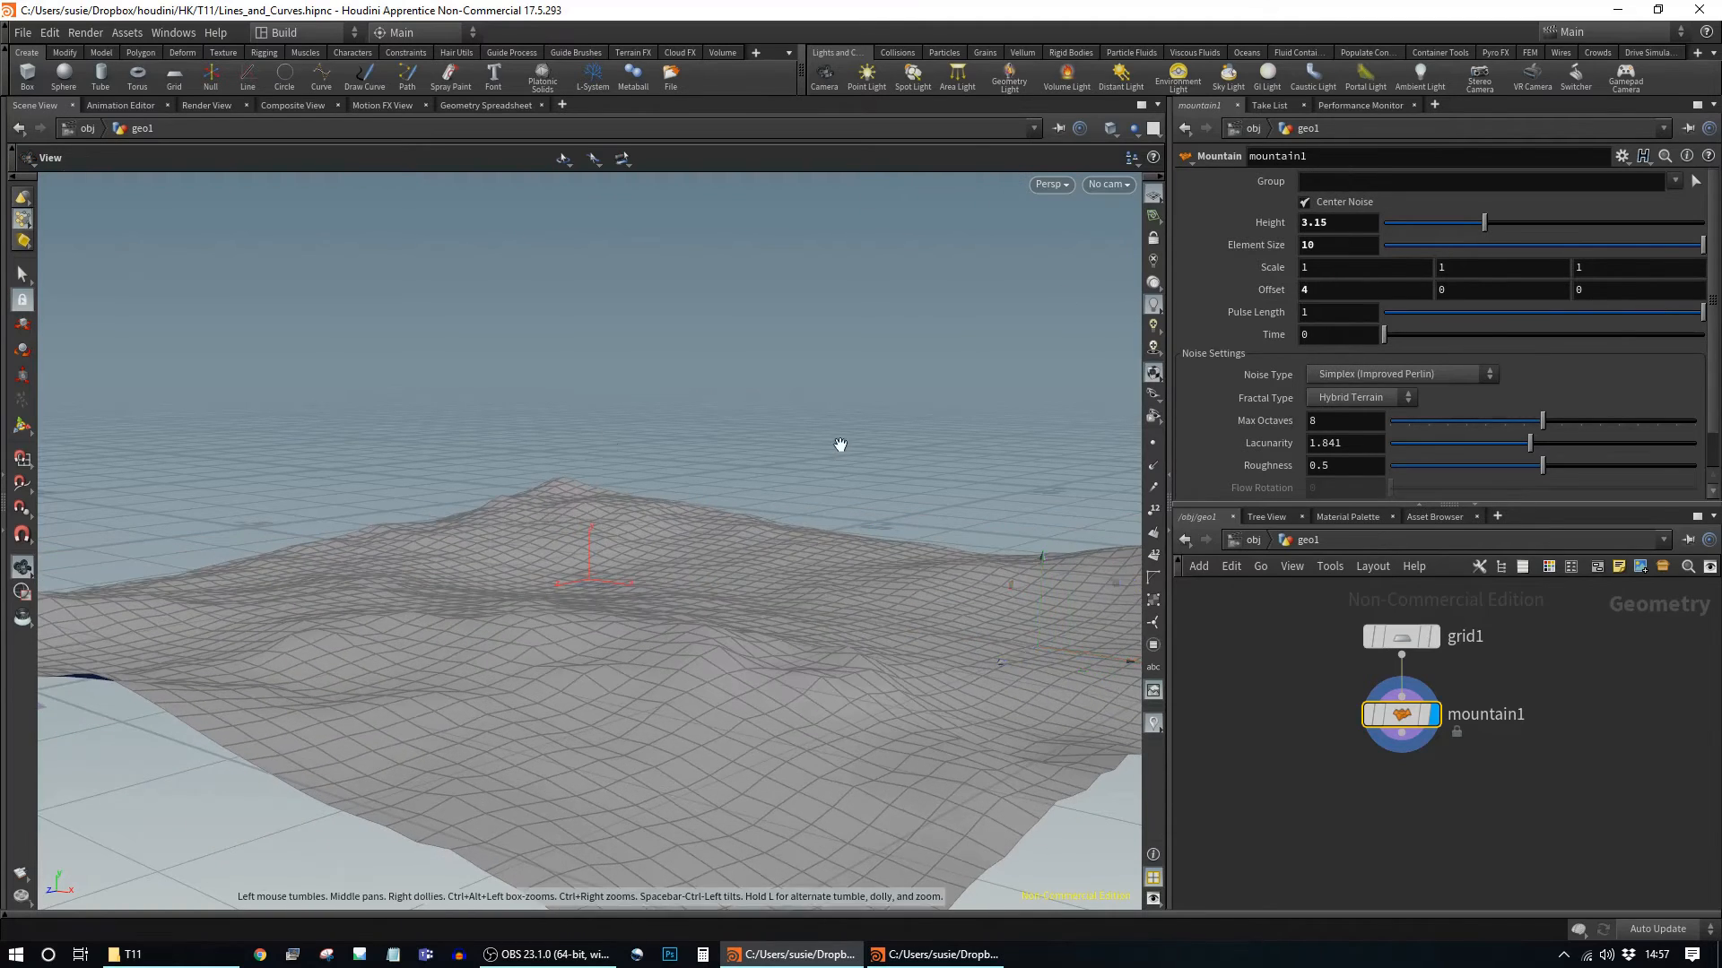
{"action": "left_click_drag", "start_coordinate": [840, 445], "coordinate": [822, 412]}
{"action": "left_click_drag", "start_coordinate": [938, 496], "coordinate": [684, 615]}
{"action": "left_click_drag", "start_coordinate": [884, 616], "coordinate": [849, 627]}
{"action": "right_click_drag", "start_coordinate": [849, 627], "coordinate": [718, 699]}
{"action": "left_click_drag", "start_coordinate": [718, 700], "coordinate": [661, 607]}
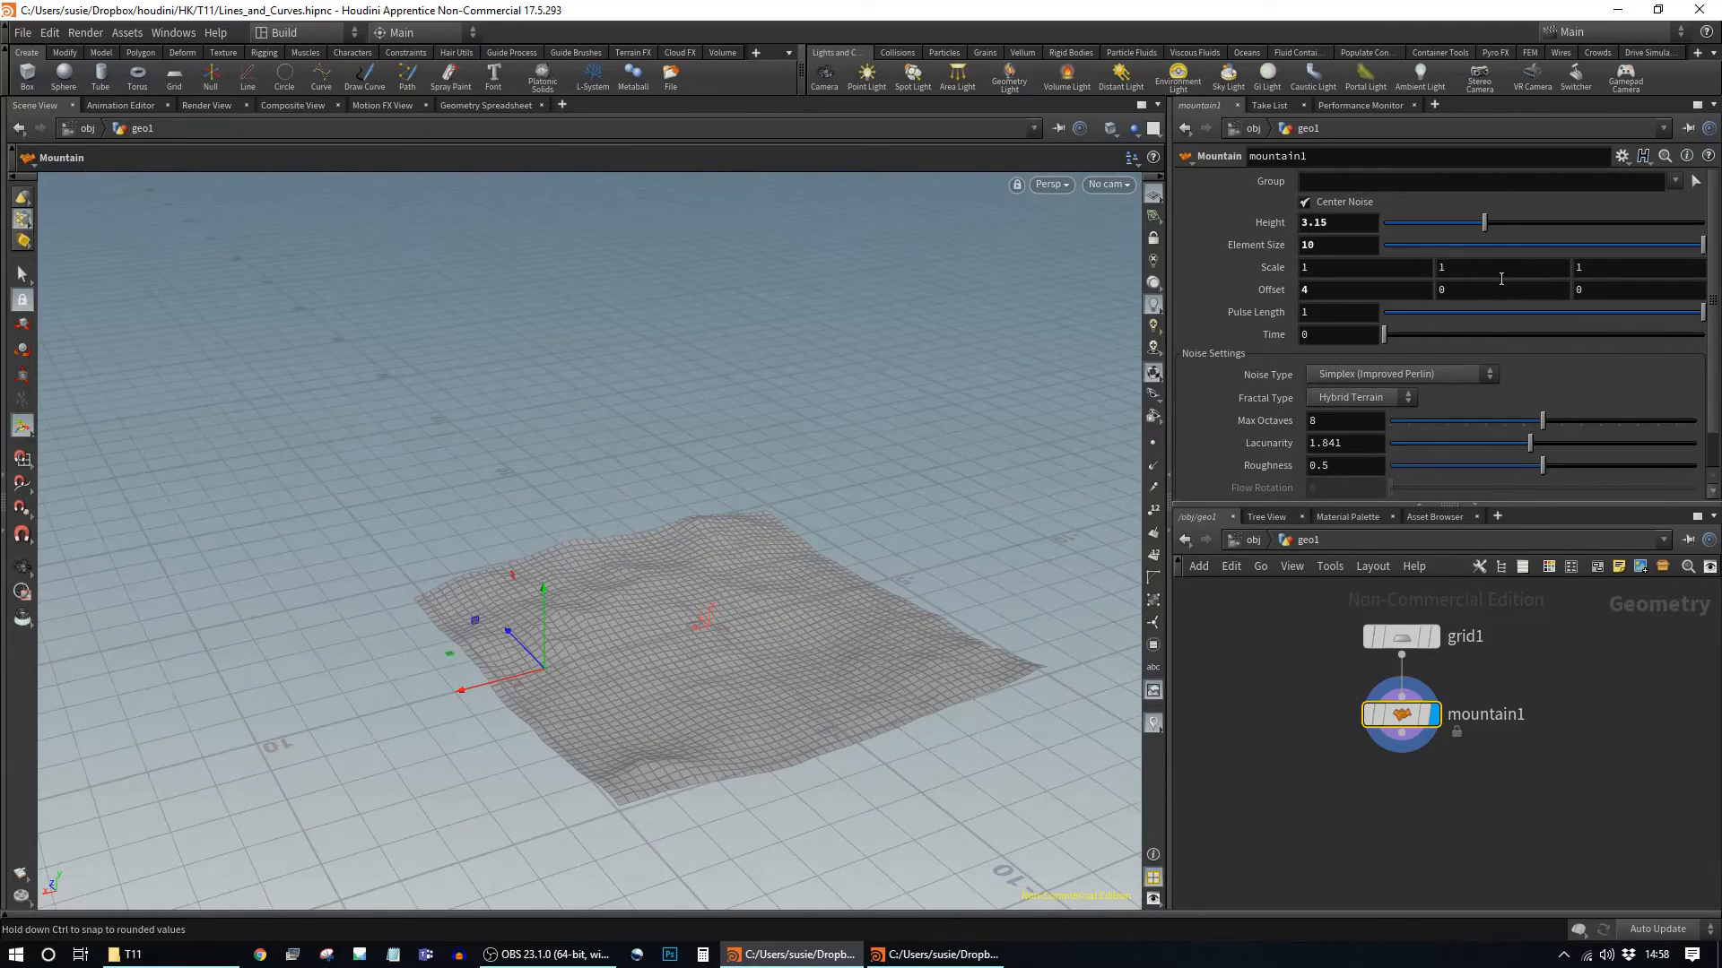
Step: Raise the noise offset in Y to 0.4 and review the rolling terrain
{"action": "middle_click_drag", "start_coordinate": [1491, 293], "coordinate": [1538, 297]}
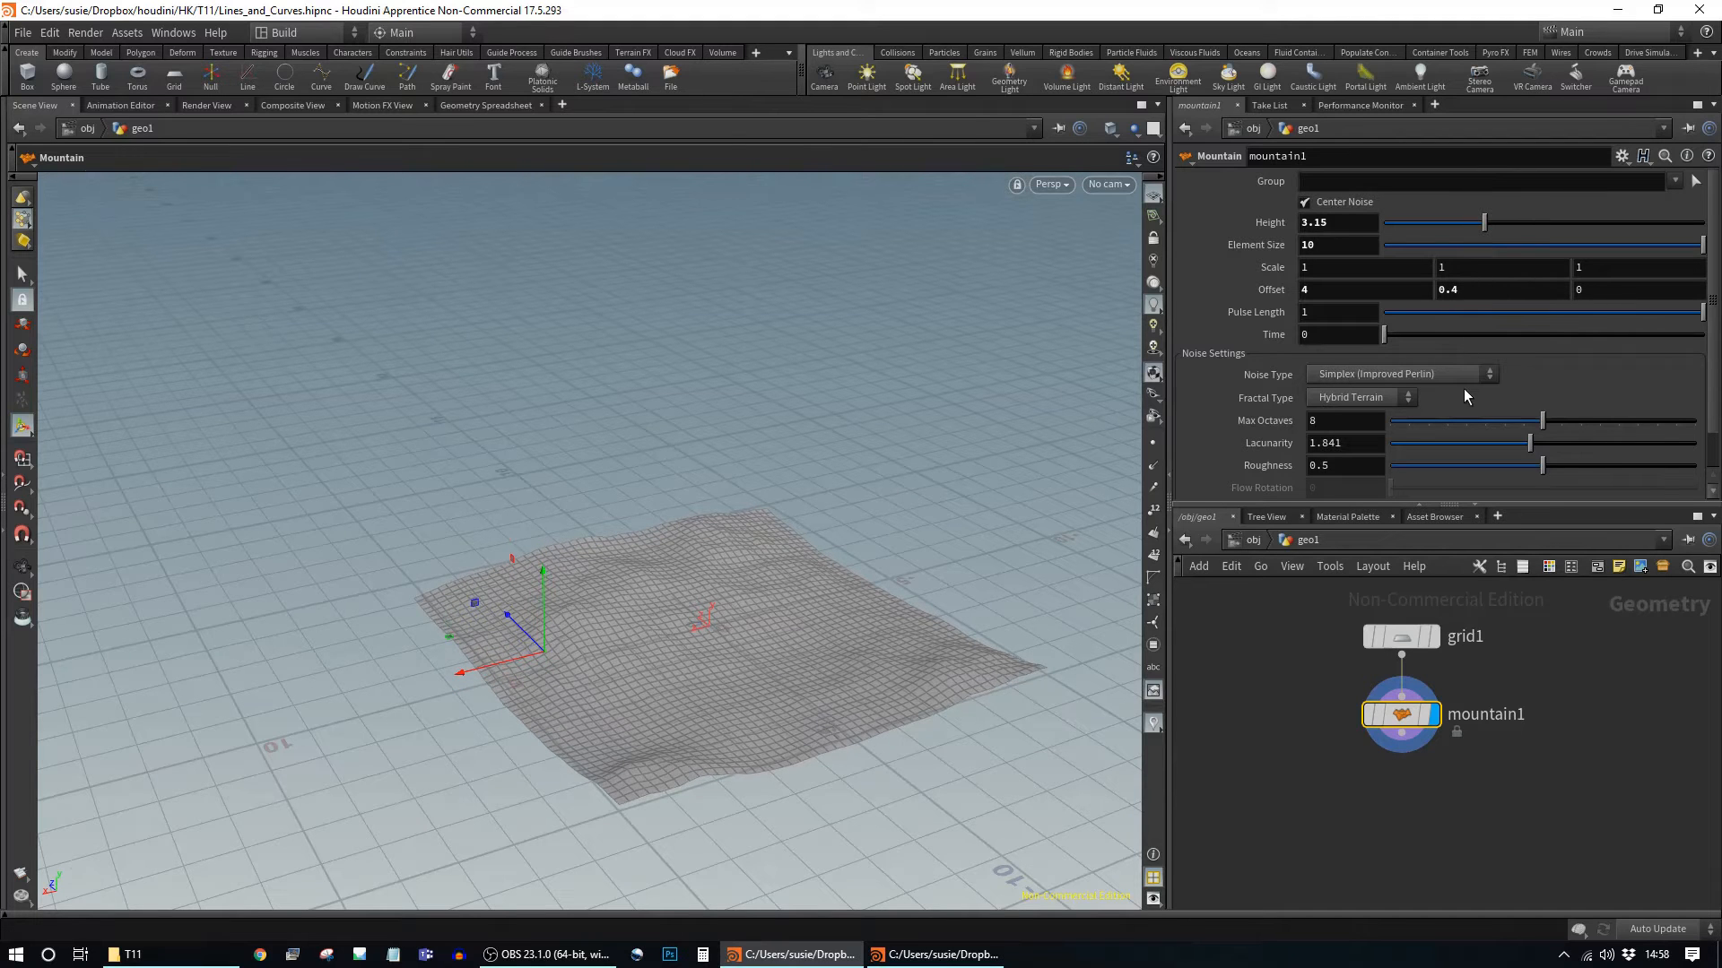
{"action": "left_click_drag", "start_coordinate": [638, 613], "coordinate": [711, 600]}
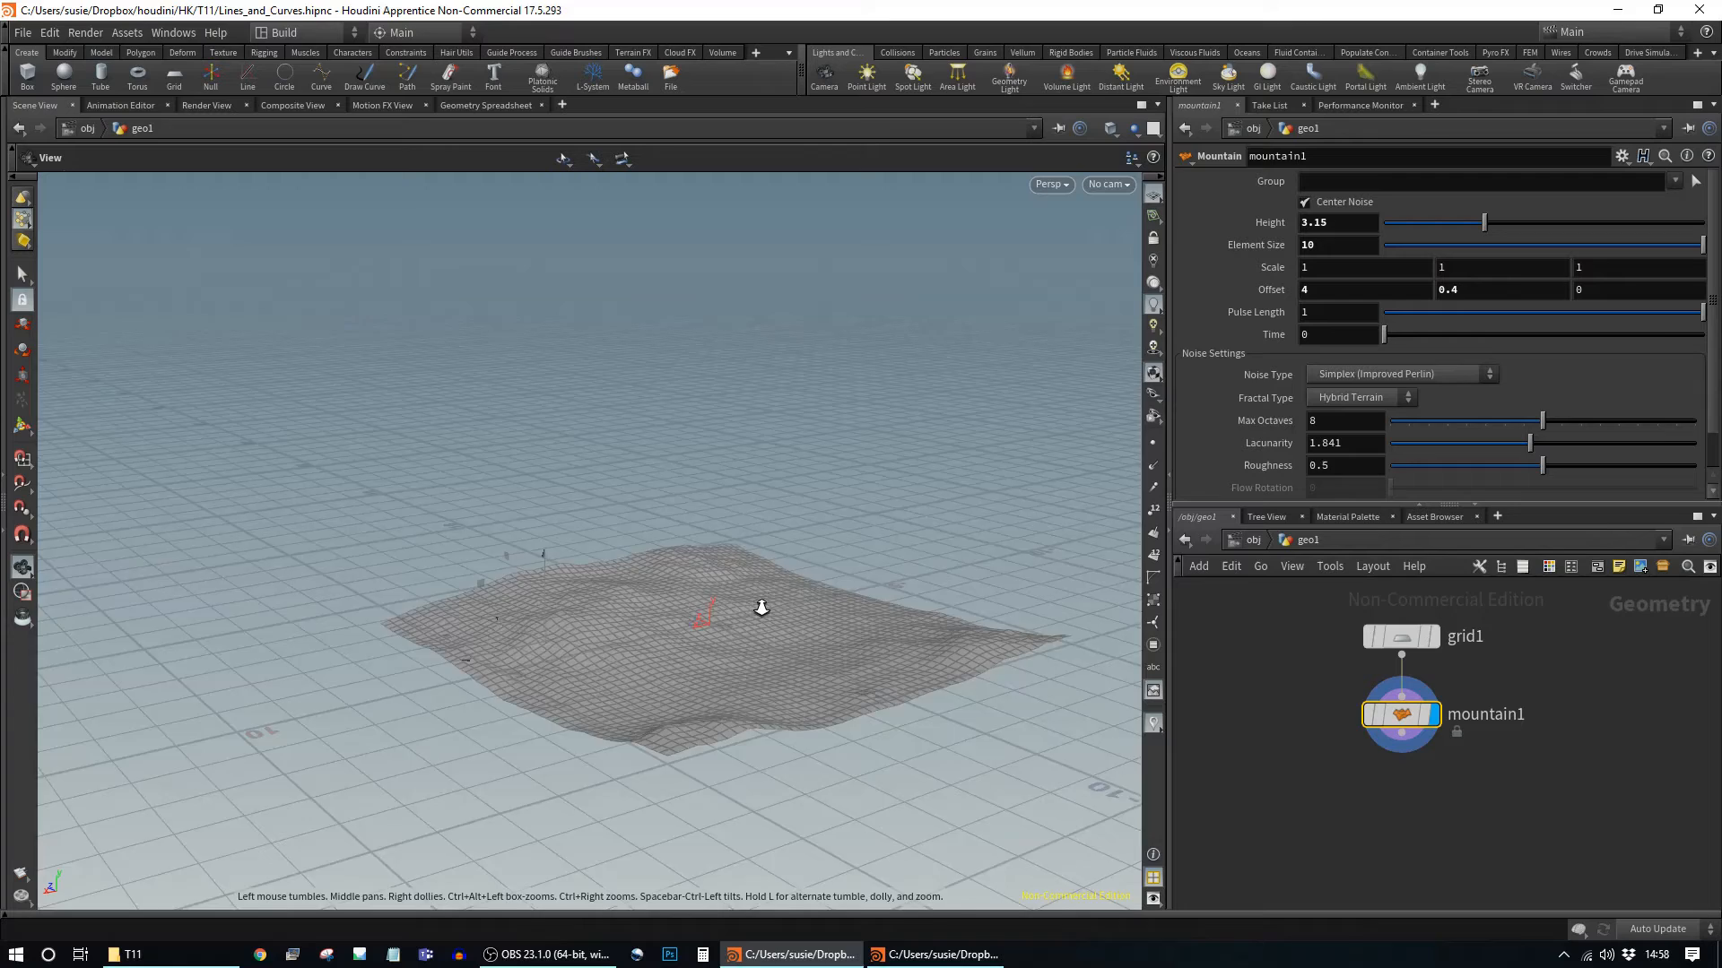
{"action": "right_click_drag", "start_coordinate": [711, 600], "coordinate": [934, 674]}
{"action": "middle_click_drag", "start_coordinate": [934, 675], "coordinate": [864, 565]}
{"action": "left_click_drag", "start_coordinate": [864, 565], "coordinate": [794, 540]}
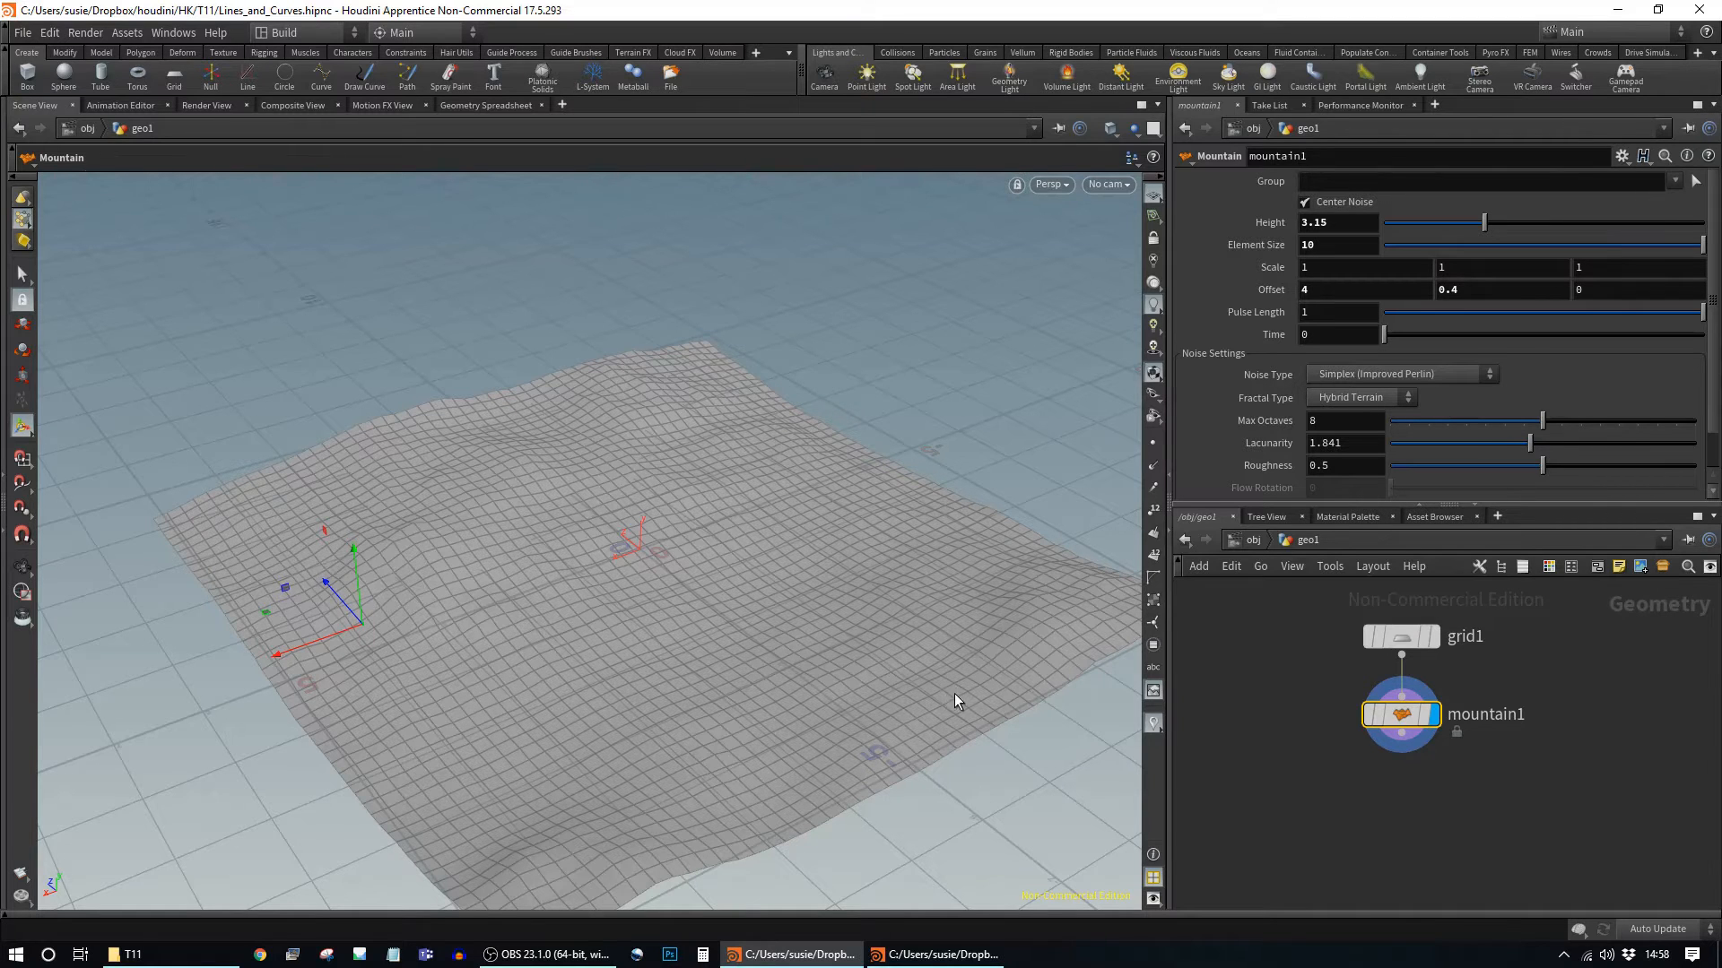
Step: Switch to the Top view and frame the terrain in the viewport
{"action": "key", "text": "Escape"}
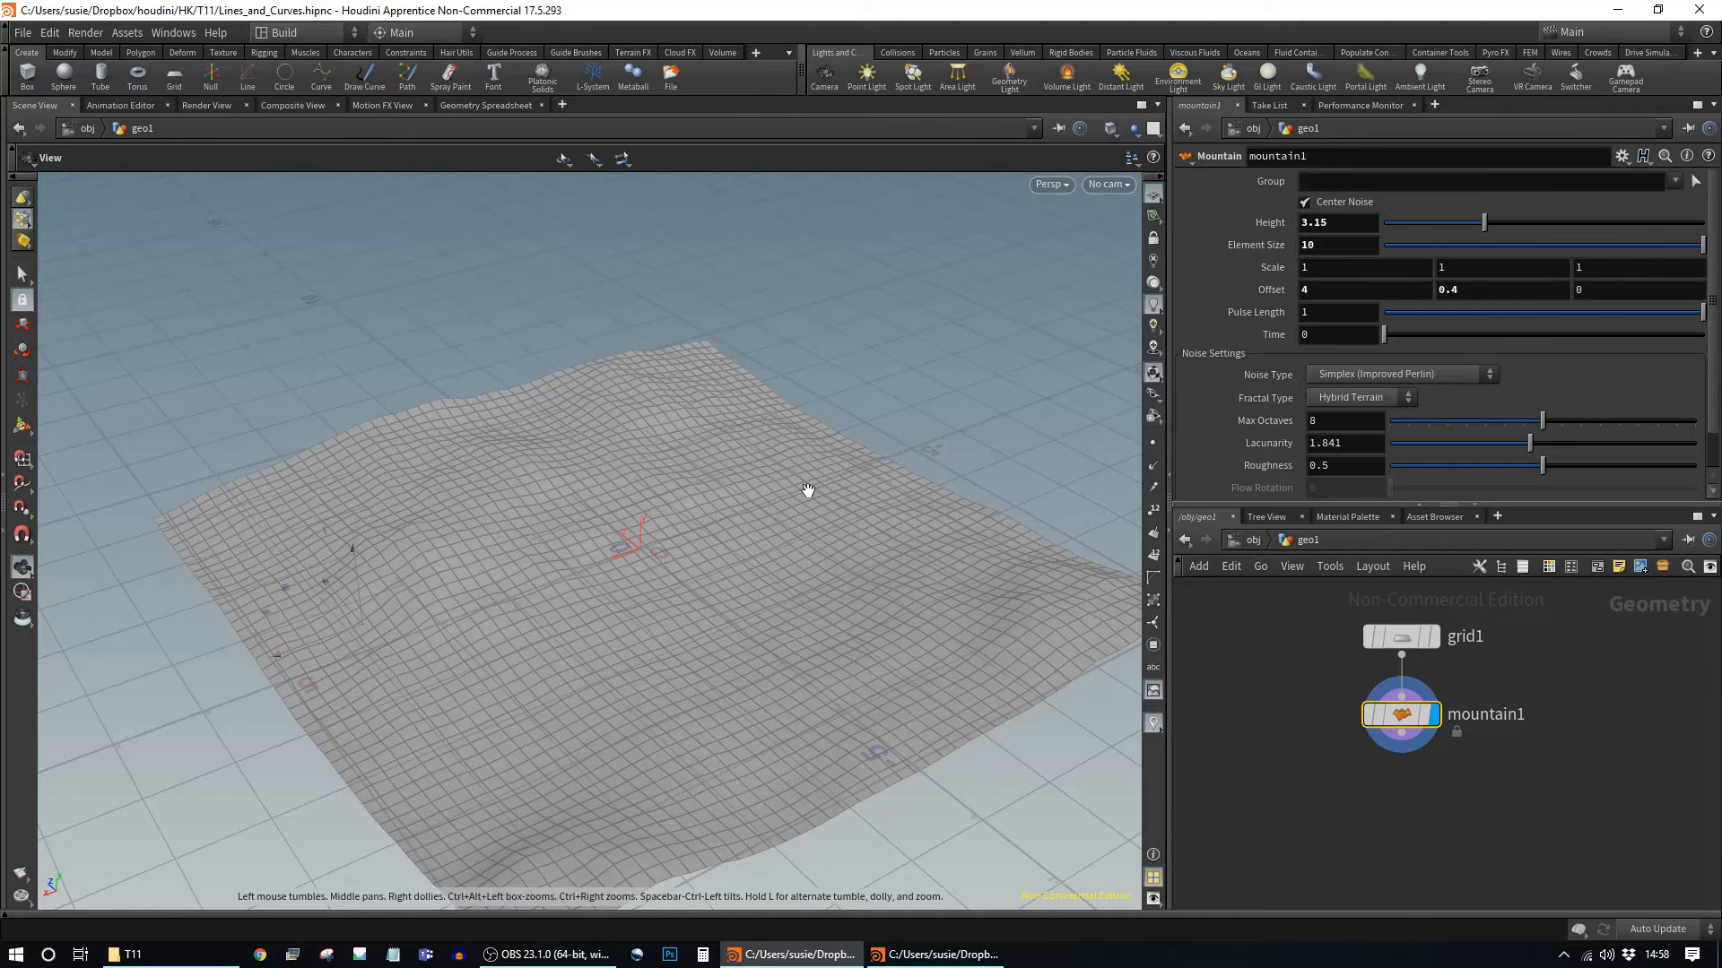
{"action": "left_click_drag", "start_coordinate": [807, 488], "coordinate": [765, 523]}
{"action": "key", "text": "space+2"}
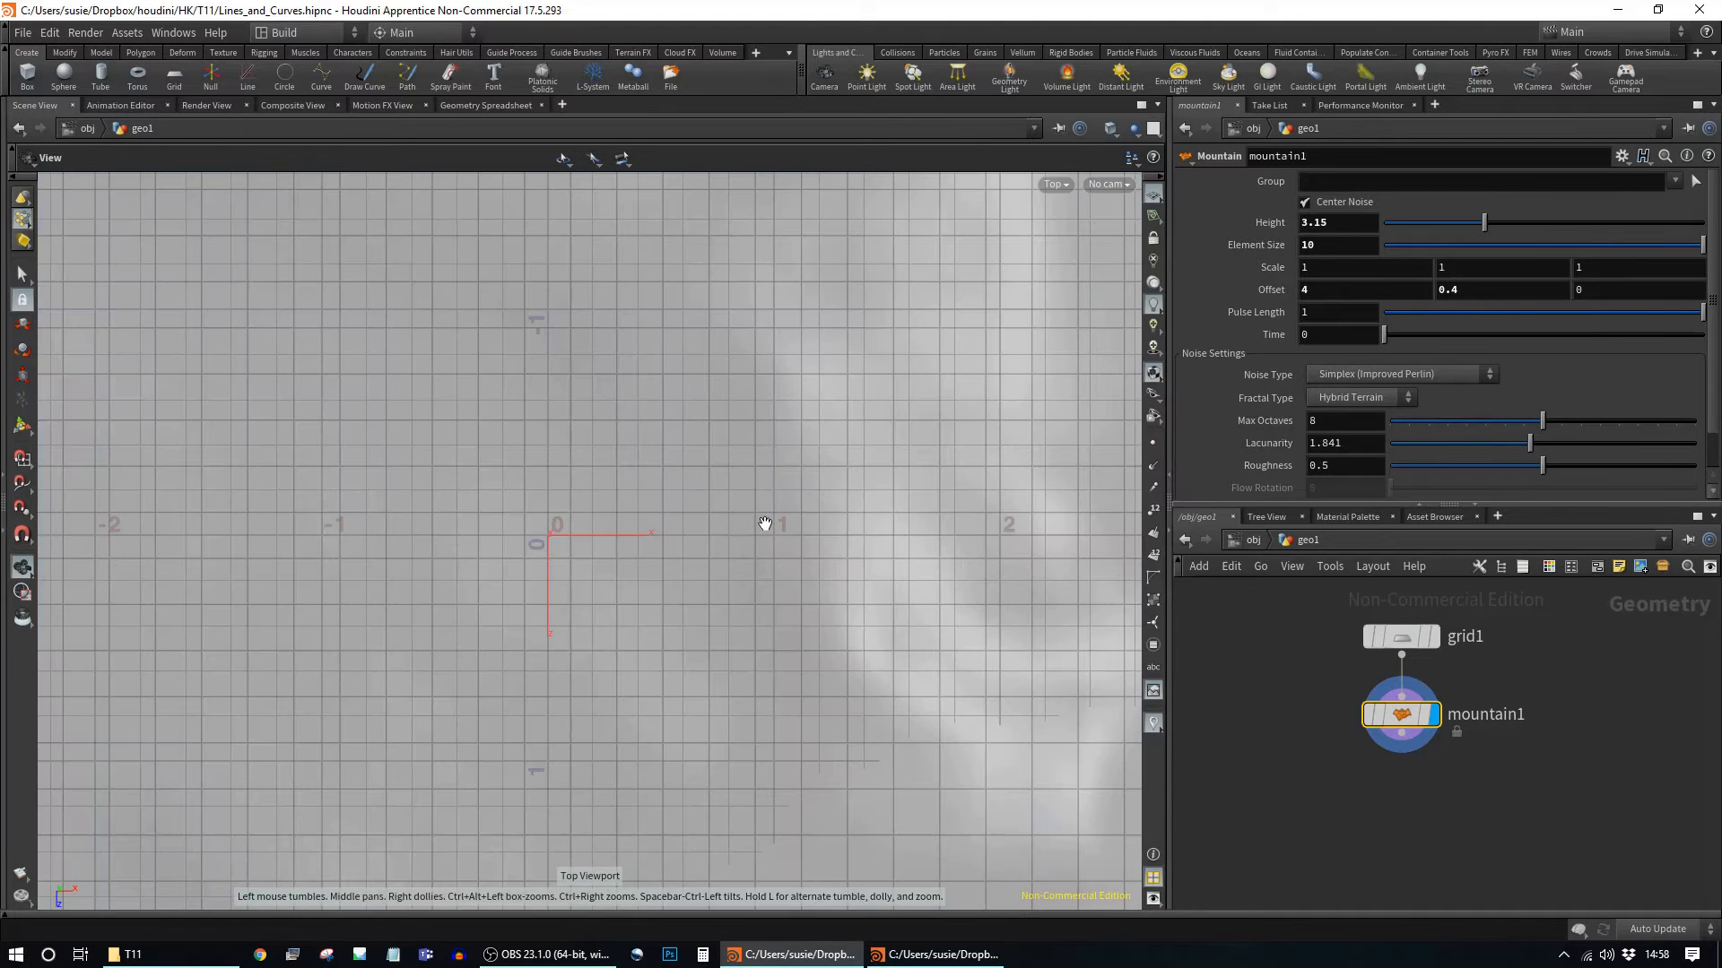
{"action": "key", "text": "h"}
{"action": "middle_click_drag", "start_coordinate": [620, 538], "coordinate": [424, 511]}
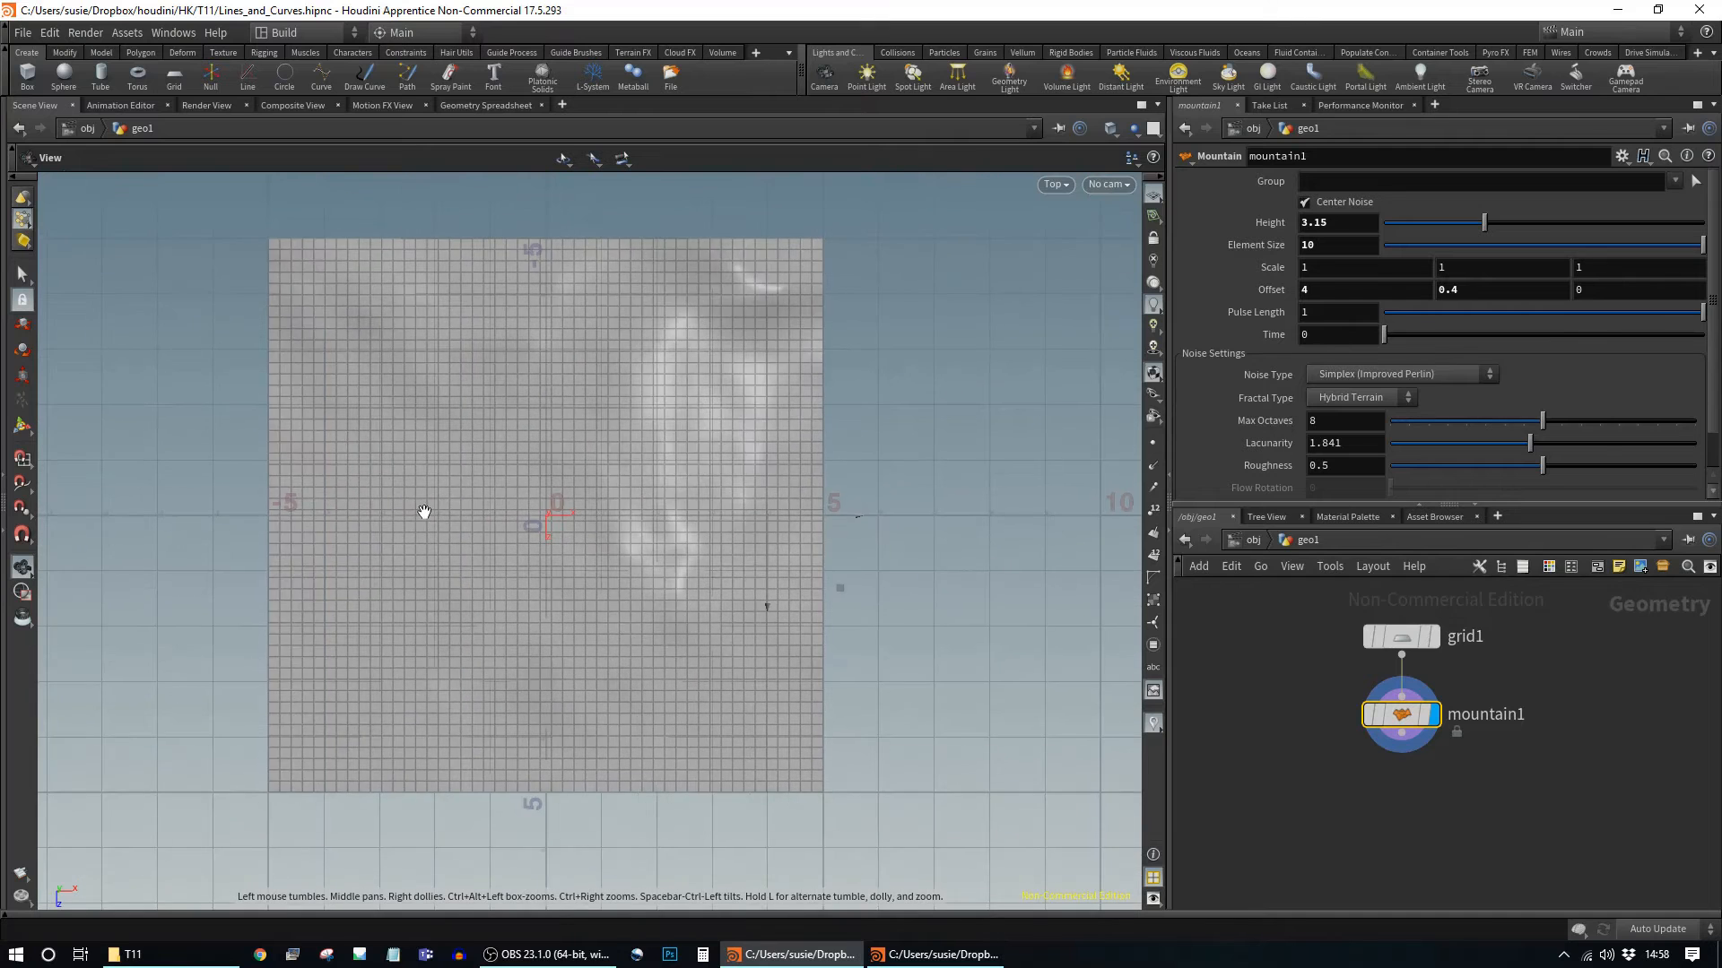
{"action": "right_click_drag", "start_coordinate": [501, 576], "coordinate": [652, 599]}
{"action": "middle_click_drag", "start_coordinate": [653, 599], "coordinate": [707, 673]}
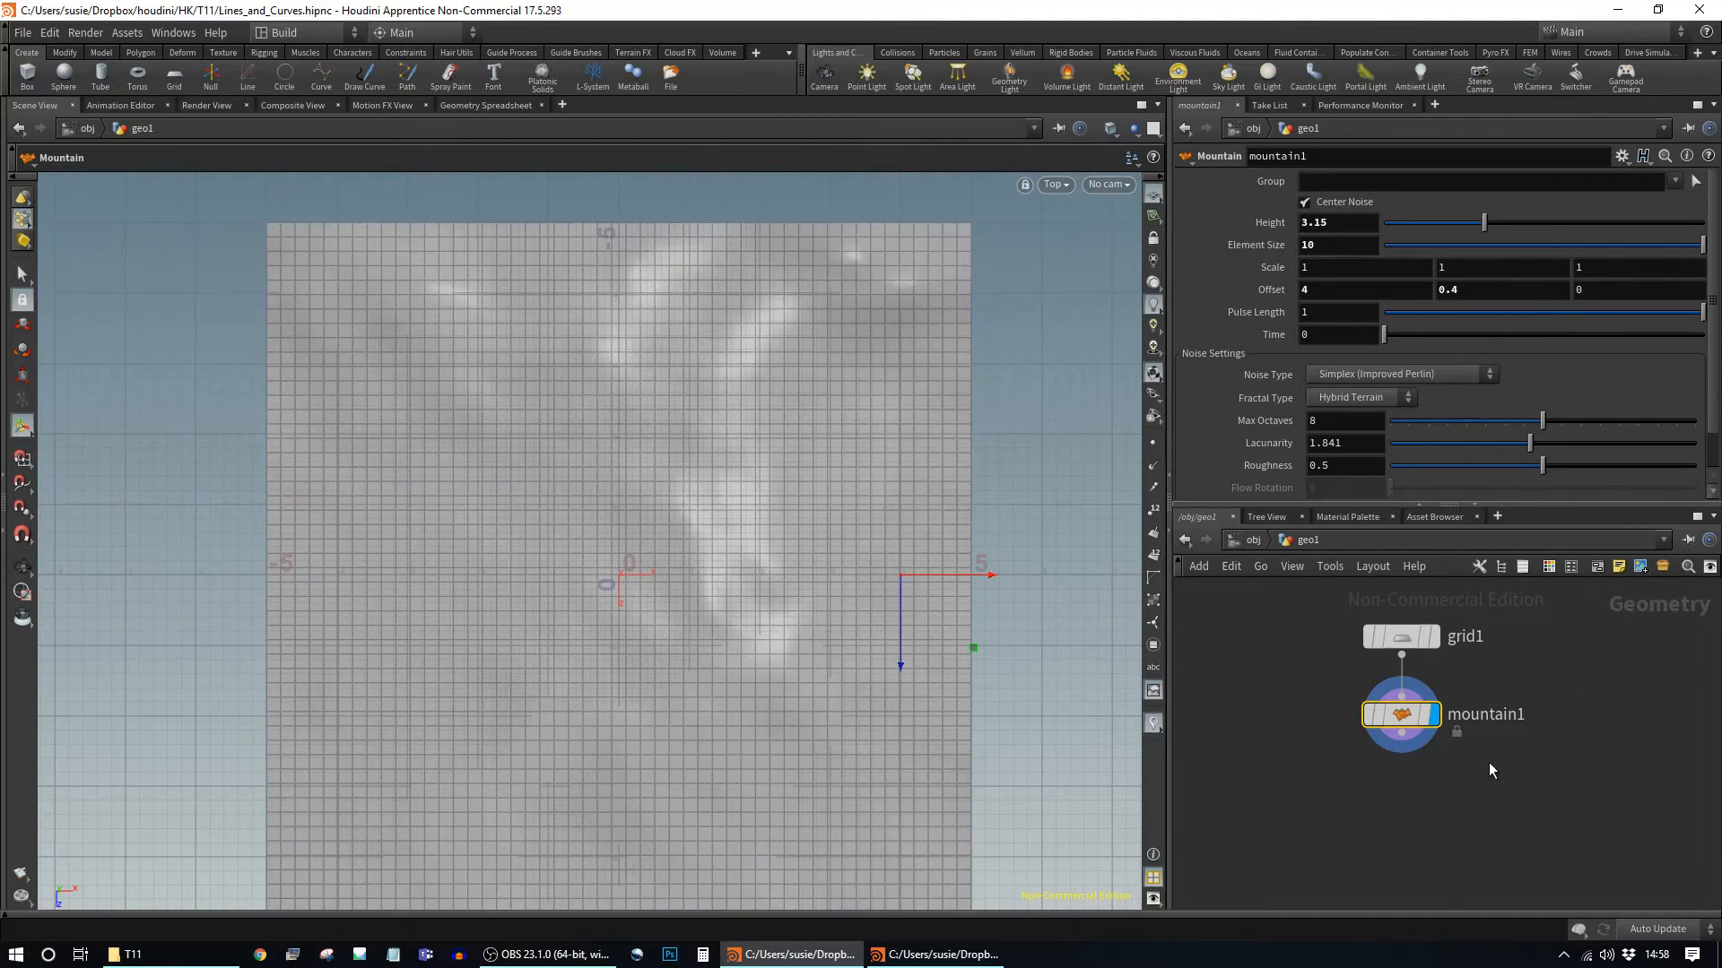
Step: Add a curve1 node connected below mountain1 and set its display flag
{"action": "left_click_drag", "start_coordinate": [1402, 733], "coordinate": [1533, 810]}
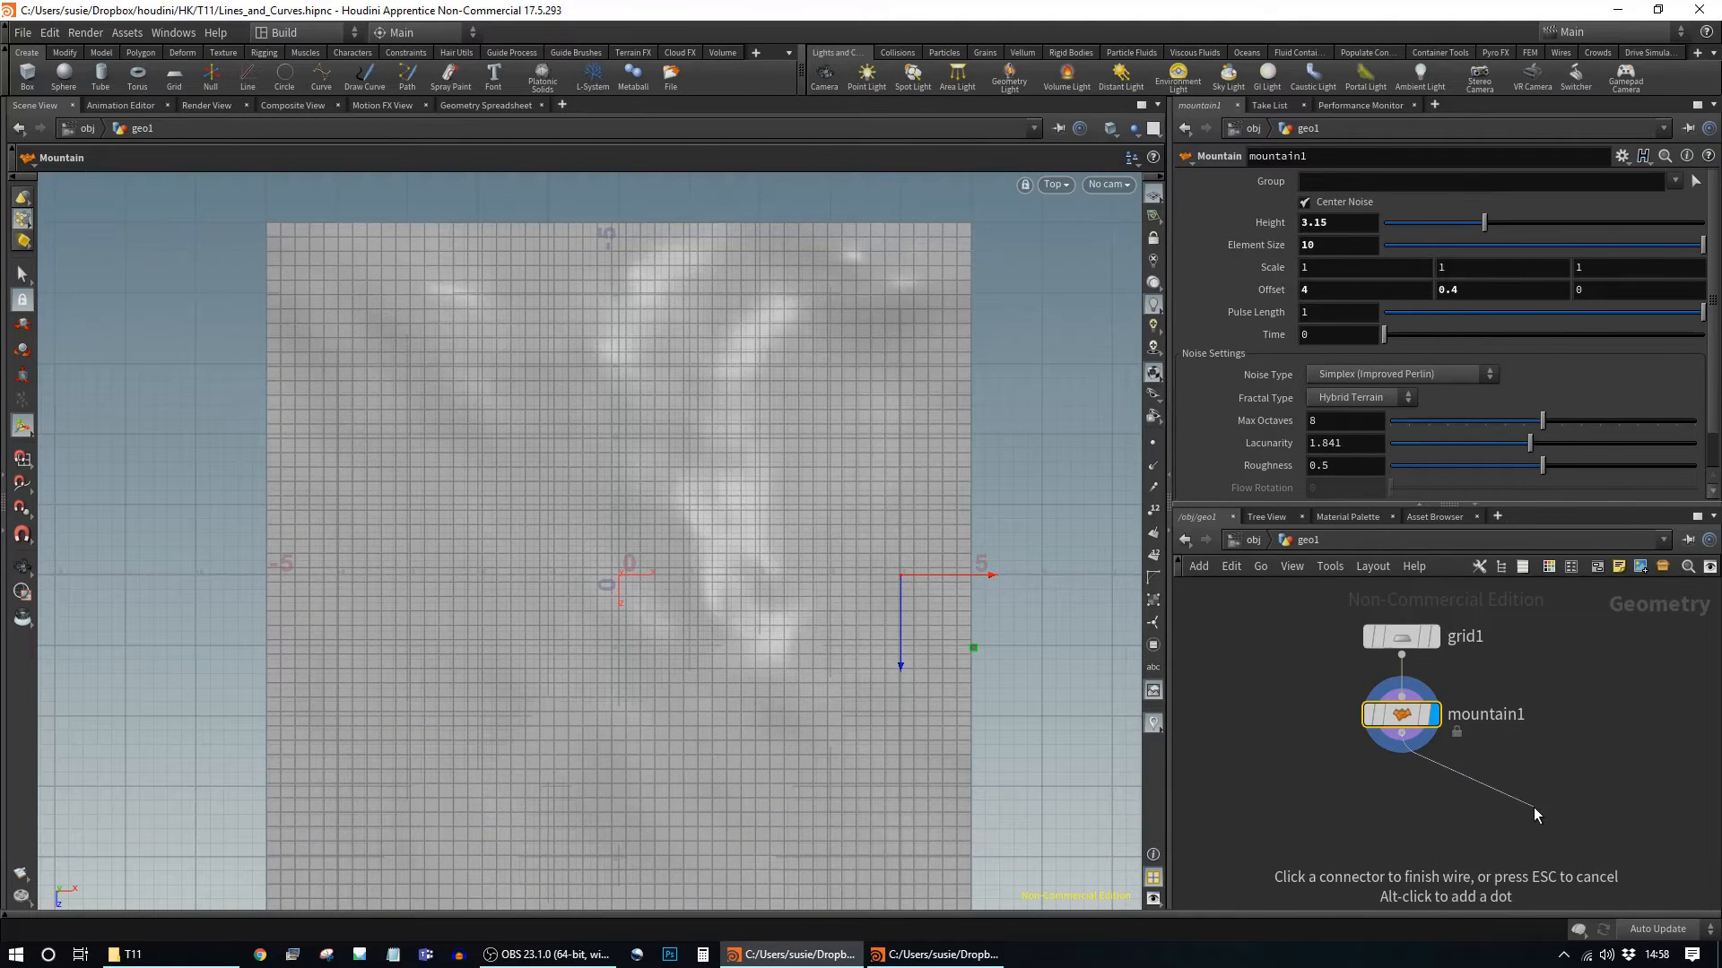
{"action": "key", "text": "Tab"}
{"action": "type", "text": "cur"}
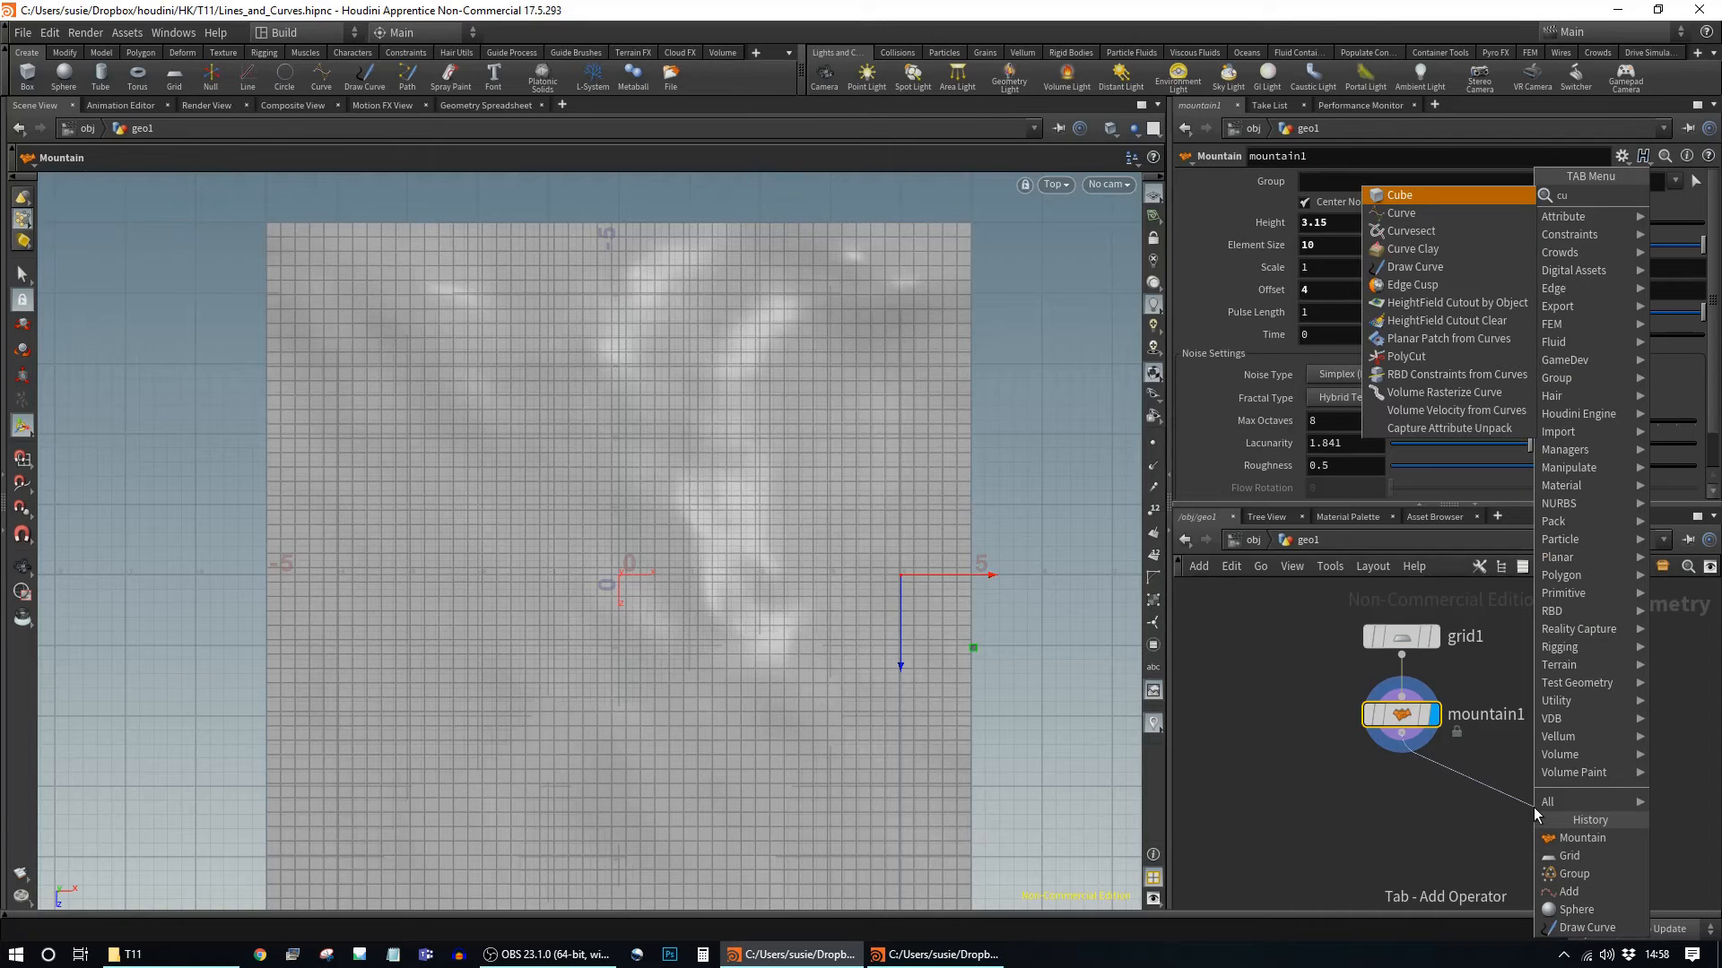
{"action": "key", "text": "Return"}
{"action": "left_click", "coordinate": [1533, 807]}
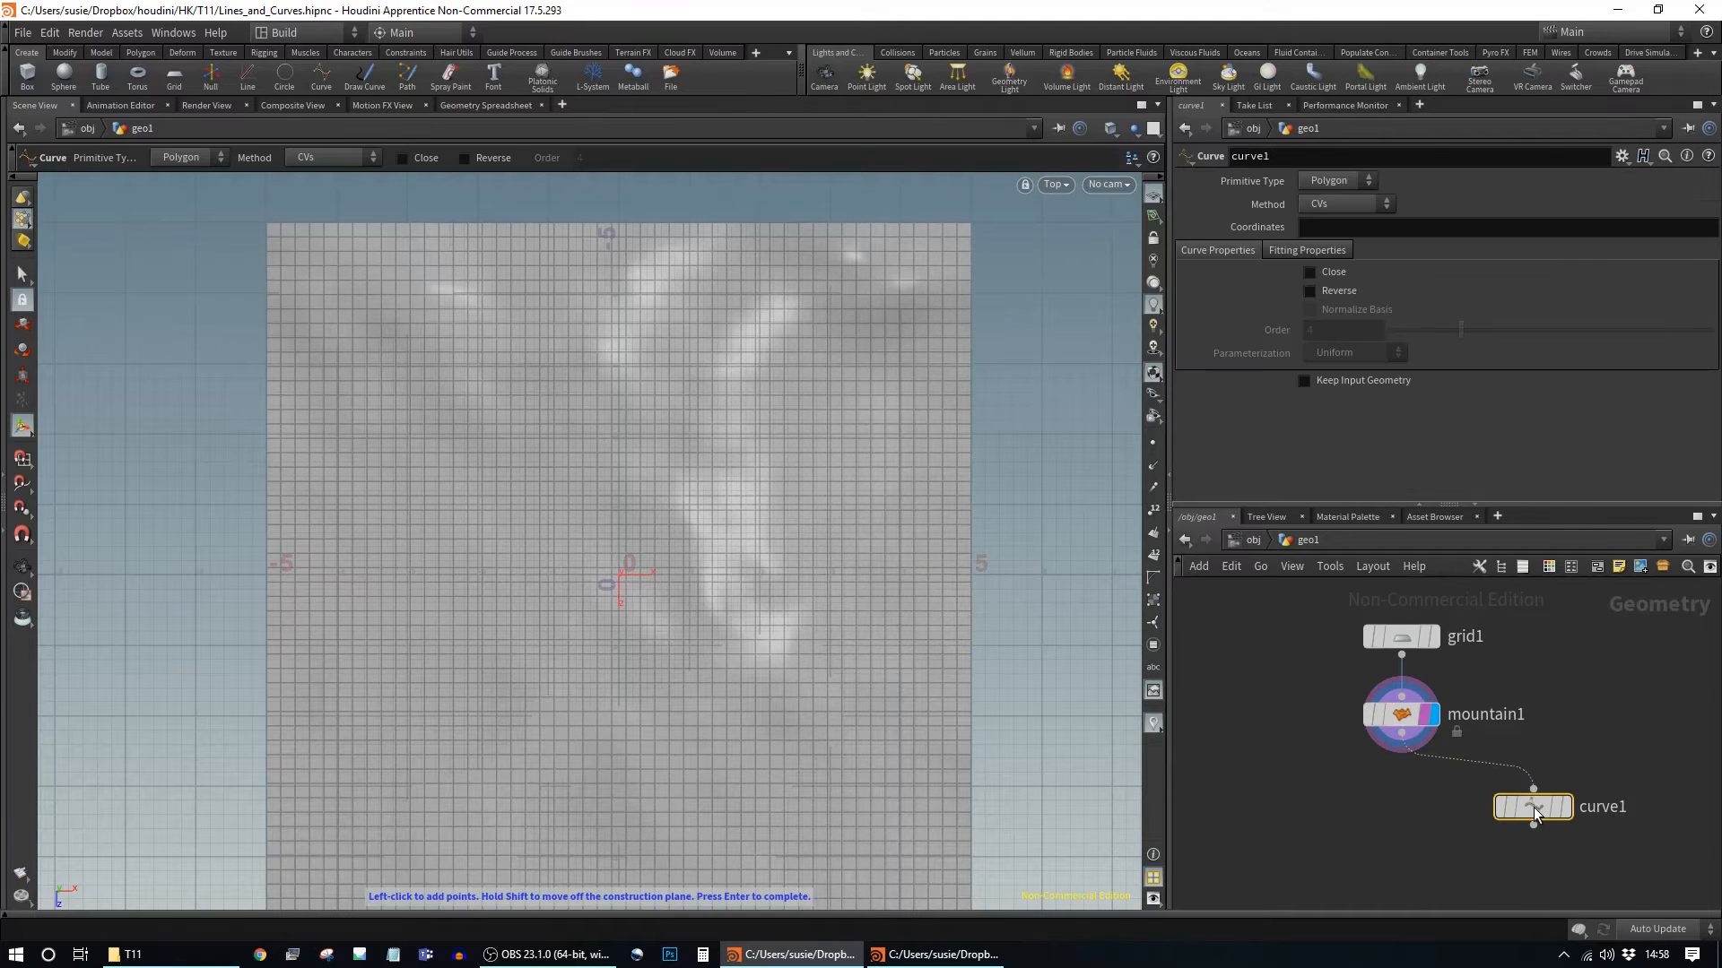
{"action": "left_click", "coordinate": [1564, 812]}
{"action": "left_click_drag", "start_coordinate": [1533, 811], "coordinate": [1497, 809]}
{"action": "key", "text": "Return"}
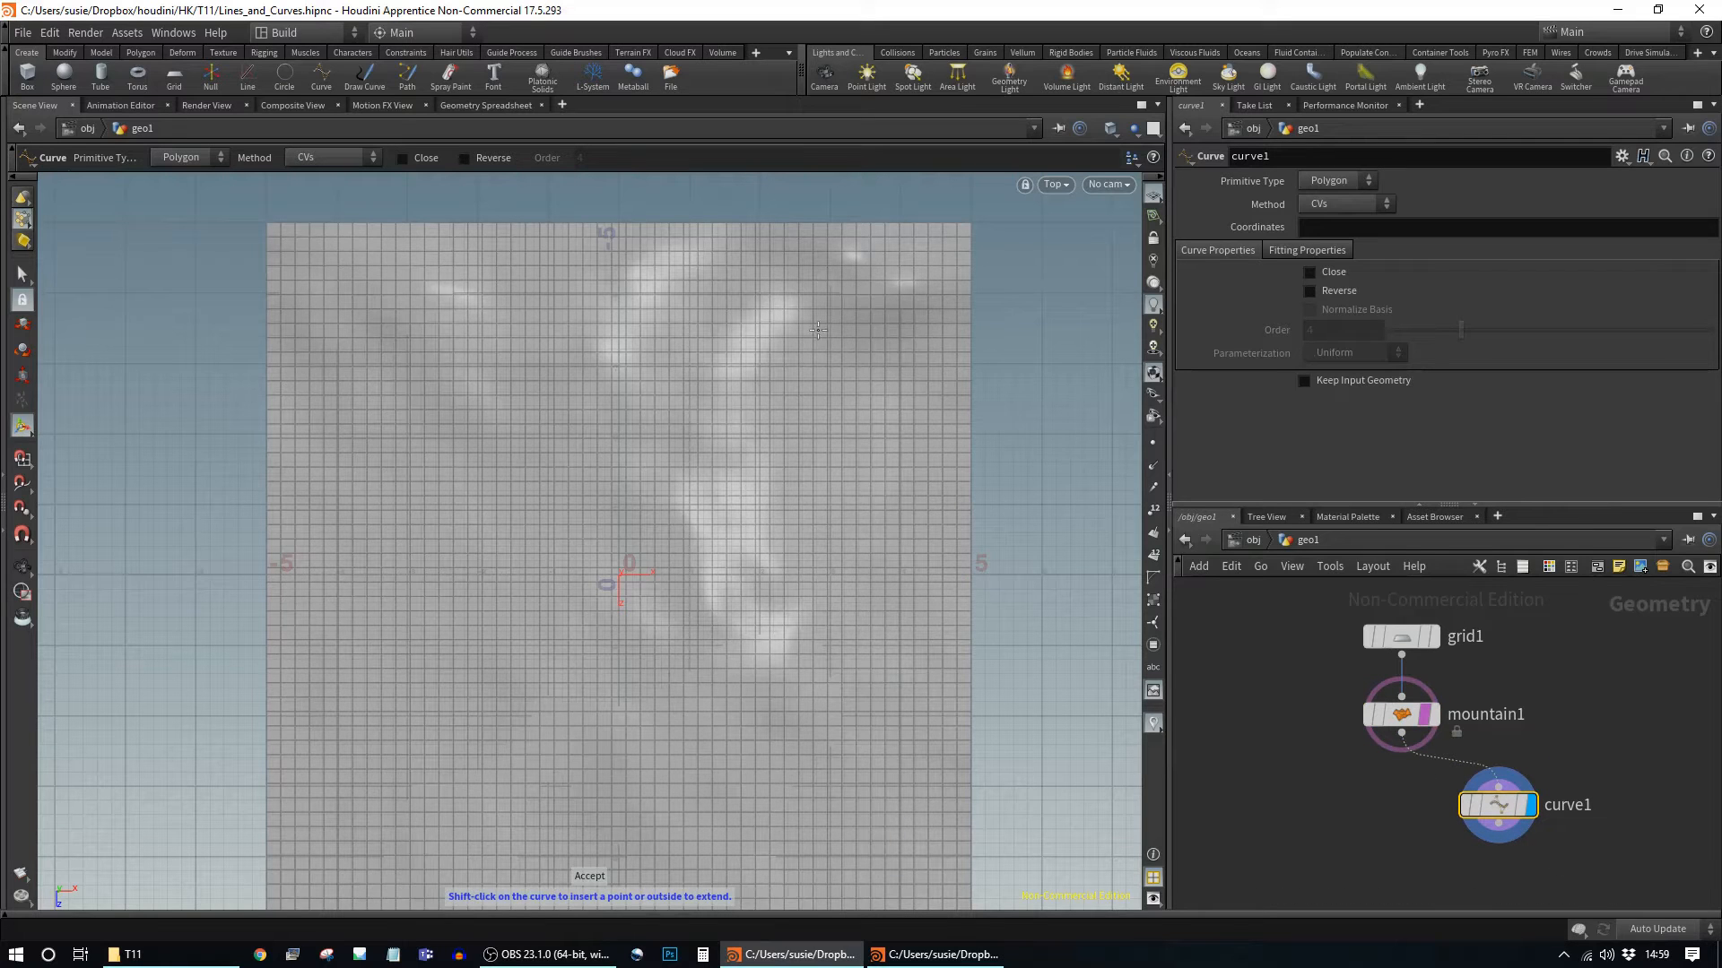
Step: Set the curve to NURBS and place points down the left side and along the terrain's bottom
{"action": "left_click", "coordinate": [1349, 183]}
{"action": "left_click", "coordinate": [1343, 199]}
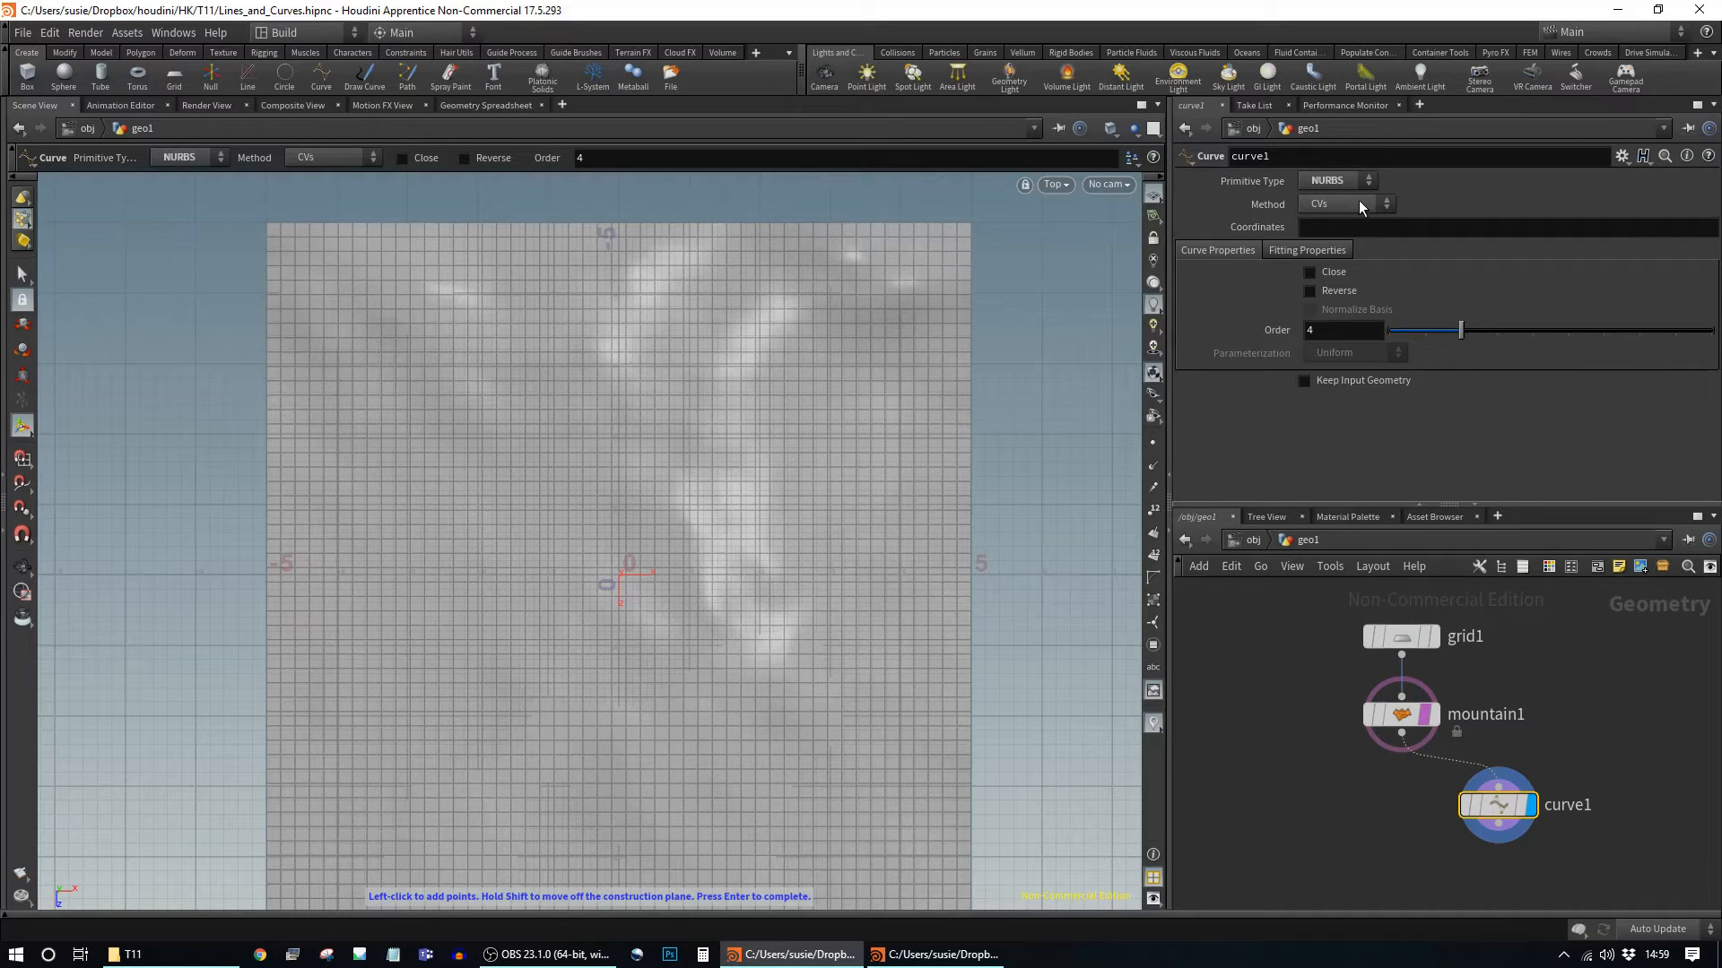
{"action": "left_click", "coordinate": [621, 293]}
{"action": "left_click", "coordinate": [463, 321]}
{"action": "left_click", "coordinate": [433, 356]}
{"action": "left_click", "coordinate": [410, 414]}
{"action": "left_click", "coordinate": [409, 479]}
{"action": "left_click", "coordinate": [413, 521]}
{"action": "left_click", "coordinate": [369, 582]}
{"action": "left_click", "coordinate": [333, 638]}
{"action": "left_click", "coordinate": [373, 742]}
{"action": "left_click", "coordinate": [498, 777]}
{"action": "left_click", "coordinate": [649, 752]}
{"action": "left_click", "coordinate": [721, 685]}
Step: Snake points through the centre and up the right side, closing the loop on the first point
{"action": "left_click", "coordinate": [709, 608]}
{"action": "left_click", "coordinate": [618, 574]}
{"action": "left_click", "coordinate": [514, 512]}
{"action": "left_click", "coordinate": [580, 456]}
{"action": "left_click", "coordinate": [716, 437]}
{"action": "left_click", "coordinate": [845, 411]}
{"action": "left_click", "coordinate": [867, 329]}
{"action": "left_click", "coordinate": [804, 287]}
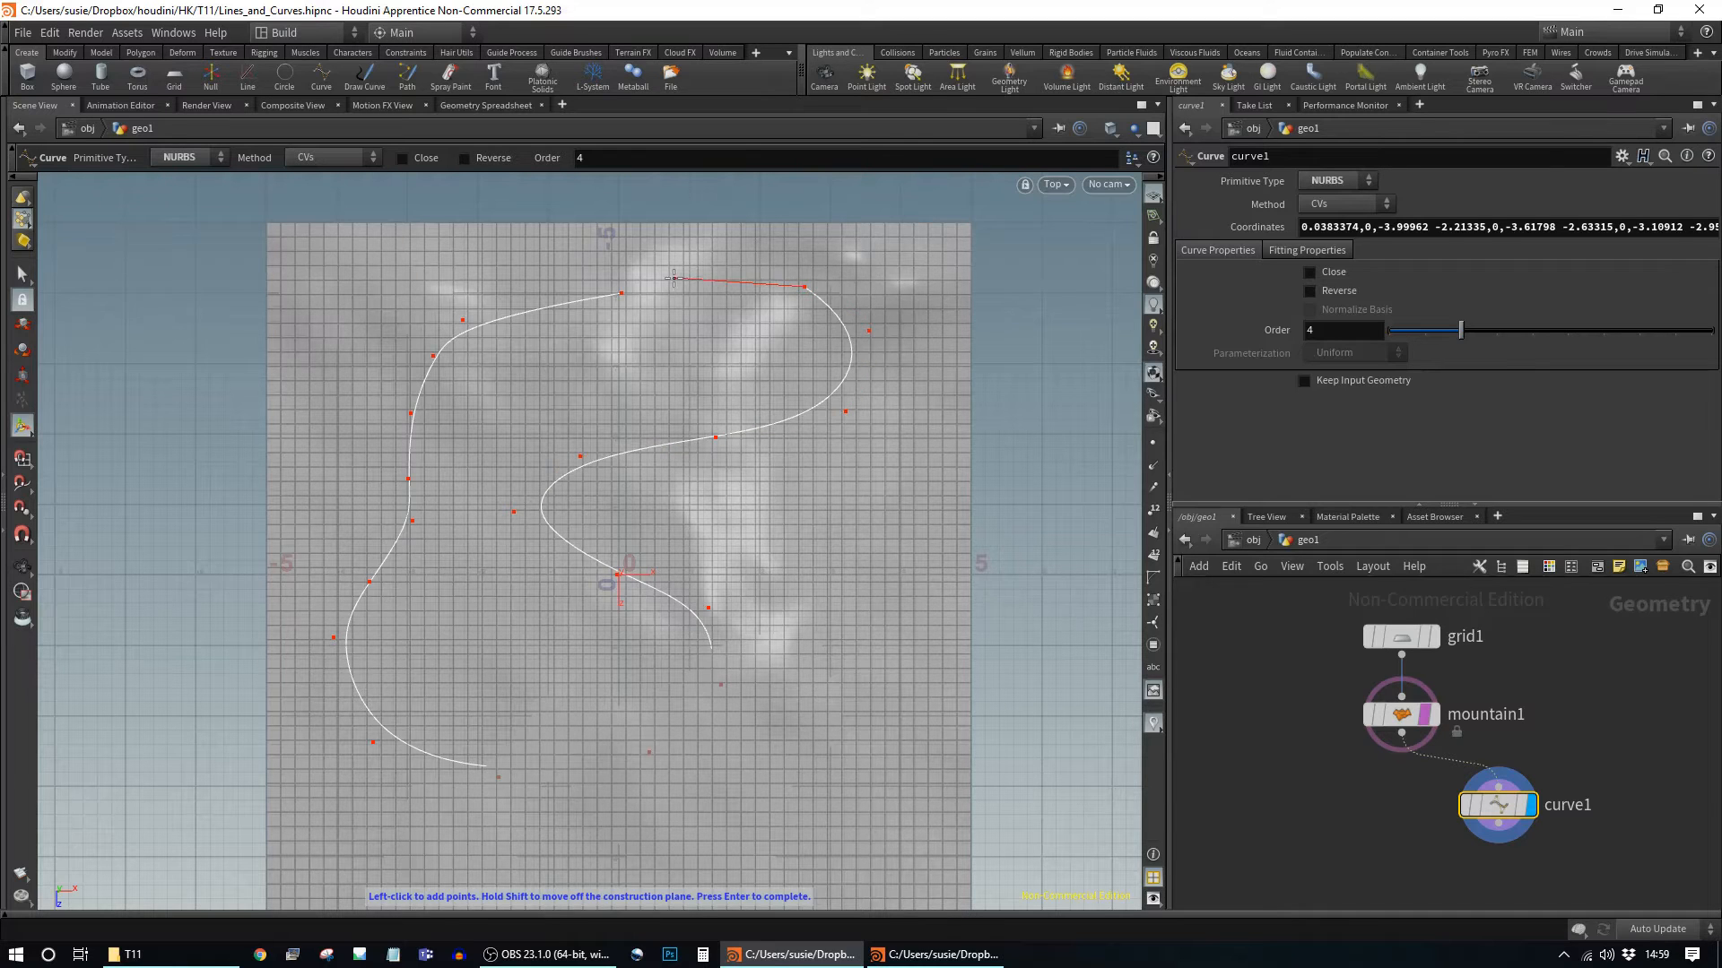
{"action": "left_click", "coordinate": [719, 279]}
{"action": "left_click", "coordinate": [621, 293]}
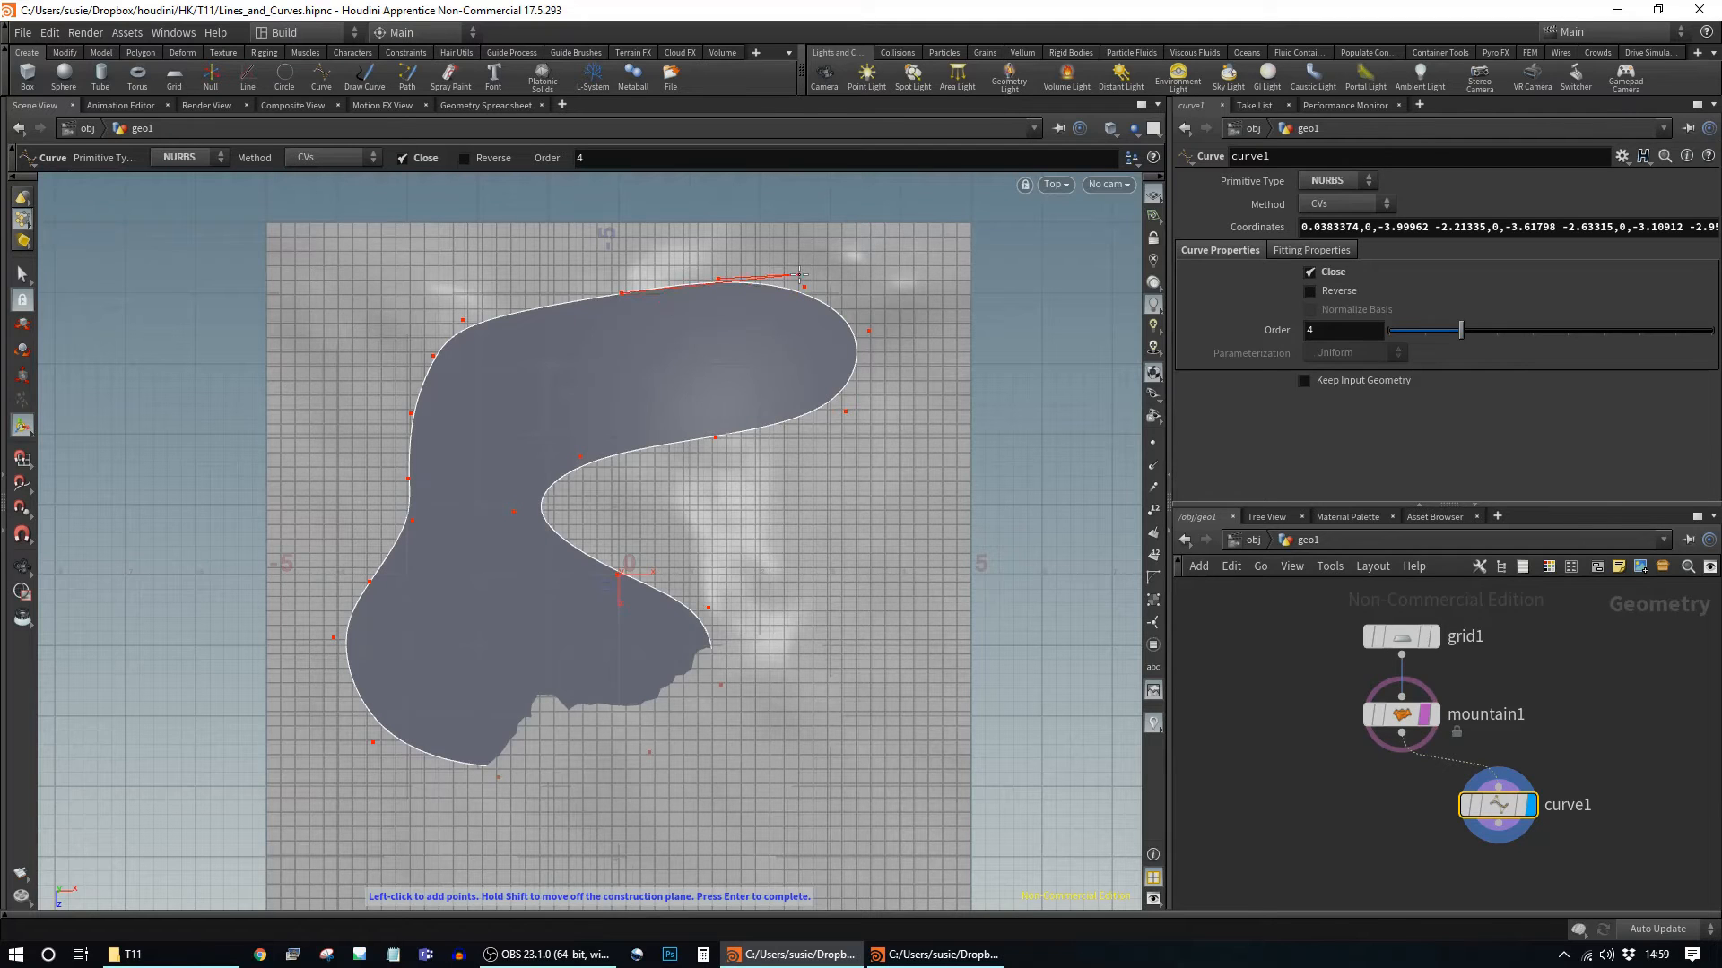
{"action": "key", "text": "Return"}
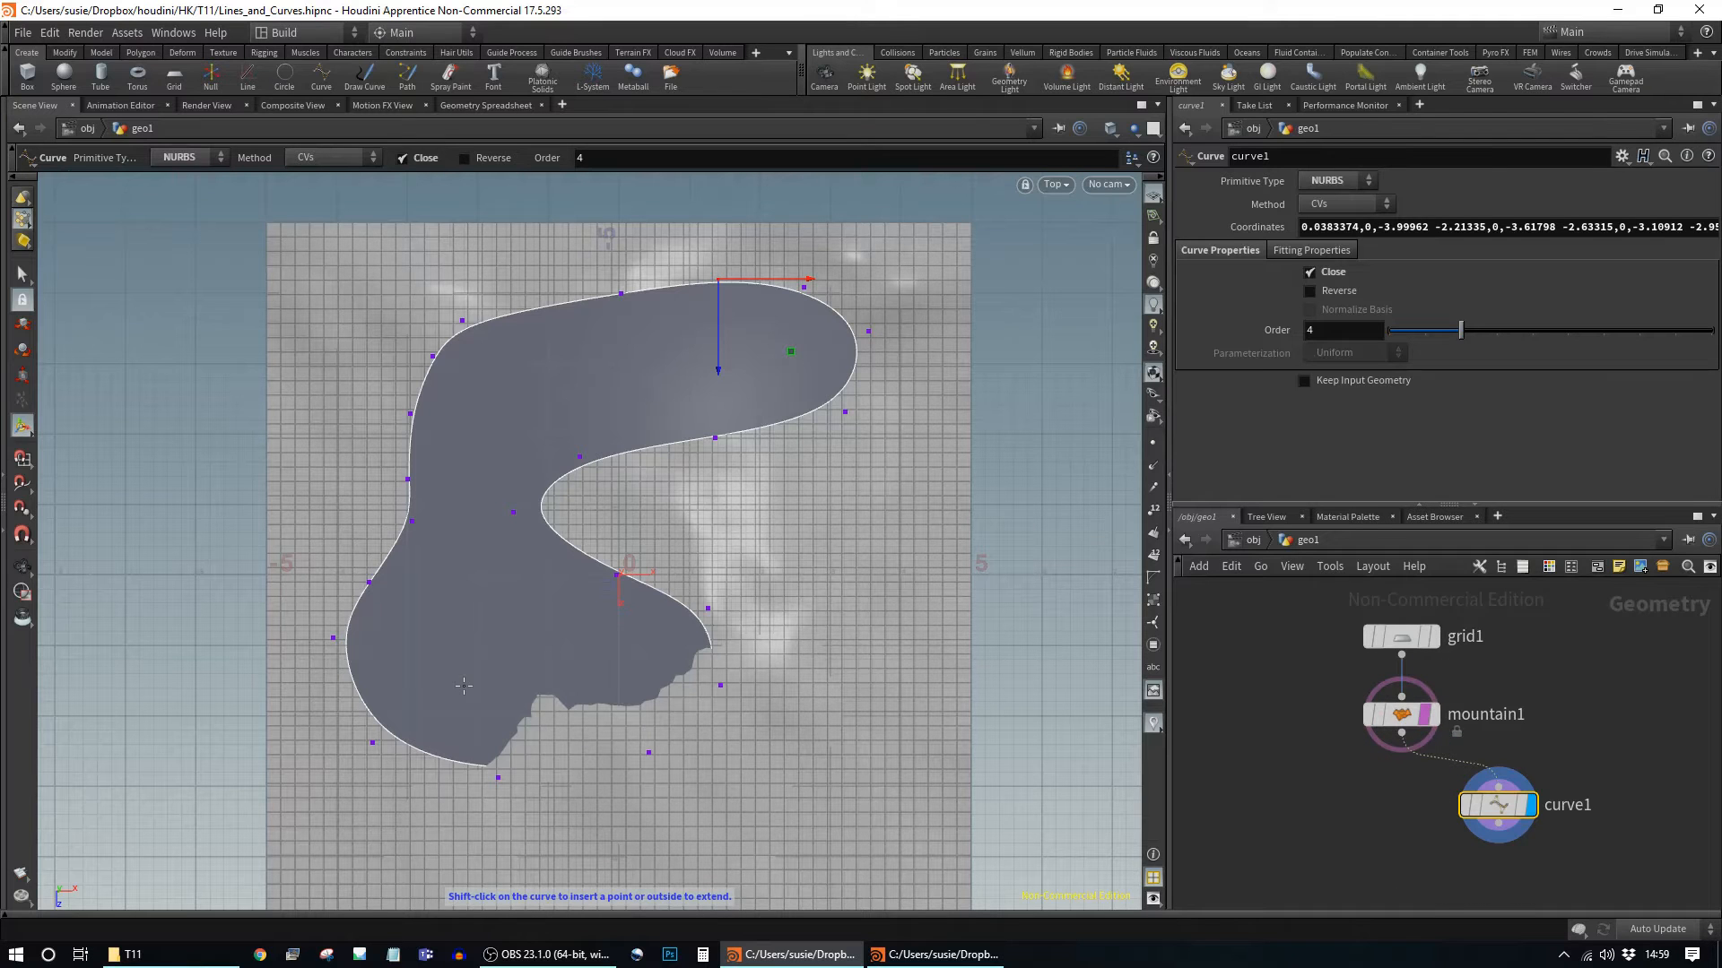
Step: Switch to a perspective view of the curve and move curve1 under mountain1 in the network
{"action": "key", "text": "Escape"}
{"action": "key", "text": "space+1"}
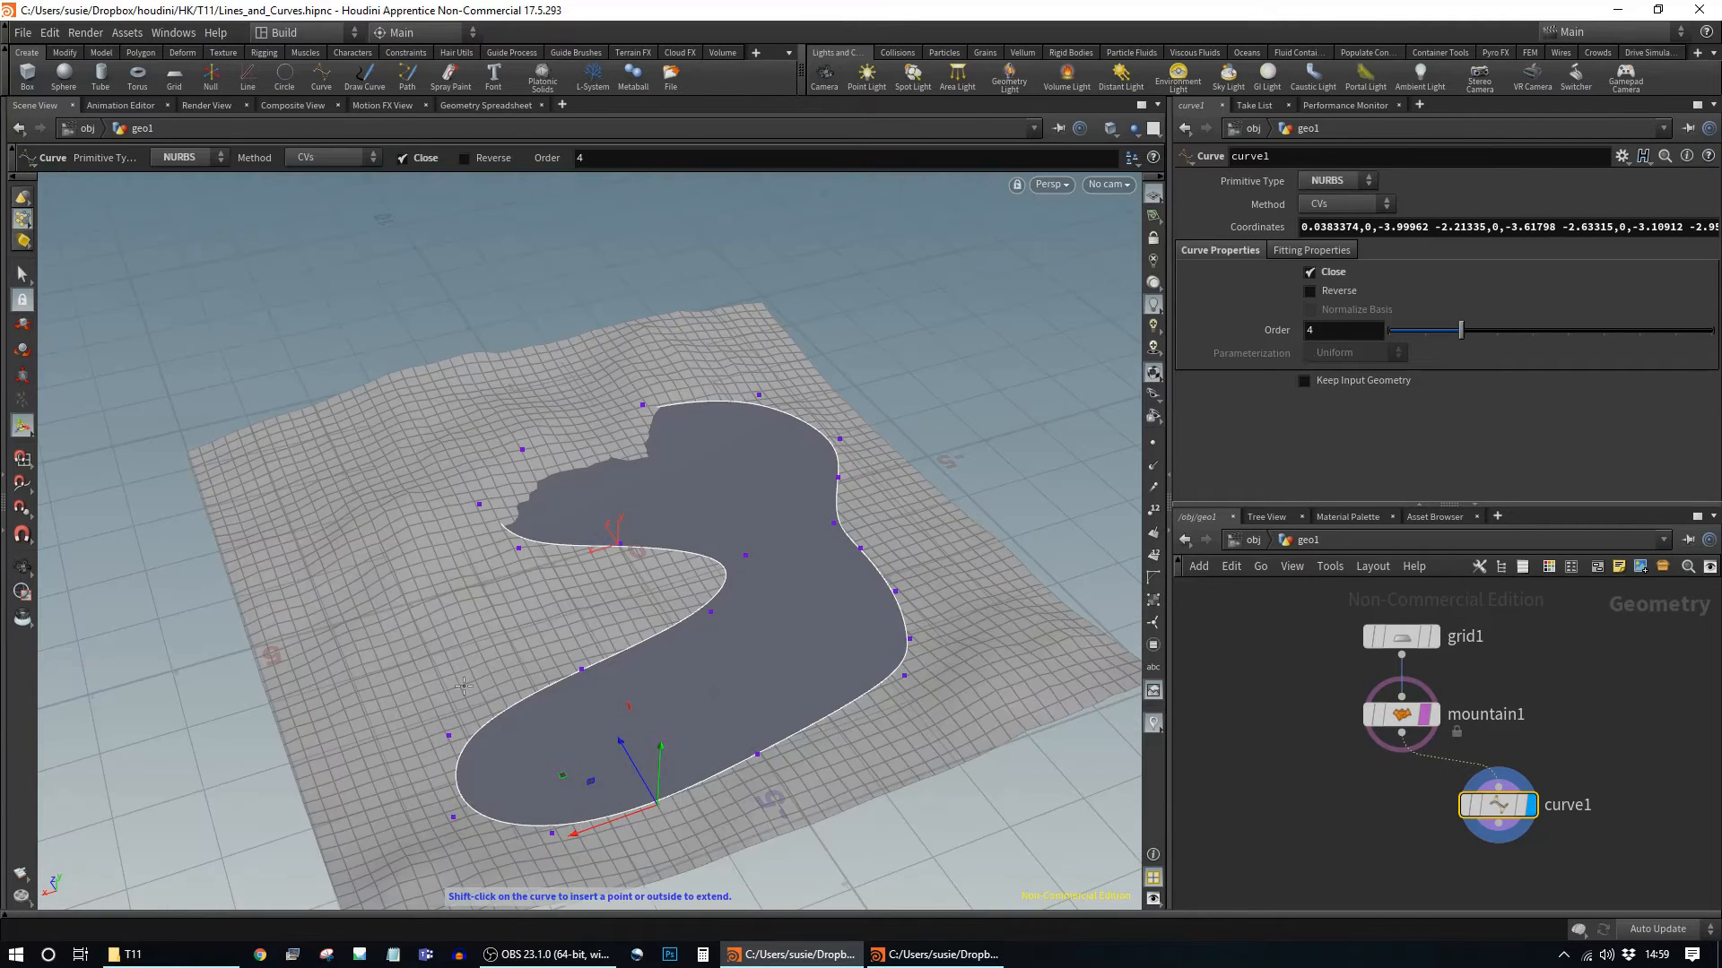
{"action": "left_click_drag", "start_coordinate": [796, 694], "coordinate": [781, 602]}
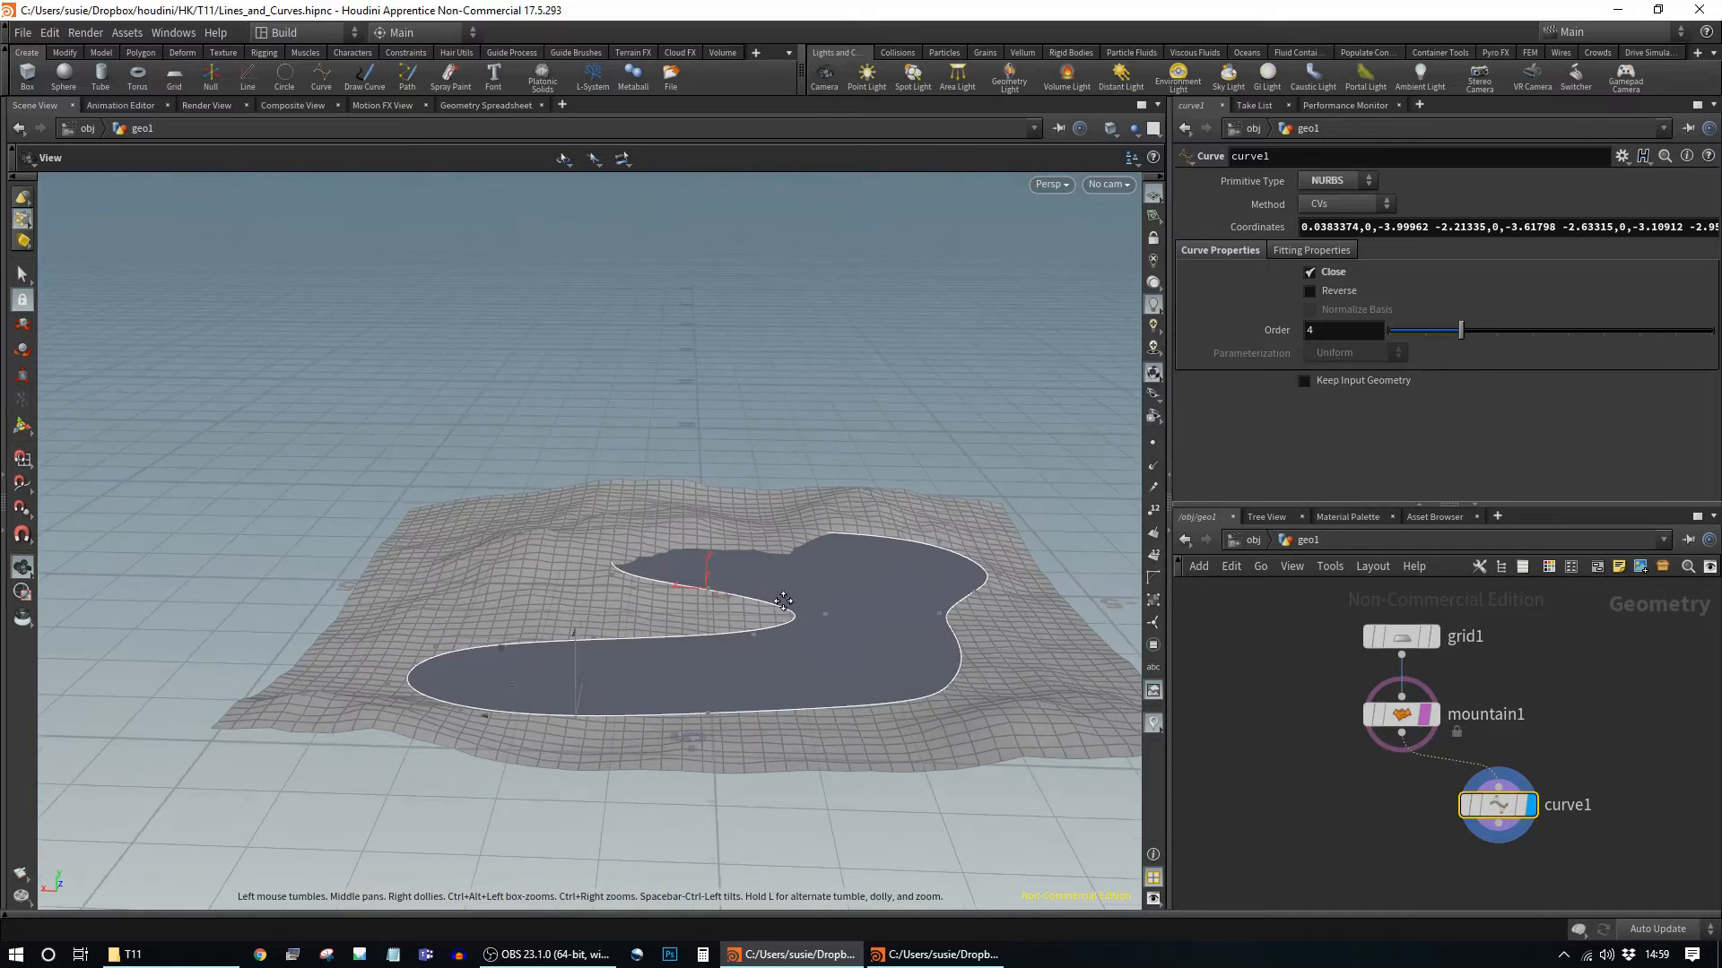
{"action": "scroll", "coordinate": [781, 603], "scroll_direction": "up", "scroll_amount": 1}
{"action": "left_click_drag", "start_coordinate": [1496, 811], "coordinate": [1420, 814]}
Step: Add a transform1 node fed by curve1 and make it the displayed node
{"action": "key", "text": "Tab"}
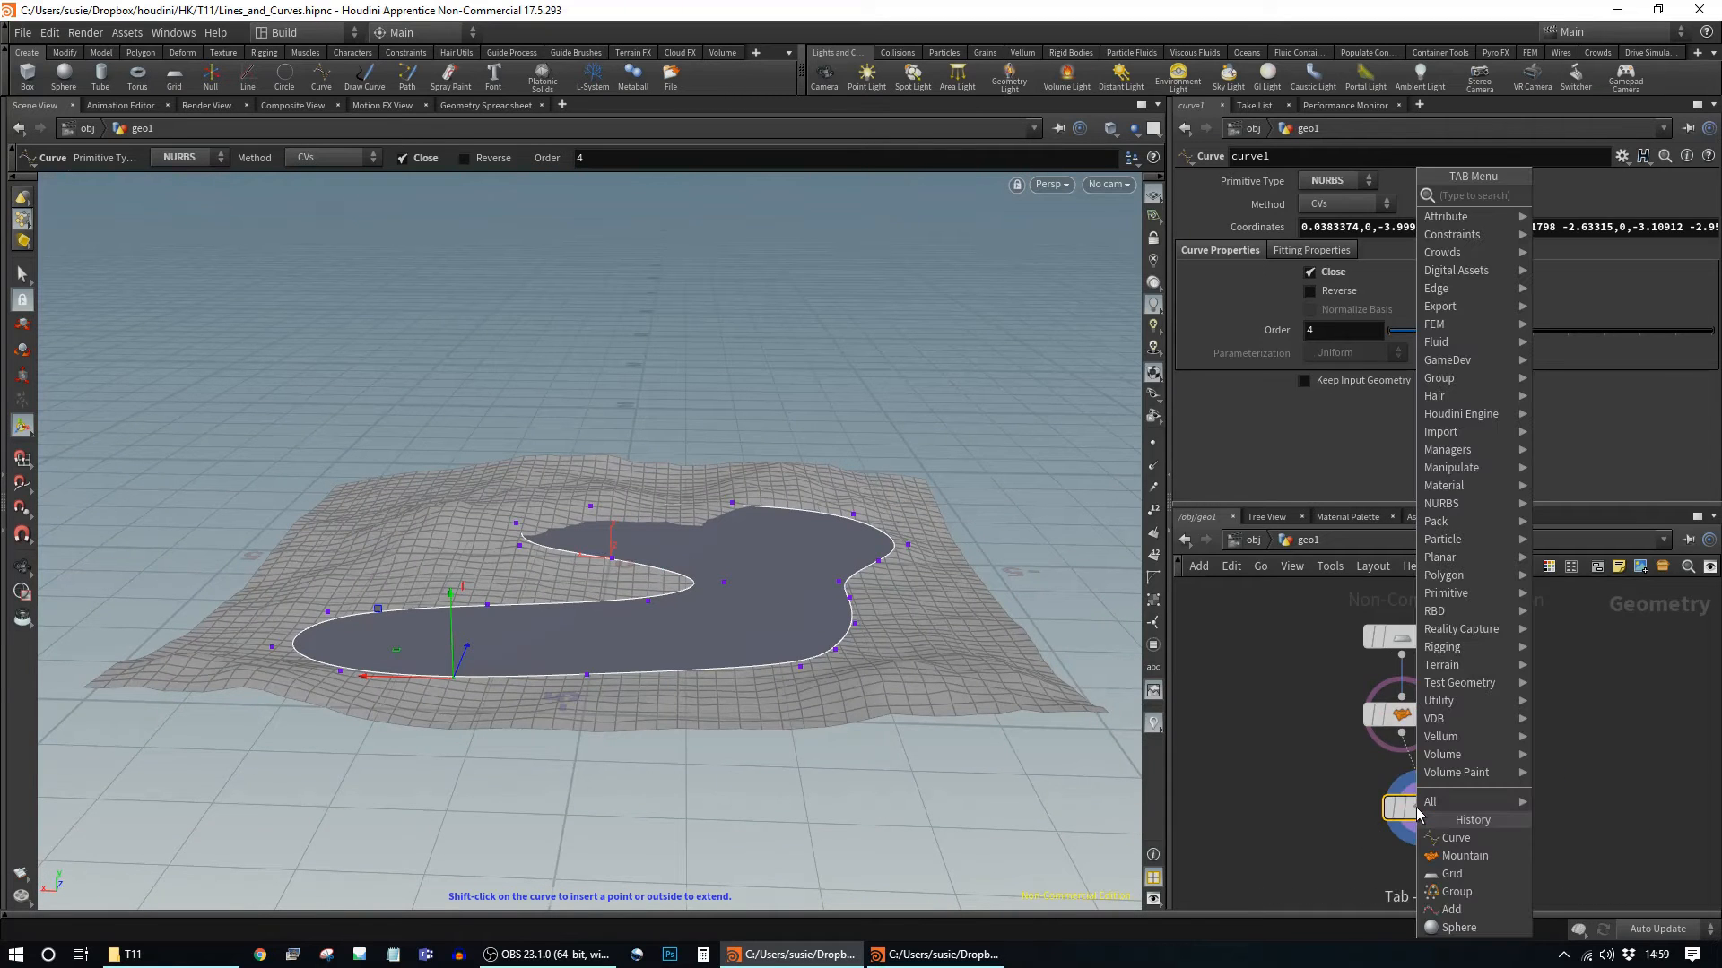
{"action": "type", "text": "tra"}
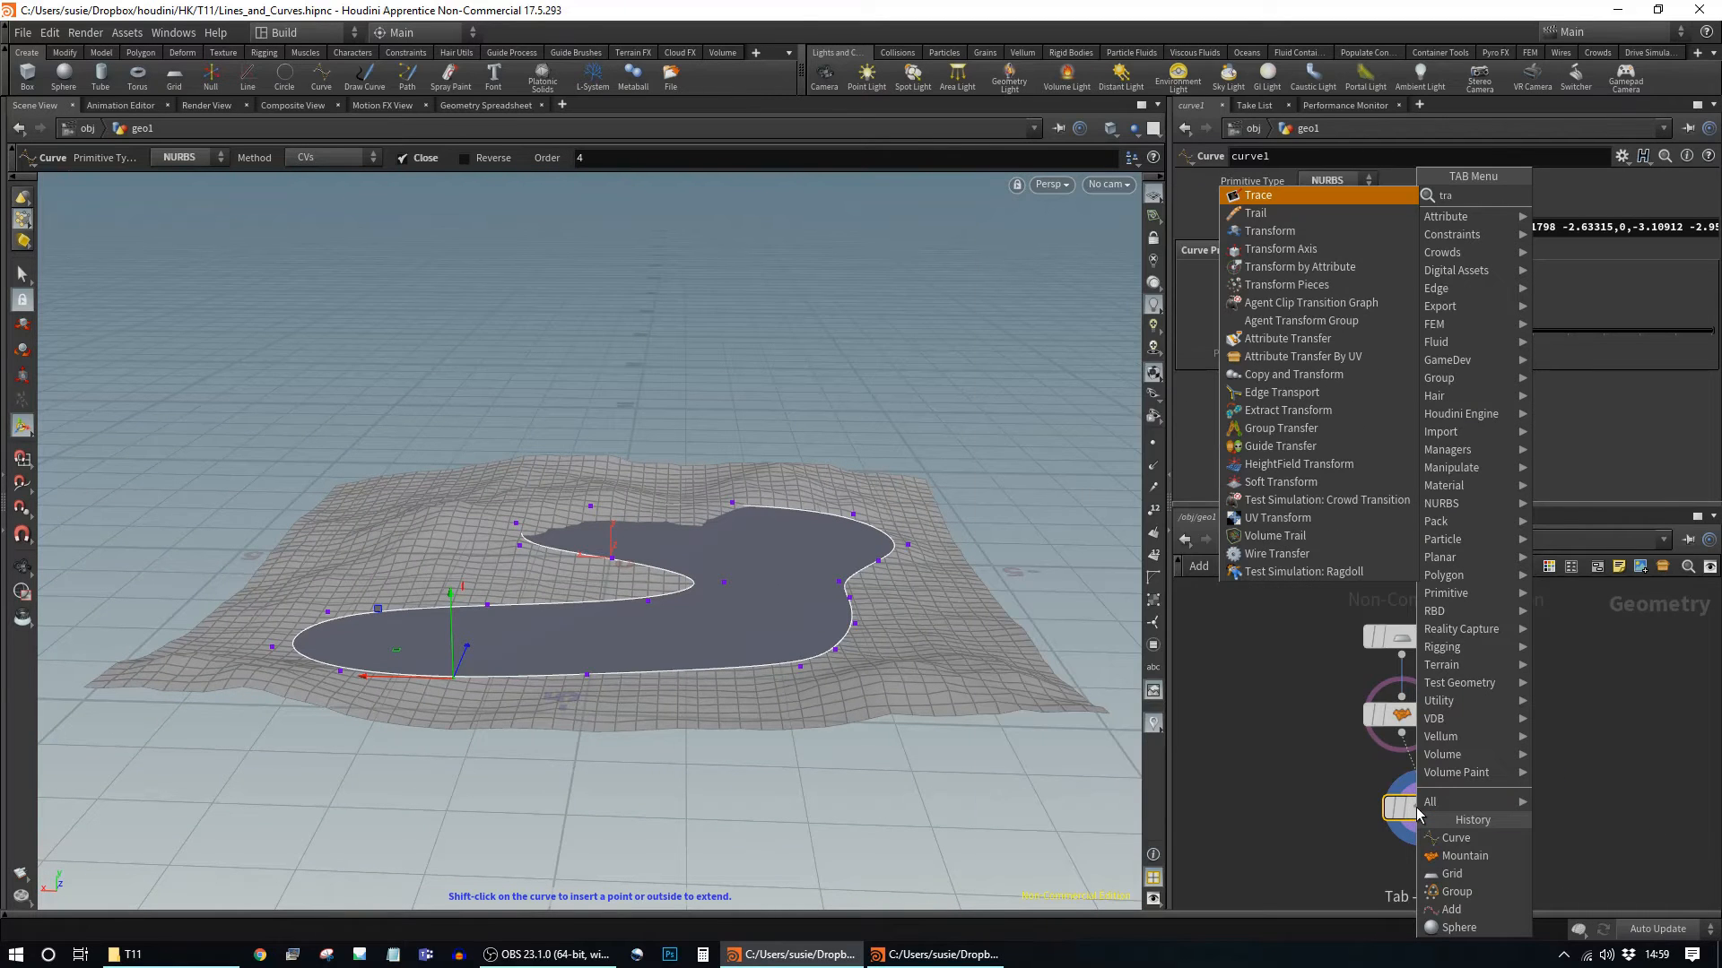
{"action": "key", "text": "BackSpace"}
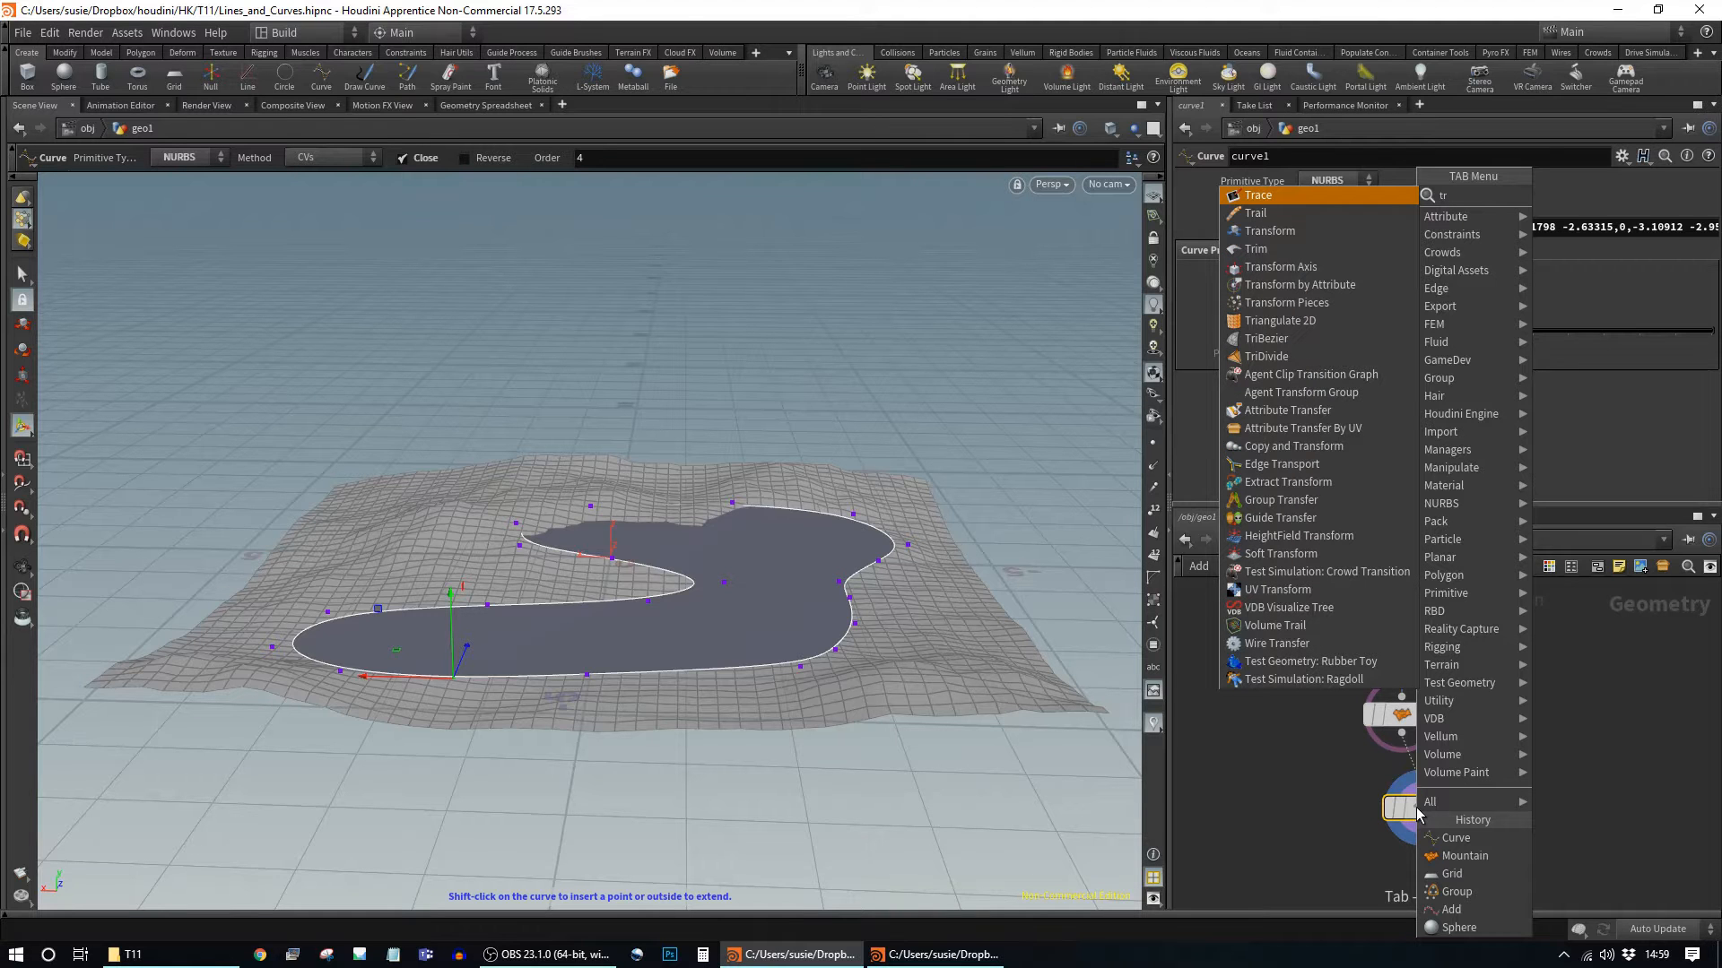
{"action": "type", "text": "ans"}
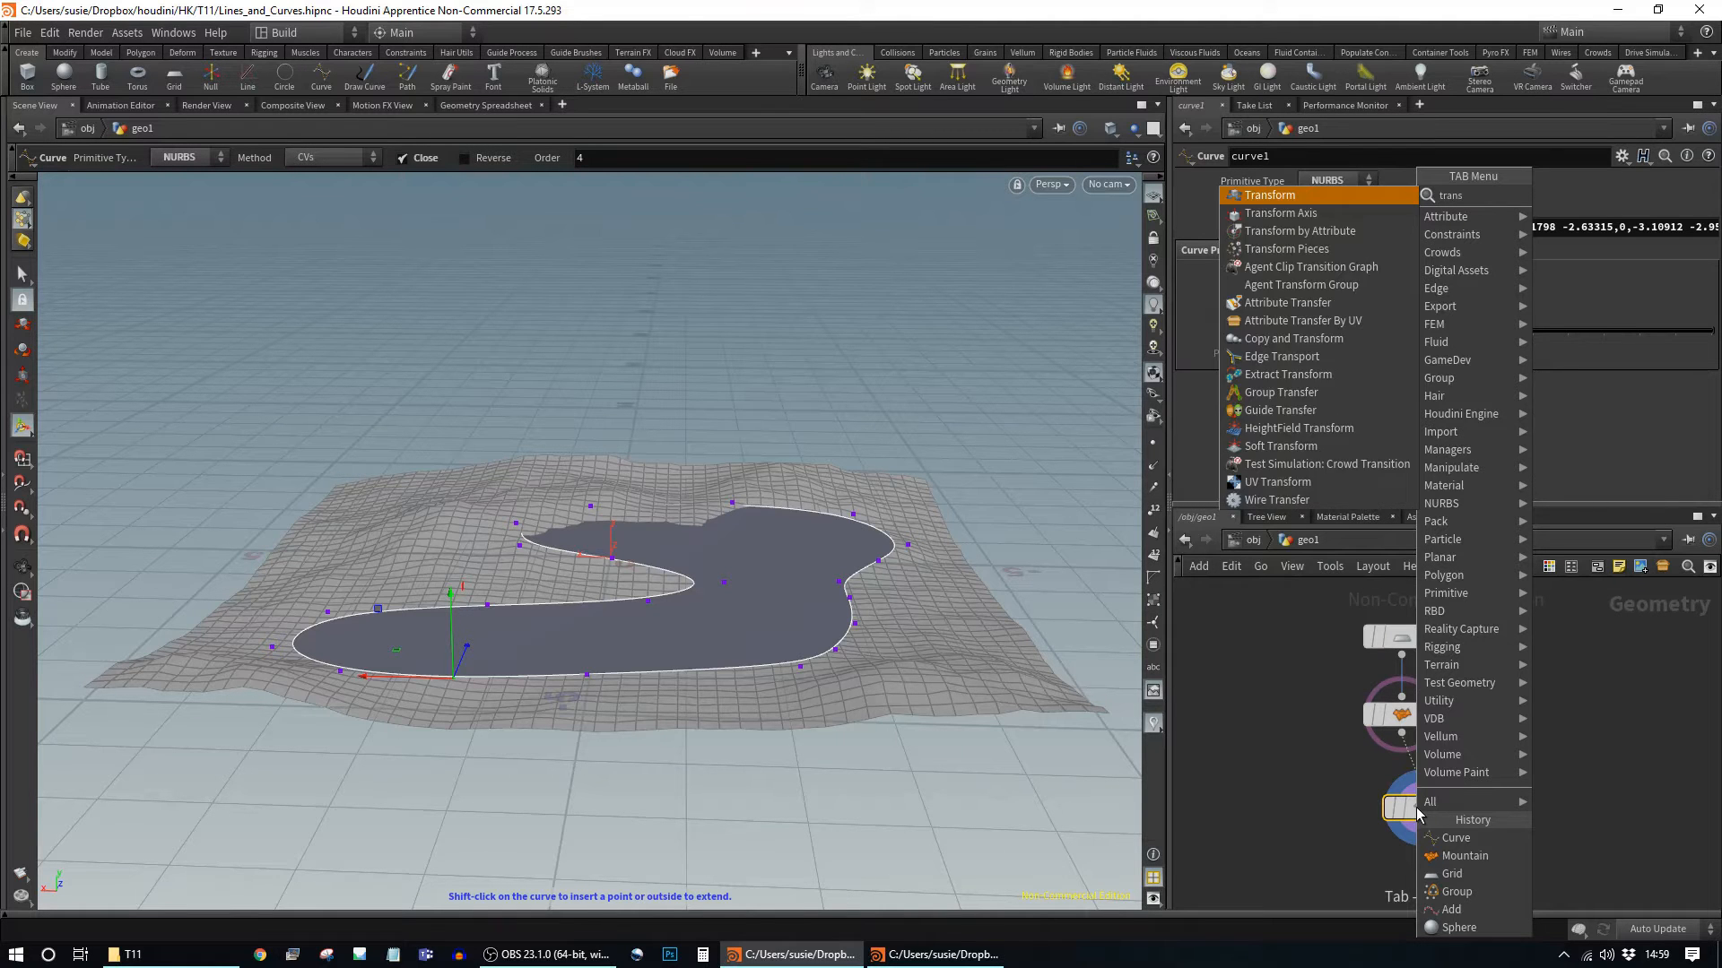
{"action": "key", "text": "Return"}
{"action": "left_click", "coordinate": [1435, 810]}
{"action": "left_click_drag", "start_coordinate": [1421, 809], "coordinate": [1421, 888]}
{"action": "left_click_drag", "start_coordinate": [1428, 779], "coordinate": [1522, 885]}
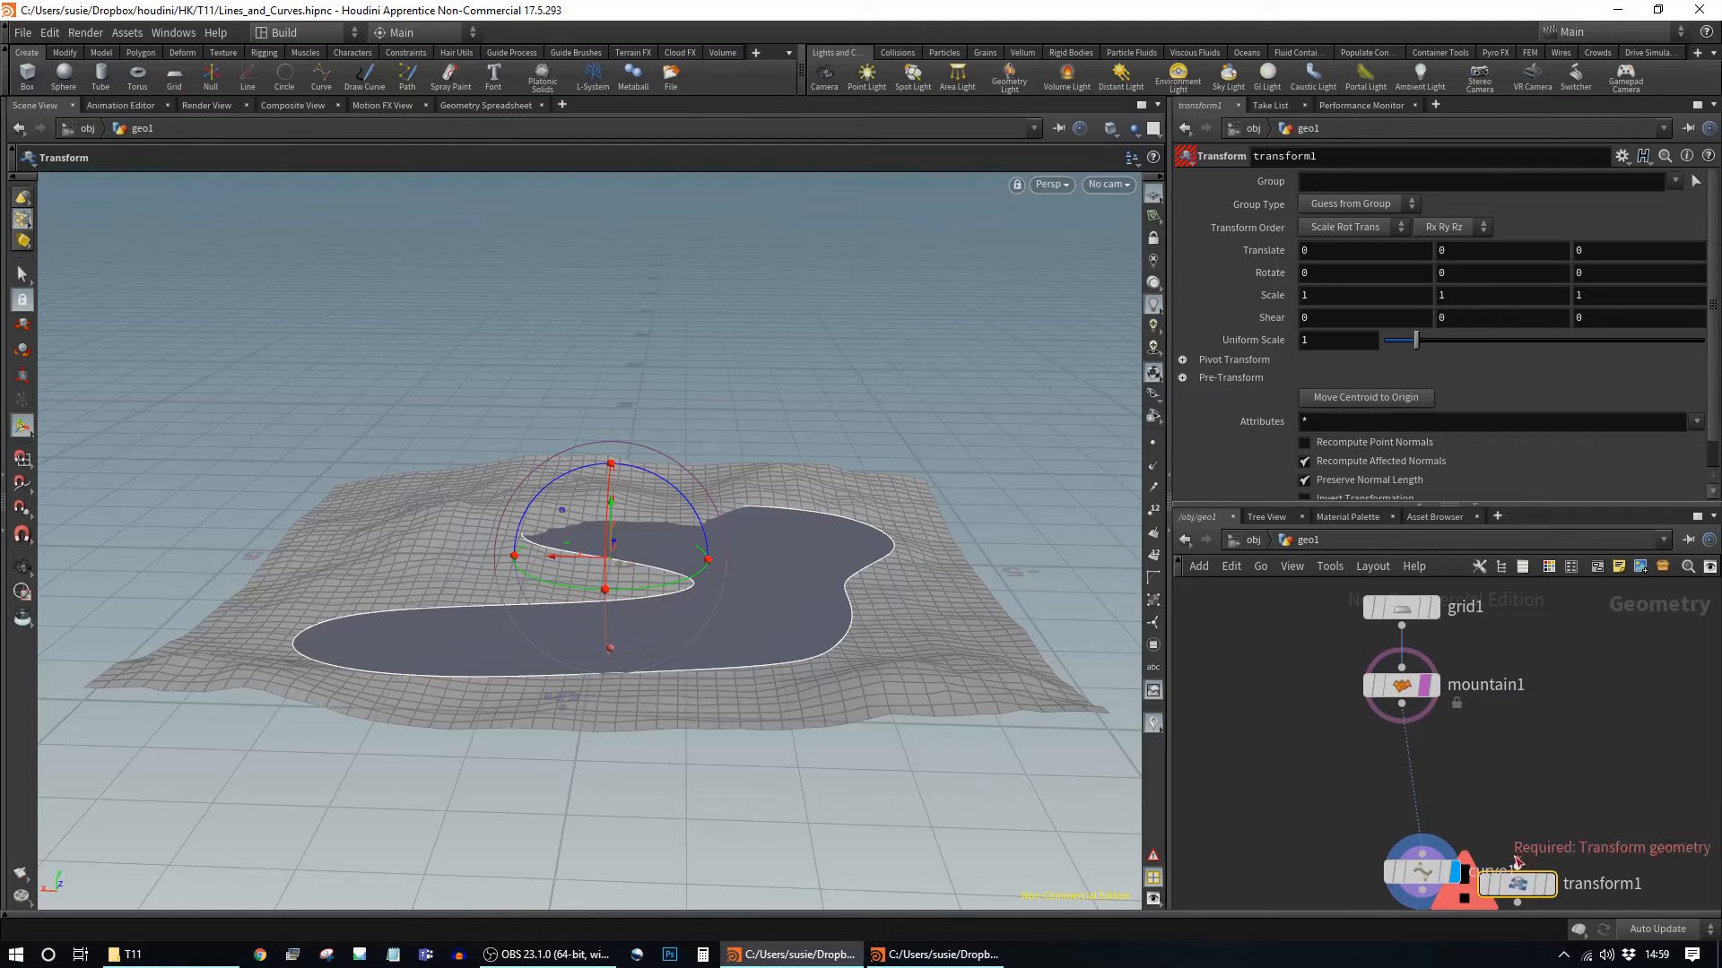
{"action": "middle_click_drag", "start_coordinate": [1516, 861], "coordinate": [1511, 792]}
{"action": "mouse_move", "coordinate": [1420, 806]}
{"action": "left_mouse_down"}
{"action": "mouse_move", "coordinate": [1423, 711]}
{"action": "mouse_move", "coordinate": [1511, 798]}
{"action": "mouse_move", "coordinate": [1438, 783]}
{"action": "left_mouse_up"}
{"action": "left_click", "coordinate": [1451, 771]}
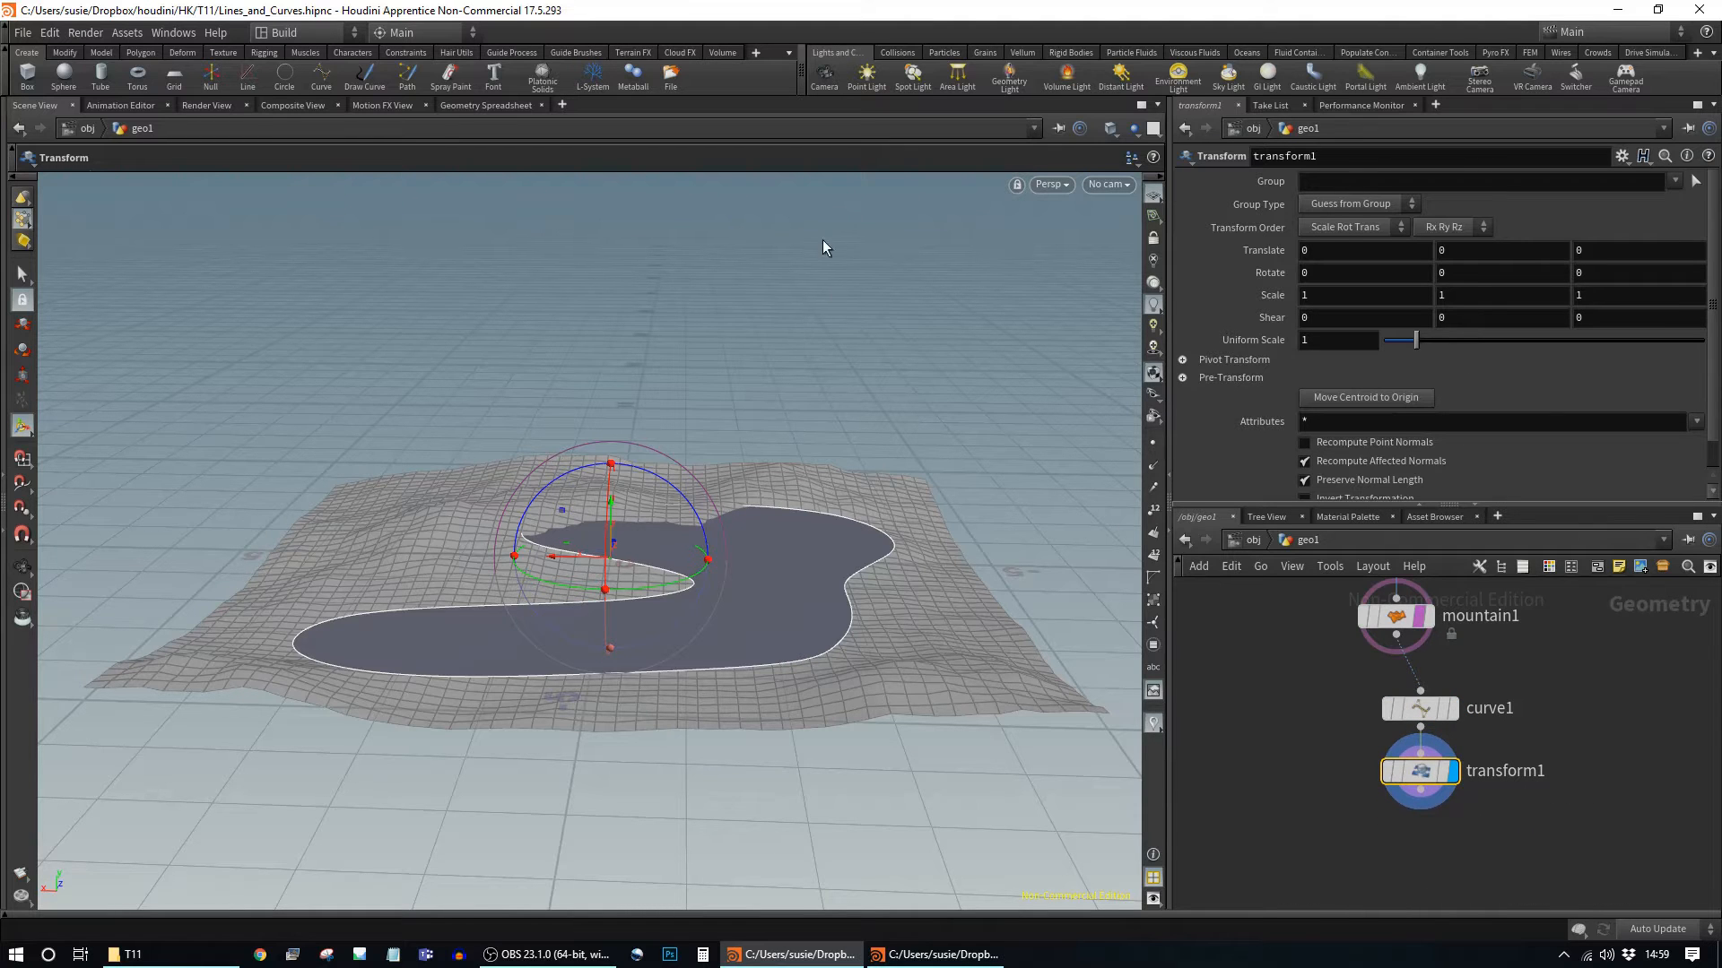
Step: Set transform1's Translate Y to 3.3 to lift the loop above the terrain
{"action": "left_click_drag", "start_coordinate": [886, 671], "coordinate": [708, 379], "text": "alt"}
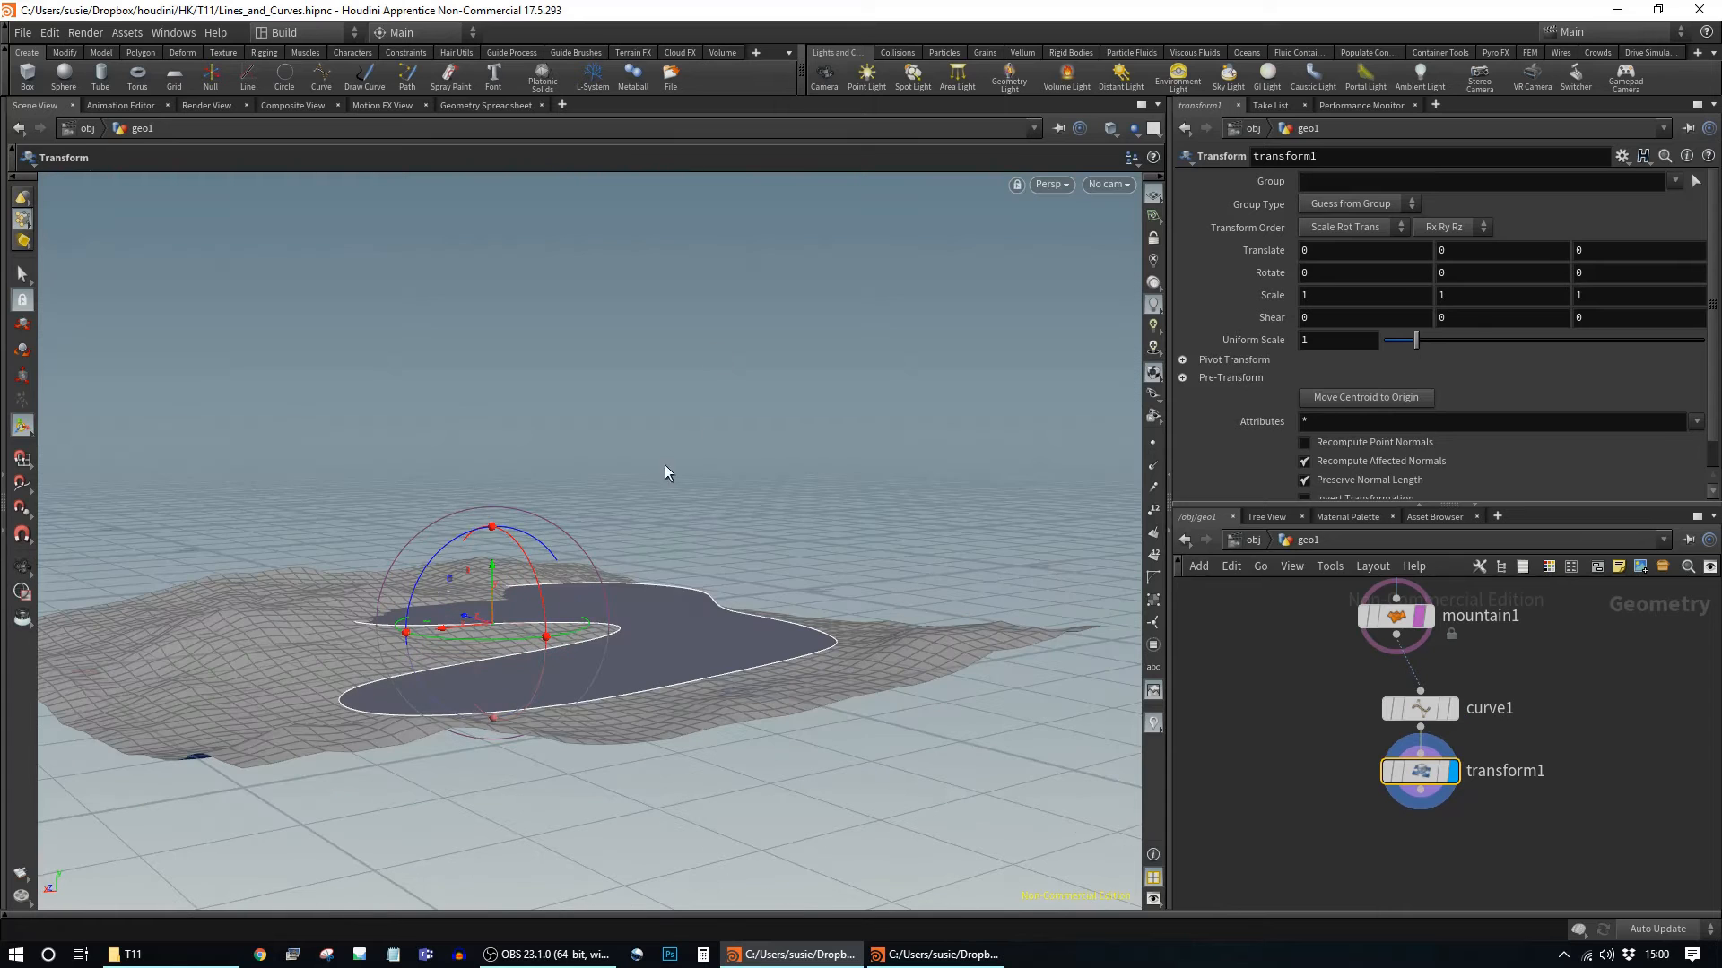
{"action": "left_click_drag", "start_coordinate": [877, 620], "coordinate": [753, 434], "text": "alt"}
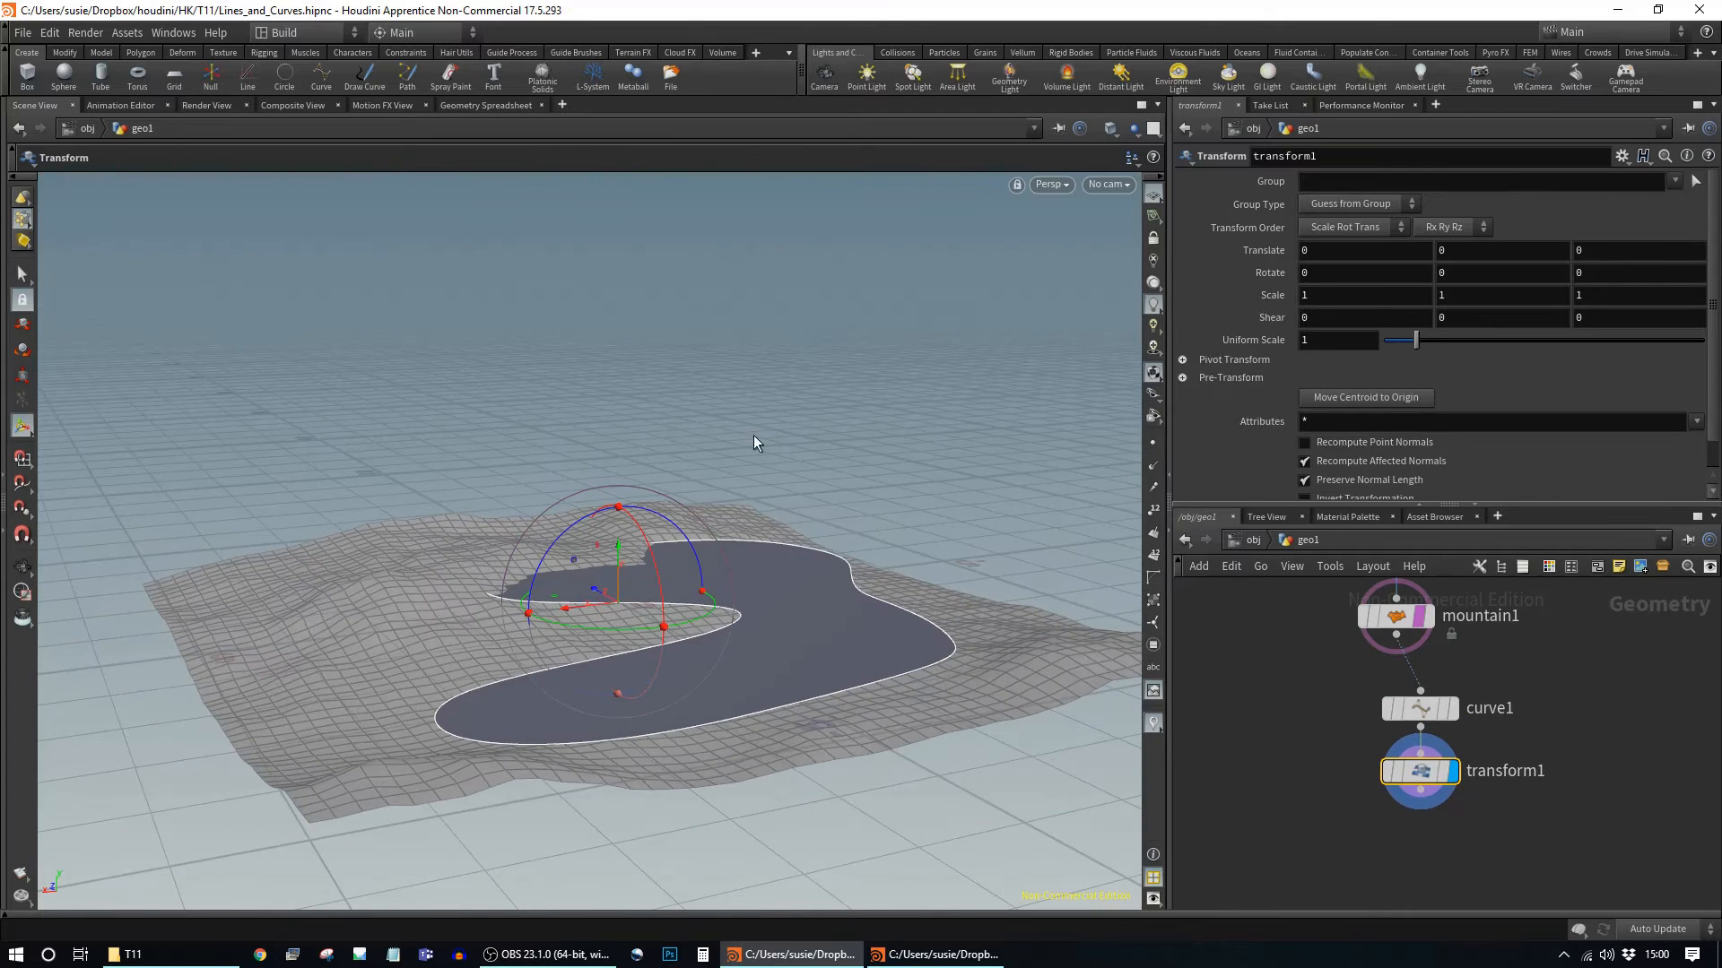
{"action": "middle_click_drag", "start_coordinate": [1476, 252], "coordinate": [22, 258]}
{"action": "left_click_drag", "start_coordinate": [918, 395], "coordinate": [823, 454], "text": "alt"}
{"action": "left_click_drag", "start_coordinate": [912, 487], "coordinate": [814, 556], "text": "alt"}
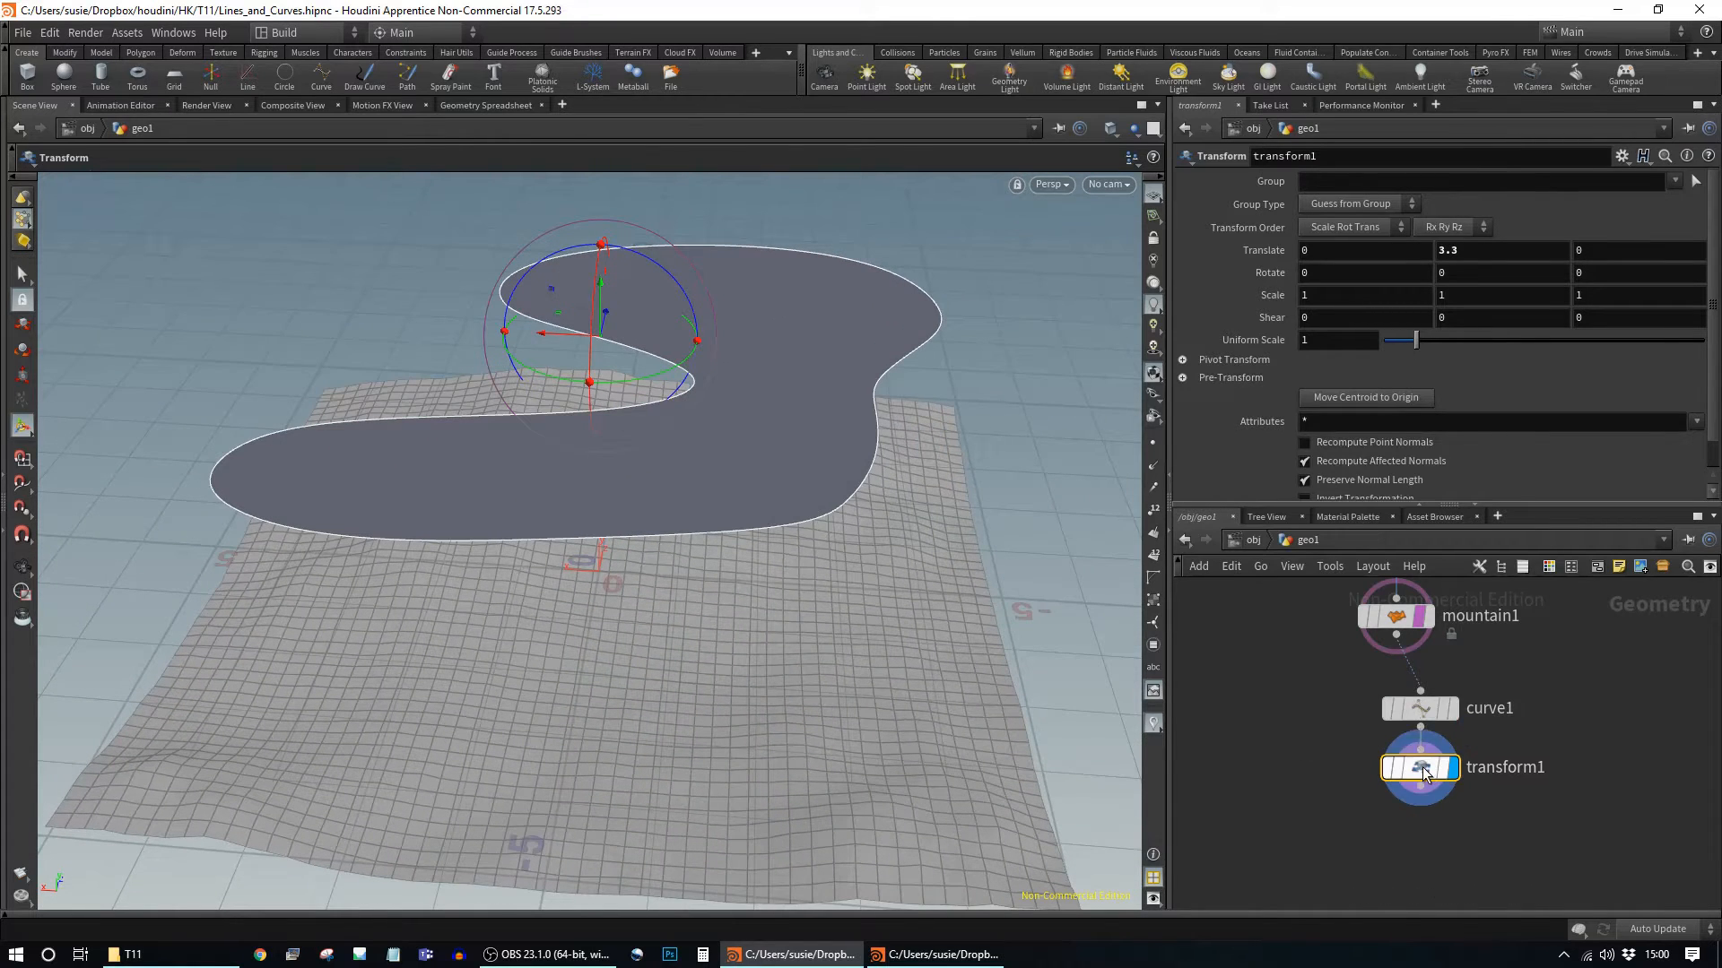
Step: Add a displayed ends1 node below transform1 with Close U set to Unroll with Shared Points
{"action": "key", "text": "Tab"}
{"action": "type", "text": "ends"}
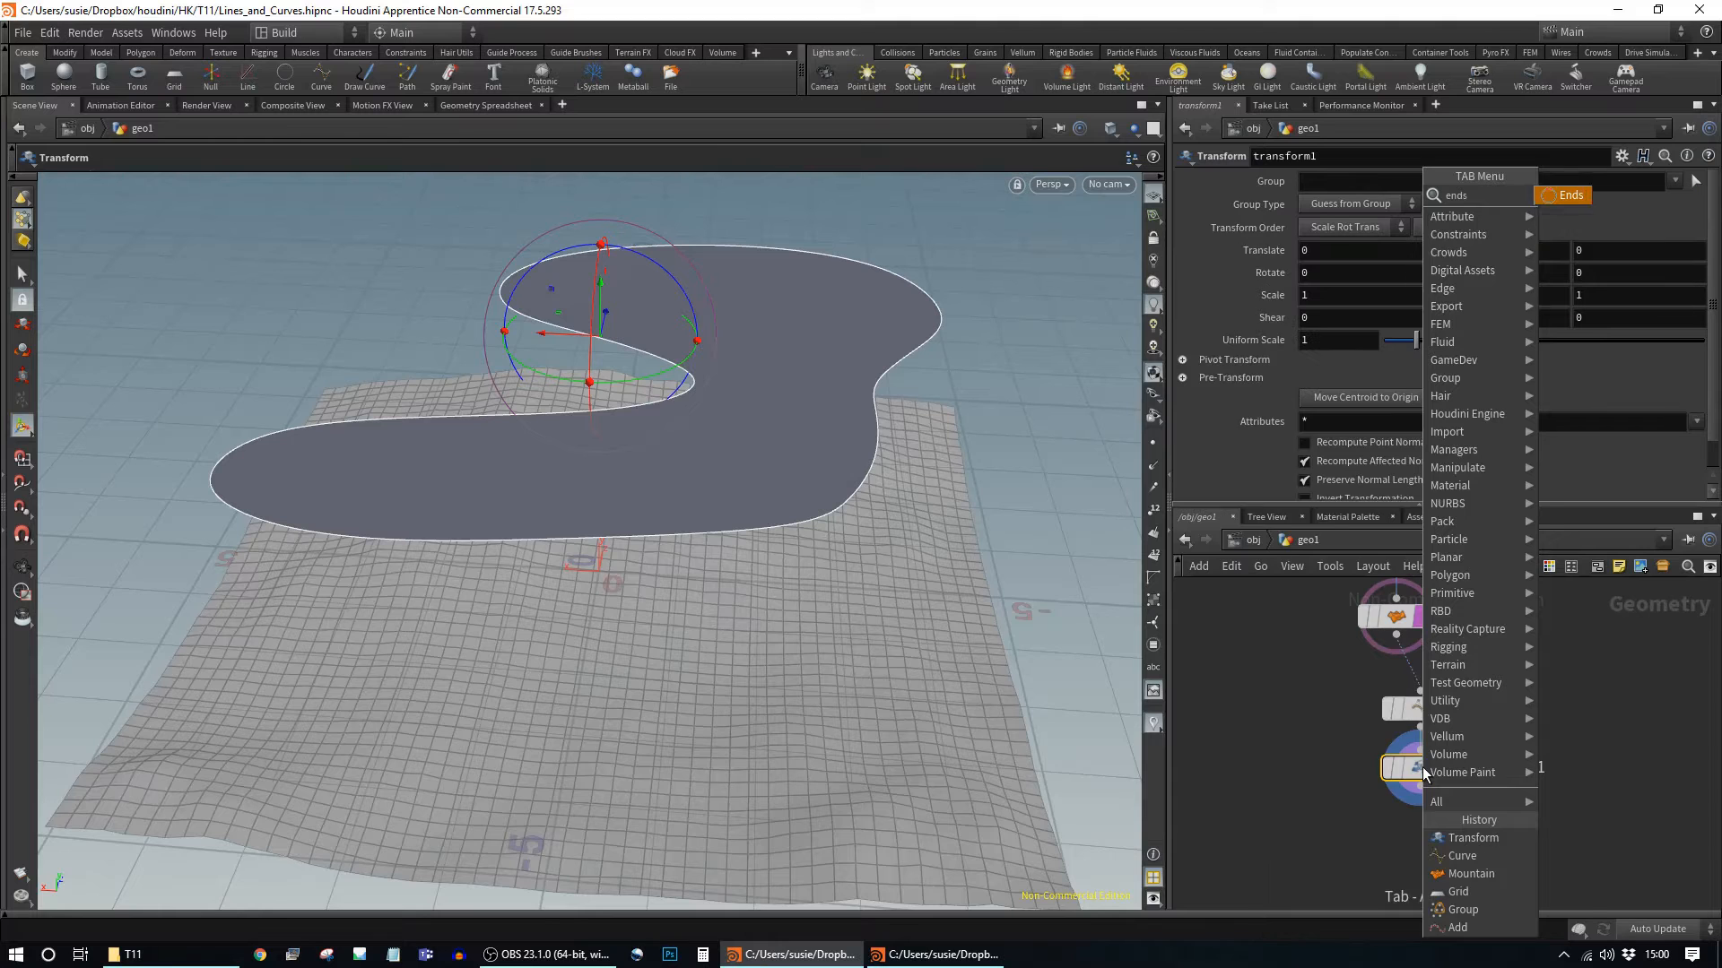
{"action": "key", "text": "Return"}
{"action": "left_click", "coordinate": [1421, 834]}
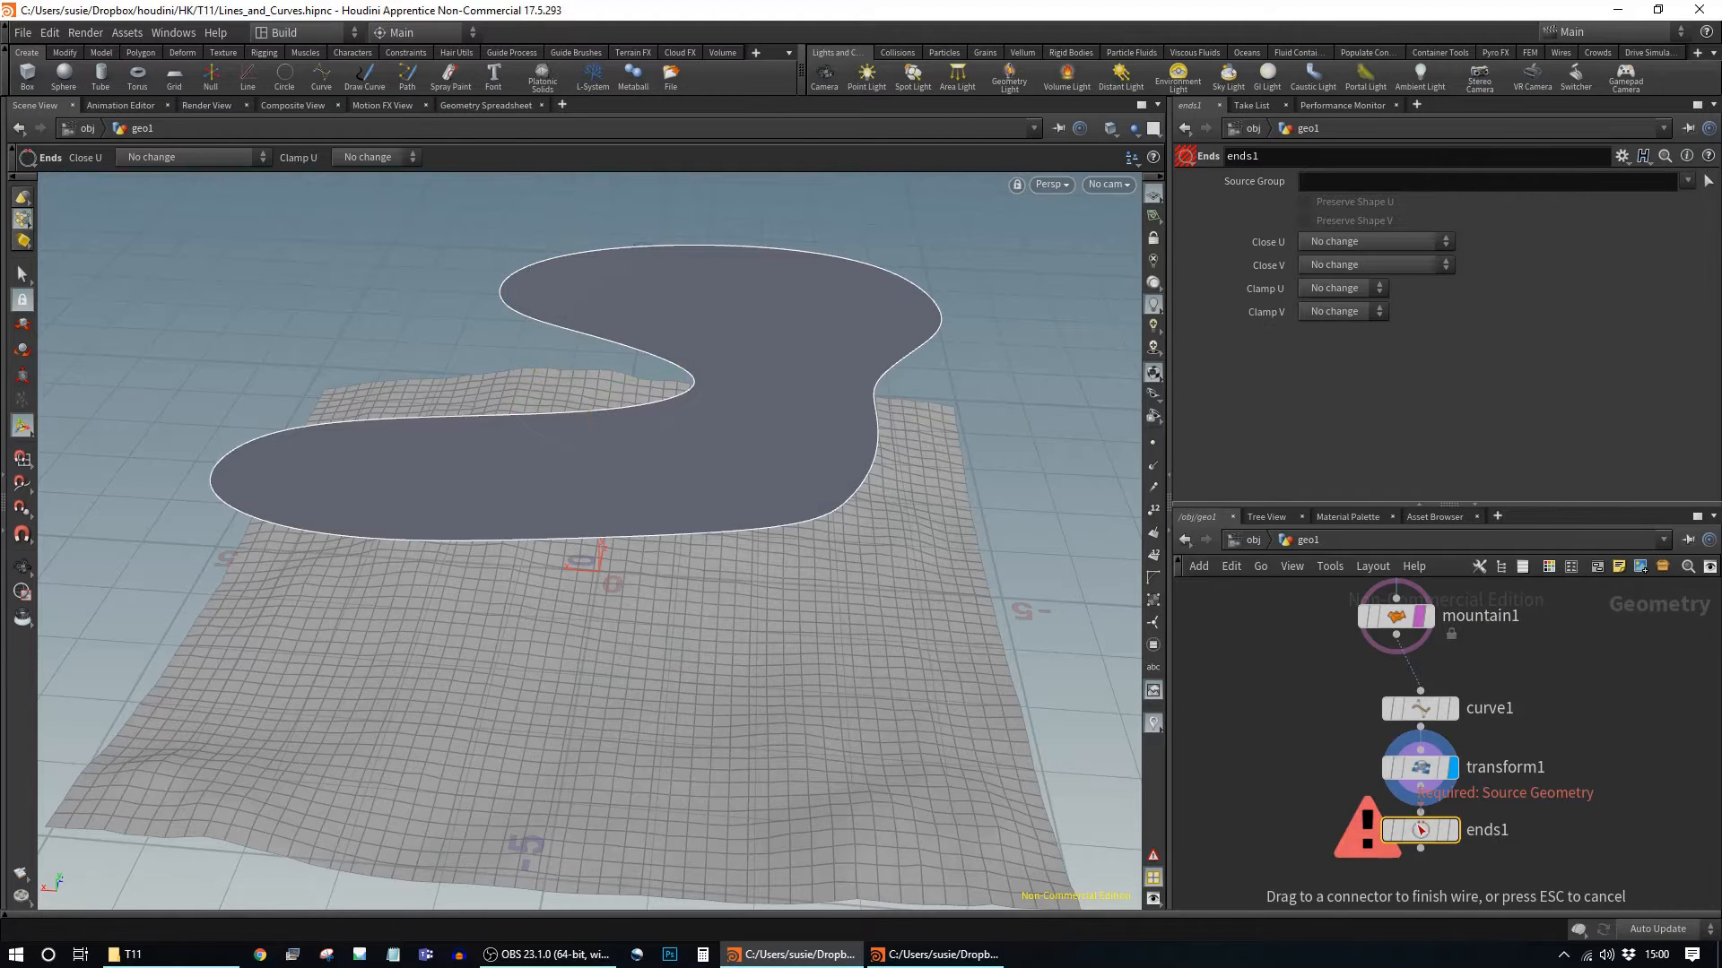
{"action": "left_click", "coordinate": [1452, 830]}
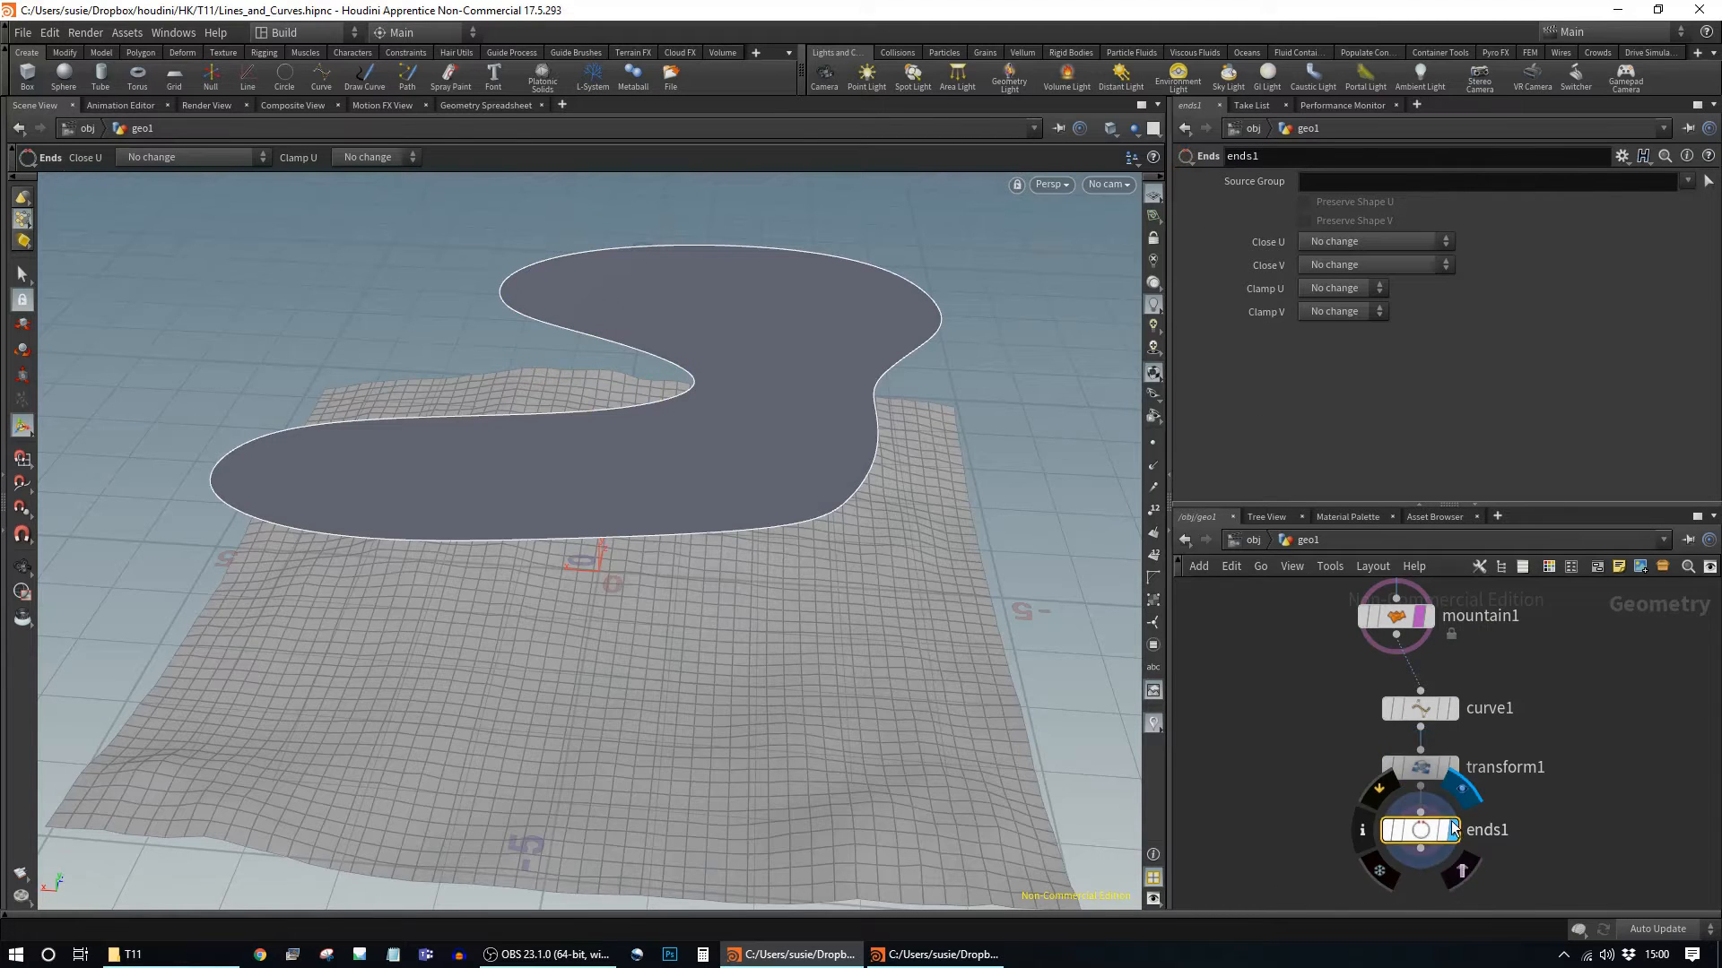
{"action": "left_click", "coordinate": [1352, 244]}
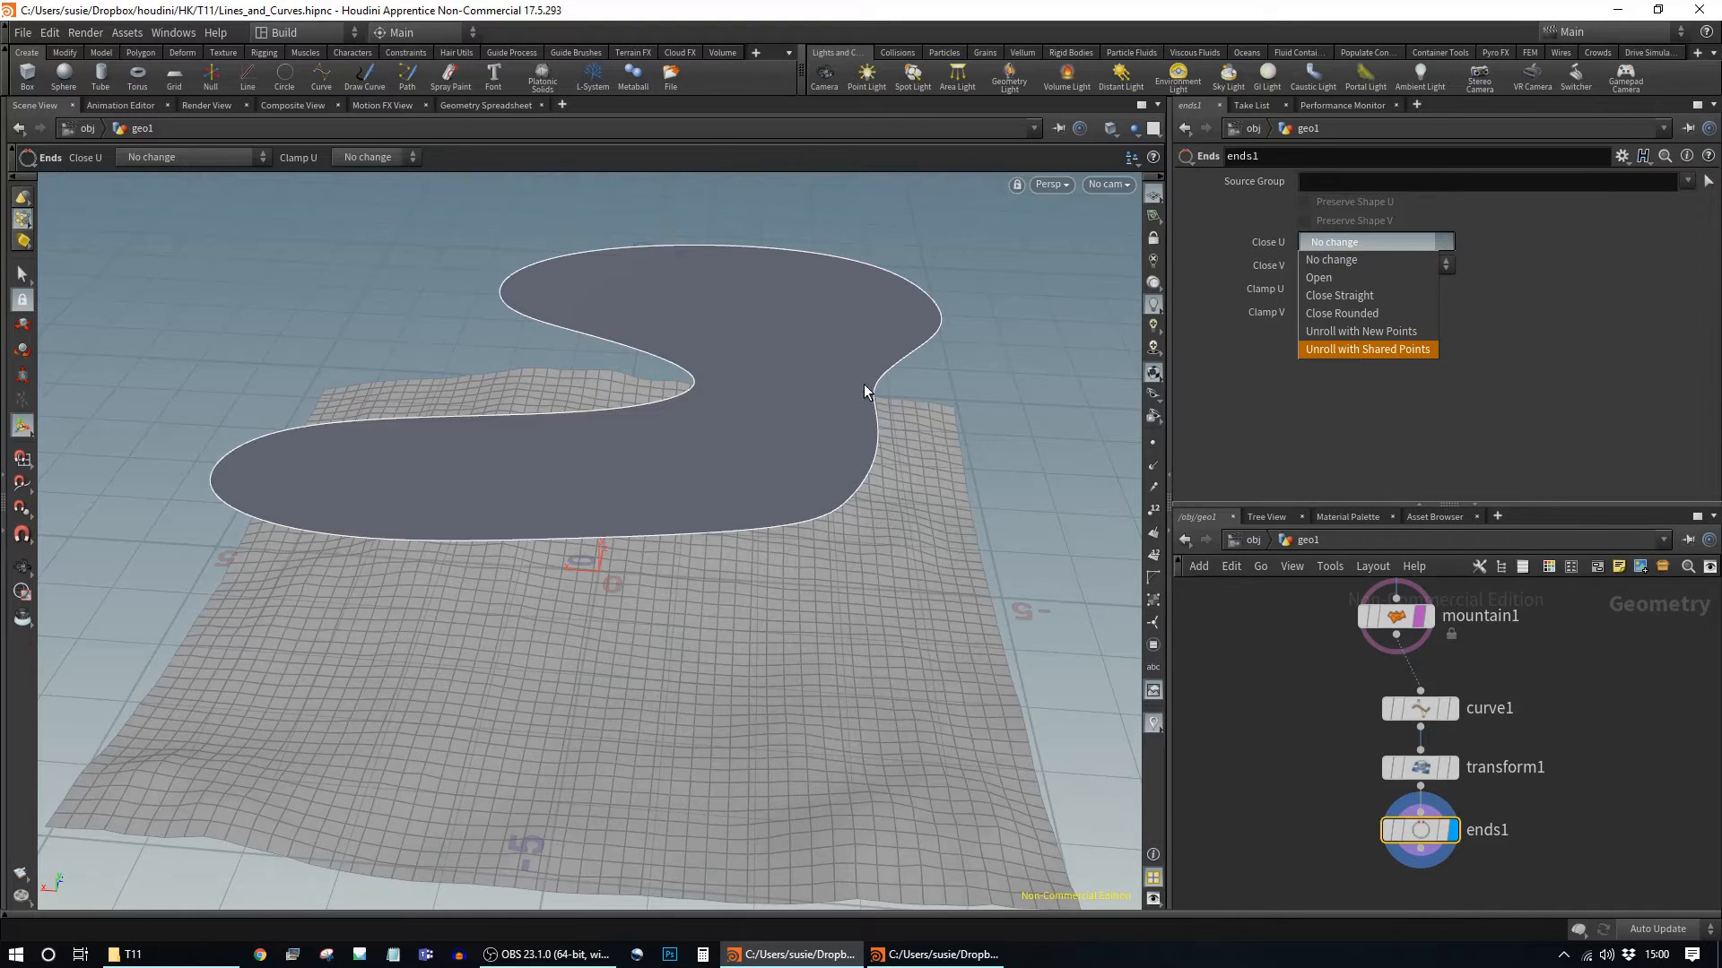
{"action": "left_click", "coordinate": [1375, 351]}
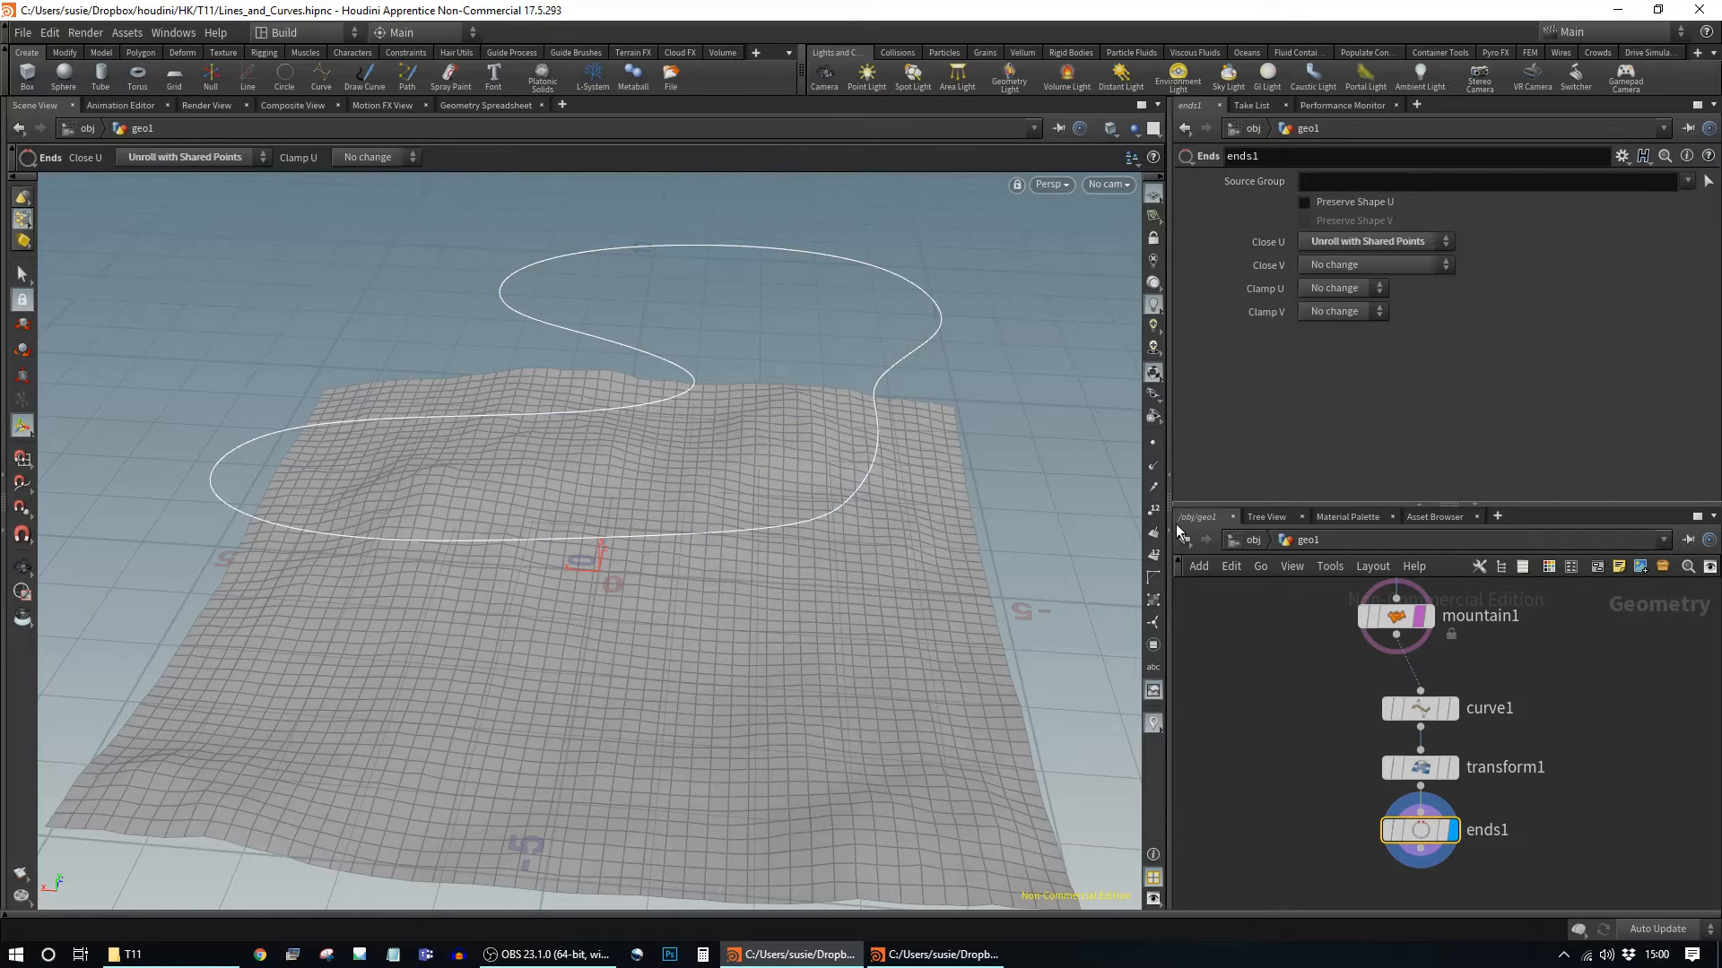
Step: Show the curve's points, orbit to check, and save Lines_and_Curves.hipnc
{"action": "left_click", "coordinate": [1154, 446]}
{"action": "key", "text": "Escape"}
{"action": "left_click_drag", "start_coordinate": [546, 572], "coordinate": [880, 444]}
{"action": "key", "text": "Escape"}
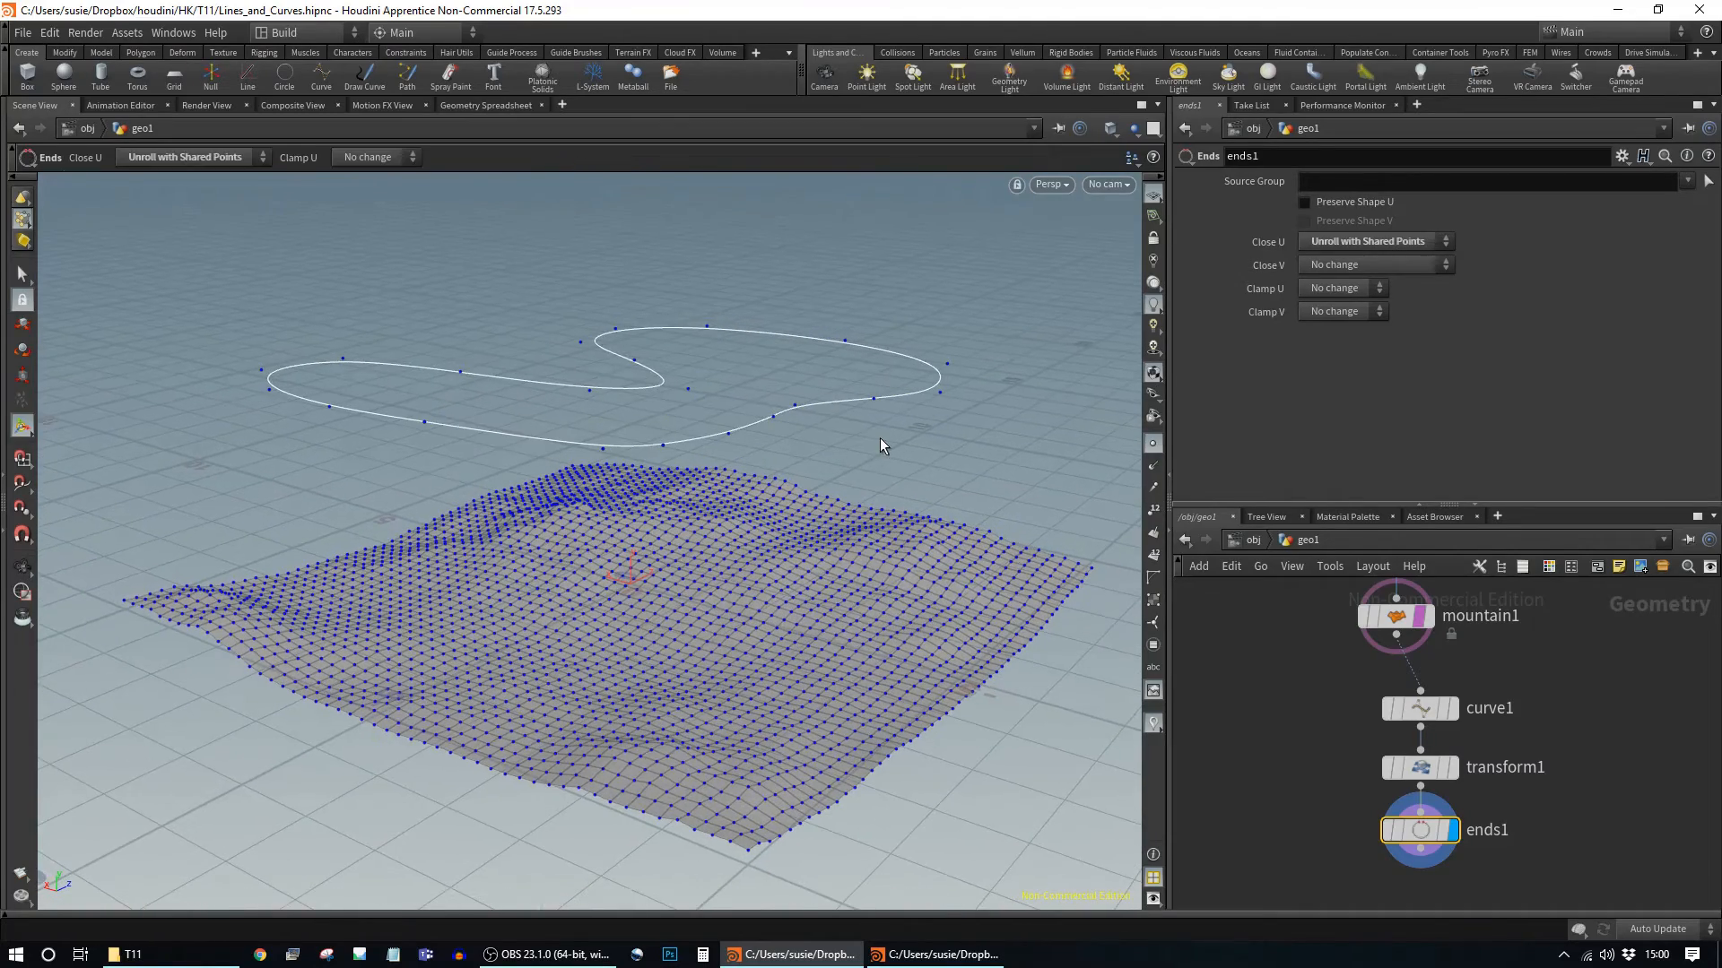
{"action": "key", "text": "ctrl+s"}
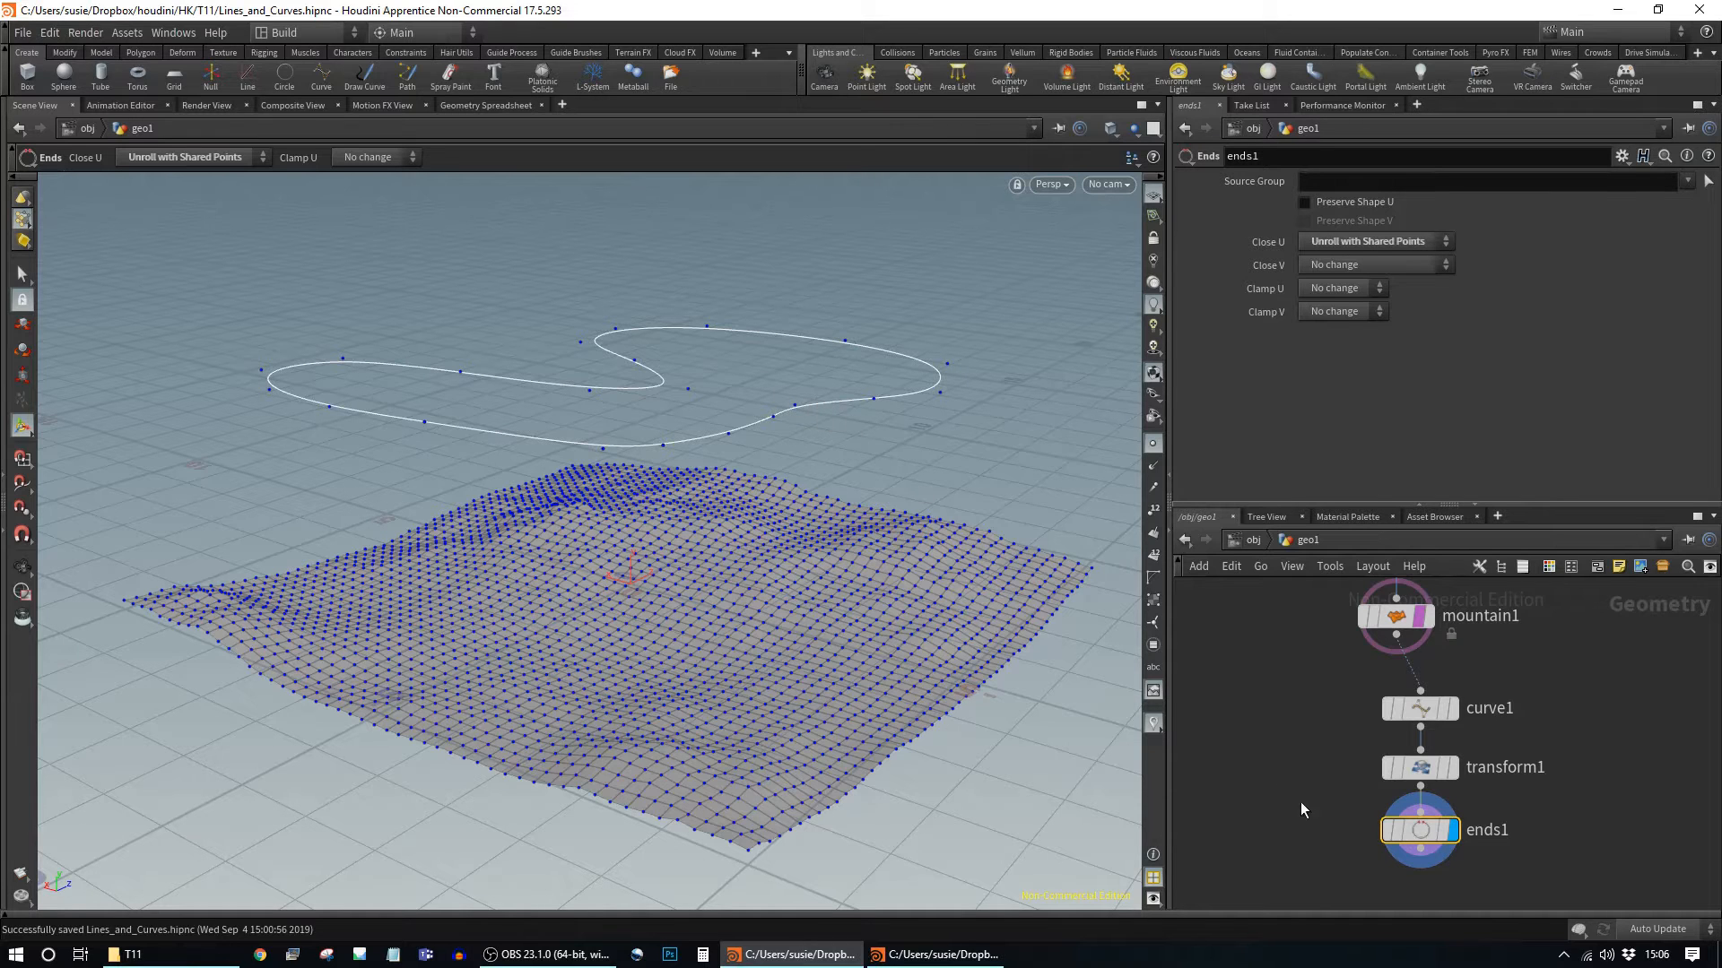
{"action": "middle_click_drag", "start_coordinate": [1306, 822], "coordinate": [1352, 746]}
Step: Add a line1 node to the left of ends1 in the network
{"action": "left_click", "coordinate": [1287, 712]}
{"action": "key", "text": "Tab"}
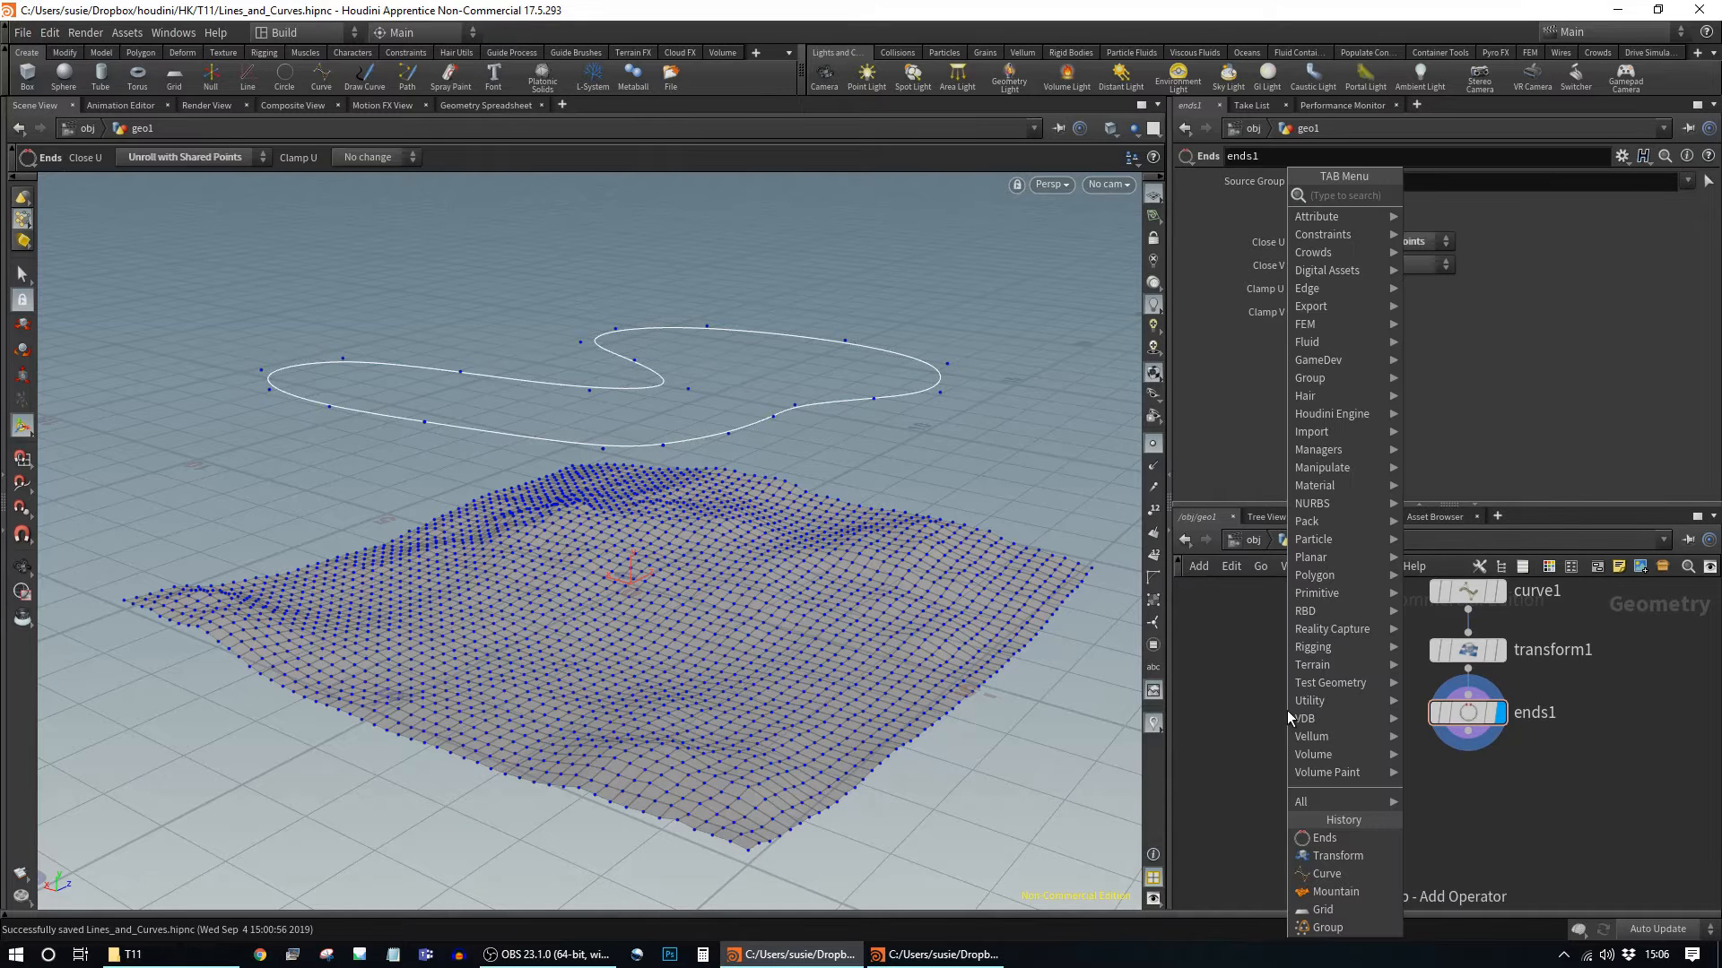
{"action": "type", "text": "line"}
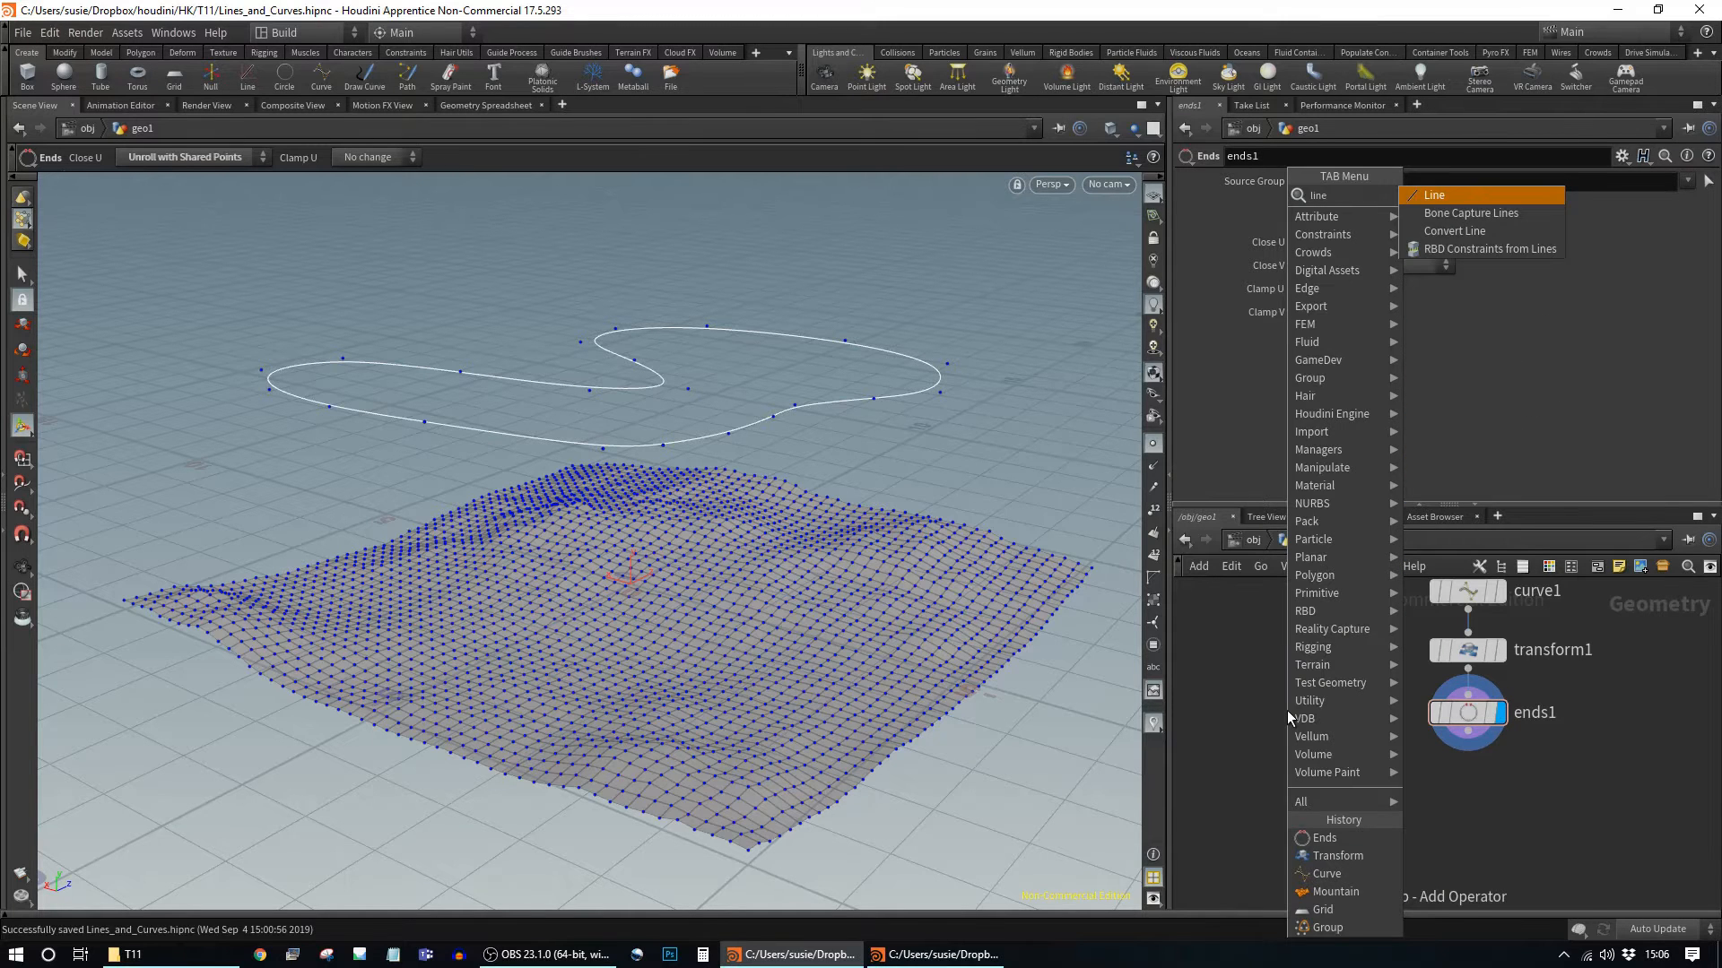
{"action": "key", "text": "Return"}
{"action": "left_click", "coordinate": [1304, 717]}
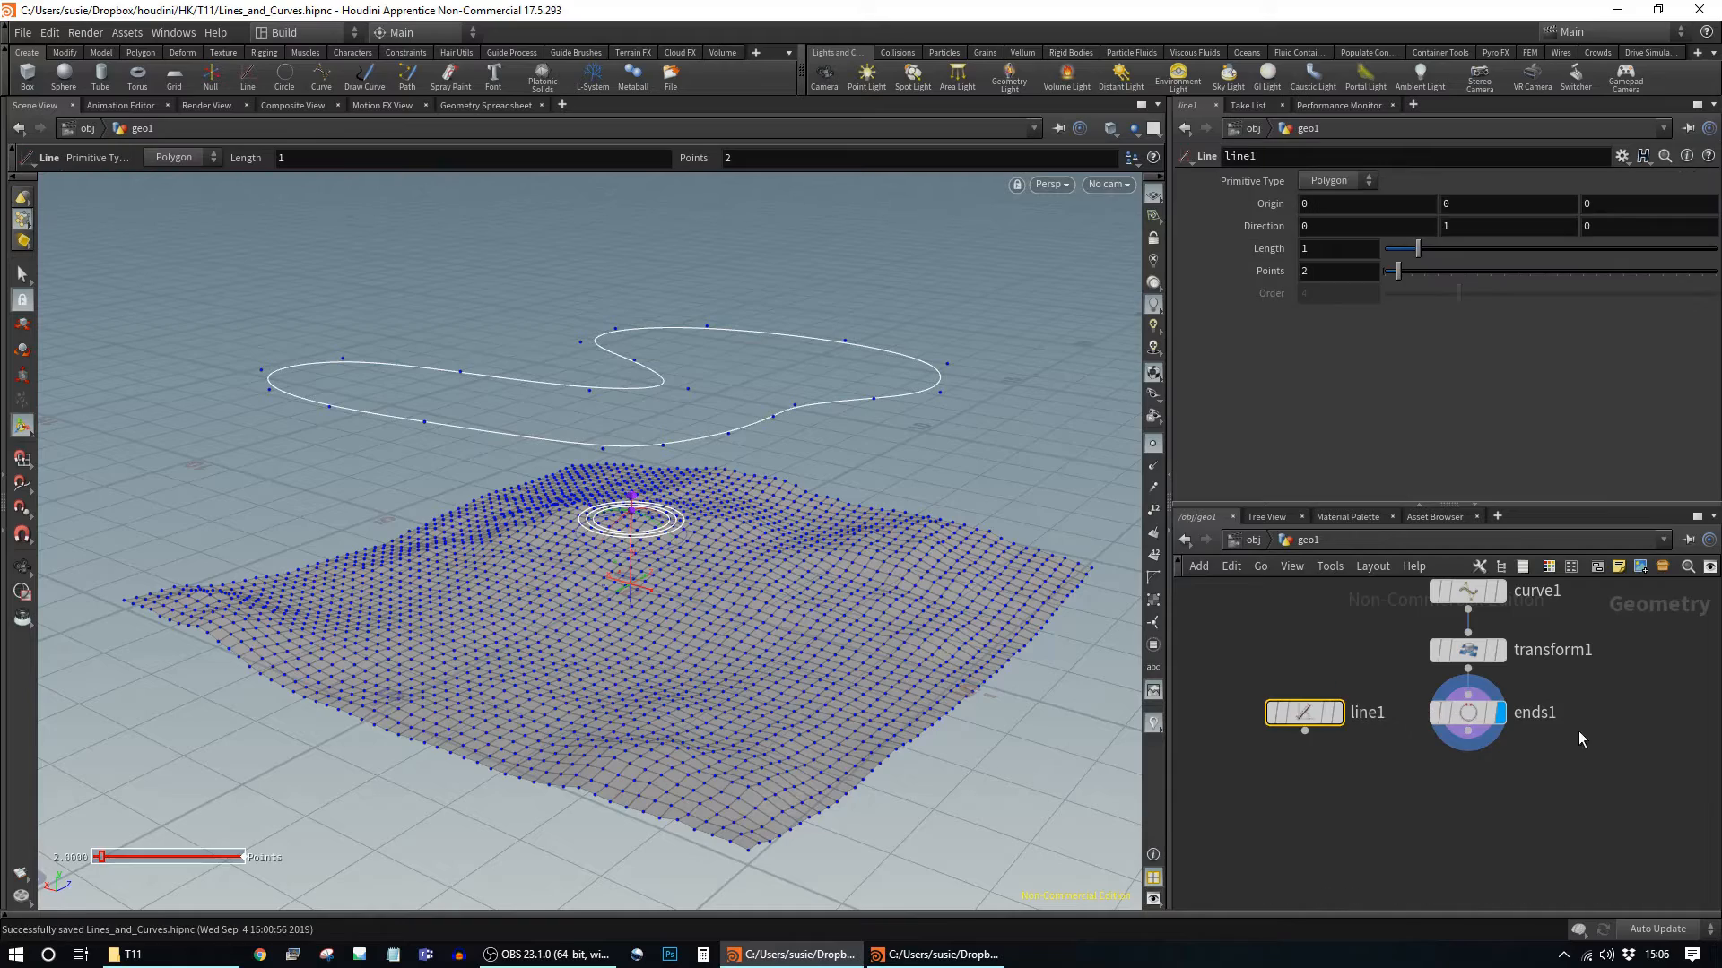
{"action": "left_click_drag", "start_coordinate": [688, 689], "coordinate": [746, 586], "text": "alt"}
{"action": "right_click_drag", "start_coordinate": [632, 619], "coordinate": [1641, 760], "text": "alt"}
{"action": "middle_click_drag", "start_coordinate": [837, 492], "coordinate": [773, 625], "text": "alt"}
{"action": "right_click_drag", "start_coordinate": [773, 625], "coordinate": [1072, 684], "text": "alt"}
{"action": "mouse_move", "coordinate": [796, 677]}
{"action": "left_mouse_down", "text": "alt"}
{"action": "mouse_move", "coordinate": [792, 622]}
{"action": "mouse_move", "coordinate": [798, 646]}
{"action": "left_mouse_up", "text": "alt"}
{"action": "middle_click_drag", "start_coordinate": [799, 645], "coordinate": [856, 659], "text": "alt"}
{"action": "right_click_drag", "start_coordinate": [857, 660], "coordinate": [813, 664], "text": "alt"}
Step: Point line1 along X by setting its Direction to 1, 0, 0
{"action": "key", "text": "Return"}
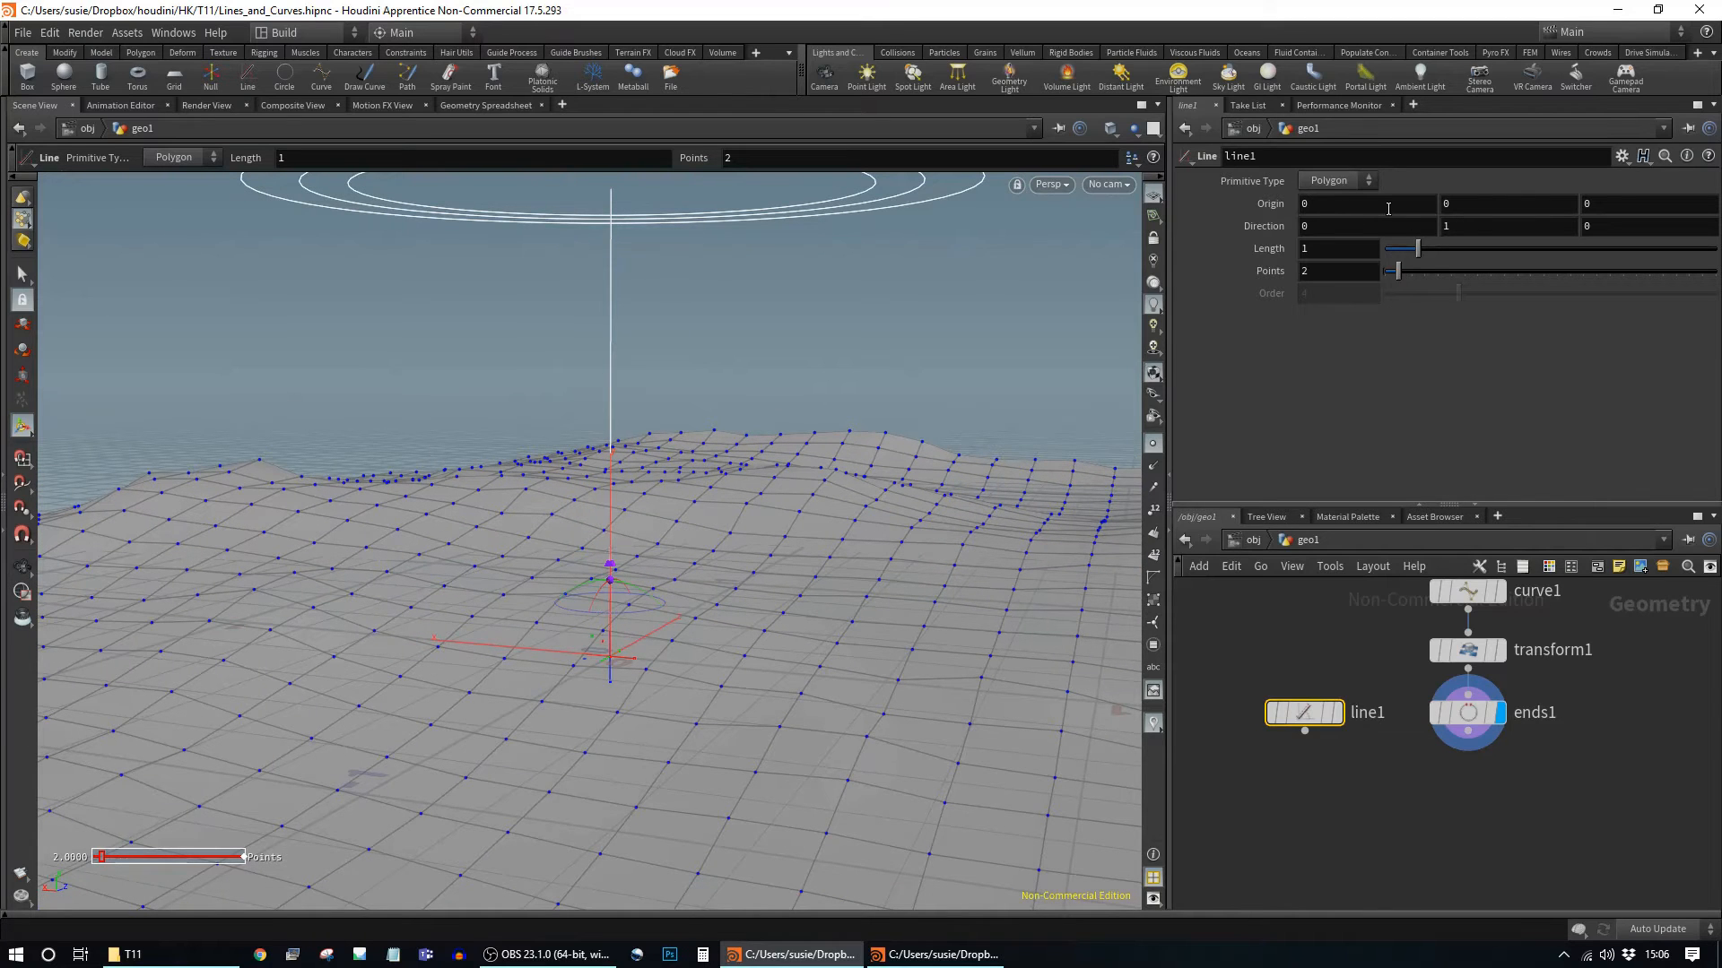
{"action": "left_click", "coordinate": [1400, 224]}
{"action": "key", "text": "Return"}
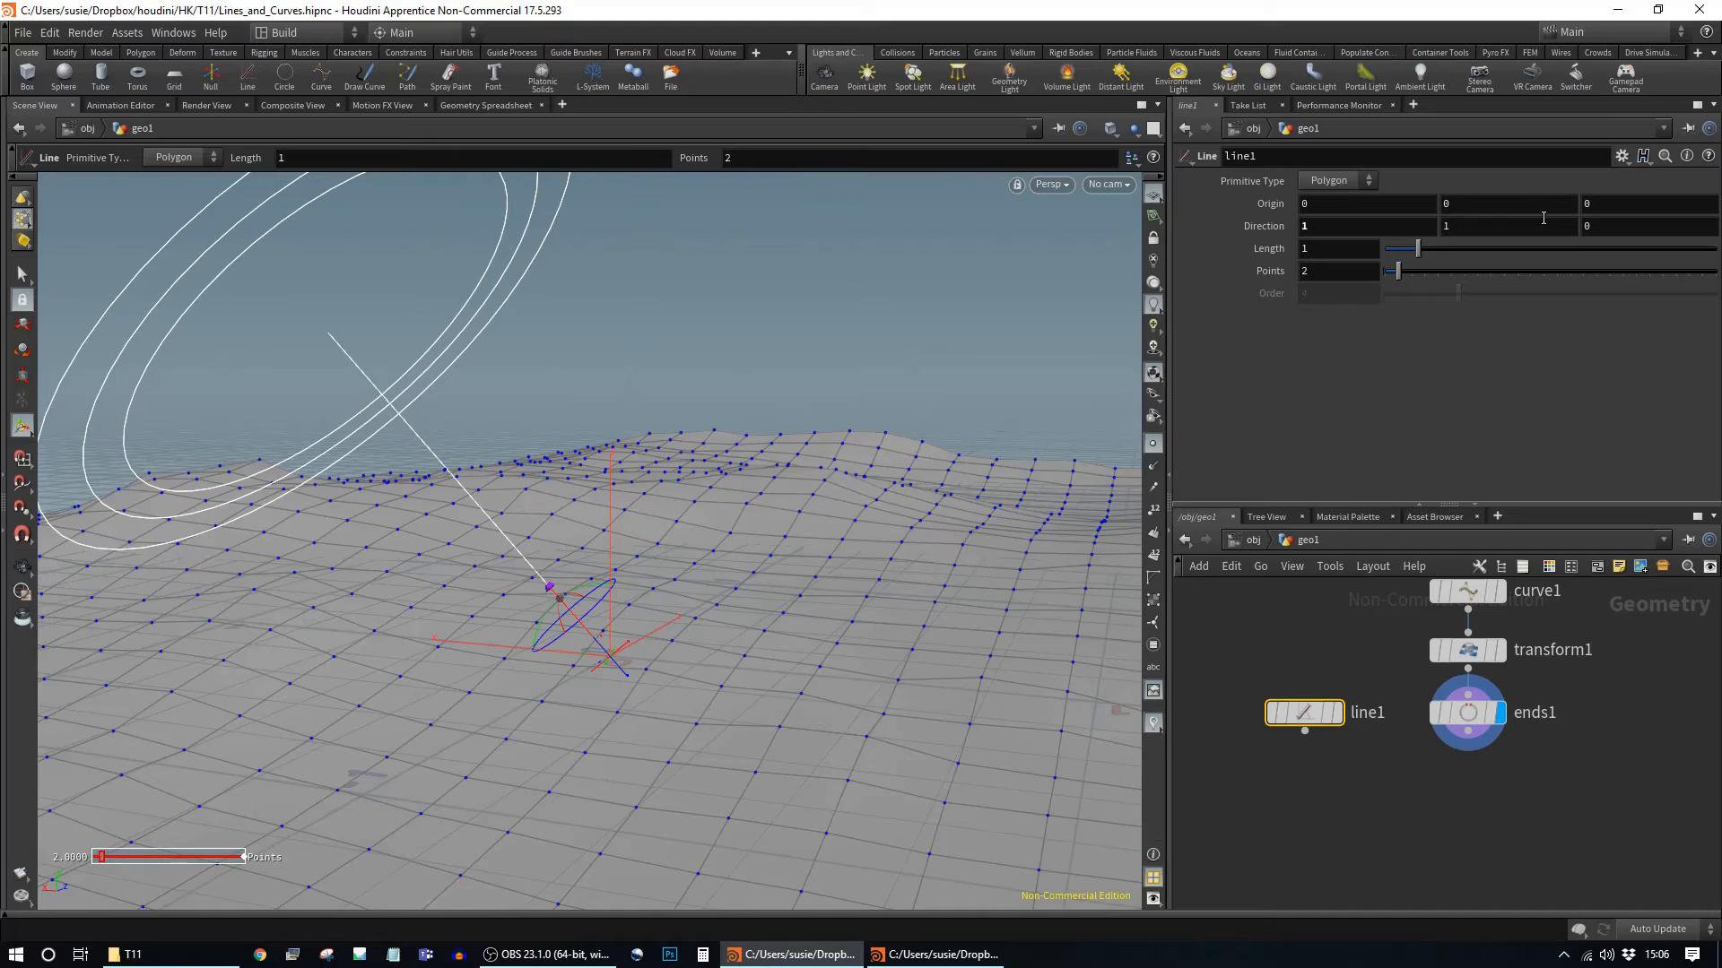
{"action": "type", "text": "0"}
{"action": "key", "text": "Return"}
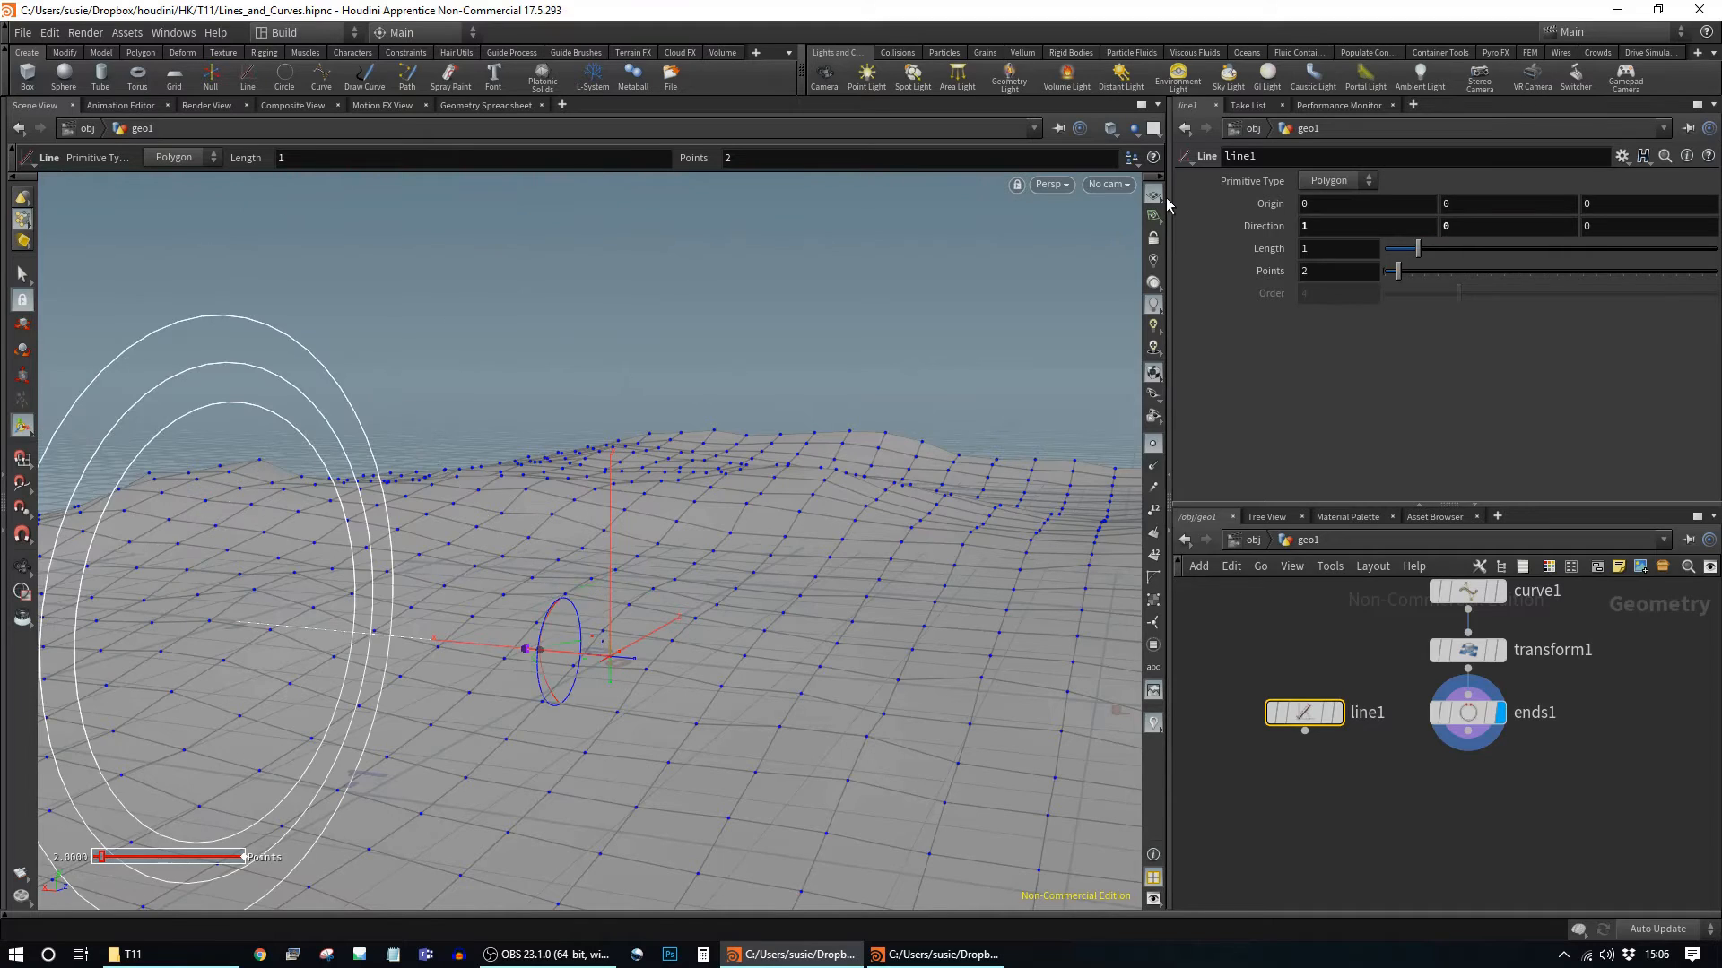
{"action": "left_click_drag", "start_coordinate": [606, 564], "coordinate": [476, 719], "text": "alt"}
{"action": "scroll", "coordinate": [484, 717], "scroll_direction": "up", "scroll_amount": 3}
{"action": "middle_click_drag", "start_coordinate": [484, 716], "coordinate": [457, 561], "text": "alt"}
{"action": "left_click_drag", "start_coordinate": [458, 562], "coordinate": [676, 573], "text": "alt"}
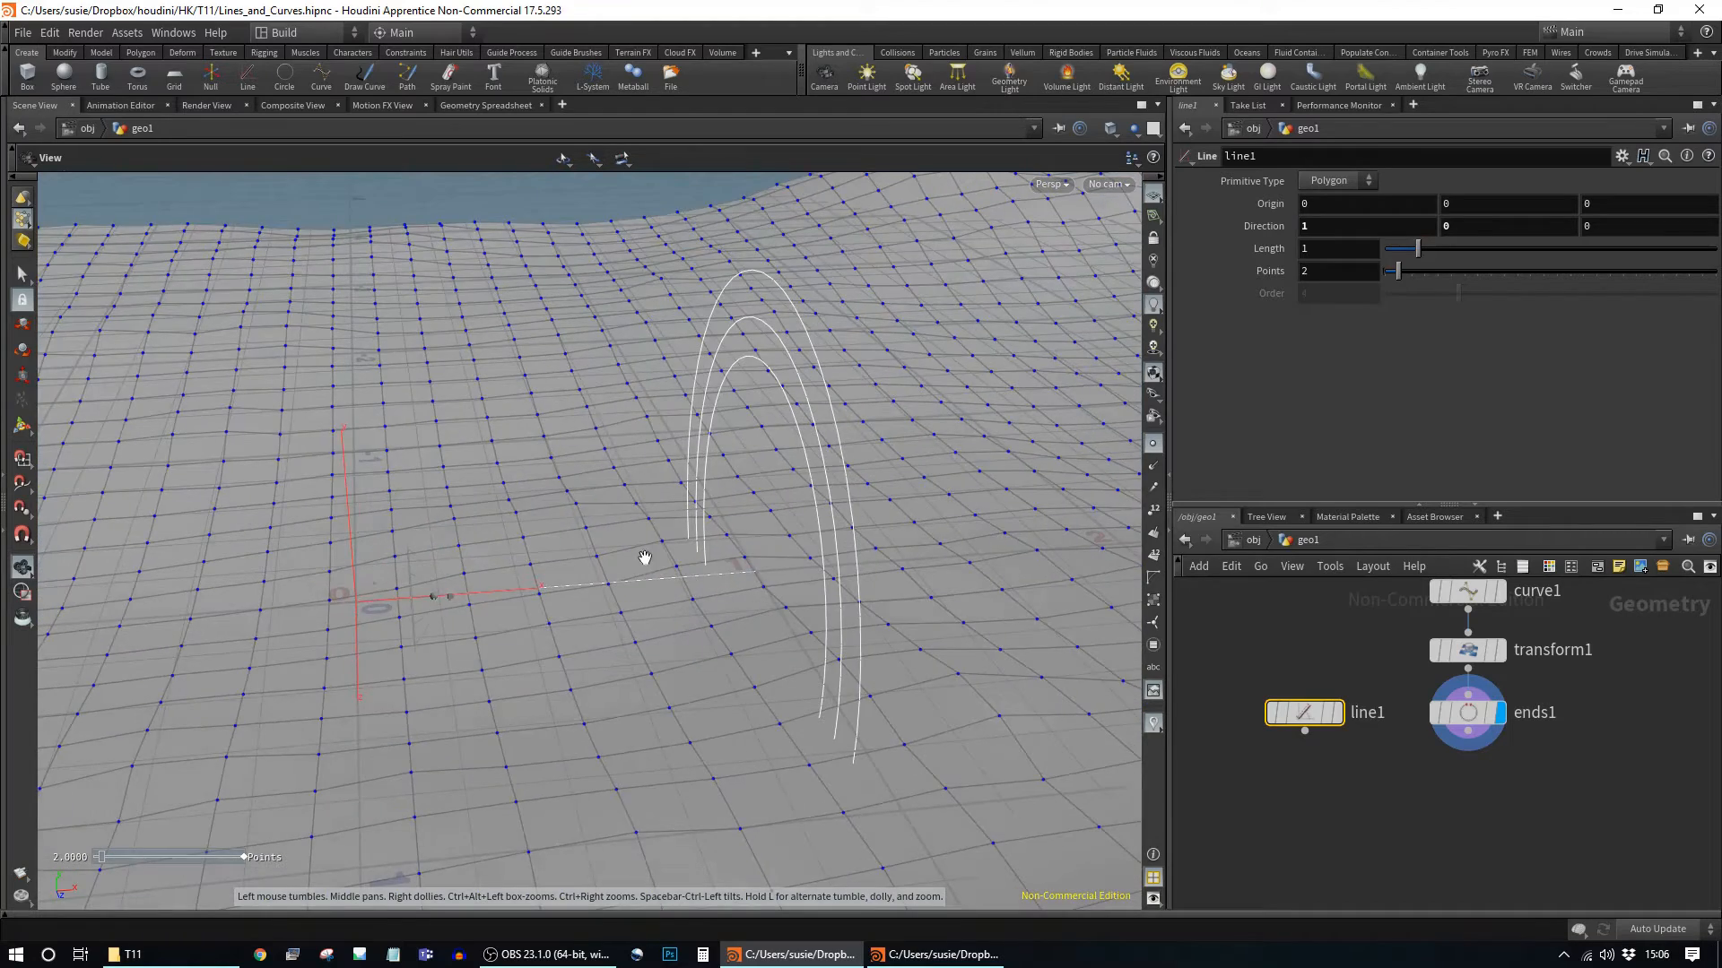
{"action": "scroll", "coordinate": [677, 573], "scroll_direction": "up", "scroll_amount": 3}
Step: Give line1 5 points and make it the displayed node
{"action": "left_click_drag", "start_coordinate": [1397, 271], "coordinate": [1427, 277]}
{"action": "left_click_drag", "start_coordinate": [880, 637], "coordinate": [902, 544], "text": "alt"}
{"action": "left_click_drag", "start_coordinate": [1432, 281], "coordinate": [1412, 279]}
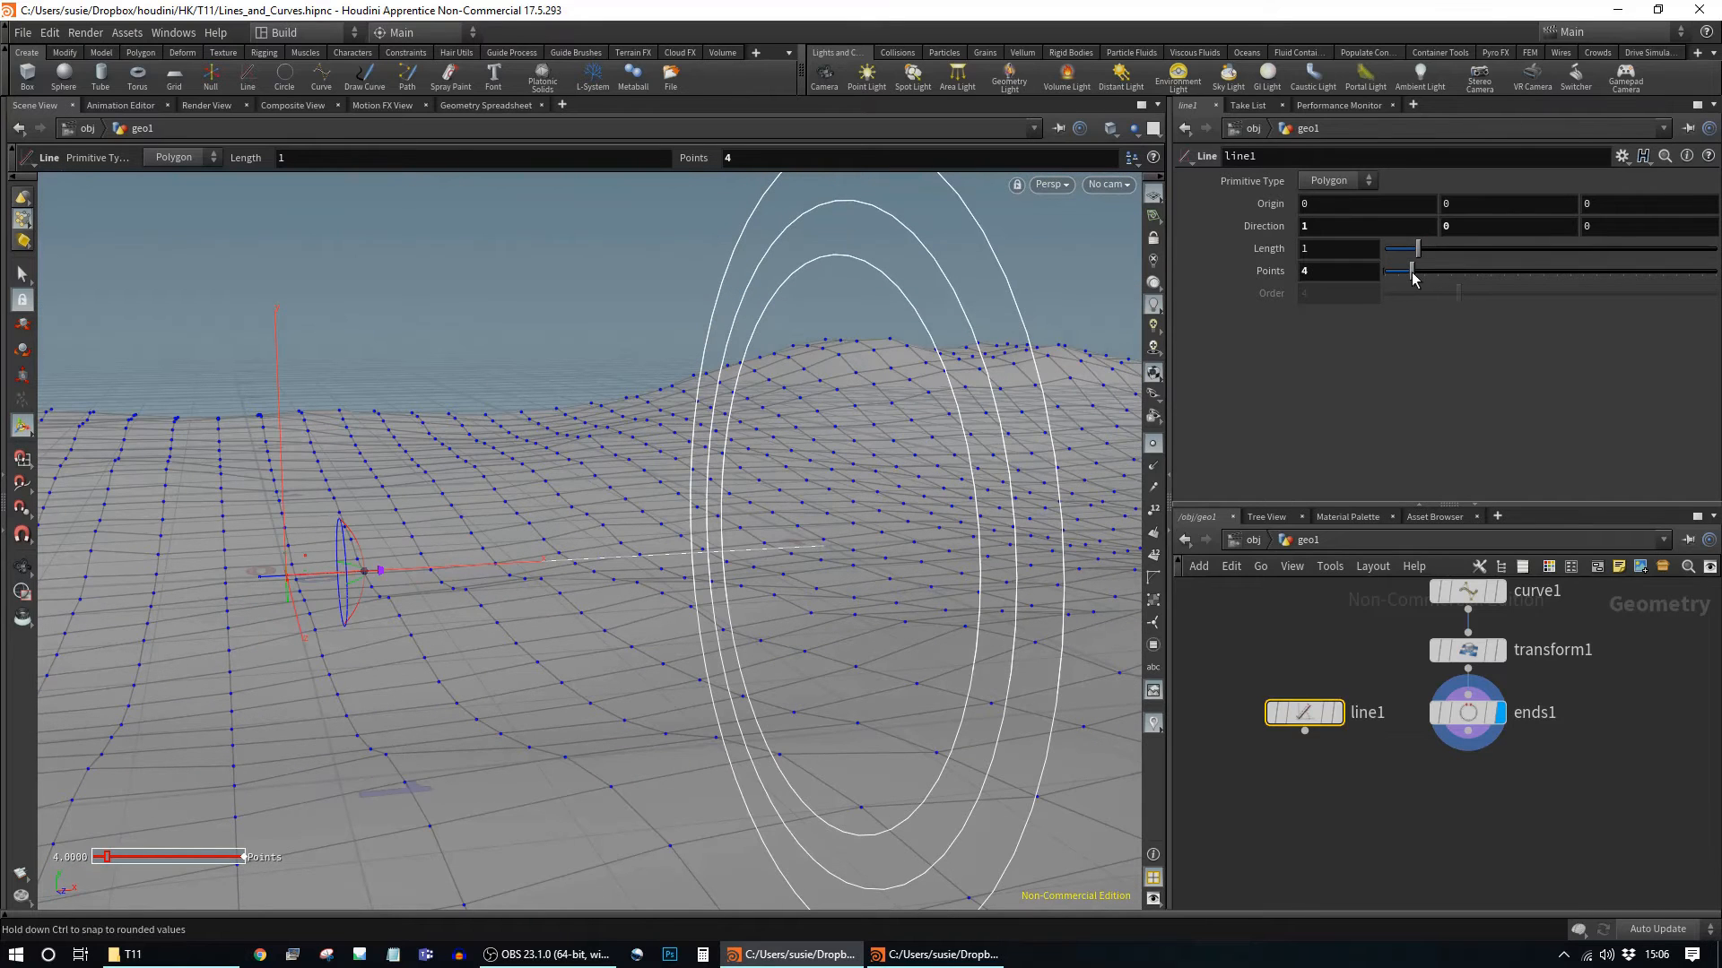
{"action": "left_click", "coordinate": [1338, 713]}
Step: Tumble and dolly the viewport to inspect the line against the terrain
{"action": "left_click_drag", "start_coordinate": [891, 626], "coordinate": [992, 553], "text": "alt"}
{"action": "key", "text": "Return"}
{"action": "left_click_drag", "start_coordinate": [609, 630], "coordinate": [588, 653], "text": "alt"}
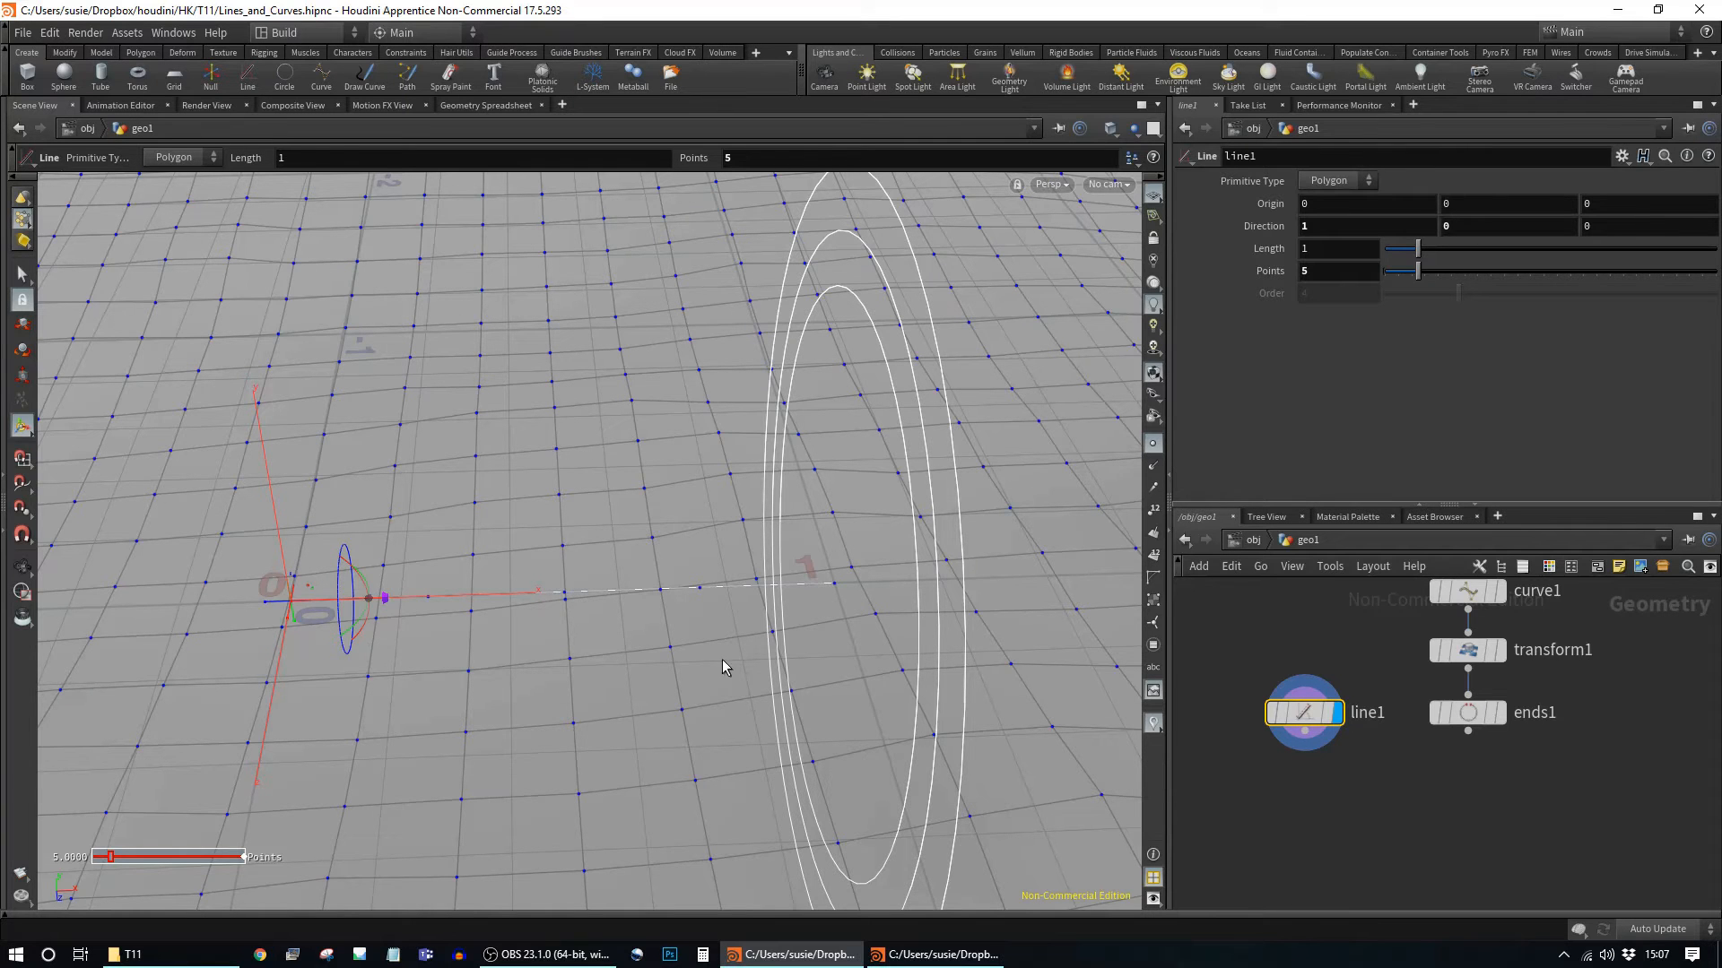
{"action": "left_click_drag", "start_coordinate": [727, 655], "coordinate": [811, 654], "text": "alt"}
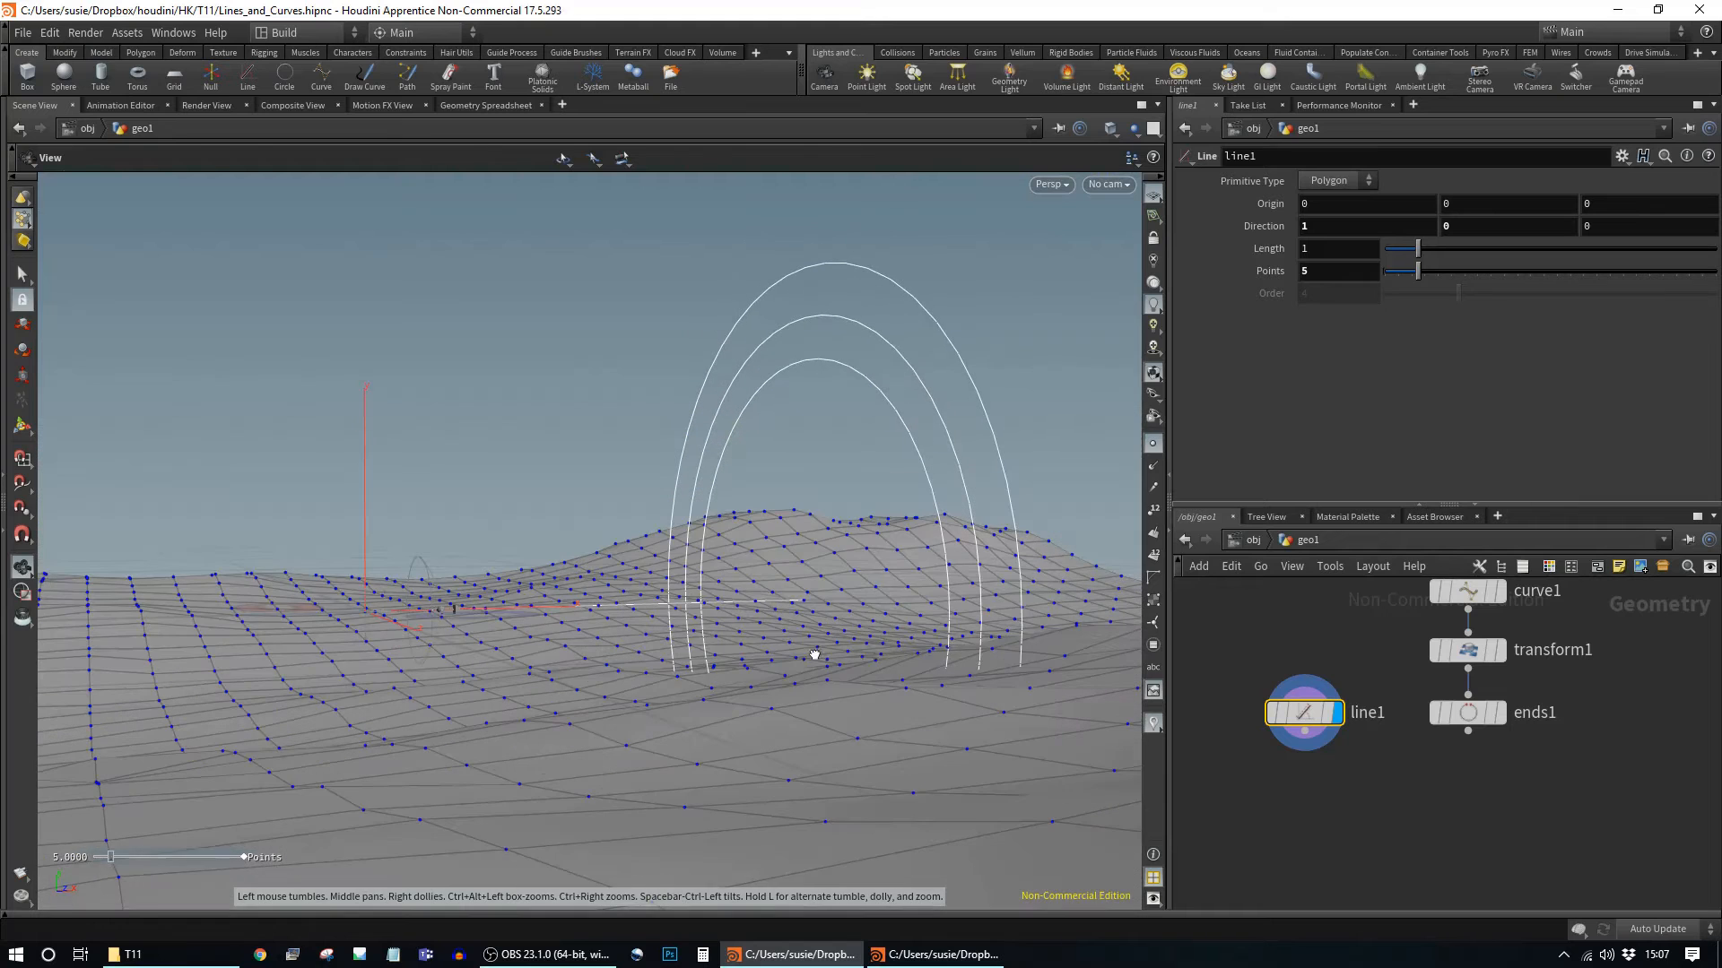
{"action": "mouse_move", "coordinate": [569, 446]}
{"action": "left_mouse_down", "text": "alt"}
{"action": "mouse_move", "coordinate": [554, 469]}
{"action": "mouse_move", "coordinate": [574, 461]}
{"action": "left_mouse_up", "text": "alt"}
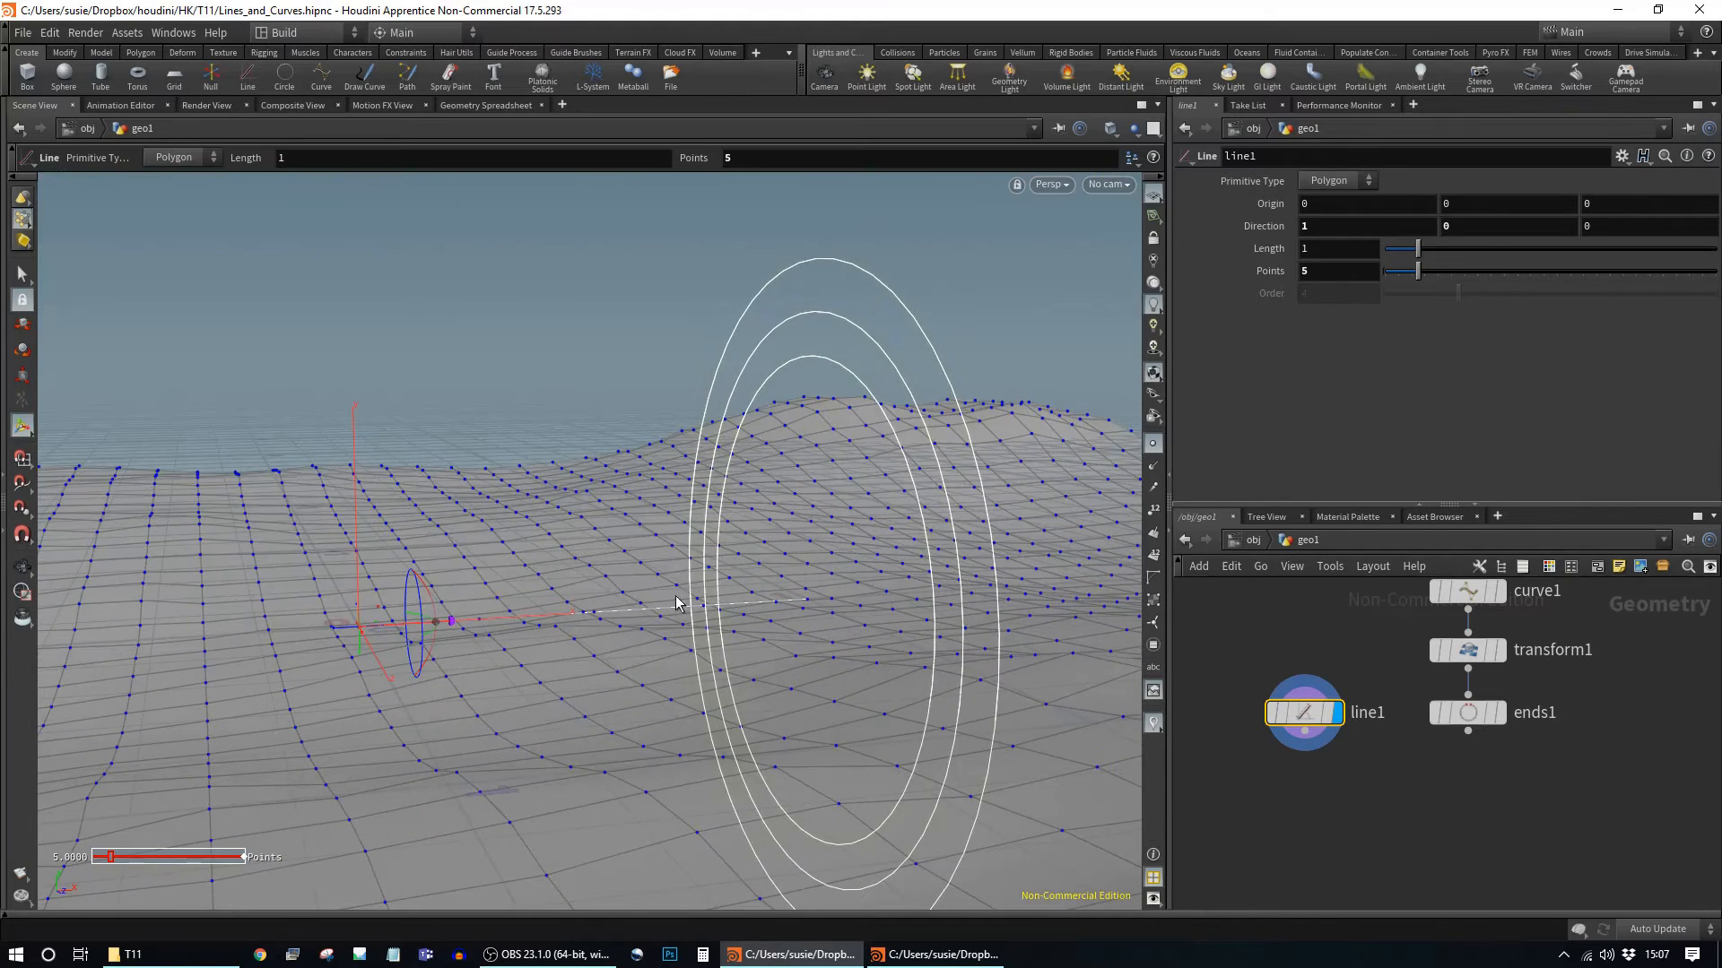
{"action": "left_click_drag", "start_coordinate": [737, 674], "coordinate": [664, 623], "text": "alt"}
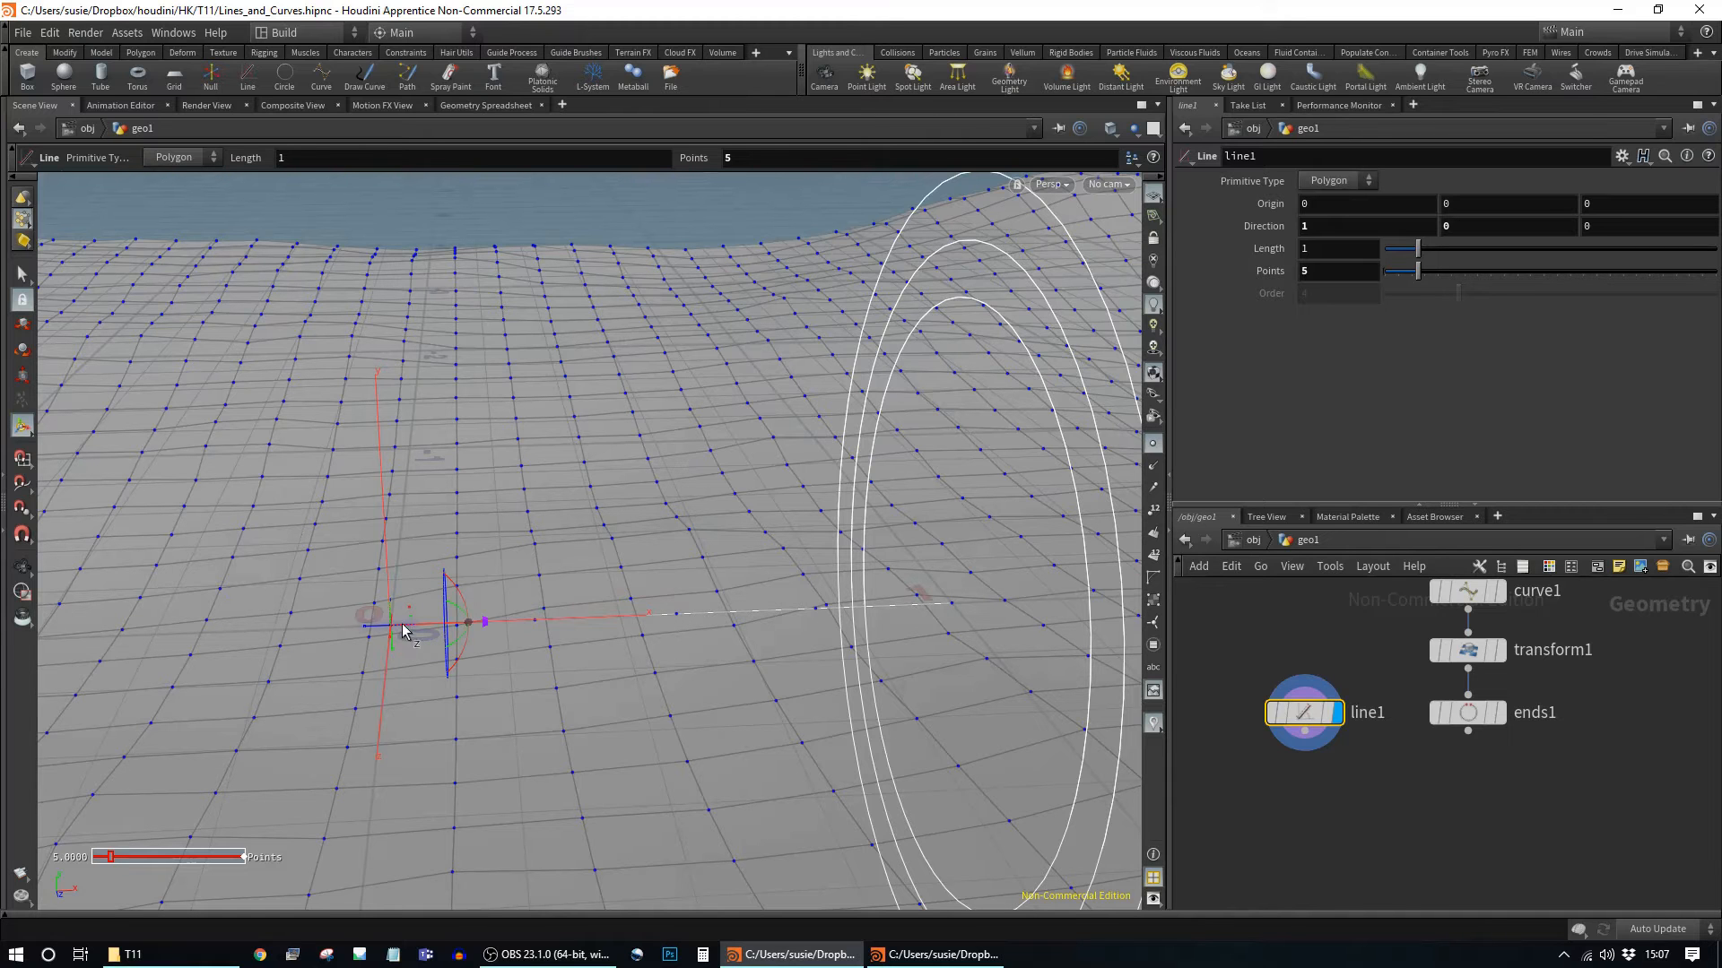
{"action": "left_click_drag", "start_coordinate": [731, 637], "coordinate": [668, 665], "text": "alt"}
{"action": "mouse_move", "coordinate": [753, 659]}
{"action": "right_mouse_down", "text": "alt"}
{"action": "mouse_move", "coordinate": [20, 549]}
{"action": "mouse_move", "coordinate": [5, 527]}
{"action": "right_mouse_up", "text": "alt"}
{"action": "right_click_drag", "start_coordinate": [650, 616], "coordinate": [682, 758], "text": "alt"}
{"action": "right_click_drag", "start_coordinate": [659, 495], "coordinate": [880, 503], "text": "alt"}
{"action": "middle_click_drag", "start_coordinate": [879, 503], "coordinate": [815, 557], "text": "alt"}
{"action": "left_click_drag", "start_coordinate": [815, 557], "coordinate": [906, 512], "text": "alt"}
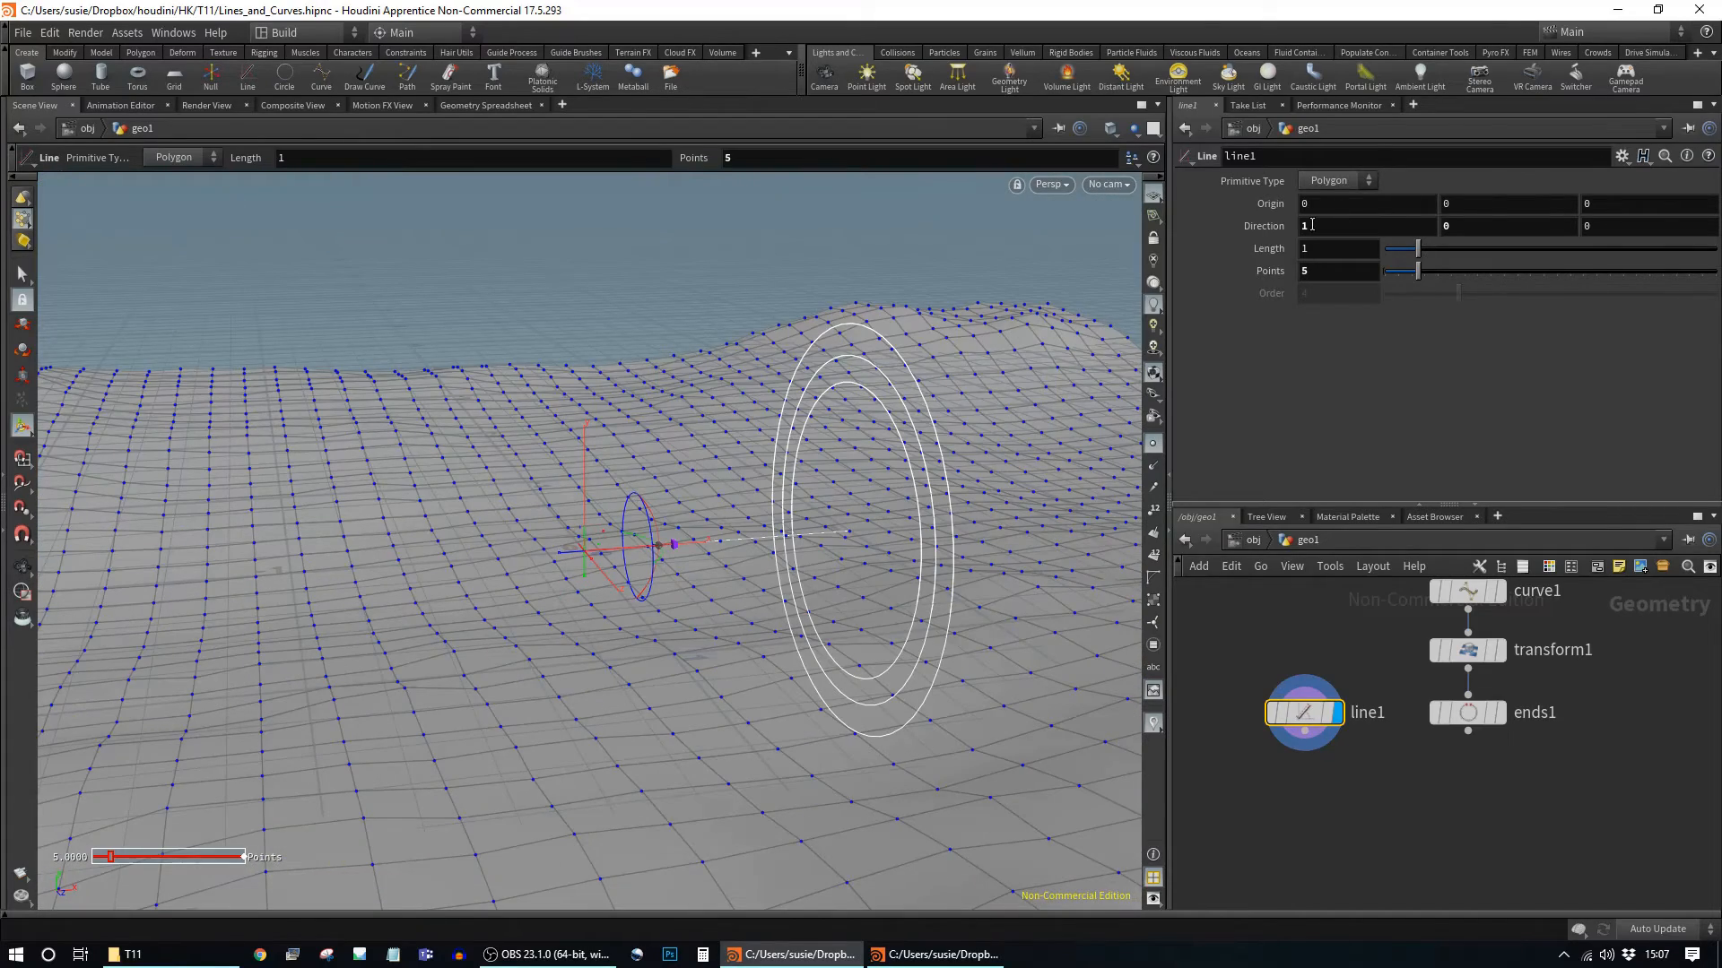
Step: Drive line1's Origin X with the relative reference ch("dist")*0.5
{"action": "right_click", "coordinate": [1342, 252]}
{"action": "left_click", "coordinate": [1405, 323]}
{"action": "left_click", "coordinate": [1344, 205]}
{"action": "right_click", "coordinate": [1380, 205]}
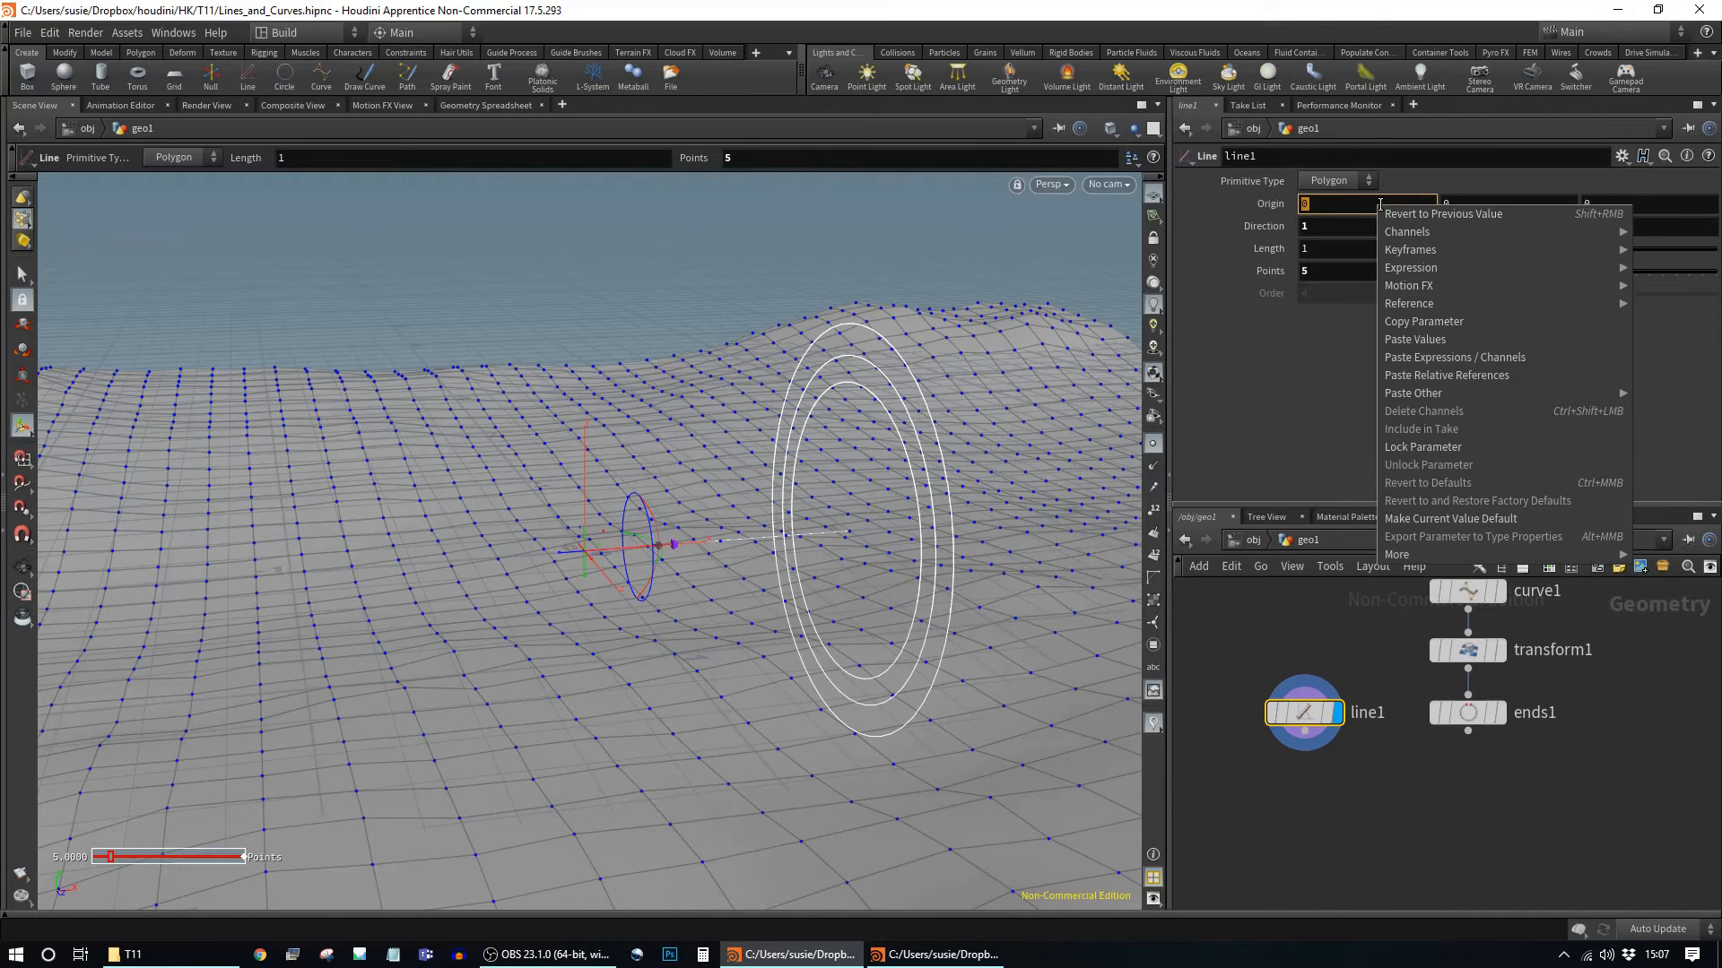
{"action": "left_click", "coordinate": [1446, 375]}
{"action": "left_click", "coordinate": [1374, 204]}
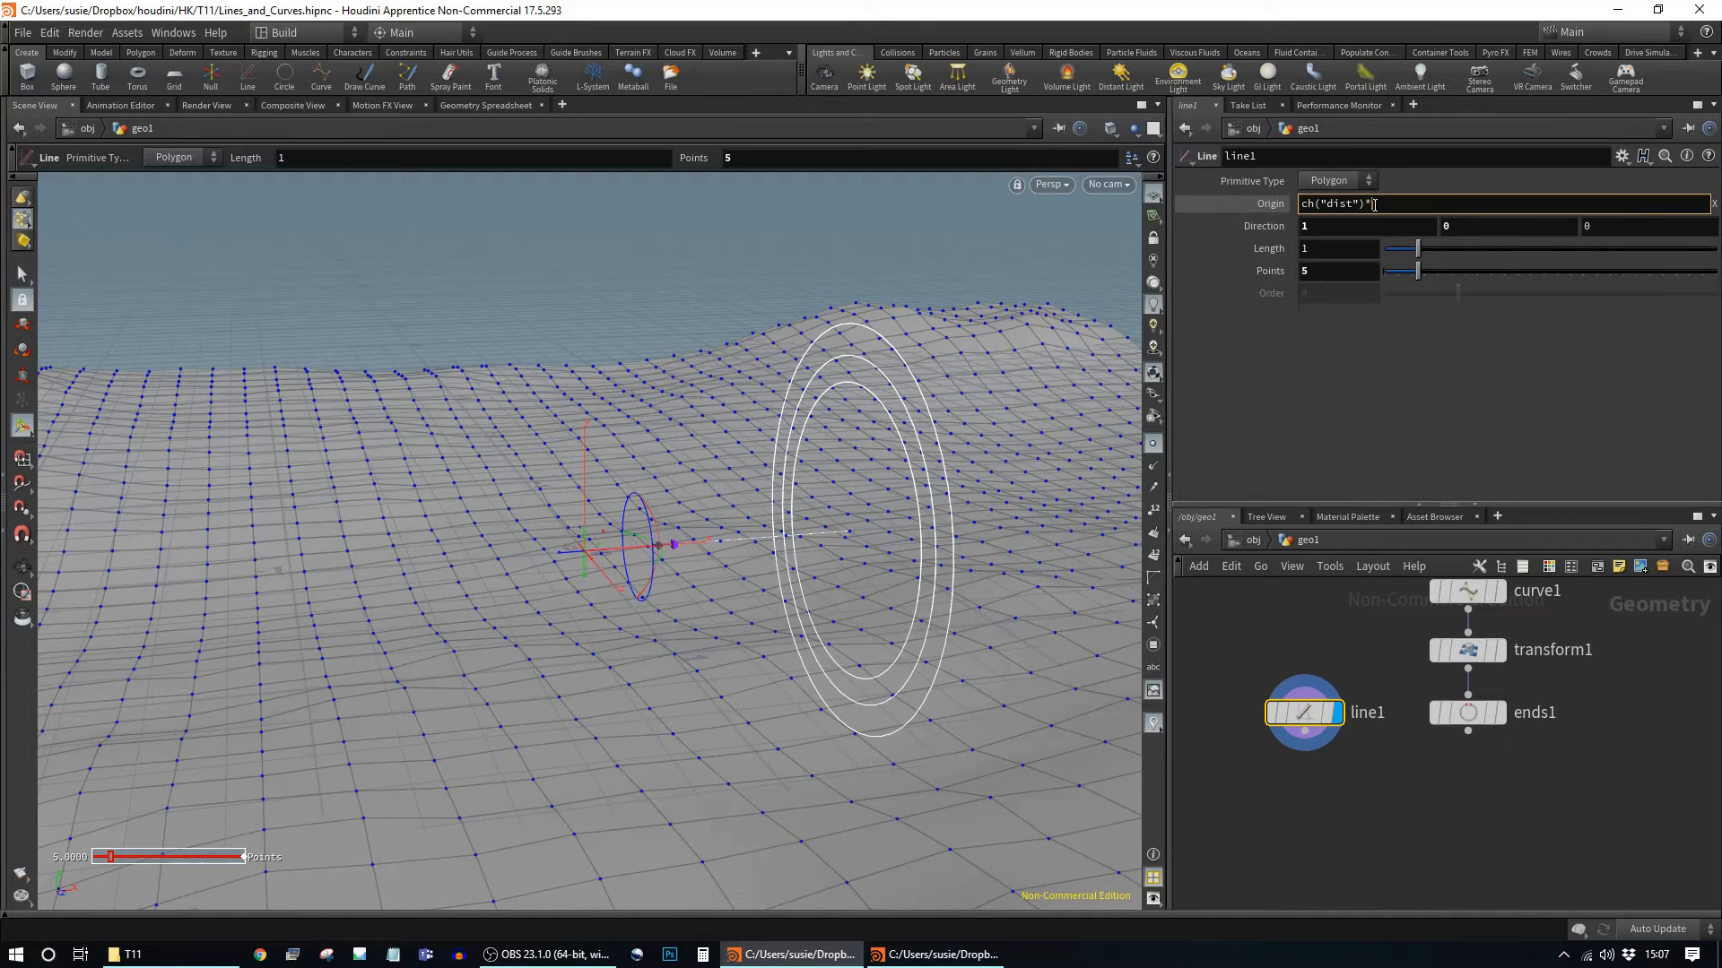
{"action": "type", "text": "*0.5"}
{"action": "key", "text": "Return"}
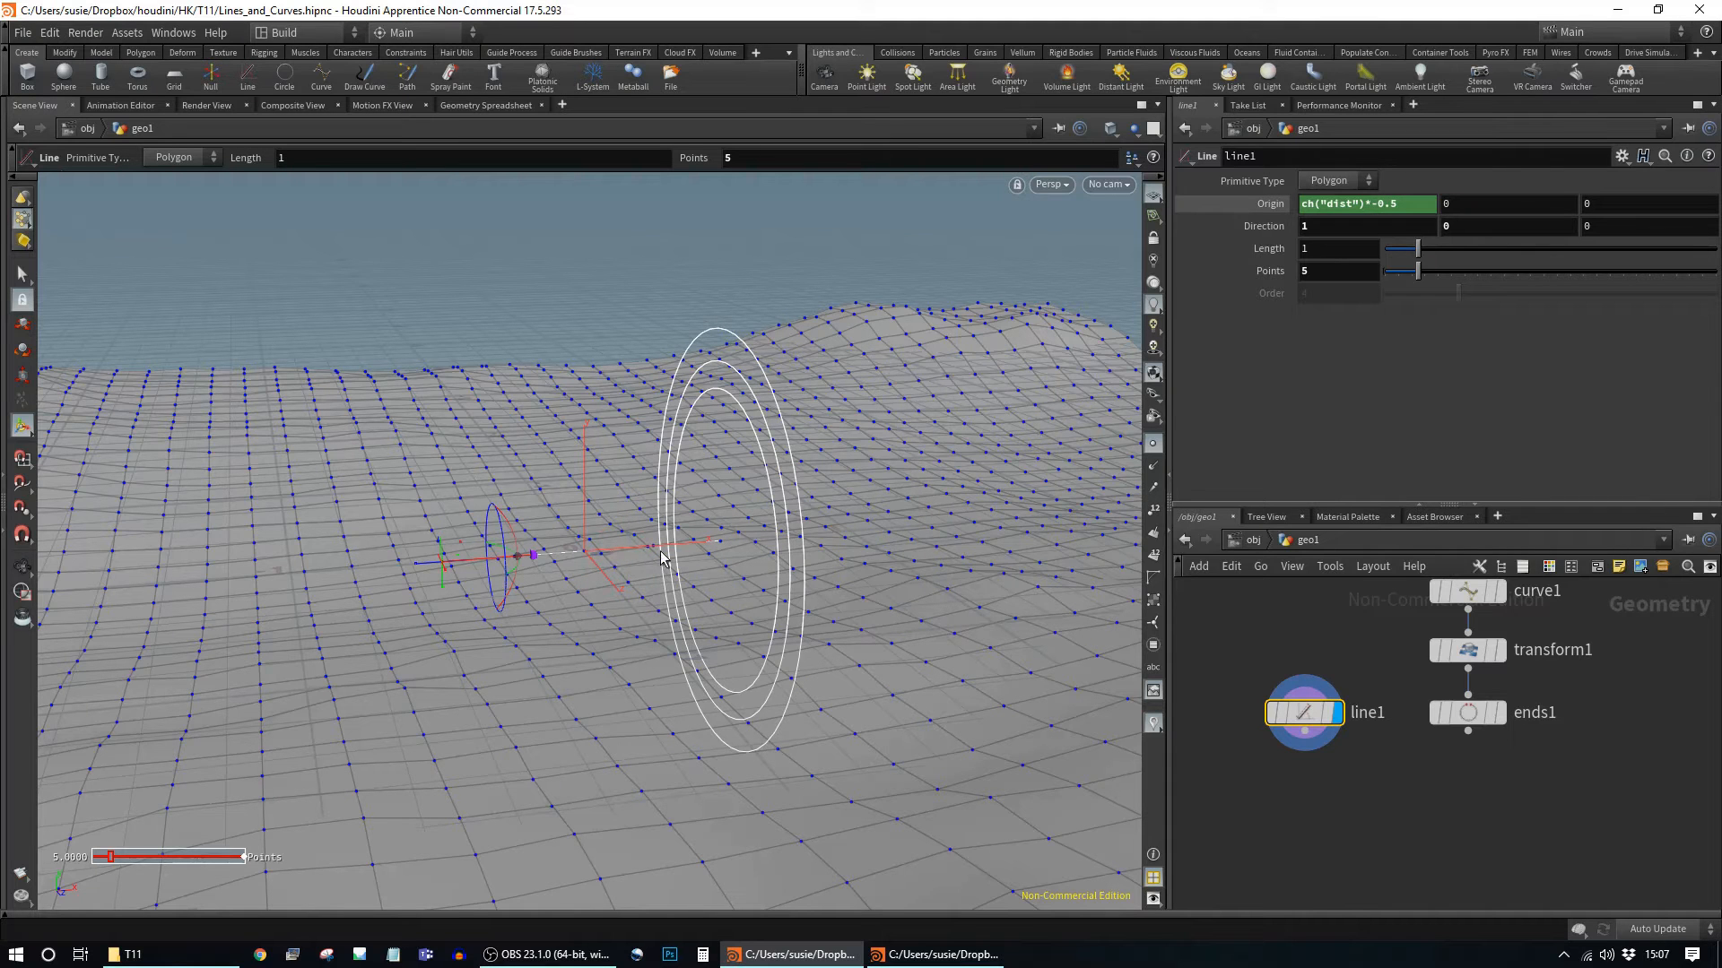
Step: Shorten line1's Length to 0.89
{"action": "mouse_move", "coordinate": [1421, 260]}
{"action": "left_mouse_down"}
{"action": "mouse_move", "coordinate": [1406, 261]}
{"action": "mouse_move", "coordinate": [1439, 265]}
{"action": "mouse_move", "coordinate": [1416, 271]}
{"action": "left_mouse_up"}
{"action": "middle_click_drag", "start_coordinate": [1462, 778], "coordinate": [1444, 733]}
{"action": "left_click_drag", "start_coordinate": [1320, 662], "coordinate": [1427, 745]}
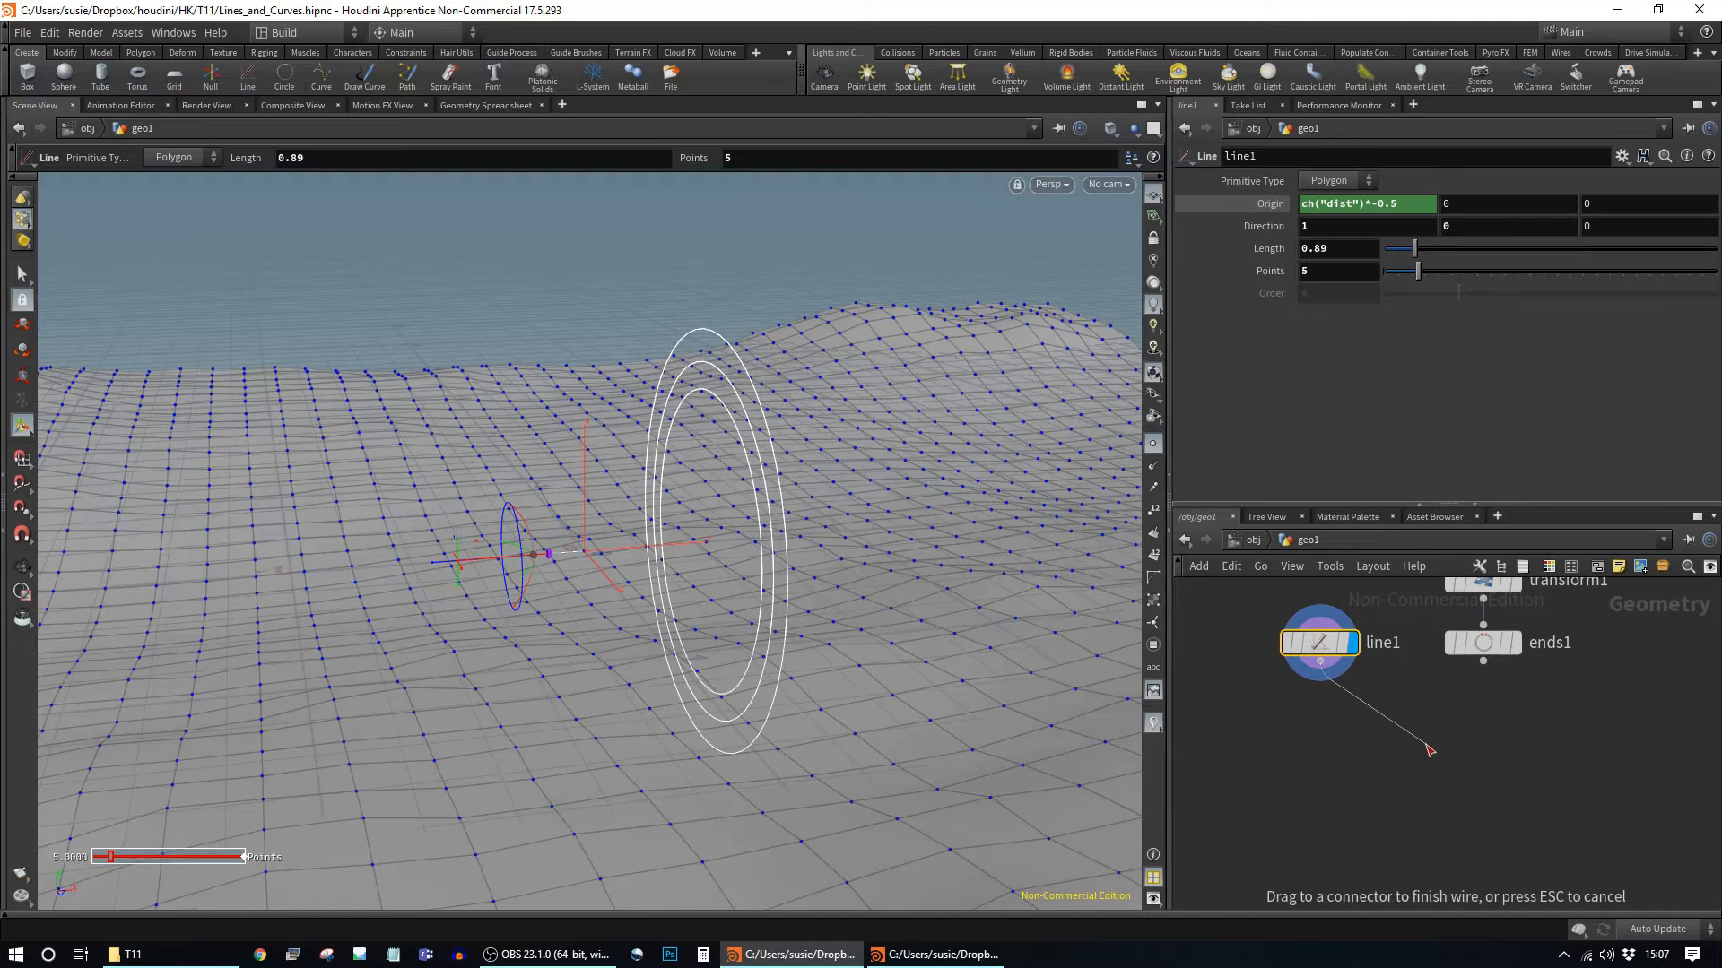
Step: Add a sweep1 node fed by line1, with ends1 connected as its Backbone
{"action": "key", "text": "Tab"}
{"action": "type", "text": "swe"}
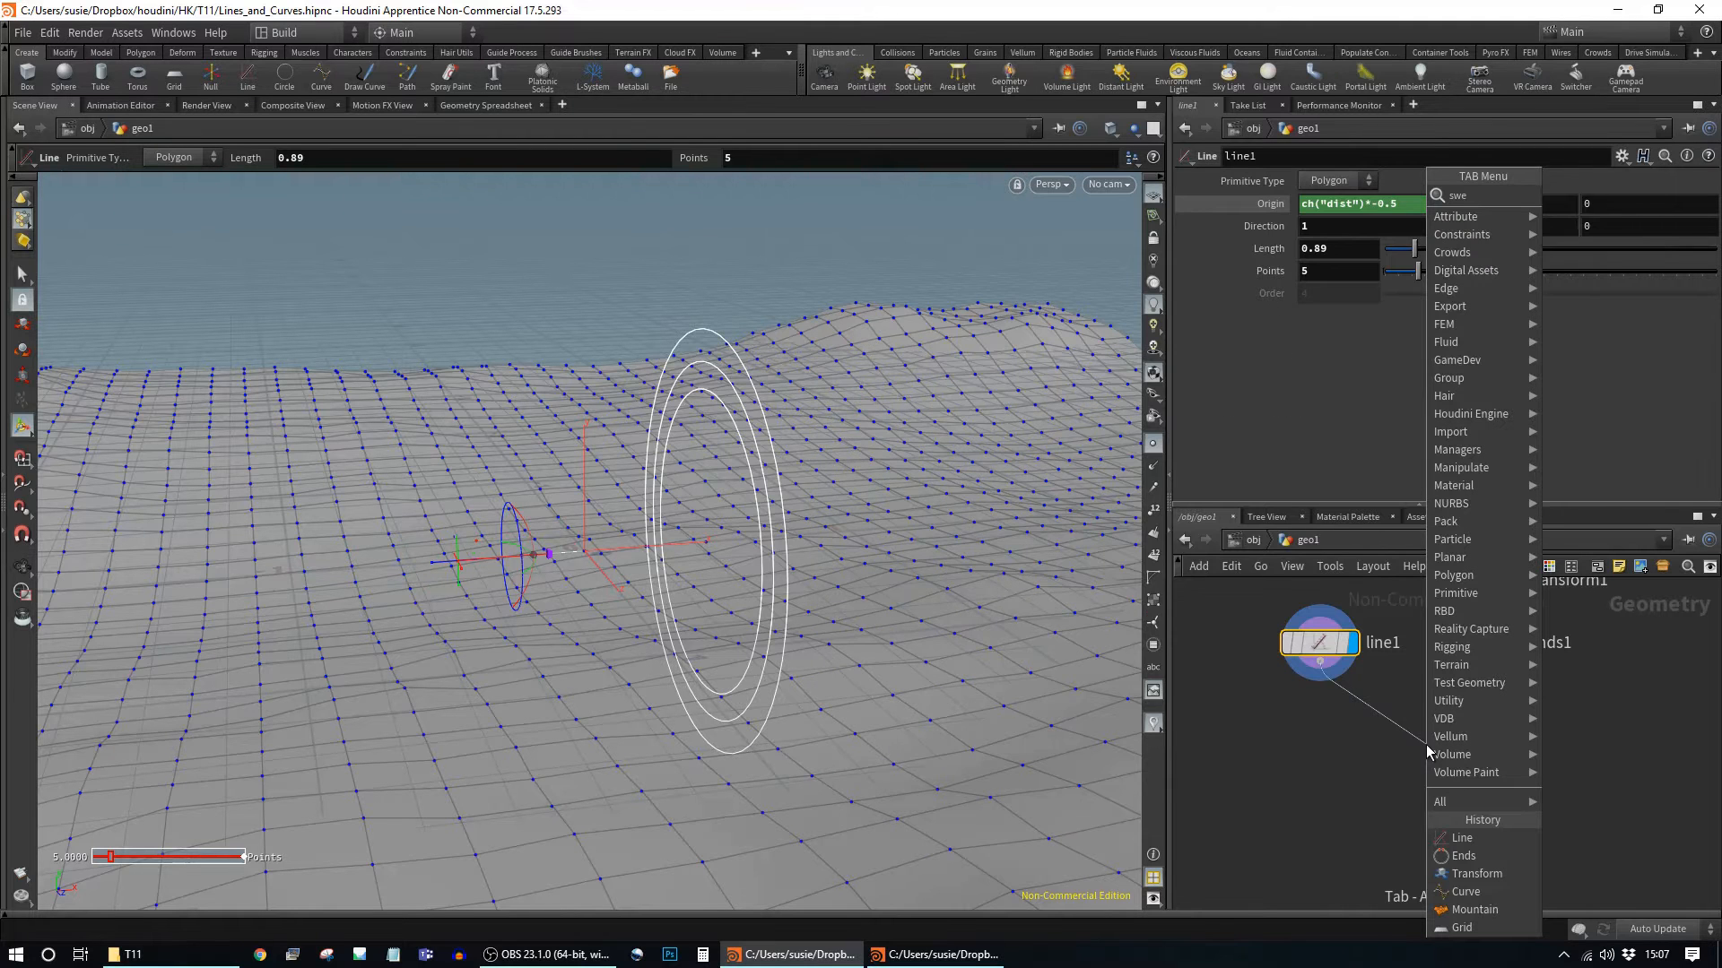
{"action": "key", "text": "Return"}
{"action": "left_click", "coordinate": [1406, 777]}
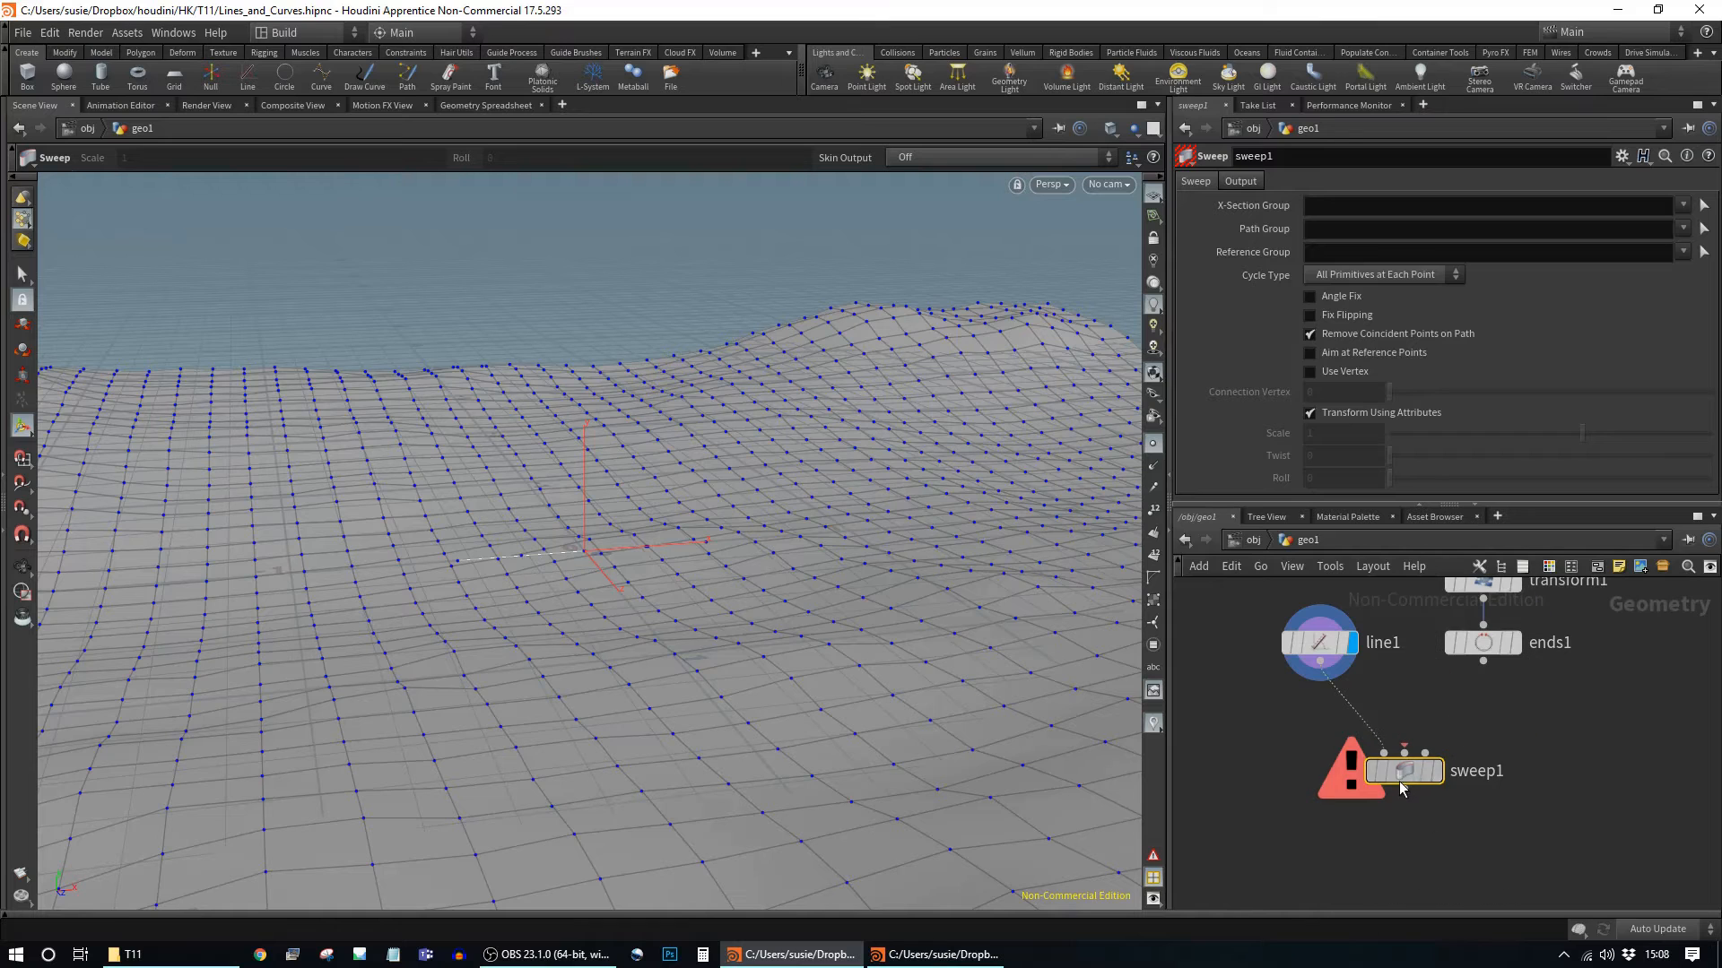
{"action": "left_click_drag", "start_coordinate": [1397, 786], "coordinate": [1414, 776]}
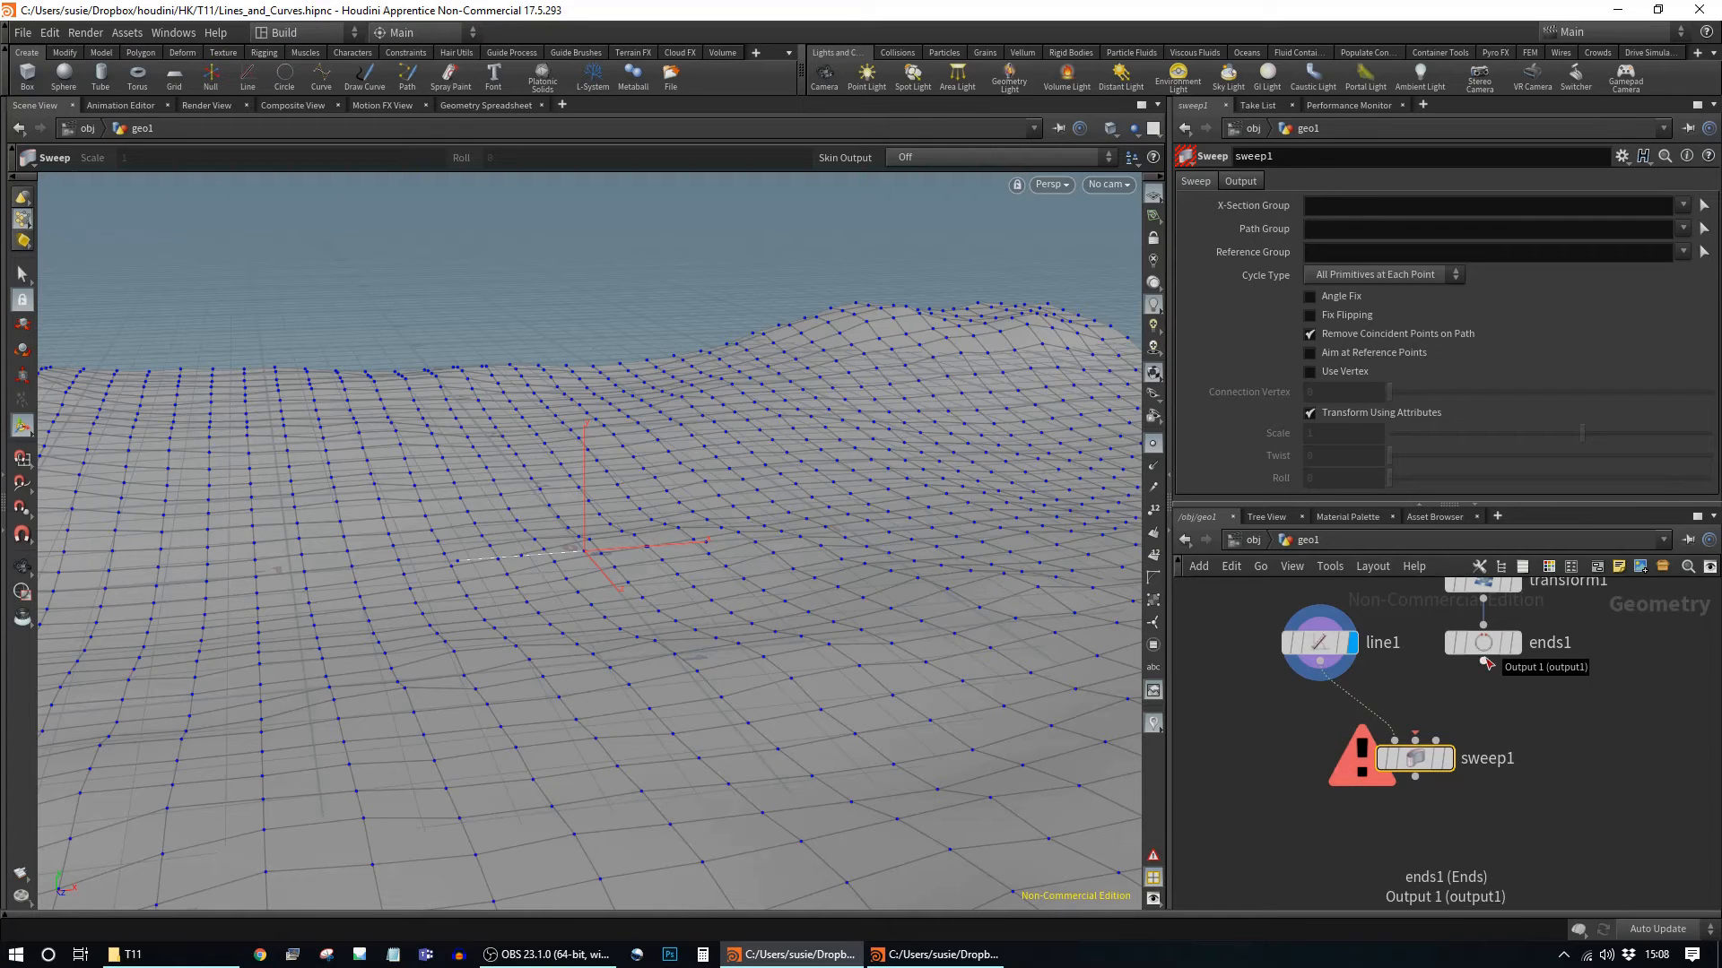
{"action": "left_click", "coordinate": [1421, 743]}
{"action": "left_click", "coordinate": [1483, 662]}
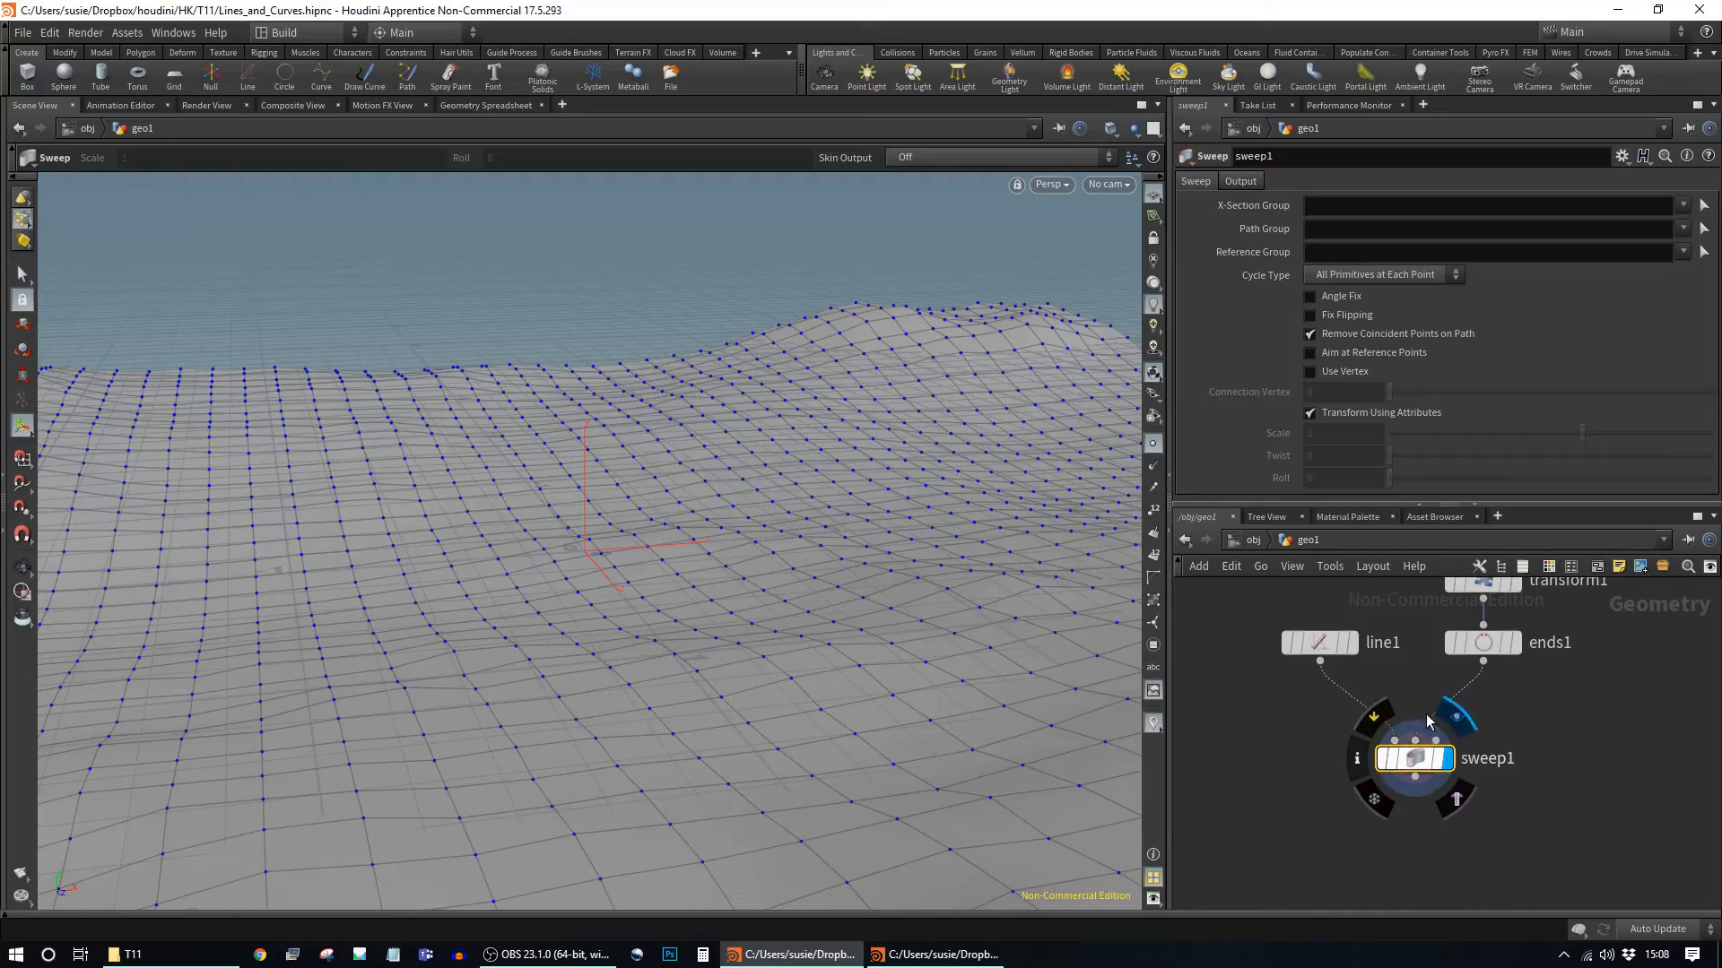
Step: Orbit and dolly to inspect the swept profile lines along the loop, then tidy sweep1's position
{"action": "right_click_drag", "start_coordinate": [910, 558], "coordinate": [250, 481], "text": "alt"}
{"action": "left_click_drag", "start_coordinate": [250, 480], "coordinate": [698, 491], "text": "alt"}
{"action": "right_click_drag", "start_coordinate": [698, 492], "coordinate": [882, 481], "text": "alt"}
{"action": "middle_click_drag", "start_coordinate": [803, 349], "coordinate": [795, 413], "text": "alt"}
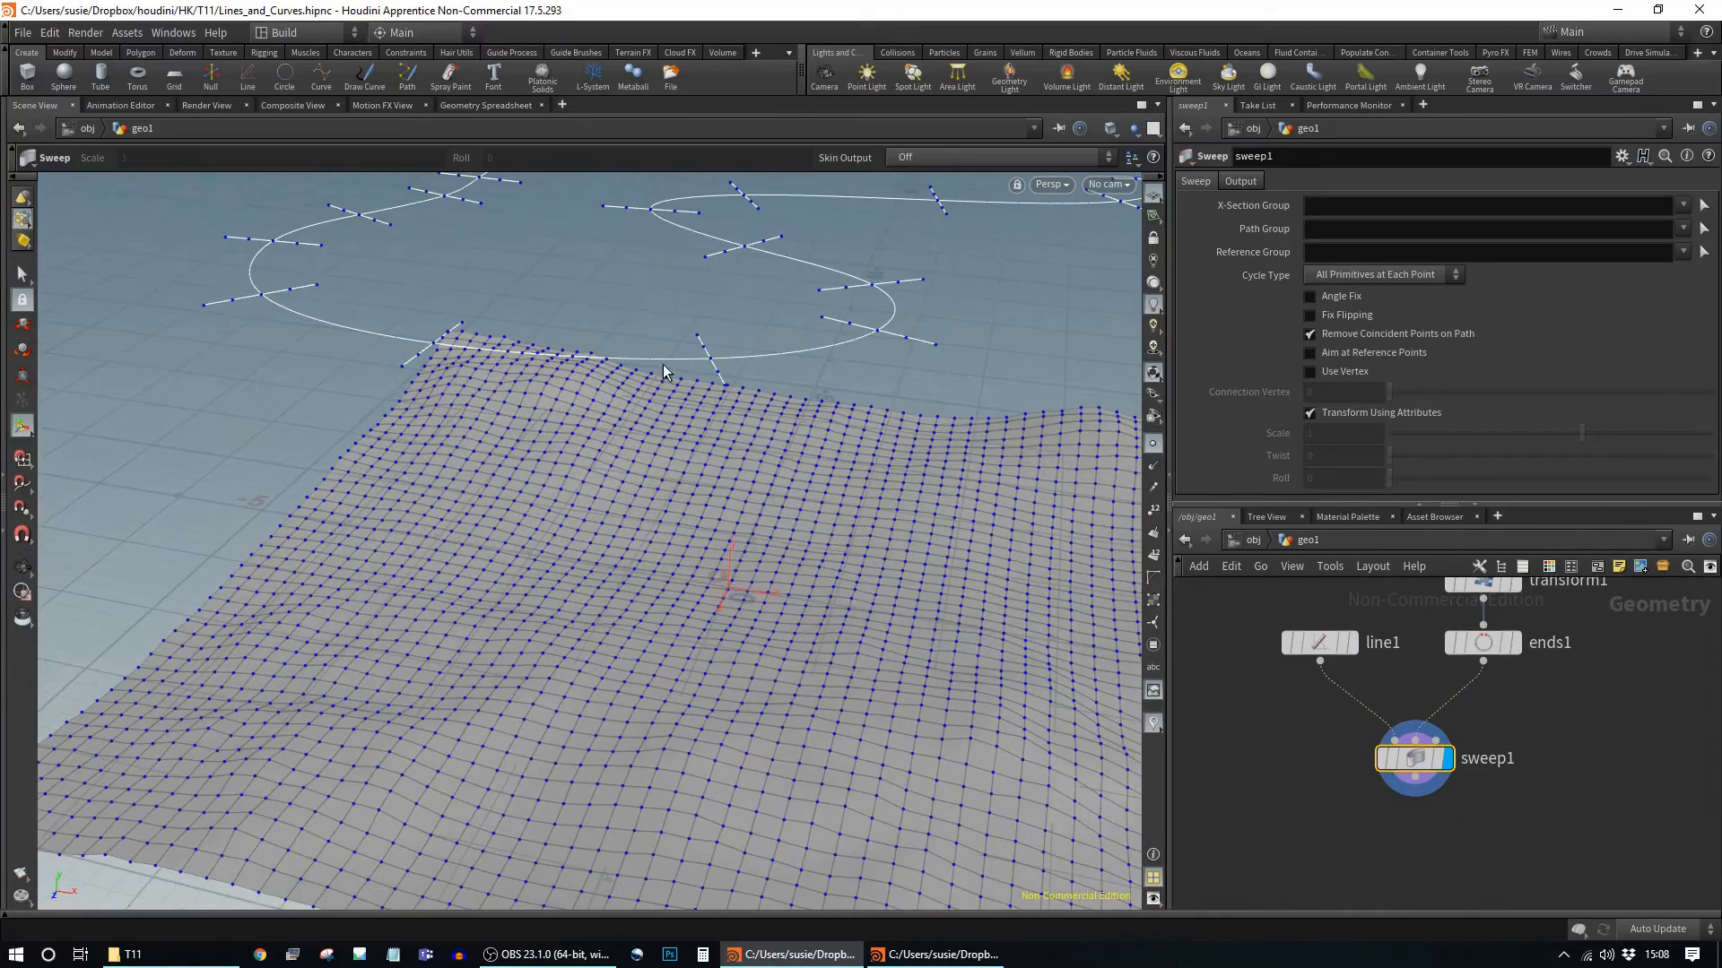
{"action": "left_click_drag", "start_coordinate": [871, 461], "coordinate": [767, 308], "text": "alt"}
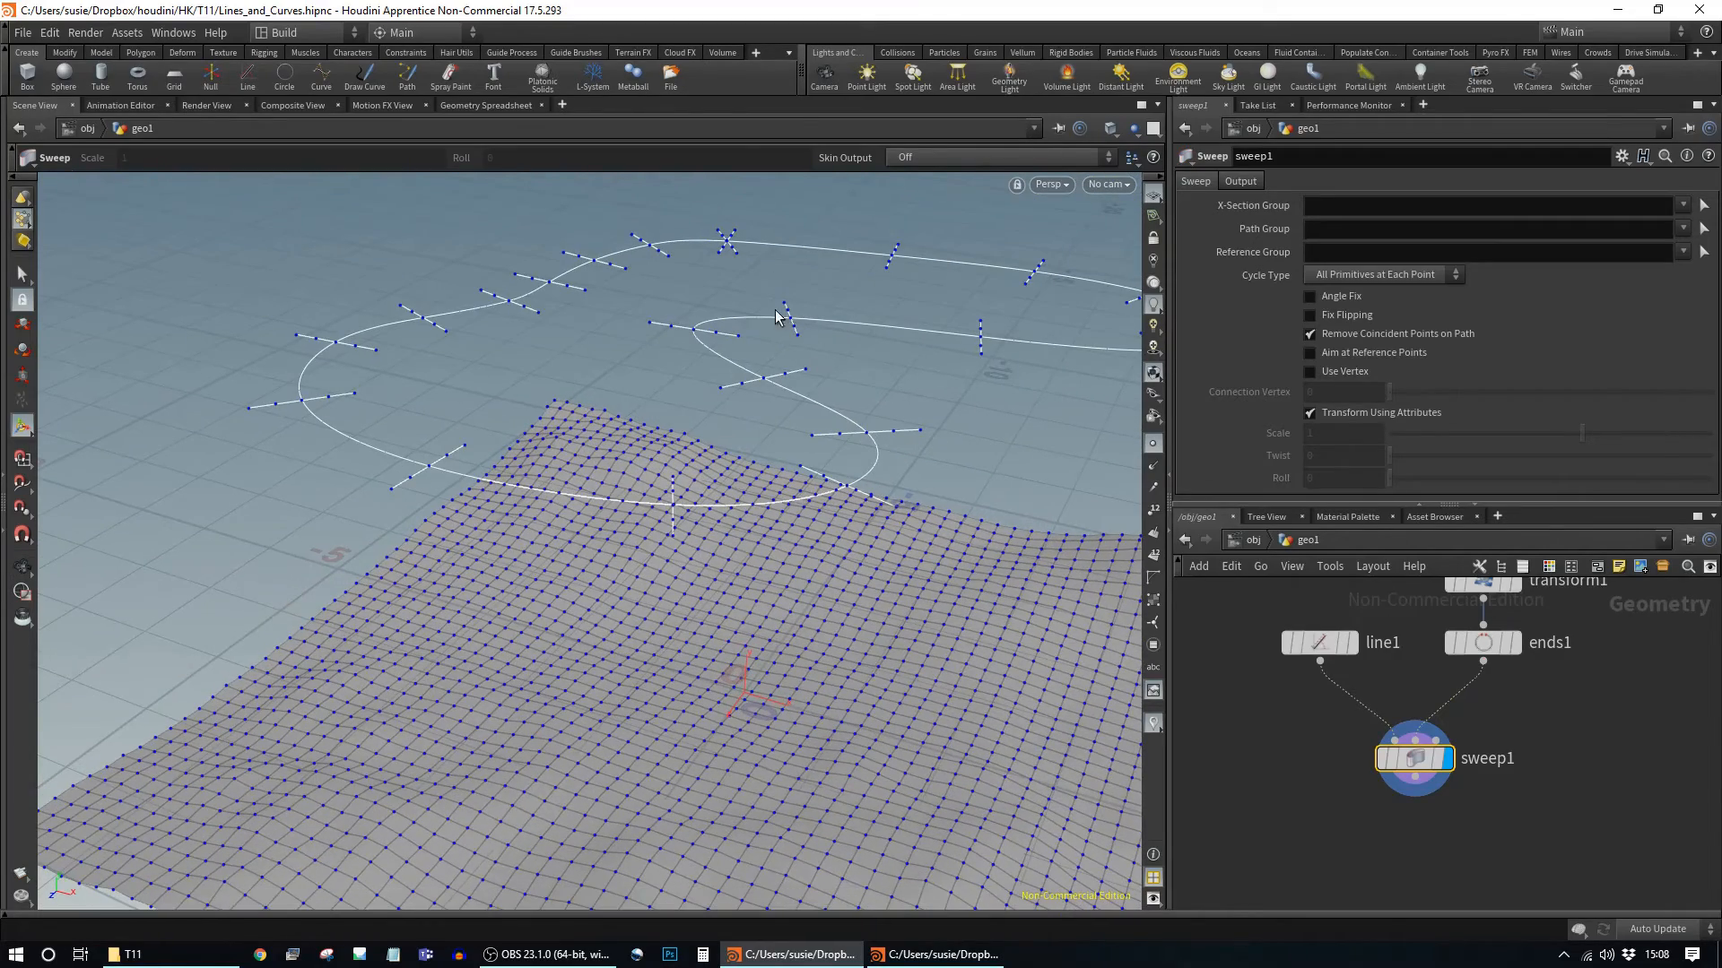
{"action": "left_click_drag", "start_coordinate": [1014, 453], "coordinate": [876, 375], "text": "alt"}
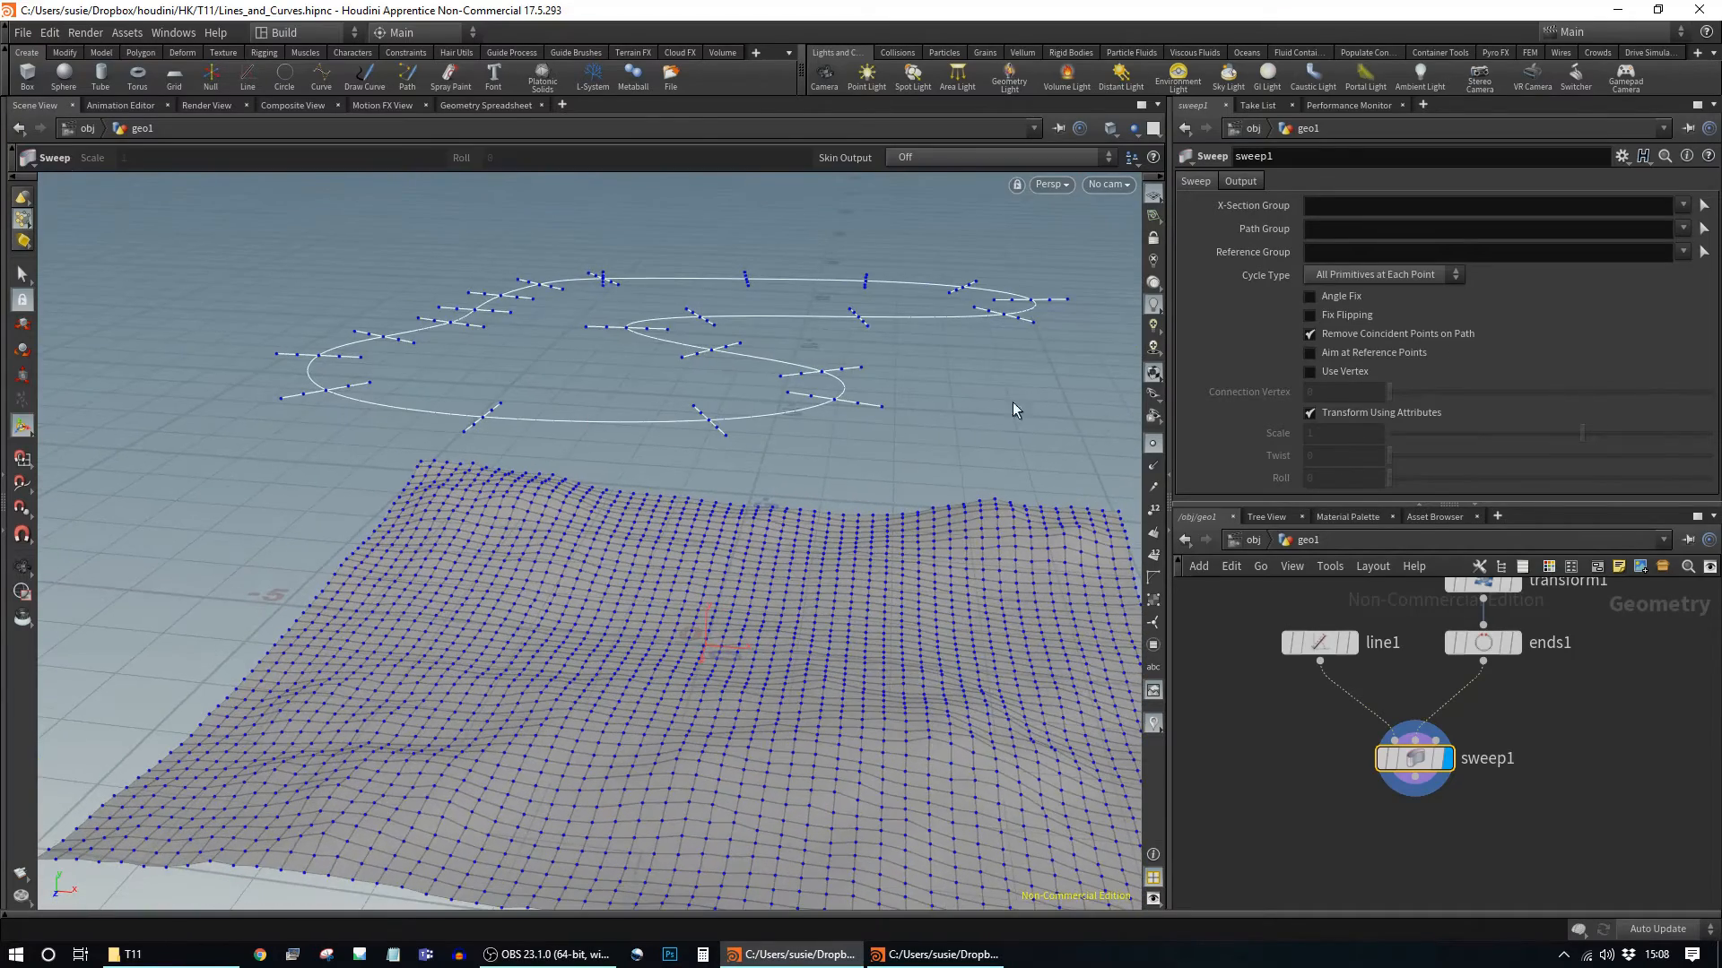
{"action": "left_click_drag", "start_coordinate": [1480, 761], "coordinate": [1445, 769]}
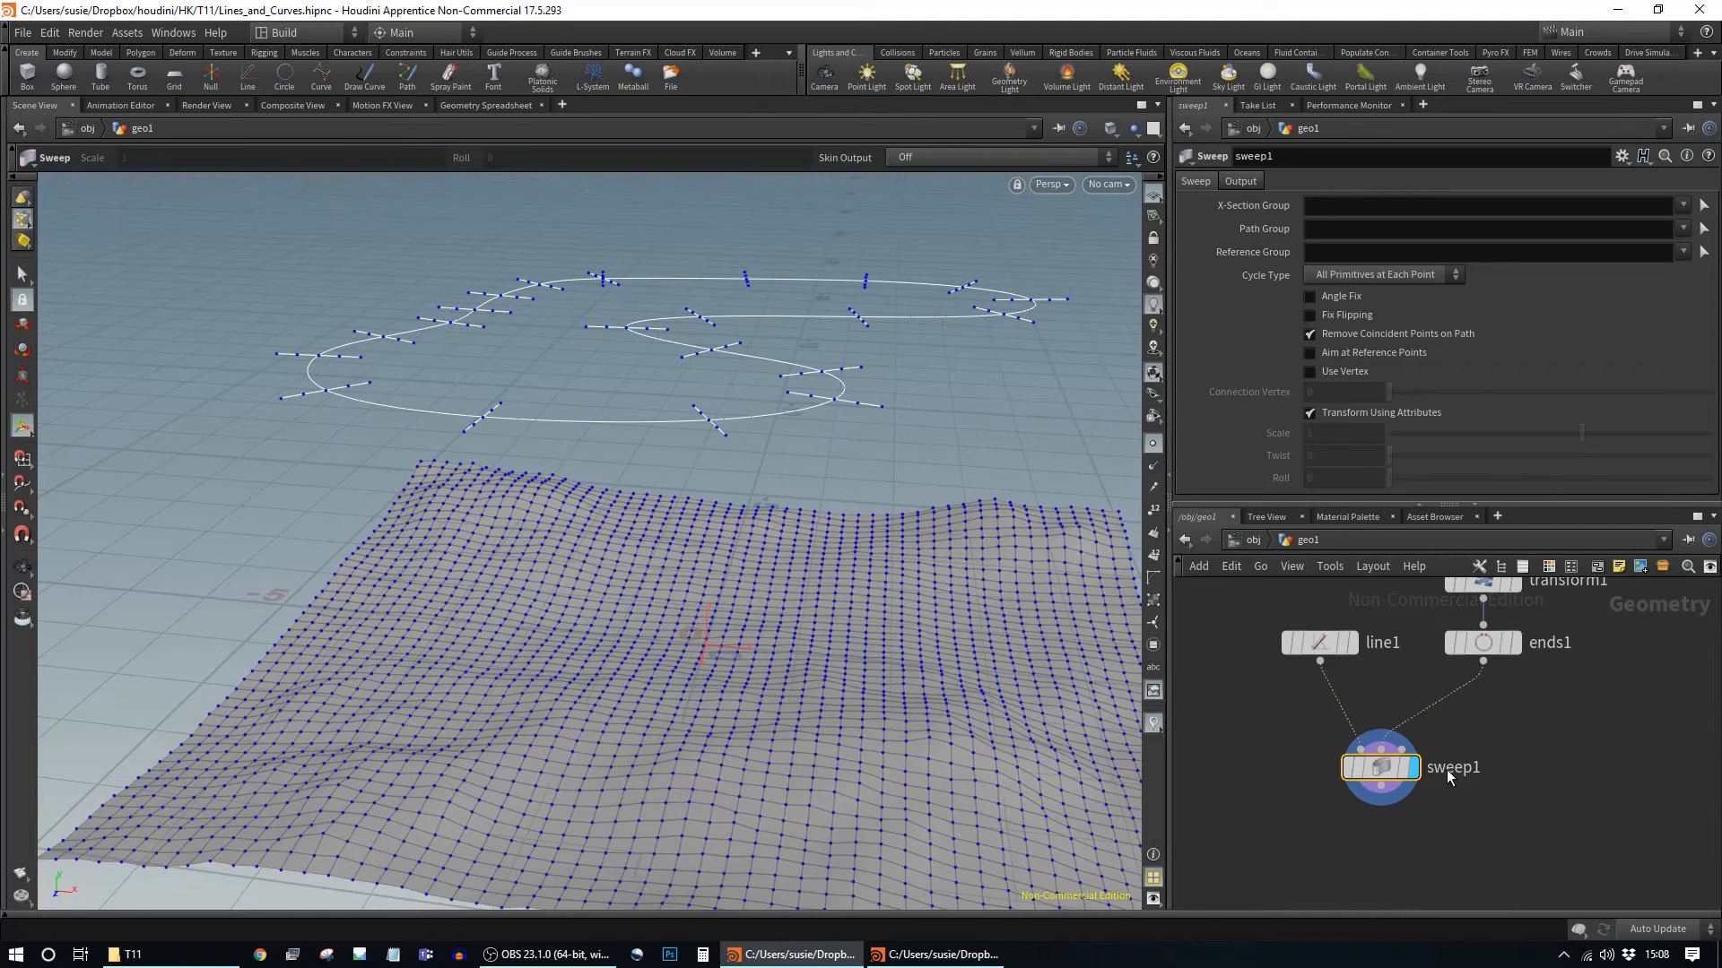
{"action": "middle_click_drag", "start_coordinate": [1453, 708], "coordinate": [1443, 732]}
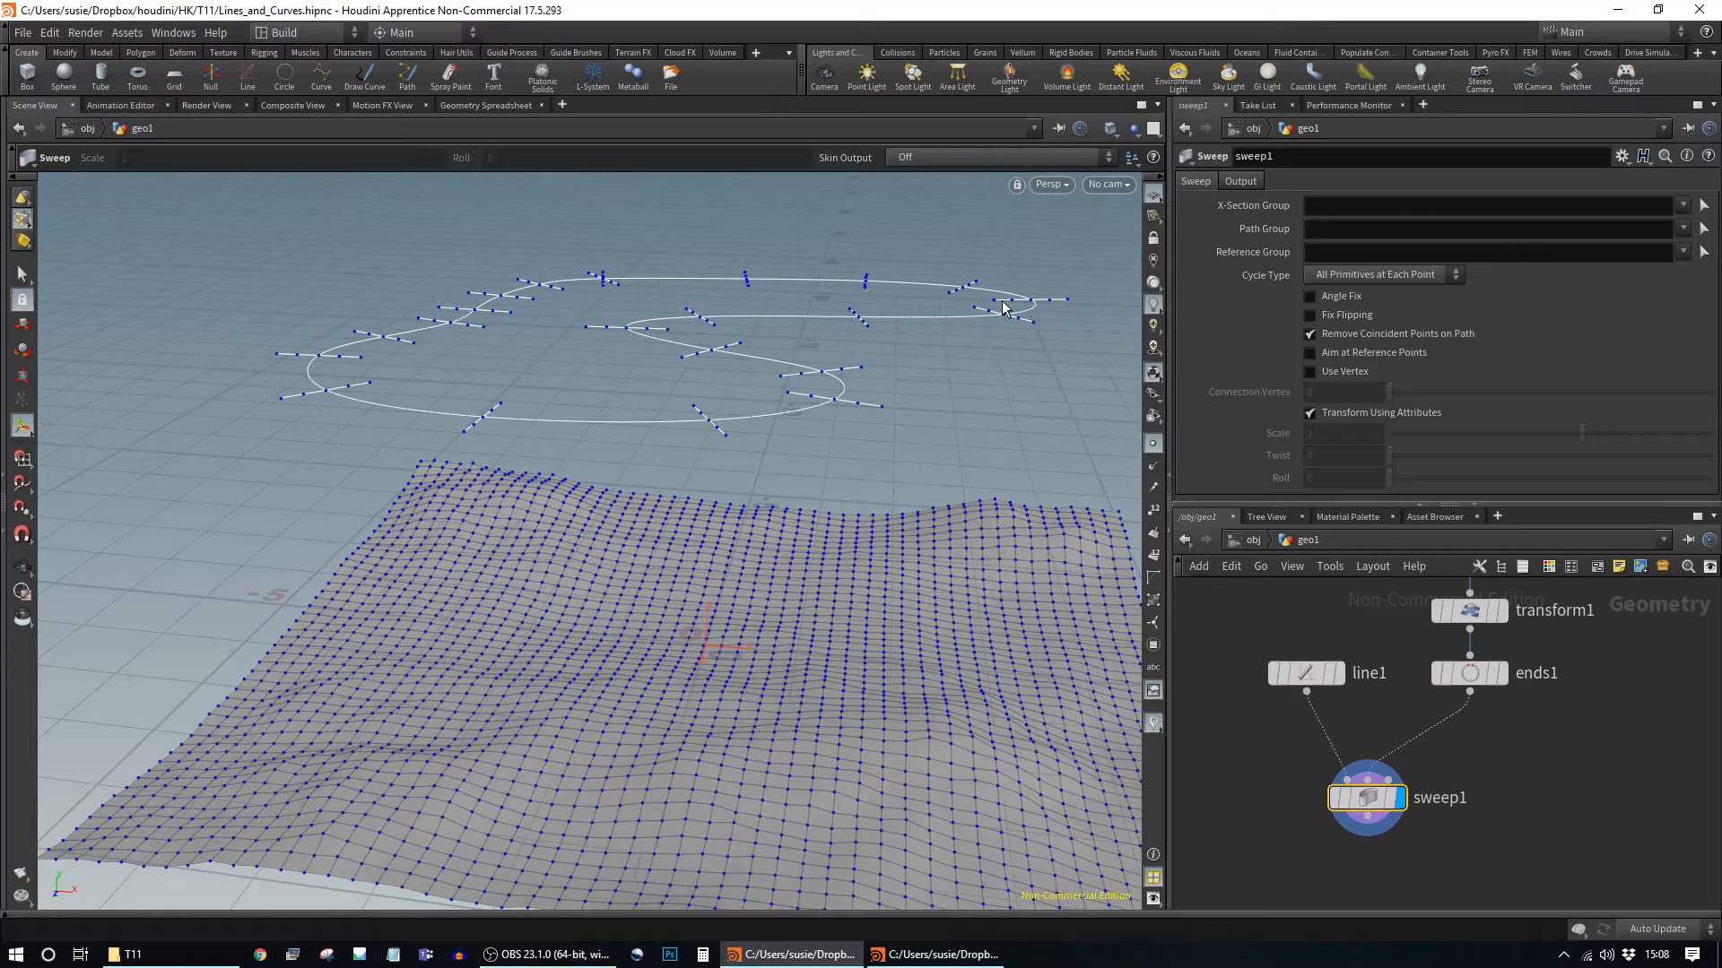
Step: Insert a resample1 node between ends1 and sweep1
{"action": "key", "text": "Tab"}
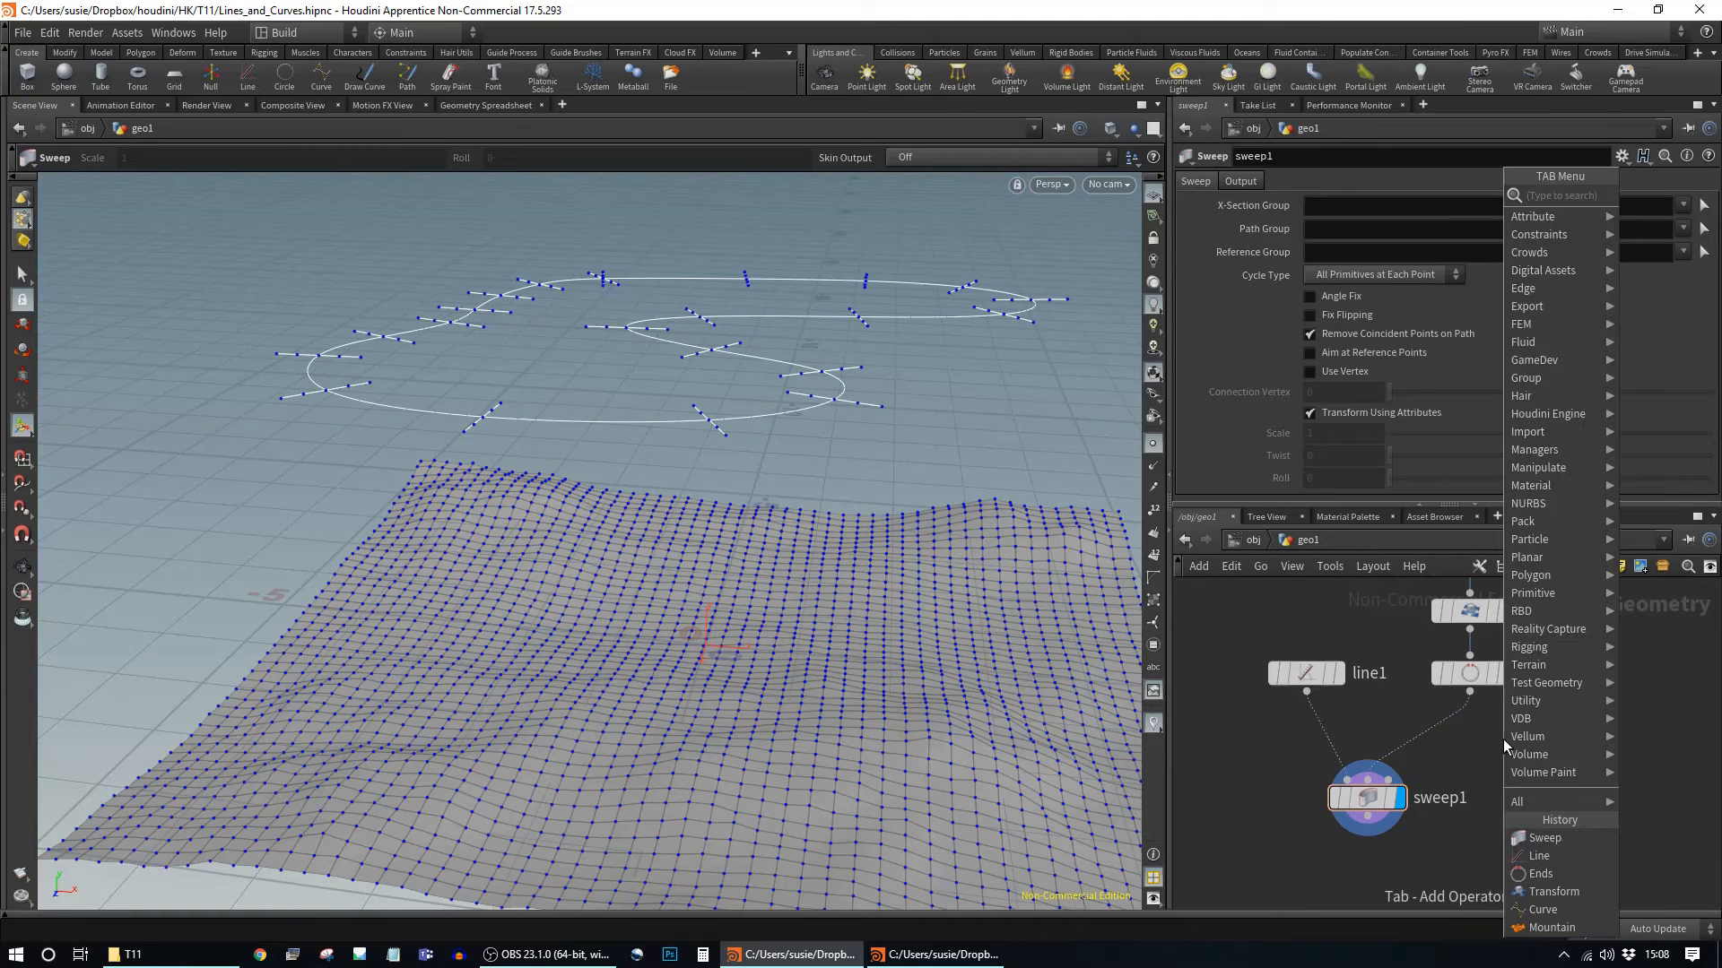
{"action": "type", "text": "re"}
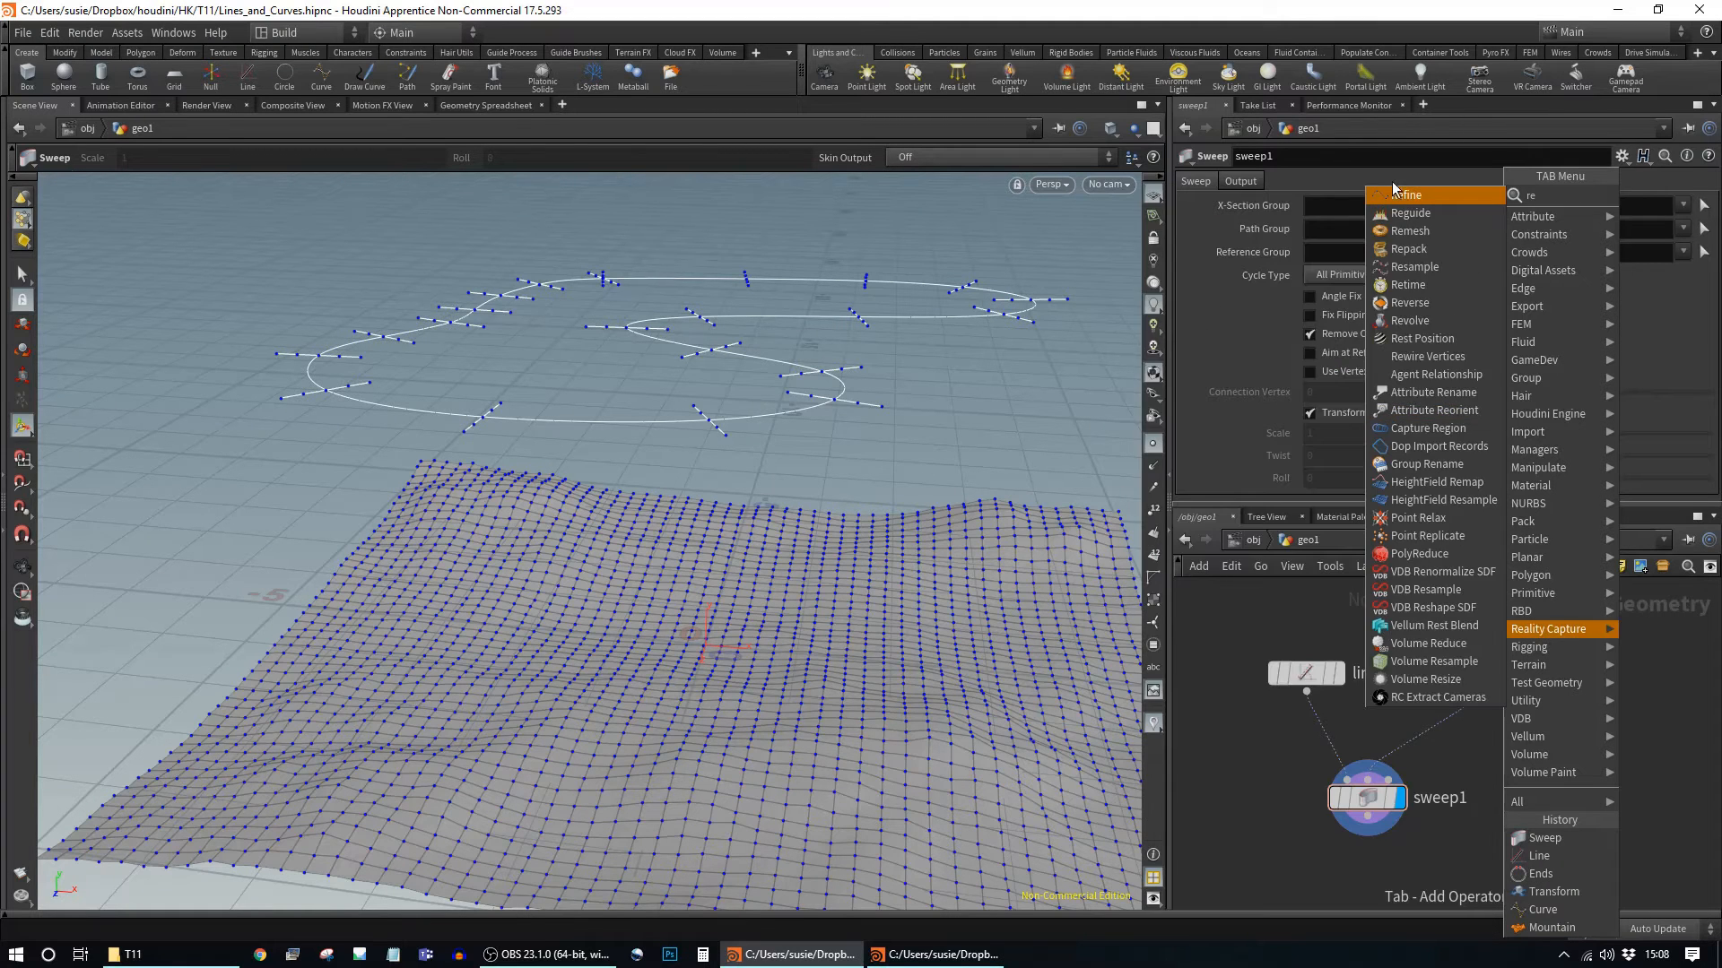
{"action": "left_click", "coordinate": [1430, 267]}
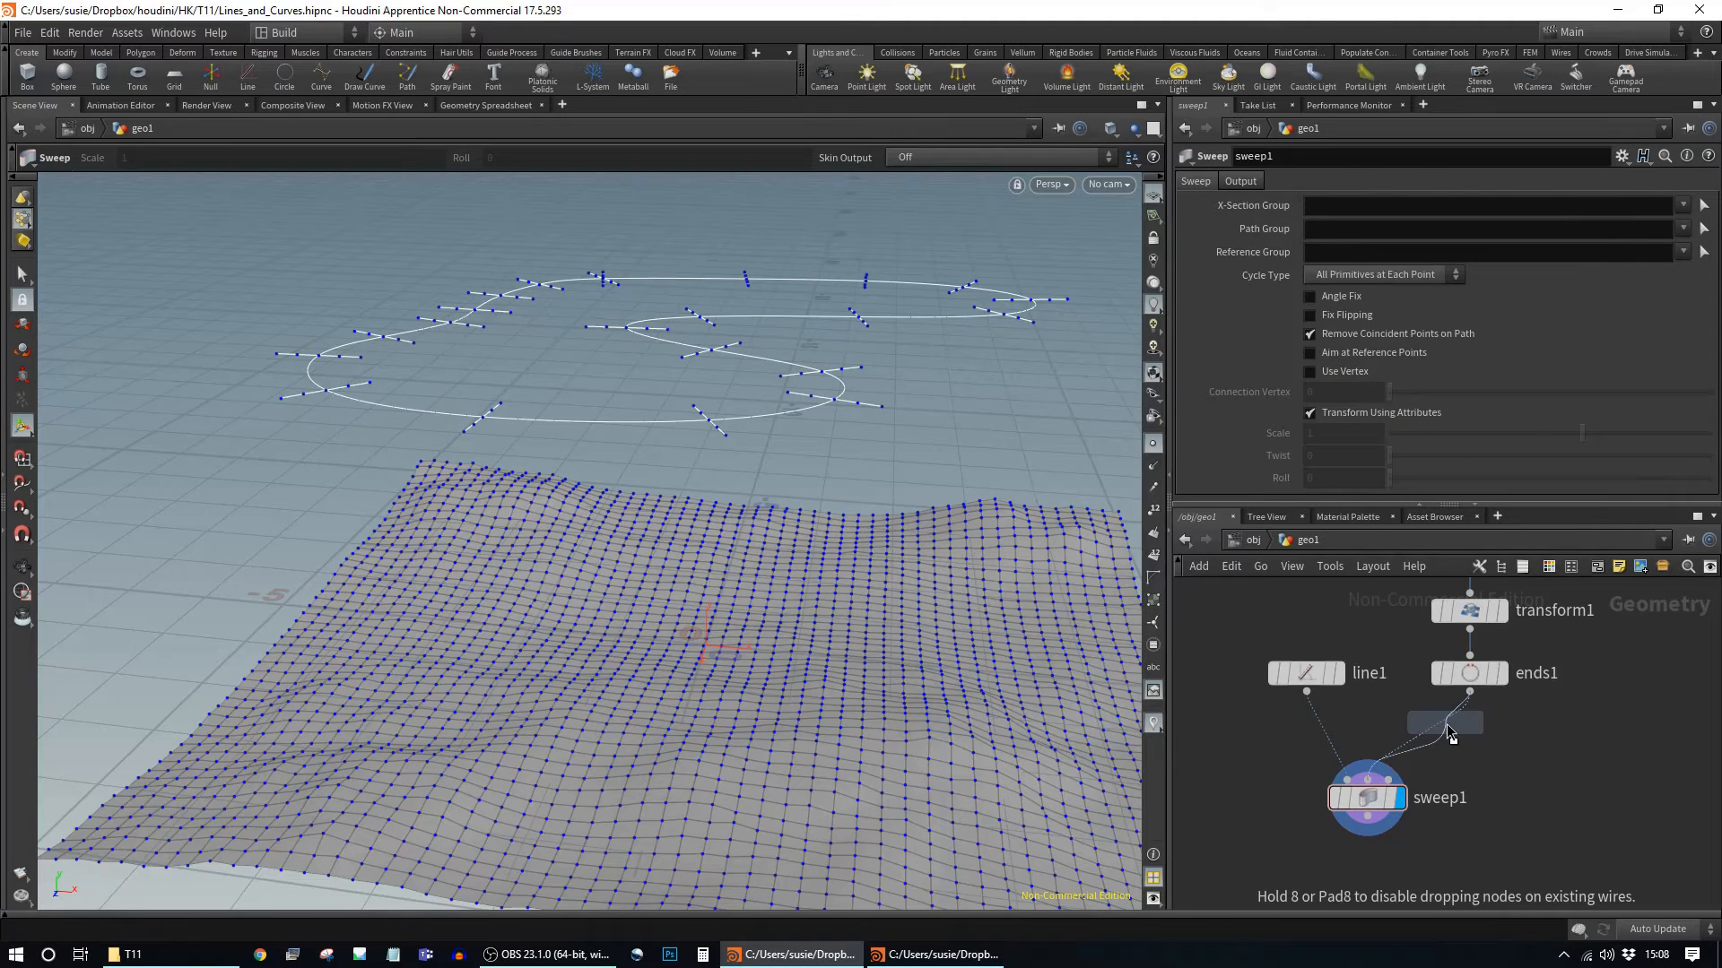
{"action": "left_click", "coordinate": [1442, 753]}
{"action": "left_click", "coordinate": [1467, 744]}
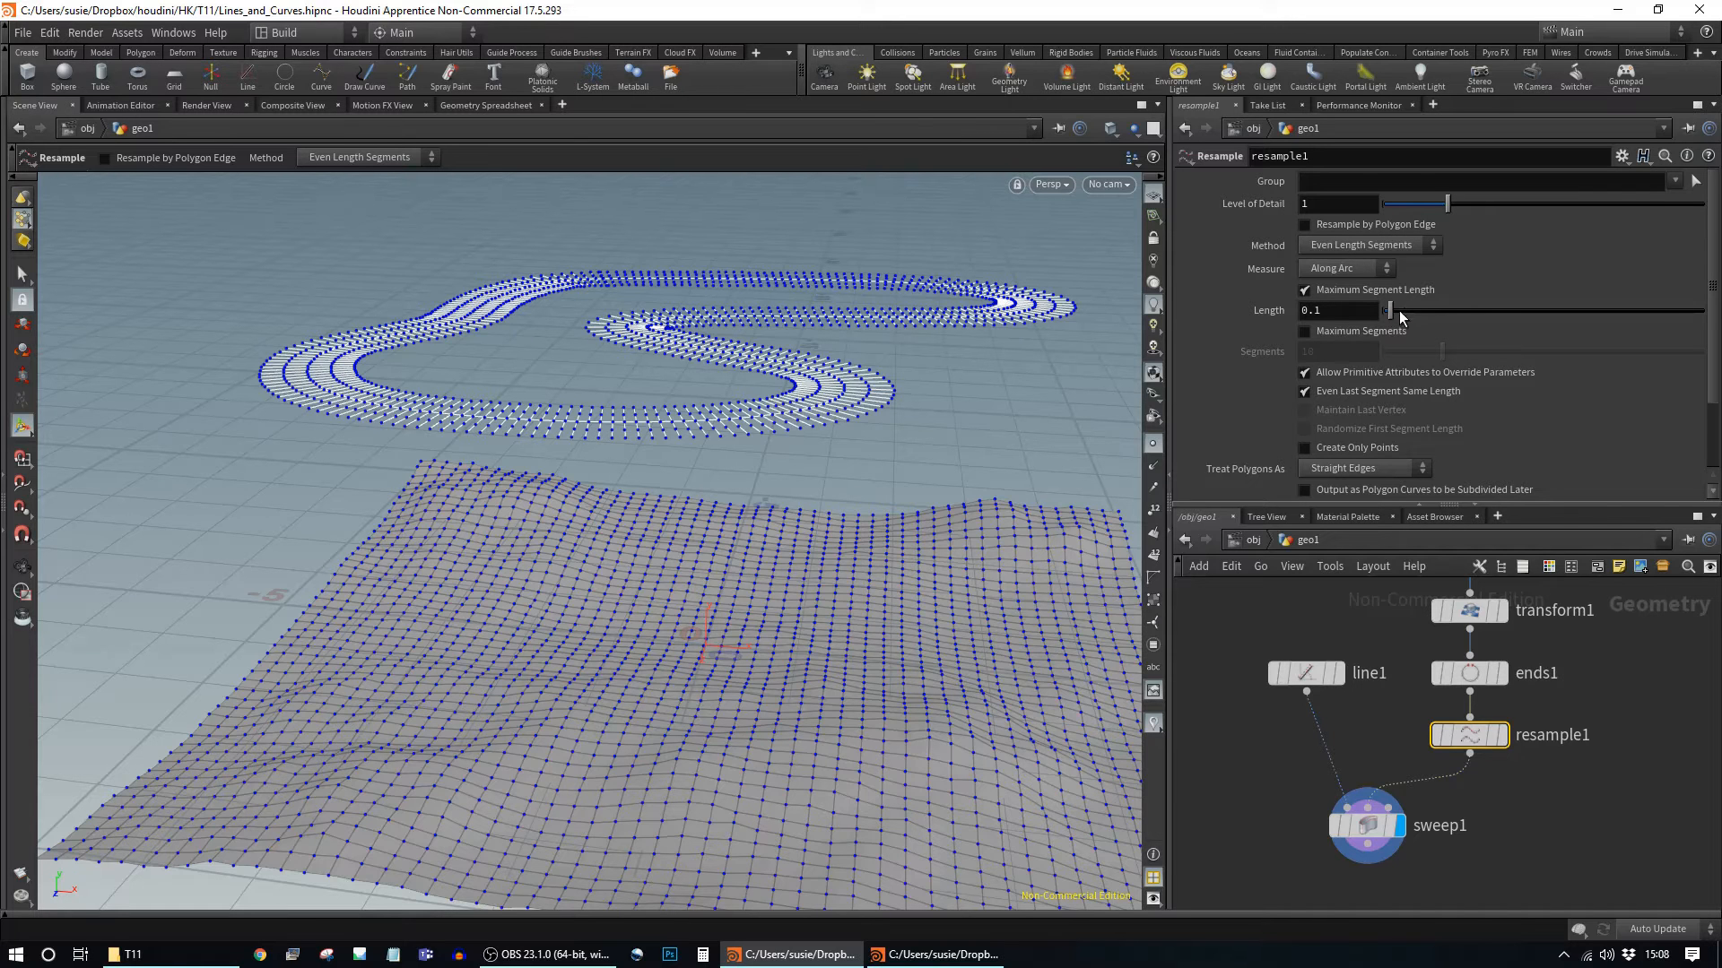
Step: Use Even Length Segments on resample1 with Maximum Segment Length 0.24
{"action": "mouse_move", "coordinate": [1392, 318]}
{"action": "left_mouse_down"}
{"action": "mouse_move", "coordinate": [1422, 313]}
{"action": "mouse_move", "coordinate": [1394, 344]}
{"action": "left_mouse_up"}
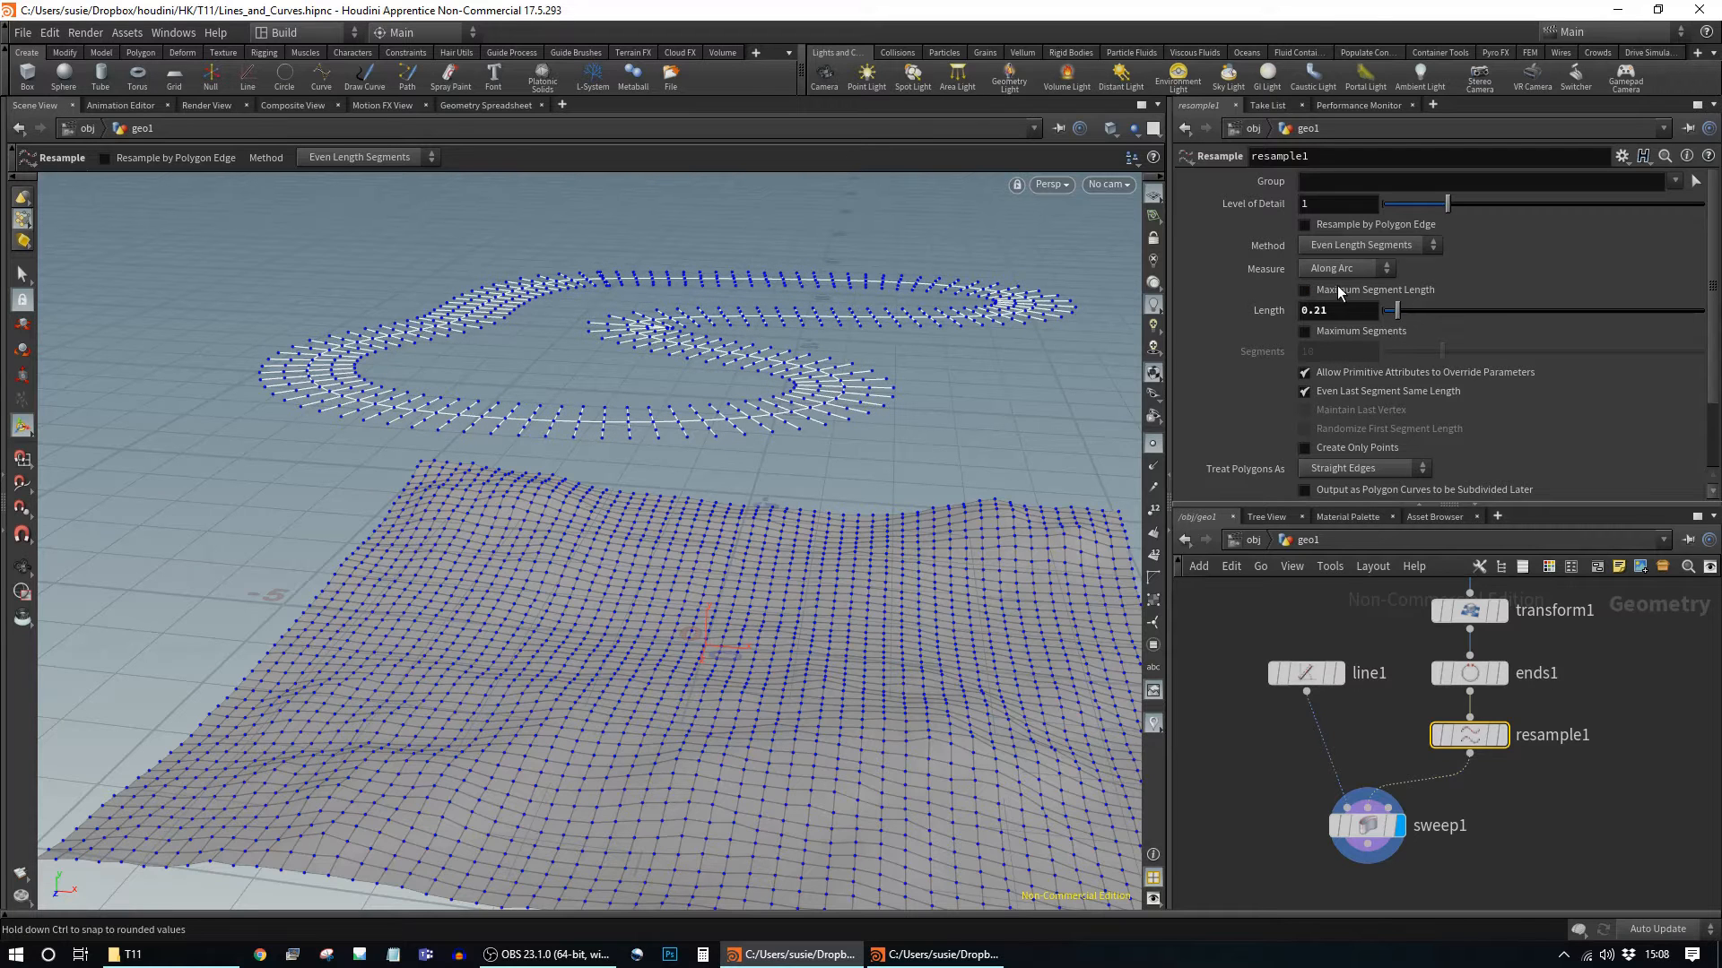
{"action": "left_click", "coordinate": [1337, 287]}
{"action": "left_click", "coordinate": [1351, 332]}
{"action": "left_click_drag", "start_coordinate": [1444, 352], "coordinate": [1481, 363]}
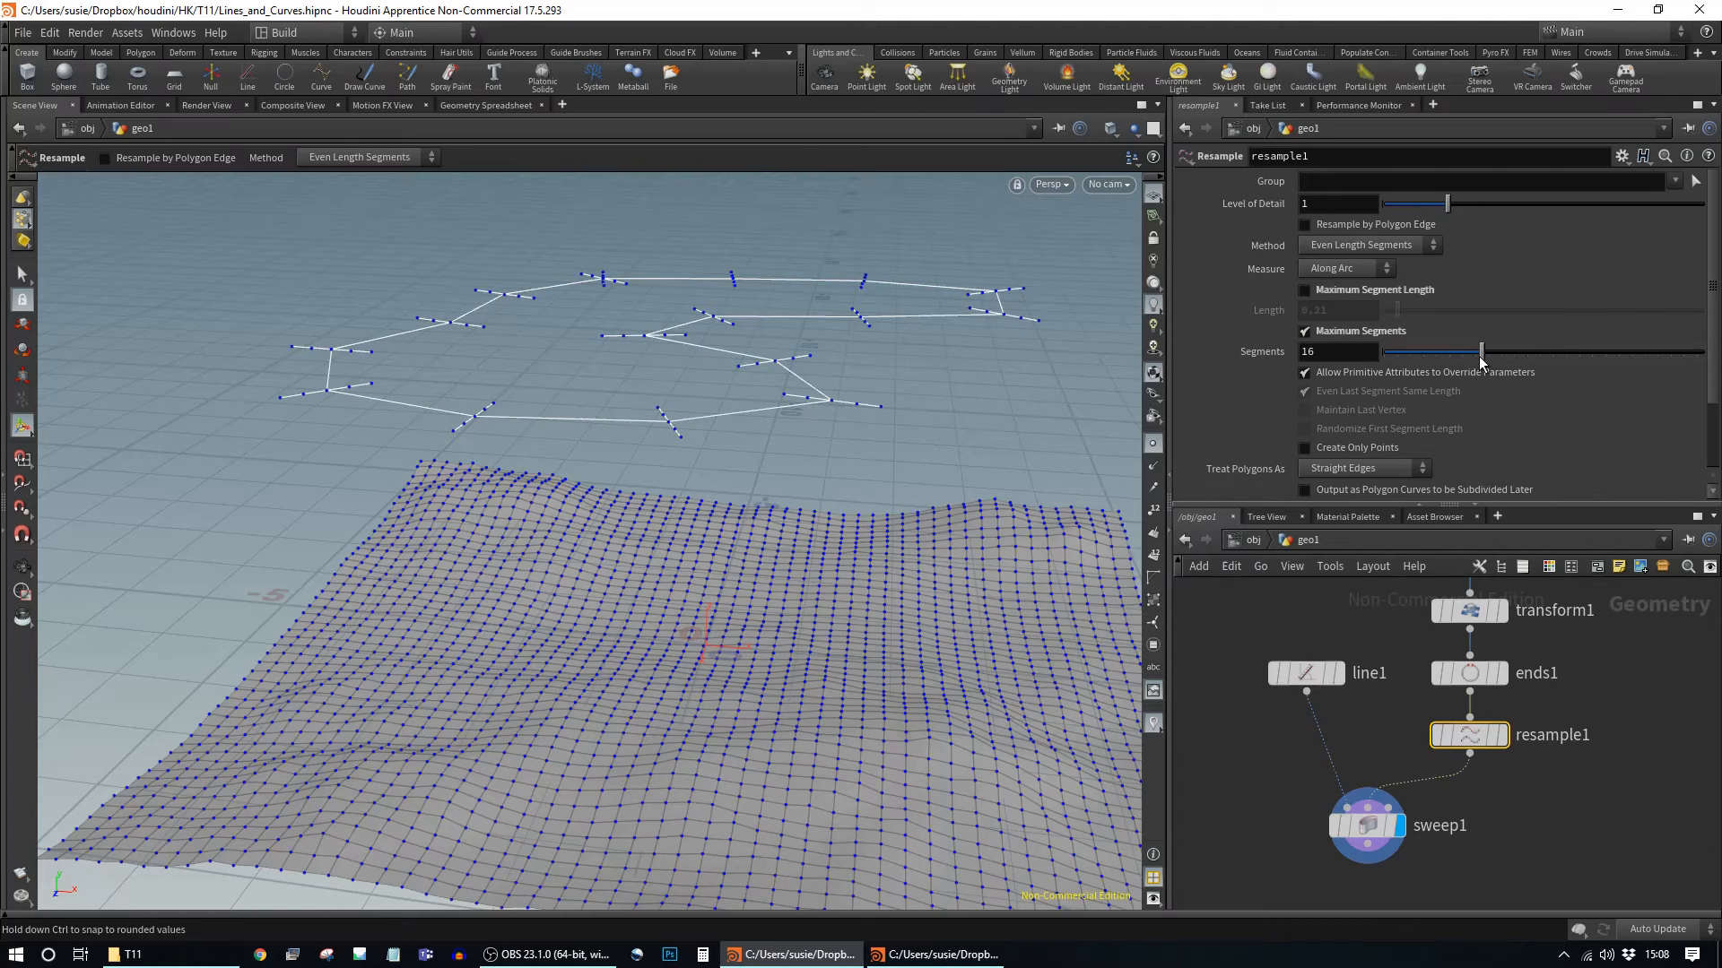
{"action": "left_click", "coordinate": [1360, 292]}
{"action": "left_click_drag", "start_coordinate": [1397, 316], "coordinate": [1404, 317]}
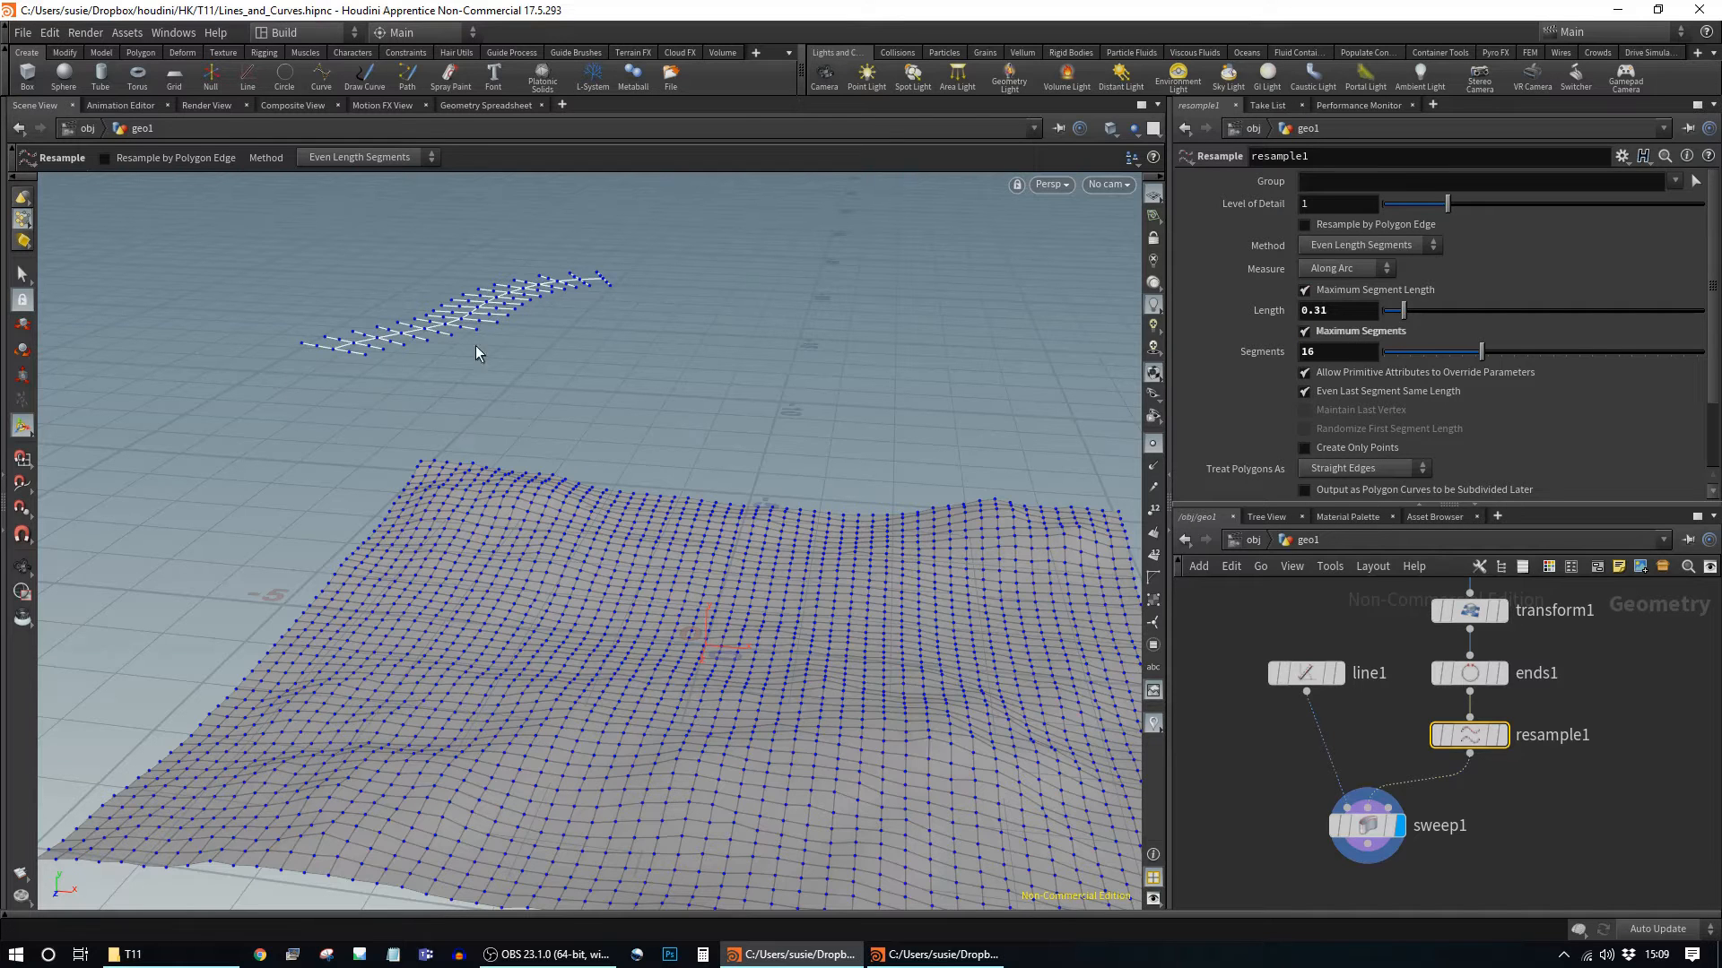
{"action": "left_click", "coordinate": [1363, 332]}
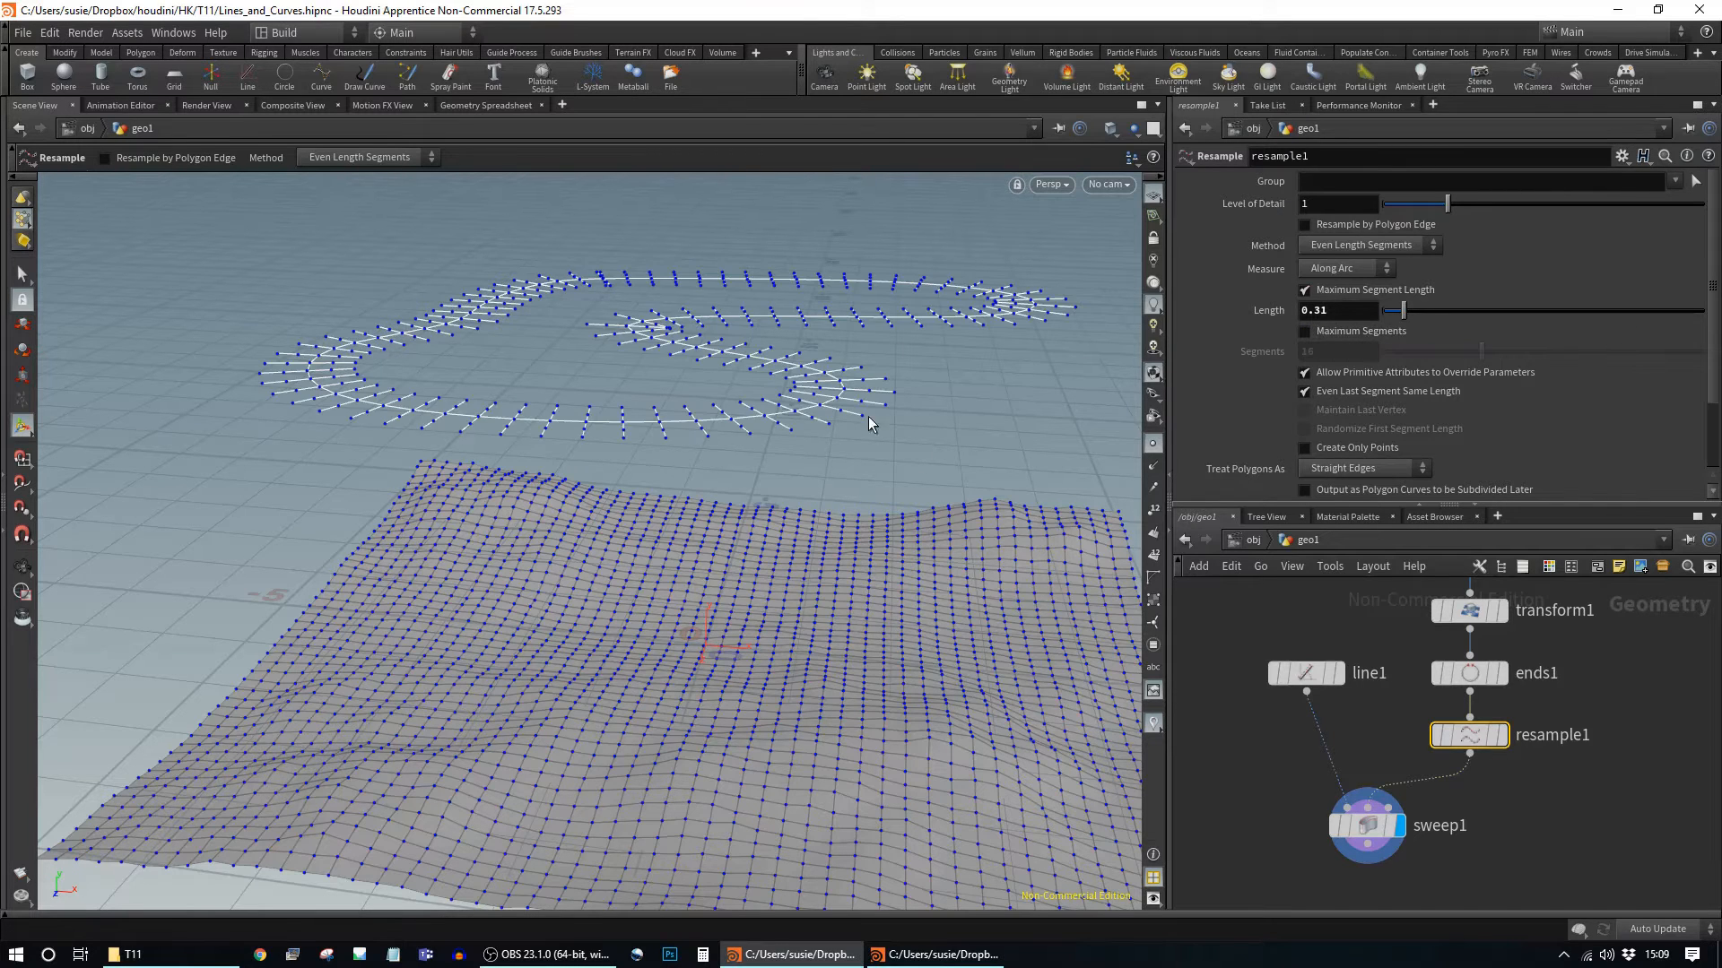
{"action": "left_click_drag", "start_coordinate": [973, 399], "coordinate": [1024, 448], "text": "alt"}
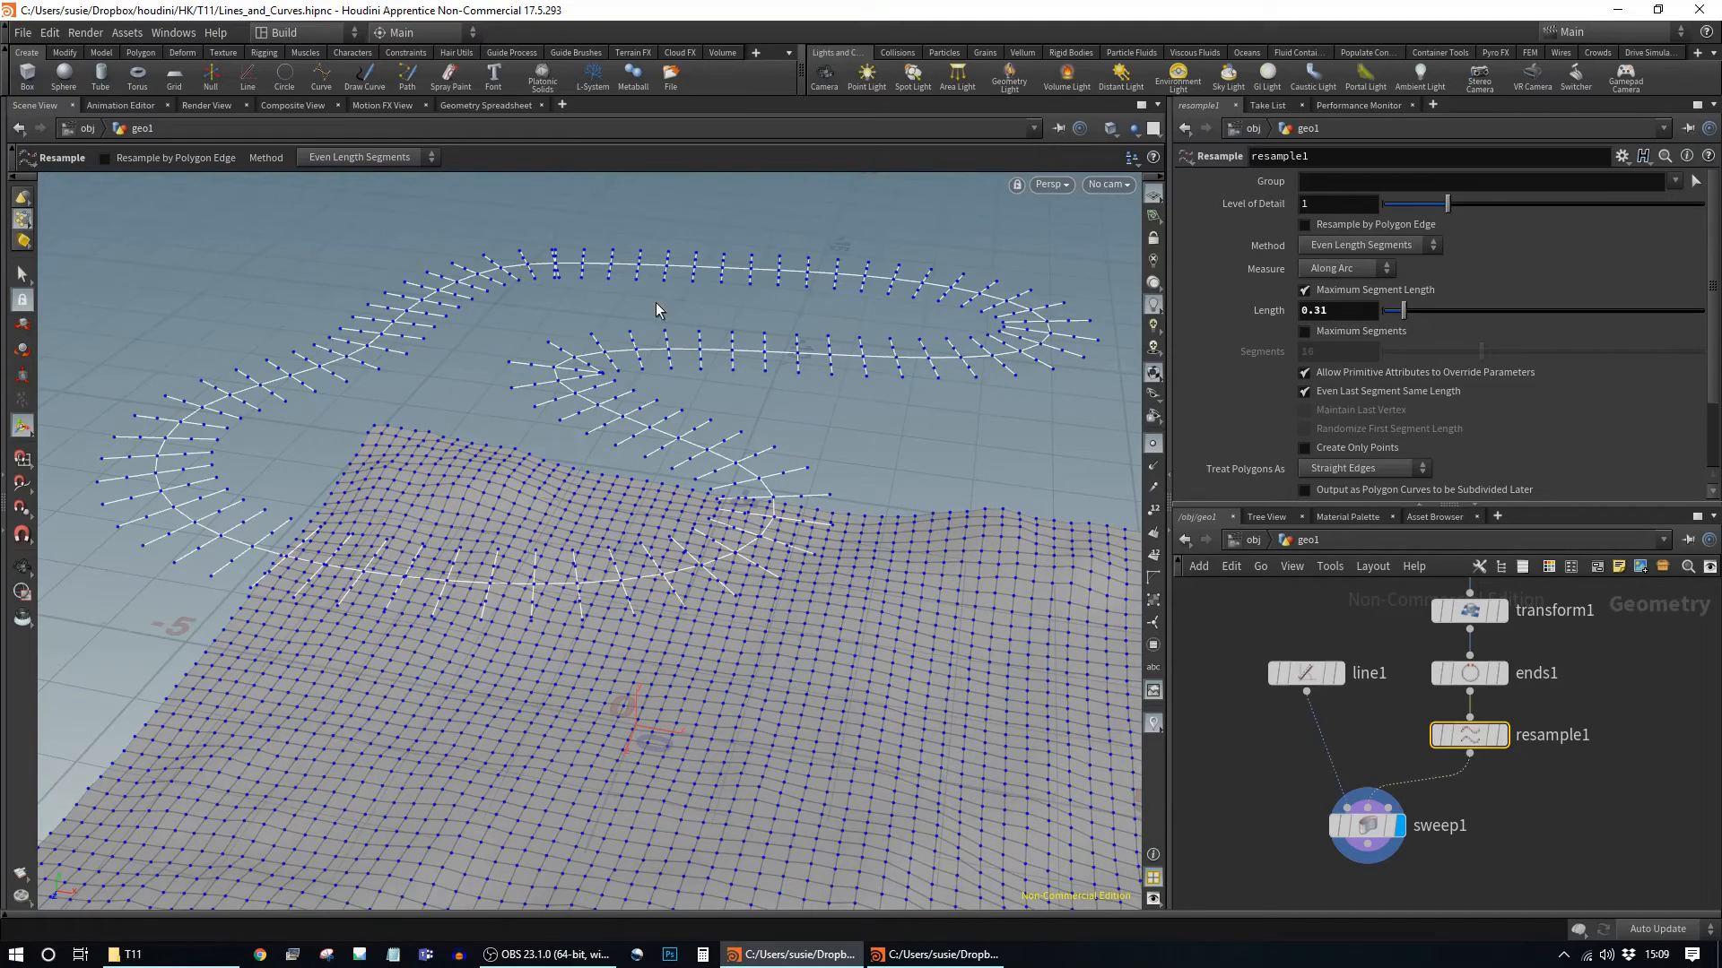
{"action": "left_click_drag", "start_coordinate": [1406, 318], "coordinate": [1402, 321]}
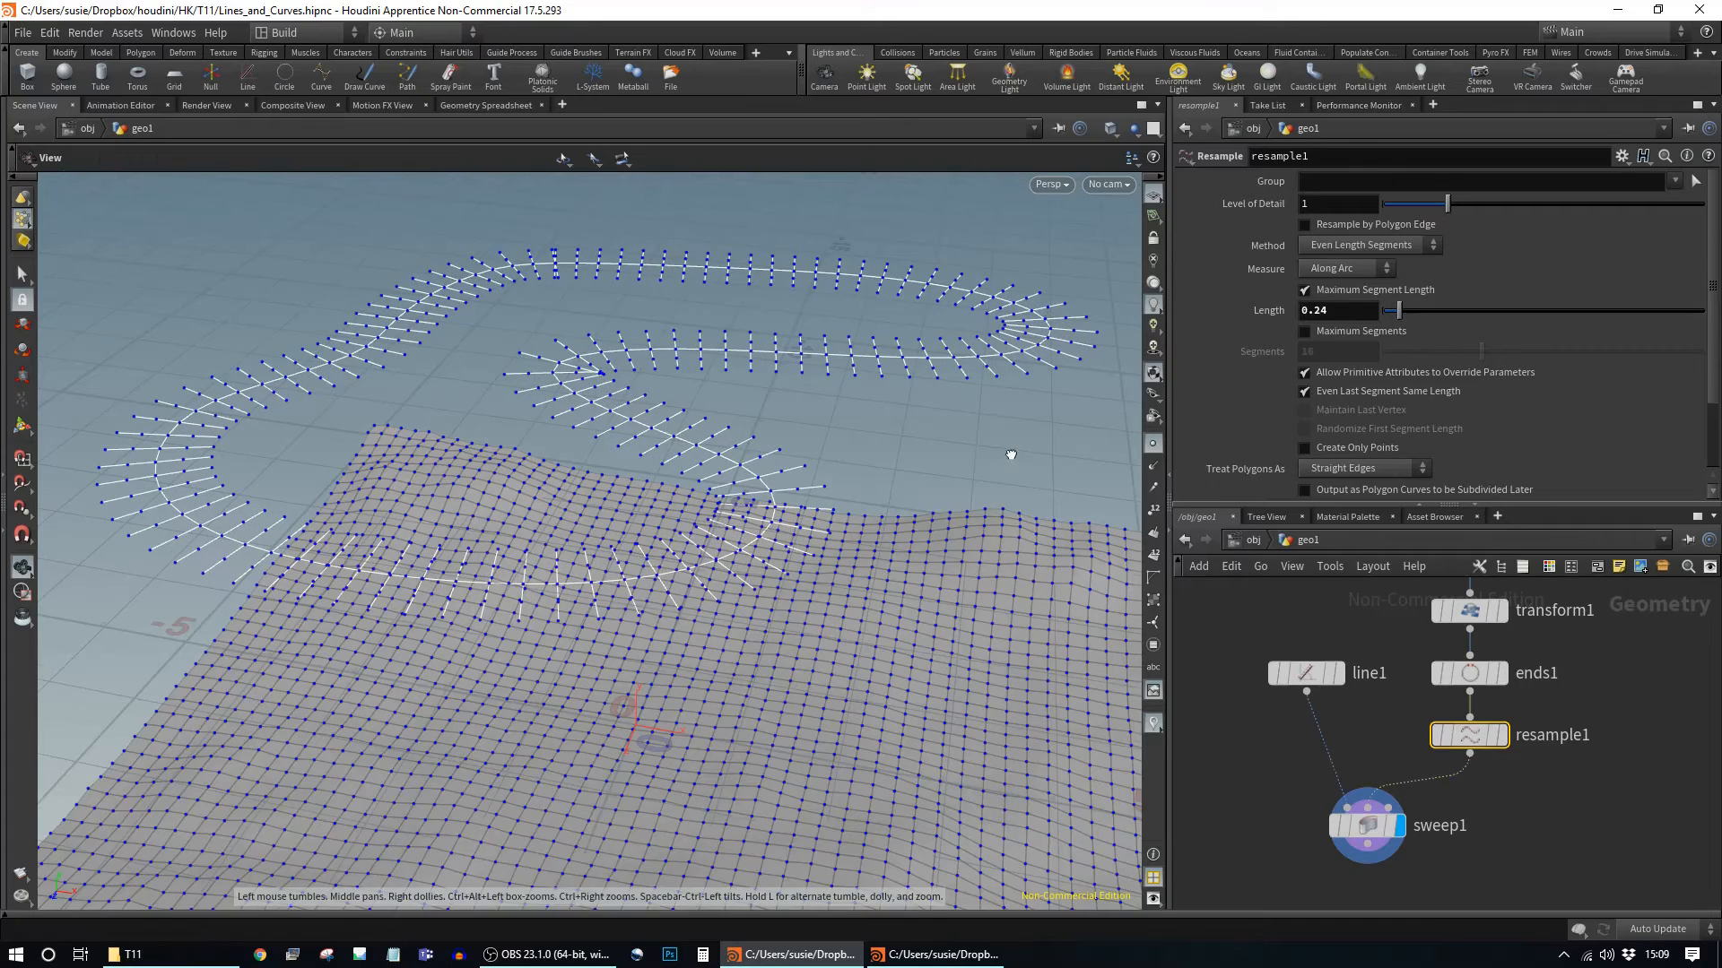
{"action": "left_click_drag", "start_coordinate": [1009, 451], "coordinate": [1031, 424], "text": "alt"}
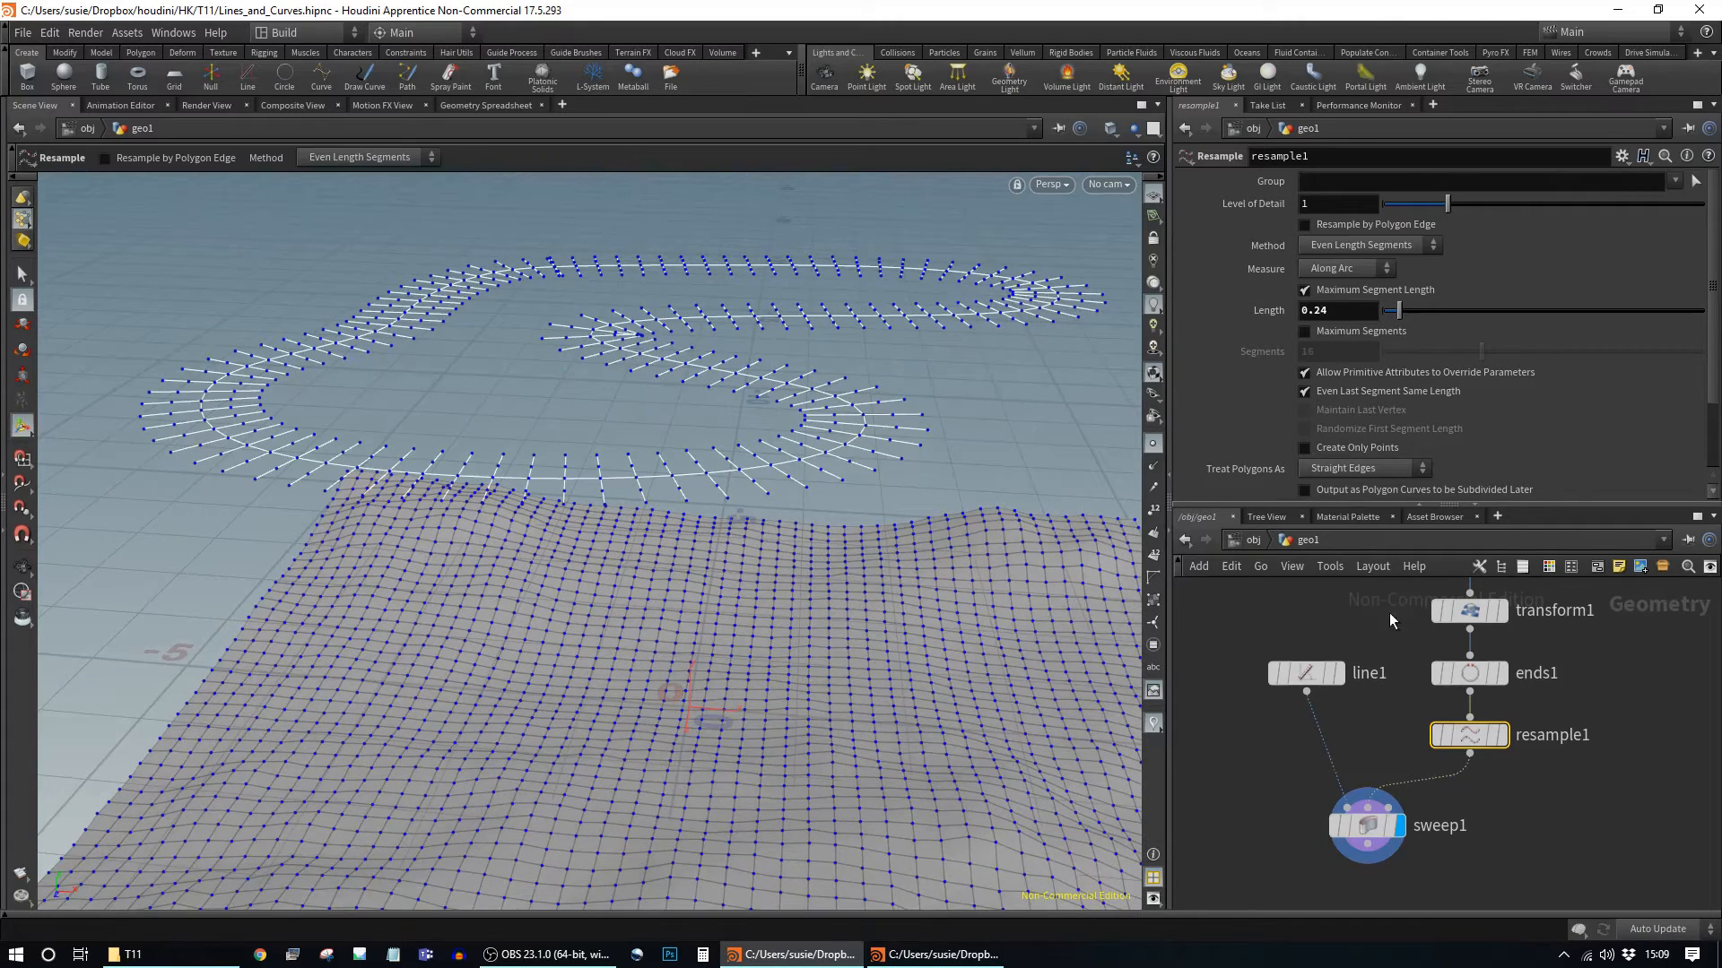
Step: Shorten line1's Length from 0.89 to 0.43 so the swept cross-sections become narrow
{"action": "left_click", "coordinate": [1308, 673]}
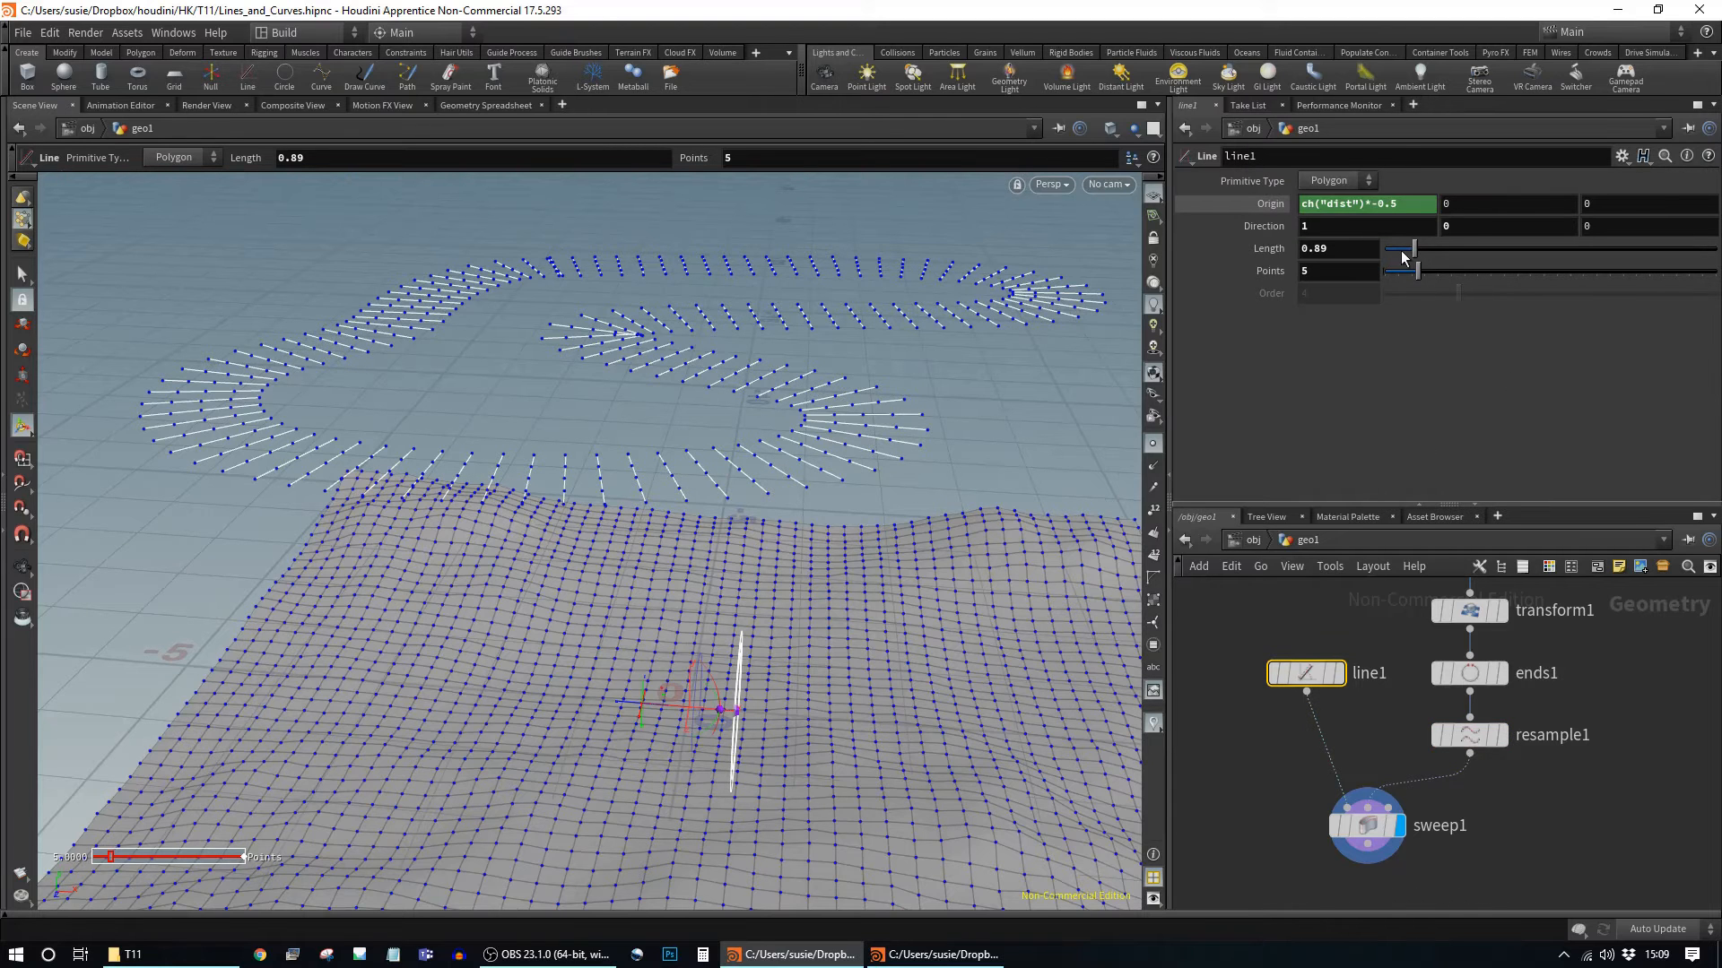
{"action": "left_click_drag", "start_coordinate": [1409, 251], "coordinate": [1402, 261]}
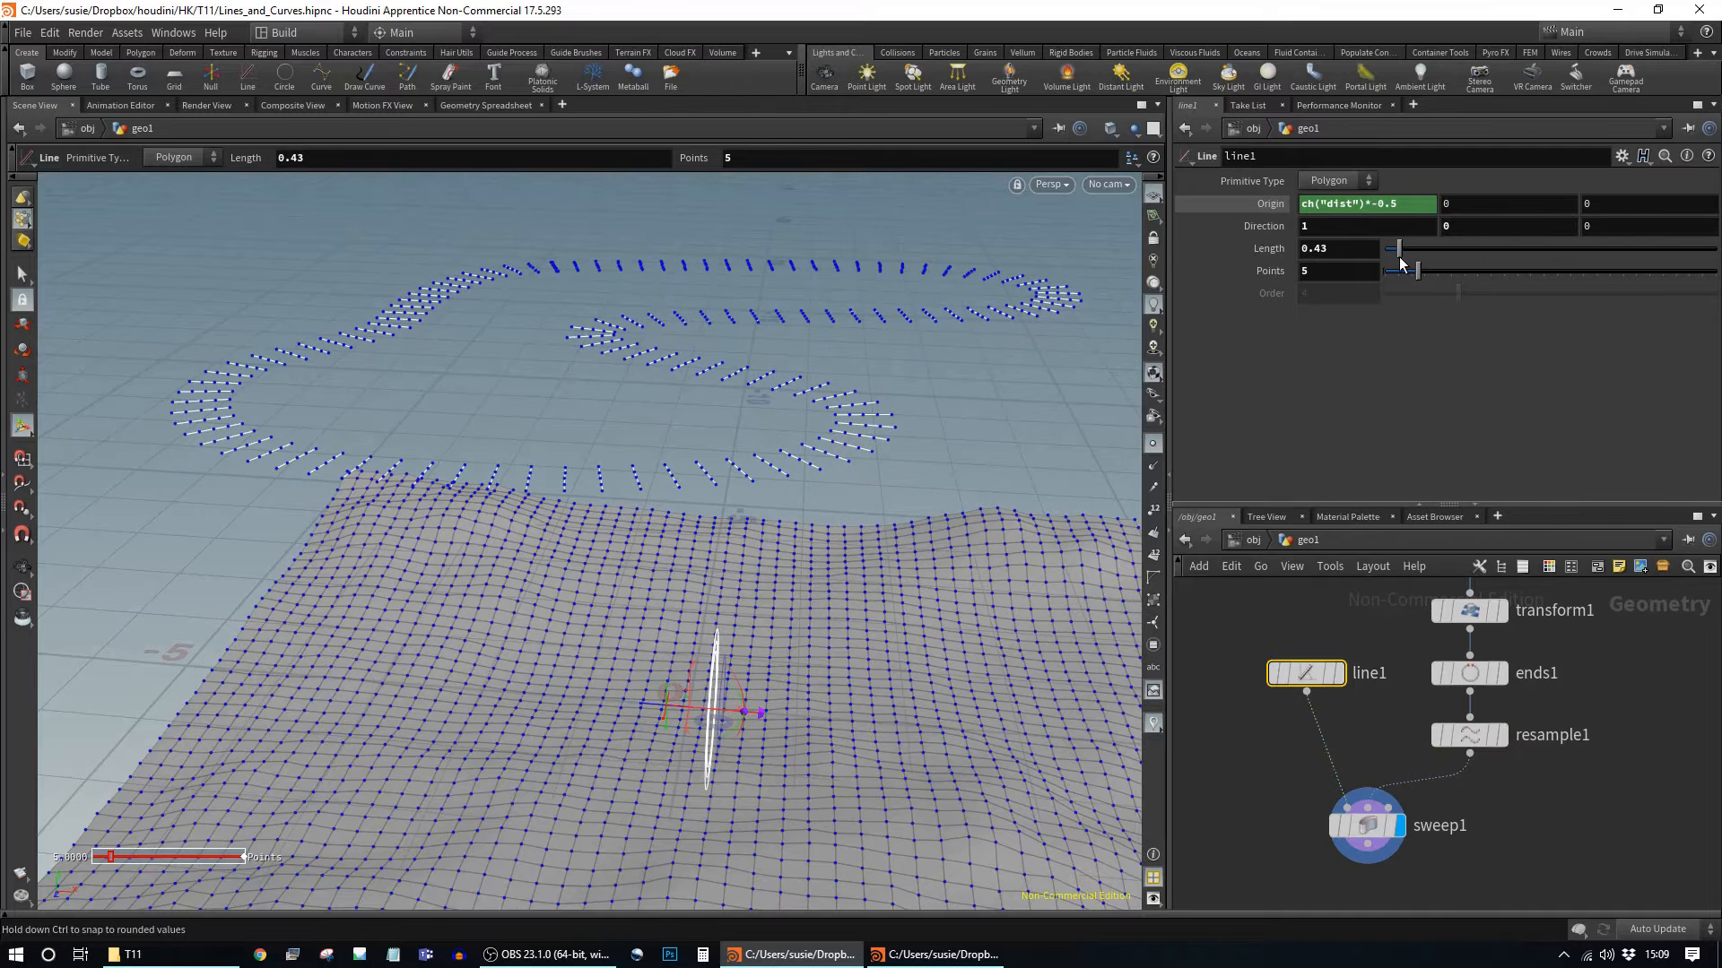
{"action": "left_click", "coordinate": [1358, 816]}
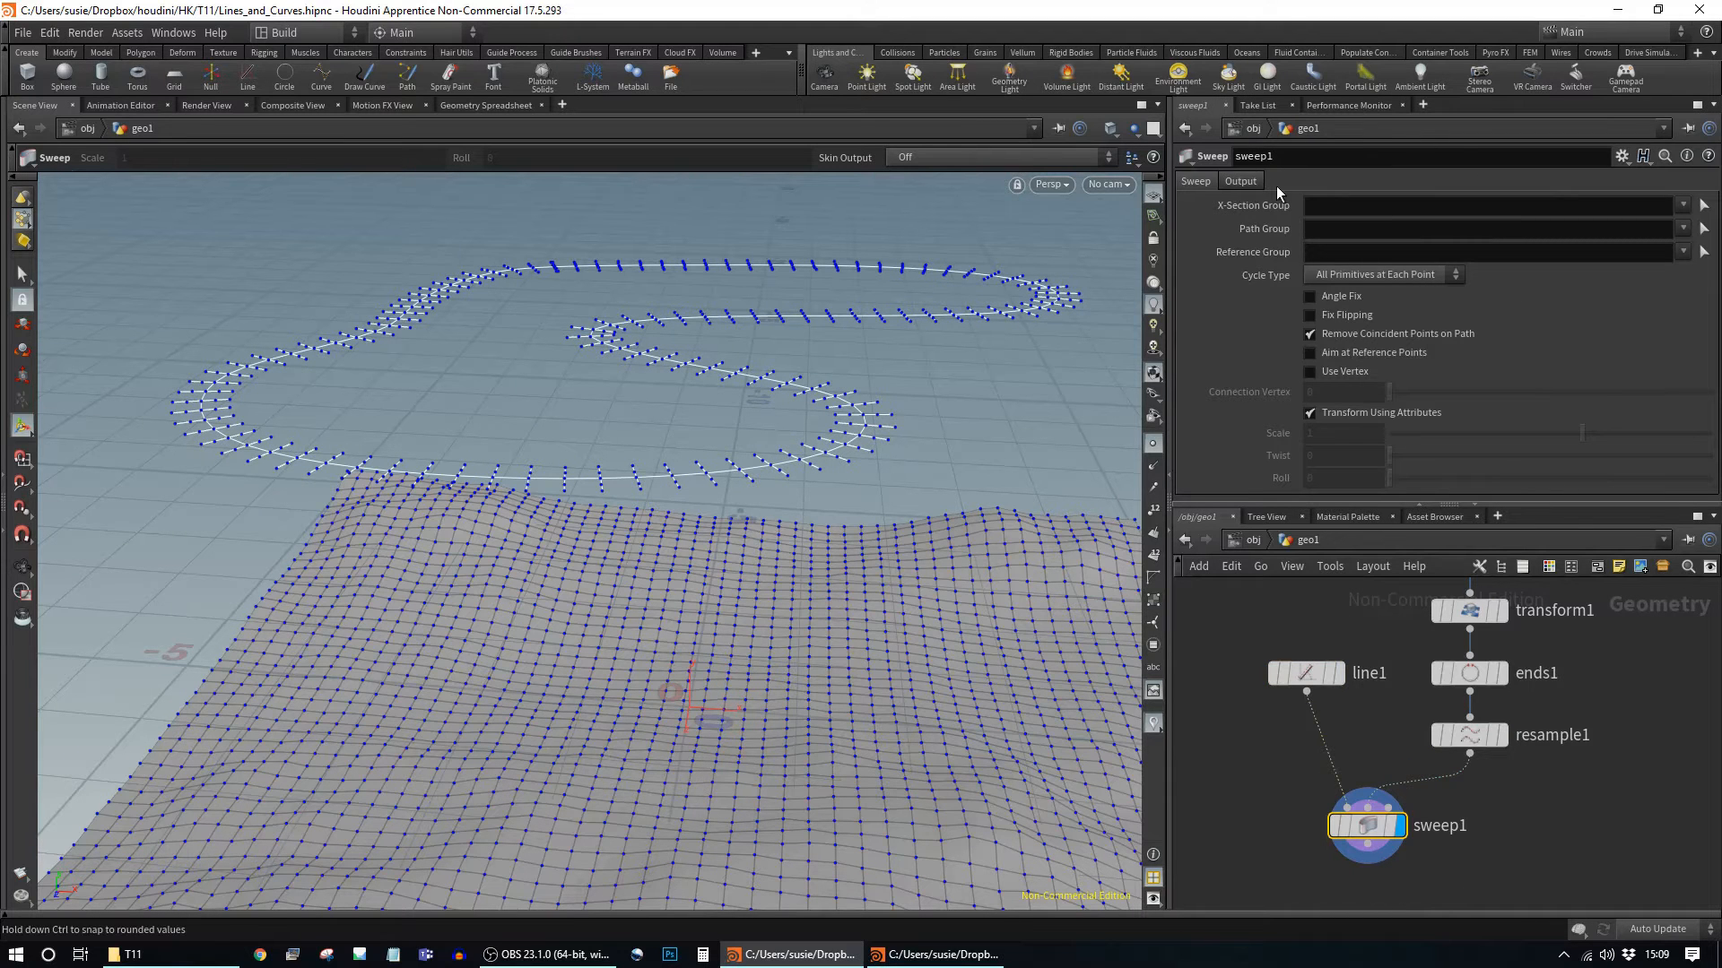
Step: Set sweep1's Skin Output to Skin with Auto Closure and view the road from above
{"action": "left_click", "coordinate": [1242, 181]}
{"action": "left_click", "coordinate": [1390, 269]}
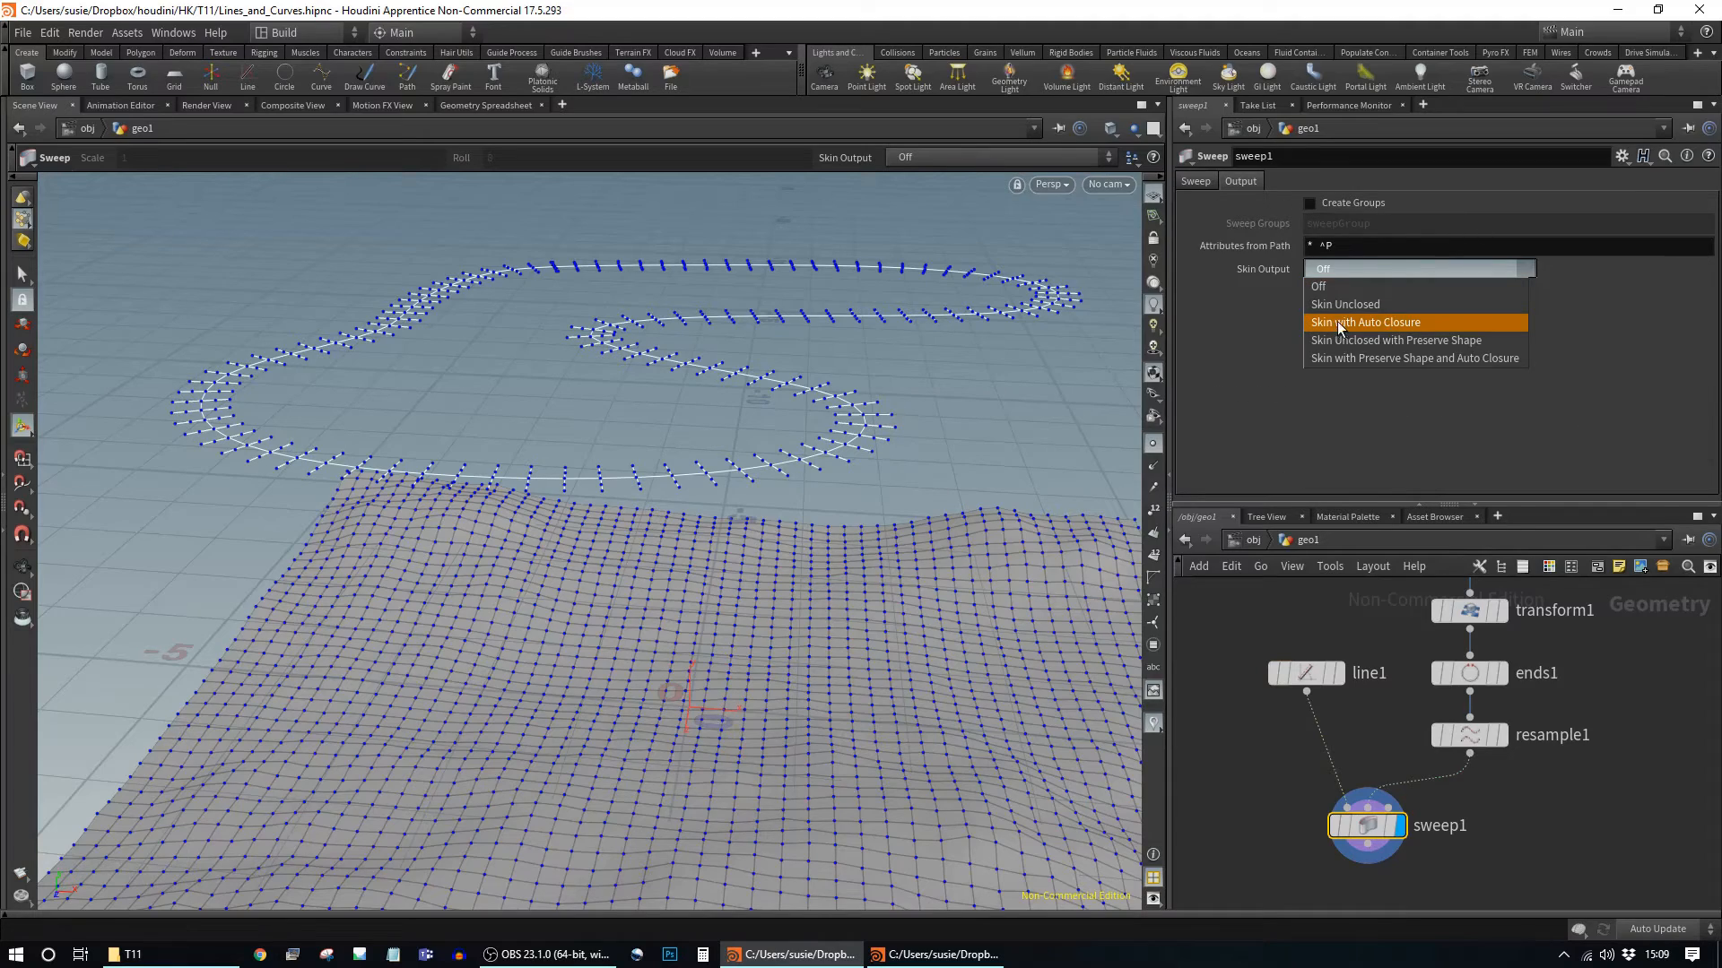
{"action": "left_click", "coordinate": [1427, 323]}
{"action": "key", "text": "Escape"}
{"action": "left_click_drag", "start_coordinate": [980, 376], "coordinate": [808, 430]}
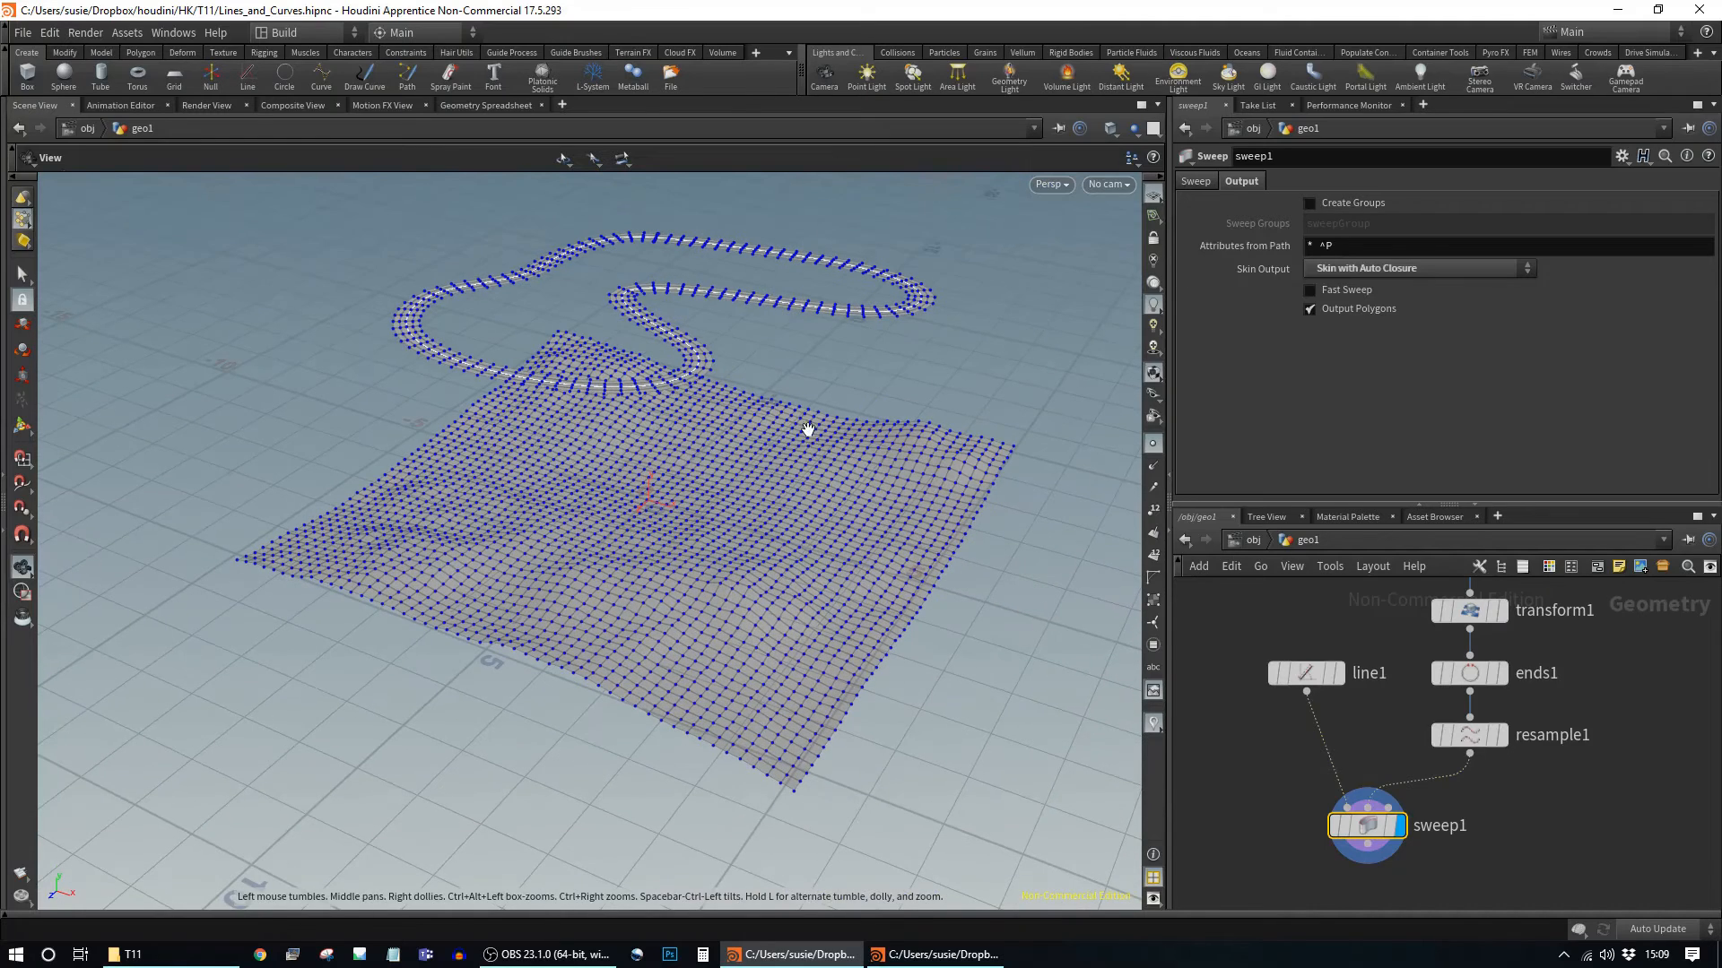
{"action": "key", "text": "Return"}
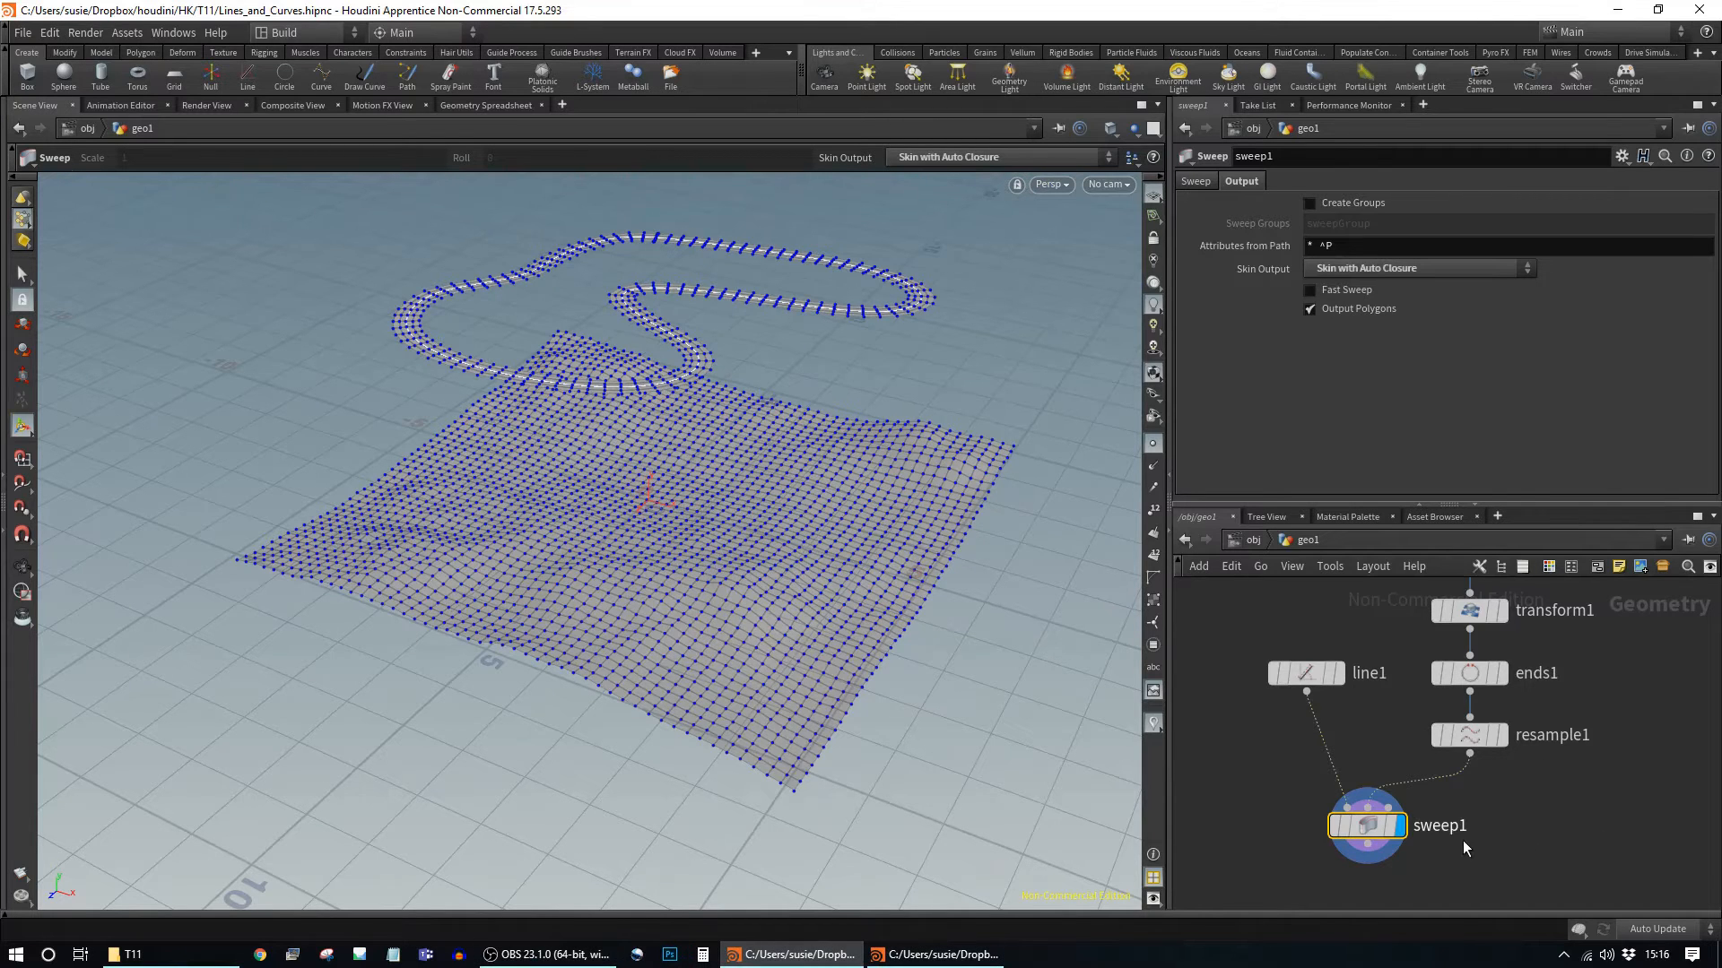
Step: Add a Ray node, ray1, to the geo1 network near sweep1
{"action": "middle_click_drag", "start_coordinate": [1491, 826], "coordinate": [1484, 705], "text": "alt"}
{"action": "middle_click_drag", "start_coordinate": [1442, 784], "coordinate": [1426, 751], "text": "alt"}
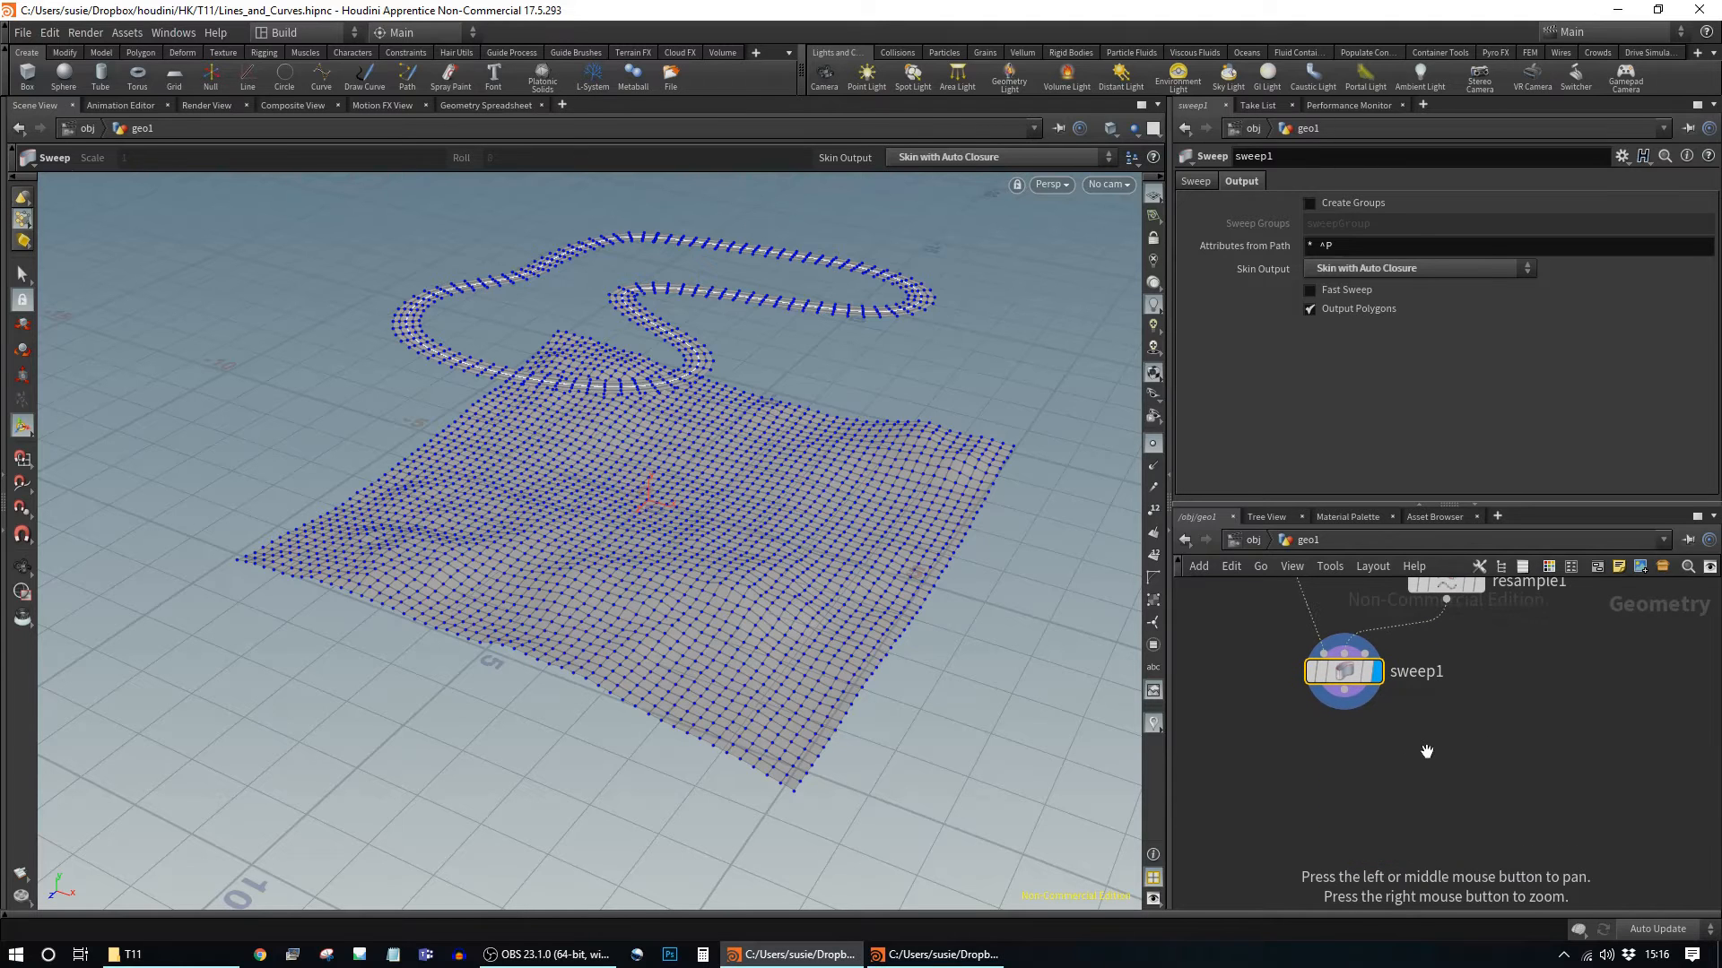
{"action": "key", "text": "Tab"}
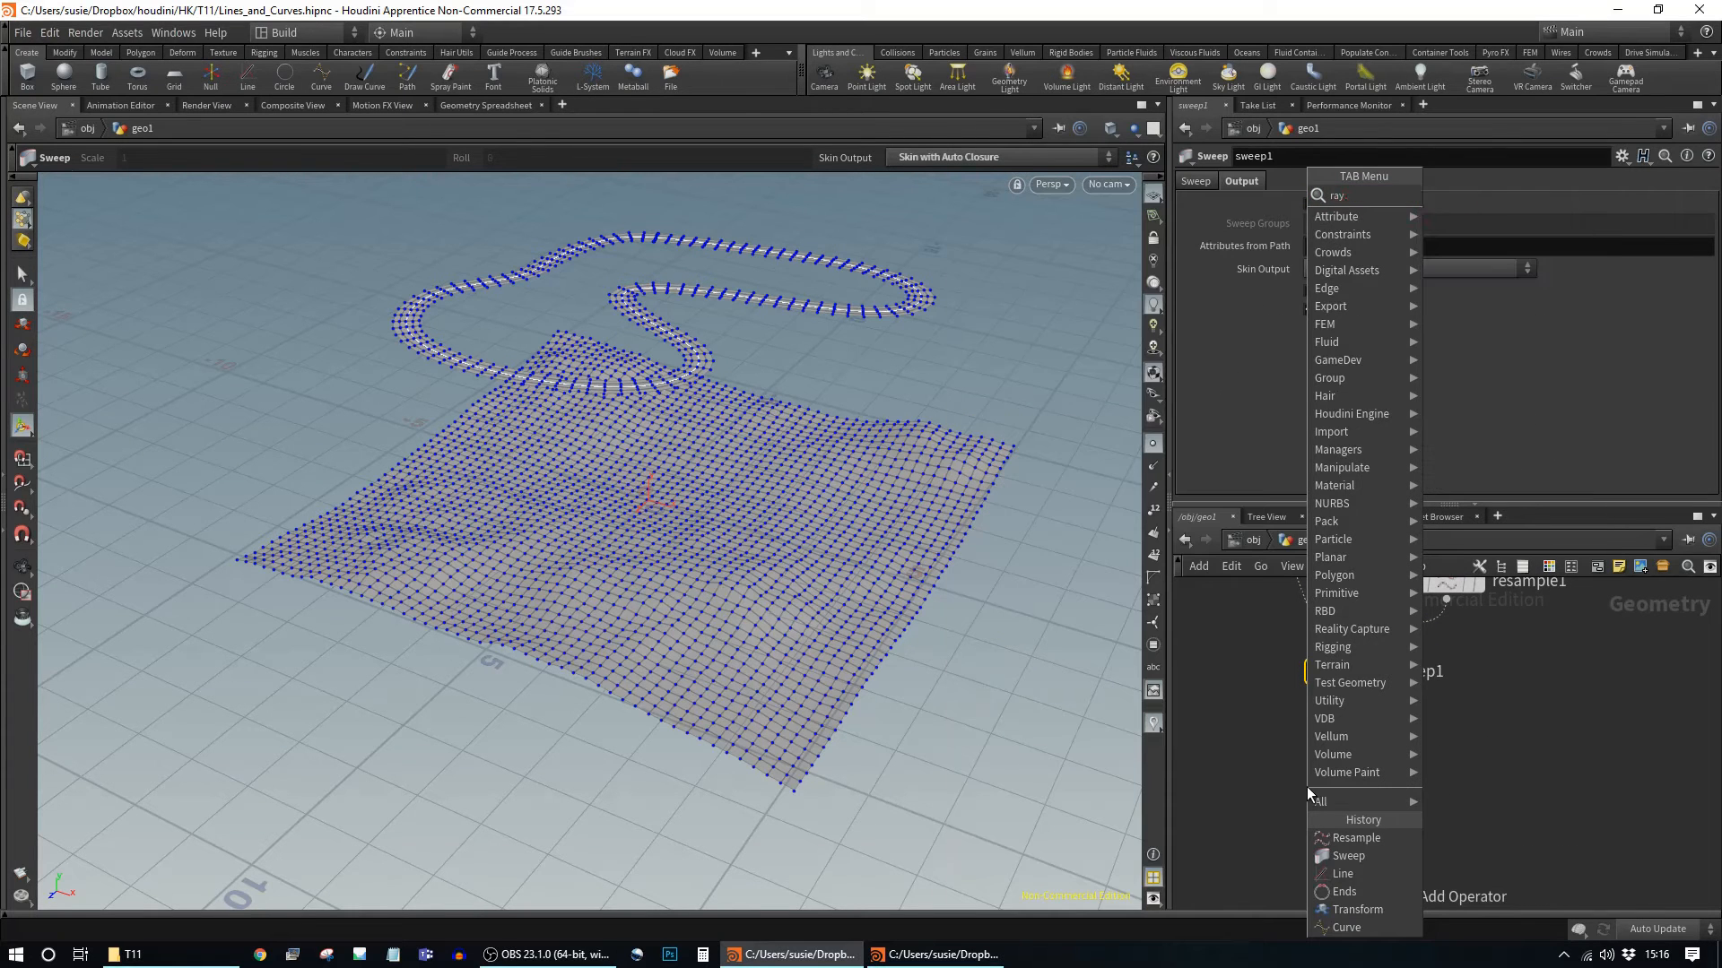
{"action": "key", "text": "Return"}
{"action": "left_click", "coordinate": [1315, 792]}
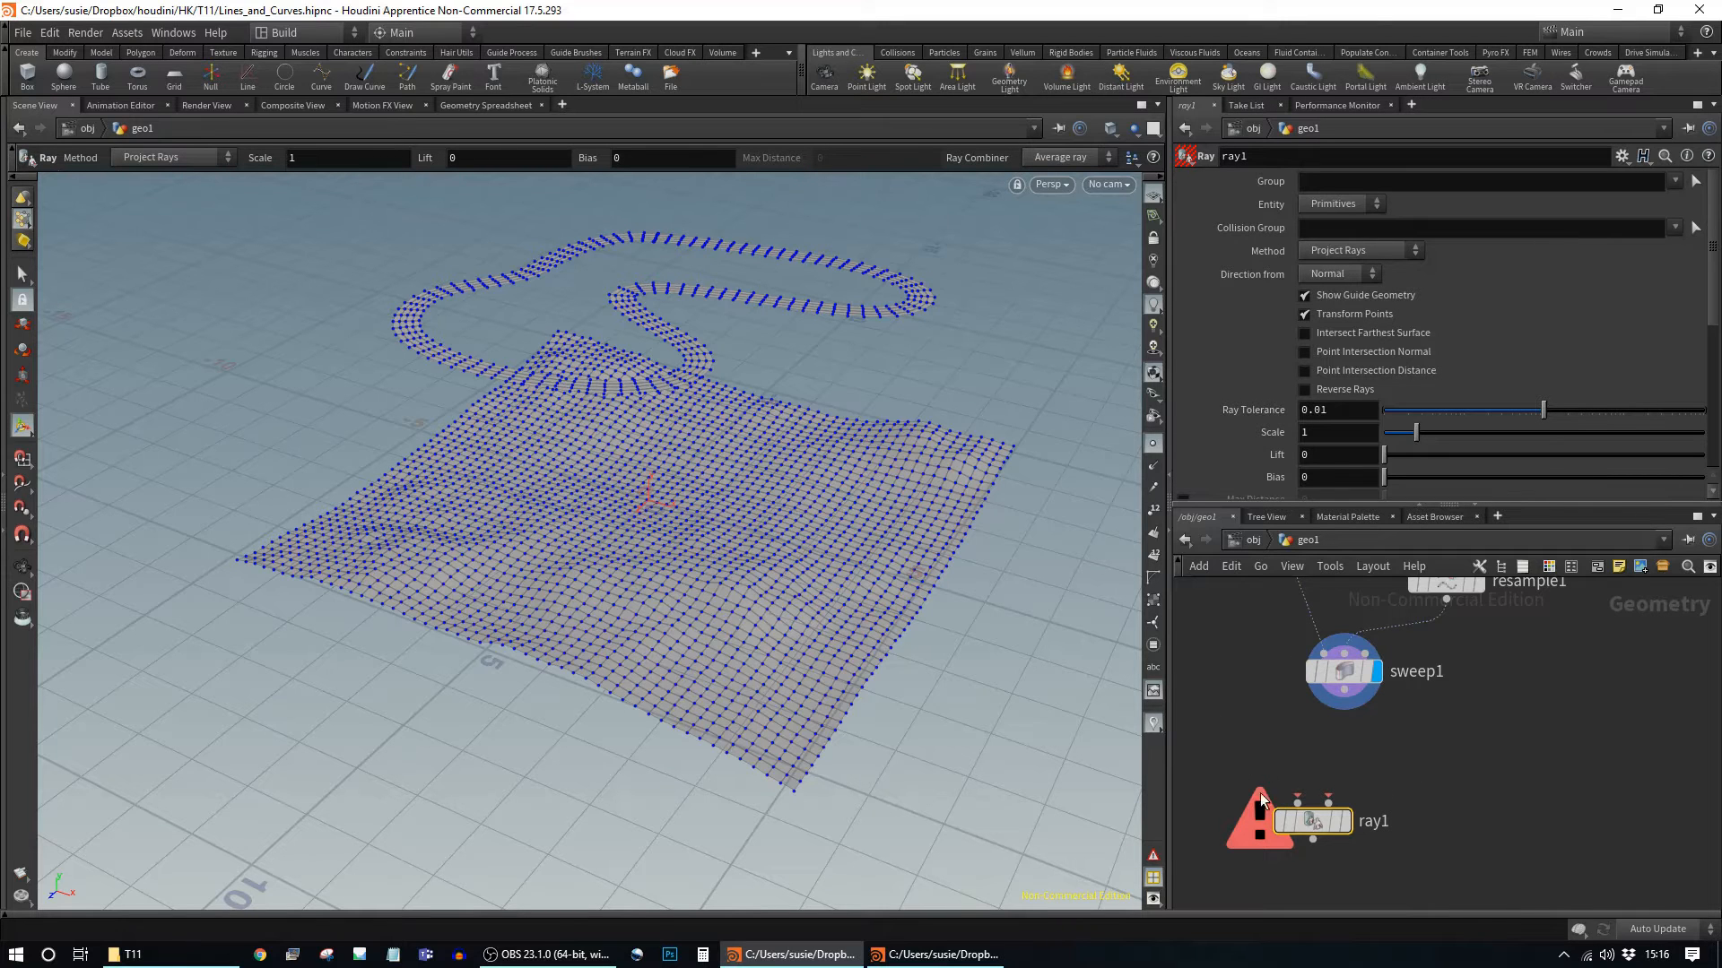
{"action": "middle_click_drag", "start_coordinate": [1505, 745], "coordinate": [1545, 761]}
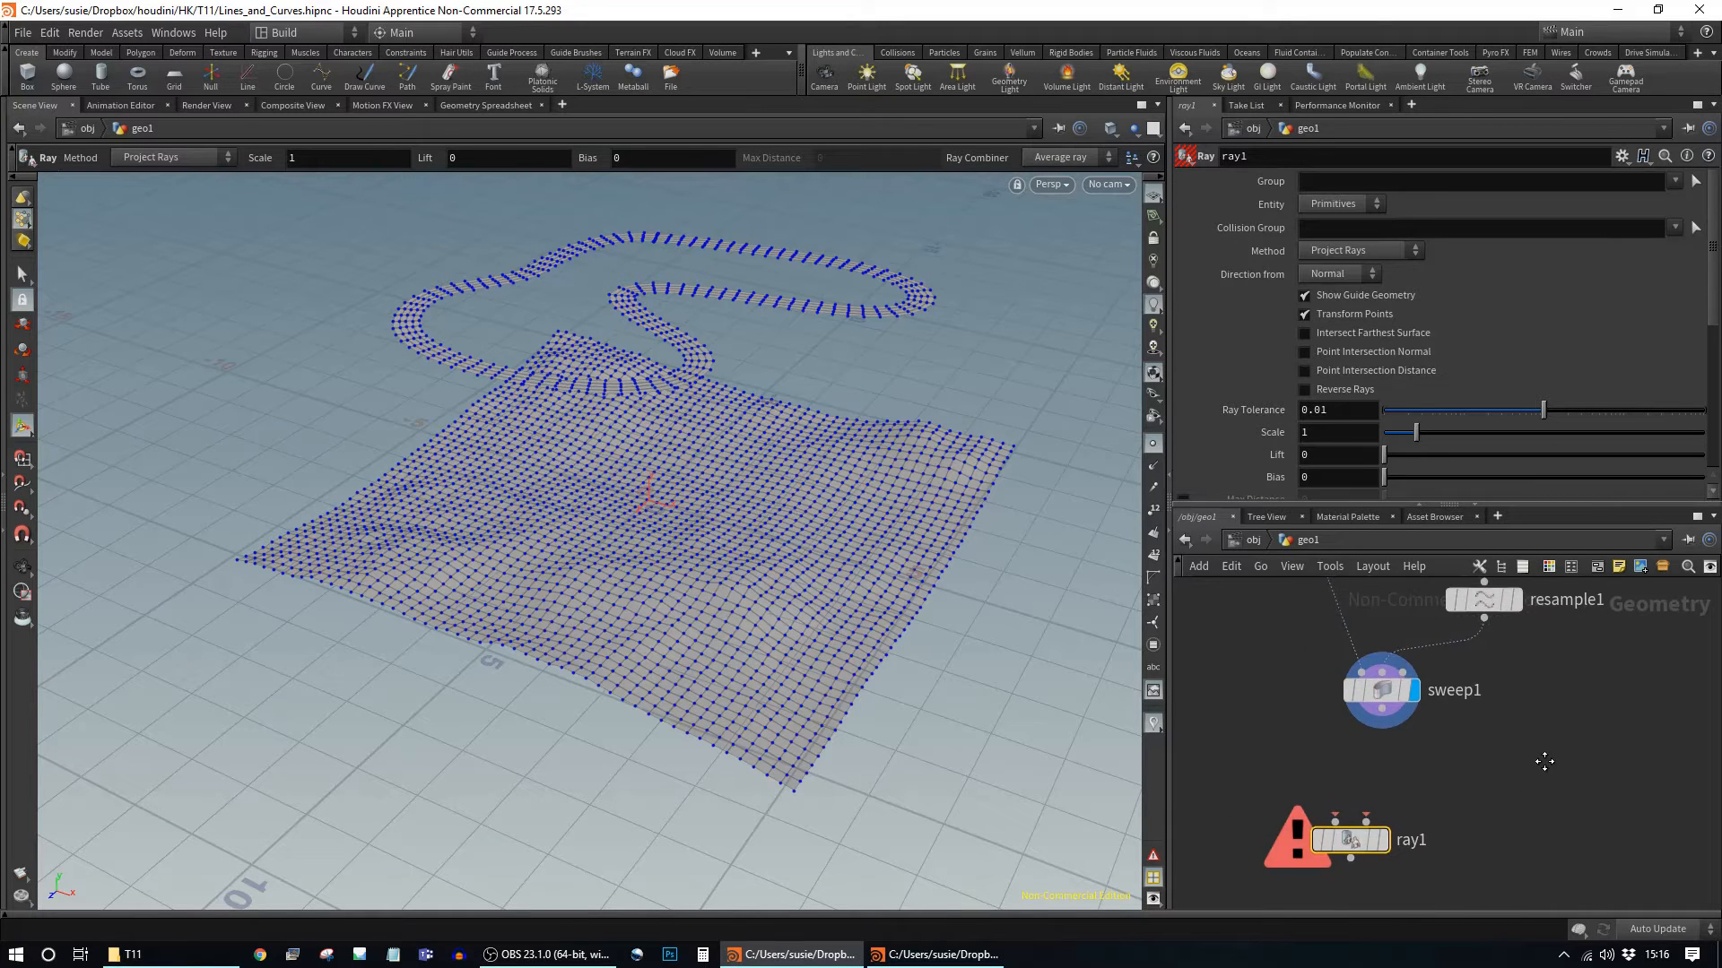
{"action": "scroll", "coordinate": [1408, 756], "scroll_direction": "down", "scroll_amount": 4}
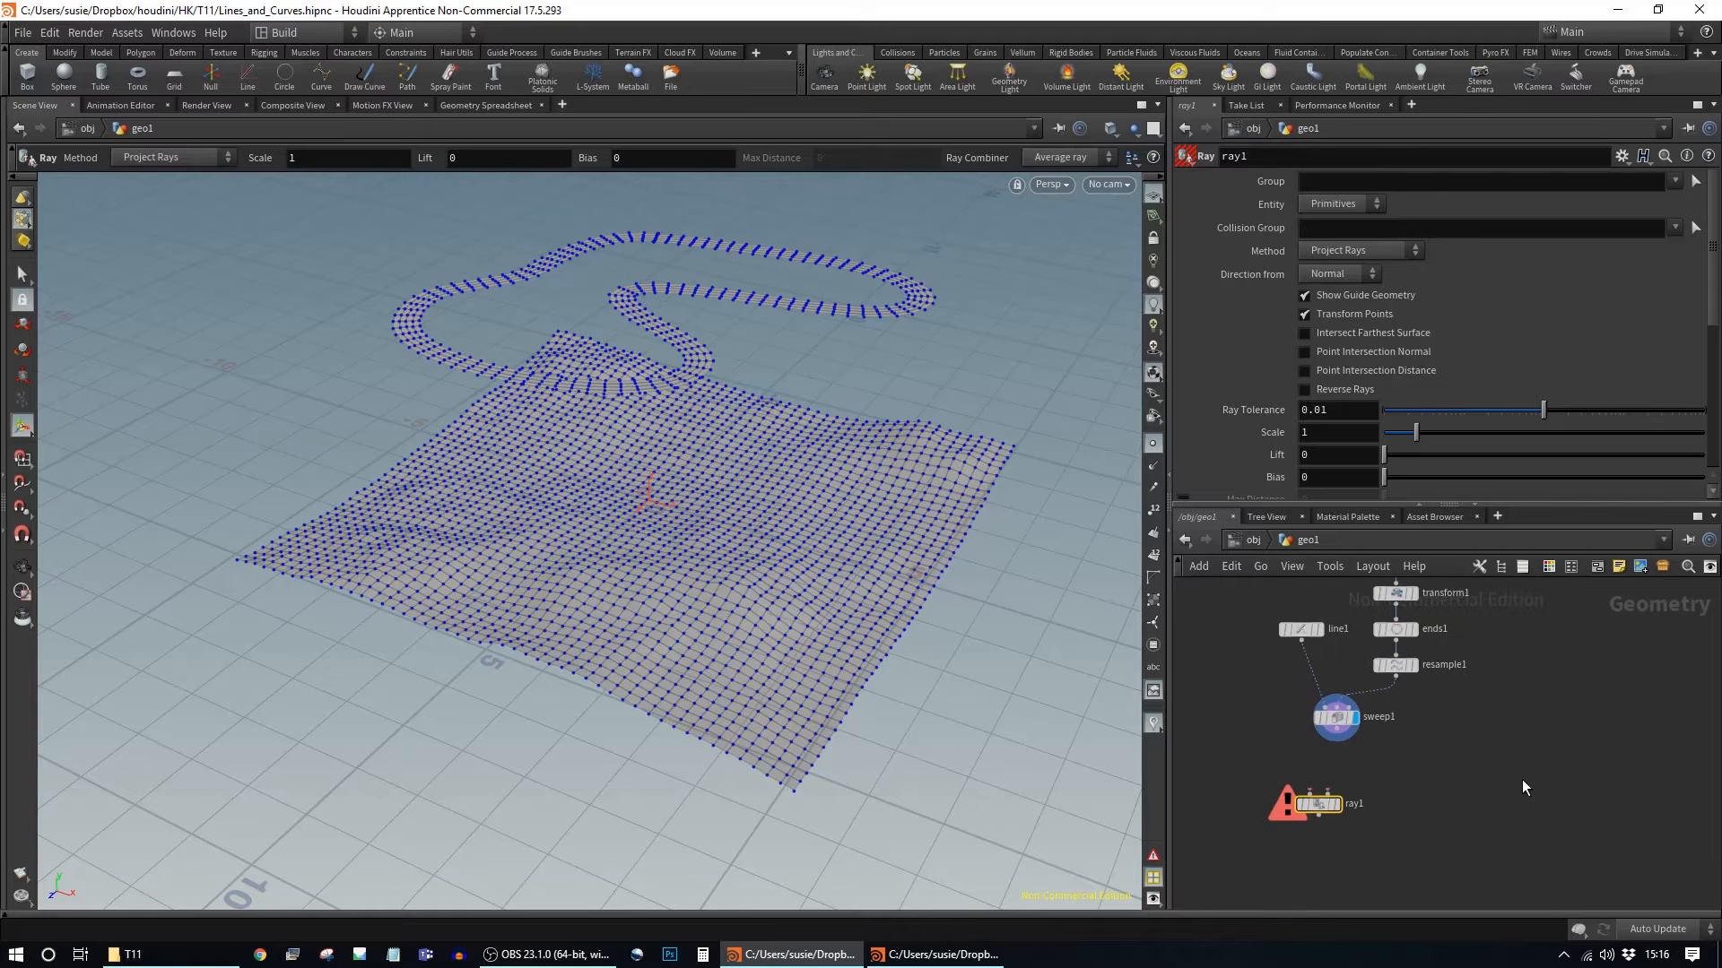
{"action": "mouse_move", "coordinate": [1323, 807]}
Step: Wire sweep1's road into ray1's first input and place ray1 beside sweep1
{"action": "middle_click_drag", "start_coordinate": [1445, 798], "coordinate": [1516, 796]}
{"action": "middle_click_drag", "start_coordinate": [1526, 711], "coordinate": [1512, 787]}
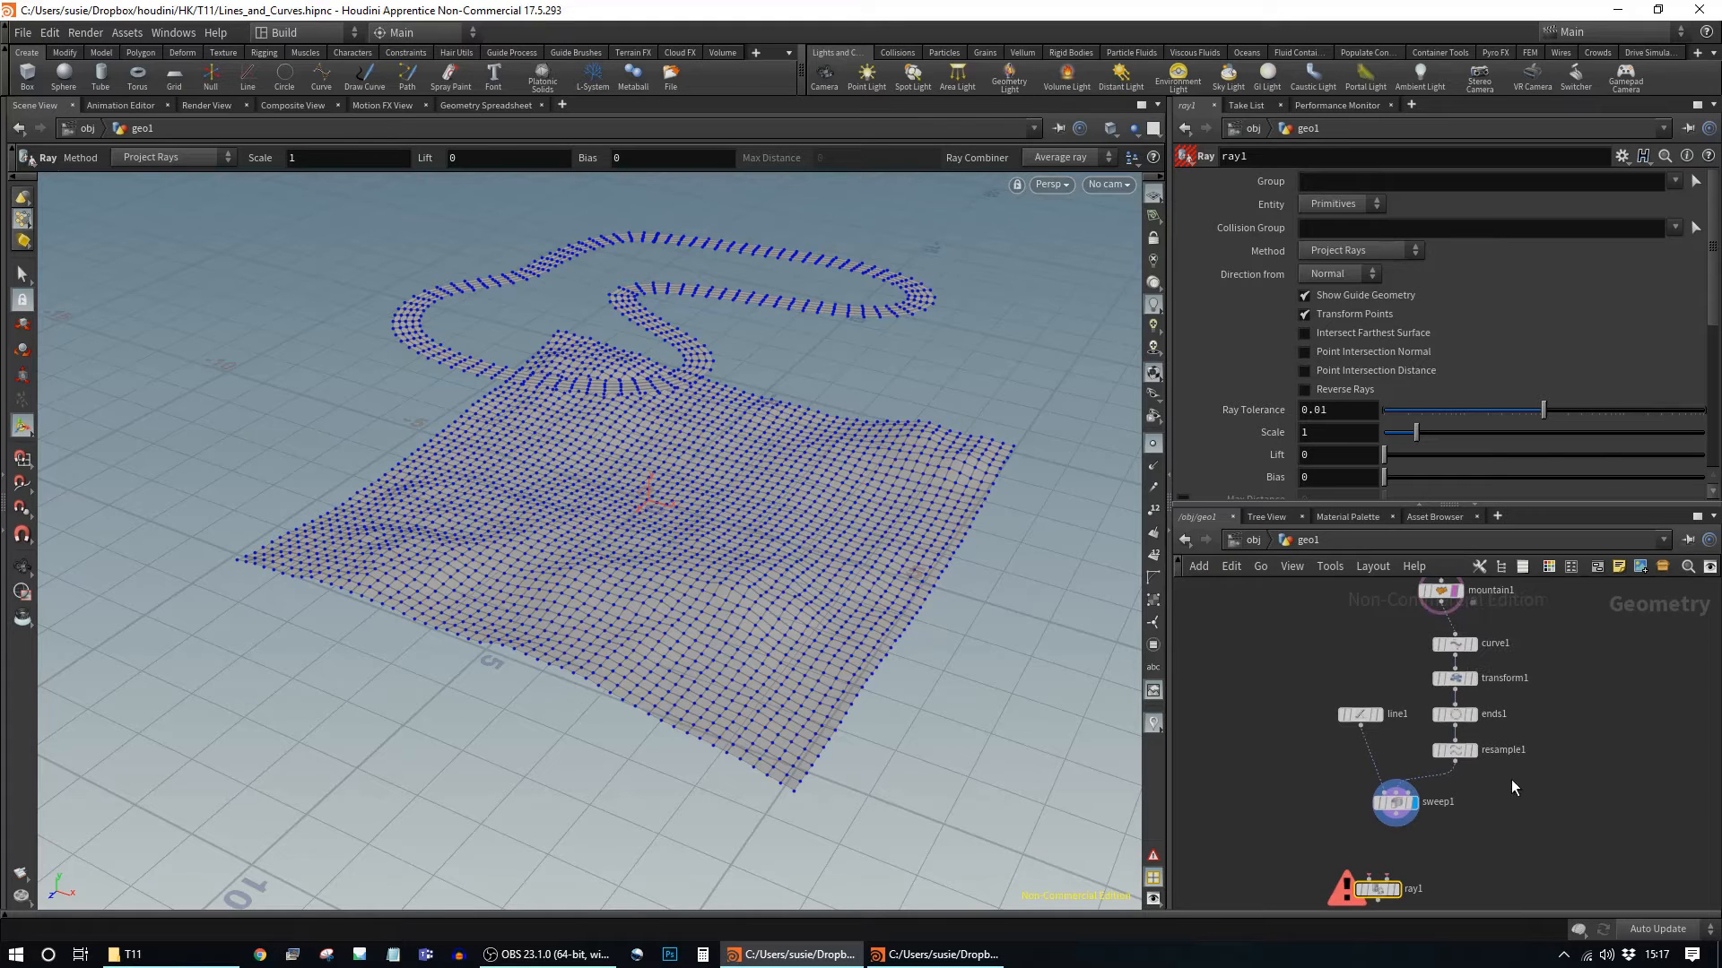
{"action": "mouse_move", "coordinate": [1460, 601]}
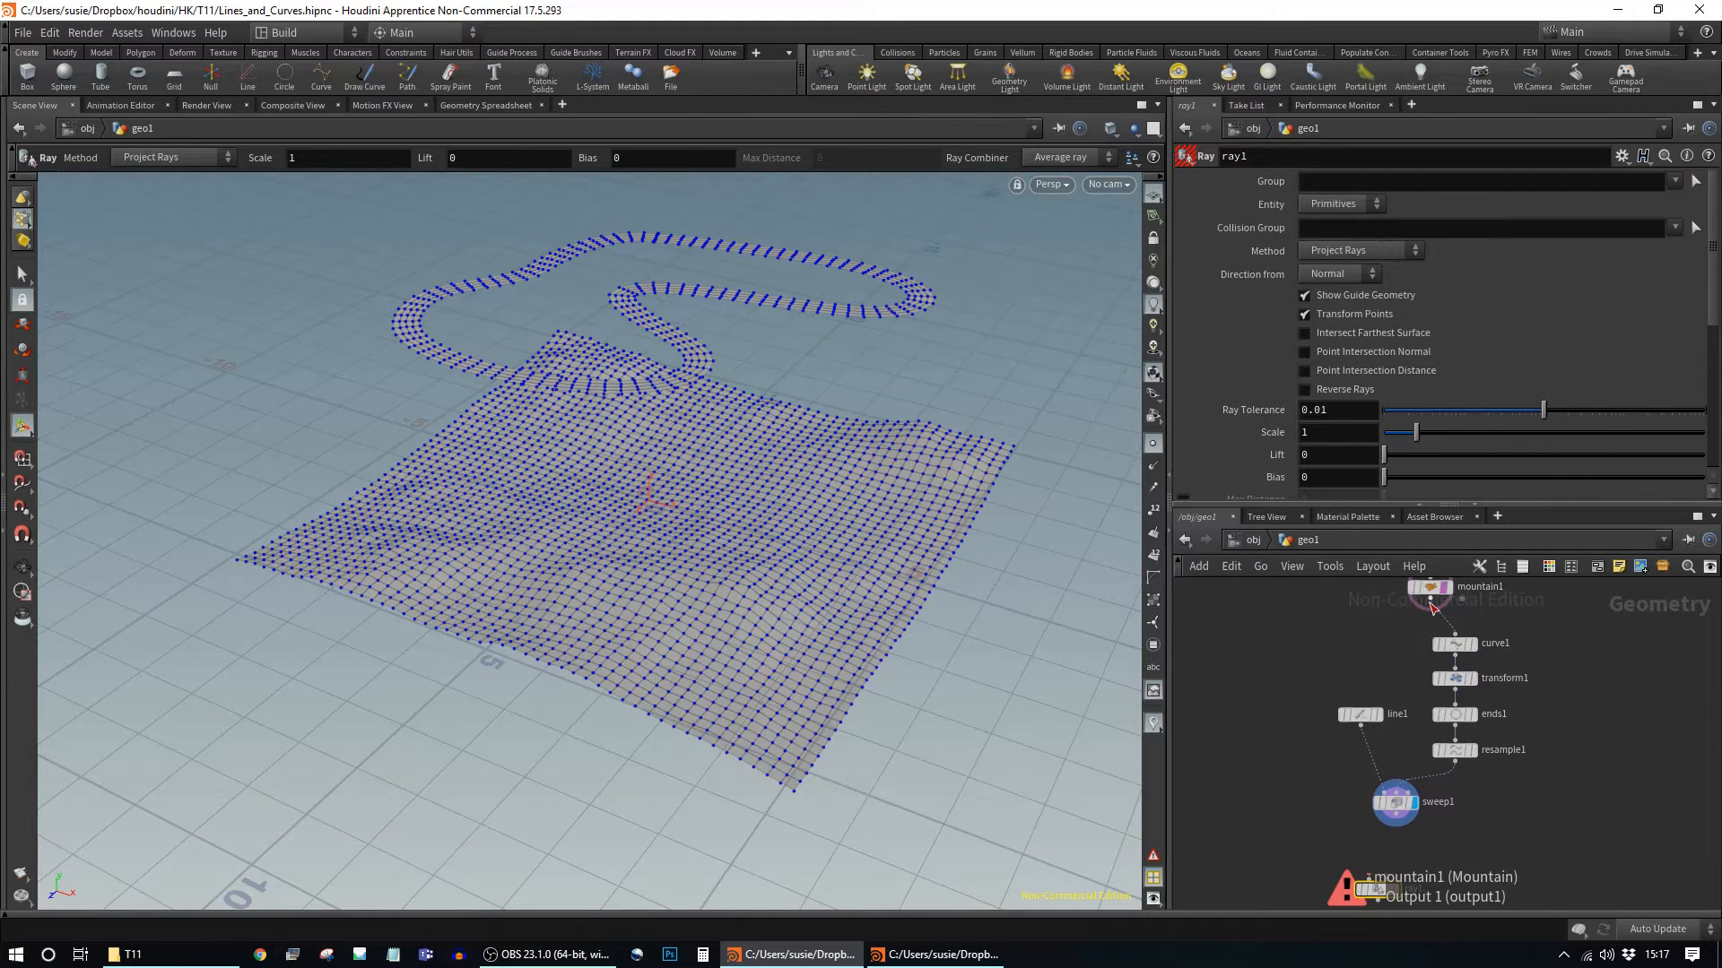
{"action": "middle_click_drag", "start_coordinate": [1558, 825], "coordinate": [1545, 753]}
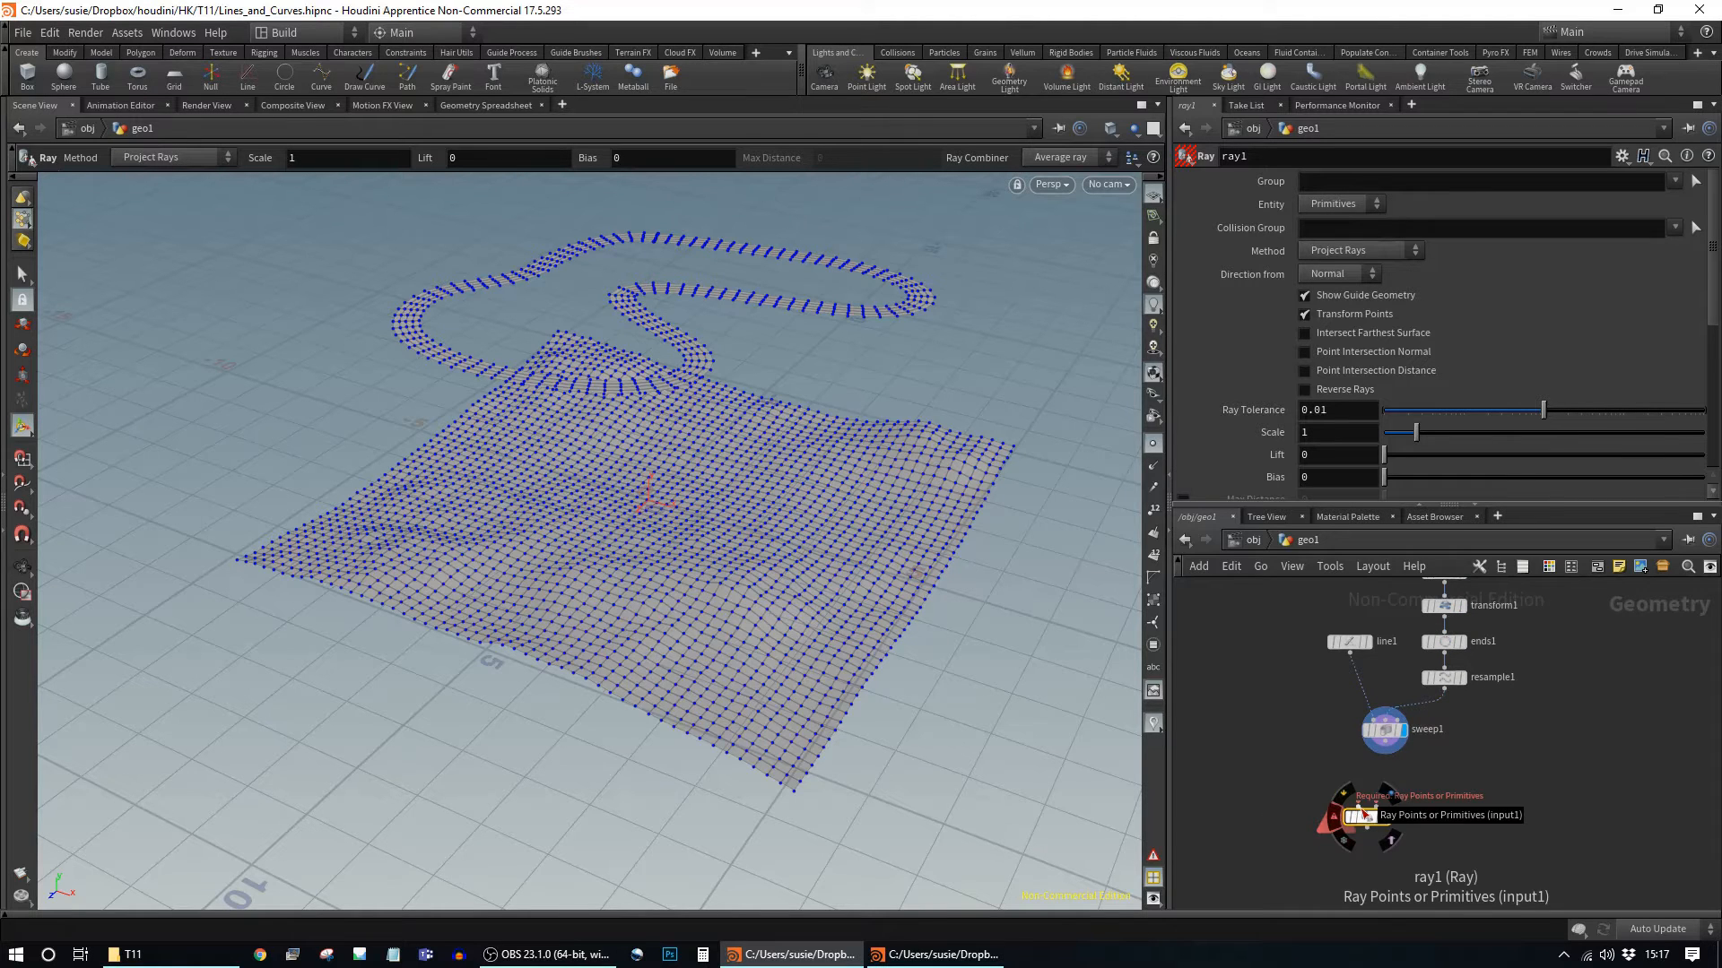
{"action": "left_click_drag", "start_coordinate": [1386, 753], "coordinate": [1358, 804]}
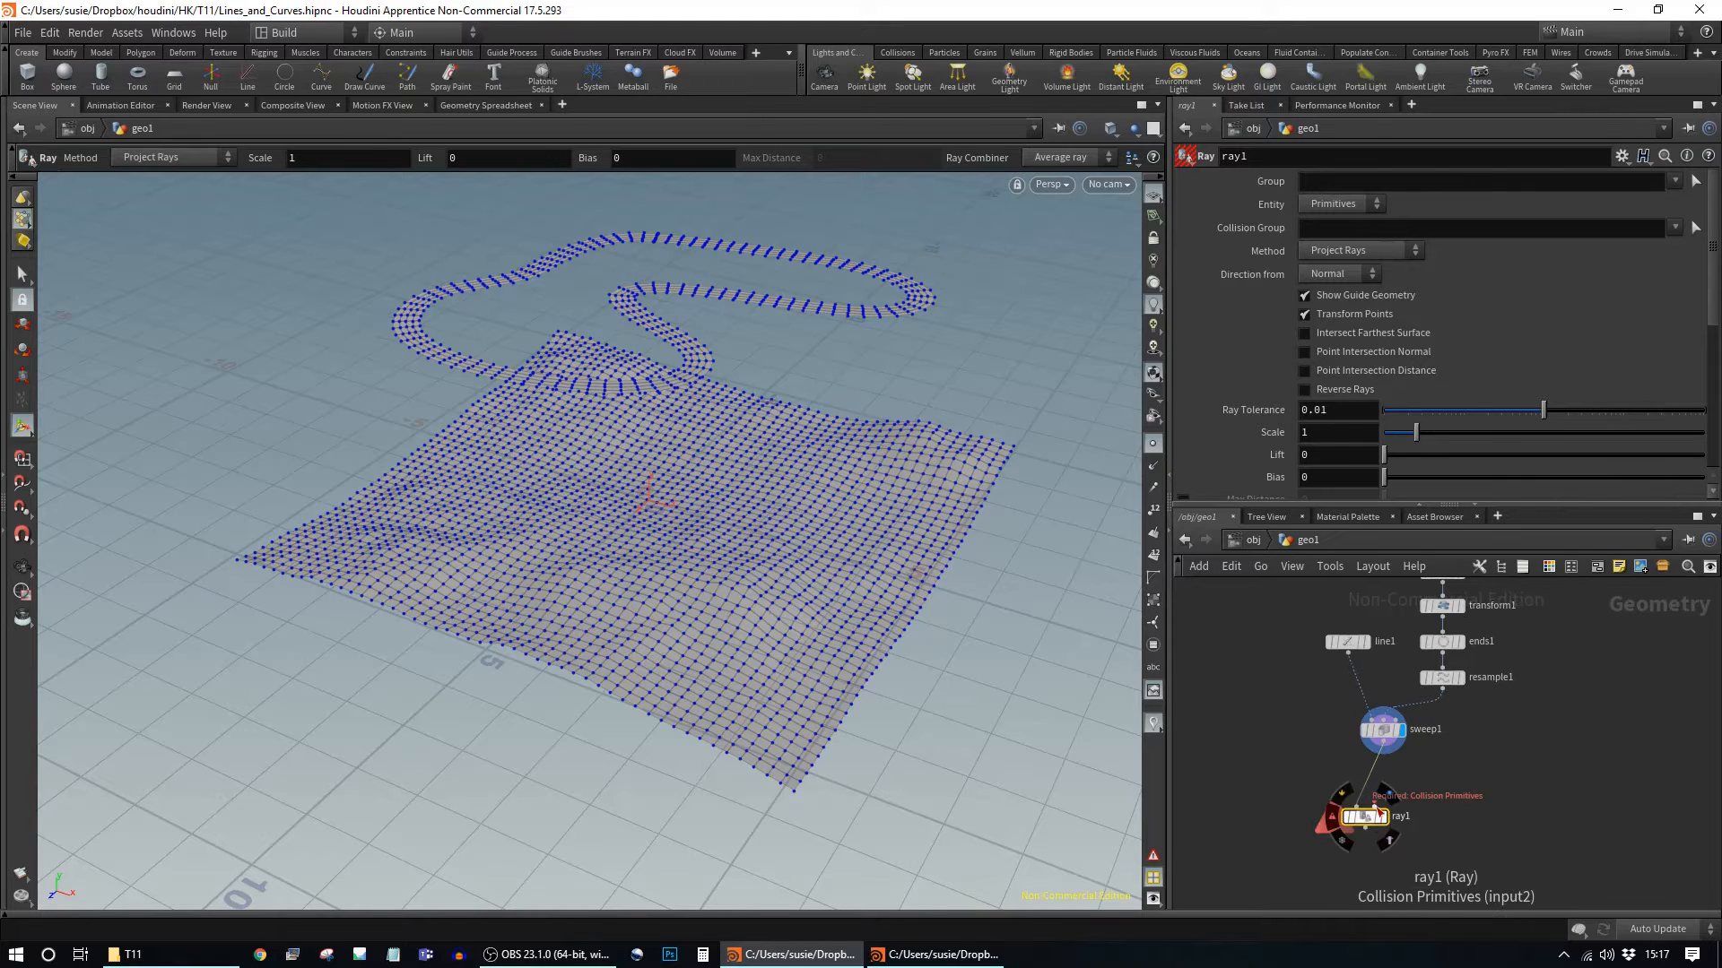
{"action": "left_click_drag", "start_coordinate": [1365, 816], "coordinate": [1539, 811]}
Step: Connect mountain1 as ray1's collision input, template the terrain and display ray1
{"action": "middle_click_drag", "start_coordinate": [1562, 717], "coordinate": [1455, 782]}
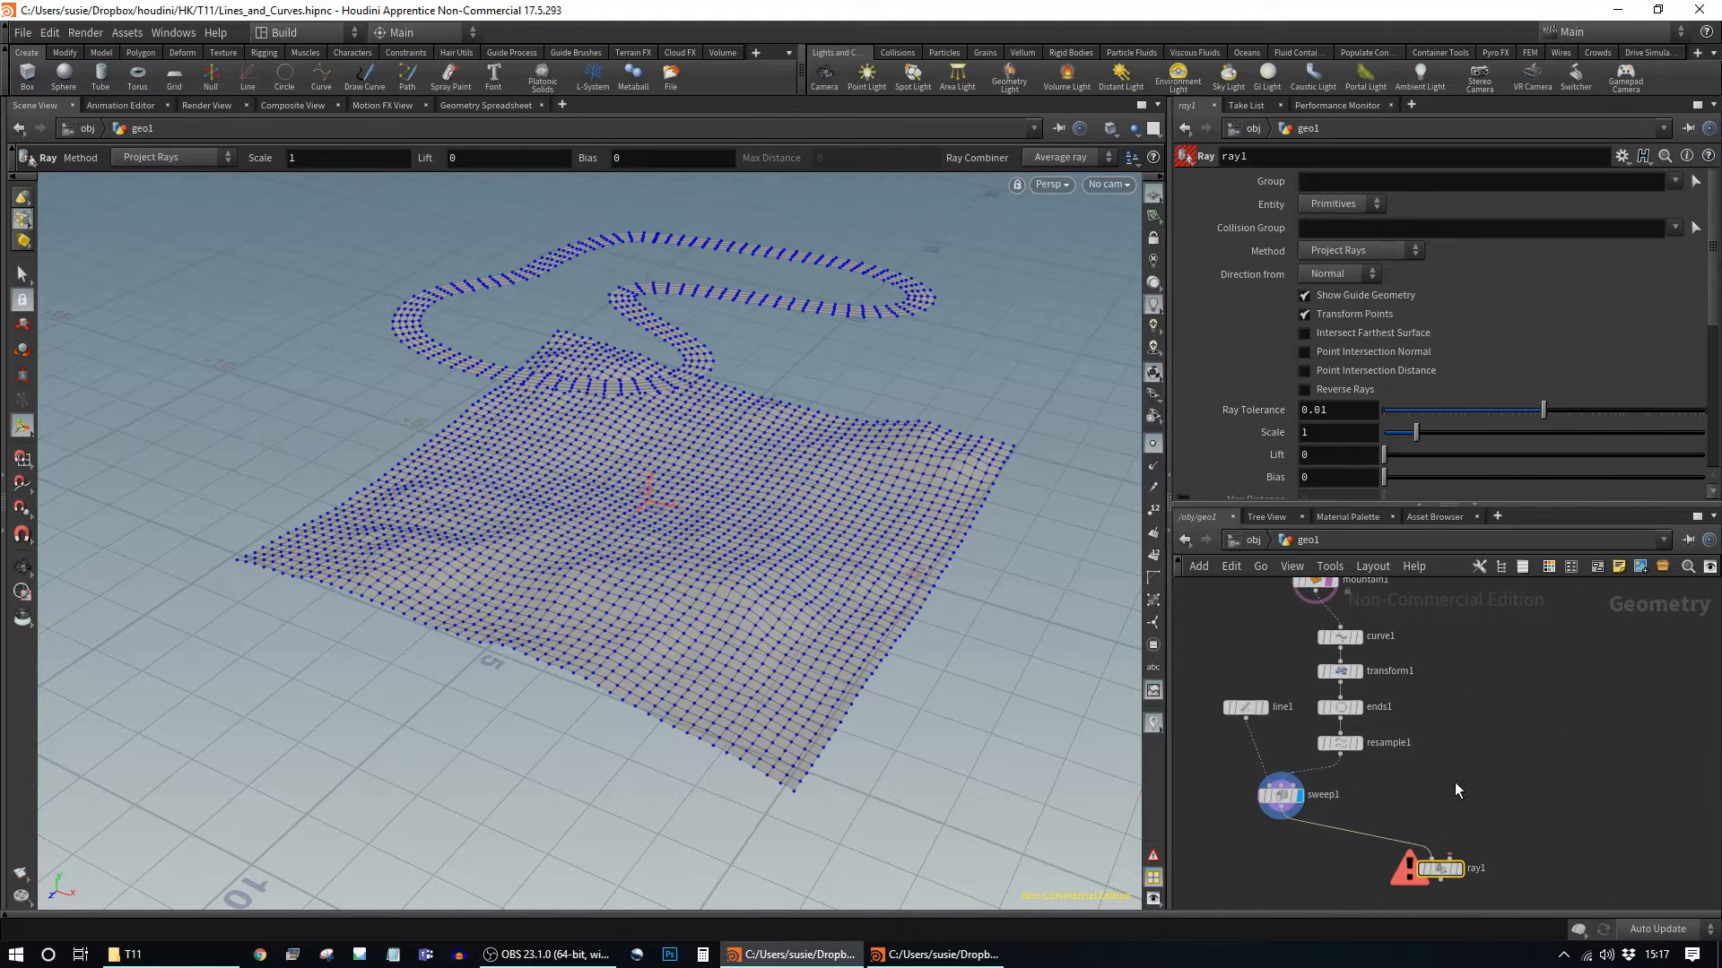
{"action": "left_click_drag", "start_coordinate": [1315, 586], "coordinate": [1450, 875]}
{"action": "mouse_move", "coordinate": [1529, 677]}
{"action": "middle_mouse_down"}
{"action": "mouse_move", "coordinate": [1519, 622]}
{"action": "mouse_move", "coordinate": [1504, 689]}
{"action": "middle_mouse_up"}
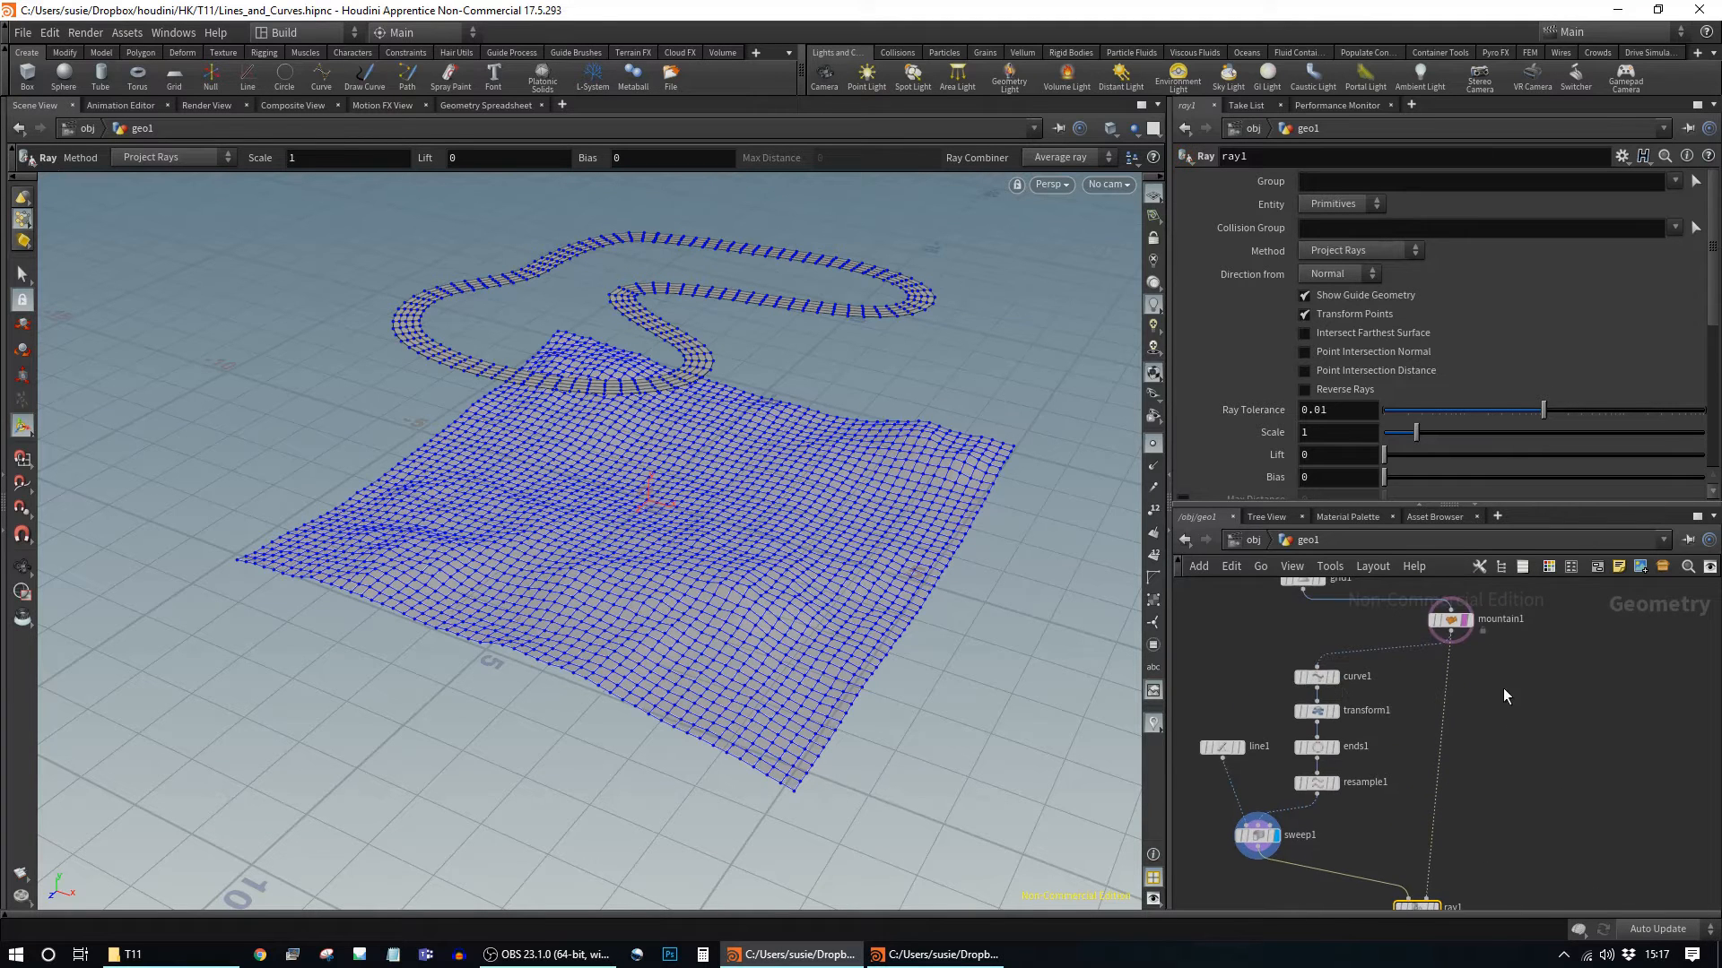
{"action": "middle_click_drag", "start_coordinate": [1522, 833], "coordinate": [1520, 851]}
{"action": "left_click", "coordinate": [1474, 665]}
{"action": "middle_click_drag", "start_coordinate": [1473, 695], "coordinate": [1481, 576]}
{"action": "left_click", "coordinate": [1442, 809]}
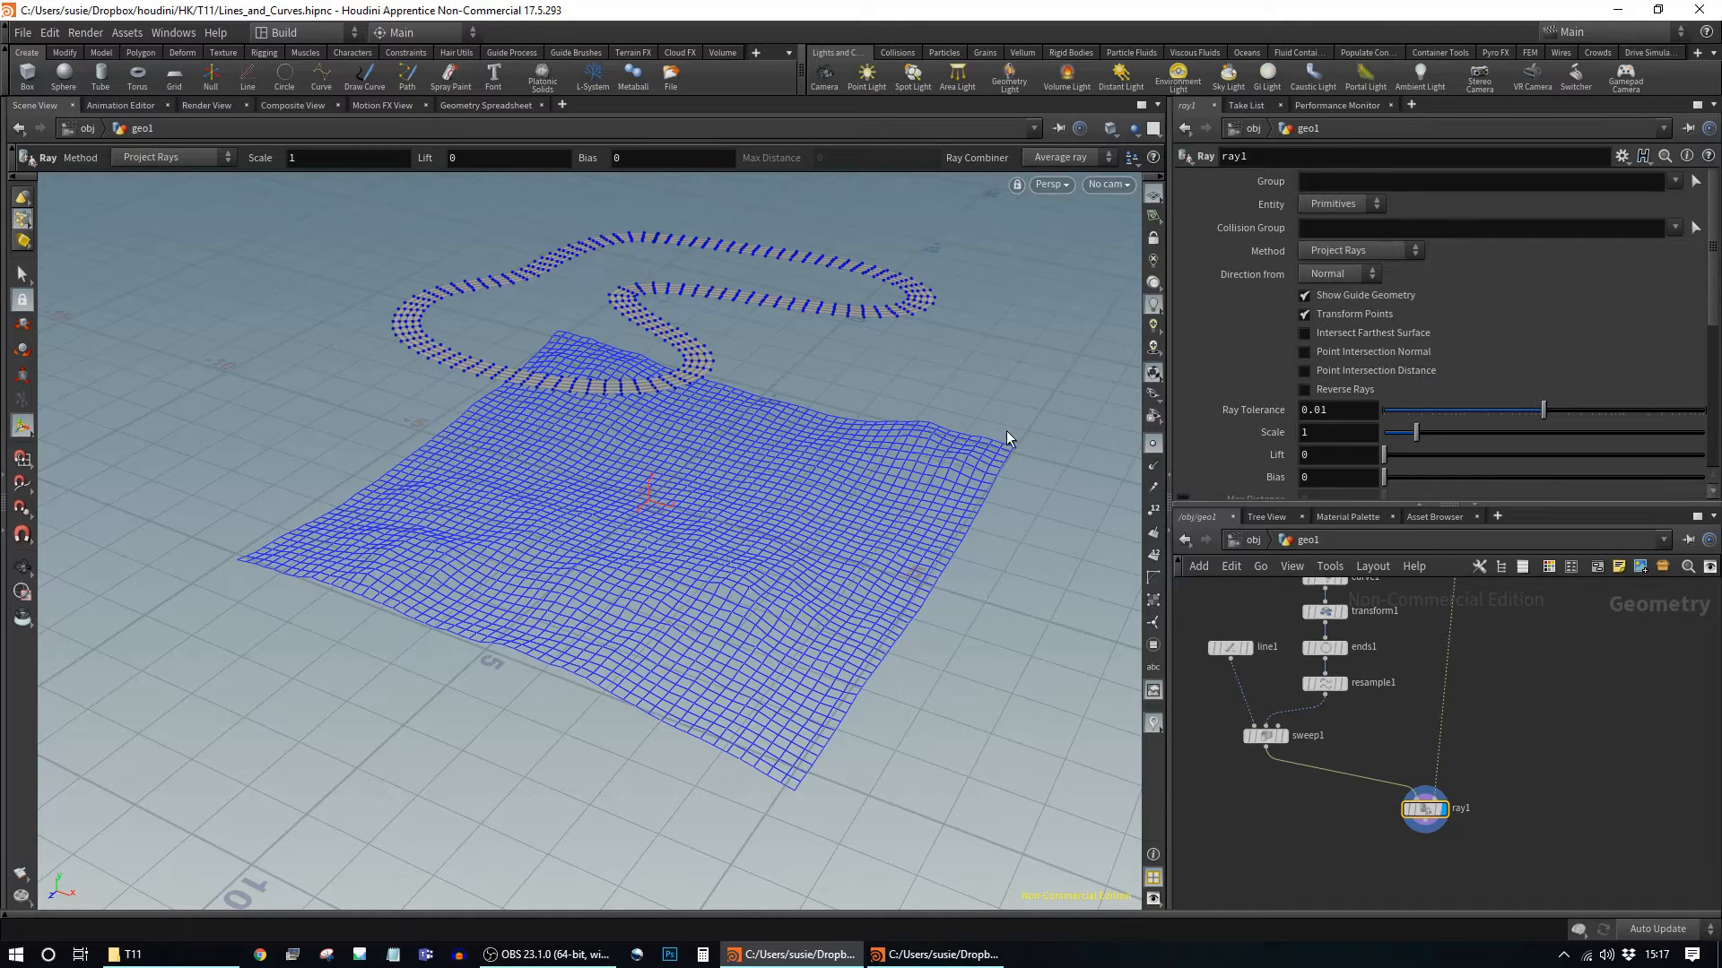
Step: Set ray1's Direction from to Vector with Ray Direction 0 -1 0
{"action": "left_click_drag", "start_coordinate": [972, 449], "coordinate": [869, 668], "text": "alt"}
{"action": "left_click_drag", "start_coordinate": [910, 503], "coordinate": [933, 421], "text": "alt"}
{"action": "left_click", "coordinate": [1358, 276]}
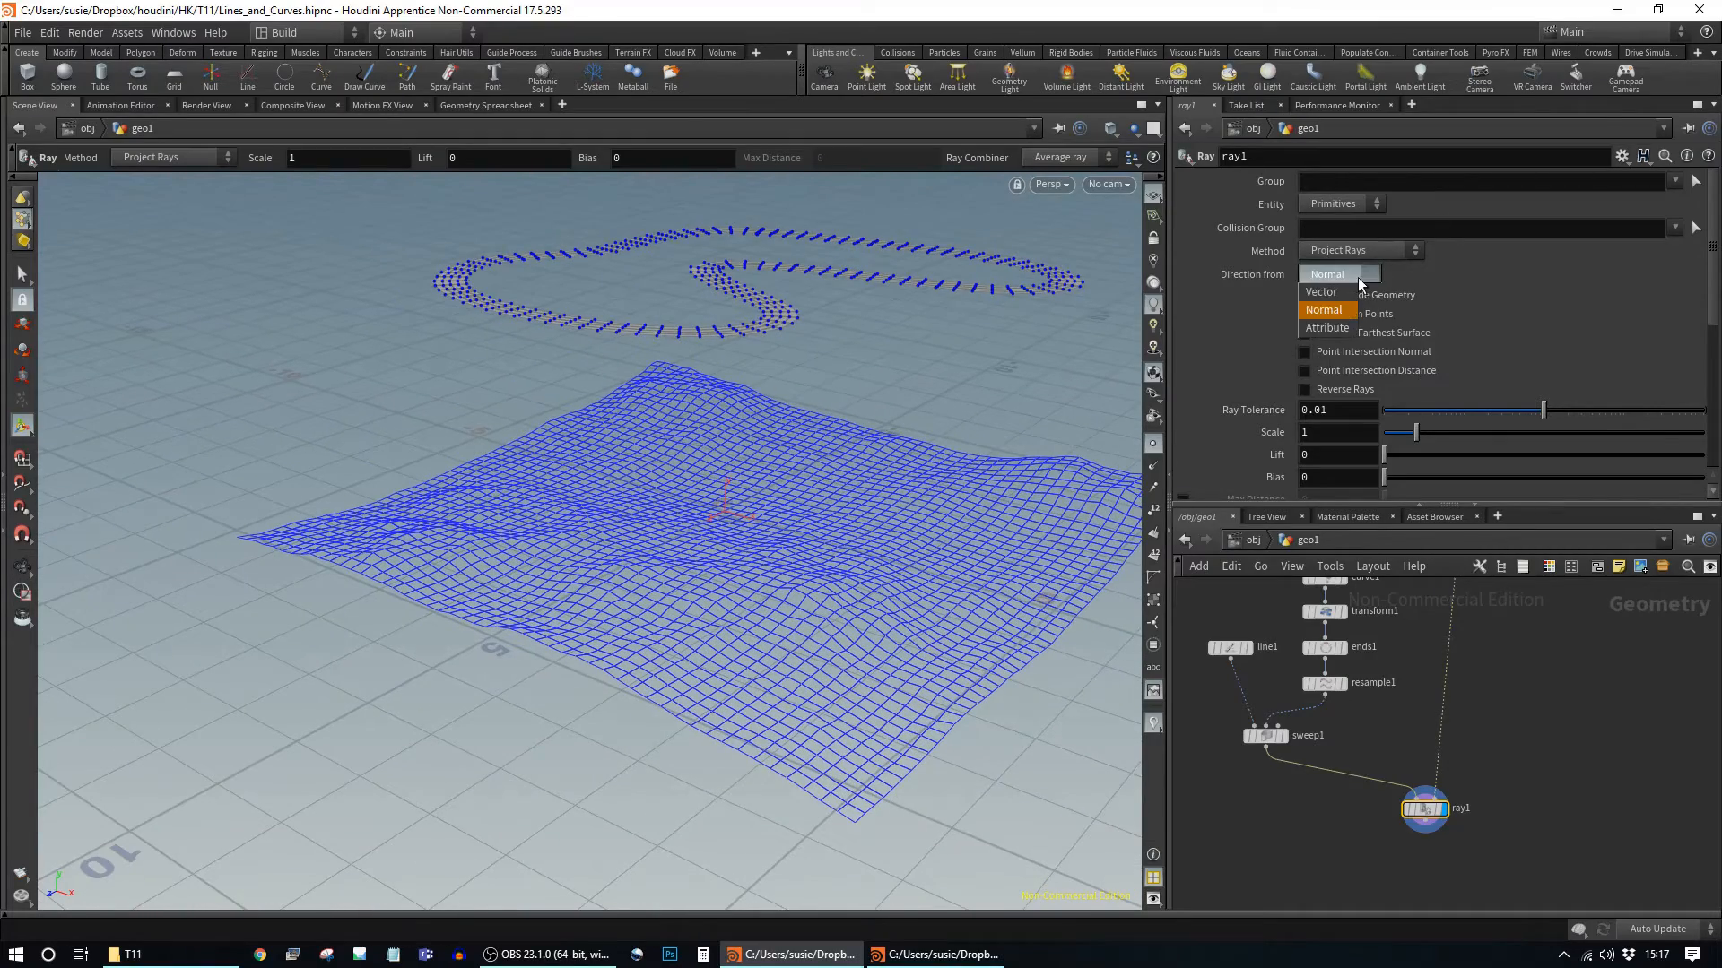
{"action": "left_click", "coordinate": [1333, 293]}
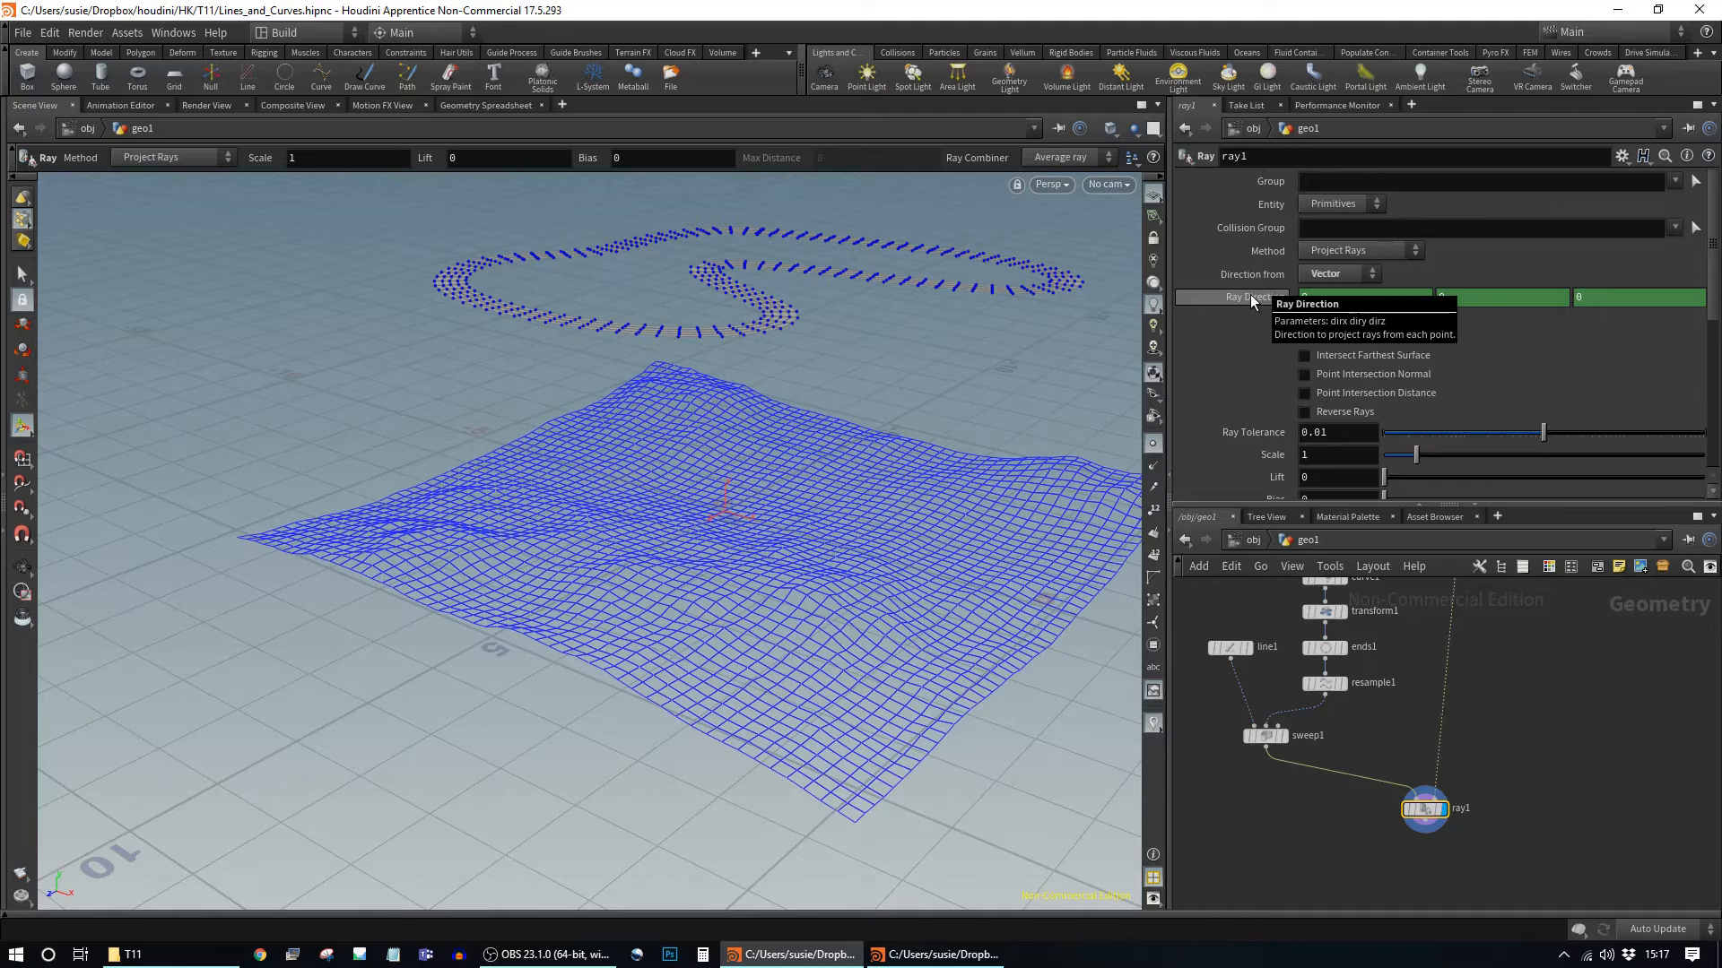
{"action": "left_click", "coordinate": [1331, 298]}
{"action": "key", "text": "Tab"}
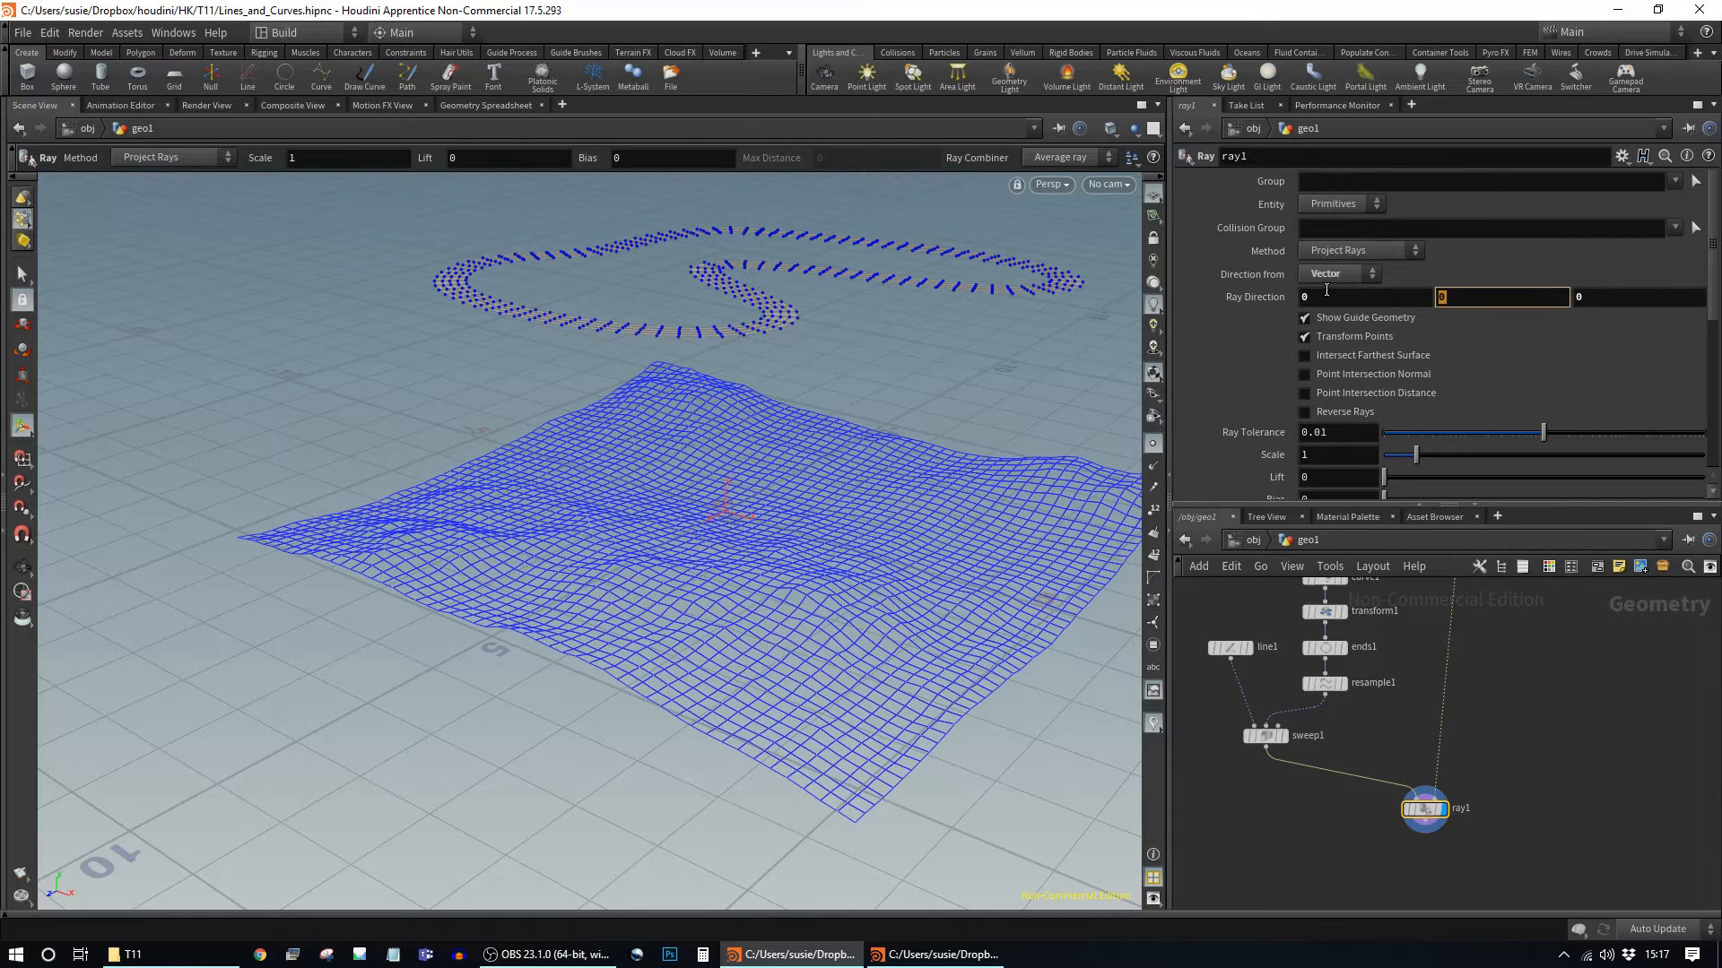
{"action": "type", "text": "-1"}
{"action": "key", "text": "Return"}
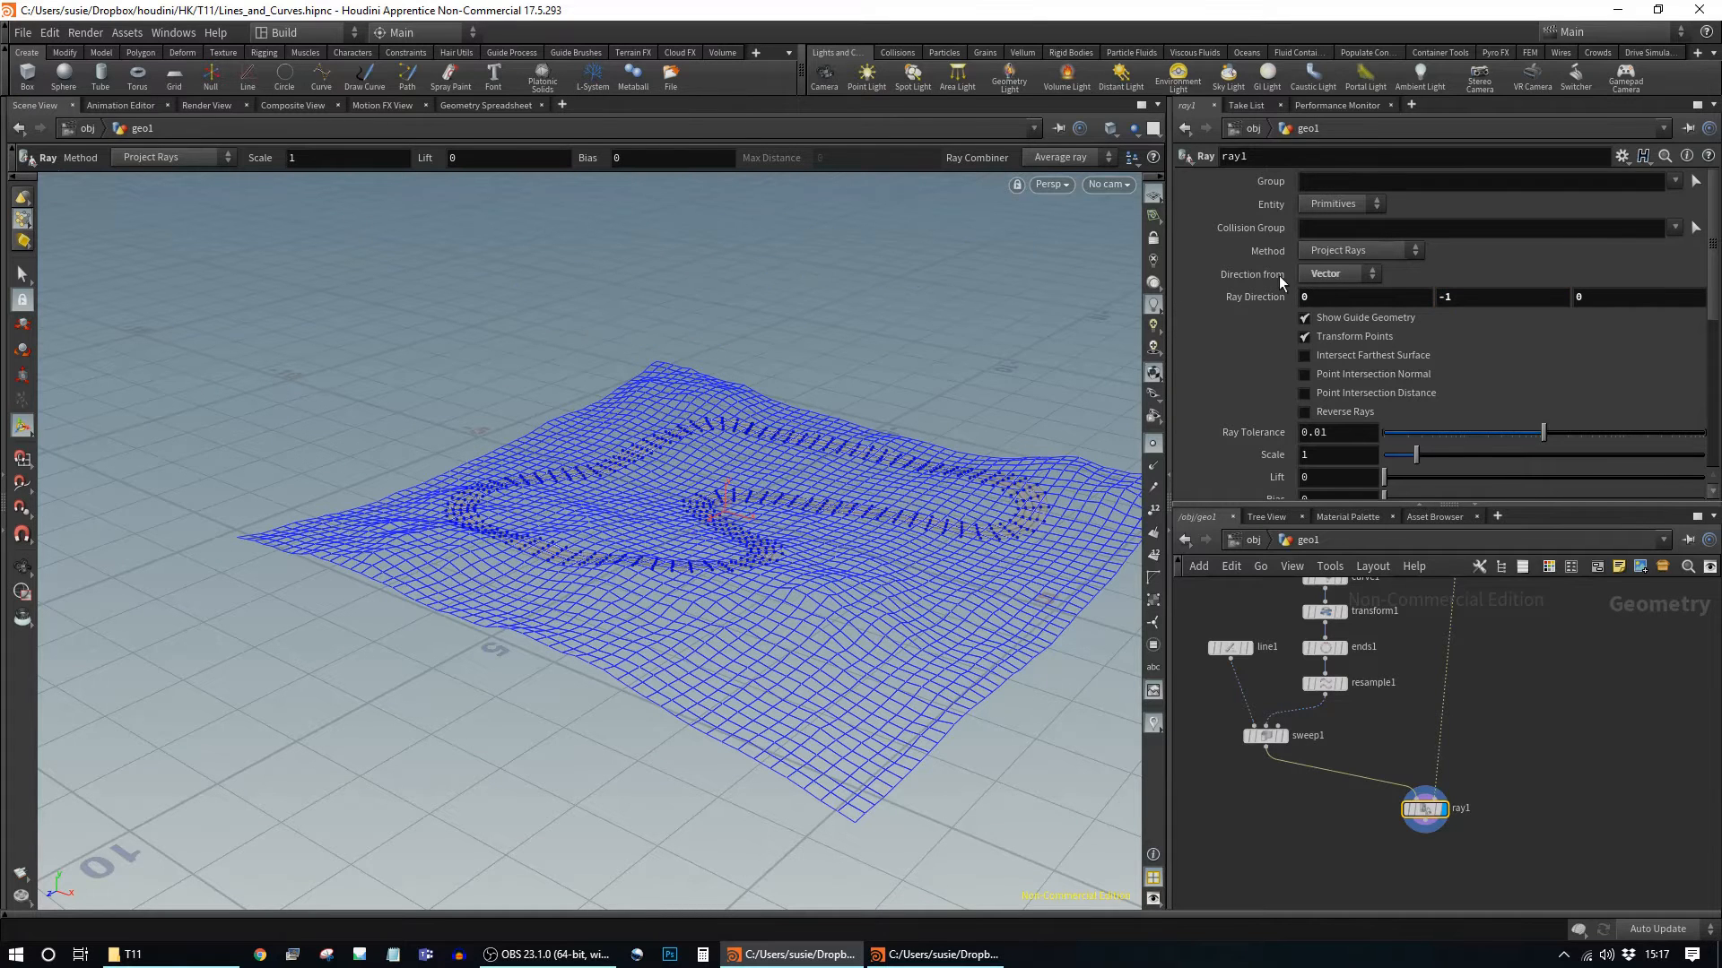
Step: Orbit and zoom around the terrain to inspect the road projected straight down
{"action": "left_click_drag", "start_coordinate": [872, 446], "coordinate": [1018, 538], "text": "alt"}
{"action": "middle_click_drag", "start_coordinate": [1019, 538], "coordinate": [853, 553], "text": "alt"}
{"action": "right_click_drag", "start_coordinate": [852, 553], "coordinate": [1117, 653], "text": "alt"}
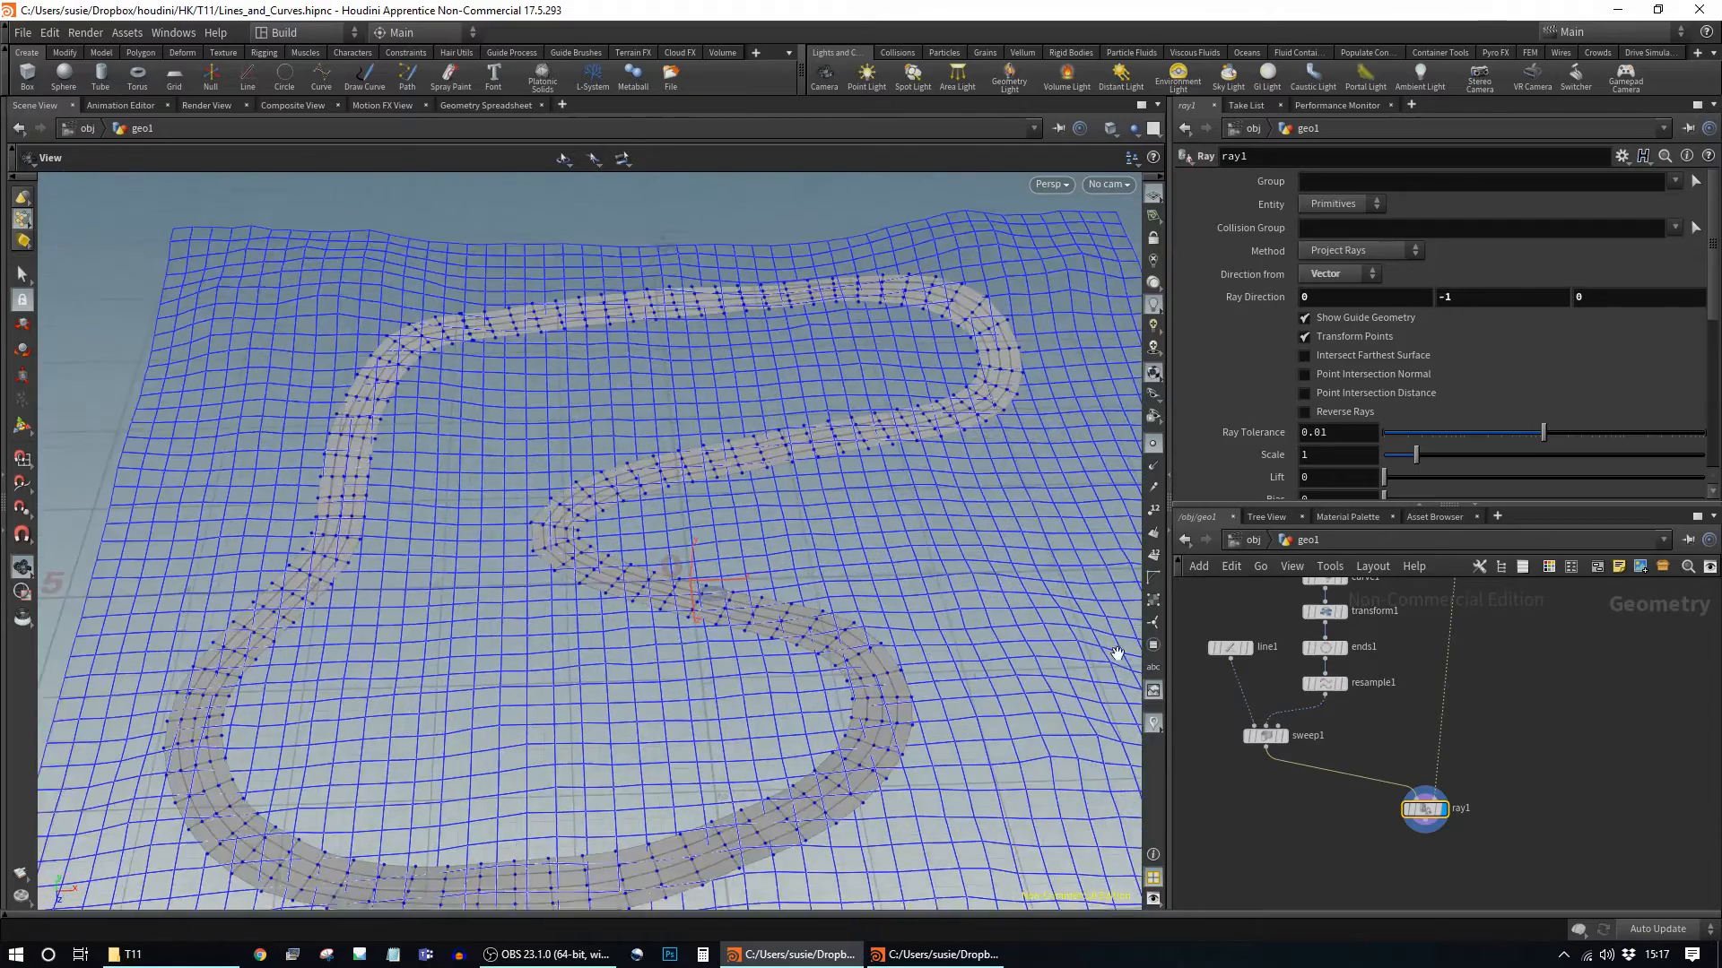
{"action": "left_click_drag", "start_coordinate": [1117, 653], "coordinate": [907, 610], "text": "alt"}
{"action": "key", "text": "Return"}
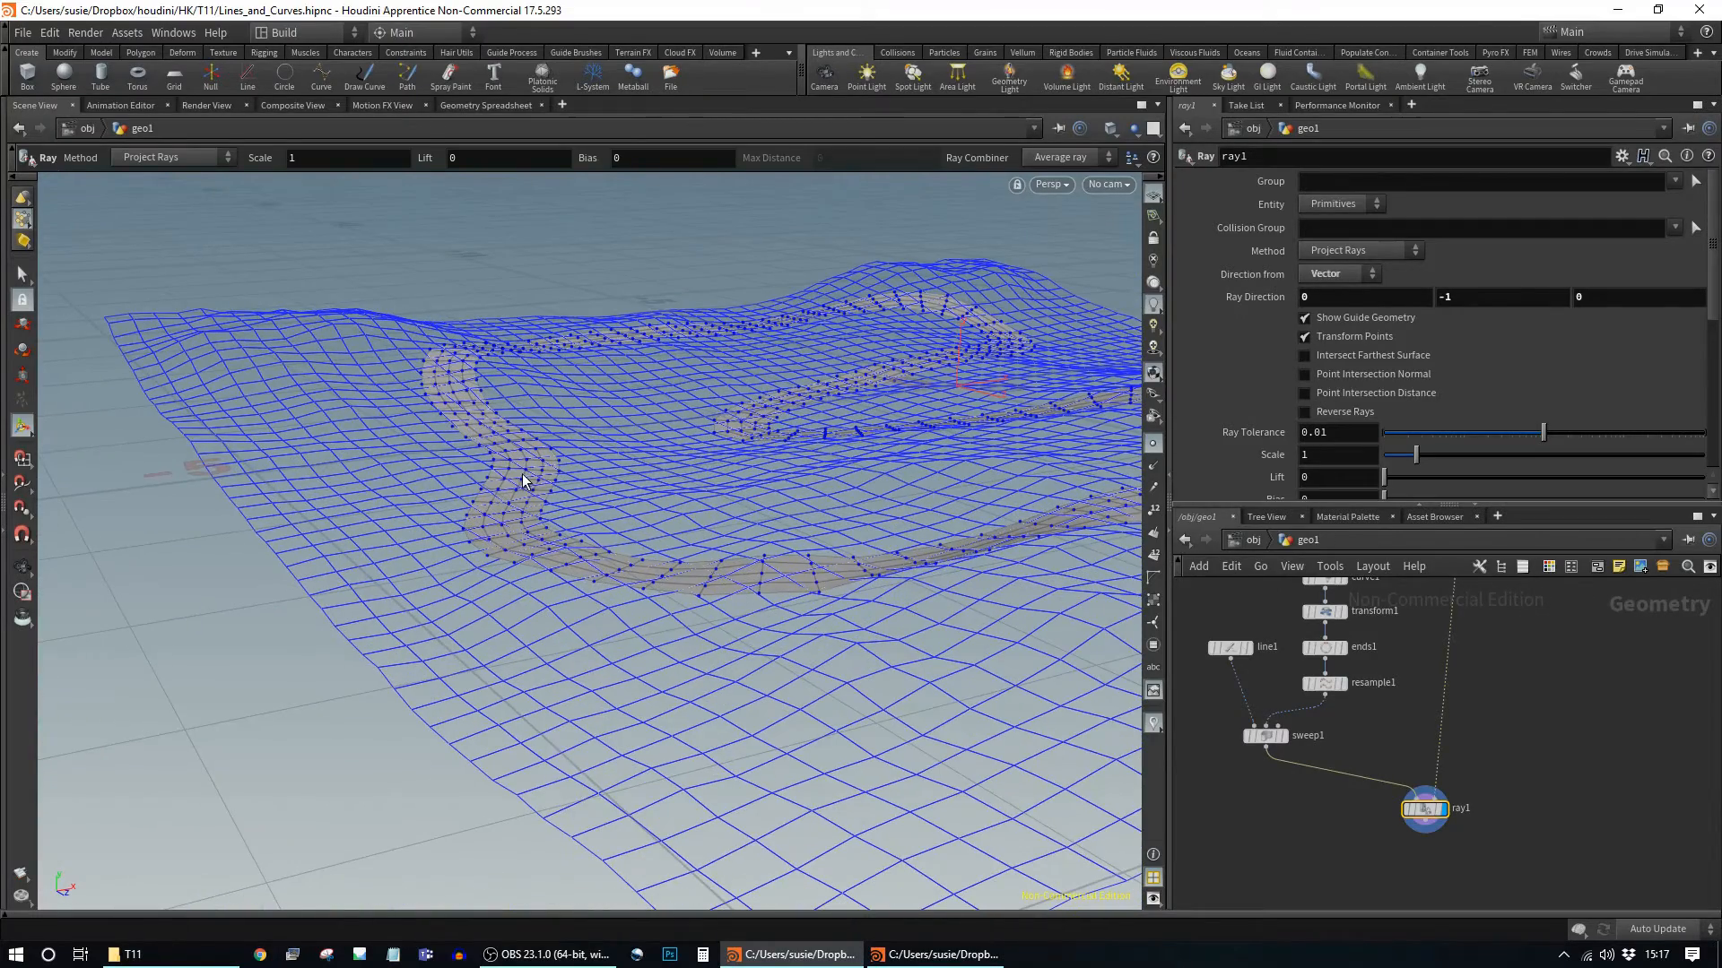
{"action": "left_click_drag", "start_coordinate": [992, 580], "coordinate": [765, 638], "text": "alt"}
{"action": "right_click_drag", "start_coordinate": [765, 637], "coordinate": [789, 700], "text": "alt"}
{"action": "left_click_drag", "start_coordinate": [789, 699], "coordinate": [842, 674], "text": "alt"}
{"action": "right_click_drag", "start_coordinate": [842, 674], "coordinate": [738, 596], "text": "alt"}
{"action": "middle_click_drag", "start_coordinate": [738, 595], "coordinate": [733, 647], "text": "alt"}
{"action": "left_click_drag", "start_coordinate": [733, 647], "coordinate": [753, 561], "text": "alt"}
Step: Raise mountain1's Height to 4.1 and orbit around the taller terrain
{"action": "middle_click_drag", "start_coordinate": [1561, 612], "coordinate": [1568, 820]}
{"action": "left_click", "coordinate": [1467, 727]}
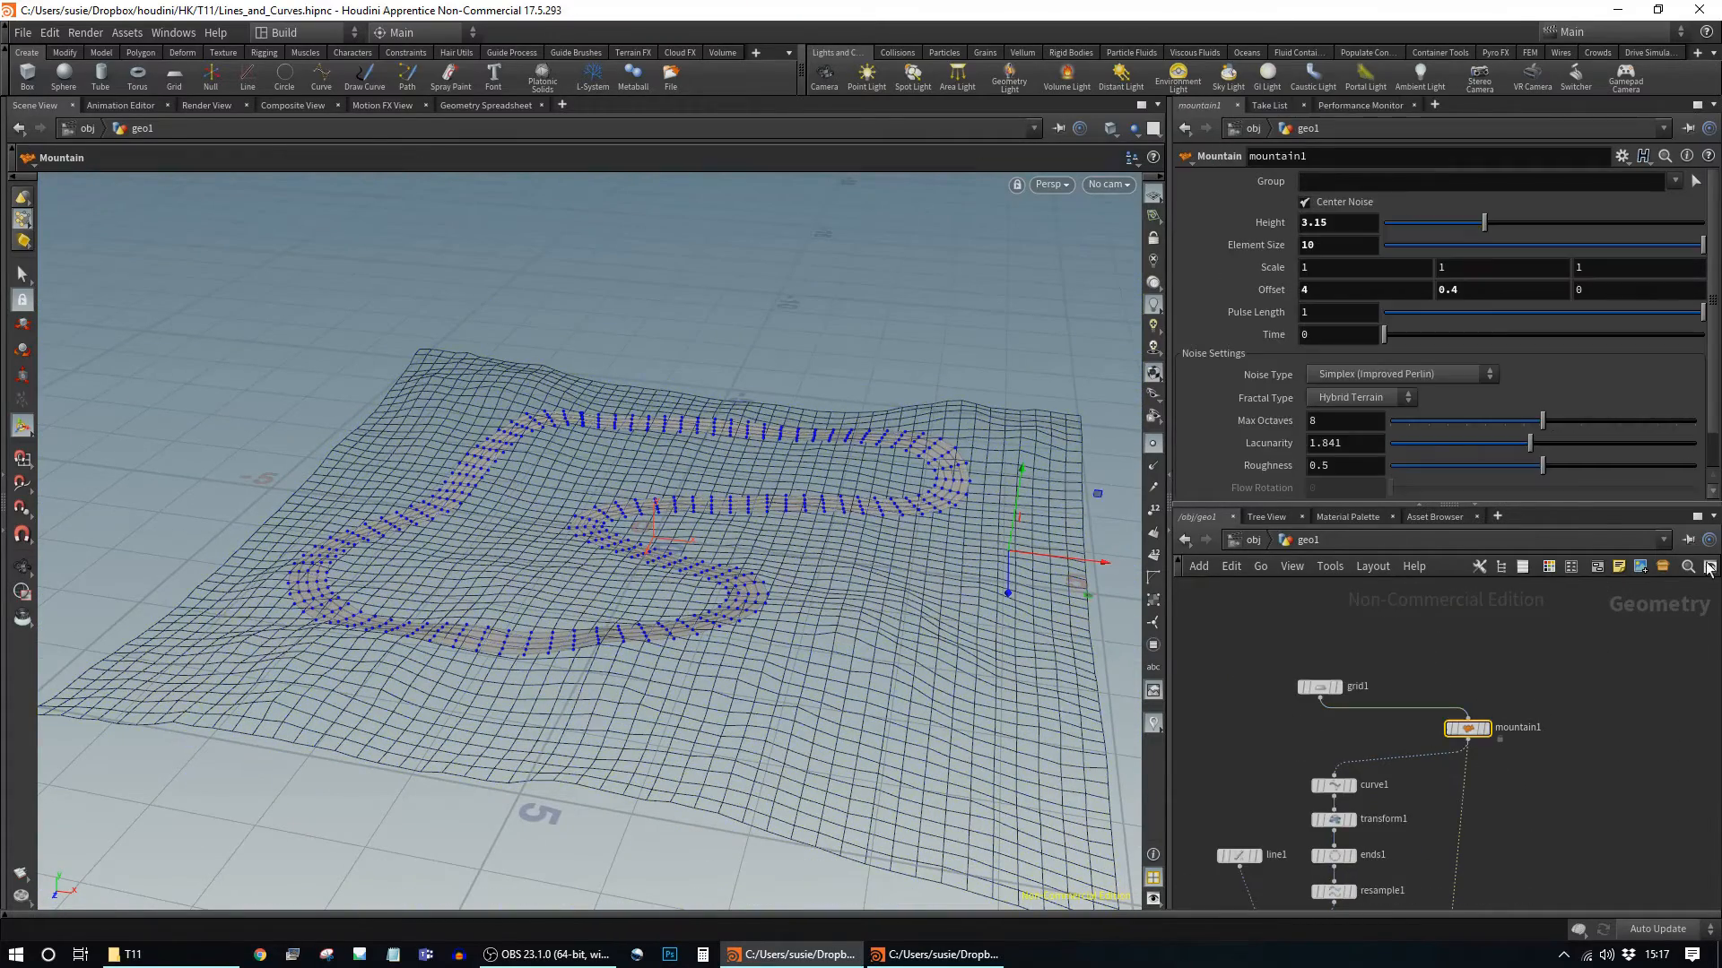
{"action": "left_click_drag", "start_coordinate": [1474, 224], "coordinate": [1515, 266]}
{"action": "key", "text": "Escape"}
{"action": "left_click_drag", "start_coordinate": [586, 700], "coordinate": [749, 708], "text": "alt"}
{"action": "middle_click_drag", "start_coordinate": [750, 707], "coordinate": [937, 579], "text": "alt"}
Step: Delete the accidental duplicate ray node, reposition ray1 and display it
{"action": "middle_click_drag", "start_coordinate": [1545, 820], "coordinate": [1540, 546]}
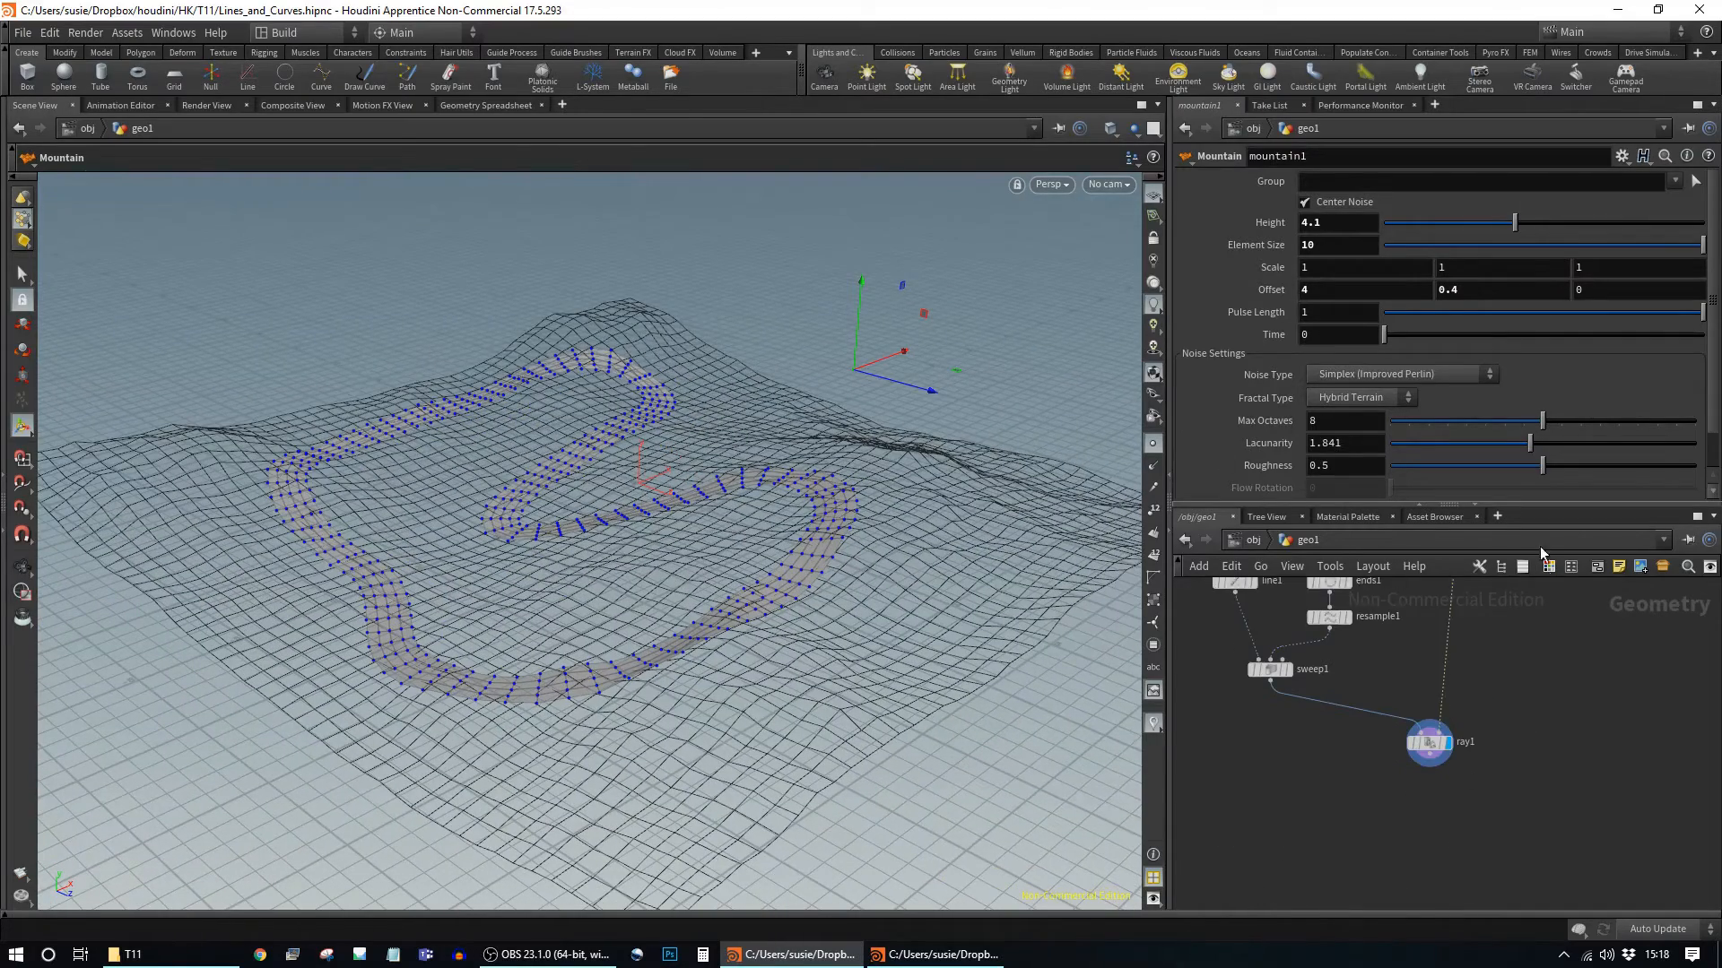
{"action": "left_click", "coordinate": [1430, 743]}
{"action": "mouse_move", "coordinate": [1589, 621]}
{"action": "middle_mouse_down"}
{"action": "mouse_move", "coordinate": [1582, 647]}
{"action": "mouse_move", "coordinate": [1588, 624]}
{"action": "middle_mouse_up"}
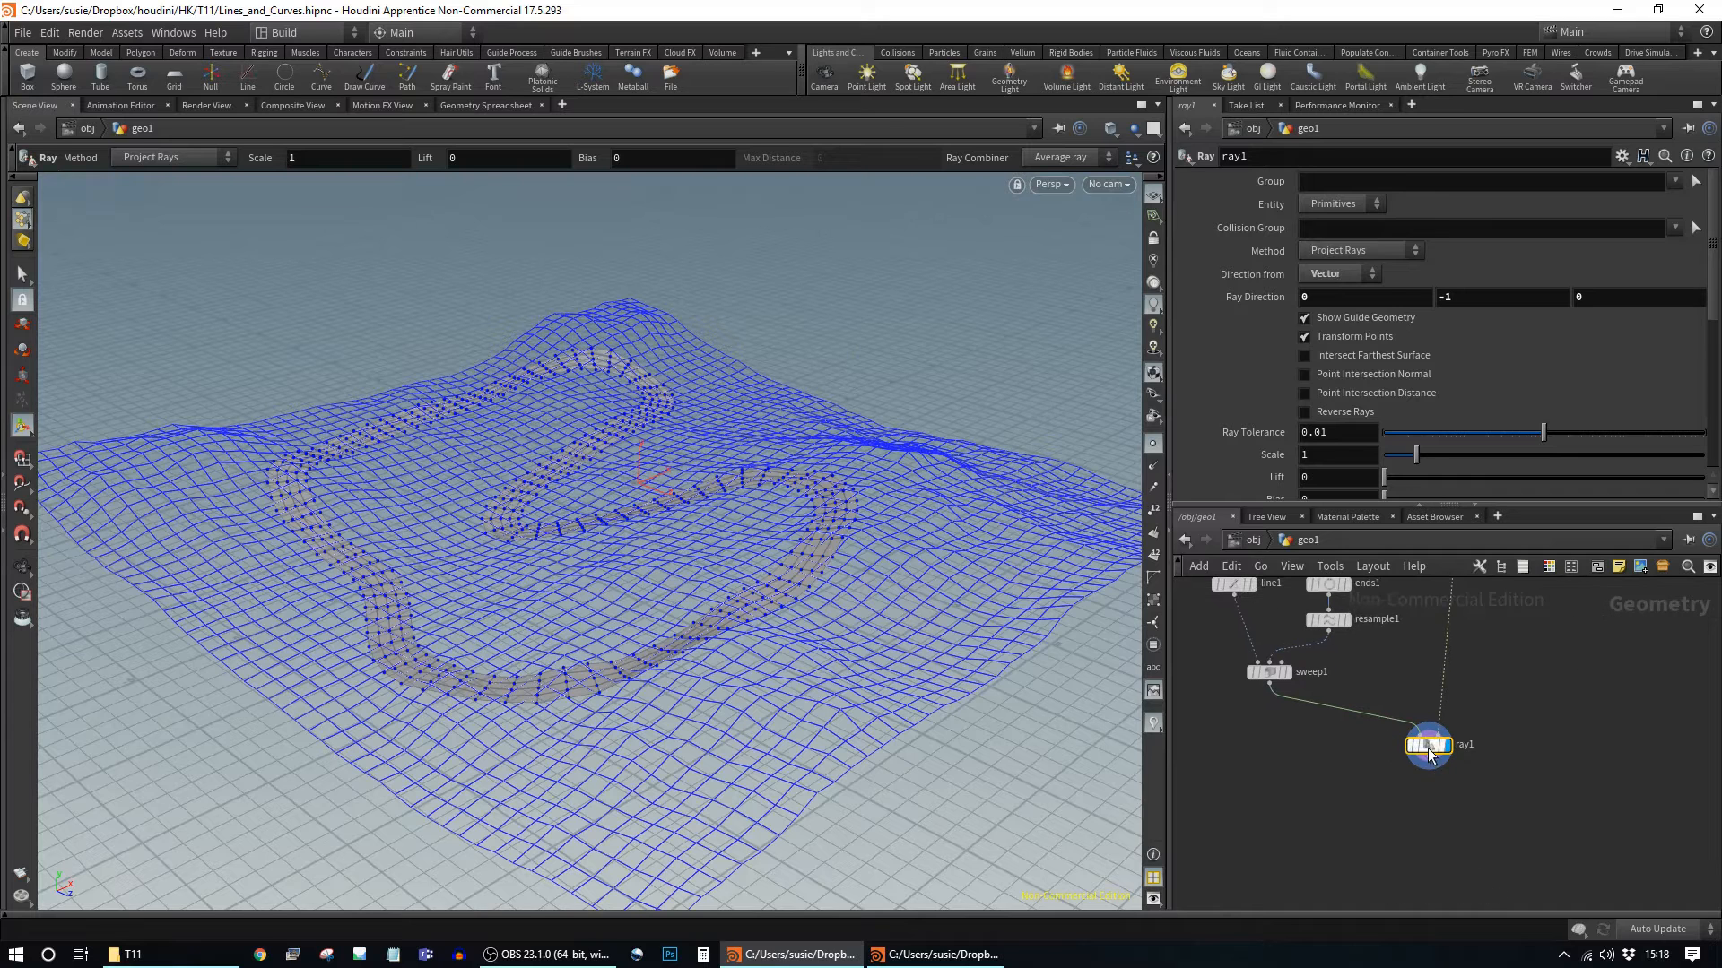
{"action": "left_click", "coordinate": [1458, 748]}
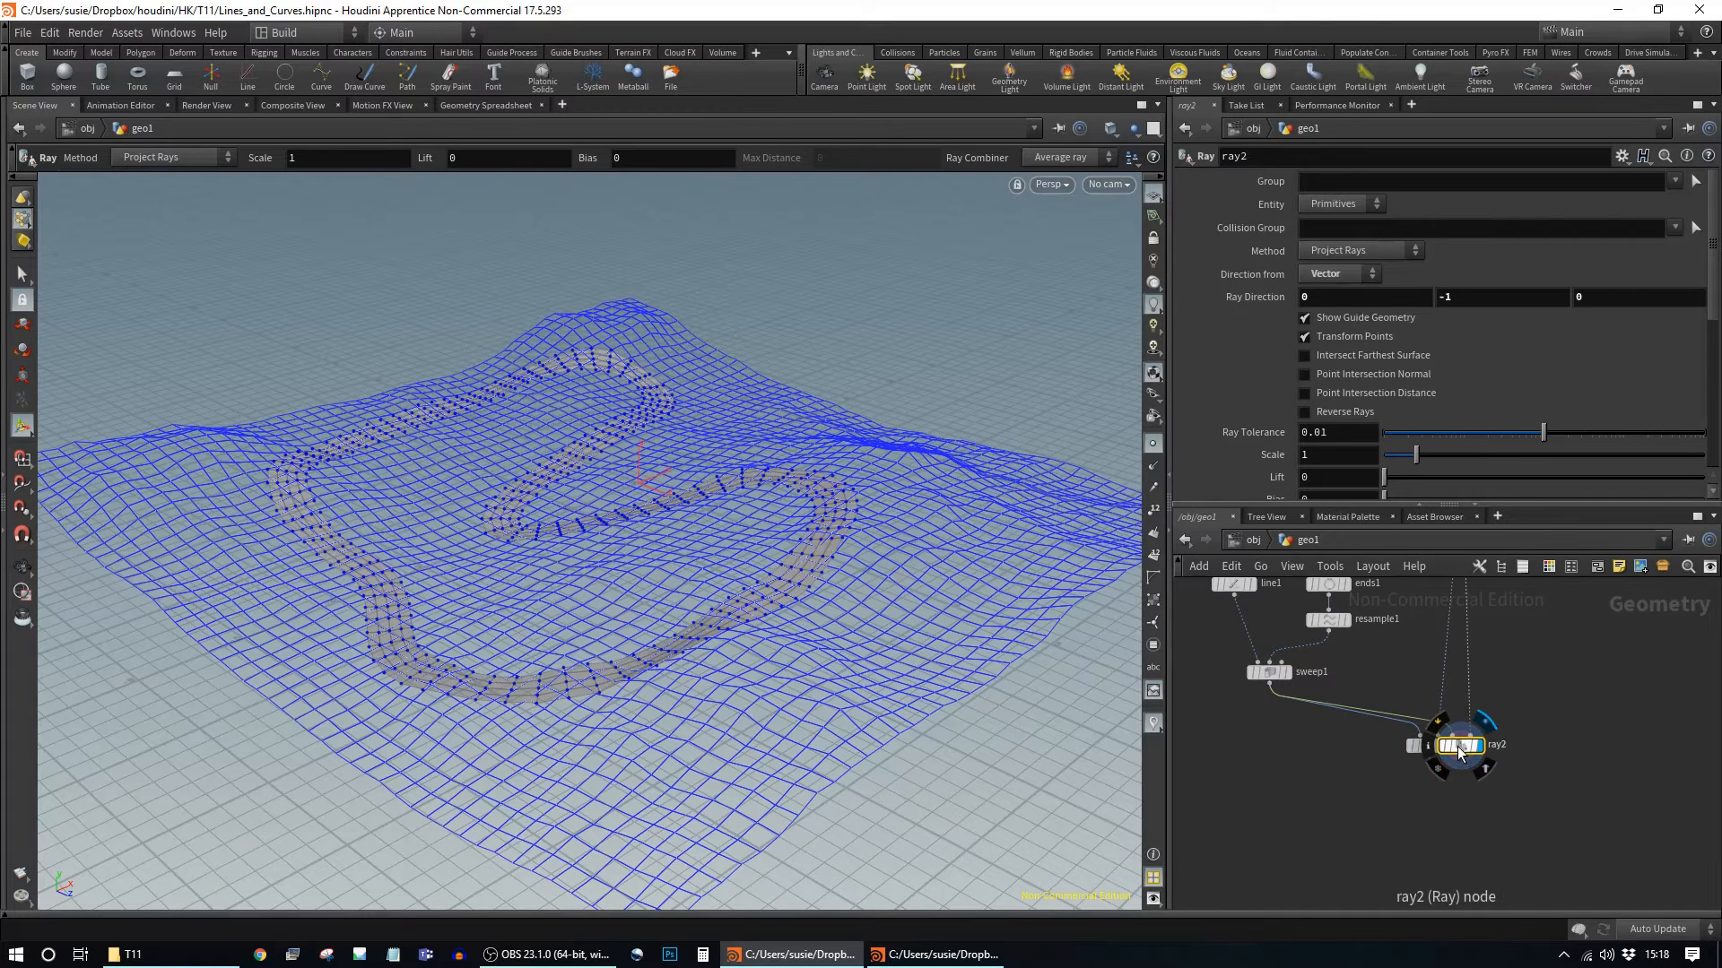
{"action": "key", "text": "Delete"}
{"action": "left_click_drag", "start_coordinate": [1459, 754], "coordinate": [1497, 777]}
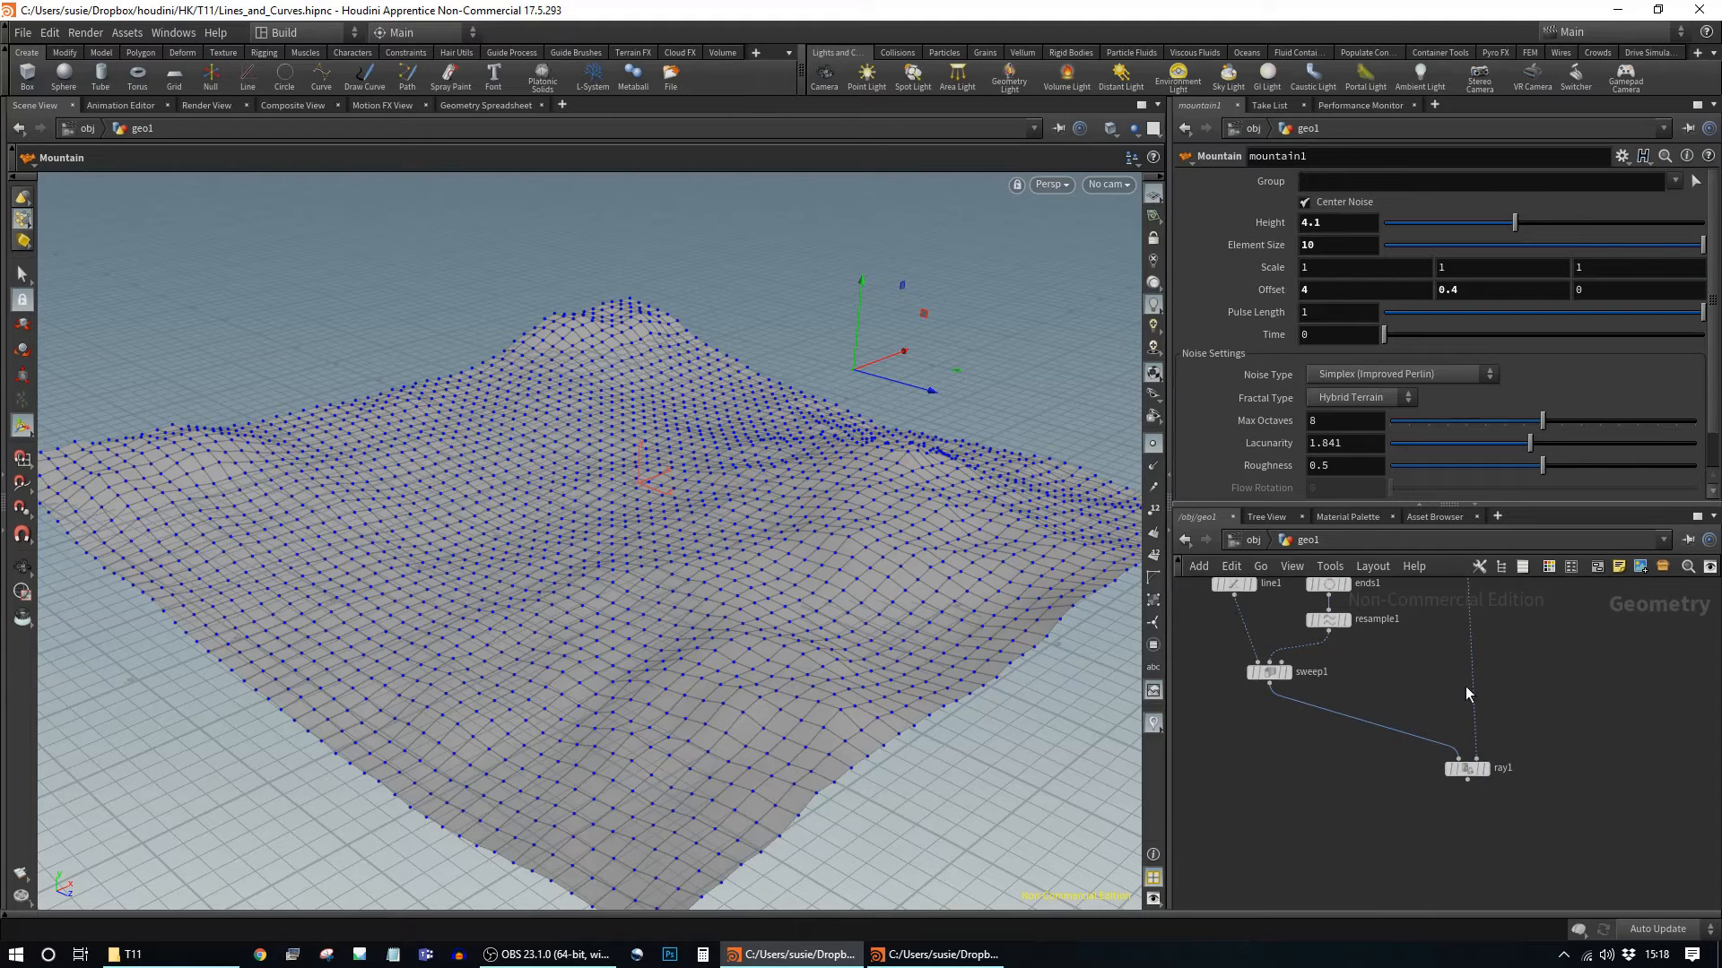
{"action": "left_click", "coordinate": [1484, 769]}
Step: Insert a color1 node between sweep1 and ray1 set to dark grey (0.1, 0.1, 0.1), then select ray1
{"action": "left_click_drag", "start_coordinate": [1465, 769], "coordinate": [1437, 769]}
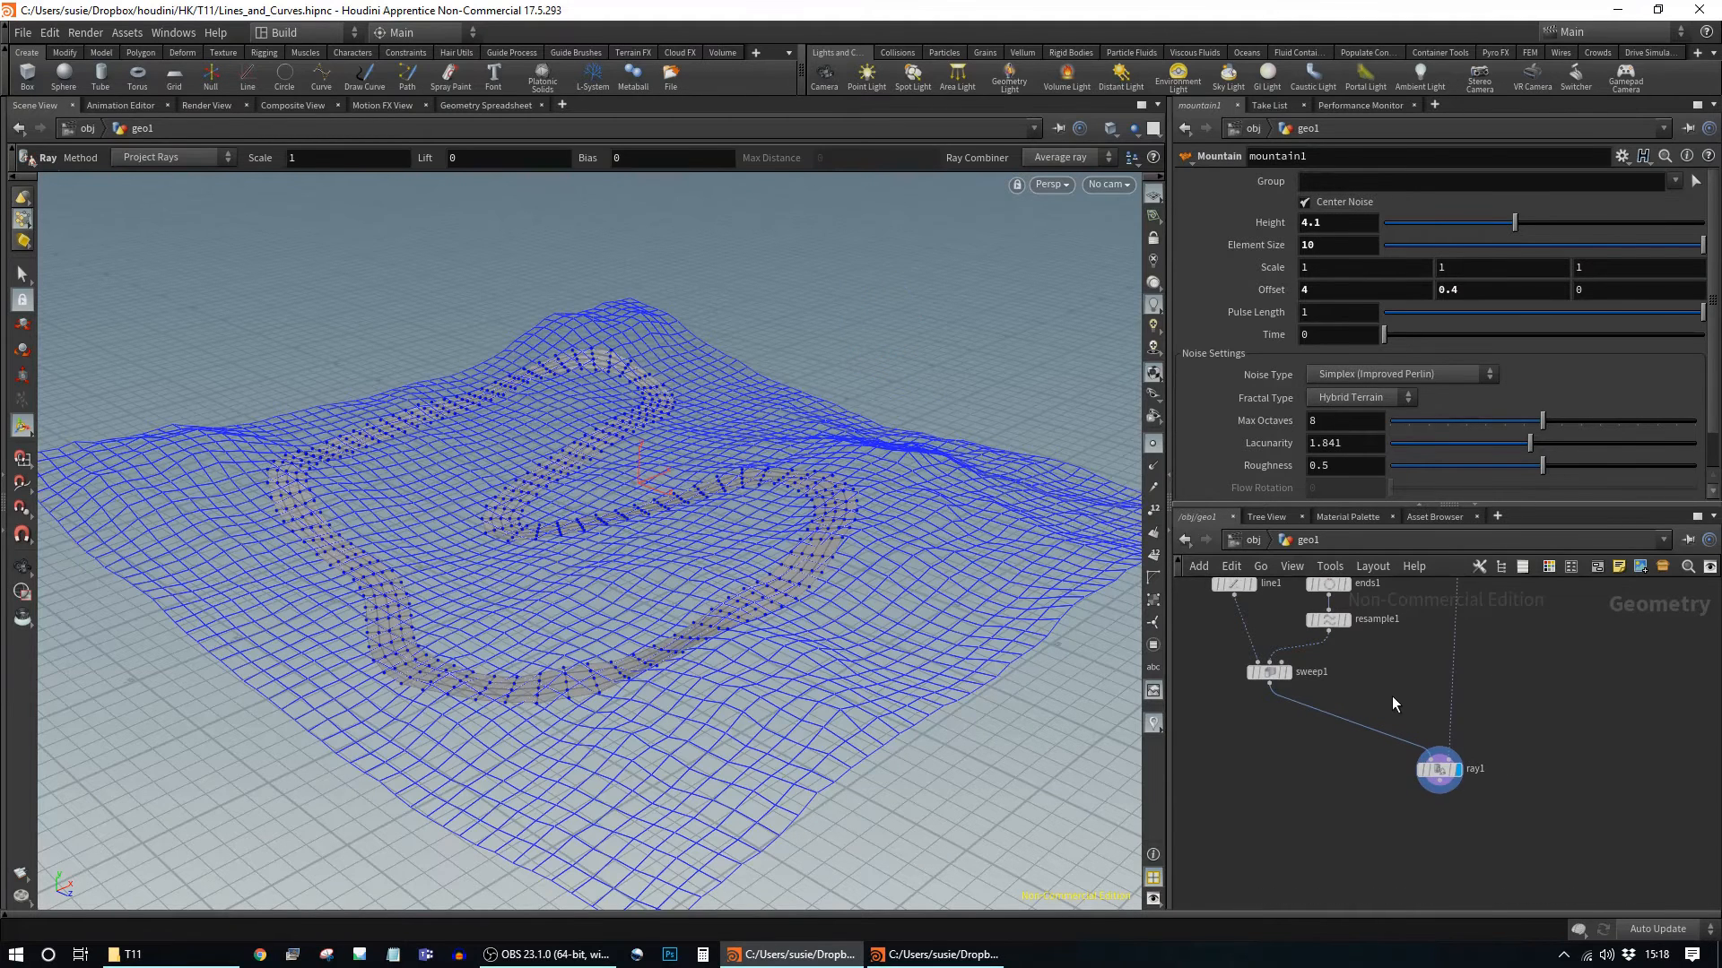
{"action": "key", "text": "Tab"}
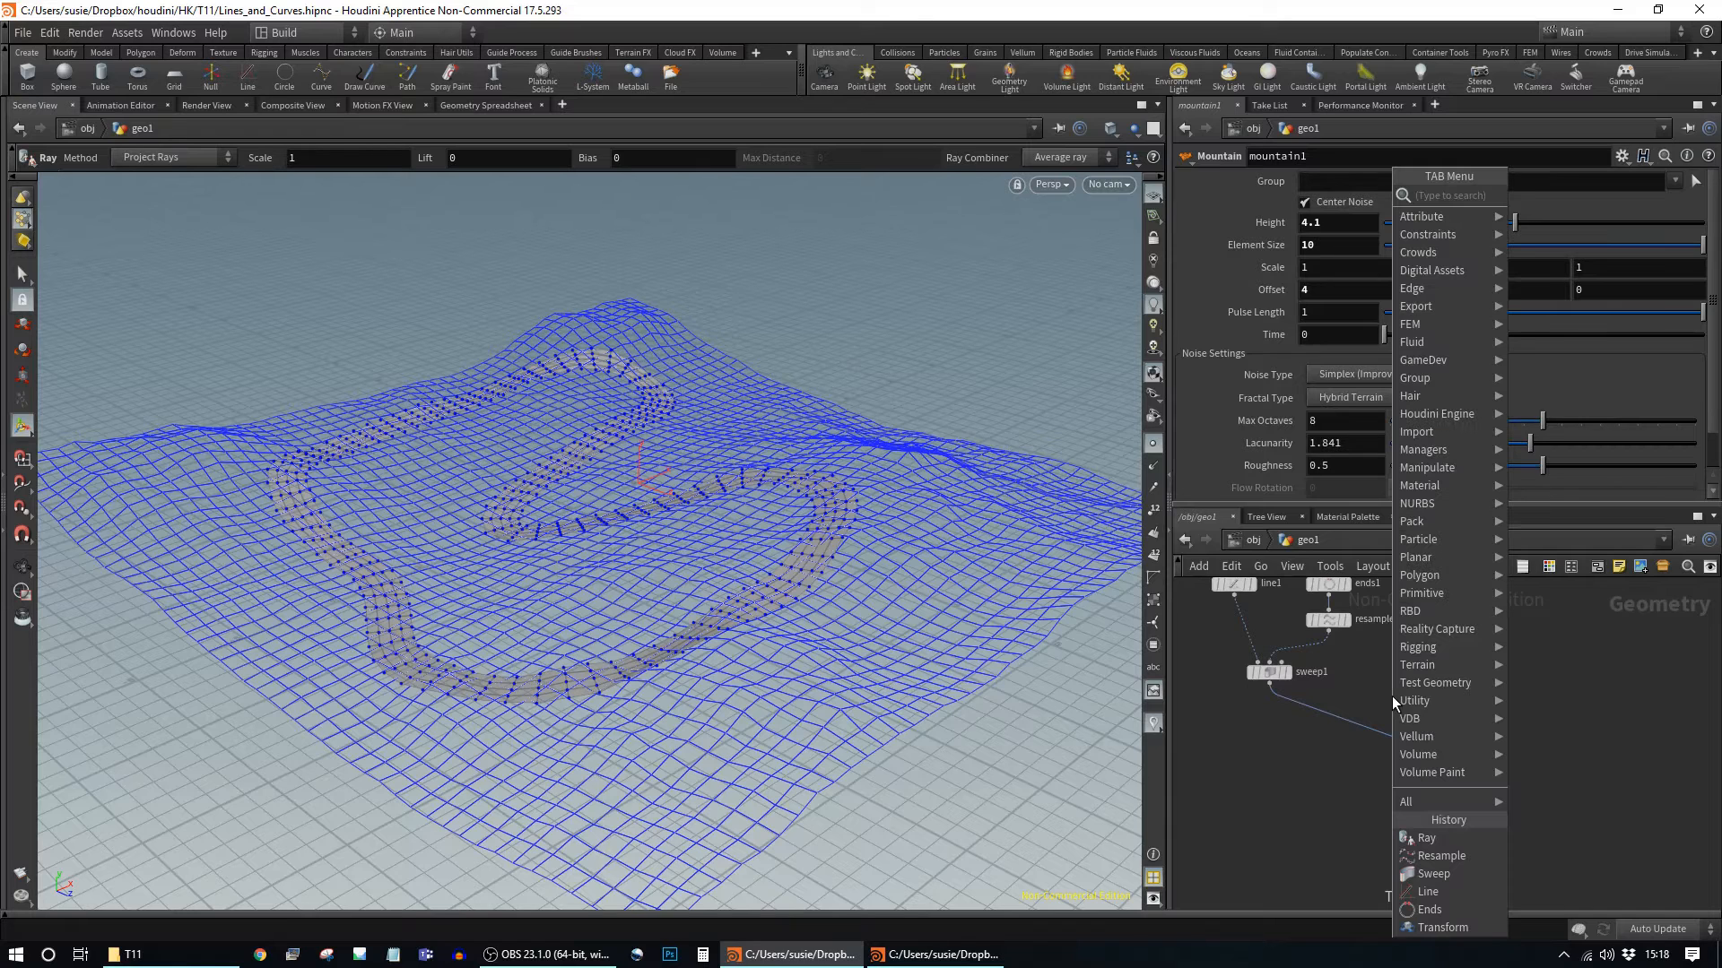
{"action": "type", "text": "col"}
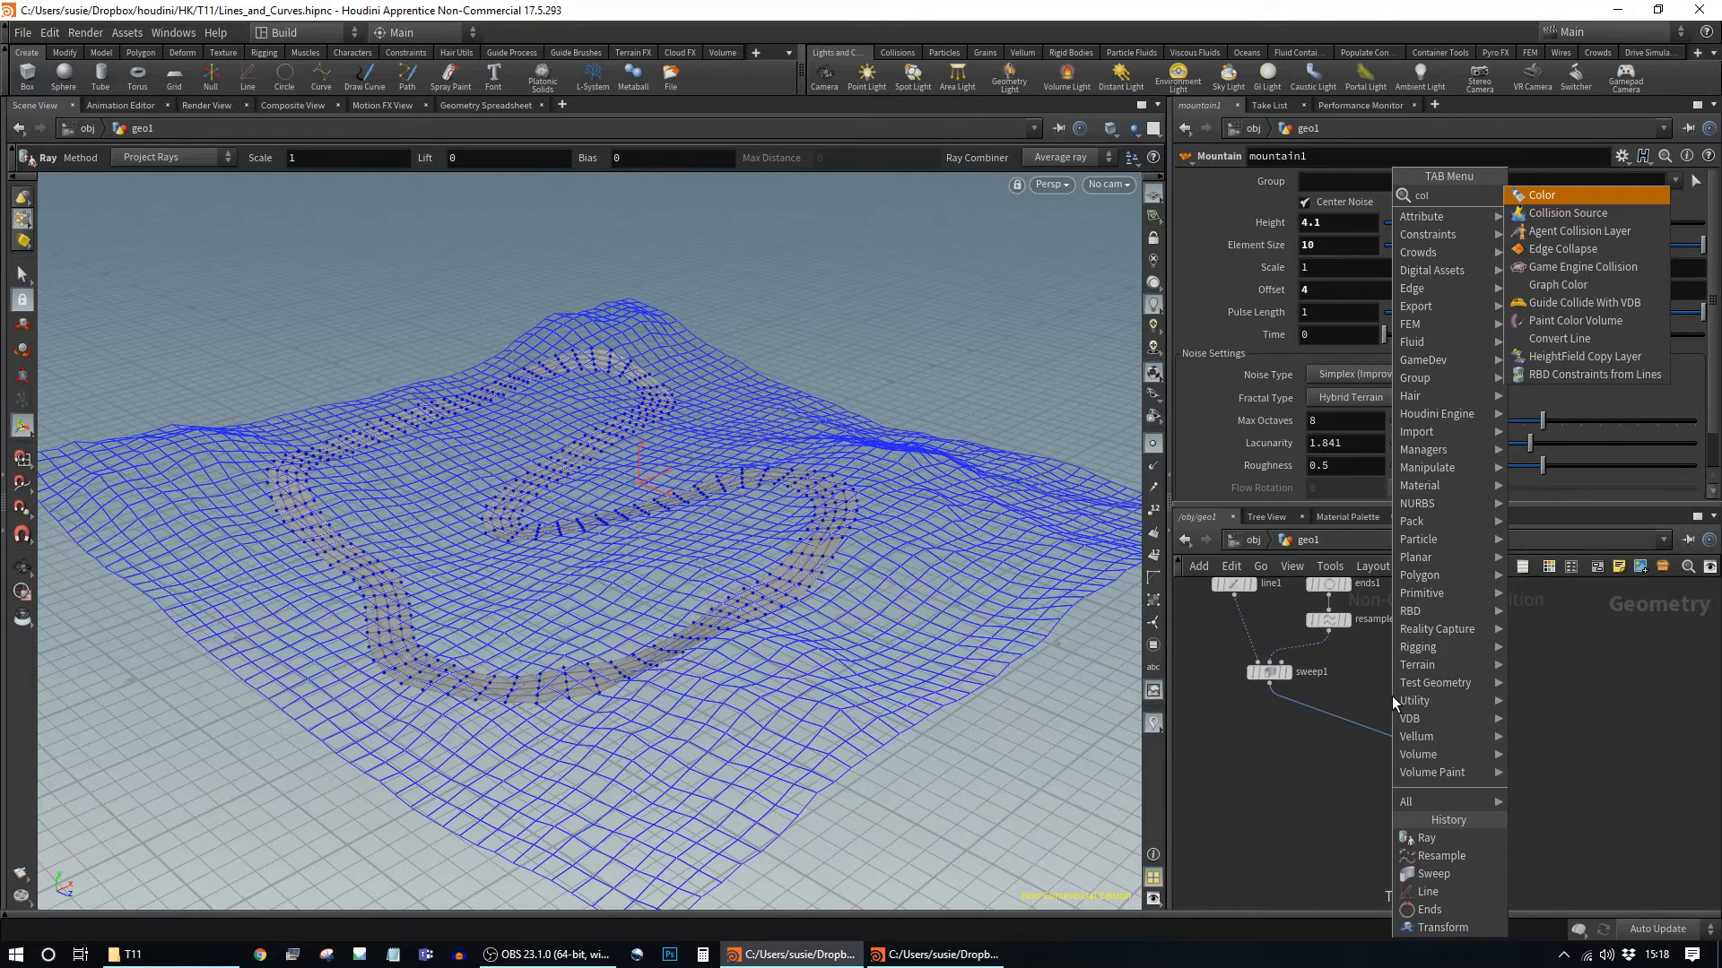
{"action": "key", "text": "Return"}
{"action": "left_click", "coordinate": [1338, 719]}
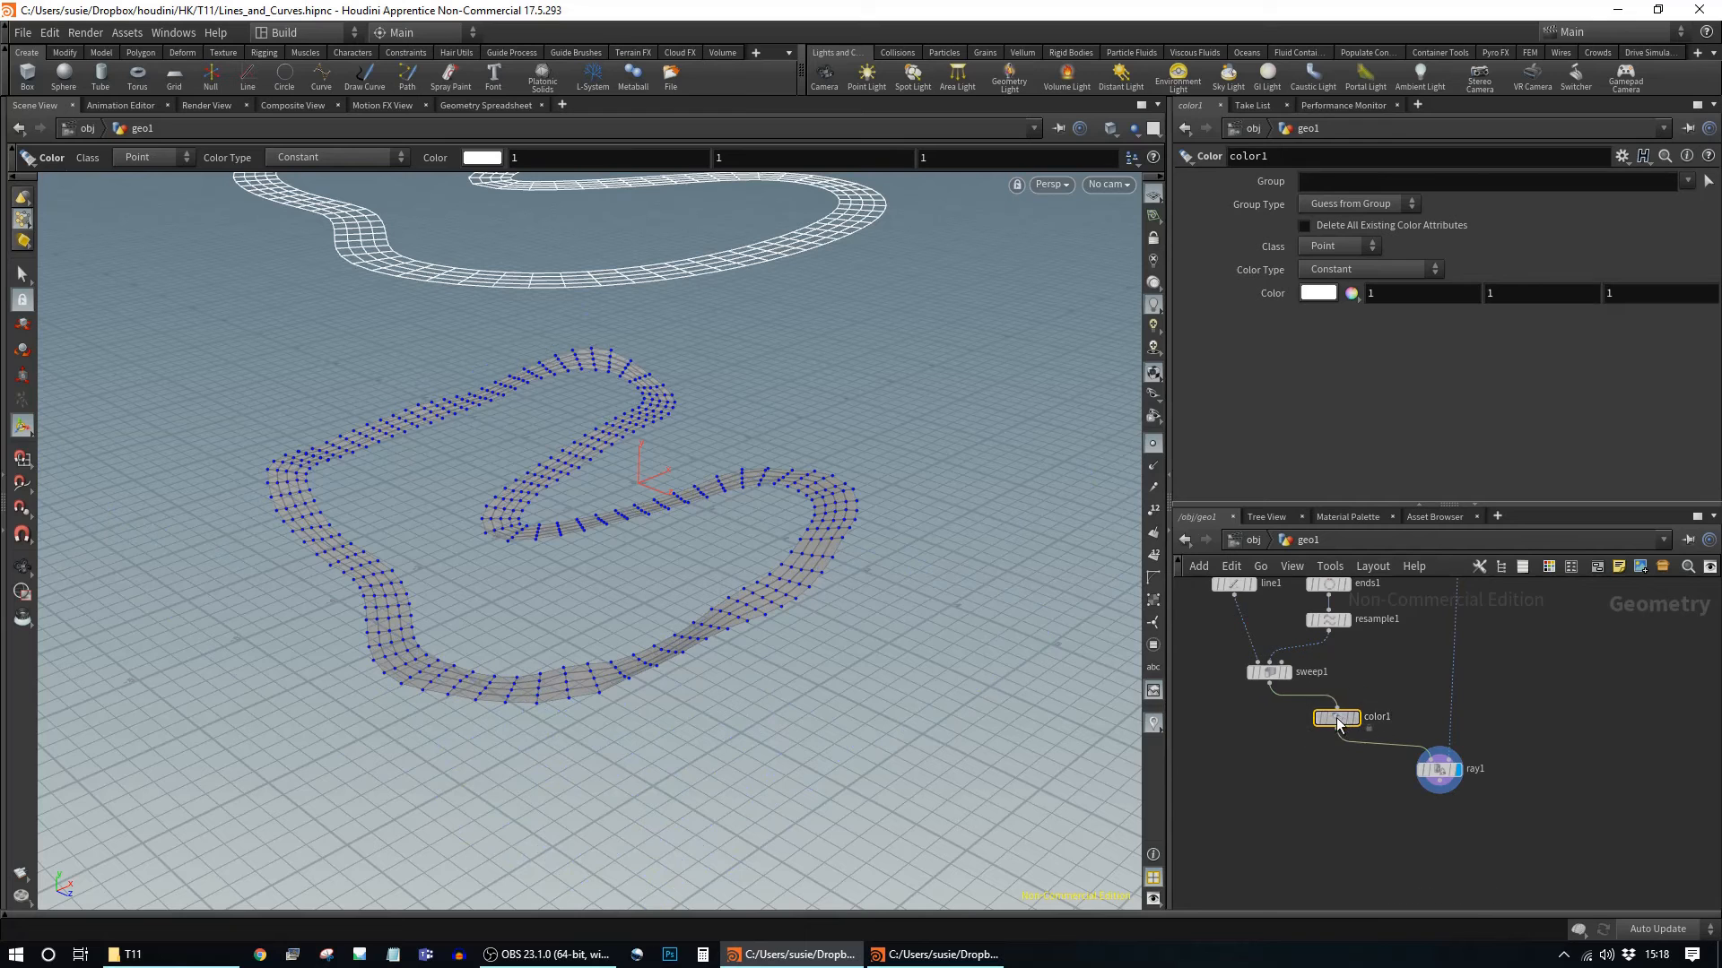
{"action": "left_click", "coordinate": [1318, 293]}
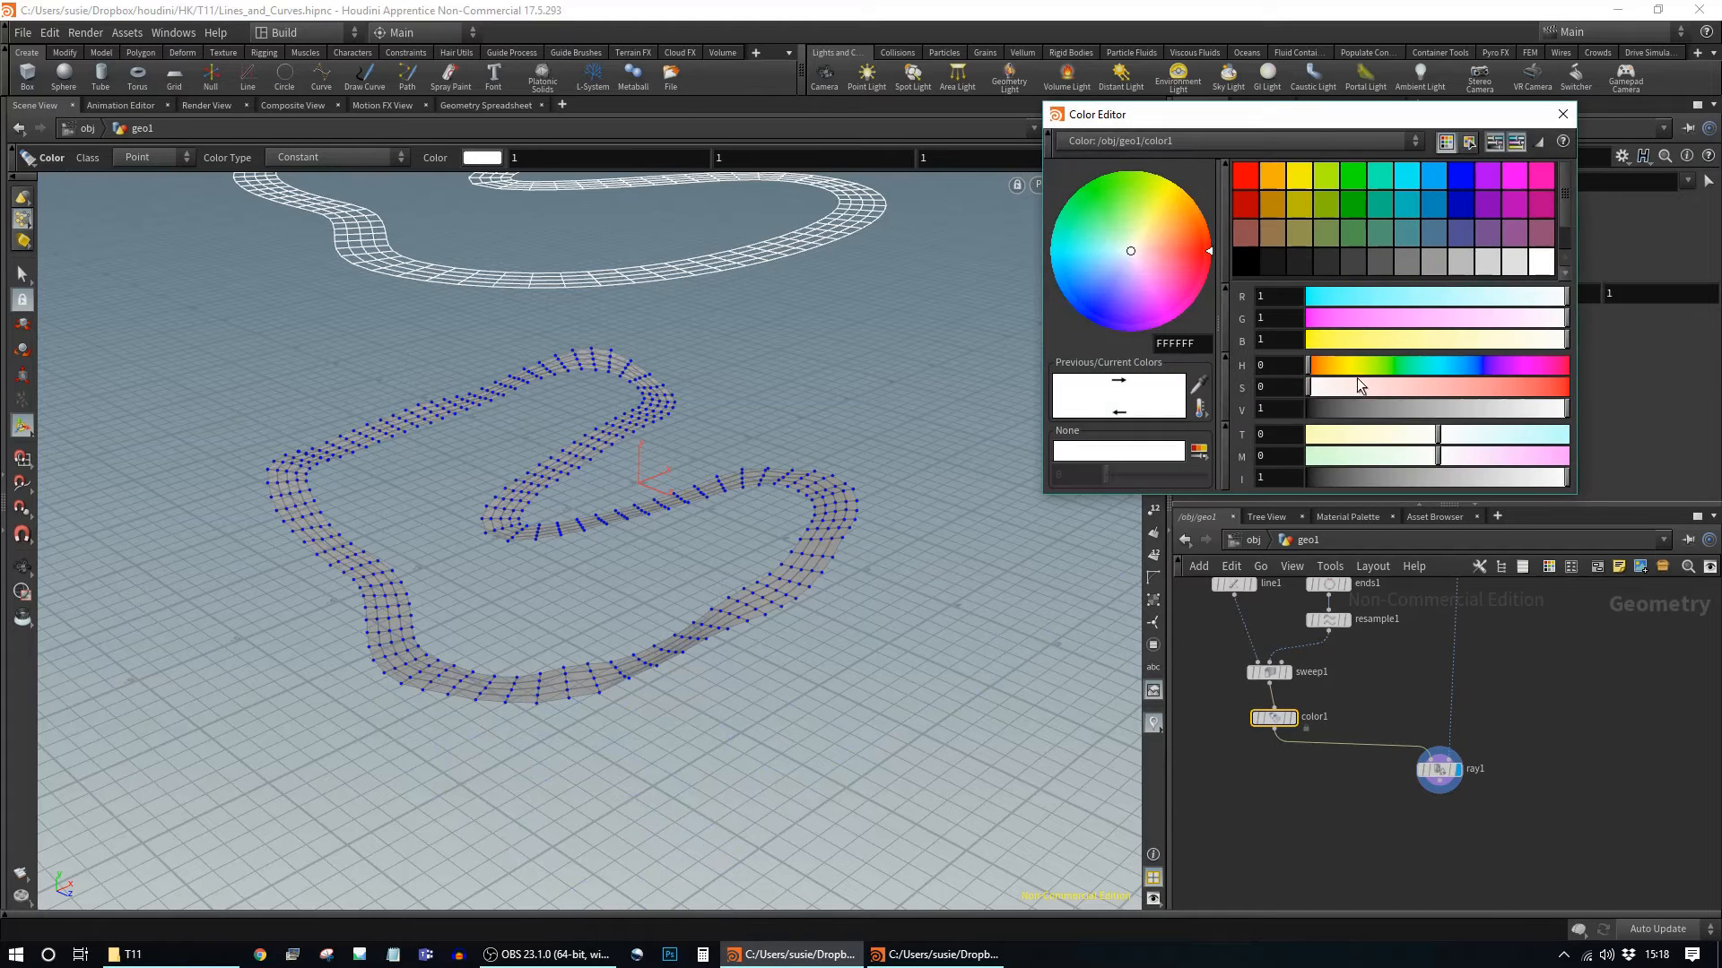
{"action": "left_click", "coordinate": [1376, 260]}
{"action": "left_click", "coordinate": [1562, 114]}
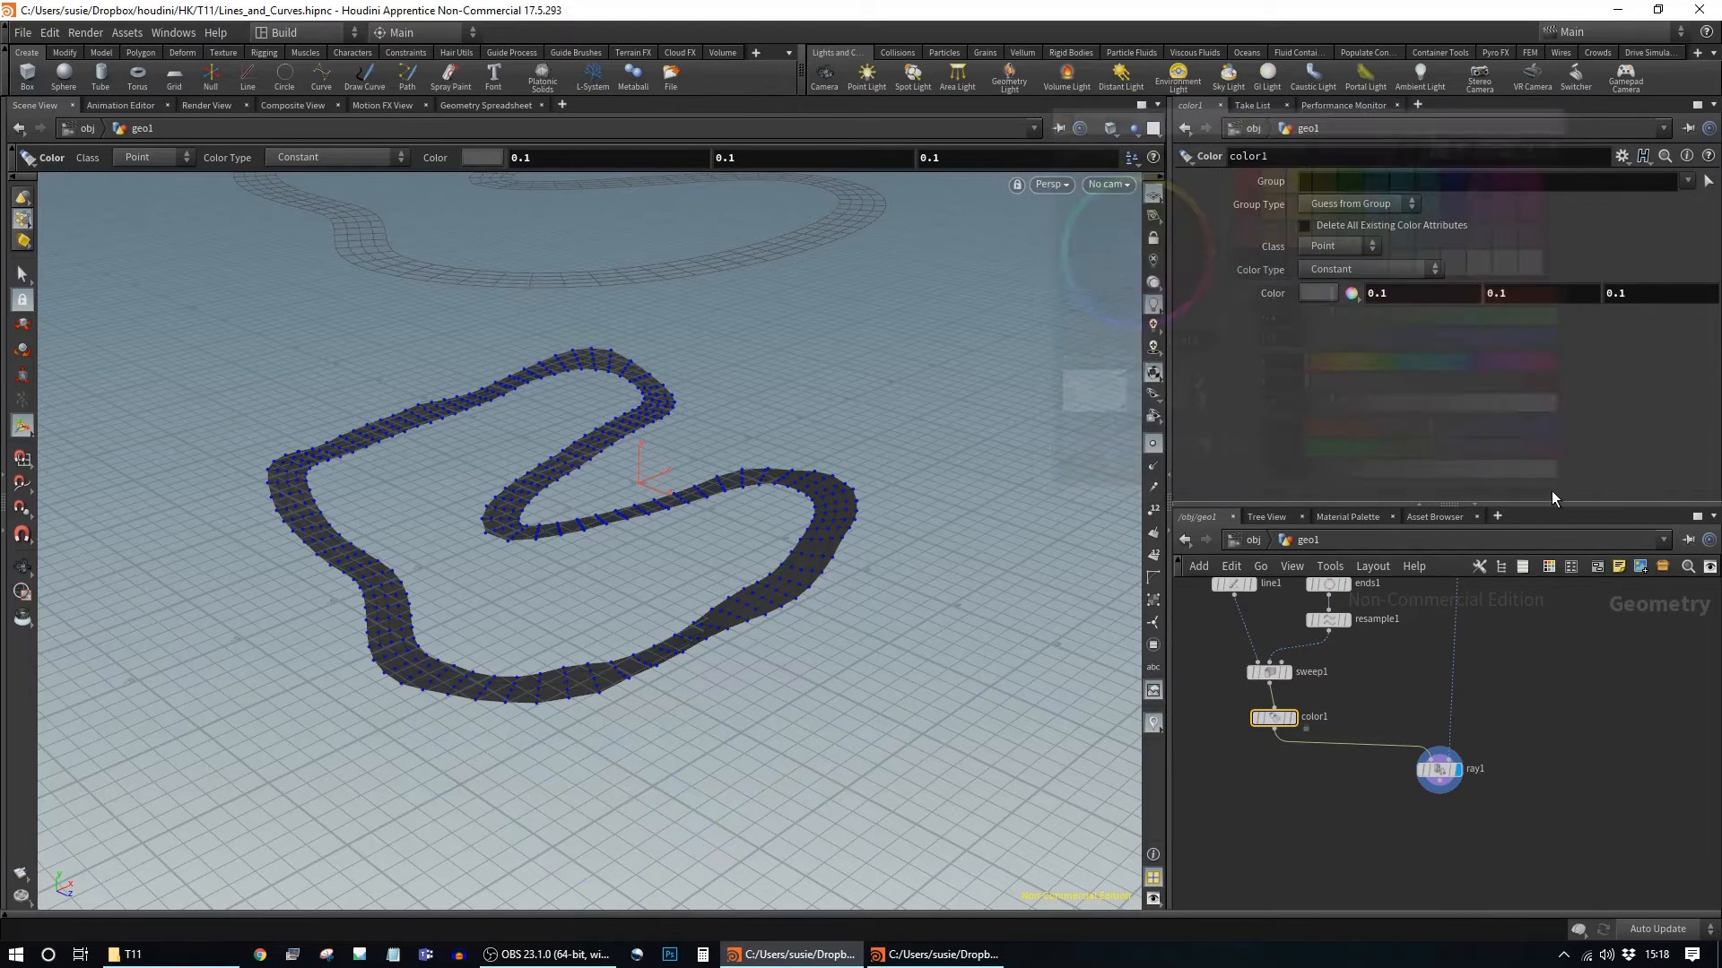
{"action": "middle_click_drag", "start_coordinate": [1541, 712], "coordinate": [1502, 681]}
{"action": "left_click", "coordinate": [1400, 742]}
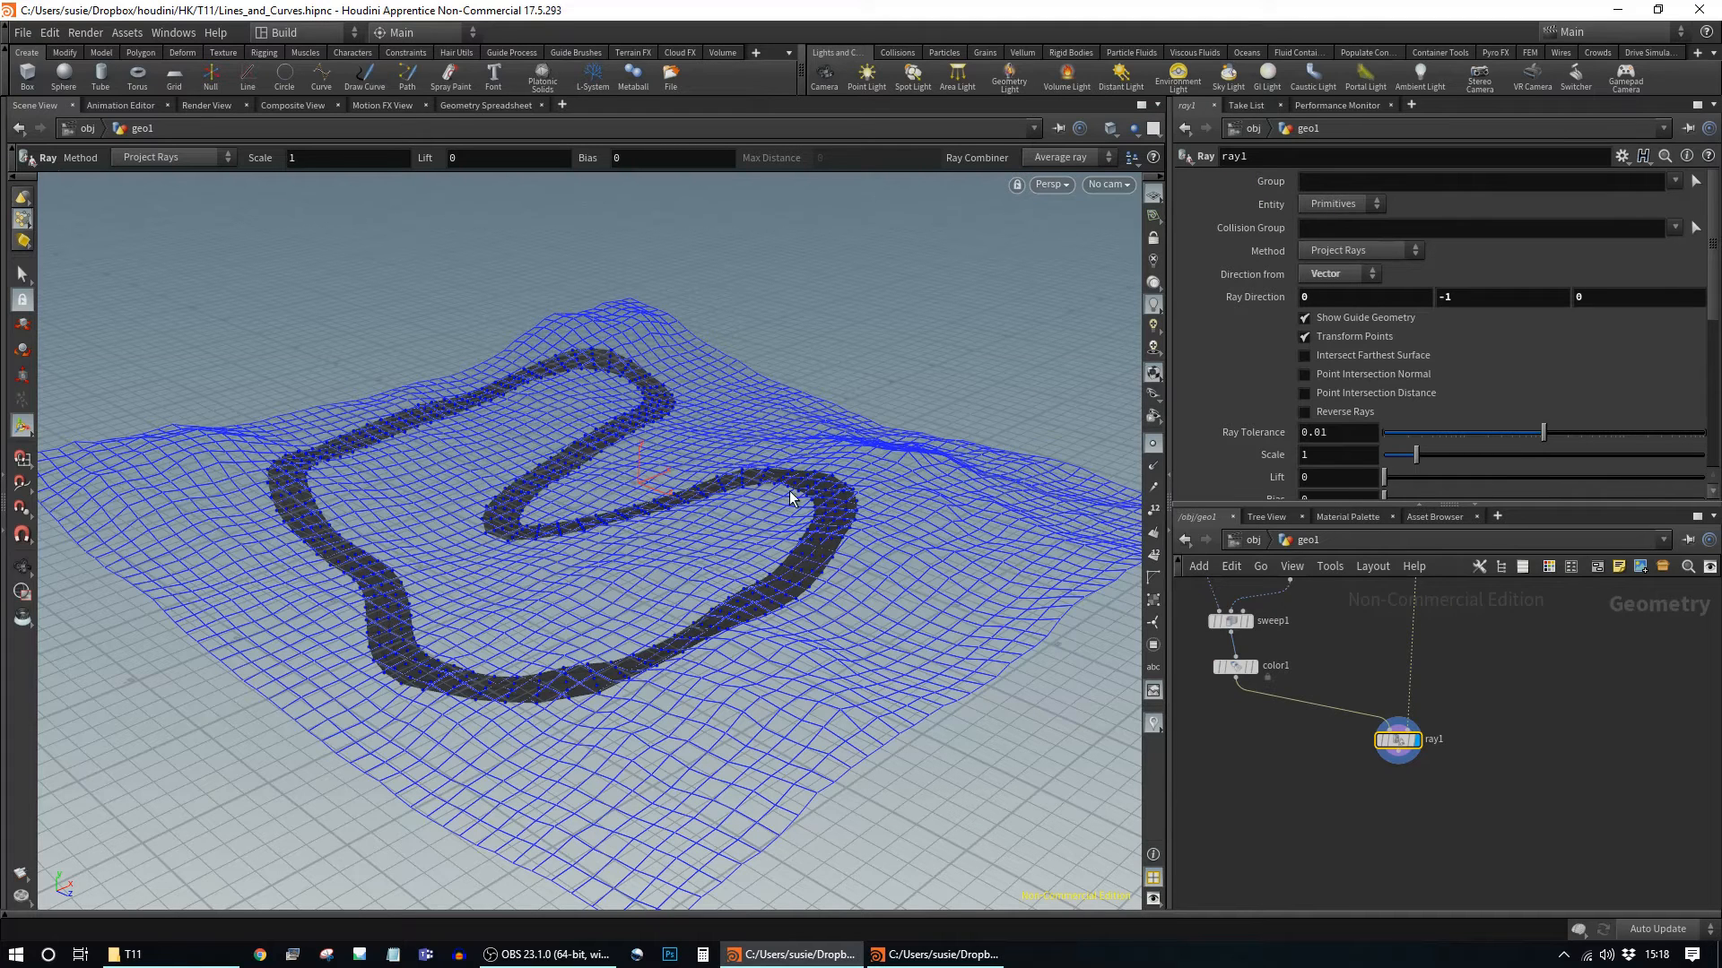
{"action": "middle_click_drag", "start_coordinate": [1284, 859], "coordinate": [1302, 751]}
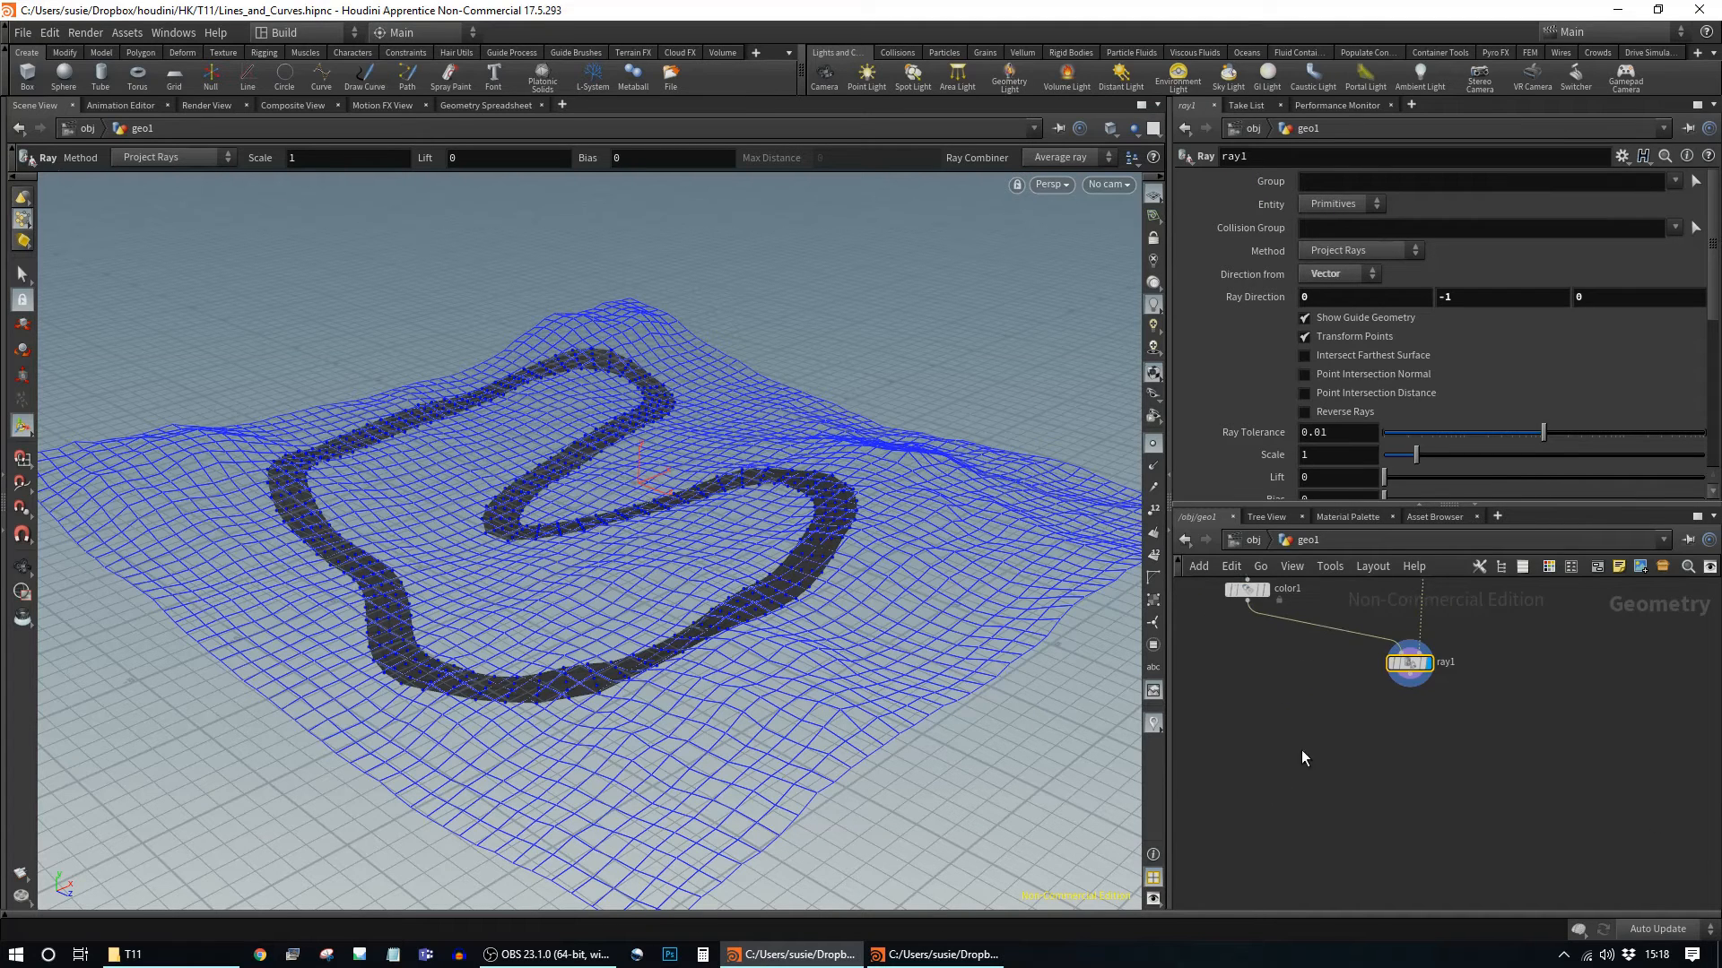
Step: Add a merge1 node below ray1
{"action": "left_click", "coordinate": [1411, 686]}
{"action": "left_click", "coordinate": [1440, 719]}
{"action": "type", "text": "merge"}
{"action": "key", "text": "Return"}
Step: Add a color2 node off mountain1 set to green (0.456, 0.73, 0.183)
{"action": "middle_click_drag", "start_coordinate": [1535, 658], "coordinate": [1477, 801]}
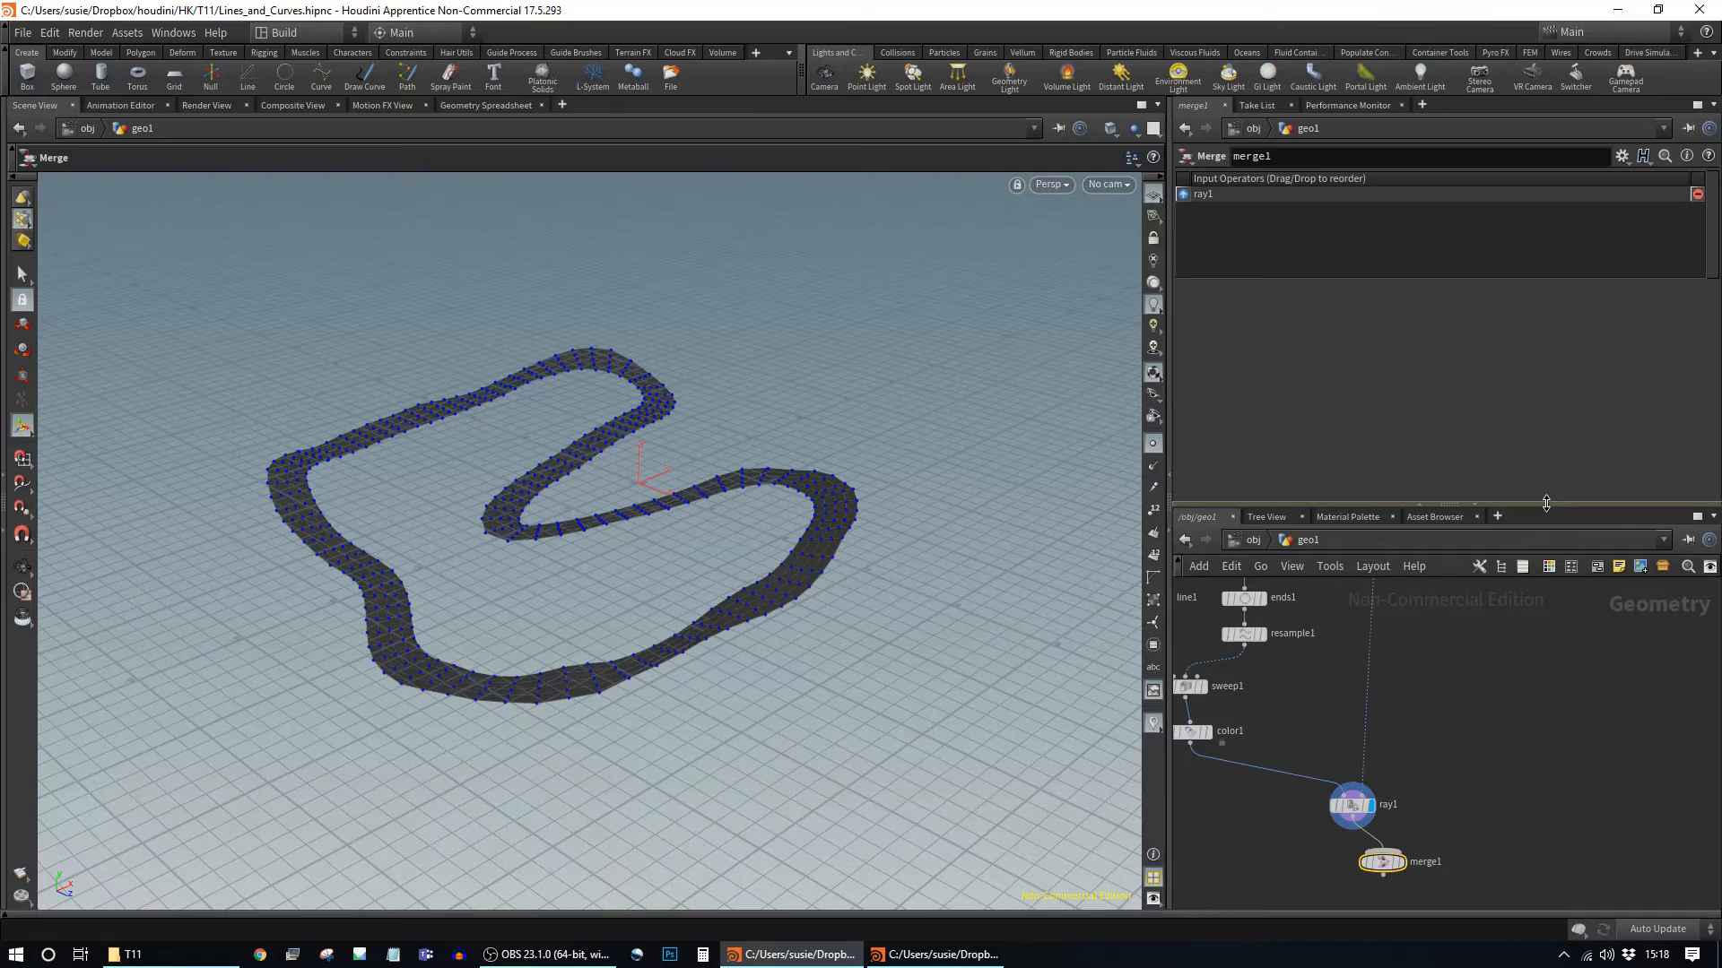
{"action": "left_click_drag", "start_coordinate": [1542, 505], "coordinate": [1533, 363]}
{"action": "middle_click_drag", "start_coordinate": [1510, 552], "coordinate": [1518, 661]}
{"action": "left_click", "coordinate": [1386, 531]}
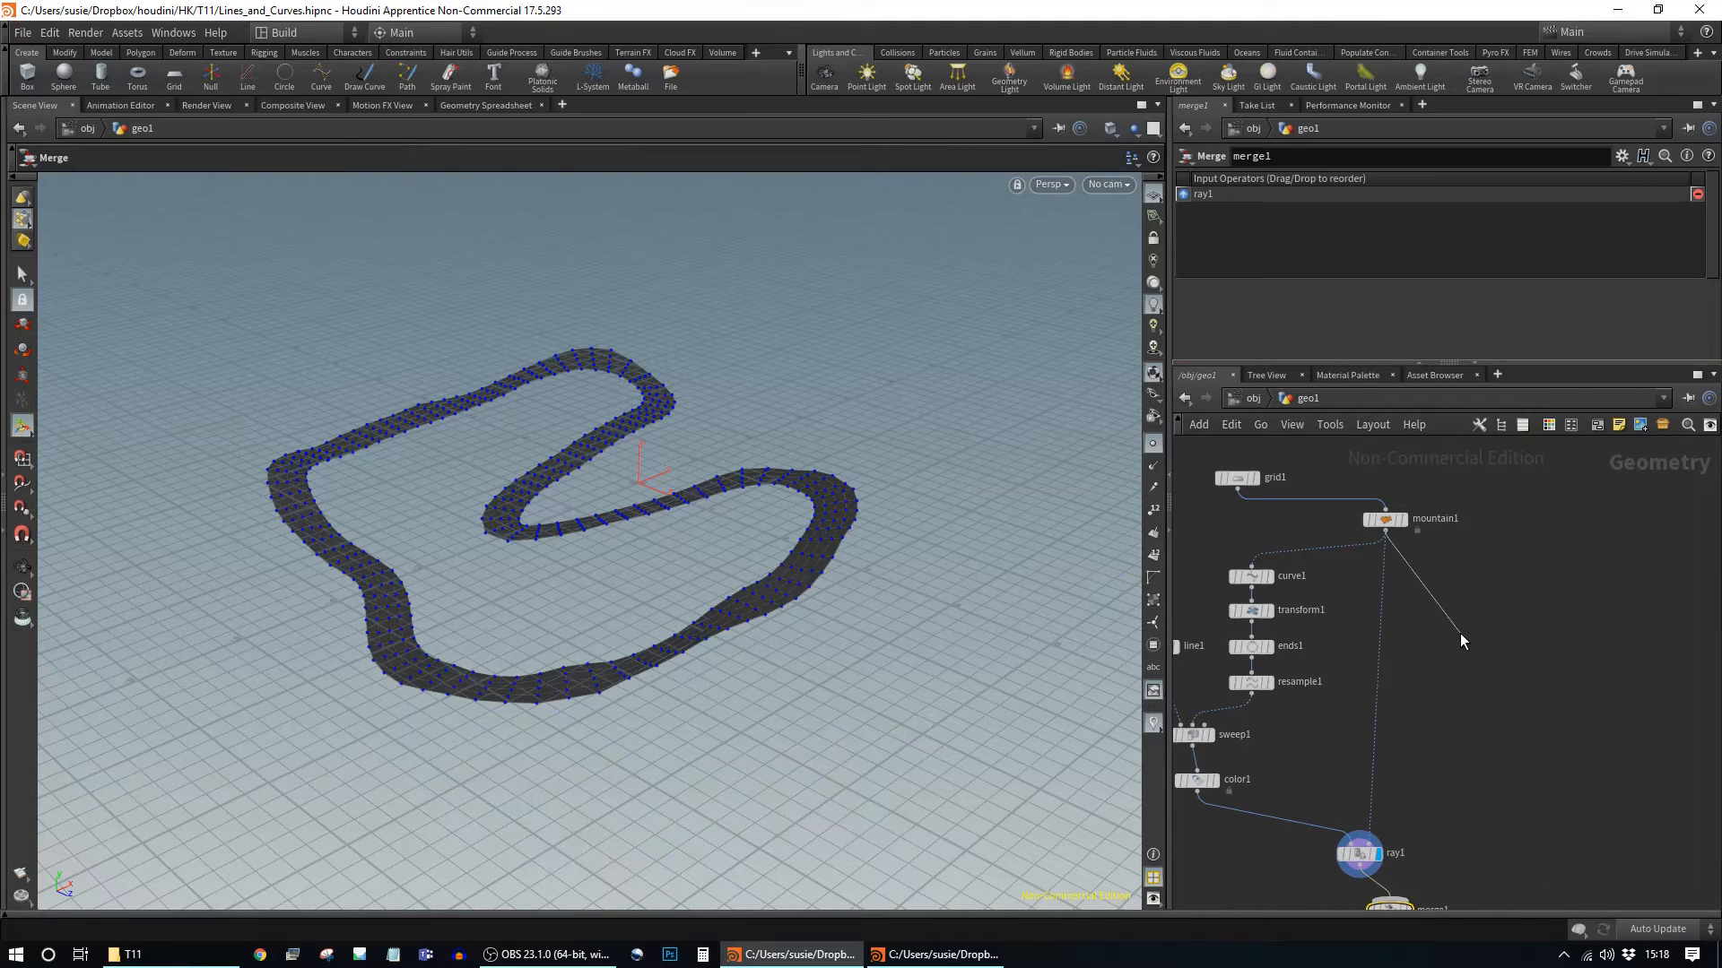
{"action": "key", "text": "Tab"}
{"action": "type", "text": "color"}
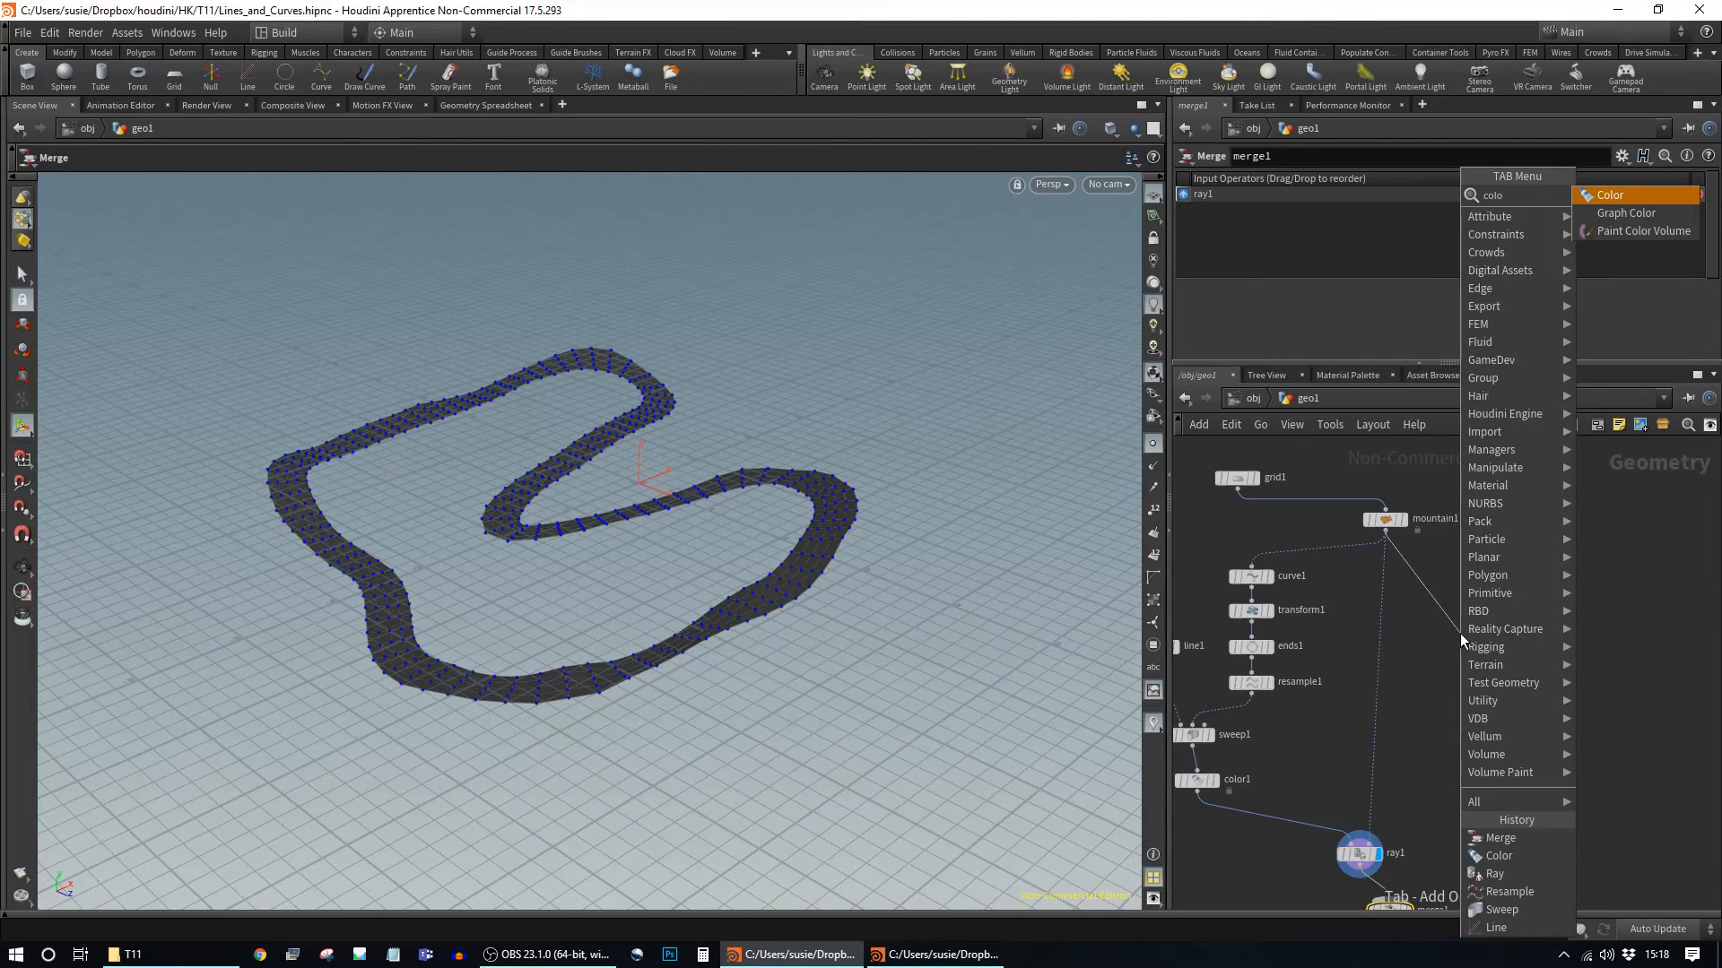
{"action": "key", "text": "Return"}
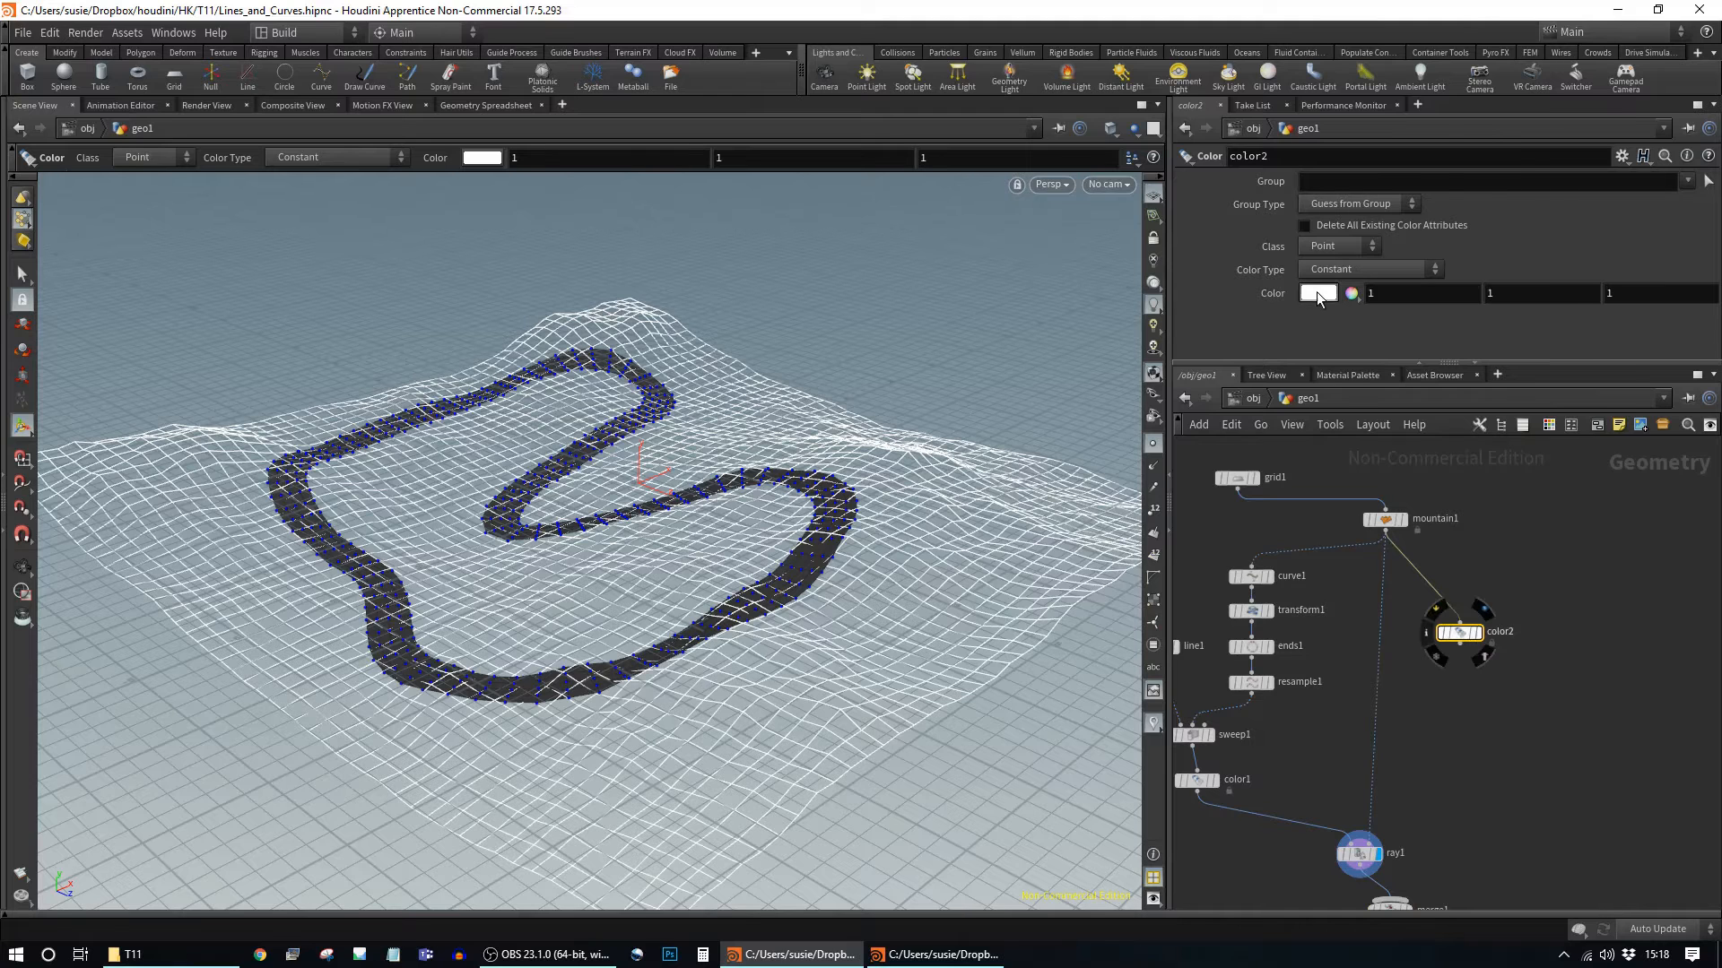
{"action": "left_click", "coordinate": [1319, 293]}
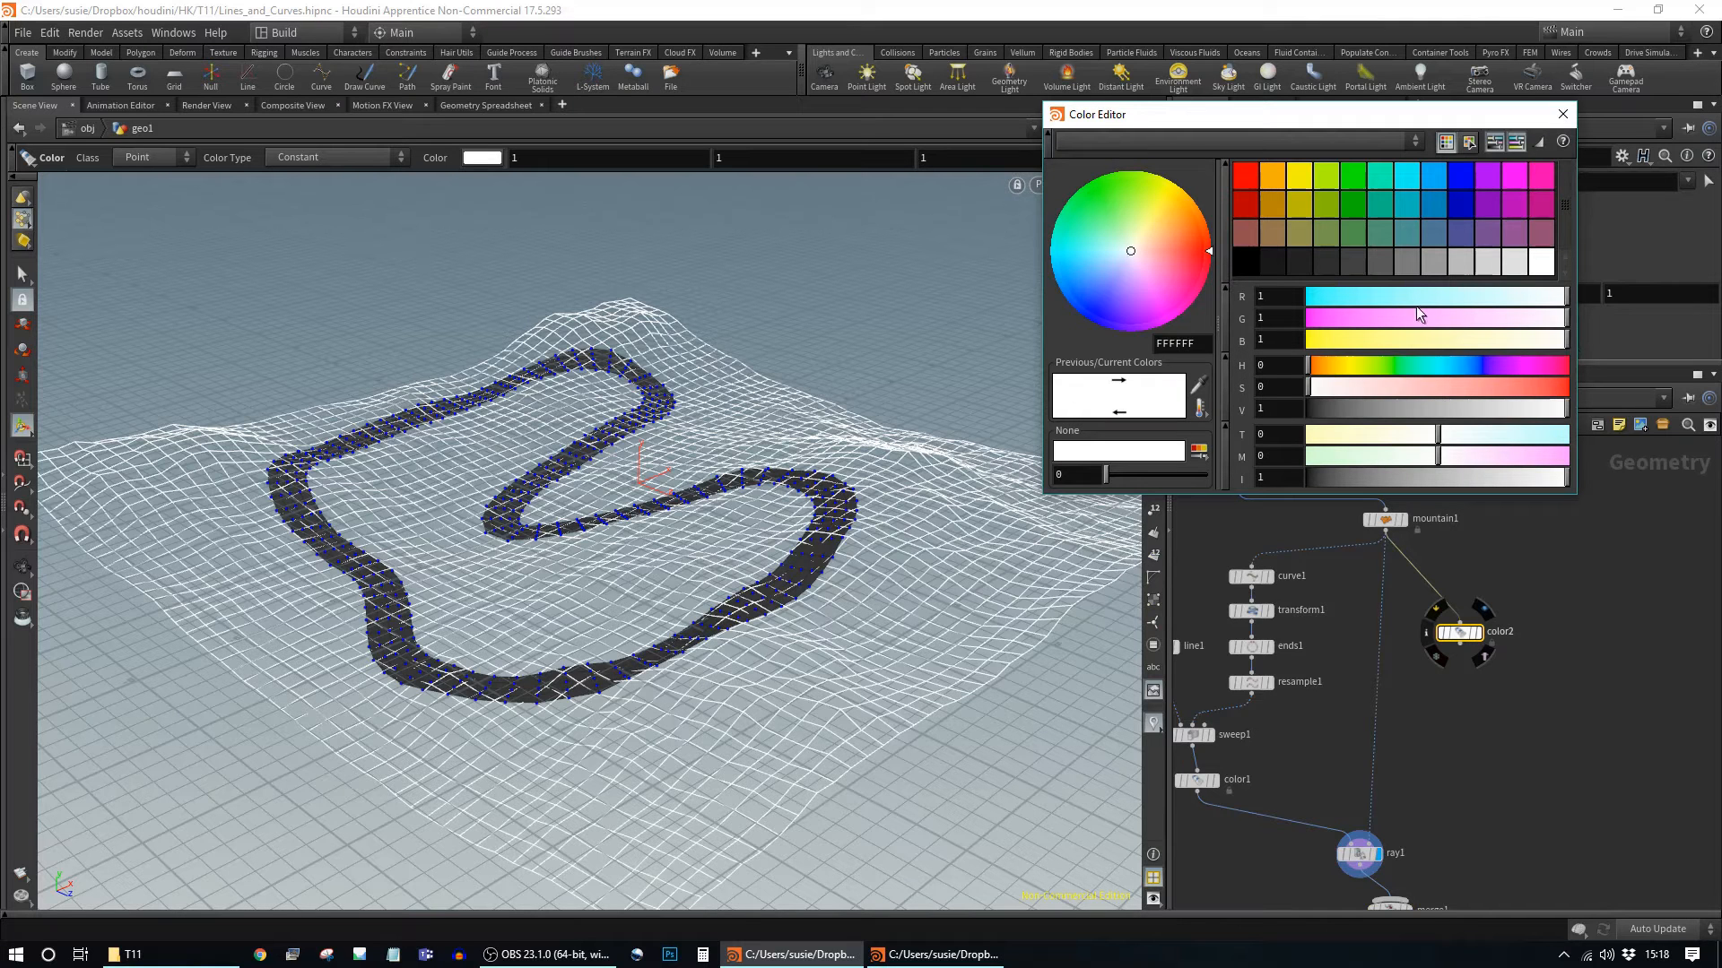
{"action": "left_click", "coordinate": [1323, 233]}
{"action": "left_click_drag", "start_coordinate": [1424, 405], "coordinate": [1499, 408]}
{"action": "left_click", "coordinate": [1562, 114]}
Step: Wire the green terrain into merge1, display merge1 and inspect the road on the terrain
{"action": "middle_click_drag", "start_coordinate": [1470, 725], "coordinate": [1482, 575]}
{"action": "left_click_drag", "start_coordinate": [1470, 494], "coordinate": [1408, 751]}
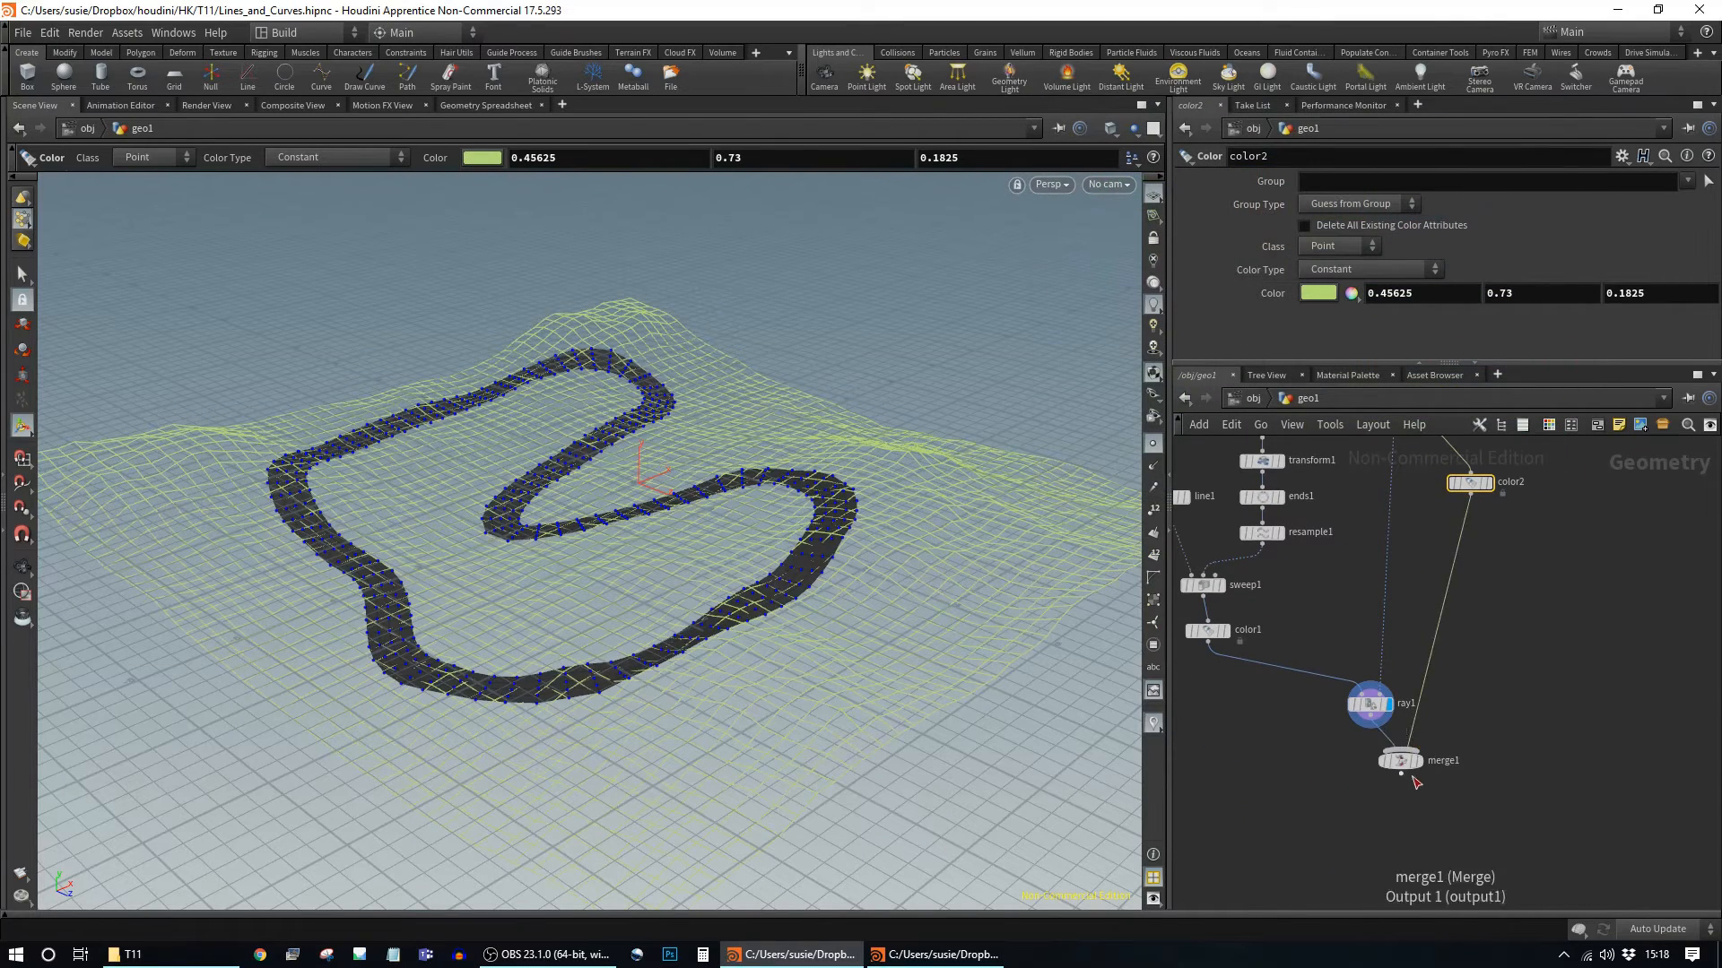
{"action": "left_click", "coordinate": [1416, 760]}
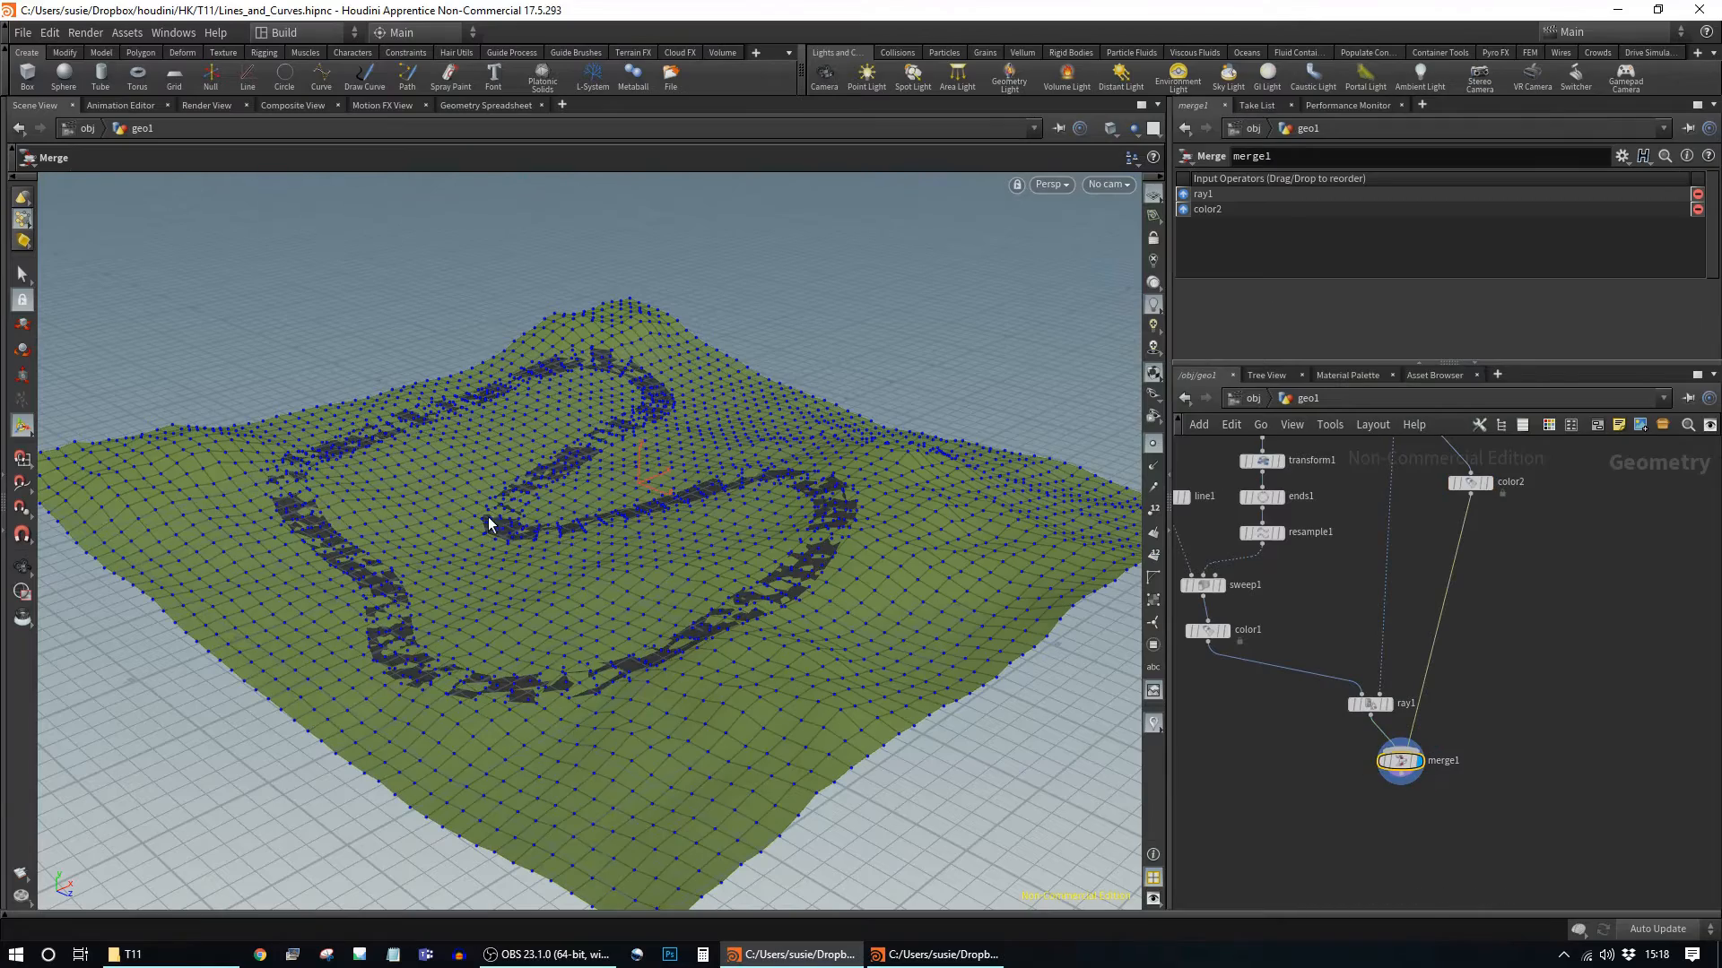
{"action": "key", "text": "Escape"}
{"action": "left_click_drag", "start_coordinate": [511, 684], "coordinate": [616, 682]}
{"action": "key", "text": "Return"}
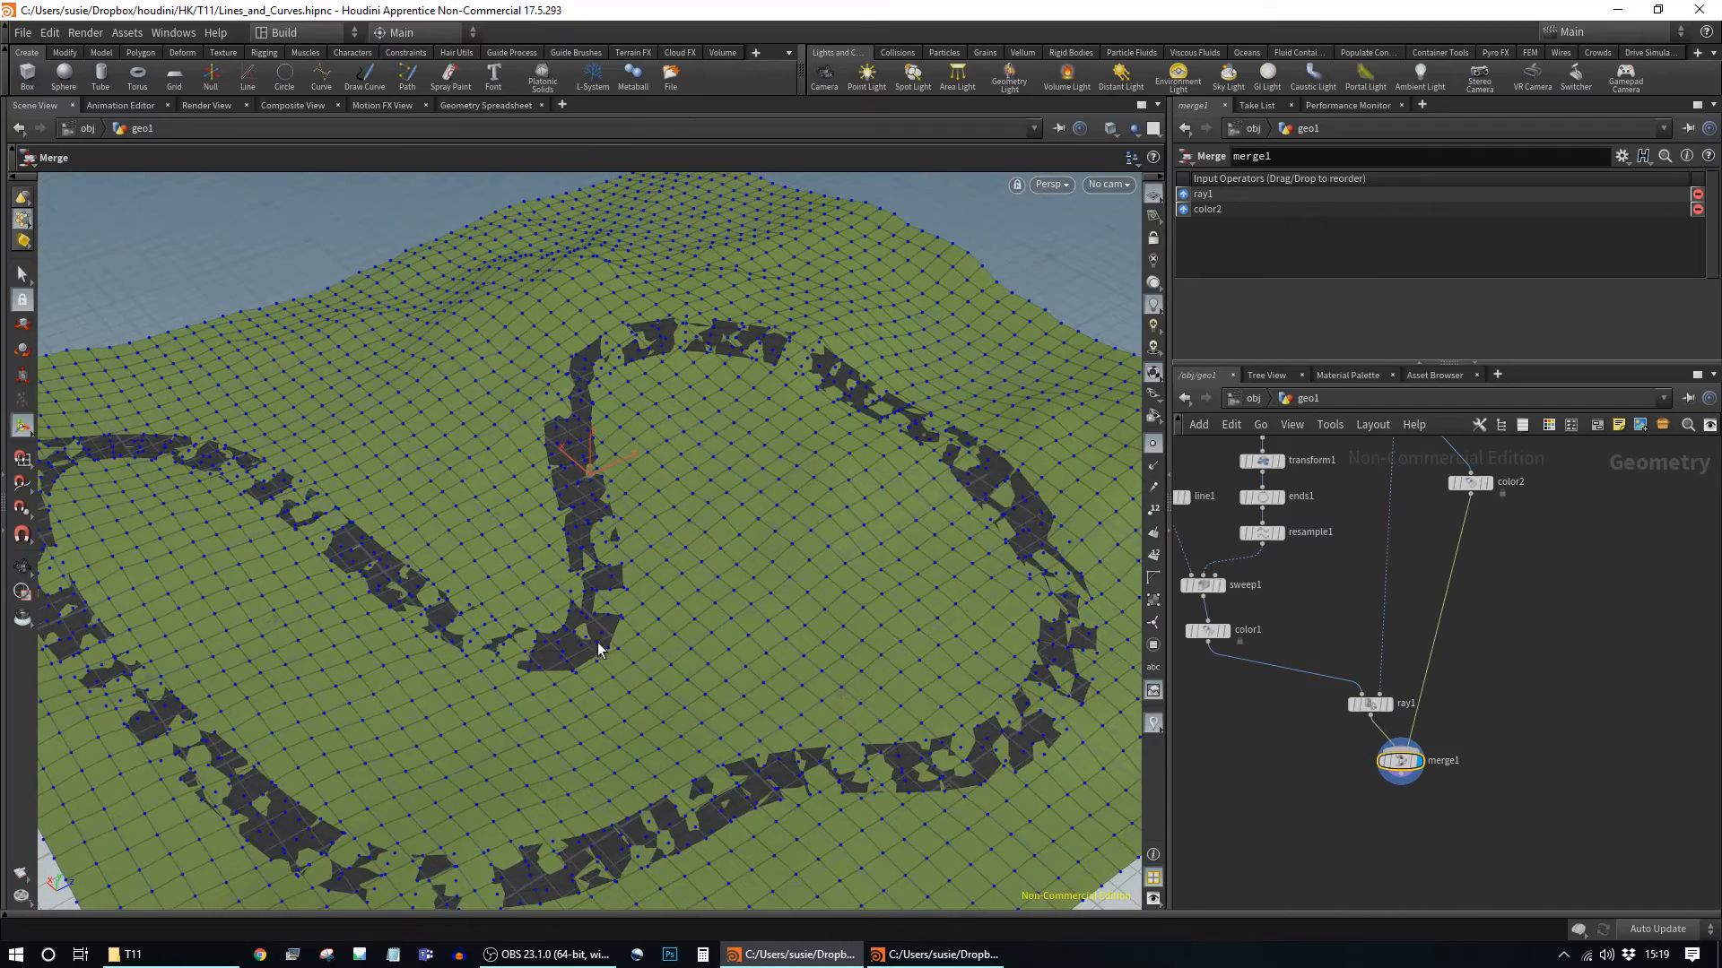
{"action": "left_click_drag", "start_coordinate": [798, 544], "coordinate": [634, 499]}
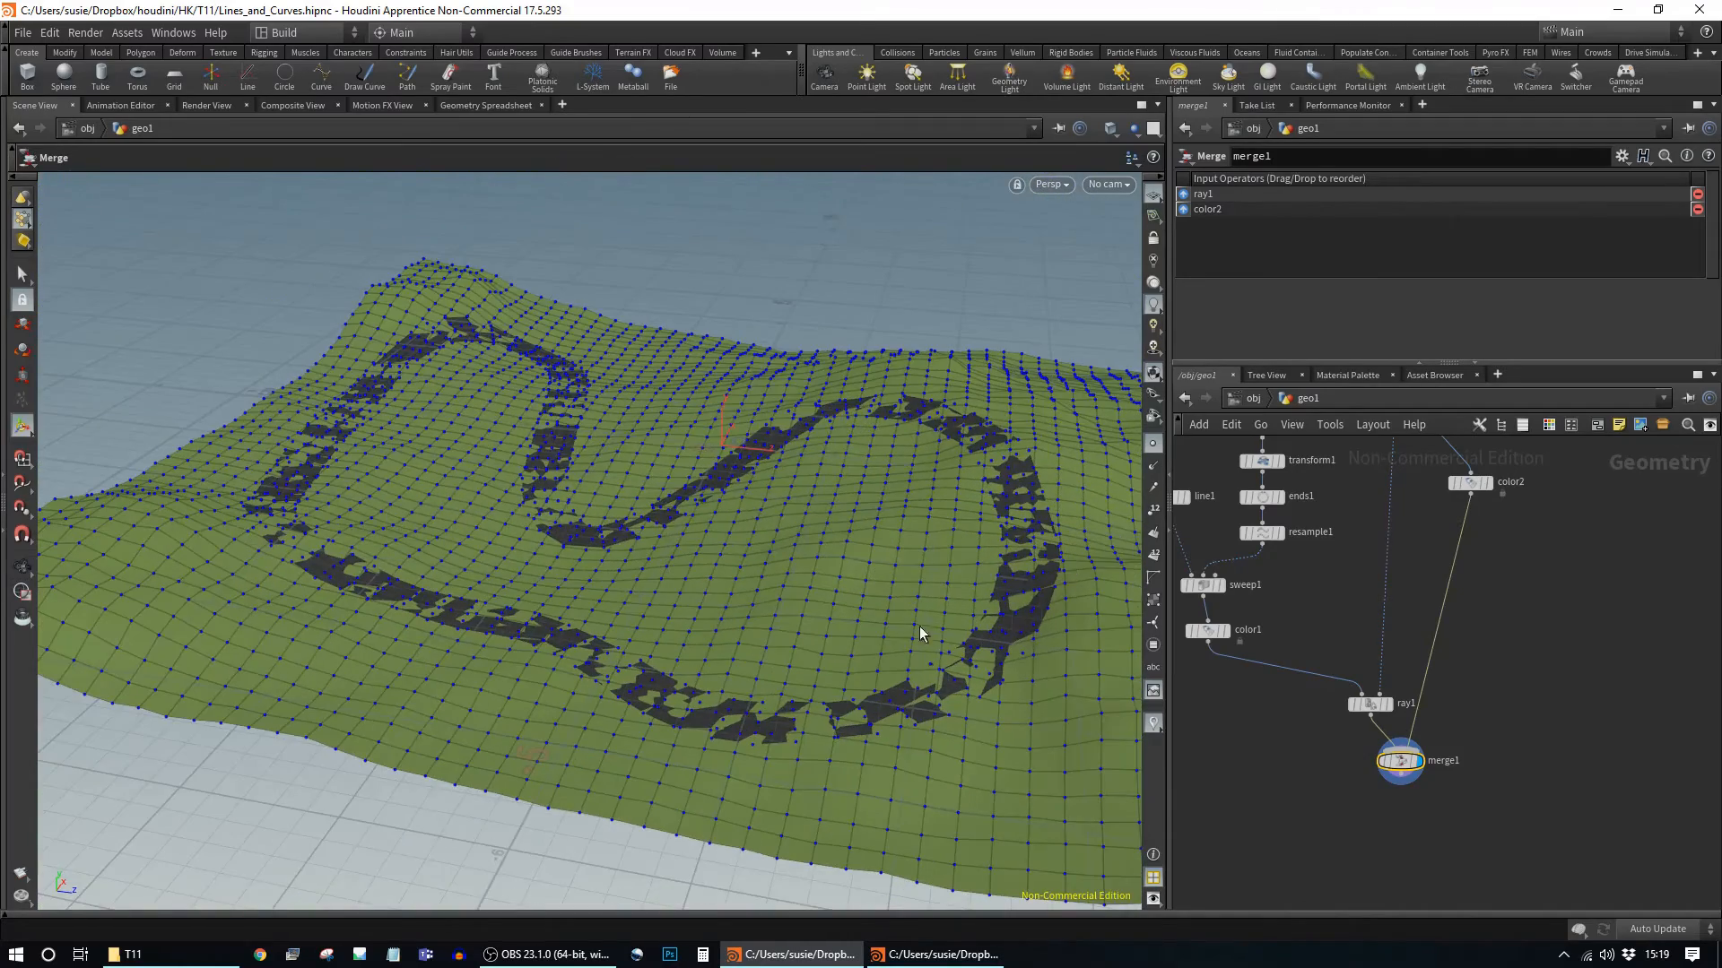
{"action": "left_click_drag", "start_coordinate": [1365, 705], "coordinate": [1346, 663]}
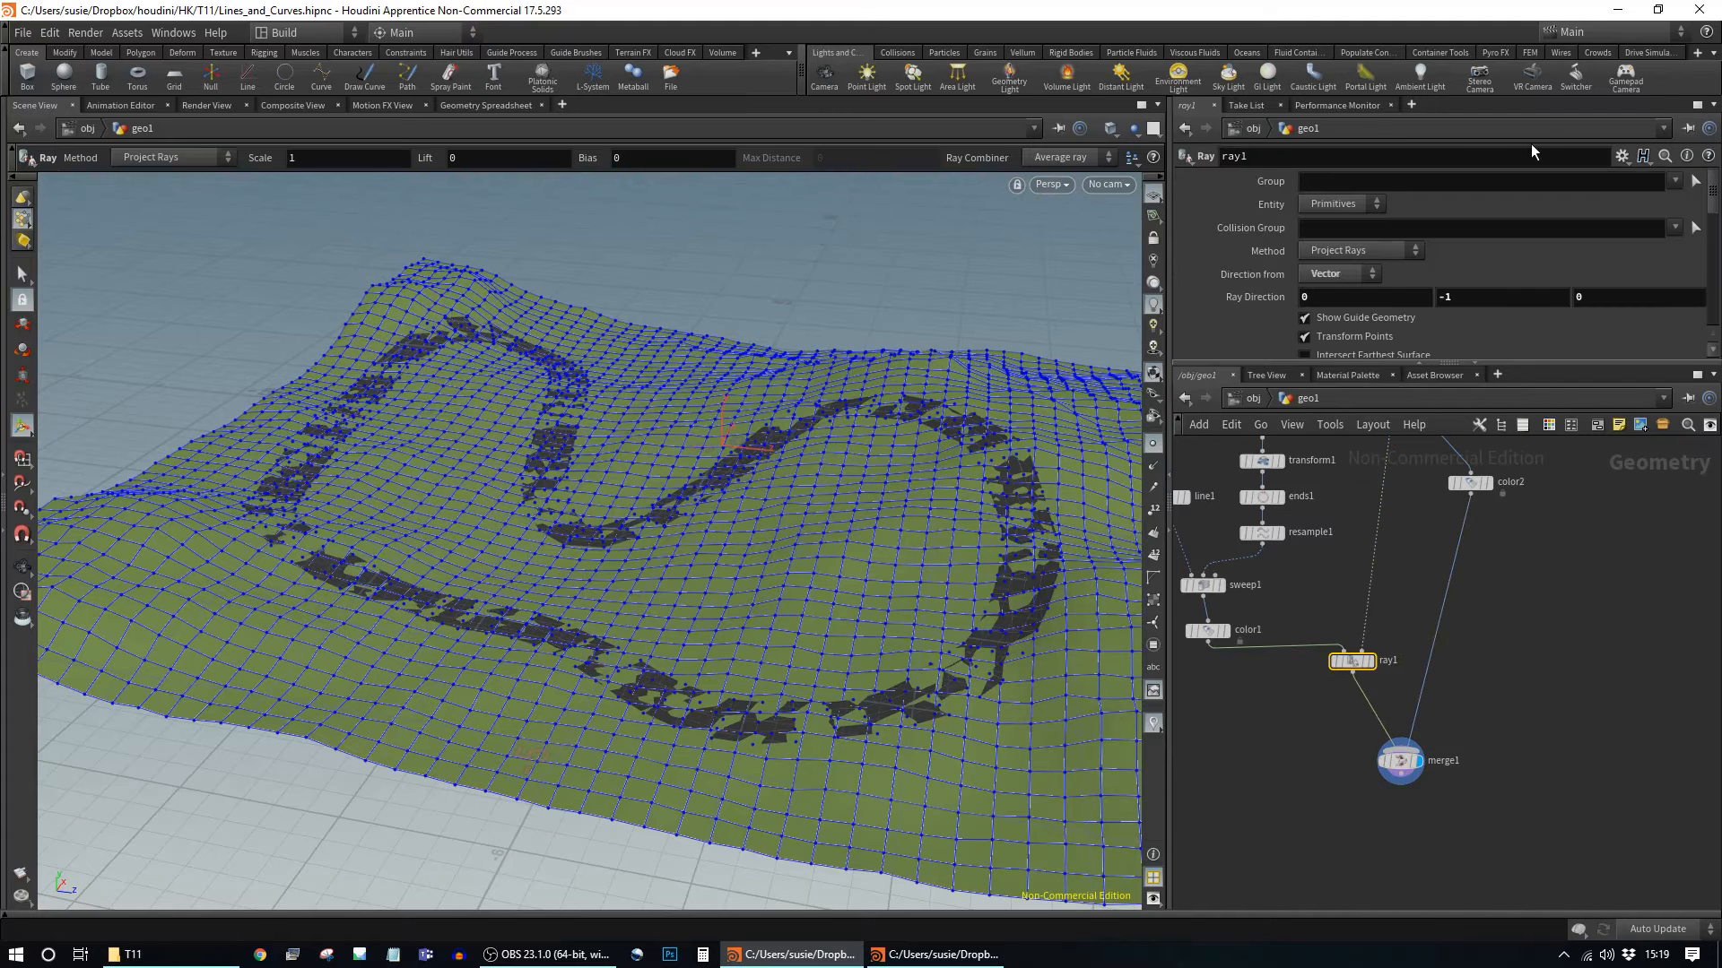
Step: Set ray1's Lift to -0.035 using the value ladder
{"action": "scroll", "coordinate": [1498, 314], "scroll_direction": "down", "scroll_amount": 5}
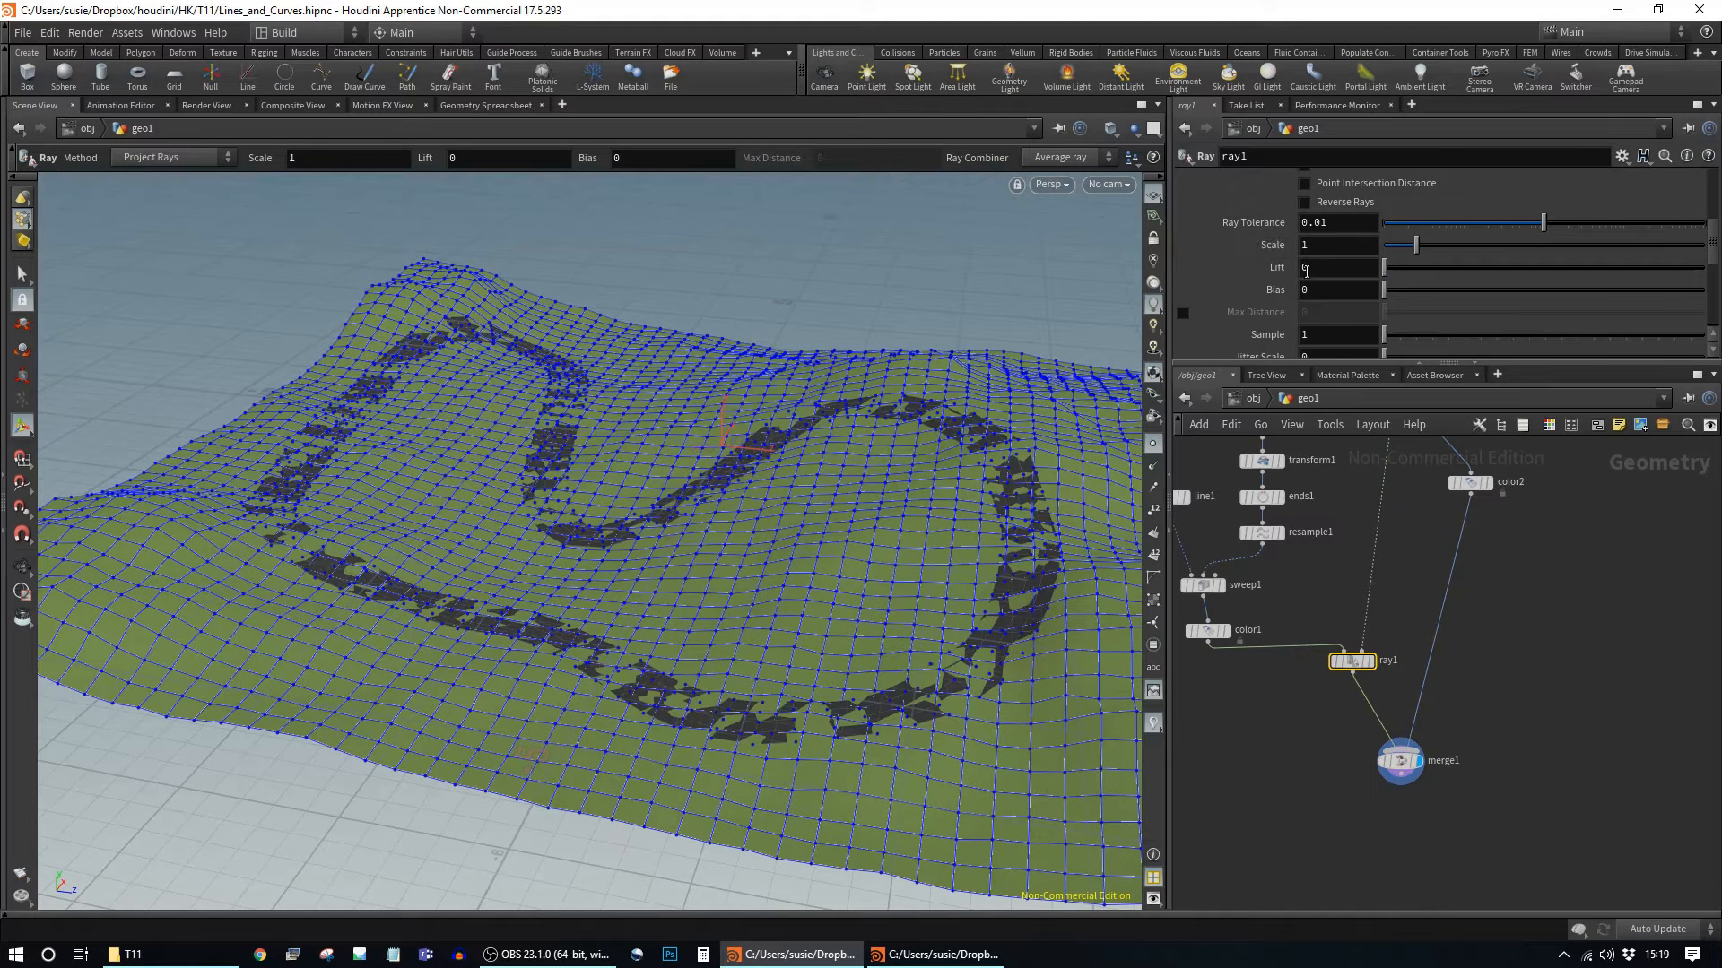
{"action": "key", "text": "Escape"}
{"action": "left_click_drag", "start_coordinate": [884, 511], "coordinate": [961, 476]}
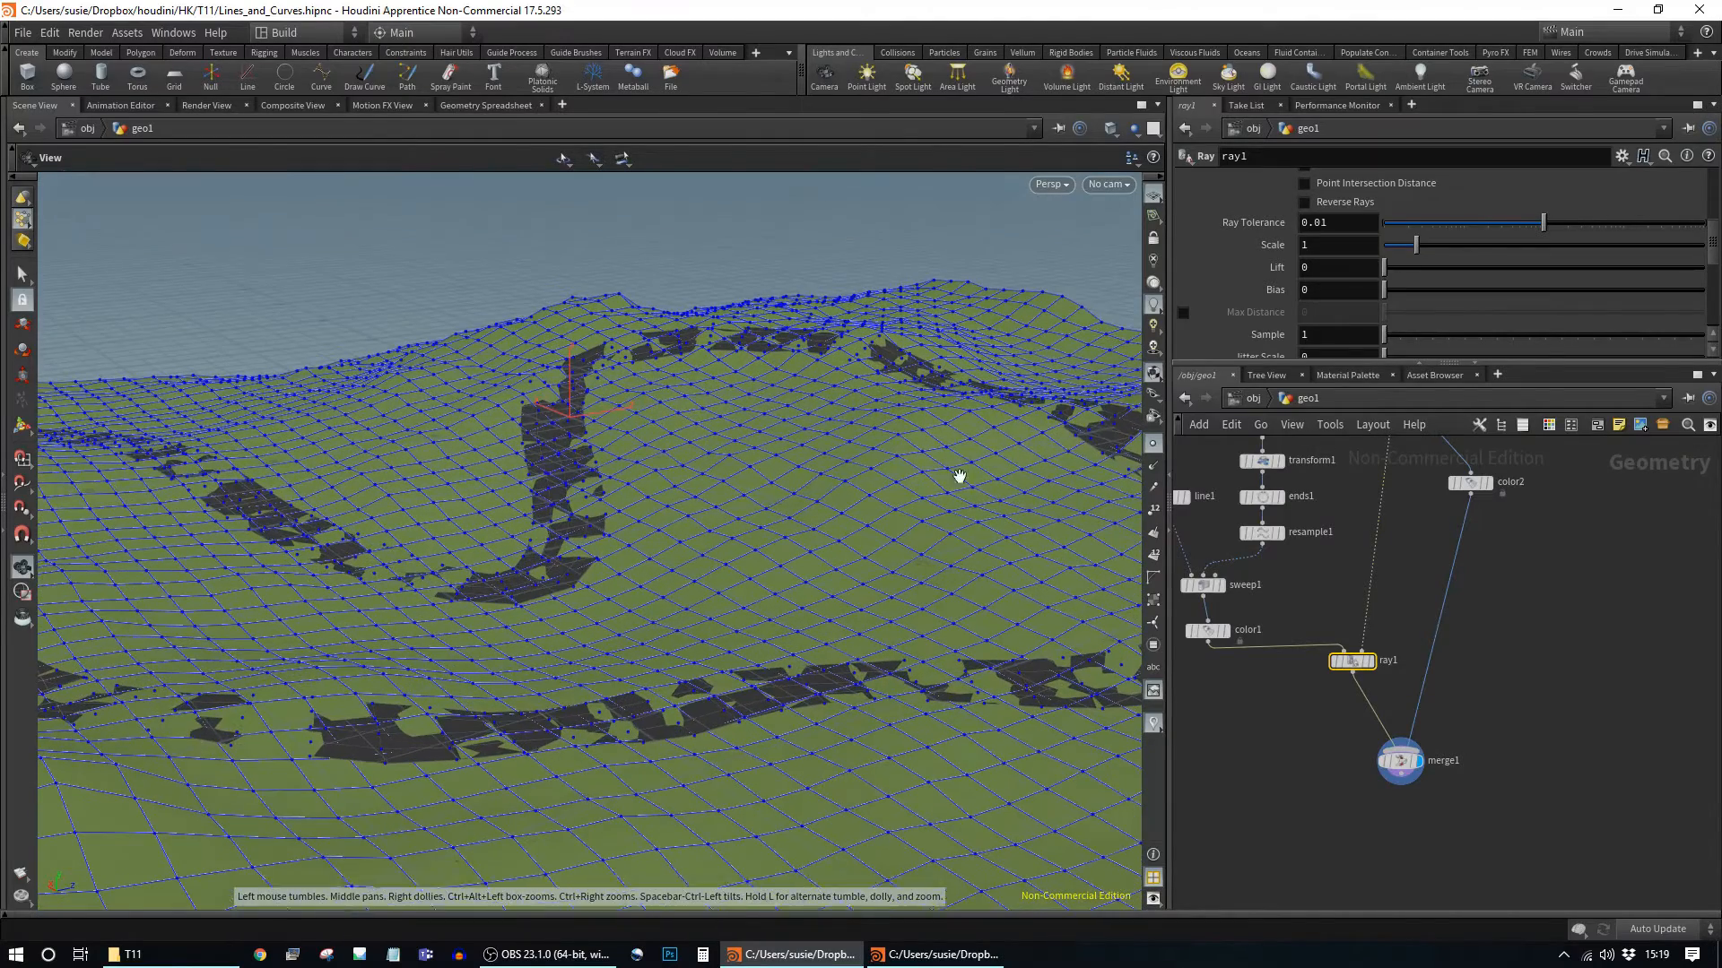
{"action": "key", "text": "Return"}
{"action": "left_click_drag", "start_coordinate": [1391, 274], "coordinate": [1385, 274]}
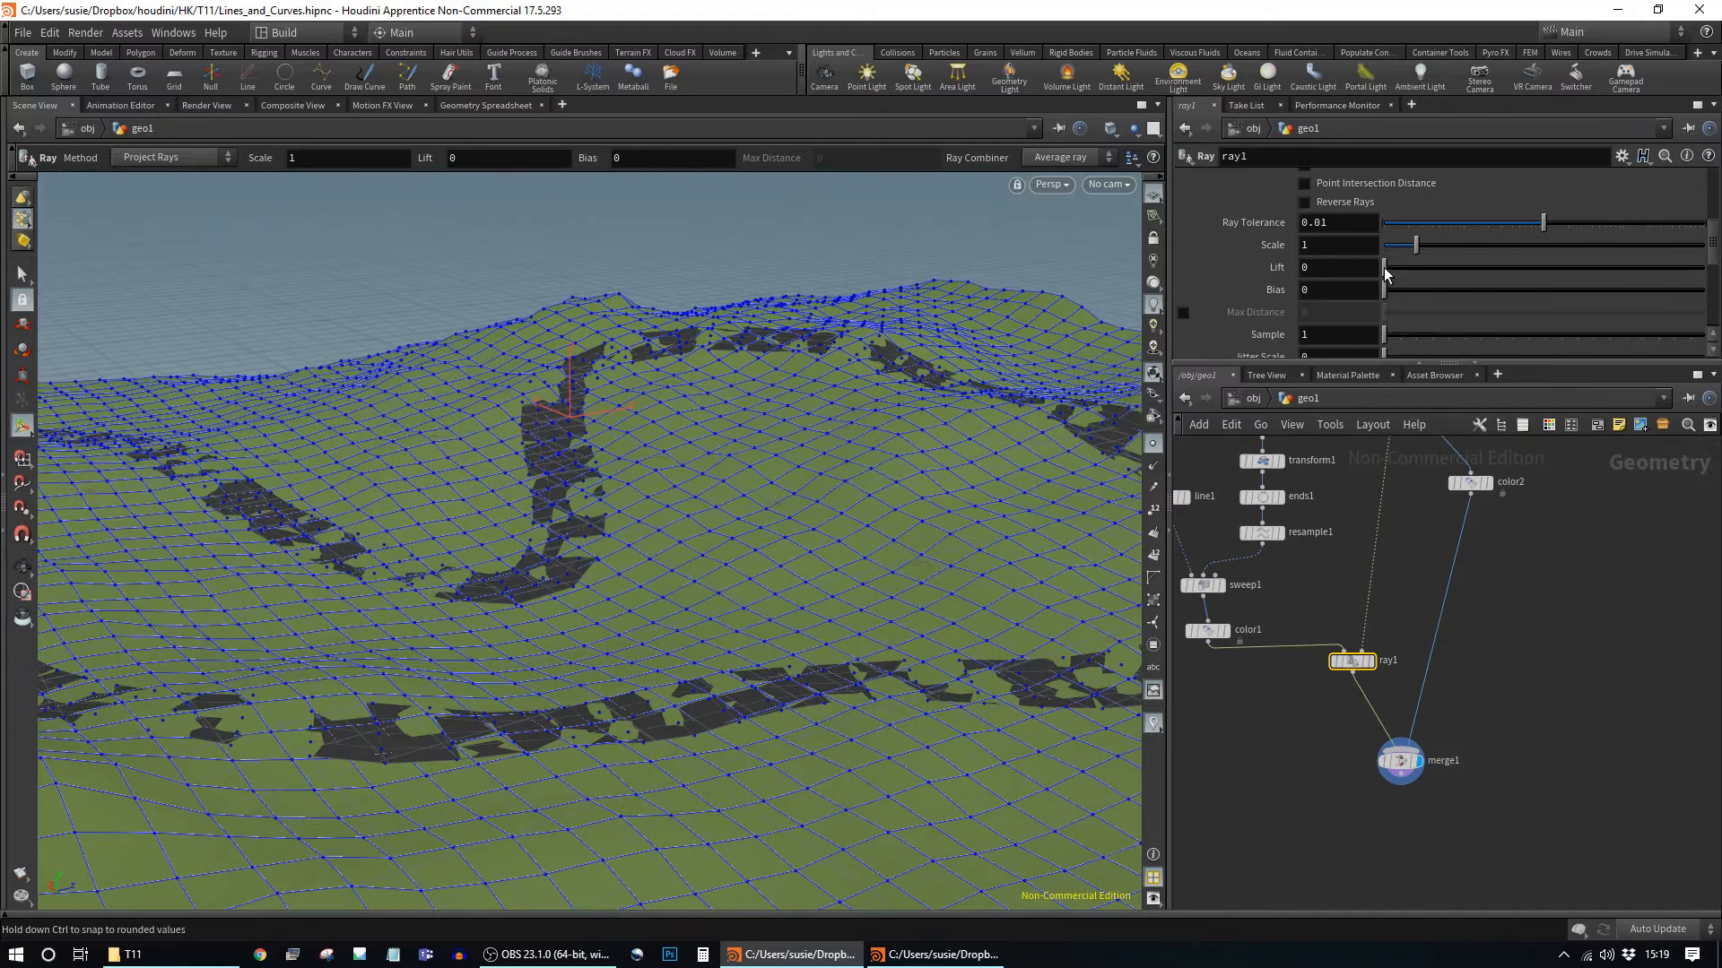
{"action": "middle_click_drag", "start_coordinate": [1336, 266], "coordinate": [1165, 344]}
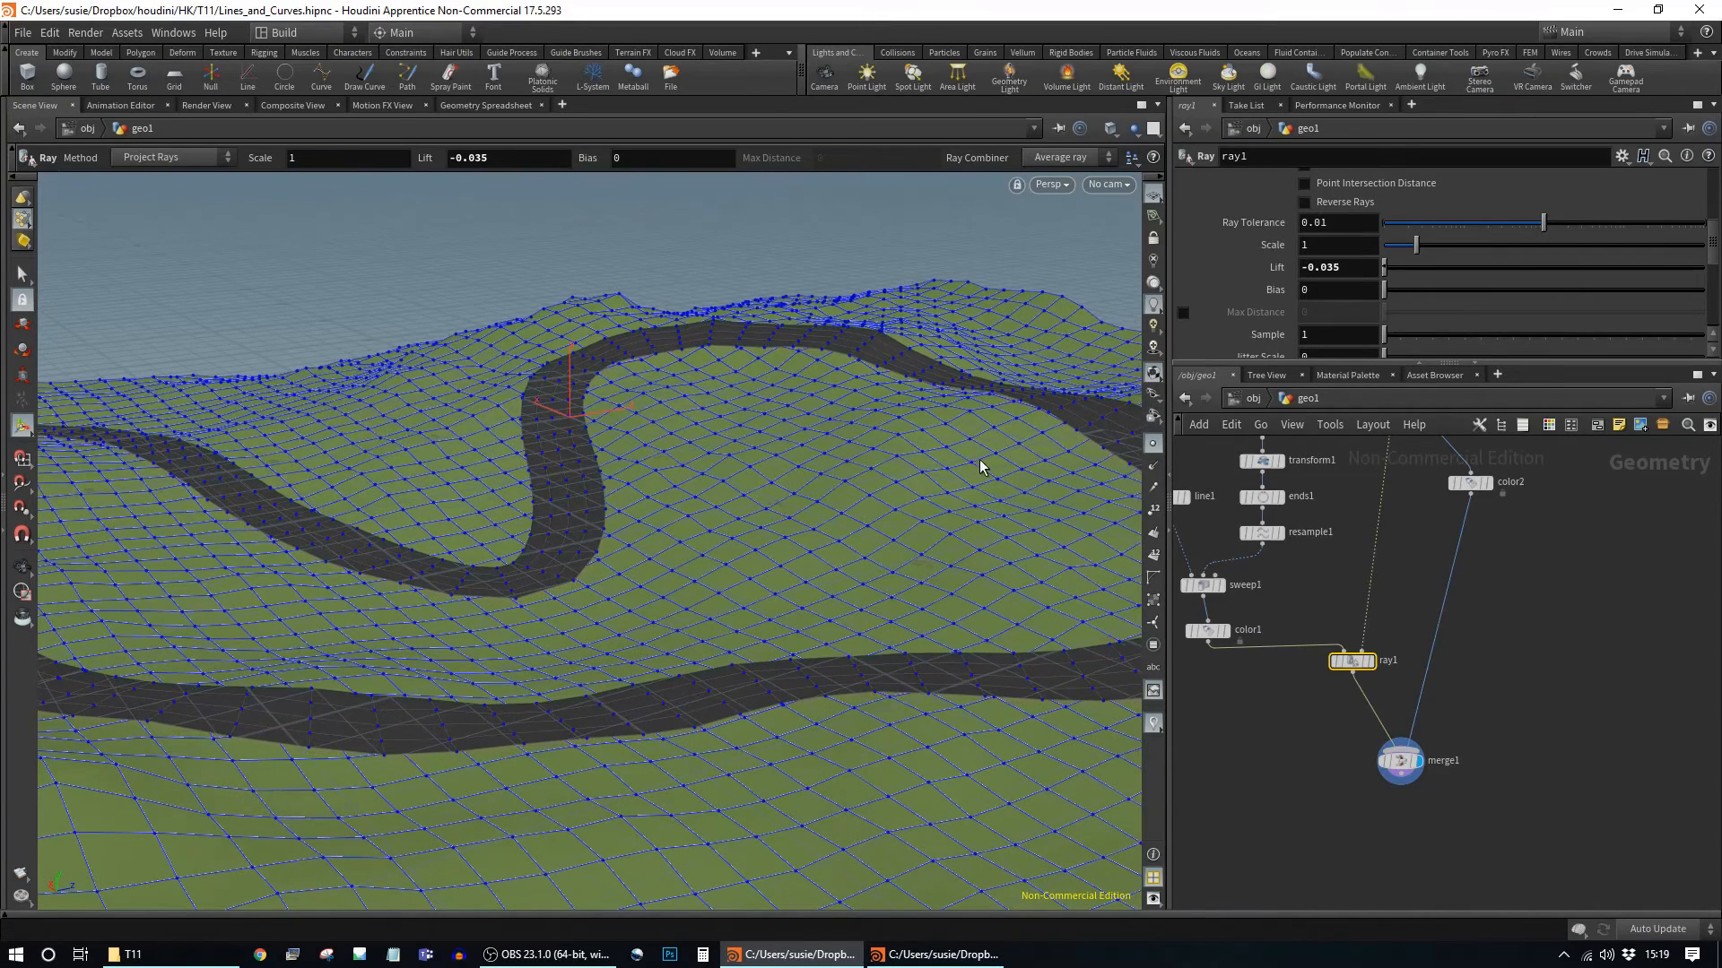
Step: Orbit, pan and zoom around the track to check the dark road over the green terrain
{"action": "right_click_drag", "start_coordinate": [980, 467], "coordinate": [815, 431], "text": "alt"}
{"action": "left_click_drag", "start_coordinate": [815, 430], "coordinate": [622, 546], "text": "alt"}
{"action": "middle_click_drag", "start_coordinate": [759, 505], "coordinate": [561, 498], "text": "alt"}
{"action": "left_click_drag", "start_coordinate": [561, 498], "coordinate": [791, 509]}
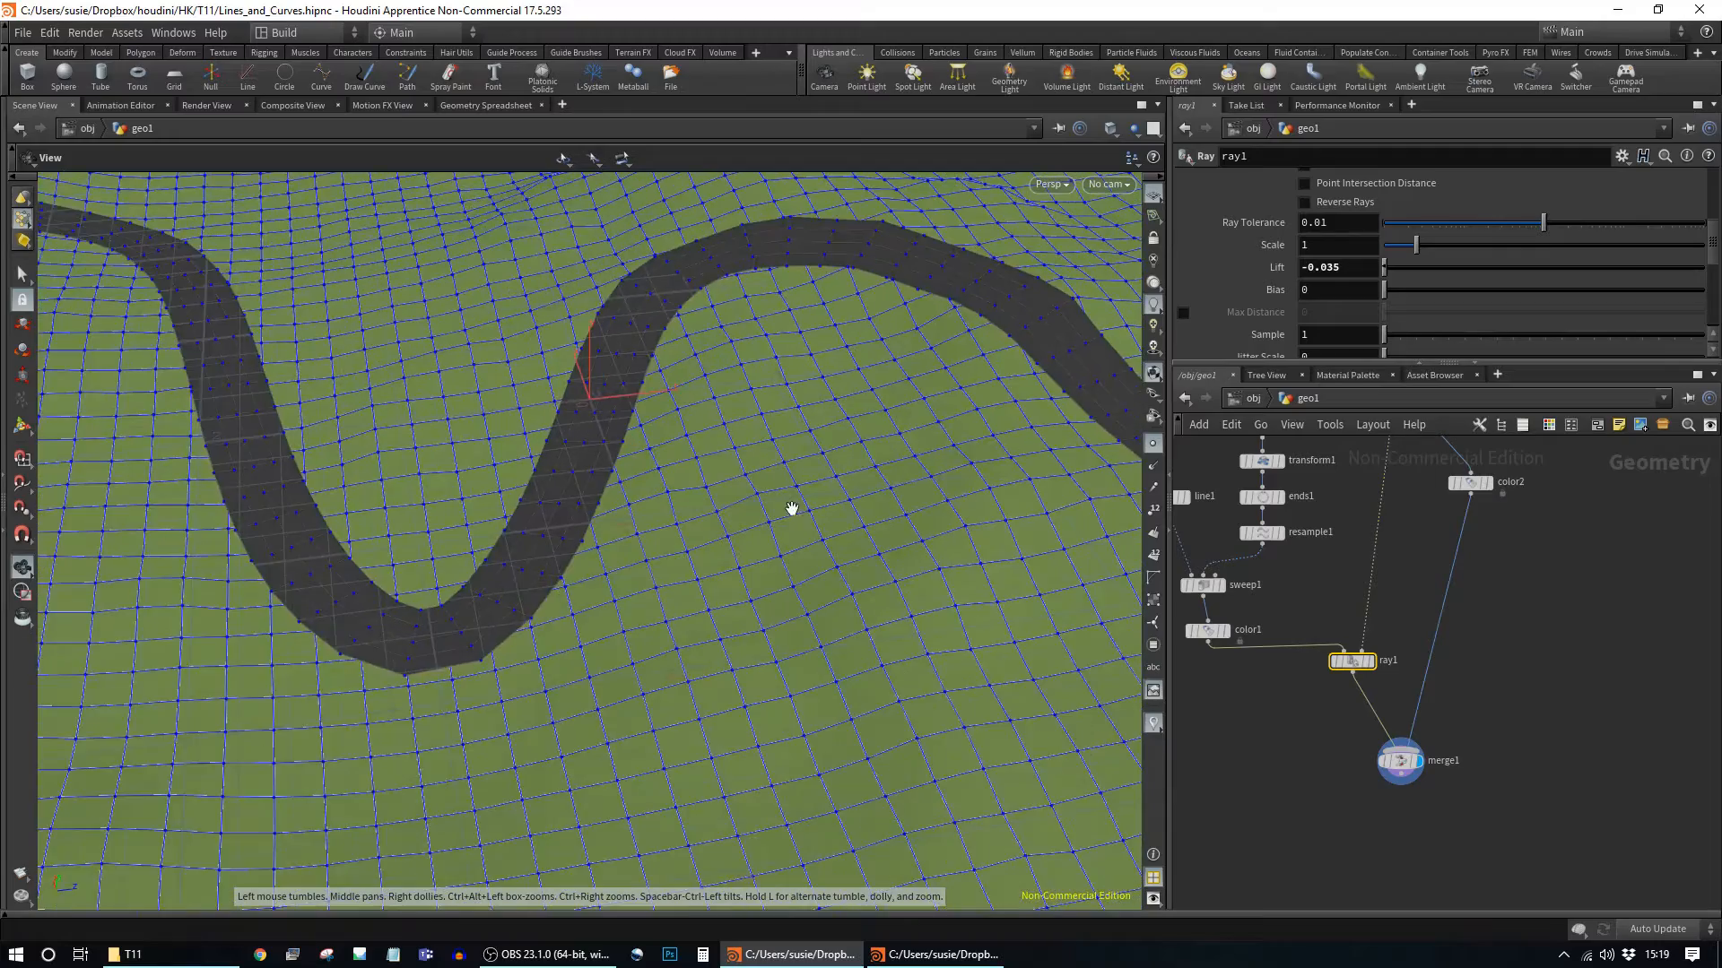
{"action": "right_click_drag", "start_coordinate": [792, 508], "coordinate": [574, 527]}
{"action": "left_click_drag", "start_coordinate": [823, 499], "coordinate": [630, 546]}
{"action": "middle_click_drag", "start_coordinate": [825, 515], "coordinate": [688, 537]}
{"action": "right_click_drag", "start_coordinate": [689, 537], "coordinate": [869, 480]}
{"action": "middle_click_drag", "start_coordinate": [870, 479], "coordinate": [887, 538]}
{"action": "middle_click_drag", "start_coordinate": [1512, 515], "coordinate": [1511, 604]}
{"action": "middle_click_drag", "start_coordinate": [1549, 512], "coordinate": [1626, 591]}
Step: Select curve1 and move an inner control point down-left and sideways to reshape the bend
{"action": "left_click", "coordinate": [1345, 592]}
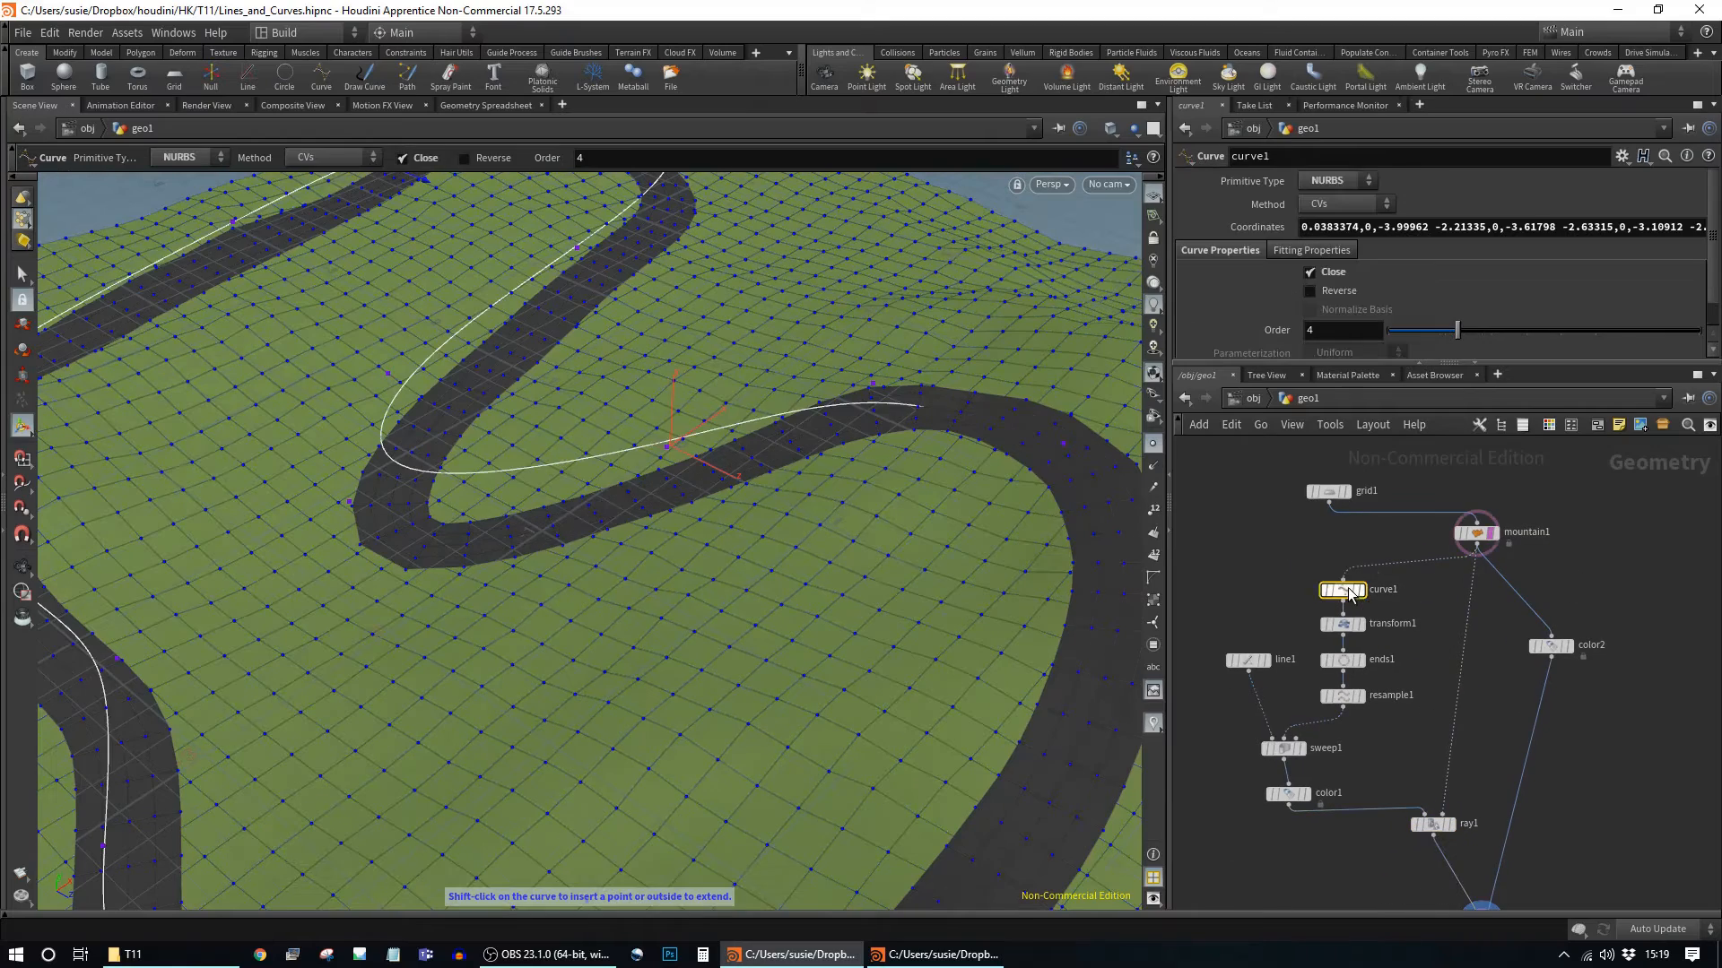
{"action": "key", "text": "Escape"}
{"action": "left_click_drag", "start_coordinate": [885, 511], "coordinate": [858, 582]}
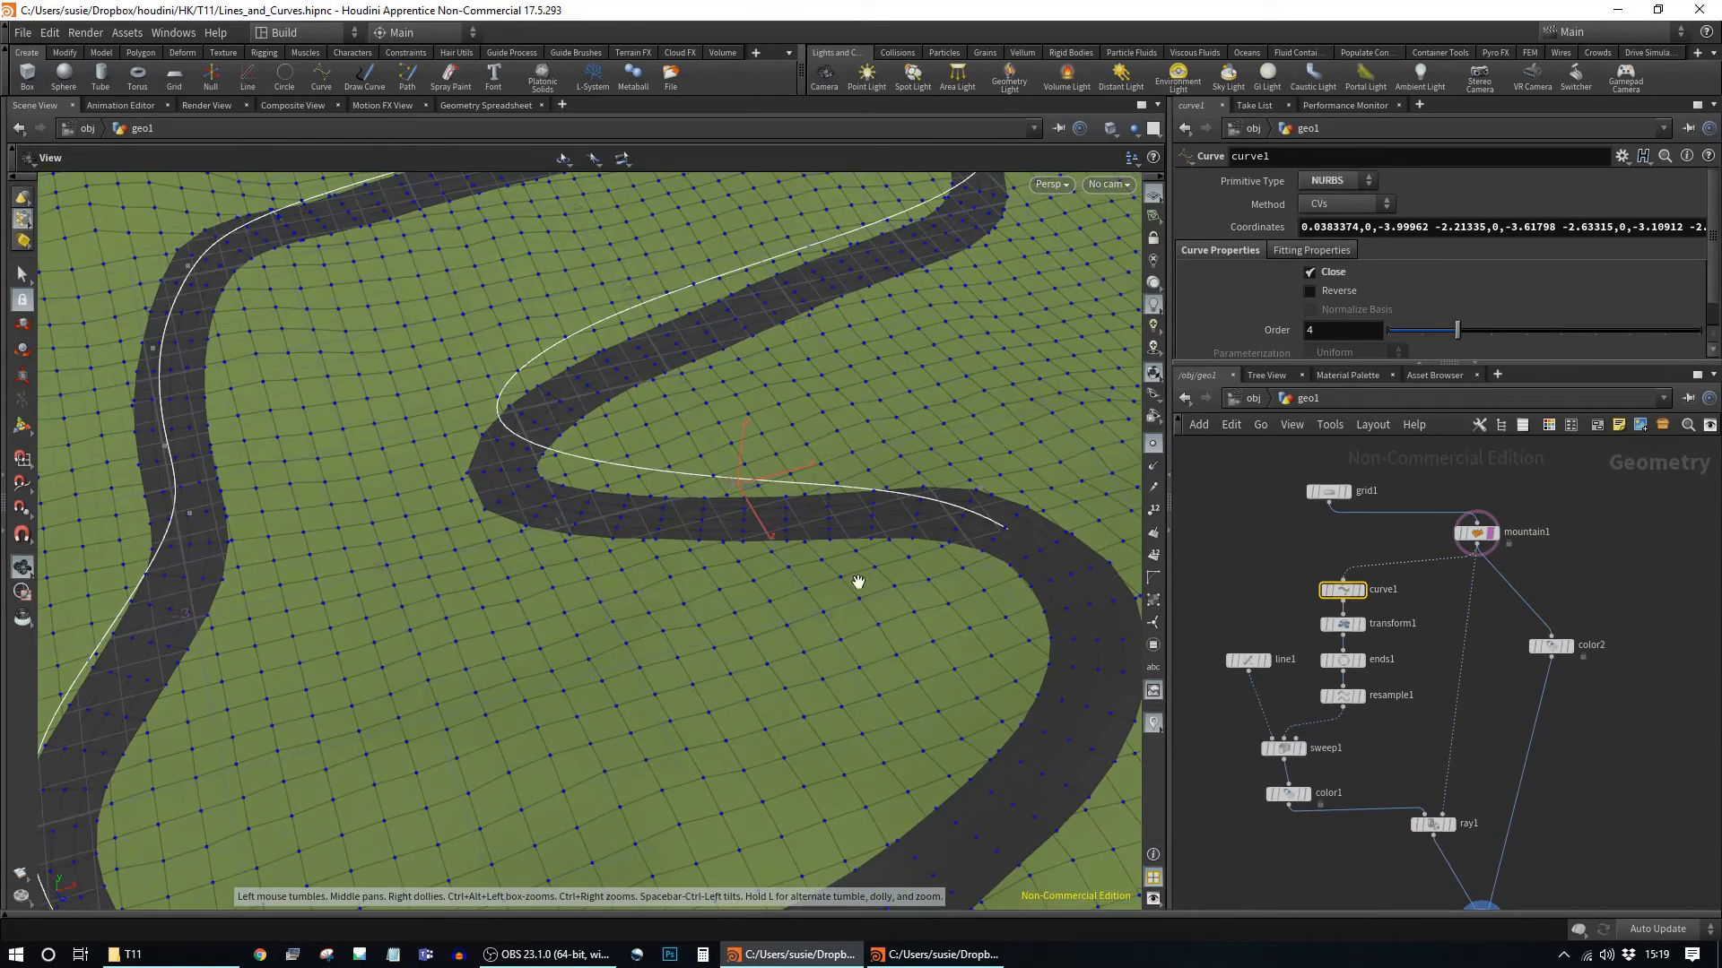
{"action": "key", "text": "Return"}
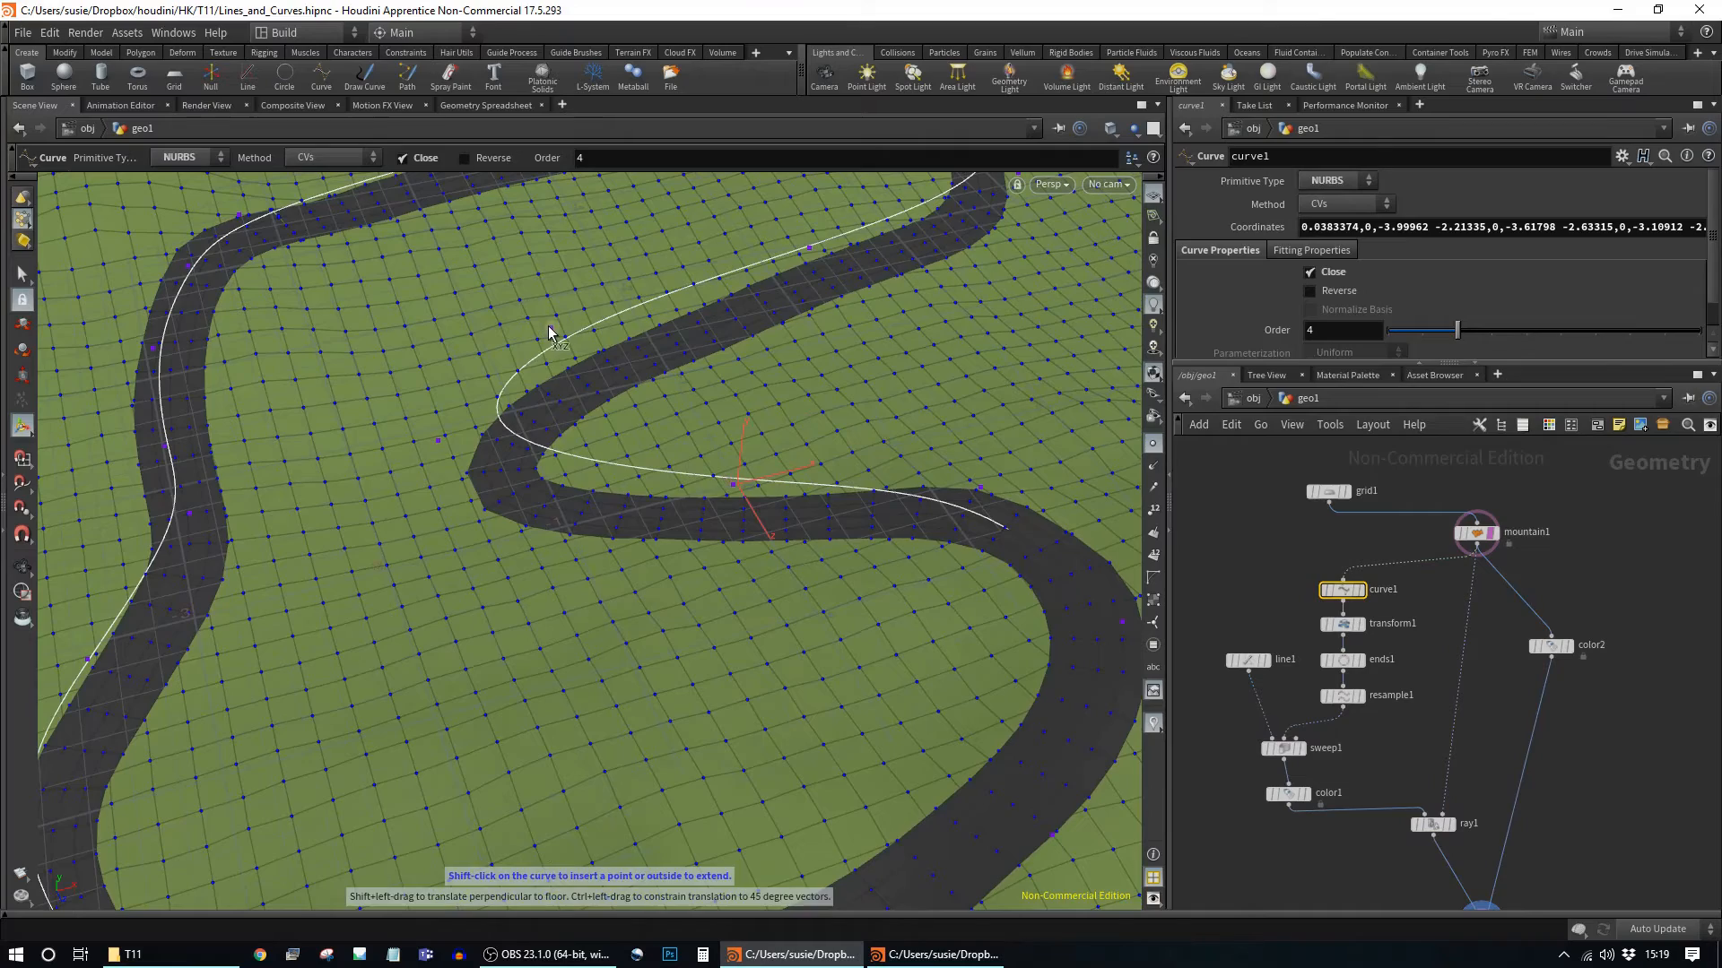
{"action": "key", "text": "Escape"}
{"action": "left_click_drag", "start_coordinate": [619, 314], "coordinate": [1041, 415]}
{"action": "key", "text": "Return"}
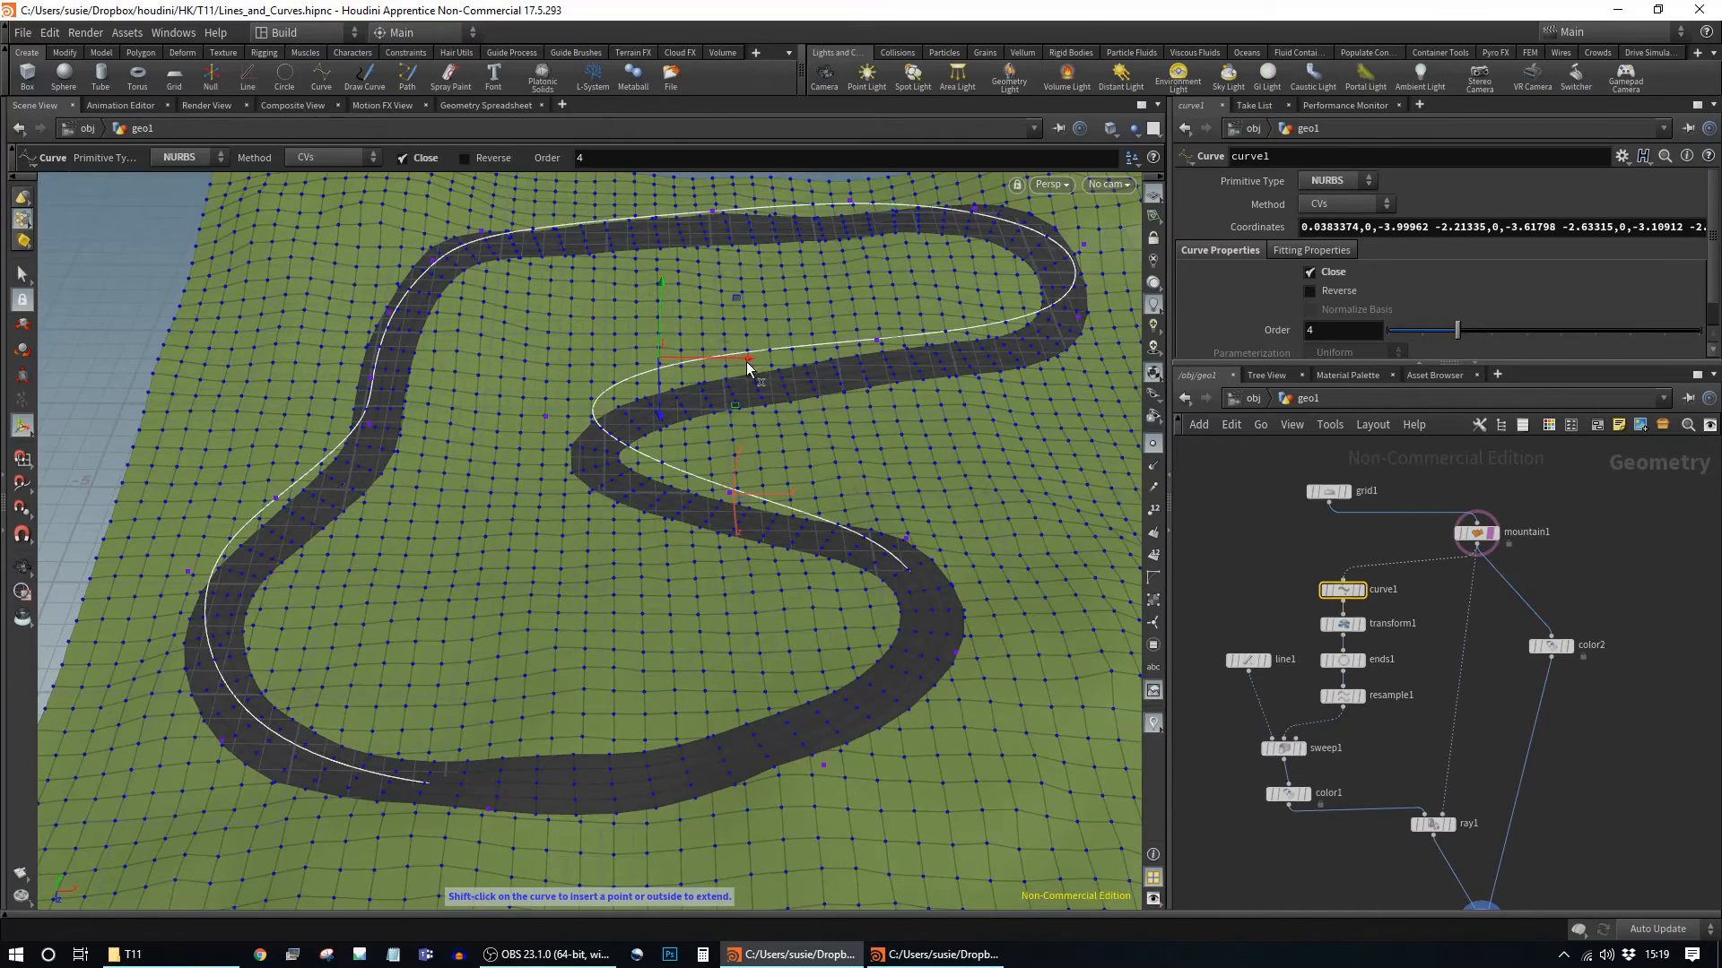
{"action": "left_click_drag", "start_coordinate": [749, 366], "coordinate": [735, 419]}
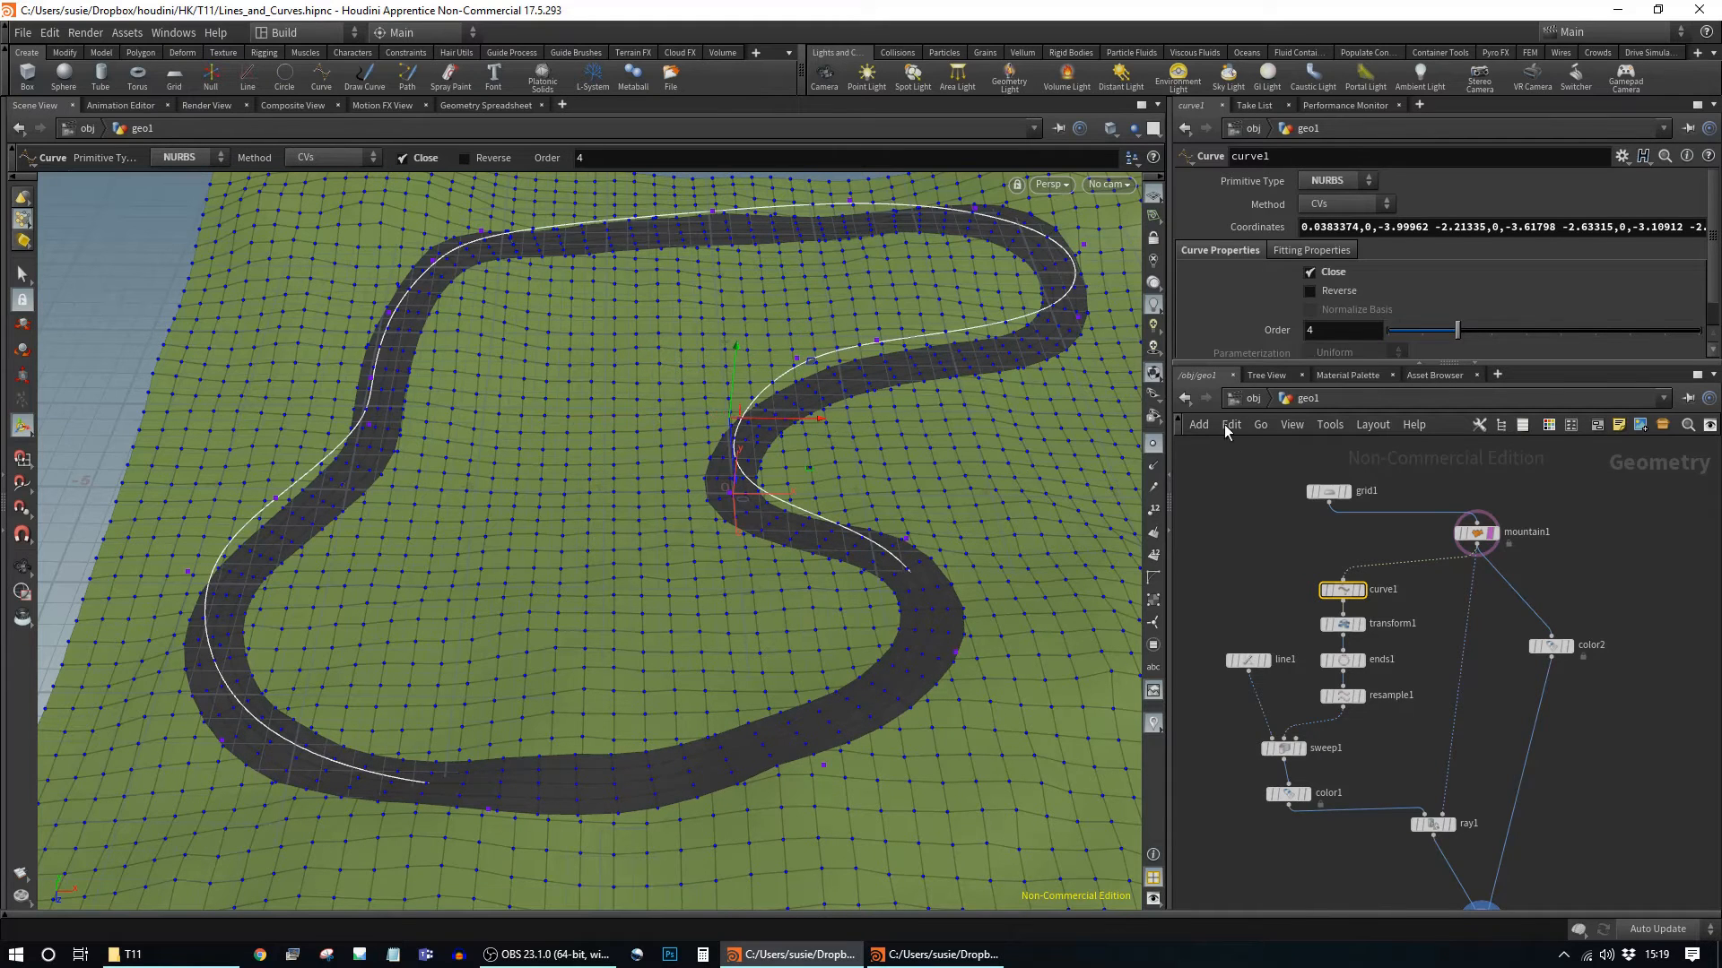
{"action": "left_click_drag", "start_coordinate": [818, 431], "coordinate": [952, 426]}
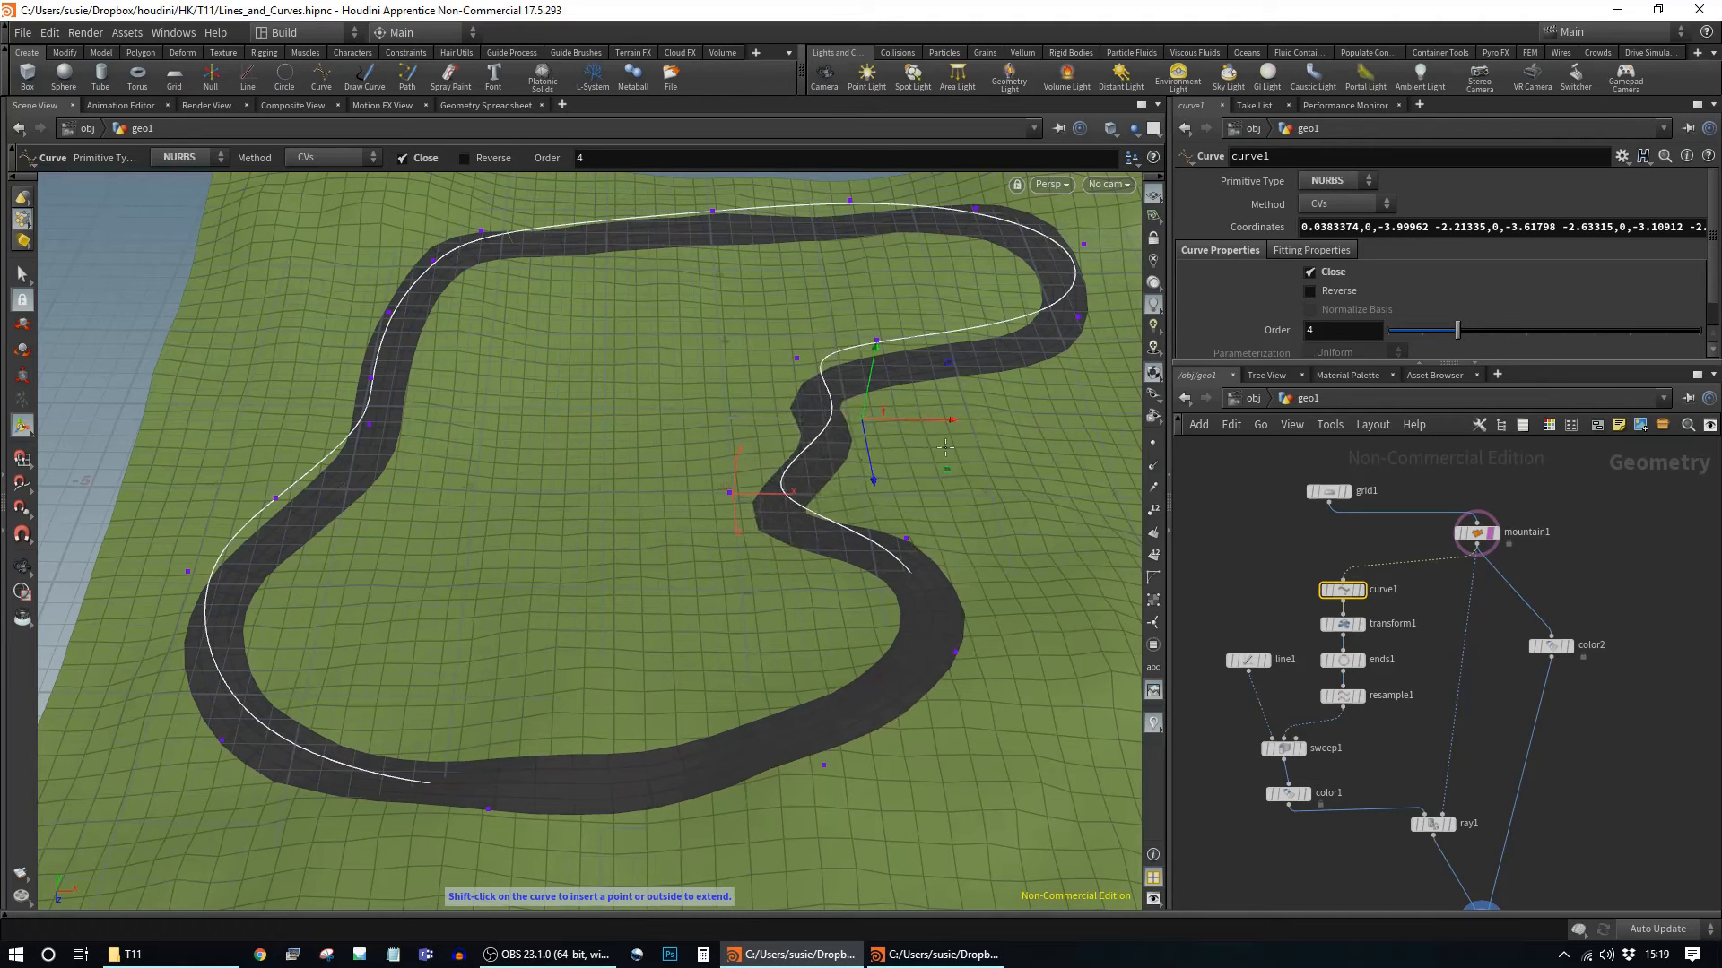
Step: Move the lower curve point toward the camera and outward to bulge the lower-right road
{"action": "left_click", "coordinate": [822, 767]}
{"action": "left_click_drag", "start_coordinate": [834, 850], "coordinate": [842, 933]}
{"action": "left_click_drag", "start_coordinate": [921, 850], "coordinate": [1031, 839]}
{"action": "key", "text": "Escape"}
{"action": "left_click_drag", "start_coordinate": [637, 661], "coordinate": [1046, 815]}
{"action": "key", "text": "Return"}
Step: Adjust two inner-bend control points, up-left and down, to smooth the central S-bend
{"action": "left_click", "coordinate": [804, 683]}
{"action": "key", "text": "Escape"}
{"action": "left_click_drag", "start_coordinate": [767, 620], "coordinate": [707, 615]}
{"action": "middle_click_drag", "start_coordinate": [790, 594], "coordinate": [681, 669], "text": "alt"}
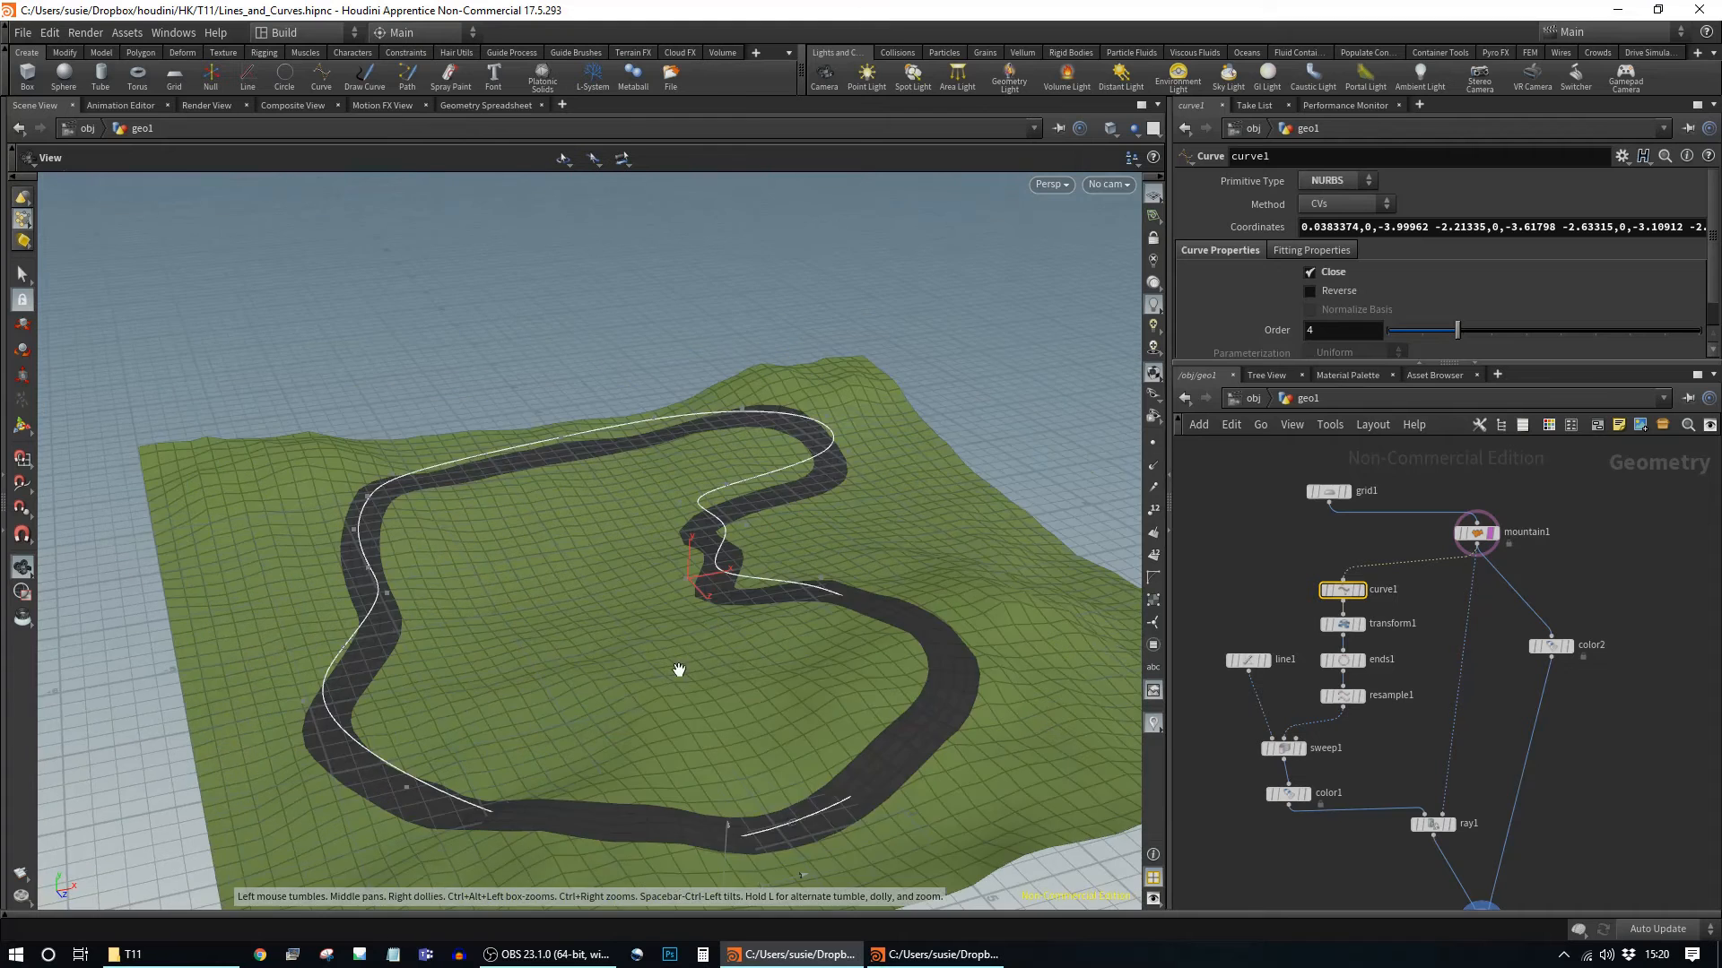
{"action": "left_click_drag", "start_coordinate": [680, 669], "coordinate": [671, 767], "text": "alt"}
{"action": "left_click", "coordinate": [773, 395]}
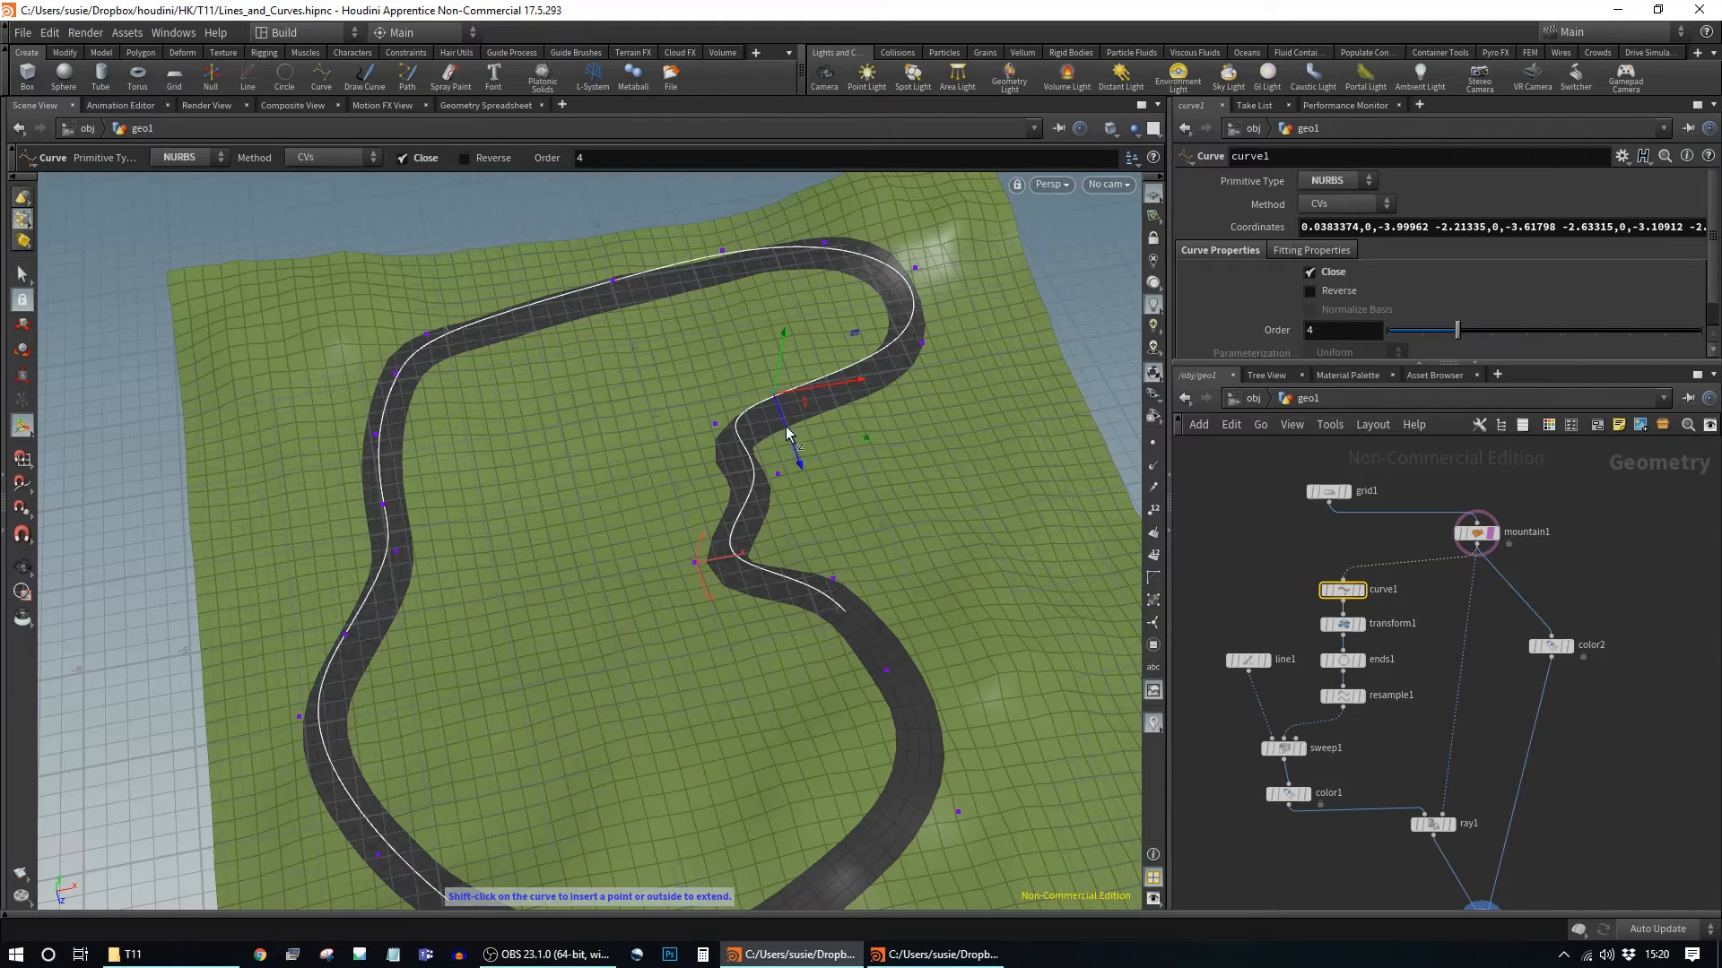
{"action": "left_click_drag", "start_coordinate": [788, 437], "coordinate": [777, 403]}
{"action": "left_click", "coordinate": [843, 583]}
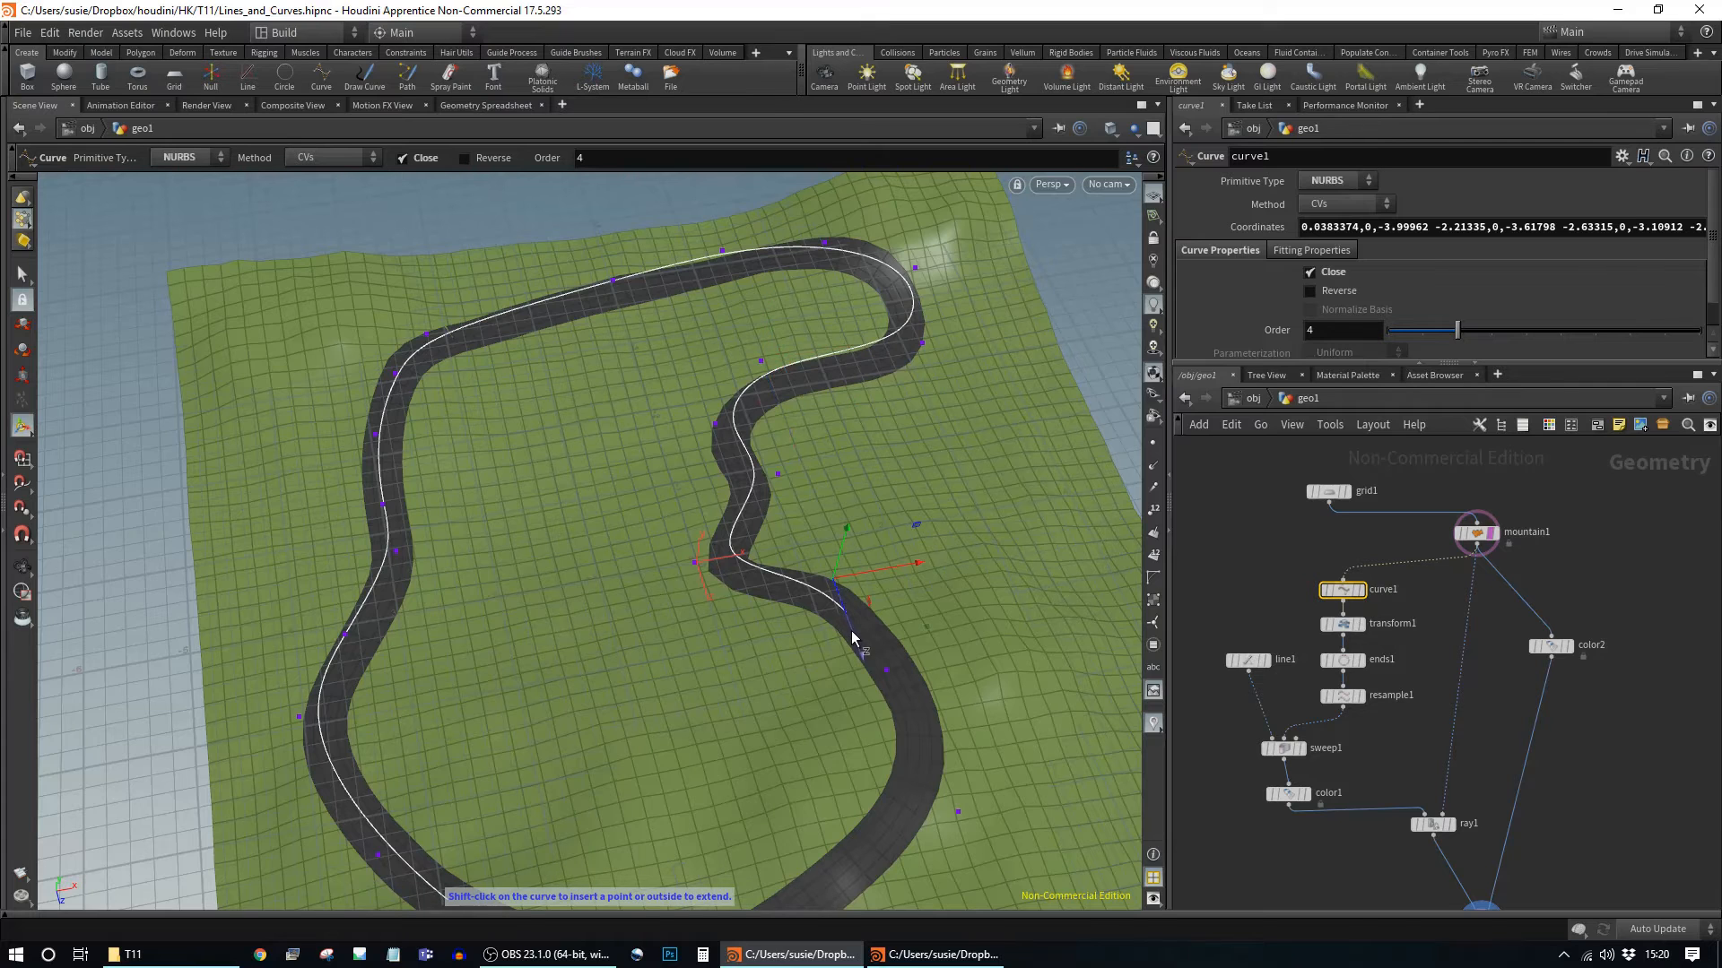
{"action": "left_click_drag", "start_coordinate": [852, 638], "coordinate": [863, 682]}
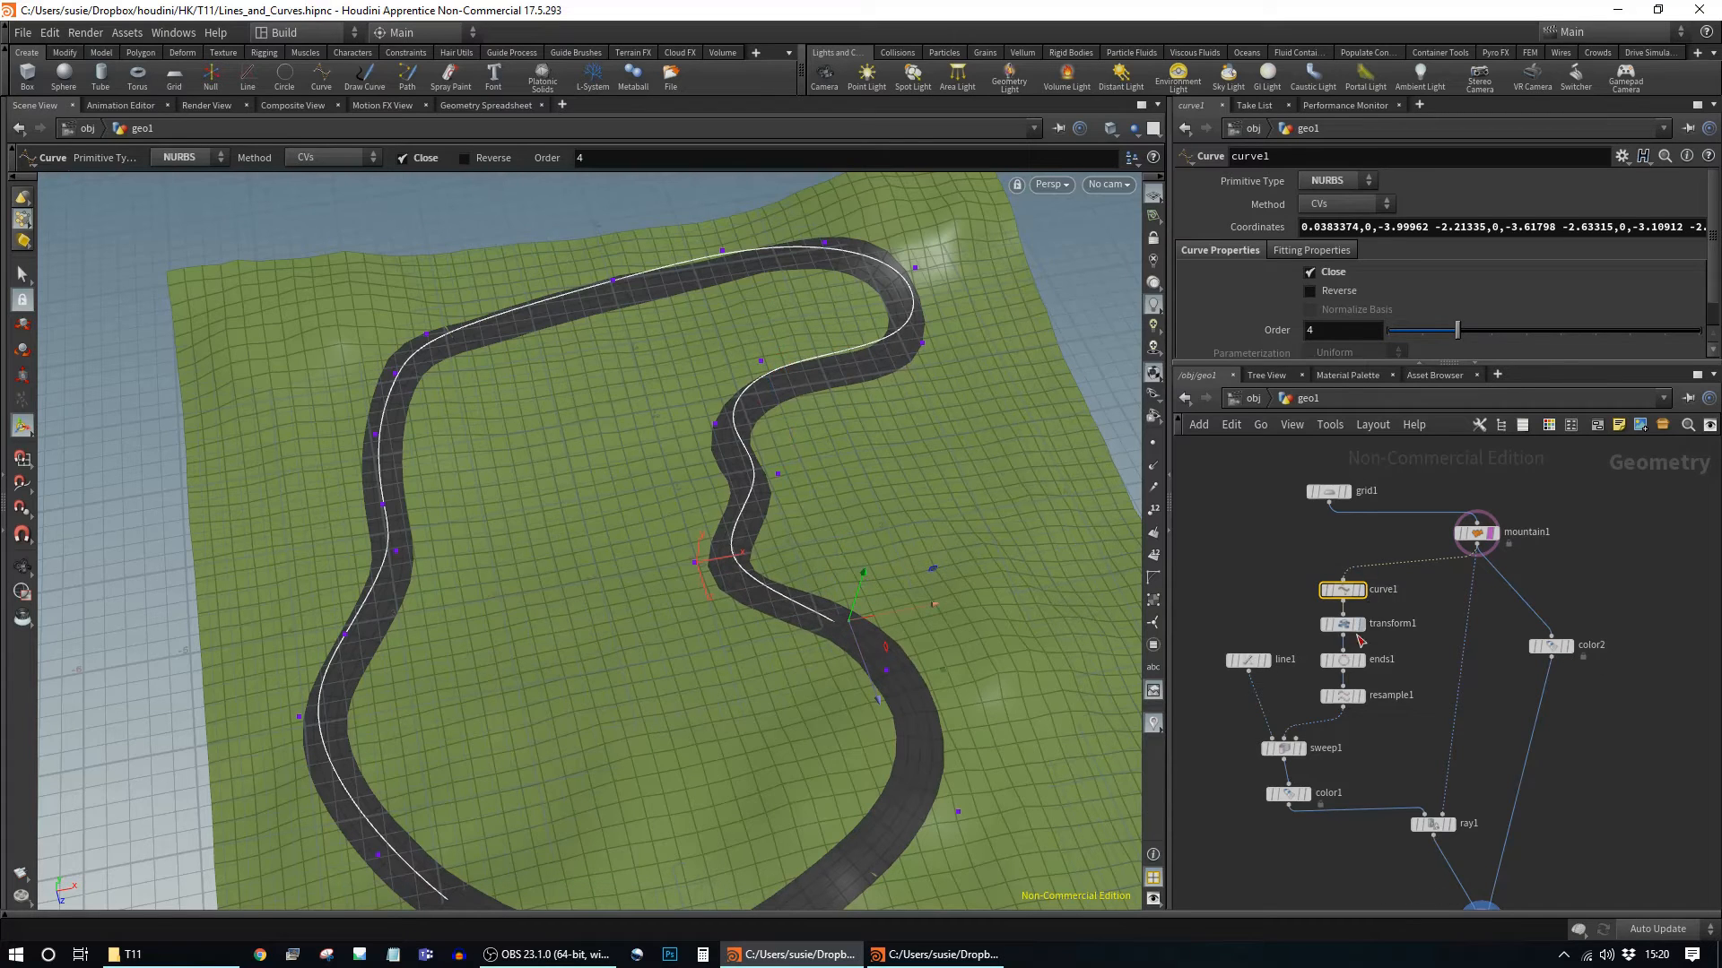
Step: Widen line1's road profile from 0.43 to length 0.73 and inspect the wider road from several angles
{"action": "left_click", "coordinate": [1248, 660]}
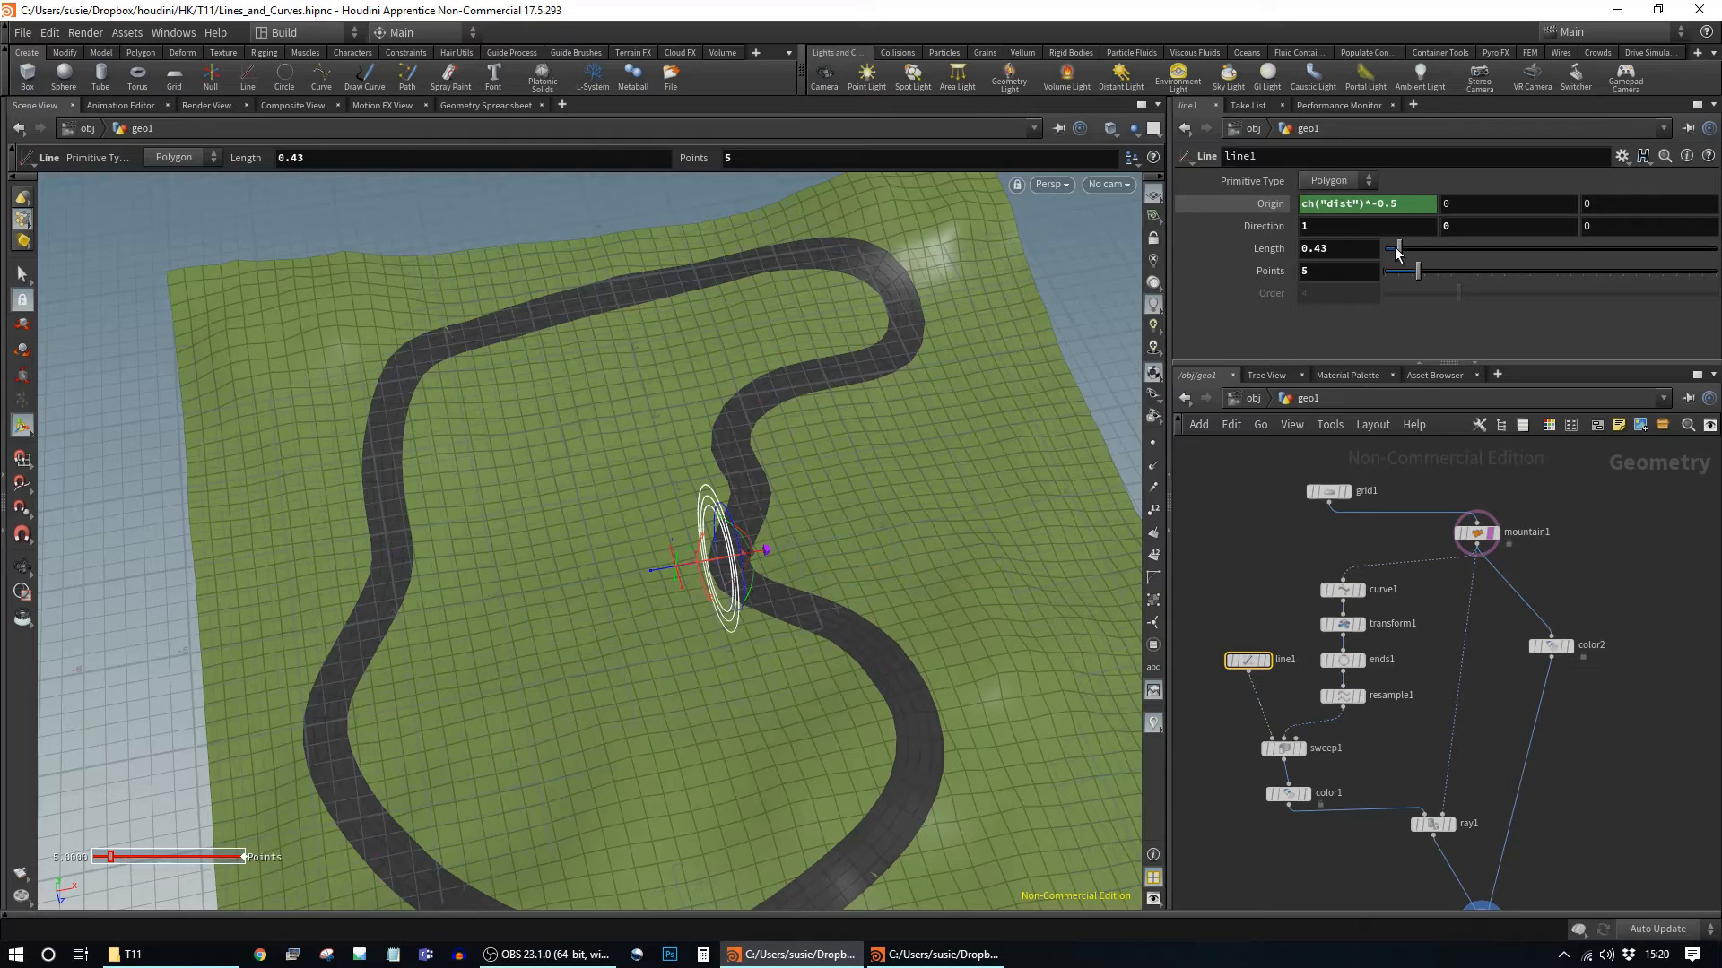
{"action": "left_click_drag", "start_coordinate": [1404, 258], "coordinate": [1409, 254]}
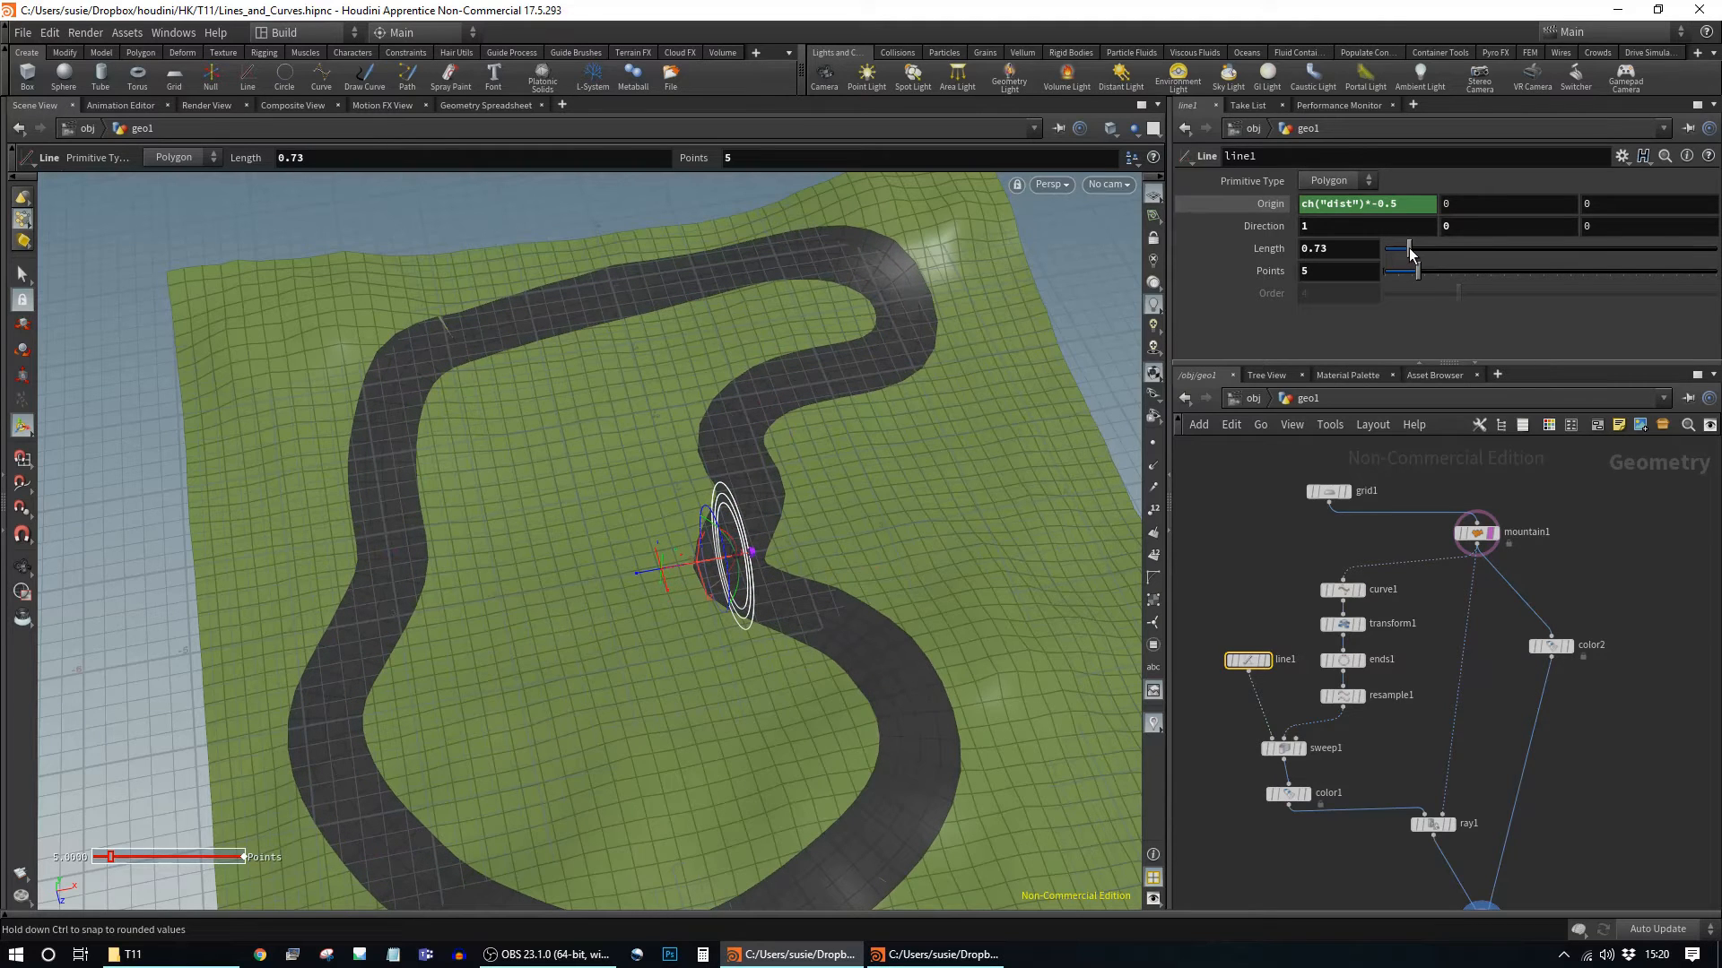
{"action": "left_click_drag", "start_coordinate": [642, 392], "coordinate": [735, 443], "text": "alt"}
{"action": "right_click_drag", "start_coordinate": [735, 443], "coordinate": [897, 446], "text": "alt"}
{"action": "left_click_drag", "start_coordinate": [897, 446], "coordinate": [959, 452], "text": "alt"}
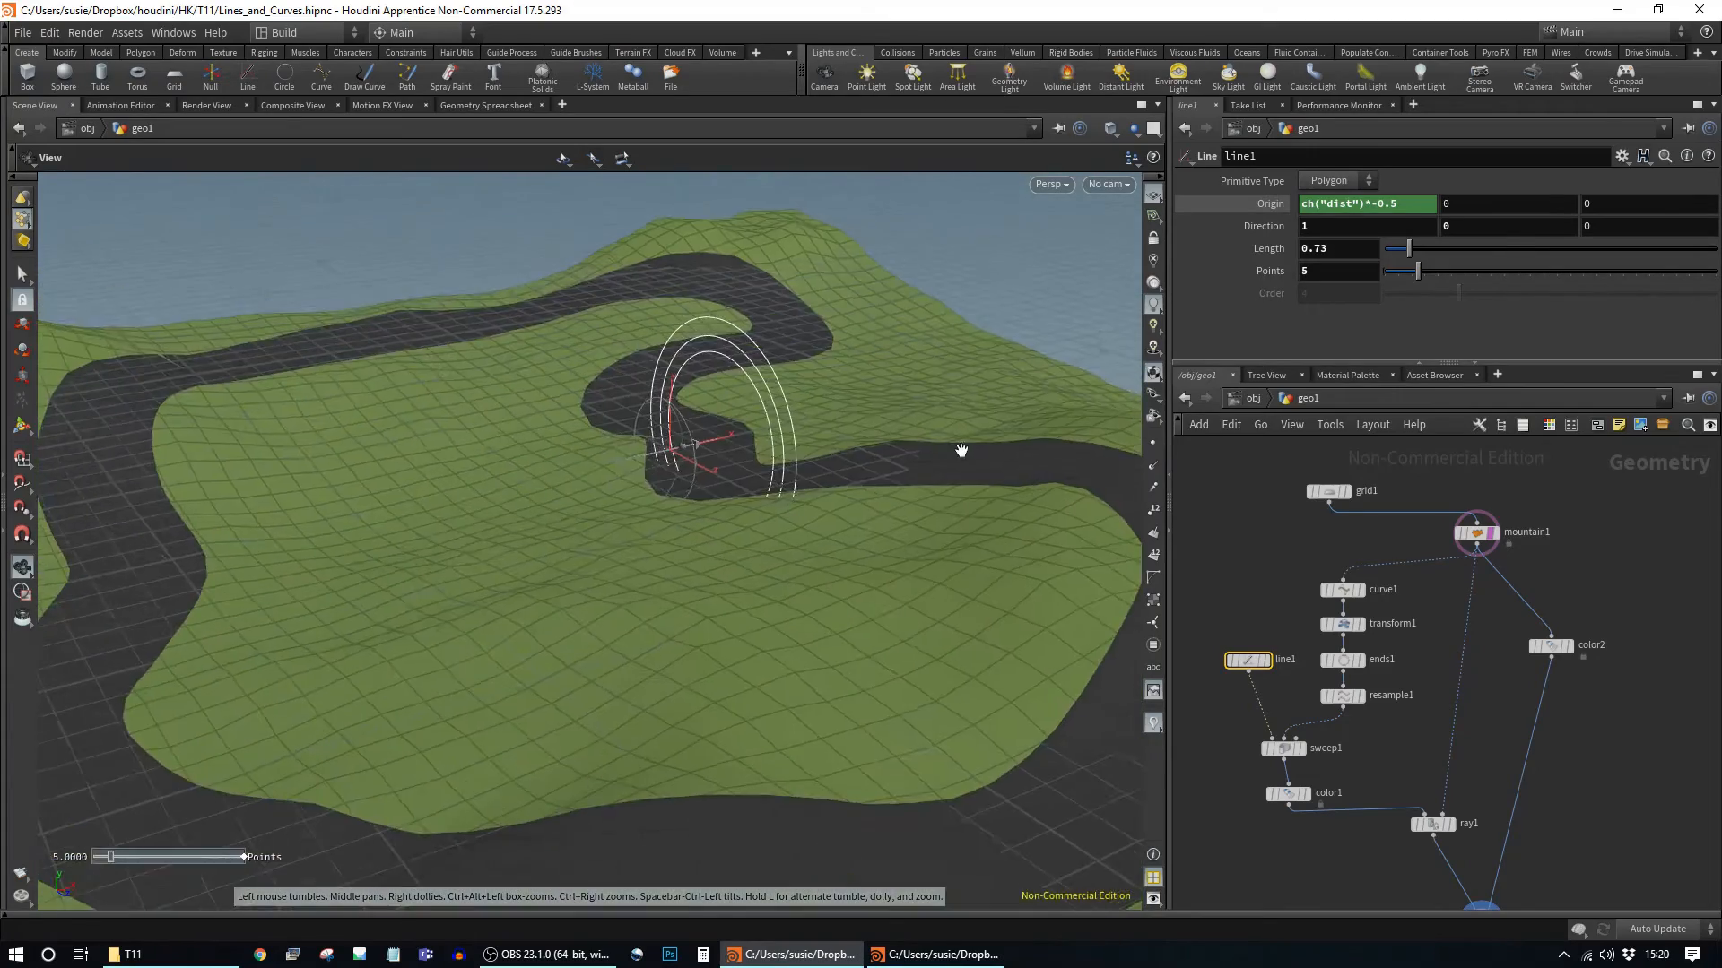
{"action": "middle_click_drag", "start_coordinate": [959, 451], "coordinate": [987, 392], "text": "alt"}
{"action": "right_click_drag", "start_coordinate": [988, 392], "coordinate": [855, 406], "text": "alt"}
{"action": "right_click_drag", "start_coordinate": [808, 484], "coordinate": [678, 460], "text": "alt"}
Step: Display the merge1 result and orbit around the winding road draped over the green hills
{"action": "middle_click_drag", "start_coordinate": [678, 460], "coordinate": [556, 484], "text": "alt"}
{"action": "middle_click_drag", "start_coordinate": [1580, 852], "coordinate": [1550, 625]}
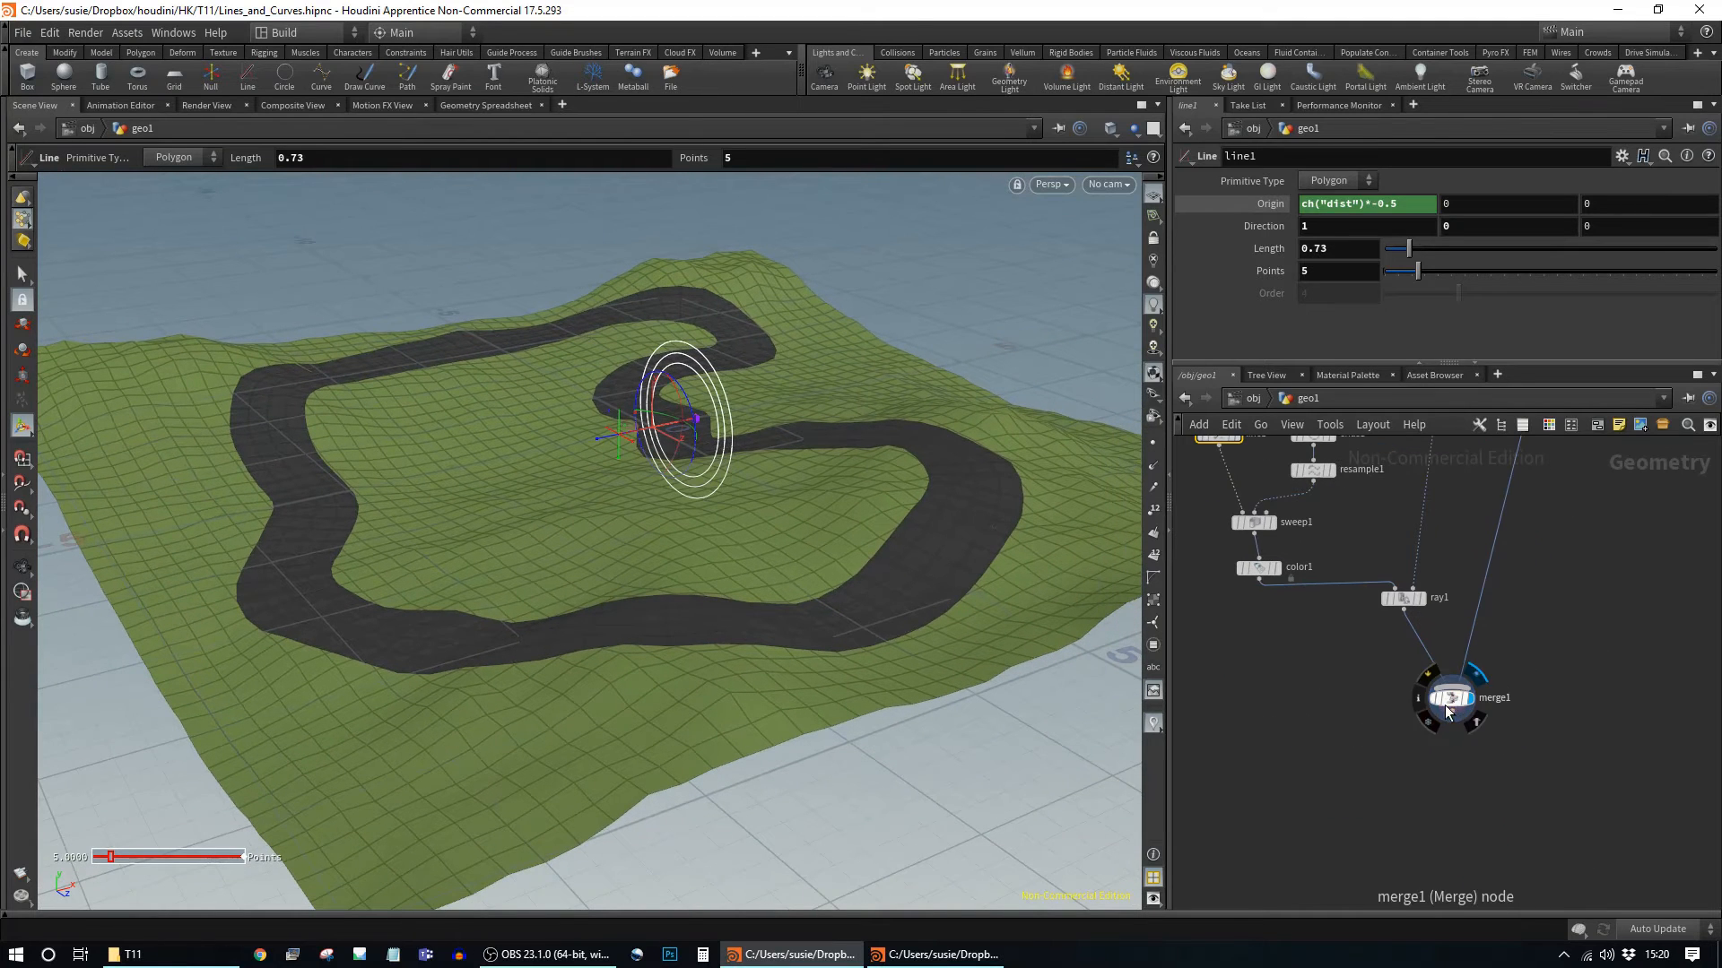
{"action": "left_click", "coordinate": [1447, 711]}
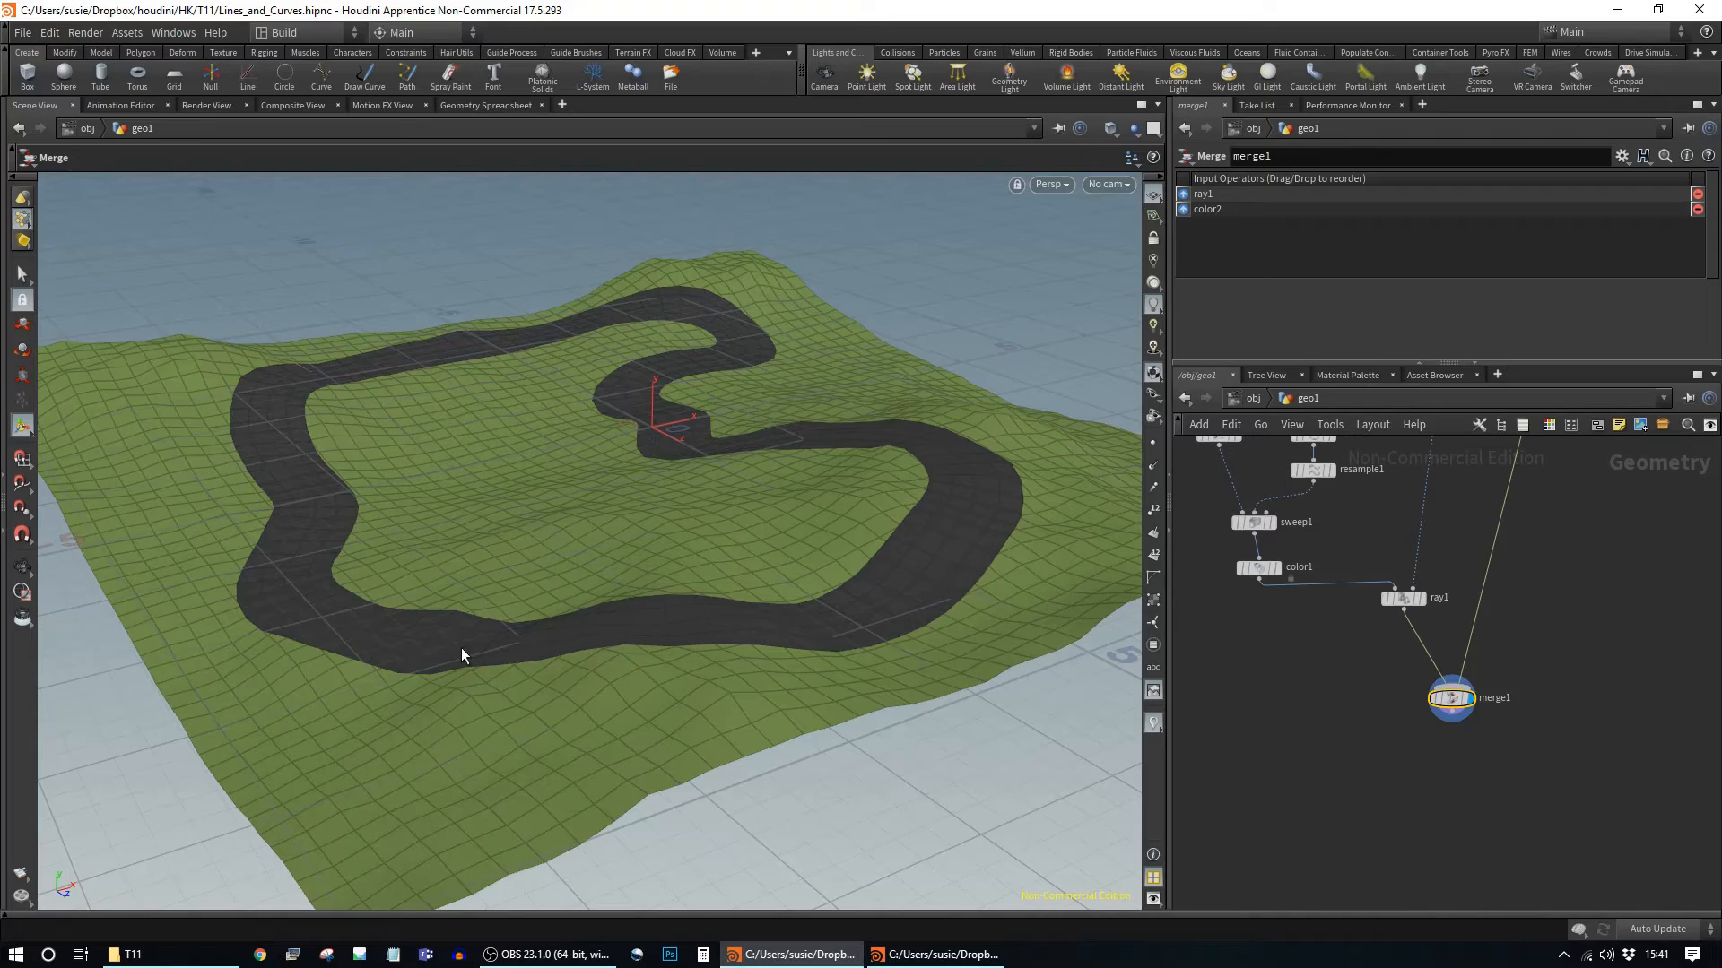
{"action": "left_click_drag", "start_coordinate": [762, 585], "coordinate": [911, 557], "text": "alt"}
{"action": "middle_click_drag", "start_coordinate": [912, 556], "coordinate": [488, 573], "text": "alt"}
{"action": "right_click_drag", "start_coordinate": [488, 573], "coordinate": [969, 472], "text": "alt"}
{"action": "left_click_drag", "start_coordinate": [969, 472], "coordinate": [673, 654], "text": "alt"}
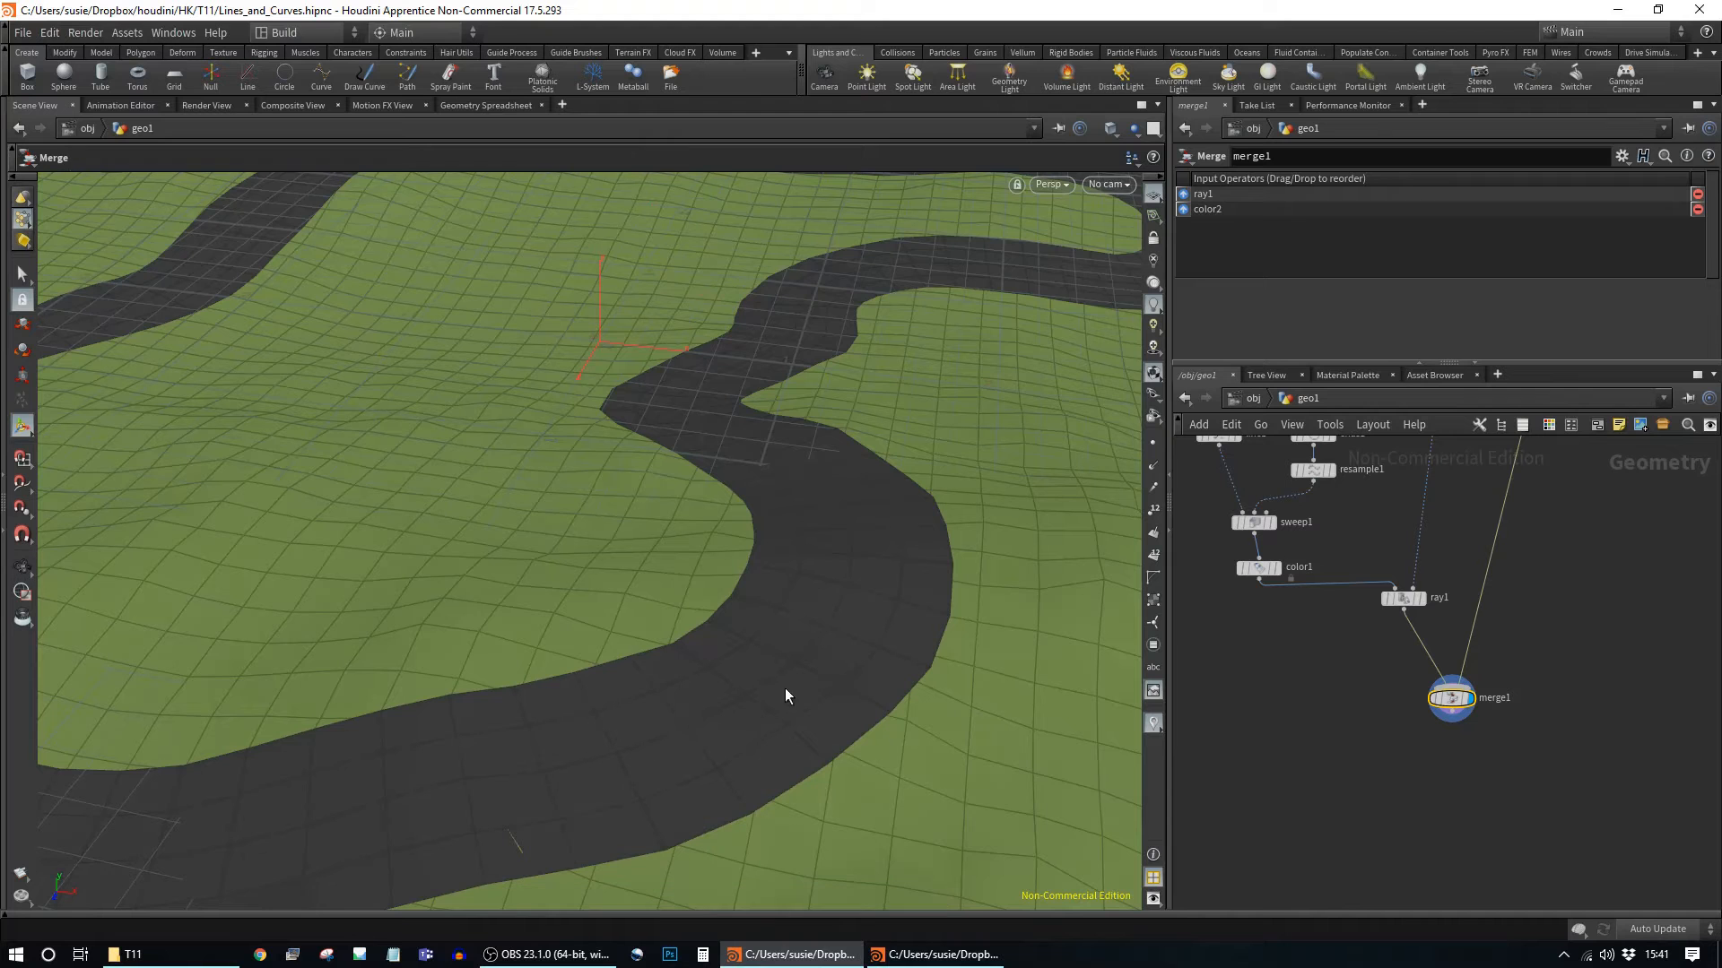
{"action": "left_click_drag", "start_coordinate": [818, 603], "coordinate": [952, 650], "text": "alt"}
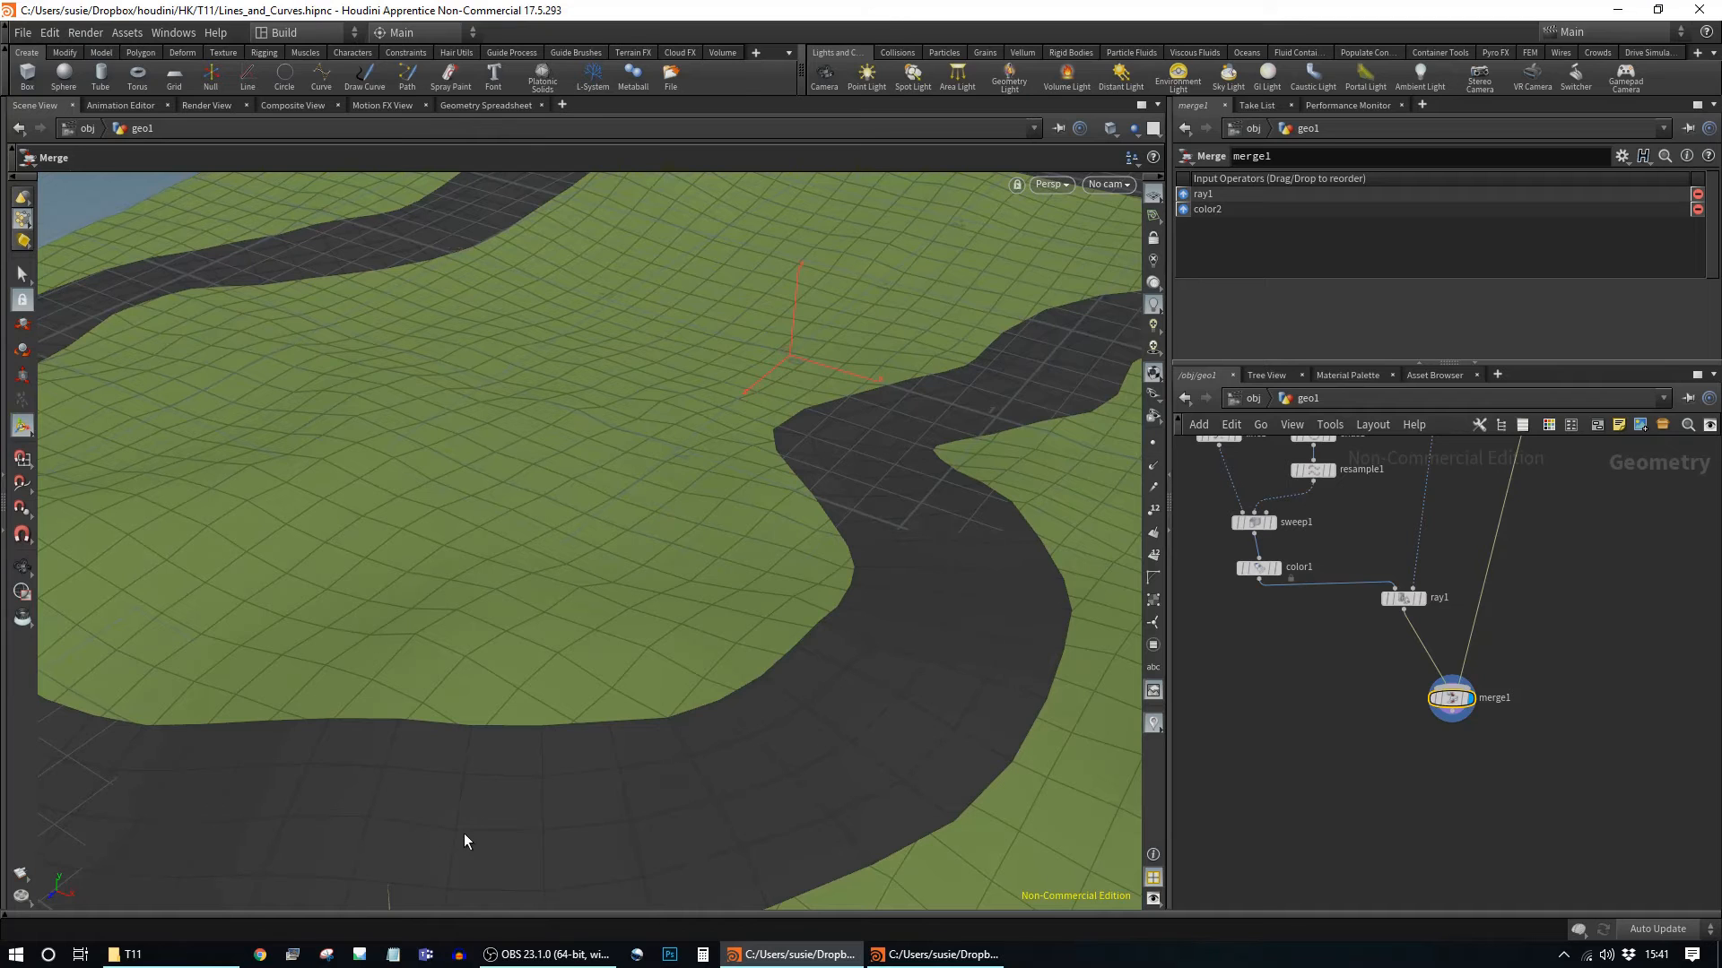
{"action": "left_click_drag", "start_coordinate": [1329, 621], "coordinate": [1398, 723], "text": "alt"}
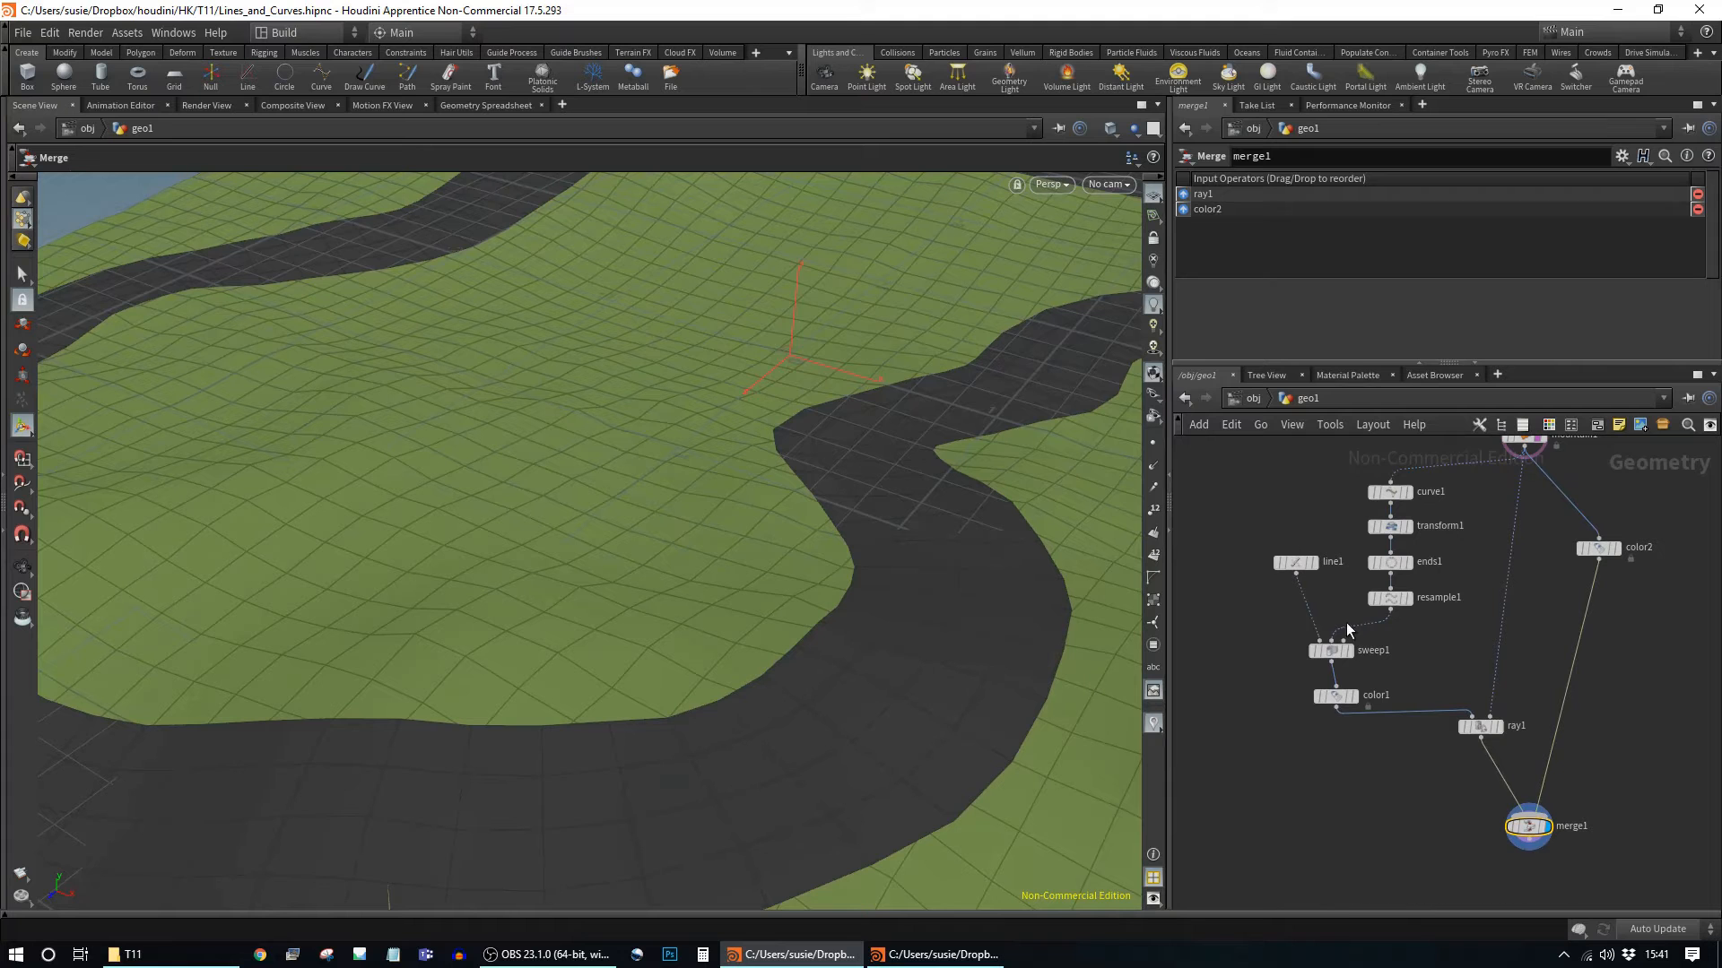
{"action": "left_click_drag", "start_coordinate": [978, 602], "coordinate": [842, 732], "text": "alt"}
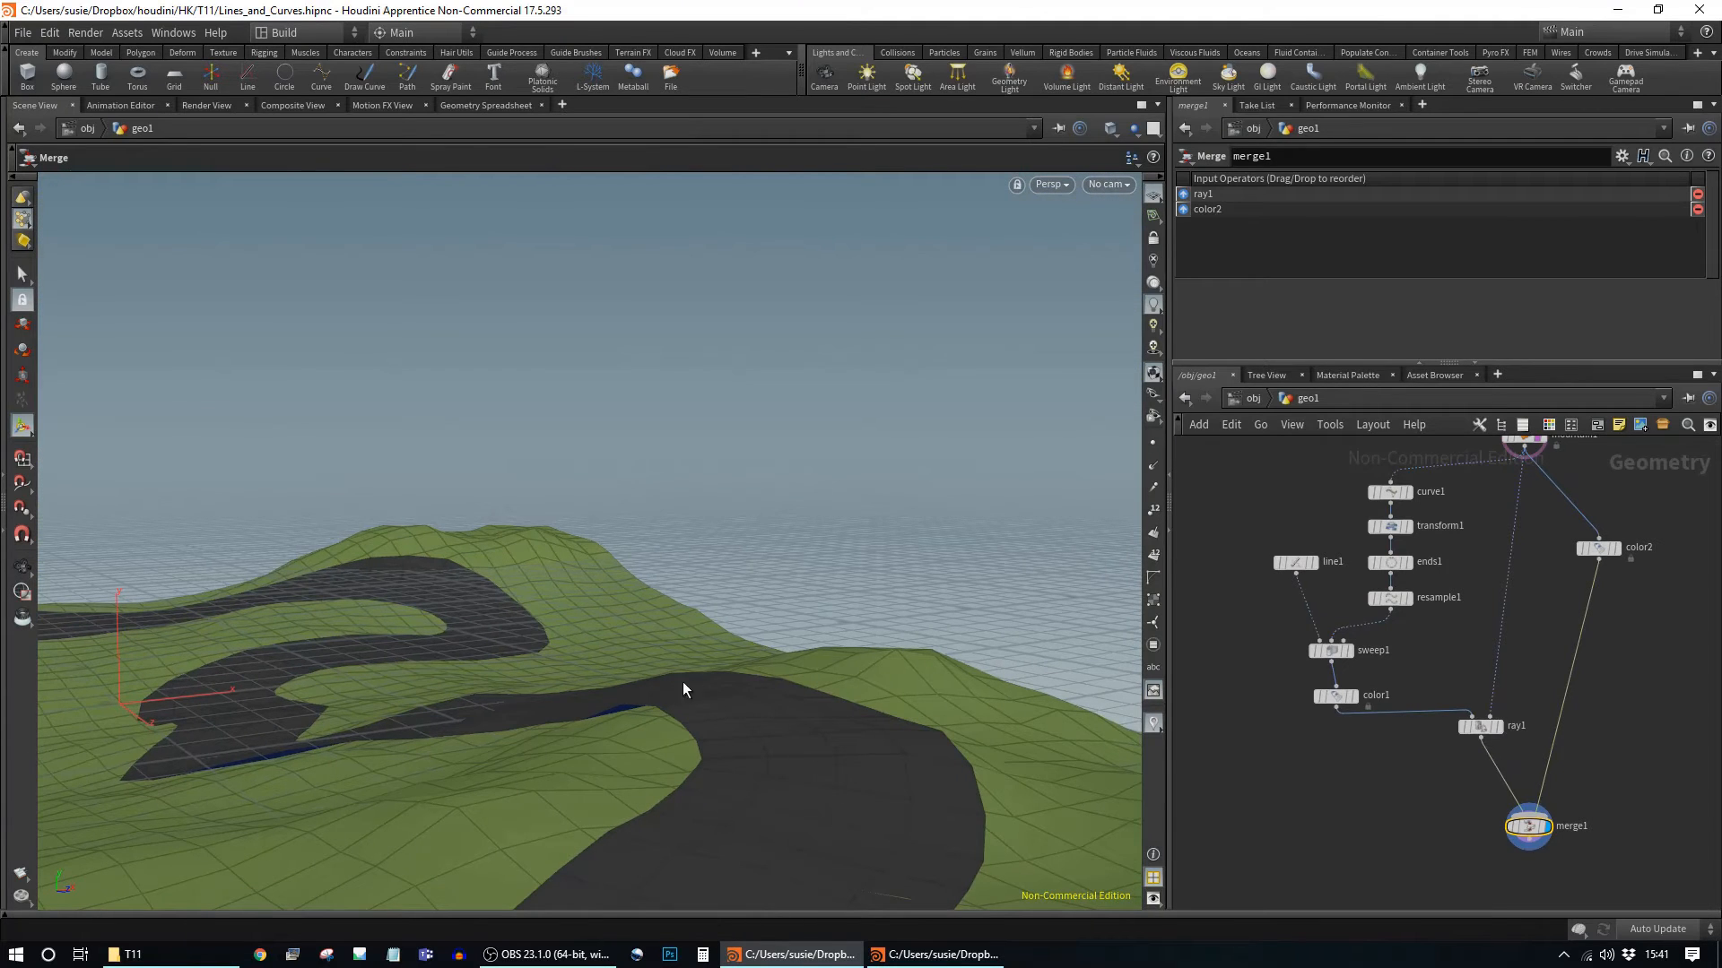
{"action": "middle_click_drag", "start_coordinate": [871, 823], "coordinate": [876, 715], "text": "alt"}
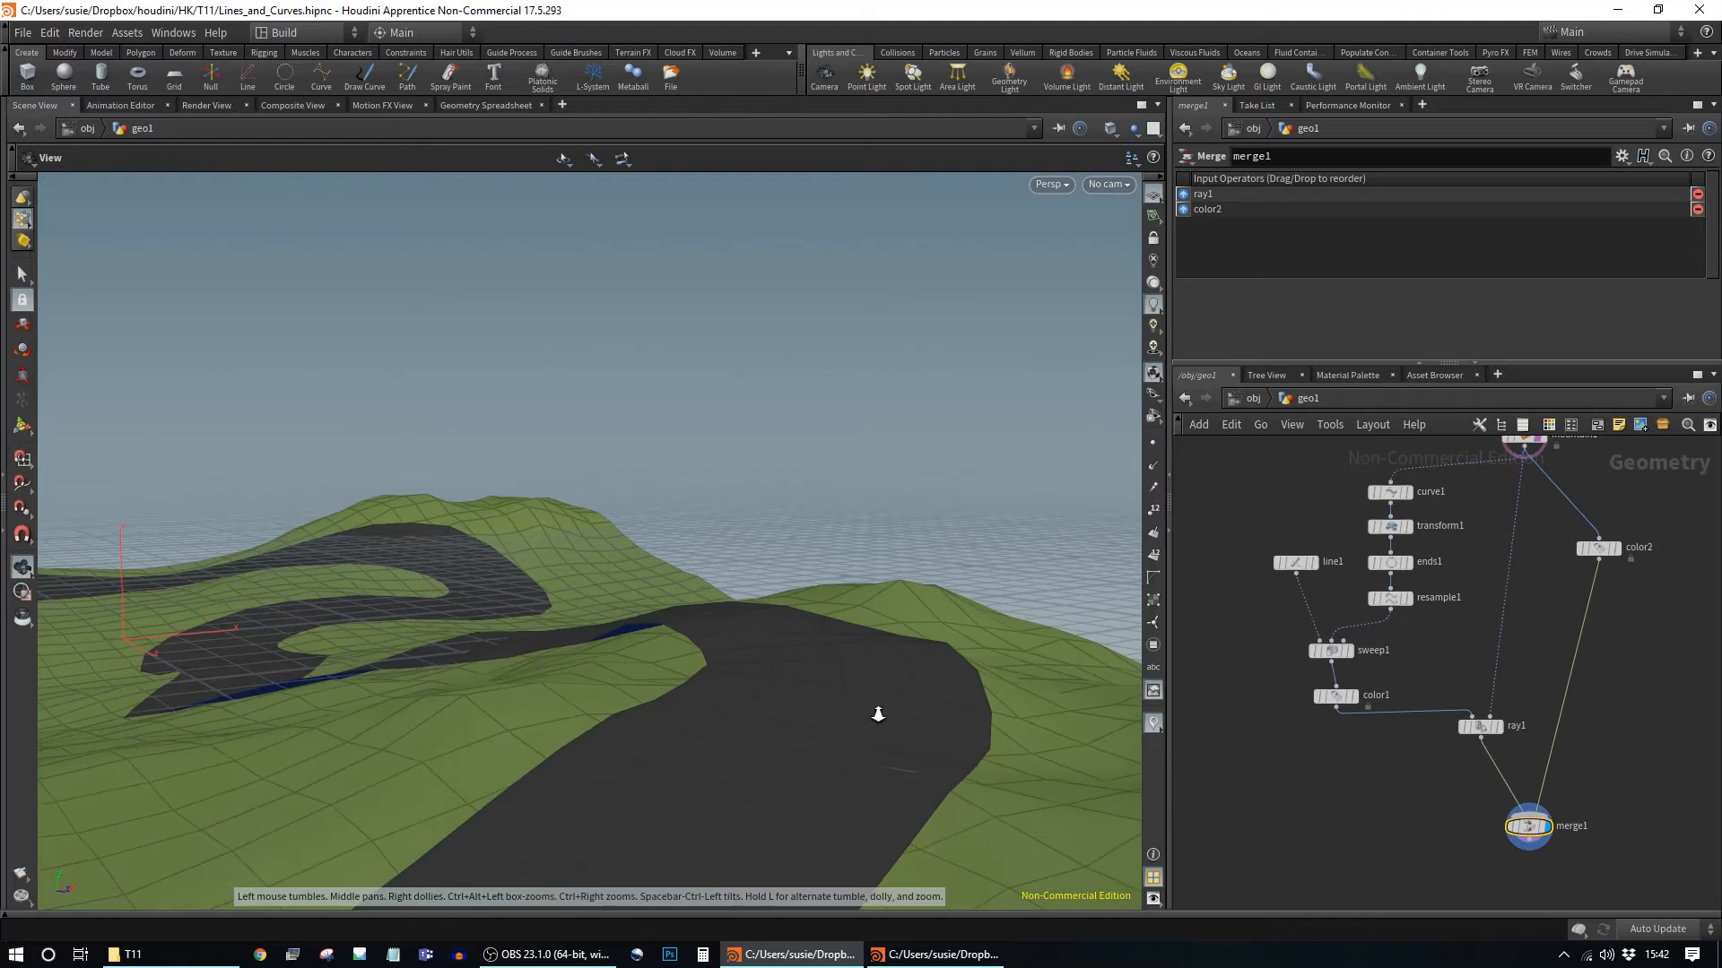
{"action": "scroll", "coordinate": [876, 715], "scroll_direction": "up", "scroll_amount": 2, "text": "alt"}
Step: Select line1, turn on point display and restore the line's handles in the viewport
{"action": "left_click", "coordinate": [1301, 563]}
{"action": "left_click_drag", "start_coordinate": [1300, 565], "coordinate": [1255, 550]}
{"action": "middle_click_drag", "start_coordinate": [529, 739], "coordinate": [608, 718], "text": "alt"}
{"action": "left_click_drag", "start_coordinate": [608, 719], "coordinate": [592, 673], "text": "alt"}
{"action": "left_click", "coordinate": [1153, 443]}
{"action": "left_click_drag", "start_coordinate": [718, 692], "coordinate": [934, 620], "text": "alt"}
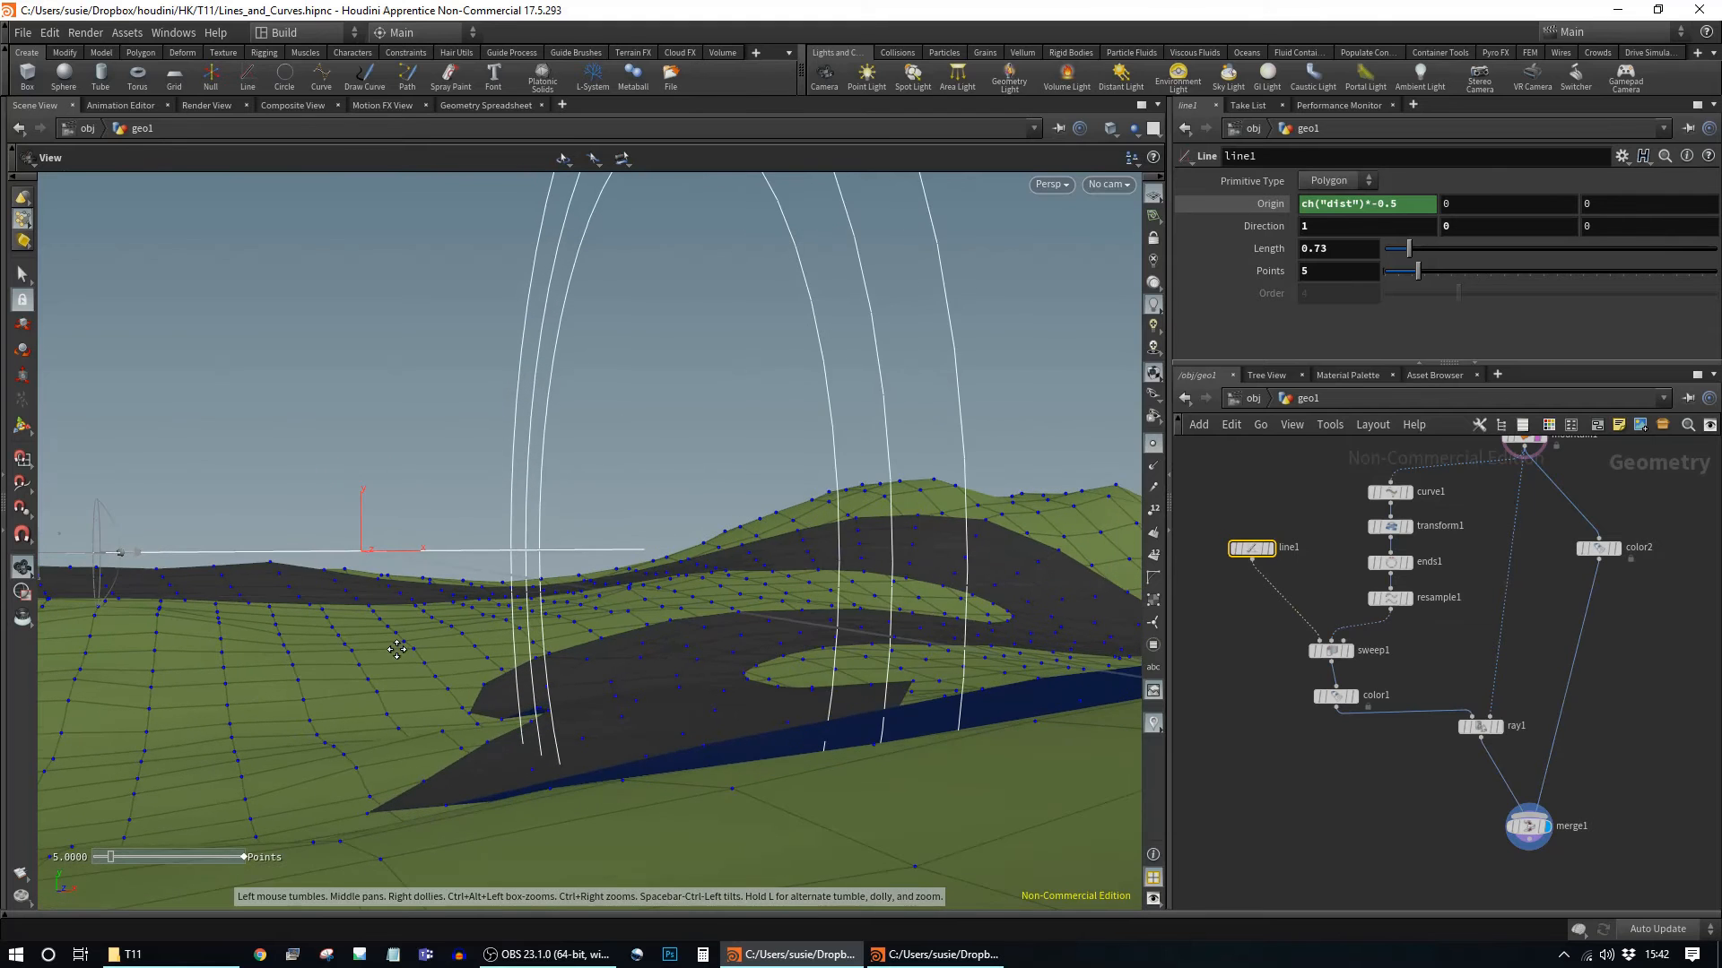
{"action": "middle_click_drag", "start_coordinate": [396, 650], "coordinate": [484, 622], "text": "alt"}
{"action": "left_click_drag", "start_coordinate": [592, 611], "coordinate": [574, 617], "text": "alt"}
{"action": "left_click_drag", "start_coordinate": [782, 676], "coordinate": [826, 637]}
{"action": "key", "text": "Return"}
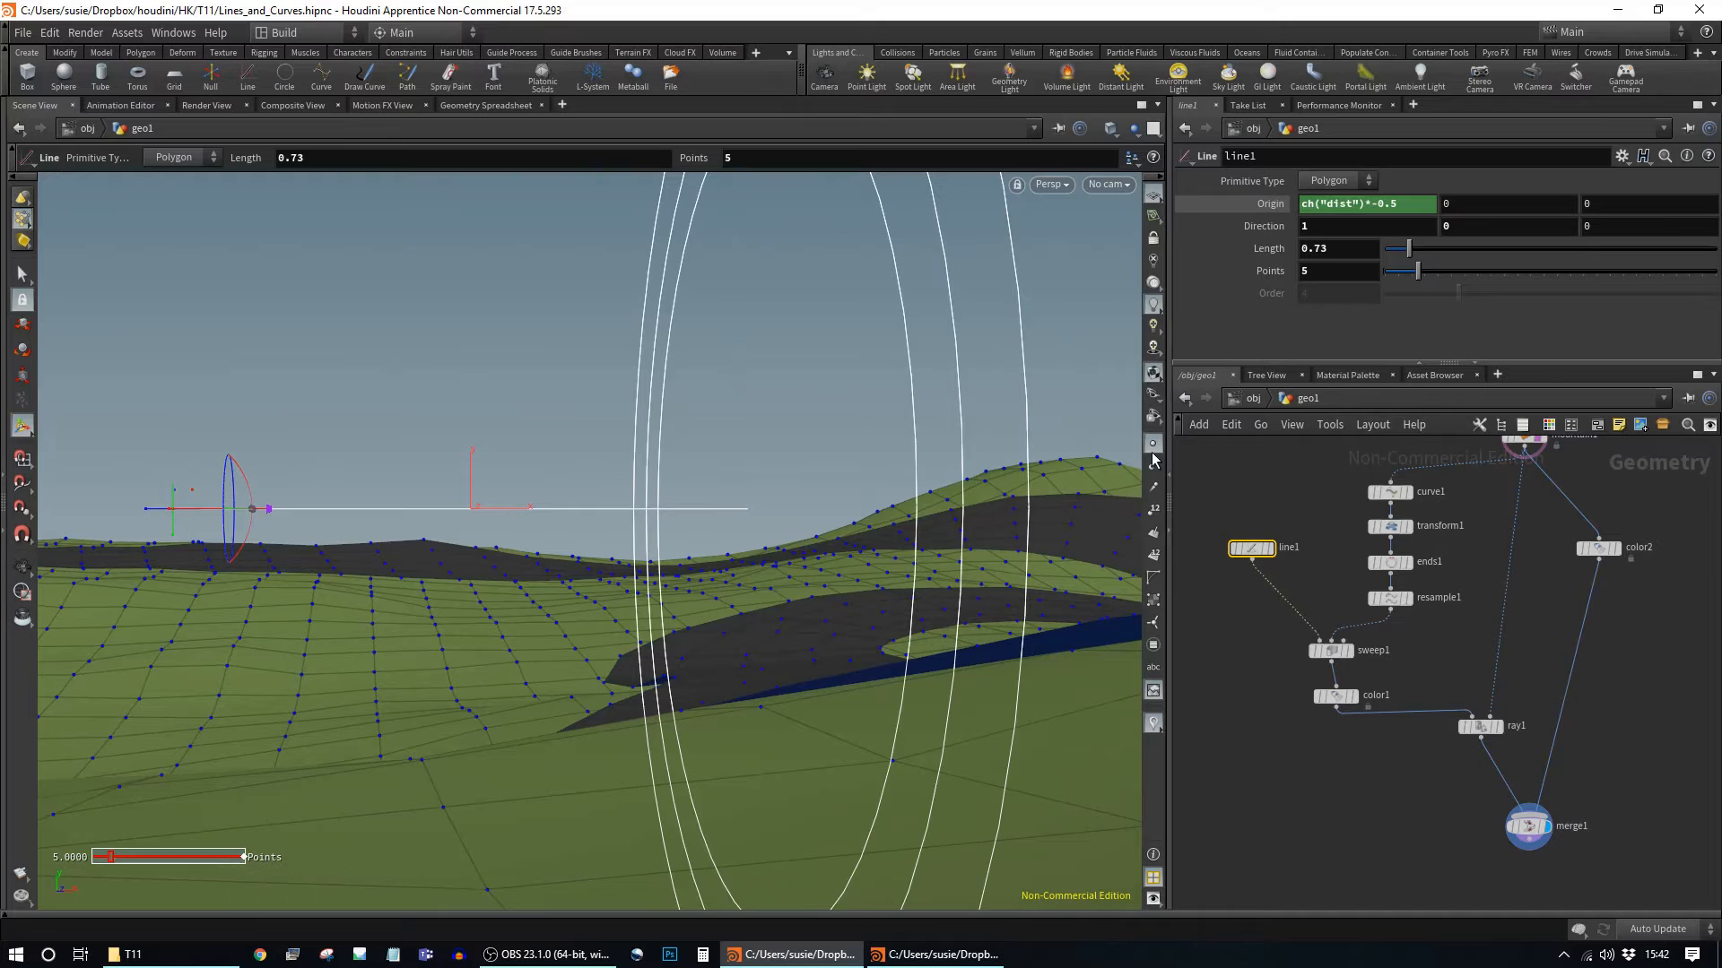
Step: Set line1's display flag to view only the profile line against the terrain
{"action": "left_click", "coordinate": [1270, 549]}
{"action": "left_click_drag", "start_coordinate": [803, 596], "coordinate": [673, 566], "text": "alt"}
{"action": "middle_click_drag", "start_coordinate": [673, 566], "coordinate": [657, 562], "text": "alt"}
{"action": "left_click_drag", "start_coordinate": [717, 558], "coordinate": [690, 659], "text": "alt"}
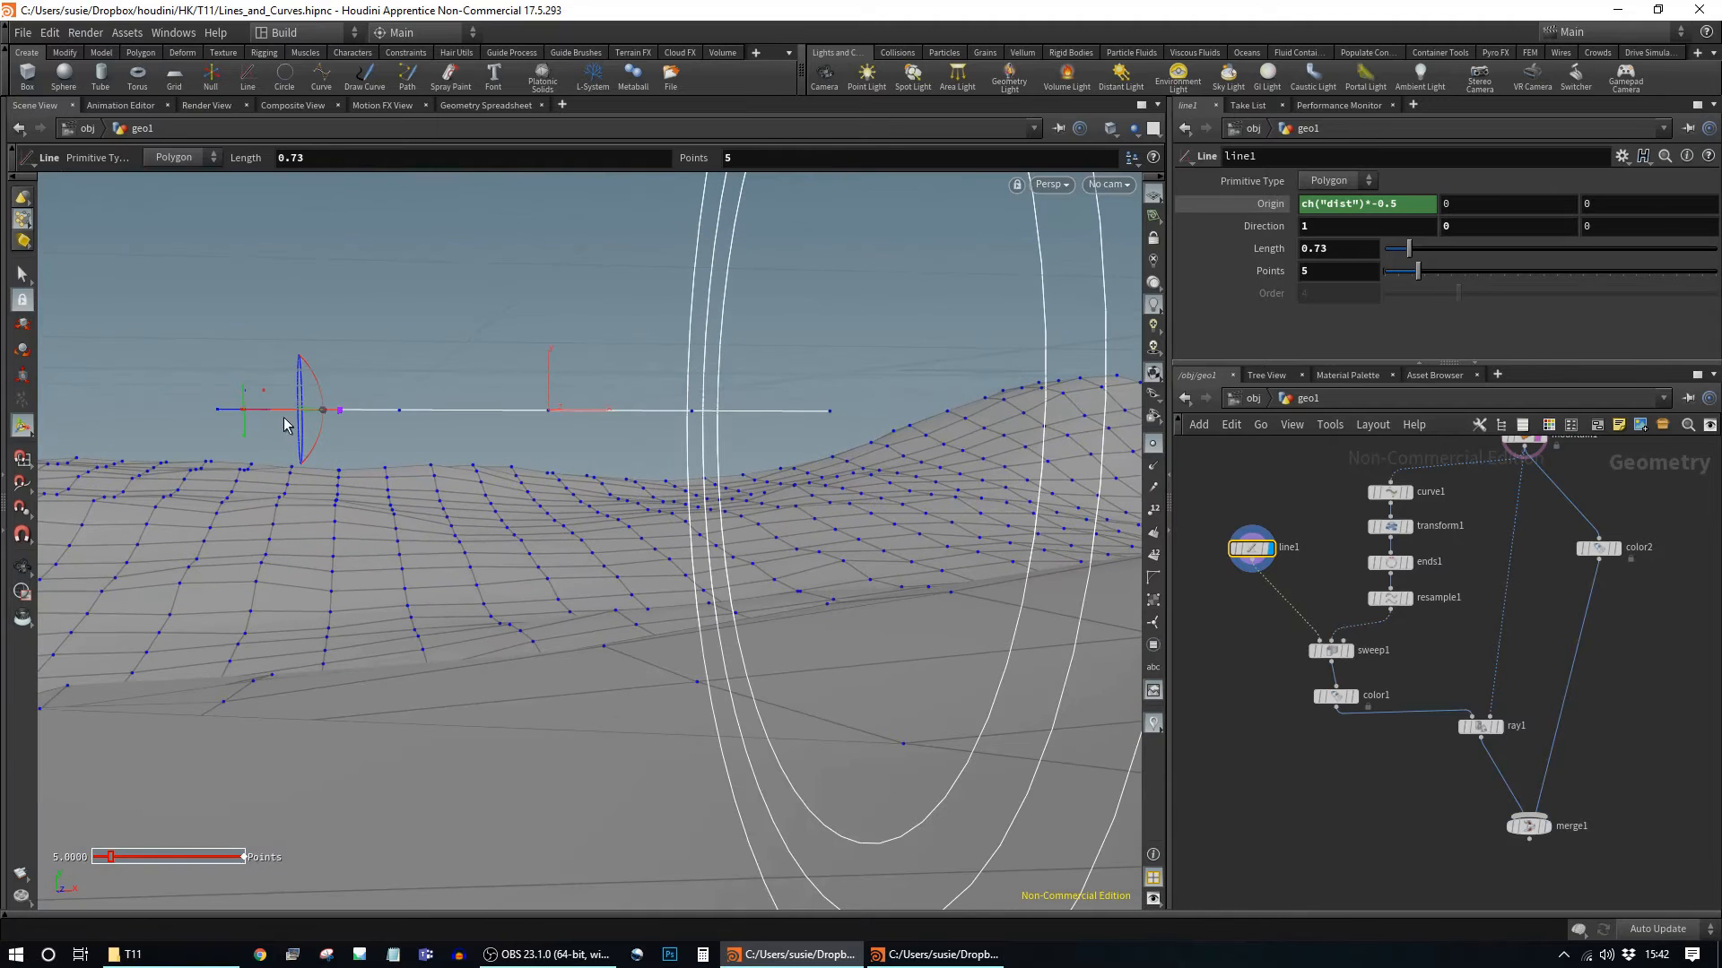
{"action": "left_click_drag", "start_coordinate": [609, 419], "coordinate": [584, 550], "text": "alt"}
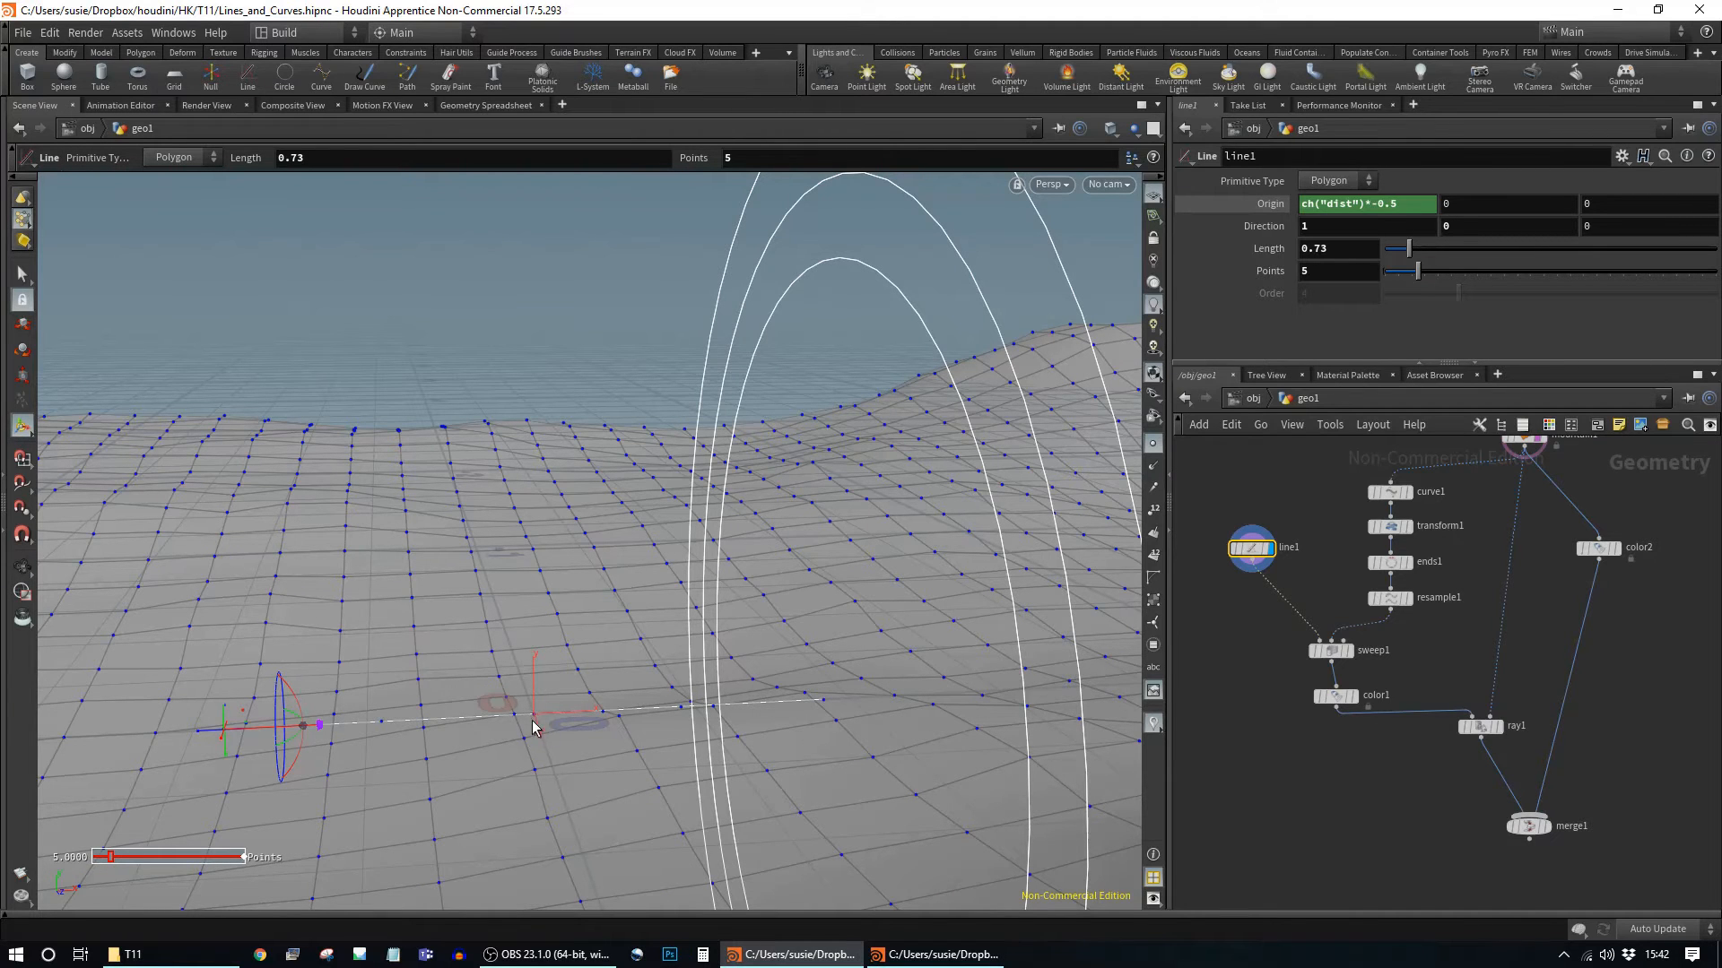
Step: Add a Group Create node by searching 'group' in the Tab menu
{"action": "key", "text": "Tab"}
{"action": "type", "text": "group"}
{"action": "key", "text": "Return"}
Step: Place group1 between line1 and sweep1 and set its Base Group to @P=0,0,0
{"action": "left_click", "coordinate": [1273, 584]}
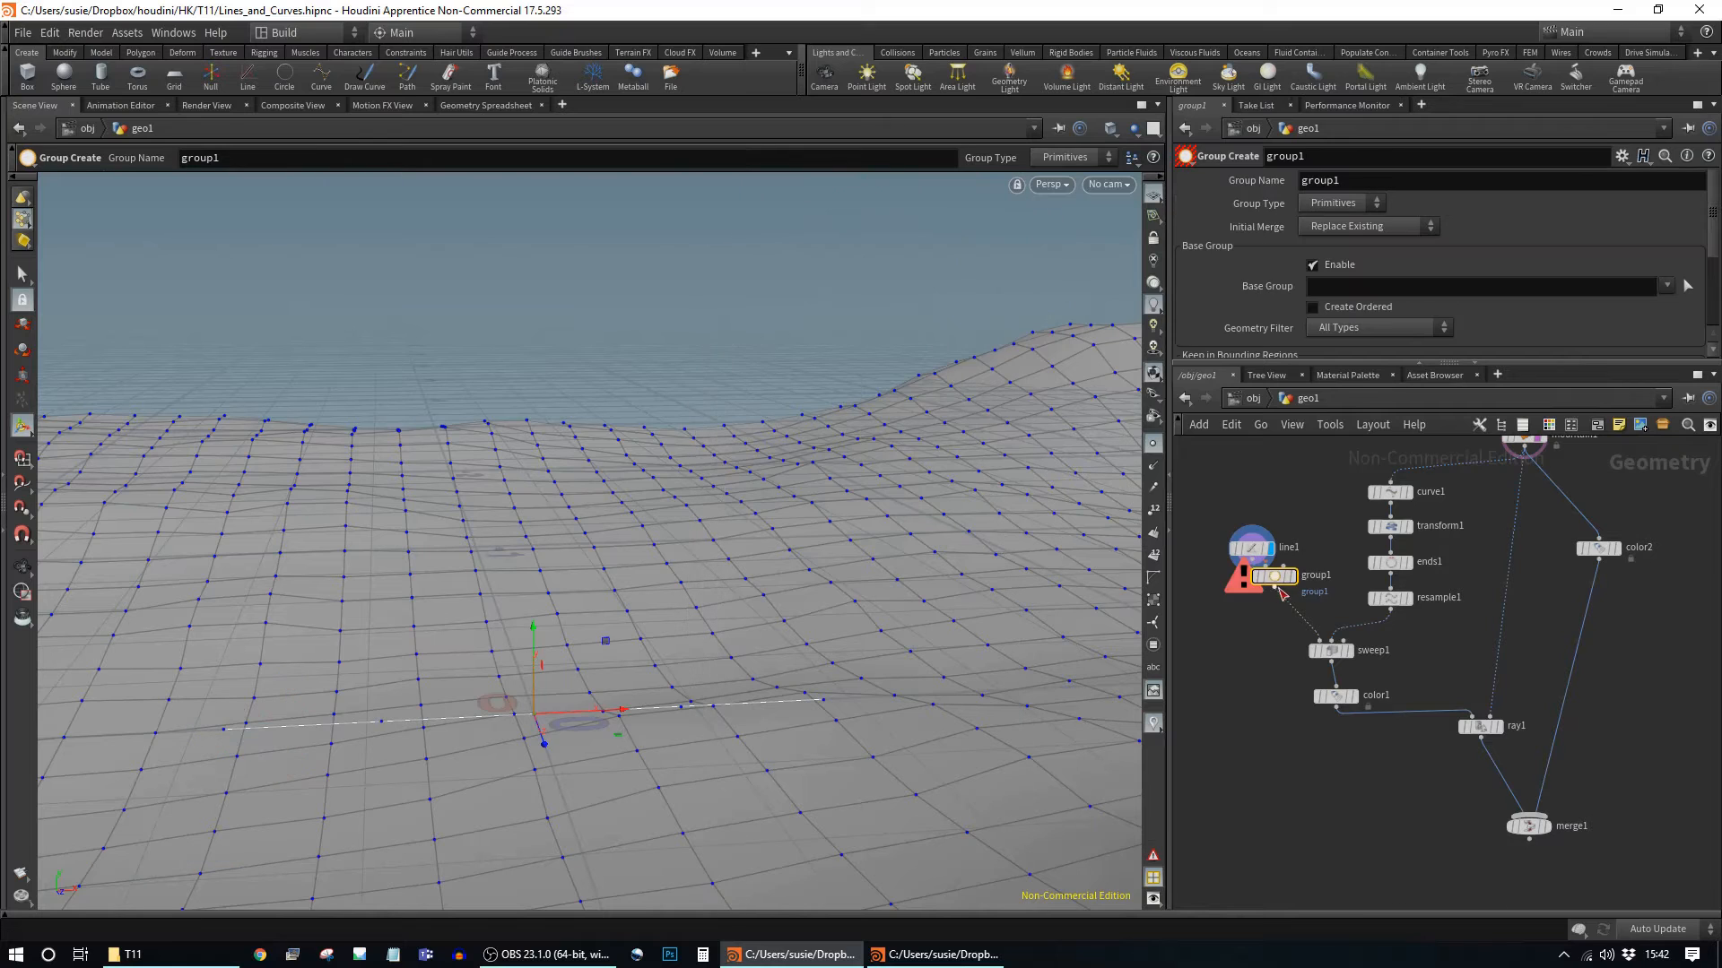
{"action": "left_click_drag", "start_coordinate": [1257, 601], "coordinate": [1228, 606]}
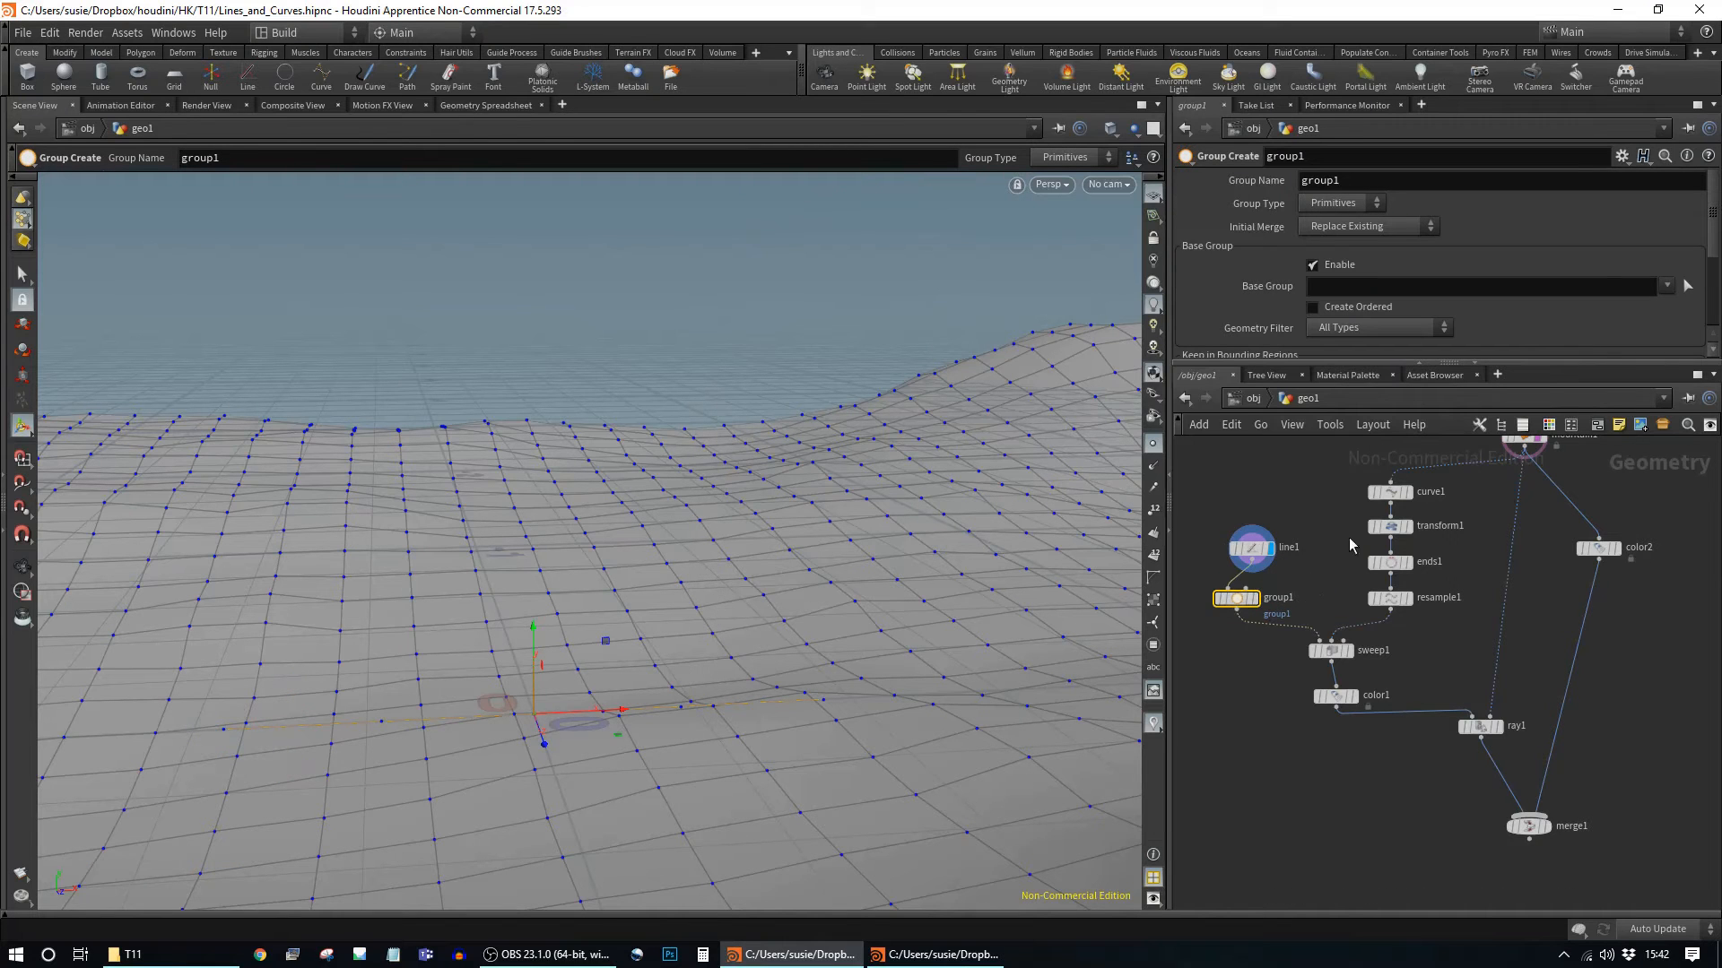
{"action": "middle_click_drag", "start_coordinate": [1245, 665], "coordinate": [1259, 708]}
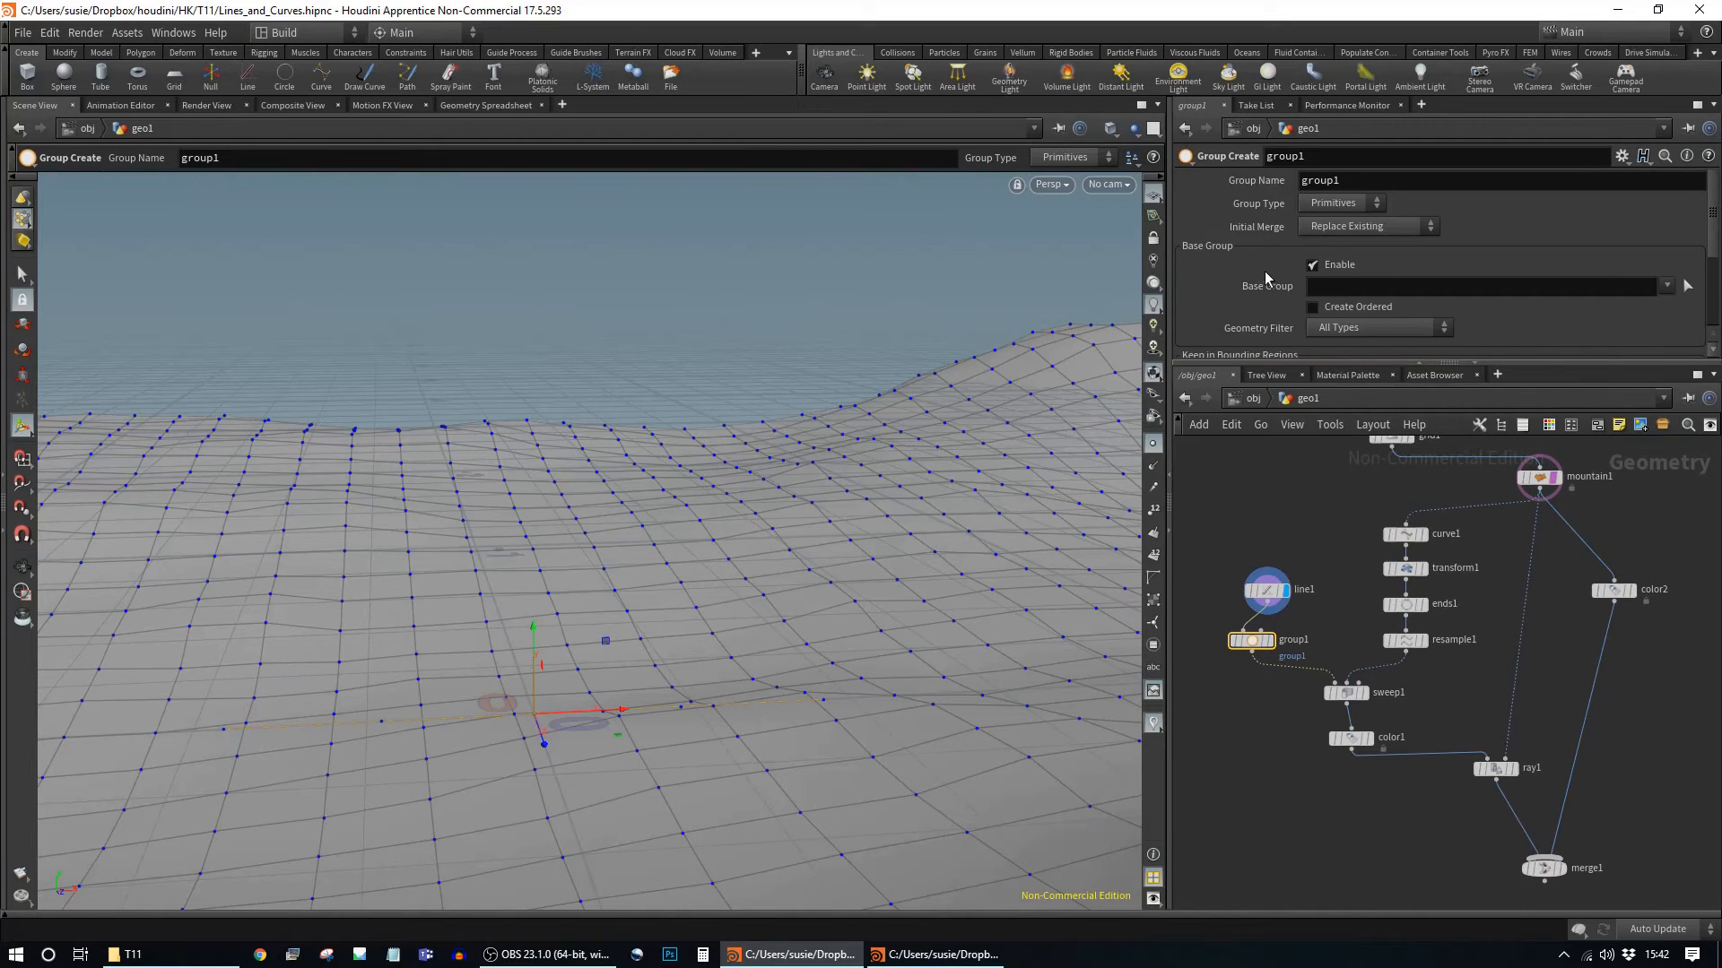
{"action": "left_click", "coordinate": [1345, 286]}
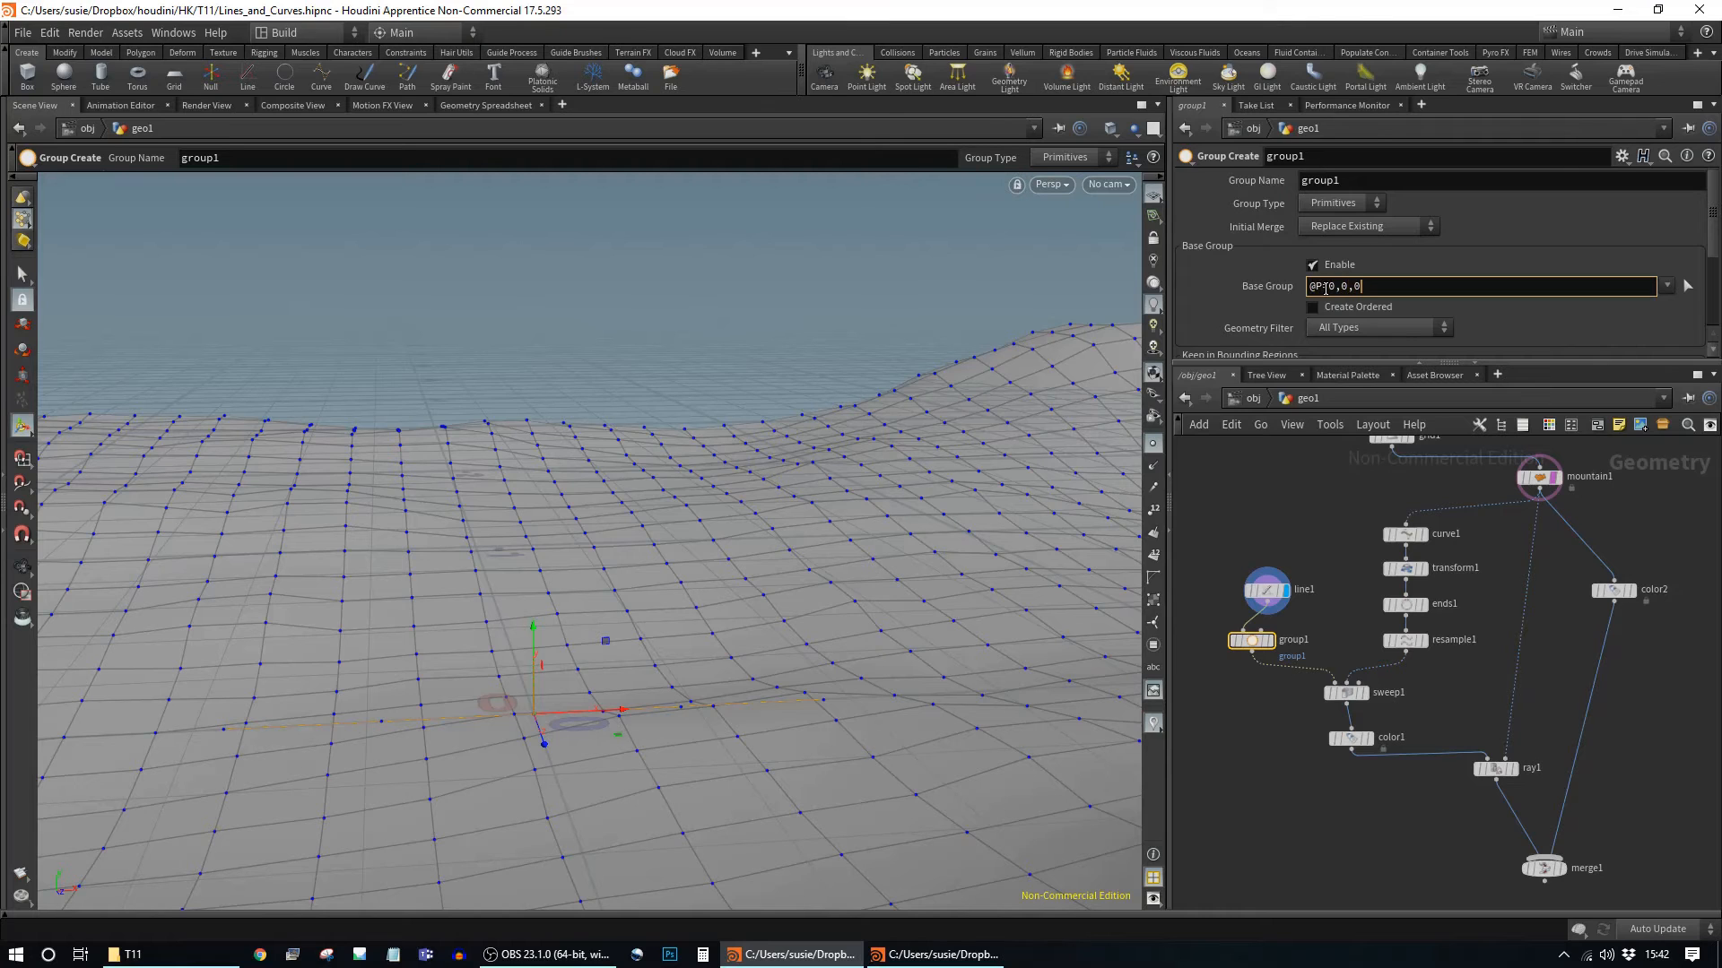
{"action": "key", "text": "Return"}
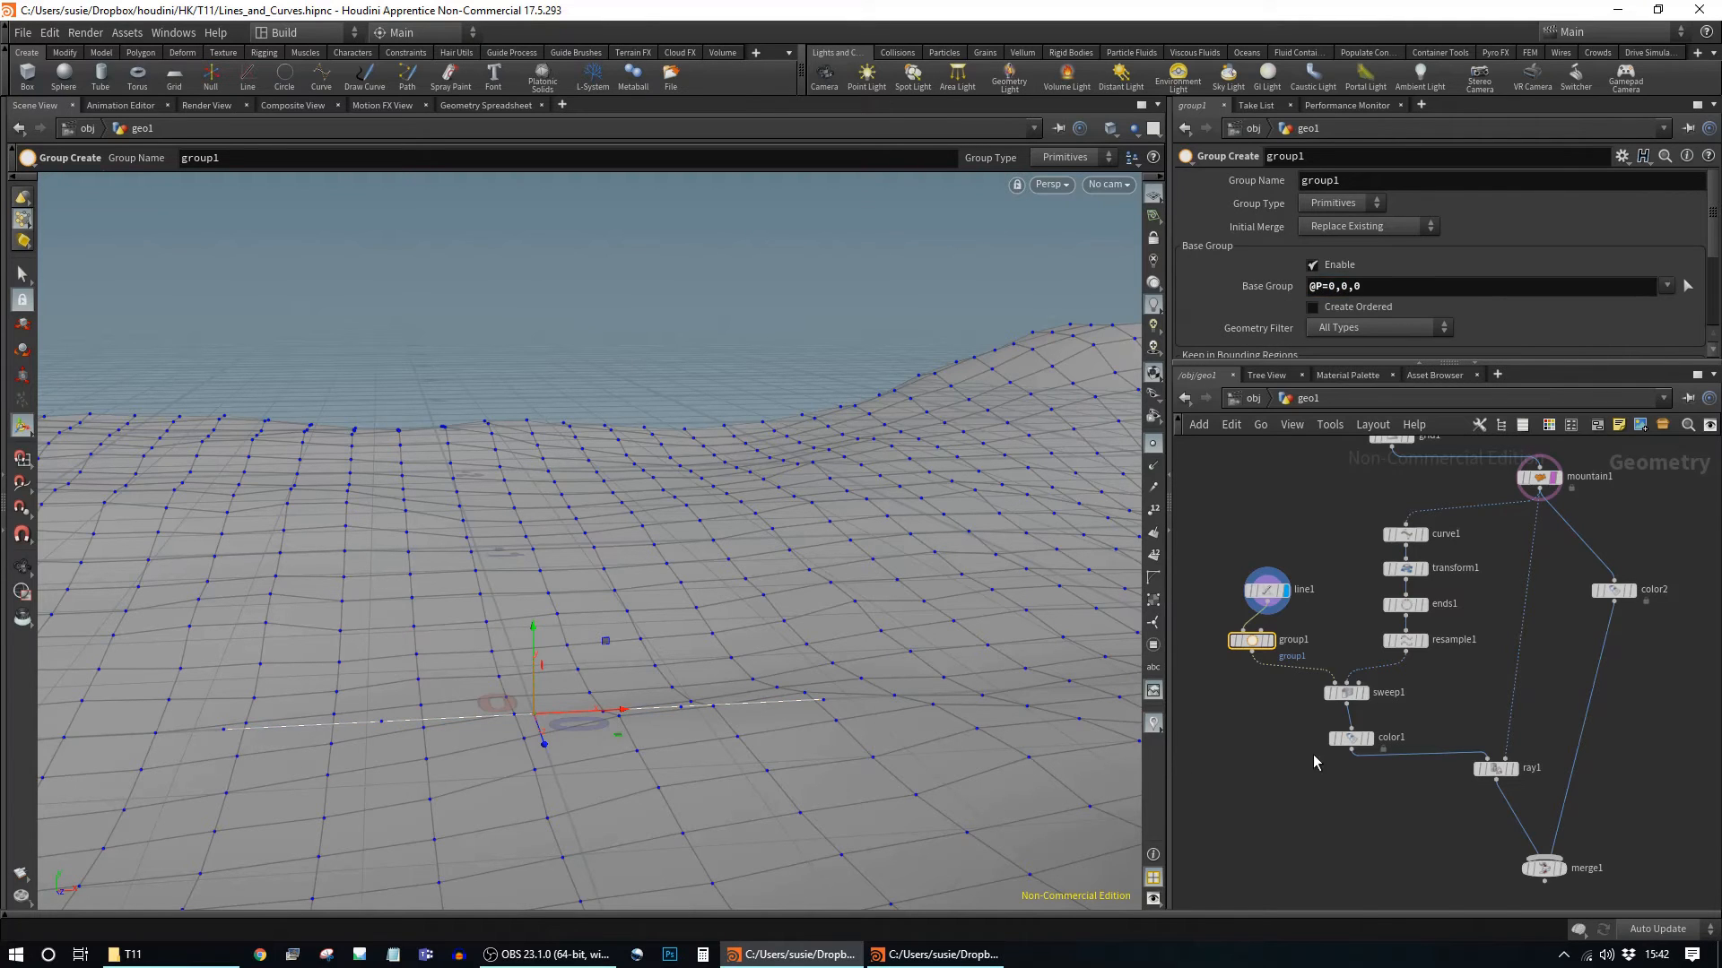
{"action": "middle_click", "coordinate": [1252, 643]}
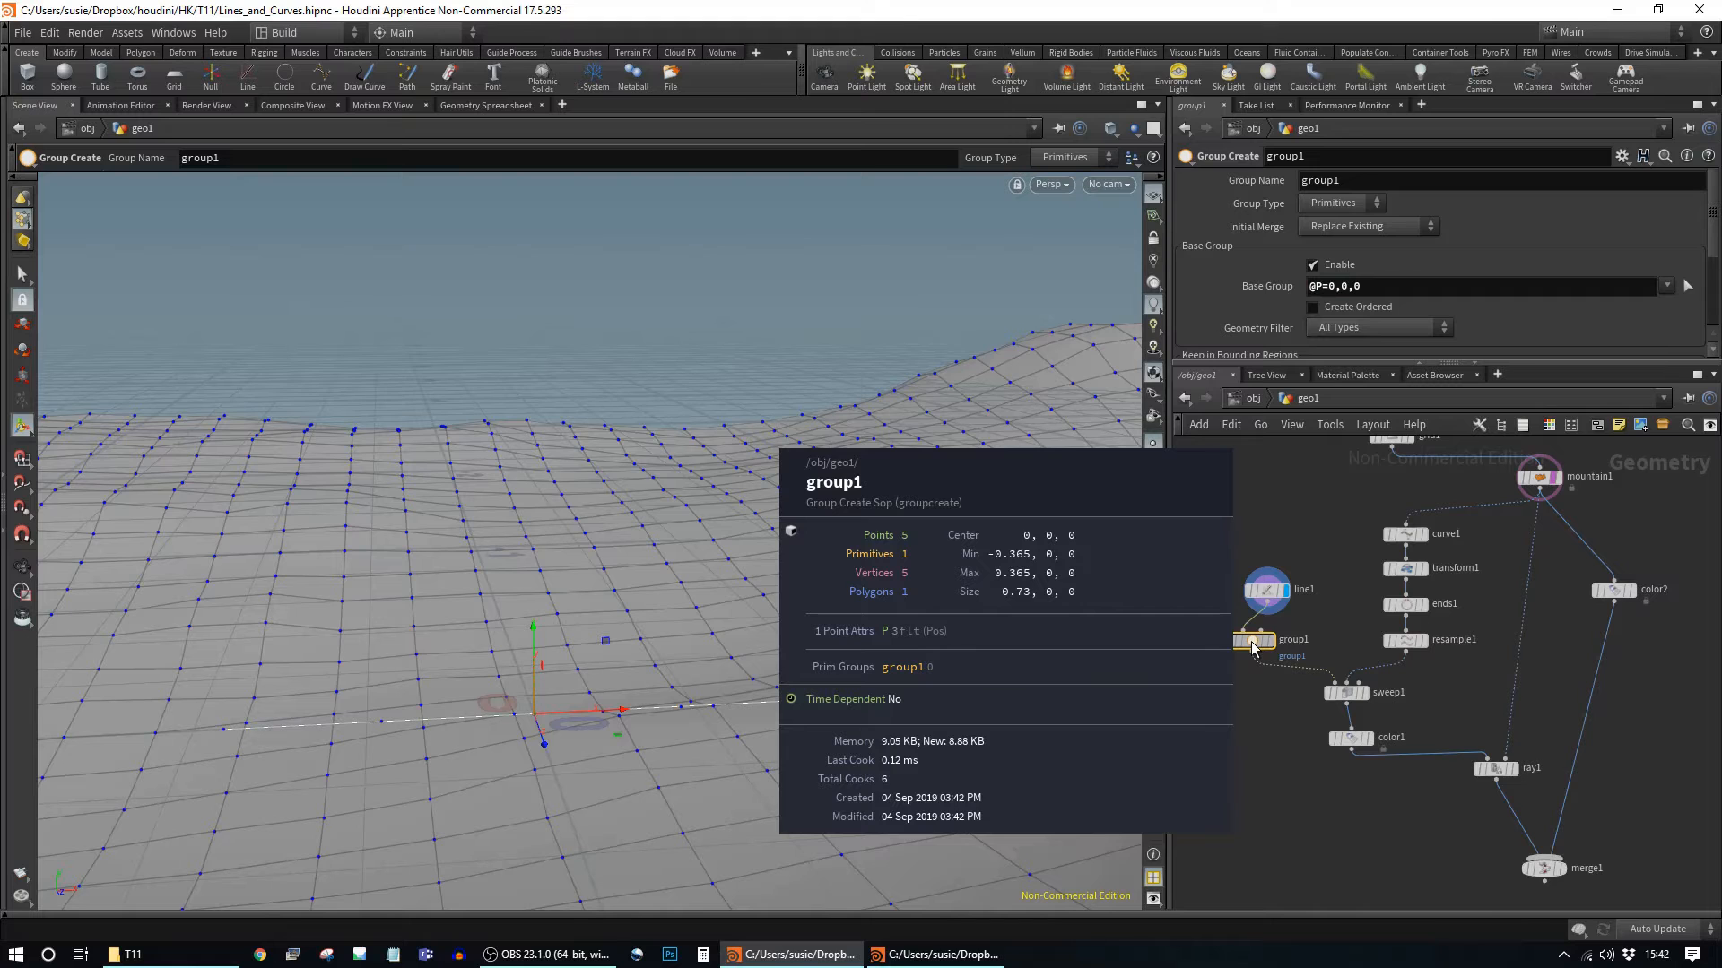
Step: Switch group1's Group Type to Points and check its info for the point group
{"action": "left_click", "coordinate": [1333, 204]}
{"action": "left_click", "coordinate": [1330, 224]}
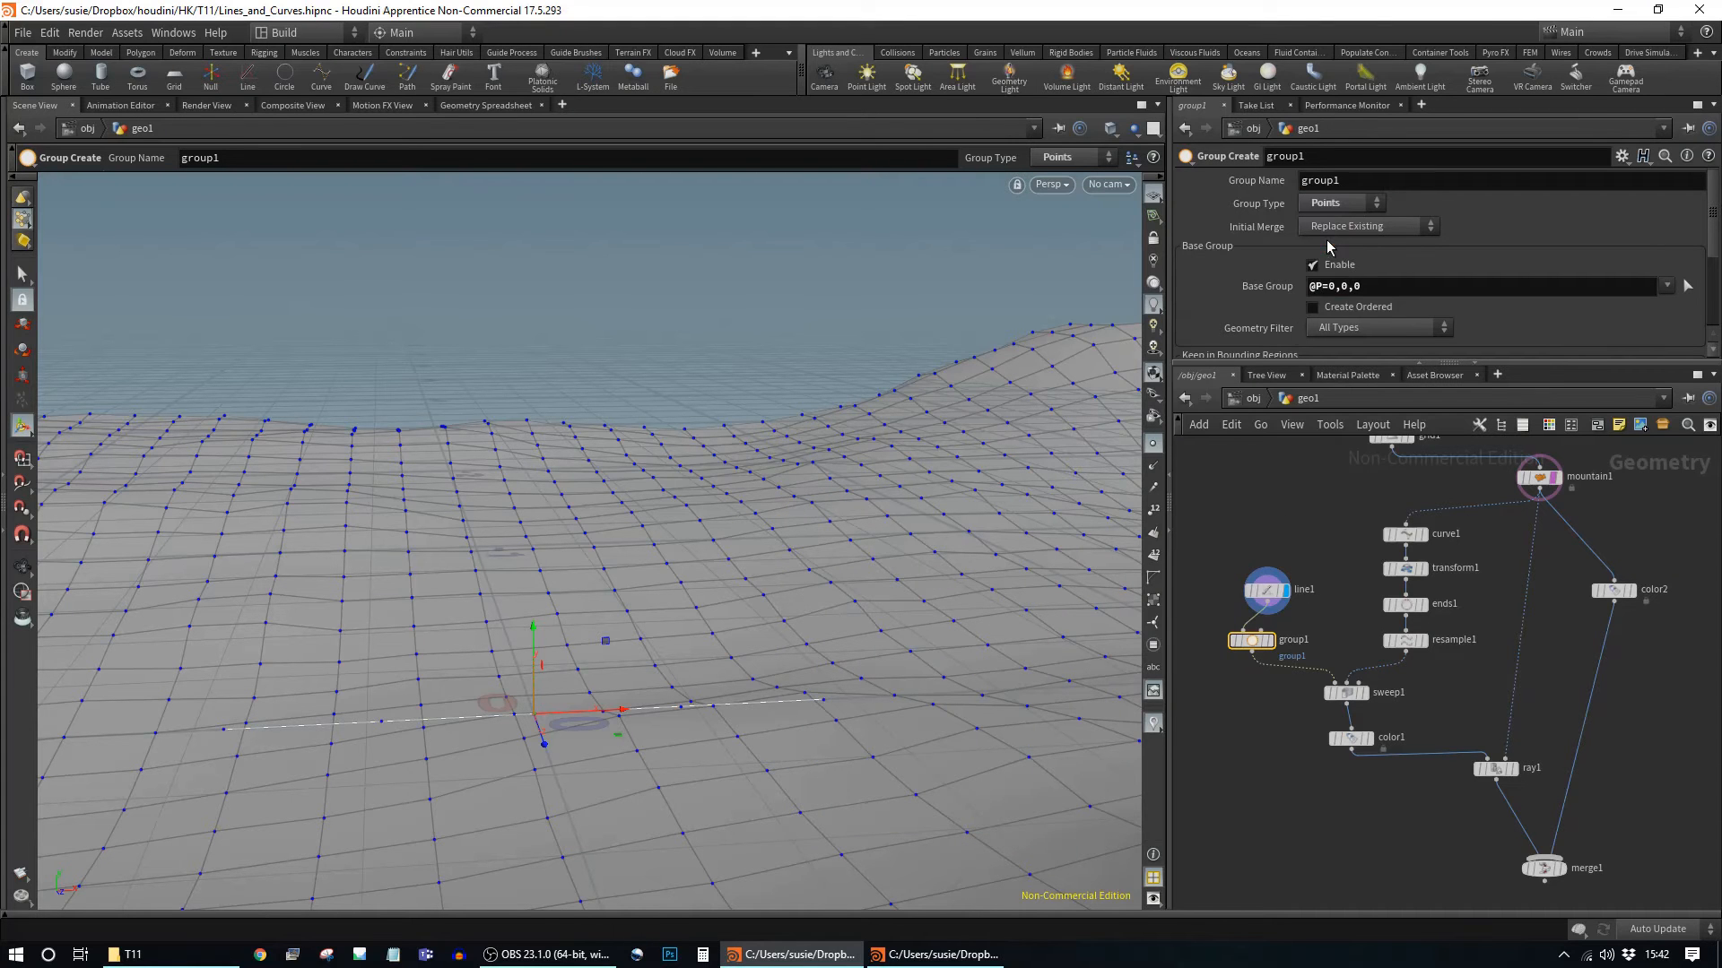
{"action": "middle_click", "coordinate": [1260, 643]}
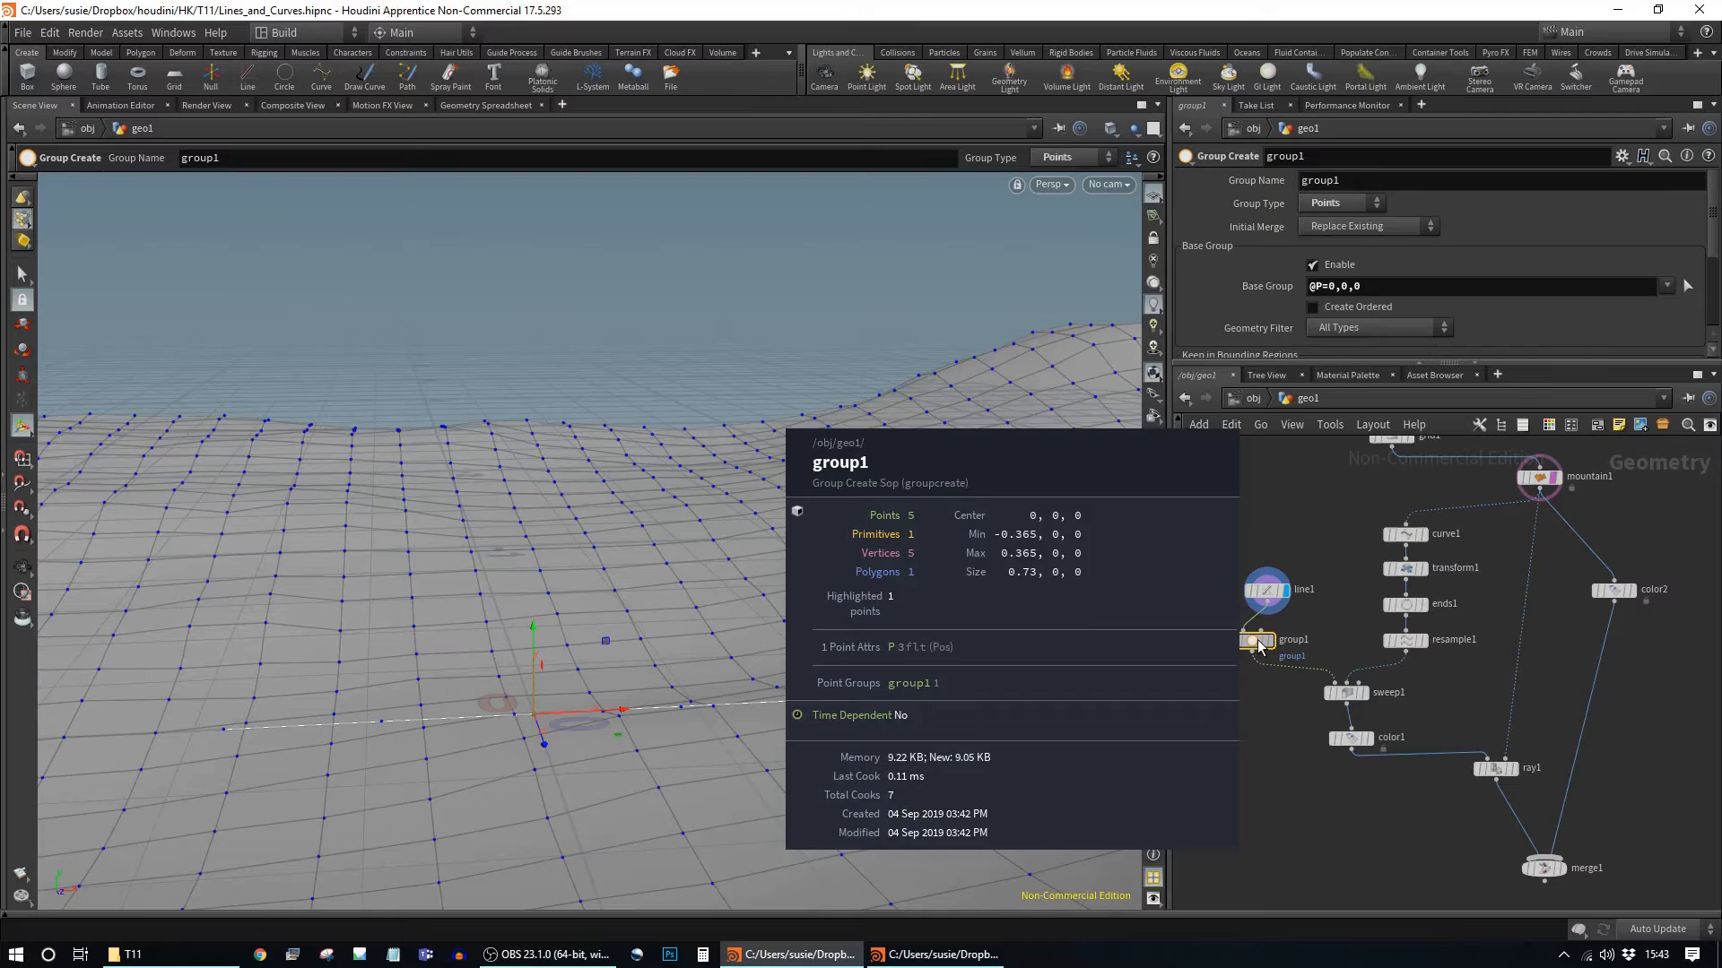
{"action": "left_click_drag", "start_coordinate": [628, 732], "coordinate": [631, 752], "text": "alt"}
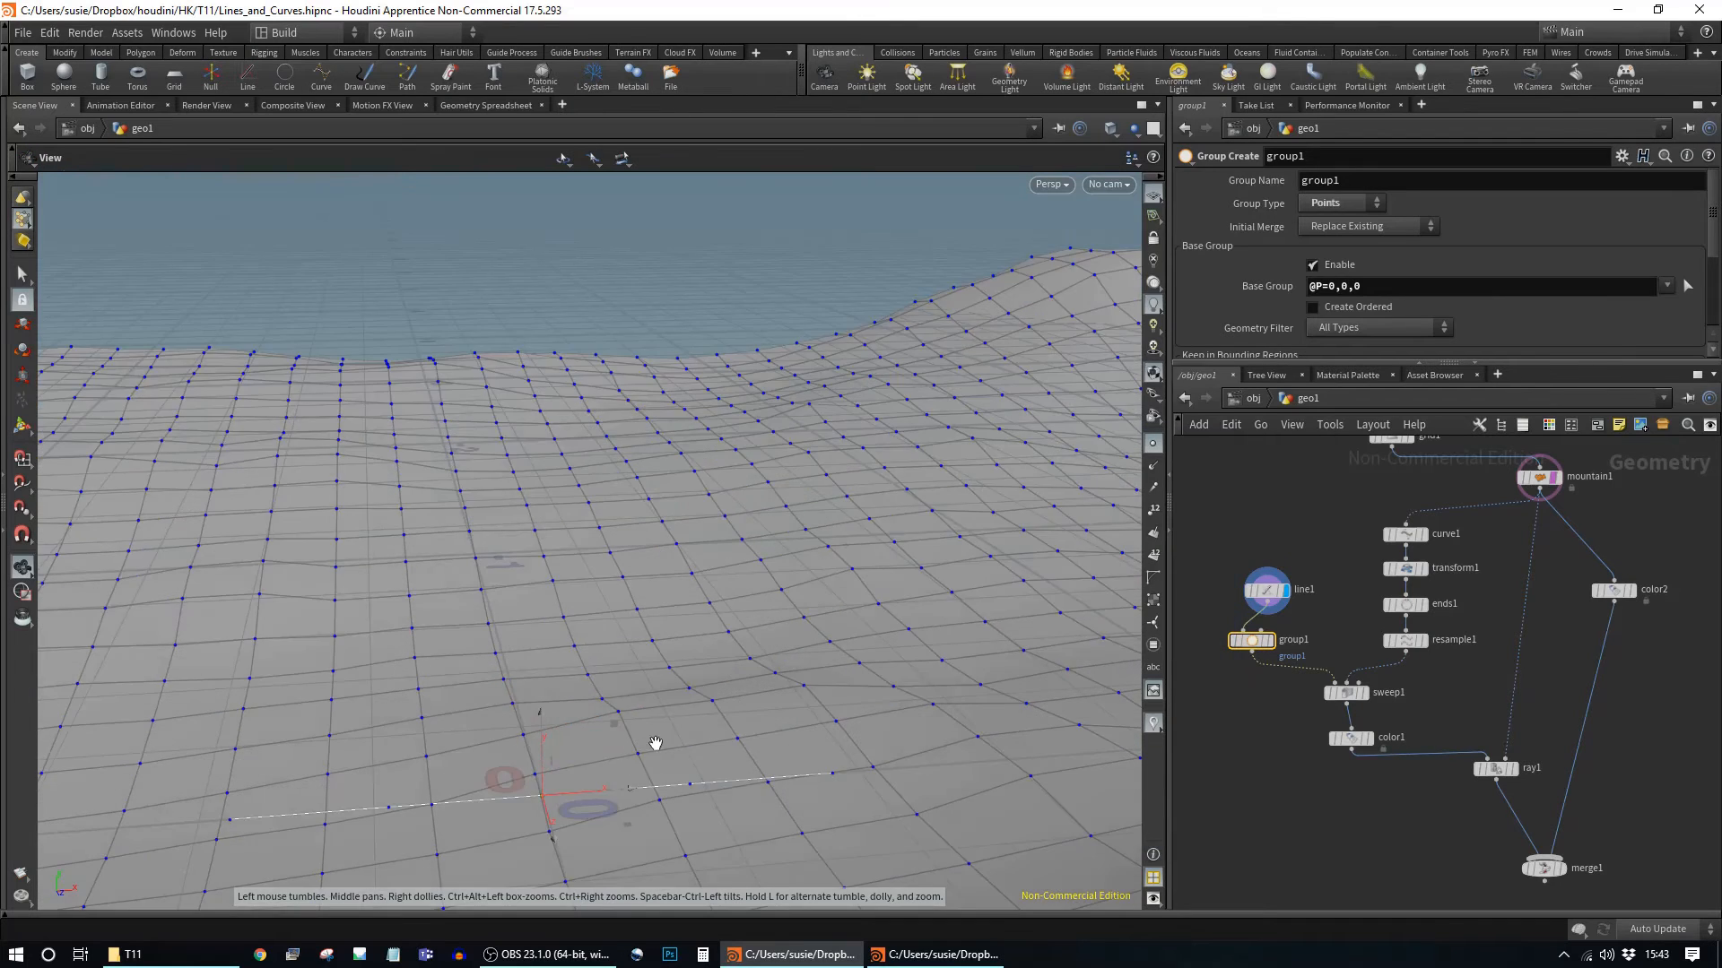
{"action": "middle_click_drag", "start_coordinate": [654, 742], "coordinate": [682, 652], "text": "alt"}
{"action": "right_click_drag", "start_coordinate": [681, 653], "coordinate": [692, 656], "text": "alt"}
{"action": "left_click_drag", "start_coordinate": [693, 657], "coordinate": [710, 689]}
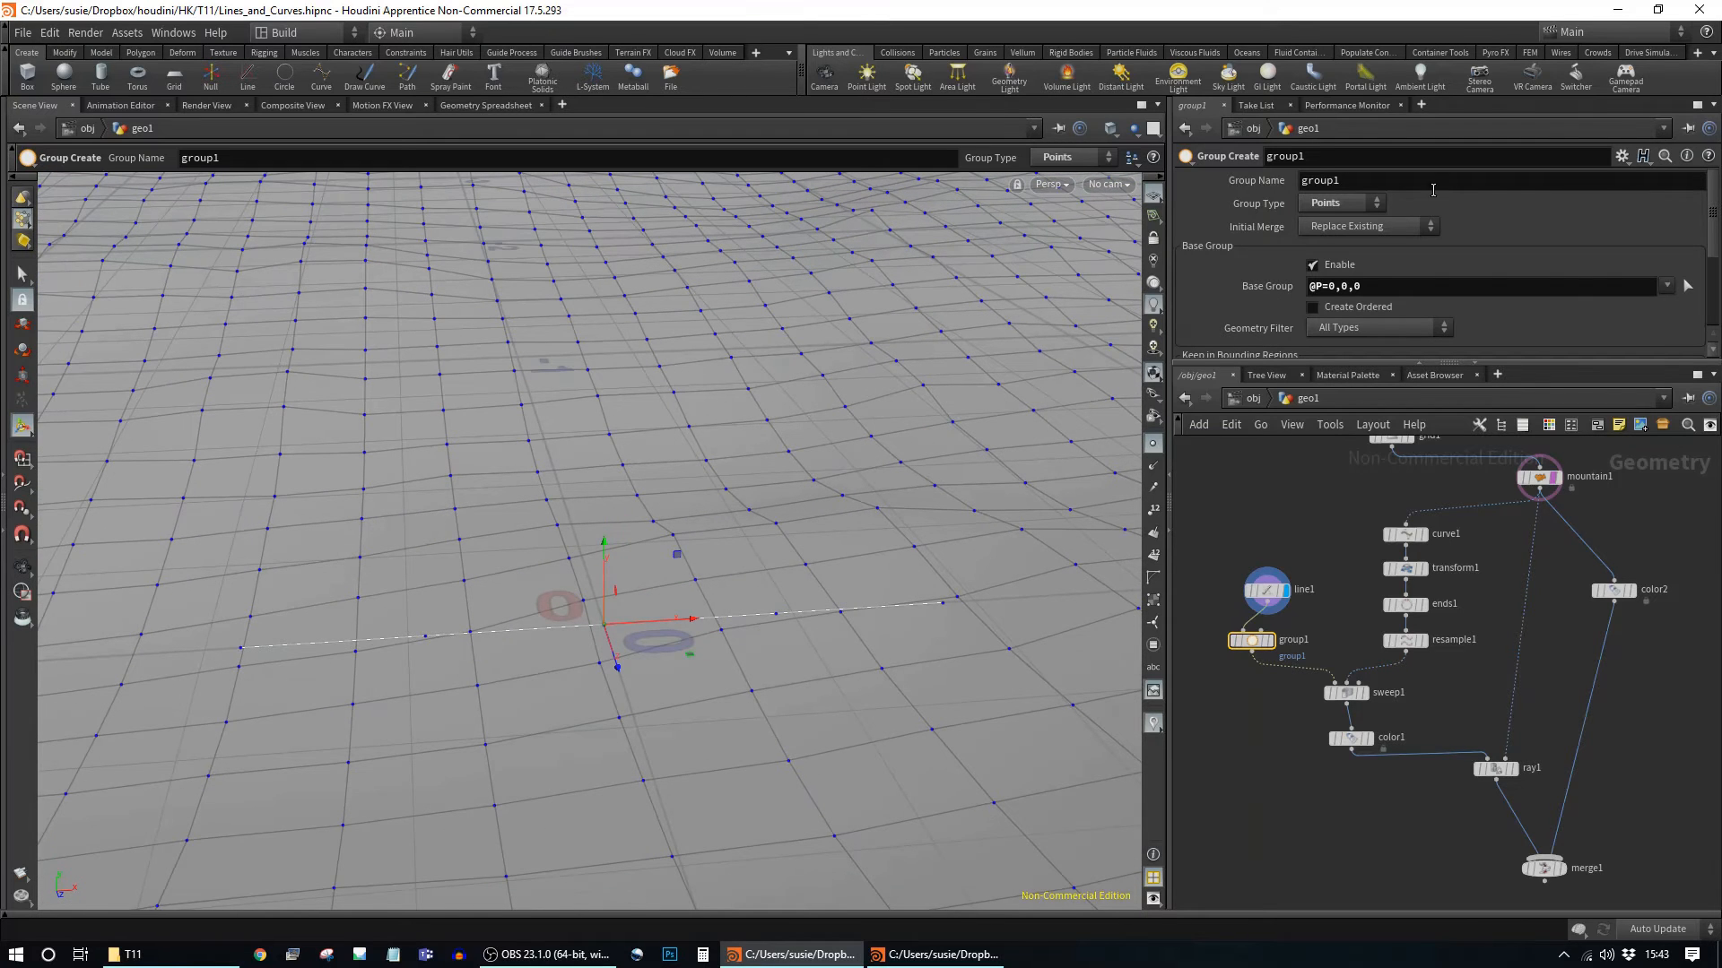
Step: Rename the group to 'middle', align group1 under line1, and confirm sweep1 carries it
{"action": "left_click", "coordinate": [1318, 180]}
{"action": "type", "text": "middle"}
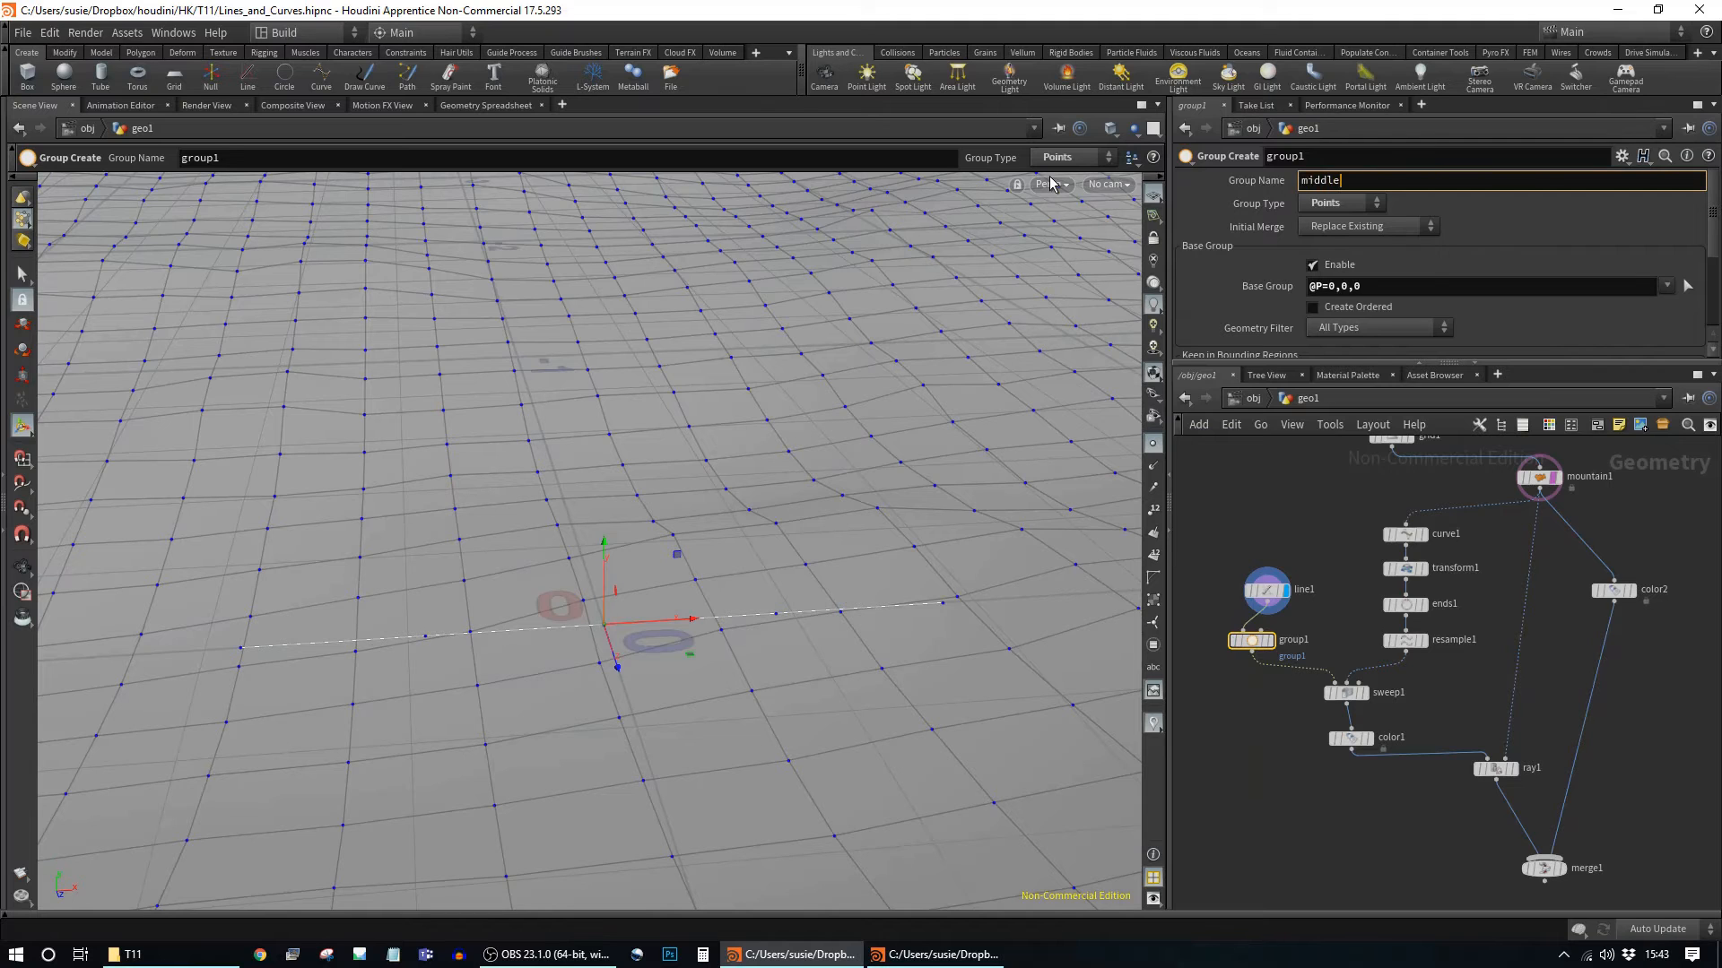
{"action": "key", "text": "Return"}
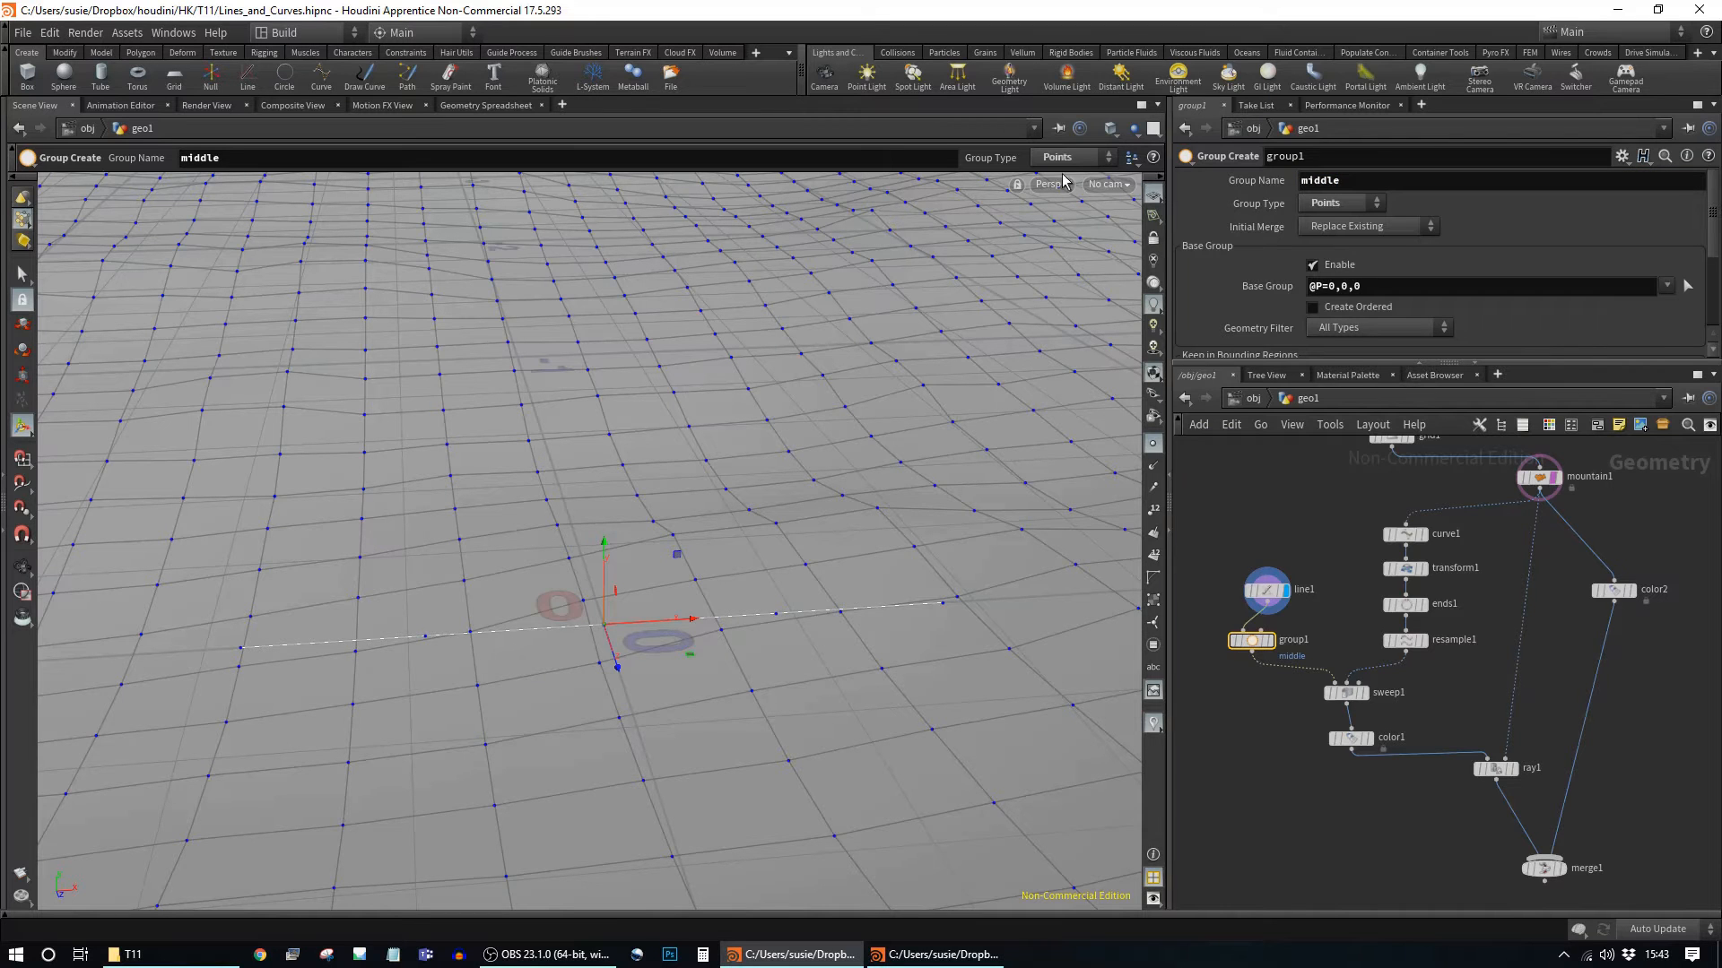
{"action": "left_click_drag", "start_coordinate": [1268, 591], "coordinate": [1247, 570]}
{"action": "left_click_drag", "start_coordinate": [1253, 643], "coordinate": [1248, 634]}
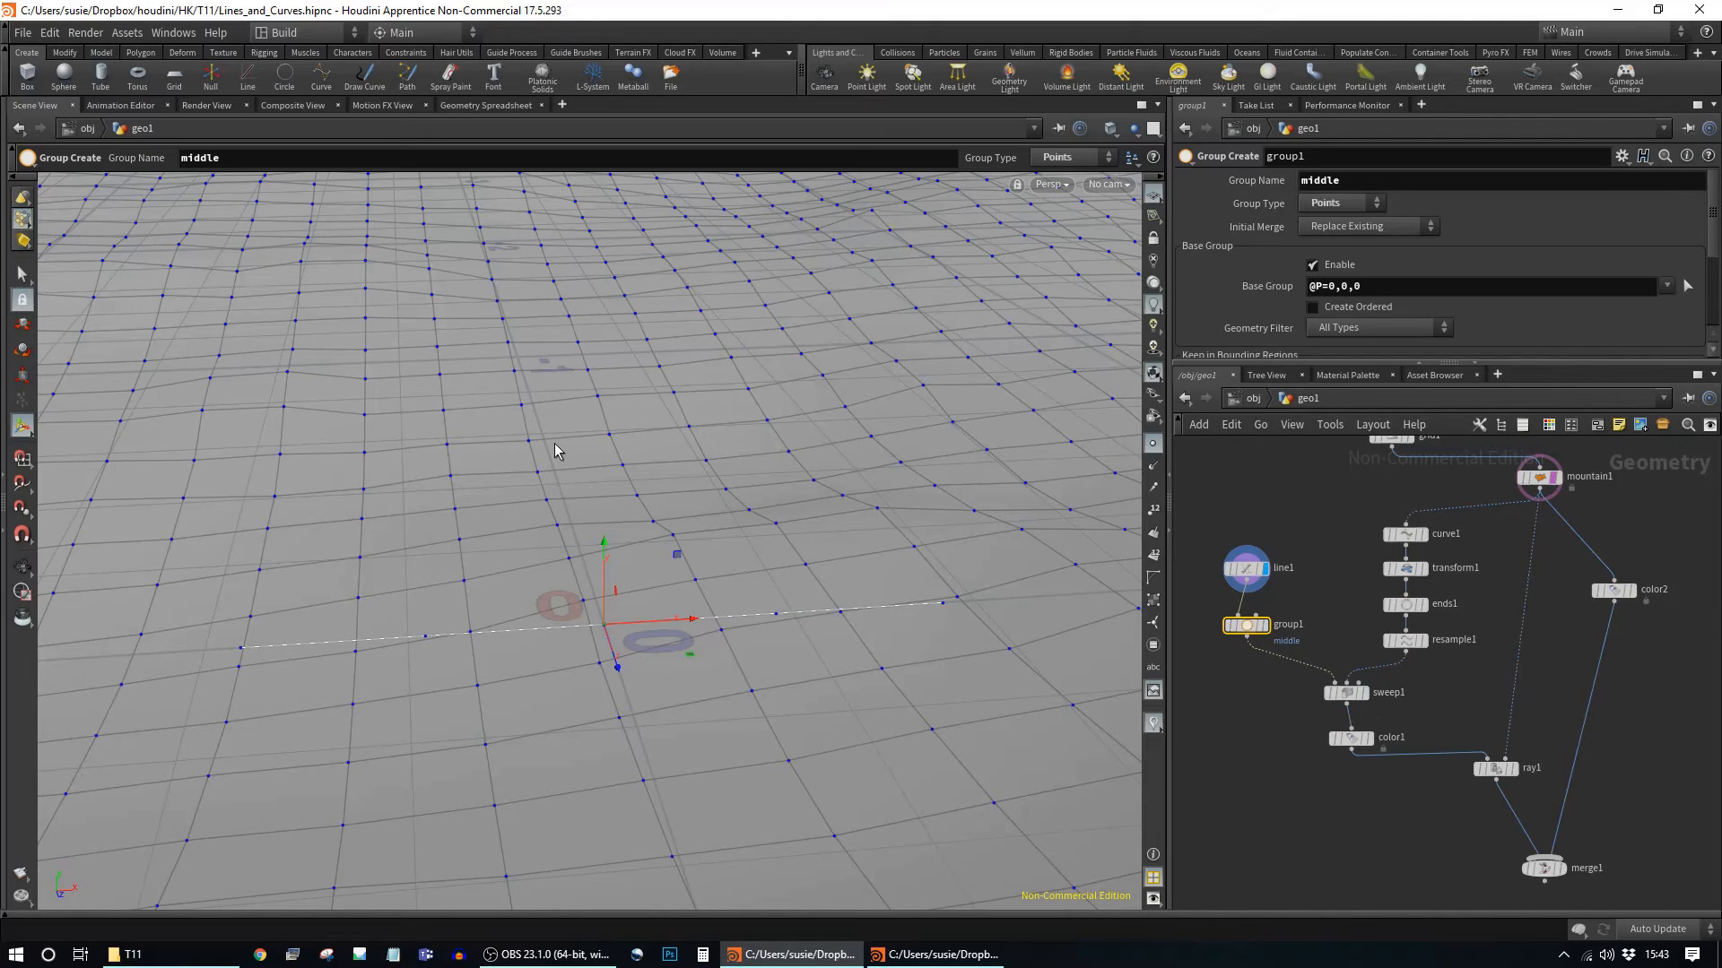
{"action": "left_click", "coordinate": [1347, 696]}
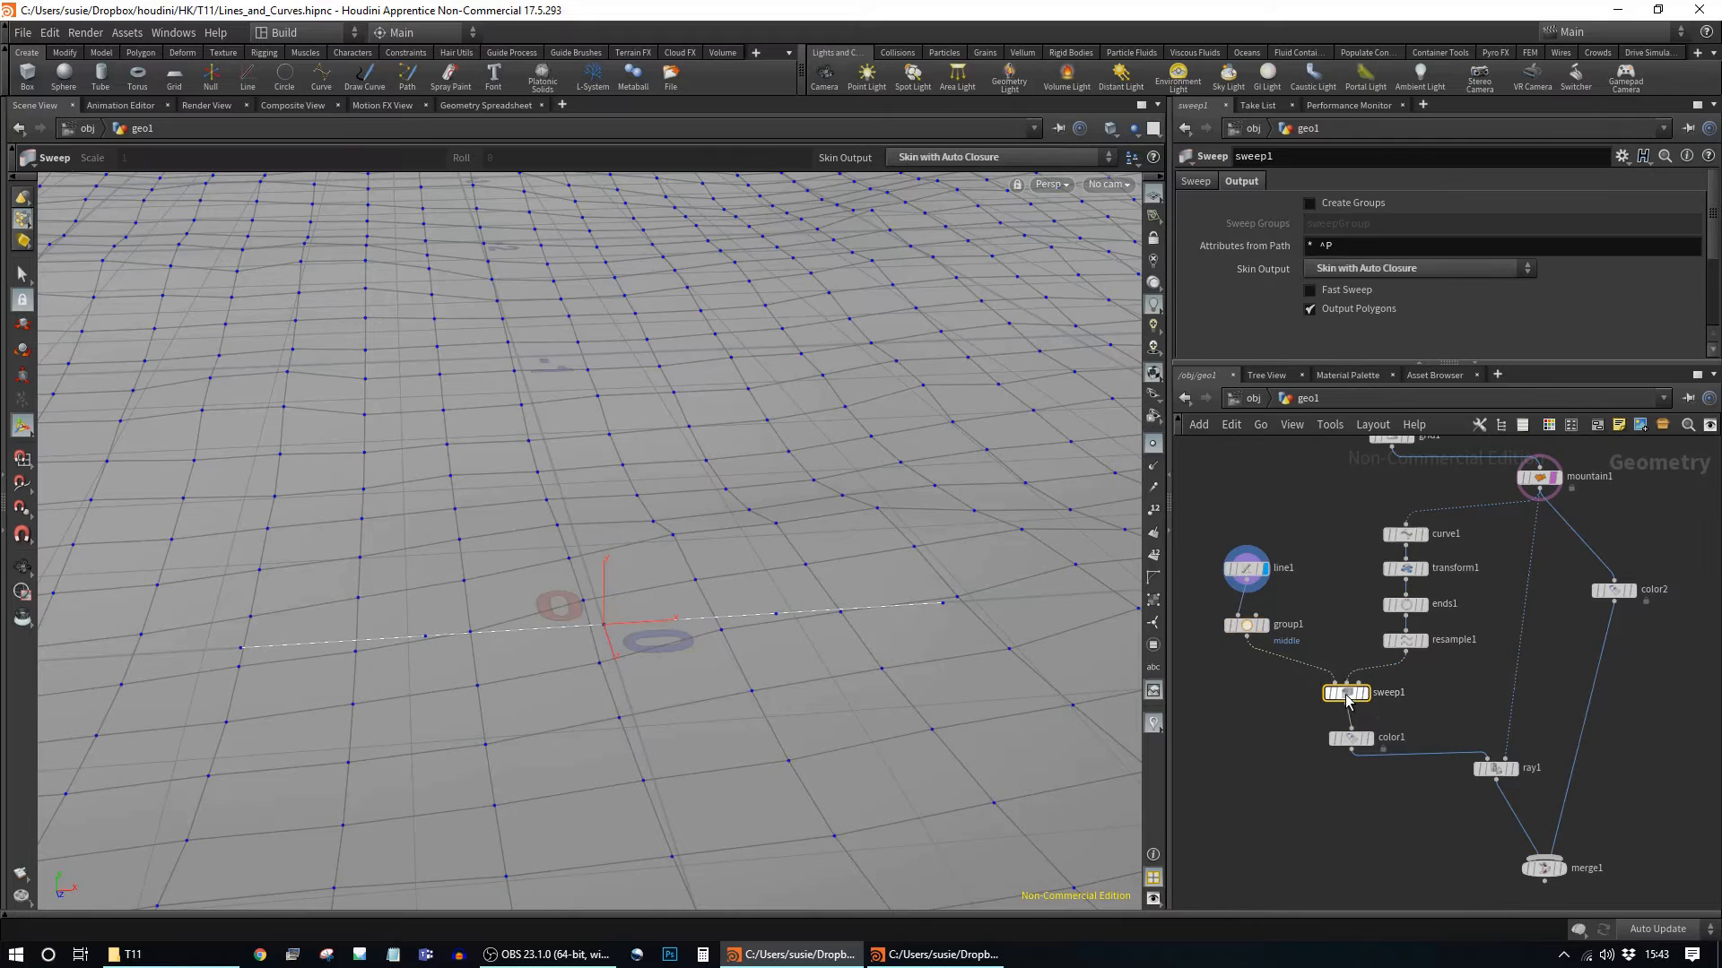
{"action": "middle_click", "coordinate": [1347, 696]}
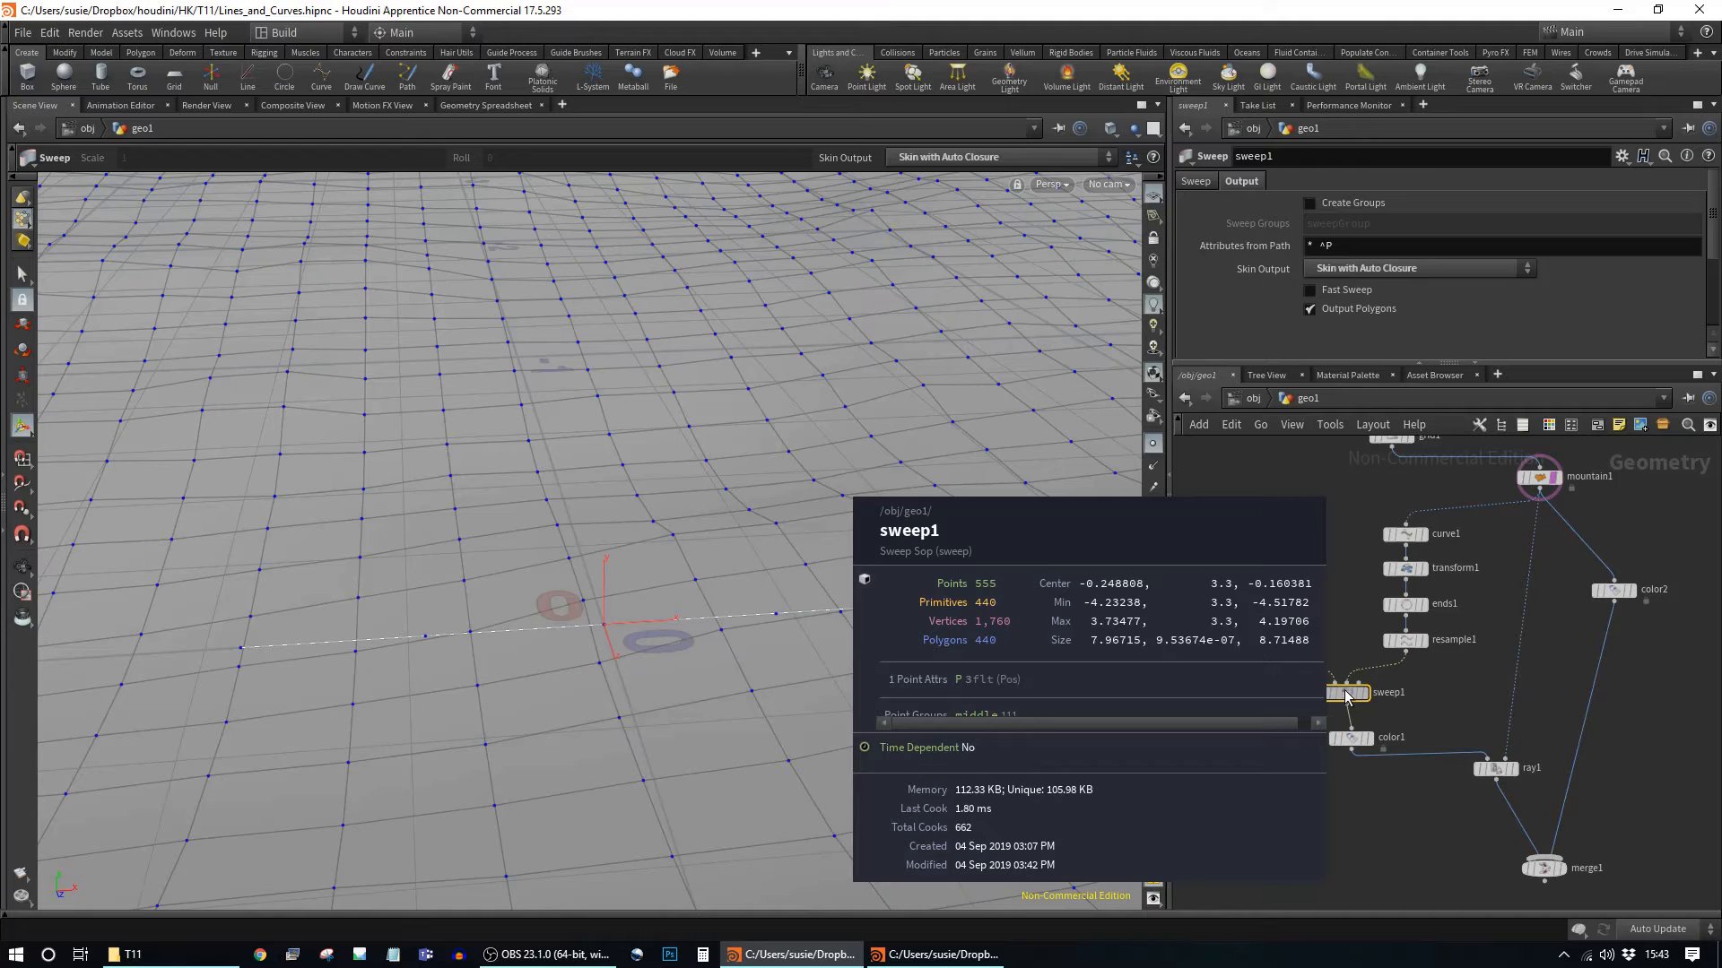
Step: Check sweep1's geometry info and orbit the view over the terrain and curved road
{"action": "middle_click_drag", "start_coordinate": [1347, 698], "coordinate": [1130, 700]}
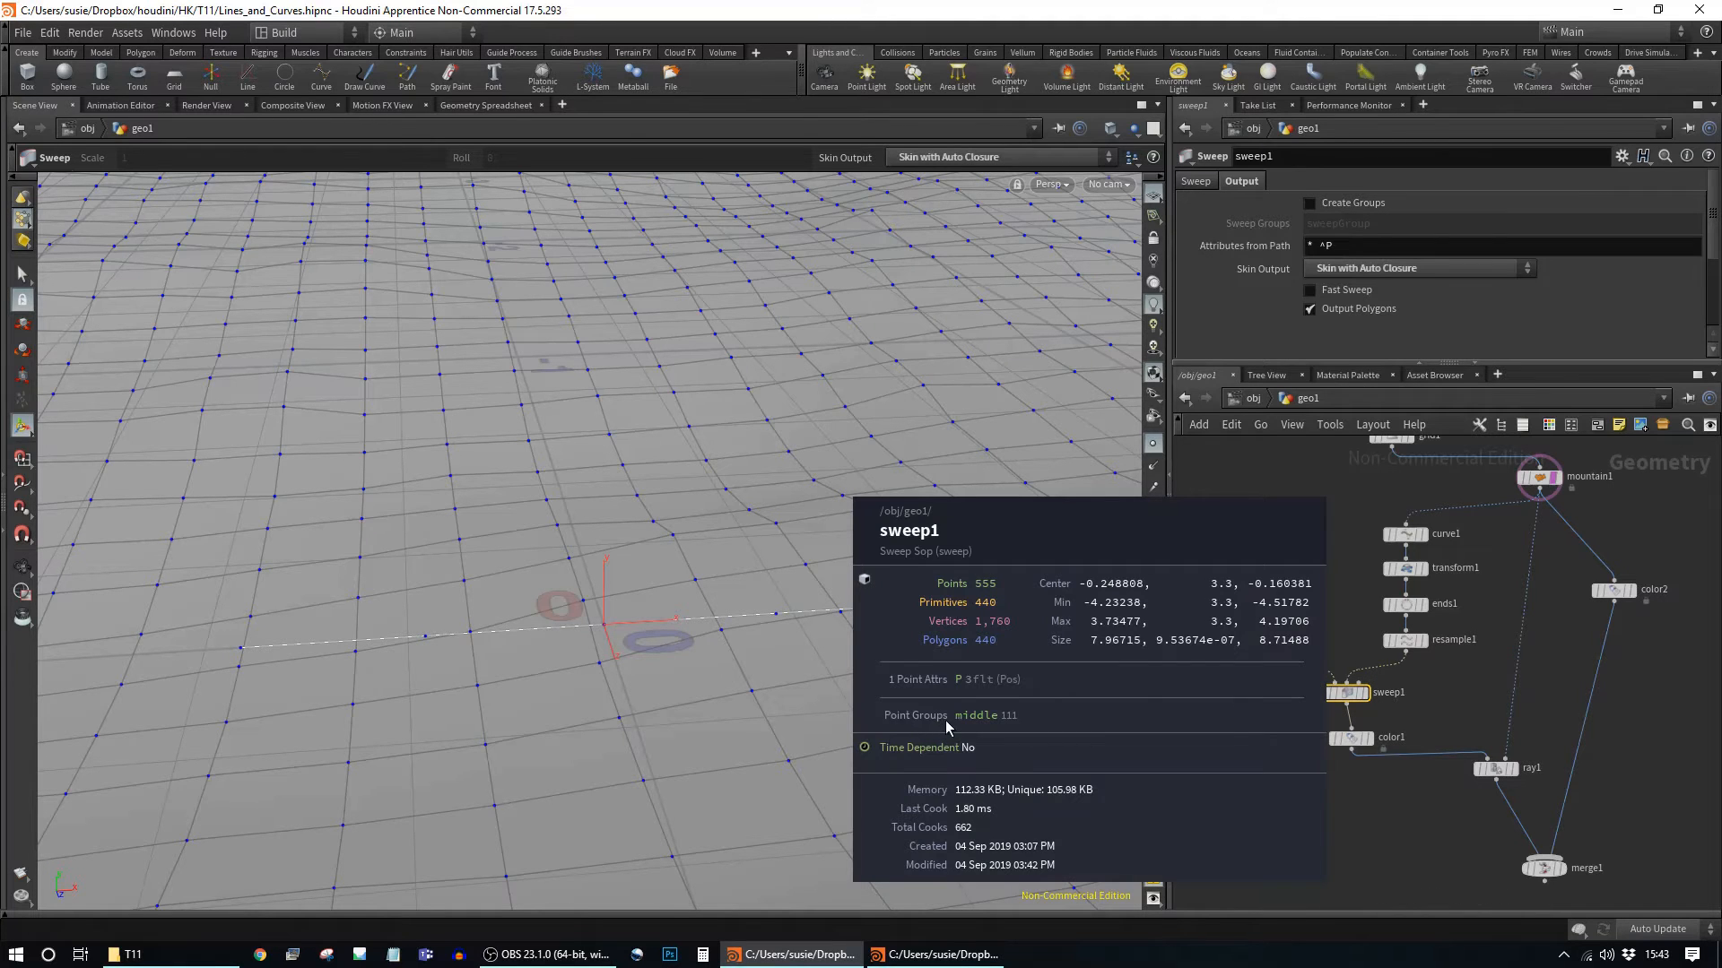
{"action": "middle_click_drag", "start_coordinate": [1005, 729], "coordinate": [1005, 728]}
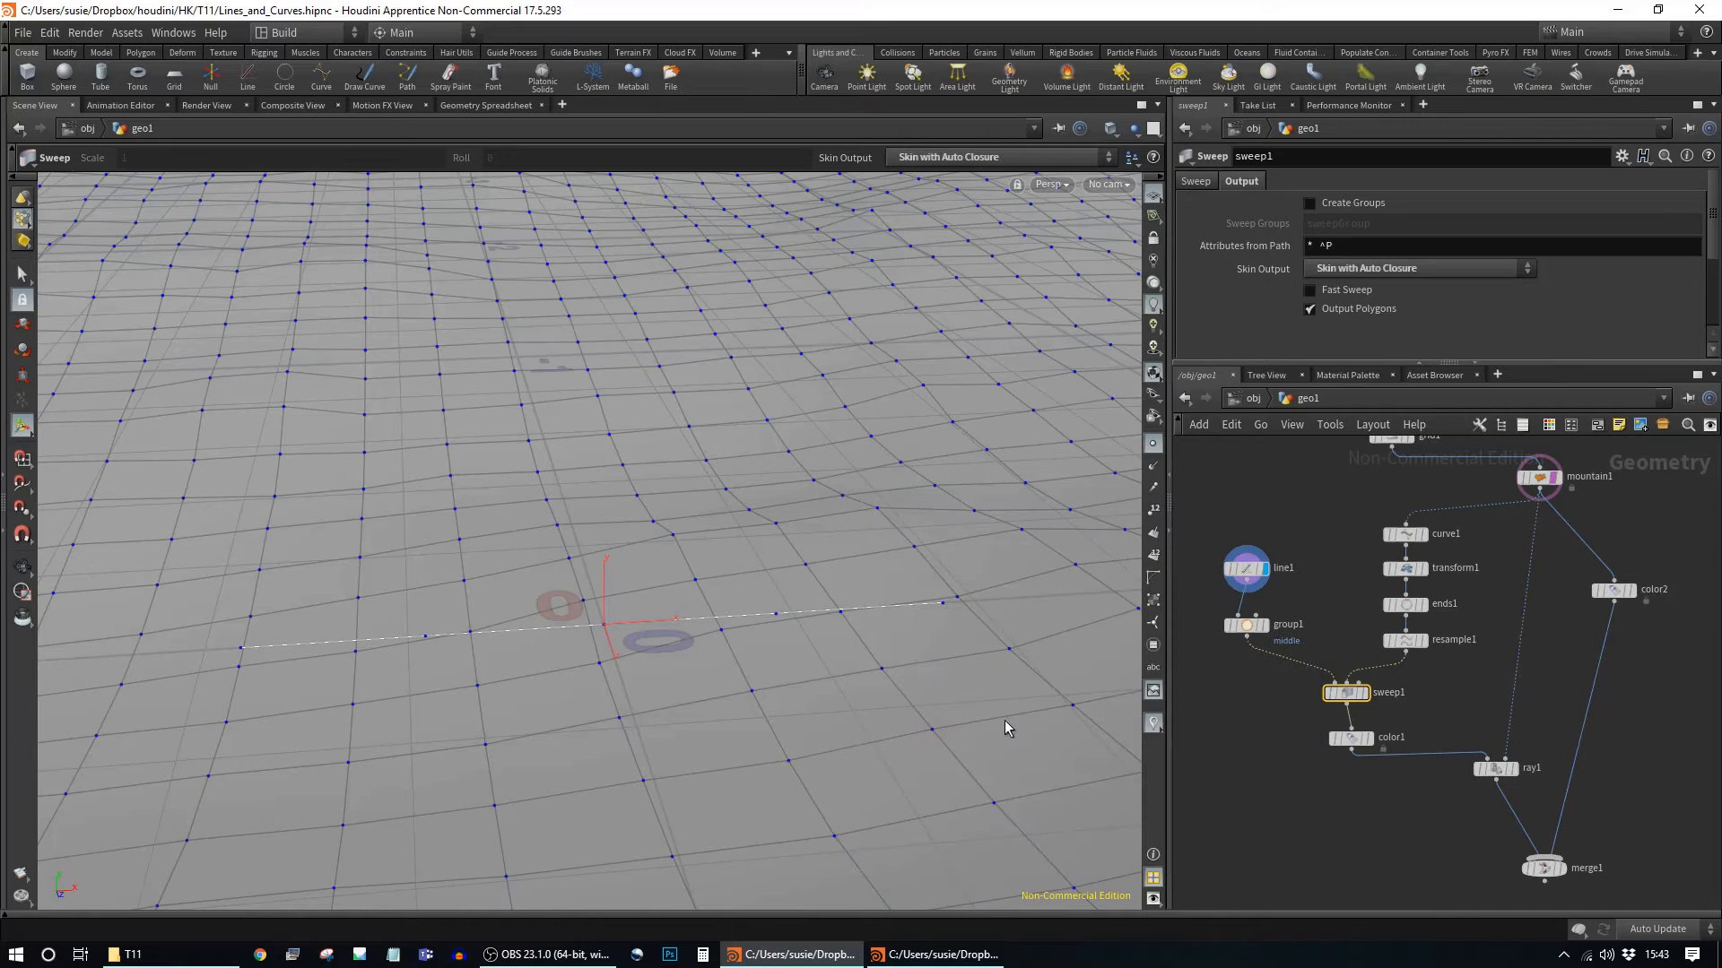
{"action": "left_click_drag", "start_coordinate": [1354, 739], "coordinate": [1354, 732]}
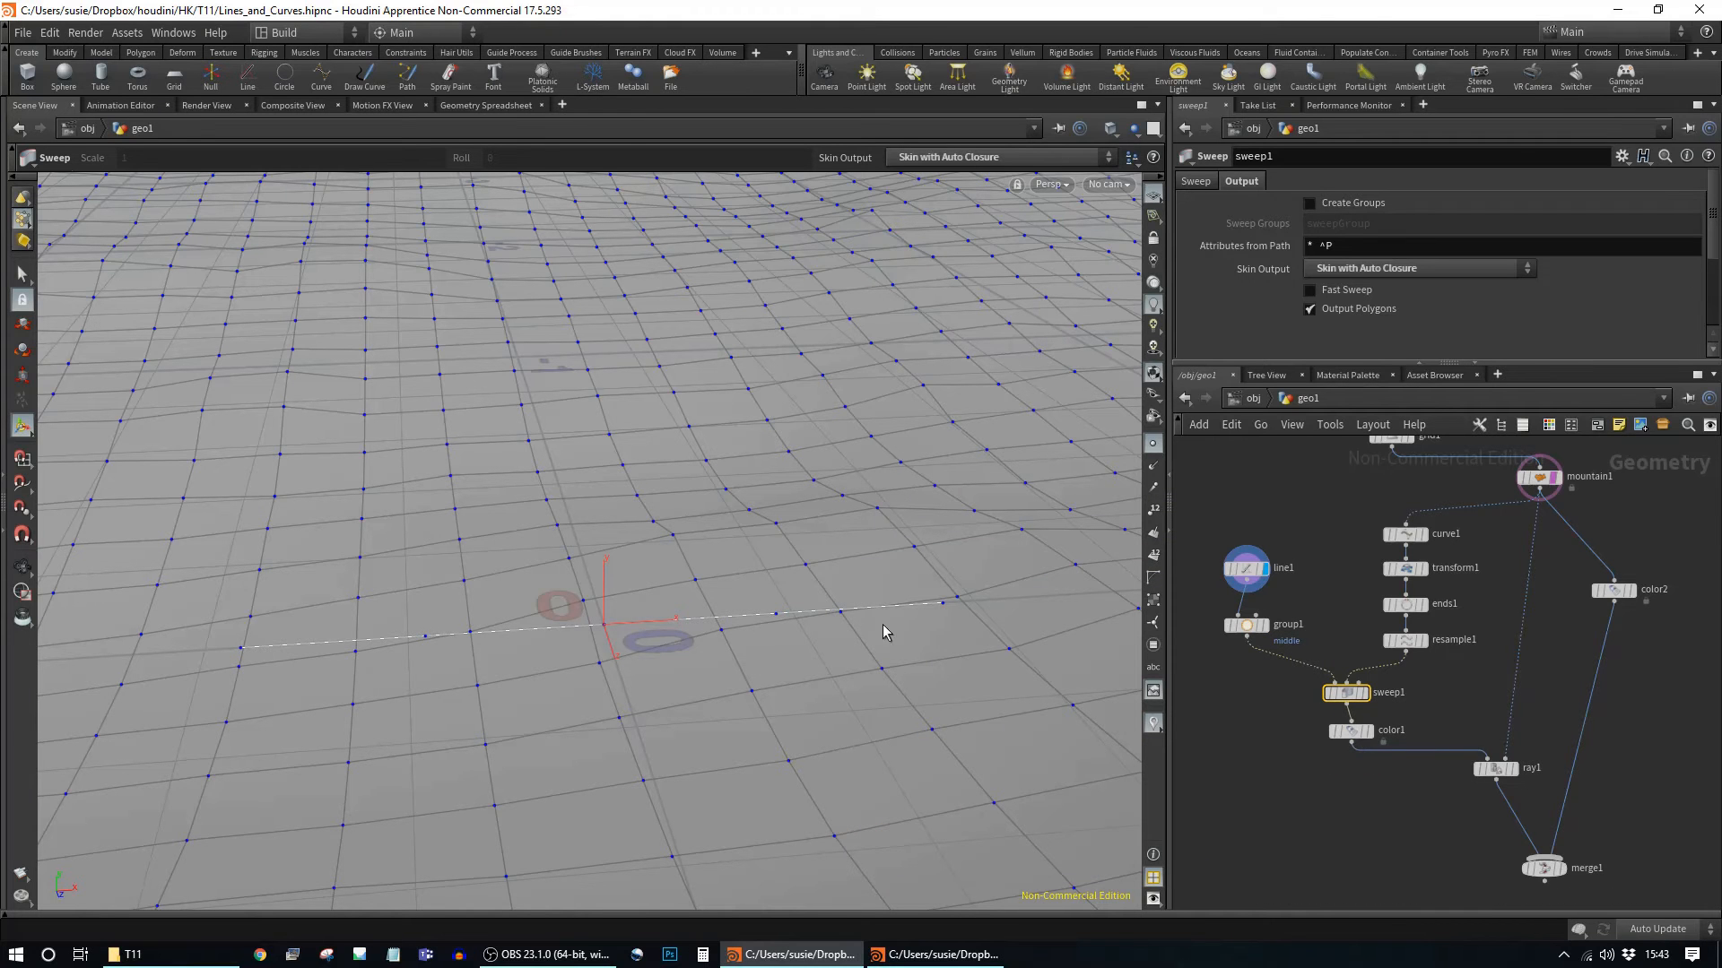
{"action": "right_click_drag", "start_coordinate": [957, 646], "coordinate": [9, 511], "text": "alt"}
{"action": "left_click_drag", "start_coordinate": [847, 493], "coordinate": [857, 568], "text": "alt"}
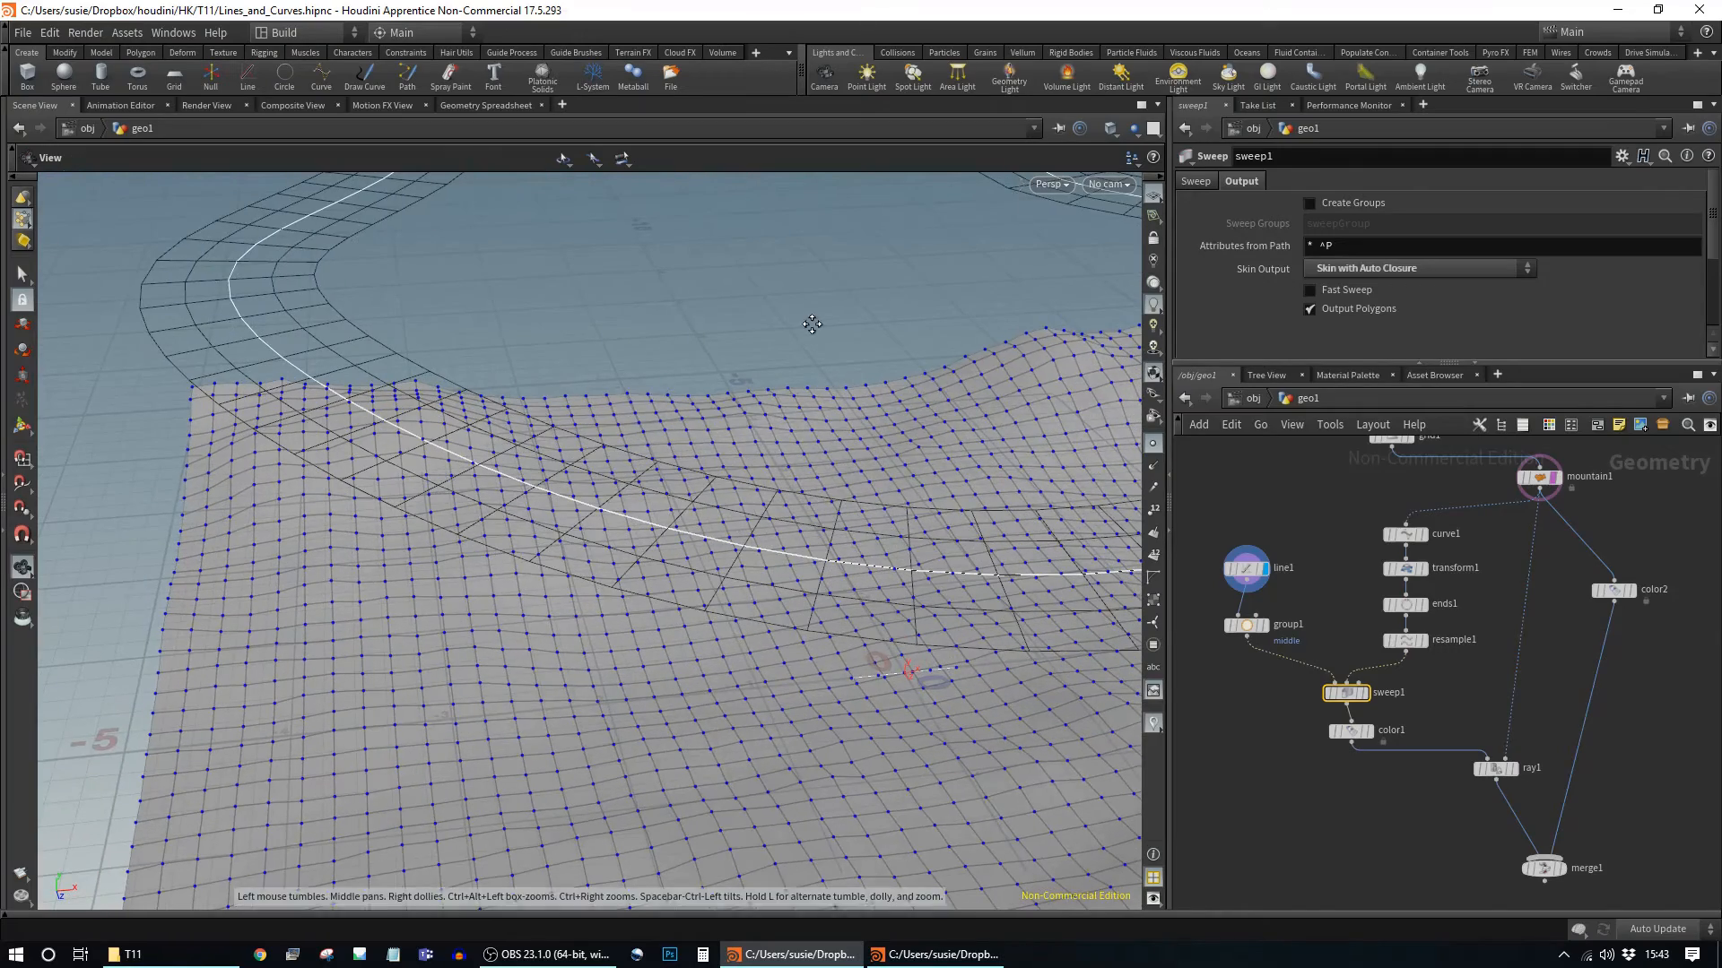
{"action": "middle_click_drag", "start_coordinate": [811, 323], "coordinate": [645, 404], "text": "alt"}
{"action": "right_click_drag", "start_coordinate": [645, 404], "coordinate": [439, 404], "text": "alt"}
{"action": "left_click_drag", "start_coordinate": [438, 404], "coordinate": [762, 405], "text": "alt"}
{"action": "middle_click_drag", "start_coordinate": [762, 405], "coordinate": [642, 415], "text": "alt"}
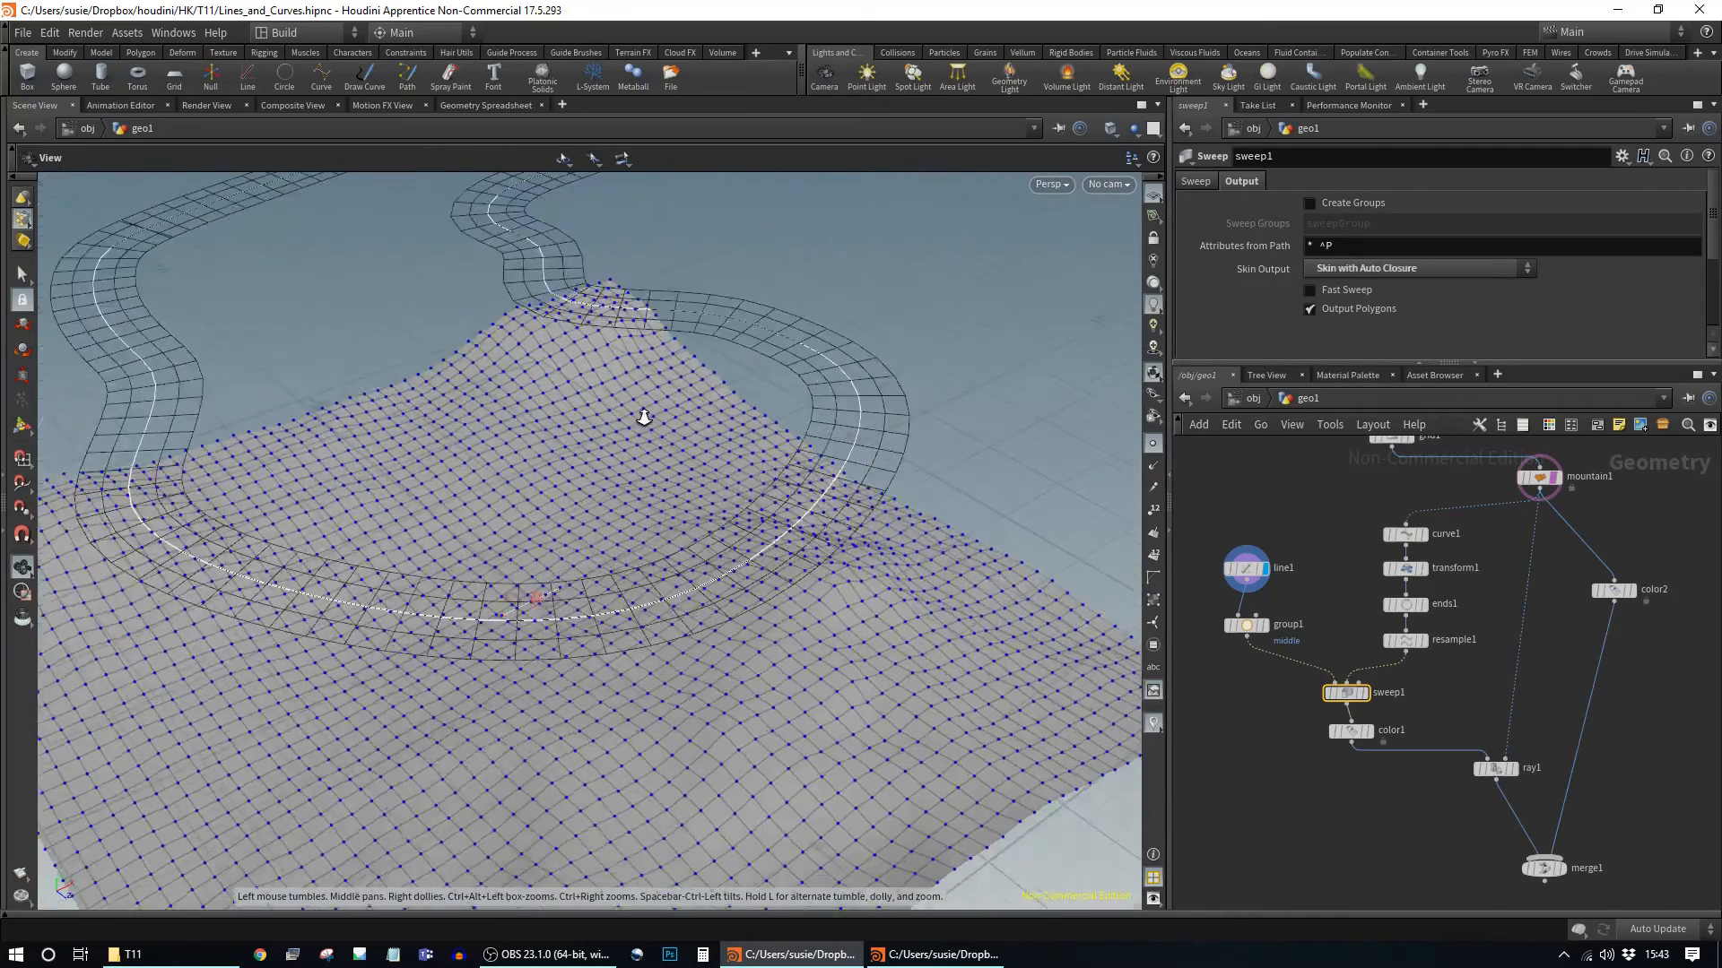
{"action": "right_click_drag", "start_coordinate": [643, 415], "coordinate": [763, 421], "text": "alt"}
Step: Review color1's colour settings and ray1's projection onto the terrain
{"action": "left_click", "coordinate": [1348, 733]}
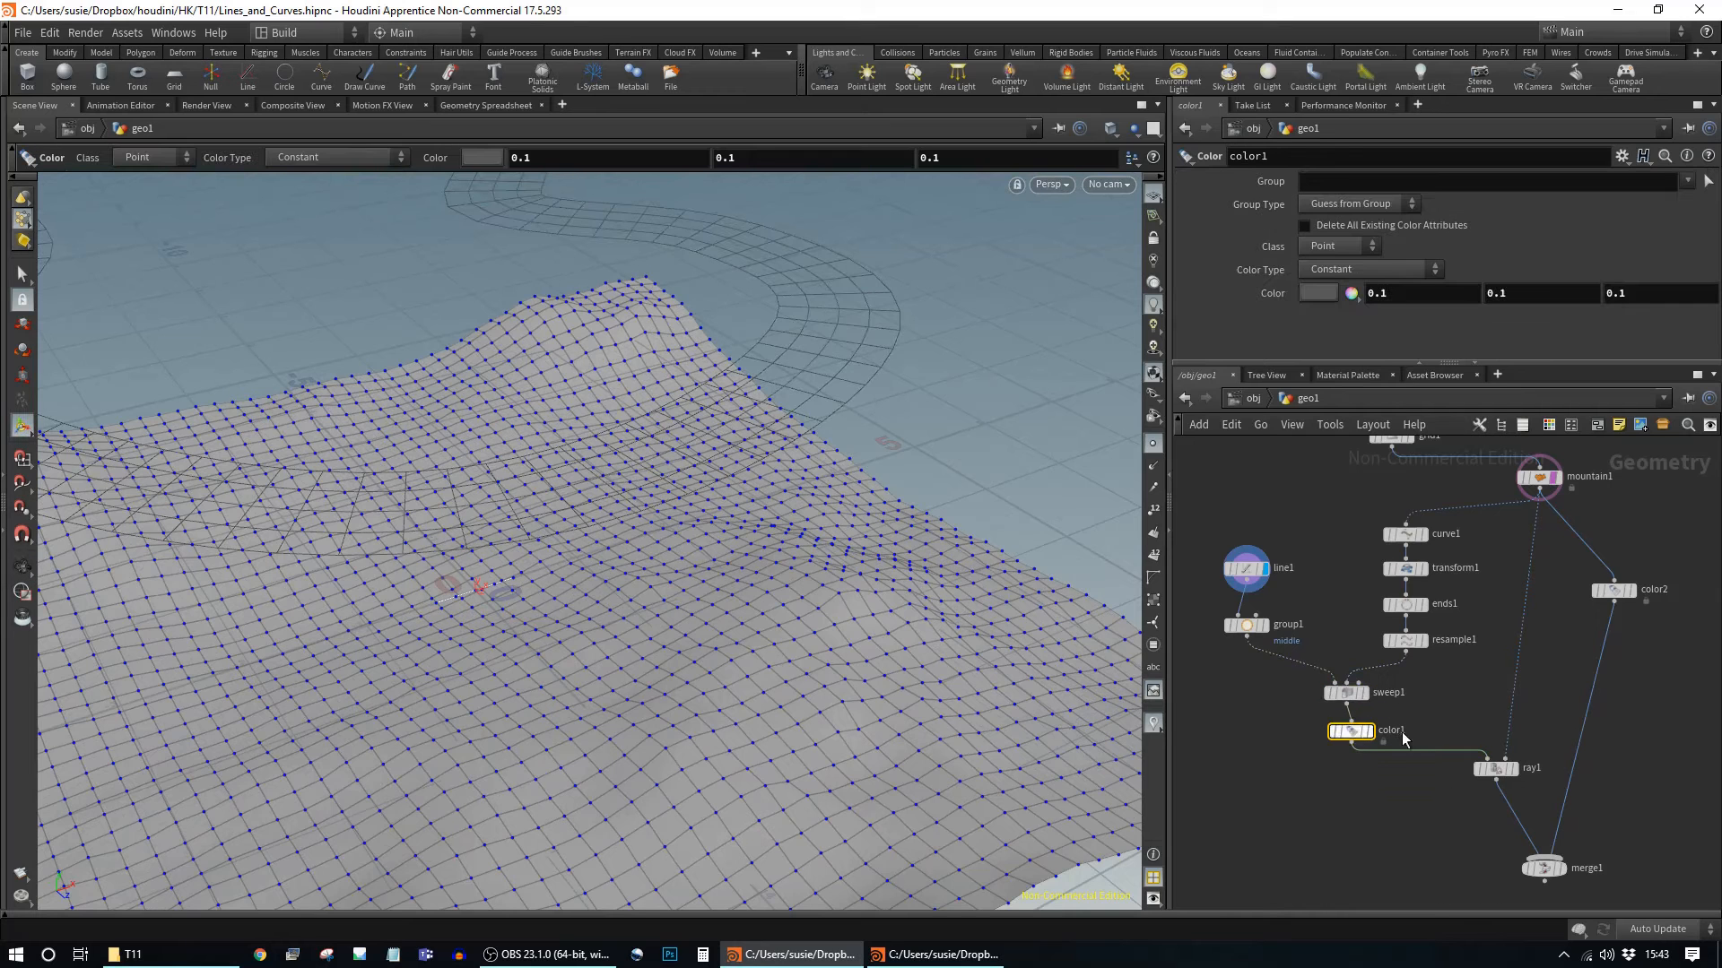
{"action": "left_click", "coordinate": [1503, 769]}
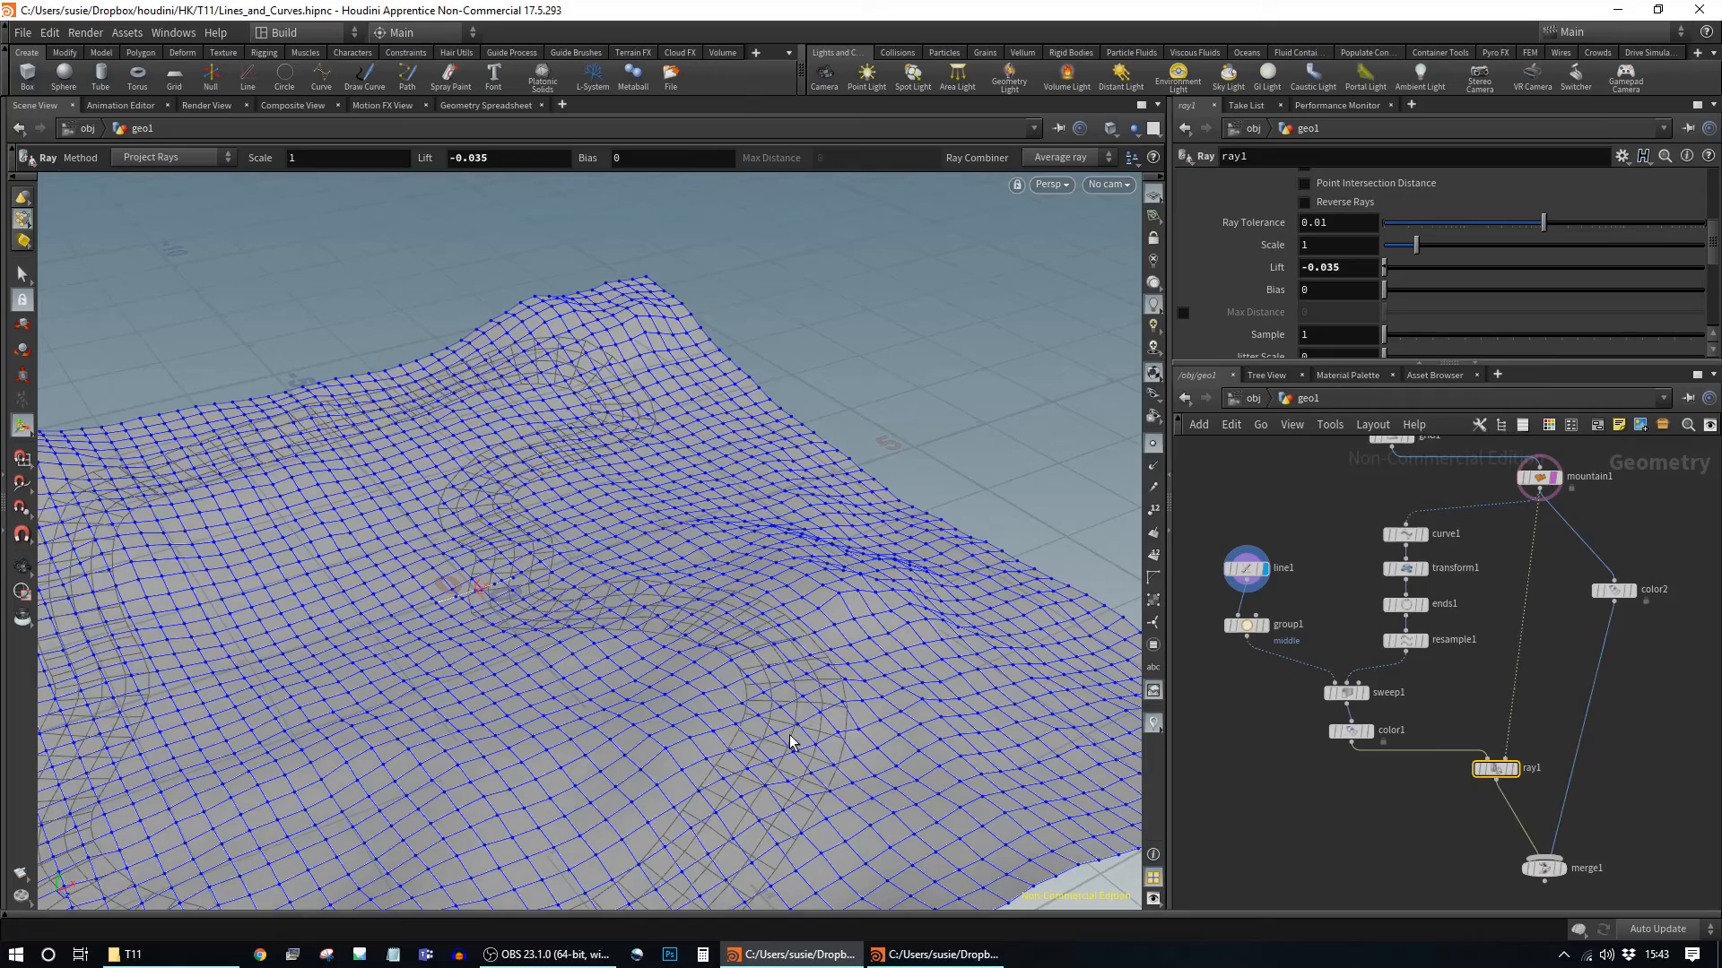
{"action": "key", "text": "Escape"}
{"action": "left_click_drag", "start_coordinate": [832, 805], "coordinate": [923, 711]}
Step: Shift ray1 left in the network and start a new wire from its output
{"action": "mouse_move", "coordinate": [1495, 773]}
{"action": "left_click_drag", "start_coordinate": [1495, 773], "coordinate": [1425, 773]}
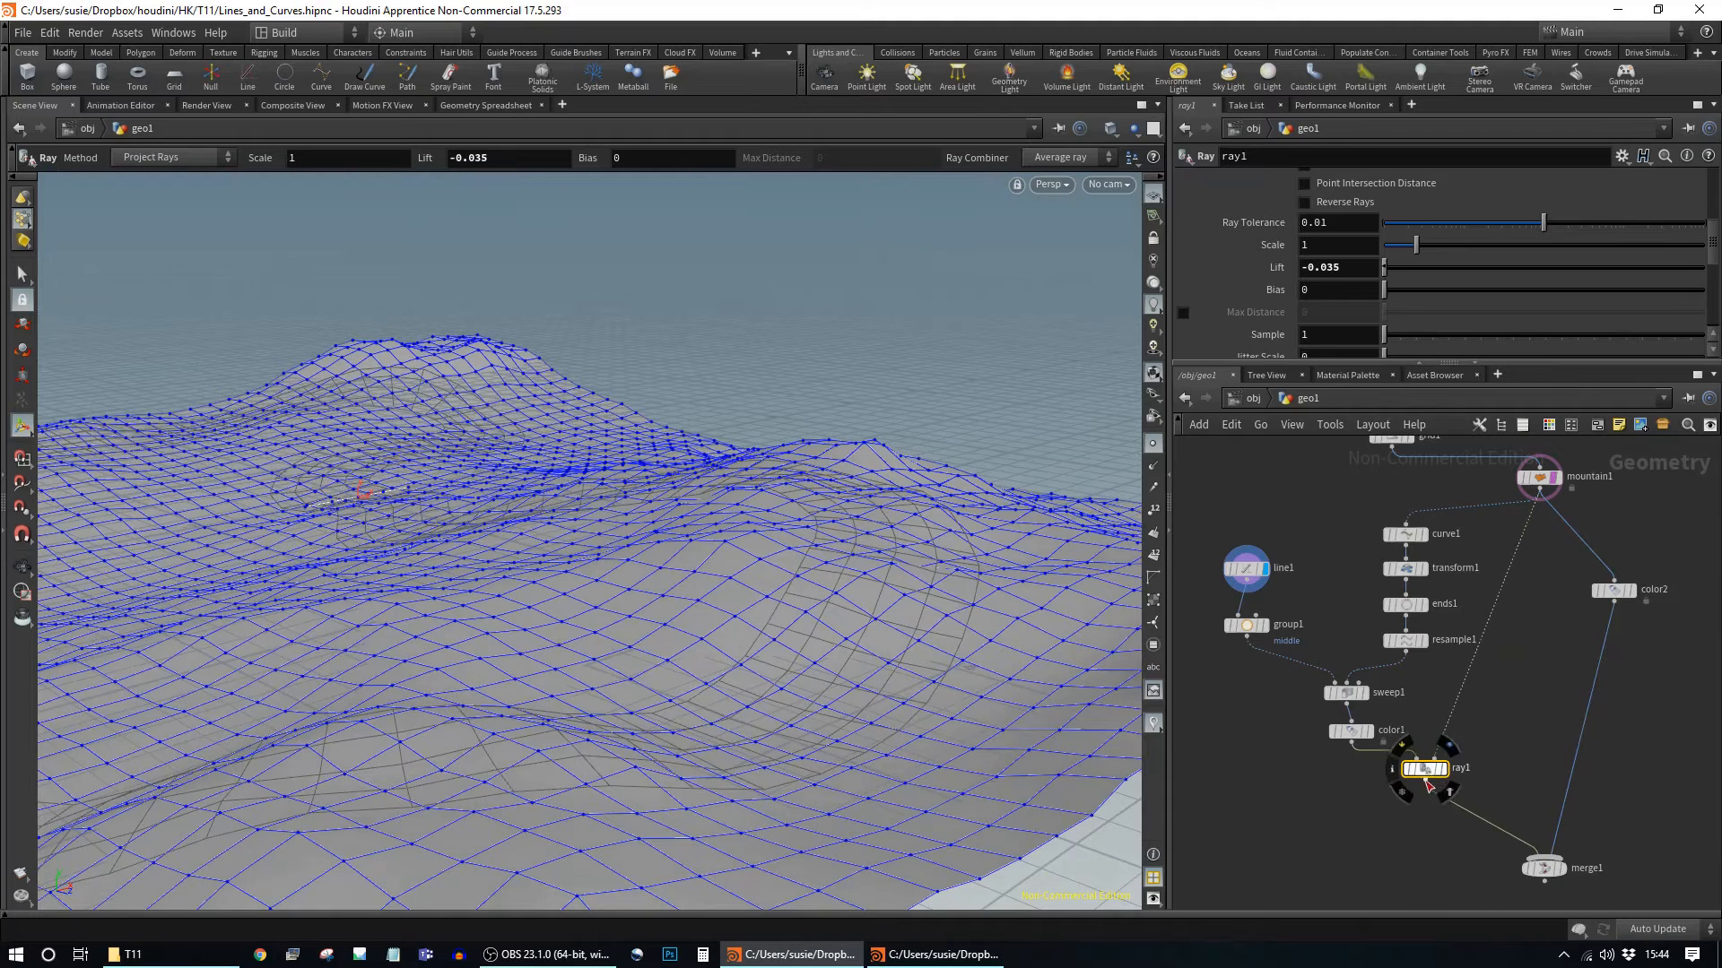
{"action": "middle_click_drag", "start_coordinate": [1509, 816], "coordinate": [1356, 723]}
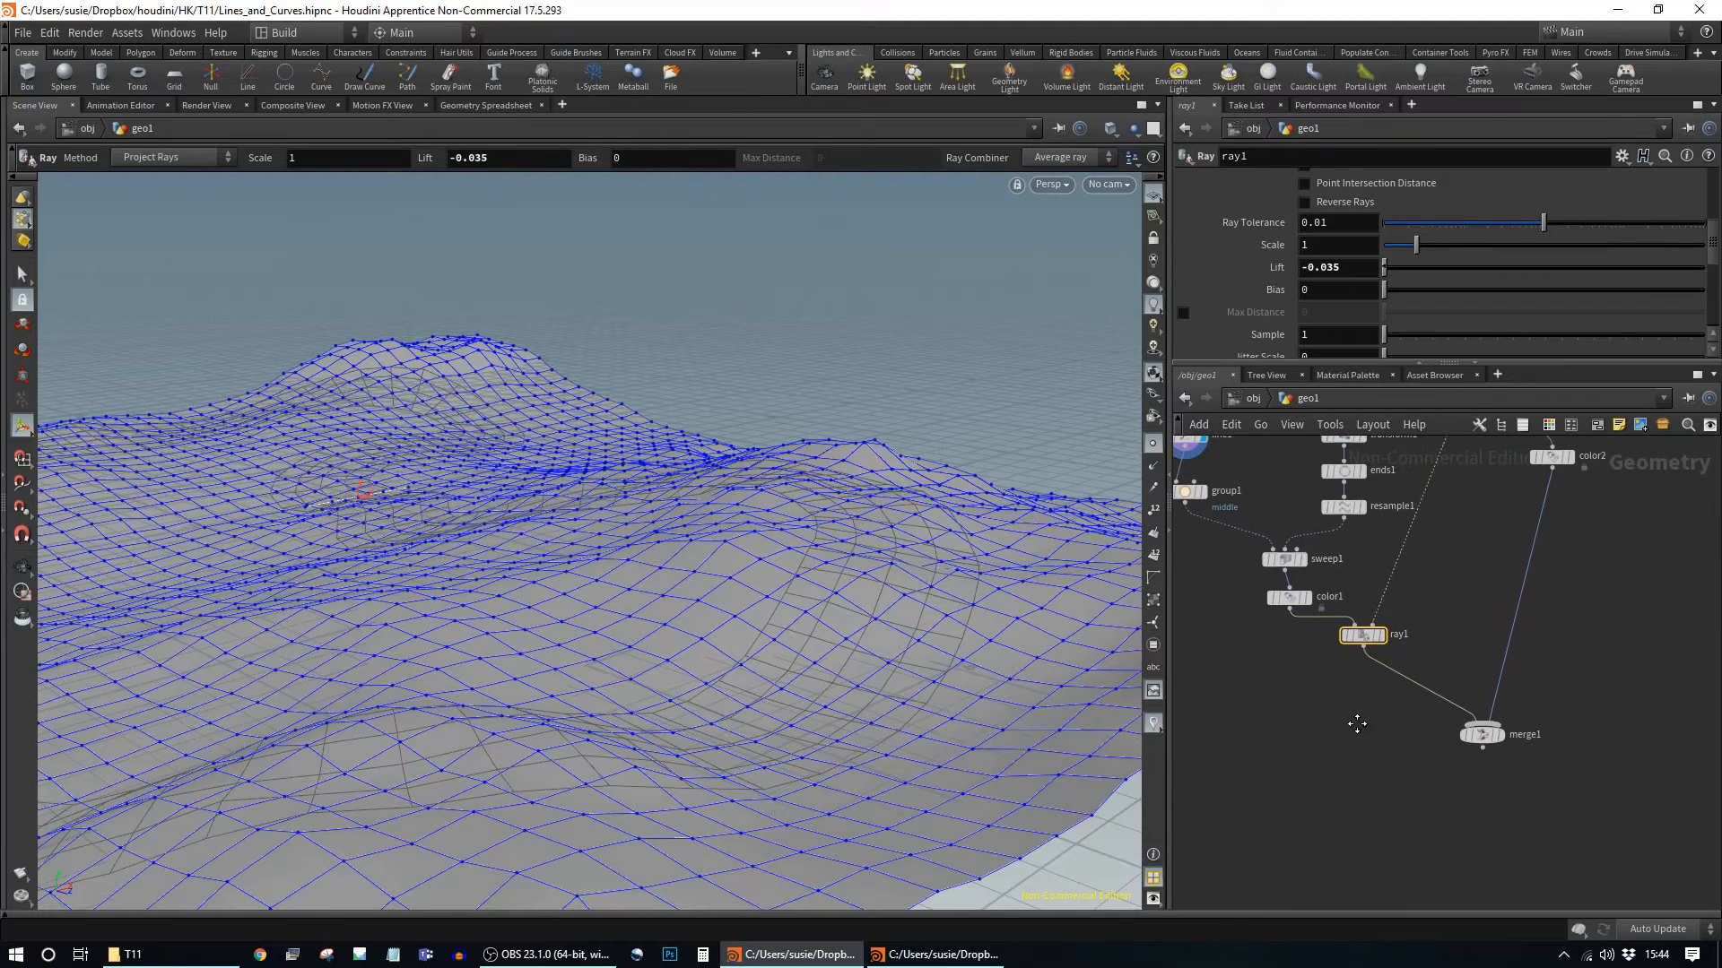
{"action": "left_click", "coordinate": [1383, 703]}
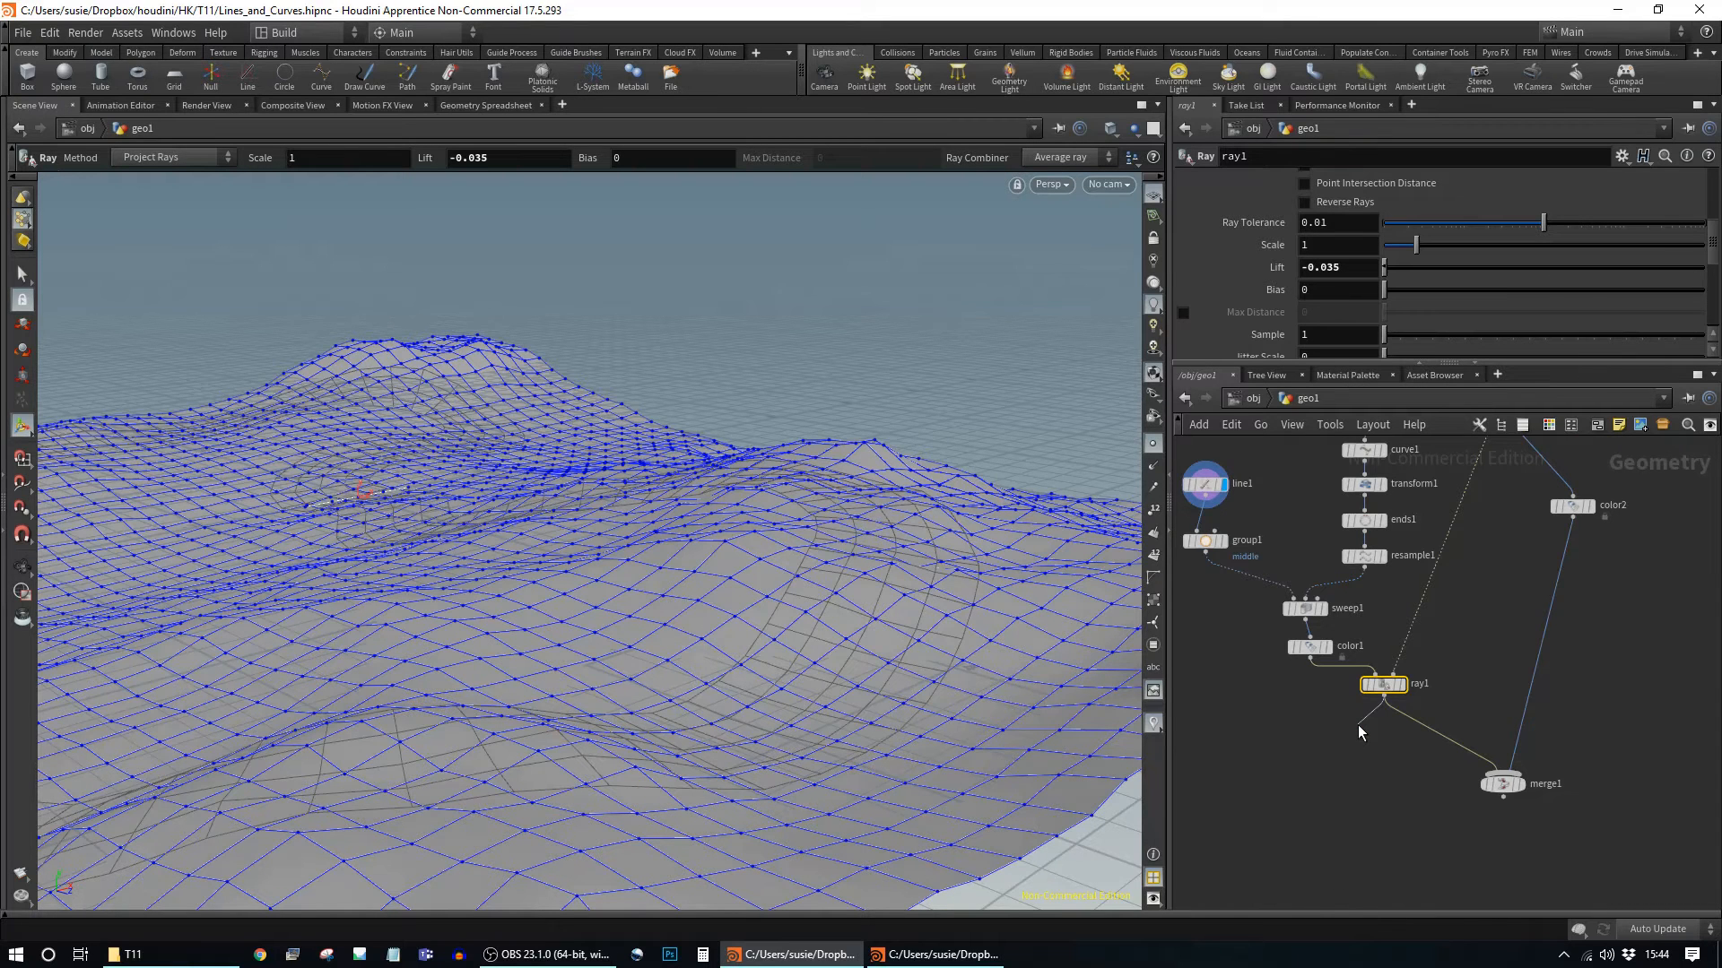
Step: Add an add1 node below ray1 and display its result
{"action": "key", "text": "Tab"}
{"action": "type", "text": "ad"}
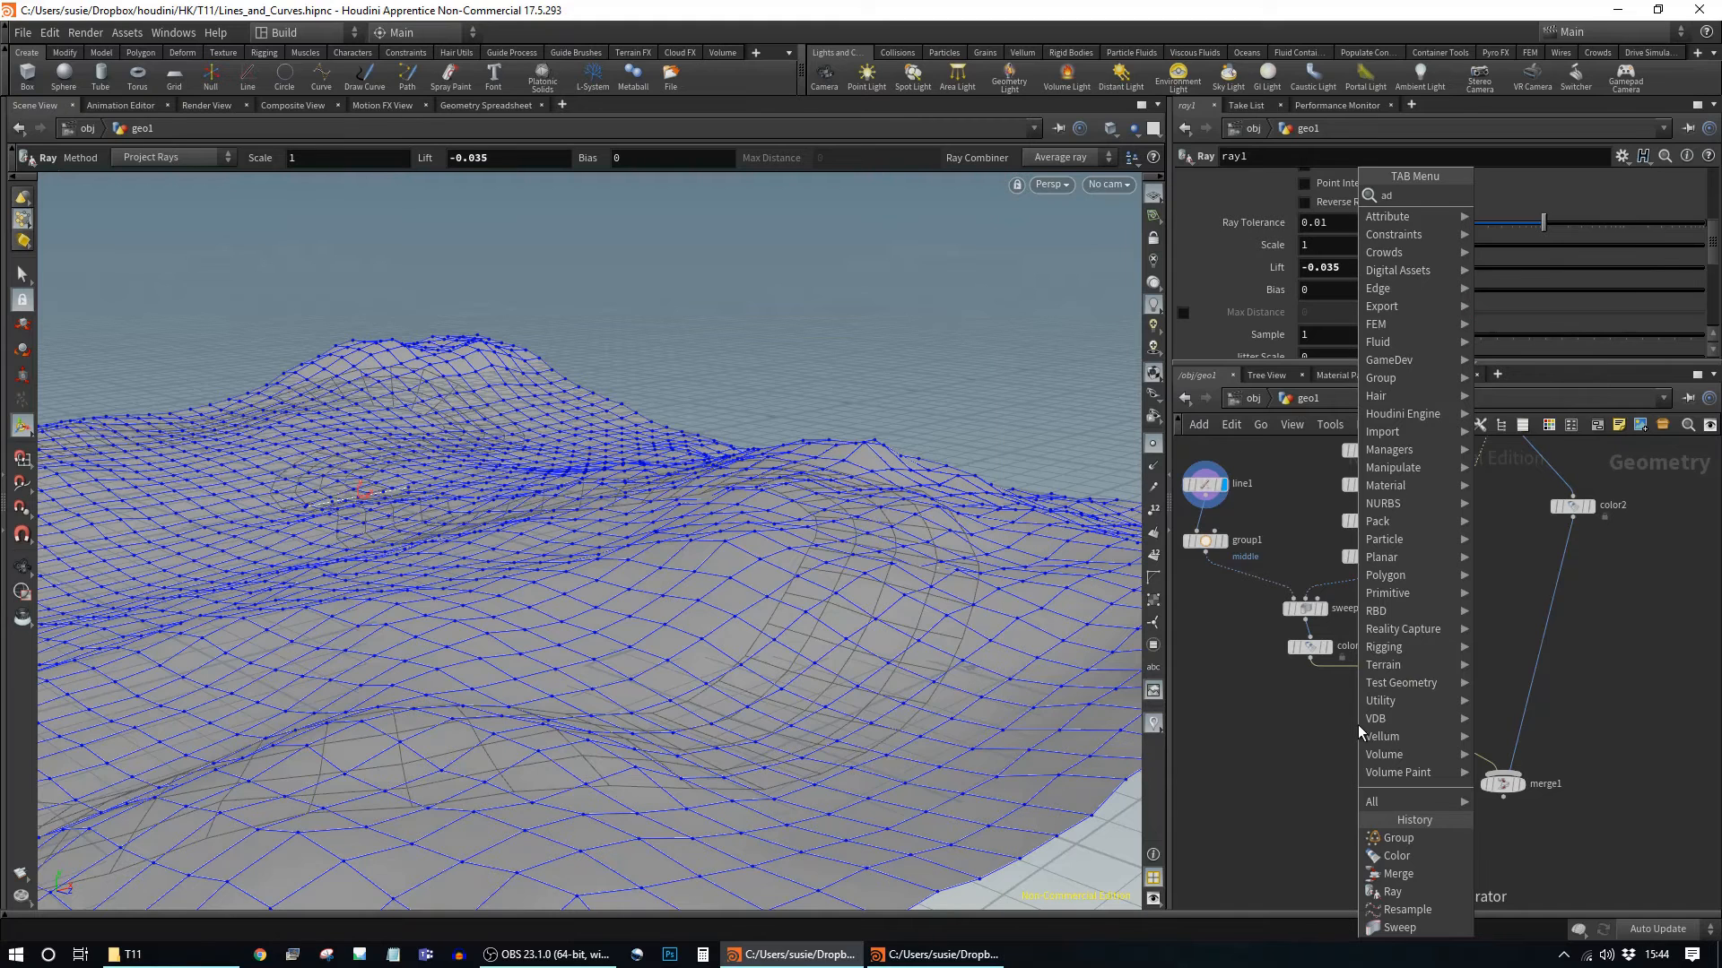
{"action": "key", "text": "Return"}
{"action": "left_click", "coordinate": [1355, 741]}
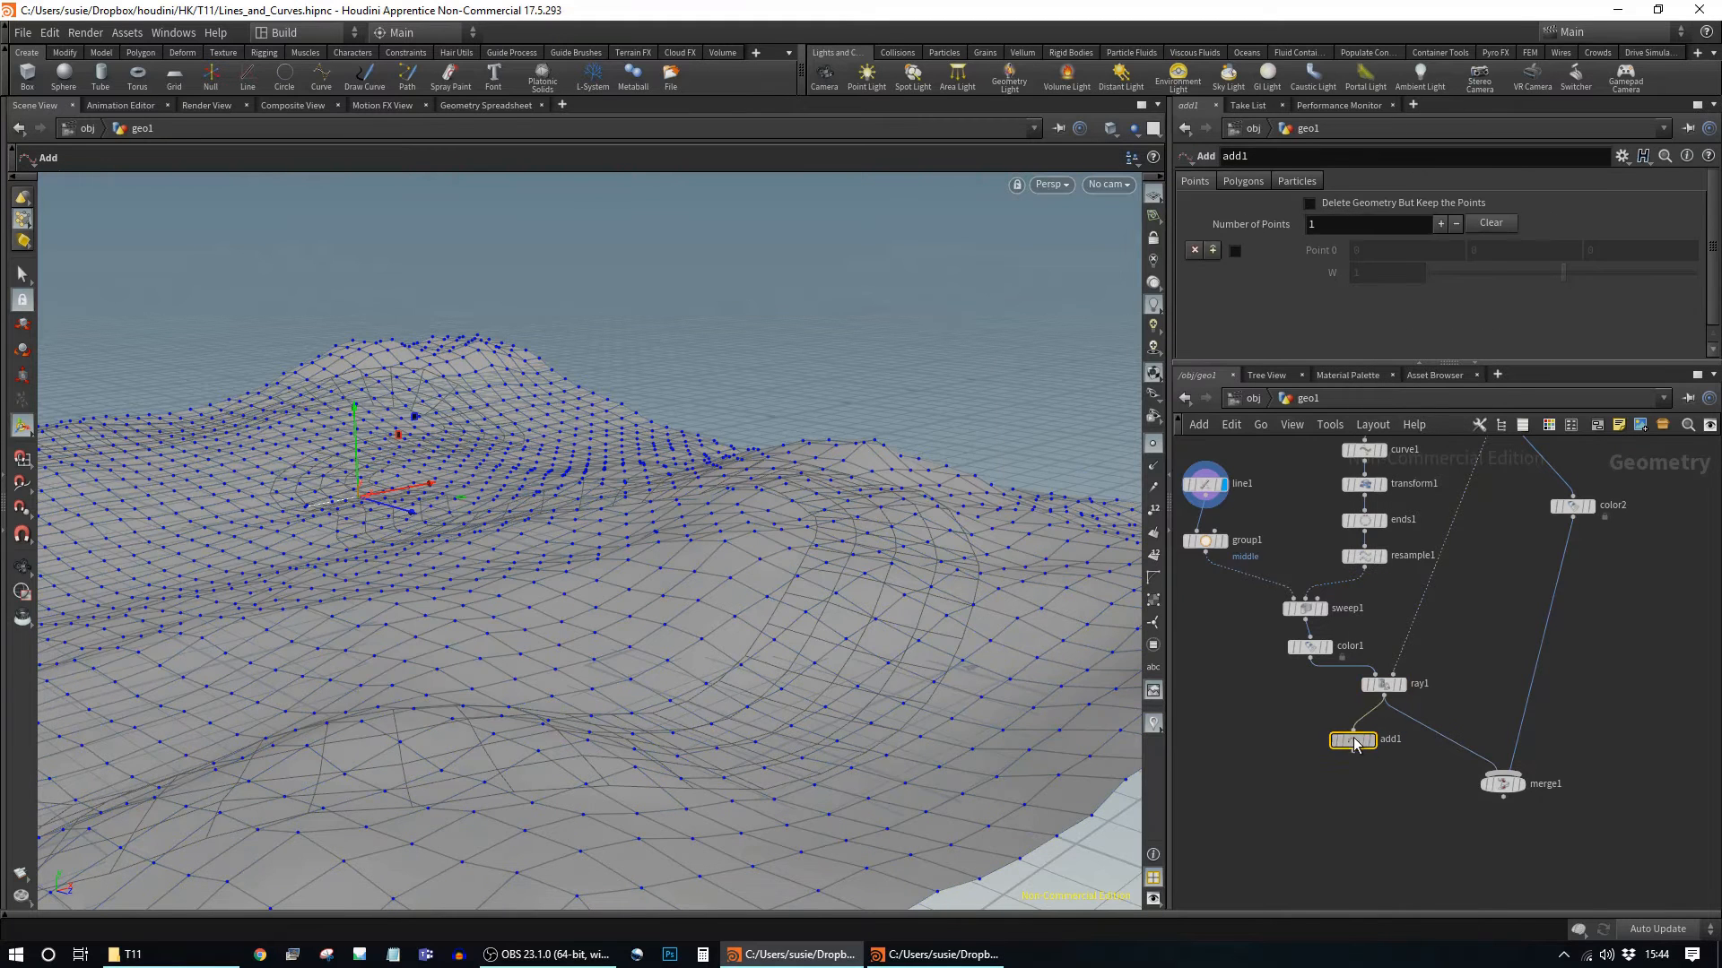
{"action": "left_click", "coordinate": [1366, 747]}
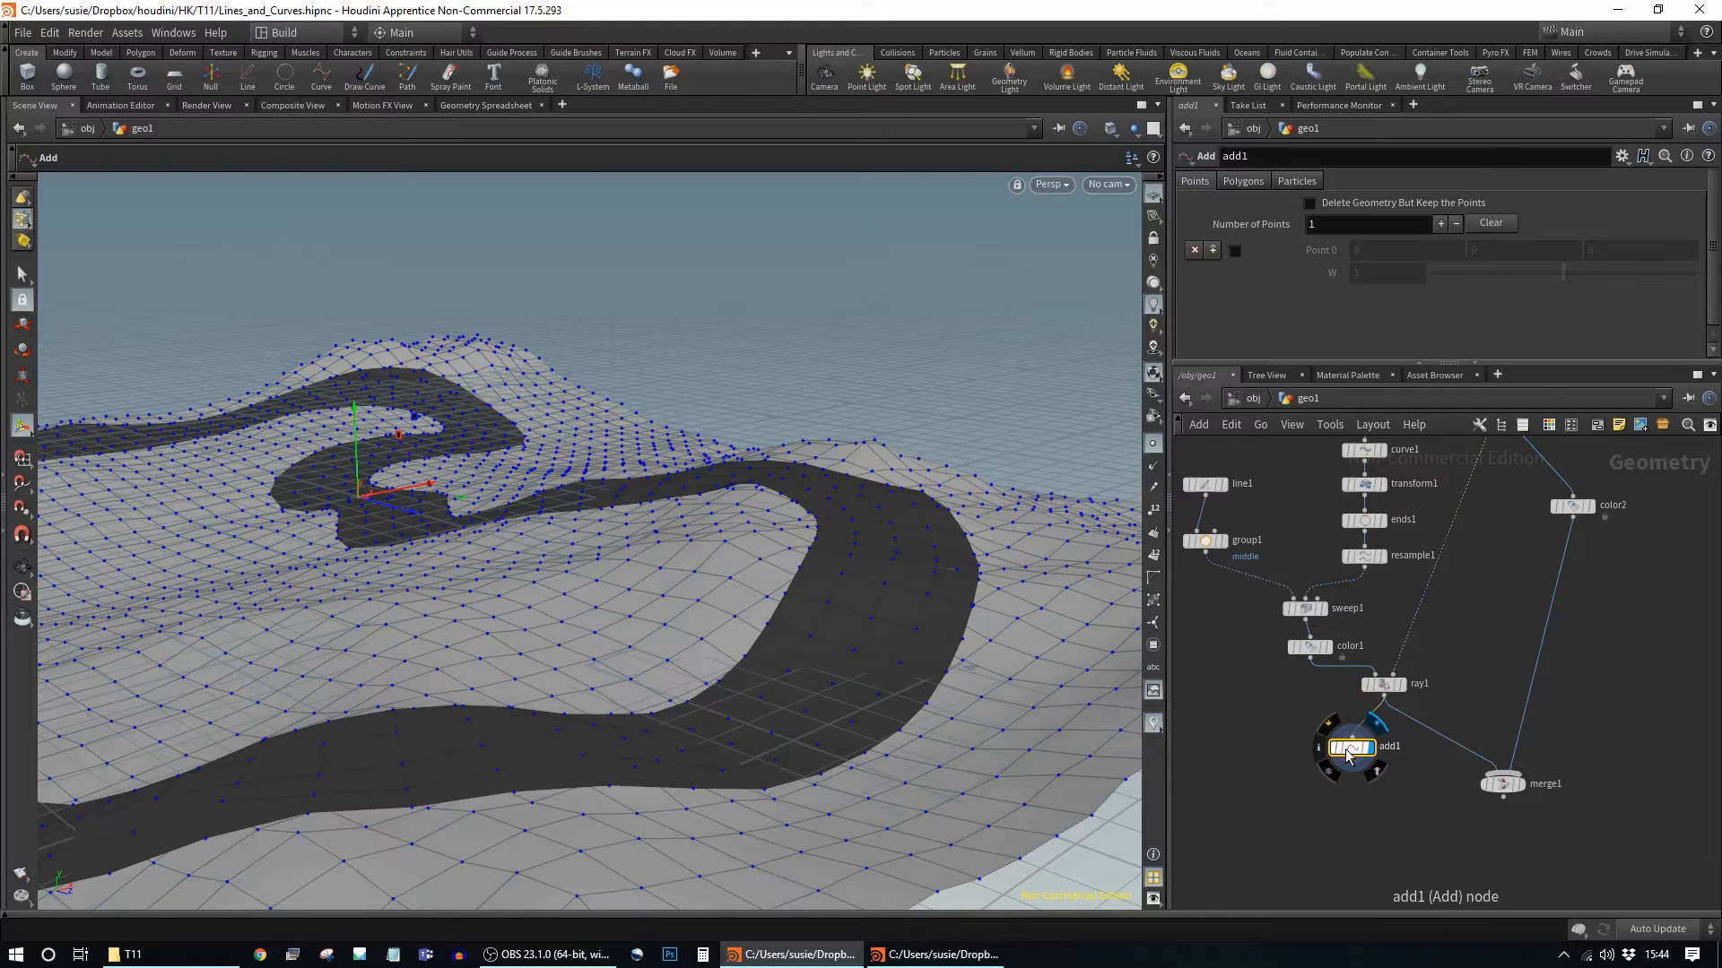
{"action": "left_click_drag", "start_coordinate": [833, 649], "coordinate": [950, 508]}
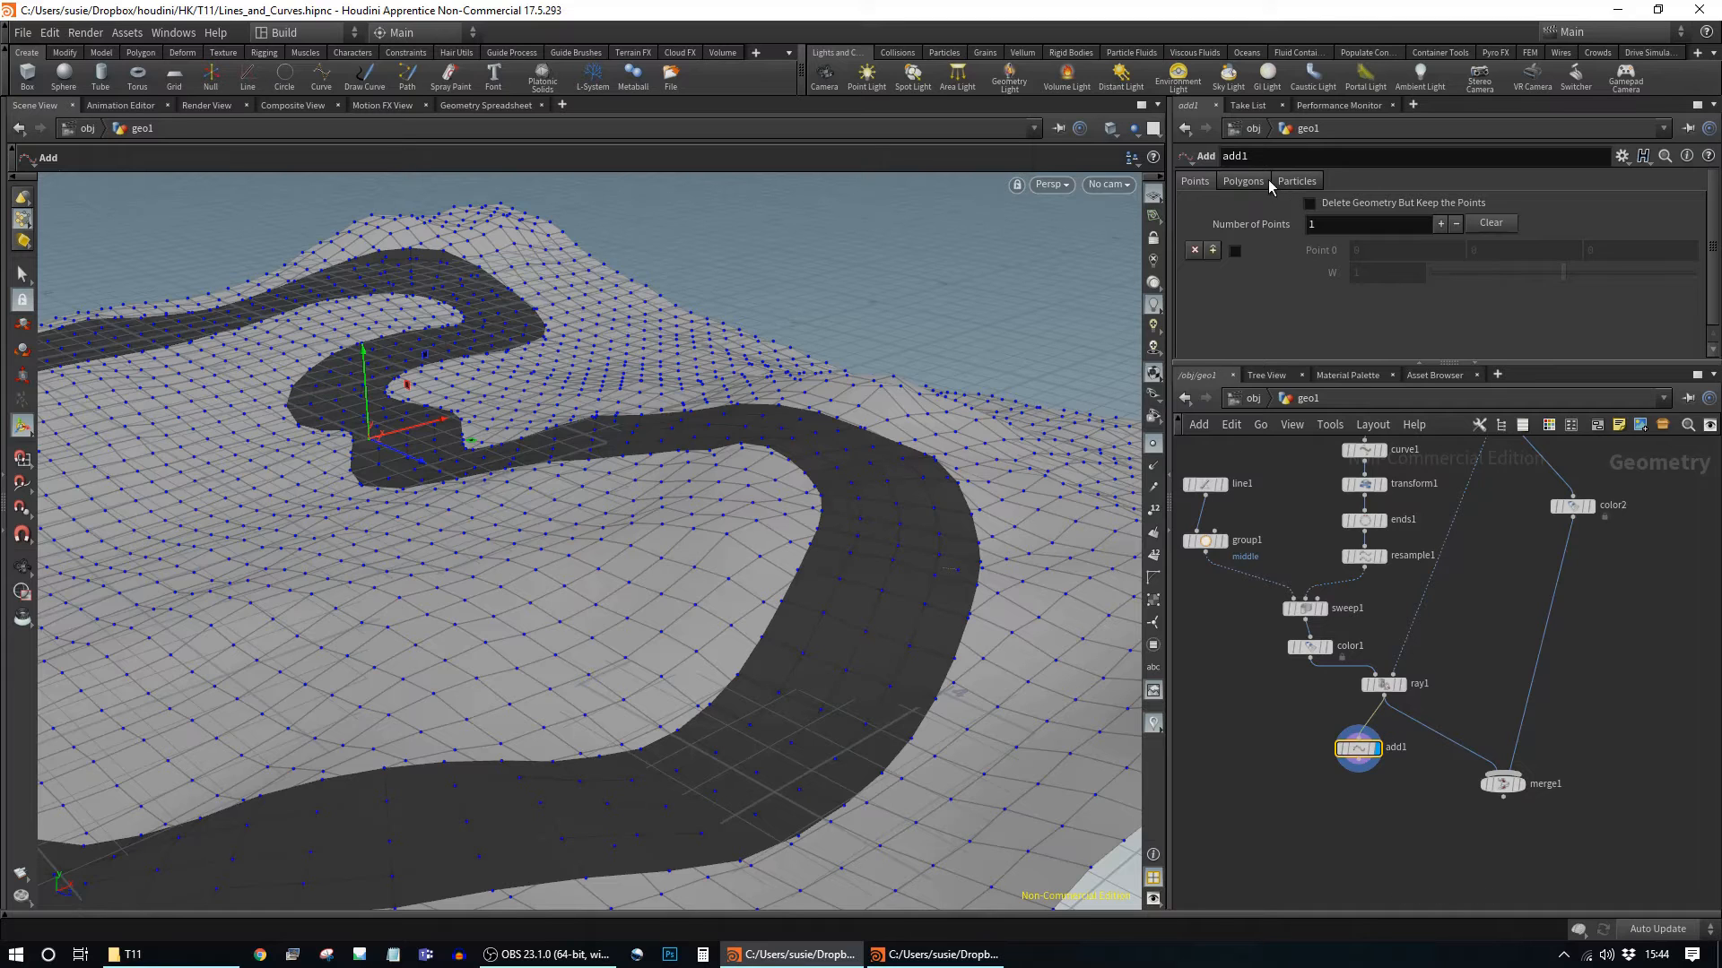
Step: Set add1 to build polygons By Group 'middle' and delete geometry but keep the points
{"action": "left_click", "coordinate": [1243, 182]}
{"action": "left_click", "coordinate": [1291, 229]}
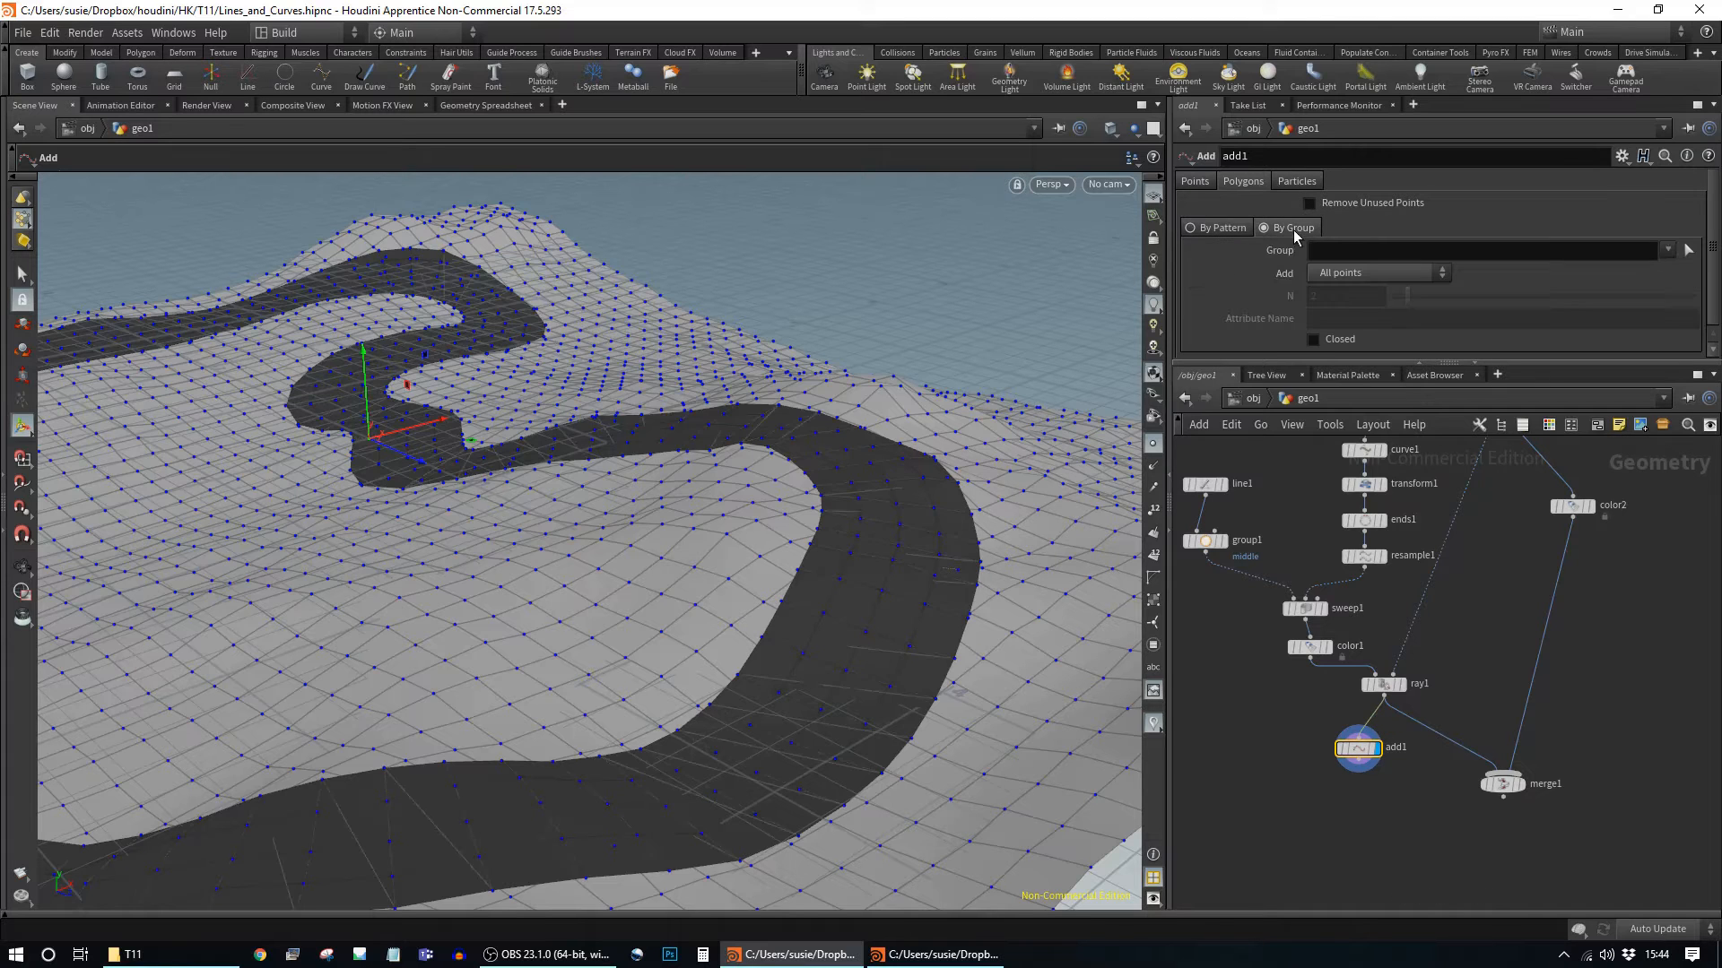
{"action": "left_click", "coordinate": [1668, 250]}
{"action": "left_click", "coordinate": [1670, 271]}
{"action": "left_click", "coordinate": [1193, 182]}
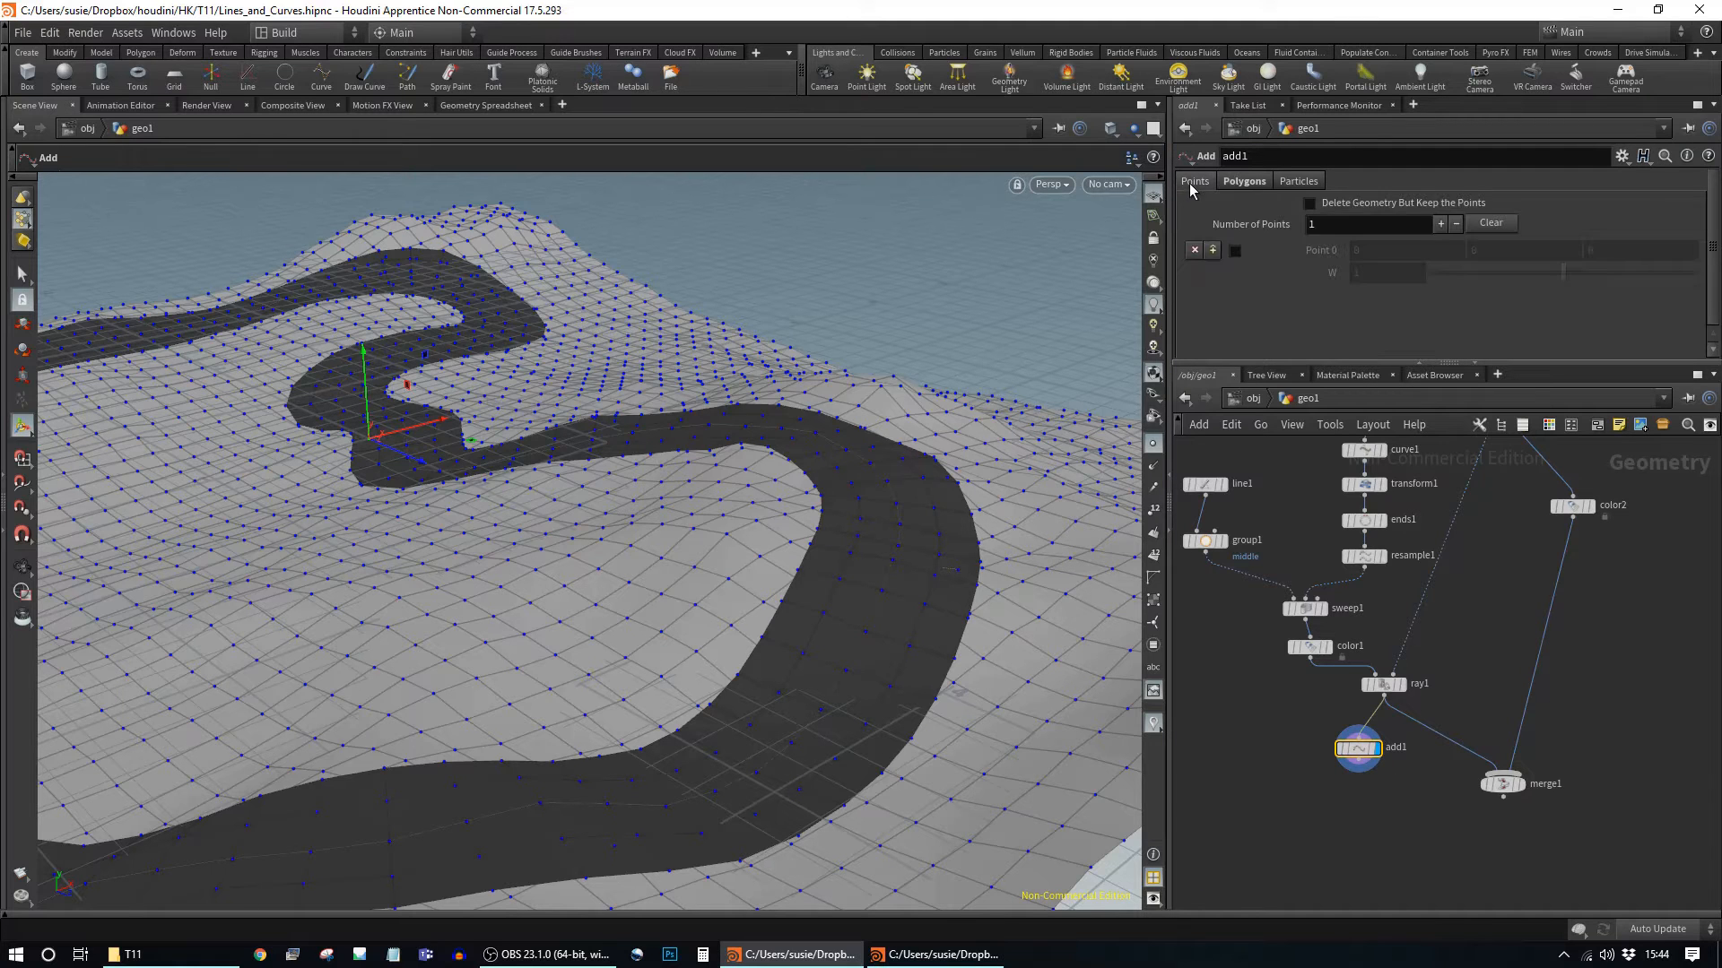
{"action": "left_click", "coordinate": [1310, 203]}
Step: Wire add1 into merge1 and display the merged road
{"action": "key", "text": "Escape"}
{"action": "left_click_drag", "start_coordinate": [842, 657], "coordinate": [899, 655]}
{"action": "mouse_move", "coordinate": [1358, 765]}
{"action": "left_mouse_down"}
{"action": "mouse_move", "coordinate": [1503, 773]}
{"action": "mouse_move", "coordinate": [1448, 852]}
{"action": "left_mouse_up"}
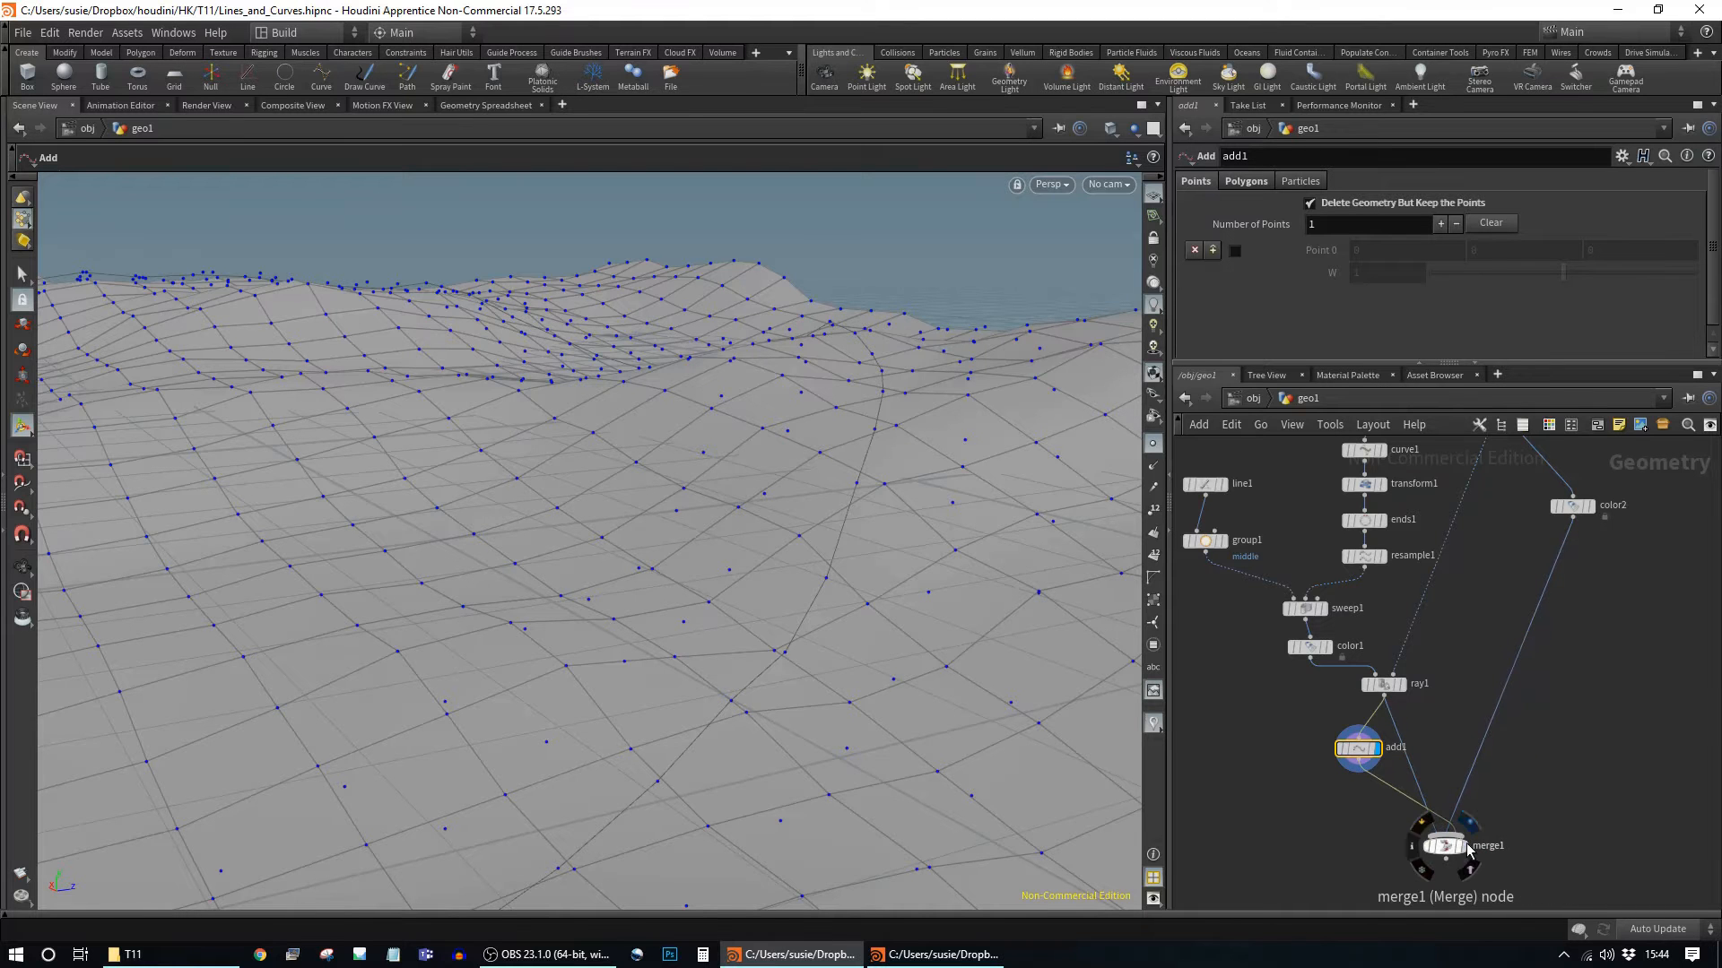
{"action": "left_click", "coordinate": [1465, 842]}
{"action": "key", "text": "space"}
{"action": "left_click_drag", "start_coordinate": [949, 530], "coordinate": [761, 576]}
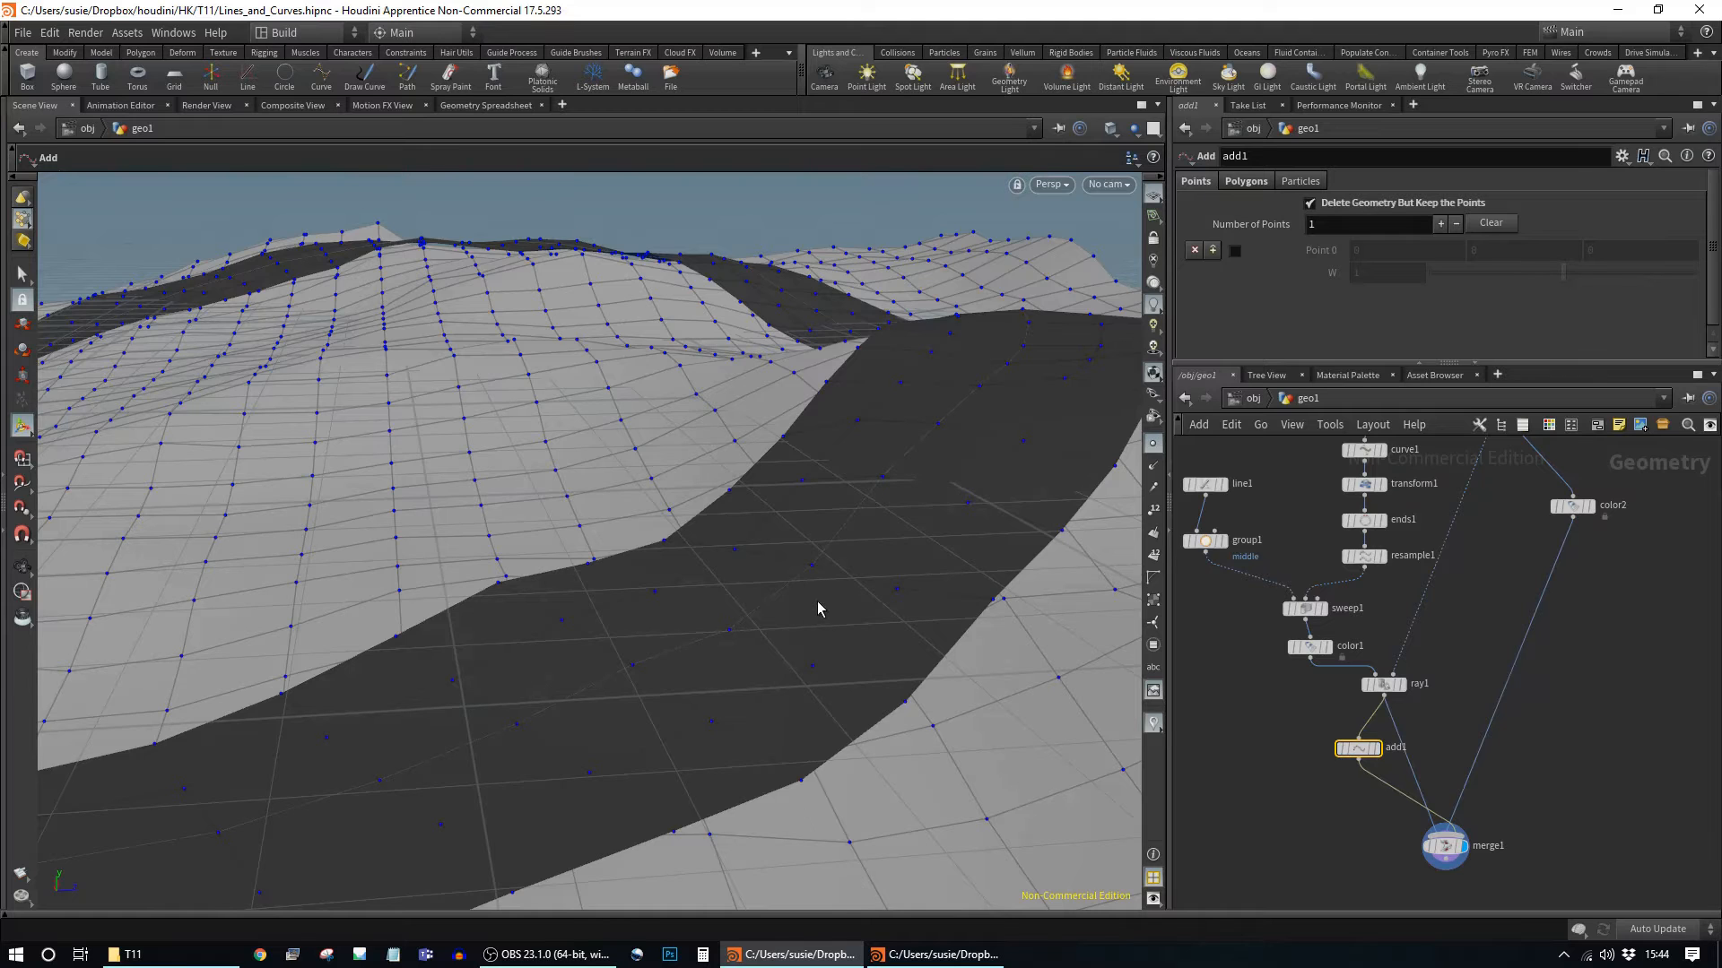
Step: Move add1 aside and pick a Grid node from the node search
{"action": "mouse_move", "coordinate": [1355, 753]}
{"action": "left_click_drag", "start_coordinate": [1355, 753], "coordinate": [1243, 756]}
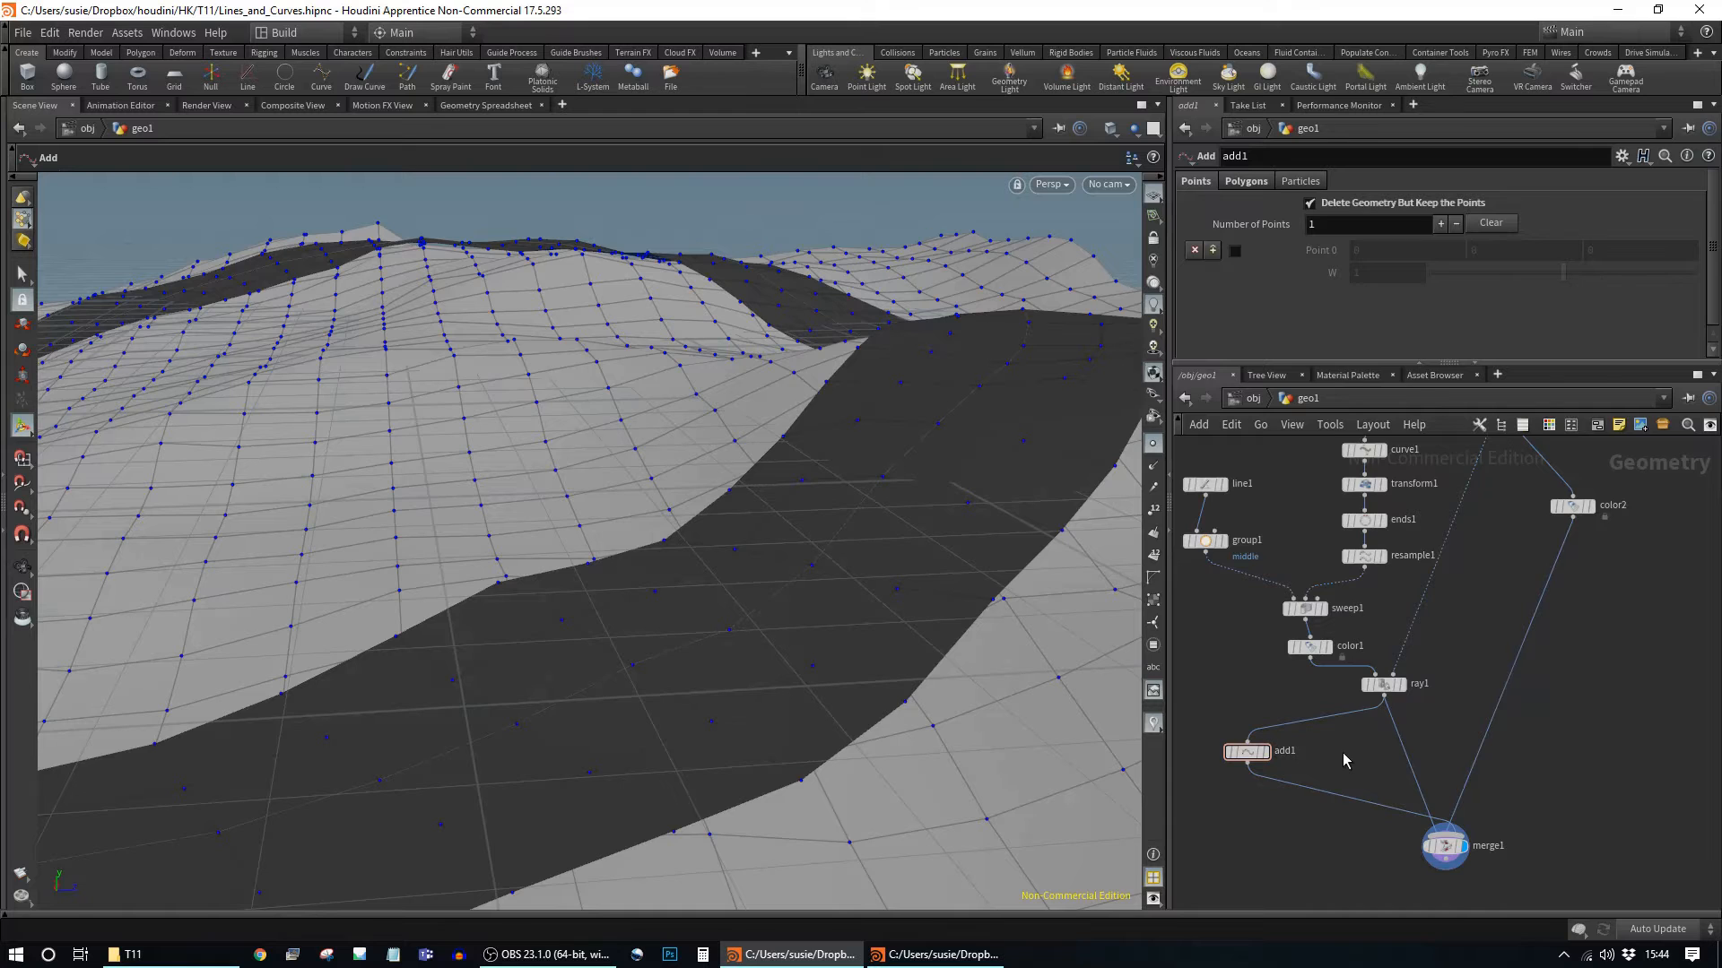
{"action": "key", "text": "Tab"}
{"action": "type", "text": "grid"}
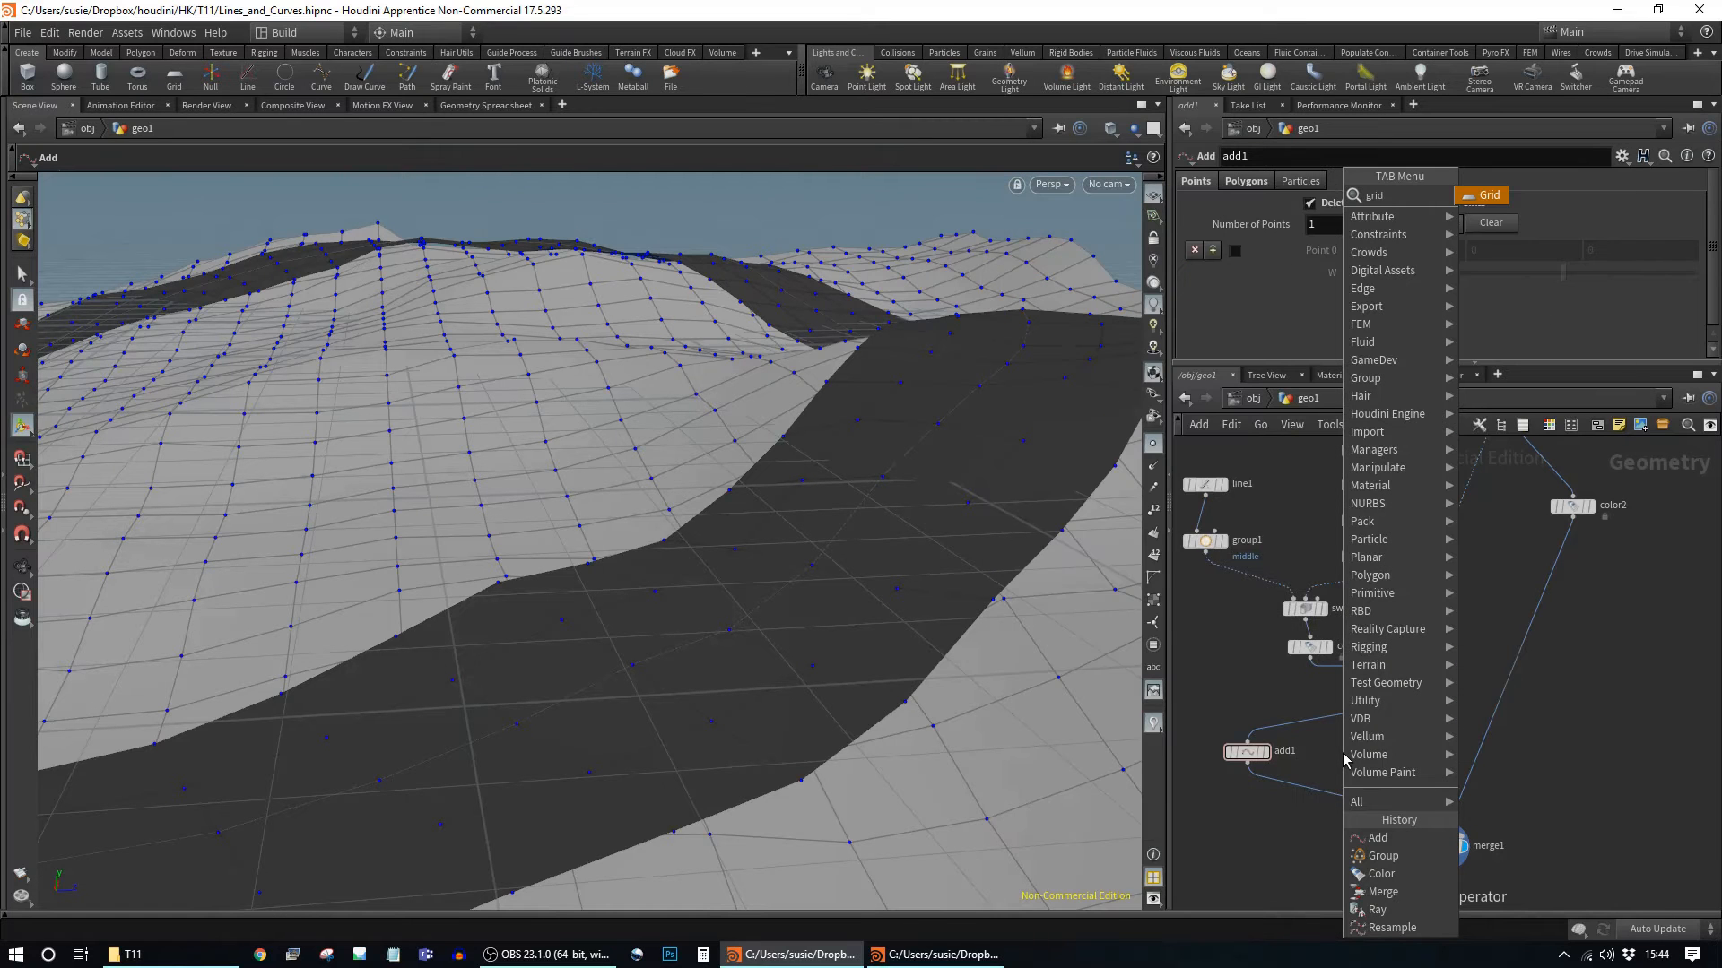
{"action": "key", "text": "Return"}
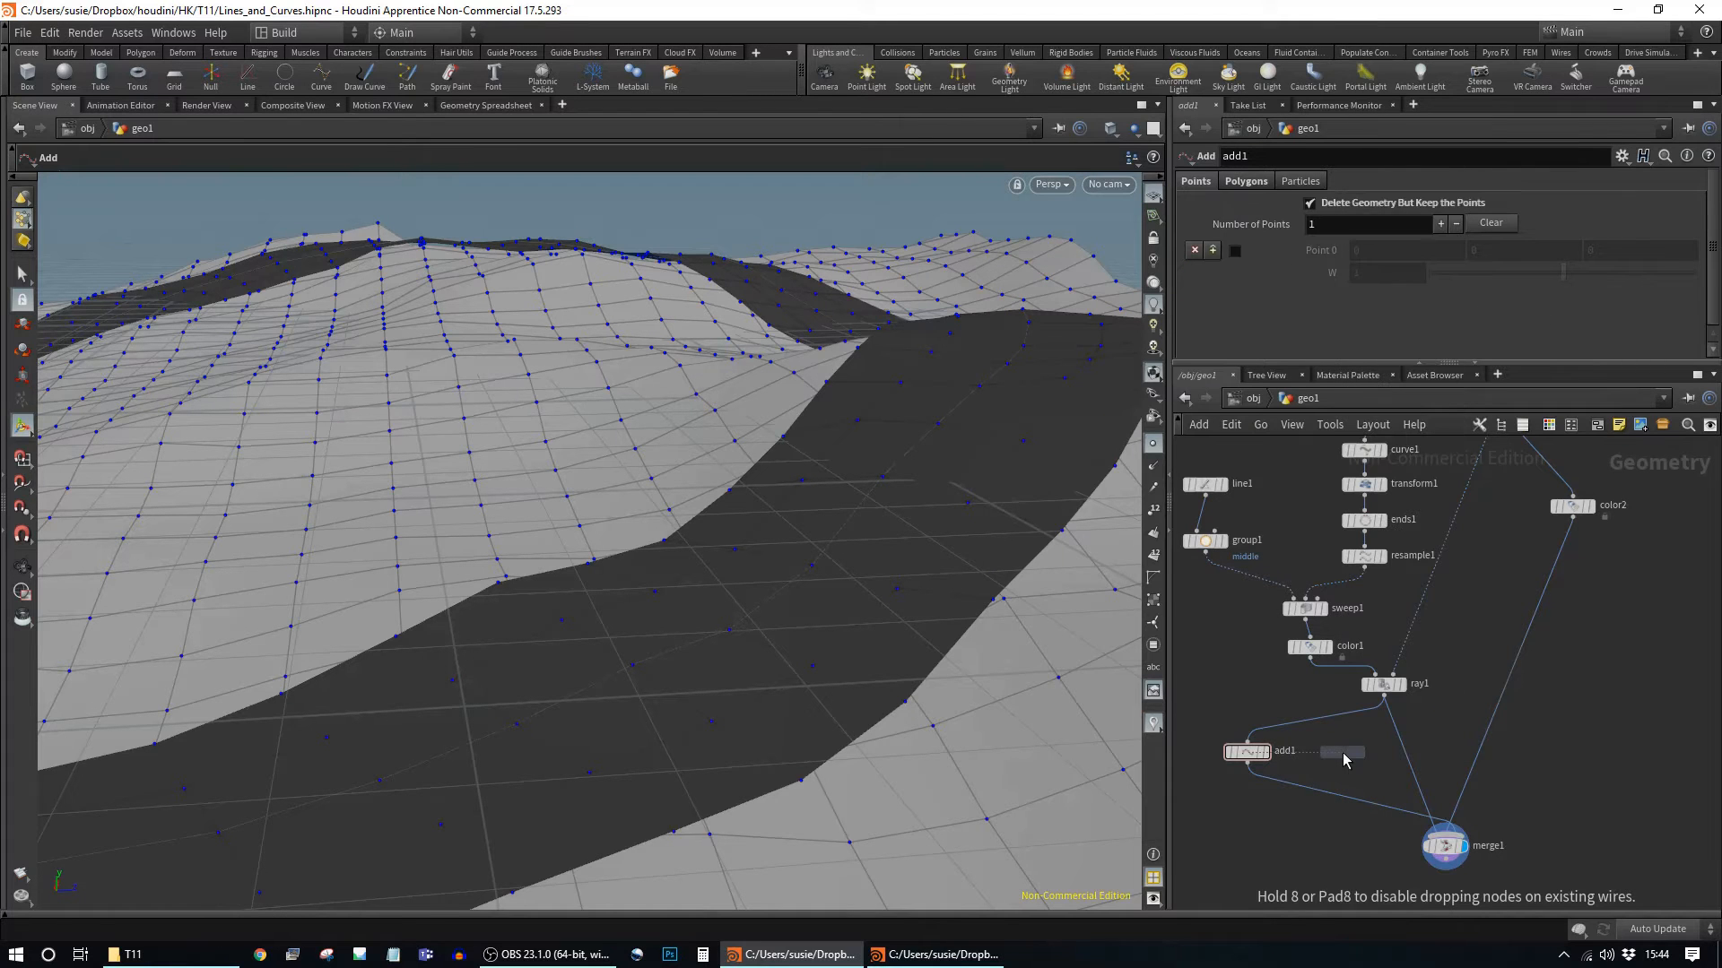
Step: Place grid2 with 2 rows and Size 0.1 by 0.1
{"action": "left_click", "coordinate": [1345, 760]}
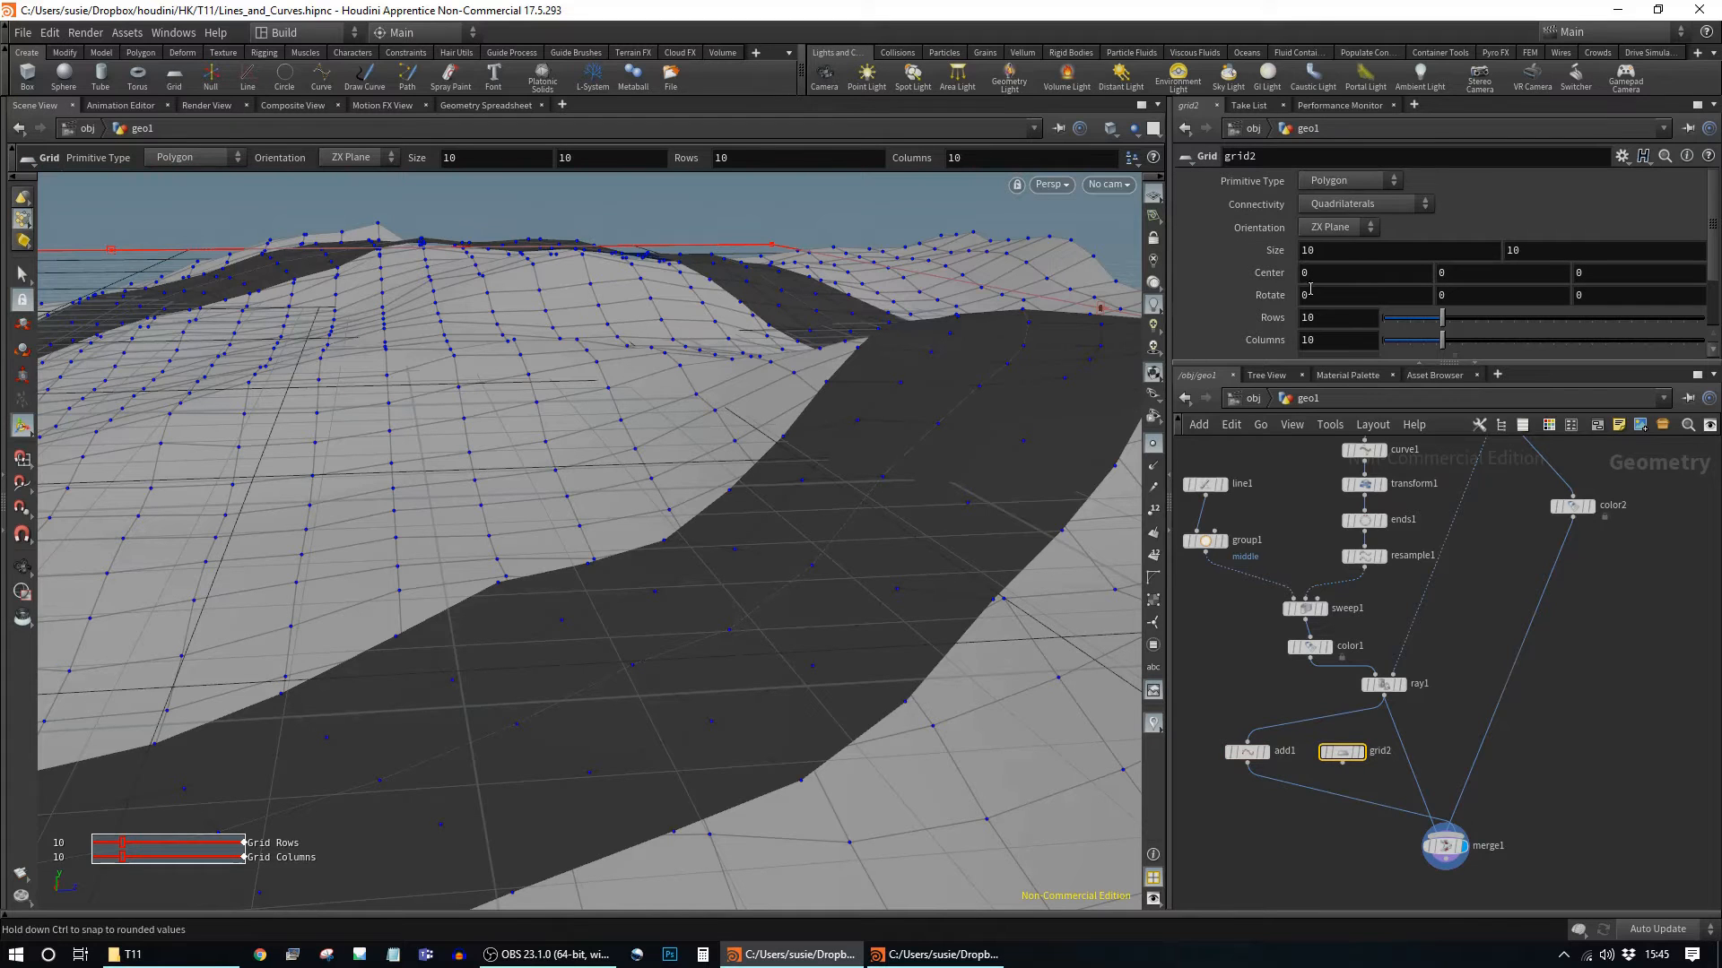
{"action": "left_click_drag", "start_coordinate": [1428, 325], "coordinate": [1392, 345]}
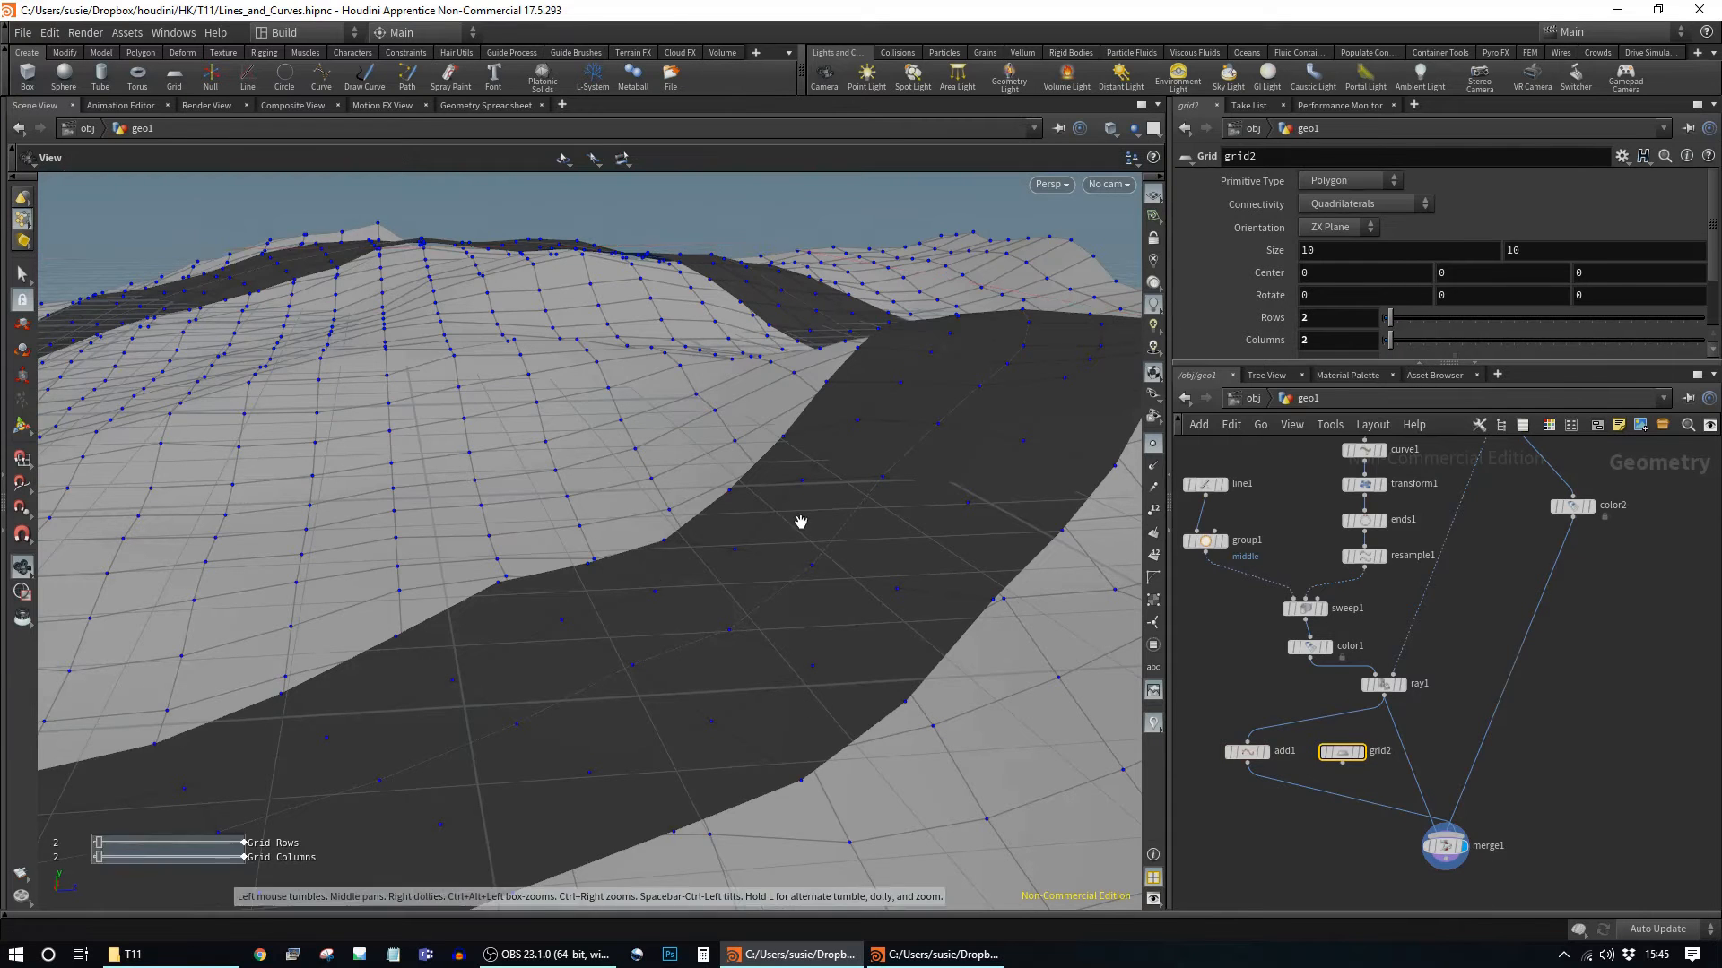
{"action": "right_click_drag", "start_coordinate": [785, 527], "coordinate": [308, 436], "text": "alt"}
{"action": "middle_click_drag", "start_coordinate": [1335, 254], "coordinate": [566, 270]}
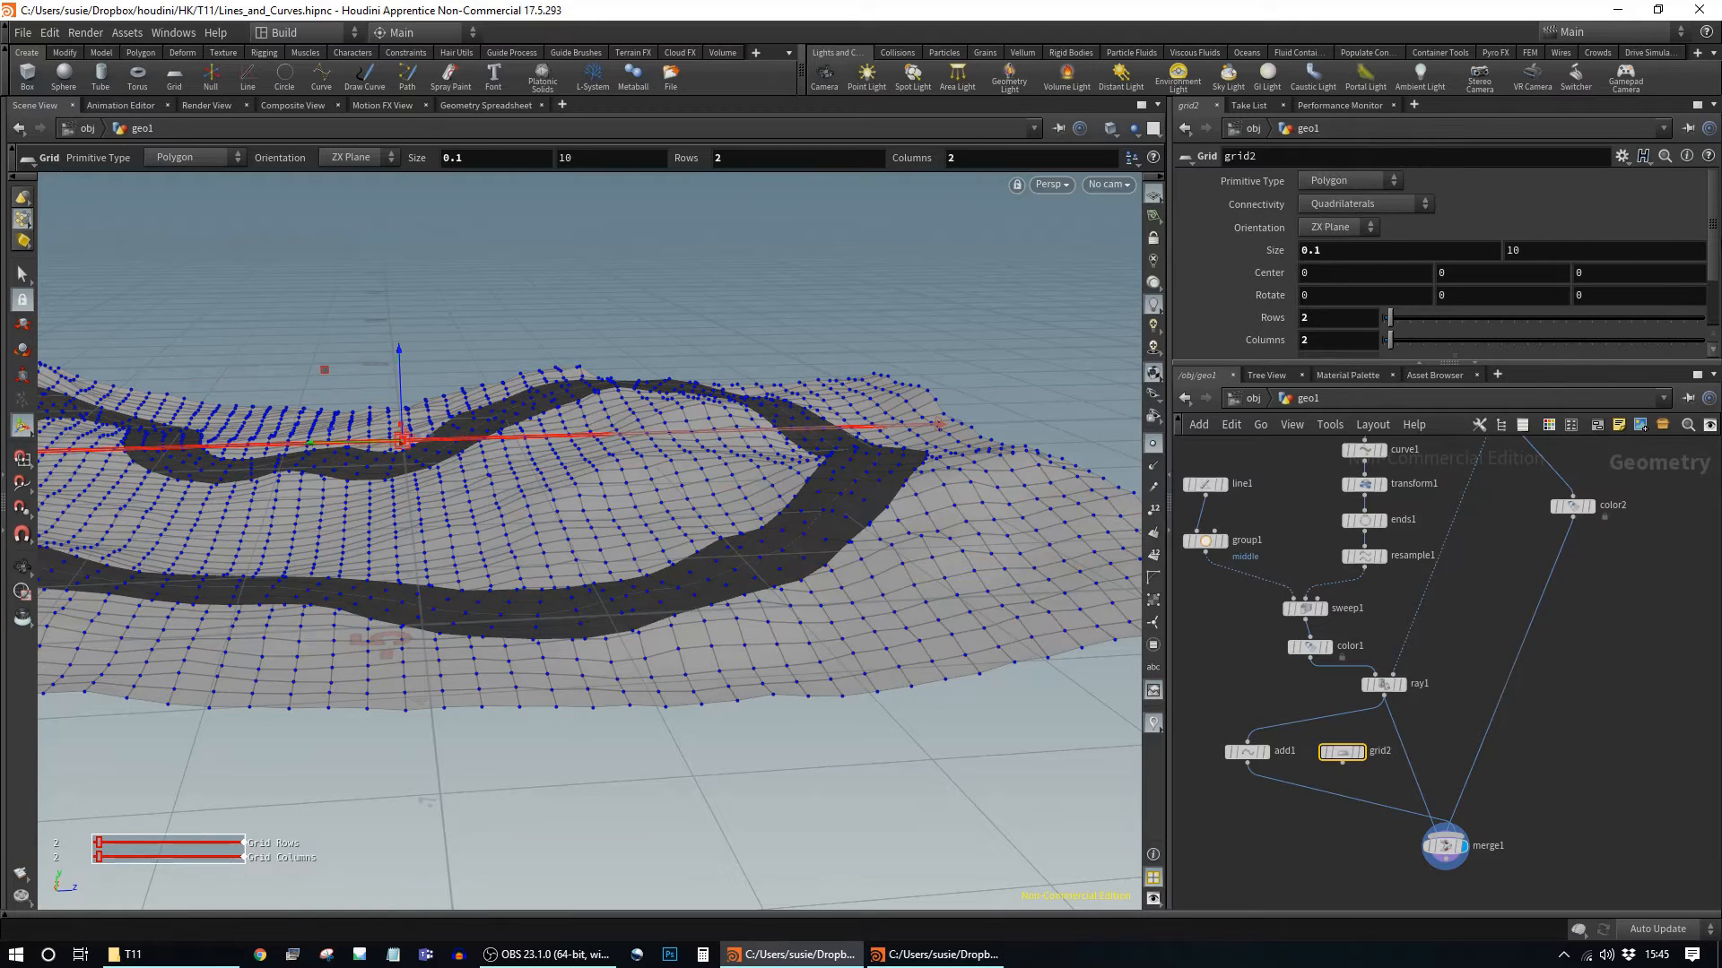
{"action": "middle_click_drag", "start_coordinate": [1579, 251], "coordinate": [803, 290]}
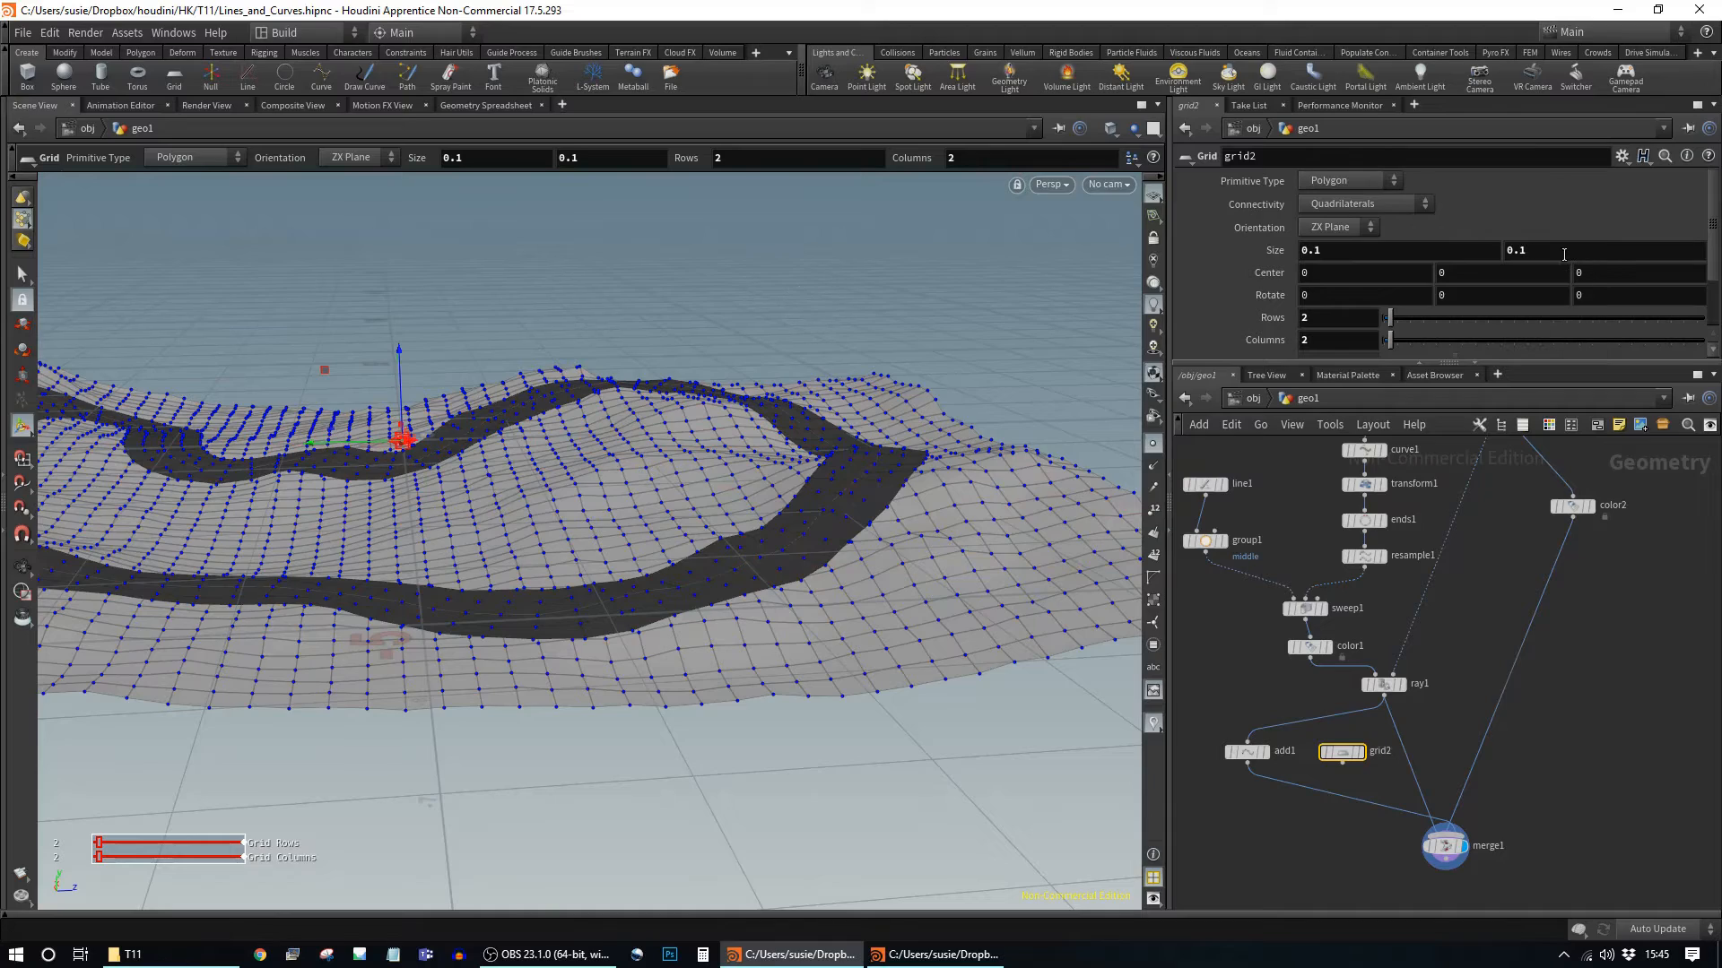
{"action": "left_click_drag", "start_coordinate": [673, 418], "coordinate": [604, 469], "text": "alt"}
{"action": "right_click_drag", "start_coordinate": [603, 469], "coordinate": [987, 534], "text": "alt"}
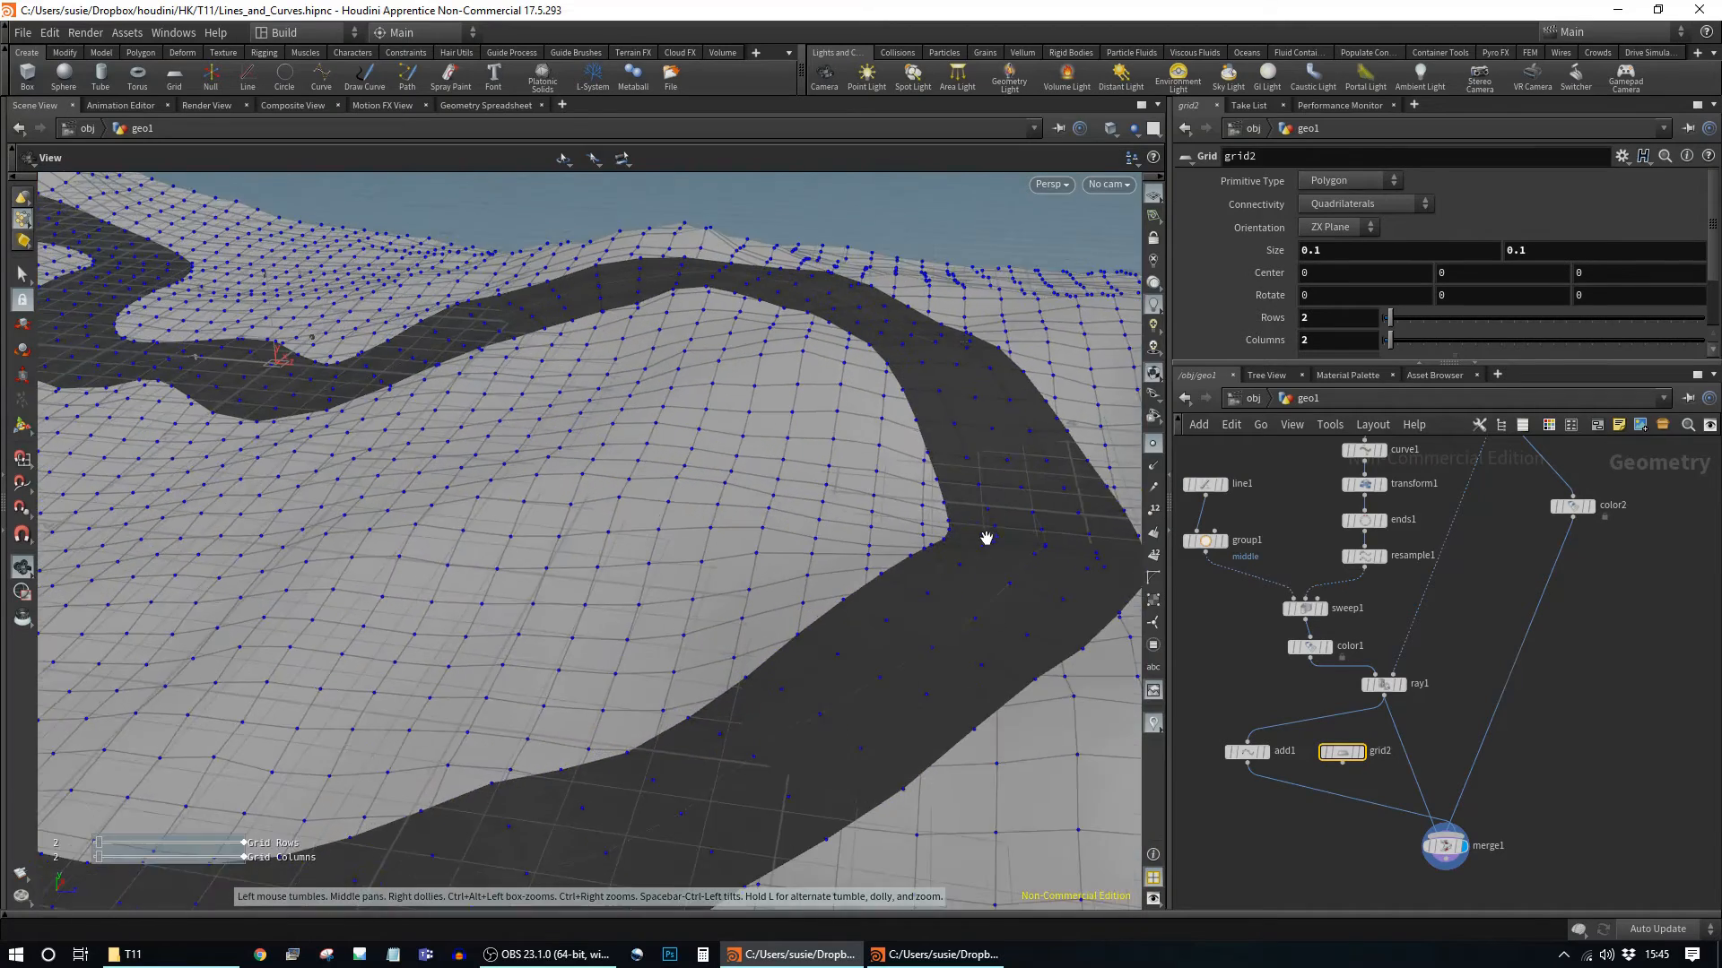
{"action": "middle_click_drag", "start_coordinate": [987, 534], "coordinate": [982, 424], "text": "alt"}
{"action": "key", "text": "Return"}
{"action": "left_click_drag", "start_coordinate": [781, 679], "coordinate": [1032, 628], "text": "alt"}
Step: Clear the node selection and choose a Sweep node with the alias 'sww'
{"action": "left_click", "coordinate": [1302, 823]}
{"action": "key", "text": "Tab"}
{"action": "type", "text": "sww"}
{"action": "key", "text": "Return"}
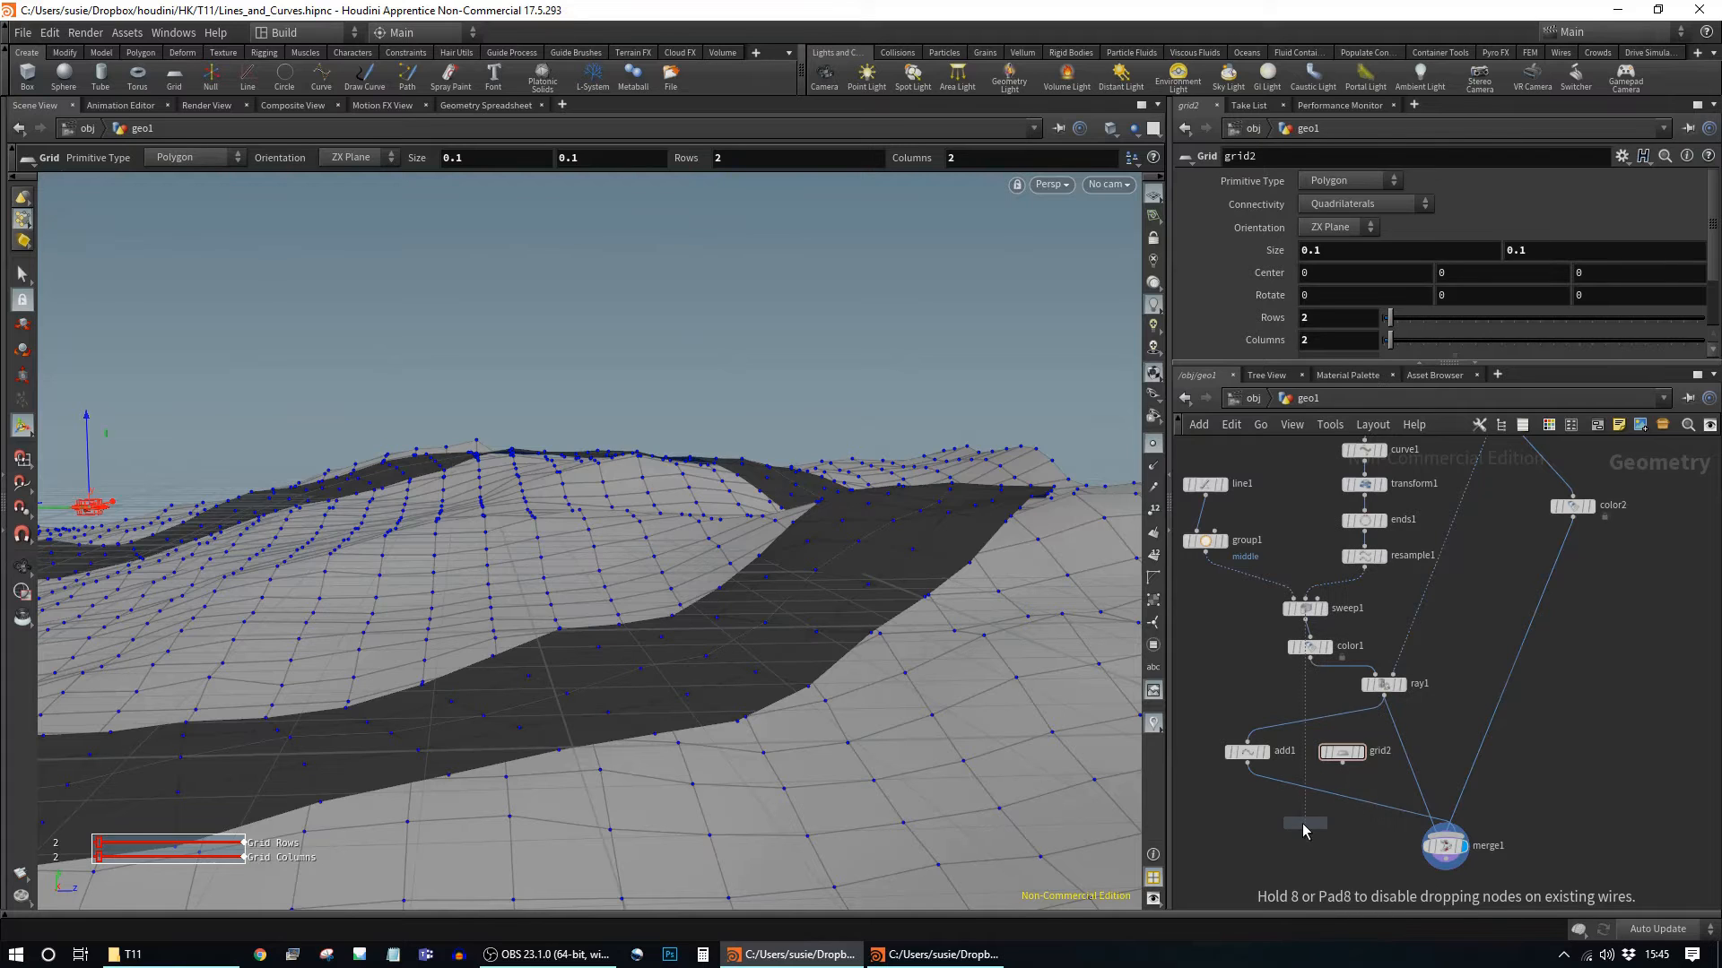
Step: Place sweep2 using add1's points as path and grid2 as cross-section, and display it
{"action": "left_click", "coordinate": [1305, 827]}
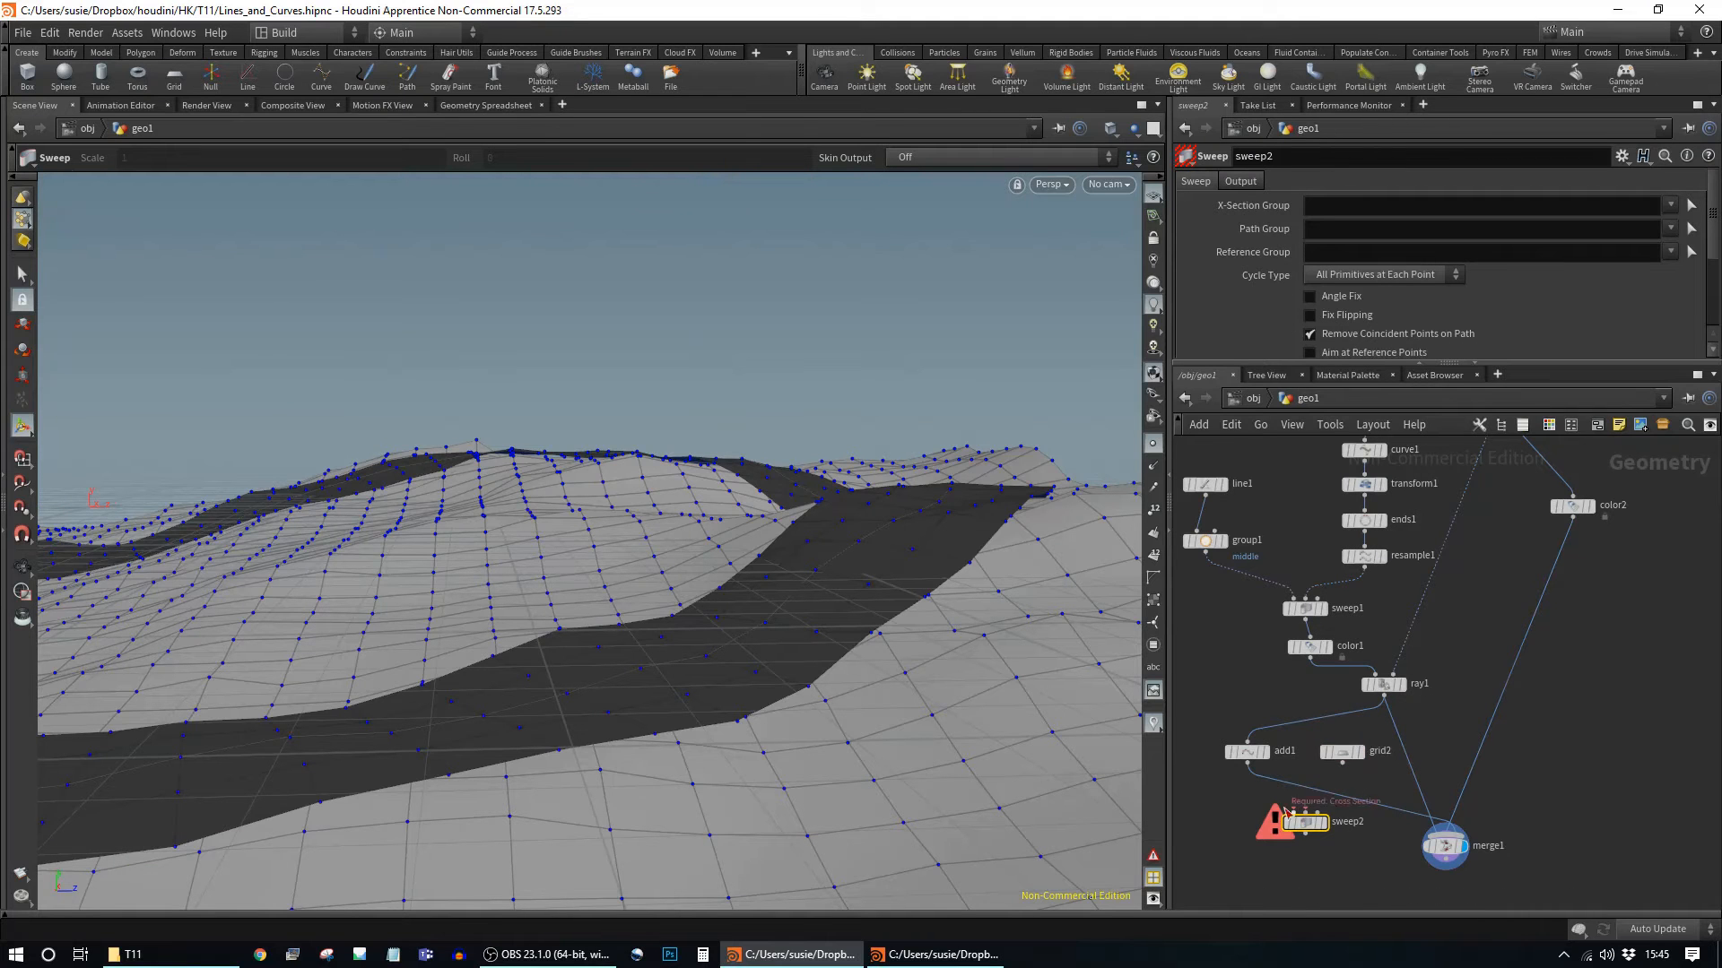
{"action": "mouse_move", "coordinate": [1297, 818]}
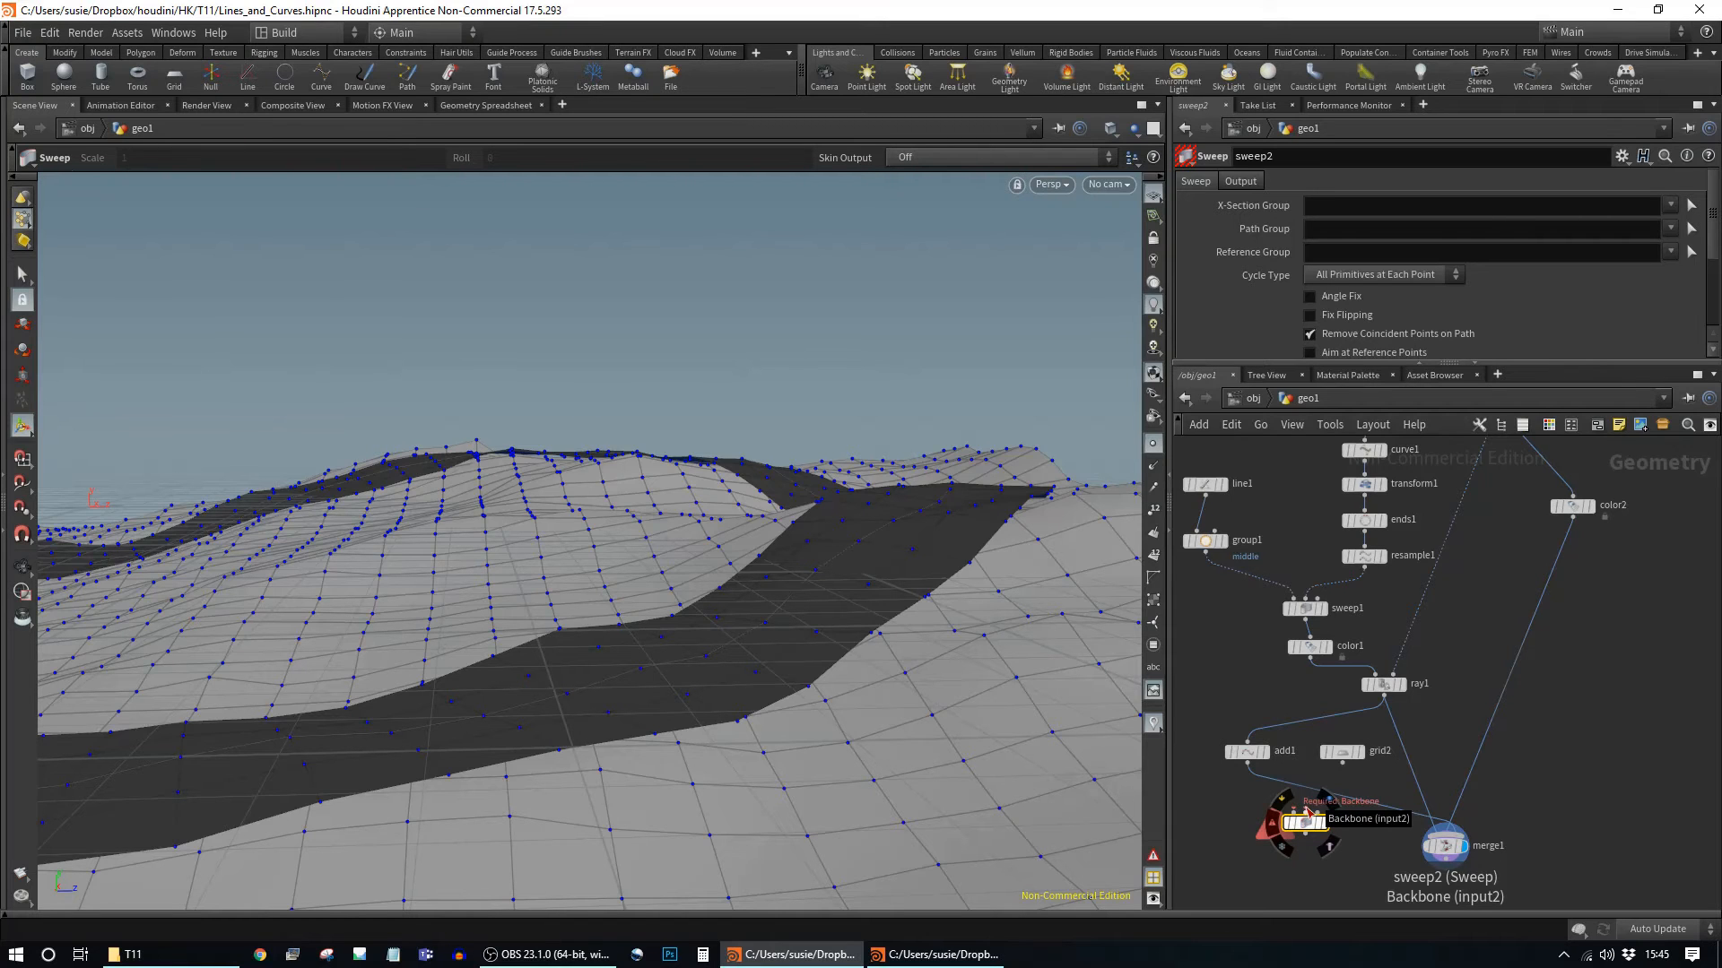
{"action": "left_click", "coordinate": [1247, 764]}
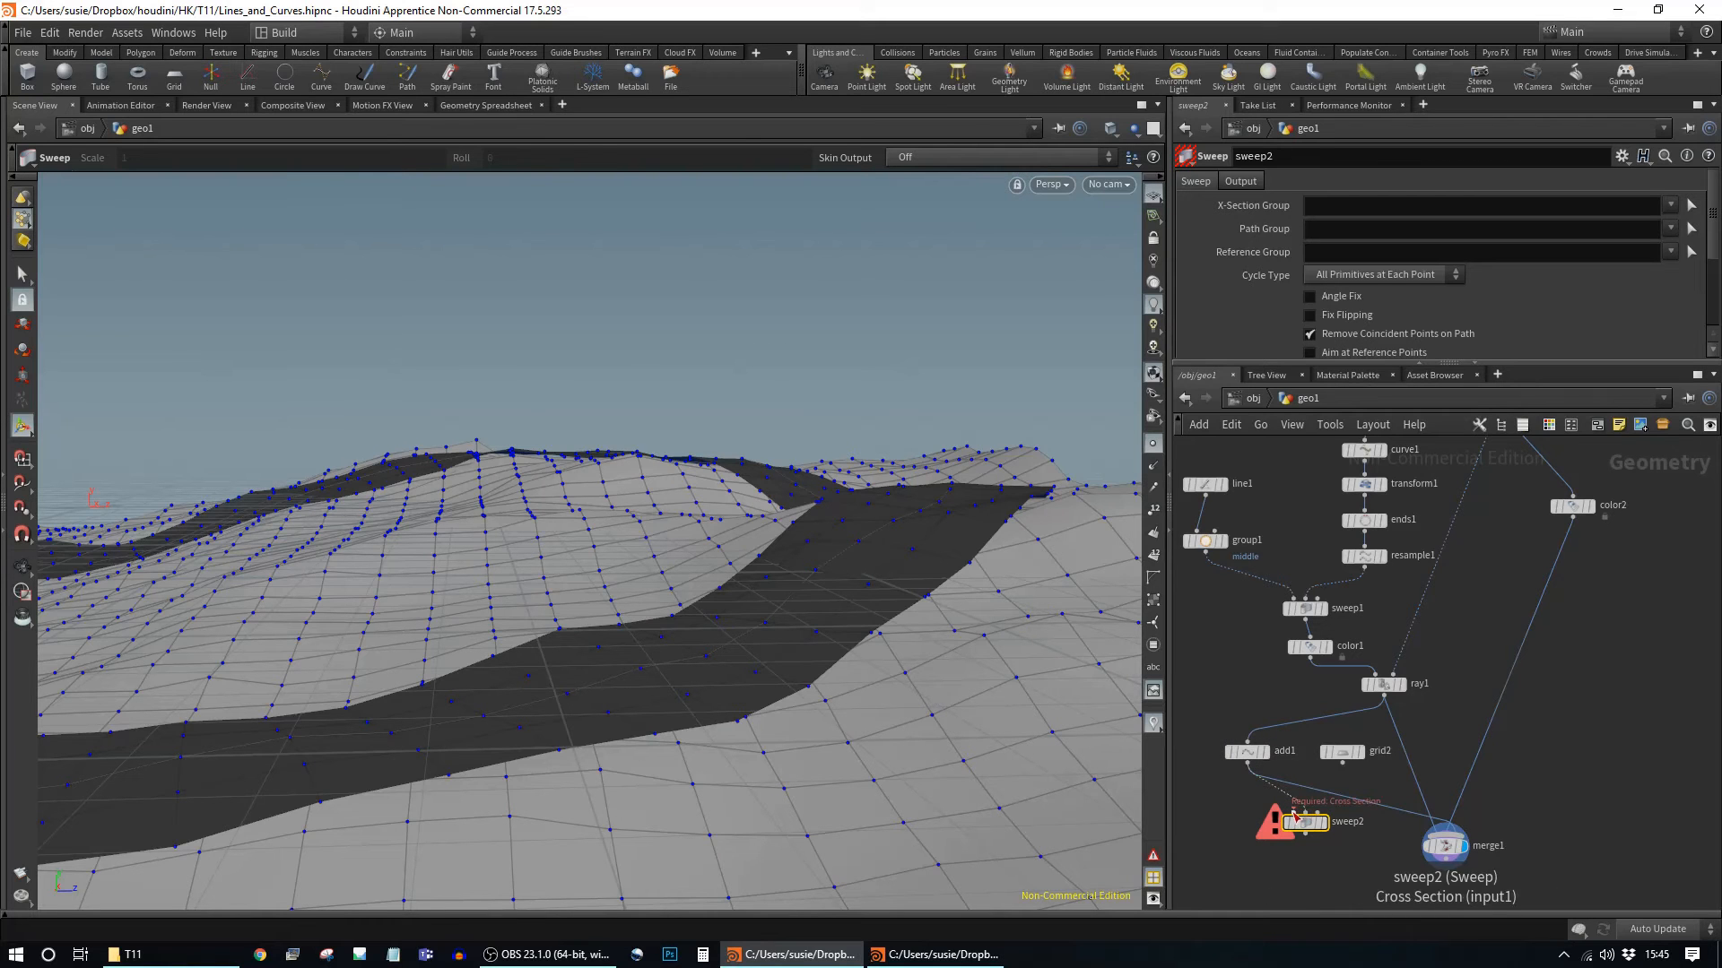
{"action": "left_click", "coordinate": [1343, 764]}
{"action": "left_click", "coordinate": [1292, 810]}
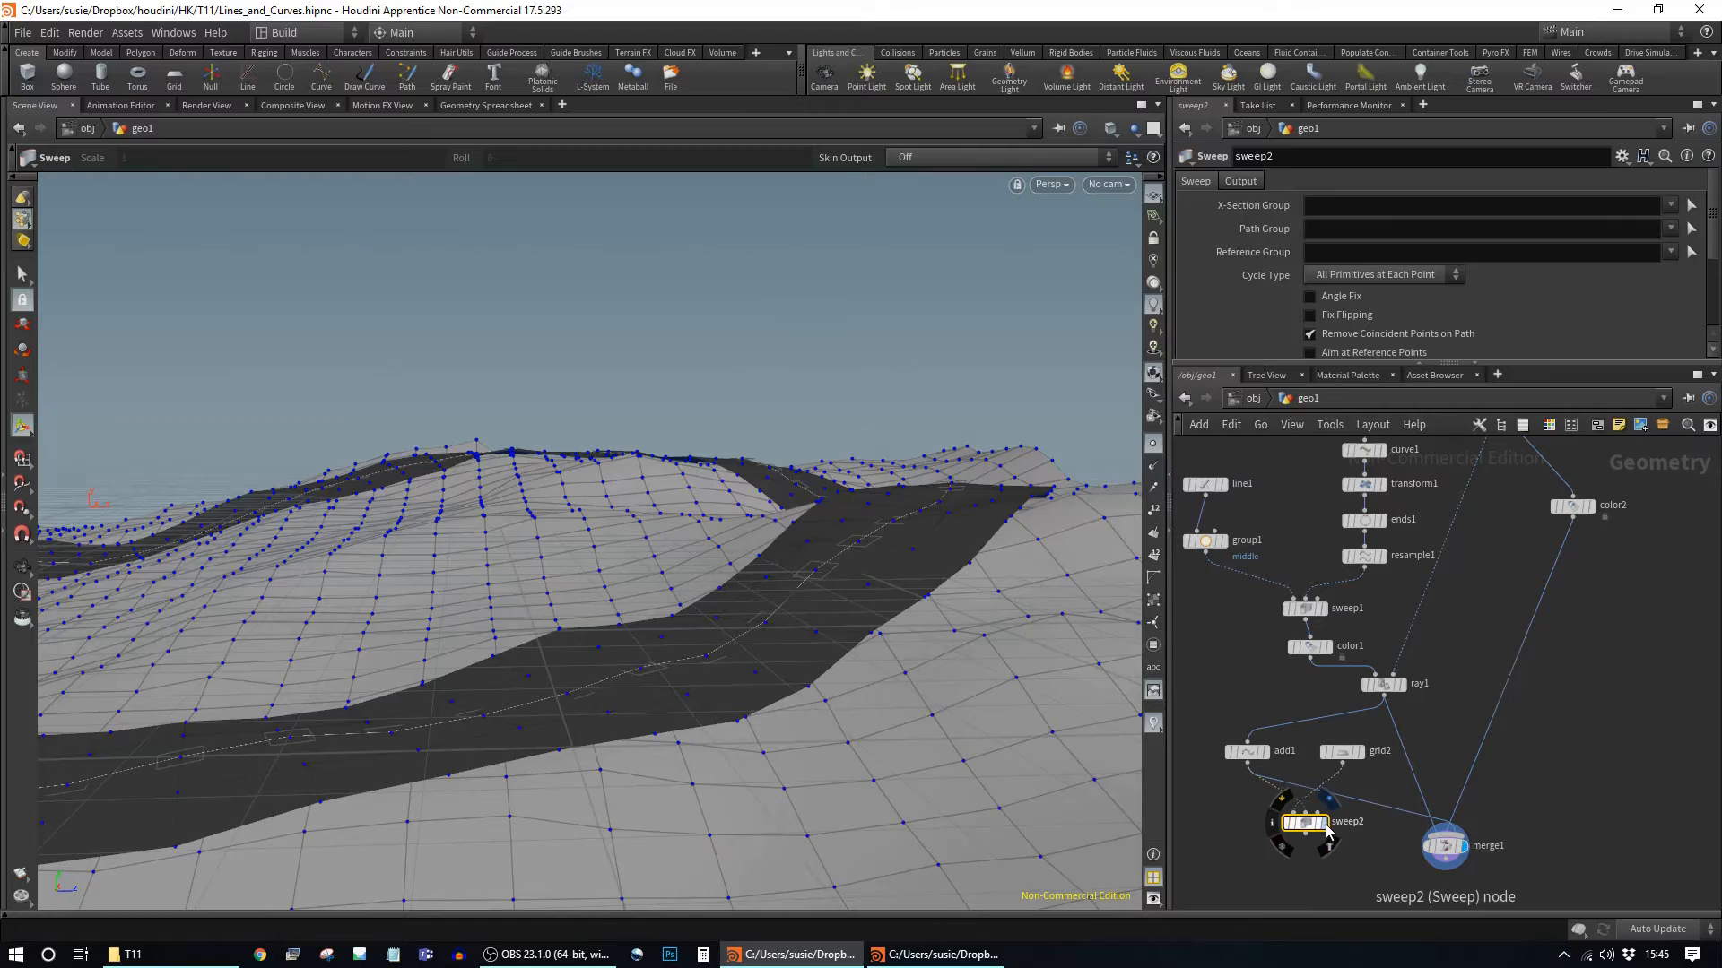
{"action": "left_click", "coordinate": [1328, 827]}
{"action": "key", "text": "Escape"}
{"action": "left_click_drag", "start_coordinate": [884, 607], "coordinate": [944, 621]}
{"action": "right_click_drag", "start_coordinate": [943, 622], "coordinate": [1188, 717]}
{"action": "middle_click_drag", "start_coordinate": [813, 691], "coordinate": [841, 643]}
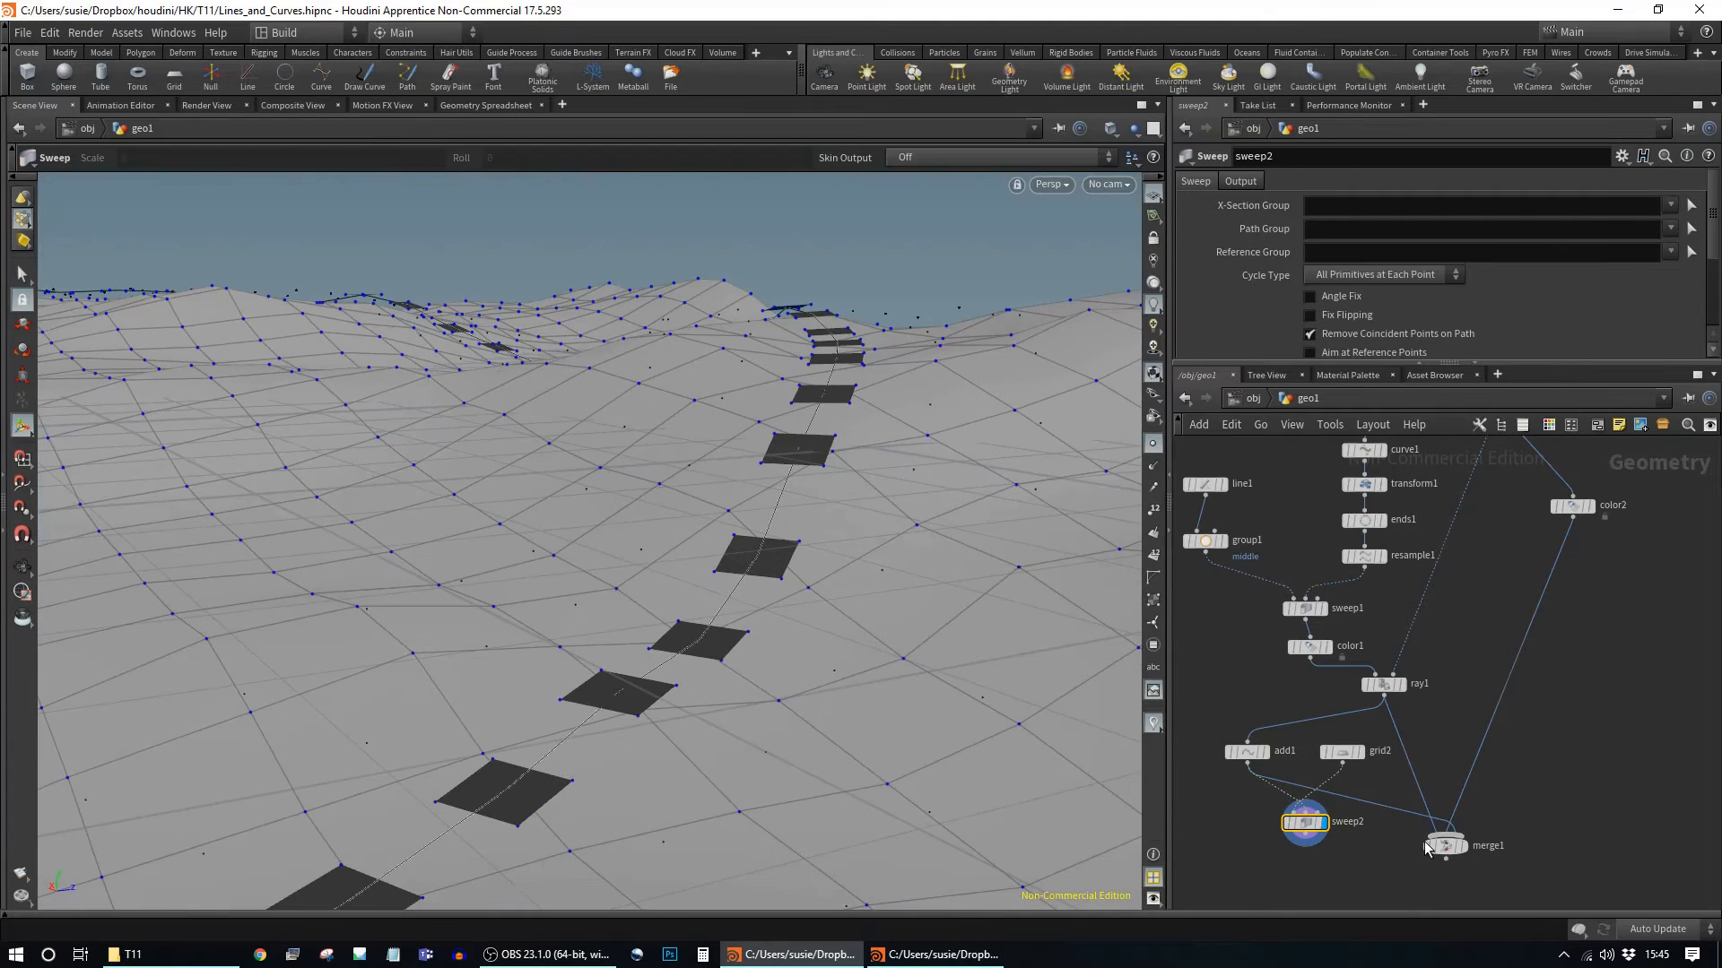
Step: Narrow grid2's Size X to 0.02 and move sweep2 below add1 and grid2
{"action": "left_click", "coordinate": [1345, 753]}
{"action": "middle_click_drag", "start_coordinate": [1345, 268], "coordinate": [1272, 295]}
{"action": "left_click_drag", "start_coordinate": [804, 540], "coordinate": [906, 531], "text": "alt"}
{"action": "middle_click_drag", "start_coordinate": [1335, 843], "coordinate": [1411, 672]}
{"action": "left_click_drag", "start_coordinate": [1380, 661], "coordinate": [1351, 724]}
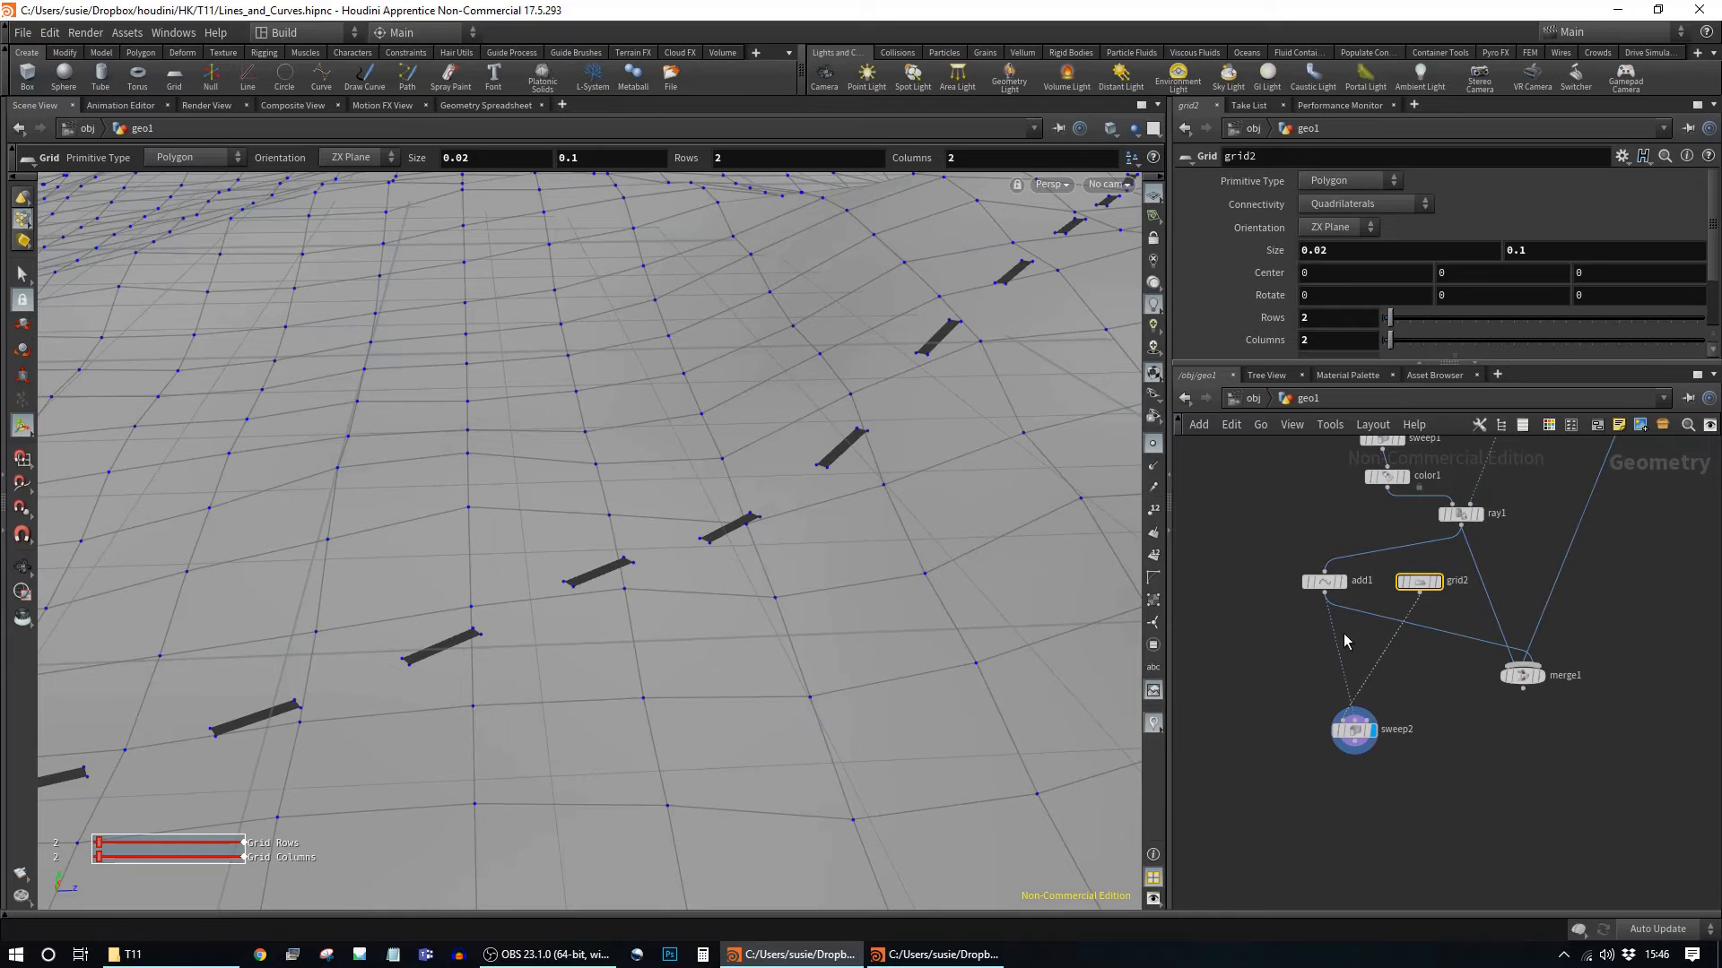
Step: Insert resample2 between add1 and sweep2 with segment Length 0.15
{"action": "key", "text": "Tab"}
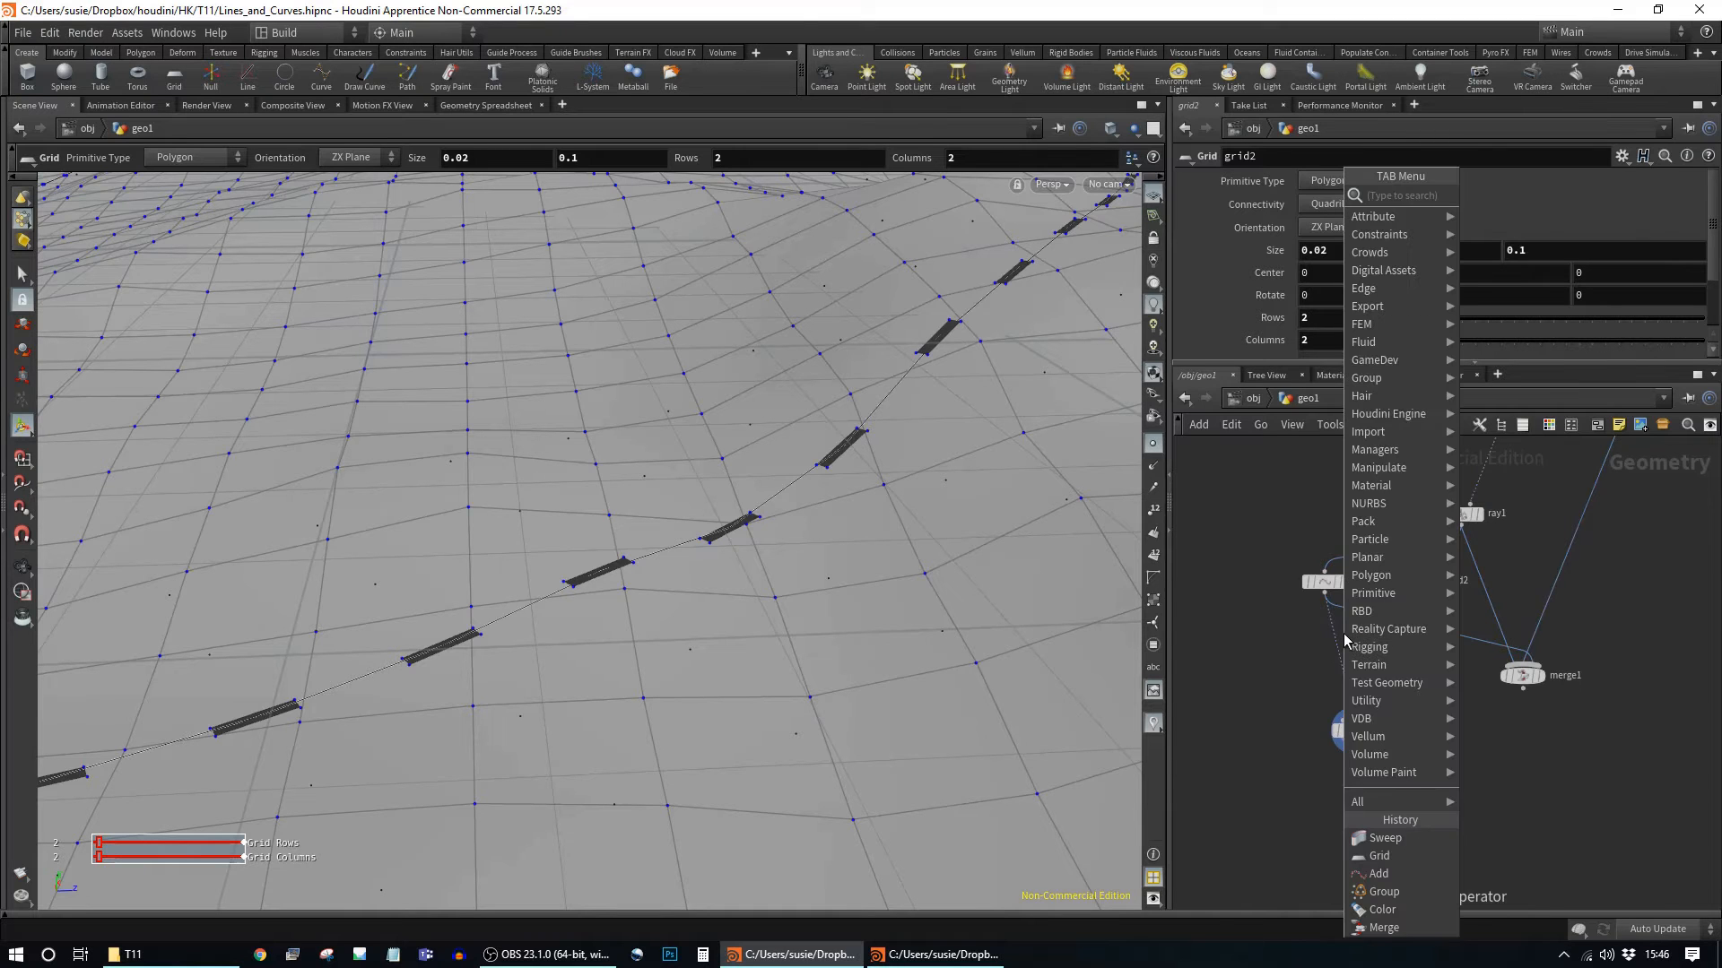
{"action": "type", "text": "r"}
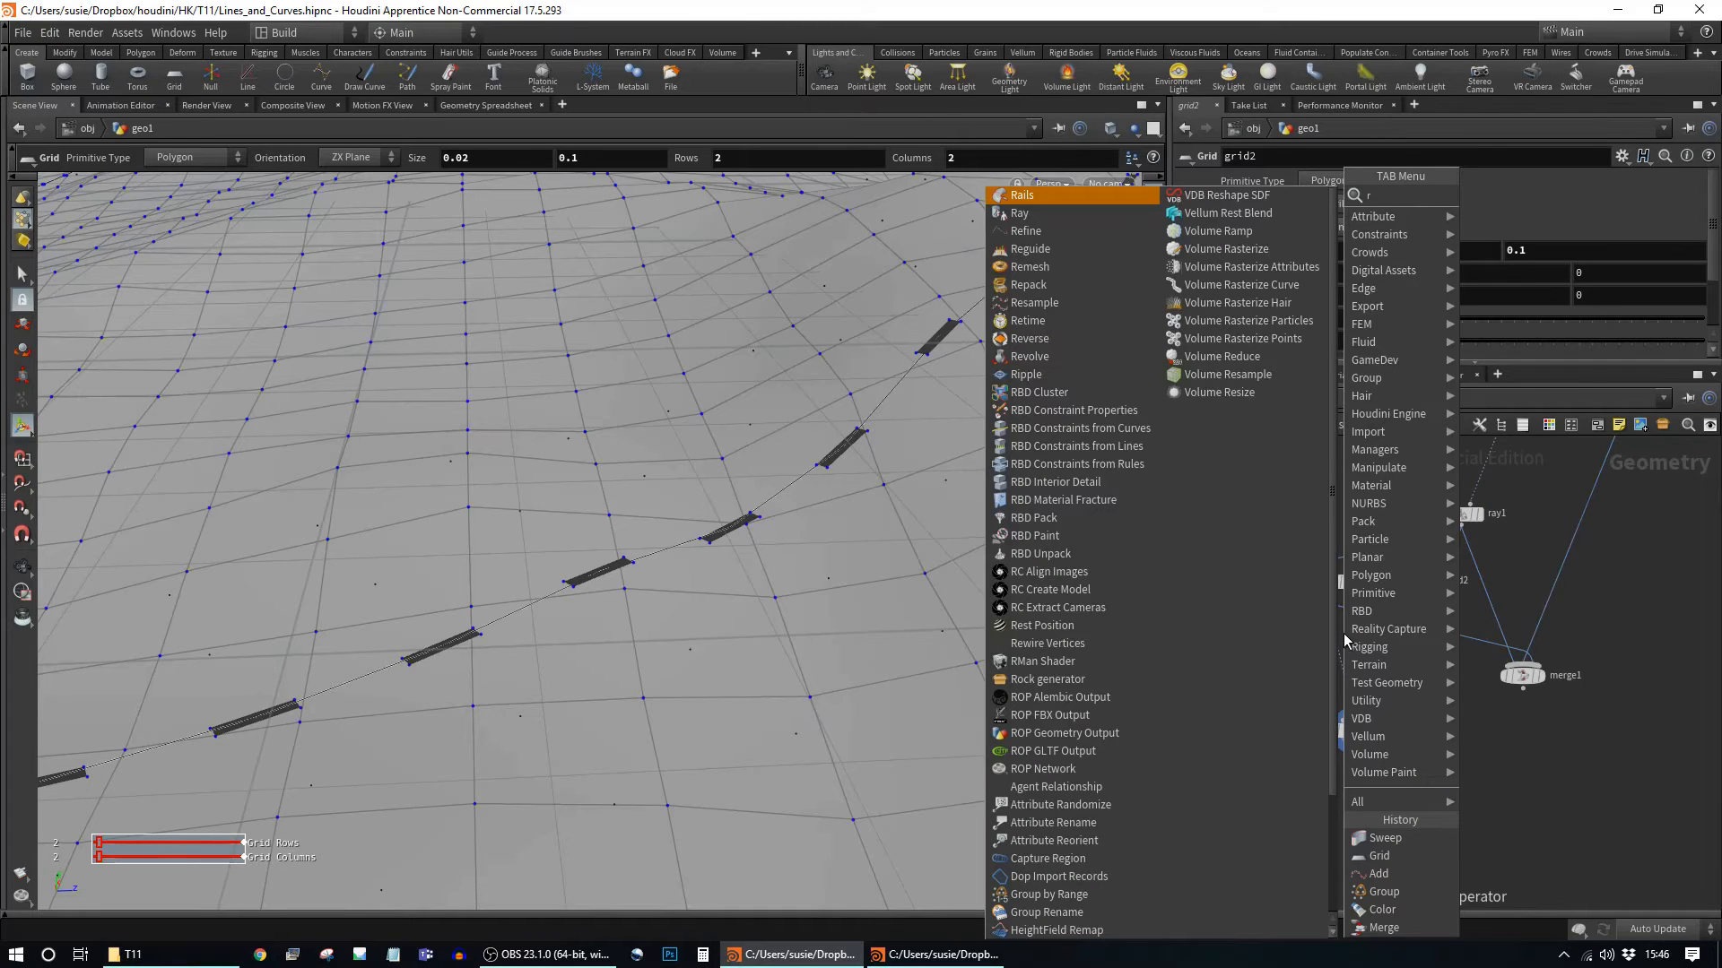
{"action": "type", "text": "e"}
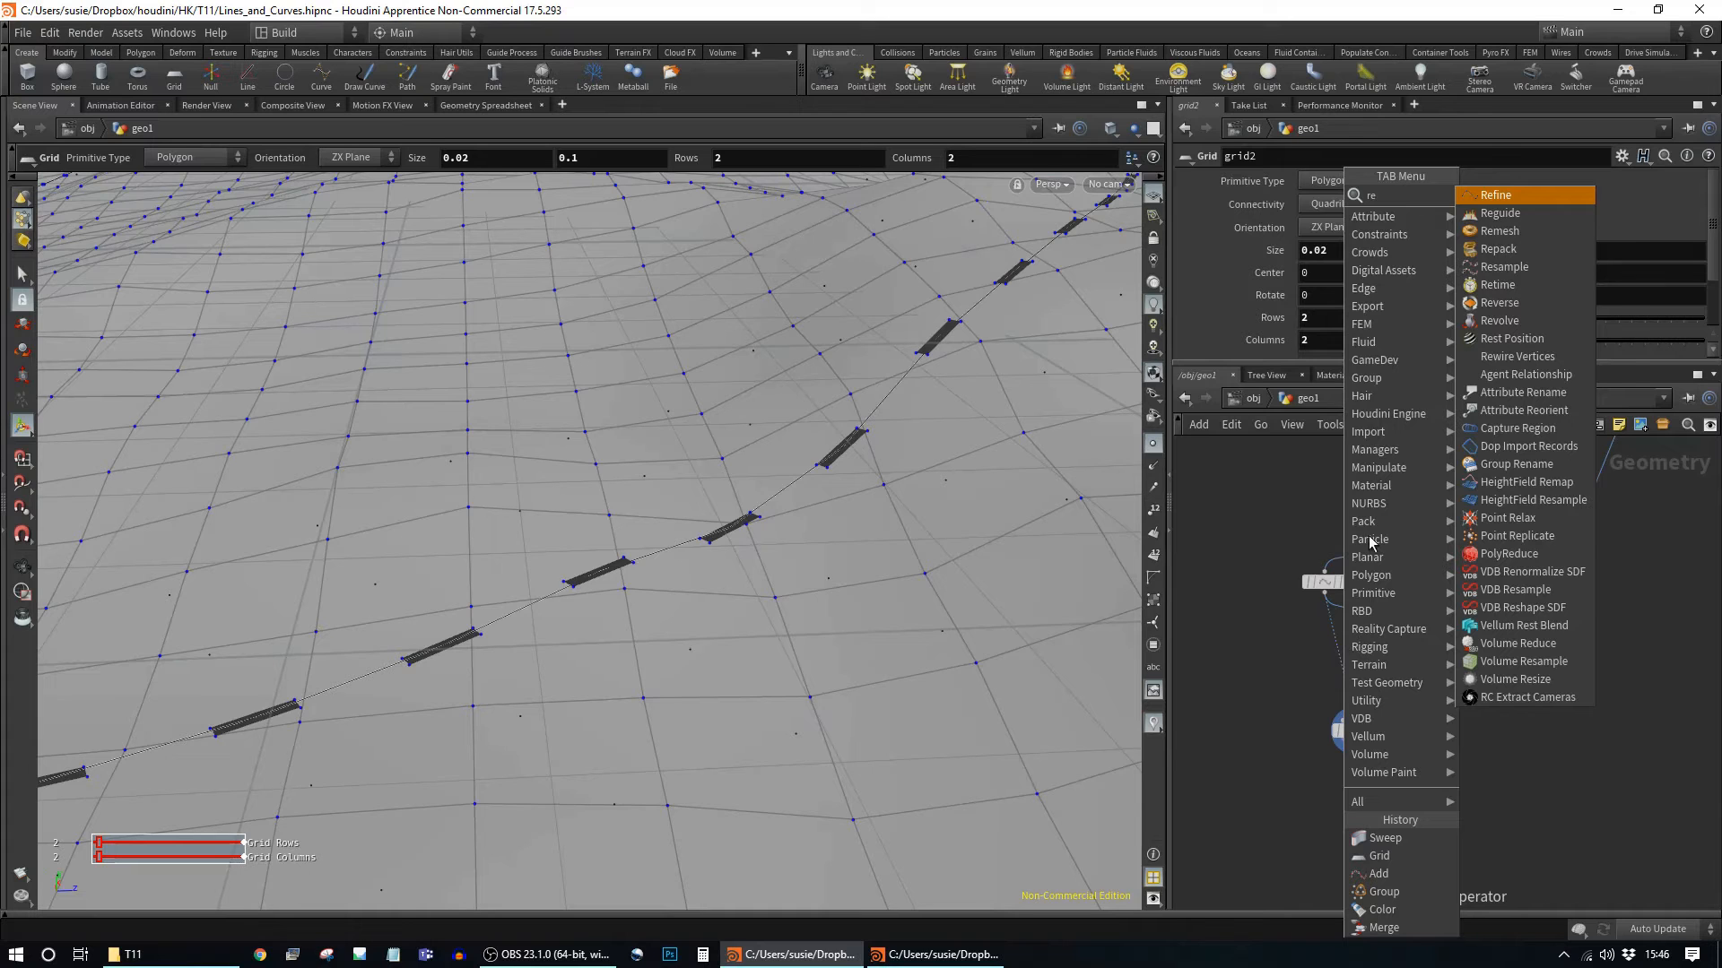
{"action": "key", "text": "Down"}
{"action": "key", "text": "Down"}
{"action": "key", "text": "Down"}
{"action": "key", "text": "Down"}
{"action": "key", "text": "Return"}
{"action": "left_click", "coordinate": [1349, 644]}
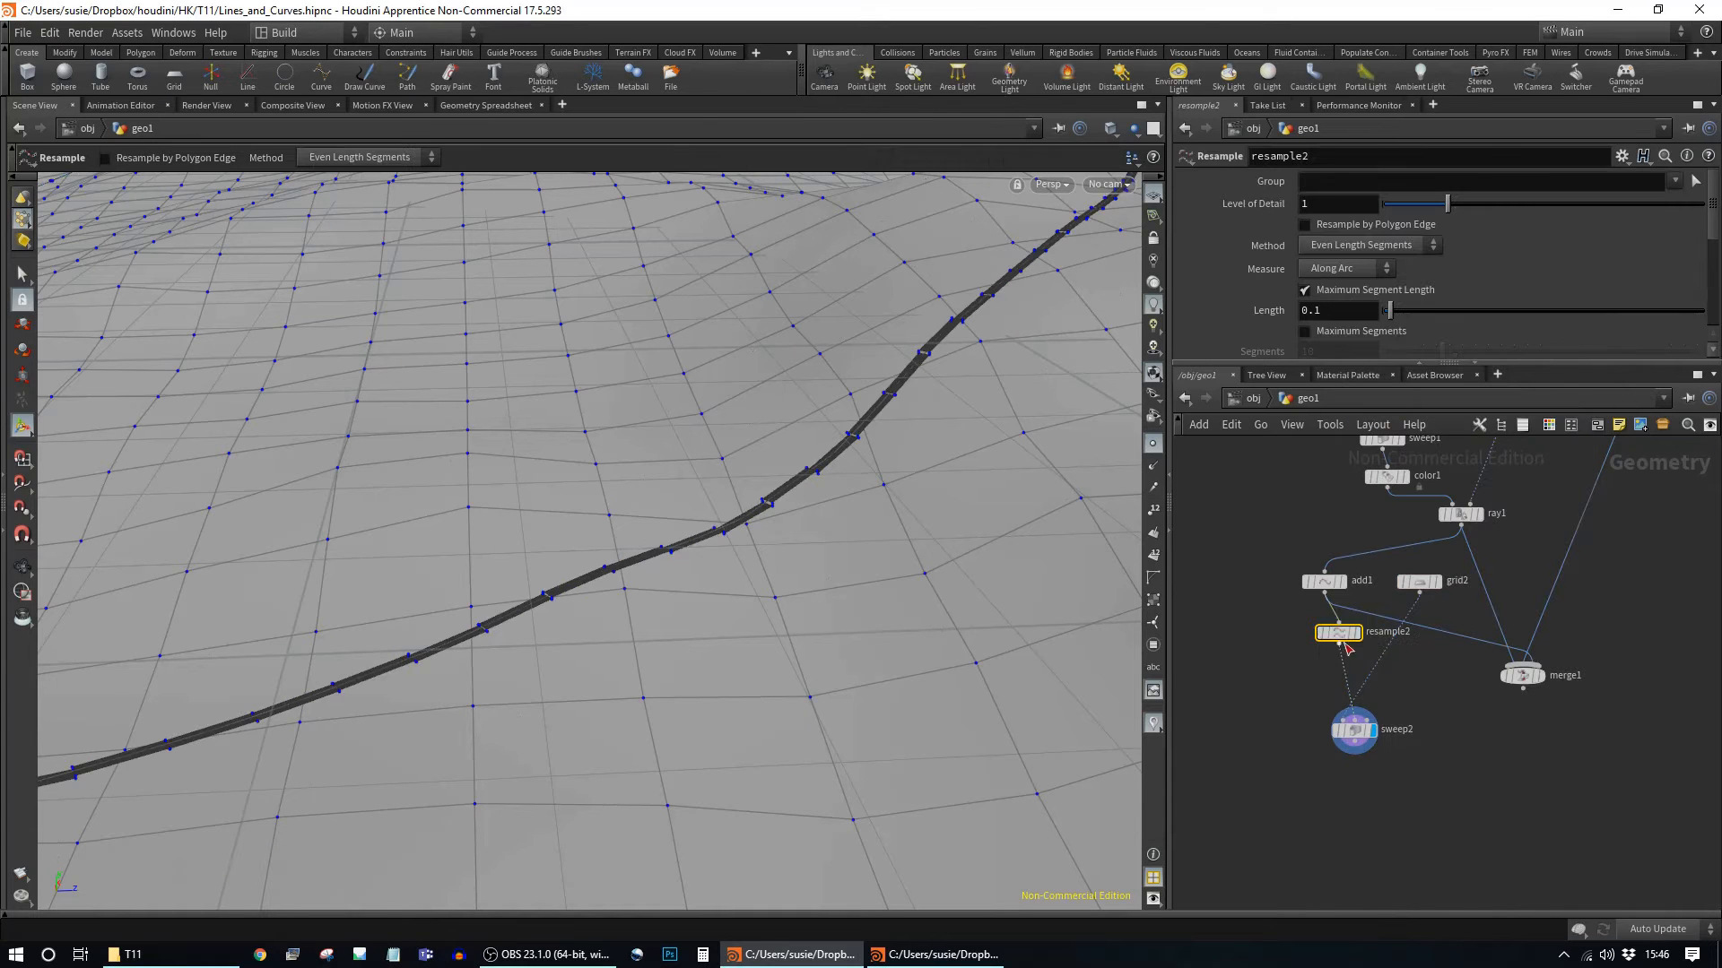
{"action": "left_click_drag", "start_coordinate": [1341, 635], "coordinate": [1327, 630]}
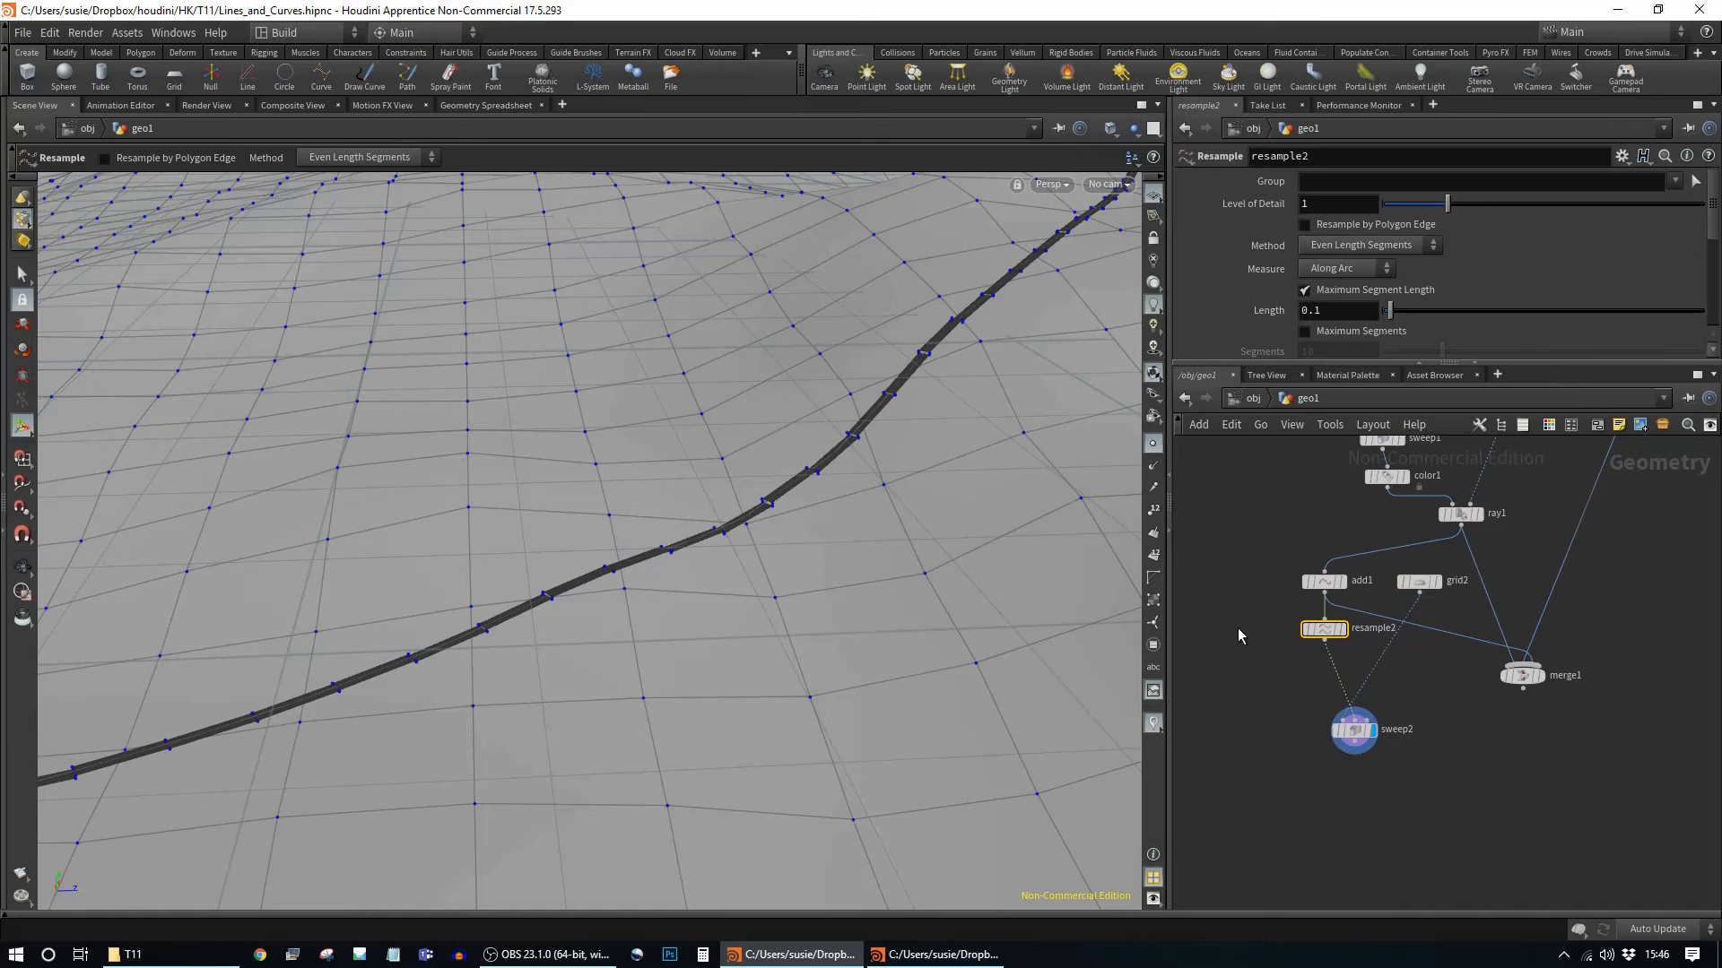
{"action": "left_click_drag", "start_coordinate": [926, 634], "coordinate": [1103, 430], "text": "alt"}
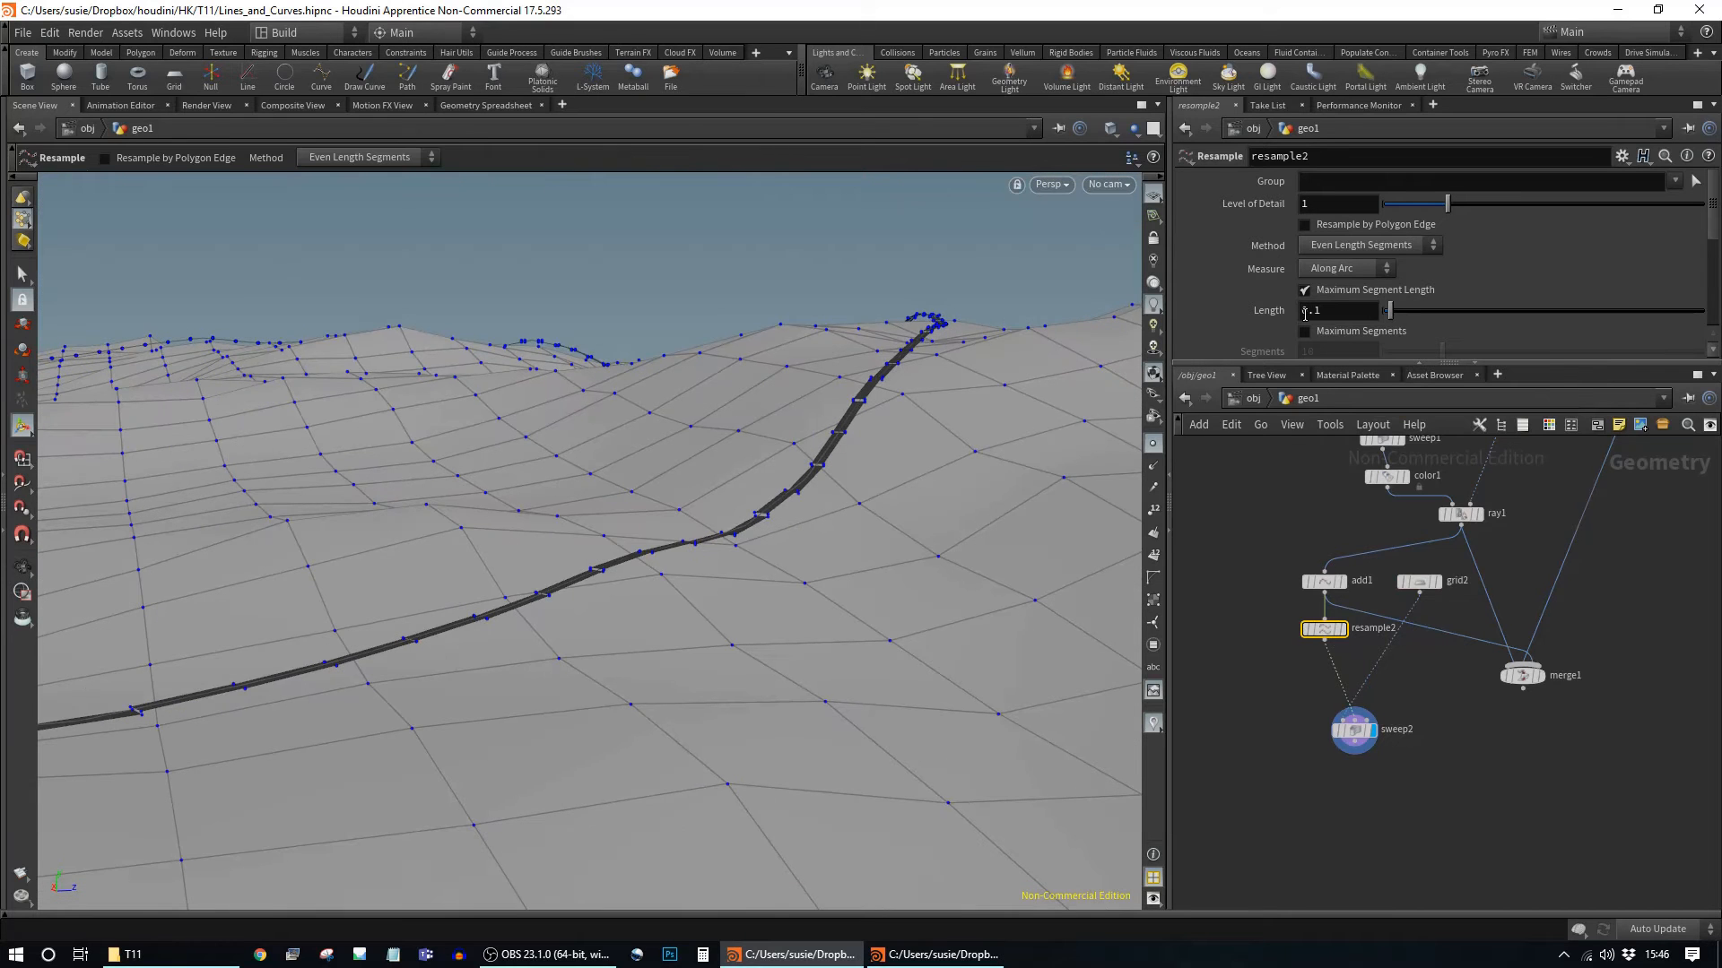
{"action": "left_click_drag", "start_coordinate": [1456, 593], "coordinate": [1454, 601]}
{"action": "mouse_move", "coordinate": [1398, 318]}
{"action": "left_mouse_down"}
{"action": "mouse_move", "coordinate": [1413, 318]}
{"action": "mouse_move", "coordinate": [1393, 324]}
{"action": "left_mouse_up"}
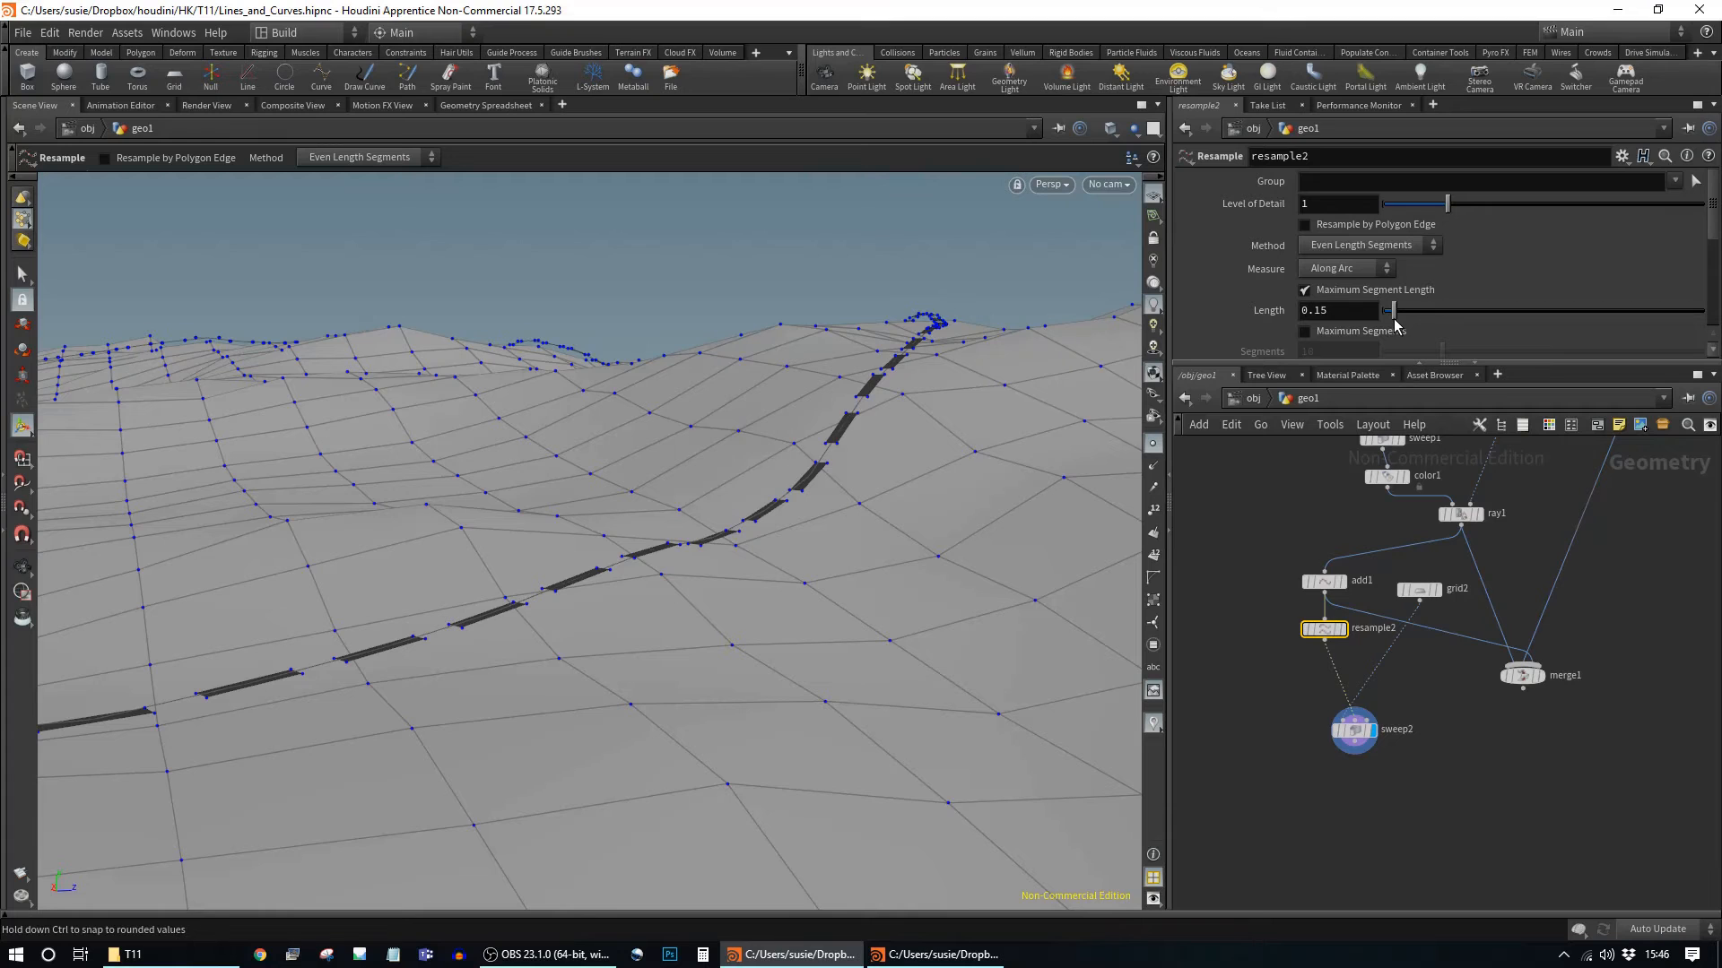
Step: Shrink grid2's Size toward 0.016 width and a shorter dash length
{"action": "left_click", "coordinate": [1420, 590]}
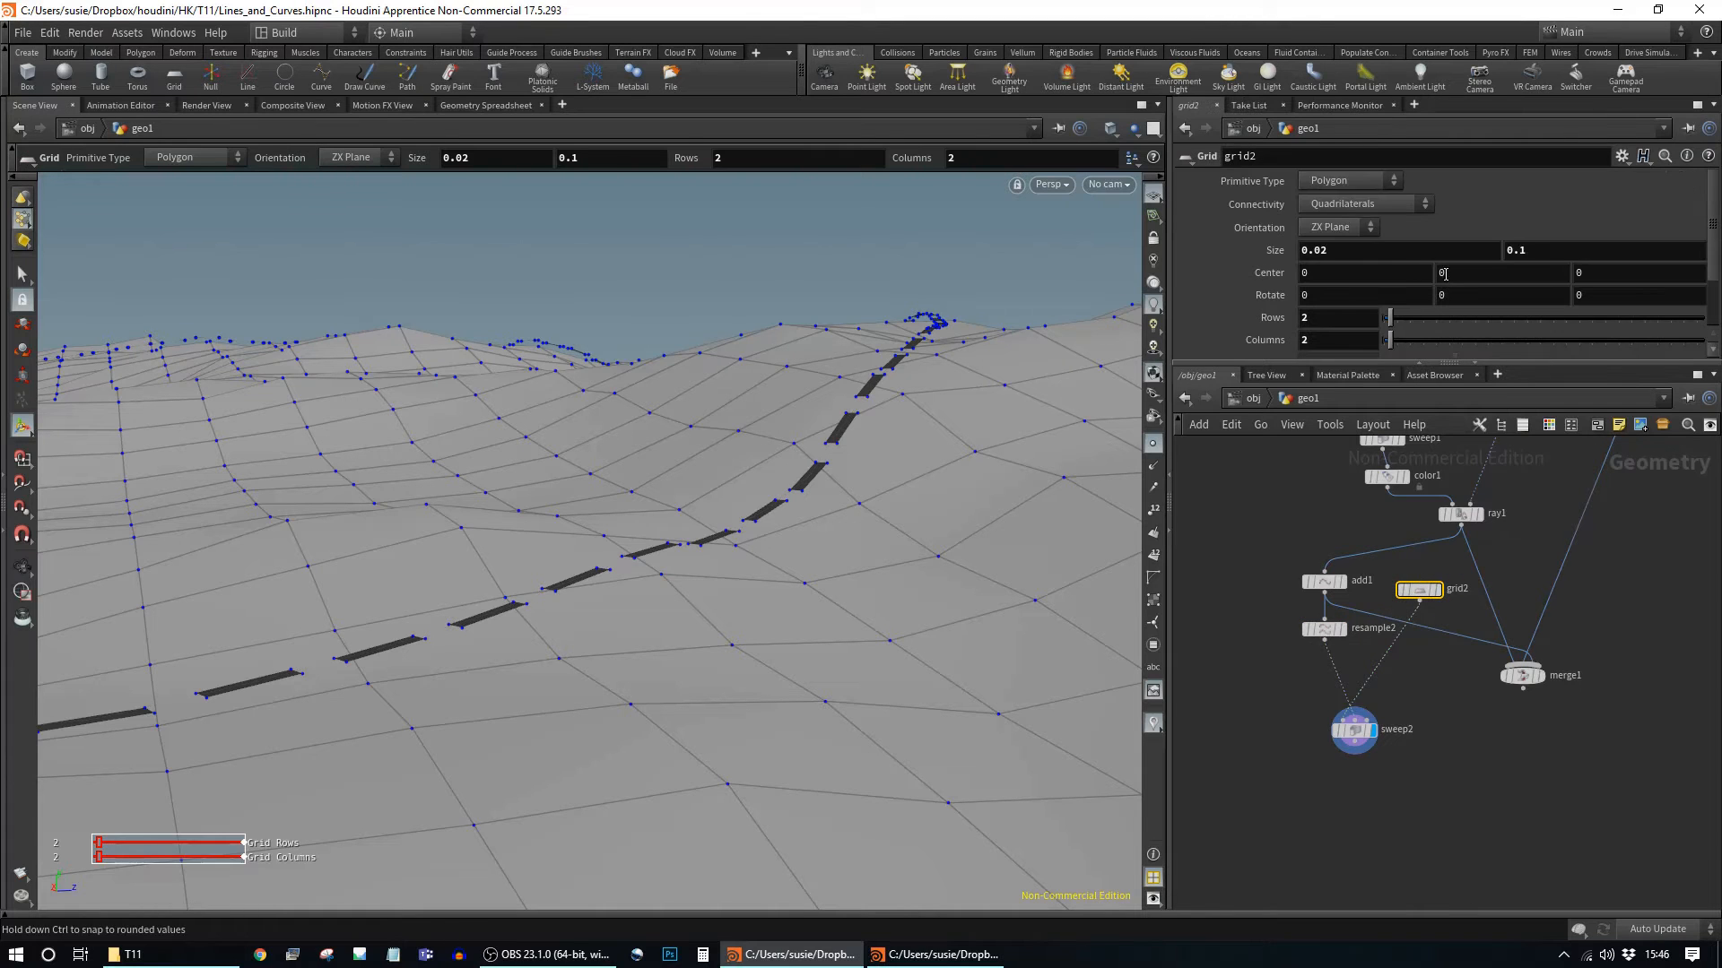
{"action": "middle_click_drag", "start_coordinate": [1365, 252], "coordinate": [1318, 331]}
{"action": "middle_click_drag", "start_coordinate": [1555, 250], "coordinate": [1549, 306]}
{"action": "middle_click_drag", "start_coordinate": [1544, 322], "coordinate": [1499, 322]}
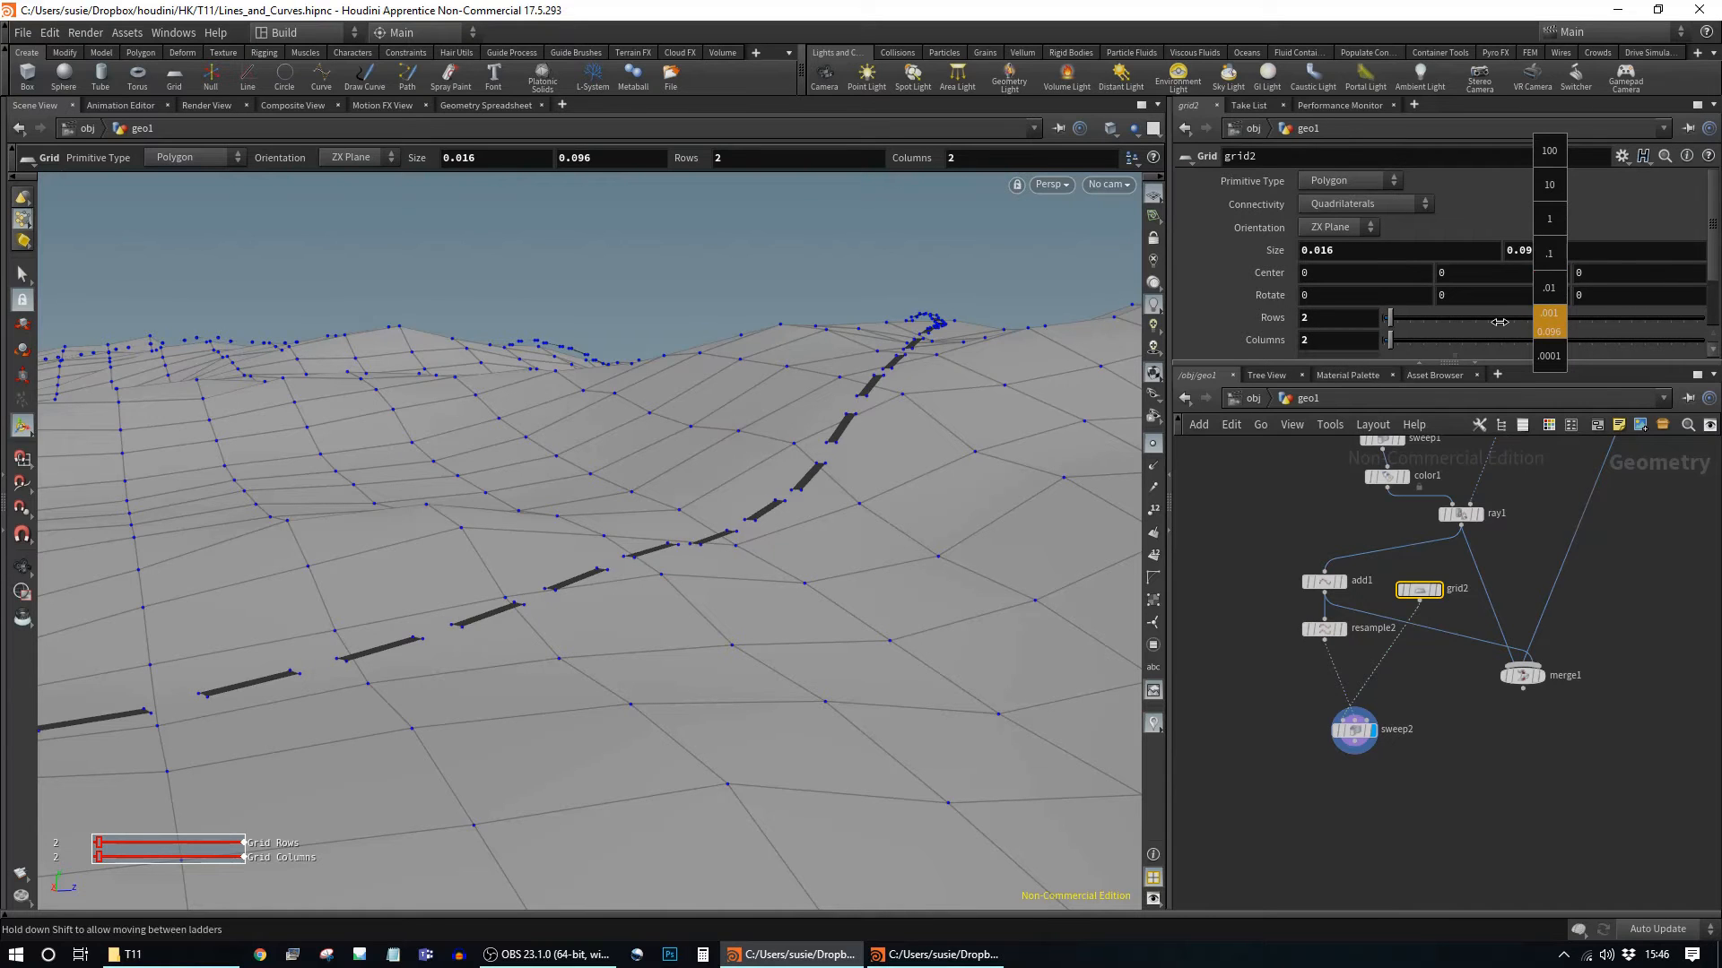
Step: Settle grid2's length at 0.07 and feed sweep2 into merge1 instead of add1
{"action": "middle_click_drag", "start_coordinate": [1306, 331], "coordinate": [1307, 332]}
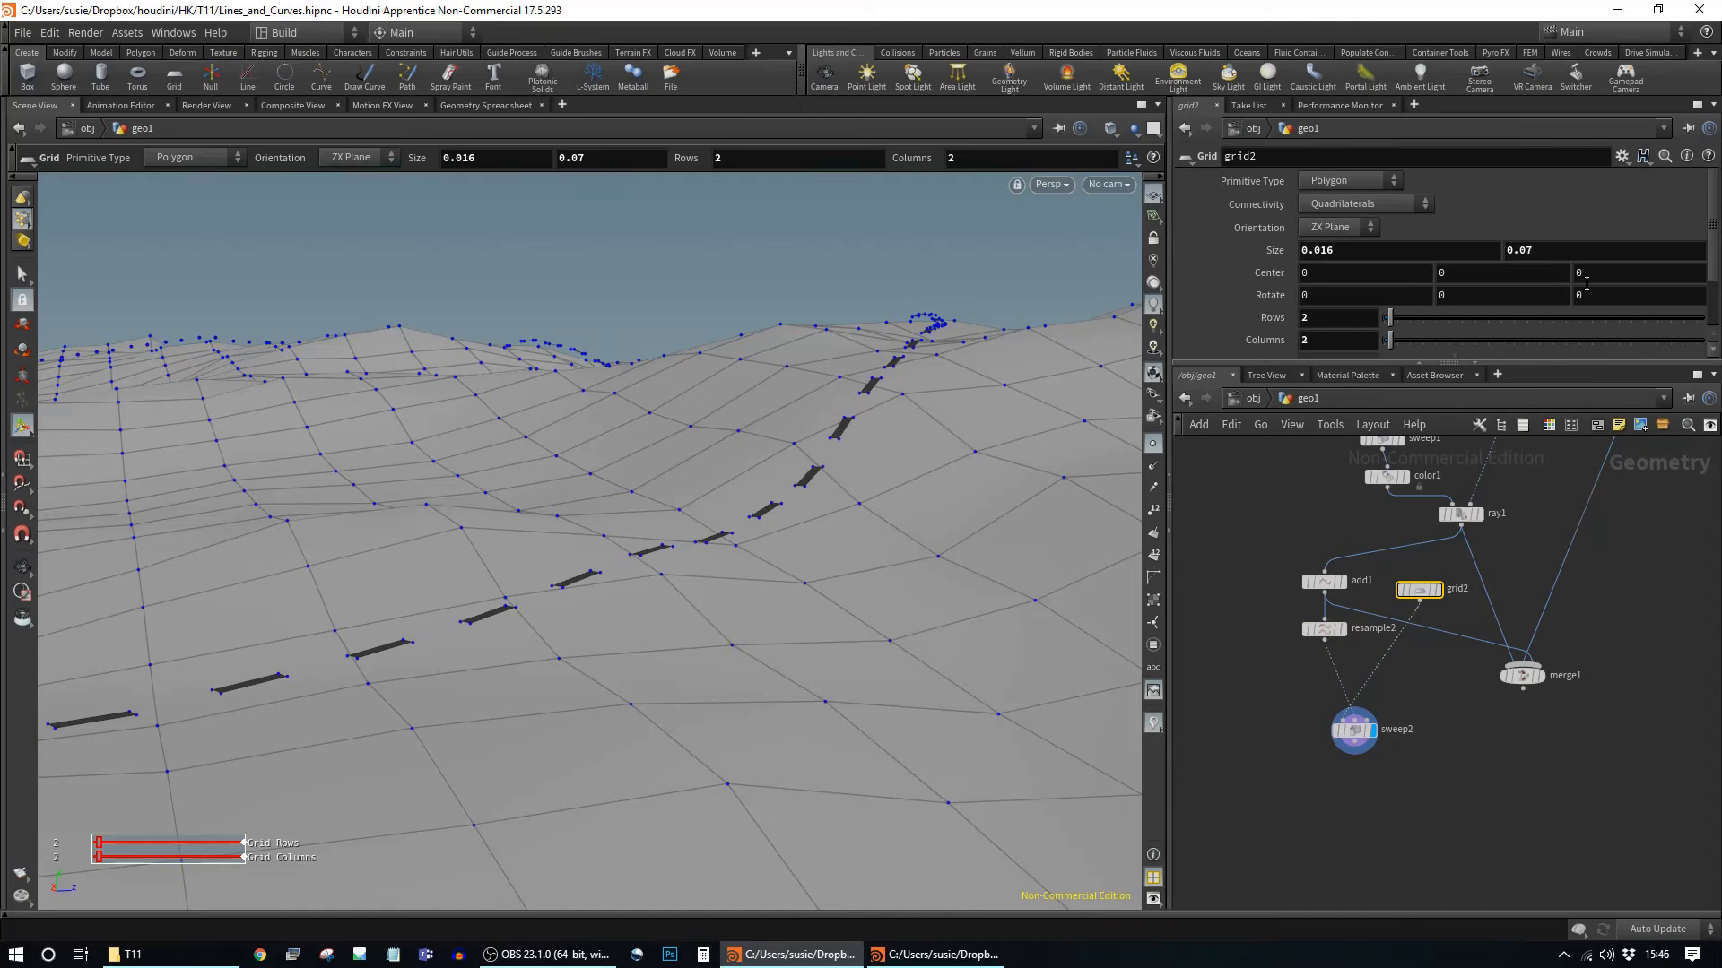
{"action": "left_click_drag", "start_coordinate": [1395, 725], "coordinate": [1415, 664]}
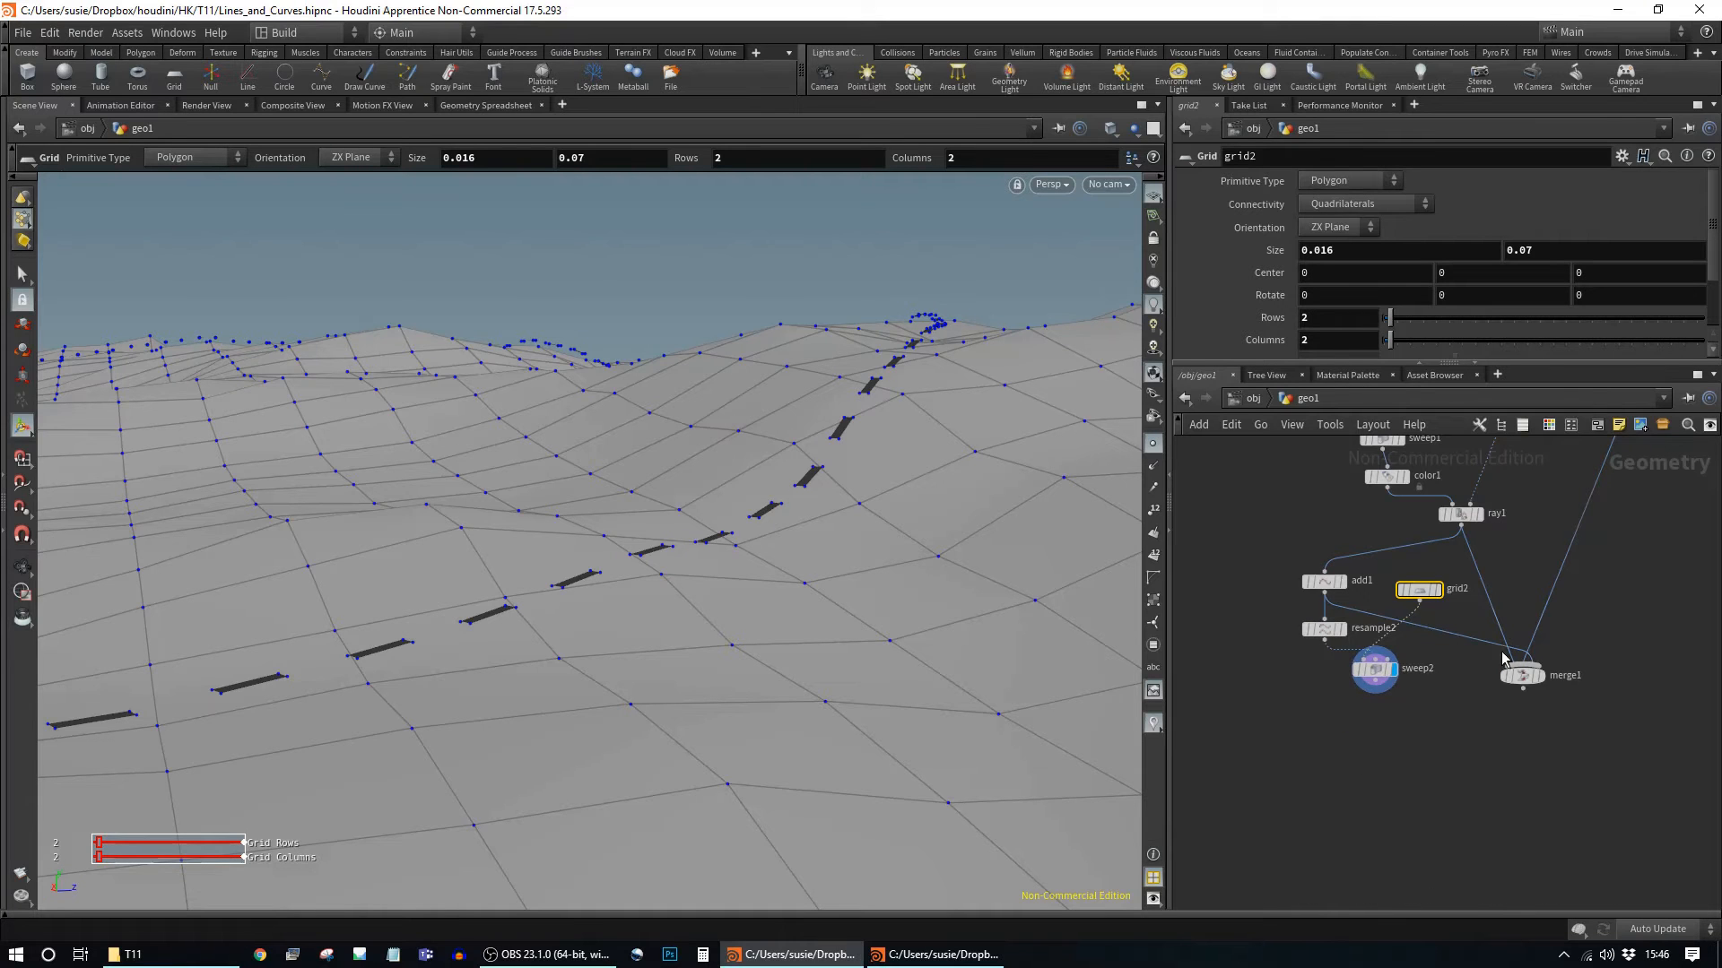
{"action": "left_click", "coordinate": [1470, 643]}
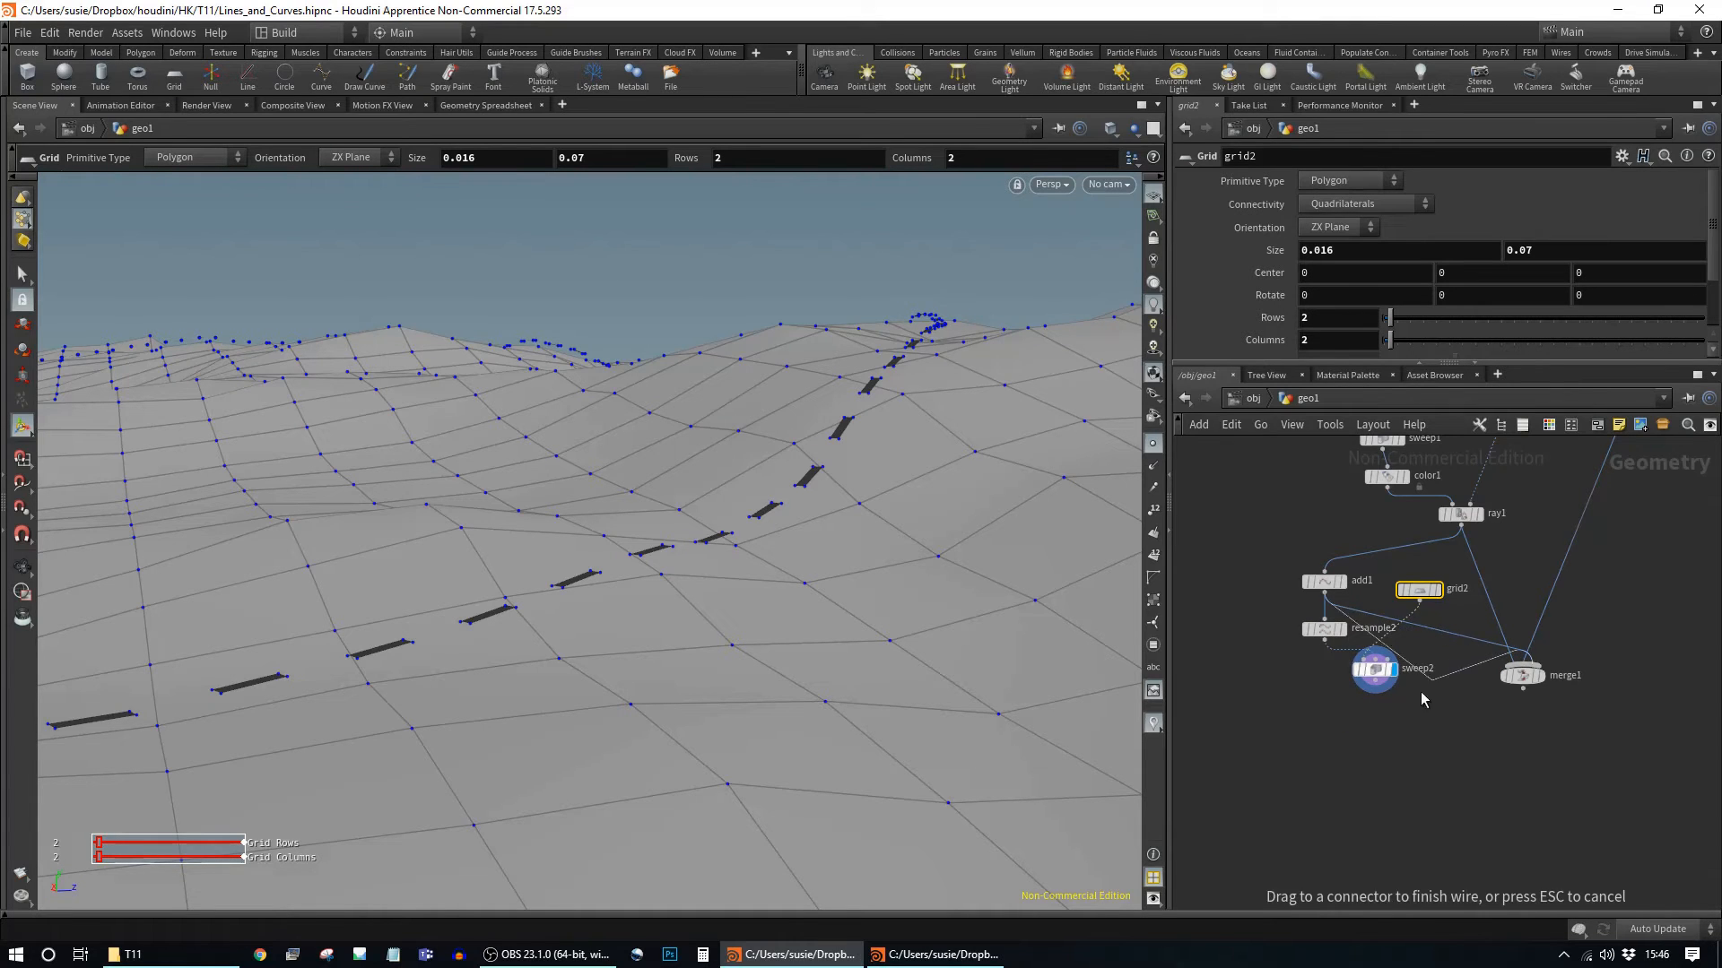
{"action": "left_click", "coordinate": [1375, 691]}
{"action": "left_click_drag", "start_coordinate": [1522, 674], "coordinate": [1506, 851]}
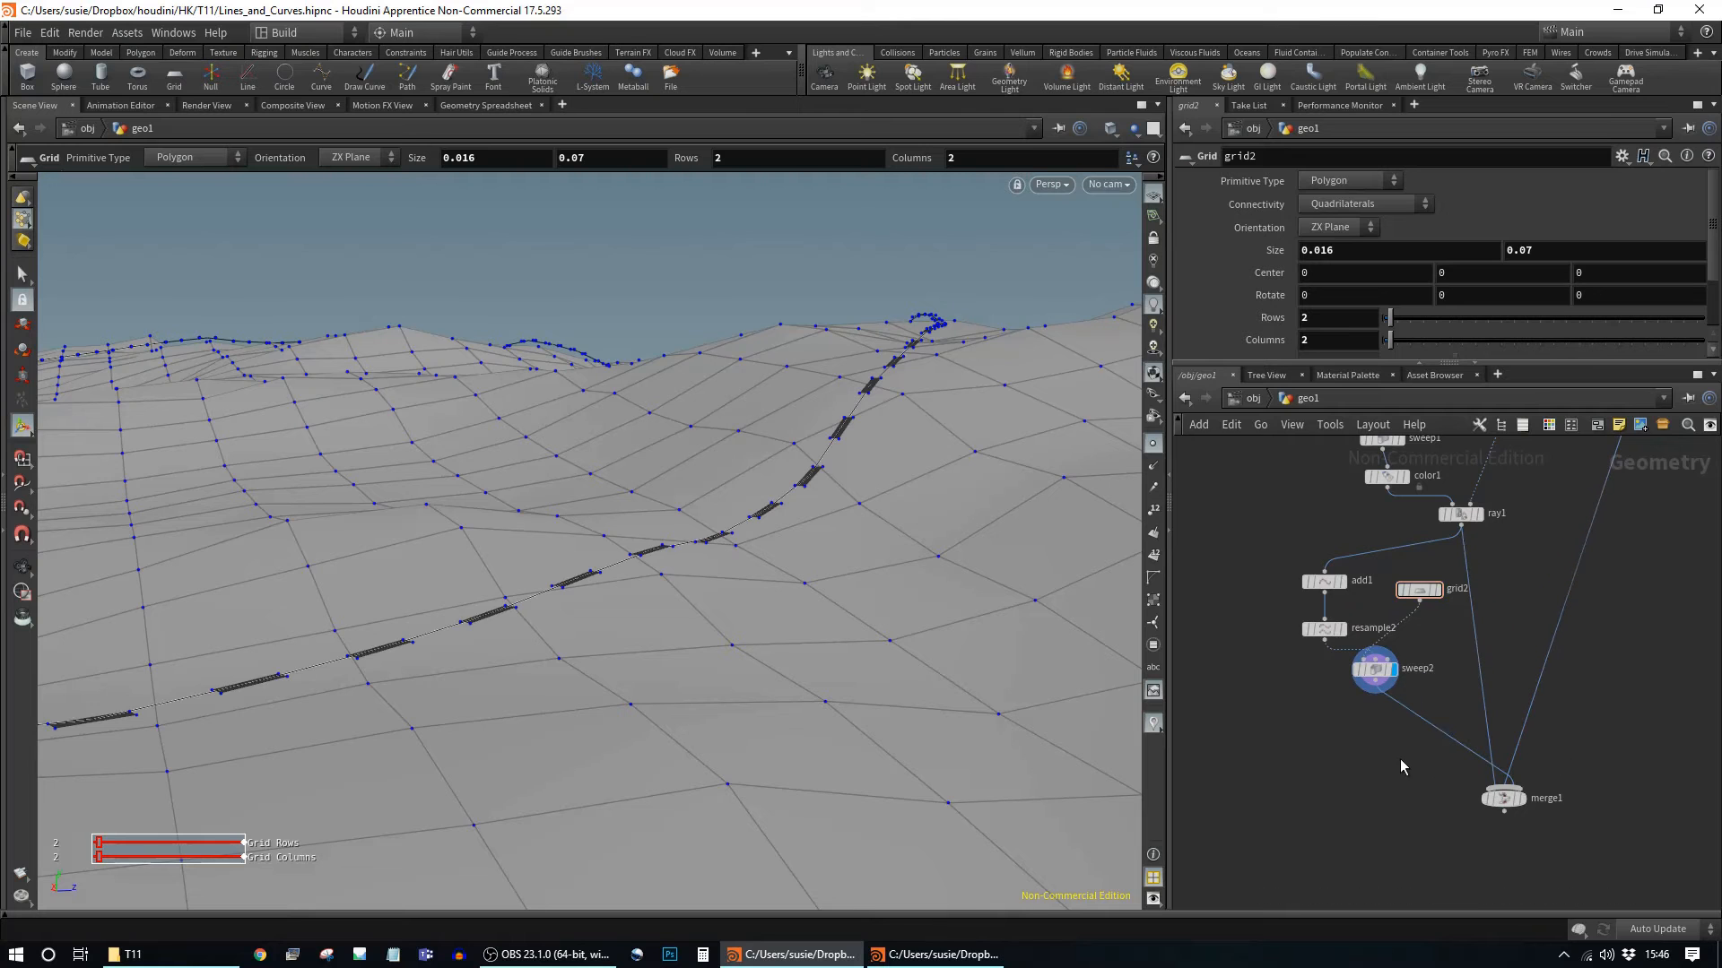
{"action": "key", "text": "Tab"}
Step: Insert a color3 node between sweep2 and merge1 and display the merged road
{"action": "type", "text": "col"}
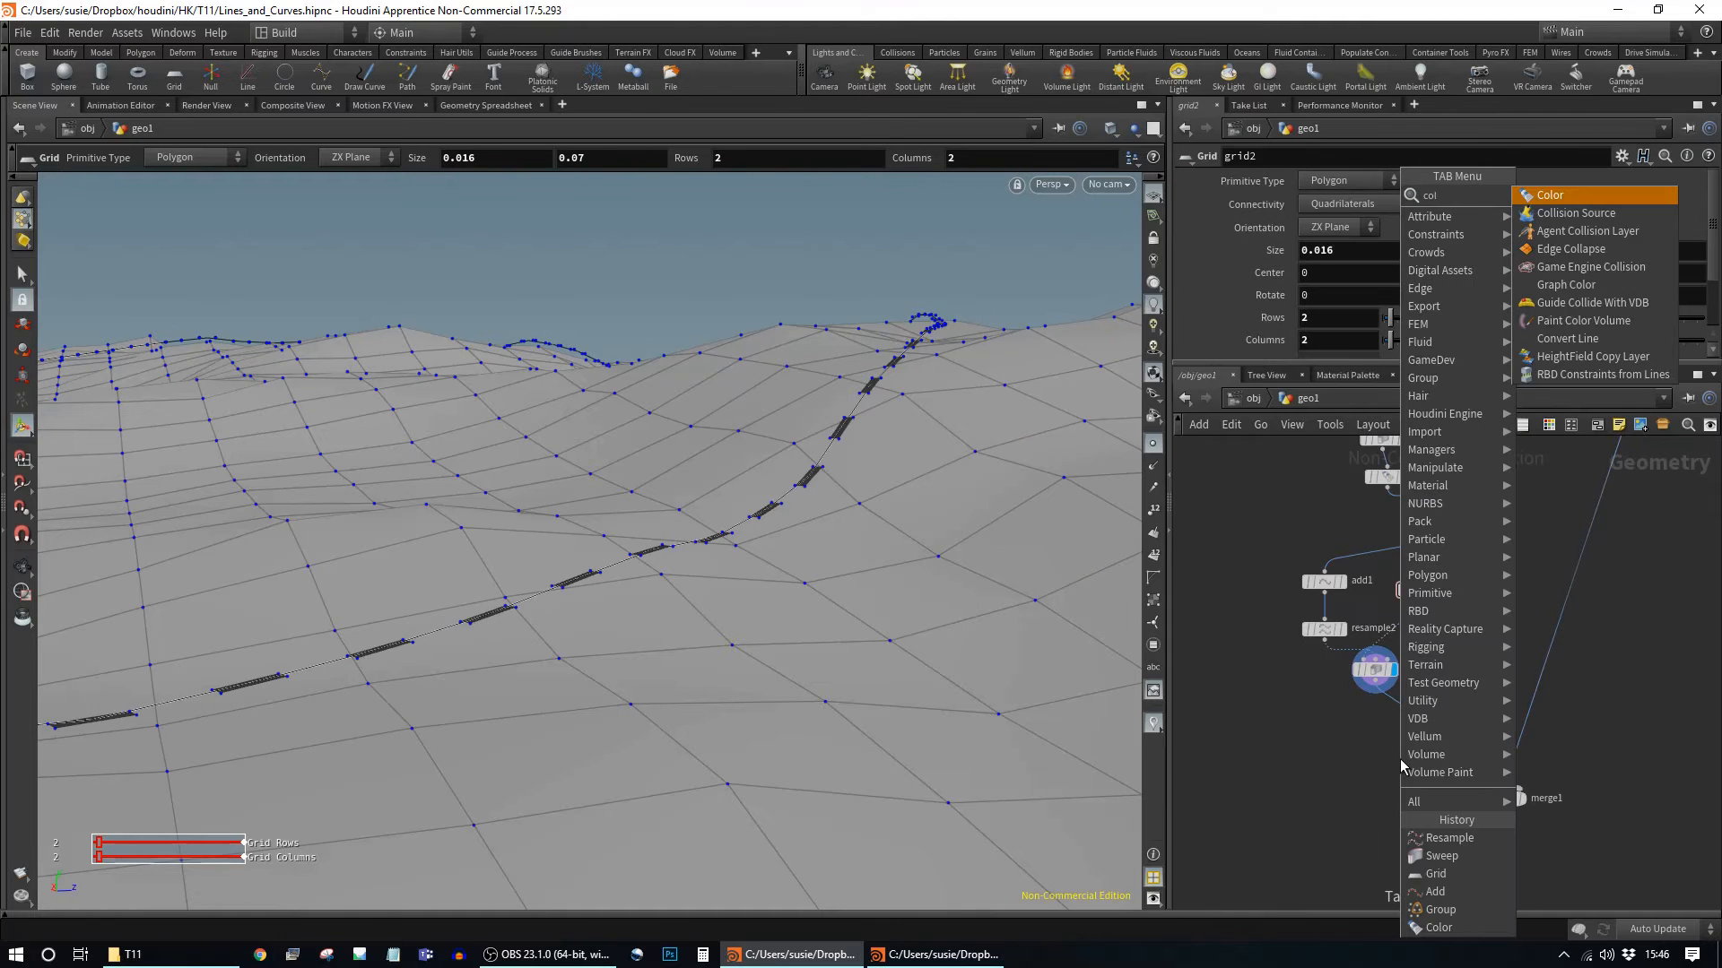
{"action": "key", "text": "Return"}
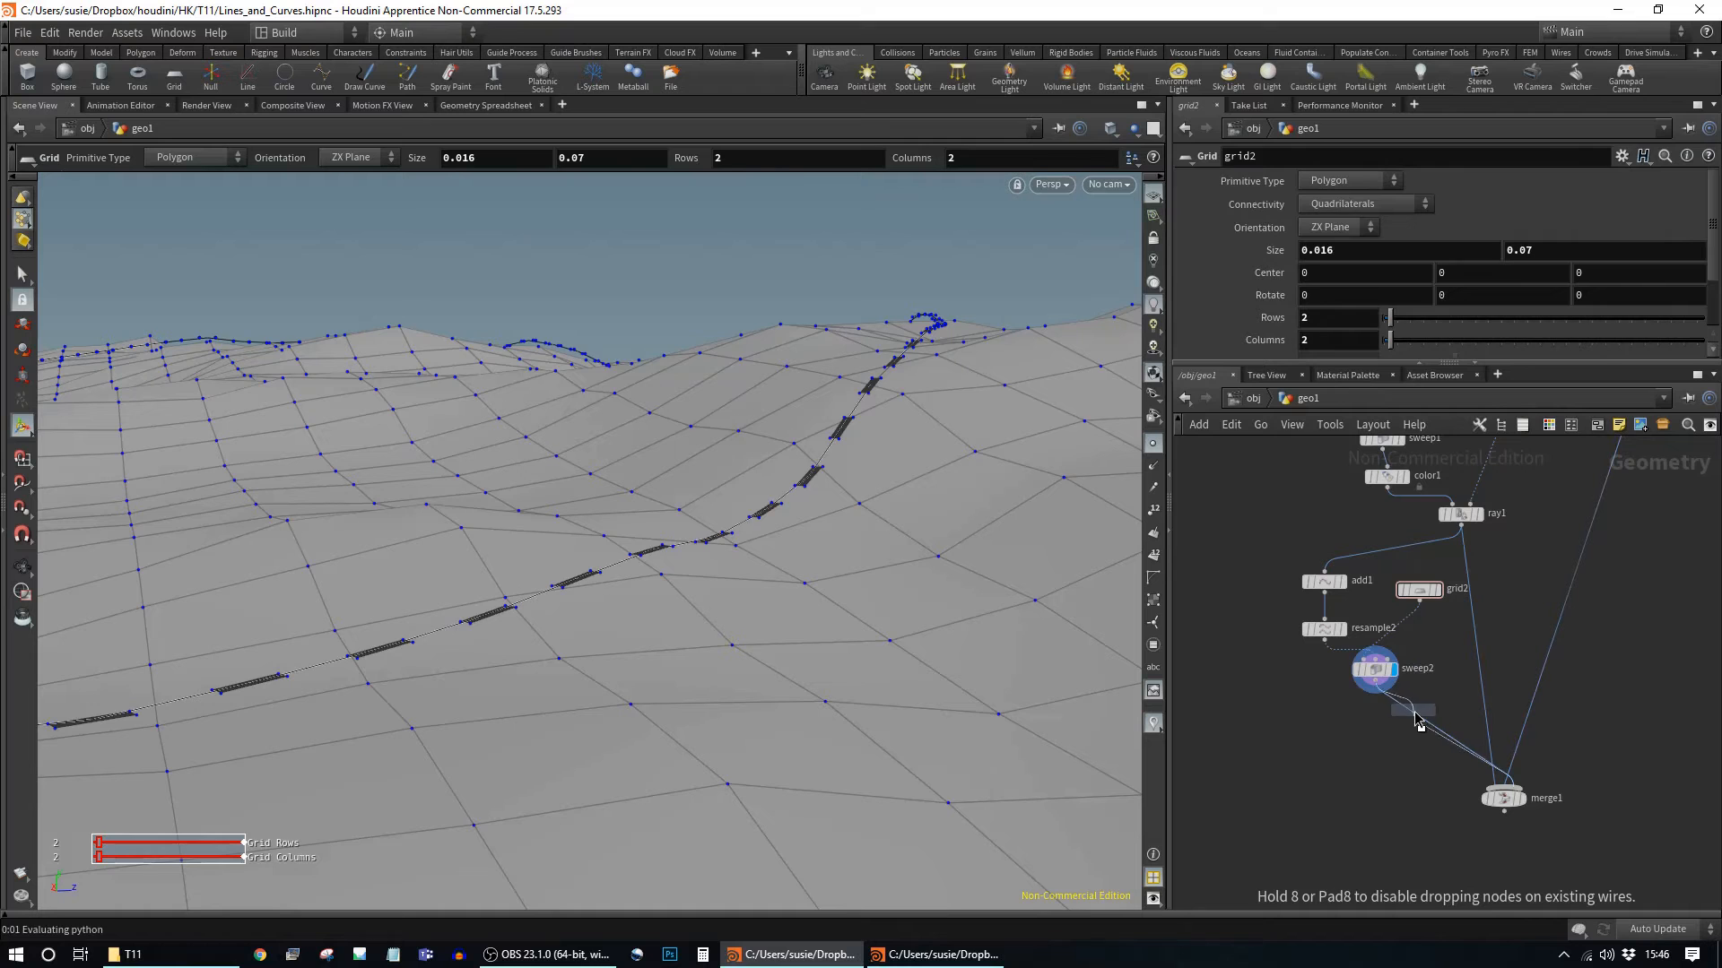
{"action": "left_click", "coordinate": [1415, 717]}
{"action": "left_click_drag", "start_coordinate": [1415, 717], "coordinate": [1381, 715]}
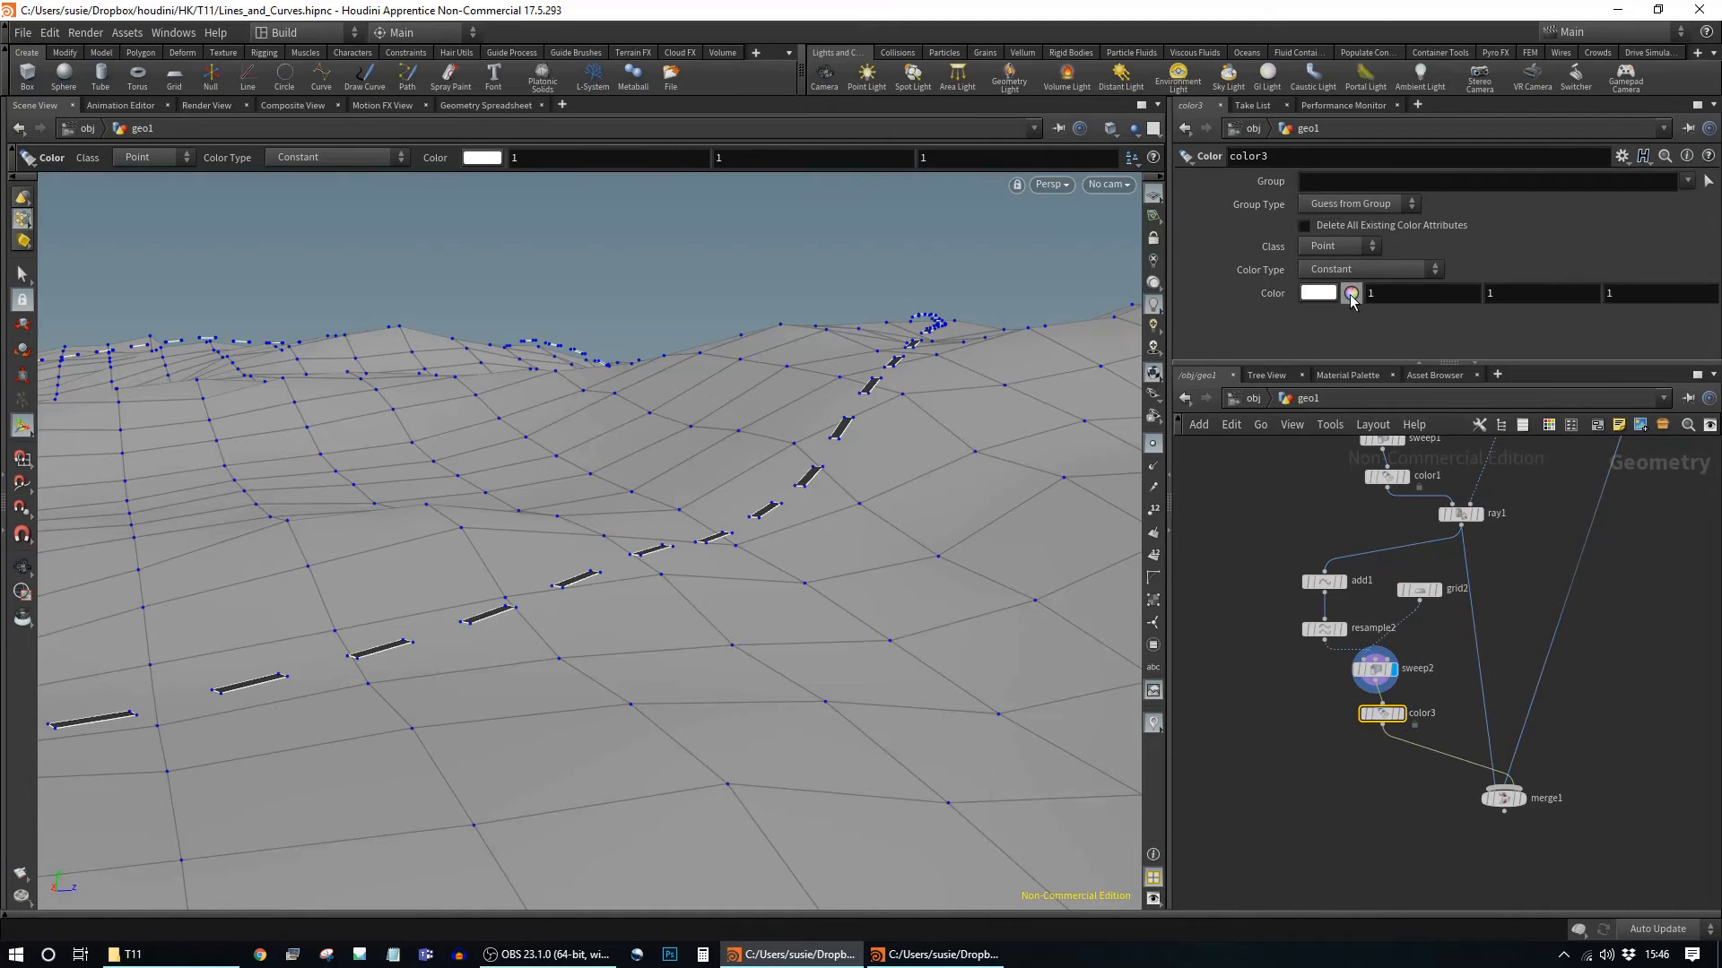
{"action": "left_click", "coordinate": [1522, 799]}
{"action": "left_click", "coordinate": [1507, 800]}
{"action": "left_click_drag", "start_coordinate": [724, 563], "coordinate": [1007, 600], "text": "alt"}
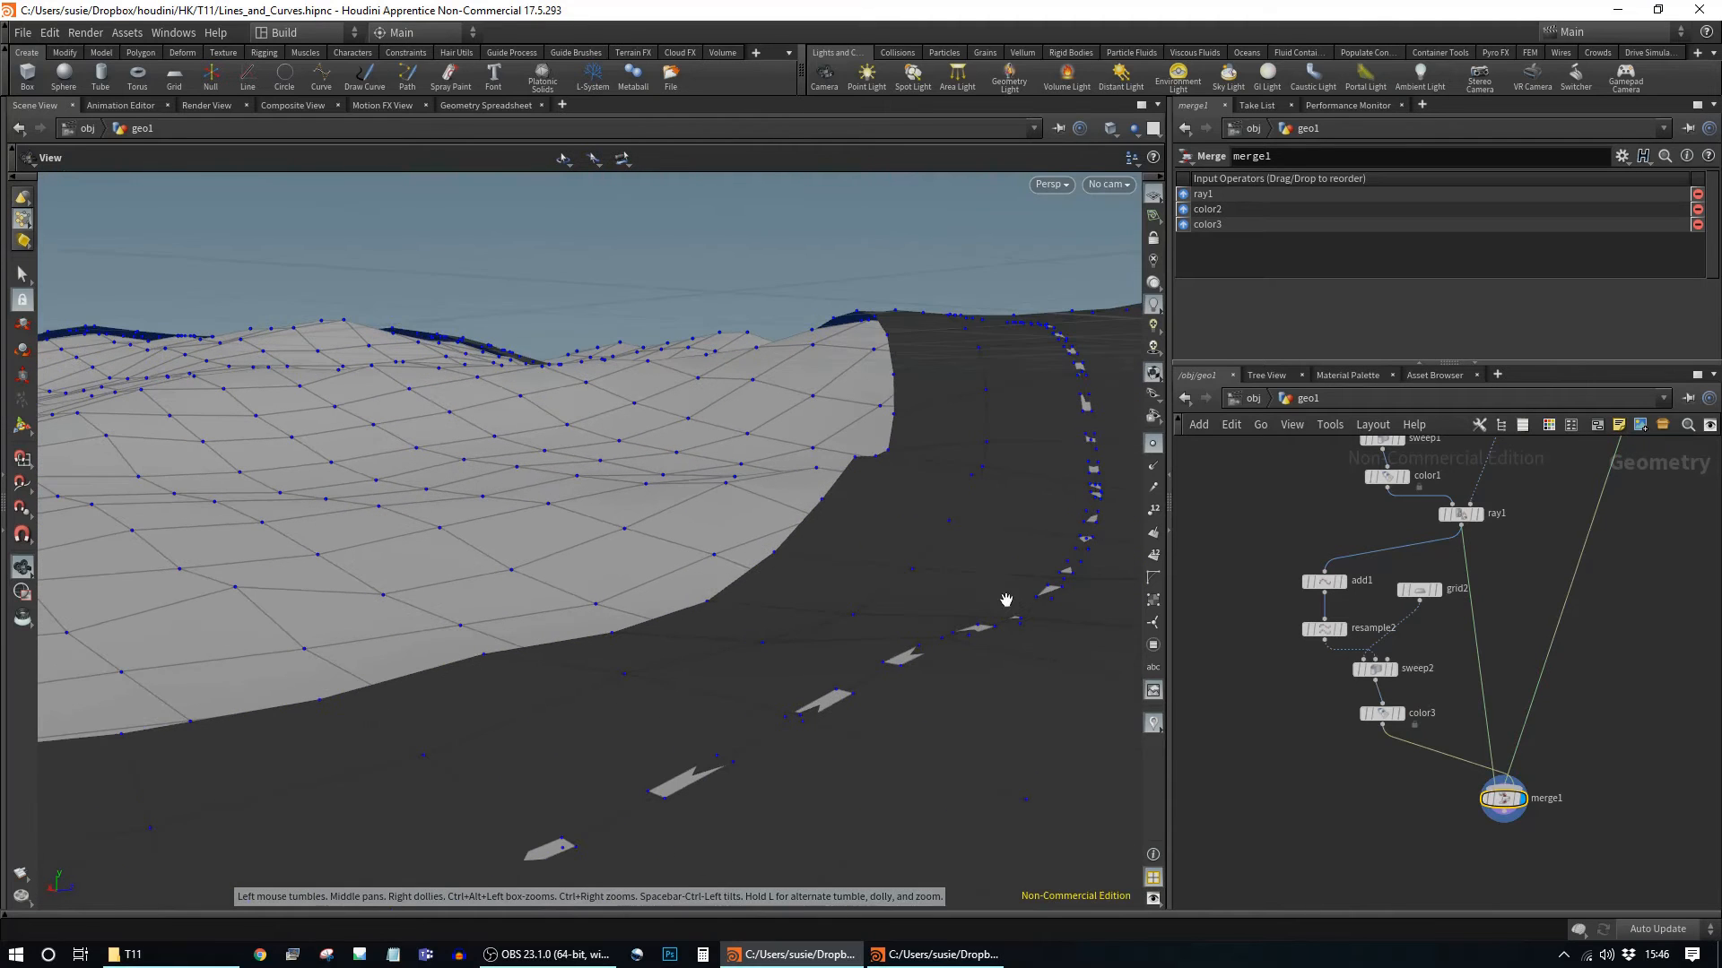
{"action": "key", "text": "Return"}
{"action": "left_click_drag", "start_coordinate": [1031, 717], "coordinate": [933, 744], "text": "alt"}
{"action": "left_click_drag", "start_coordinate": [1504, 798], "coordinate": [1505, 812]}
Step: Add a transform2 node between color3 and merge1, aligned under color3
{"action": "key", "text": "Tab"}
{"action": "type", "text": "tran"}
{"action": "key", "text": "Return"}
{"action": "left_click", "coordinate": [1431, 762]}
{"action": "left_click_drag", "start_coordinate": [1414, 760], "coordinate": [1359, 755]}
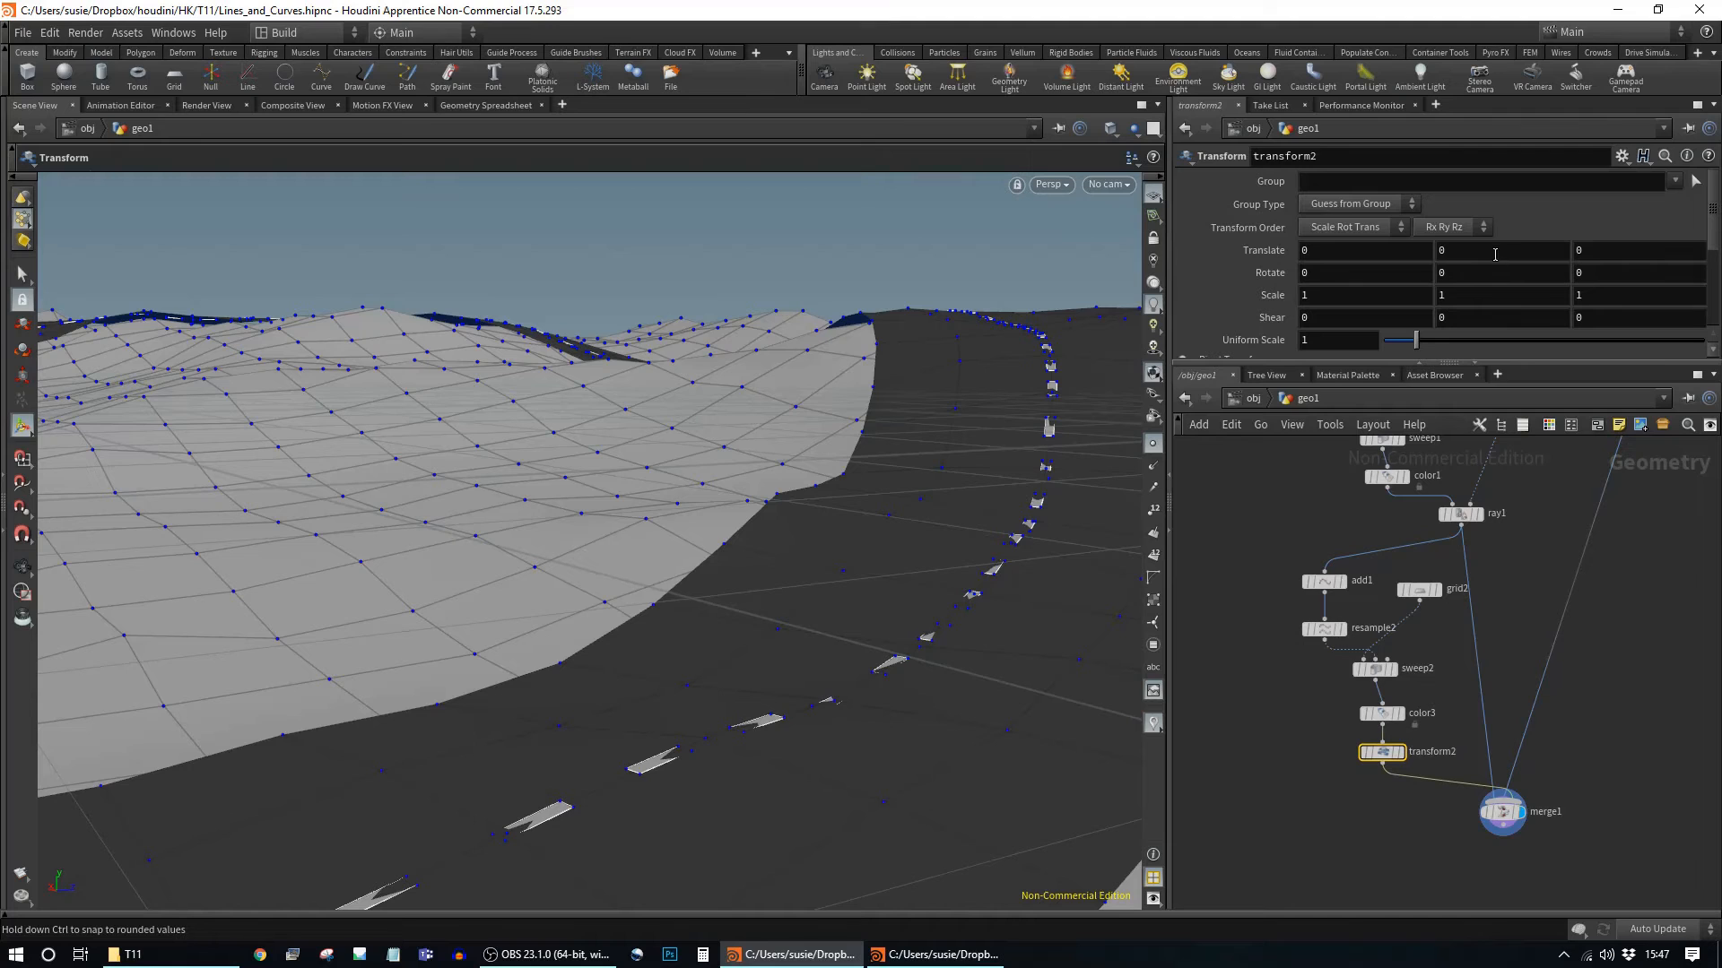
Step: Tweak the dash offset and narrow grid2's Size X to 0.01
{"action": "middle_click_drag", "start_coordinate": [1489, 247], "coordinate": [1521, 315]}
{"action": "left_click_drag", "start_coordinate": [1077, 298], "coordinate": [1121, 340], "text": "alt"}
{"action": "left_click", "coordinate": [1417, 589]}
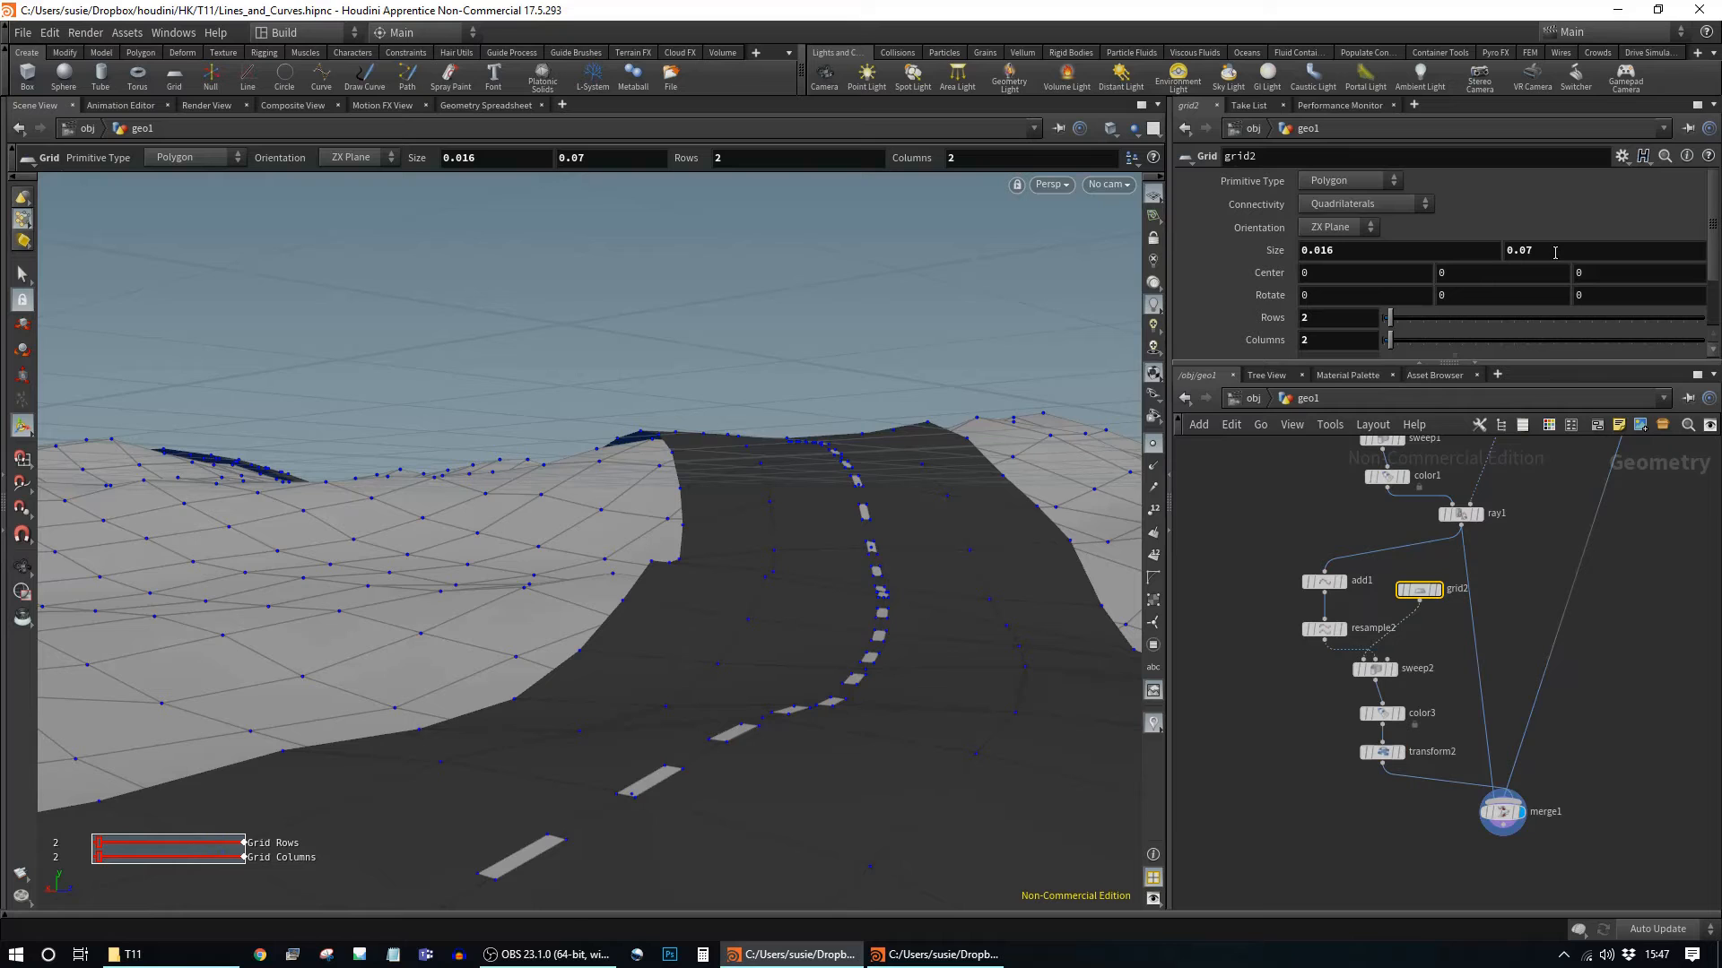
{"action": "middle_click_drag", "start_coordinate": [1378, 327], "coordinate": [1316, 334]}
{"action": "left_click_drag", "start_coordinate": [1020, 565], "coordinate": [966, 556], "text": "alt"}
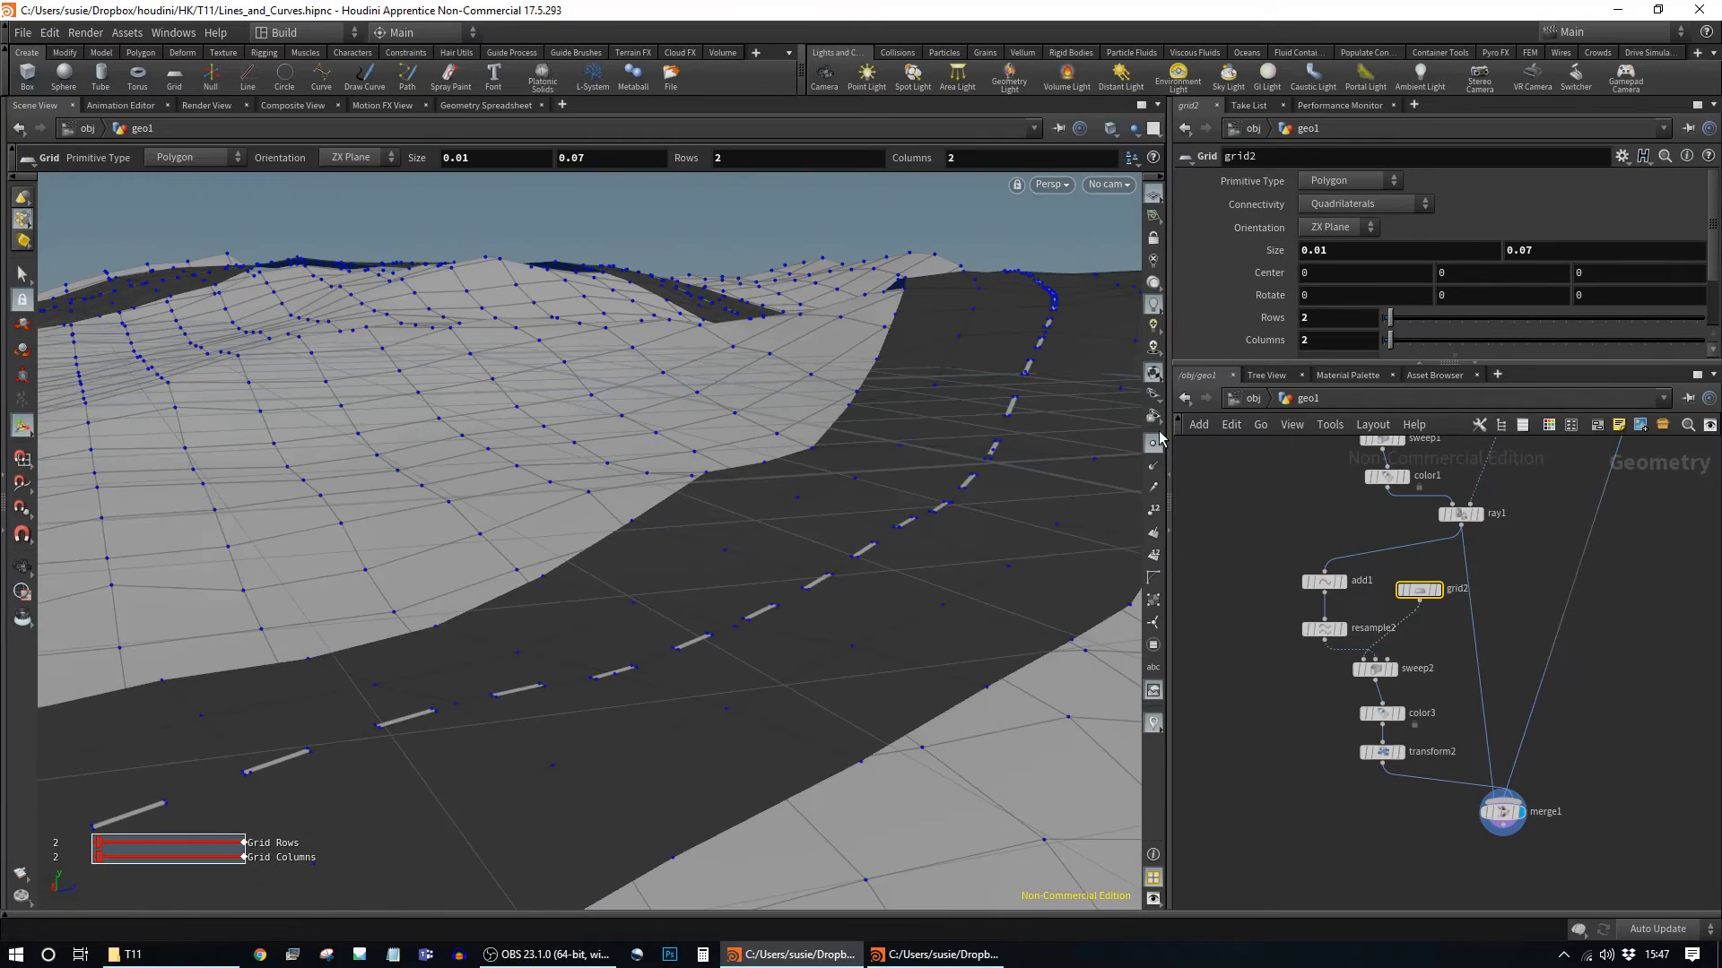
Step: Hide the point markers and view the thin dashes along the winding road
{"action": "left_click", "coordinate": [1152, 450]}
{"action": "left_click_drag", "start_coordinate": [1007, 488], "coordinate": [1052, 527], "text": "alt"}
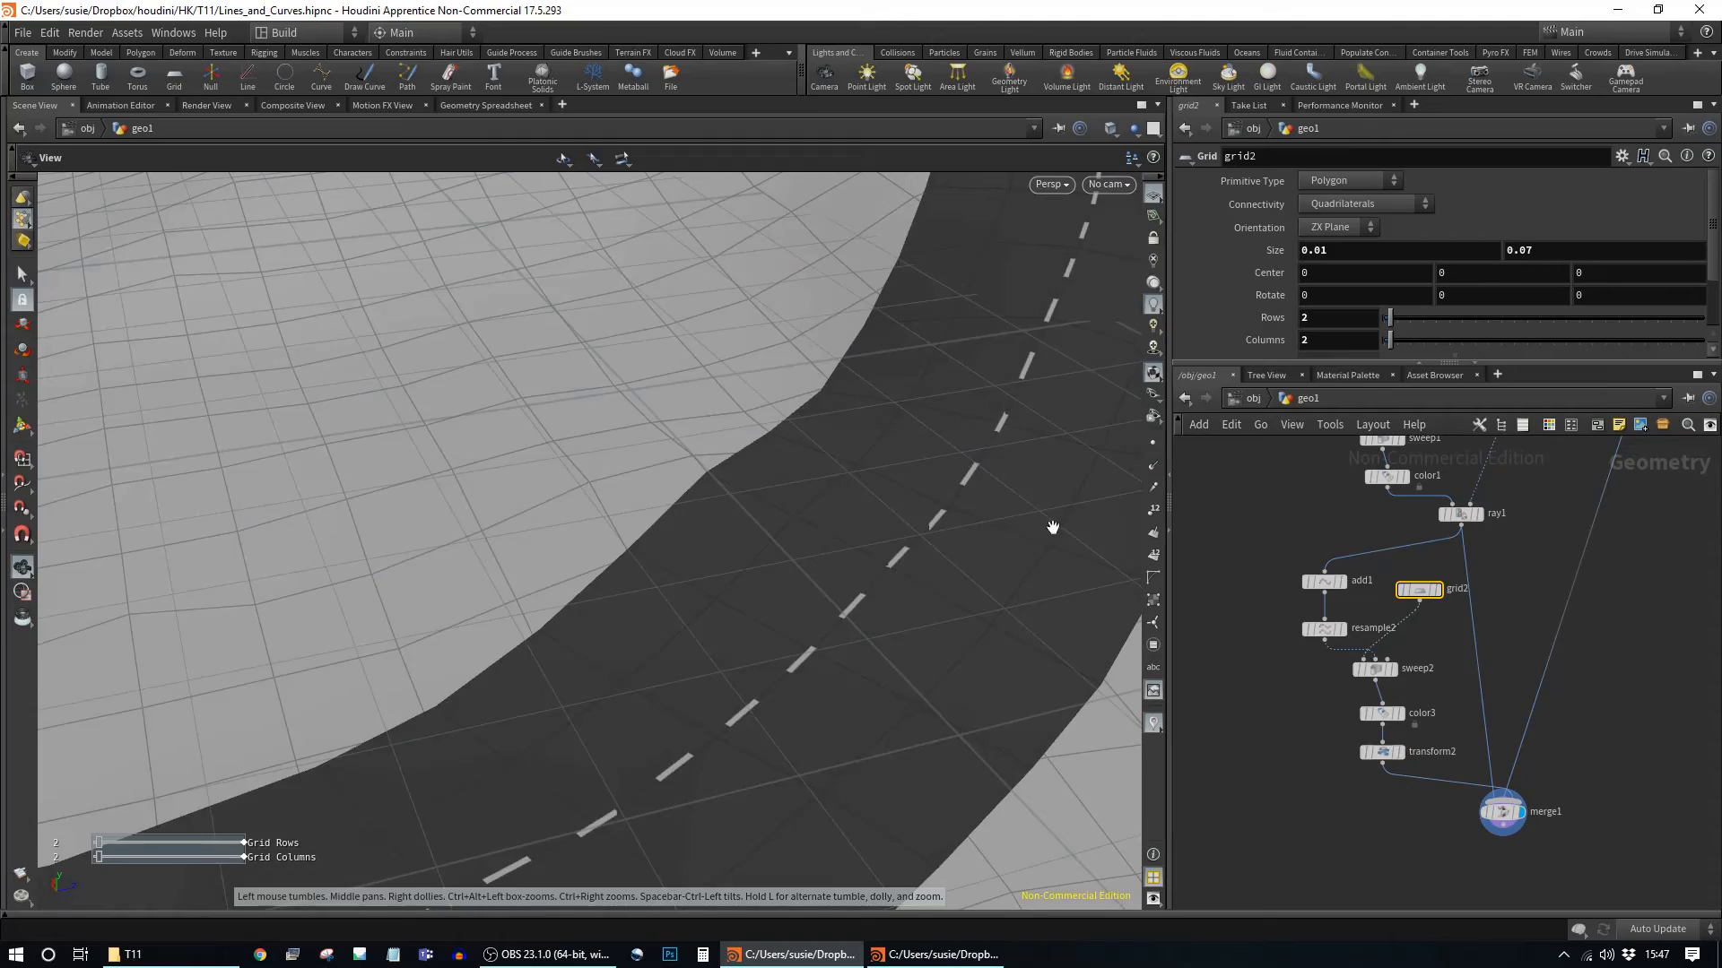
{"action": "right_click_drag", "start_coordinate": [1053, 526], "coordinate": [879, 488], "text": "alt"}
{"action": "left_click_drag", "start_coordinate": [880, 488], "coordinate": [1019, 466], "text": "alt"}
{"action": "left_click_drag", "start_coordinate": [953, 519], "coordinate": [885, 529], "text": "alt"}
{"action": "middle_click_drag", "start_coordinate": [1550, 495], "coordinate": [1507, 794]}
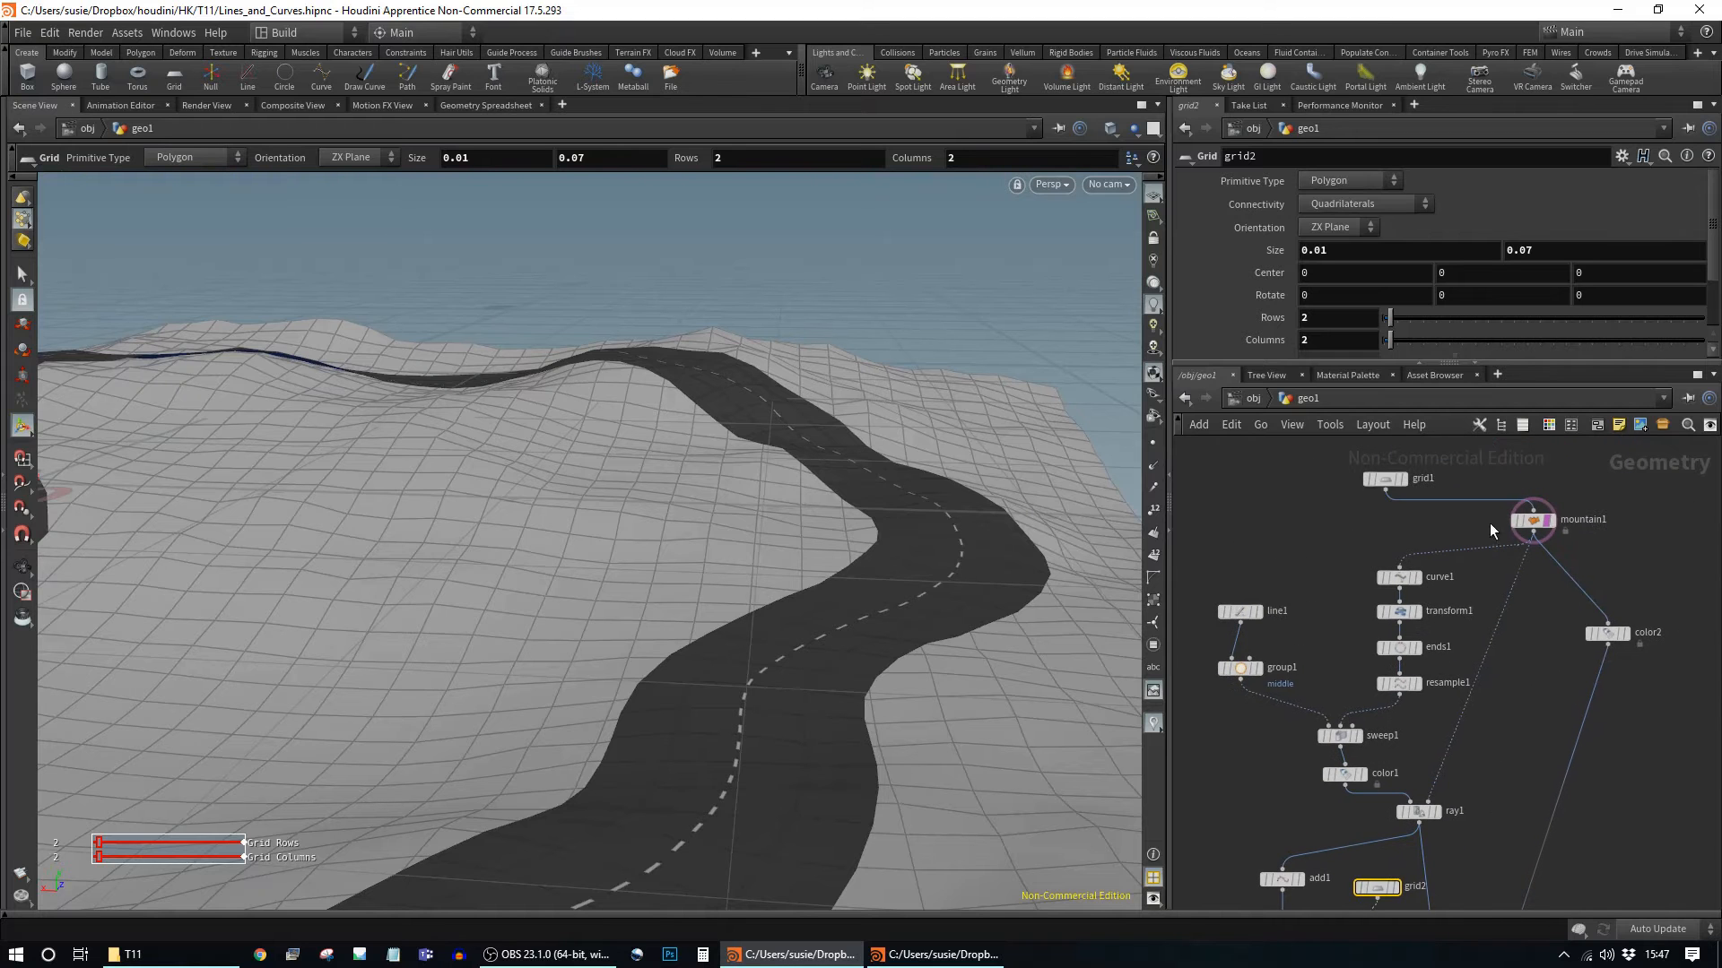
{"action": "left_click", "coordinate": [1533, 524]}
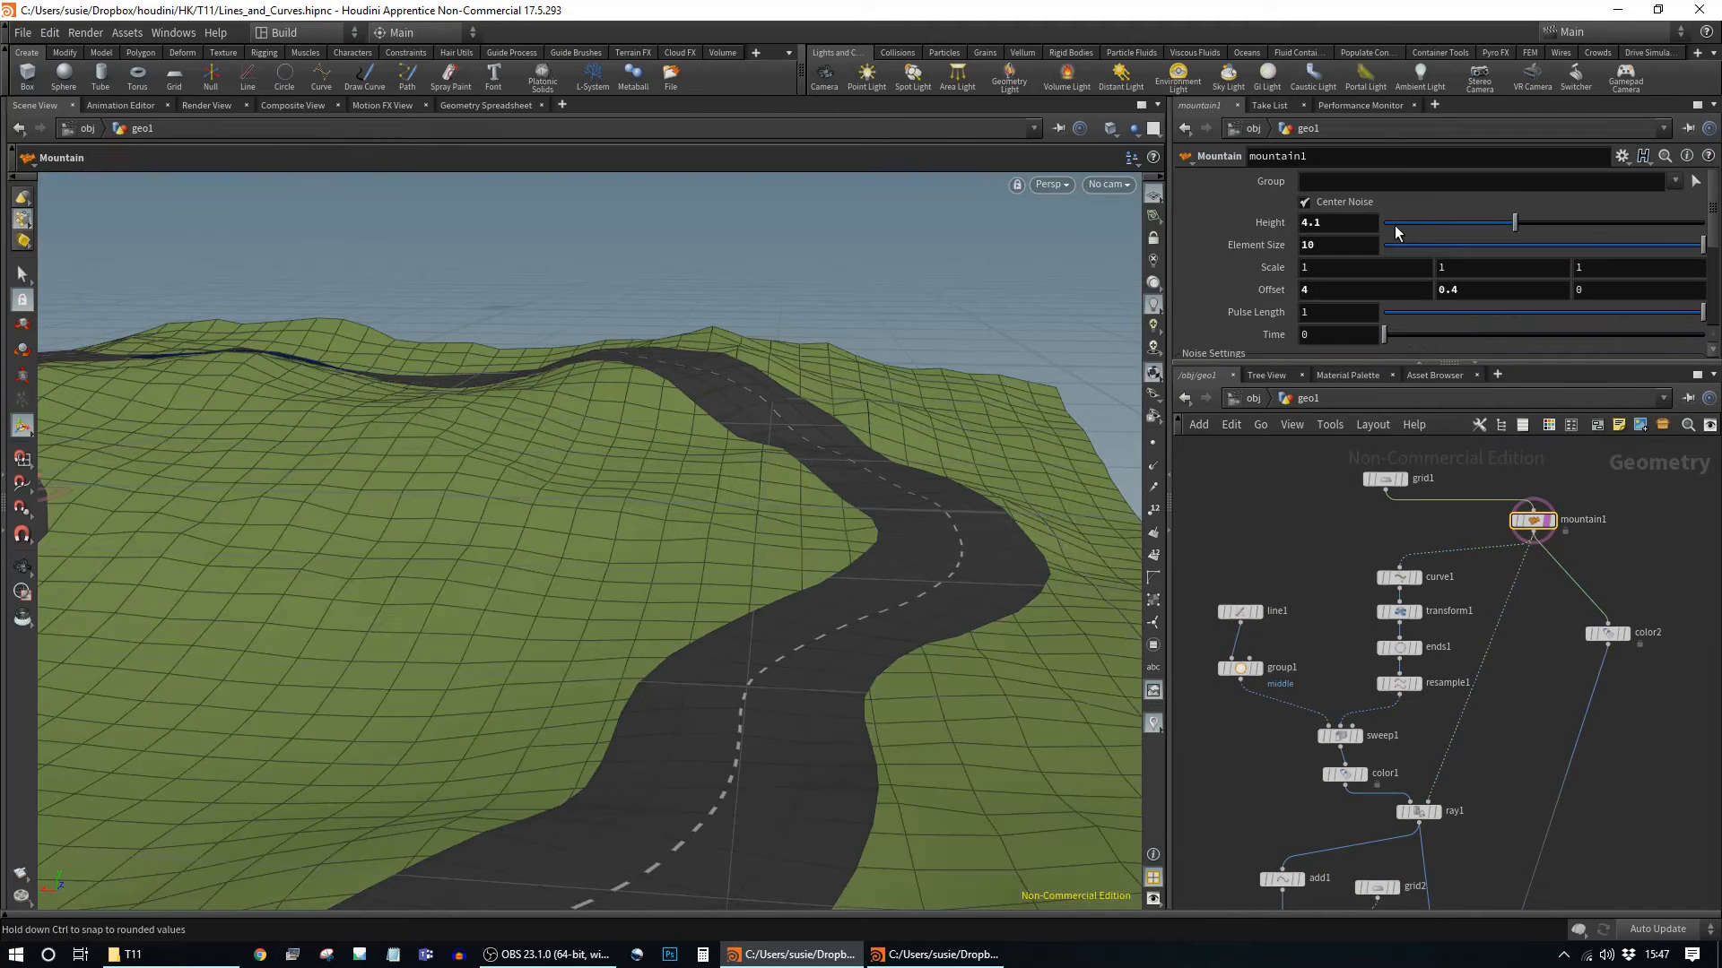
{"action": "left_click_drag", "start_coordinate": [1490, 232], "coordinate": [1530, 264]}
{"action": "middle_click_drag", "start_coordinate": [1488, 766], "coordinate": [1506, 472]}
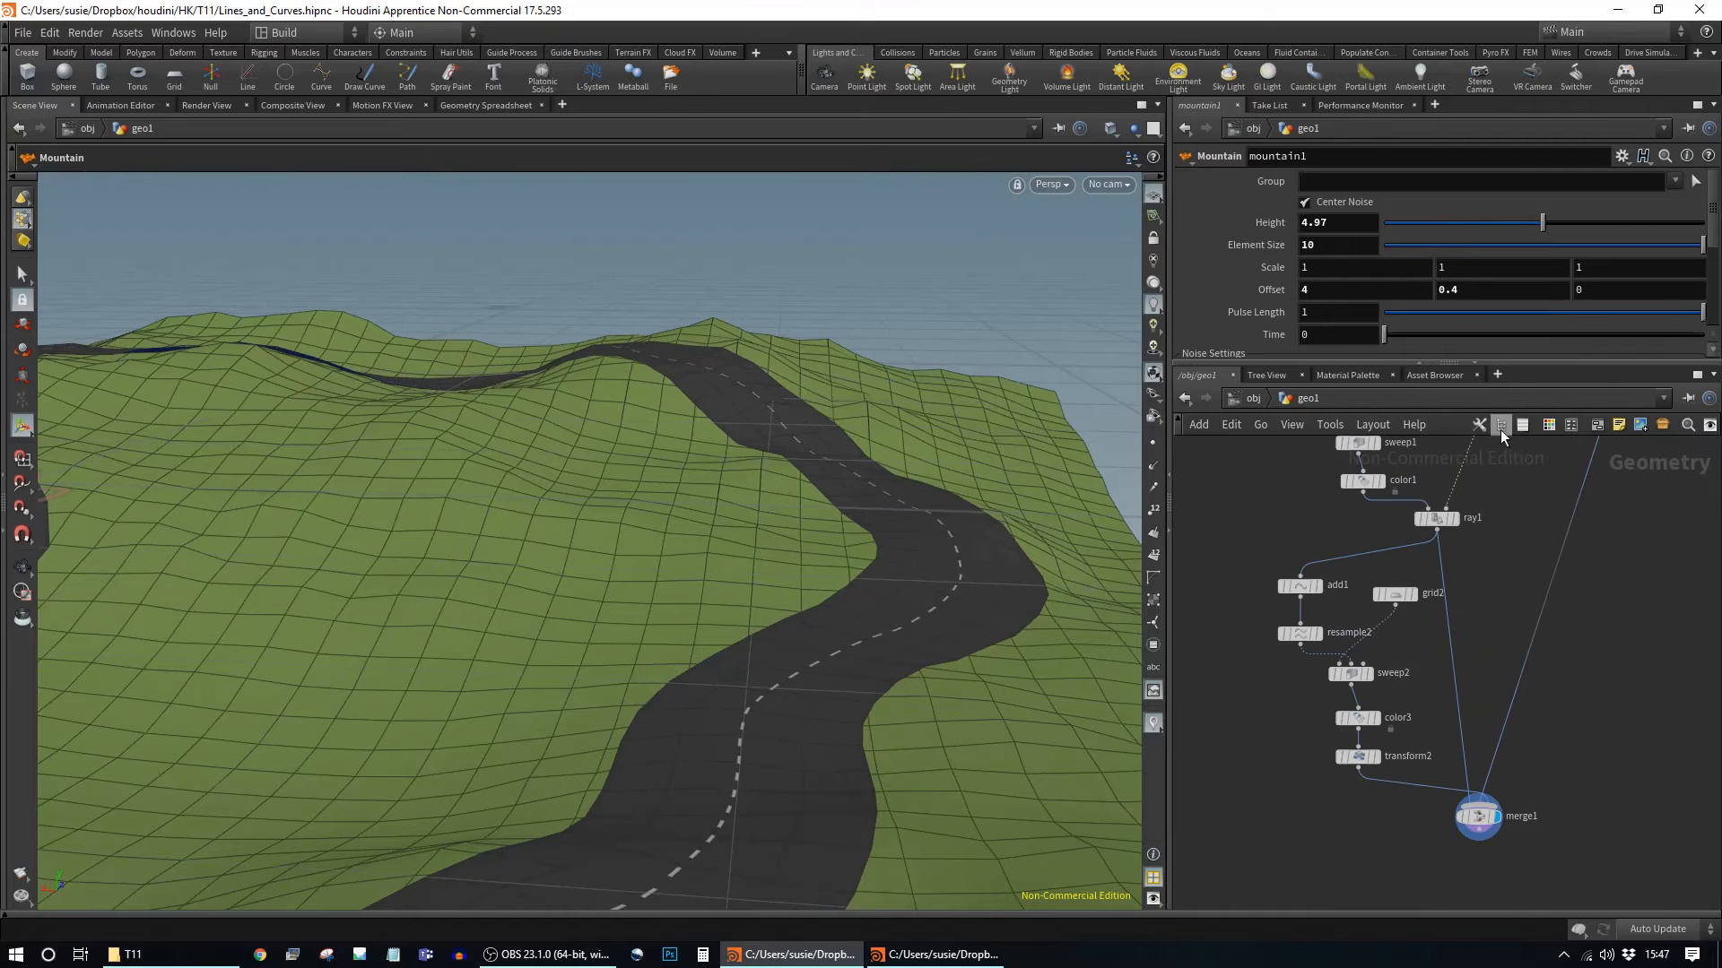
{"action": "left_click", "coordinate": [1485, 820]}
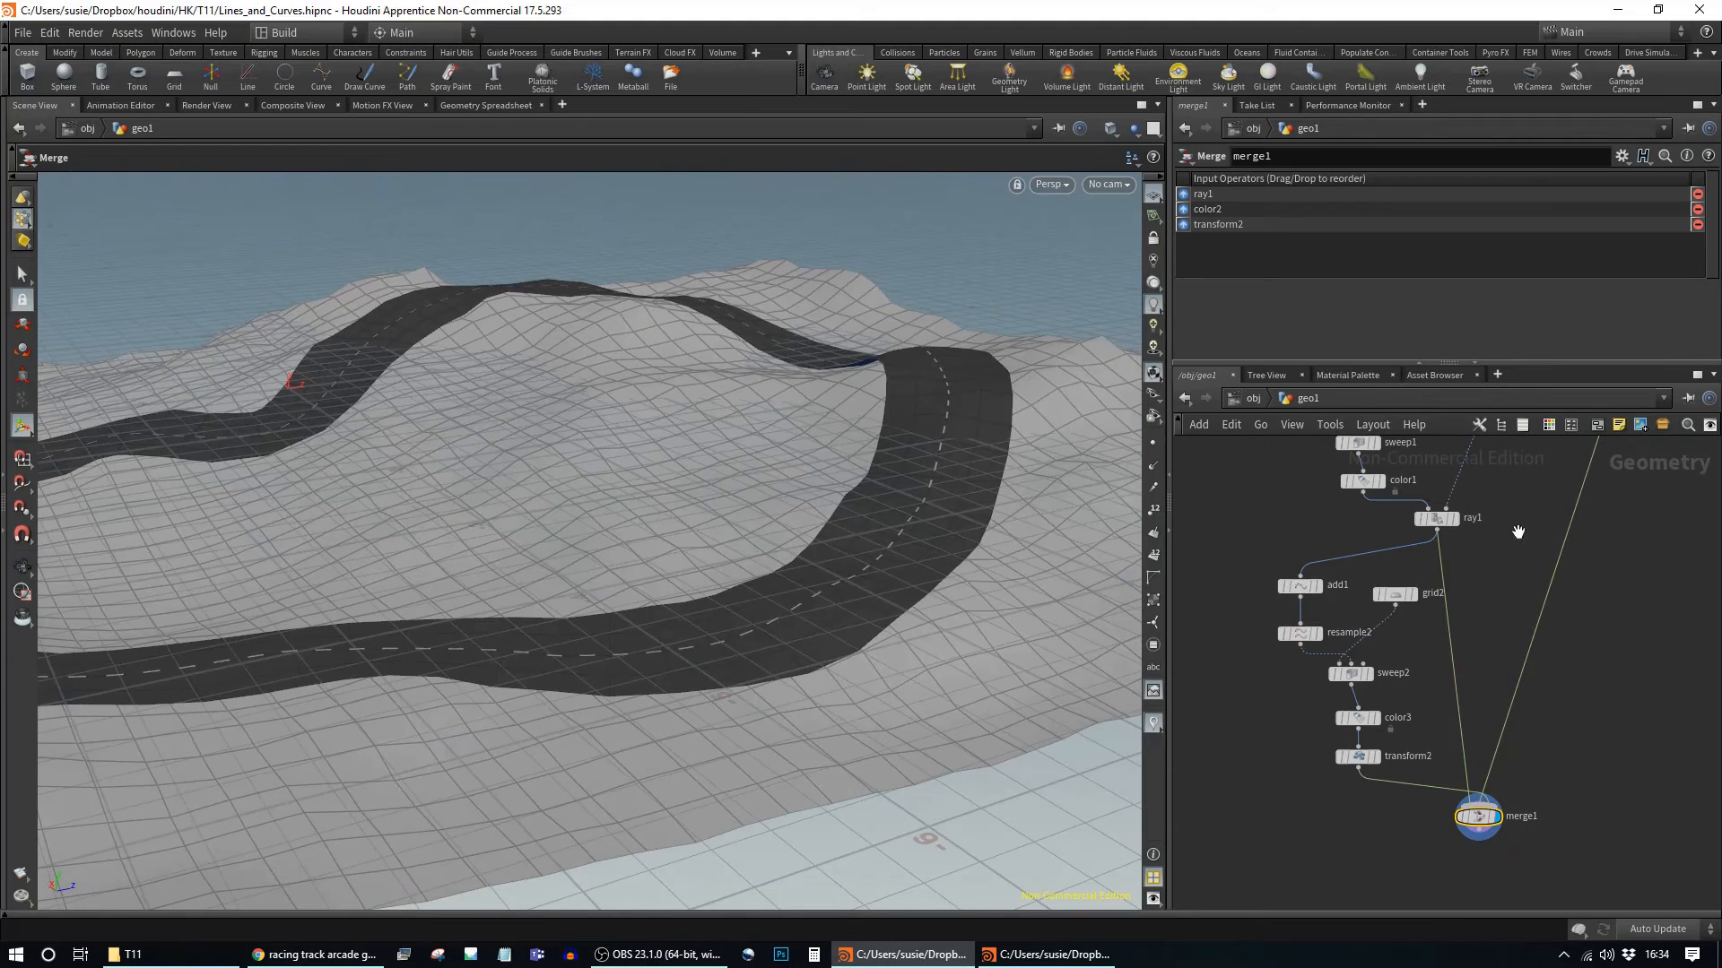
Step: Frame line1 in the viewport and tumble close to the road bend
{"action": "middle_click_drag", "start_coordinate": [1525, 520], "coordinate": [1581, 778]}
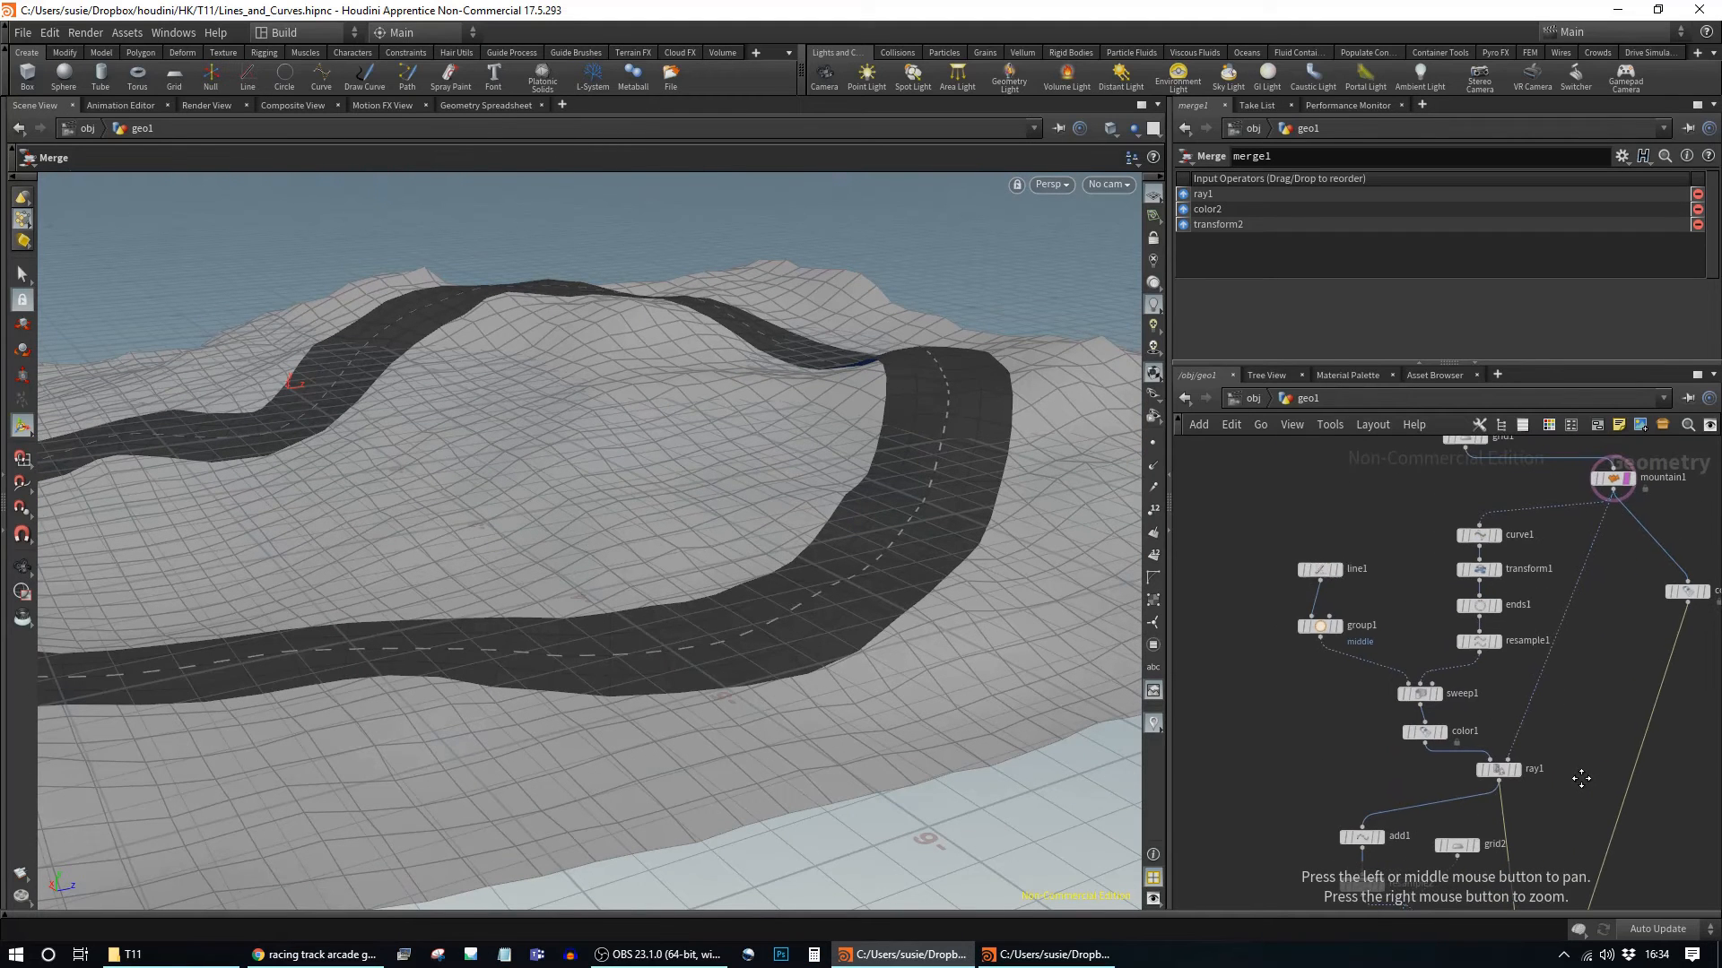
{"action": "left_click_drag", "start_coordinate": [1322, 575], "coordinate": [1298, 570]}
{"action": "key", "text": "Escape"}
{"action": "key", "text": "f"}
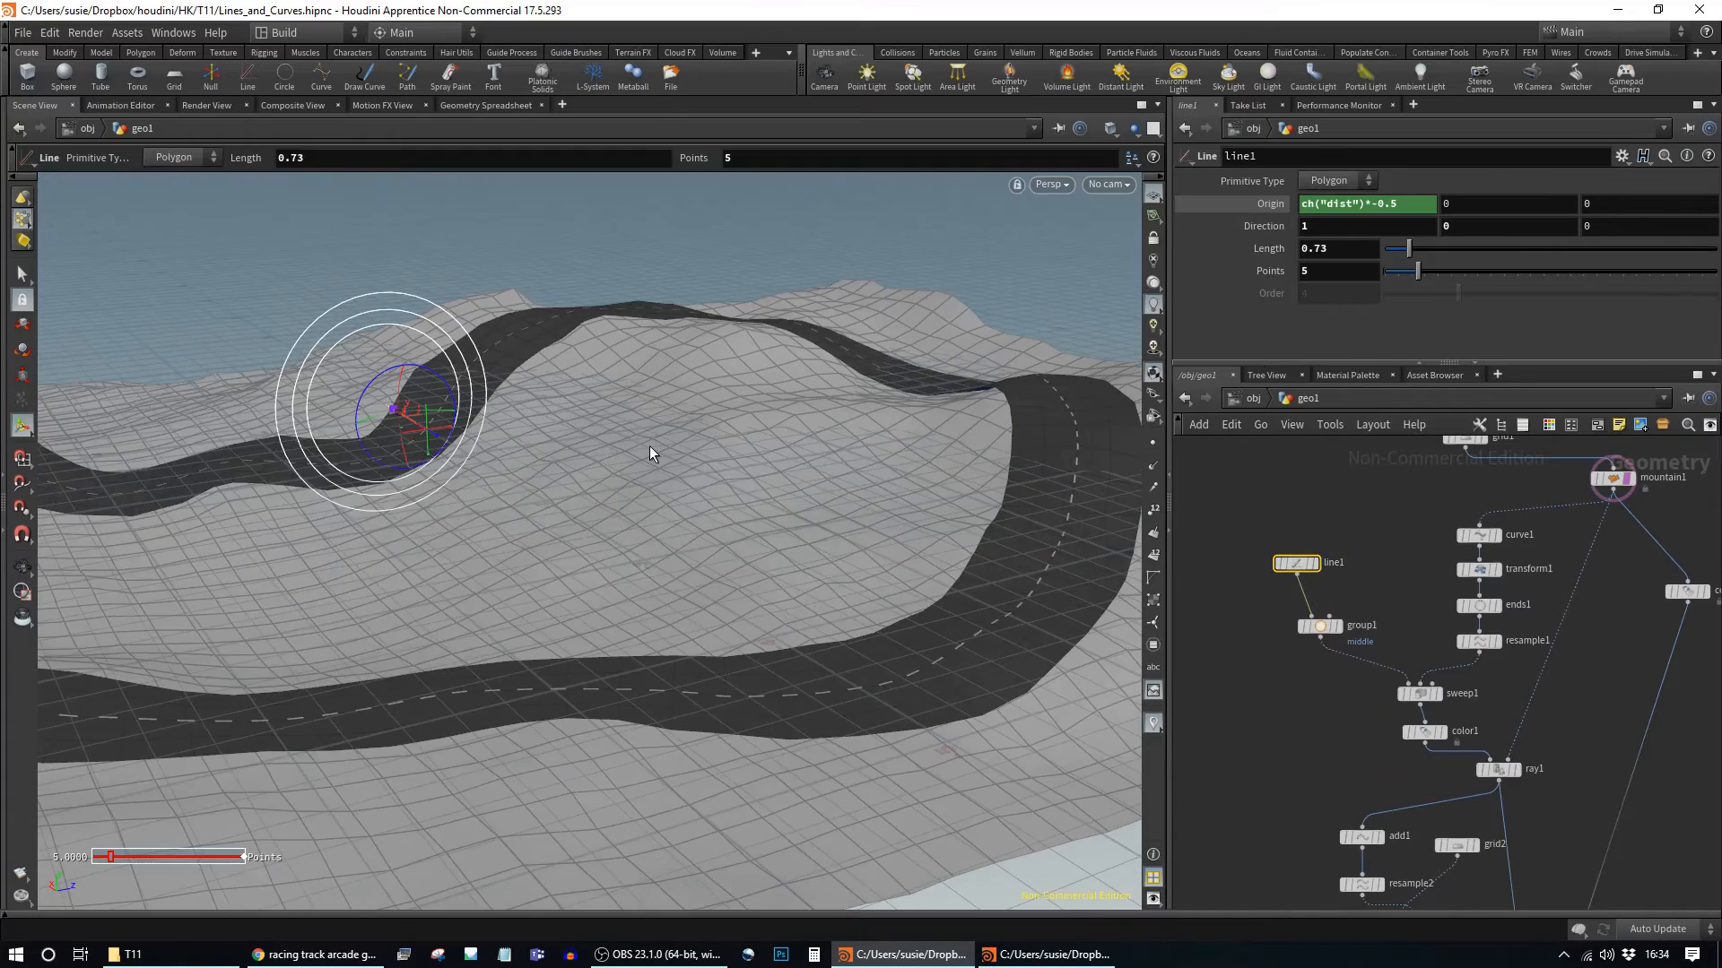
{"action": "left_click_drag", "start_coordinate": [772, 565], "coordinate": [942, 546]}
{"action": "right_click_drag", "start_coordinate": [942, 546], "coordinate": [400, 519]}
{"action": "left_click_drag", "start_coordinate": [723, 619], "coordinate": [872, 622]}
{"action": "right_click_drag", "start_coordinate": [872, 622], "coordinate": [926, 583]}
{"action": "middle_click_drag", "start_coordinate": [926, 584], "coordinate": [715, 684]}
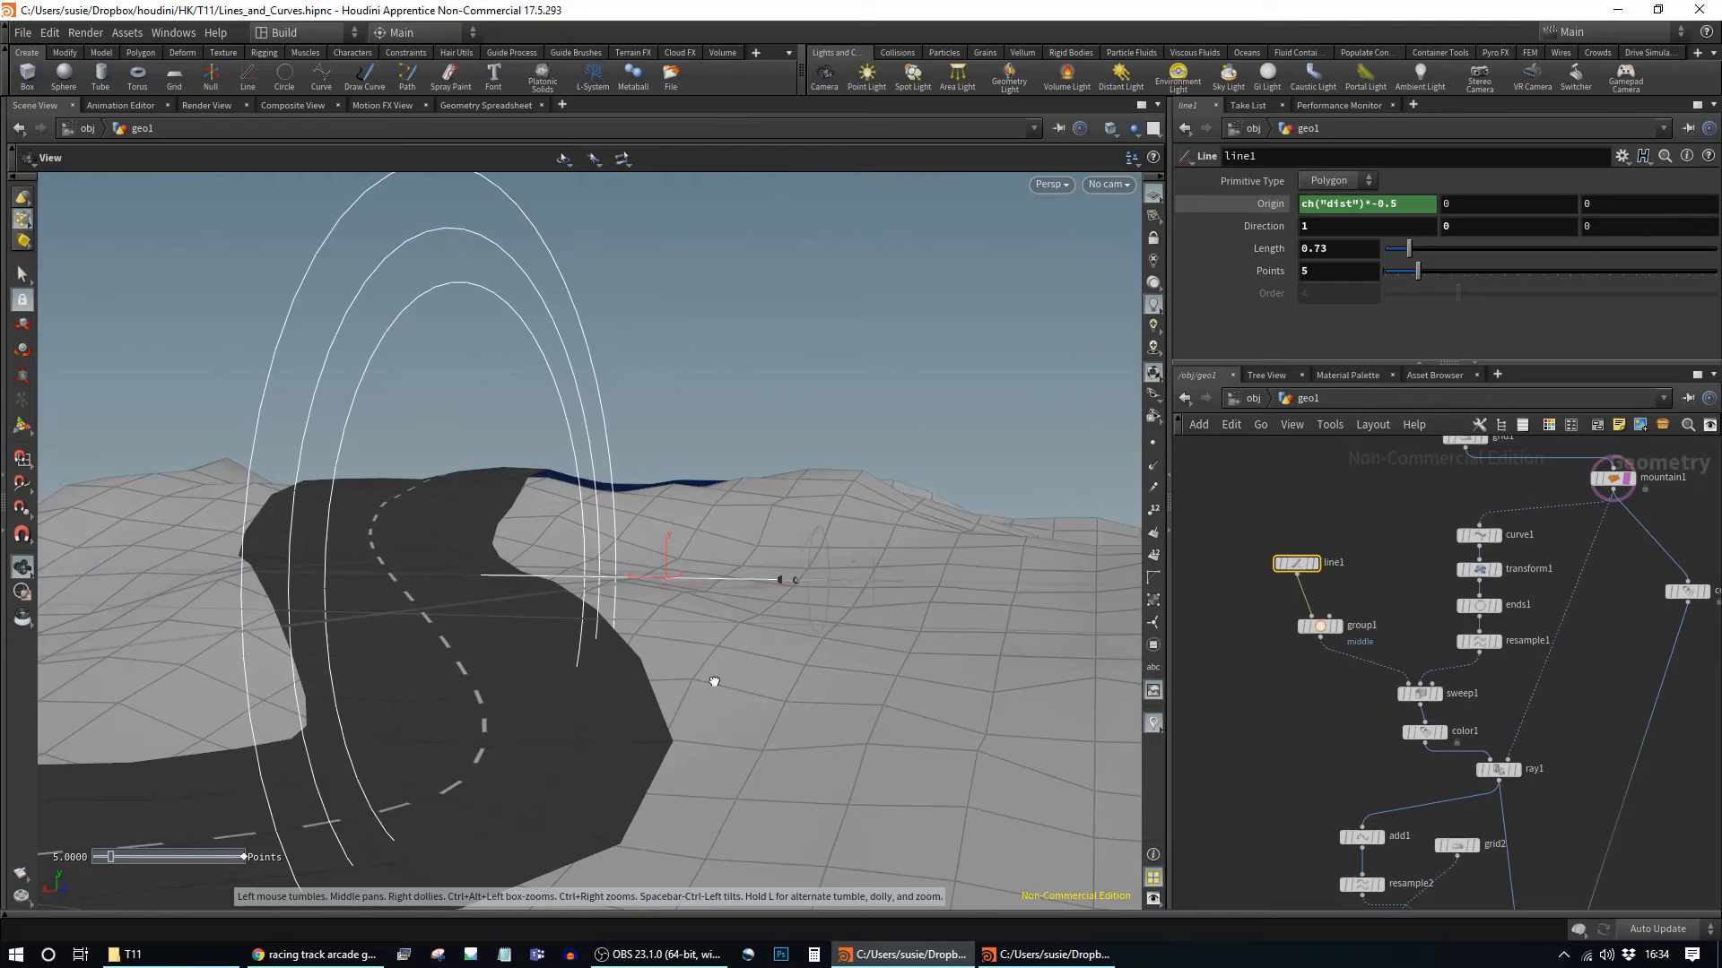
{"action": "right_click_drag", "start_coordinate": [715, 684], "coordinate": [876, 701]}
Step: Tuck group1 under line1, select it and search for a Group node
{"action": "middle_click_drag", "start_coordinate": [712, 702], "coordinate": [849, 691]}
{"action": "left_click_drag", "start_coordinate": [1323, 628], "coordinate": [1292, 607]}
{"action": "left_click", "coordinate": [1290, 607]}
{"action": "key", "text": "Tab"}
{"action": "type", "text": "gro"}
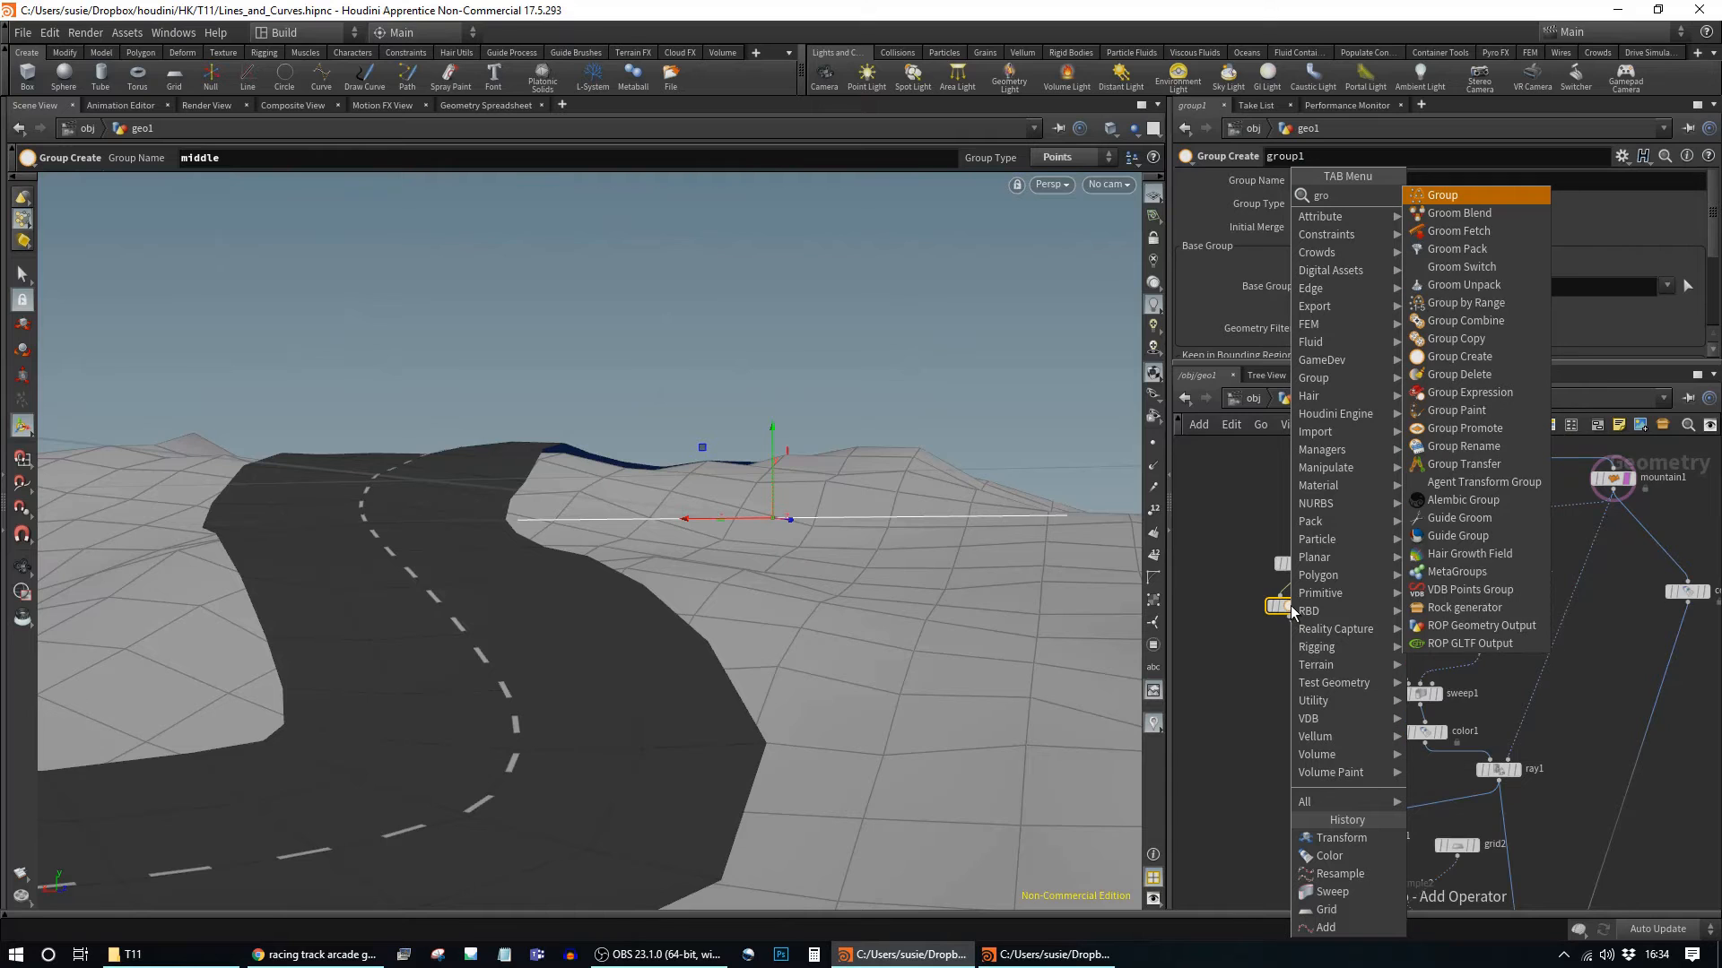
{"action": "type", "text": "up"}
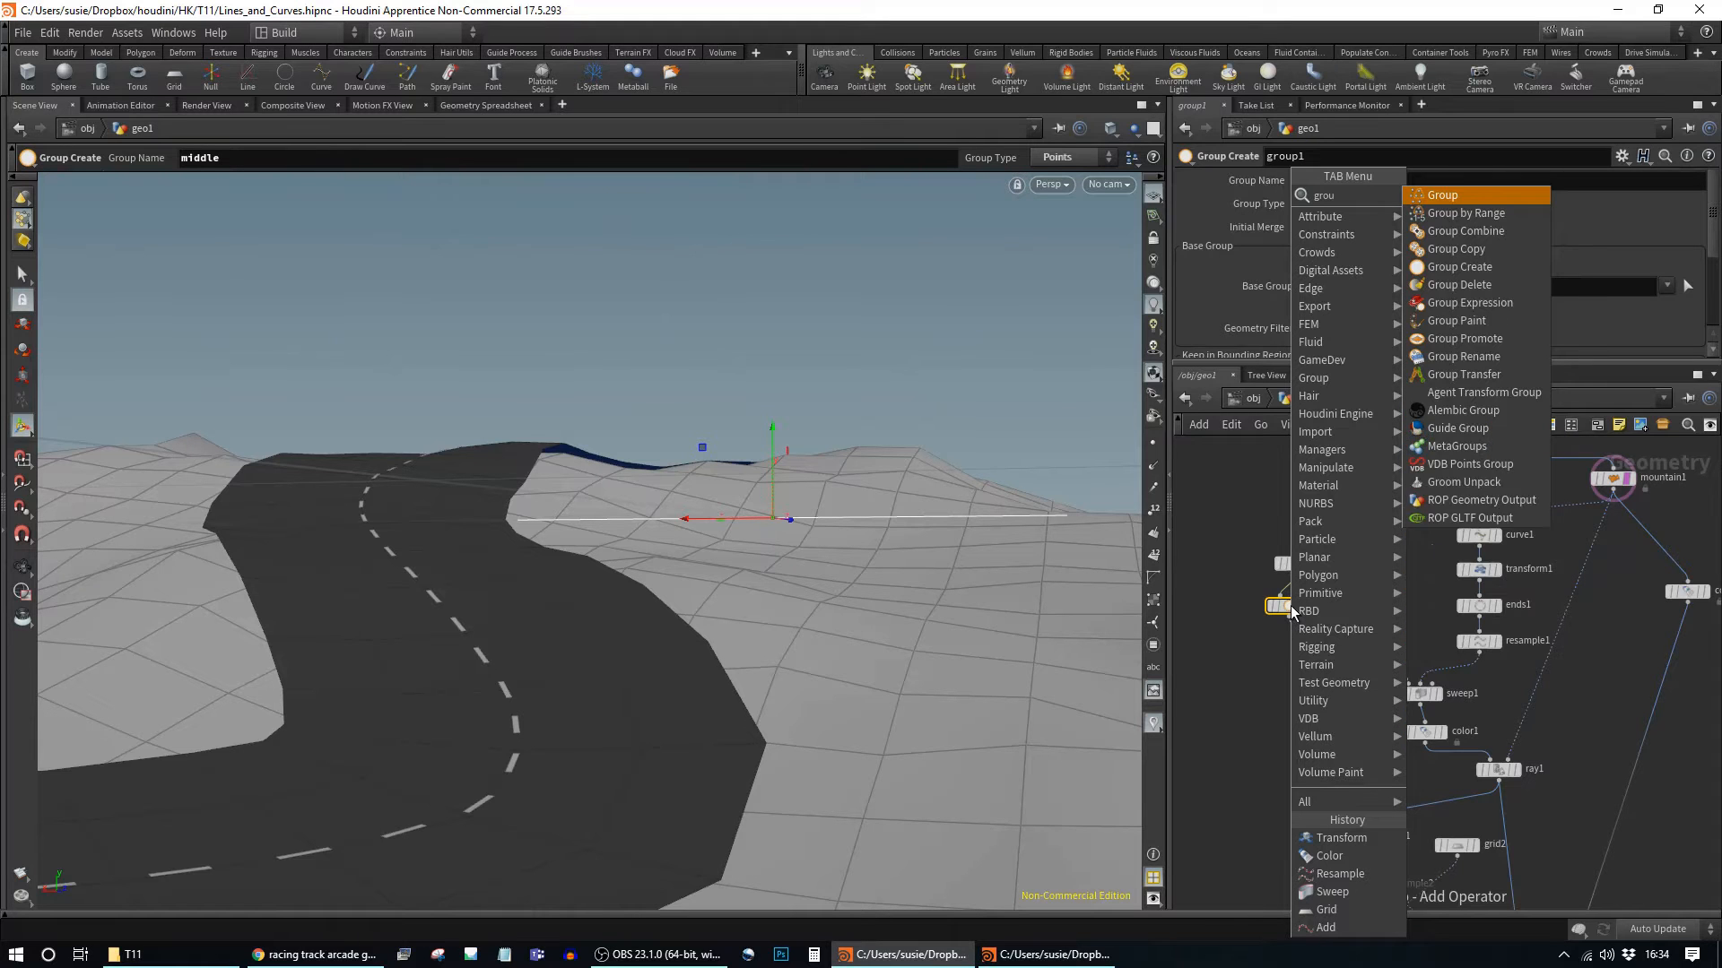
Step: Add a Group by Range node under group1 and make it the displayed node
{"action": "left_click", "coordinate": [1501, 218]}
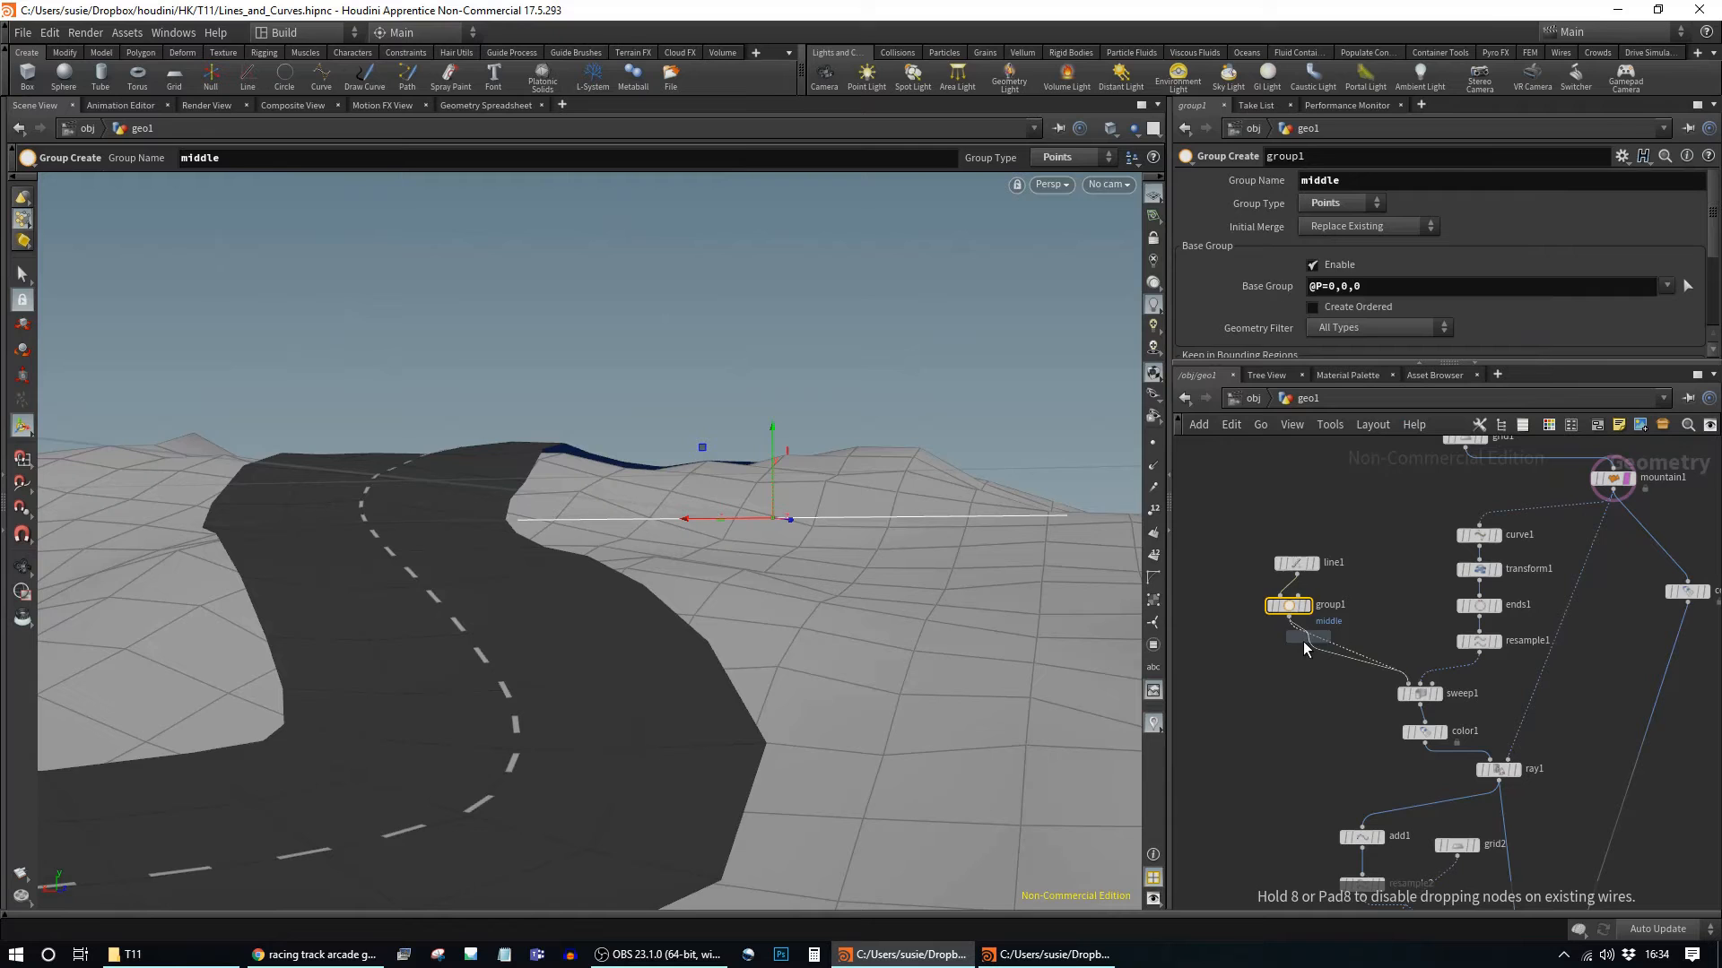
{"action": "left_click", "coordinate": [1305, 642]}
{"action": "left_click_drag", "start_coordinate": [1309, 651], "coordinate": [1282, 643]}
{"action": "left_click", "coordinate": [1291, 649]}
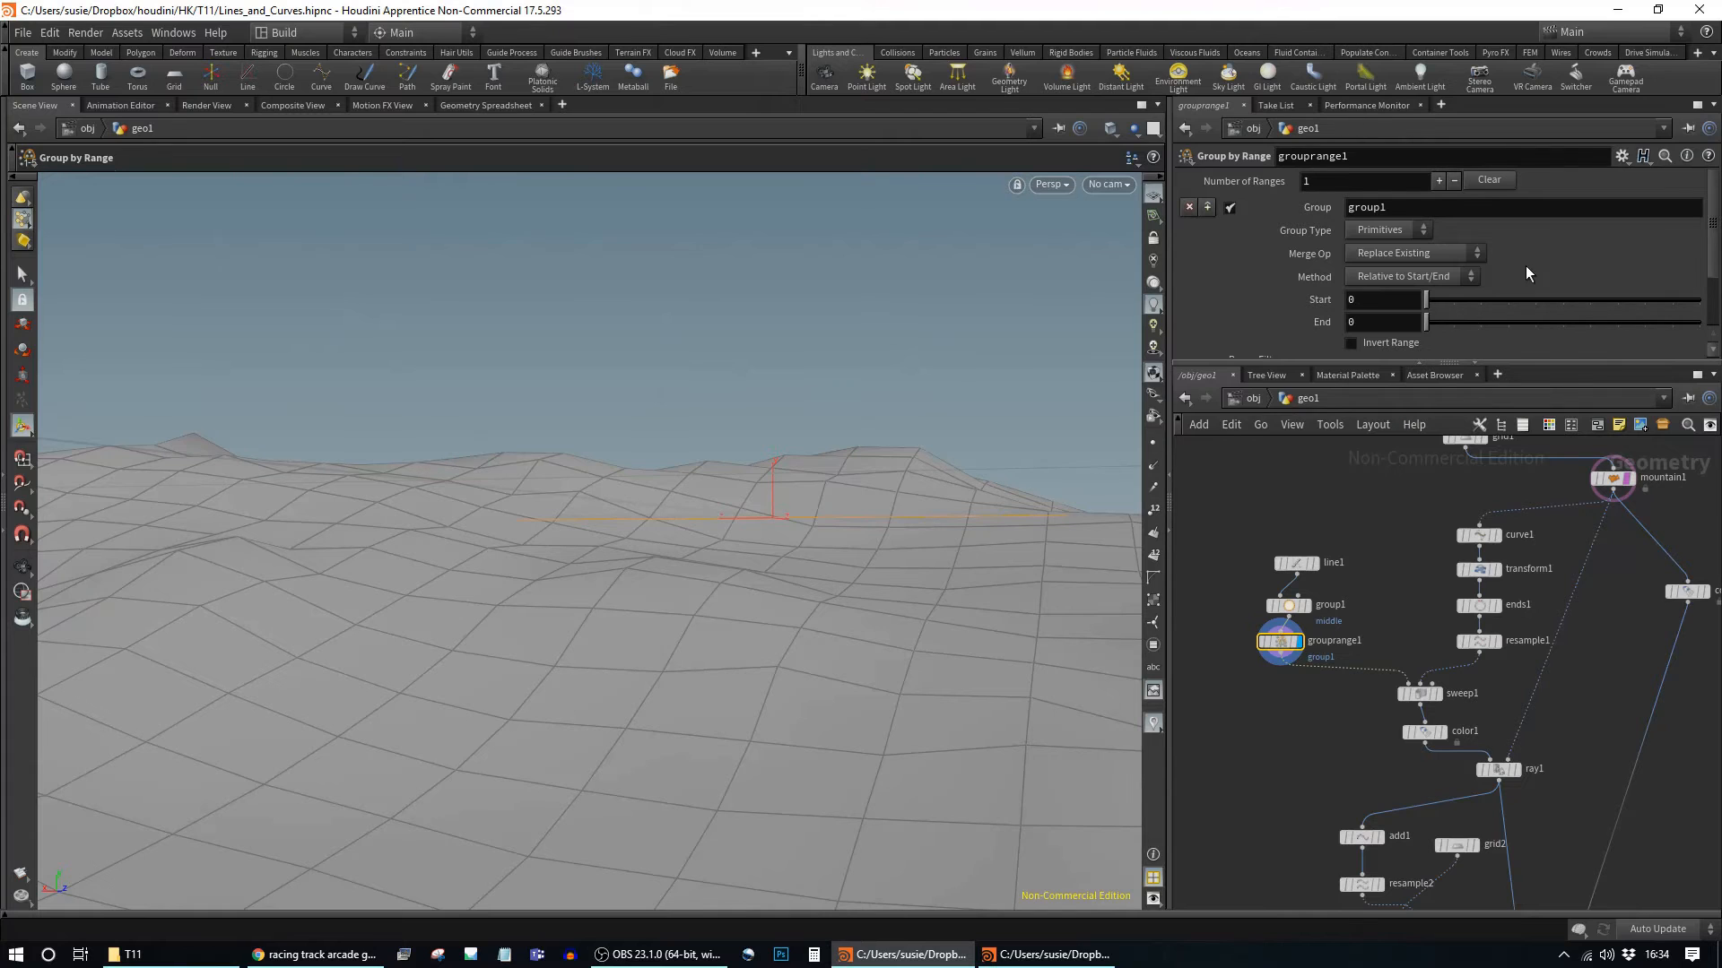
Step: Set grouprange1 to group Points with range Start 1
{"action": "left_click_drag", "start_coordinate": [1374, 363], "coordinate": [1374, 423]}
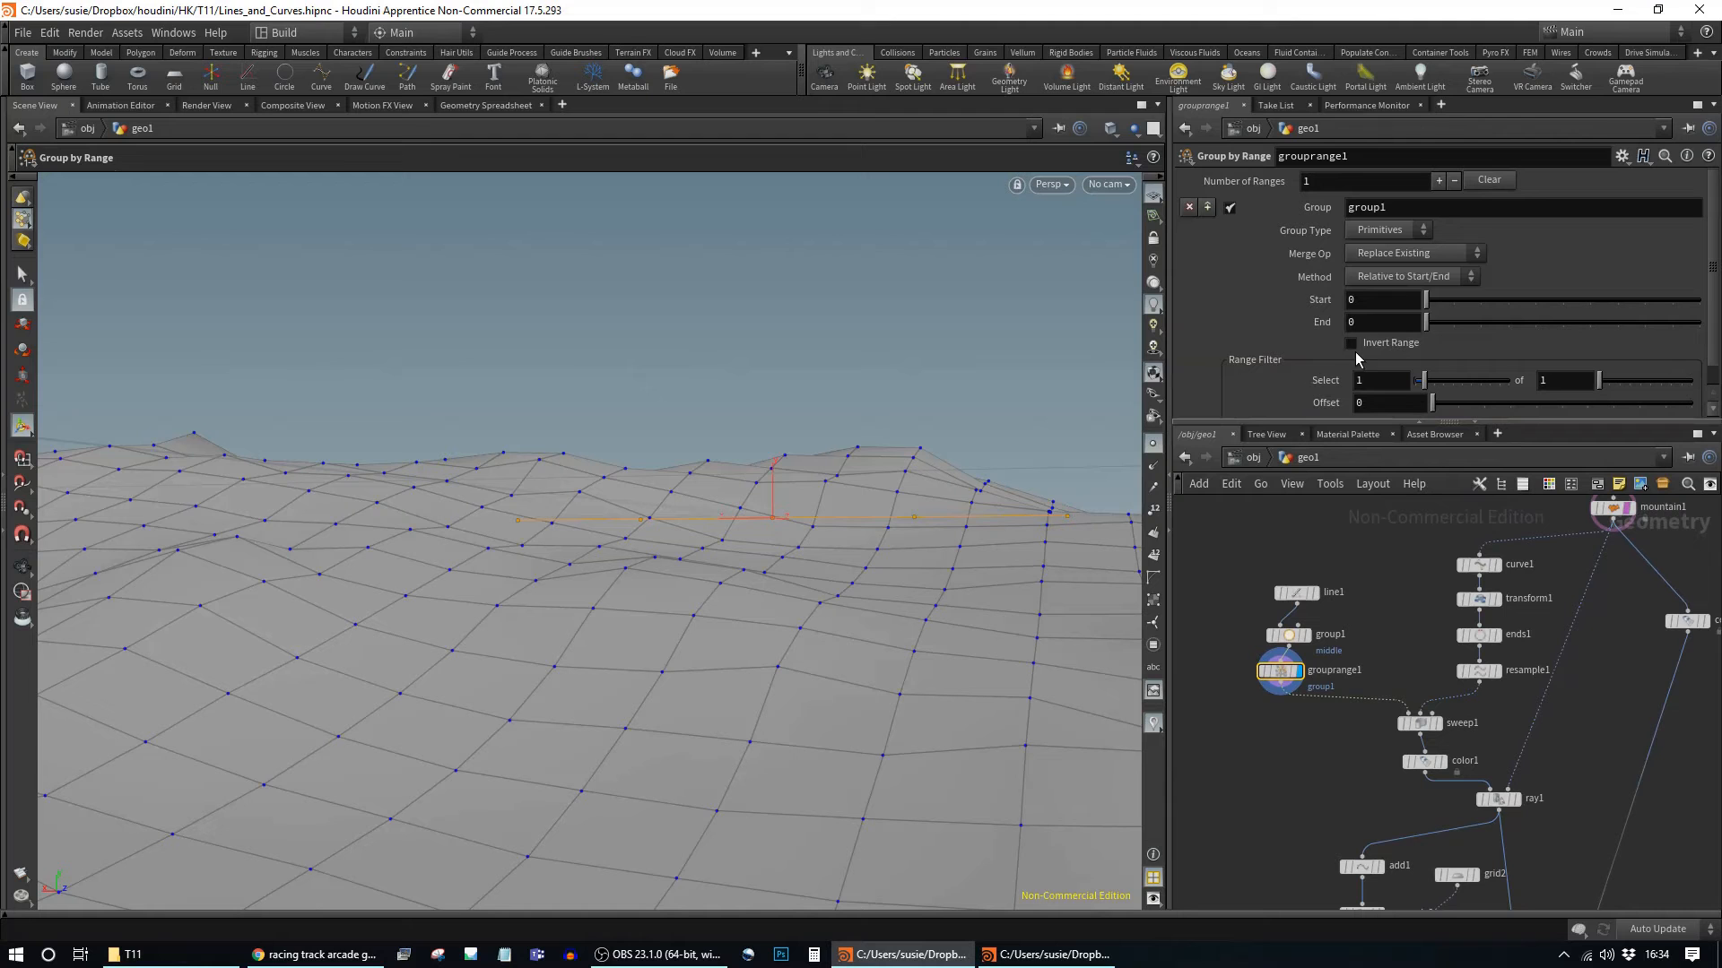
{"action": "left_click_drag", "start_coordinate": [1432, 309], "coordinate": [1453, 307]}
{"action": "key", "text": "Escape"}
{"action": "mouse_move", "coordinate": [999, 407]}
{"action": "left_mouse_down"}
{"action": "mouse_move", "coordinate": [986, 391]}
{"action": "mouse_move", "coordinate": [1018, 377]}
{"action": "mouse_move", "coordinate": [972, 388]}
{"action": "left_mouse_up"}
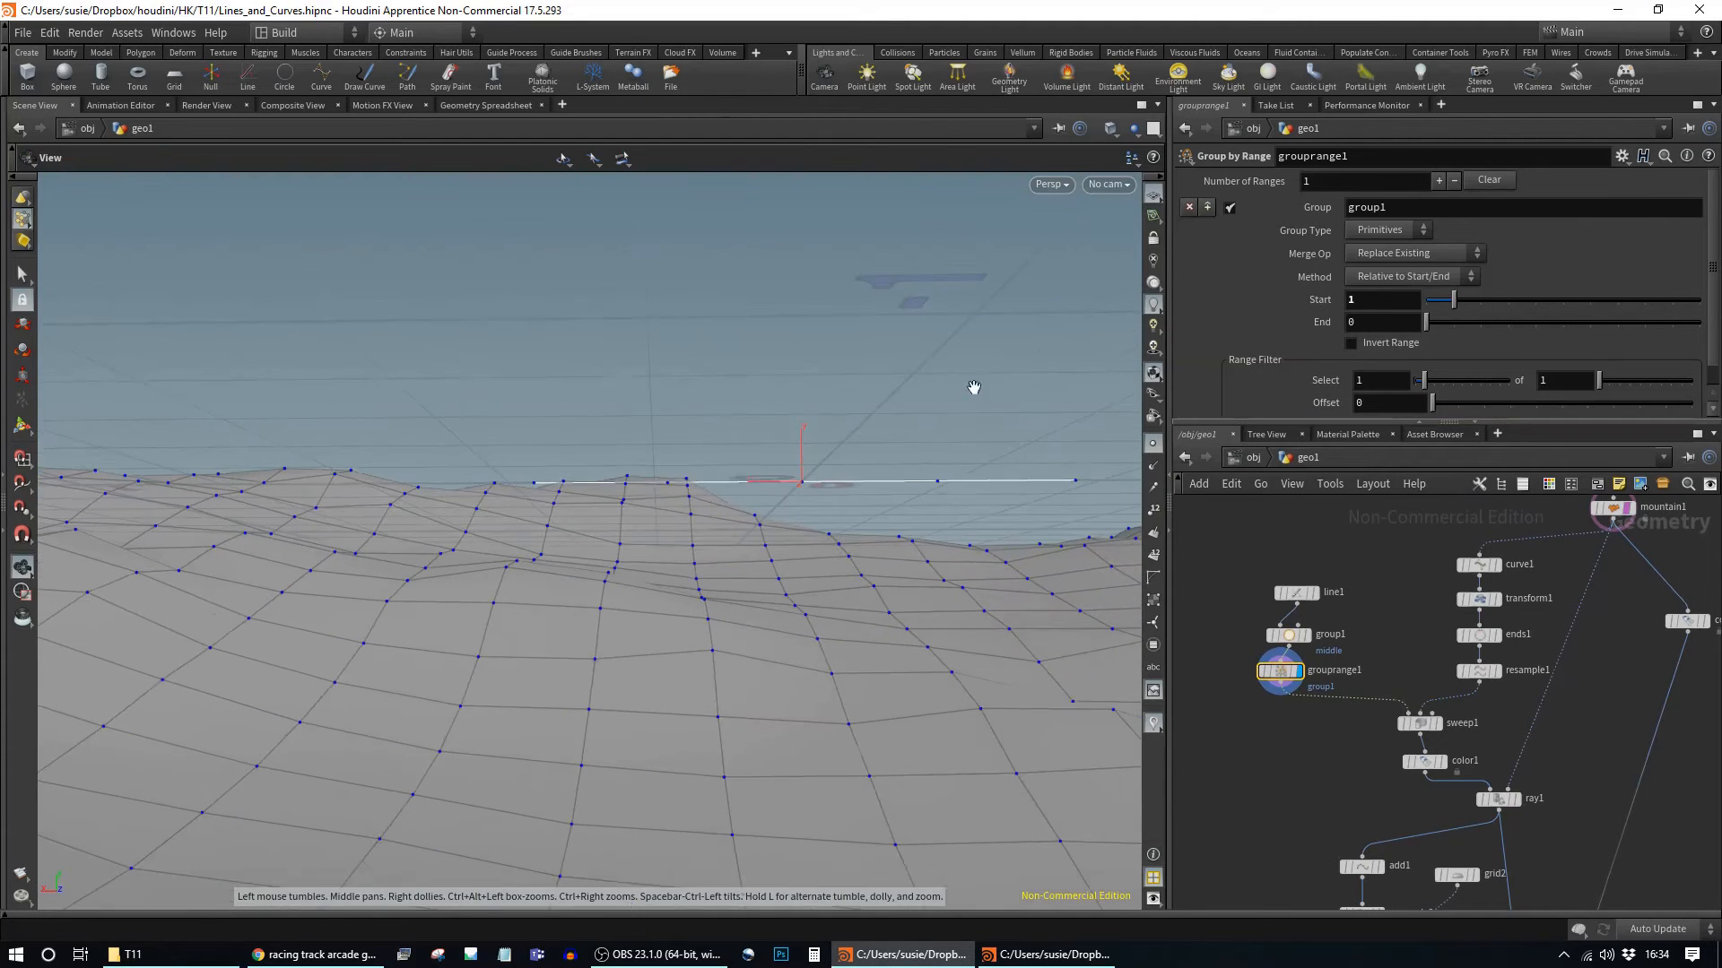
{"action": "key", "text": "Return"}
{"action": "left_click", "coordinate": [1390, 231]}
{"action": "left_click", "coordinate": [1369, 248]}
{"action": "key", "text": "space"}
{"action": "left_click_drag", "start_coordinate": [877, 349], "coordinate": [889, 406]}
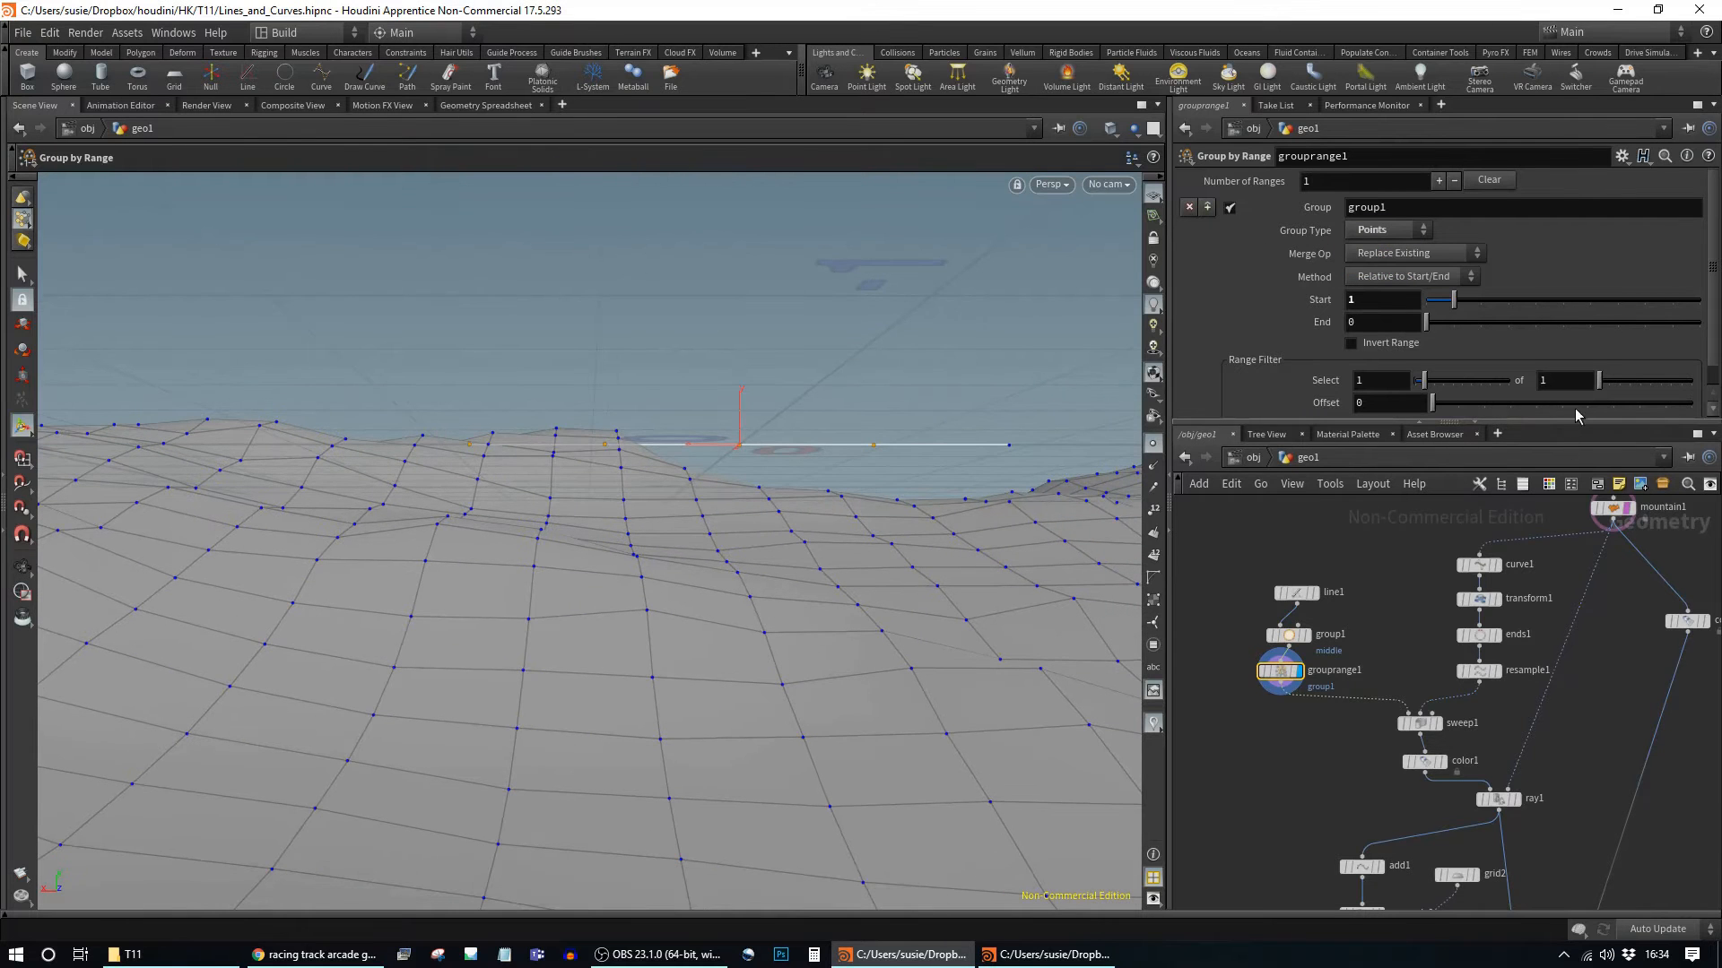
Step: Inspect the terrain from above, then copy and paste grouprange1 as grouprange2
{"action": "key", "text": "space"}
{"action": "left_click_drag", "start_coordinate": [1016, 349], "coordinate": [503, 346]}
{"action": "left_click_drag", "start_coordinate": [617, 362], "coordinate": [830, 766]}
{"action": "left_click_drag", "start_coordinate": [786, 713], "coordinate": [951, 686]}
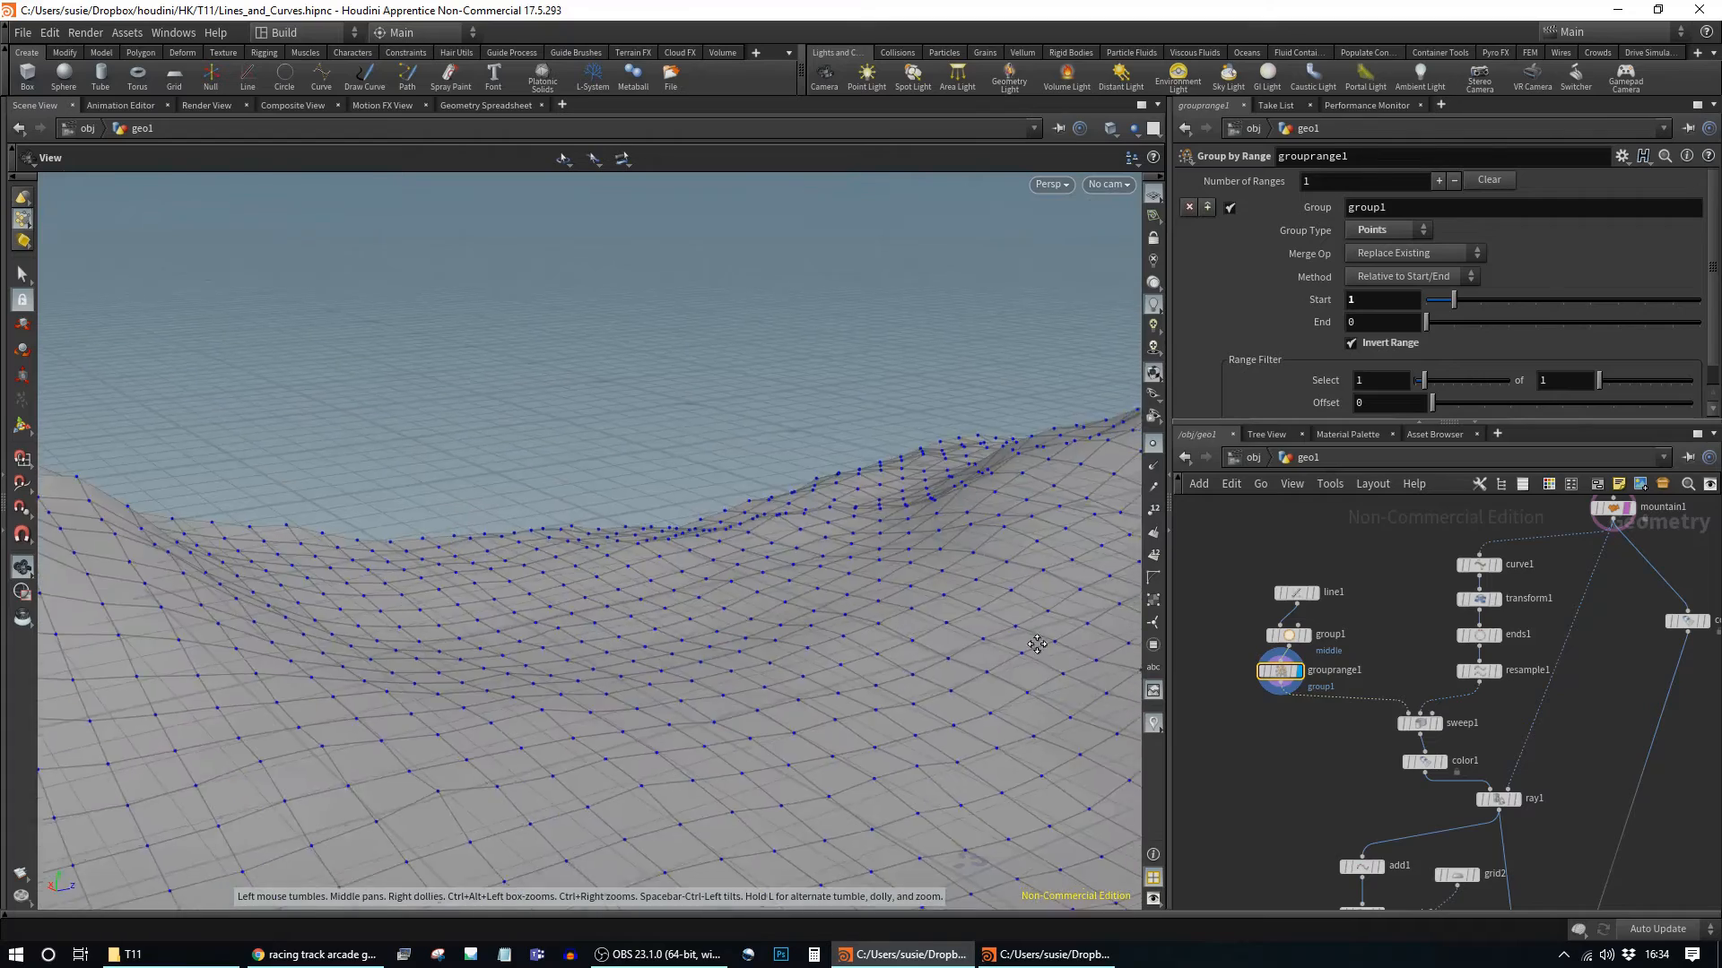
{"action": "middle_click_drag", "start_coordinate": [897, 663], "coordinate": [328, 509]}
{"action": "left_click_drag", "start_coordinate": [493, 517], "coordinate": [823, 565]}
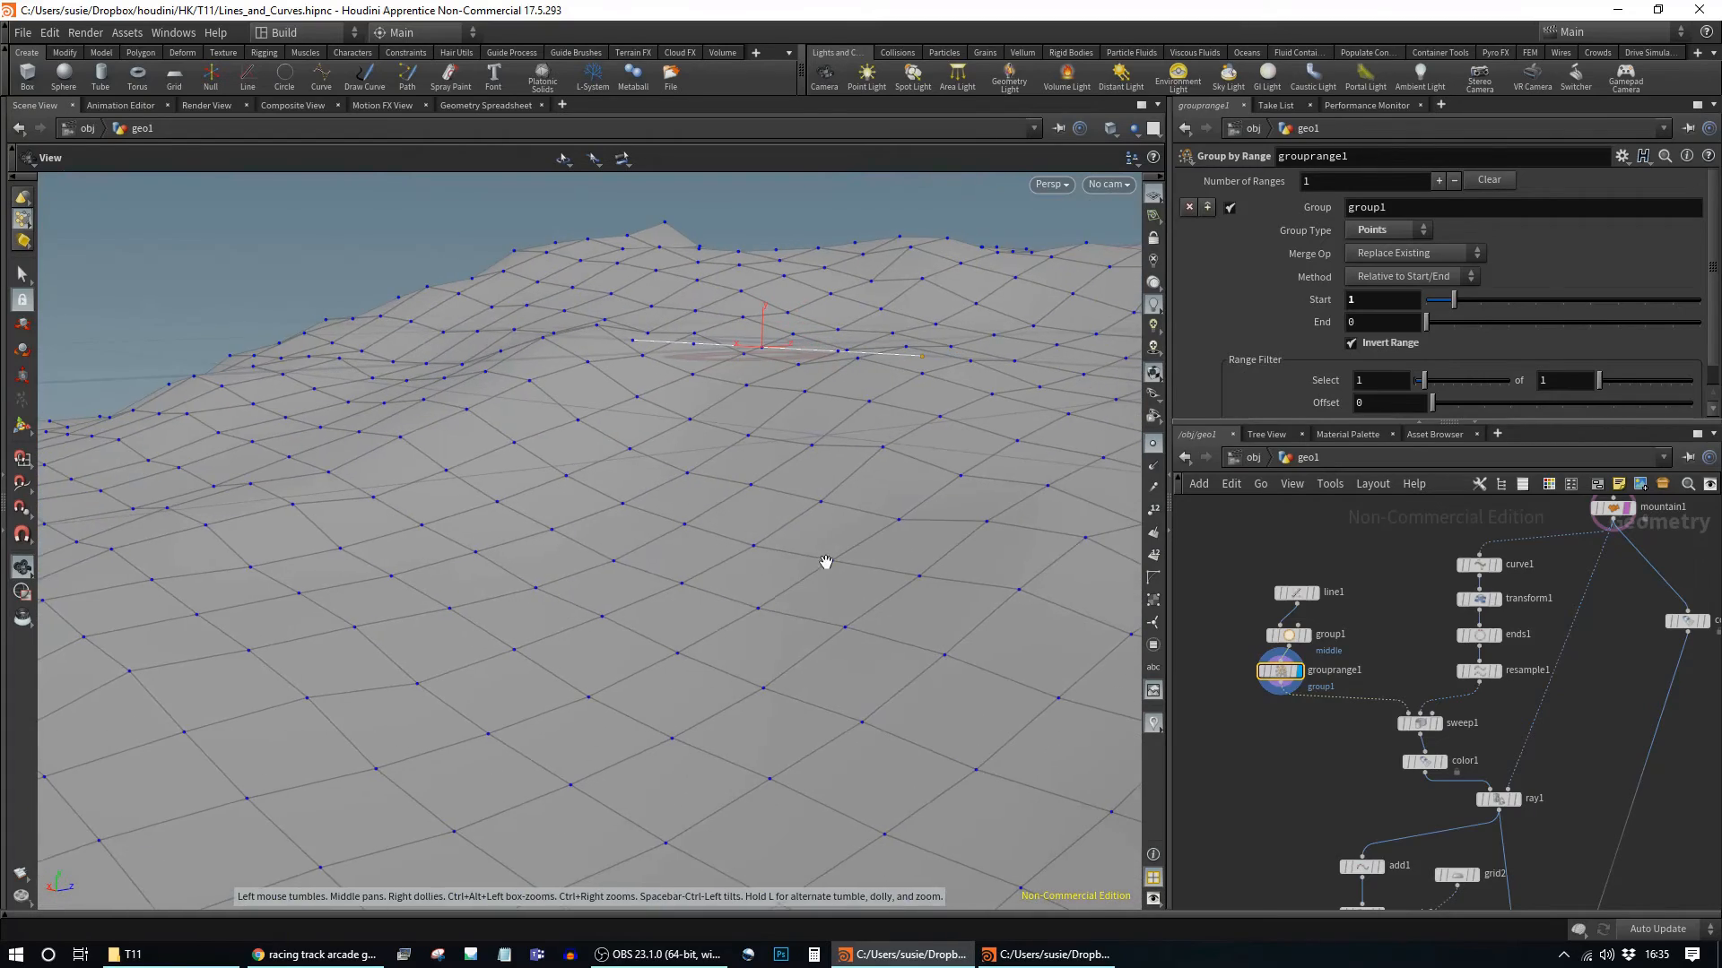
{"action": "key", "text": "Return"}
{"action": "key", "text": "ctrl+c"}
{"action": "key", "text": "ctrl+v"}
Step: Place the pasted grouprange2 node directly beneath grouprange1
{"action": "left_click", "coordinate": [1328, 741]}
{"action": "left_click_drag", "start_coordinate": [1283, 715], "coordinate": [1276, 703]}
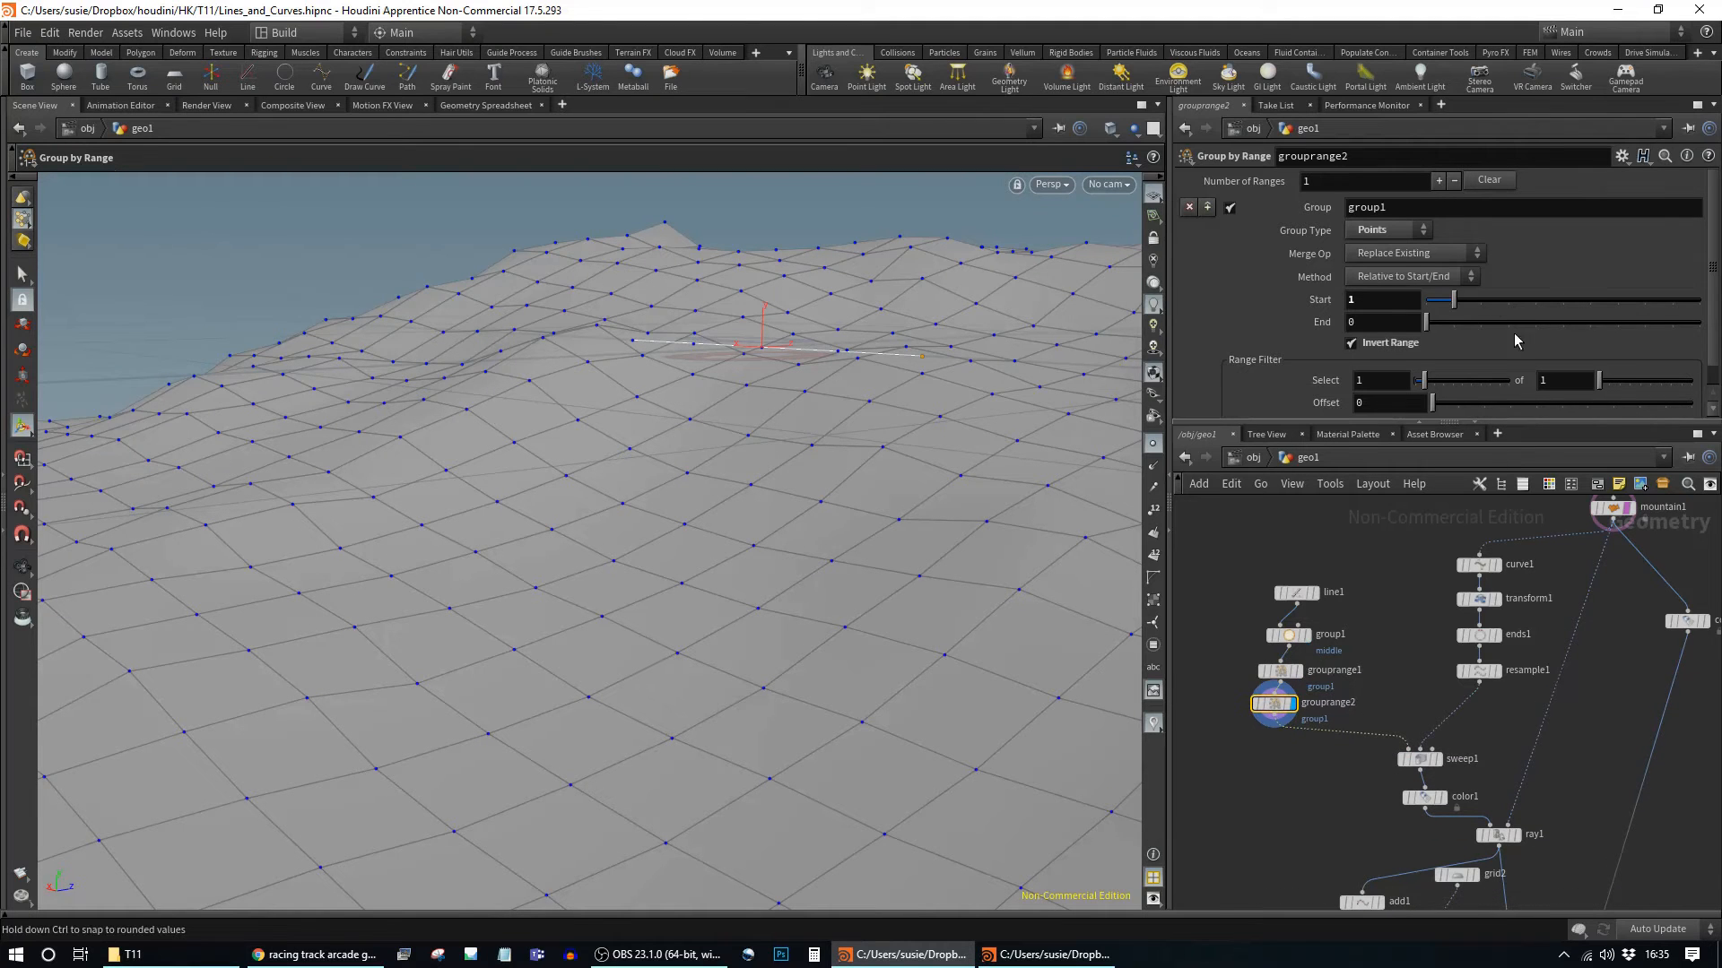
{"action": "scroll", "coordinate": [1499, 333], "scroll_direction": "down", "scroll_amount": 1}
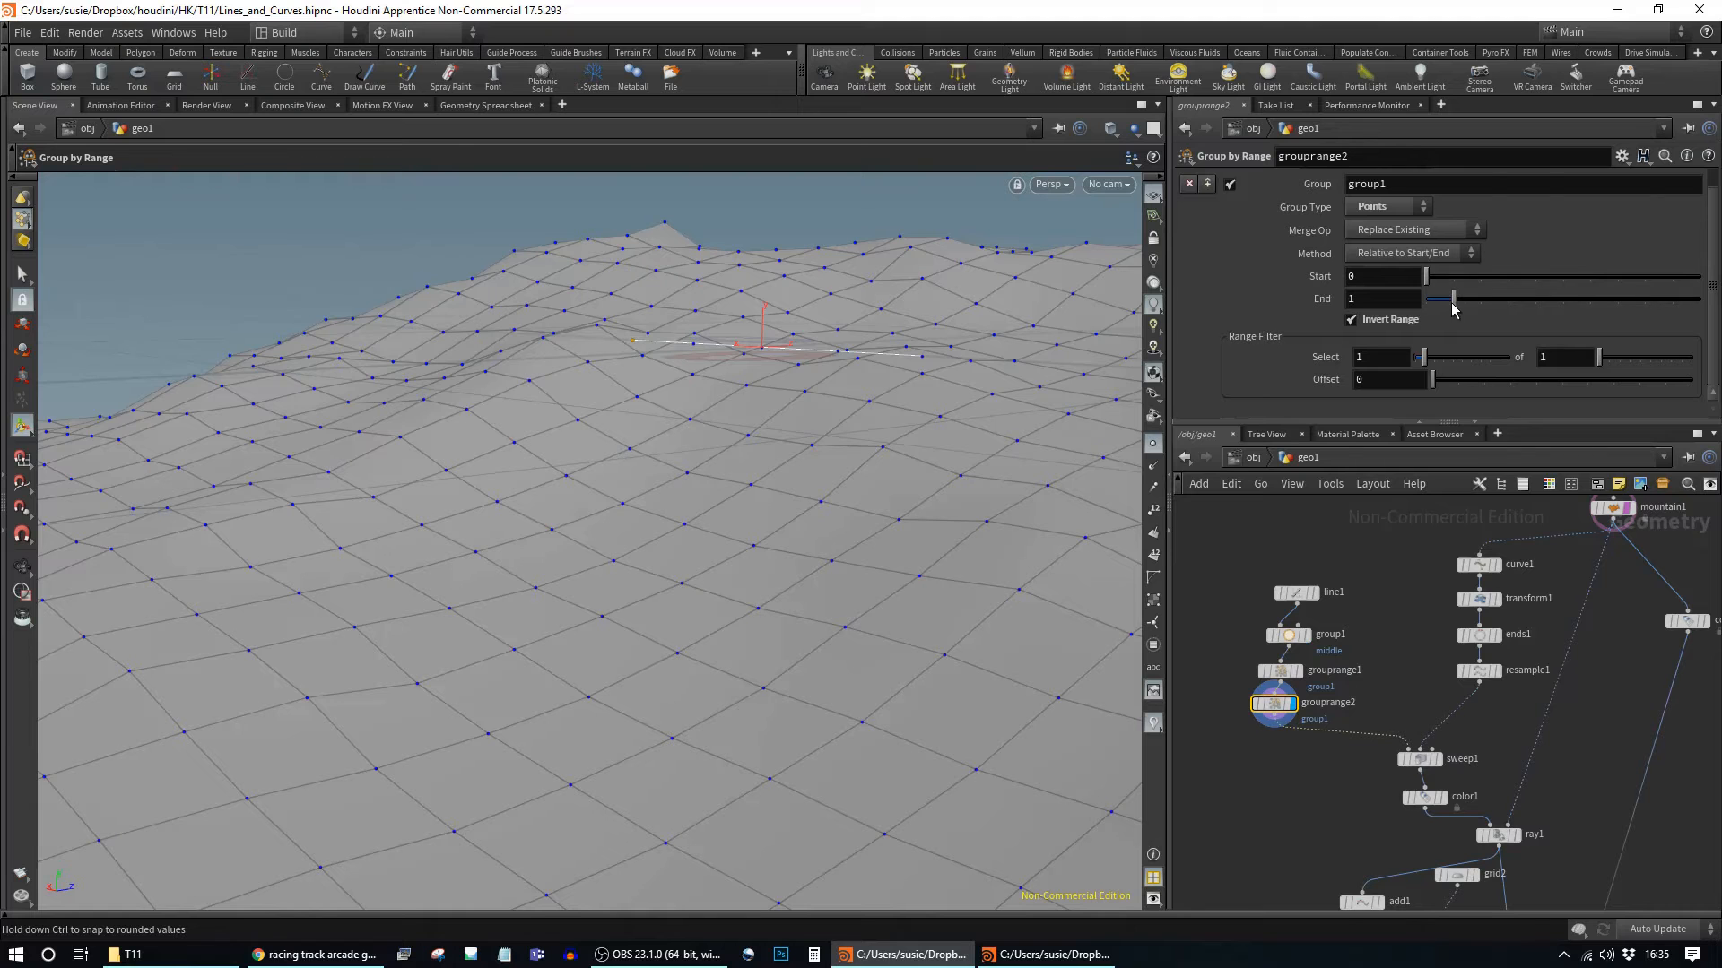
{"action": "left_click_drag", "start_coordinate": [716, 379], "coordinate": [744, 402], "text": "alt"}
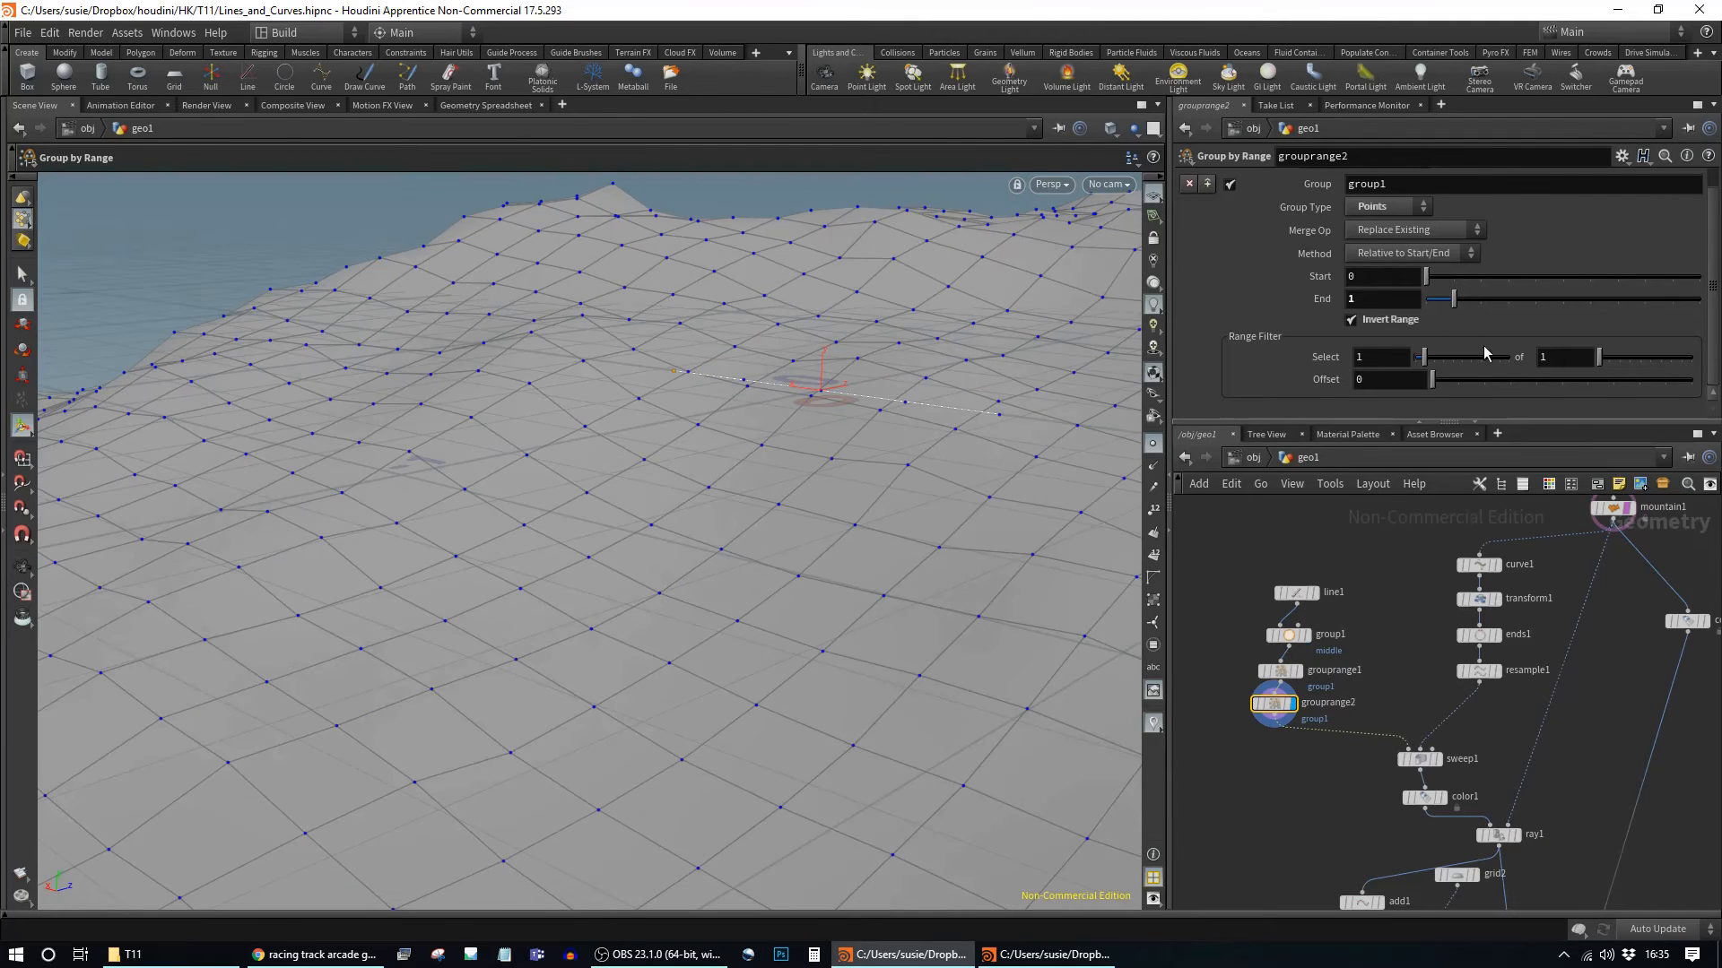
Step: Raise line1's point count to test both range groups, then return it to 5
{"action": "left_click", "coordinate": [1295, 593]}
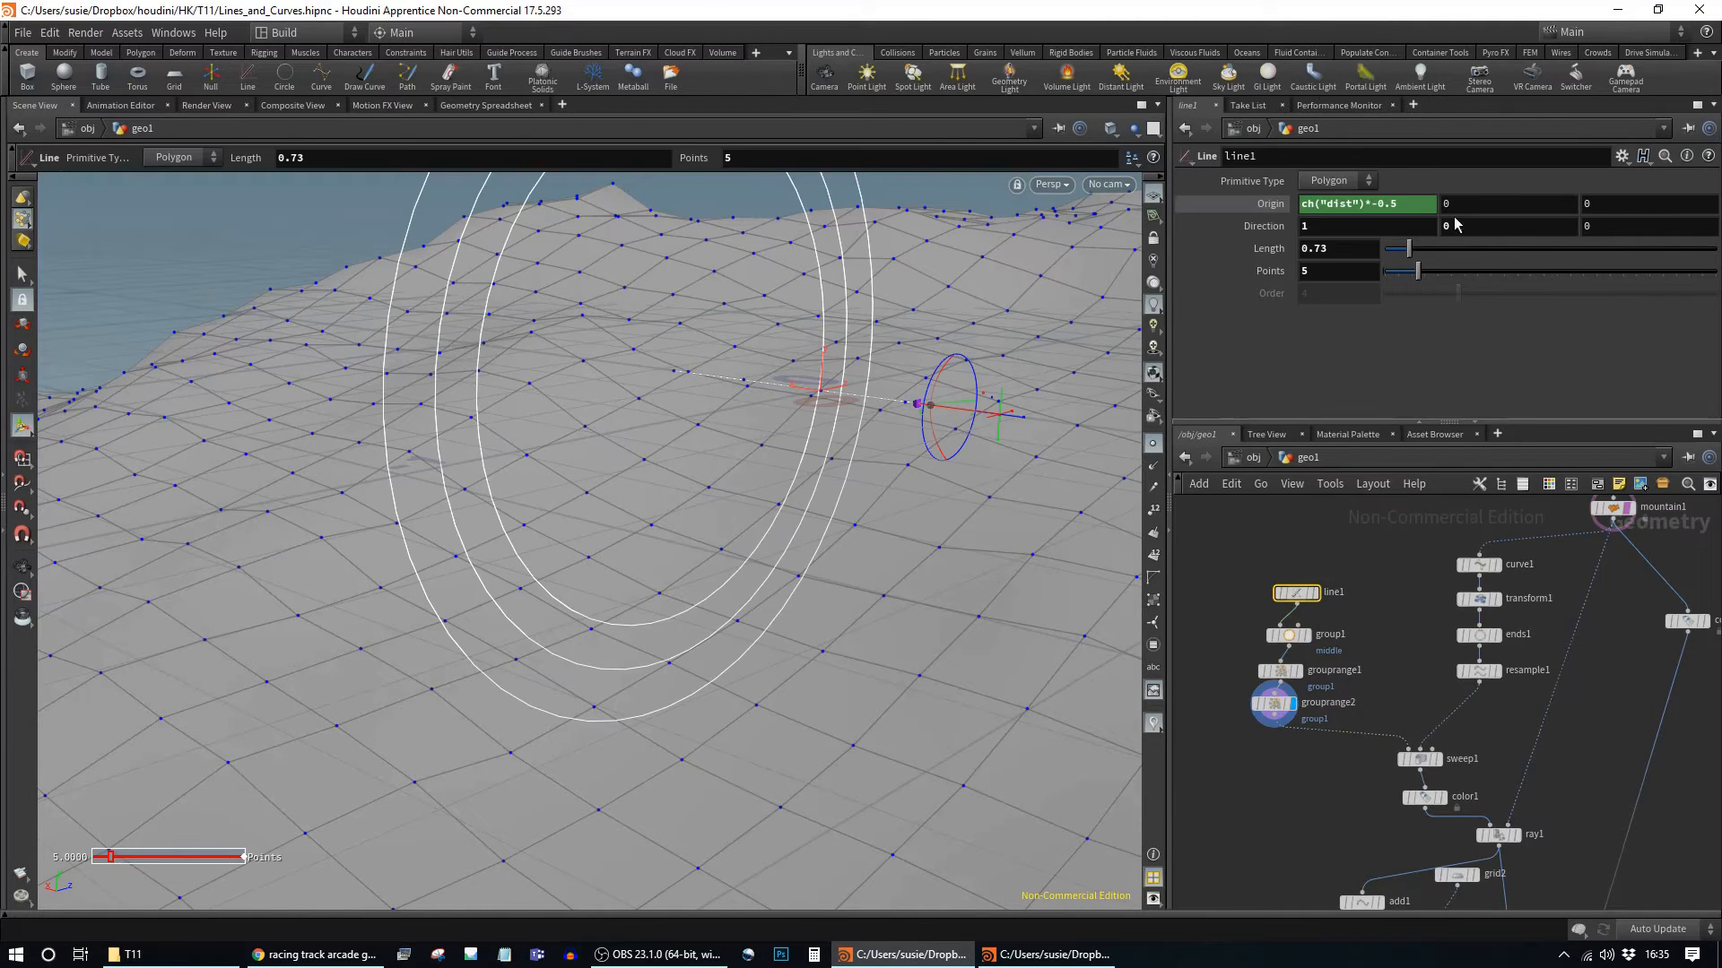
{"action": "left_click_drag", "start_coordinate": [1423, 284], "coordinate": [1432, 285]}
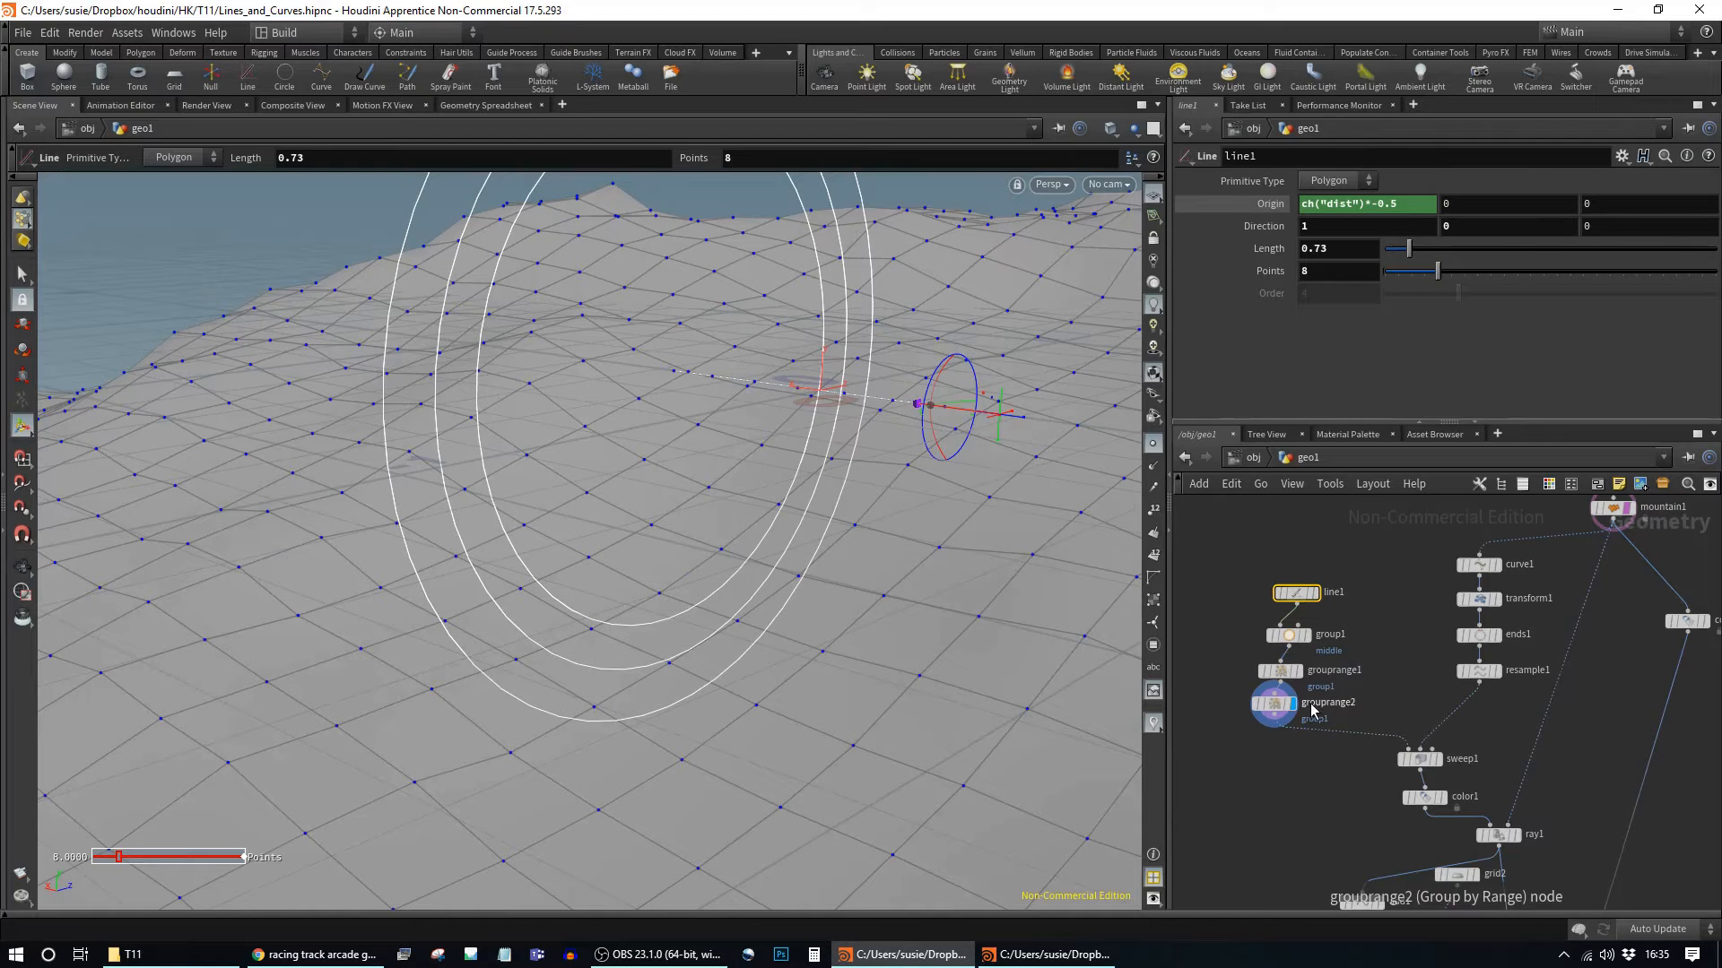
{"action": "left_click", "coordinate": [1273, 703]}
{"action": "left_click_drag", "start_coordinate": [876, 472], "coordinate": [775, 387], "text": "alt"}
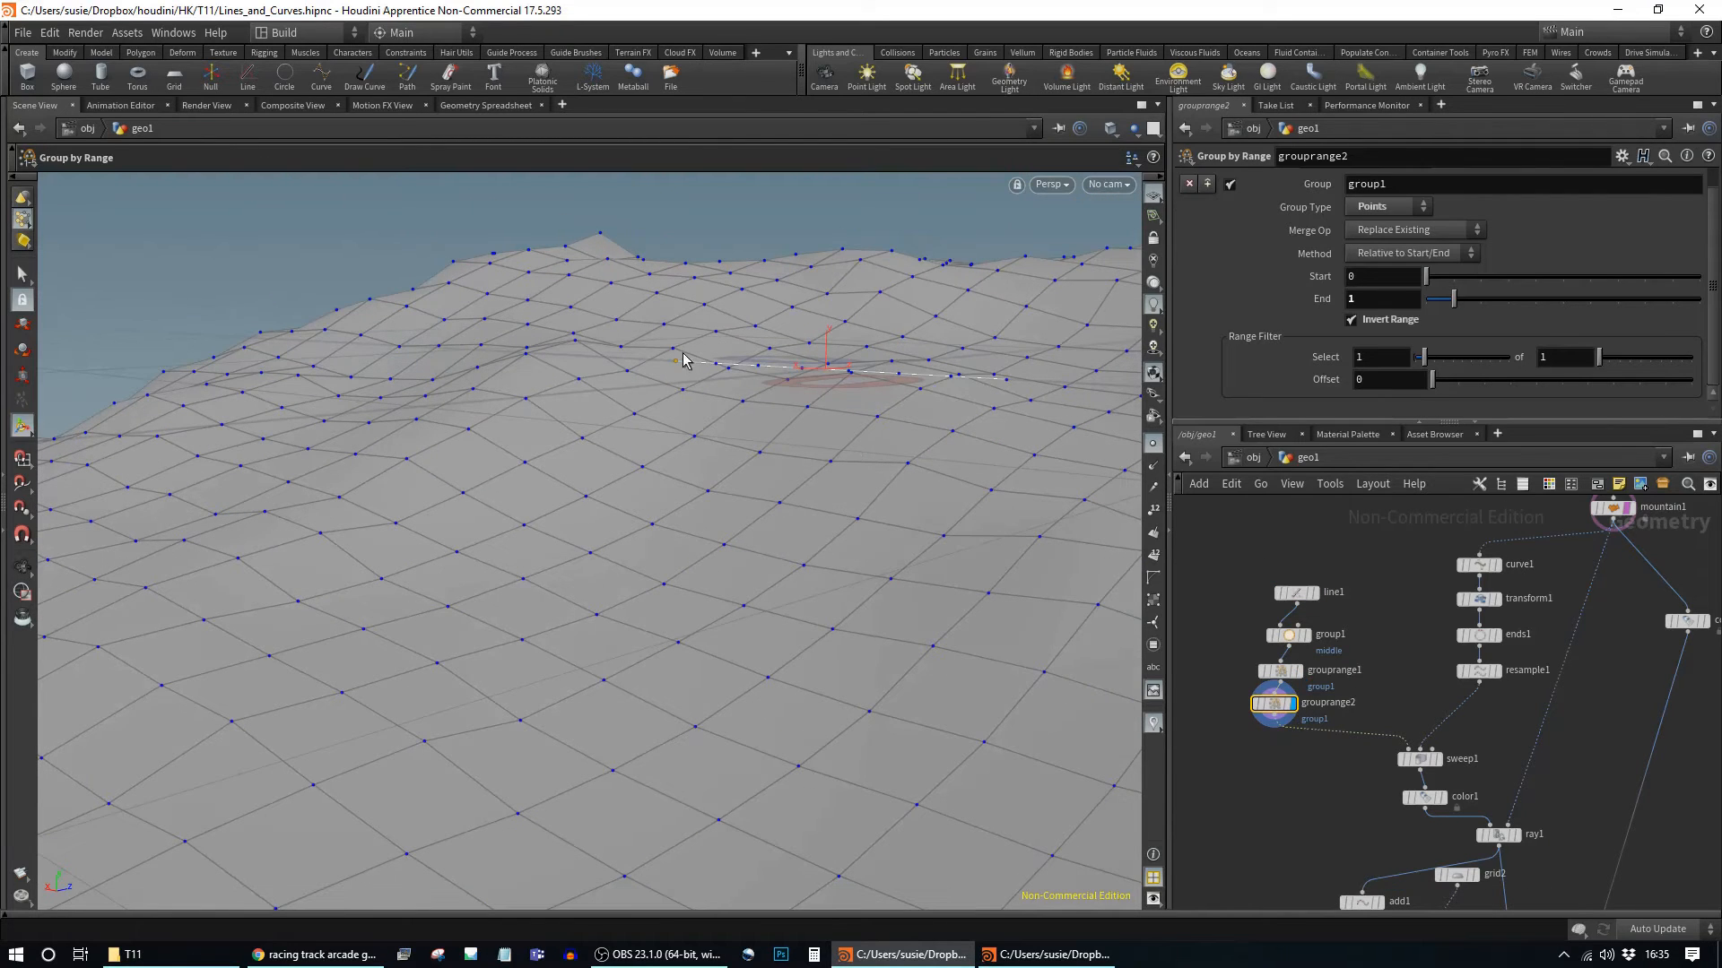
{"action": "left_click", "coordinate": [1281, 671]}
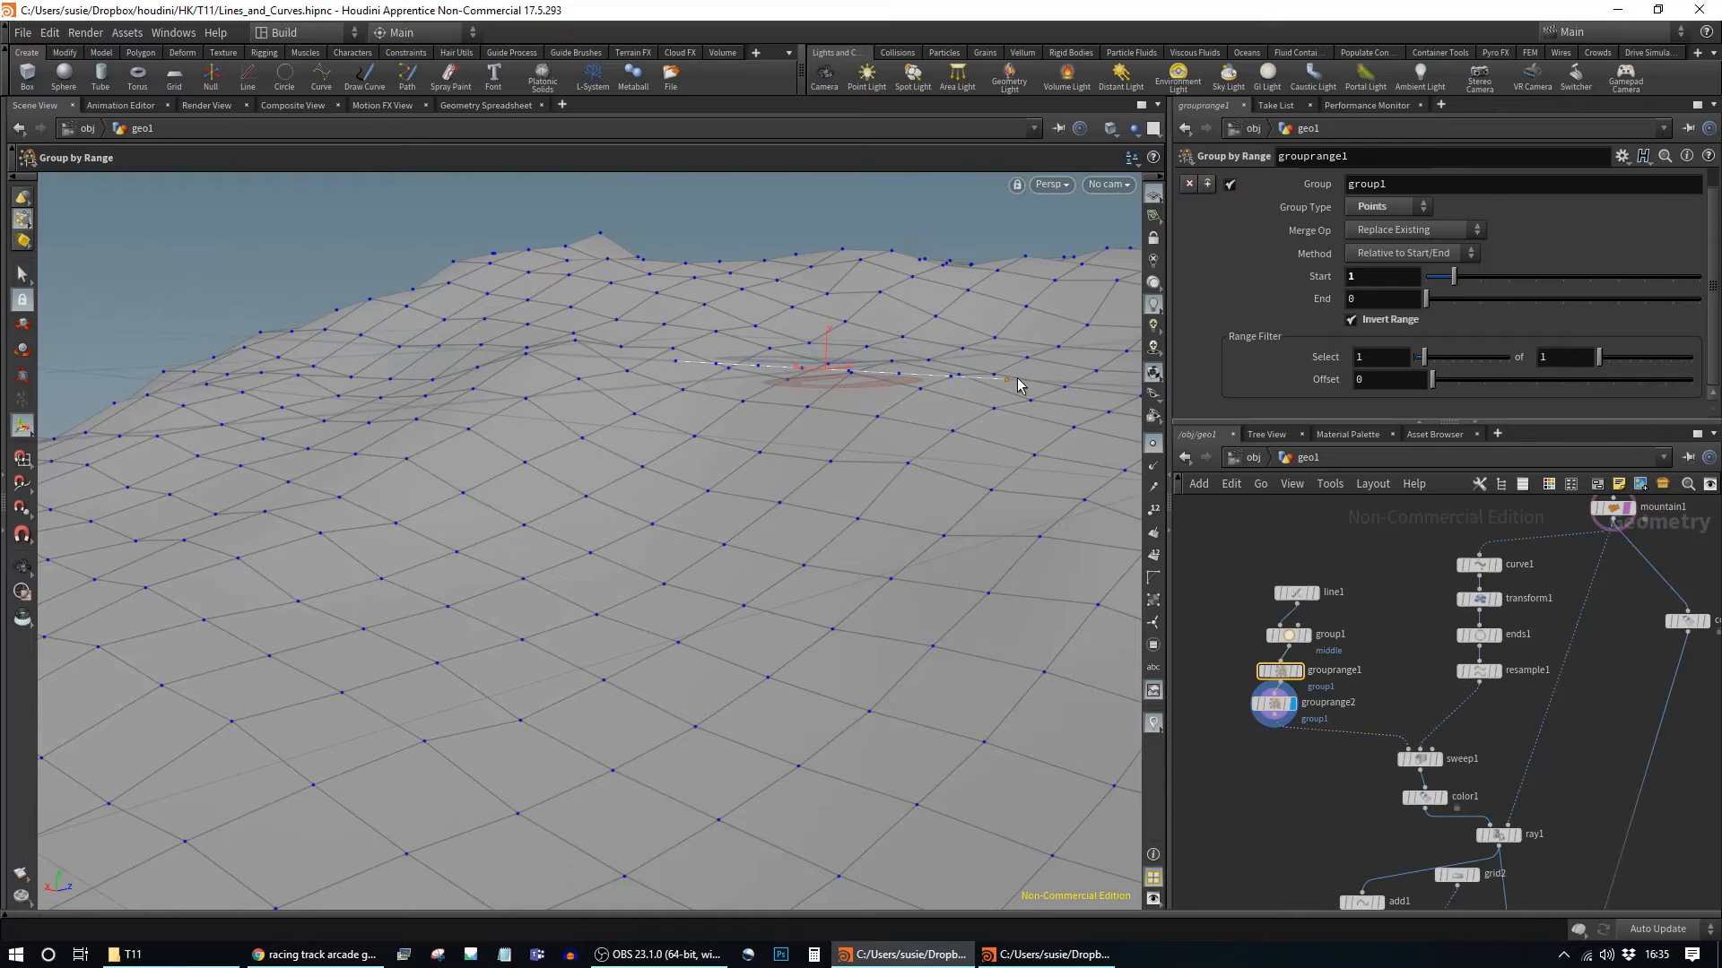
{"action": "left_click", "coordinate": [1295, 593]}
{"action": "left_click_drag", "start_coordinate": [1439, 273], "coordinate": [1424, 275]}
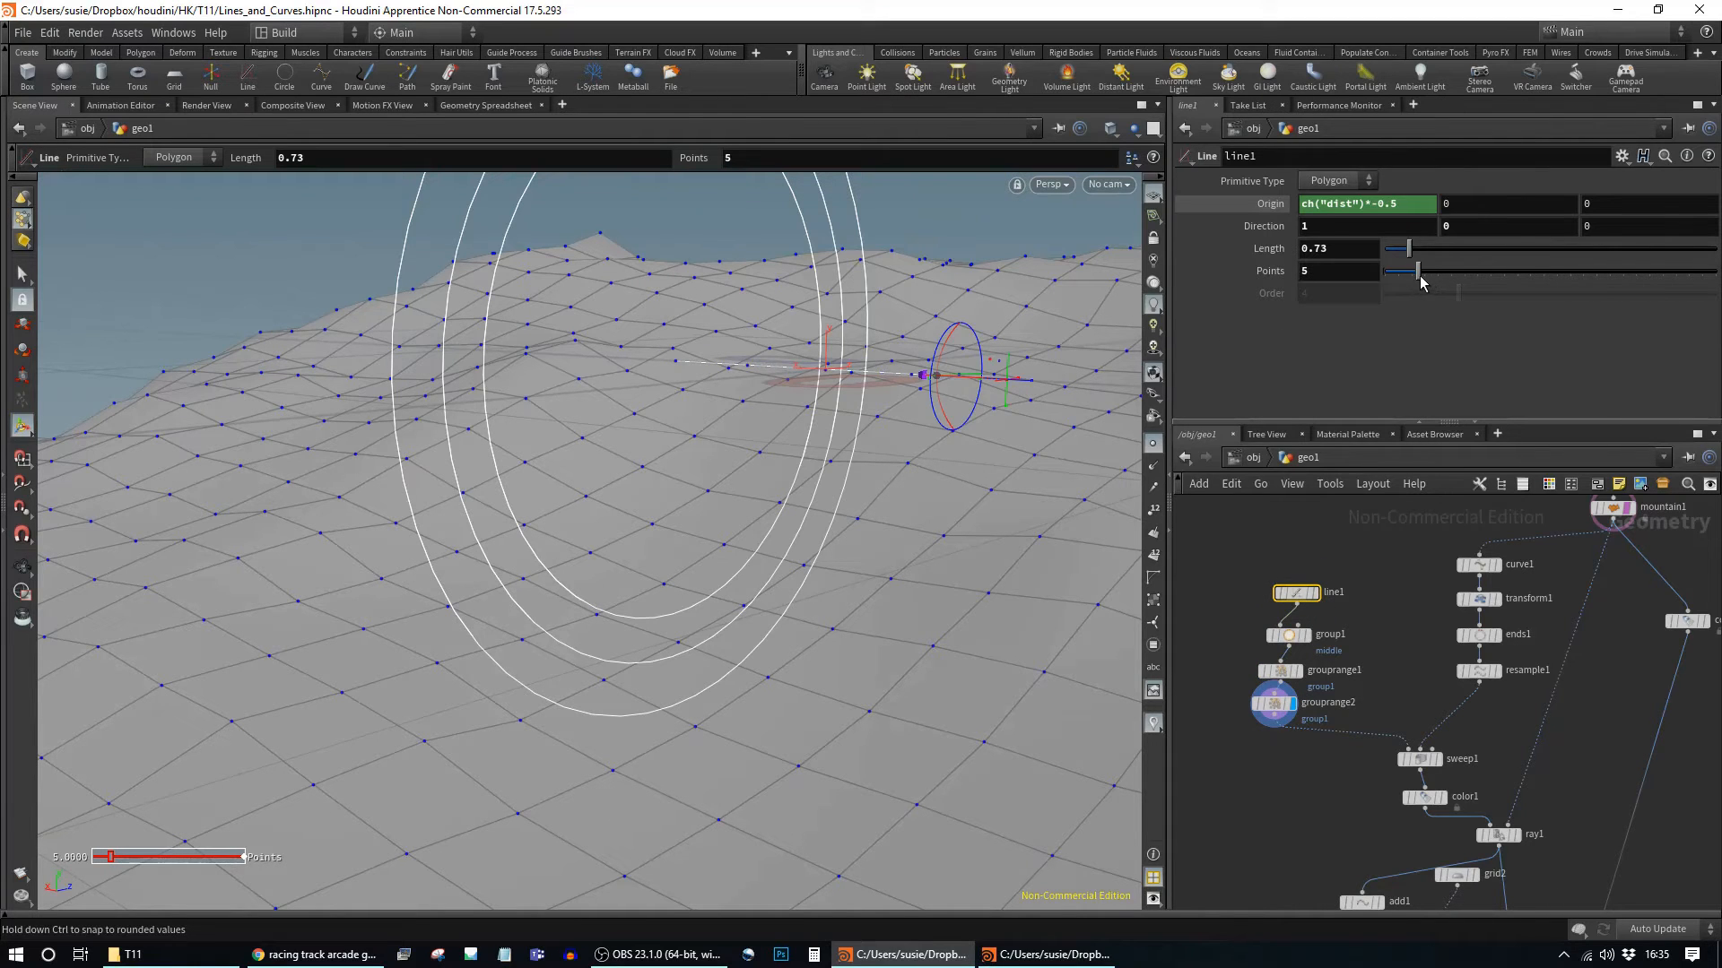
{"action": "left_click", "coordinate": [1281, 671]}
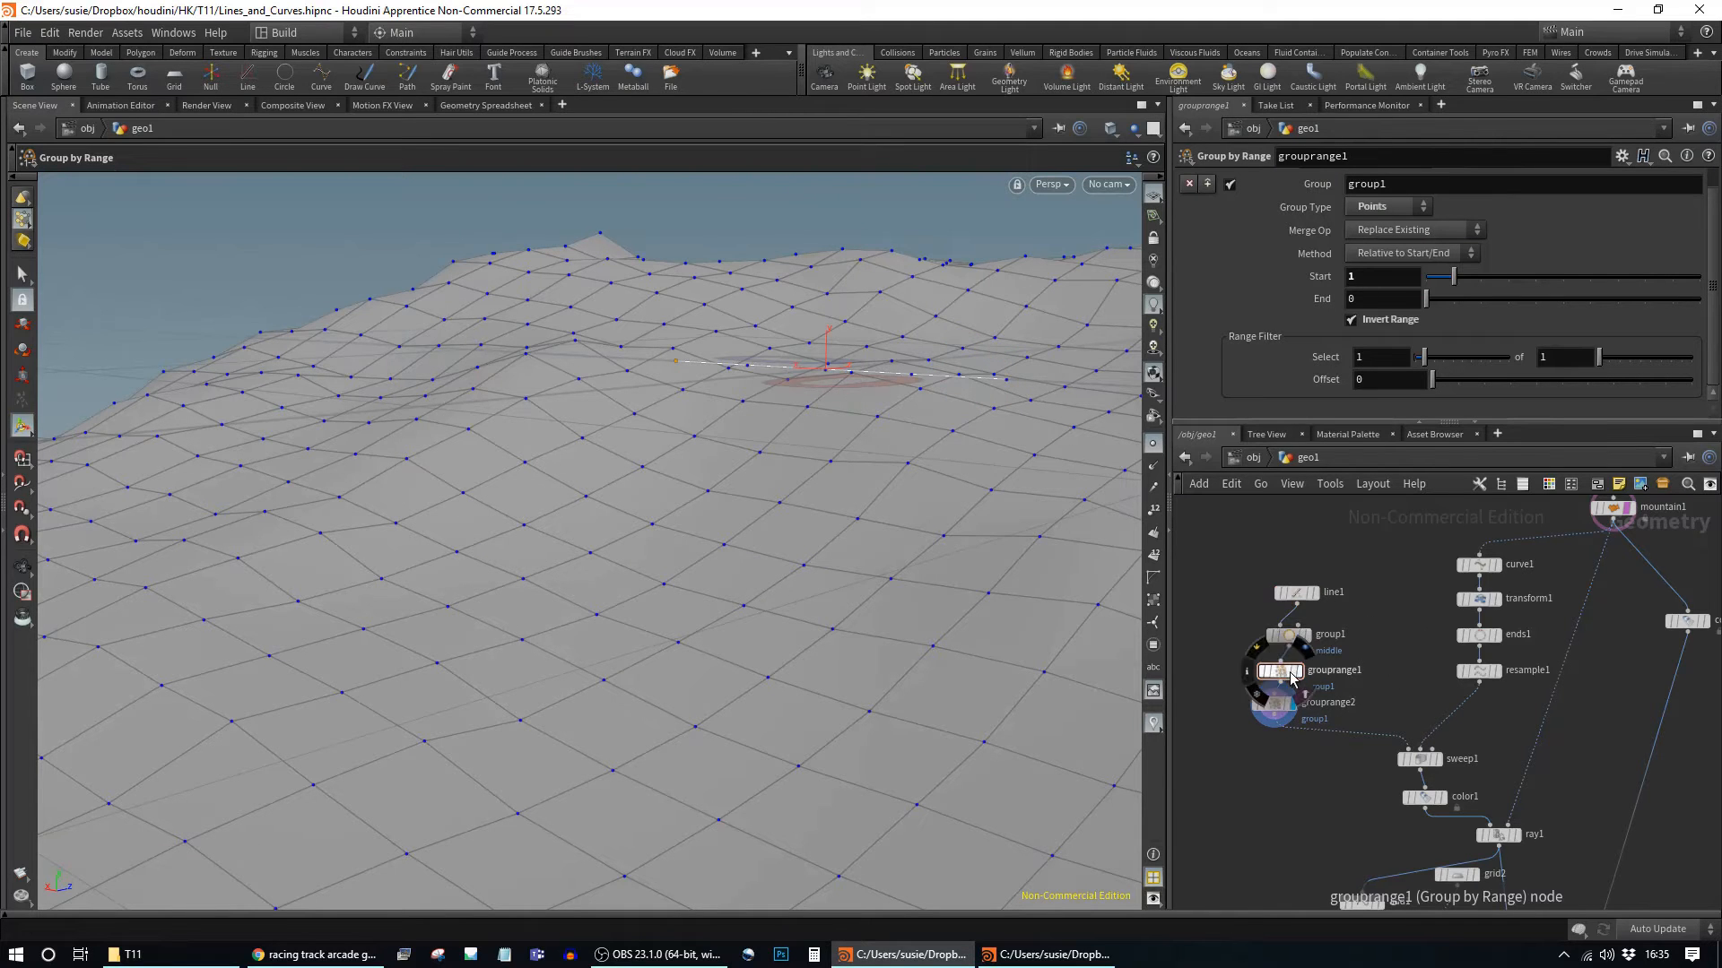
Step: Set ray1's display flag to show the projected road and bring up its parameters
{"action": "scroll", "coordinate": [1437, 639], "scroll_direction": "down", "scroll_amount": 5}
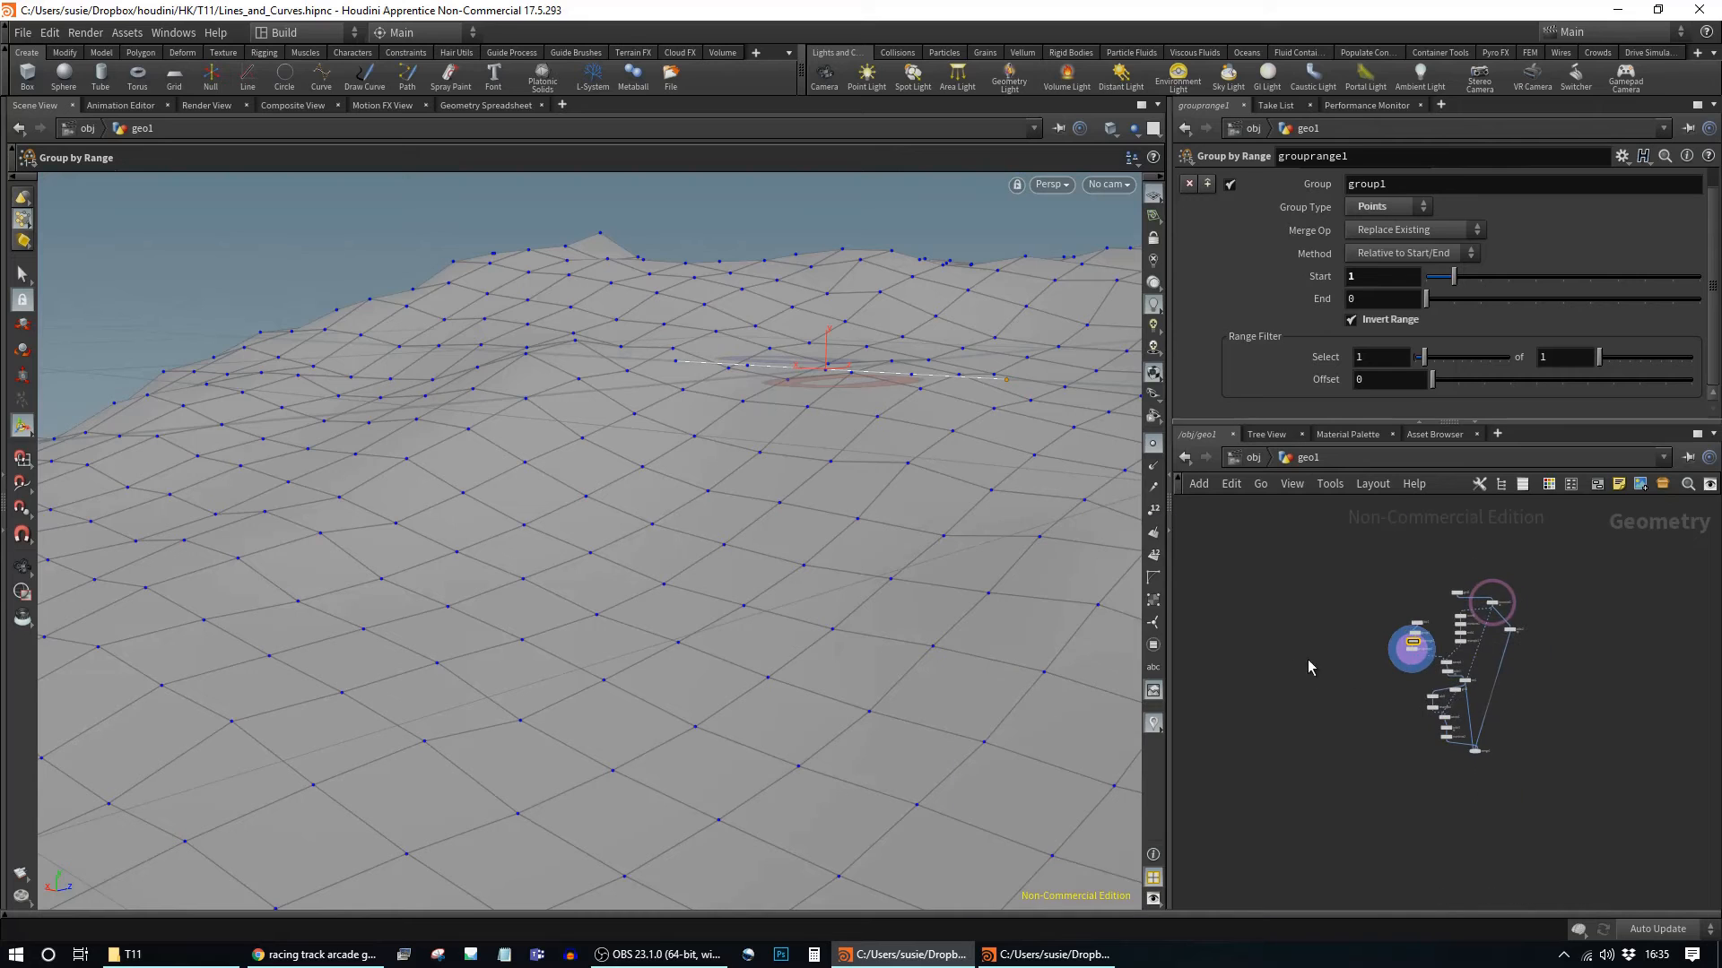
{"action": "scroll", "coordinate": [1349, 664], "scroll_direction": "up", "scroll_amount": 5}
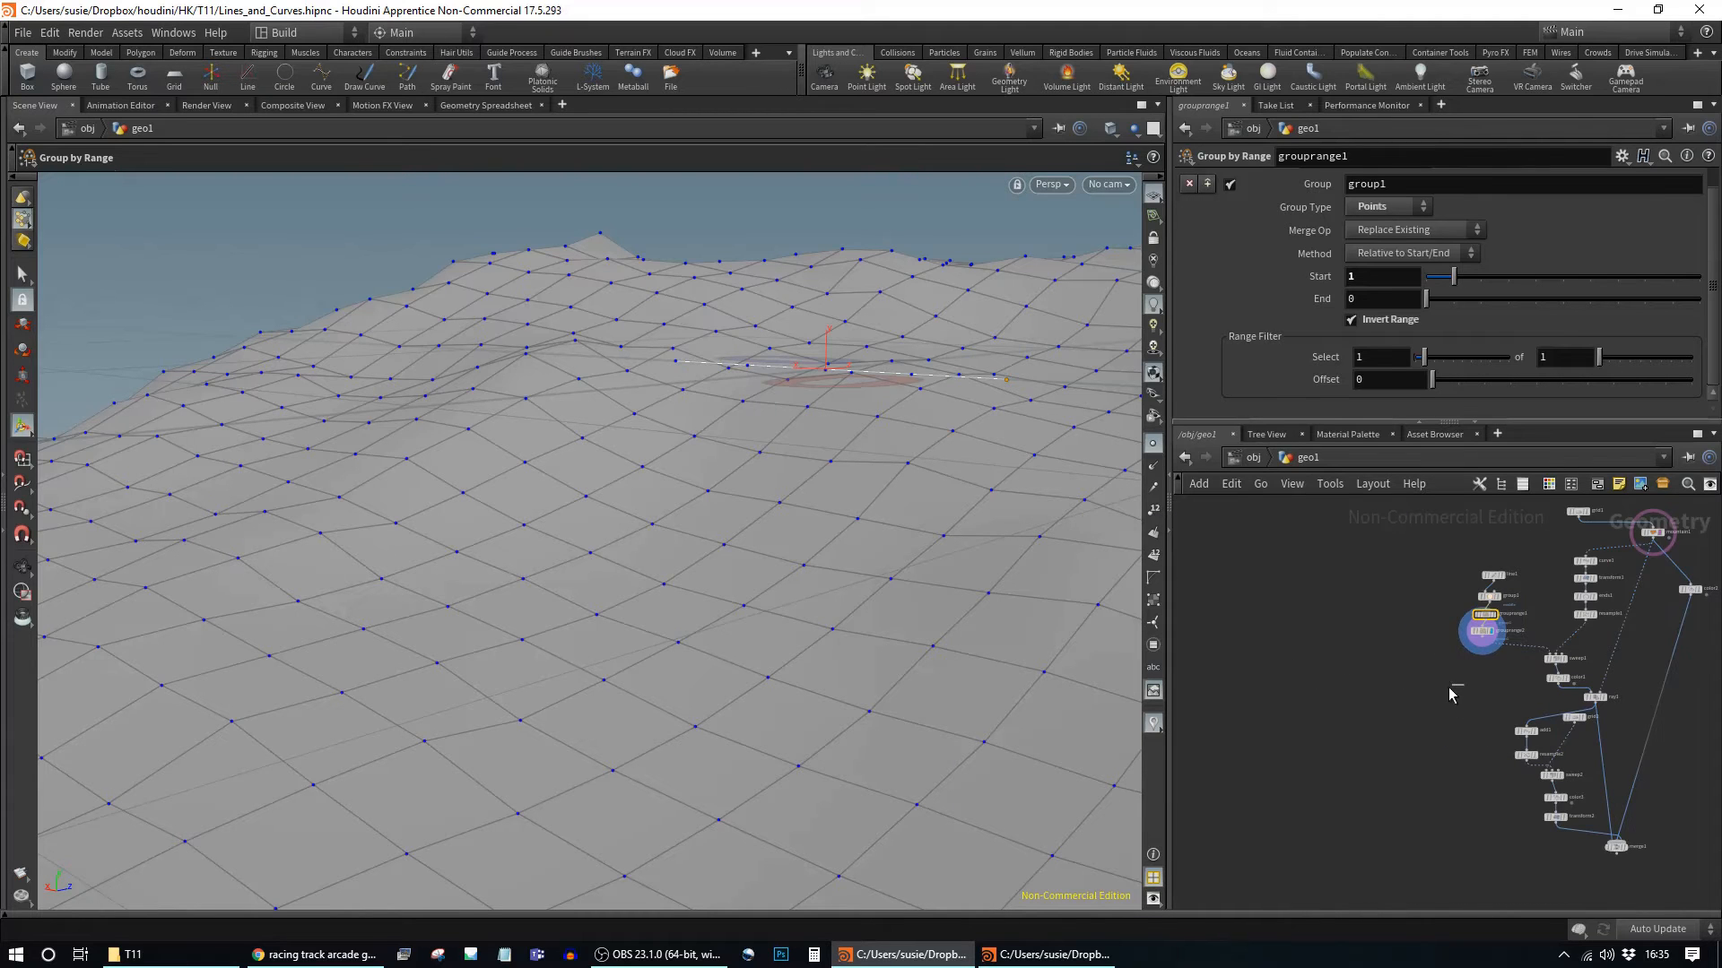
{"action": "middle_click_drag", "start_coordinate": [1524, 615], "coordinate": [1426, 617], "text": "alt"}
{"action": "left_click", "coordinate": [1388, 617]}
{"action": "scroll", "coordinate": [1410, 610], "scroll_direction": "up", "scroll_amount": 3}
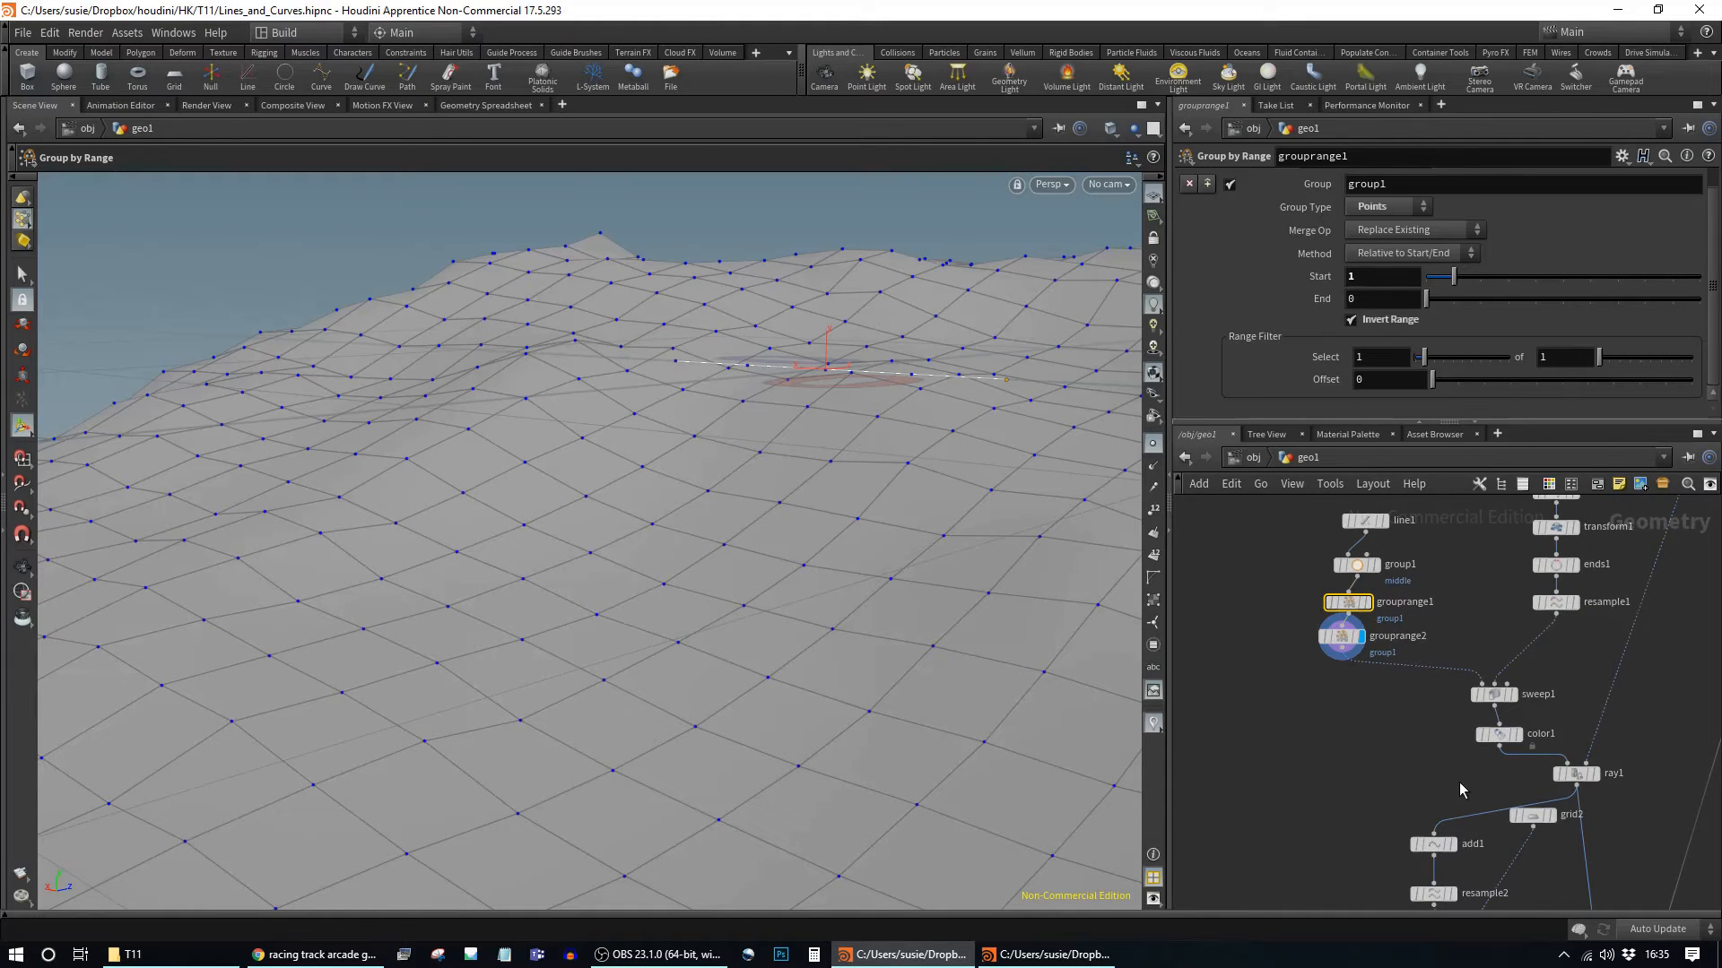
{"action": "right_click_drag", "start_coordinate": [1404, 719], "coordinate": [1395, 744], "text": "alt"}
{"action": "middle_click_drag", "start_coordinate": [1395, 744], "coordinate": [1276, 649], "text": "alt"}
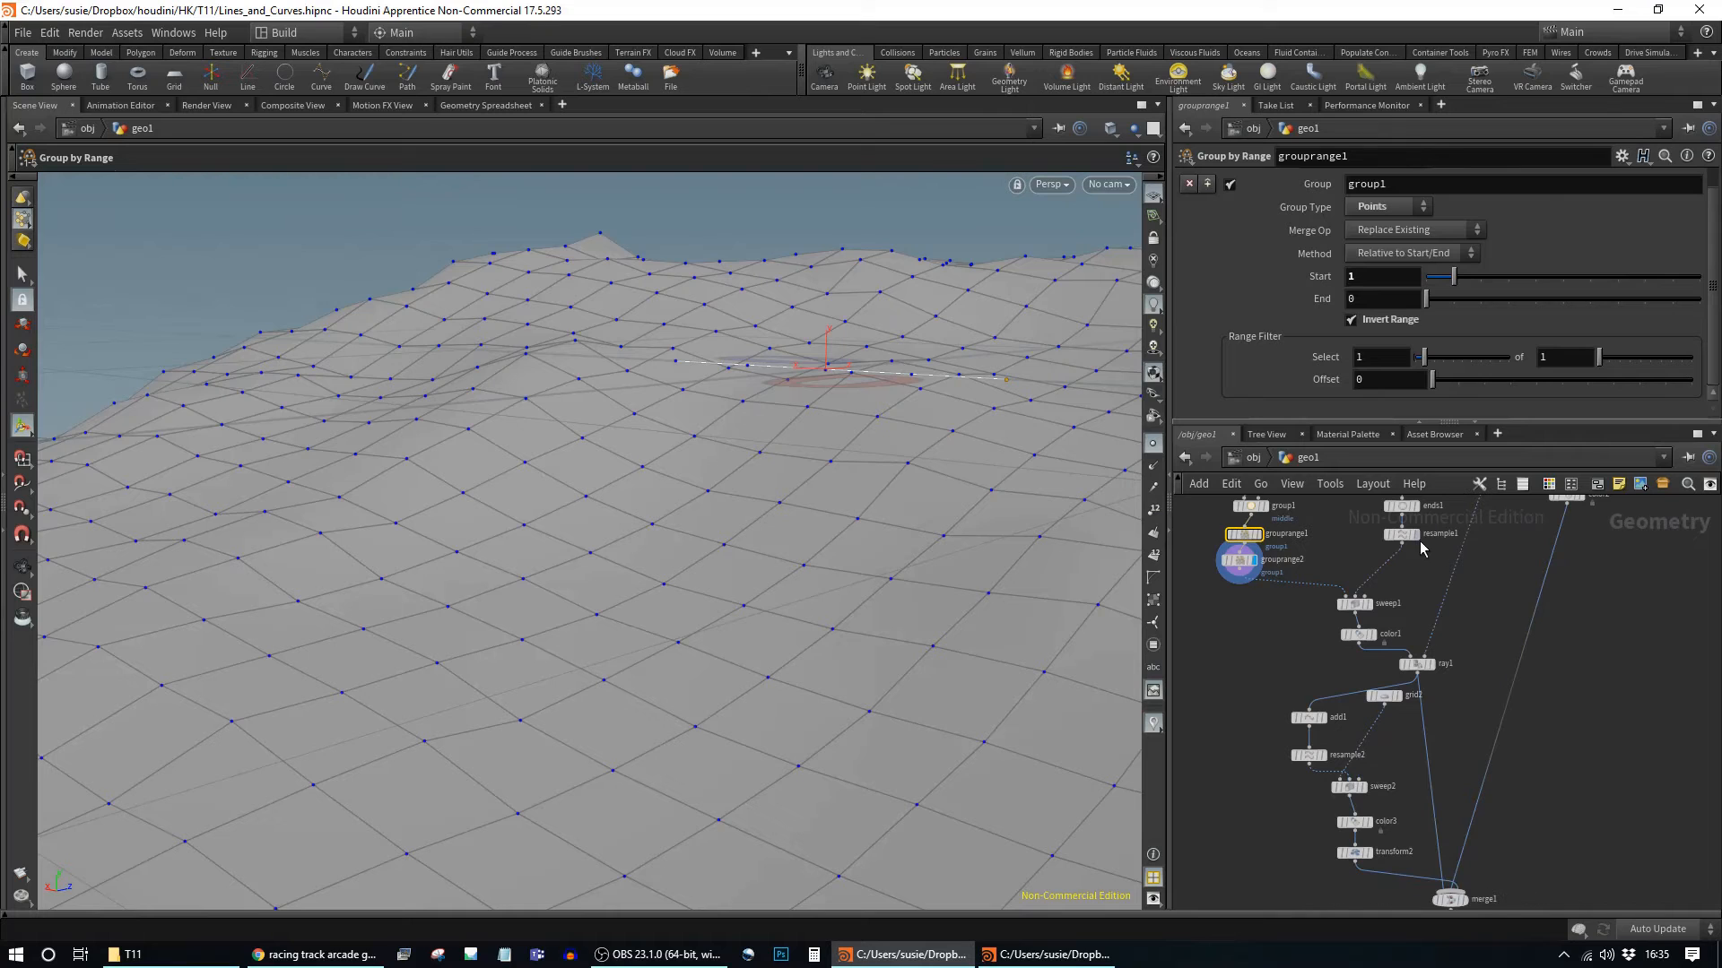
{"action": "middle_click_drag", "start_coordinate": [1477, 728], "coordinate": [1554, 683]}
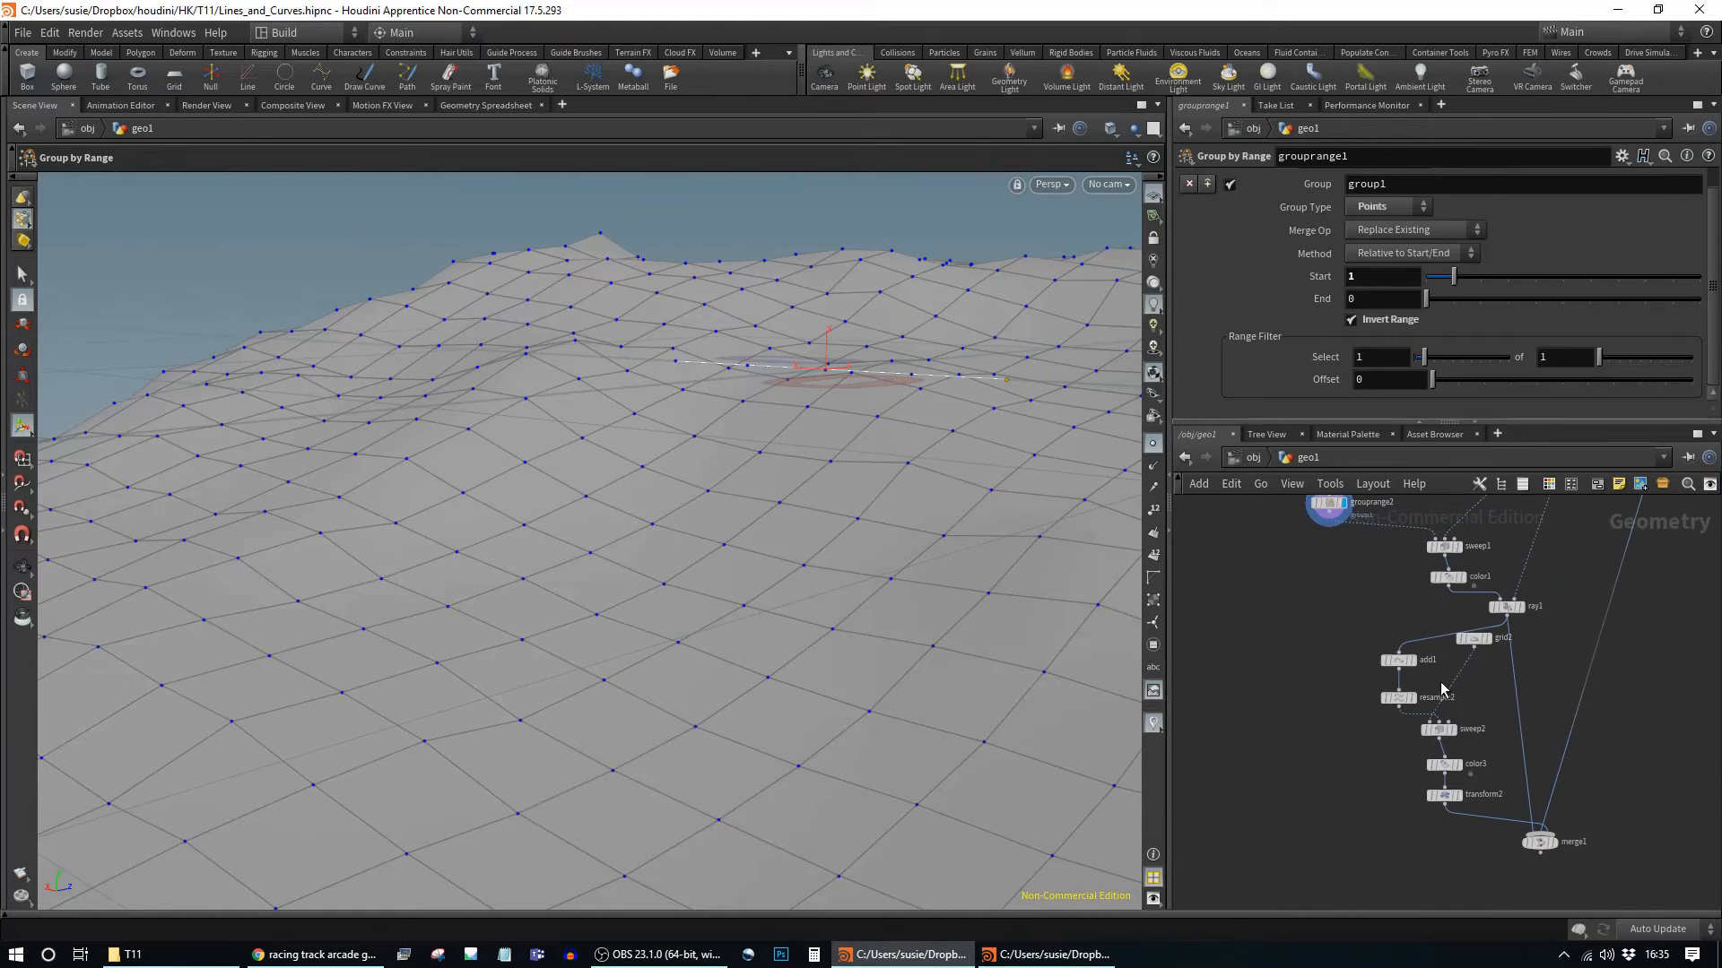
{"action": "left_click", "coordinate": [1517, 602]}
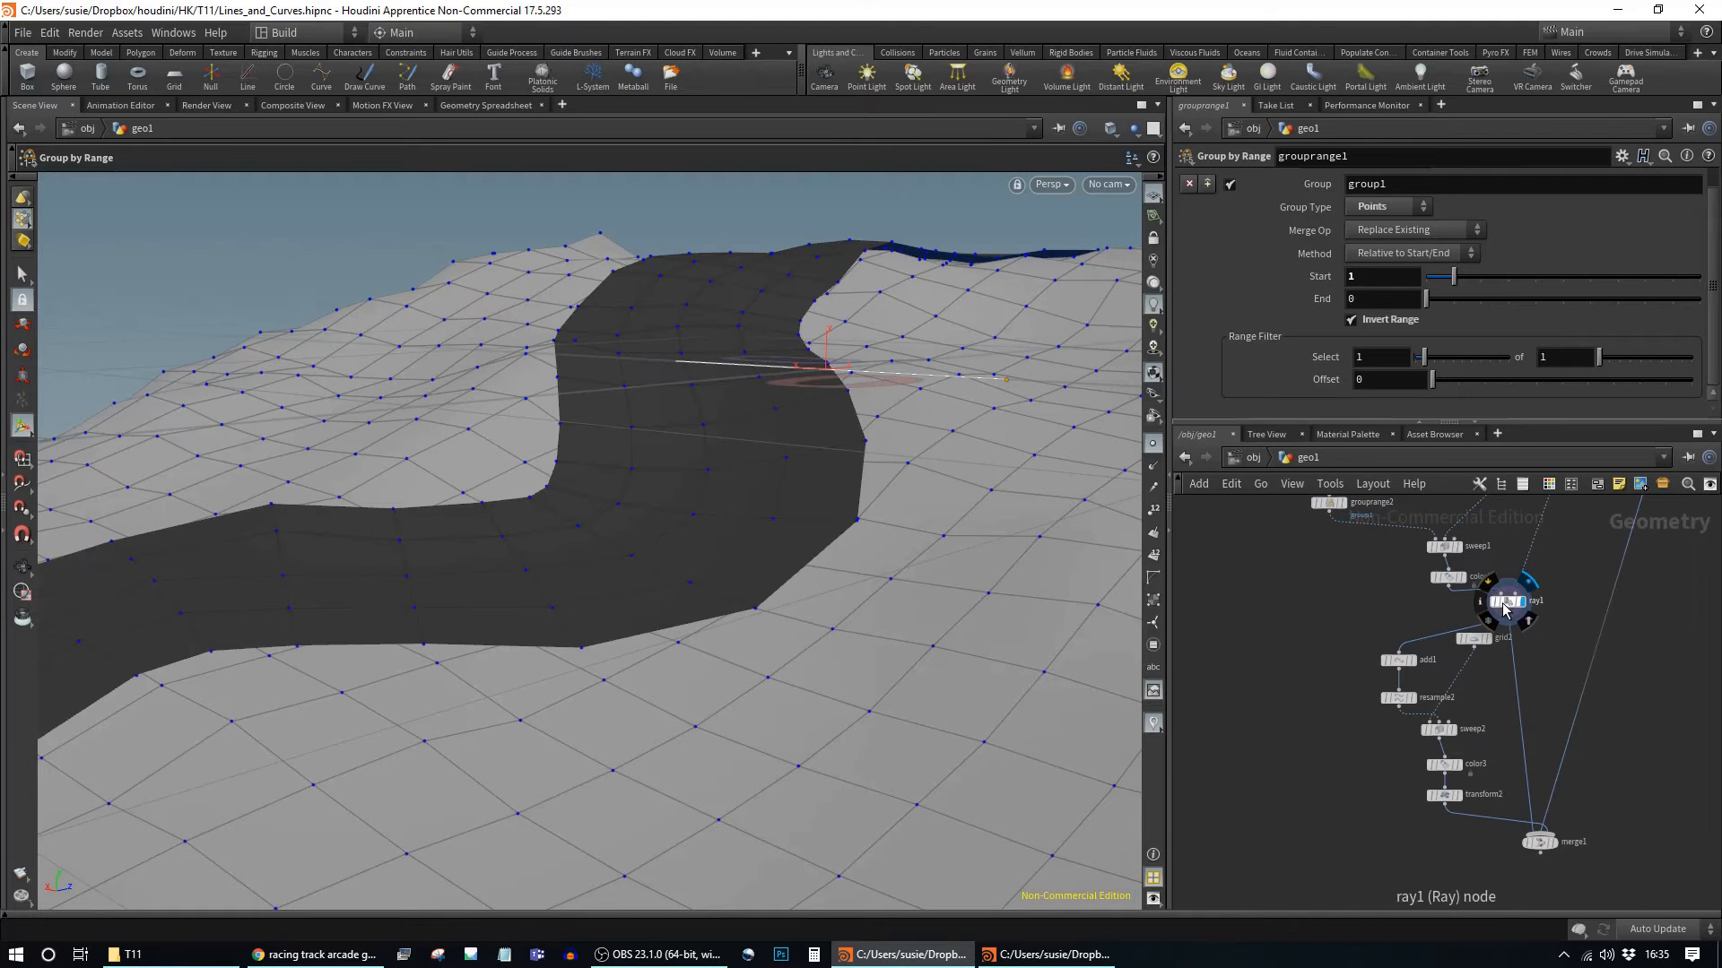
{"action": "left_click", "coordinate": [1507, 606]}
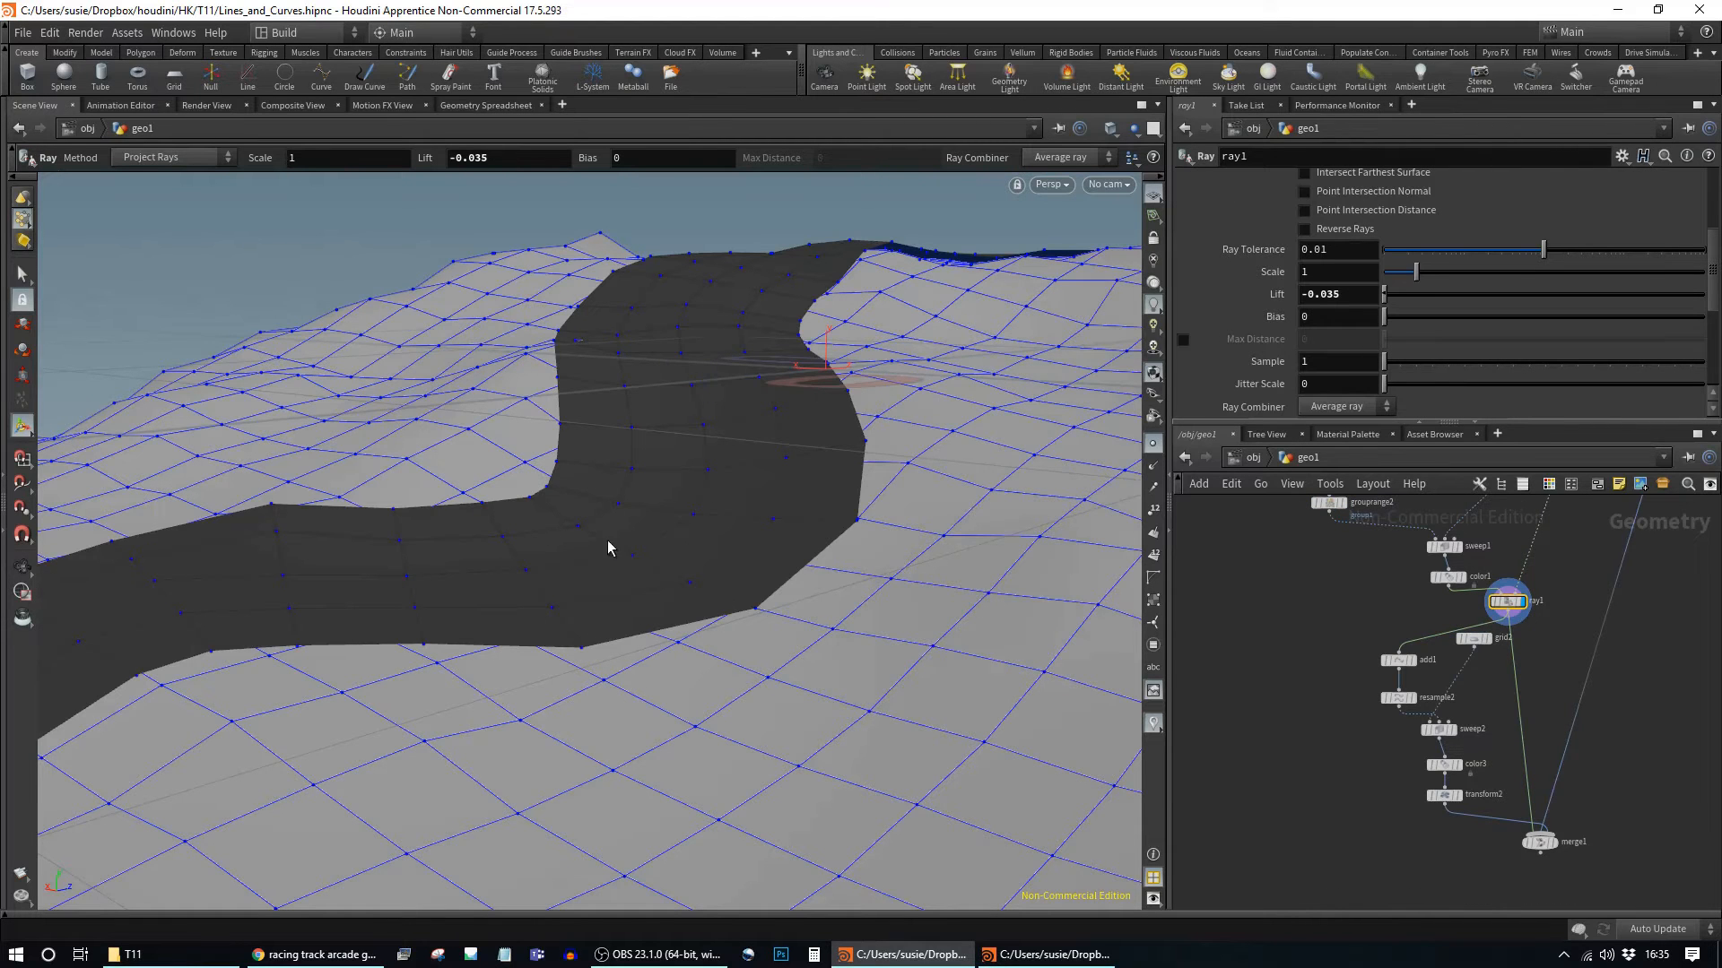
Step: Paste a copy of add1 as add2 and display its points and curve
{"action": "left_click", "coordinate": [1400, 662]}
{"action": "key", "text": "ctrl+v"}
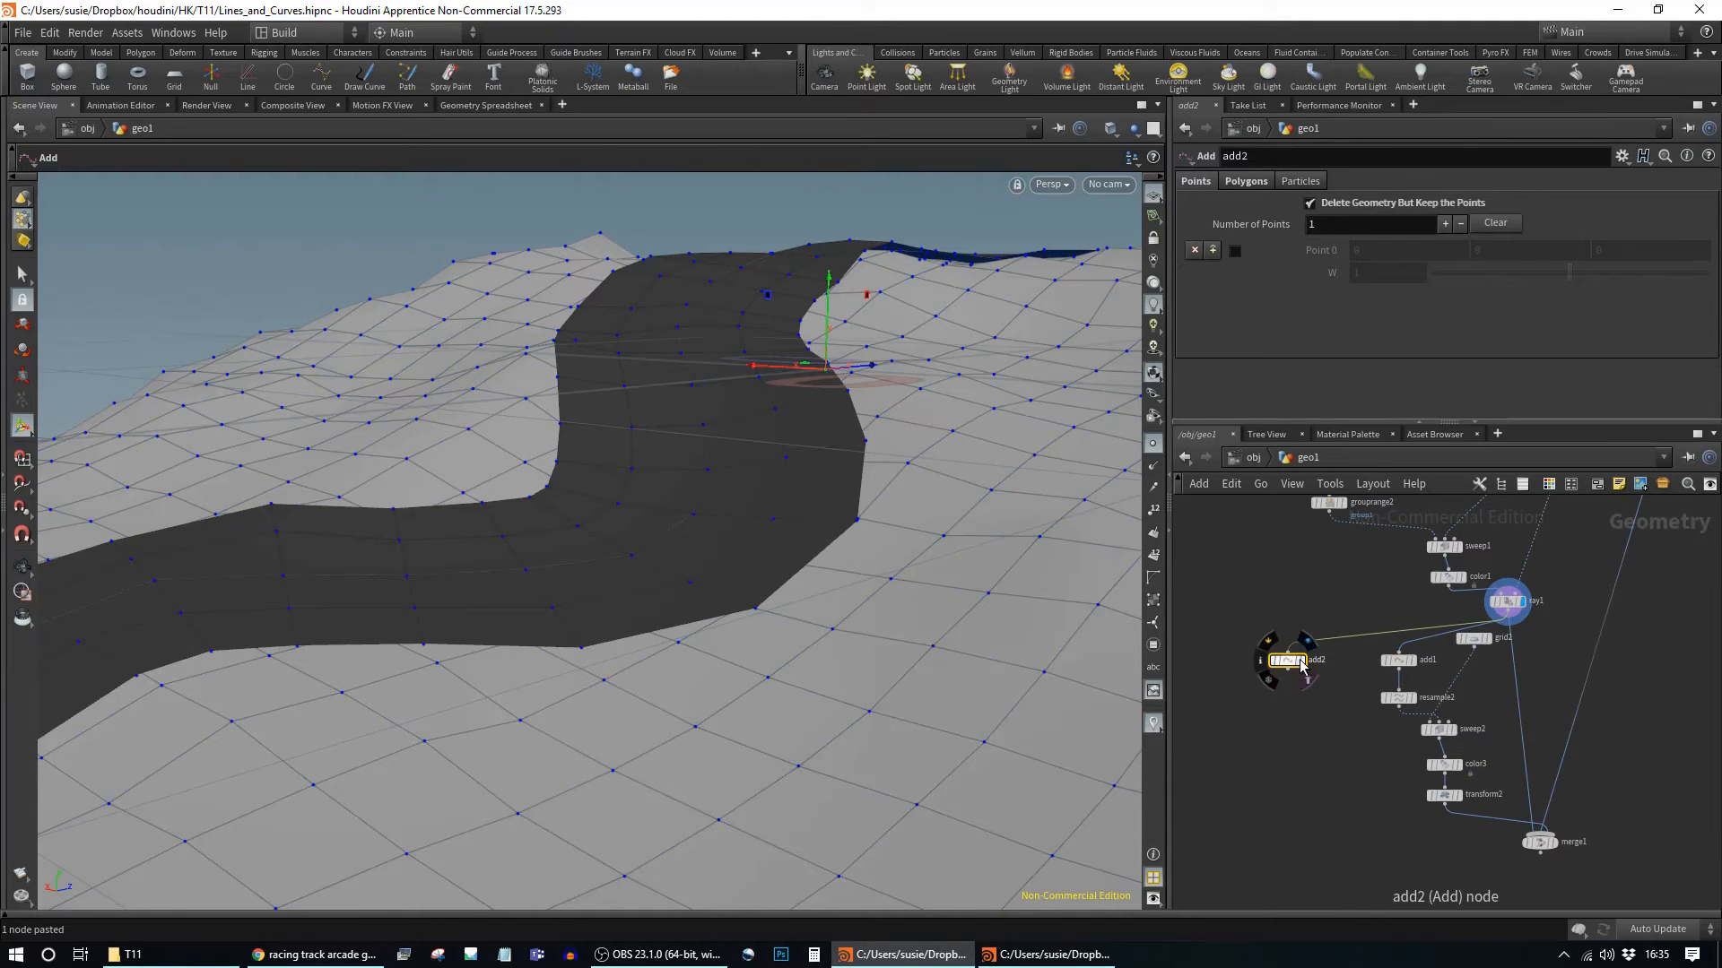
{"action": "left_click", "coordinate": [1300, 662]}
{"action": "left_click_drag", "start_coordinate": [922, 559], "coordinate": [1005, 605], "text": "alt"}
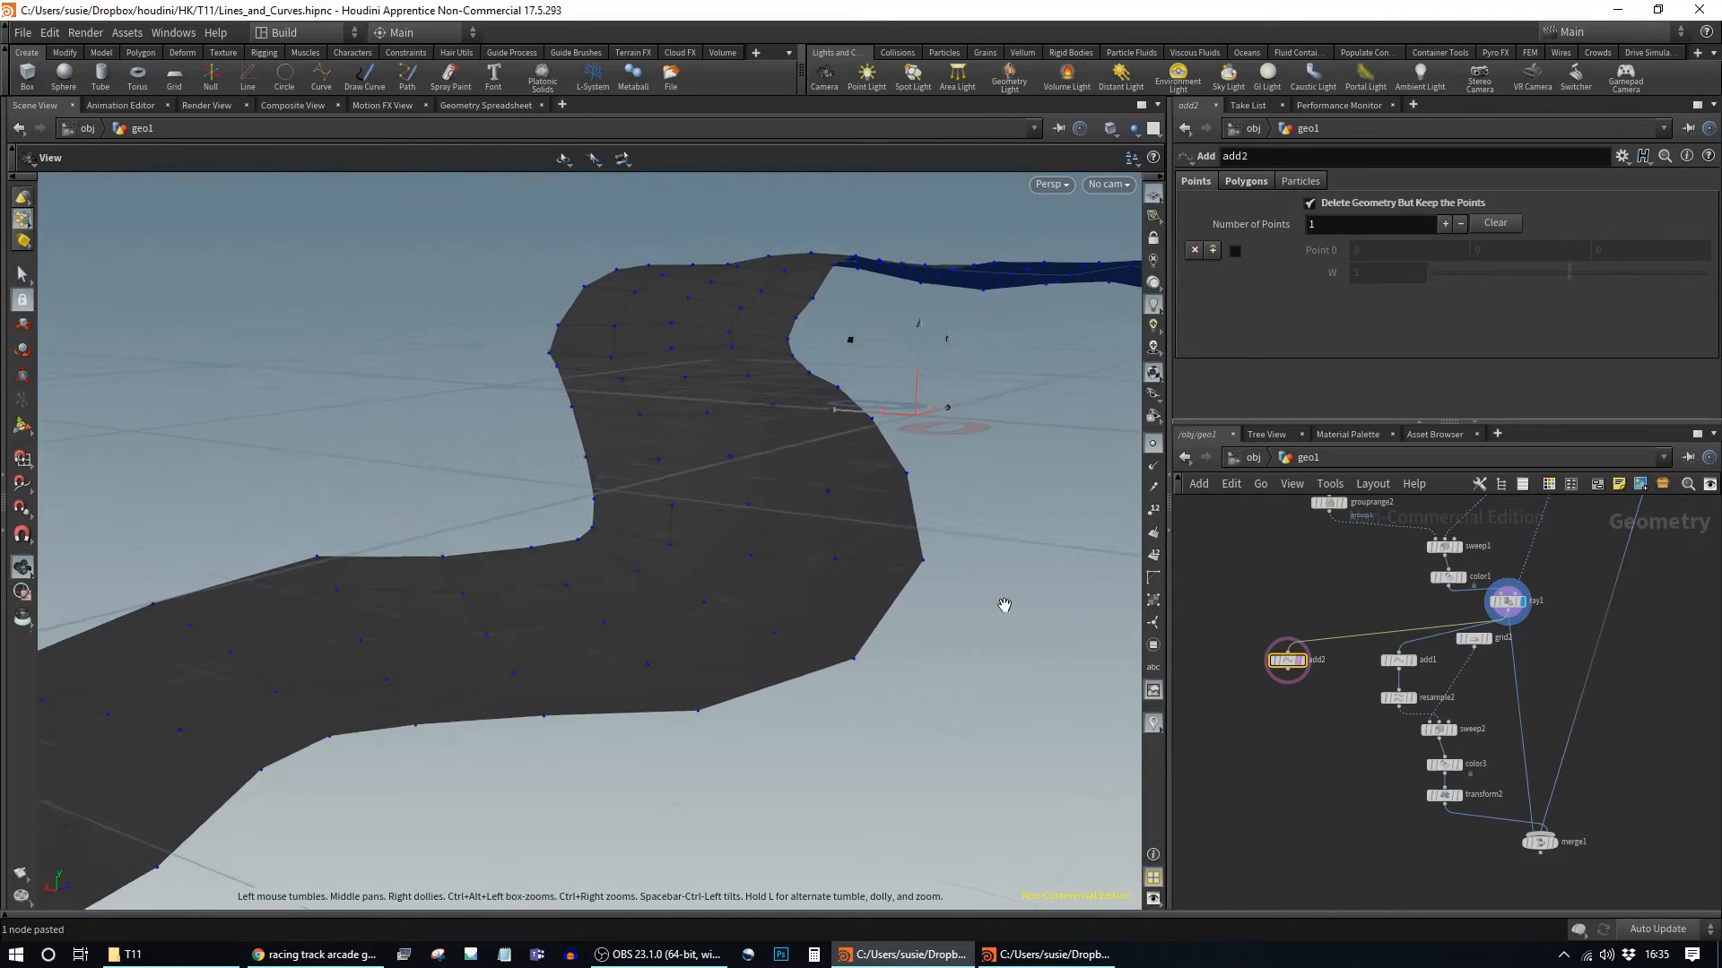
{"action": "left_click", "coordinate": [1305, 665]}
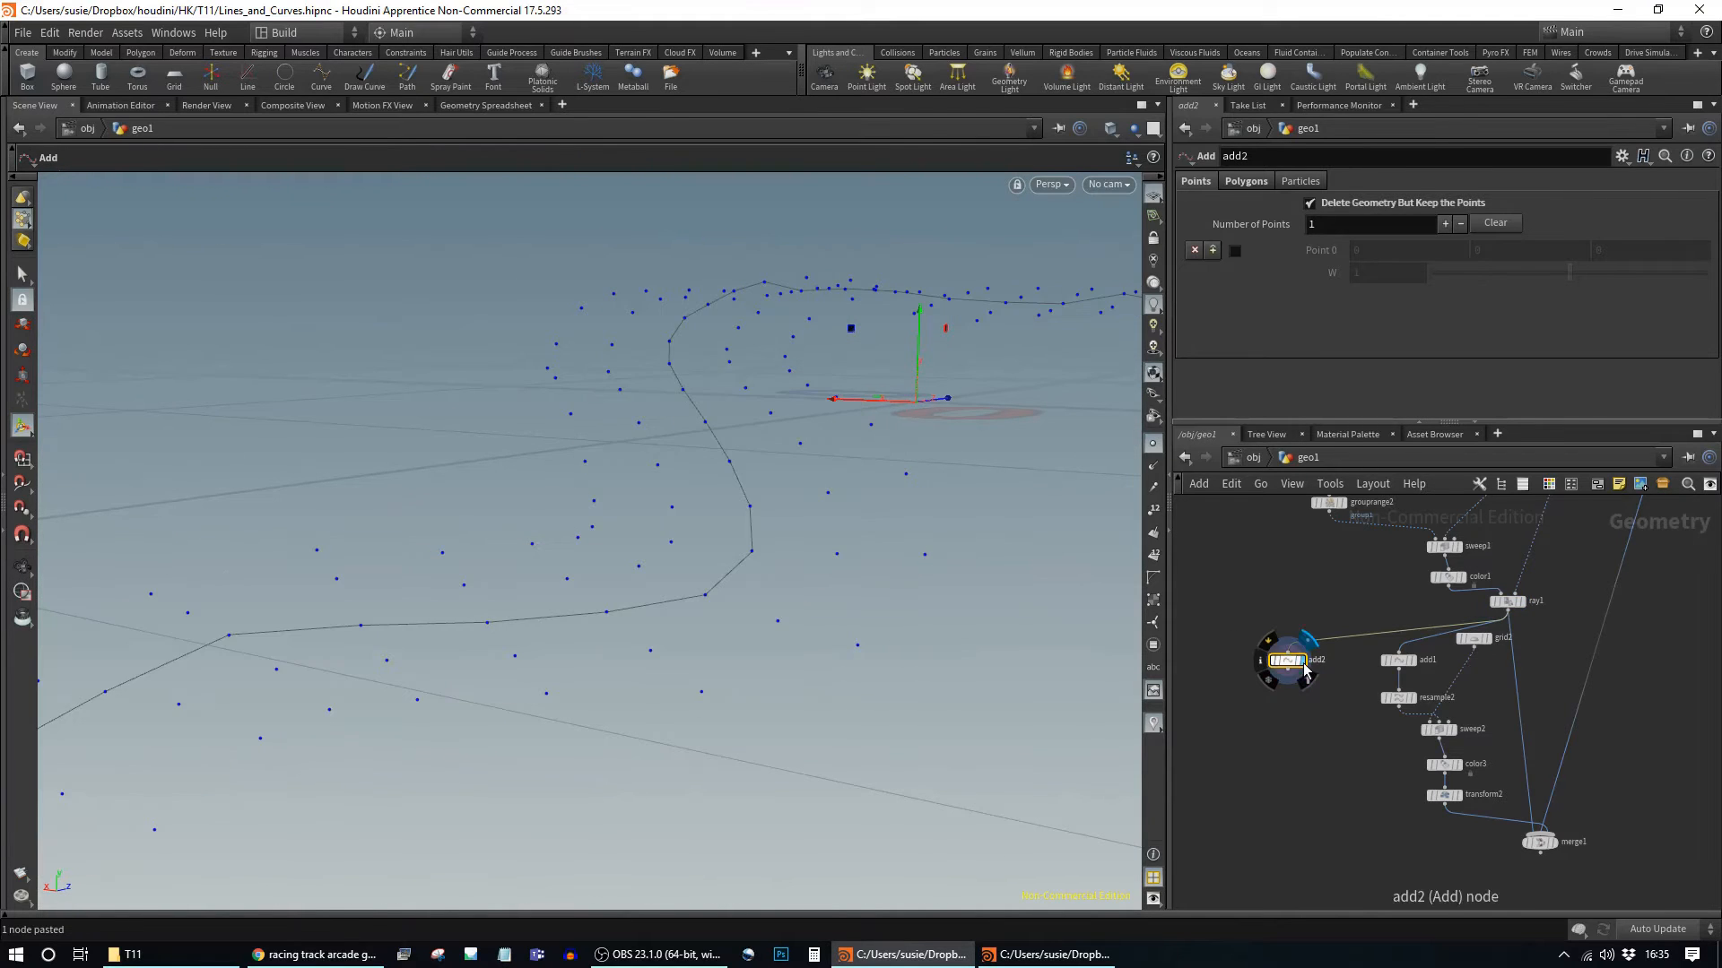
{"action": "left_click_drag", "start_coordinate": [843, 527], "coordinate": [819, 547], "text": "alt"}
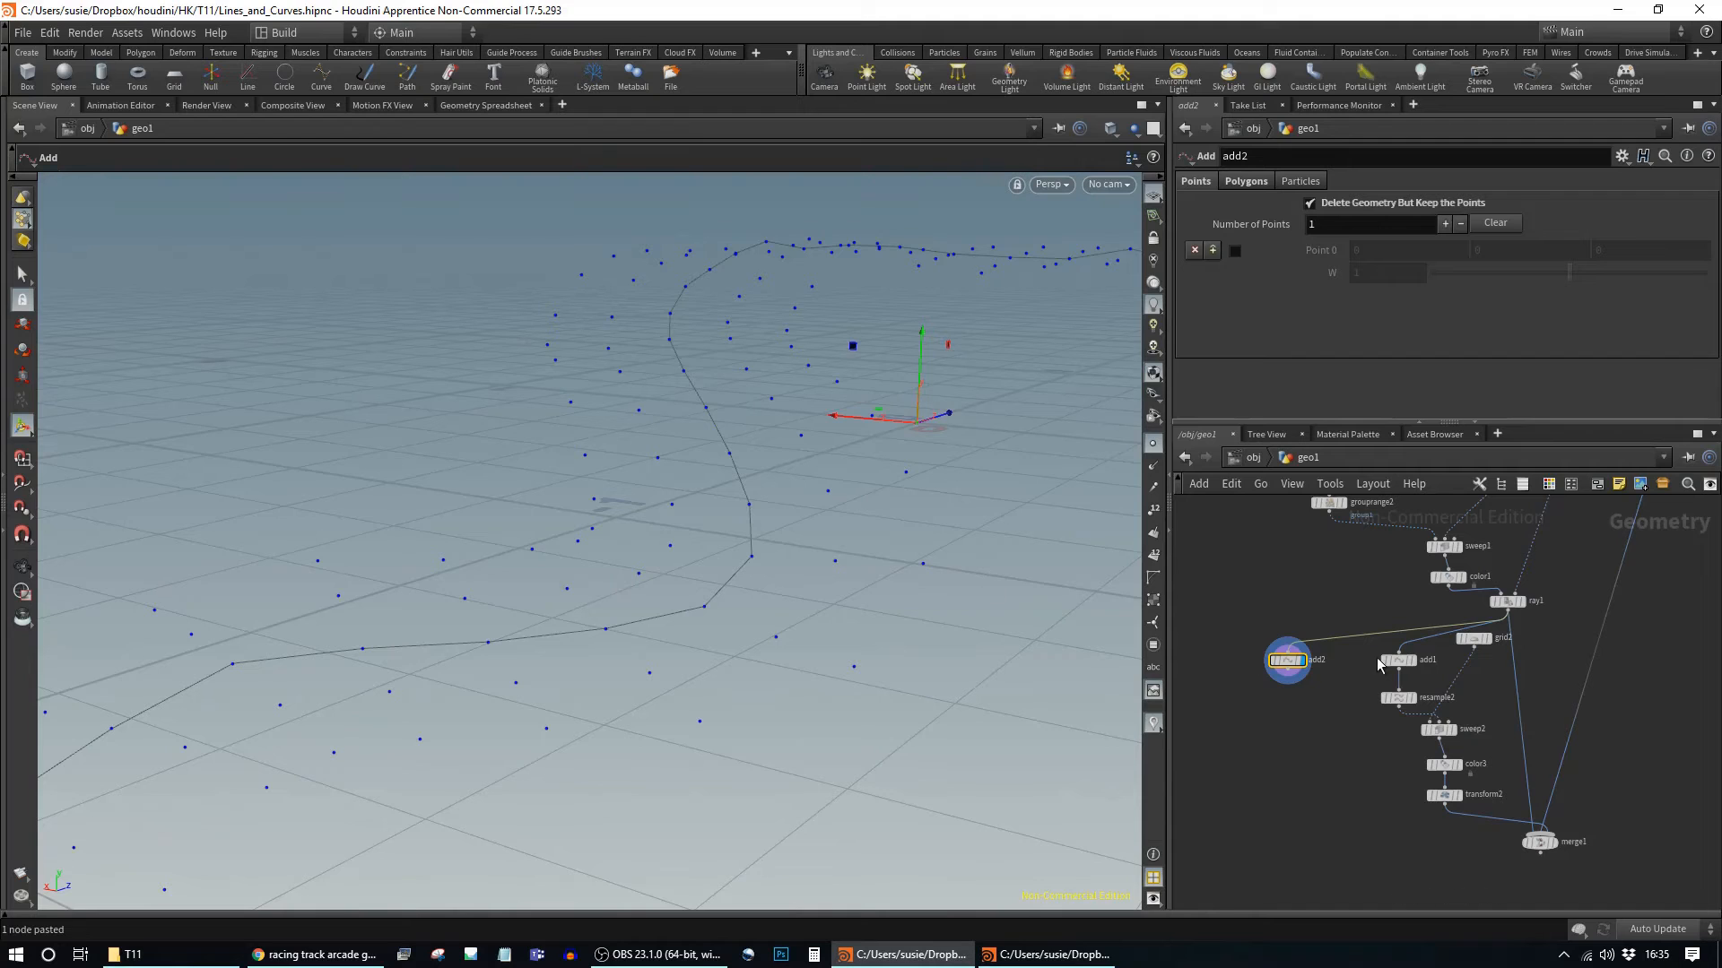
Step: Compare the By Group polygon settings of the original Add node and add2
{"action": "left_click", "coordinate": [1411, 661]}
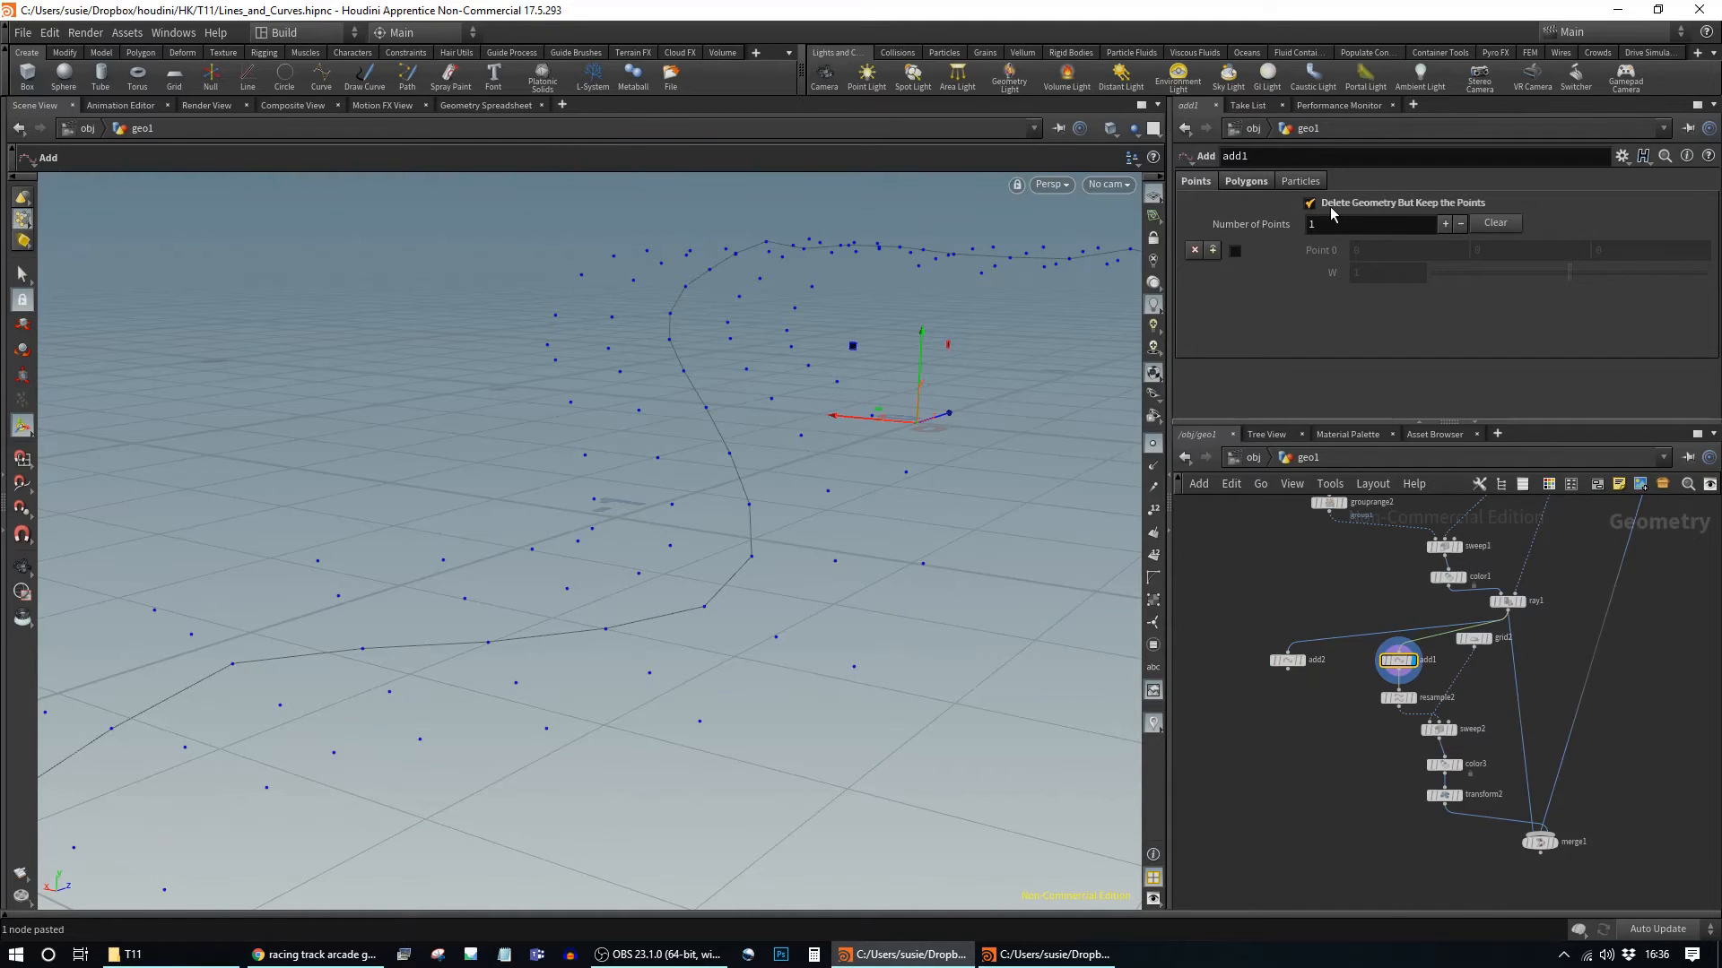
{"action": "left_click", "coordinate": [1256, 183]}
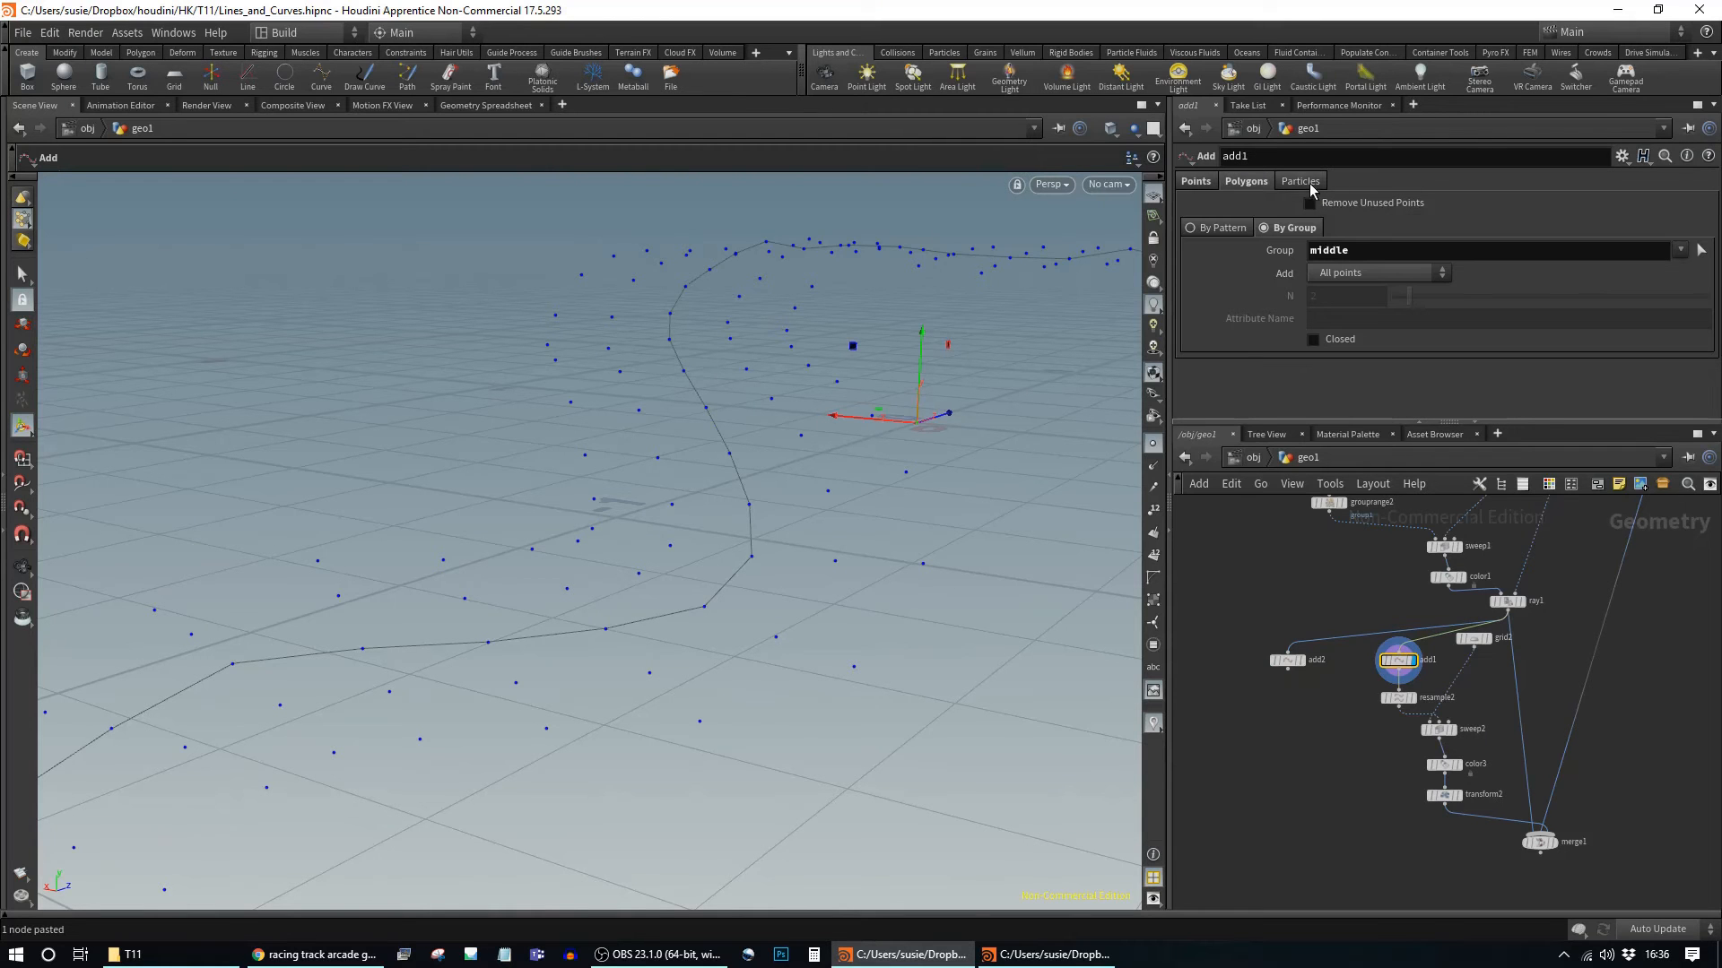
{"action": "left_click_drag", "start_coordinate": [723, 511], "coordinate": [896, 520], "text": "alt"}
{"action": "left_click", "coordinate": [1288, 661]}
{"action": "left_click", "coordinate": [1247, 182]}
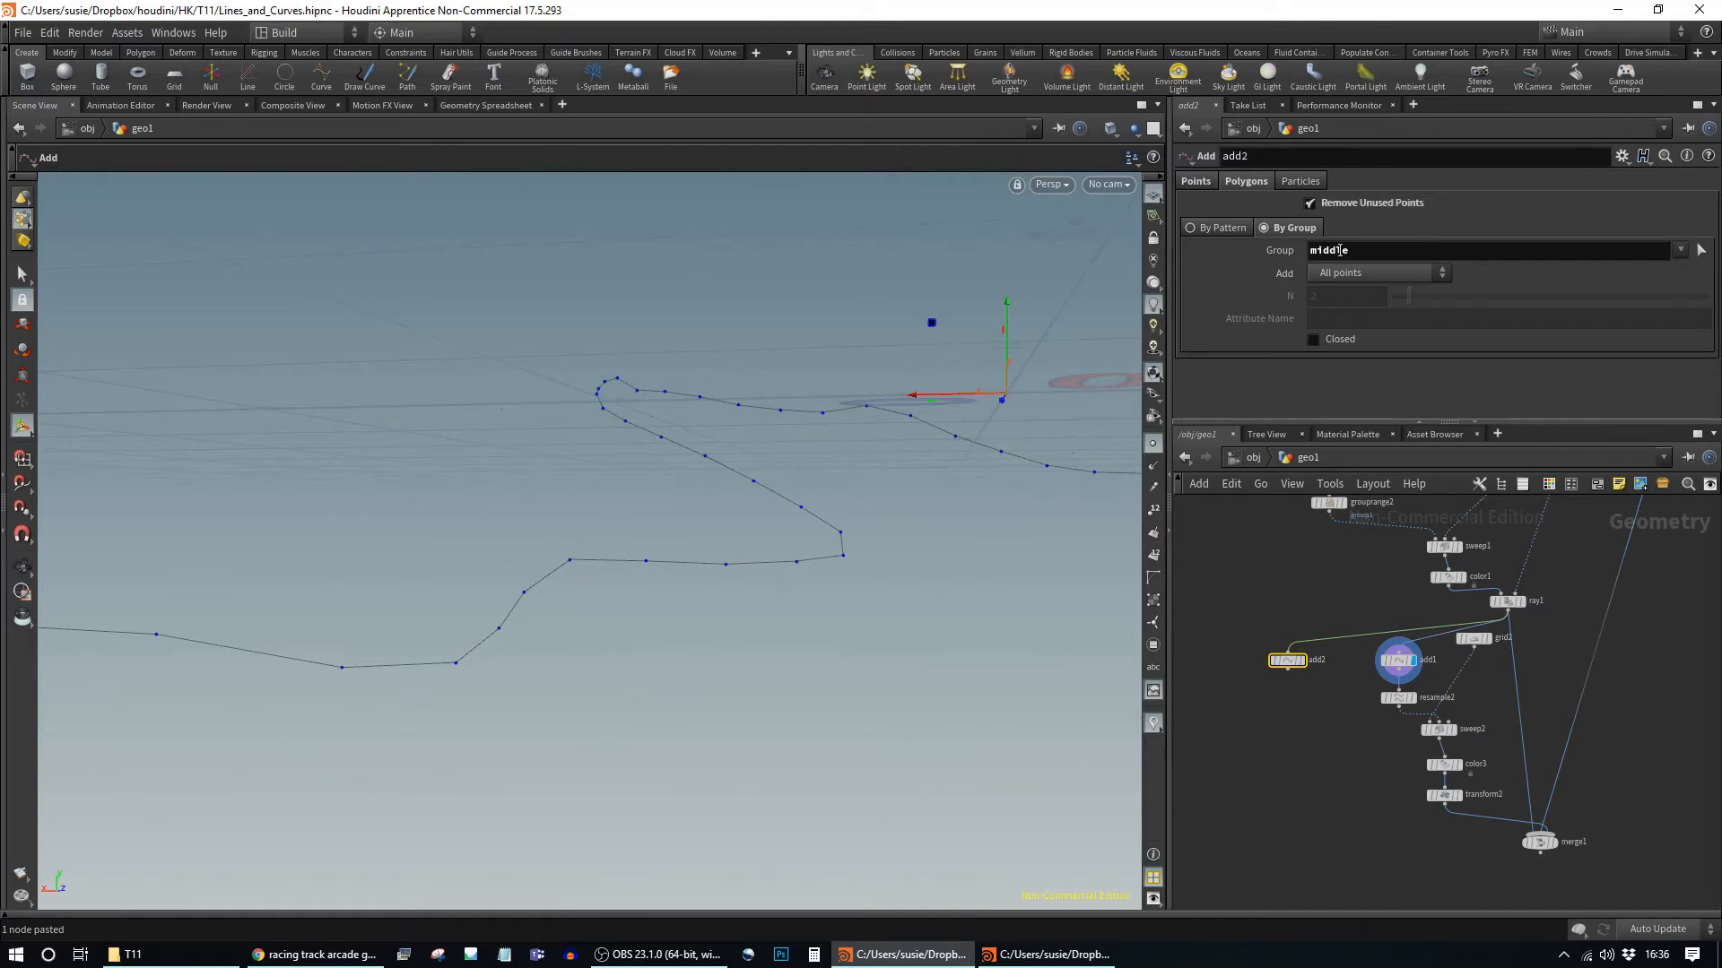
Step: Set add2's Group to group1 alone, removing middle, and inspect the curves
{"action": "left_click", "coordinate": [1661, 270]}
{"action": "left_click_drag", "start_coordinate": [1356, 251], "coordinate": [1097, 249]}
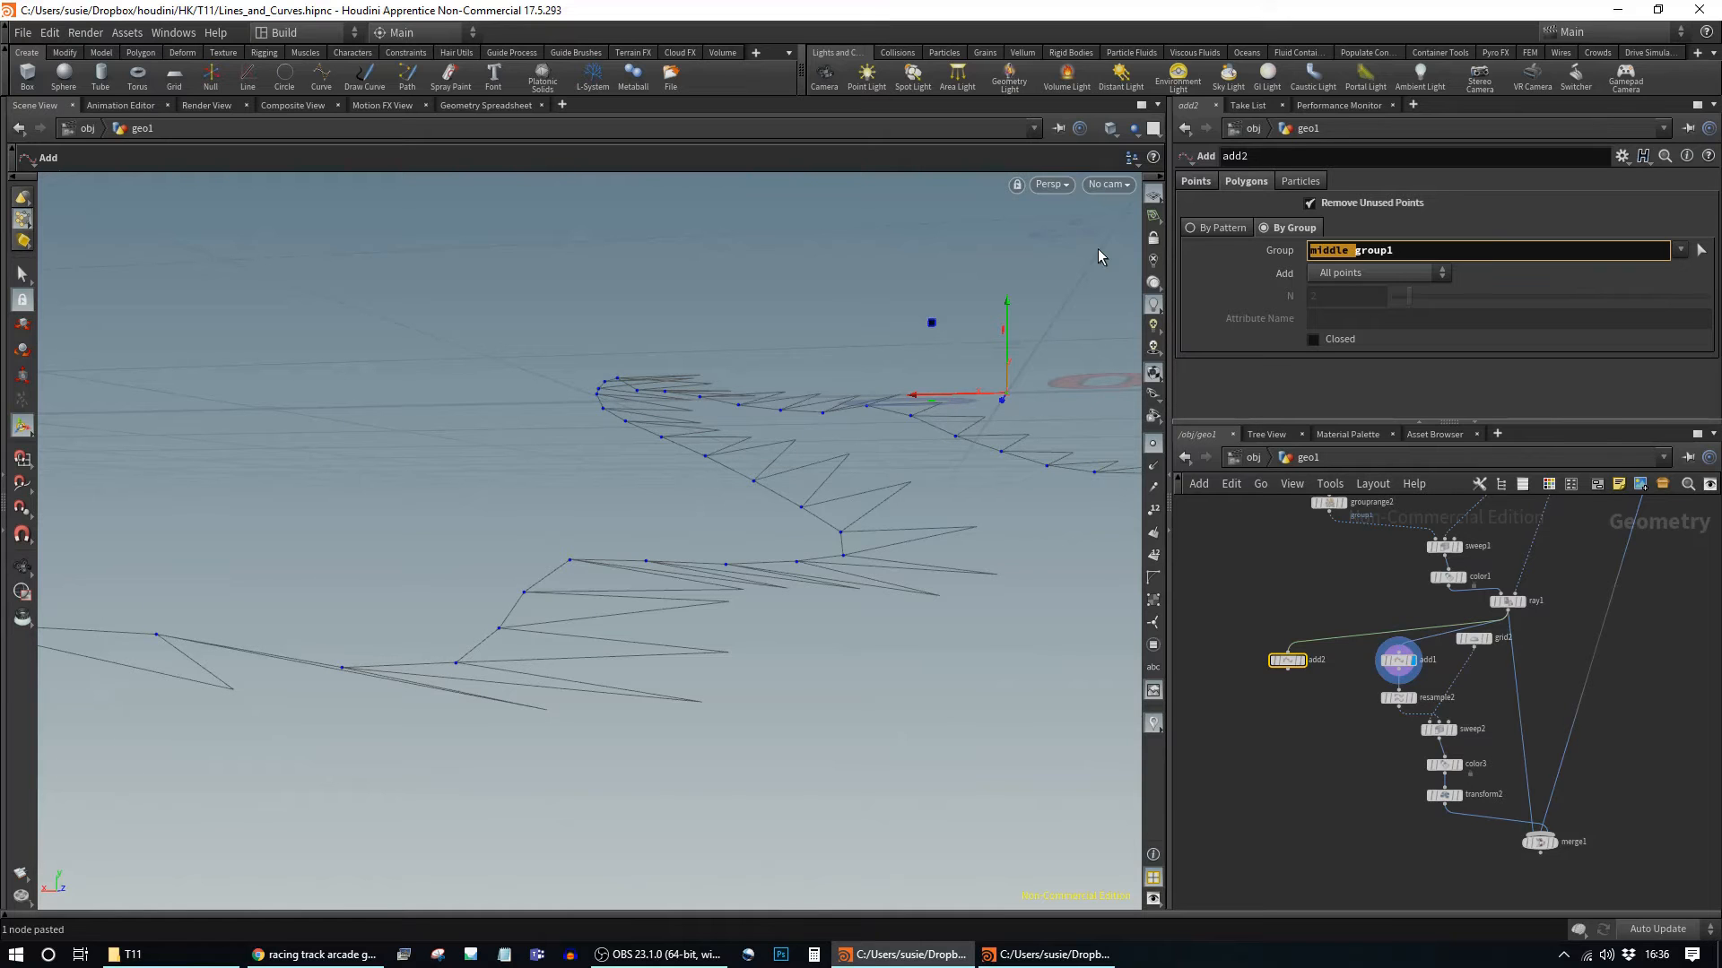
{"action": "key", "text": "BackSpace"}
{"action": "key", "text": "Return"}
{"action": "key", "text": "Escape"}
{"action": "left_click_drag", "start_coordinate": [960, 500], "coordinate": [622, 580]}
{"action": "right_click_drag", "start_coordinate": [616, 601], "coordinate": [807, 764]}
{"action": "middle_click_drag", "start_coordinate": [807, 764], "coordinate": [122, 443]}
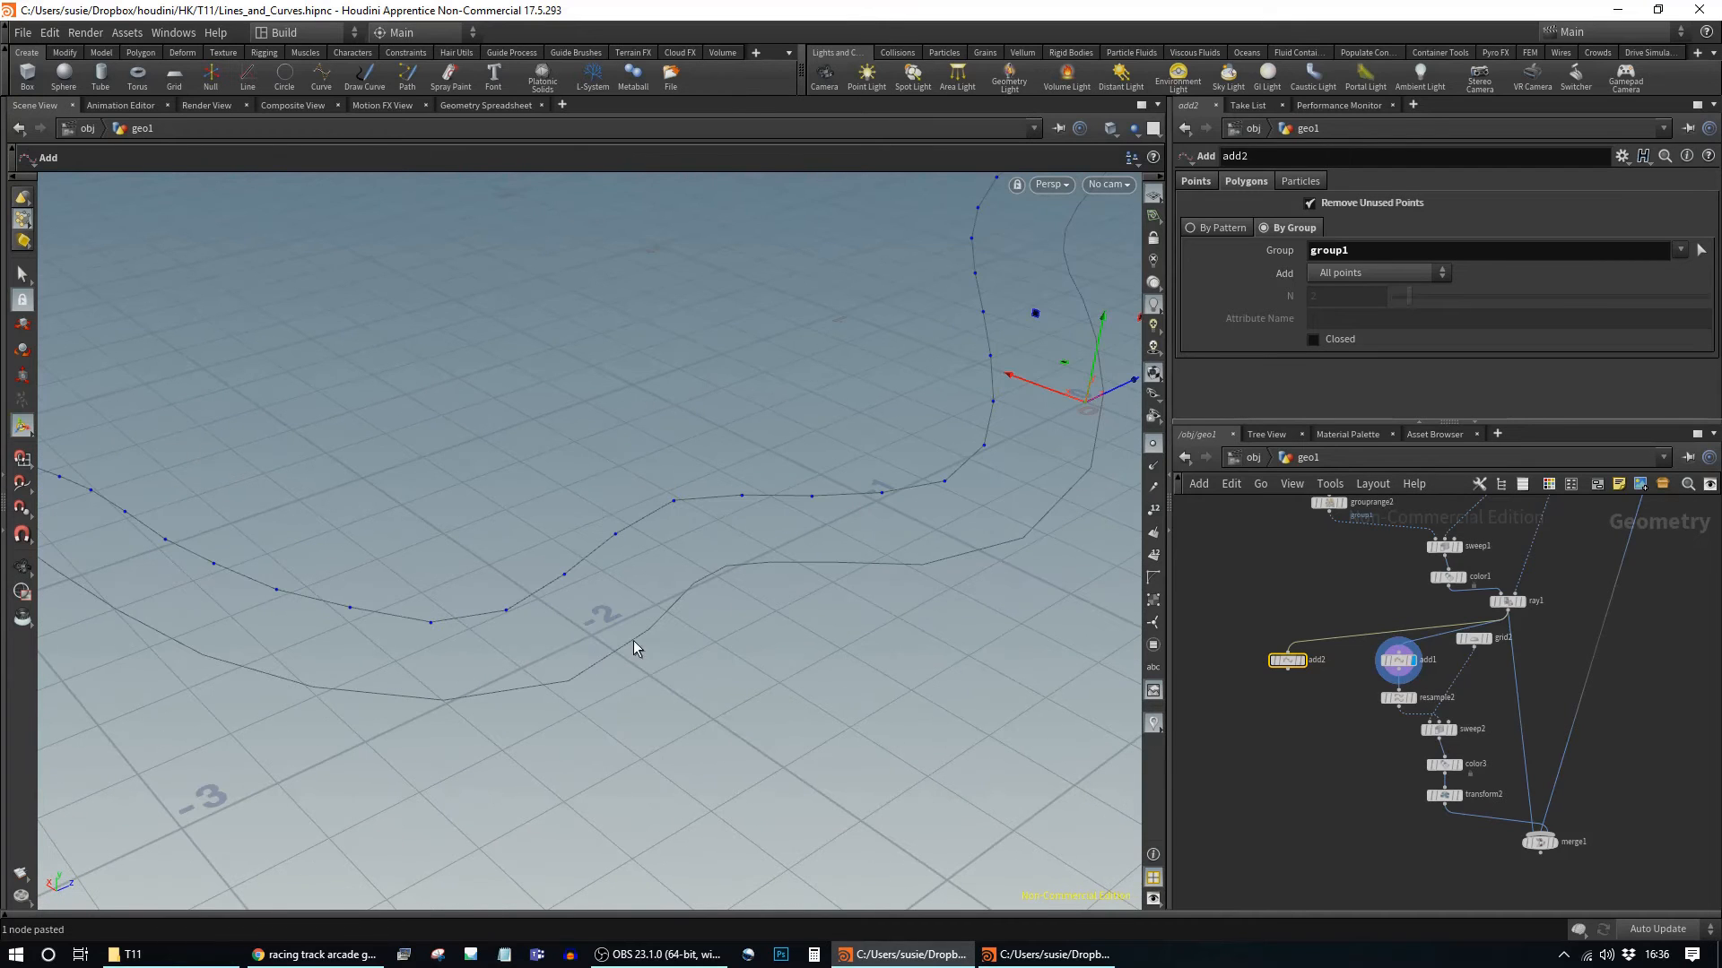
{"action": "key", "text": "Escape"}
{"action": "left_click_drag", "start_coordinate": [888, 526], "coordinate": [682, 538]}
{"action": "key", "text": "Return"}
{"action": "middle_click_drag", "start_coordinate": [1347, 560], "coordinate": [1333, 673]}
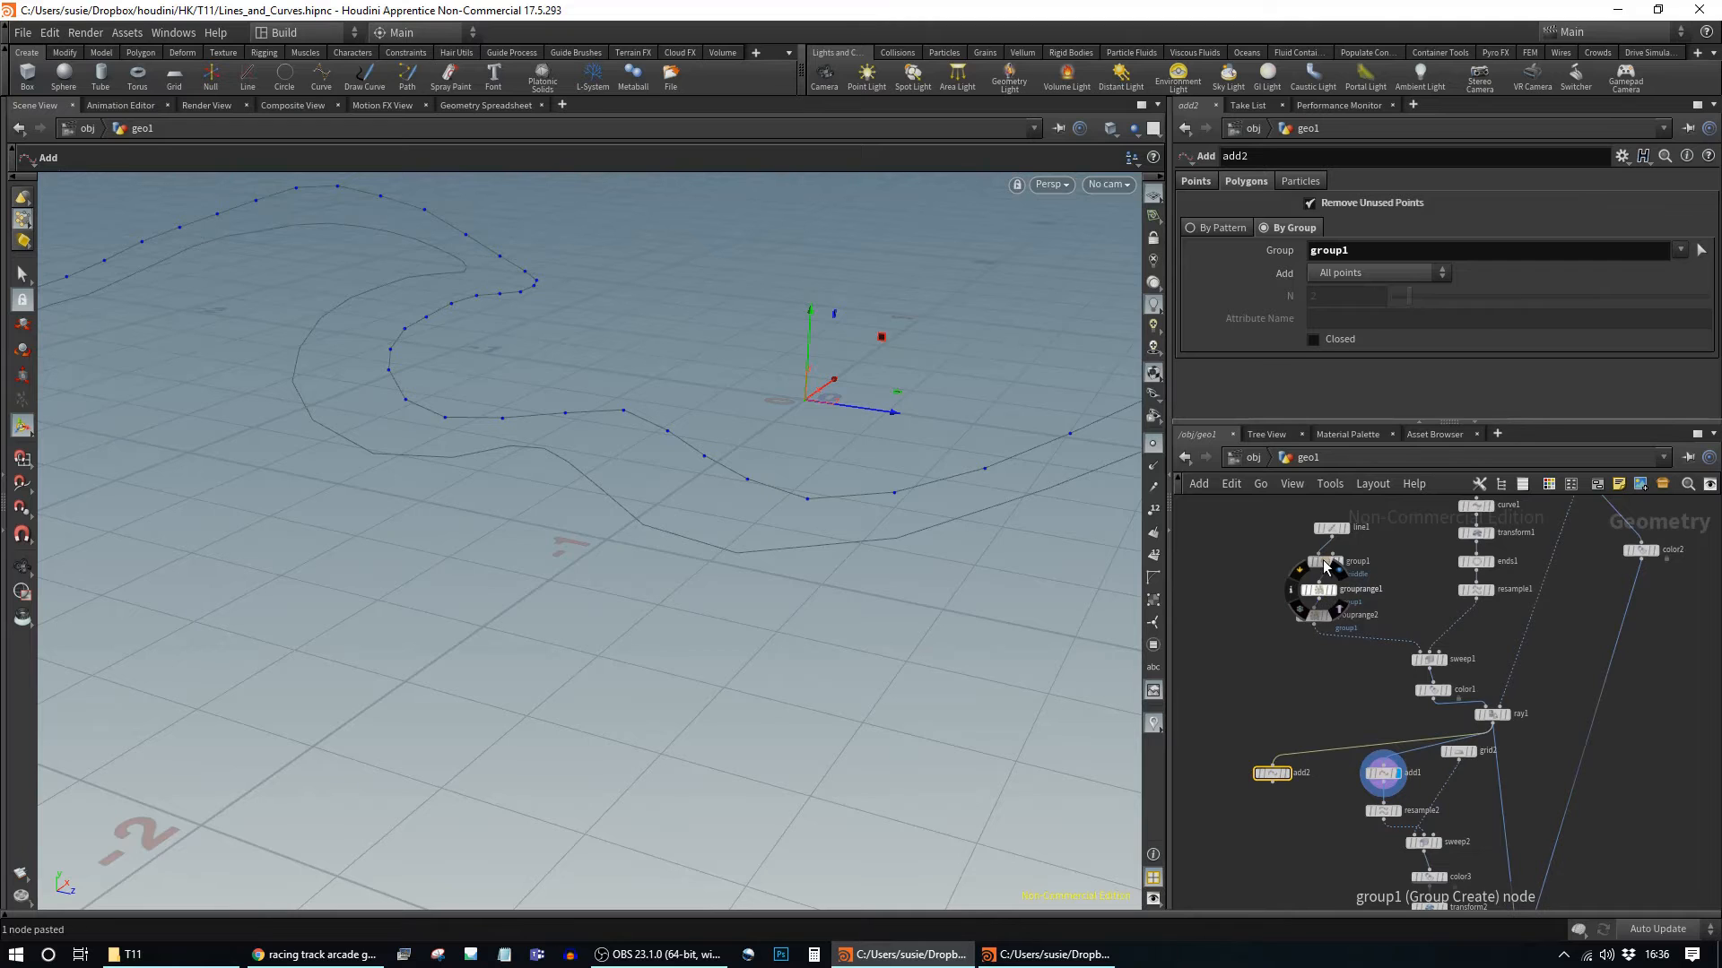
Step: Rename group1's group to "in"
{"action": "left_click", "coordinate": [1326, 561]}
{"action": "double_click", "coordinate": [1416, 187]}
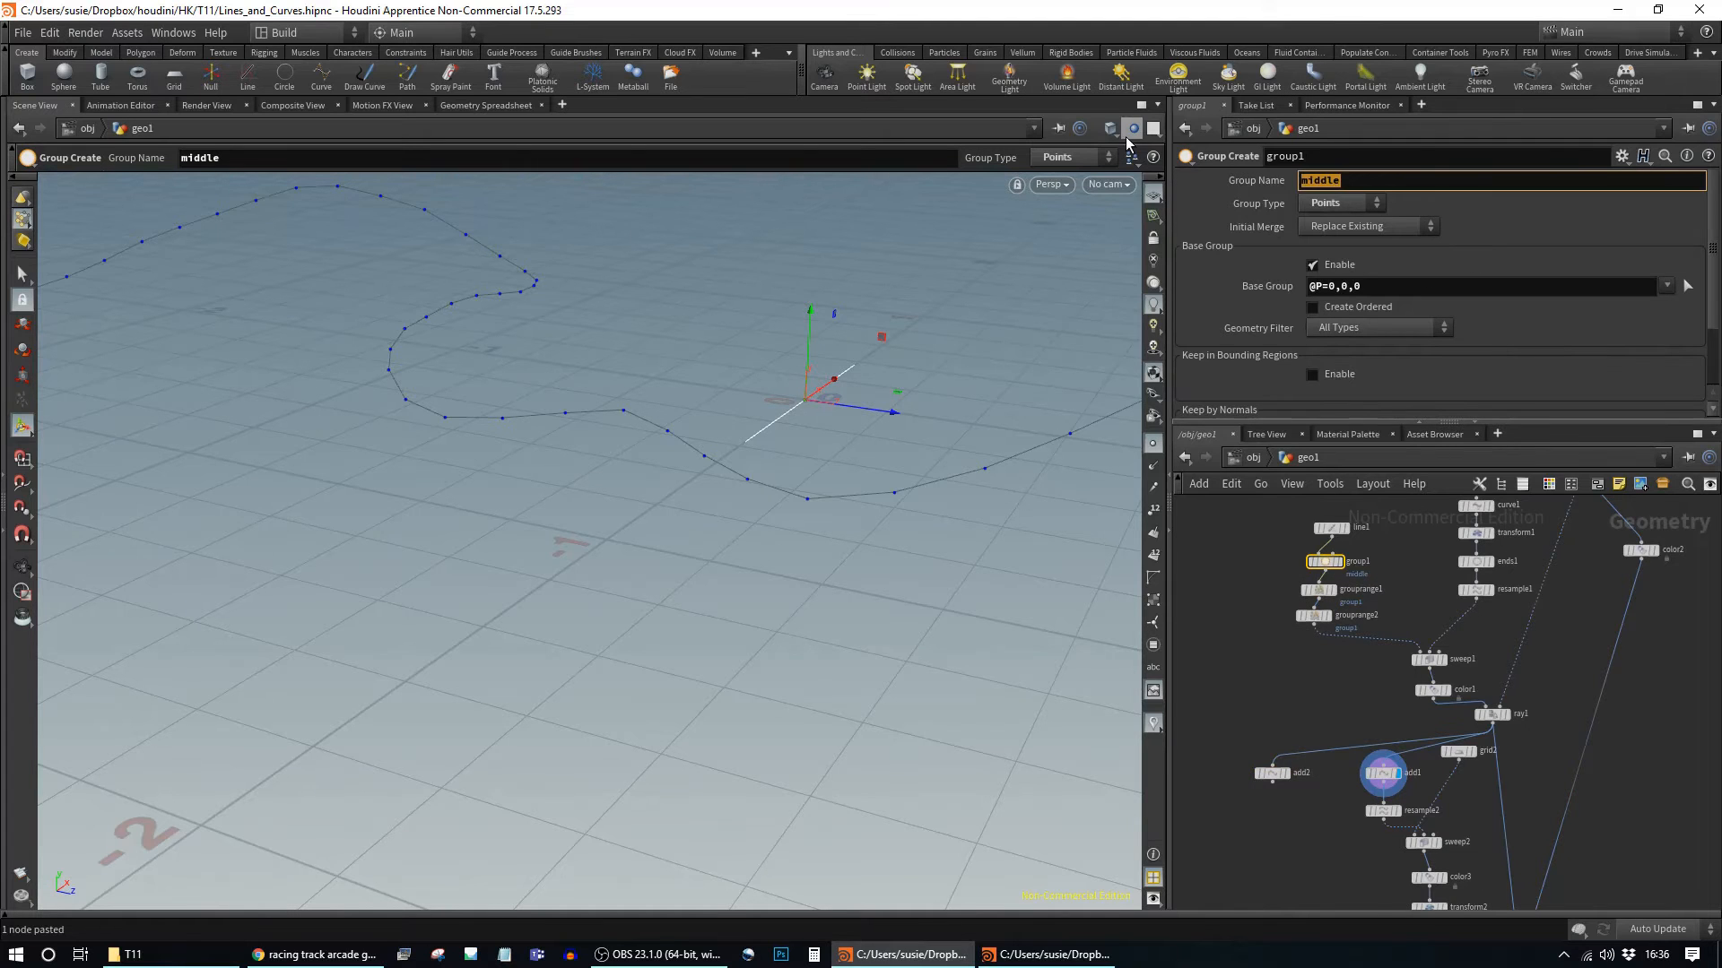
{"action": "type", "text": "in"}
{"action": "key", "text": "Return"}
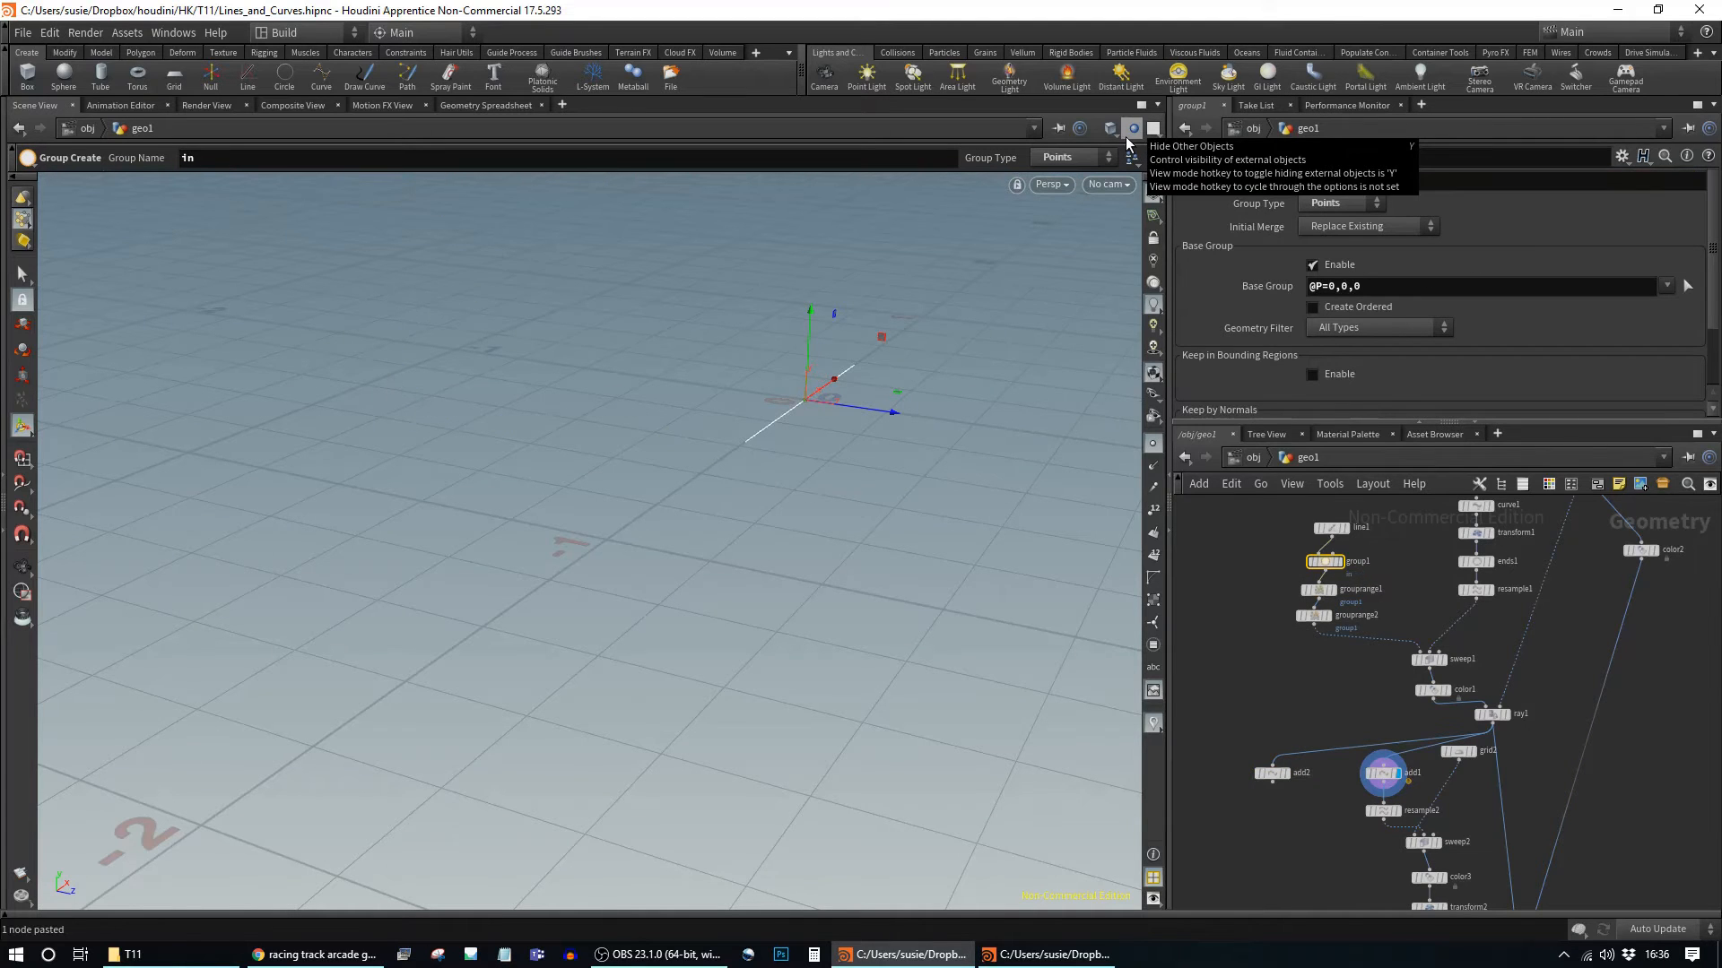
Step: Set add2's By Group field to "in" and arrange the two Add nodes
{"action": "left_click", "coordinate": [1387, 775]}
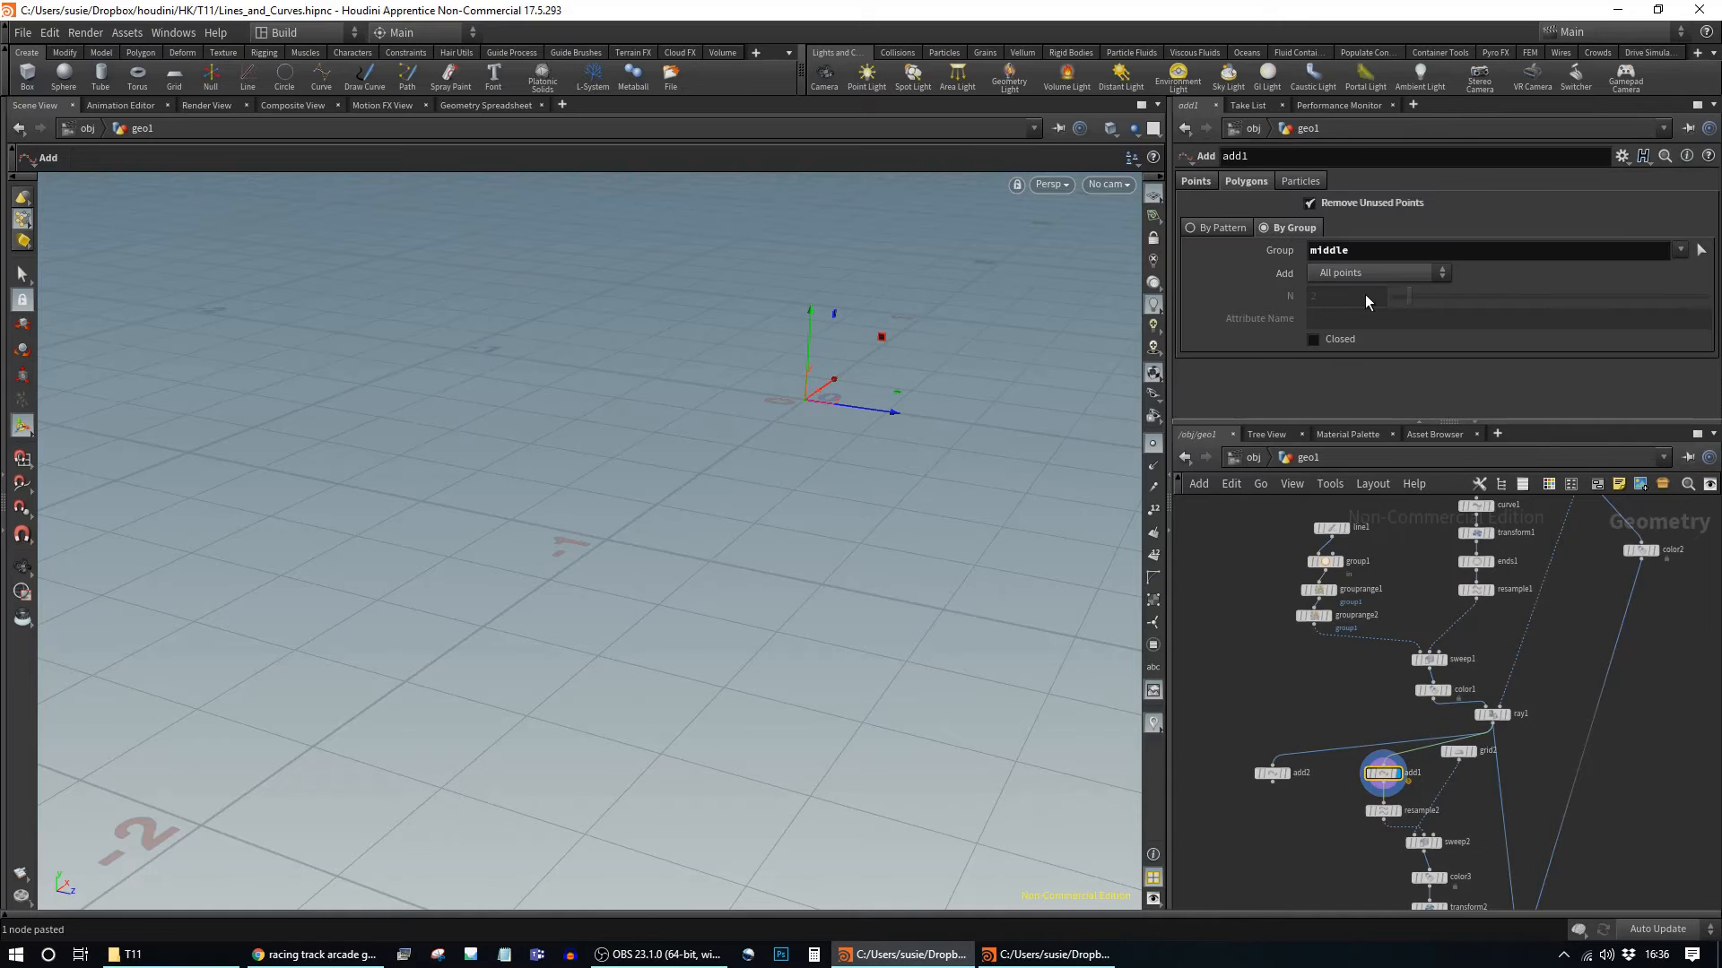
{"action": "left_click", "coordinate": [1274, 772]}
{"action": "left_click_drag", "start_coordinate": [1282, 250], "coordinate": [1127, 249]}
{"action": "type", "text": "in"}
{"action": "key", "text": "Return"}
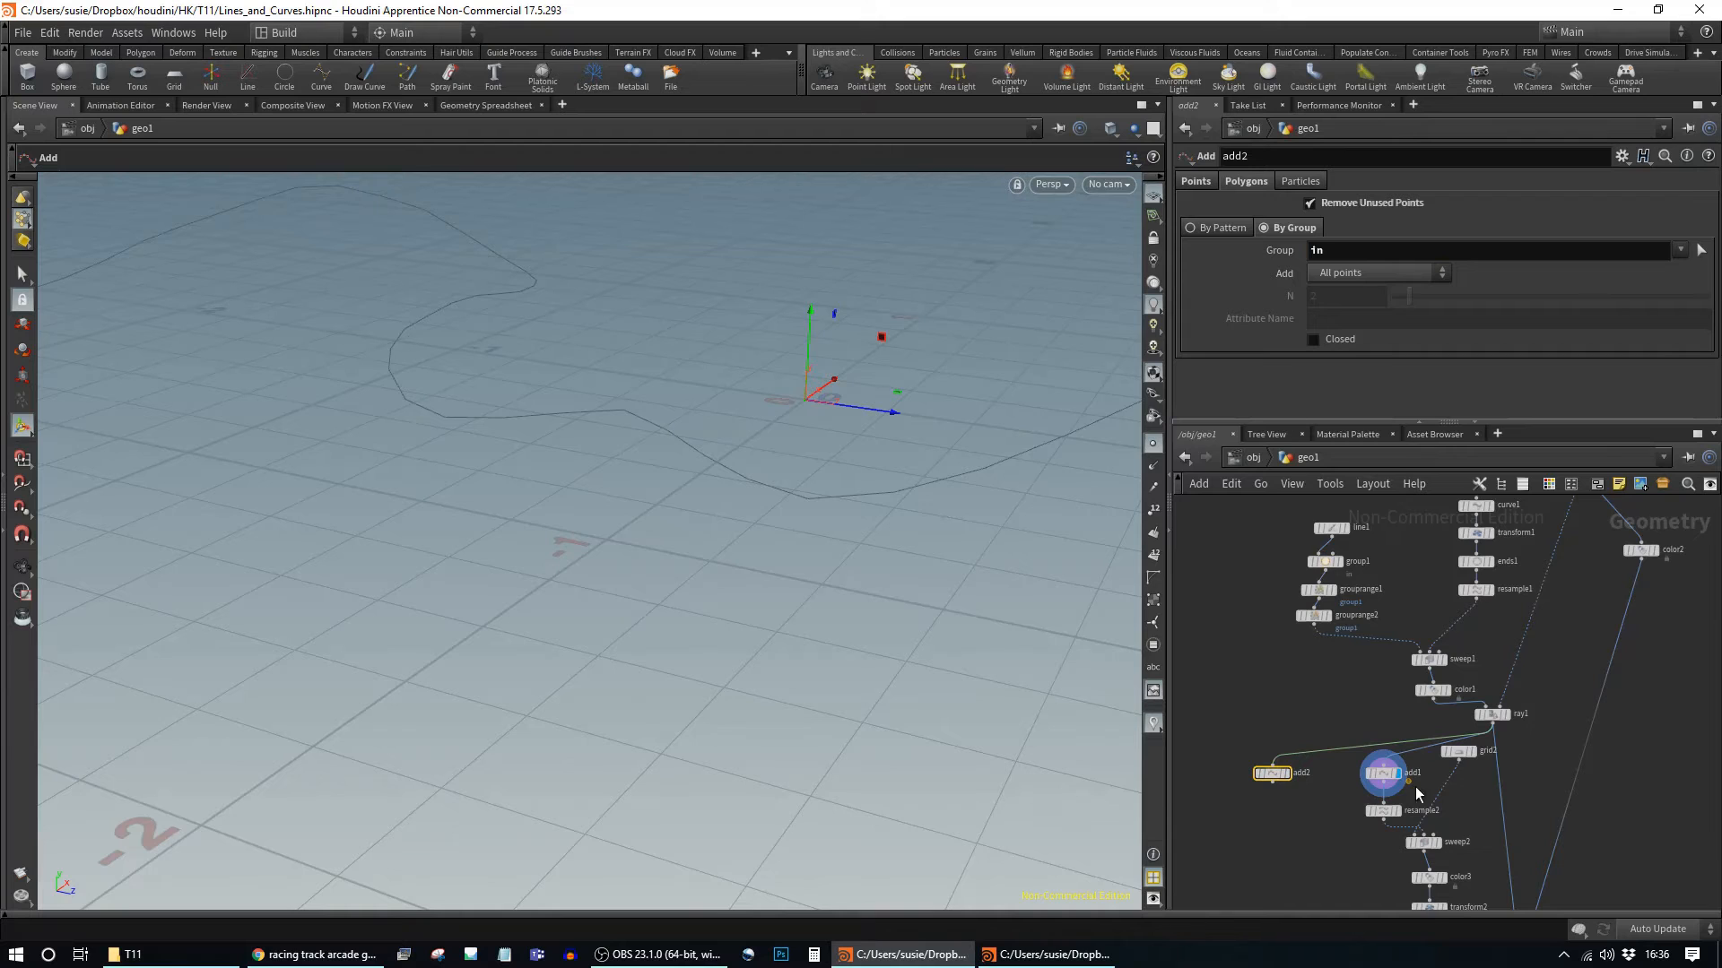
{"action": "left_click", "coordinate": [1289, 776]}
{"action": "mouse_move", "coordinate": [1274, 773]}
{"action": "left_mouse_down"}
{"action": "mouse_move", "coordinate": [1267, 752]}
{"action": "mouse_move", "coordinate": [1301, 768]}
{"action": "left_mouse_up"}
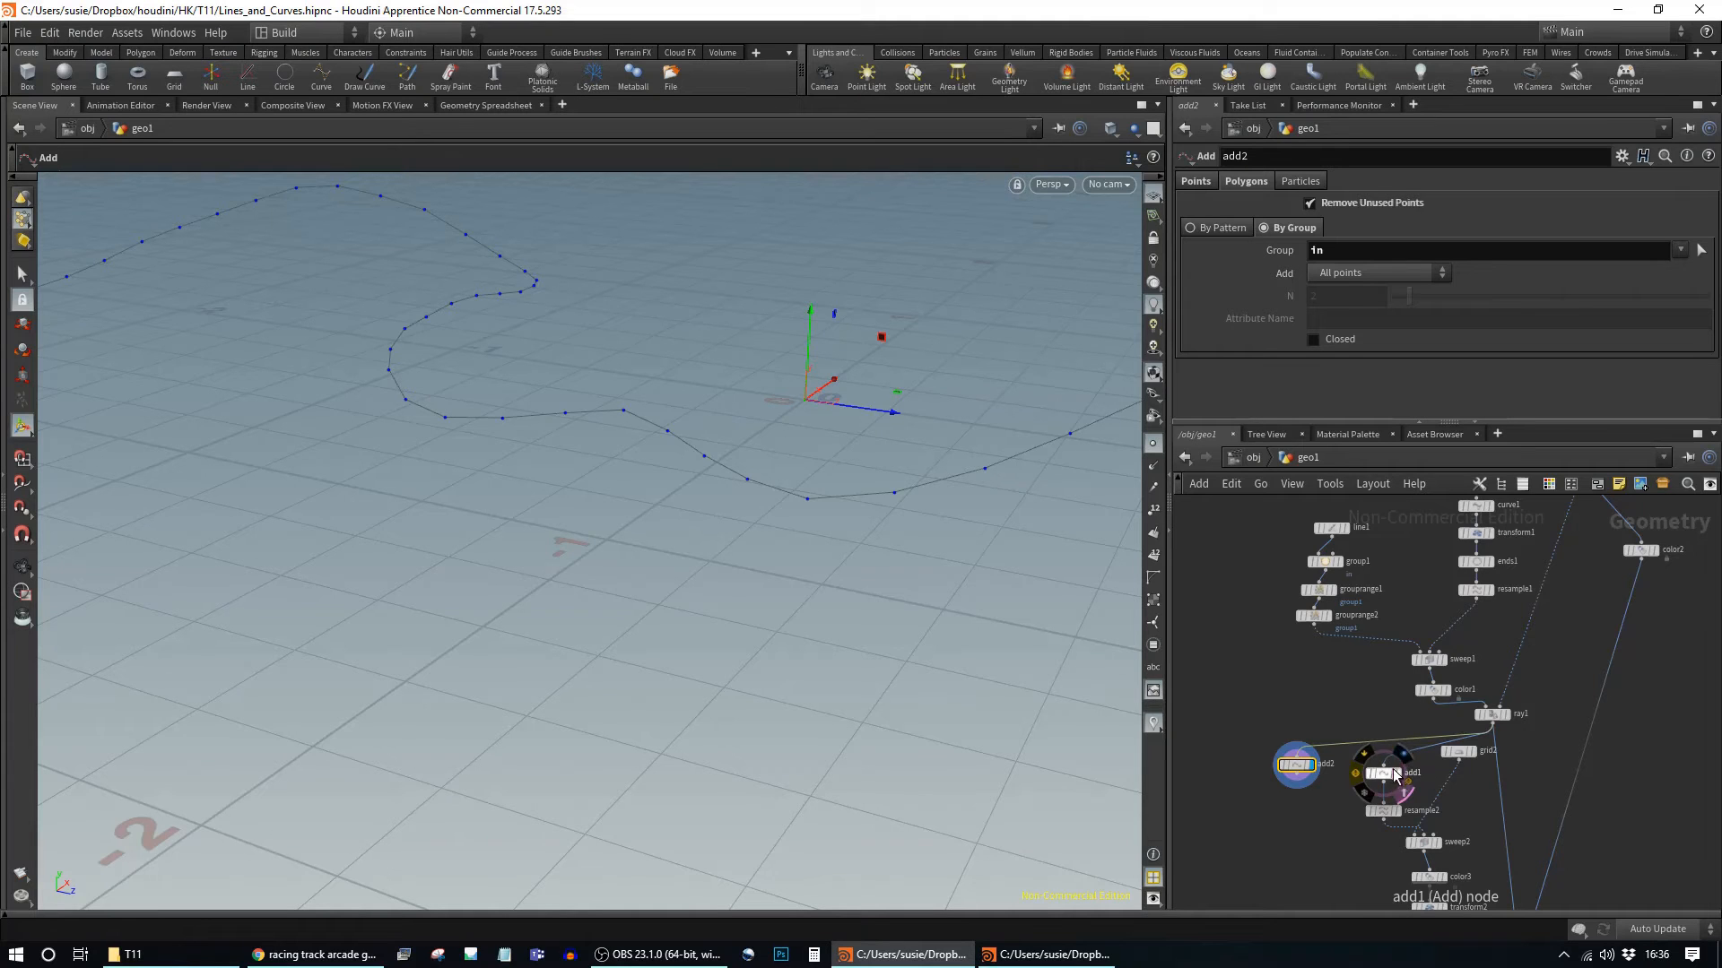
{"action": "left_click", "coordinate": [1395, 782]}
{"action": "left_click", "coordinate": [1386, 775]}
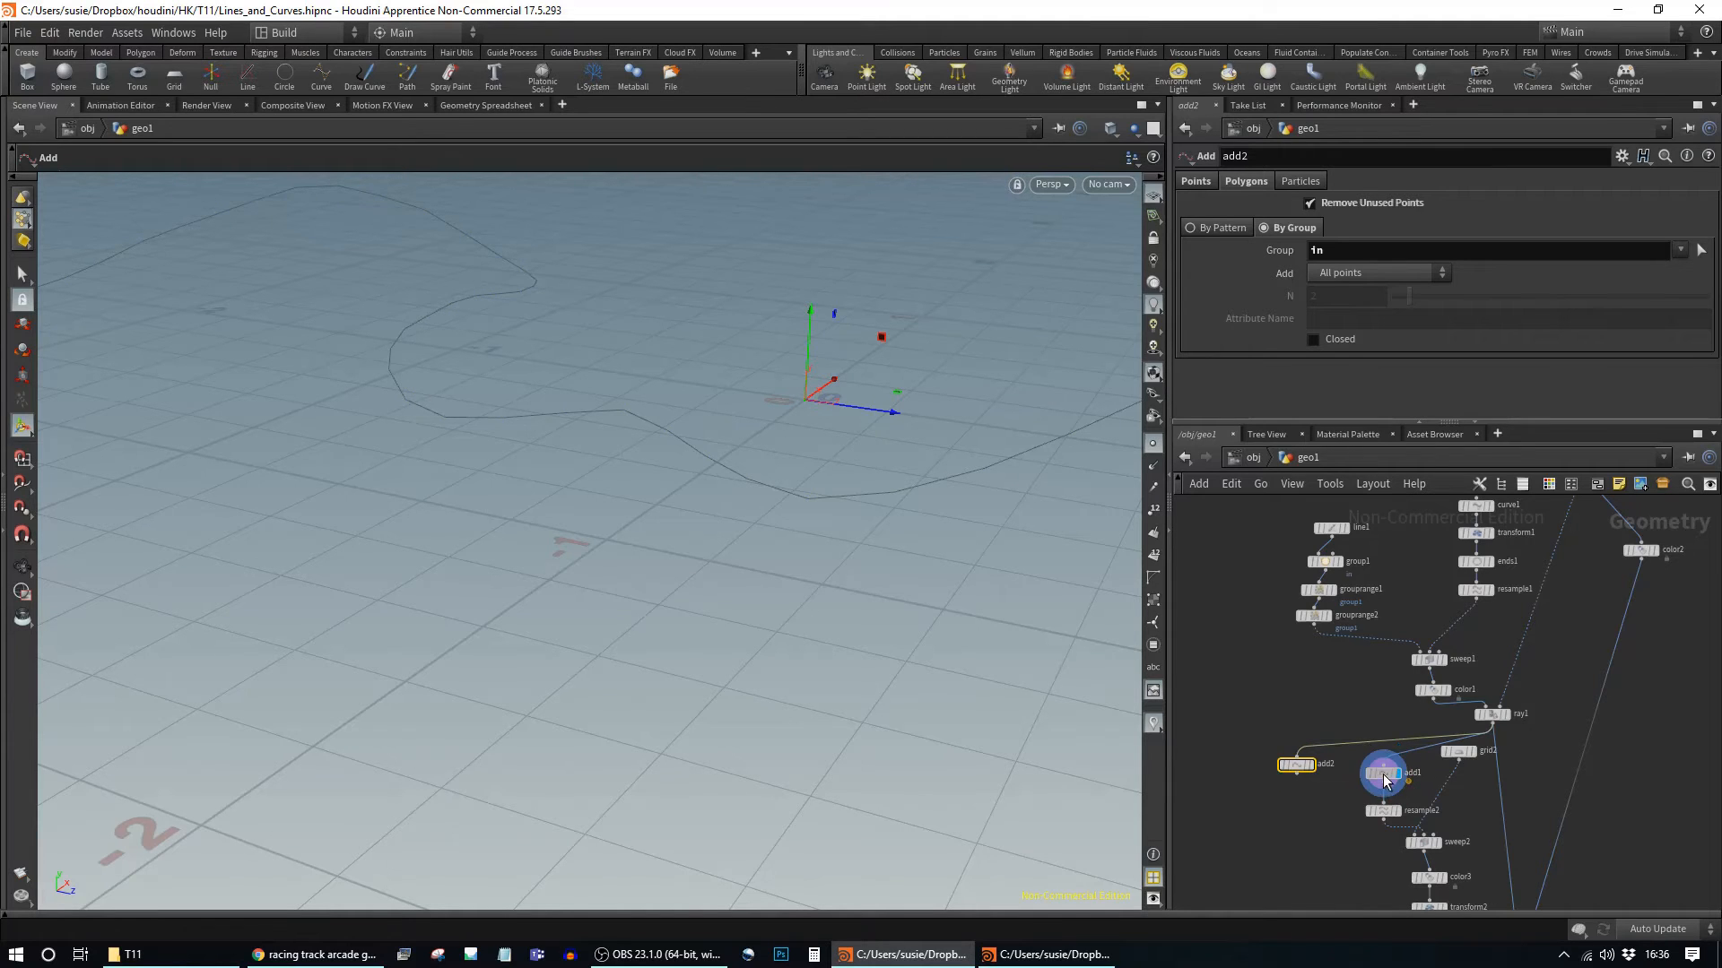
{"action": "left_click_drag", "start_coordinate": [1295, 771], "coordinate": [1291, 778]}
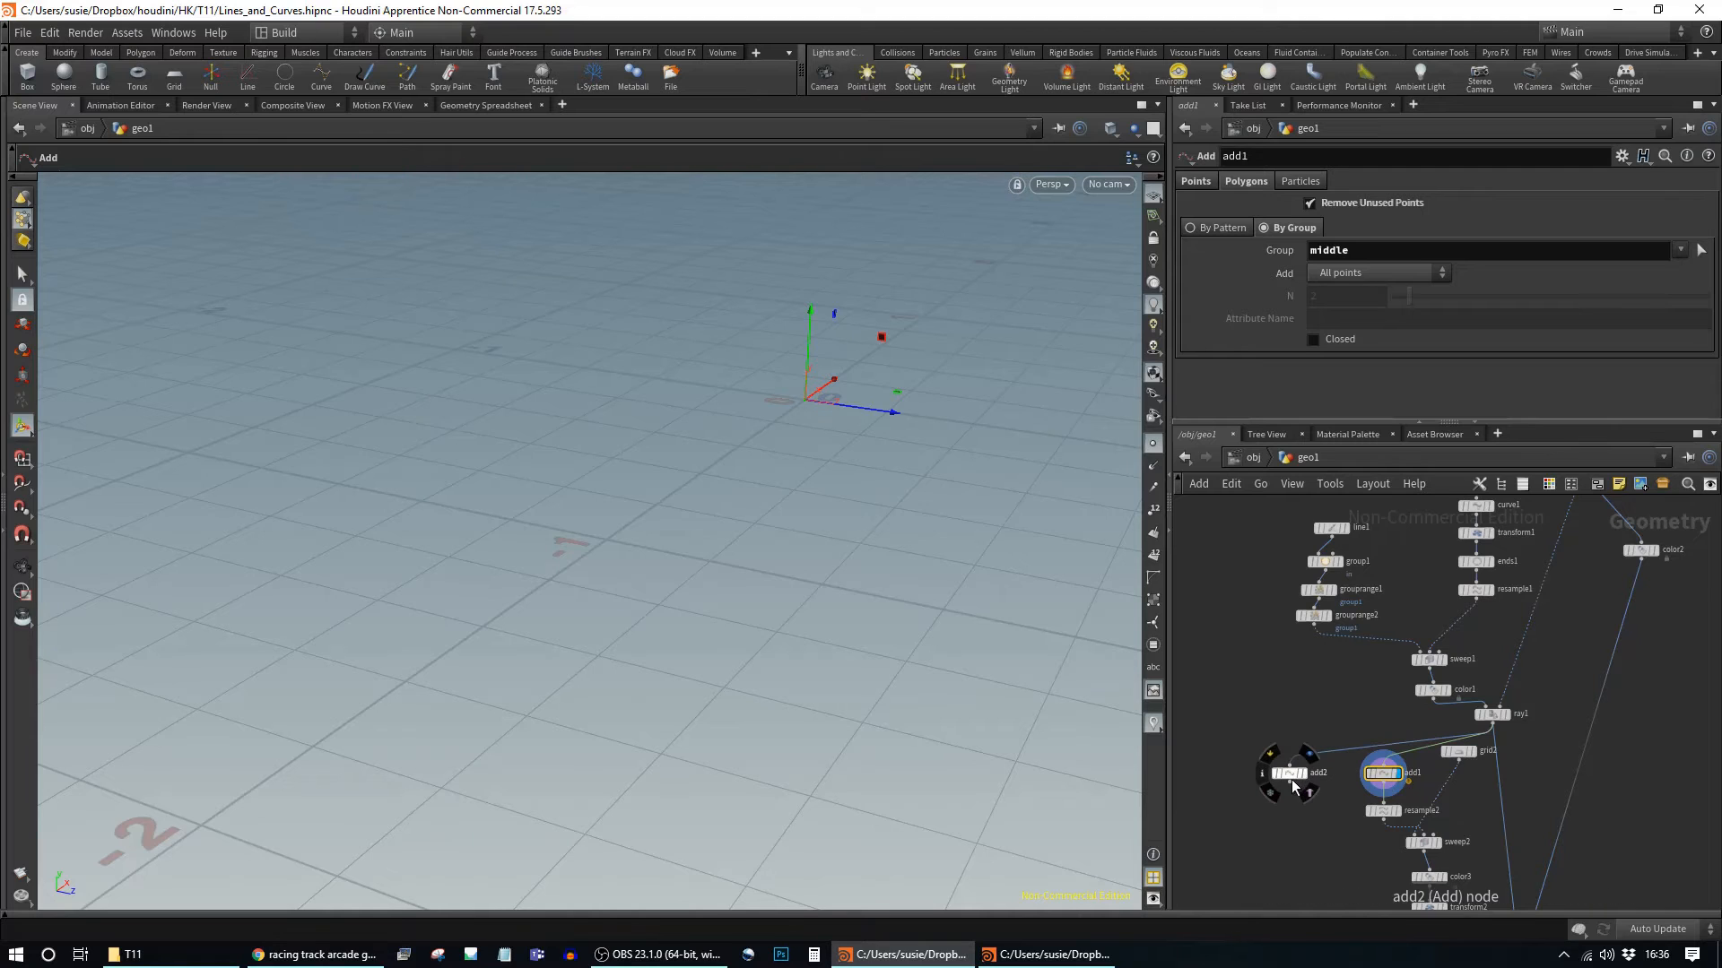
Step: Restore group1's group name to "middle"
{"action": "left_click", "coordinate": [1341, 565]}
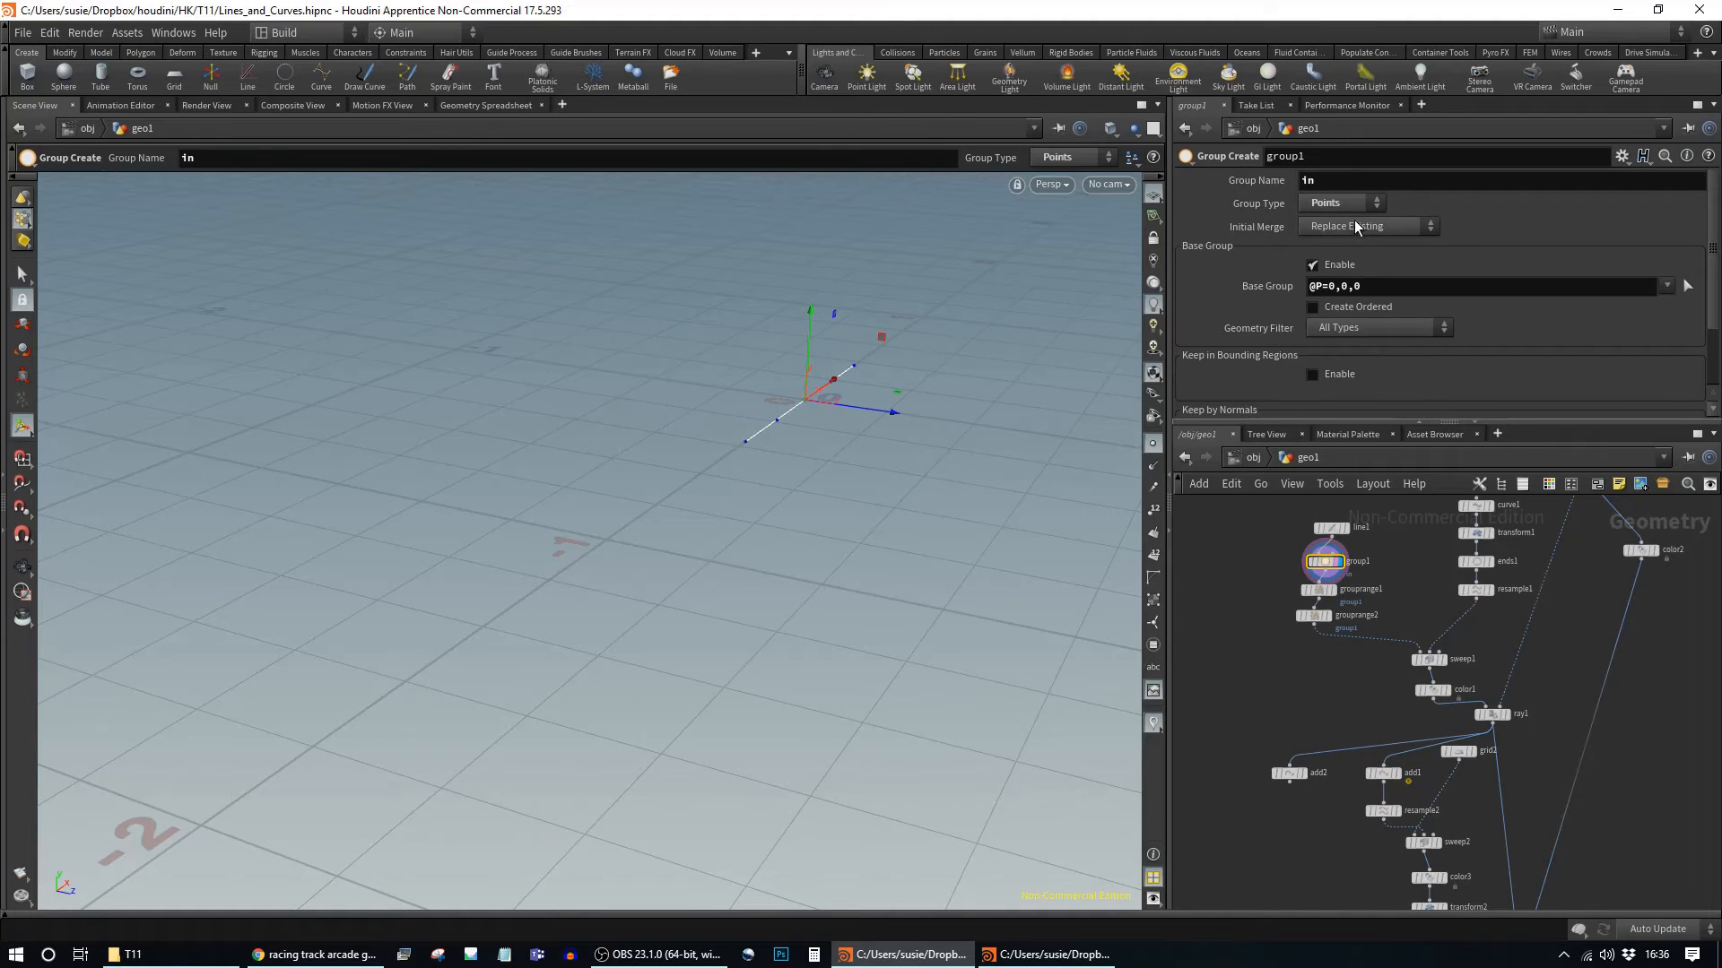
{"action": "left_click", "coordinate": [1322, 589]}
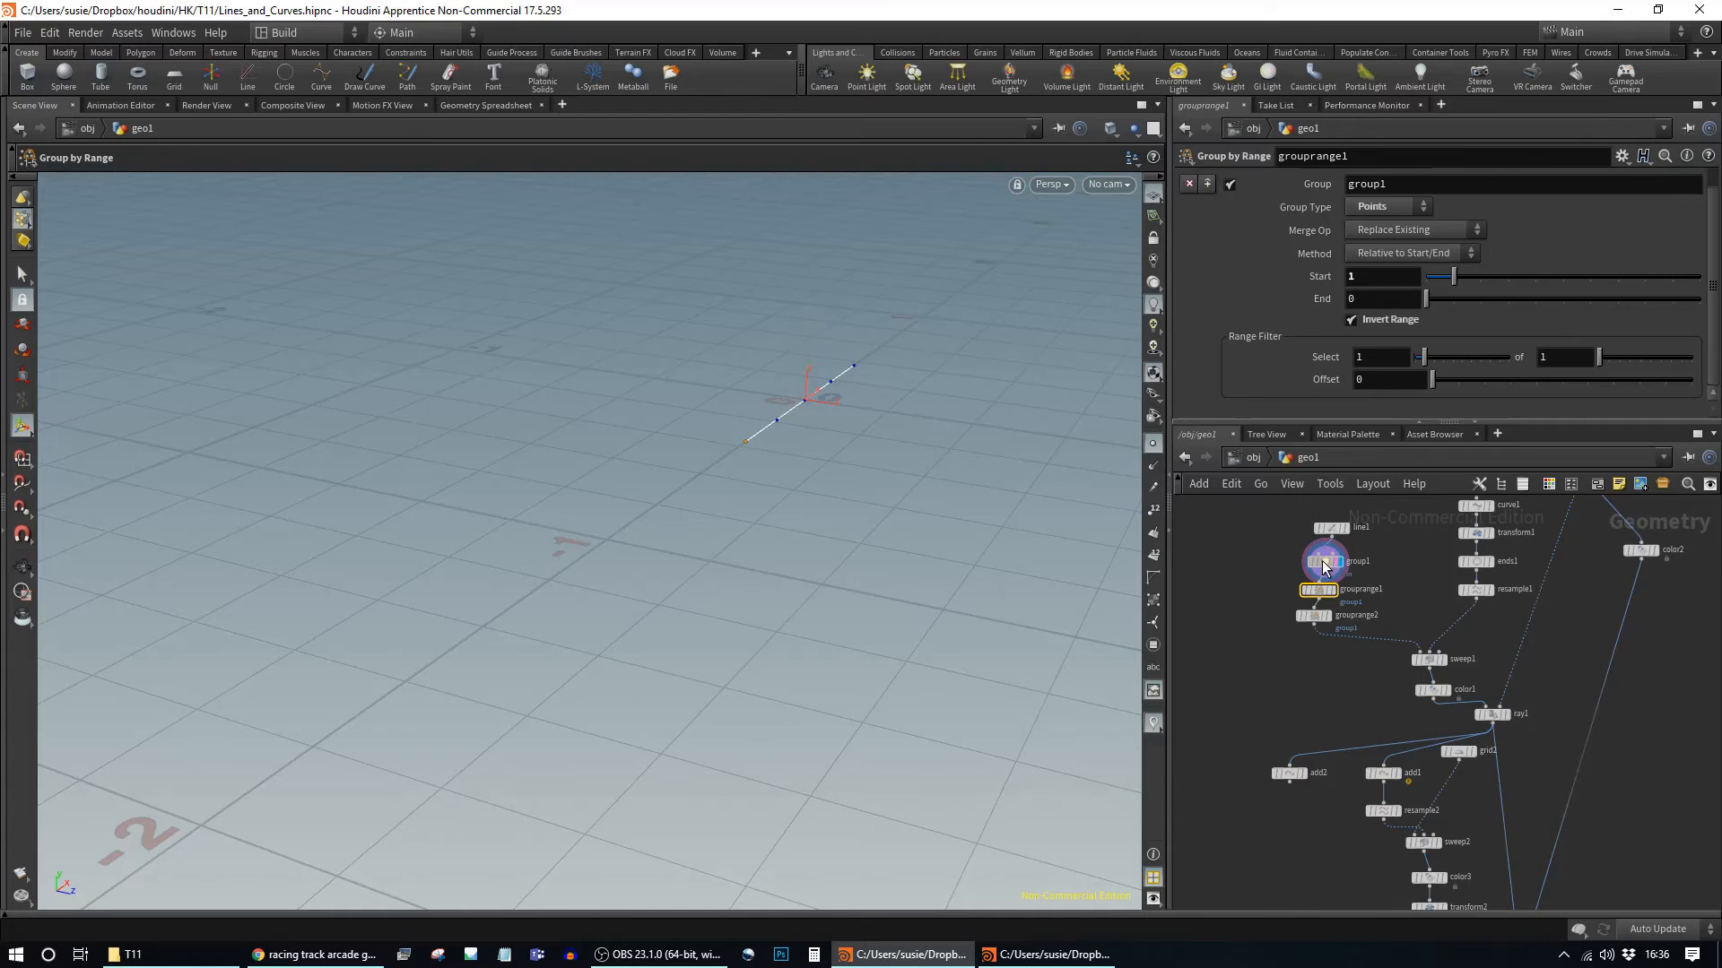
{"action": "left_click", "coordinate": [1324, 562]}
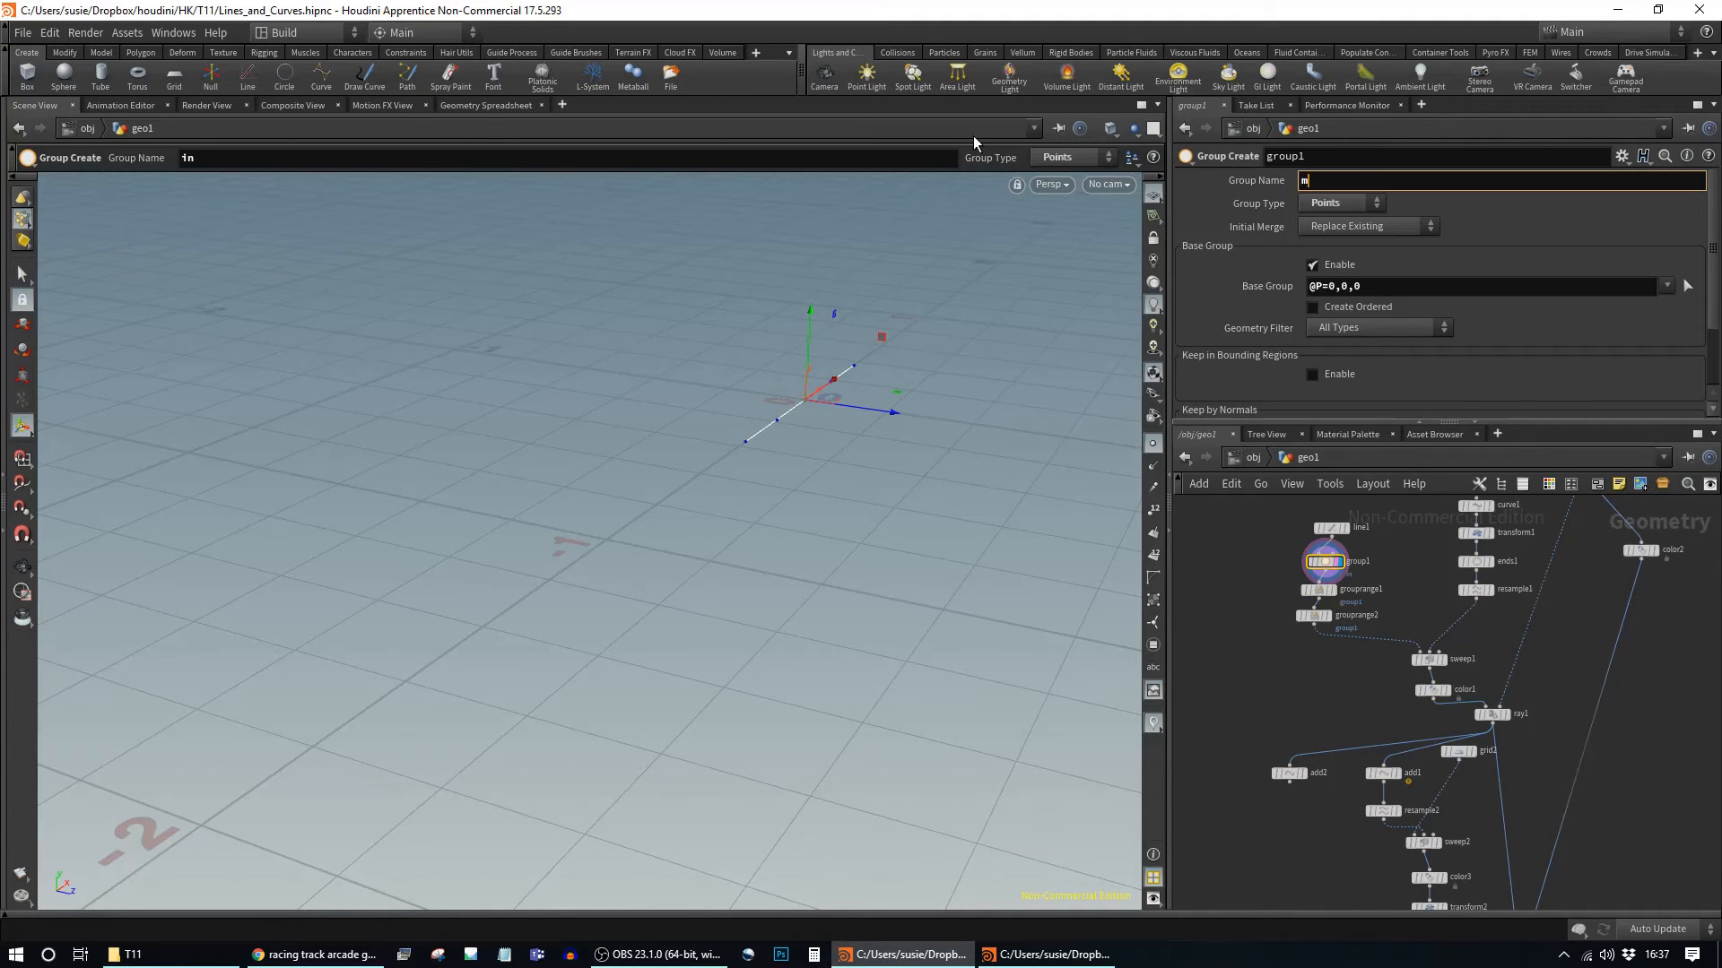
{"action": "key", "text": "Return"}
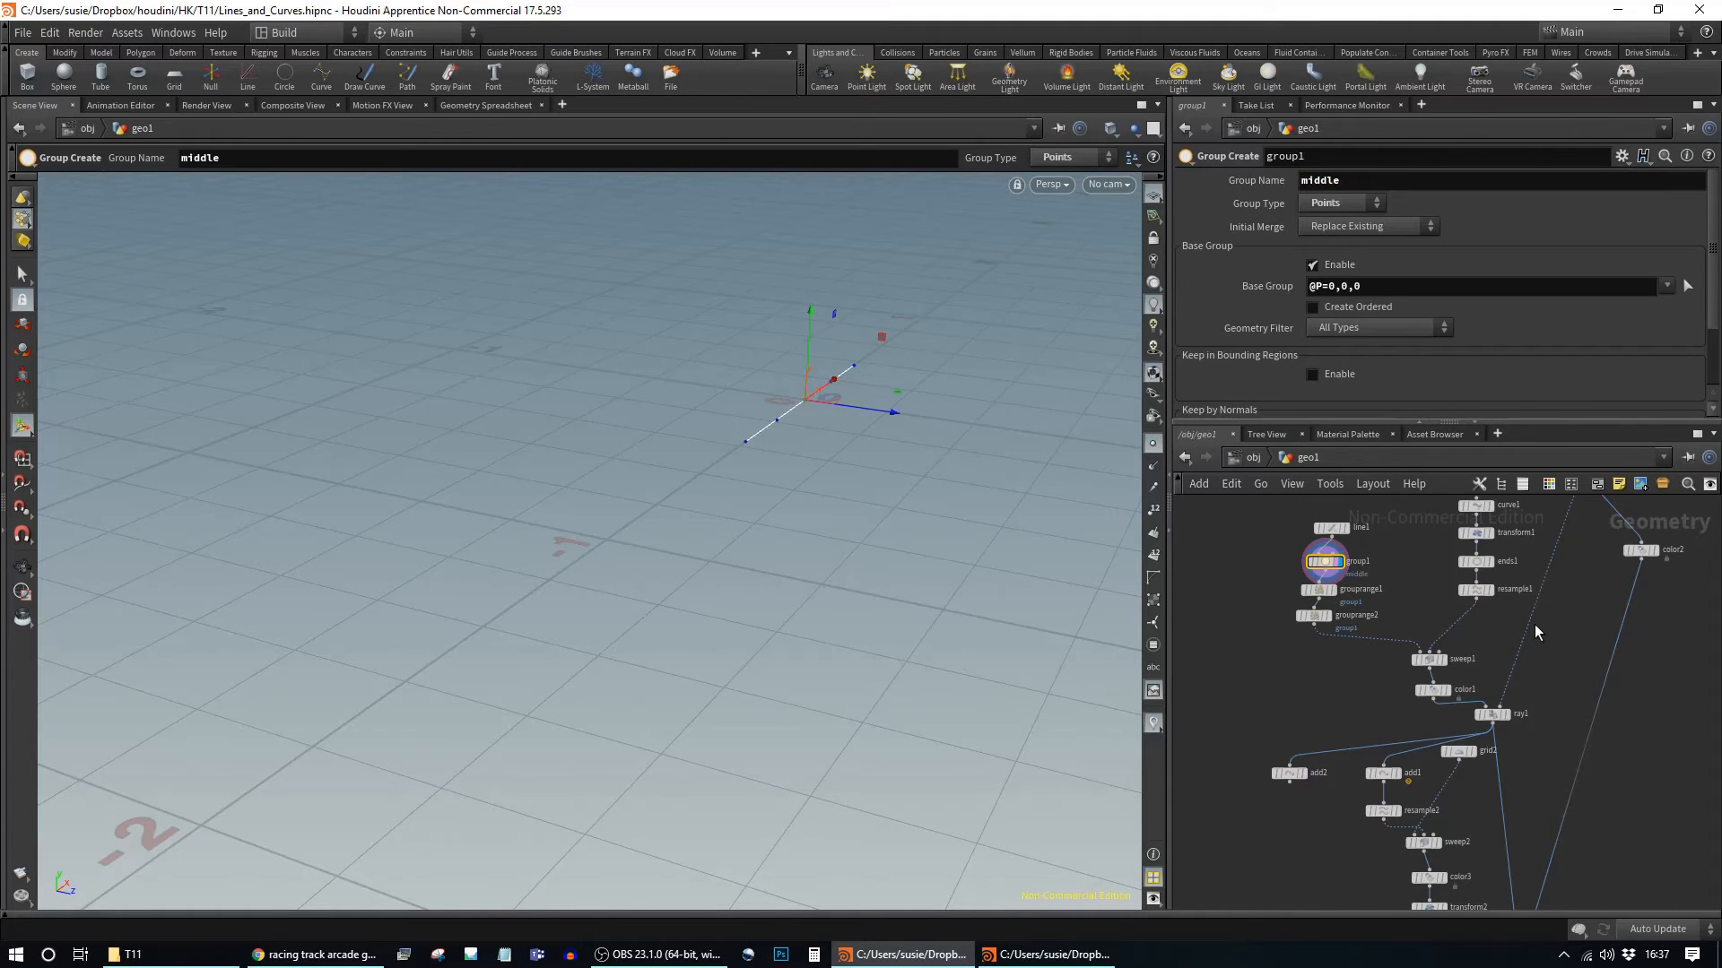
Step: Name grouprange1's group "in" and grouprange2's group "out"
{"action": "left_click", "coordinate": [1318, 590]}
{"action": "double_click", "coordinate": [1404, 183]}
{"action": "type", "text": "in"}
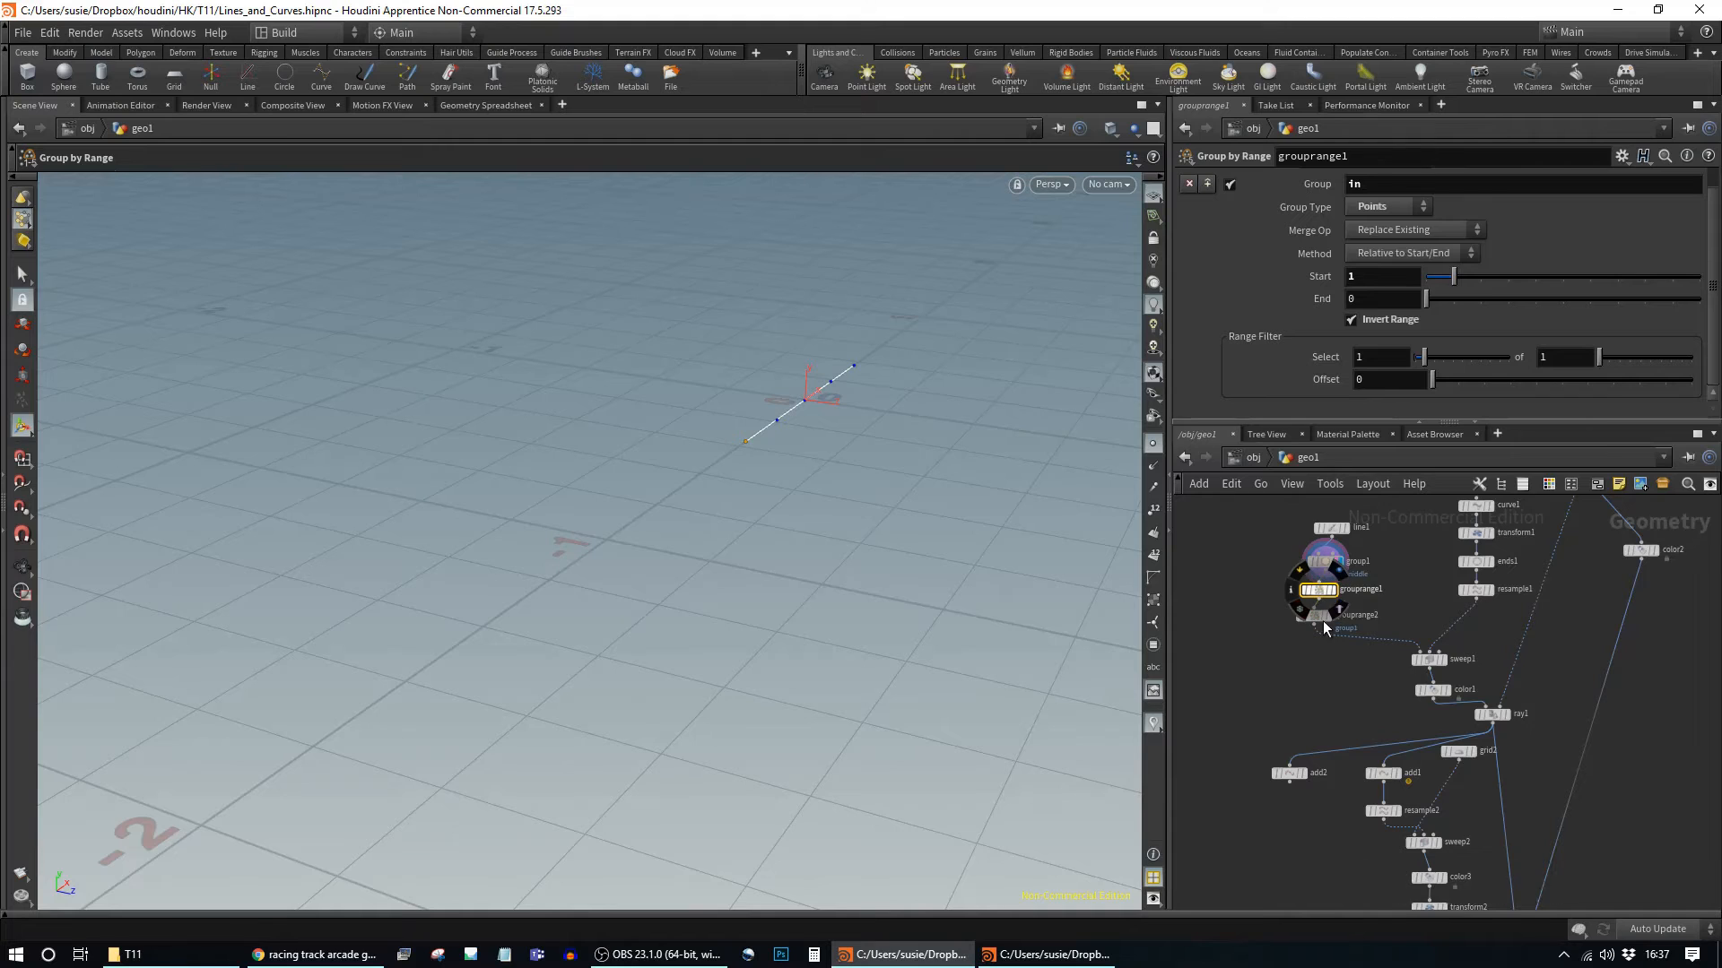
{"action": "left_click", "coordinate": [1315, 616]}
{"action": "left_click_drag", "start_coordinate": [1330, 176], "coordinate": [1028, 133]}
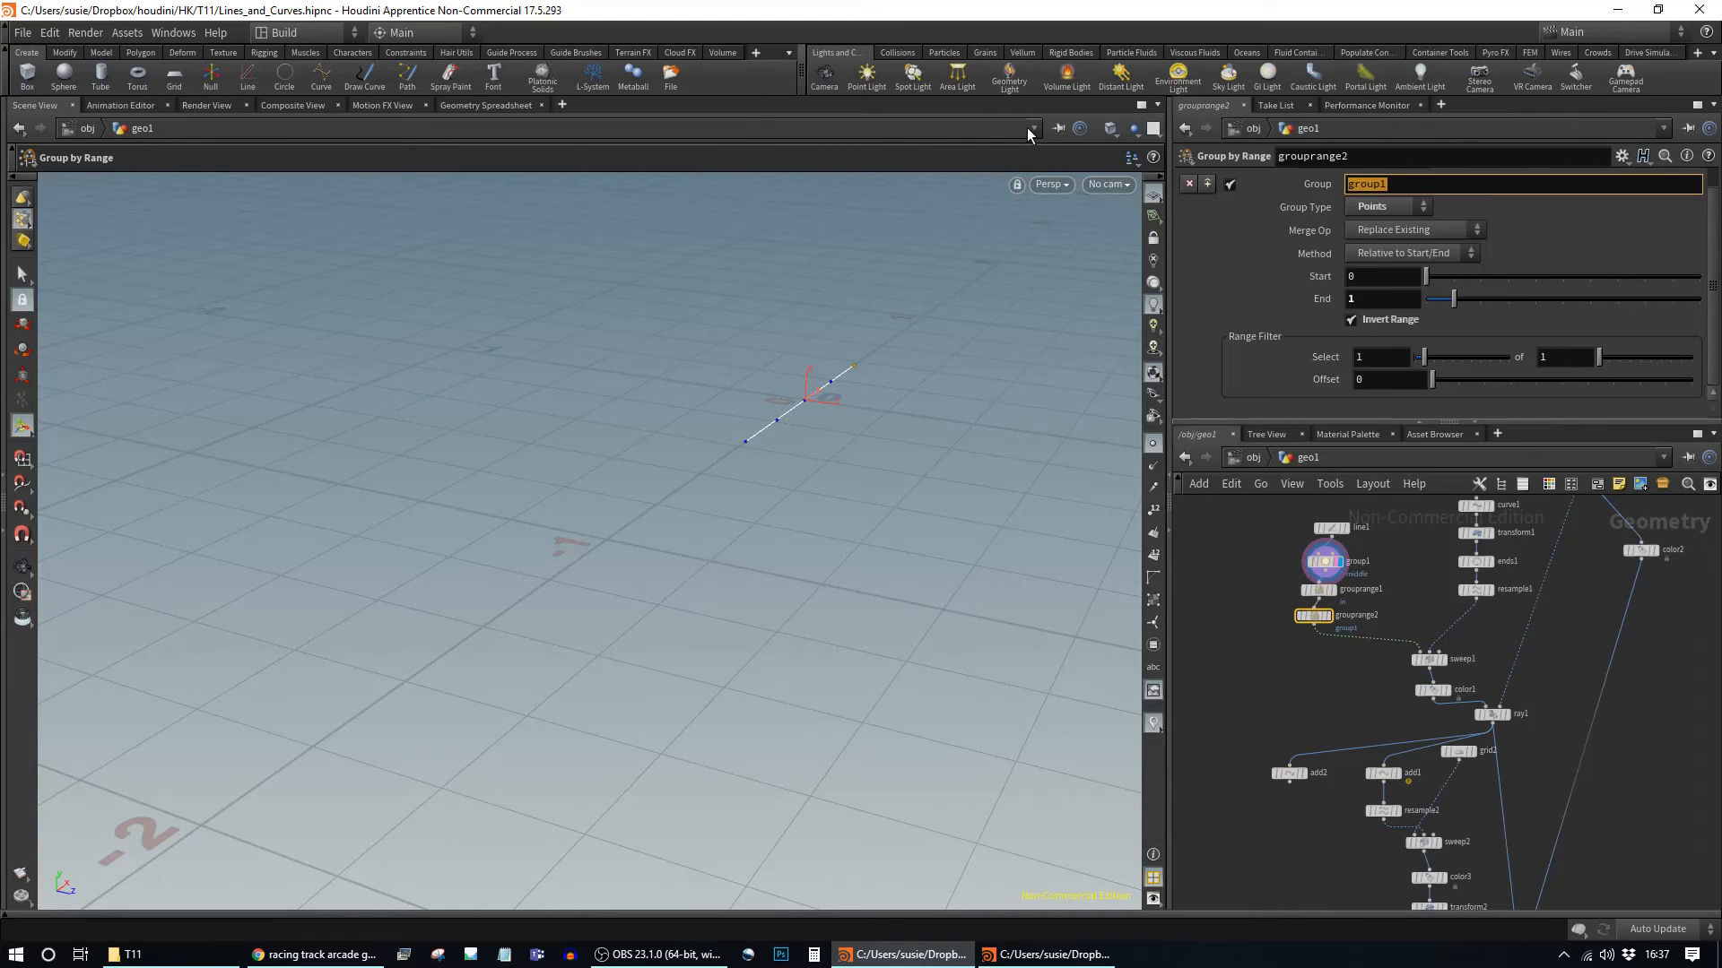
{"action": "key", "text": "Return"}
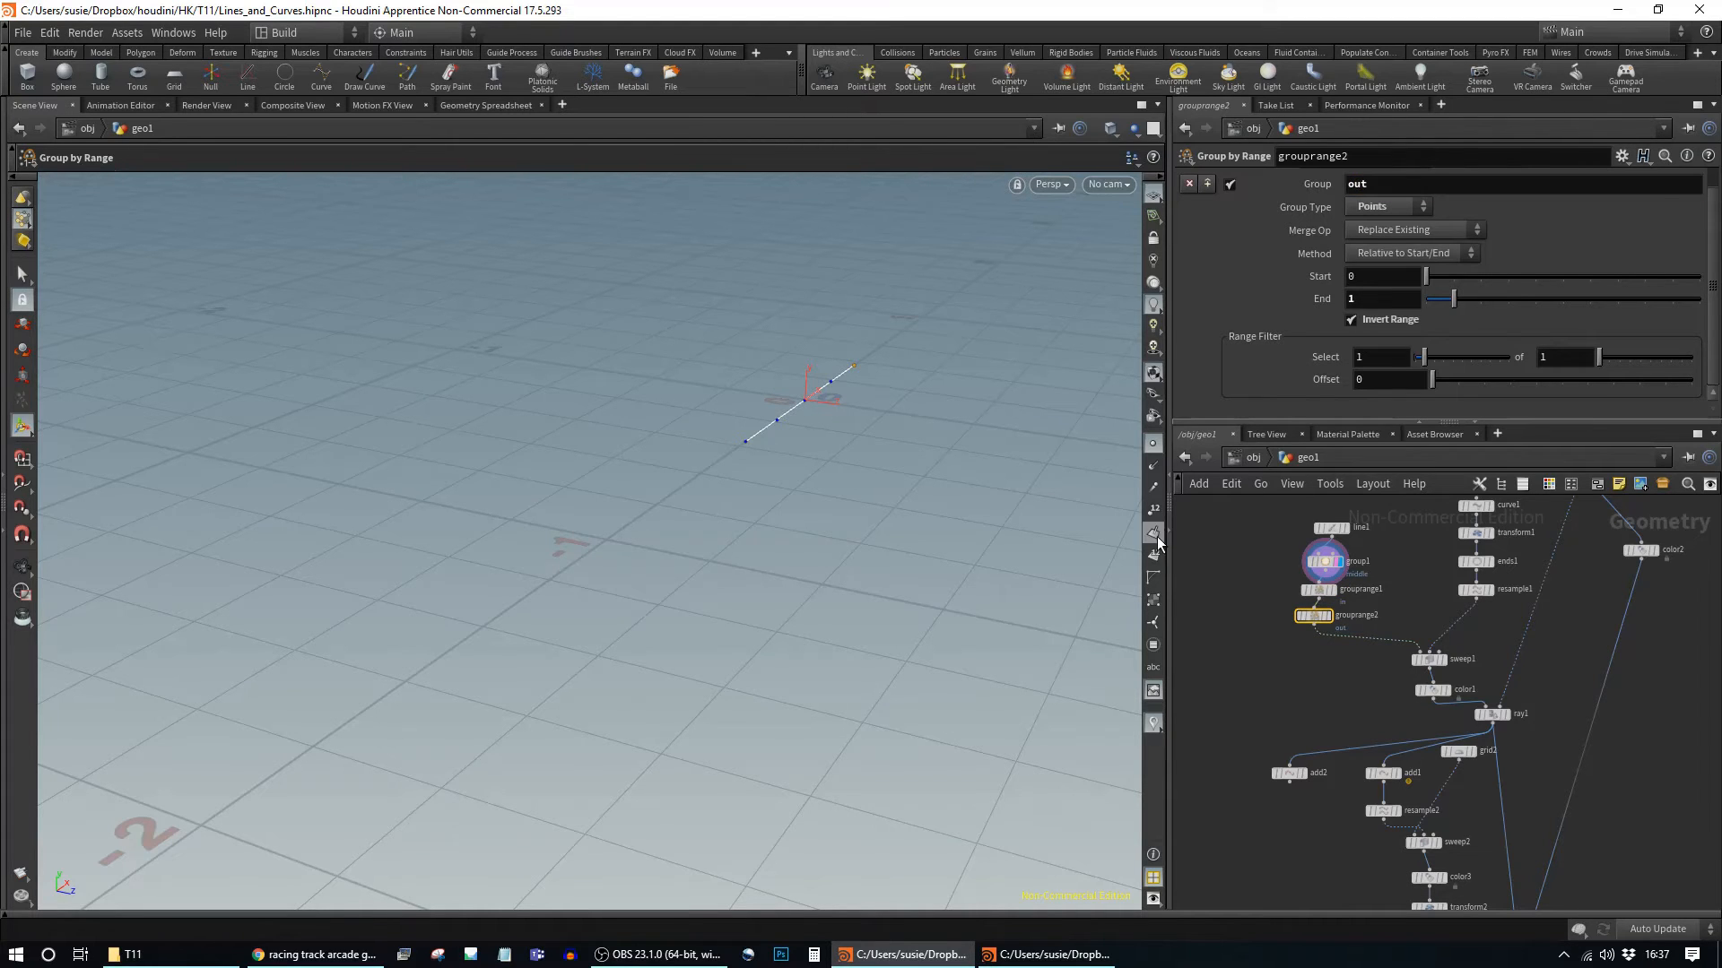
Step: Redisplay the original Add node's curve and reselect add2
{"action": "left_click", "coordinate": [1402, 756]}
{"action": "left_click", "coordinate": [1386, 773]}
{"action": "left_click", "coordinate": [1287, 780]}
{"action": "left_click_drag", "start_coordinate": [1288, 780], "coordinate": [1298, 775]}
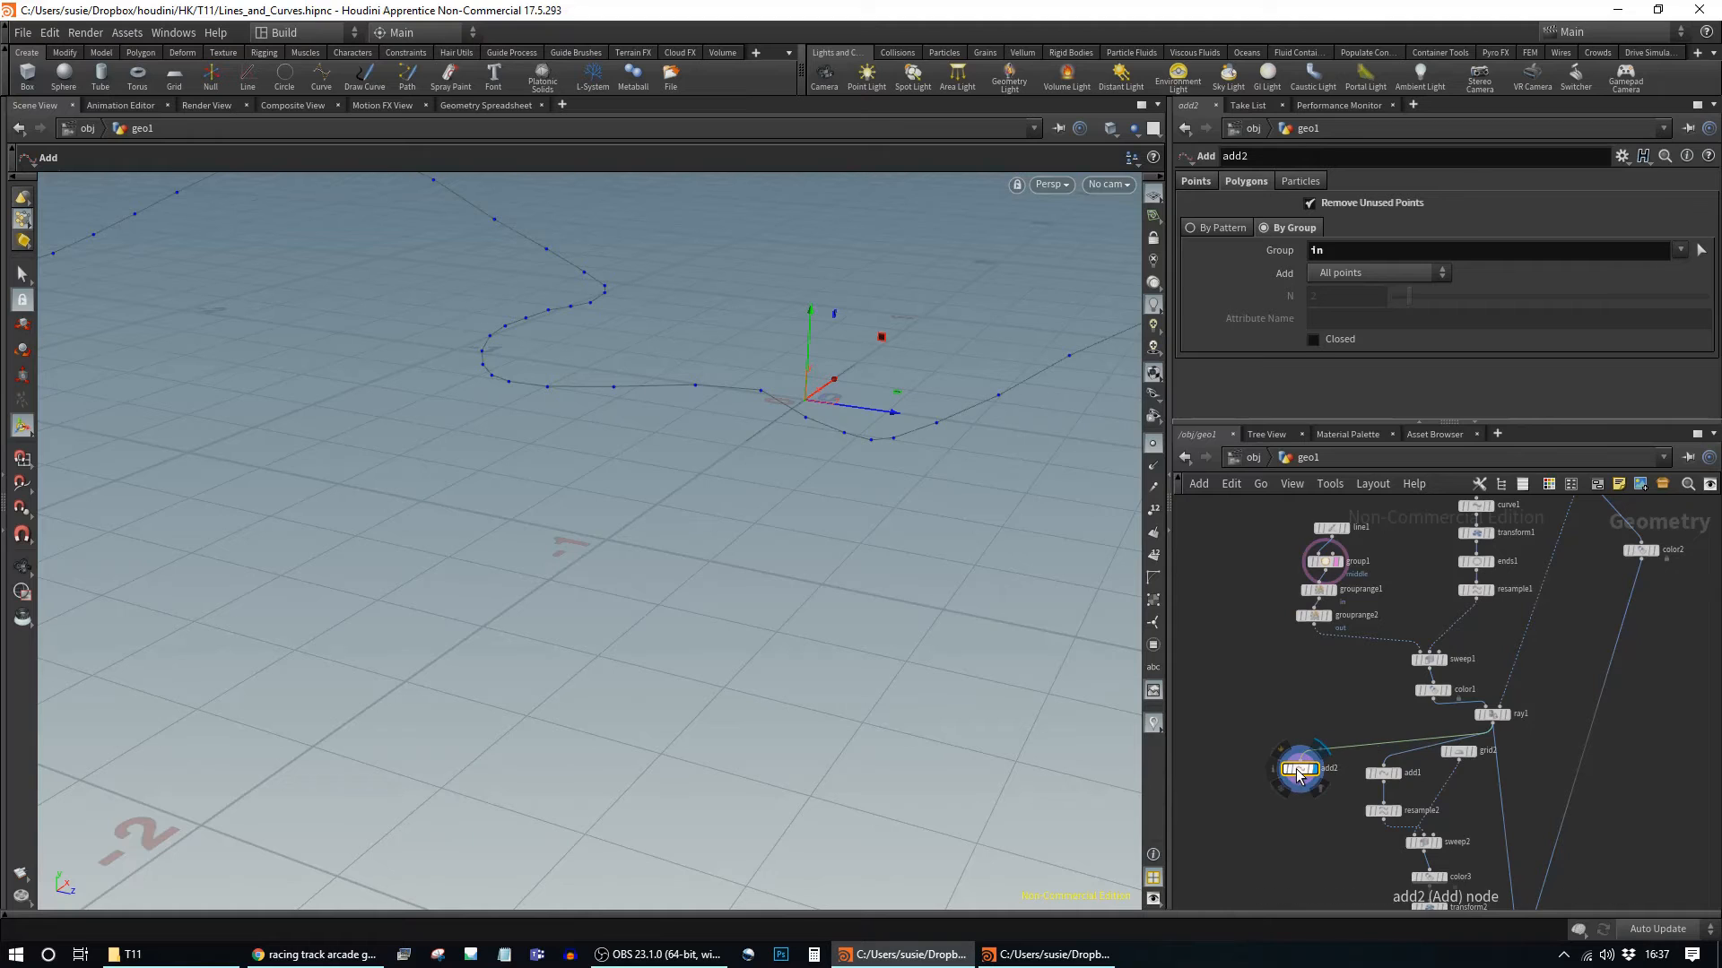
Step: Paste a third Add node, add3, that builds its polygons from the "out" group
{"action": "key", "text": "ctrl+v"}
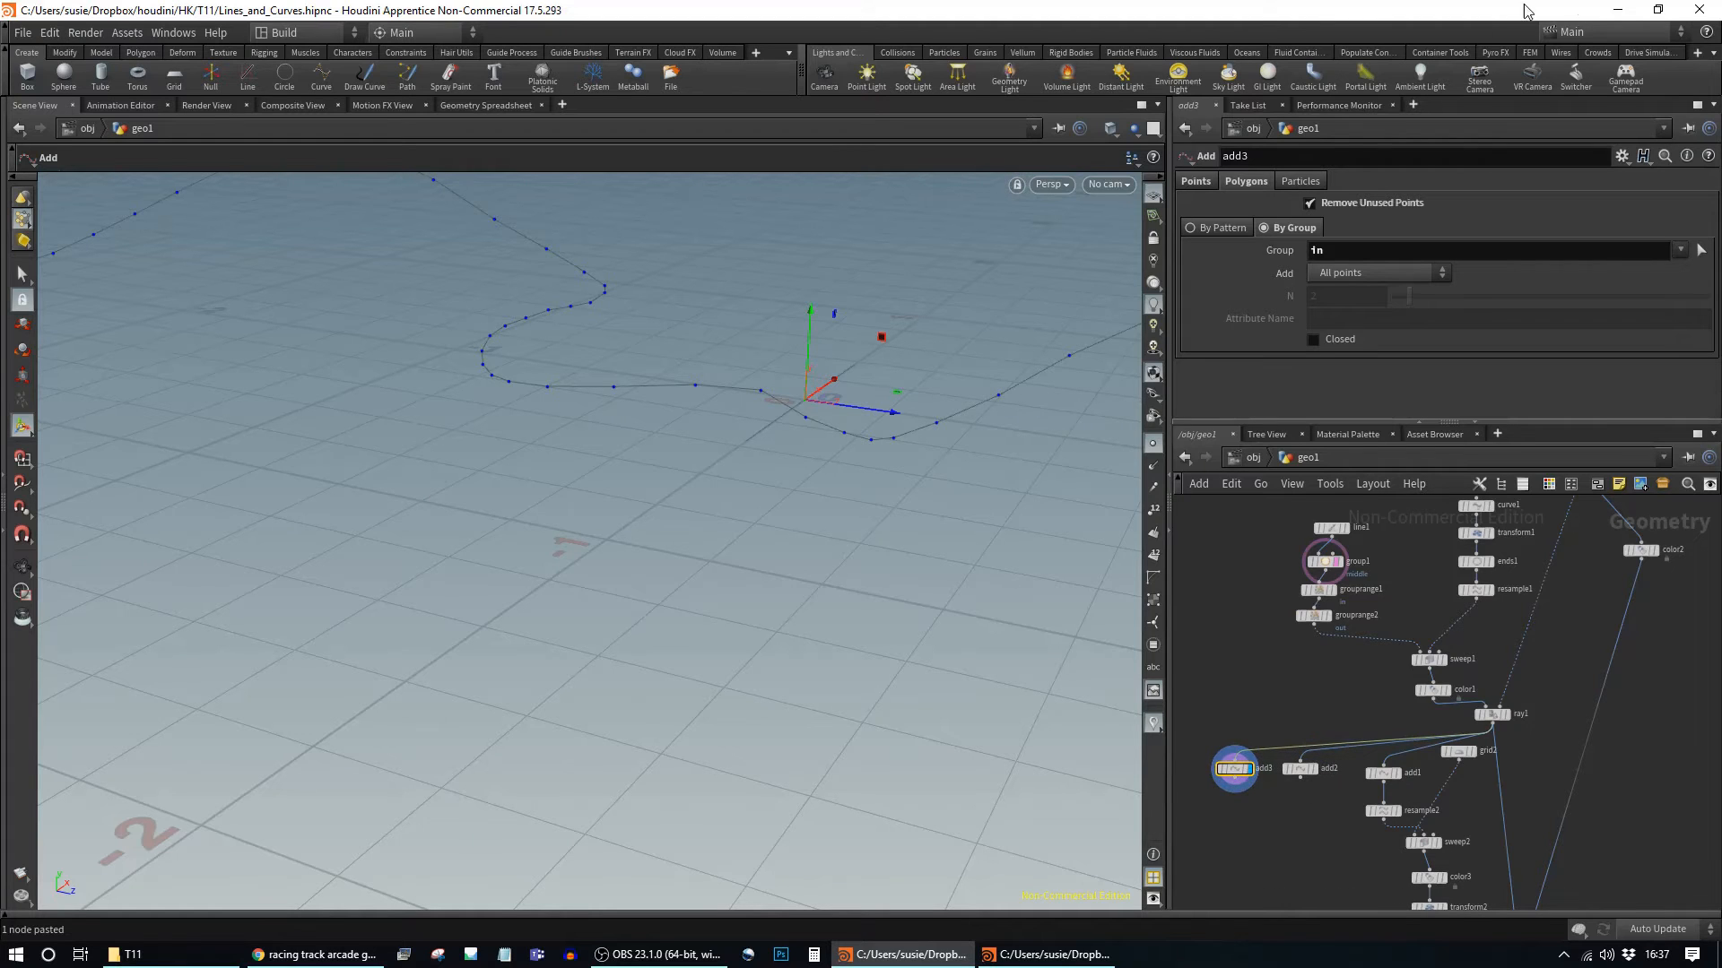
{"action": "left_click", "coordinate": [1355, 250]}
{"action": "type", "text": "out"}
{"action": "key", "text": "Return"}
{"action": "key", "text": "Escape"}
{"action": "left_click_drag", "start_coordinate": [795, 623], "coordinate": [613, 311]}
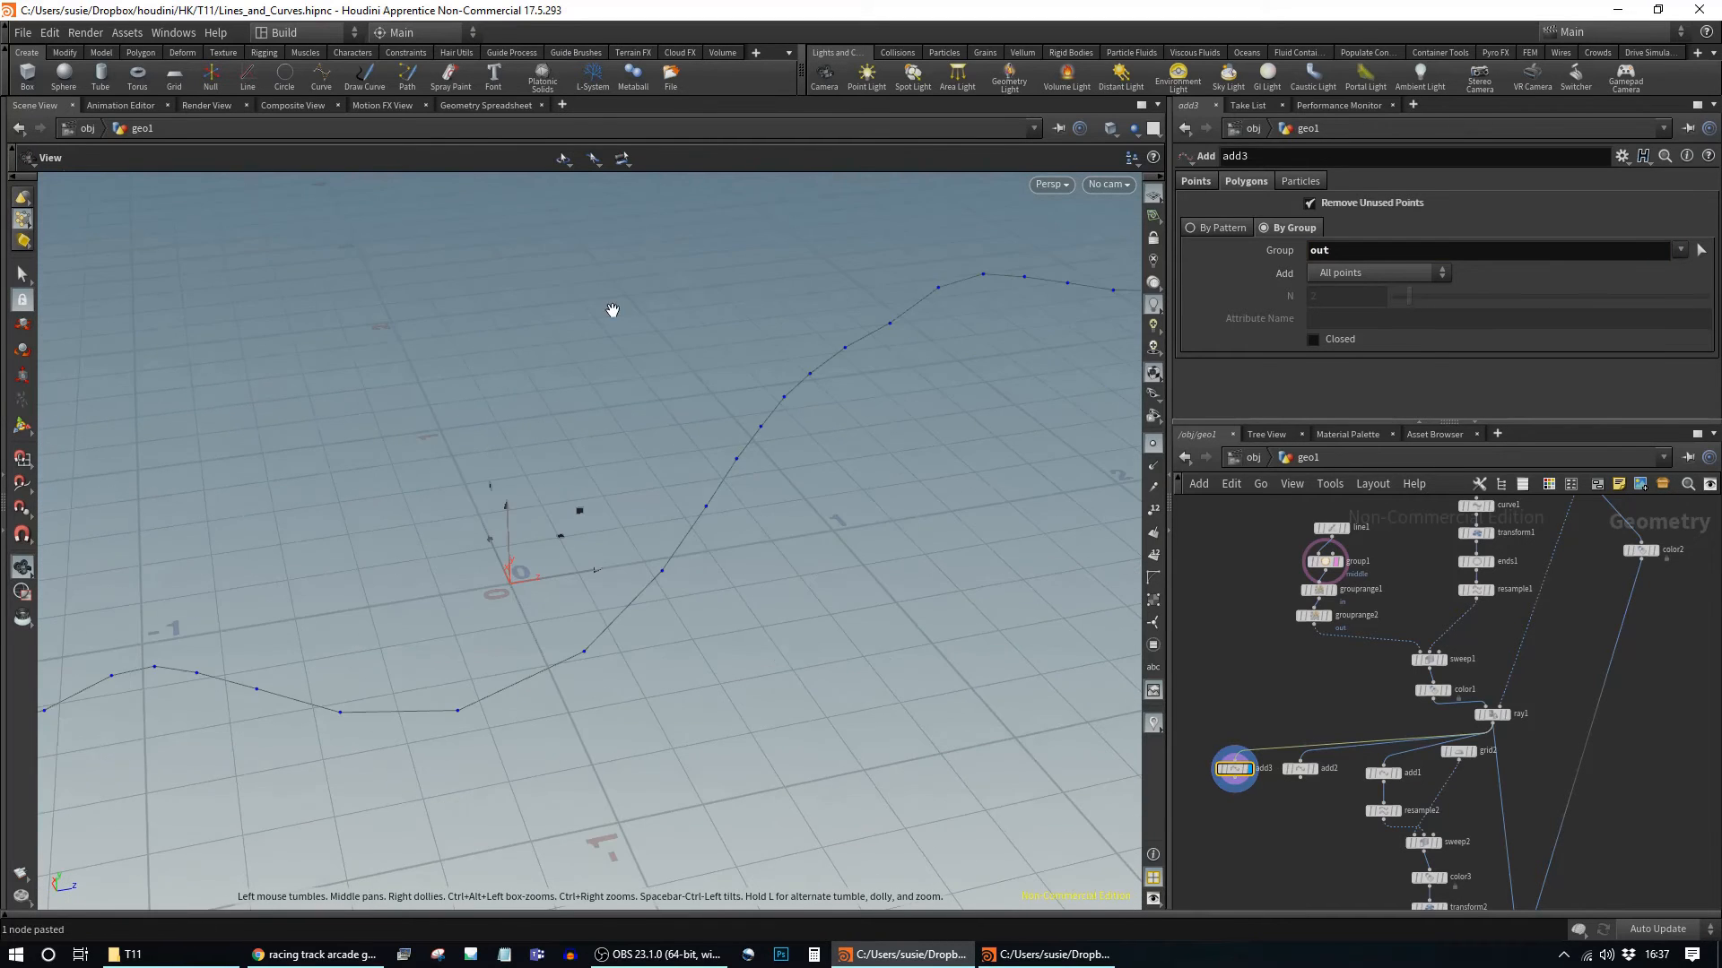
{"action": "left_click_drag", "start_coordinate": [1054, 794], "coordinate": [742, 442]}
{"action": "key", "text": "Return"}
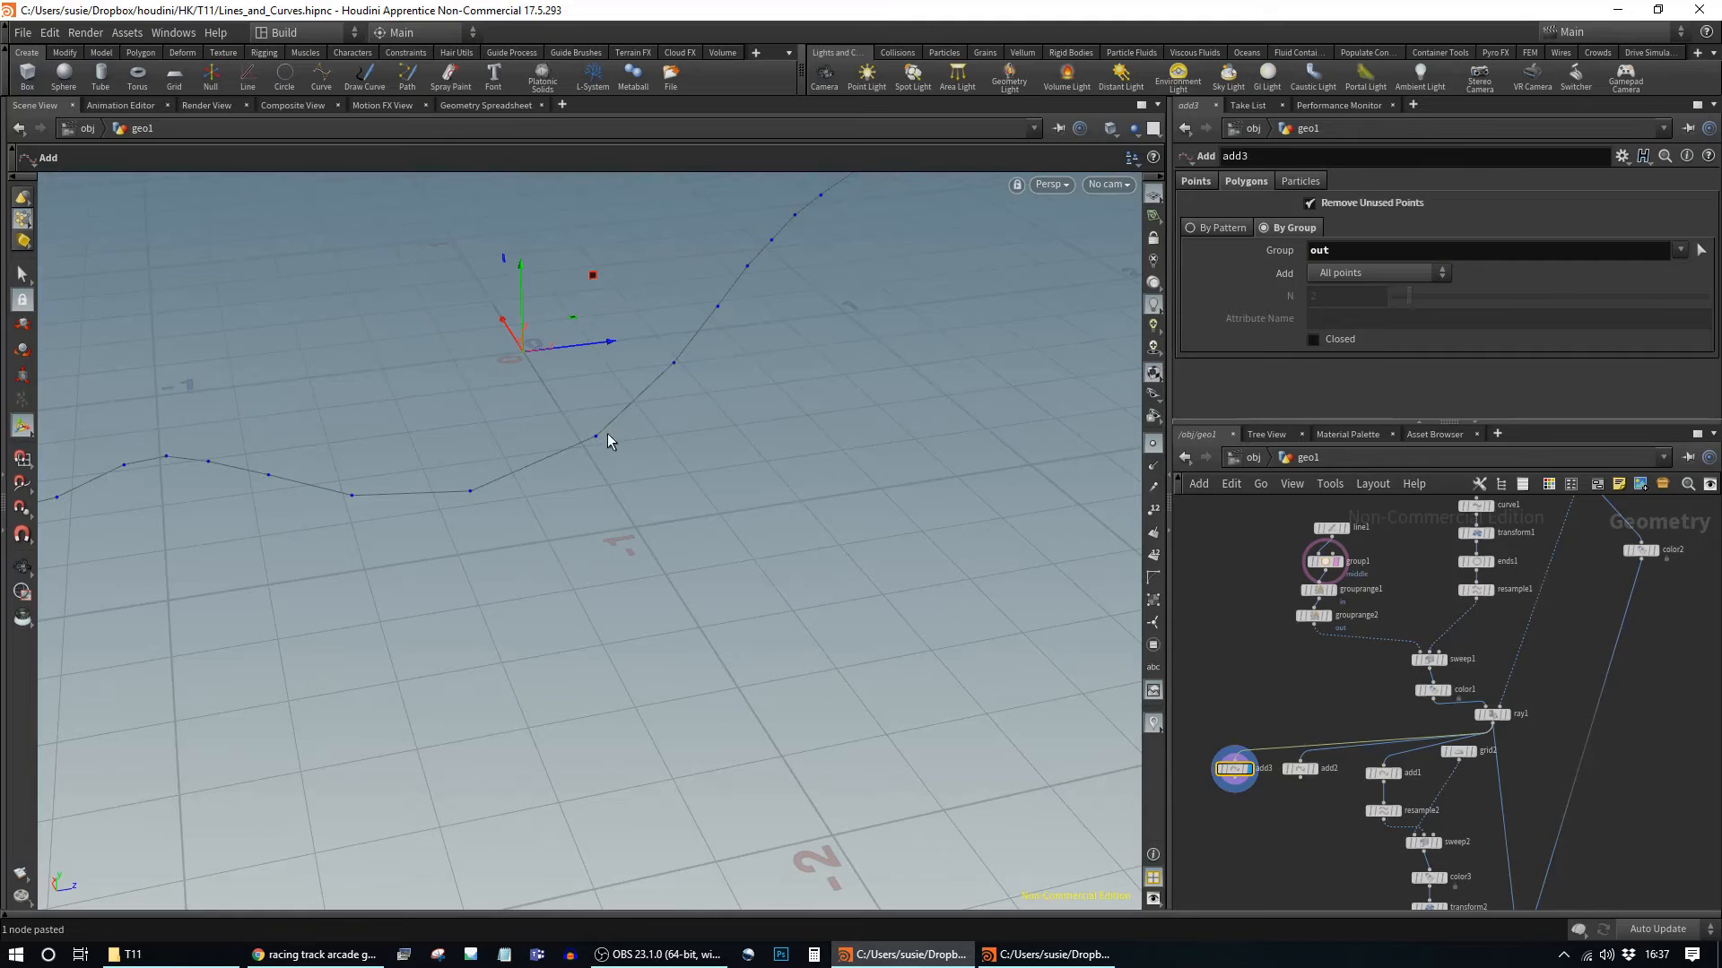
Step: Set merge1's template flag so the merged road shows as a grey reference
{"action": "left_click", "coordinate": [1311, 771]}
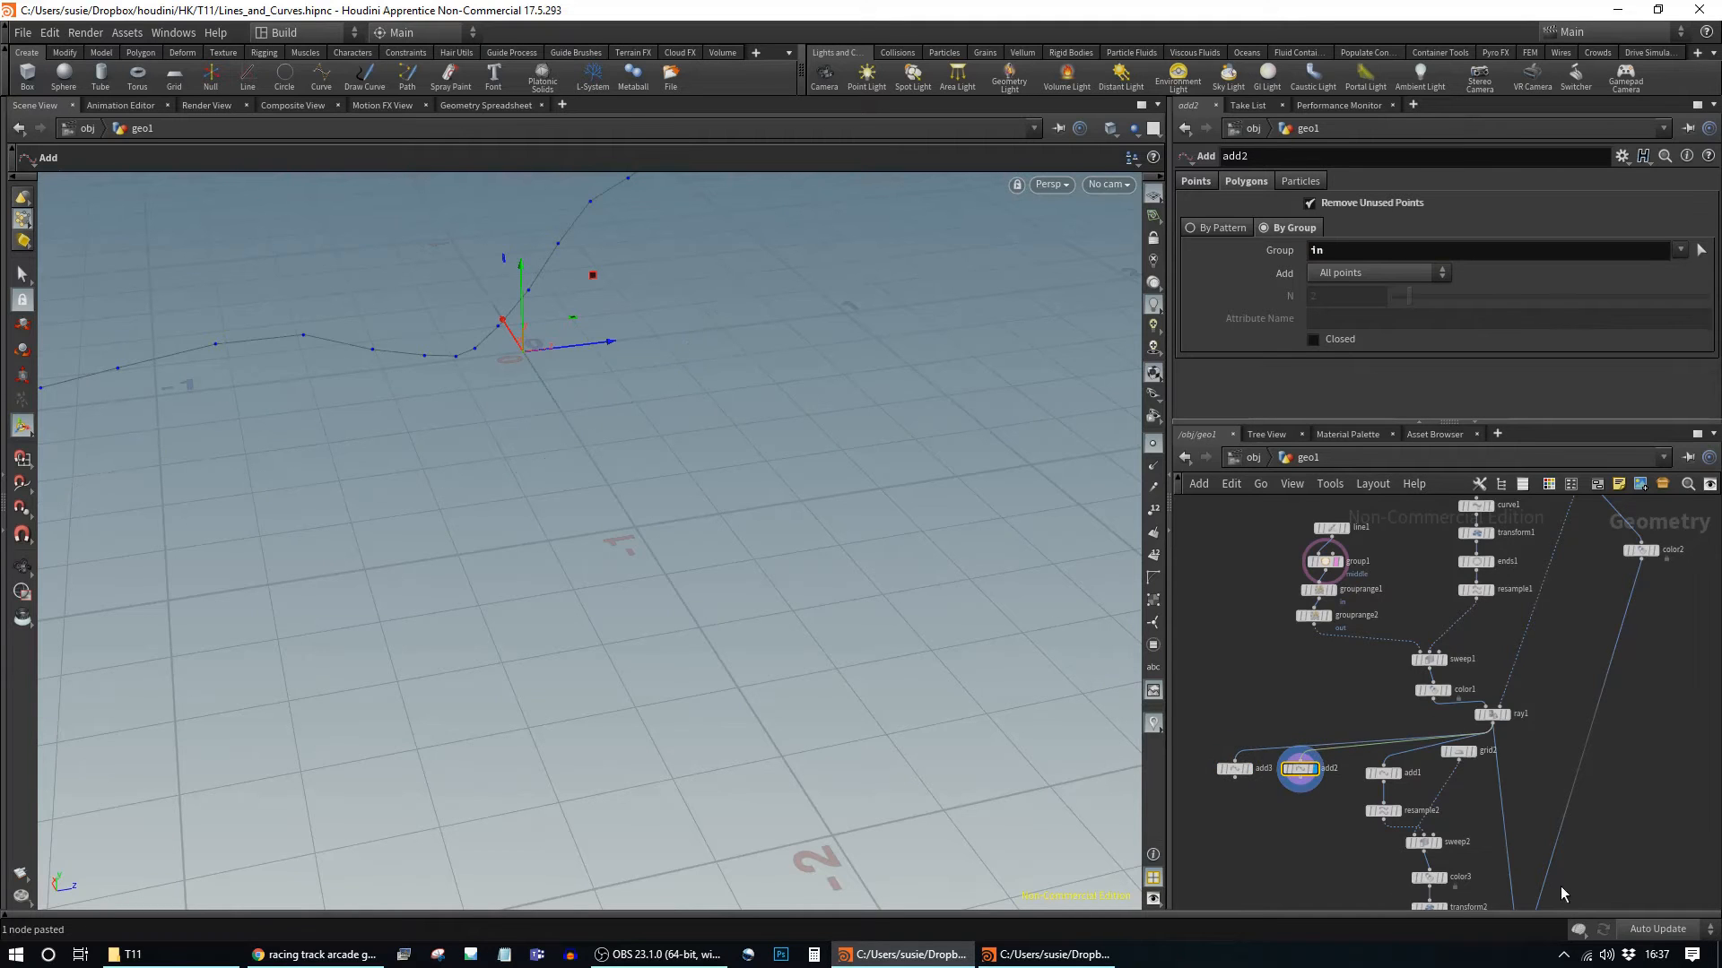
{"action": "middle_click_drag", "start_coordinate": [1562, 894], "coordinate": [1565, 665]}
{"action": "left_click", "coordinate": [1534, 728]}
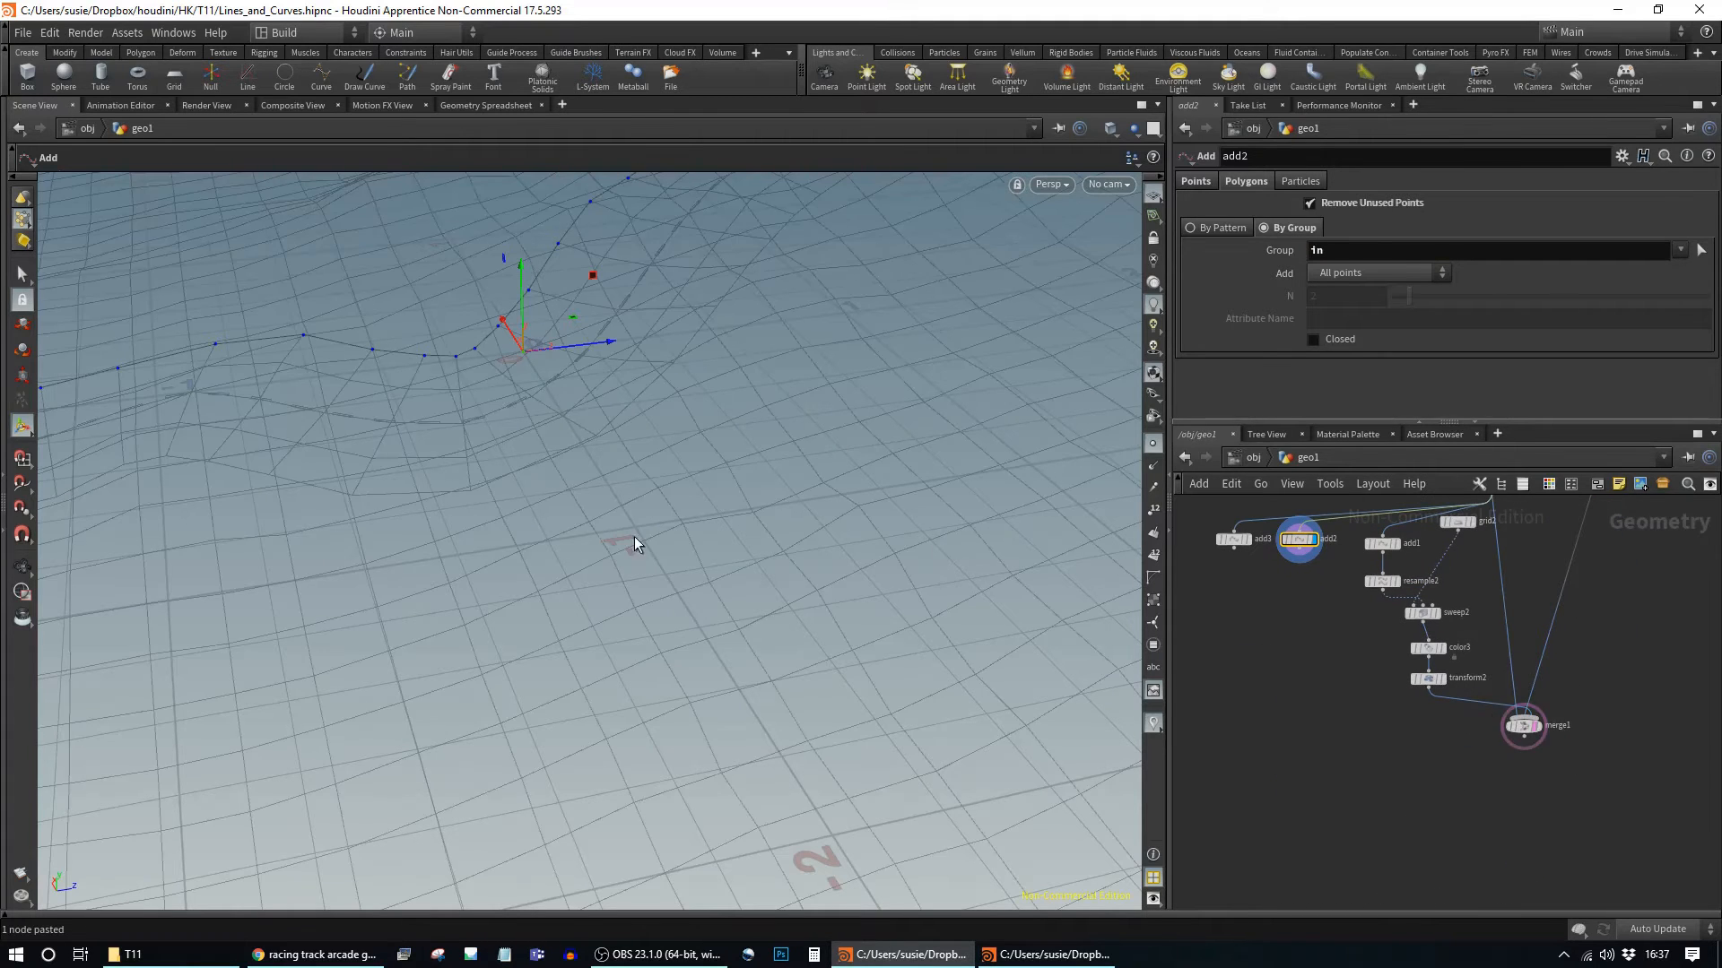
{"action": "right_click_drag", "start_coordinate": [942, 543], "coordinate": [562, 511], "text": "alt"}
{"action": "left_click_drag", "start_coordinate": [561, 511], "coordinate": [701, 514], "text": "alt"}
{"action": "right_click_drag", "start_coordinate": [970, 525], "coordinate": [468, 500], "text": "alt"}
{"action": "middle_click_drag", "start_coordinate": [762, 557], "coordinate": [542, 403]}
{"action": "left_click_drag", "start_coordinate": [542, 404], "coordinate": [552, 555]}
{"action": "right_click_drag", "start_coordinate": [683, 589], "coordinate": [842, 519], "text": "alt"}
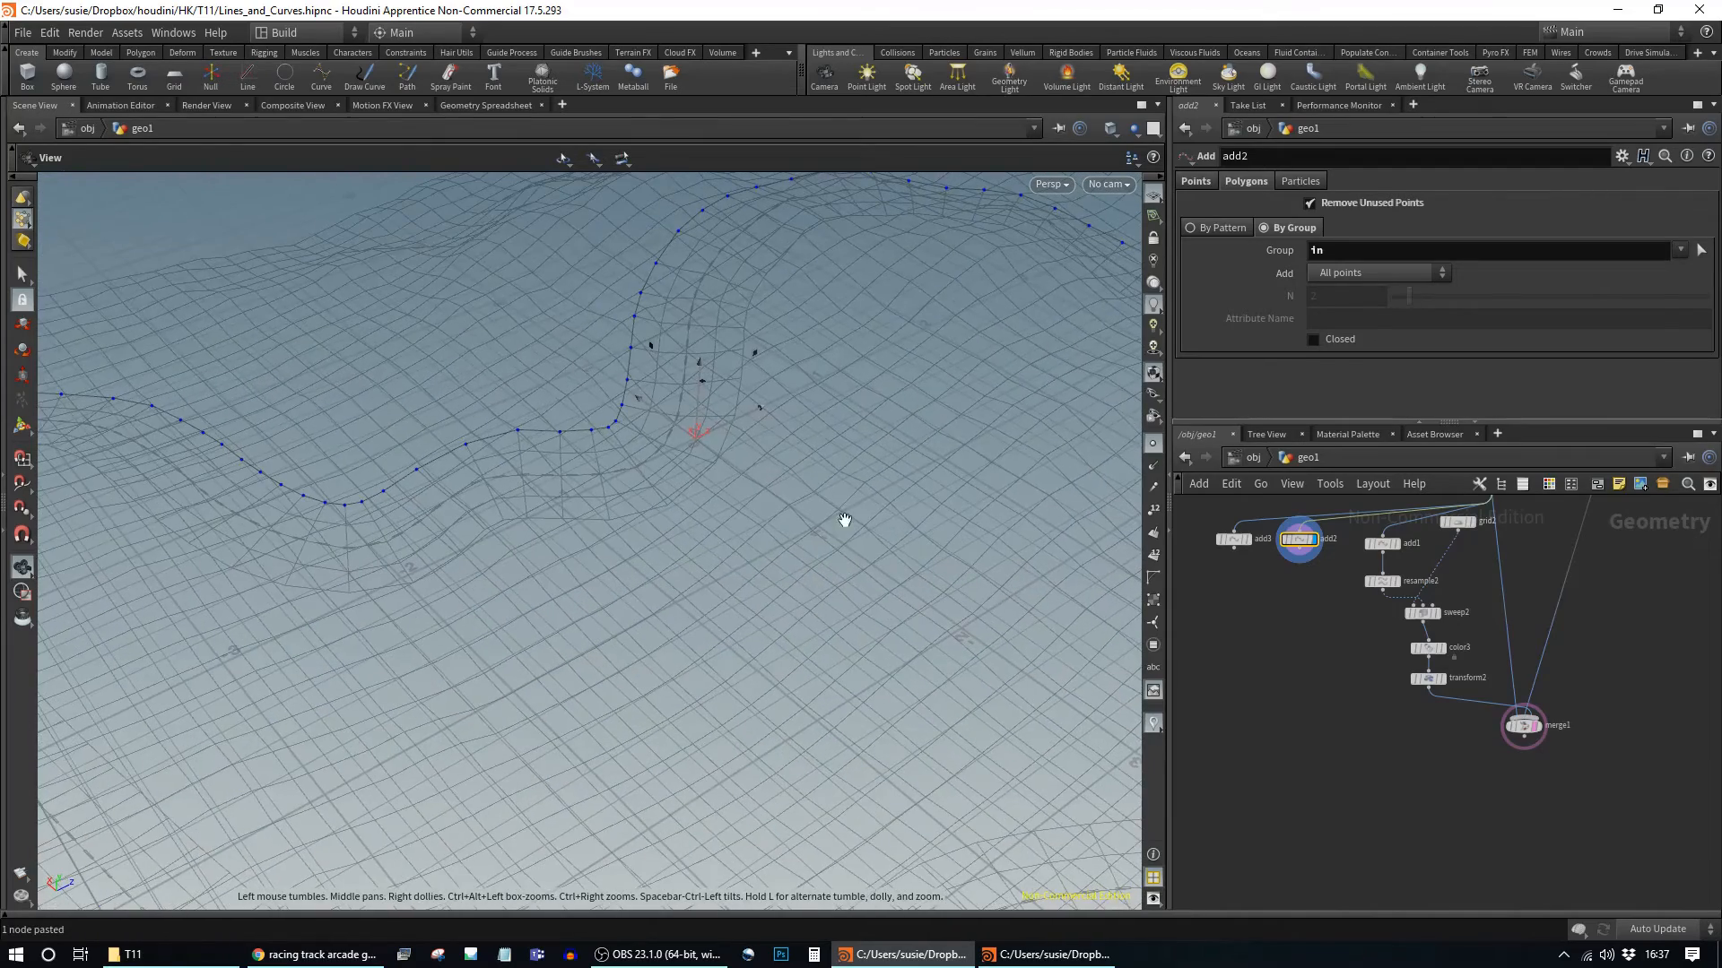
{"action": "middle_click_drag", "start_coordinate": [826, 507], "coordinate": [807, 557], "text": "alt"}
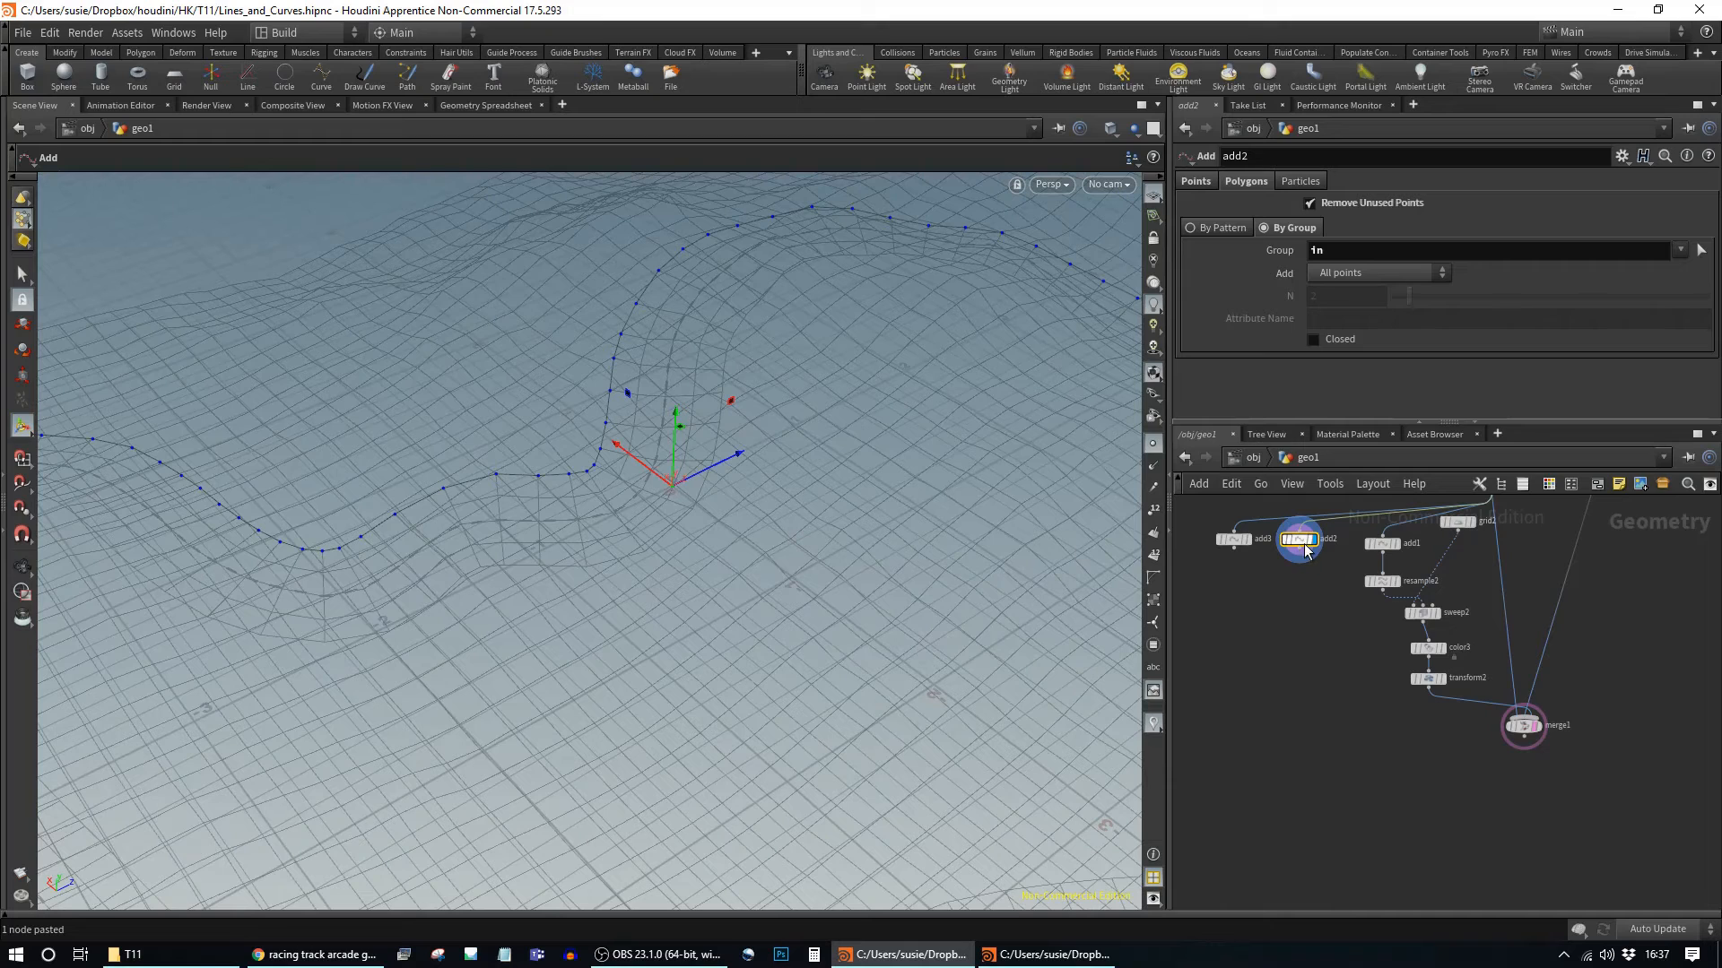
Step: Display add3's out-group curve and frame it along the terrain
{"action": "left_click", "coordinate": [1249, 542]}
{"action": "left_click", "coordinate": [1253, 547]}
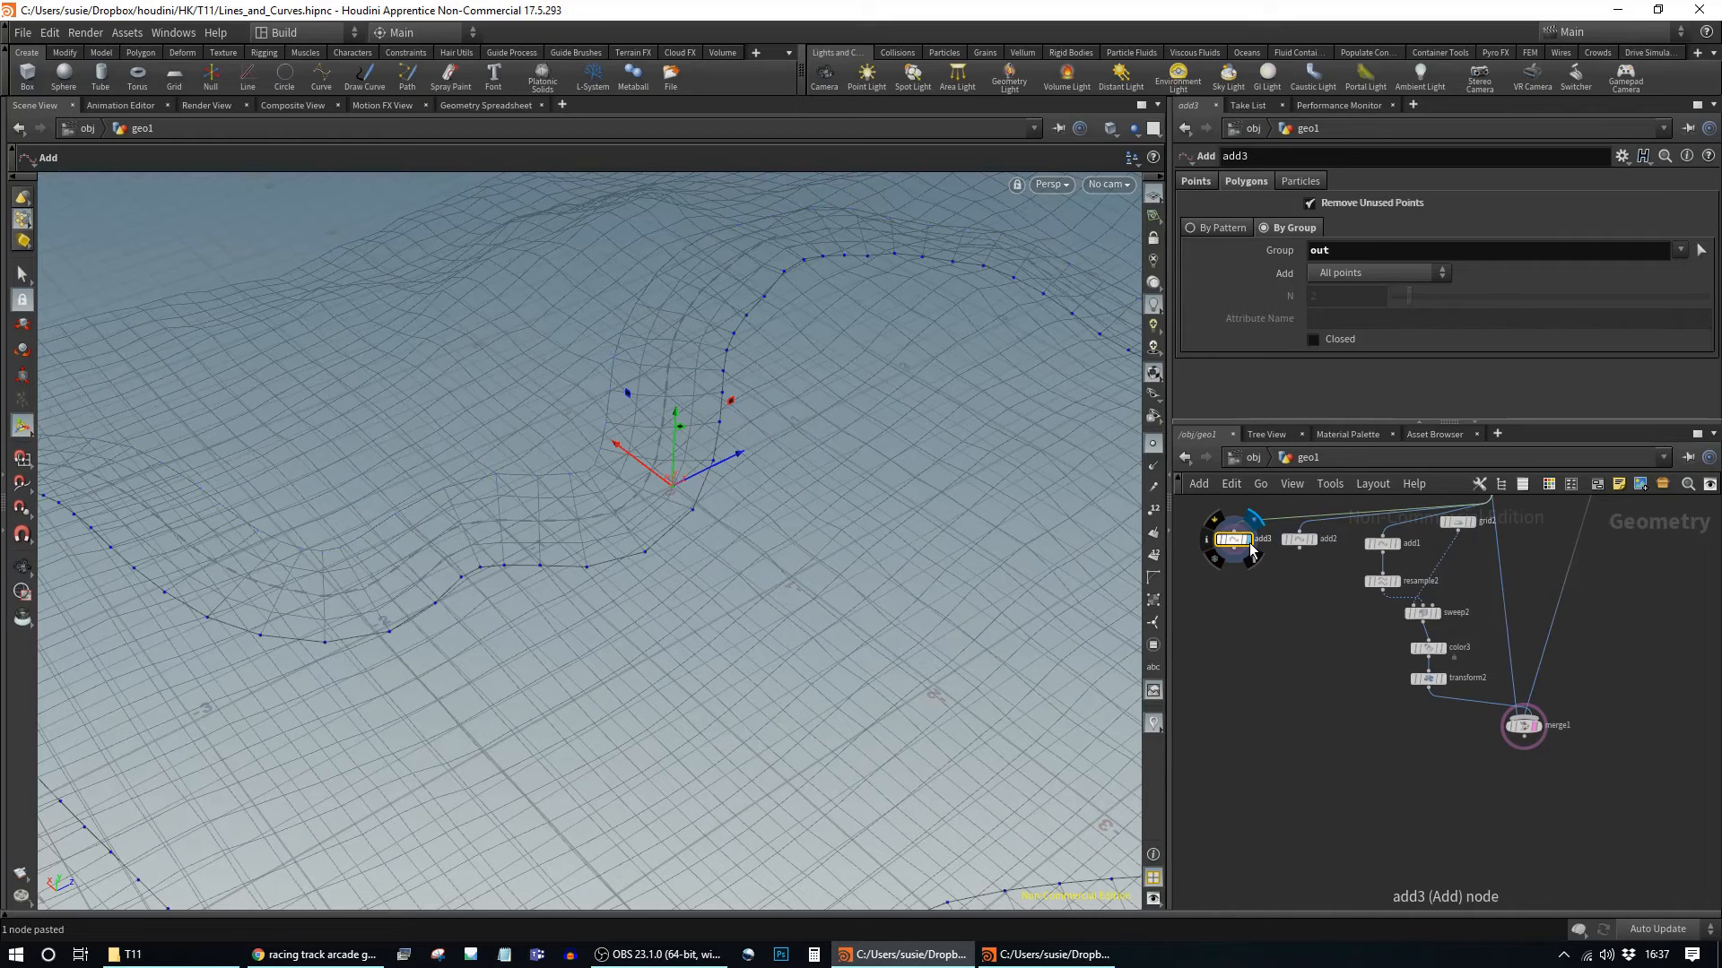
{"action": "right_click_drag", "start_coordinate": [987, 557], "coordinate": [419, 565], "text": "alt"}
{"action": "left_click_drag", "start_coordinate": [419, 565], "coordinate": [821, 651], "text": "alt"}
{"action": "middle_click_drag", "start_coordinate": [821, 651], "coordinate": [592, 513]}
{"action": "right_click_drag", "start_coordinate": [823, 718], "coordinate": [734, 708]}
{"action": "left_click_drag", "start_coordinate": [735, 708], "coordinate": [691, 564]}
{"action": "middle_click_drag", "start_coordinate": [692, 565], "coordinate": [713, 643]}
{"action": "right_click_drag", "start_coordinate": [714, 643], "coordinate": [883, 574], "text": "alt"}
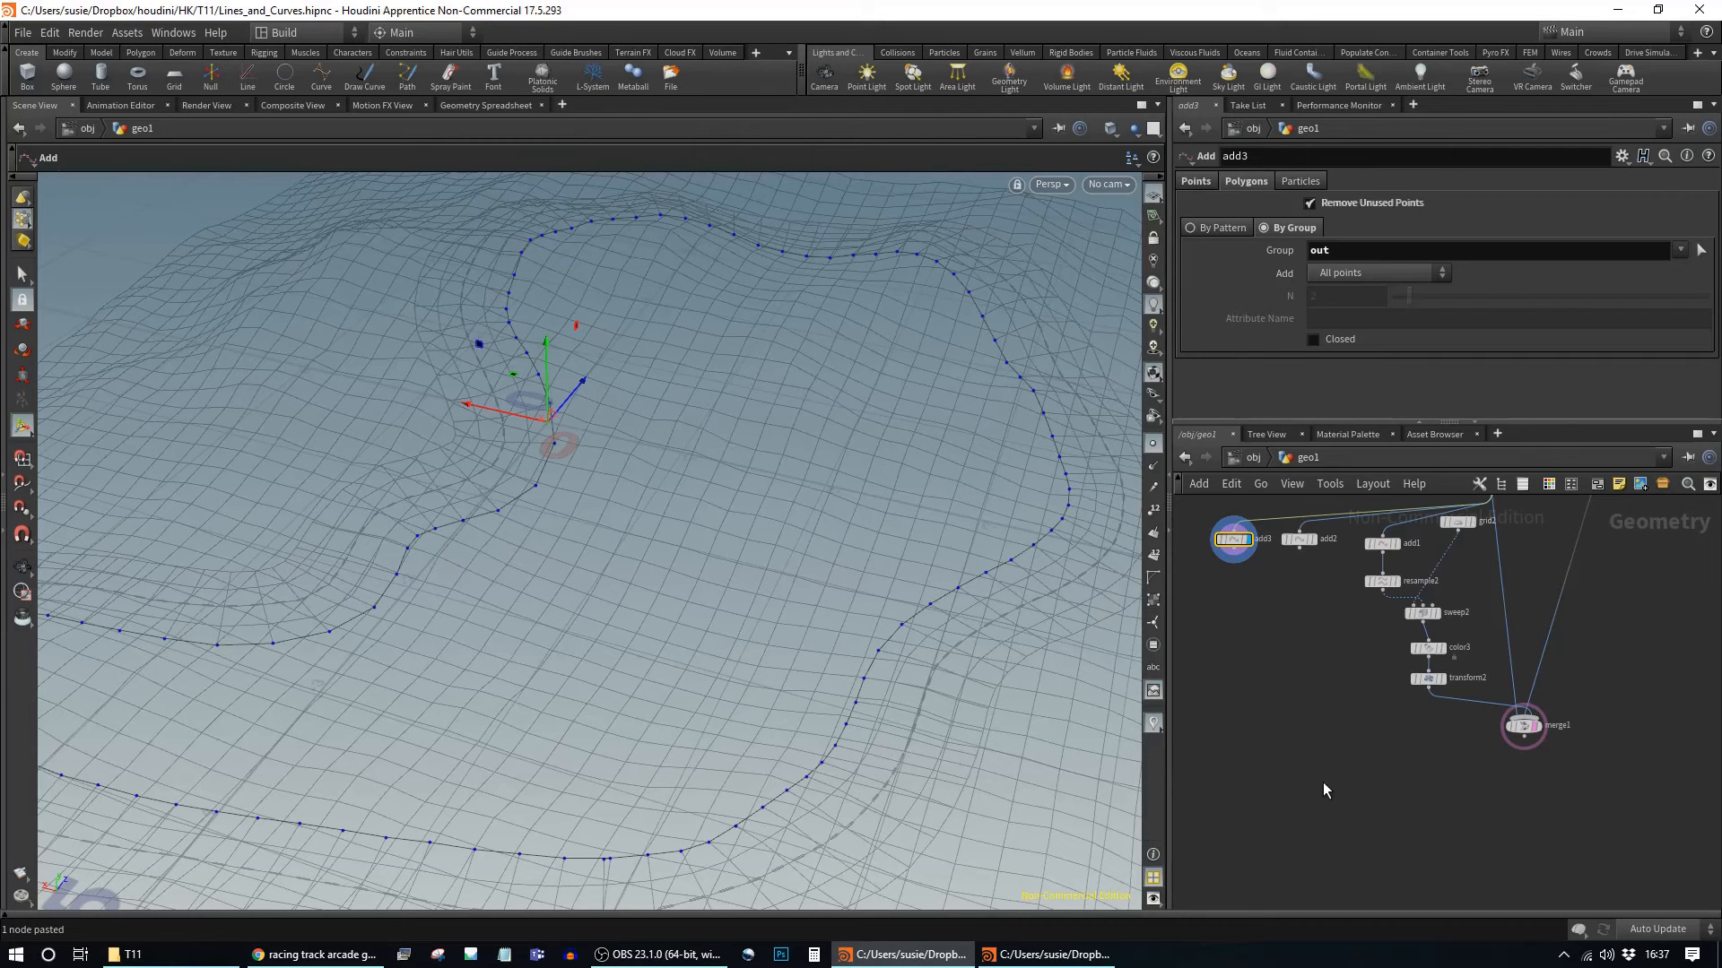
{"action": "middle_click_drag", "start_coordinate": [1312, 632], "coordinate": [1406, 726]}
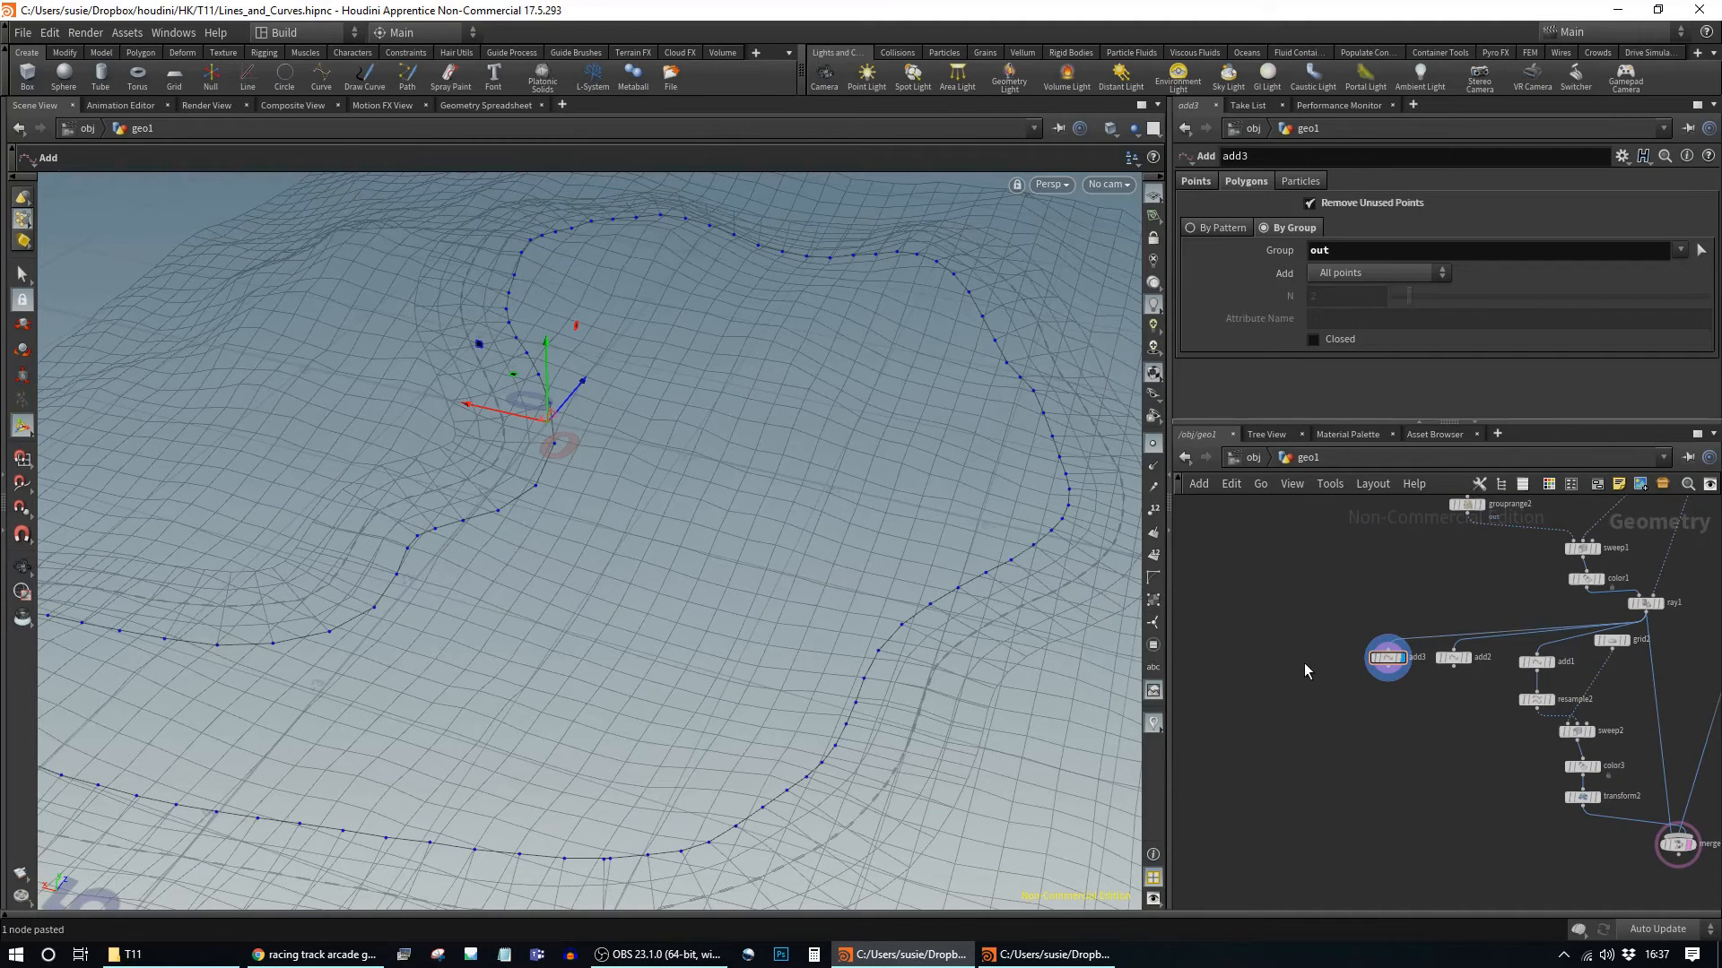
Step: Add a Cube node, box1, to the network
{"action": "key", "text": "Tab"}
{"action": "type", "text": "cube"}
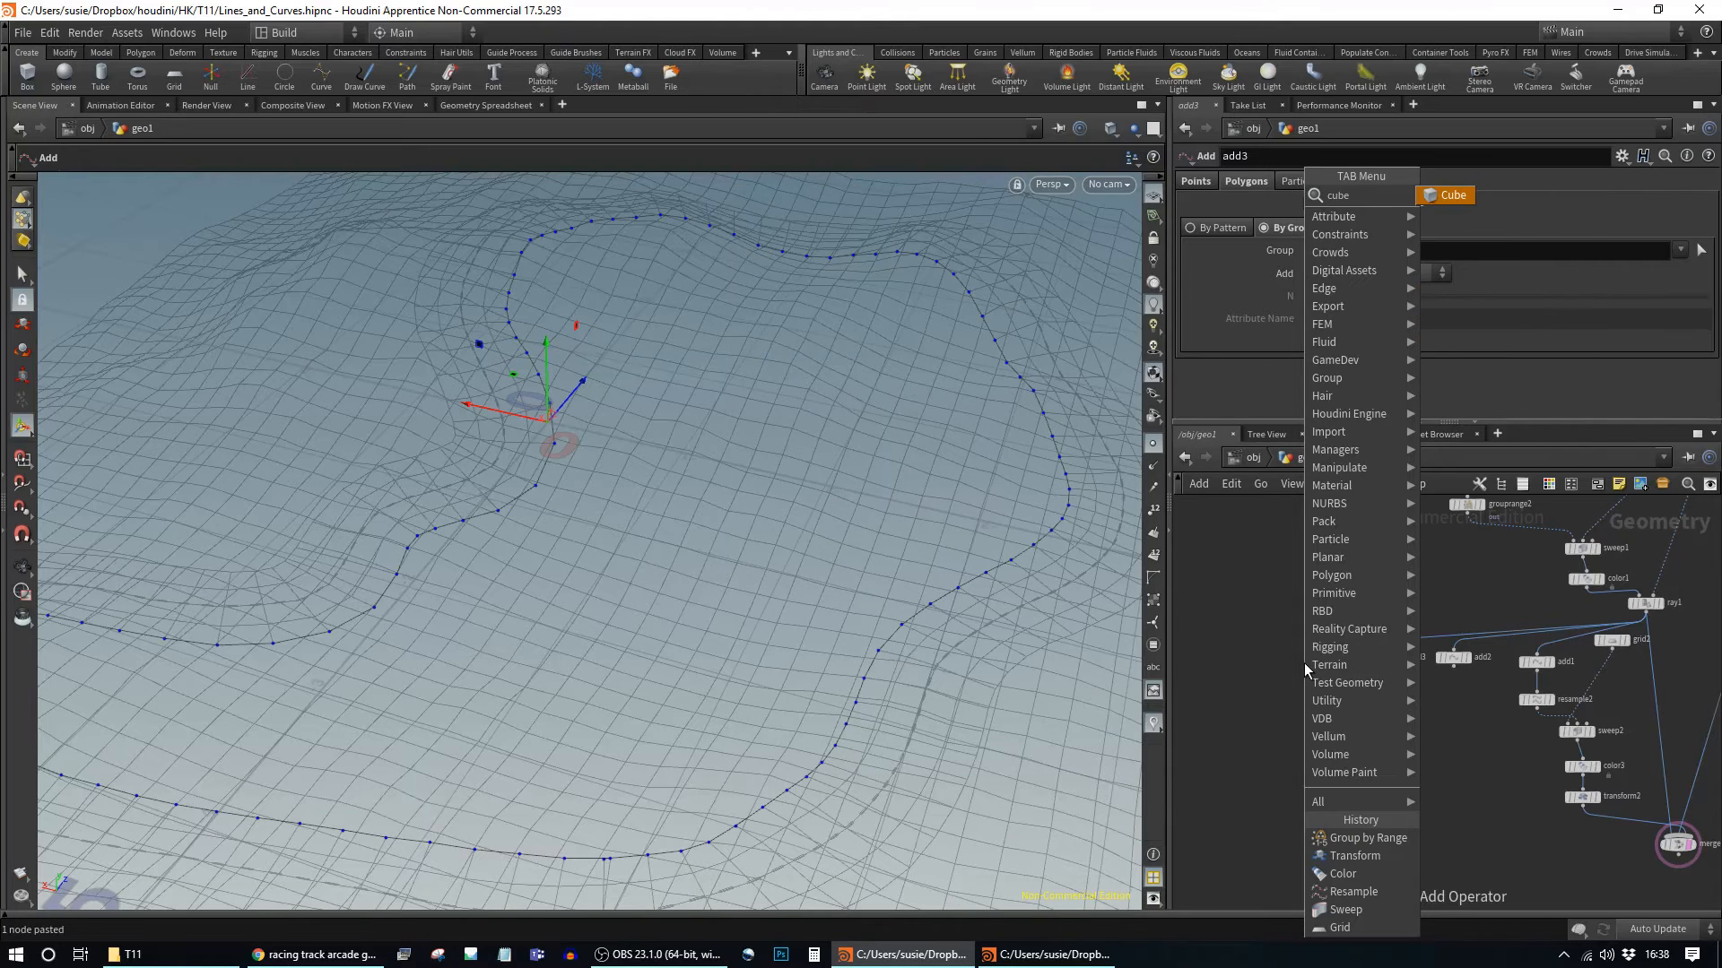
{"action": "key", "text": "Return"}
{"action": "left_click", "coordinate": [1303, 664]}
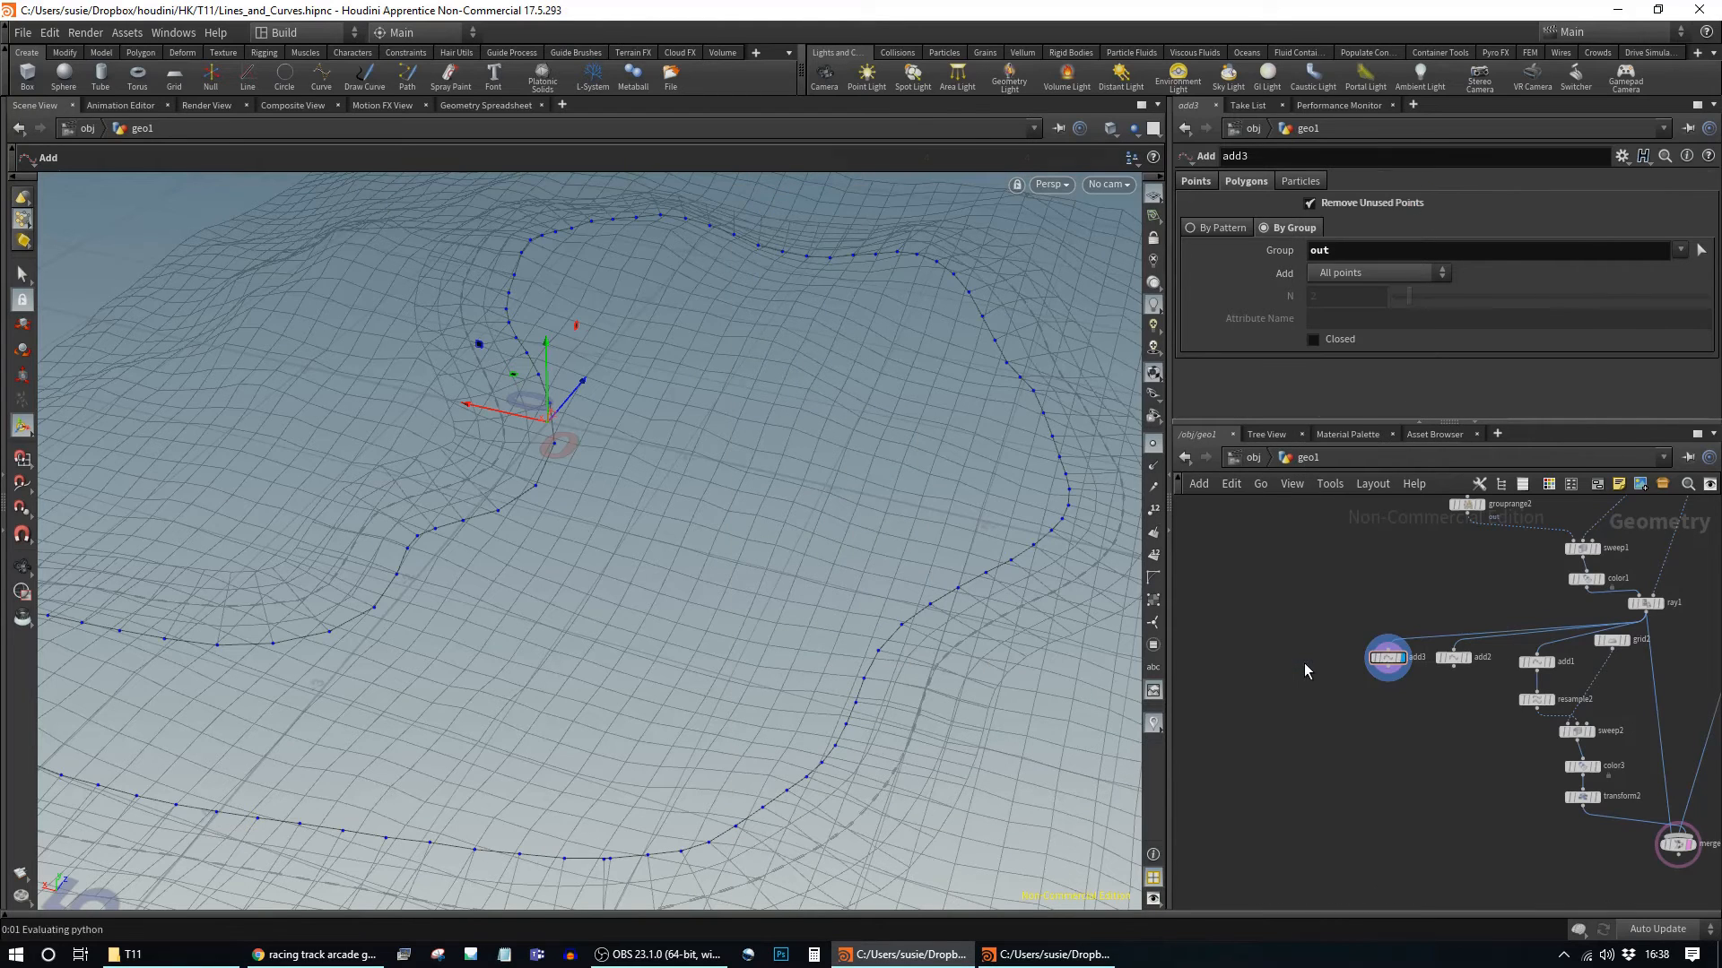
Step: Size box1 to 0.2 × 0.1 × 0.11 with the value ladder
{"action": "middle_click_drag", "start_coordinate": [599, 492], "coordinate": [698, 562], "text": "alt"}
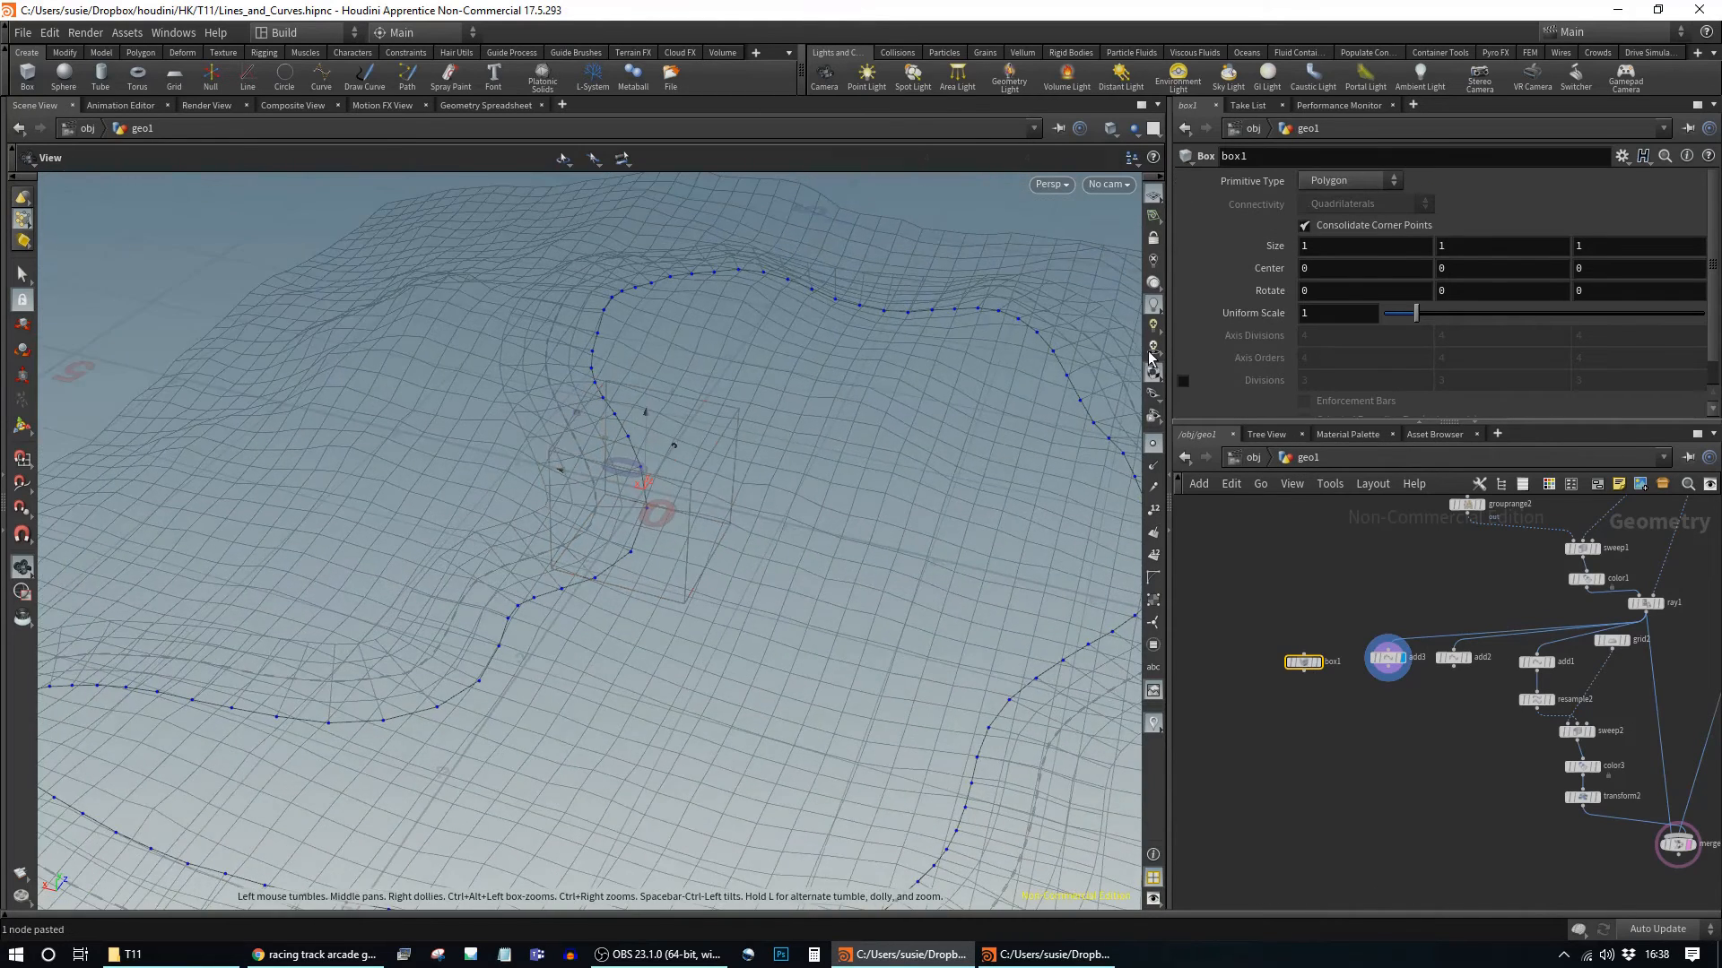
{"action": "left_click_drag", "start_coordinate": [1277, 250], "coordinate": [1192, 249]}
{"action": "key", "text": "space+g"}
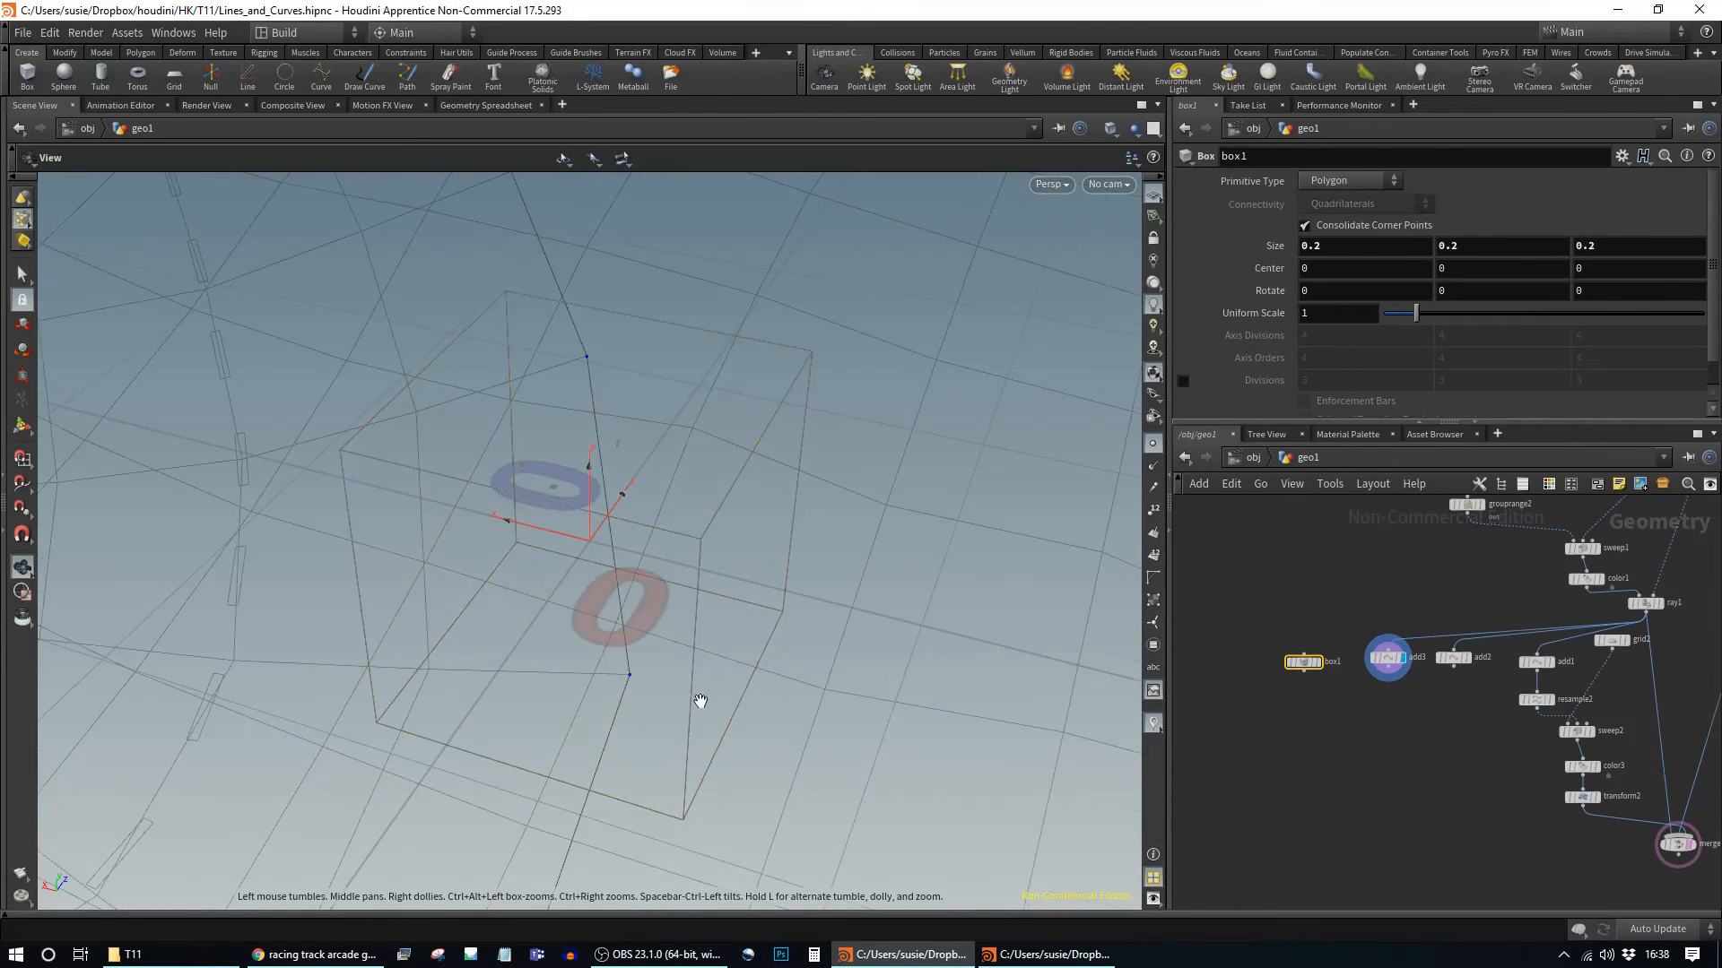
{"action": "left_click_drag", "start_coordinate": [697, 700], "coordinate": [742, 553], "text": "alt"}
{"action": "right_click_drag", "start_coordinate": [743, 553], "coordinate": [247, 562], "text": "alt"}
{"action": "left_click_drag", "start_coordinate": [248, 562], "coordinate": [386, 550], "text": "alt"}
{"action": "middle_click_drag", "start_coordinate": [1615, 244], "coordinate": [1610, 285]}
{"action": "middle_click_drag", "start_coordinate": [1386, 244], "coordinate": [1285, 290]}
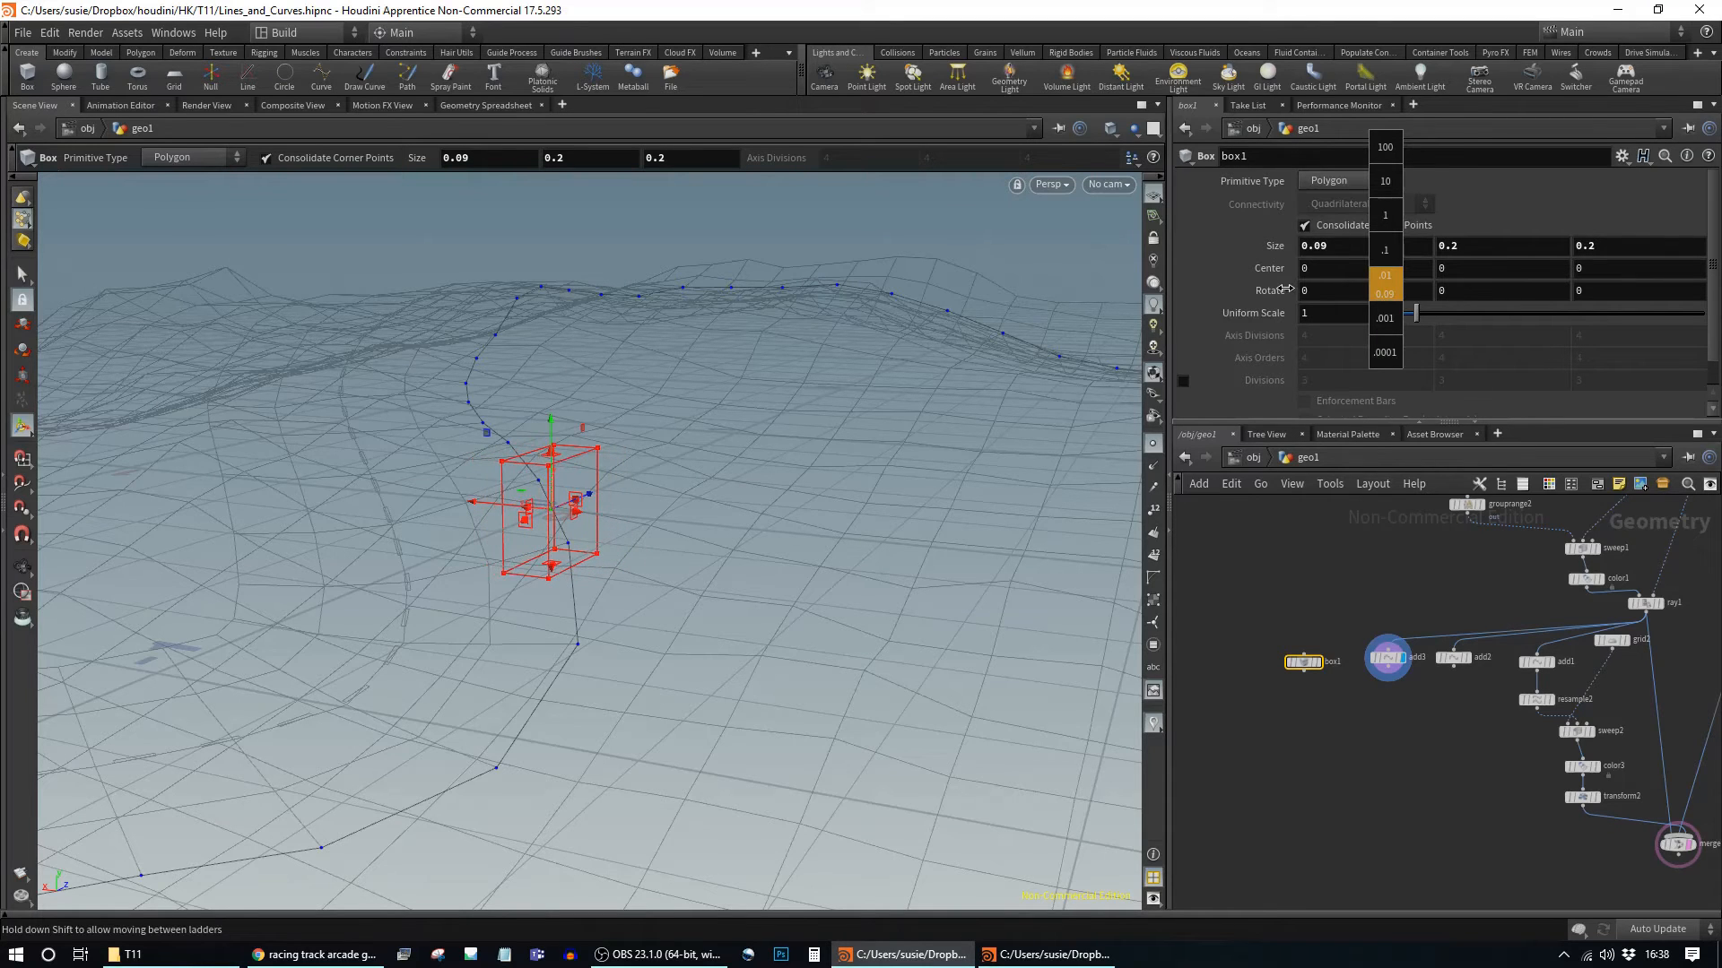
{"action": "middle_click_drag", "start_coordinate": [1285, 290], "coordinate": [1351, 289]}
{"action": "middle_click_drag", "start_coordinate": [1624, 247], "coordinate": [1385, 272]}
{"action": "left_click_drag", "start_coordinate": [654, 523], "coordinate": [728, 422], "text": "alt"}
{"action": "key", "text": "Return"}
Step: Duplicate resample2 as resample3 and place it beside the original
{"action": "middle_click_drag", "start_coordinate": [1419, 728], "coordinate": [1368, 697]}
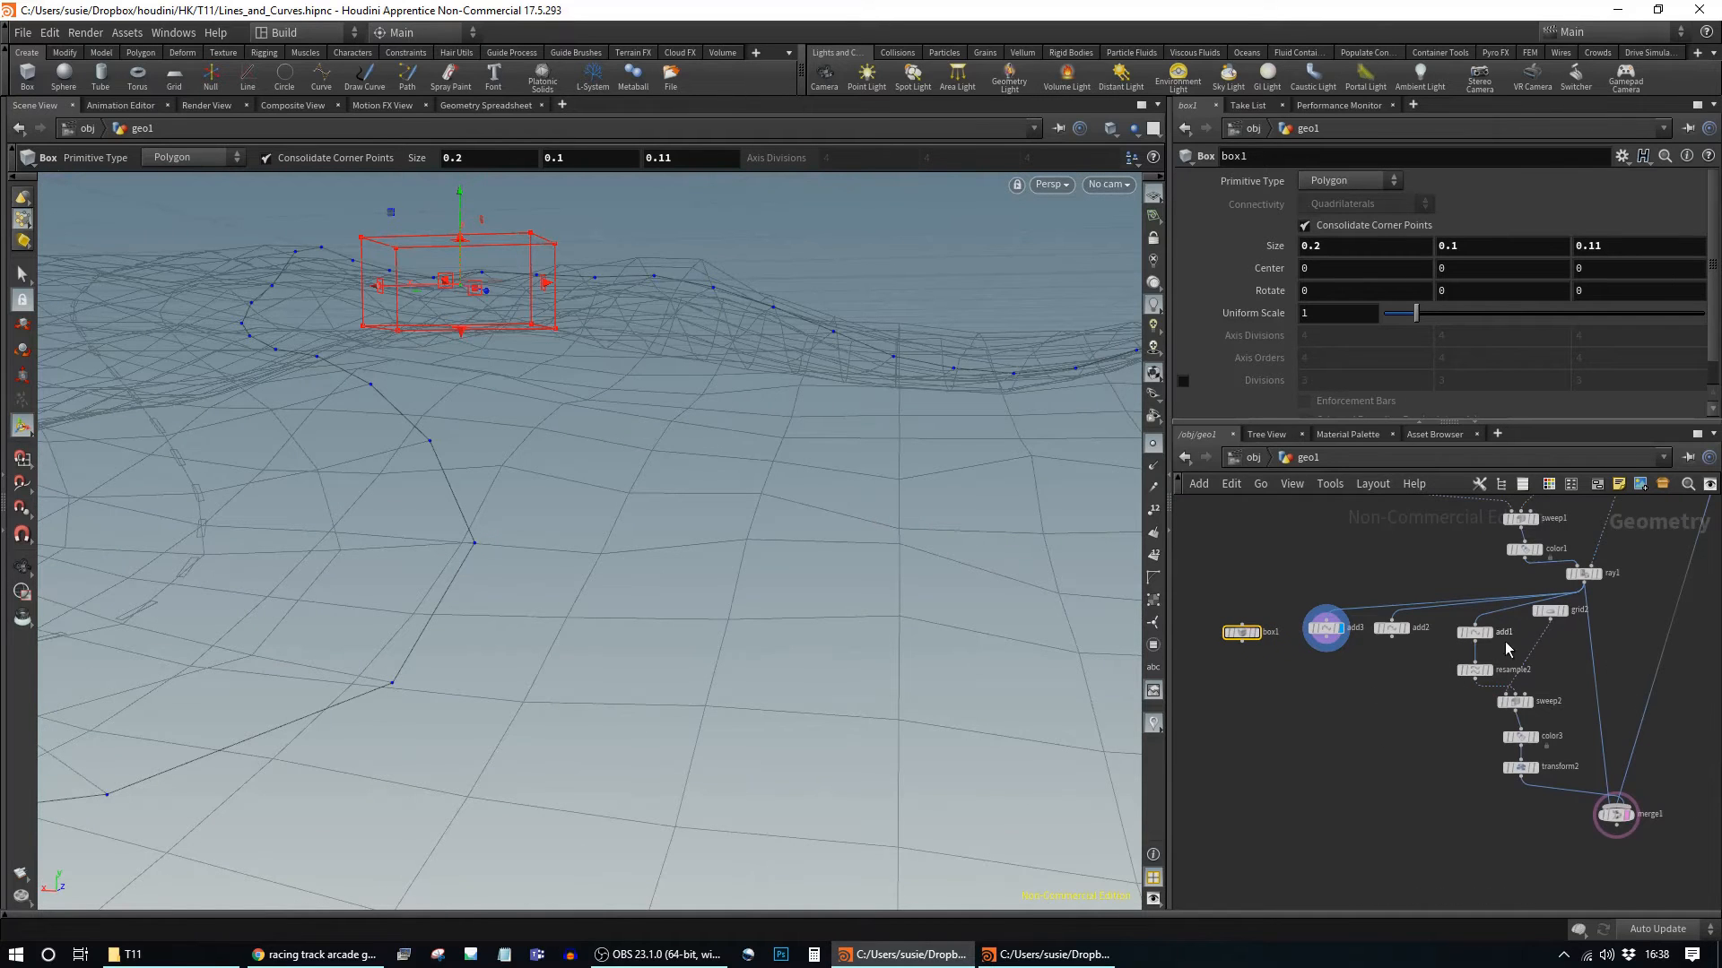
{"action": "key", "text": "r"}
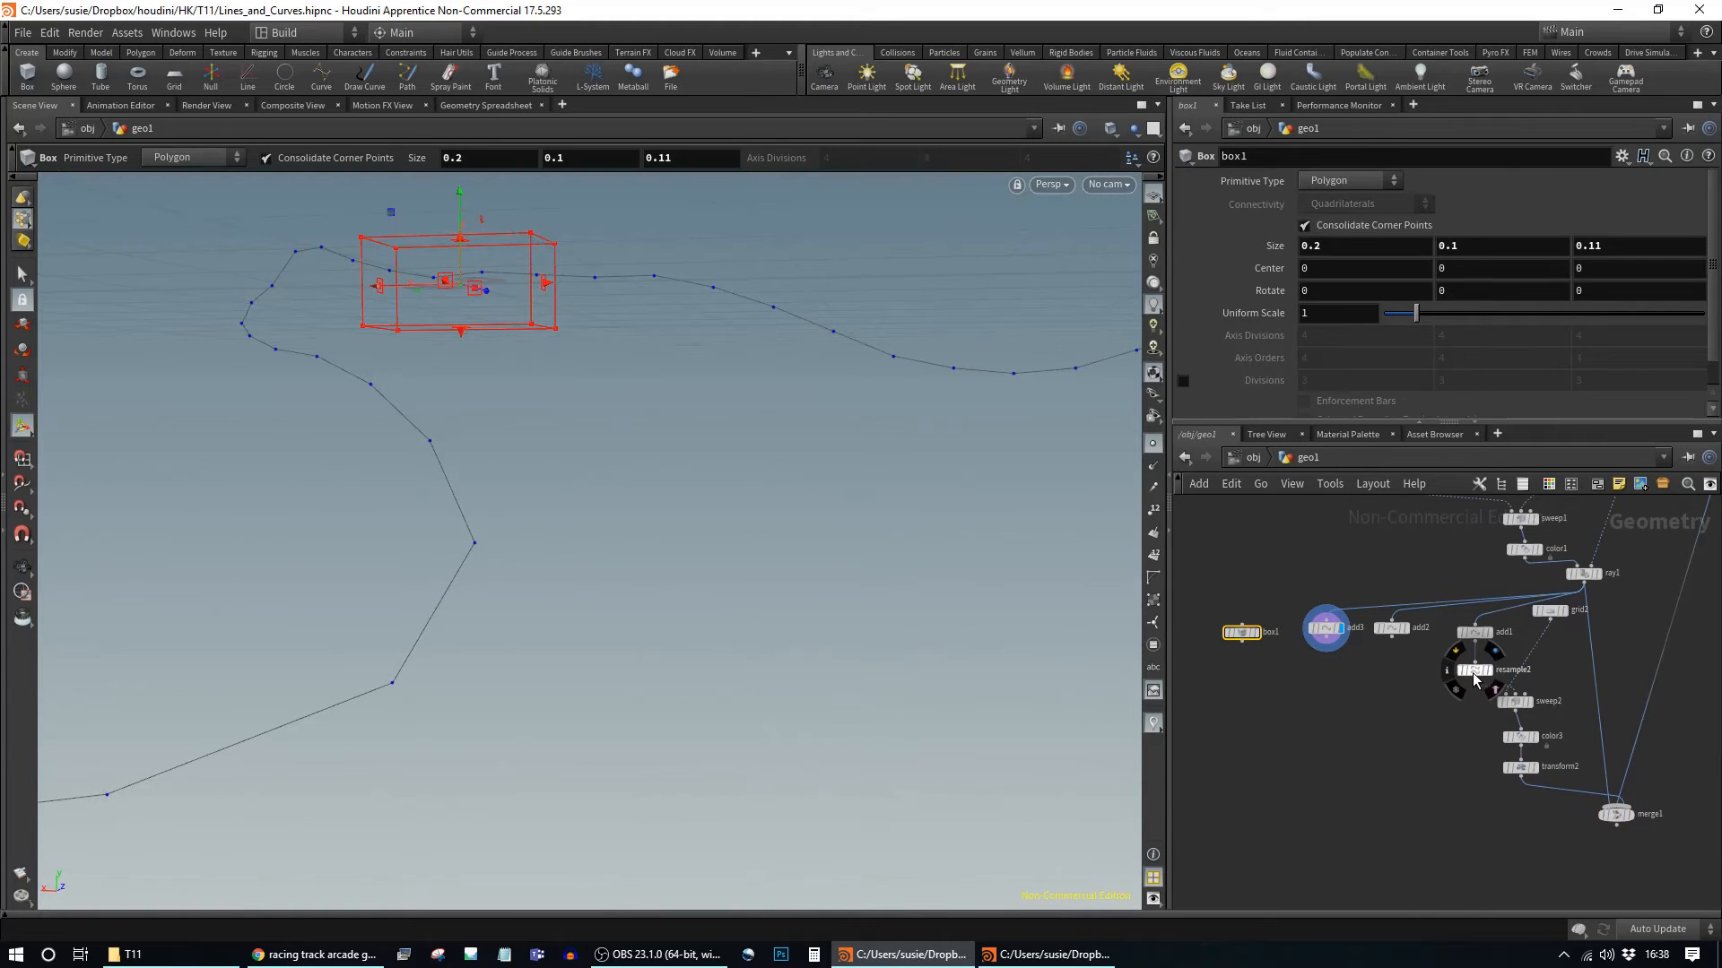
{"action": "left_click", "coordinate": [1475, 678]}
{"action": "key", "text": "ctrl+c"}
{"action": "key", "text": "ctrl+v"}
{"action": "left_click_drag", "start_coordinate": [1479, 690], "coordinate": [1395, 671]}
Step: Feed the outer-edge curve into resample3 and duplicate sweep2 as sweep3 below it
{"action": "left_click", "coordinate": [1406, 671]}
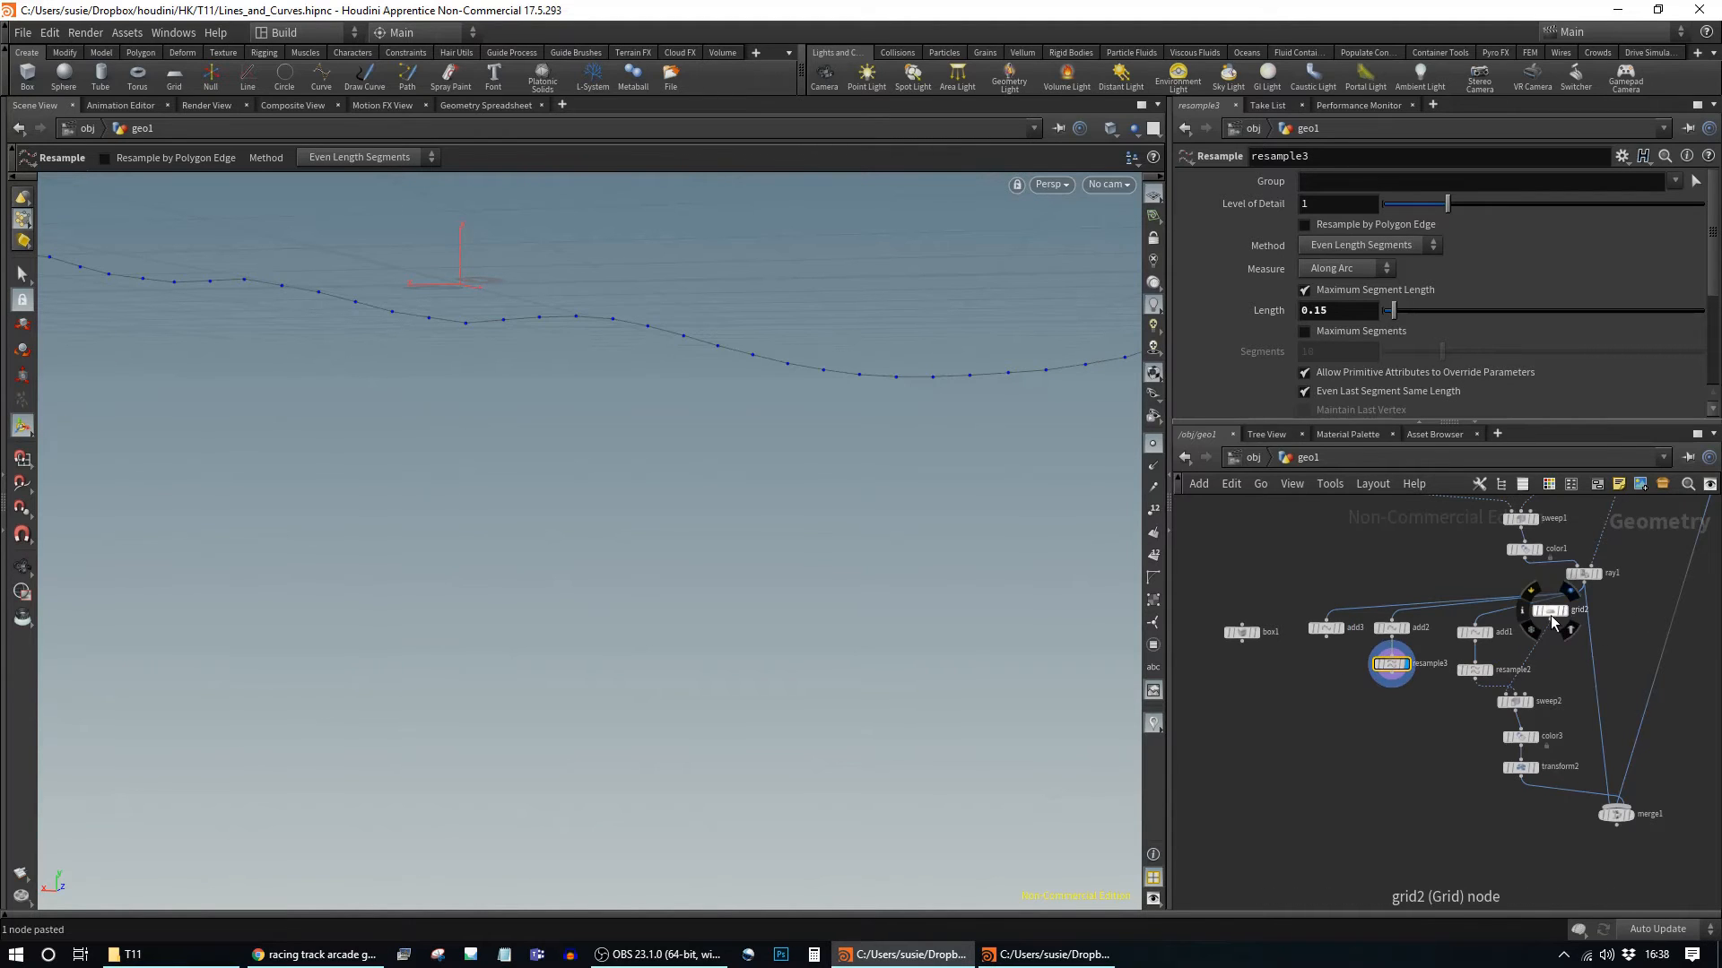
{"action": "left_click_drag", "start_coordinate": [1562, 613], "coordinate": [1565, 634]}
{"action": "left_click", "coordinate": [1516, 701]}
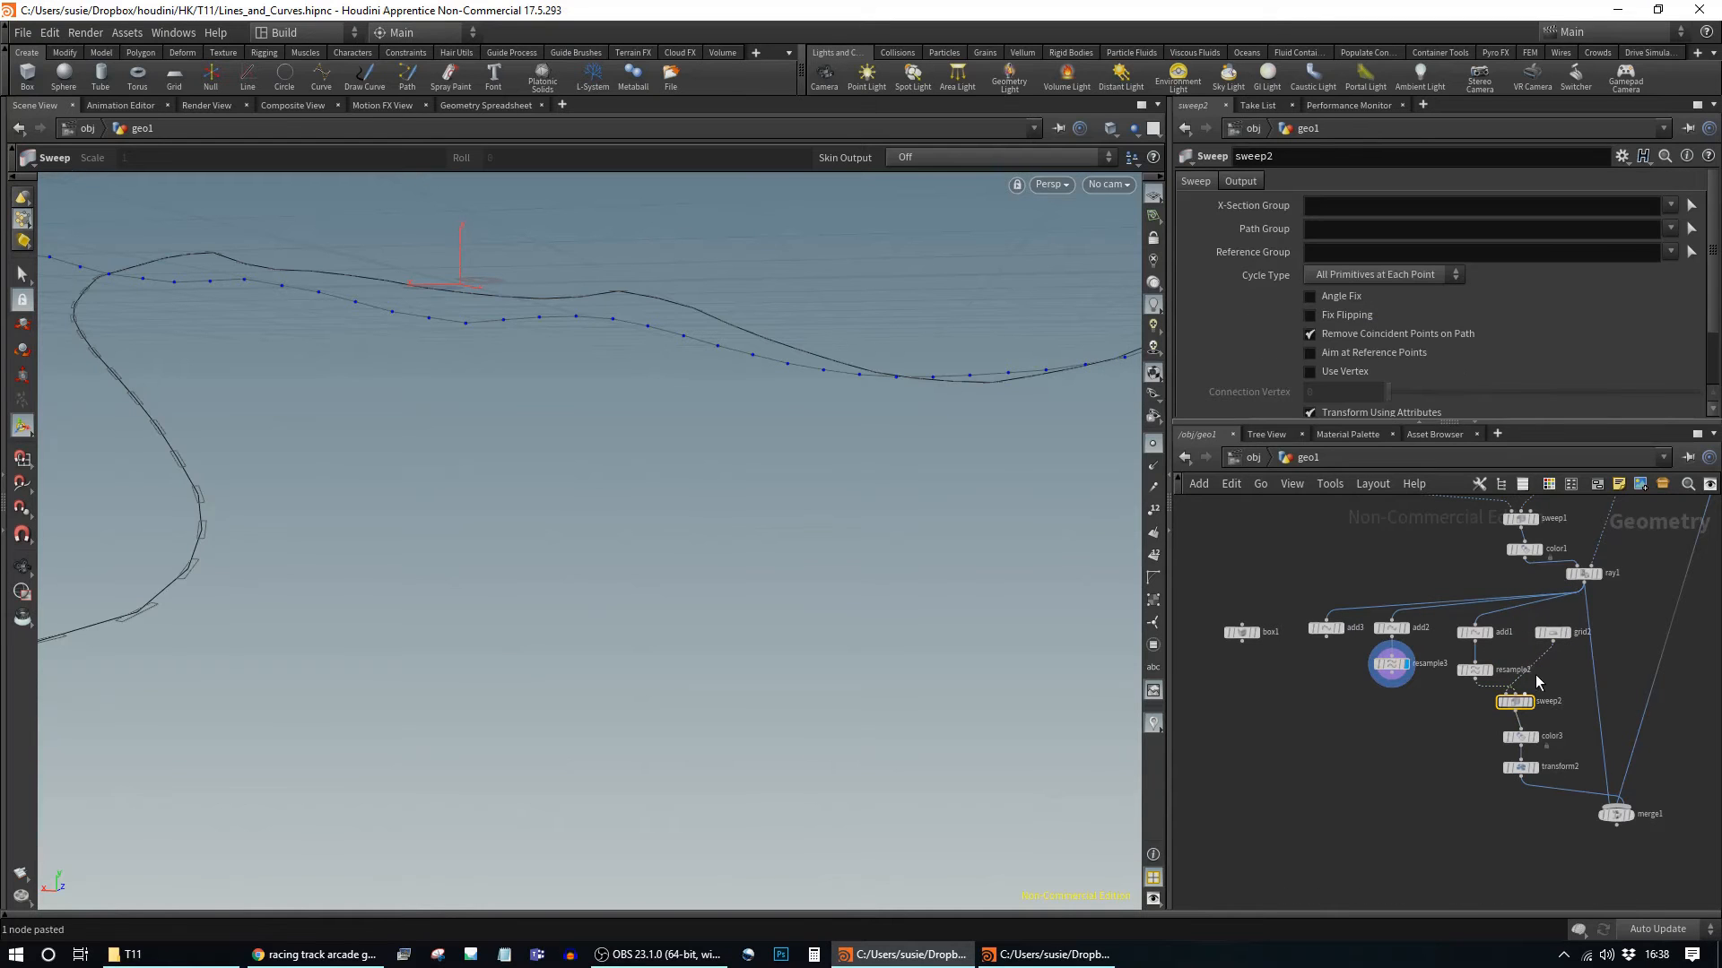
{"action": "key", "text": "ctrl+c"}
{"action": "key", "text": "ctrl+v"}
{"action": "left_click_drag", "start_coordinate": [1465, 723], "coordinate": [1396, 715]}
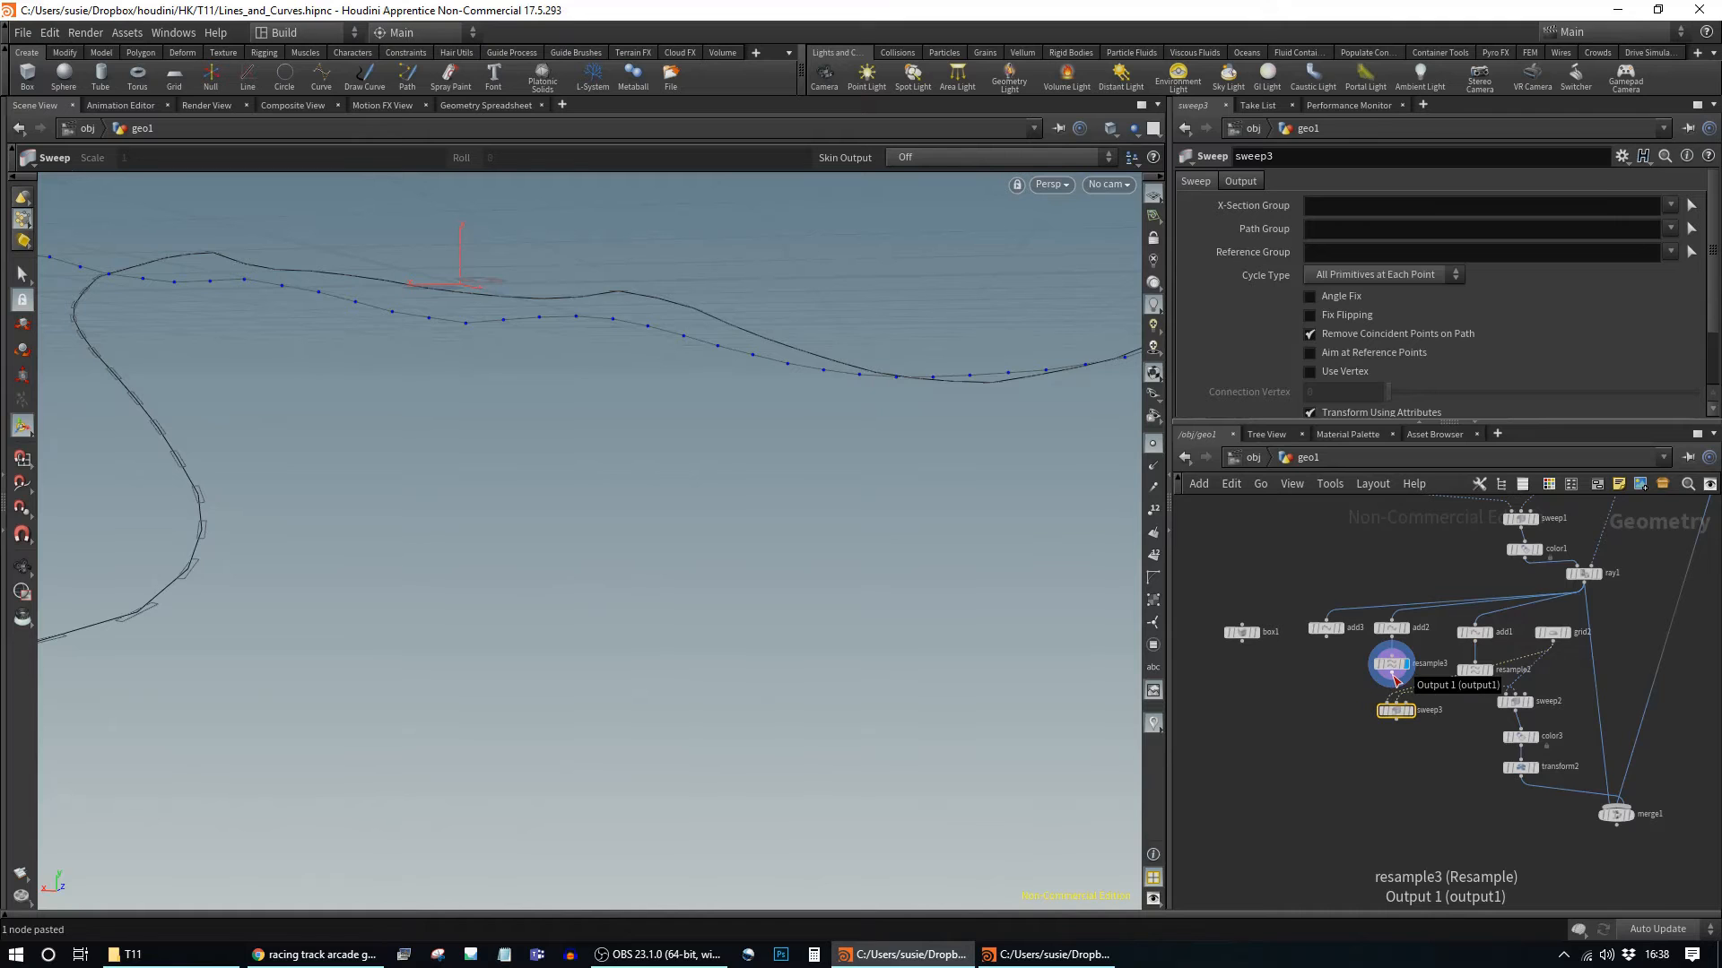
Step: Wire resample3's output into sweep3's inputs, cancelling a stray connection
{"action": "left_click_drag", "start_coordinate": [1394, 680], "coordinate": [1417, 718]}
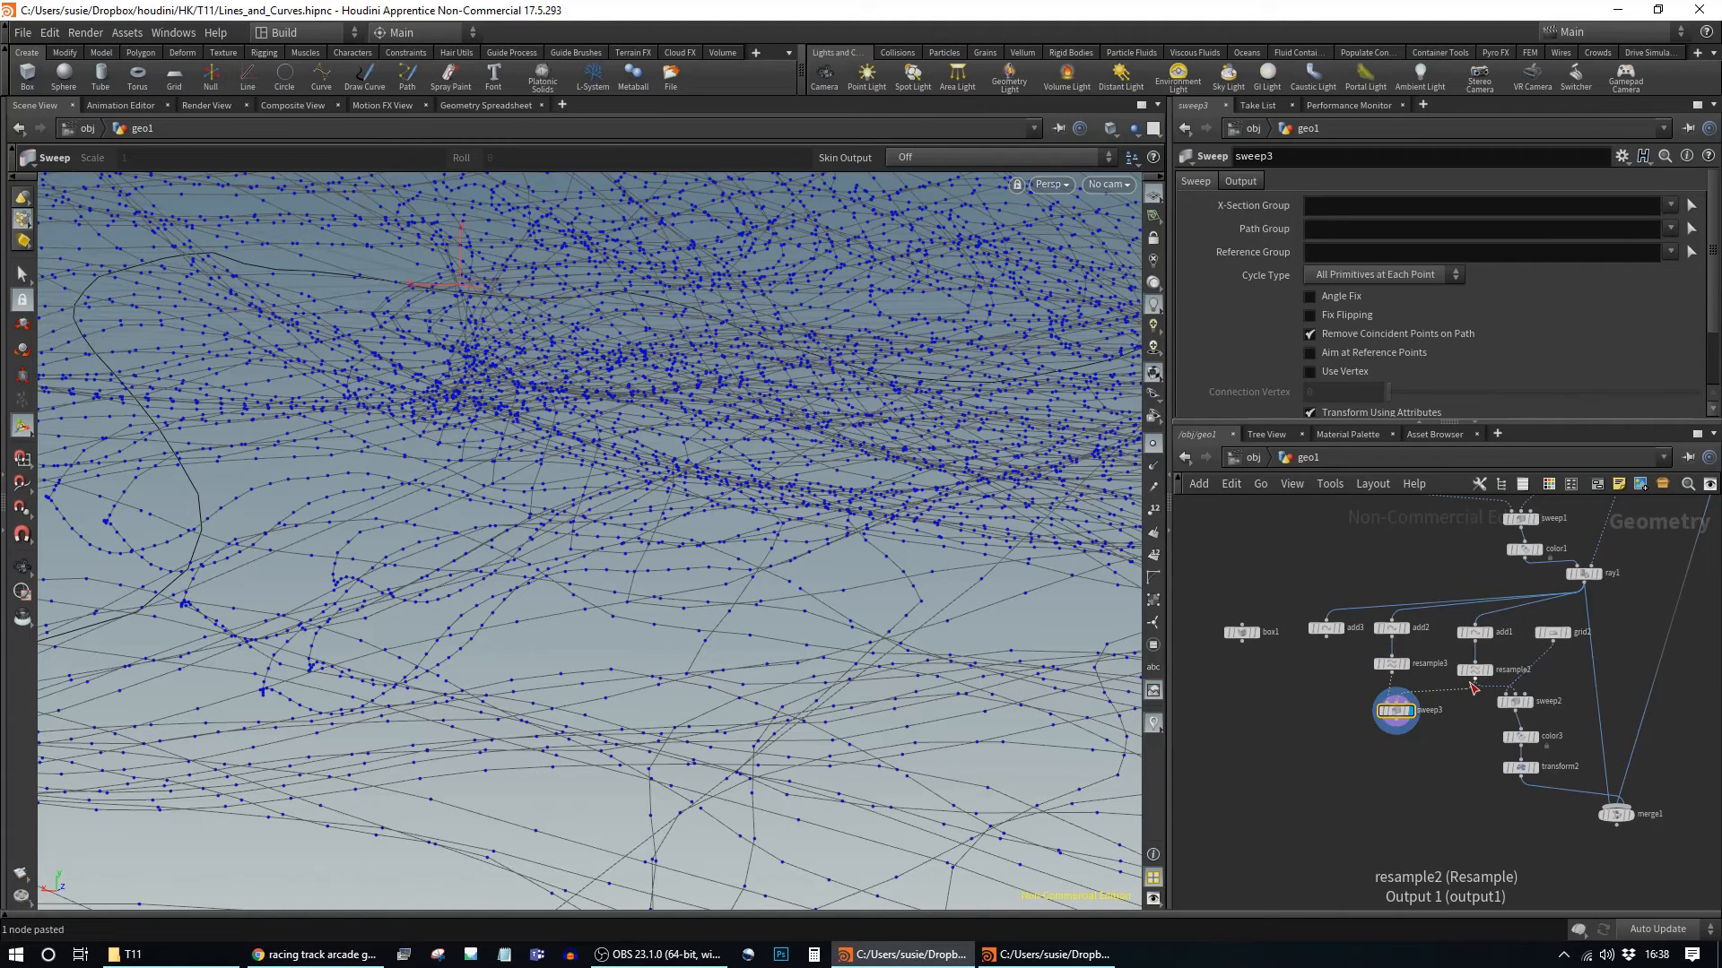
{"action": "left_click_drag", "start_coordinate": [1476, 679], "coordinate": [1397, 705]}
{"action": "left_click_drag", "start_coordinate": [939, 585], "coordinate": [498, 573], "text": "alt"}
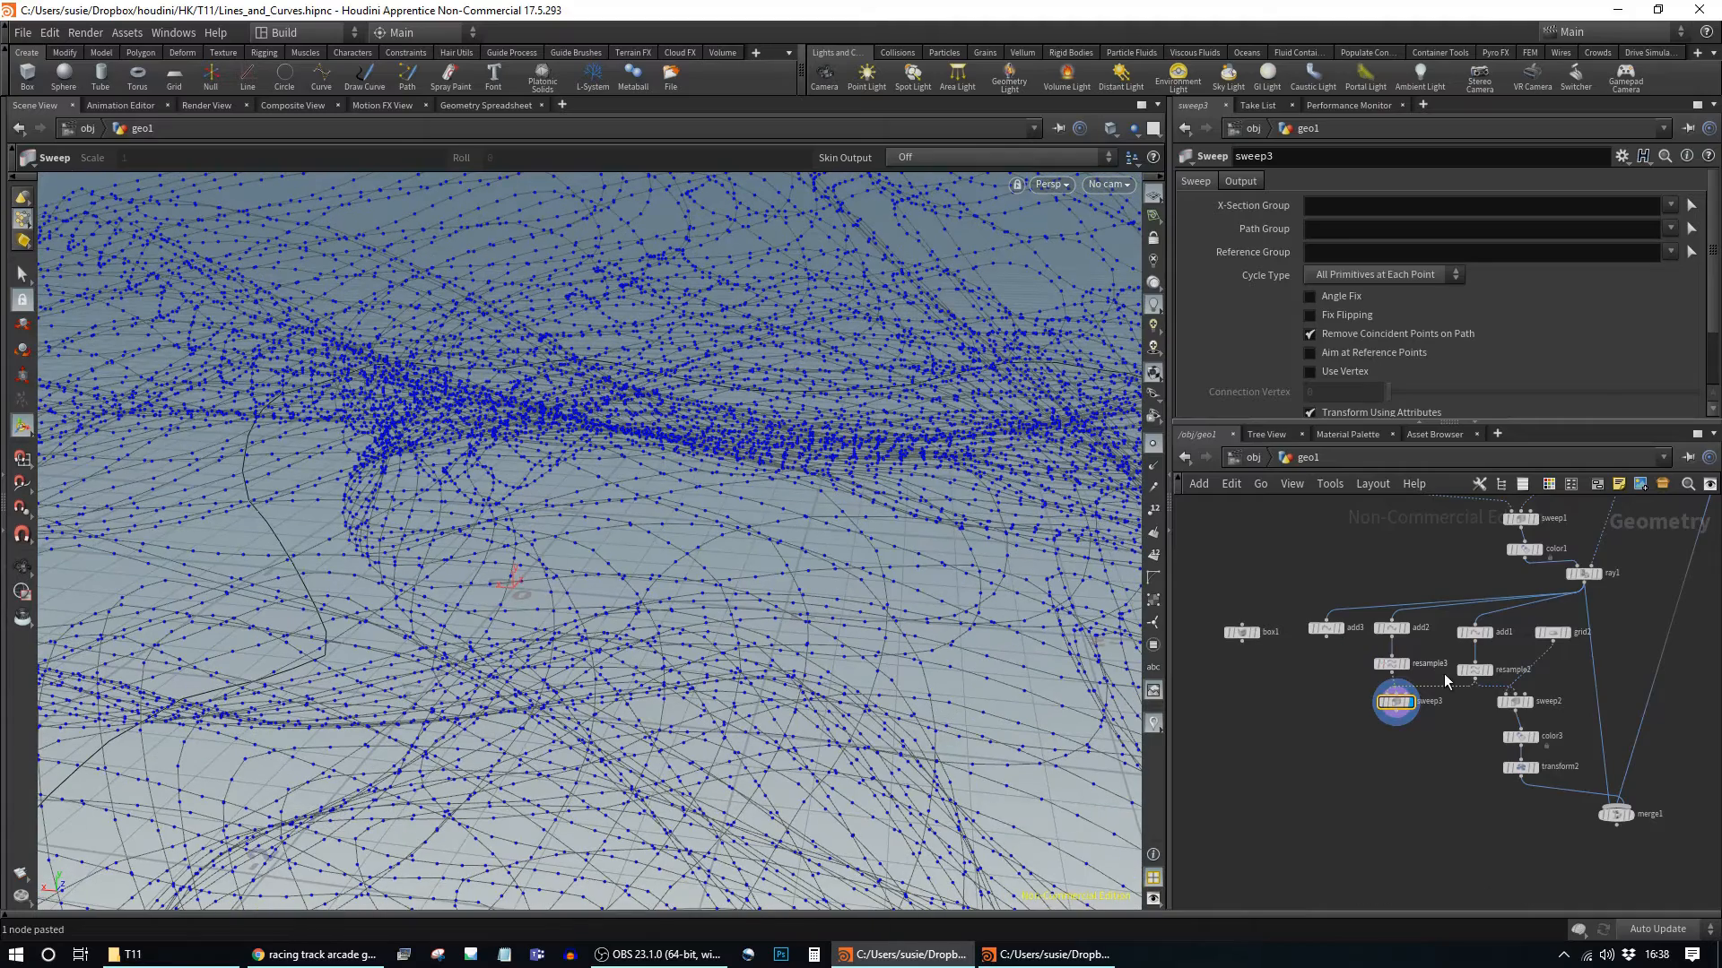
{"action": "scroll", "coordinate": [1386, 671], "scroll_direction": "up", "scroll_amount": 3}
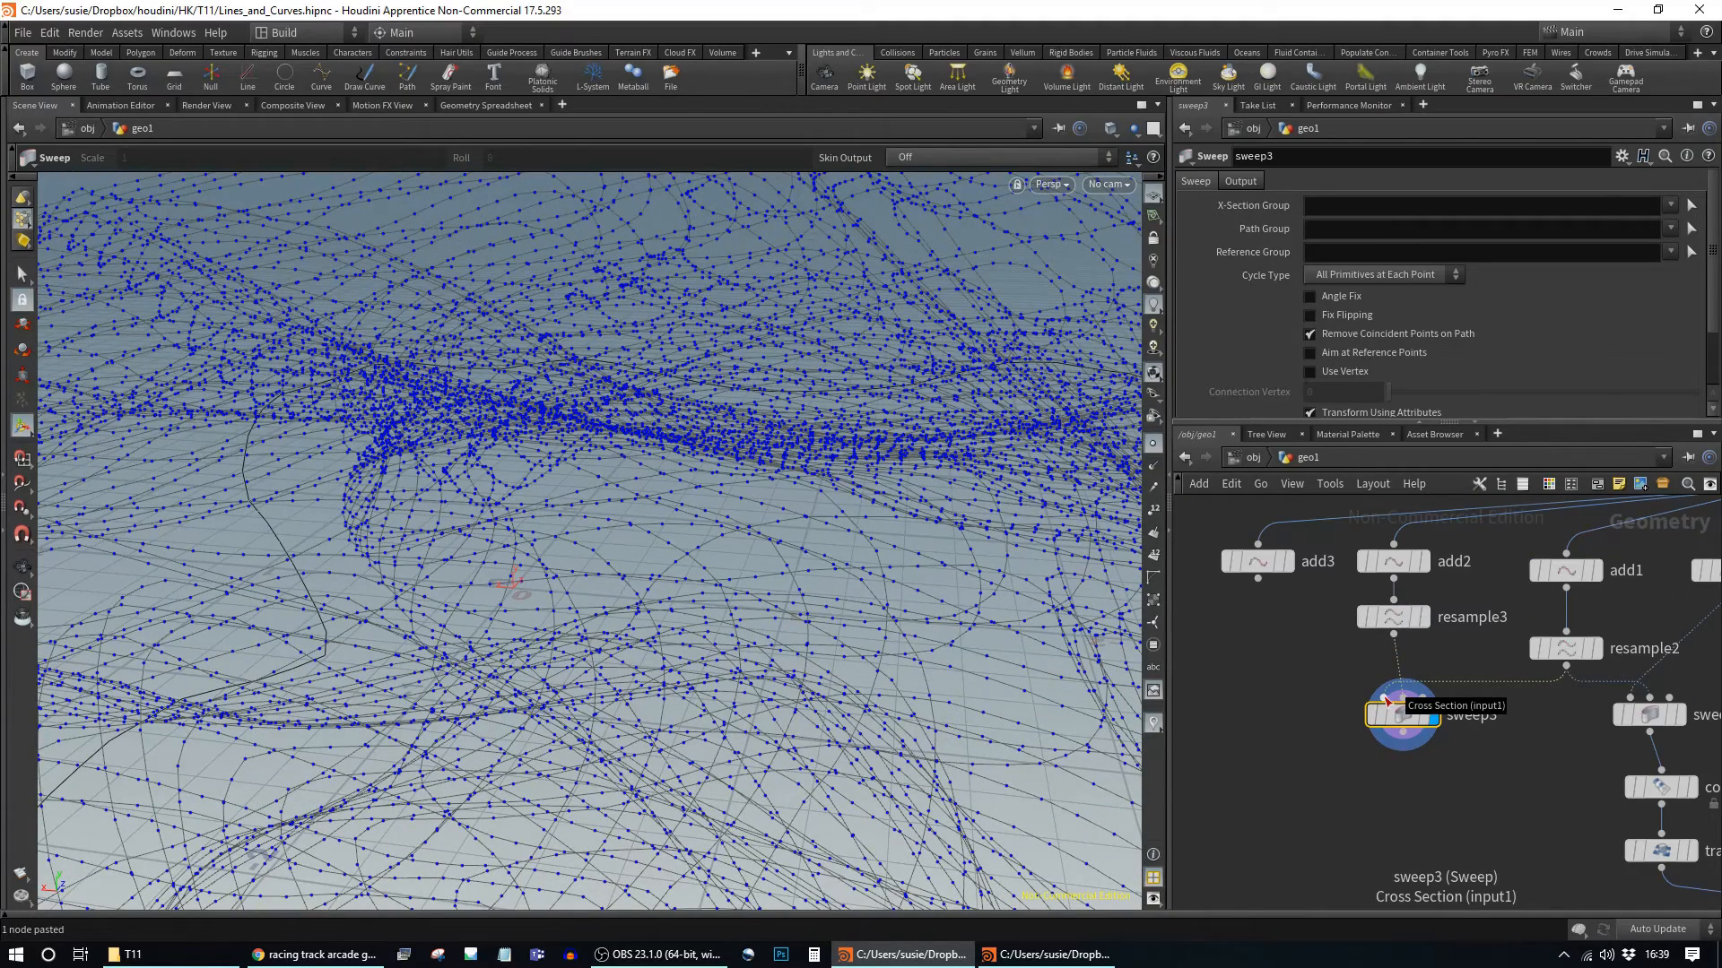
{"action": "left_click_drag", "start_coordinate": [1395, 635], "coordinate": [1384, 699]}
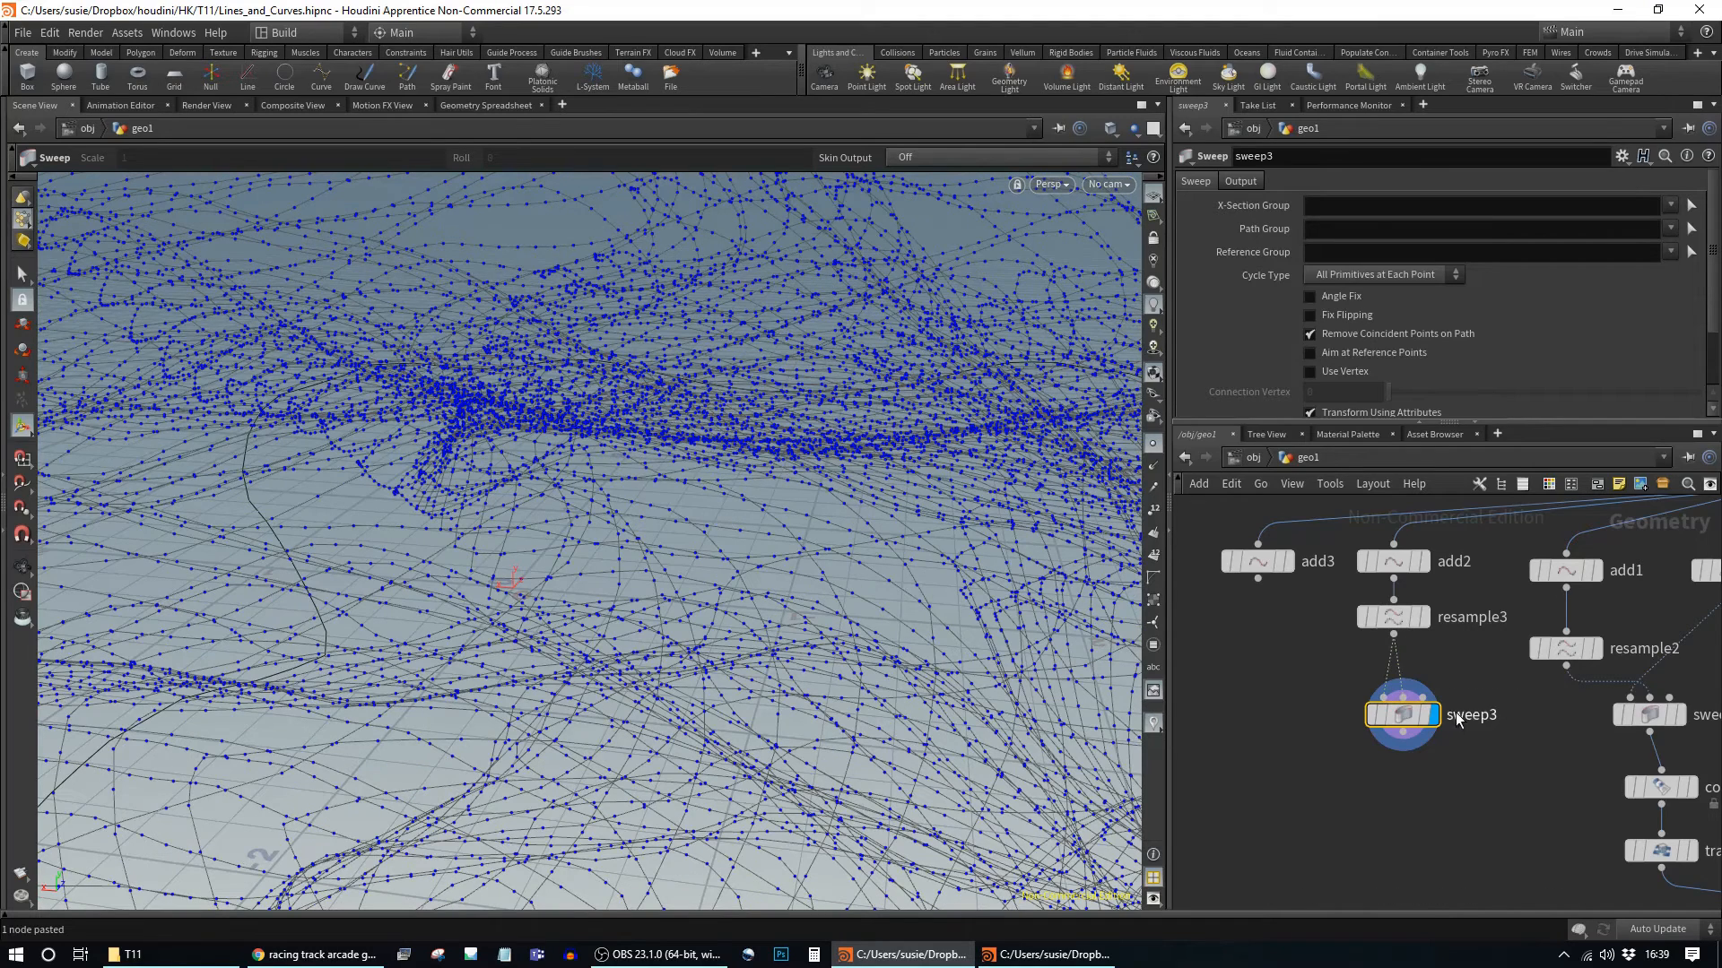
{"action": "left_click", "coordinate": [1260, 580]}
{"action": "key", "text": "Escape"}
{"action": "scroll", "coordinate": [1296, 645], "scroll_direction": "down", "scroll_amount": 3}
{"action": "middle_click_drag", "start_coordinate": [1259, 646], "coordinate": [1374, 665]}
Step: Use box1 as sweep3's cross-section and resample3 as its backbone, then inspect the block chain
{"action": "left_click_drag", "start_coordinate": [1289, 631], "coordinate": [1478, 708]}
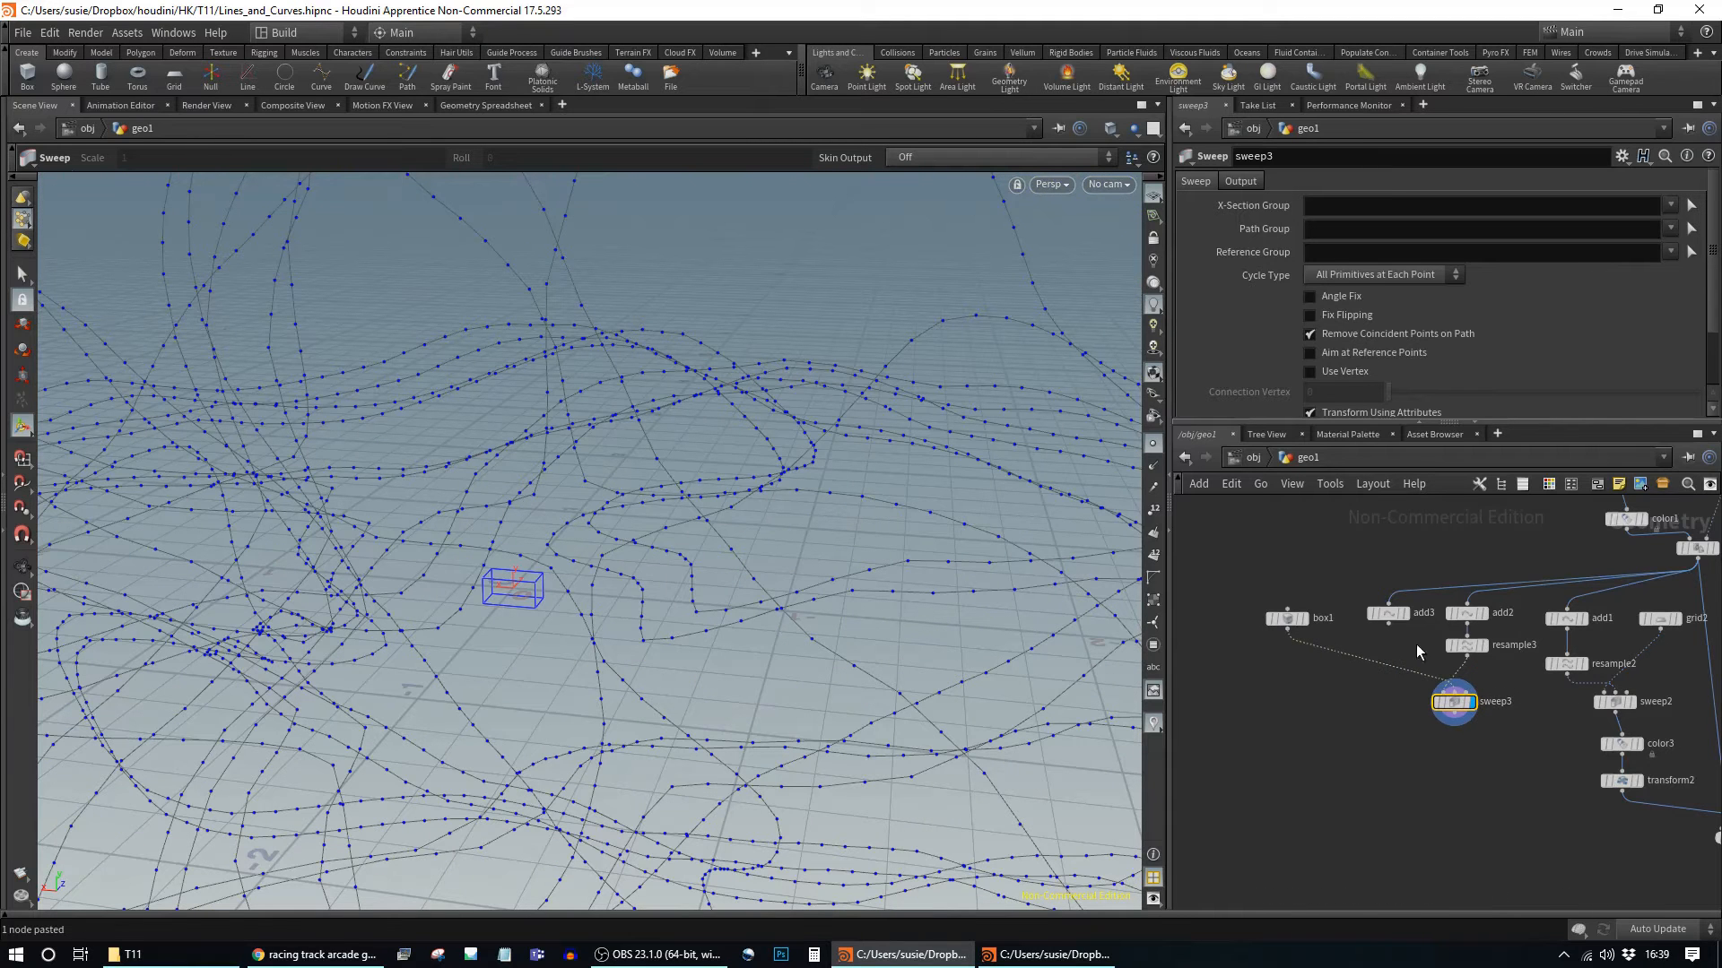
{"action": "left_click_drag", "start_coordinate": [1470, 661], "coordinate": [1425, 703]}
{"action": "key", "text": "Escape"}
{"action": "left_click_drag", "start_coordinate": [581, 643], "coordinate": [530, 530]}
{"action": "scroll", "coordinate": [530, 530], "scroll_direction": "up", "scroll_amount": 5}
{"action": "left_click_drag", "start_coordinate": [965, 600], "coordinate": [742, 569]}
{"action": "scroll", "coordinate": [742, 569], "scroll_direction": "up", "scroll_amount": 4}
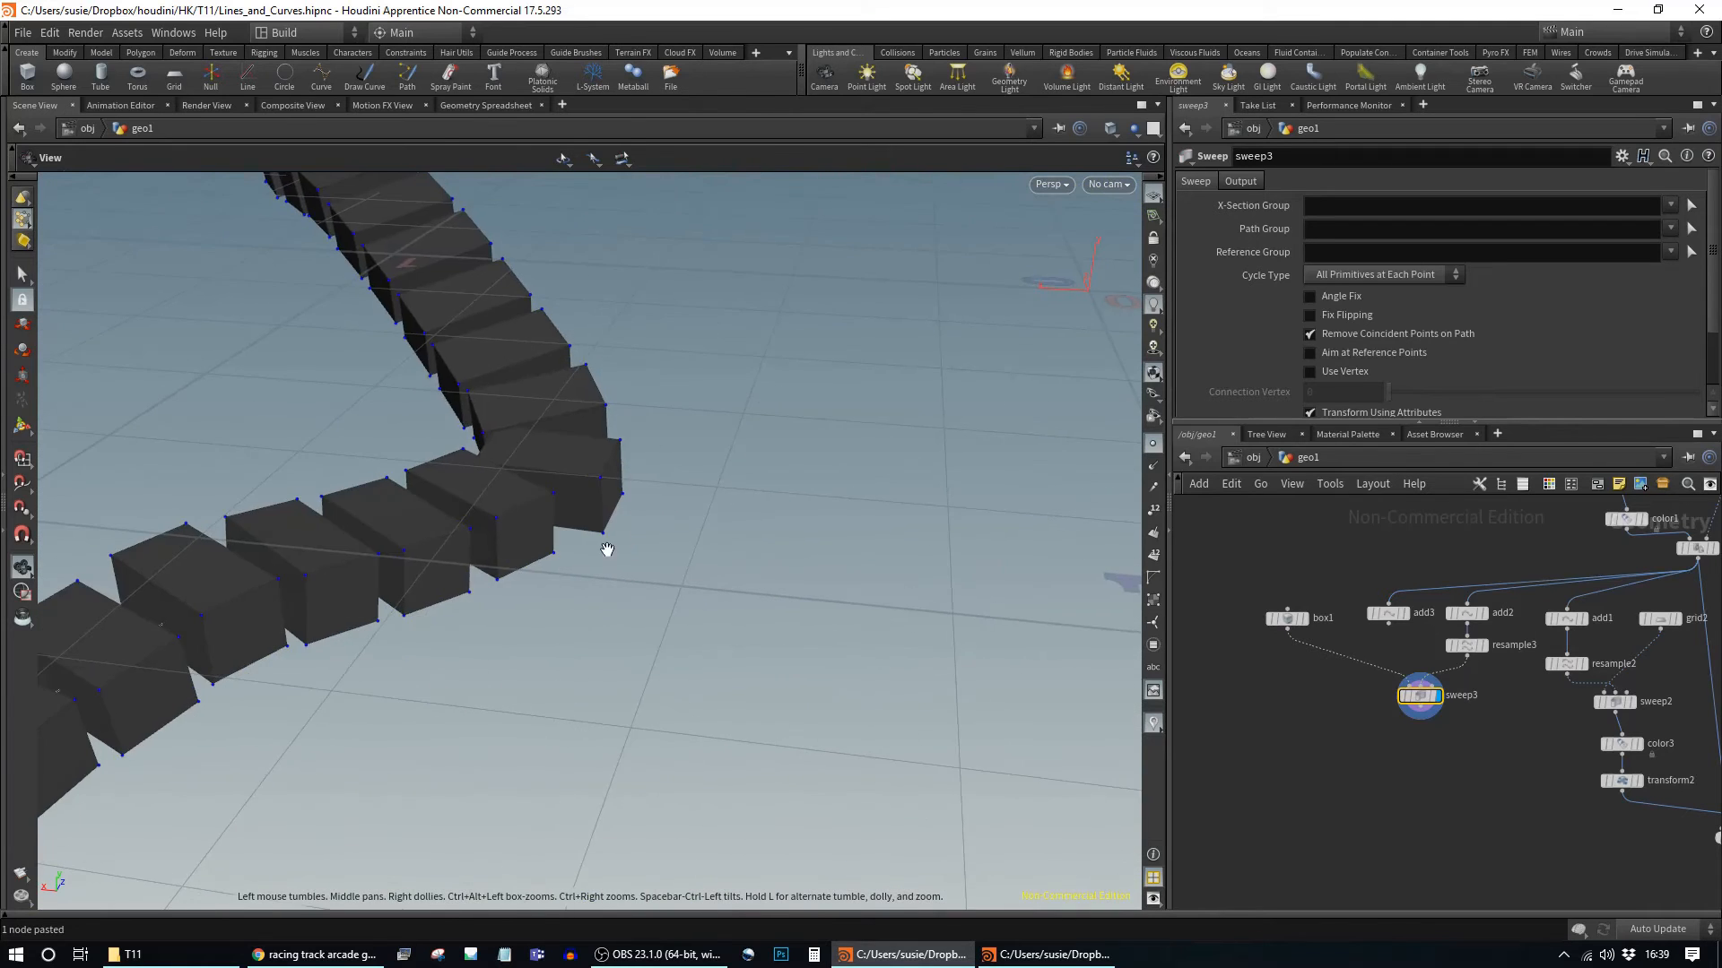
{"action": "scroll", "coordinate": [607, 549], "scroll_direction": "down", "scroll_amount": 3}
{"action": "middle_click_drag", "start_coordinate": [607, 549], "coordinate": [852, 595]}
{"action": "scroll", "coordinate": [853, 596], "scroll_direction": "up", "scroll_amount": 1}
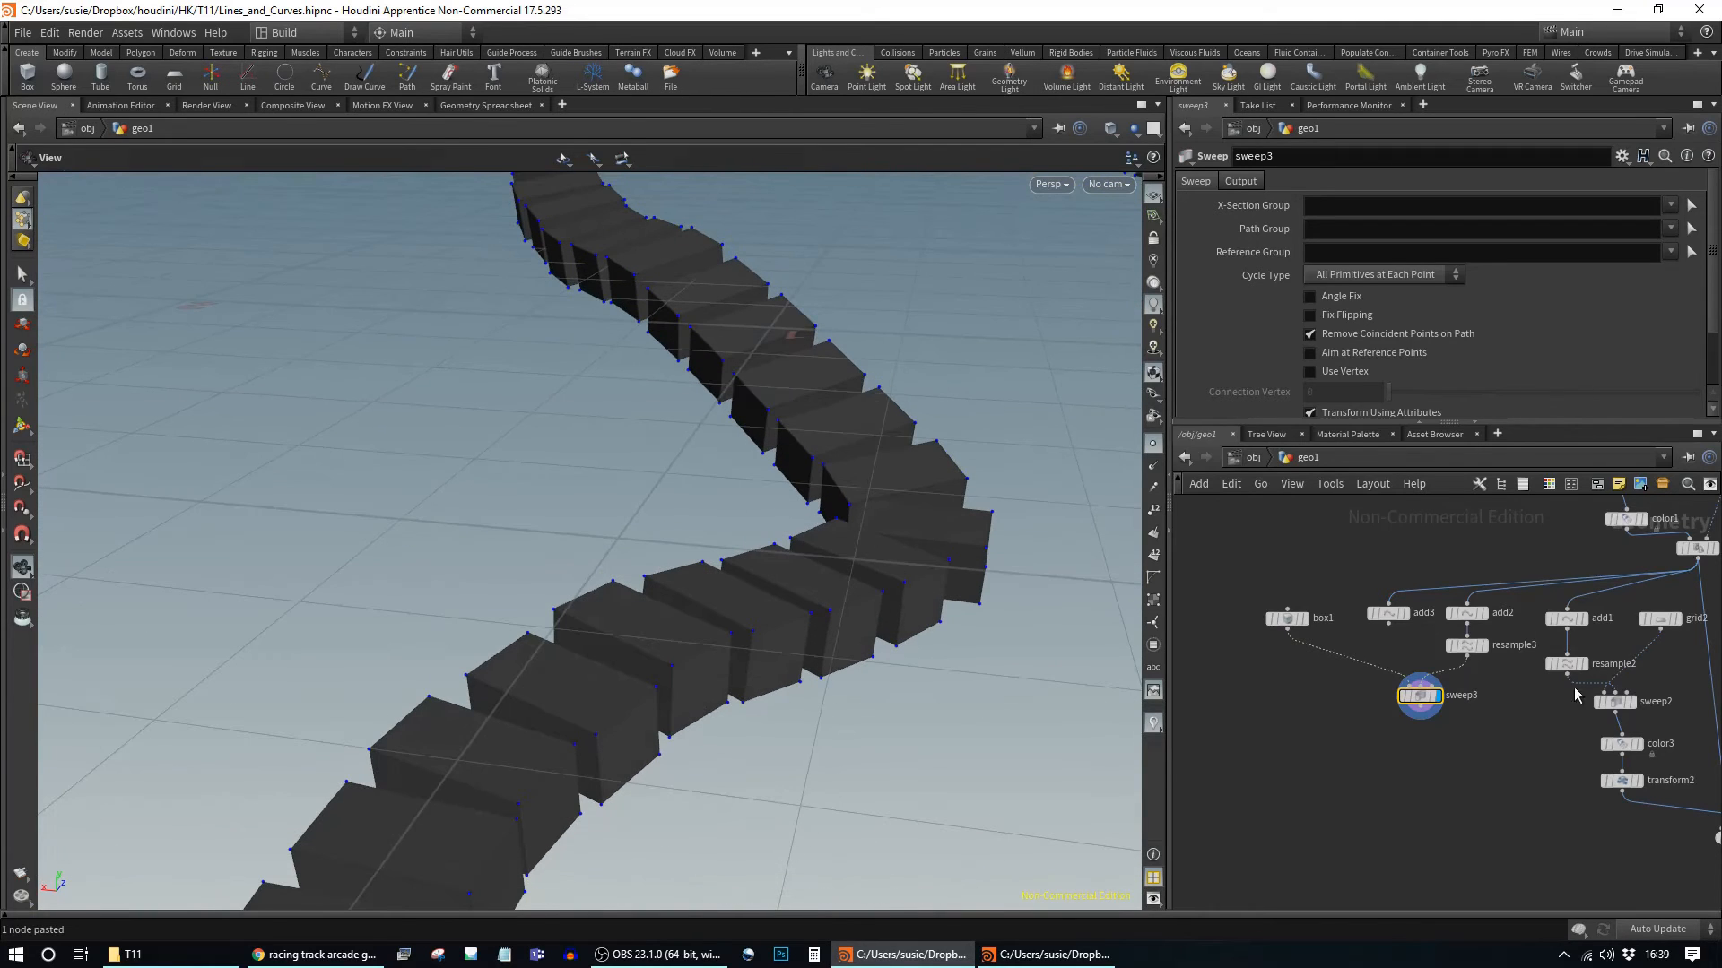
{"action": "left_click", "coordinate": [1290, 620]}
Step: Template merge1 as a reference and resize box1 to 0.04 × 0.05 × 0.11
{"action": "middle_click_drag", "start_coordinate": [1519, 712], "coordinate": [1381, 541]}
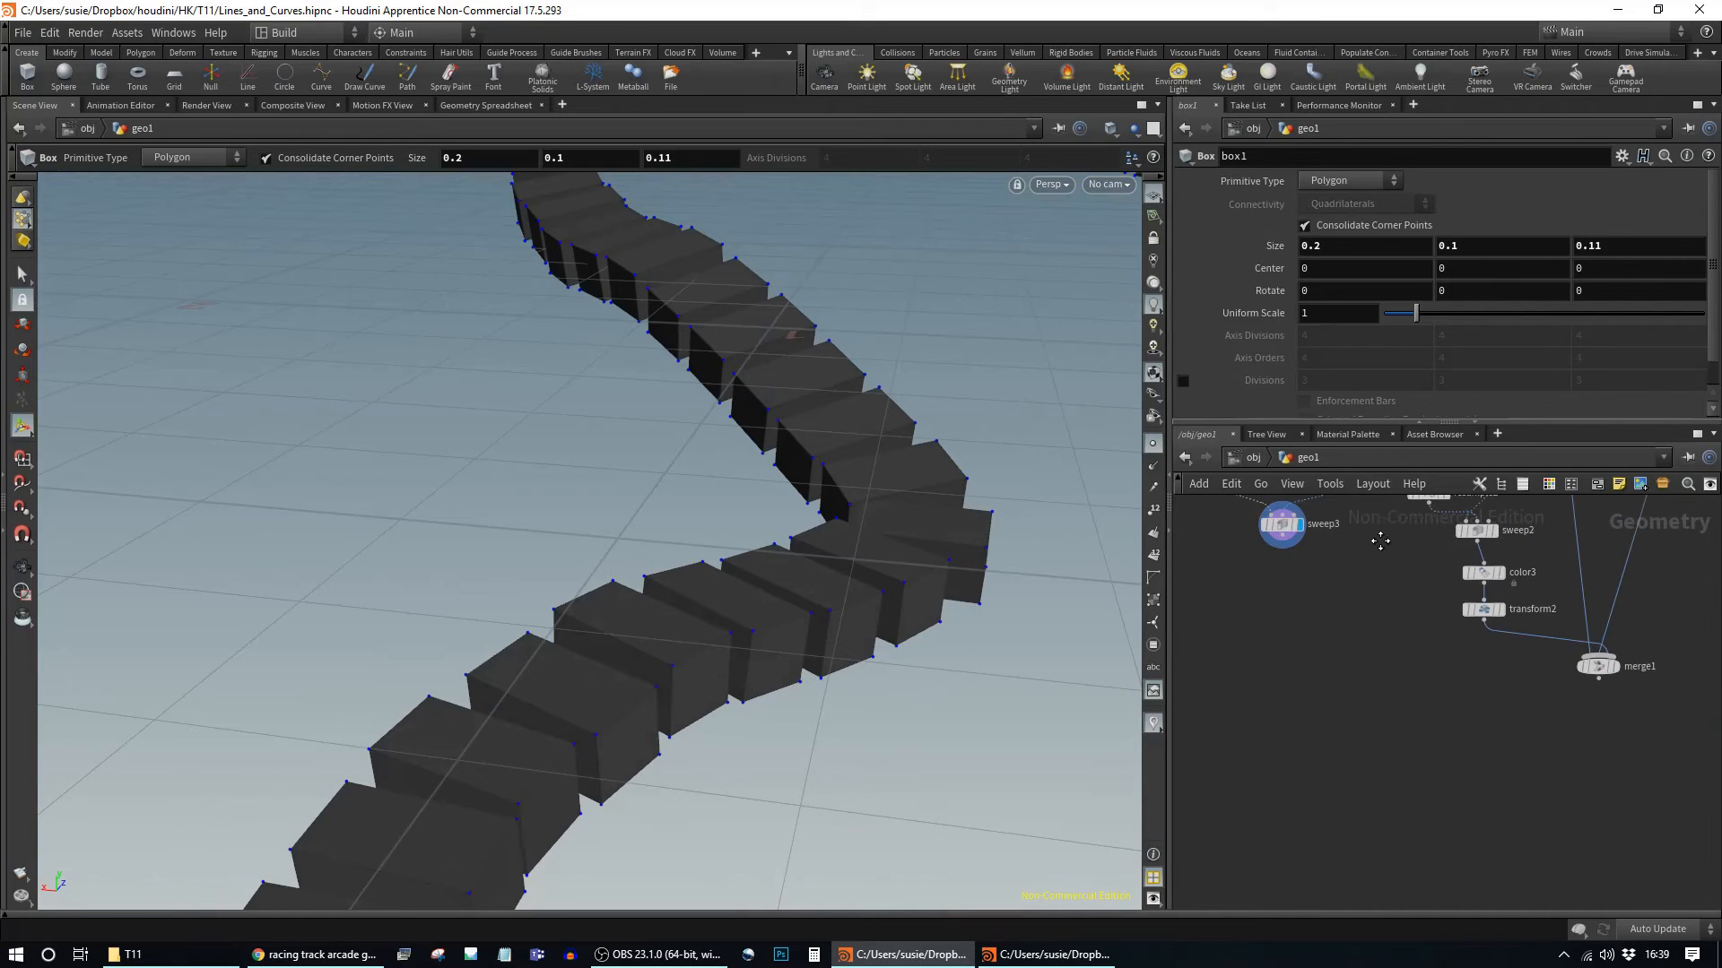
{"action": "left_click", "coordinate": [1609, 666]}
{"action": "middle_click_drag", "start_coordinate": [1353, 627], "coordinate": [1522, 791]}
{"action": "middle_click_drag", "start_coordinate": [1614, 243], "coordinate": [1614, 243]}
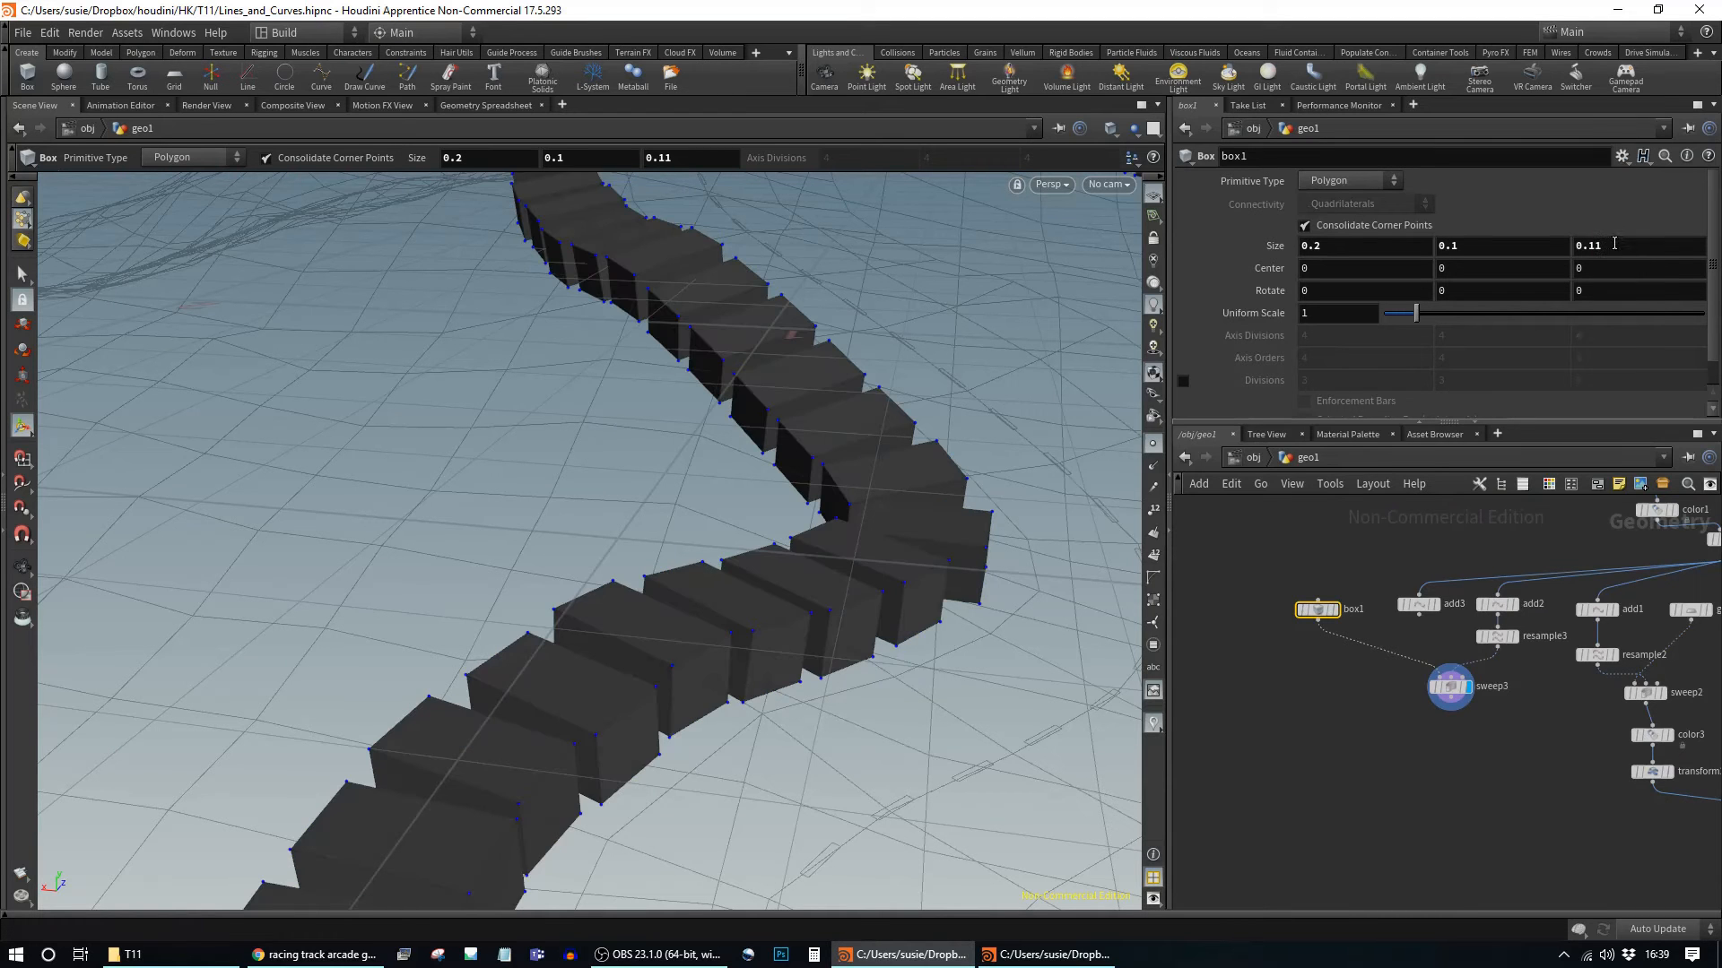
{"action": "middle_click_drag", "start_coordinate": [1370, 247], "coordinate": [1224, 293]}
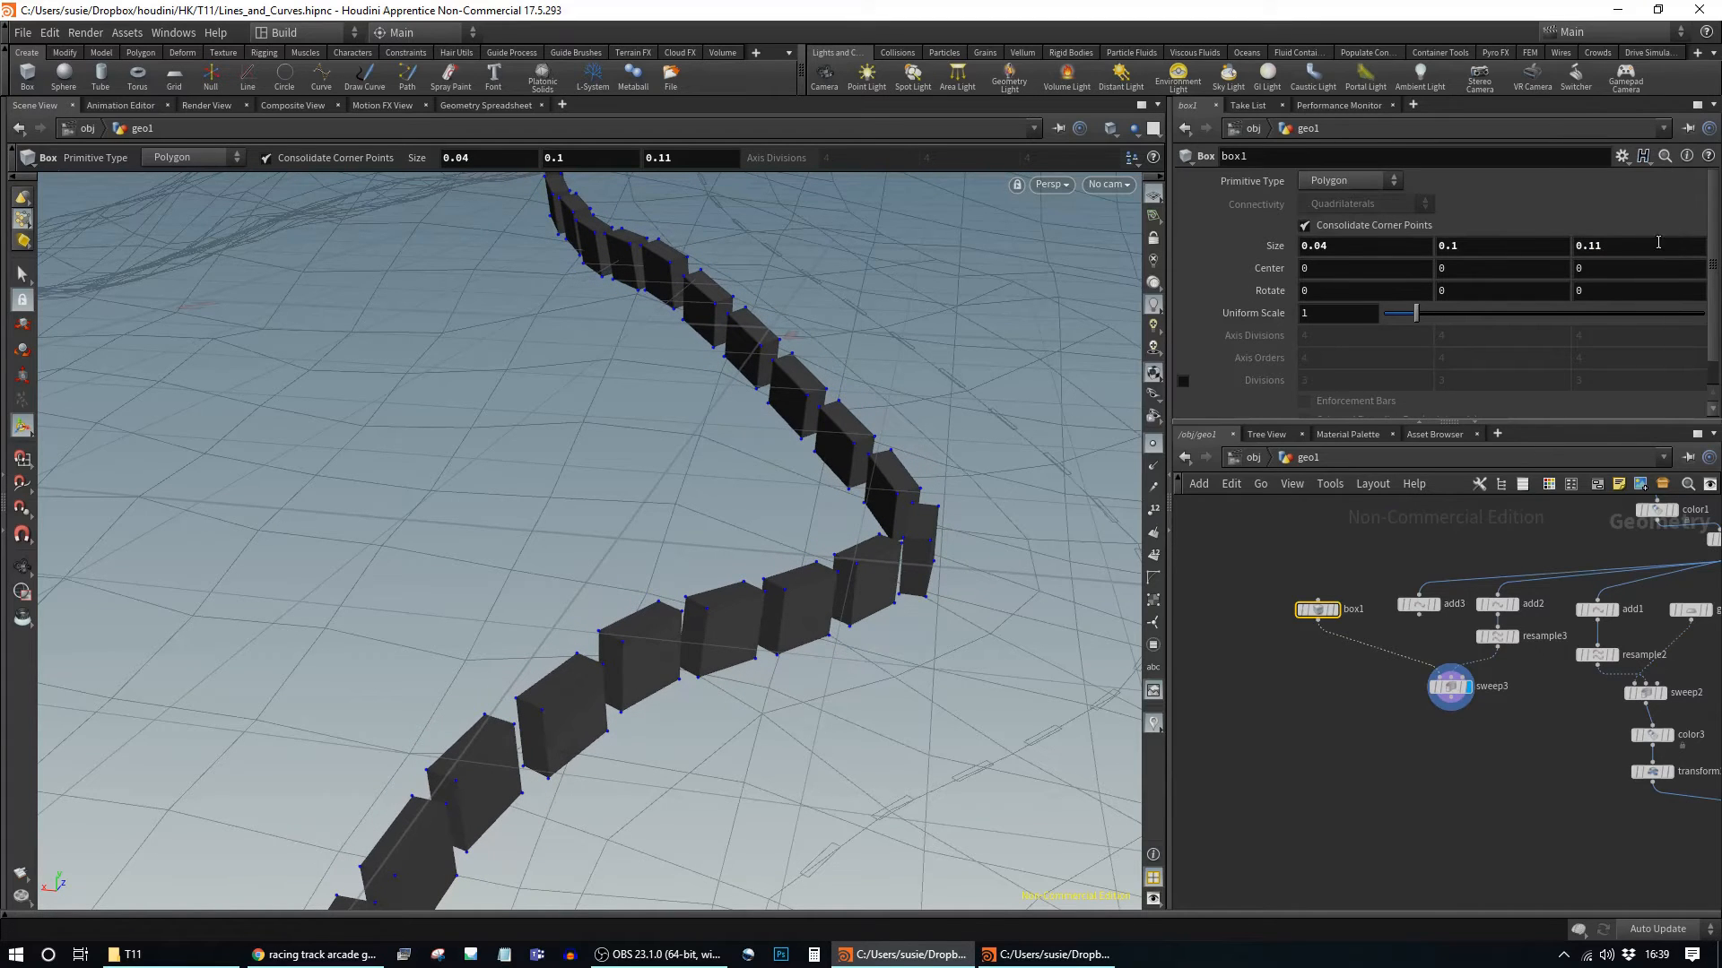
{"action": "middle_click_drag", "start_coordinate": [1509, 244], "coordinate": [1465, 287]}
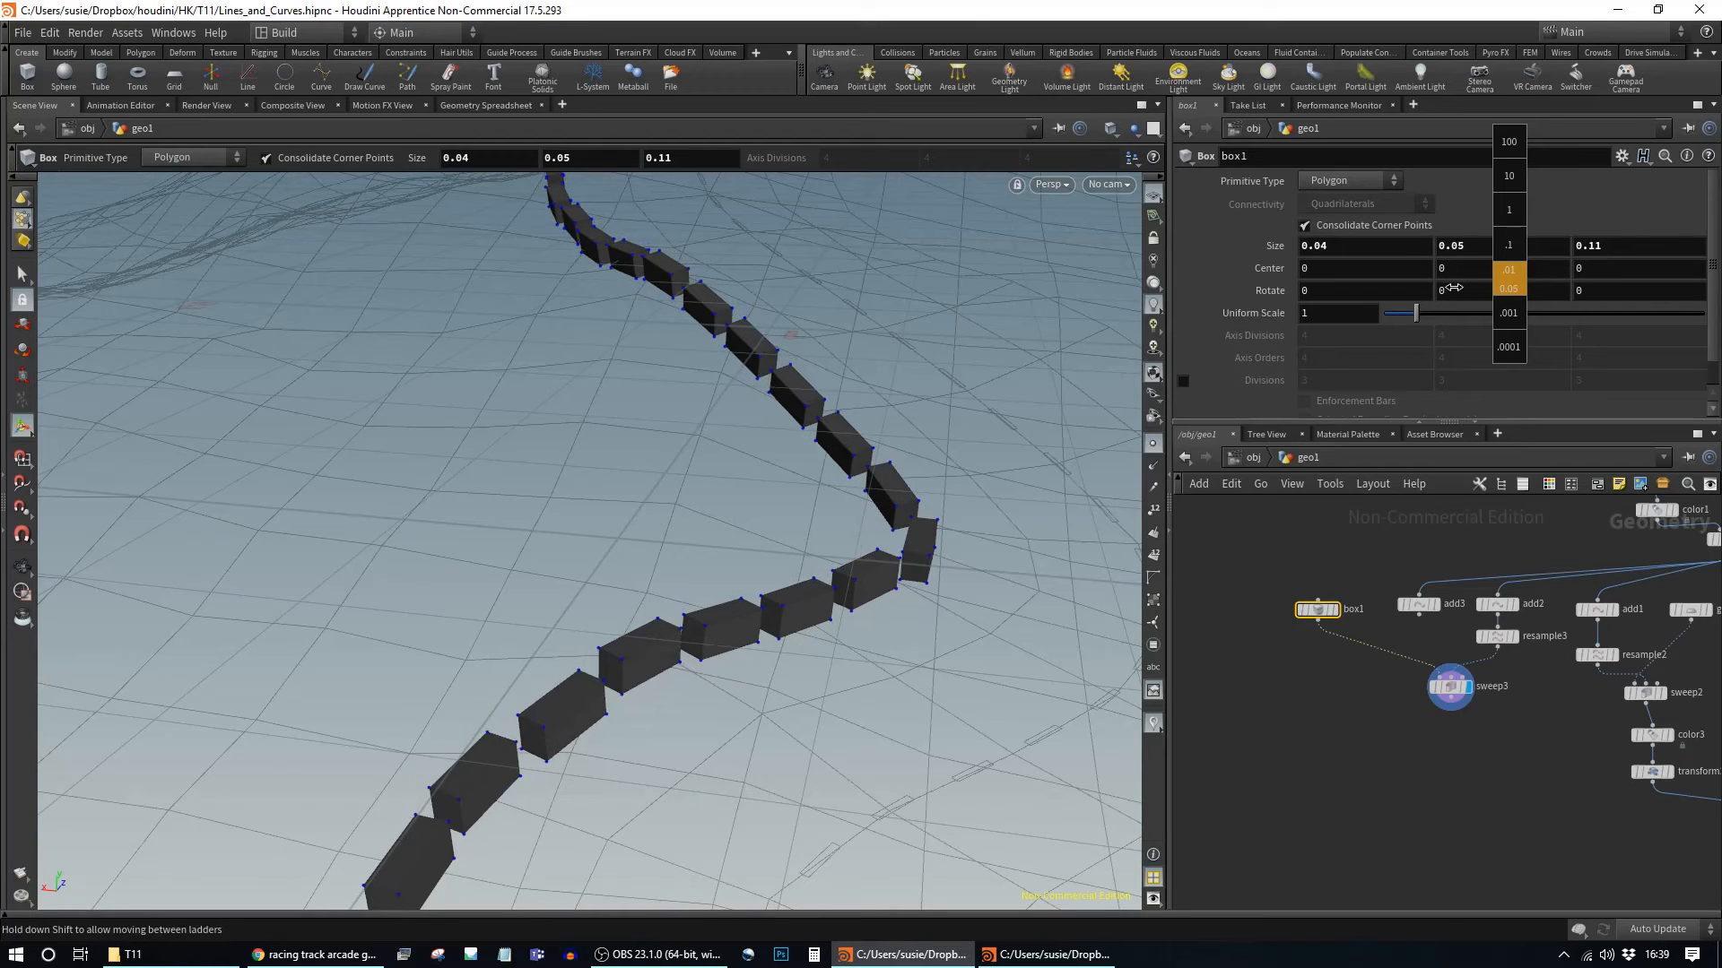
{"action": "middle_click_drag", "start_coordinate": [1454, 286], "coordinate": [1455, 287]}
{"action": "key", "text": "Escape"}
{"action": "left_click_drag", "start_coordinate": [891, 493], "coordinate": [849, 523]}
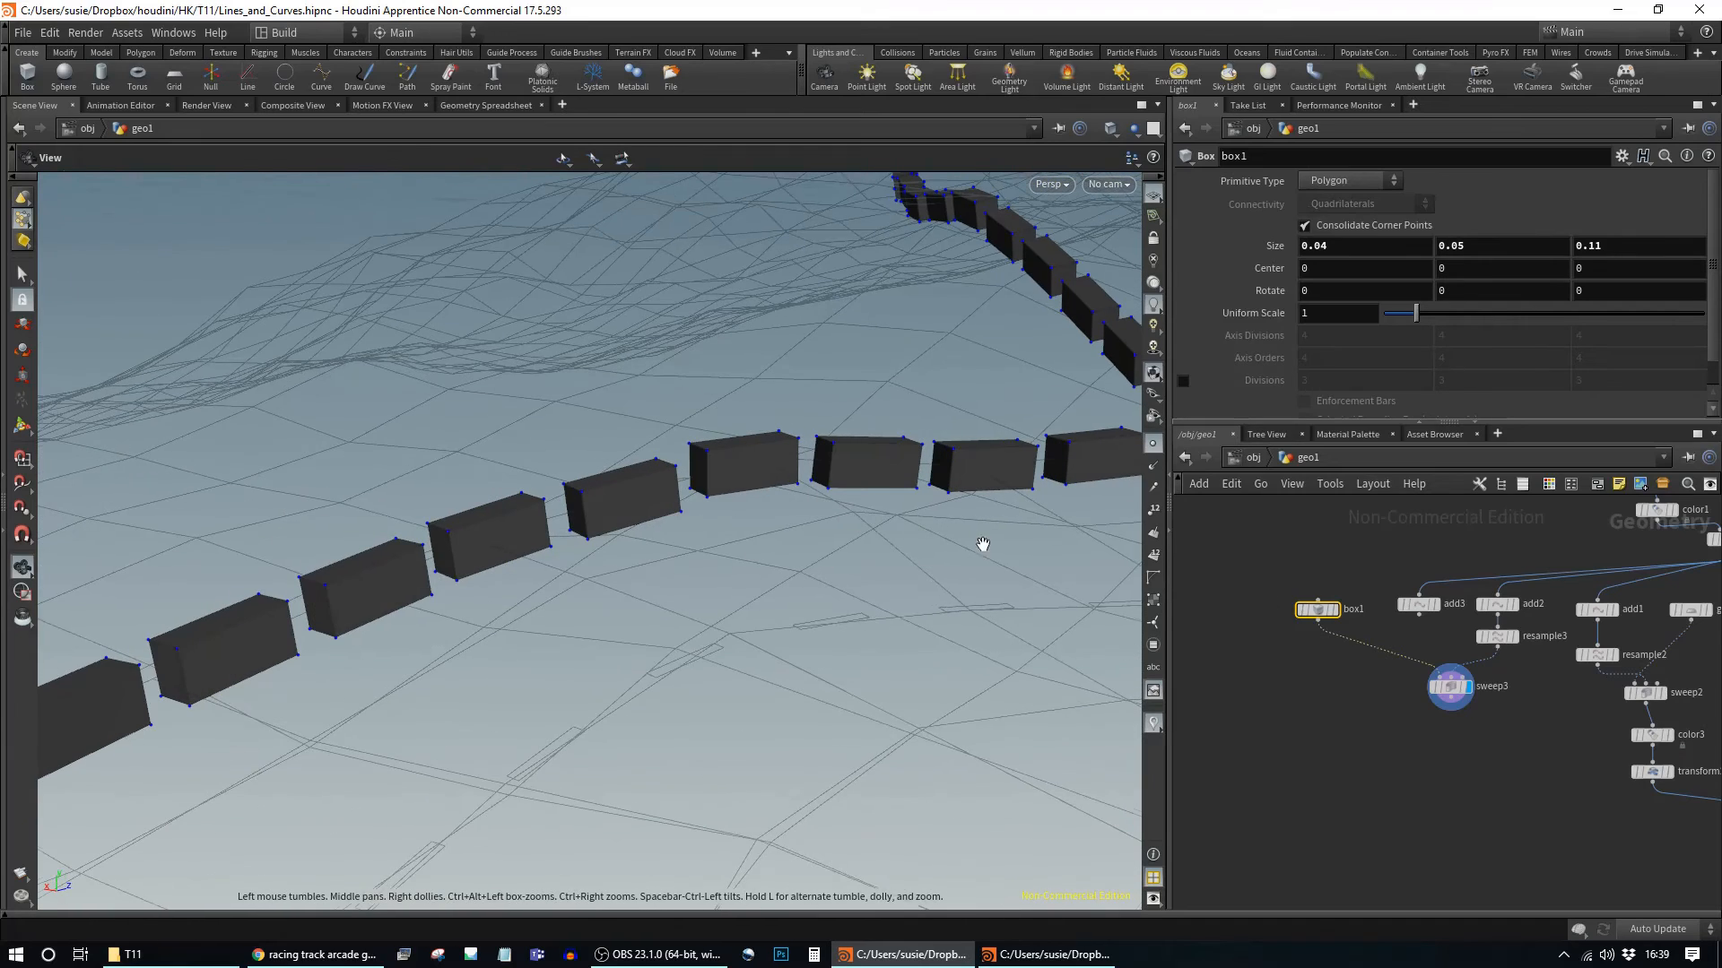
Step: Set resample3's Length to 0.12 and tidy sweep3 and resample3 in the network
{"action": "left_click", "coordinate": [1496, 636]}
{"action": "middle_click_drag", "start_coordinate": [1385, 314], "coordinate": [1308, 347]}
{"action": "left_click_drag", "start_coordinate": [766, 658], "coordinate": [680, 427], "text": "alt"}
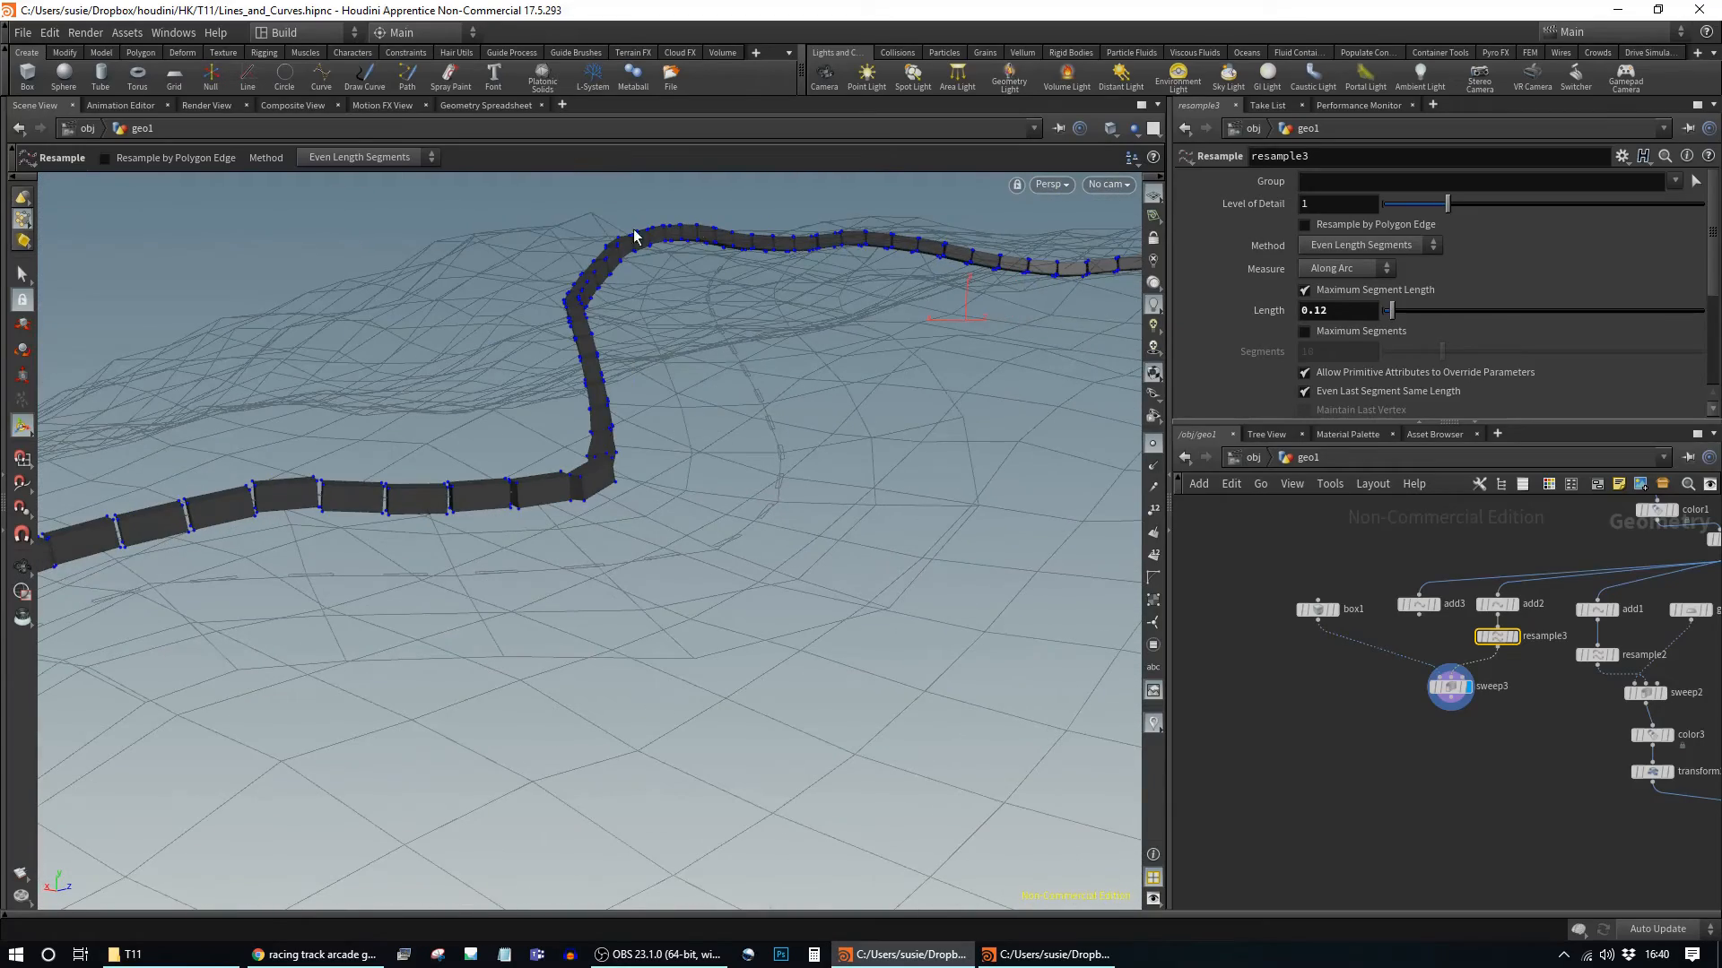
{"action": "left_click_drag", "start_coordinate": [485, 534], "coordinate": [714, 579], "text": "alt"}
{"action": "left_click_drag", "start_coordinate": [1450, 687], "coordinate": [1406, 765]}
{"action": "left_click_drag", "start_coordinate": [1494, 637], "coordinate": [1471, 664]}
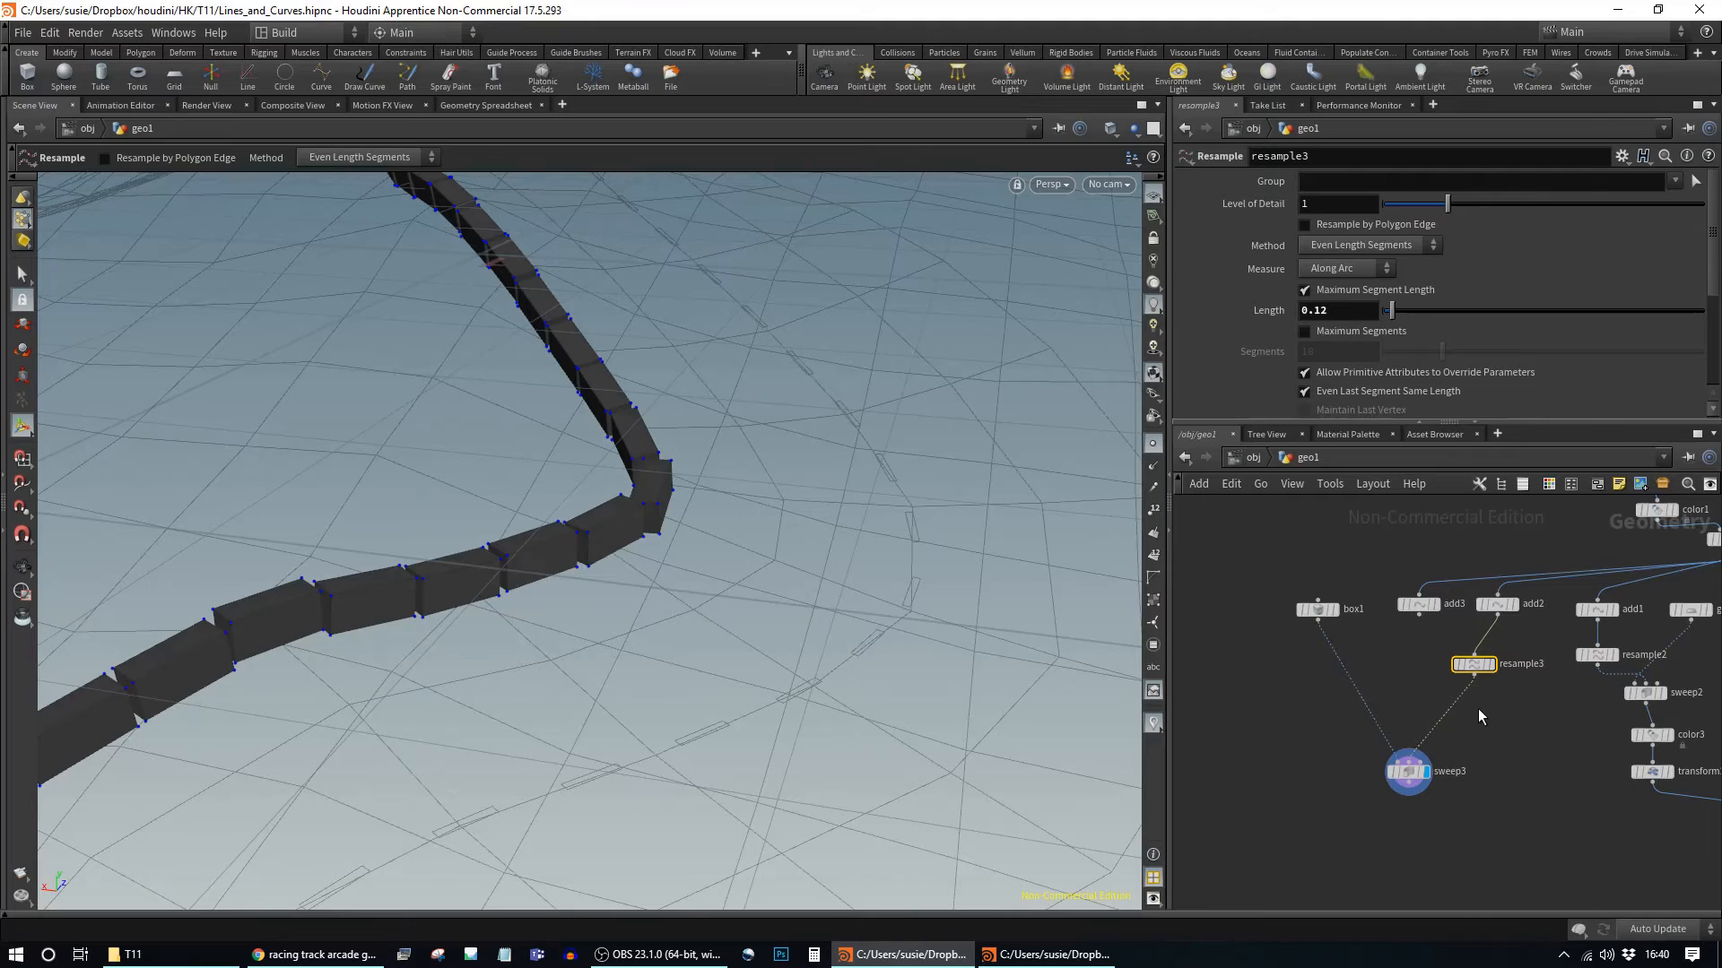
Step: Insert a Group by Range node between resample3 and sweep3, selecting 1 of 2 points
{"action": "key", "text": "Tab"}
{"action": "type", "text": "grou"}
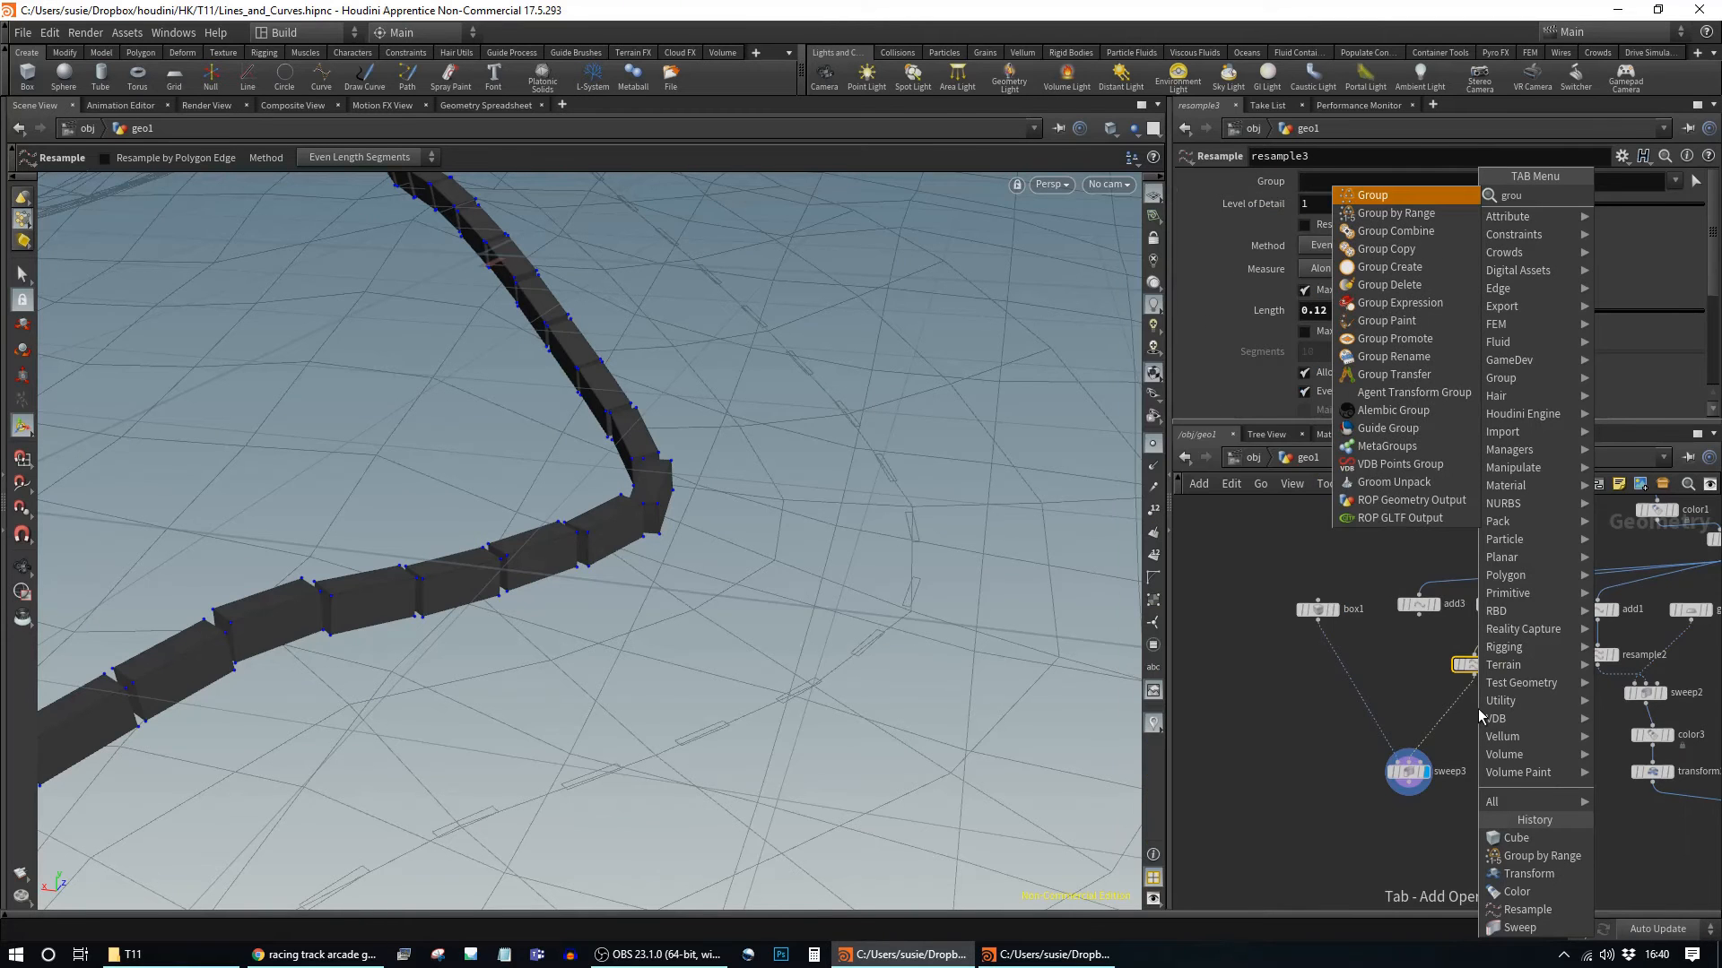
{"action": "key", "text": "Return"}
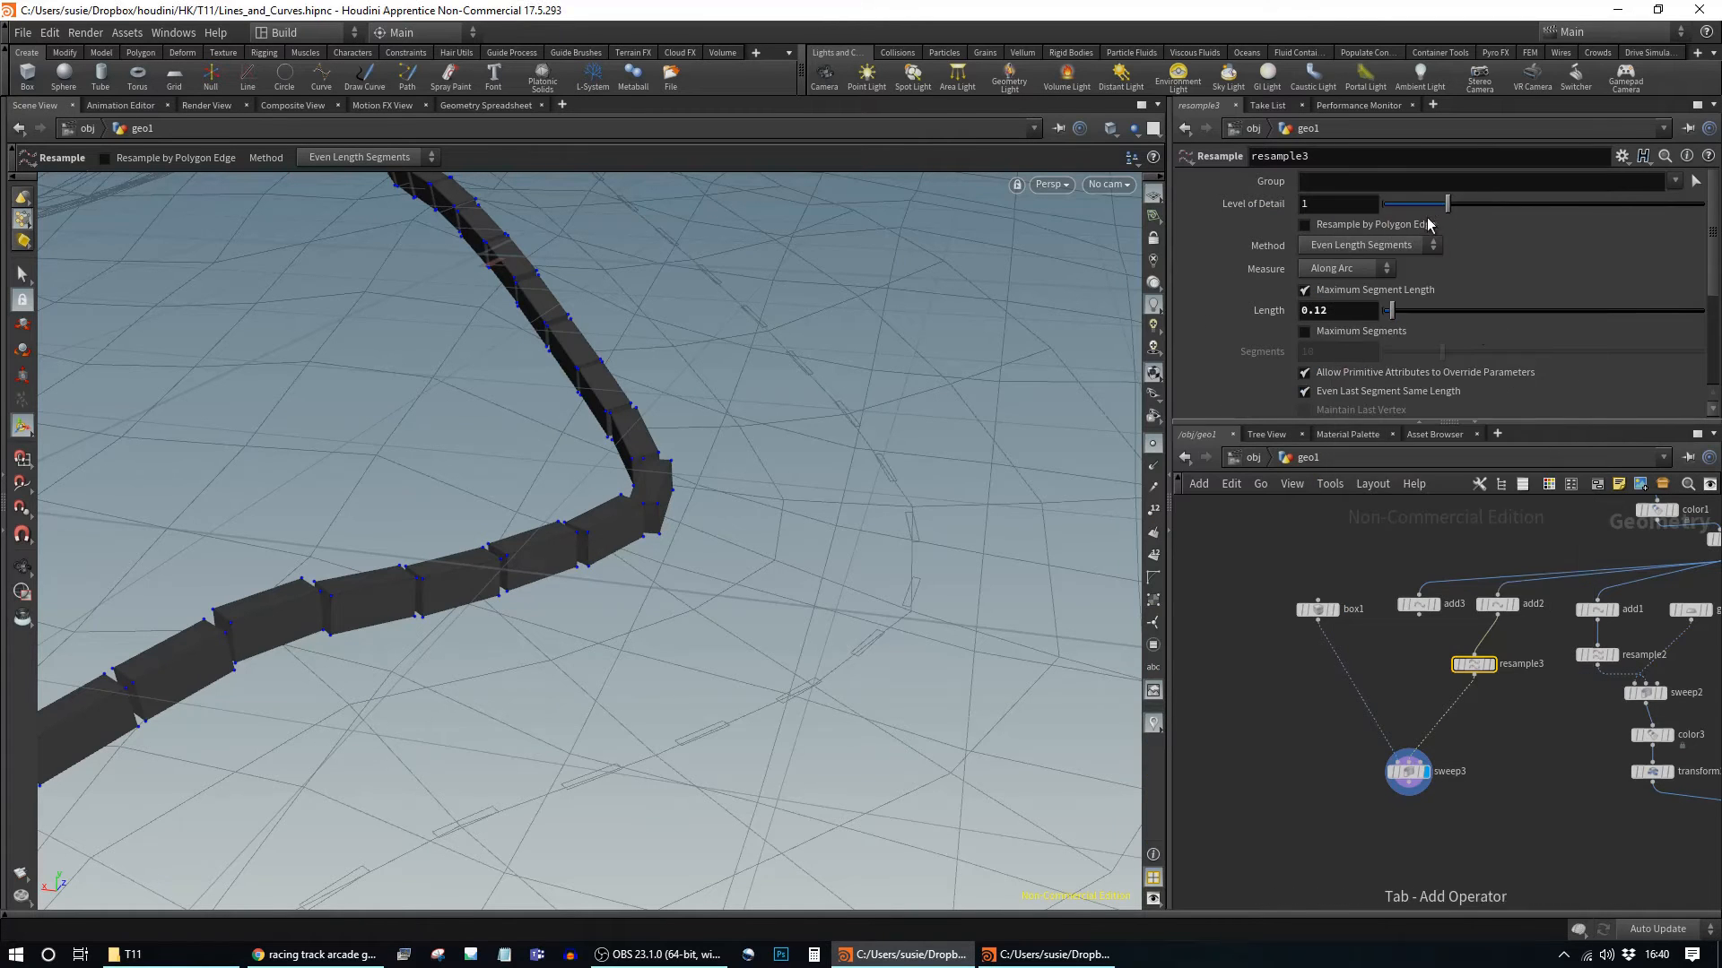
{"action": "left_click", "coordinate": [1451, 709]}
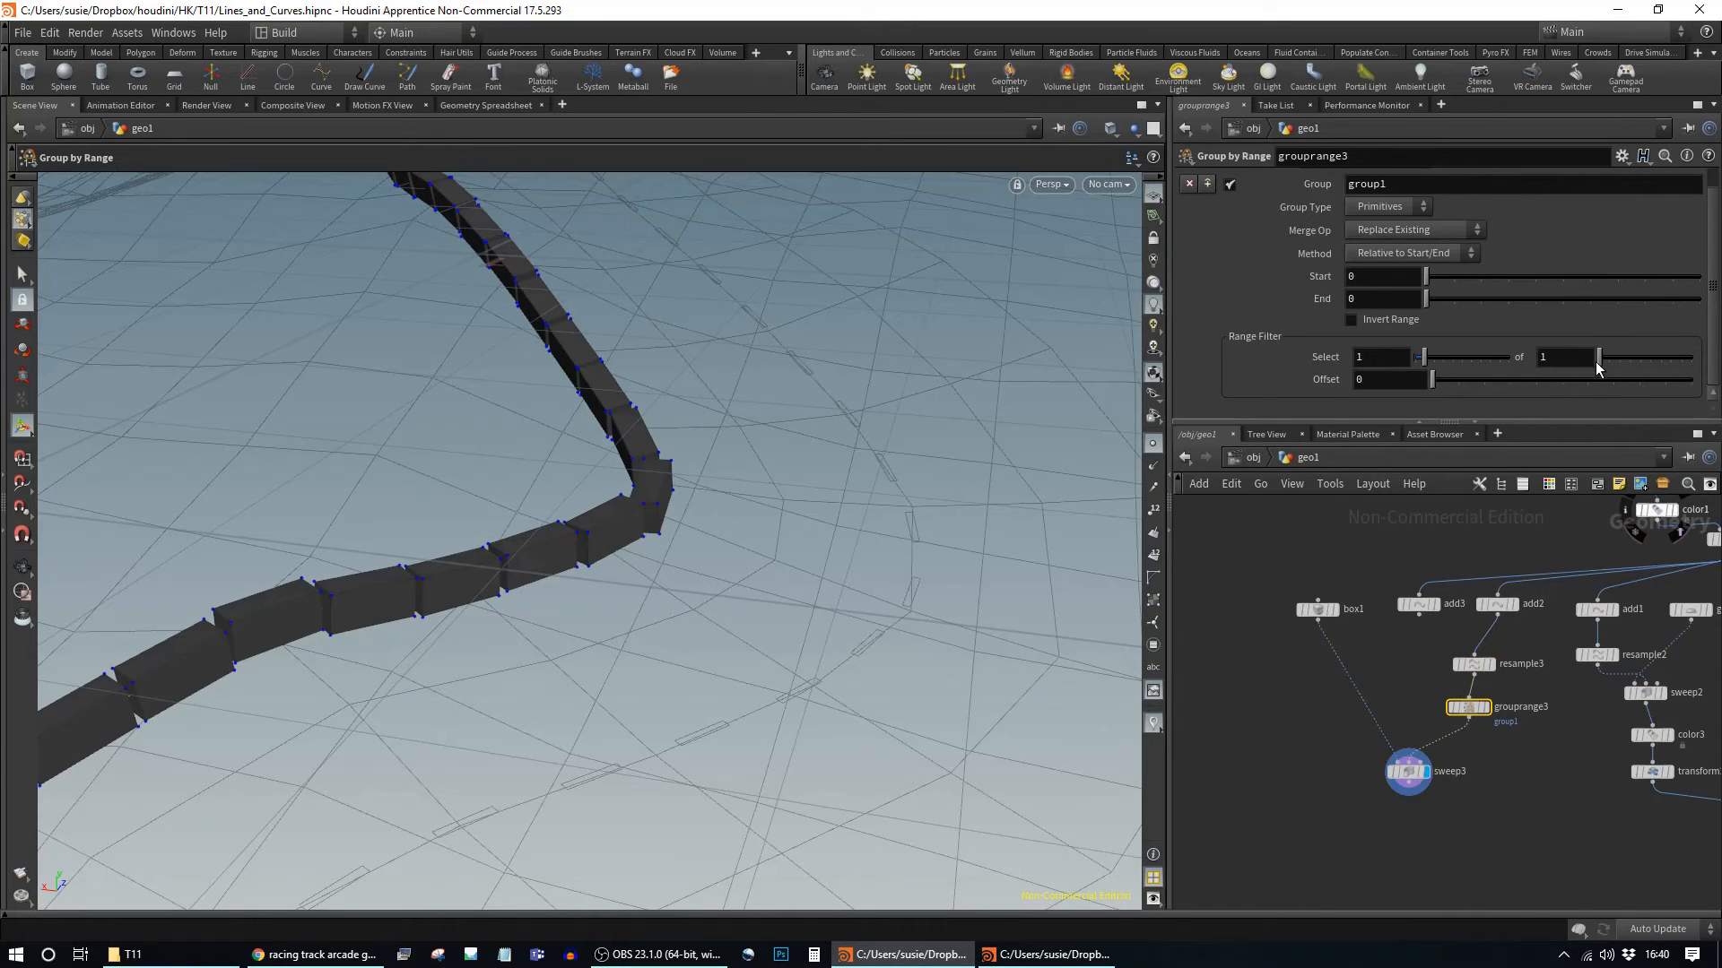
{"action": "left_click", "coordinate": [1606, 360]}
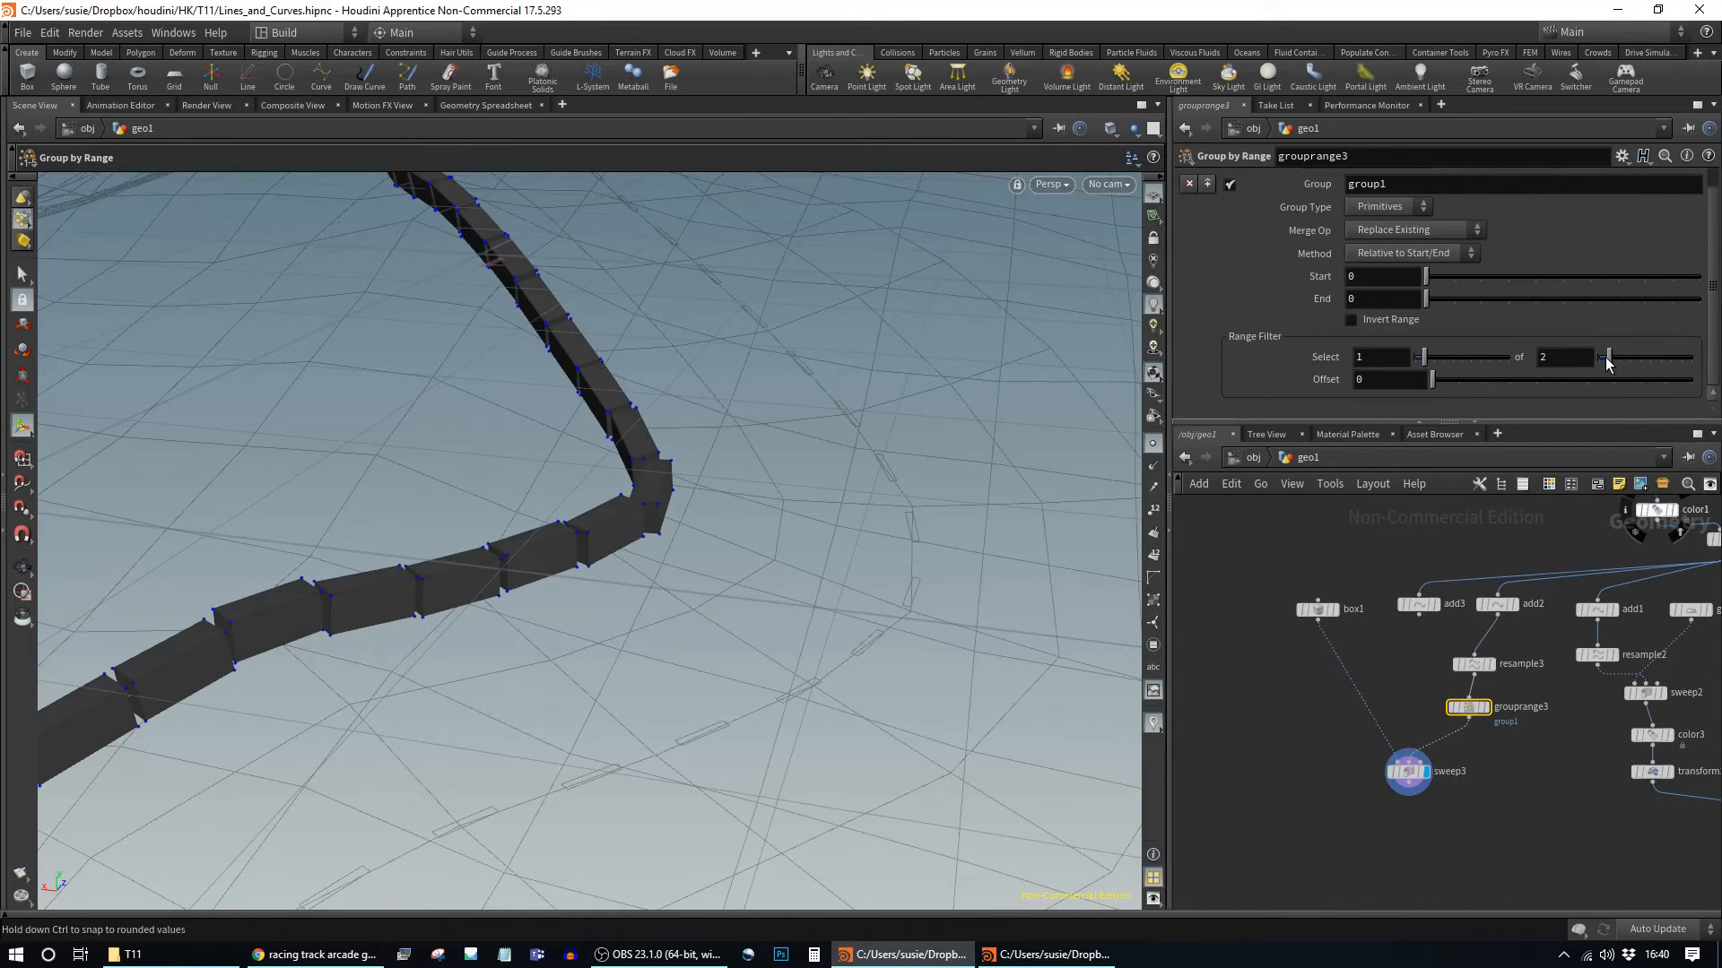
{"action": "left_click", "coordinate": [1491, 713]}
{"action": "left_click", "coordinate": [1381, 228]}
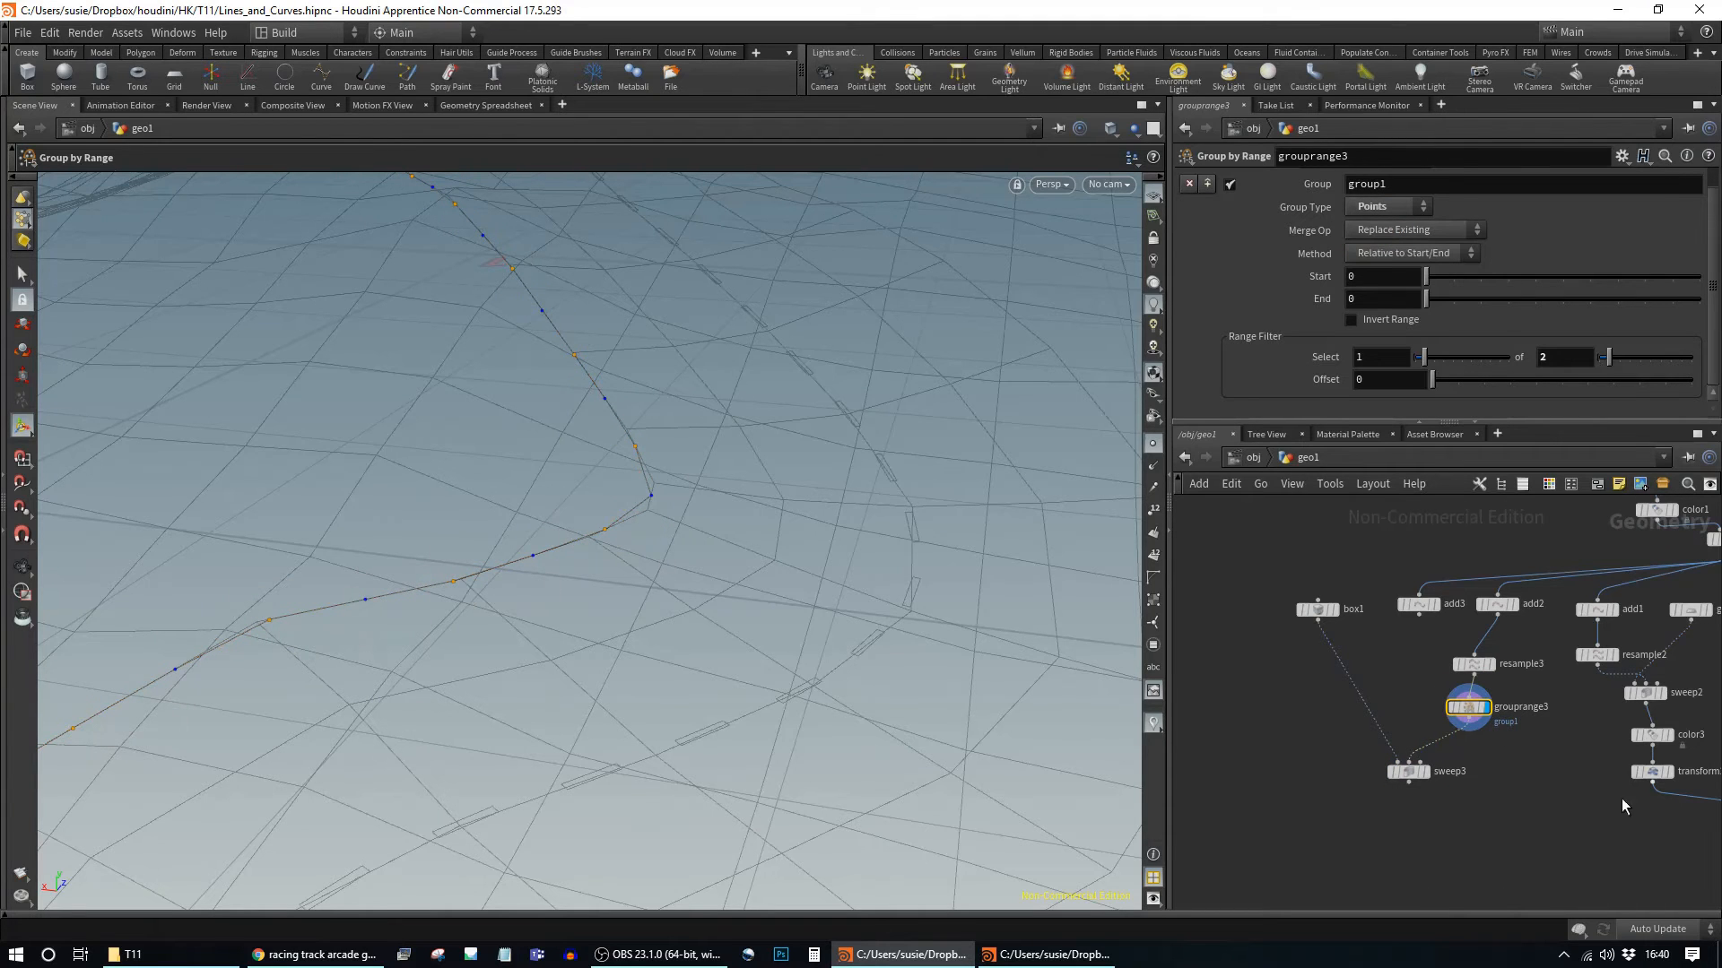
{"action": "middle_click_drag", "start_coordinate": [1517, 768], "coordinate": [1491, 807]}
{"action": "left_click_drag", "start_coordinate": [1441, 752], "coordinate": [1447, 763]}
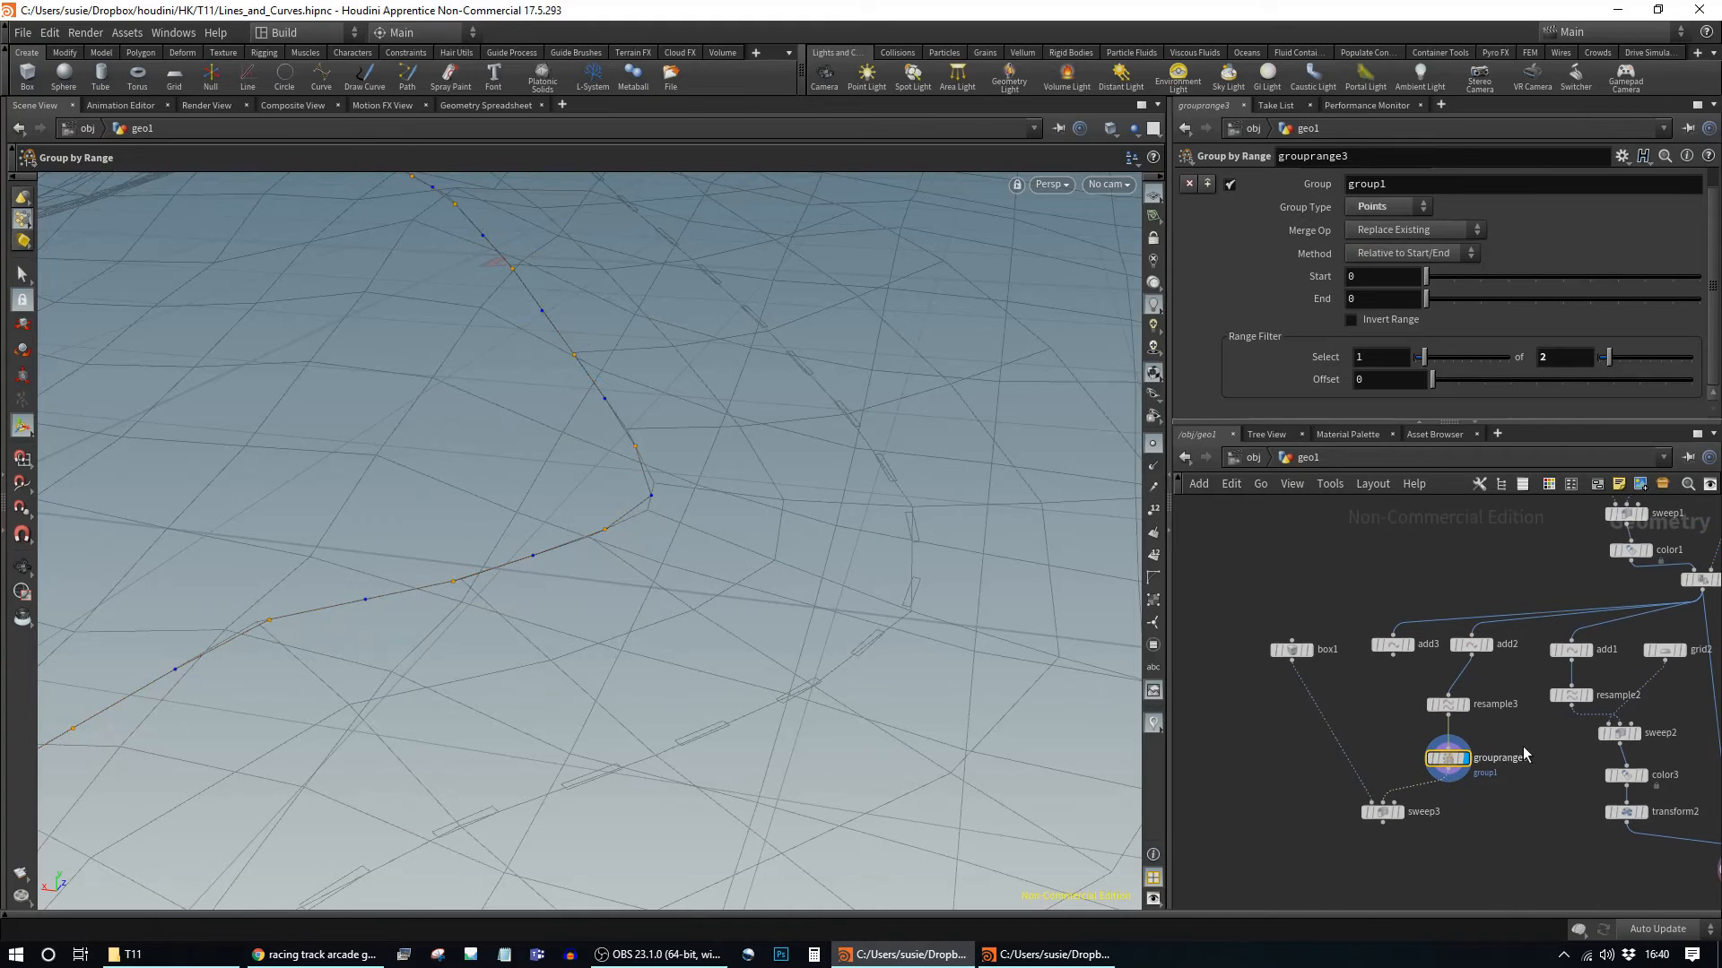
Step: Insert a Color node, color4, between resample3 and grouprange3
{"action": "key", "text": "Tab"}
{"action": "type", "text": "color"}
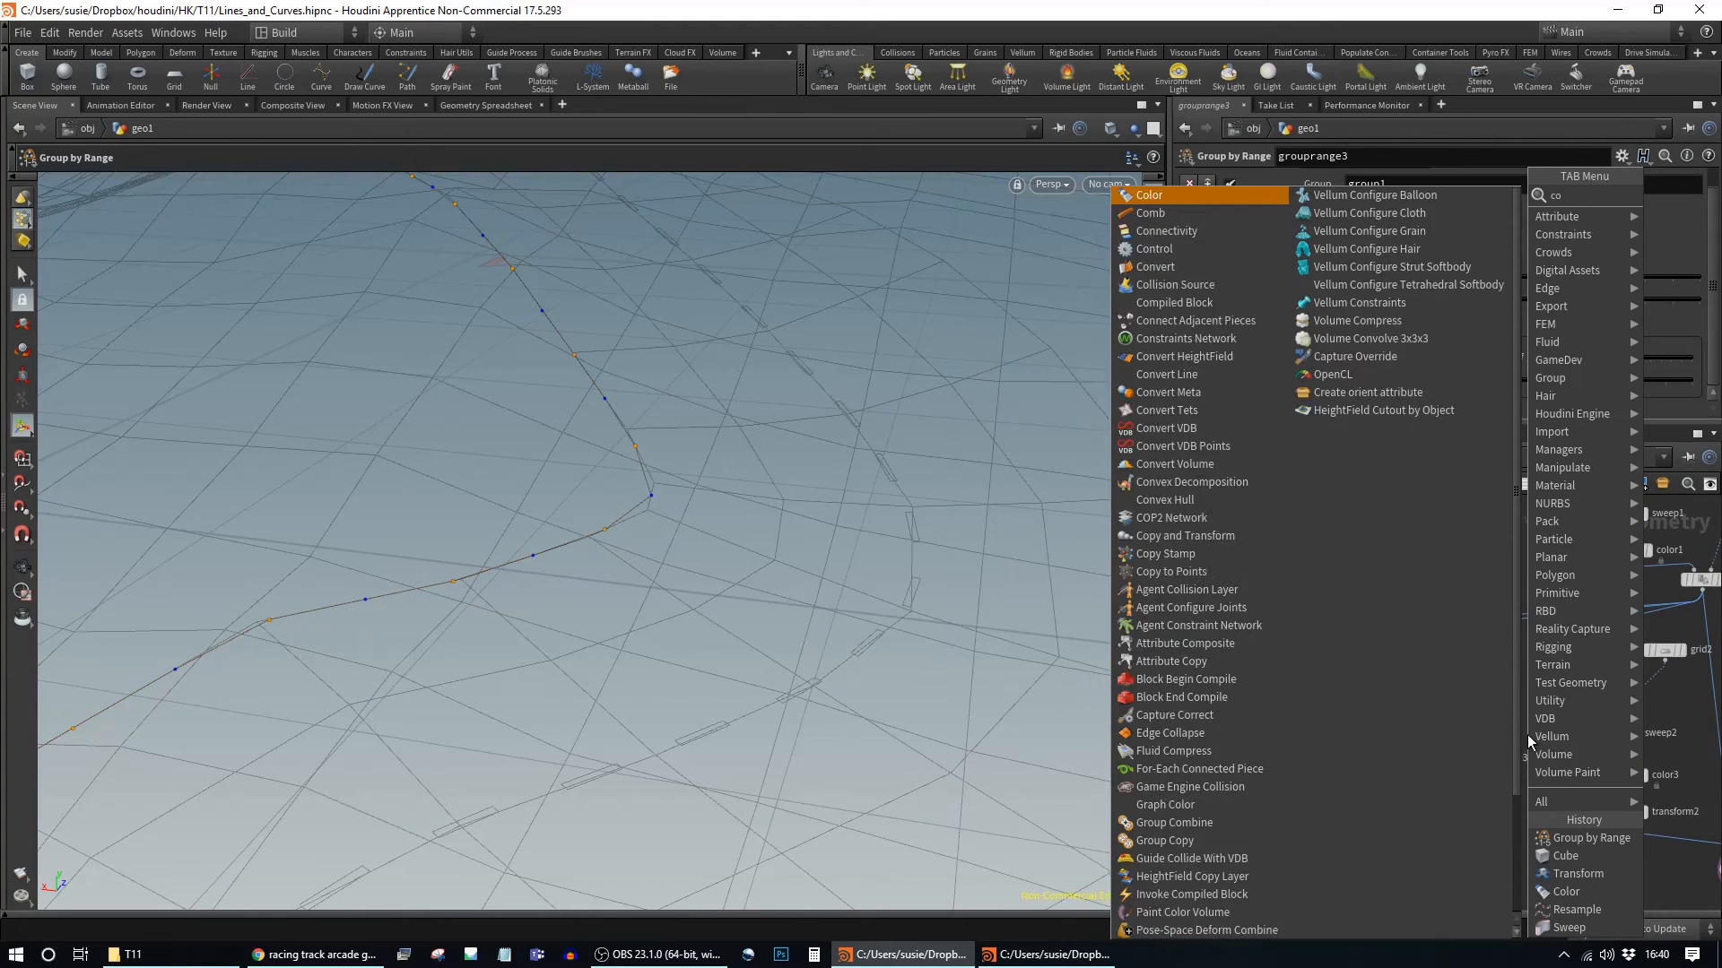
{"action": "key", "text": "Return"}
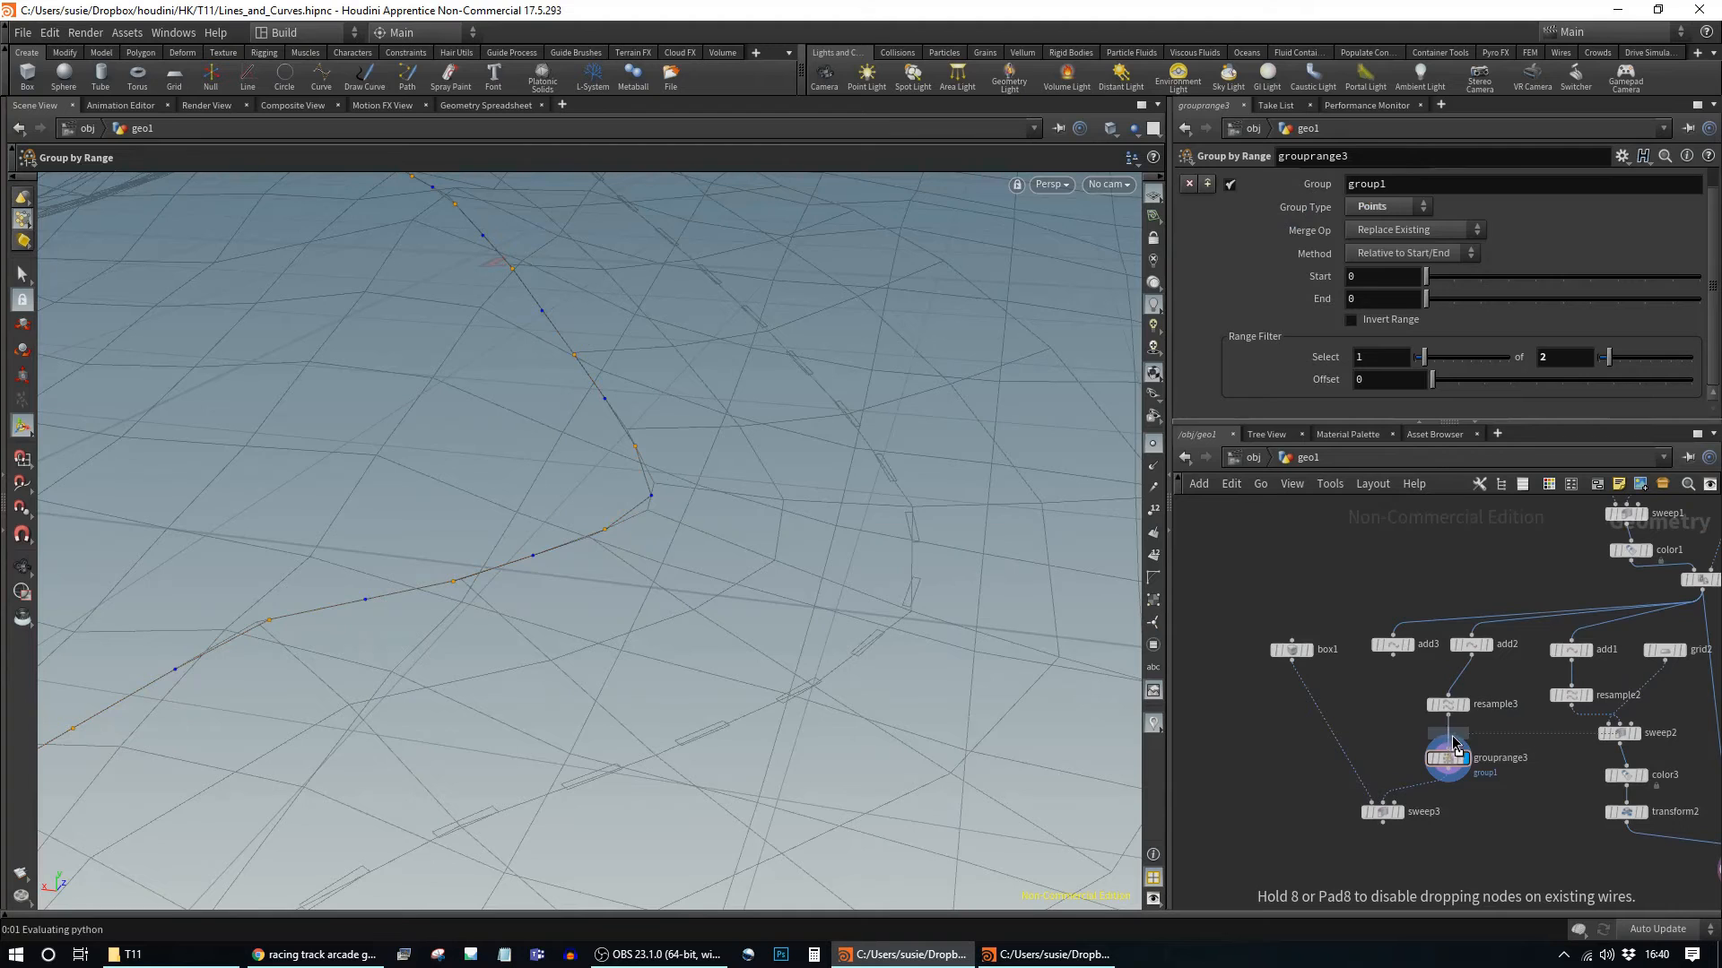
{"action": "left_click", "coordinate": [1451, 737]}
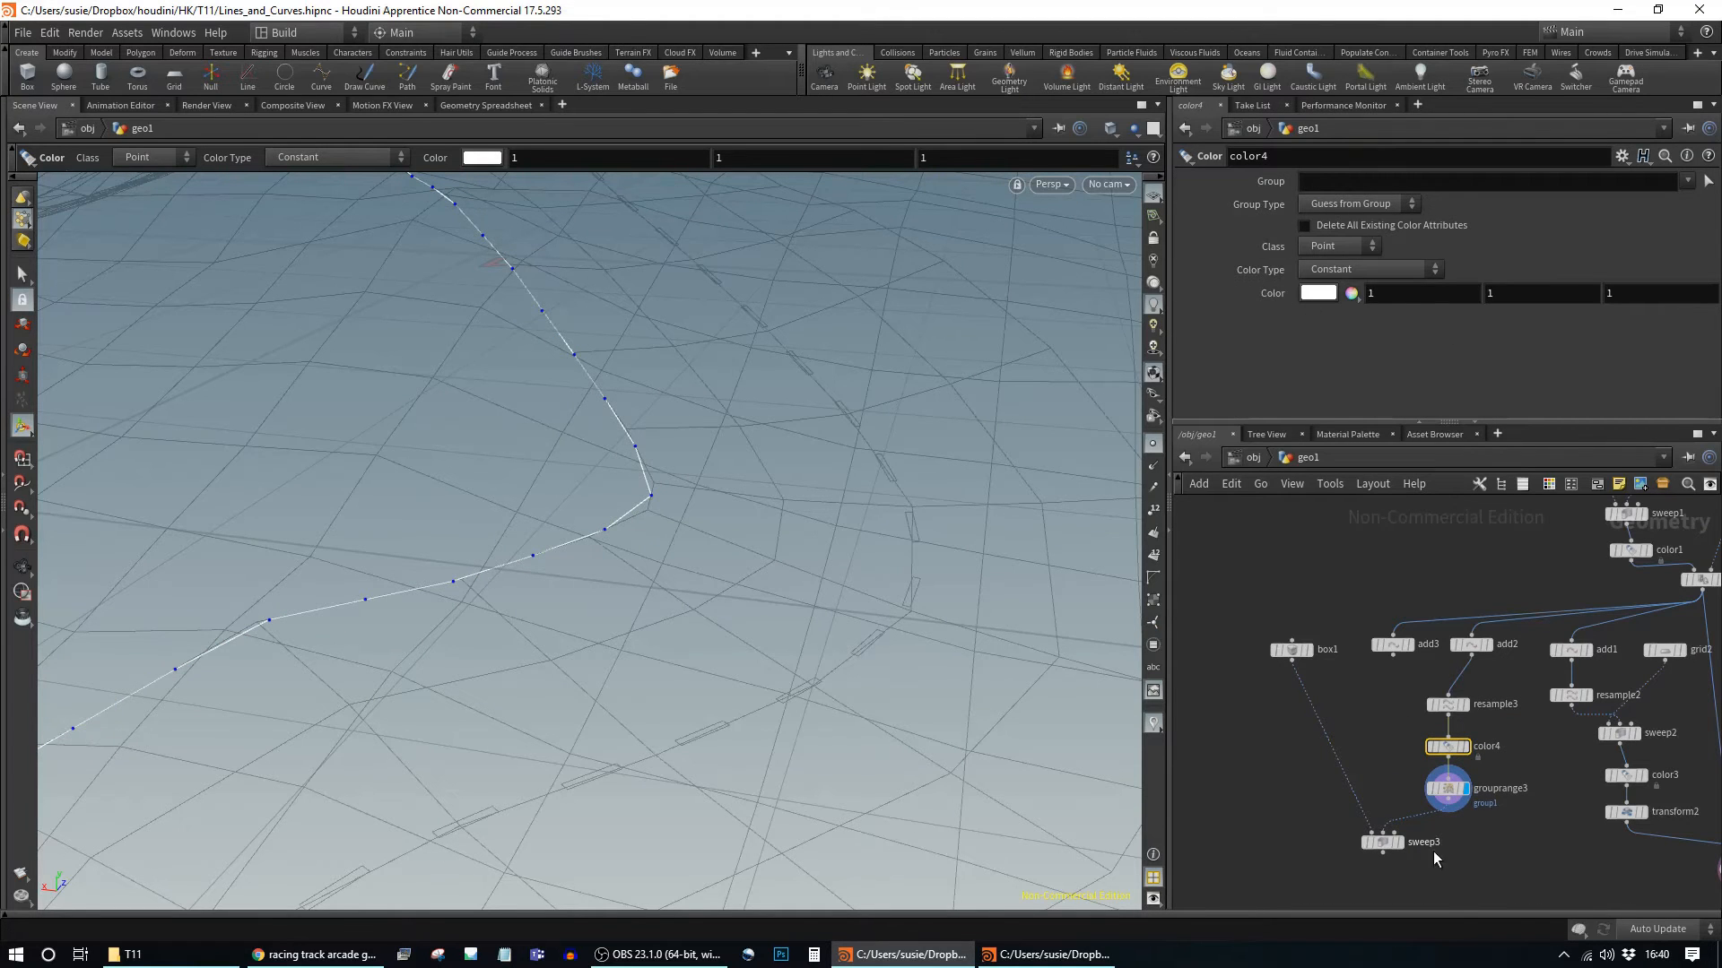
Step: Add color5 after grouprange3 and rename the range group to 'red'
{"action": "key", "text": "Tab"}
{"action": "type", "text": "color"}
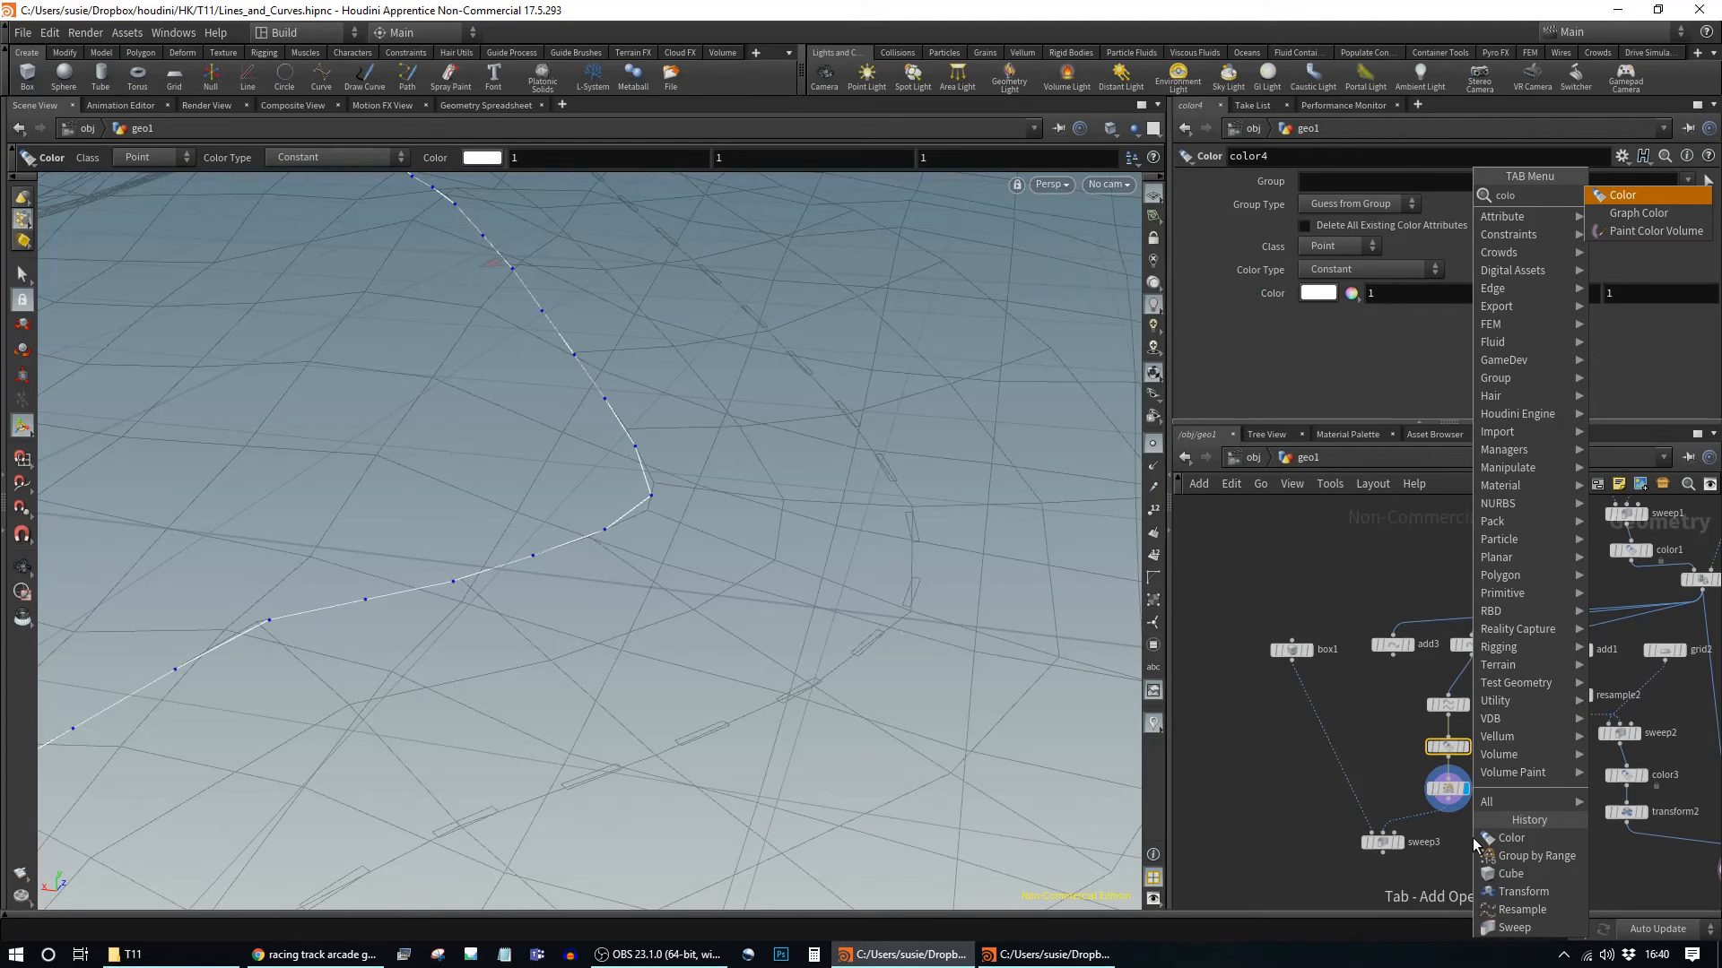
{"action": "key", "text": "Return"}
{"action": "left_click", "coordinate": [1435, 819]}
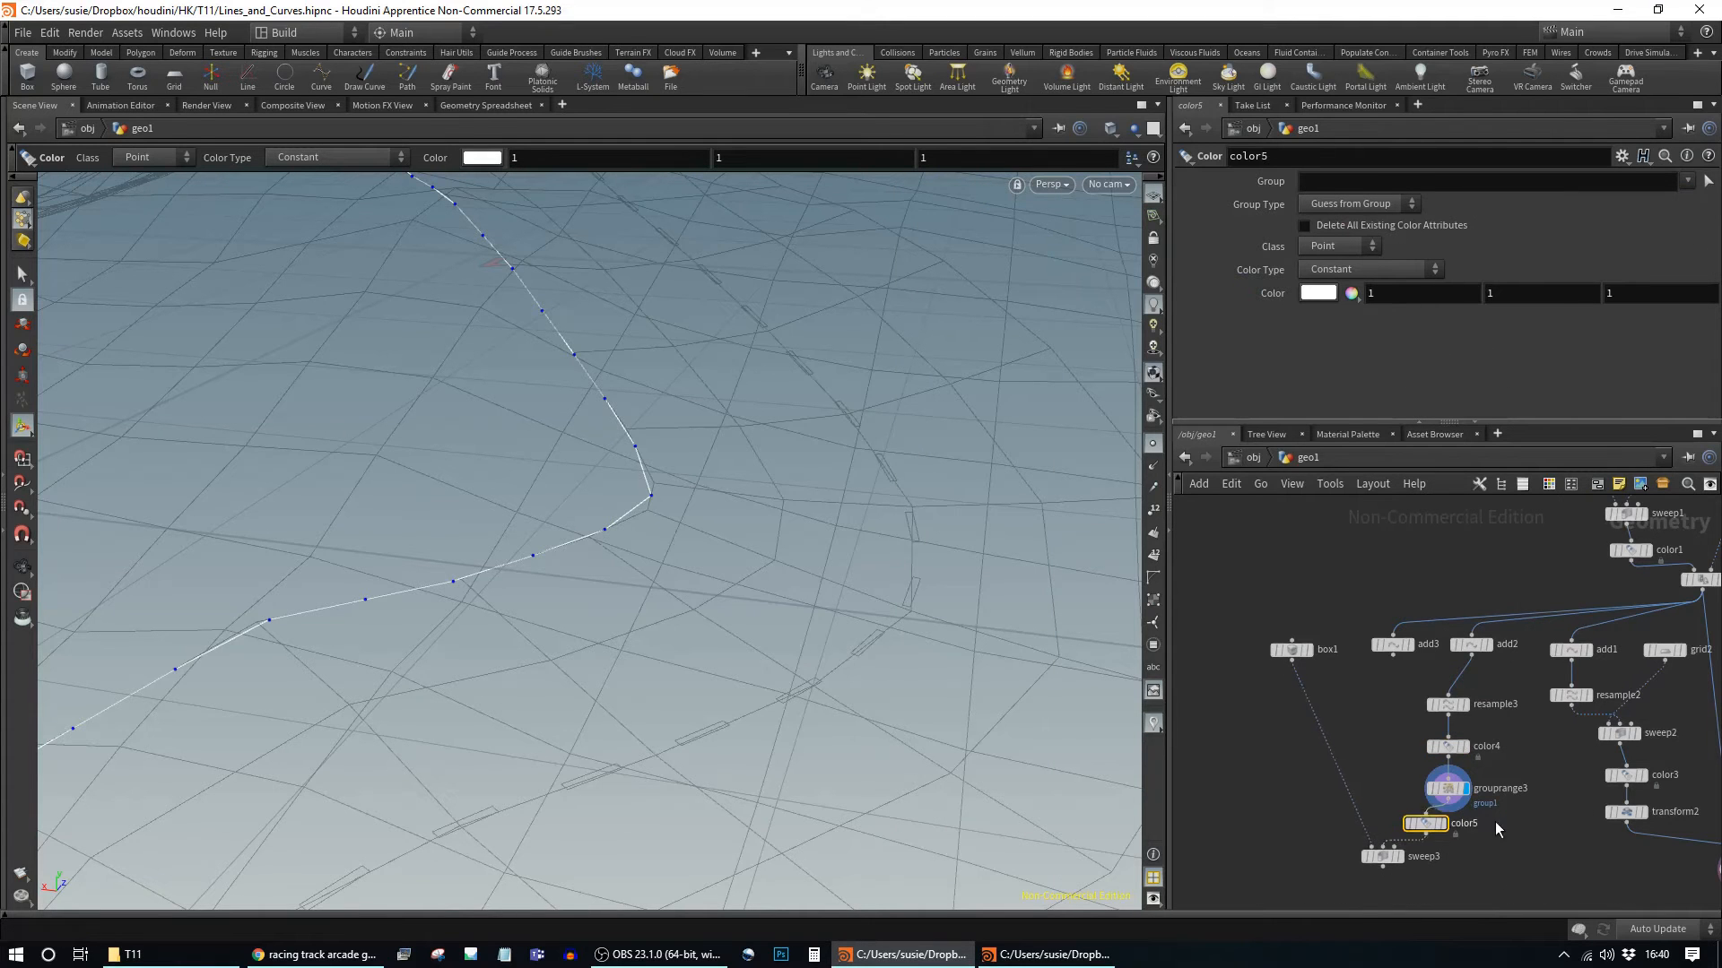
{"action": "left_click", "coordinate": [1692, 184]}
{"action": "left_click", "coordinate": [1691, 184]}
{"action": "left_click", "coordinate": [1446, 789]}
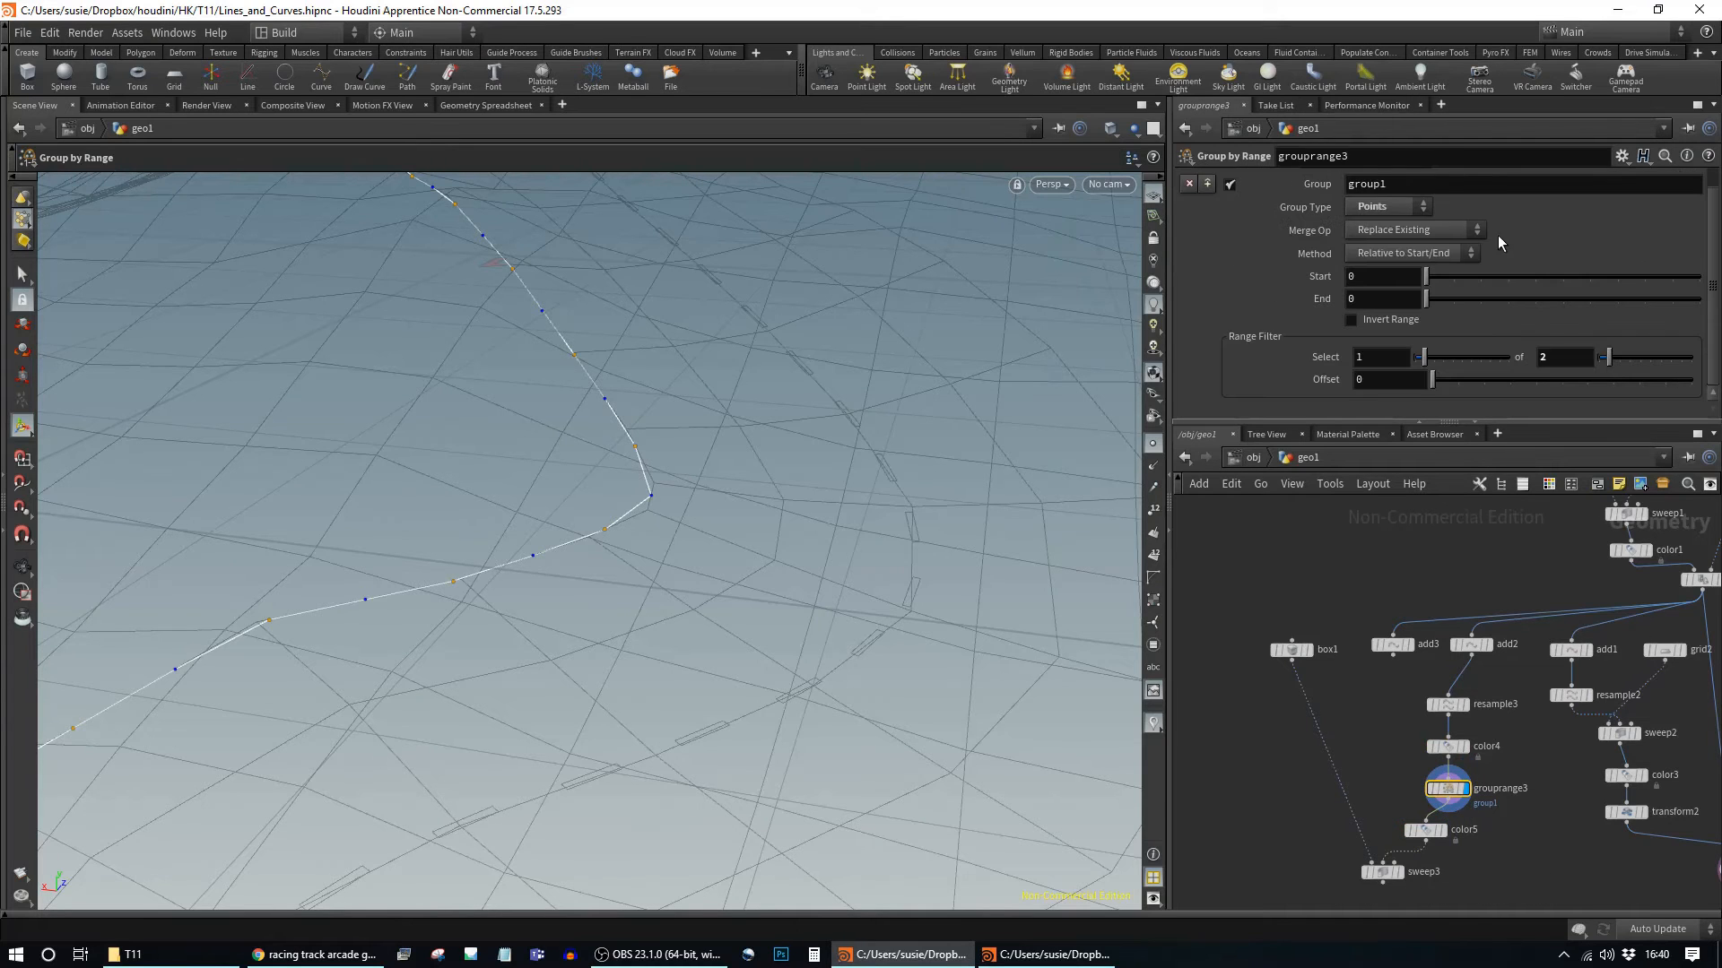
{"action": "double_click", "coordinate": [1407, 186]}
{"action": "type", "text": "red"}
{"action": "key", "text": "Return"}
Step: Restrict color5 to the red group and give it a red colour
{"action": "left_click", "coordinate": [1424, 829]}
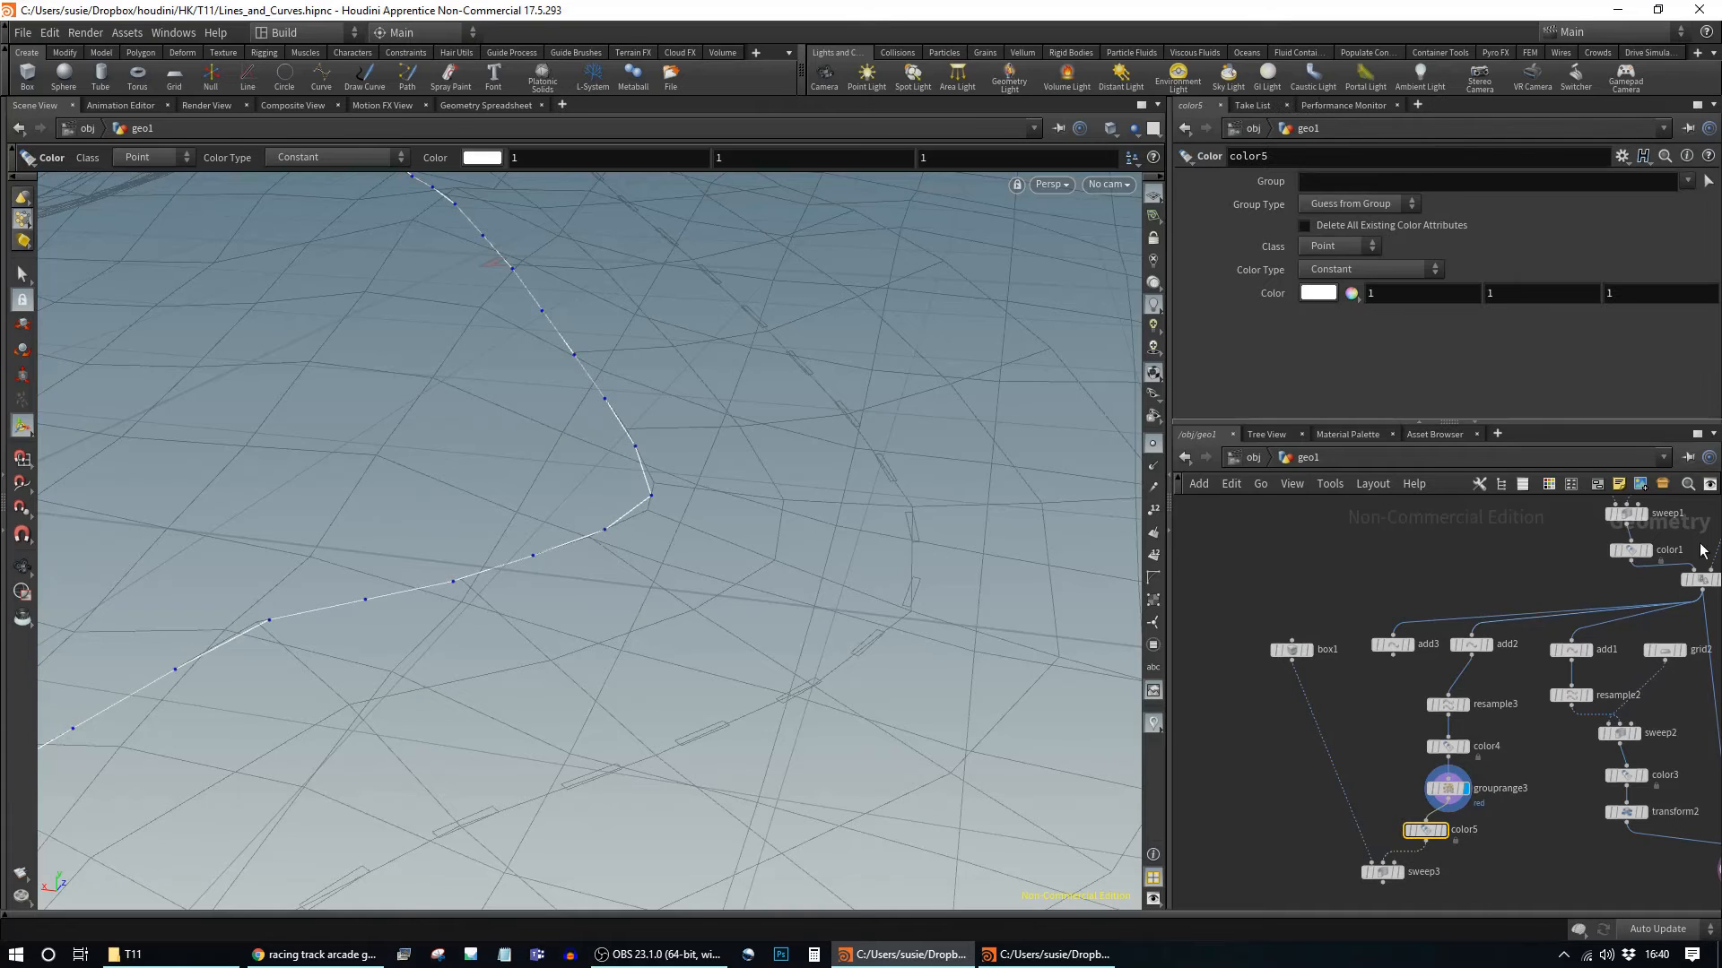
{"action": "left_click", "coordinate": [1687, 182]}
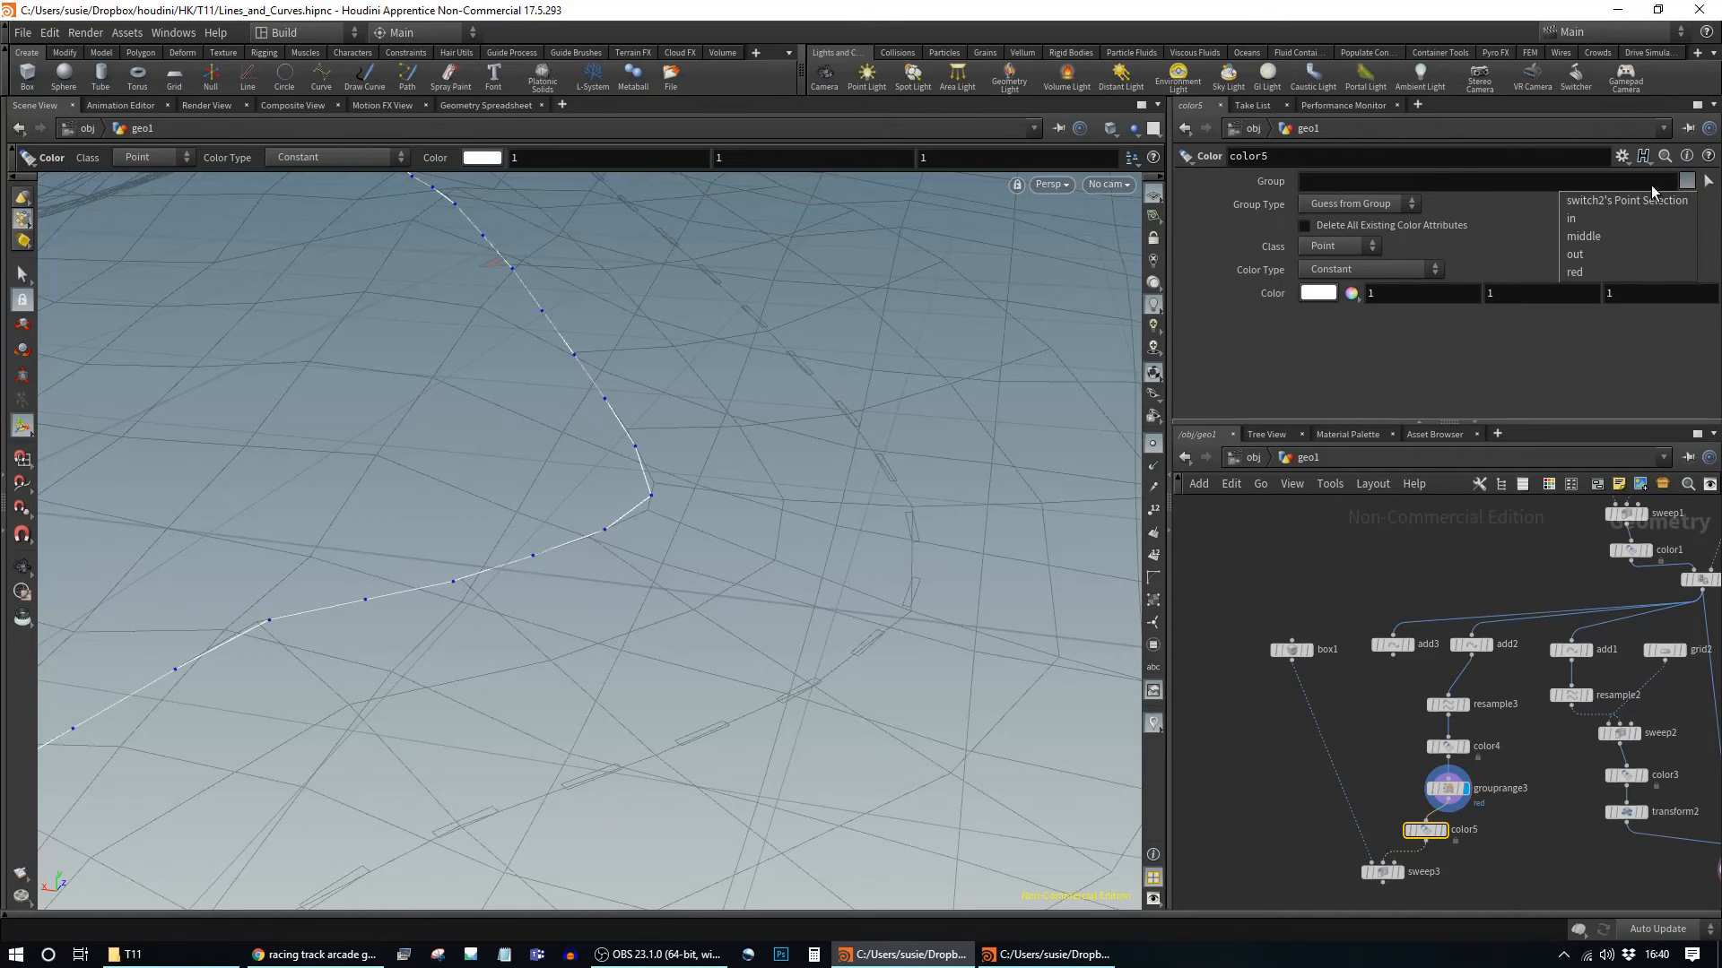
{"action": "left_click", "coordinate": [1588, 274]}
{"action": "middle_click_drag", "start_coordinate": [1478, 858], "coordinate": [1480, 662]}
{"action": "left_click_drag", "start_coordinate": [1394, 691], "coordinate": [1364, 713]}
{"action": "left_click", "coordinate": [1314, 294]}
{"action": "left_click", "coordinate": [1244, 179]}
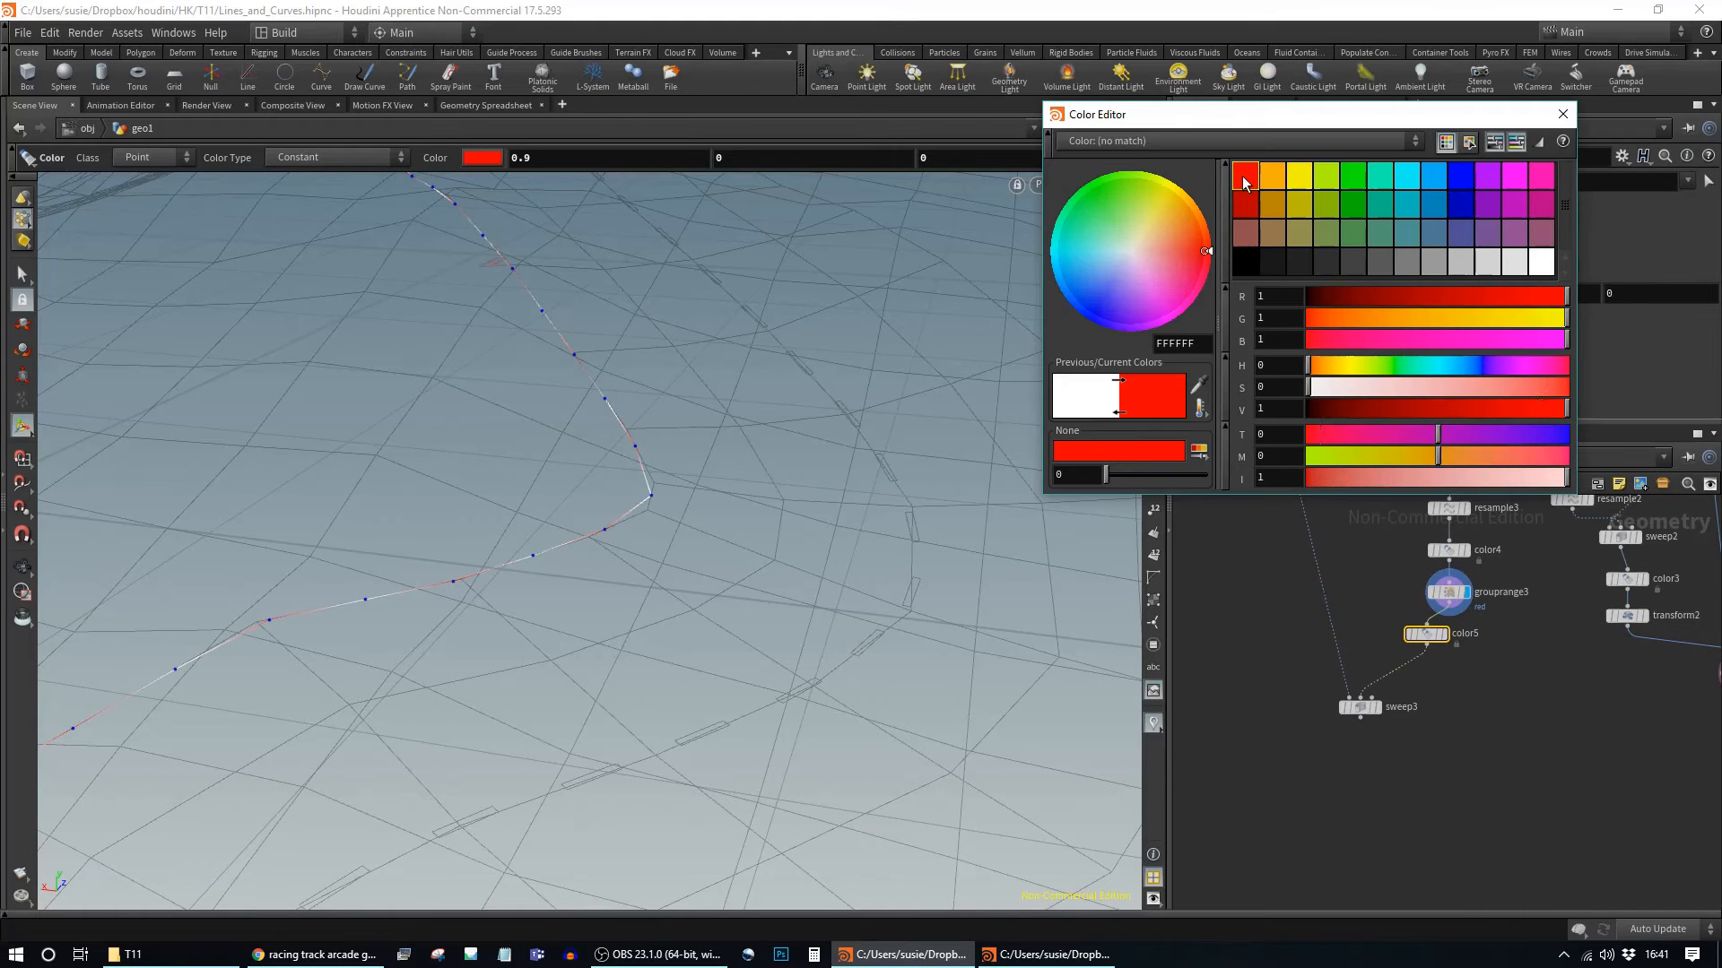
{"action": "left_click", "coordinate": [1563, 114]}
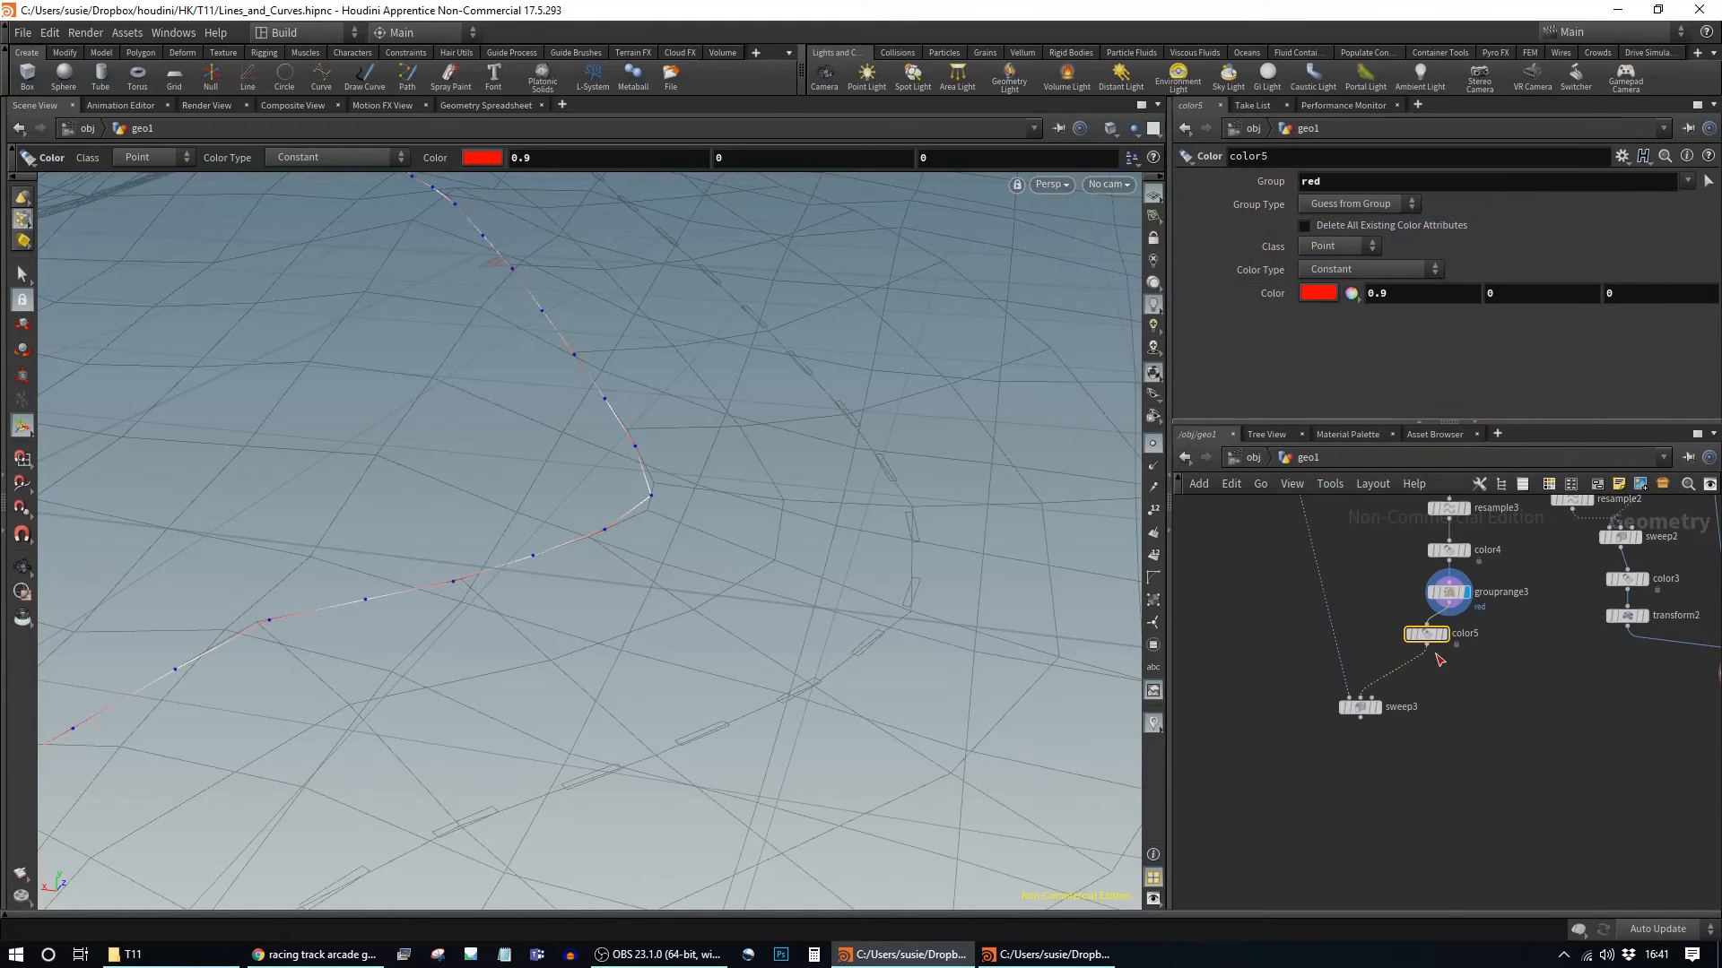
Step: Display sweep3 to check the striped barrier, then select the resample-to-color5 chain
{"action": "left_click", "coordinate": [1378, 707]}
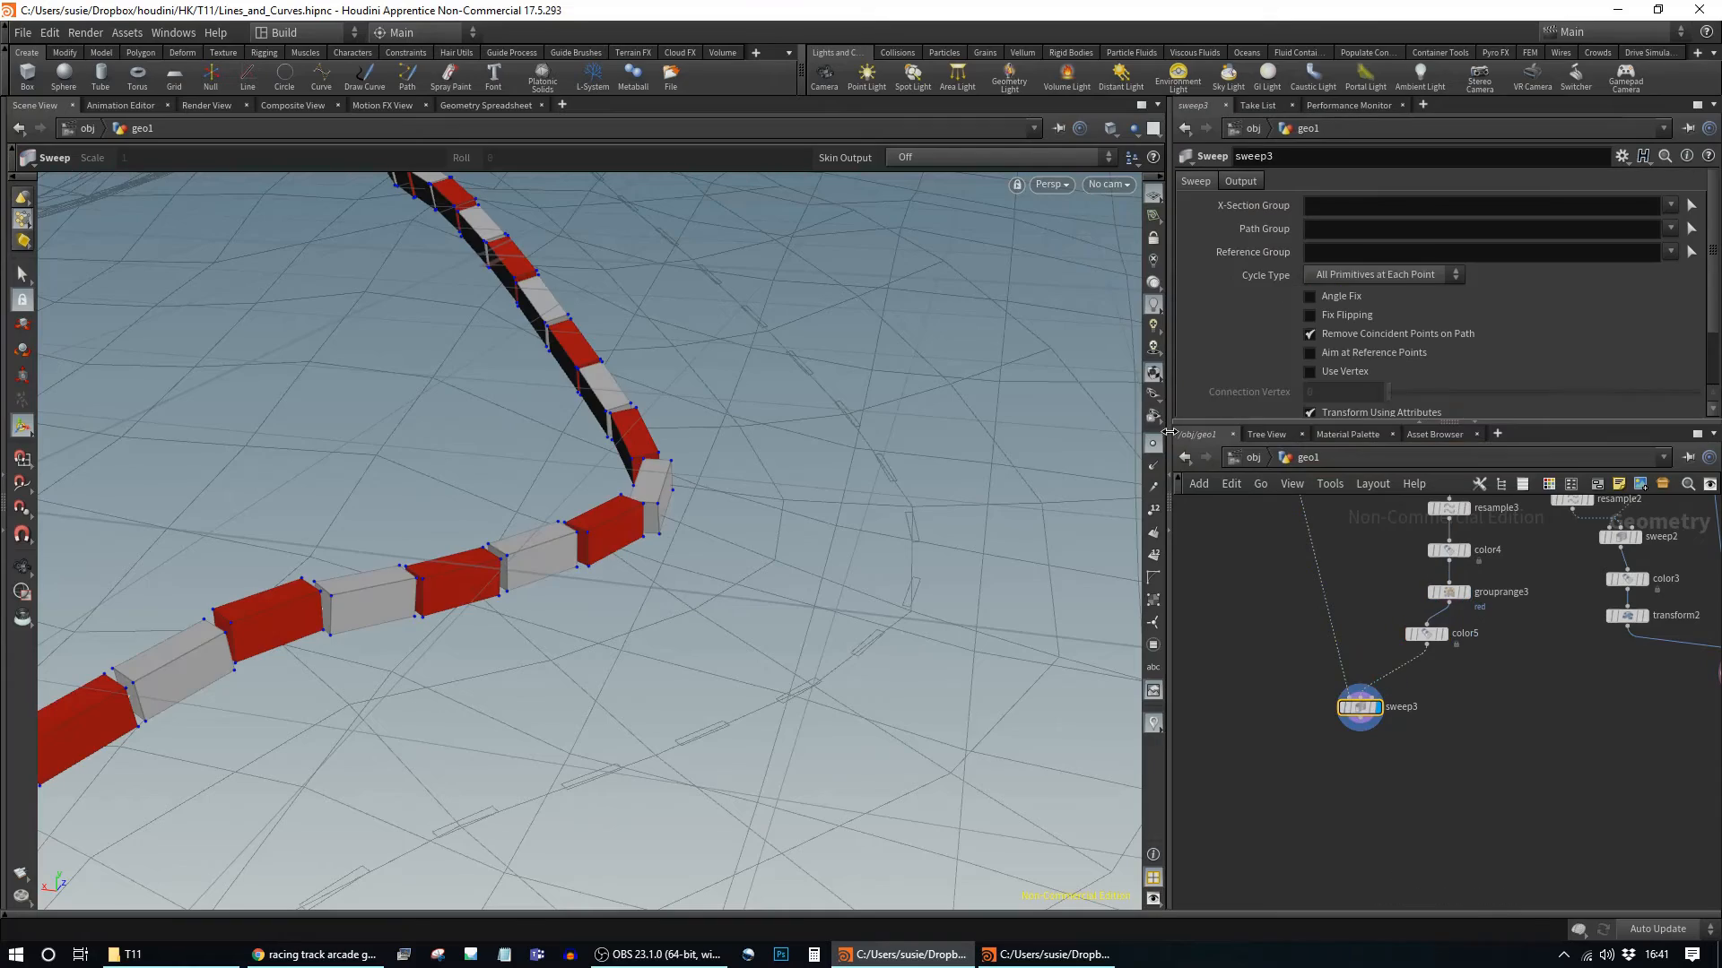
{"action": "key", "text": "Escape"}
{"action": "left_click_drag", "start_coordinate": [823, 665], "coordinate": [665, 546]}
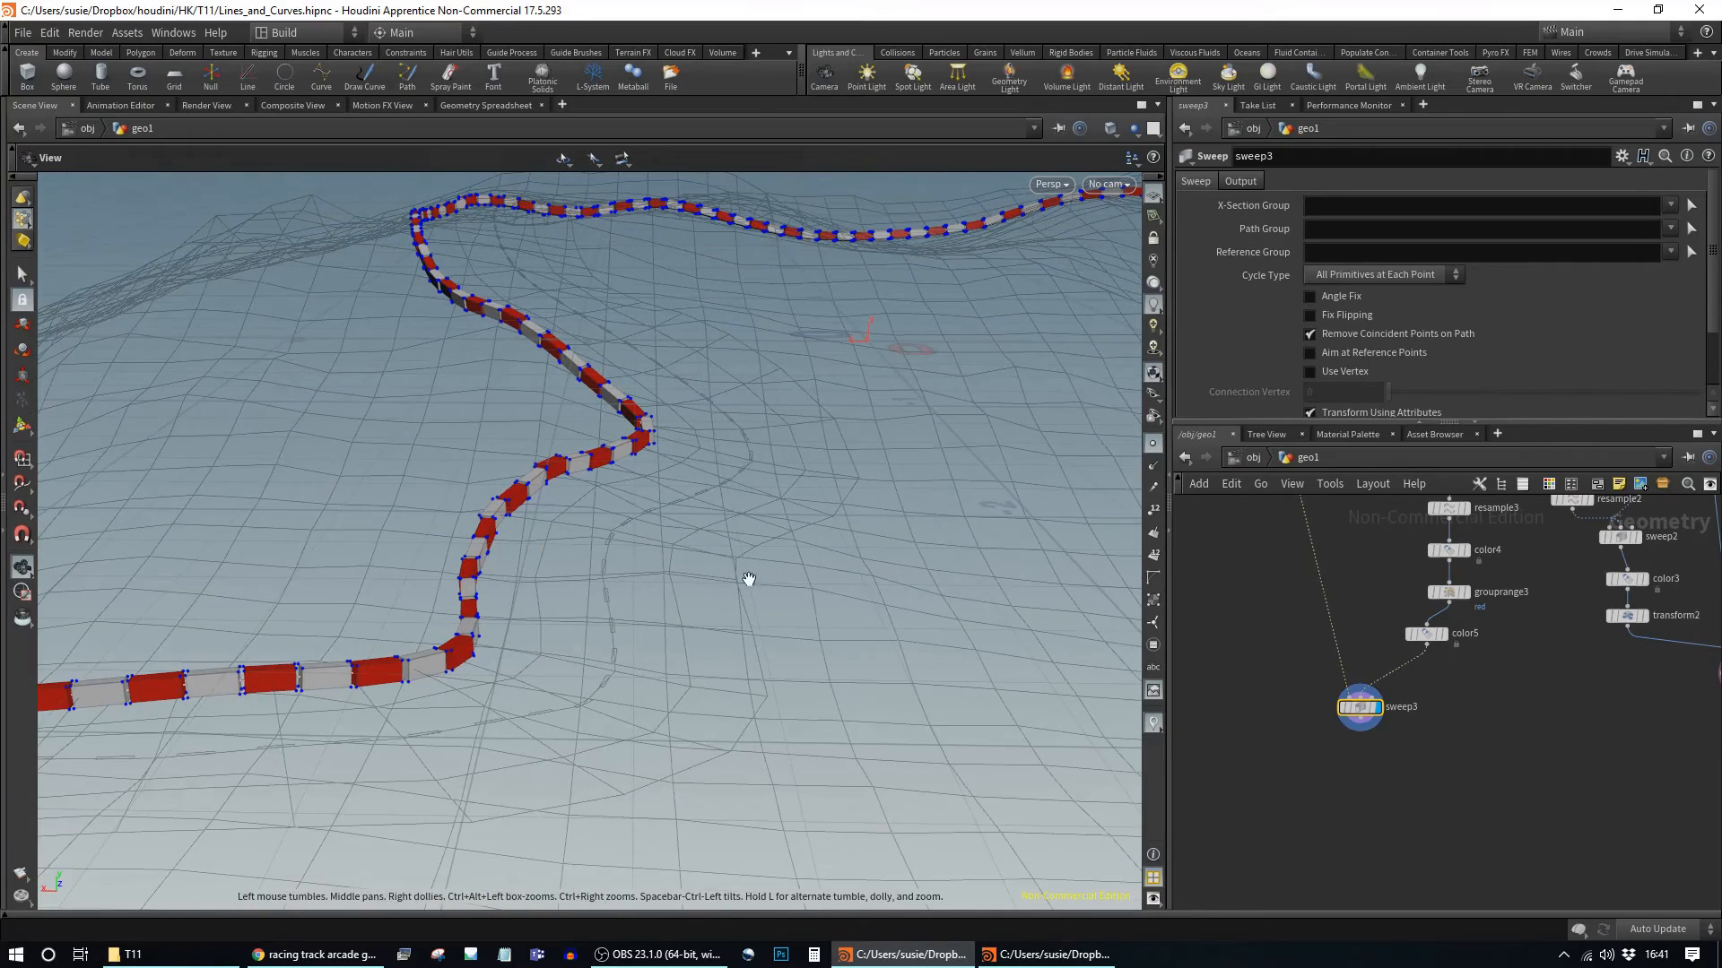
{"action": "key", "text": "Return"}
{"action": "middle_click_drag", "start_coordinate": [1492, 668], "coordinate": [1465, 777]}
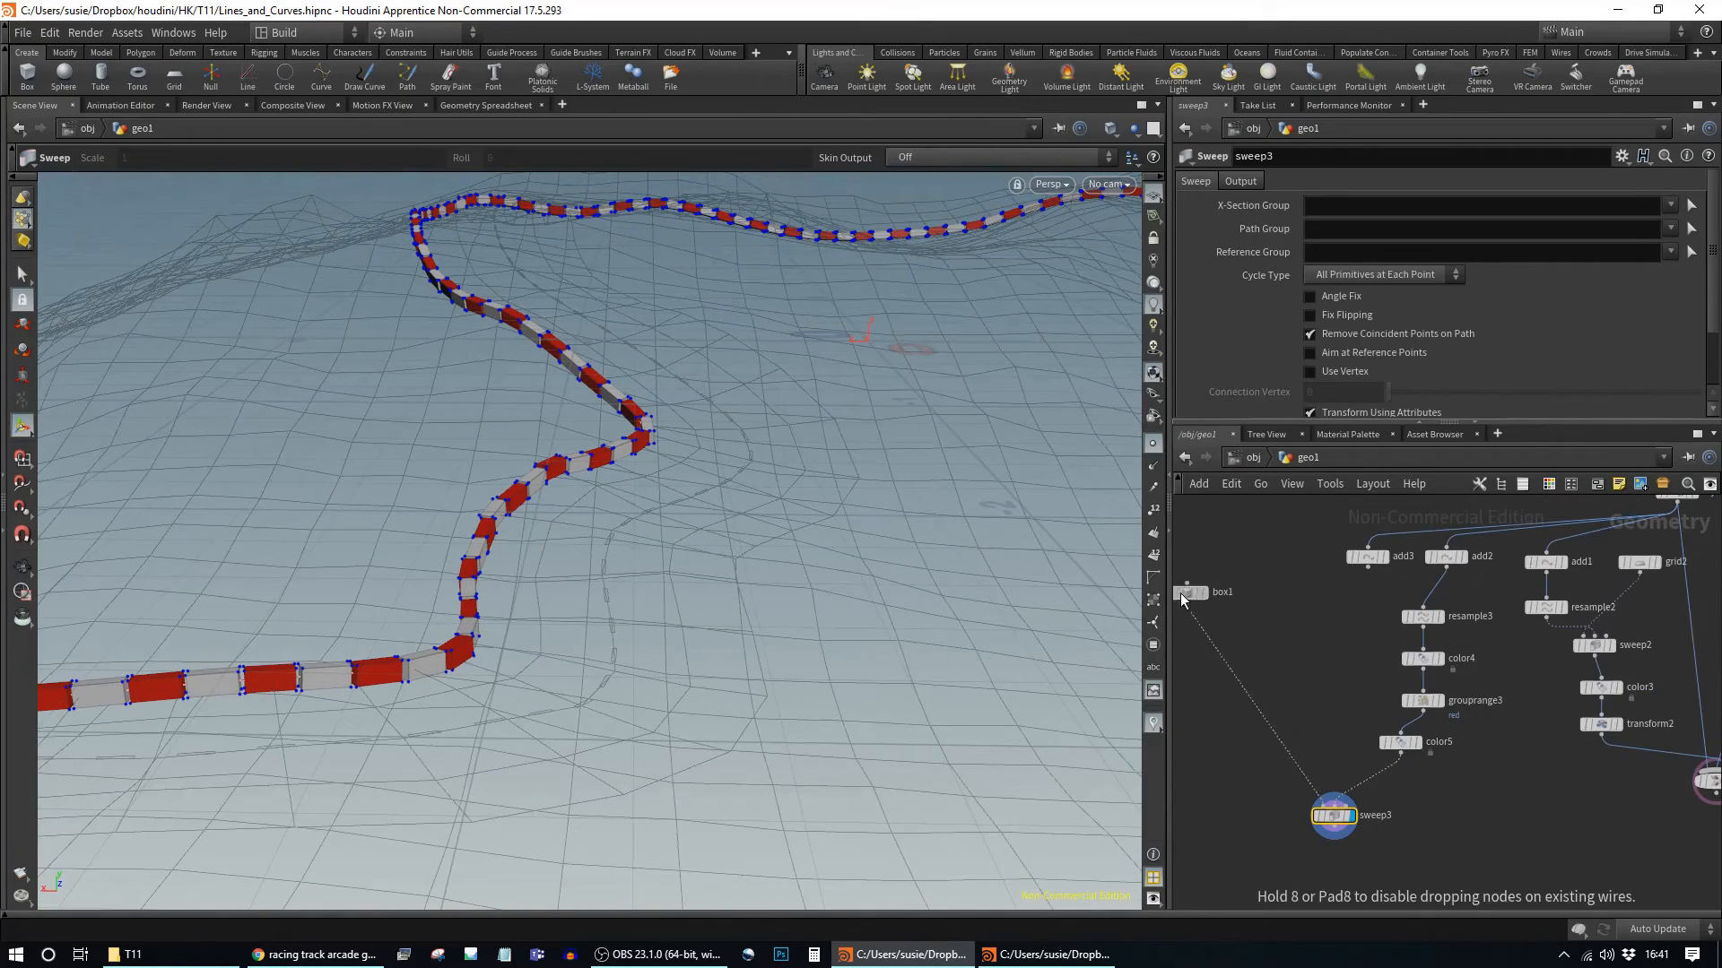
{"action": "left_click_drag", "start_coordinate": [1281, 564], "coordinate": [1203, 666]}
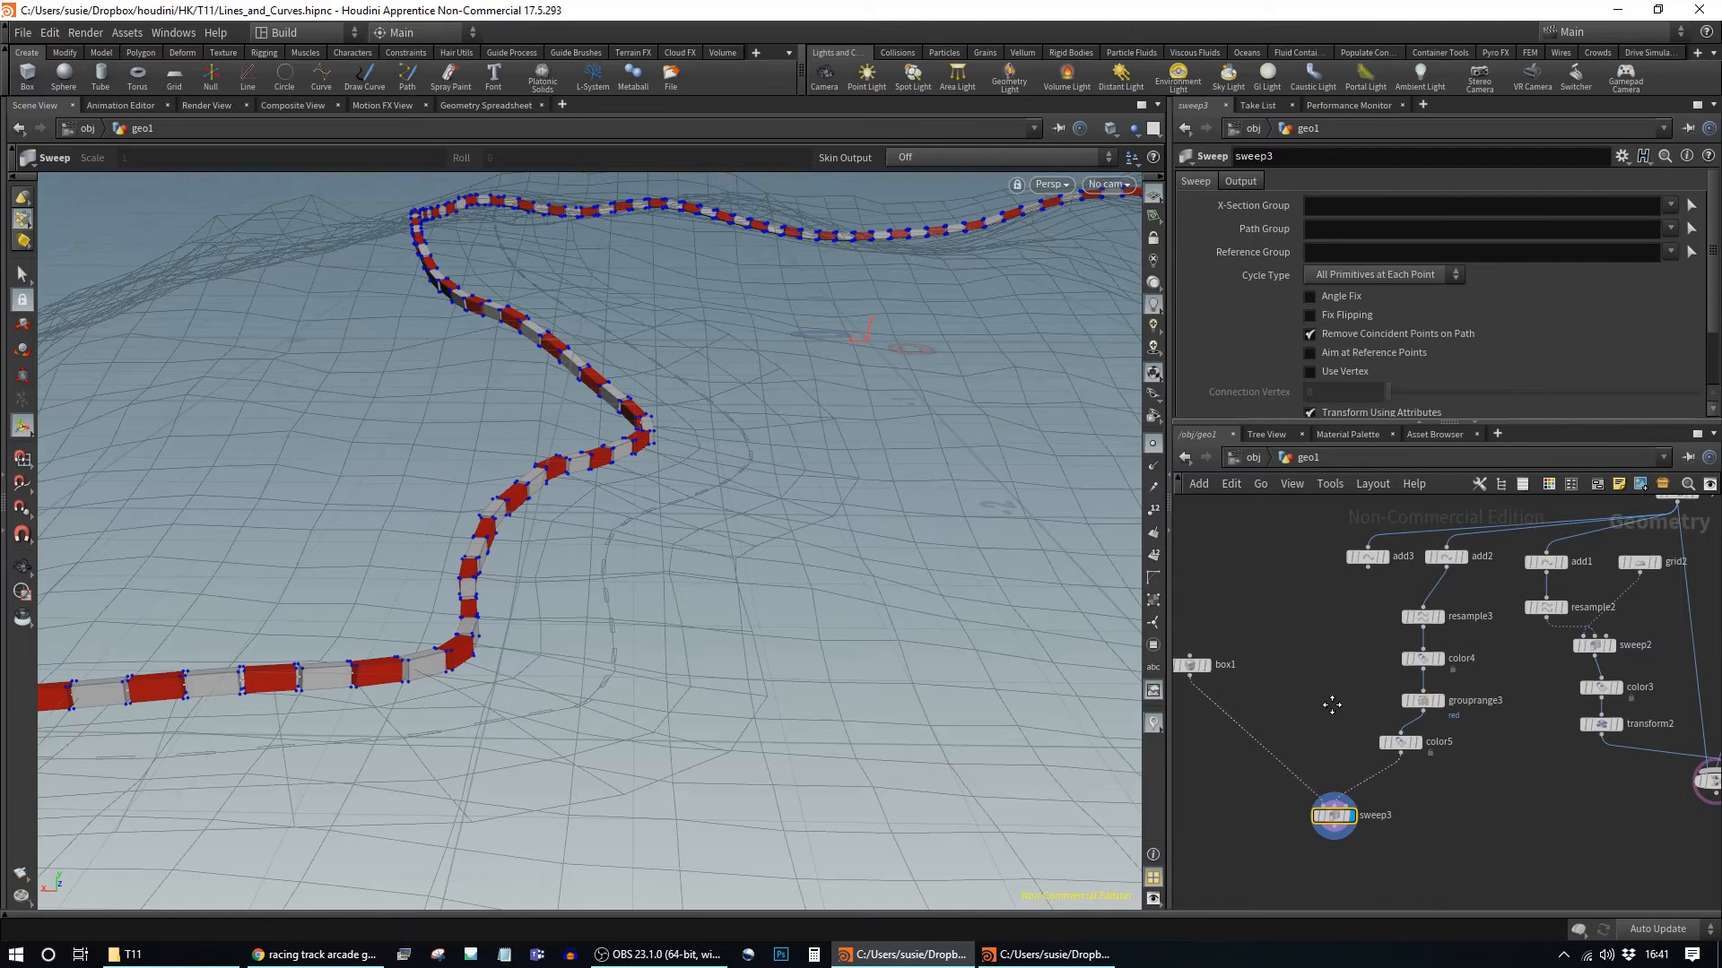
{"action": "middle_click_drag", "start_coordinate": [1436, 706], "coordinate": [1579, 661]}
{"action": "left_click_drag", "start_coordinate": [1625, 556], "coordinate": [1563, 721]}
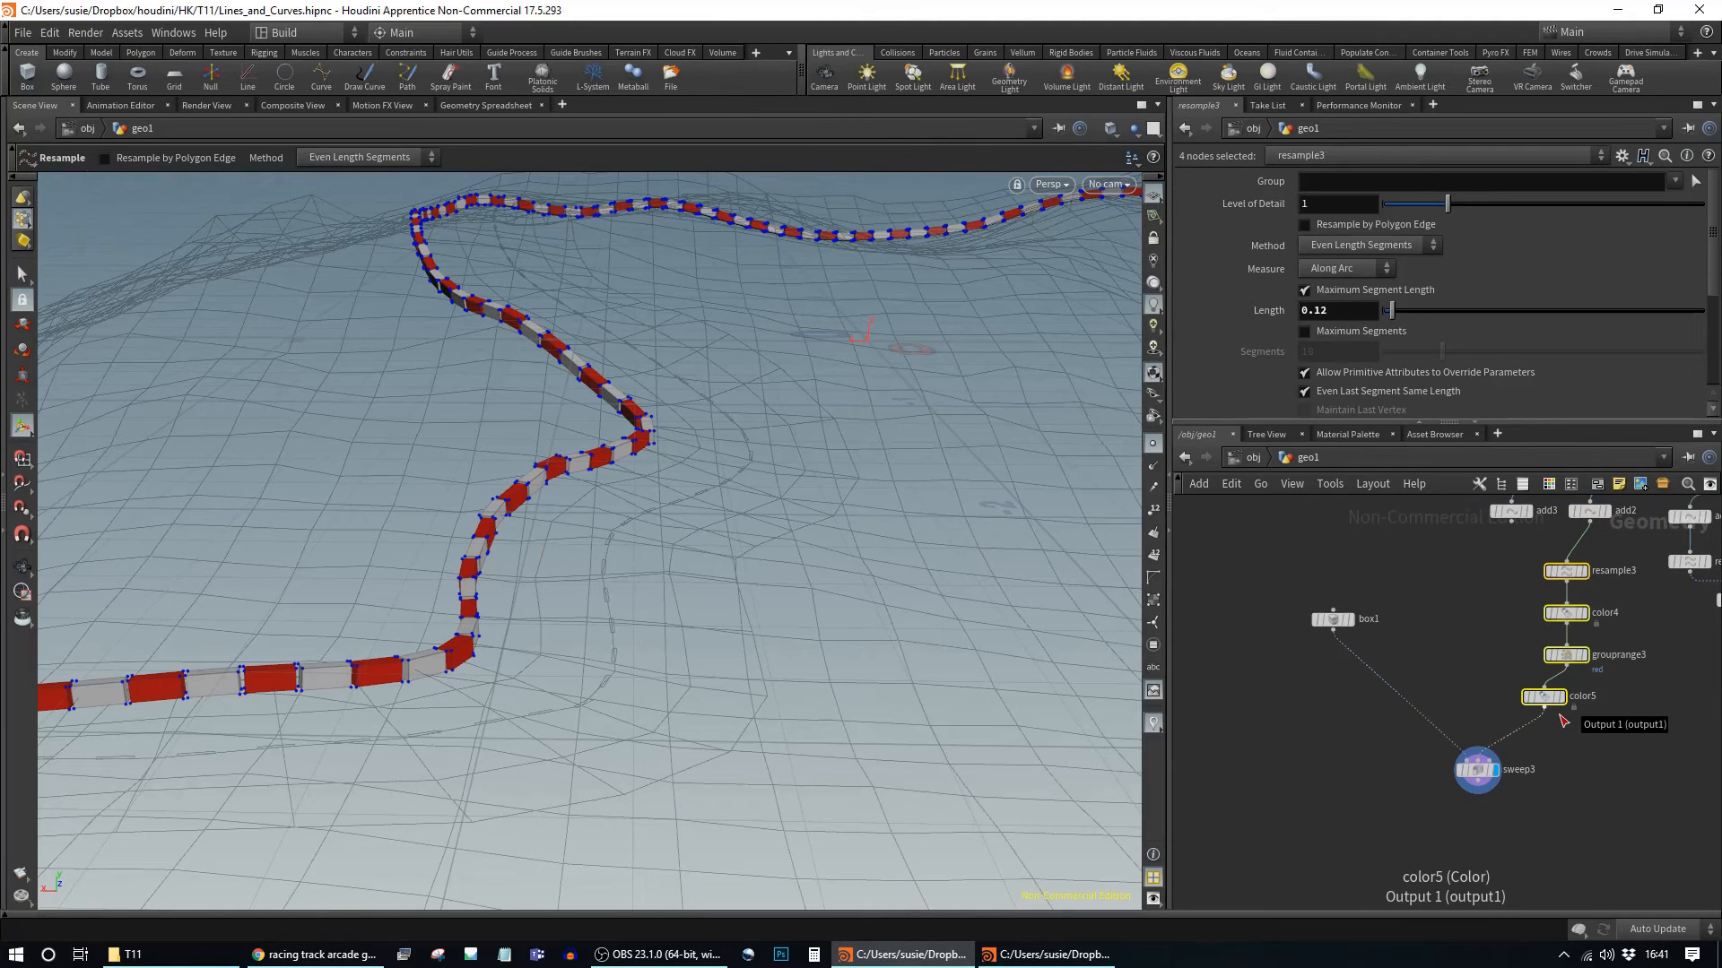
Step: Duplicate the five barrier nodes and feed add3's curve into the new resample4
{"action": "left_click", "coordinate": [1478, 769], "text": "shift"}
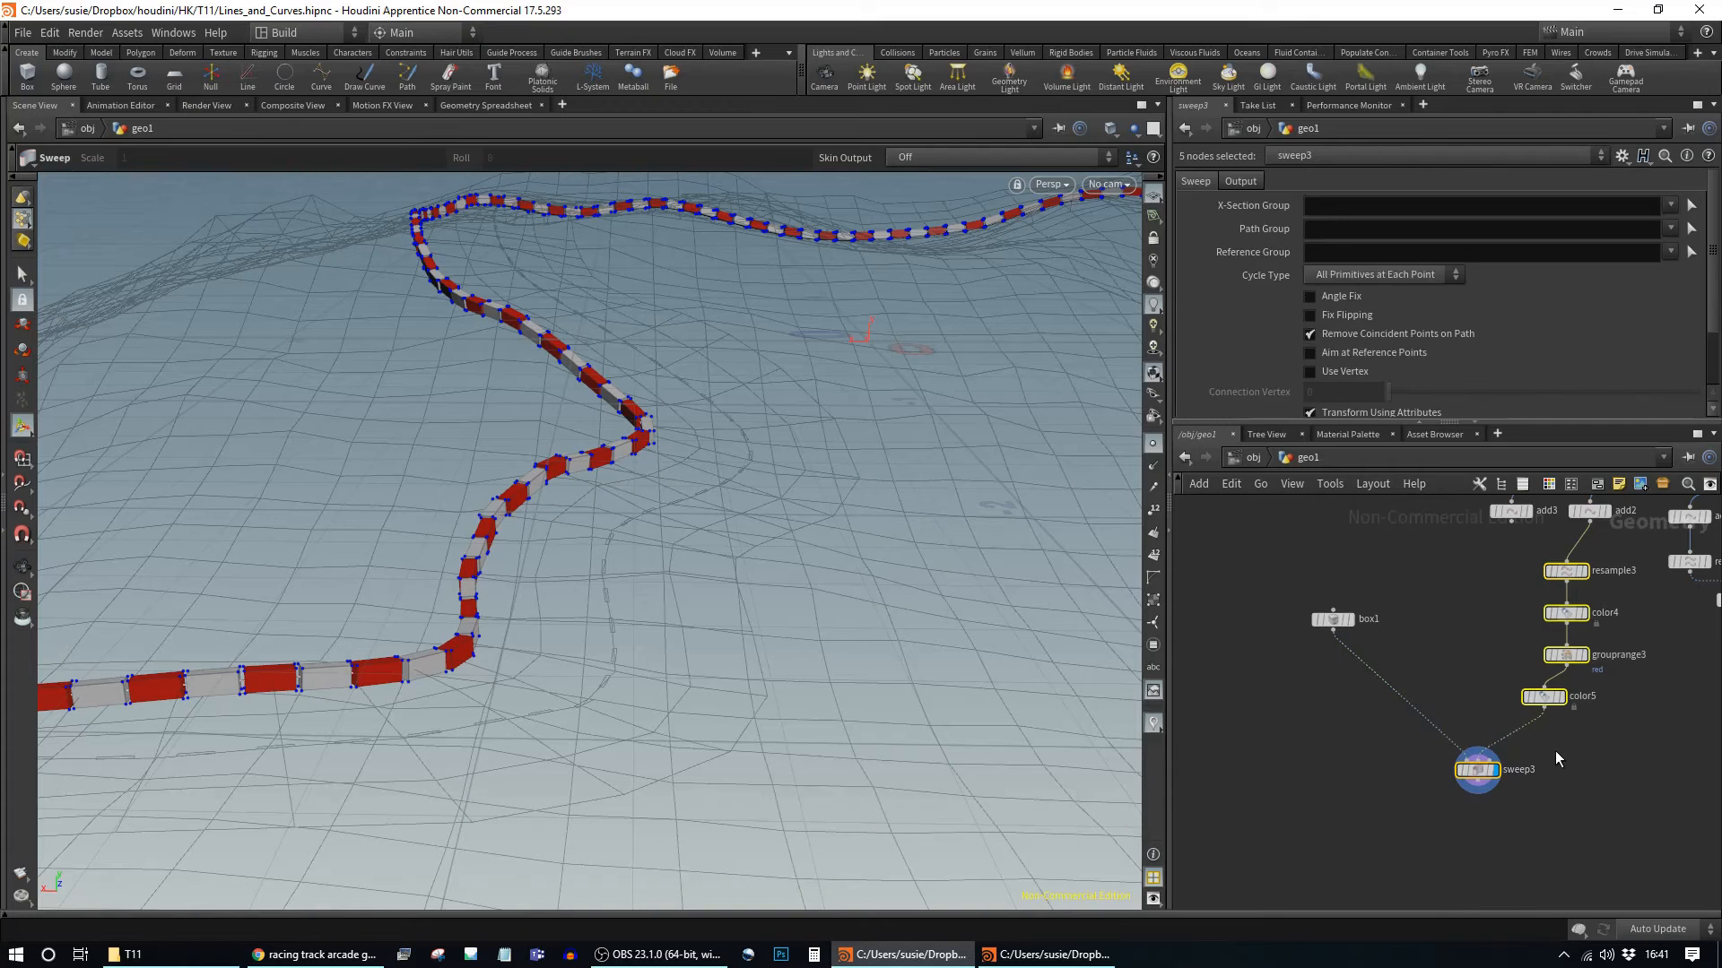
{"action": "key", "text": "ctrl+c"}
{"action": "key", "text": "ctrl+v"}
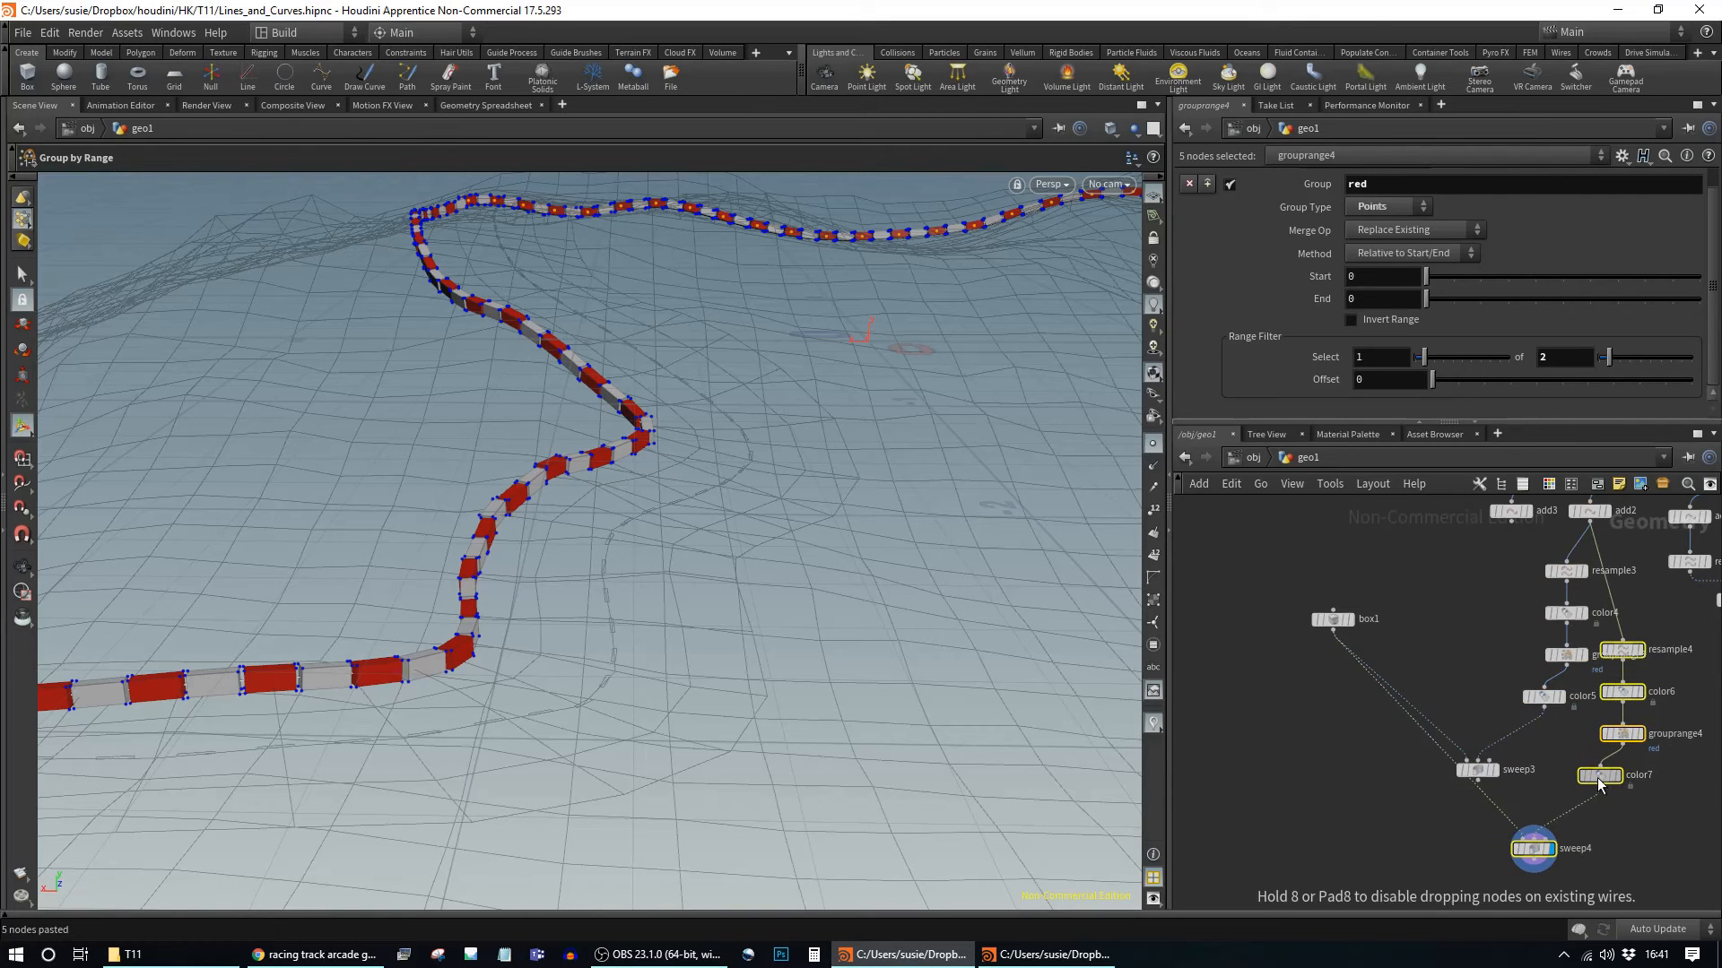
{"action": "left_click", "coordinate": [1452, 773]}
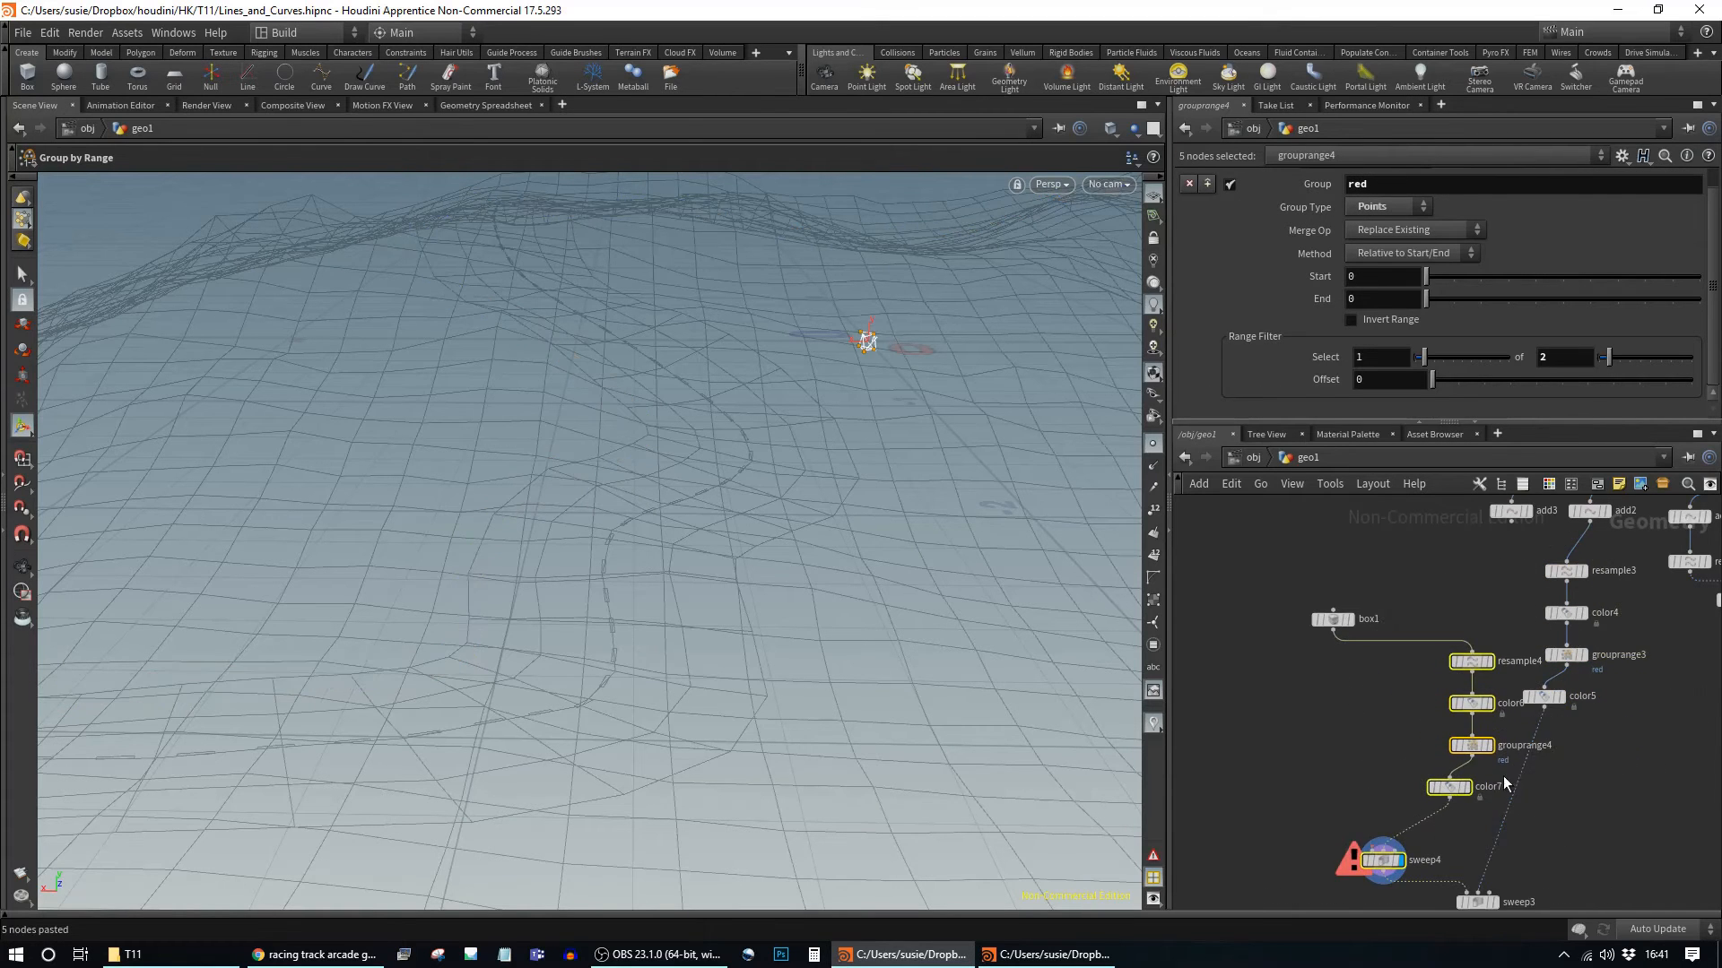
{"action": "middle_click_drag", "start_coordinate": [1508, 531], "coordinate": [1489, 574]}
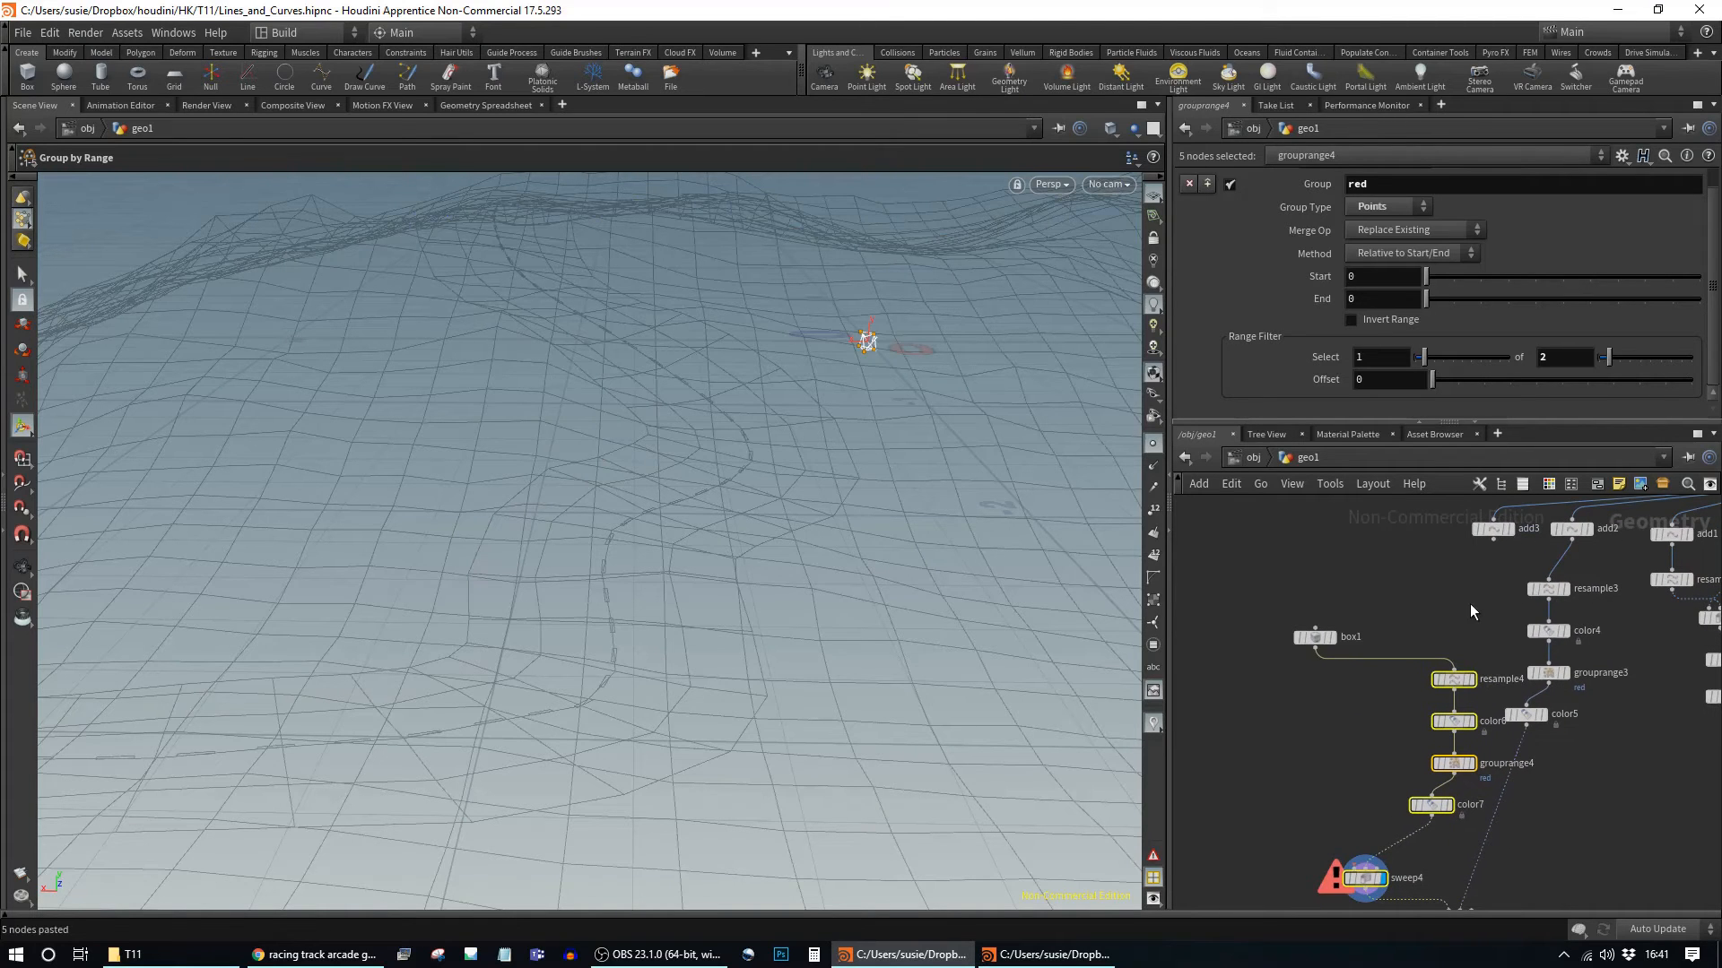
{"action": "left_click", "coordinate": [1470, 604]}
{"action": "left_click_drag", "start_coordinate": [1493, 539], "coordinate": [1460, 669]}
{"action": "left_click", "coordinate": [1459, 669]}
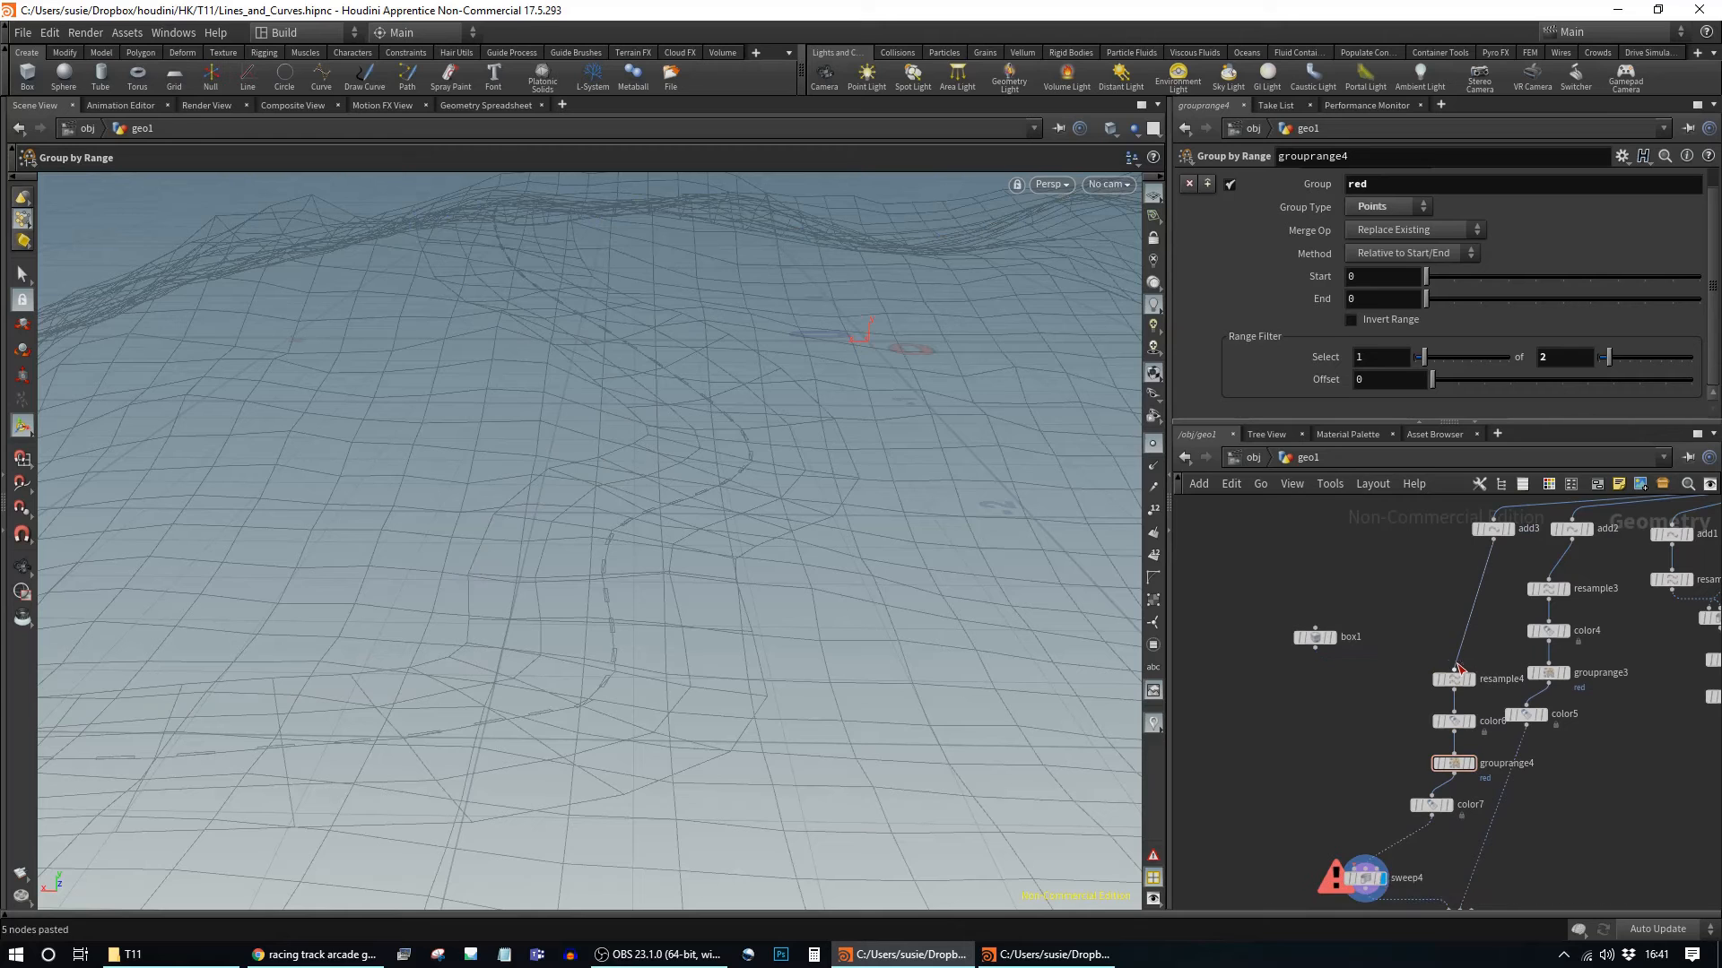
Step: Connect box1 as the cross-section of both sweep3 and sweep4
{"action": "middle_click_drag", "start_coordinate": [1354, 709], "coordinate": [1280, 664]}
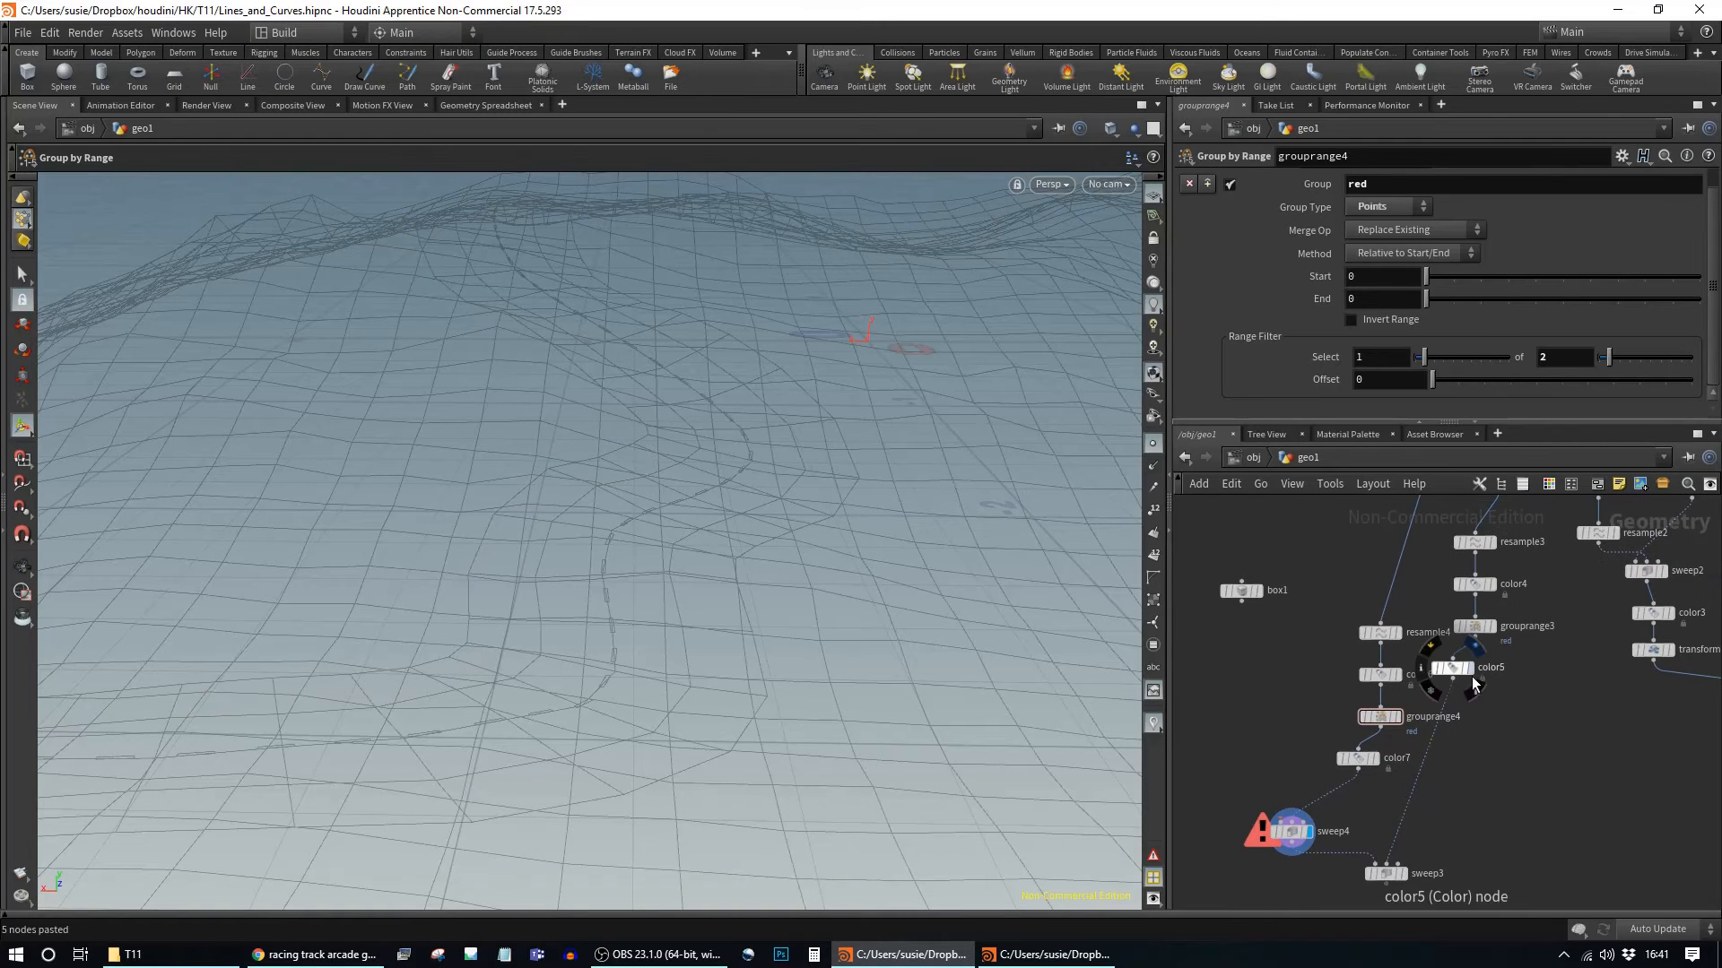
{"action": "left_click_drag", "start_coordinate": [1464, 672], "coordinate": [1484, 698]}
{"action": "middle_click_drag", "start_coordinate": [1495, 766], "coordinate": [1515, 682]}
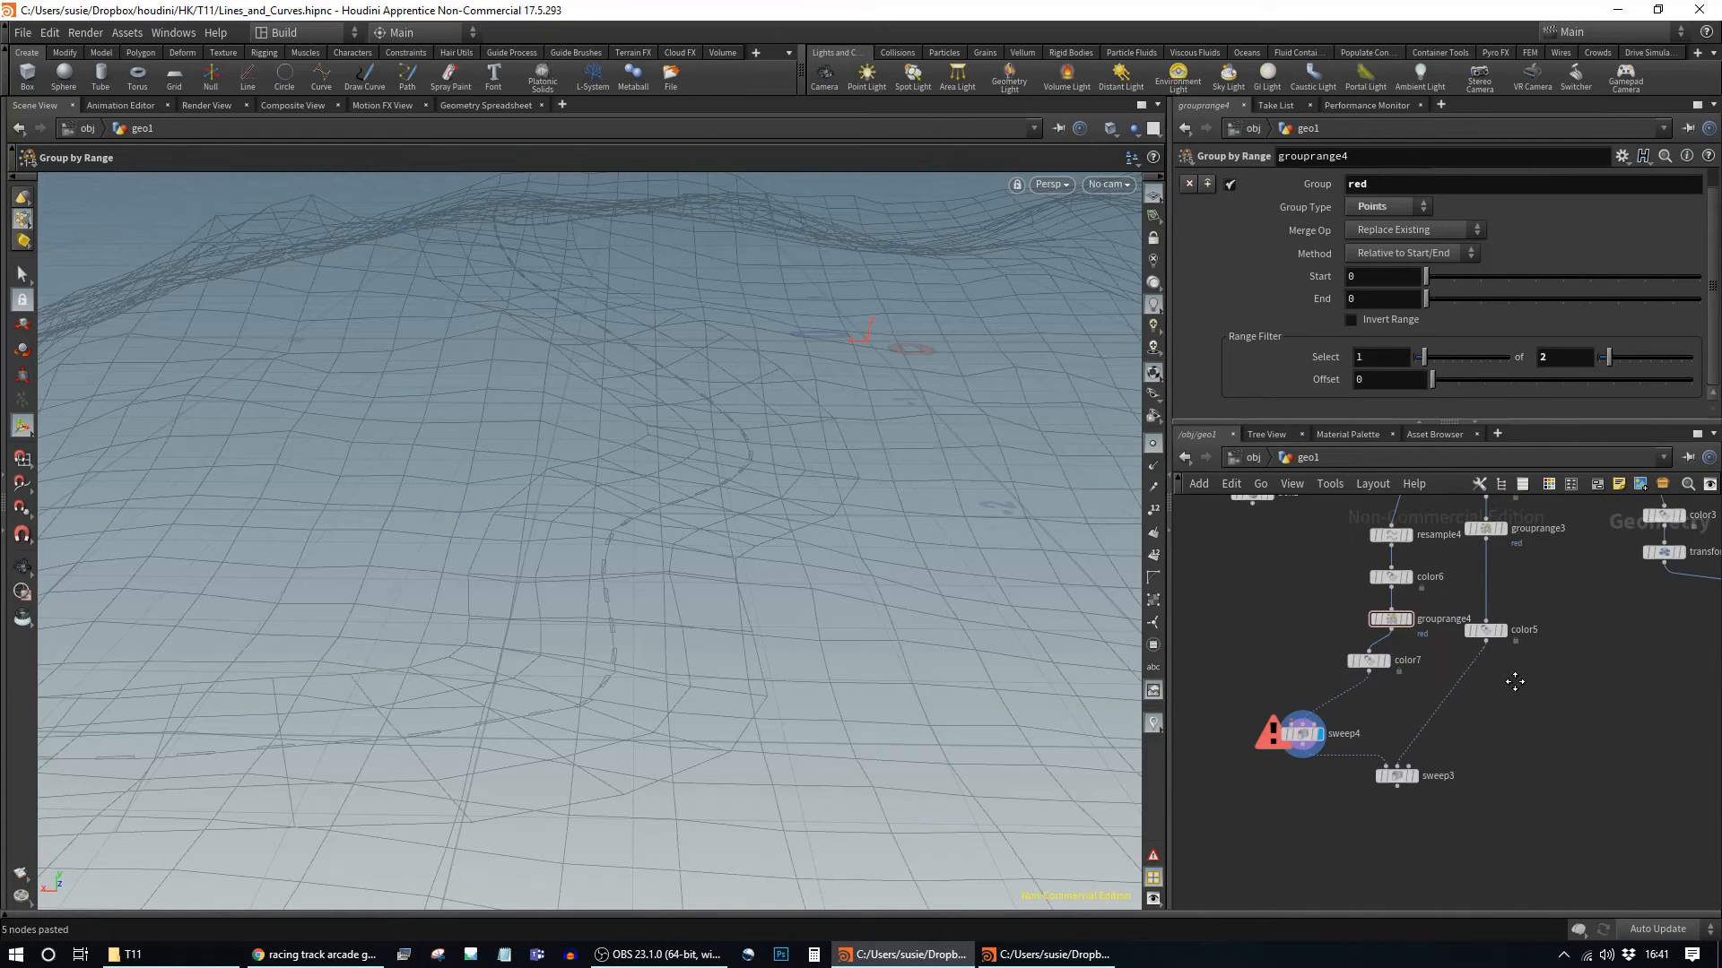
{"action": "left_click_drag", "start_coordinate": [1419, 783], "coordinate": [1476, 756]}
{"action": "middle_click_drag", "start_coordinate": [1476, 756], "coordinate": [1480, 832]}
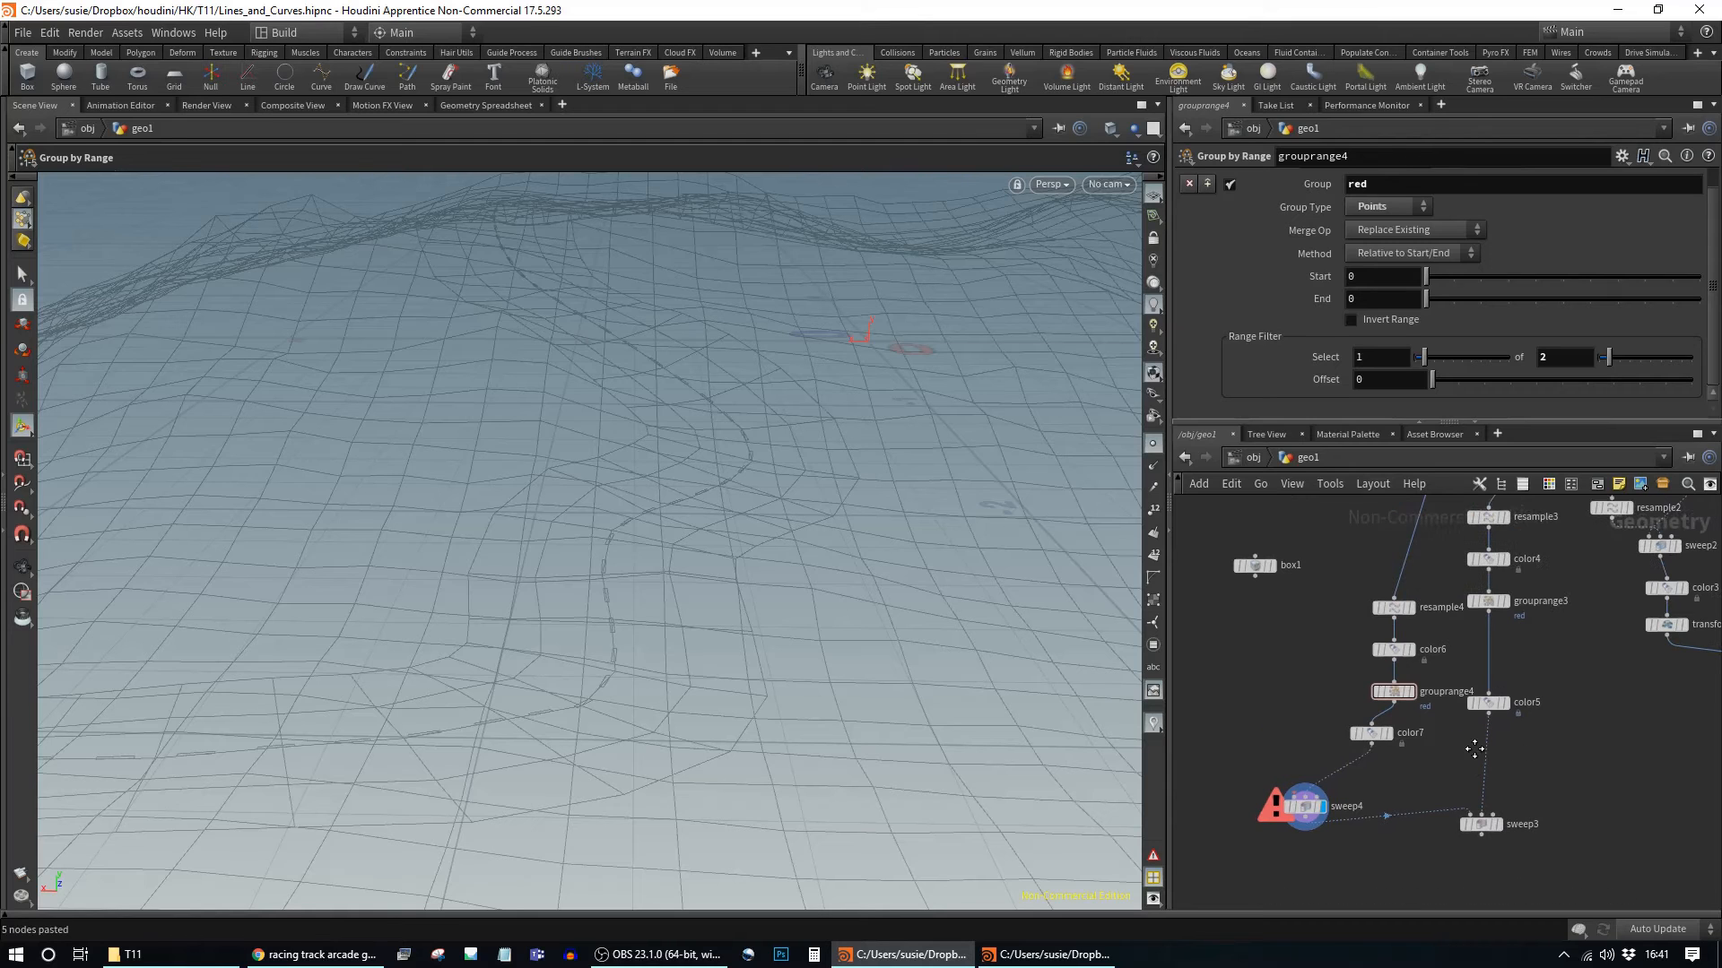
{"action": "left_click_drag", "start_coordinate": [1258, 587], "coordinate": [1459, 816]}
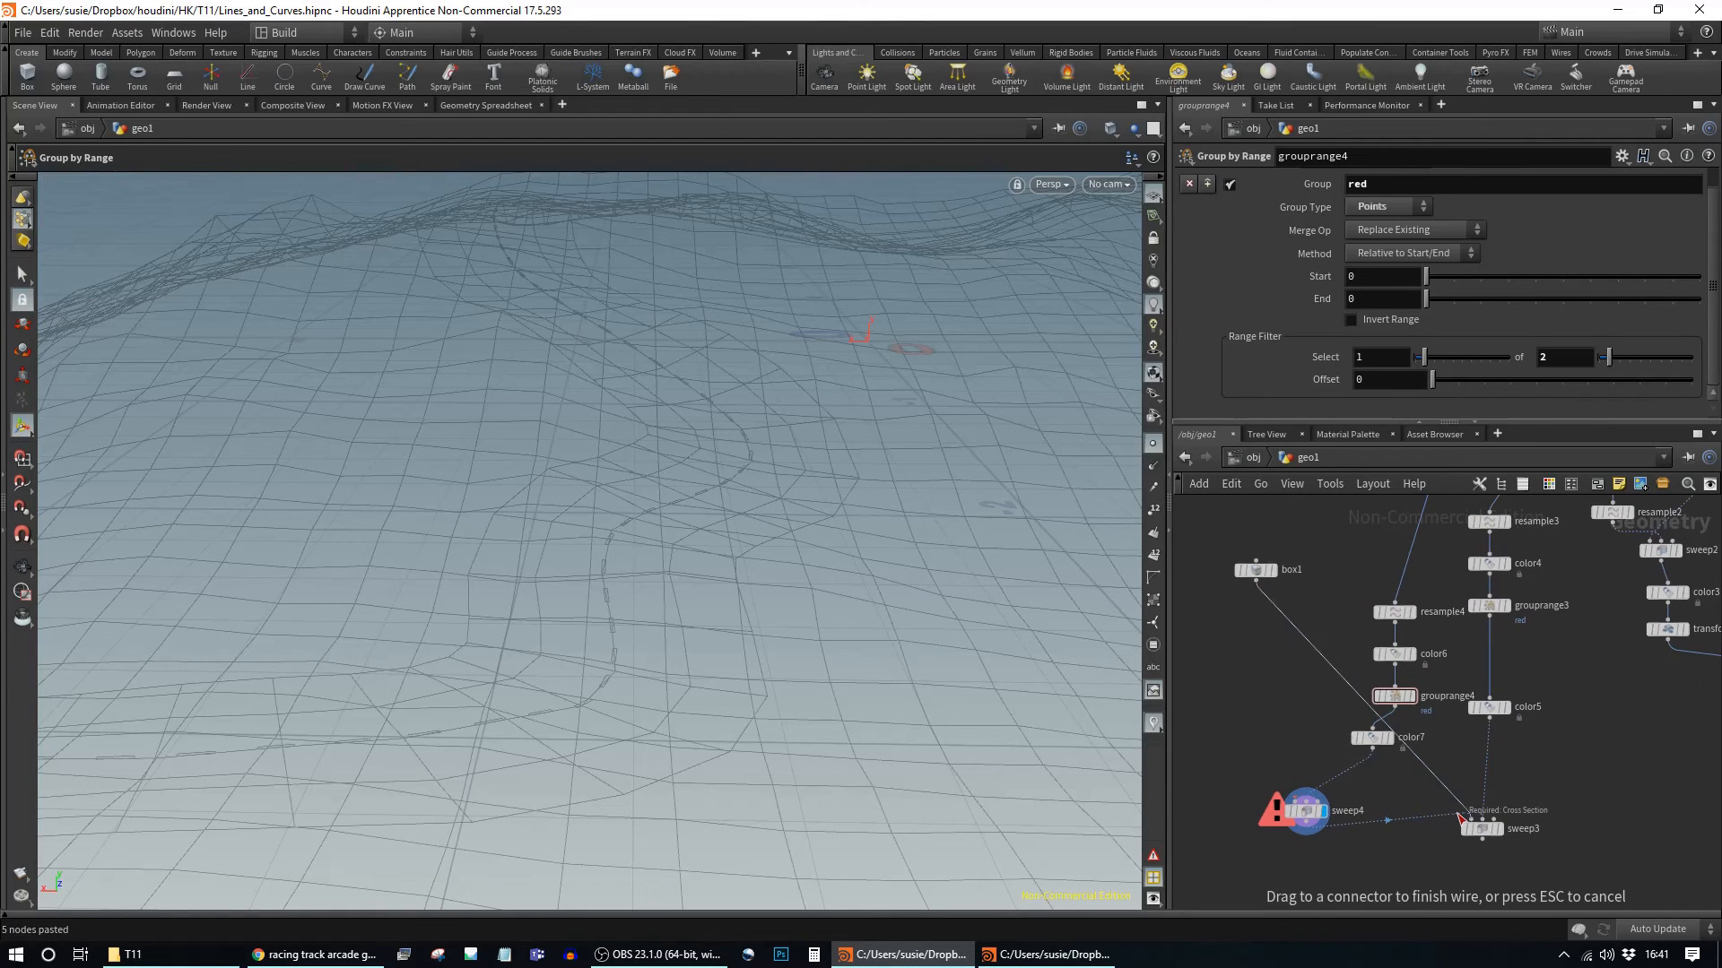
{"action": "left_click_drag", "start_coordinate": [1467, 816], "coordinate": [1481, 820]}
{"action": "left_click_drag", "start_coordinate": [1256, 581], "coordinate": [1305, 800]}
{"action": "middle_click_drag", "start_coordinate": [1604, 803], "coordinate": [1456, 702]}
Step: Feed sweep3 and sweep4 into merge1
{"action": "scroll", "coordinate": [1400, 615], "scroll_direction": "down", "scroll_amount": 3}
{"action": "left_click_drag", "start_coordinate": [1499, 624], "coordinate": [1462, 787]}
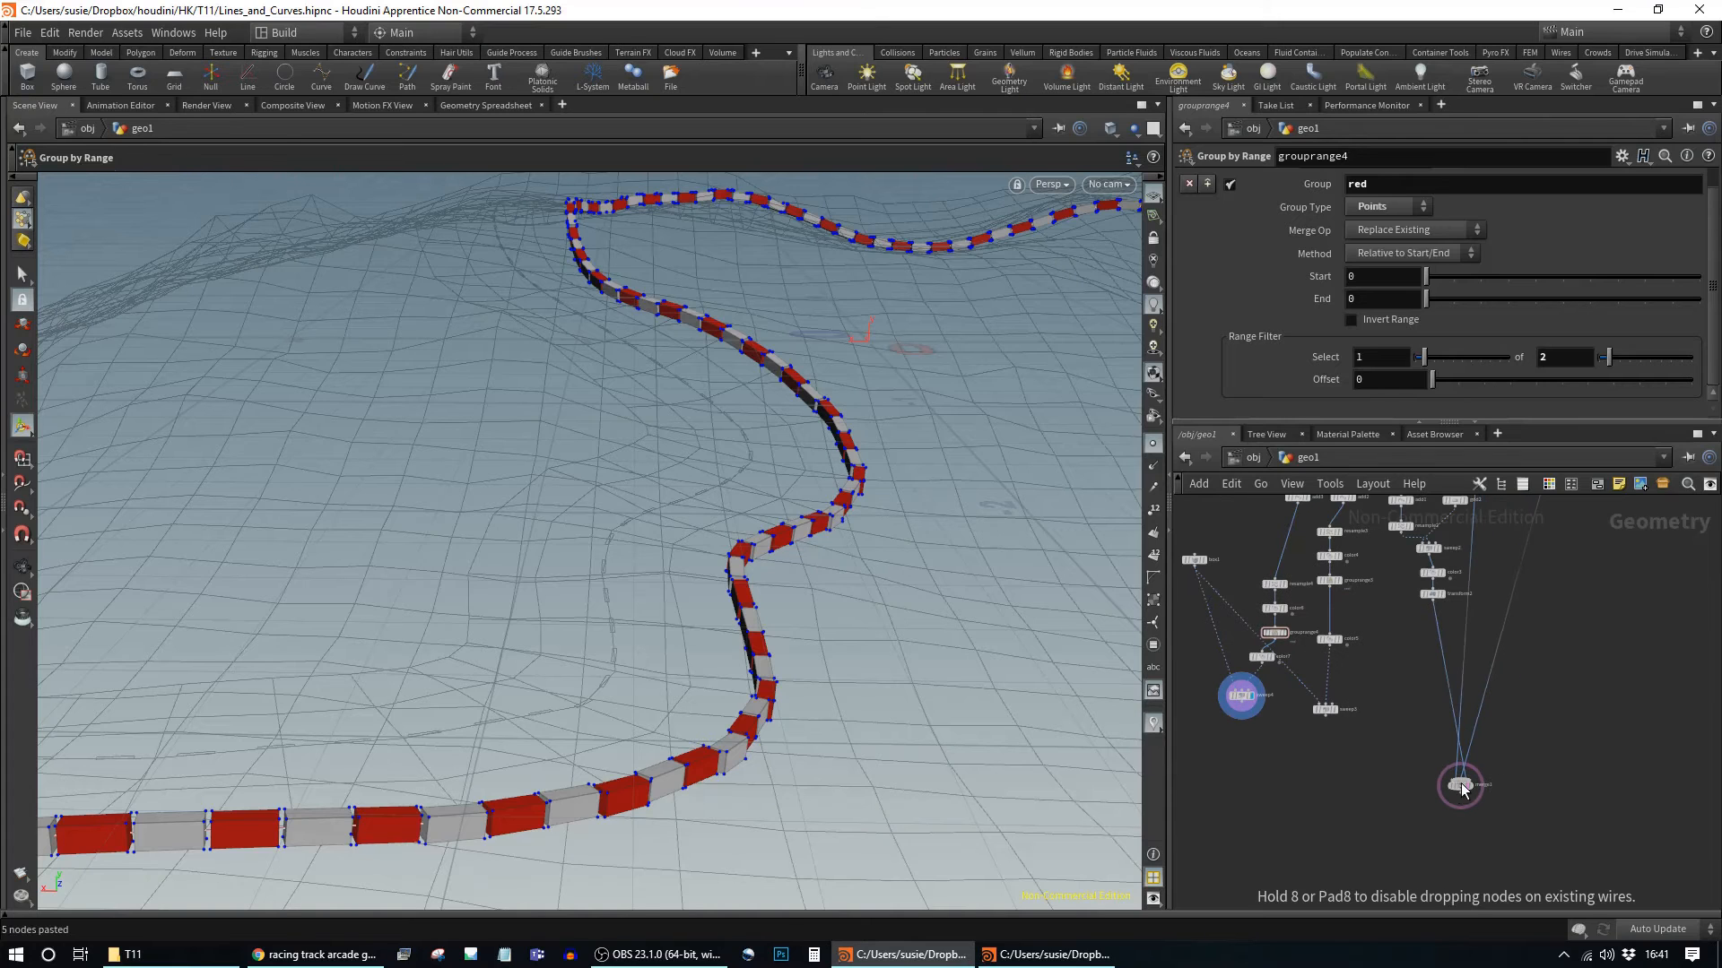
{"action": "left_click_drag", "start_coordinate": [1379, 740], "coordinate": [1462, 779]}
{"action": "left_click", "coordinate": [1460, 786]}
{"action": "left_click_drag", "start_coordinate": [957, 516], "coordinate": [807, 498], "text": "alt"}
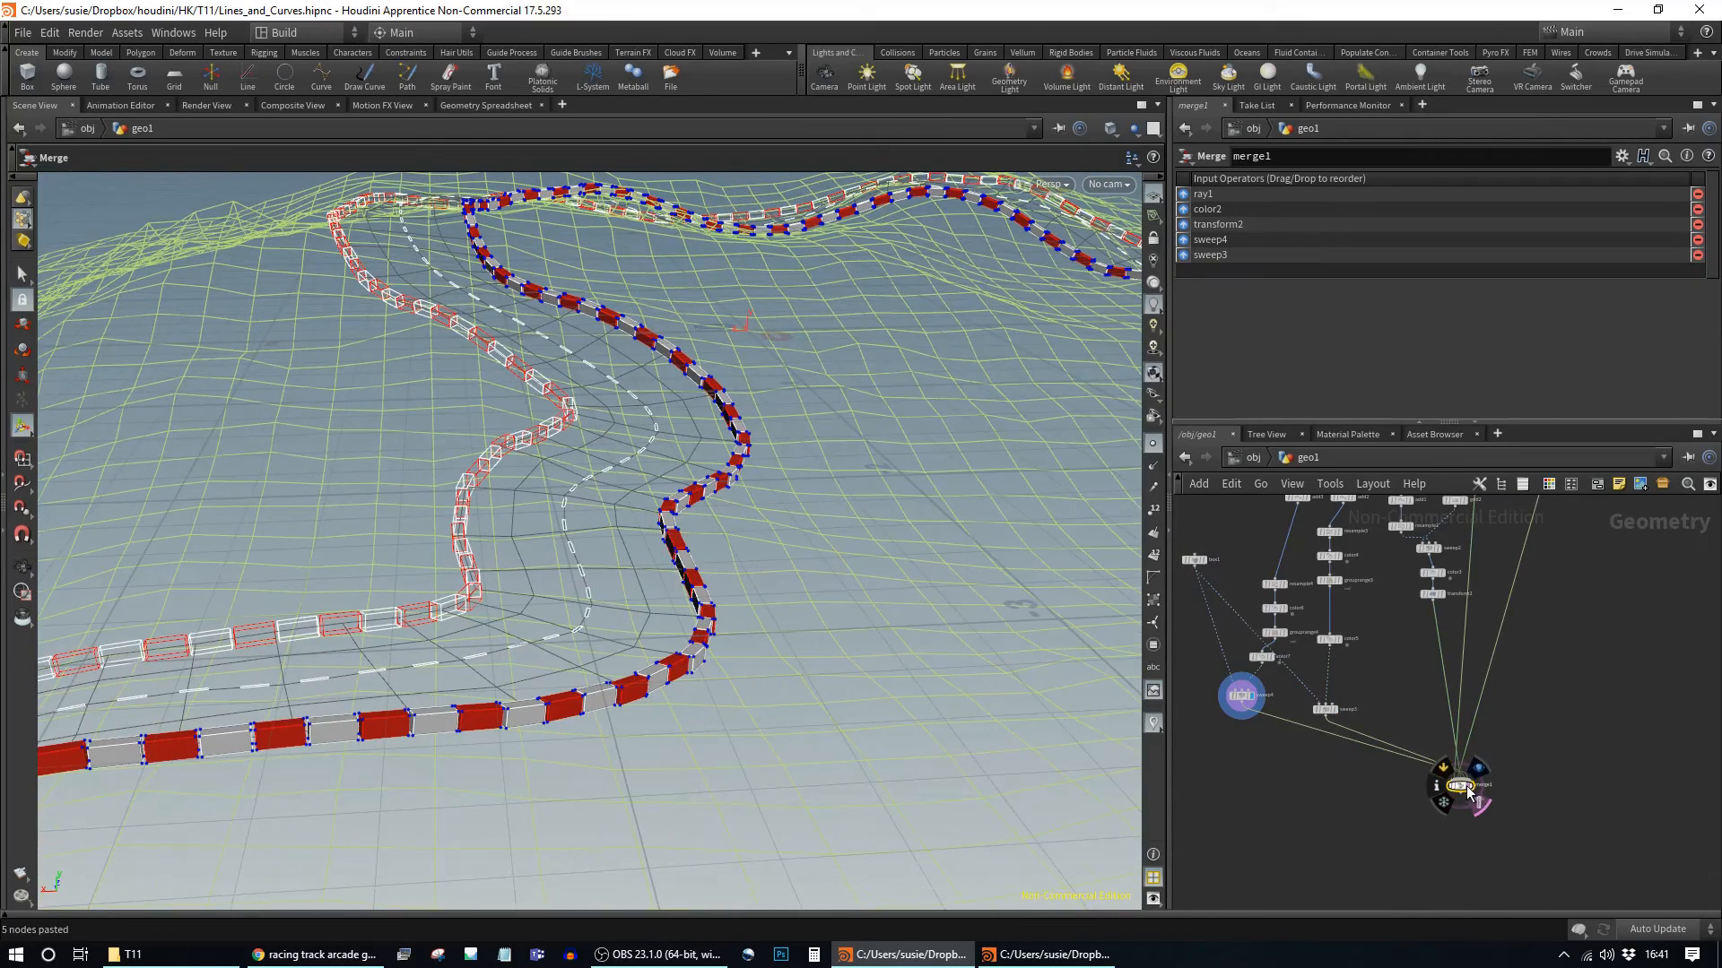
Step: Display merge1 and orbit around the road, terrain and striped barriers from several angles
{"action": "left_click", "coordinate": [1471, 788]}
{"action": "key", "text": "Escape"}
{"action": "left_click_drag", "start_coordinate": [621, 589], "coordinate": [691, 579]}
{"action": "left_click_drag", "start_coordinate": [468, 460], "coordinate": [715, 591]}
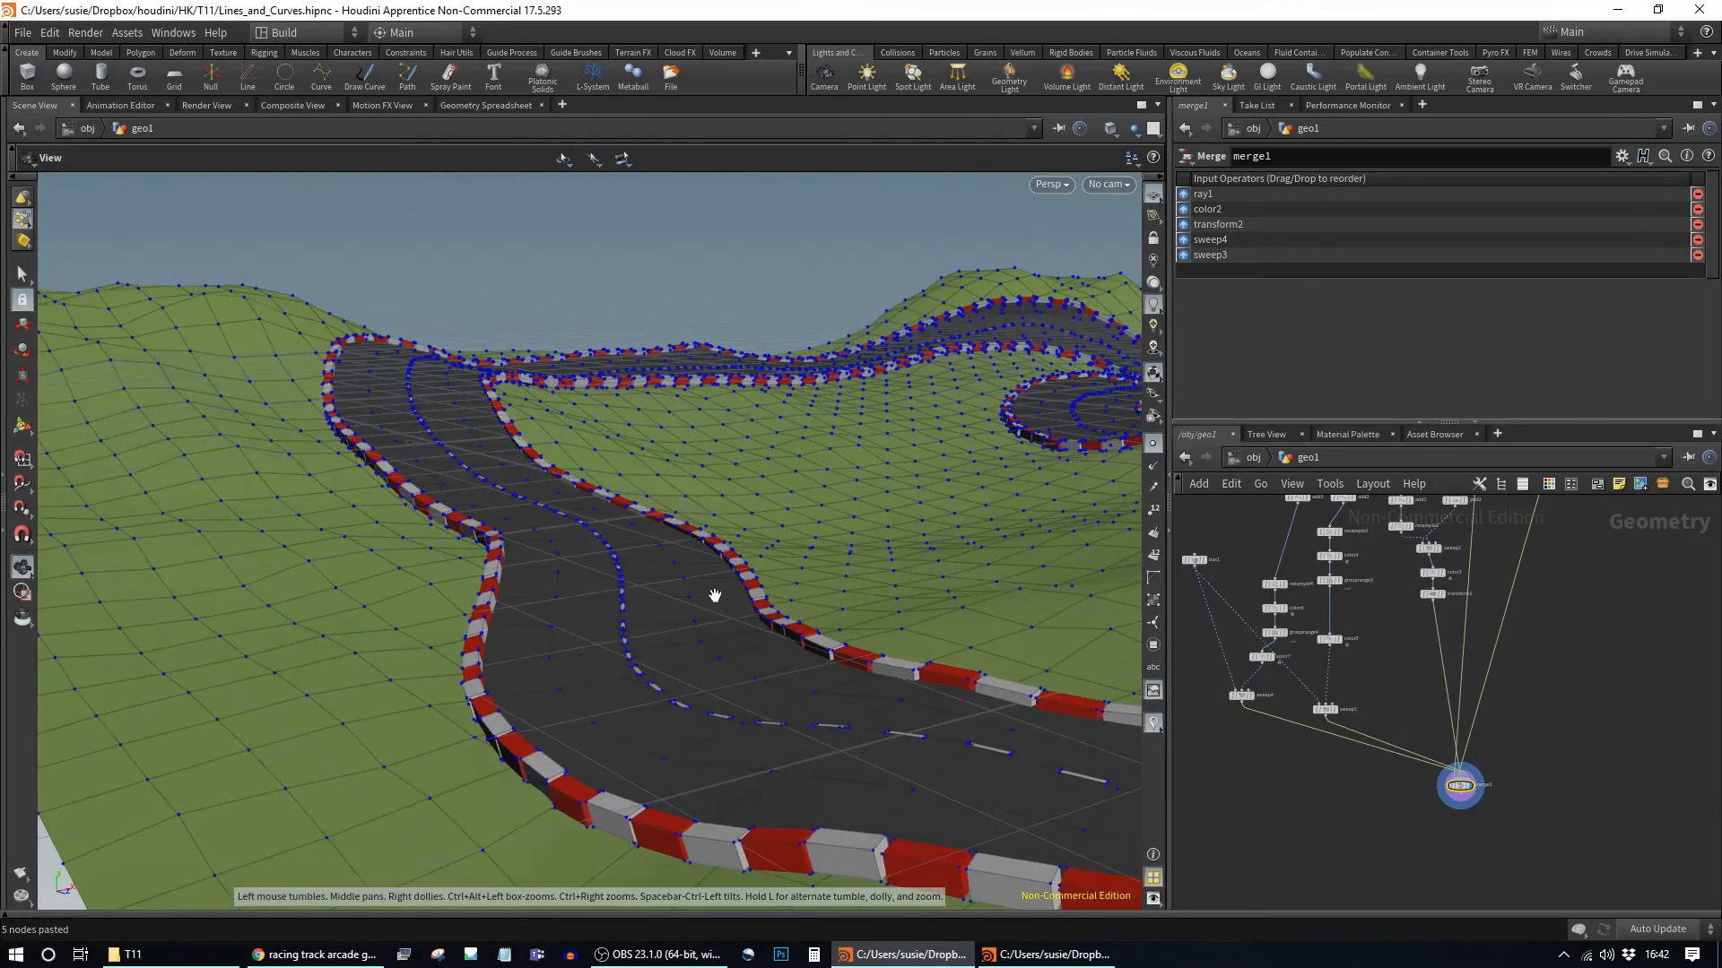
{"action": "key", "text": "Return"}
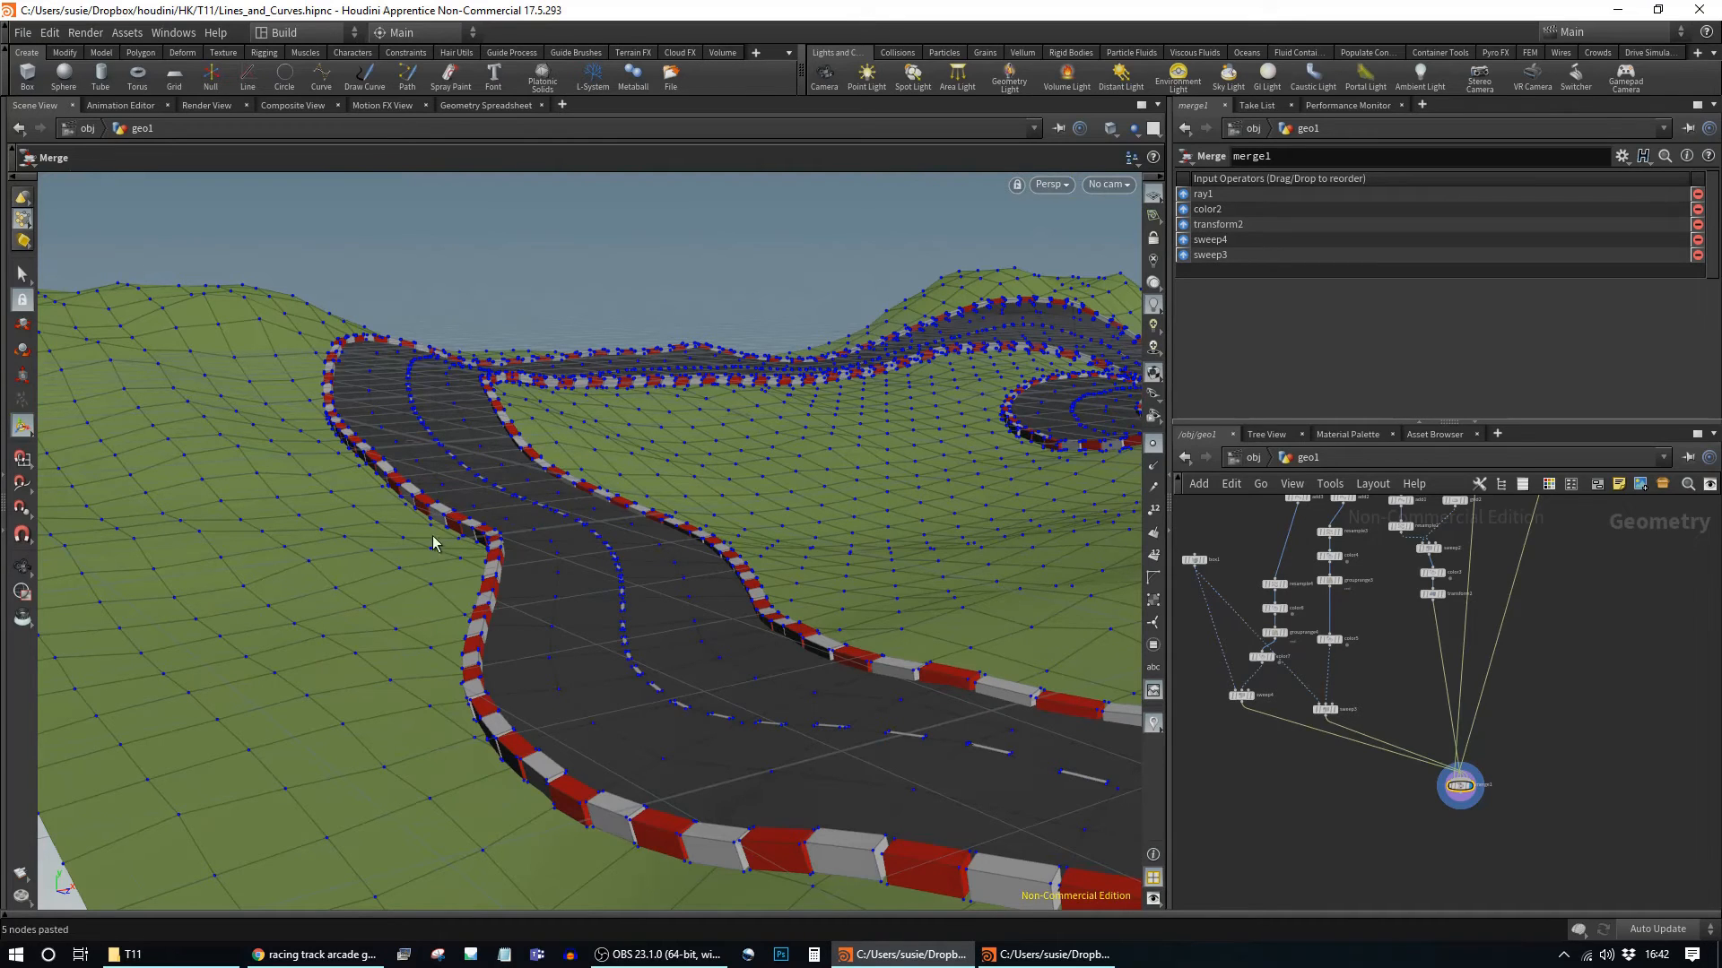
{"action": "key", "text": "Escape"}
{"action": "left_click_drag", "start_coordinate": [769, 671], "coordinate": [380, 672]}
{"action": "key", "text": "Return"}
{"action": "key", "text": "Escape"}
{"action": "left_click_drag", "start_coordinate": [677, 671], "coordinate": [826, 538]}
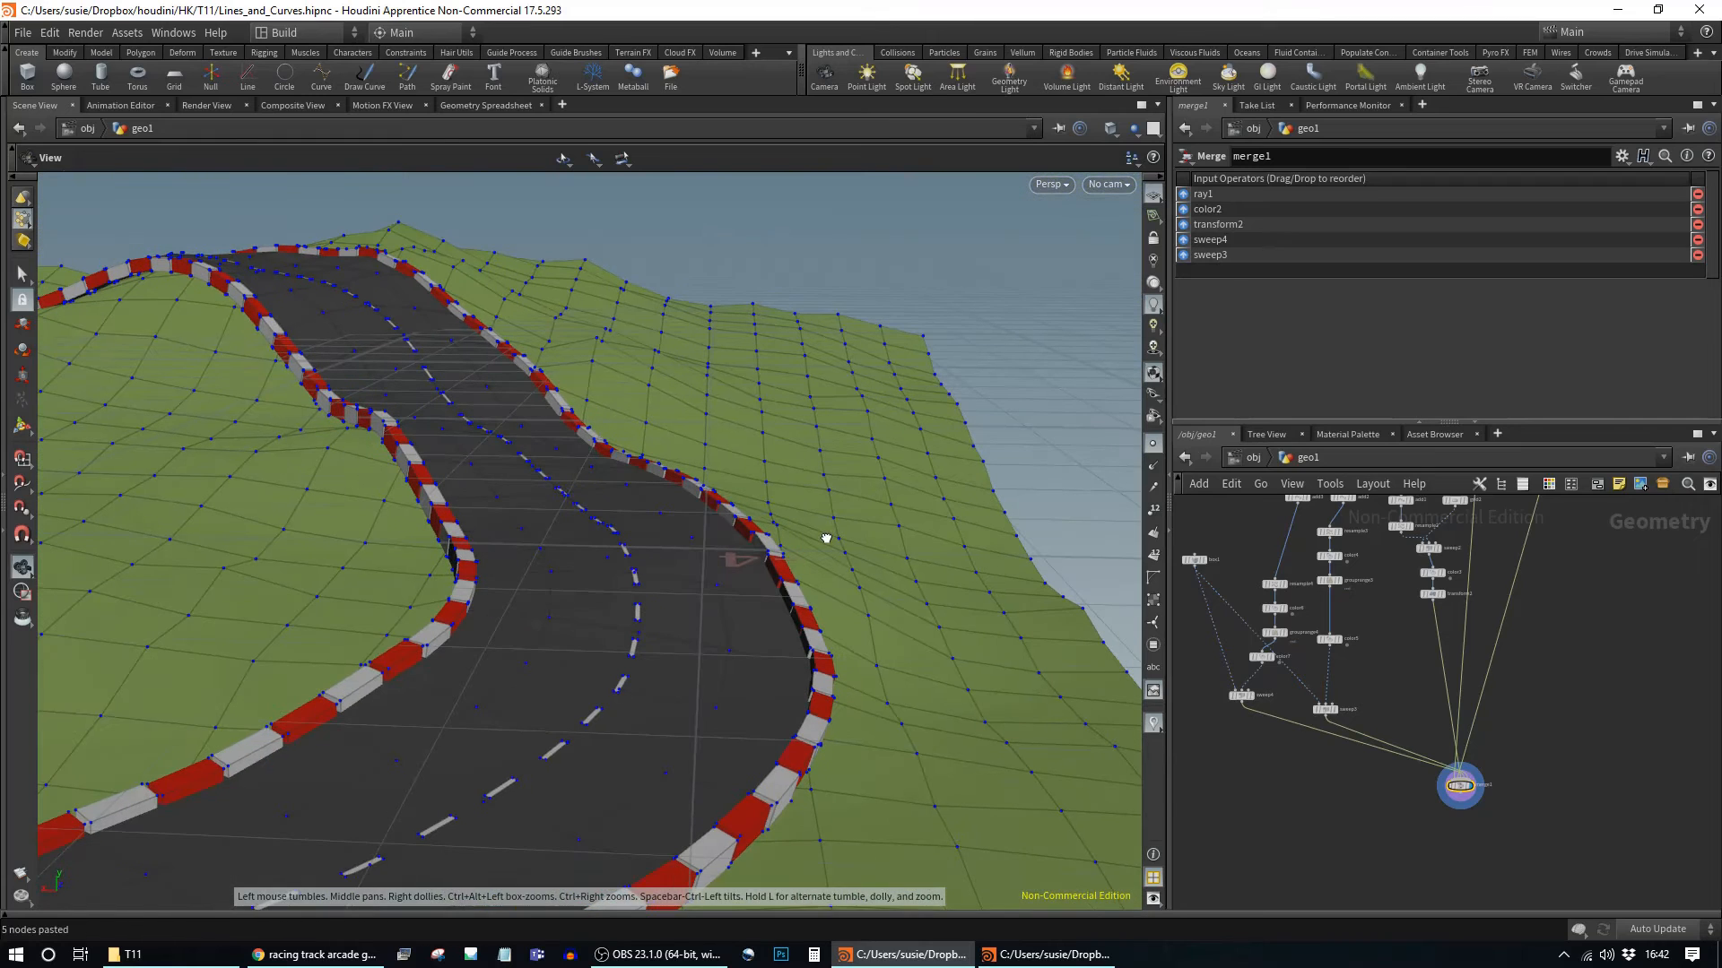
{"action": "key", "text": "Return"}
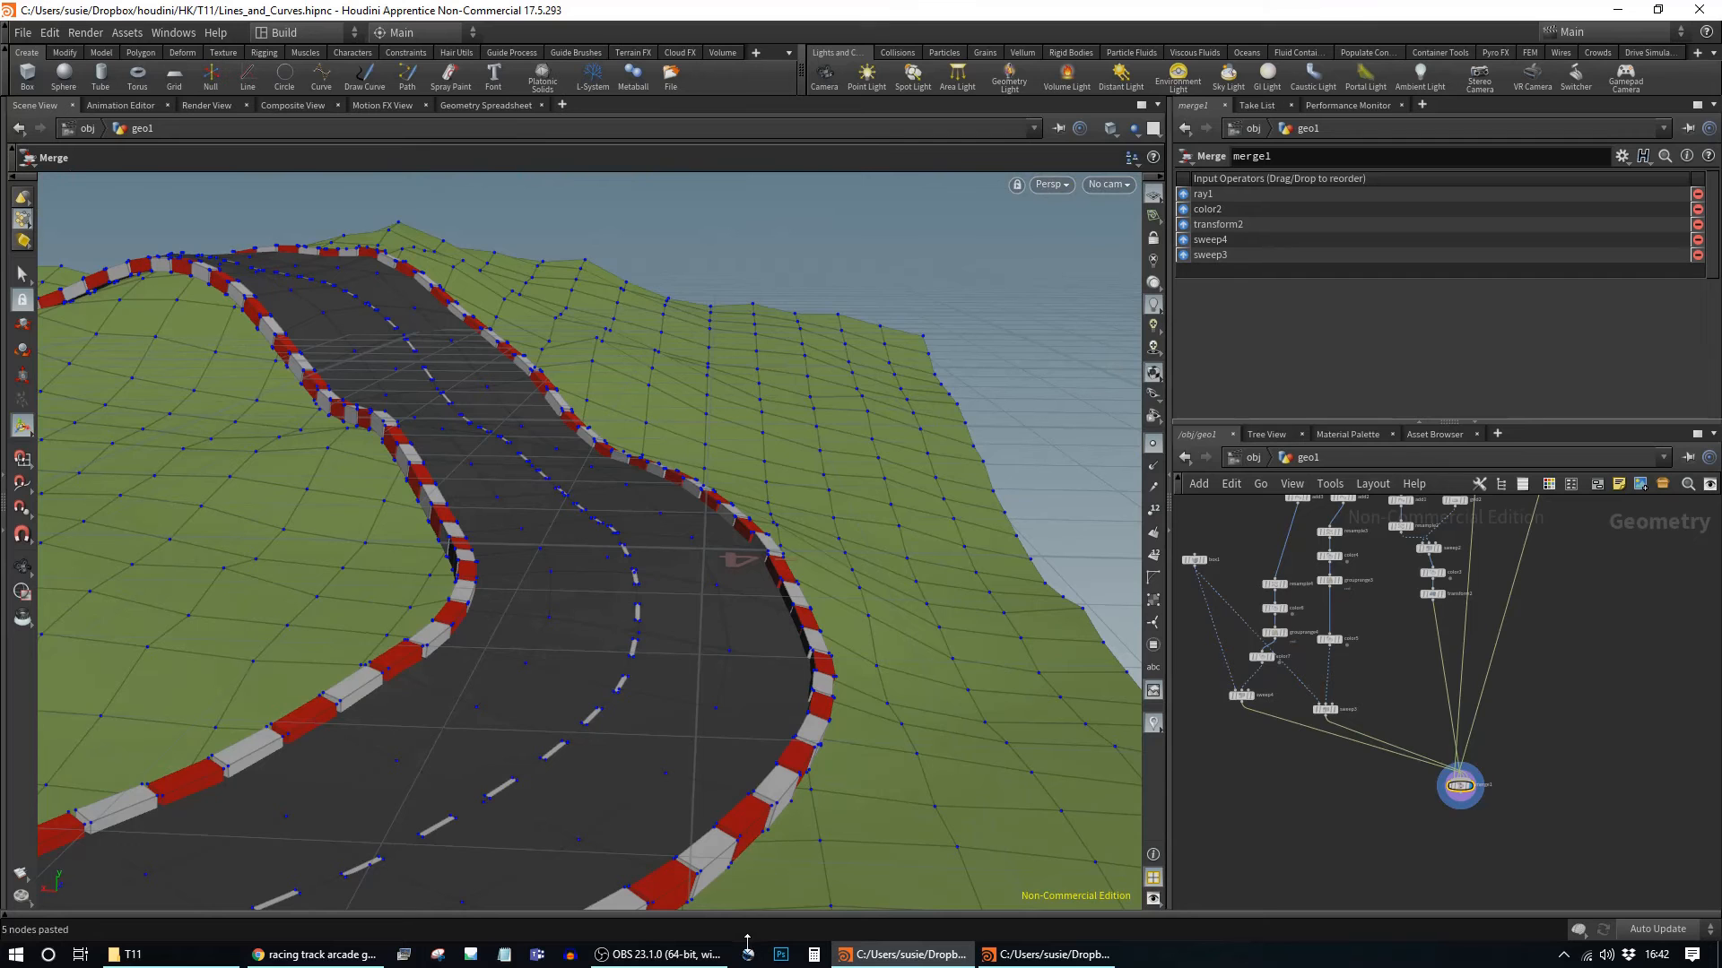
{"action": "middle_click_drag", "start_coordinate": [1390, 645], "coordinate": [1561, 750]}
Step: Shift add3 slightly left, display its path curve, and orbit to see the whole curve
{"action": "scroll", "coordinate": [1417, 668], "scroll_direction": "up", "scroll_amount": 3}
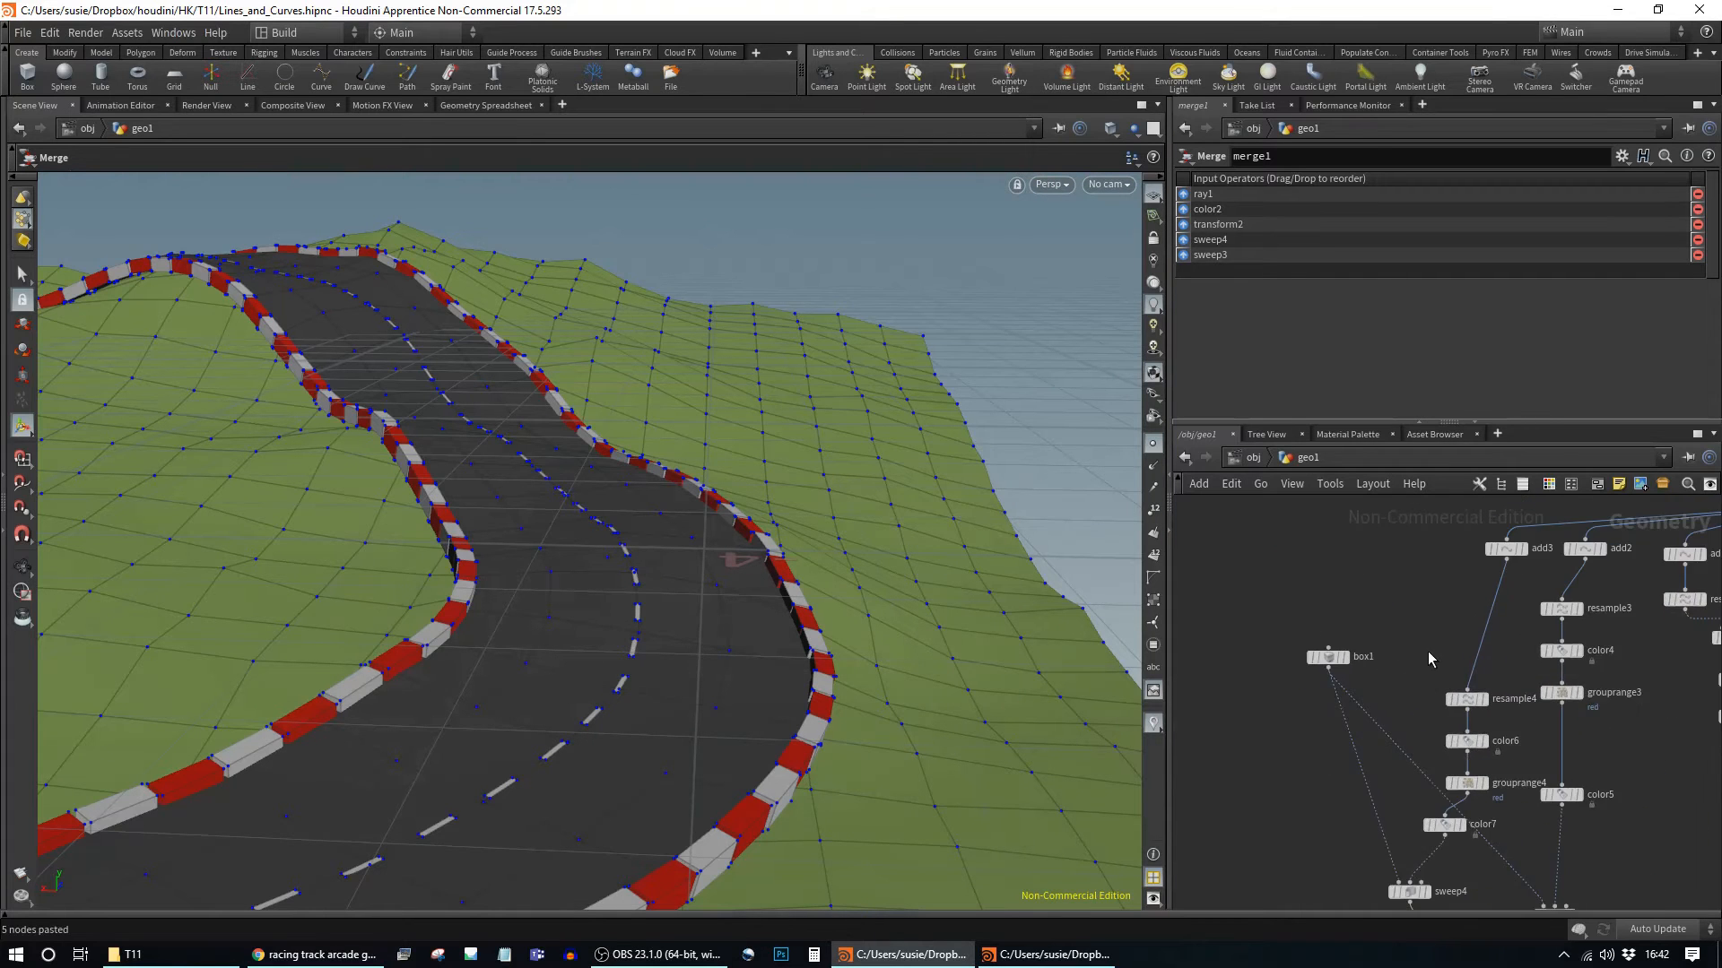
{"action": "middle_click_drag", "start_coordinate": [1427, 652], "coordinate": [1300, 808]}
{"action": "left_click_drag", "start_coordinate": [1379, 715], "coordinate": [1311, 717]}
{"action": "left_click", "coordinate": [1329, 709]}
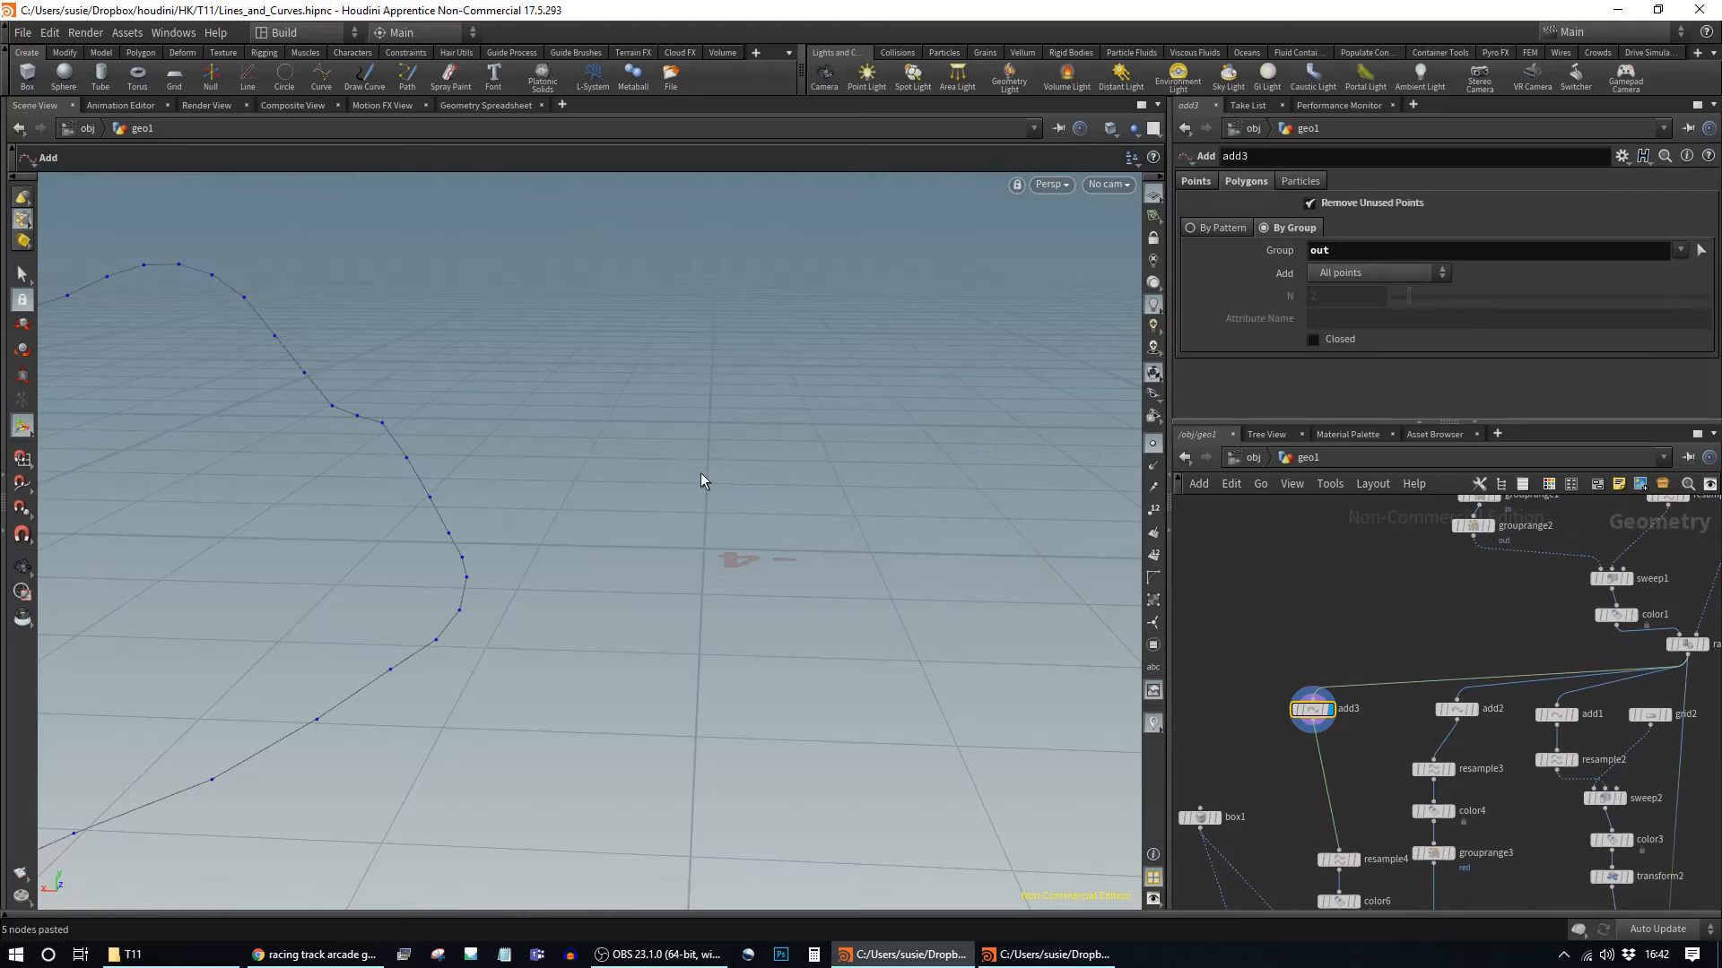
{"action": "middle_click_drag", "start_coordinate": [523, 521], "coordinate": [945, 588], "text": "alt"}
{"action": "right_click_drag", "start_coordinate": [768, 592], "coordinate": [260, 543], "text": "alt"}
{"action": "left_click_drag", "start_coordinate": [754, 631], "coordinate": [709, 598], "text": "alt"}
{"action": "left_click_drag", "start_coordinate": [521, 501], "coordinate": [456, 432], "text": "alt"}
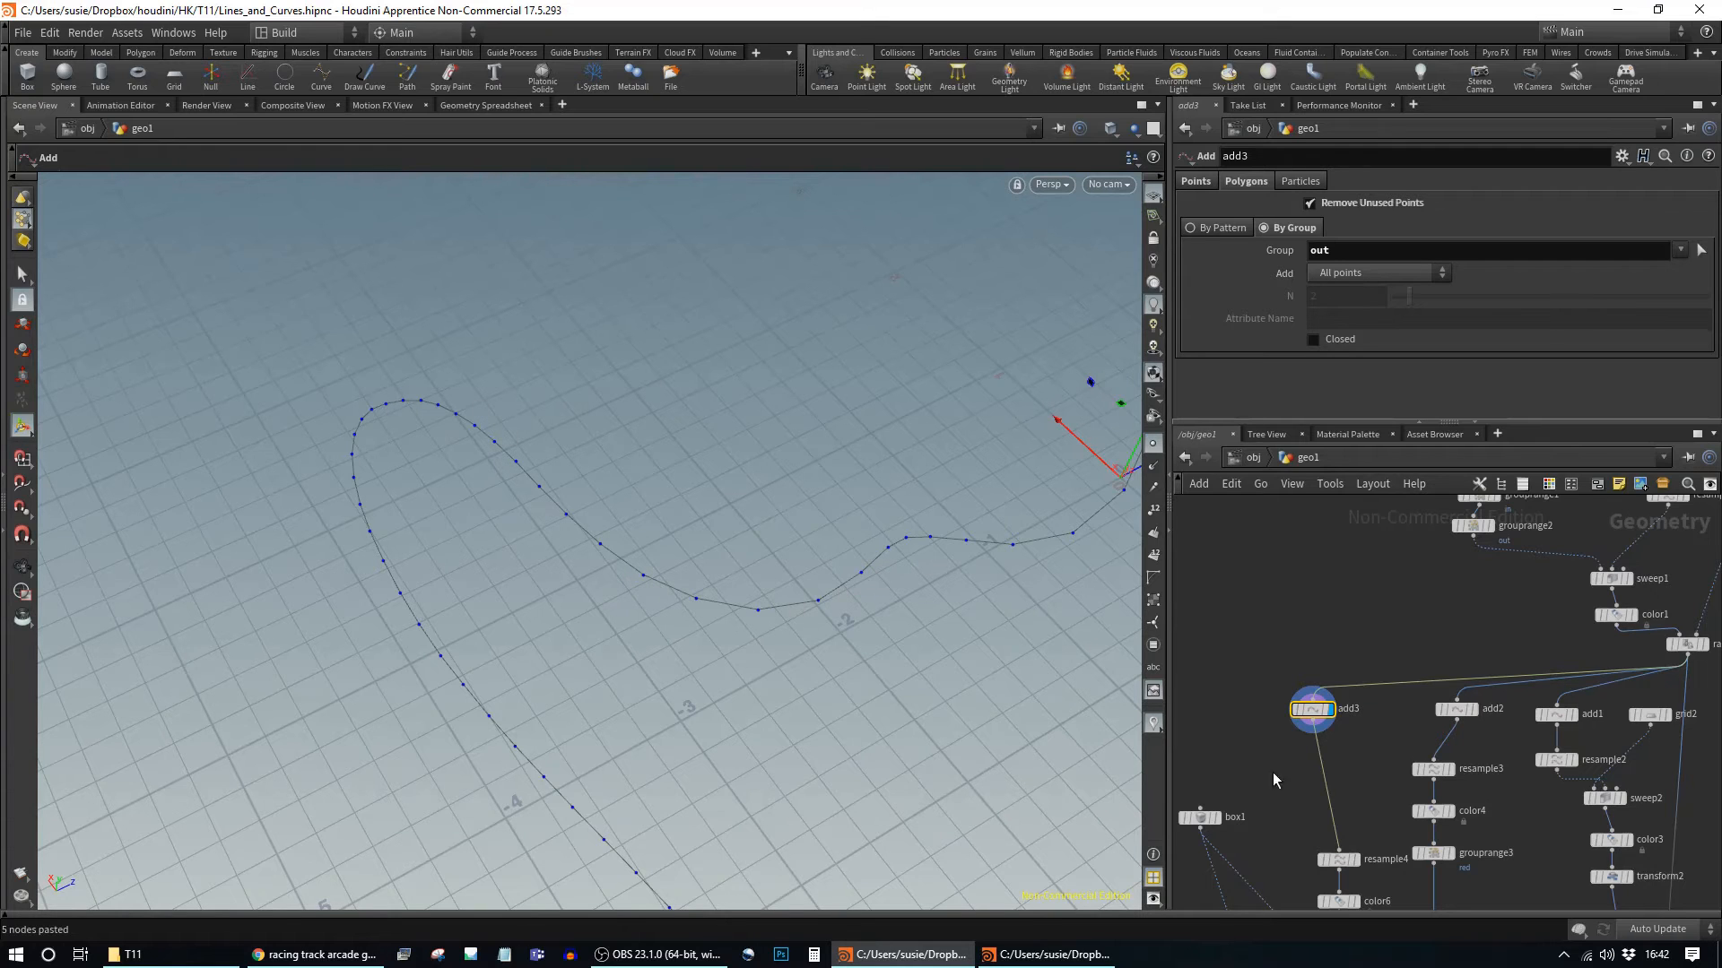
Step: Display sweep1's swept road surface and inspect it from a more top-down view
{"action": "middle_click_drag", "start_coordinate": [1536, 632], "coordinate": [1360, 725]}
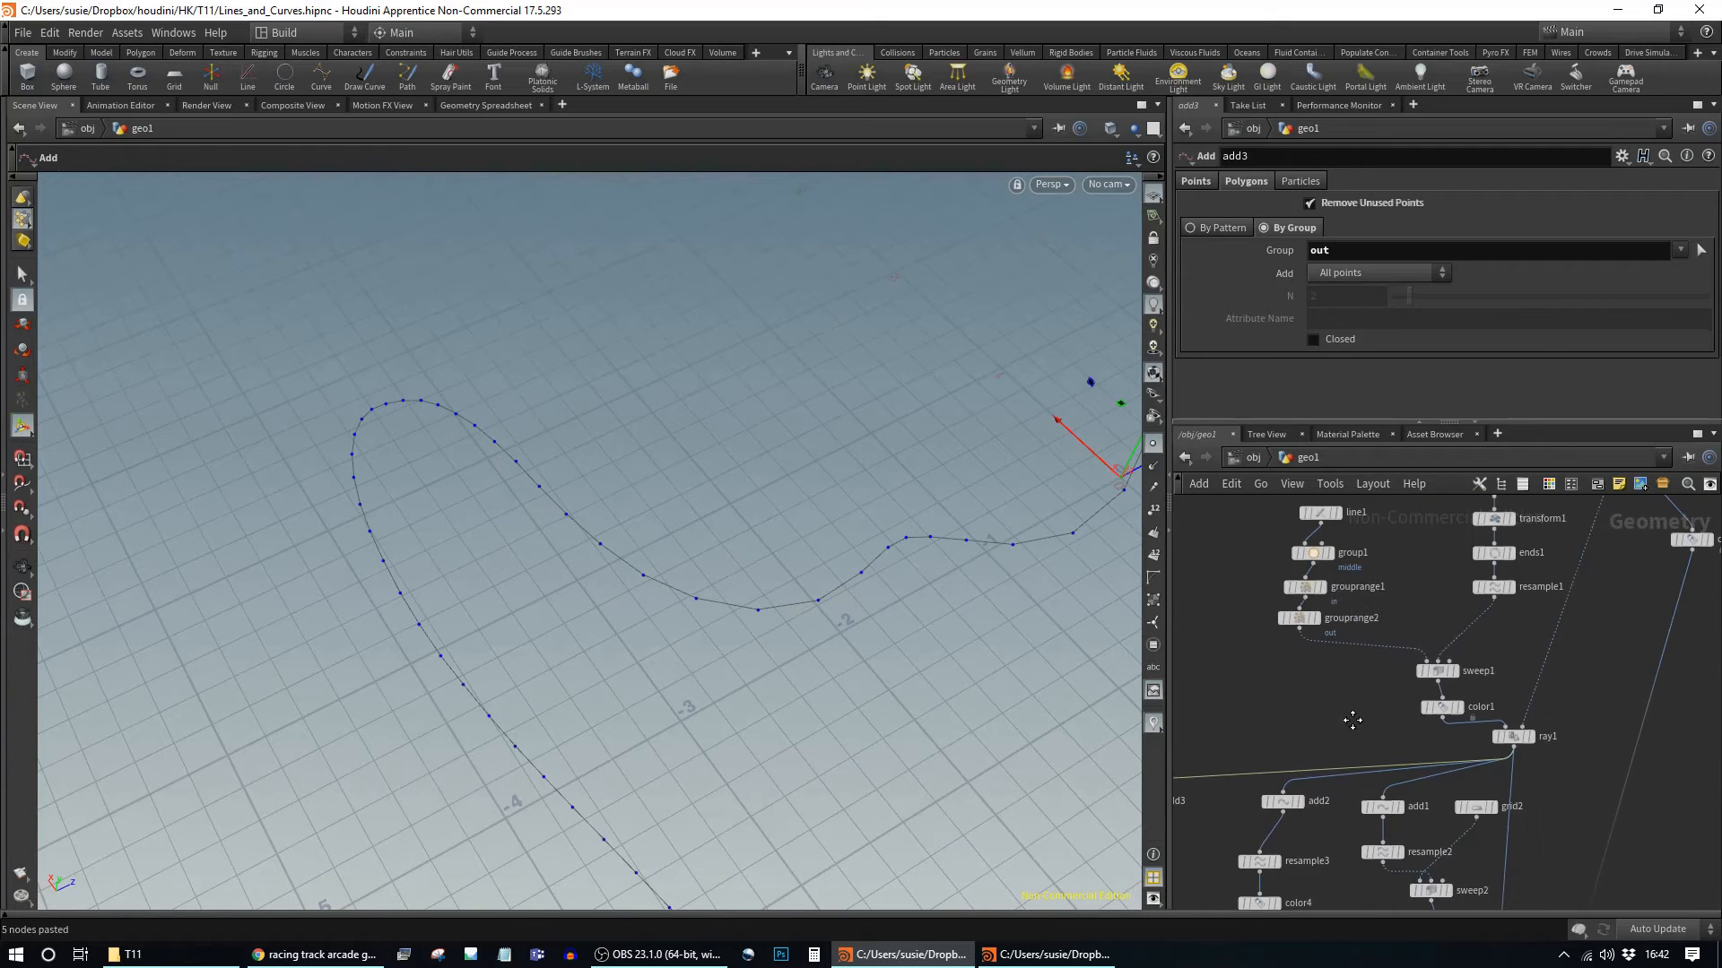
{"action": "left_click", "coordinate": [1457, 673]}
{"action": "left_click", "coordinate": [1439, 674]}
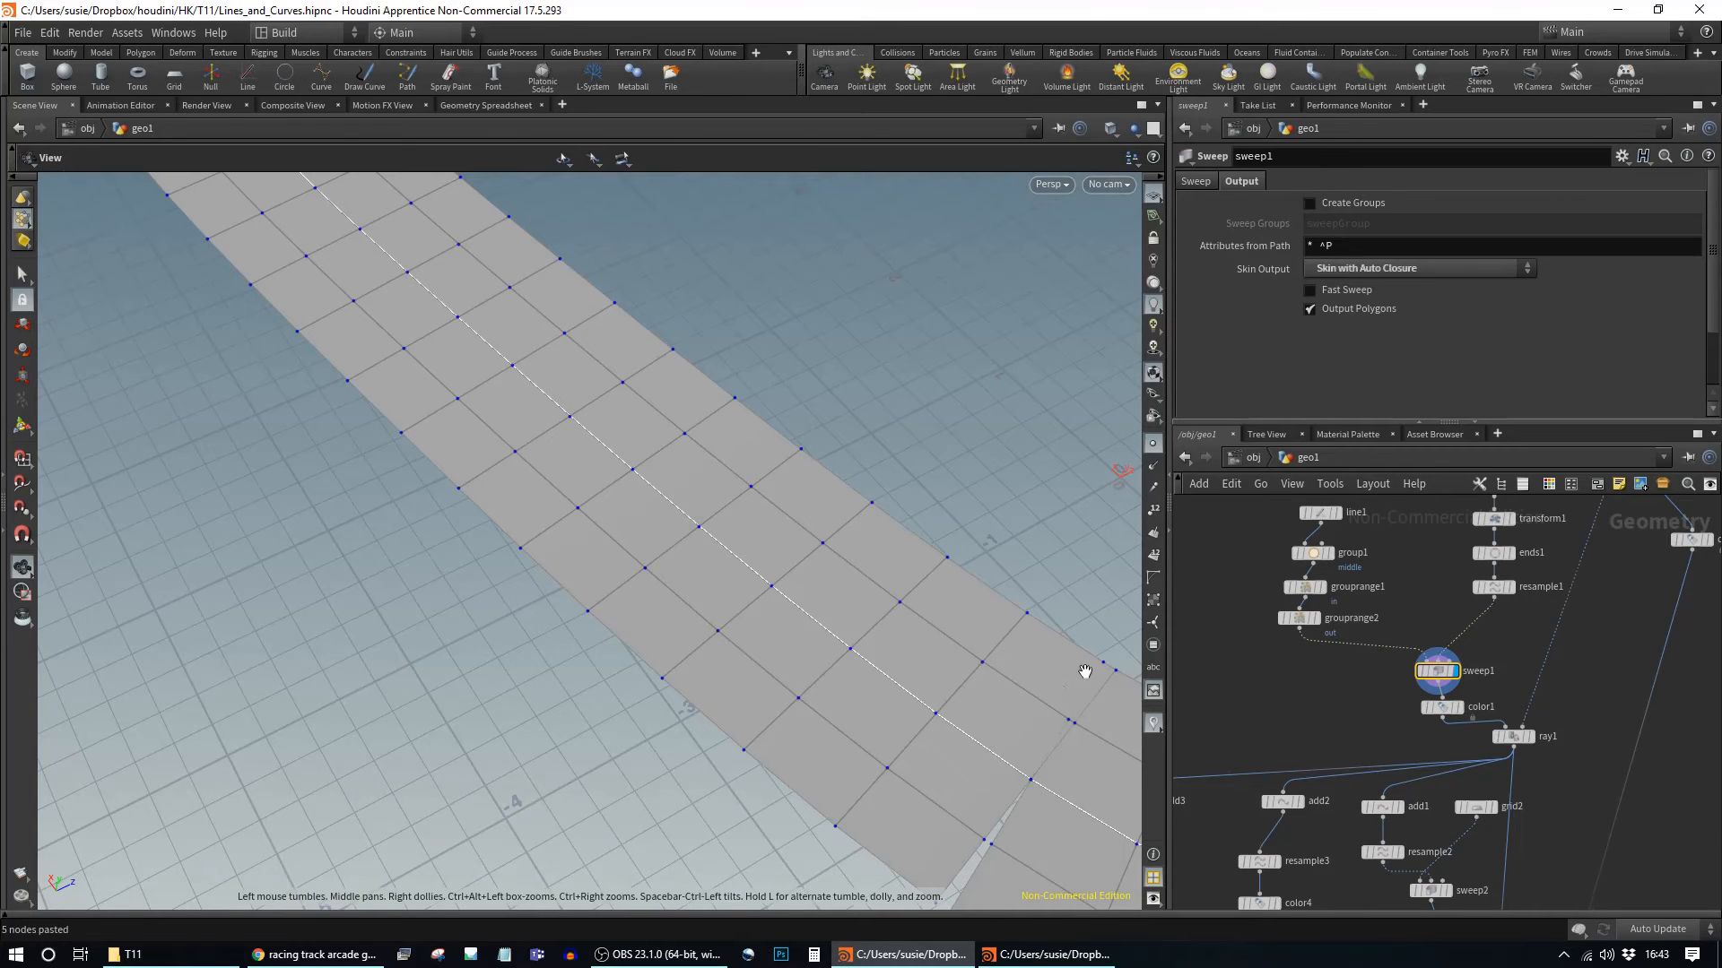
{"action": "right_click_drag", "start_coordinate": [1088, 669], "coordinate": [577, 584], "text": "alt"}
{"action": "left_click_drag", "start_coordinate": [577, 584], "coordinate": [749, 565], "text": "alt"}
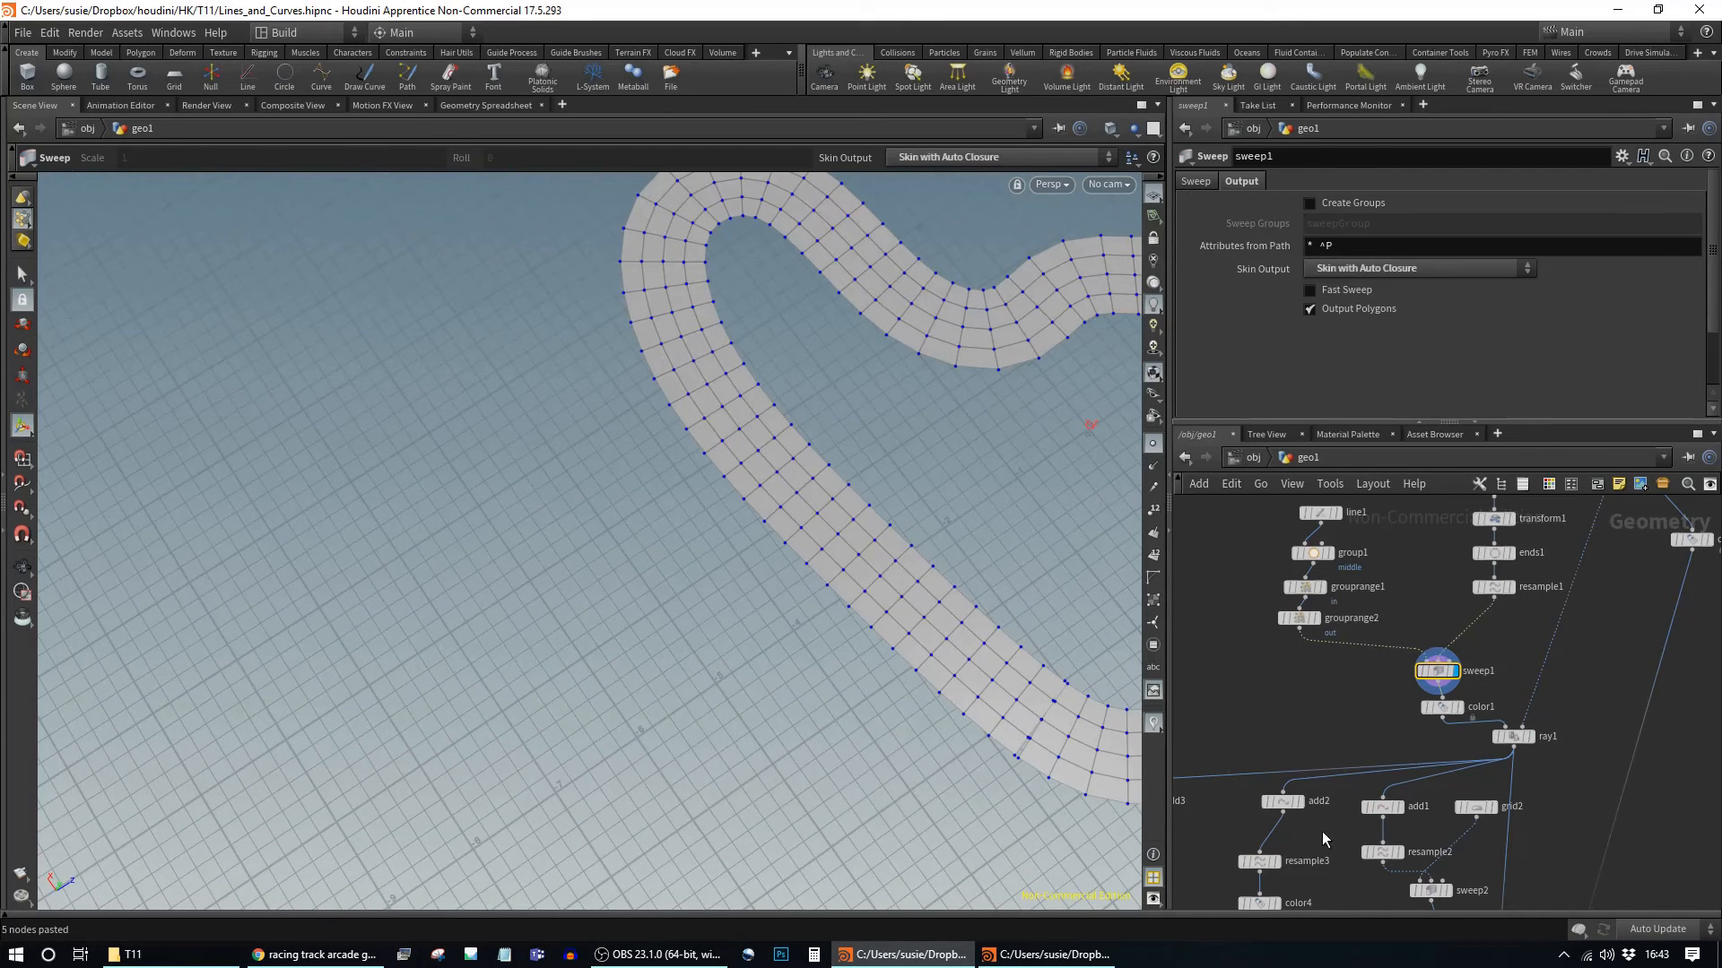
Step: Switch the display back to add3's path curve and nudge add3 into place
{"action": "middle_click_drag", "start_coordinate": [1322, 831], "coordinate": [1524, 750]}
{"action": "left_click", "coordinate": [1341, 727]}
{"action": "left_click", "coordinate": [1362, 727]}
{"action": "middle_click_drag", "start_coordinate": [1400, 762], "coordinate": [1491, 741]}
{"action": "scroll", "coordinate": [1305, 728], "scroll_direction": "up", "scroll_amount": 3}
{"action": "left_click_drag", "start_coordinate": [1383, 673], "coordinate": [1406, 674]}
{"action": "middle_click_drag", "start_coordinate": [1486, 721], "coordinate": [1432, 674]}
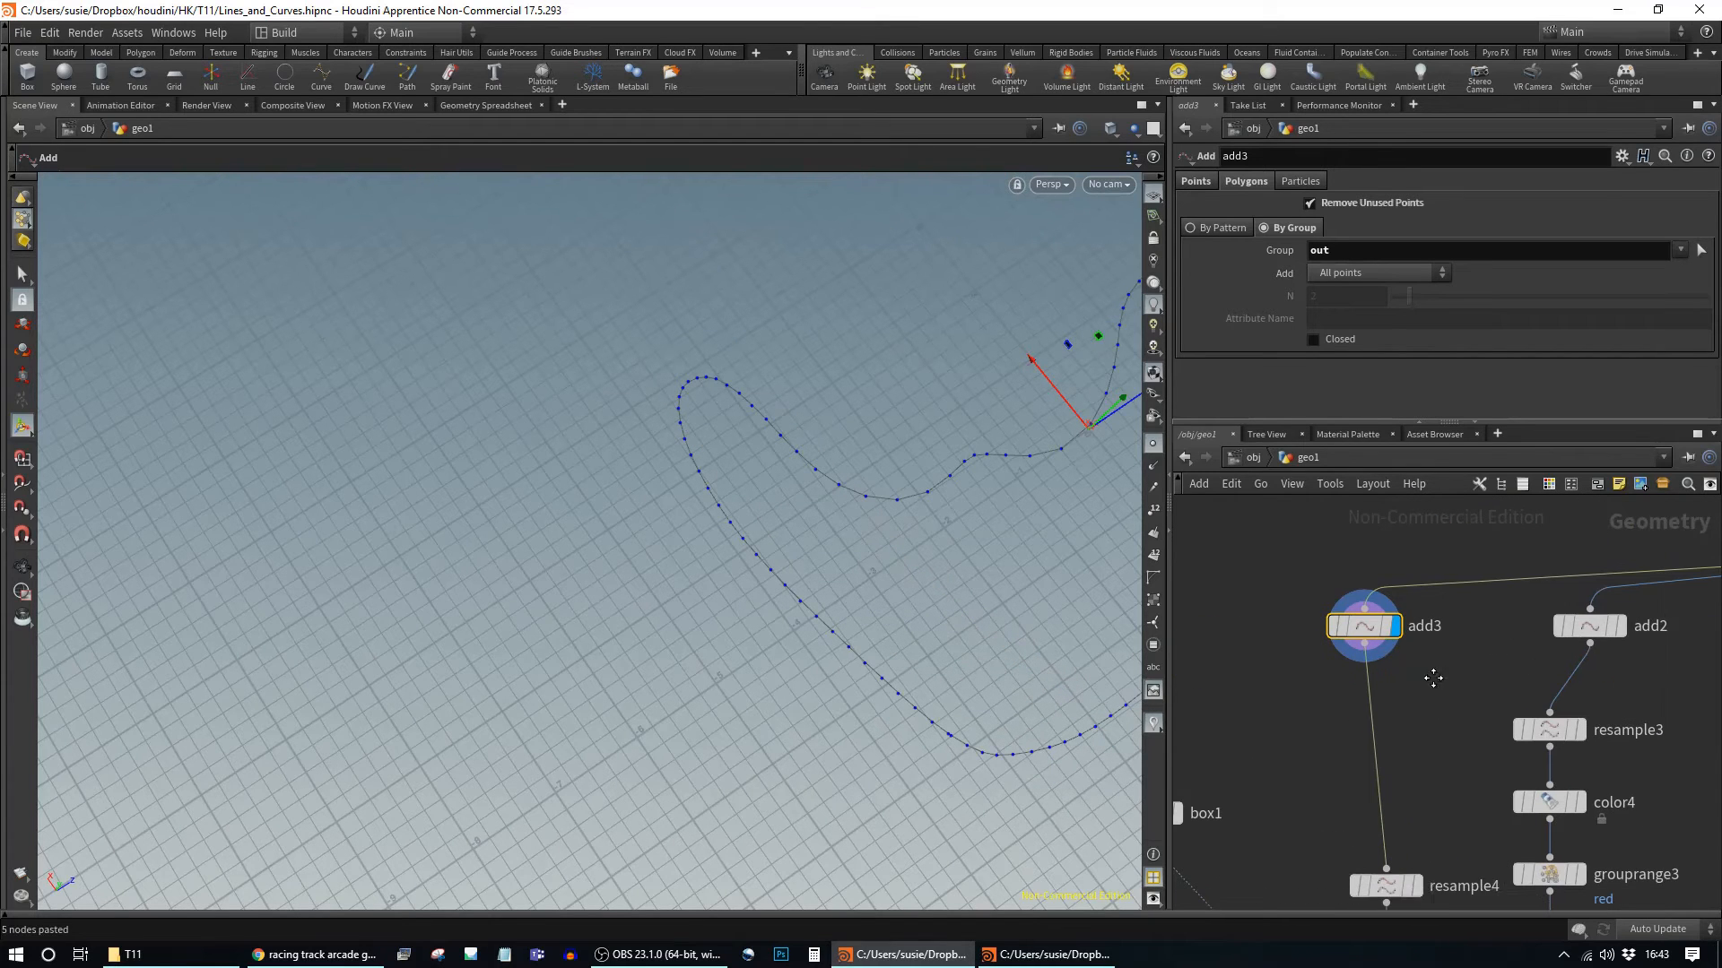
Step: Add an Attribute VOP (attribvop1) below add3 and dive into its VEX network
{"action": "left_click", "coordinate": [1385, 655]}
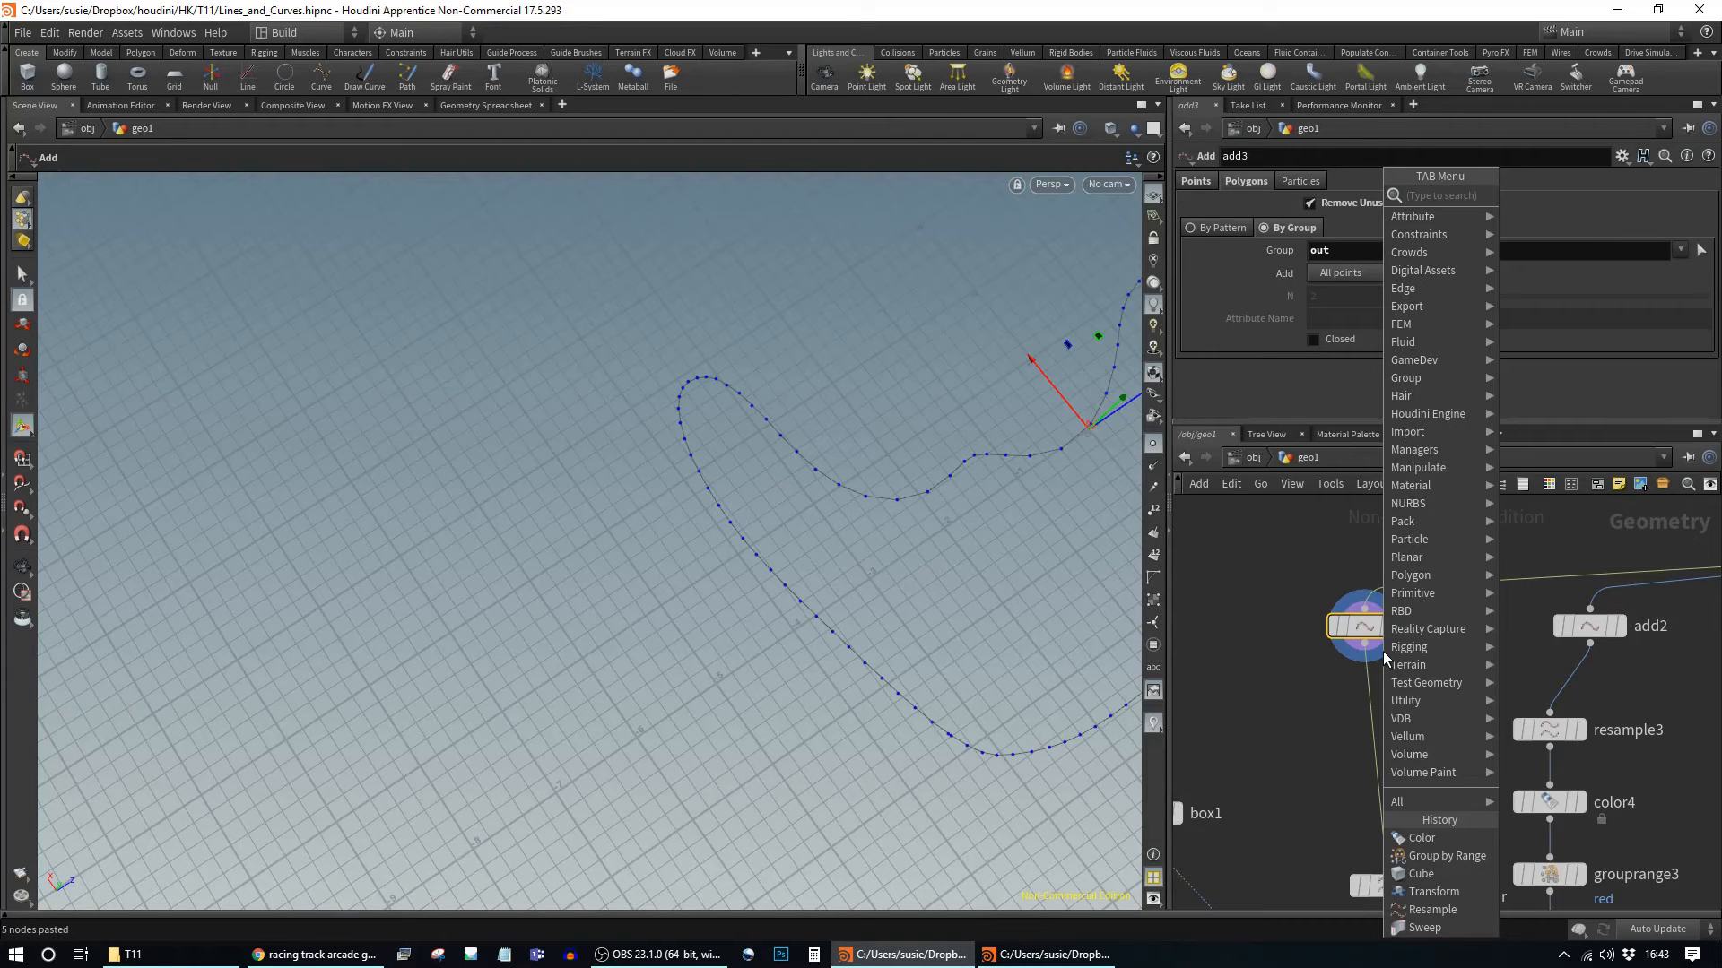
{"action": "type", "text": "at"}
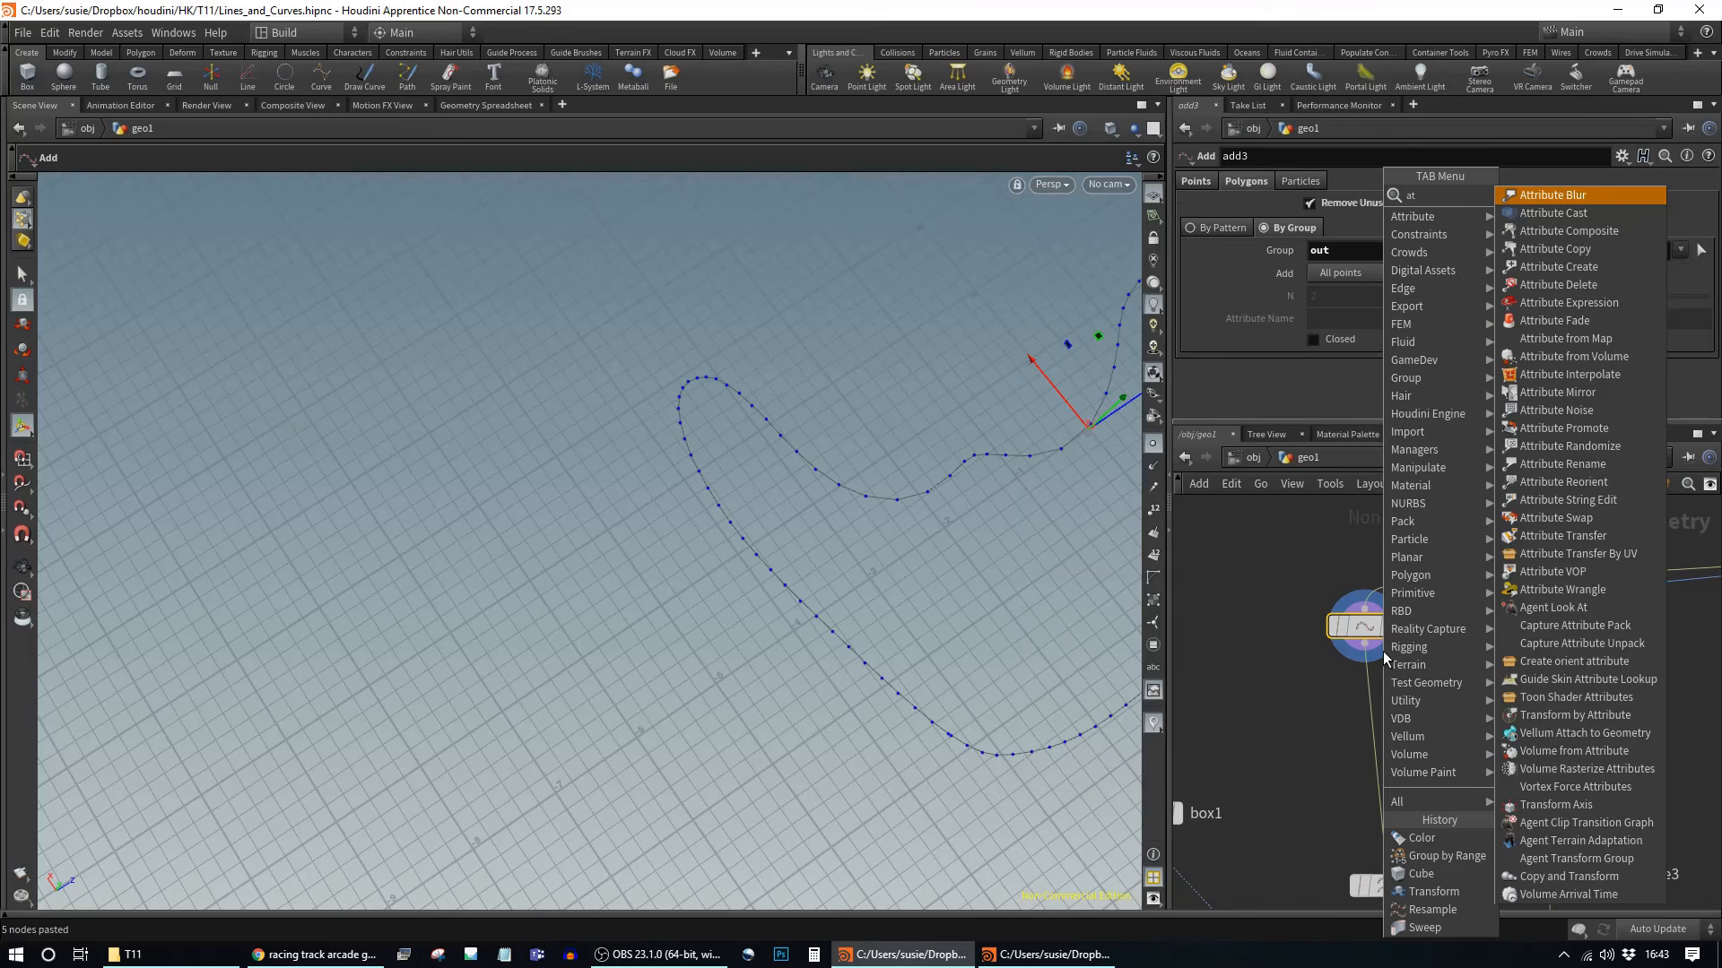
{"action": "type", "text": "vop"}
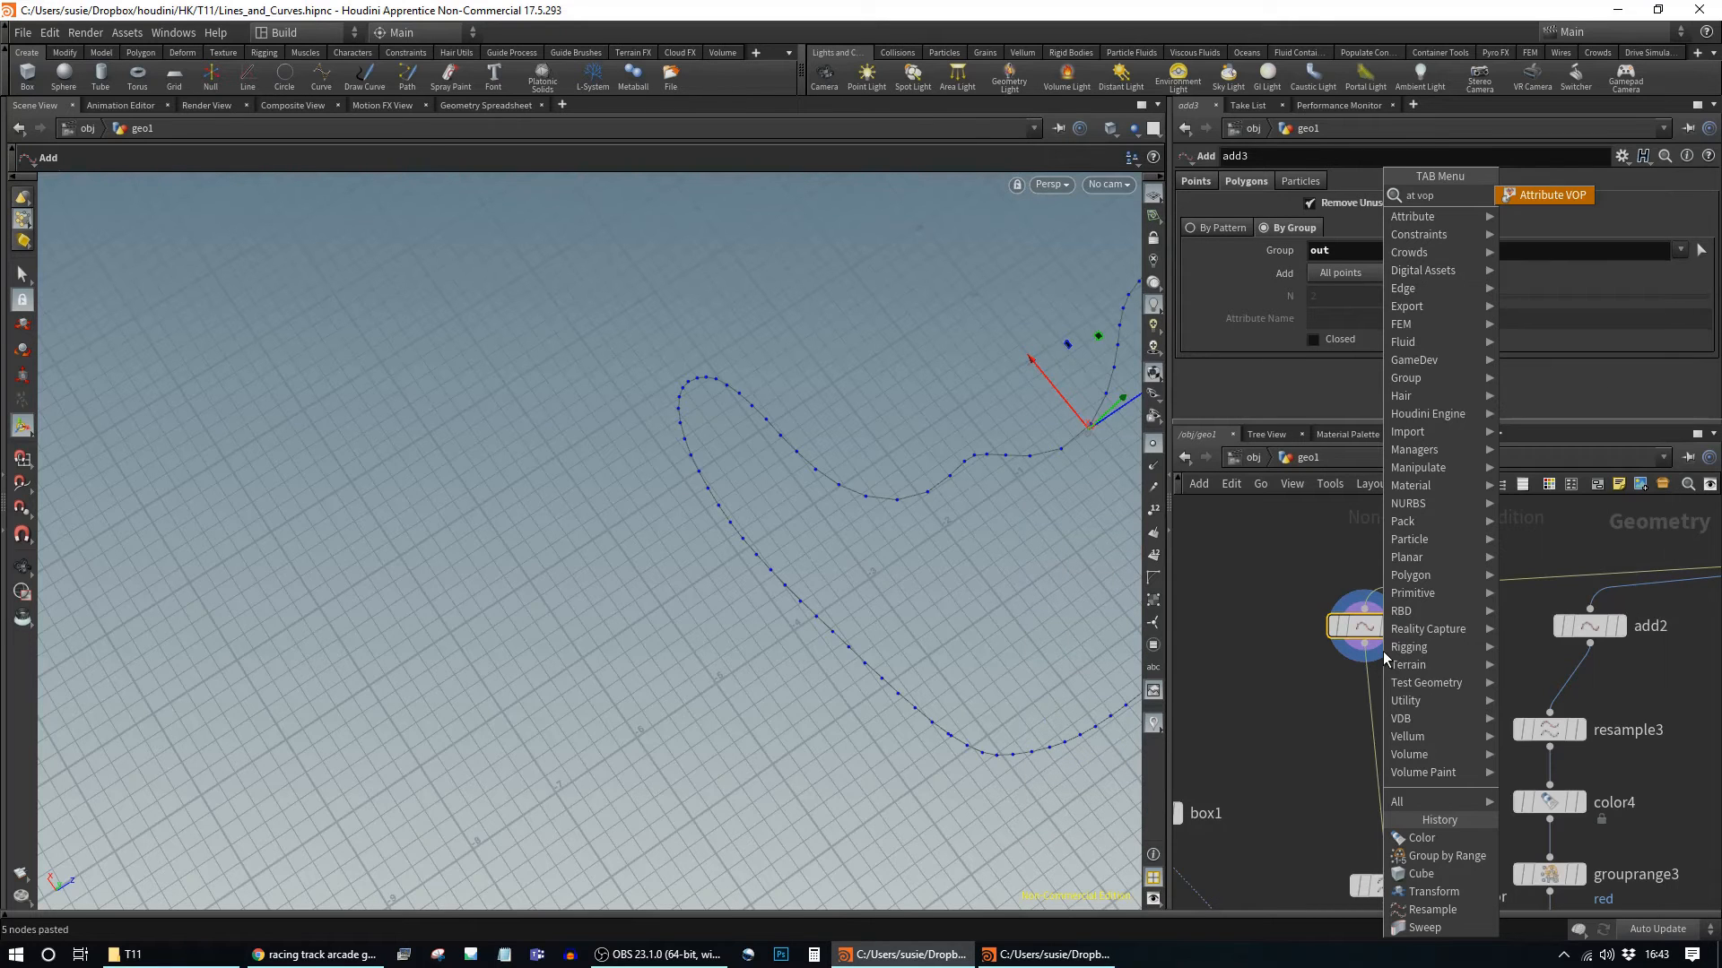
{"action": "key", "text": "Return"}
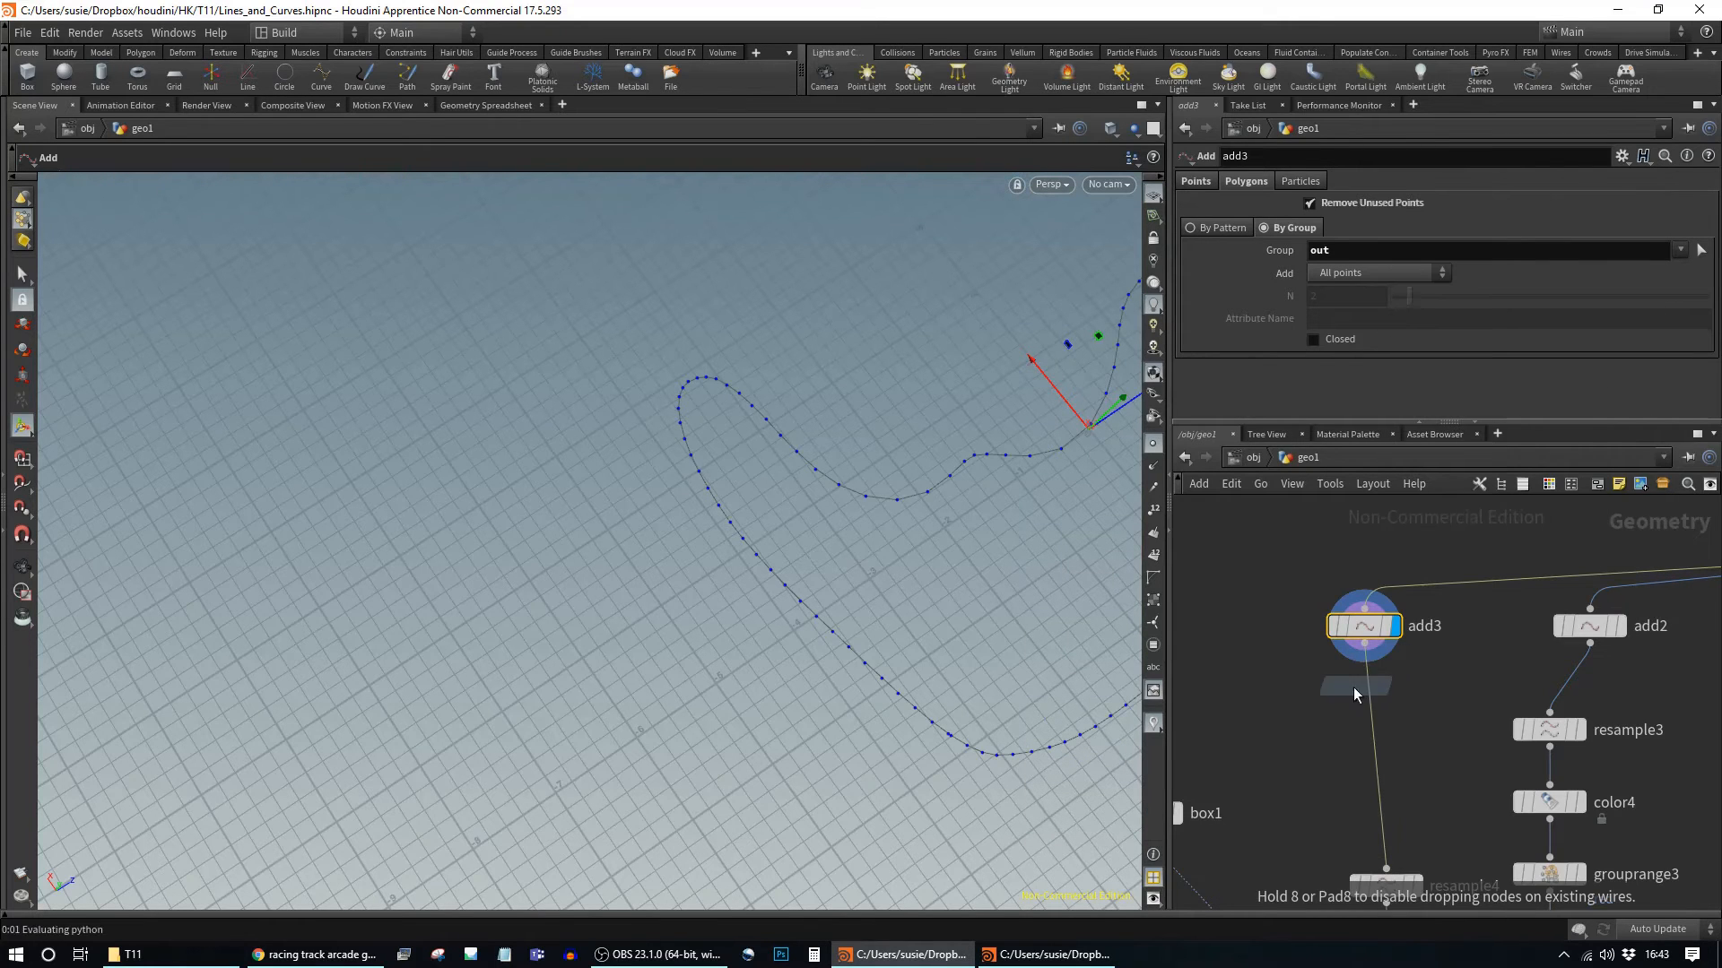
{"action": "left_click", "coordinate": [1365, 687]}
{"action": "left_click_drag", "start_coordinate": [1364, 709], "coordinate": [1350, 727]}
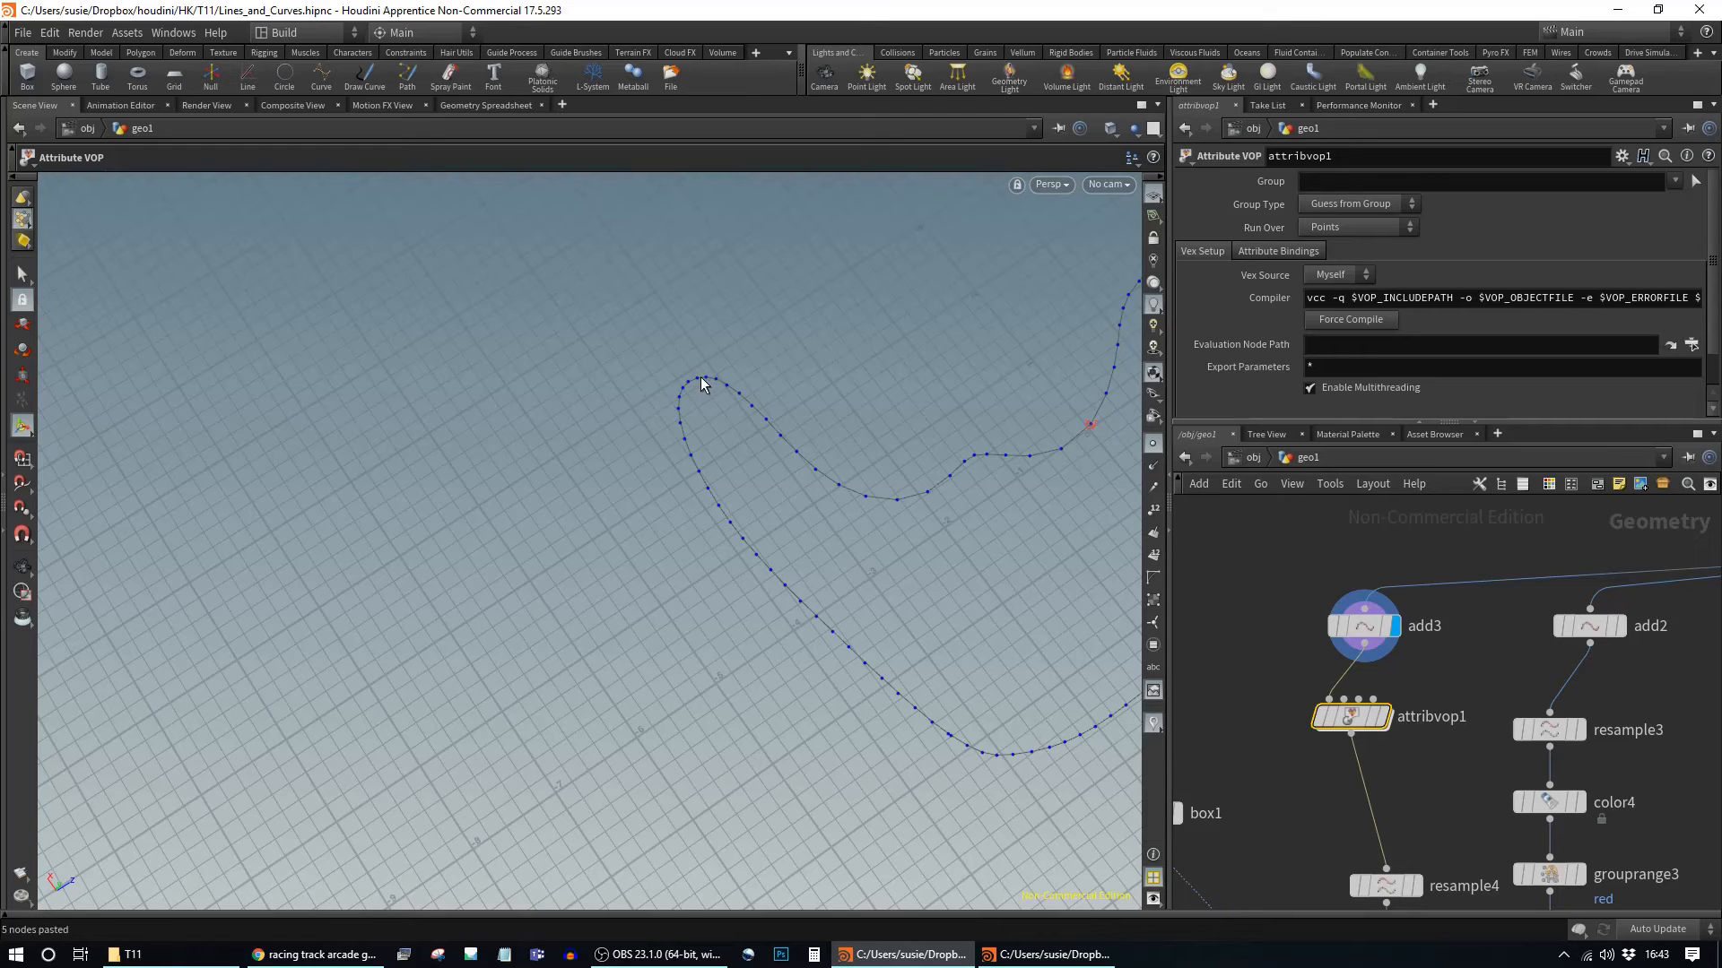
{"action": "mouse_move", "coordinate": [1377, 718]}
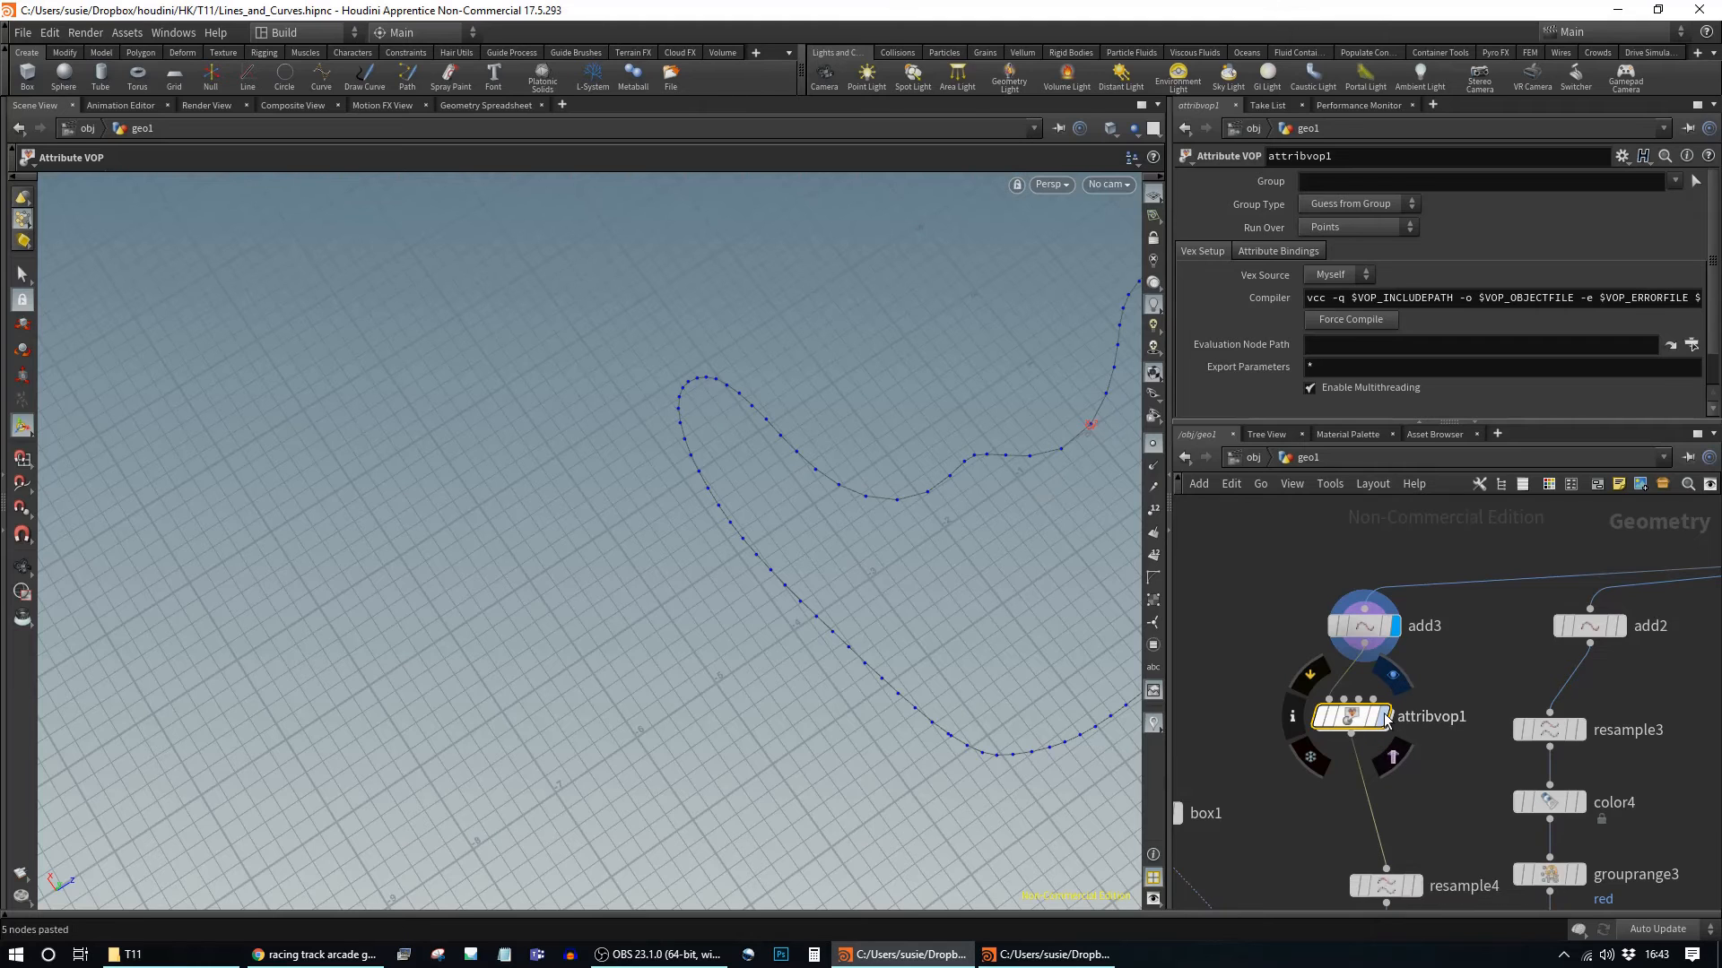
{"action": "double_click", "coordinate": [1379, 719]}
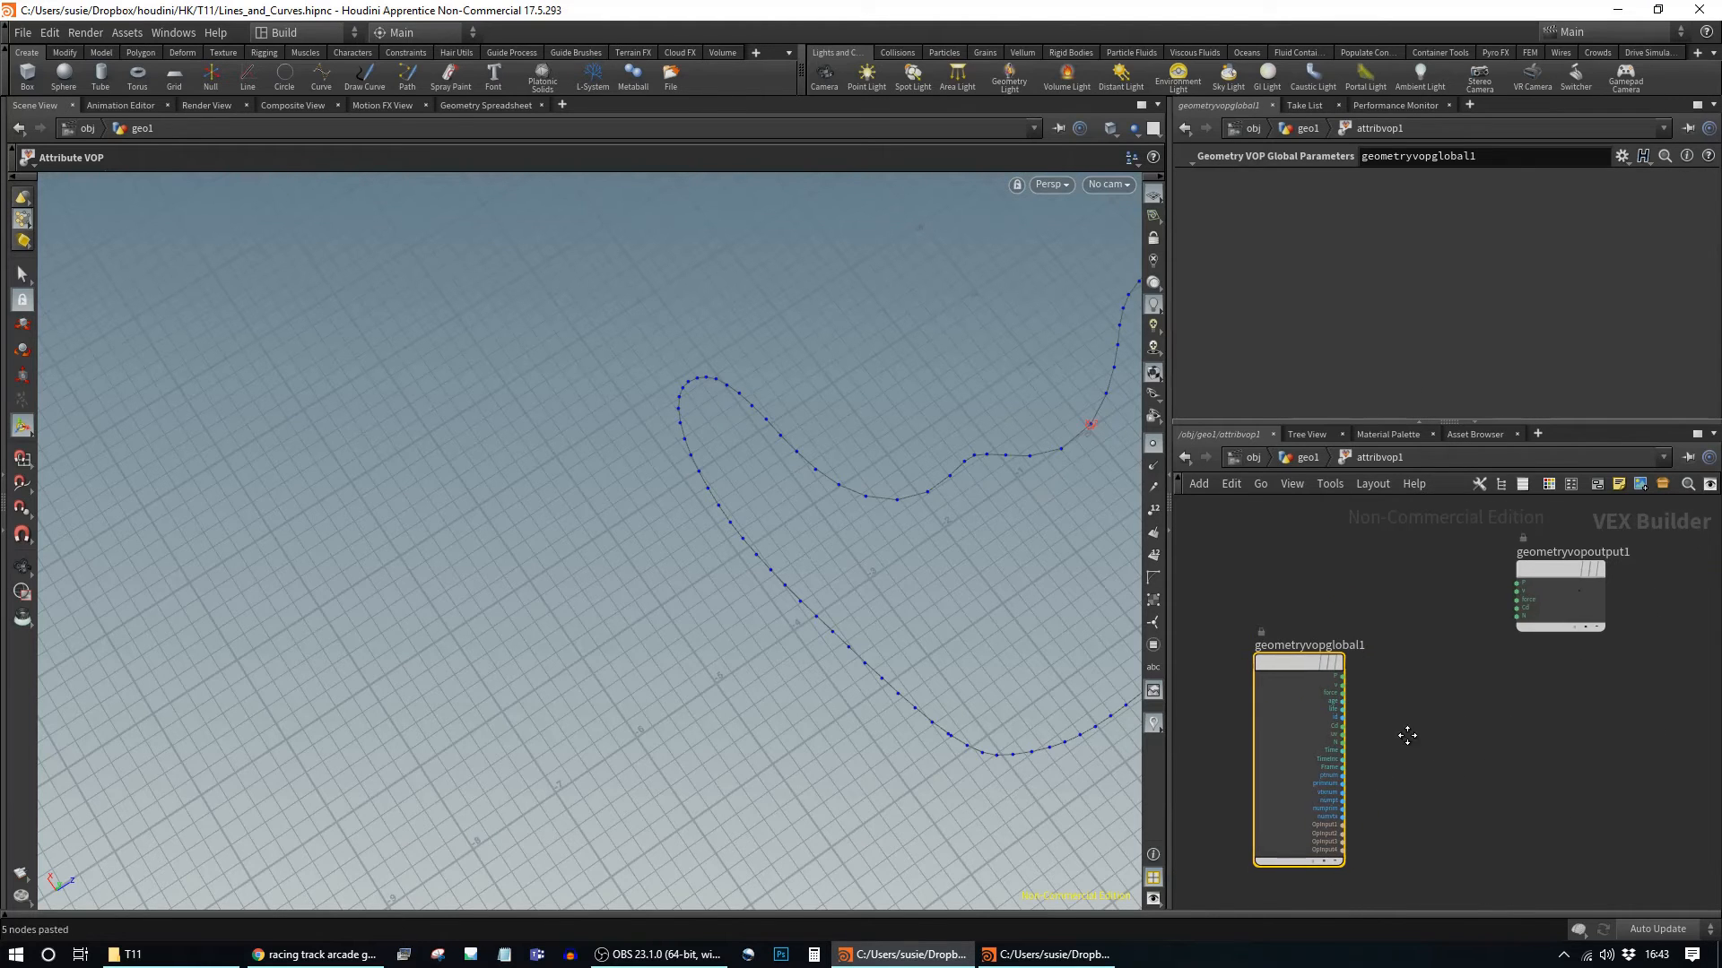
Step: Add a Distance node (distance1) wired from geometryvopglobal1's P output
{"action": "left_click_drag", "start_coordinate": [1562, 568], "coordinate": [1584, 649]}
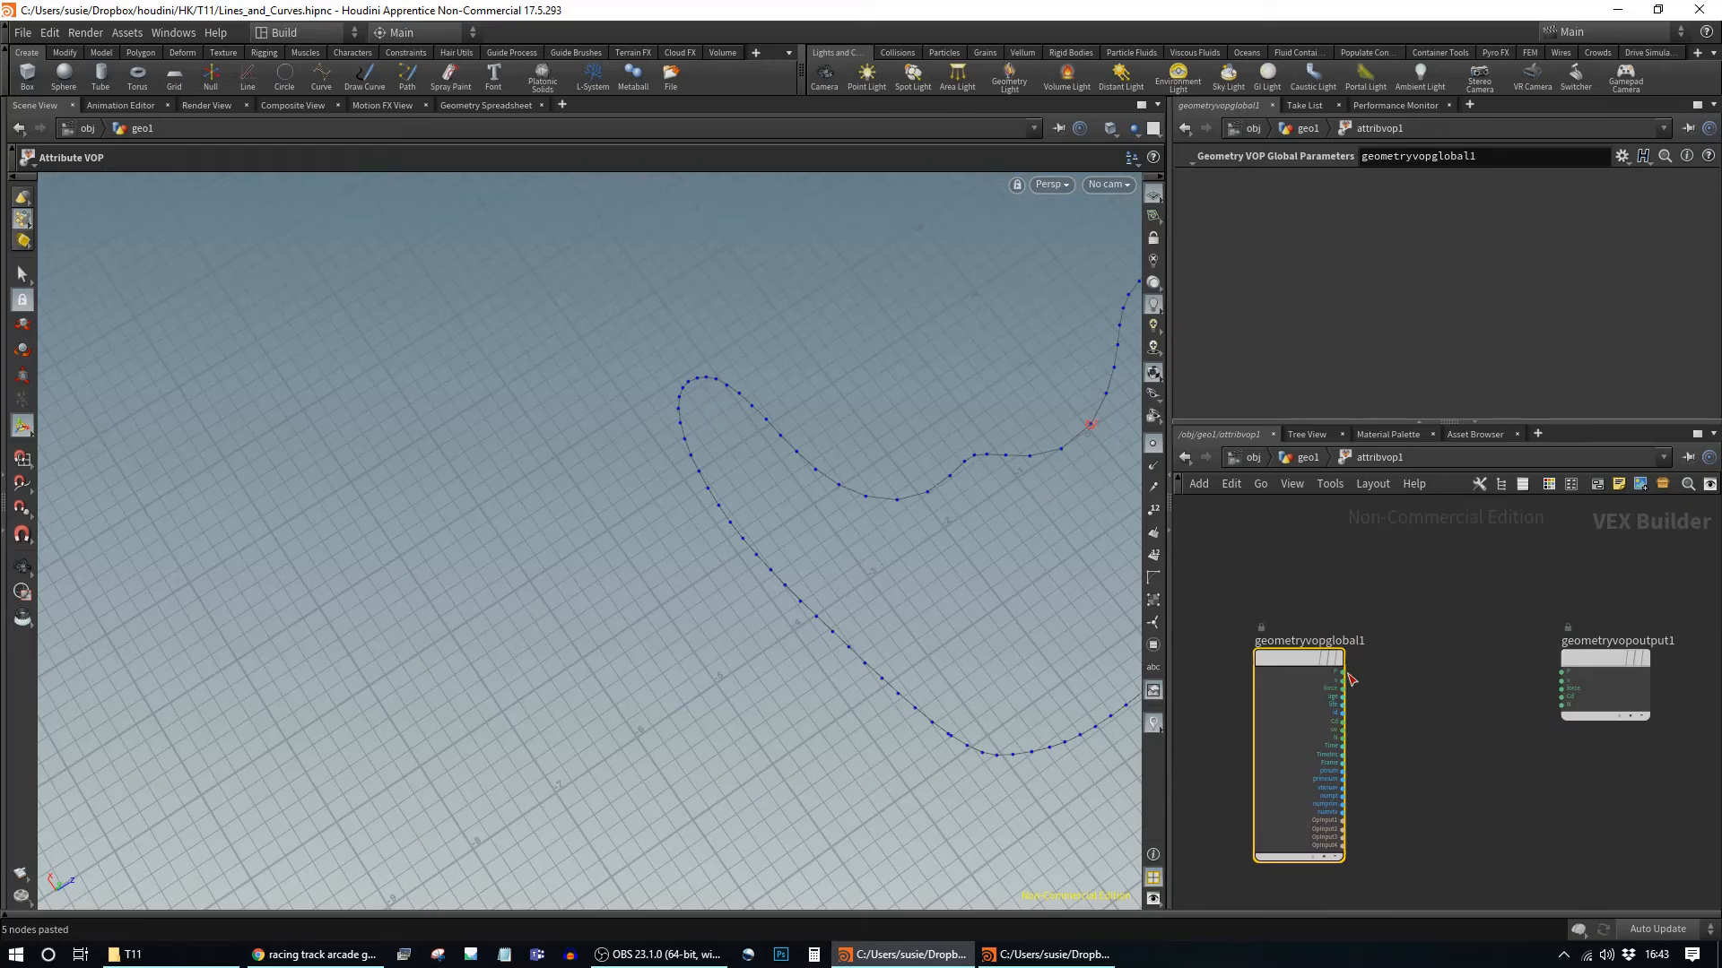
{"action": "left_click_drag", "start_coordinate": [1344, 672], "coordinate": [1403, 654]}
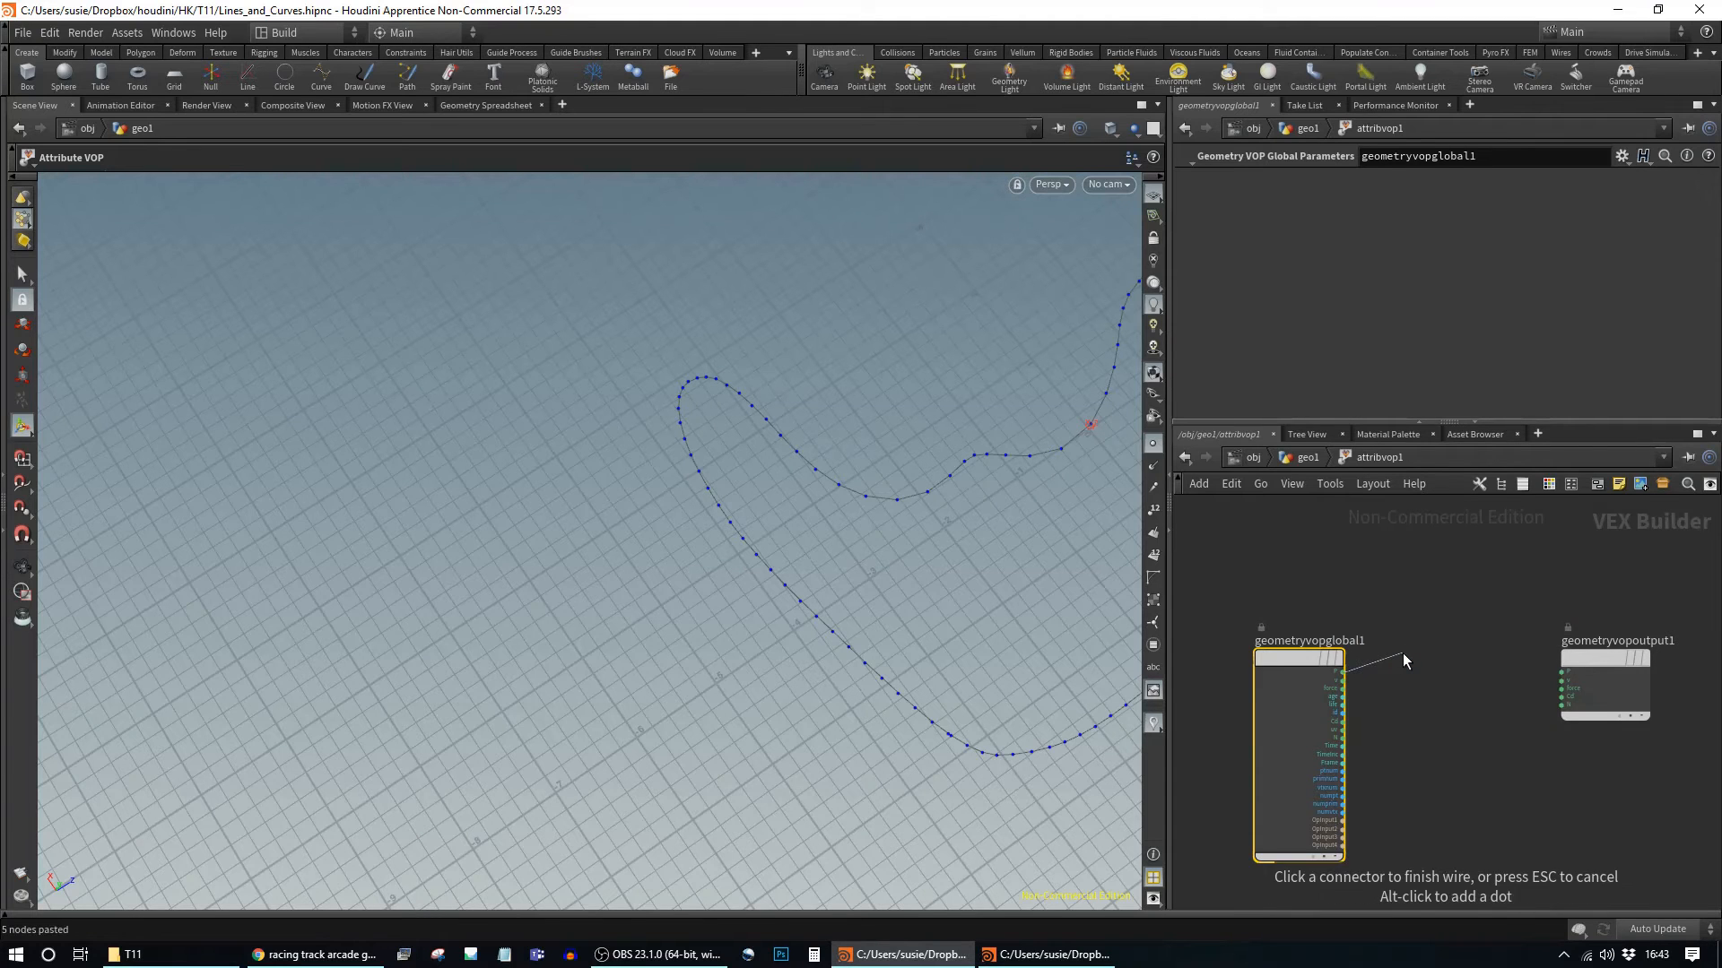
{"action": "key", "text": "Tab"}
{"action": "type", "text": "dist"}
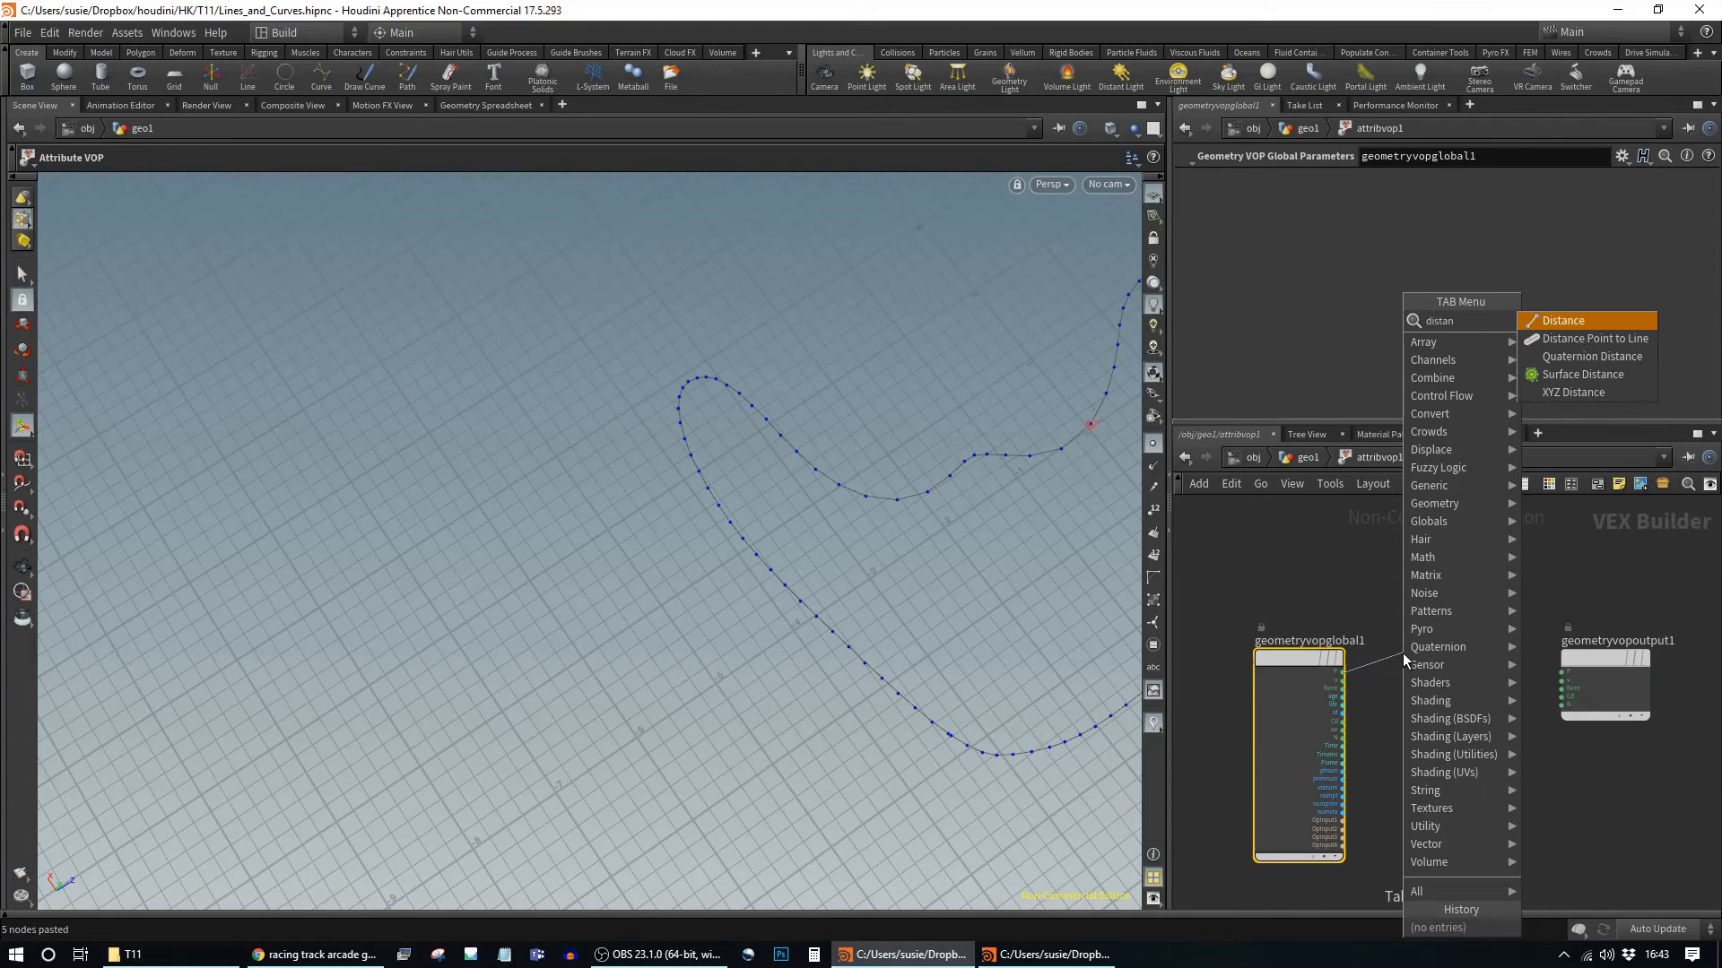
{"action": "key", "text": "Return"}
{"action": "left_click", "coordinate": [1403, 658]}
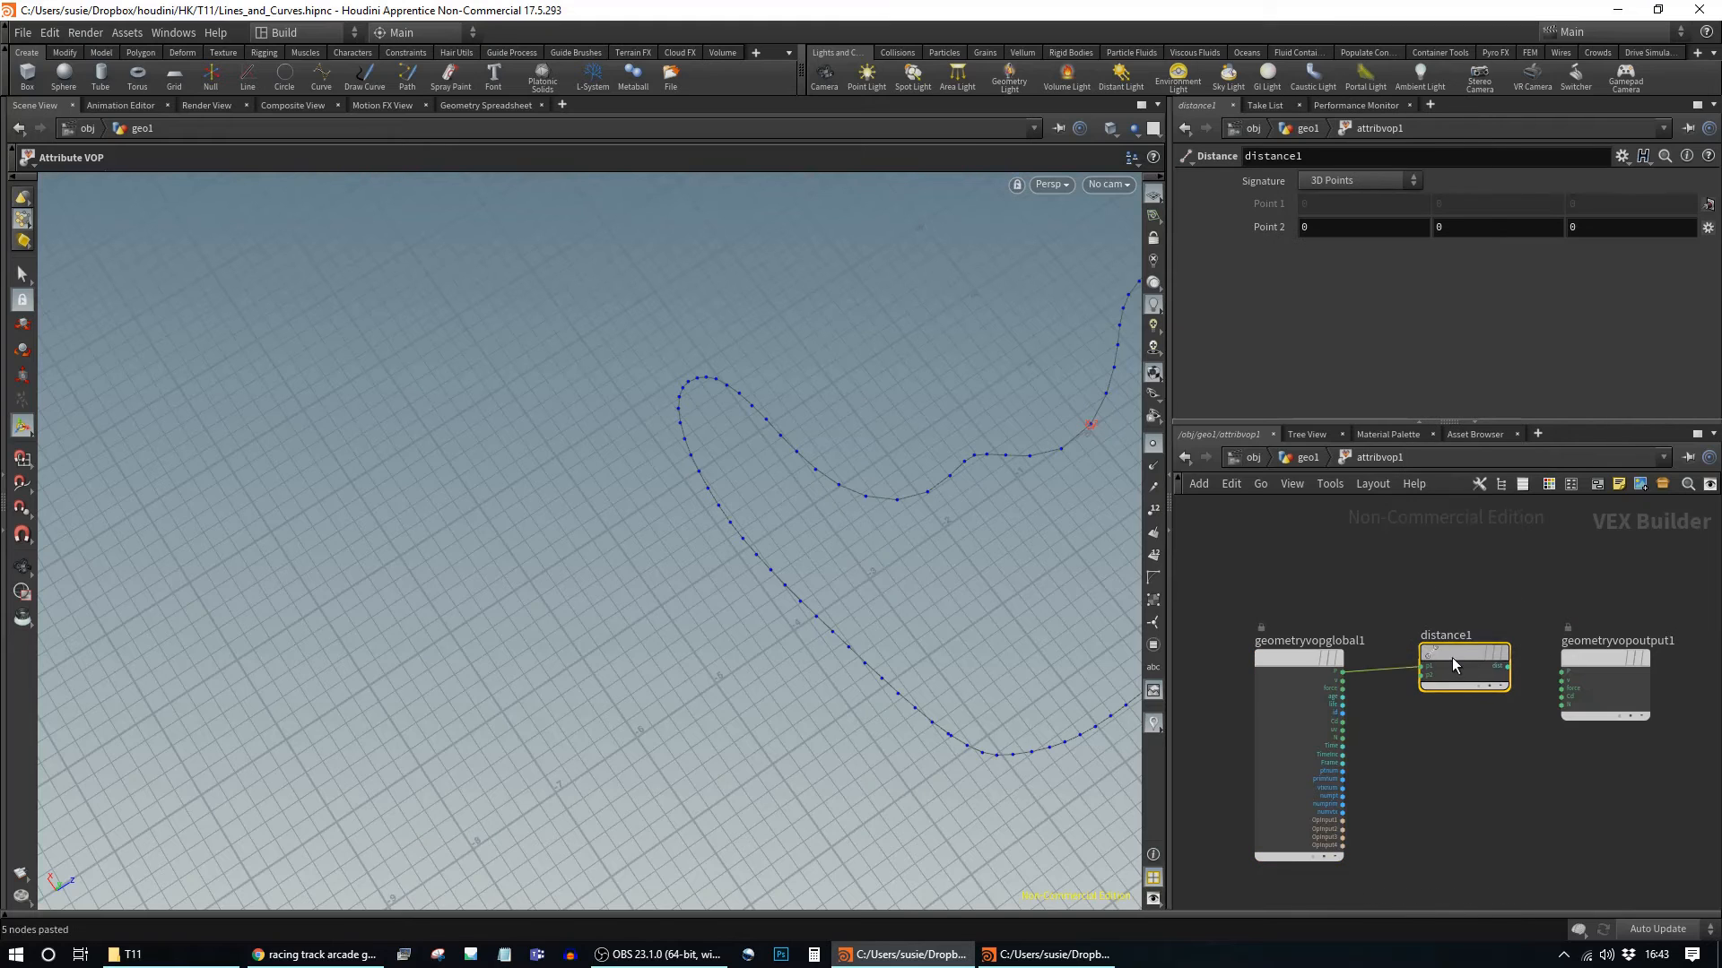
{"action": "left_click_drag", "start_coordinate": [1453, 663], "coordinate": [1449, 694]}
Step: Add an Import Point Attribute node (importpoint1) below distance1
{"action": "middle_click_drag", "start_coordinate": [1433, 780], "coordinate": [1391, 762]}
{"action": "scroll", "coordinate": [1391, 762], "scroll_direction": "up", "scroll_amount": 1}
{"action": "left_click", "coordinate": [1347, 742]}
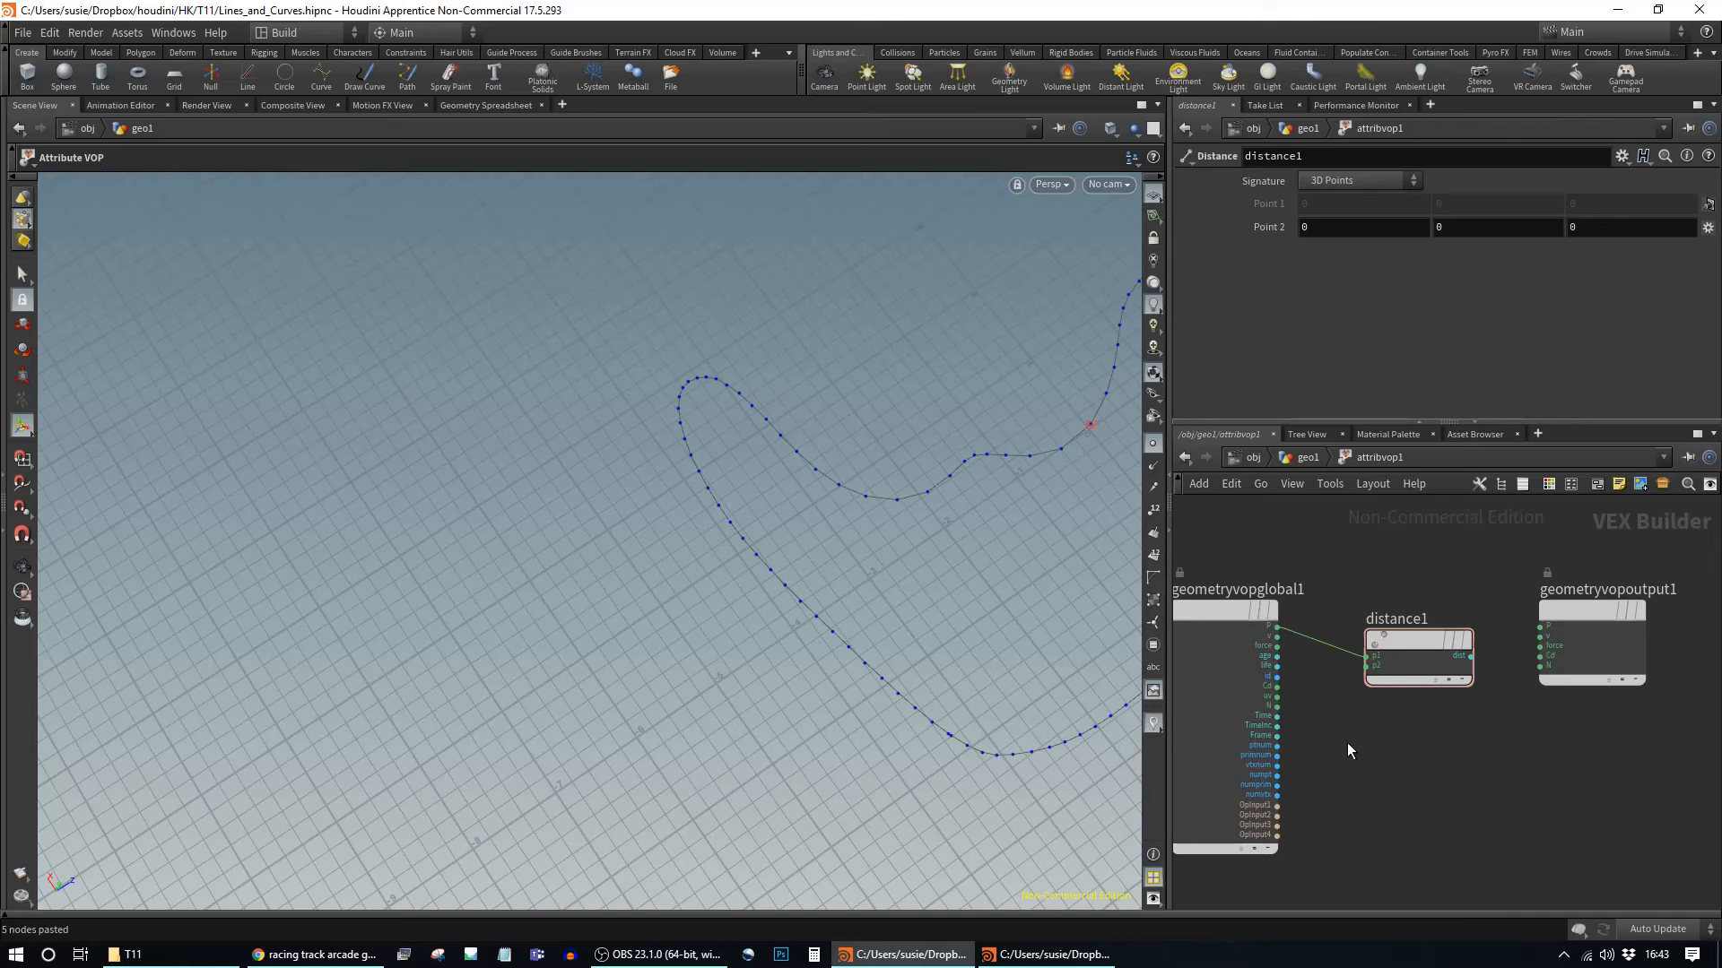
{"action": "key", "text": "Tab"}
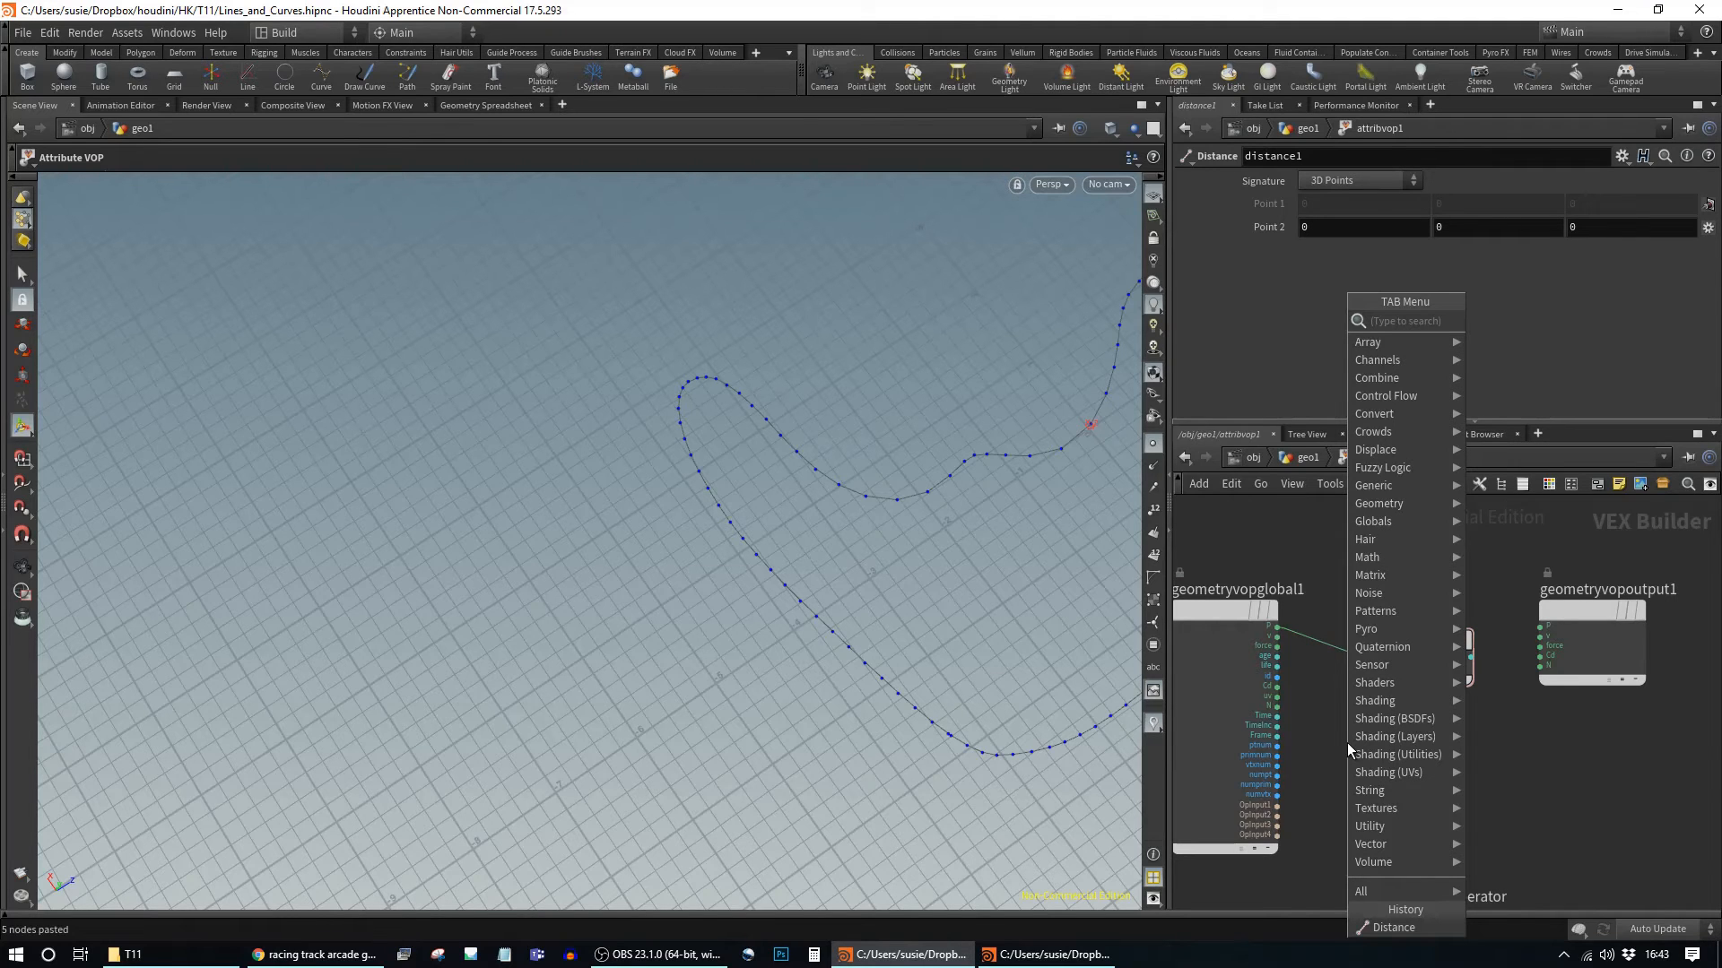
{"action": "type", "text": "att"}
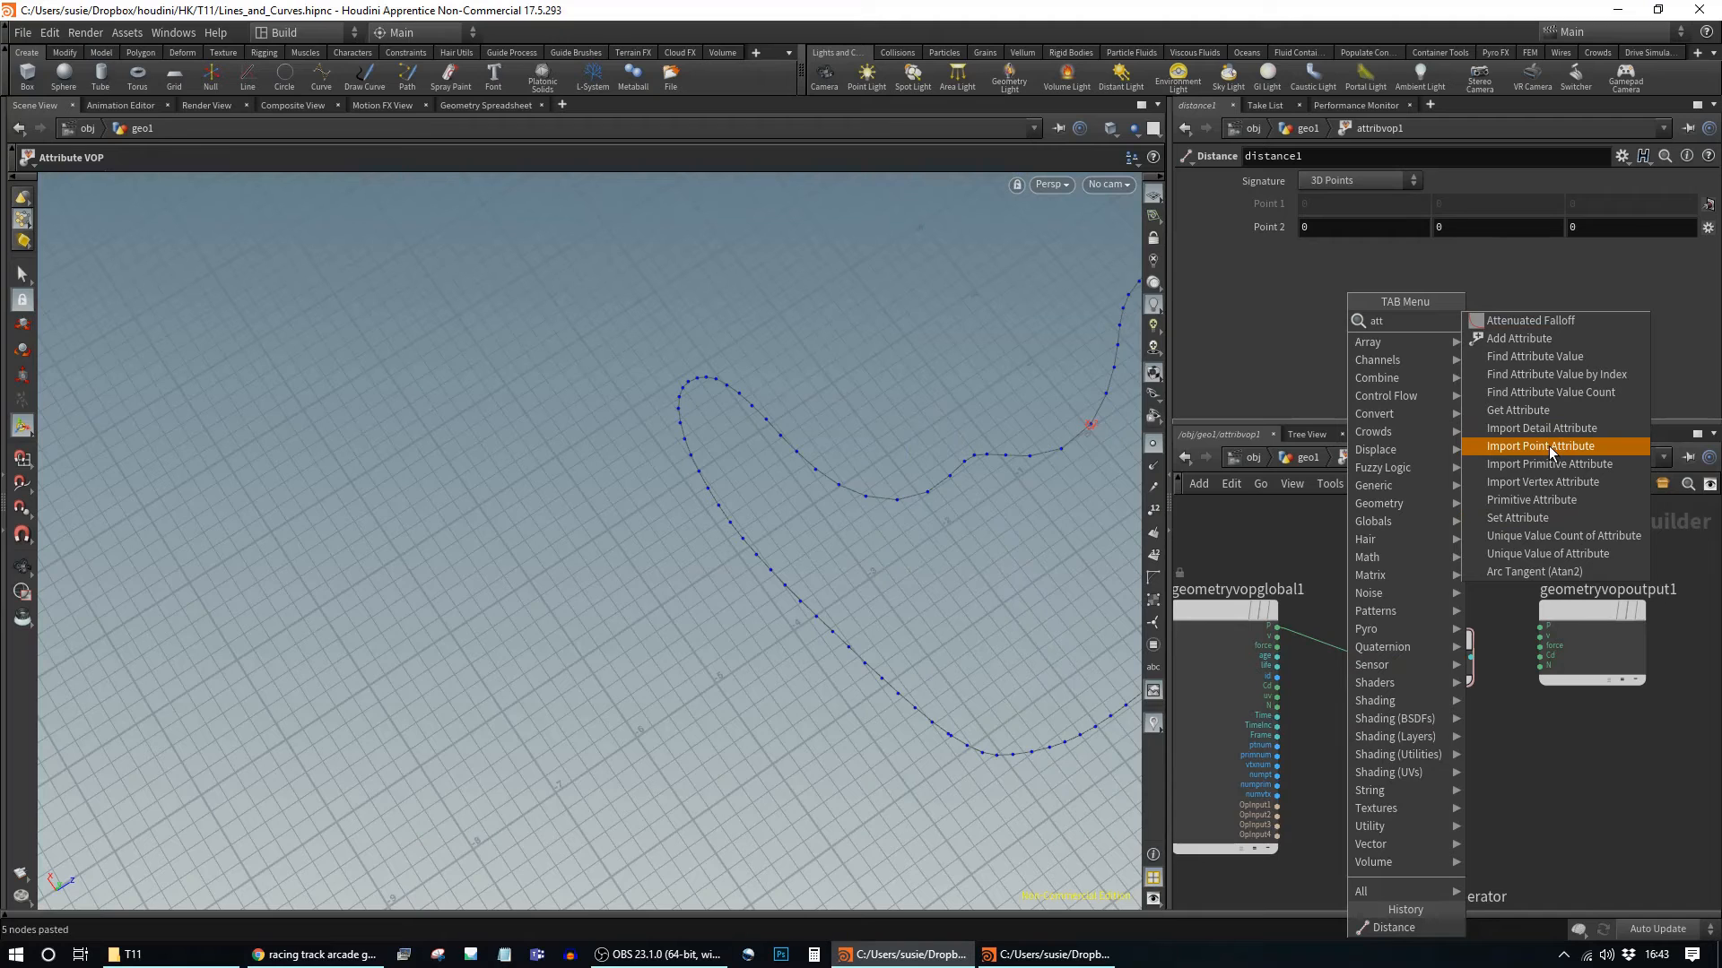
{"action": "left_click", "coordinate": [1548, 444]}
{"action": "left_click", "coordinate": [1367, 745]}
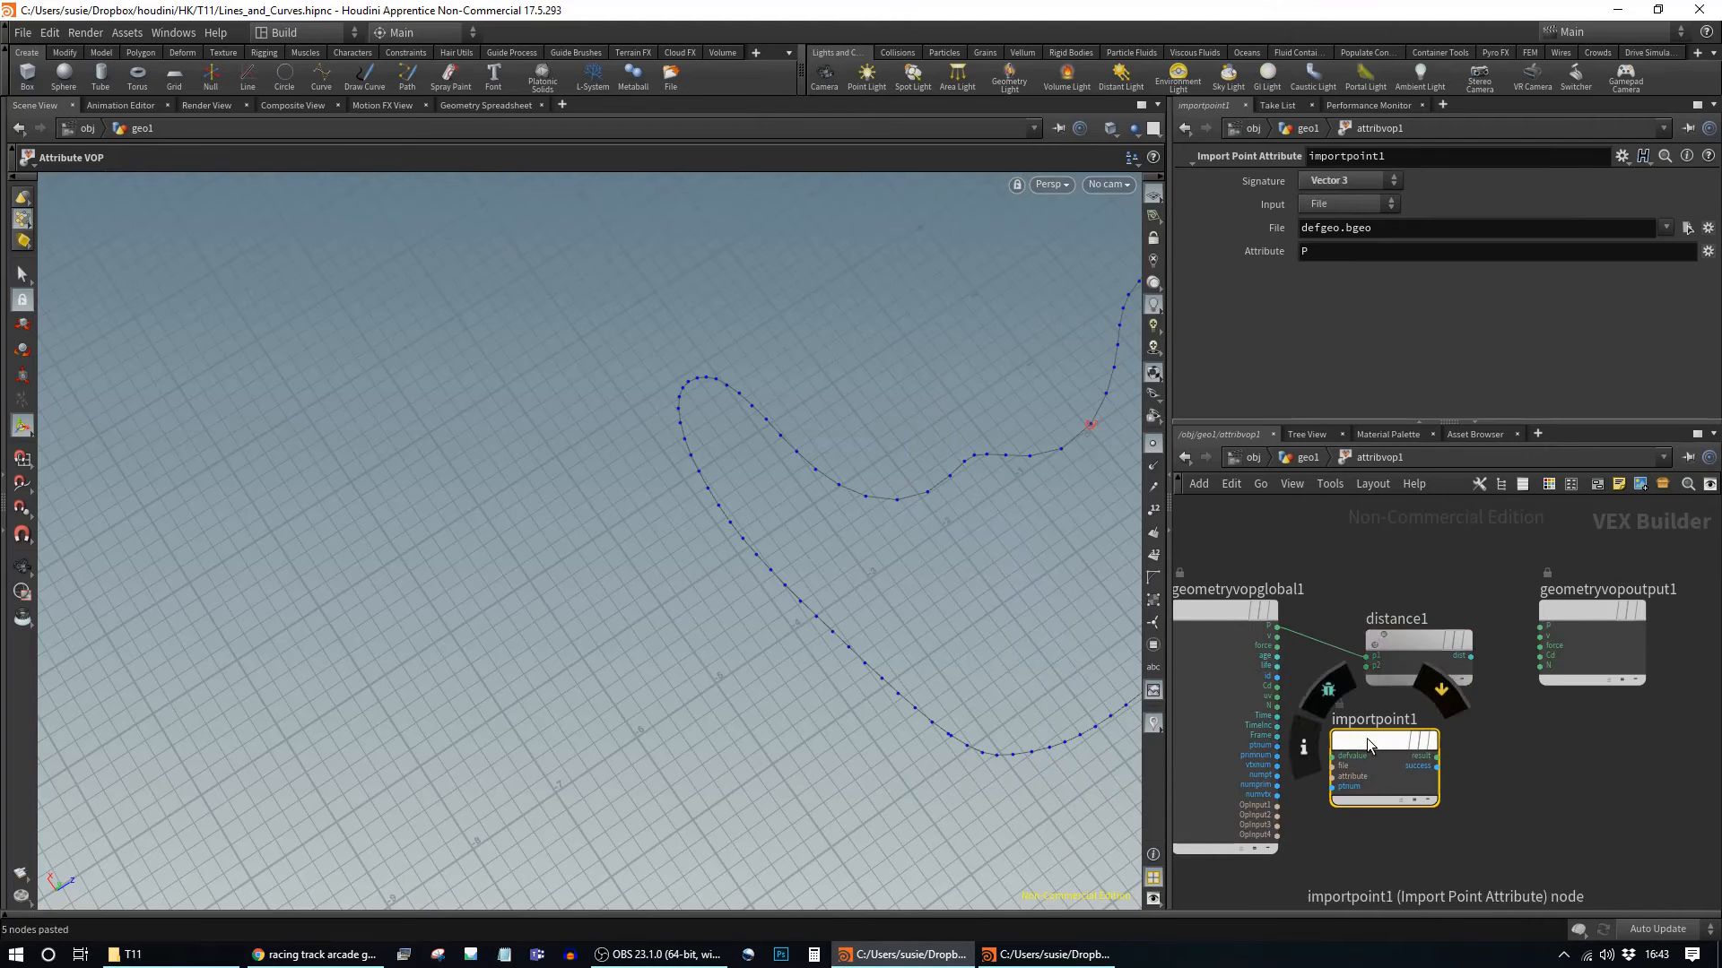
Step: Wire the VOP's first input into importpoint1's file input
{"action": "scroll", "coordinate": [1304, 820], "scroll_direction": "up", "scroll_amount": 2}
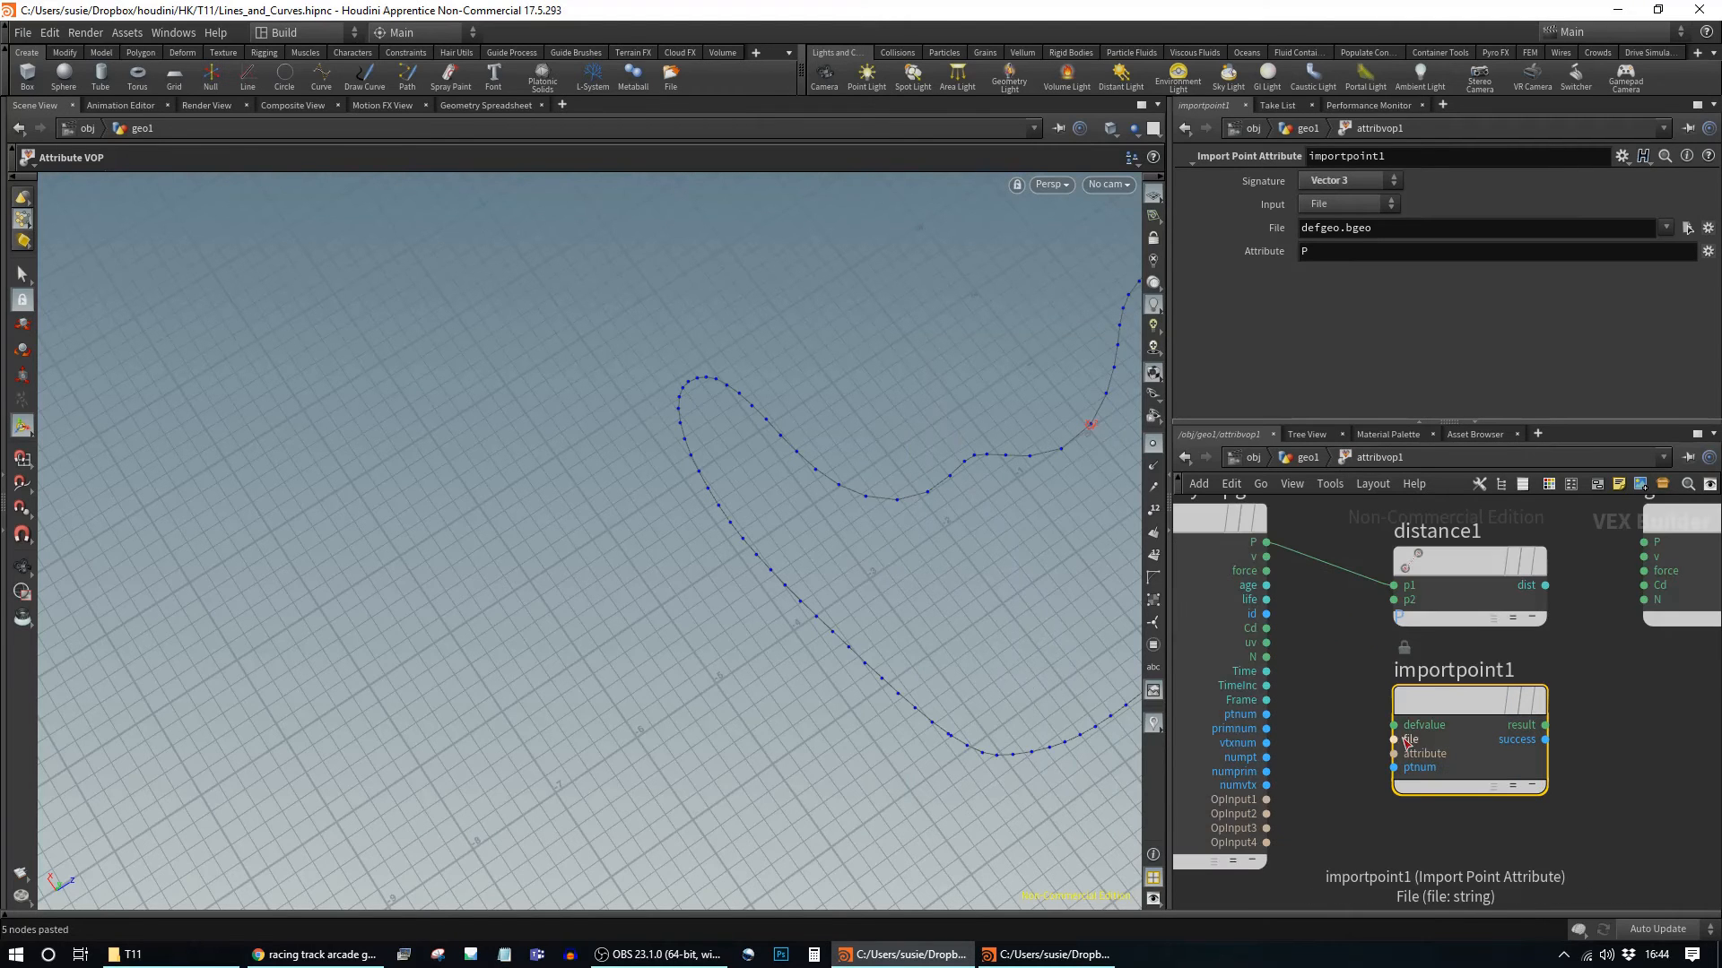
{"action": "left_click", "coordinate": [1268, 800]}
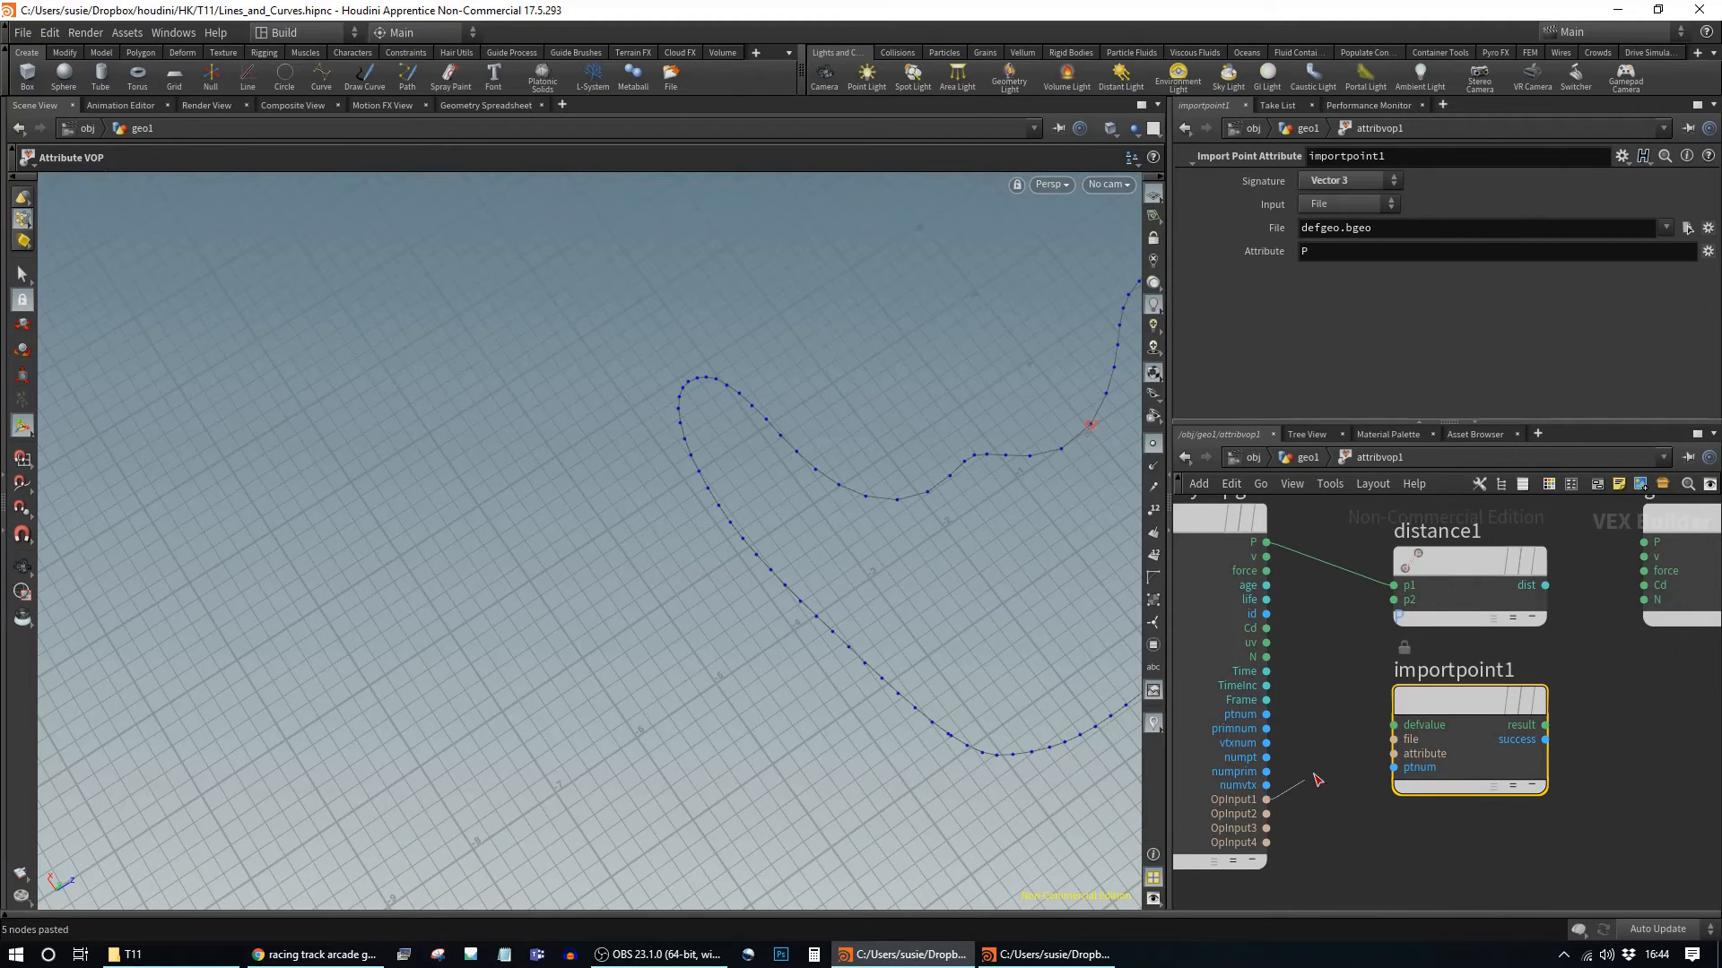
{"action": "left_click", "coordinate": [1390, 740]}
{"action": "left_click", "coordinate": [1308, 458]}
{"action": "mouse_move", "coordinate": [1364, 723]}
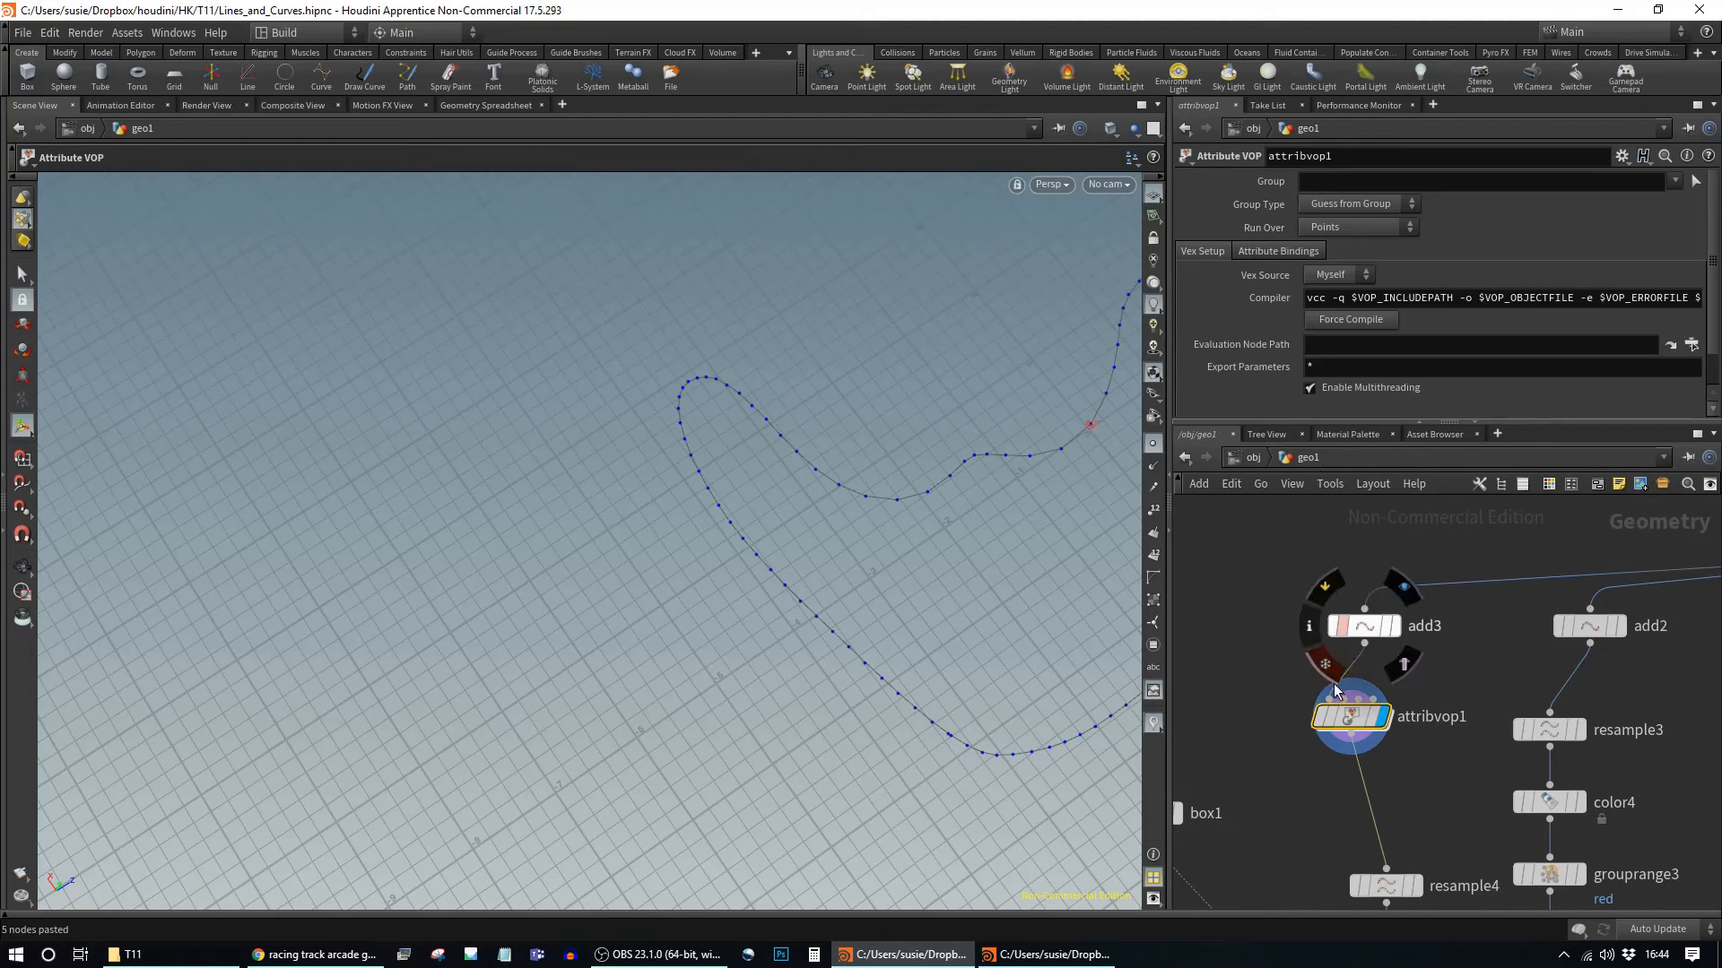
{"action": "double_click", "coordinate": [1364, 723]}
{"action": "left_click_drag", "start_coordinate": [1467, 678], "coordinate": [1467, 695]}
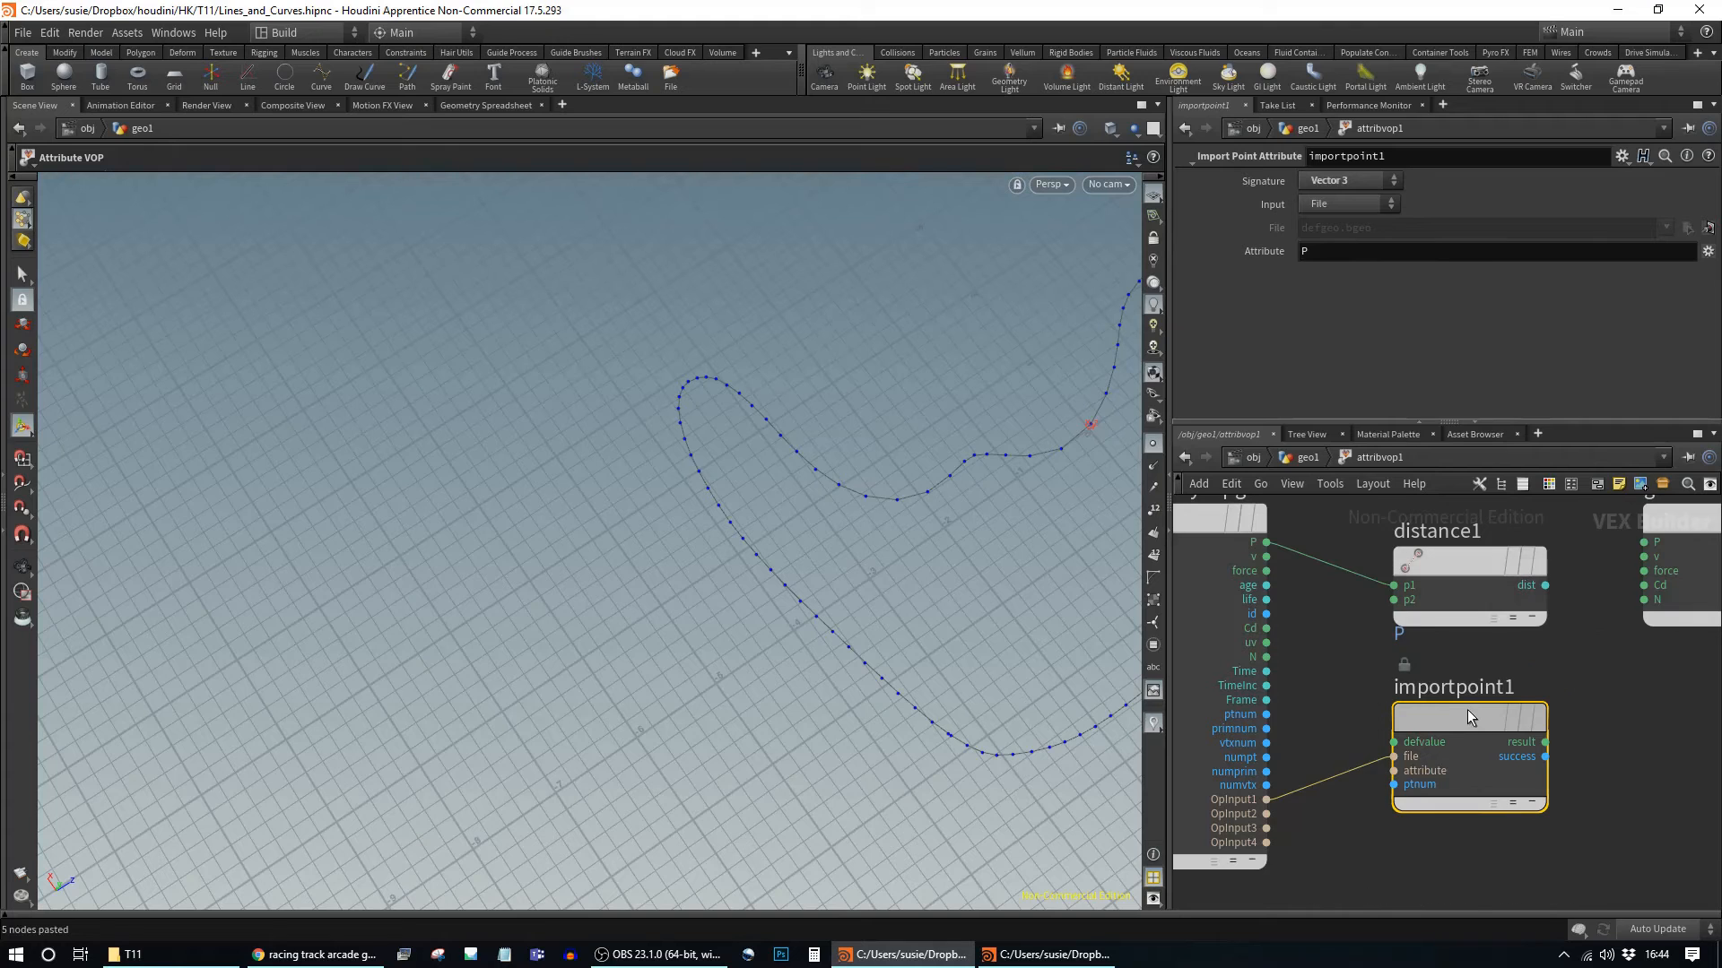
{"action": "left_click_drag", "start_coordinate": [1459, 712], "coordinate": [1498, 709]}
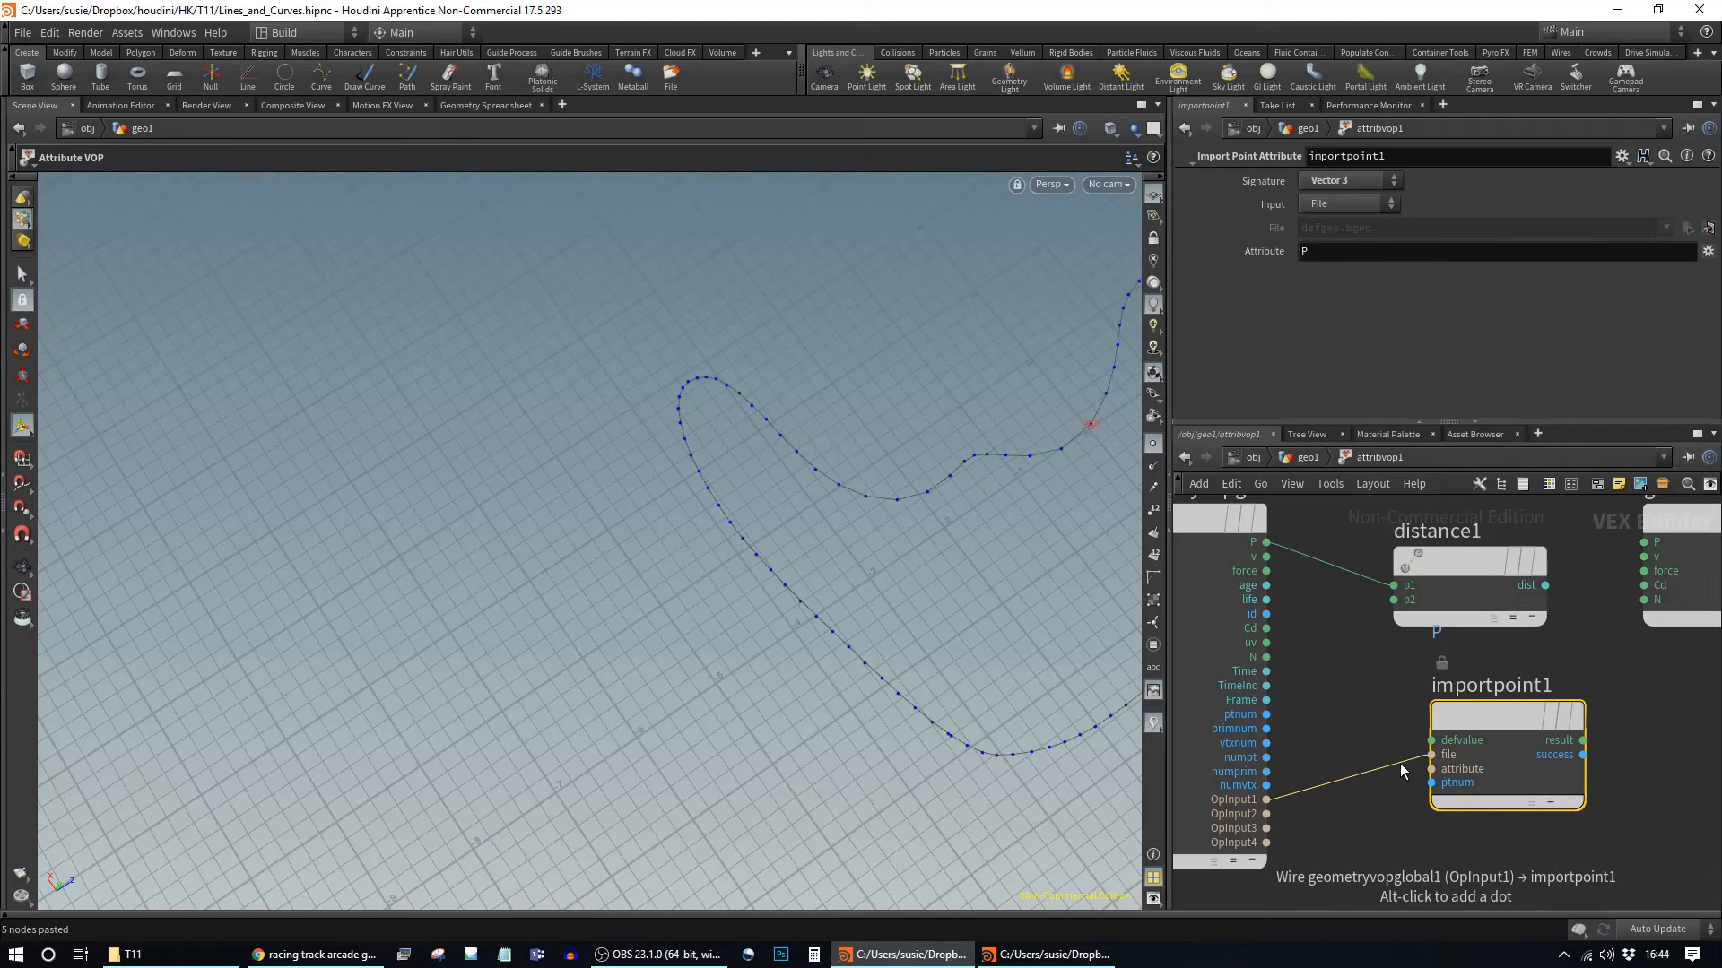
Step: Add 1 to ptnum with an Add Constant node and feed it into importpoint1's ptnum
{"action": "left_click", "coordinate": [1266, 714]}
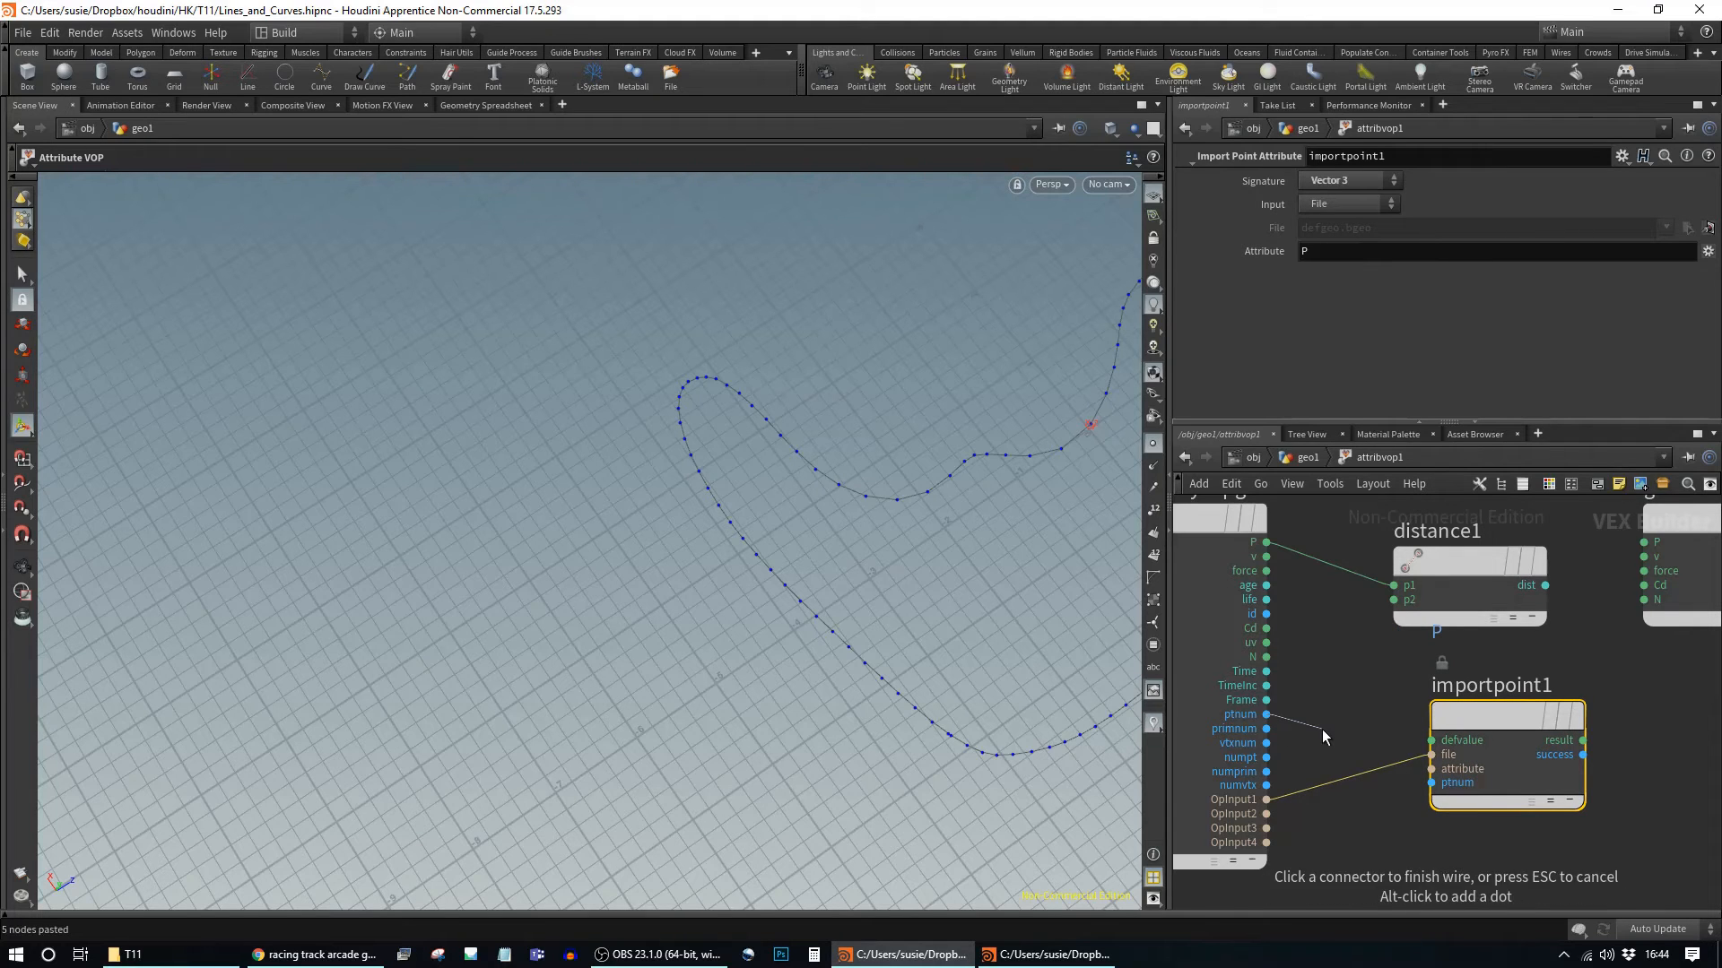
{"action": "key", "text": "Tab"}
{"action": "type", "text": "add c"}
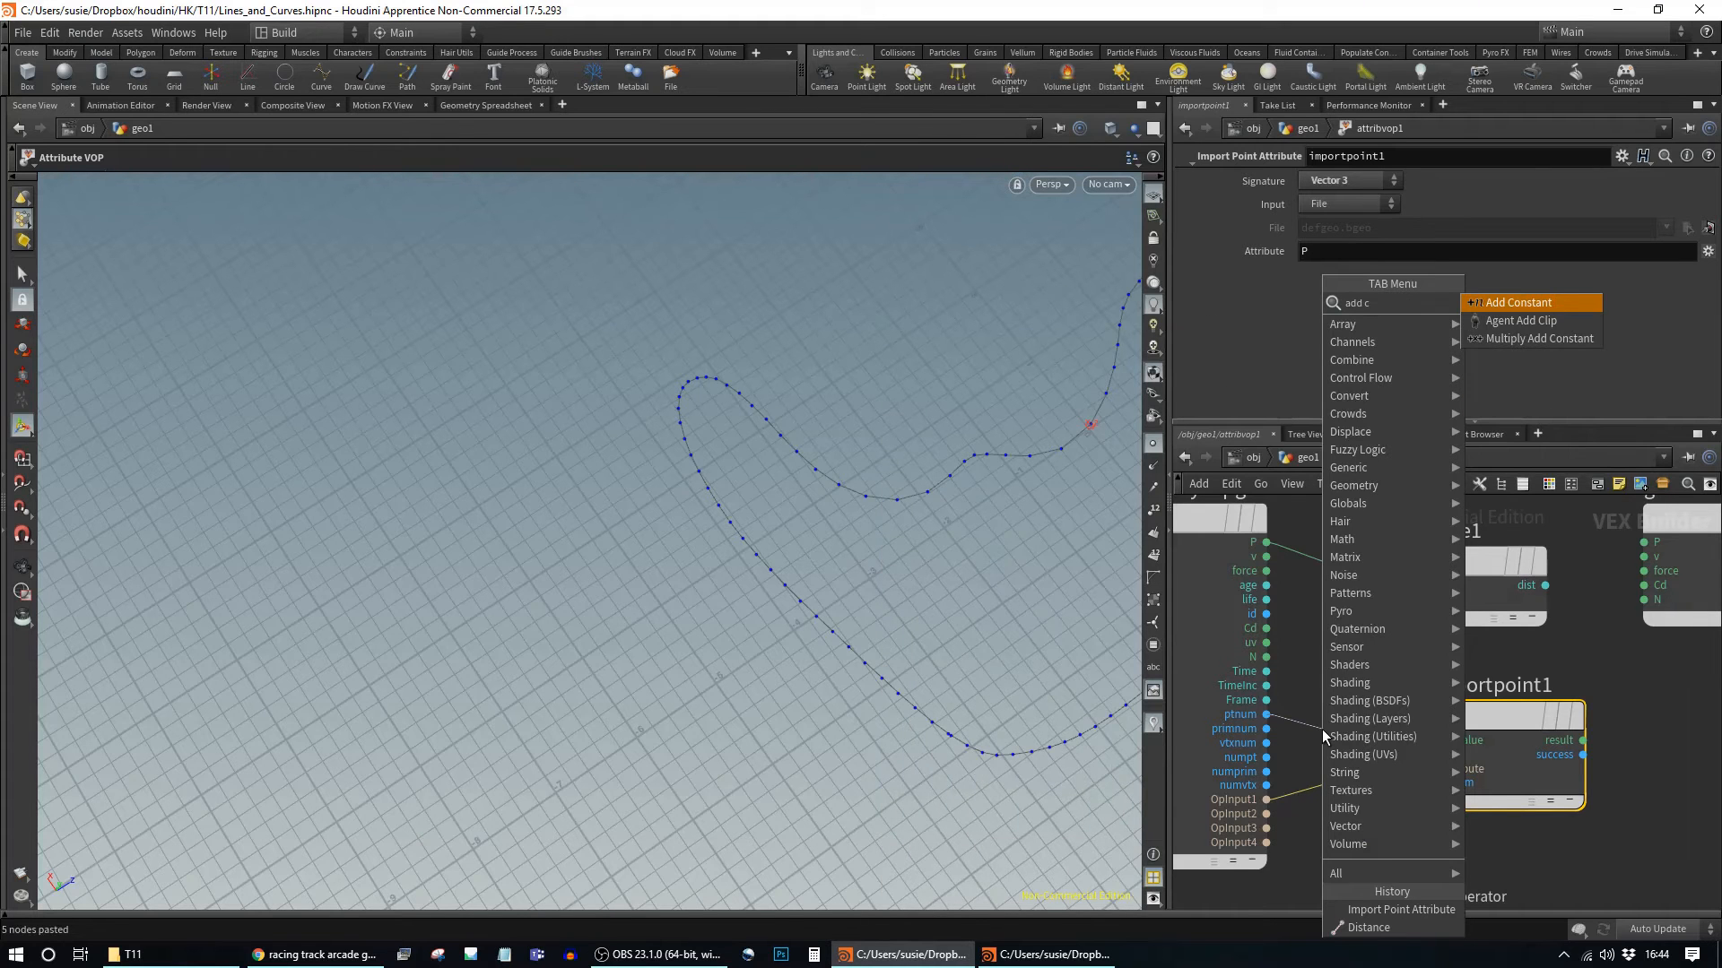
{"action": "key", "text": "Return"}
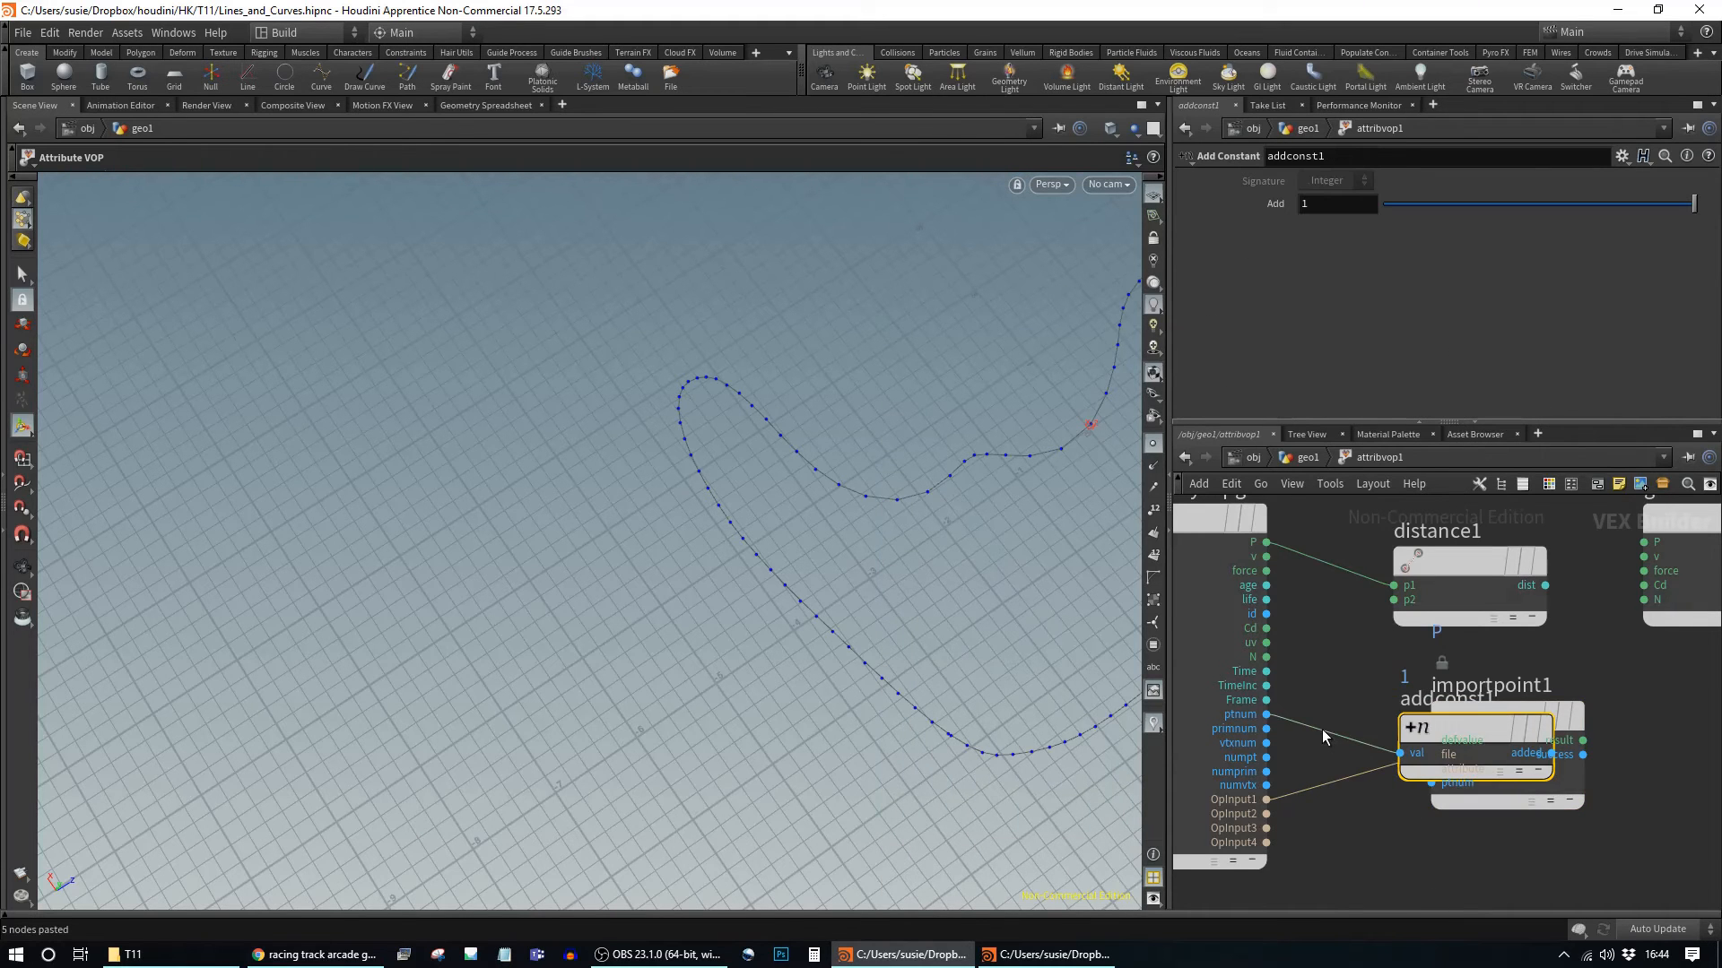
{"action": "left_click_drag", "start_coordinate": [1487, 716], "coordinate": [1667, 763]}
{"action": "left_click", "coordinate": [1552, 753]}
{"action": "left_click", "coordinate": [1612, 830]}
{"action": "middle_click_drag", "start_coordinate": [1553, 853], "coordinate": [1180, 834]}
{"action": "scroll", "coordinate": [1547, 763], "scroll_direction": "down", "scroll_amount": 3}
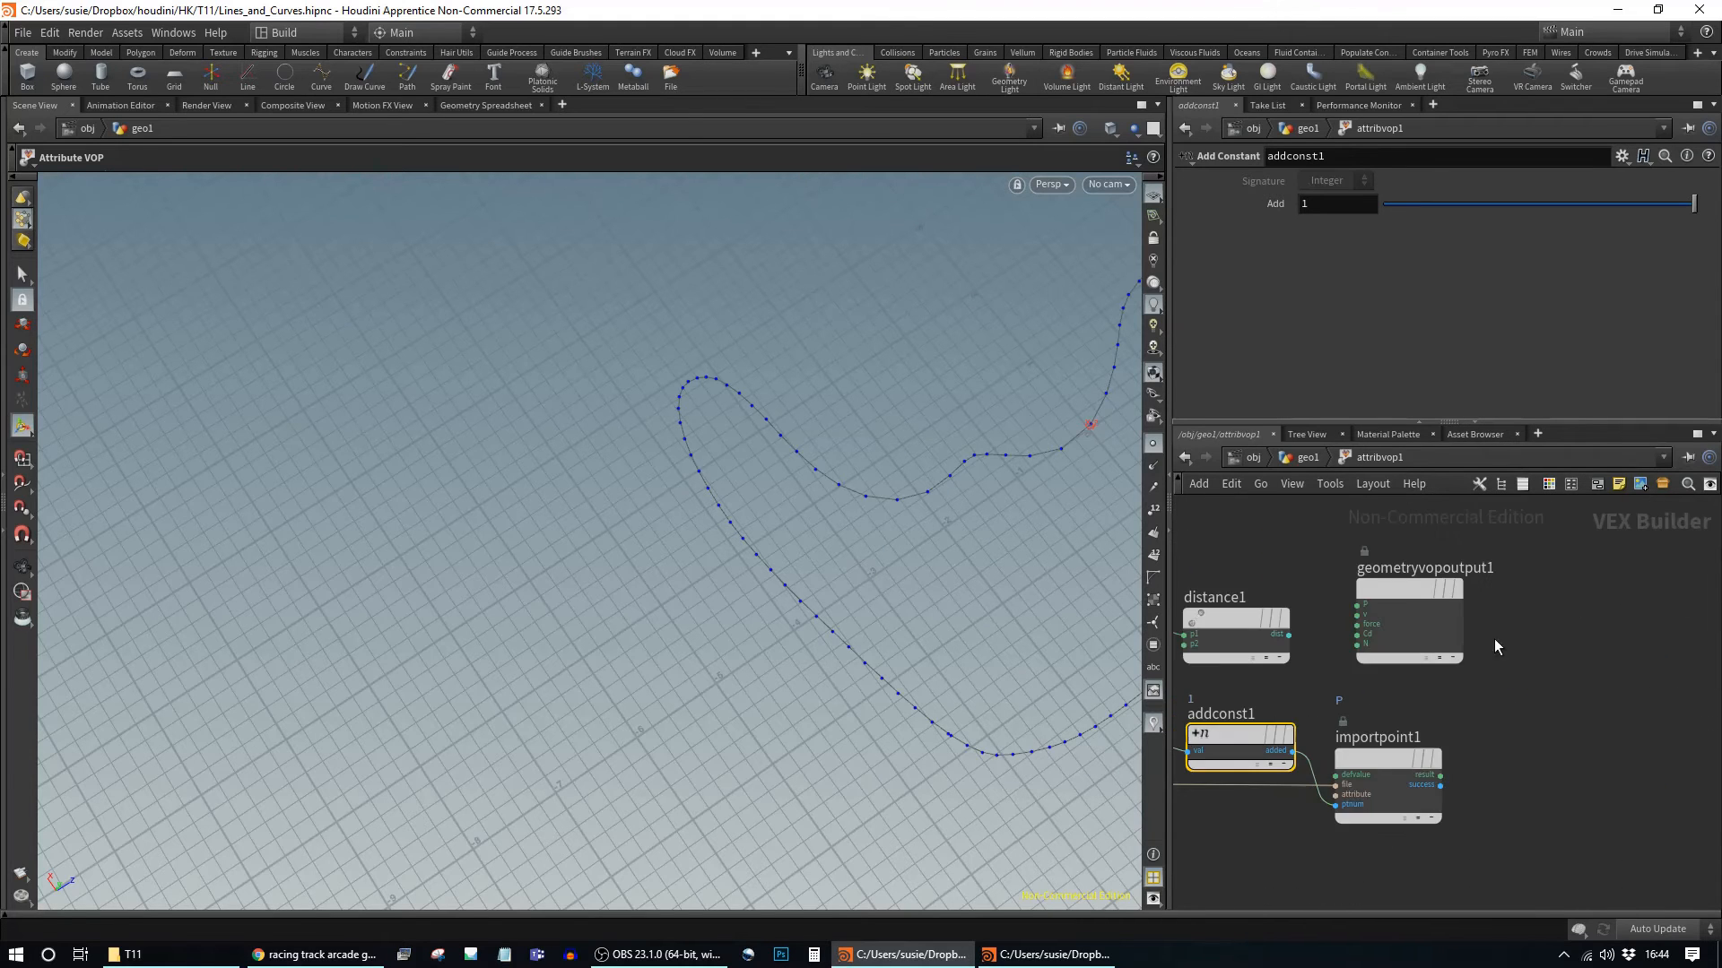
Step: Connect importpoint1's result to distance1's second input p2
{"action": "left_click_drag", "start_coordinate": [1411, 590], "coordinate": [1714, 606]}
{"action": "left_click_drag", "start_coordinate": [1223, 626], "coordinate": [1528, 626]}
{"action": "left_click", "coordinate": [1442, 780]}
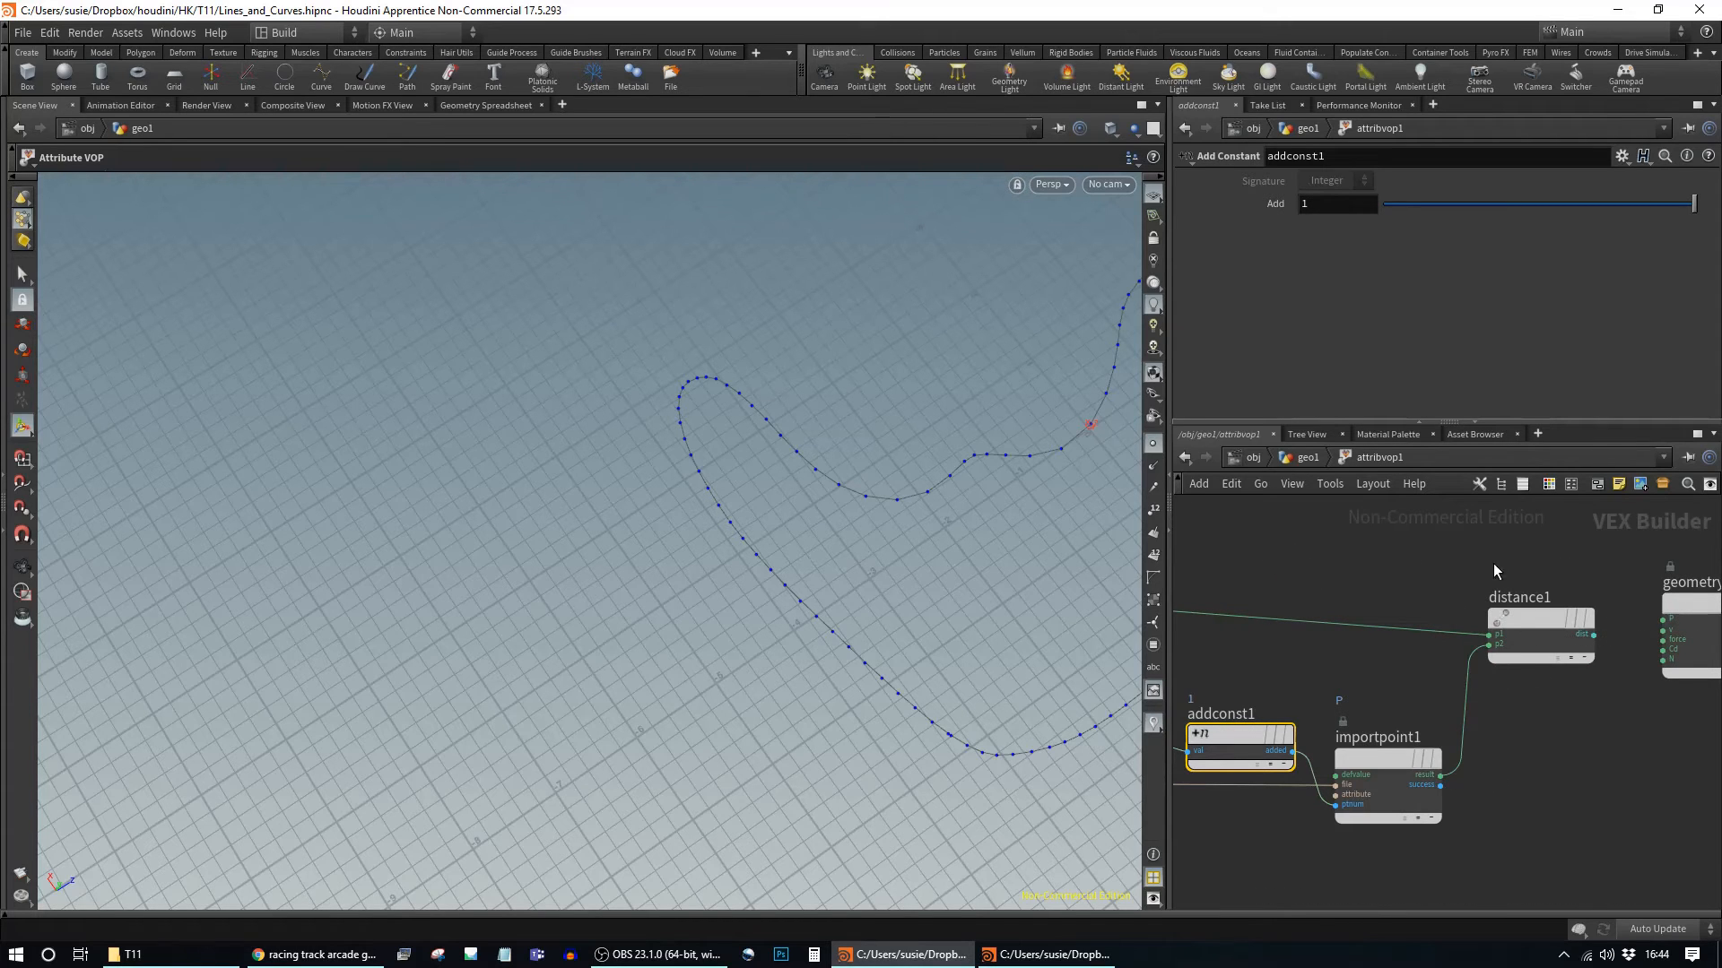
{"action": "left_click_drag", "start_coordinate": [1538, 617], "coordinate": [1529, 636]}
Step: Pull a wire from distance1's dist output and search the node menu for 'bind e'
{"action": "middle_click_drag", "start_coordinate": [1583, 748], "coordinate": [1490, 748]}
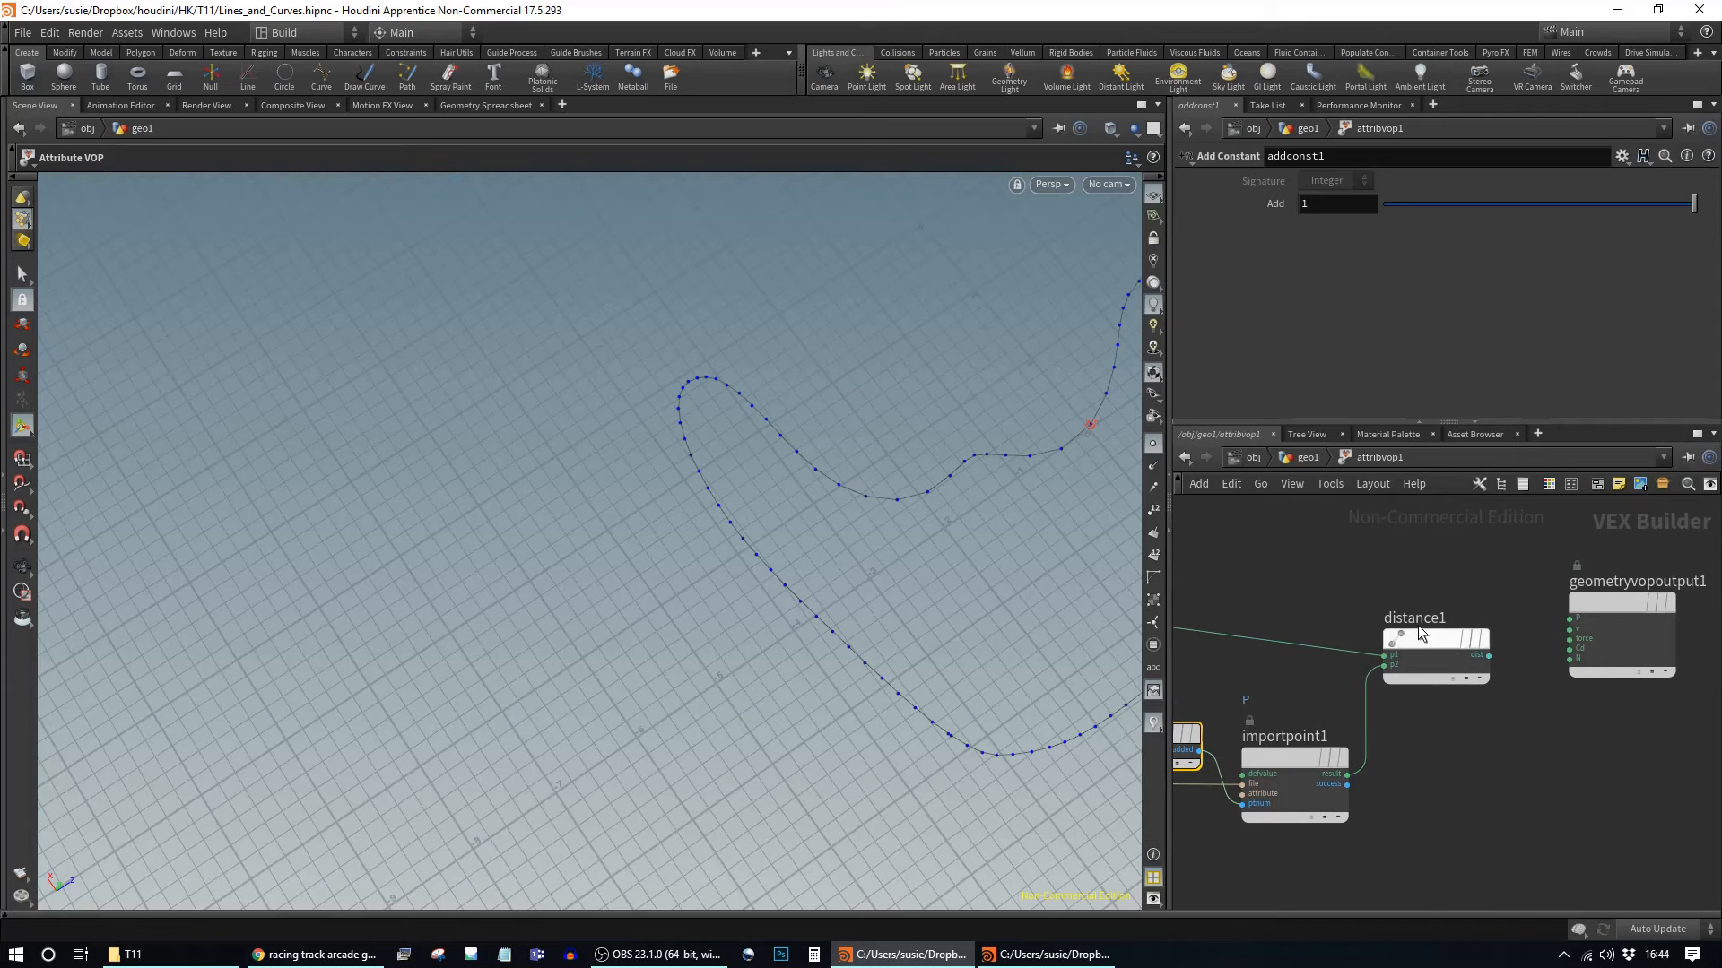
{"action": "left_click_drag", "start_coordinate": [1490, 657], "coordinate": [1564, 735]}
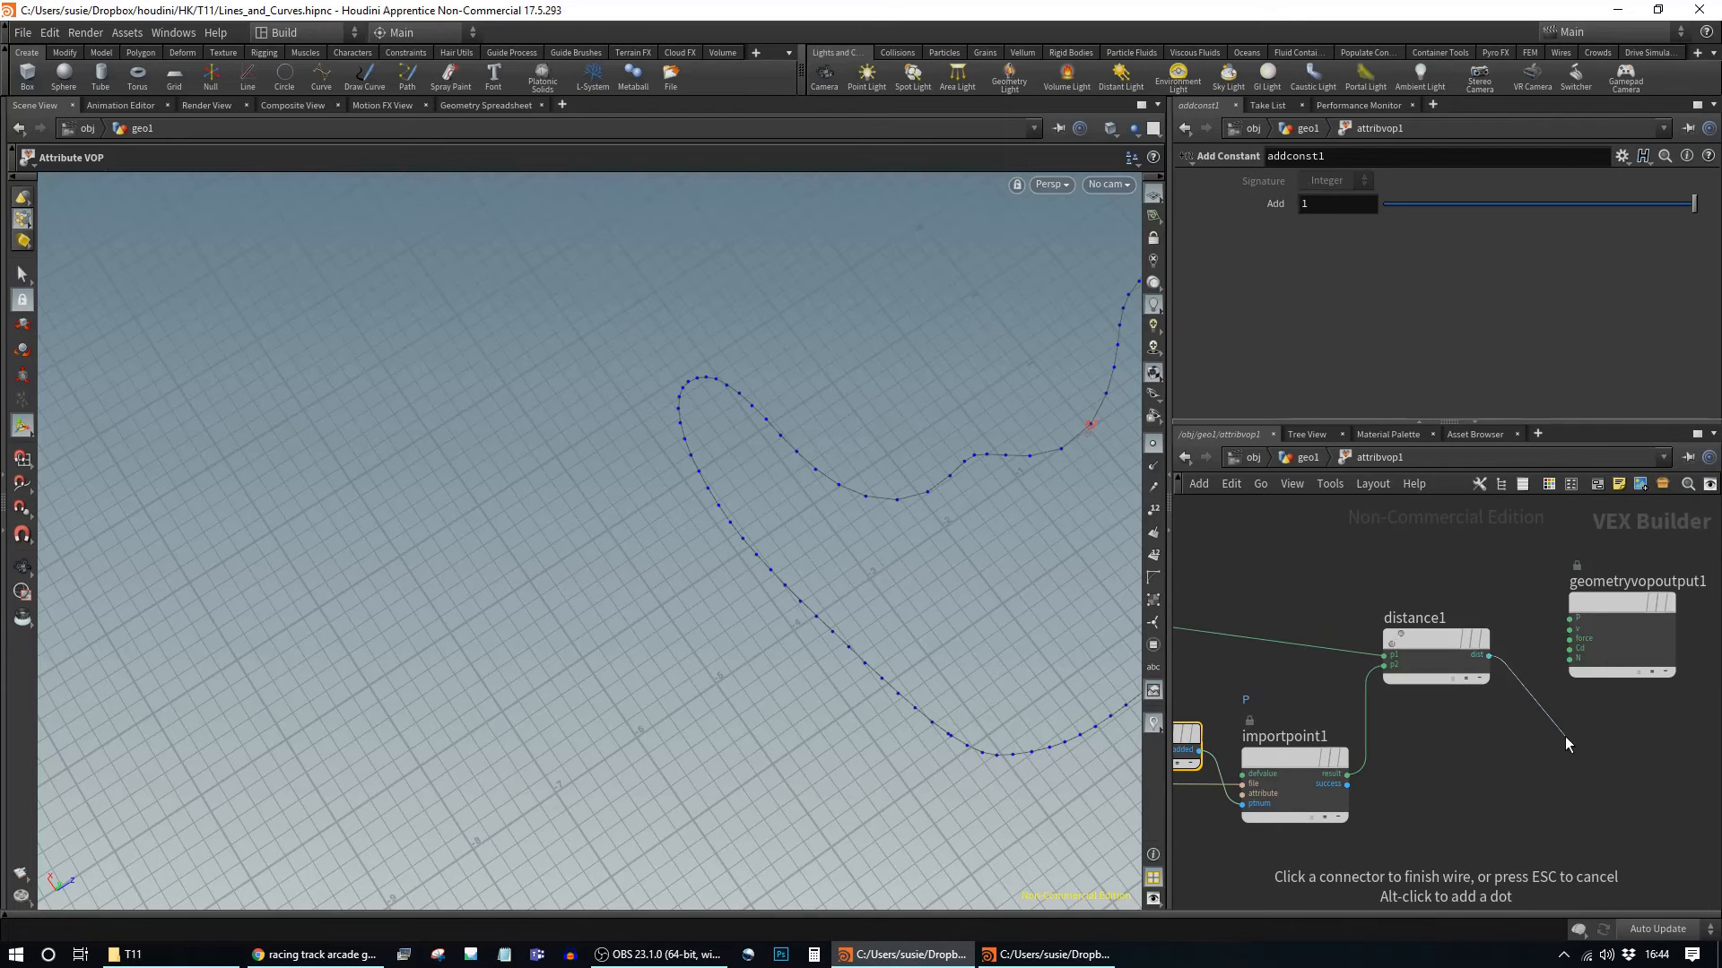
{"action": "left_click", "coordinate": [1564, 735]}
{"action": "type", "text": "bind ex"}
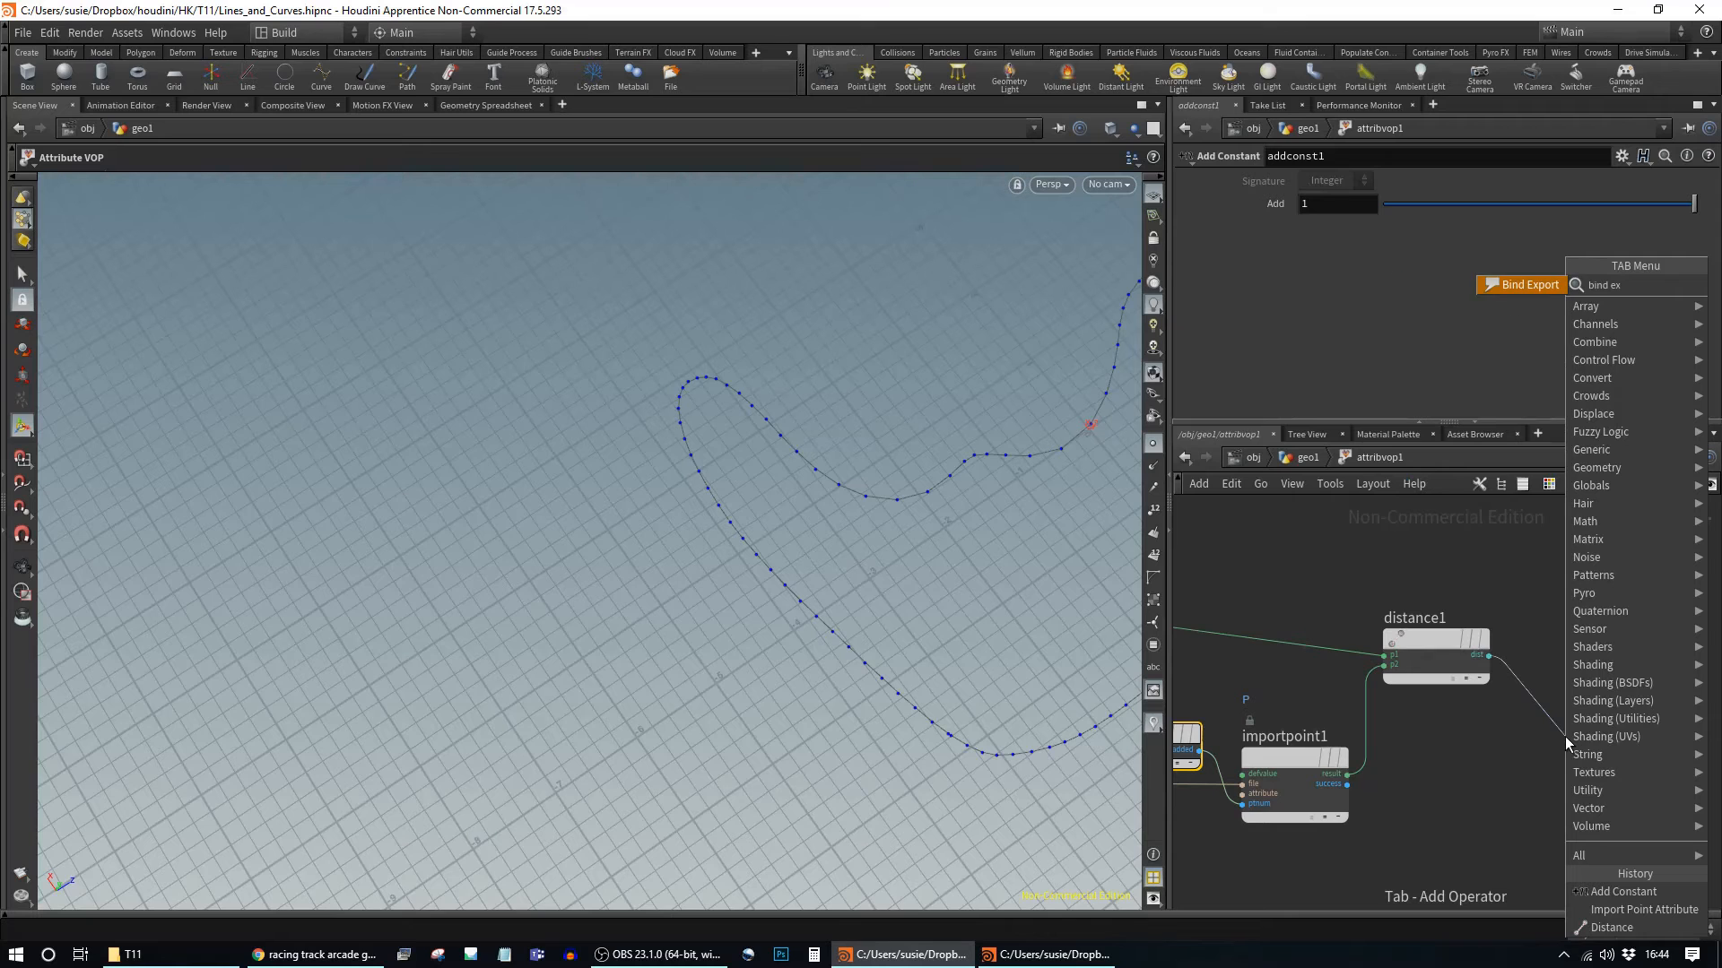
Step: Create a Bind Export node from distance1's dist and name its attribute 'spacing'
{"action": "key", "text": "Return"}
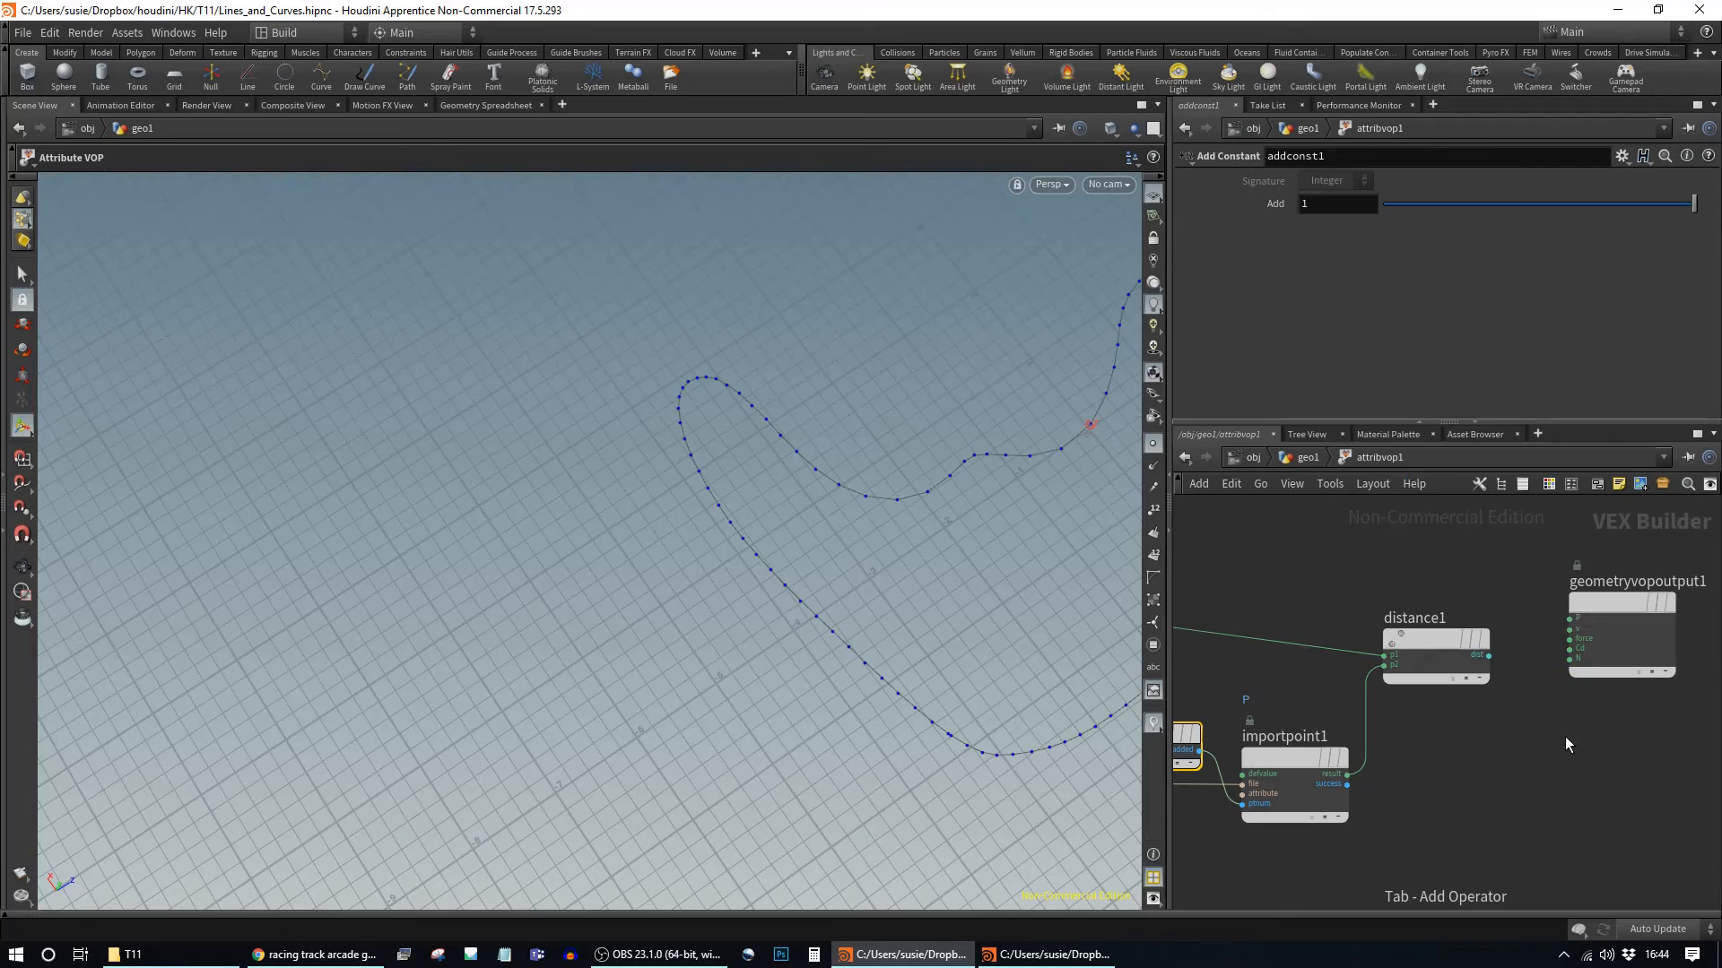
{"action": "left_click", "coordinate": [1609, 739]}
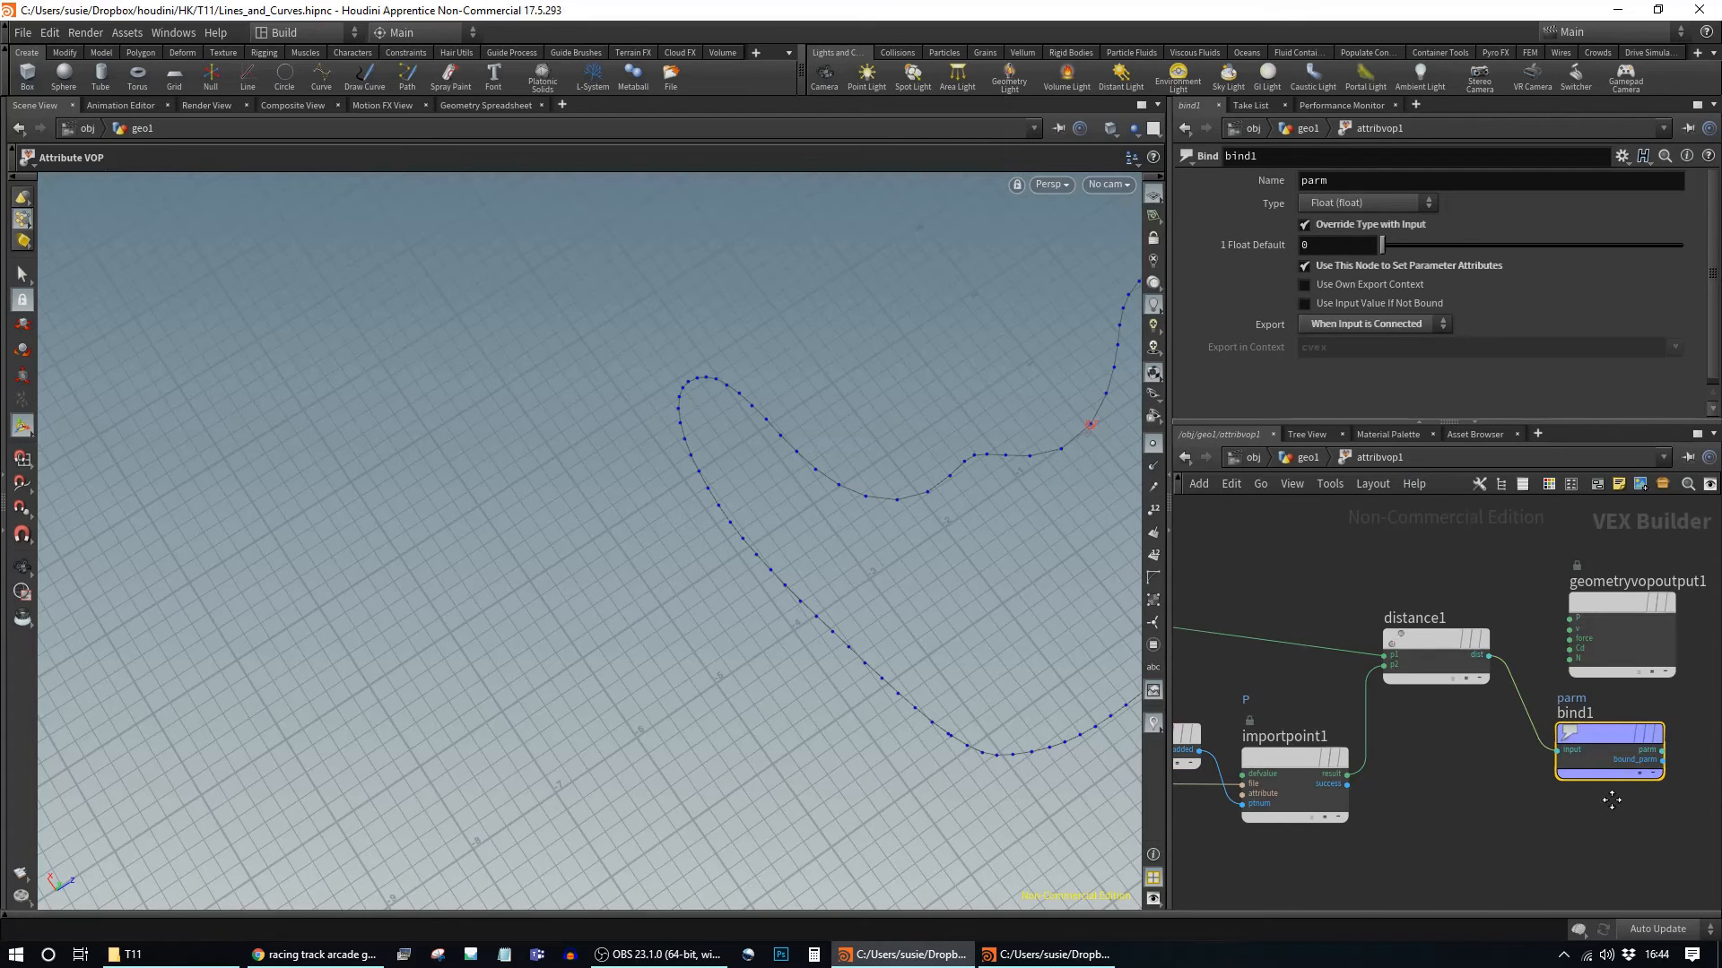
{"action": "middle_click_drag", "start_coordinate": [1646, 625], "coordinate": [1342, 631]}
{"action": "left_click_drag", "start_coordinate": [1316, 605], "coordinate": [1580, 607]}
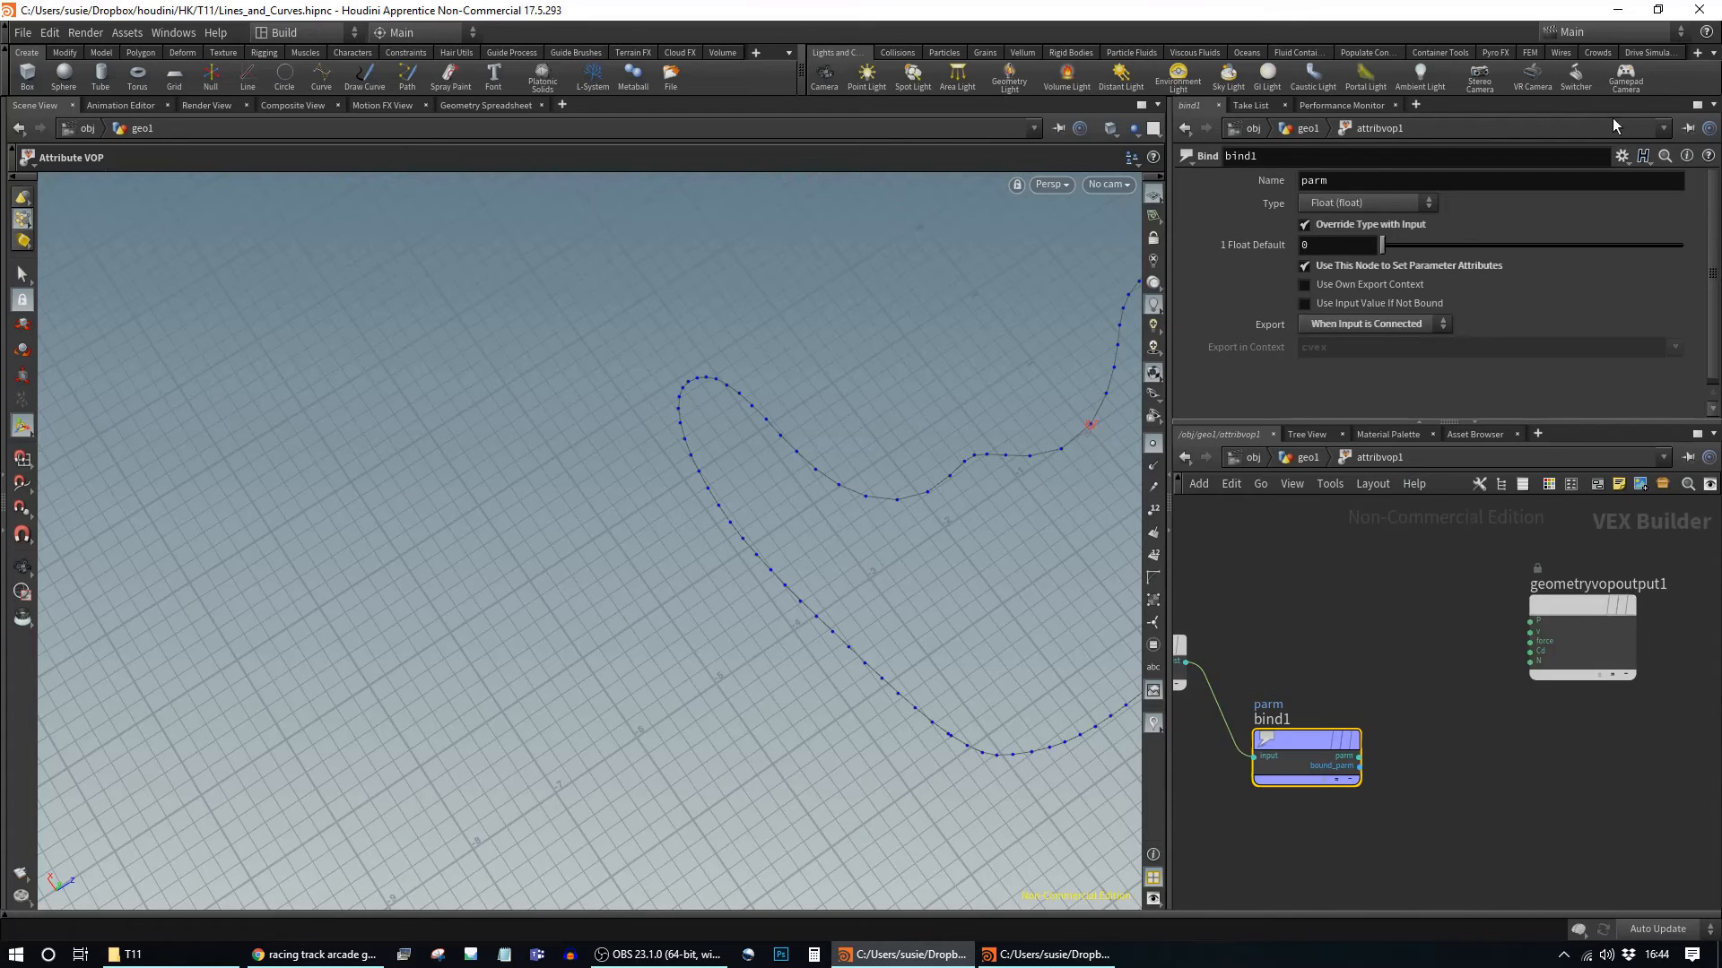
{"action": "double_click", "coordinate": [1361, 182]}
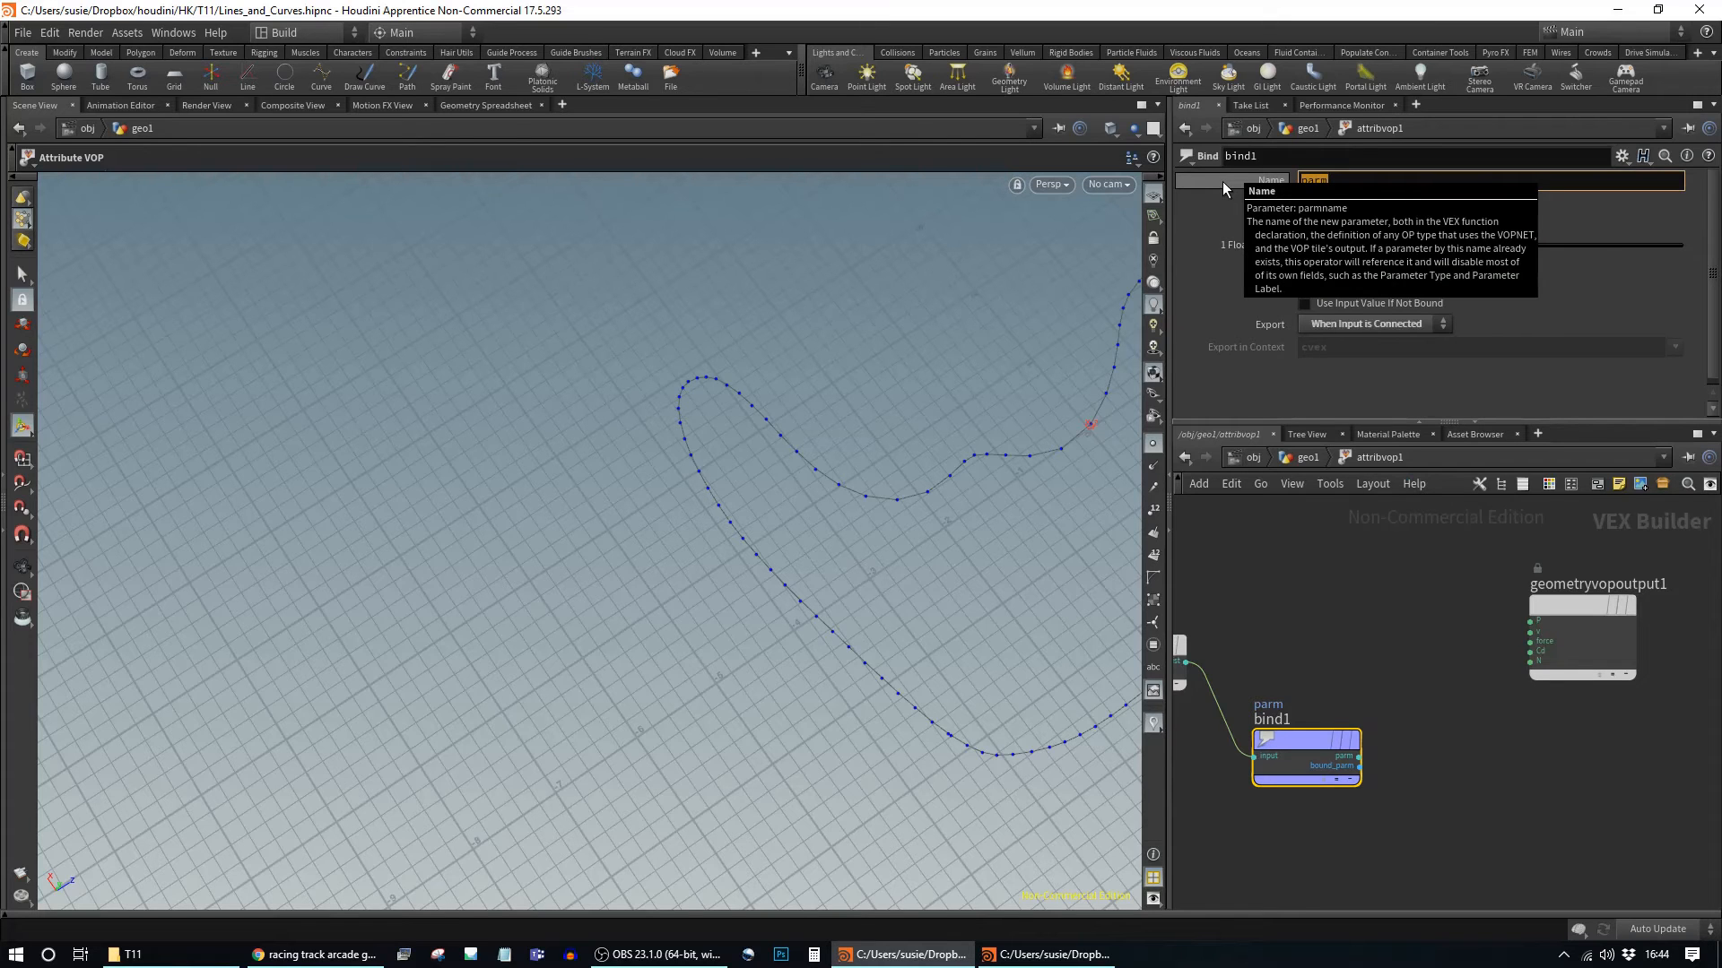
{"action": "type", "text": "spacing"}
{"action": "key", "text": "Return"}
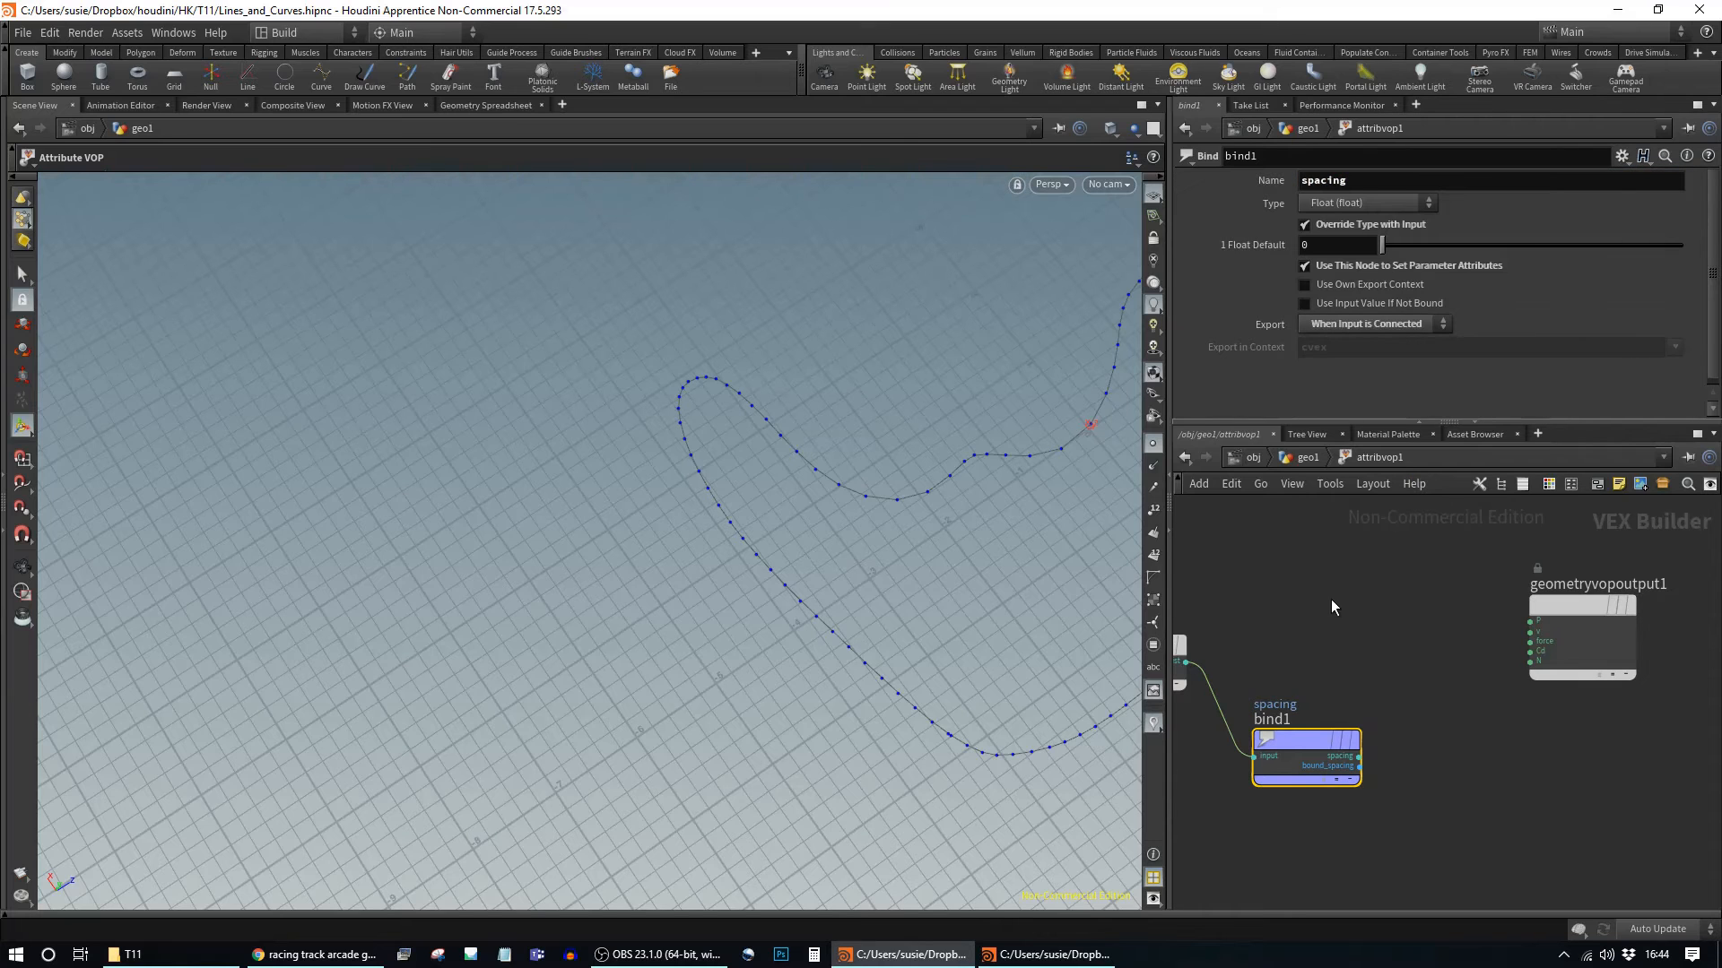
Step: Back in geo1, sort the Geometry Spreadsheet by spacing (about 0.11–3.77), then return to Scene View
{"action": "key", "text": "u"}
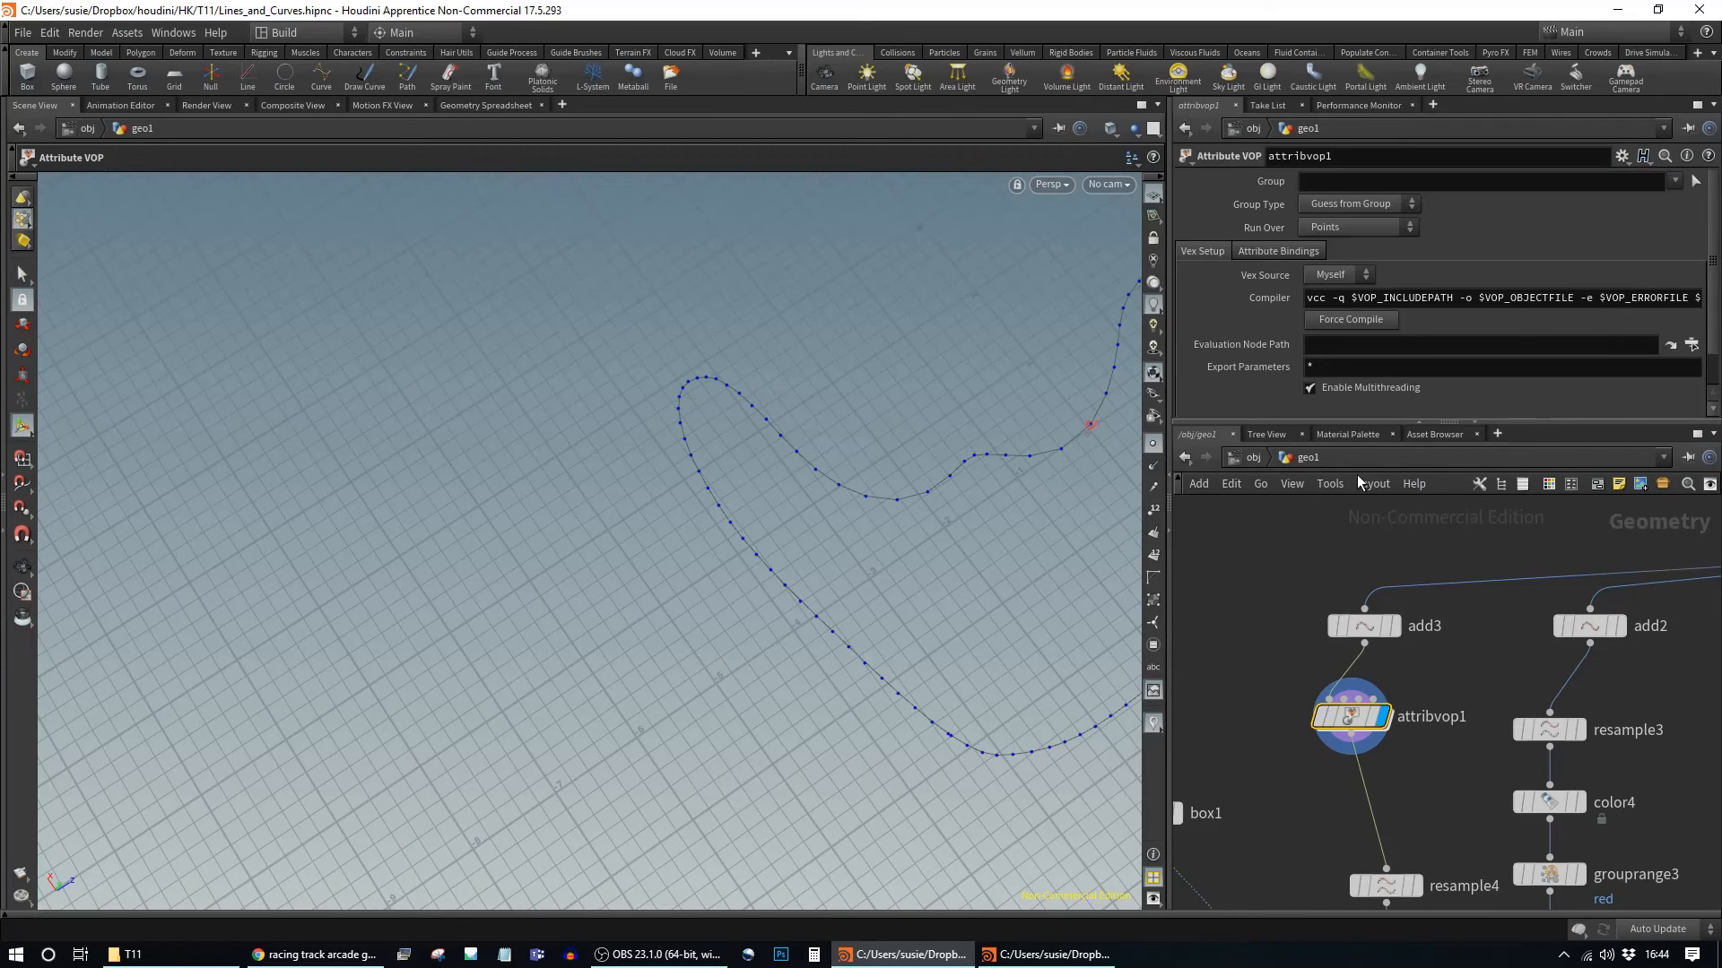
{"action": "left_click", "coordinate": [481, 106]}
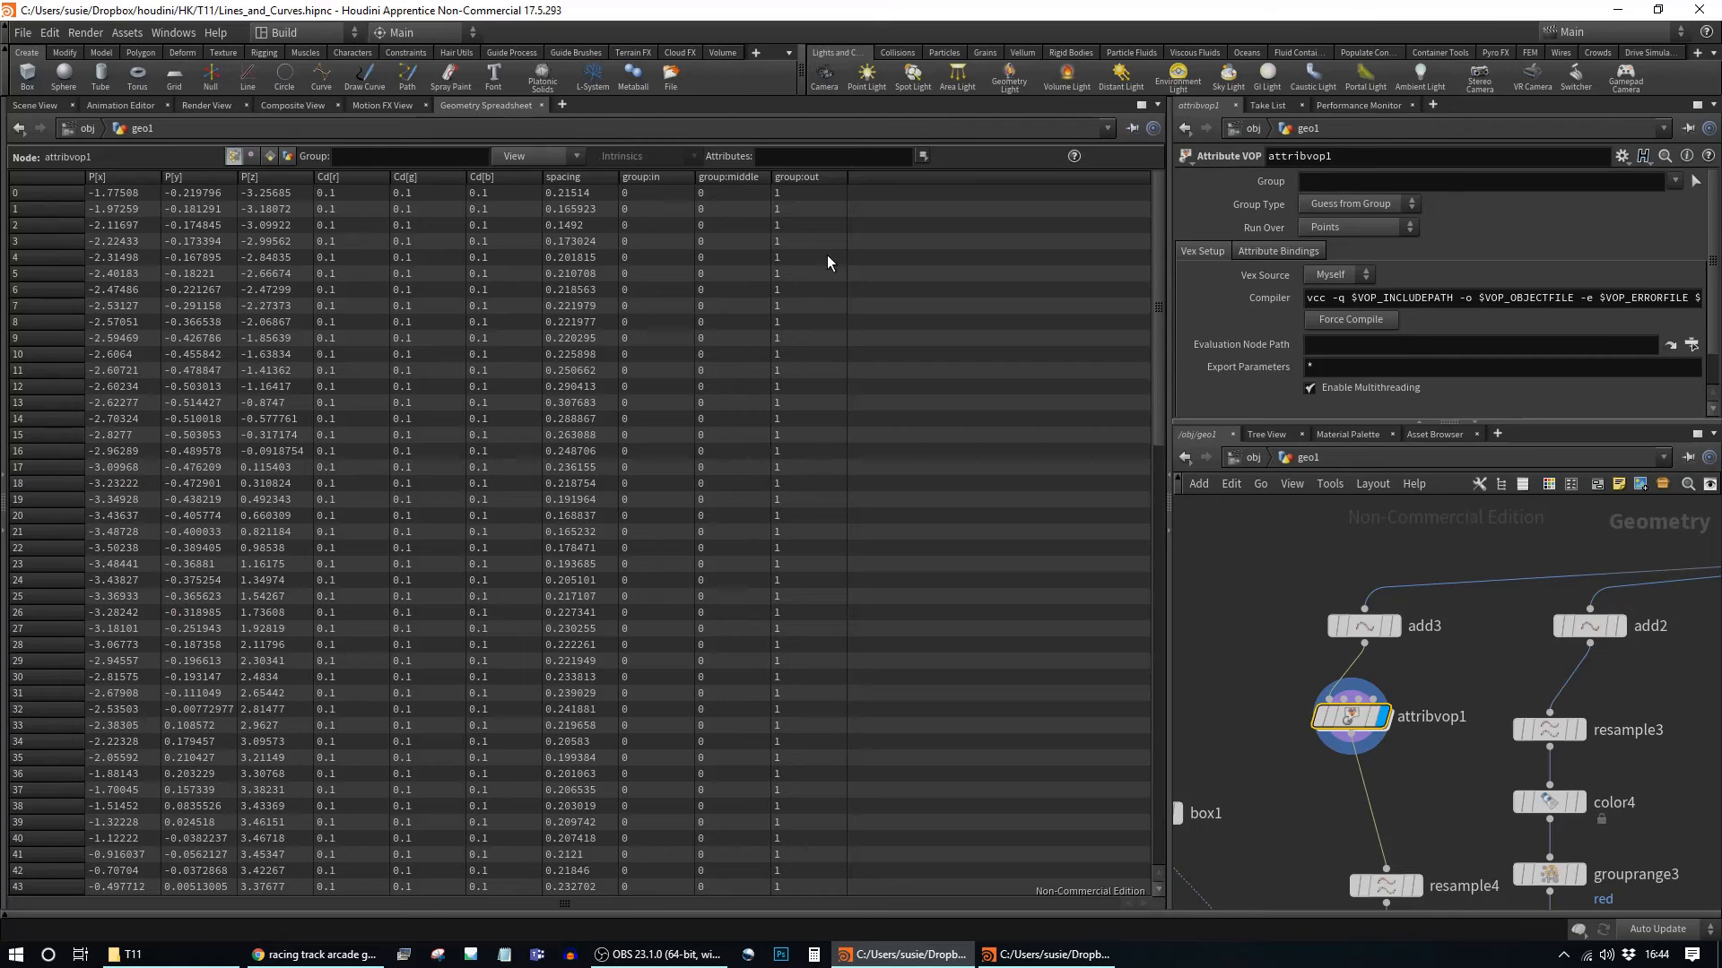
{"action": "left_click", "coordinate": [585, 177]}
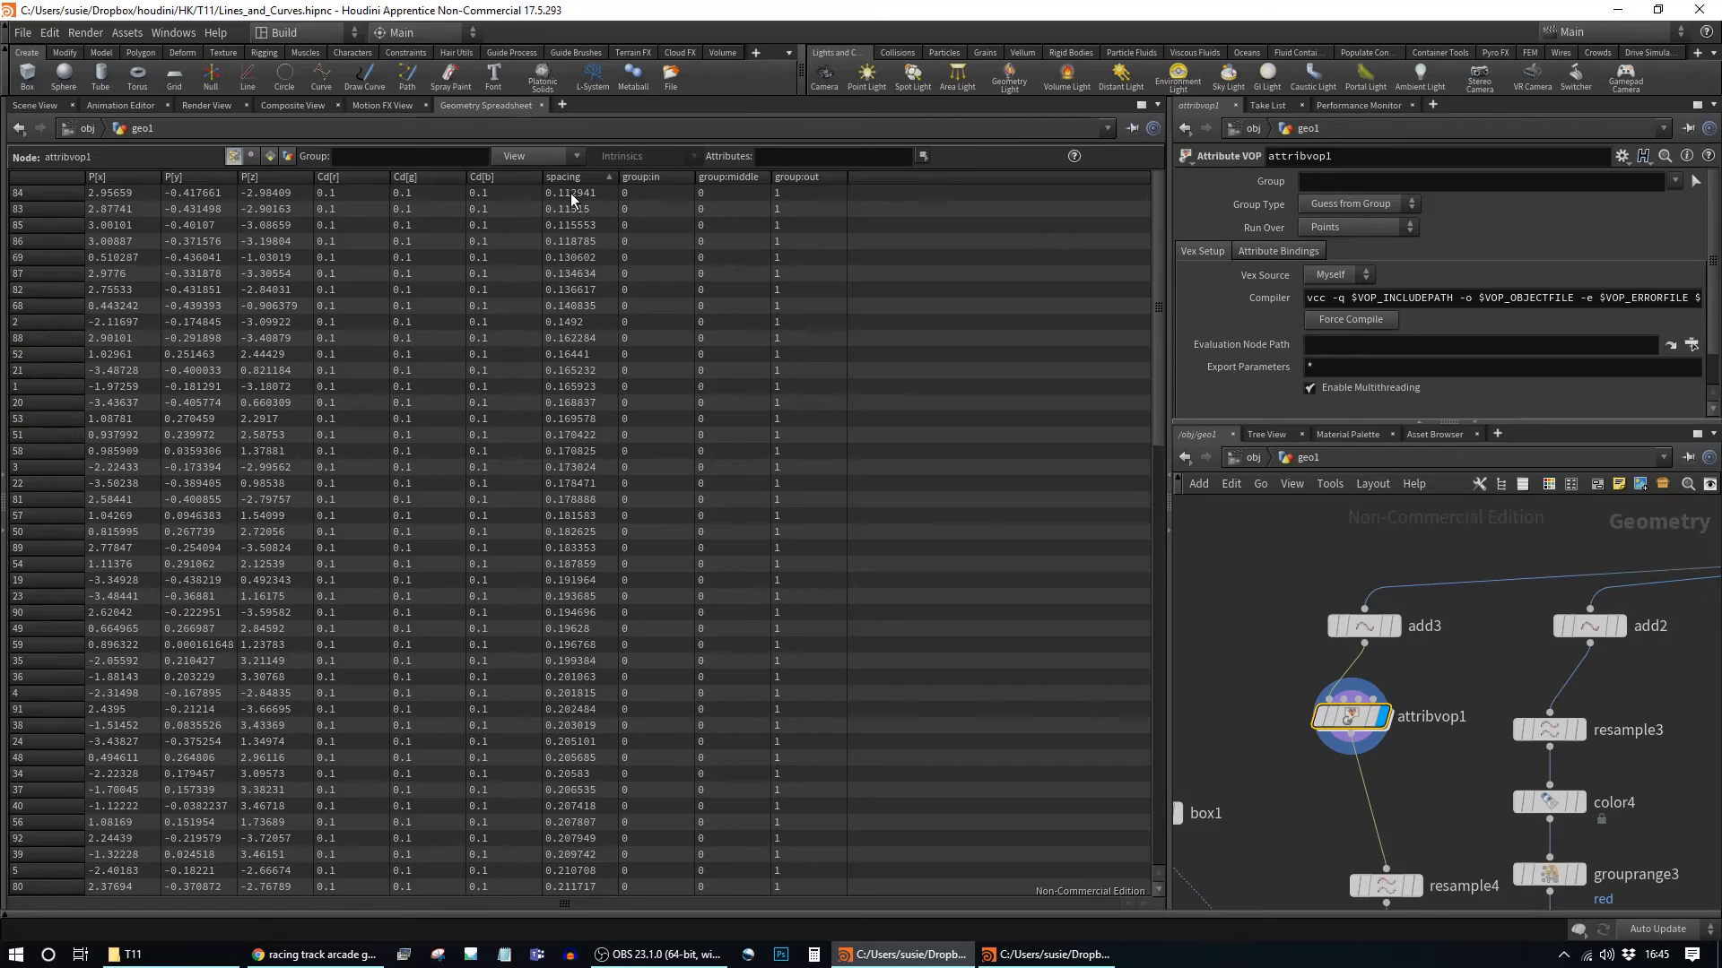
{"action": "left_click", "coordinate": [580, 177]}
{"action": "left_click", "coordinate": [580, 178]}
{"action": "left_click", "coordinate": [47, 107]}
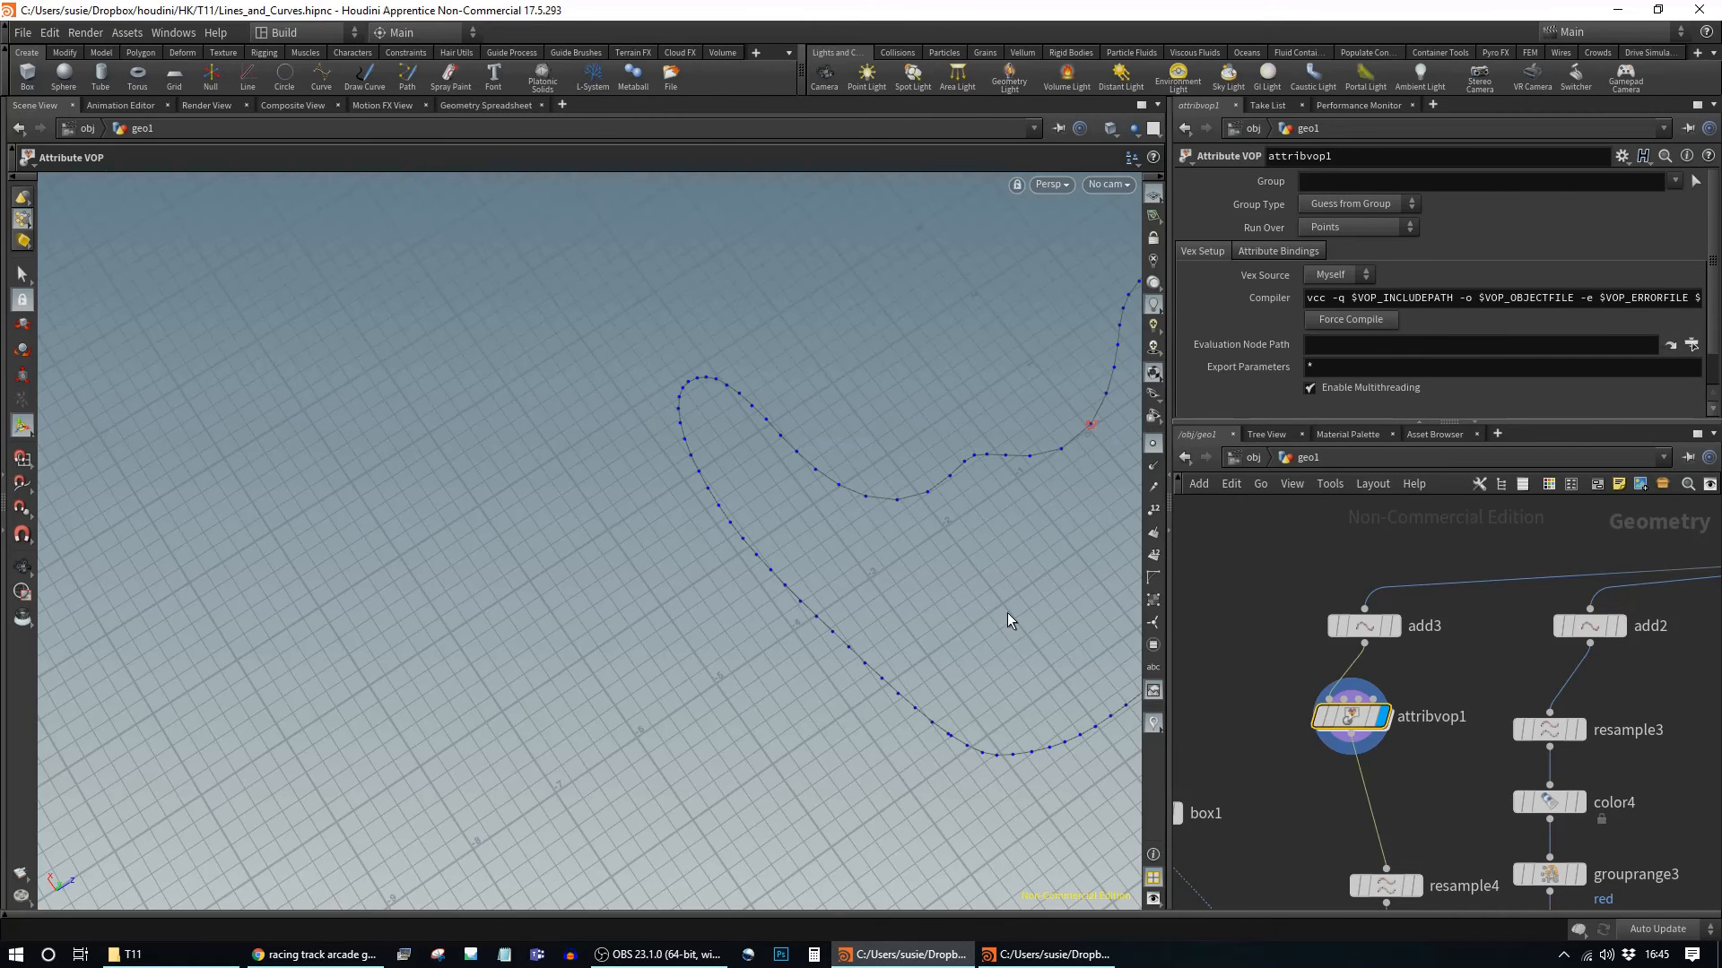
{"action": "middle_click_drag", "start_coordinate": [1427, 783], "coordinate": [1392, 681]}
Step: Insert a Color node (color8) below attribvop1
{"action": "key", "text": "Tab"}
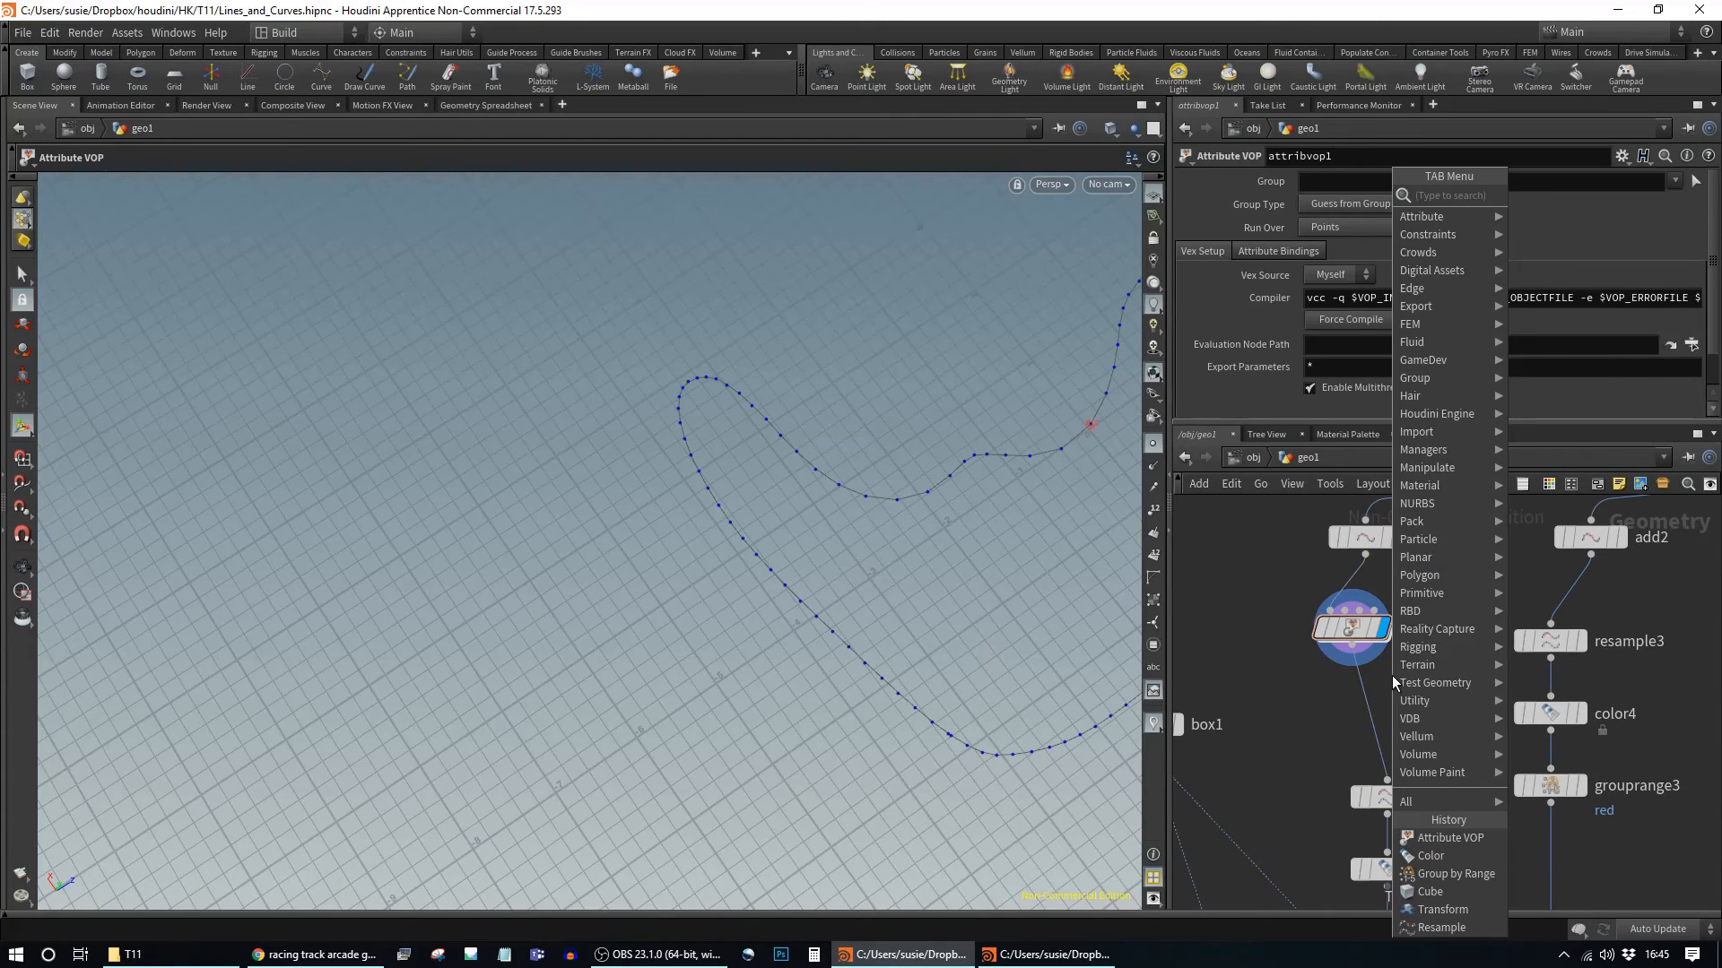
{"action": "type", "text": "colo"}
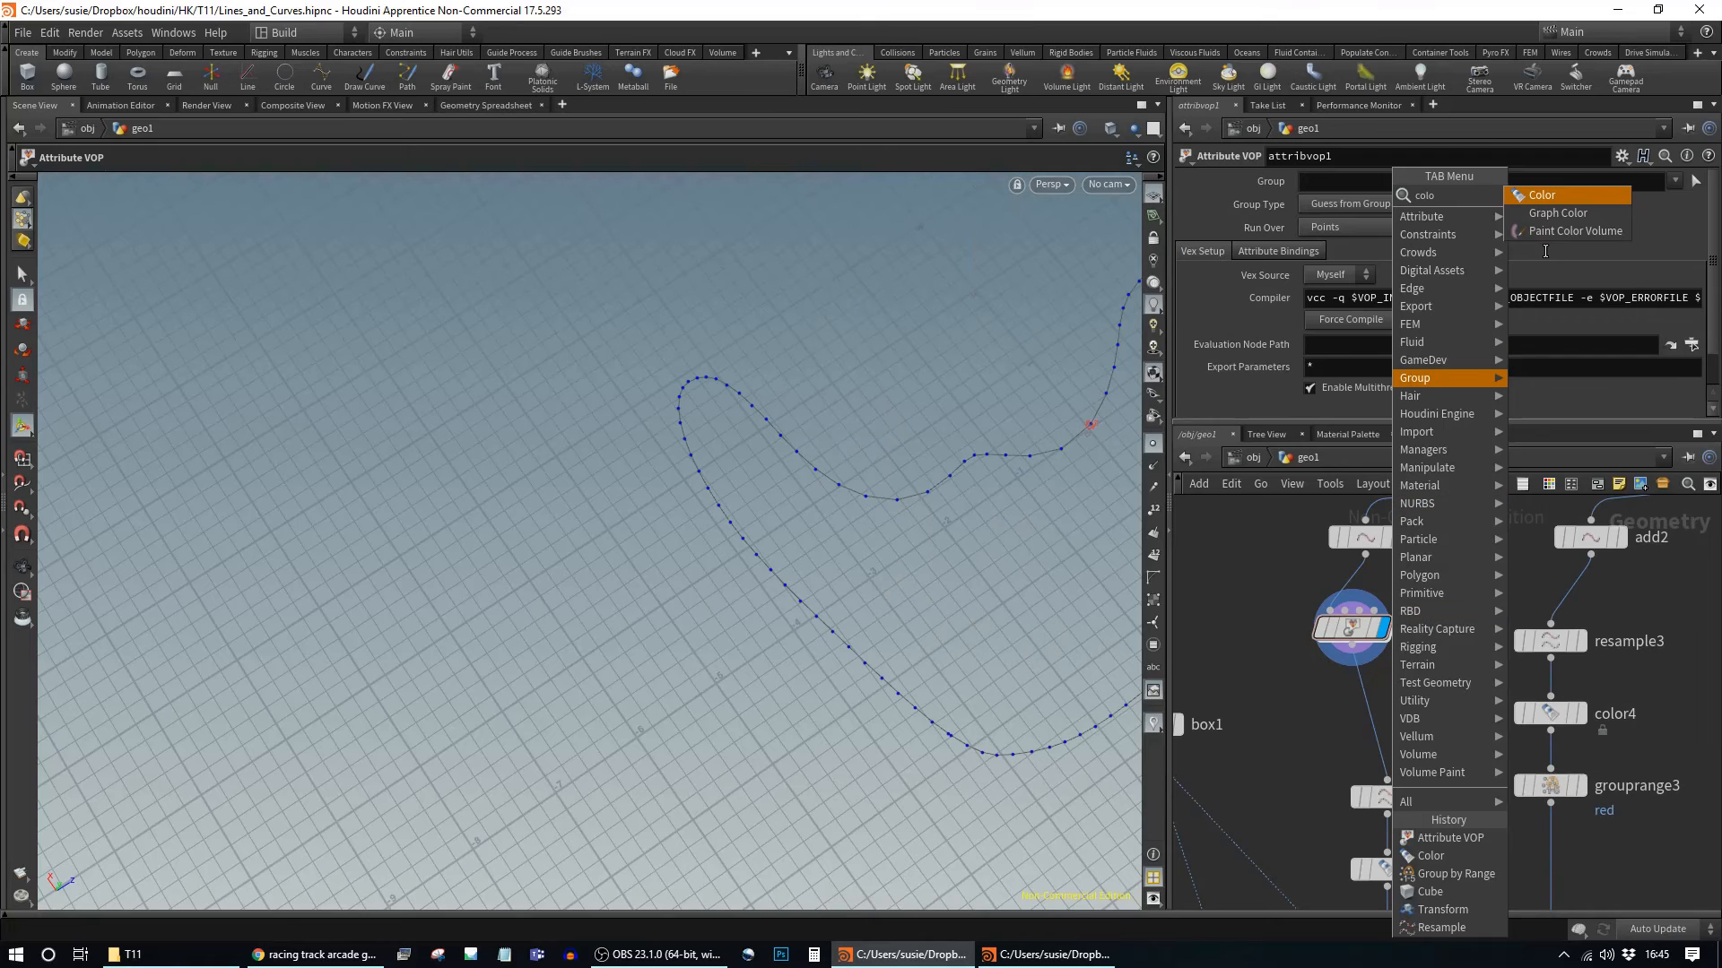
{"action": "left_click", "coordinate": [1529, 197]}
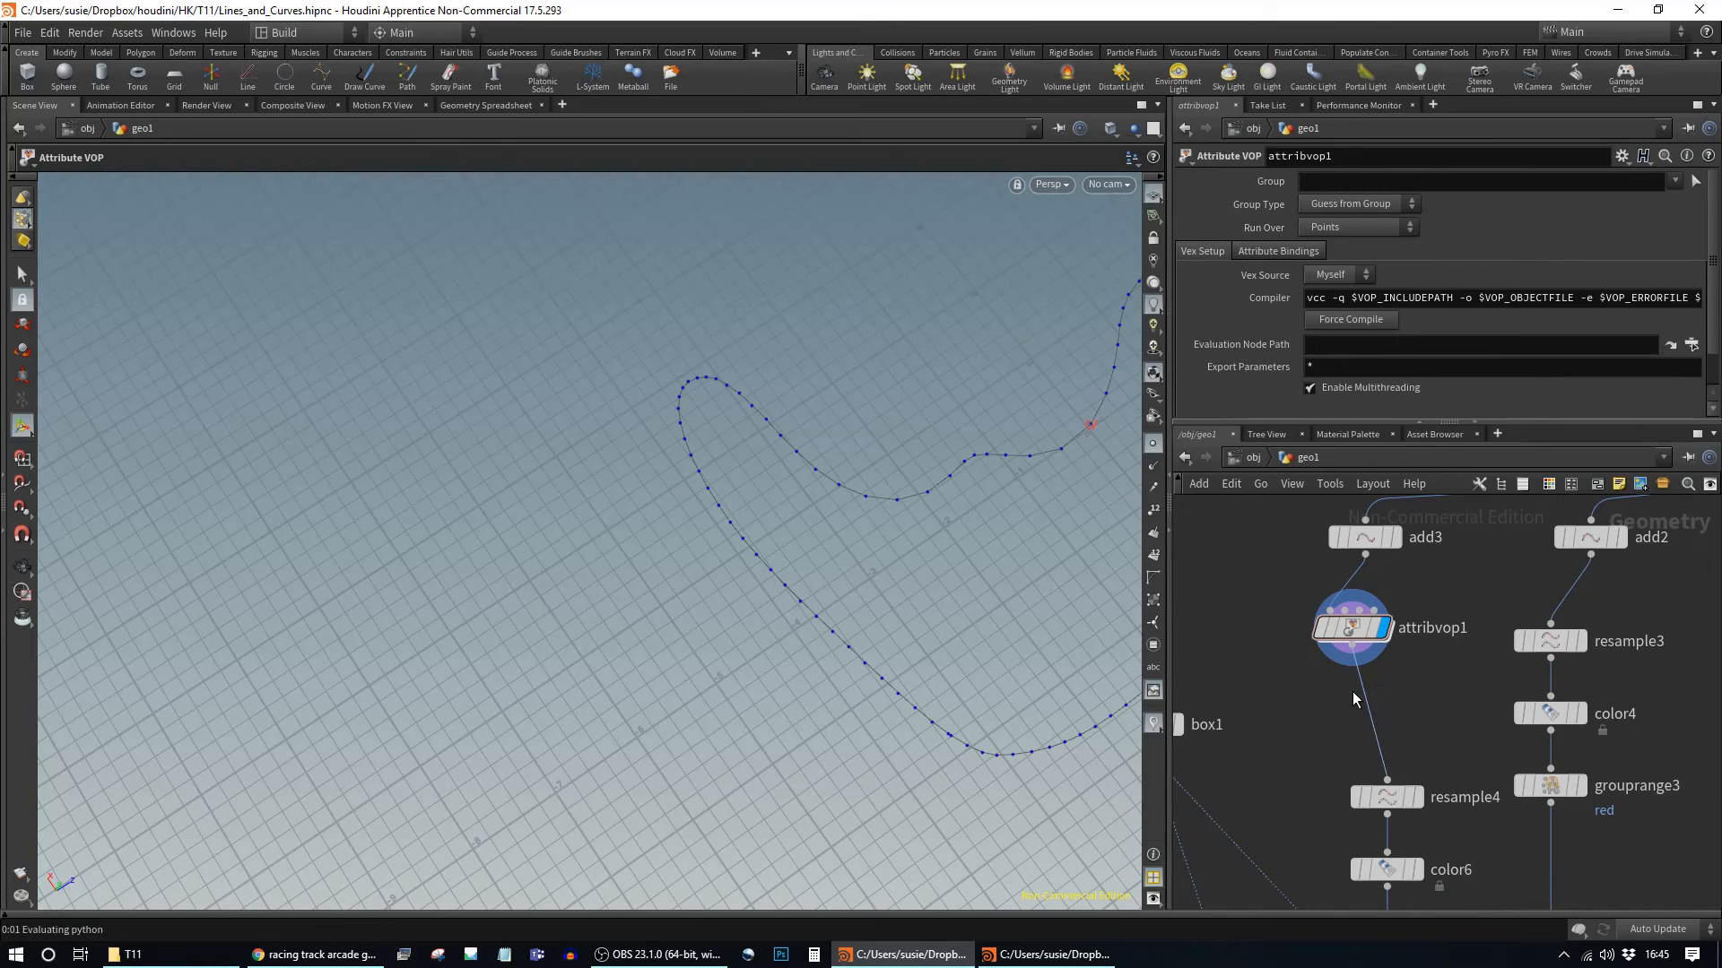
{"action": "left_click", "coordinate": [1352, 691]}
Step: Set color8 to Ramp from Attribute with a 0.1–0.4 range
{"action": "left_click", "coordinate": [1380, 270]}
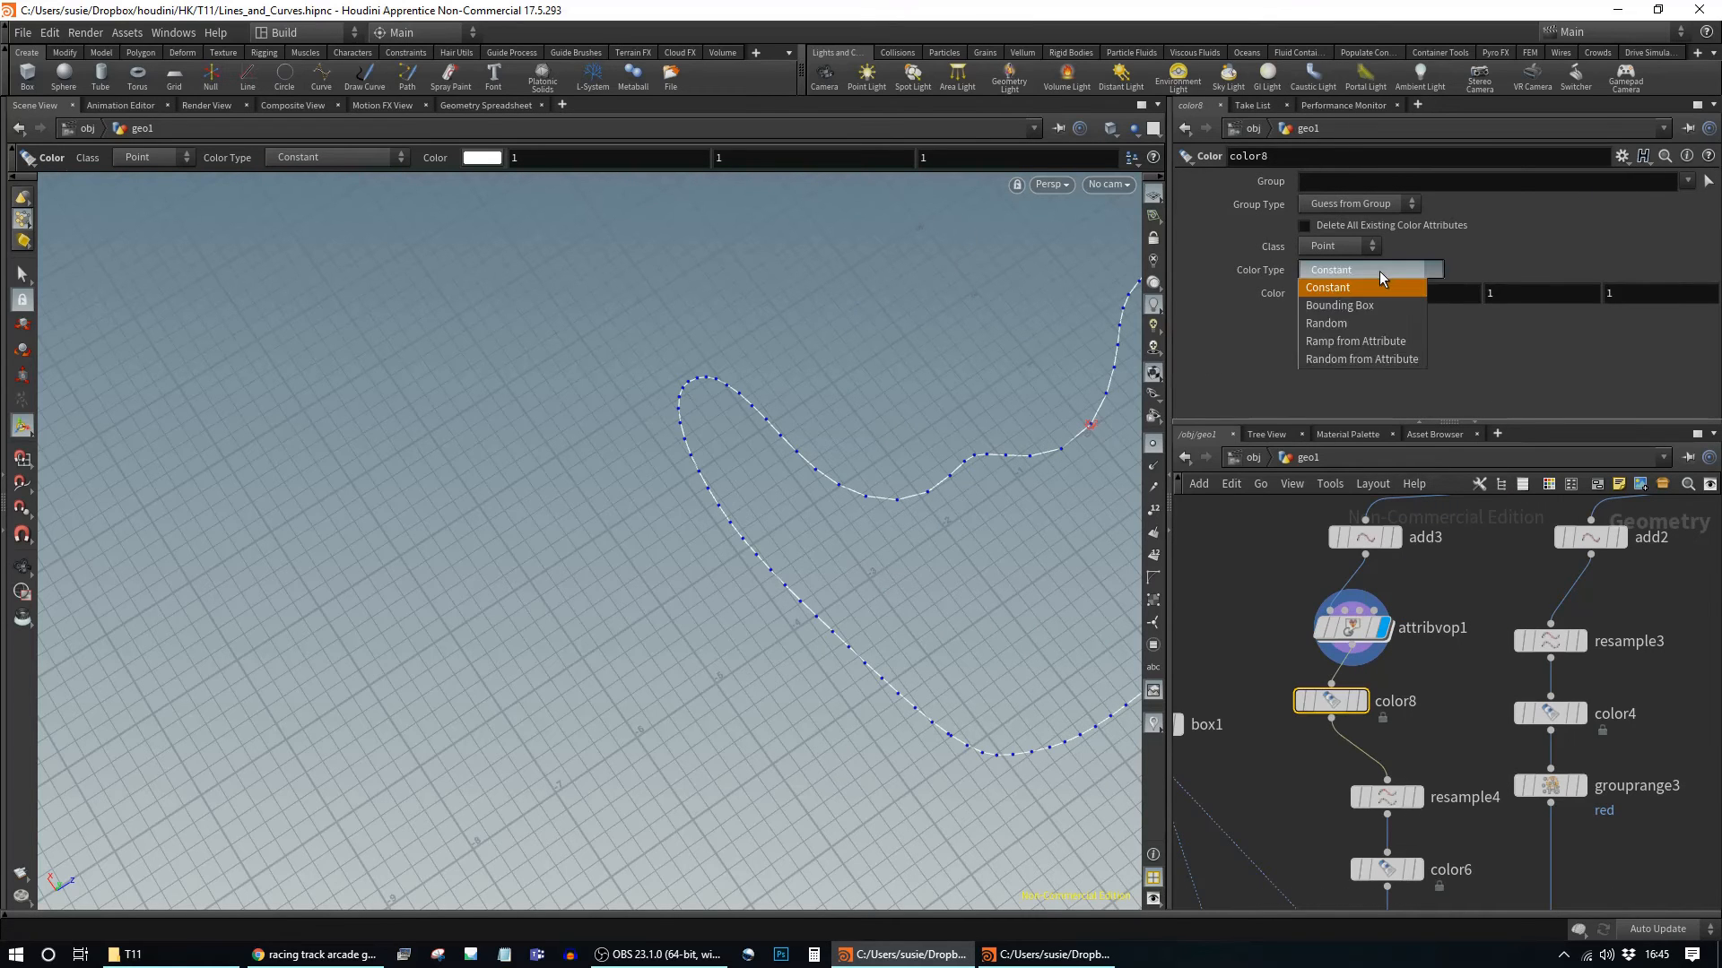
{"action": "left_click", "coordinate": [1357, 341]}
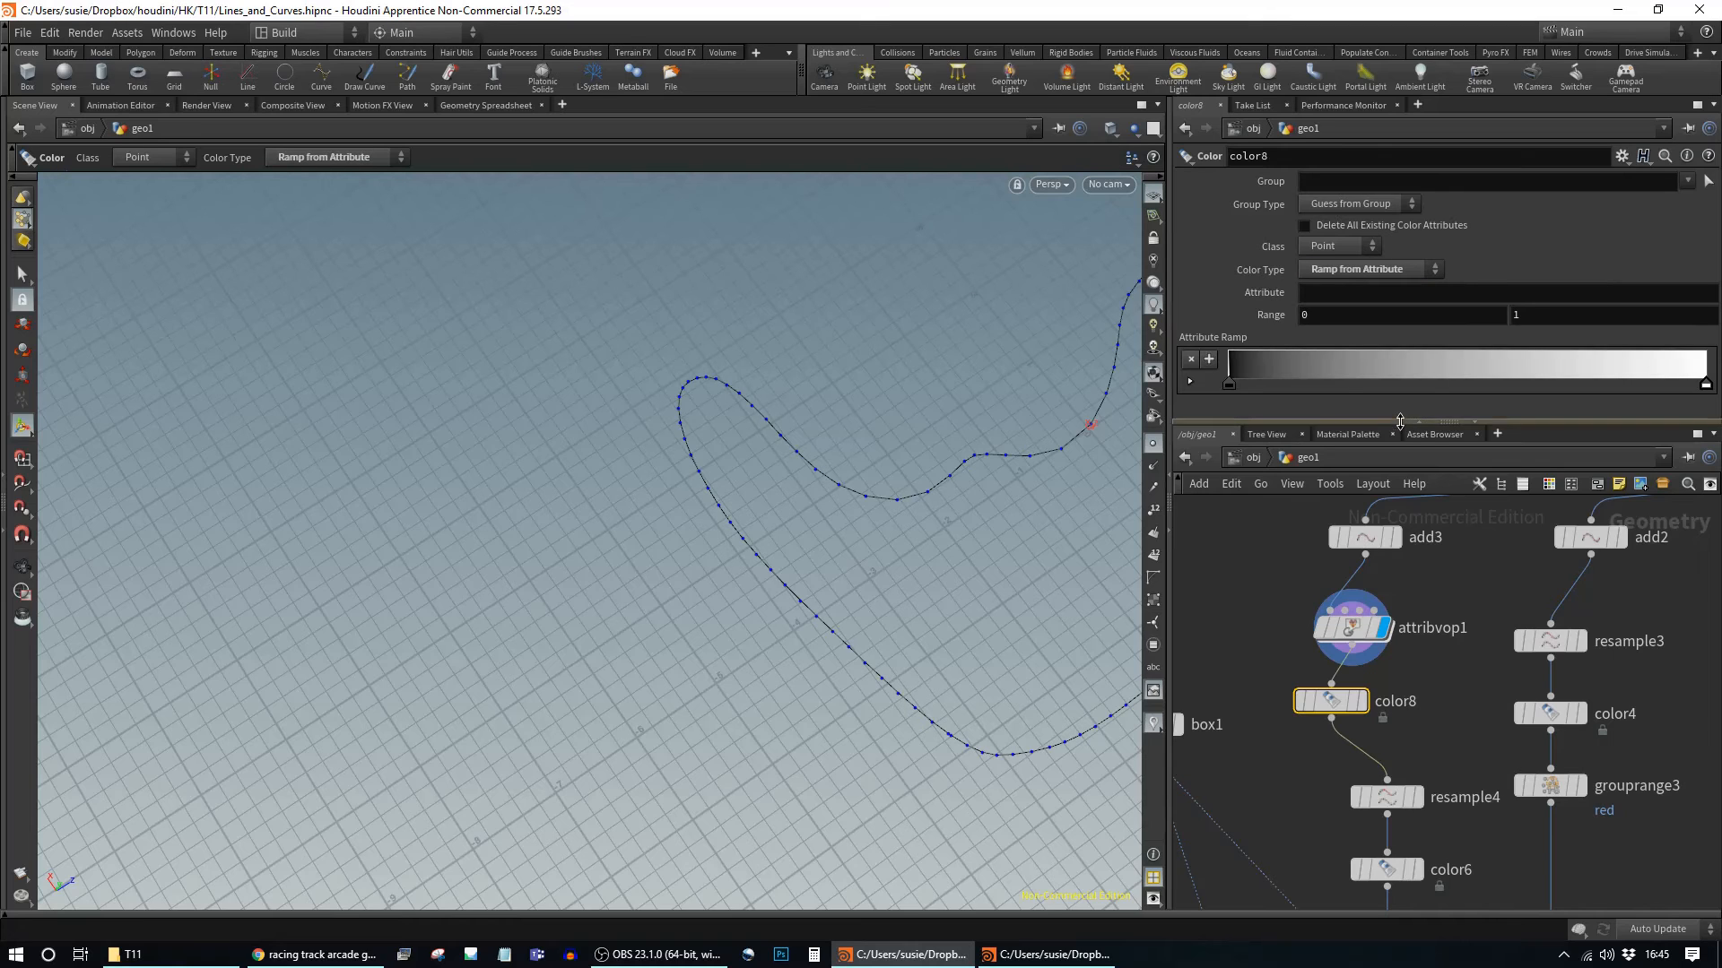
{"action": "left_click_drag", "start_coordinate": [1327, 422], "coordinate": [1327, 539]}
{"action": "left_click", "coordinate": [1315, 316]}
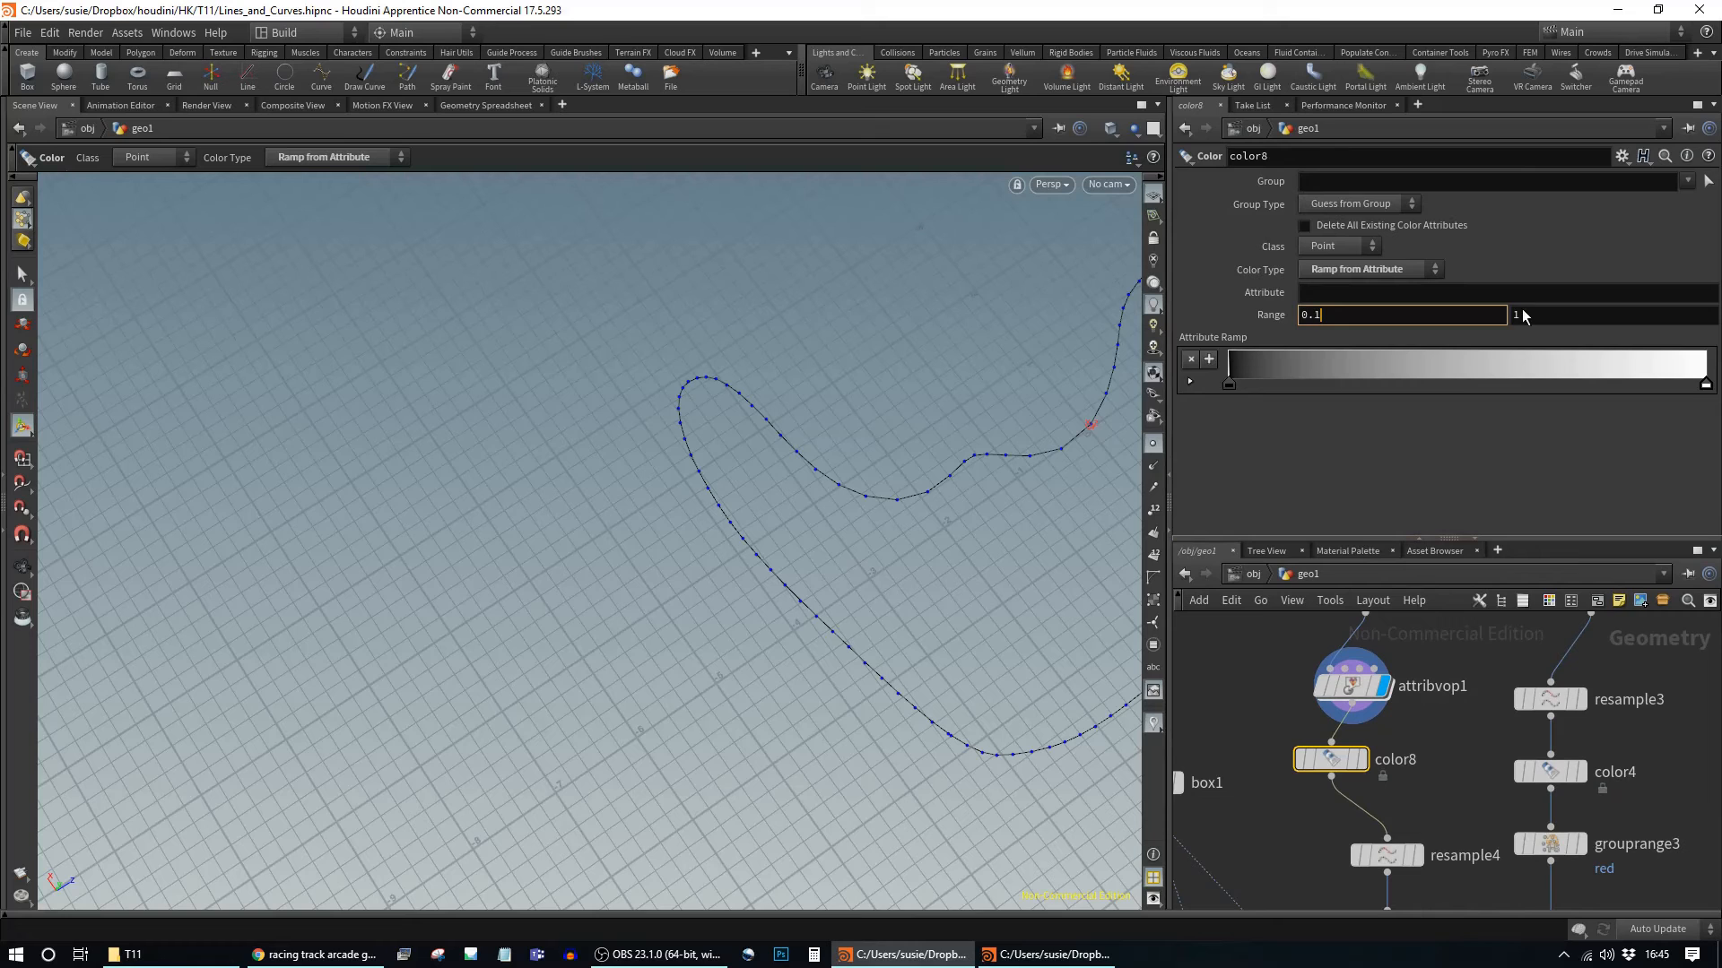
{"action": "key", "text": "Tab"}
{"action": "type", "text": "0.4"}
{"action": "key", "text": "Return"}
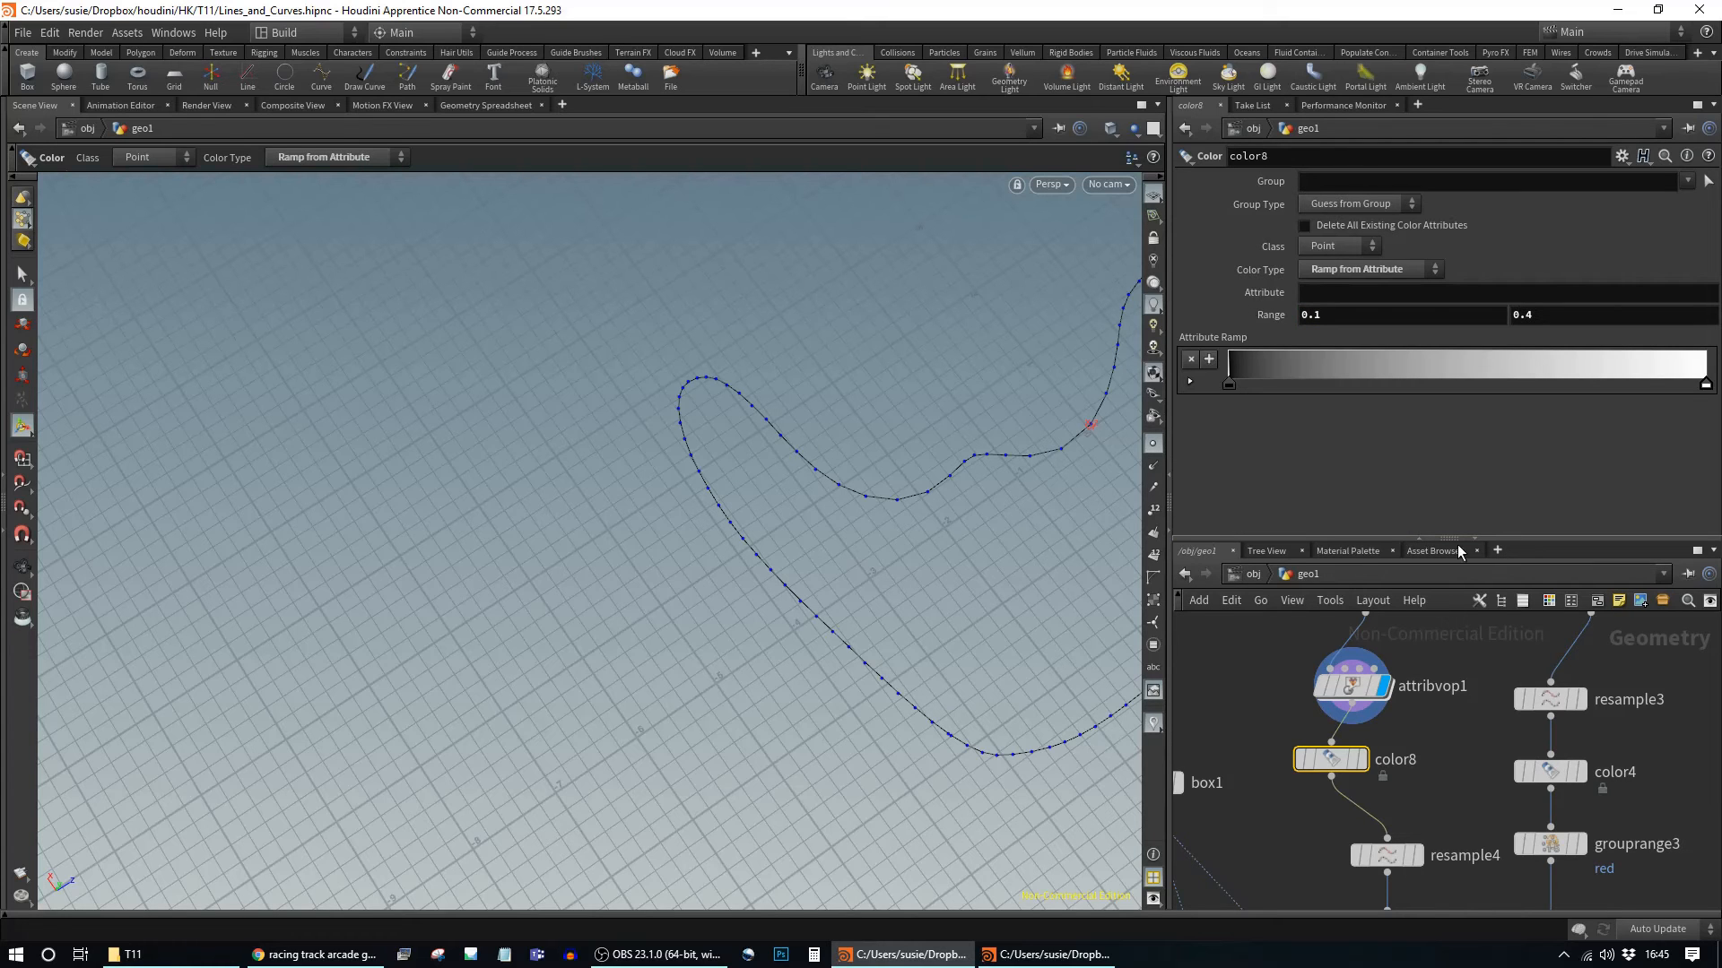
Step: Display color8 and tumble the viewport to view the coloured curve
{"action": "left_click", "coordinate": [1362, 761]}
{"action": "left_click_drag", "start_coordinate": [1333, 762], "coordinate": [1354, 765]}
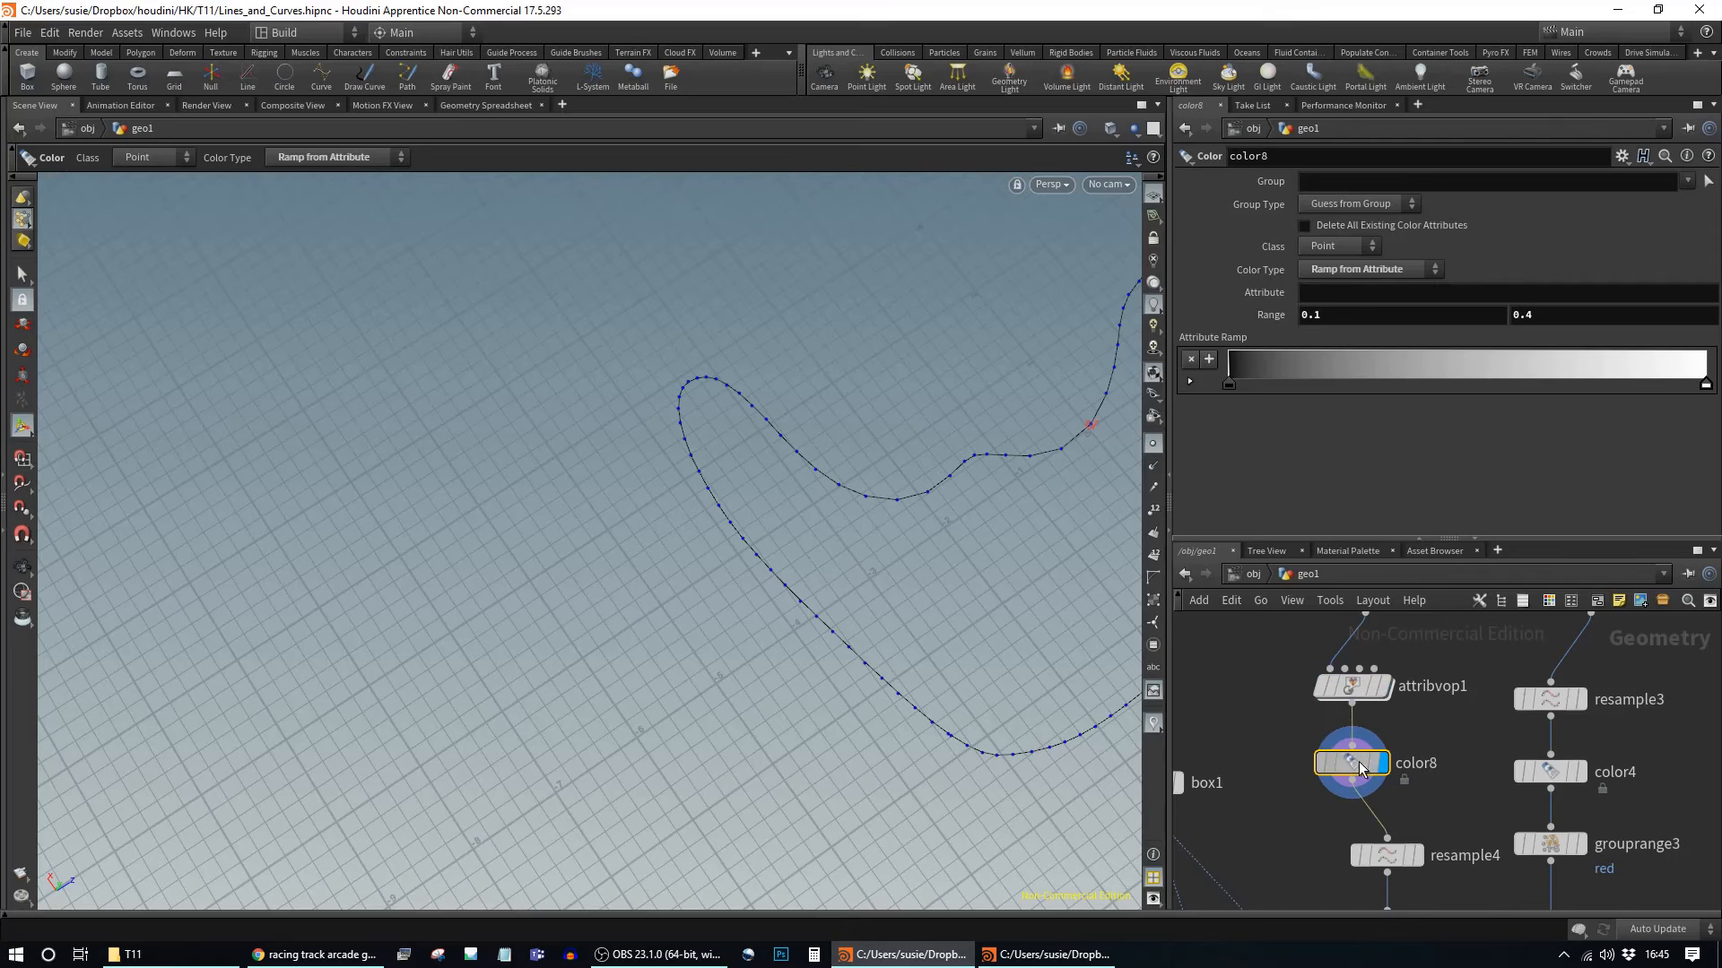
{"action": "key", "text": "Escape"}
{"action": "left_click_drag", "start_coordinate": [833, 529], "coordinate": [574, 547]}
{"action": "left_click_drag", "start_coordinate": [762, 542], "coordinate": [857, 551]}
{"action": "left_click_drag", "start_coordinate": [848, 694], "coordinate": [853, 373]}
{"action": "left_click_drag", "start_coordinate": [957, 412], "coordinate": [869, 415]}
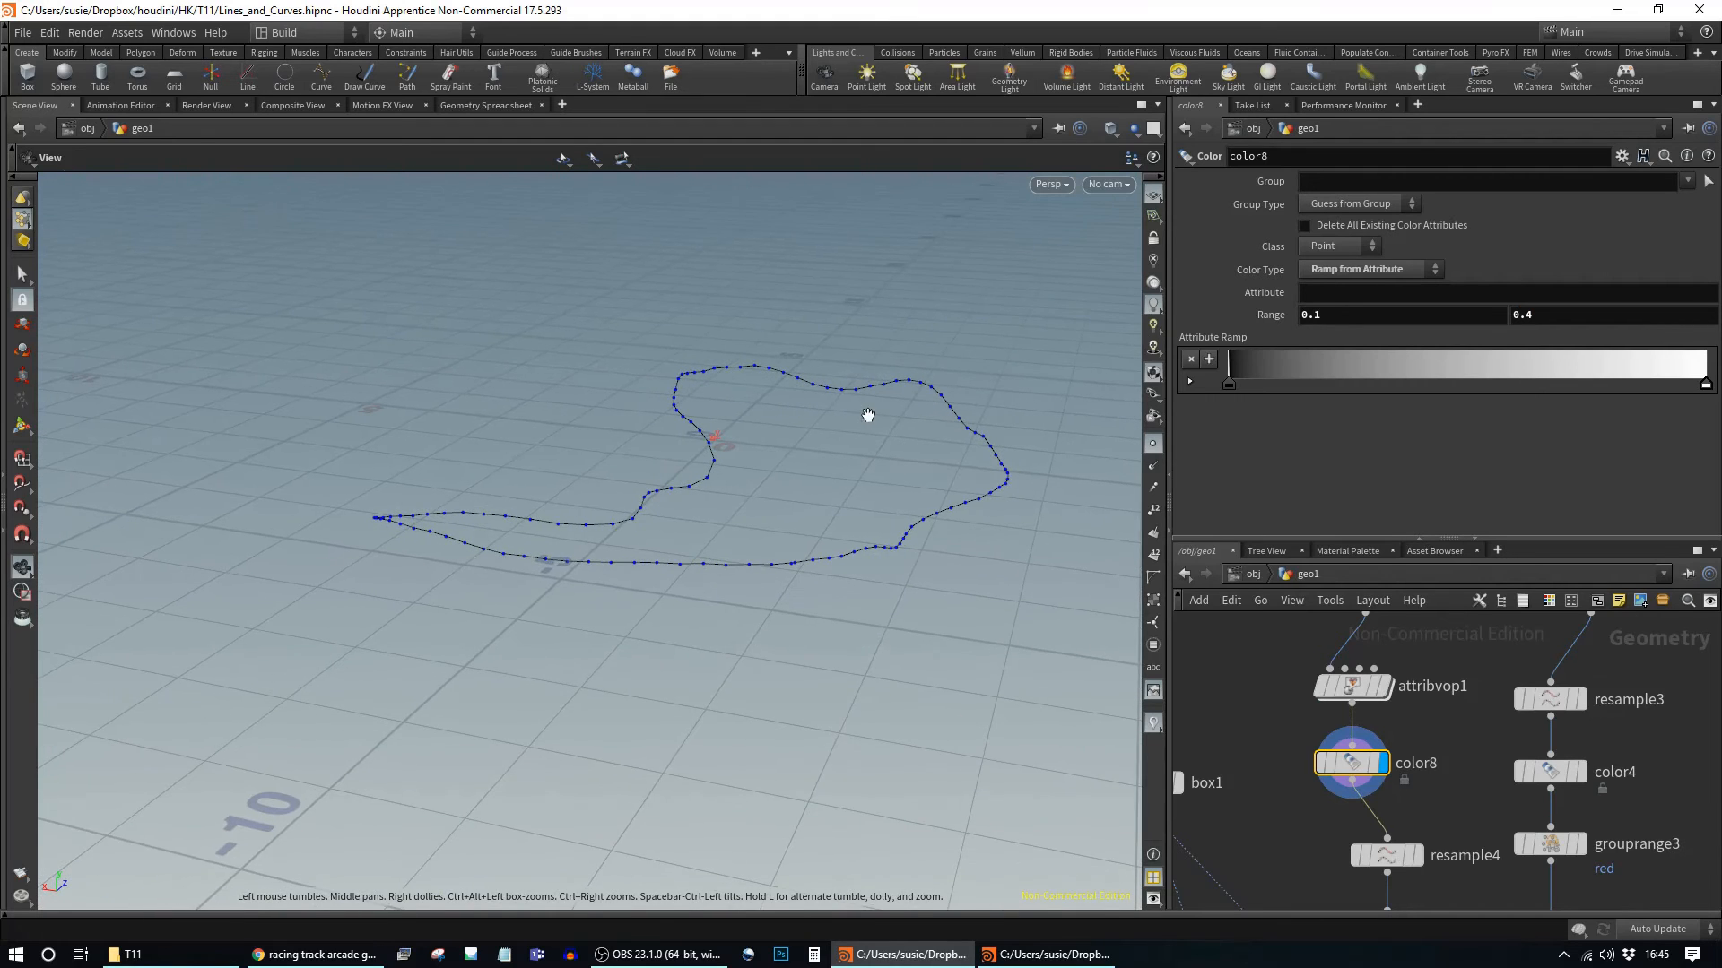
{"action": "key", "text": "Return"}
Step: Set the ramp's attribute to spacing and check the coloured curve
{"action": "left_click", "coordinate": [1343, 276]}
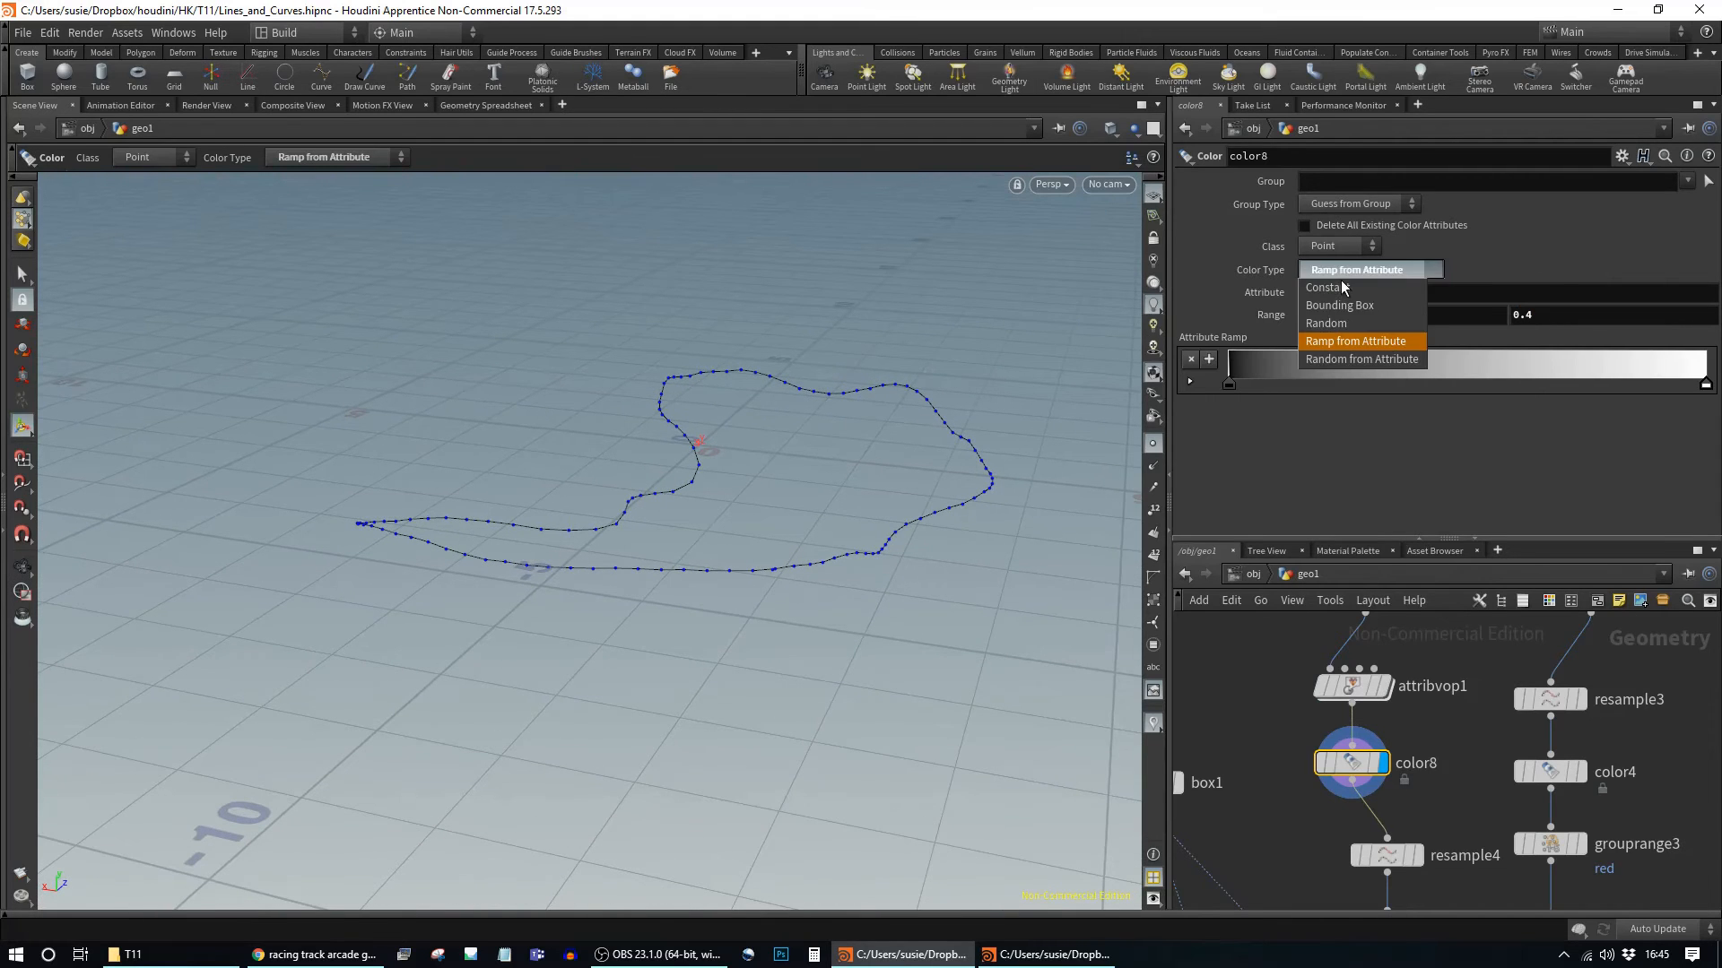
{"action": "left_click", "coordinate": [1630, 265]}
{"action": "left_click", "coordinate": [1445, 297]}
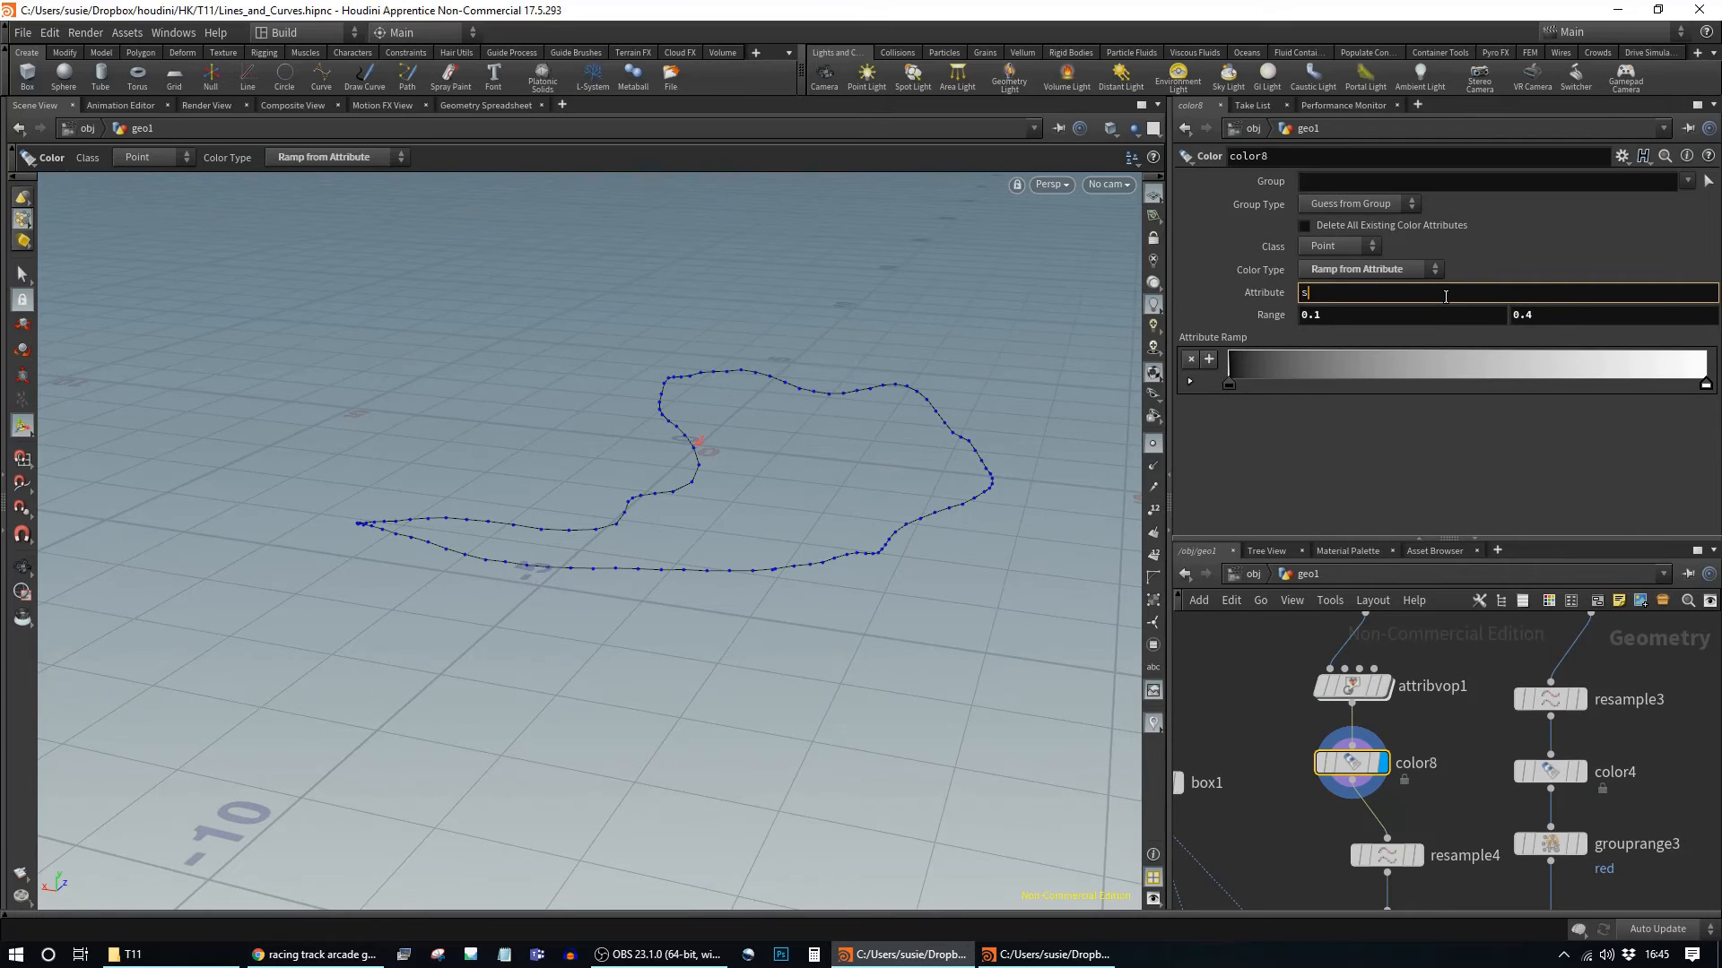
{"action": "key", "text": "Return"}
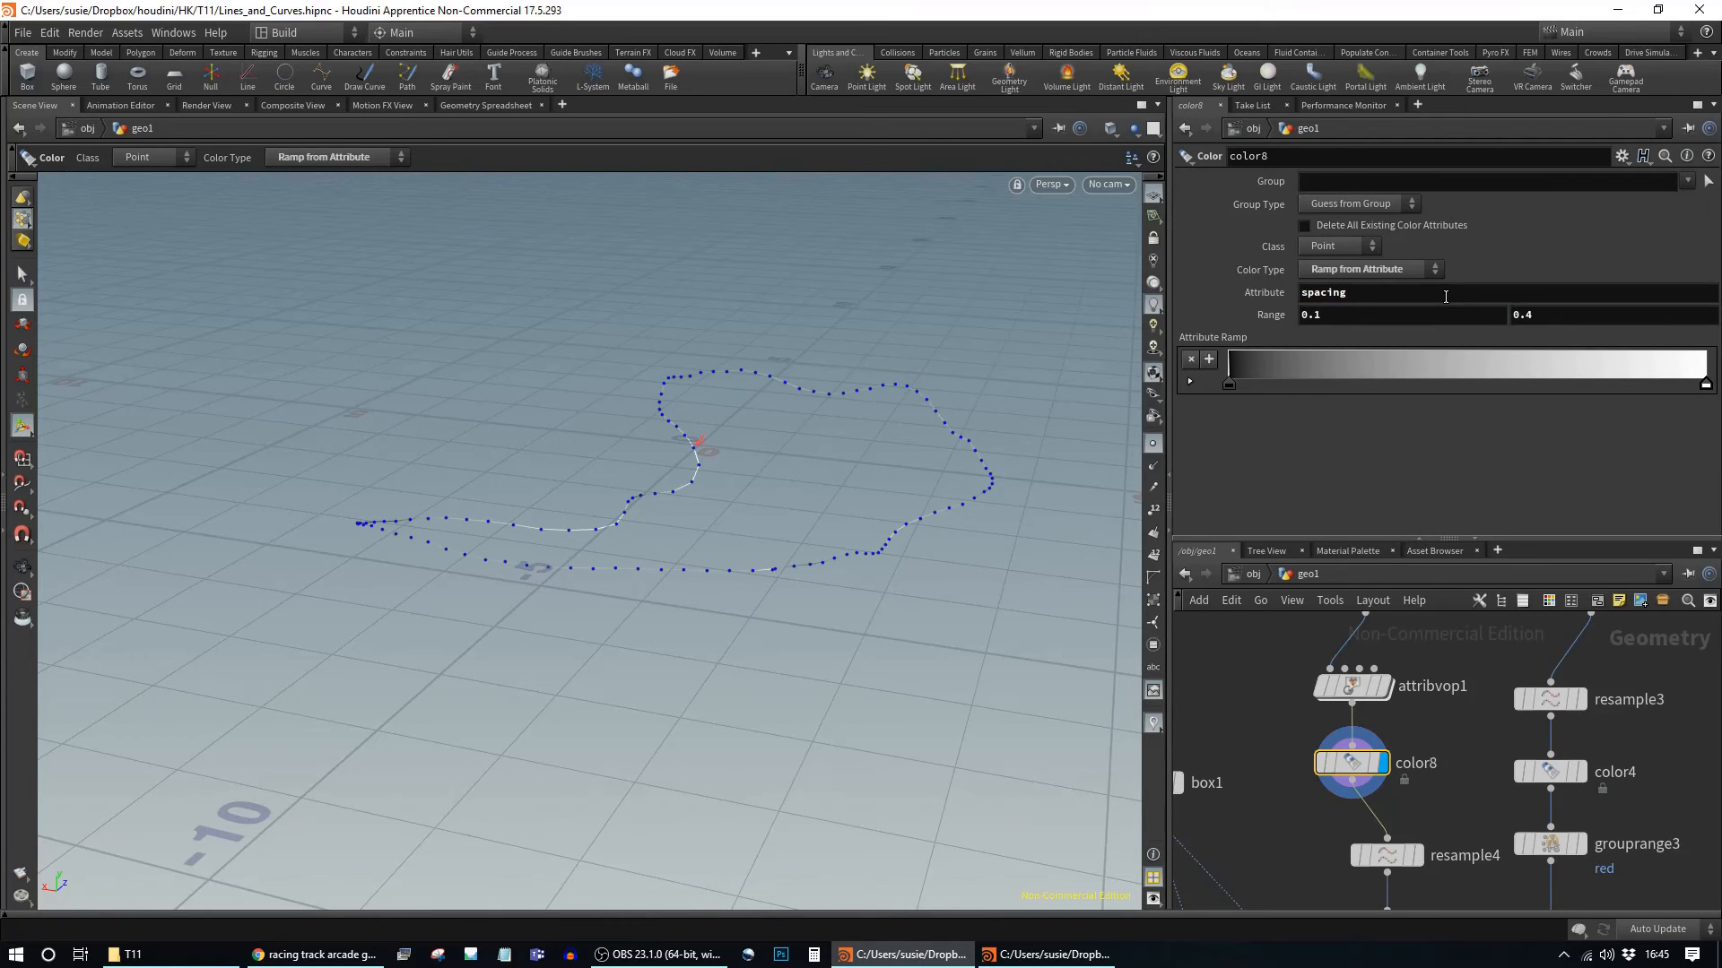
{"action": "left_click_drag", "start_coordinate": [832, 446], "coordinate": [693, 587], "text": "alt"}
{"action": "middle_click_drag", "start_coordinate": [823, 442], "coordinate": [733, 586], "text": "alt"}
{"action": "key", "text": "Return"}
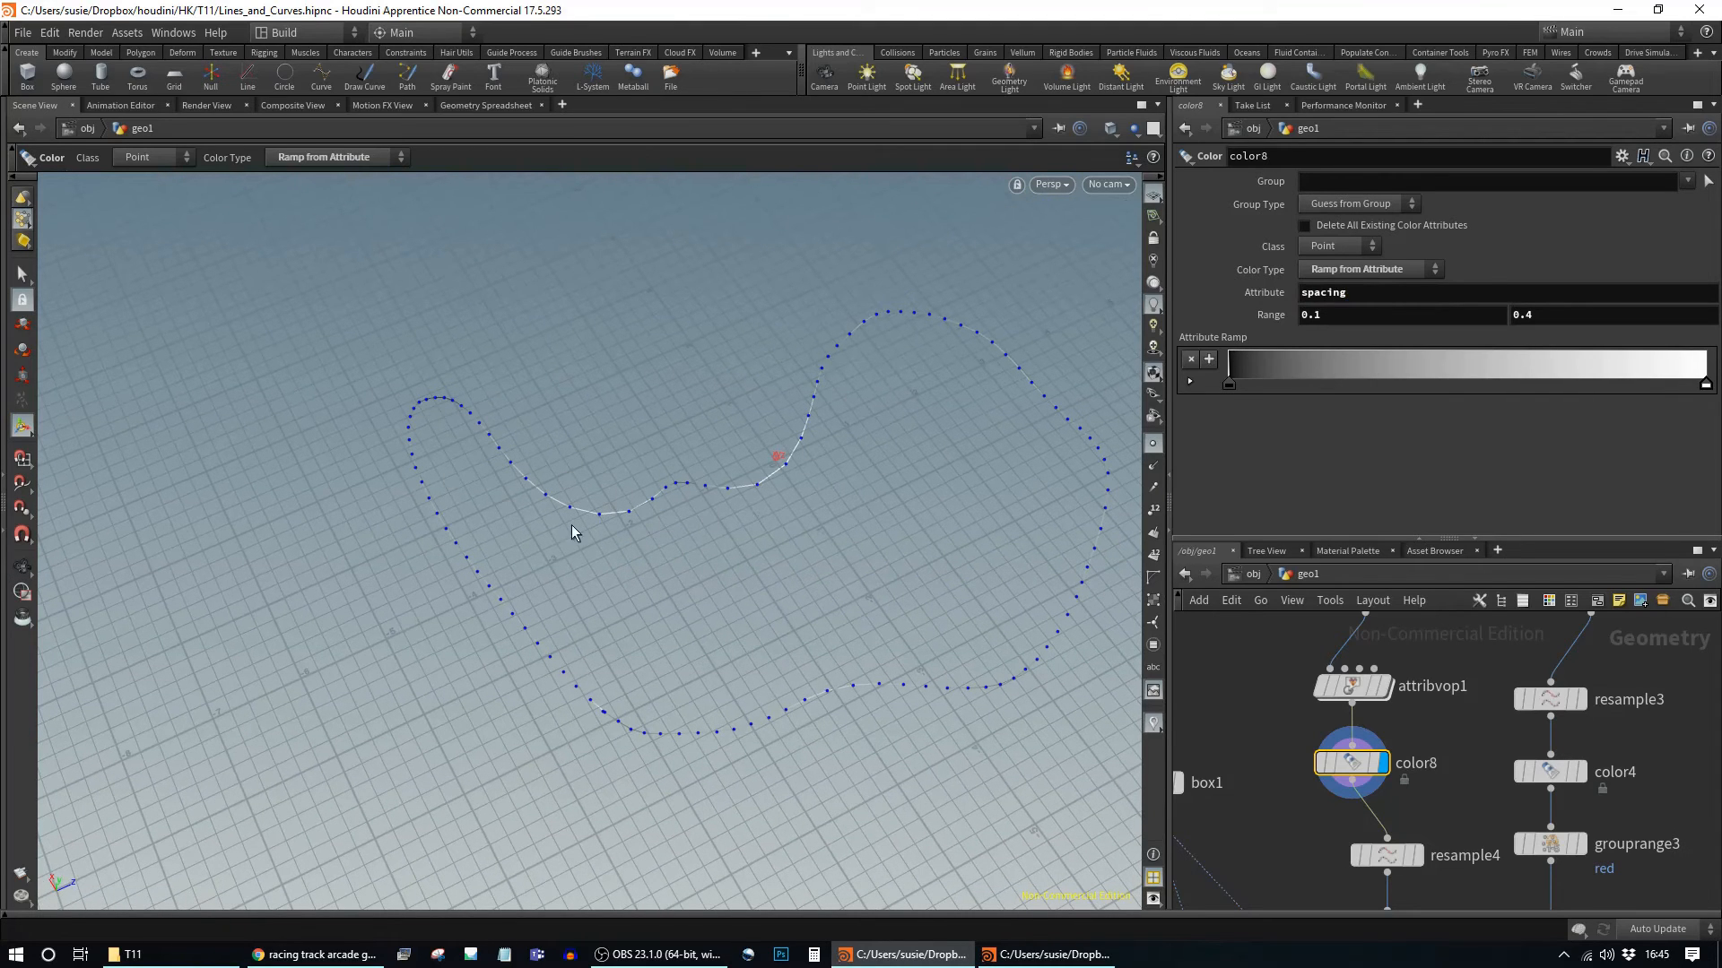
{"action": "middle_click_drag", "start_coordinate": [1471, 805], "coordinate": [1472, 671], "text": "alt"}
{"action": "scroll", "coordinate": [1473, 688], "scroll_direction": "down", "scroll_amount": 3}
{"action": "left_click_drag", "start_coordinate": [1548, 538], "coordinate": [1548, 416]}
{"action": "middle_click_drag", "start_coordinate": [1451, 586], "coordinate": [1478, 702]}
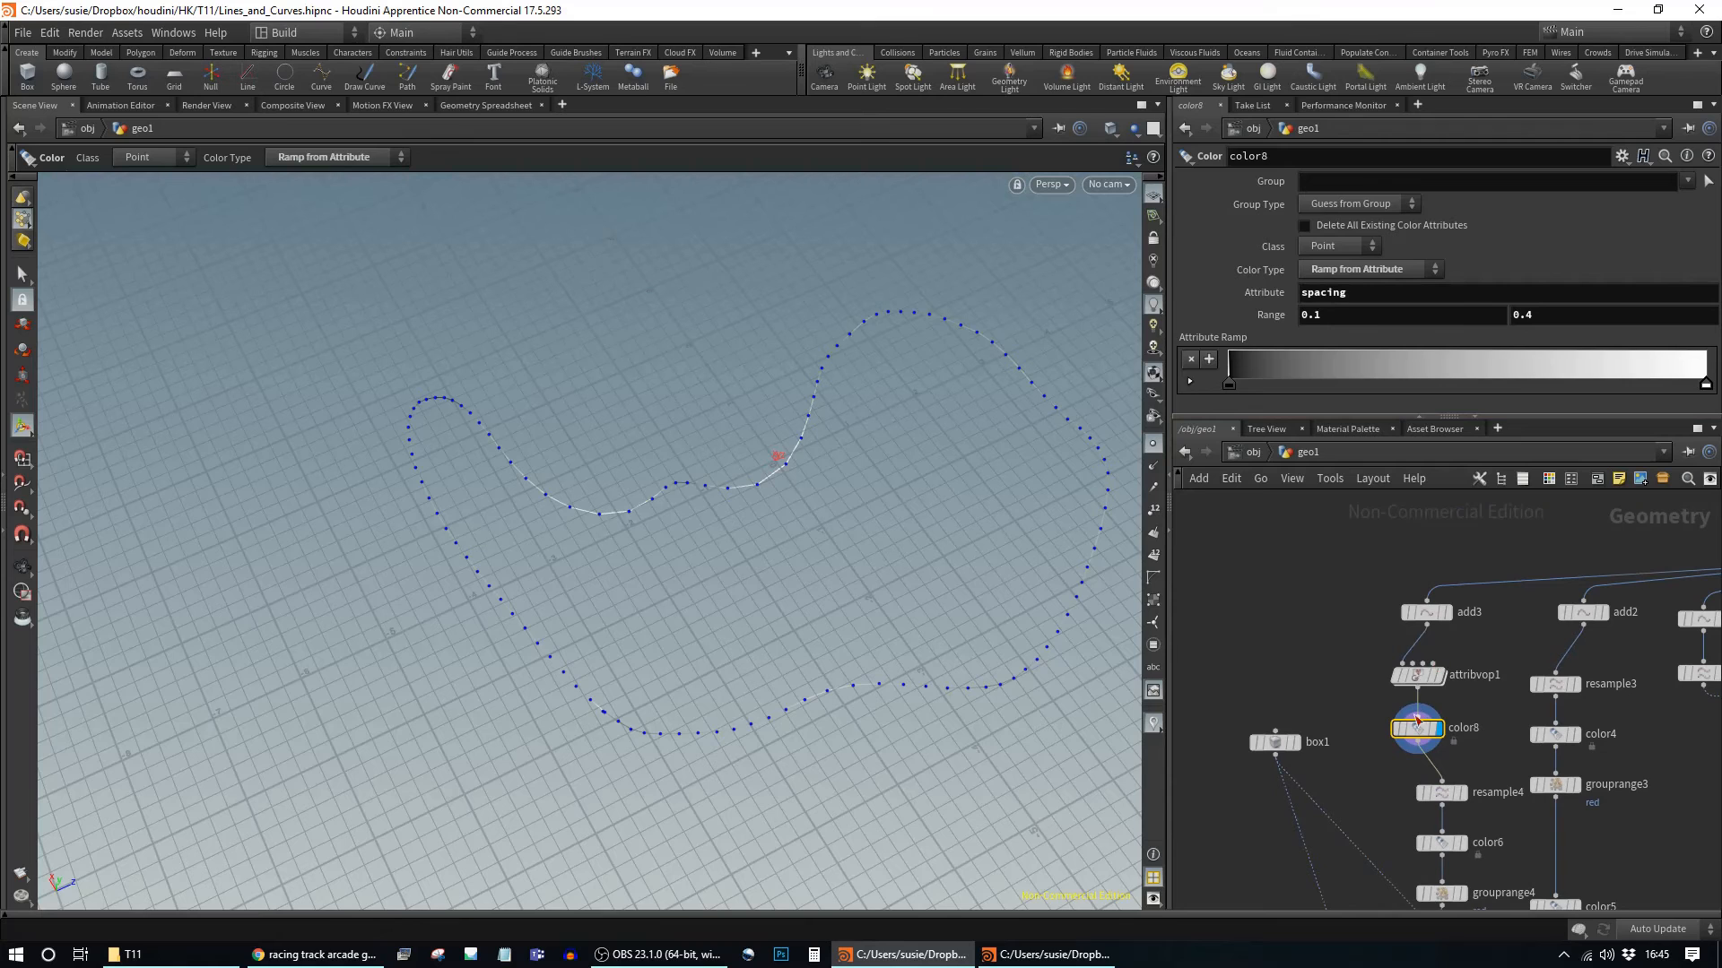
Step: Move color8 below resample4 and display it to preview the resampled curve's colours
{"action": "left_click", "coordinate": [1417, 674]}
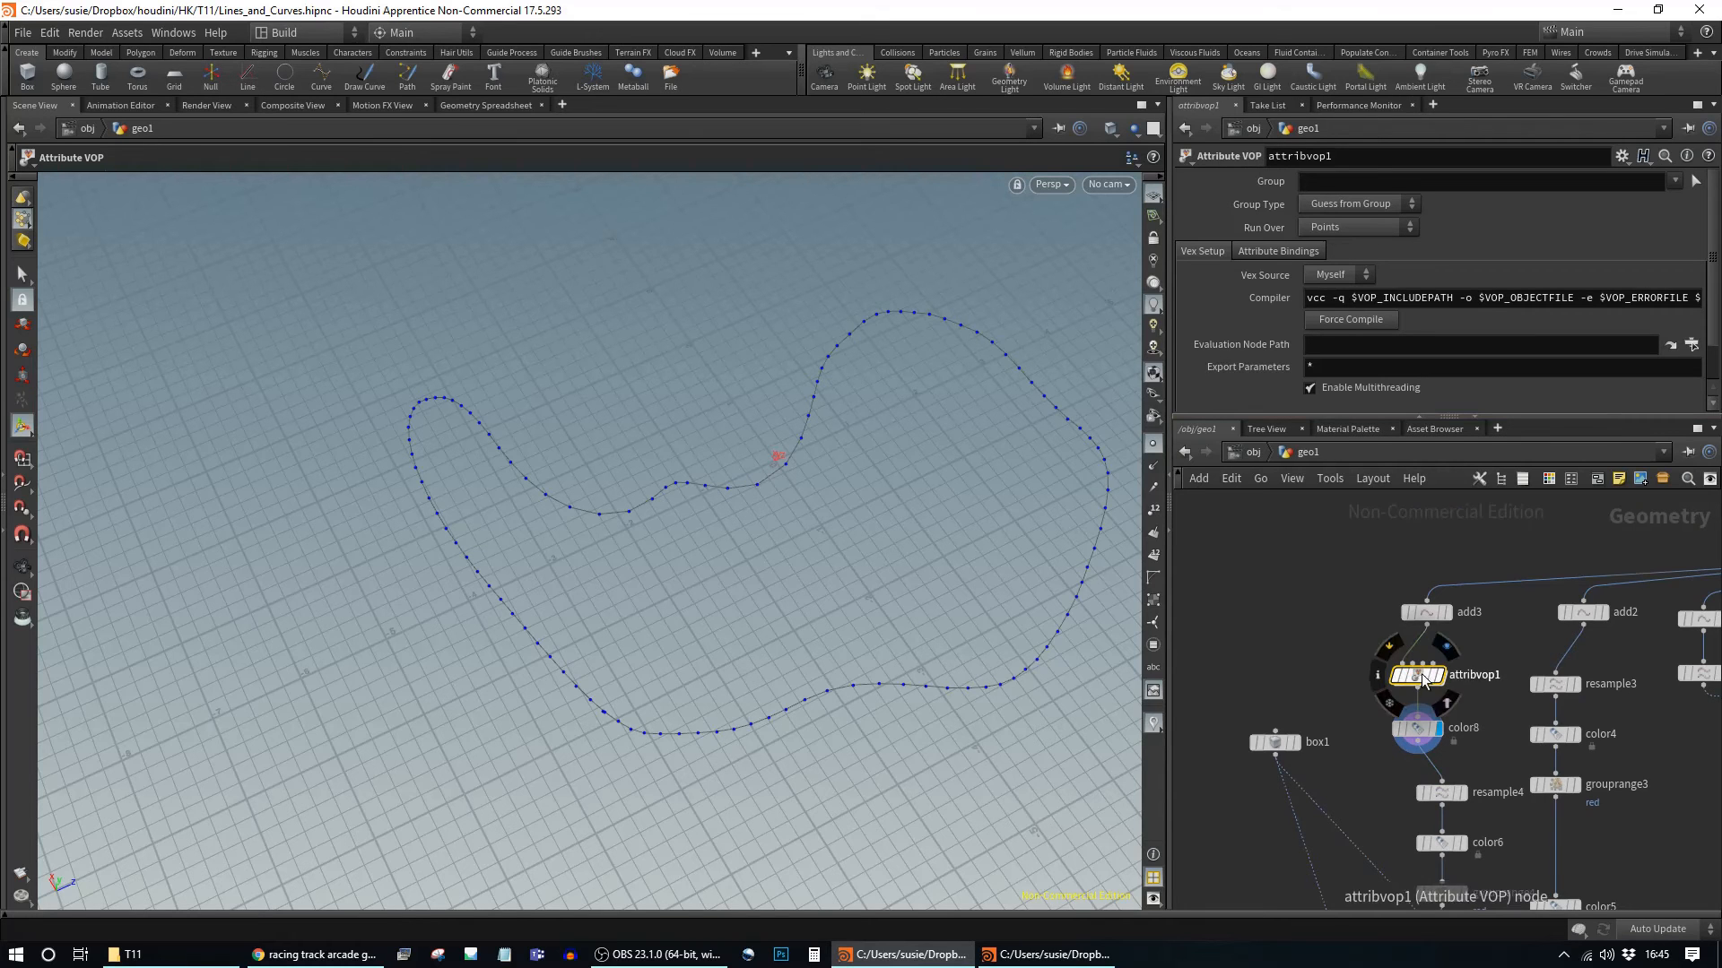
{"action": "left_click", "coordinate": [1461, 792]}
{"action": "left_click", "coordinate": [1439, 789]}
{"action": "mouse_move", "coordinate": [1438, 789]}
{"action": "left_mouse_down"}
{"action": "mouse_move", "coordinate": [1412, 731]}
{"action": "mouse_move", "coordinate": [1599, 682]}
{"action": "mouse_move", "coordinate": [1428, 796]}
{"action": "mouse_move", "coordinate": [1436, 808]}
{"action": "left_mouse_up"}
{"action": "left_click", "coordinate": [1462, 811]}
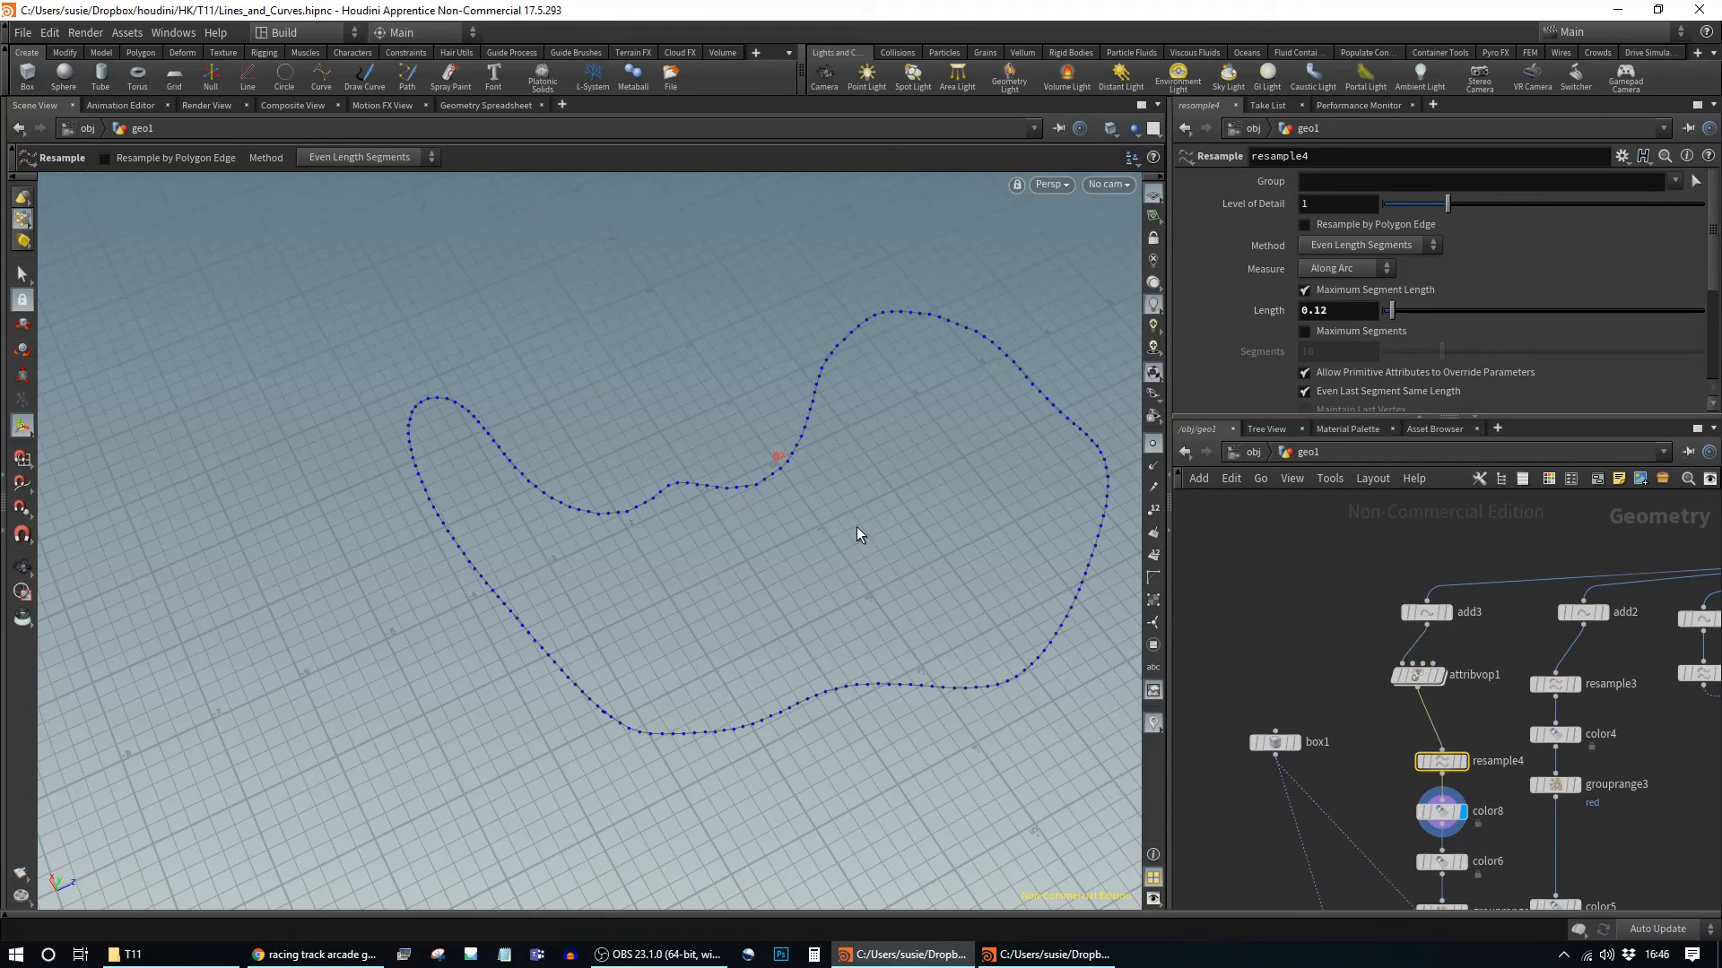
{"action": "left_click", "coordinate": [1451, 818]}
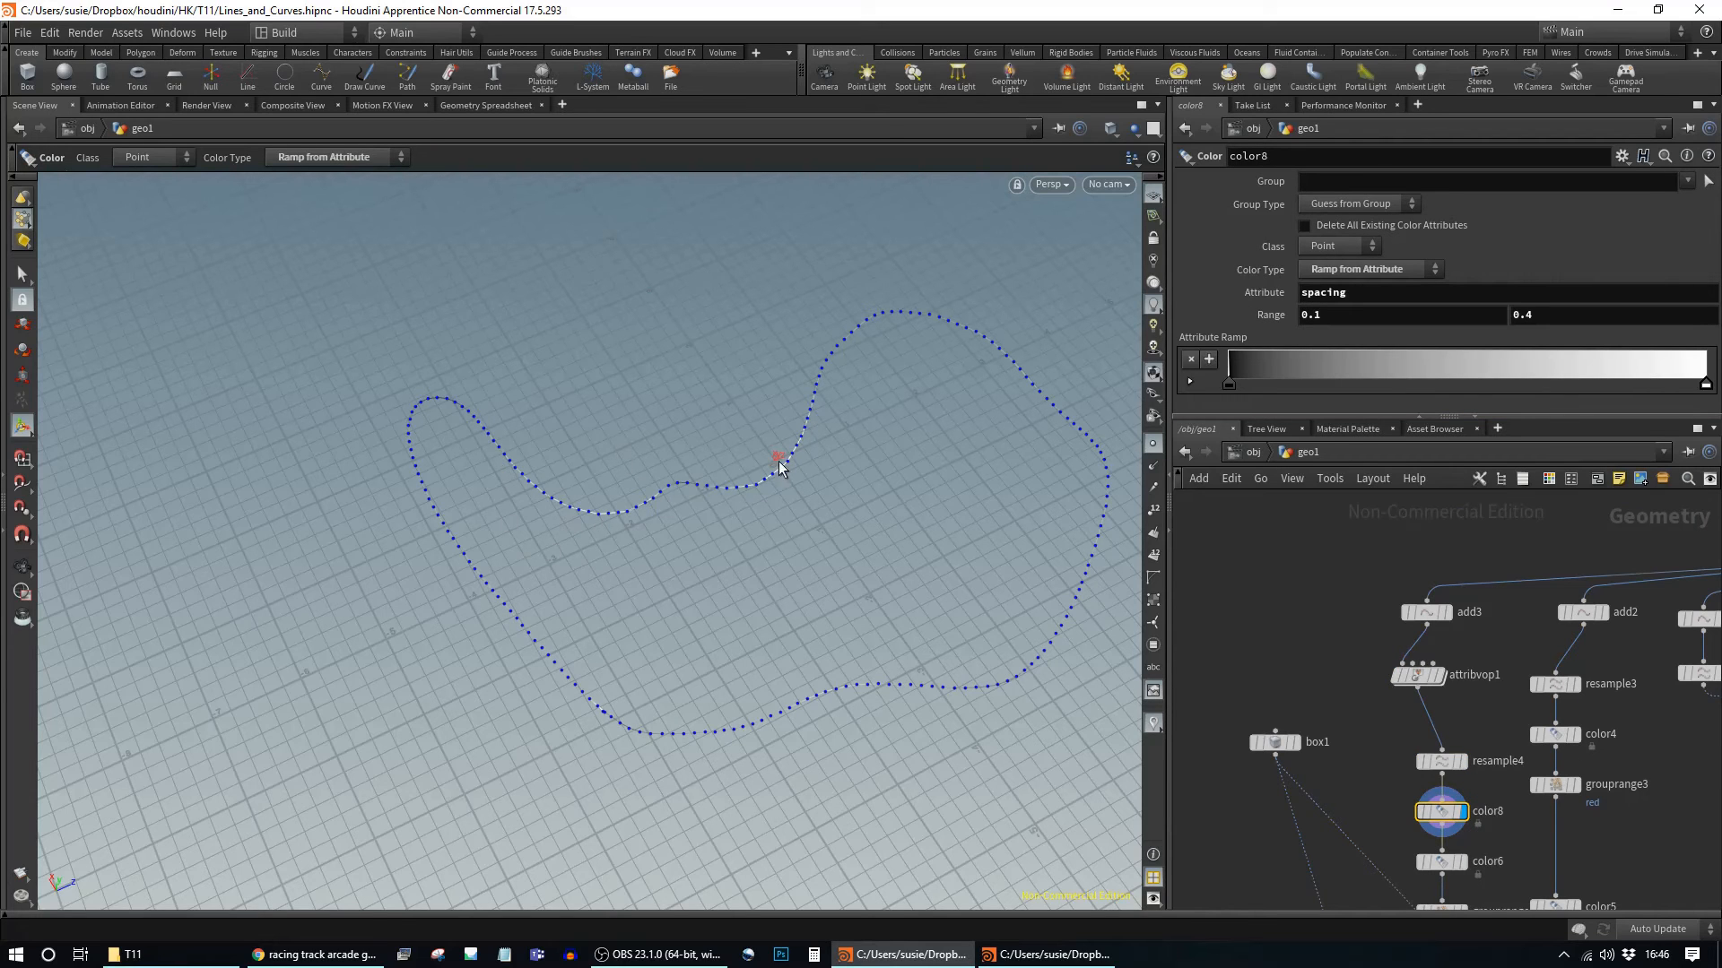
Step: Detach color8 from the chain and select attribvop1
{"action": "left_click_drag", "start_coordinate": [1440, 767], "coordinate": [1440, 738]}
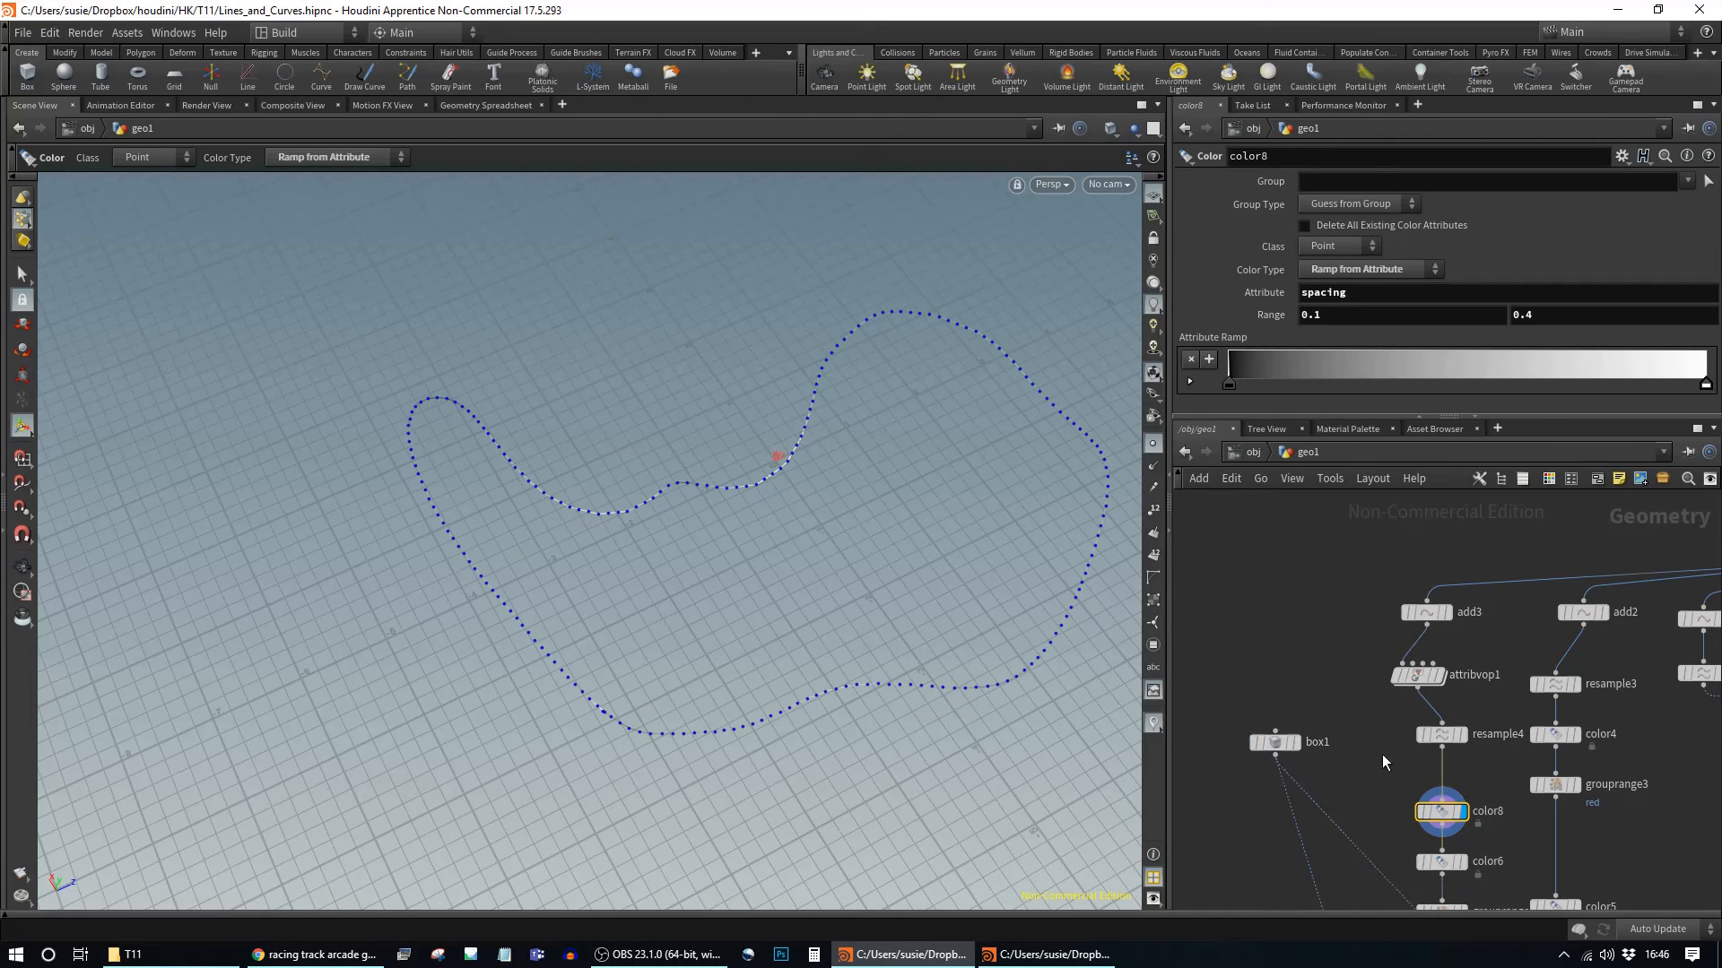
{"action": "middle_click_drag", "start_coordinate": [1381, 755], "coordinate": [1299, 719]}
{"action": "left_click_drag", "start_coordinate": [1366, 775], "coordinate": [1630, 852]}
{"action": "middle_click_drag", "start_coordinate": [1631, 852], "coordinate": [1574, 822]}
{"action": "left_click", "coordinate": [1337, 641]}
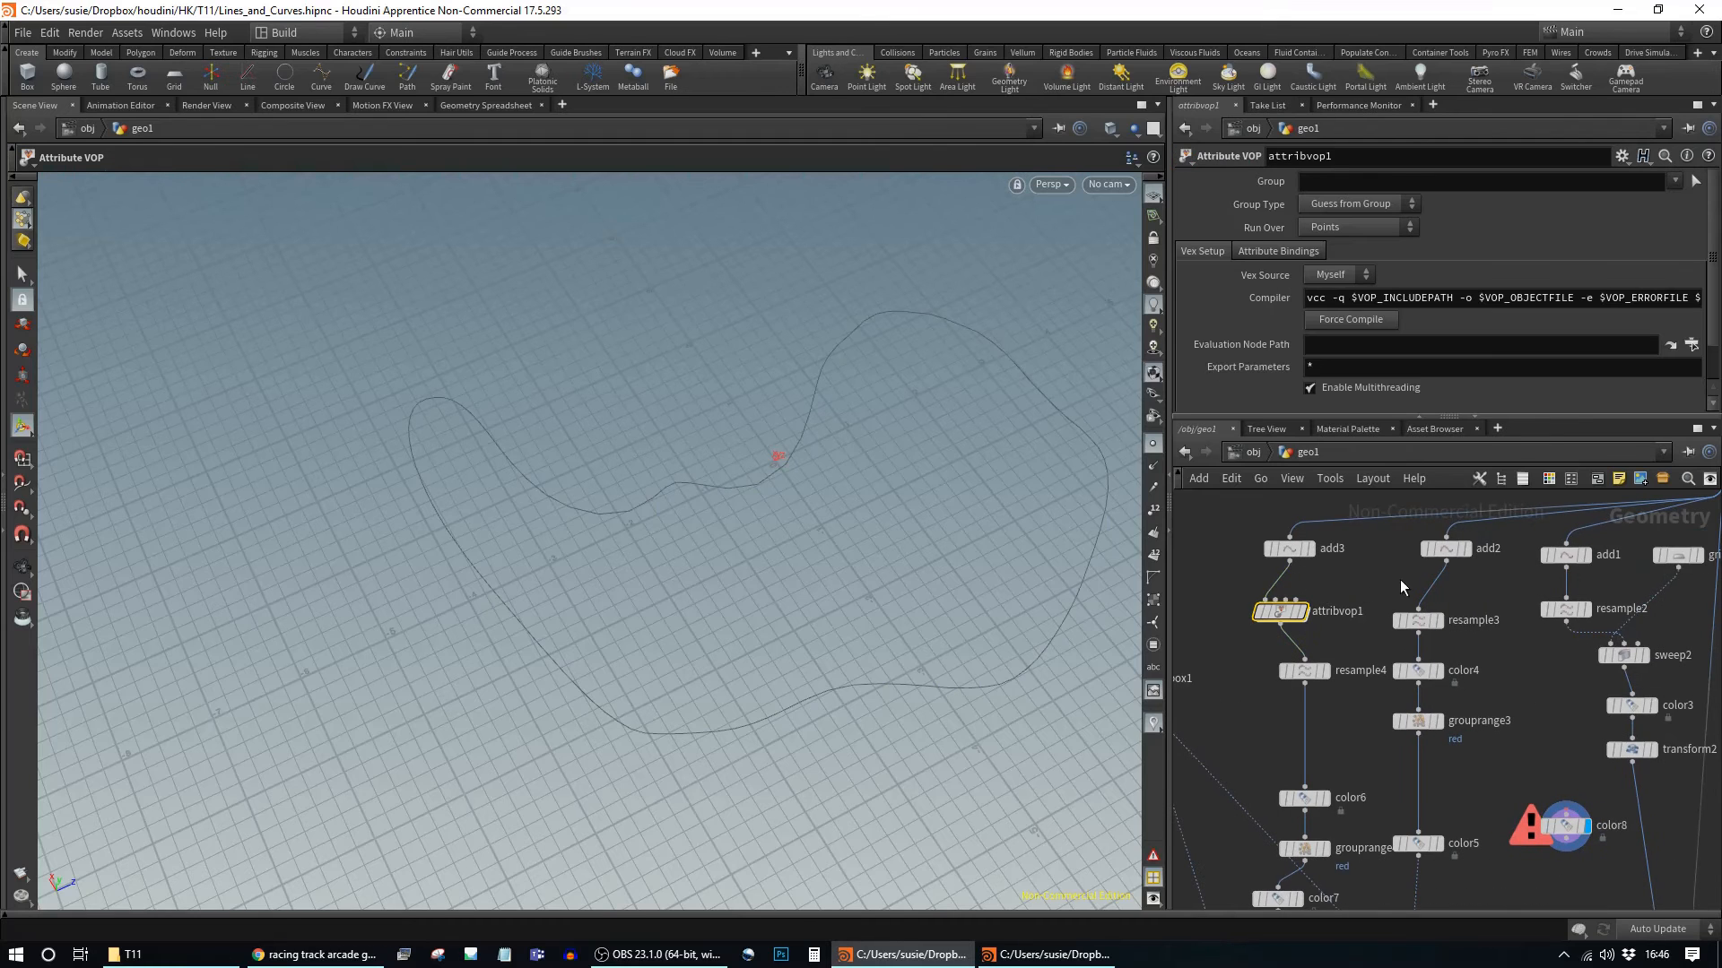
Step: Duplicate attribvop1 as attribvop2 and insert it between add2 and resample3
{"action": "key", "text": "ctrl+c"}
{"action": "key", "text": "ctrl+v"}
{"action": "left_click_drag", "start_coordinate": [1424, 596], "coordinate": [1457, 626]}
{"action": "middle_click_drag", "start_coordinate": [1543, 714], "coordinate": [1510, 560]}
{"action": "middle_click_drag", "start_coordinate": [1497, 761], "coordinate": [1494, 627]}
{"action": "scroll", "coordinate": [1478, 695], "scroll_direction": "down", "scroll_amount": 2}
{"action": "middle_click_drag", "start_coordinate": [1541, 723], "coordinate": [1589, 793]}
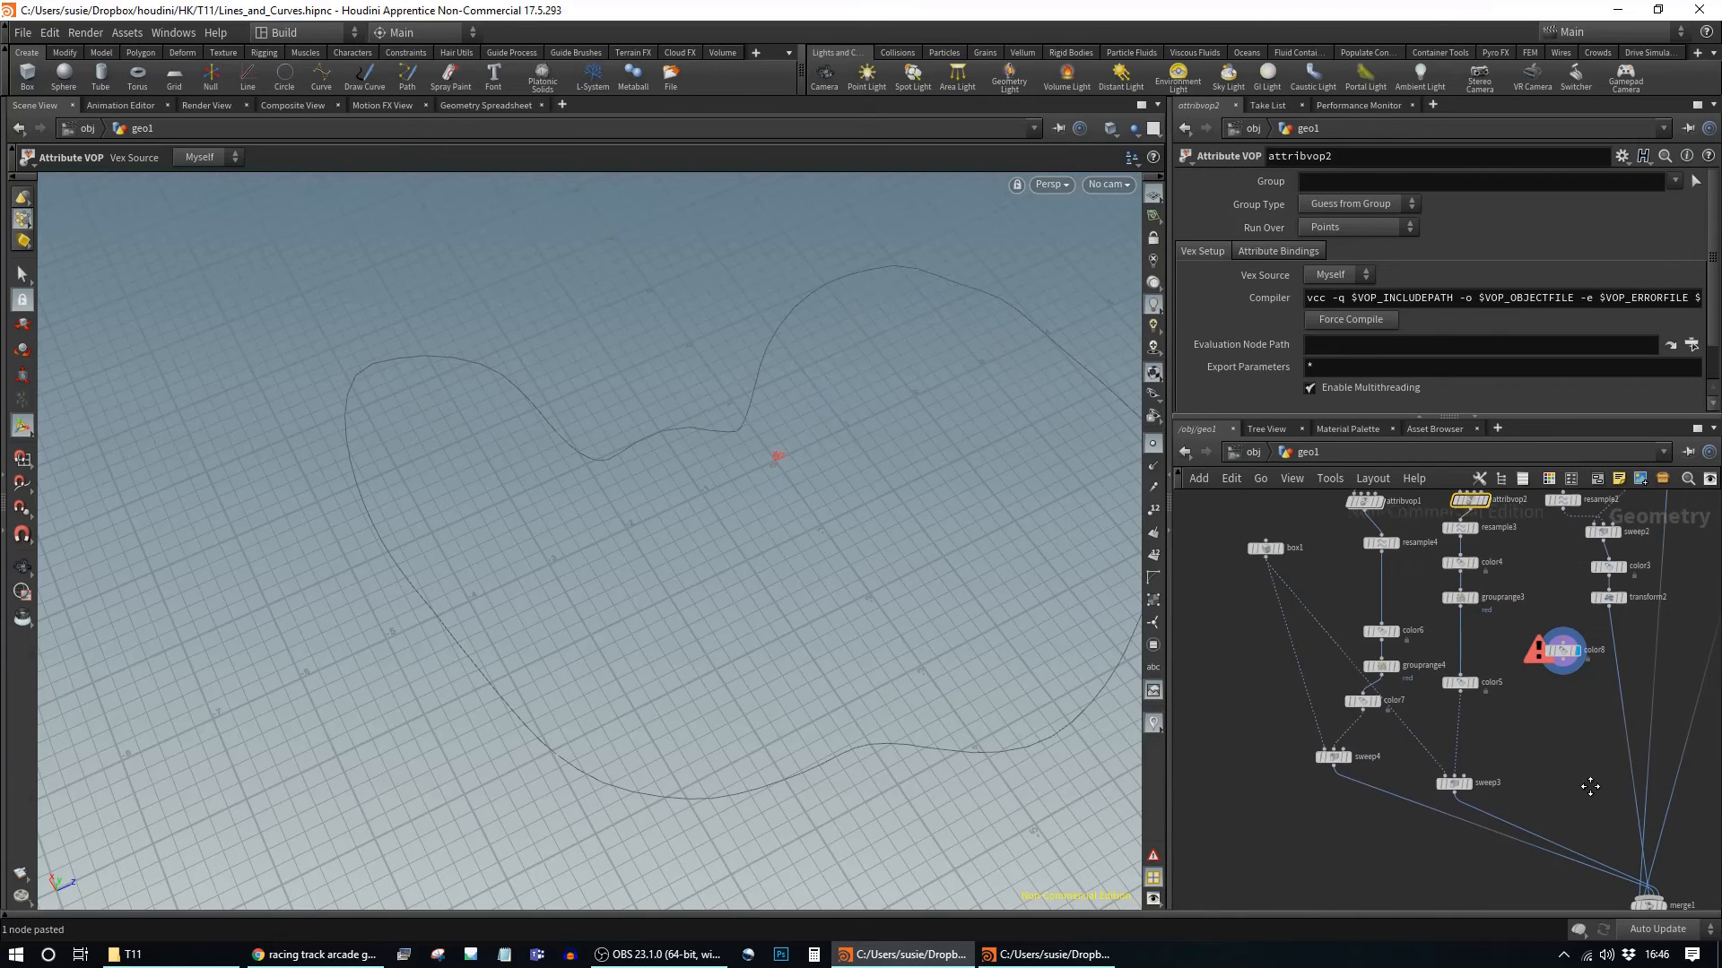
{"action": "left_click_drag", "start_coordinate": [1332, 761], "coordinate": [1317, 788]}
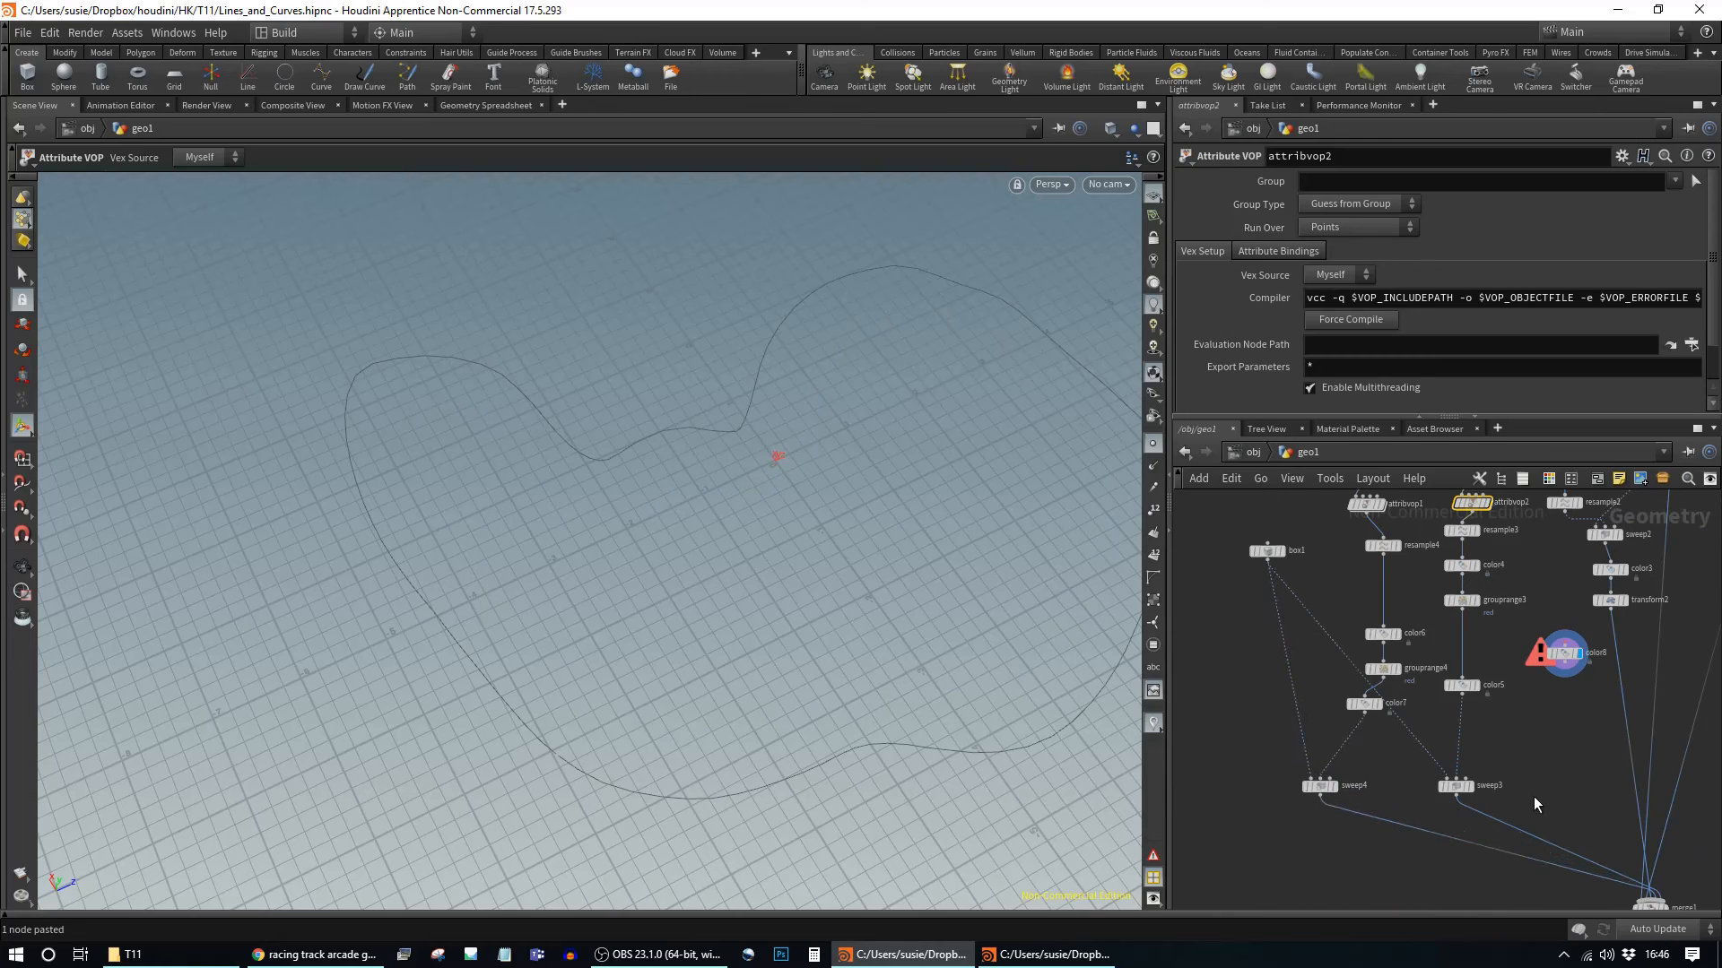
{"action": "middle_click_drag", "start_coordinate": [1533, 796], "coordinate": [1506, 728]}
Step: Display sweep3's red-and-white barrier and confirm its 1,952 points carry spacing
{"action": "left_click", "coordinate": [1429, 718]}
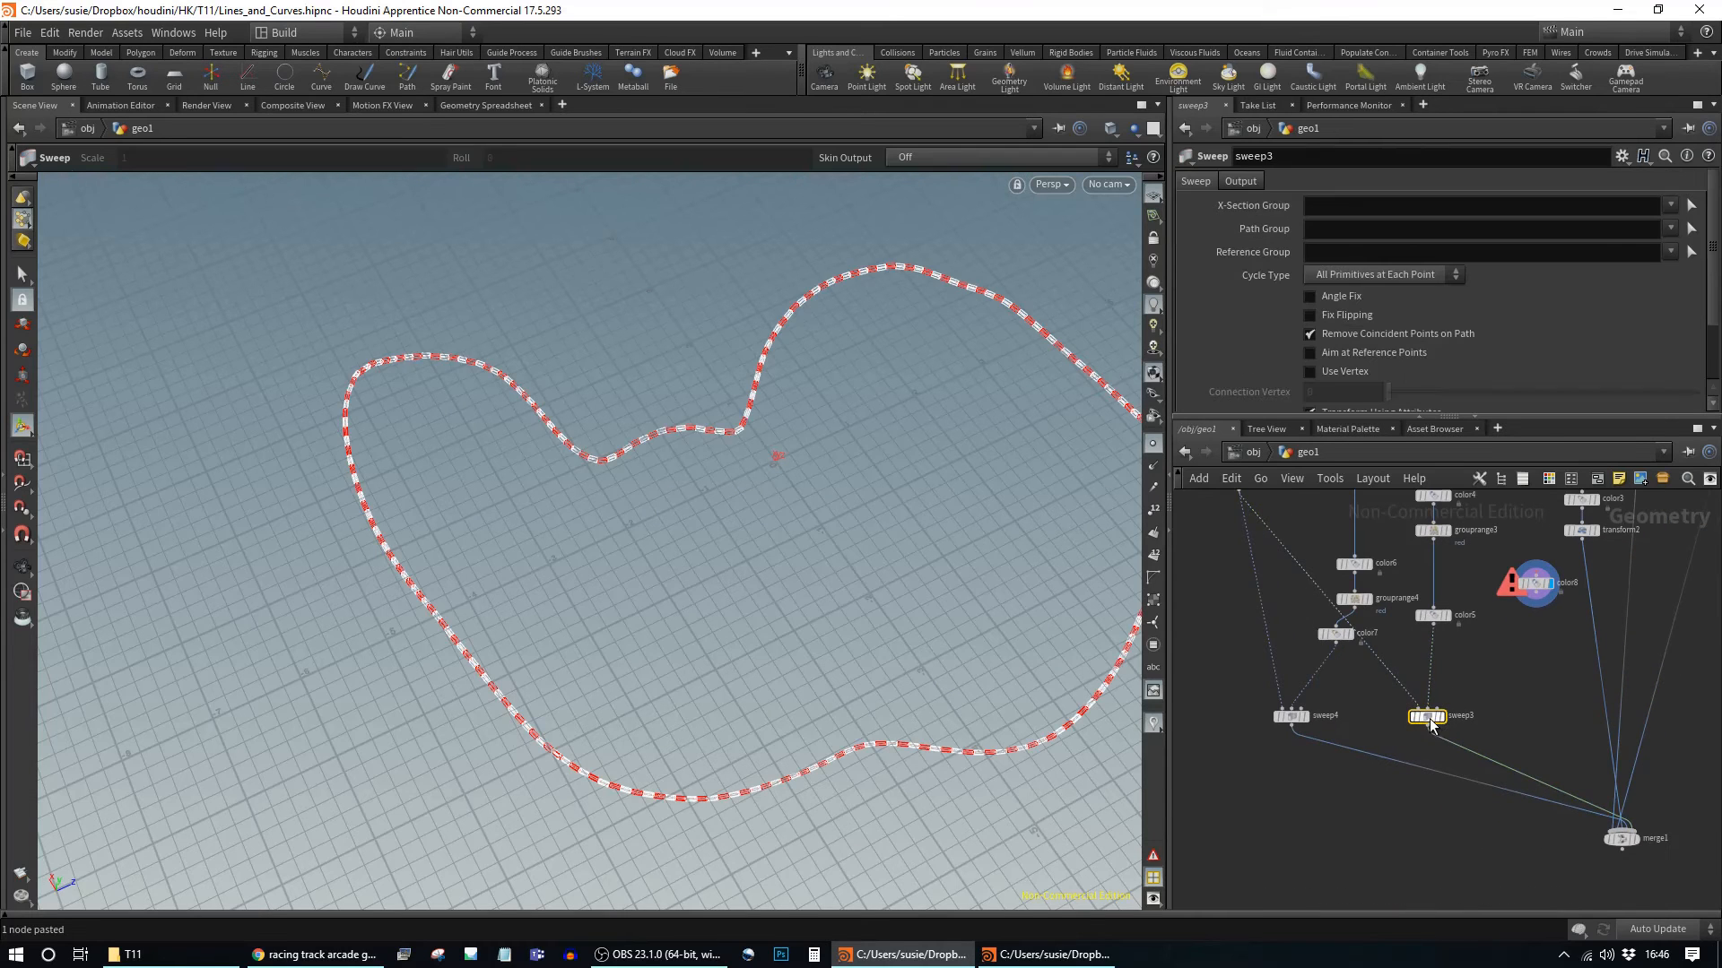
{"action": "middle_click_drag", "start_coordinate": [1014, 680], "coordinate": [654, 580], "text": "alt"}
{"action": "right_click_drag", "start_coordinate": [653, 580], "coordinate": [760, 655], "text": "alt"}
{"action": "middle_click_drag", "start_coordinate": [866, 659], "coordinate": [703, 527]}
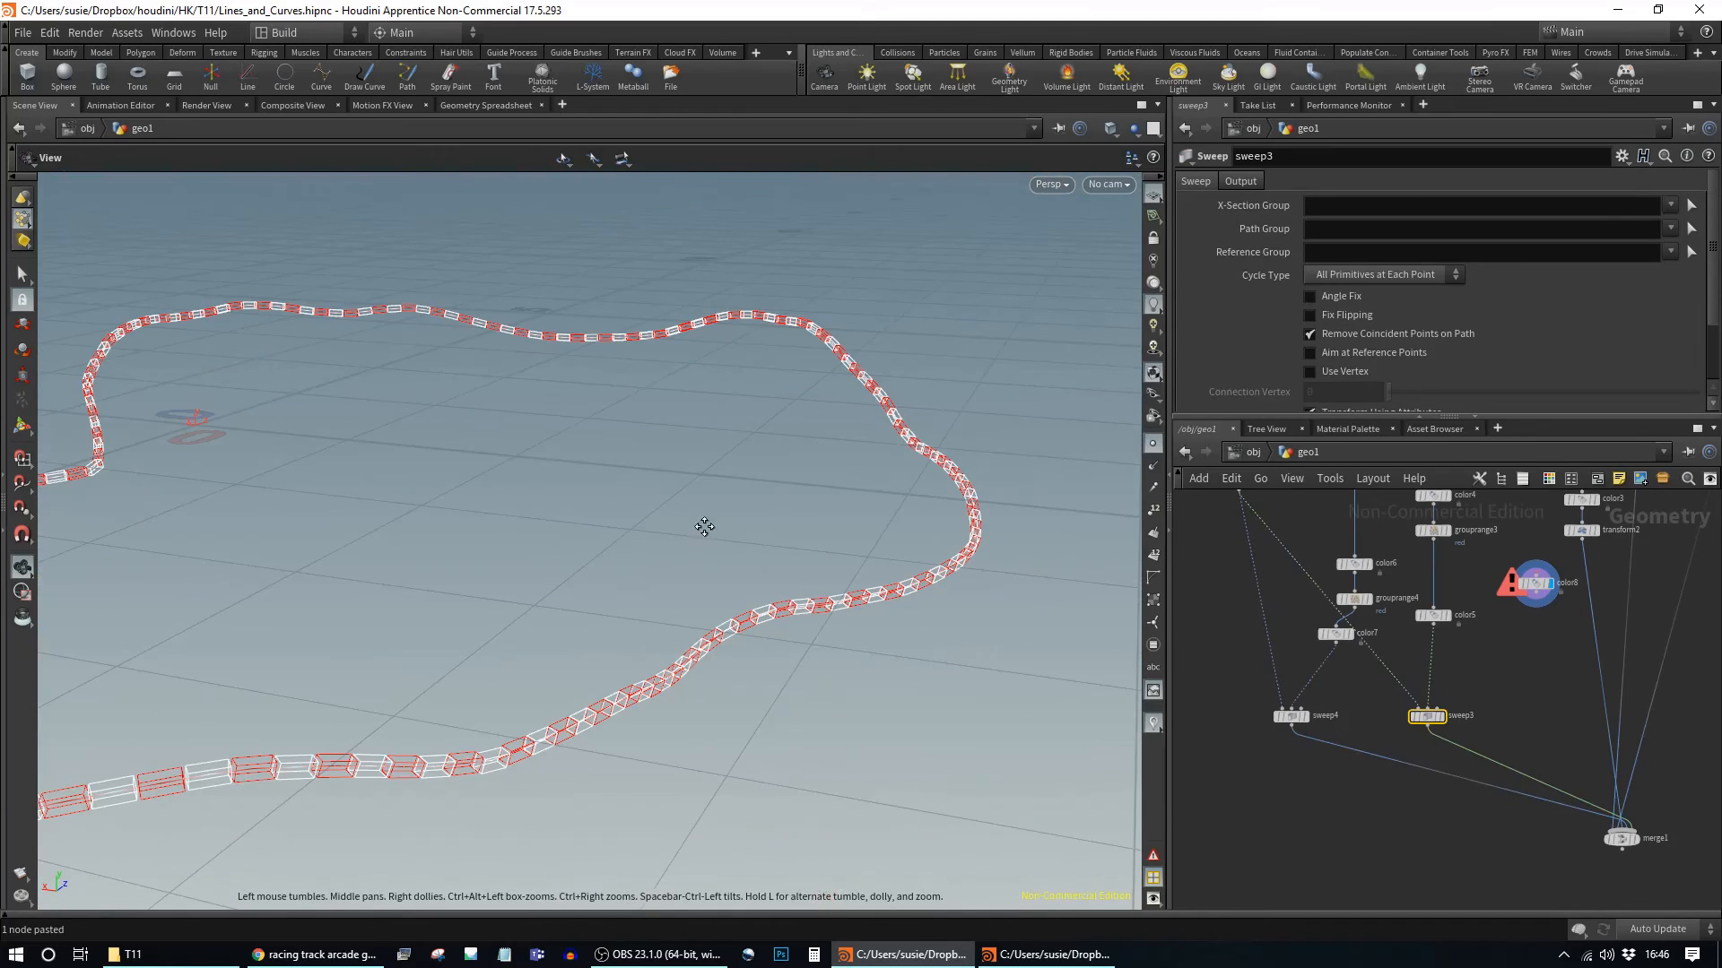
{"action": "left_click", "coordinate": [1440, 717]}
{"action": "middle_click", "coordinate": [1426, 720]}
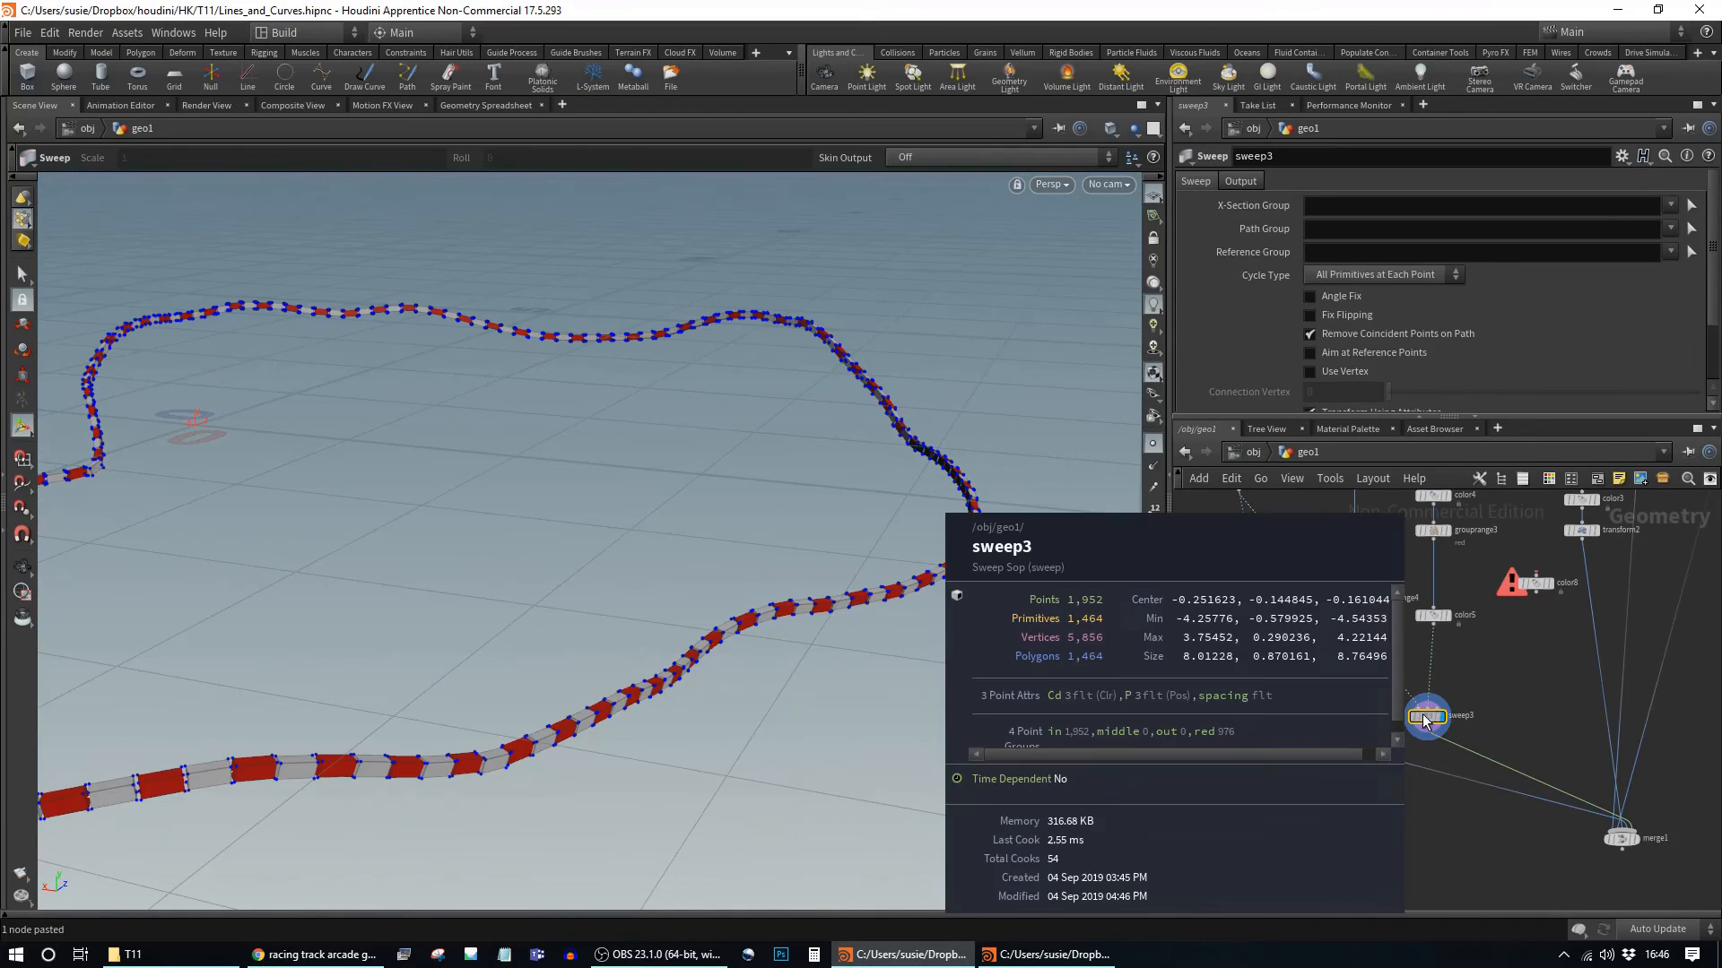
{"action": "middle_click", "coordinate": [1425, 721]}
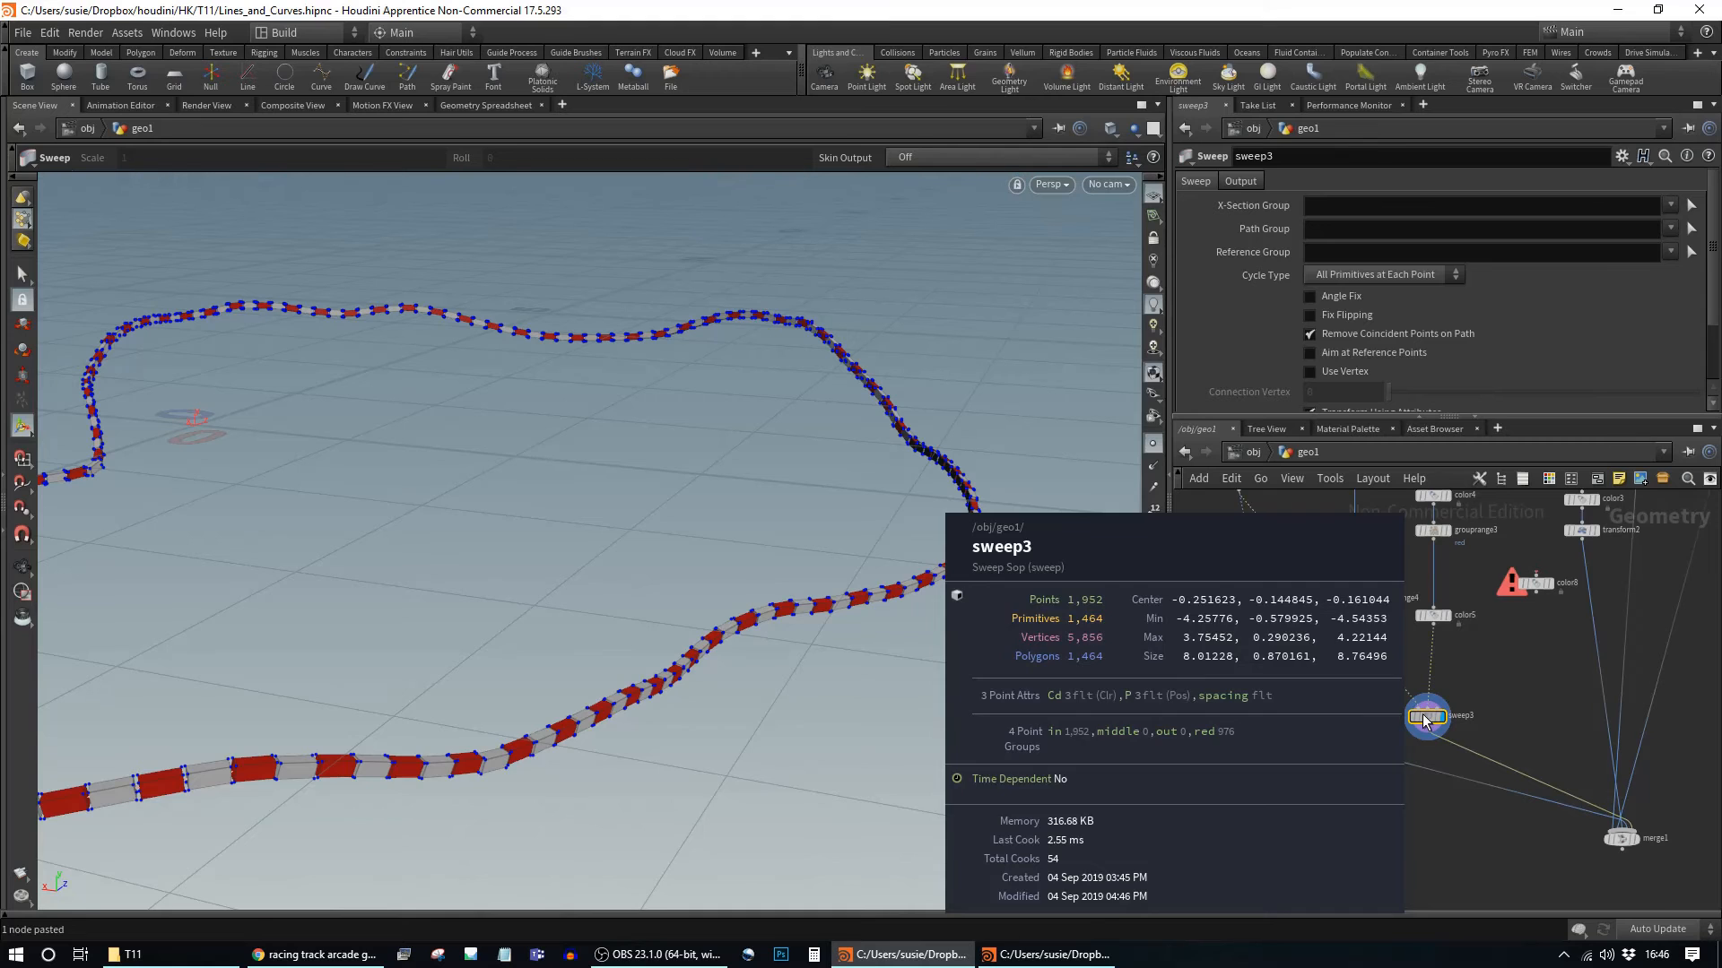
{"action": "key", "text": "Tab"}
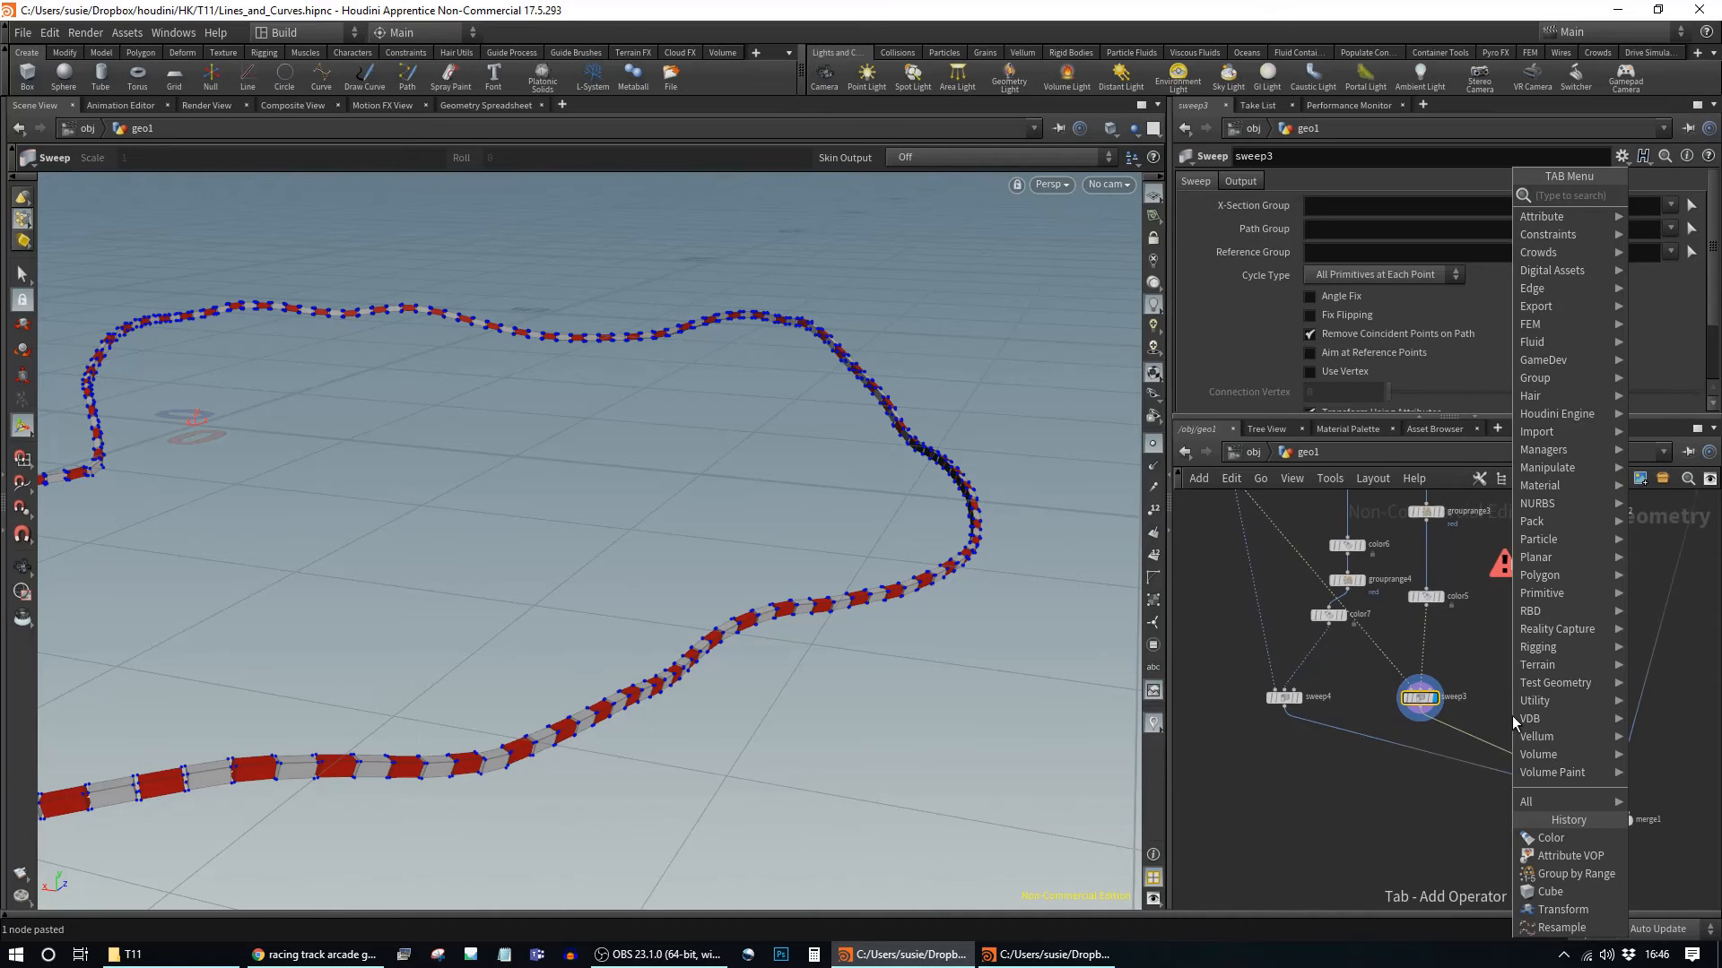
Step: Place a Group Create node on the sweep3→merge1 wire with Group Type set to Points
{"action": "type", "text": "gr"}
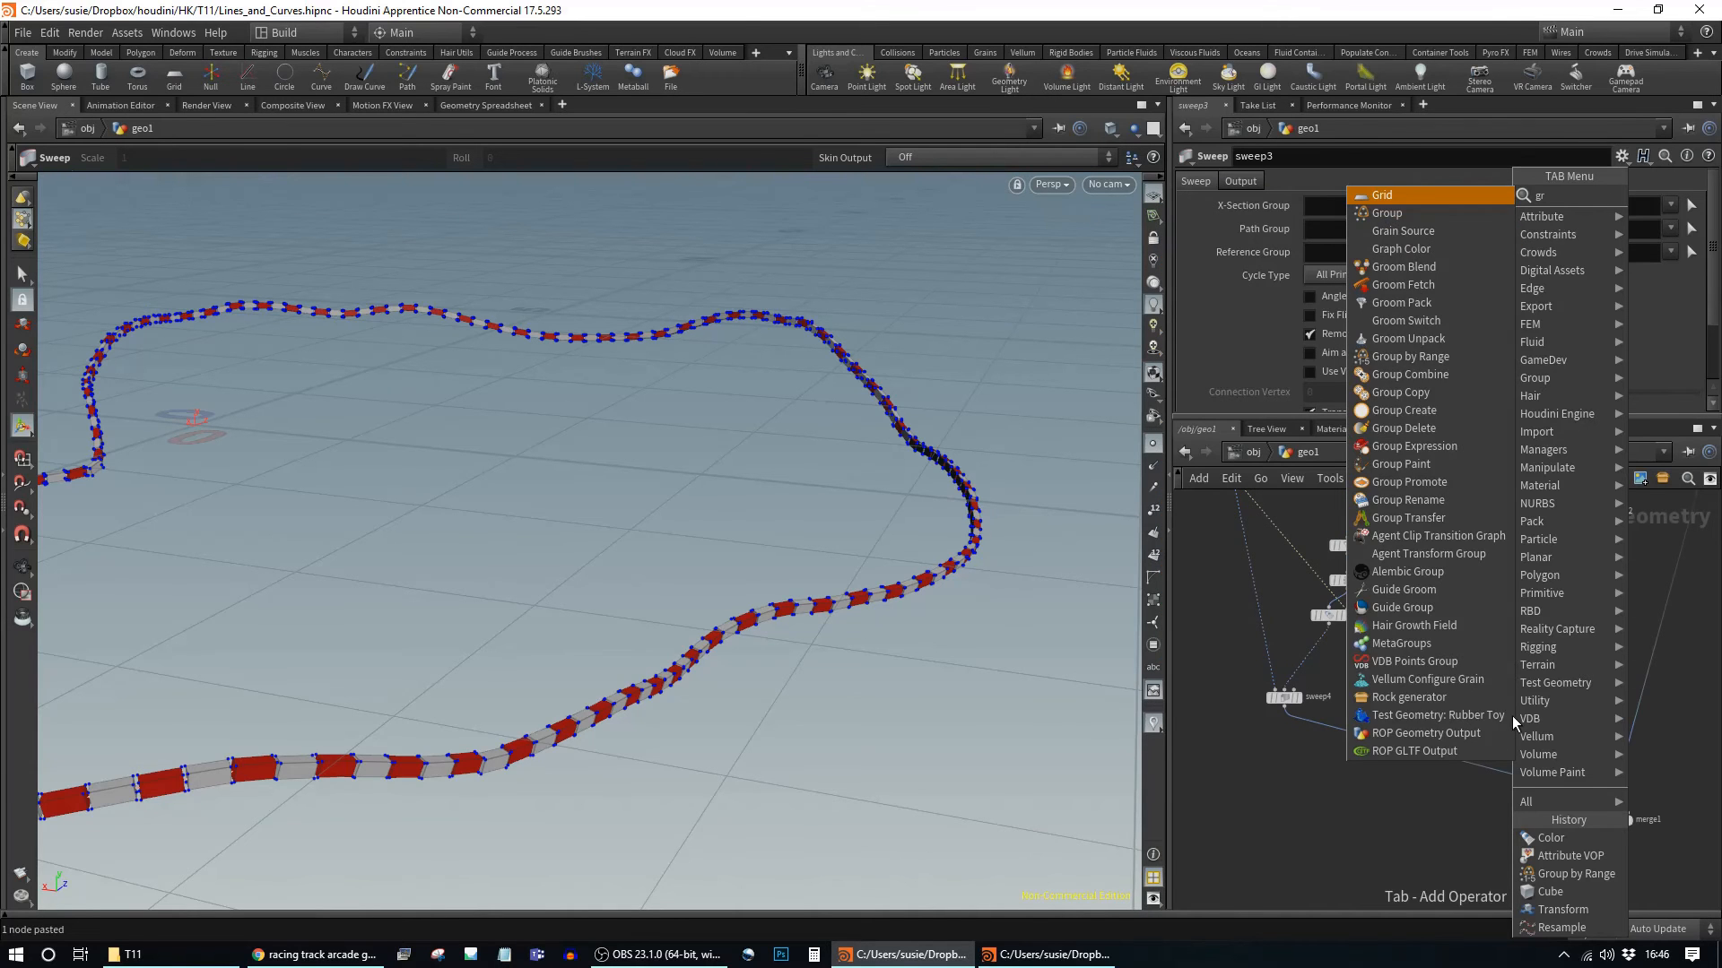
{"action": "type", "text": "oup"}
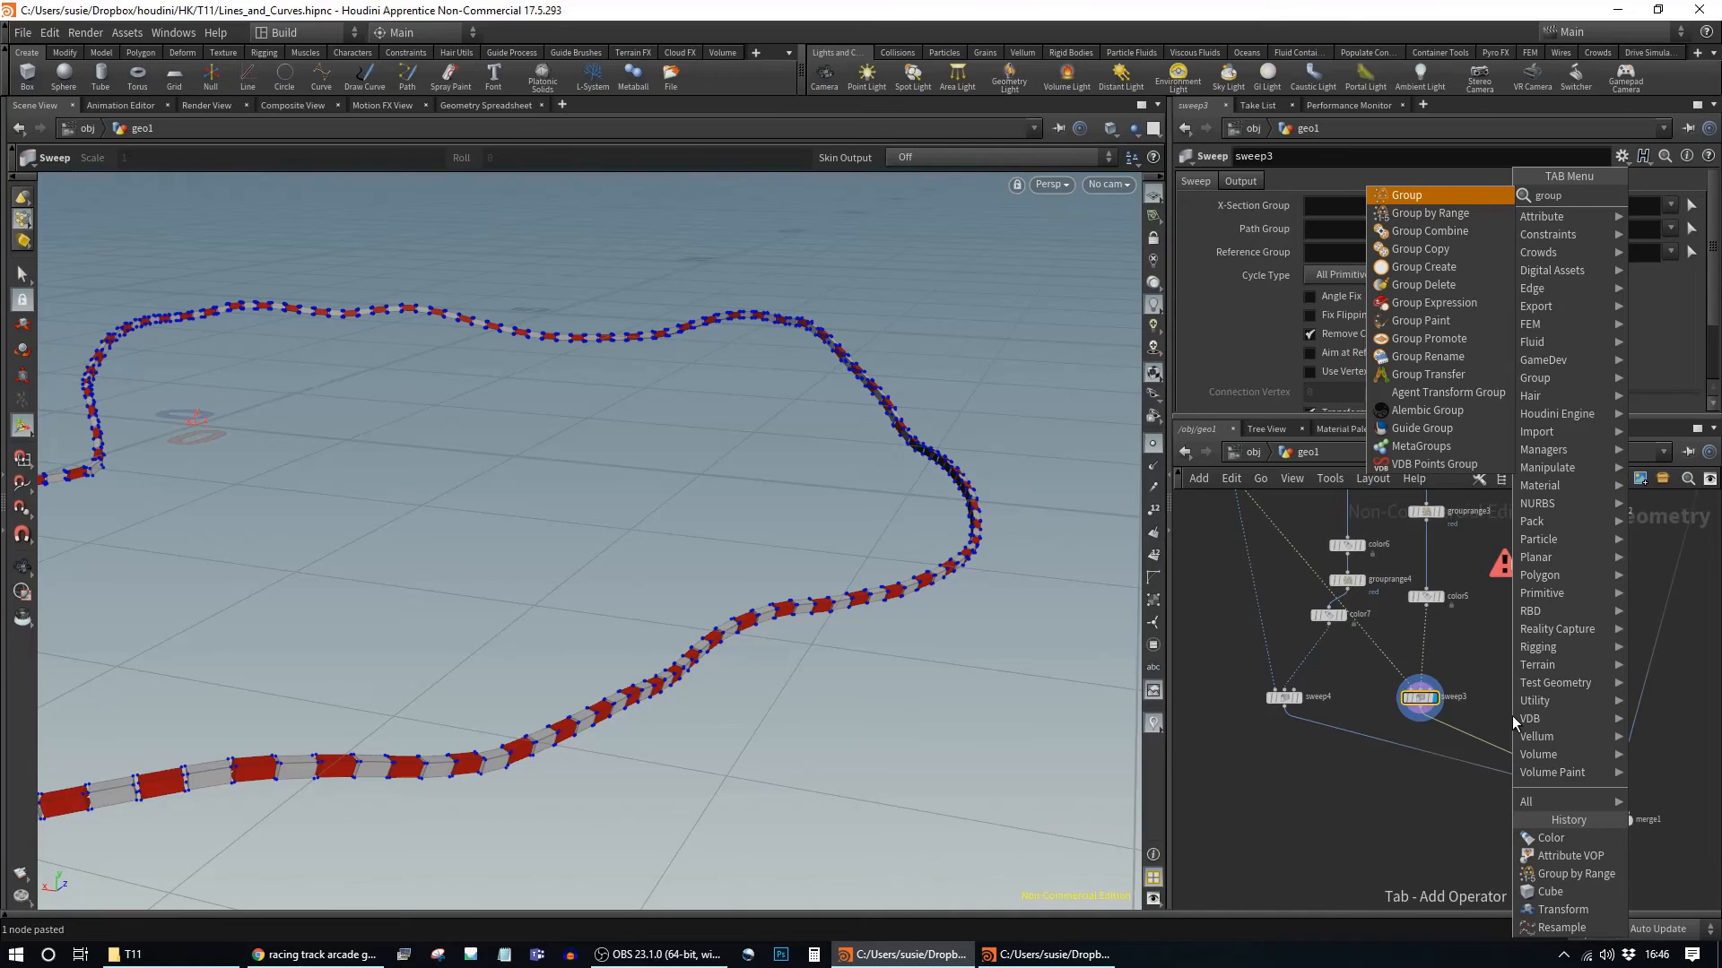
{"action": "key", "text": "Return"}
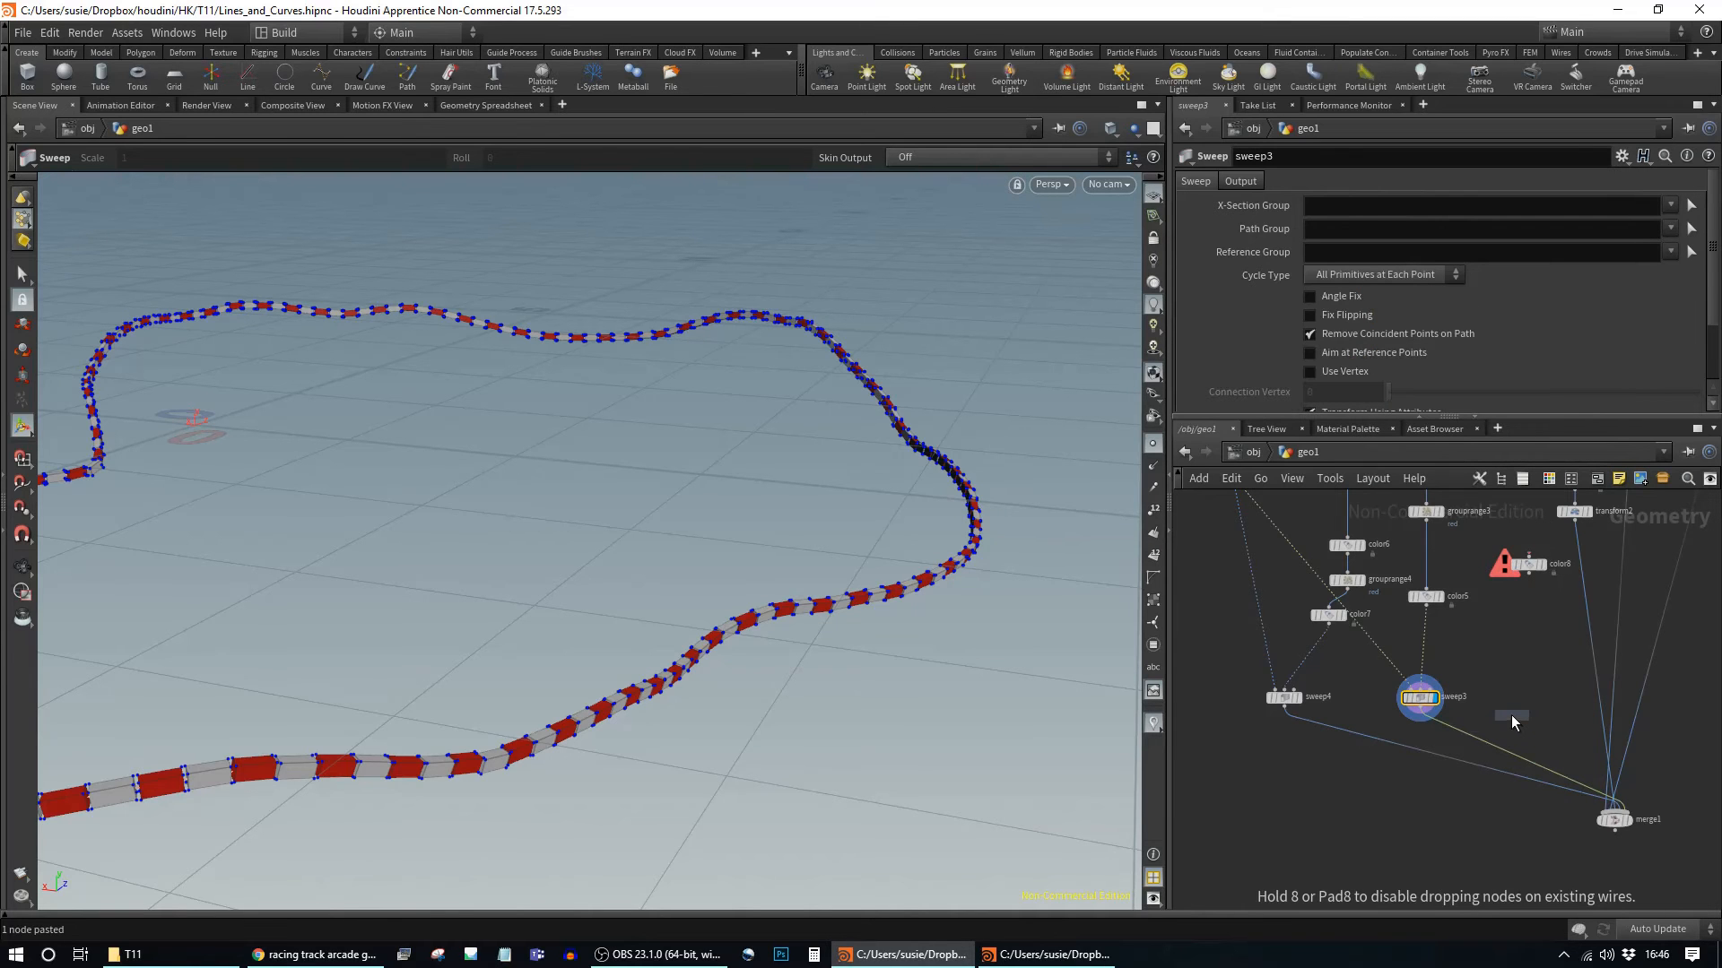
{"action": "left_click", "coordinate": [1468, 737]}
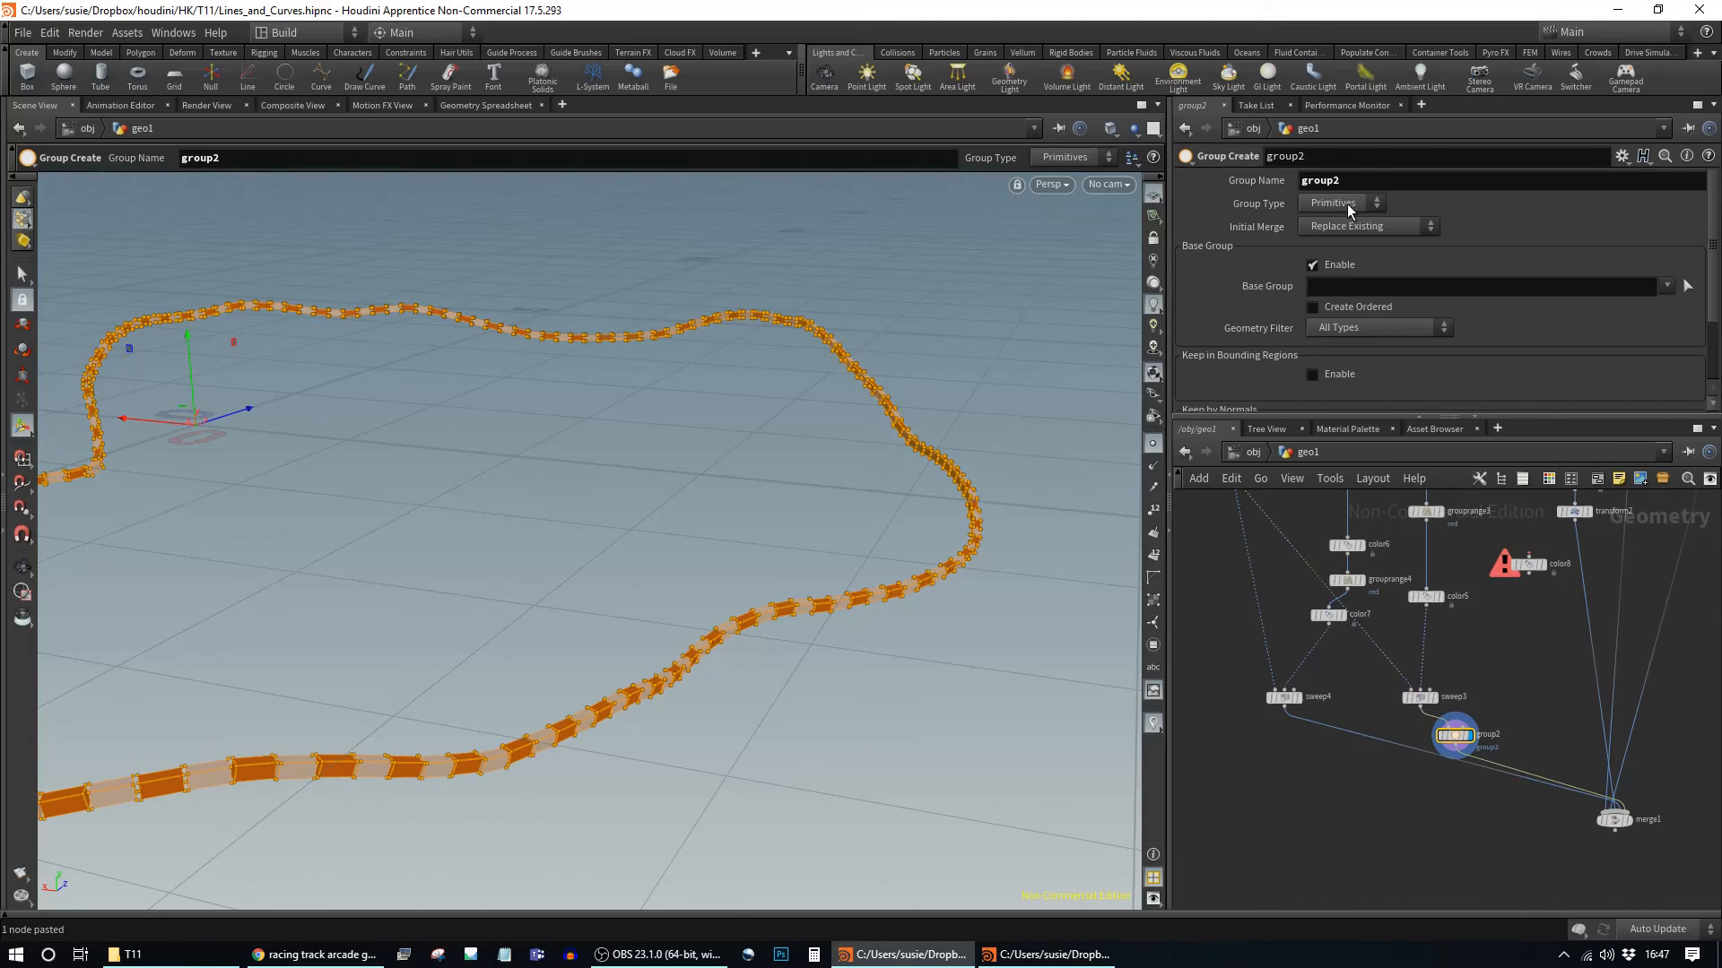
{"action": "left_click", "coordinate": [1386, 293]}
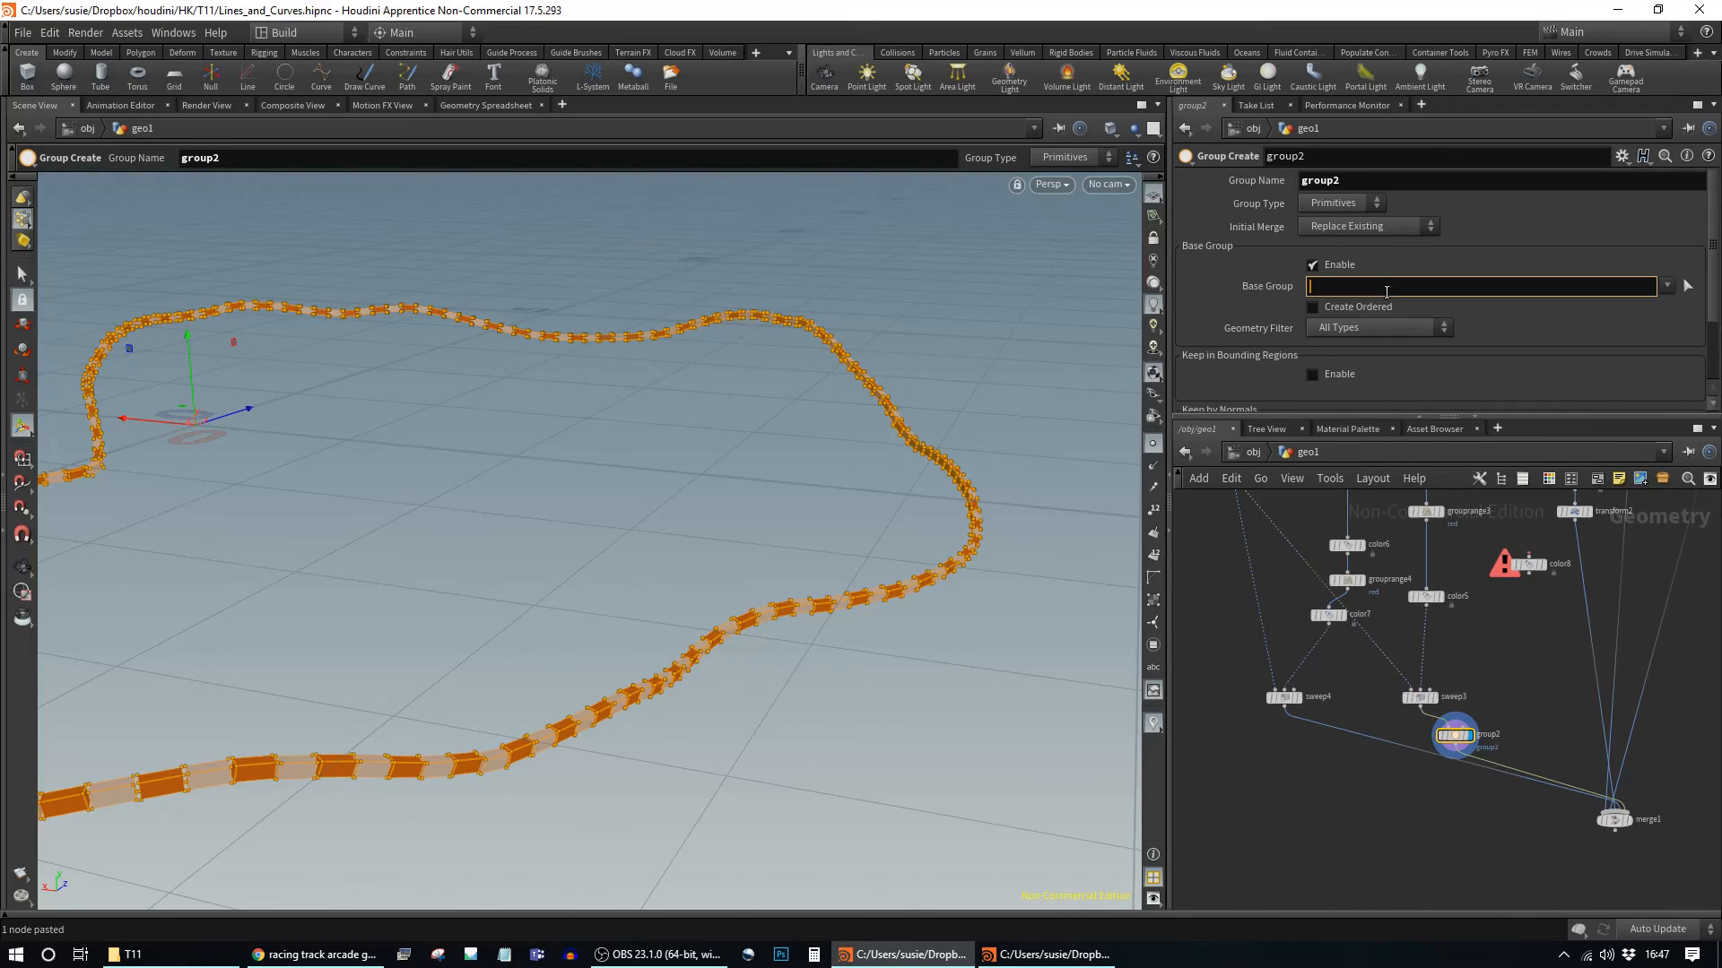
{"action": "left_click", "coordinate": [1342, 205]}
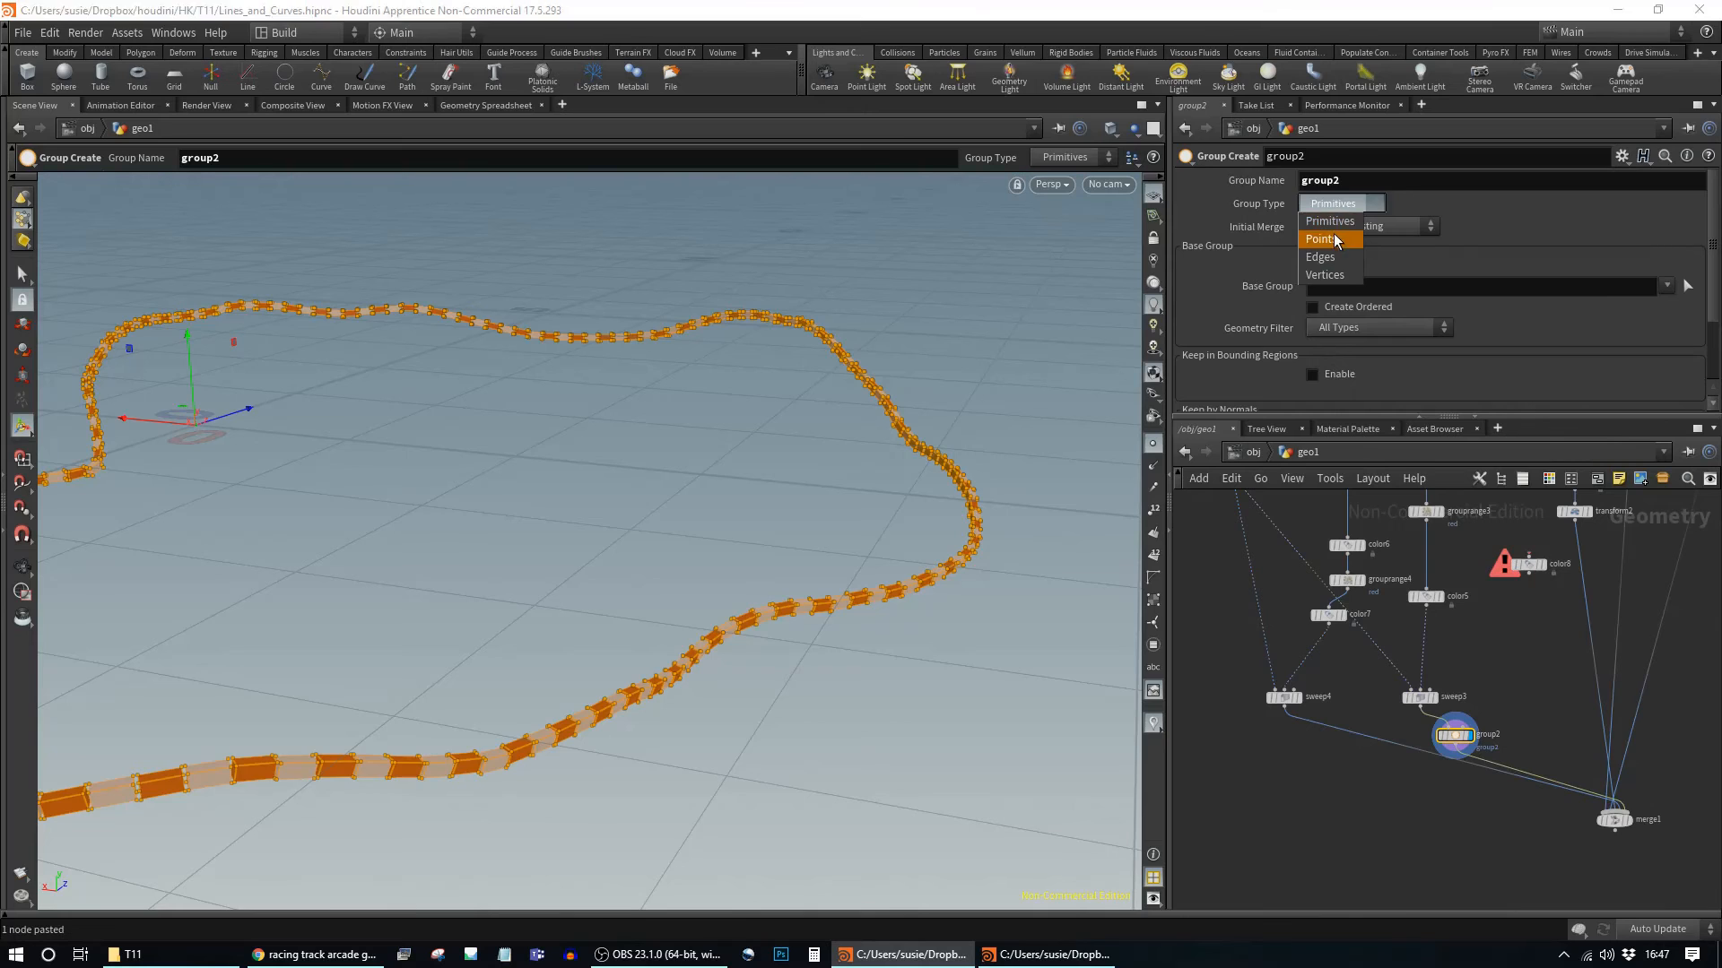
{"action": "left_click", "coordinate": [1335, 239]}
{"action": "left_click", "coordinate": [1358, 287]}
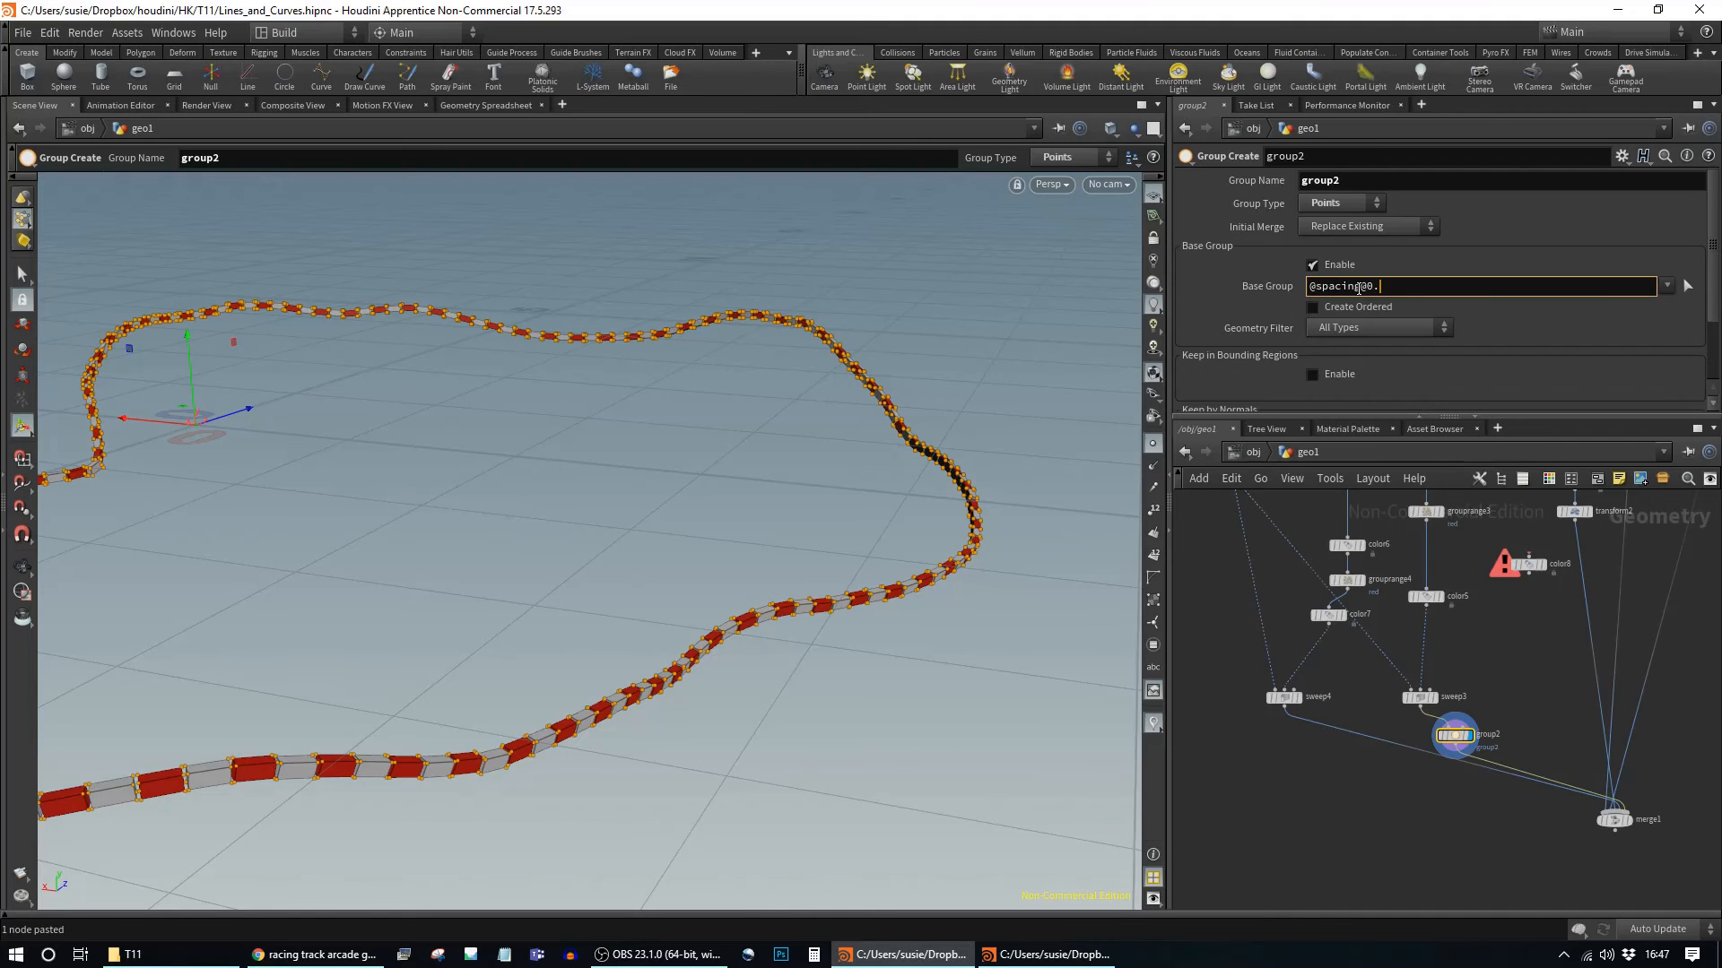
{"action": "type", "text": "3"}
{"action": "key", "text": "Return"}
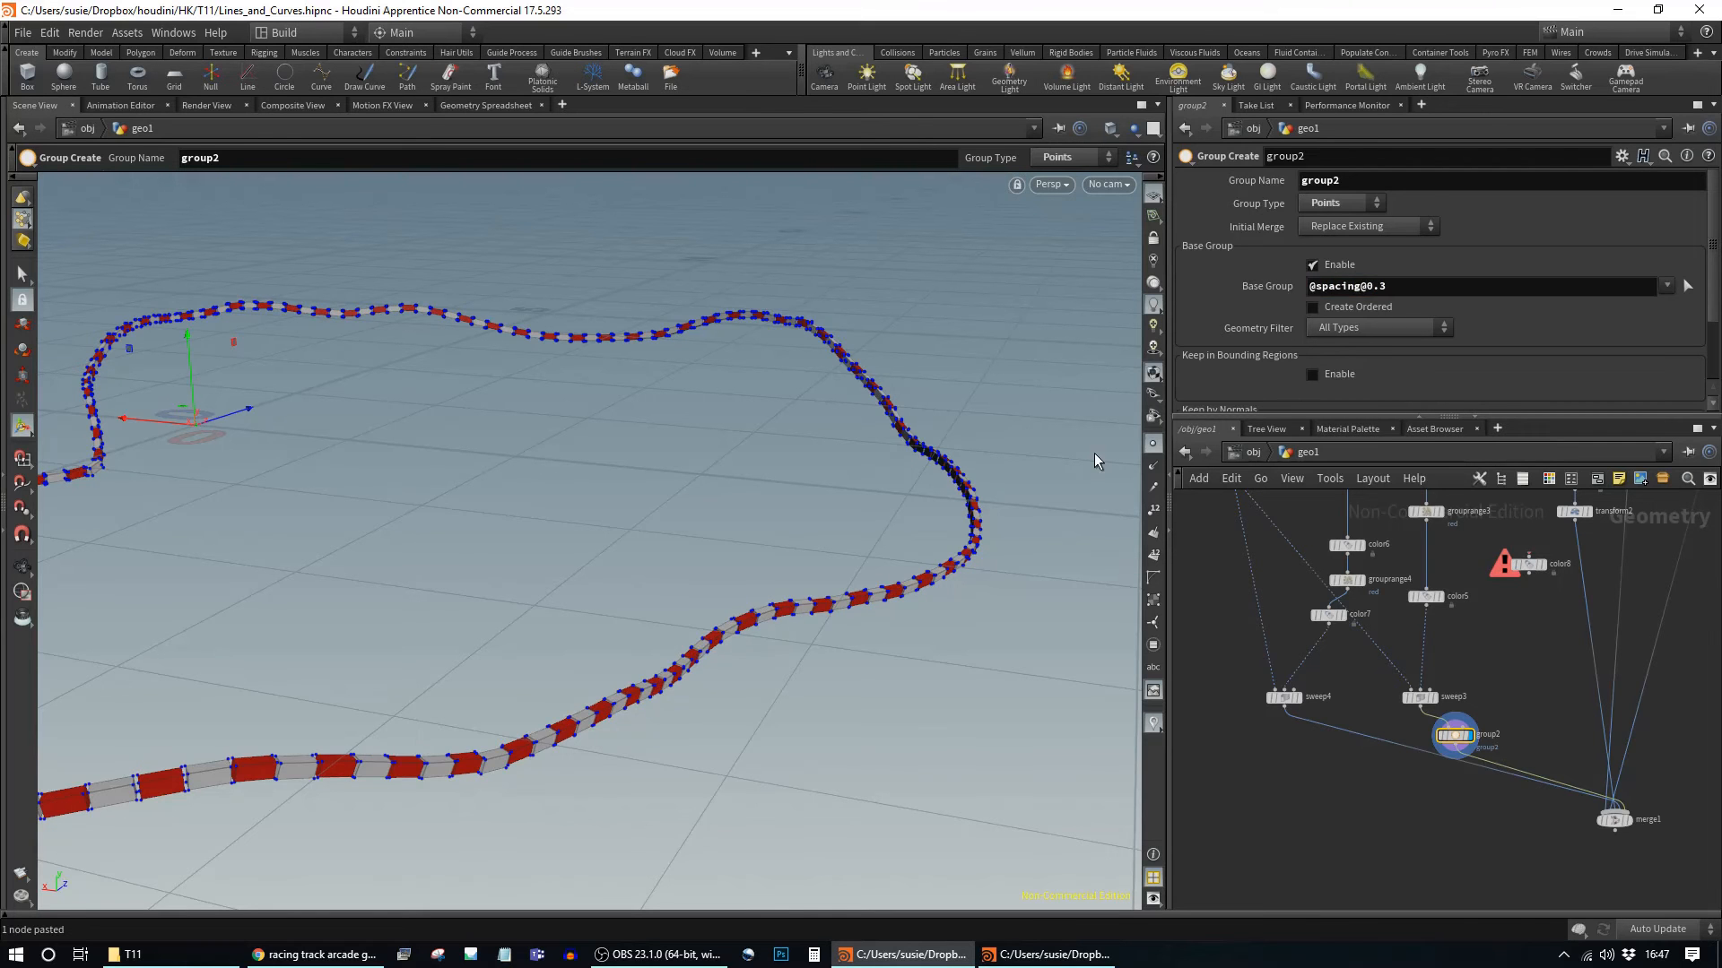
{"action": "key", "text": "Escape"}
{"action": "left_click_drag", "start_coordinate": [581, 492], "coordinate": [810, 588]}
{"action": "key", "text": "Return"}
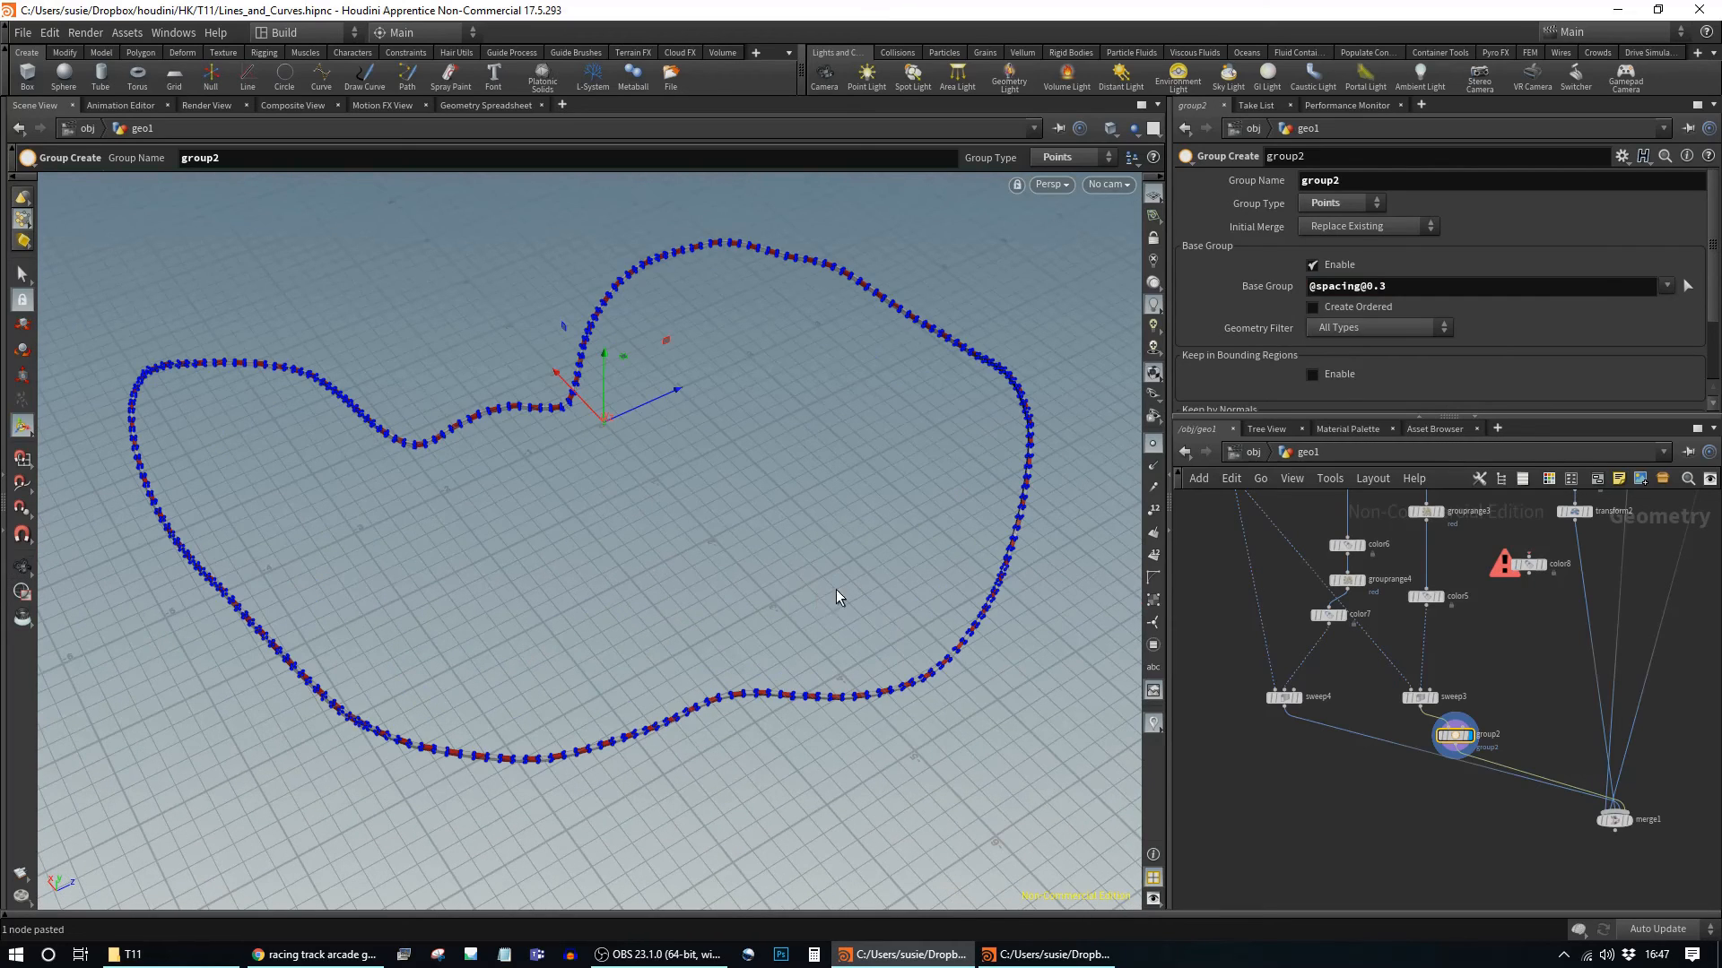
{"action": "left_click_drag", "start_coordinate": [1454, 747], "coordinate": [1506, 735]}
Step: Add a Blast node from the node search
{"action": "key", "text": "Tab"}
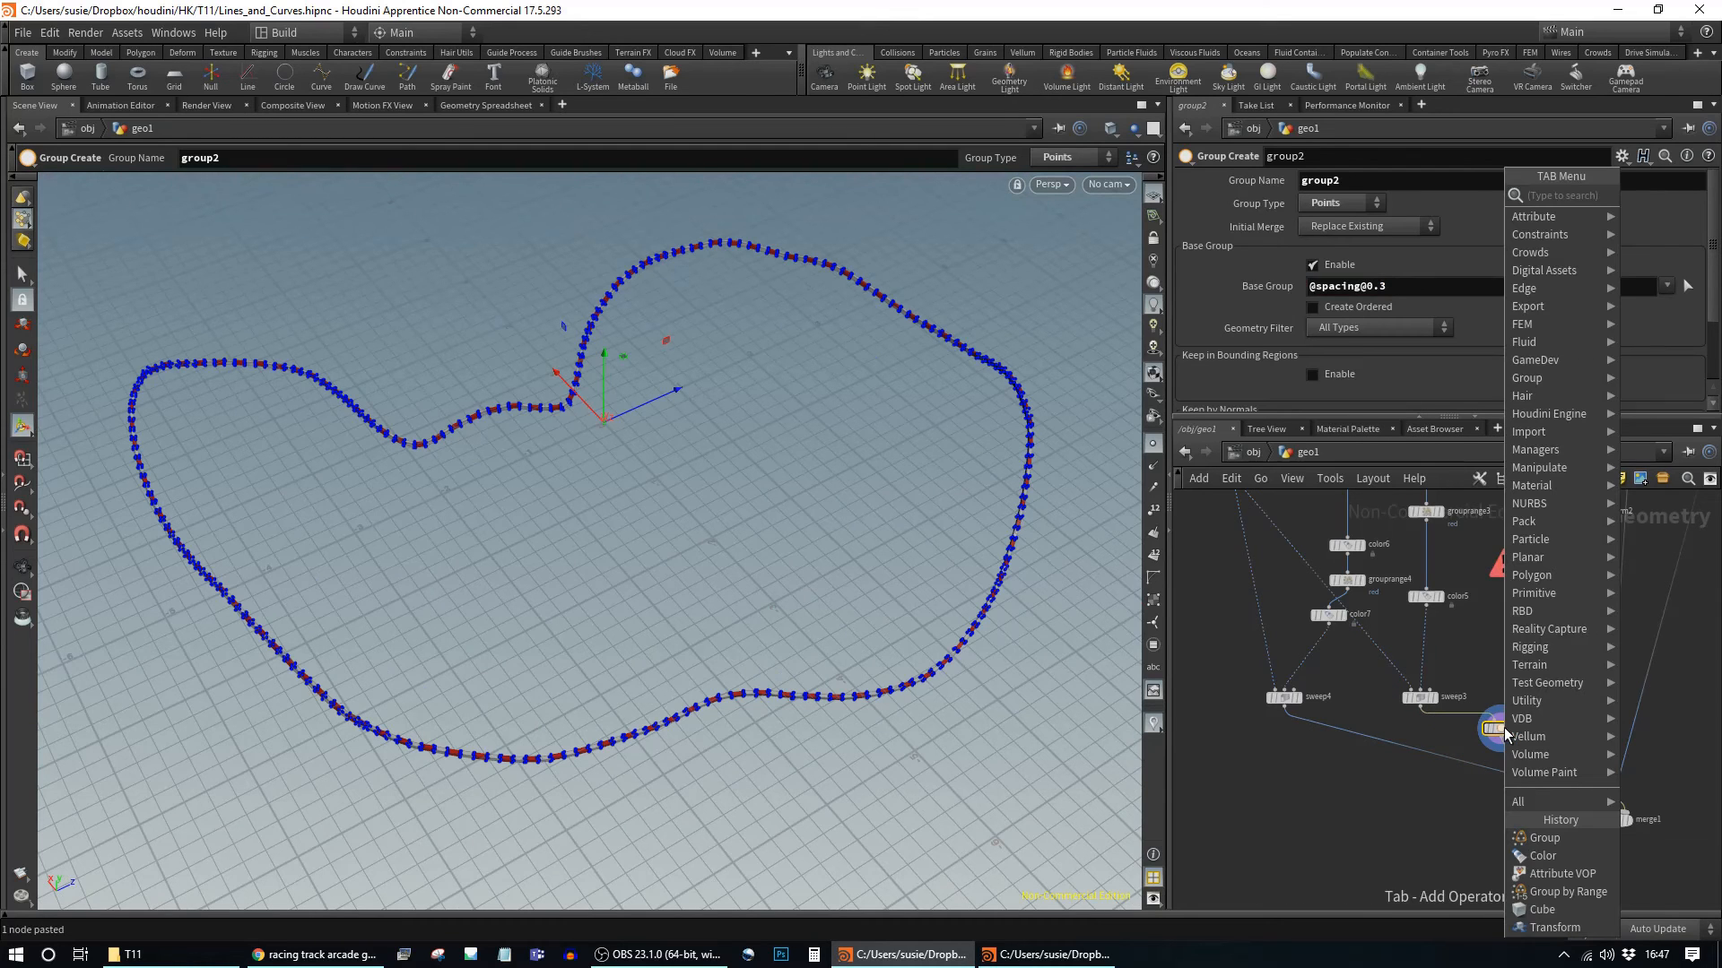
{"action": "type", "text": "blast"}
{"action": "key", "text": "Return"}
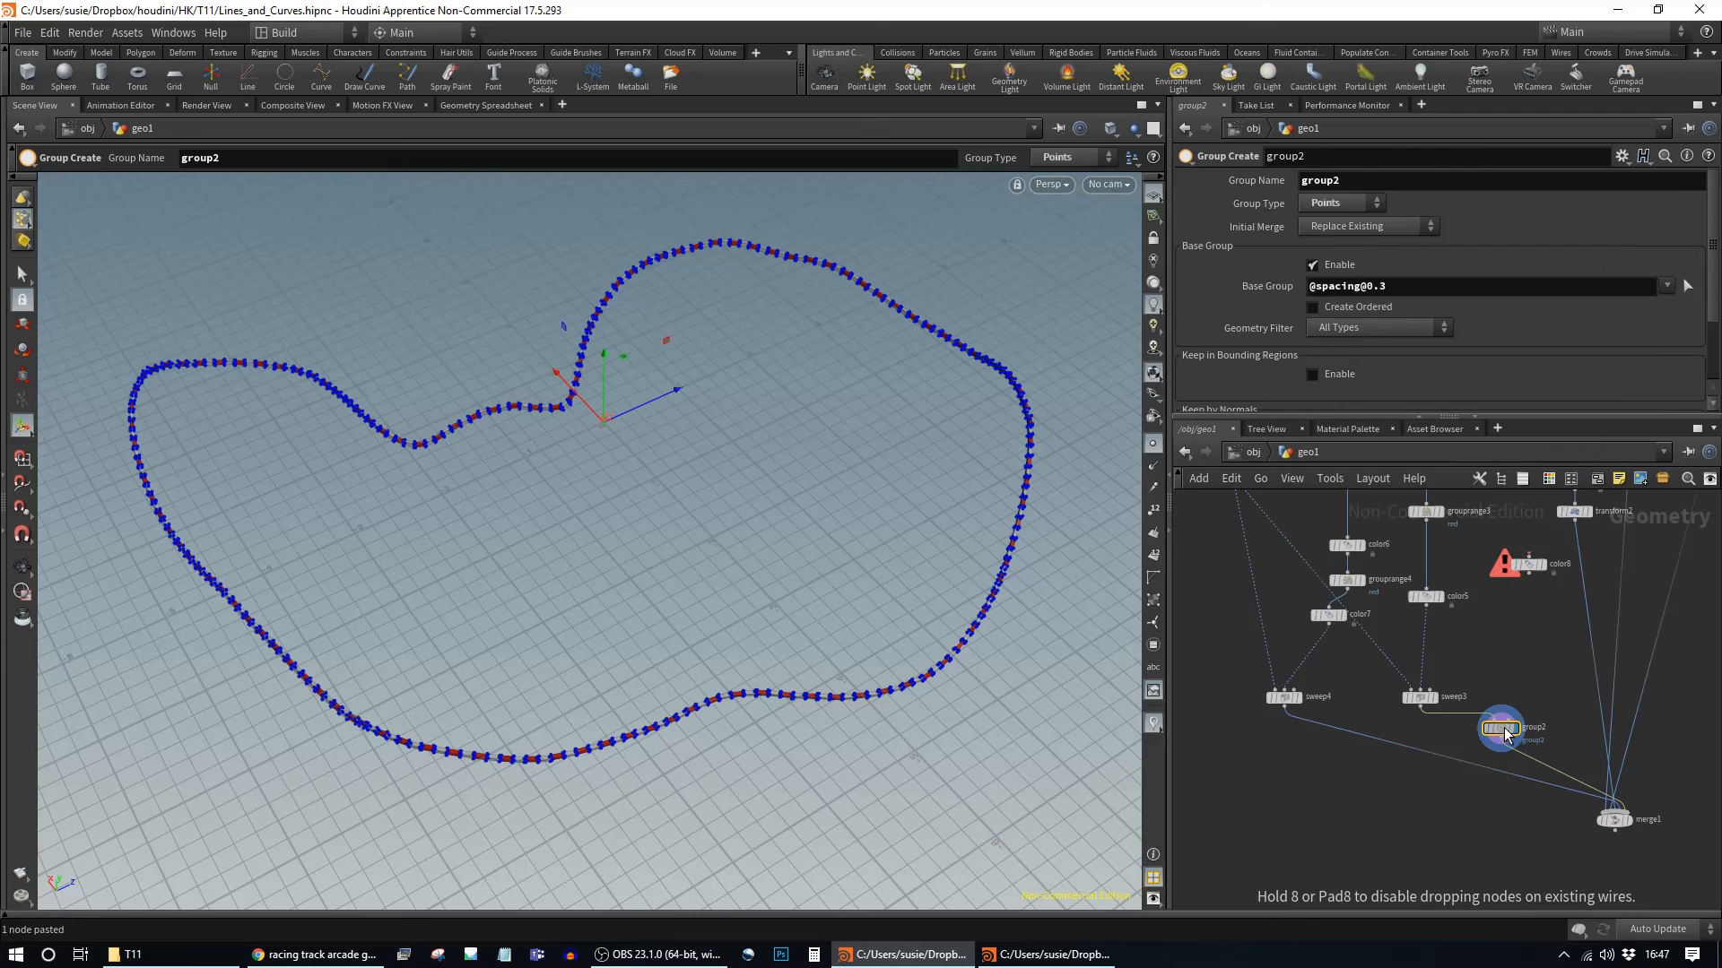
Step: Place blast1 below group2 and rename the group to corners
{"action": "left_click", "coordinate": [1505, 736]}
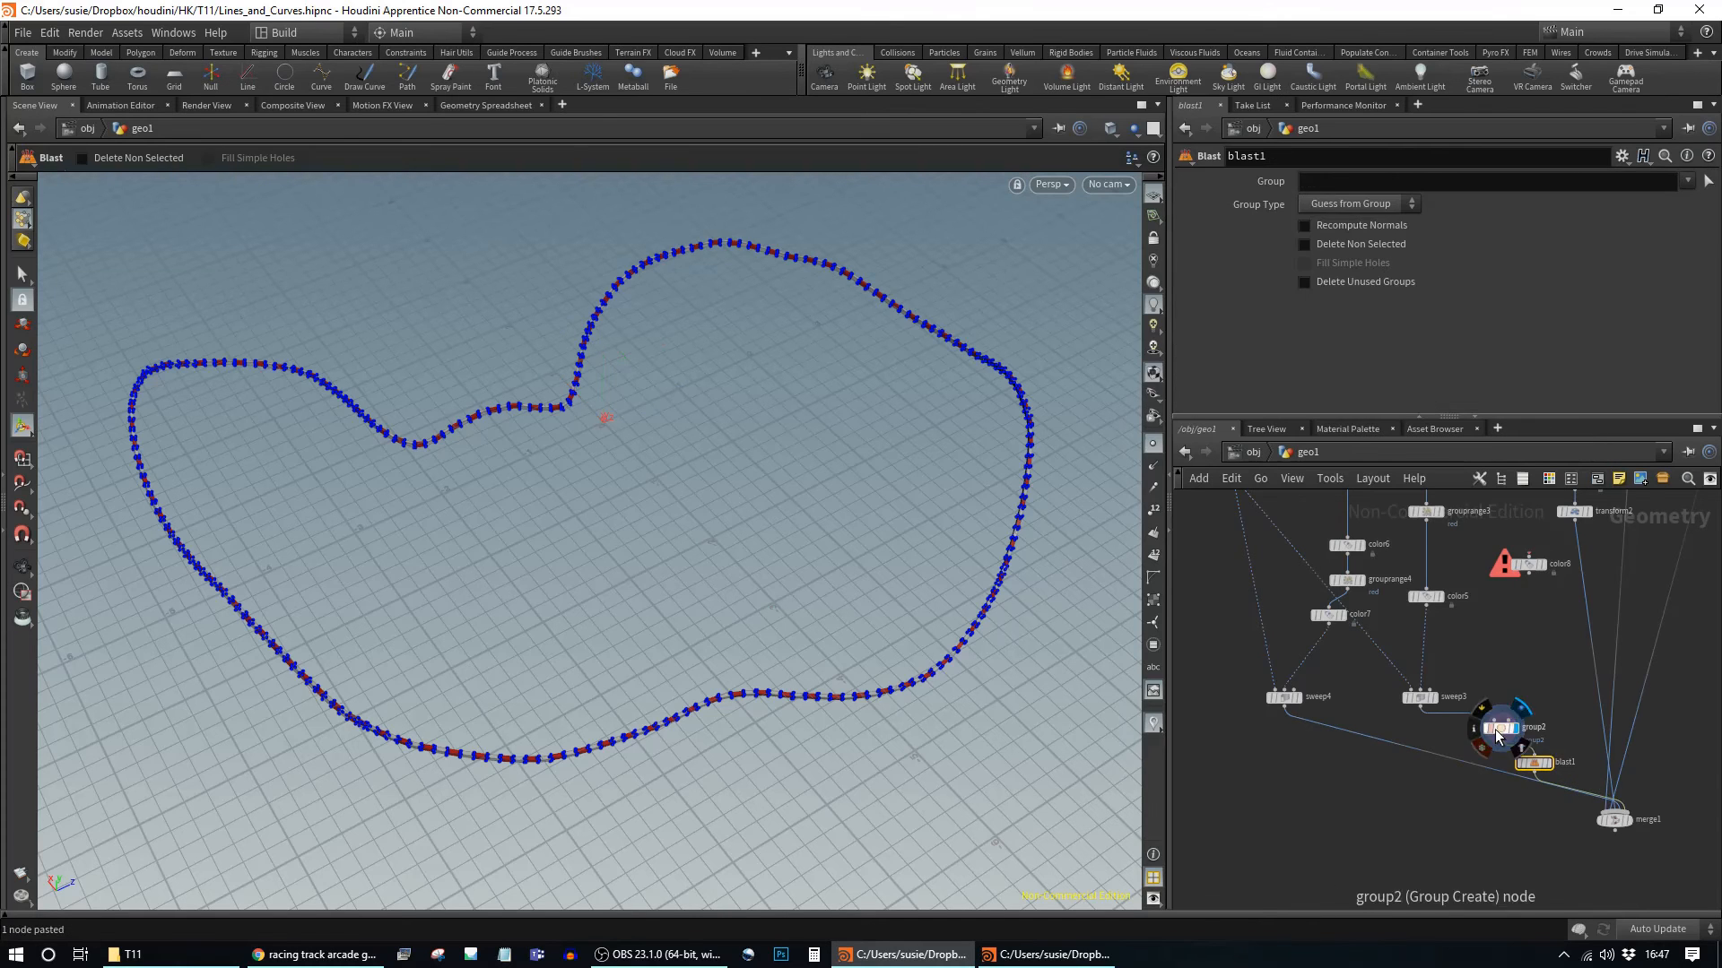
{"action": "left_click", "coordinate": [1500, 729]}
{"action": "double_click", "coordinate": [1381, 181]}
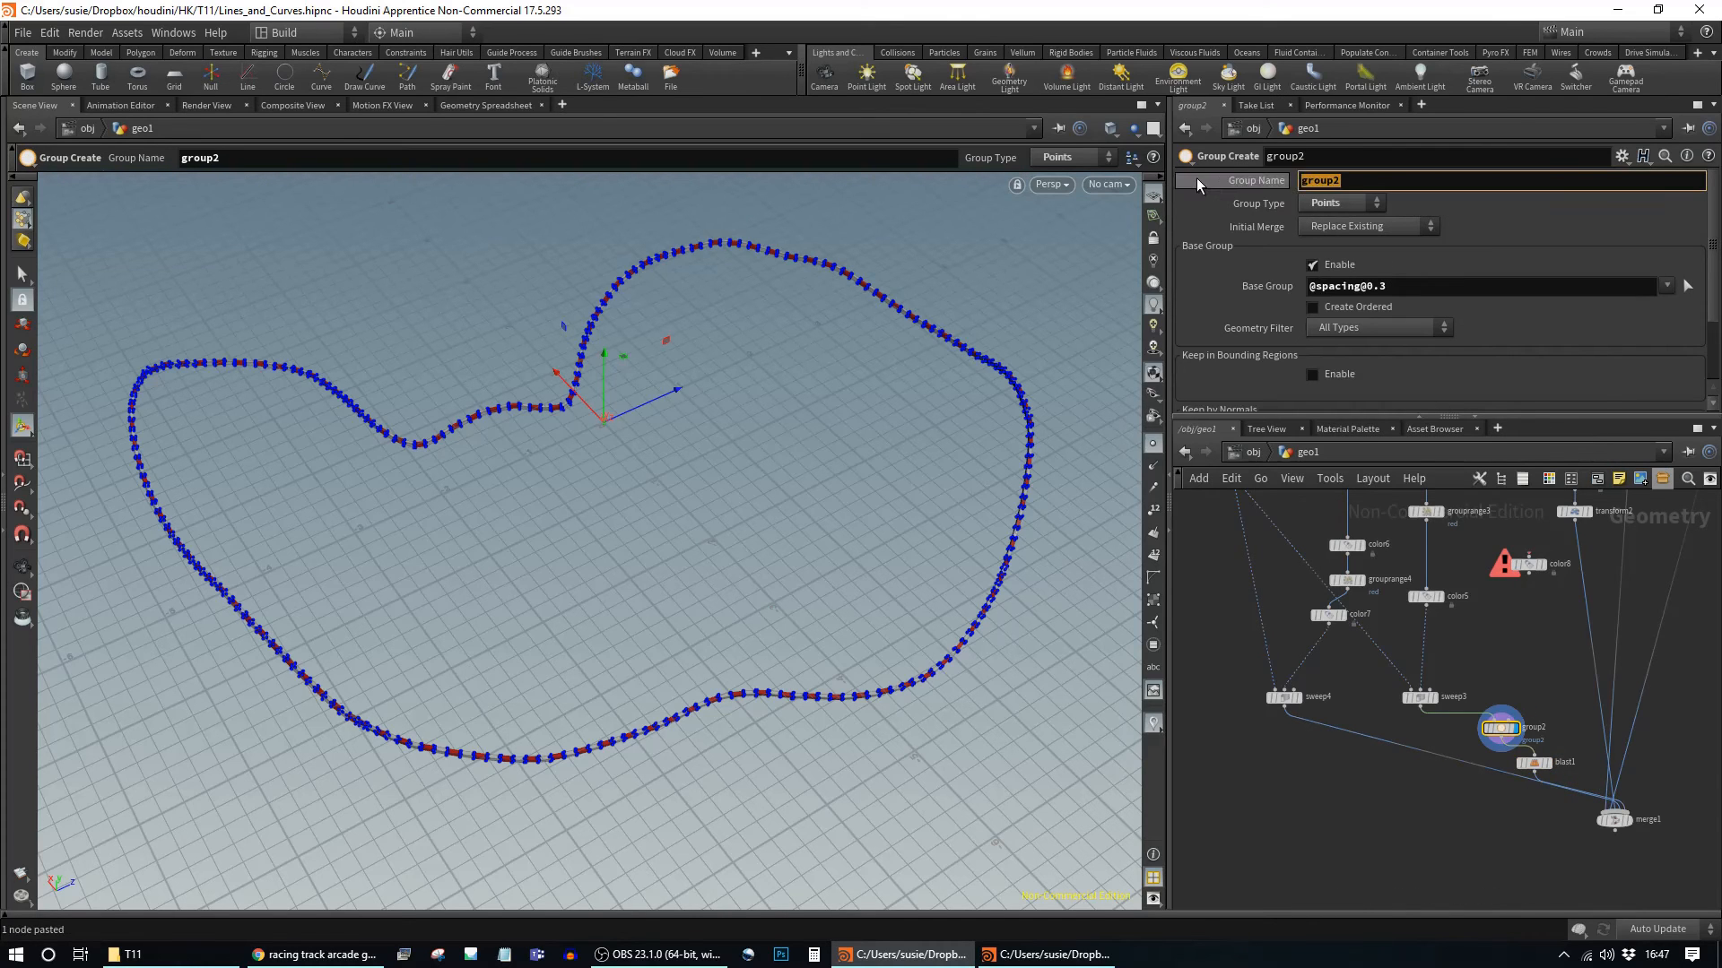
{"action": "key", "text": "BackSpace"}
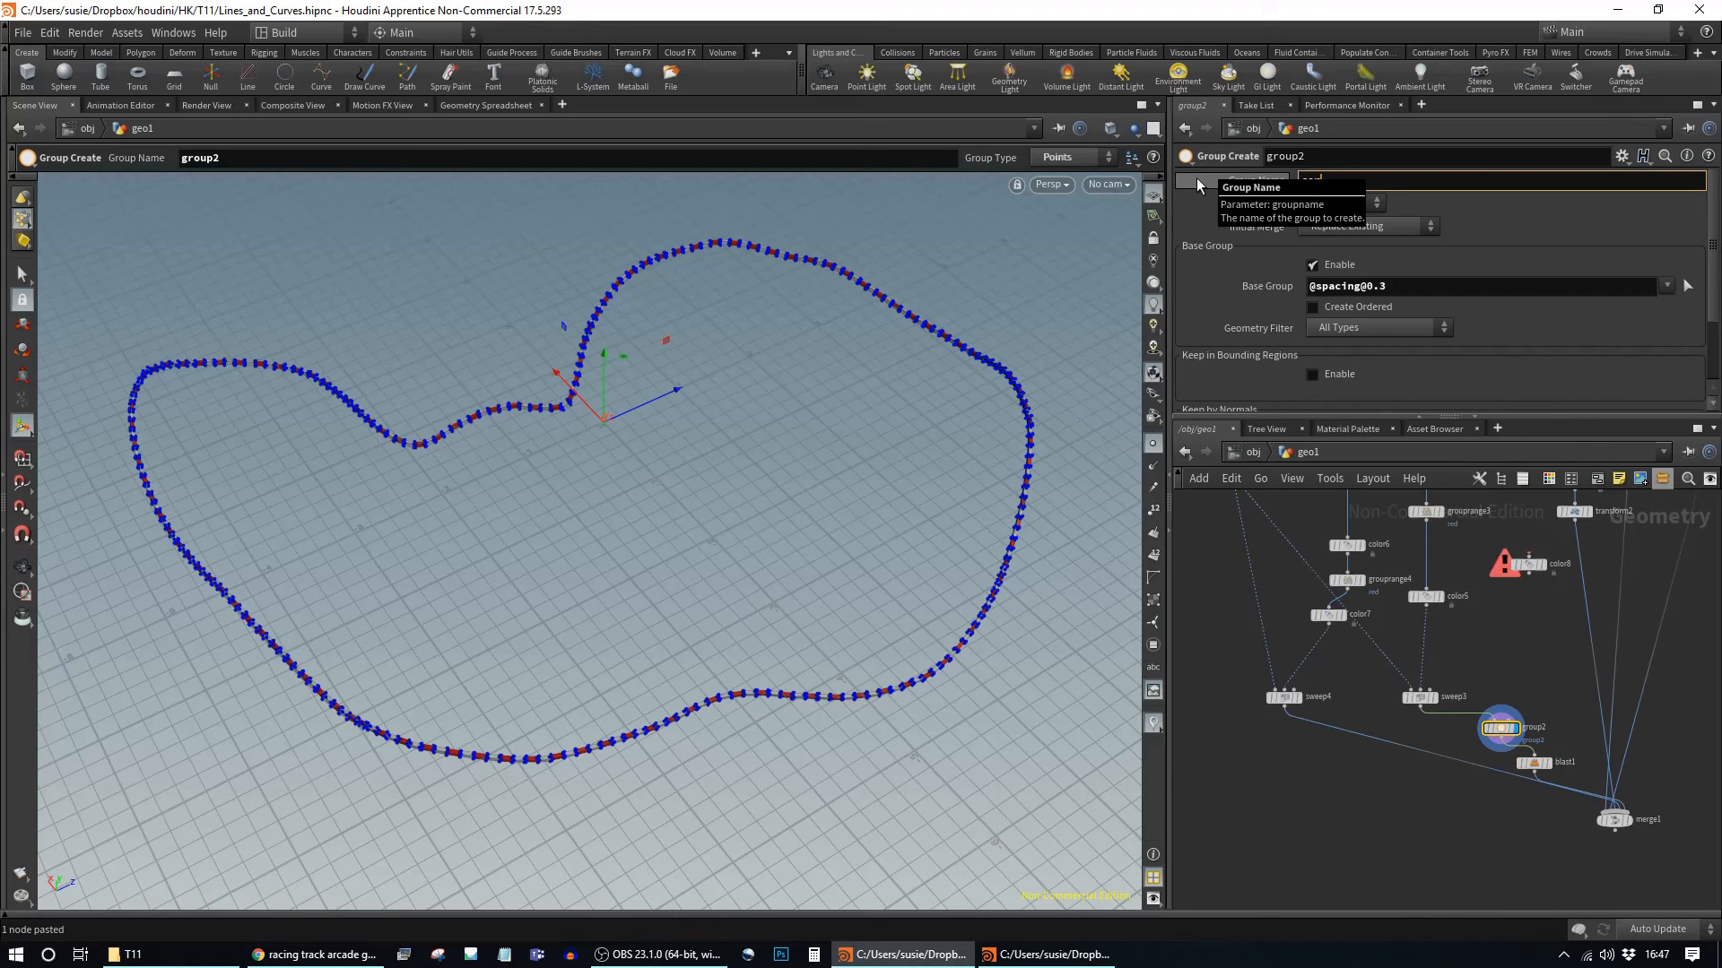
{"action": "type", "text": "corners"}
{"action": "key", "text": "Return"}
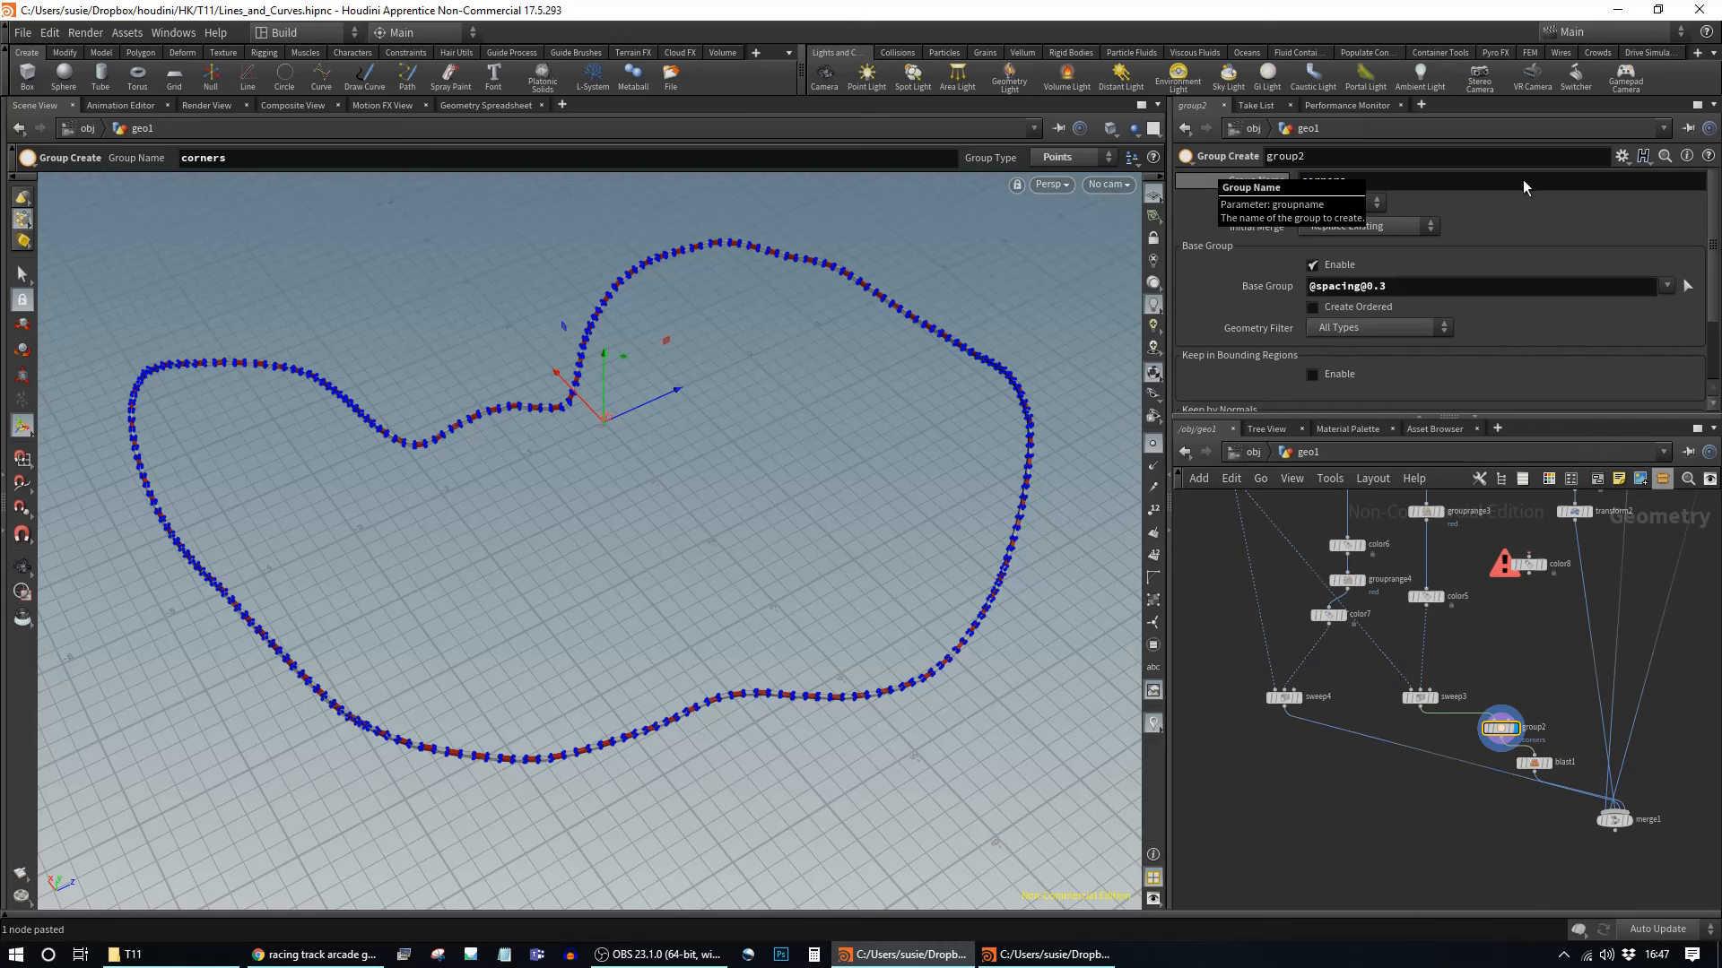
Step: Set blast1's Group to corners and display its result
{"action": "left_click", "coordinate": [1534, 764]}
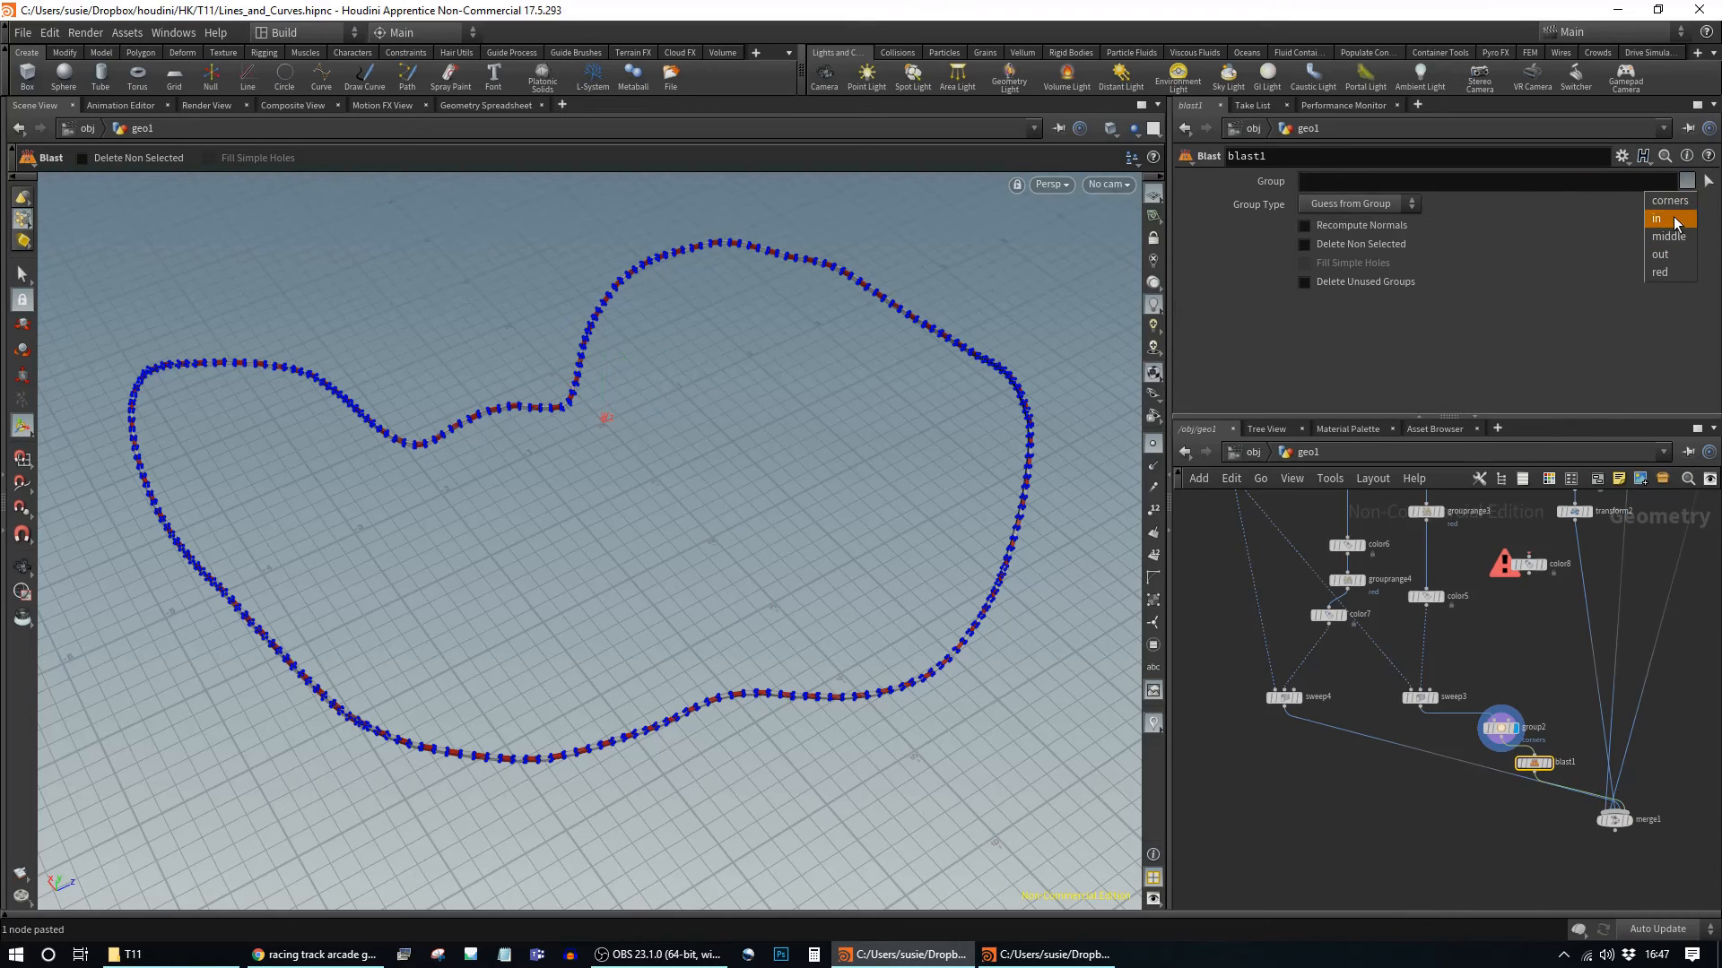
{"action": "left_click", "coordinate": [1671, 204]}
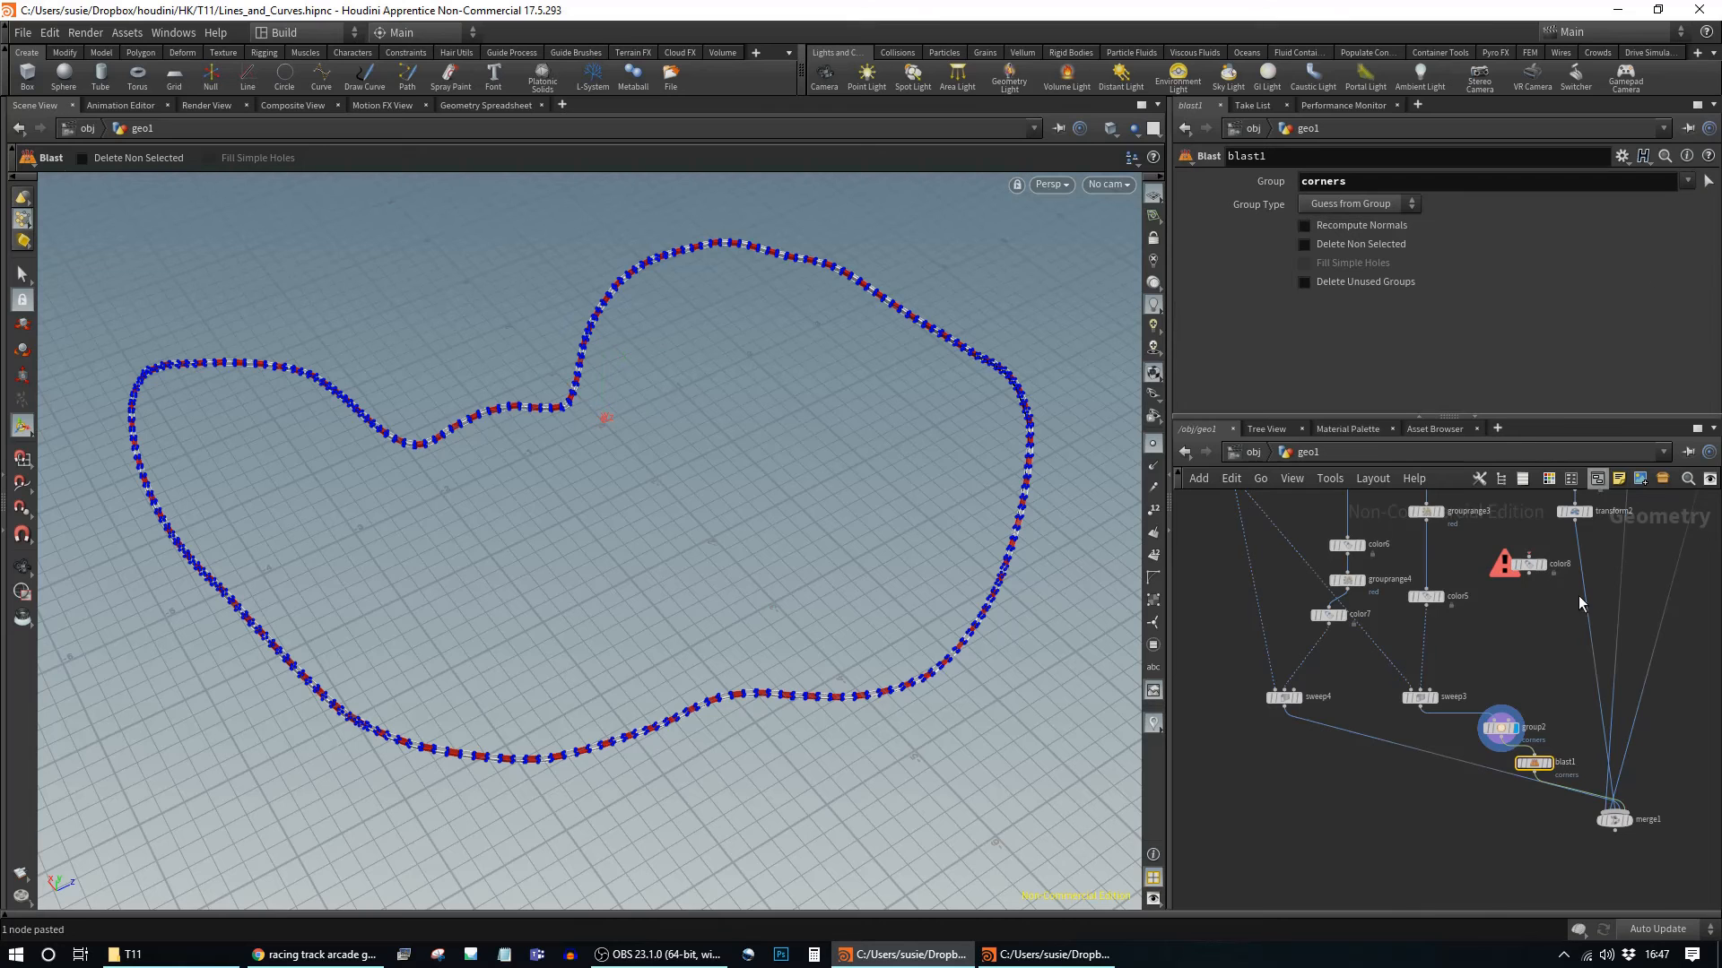
{"action": "left_click", "coordinate": [1548, 763]}
{"action": "key", "text": "Escape"}
{"action": "left_click_drag", "start_coordinate": [787, 534], "coordinate": [699, 468]}
{"action": "middle_click_drag", "start_coordinate": [764, 579], "coordinate": [764, 525], "text": "alt"}
{"action": "left_click_drag", "start_coordinate": [1288, 706], "coordinate": [1221, 775]}
{"action": "left_click", "coordinate": [1508, 728]}
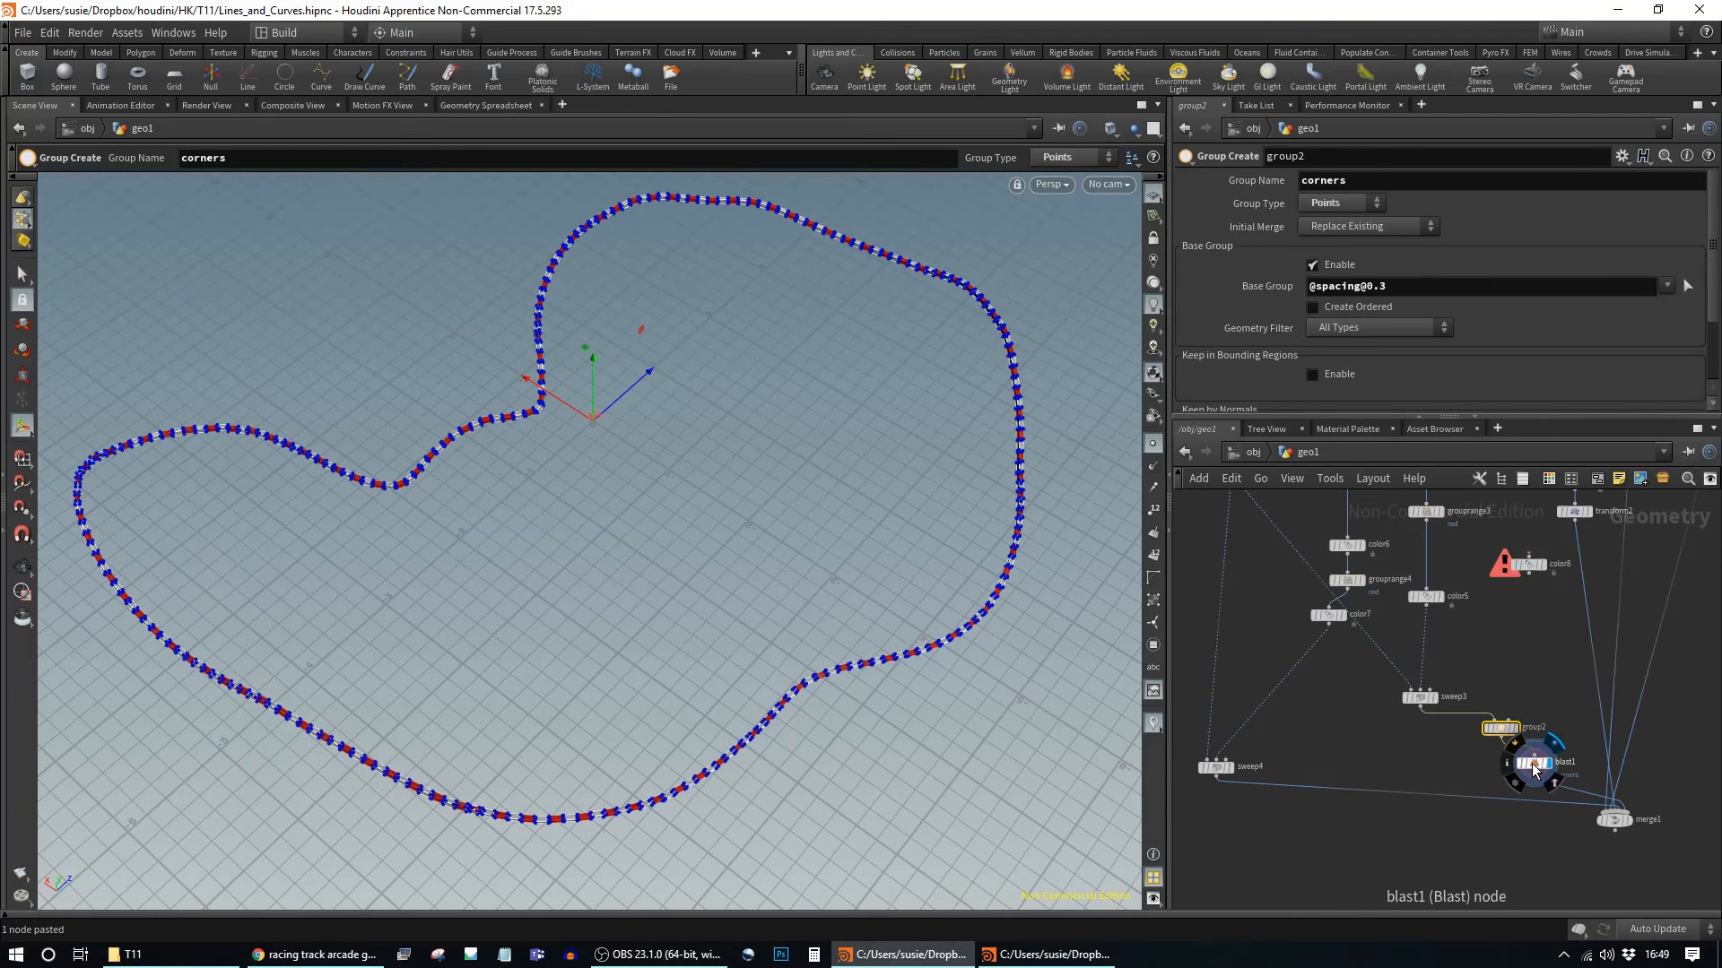
{"action": "left_click", "coordinate": [1535, 762]}
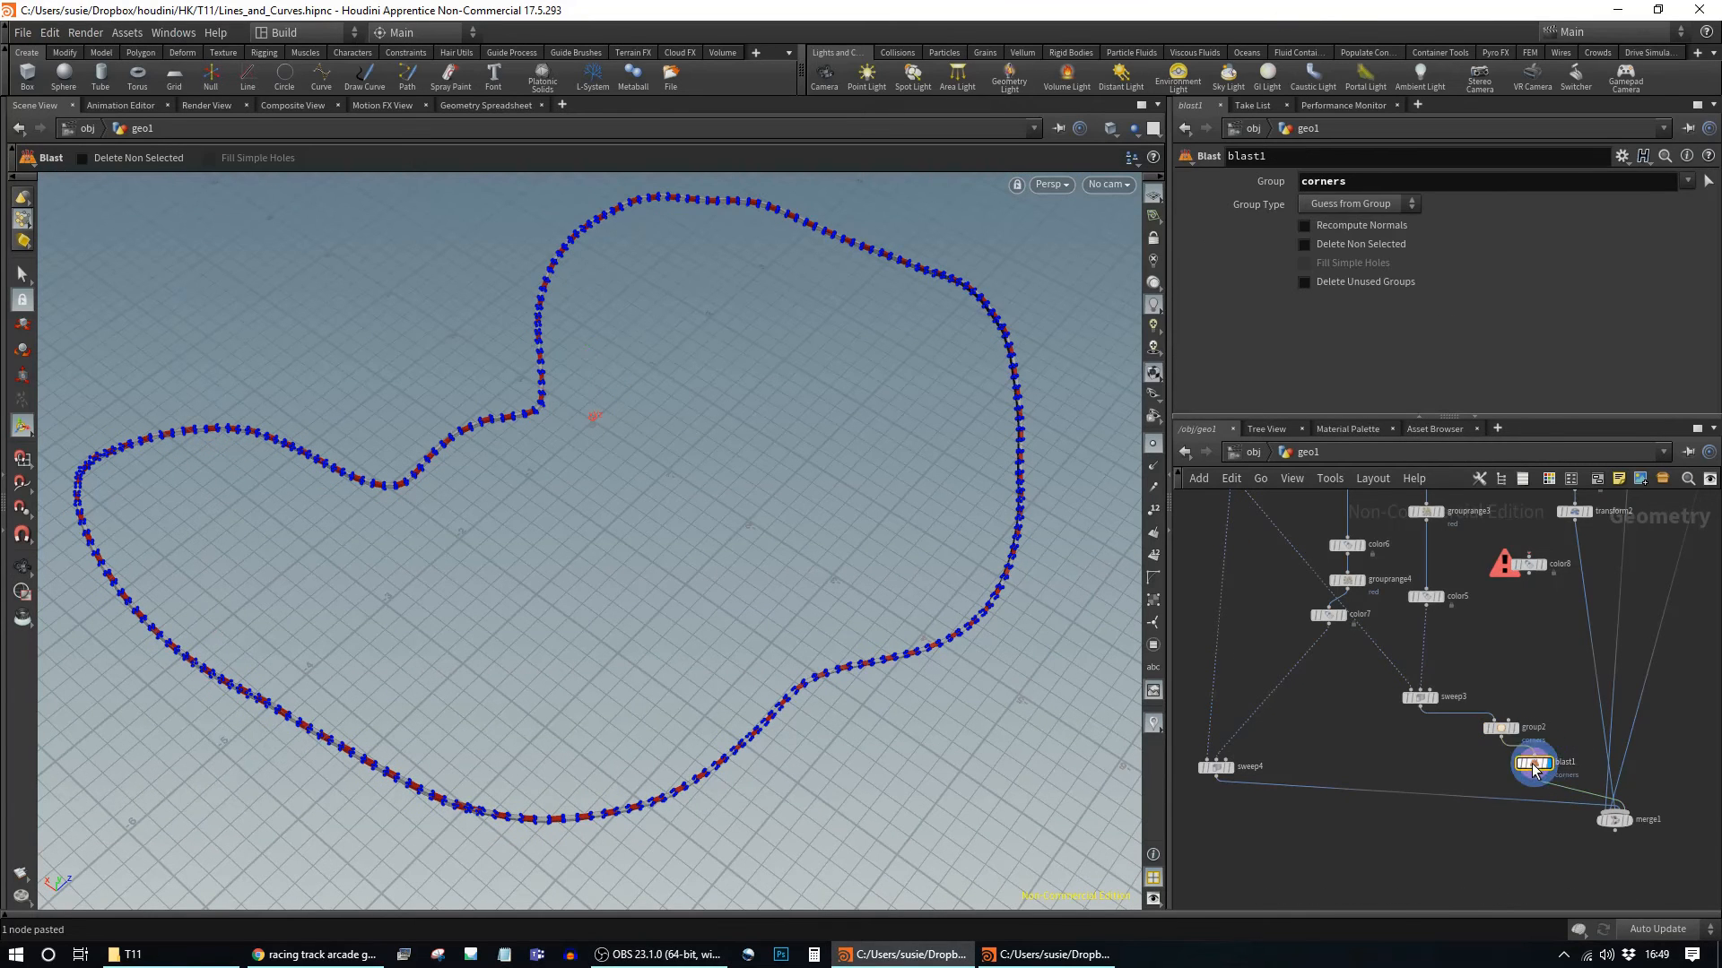
{"action": "left_click", "coordinate": [1501, 729]}
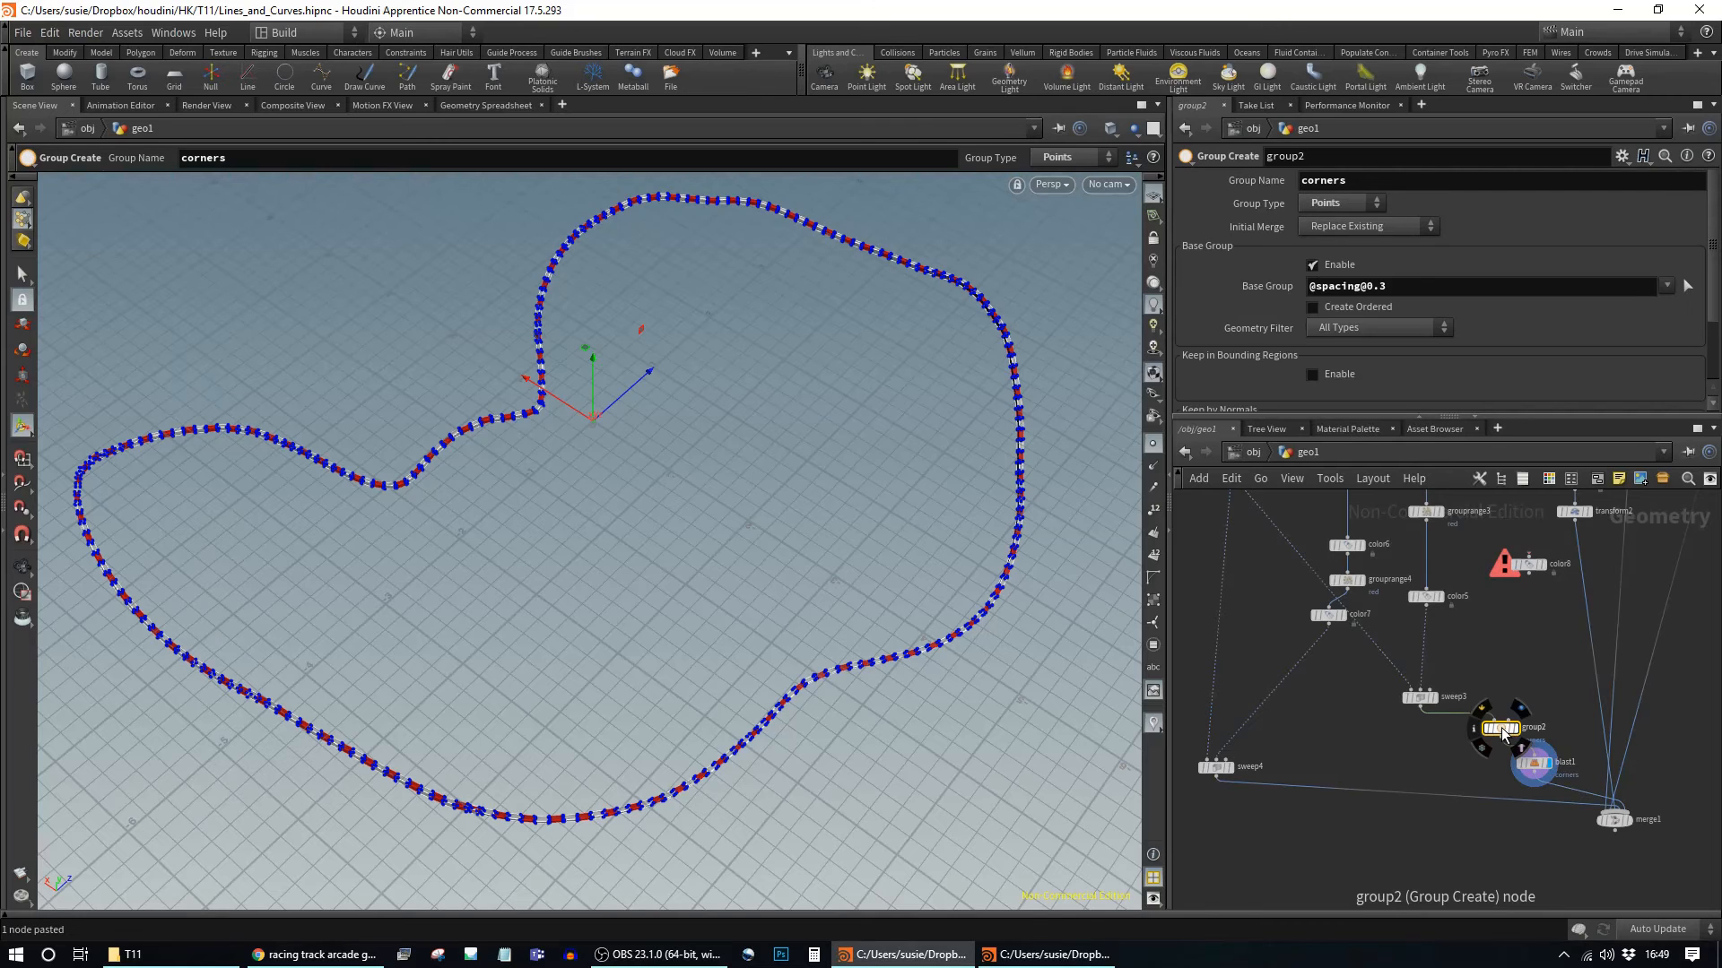
{"action": "left_click", "coordinate": [1365, 286]}
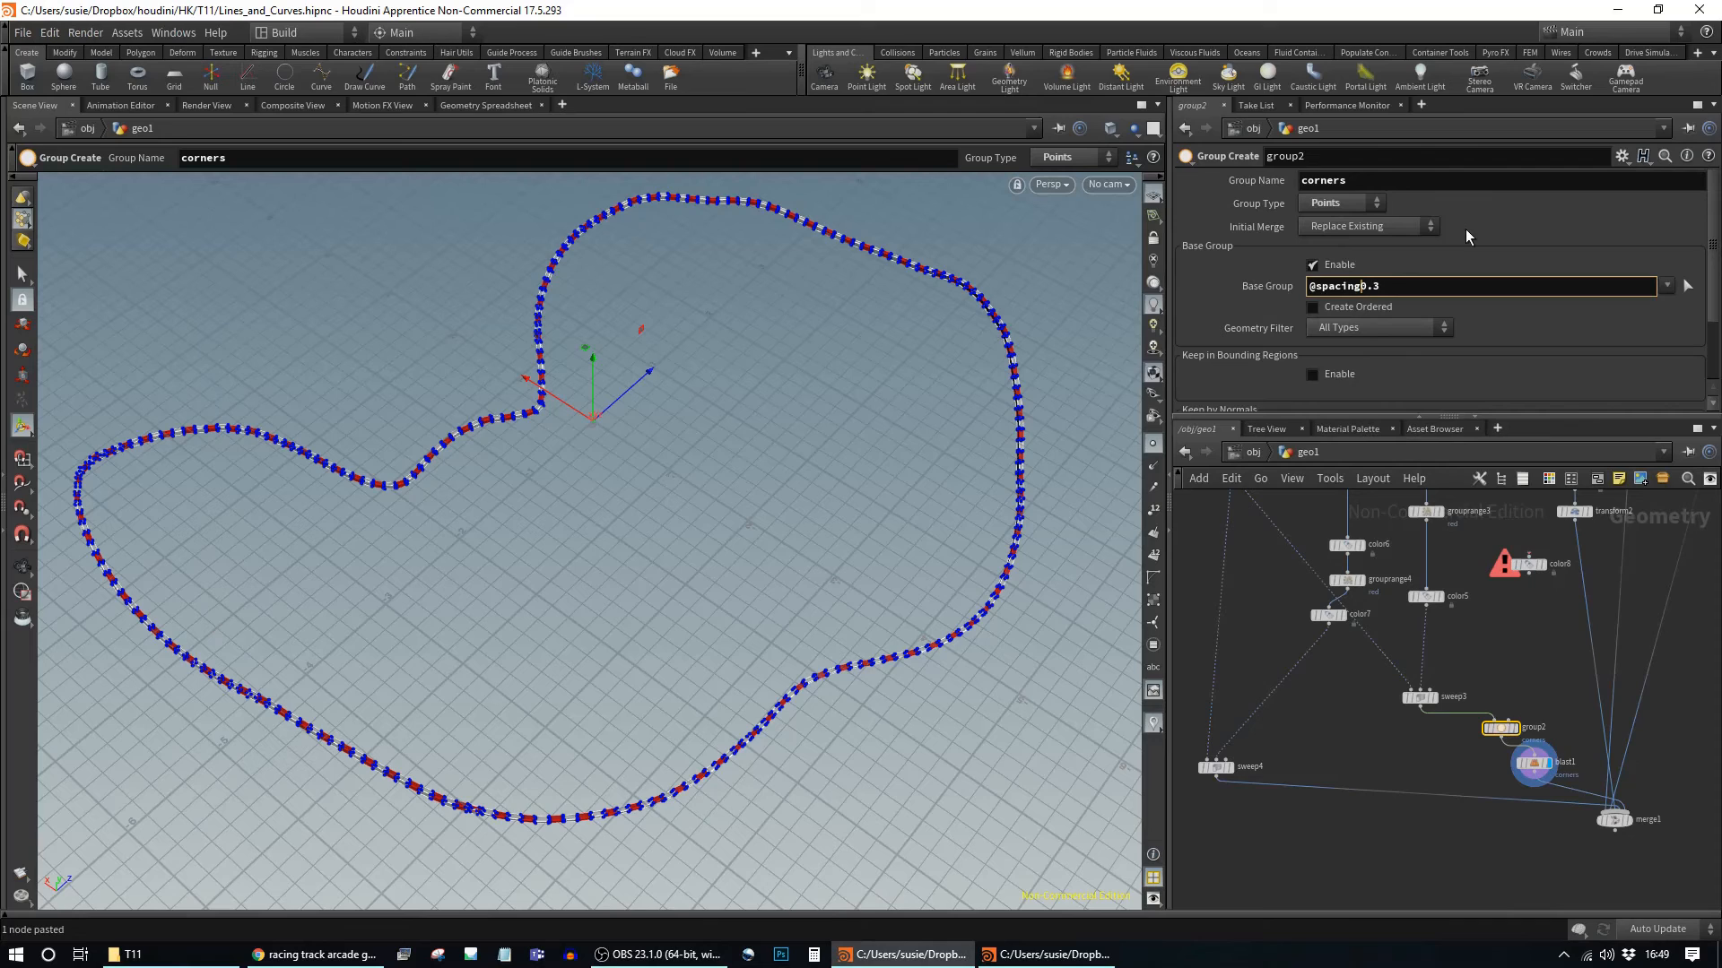
{"action": "type", "text": ">"}
{"action": "key", "text": "Return"}
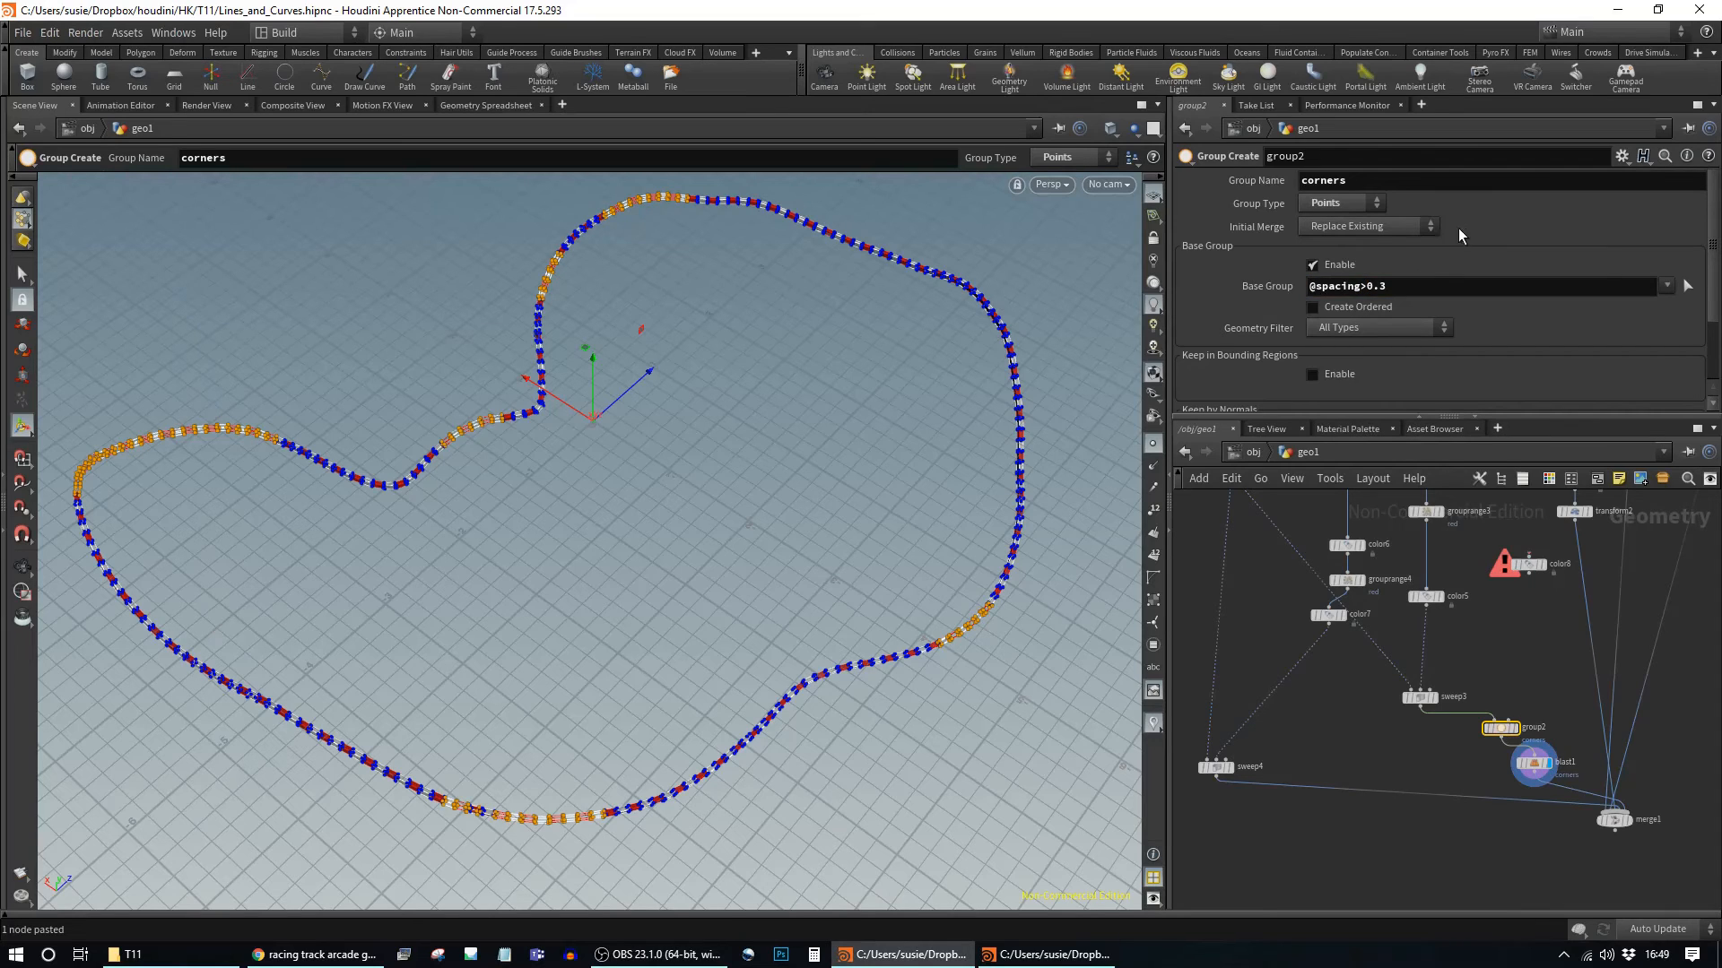
{"action": "left_click_drag", "start_coordinate": [664, 492], "coordinate": [615, 524], "text": "alt"}
Step: Enable Delete Non Selected on blast1 to keep only the corner pieces
{"action": "left_click", "coordinate": [1535, 760]}
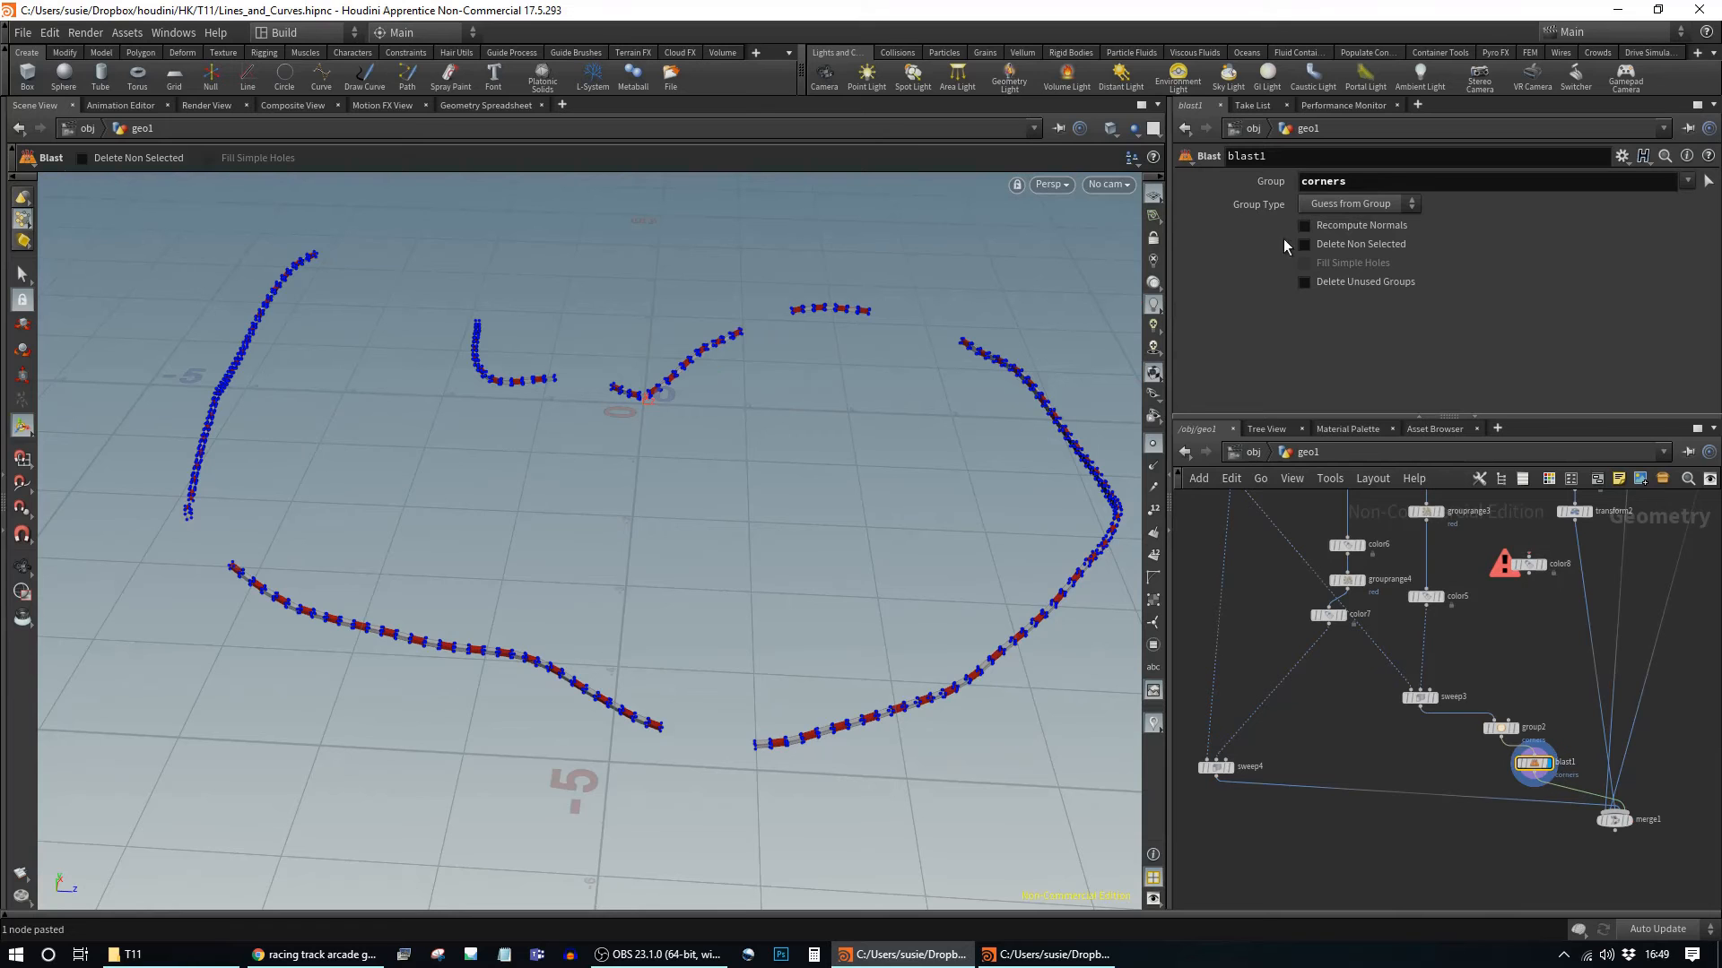
{"action": "left_click", "coordinate": [1343, 250]}
{"action": "left_click_drag", "start_coordinate": [719, 440], "coordinate": [821, 461], "text": "alt"}
Step: Lower the corners spacing threshold to 0.2
{"action": "left_click", "coordinate": [1502, 728]}
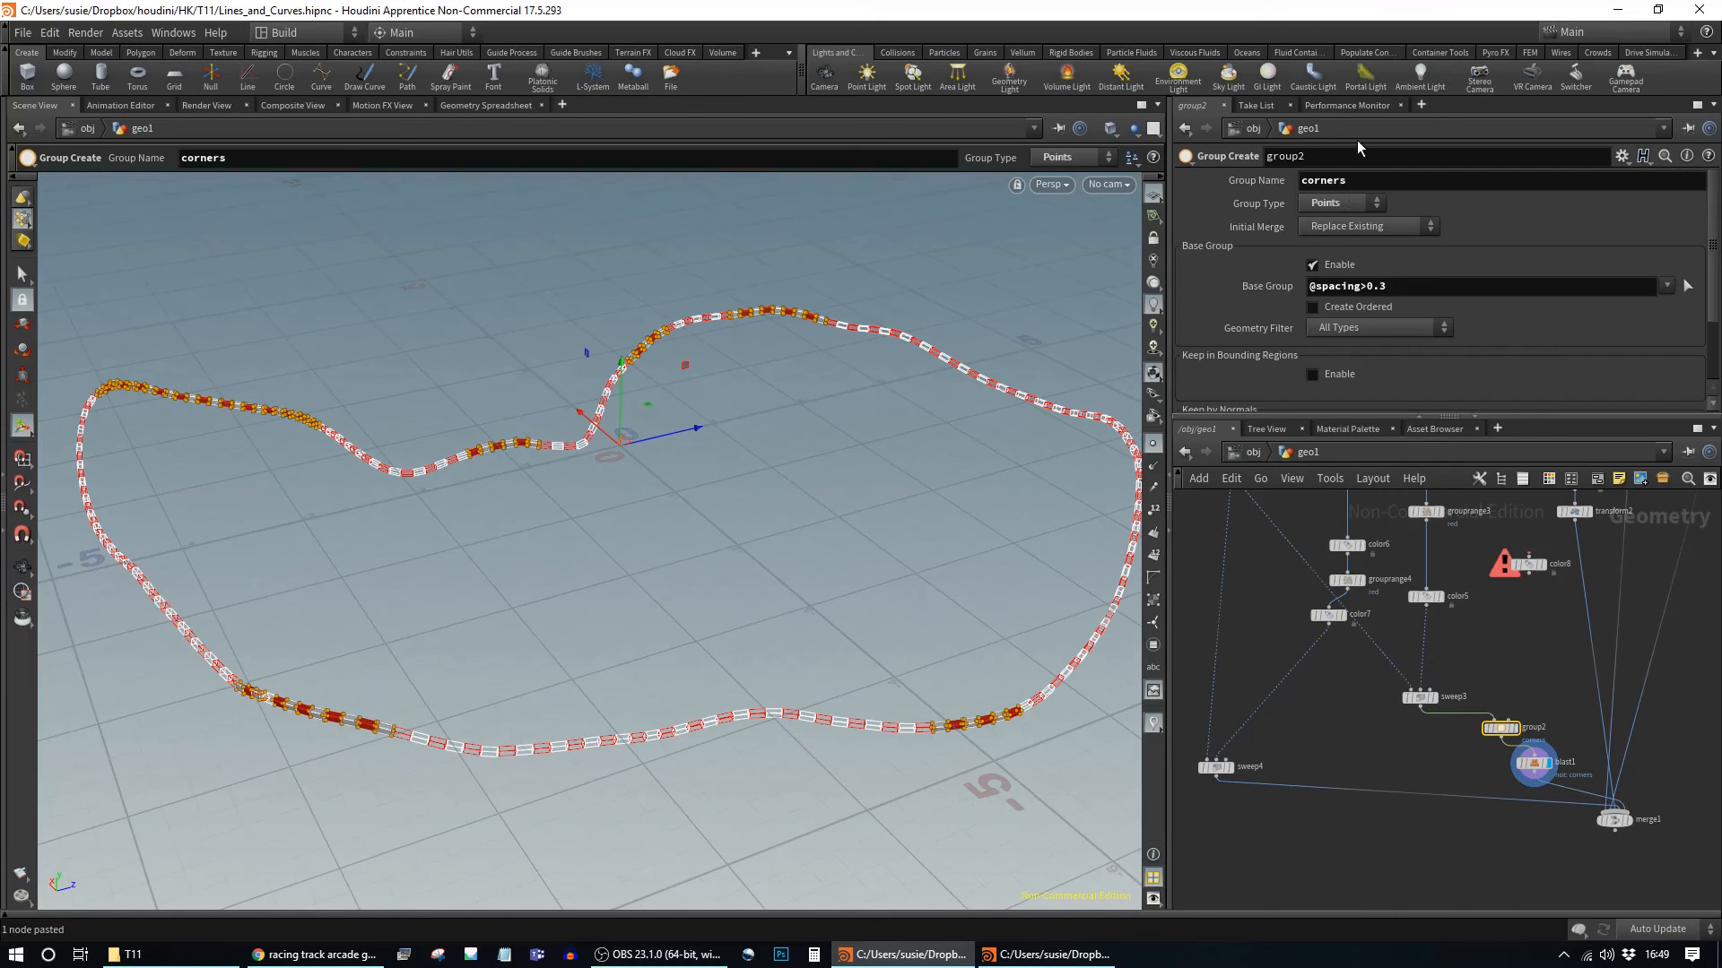
{"action": "left_click", "coordinate": [1384, 286]}
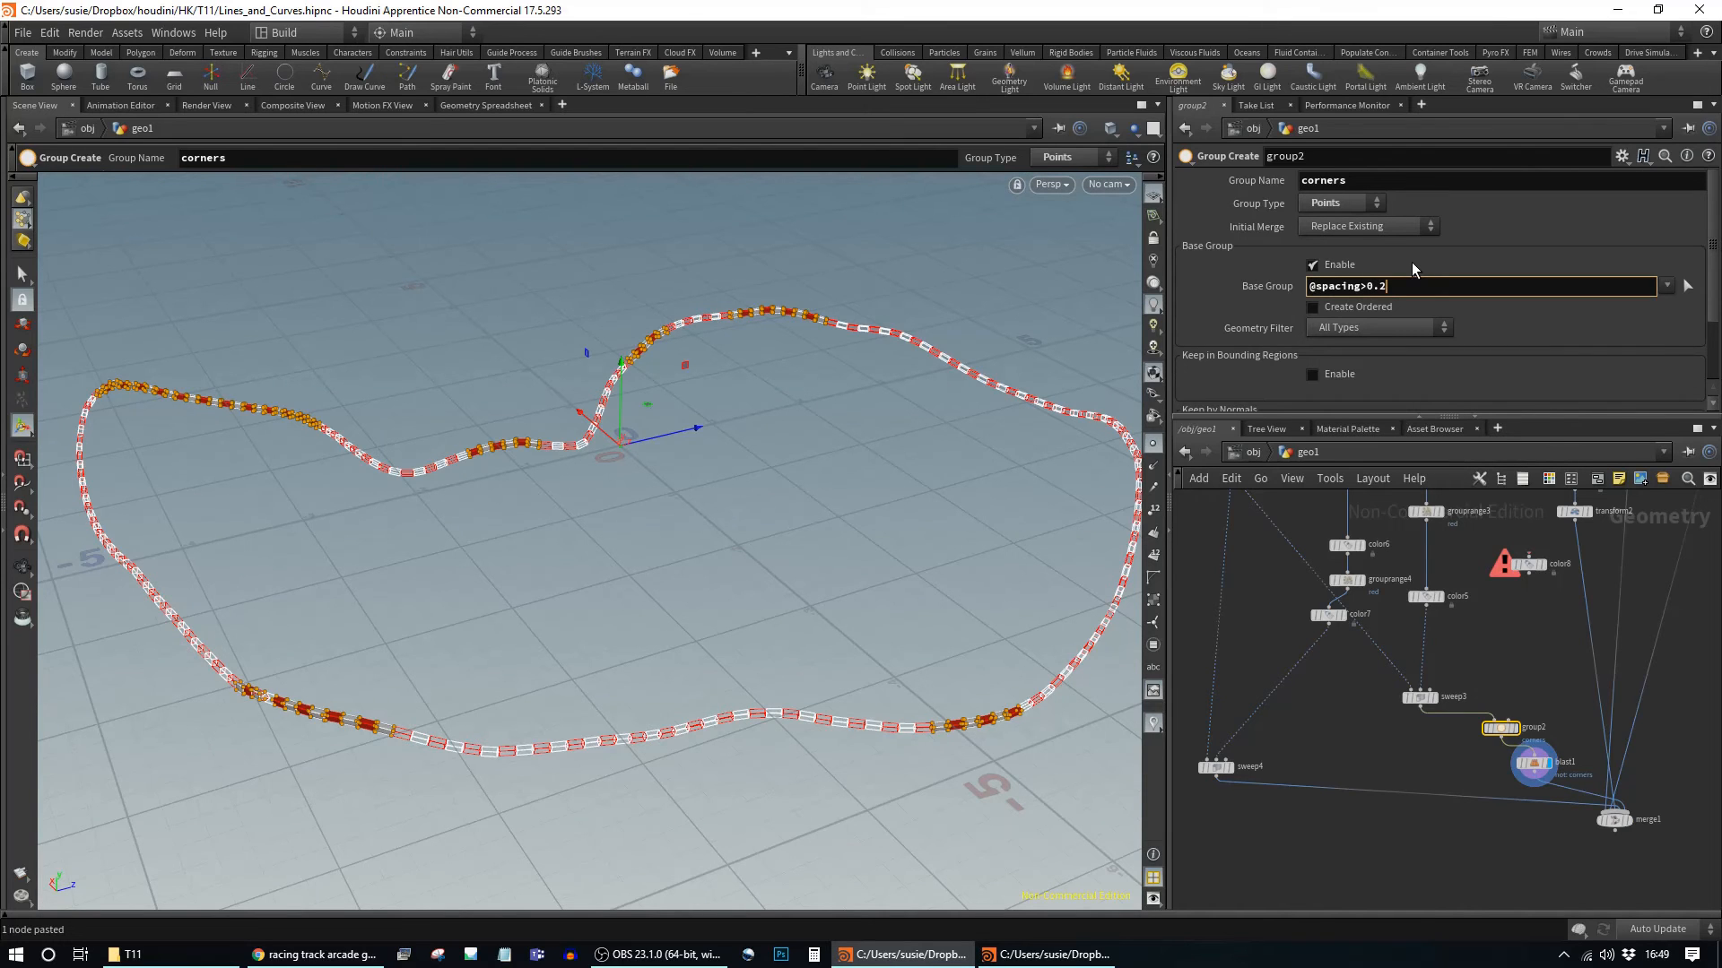
{"action": "key", "text": "BackSpace"}
{"action": "type", "text": "2"}
{"action": "key", "text": "Return"}
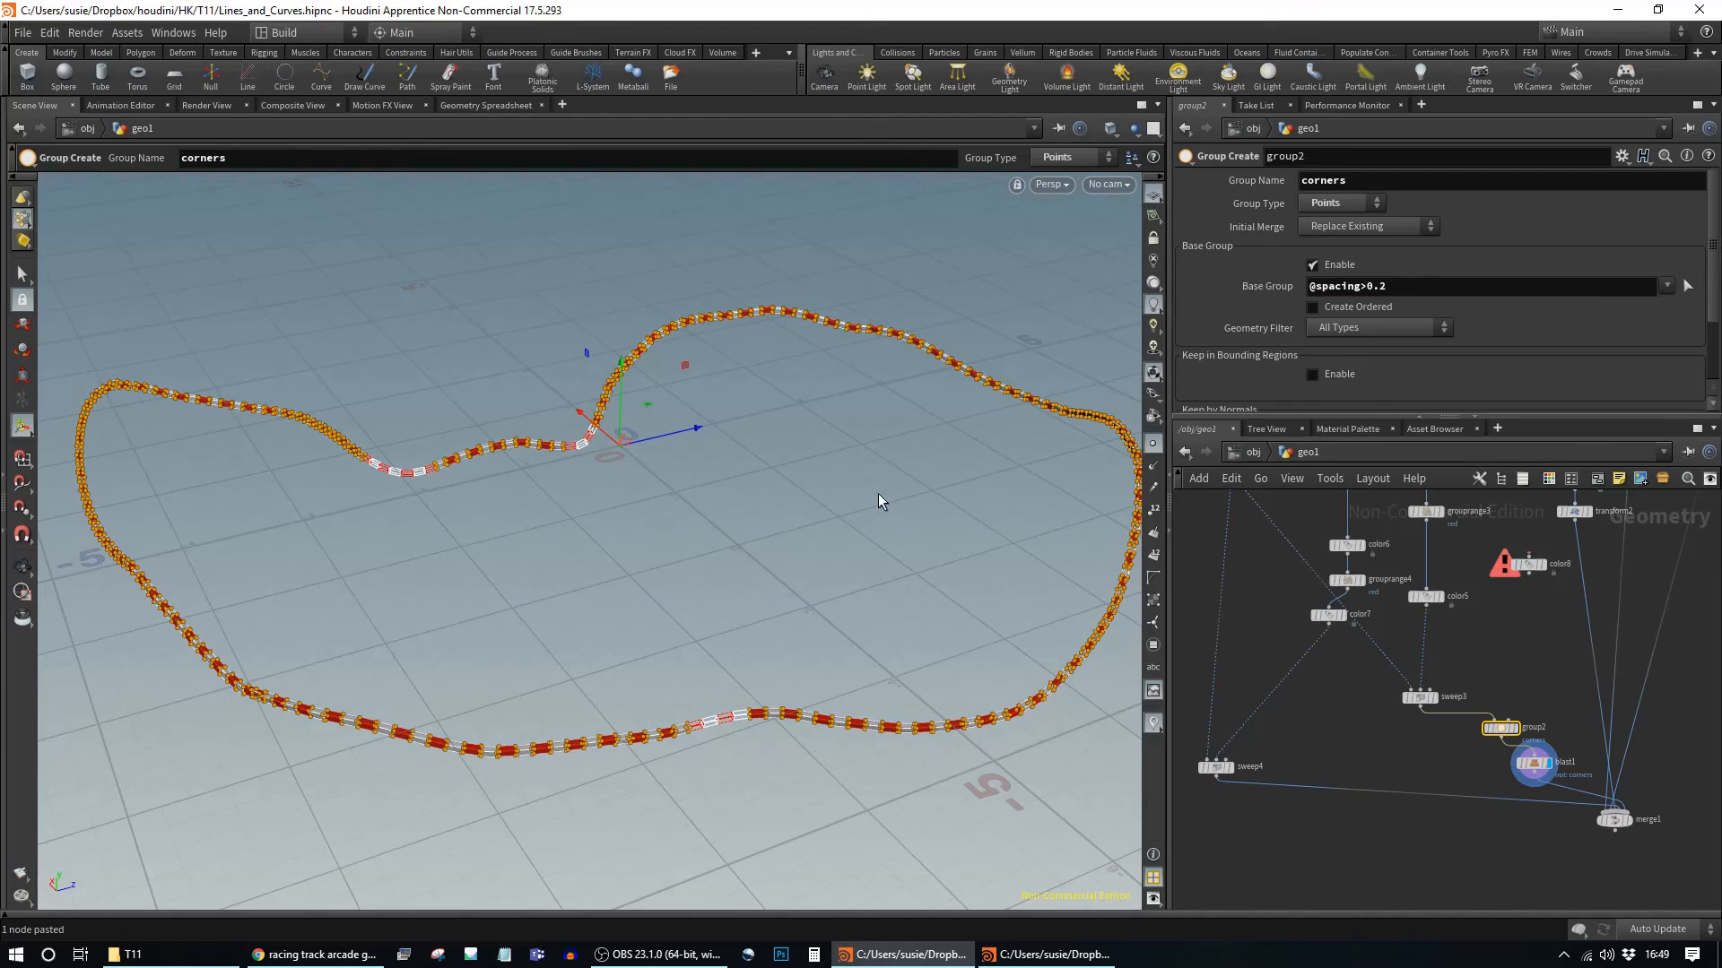
{"action": "key", "text": "Escape"}
{"action": "left_click_drag", "start_coordinate": [876, 499], "coordinate": [872, 518]}
{"action": "key", "text": "Return"}
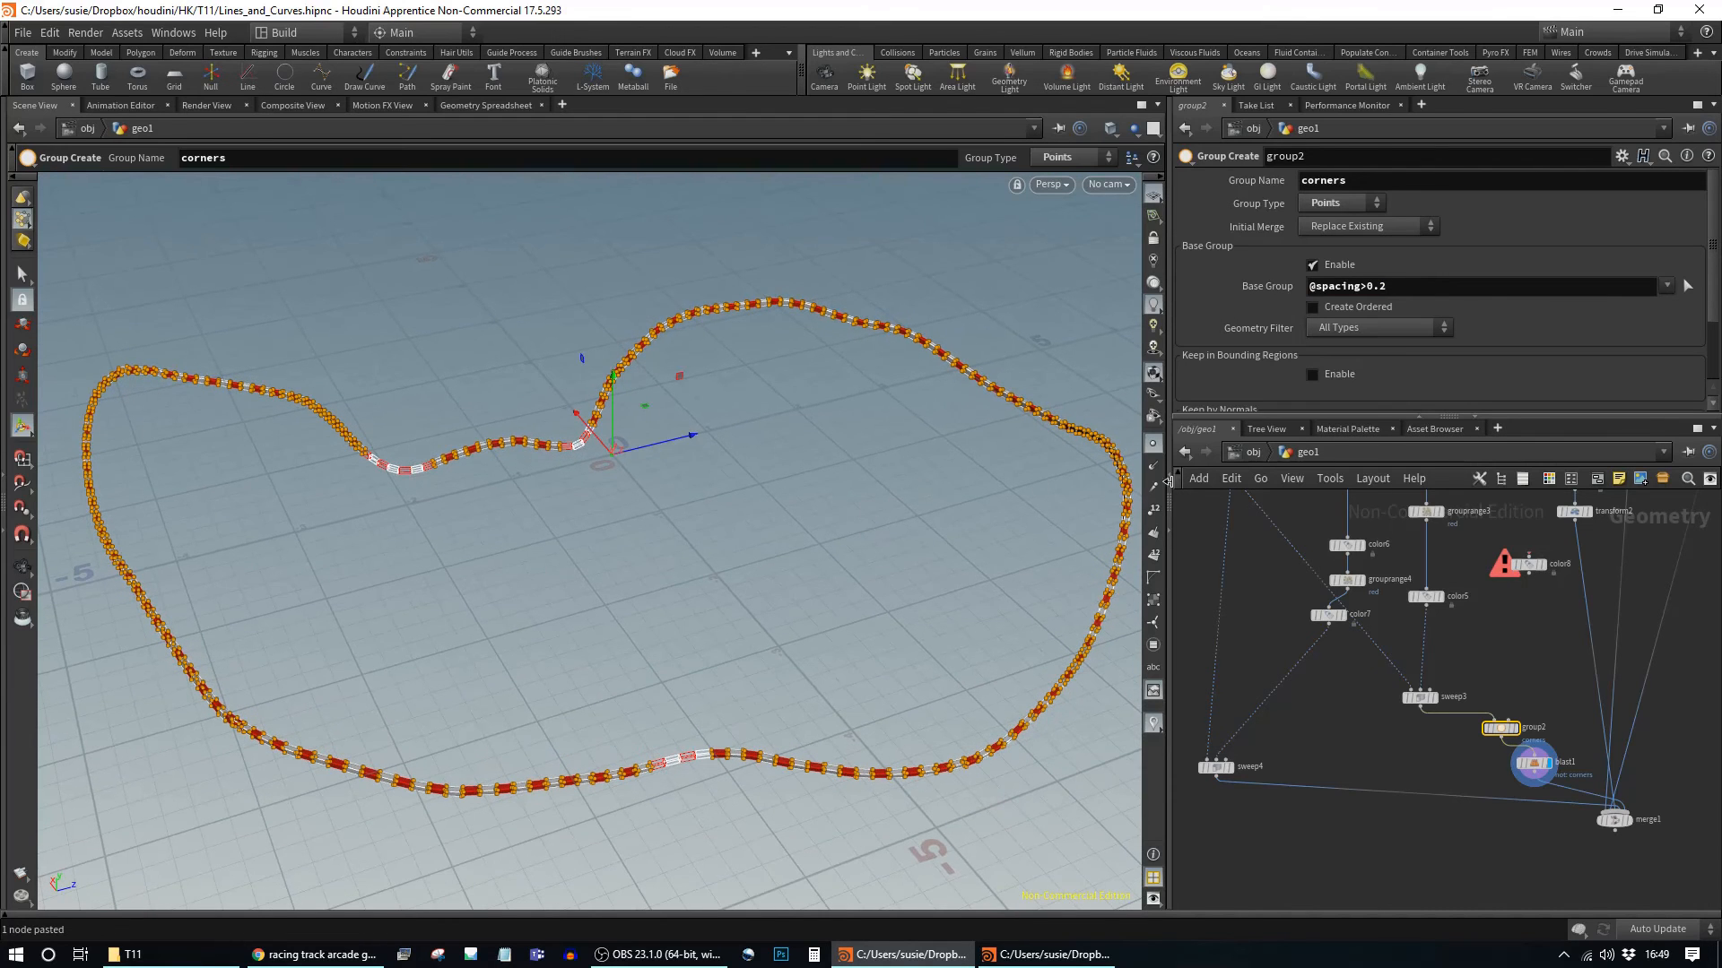
Step: Raise the threshold to 0.25 and display merge1's merged terrain and track
{"action": "left_click", "coordinate": [1384, 286]}
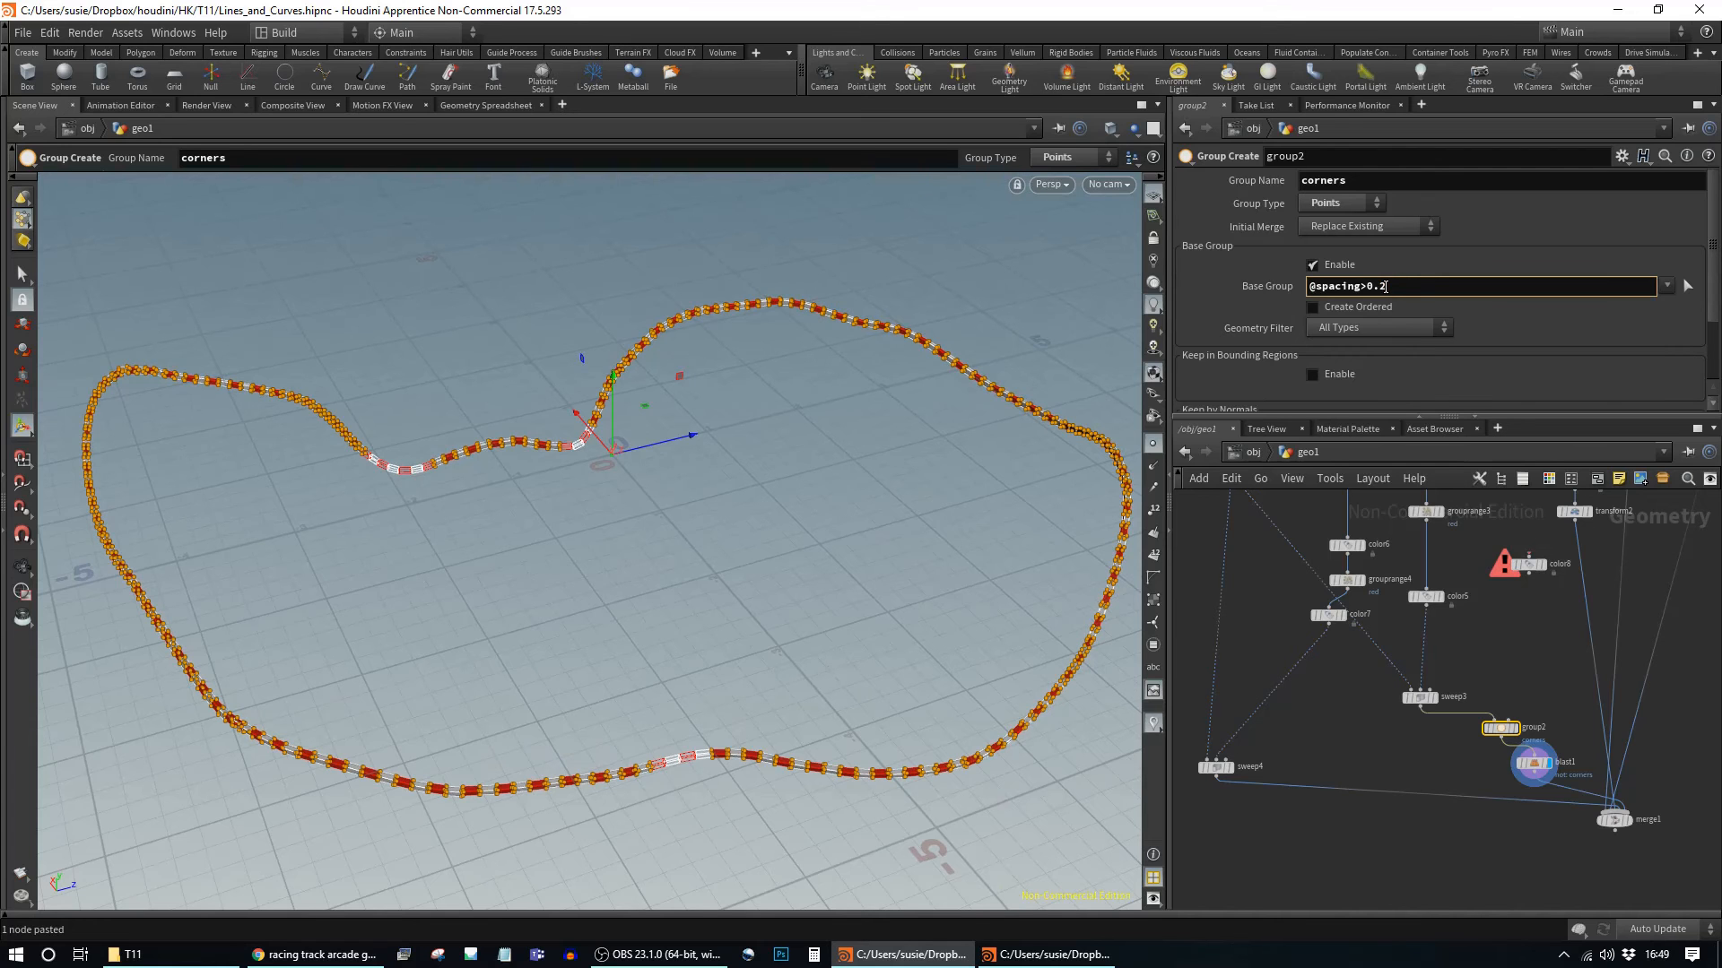
{"action": "type", "text": "5"}
{"action": "key", "text": "Return"}
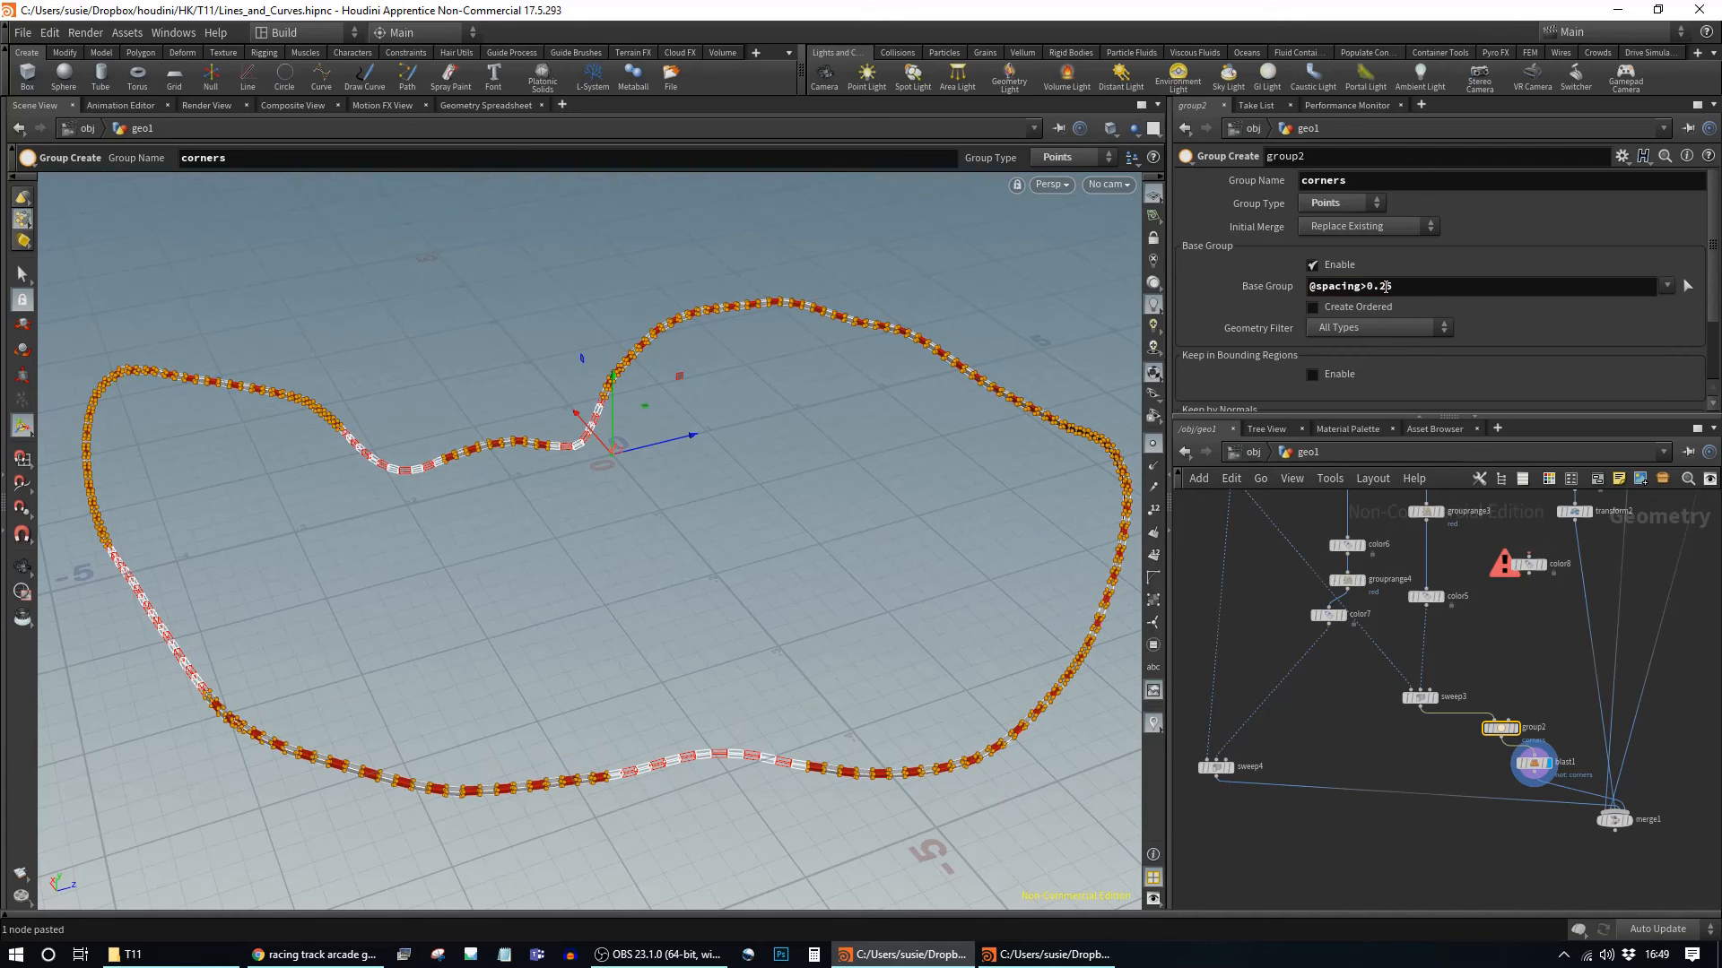
{"action": "left_click", "coordinate": [1629, 820]}
{"action": "left_click", "coordinate": [1614, 822]}
{"action": "key", "text": "Escape"}
{"action": "left_click_drag", "start_coordinate": [1059, 600], "coordinate": [692, 583]}
{"action": "right_click_drag", "start_coordinate": [691, 583], "coordinate": [955, 624]}
{"action": "middle_click_drag", "start_coordinate": [569, 538], "coordinate": [872, 658]}
{"action": "left_click_drag", "start_coordinate": [872, 657], "coordinate": [717, 641]}
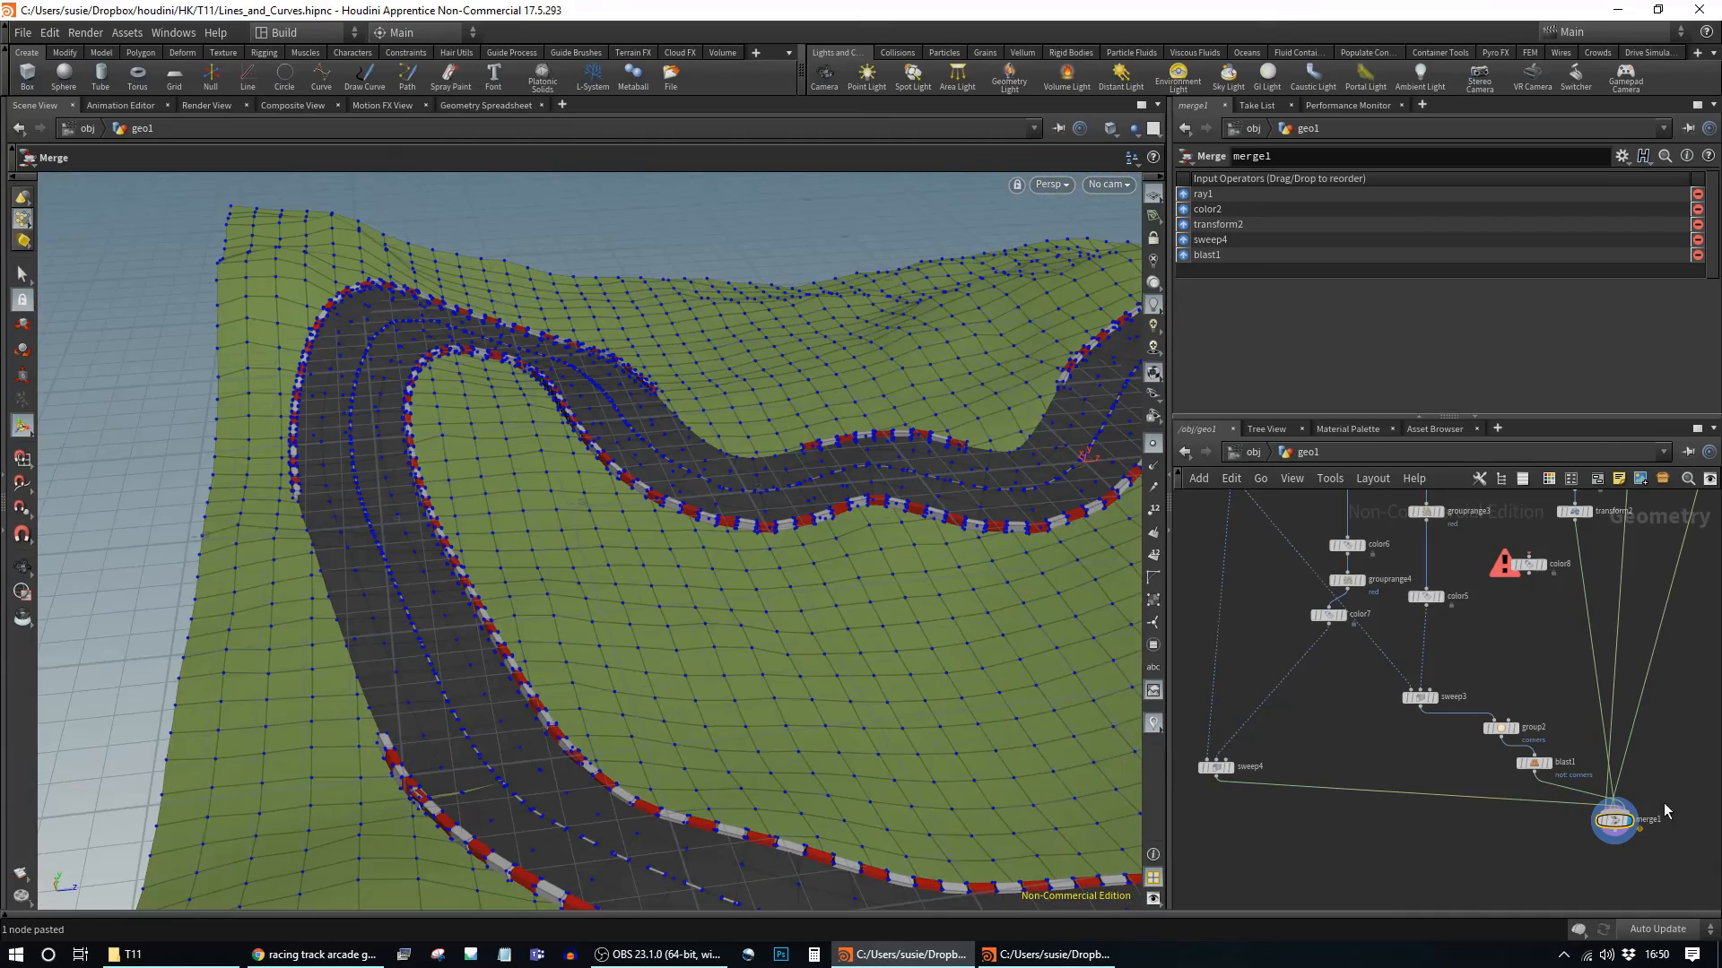
{"action": "left_click", "coordinate": [1501, 728]}
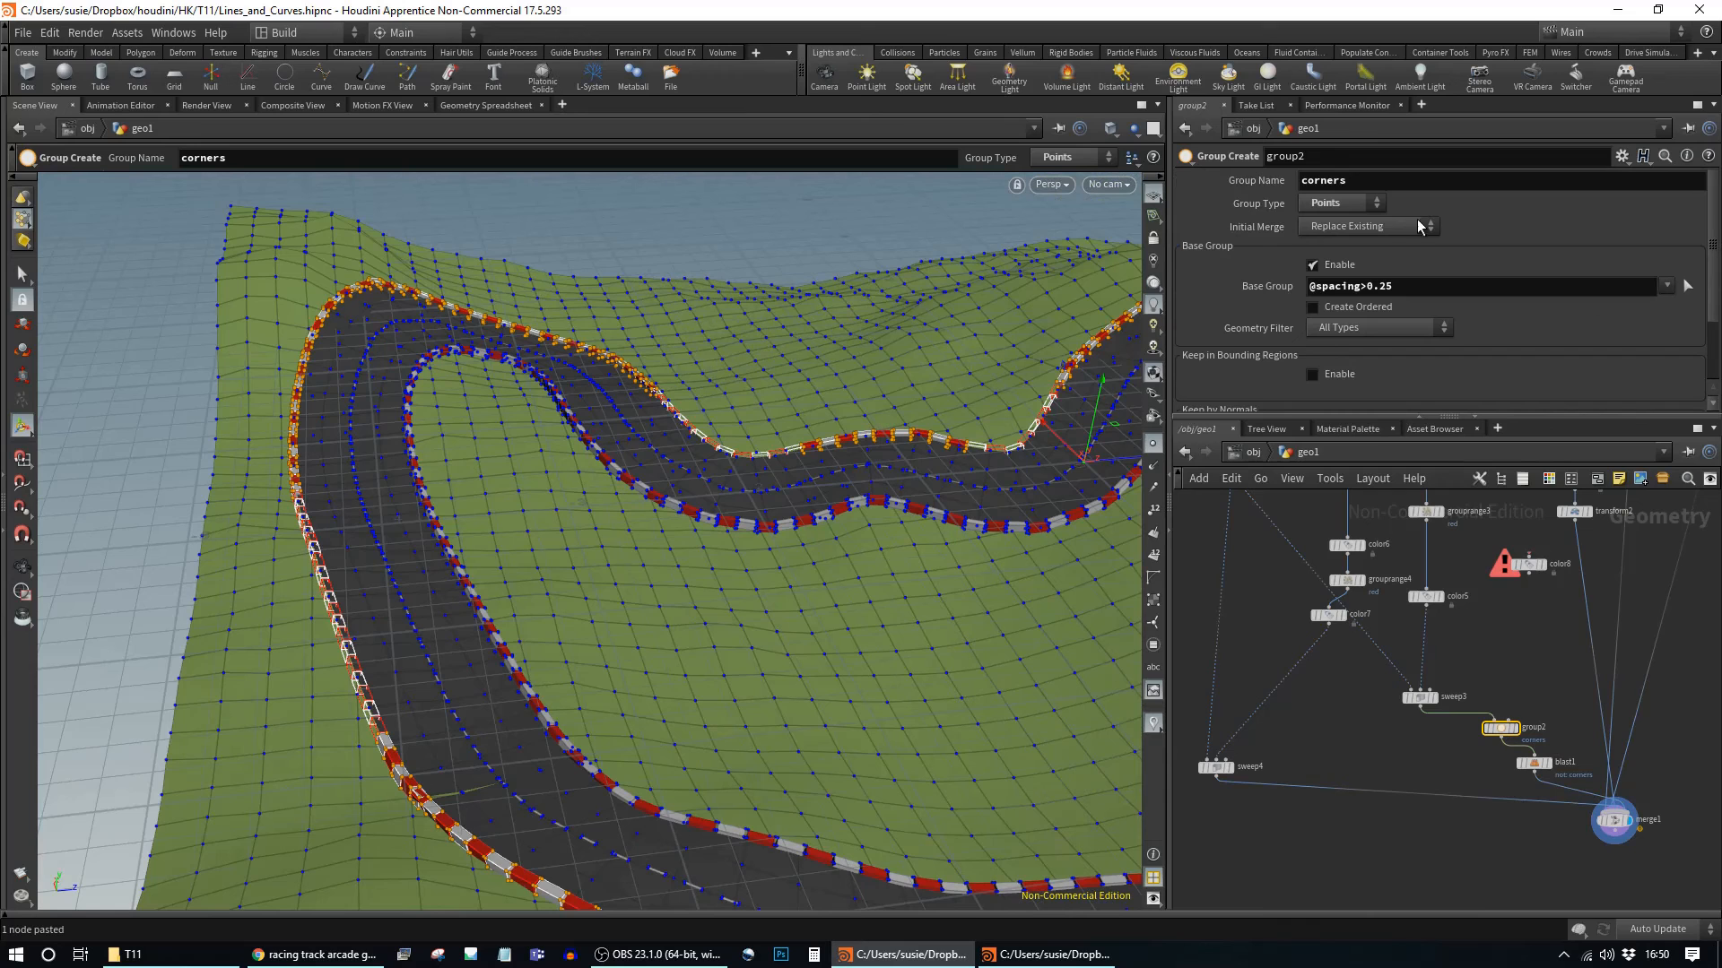
{"action": "left_click", "coordinate": [1362, 291]}
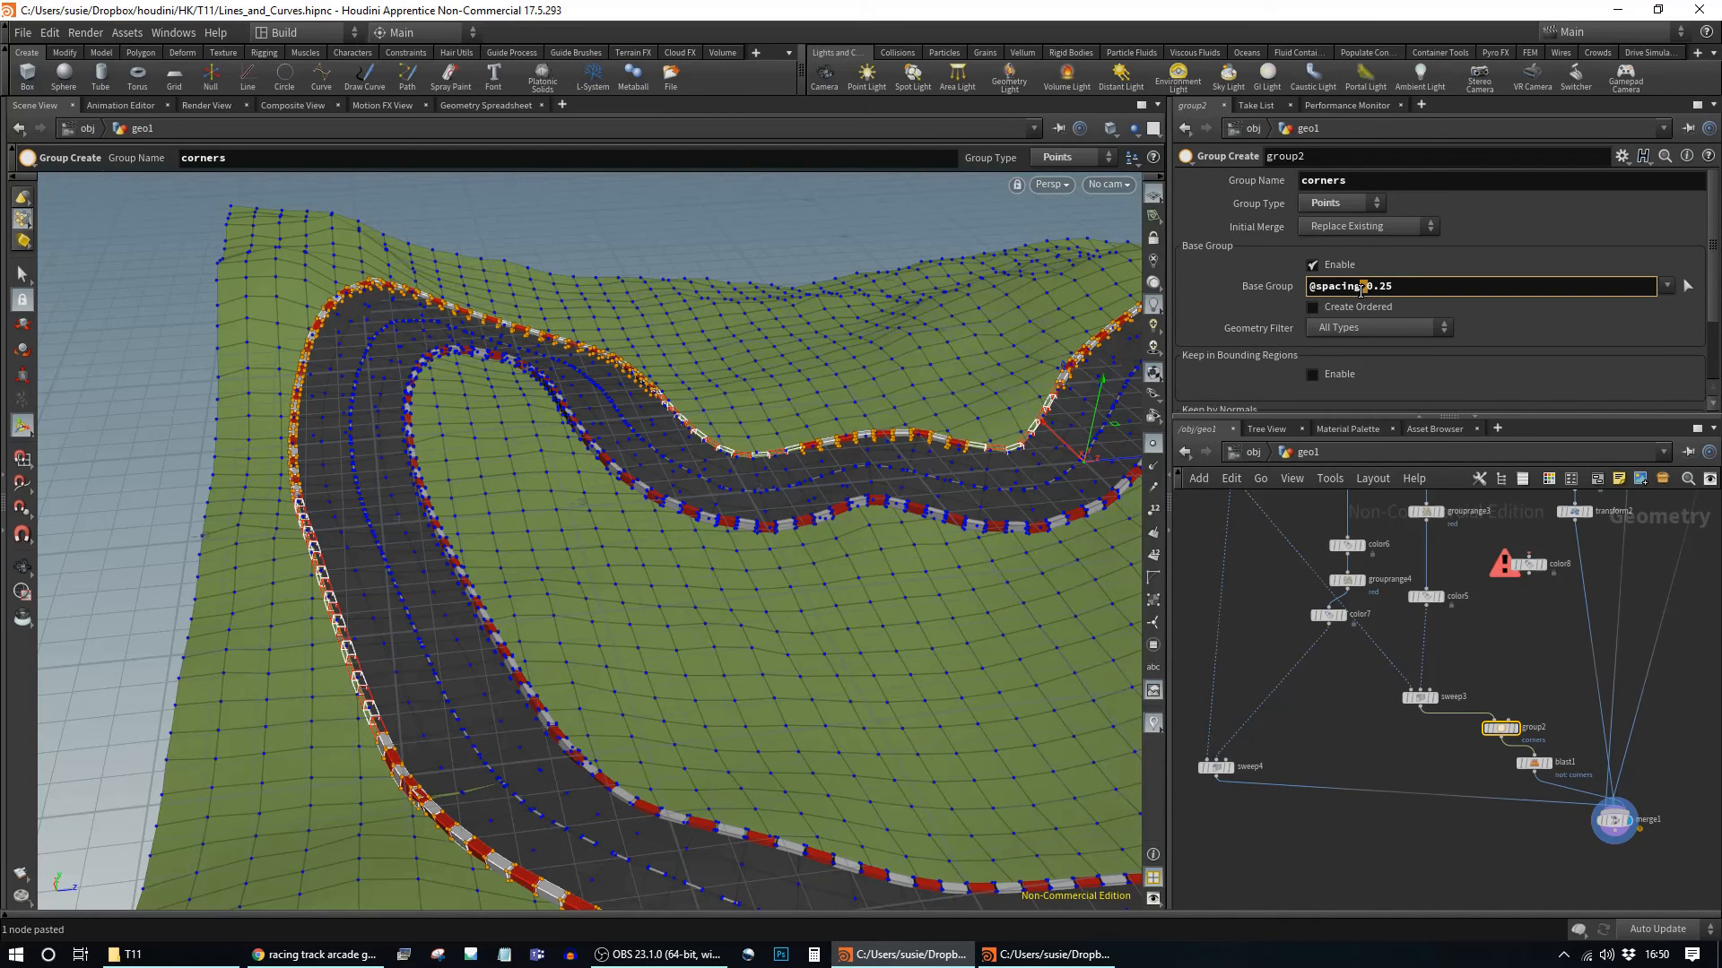
{"action": "key", "text": "Return"}
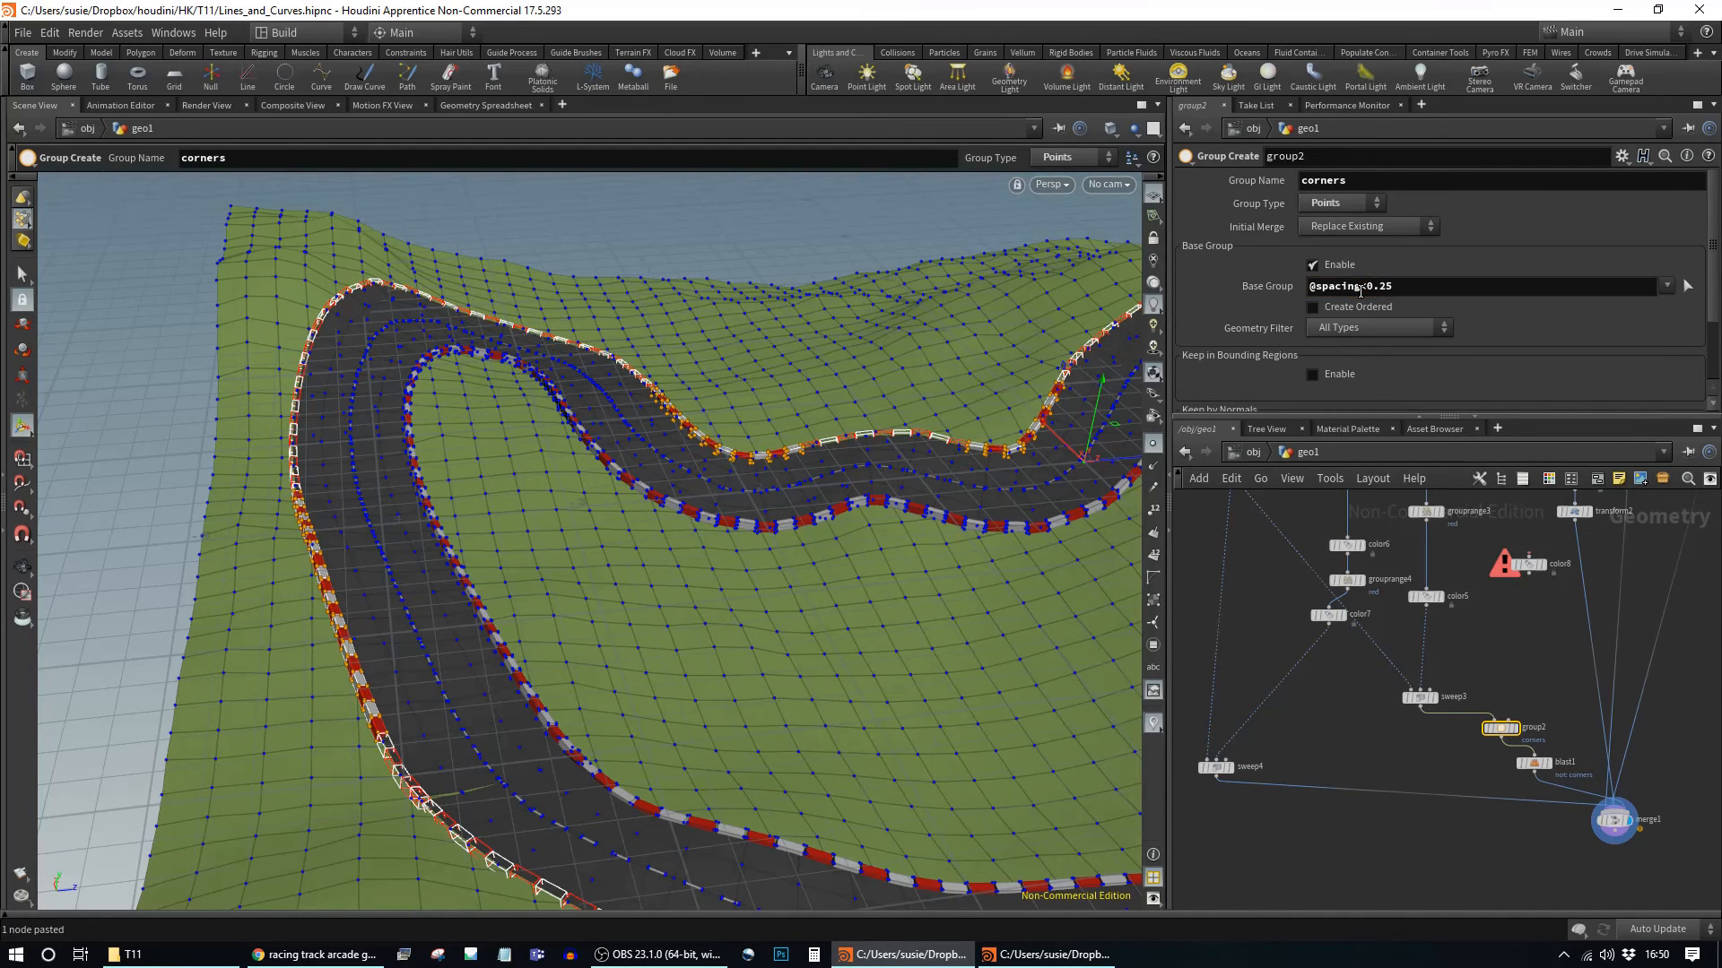
Step: Drag the sweep4 node up beside sweep3 in the network
{"action": "left_click", "coordinate": [1614, 819]}
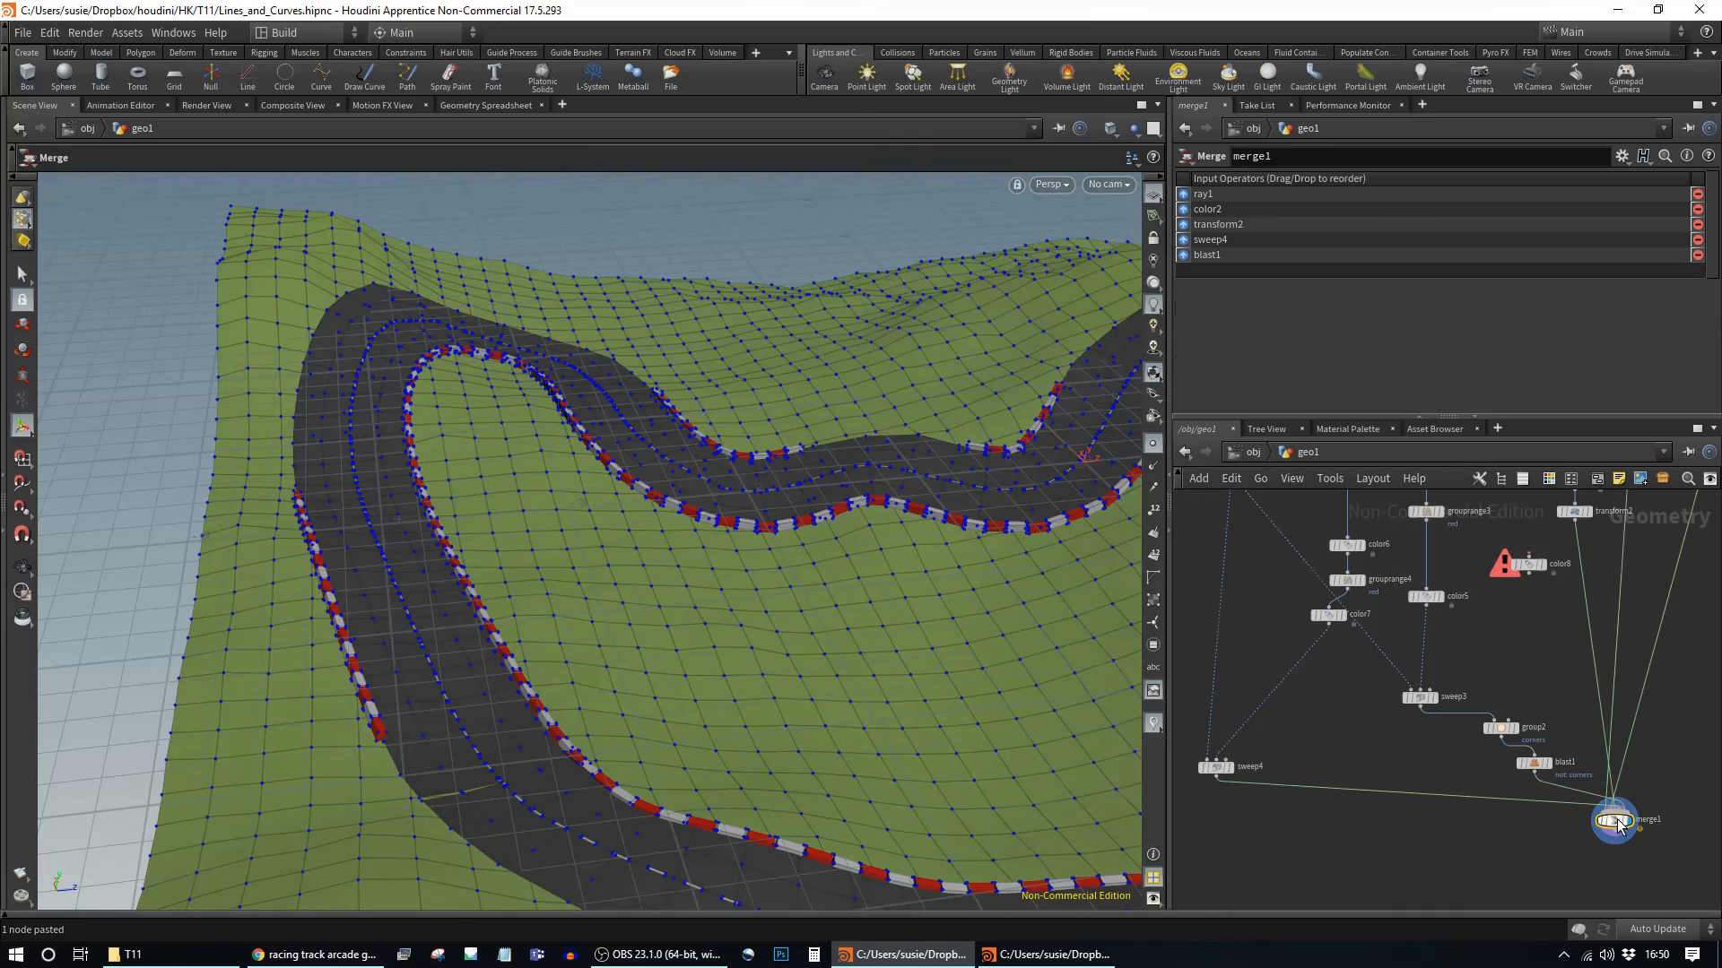
{"action": "middle_click_drag", "start_coordinate": [793, 605], "coordinate": [484, 525]}
{"action": "right_click_drag", "start_coordinate": [684, 565], "coordinate": [519, 568]}
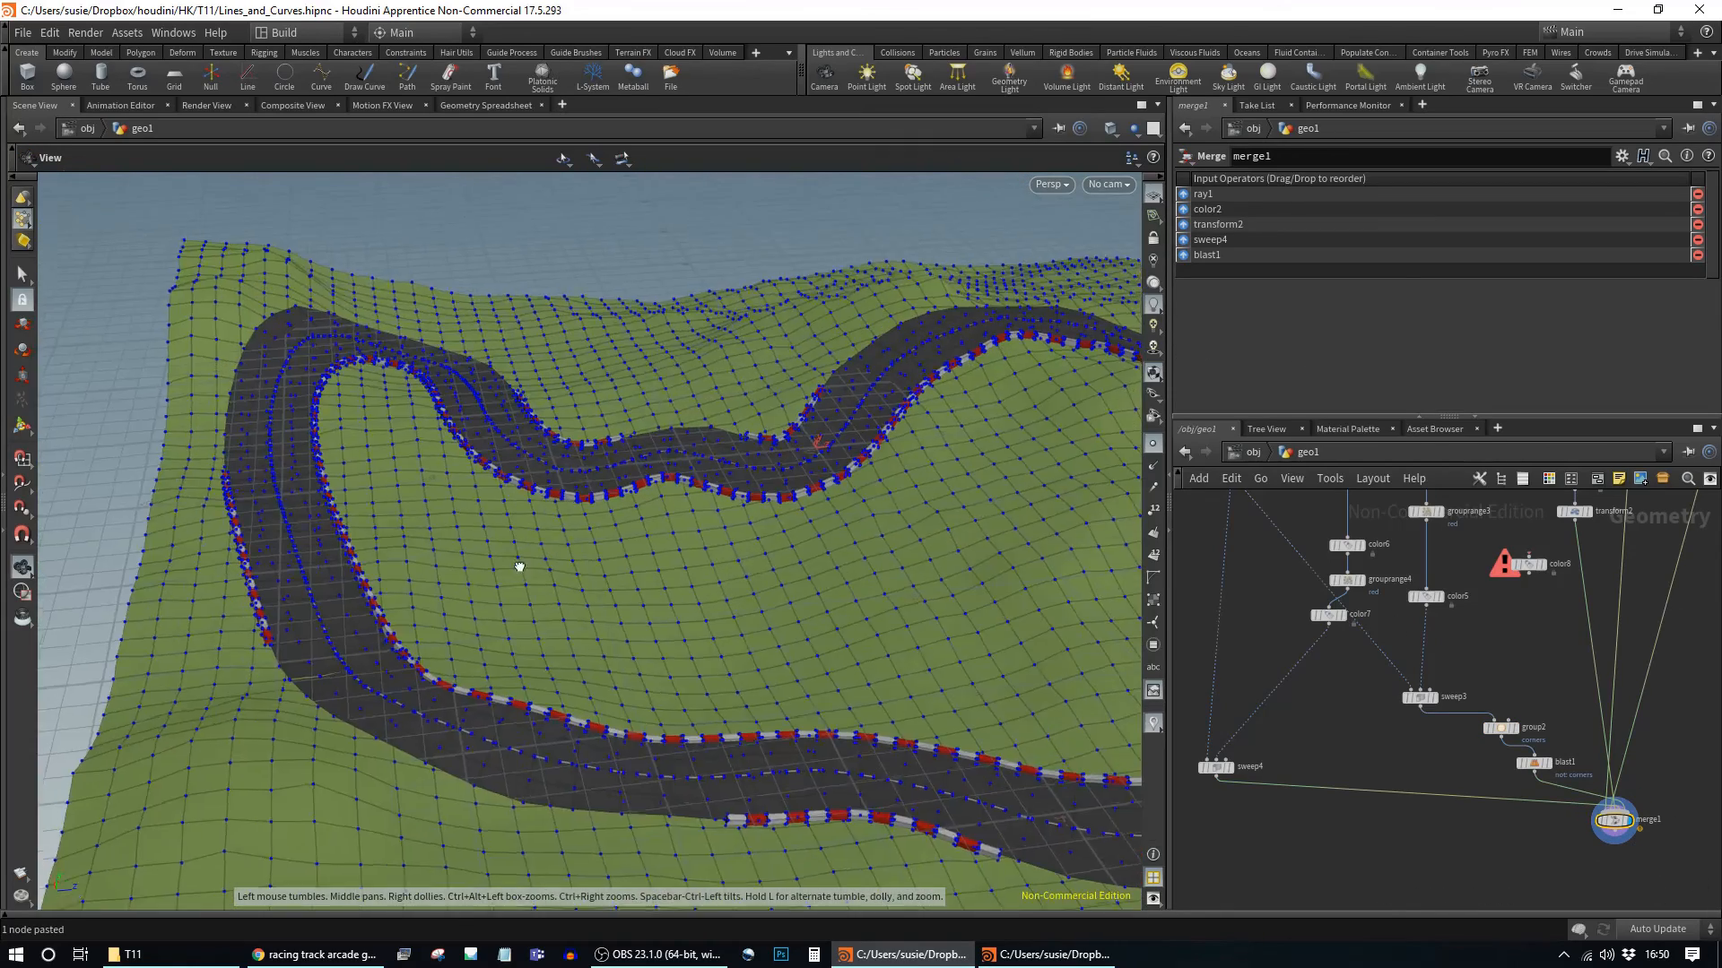
{"action": "left_click_drag", "start_coordinate": [519, 569], "coordinate": [541, 628]}
{"action": "middle_click_drag", "start_coordinate": [731, 622], "coordinate": [572, 627]}
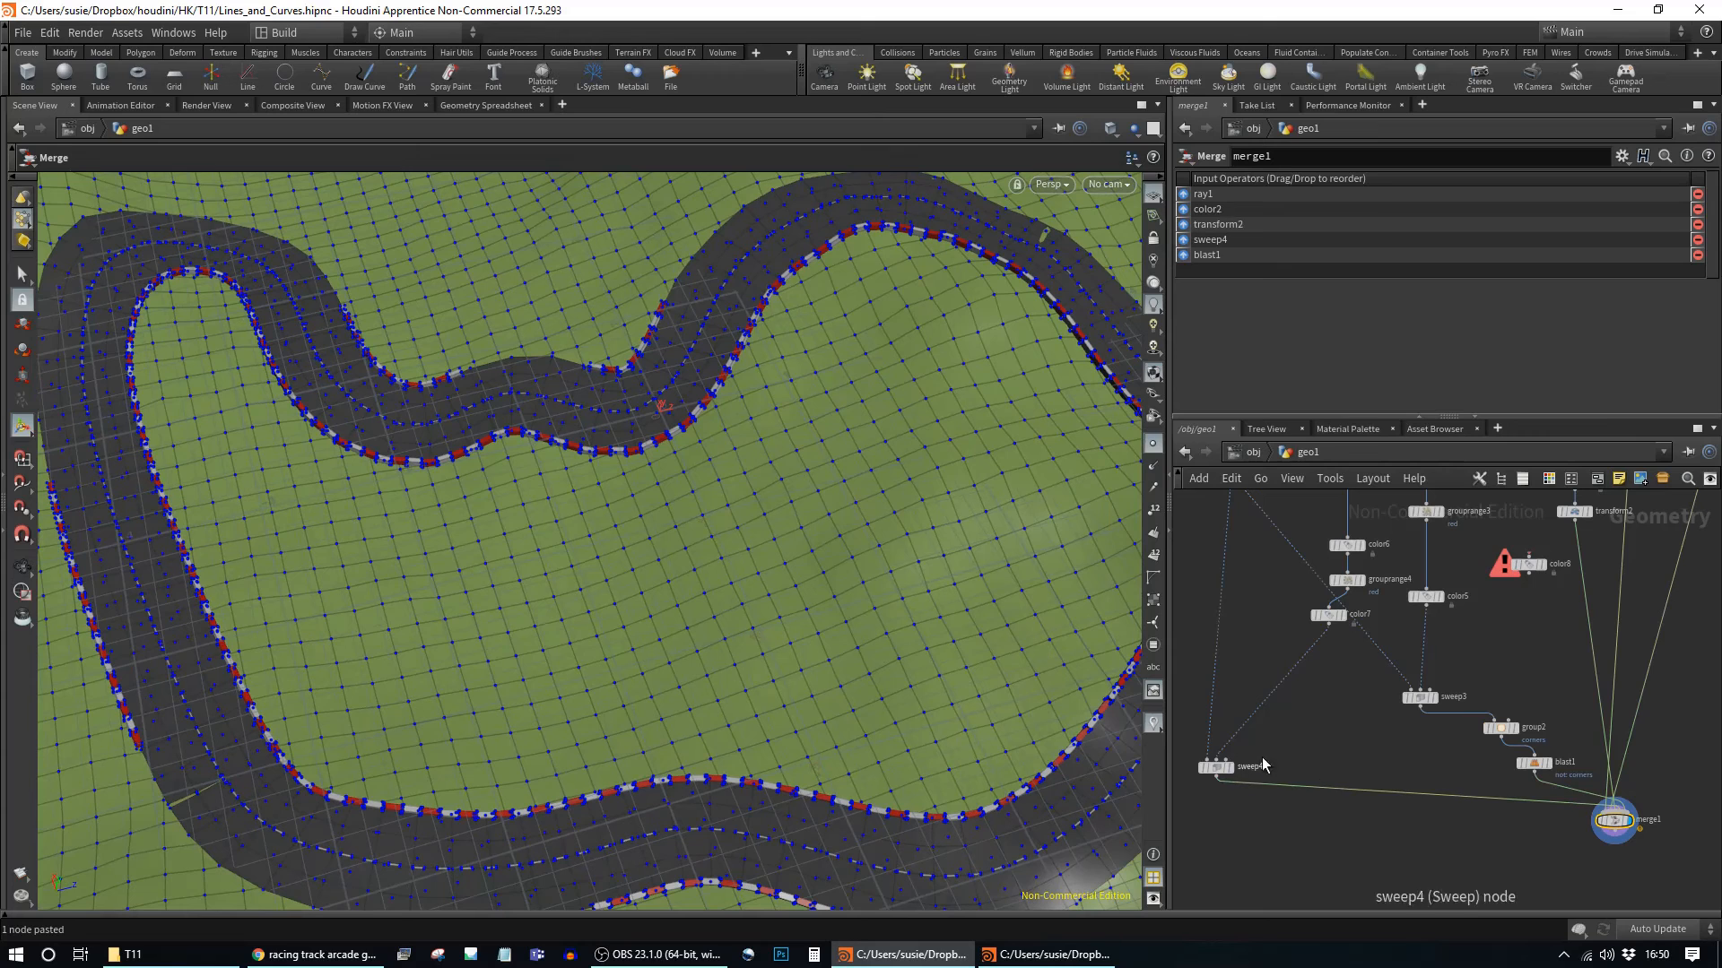
{"action": "left_click_drag", "start_coordinate": [1213, 767], "coordinate": [1294, 702]}
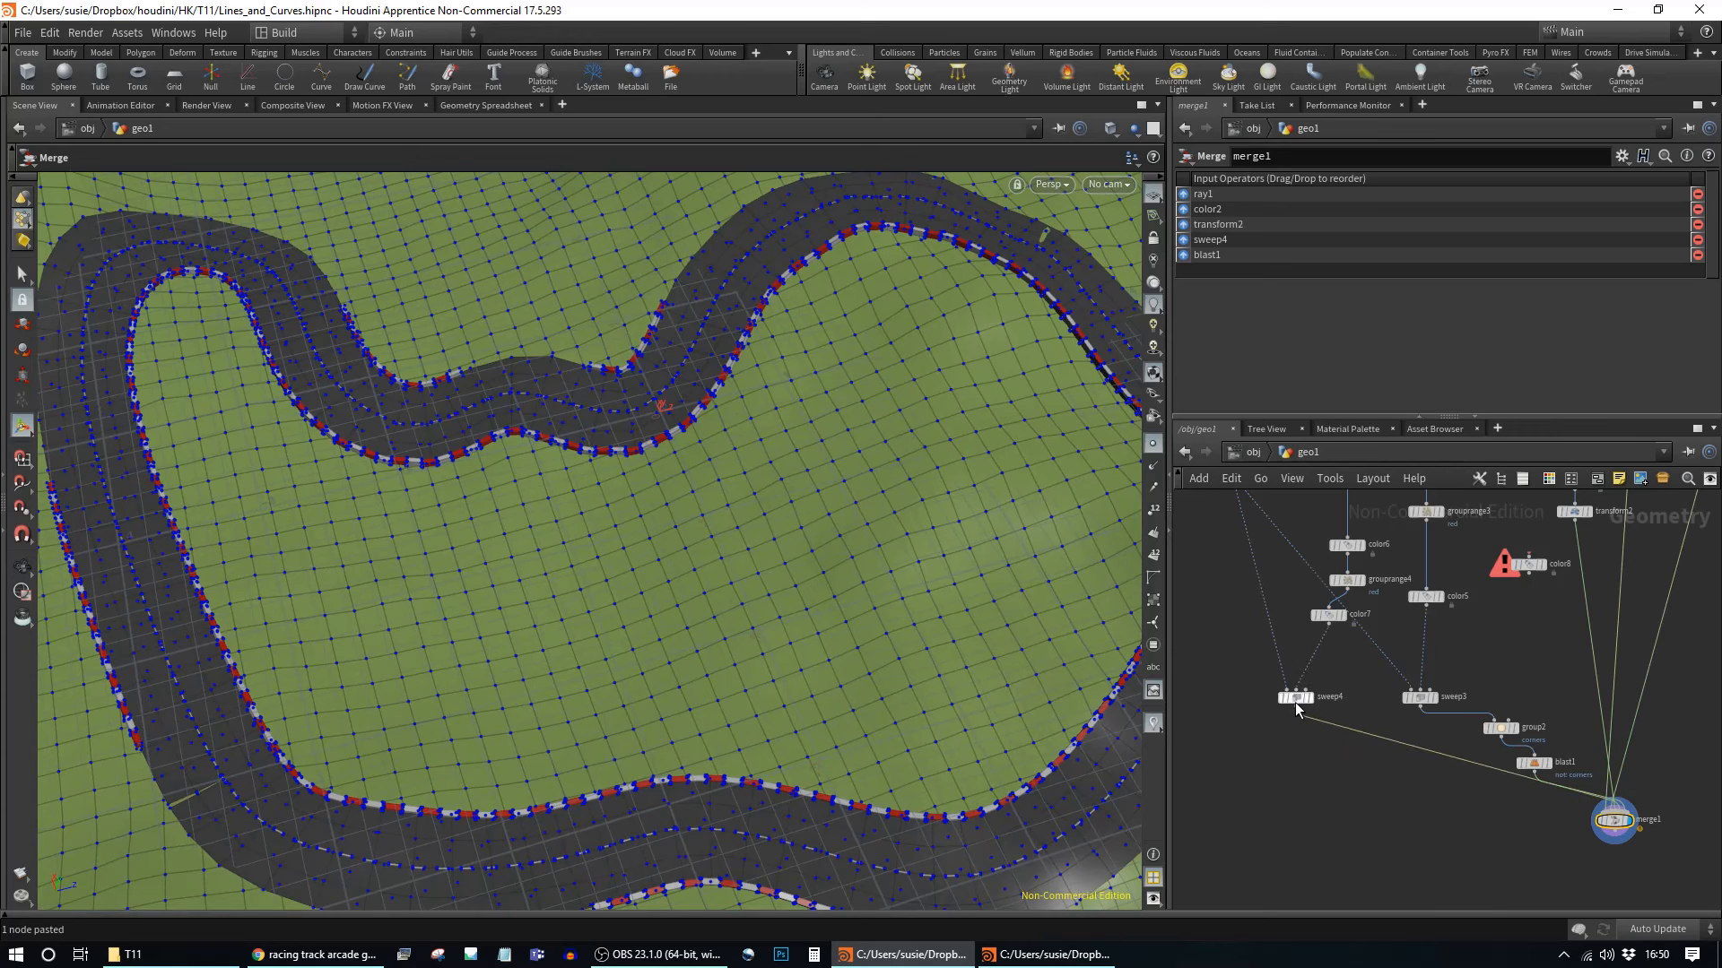
Step: Merge sweep4 and sweep3 into a new merge2 and disconnect it from merge1
{"action": "key", "text": "Tab"}
{"action": "type", "text": "mer"}
{"action": "key", "text": "Return"}
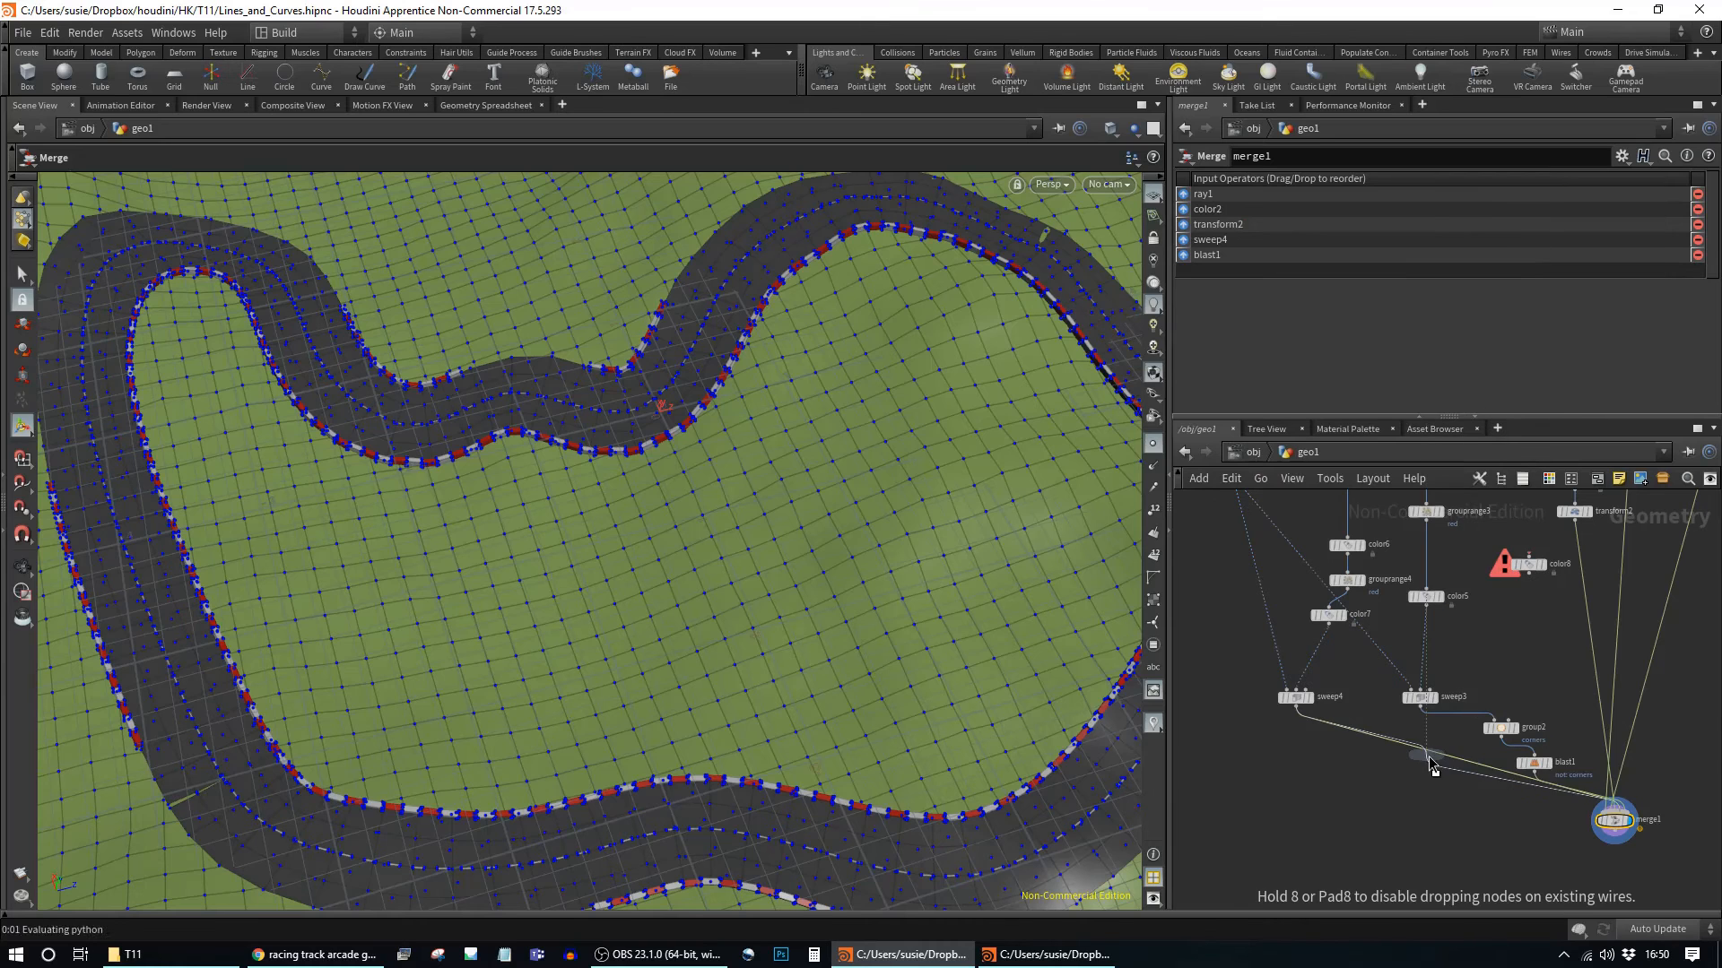
{"action": "left_click", "coordinate": [1405, 750]}
{"action": "left_click_drag", "start_coordinate": [1425, 708], "coordinate": [1493, 717]}
{"action": "left_click", "coordinate": [1506, 778]}
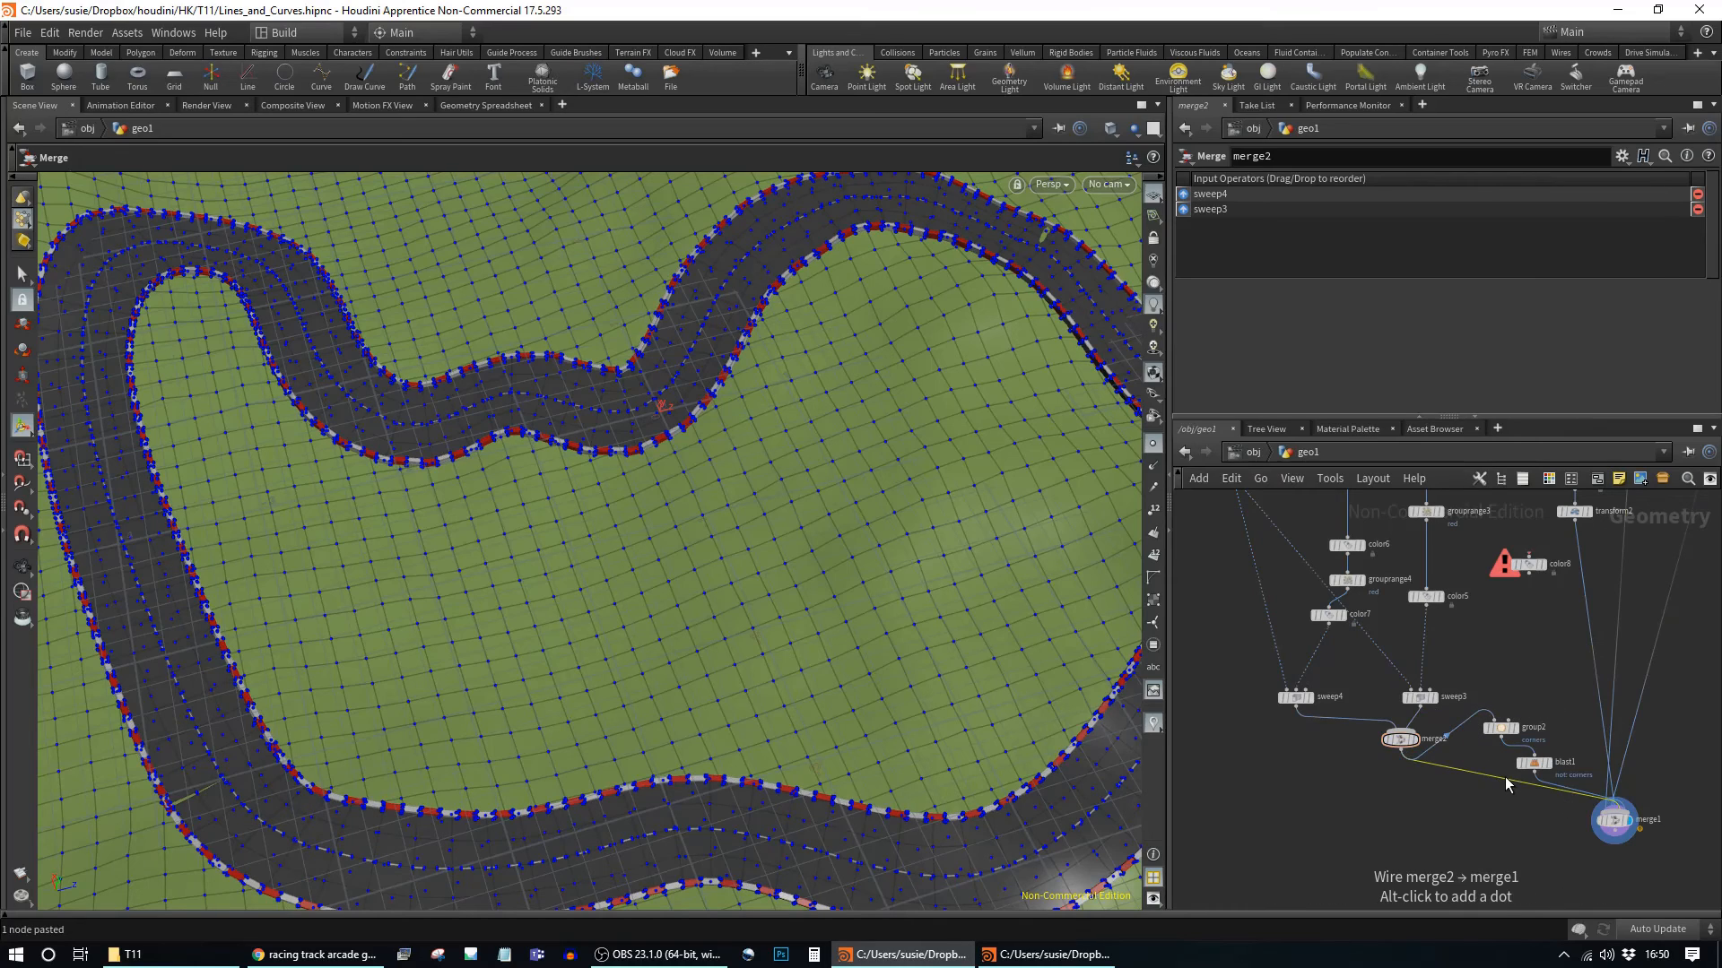
{"action": "key", "text": "Delete"}
Step: Orbit over the terrain to inspect the red-and-white curb stripes along the track bends
{"action": "key", "text": "Escape"}
{"action": "left_click_drag", "start_coordinate": [791, 789], "coordinate": [677, 668]}
{"action": "middle_click_drag", "start_coordinate": [677, 668], "coordinate": [1014, 572]}
{"action": "left_click_drag", "start_coordinate": [884, 577], "coordinate": [794, 608]}
{"action": "middle_click_drag", "start_coordinate": [793, 608], "coordinate": [74, 608]}
{"action": "left_click_drag", "start_coordinate": [574, 566], "coordinate": [296, 577]}
{"action": "middle_click_drag", "start_coordinate": [1058, 530], "coordinate": [700, 603]}
{"action": "left_click_drag", "start_coordinate": [738, 593], "coordinate": [882, 572]}
{"action": "middle_click_drag", "start_coordinate": [584, 529], "coordinate": [1000, 726]}
{"action": "middle_click_drag", "start_coordinate": [491, 420], "coordinate": [801, 310]}
{"action": "left_click_drag", "start_coordinate": [430, 432], "coordinate": [618, 430]}
{"action": "middle_click_drag", "start_coordinate": [358, 413], "coordinate": [492, 493]}
{"action": "right_click_drag", "start_coordinate": [493, 493], "coordinate": [877, 567]}
{"action": "left_click_drag", "start_coordinate": [876, 567], "coordinate": [641, 579]}
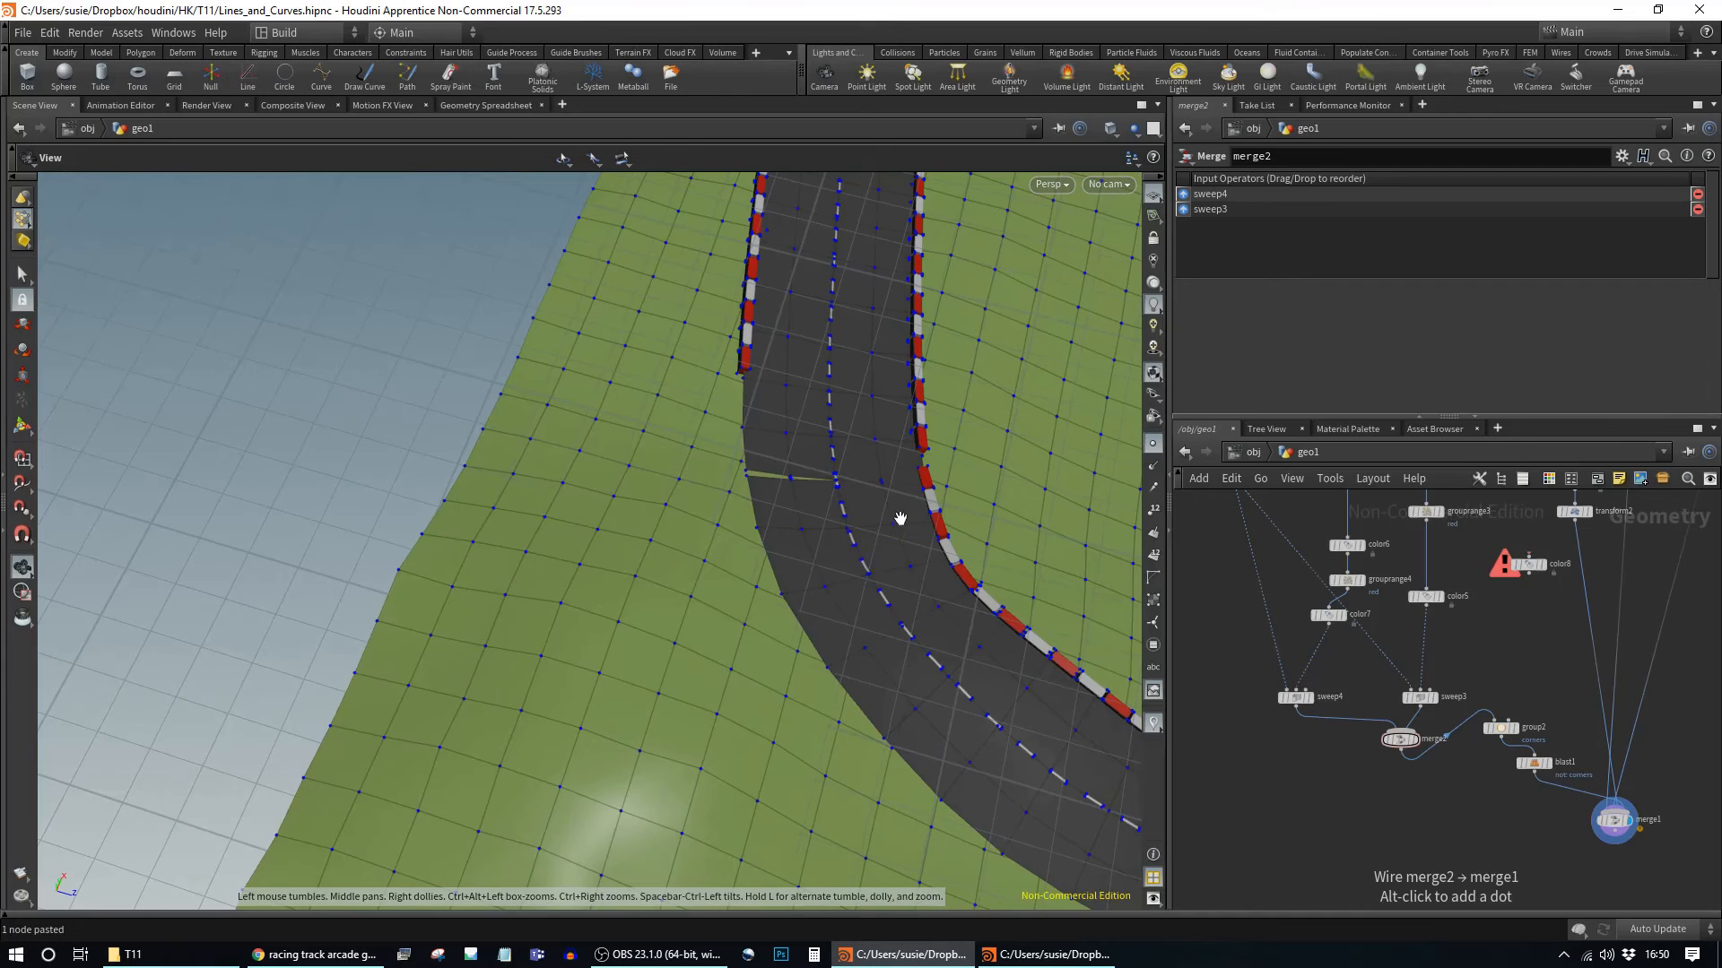
{"action": "middle_click_drag", "start_coordinate": [899, 519], "coordinate": [500, 669]}
{"action": "left_click_drag", "start_coordinate": [500, 669], "coordinate": [381, 642]}
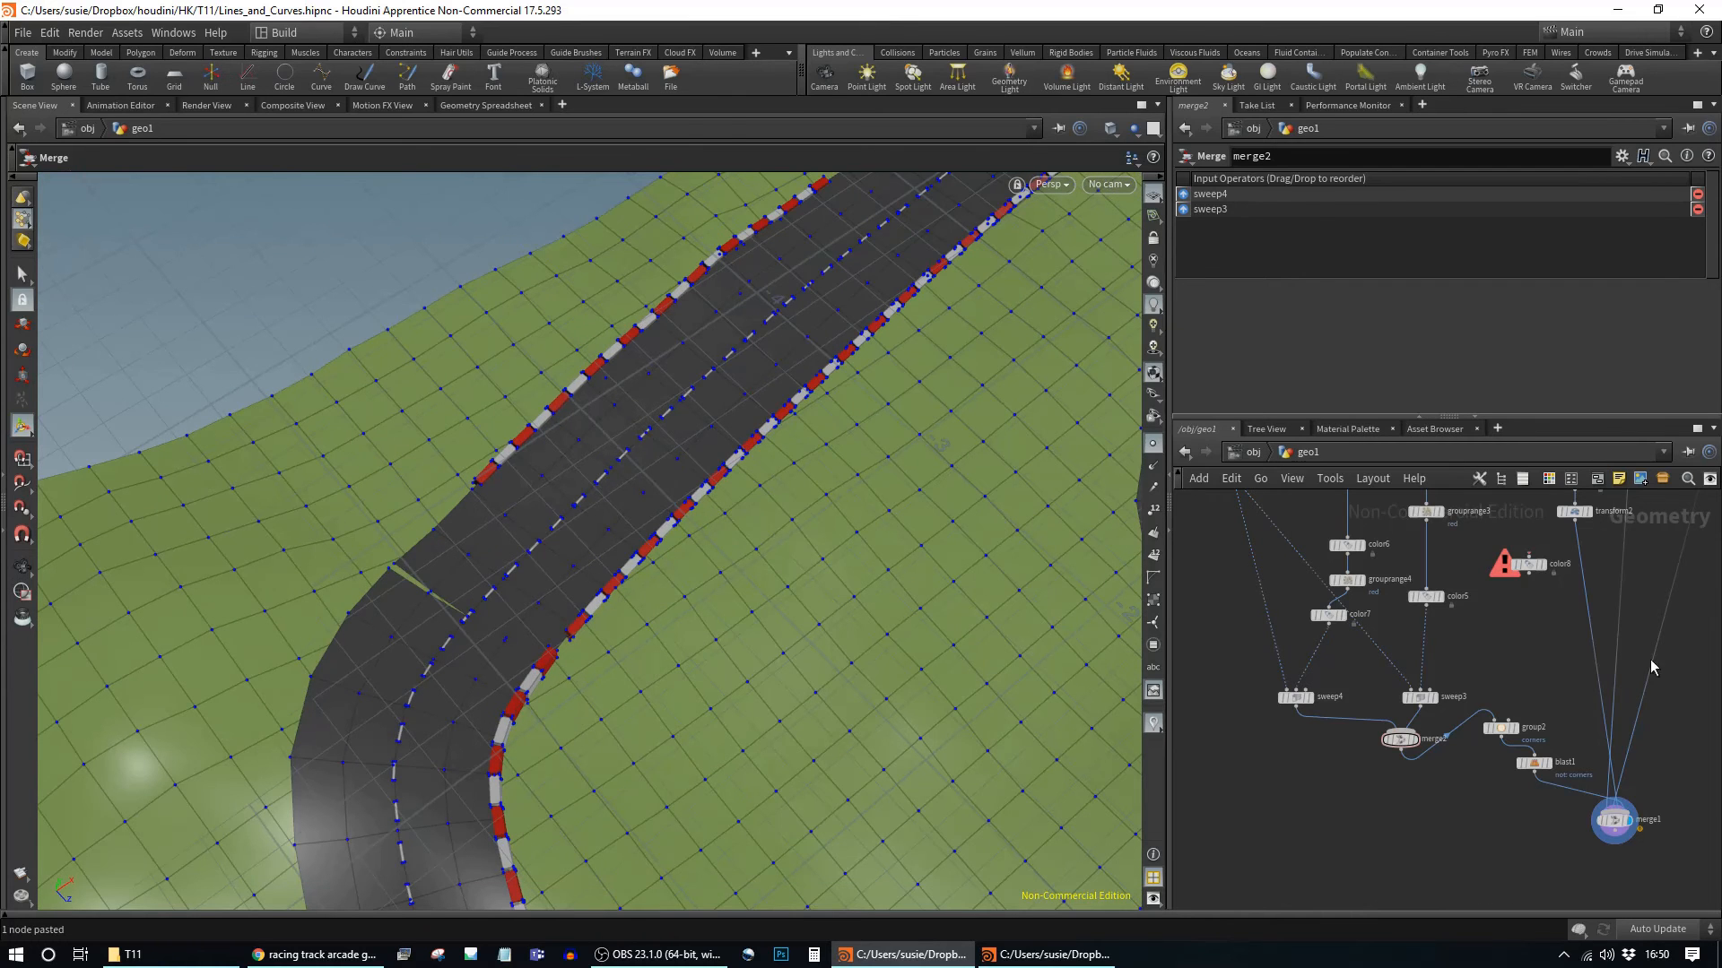
{"action": "middle_click_drag", "start_coordinate": [1592, 563], "coordinate": [1560, 822]}
{"action": "middle_click_drag", "start_coordinate": [1496, 559], "coordinate": [1368, 789]}
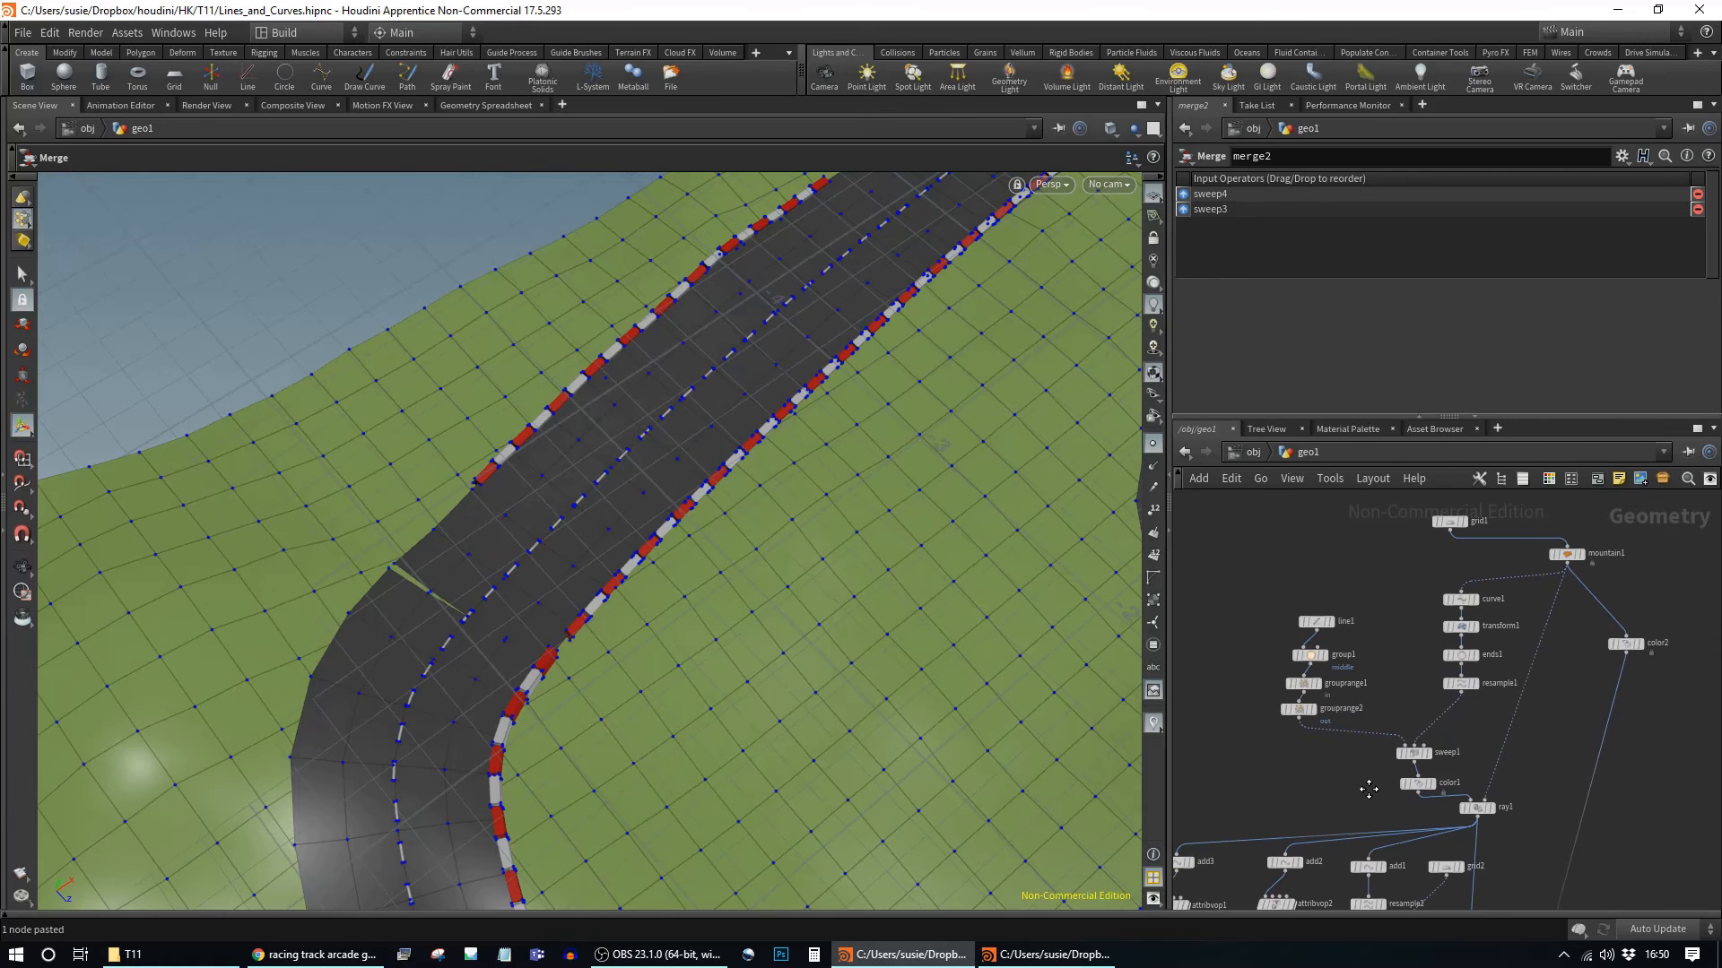
Step: Display ends1's closed curve and pull ends1 out of the curve chain
{"action": "left_click", "coordinate": [1461, 654]}
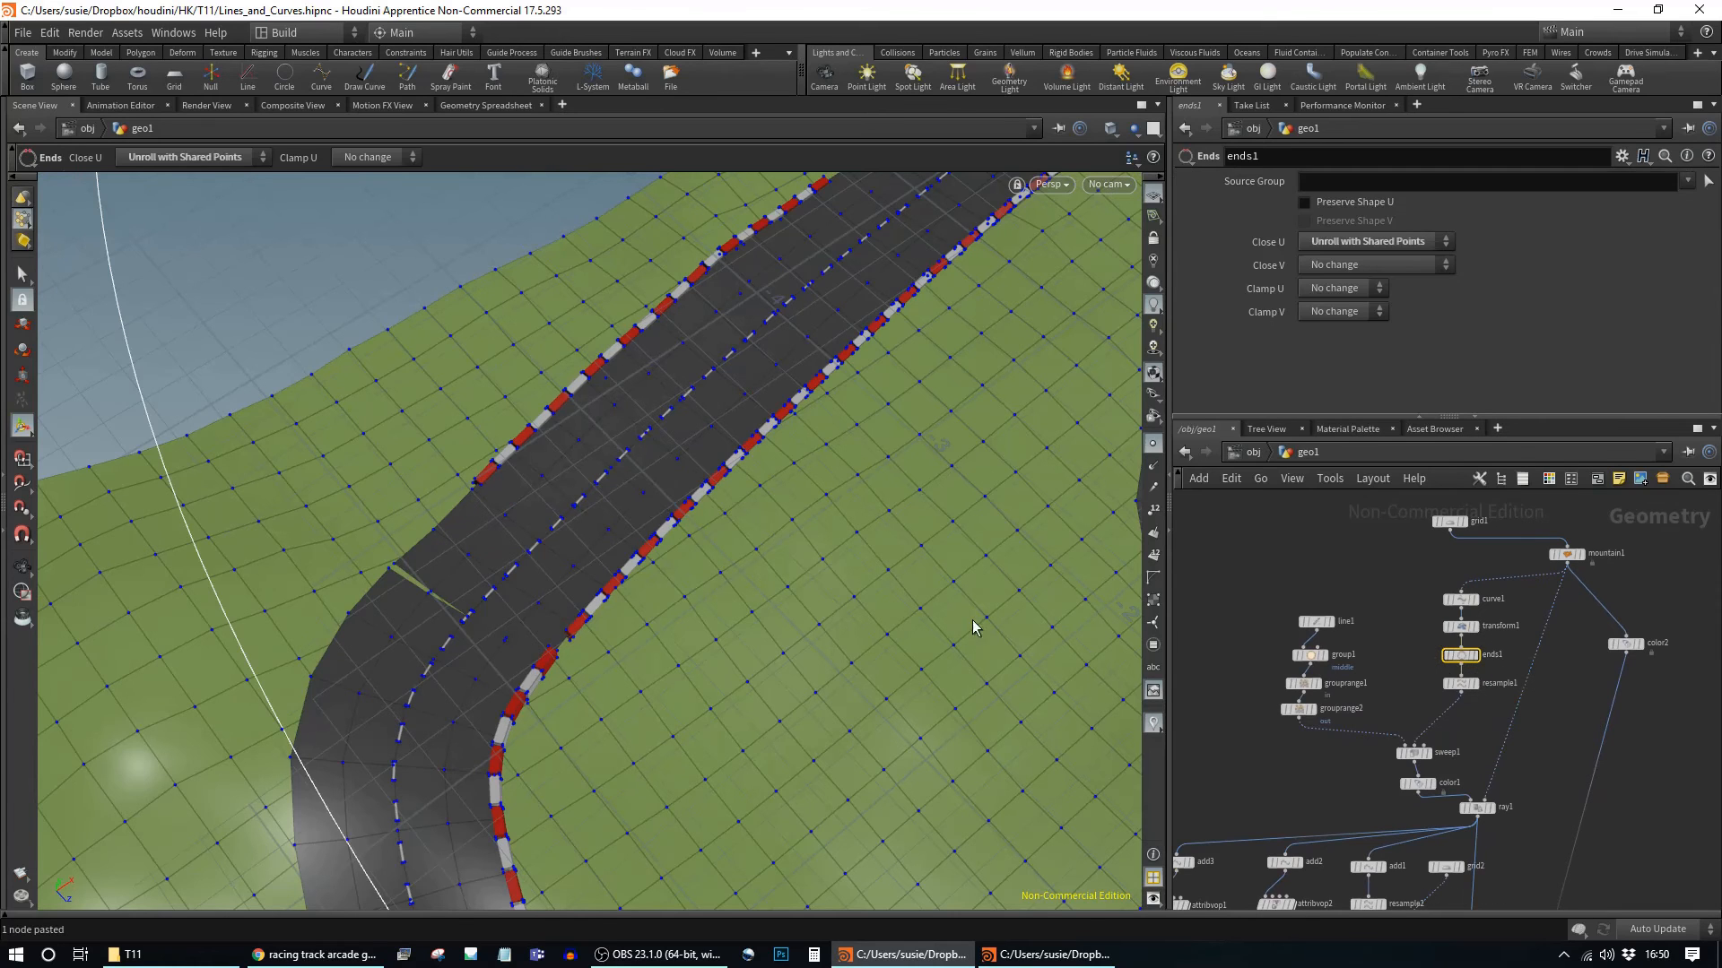
{"action": "left_click_drag", "start_coordinate": [477, 623], "coordinate": [522, 546], "text": "alt"}
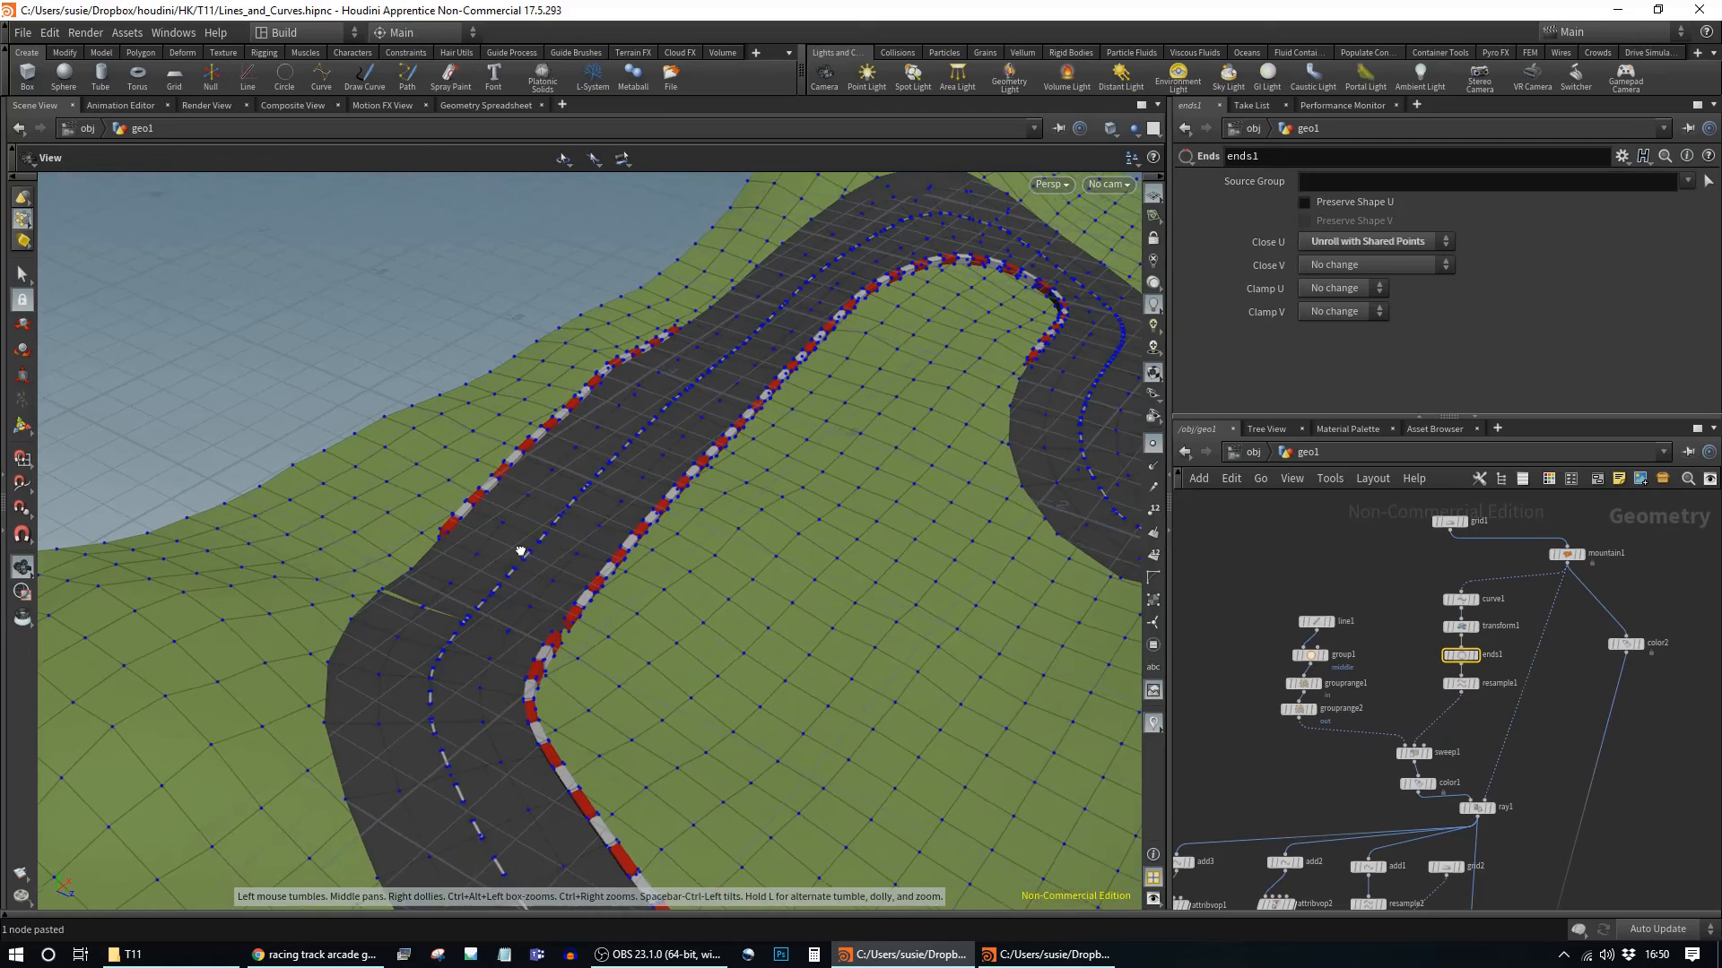
{"action": "left_click", "coordinate": [1476, 656]}
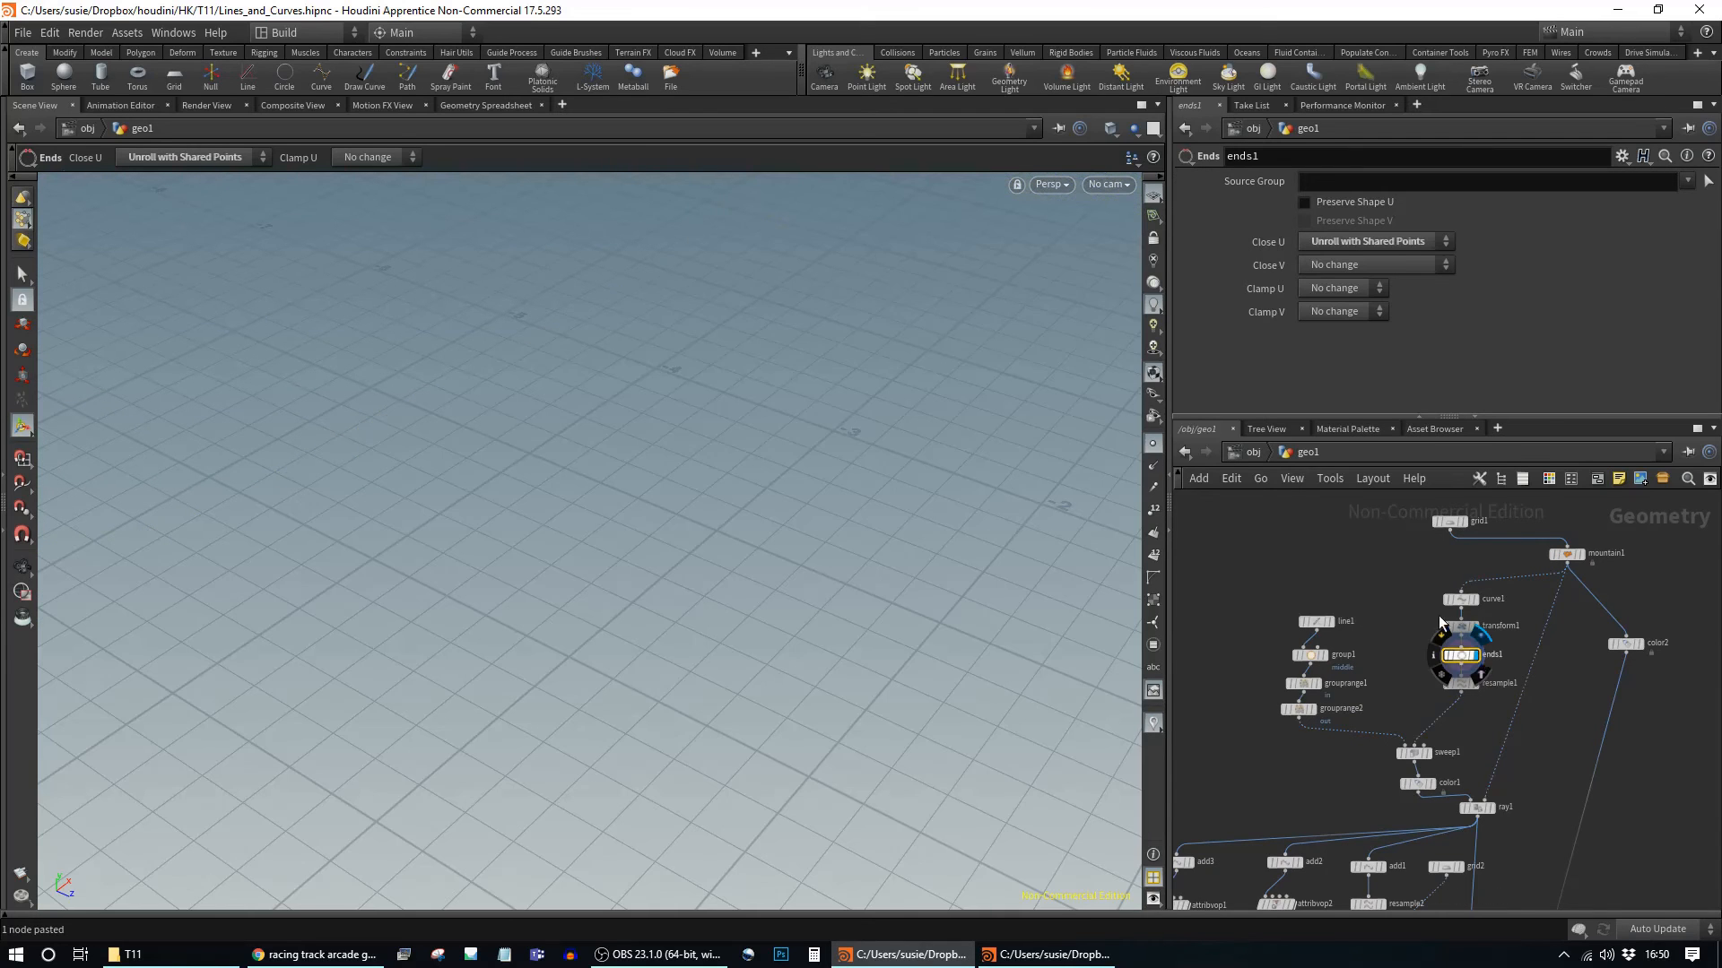
{"action": "mouse_move", "coordinate": [1483, 634]}
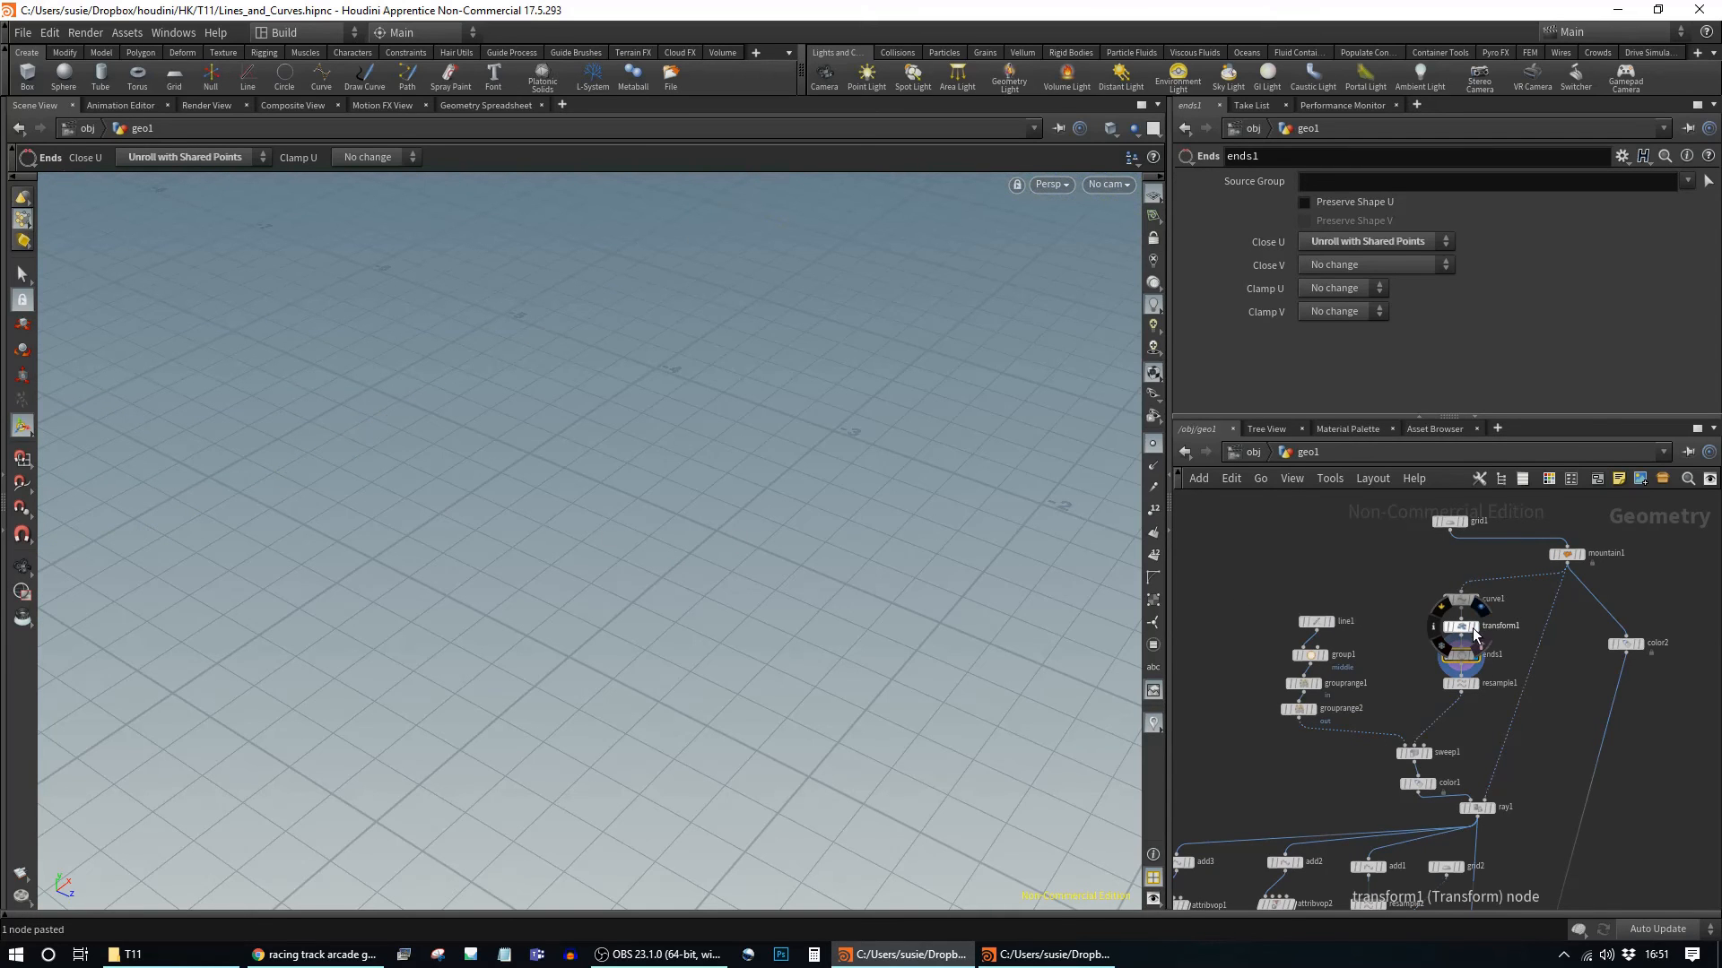
{"action": "left_click_drag", "start_coordinate": [296, 502], "coordinate": [480, 543], "text": "alt"}
{"action": "right_click_drag", "start_coordinate": [480, 542], "coordinate": [713, 646], "text": "alt"}
{"action": "left_click_drag", "start_coordinate": [696, 632], "coordinate": [481, 590], "text": "alt"}
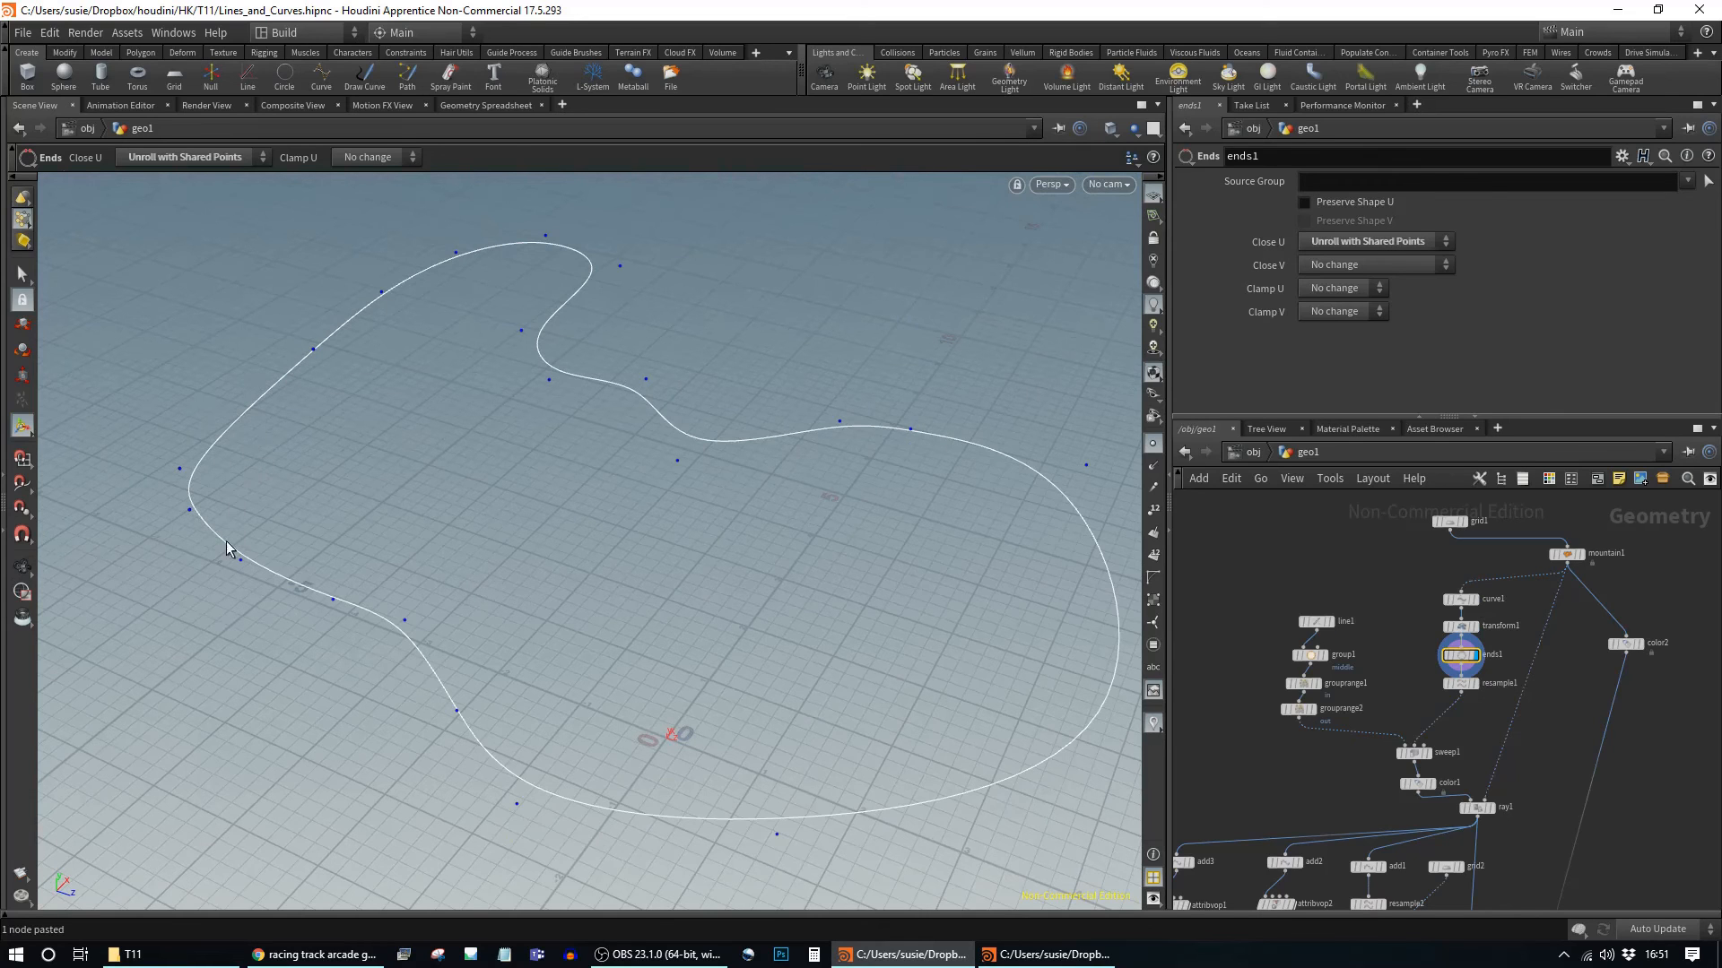
{"action": "mouse_move", "coordinate": [1463, 662]}
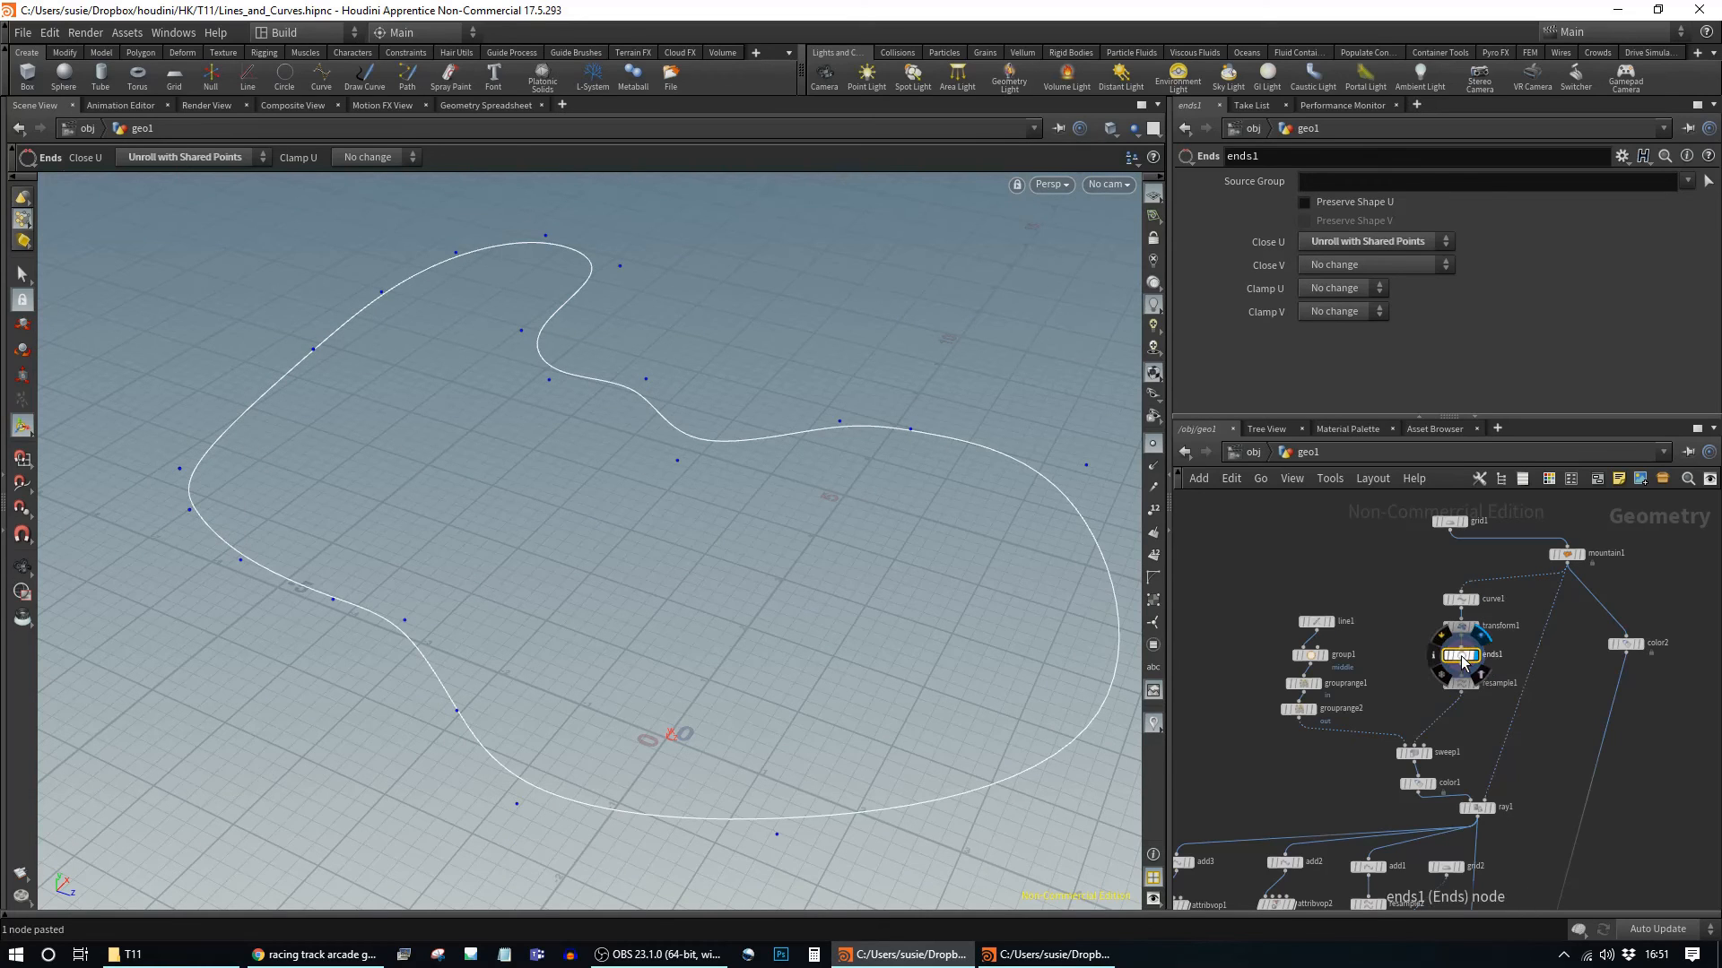
{"action": "left_click_drag", "start_coordinate": [1463, 662], "coordinate": [1542, 737]}
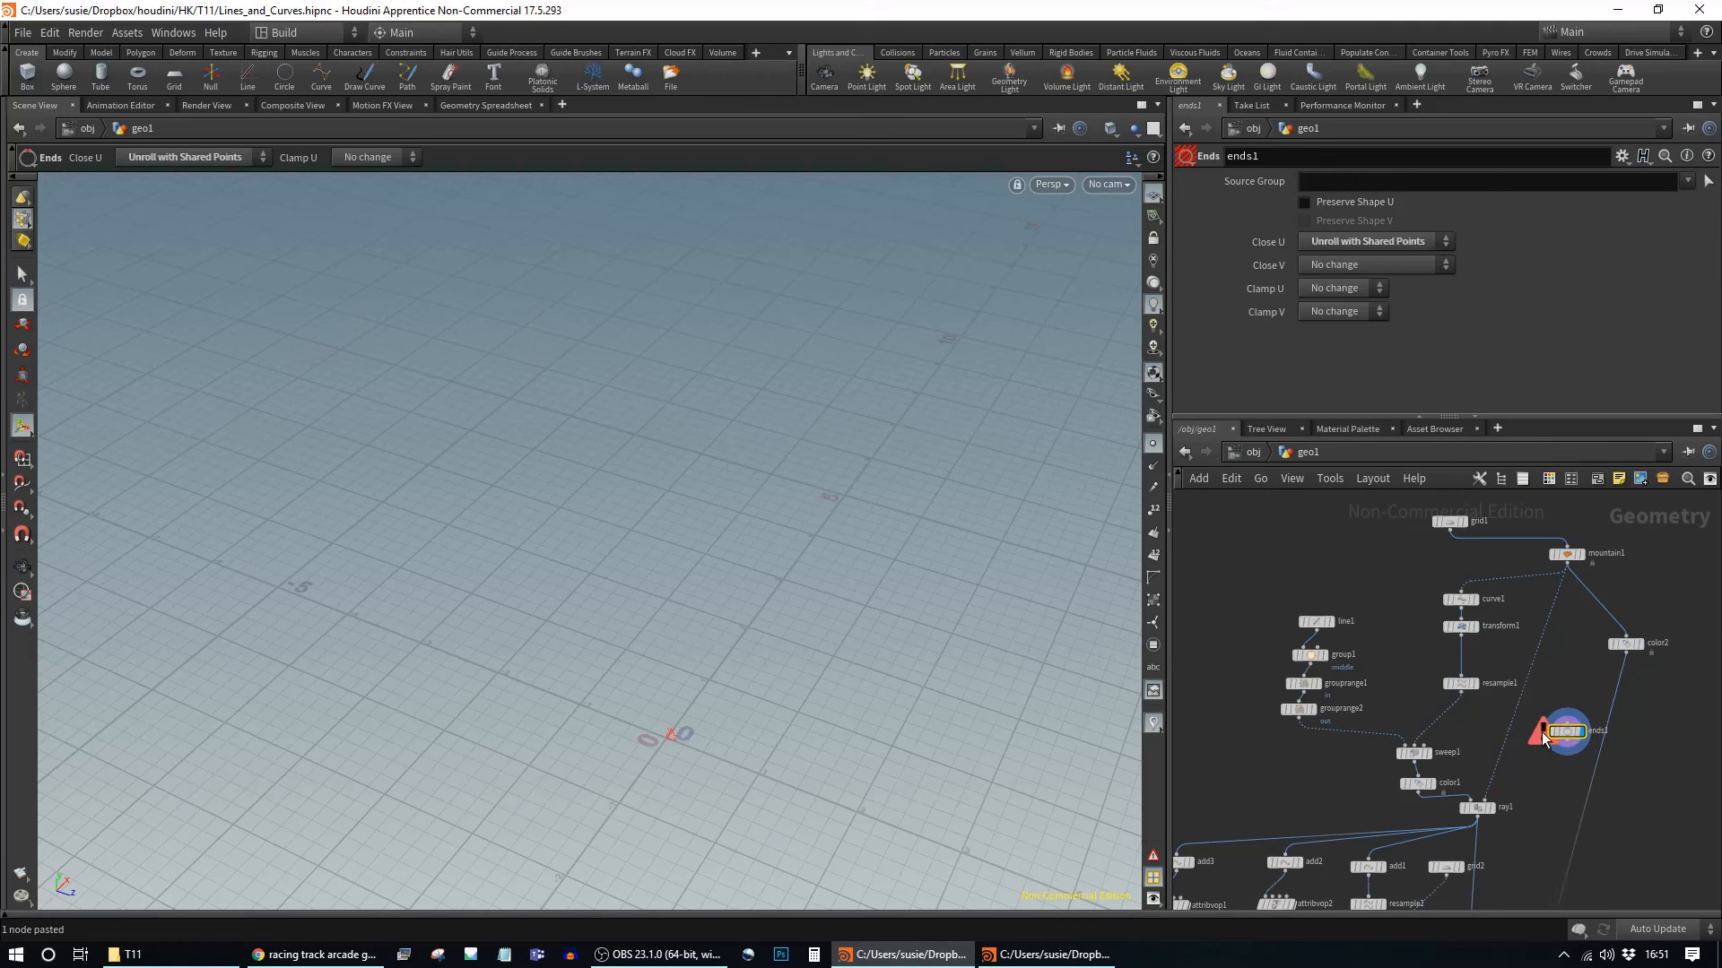
Step: Check the sweep1 road mesh and transform1's flat curve without ends1
{"action": "left_click", "coordinate": [1428, 753]}
{"action": "left_click", "coordinate": [1413, 753]}
{"action": "left_click", "coordinate": [1474, 626]}
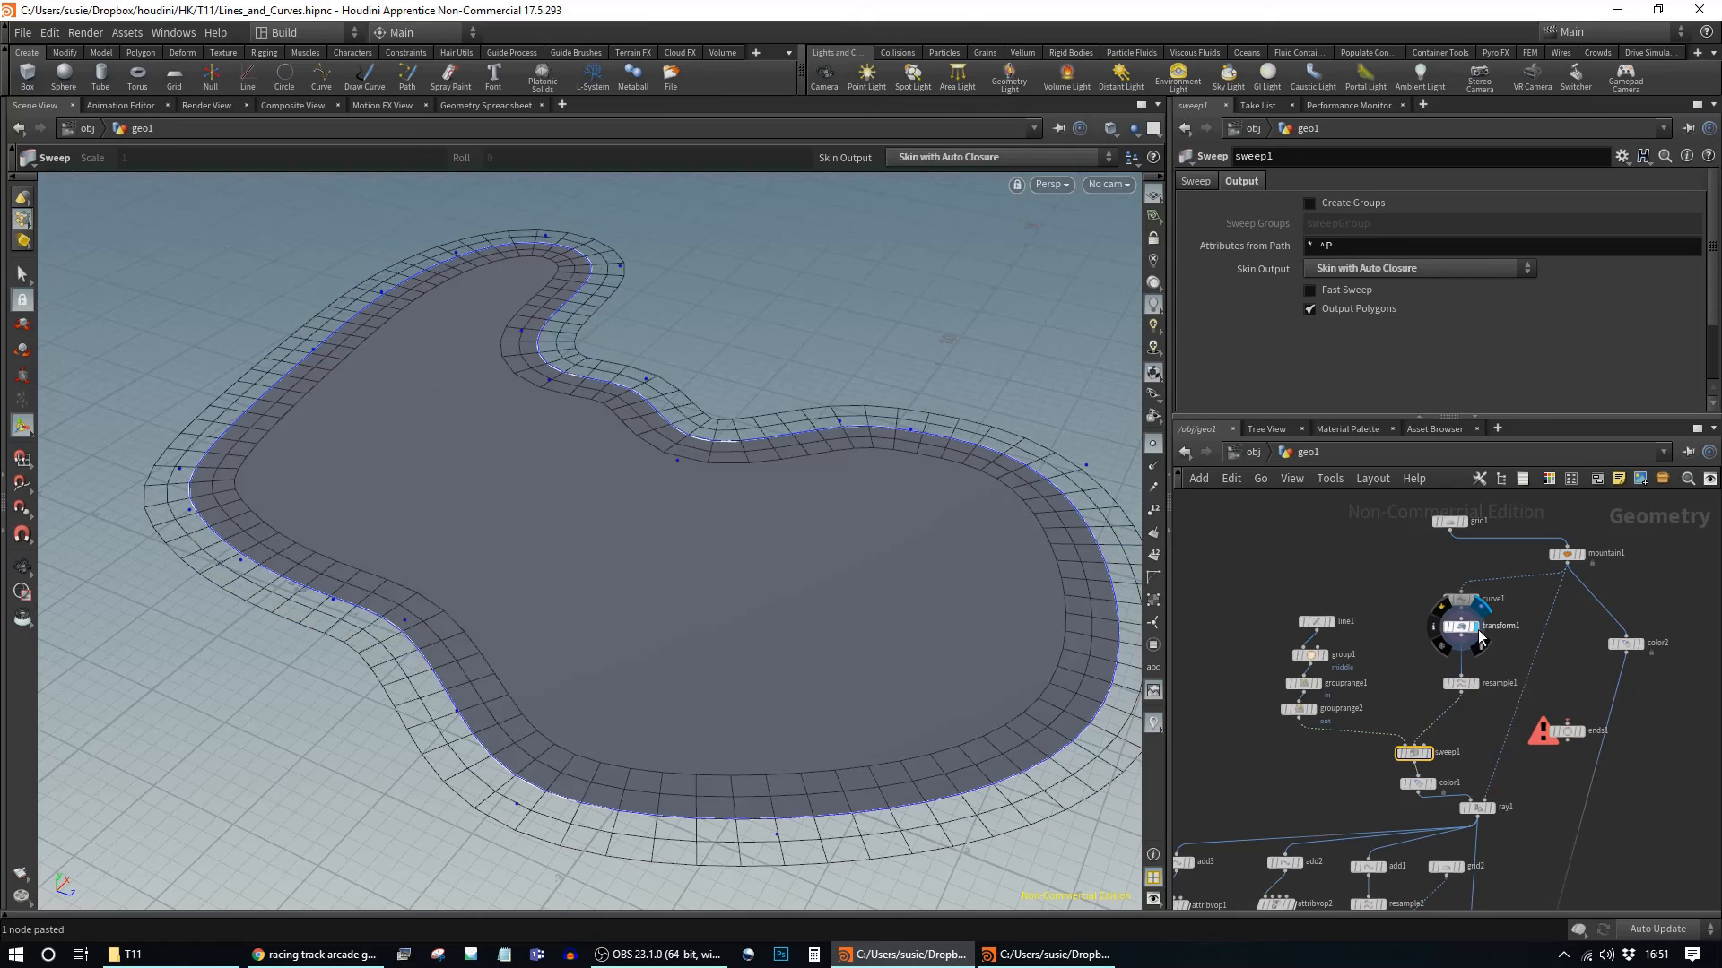
{"action": "left_click", "coordinate": [1460, 625]}
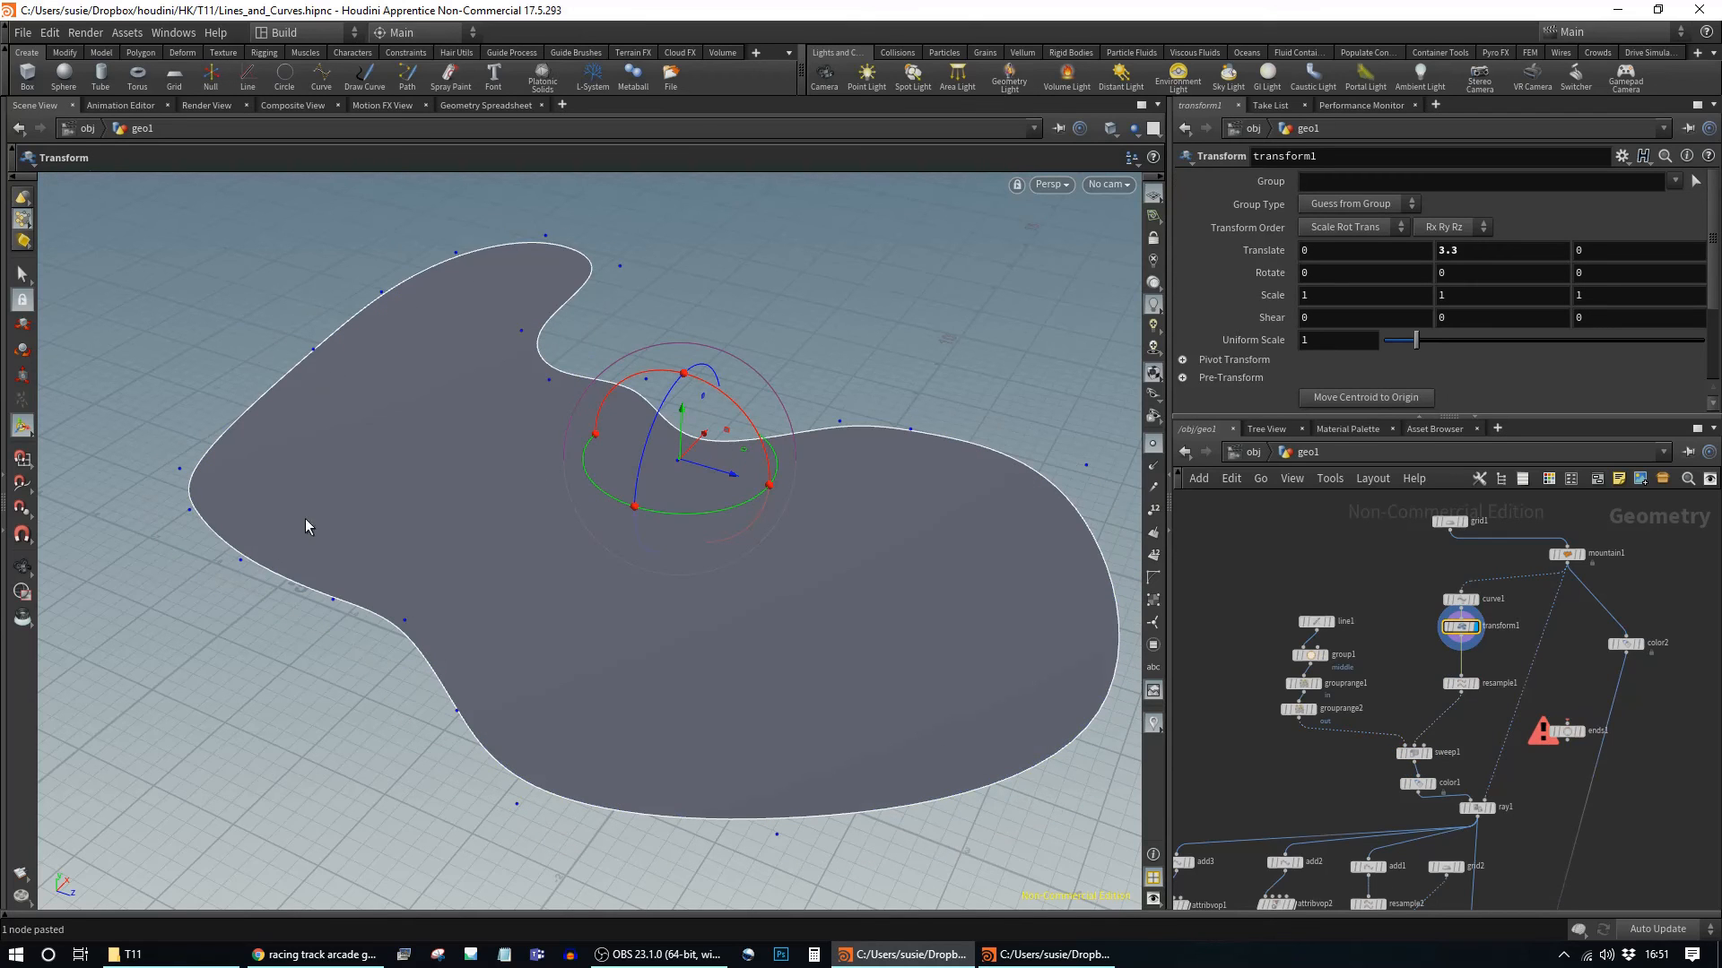
{"action": "mouse_move", "coordinate": [1440, 688]}
{"action": "mouse_move", "coordinate": [1434, 752]}
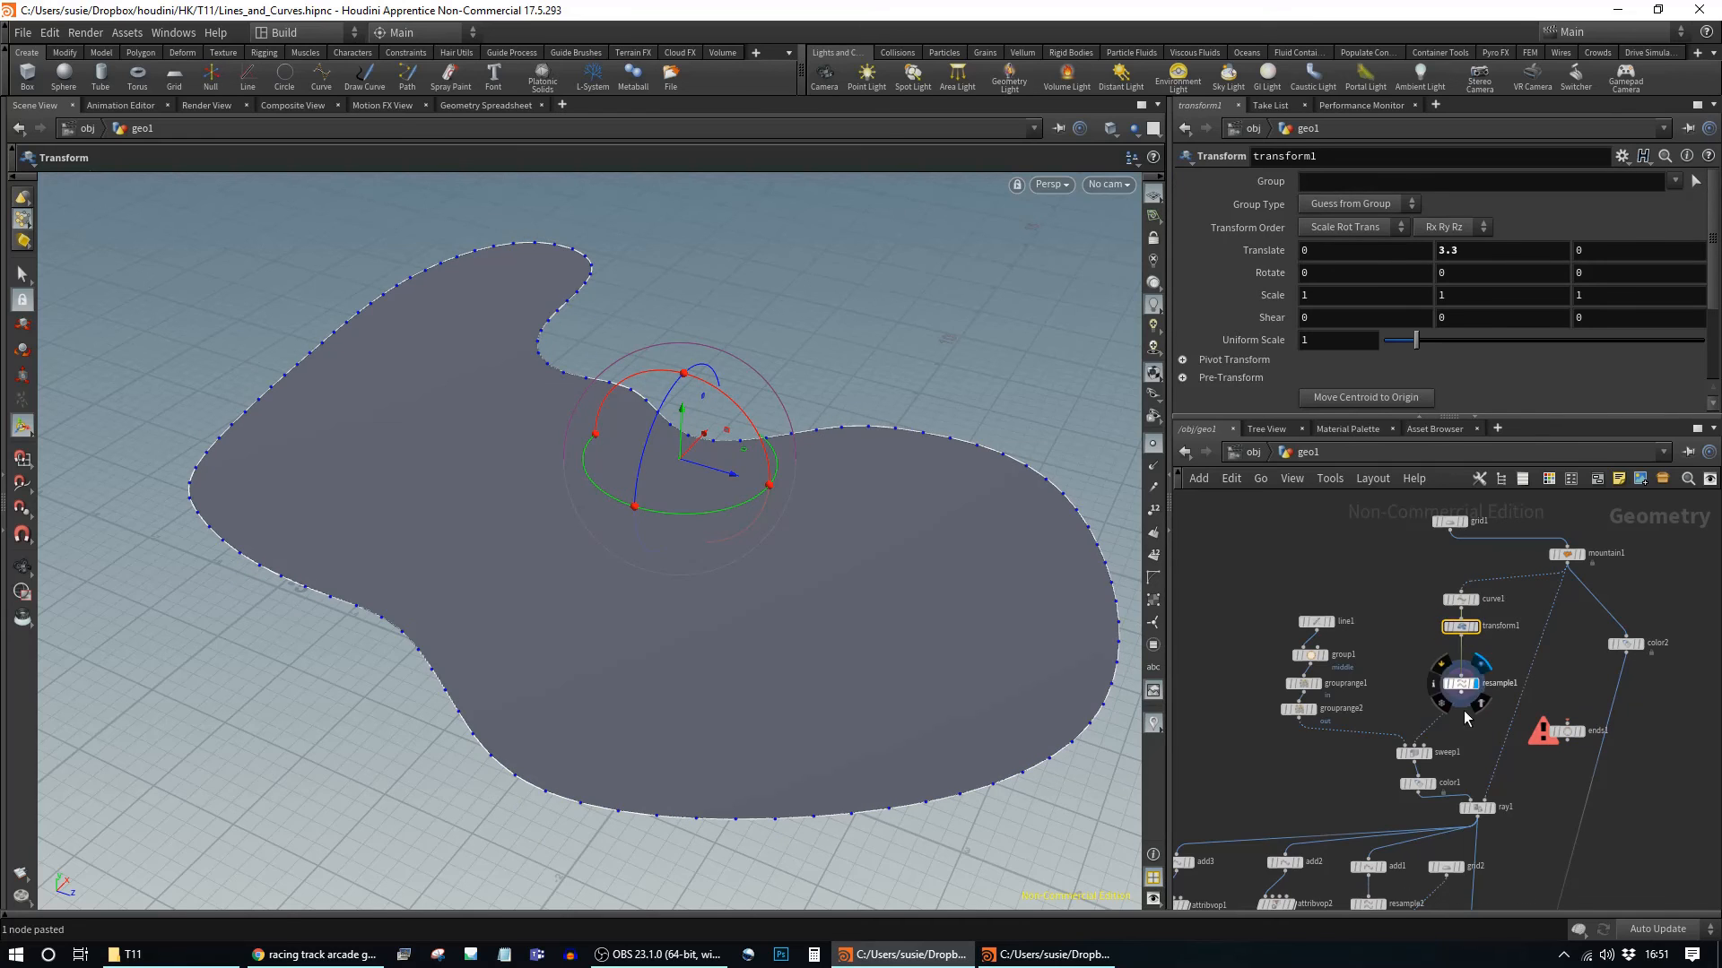
{"action": "left_click", "coordinate": [1415, 753]}
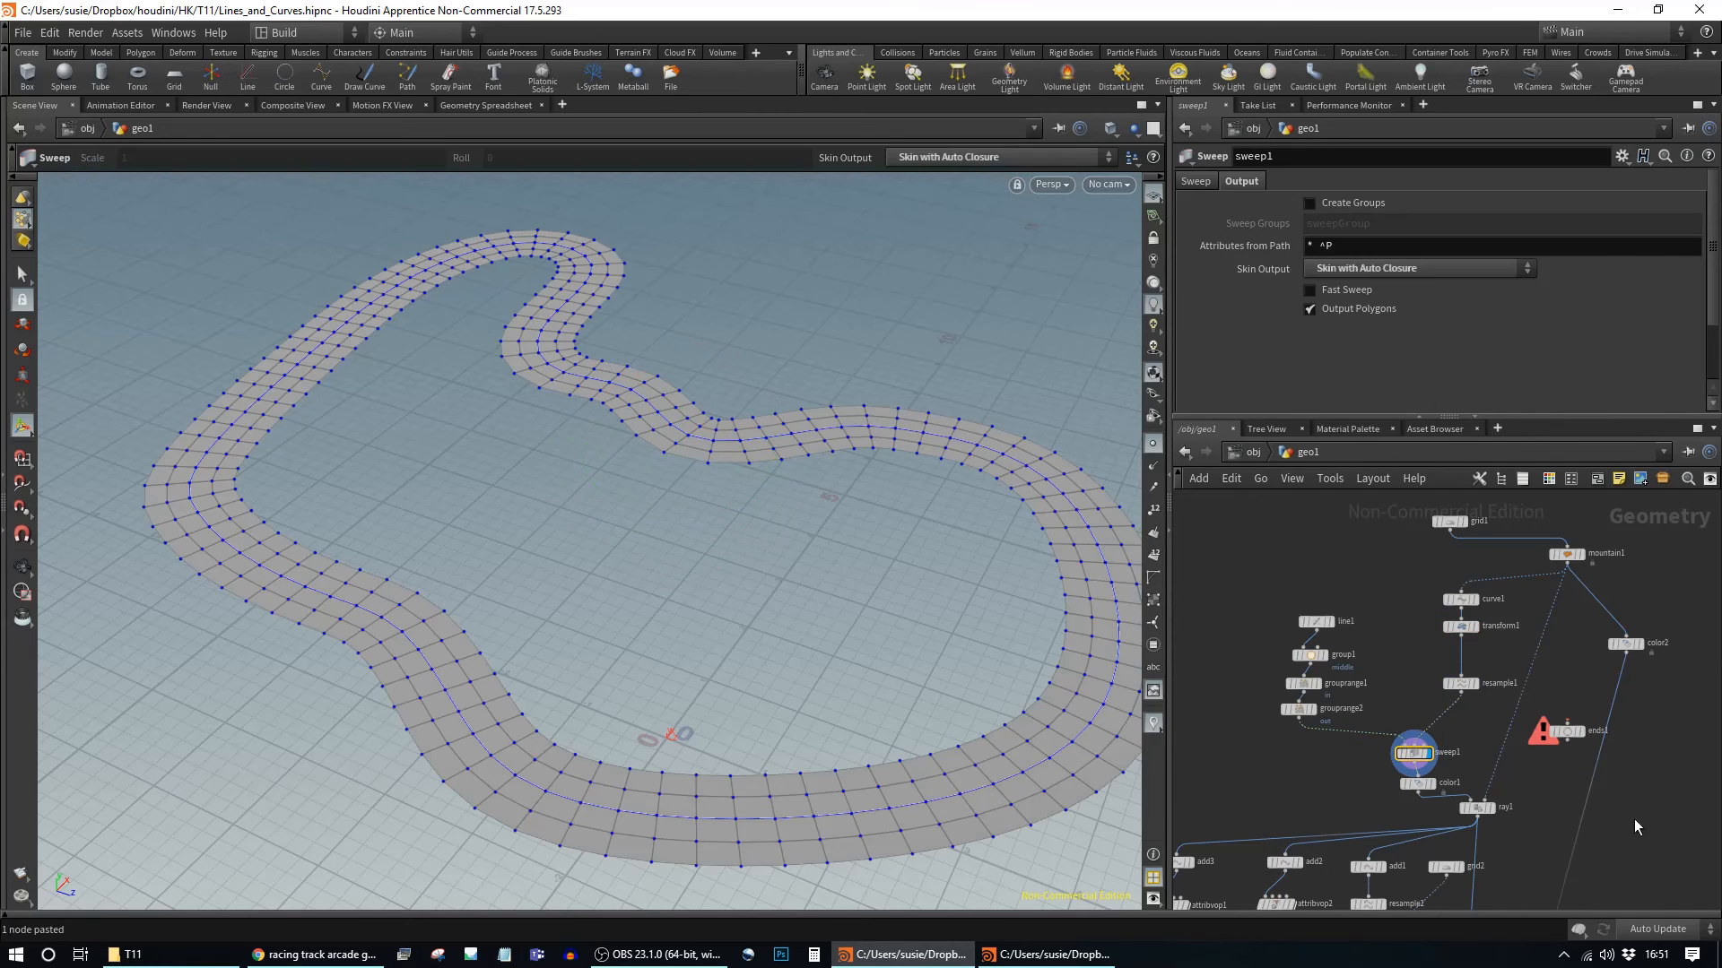
Step: Delete the detached ends1 node
{"action": "middle_click_drag", "start_coordinate": [1642, 823], "coordinate": [1546, 703]}
{"action": "left_click", "coordinate": [1474, 617]}
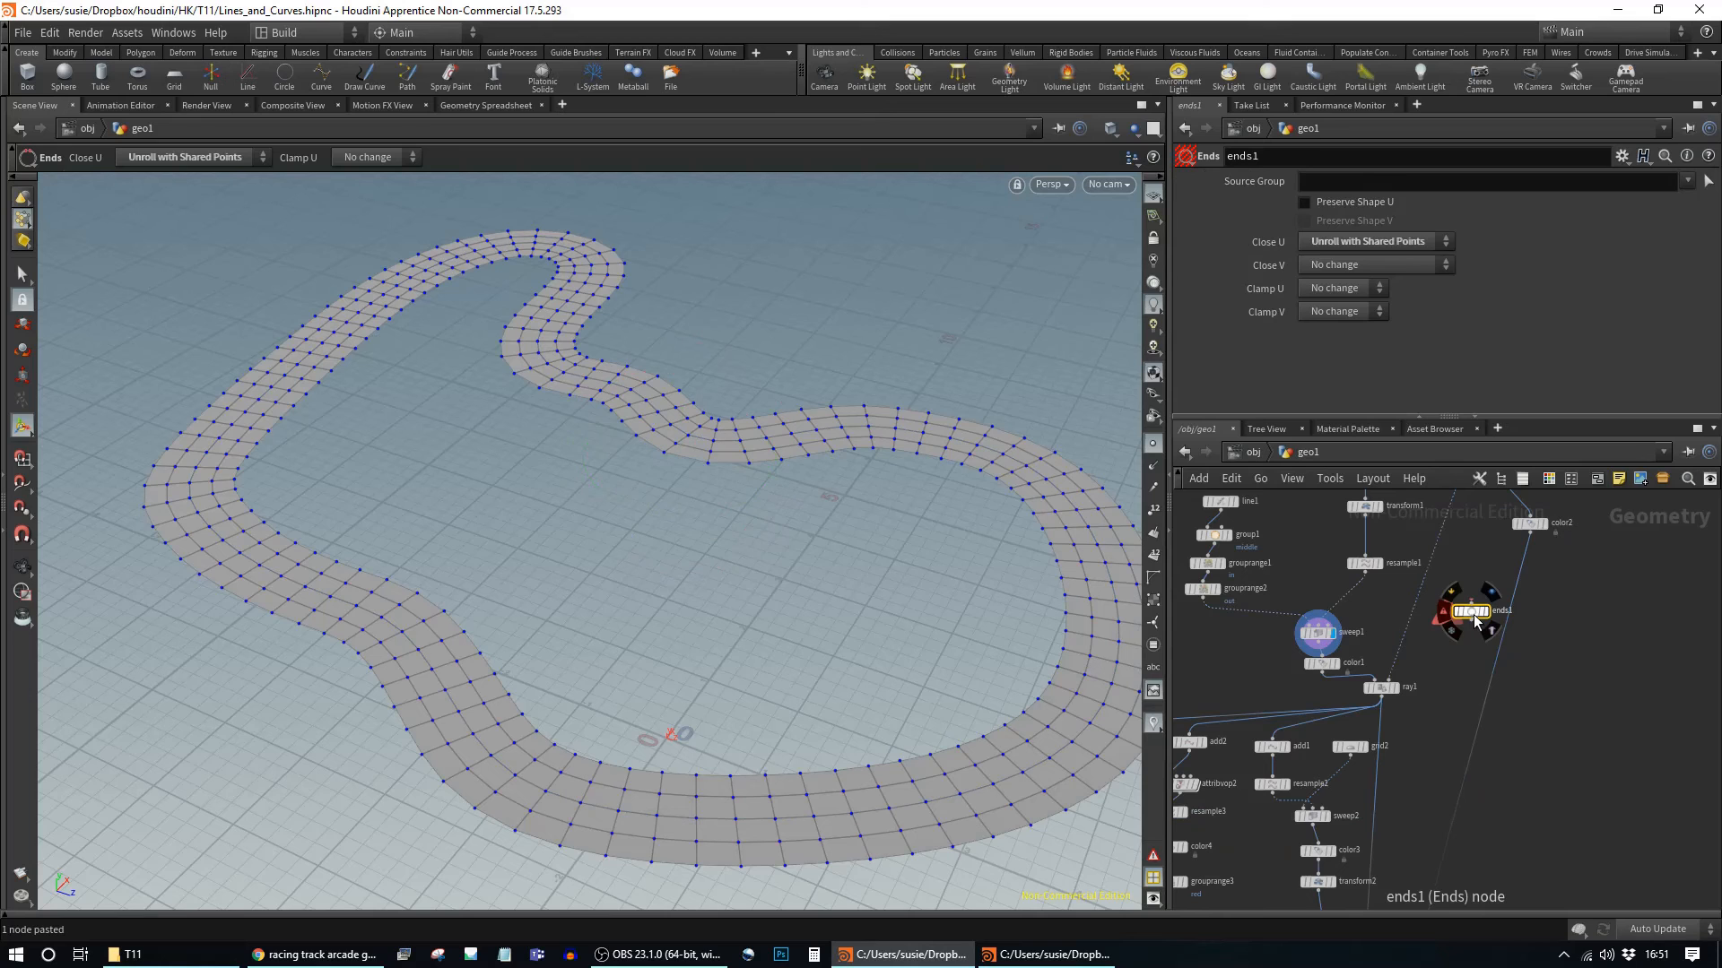
{"action": "key", "text": "Delete"}
{"action": "middle_click_drag", "start_coordinate": [1433, 897], "coordinate": [1643, 401]}
Step: Display merge1 and inspect the track's bends on the terrain
{"action": "left_click", "coordinate": [1582, 699]}
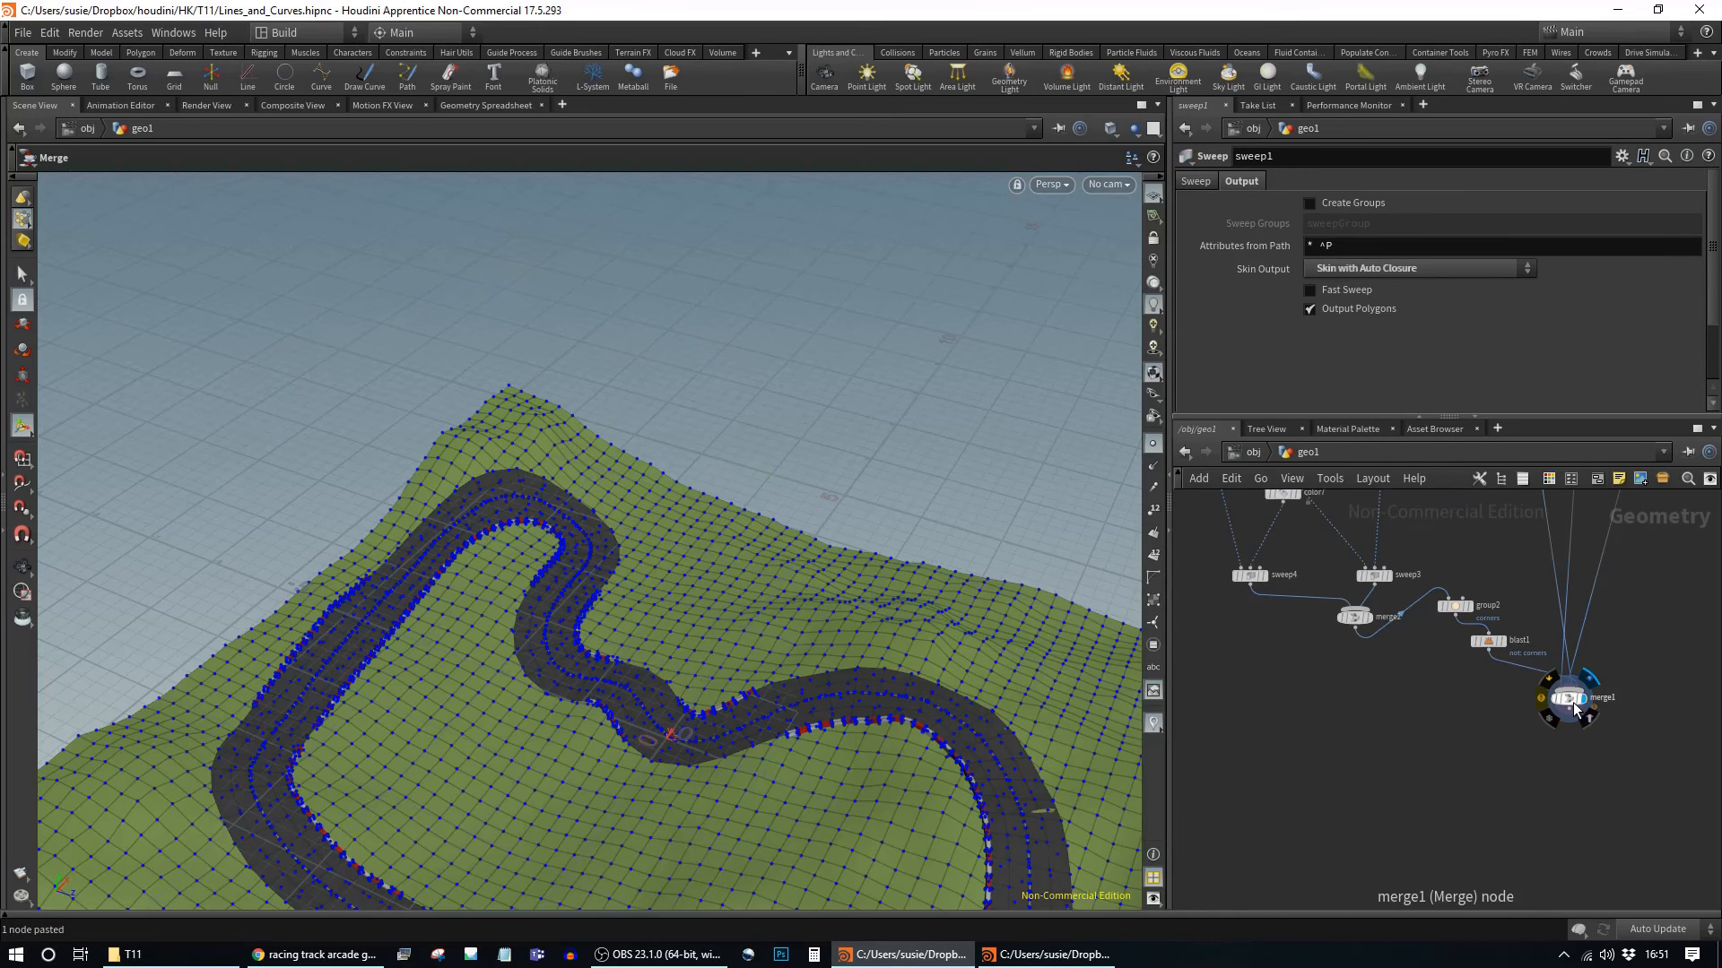
{"action": "left_click", "coordinate": [1571, 703]}
{"action": "key", "text": "Escape"}
{"action": "left_click_drag", "start_coordinate": [448, 770], "coordinate": [1076, 883]}
{"action": "key", "text": "Return"}
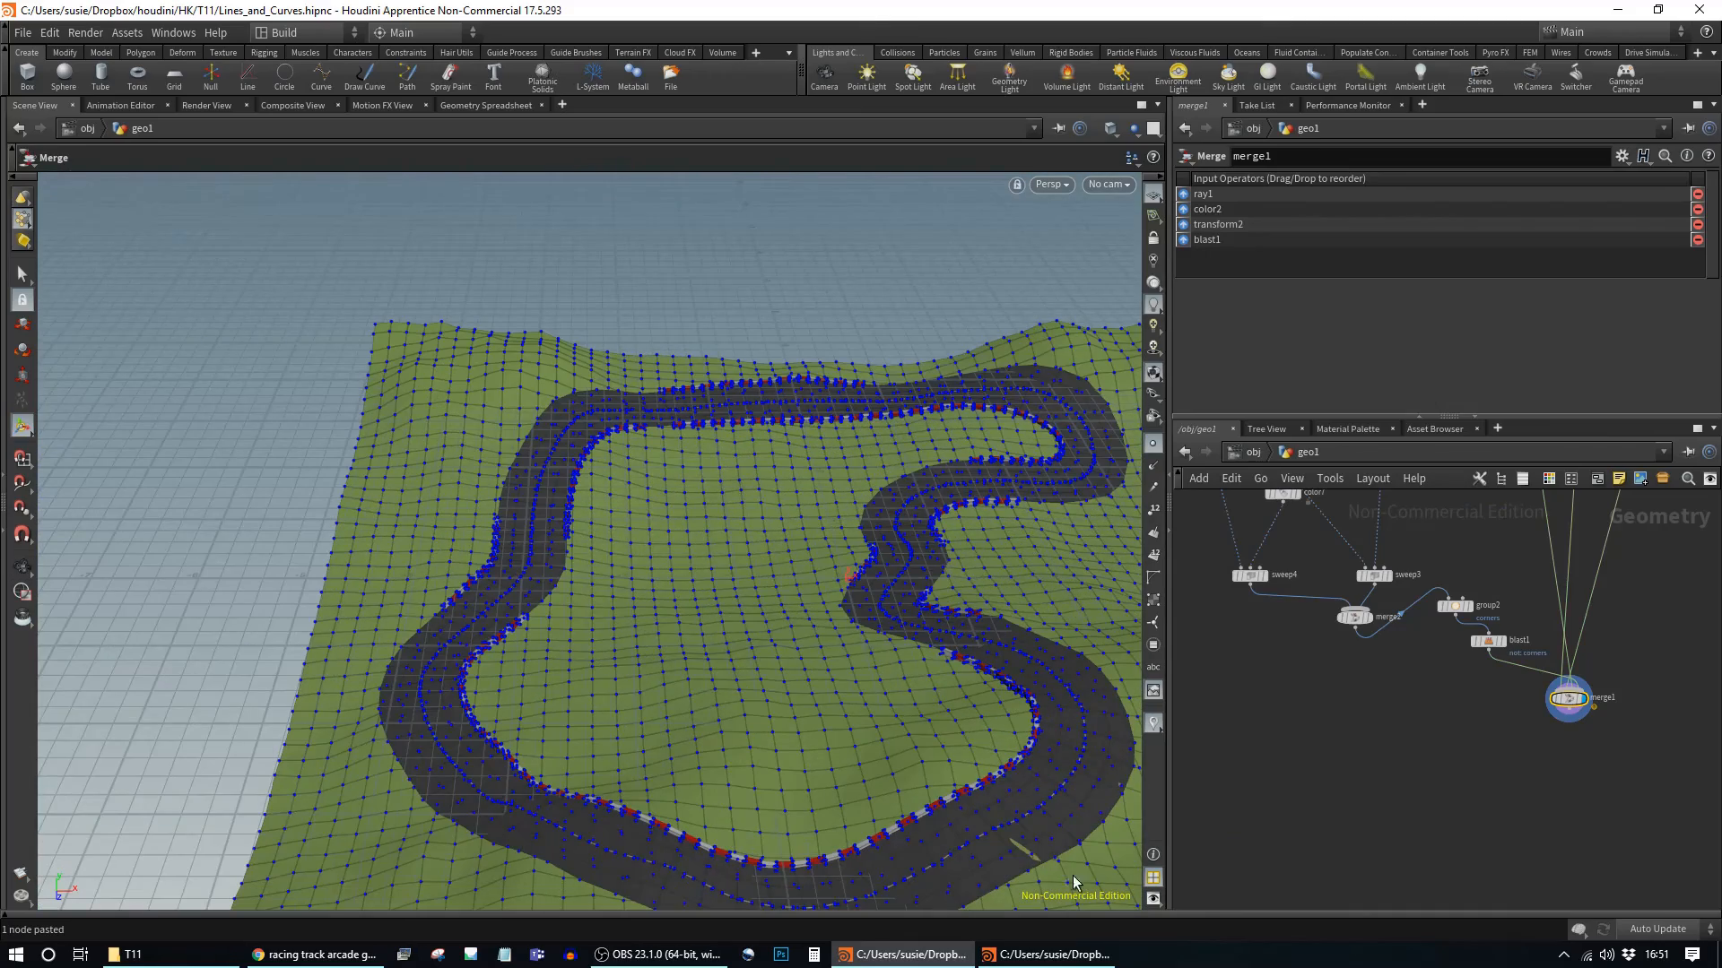
{"action": "middle_click_drag", "start_coordinate": [1518, 498], "coordinate": [1471, 791]}
{"action": "mouse_move", "coordinate": [1454, 588]}
{"action": "key", "text": "Escape"}
{"action": "left_click_drag", "start_coordinate": [807, 684], "coordinate": [874, 584]}
{"action": "middle_click_drag", "start_coordinate": [875, 584], "coordinate": [619, 534]}
{"action": "left_click_drag", "start_coordinate": [619, 534], "coordinate": [727, 592]}
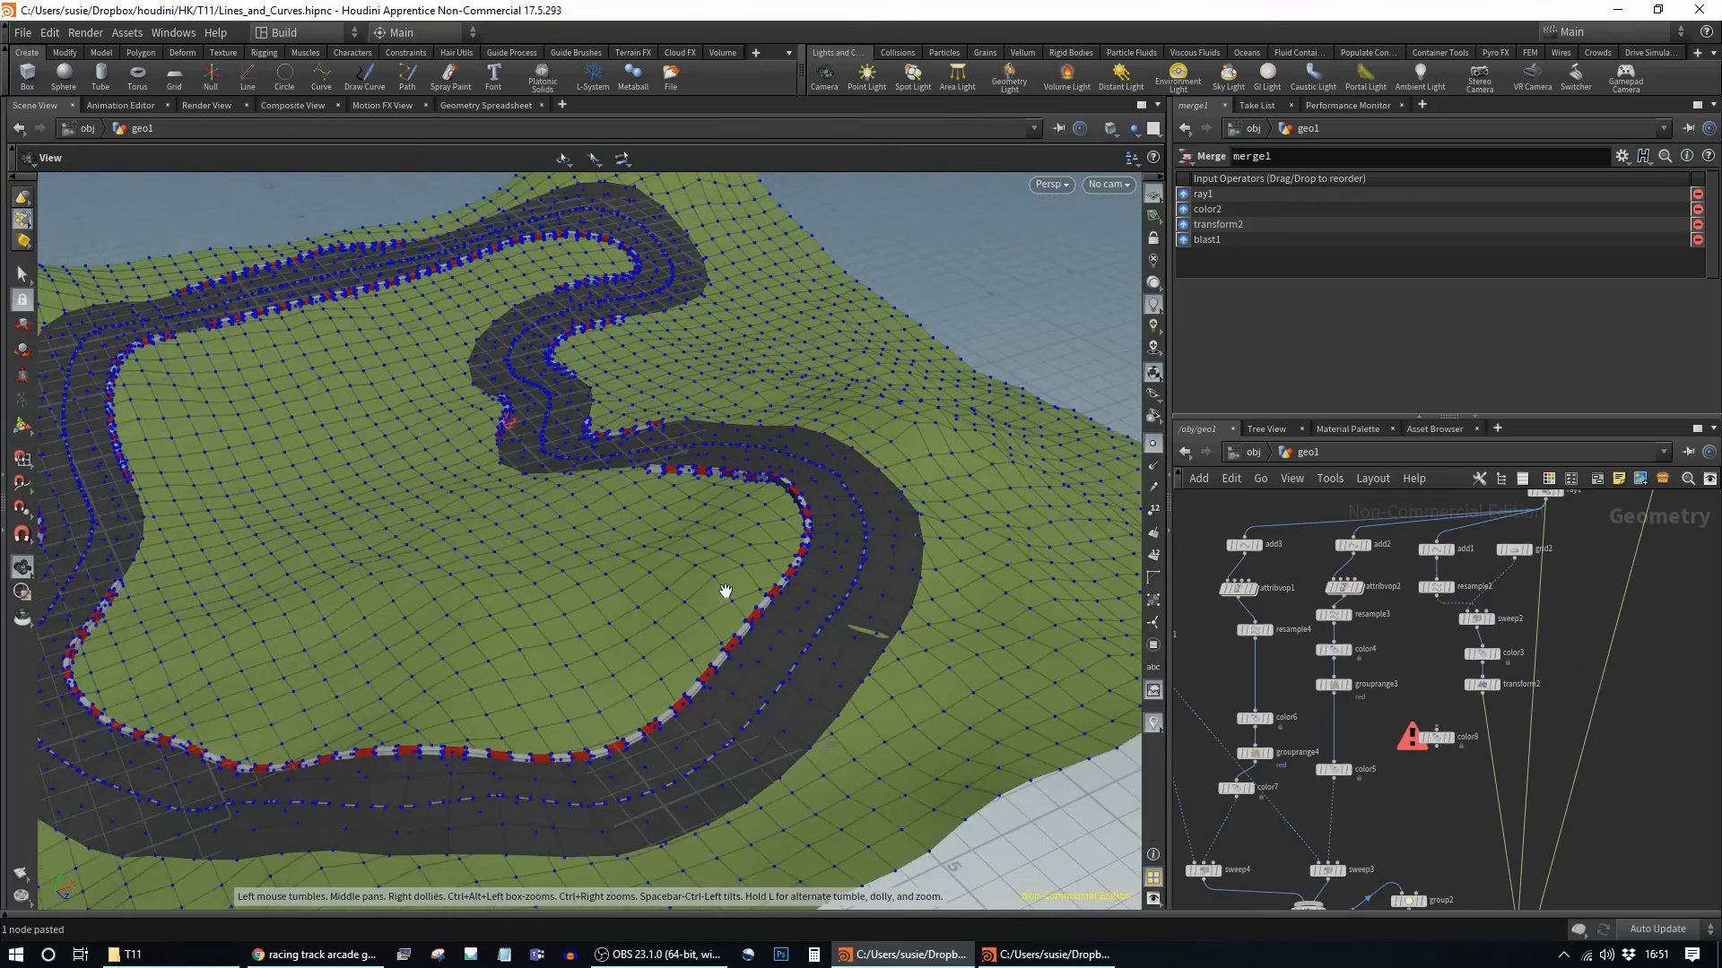
{"action": "middle_click_drag", "start_coordinate": [727, 592], "coordinate": [707, 530]}
{"action": "scroll", "coordinate": [707, 530], "scroll_direction": "up", "scroll_amount": 1}
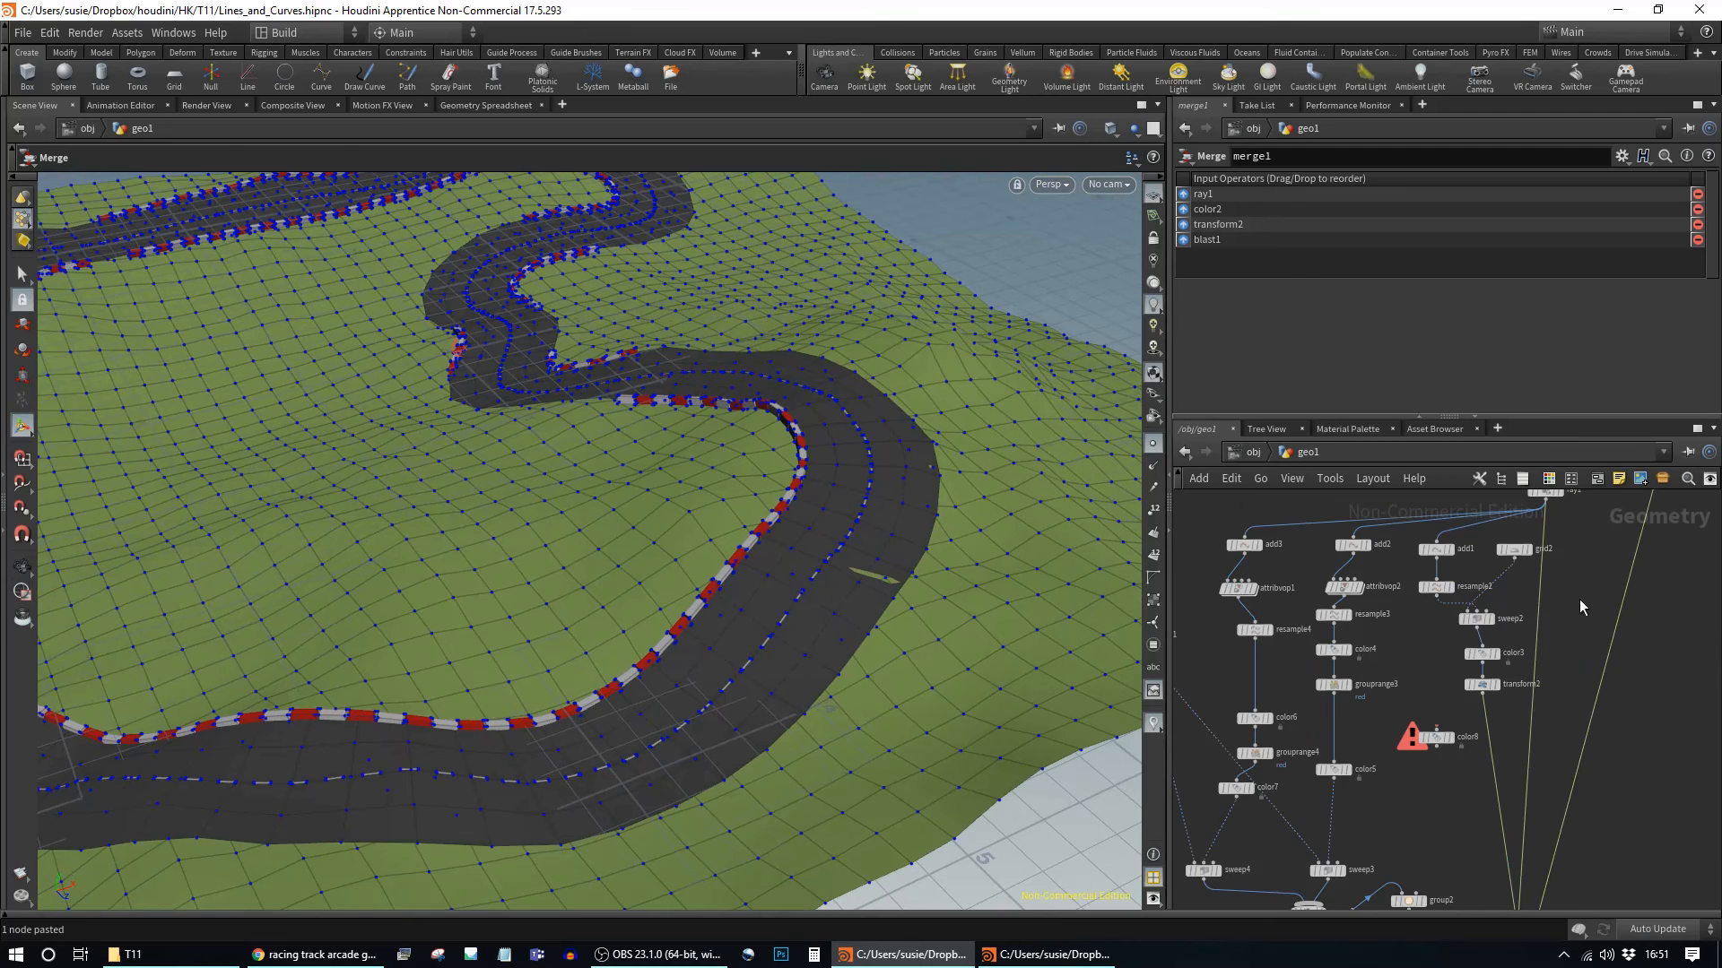
{"action": "middle_click_drag", "start_coordinate": [1580, 606], "coordinate": [1530, 696]}
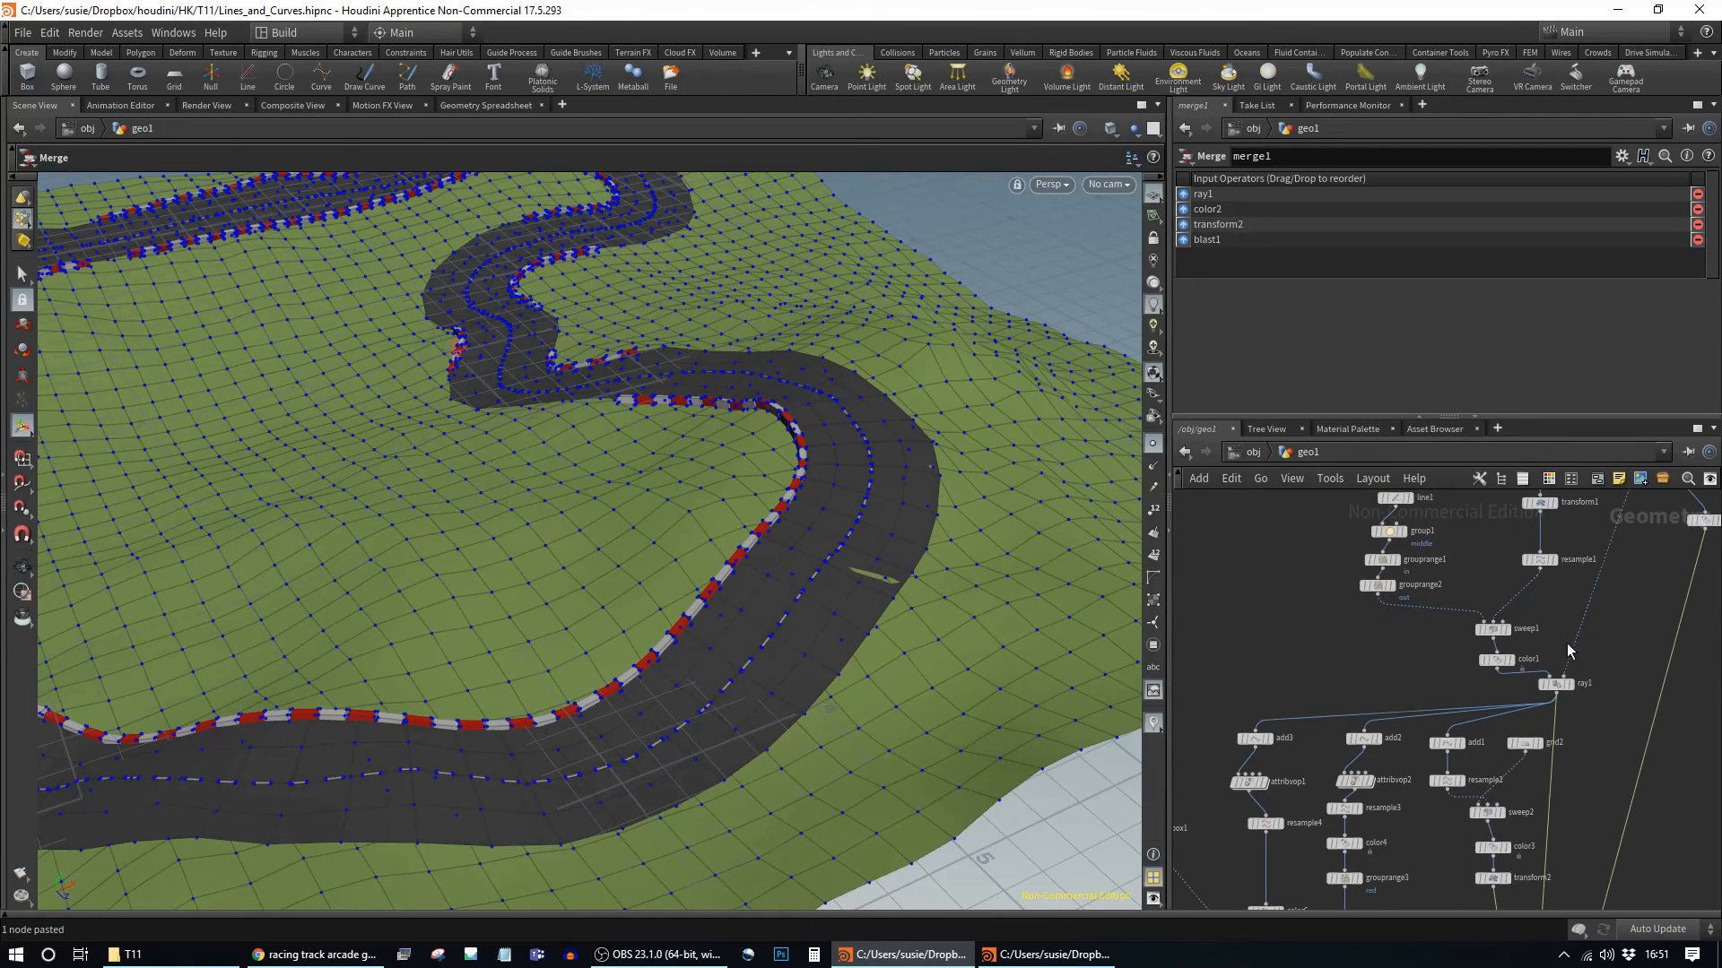
Step: Lower ray1's Lift value to -0.047
{"action": "left_click", "coordinate": [1557, 685]}
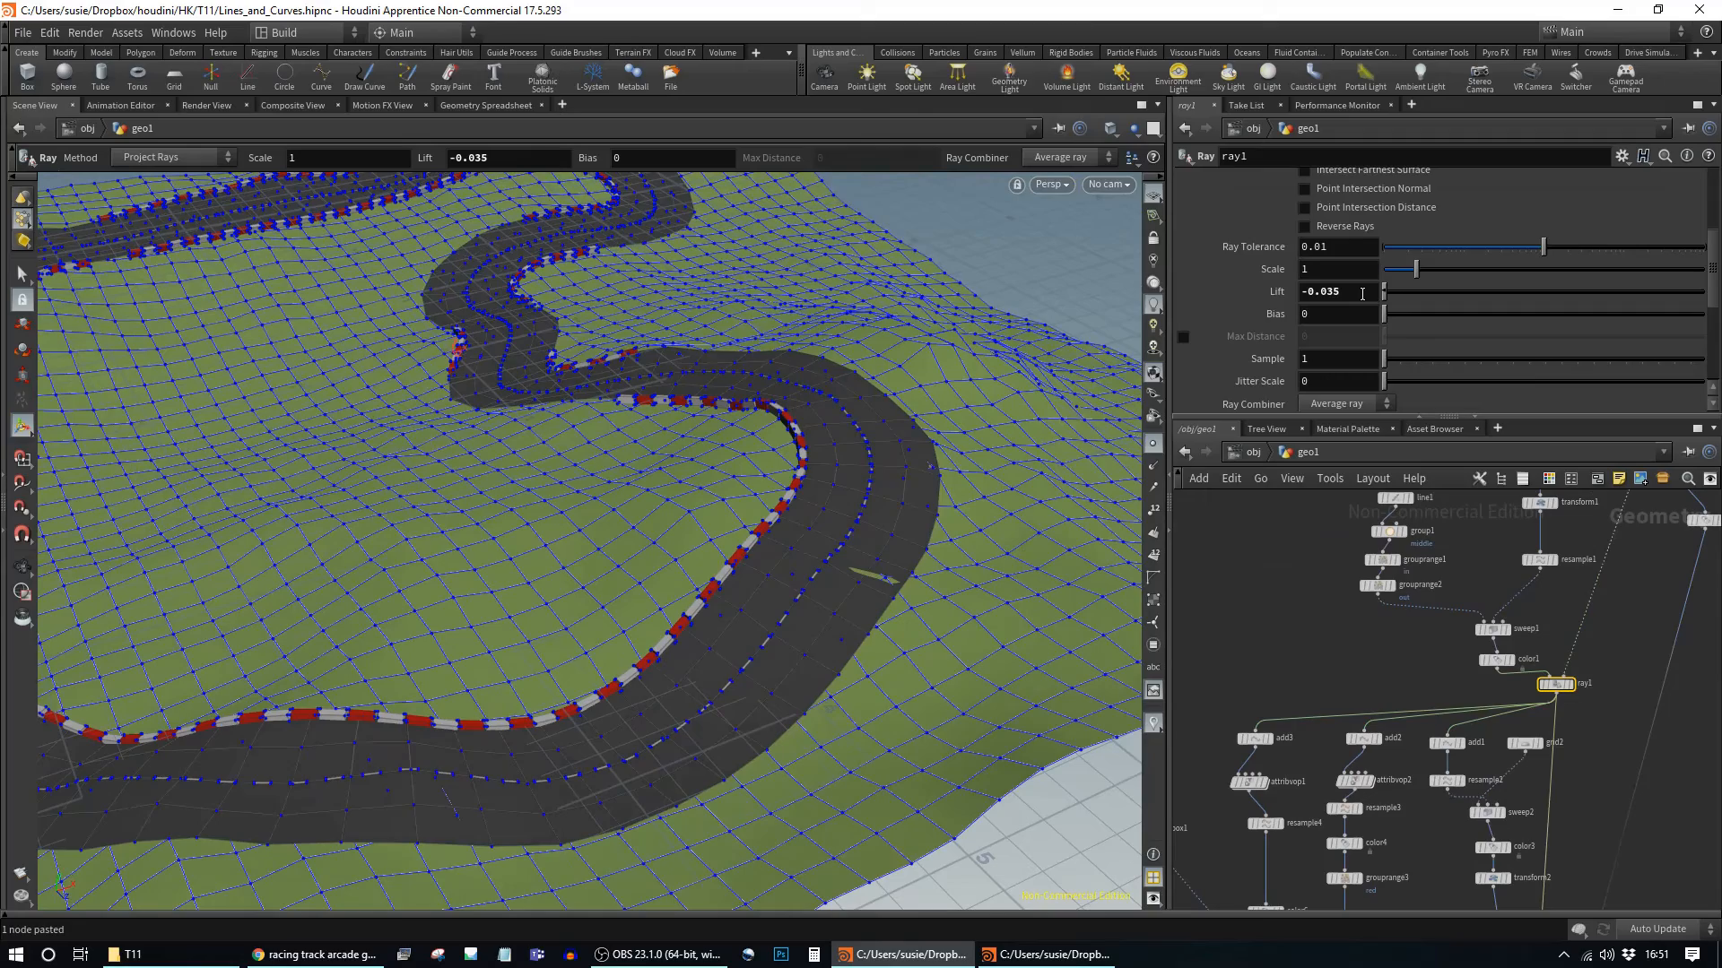
{"action": "middle_click_drag", "start_coordinate": [1363, 293], "coordinate": [1358, 291]}
{"action": "middle_click_drag", "start_coordinate": [1322, 365], "coordinate": [1250, 372]}
{"action": "left_click_drag", "start_coordinate": [758, 378], "coordinate": [843, 530], "text": "alt"}
{"action": "key", "text": "Return"}
Step: Hide the point markers and adjust mountain1's terrain noise scale
{"action": "left_click", "coordinate": [1154, 448]}
{"action": "middle_click_drag", "start_coordinate": [1640, 575], "coordinate": [1604, 888]}
{"action": "middle_click_drag", "start_coordinate": [1592, 719], "coordinate": [1522, 565]}
{"action": "scroll", "coordinate": [1536, 637], "scroll_direction": "up", "scroll_amount": 1}
{"action": "middle_click_drag", "start_coordinate": [1485, 650], "coordinate": [1502, 678]}
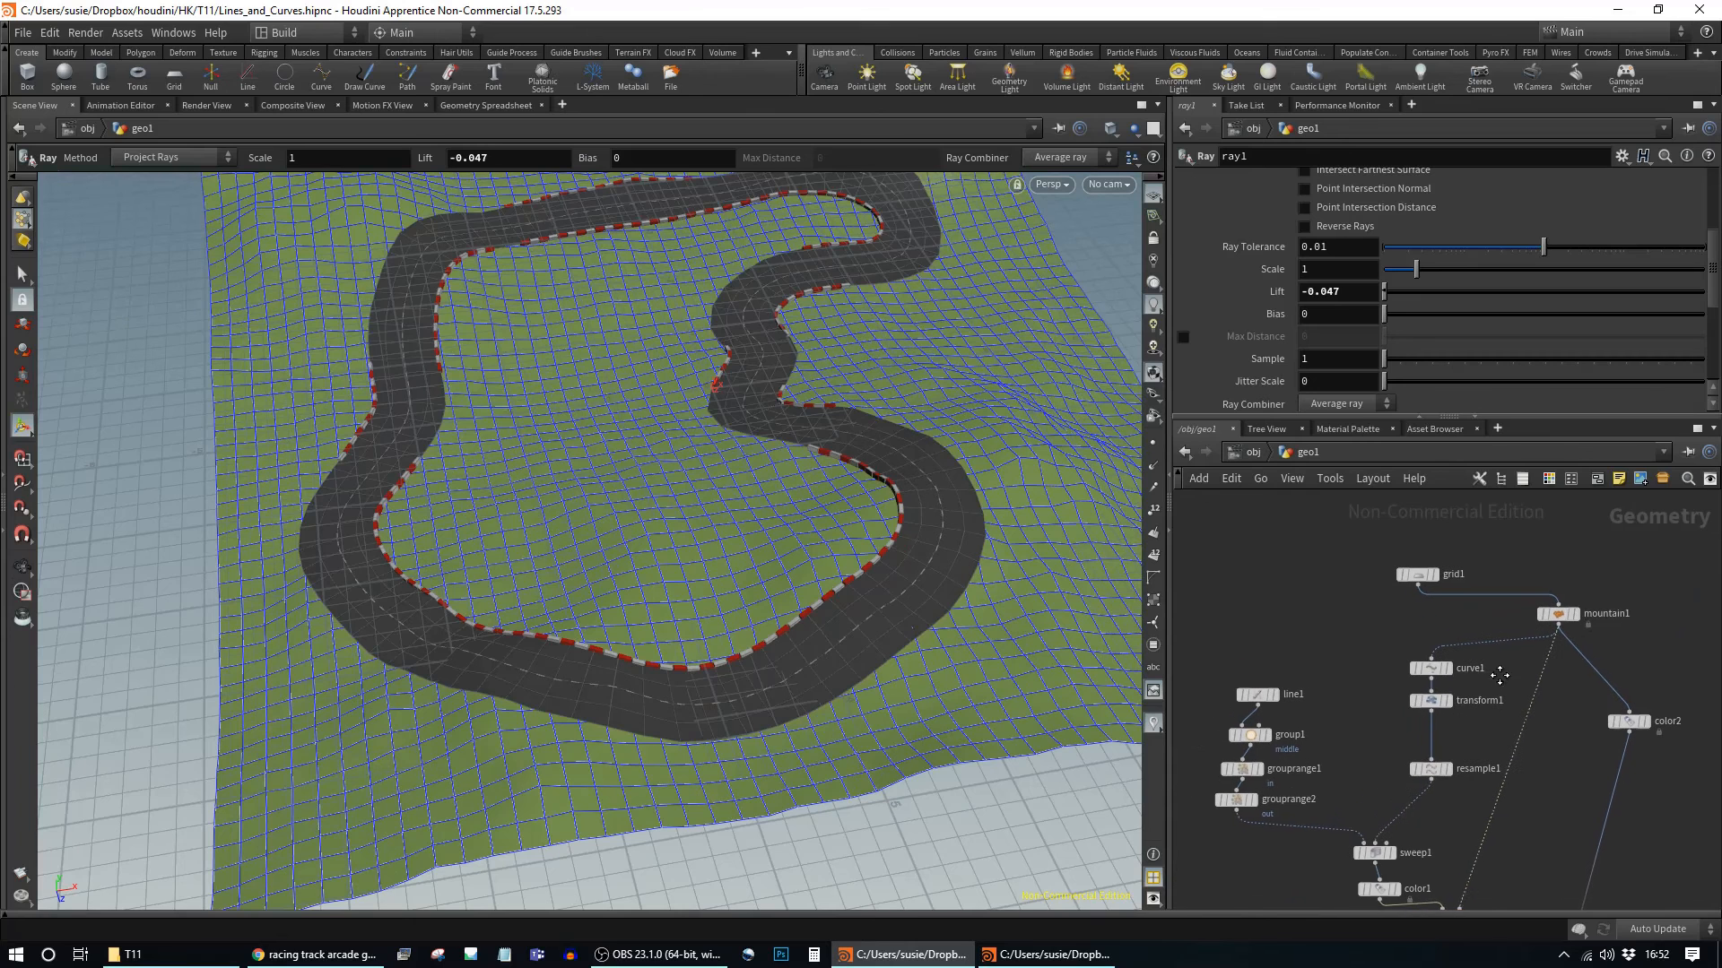
{"action": "left_click", "coordinate": [1562, 615]}
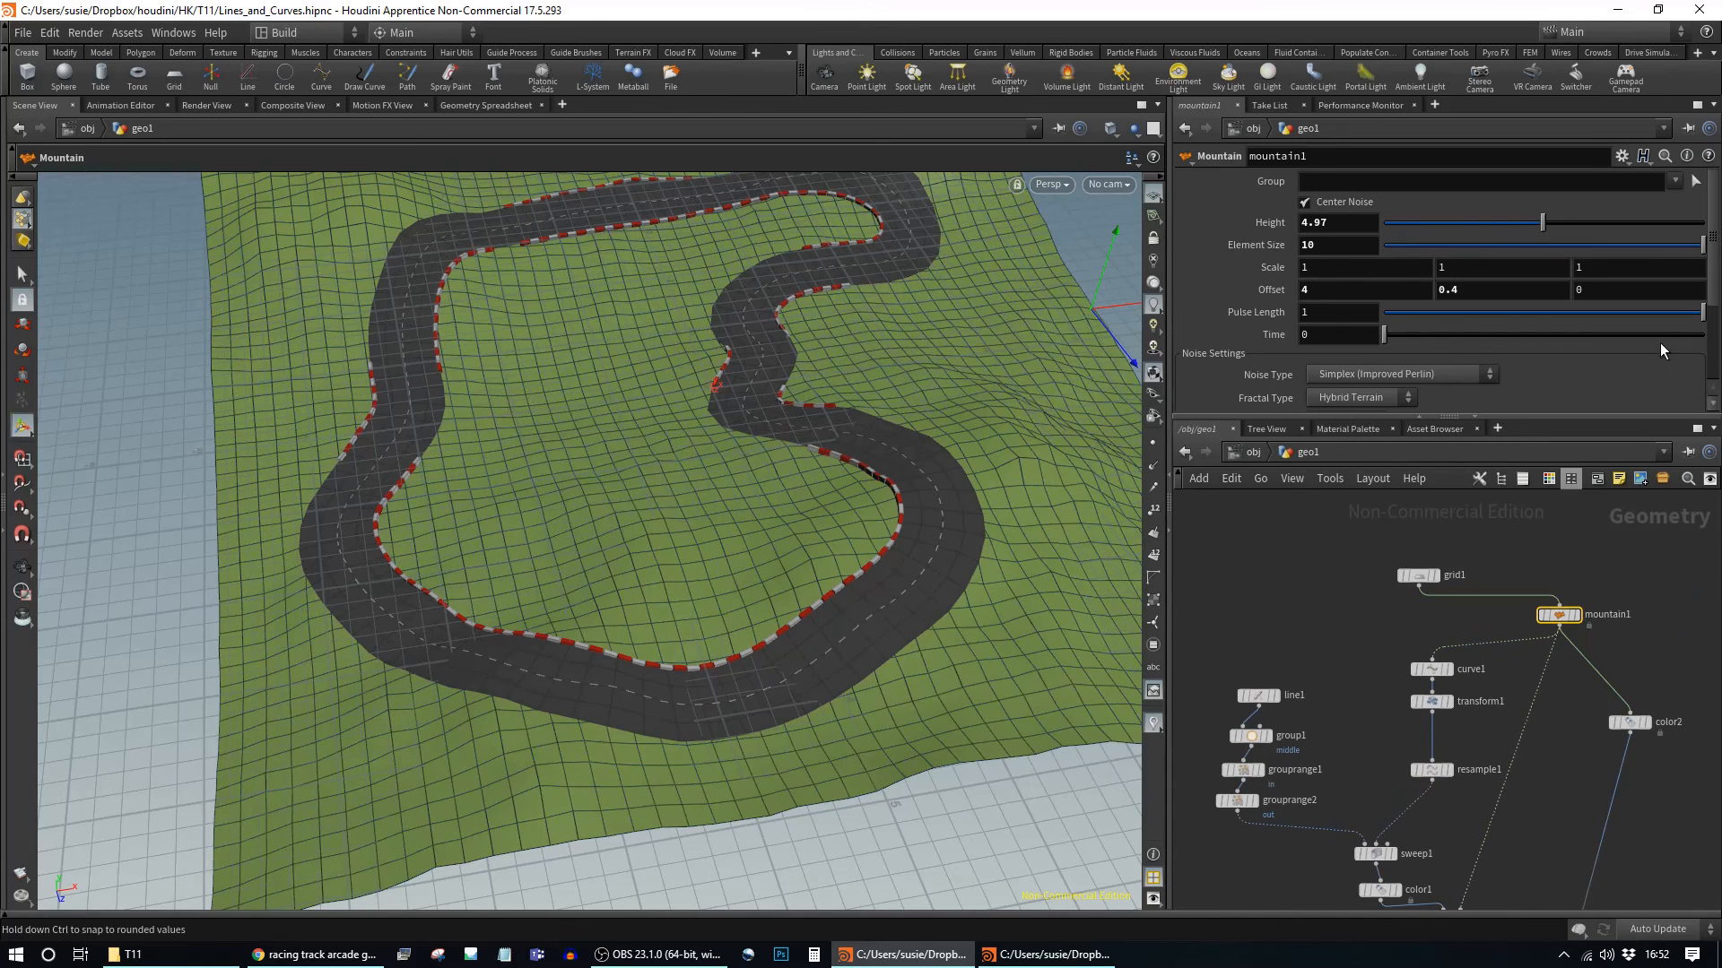
{"action": "mouse_move", "coordinate": [1350, 272]}
{"action": "middle_mouse_down"}
{"action": "mouse_move", "coordinate": [1249, 294]}
{"action": "mouse_move", "coordinate": [1310, 280]}
{"action": "mouse_move", "coordinate": [1417, 299]}
{"action": "mouse_move", "coordinate": [1349, 299]}
{"action": "middle_mouse_up"}
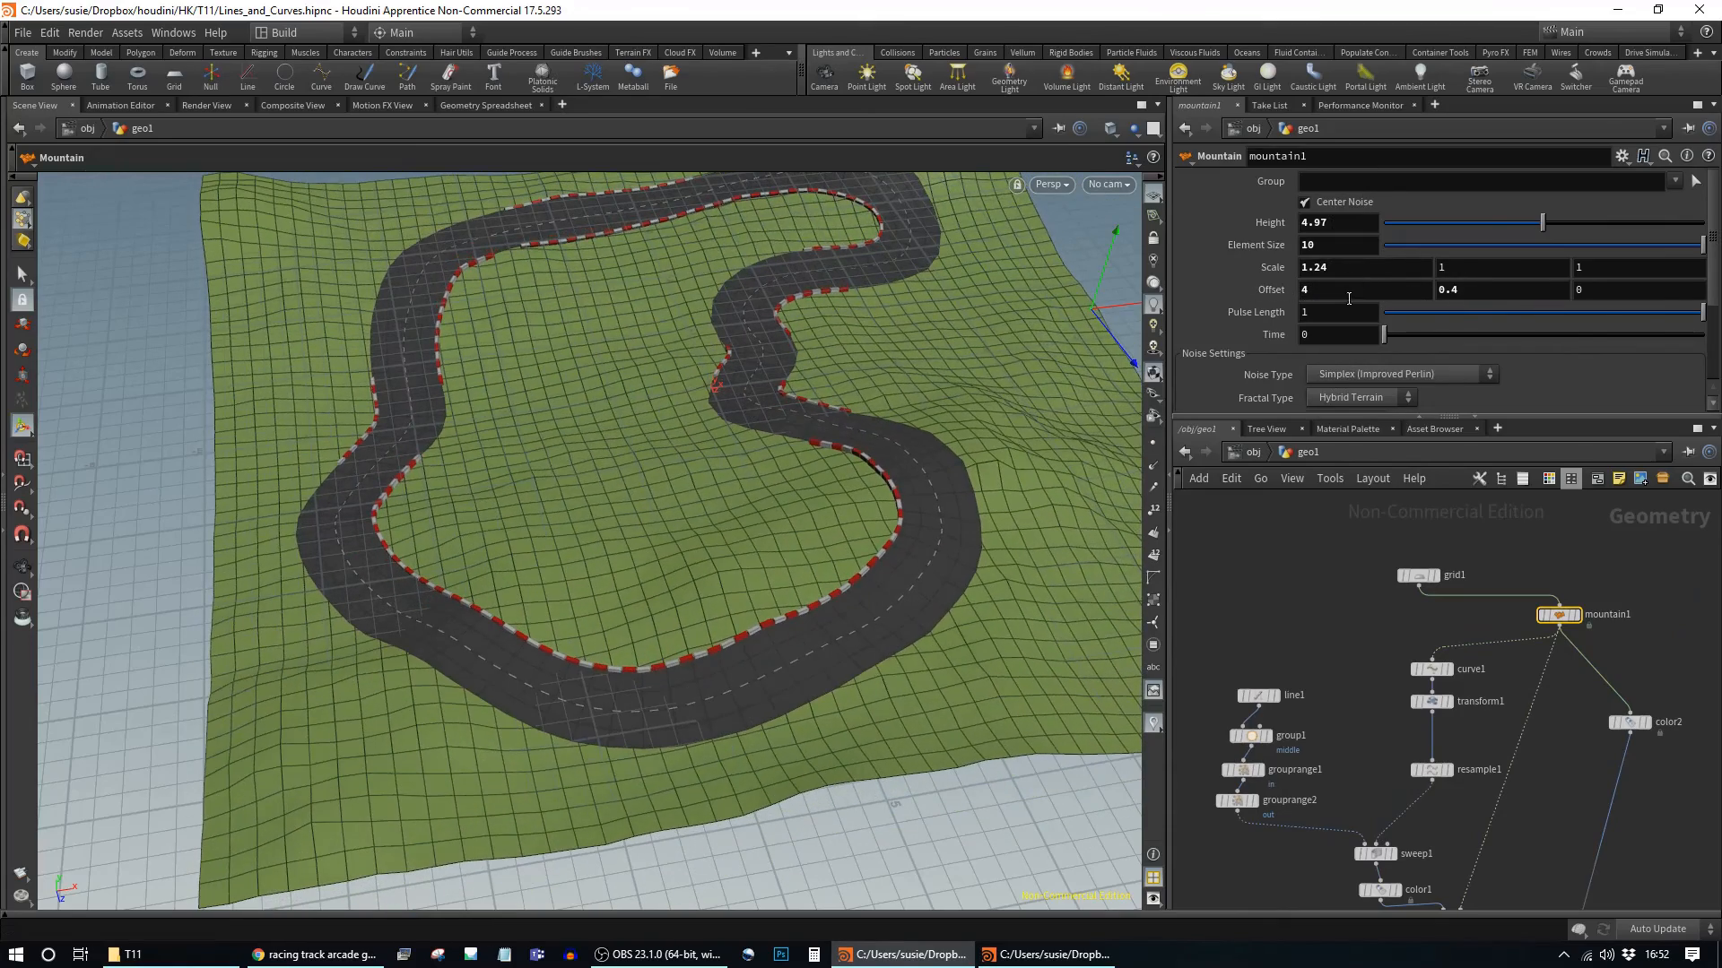
Step: Wire mountain1's output into curve1's input and select curve1
{"action": "middle_click_drag", "start_coordinate": [1544, 836], "coordinate": [1556, 792]}
{"action": "left_click", "coordinate": [1438, 616]}
{"action": "key", "text": "Escape"}
{"action": "left_click_drag", "start_coordinate": [1443, 616], "coordinate": [1570, 586]}
{"action": "left_click", "coordinate": [1444, 624]}
{"action": "middle_click_drag", "start_coordinate": [1428, 593], "coordinate": [1420, 689]}
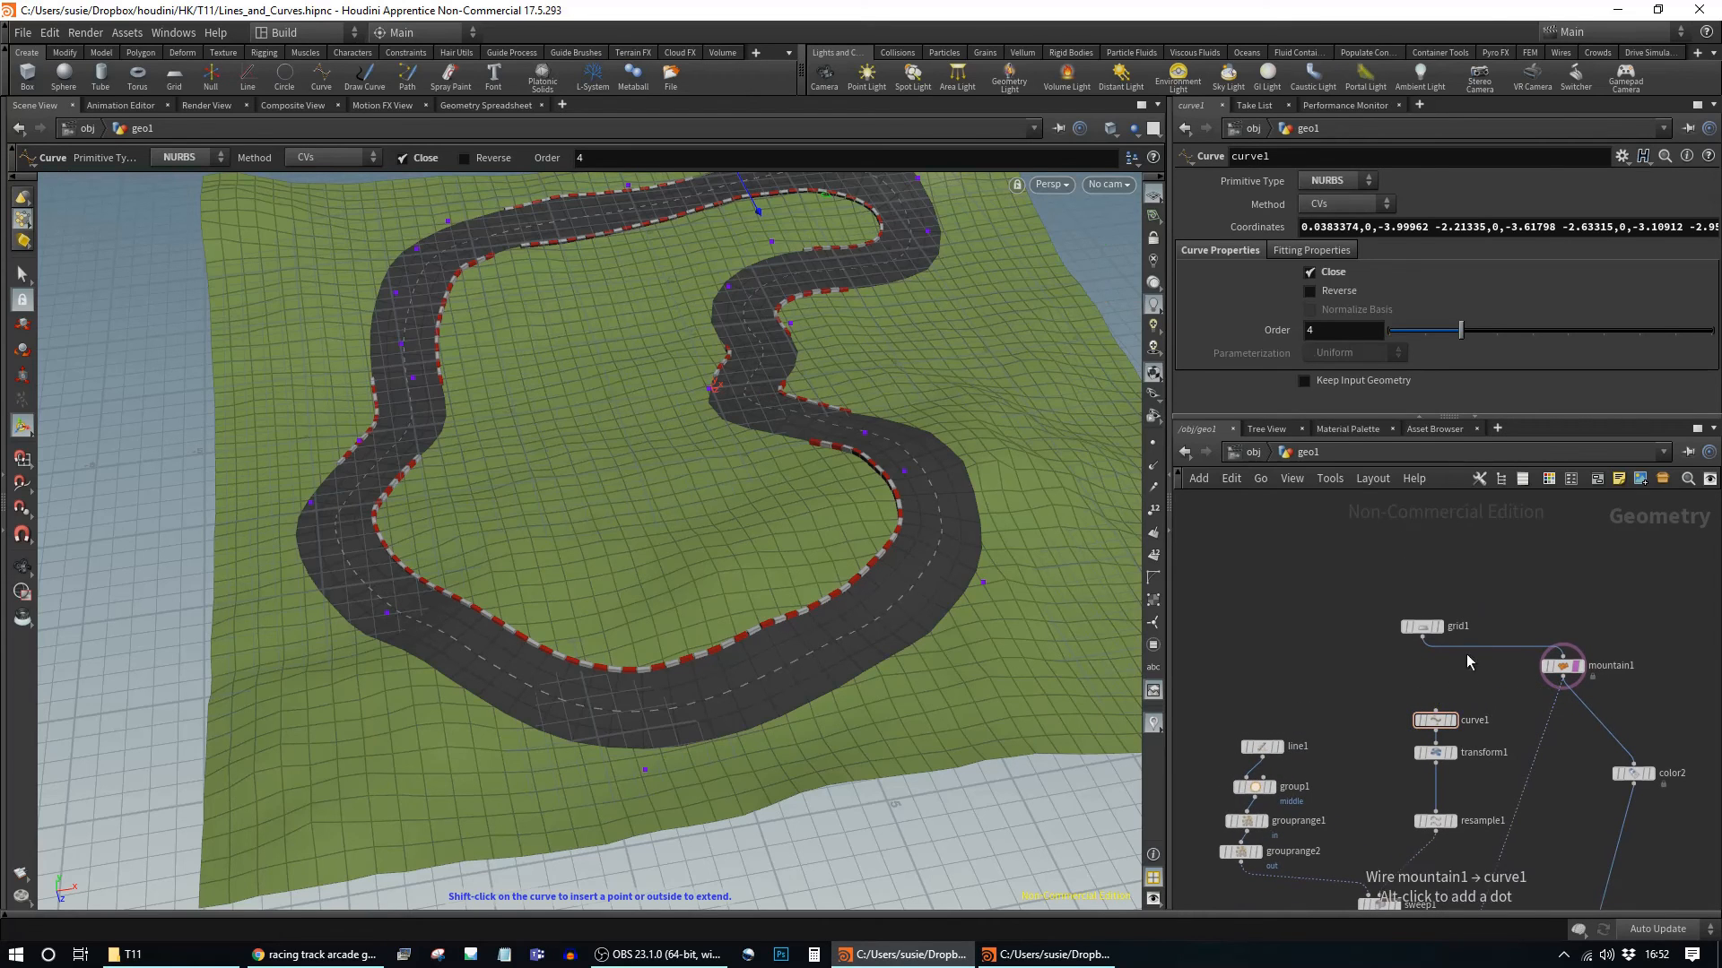
Step: Drag one of curve1's control points to bend that stretch of the track outward
{"action": "left_click", "coordinate": [1399, 681]}
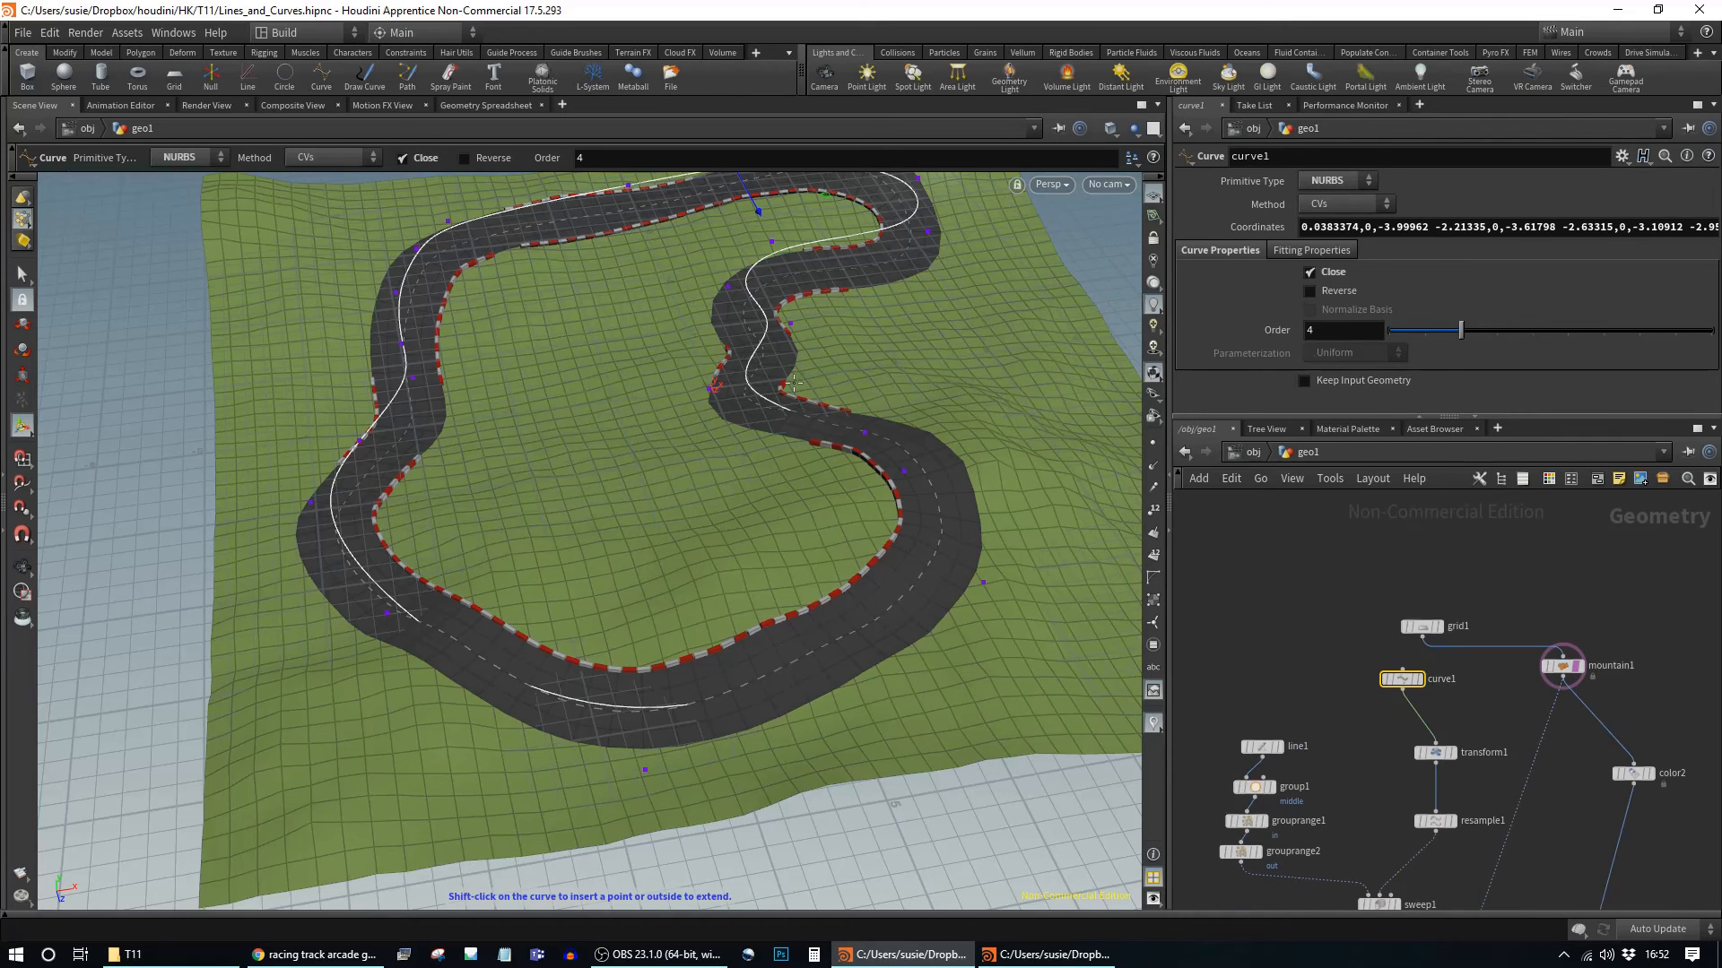
{"action": "left_click_drag", "start_coordinate": [798, 321], "coordinate": [758, 334]}
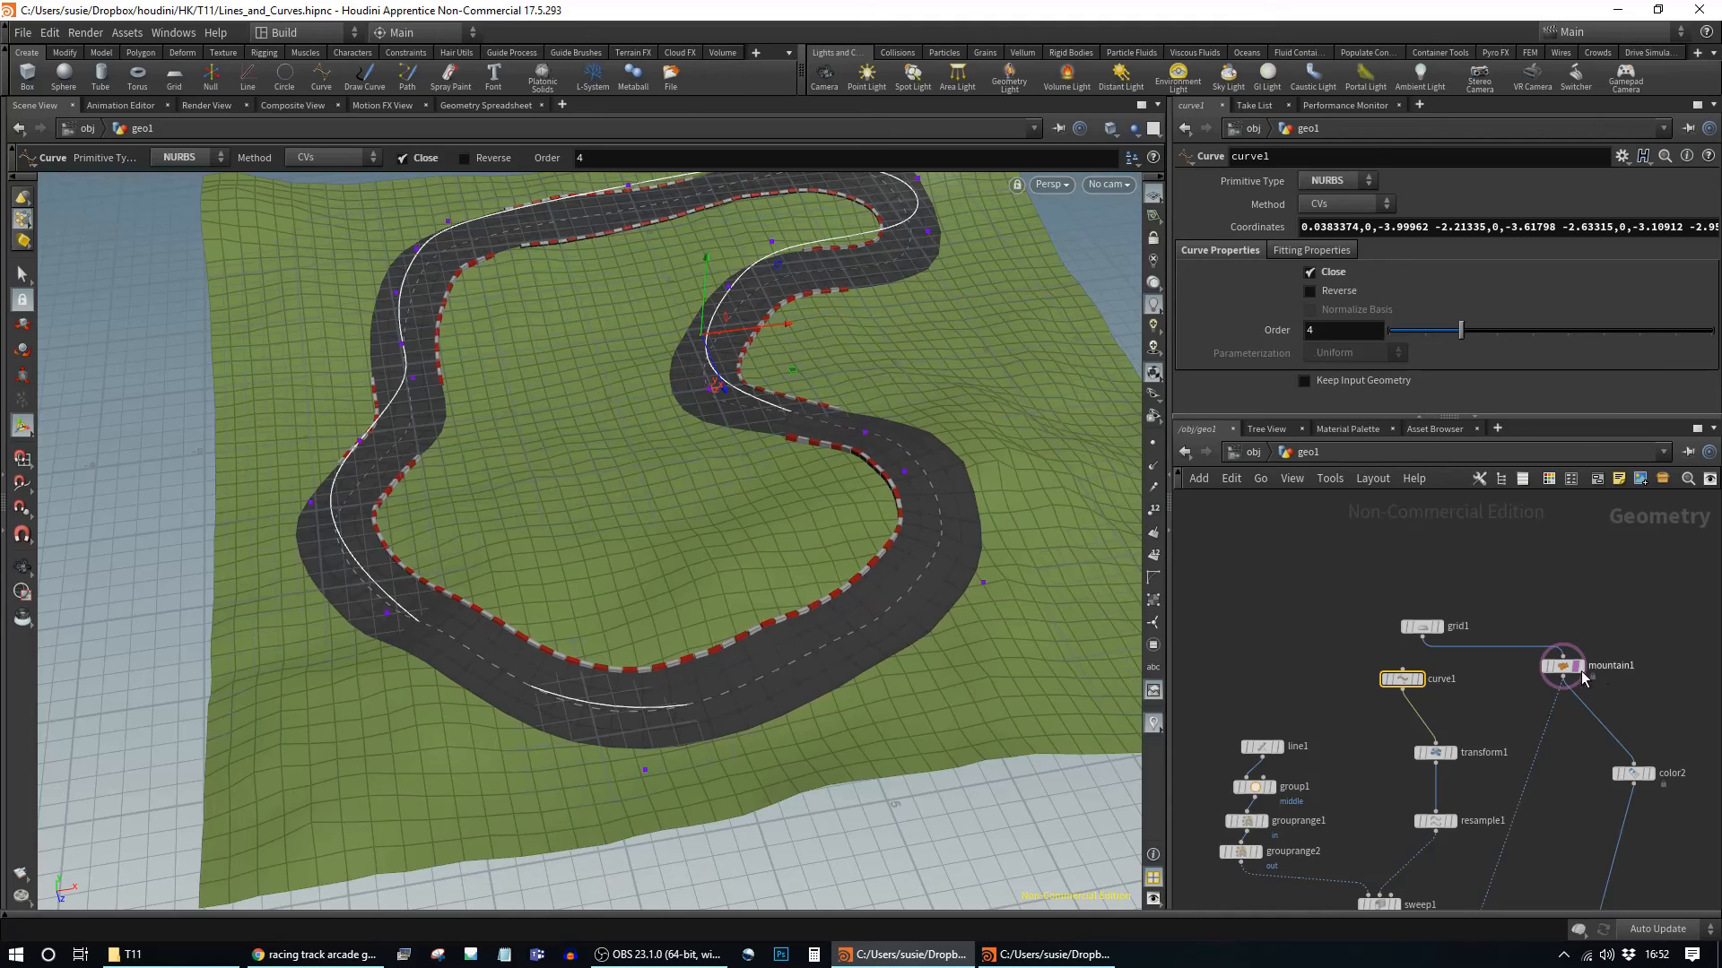
{"action": "scroll", "coordinate": [1278, 599], "scroll_direction": "down", "scroll_amount": 3}
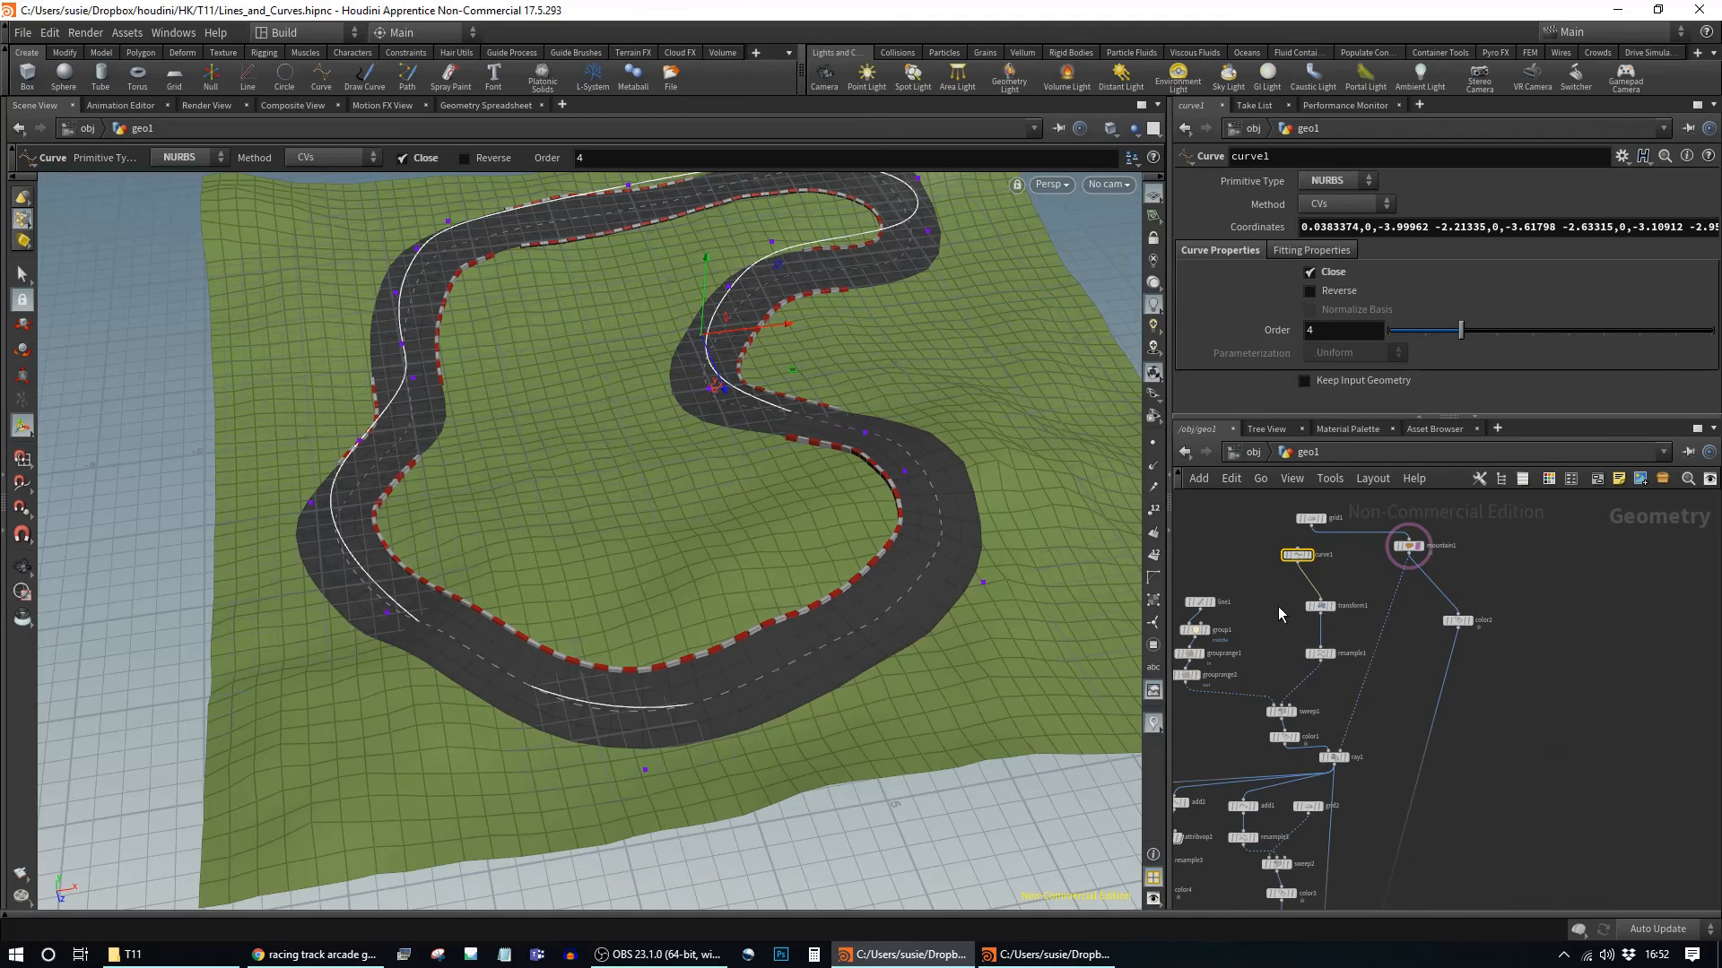
{"action": "scroll", "coordinate": [1278, 604], "scroll_direction": "up", "scroll_amount": 2}
Step: Arrange the network with curve1 above transform1 and mountain1 beneath grid1, revealing sweep1, color1 and ray1
{"action": "left_click_drag", "start_coordinate": [1361, 544], "coordinate": [1518, 576]}
{"action": "left_click_drag", "start_coordinate": [1339, 589], "coordinate": [1367, 542]}
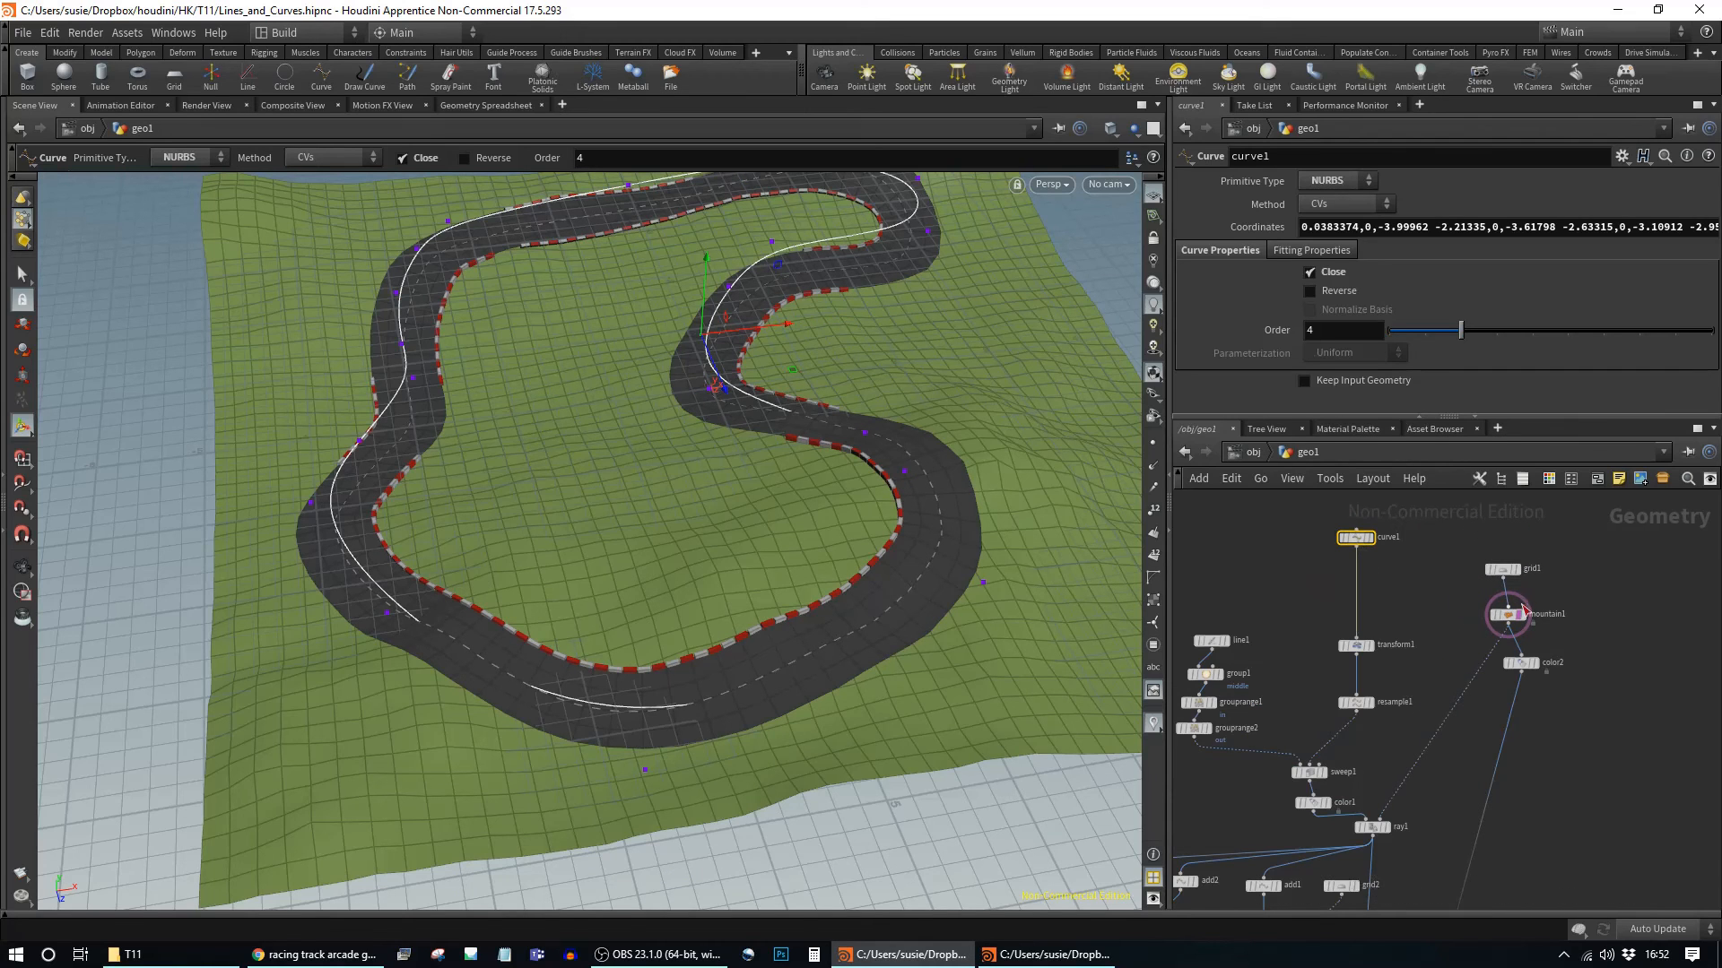
{"action": "left_click_drag", "start_coordinate": [1512, 575], "coordinate": [1516, 540]}
{"action": "left_click_drag", "start_coordinate": [1512, 617], "coordinate": [1512, 569]}
{"action": "scroll", "coordinate": [1650, 565], "scroll_direction": "down", "scroll_amount": 3}
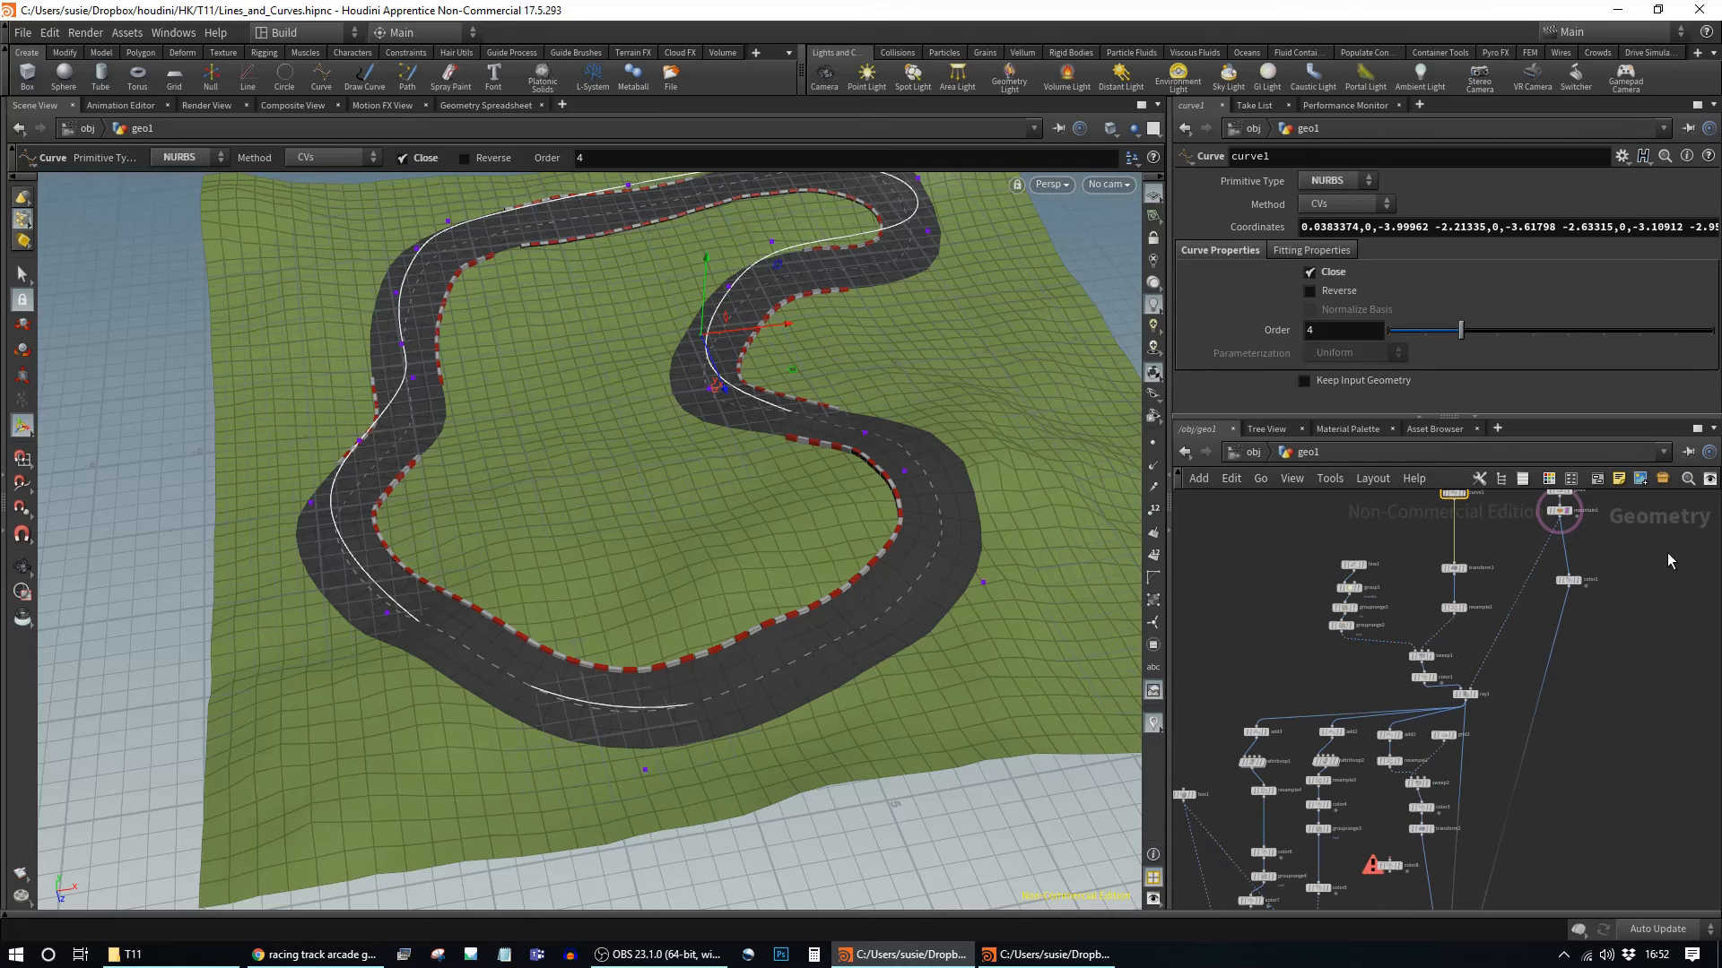
{"action": "middle_click_drag", "start_coordinate": [1642, 633], "coordinate": [1632, 872]}
{"action": "scroll", "coordinate": [1520, 751], "scroll_direction": "down", "scroll_amount": 1}
{"action": "scroll", "coordinate": [1519, 750], "scroll_direction": "up", "scroll_amount": 3}
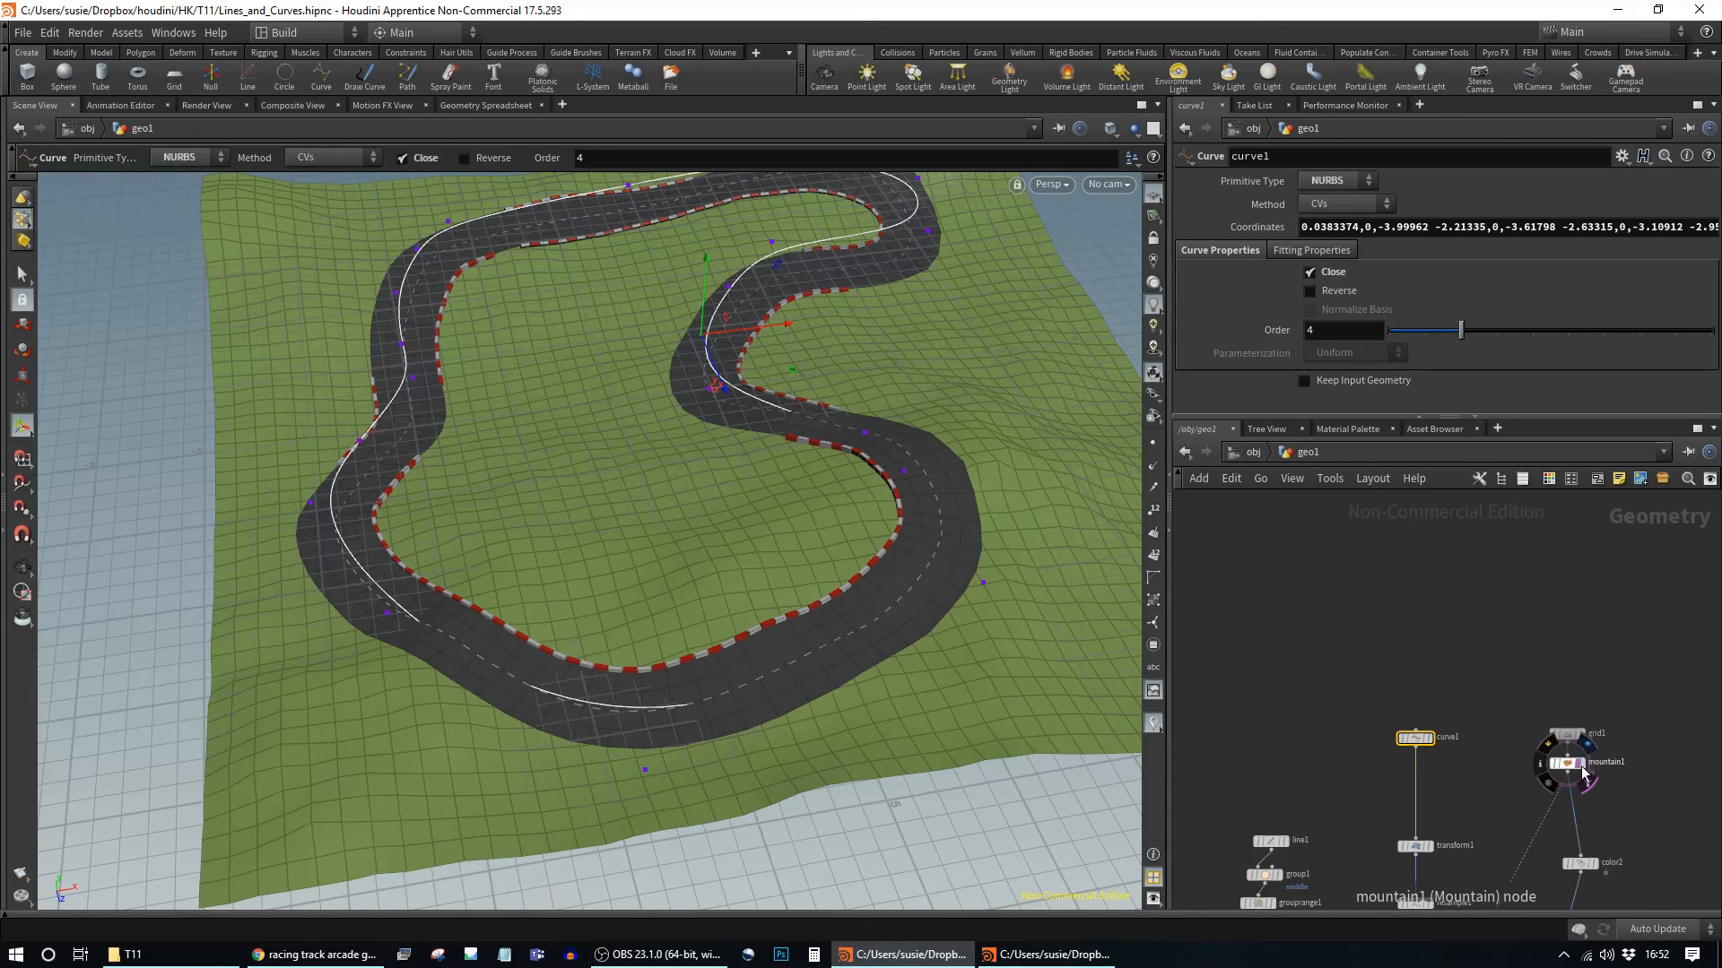
{"action": "middle_click_drag", "start_coordinate": [1490, 788], "coordinate": [1461, 653]}
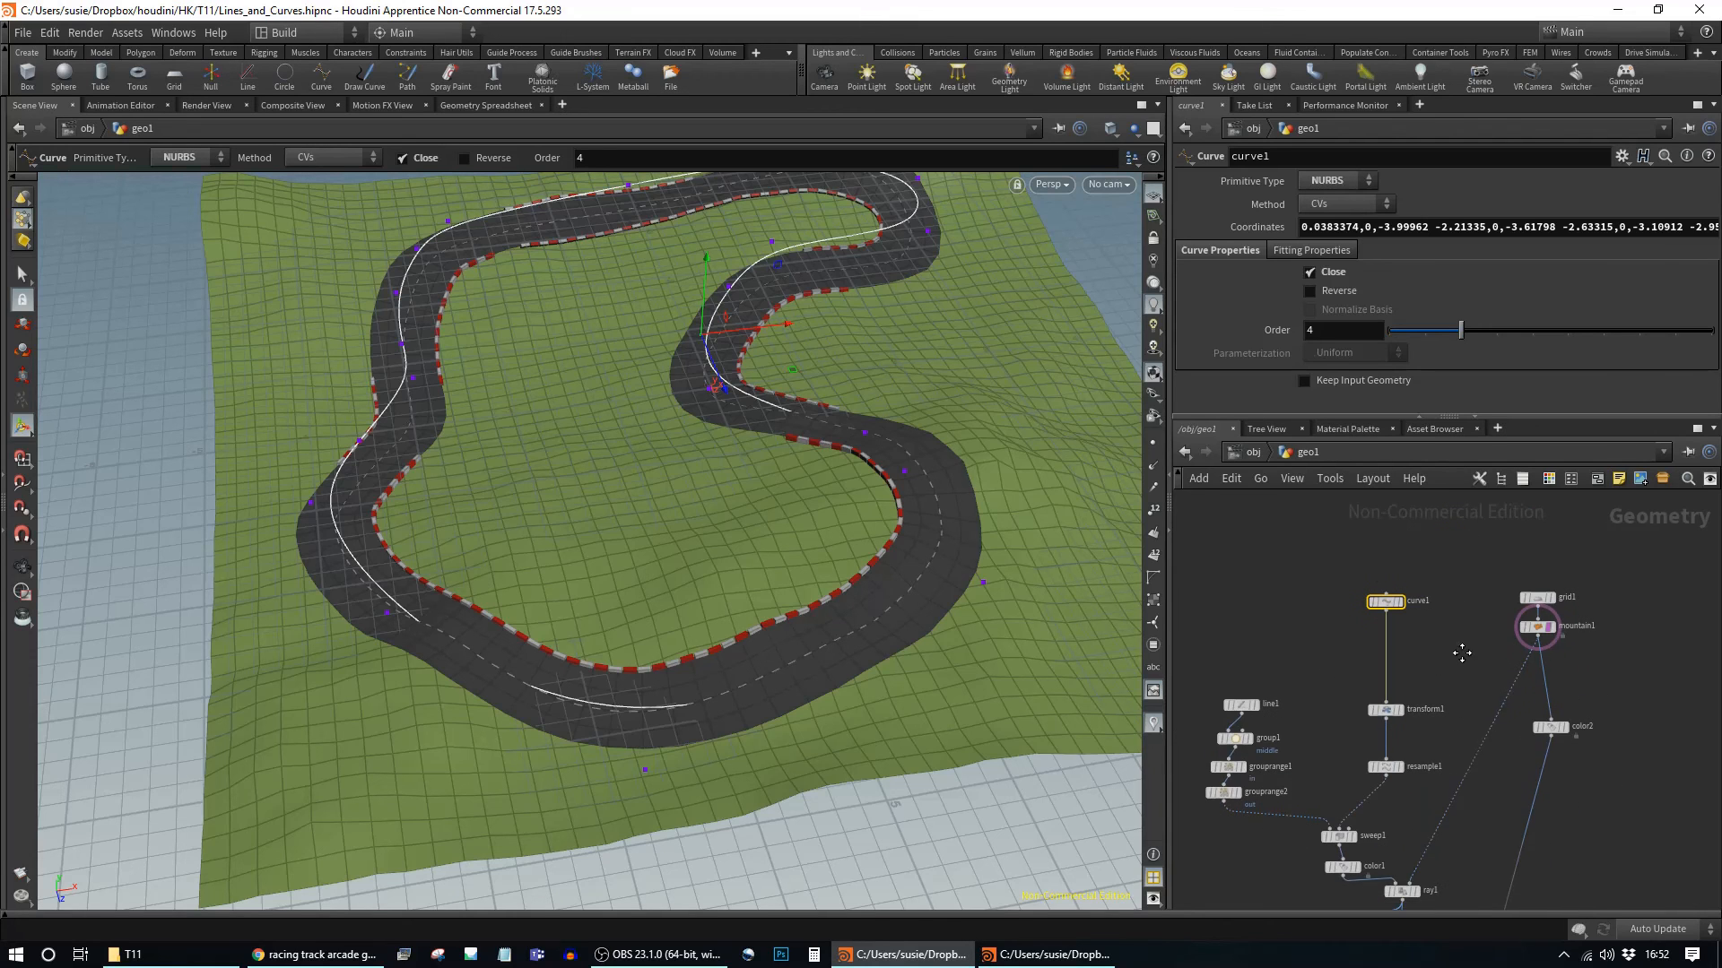
{"action": "scroll", "coordinate": [1470, 692], "scroll_direction": "up", "scroll_amount": 2}
Step: Add a Null node and wire it between mountain1 and color2
{"action": "key", "text": "Tab"}
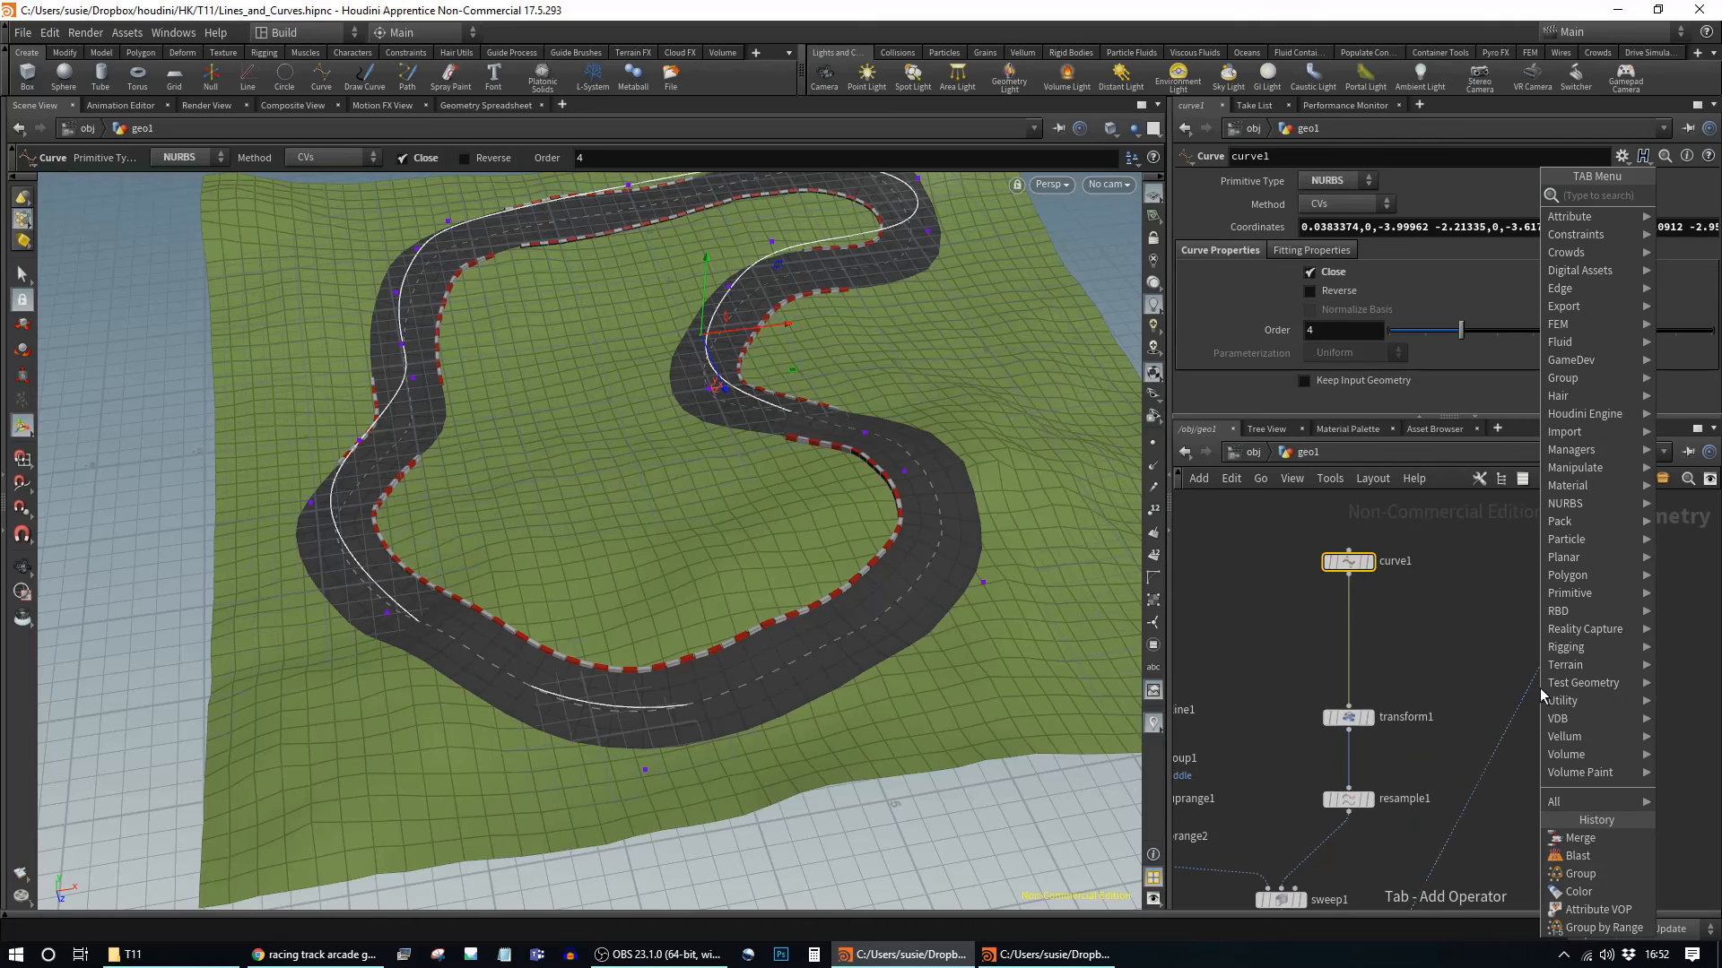
{"action": "type", "text": "nul"}
{"action": "key", "text": "Return"}
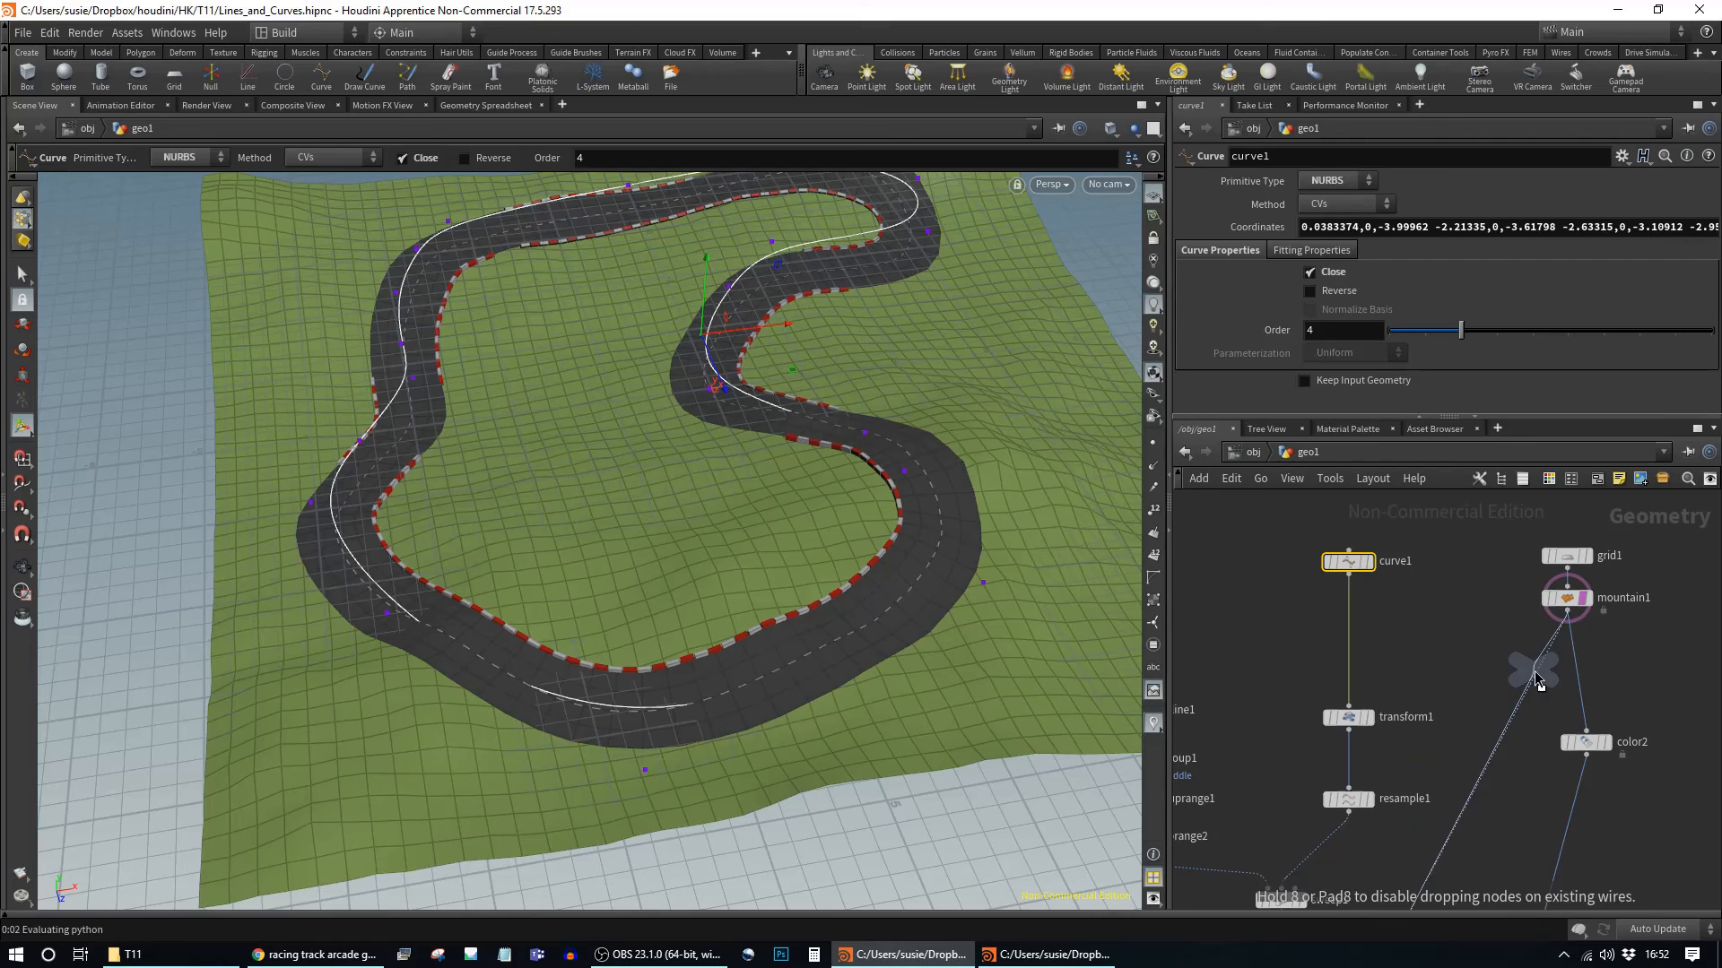
{"action": "left_click", "coordinate": [1566, 675]}
{"action": "mouse_move", "coordinate": [1567, 671]}
{"action": "left_mouse_down"}
{"action": "mouse_move", "coordinate": [1523, 656]}
{"action": "mouse_move", "coordinate": [1543, 673]}
{"action": "left_mouse_up"}
{"action": "left_click_drag", "start_coordinate": [1588, 732], "coordinate": [1557, 696]}
{"action": "scroll", "coordinate": [1594, 717], "scroll_direction": "down", "scroll_amount": 5}
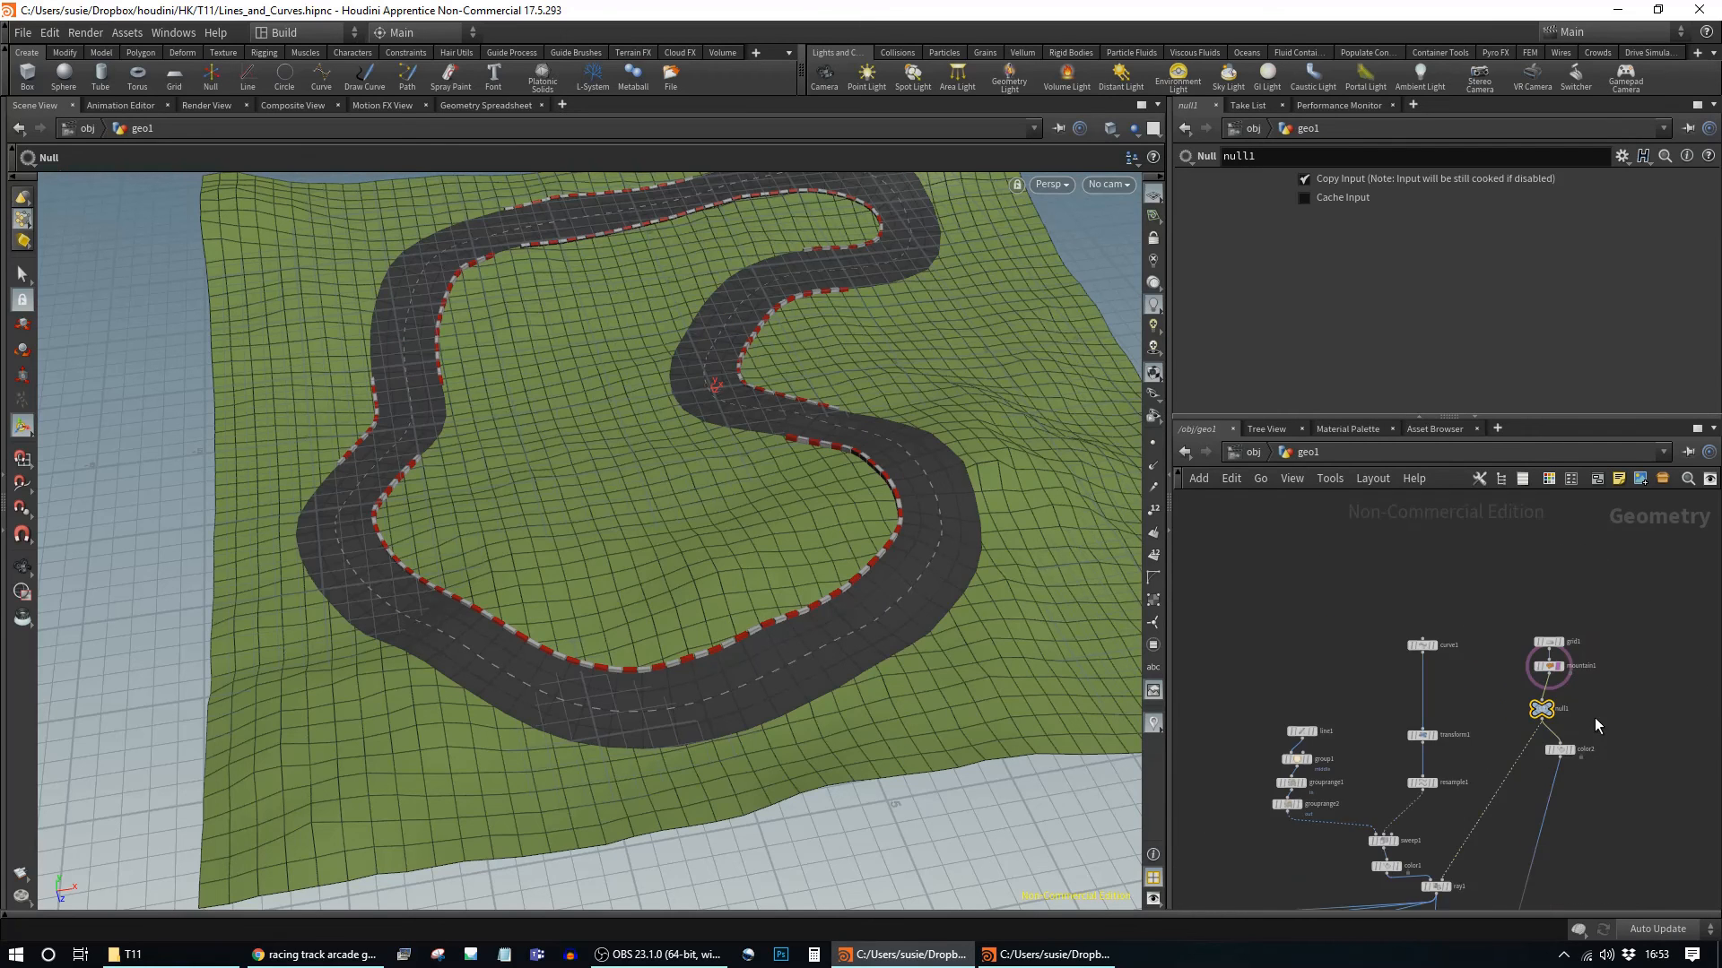
Step: Move curve1, grid1 and mountain1 up together and line curve1 up above transform1
{"action": "left_click_drag", "start_coordinate": [1413, 615], "coordinate": [1415, 619]}
{"action": "left_click_drag", "start_coordinate": [1560, 627], "coordinate": [1561, 571]}
{"action": "left_click", "coordinate": [1659, 620]}
{"action": "middle_click_drag", "start_coordinate": [1534, 577], "coordinate": [1515, 657]}
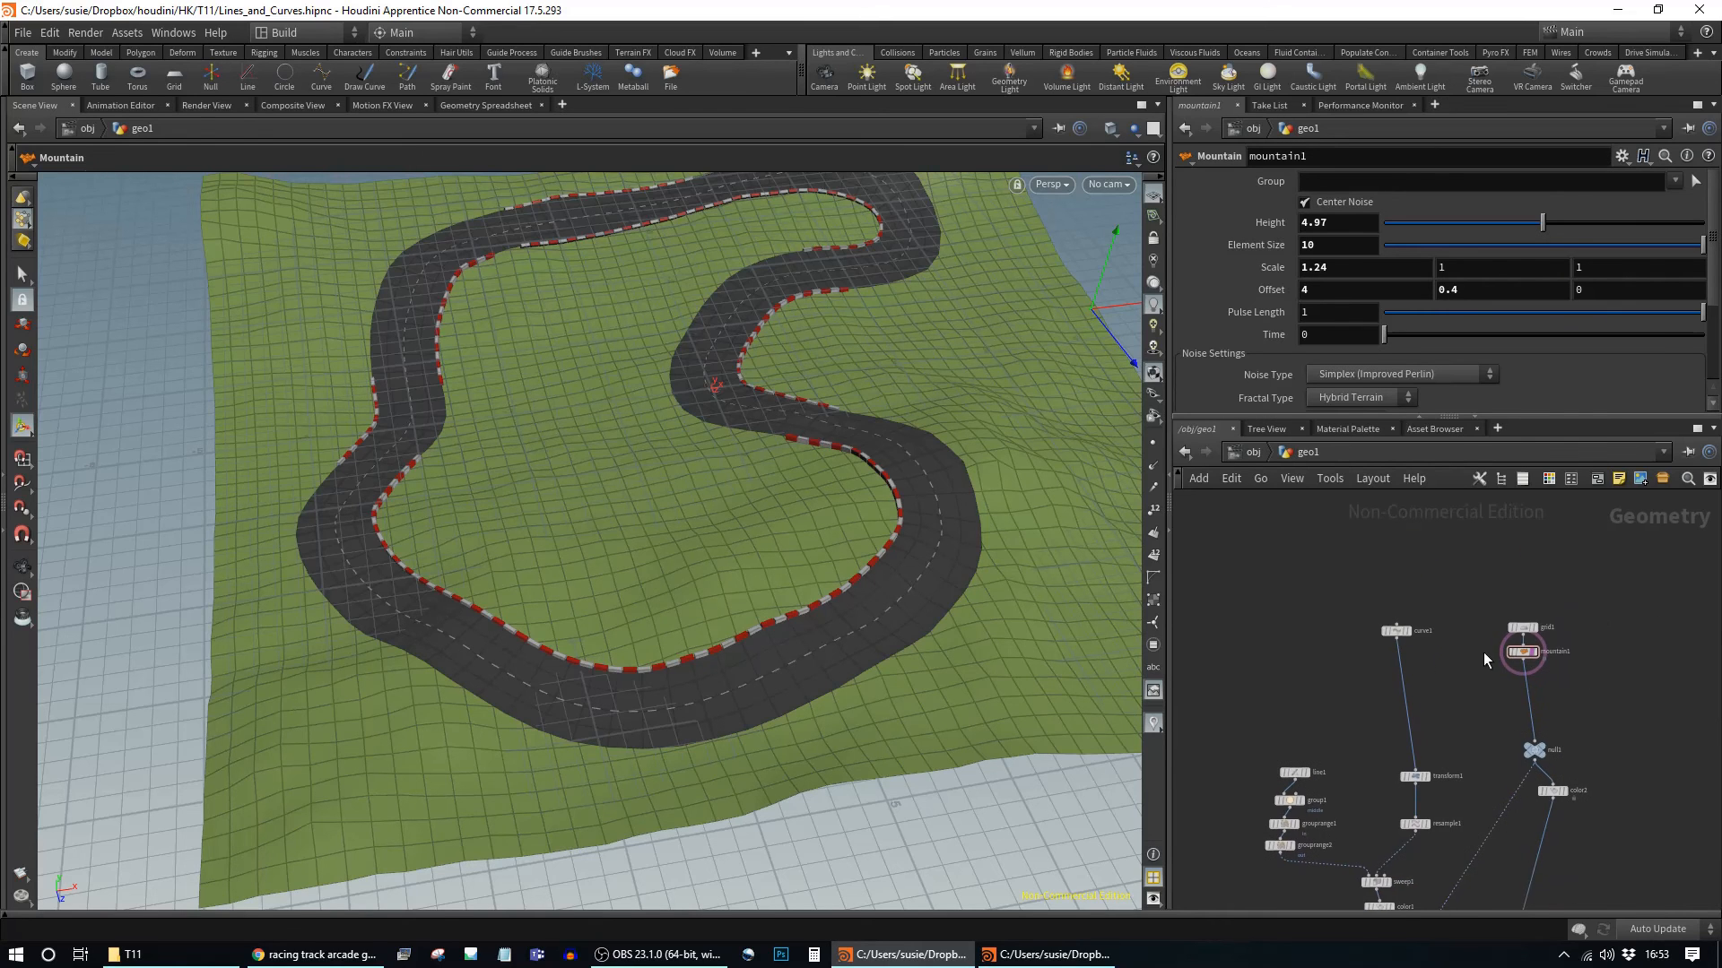
{"action": "left_click_drag", "start_coordinate": [1399, 635], "coordinate": [1414, 631]}
Step: Check mountain1's terrain settings (Height 4.97, Element Size 10) and box-select curve1, grid1 and mountain1 again
{"action": "left_click", "coordinate": [1410, 627]}
{"action": "left_click", "coordinate": [1522, 653]}
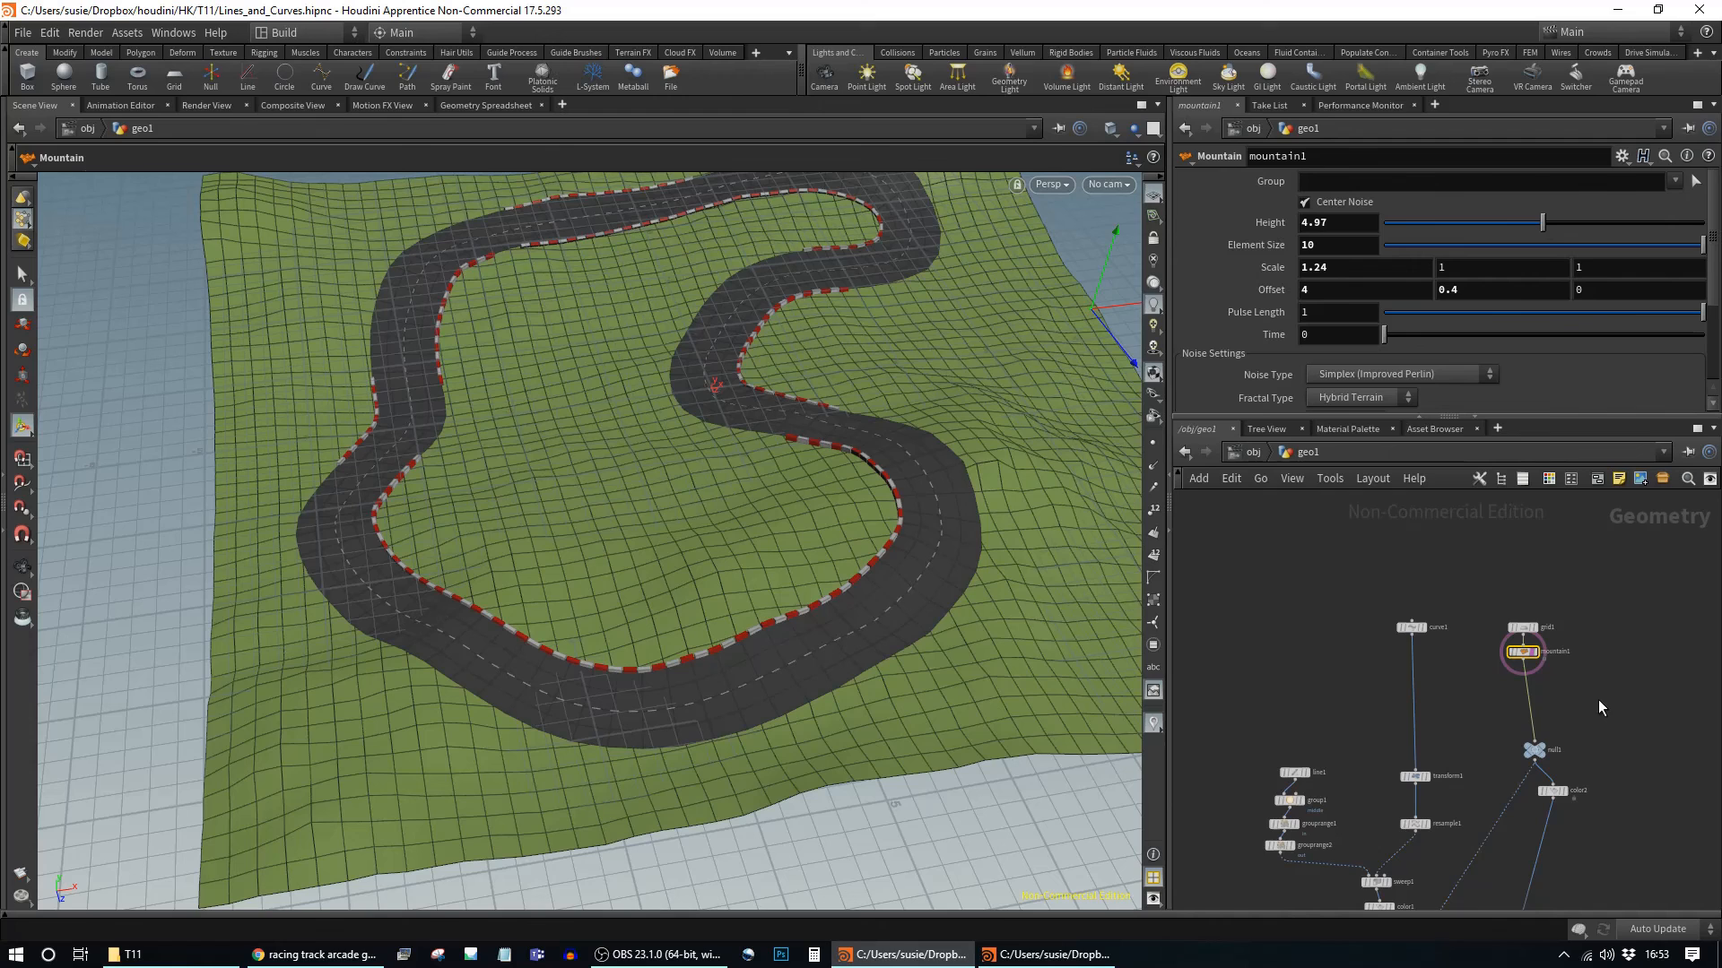
{"action": "scroll", "coordinate": [1377, 674], "scroll_direction": "up", "scroll_amount": 2}
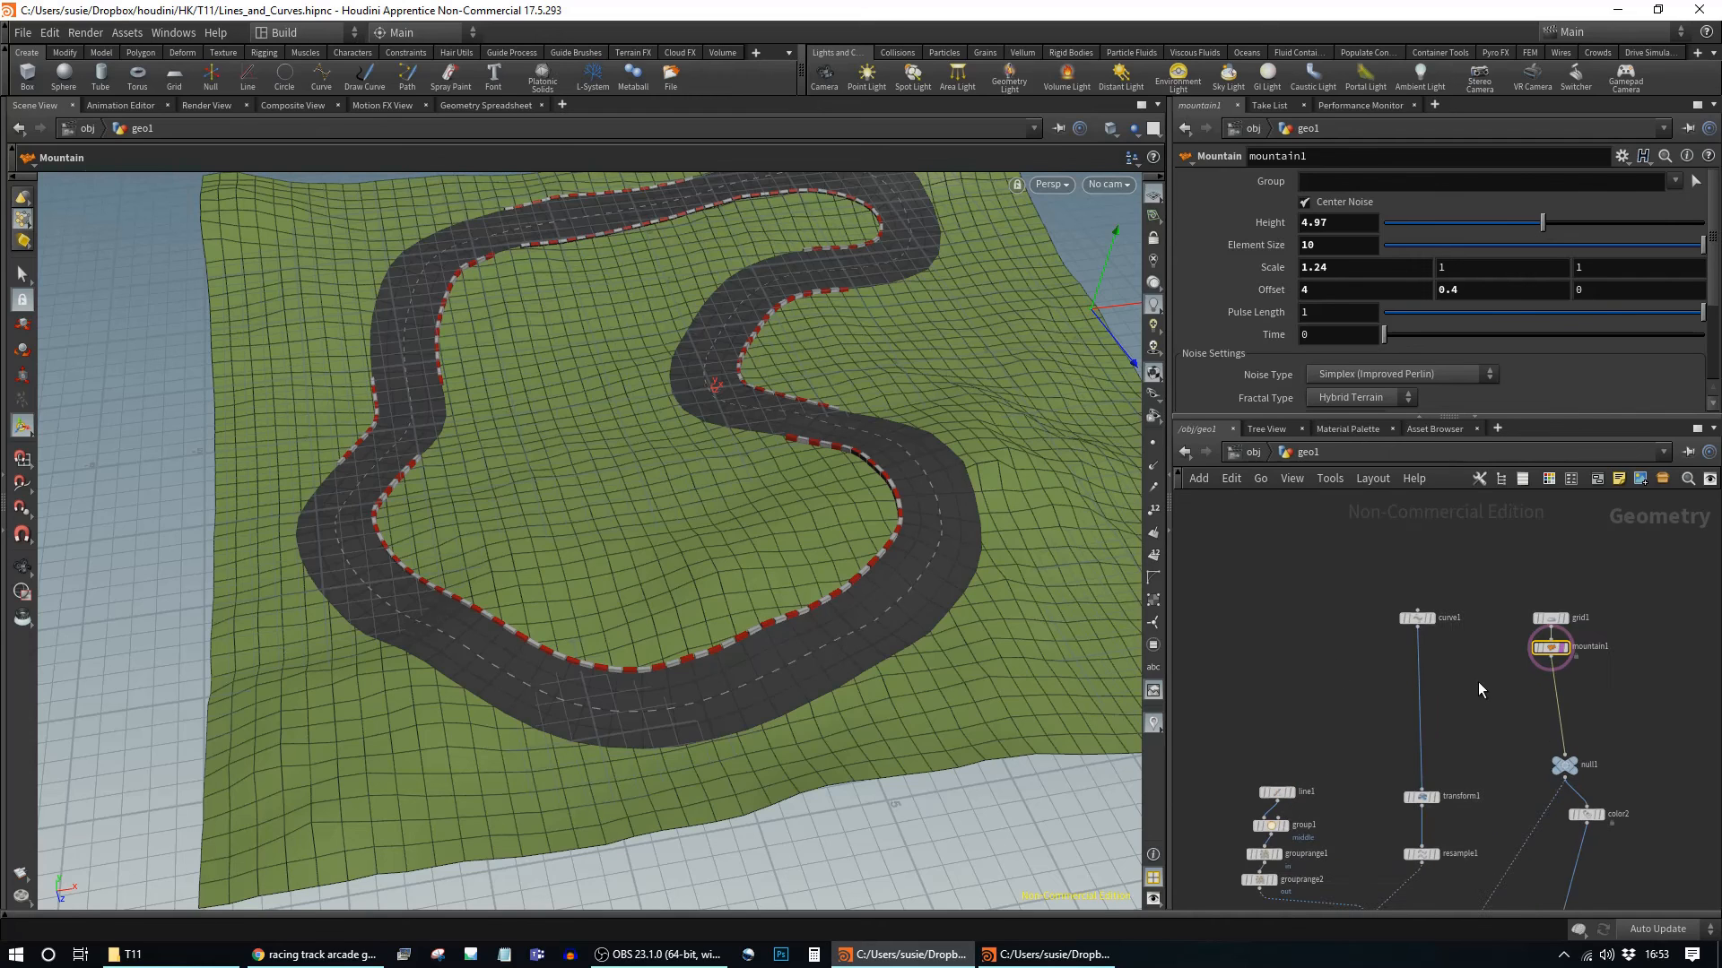
{"action": "scroll", "coordinate": [1487, 682], "scroll_direction": "up", "scroll_amount": 2}
{"action": "middle_click_drag", "start_coordinate": [1499, 688], "coordinate": [1419, 691]}
{"action": "left_click_drag", "start_coordinate": [1555, 557], "coordinate": [1325, 676]}
{"action": "scroll", "coordinate": [1557, 764], "scroll_direction": "down", "scroll_amount": 8}
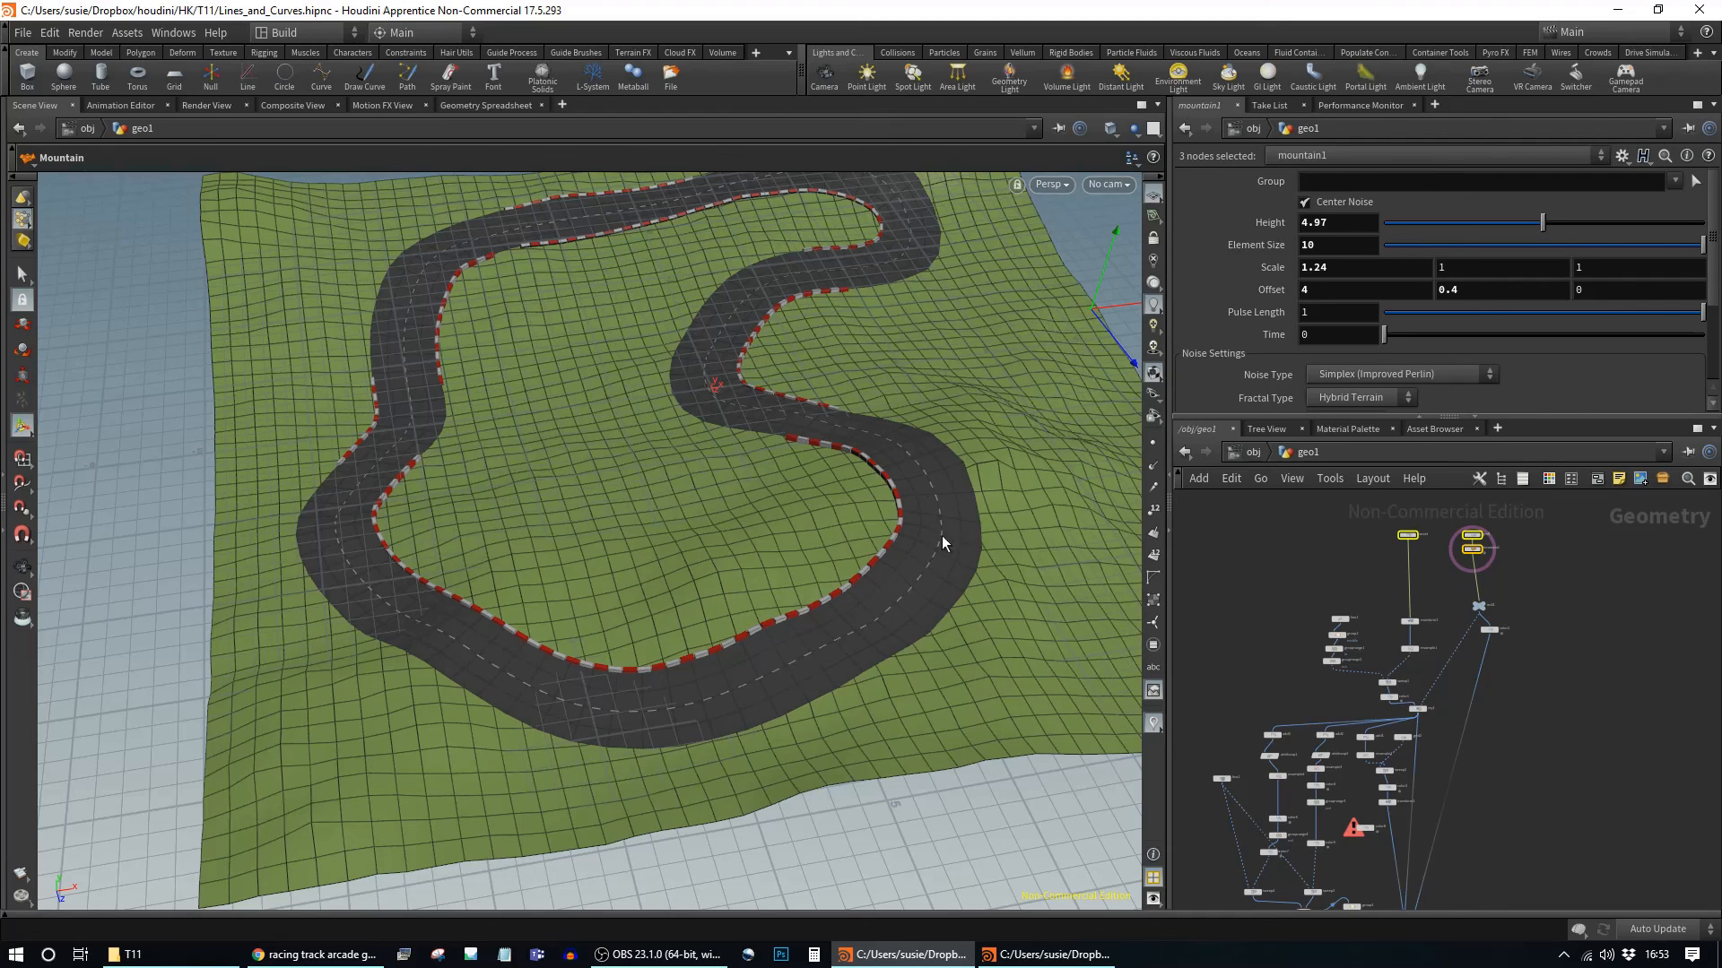
Step: Shift the mountain terrain's noise offset and bring merge1 into view in the network
{"action": "middle_click_drag", "start_coordinate": [685, 510], "coordinate": [661, 564]}
{"action": "middle_click_drag", "start_coordinate": [1540, 794], "coordinate": [1521, 730]}
{"action": "scroll", "coordinate": [1494, 747], "scroll_direction": "up", "scroll_amount": 3}
{"action": "left_click_drag", "start_coordinate": [1458, 787], "coordinate": [1489, 848]}
Step: Orbit, pan and dolly around the merged track to inspect the red-and-white barriers over the hills
{"action": "key", "text": "Escape"}
{"action": "left_click_drag", "start_coordinate": [568, 530], "coordinate": [983, 571]}
{"action": "left_click_drag", "start_coordinate": [579, 575], "coordinate": [788, 588]}
{"action": "middle_click_drag", "start_coordinate": [785, 579], "coordinate": [634, 565]}
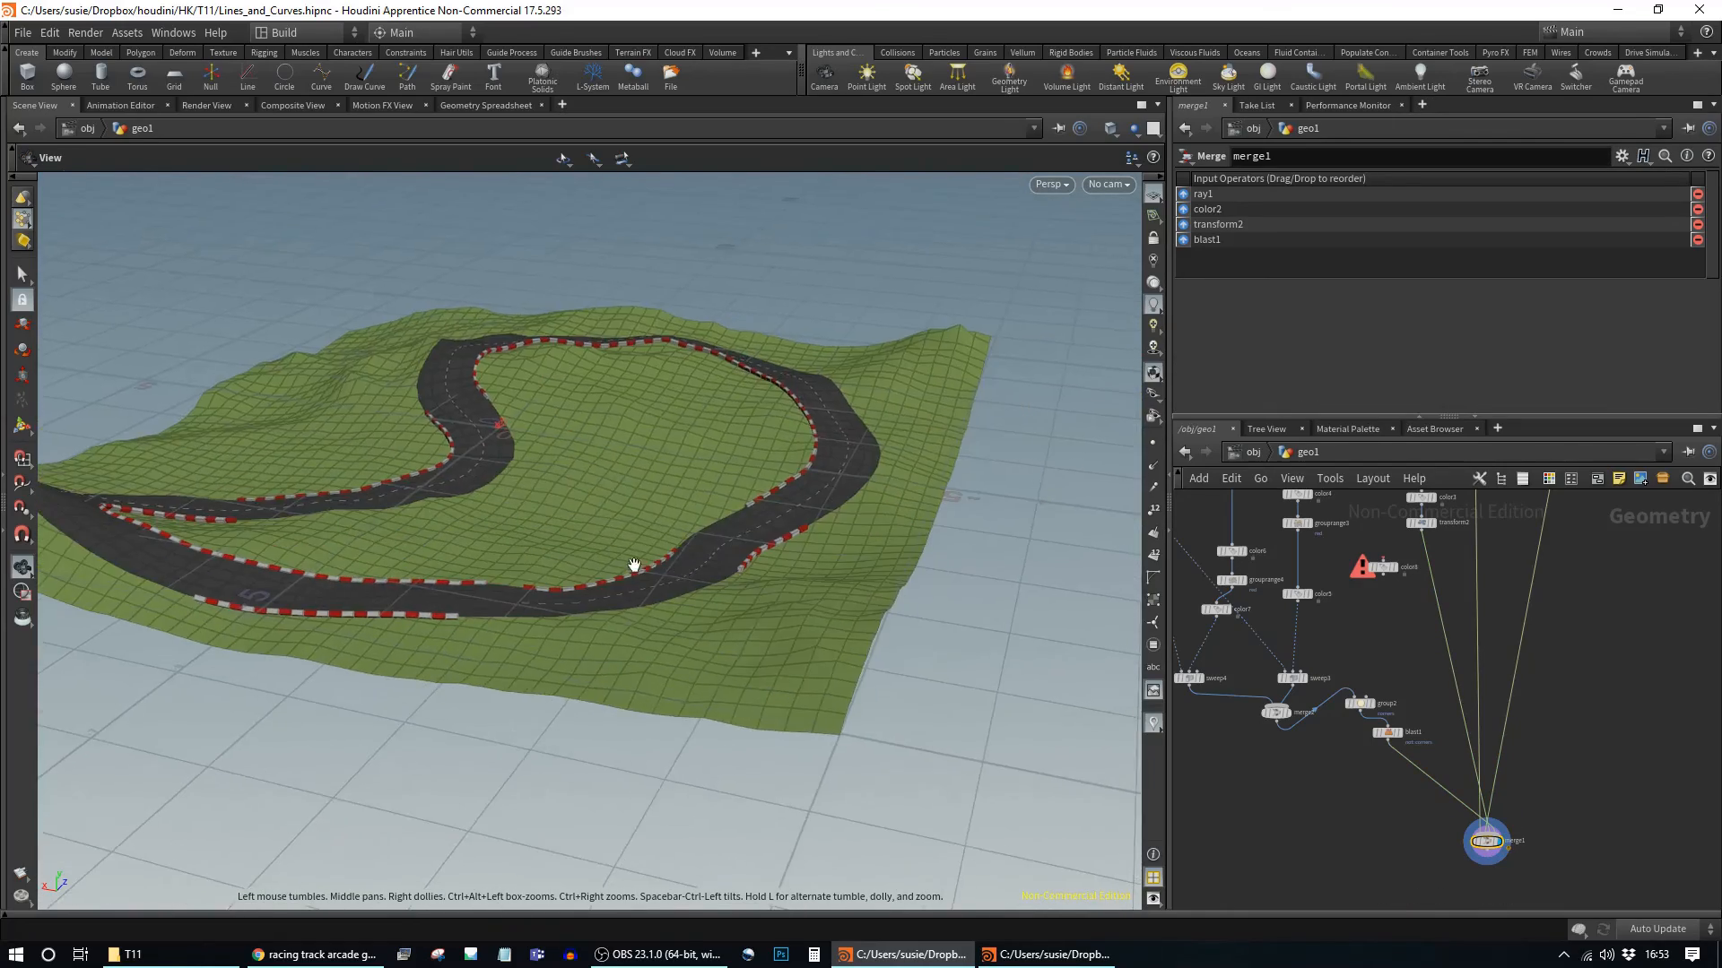
{"action": "right_click_drag", "start_coordinate": [634, 565], "coordinate": [906, 634]}
{"action": "left_click_drag", "start_coordinate": [907, 634], "coordinate": [821, 514]}
{"action": "middle_click_drag", "start_coordinate": [821, 514], "coordinate": [729, 650]}
{"action": "right_click_drag", "start_coordinate": [729, 650], "coordinate": [904, 649]}
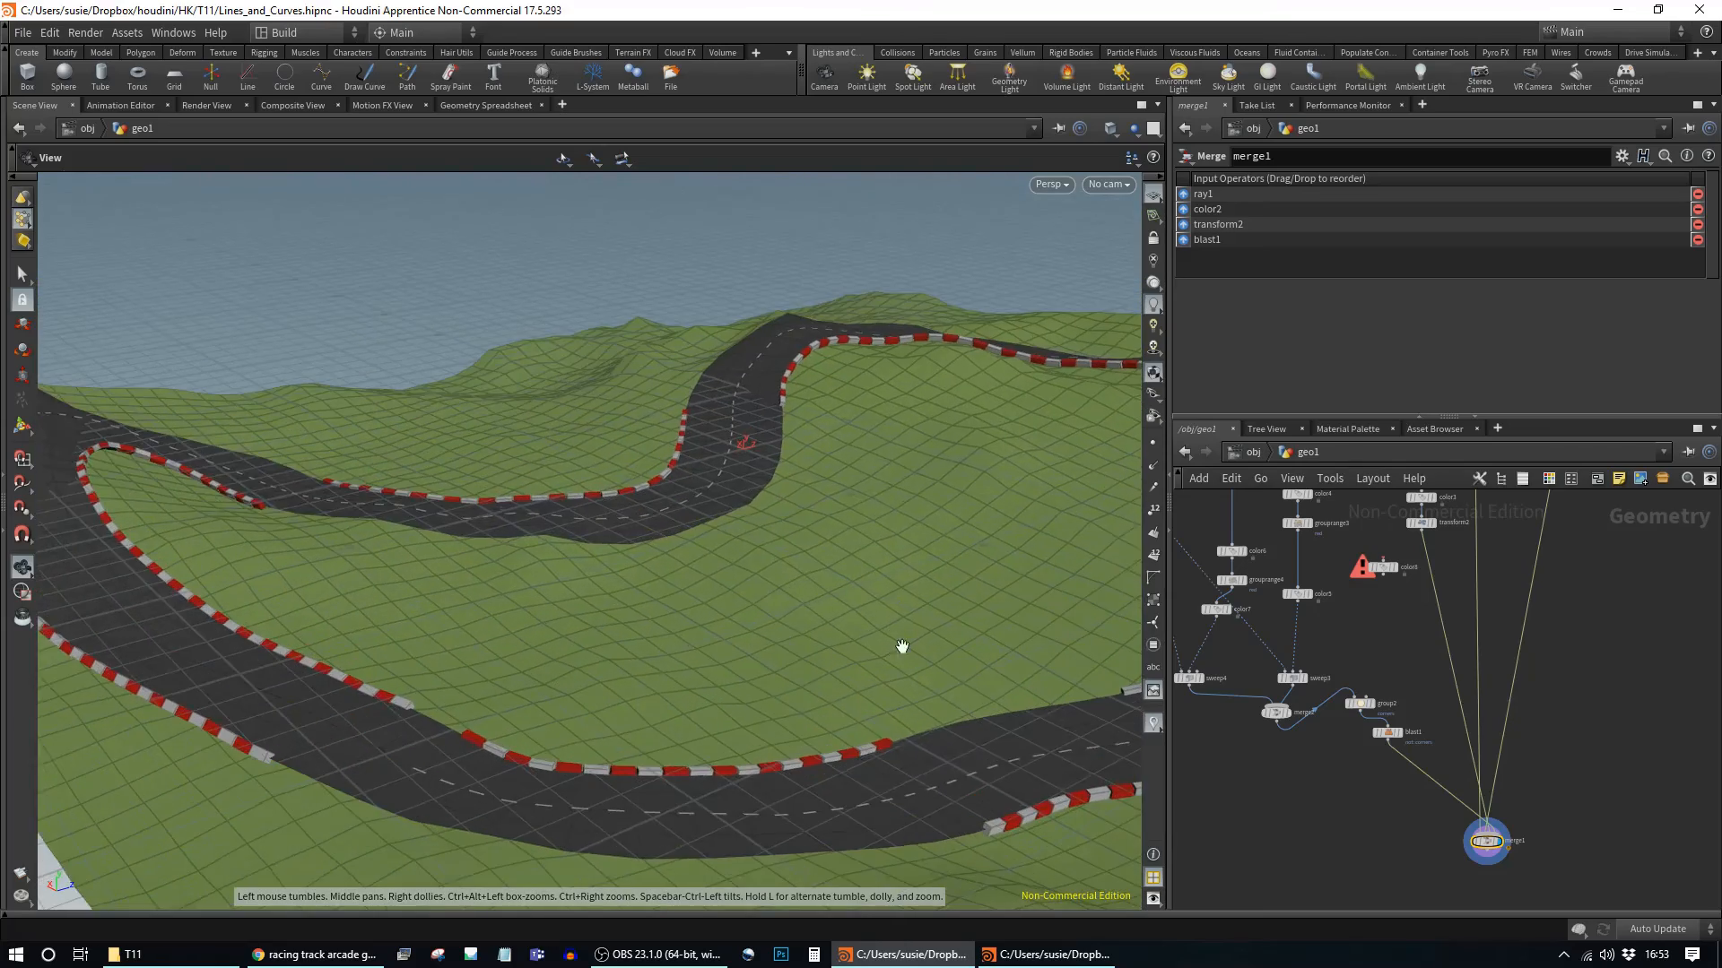
{"action": "middle_click_drag", "start_coordinate": [904, 648], "coordinate": [786, 617]}
{"action": "left_click_drag", "start_coordinate": [780, 571], "coordinate": [428, 583]}
{"action": "left_click_drag", "start_coordinate": [821, 611], "coordinate": [874, 438]}
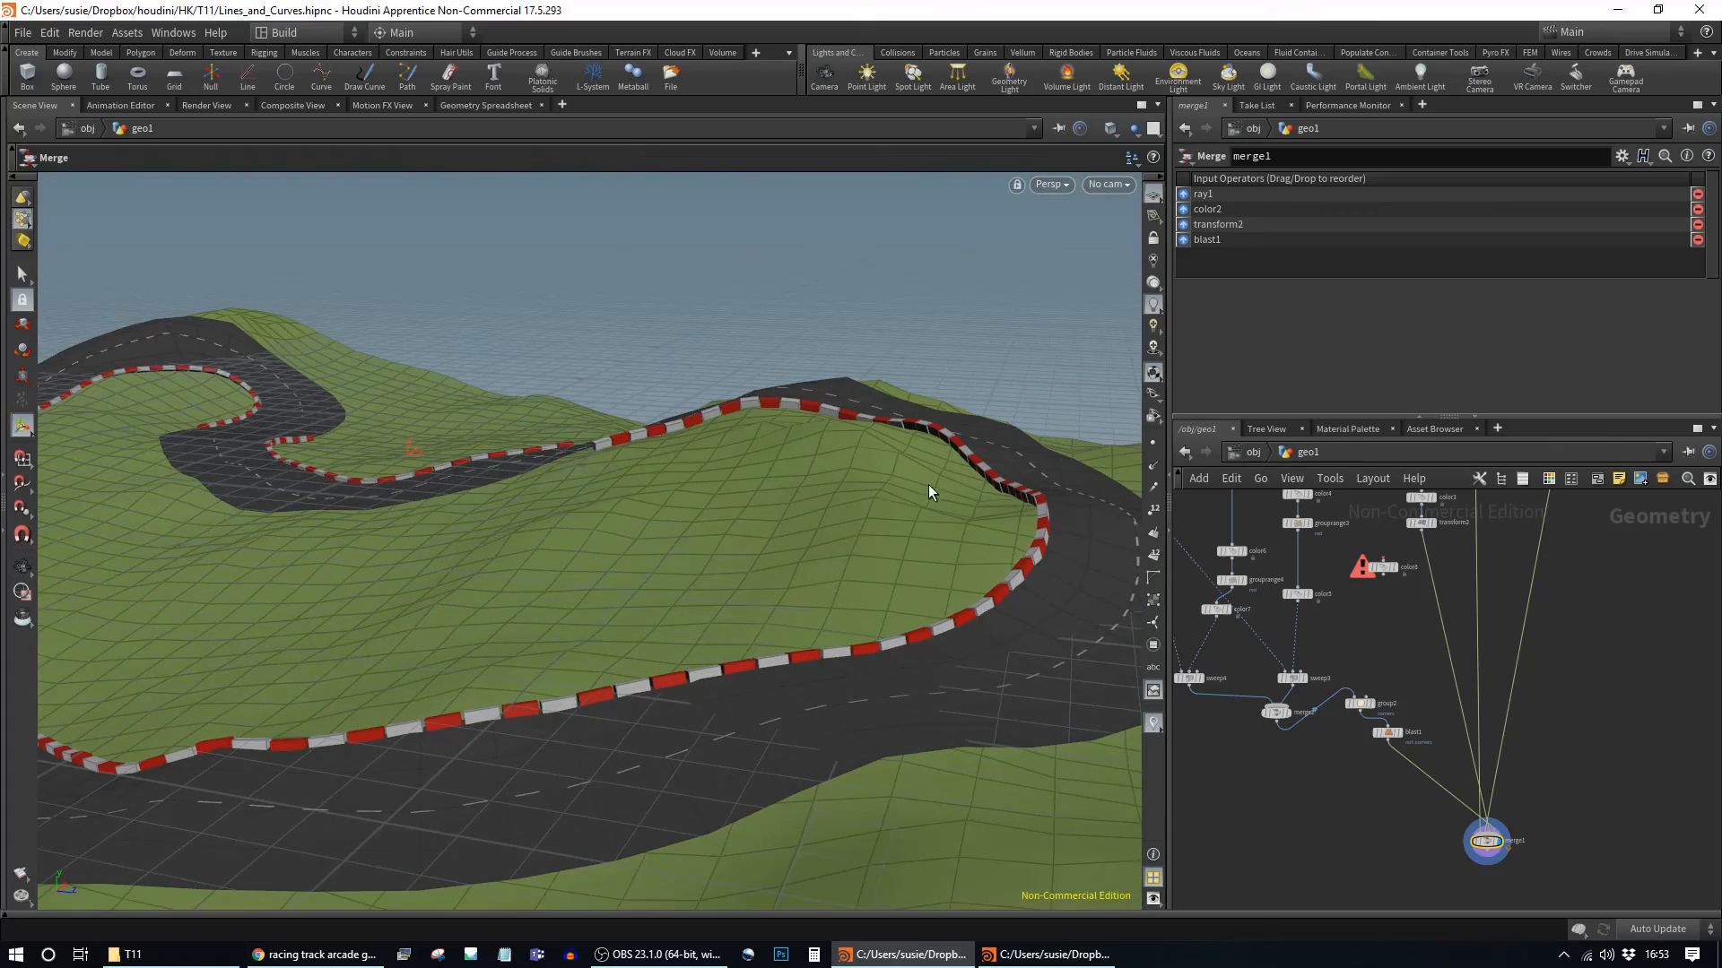
{"action": "left_click_drag", "start_coordinate": [789, 645], "coordinate": [812, 603]}
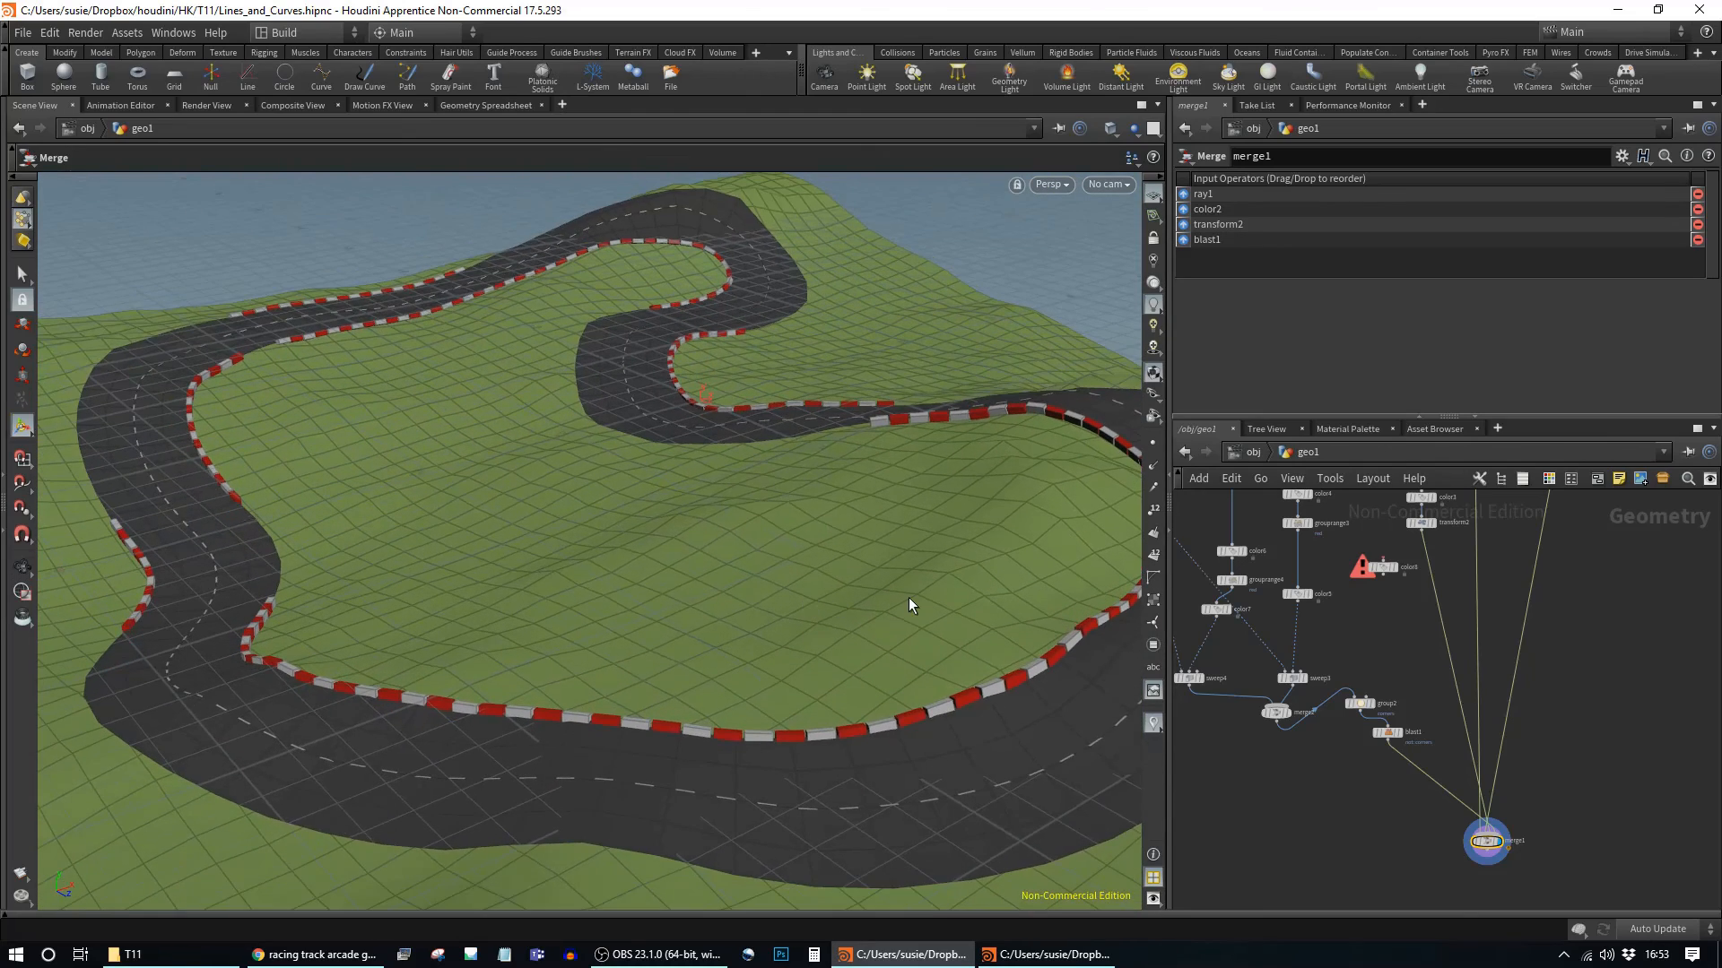
{"action": "left_click_drag", "start_coordinate": [1486, 843], "coordinate": [1460, 800]}
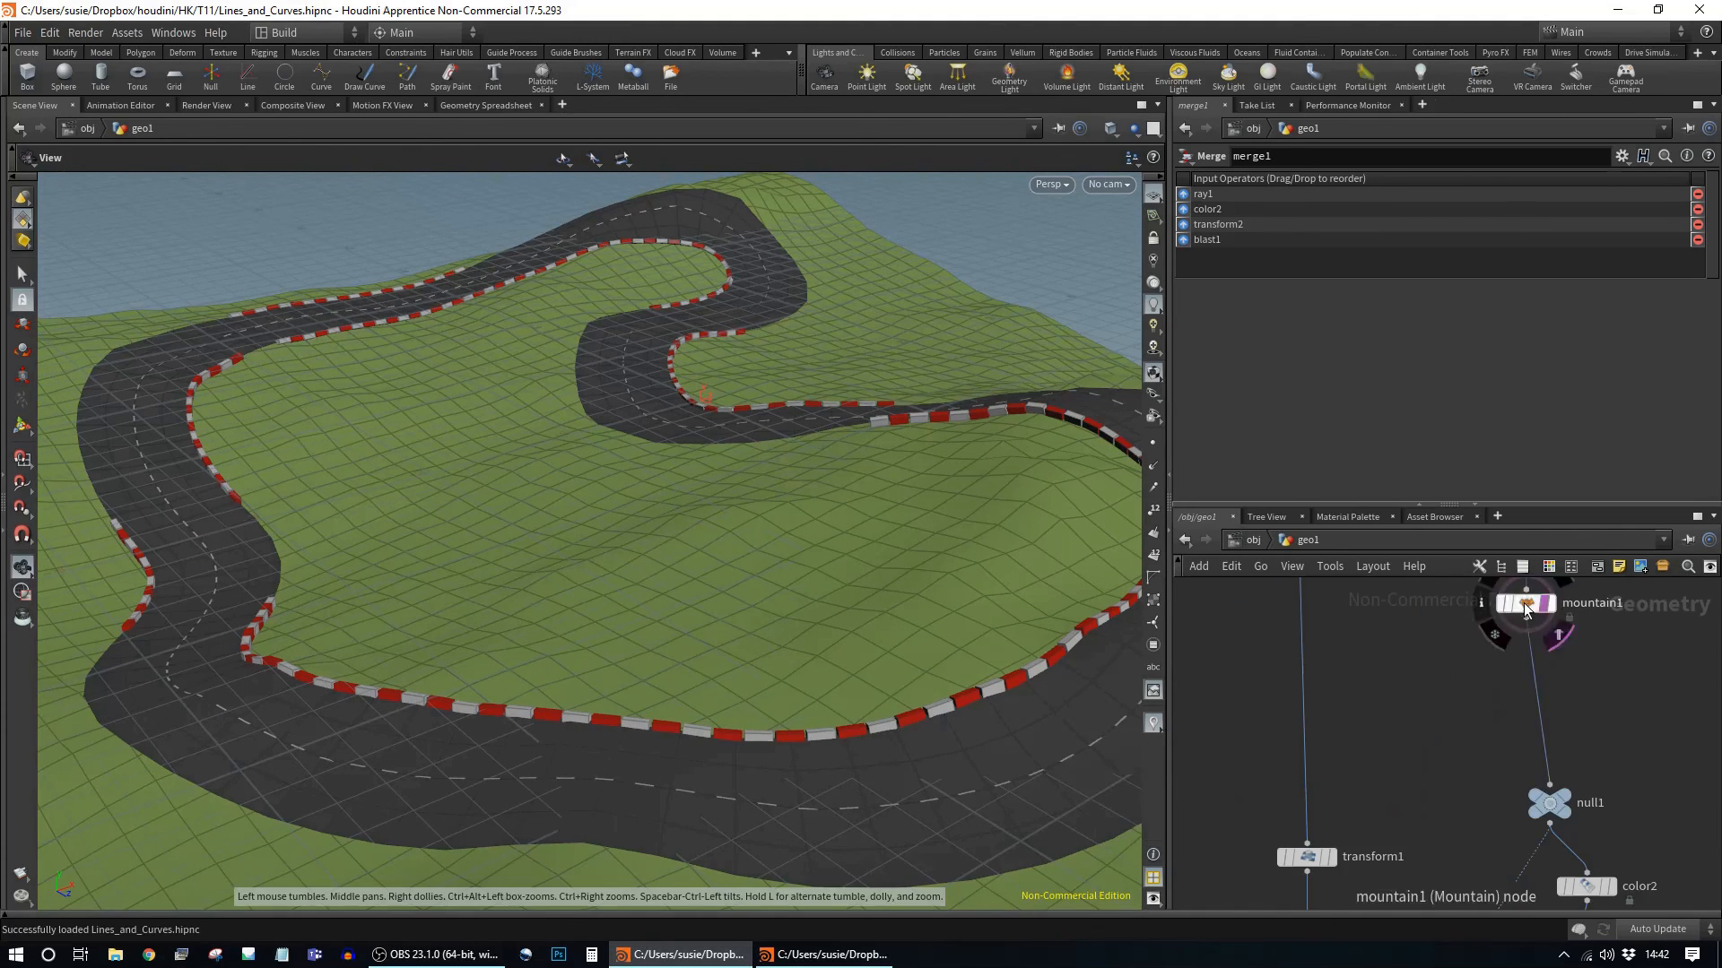
{"action": "left_click", "coordinate": [1518, 605]}
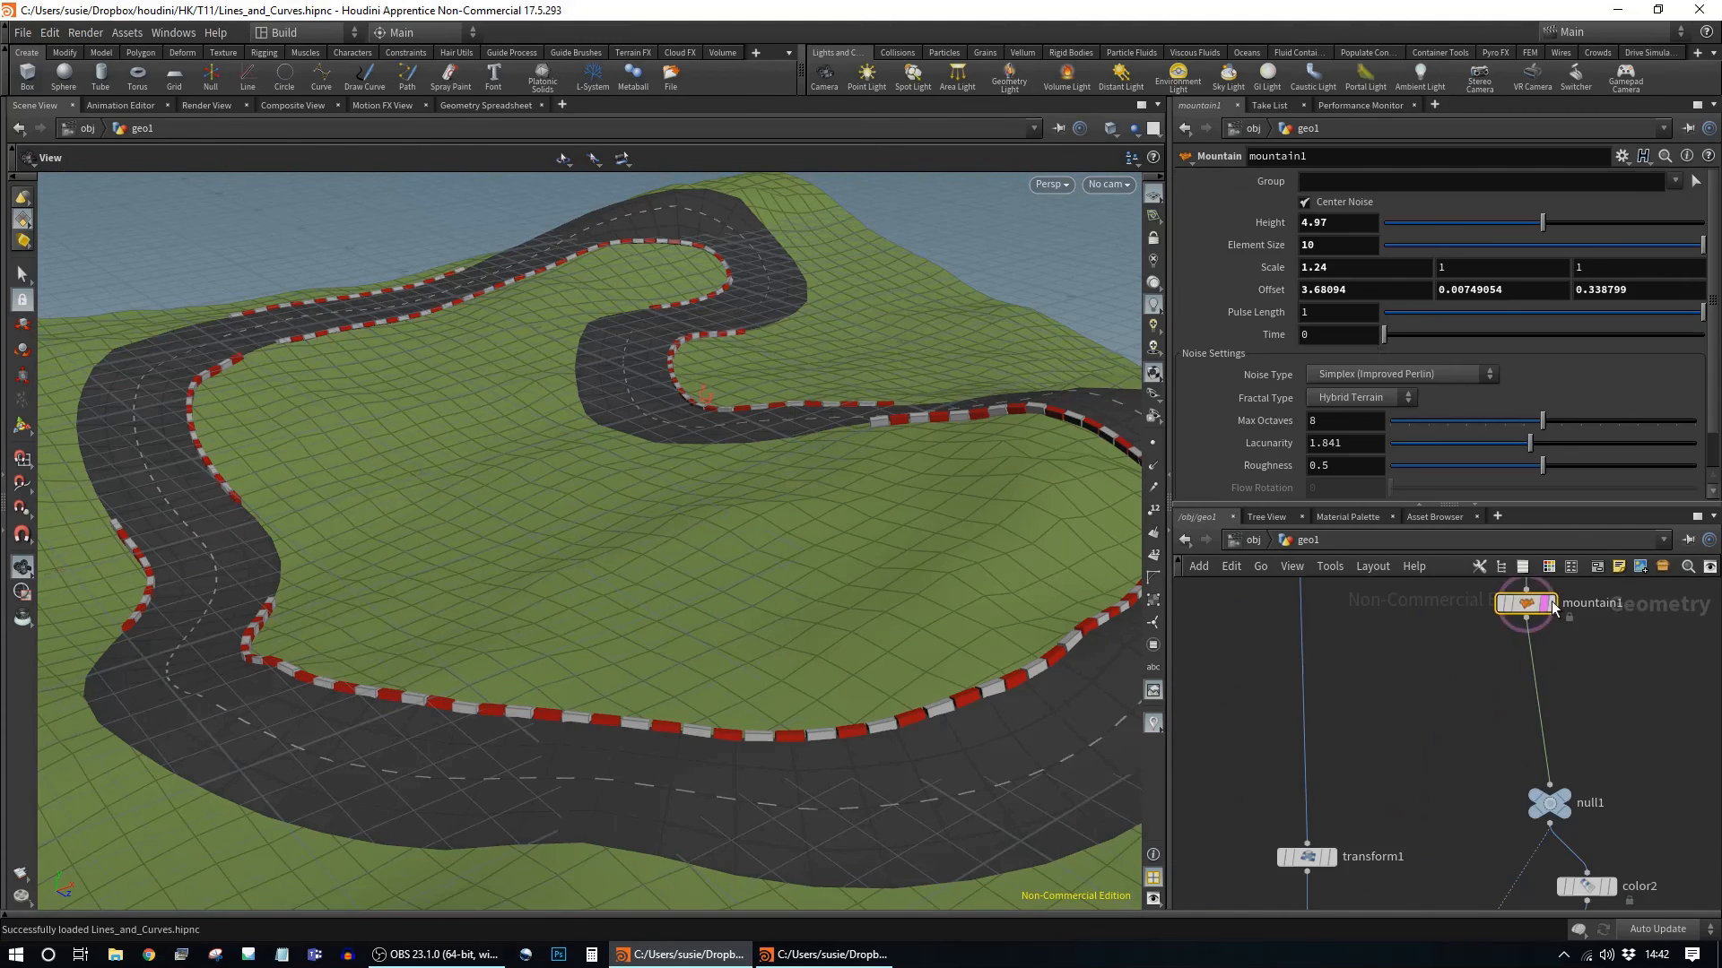
{"action": "left_click", "coordinate": [1305, 318]}
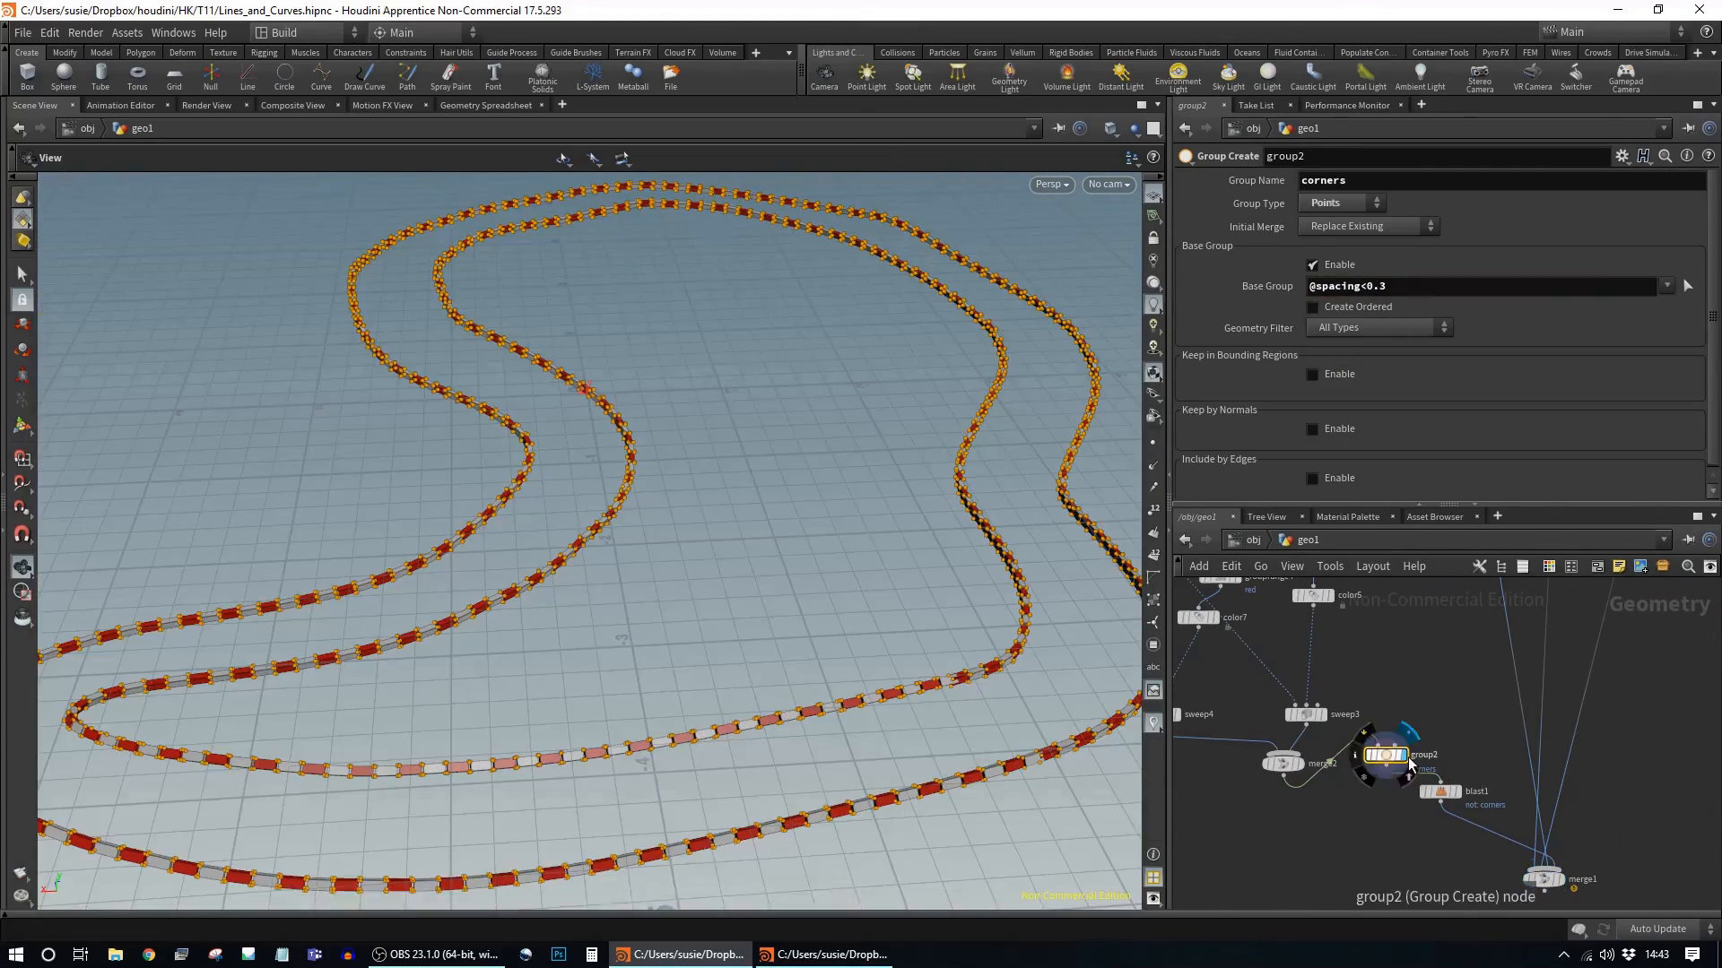
{"action": "key", "text": "BackSpace"}
{"action": "type", "text": "5"}
{"action": "left_click", "coordinate": [485, 105]}
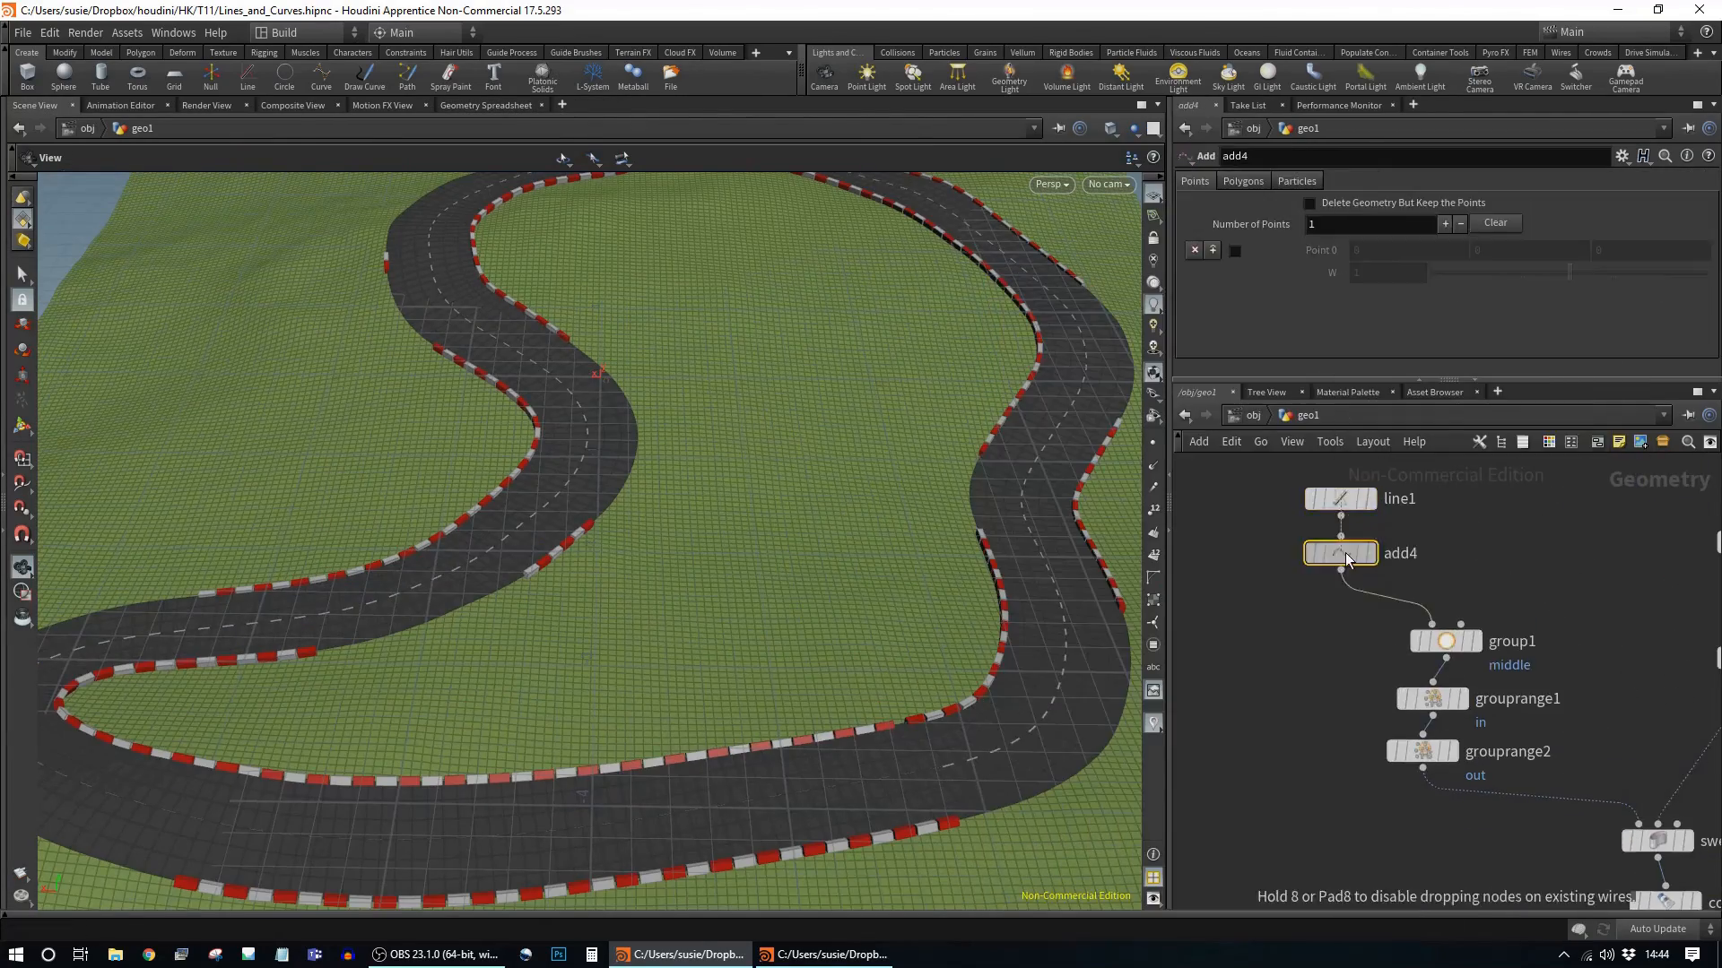
Step: Set add4's Point 0 x position to -0.5 and duplicate it as add5
{"action": "left_click", "coordinate": [1370, 553]}
{"action": "left_click", "coordinate": [1444, 223]}
{"action": "middle_click_drag", "start_coordinate": [1406, 251], "coordinate": [1408, 250]}
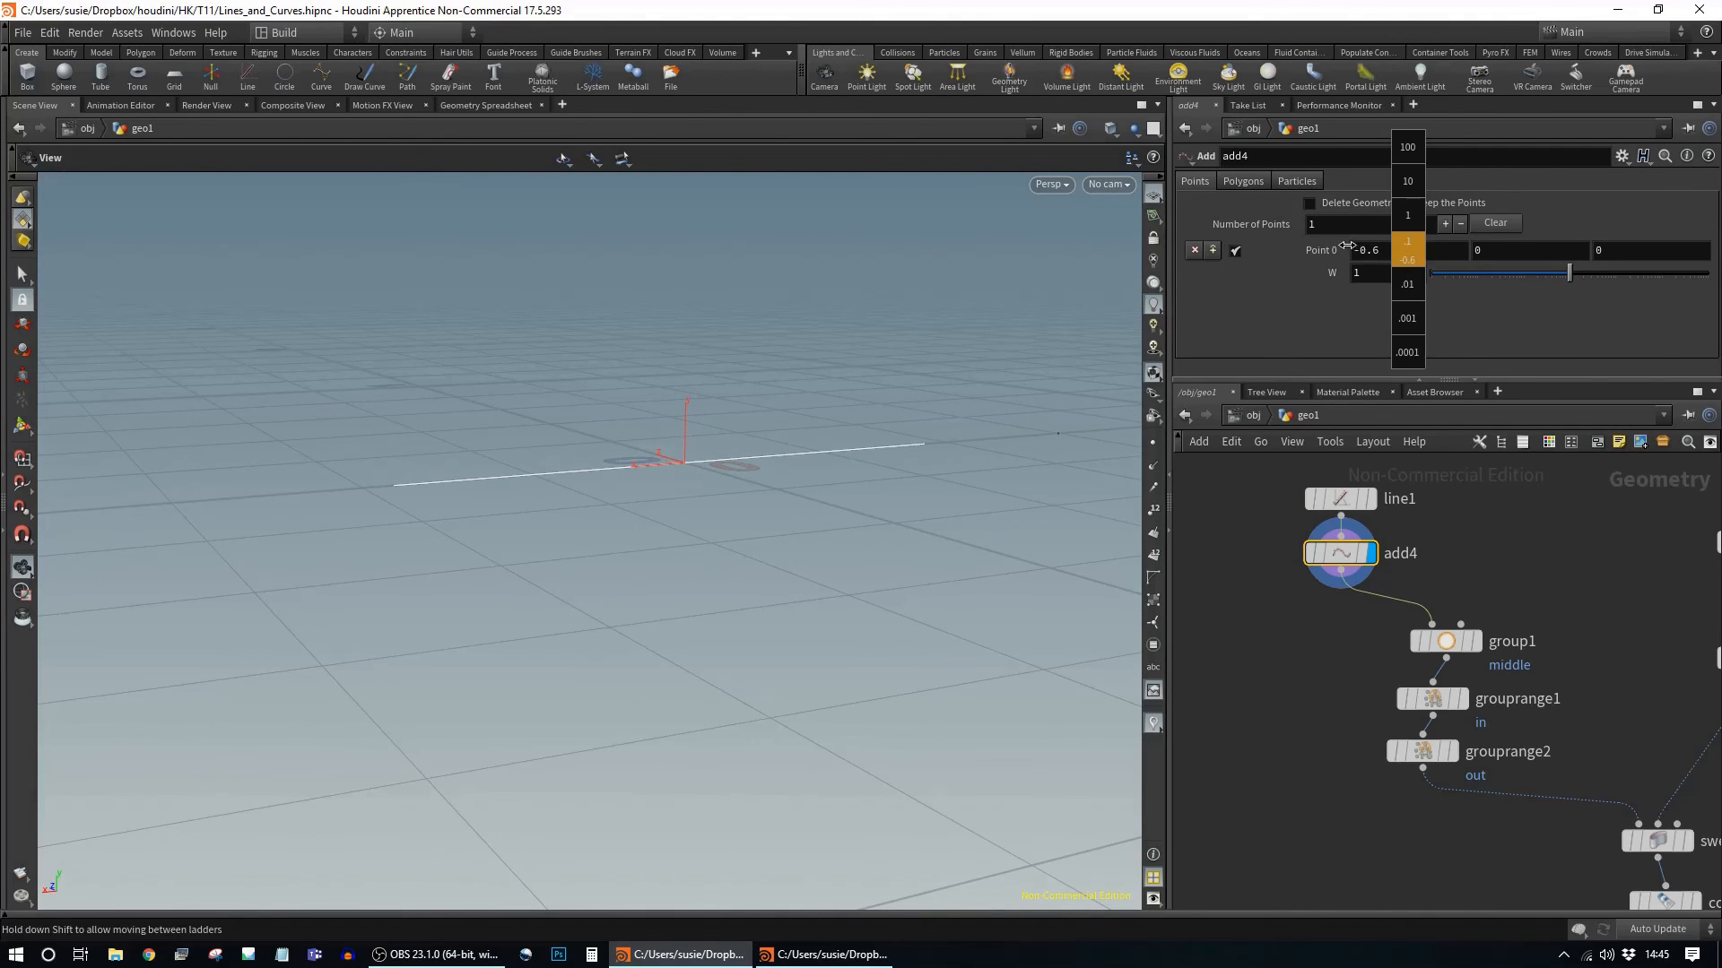
{"action": "key", "text": "ctrl+c"}
{"action": "key", "text": "ctrl+v"}
{"action": "left_click_drag", "start_coordinate": [1341, 553], "coordinate": [1340, 608]}
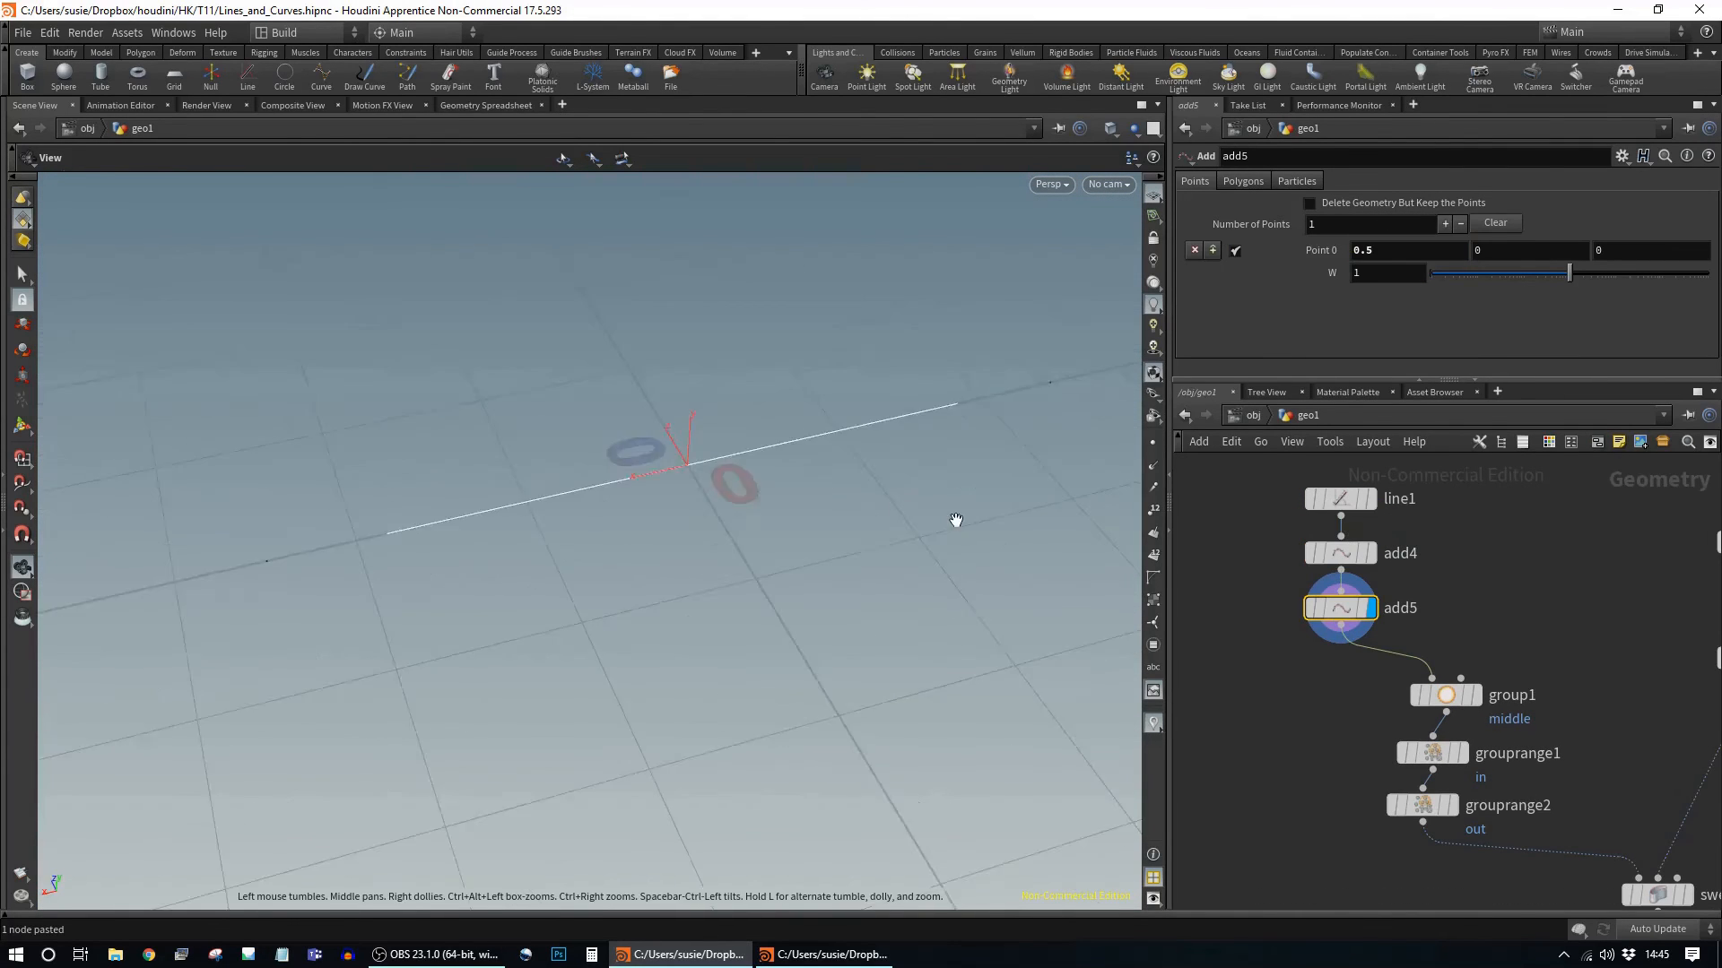
Step: Wire add4 and add5 in below grouprange2
{"action": "left_click_drag", "start_coordinate": [956, 520], "coordinate": [762, 430]}
{"action": "left_click", "coordinate": [1341, 553]}
{"action": "scroll", "coordinate": [1569, 619], "scroll_direction": "down", "scroll_amount": 1}
{"action": "middle_click_drag", "start_coordinate": [1596, 663], "coordinate": [1561, 622]}
{"action": "left_click_drag", "start_coordinate": [1422, 593], "coordinate": [1430, 788]}
{"action": "left_click", "coordinate": [1336, 554]}
{"action": "left_click_drag", "start_coordinate": [1435, 577], "coordinate": [1503, 850]}
{"action": "left_click_drag", "start_coordinate": [1430, 788], "coordinate": [1411, 780]}
{"action": "left_click_drag", "start_coordinate": [1502, 849], "coordinate": [1411, 833]}
{"action": "middle_click_drag", "start_coordinate": [1471, 763], "coordinate": [1428, 653]}
Step: Copy grouprange1 as grouprange5 below add5 and name its group in_point
{"action": "left_click", "coordinate": [1402, 576]}
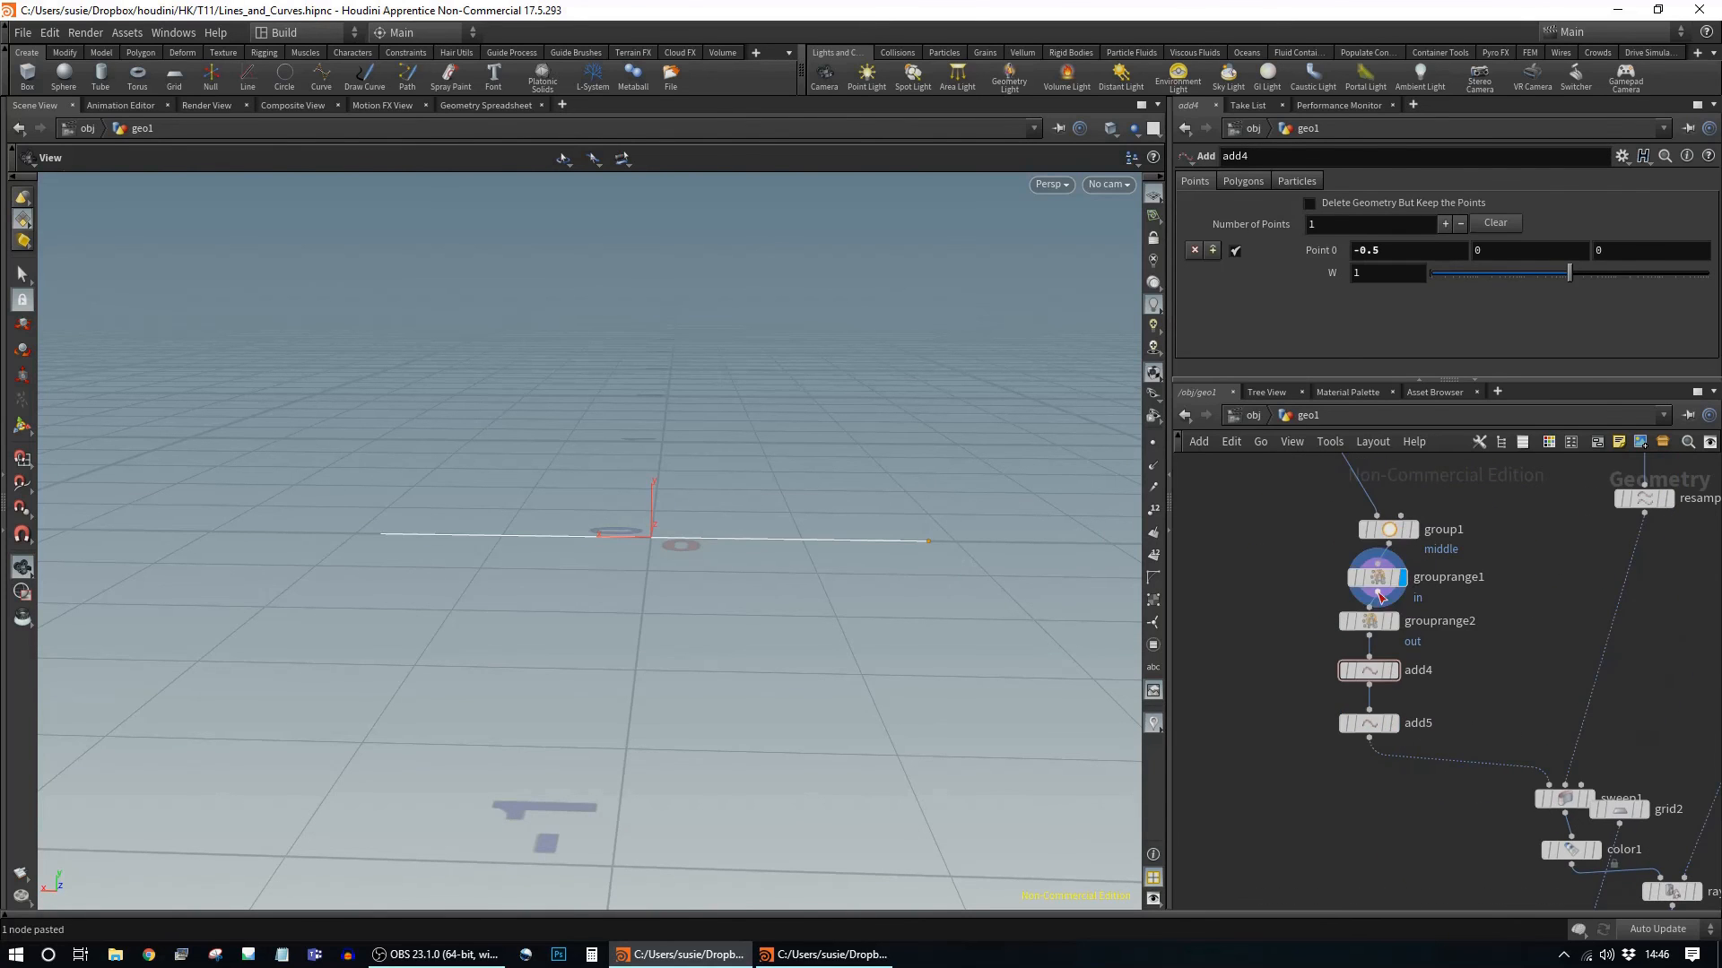
{"action": "left_click_drag", "start_coordinate": [1378, 579], "coordinate": [1372, 842], "text": "alt"}
{"action": "left_click_drag", "start_coordinate": [1369, 788], "coordinate": [1370, 727]}
{"action": "left_click", "coordinate": [1409, 206]}
{"action": "type", "text": "_"}
{"action": "mouse_move", "coordinate": [1372, 843]}
{"action": "left_mouse_down"}
{"action": "mouse_move", "coordinate": [1379, 732]}
{"action": "mouse_move", "coordinate": [1372, 823]}
{"action": "left_mouse_up"}
Step: Copy grouprange5 as grouprange6 and name its group out_point
{"action": "left_click", "coordinate": [1395, 731]}
{"action": "left_click", "coordinate": [1394, 823]}
{"action": "left_click_drag", "start_coordinate": [1362, 207], "coordinate": [1347, 207]}
{"action": "type", "text": "out"}
{"action": "scroll", "coordinate": [1524, 673], "scroll_direction": "down", "scroll_amount": 3}
{"action": "middle_click_drag", "start_coordinate": [1679, 883], "coordinate": [1562, 739]}
Step: Move sweep1 and color1 left, check sweep1's info and display the merged result
{"action": "left_click_drag", "start_coordinate": [1435, 731], "coordinate": [1394, 725]}
{"action": "left_click_drag", "start_coordinate": [1432, 700], "coordinate": [1394, 694]}
{"action": "middle_click", "coordinate": [1388, 672]}
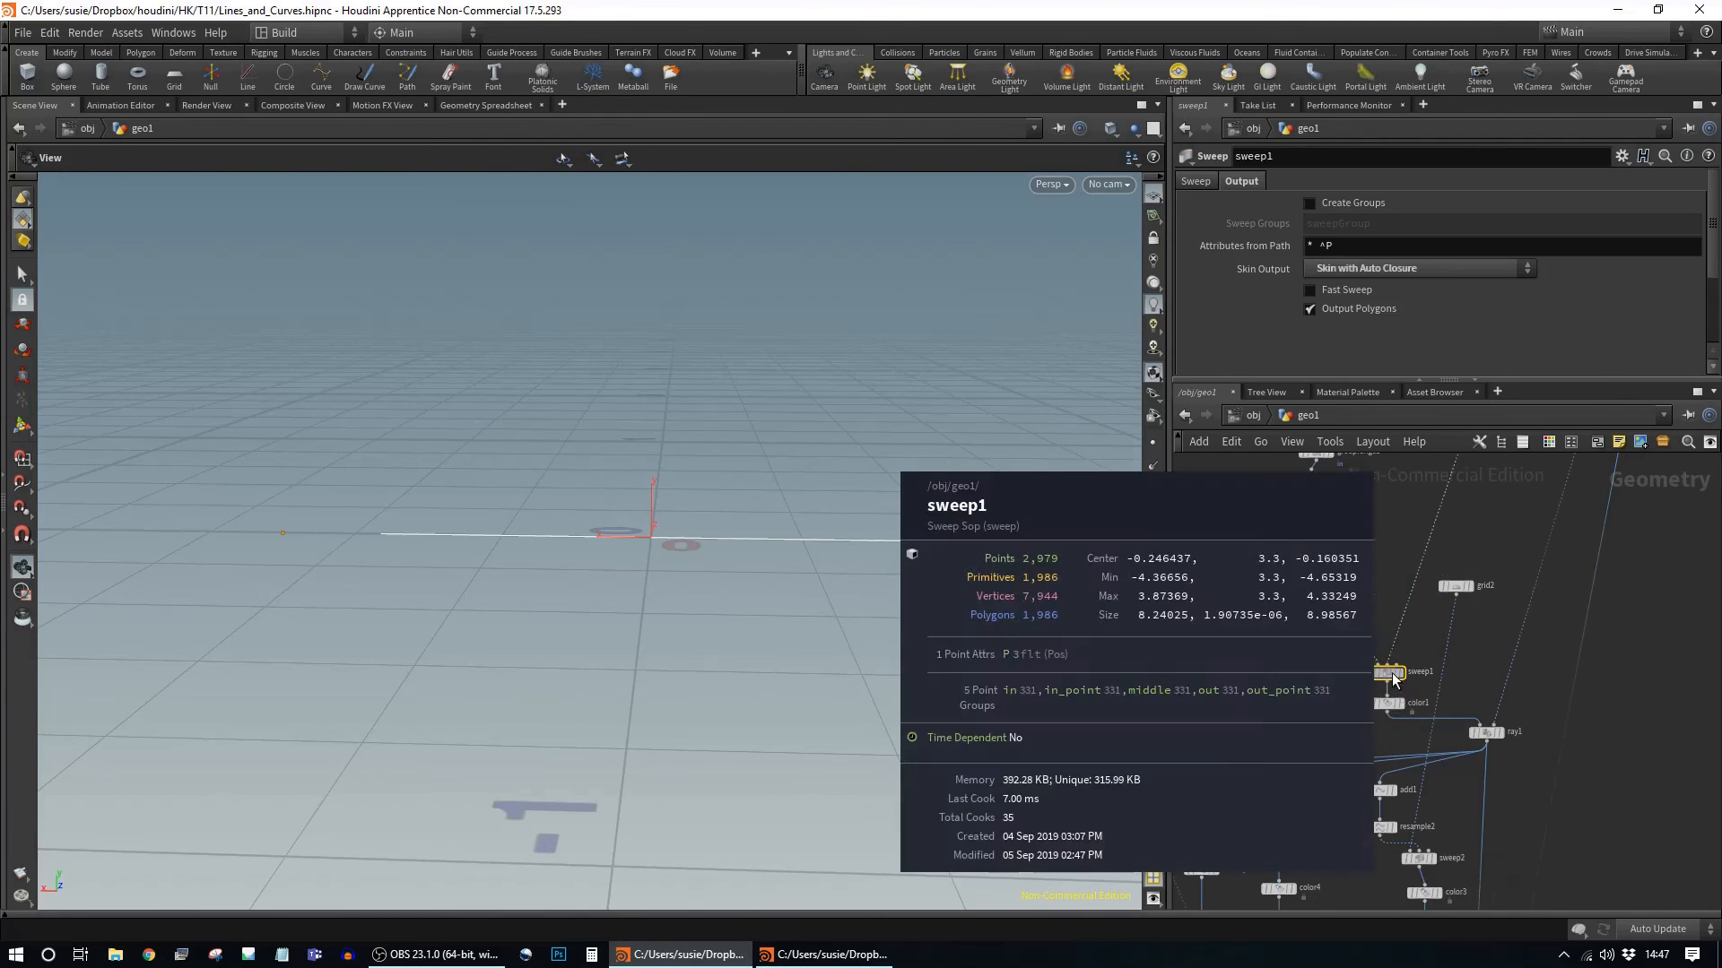
{"action": "middle_click_drag", "start_coordinate": [1524, 879], "coordinate": [1498, 466]}
{"action": "left_click", "coordinate": [1460, 751]}
{"action": "left_click_drag", "start_coordinate": [739, 404], "coordinate": [768, 454]}
{"action": "middle_click_drag", "start_coordinate": [1516, 538], "coordinate": [1547, 762]}
{"action": "middle_click_drag", "start_coordinate": [1556, 506], "coordinate": [1556, 639]}
Step: Select the add1-to-transform2 chain and then the add2-to-grouprange3 chain
{"action": "left_click", "coordinate": [1385, 652]}
{"action": "left_click_drag", "start_coordinate": [1494, 634], "coordinate": [1381, 800]}
{"action": "middle_click_drag", "start_coordinate": [1627, 812], "coordinate": [1617, 689]}
{"action": "left_click", "coordinate": [1345, 758]}
{"action": "middle_click_drag", "start_coordinate": [1343, 751], "coordinate": [1421, 792]}
{"action": "left_click_drag", "start_coordinate": [1415, 553], "coordinate": [1351, 710]}
Step: Paste the copied five-node chain, wire it to ray1 and set add6's group to in_point
{"action": "key", "text": "ctrl+c"}
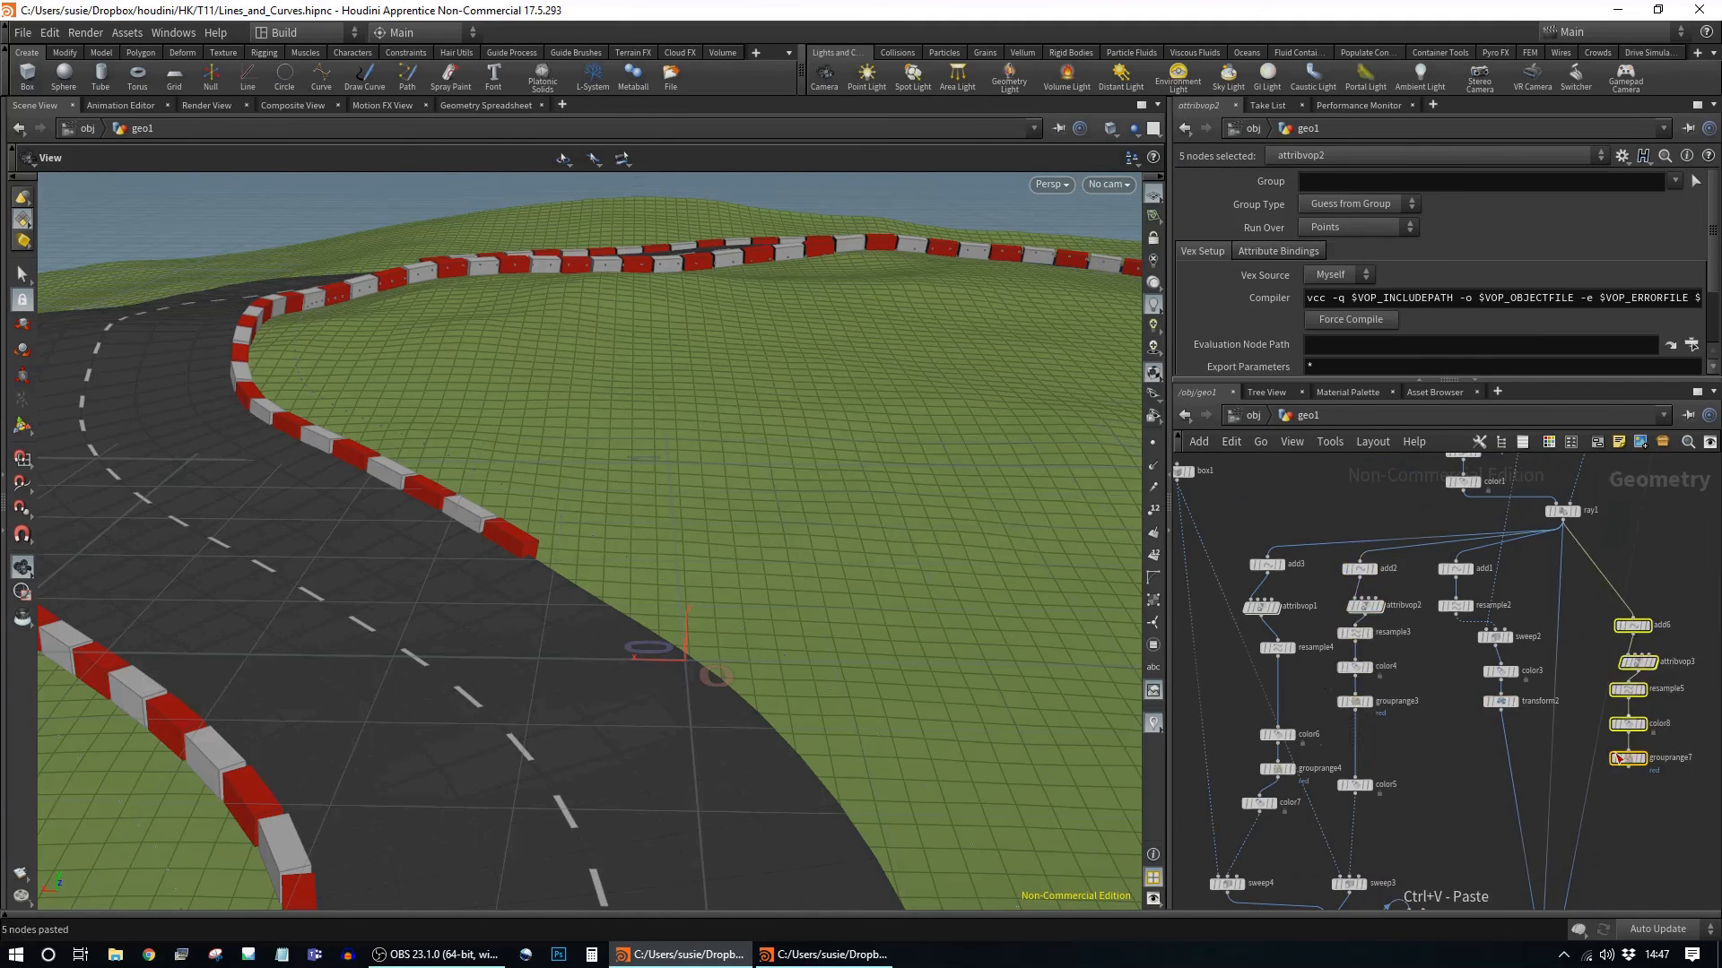
{"action": "middle_click_drag", "start_coordinate": [1633, 693], "coordinate": [1446, 720]}
{"action": "key", "text": "ctrl+v"}
{"action": "left_click_drag", "start_coordinate": [1374, 549], "coordinate": [1507, 585]}
{"action": "left_click", "coordinate": [1507, 594]}
{"action": "type", "text": "in_point"}
{"action": "left_click", "coordinate": [1523, 595]}
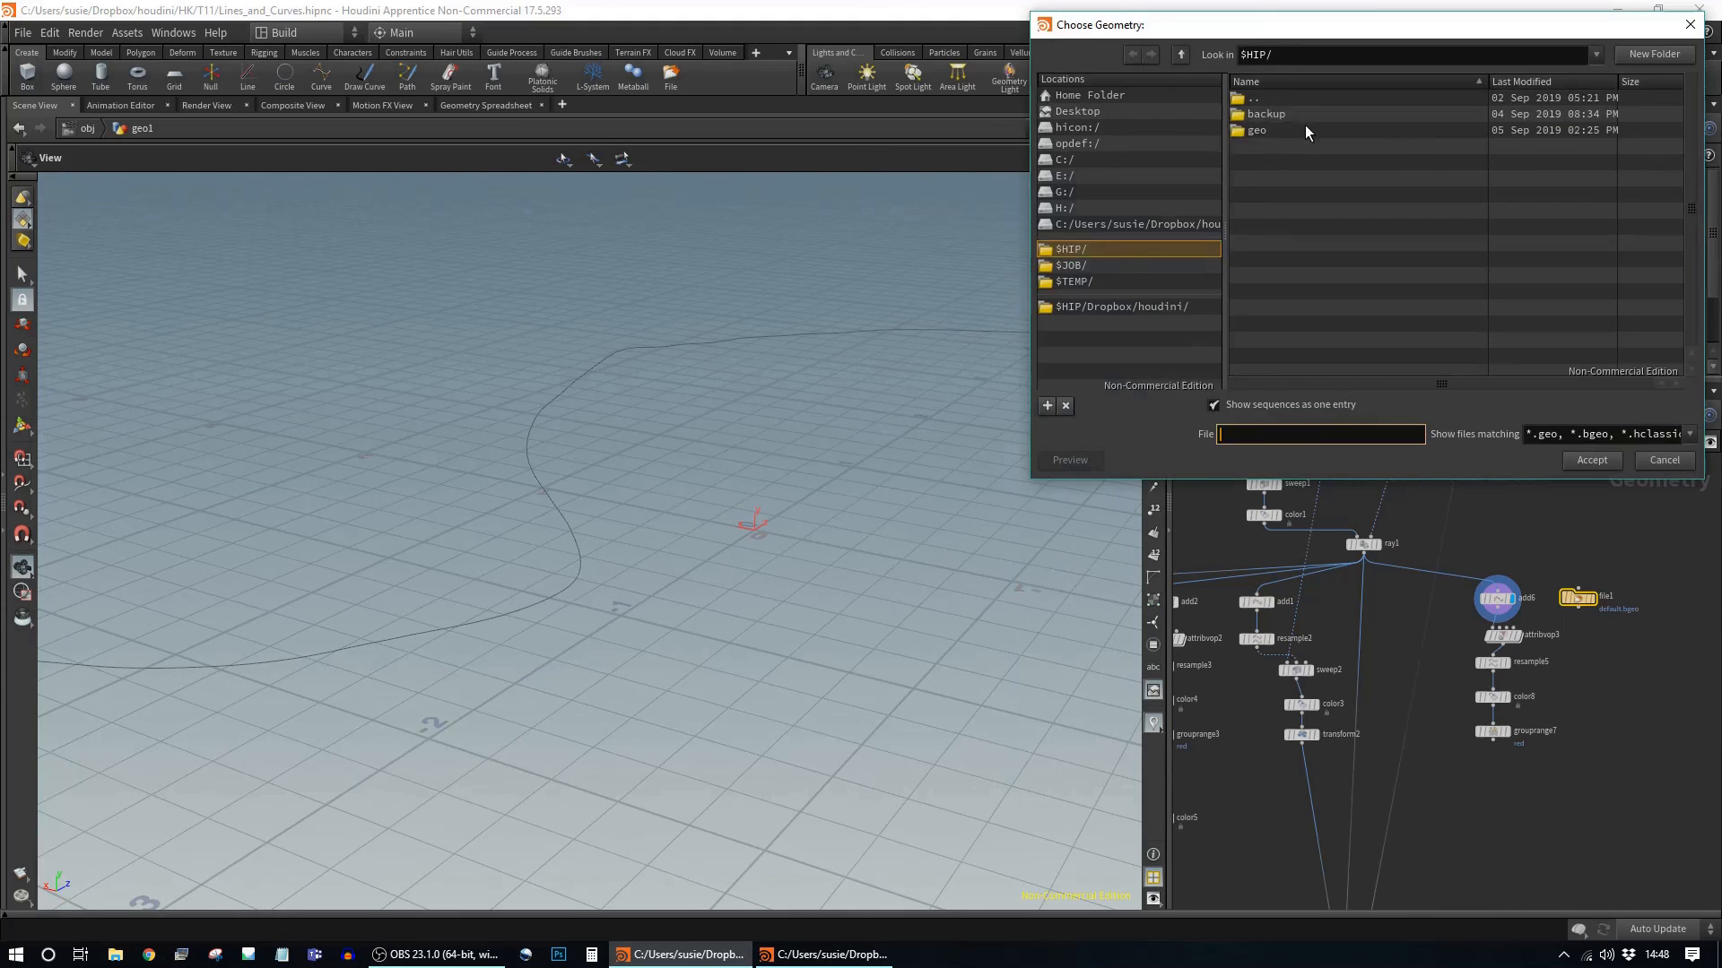
{"action": "key", "text": "Return"}
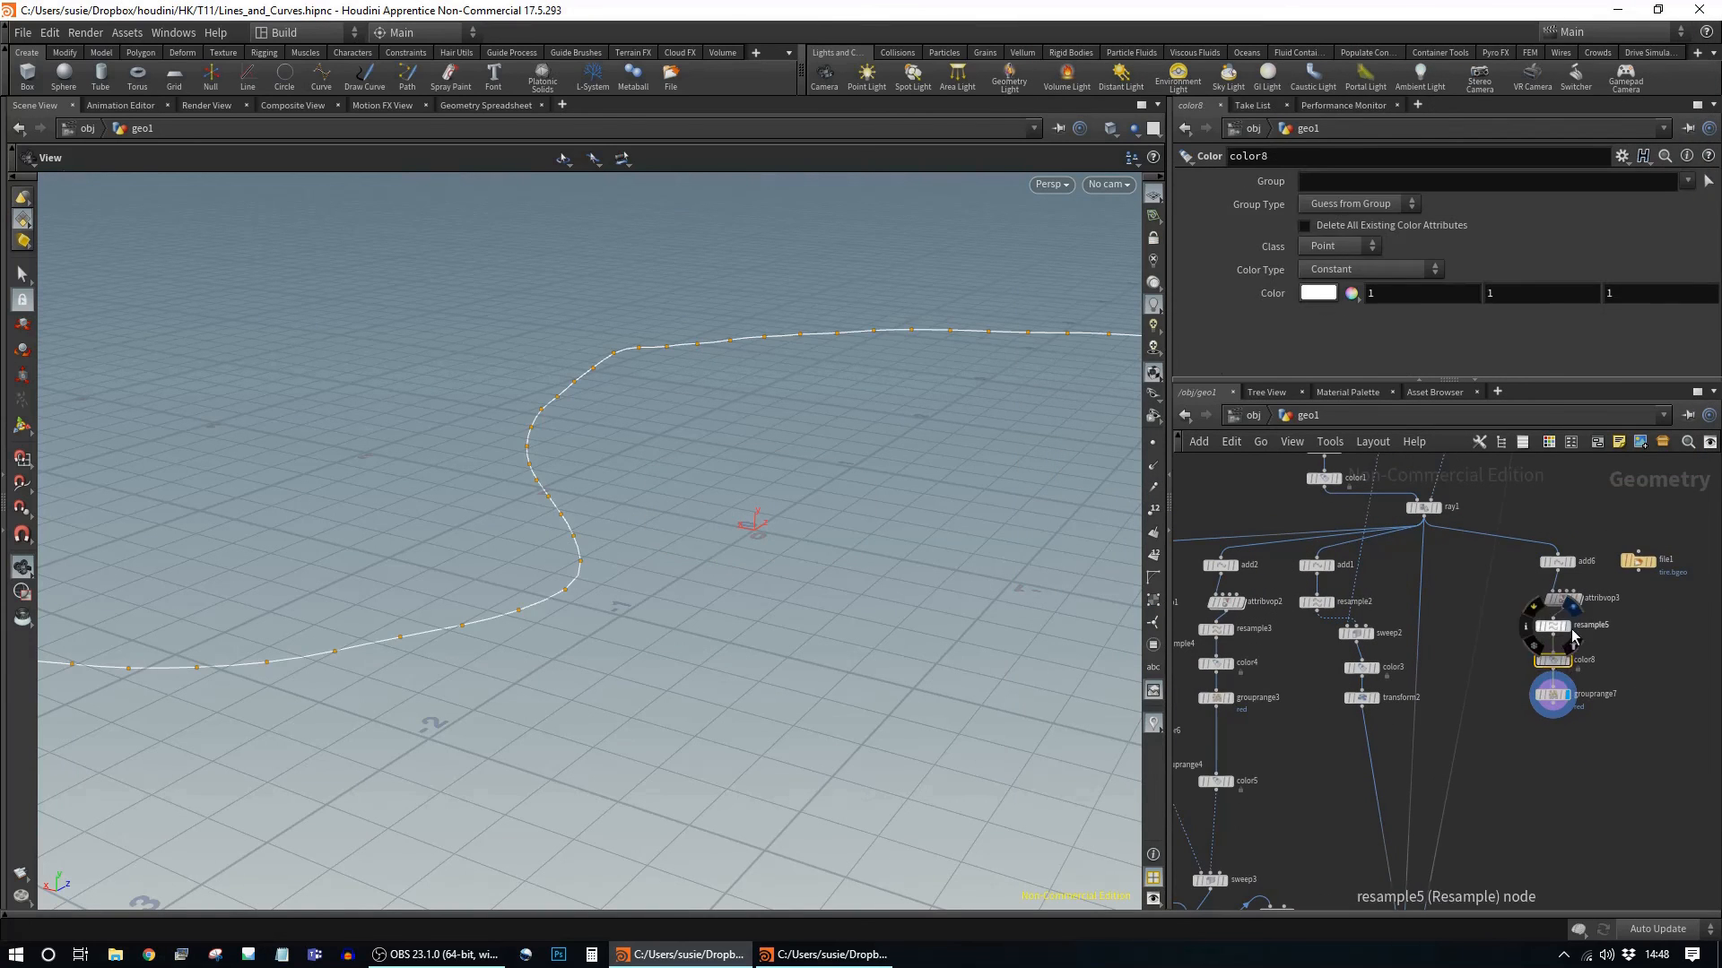
Step: Paste a tyre sweep and add a Transform with Uniform Scale 0.3 below the tyre file
{"action": "key", "text": "ctrl+v"}
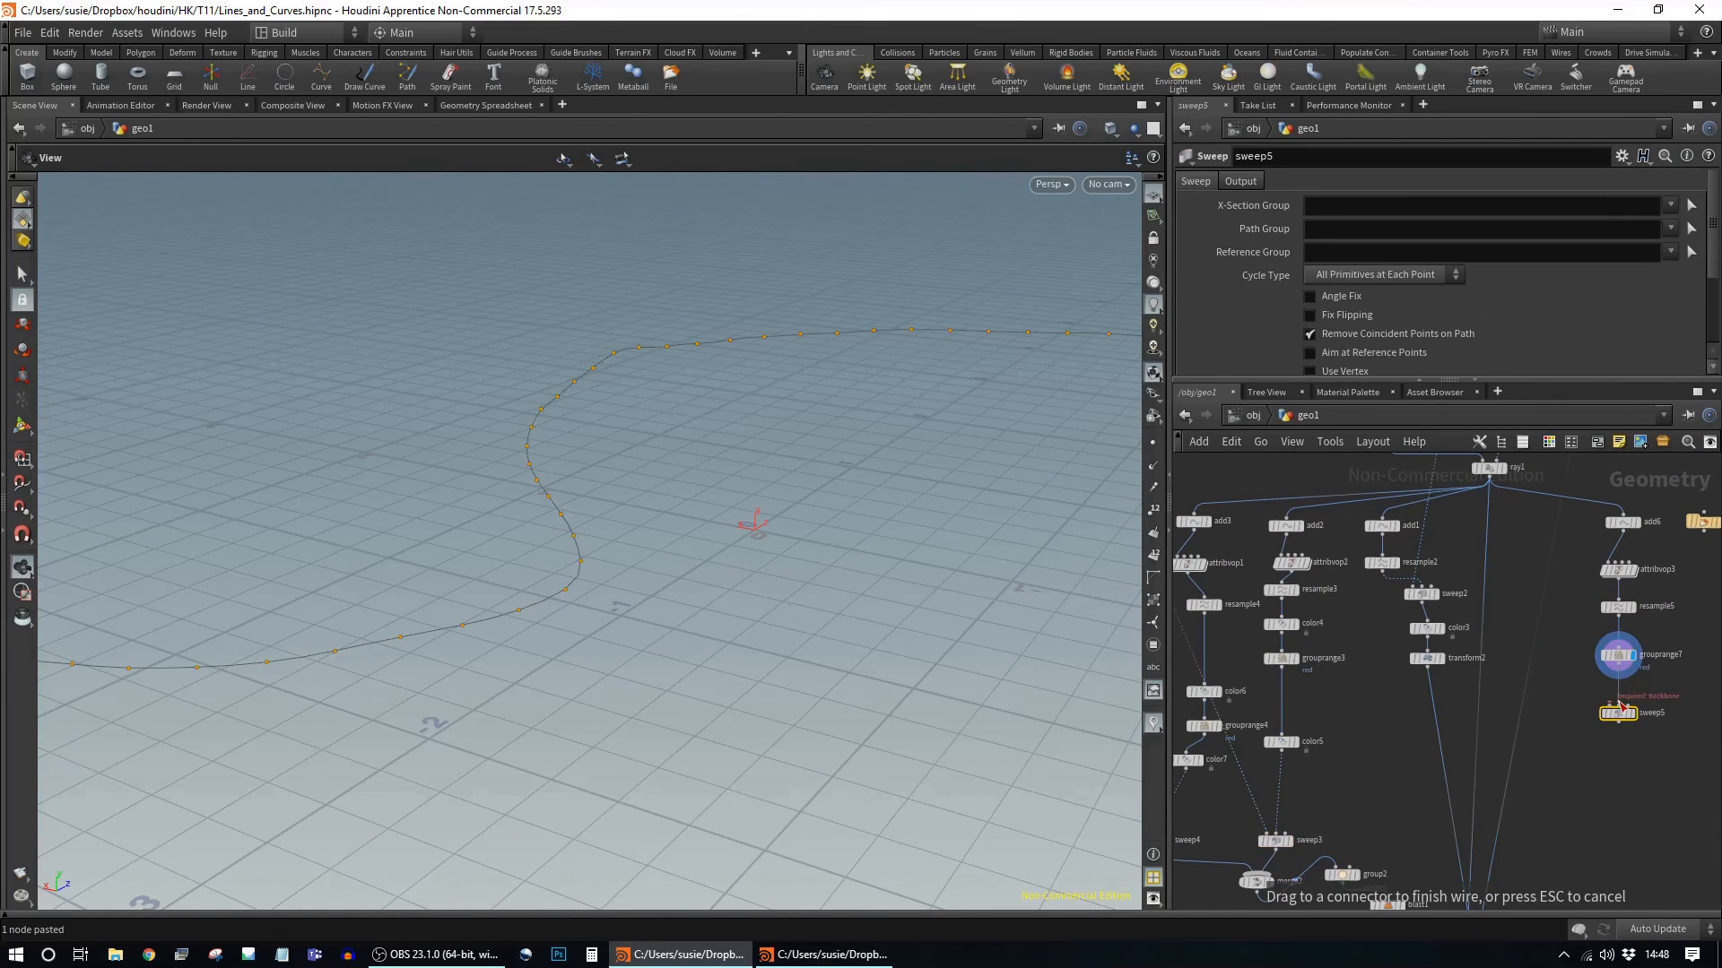
{"action": "left_click", "coordinate": [1517, 771]}
{"action": "left_click_drag", "start_coordinate": [1590, 579], "coordinate": [1611, 628]}
{"action": "key", "text": "Tab"}
{"action": "type", "text": "transform"}
{"action": "key", "text": "Return"}
{"action": "left_click", "coordinate": [1611, 655]}
{"action": "middle_click_drag", "start_coordinate": [1358, 339], "coordinate": [1288, 340]}
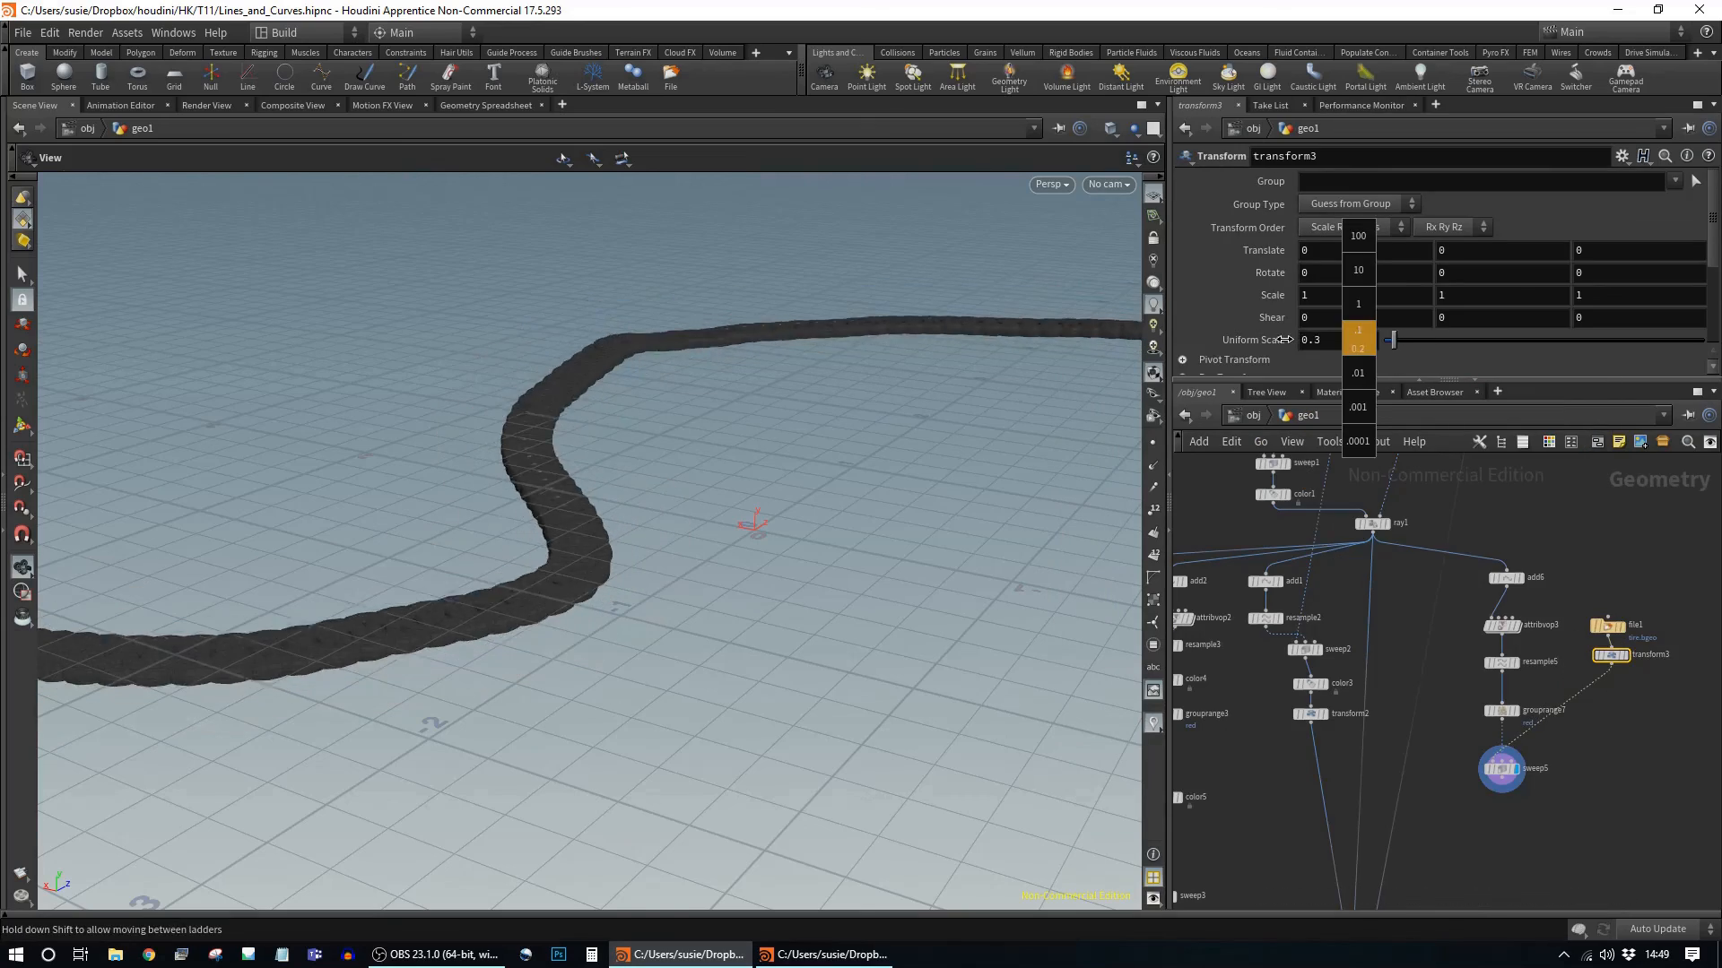
Step: Wire the new tyre sweep into merge1 and add a Normal node below the merge
{"action": "left_click_drag", "start_coordinate": [1509, 521], "coordinate": [1365, 768]}
{"action": "left_click", "coordinate": [1379, 774]}
{"action": "key", "text": "Tab"}
{"action": "type", "text": "normal"}
{"action": "key", "text": "Return"}
{"action": "left_click", "coordinate": [1410, 718]}
{"action": "key", "text": "Tab"}
{"action": "type", "text": "mere"}
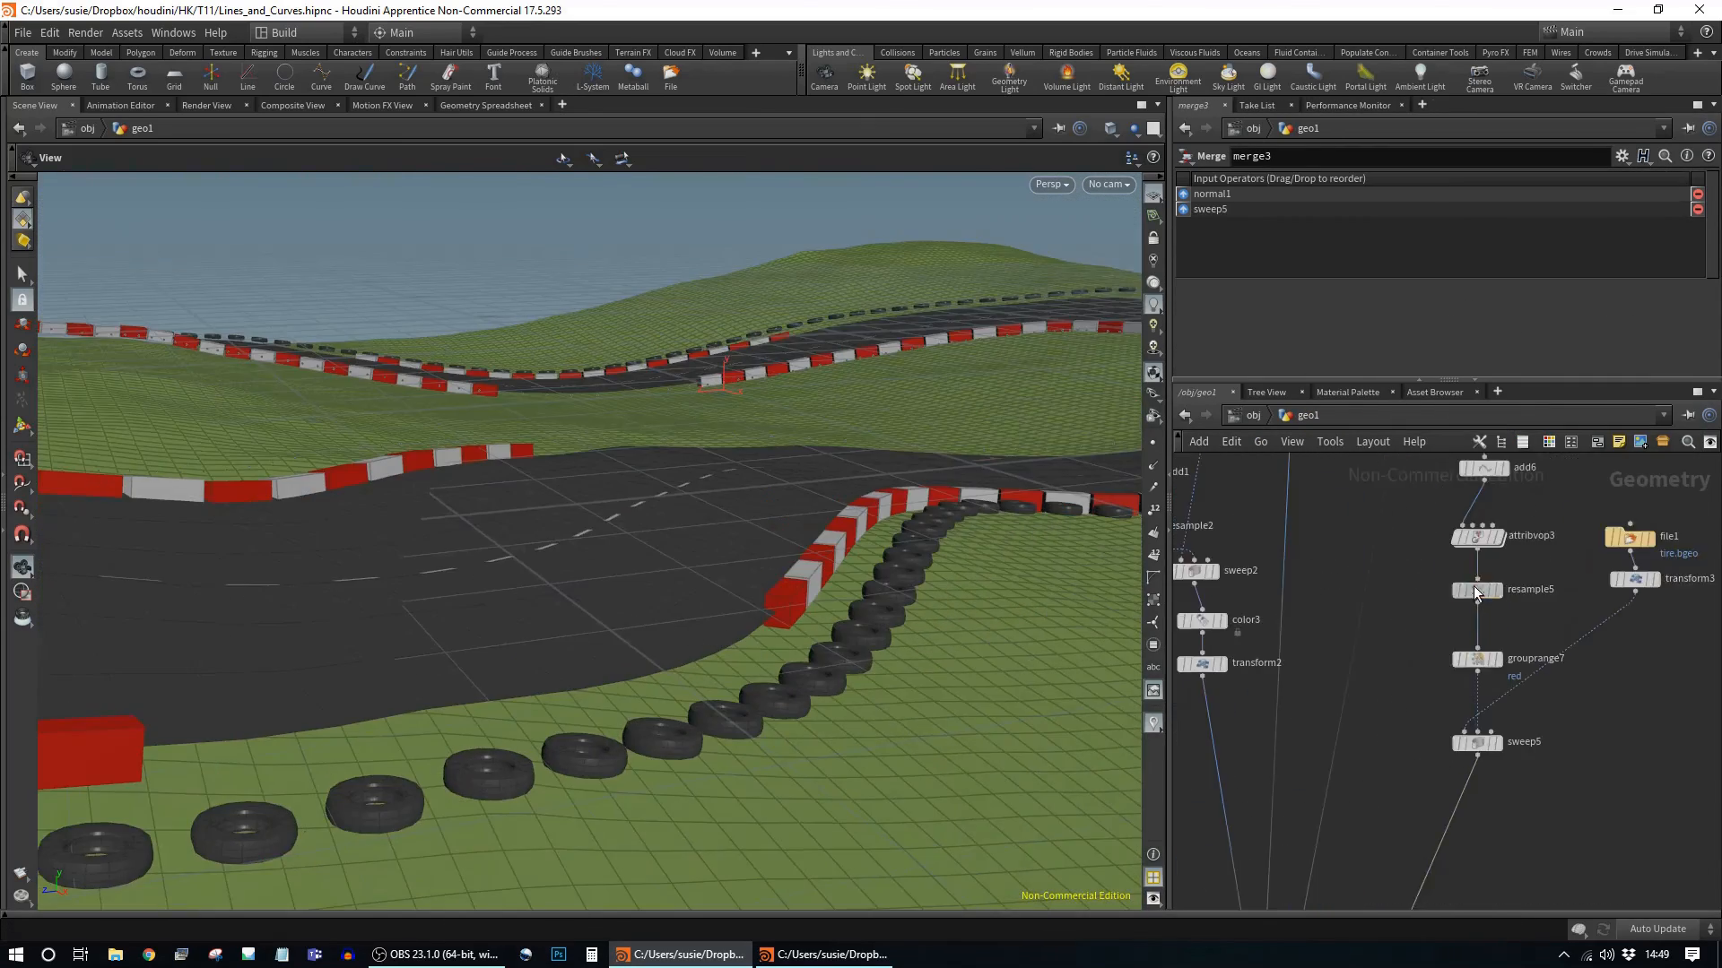
Step: Set resample5's Length to 0.083 to pack the tyres closer and view the resampled curve
{"action": "left_click", "coordinate": [1477, 590]}
{"action": "mouse_move", "coordinate": [1356, 310]}
{"action": "middle_mouse_down"}
{"action": "mouse_move", "coordinate": [1196, 396]}
{"action": "mouse_move", "coordinate": [1409, 321]}
{"action": "mouse_move", "coordinate": [1233, 339]}
{"action": "mouse_move", "coordinate": [1230, 359]}
{"action": "middle_mouse_up"}
{"action": "mouse_move", "coordinate": [897, 627]}
{"action": "left_mouse_down"}
{"action": "mouse_move", "coordinate": [1026, 465]}
{"action": "mouse_move", "coordinate": [304, 484]}
{"action": "mouse_move", "coordinate": [570, 491]}
{"action": "mouse_move", "coordinate": [576, 475]}
{"action": "left_mouse_up"}
{"action": "left_click", "coordinate": [1498, 590]}
{"action": "key", "text": "h"}
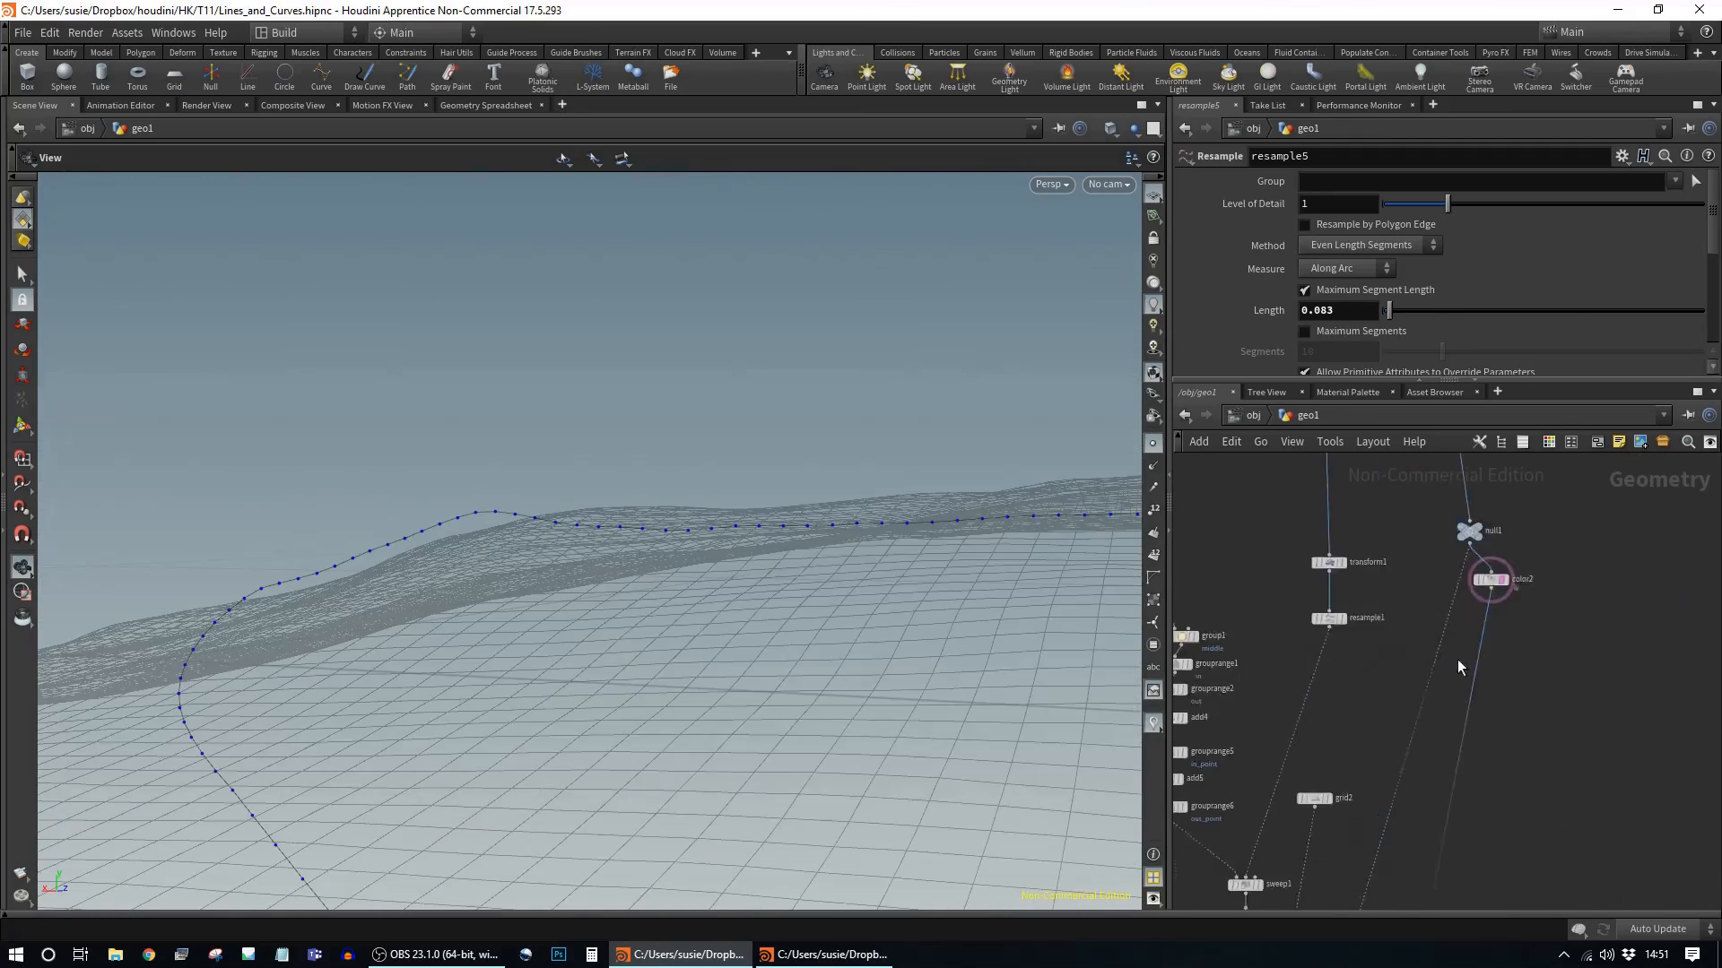
{"action": "left_click", "coordinate": [1406, 804]}
{"action": "middle_click_drag", "start_coordinate": [1366, 335], "coordinate": [1367, 335]}
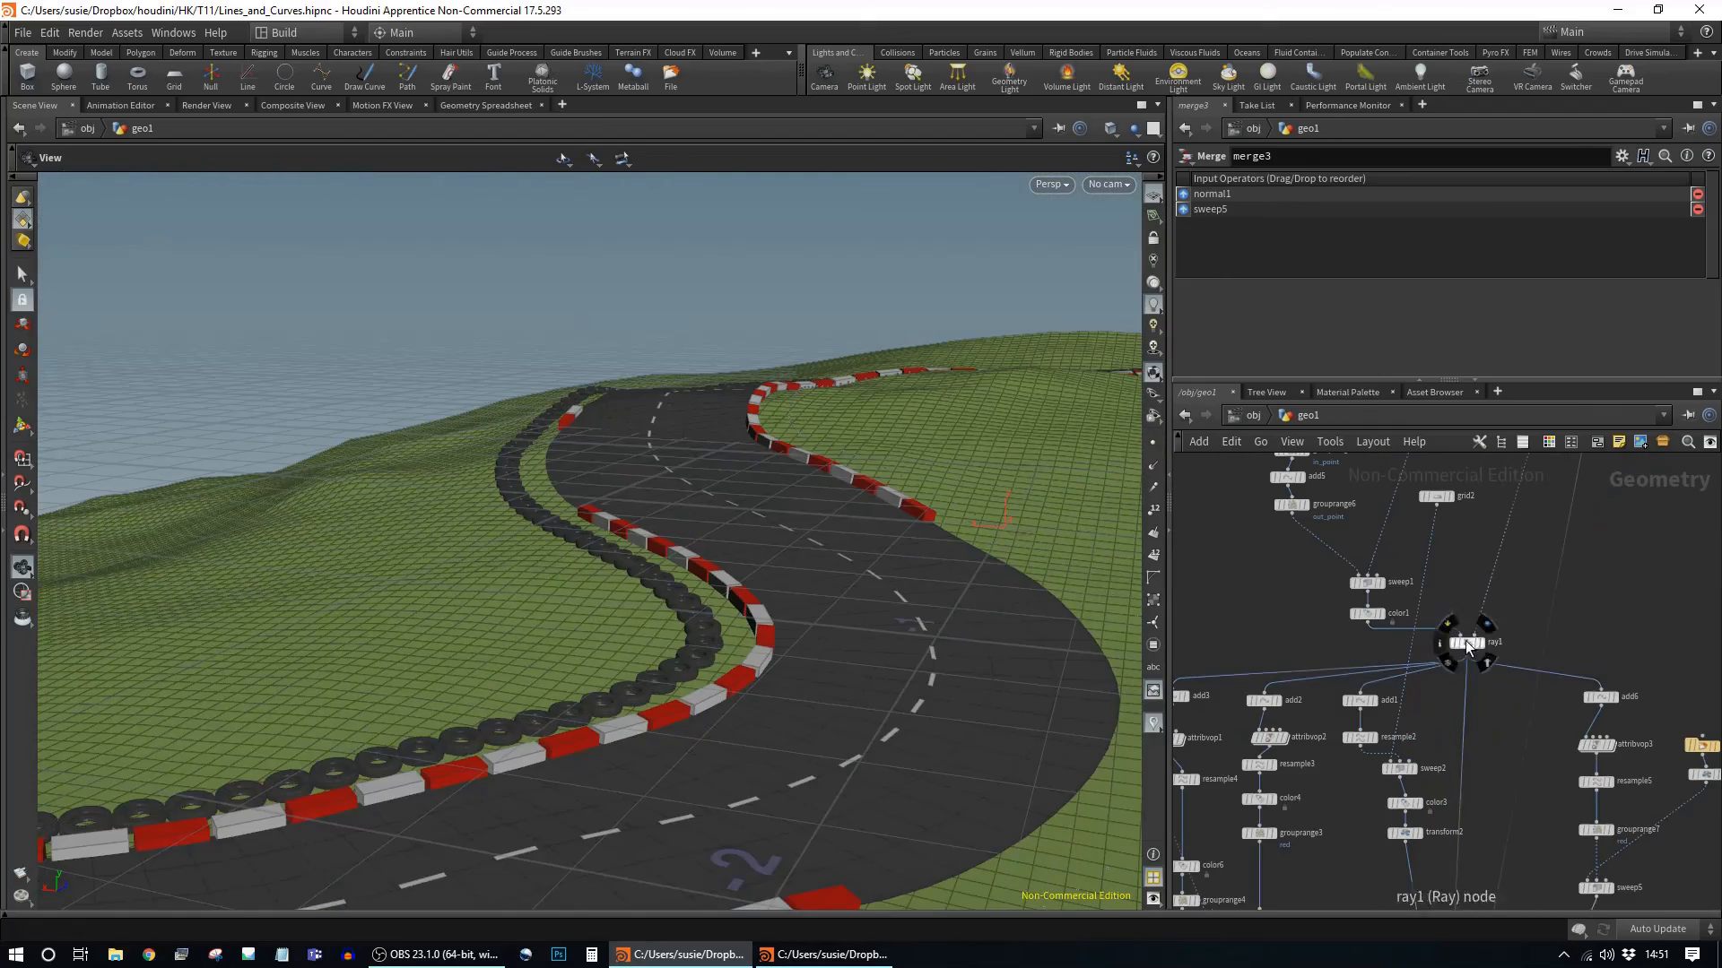
{"action": "left_click", "coordinate": [1465, 640]}
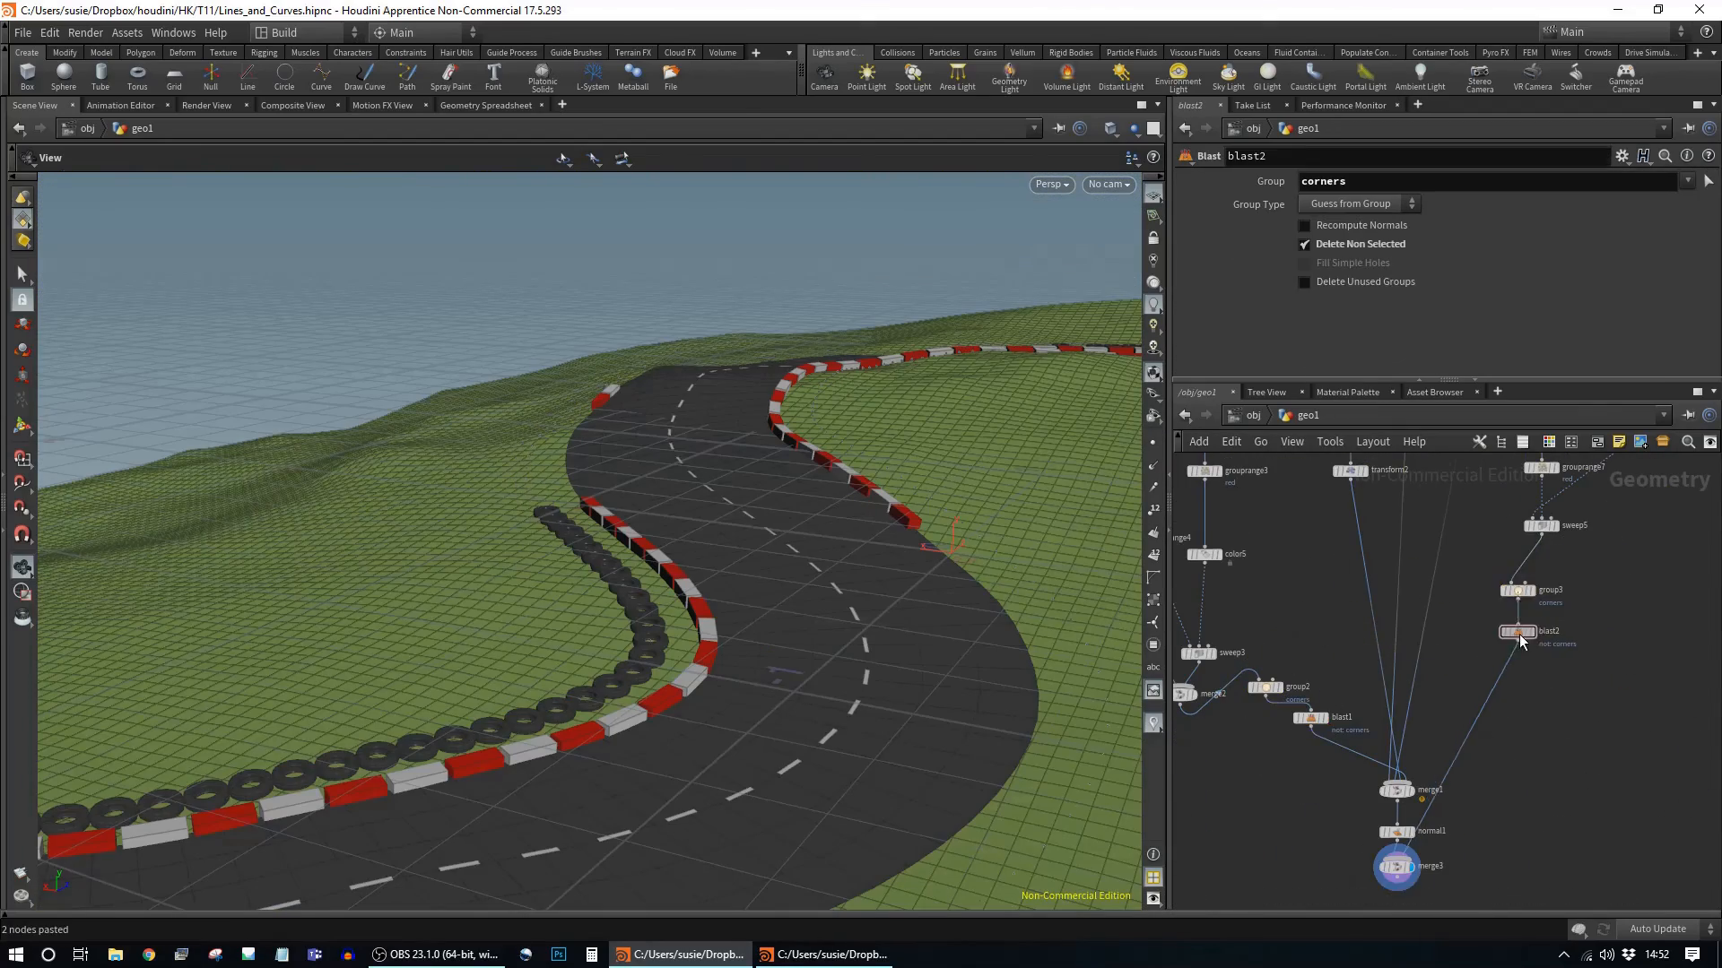
{"action": "left_click", "coordinate": [1524, 594]}
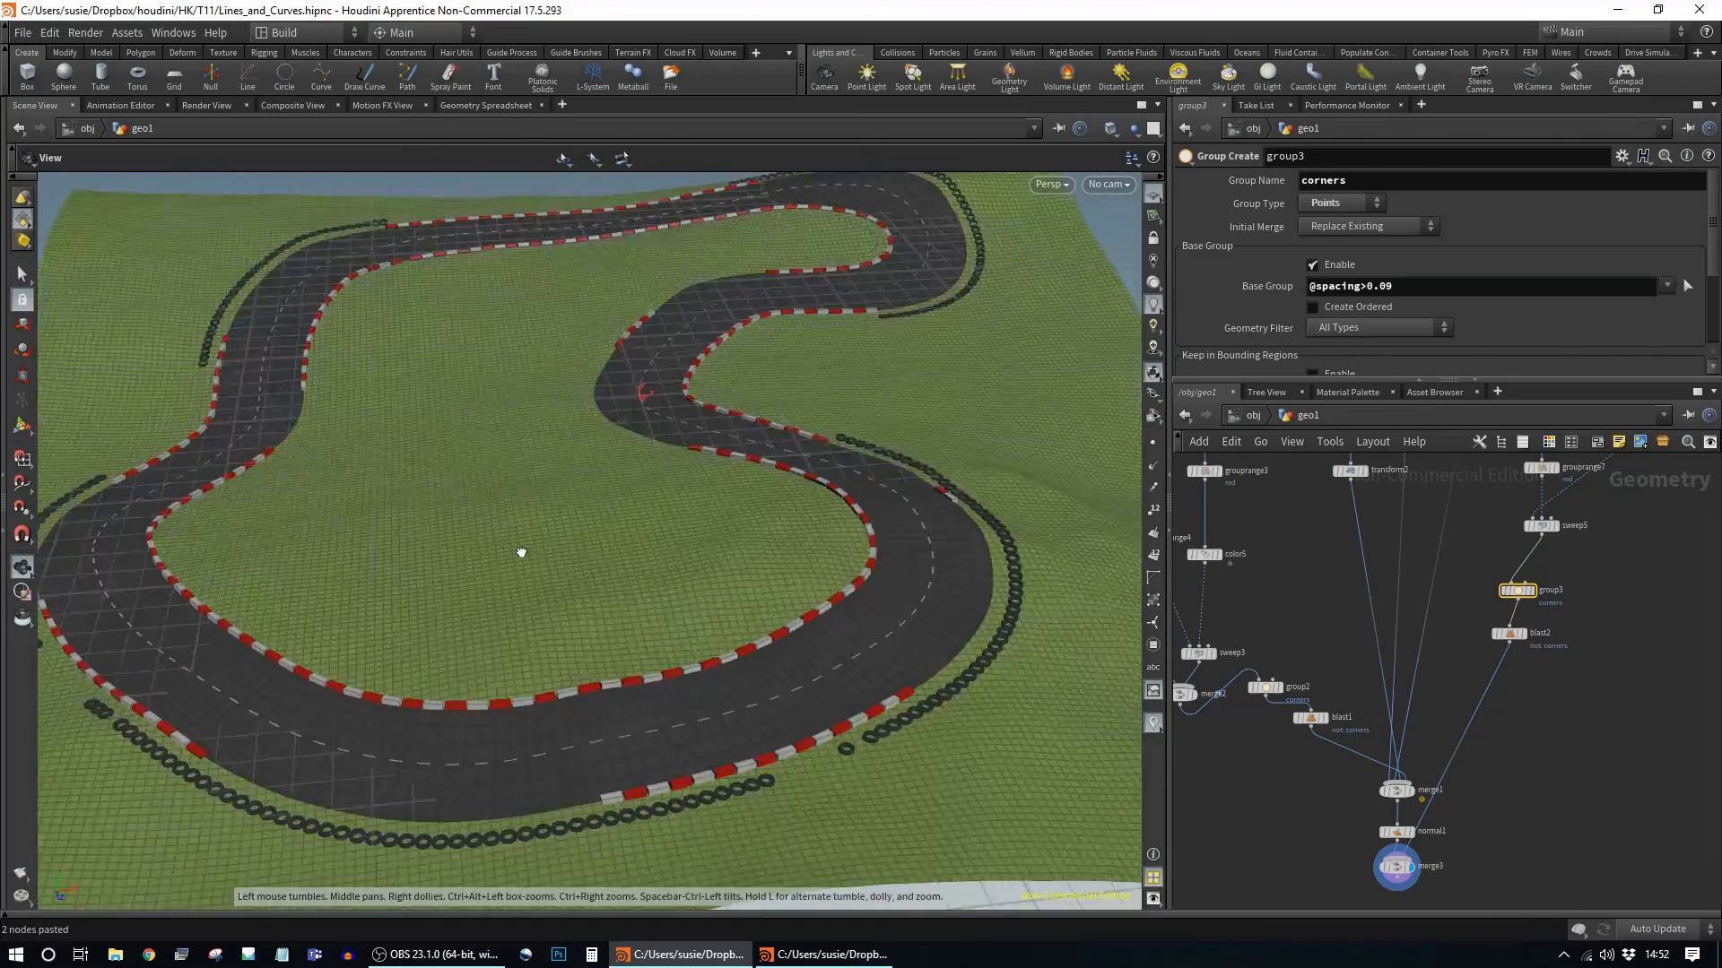
{"action": "left_click", "coordinate": [1396, 285]}
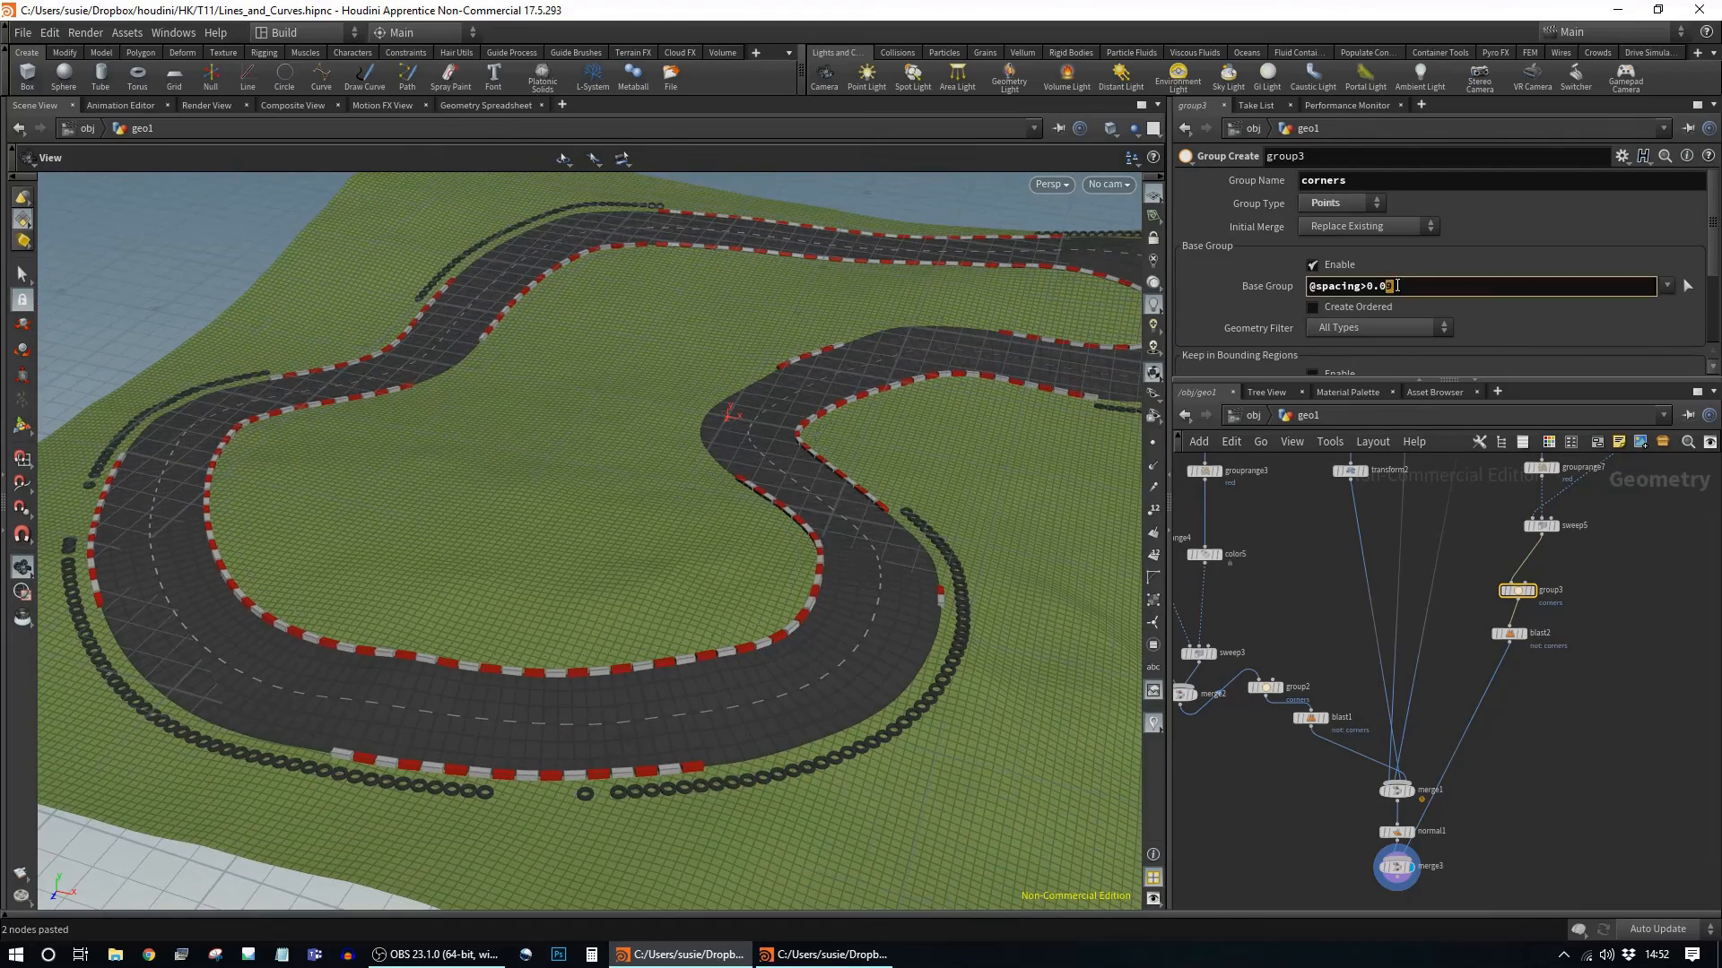
{"action": "type", "text": "5"}
{"action": "key", "text": "Return"}
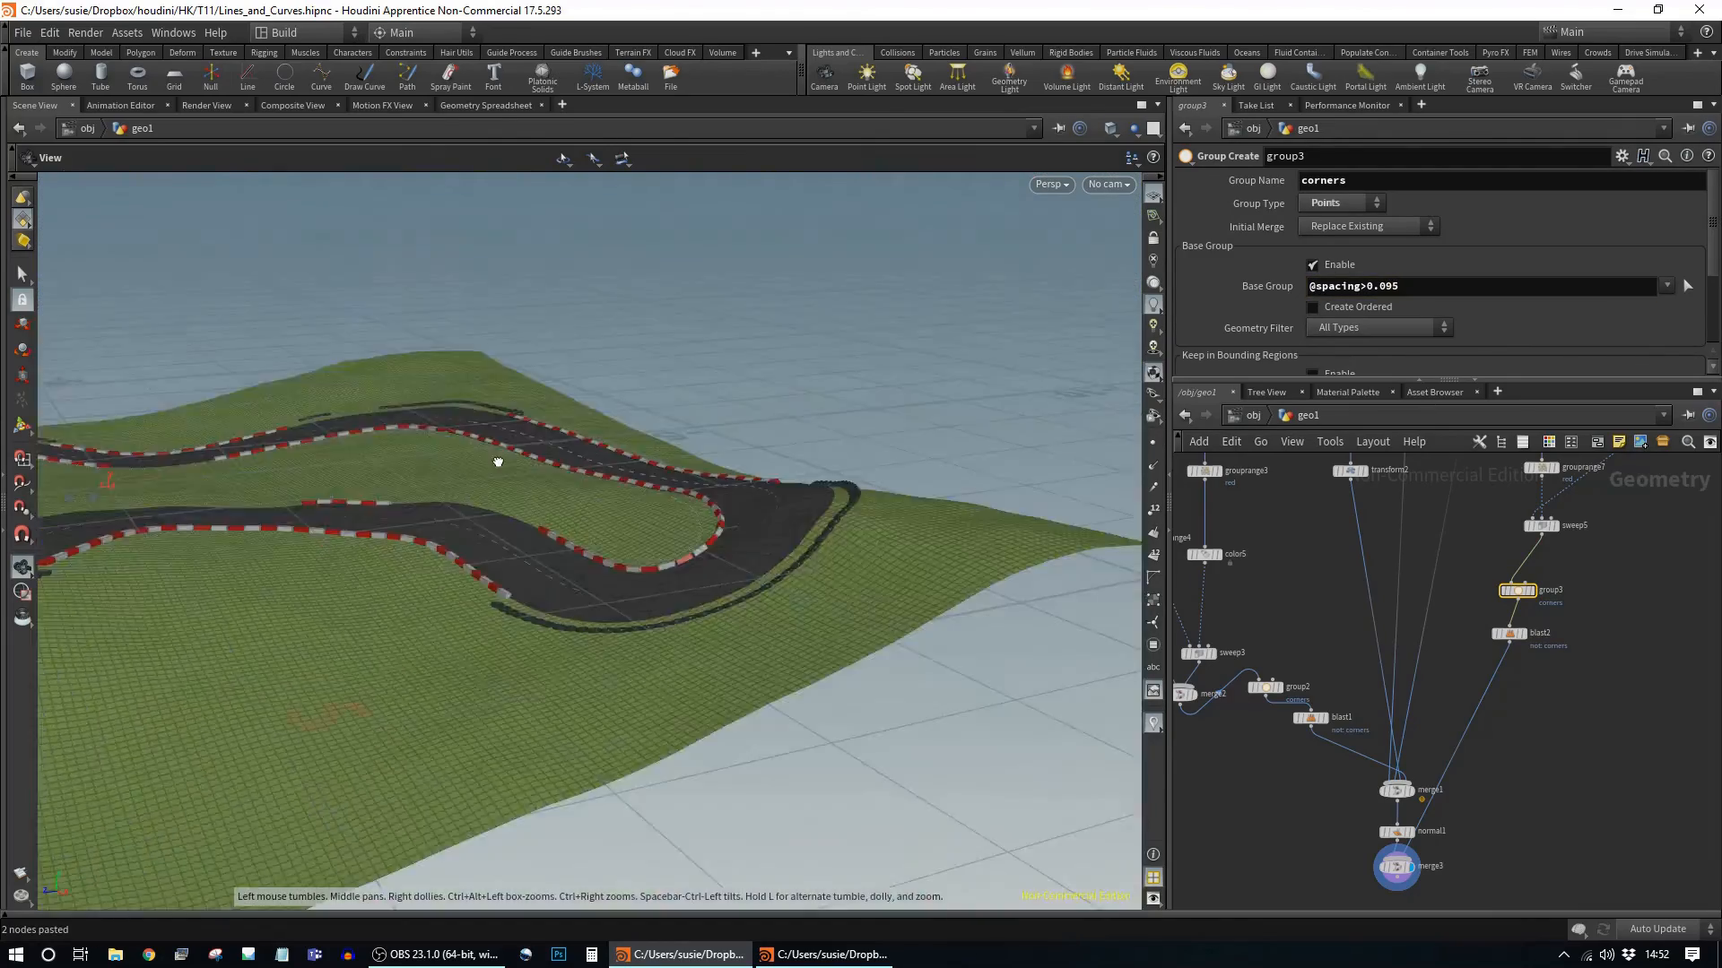
{"action": "middle_click_drag", "start_coordinate": [1650, 632], "coordinate": [1485, 750]}
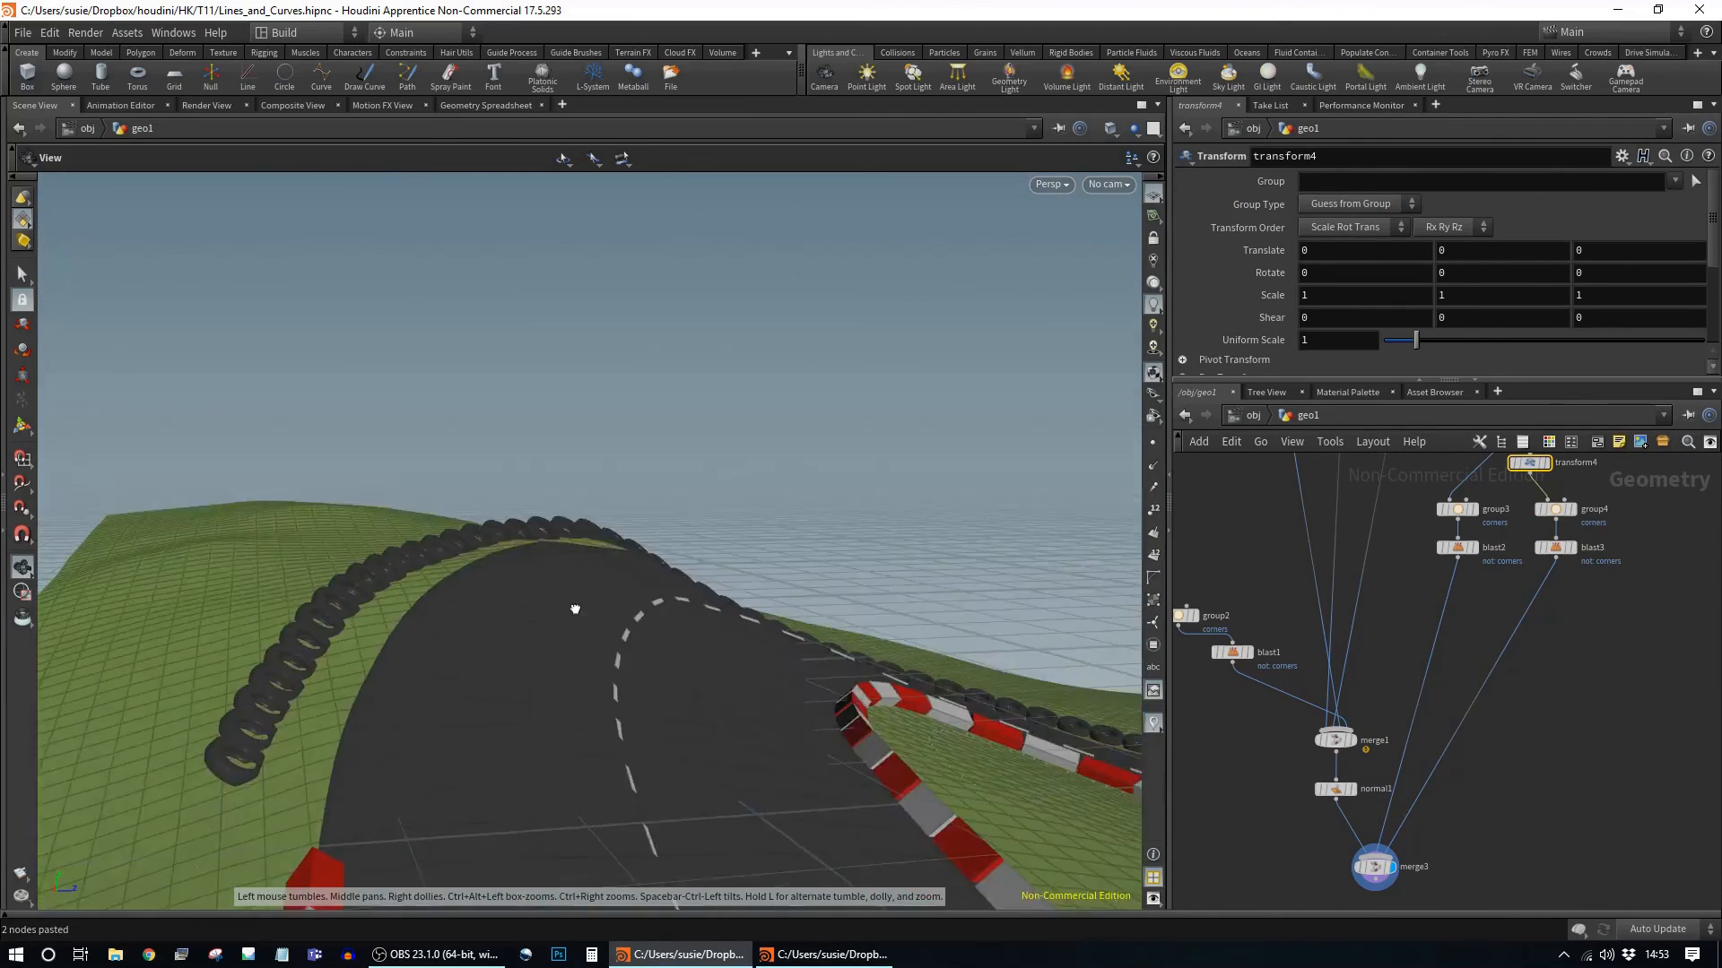
{"action": "left_click", "coordinate": [1450, 681]}
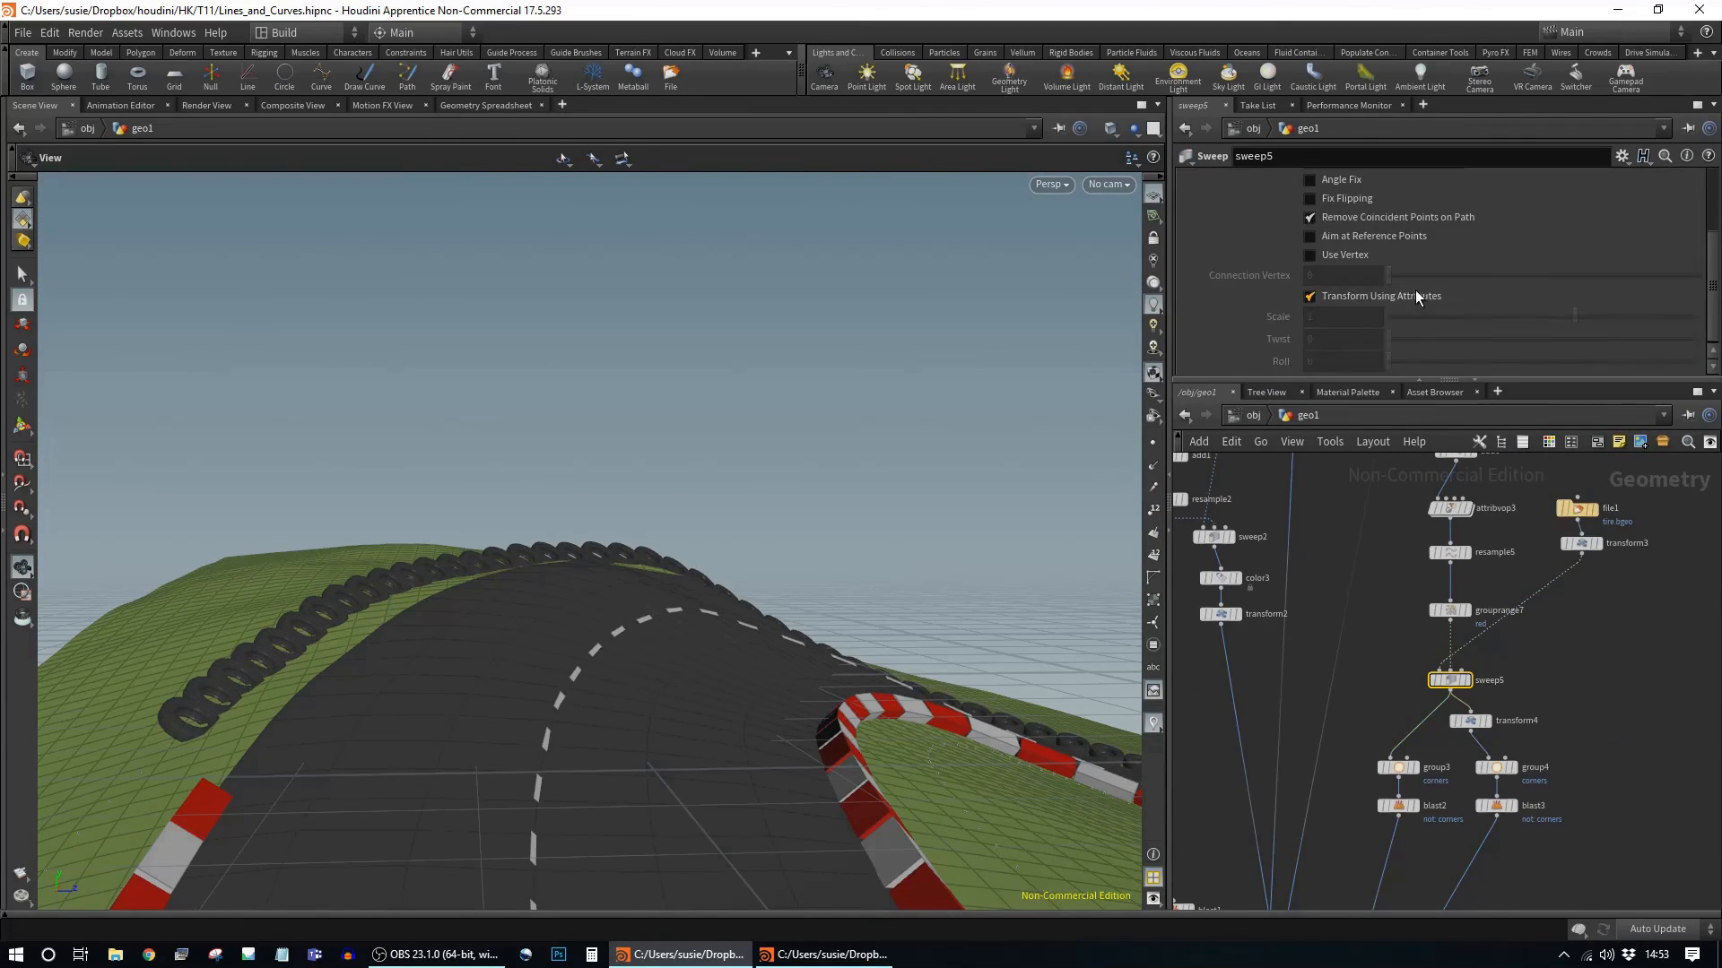
{"action": "scroll", "coordinate": [1410, 298], "scroll_direction": "up", "scroll_amount": 3}
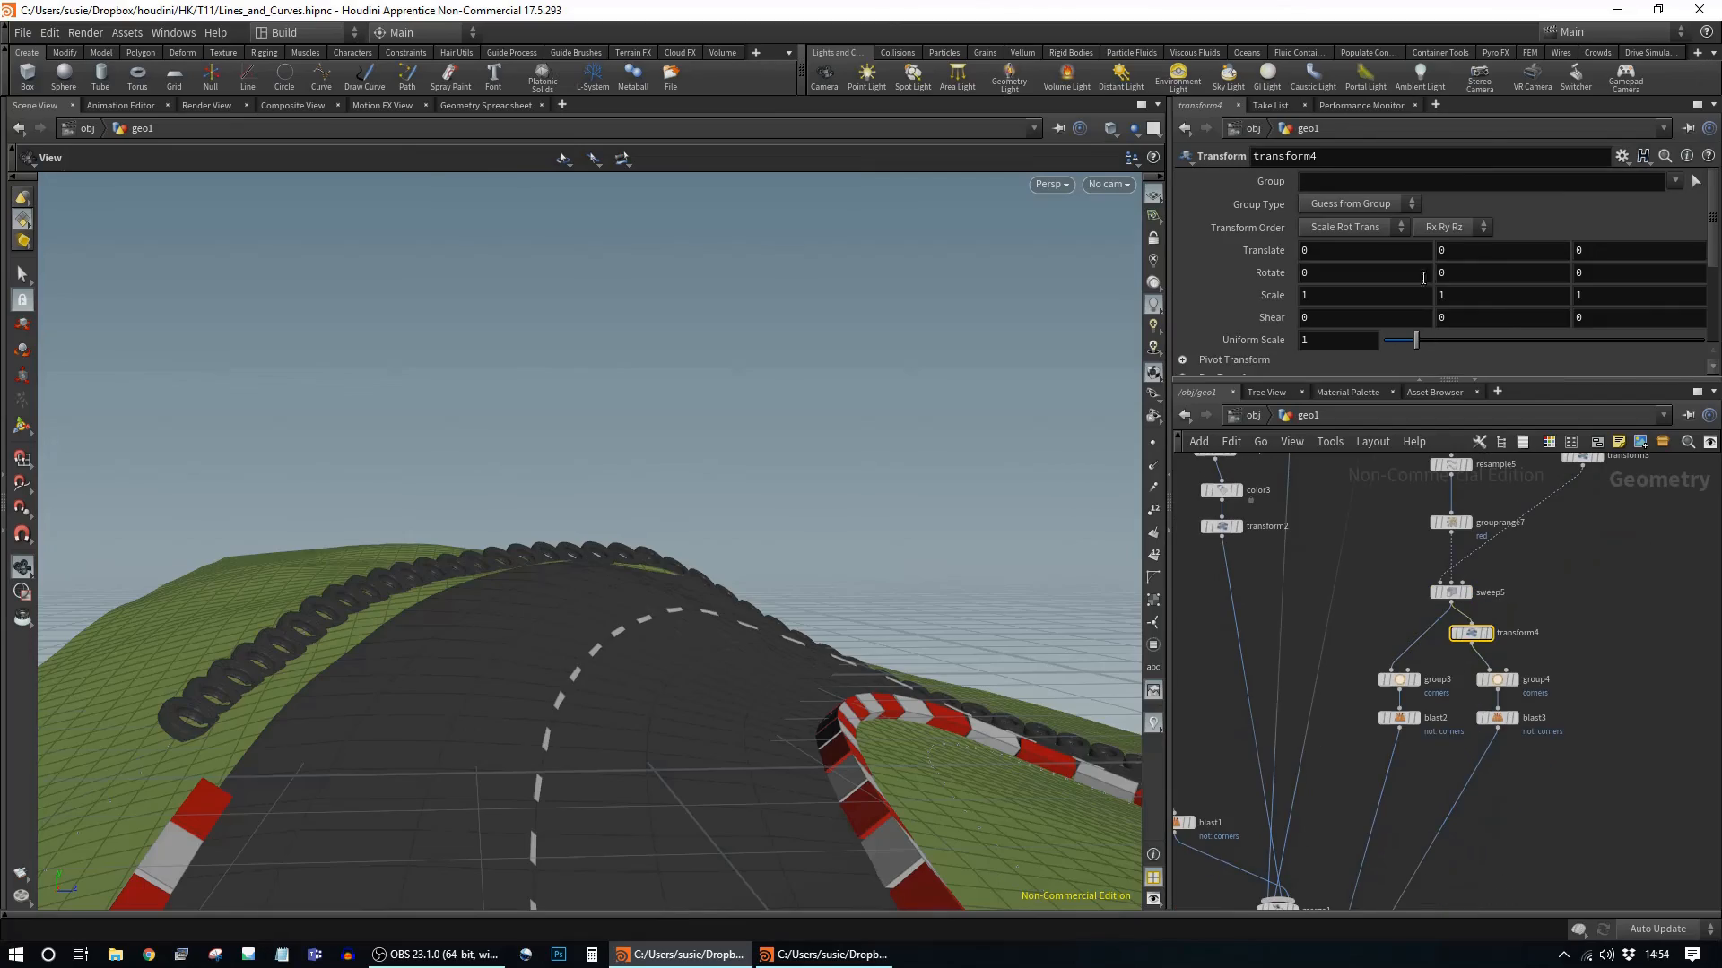
{"action": "left_click_drag", "start_coordinate": [633, 618], "coordinate": [757, 577]}
{"action": "right_click_drag", "start_coordinate": [757, 577], "coordinate": [953, 658]}
{"action": "left_click_drag", "start_coordinate": [953, 657], "coordinate": [942, 583]}
{"action": "middle_click_drag", "start_coordinate": [1501, 251], "coordinate": [1532, 316]}
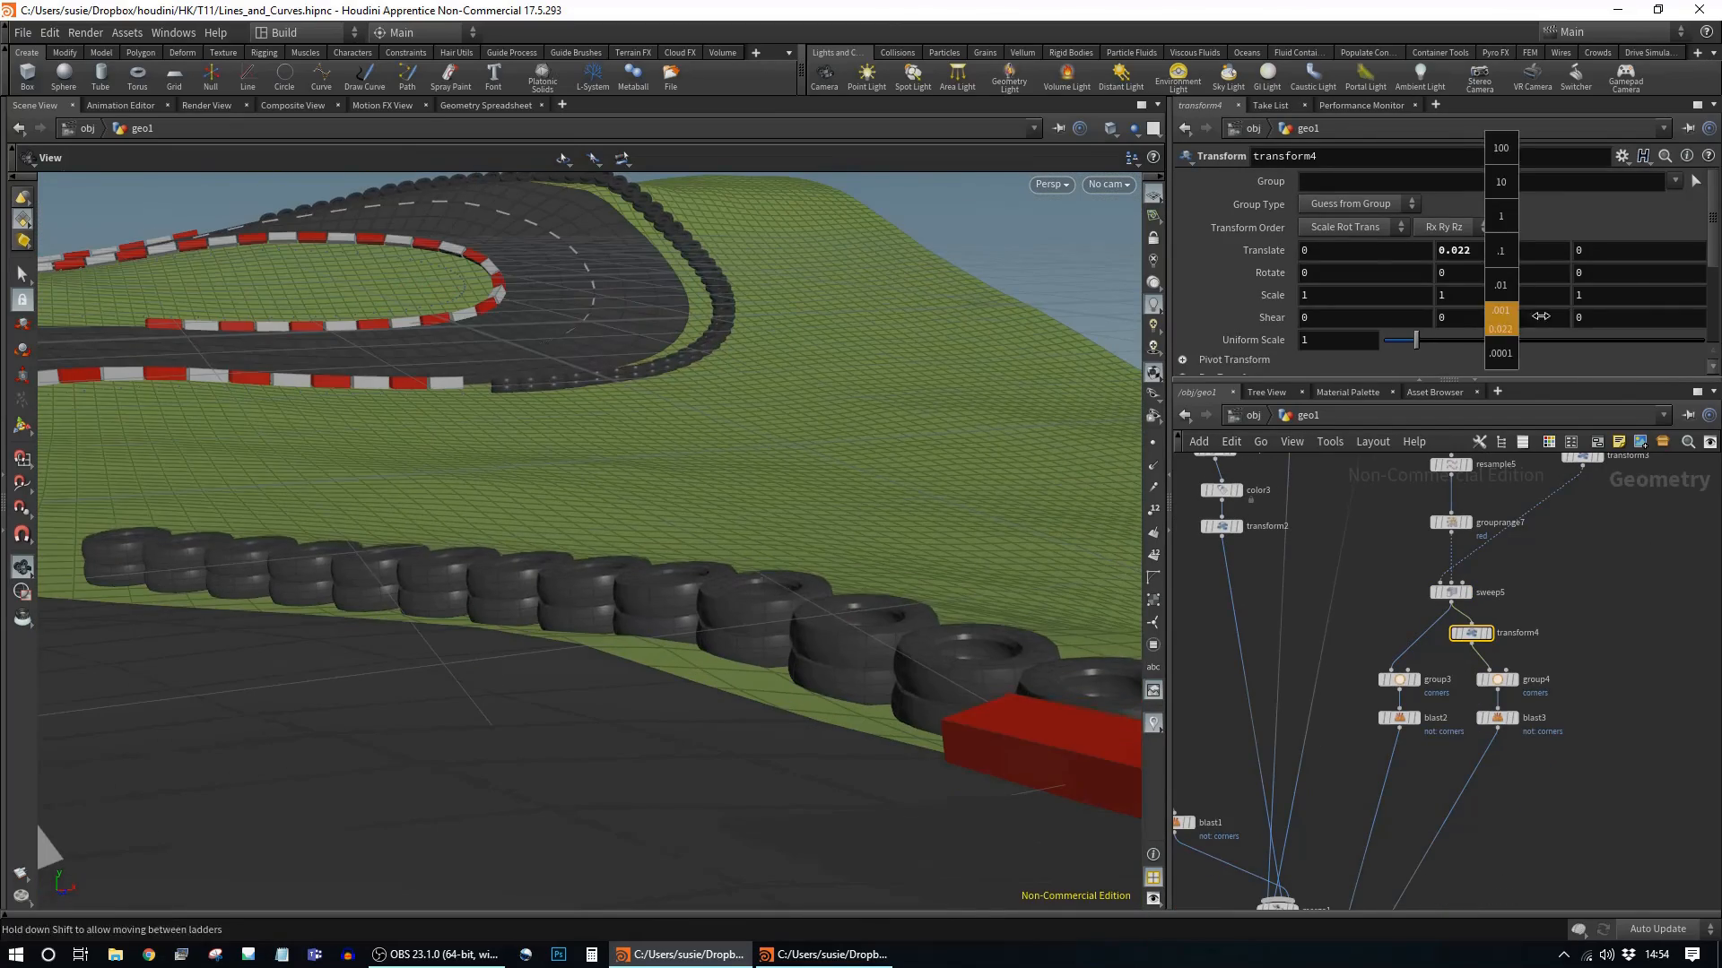
{"action": "key", "text": "BackSpace"}
{"action": "type", "text": "8"}
{"action": "key", "text": "Return"}
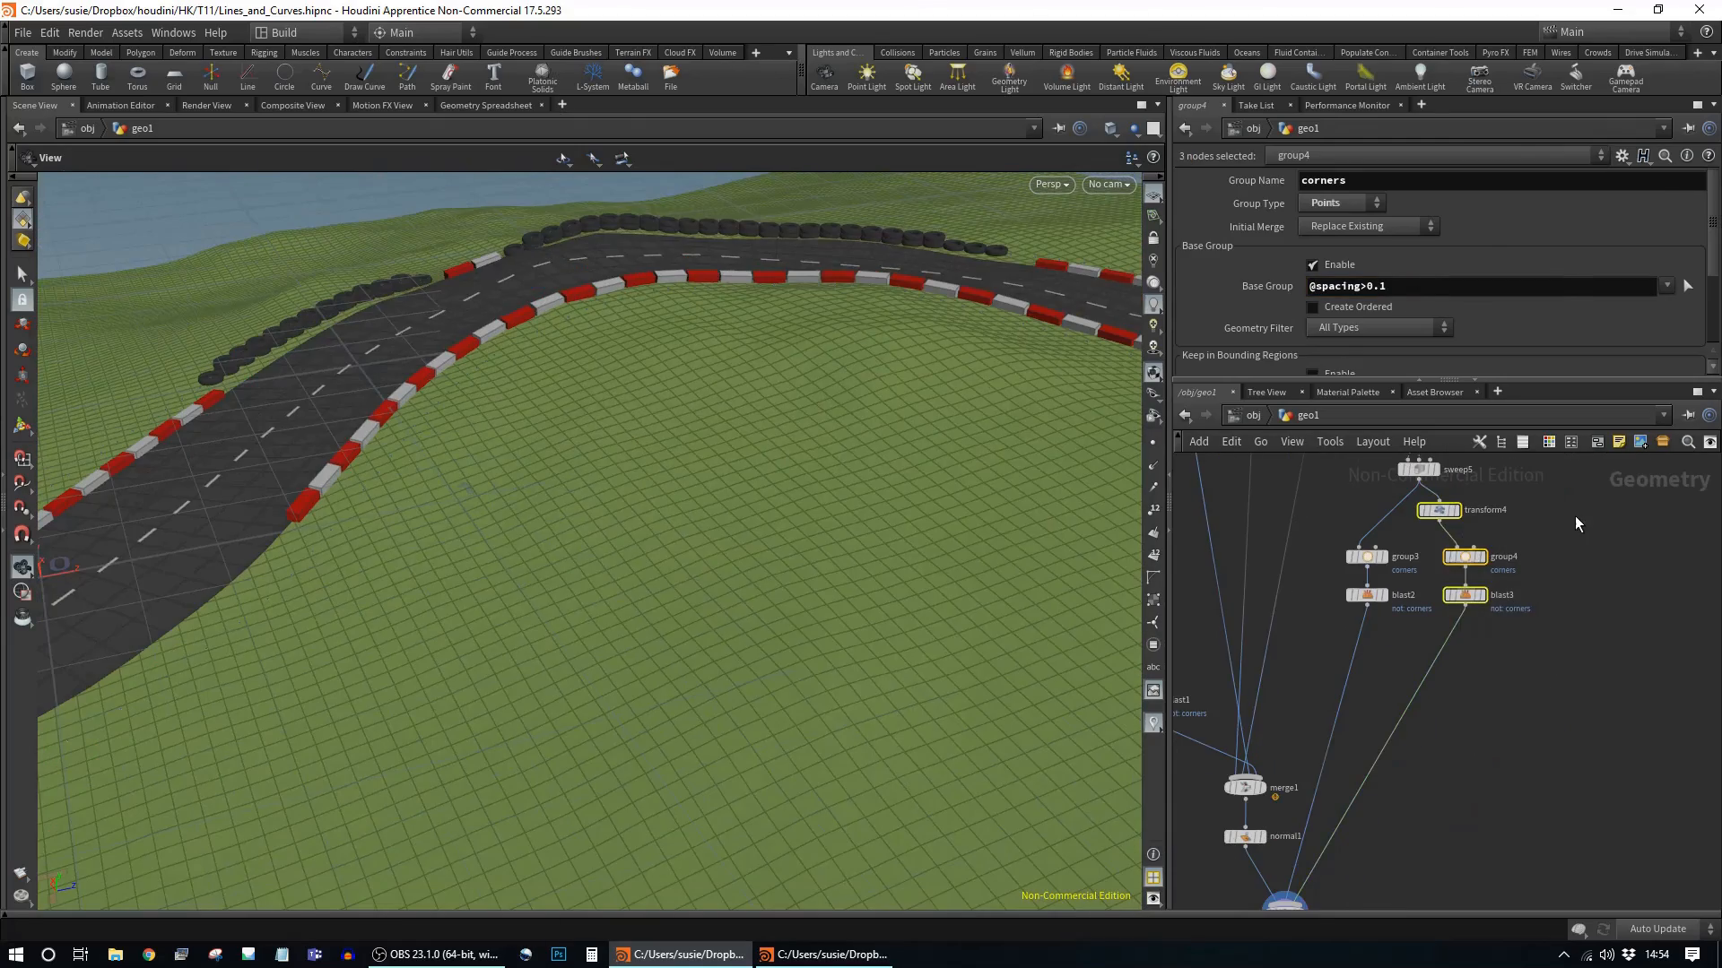
{"action": "key", "text": "ctrl+v"}
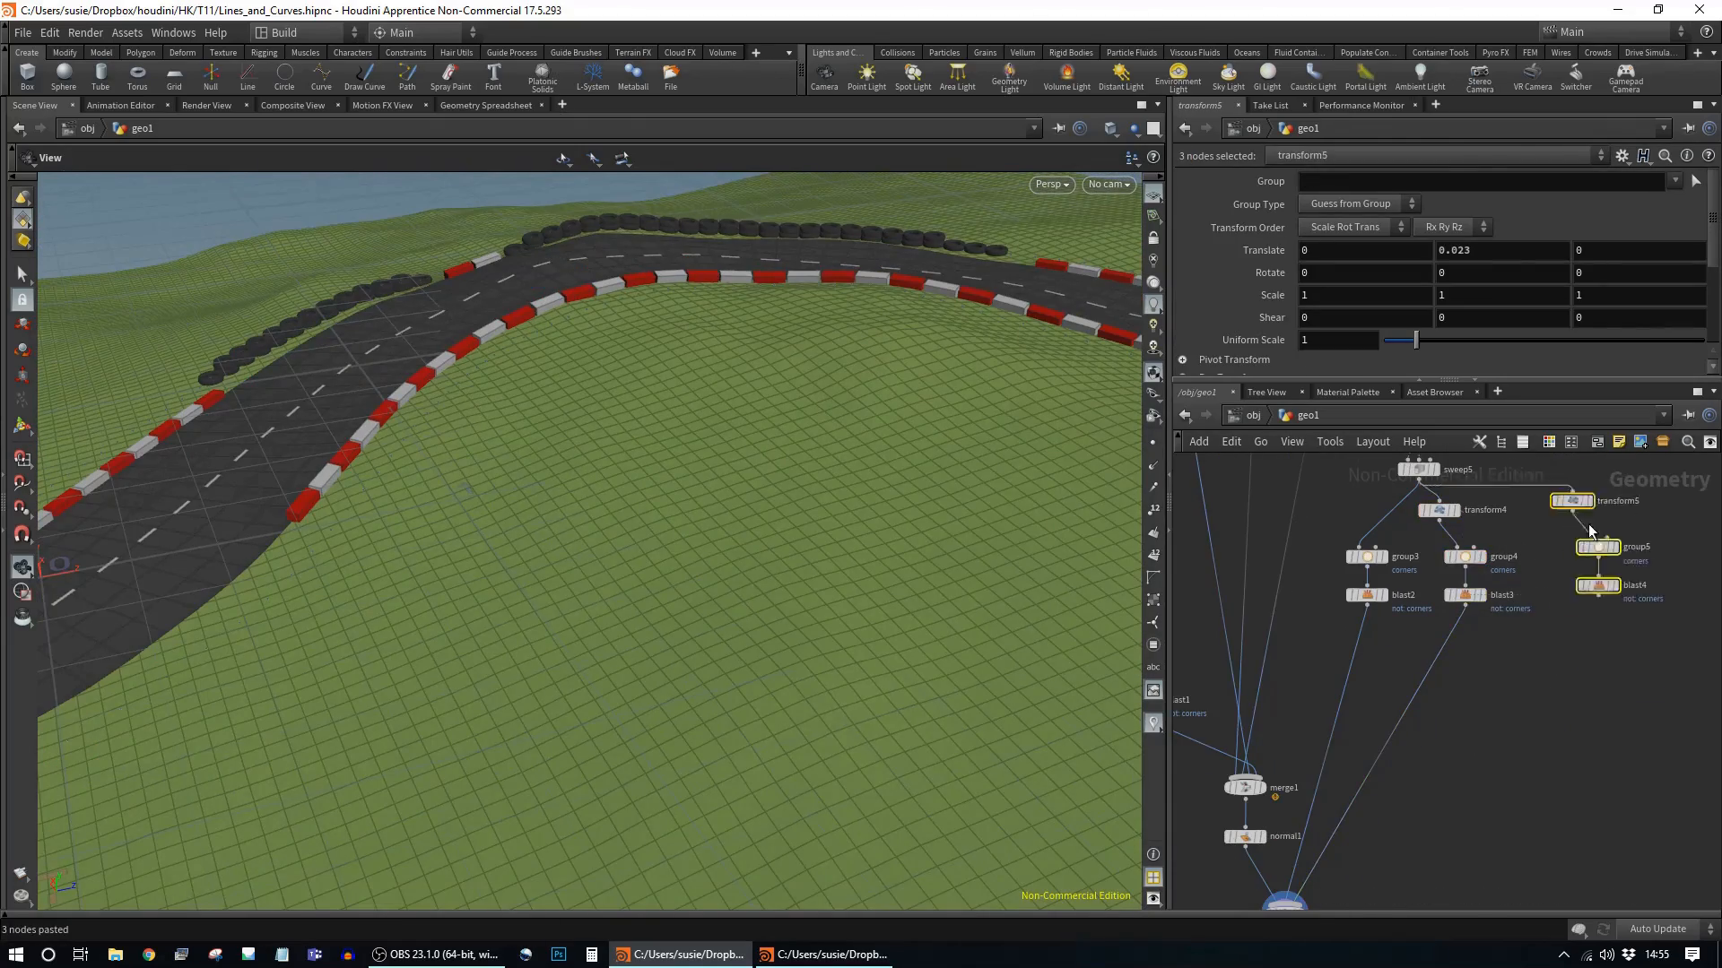
{"action": "left_click_drag", "start_coordinate": [1556, 689], "coordinate": [1310, 826]}
{"action": "left_click_drag", "start_coordinate": [1611, 645], "coordinate": [1528, 643]}
{"action": "left_click_drag", "start_coordinate": [1610, 607], "coordinate": [1528, 596]}
{"action": "left_click", "coordinate": [1417, 286]}
{"action": "type", "text": "11"}
{"action": "key", "text": "Return"}
{"action": "left_click_drag", "start_coordinate": [628, 448], "coordinate": [463, 423]}
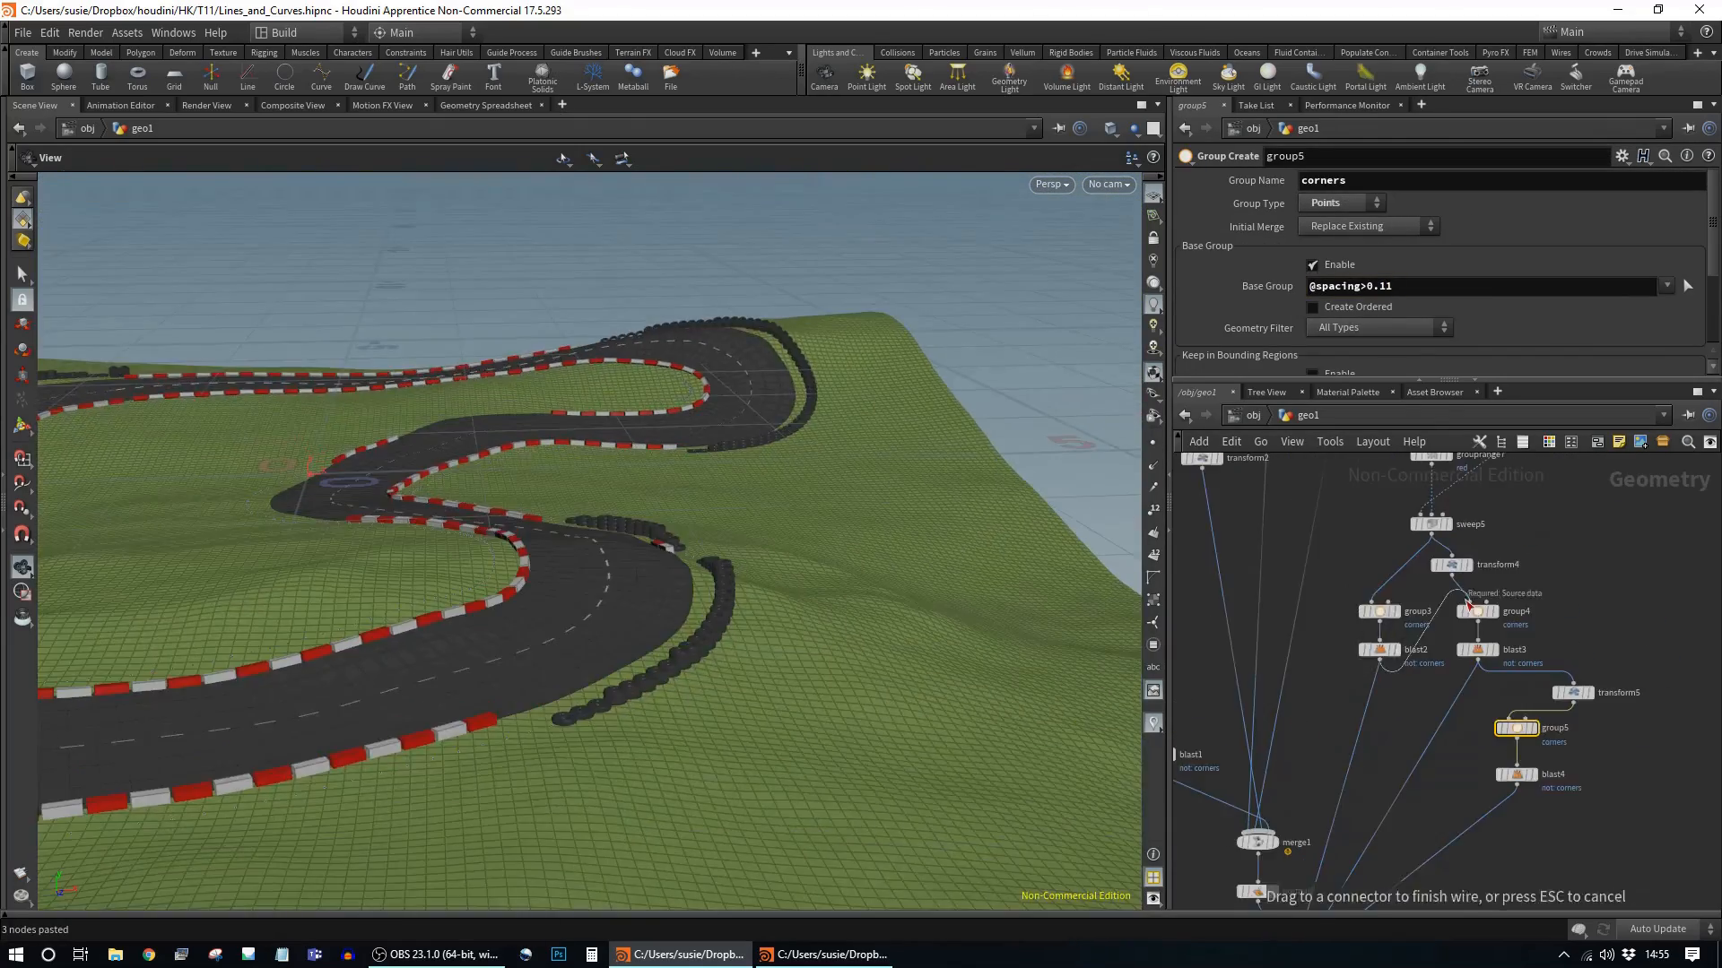
{"action": "left_click_drag", "start_coordinate": [744, 574], "coordinate": [807, 592]}
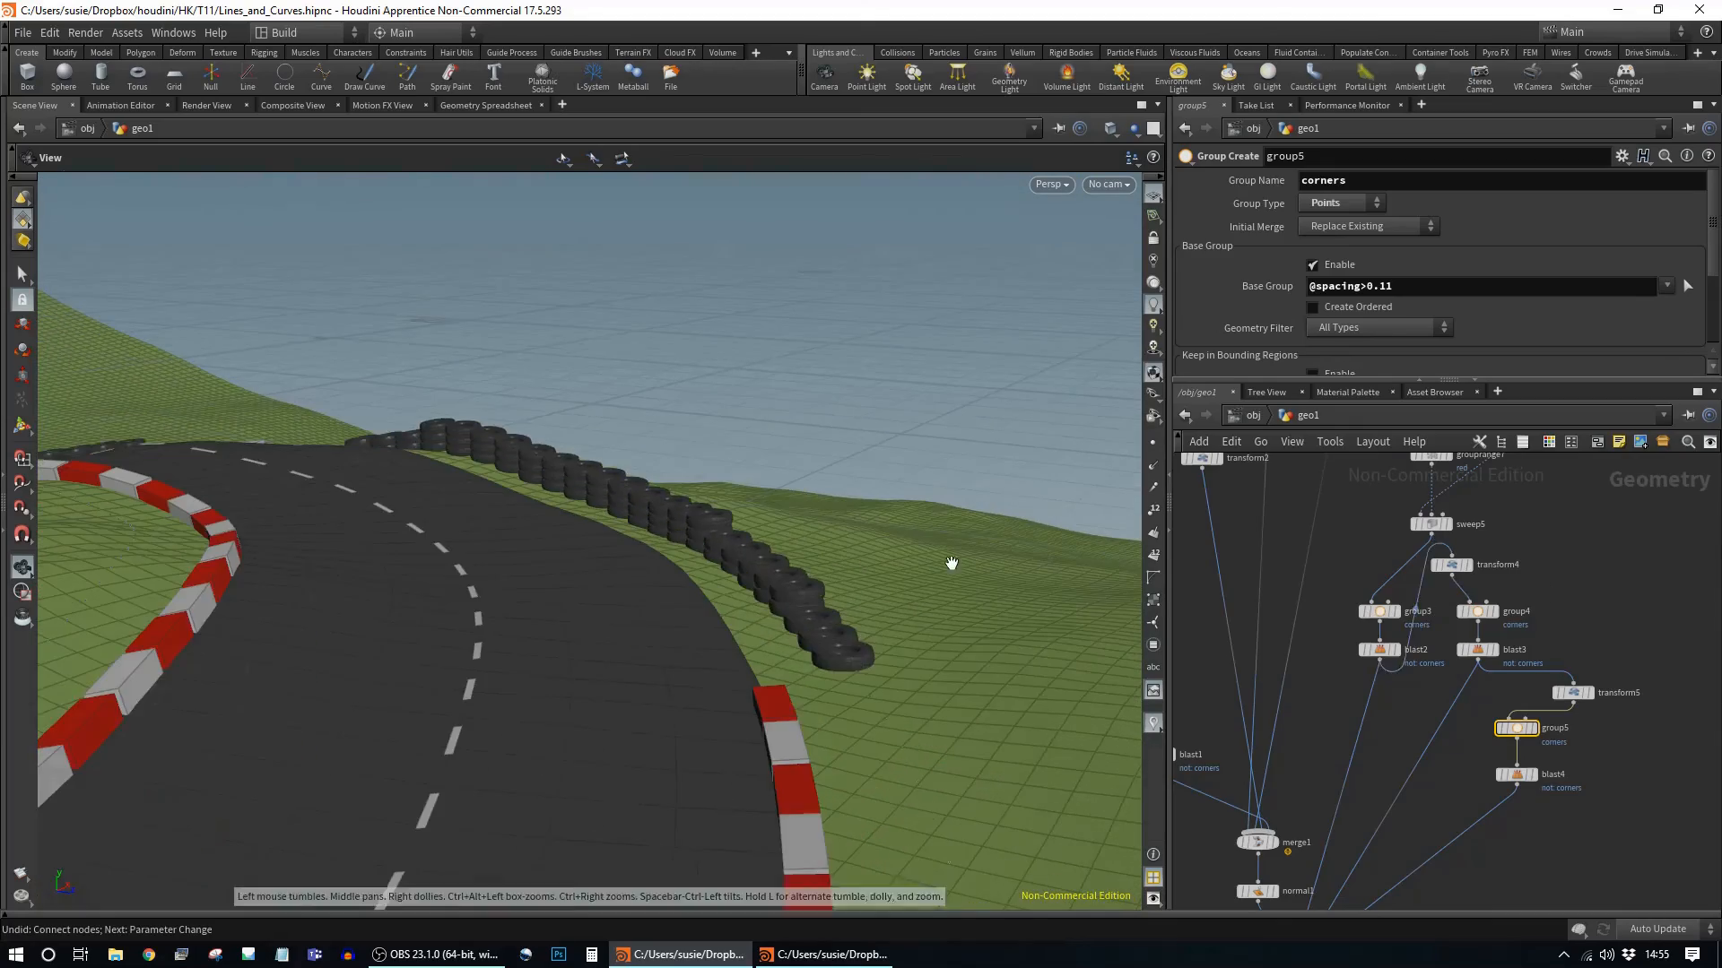
{"action": "key", "text": "ctrl+z"}
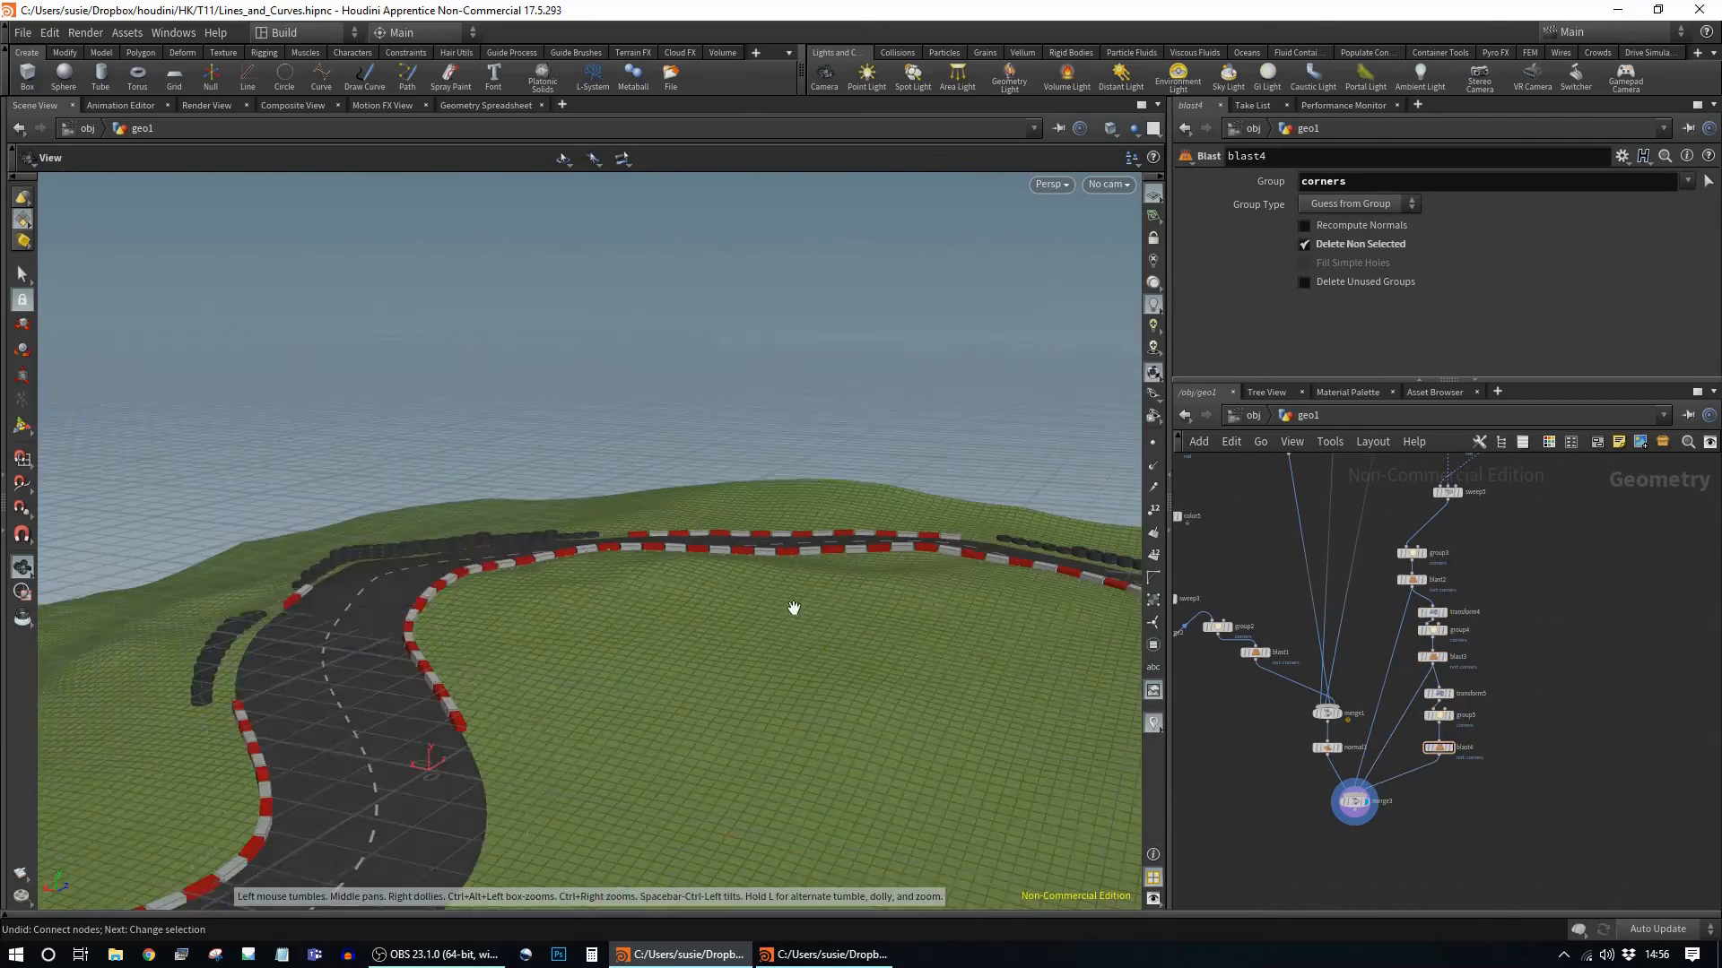
{"action": "key", "text": "ctrl+v"}
Step: Merge sweep5 and sweep6 with a new Merge node and set add7's group to out_point
{"action": "left_click", "coordinate": [1615, 788]}
{"action": "middle_click_drag", "start_coordinate": [1615, 788], "coordinate": [1654, 726]}
{"action": "left_click", "coordinate": [1366, 702]}
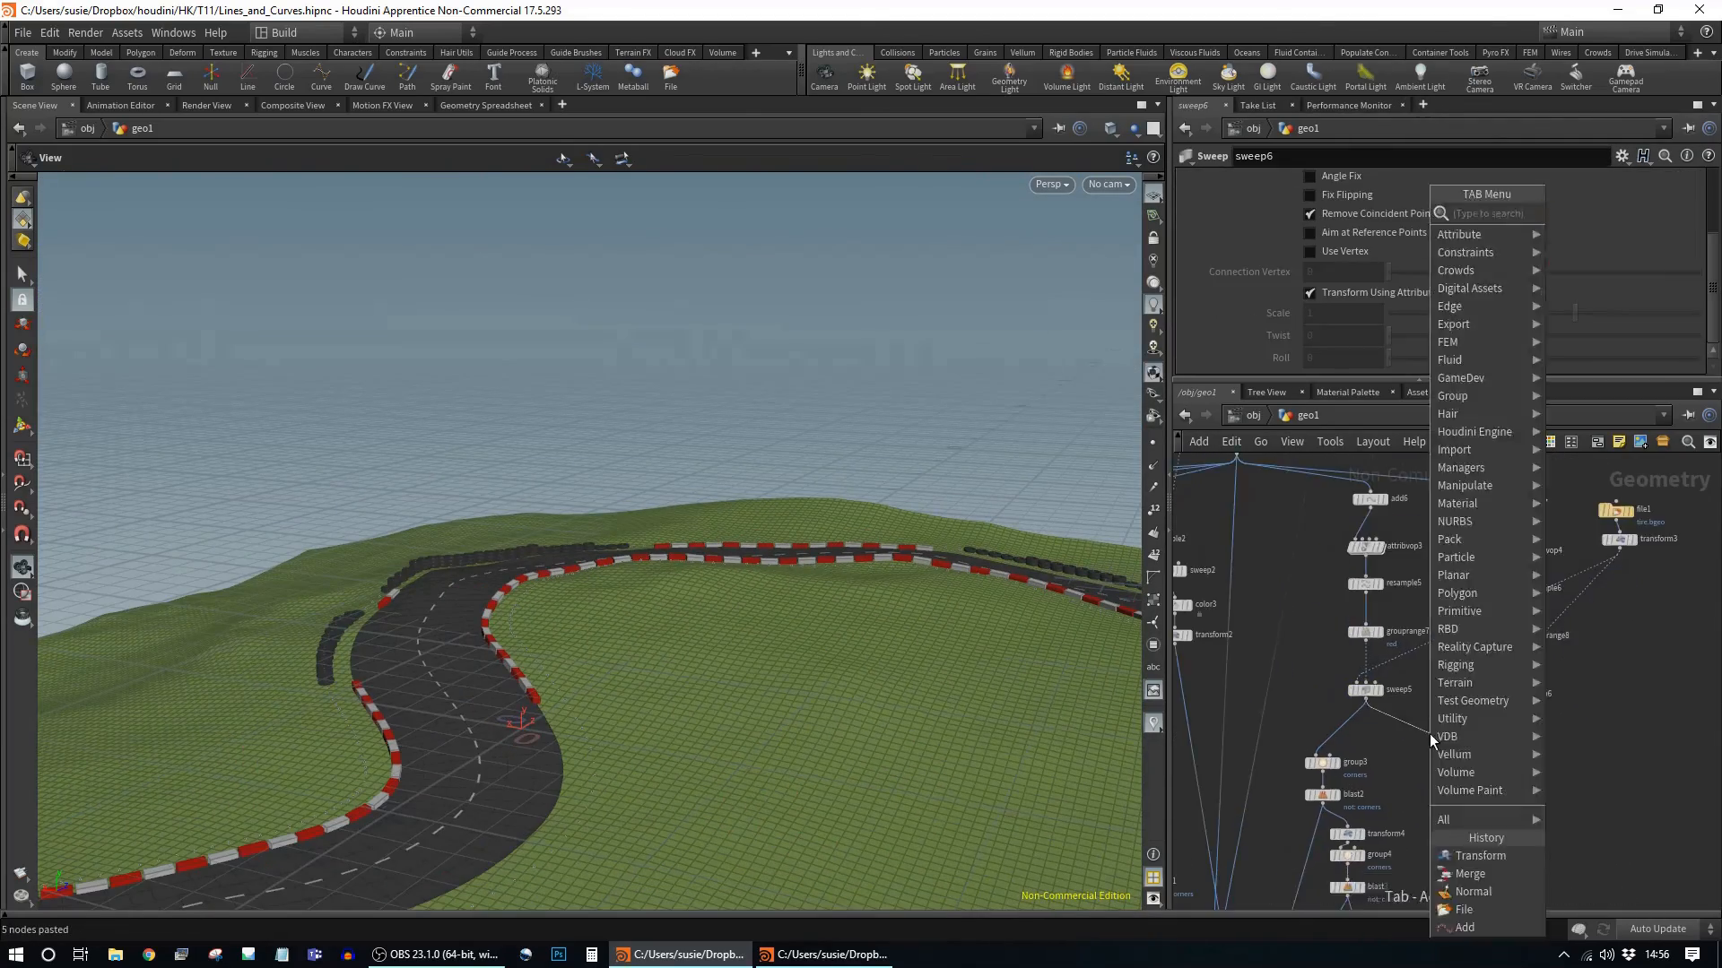
{"action": "key", "text": "Tab"}
{"action": "type", "text": "merge"}
{"action": "key", "text": "Return"}
{"action": "left_click", "coordinate": [1430, 733]}
{"action": "left_click_drag", "start_coordinate": [1505, 706], "coordinate": [1433, 728]}
{"action": "double_click", "coordinate": [1336, 250]}
{"action": "type", "text": "out_point"}
{"action": "key", "text": "Return"}
Step: Add a Transform under the barrier File with Rotate Y 90 and Uniform Scale 0.121
{"action": "left_click_drag", "start_coordinate": [846, 361], "coordinate": [789, 492]}
{"action": "middle_click_drag", "start_coordinate": [1256, 502], "coordinate": [1417, 861]}
{"action": "left_click", "coordinate": [1402, 699]}
{"action": "left_click_drag", "start_coordinate": [763, 475], "coordinate": [608, 563]}
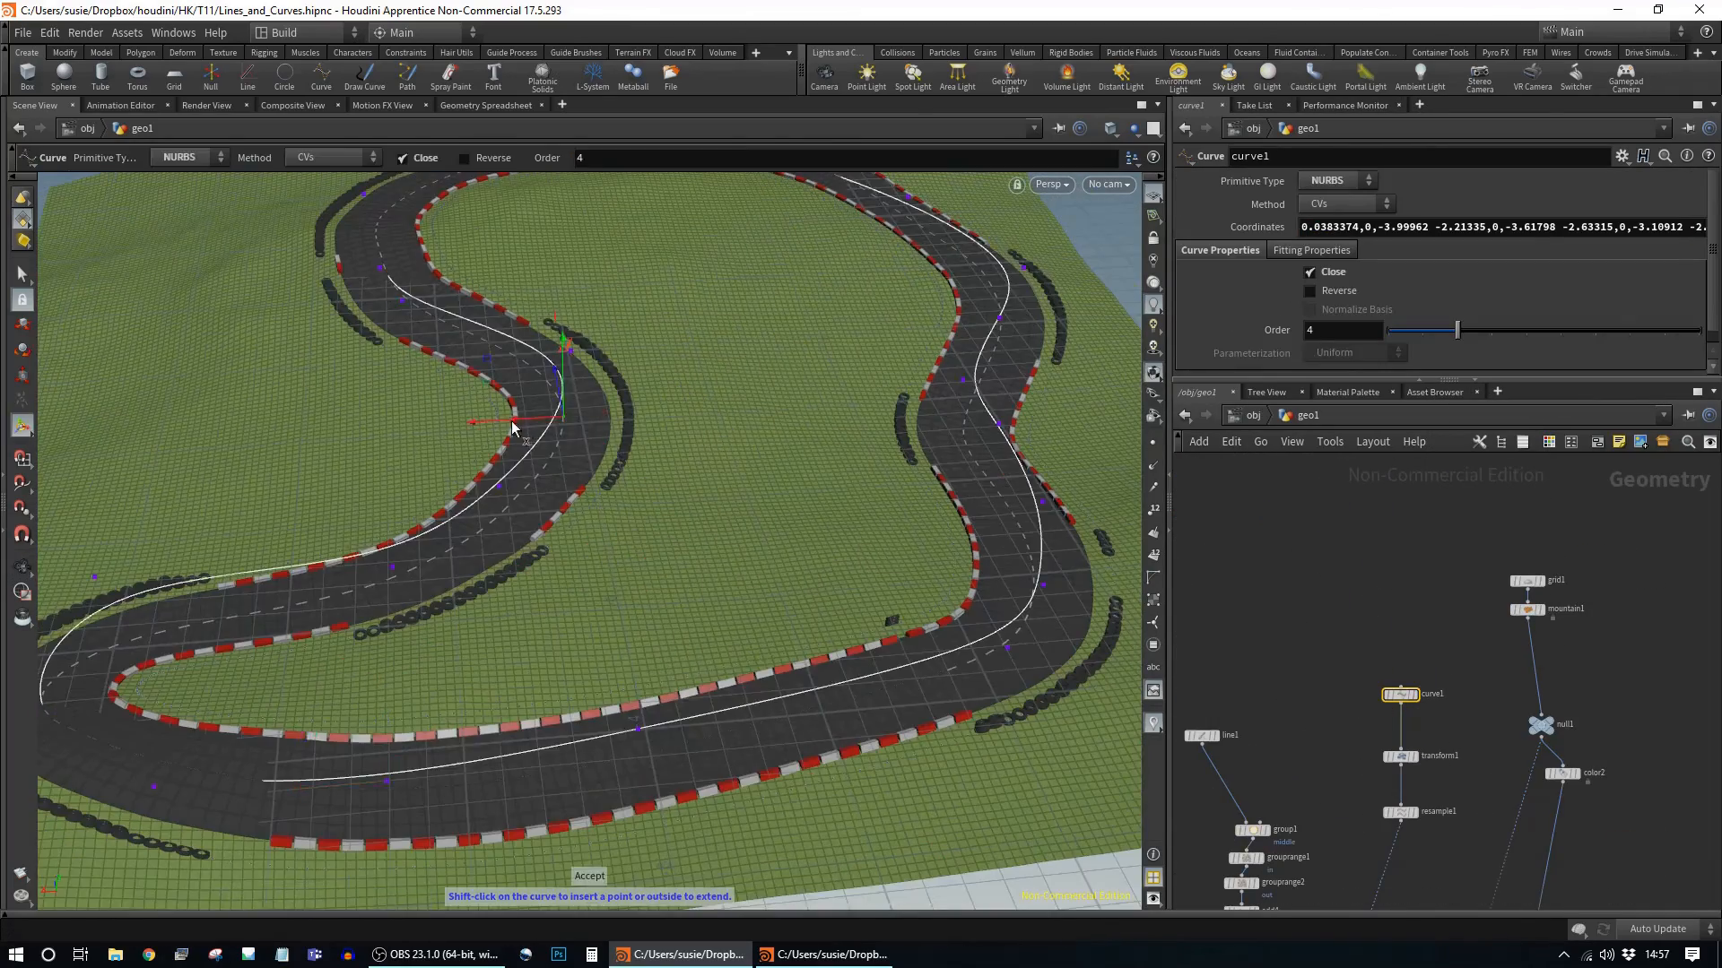
{"action": "left_click_drag", "start_coordinate": [612, 425], "coordinate": [511, 763]}
{"action": "left_click_drag", "start_coordinate": [615, 350], "coordinate": [646, 574]}
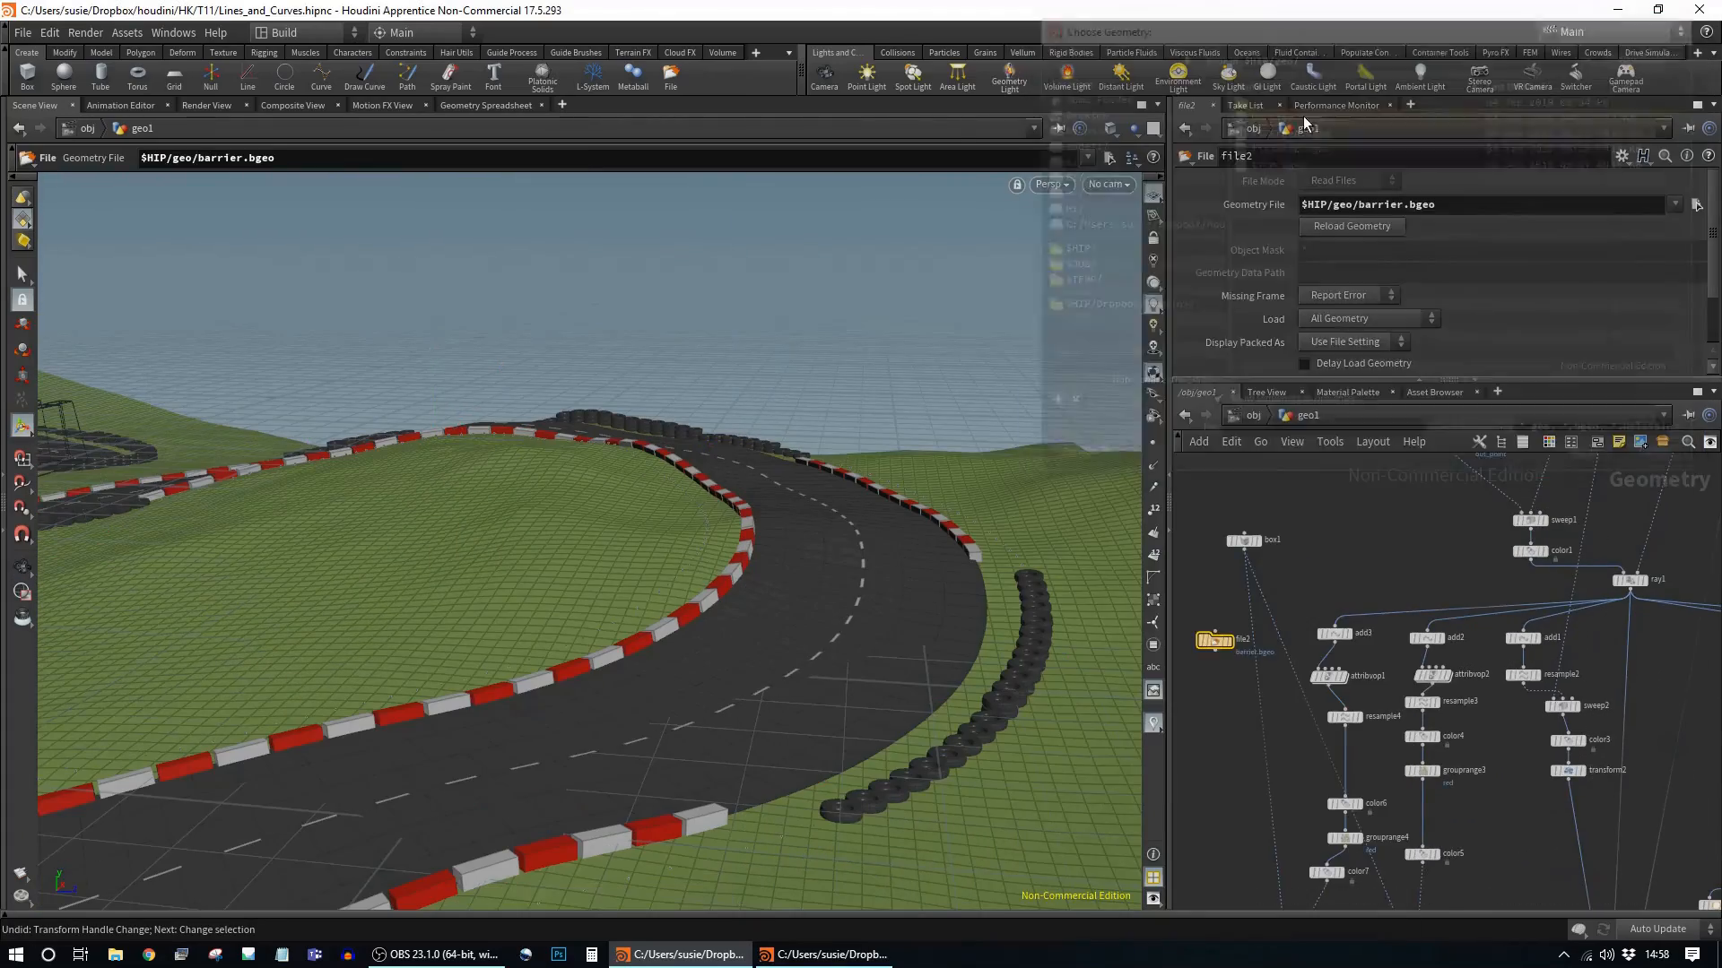
{"action": "key", "text": "Tab"}
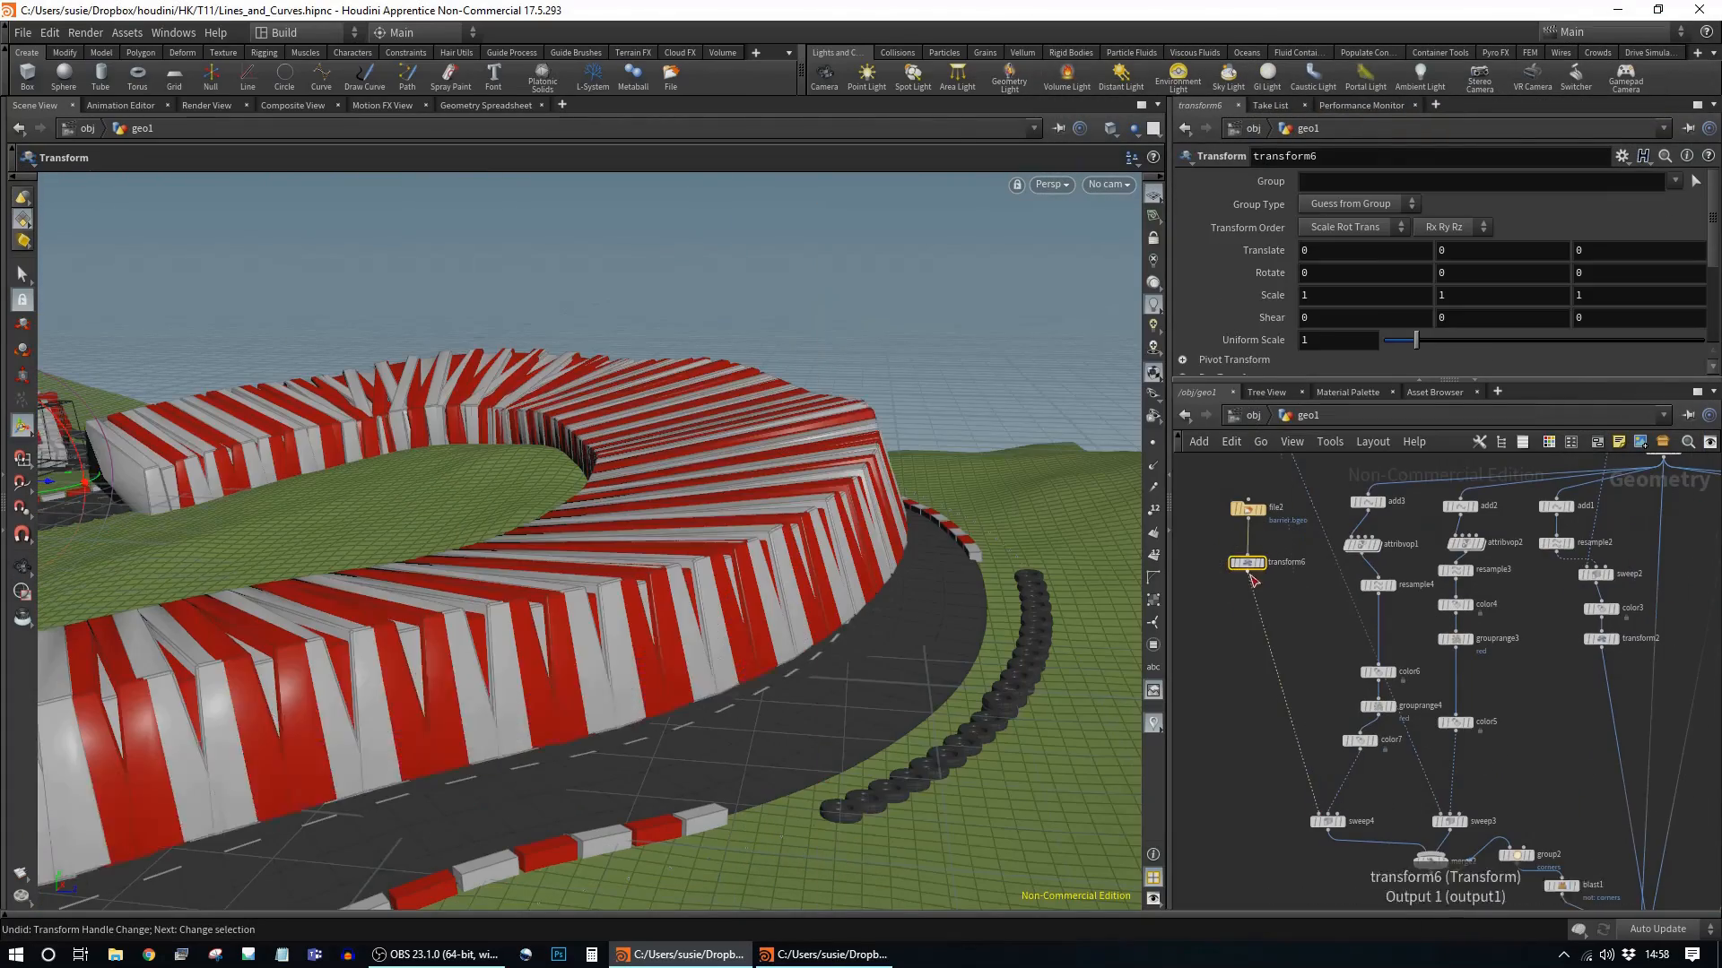
{"action": "middle_click_drag", "start_coordinate": [1278, 339], "coordinate": [1192, 340]}
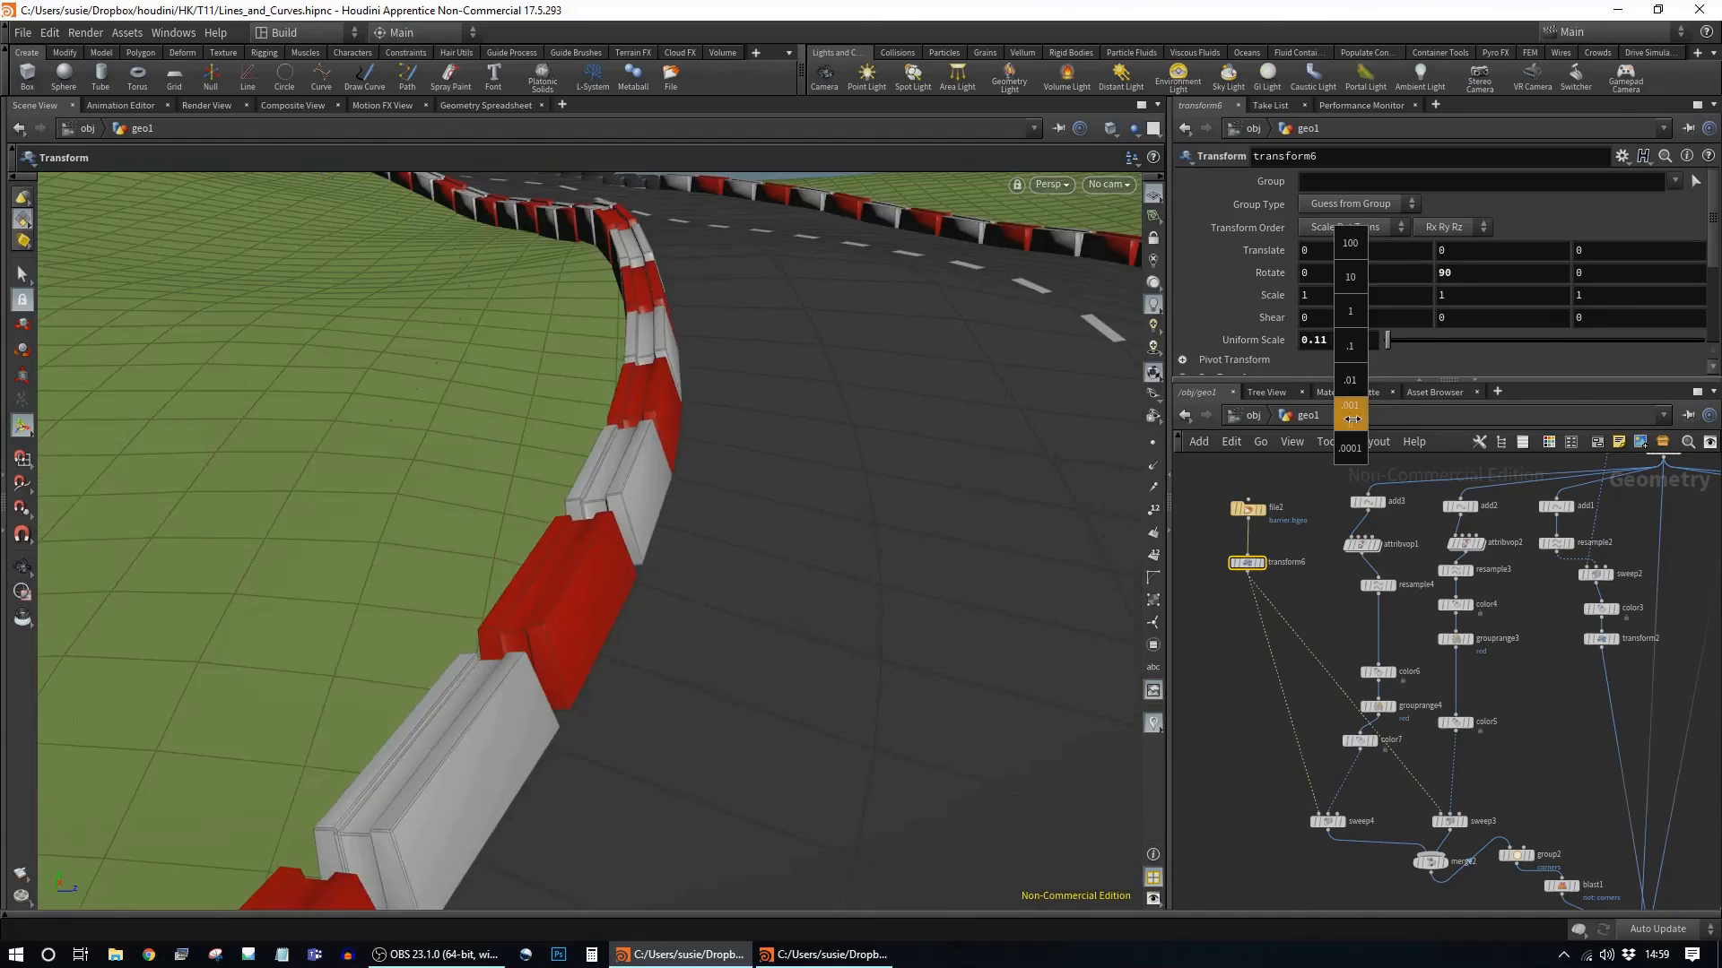
{"action": "right_click_drag", "start_coordinate": [917, 436], "coordinate": [818, 469]}
{"action": "left_click_drag", "start_coordinate": [819, 469], "coordinate": [696, 418]}
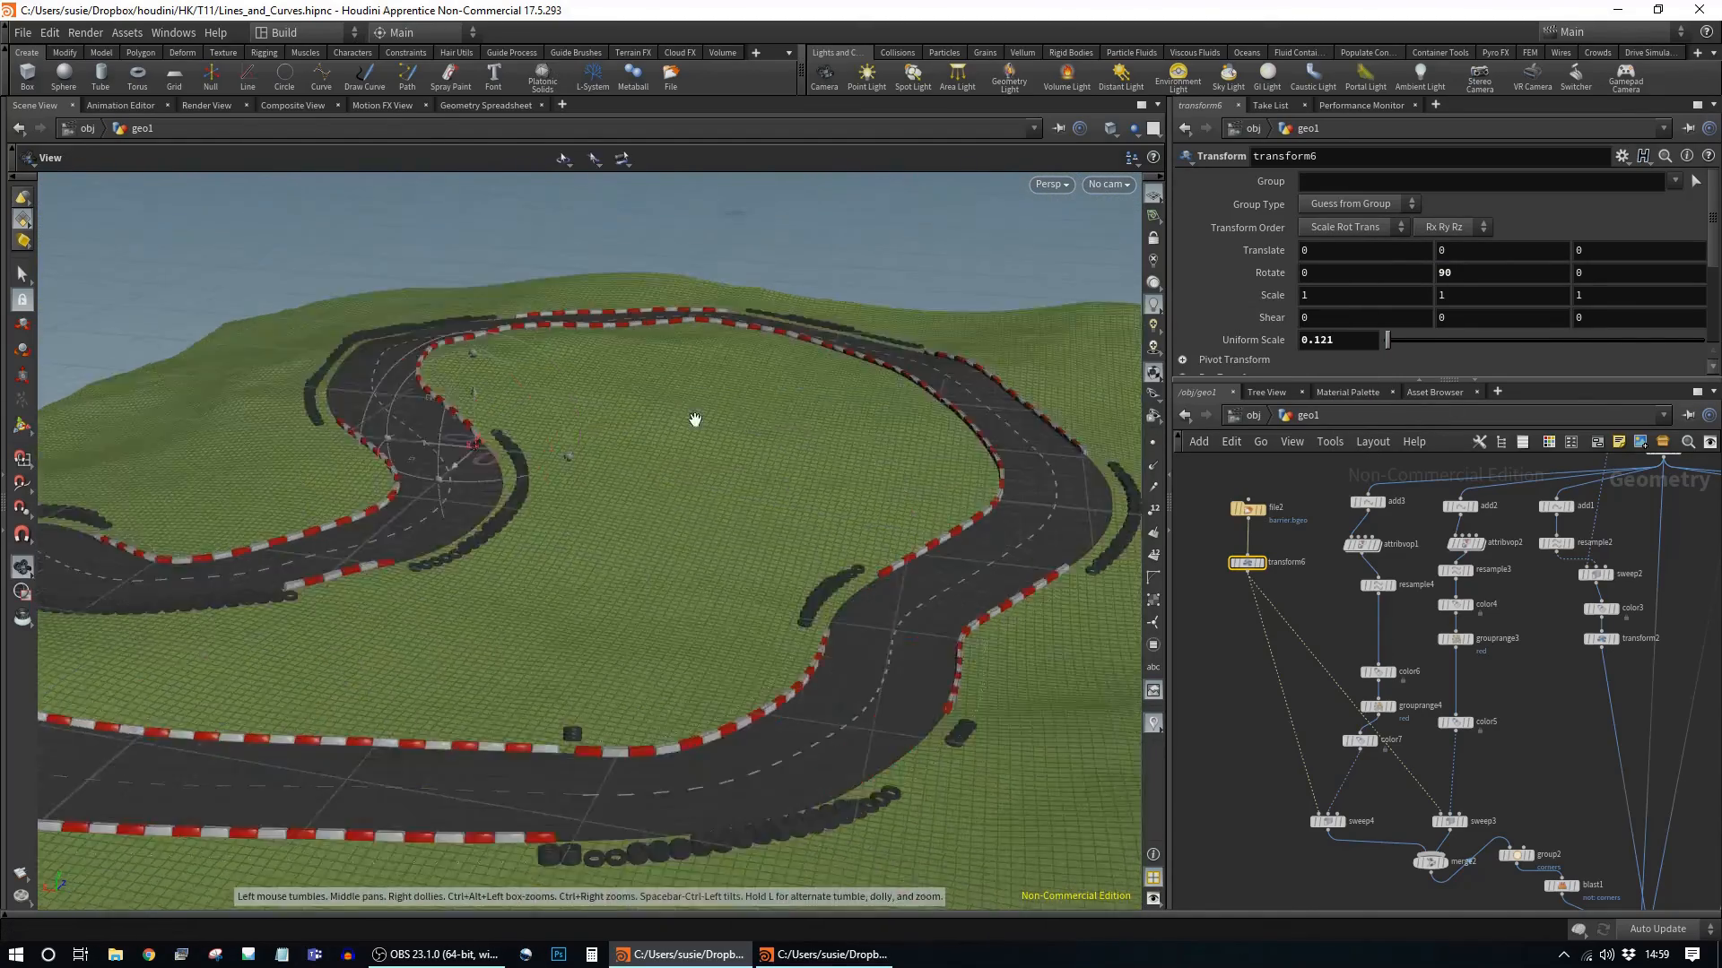
{"action": "middle_click_drag", "start_coordinate": [1668, 567], "coordinate": [1554, 652]}
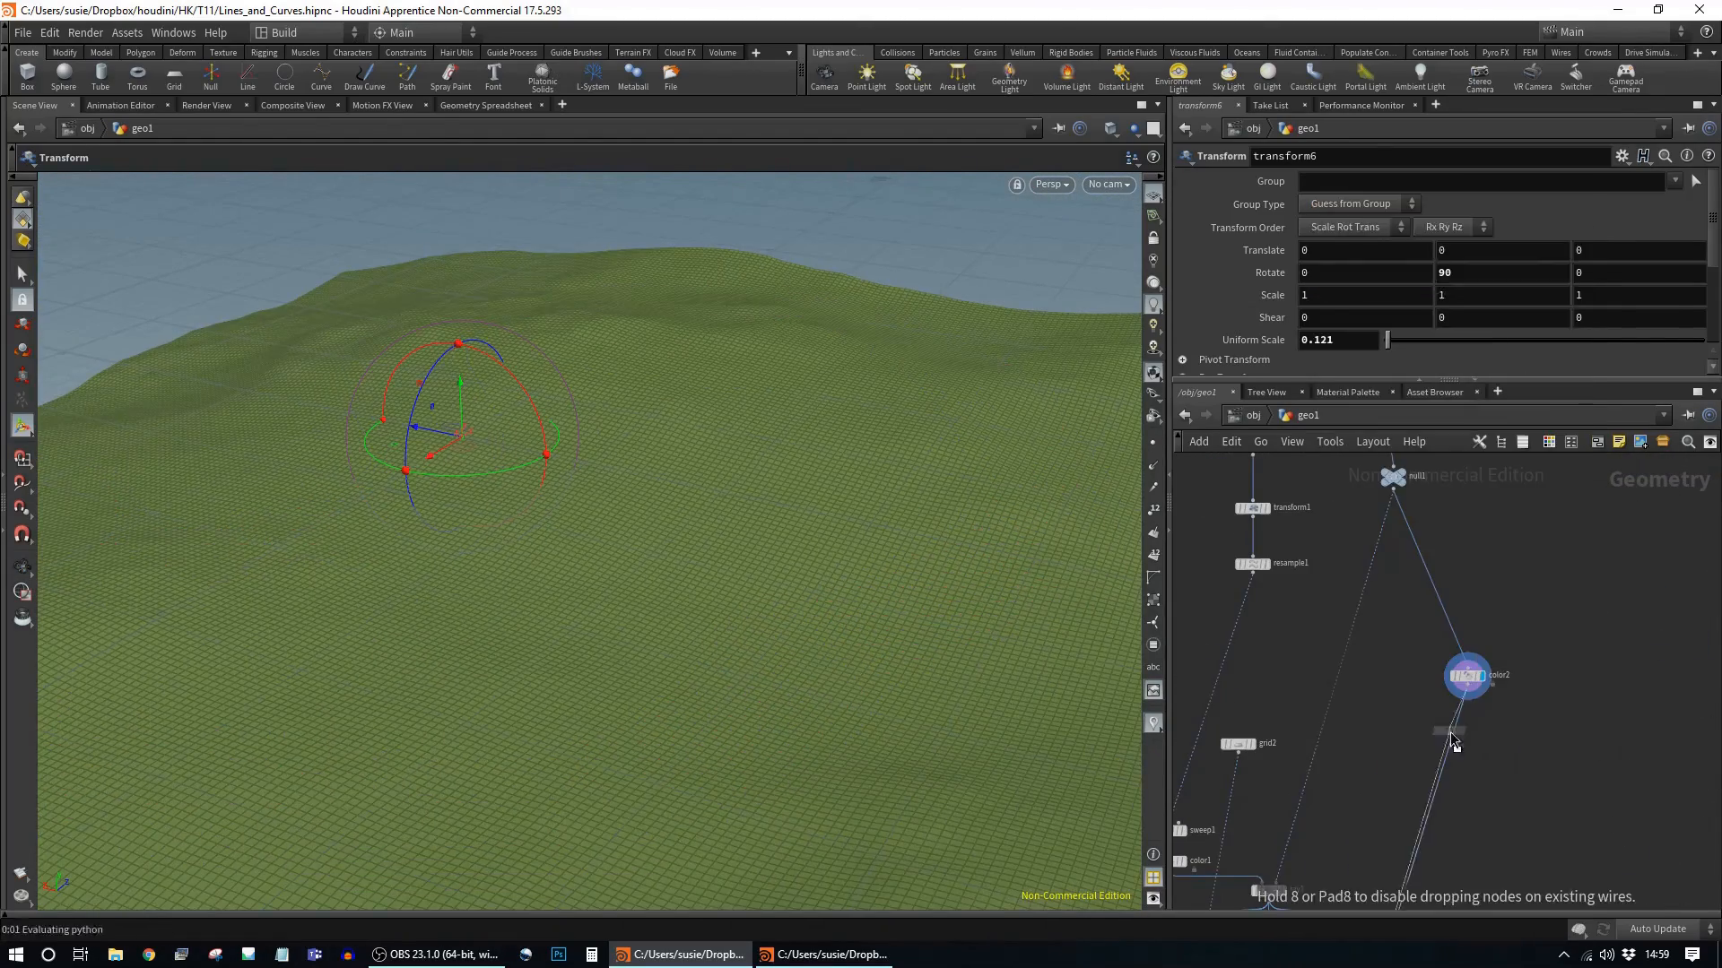
Step: Inside attribvop5, add a Fit and a Color Mix wired from the noise into Cd
{"action": "double_click", "coordinate": [1462, 682]}
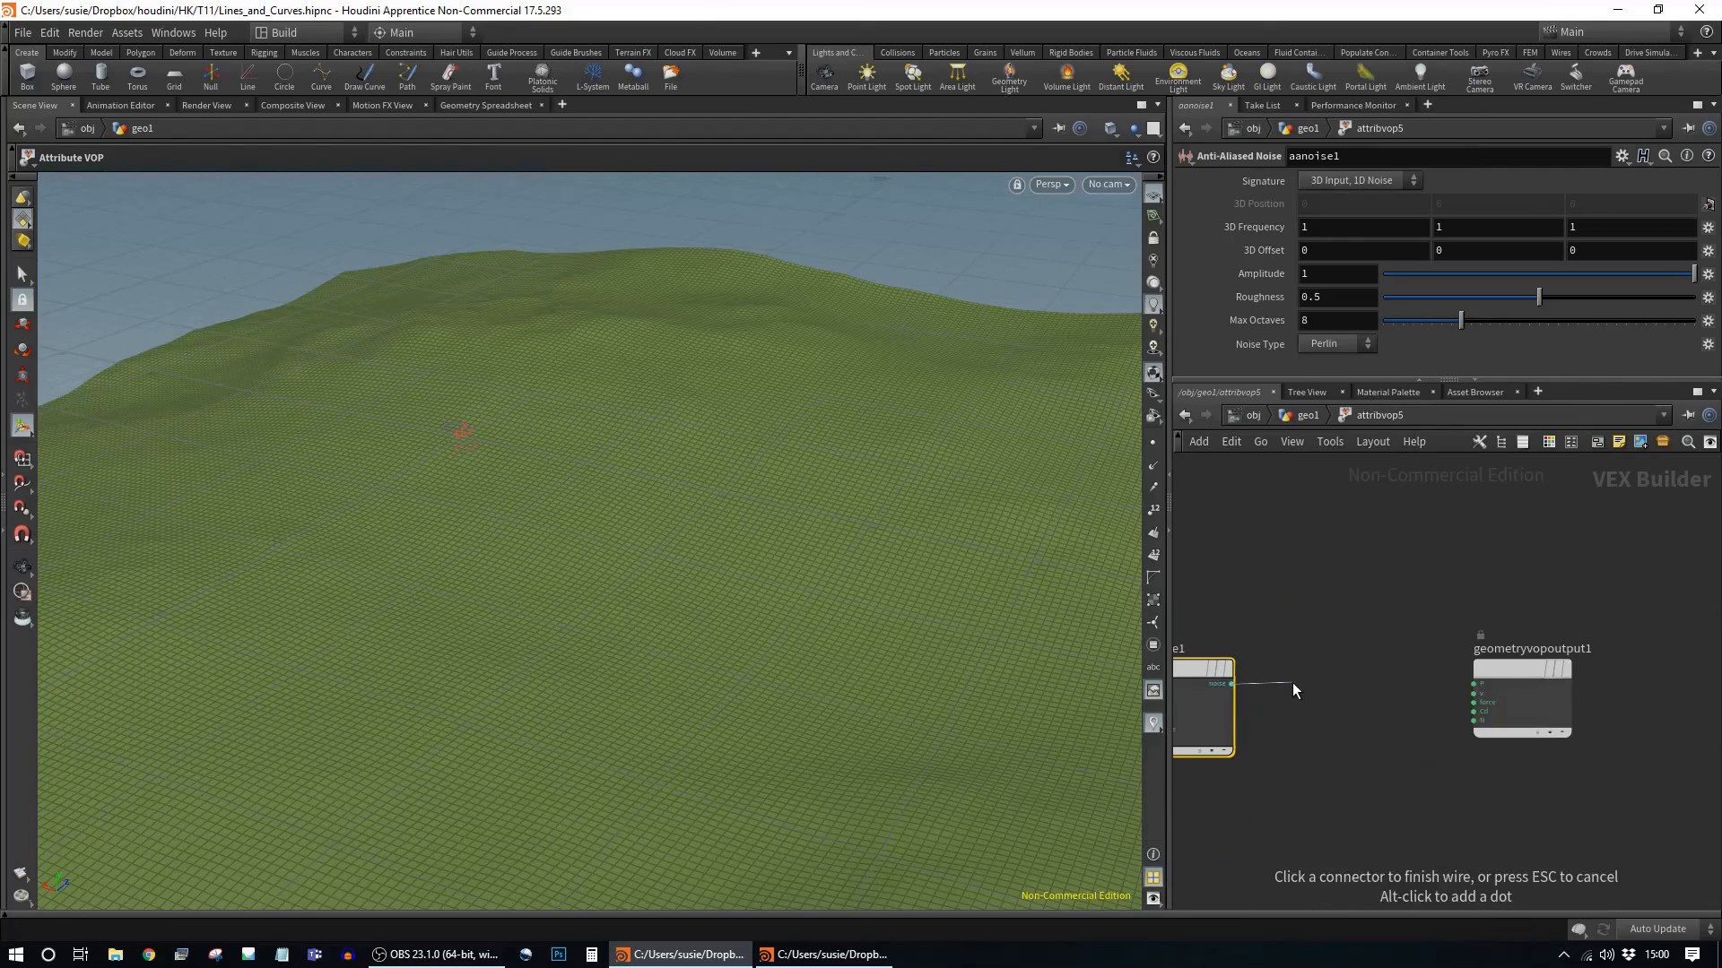
{"action": "key", "text": "Tab"}
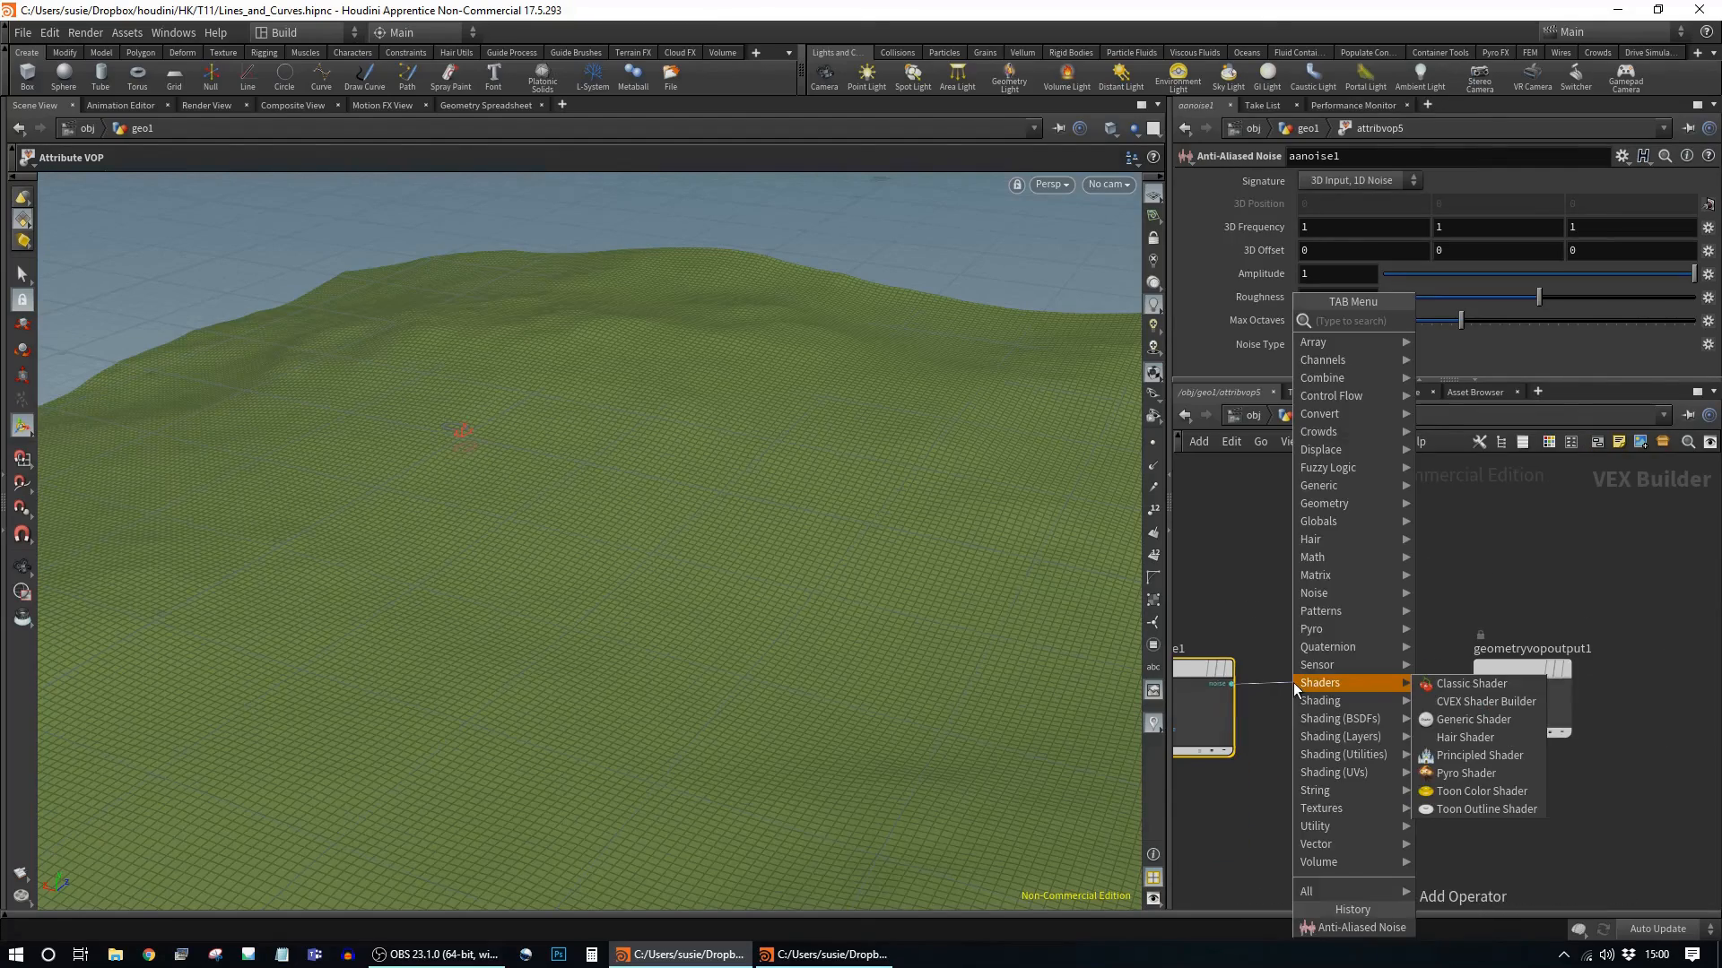
{"action": "type", "text": "fit"}
{"action": "key", "text": "Return"}
{"action": "key", "text": "Return"}
{"action": "left_click", "coordinate": [1415, 698]}
{"action": "key", "text": "Tab"}
{"action": "type", "text": "col"}
{"action": "left_click", "coordinate": [1614, 357]}
{"action": "left_click_drag", "start_coordinate": [1507, 665], "coordinate": [1685, 699]}
{"action": "left_click_drag", "start_coordinate": [1527, 629], "coordinate": [1586, 680]}
Step: Export the Fit result as a 'forest' attribute through an always-exported Bind node
{"action": "key", "text": "u"}
{"action": "left_click", "coordinate": [1494, 742]}
{"action": "key", "text": "Delete"}
{"action": "double_click", "coordinate": [1465, 738]}
{"action": "left_click_drag", "start_coordinate": [1350, 638], "coordinate": [1463, 789]}
{"action": "key", "text": "Tab"}
{"action": "type", "text": "bind"}
{"action": "key", "text": "Return"}
{"action": "key", "text": "Return"}
{"action": "left_click", "coordinate": [1374, 324]}
{"action": "left_click", "coordinate": [1354, 350]}
Step: Adjust the Fit source range and set the Color Mix colours to green and dark green
{"action": "middle_click_drag", "start_coordinate": [1457, 529], "coordinate": [1560, 508]}
{"action": "left_click", "coordinate": [1406, 599]}
{"action": "middle_click_drag", "start_coordinate": [1325, 203], "coordinate": [1282, 228]}
{"action": "left_click", "coordinate": [1583, 599]}
{"action": "left_click", "coordinate": [1318, 181]}
{"action": "left_click", "coordinate": [1336, 85]}
{"action": "left_click", "coordinate": [1582, 30]}
{"action": "left_click", "coordinate": [1318, 204]}
{"action": "left_click", "coordinate": [1358, 153]}
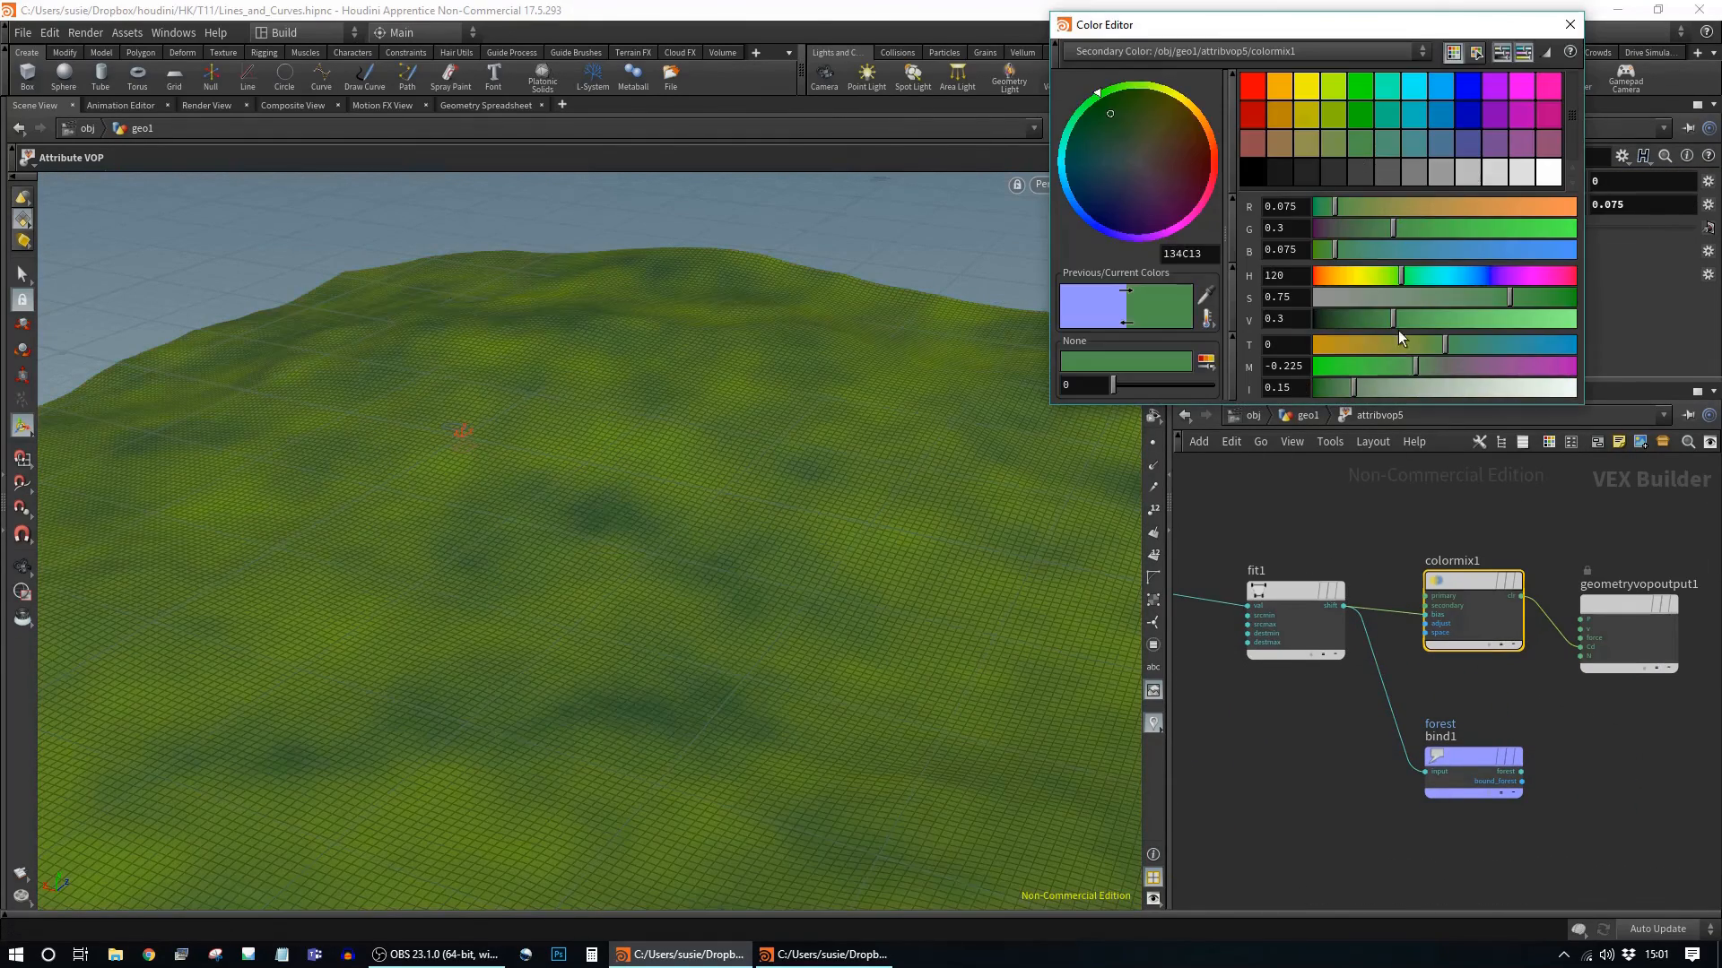
{"action": "left_click_drag", "start_coordinate": [1443, 296], "coordinate": [1515, 297]}
{"action": "left_click", "coordinate": [1580, 27]}
Step: Lower the noise frequency to 0.3 for the green terrain tint
{"action": "middle_click_drag", "start_coordinate": [1286, 521], "coordinate": [1542, 558]}
{"action": "left_click", "coordinate": [1370, 652]}
{"action": "middle_click_drag", "start_coordinate": [1259, 226], "coordinate": [1200, 233]}
{"action": "left_click_drag", "start_coordinate": [767, 465], "coordinate": [690, 459], "text": "alt"}
Step: Add a File node loading the firtreeA.bgeo tree model in the geometry network
{"action": "key", "text": "u"}
{"action": "middle_click_drag", "start_coordinate": [1545, 649], "coordinate": [1513, 681]}
{"action": "left_click_drag", "start_coordinate": [1443, 612], "coordinate": [1365, 603]}
{"action": "key", "text": "Tab"}
{"action": "type", "text": "att"}
{"action": "key", "text": "BackSpace"}
{"action": "key", "text": "BackSpace"}
{"action": "key", "text": "BackSpace"}
{"action": "type", "text": "file"}
{"action": "key", "text": "Return"}
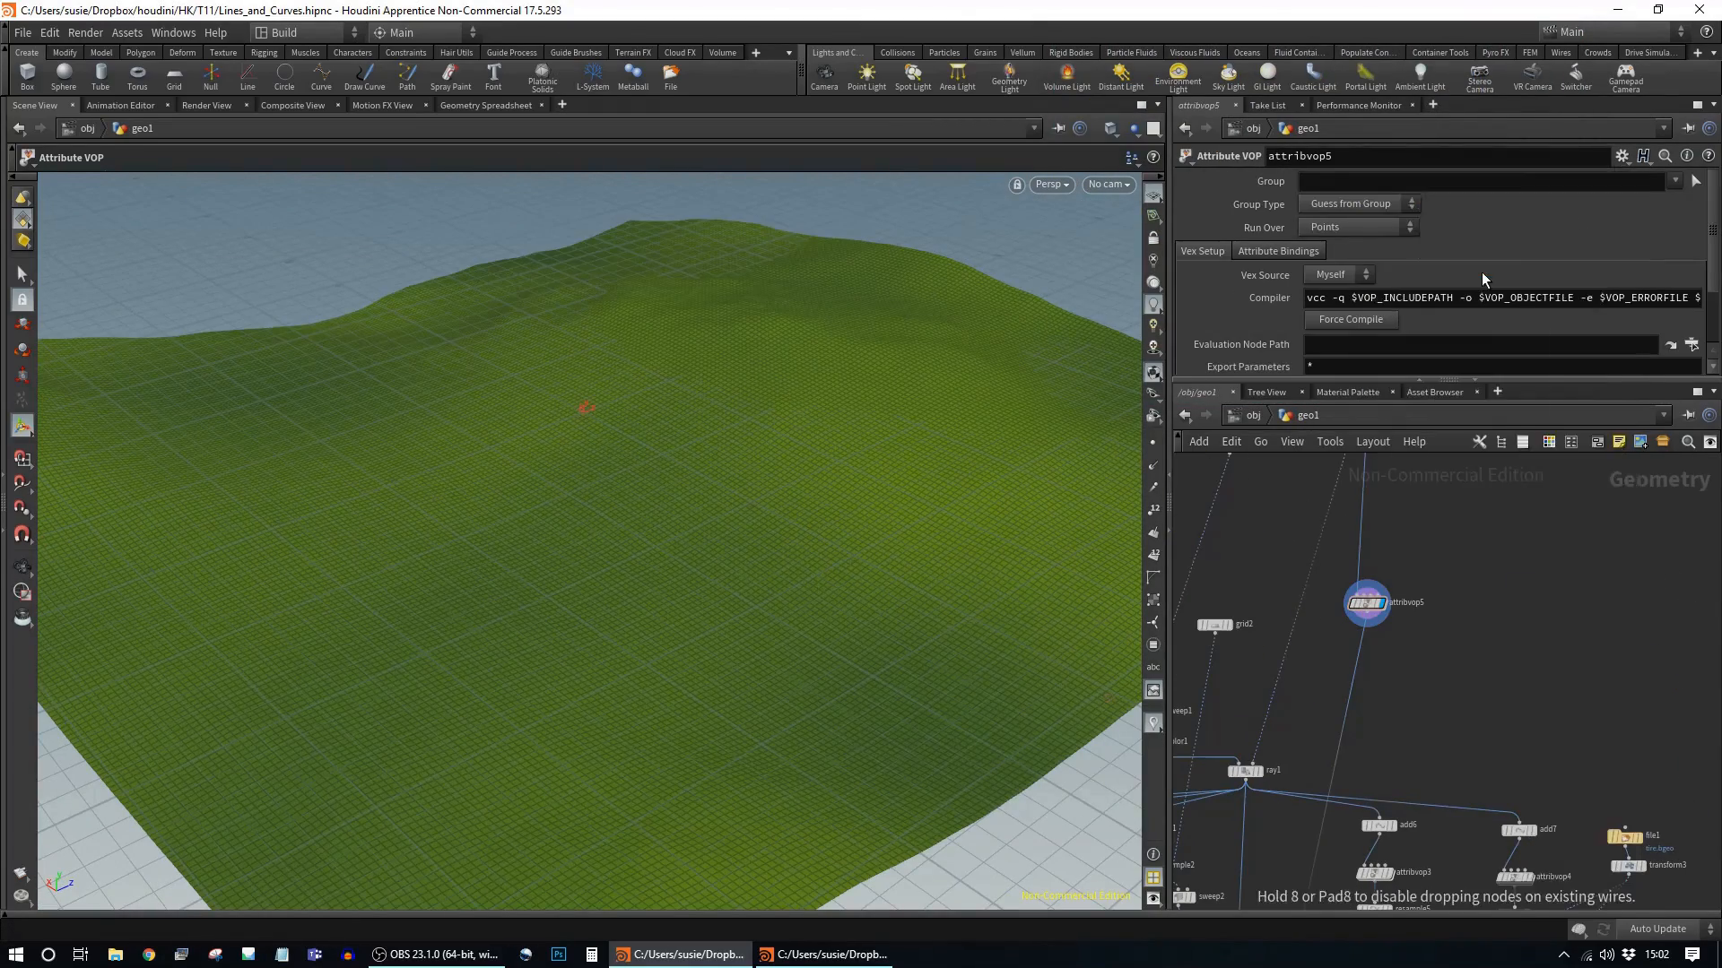
{"action": "left_click", "coordinate": [1498, 600]}
{"action": "double_click", "coordinate": [1281, 135]}
Step: Add a Scatter under the terrain colour node, scattering 1000 points by the forest density
{"action": "key", "text": "Tab"}
{"action": "type", "text": "scatter"}
{"action": "left_click", "coordinate": [1434, 624]}
{"action": "left_click", "coordinate": [1188, 275]}
{"action": "left_click_drag", "start_coordinate": [1435, 624], "coordinate": [1478, 668]}
{"action": "left_click", "coordinate": [1440, 612]}
{"action": "left_click", "coordinate": [1393, 568]}
{"action": "left_click", "coordinate": [1510, 577]}
Step: Add a Copy to Points node placing firtreeA on the scattered points
{"action": "key", "text": "Tab"}
{"action": "type", "text": "copy"}
{"action": "left_click", "coordinate": [1476, 676]}
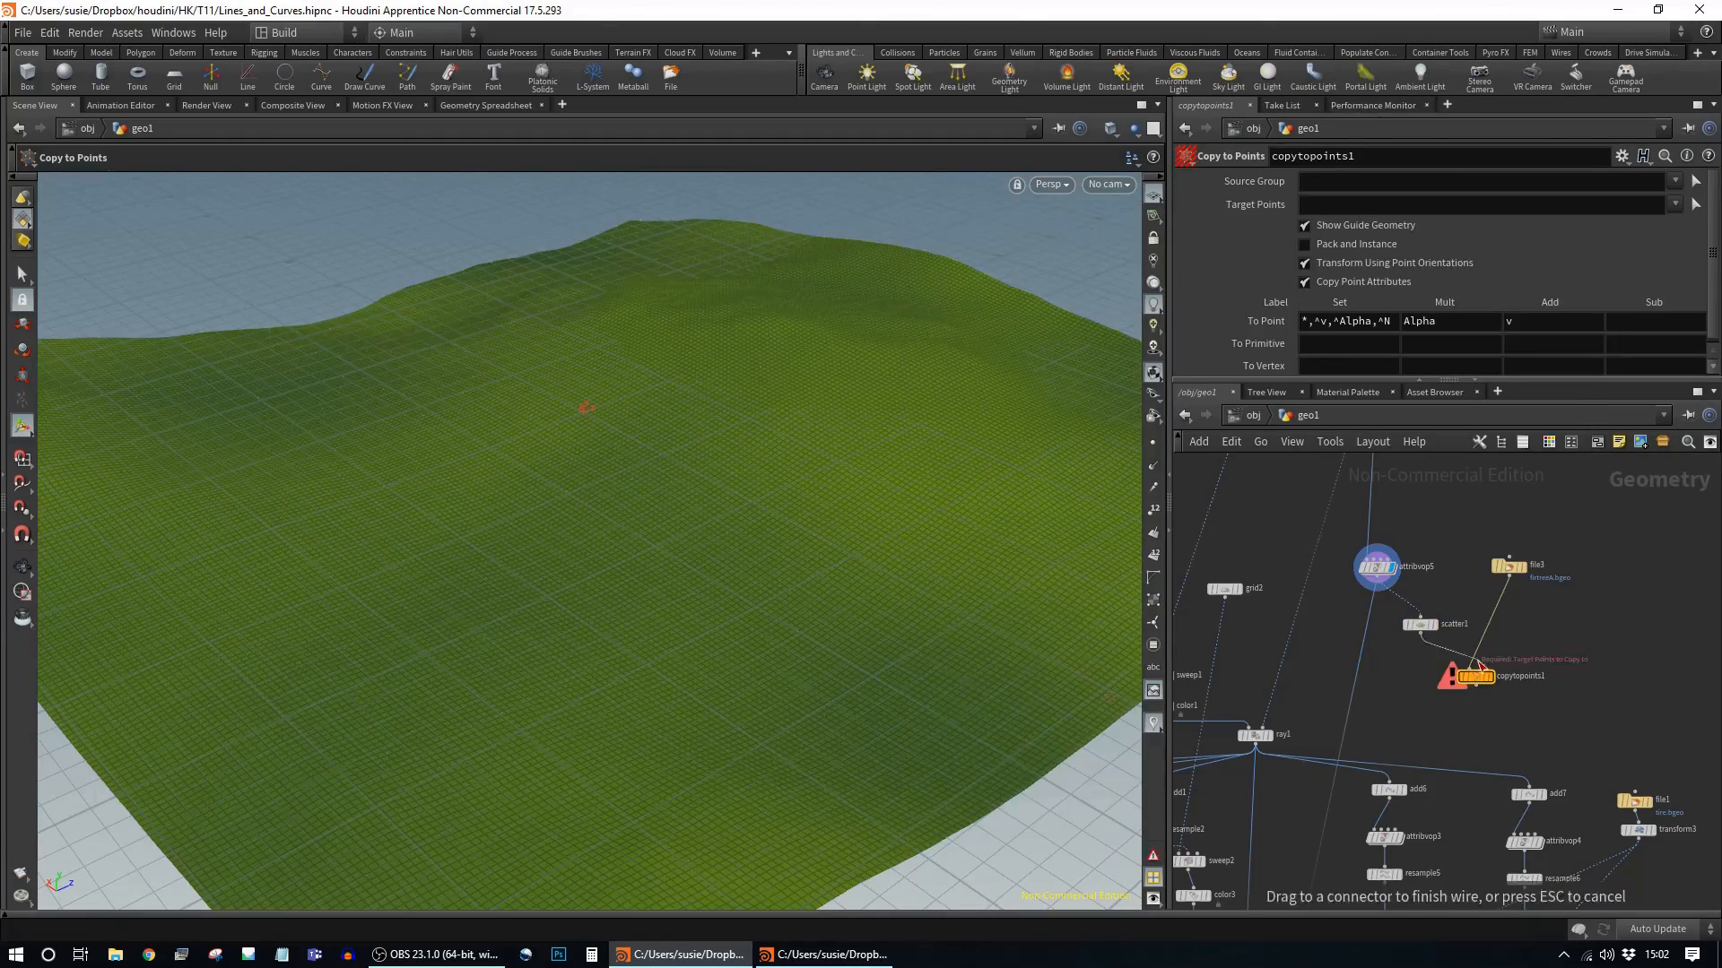
{"action": "left_click", "coordinate": [1491, 676]}
{"action": "left_click", "coordinate": [474, 106]}
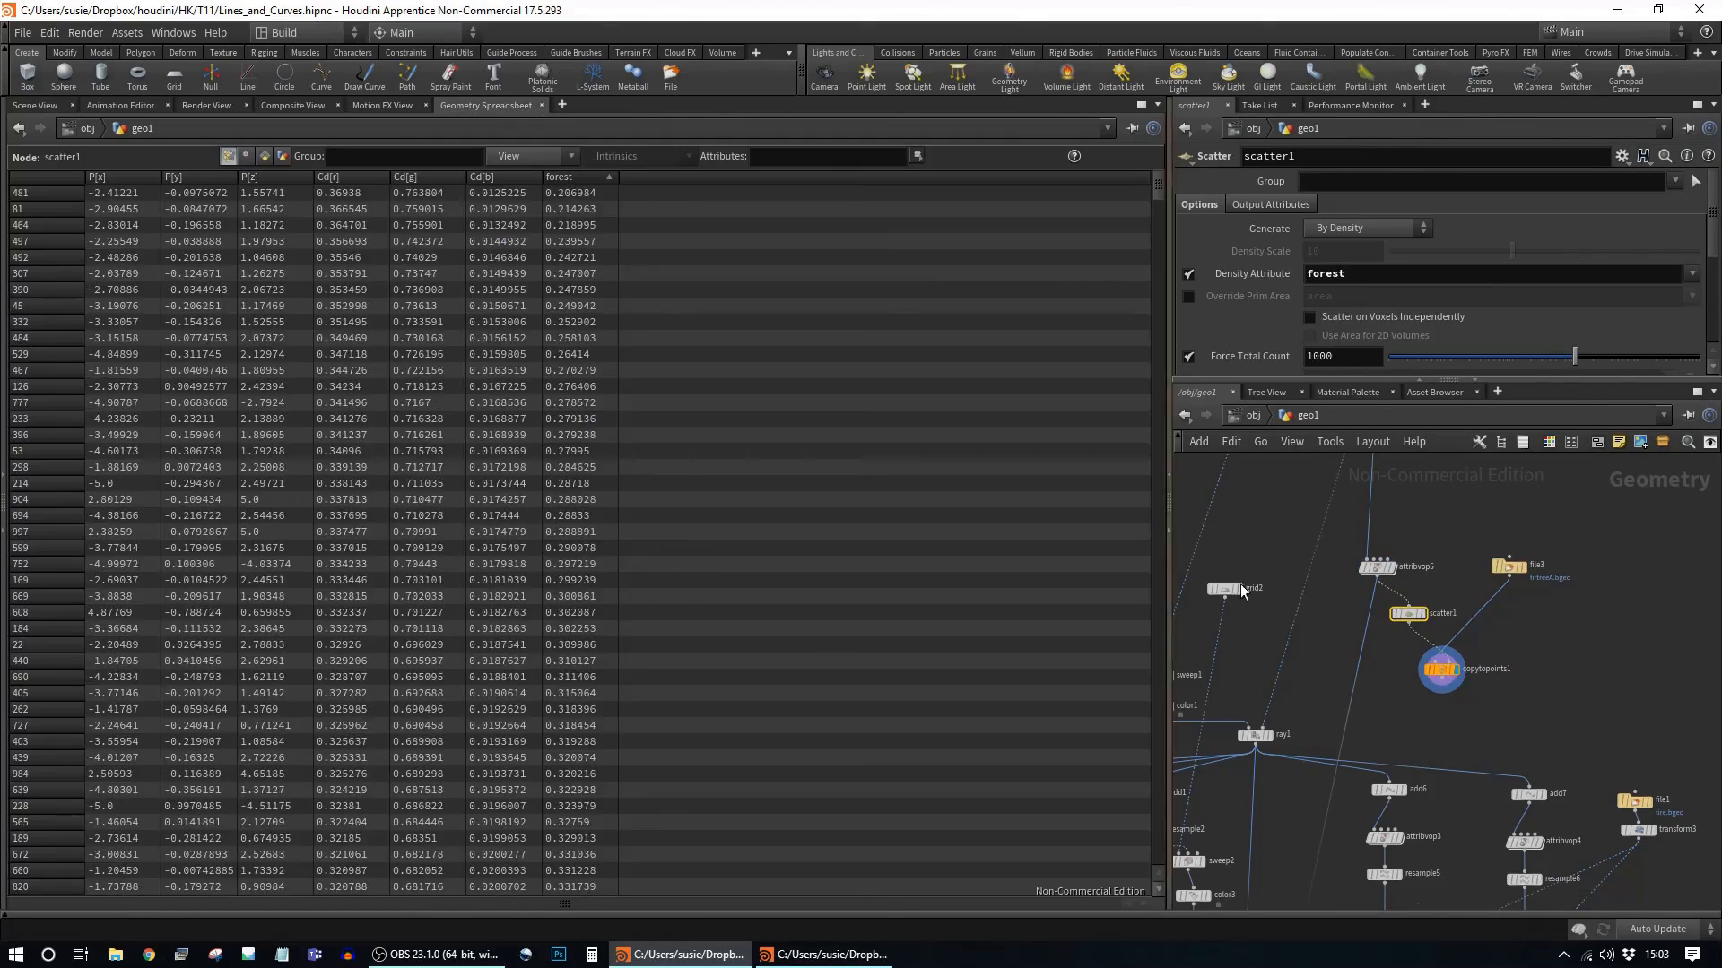
{"action": "double_click", "coordinate": [1376, 567]}
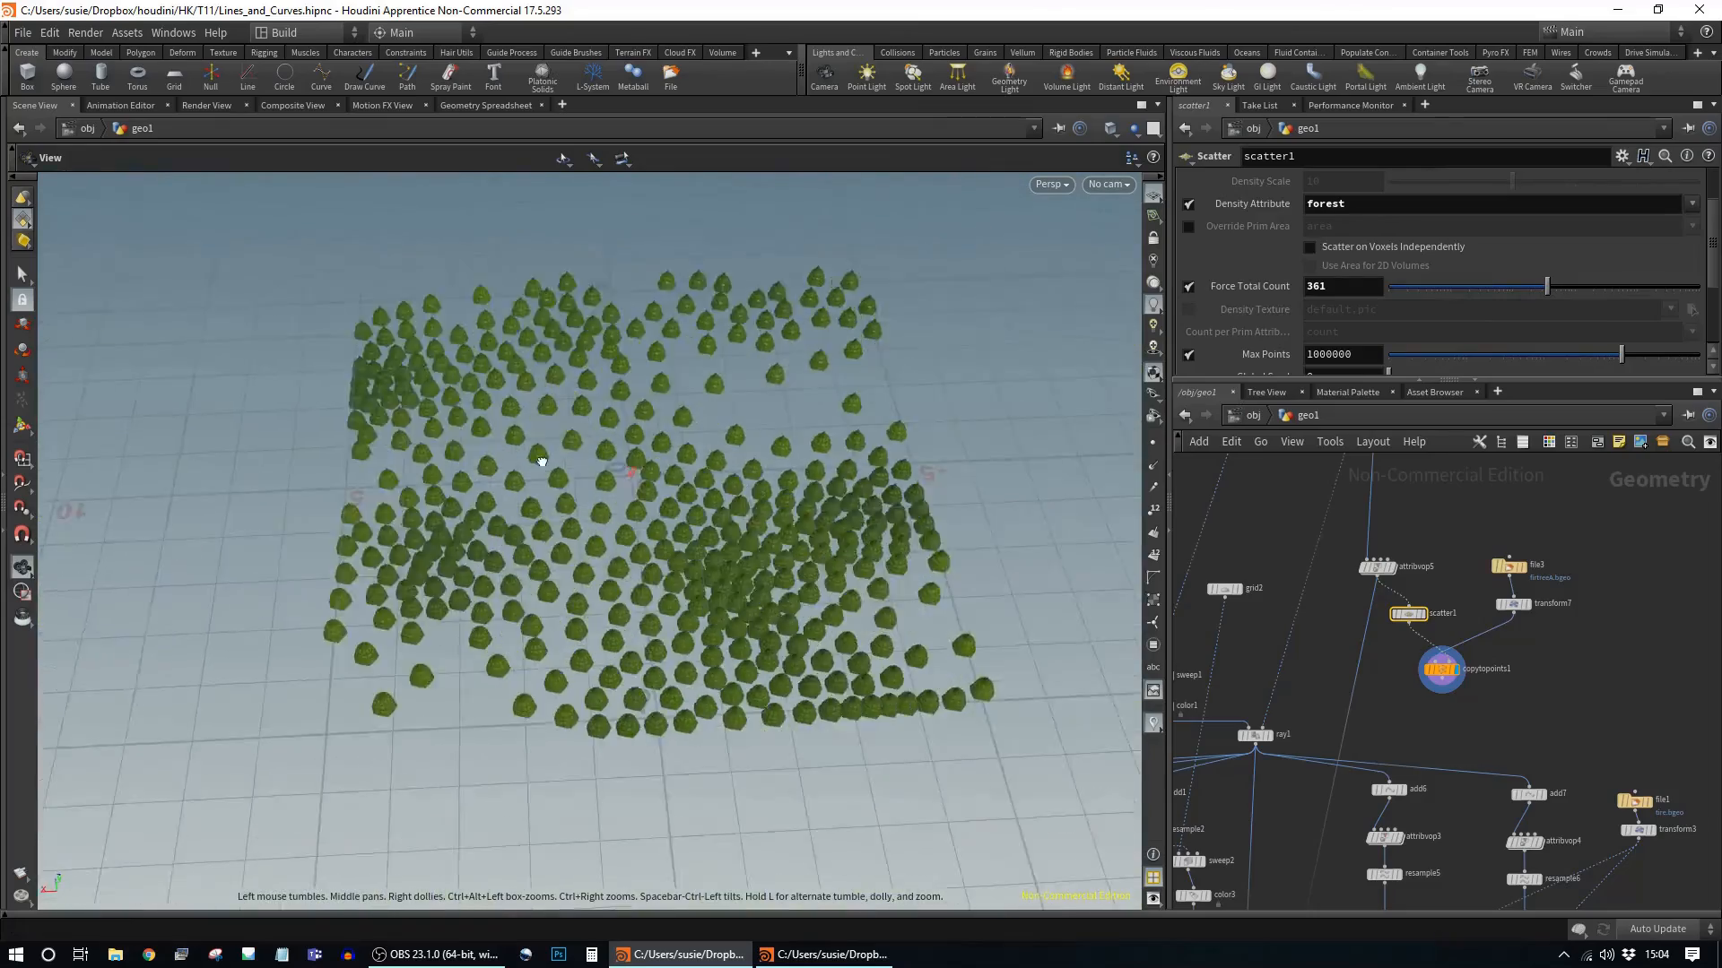
{"action": "left_click", "coordinate": [1377, 567]}
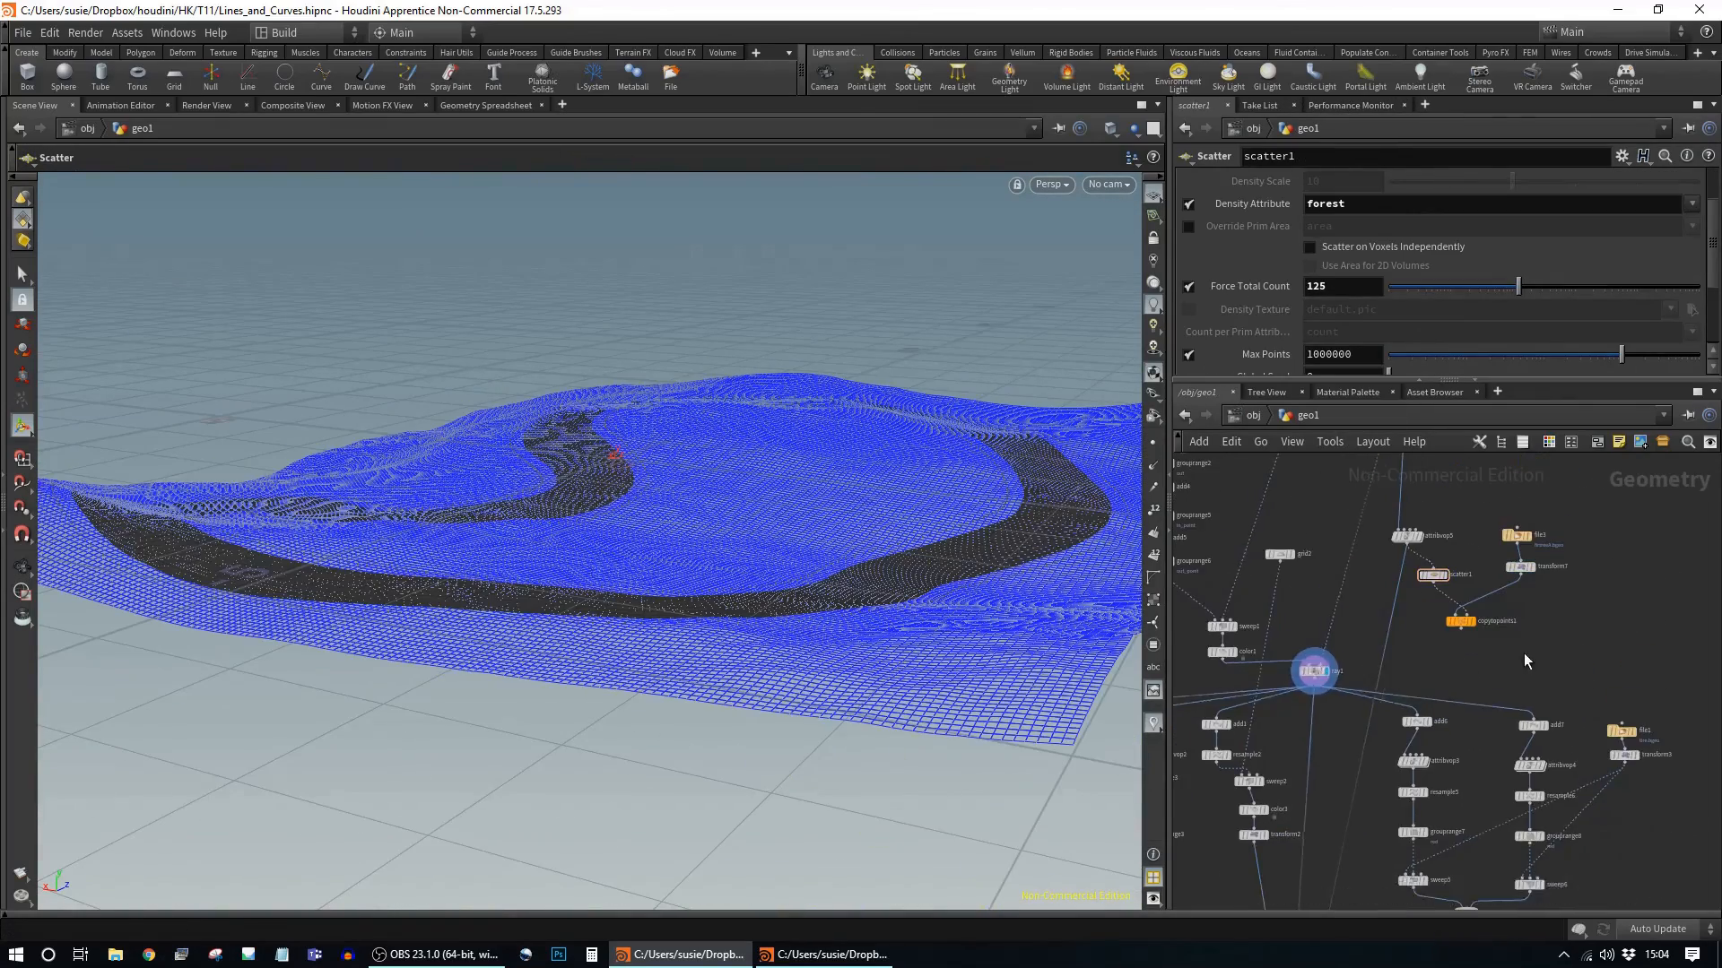
Step: Add Attribute Create (forest) and Attribute Transfer with distance threshold 0.23 to drive tree density
{"action": "key", "text": "Tab"}
{"action": "left_click", "coordinate": [1427, 584]}
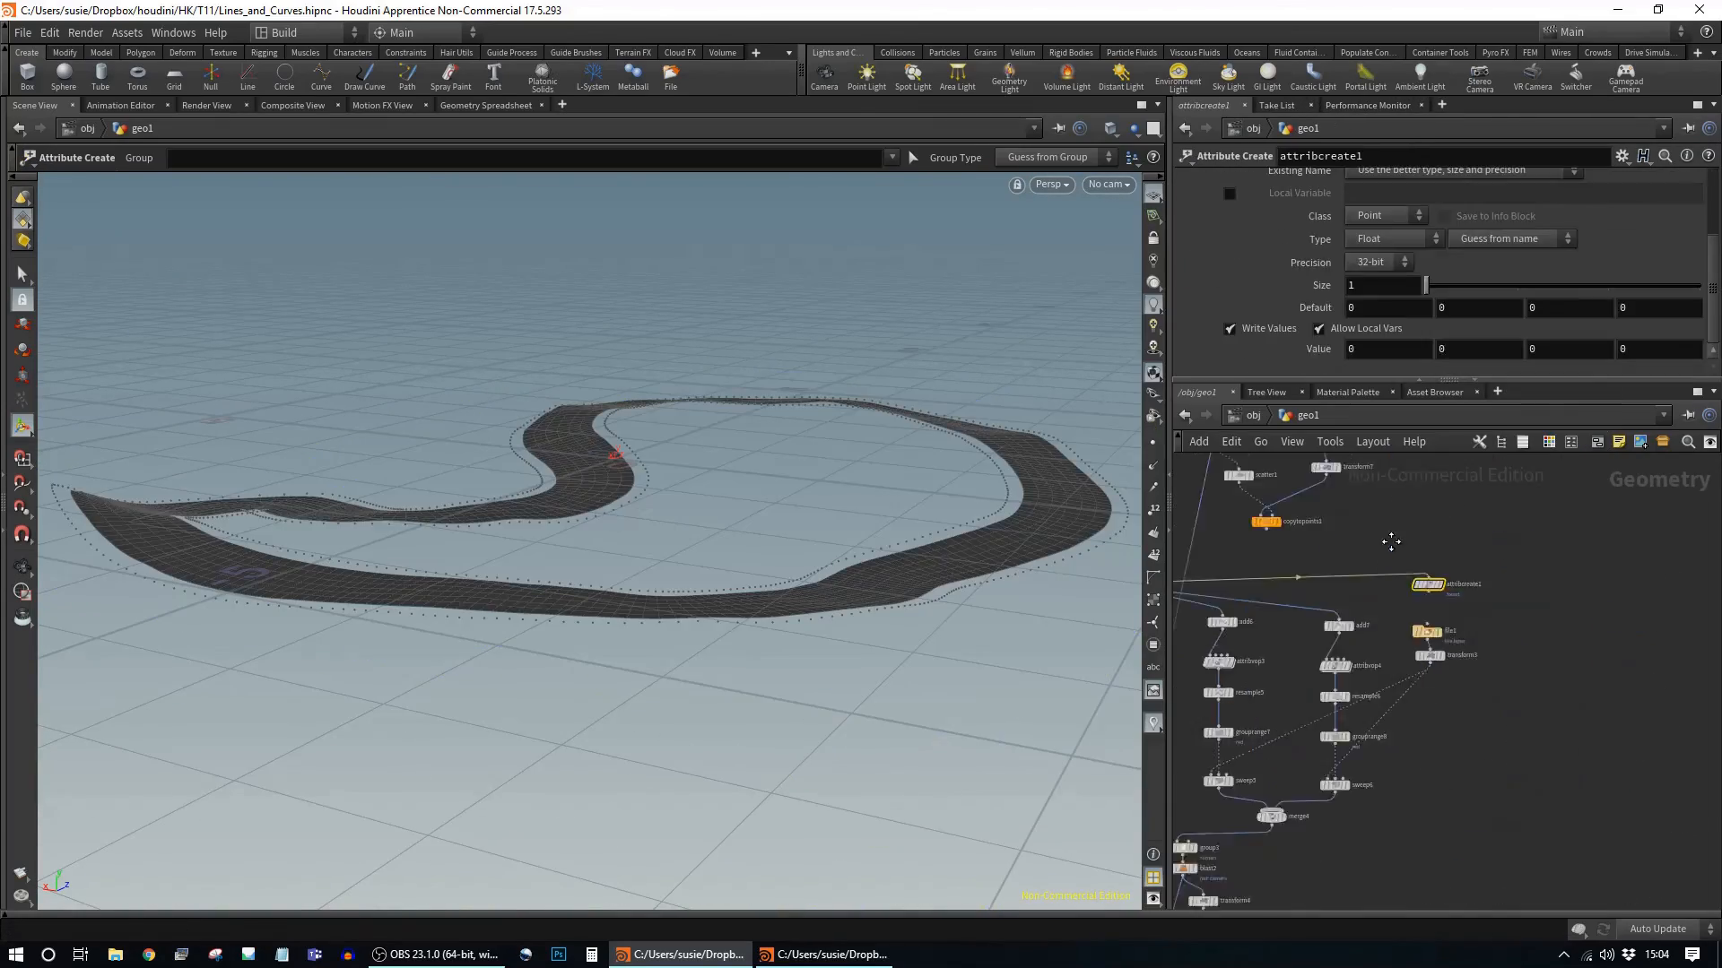
{"action": "left_click_drag", "start_coordinate": [1362, 524], "coordinate": [1619, 556]}
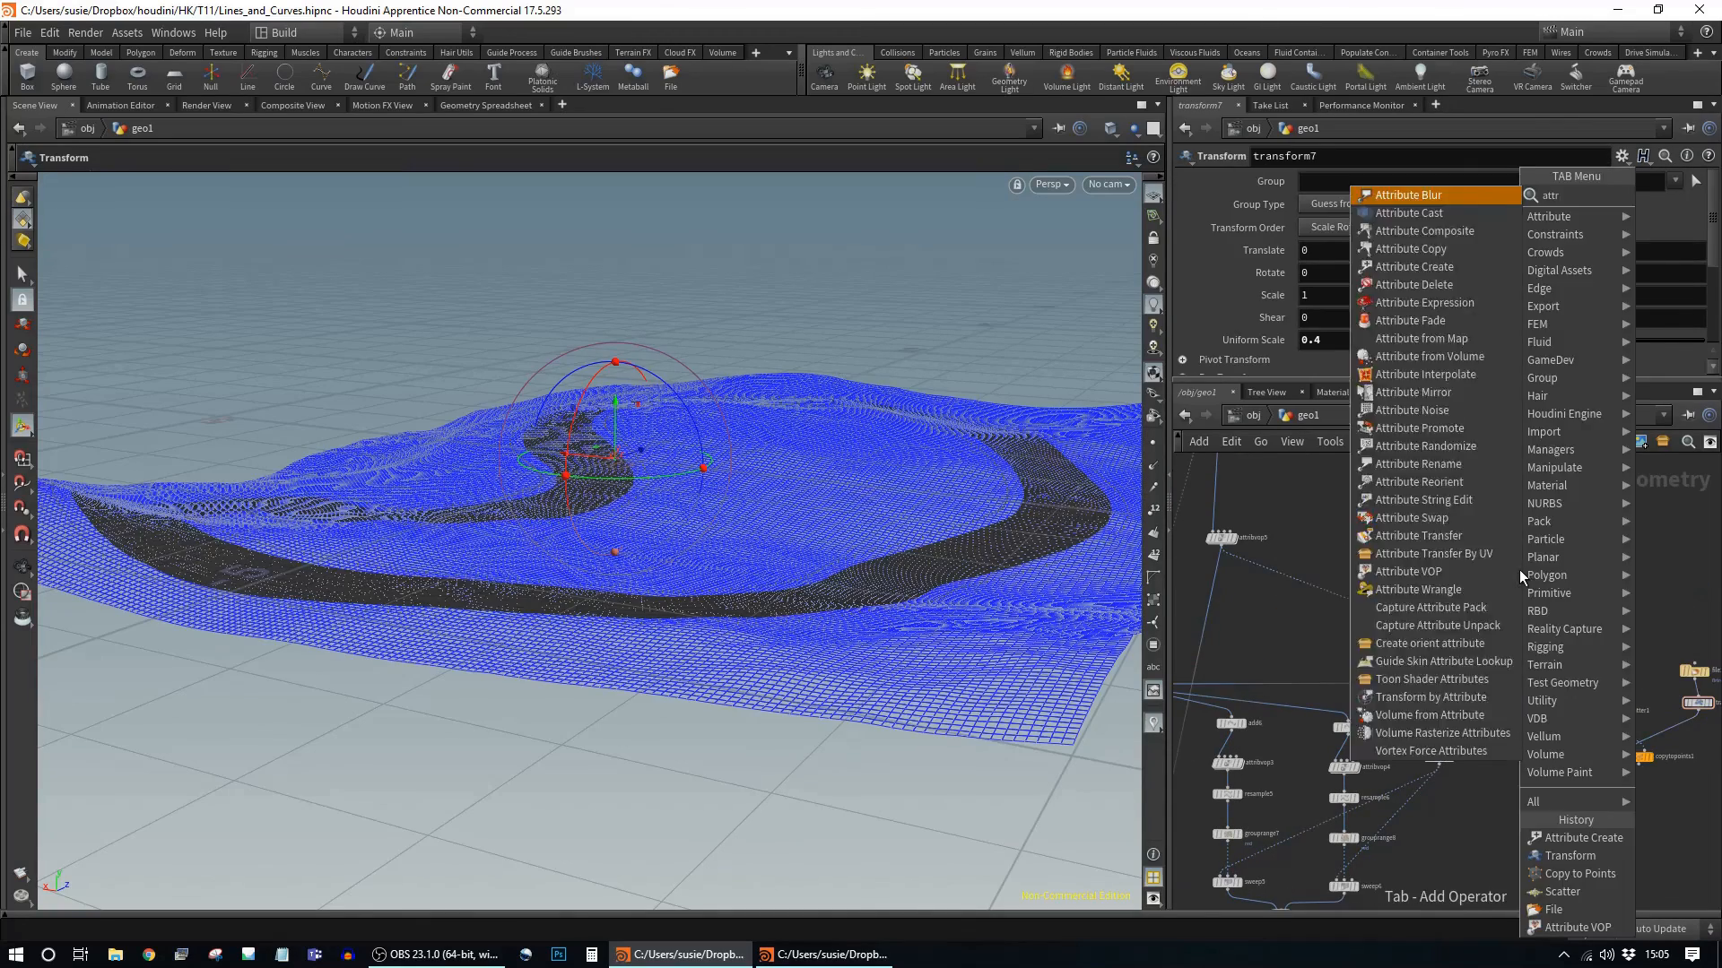
{"action": "left_click", "coordinate": [1464, 740]}
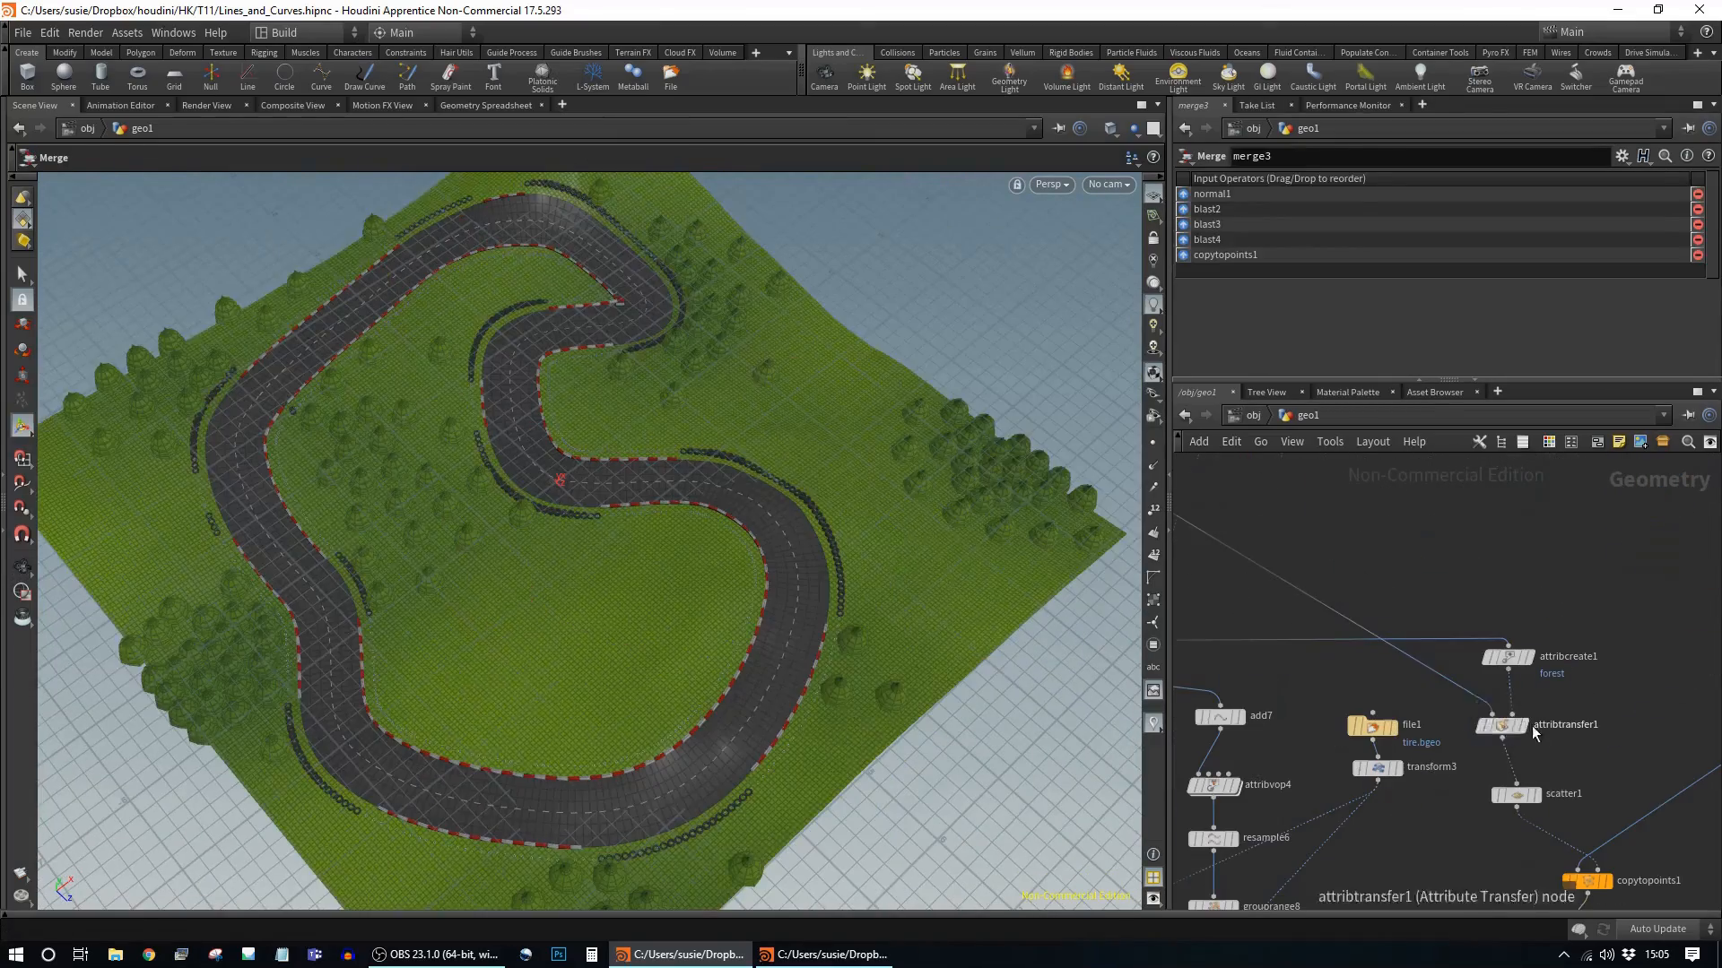
{"action": "left_click", "coordinate": [1504, 726]}
{"action": "mouse_move", "coordinate": [1395, 366]}
{"action": "left_mouse_down"}
{"action": "mouse_move", "coordinate": [1417, 363]}
{"action": "mouse_move", "coordinate": [1396, 366]}
{"action": "left_mouse_up"}
{"action": "left_click_drag", "start_coordinate": [735, 591], "coordinate": [840, 543]}
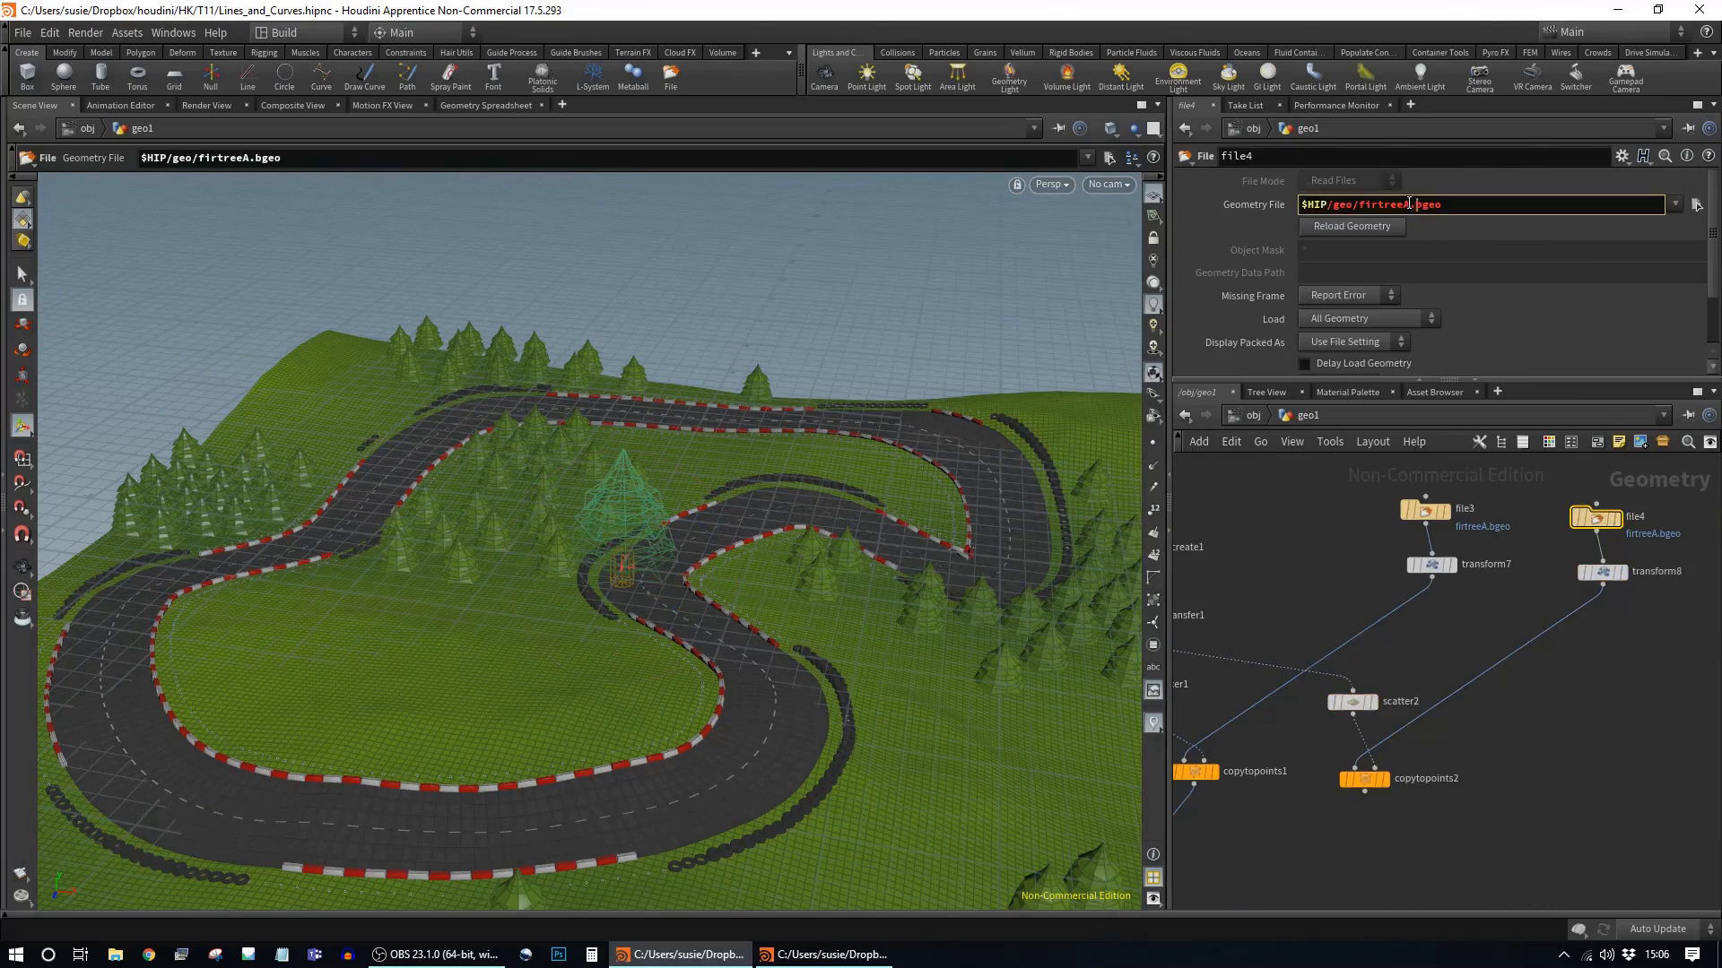
Step: Check the firtreeB copies in the full scene and insert an Attribute Promote after the tree copies
{"action": "left_click", "coordinate": [1603, 578]}
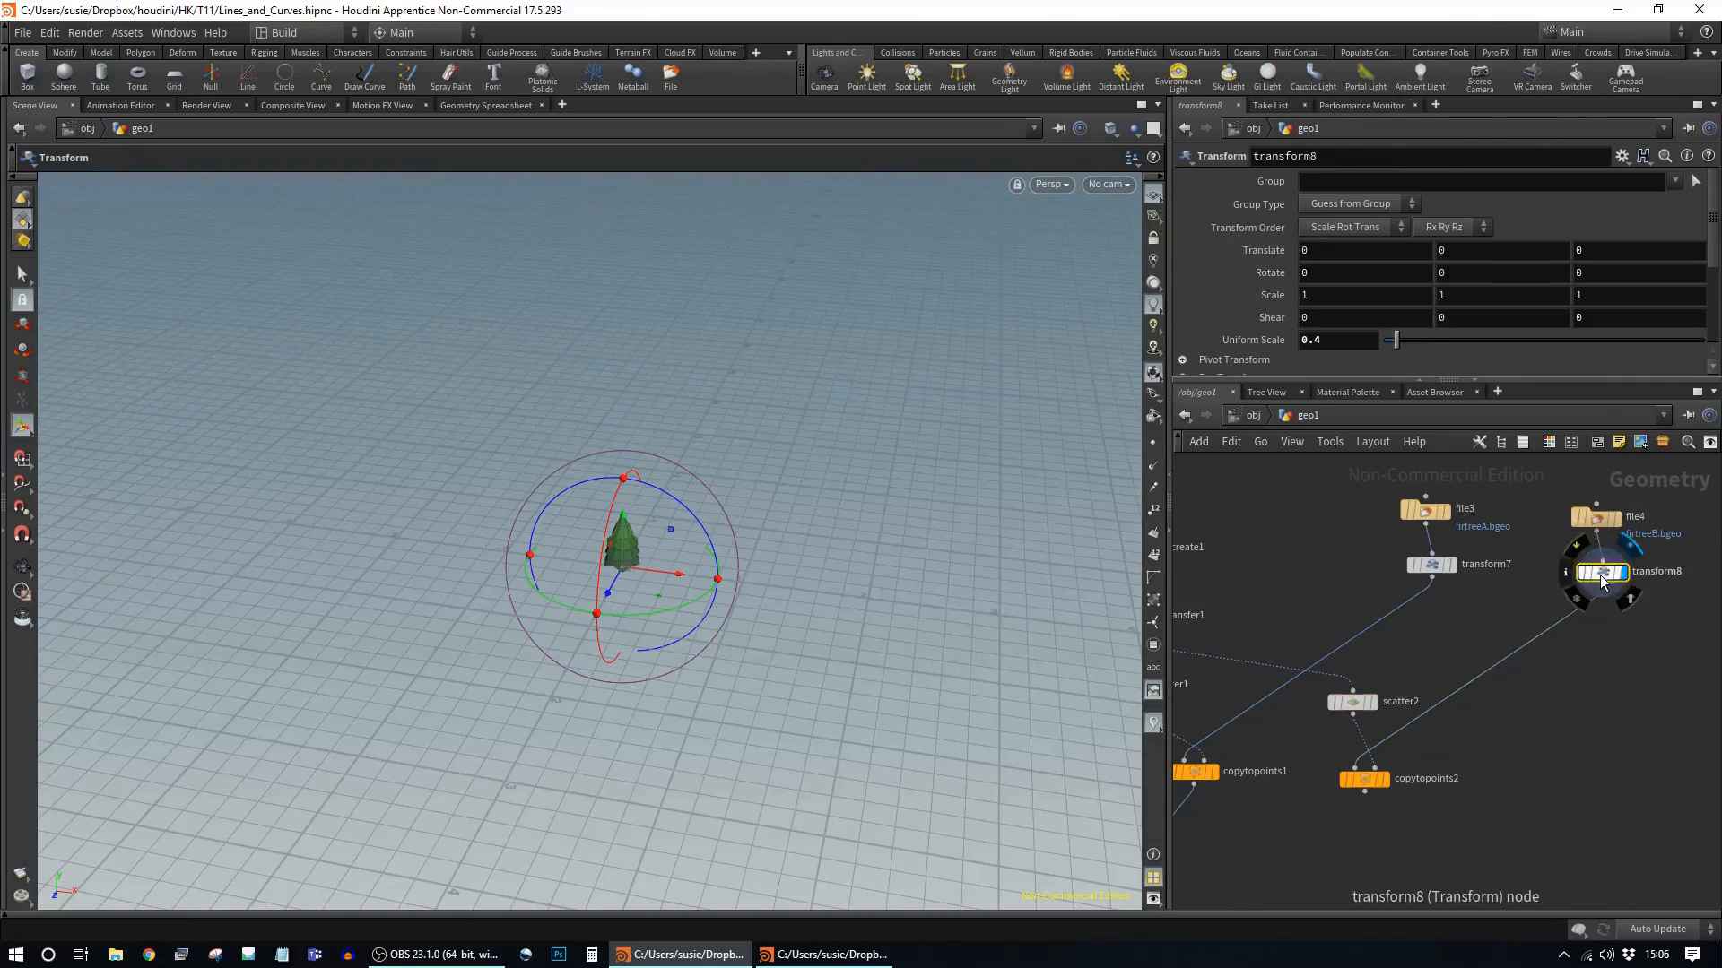
{"action": "left_click", "coordinate": [1307, 828]}
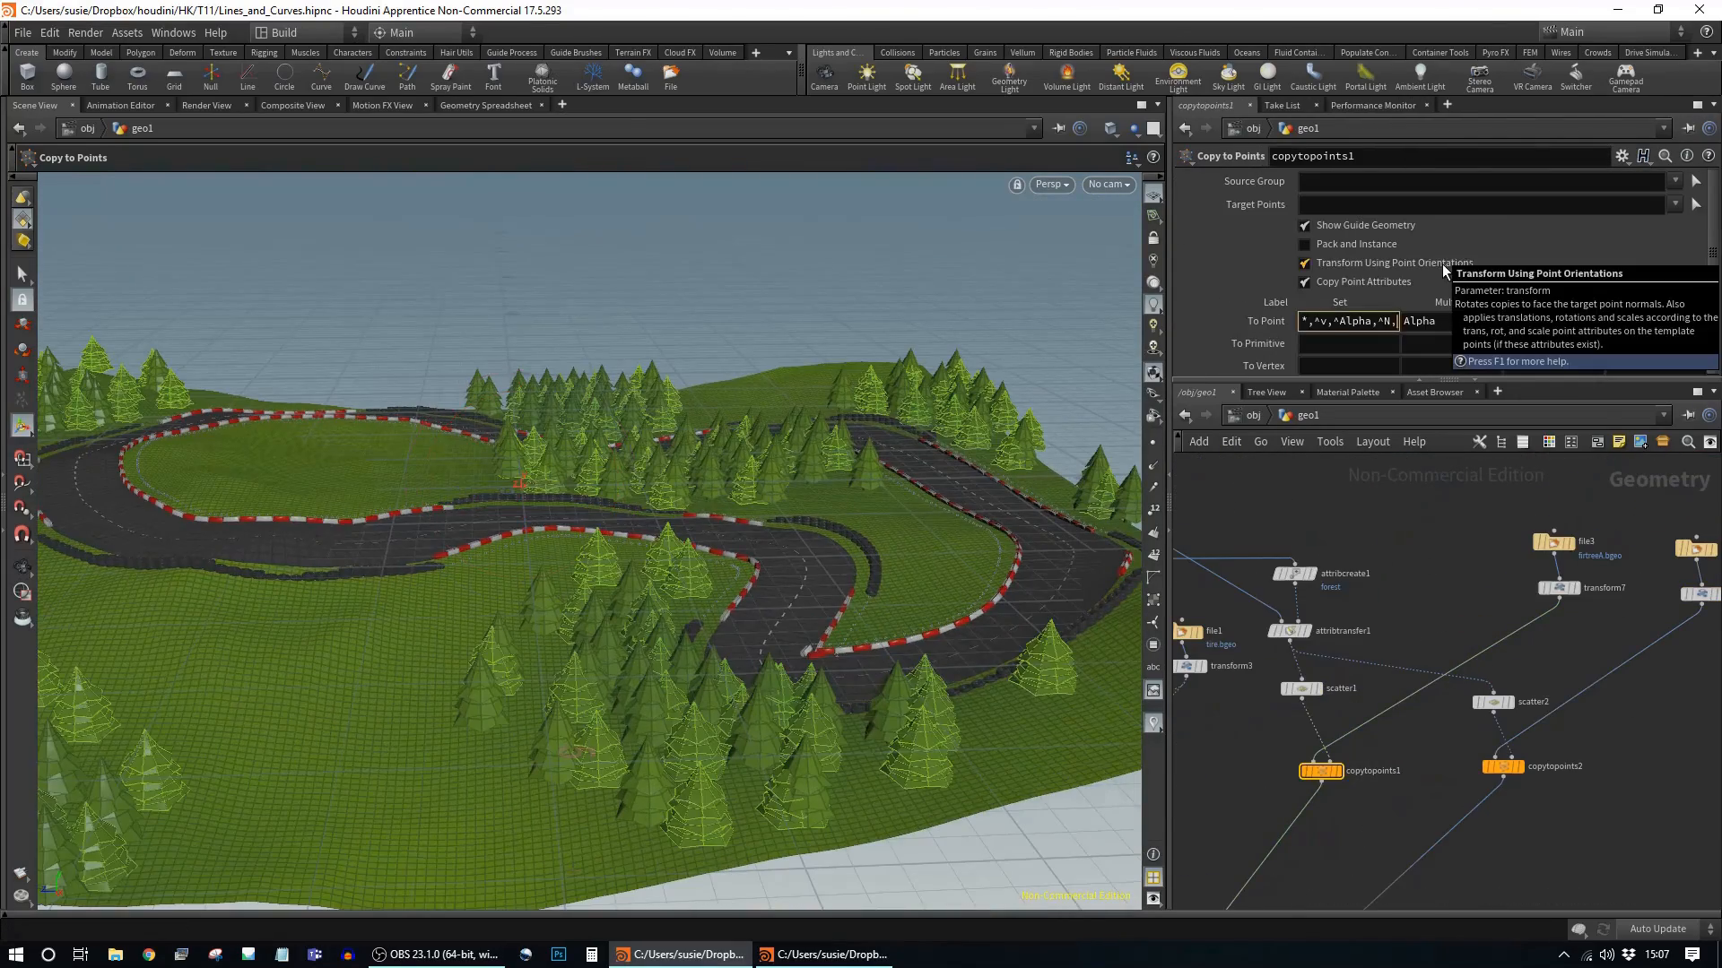
{"action": "left_click", "coordinate": [1515, 766]}
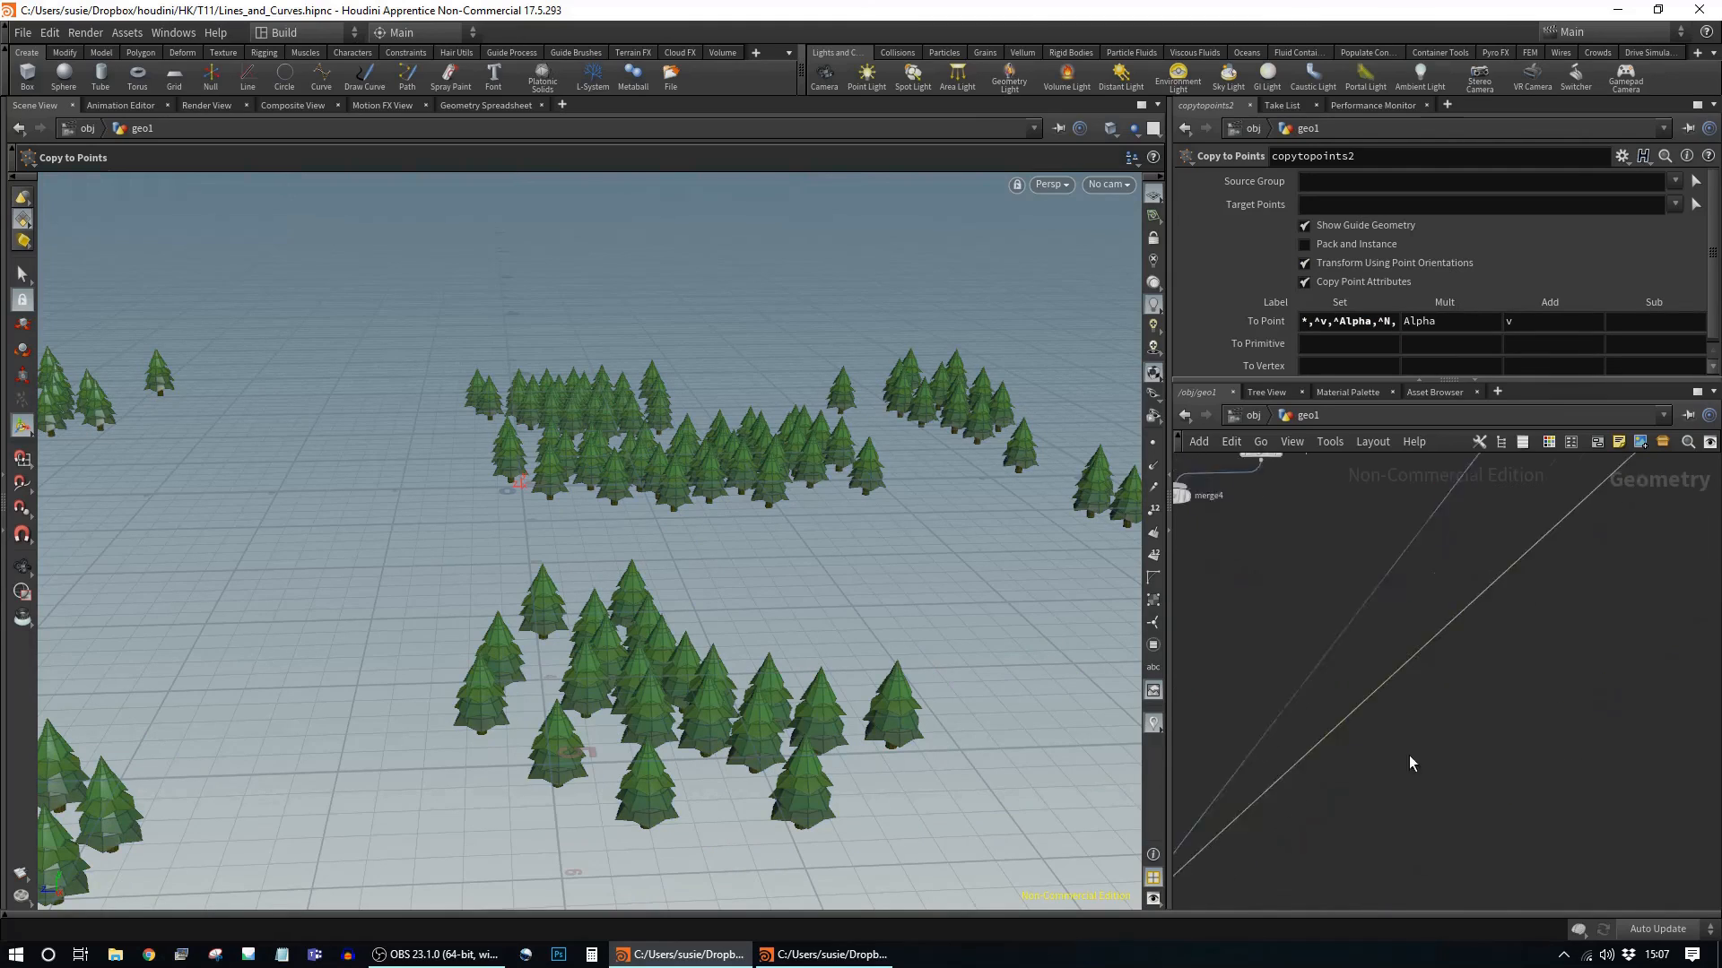
{"action": "left_click", "coordinate": [1342, 870]}
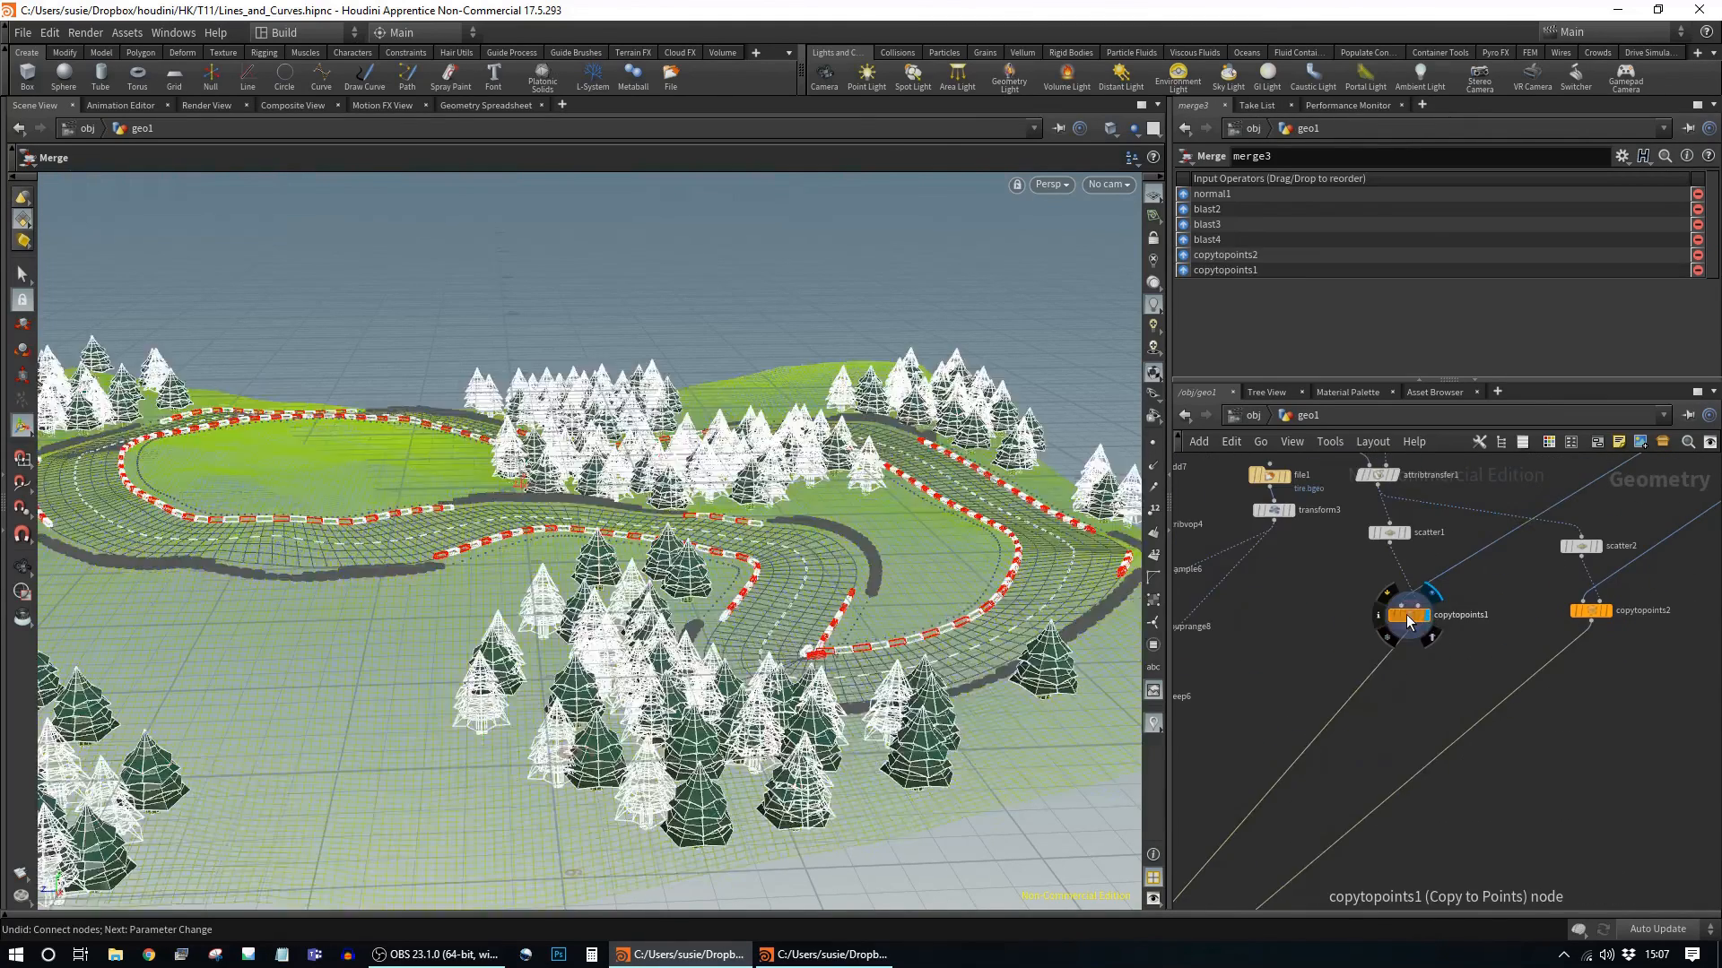
{"action": "middle_click", "coordinate": [1406, 614]}
{"action": "right_click", "coordinate": [1477, 577]}
{"action": "mouse_move", "coordinate": [1506, 219]}
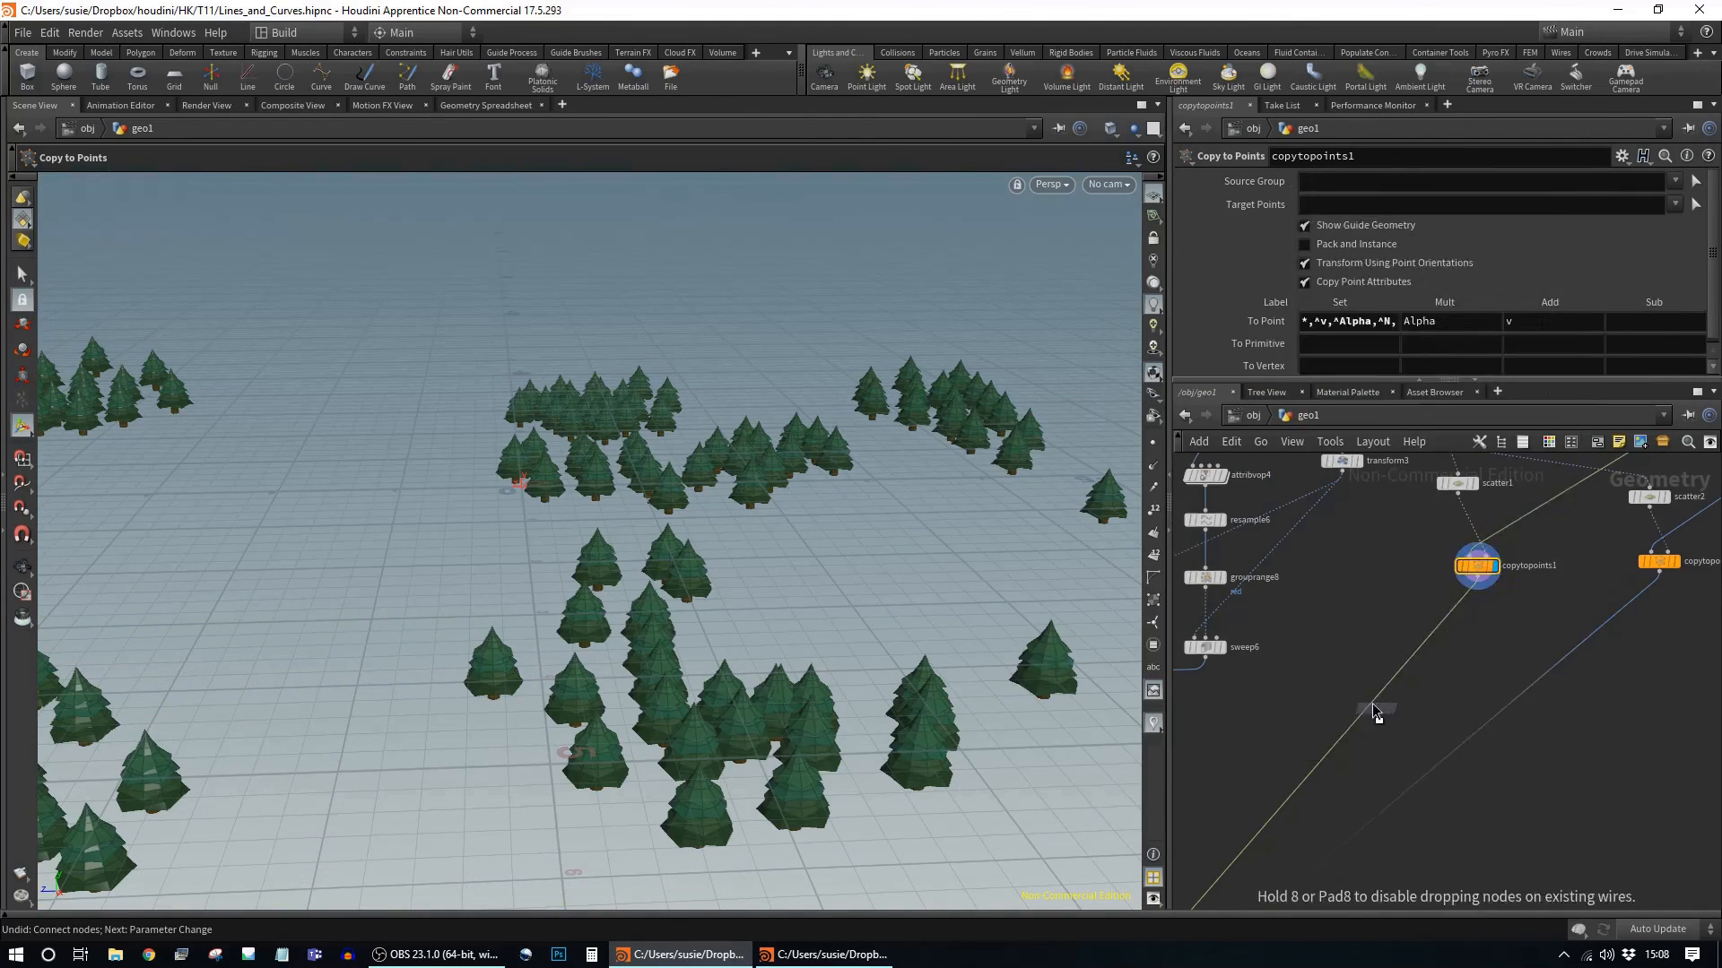
{"action": "left_click", "coordinate": [1415, 429]}
{"action": "left_click", "coordinate": [1370, 699]}
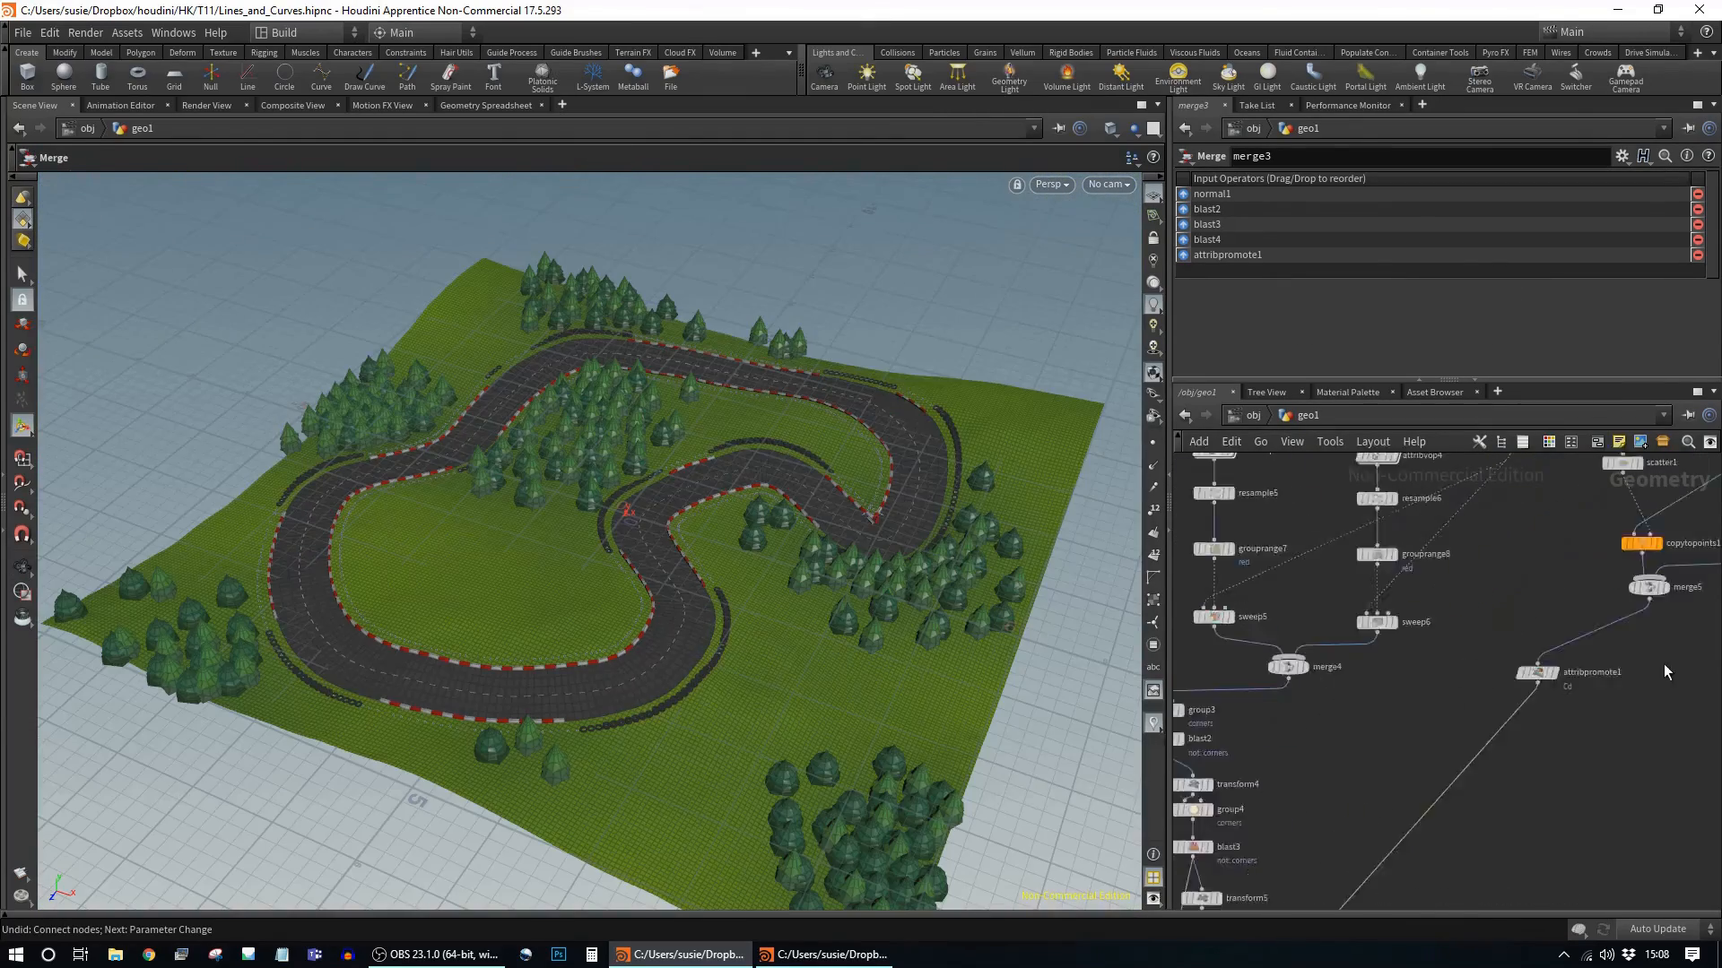
Step: Duplicate the attribvop5 terrain colouring node
{"action": "left_click", "coordinate": [1392, 548]}
{"action": "key", "text": "ctrl+c"}
{"action": "scroll", "coordinate": [1516, 583], "scroll_direction": "down", "scroll_amount": 5}
{"action": "key", "text": "ctrl+v"}
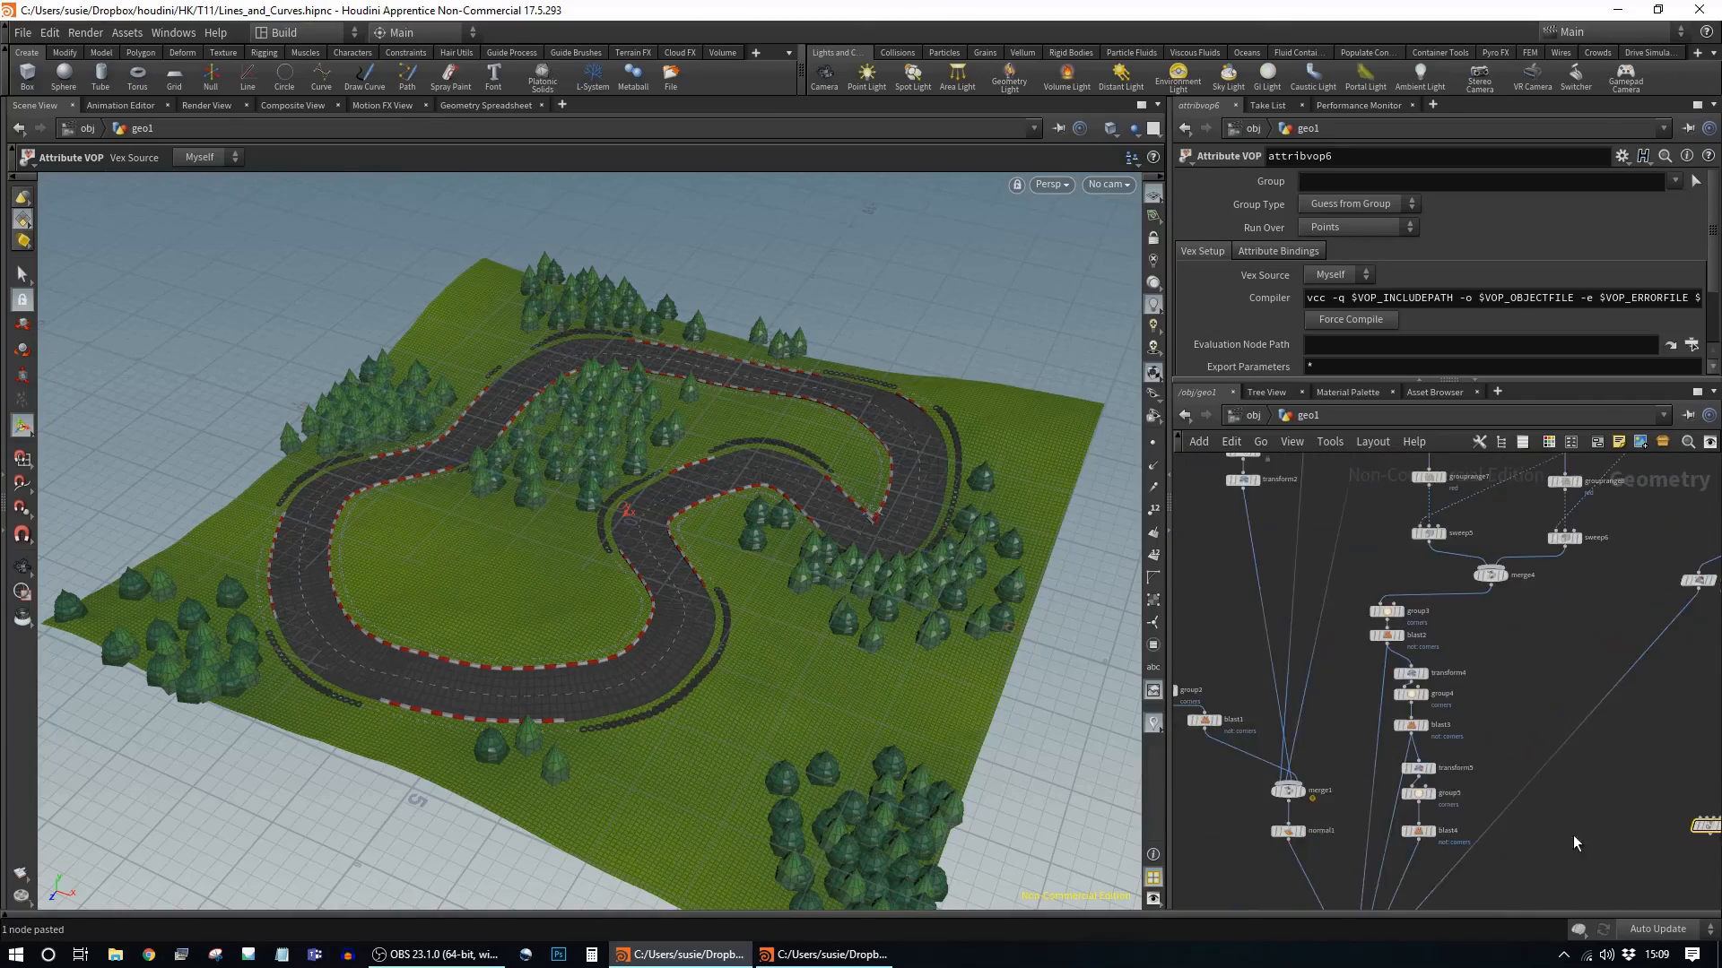
Step: Insert the duplicated colouring node into the terrain chain and go inside it
{"action": "left_click_drag", "start_coordinate": [1570, 766], "coordinate": [1357, 697]}
{"action": "left_click_drag", "start_coordinate": [628, 574], "coordinate": [738, 642], "text": "alt"}
{"action": "scroll", "coordinate": [738, 642], "scroll_direction": "up", "scroll_amount": 5}
{"action": "left_click", "coordinate": [1370, 697]}
{"action": "double_click", "coordinate": [1356, 698]}
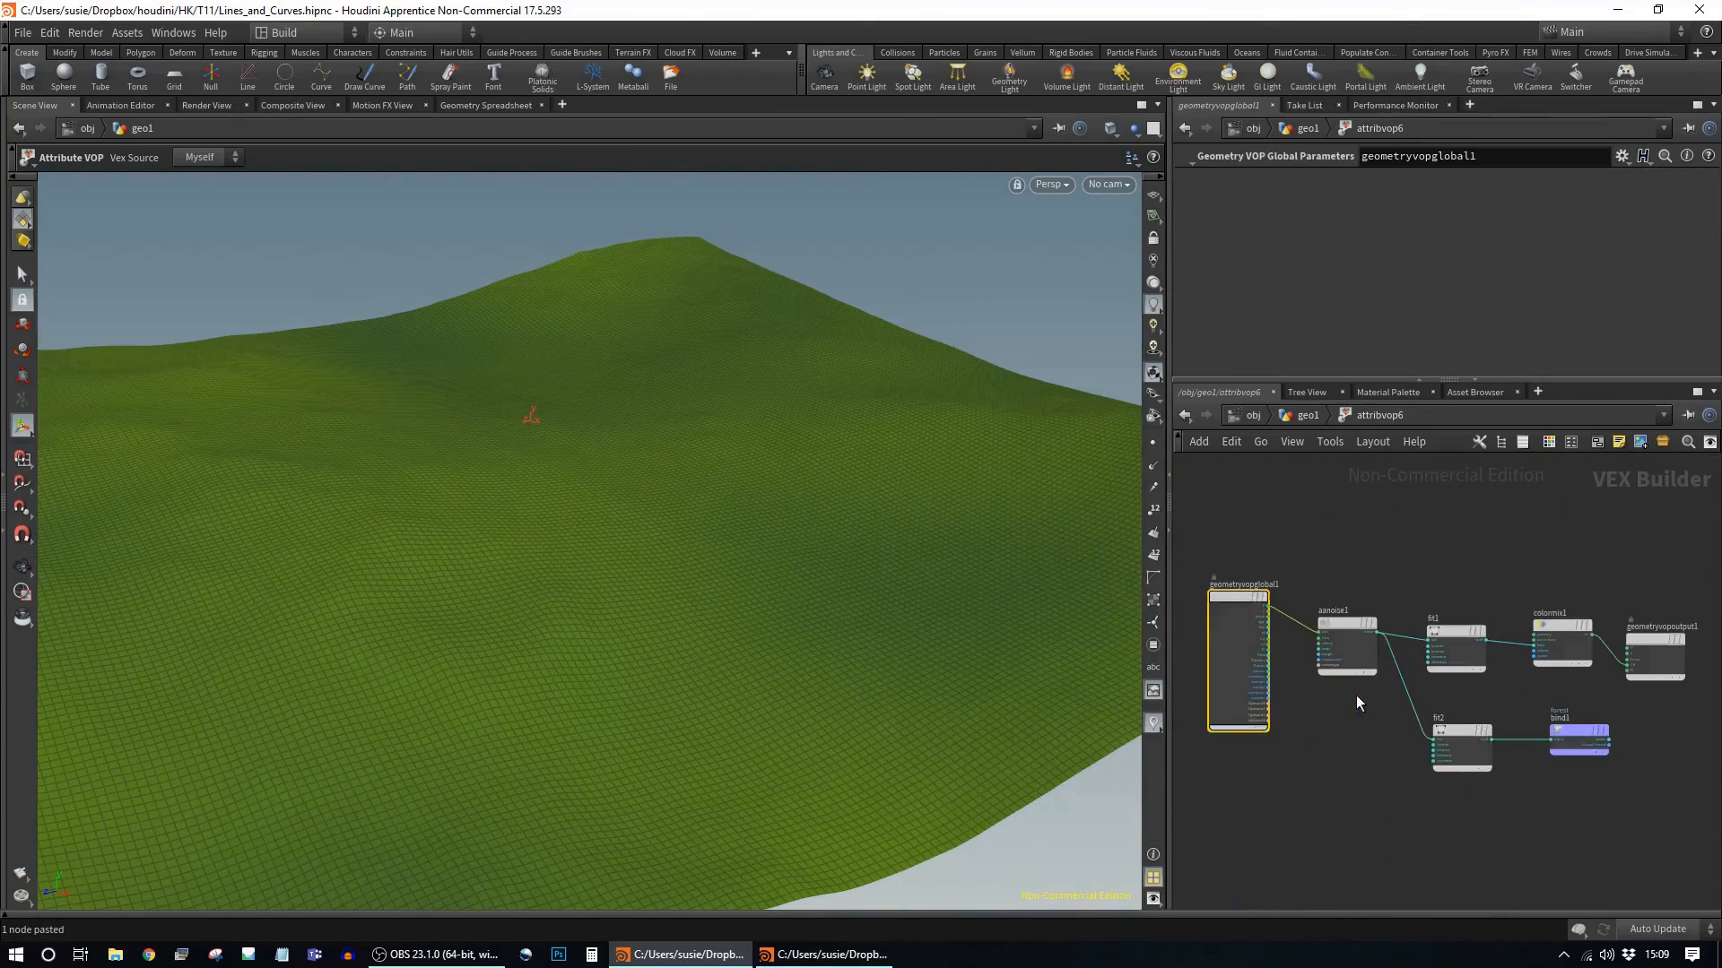
{"action": "key", "text": "u"}
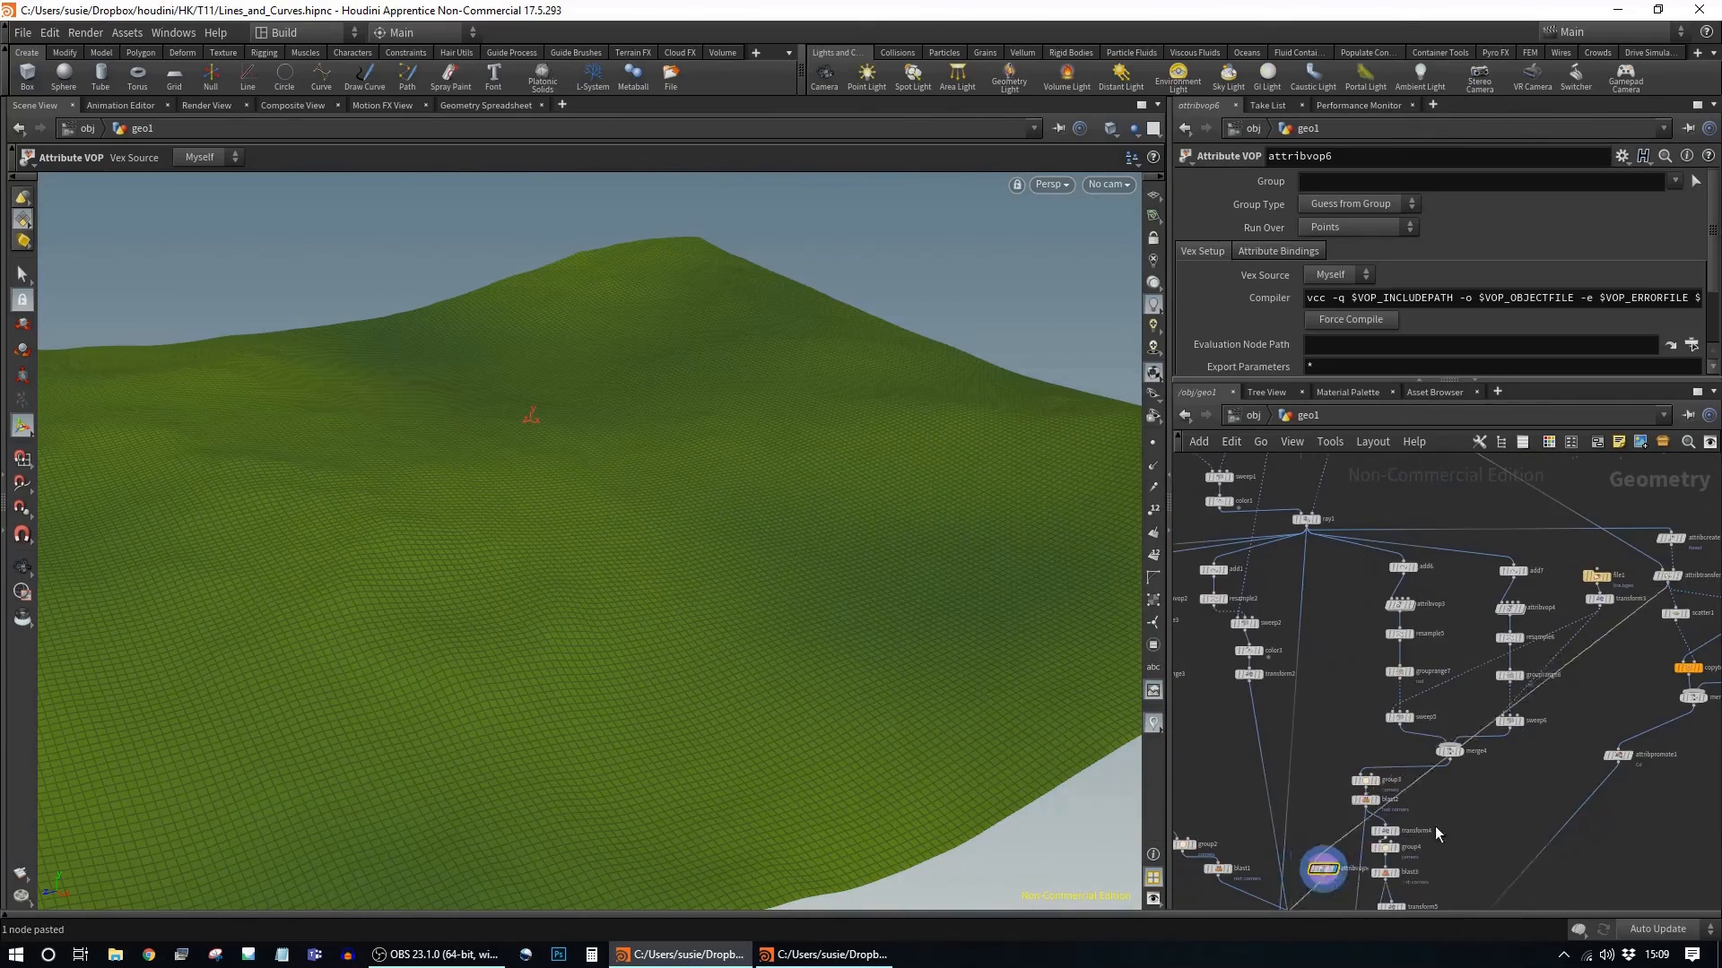
{"action": "double_click", "coordinate": [1314, 854]}
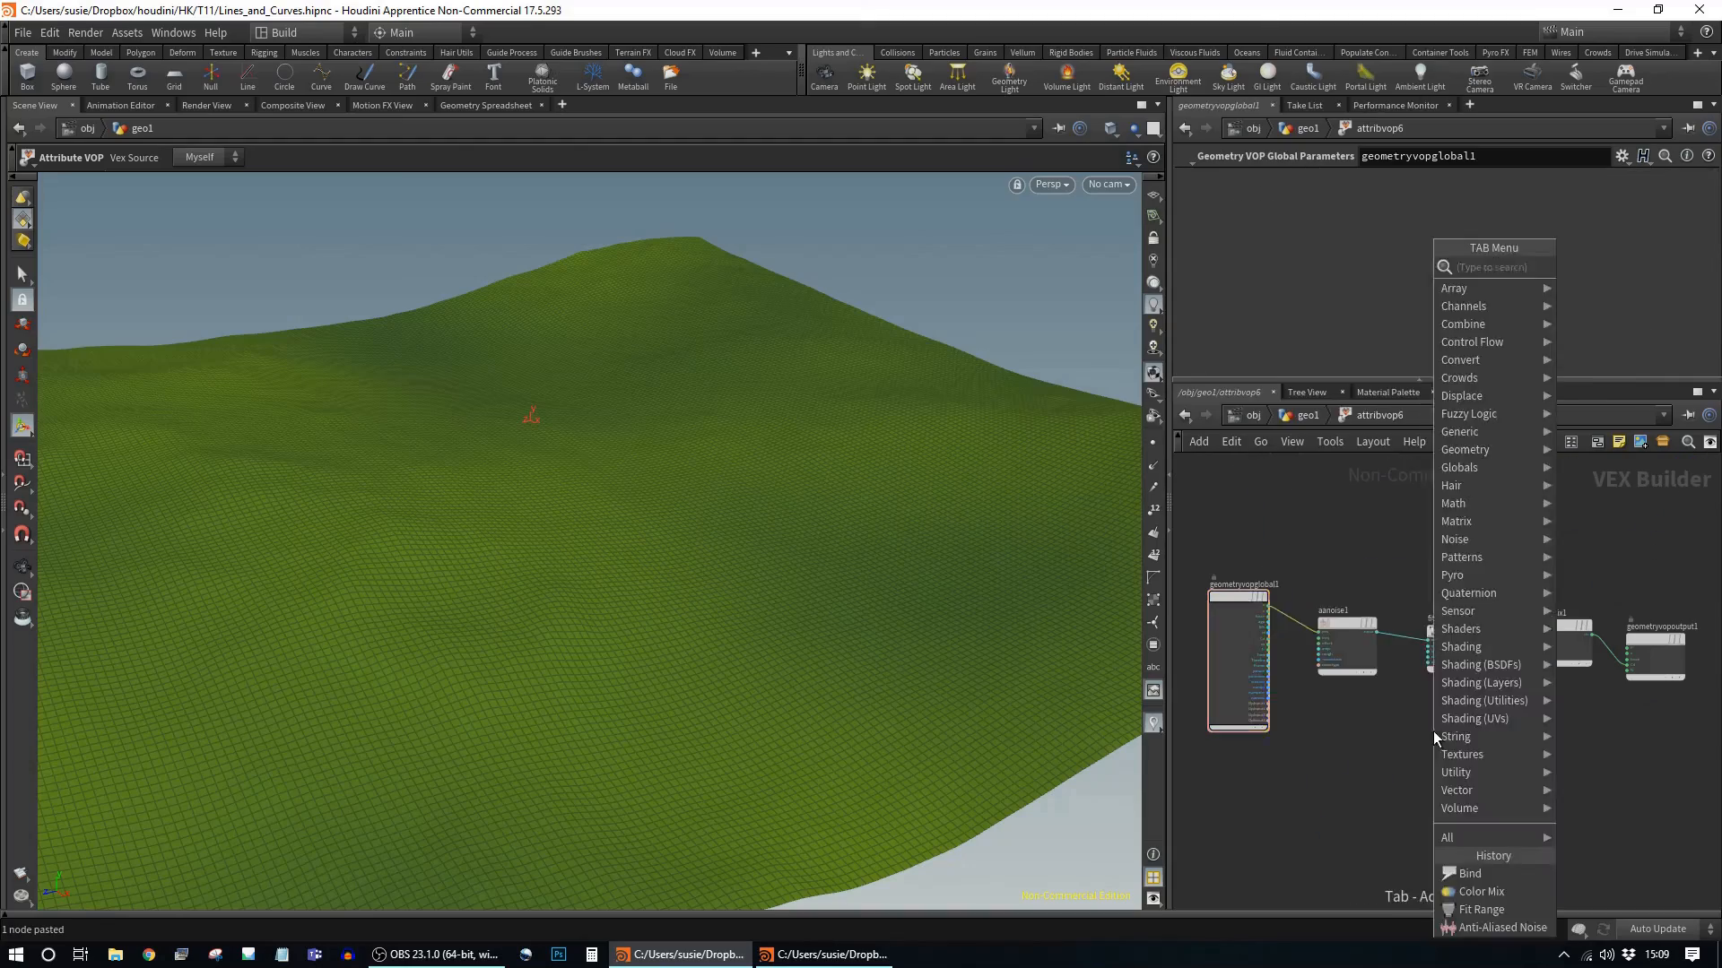
Step: Remap the forest value with a Fit node and add a Mix node to blend colours
{"action": "key", "text": "Tab"}
{"action": "type", "text": "fit"}
{"action": "key", "text": "Return"}
{"action": "left_click", "coordinate": [1408, 565]}
{"action": "left_click_drag", "start_coordinate": [1447, 560], "coordinate": [1511, 563]}
{"action": "key", "text": "Tab"}
{"action": "type", "text": "mix"}
{"action": "key", "text": "Return"}
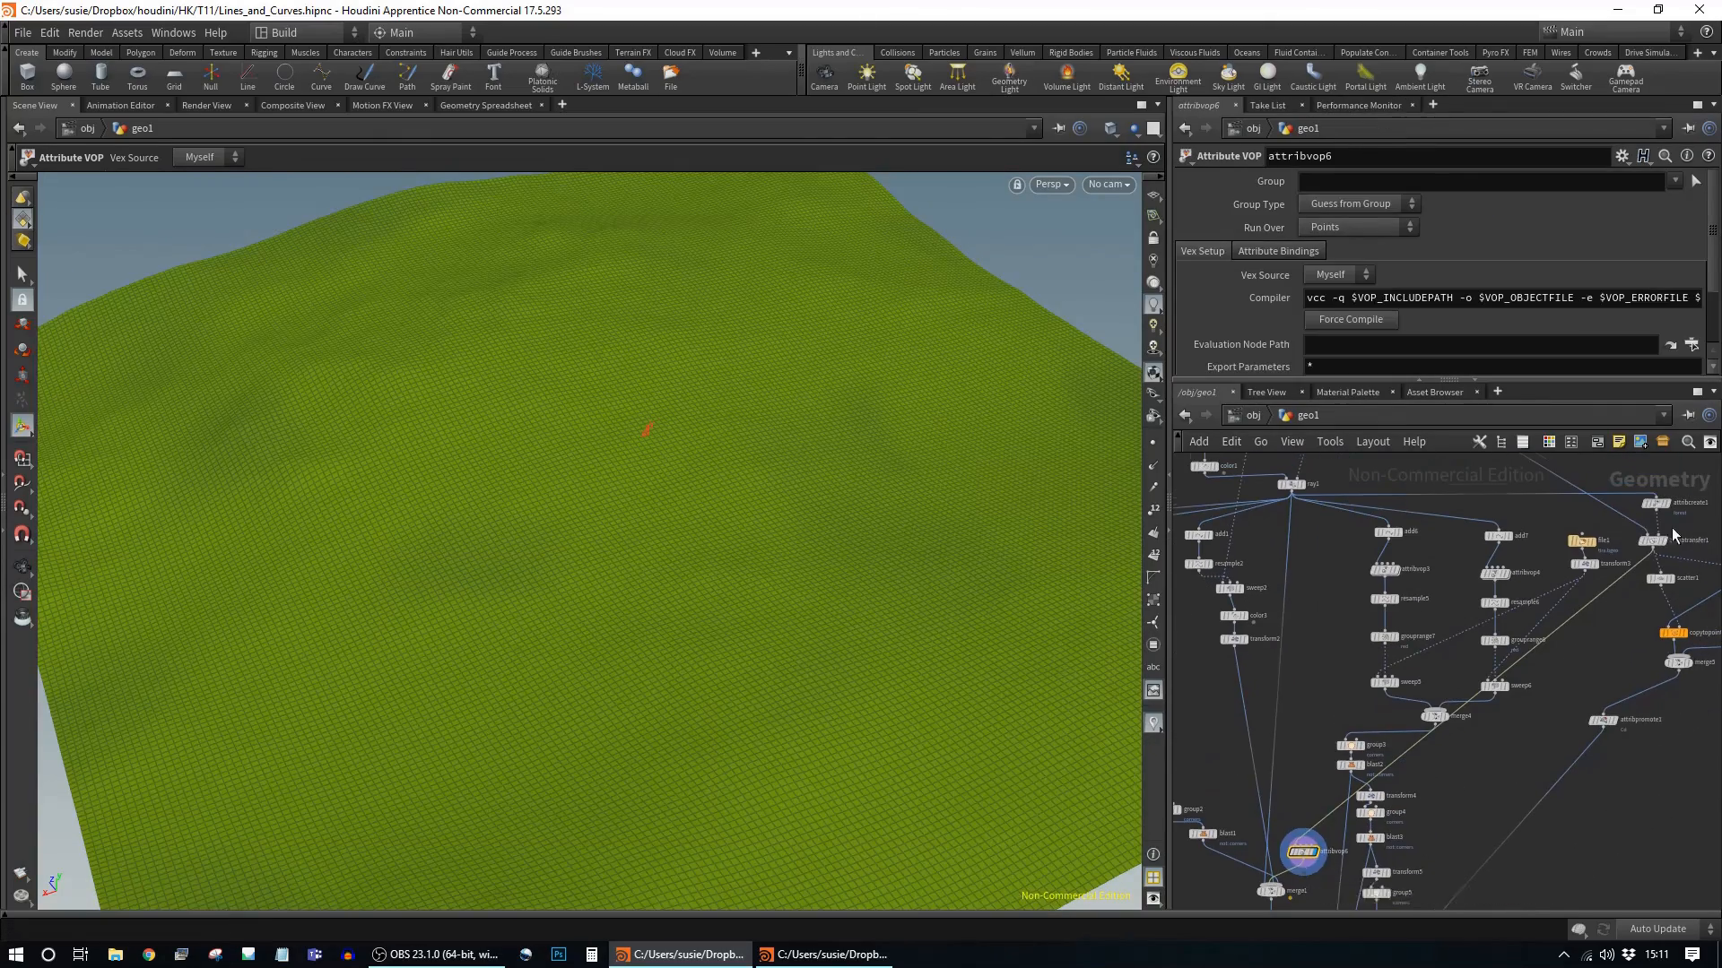
Step: Reposition the second Attribute Transfer and copy the Attribute Create onto its input
{"action": "left_click", "coordinate": [1653, 543]}
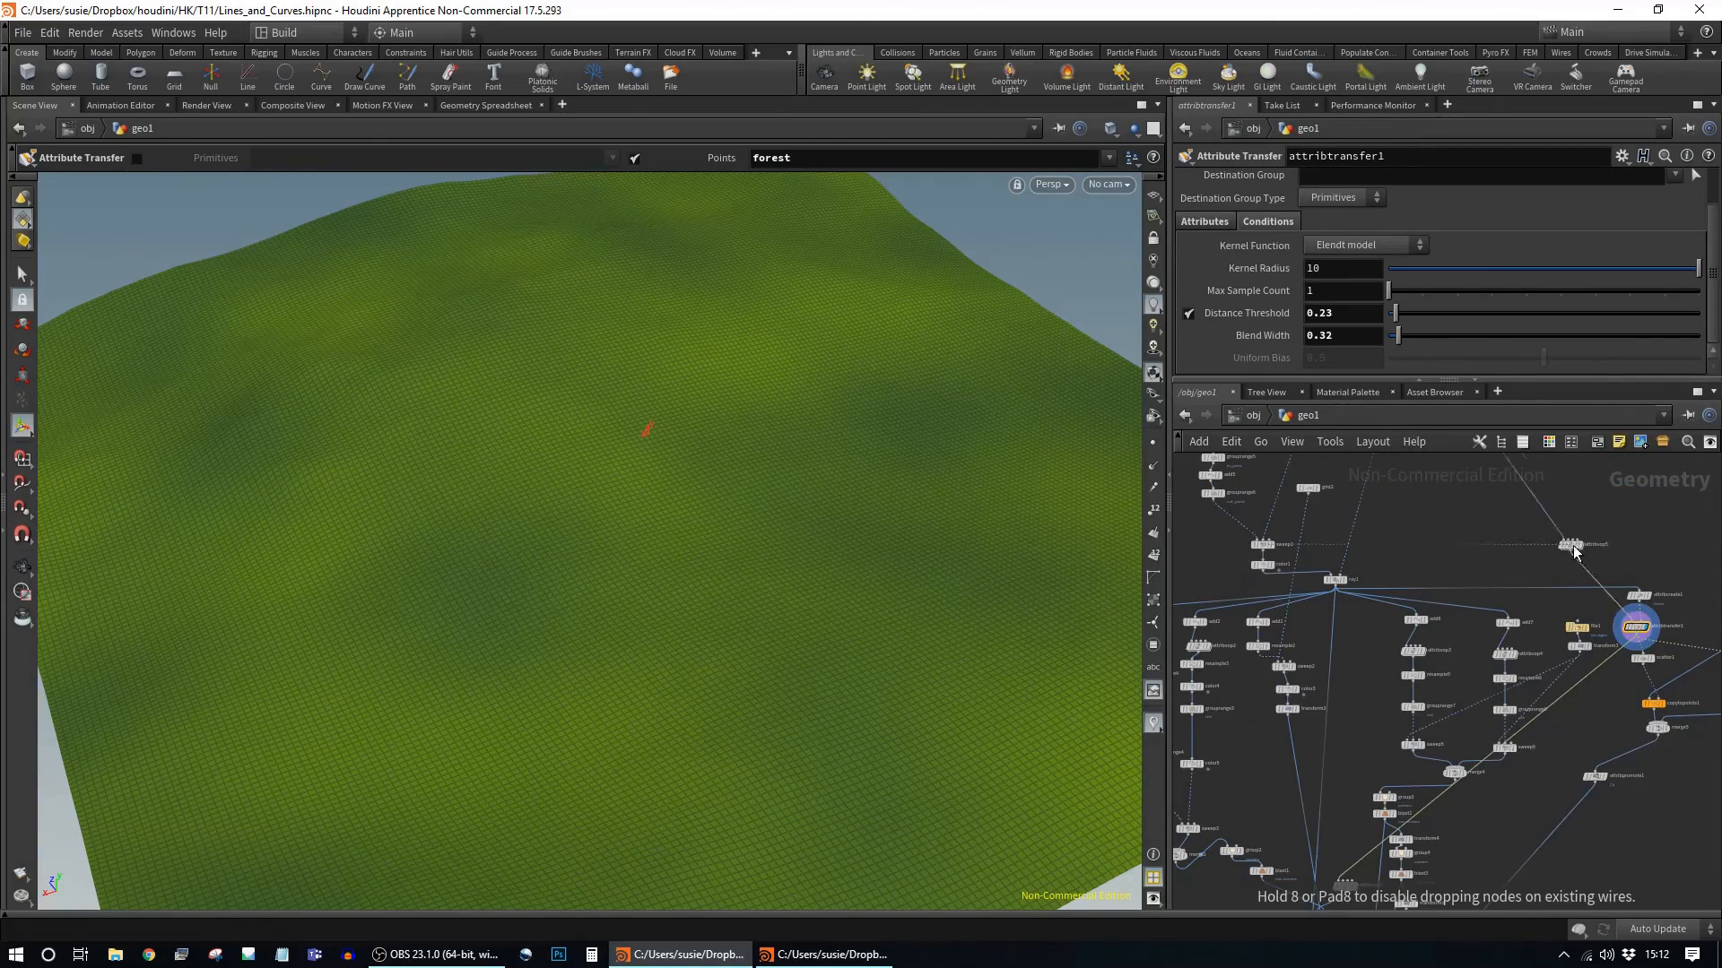
{"action": "middle_click_drag", "start_coordinate": [1576, 548], "coordinate": [1583, 517]}
{"action": "left_click_drag", "start_coordinate": [1353, 524], "coordinate": [1423, 542]}
{"action": "middle_click_drag", "start_coordinate": [1493, 527], "coordinate": [1461, 580]}
{"action": "left_click_drag", "start_coordinate": [1390, 595], "coordinate": [1333, 780]}
{"action": "scroll", "coordinate": [1405, 656], "scroll_direction": "up", "scroll_amount": 1}
{"action": "middle_click_drag", "start_coordinate": [1358, 796], "coordinate": [1461, 660]}
{"action": "left_click_drag", "start_coordinate": [1638, 647], "coordinate": [1330, 604], "text": "alt"}
Step: Display the recoloured terrain and arrange the colour mix nodes inside the colouring node
{"action": "left_click", "coordinate": [1291, 861]}
{"action": "middle_click_drag", "start_coordinate": [1291, 861], "coordinate": [1408, 663]}
{"action": "left_click_drag", "start_coordinate": [1399, 794], "coordinate": [1399, 799], "text": "alt"}
{"action": "left_click", "coordinate": [1411, 794]}
{"action": "double_click", "coordinate": [1399, 795]}
{"action": "middle_click_drag", "start_coordinate": [1507, 627], "coordinate": [1504, 661]}
{"action": "left_click_drag", "start_coordinate": [1544, 696], "coordinate": [1625, 599]}
Step: Set the colour mix primary colour to dark green and secondary colour to lime
{"action": "left_click", "coordinate": [1318, 181]}
{"action": "left_click", "coordinate": [1359, 143]}
{"action": "left_click", "coordinate": [1318, 204]}
{"action": "left_click", "coordinate": [1309, 87]}
{"action": "left_click", "coordinate": [1335, 87]}
Step: Set the second Attribute Transfer's Blend Width to 1.5 and view the merged track scene
{"action": "left_click", "coordinate": [1302, 417]}
{"action": "left_click", "coordinate": [1406, 665]}
{"action": "mouse_move", "coordinate": [1406, 334]}
{"action": "left_mouse_down"}
{"action": "mouse_move", "coordinate": [1434, 335]}
{"action": "mouse_move", "coordinate": [1418, 334]}
{"action": "left_mouse_up"}
{"action": "middle_click_drag", "start_coordinate": [1403, 843], "coordinate": [1403, 502]}
{"action": "left_click", "coordinate": [1413, 599]}
{"action": "left_click", "coordinate": [1395, 600]}
{"action": "left_click_drag", "start_coordinate": [925, 748], "coordinate": [734, 418], "text": "alt"}
{"action": "scroll", "coordinate": [734, 418], "scroll_direction": "down", "scroll_amount": 5}
{"action": "scroll", "coordinate": [733, 419], "scroll_direction": "up", "scroll_amount": 5}
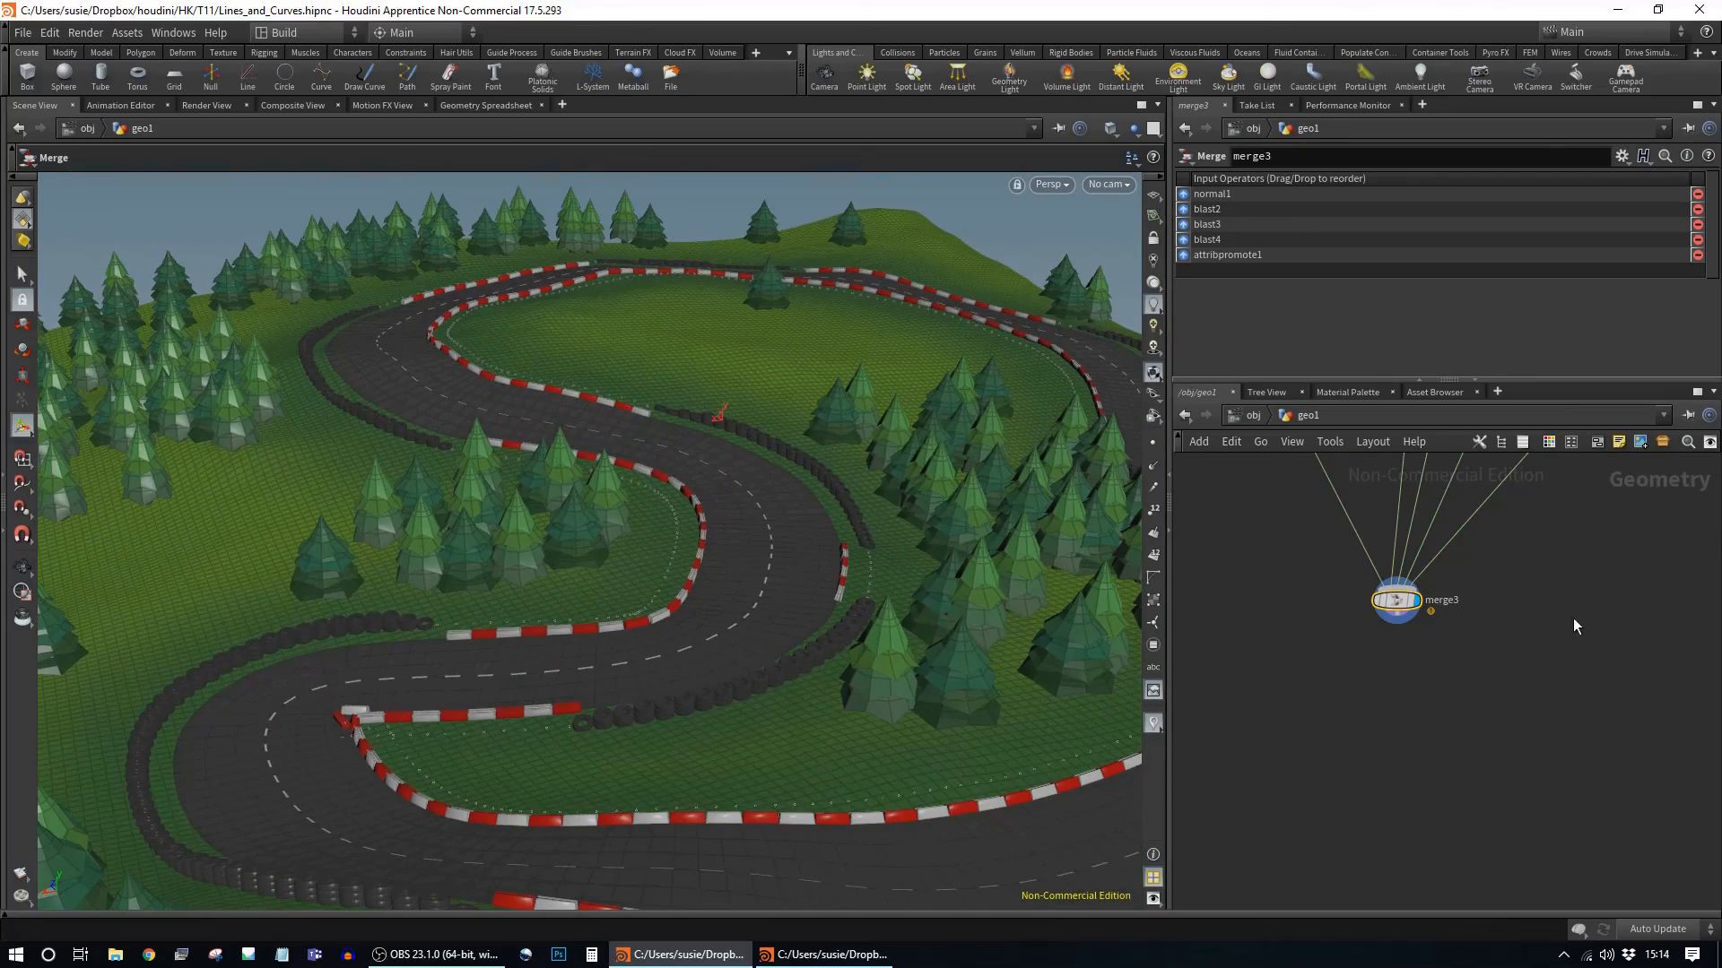
Step: Add a Resample node after the track curve
{"action": "scroll", "coordinate": [1445, 702], "scroll_direction": "up", "scroll_amount": 5}
{"action": "left_click", "coordinate": [1471, 704]}
{"action": "left_click", "coordinate": [1454, 705]}
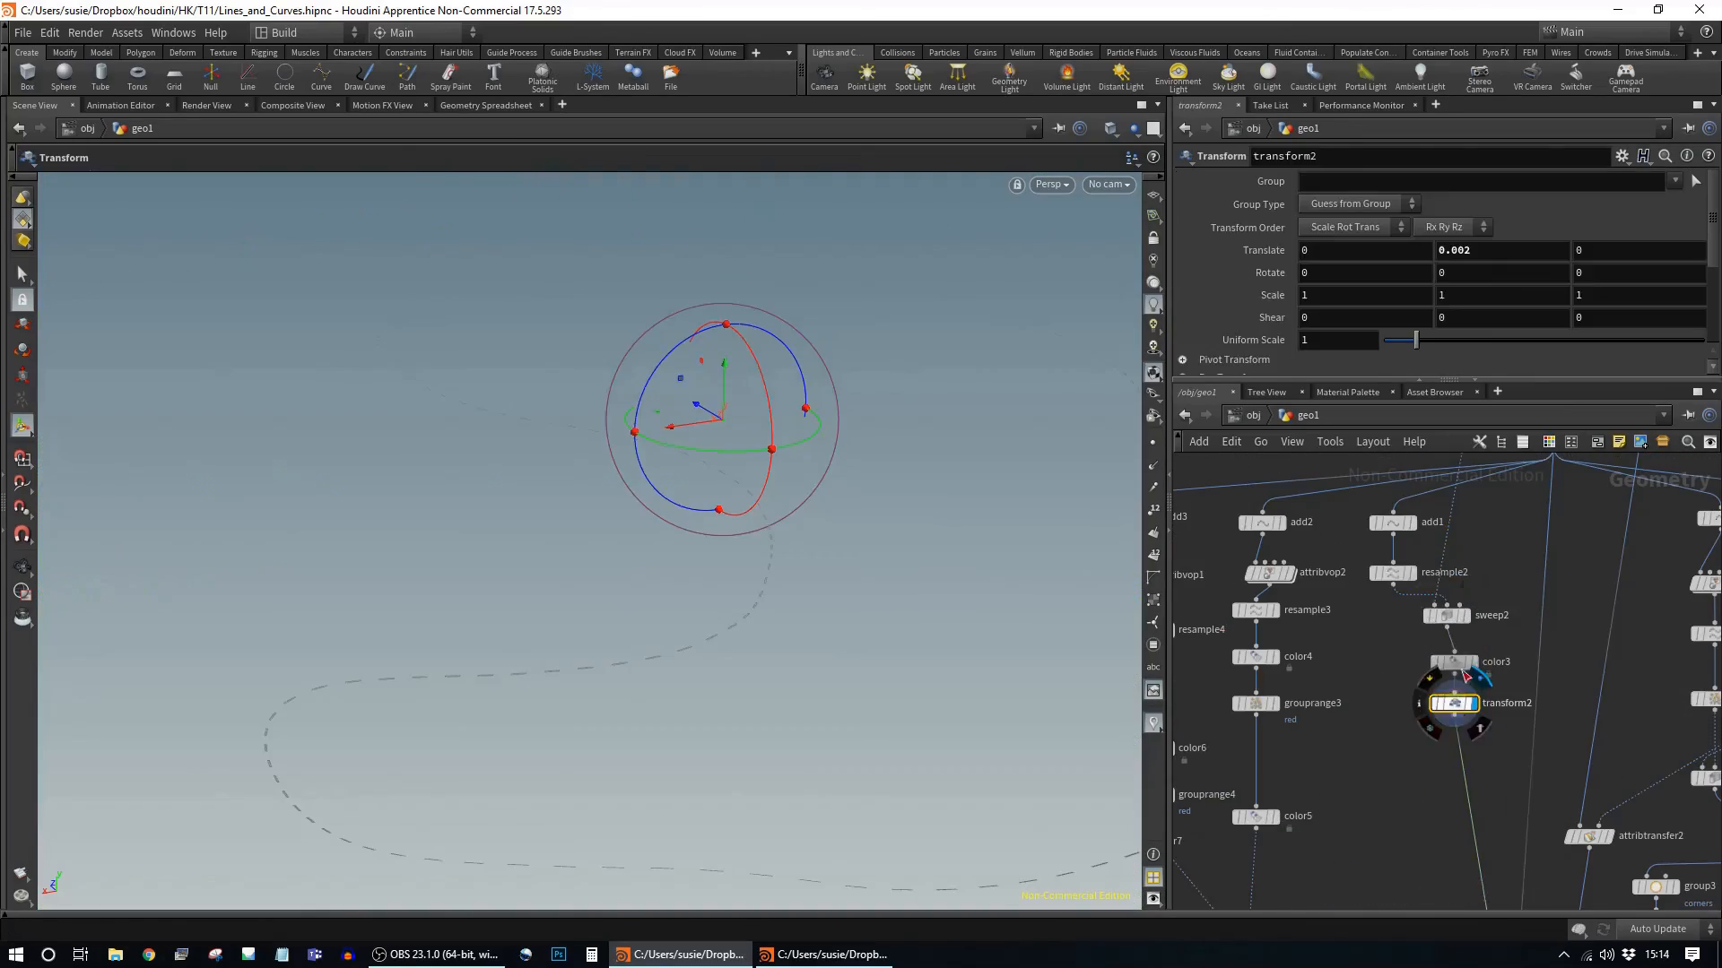
{"action": "left_click", "coordinate": [1413, 574]}
{"action": "left_click", "coordinate": [1395, 574]}
{"action": "left_click", "coordinate": [1394, 587]}
{"action": "key", "text": "Tab"}
{"action": "type", "text": "re"}
{"action": "left_click", "coordinate": [1541, 268]}
Step: Check the road sweep and ray-projected road, then arrange the resample below the curve
{"action": "left_click", "coordinate": [1359, 743]}
{"action": "left_click", "coordinate": [1377, 739]}
{"action": "middle_click_drag", "start_coordinate": [1393, 801], "coordinate": [1372, 692]}
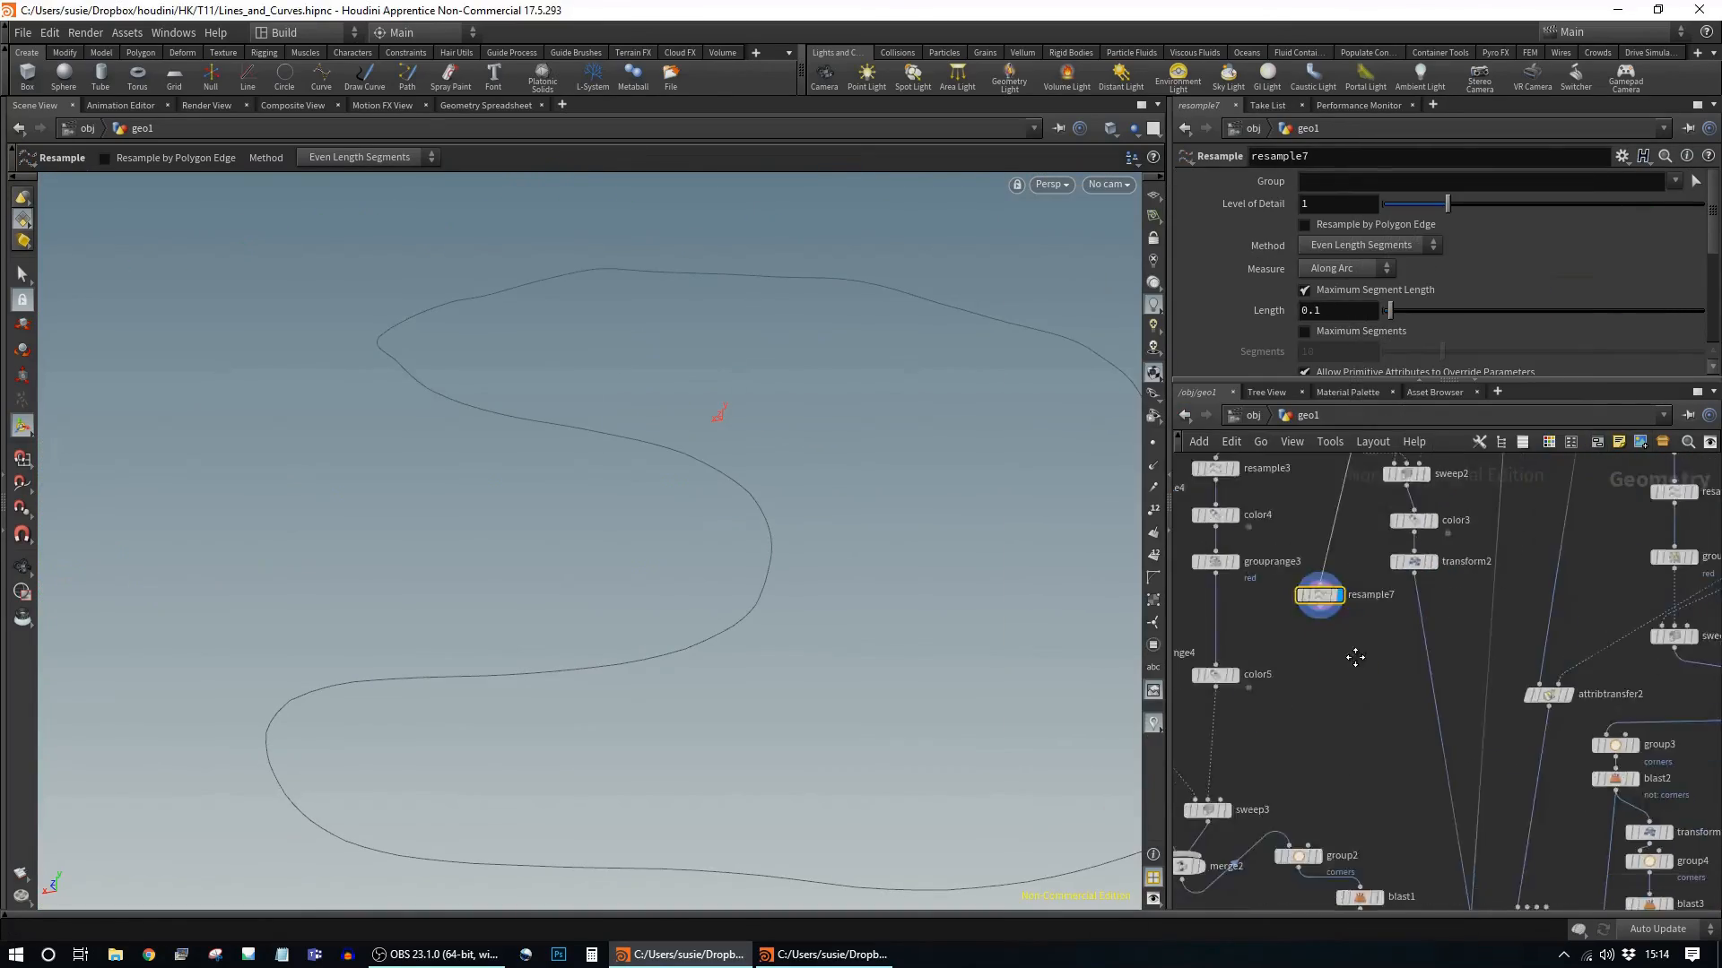
{"action": "left_click", "coordinate": [1402, 523]}
{"action": "left_click", "coordinate": [1384, 523]}
{"action": "scroll", "coordinate": [1333, 631], "scroll_direction": "down", "scroll_amount": 5}
{"action": "left_click", "coordinate": [1502, 621]}
{"action": "left_click", "coordinate": [1432, 534]}
{"action": "scroll", "coordinate": [1406, 702], "scroll_direction": "up", "scroll_amount": 5}
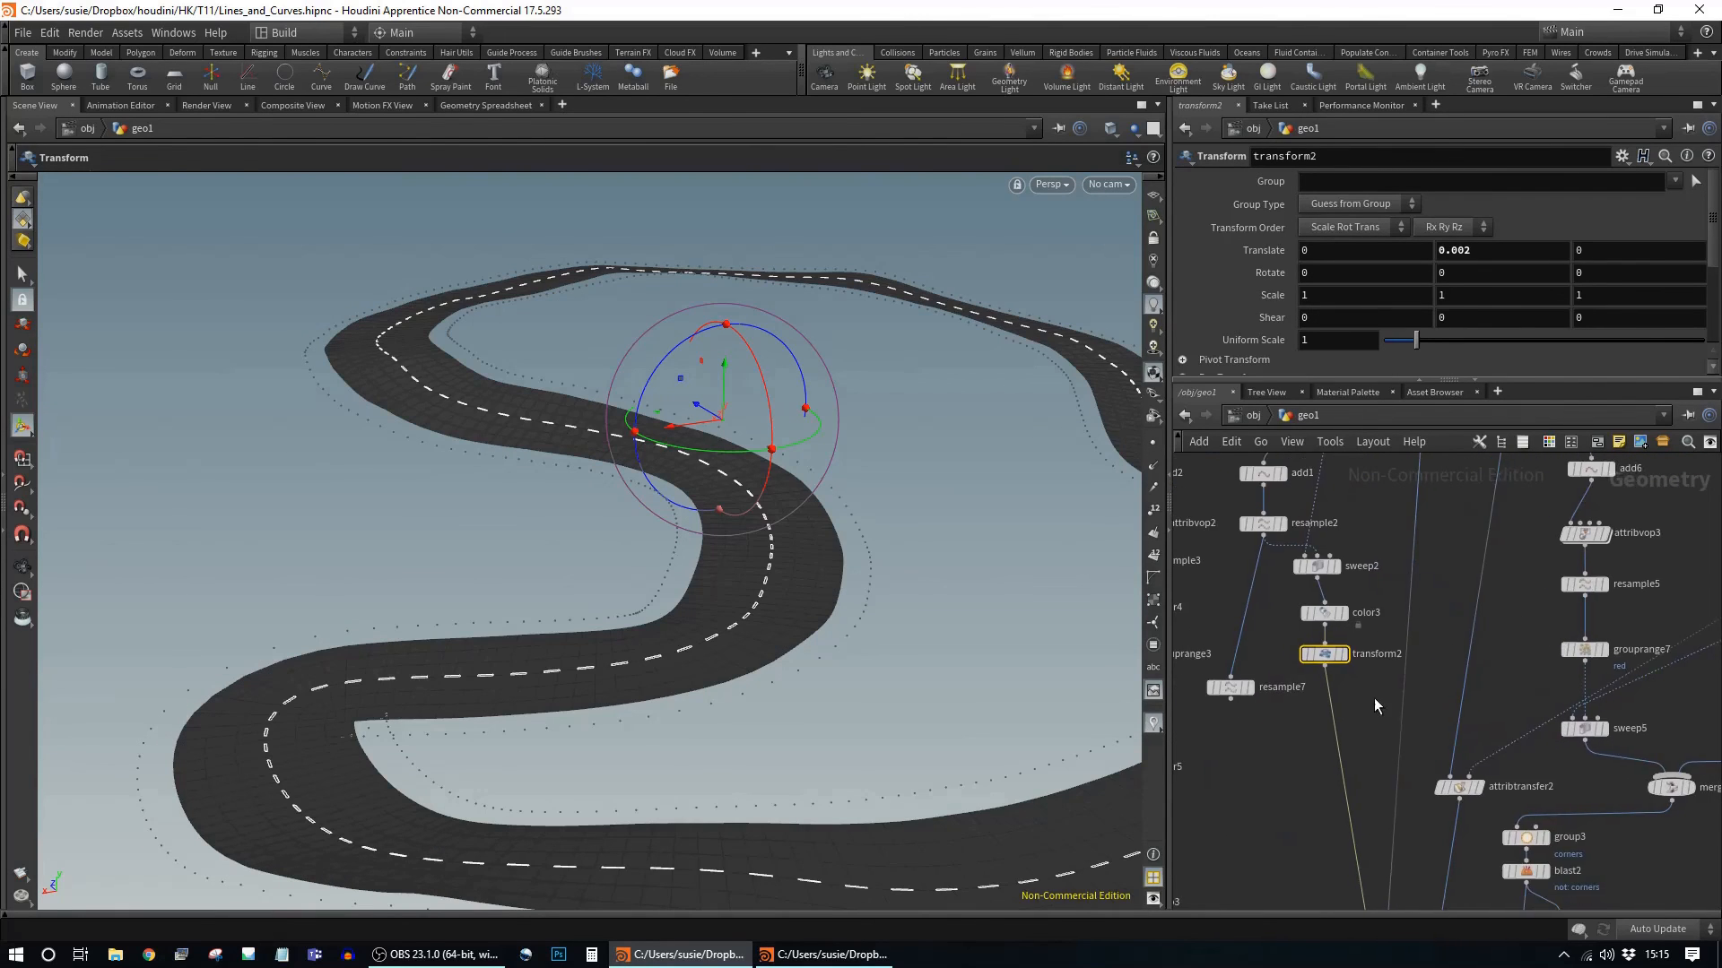
{"action": "middle_click_drag", "start_coordinate": [1374, 700], "coordinate": [1384, 759]}
{"action": "left_click_drag", "start_coordinate": [1333, 714], "coordinate": [1305, 838]}
{"action": "left_click_drag", "start_coordinate": [1241, 746], "coordinate": [1253, 707]}
{"action": "left_click", "coordinate": [1254, 708]}
Step: Colour the resampled curve white and transfer it onto the road with an Attribute Transfer
{"action": "key", "text": "Tab"}
{"action": "left_click", "coordinate": [1256, 755]}
{"action": "key", "text": "Tab"}
{"action": "left_click", "coordinate": [1439, 625]}
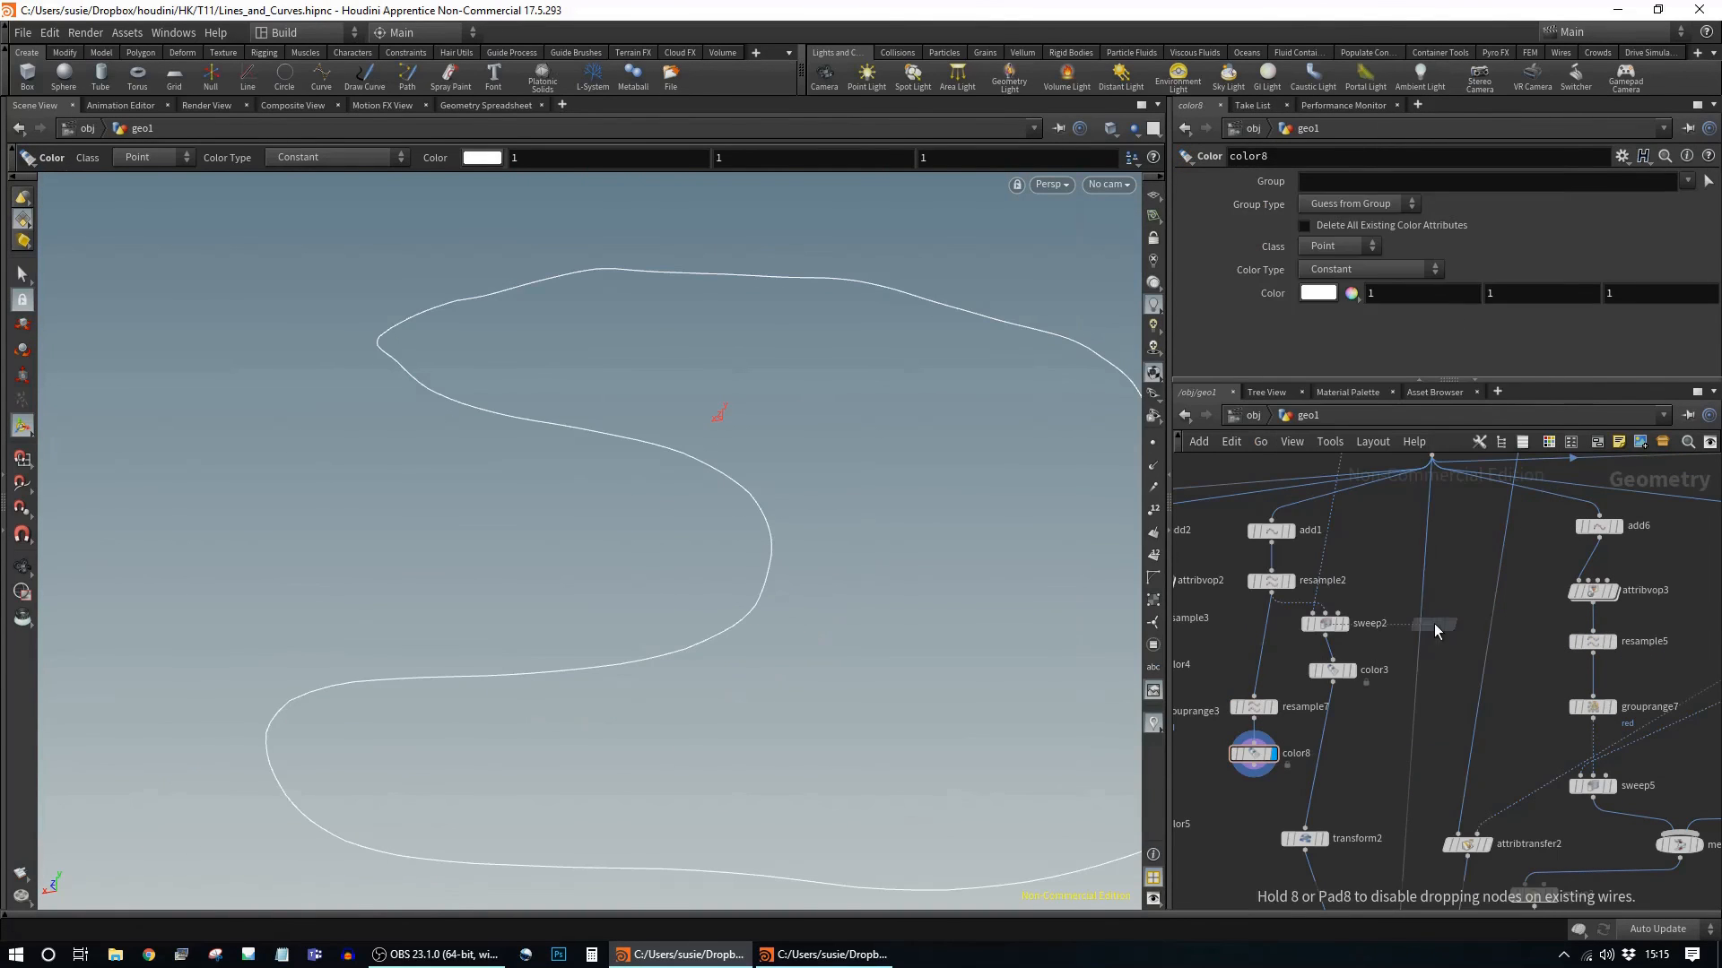
{"action": "left_click", "coordinate": [1387, 792]}
{"action": "left_click", "coordinate": [1254, 767]}
{"action": "left_click", "coordinate": [1396, 780]}
{"action": "left_click", "coordinate": [1406, 791]}
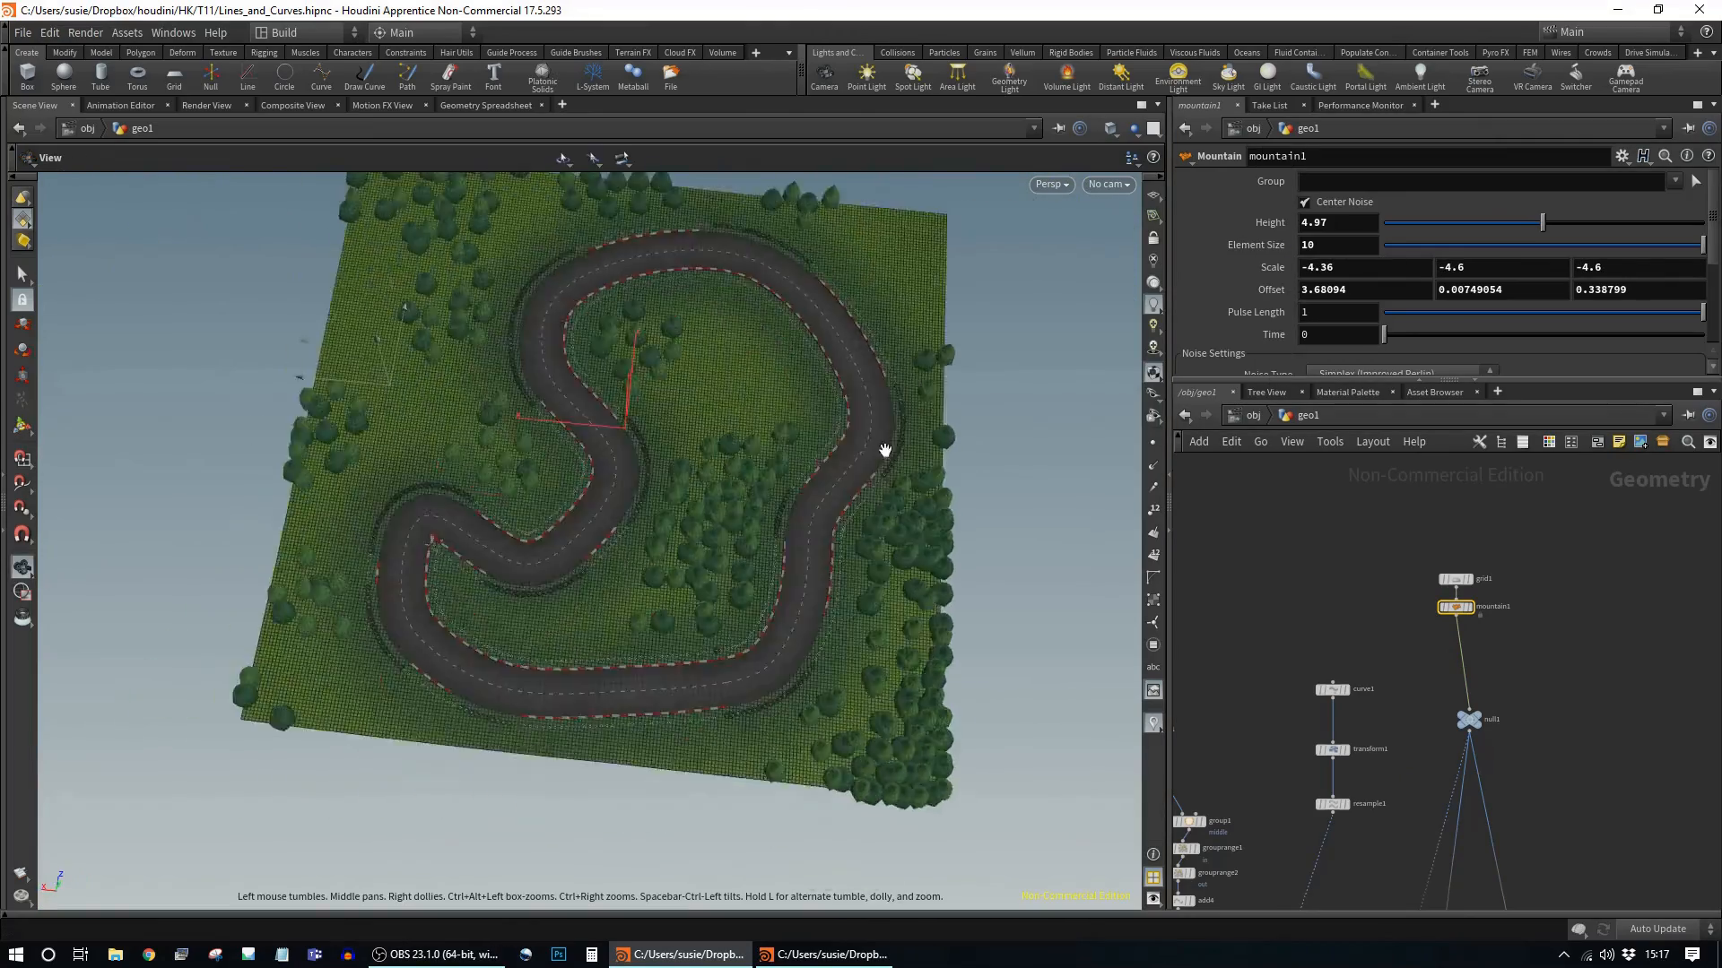
Step: Draw a new closed Curve in Top view and wire it into the track's transform
{"action": "key", "text": "Tab"}
{"action": "type", "text": "curve"}
{"action": "key", "text": "Return"}
{"action": "left_click", "coordinate": [1303, 601]}
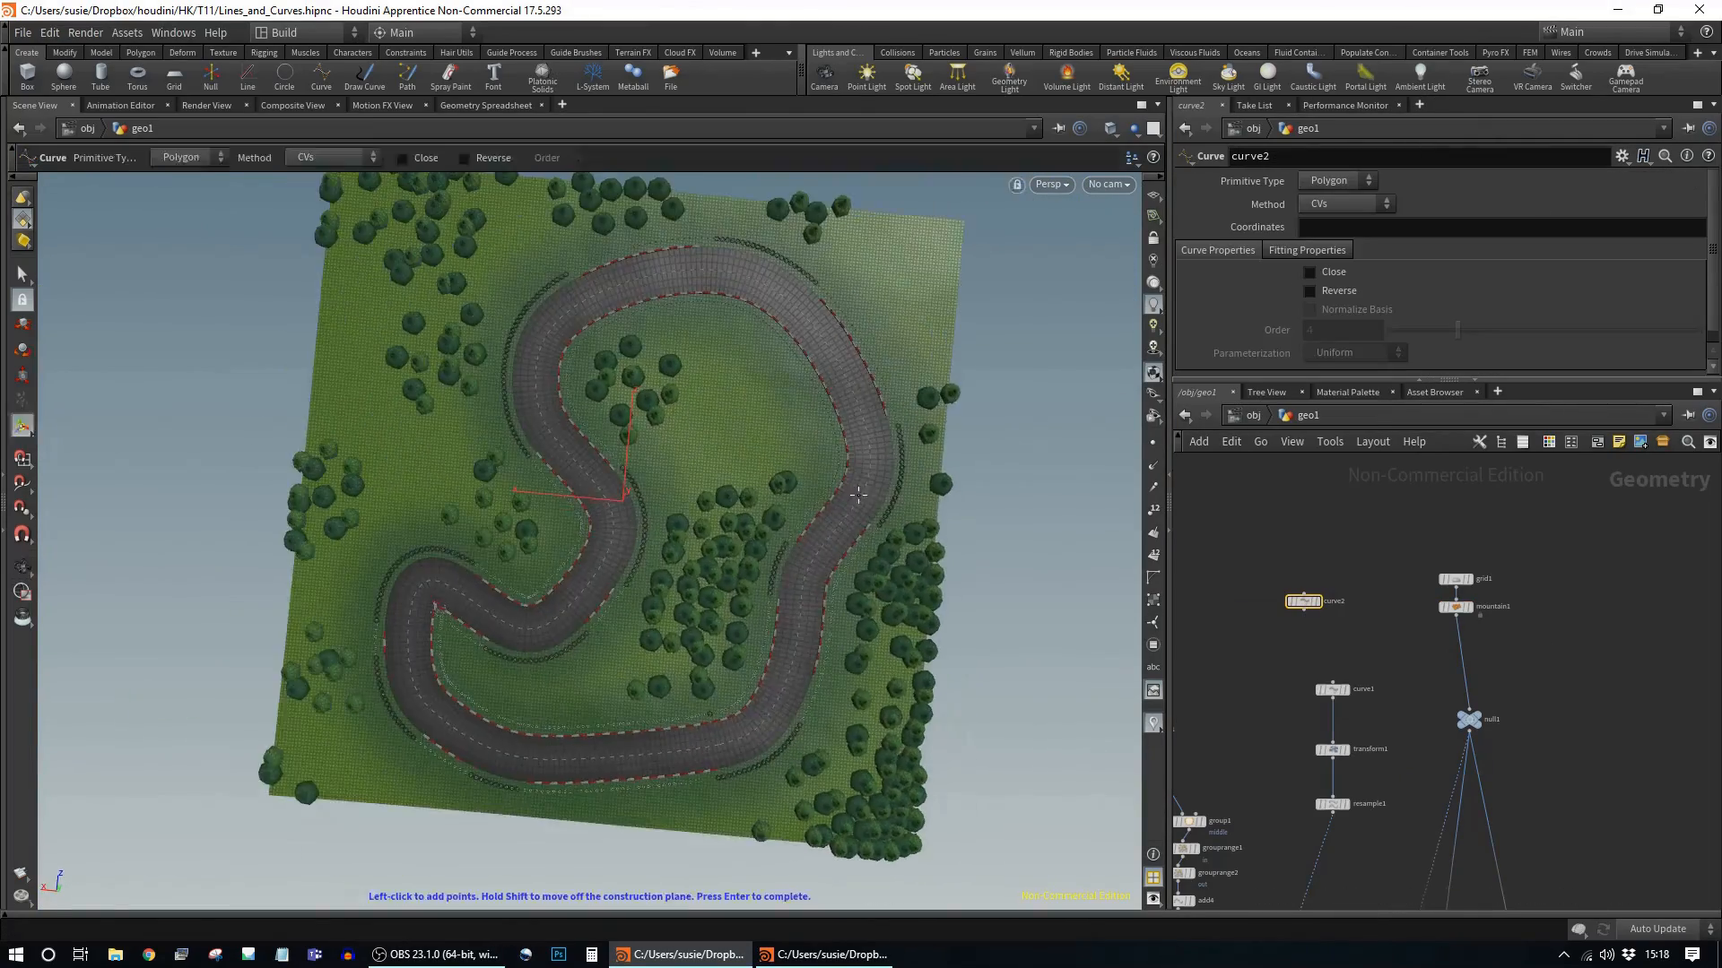
{"action": "key", "text": "space+2"}
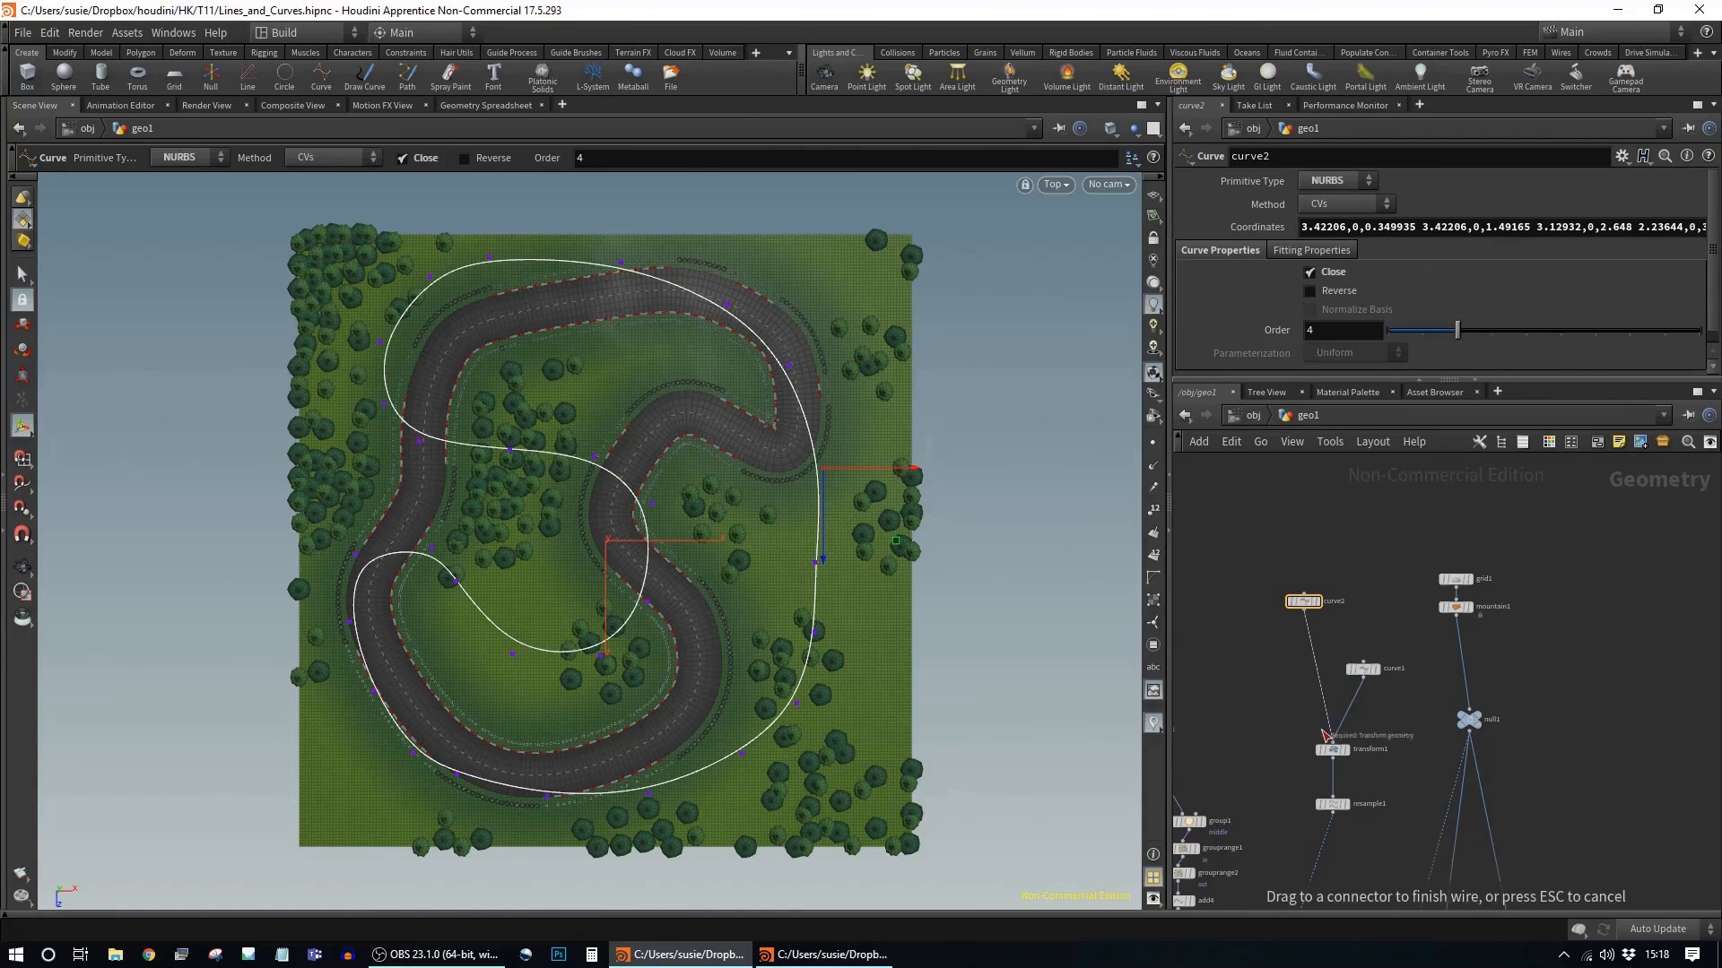
{"action": "left_click_drag", "start_coordinate": [1326, 736], "coordinate": [1332, 742]}
{"action": "key", "text": "space+1"}
Step: Shift the mountain noise Offset and enlarge the terrain grid Size to 11.1
{"action": "left_click", "coordinate": [1455, 607]}
{"action": "mouse_move", "coordinate": [1293, 265]}
{"action": "middle_mouse_down"}
{"action": "mouse_move", "coordinate": [1363, 265]}
{"action": "mouse_move", "coordinate": [1280, 249]}
{"action": "middle_mouse_up"}
{"action": "left_click", "coordinate": [1456, 579]}
{"action": "left_click_drag", "start_coordinate": [763, 556], "coordinate": [977, 502], "text": "alt"}
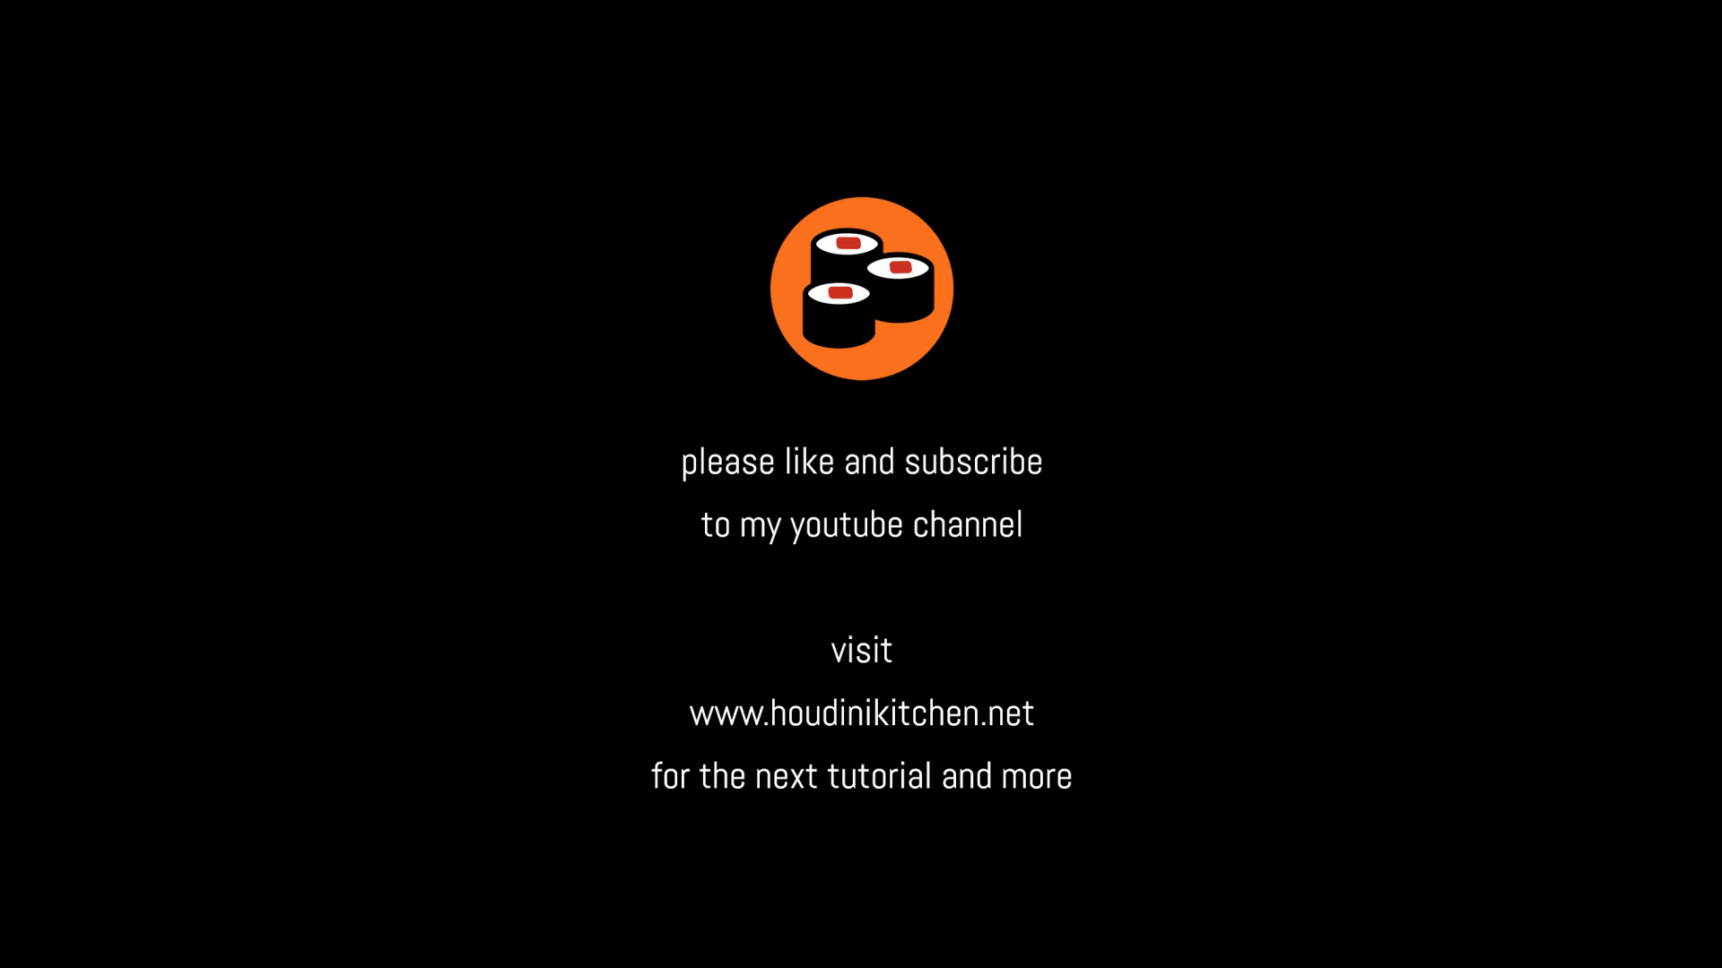